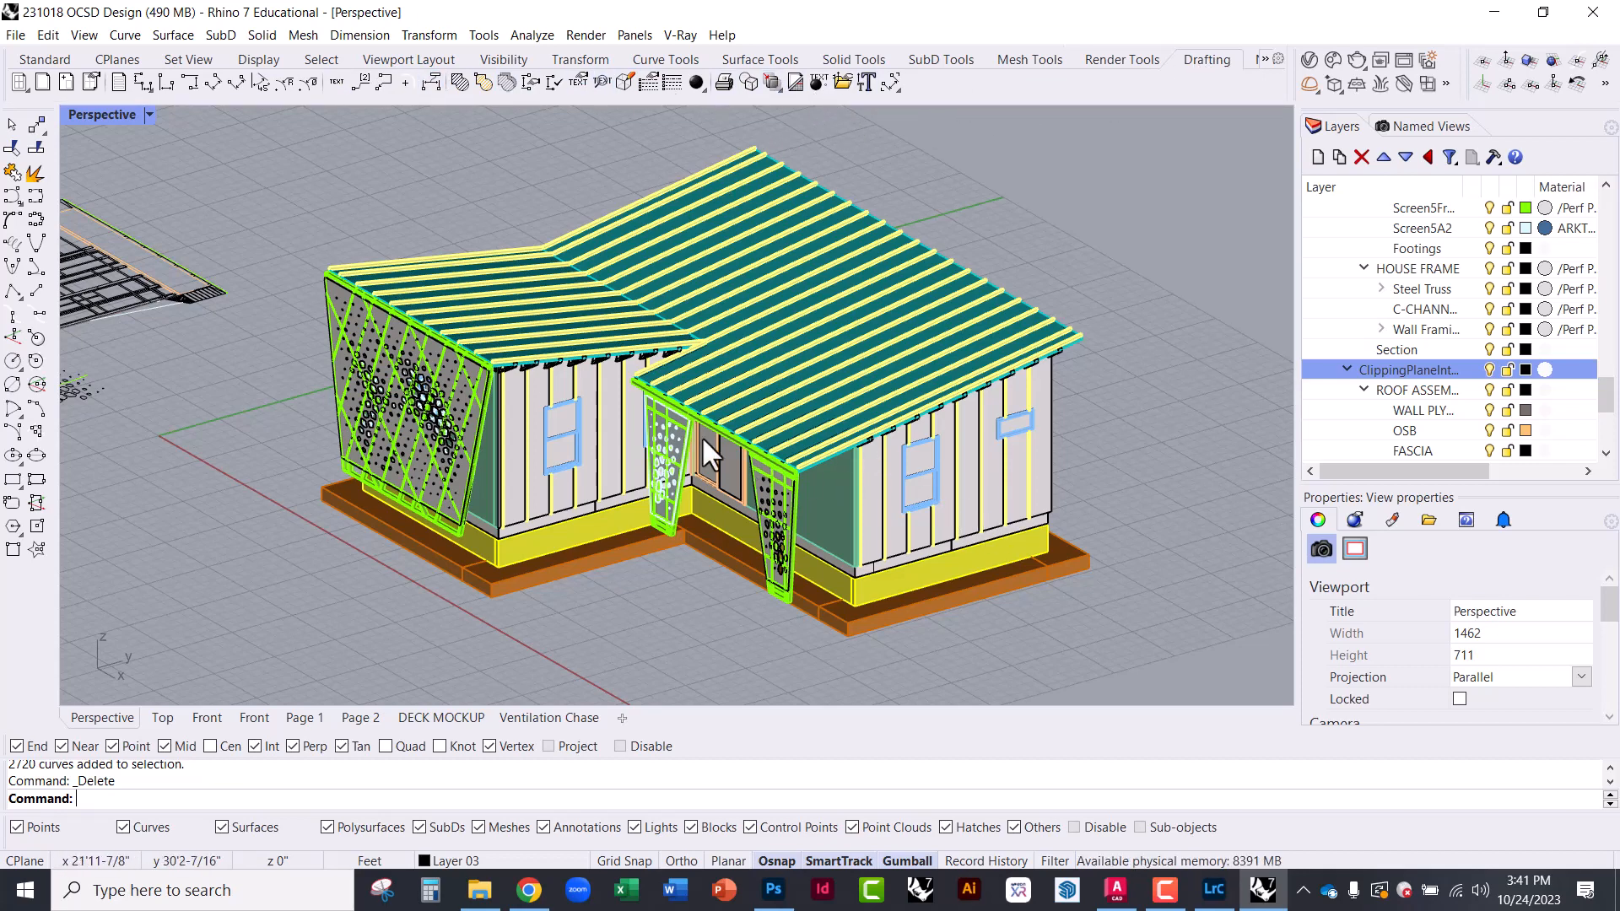
pyautogui.scroll(-2, 891, 494)
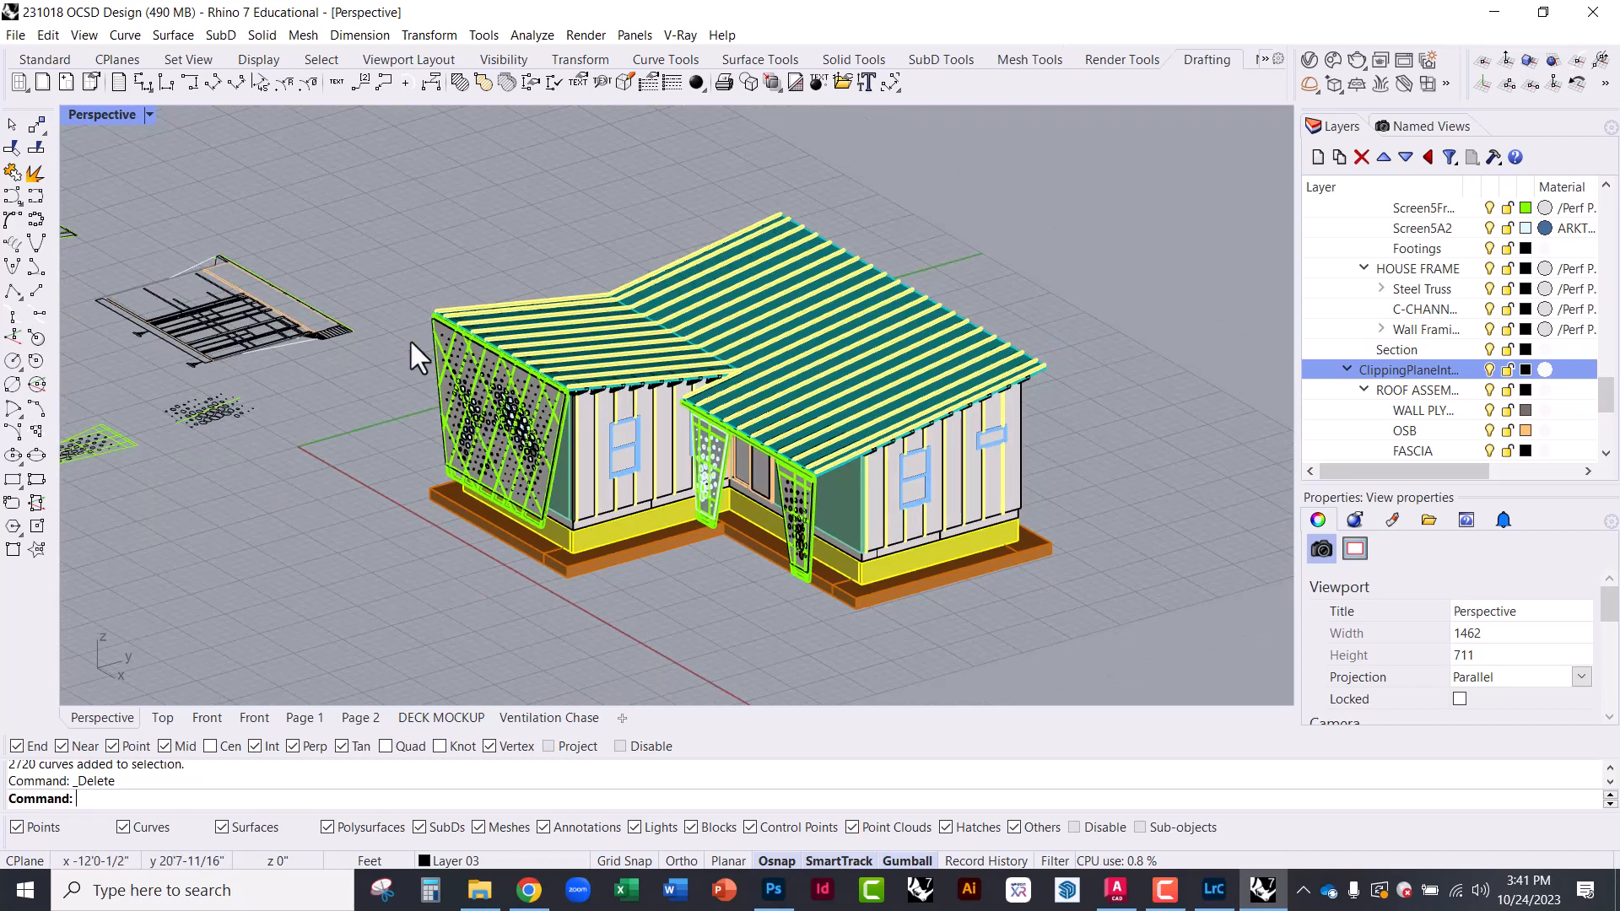
pyautogui.moveTo(234, 323); pyautogui.dragTo(317, 406, button='right')
pyautogui.click(250, 363)
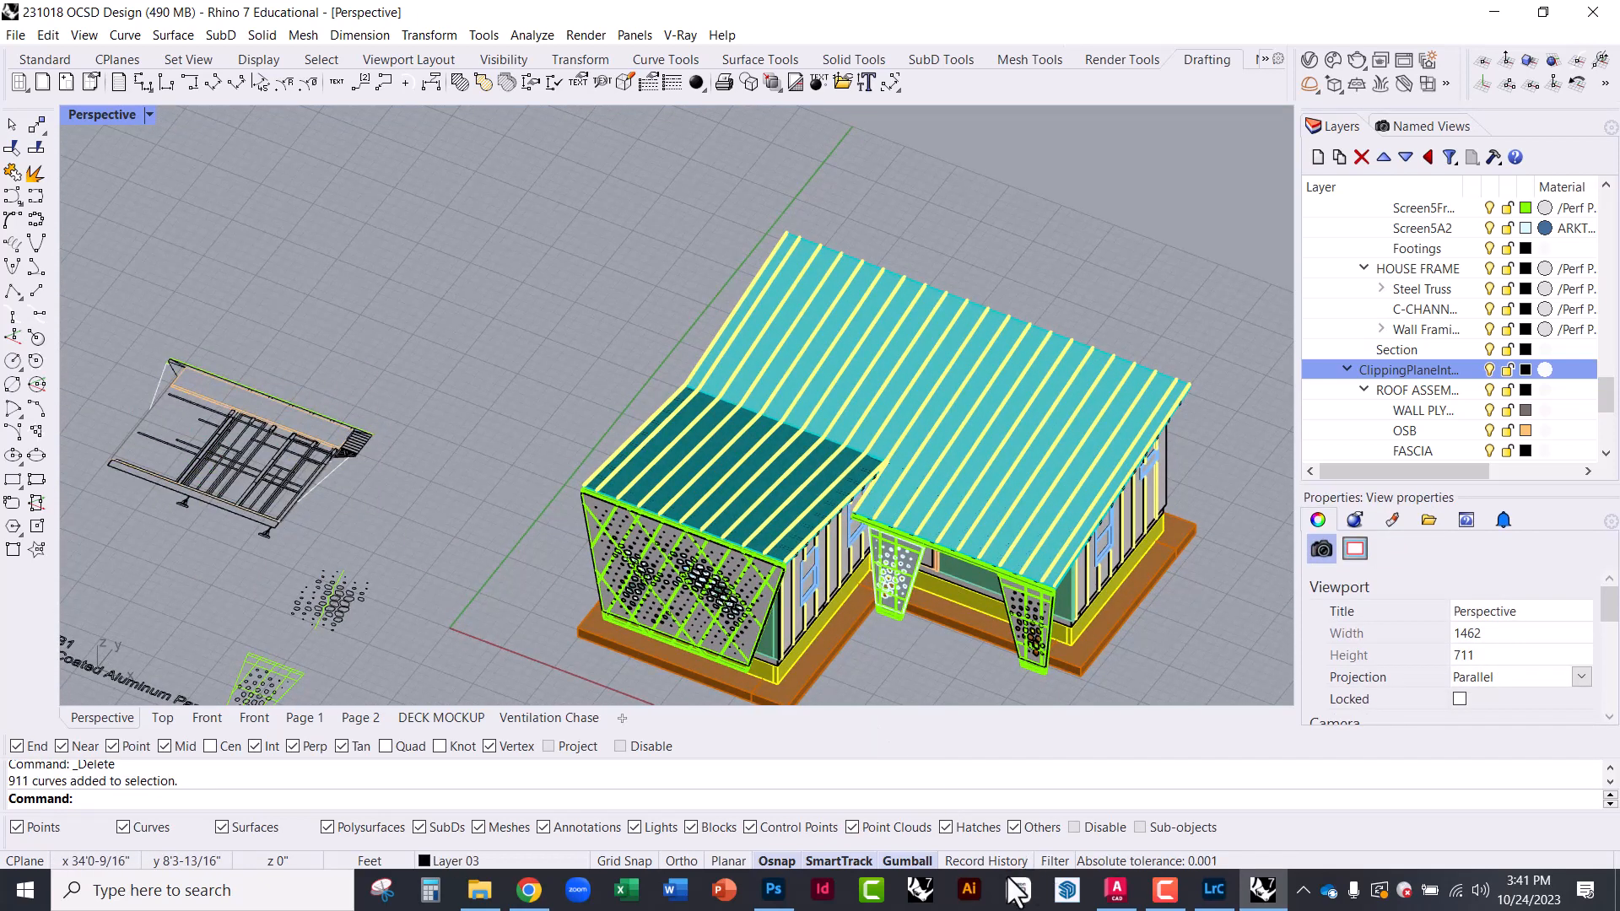
# Switch to AutoCAD, examine the eave-at-wall section detail from roof truss to footings, and return to the Rhino house model
pyautogui.click(1117, 890)
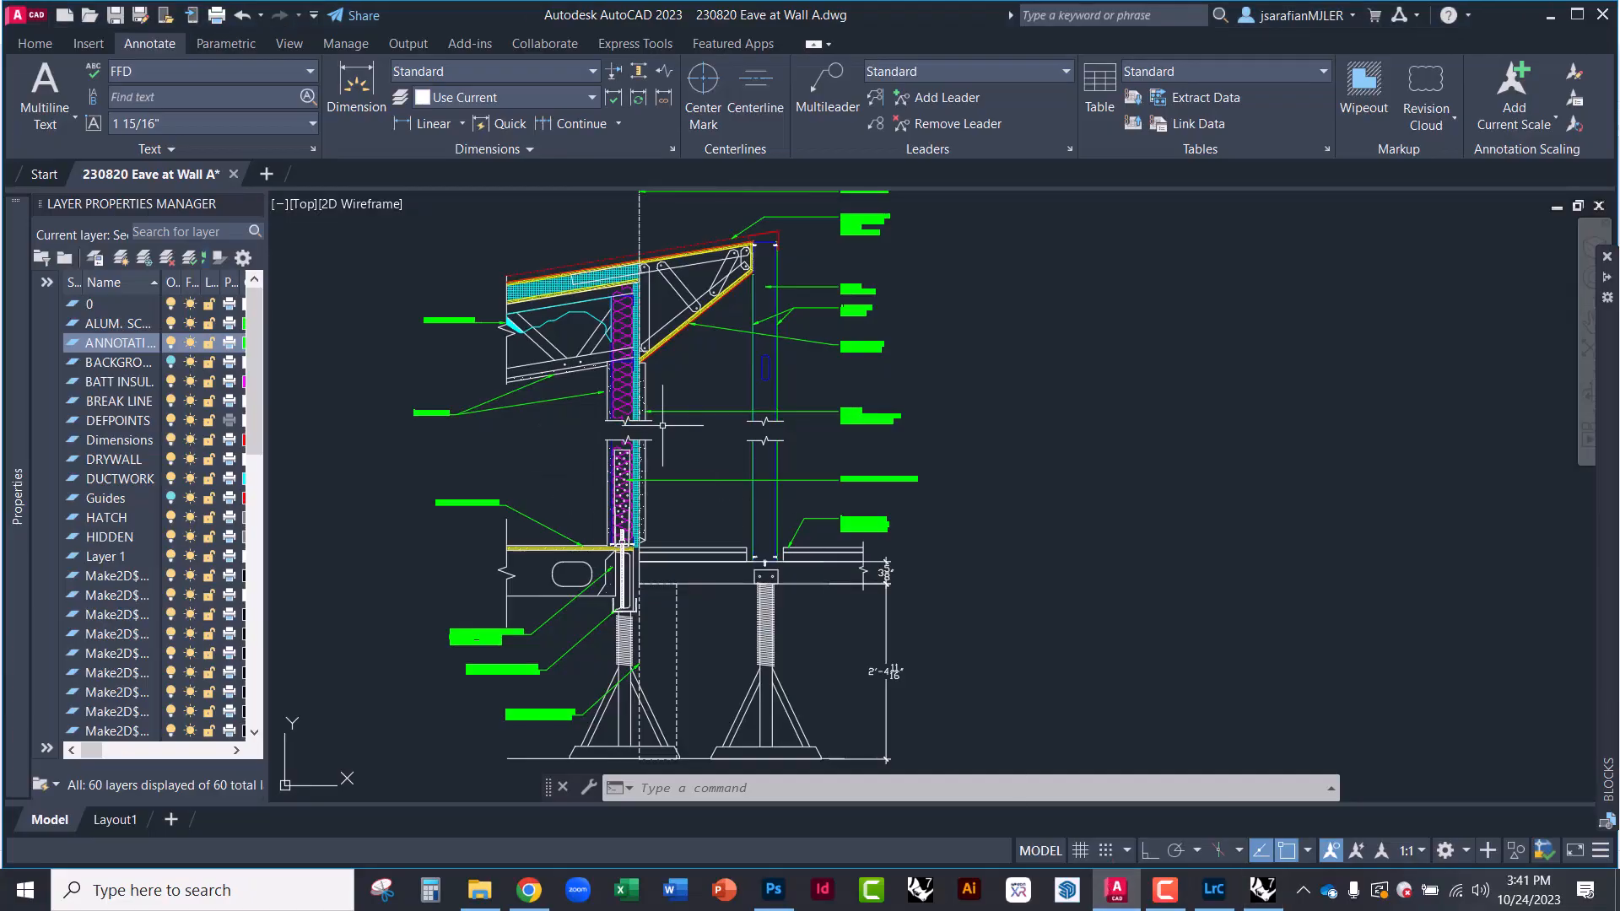
pyautogui.scroll(5, 736, 381)
pyautogui.moveTo(832, 365)
pyautogui.mouseDown(button='middle')
pyautogui.moveTo(817, 606)
pyautogui.moveTo(815, 279)
pyautogui.mouseUp(button='middle')
pyautogui.scroll(-5, 784, 280)
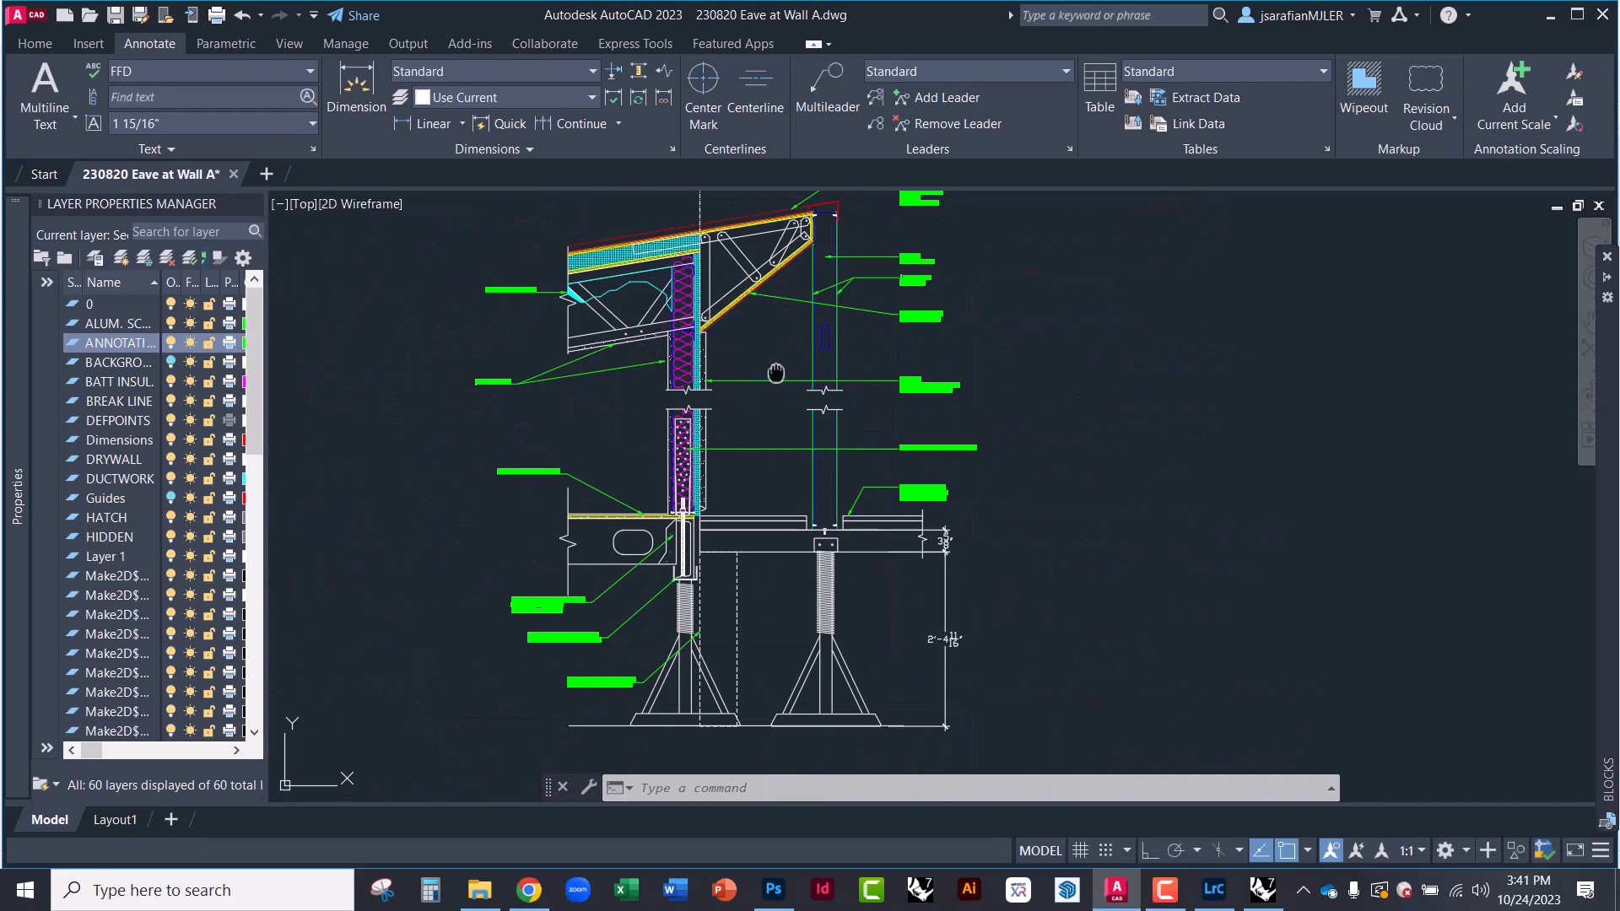
pyautogui.moveTo(776, 372)
pyautogui.mouseDown(button='middle')
pyautogui.moveTo(734, 416)
pyautogui.moveTo(754, 345)
pyautogui.moveTo(701, 403)
pyautogui.mouseUp(button='middle')
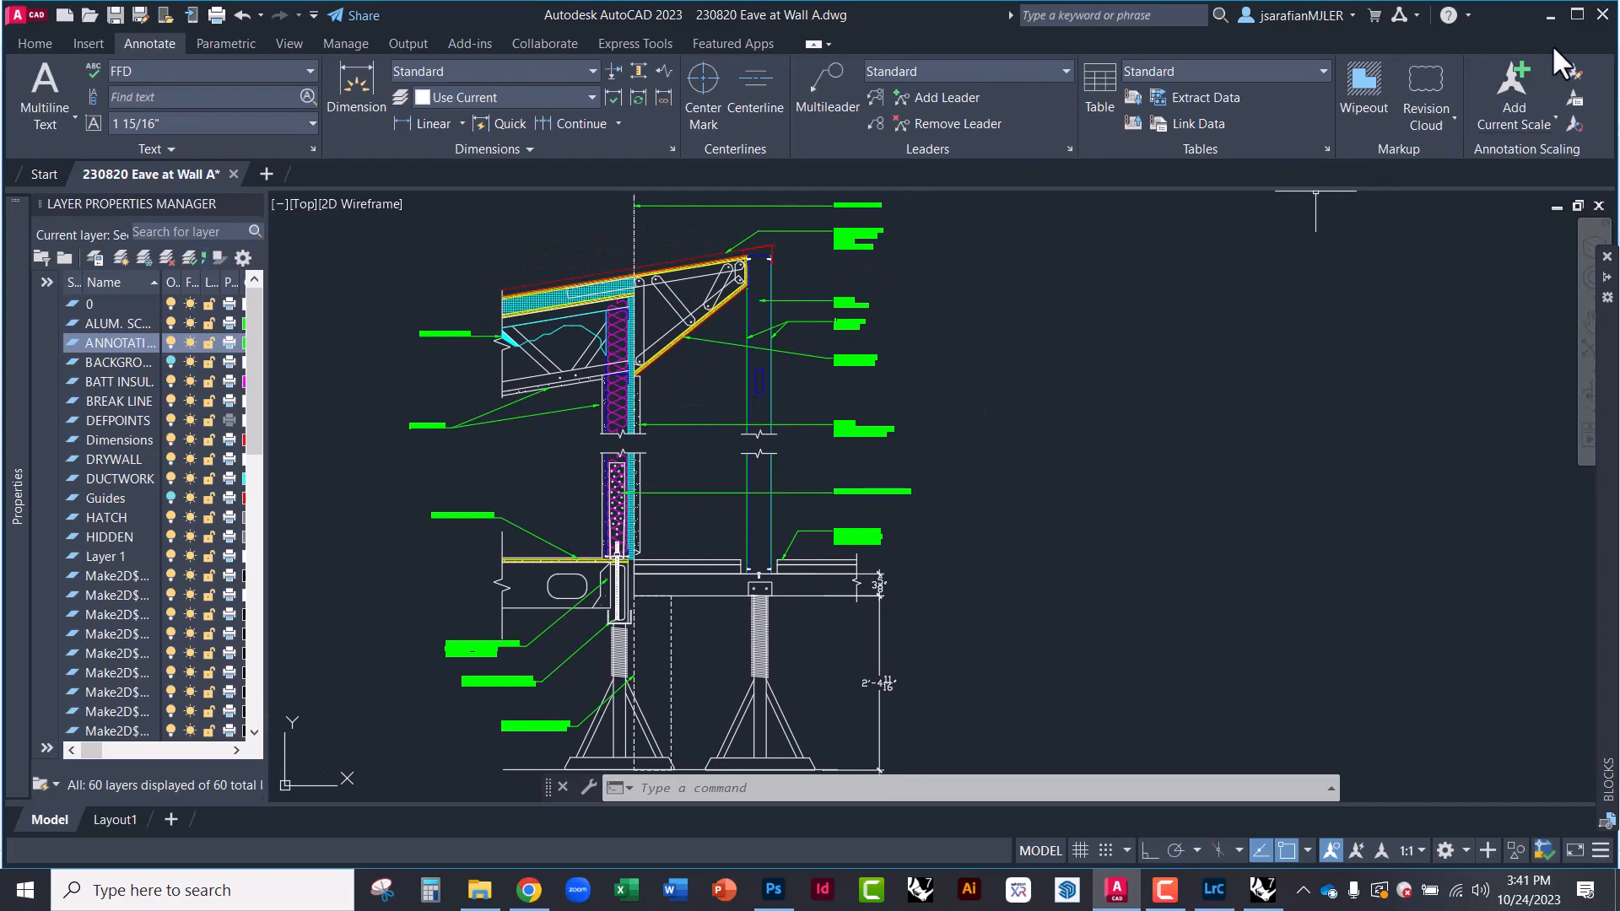
pyautogui.click(1551, 15)
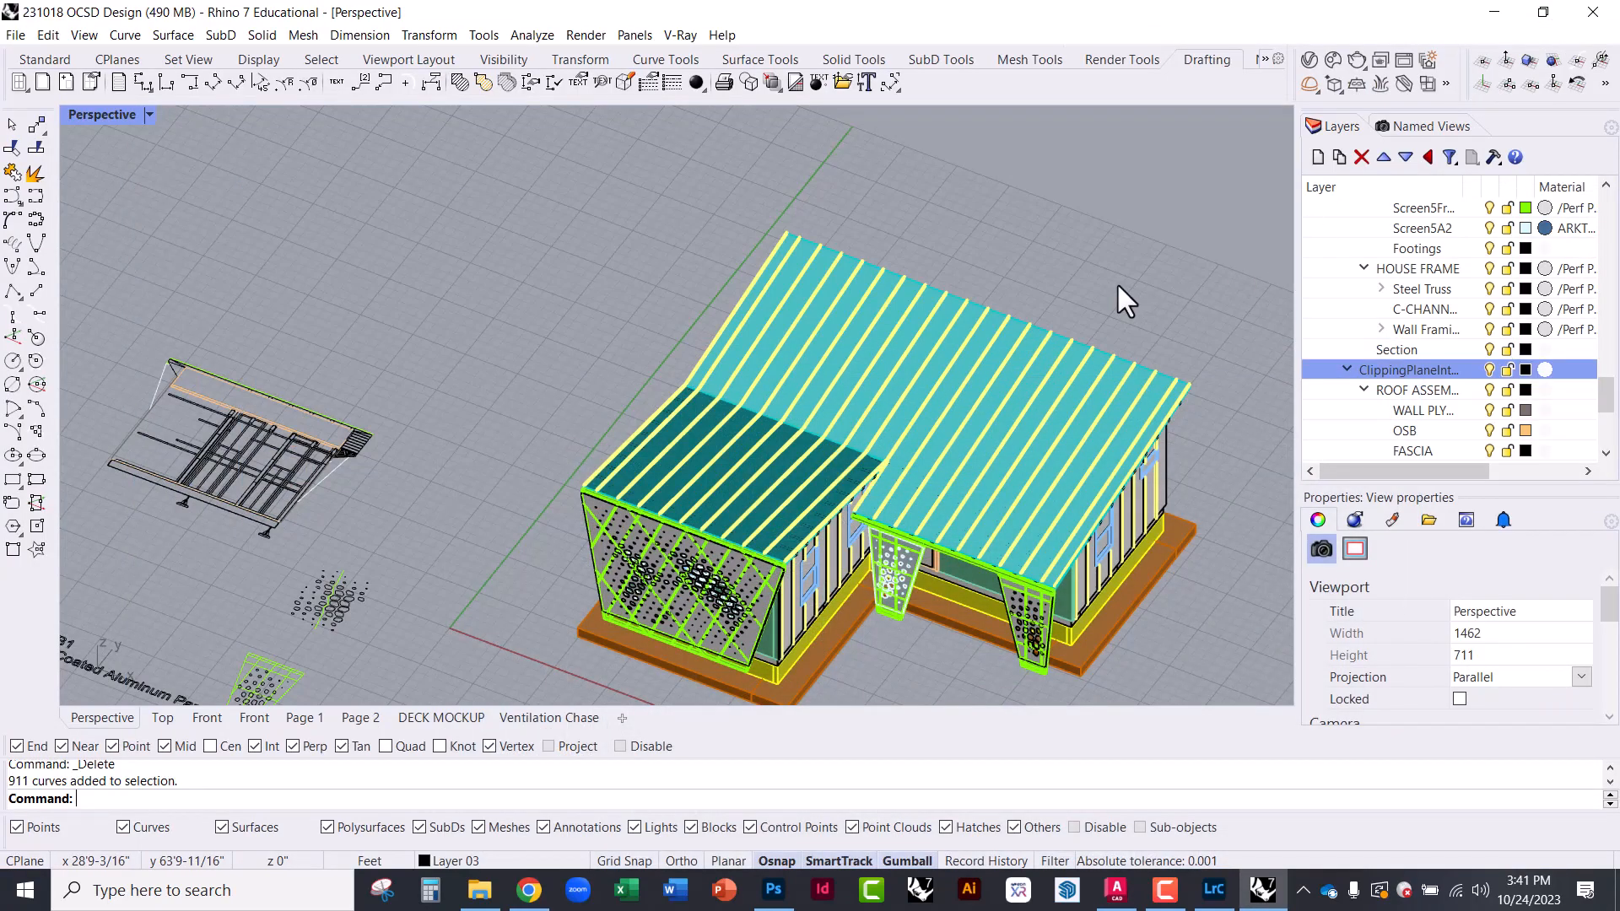
# Create a vertical clipping plane parallel to the Y axis, about 72 ft long and taller than the roof, cutting through the house
pyautogui.moveTo(1117, 282); pyautogui.dragTo(1021, 251, button='right')
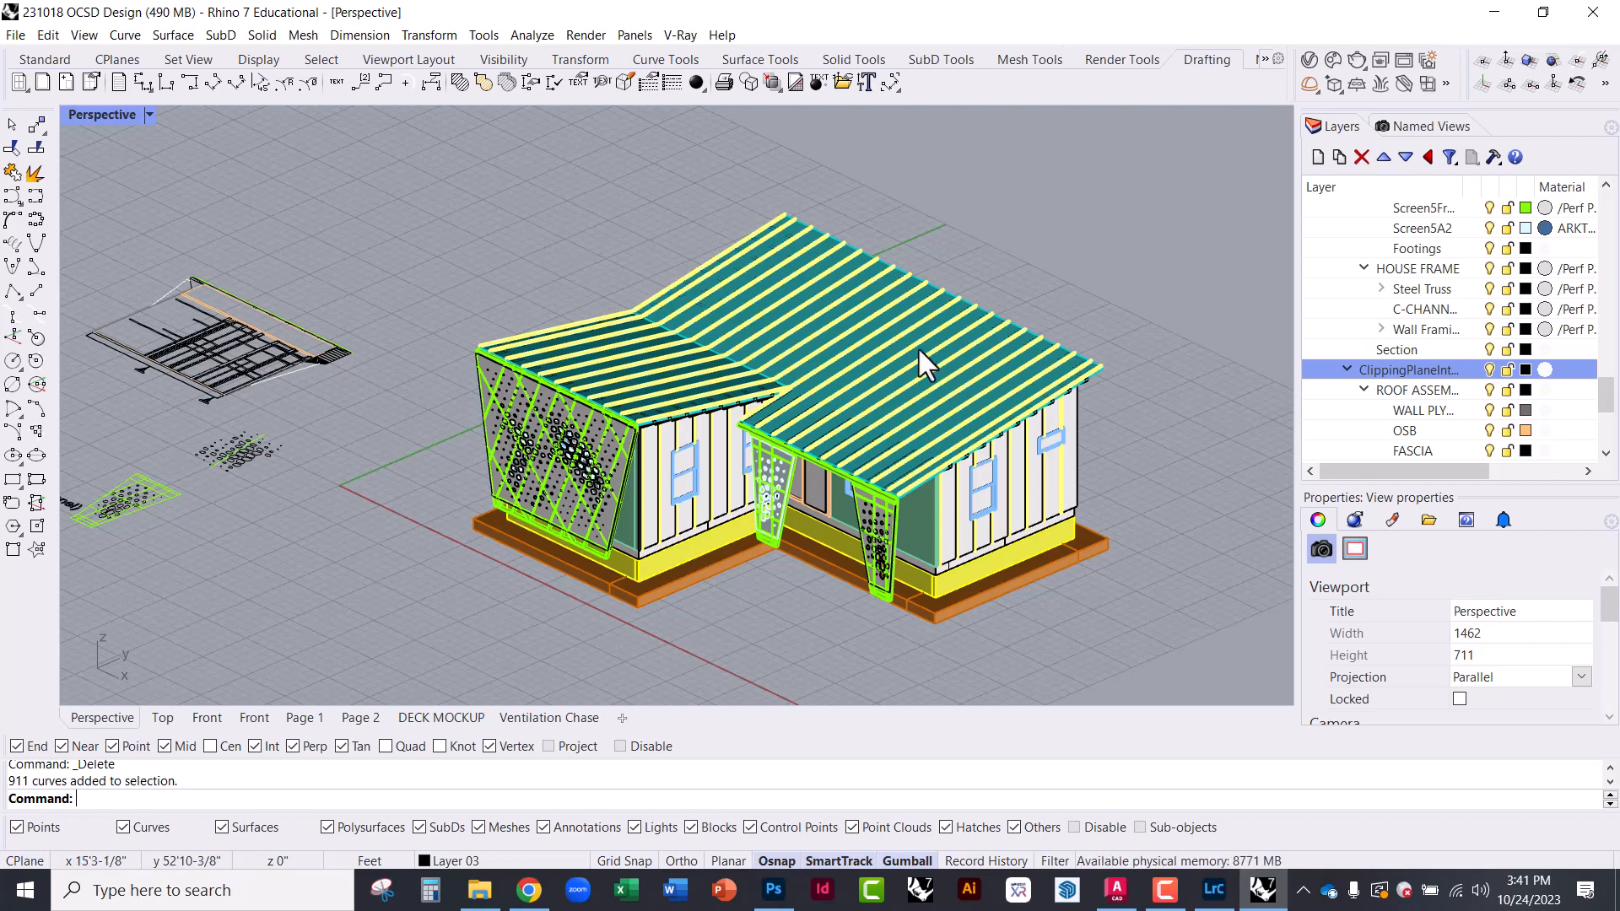
pyautogui.scroll(2, 882, 371)
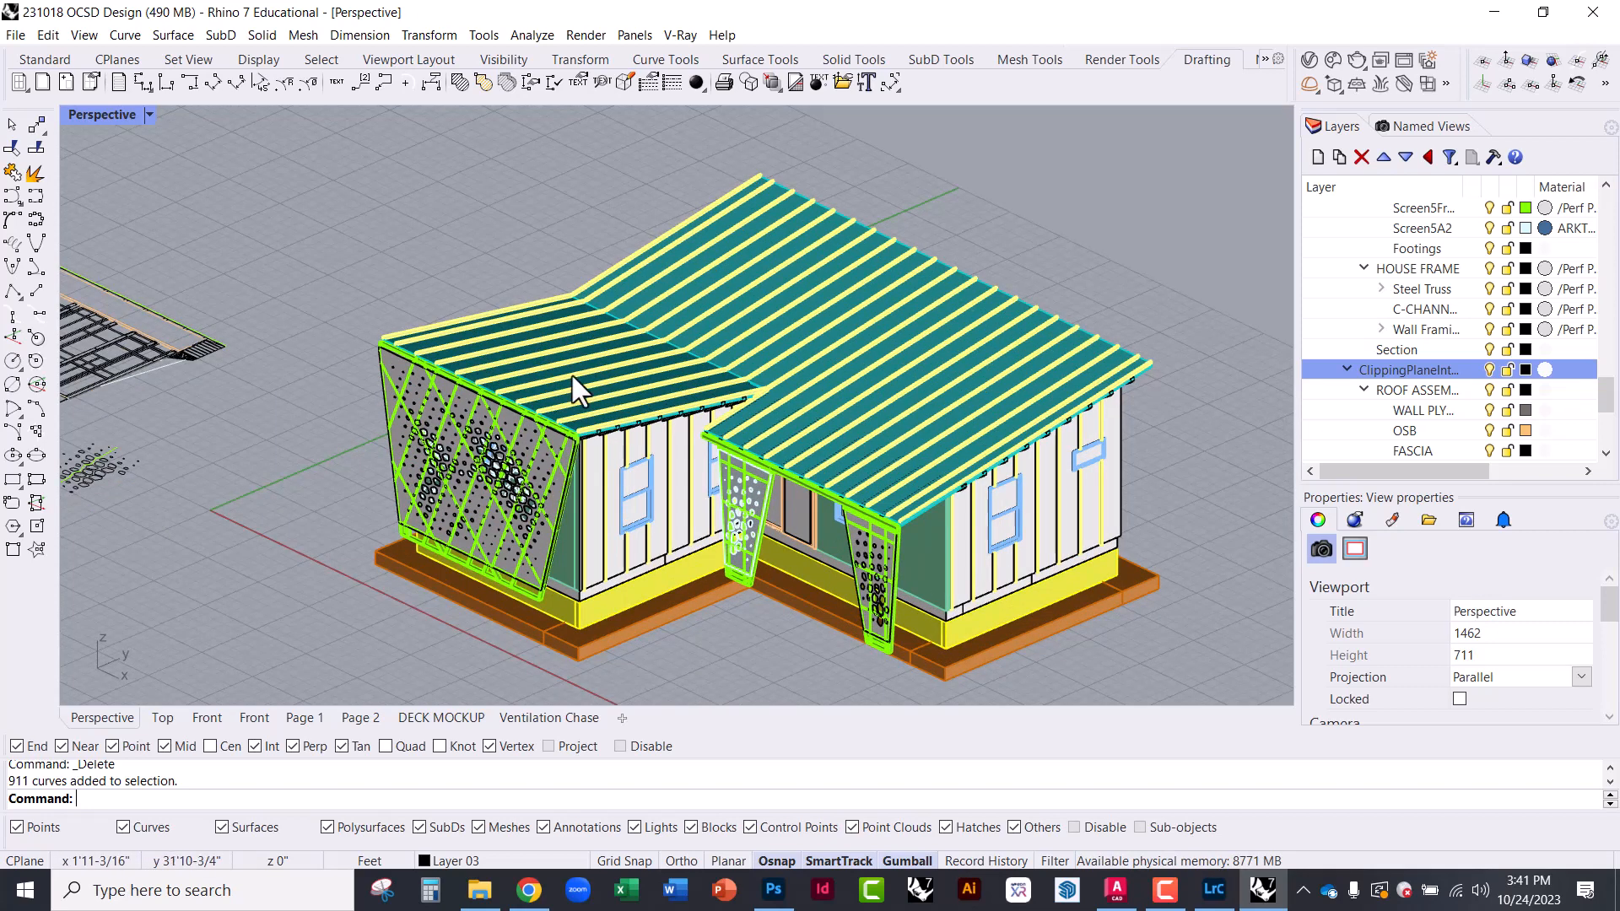
pyautogui.scroll(-2, 996, 481)
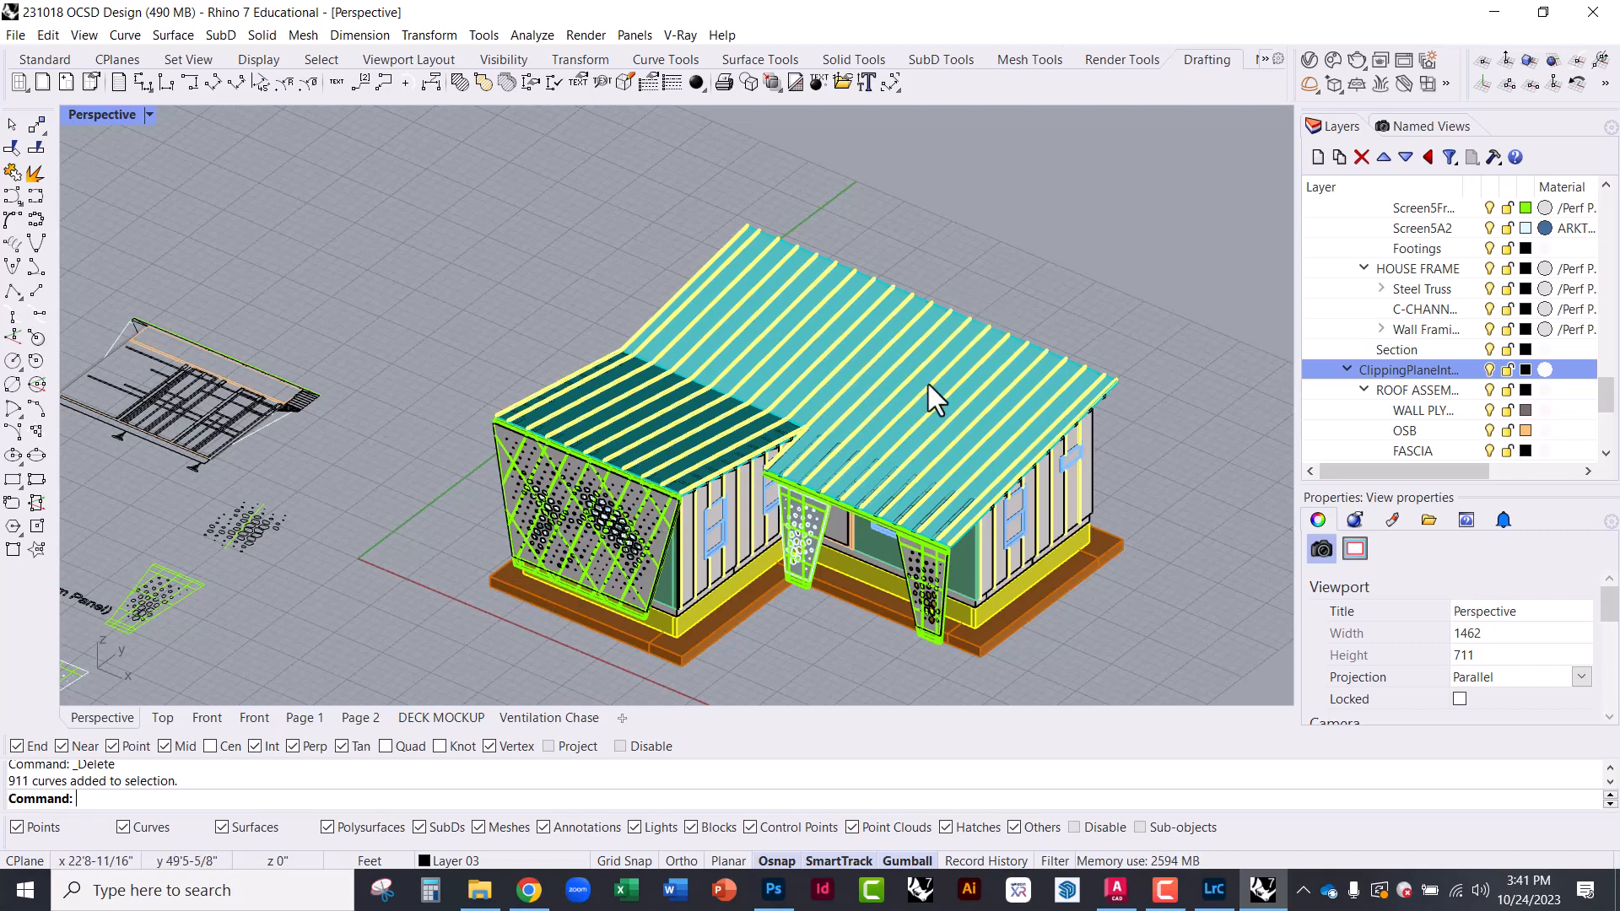
pyautogui.moveTo(928, 383)
pyautogui.mouseDown(button='right')
pyautogui.moveTo(1048, 433)
pyautogui.moveTo(1168, 444)
pyautogui.moveTo(998, 380)
pyautogui.moveTo(942, 382)
pyautogui.mouseUp(button='right')
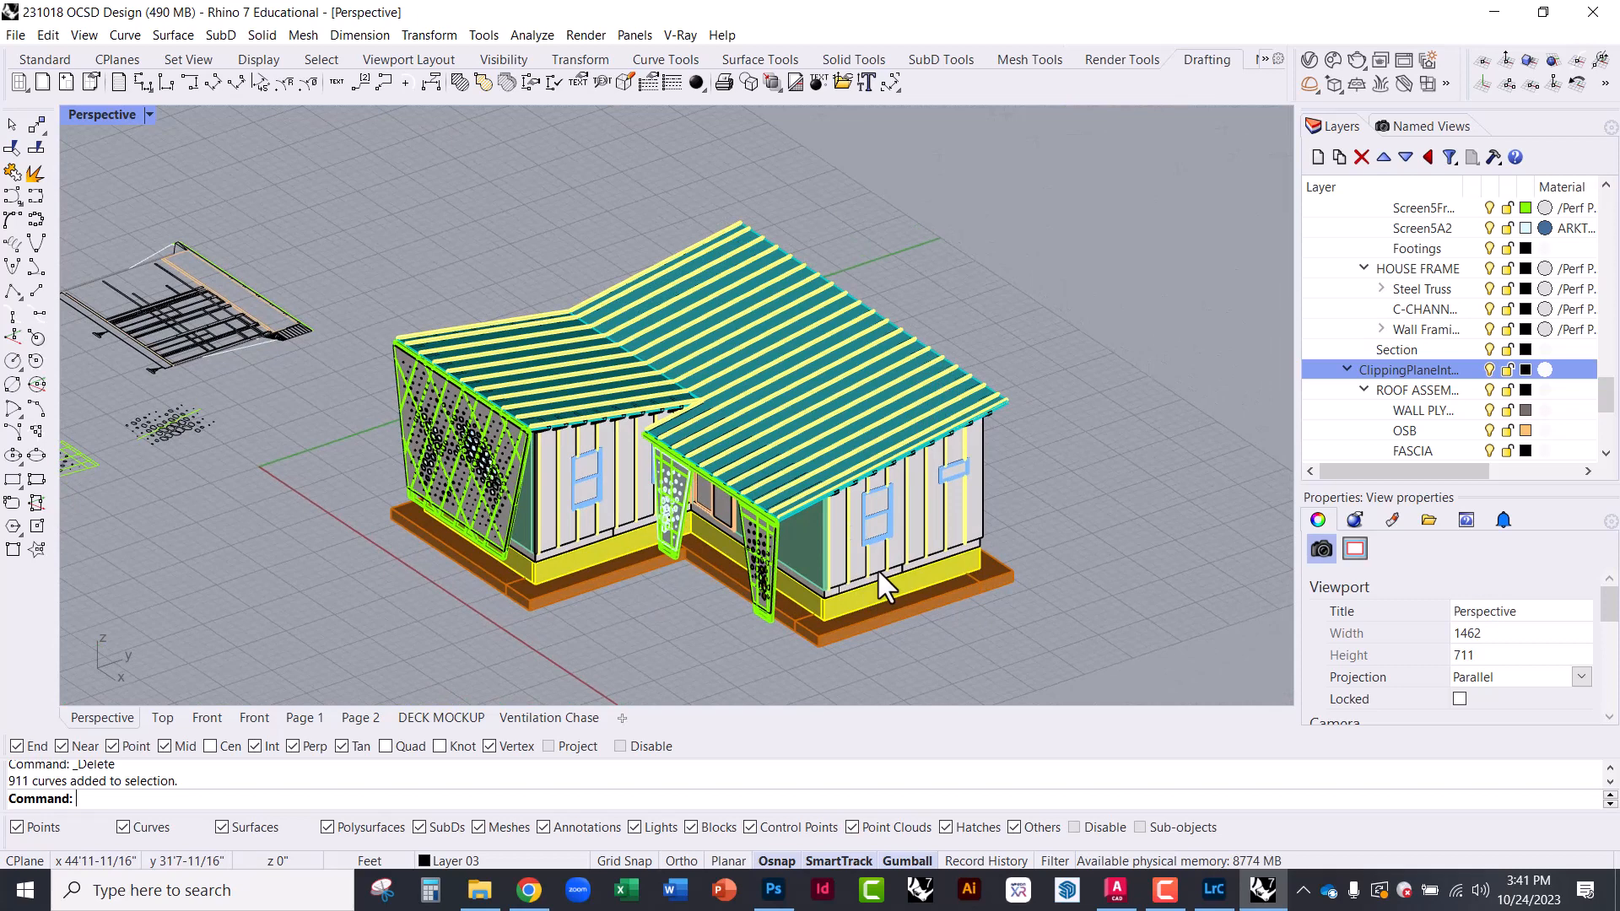
pyautogui.write('ClippingPlane')
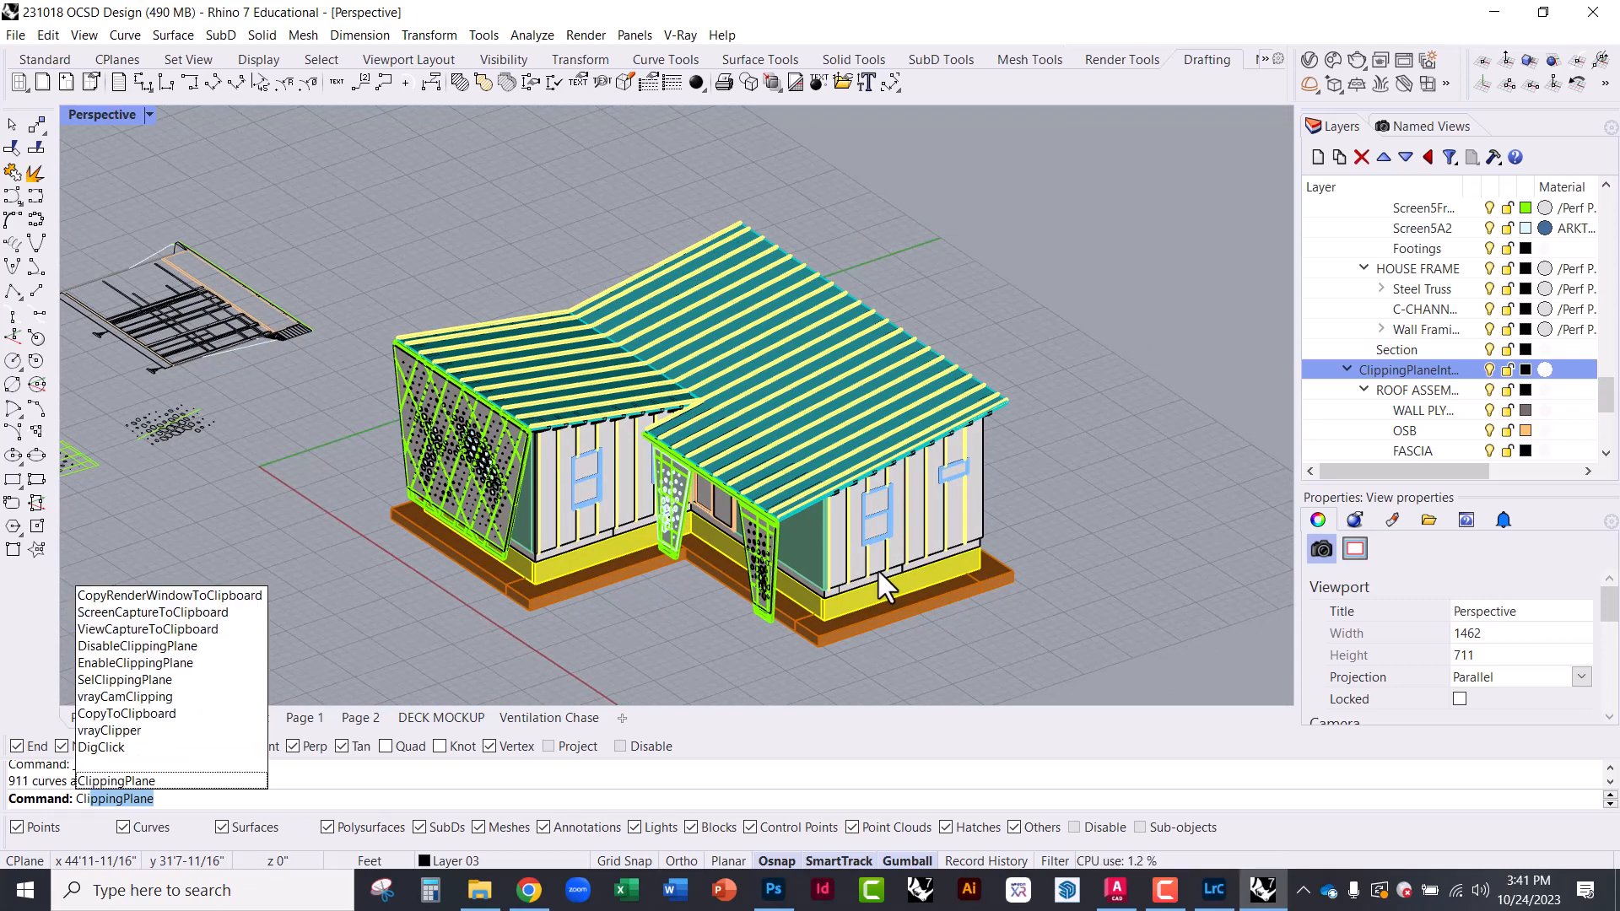
pyautogui.press('Return')
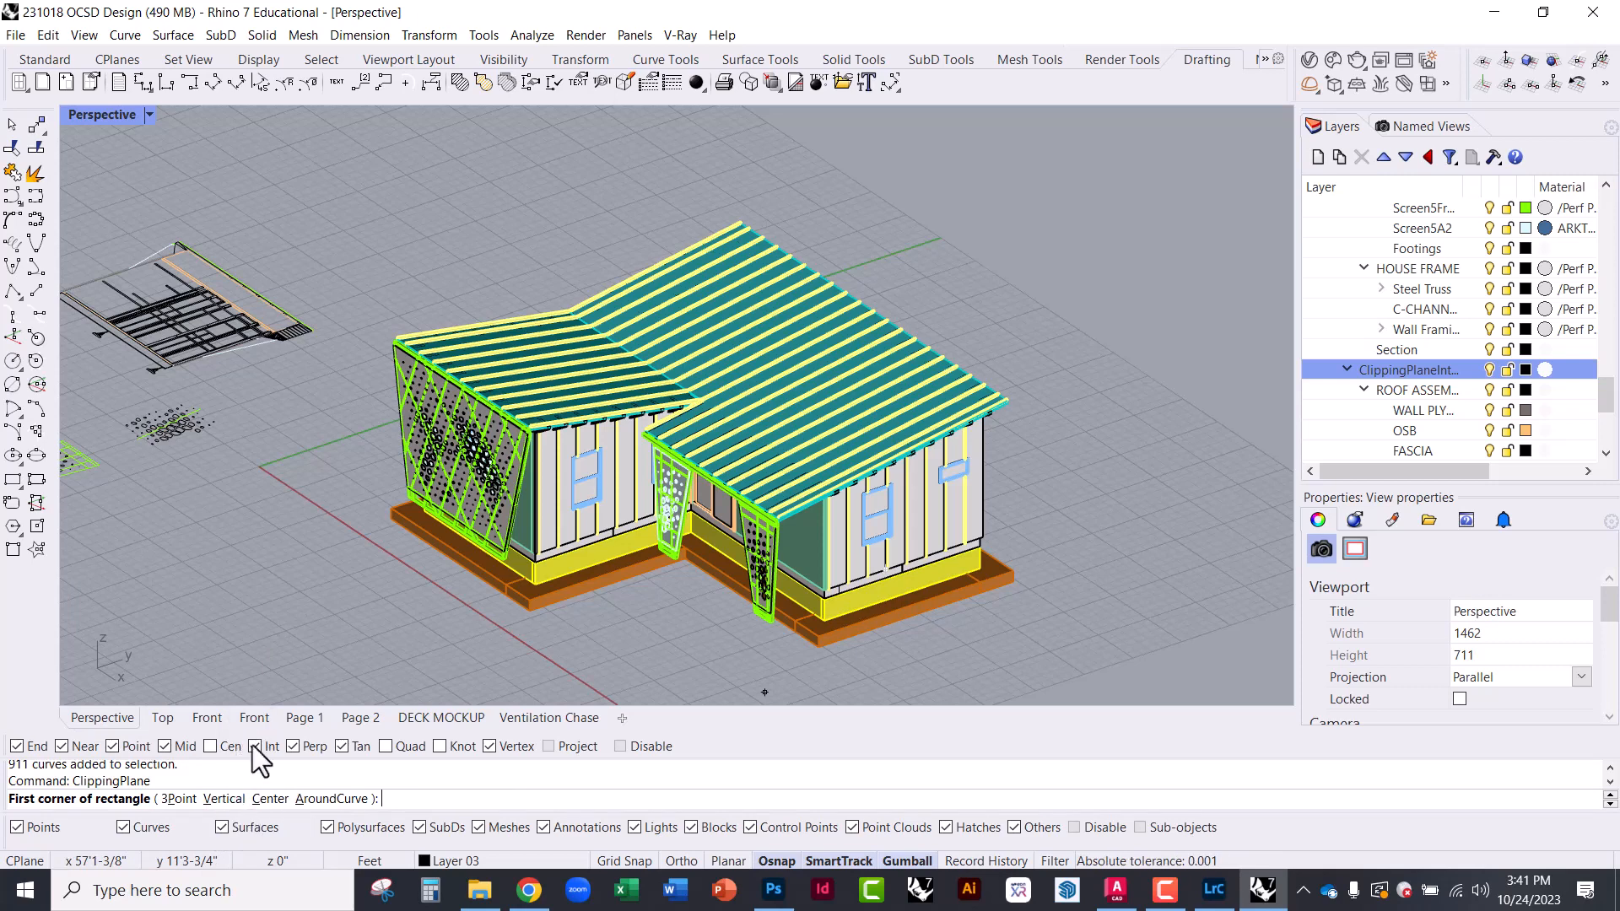
pyautogui.click(224, 799)
pyautogui.click(374, 621)
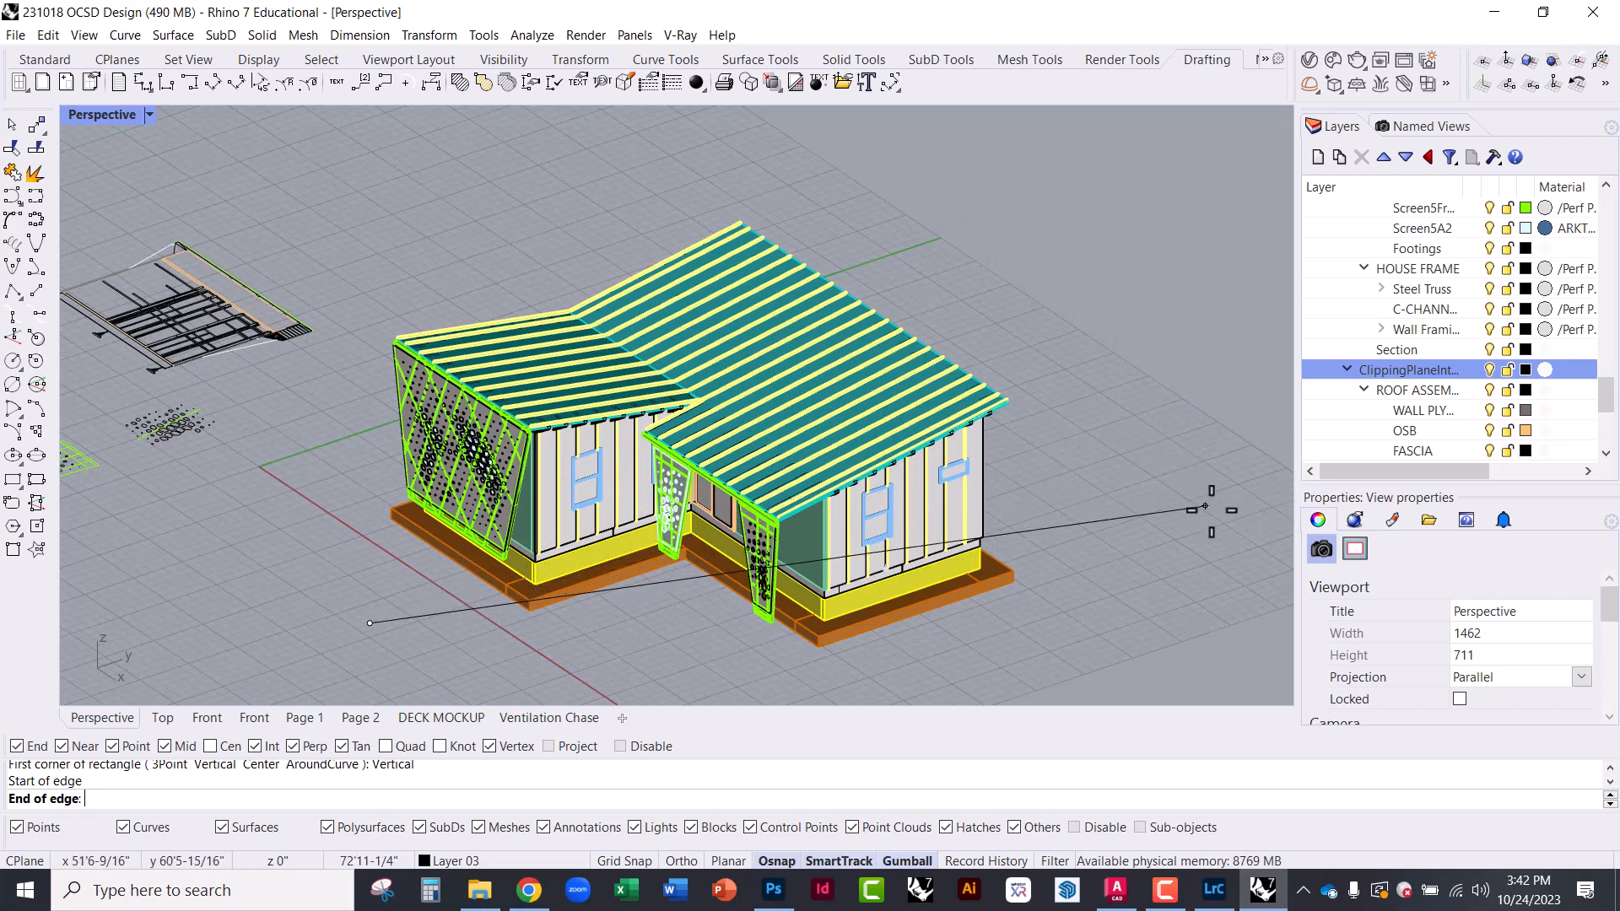
pyautogui.press('F8')
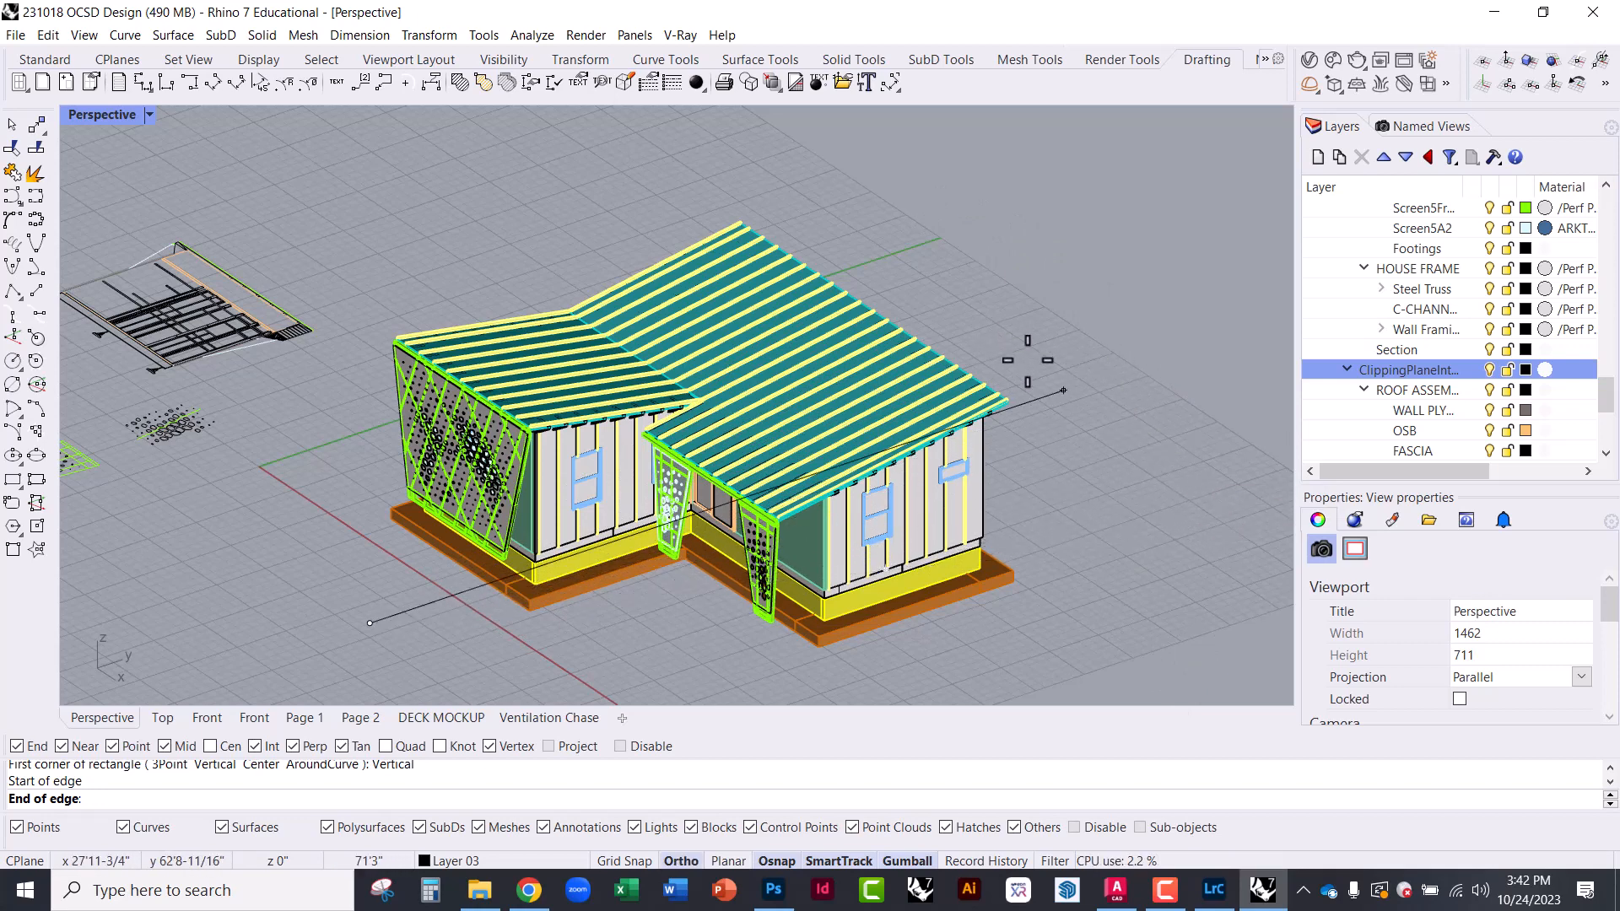
pyautogui.keyDown('shift'); pyautogui.click(1074, 386); pyautogui.keyUp('shift')
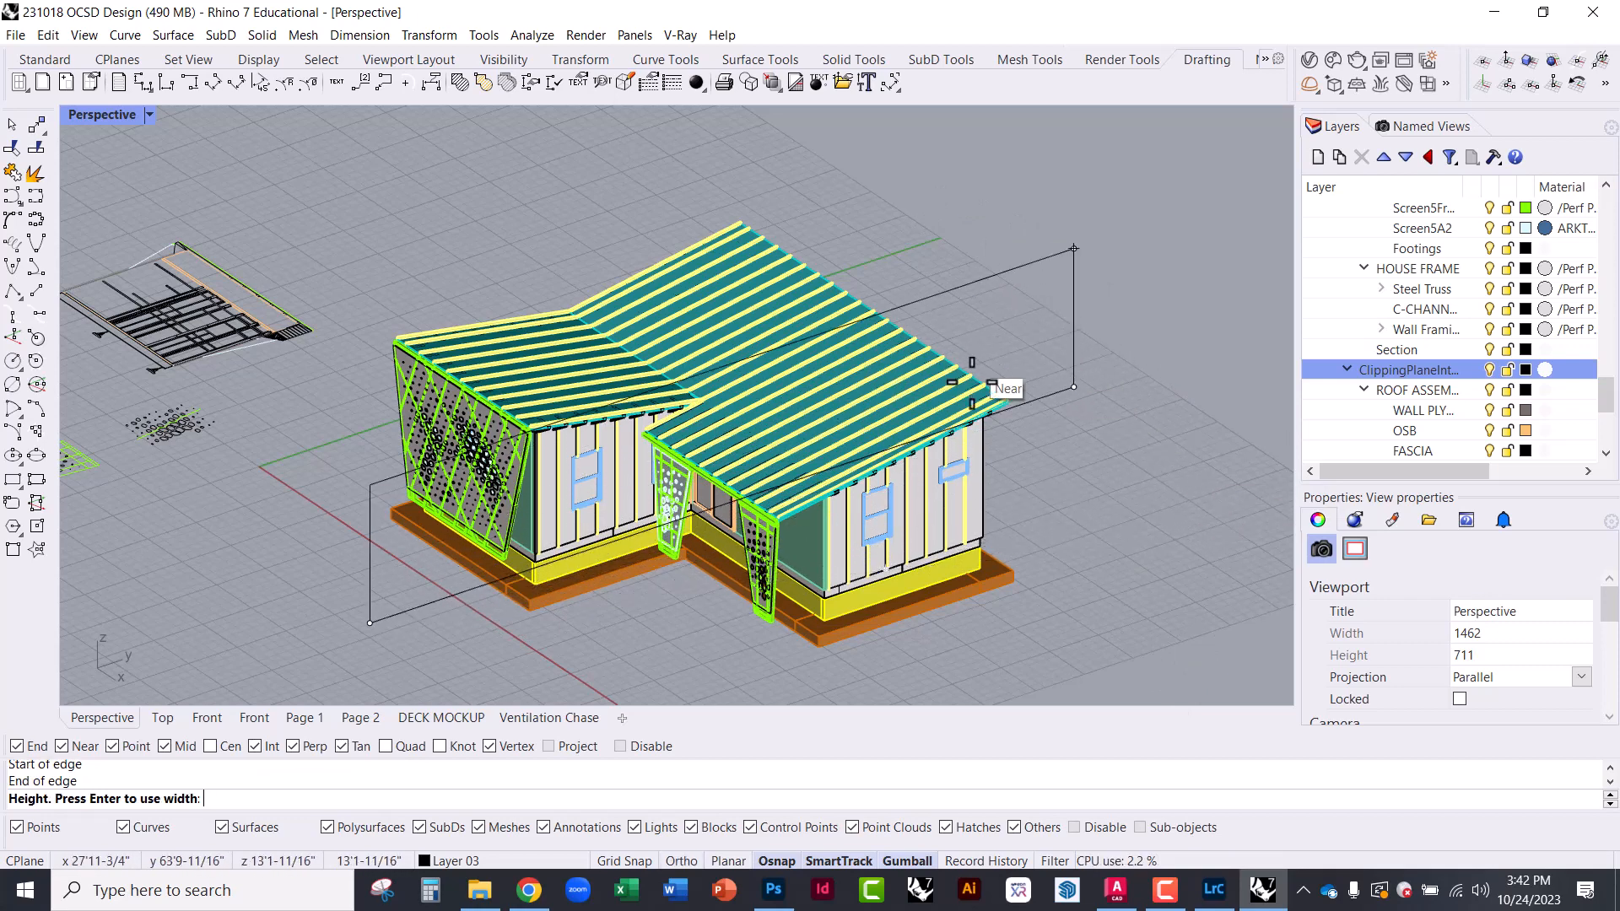
pyautogui.scroll(-3, 933, 359)
pyautogui.click(958, 211)
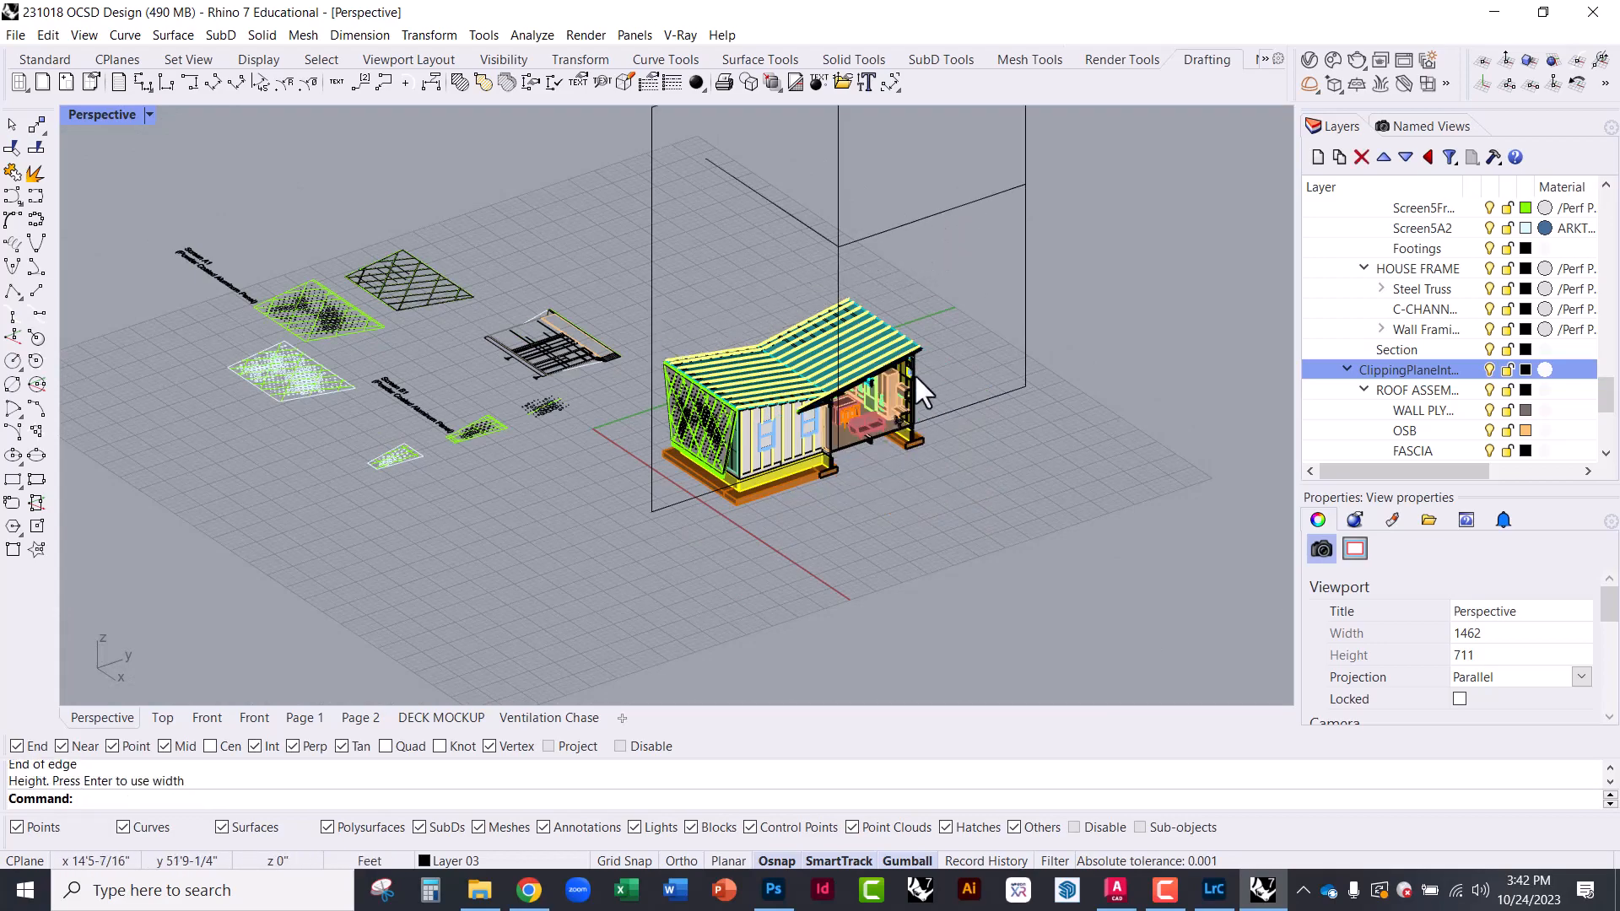
# Examine the house interior exposed by the clipping plane and the plane's outline and direction line from several angles
pyautogui.scroll(5, 891, 423)
pyautogui.moveTo(846, 443); pyautogui.dragTo(688, 378, button='right')
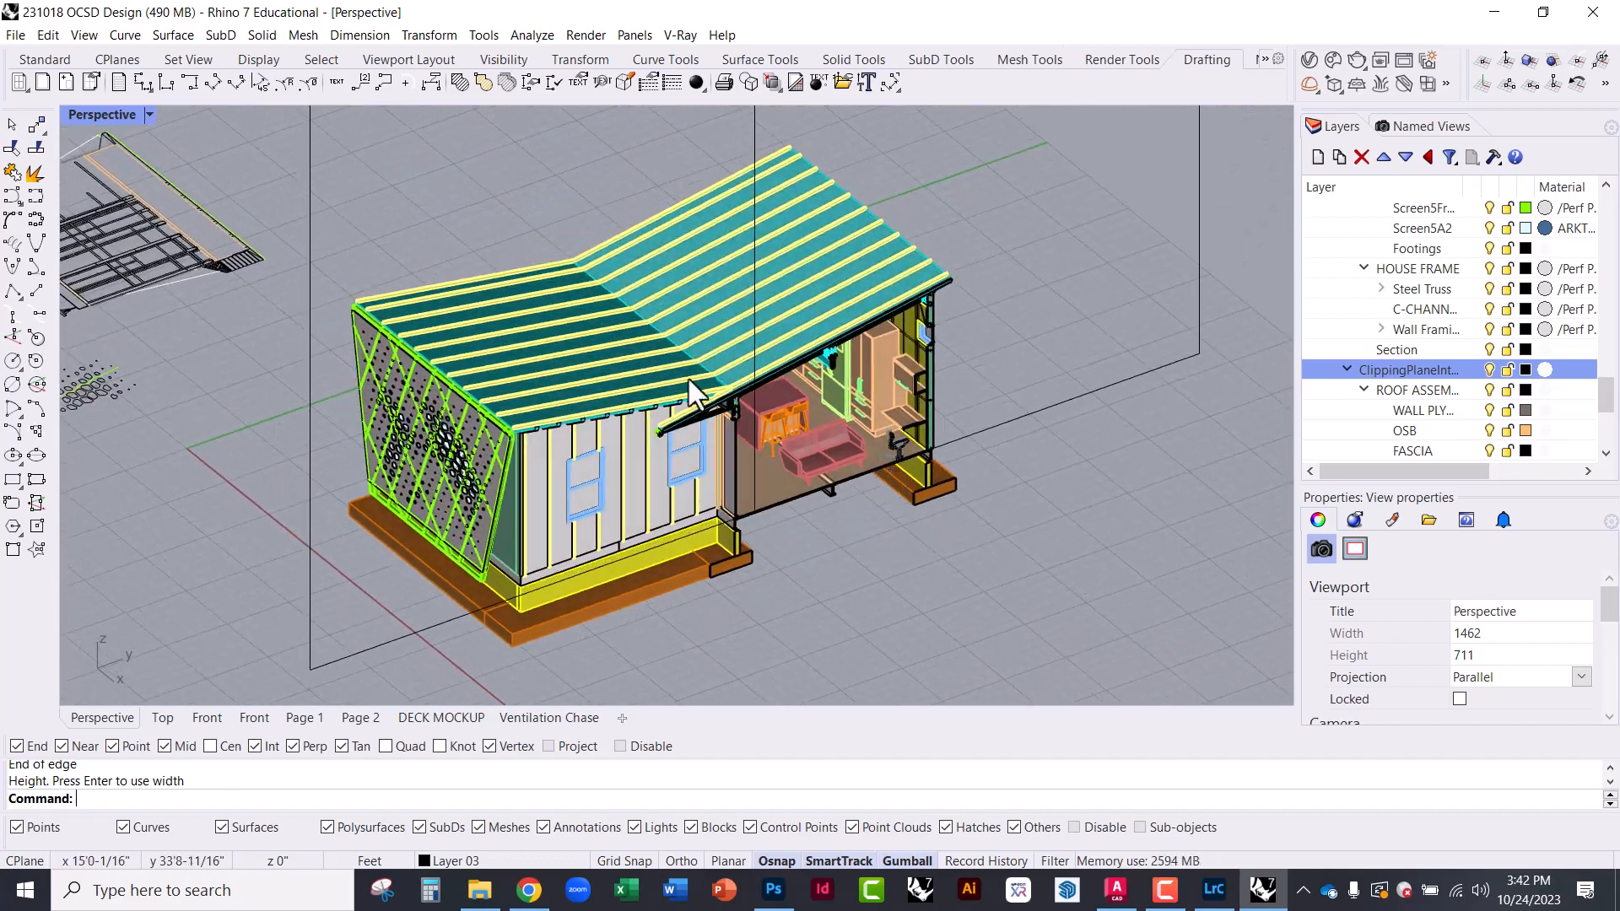
pyautogui.scroll(2, 880, 459)
pyautogui.scroll(-5, 837, 542)
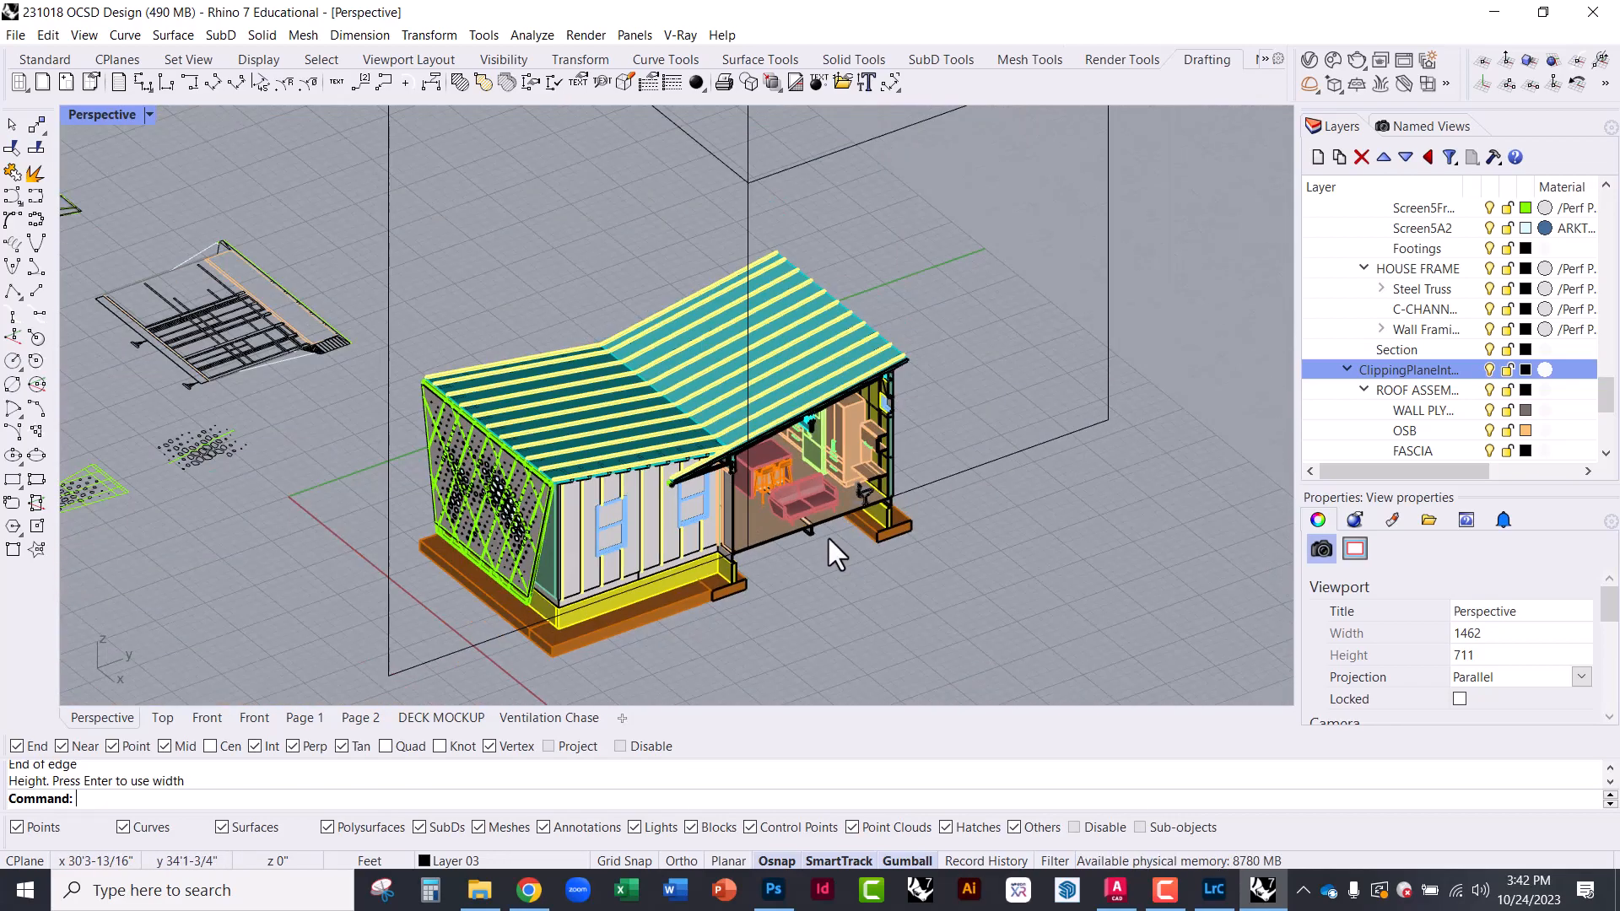
pyautogui.moveTo(828, 549); pyautogui.dragTo(1024, 174, button='right')
pyautogui.keyDown('shift'); pyautogui.moveTo(849, 419); pyautogui.dragTo(758, 529, button='right'); pyautogui.keyUp('shift')
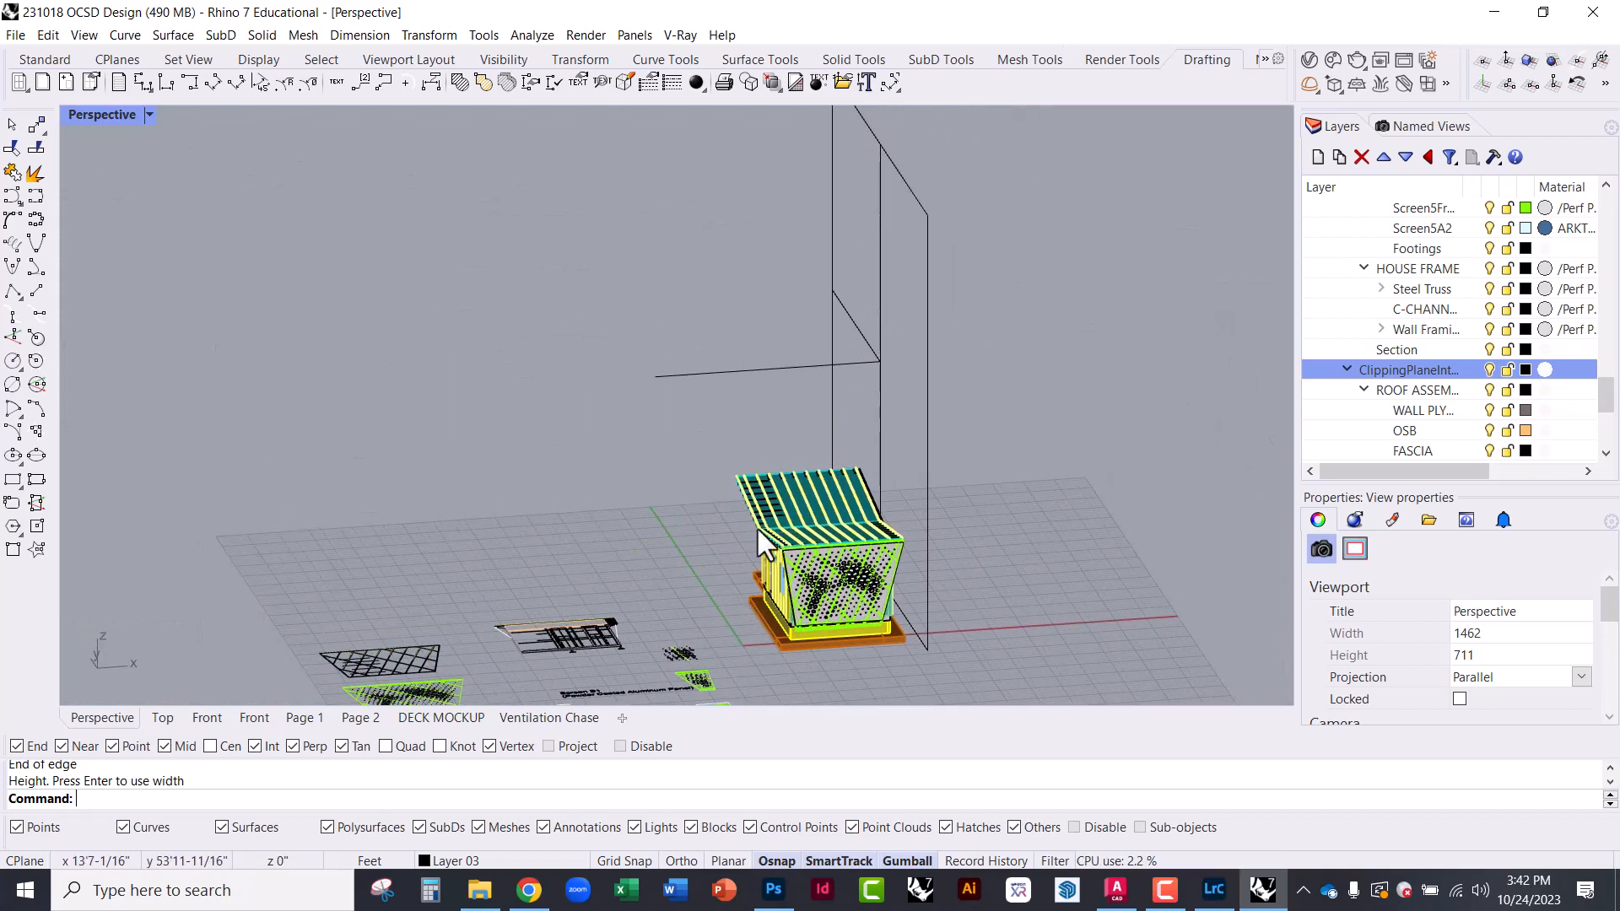
pyautogui.scroll(3, 890, 390)
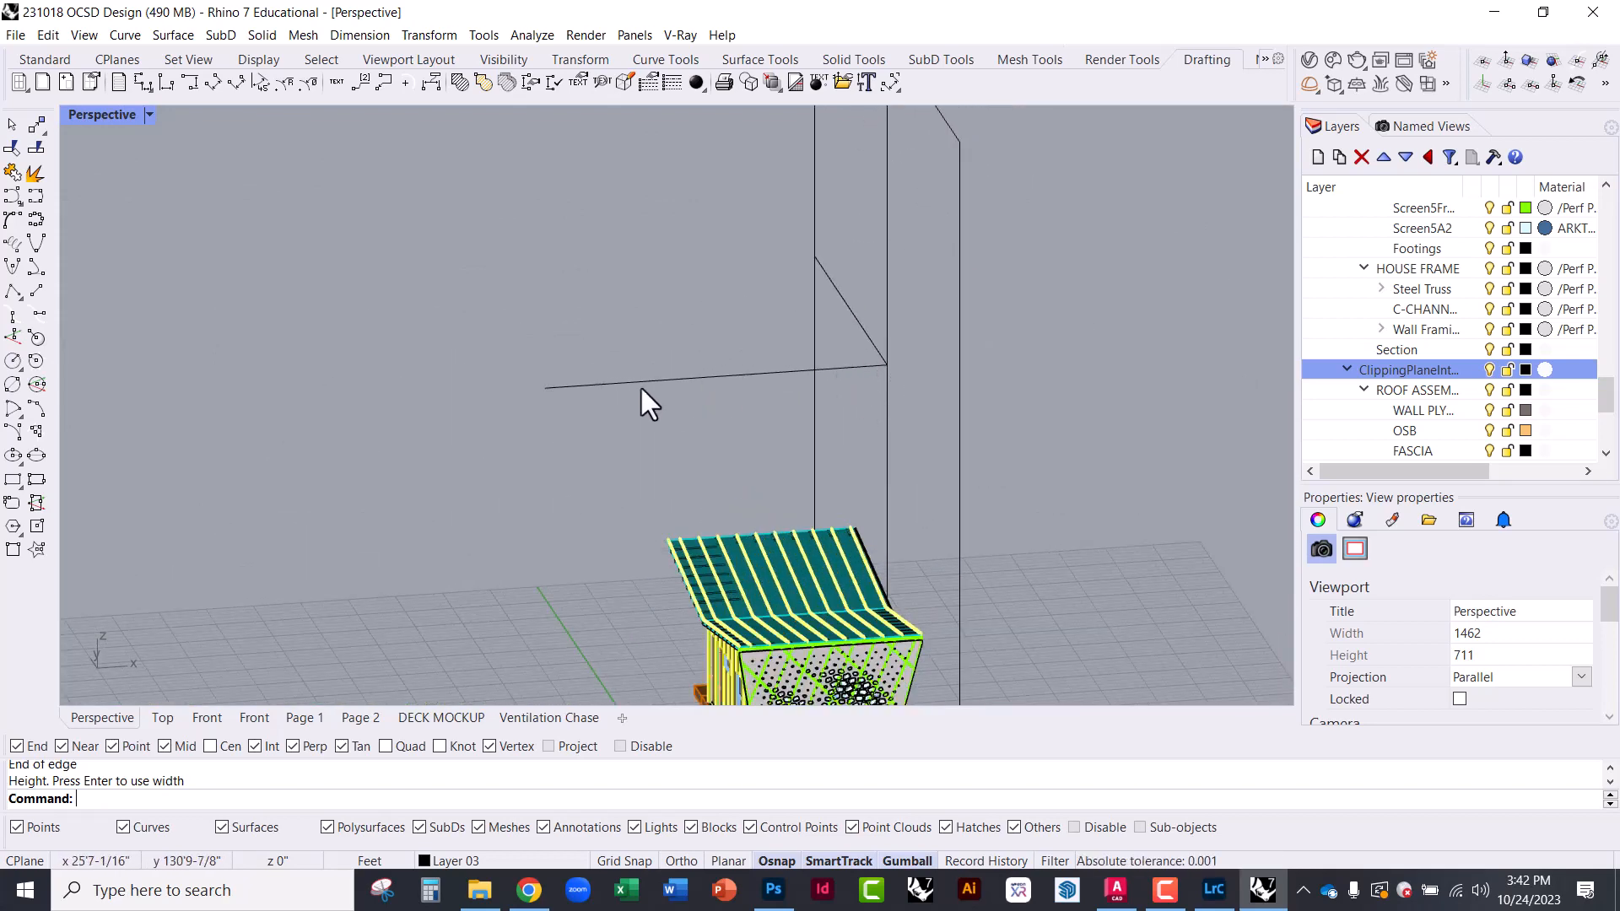
pyautogui.moveTo(835, 410); pyautogui.dragTo(655, 435, button='right')
pyautogui.scroll(-4, 729, 376)
# Move the clipping plane inward along its normal so that it cuts through both wings of the house
pyautogui.click(760, 393)
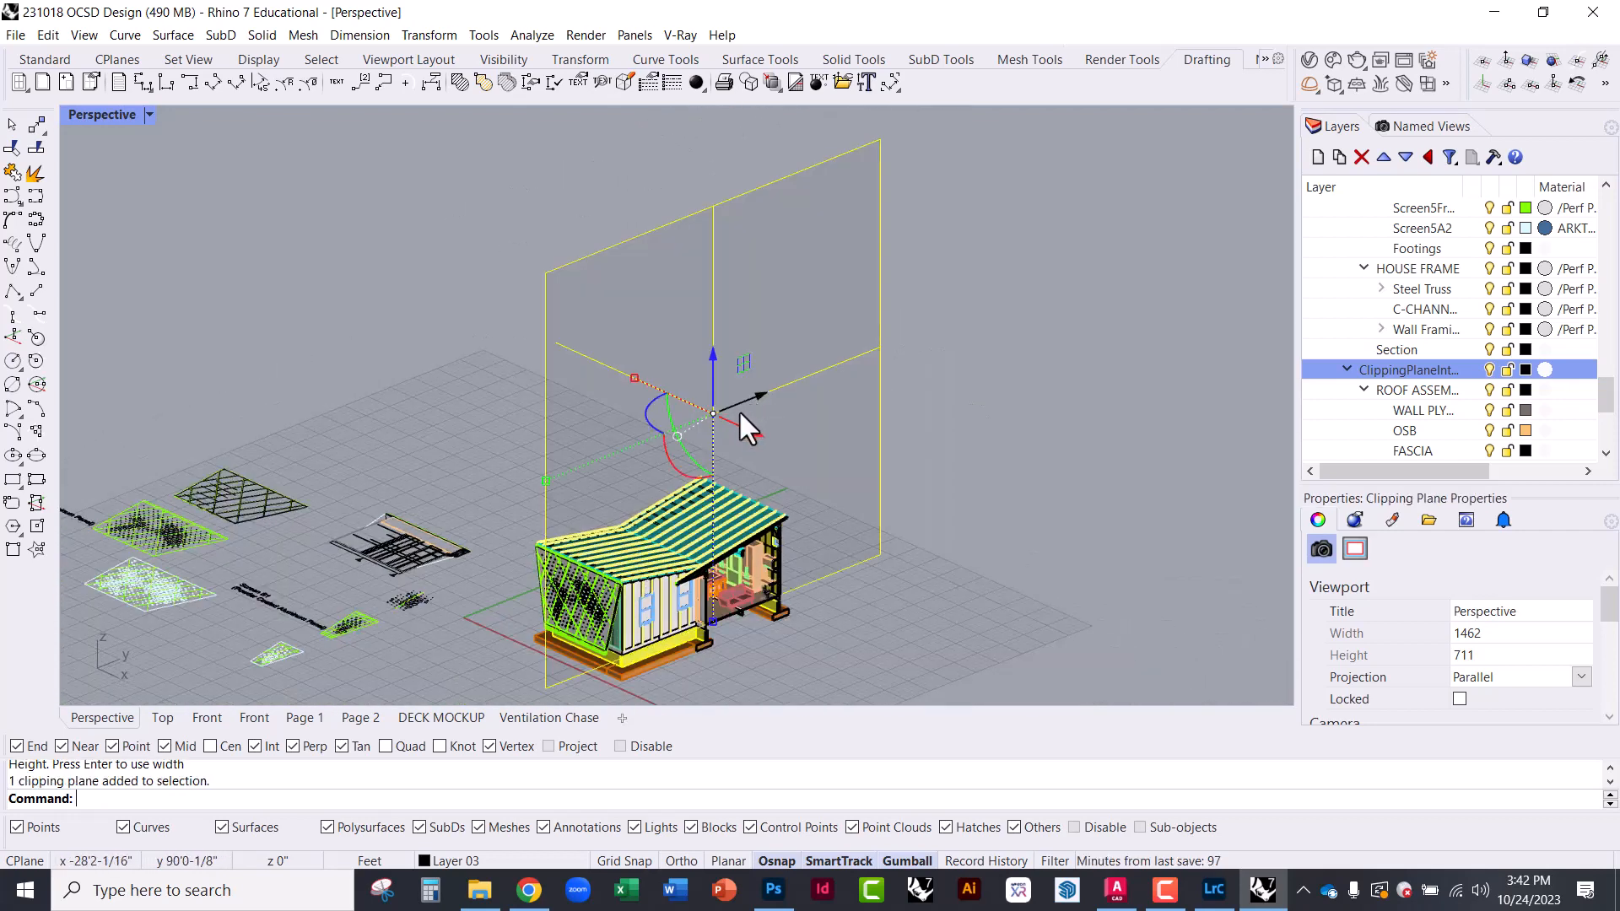
pyautogui.moveTo(728, 426); pyautogui.dragTo(715, 422)
pyautogui.click(970, 535)
pyautogui.moveTo(970, 535); pyautogui.dragTo(680, 403, button='right')
pyautogui.click(692, 402)
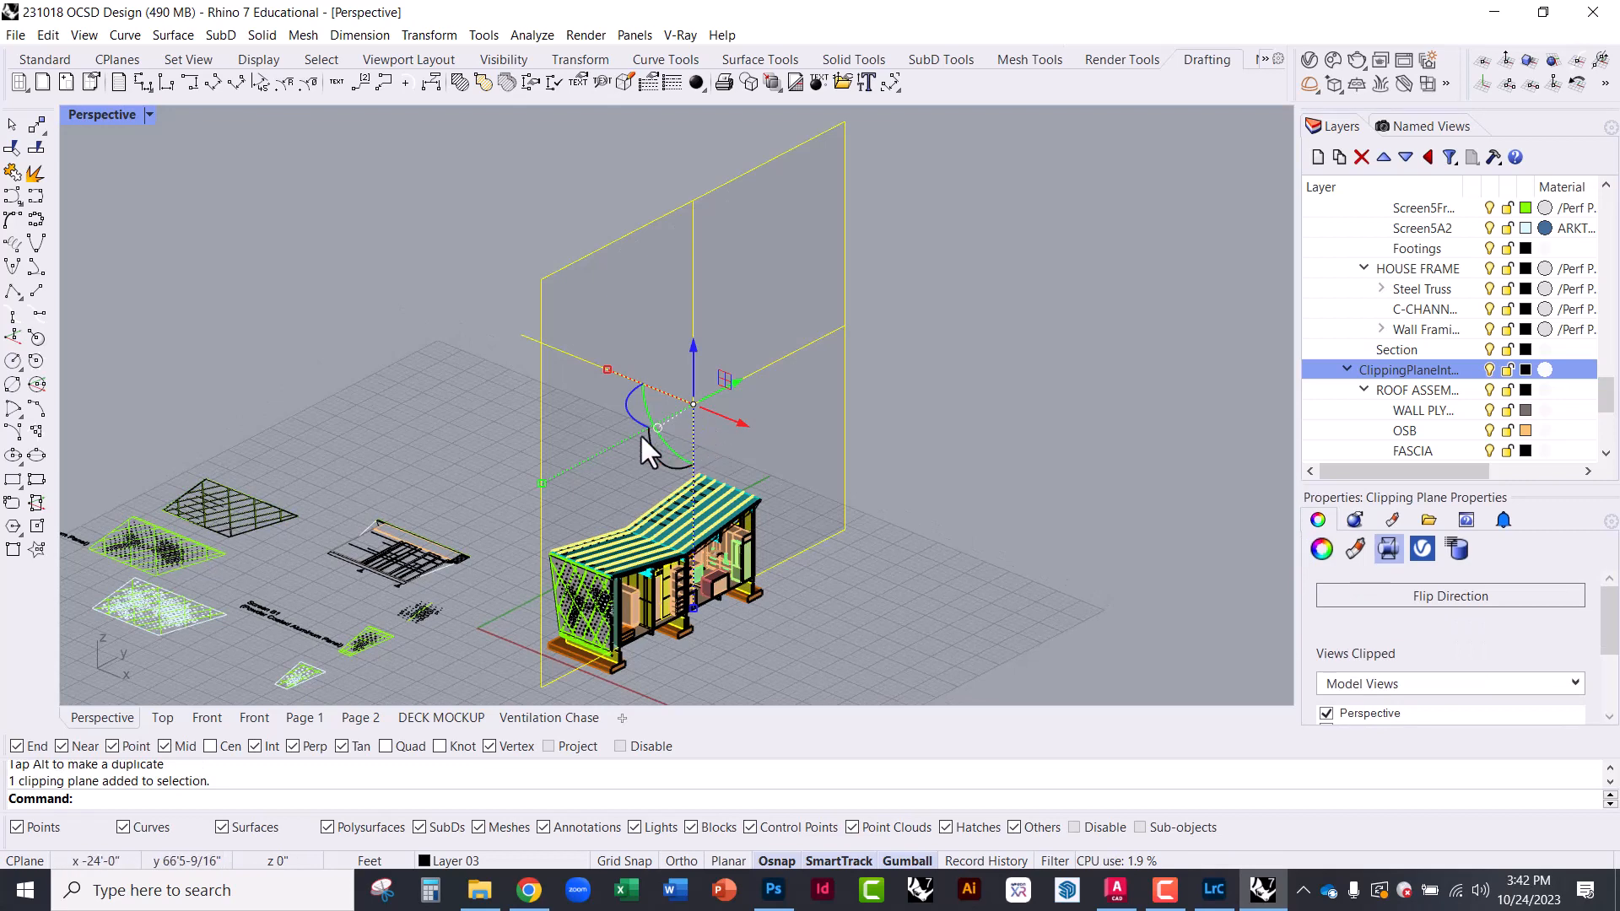
# Rotate the clipping plane 180 degrees about its vertical axis to reveal the opposite half of the house
pyautogui.click(622, 414)
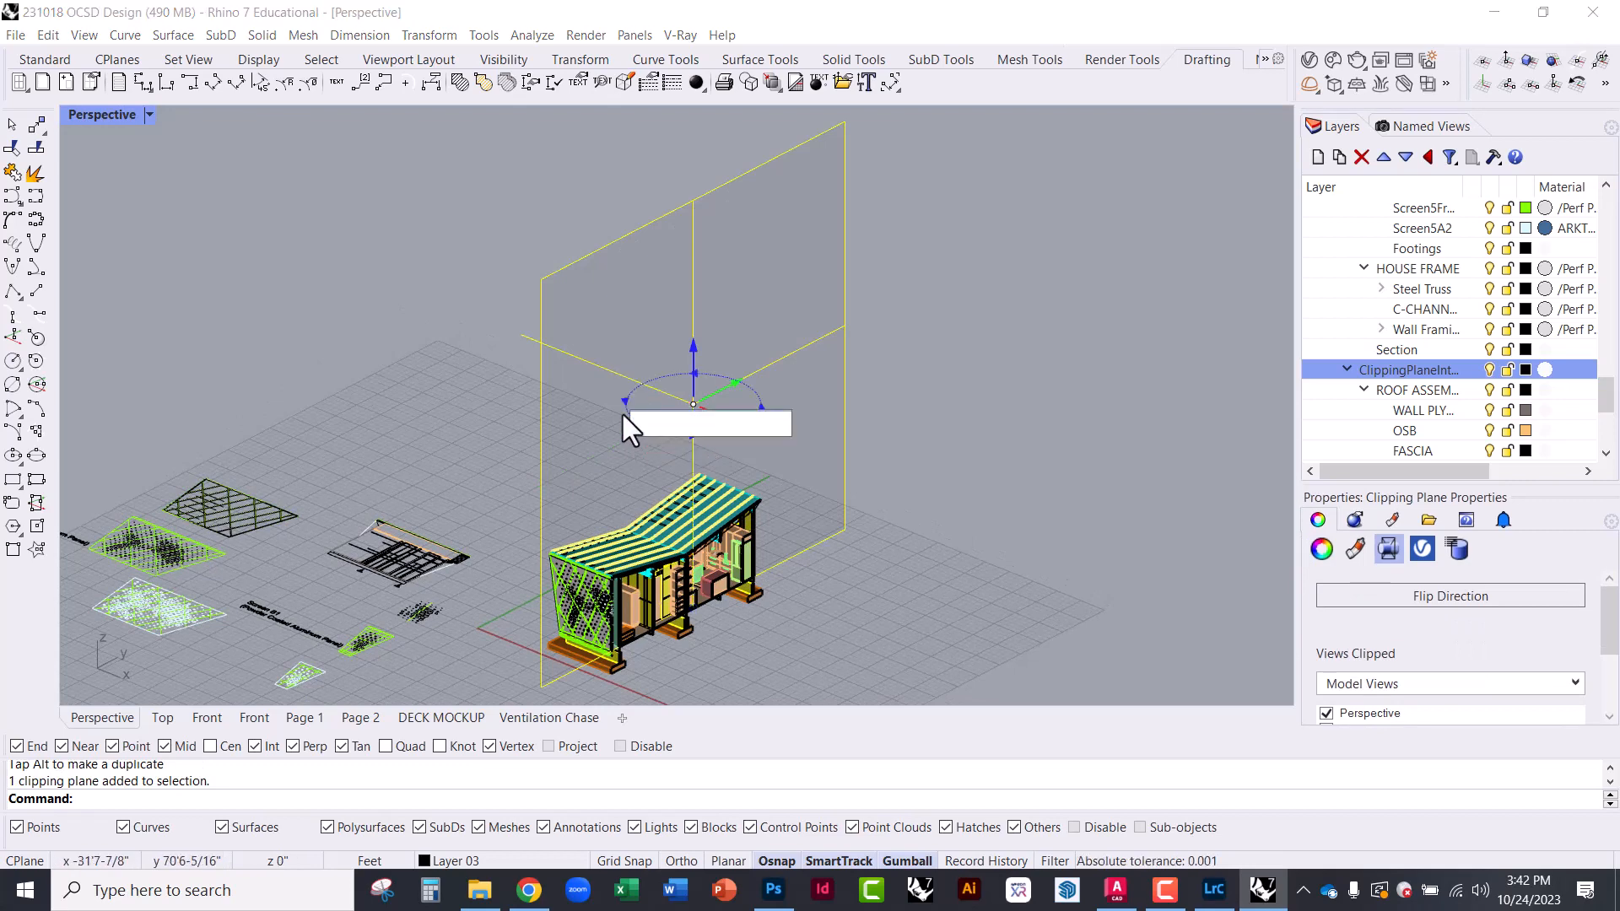
pyautogui.write('180')
pyautogui.press('Return')
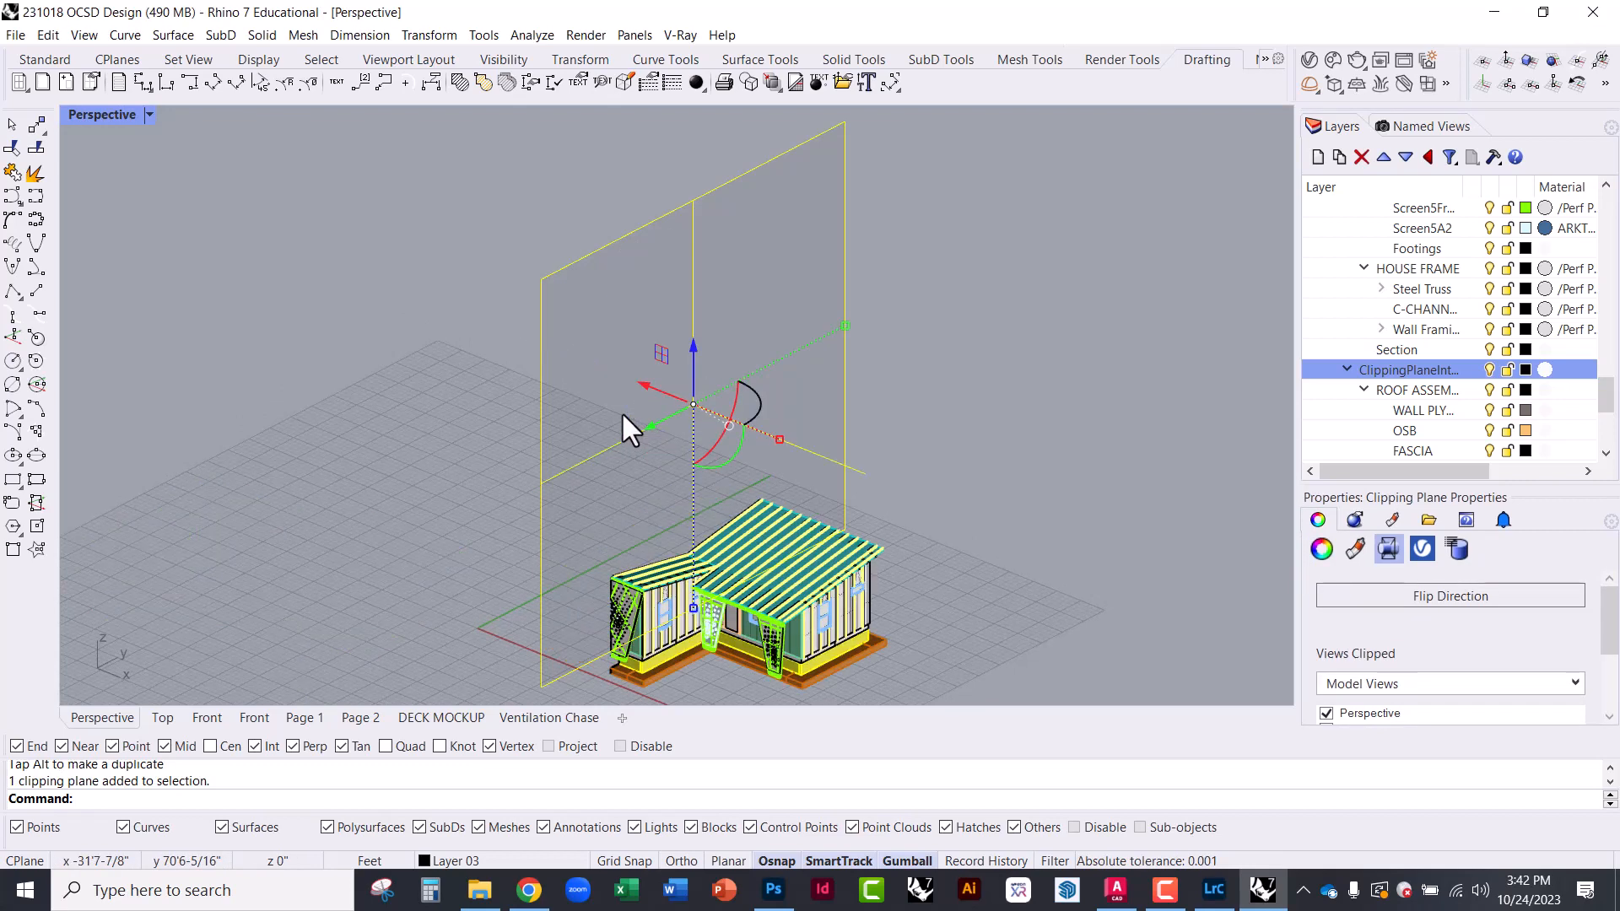
pyautogui.moveTo(621, 411); pyautogui.dragTo(934, 473, button='right')
pyautogui.scroll(6, 802, 545)
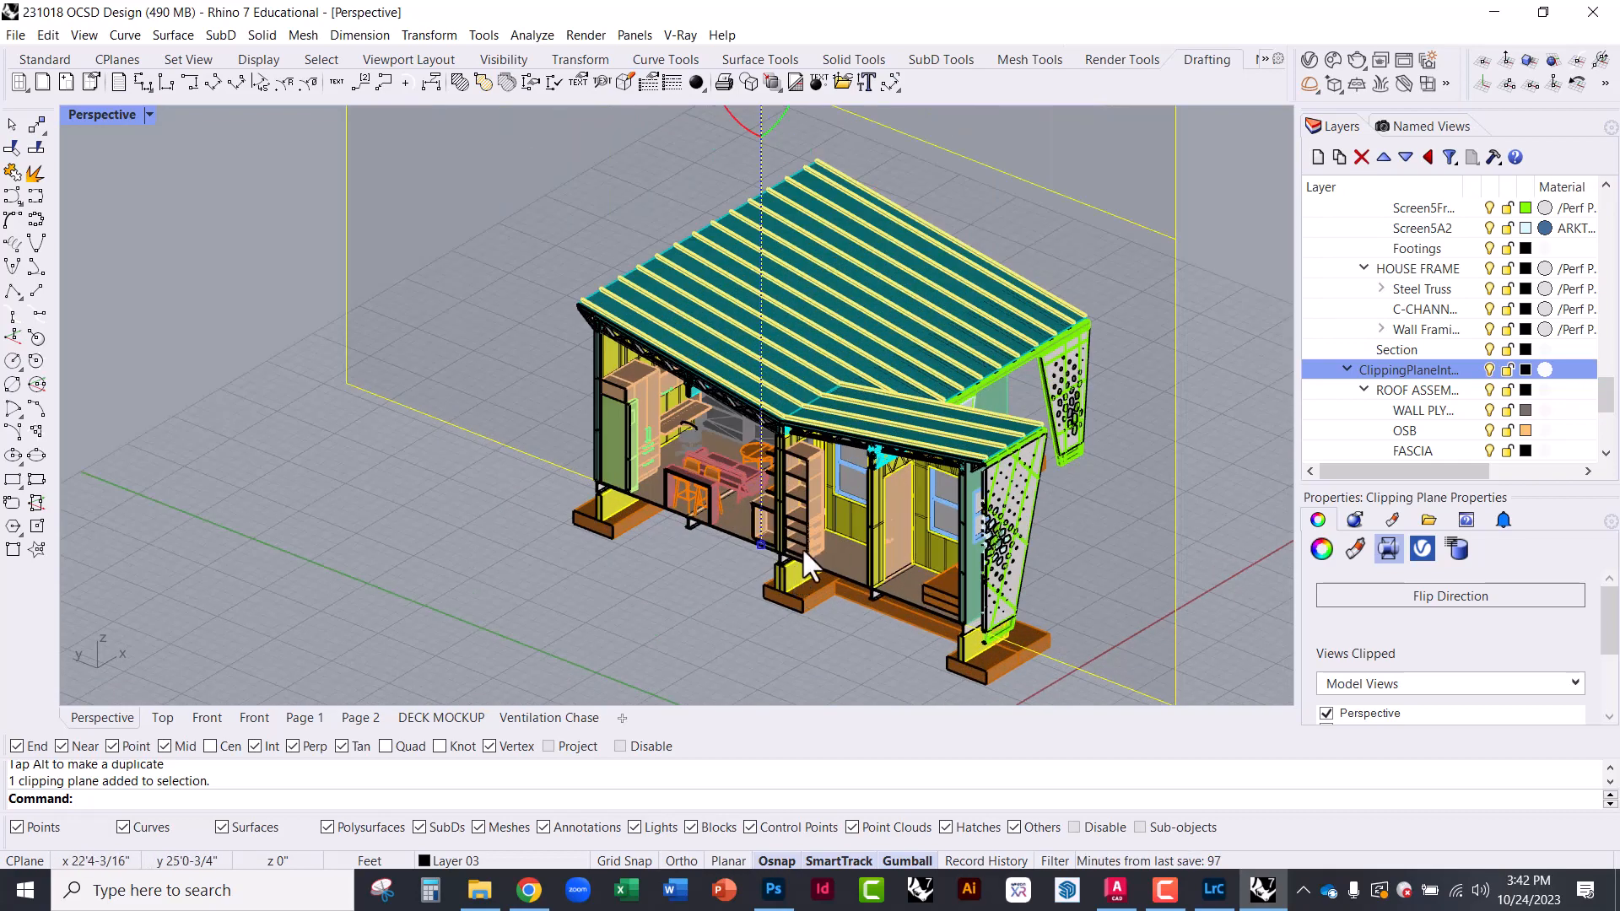
# Slide the reversed clipping plane back and forth along its normal to reposition the section cut through both wings
pyautogui.moveTo(801, 547); pyautogui.dragTo(810, 316, button='right')
pyautogui.moveTo(695, 262); pyautogui.dragTo(778, 270)
pyautogui.moveTo(772, 446); pyautogui.dragTo(947, 434, button='right')
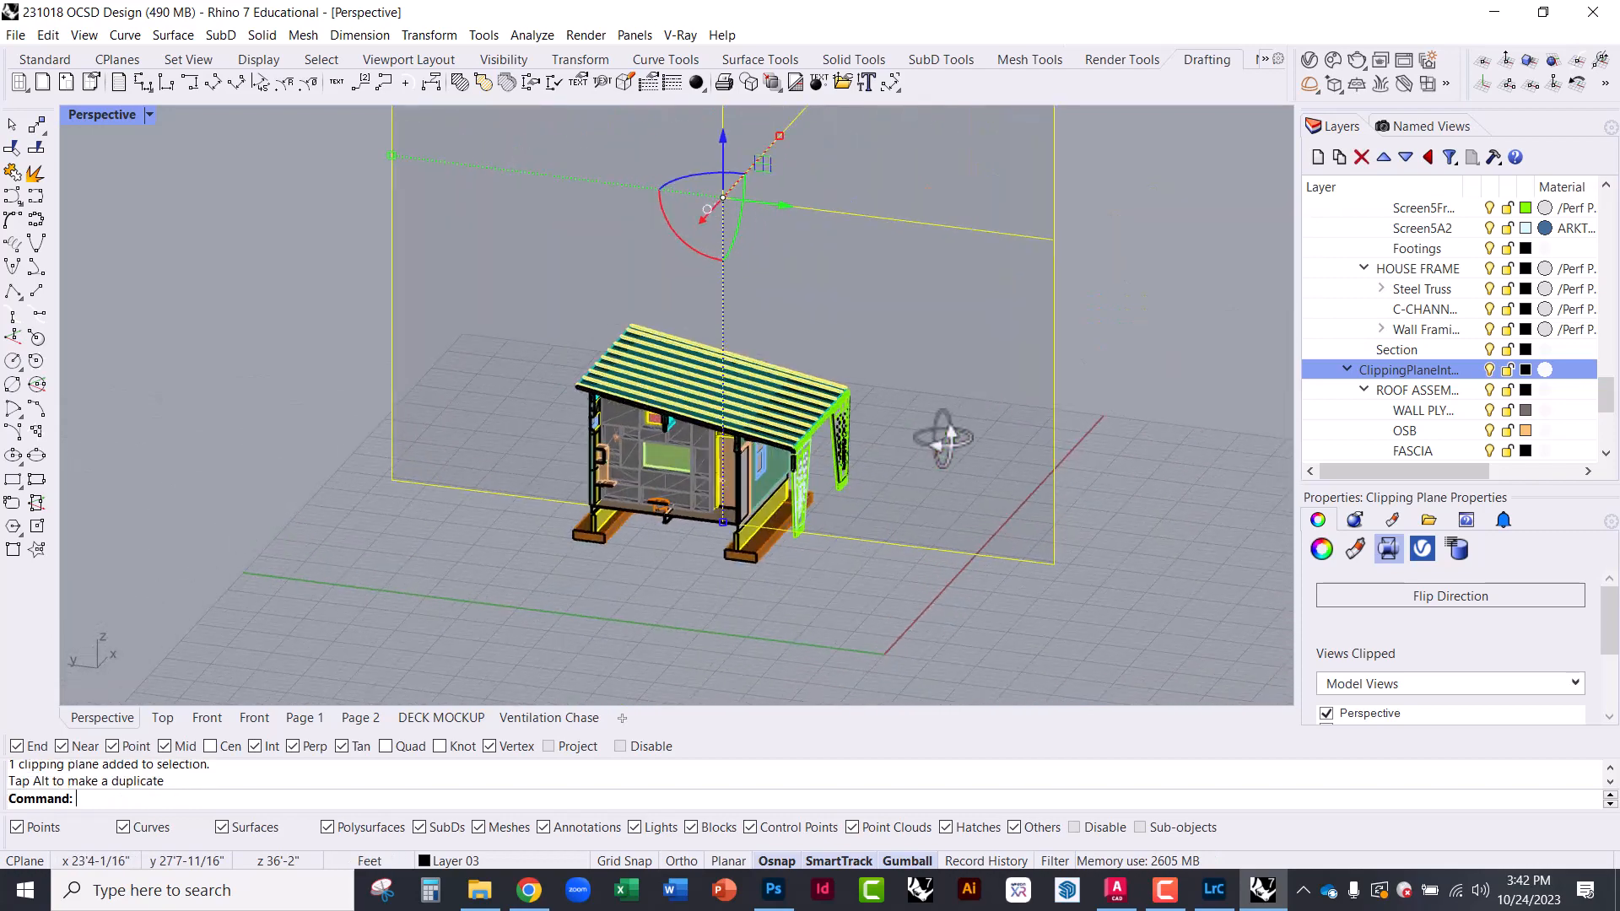
pyautogui.scroll(6, 734, 521)
pyautogui.moveTo(680, 558); pyautogui.dragTo(481, 516, button='right')
pyautogui.scroll(-7, 479, 515)
pyautogui.moveTo(675, 371); pyautogui.dragTo(615, 453, button='right')
pyautogui.moveTo(645, 257); pyautogui.dragTo(609, 277)
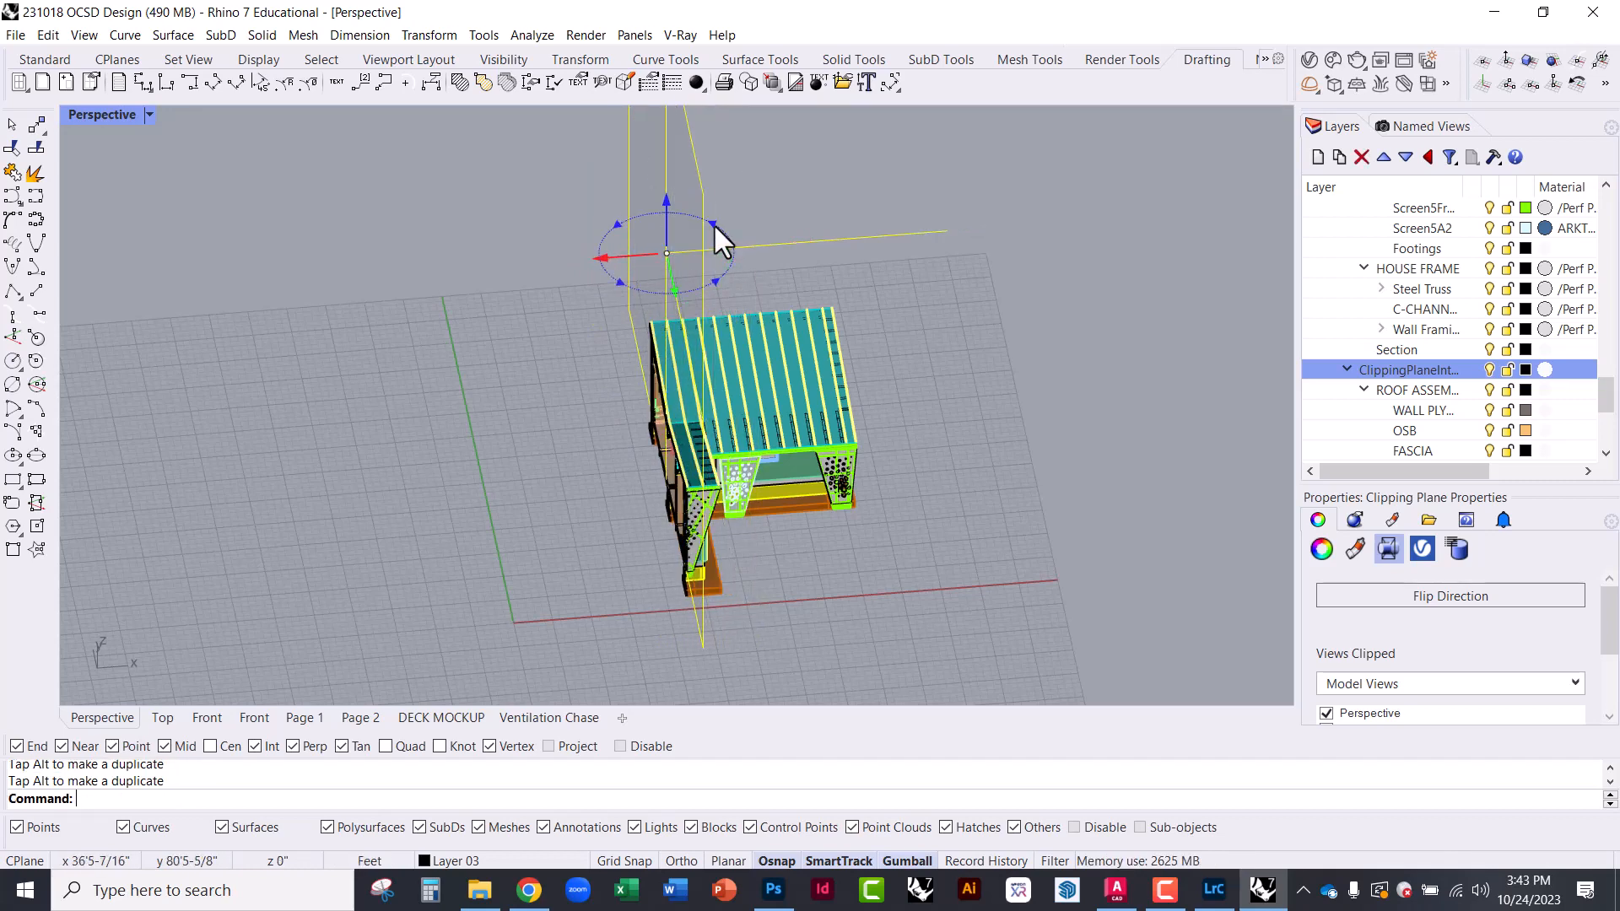
# Turn the clipping plane another 180 degrees about the vertical axis so it clips the first side again
pyautogui.click(712, 223)
pyautogui.write('180')
pyautogui.press('Return')
pyautogui.moveTo(793, 439); pyautogui.dragTo(540, 407, button='right')
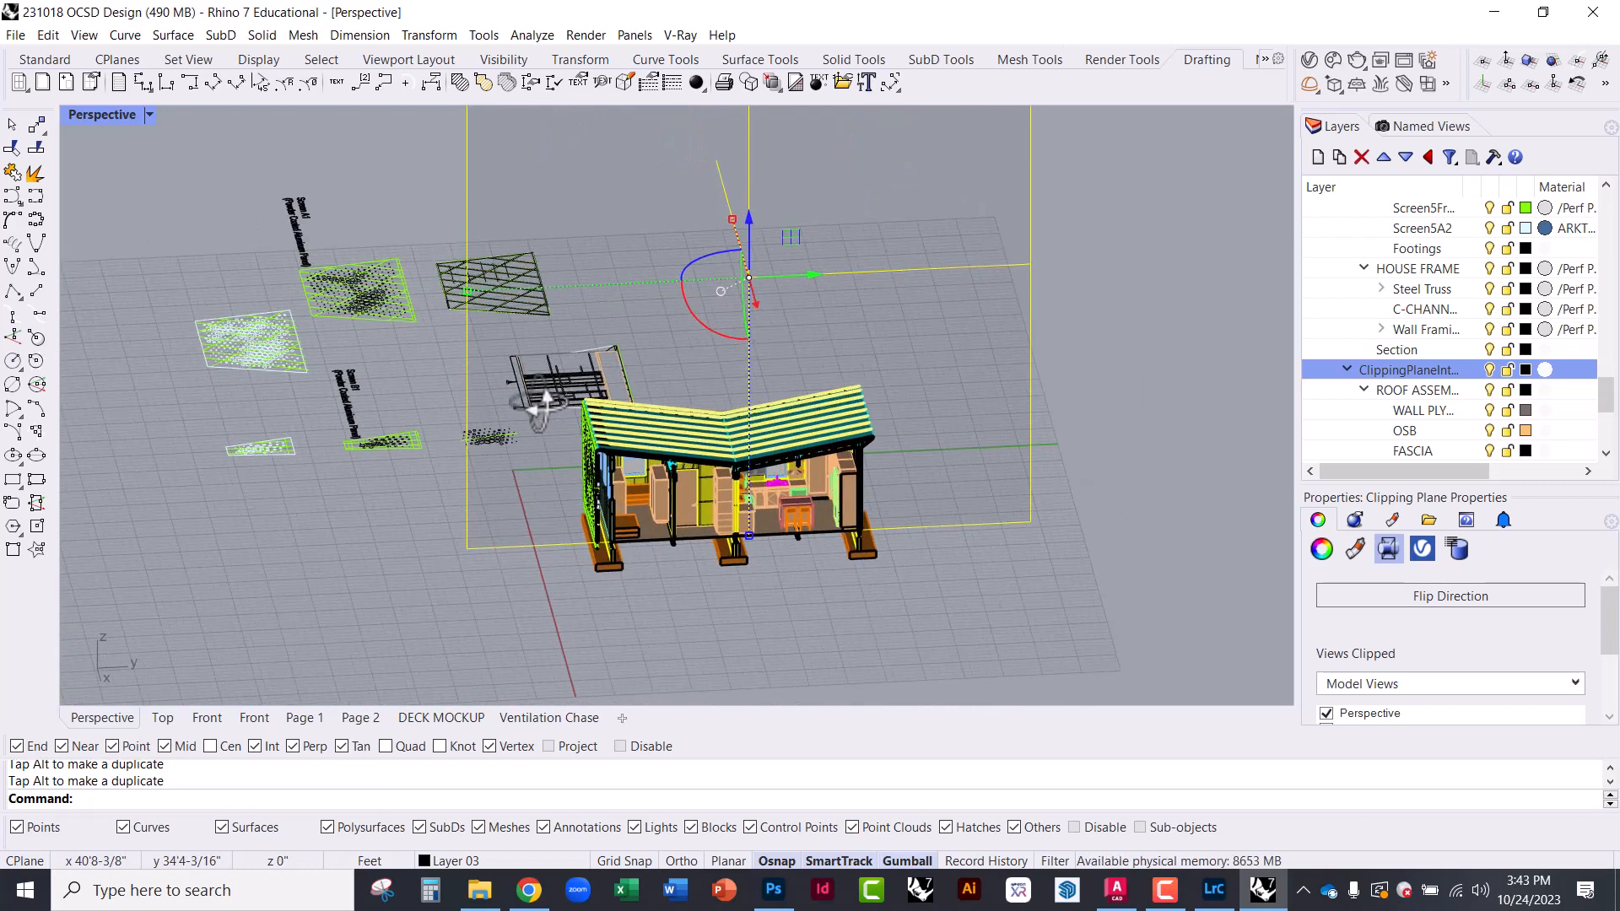
# Deselect the clipping plane and examine the sectioned roof trusses, walls, kitchen interior, floor beams and footings up close
pyautogui.click(771, 599)
pyautogui.scroll(7, 762, 584)
pyautogui.moveTo(741, 521); pyautogui.dragTo(783, 487, button='right')
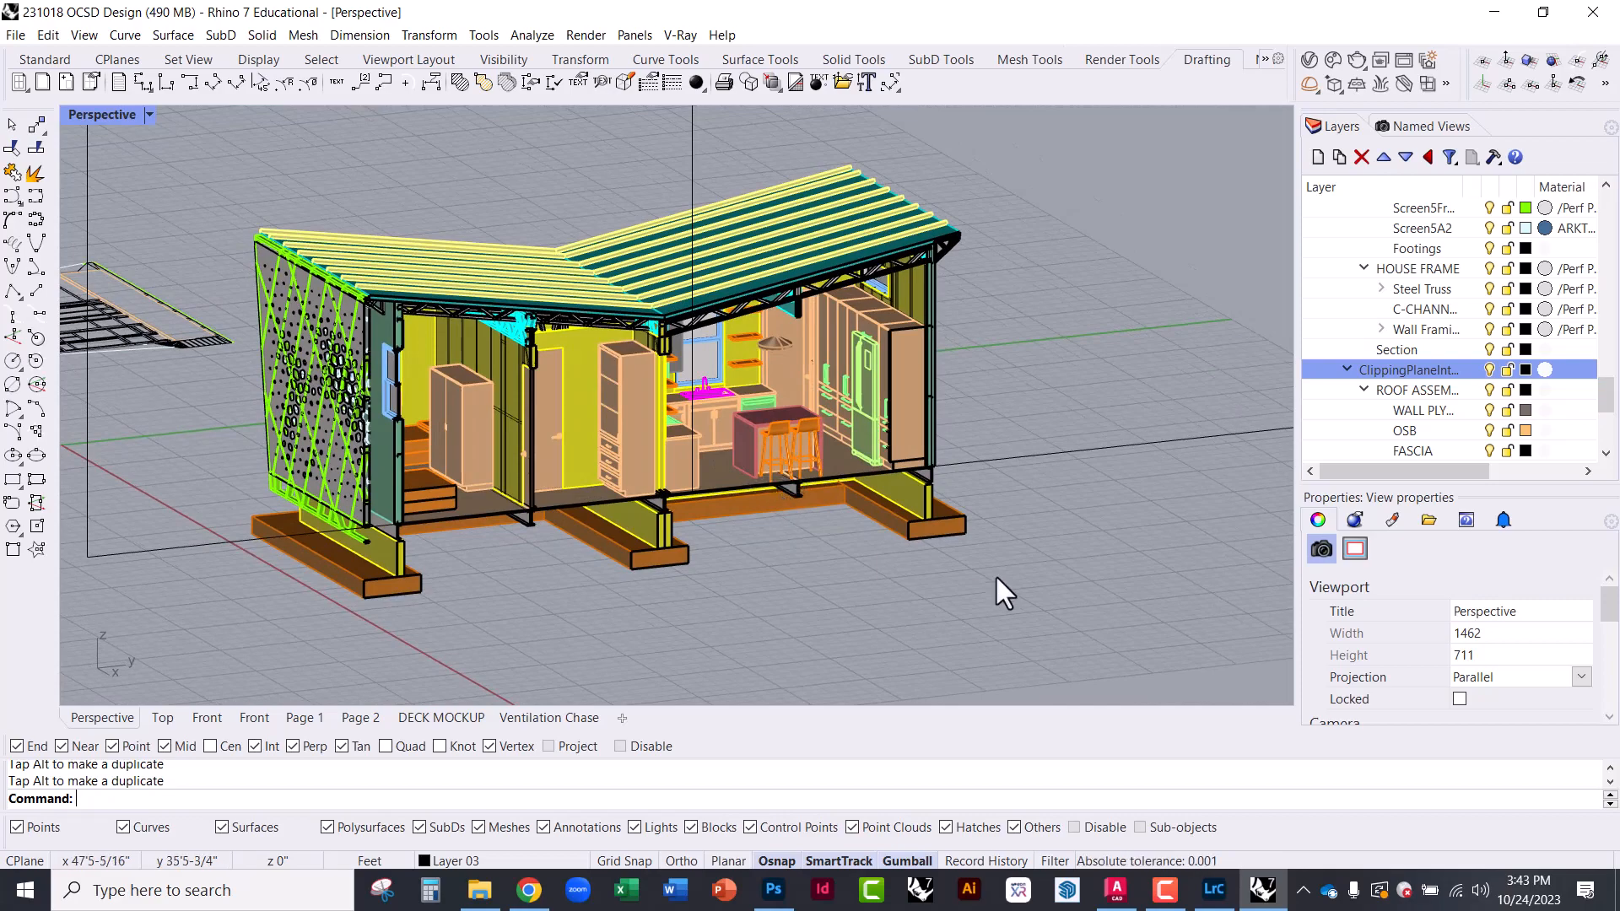
pyautogui.scroll(8, 595, 384)
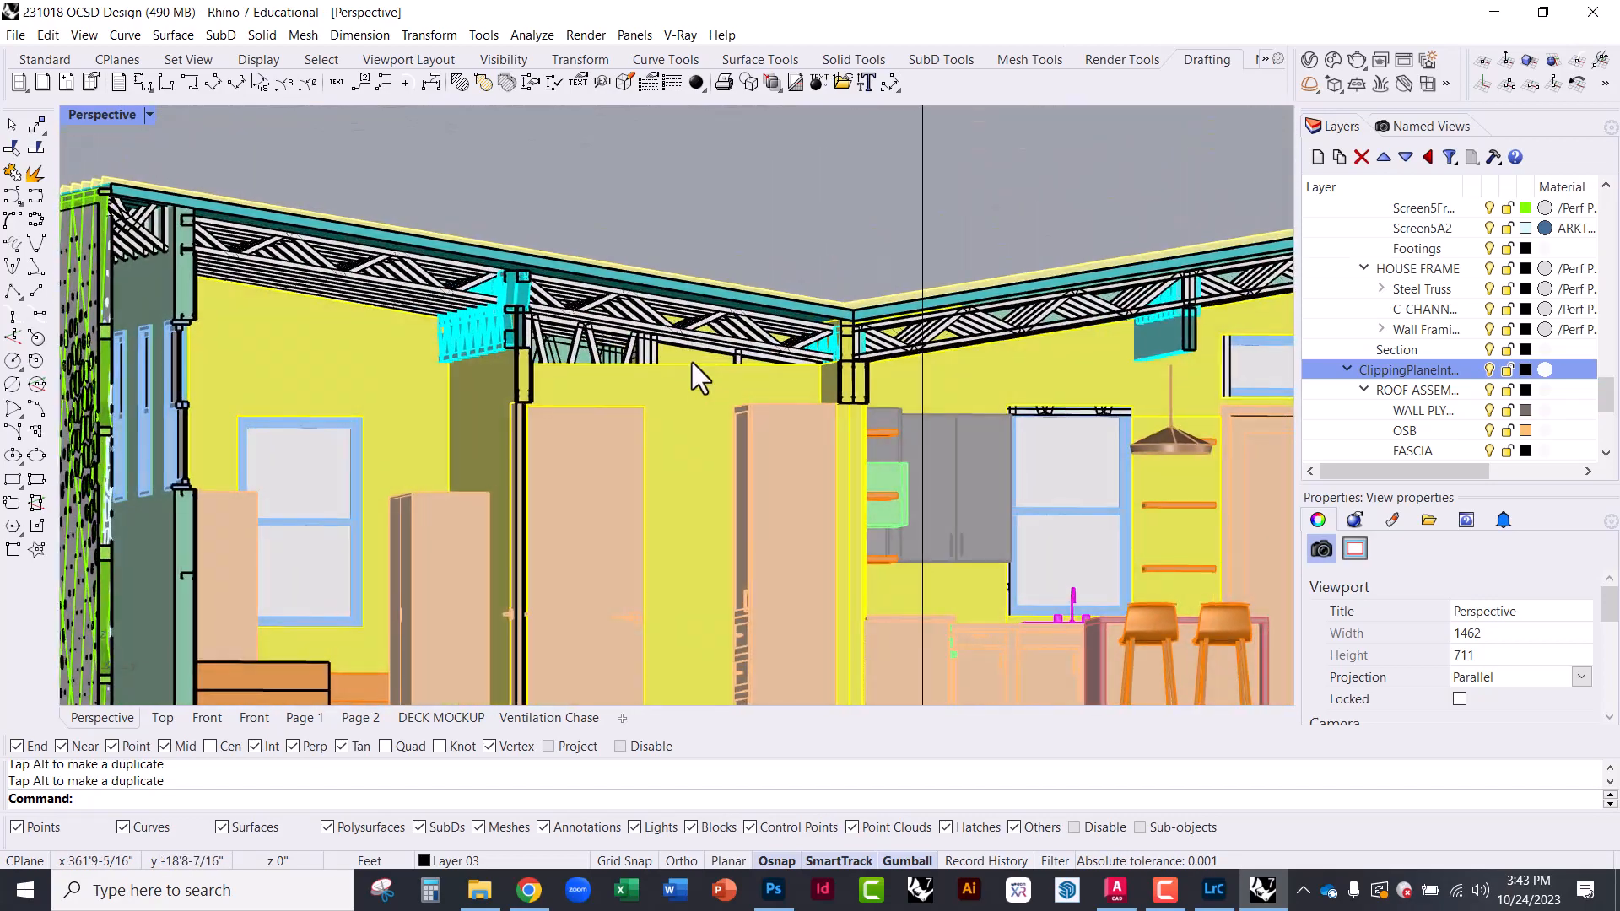
pyautogui.scroll(-5, 309, 252)
pyautogui.scroll(6, 982, 297)
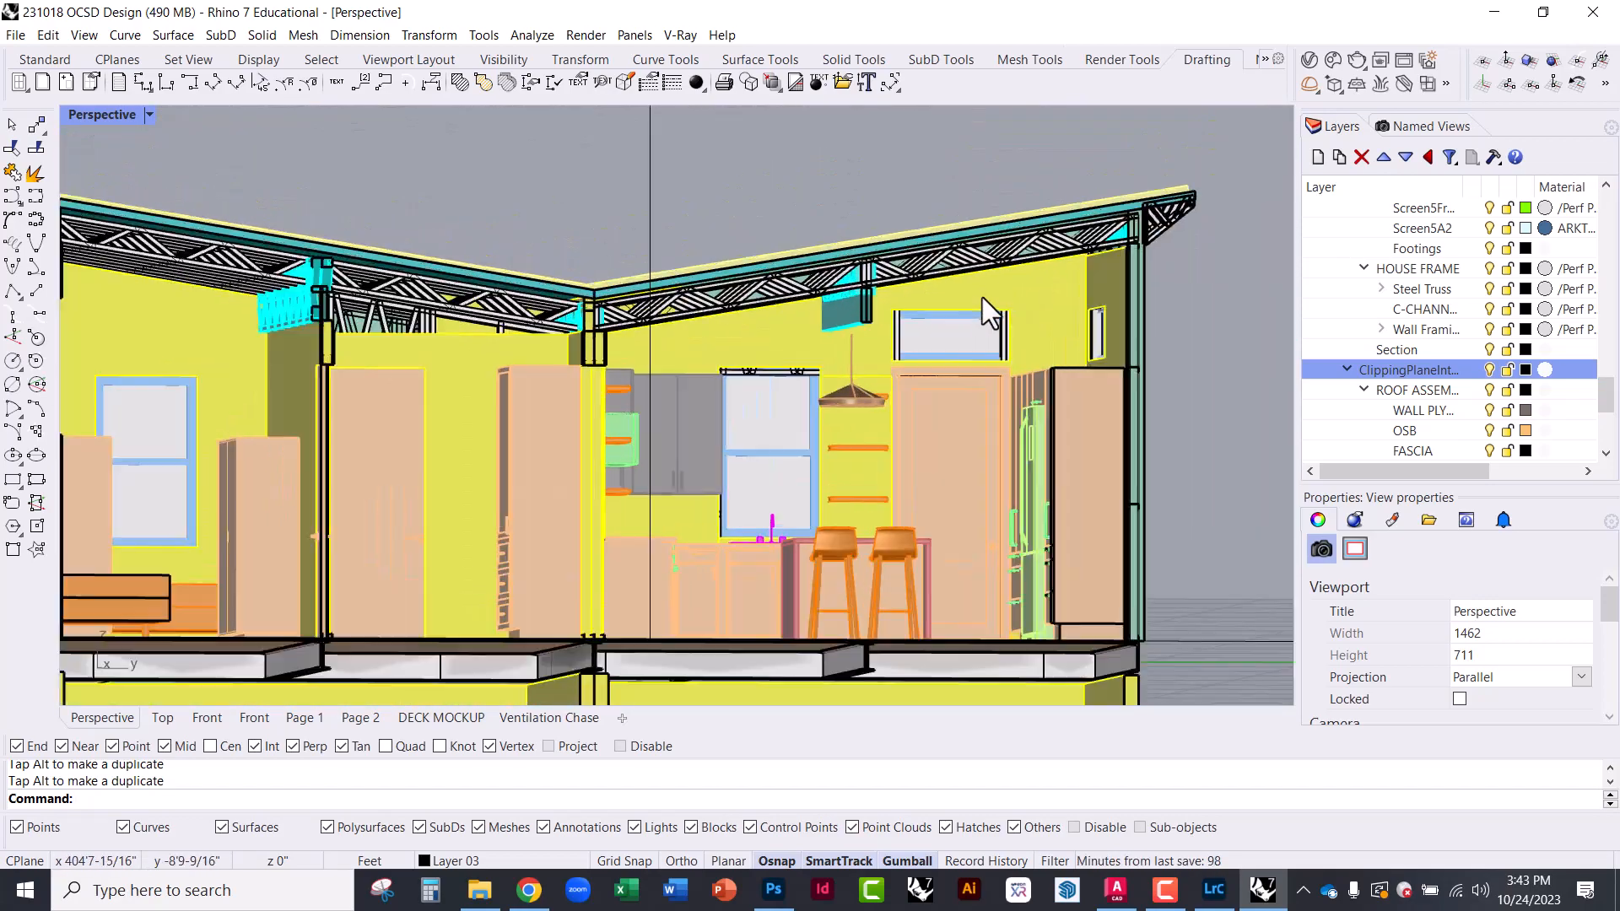
pyautogui.scroll(-4, 903, 301)
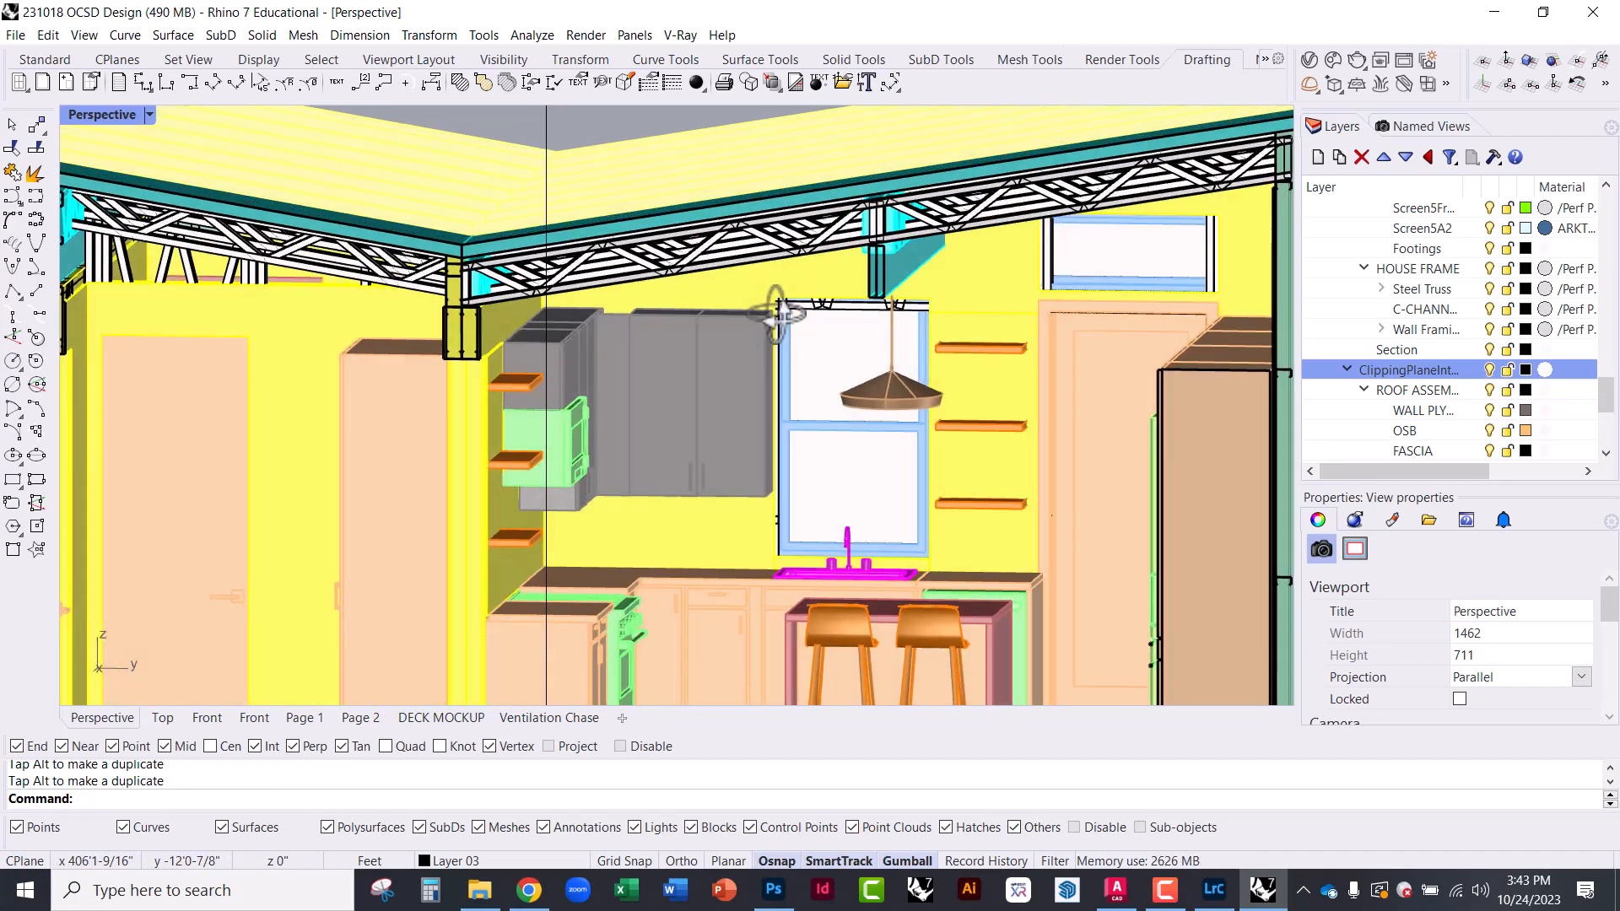
pyautogui.scroll(3, 843, 307)
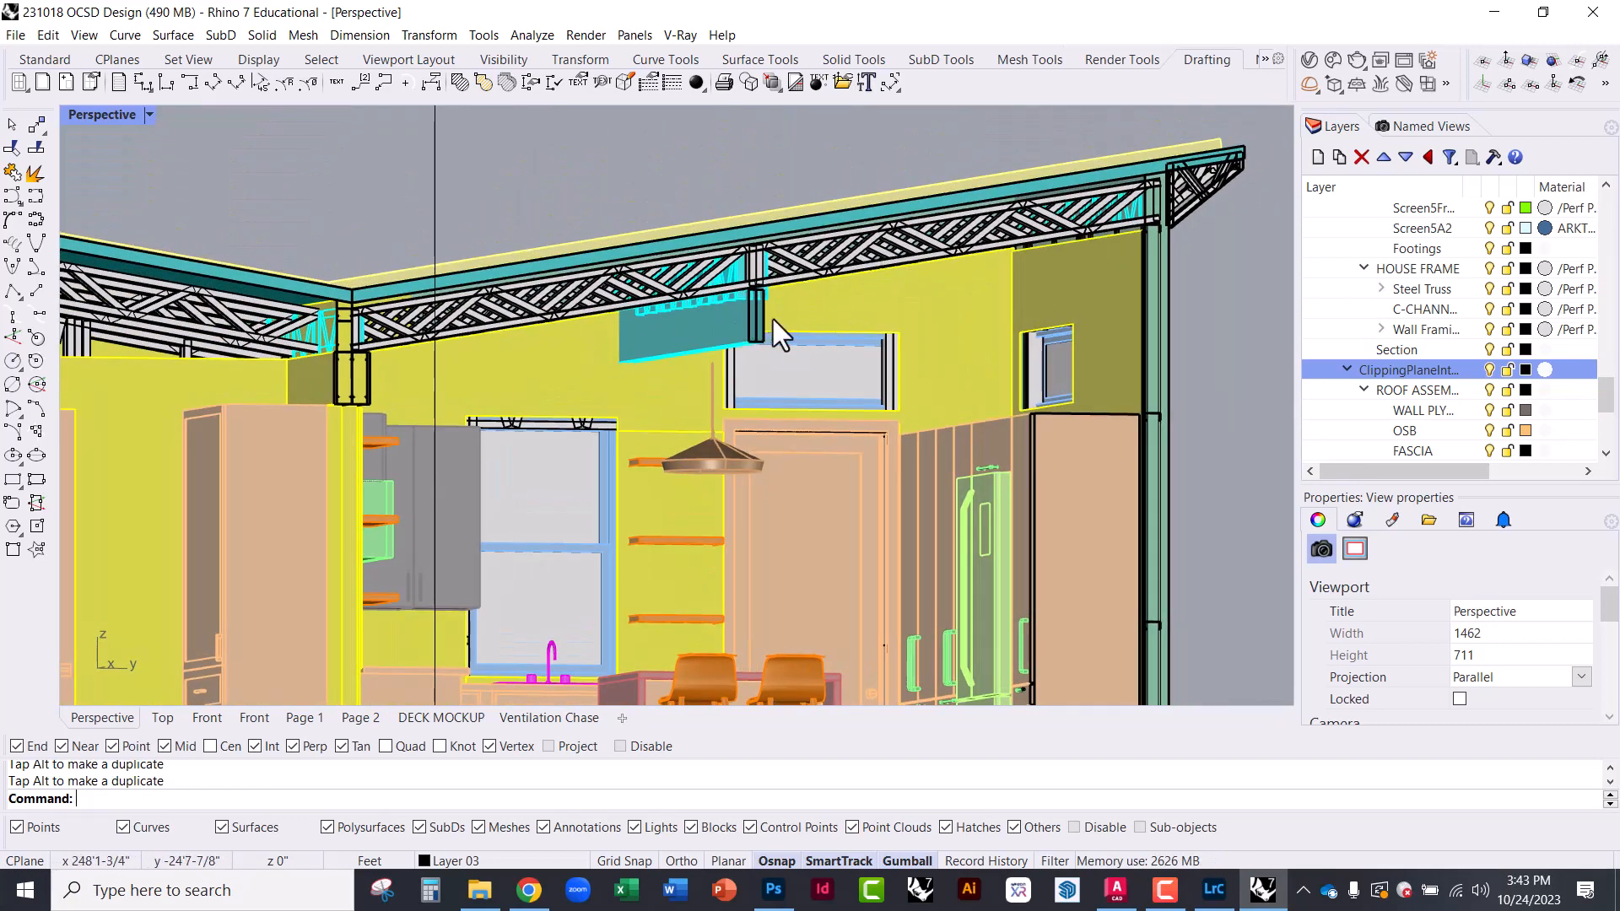
pyautogui.scroll(-4, 700, 332)
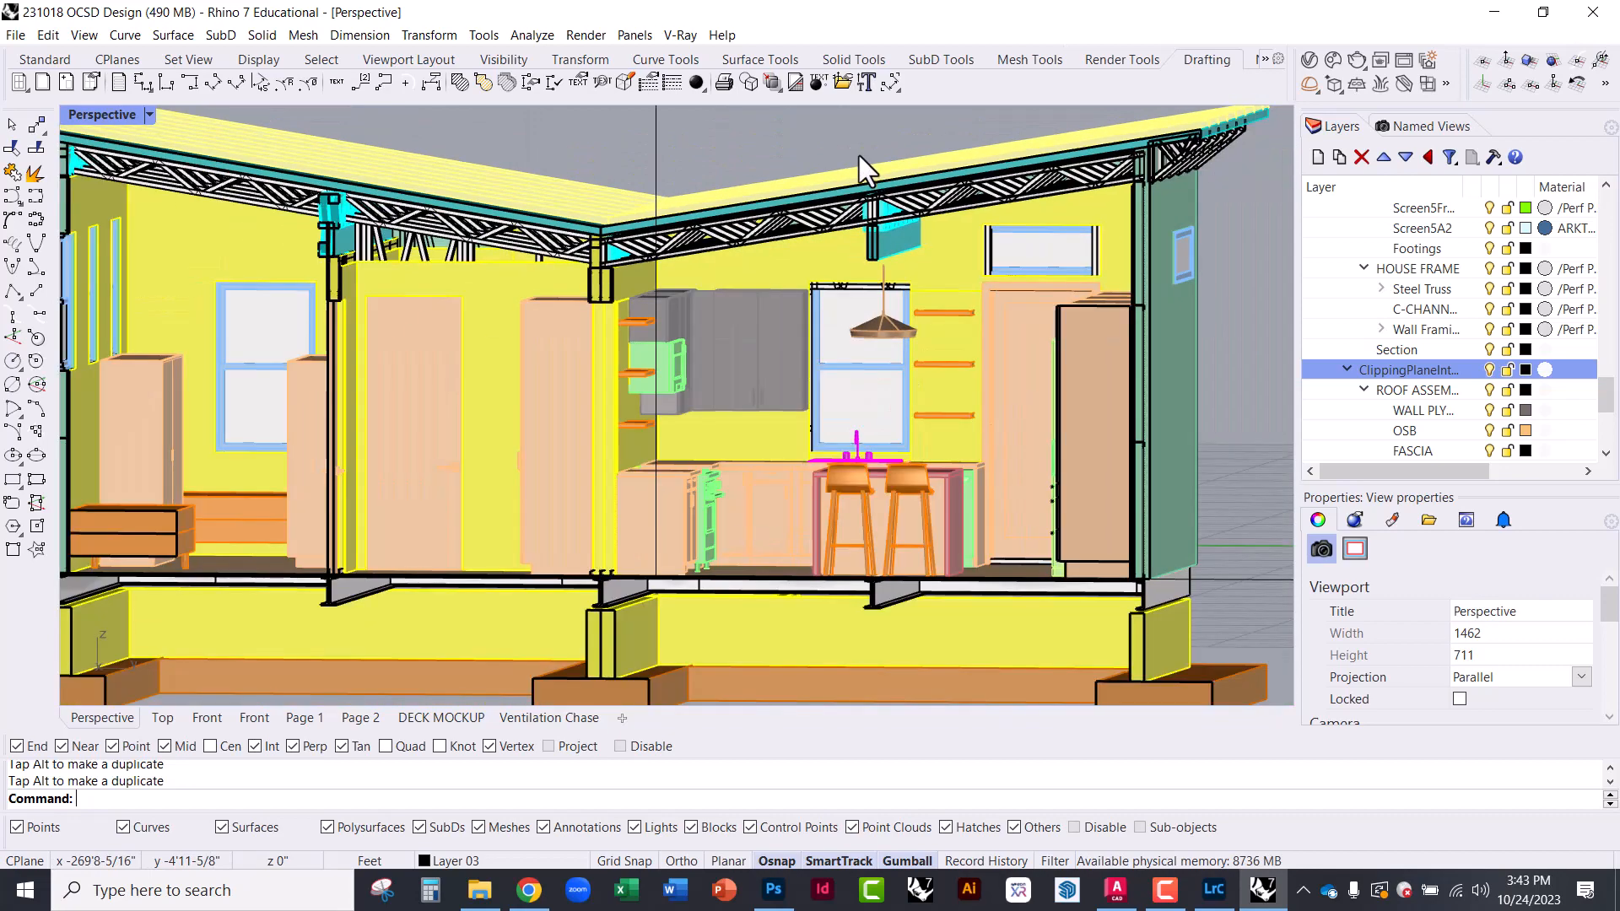
pyautogui.scroll(-3, 859, 155)
pyautogui.moveTo(859, 155); pyautogui.dragTo(849, 477, button='right')
pyautogui.scroll(6, 849, 477)
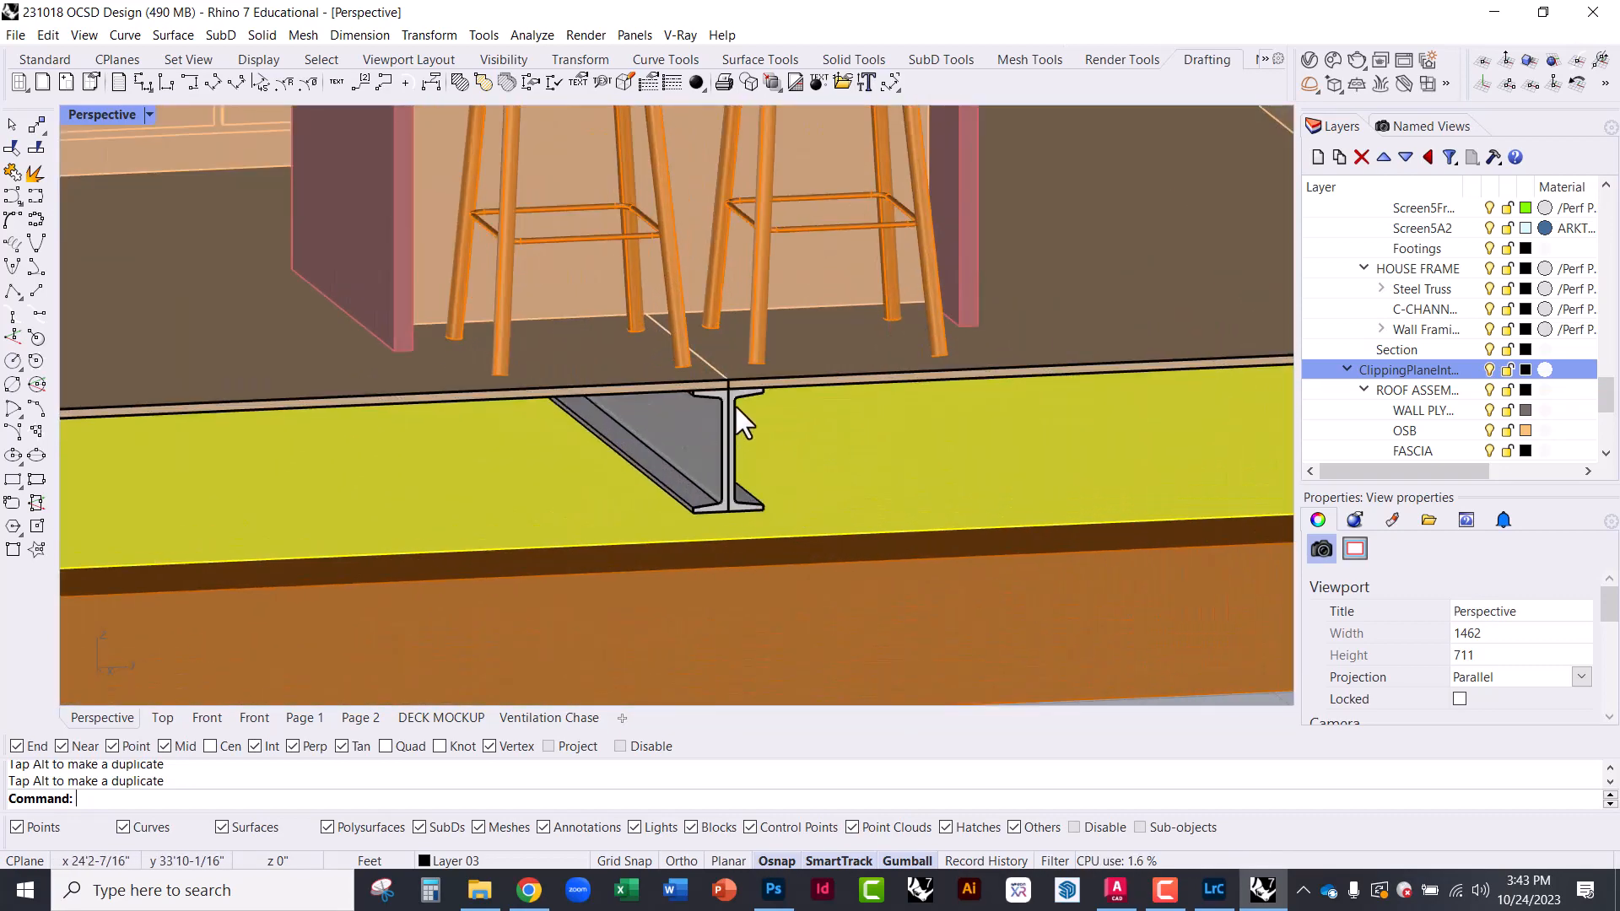
# Examine the whole sectioned house from several angles, including the floor beam, both wings, the roof and the footings
pyautogui.scroll(-5, 702, 481)
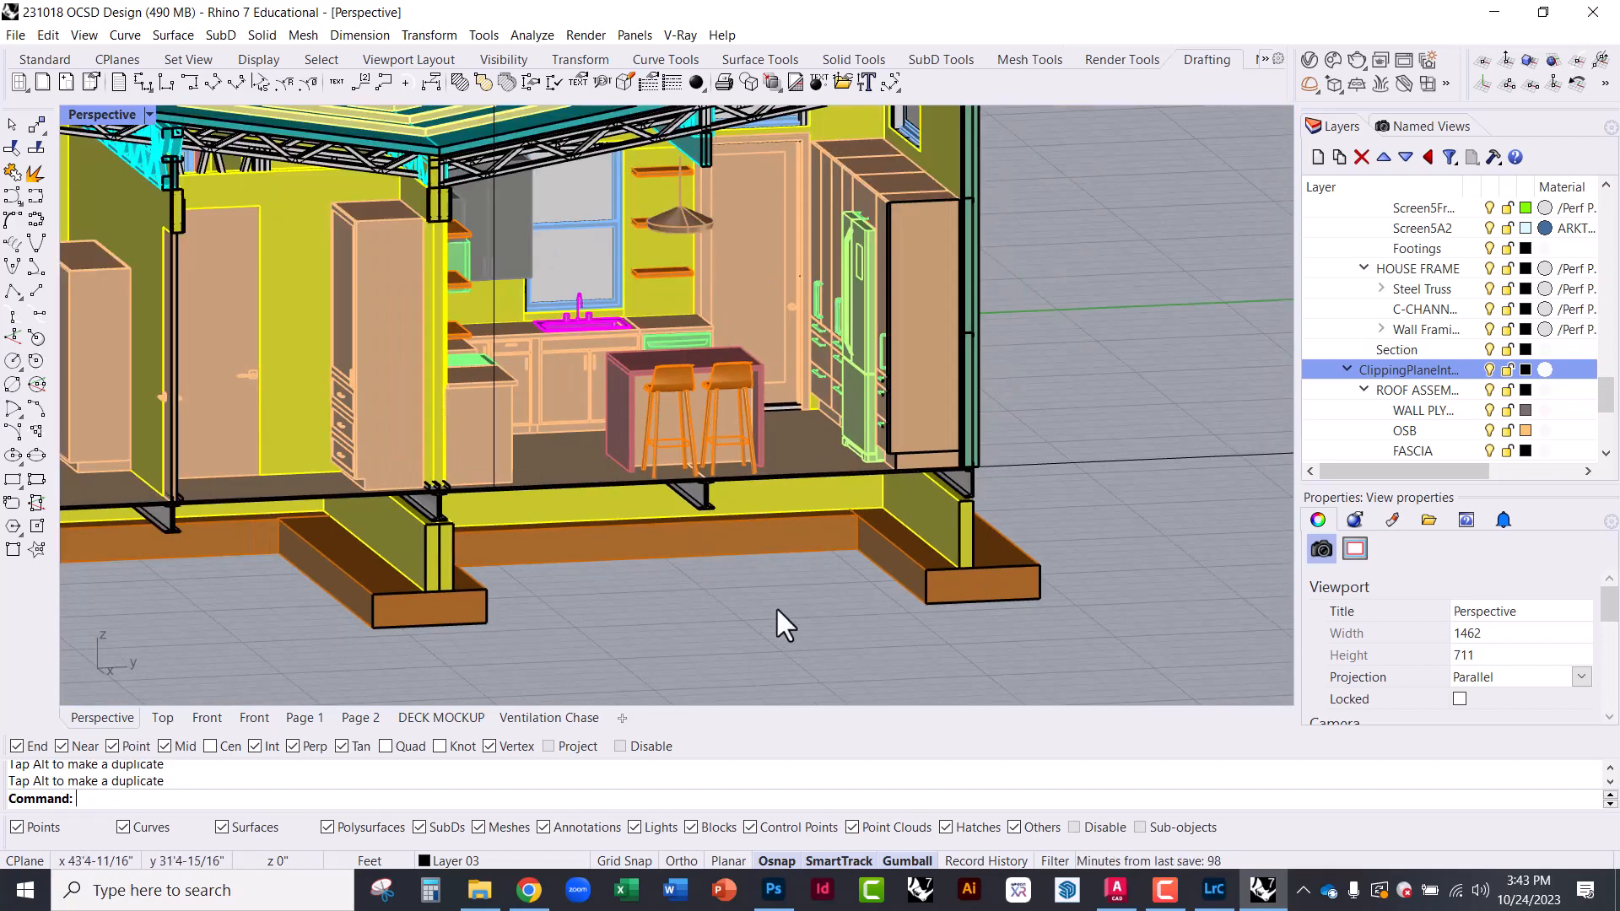
pyautogui.scroll(-2, 777, 622)
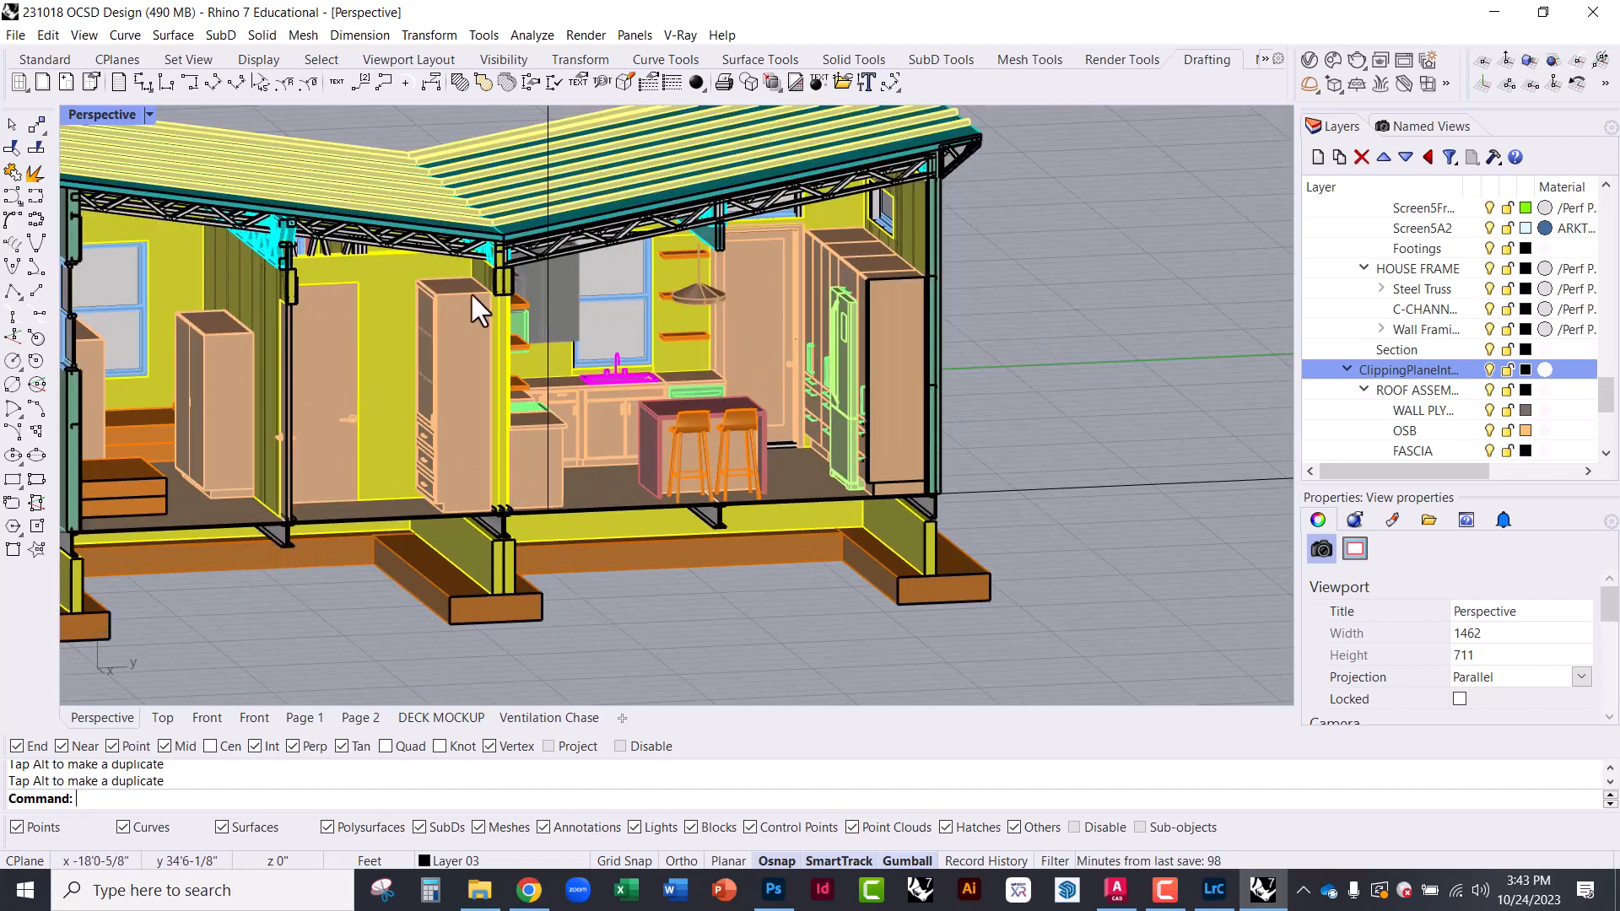
pyautogui.keyDown('shift'); pyautogui.moveTo(575, 320); pyautogui.dragTo(754, 369, button='right'); pyautogui.keyUp('shift')
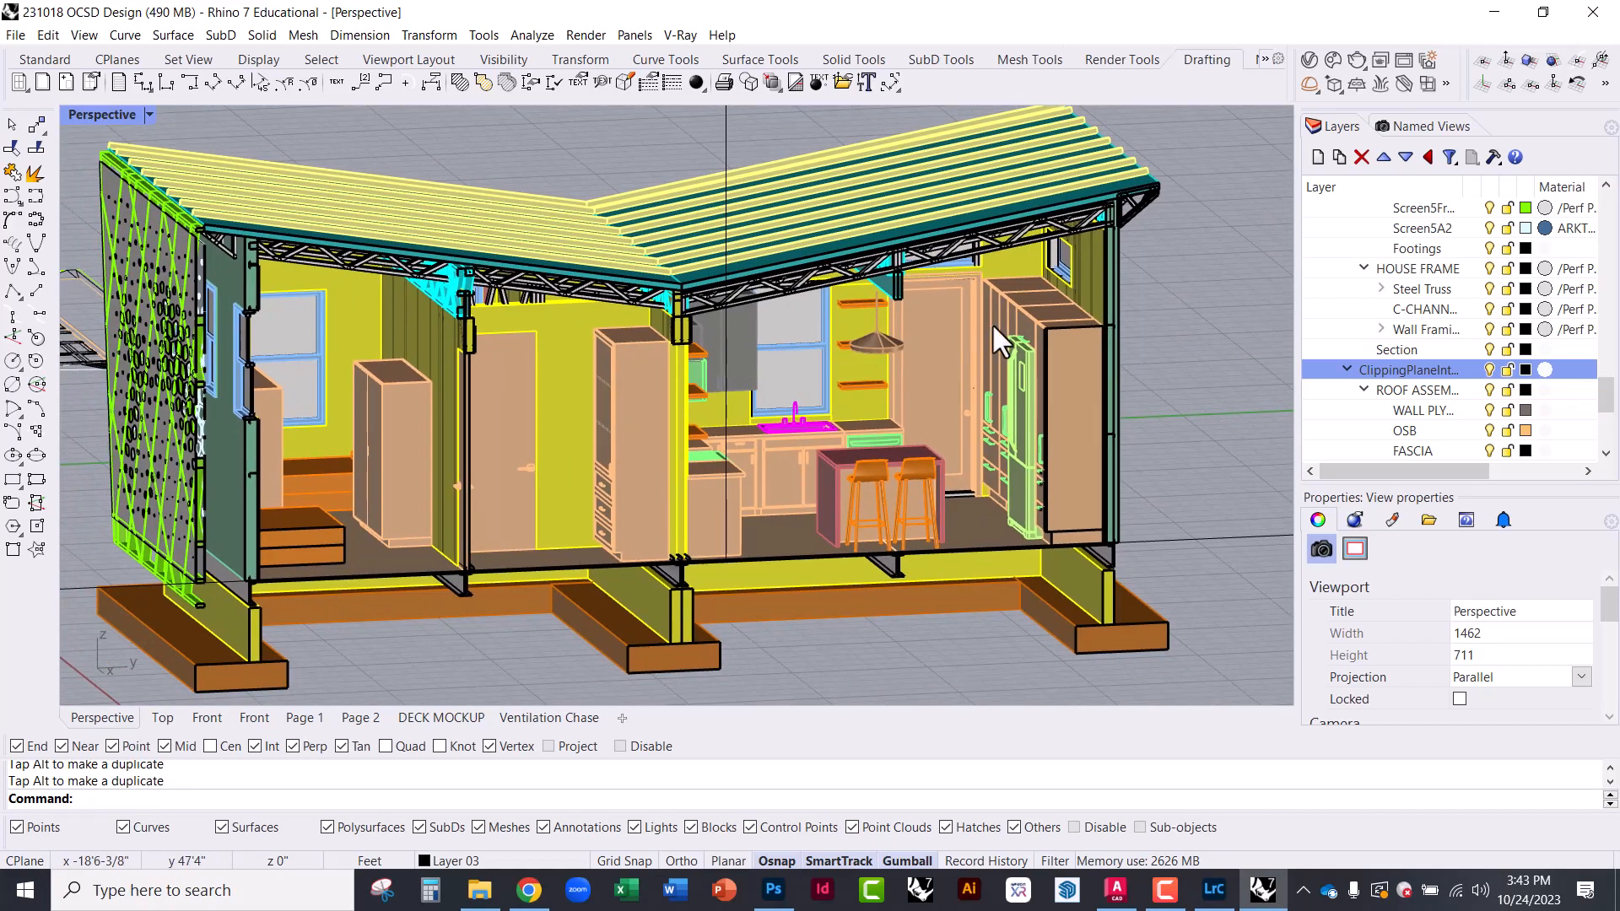
pyautogui.moveTo(928, 341)
pyautogui.mouseDown(button='right')
pyautogui.moveTo(878, 341)
pyautogui.moveTo(953, 354)
pyautogui.mouseUp(button='right')
pyautogui.scroll(-2, 1045, 404)
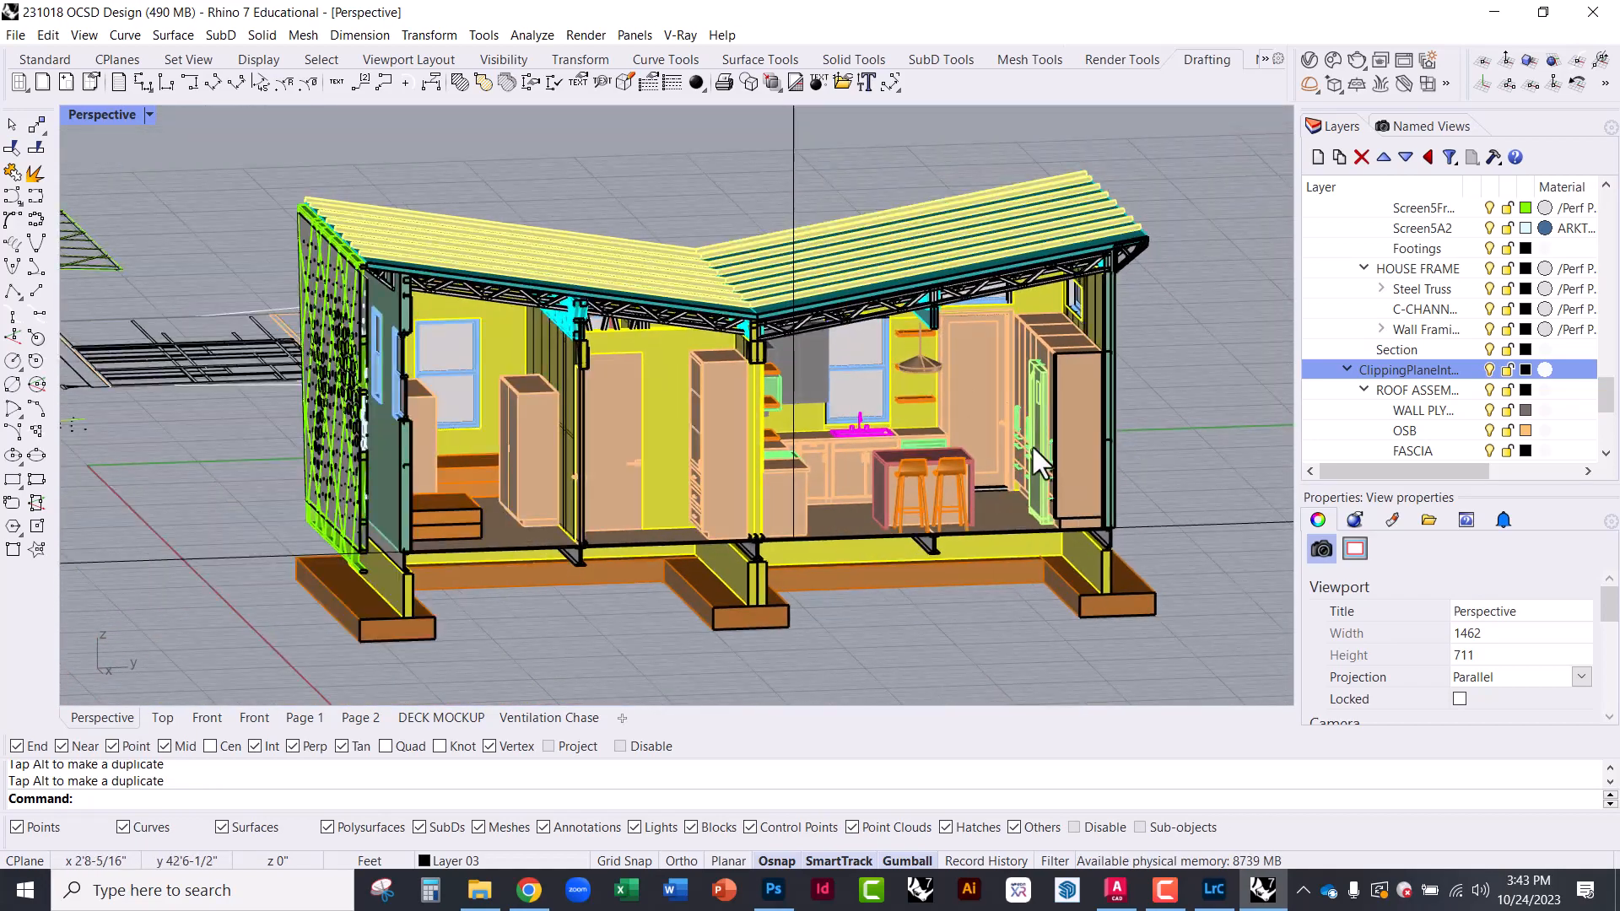
pyautogui.moveTo(640, 495); pyautogui.dragTo(768, 463, button='right')
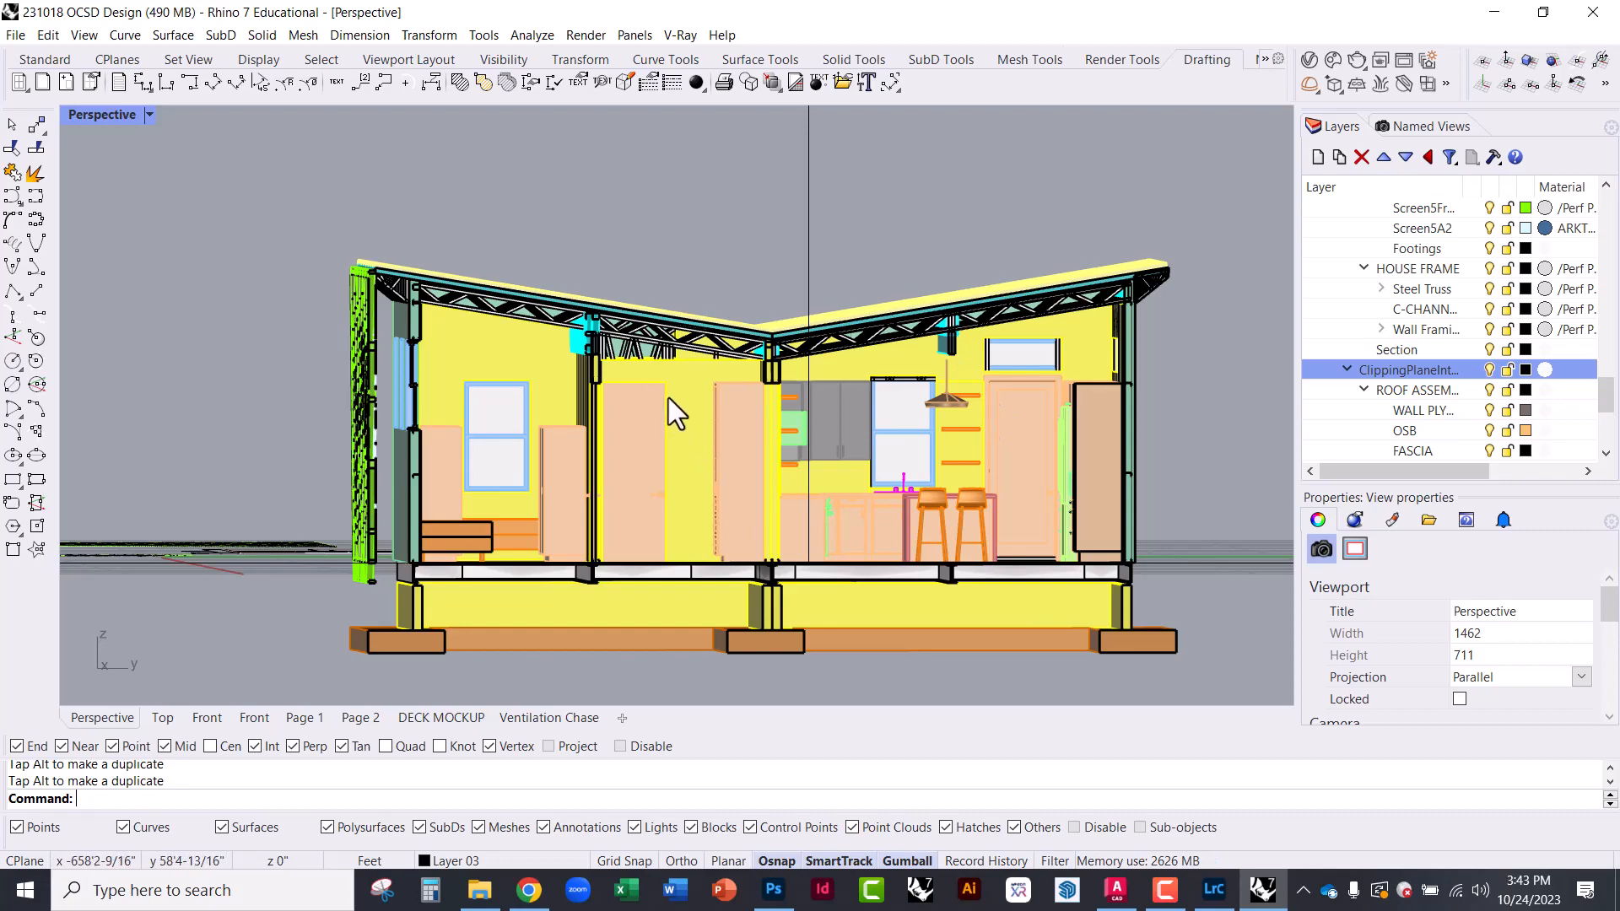
pyautogui.moveTo(482, 402); pyautogui.dragTo(506, 544, button='right')
pyautogui.scroll(-2, 372, 511)
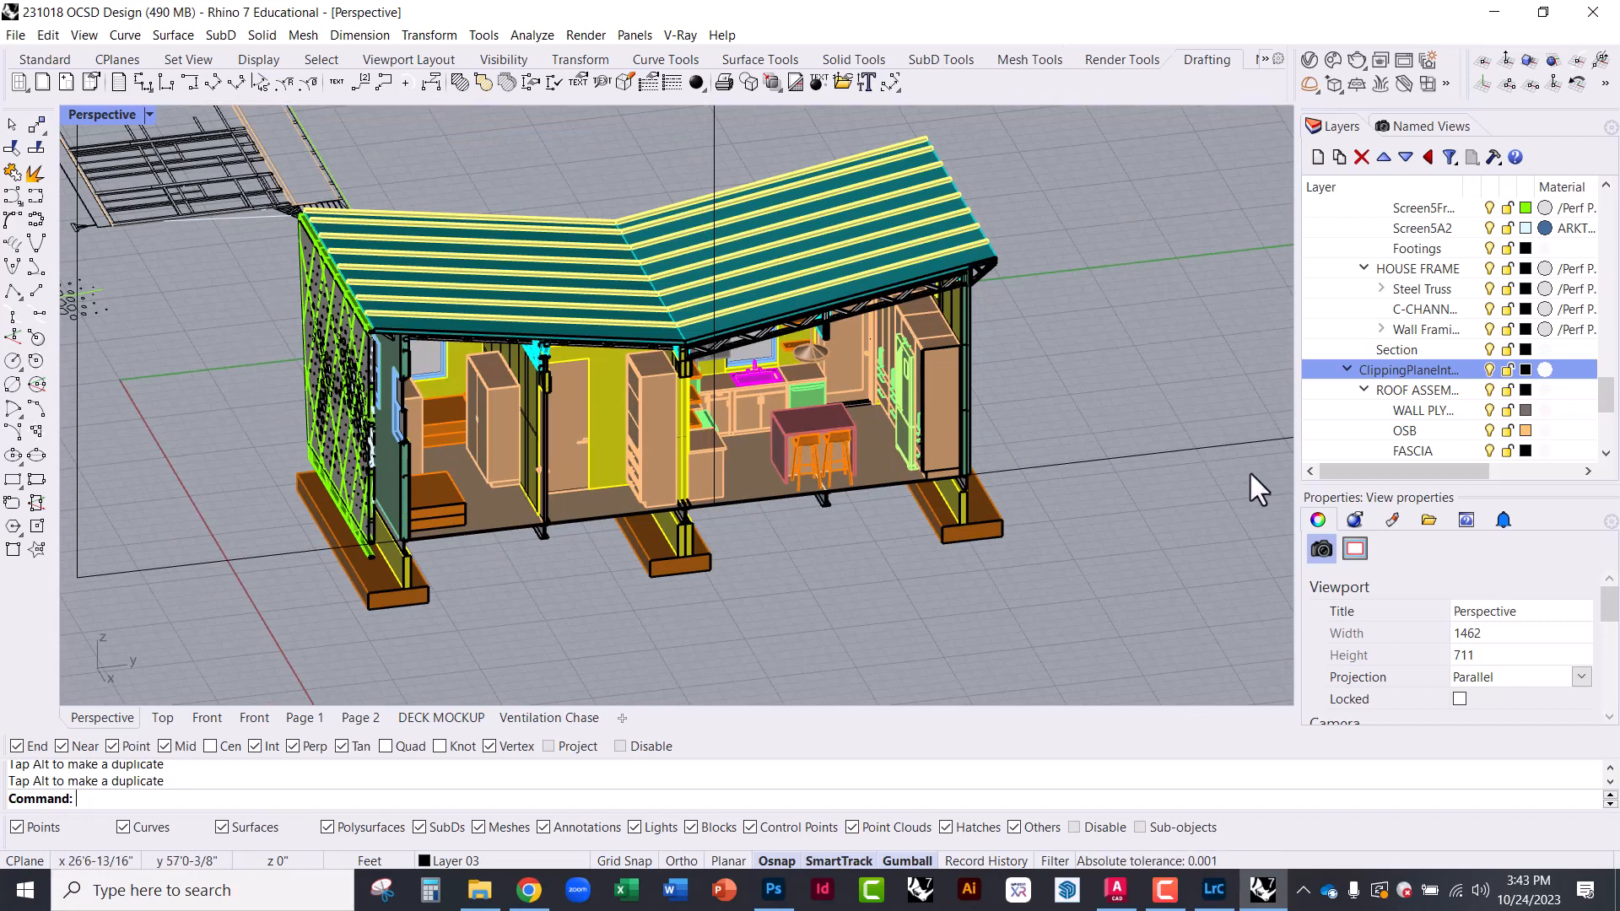
# Set the Perspective viewport to the right view of the construction plane and center the sectioned house in it
pyautogui.click(46, 59)
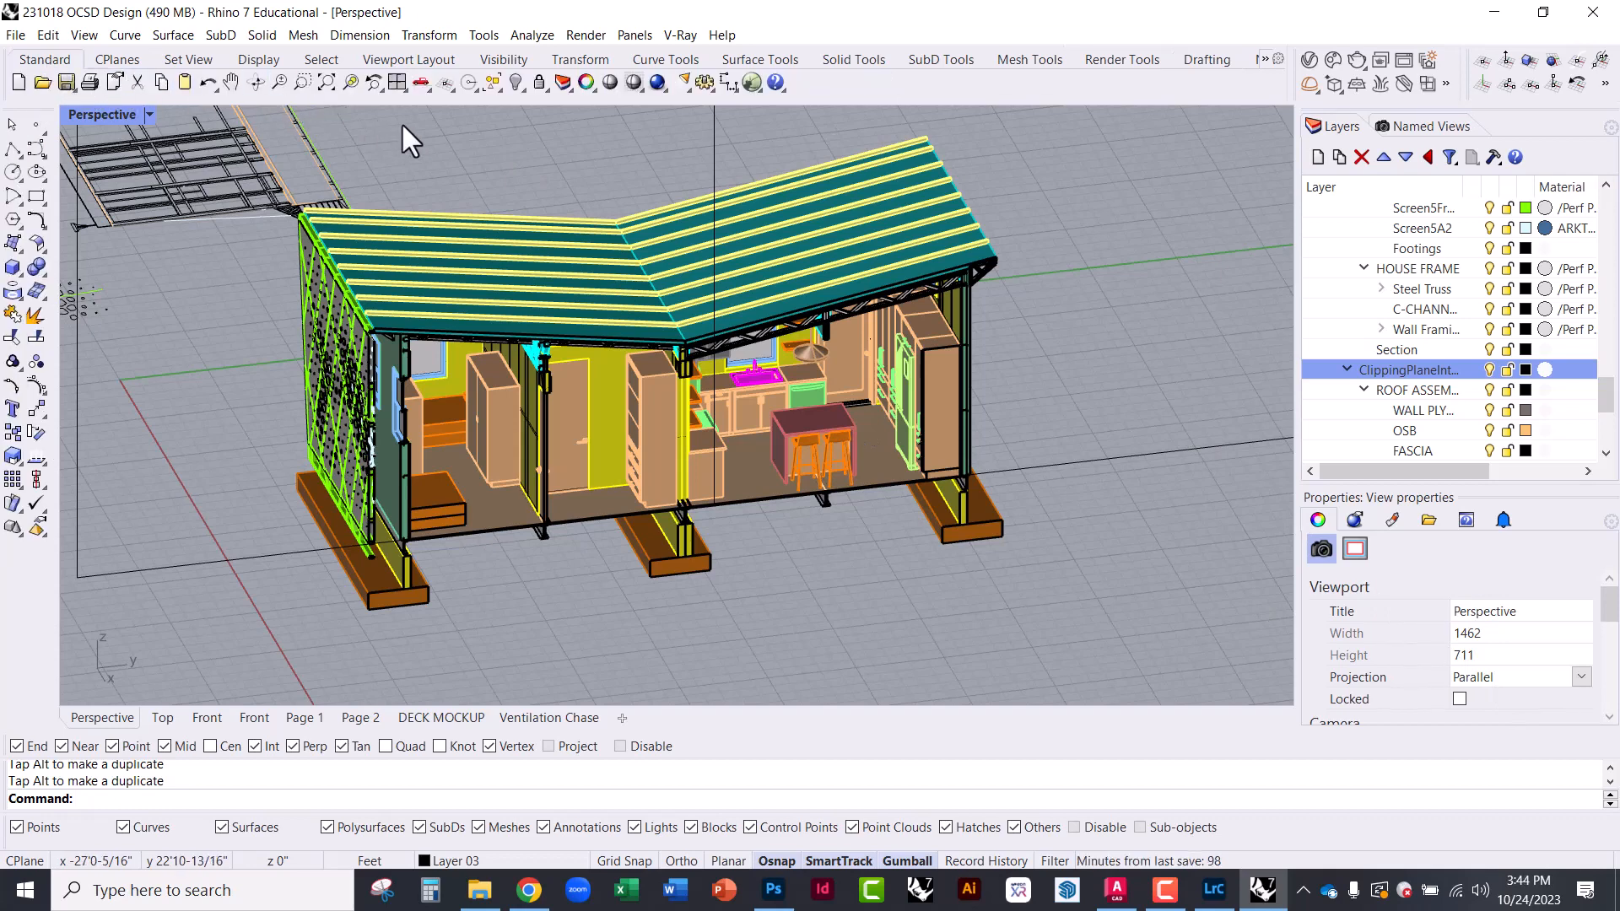
pyautogui.click(435, 91)
pyautogui.press('Escape')
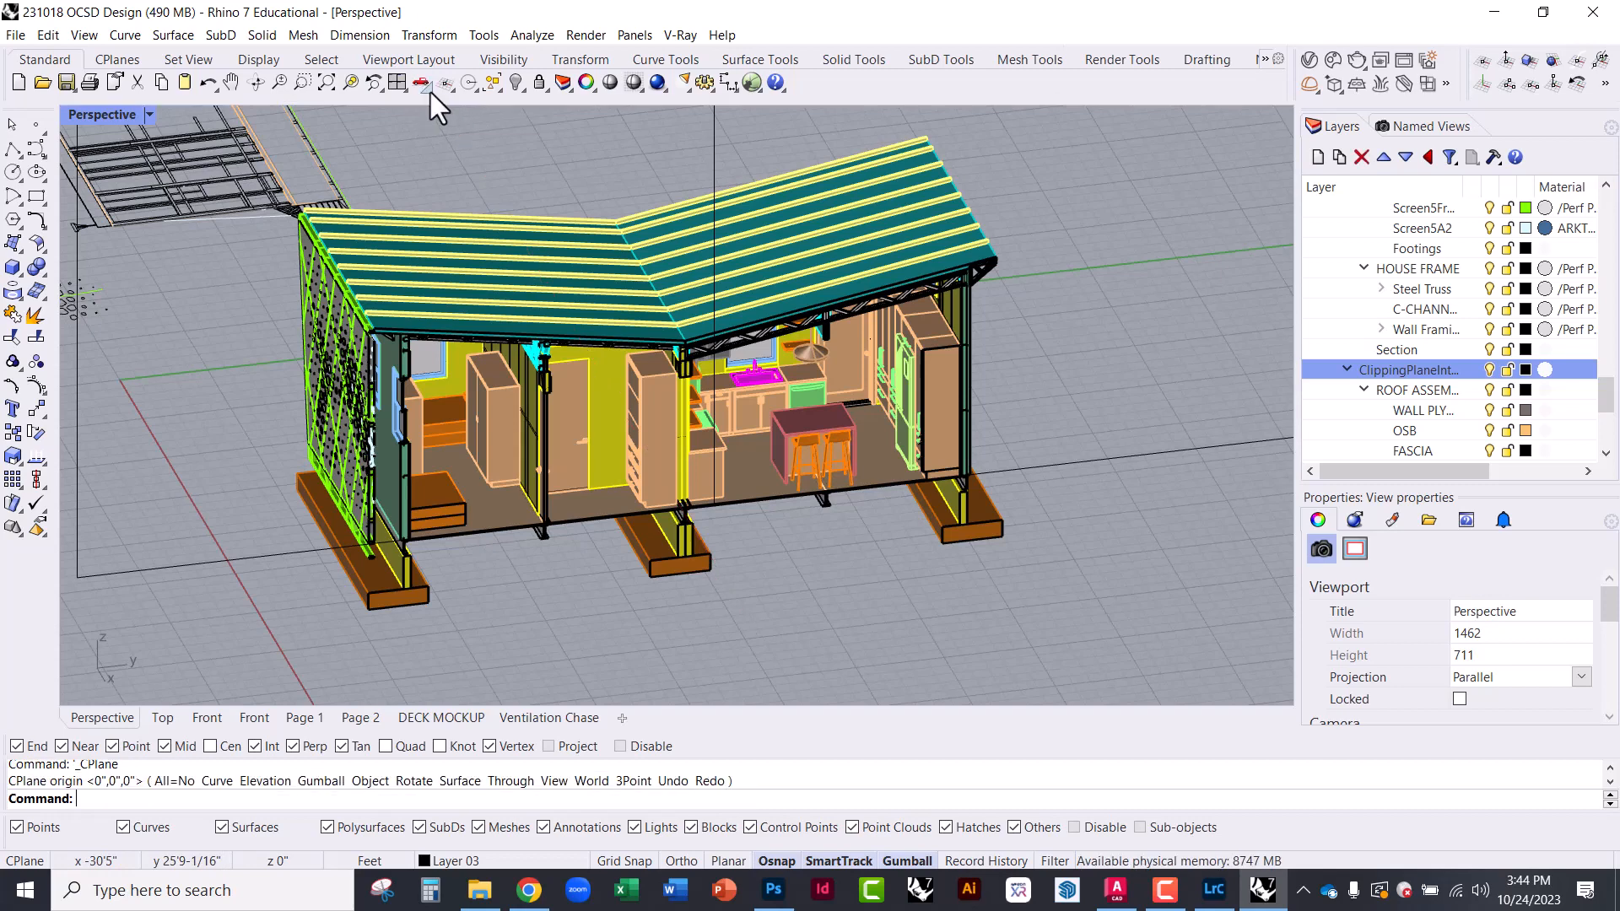
pyautogui.click(429, 90)
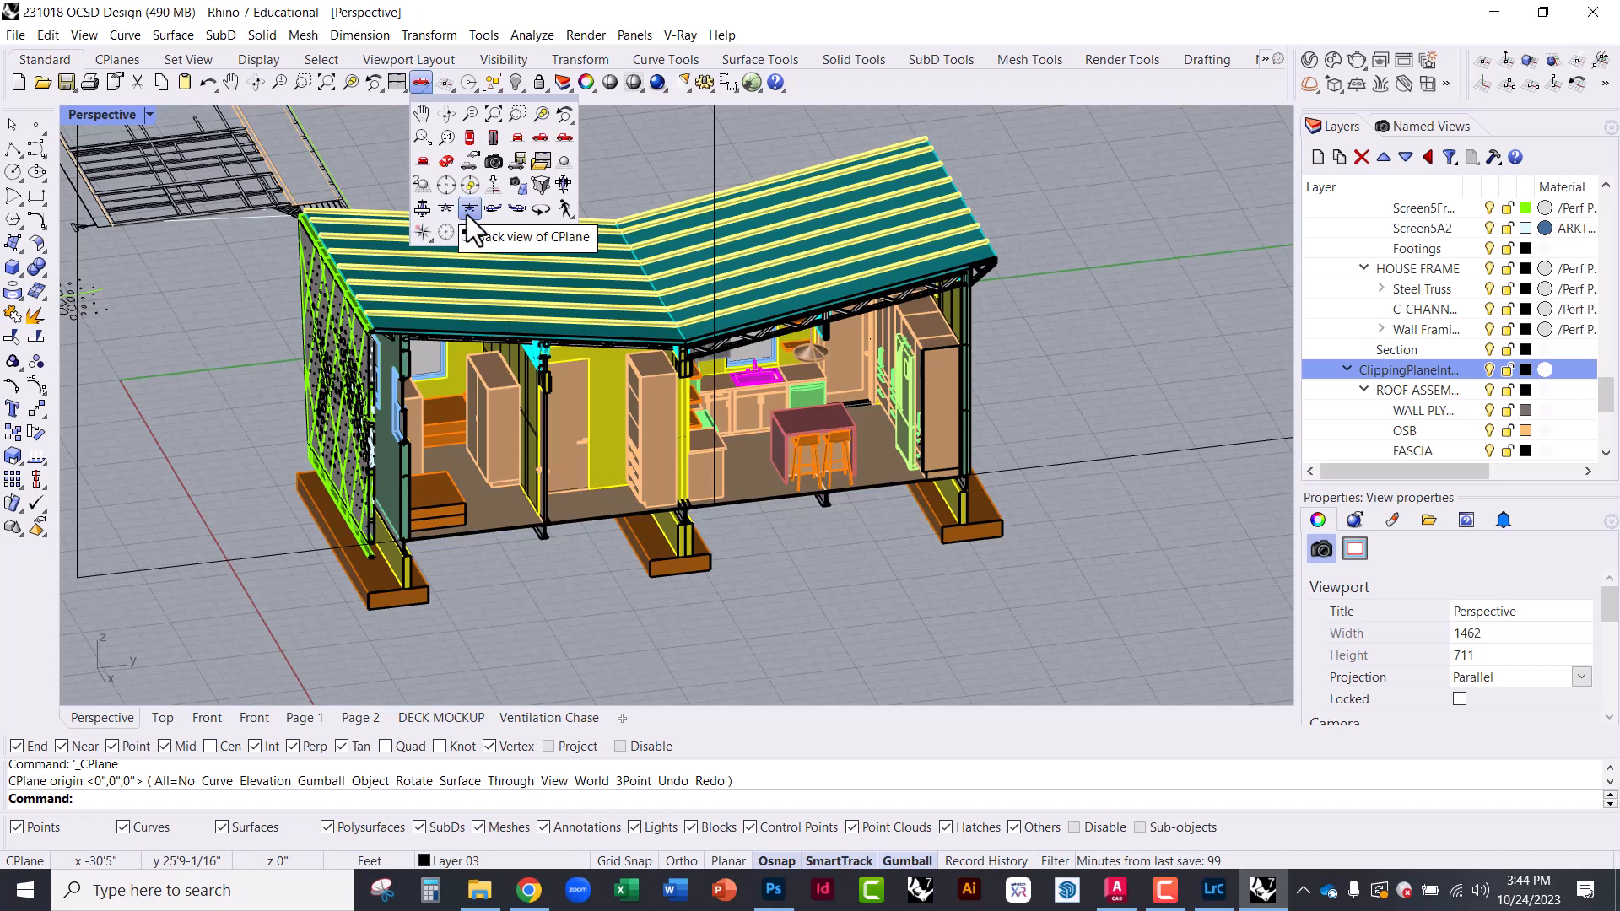
pyautogui.click(490, 213)
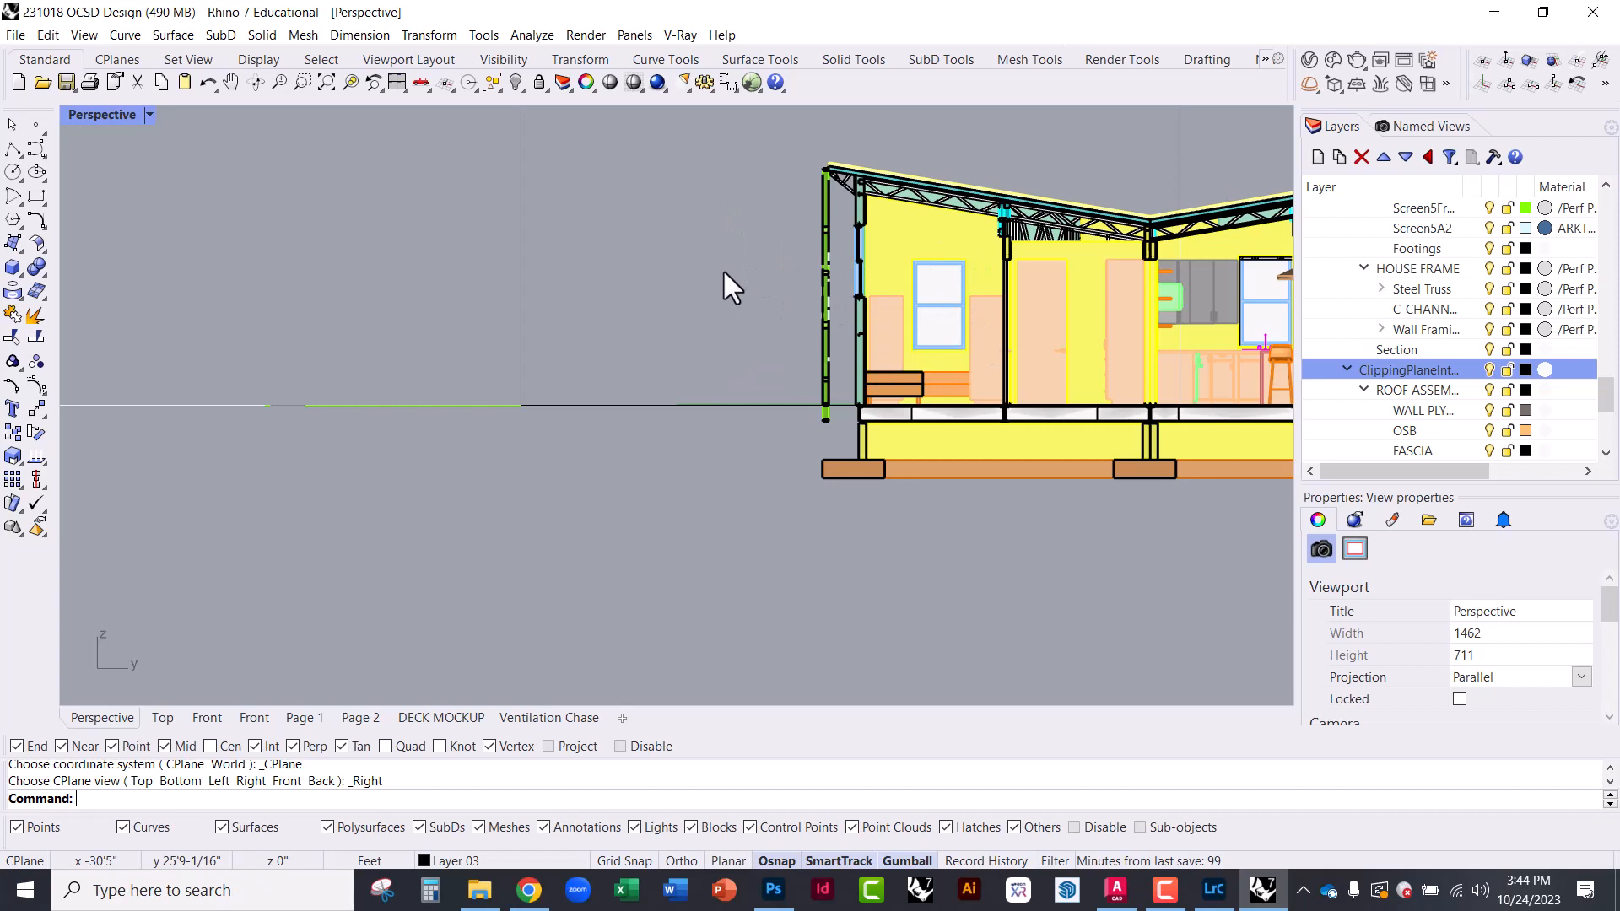
pyautogui.moveTo(722, 272); pyautogui.dragTo(318, 350, button='right')
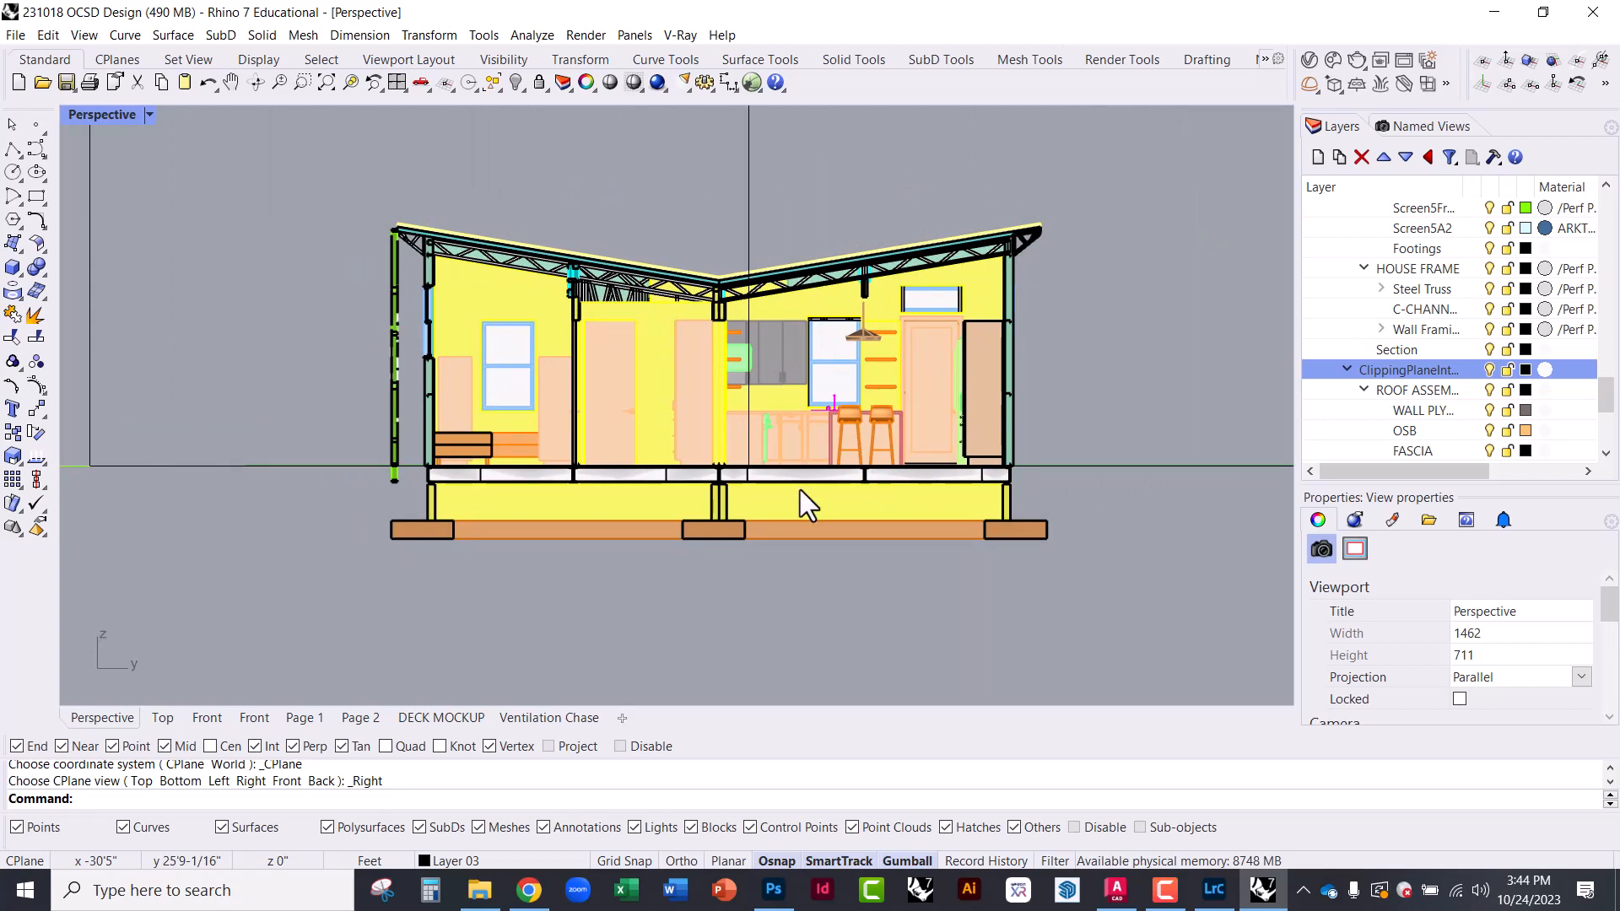
# Check the Front viewport at full size, then return to the maximized Perspective viewport with the section view
pyautogui.doubleClick(95, 120)
pyautogui.doubleClick(560, 665)
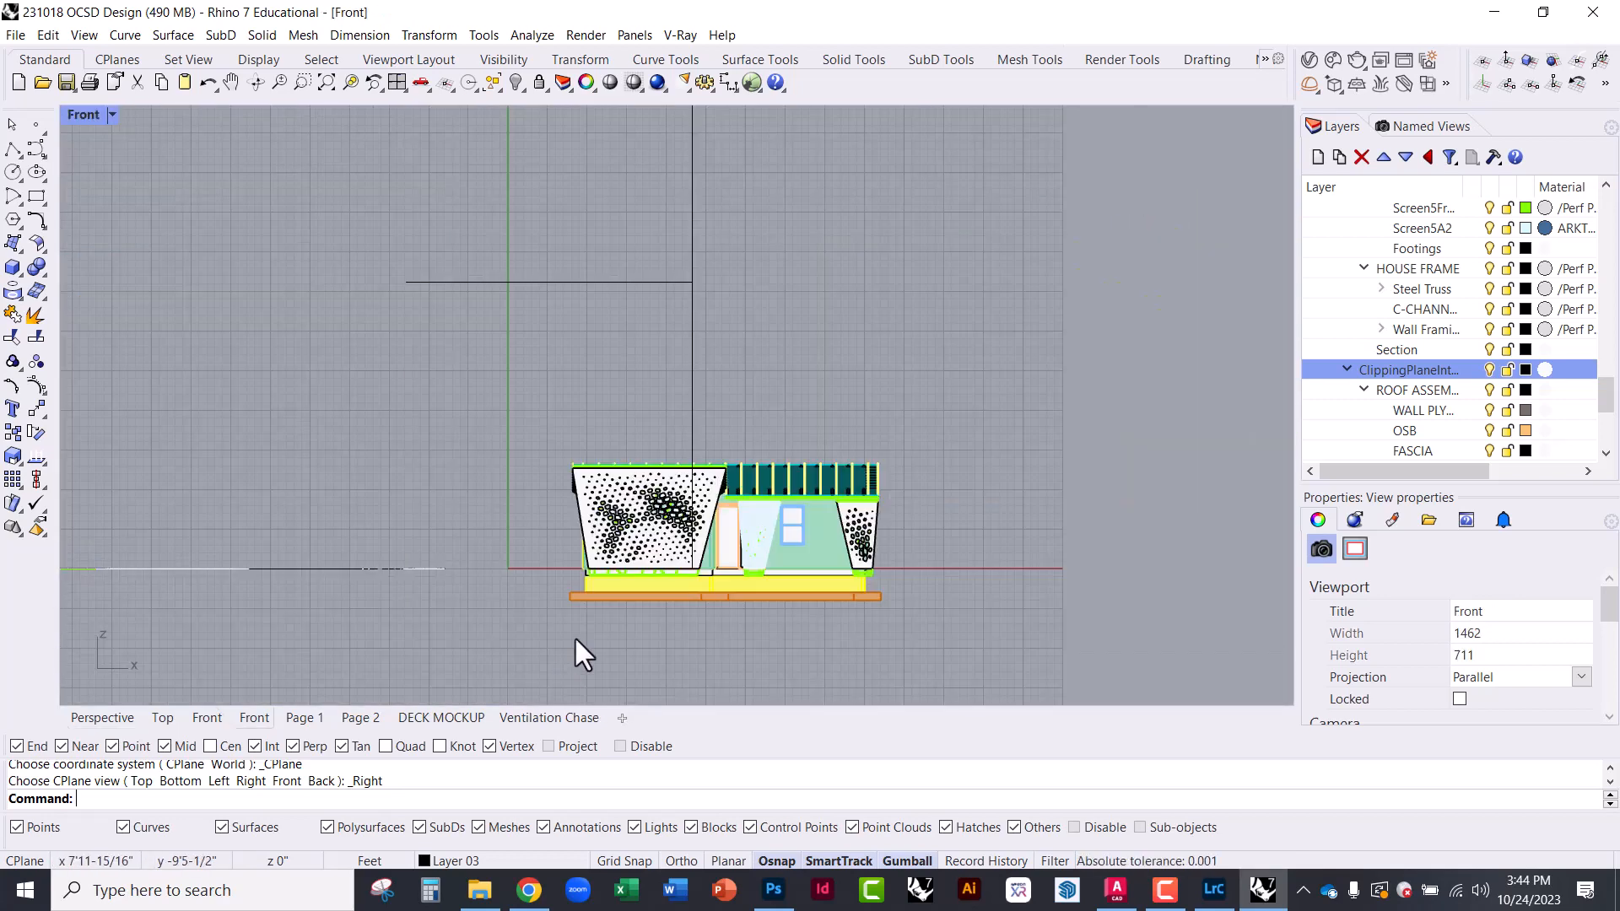
pyautogui.doubleClick(71, 115)
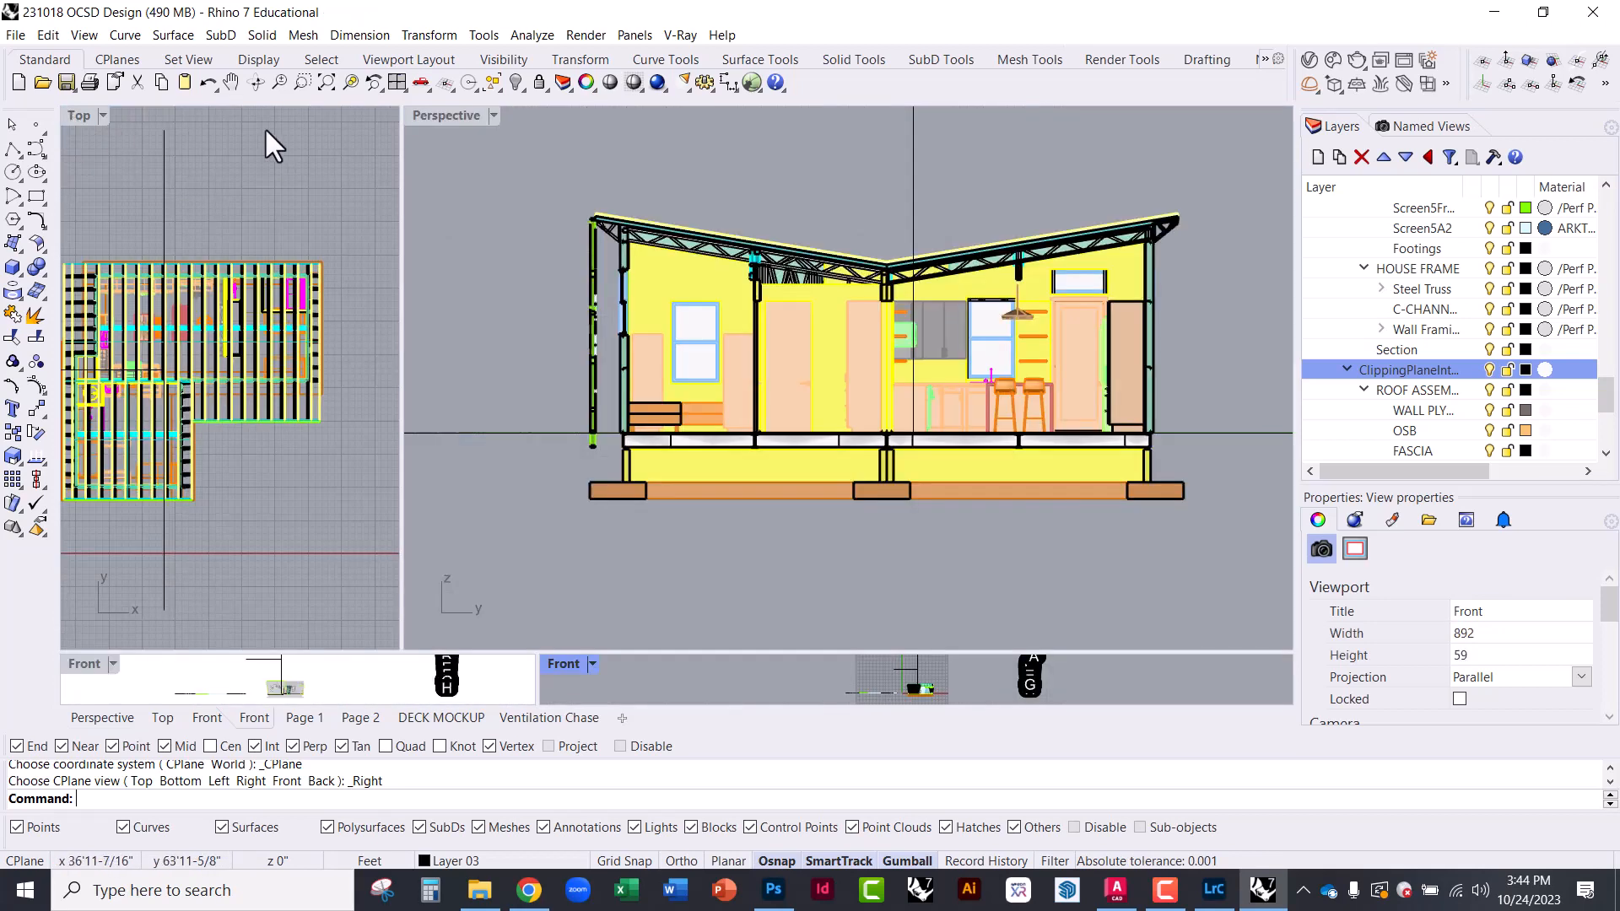
pyautogui.doubleClick(432, 112)
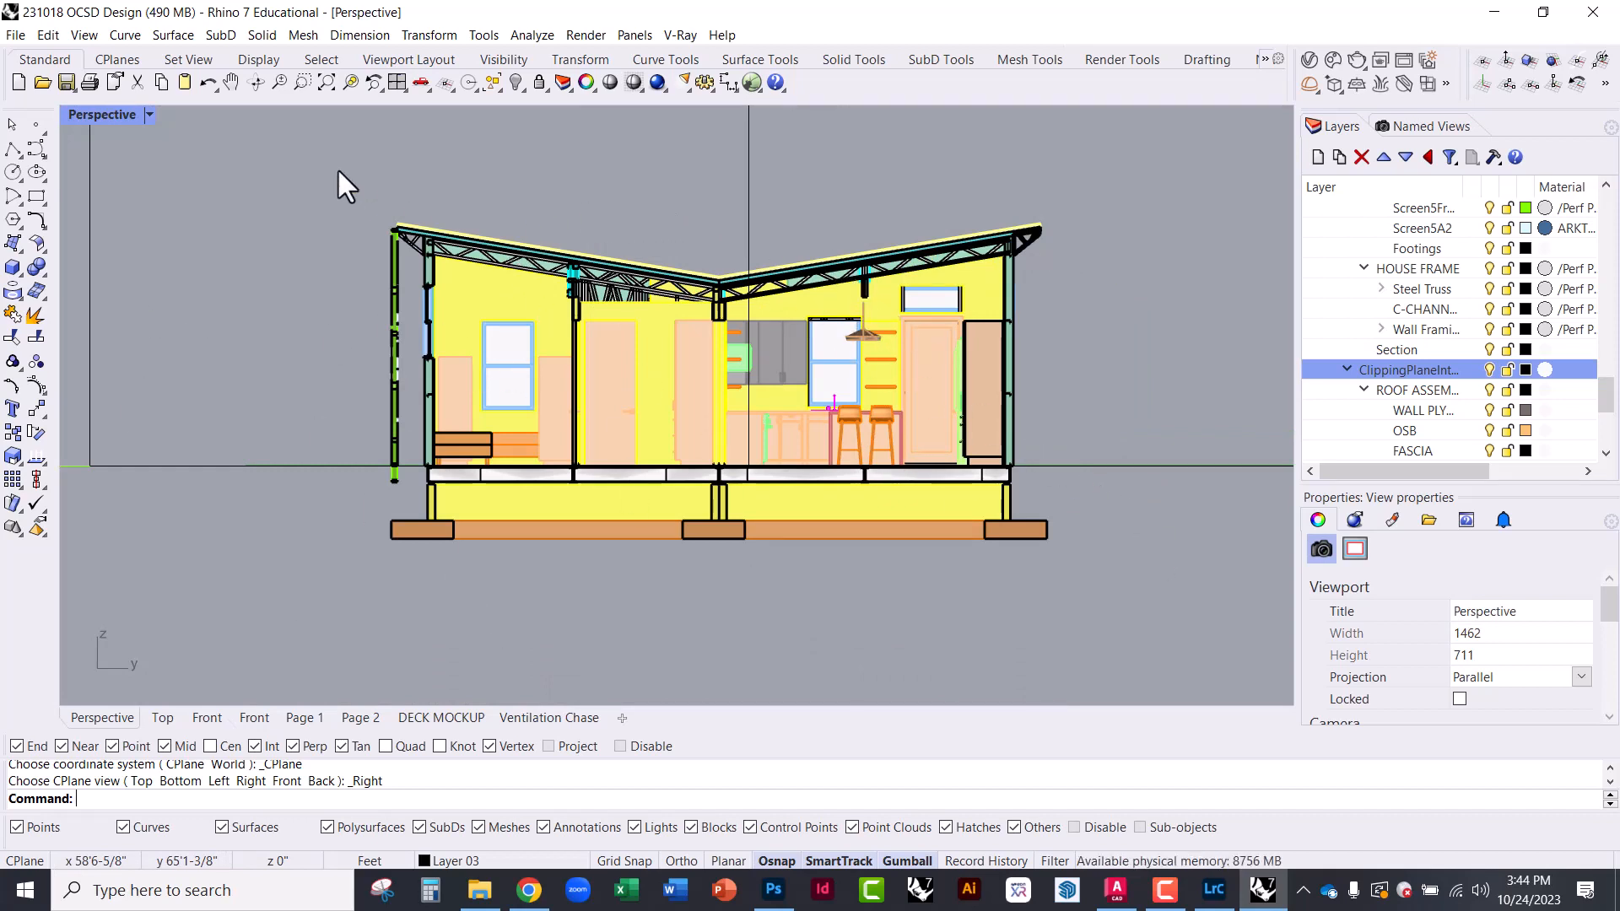
# Select the sectioned house geometry, leaving the clipping plane, the screen labels and the stray curves beside the house out of the selection
pyautogui.moveTo(309, 162); pyautogui.dragTo(1136, 639)
pyautogui.press('Escape')
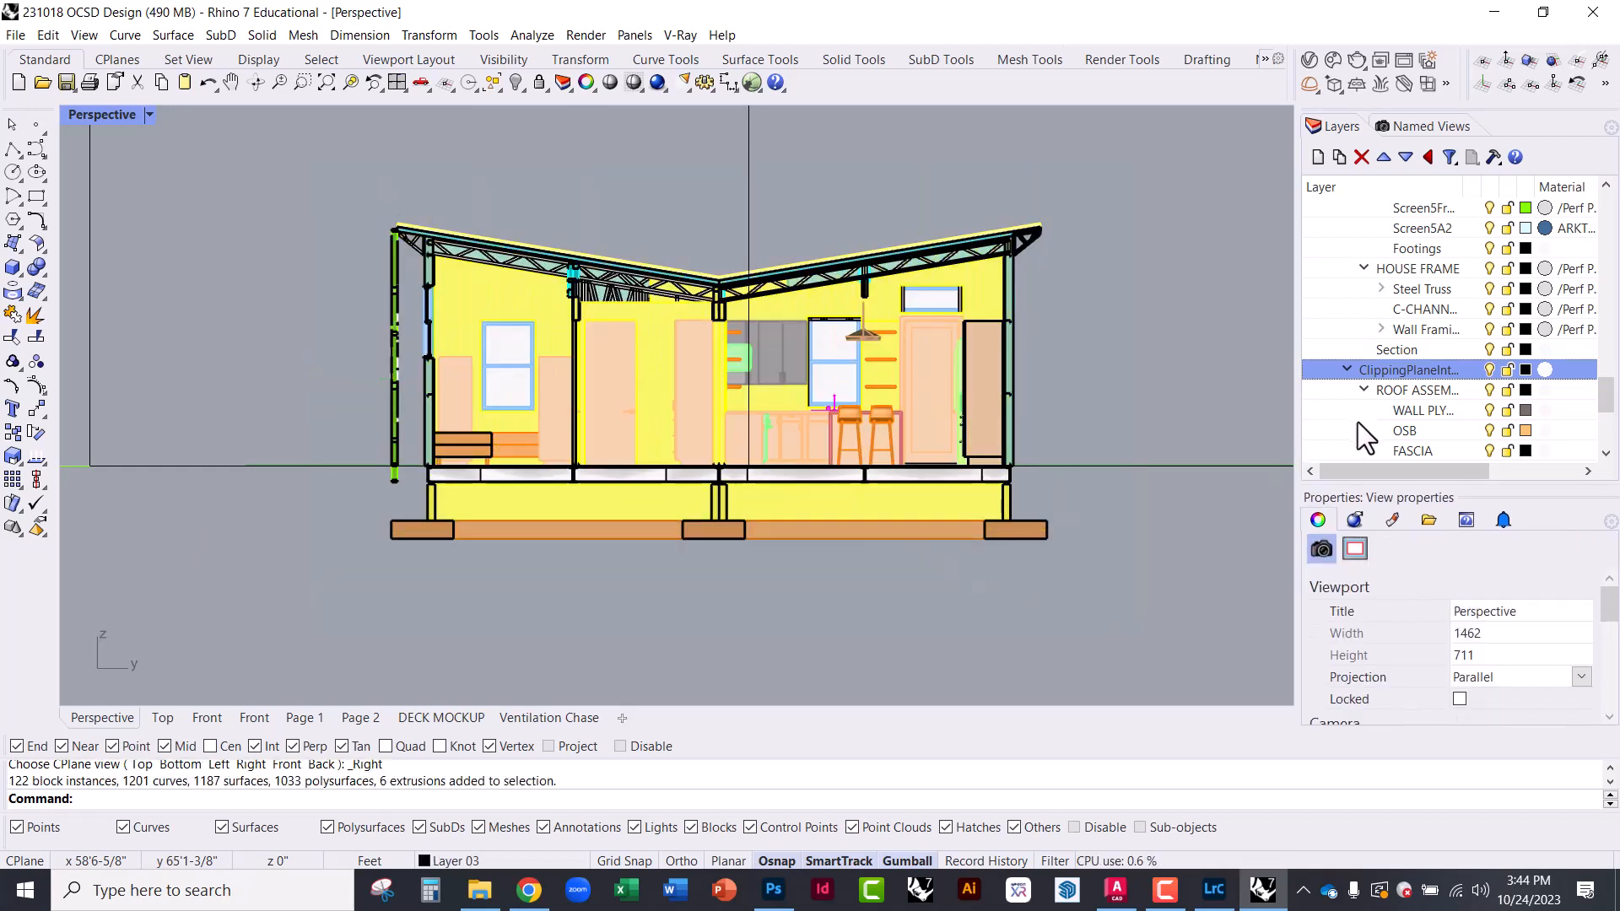
pyautogui.moveTo(1146, 554); pyautogui.dragTo(319, 189)
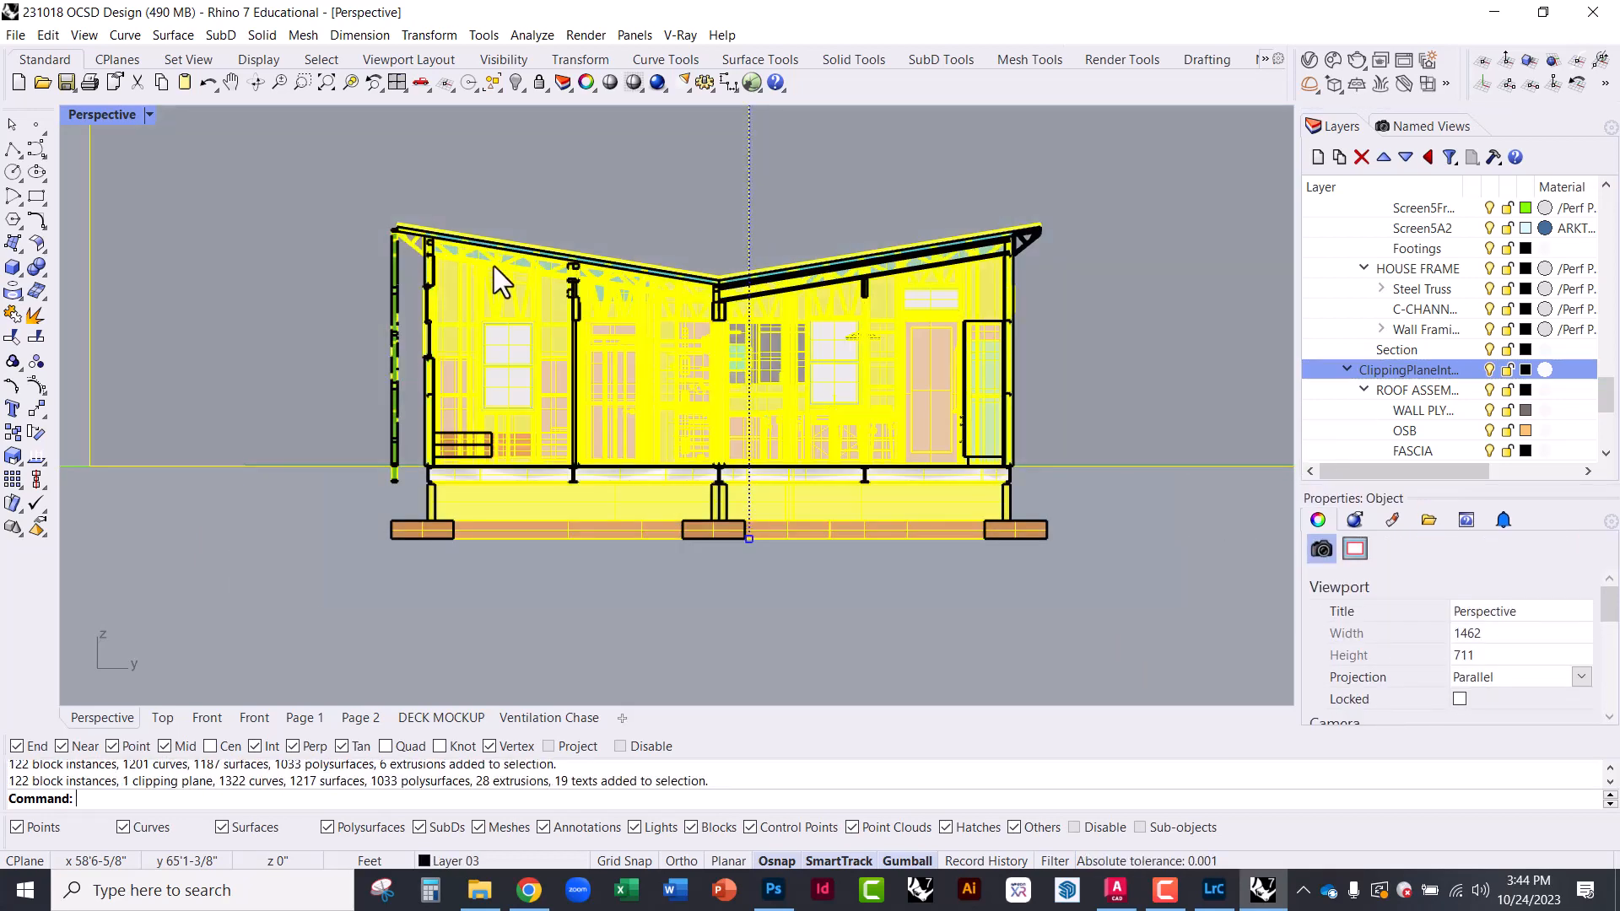
pyautogui.keyDown('ctrl'); pyautogui.moveTo(1170, 499); pyautogui.dragTo(1106, 437); pyautogui.keyUp('ctrl')
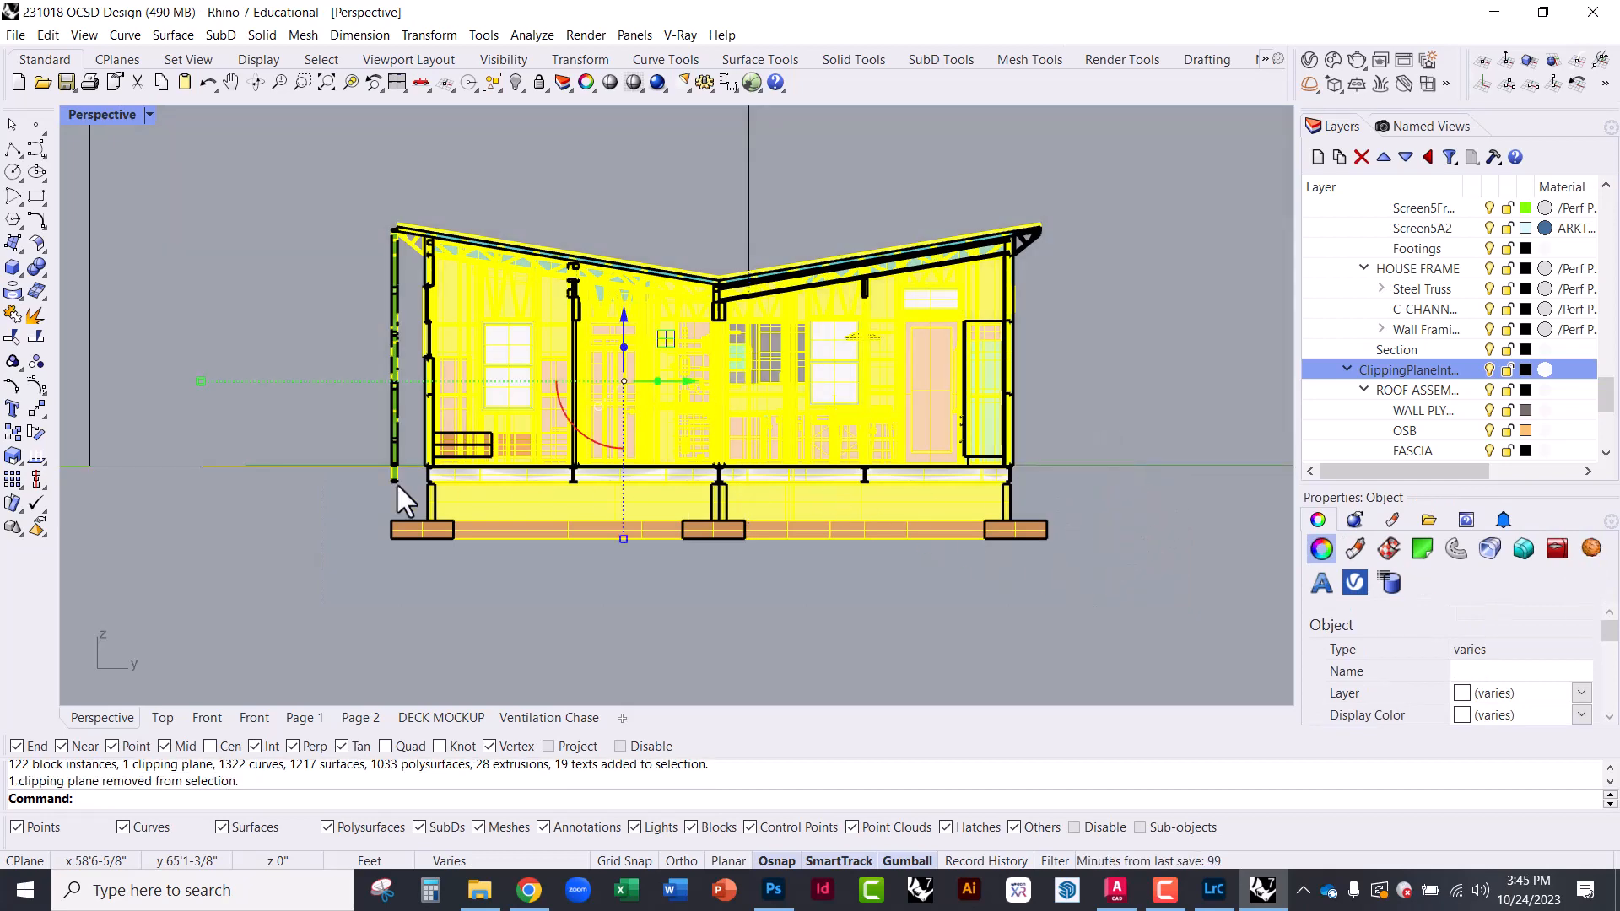
pyautogui.keyDown('ctrl'); pyautogui.moveTo(309, 480); pyautogui.dragTo(215, 420); pyautogui.keyUp('ctrl')
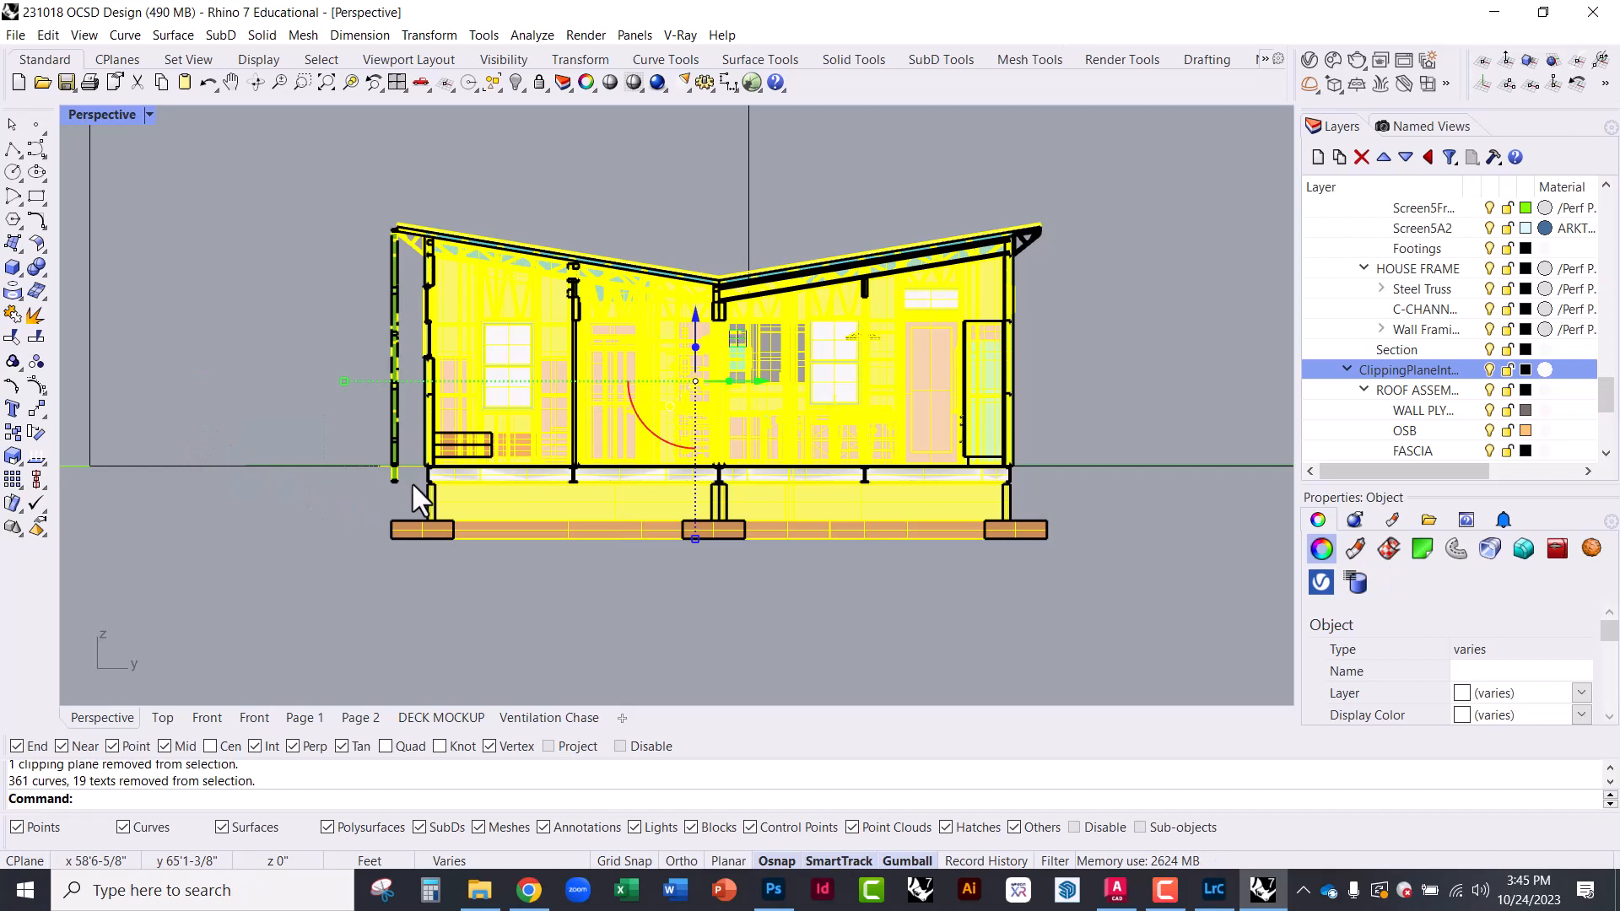
pyautogui.keyDown('ctrl'); pyautogui.moveTo(410, 470); pyautogui.dragTo(403, 439); pyautogui.keyUp('ctrl')
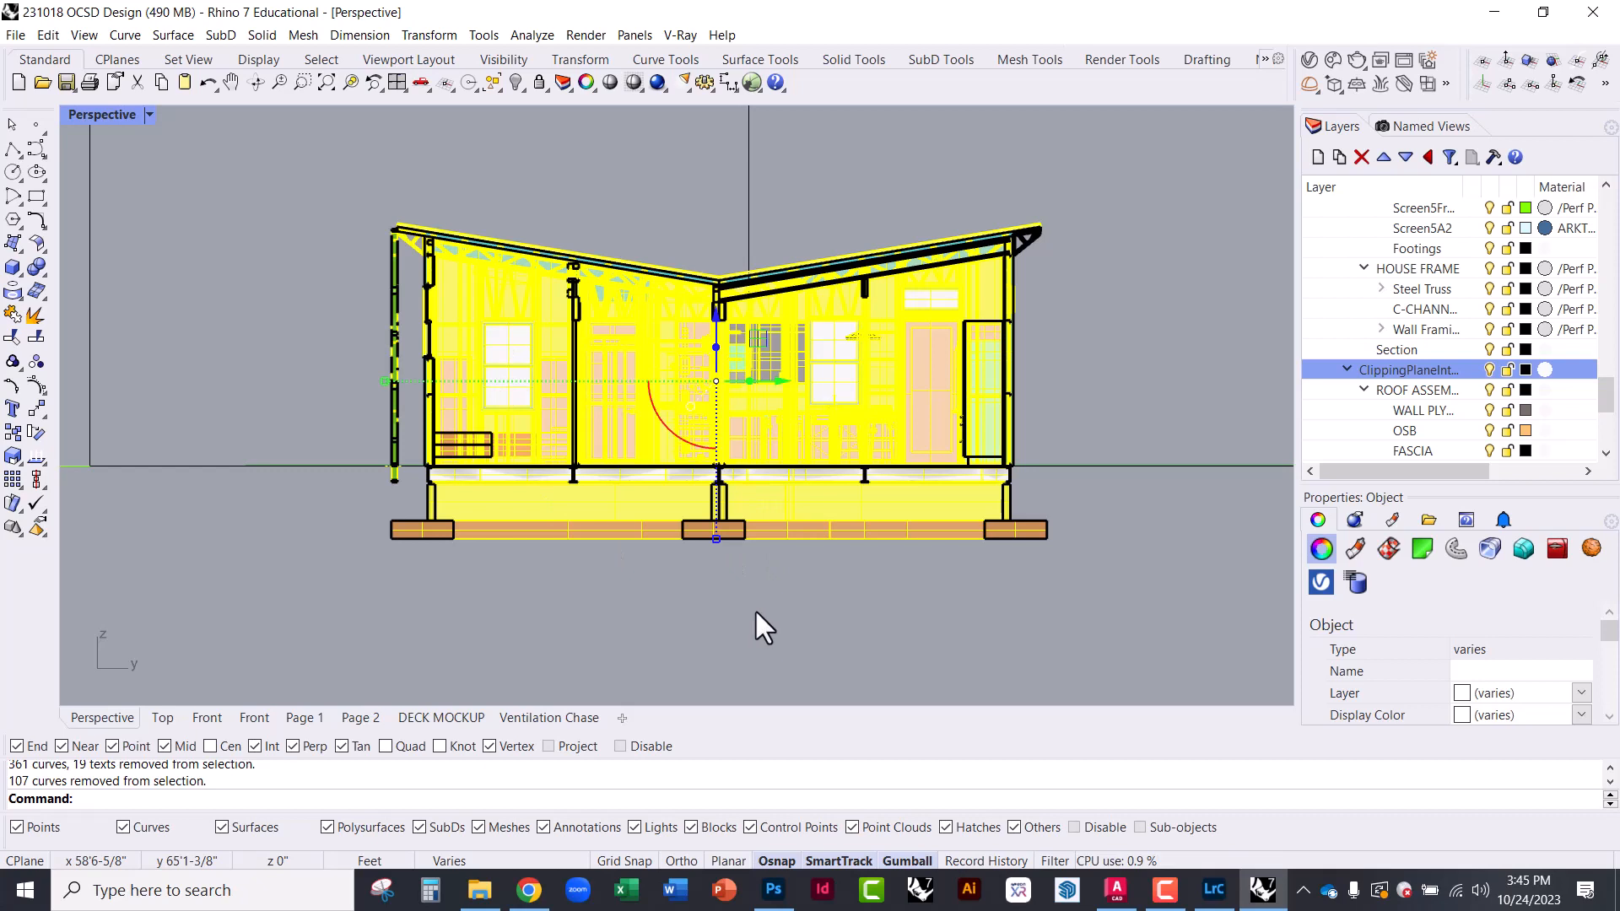
pyautogui.moveTo(350, 268); pyautogui.dragTo(318, 435)
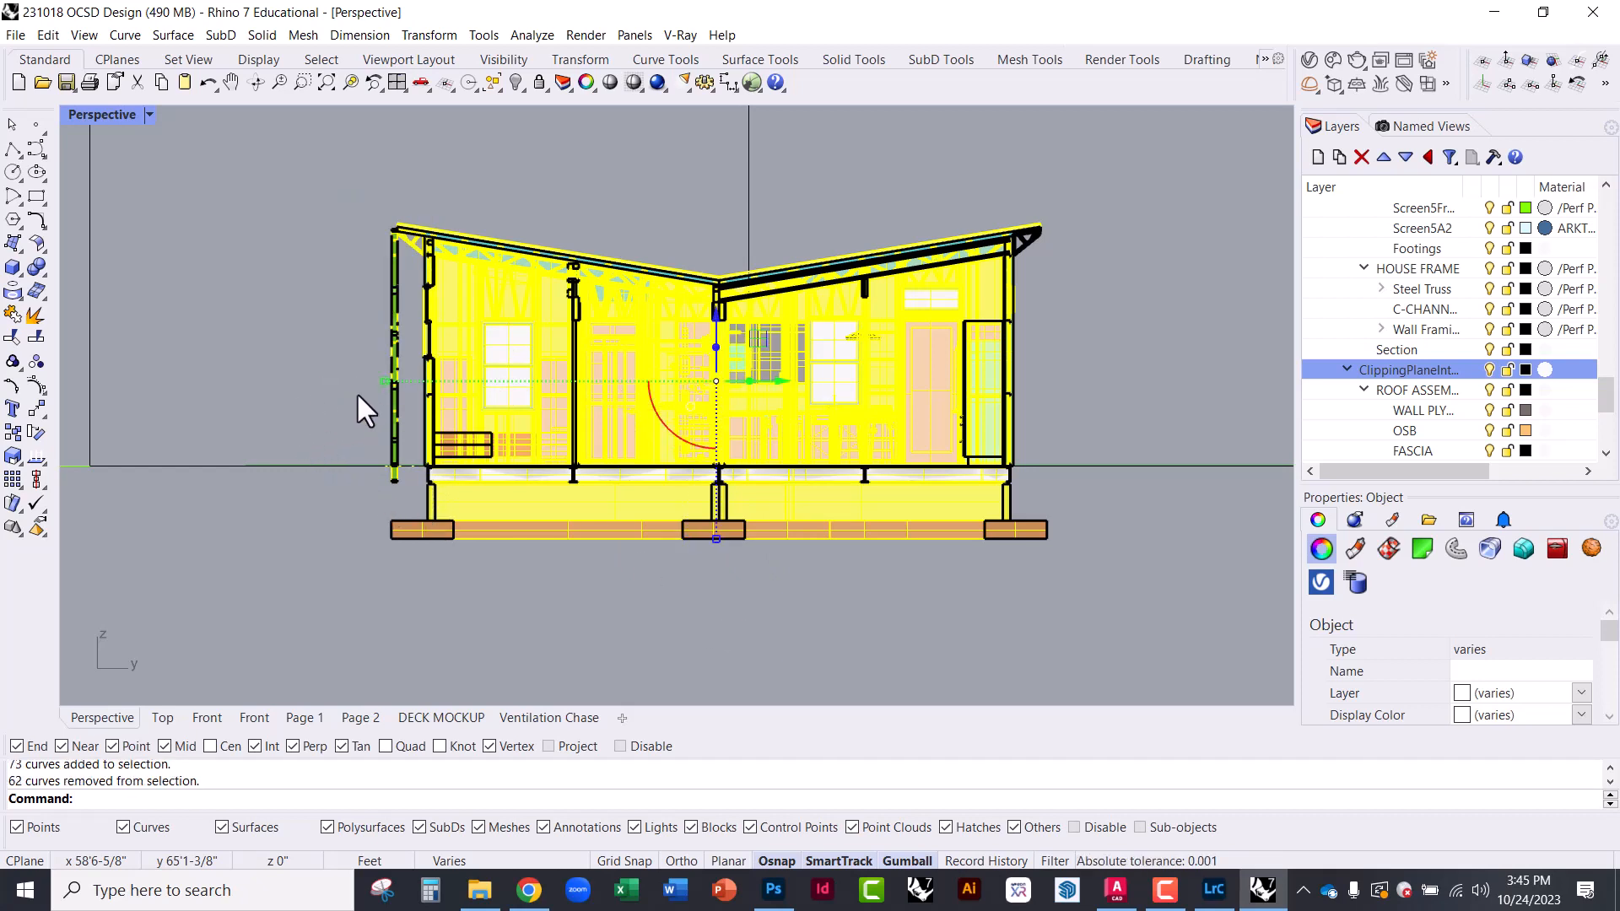
# Run Make2D on the selection with View projection, properties from input objects, scene silhouette and grouped output, without hidden lines, on layer Make2D
pyautogui.write('Make2D')
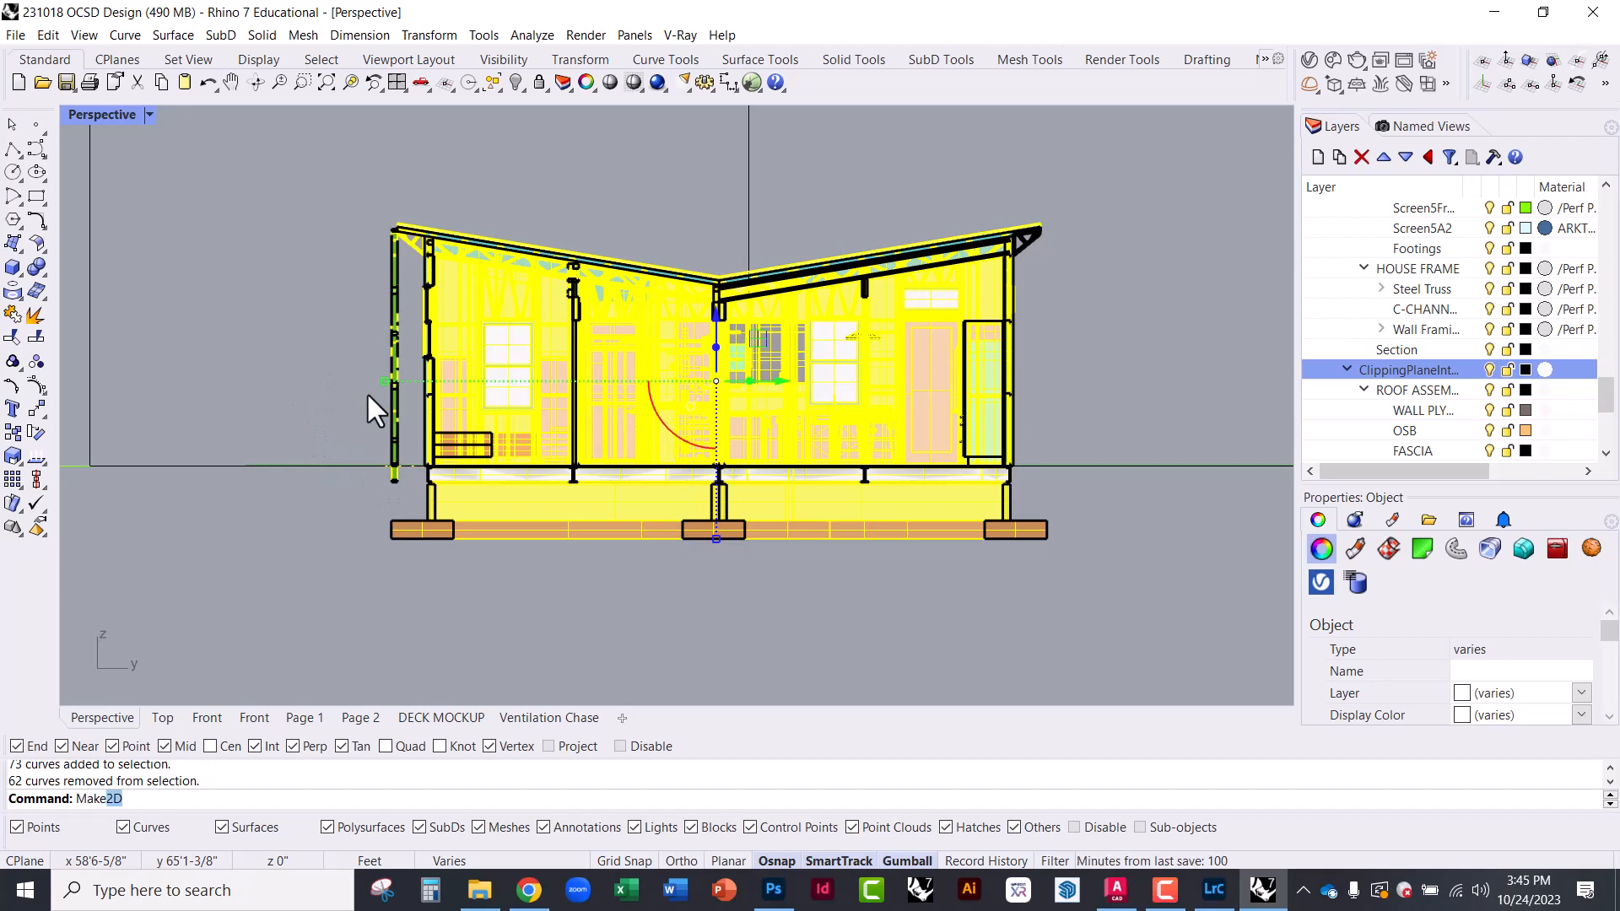
pyautogui.press('Return')
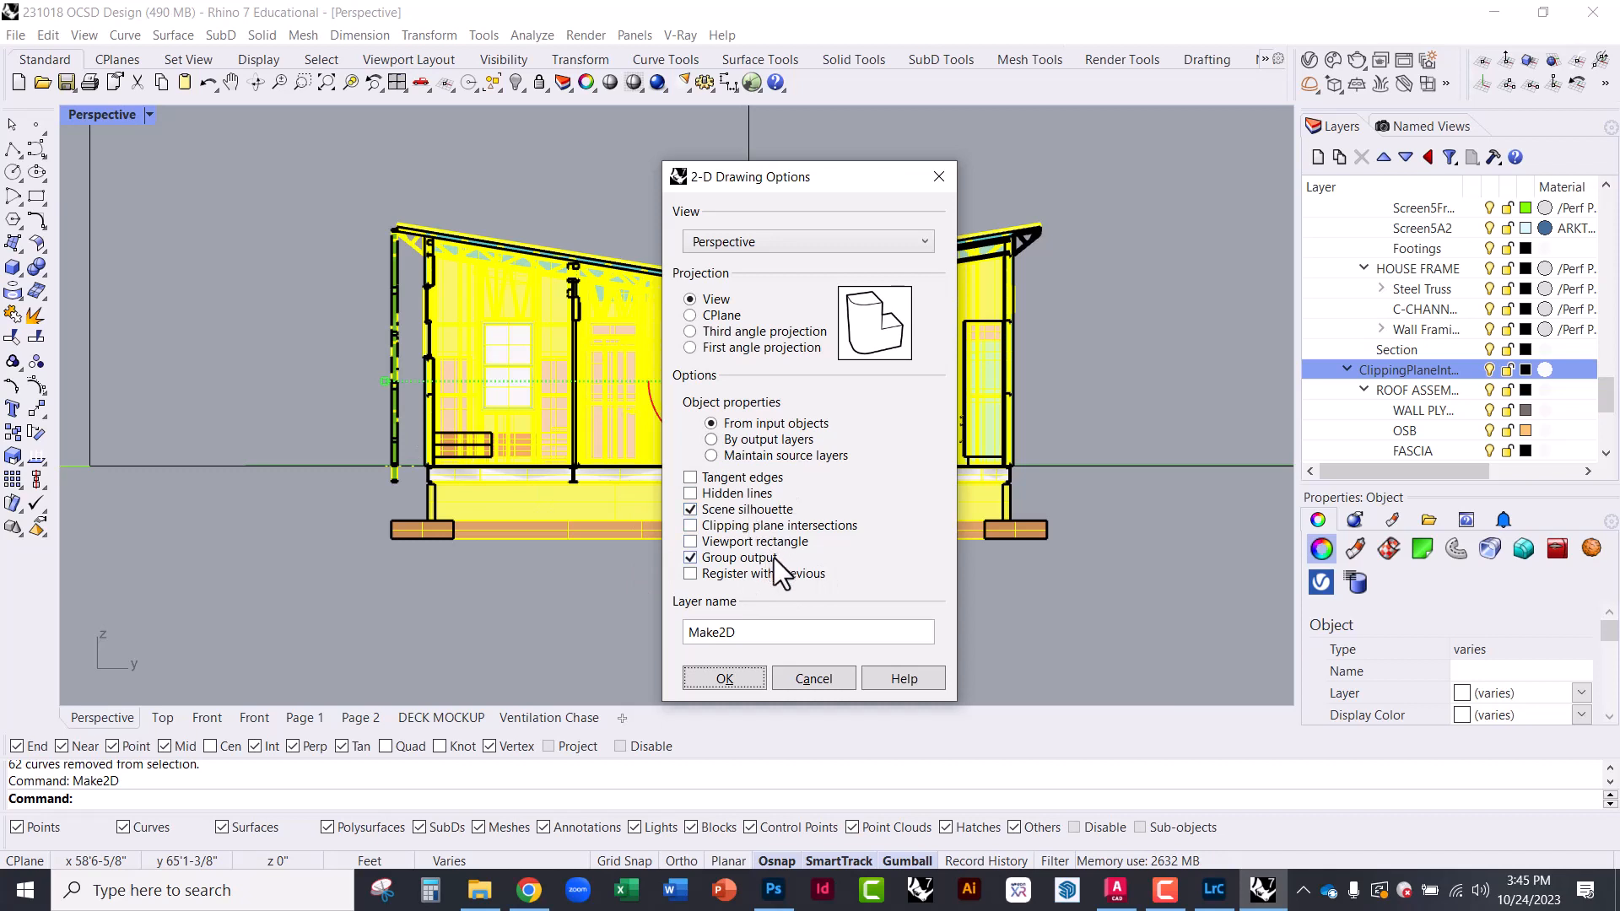
pyautogui.click(691, 494)
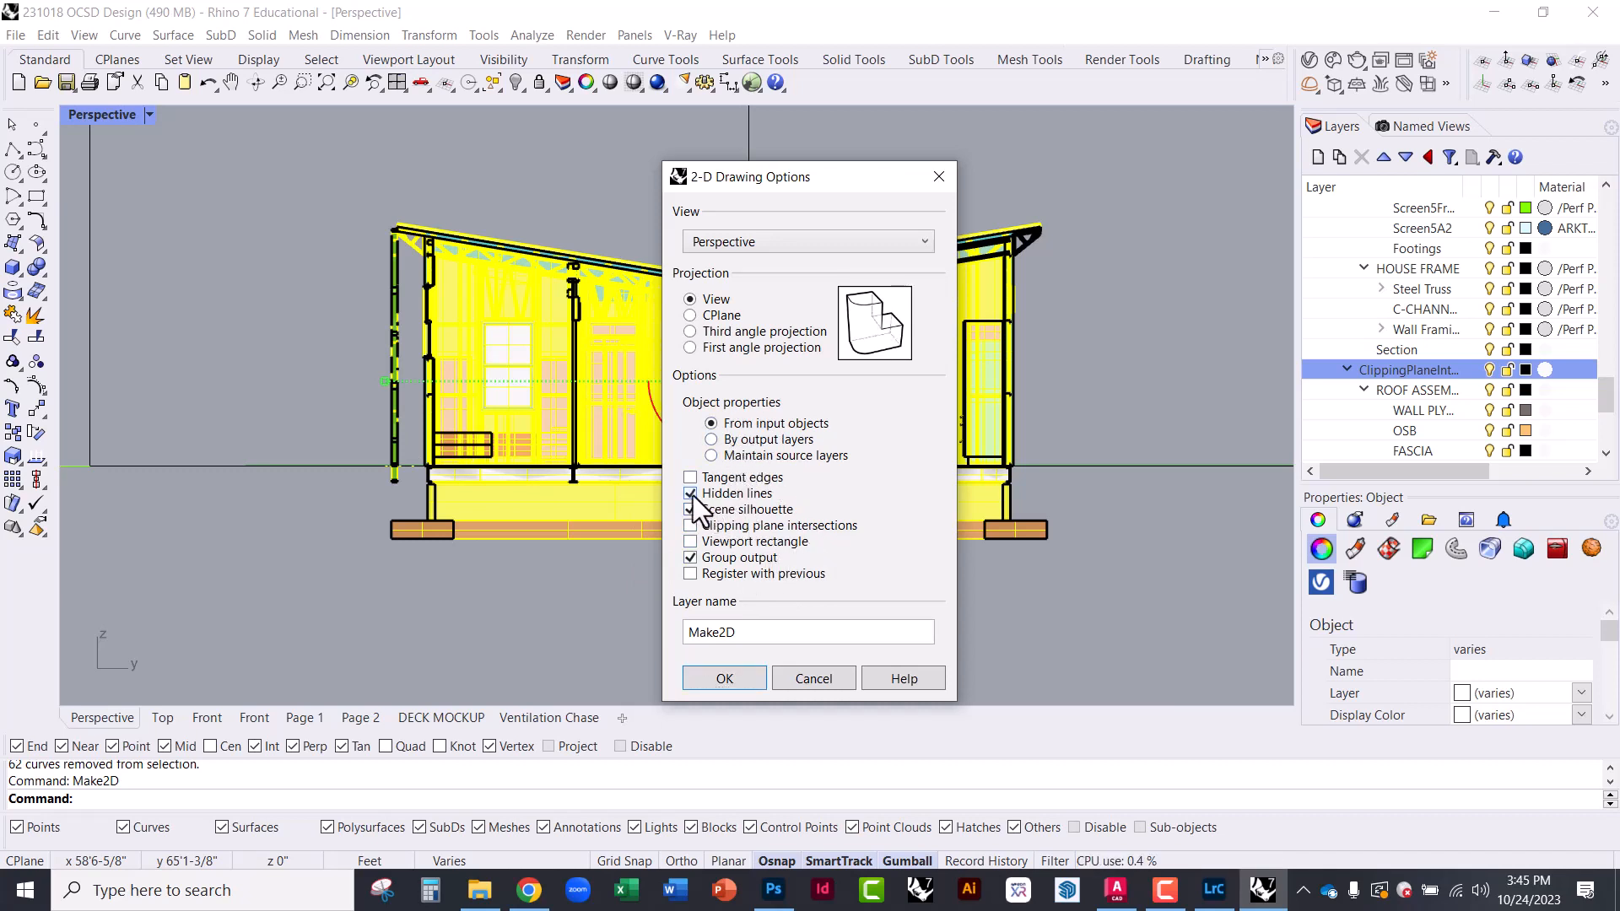
pyautogui.click(691, 494)
pyautogui.click(691, 510)
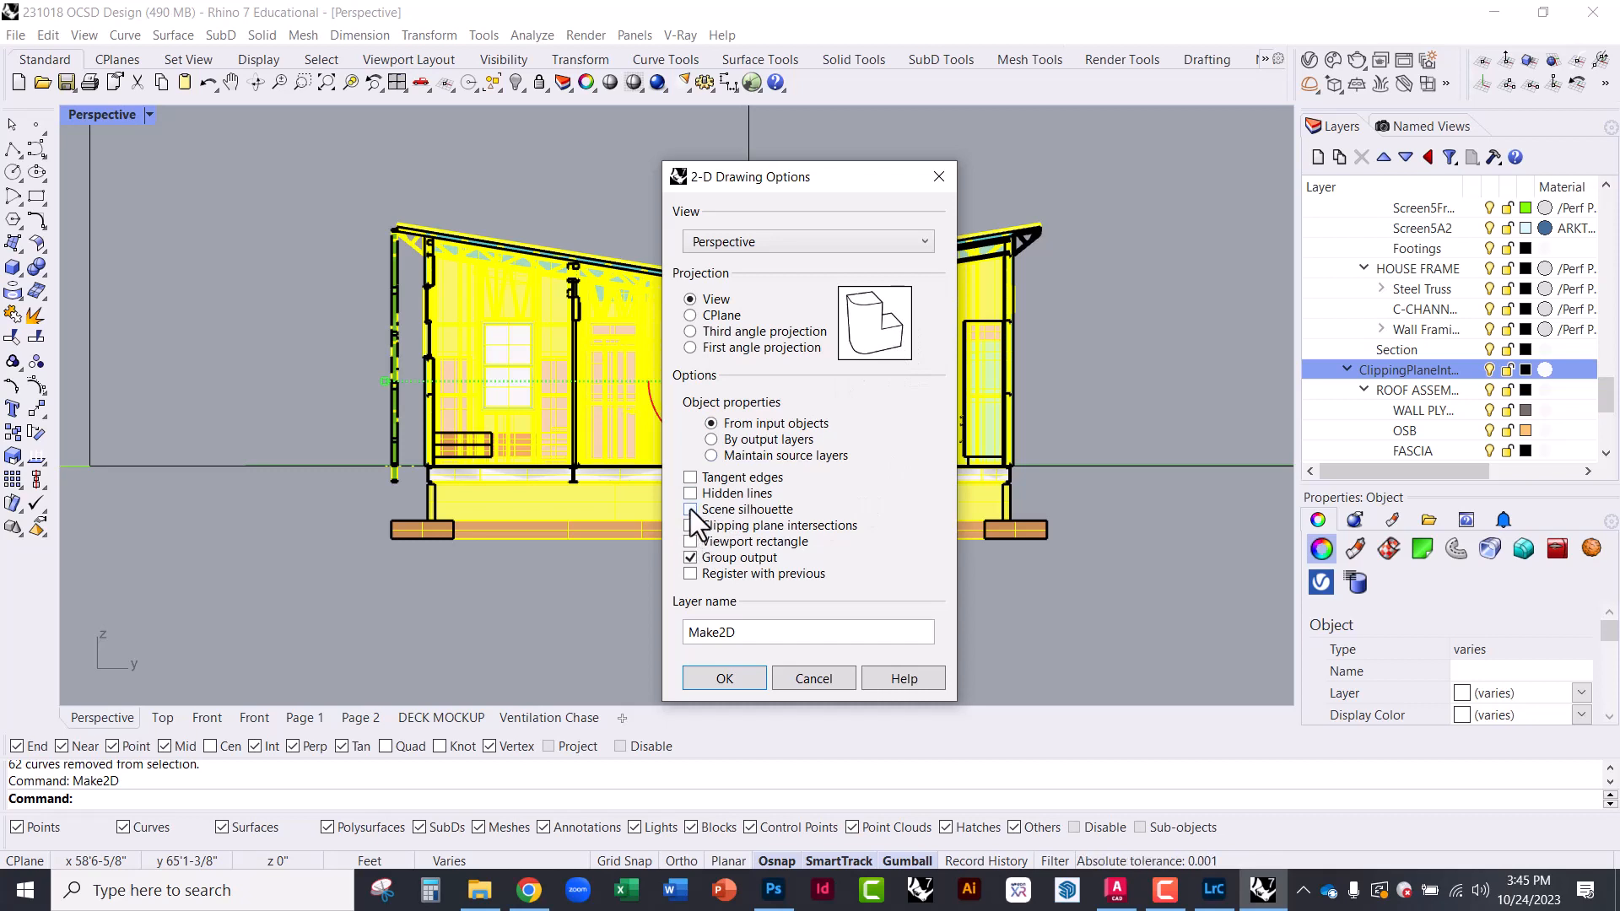
pyautogui.click(691, 510)
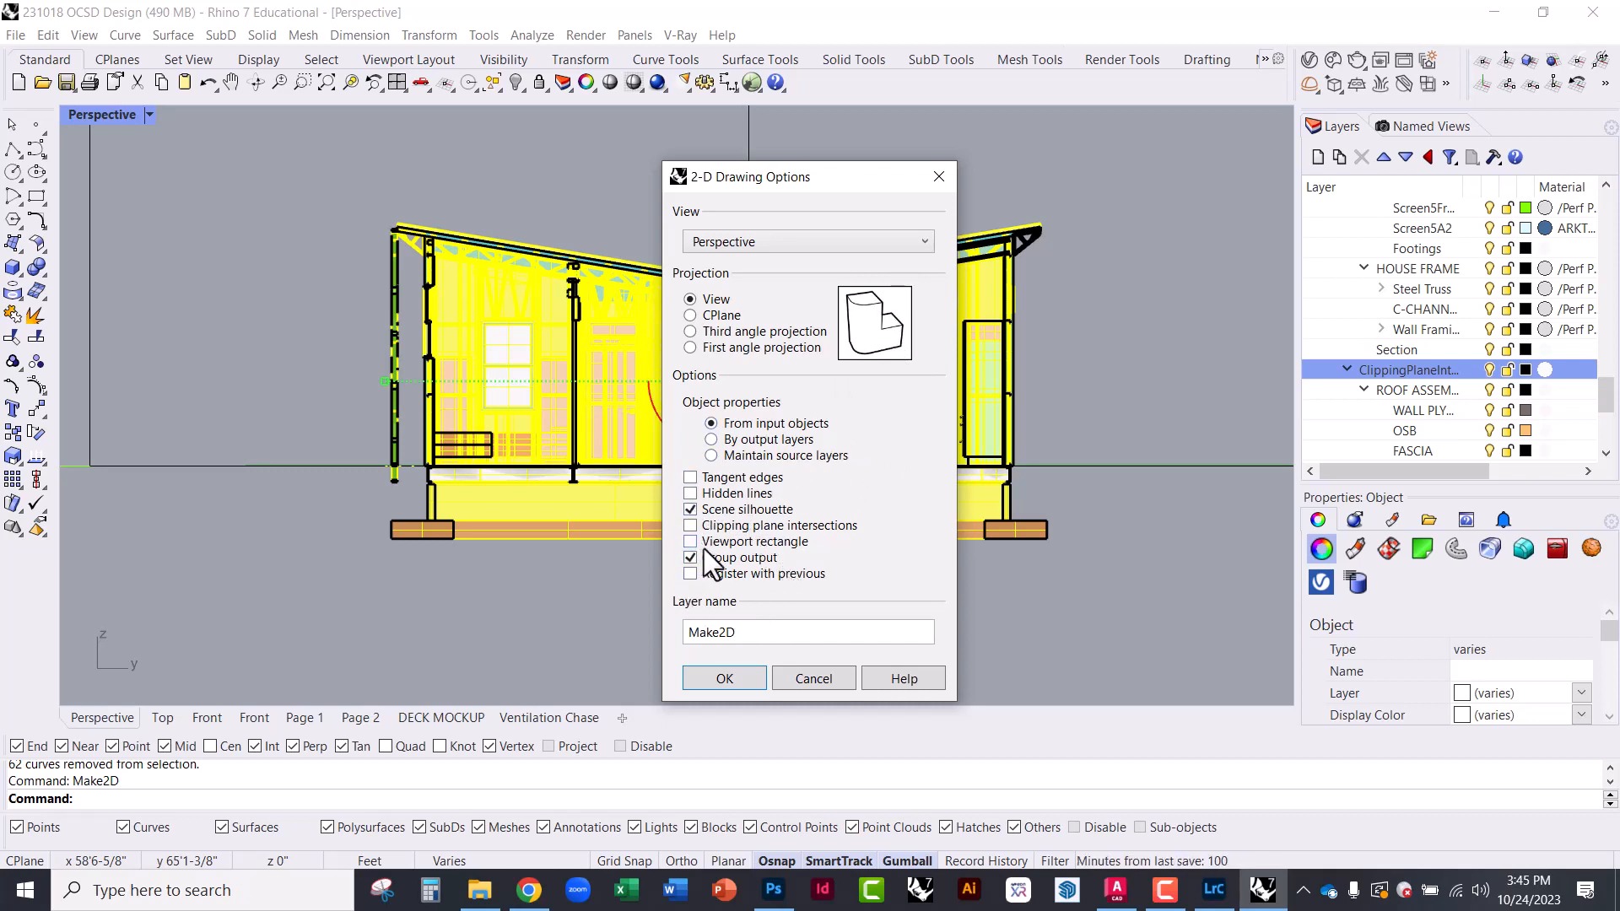
pyautogui.click(712, 681)
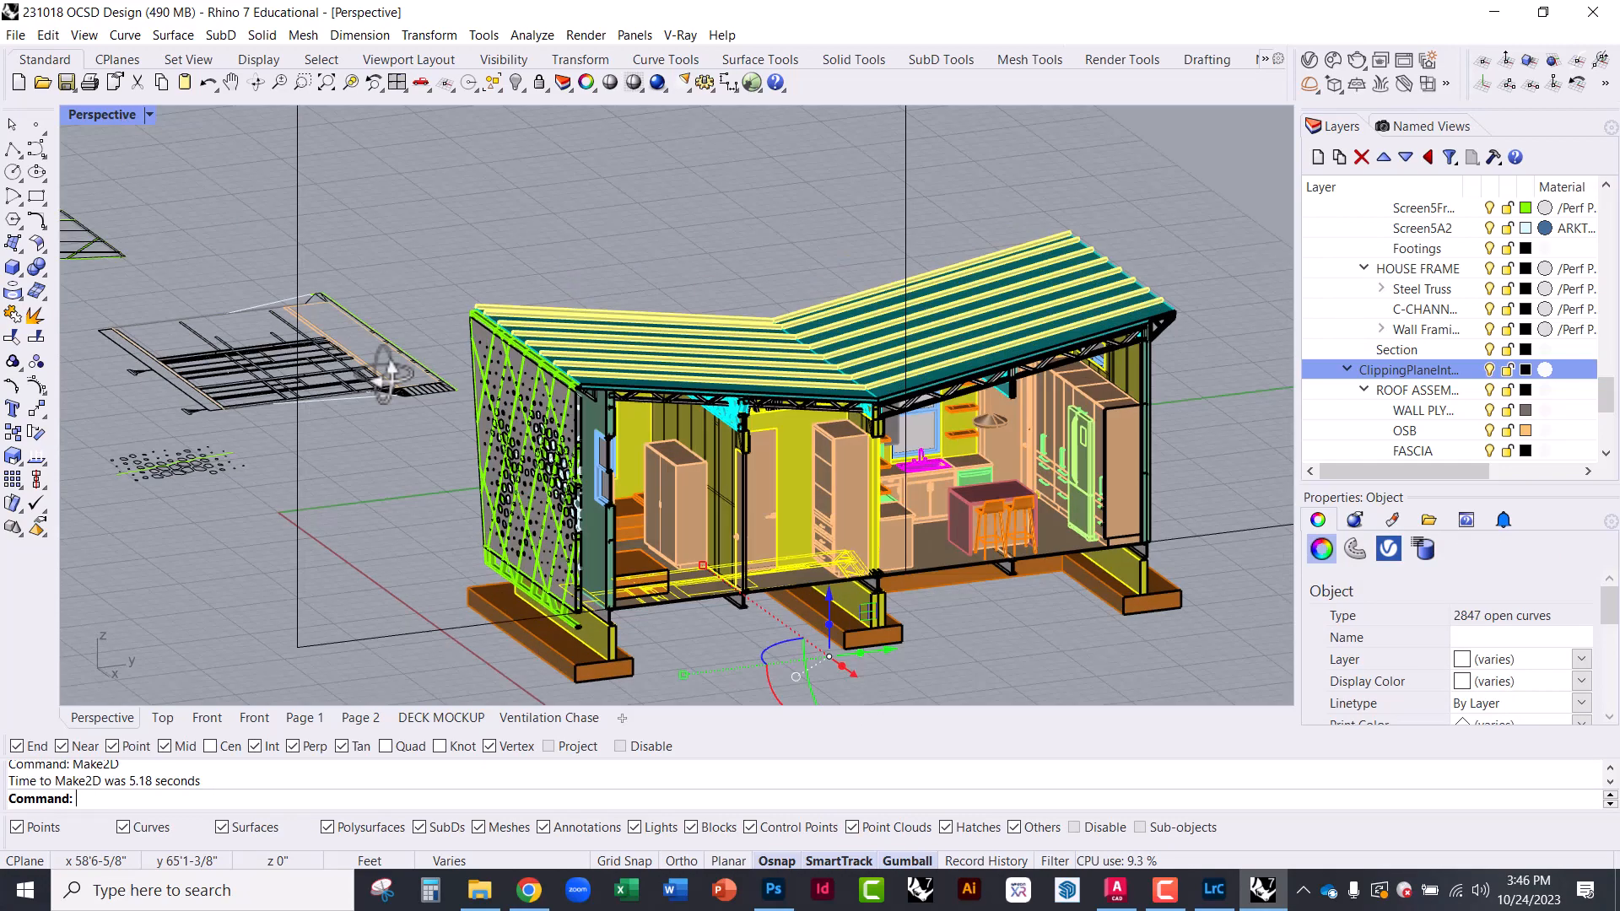
# Move the grouped 2D section drawing along the negative X direction into the empty space beyond the flat screen panel drawings
pyautogui.moveTo(387, 365); pyautogui.dragTo(459, 435, button='right')
pyautogui.scroll(-5, 589, 398)
pyautogui.scroll(-3, 574, 405)
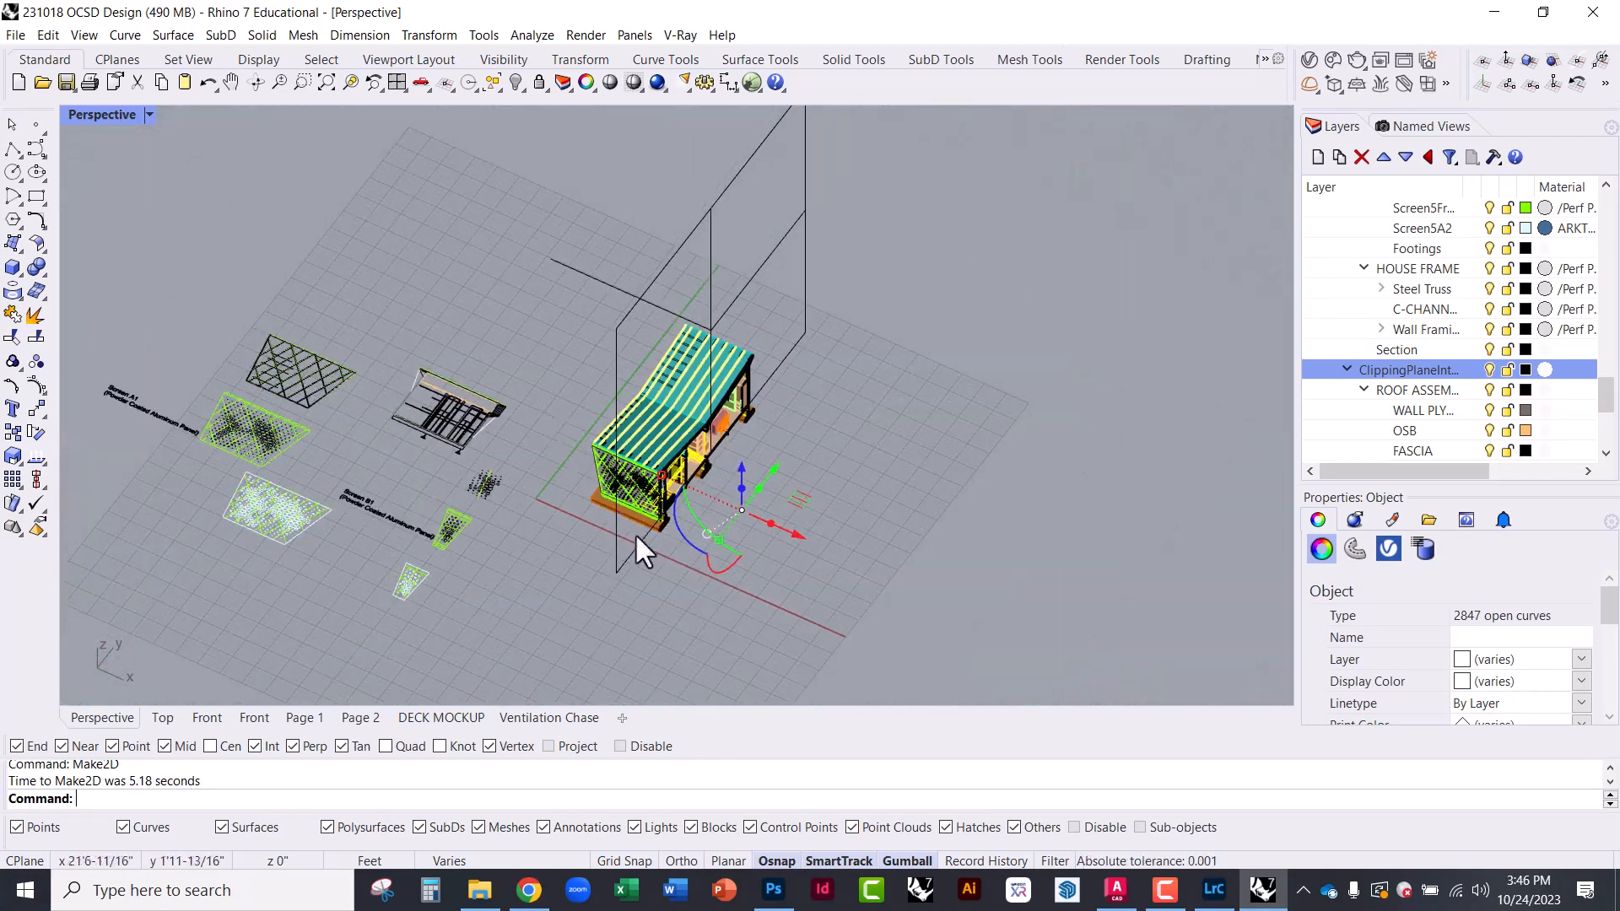
pyautogui.moveTo(802, 573); pyautogui.dragTo(757, 609, button='right')
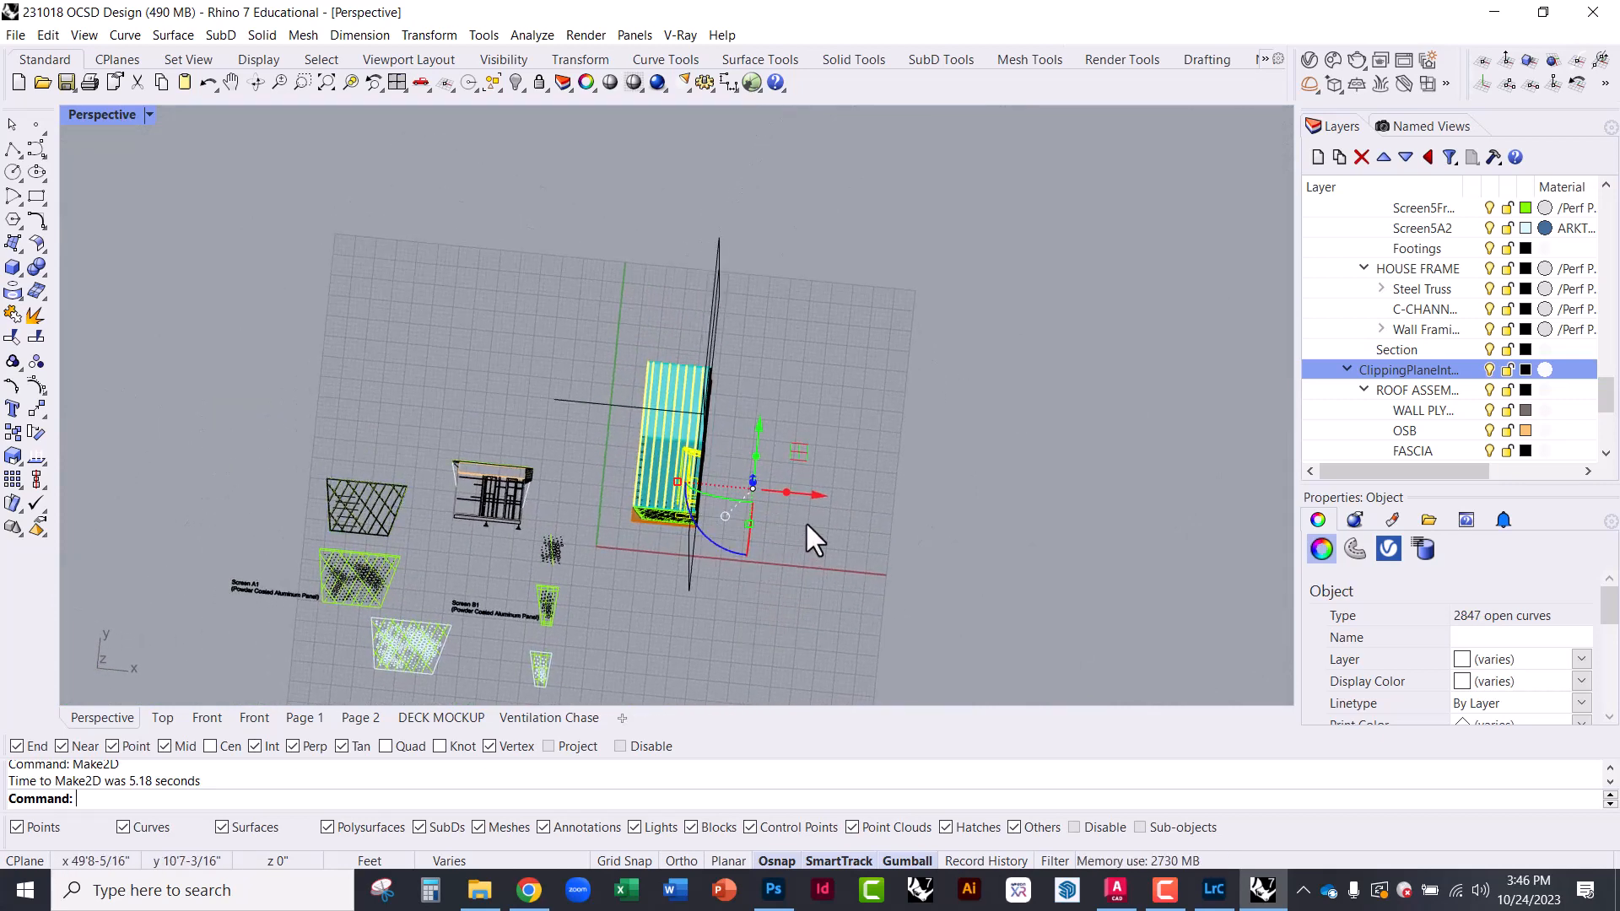
pyautogui.scroll(4, 793, 514)
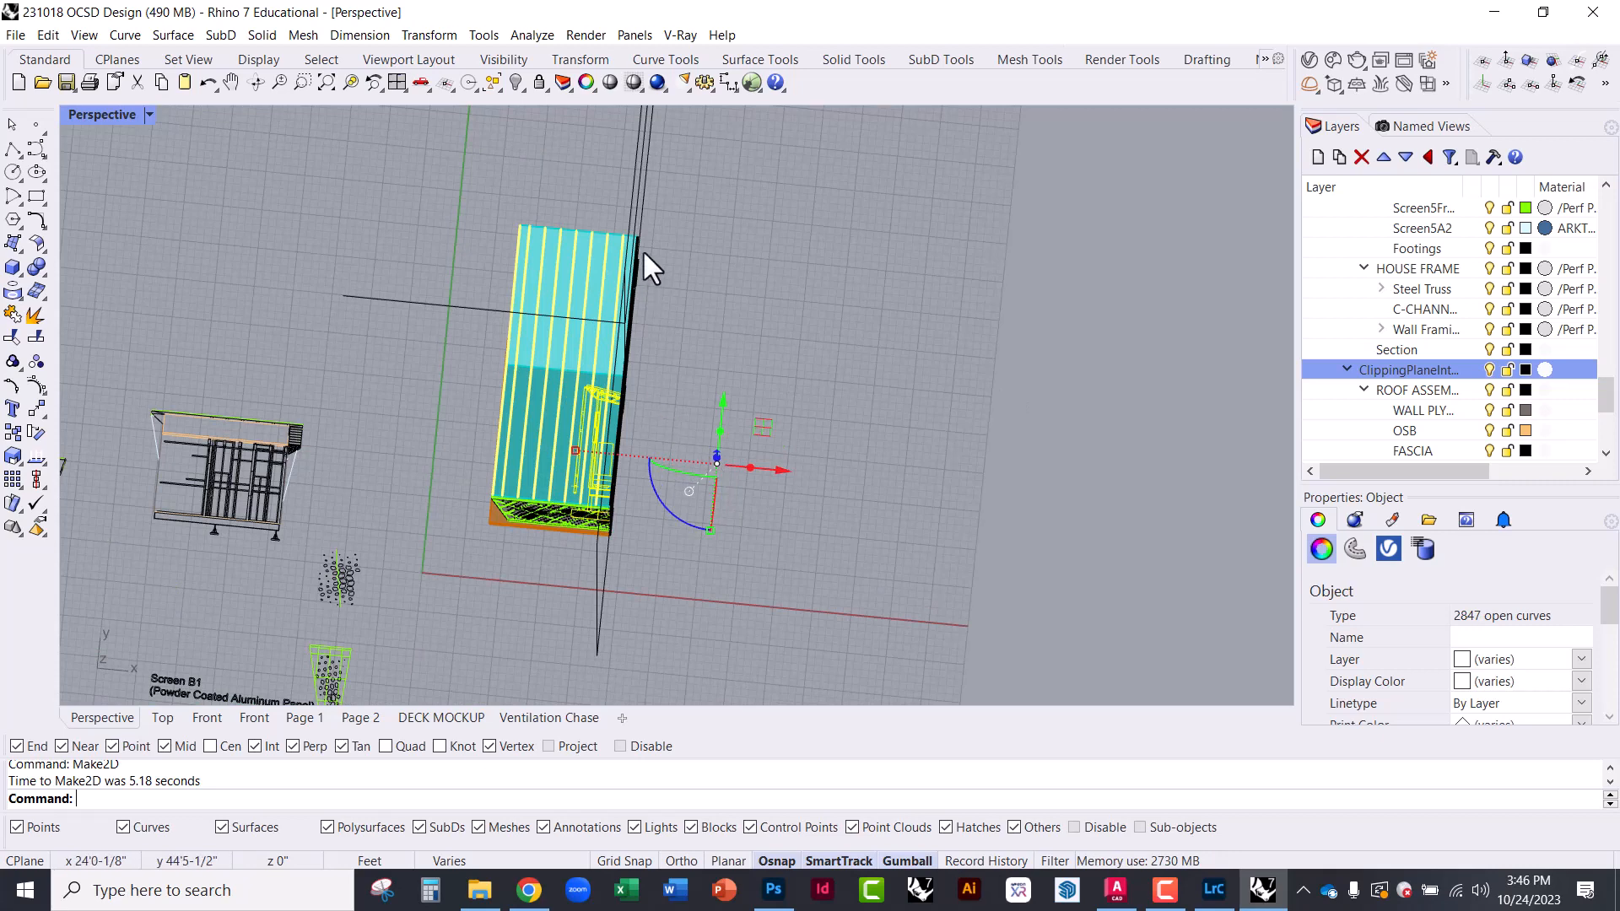
pyautogui.scroll(-5, 590, 441)
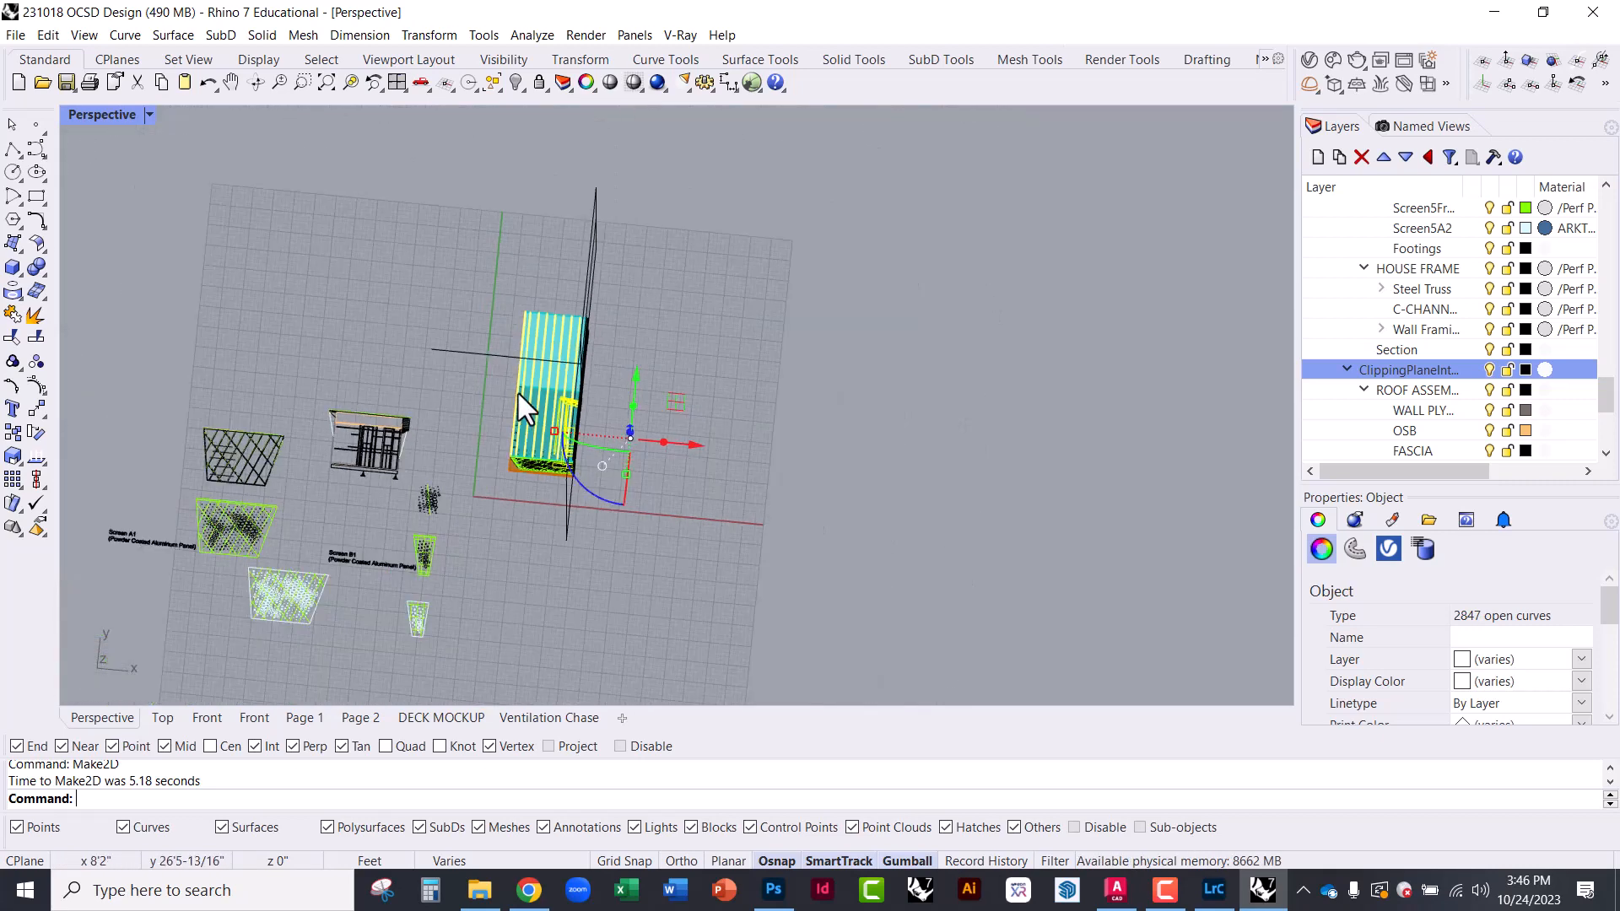
pyautogui.moveTo(680, 434); pyautogui.dragTo(240, 388)
pyautogui.scroll(-4, 758, 469)
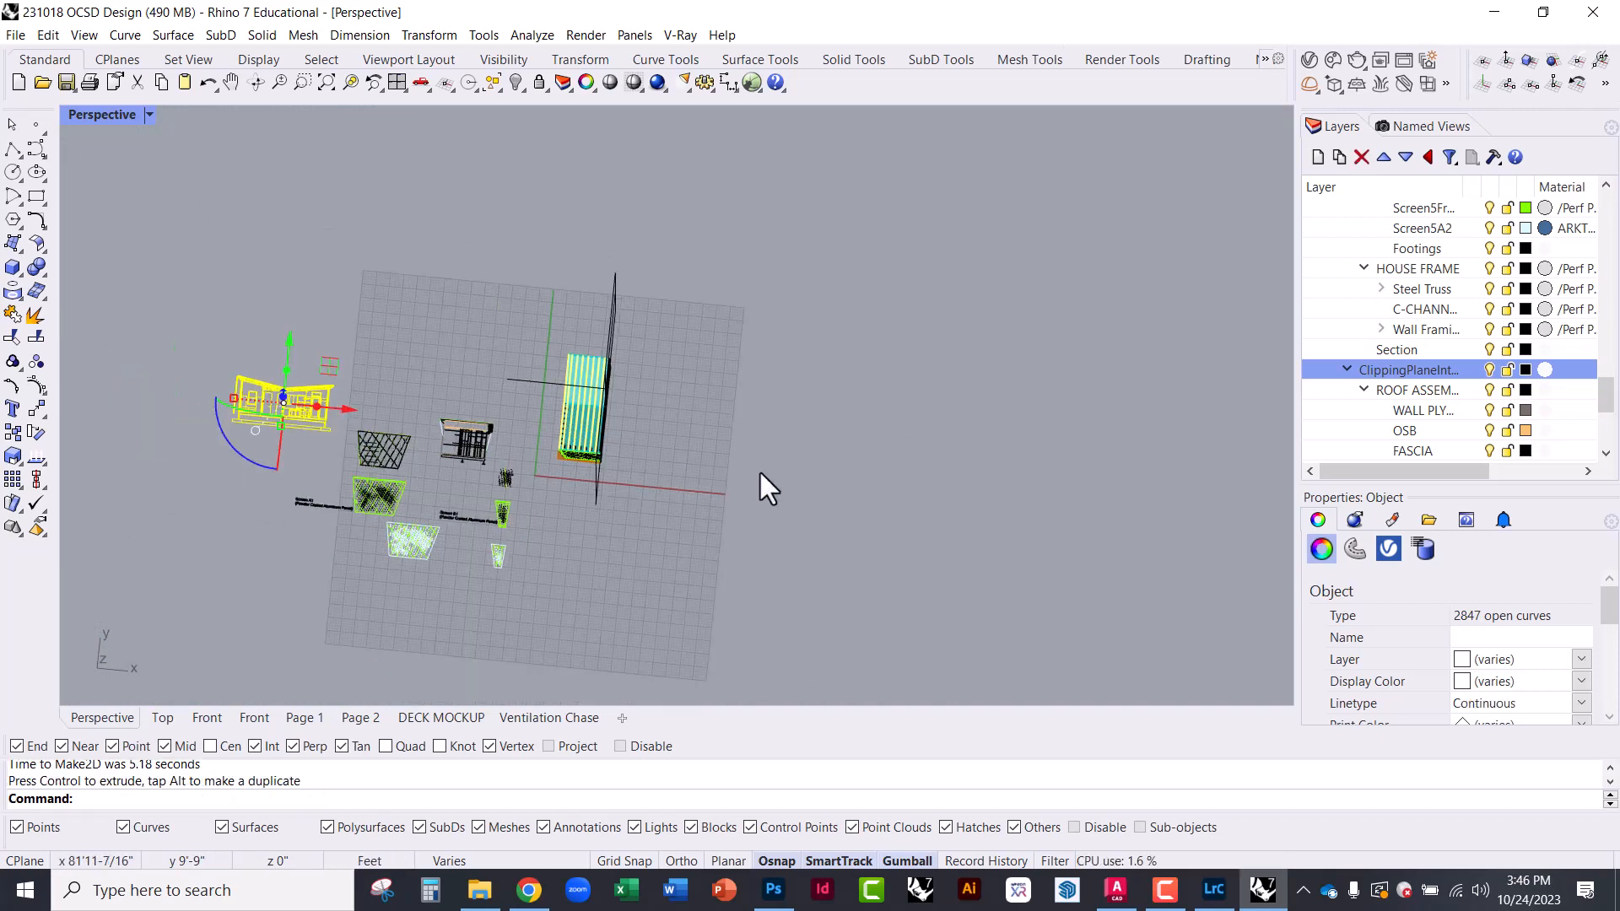
# Deselect the 2D section drawing and examine its trusses, walls, interior and footings linework up close
pyautogui.scroll(13, 395, 410)
pyautogui.click(287, 315)
pyautogui.scroll(8, 367, 540)
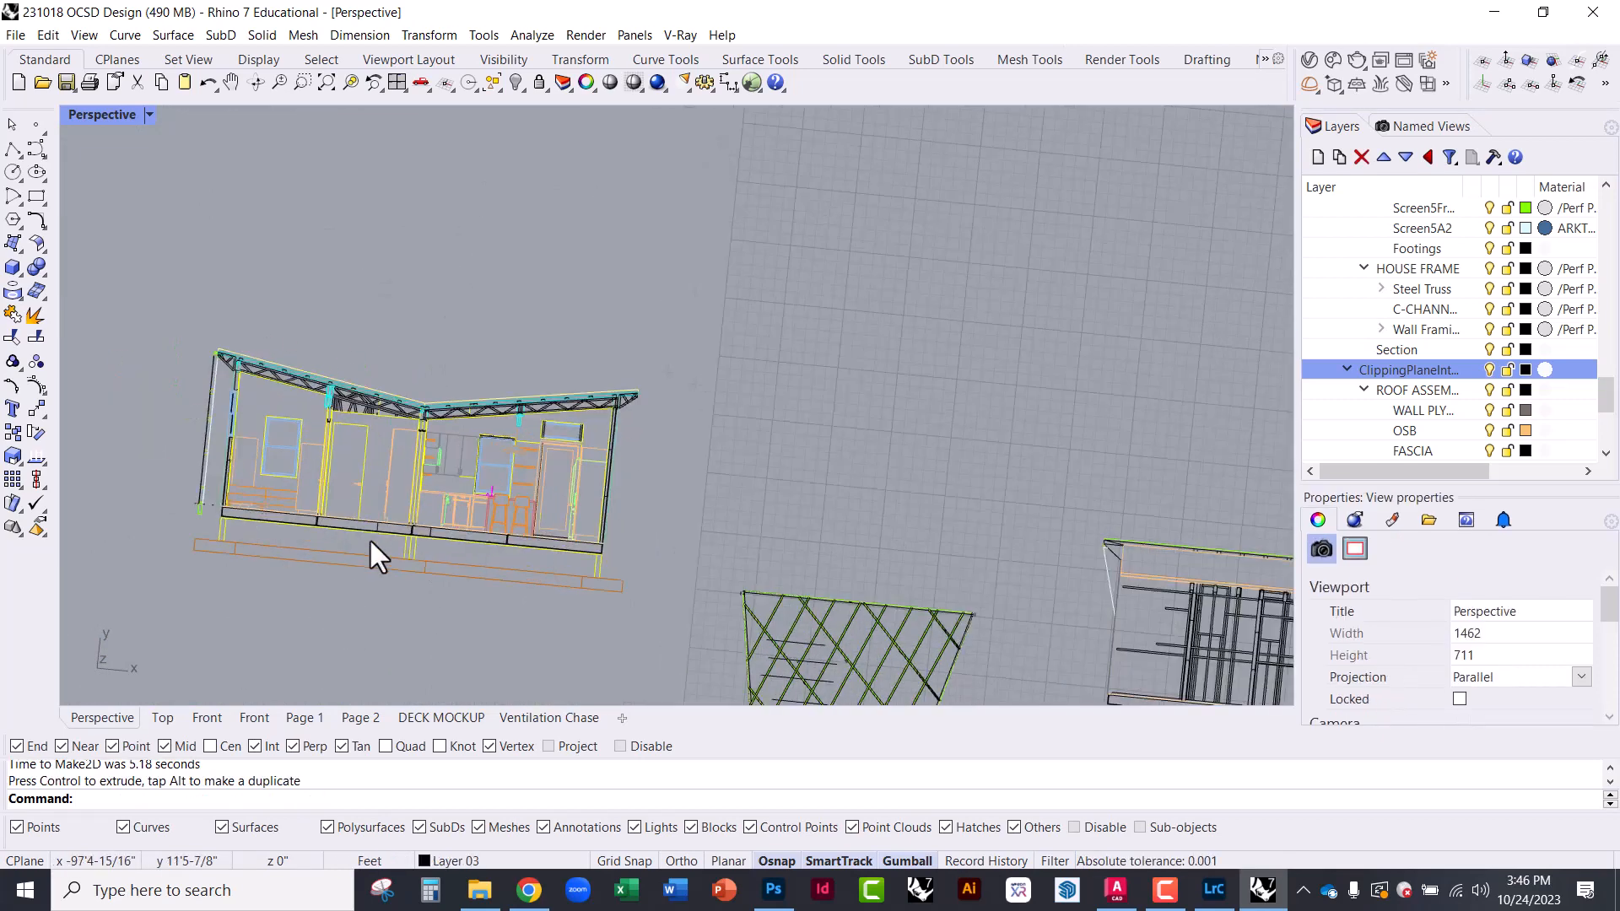
pyautogui.moveTo(773, 412); pyautogui.dragTo(244, 156, button='right')
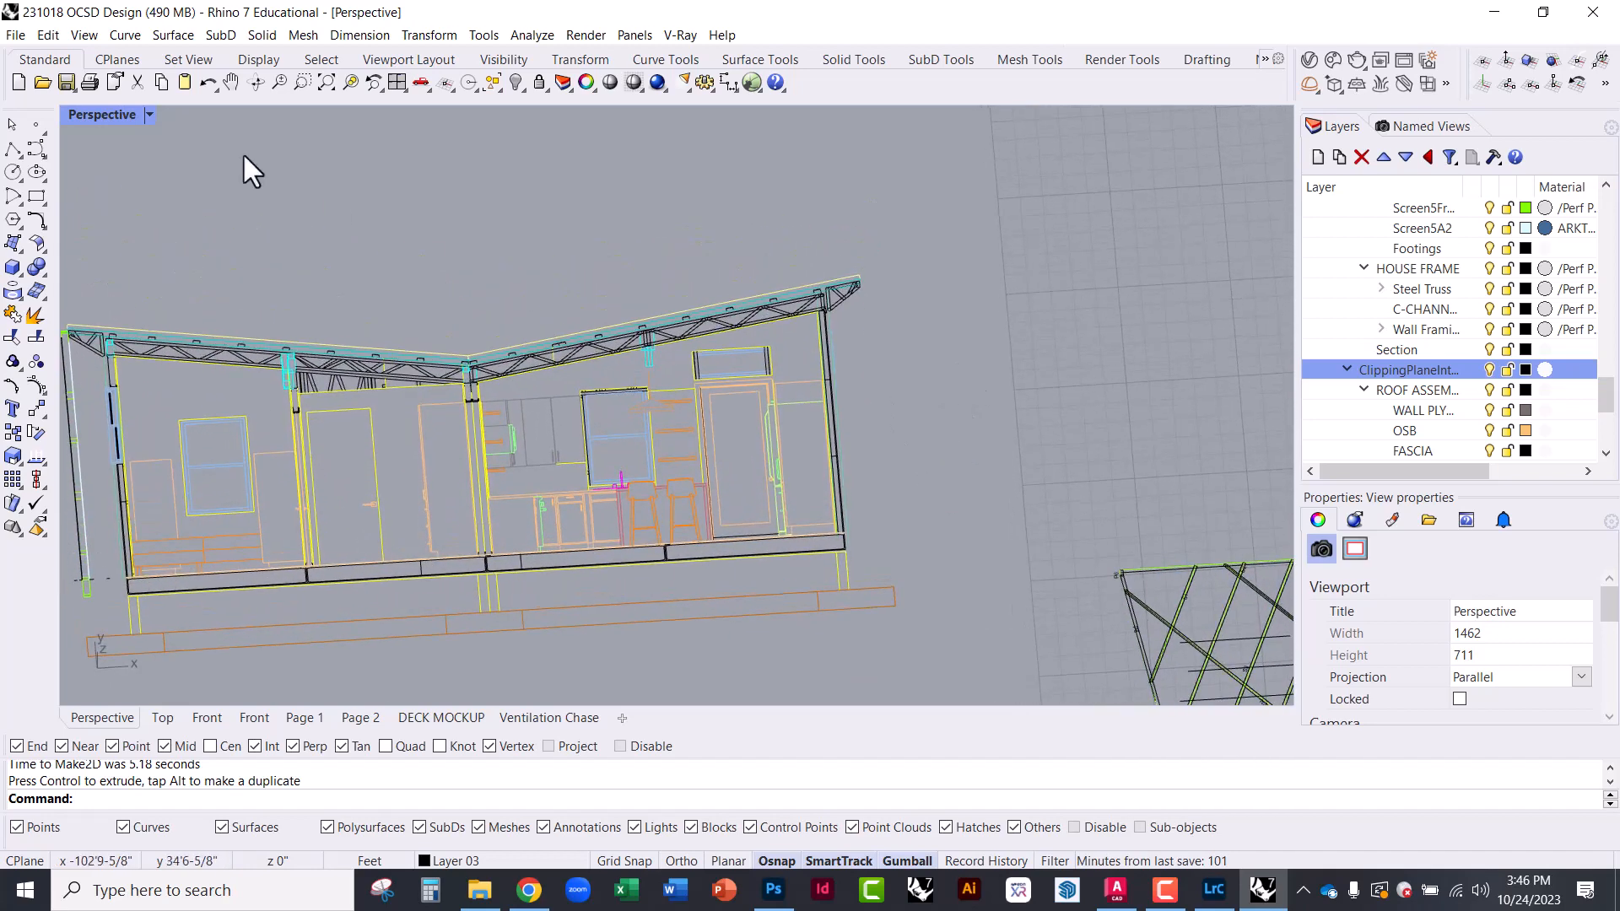
pyautogui.doubleClick(110, 115)
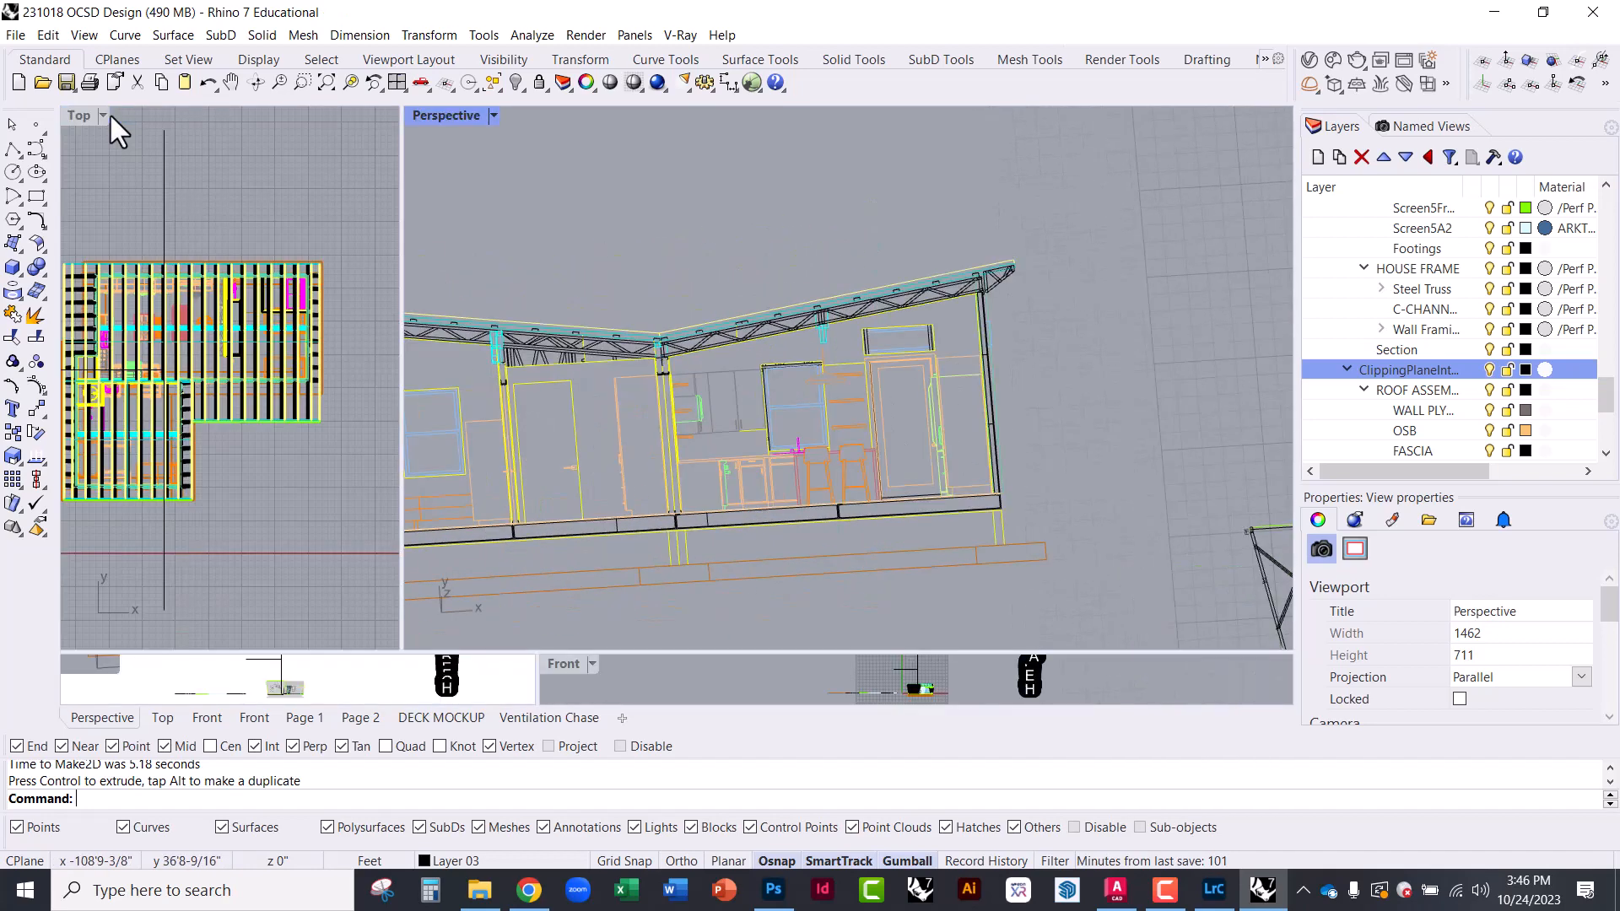
pyautogui.doubleClick(431, 119)
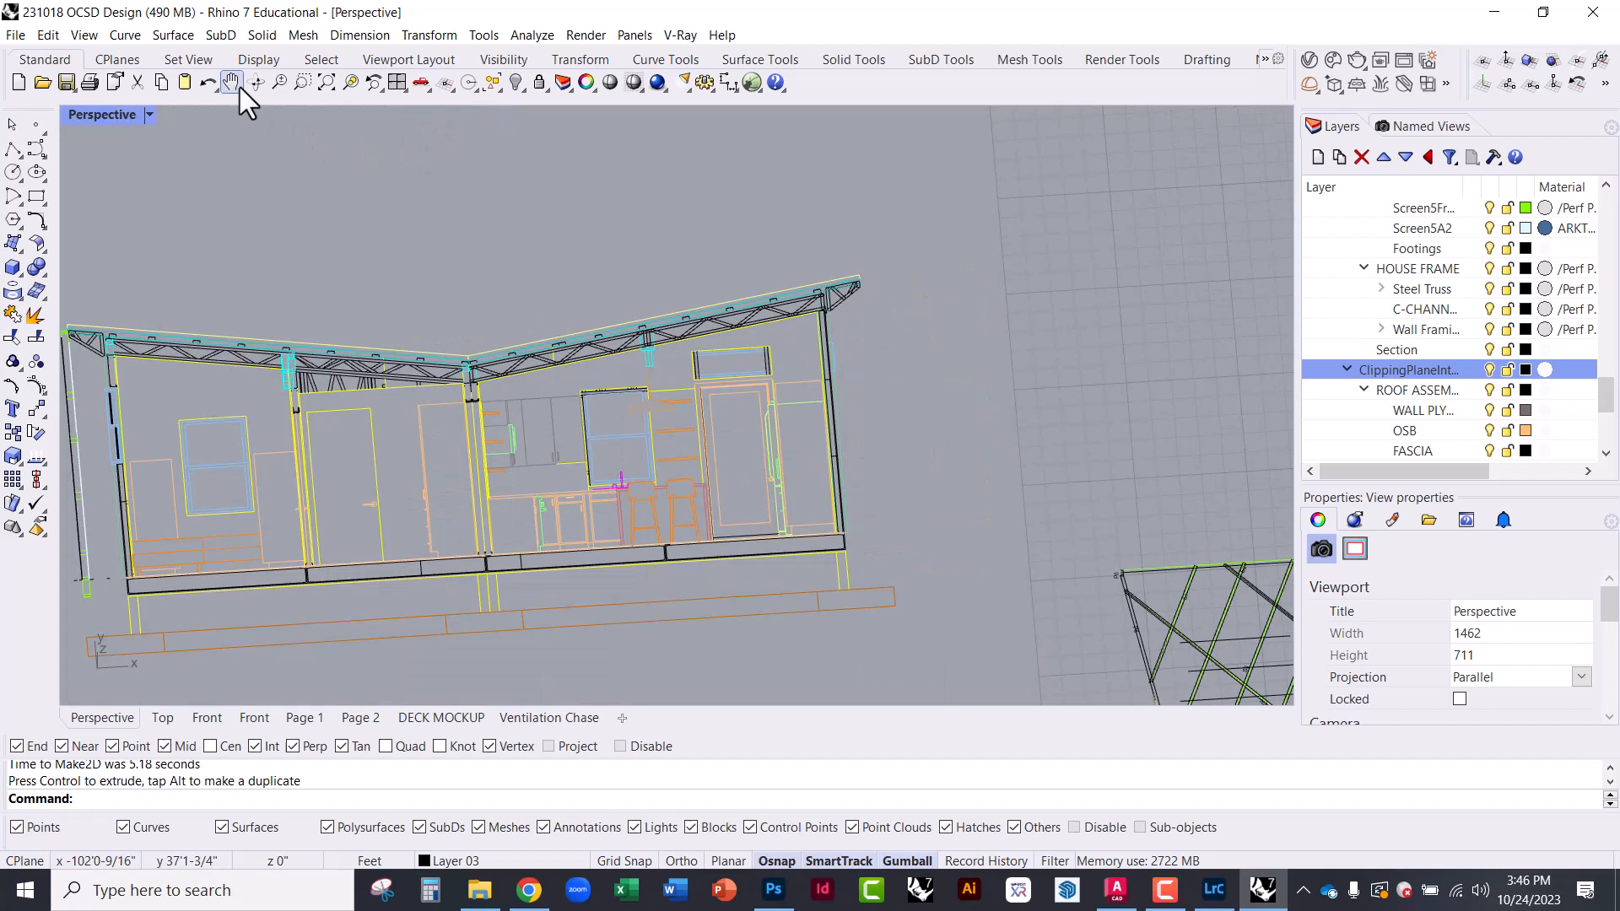
# Set the viewport to the world Top view and frame the 2D section drawing
pyautogui.click(427, 92)
pyautogui.click(465, 145)
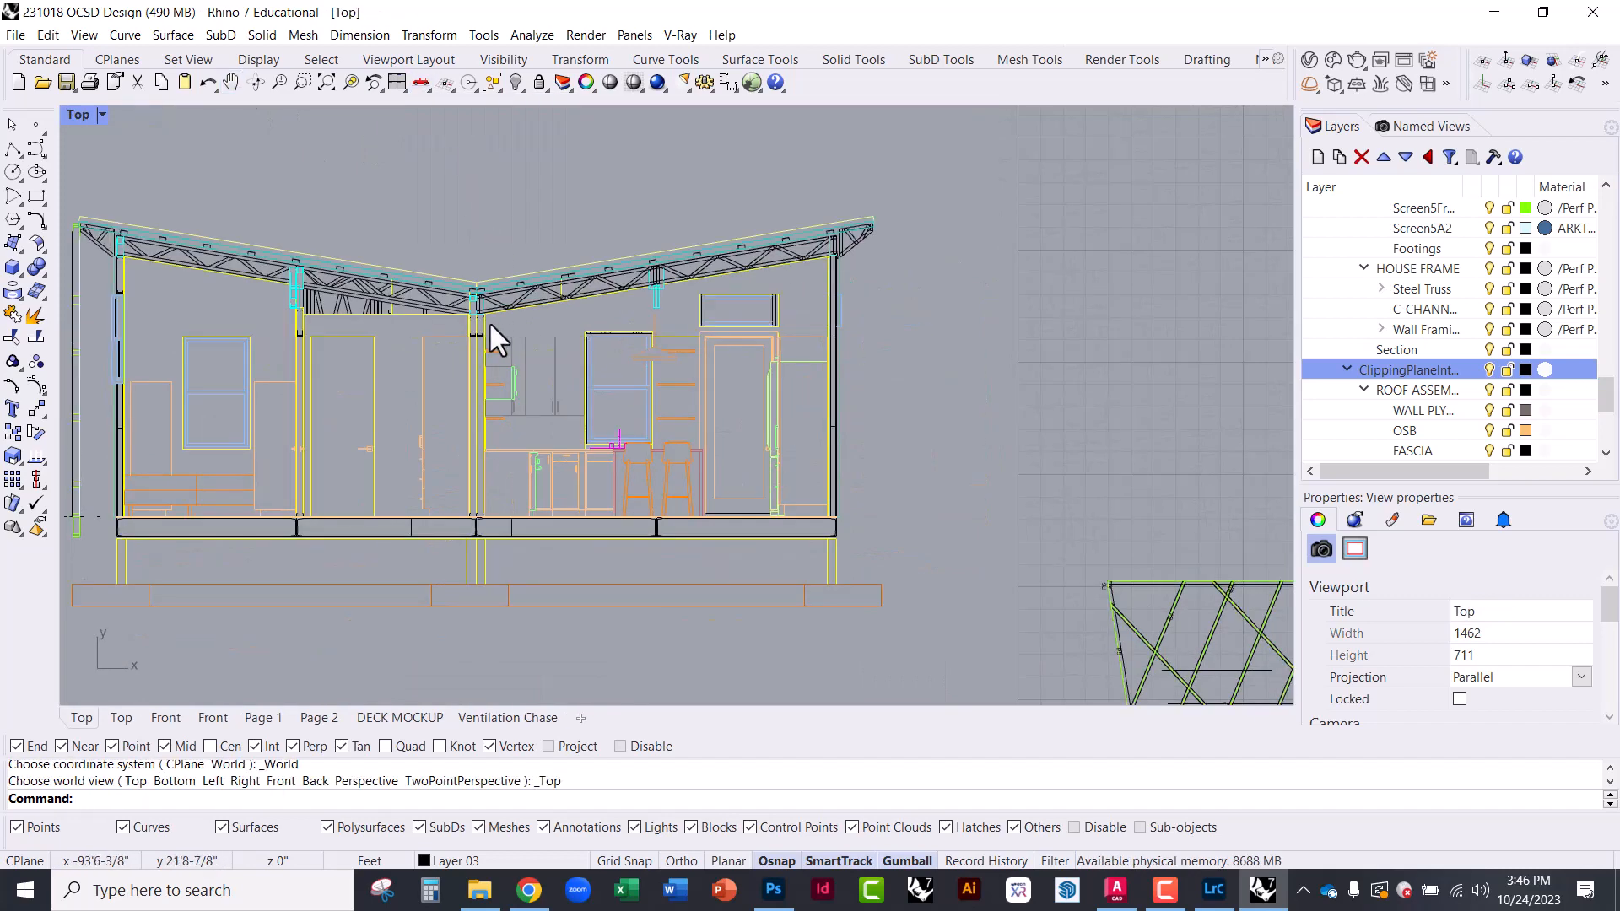
pyautogui.moveTo(488, 321); pyautogui.dragTo(862, 387, button='right')
pyautogui.moveTo(967, 460); pyautogui.dragTo(860, 452, button='right')
pyautogui.scroll(2, 713, 365)
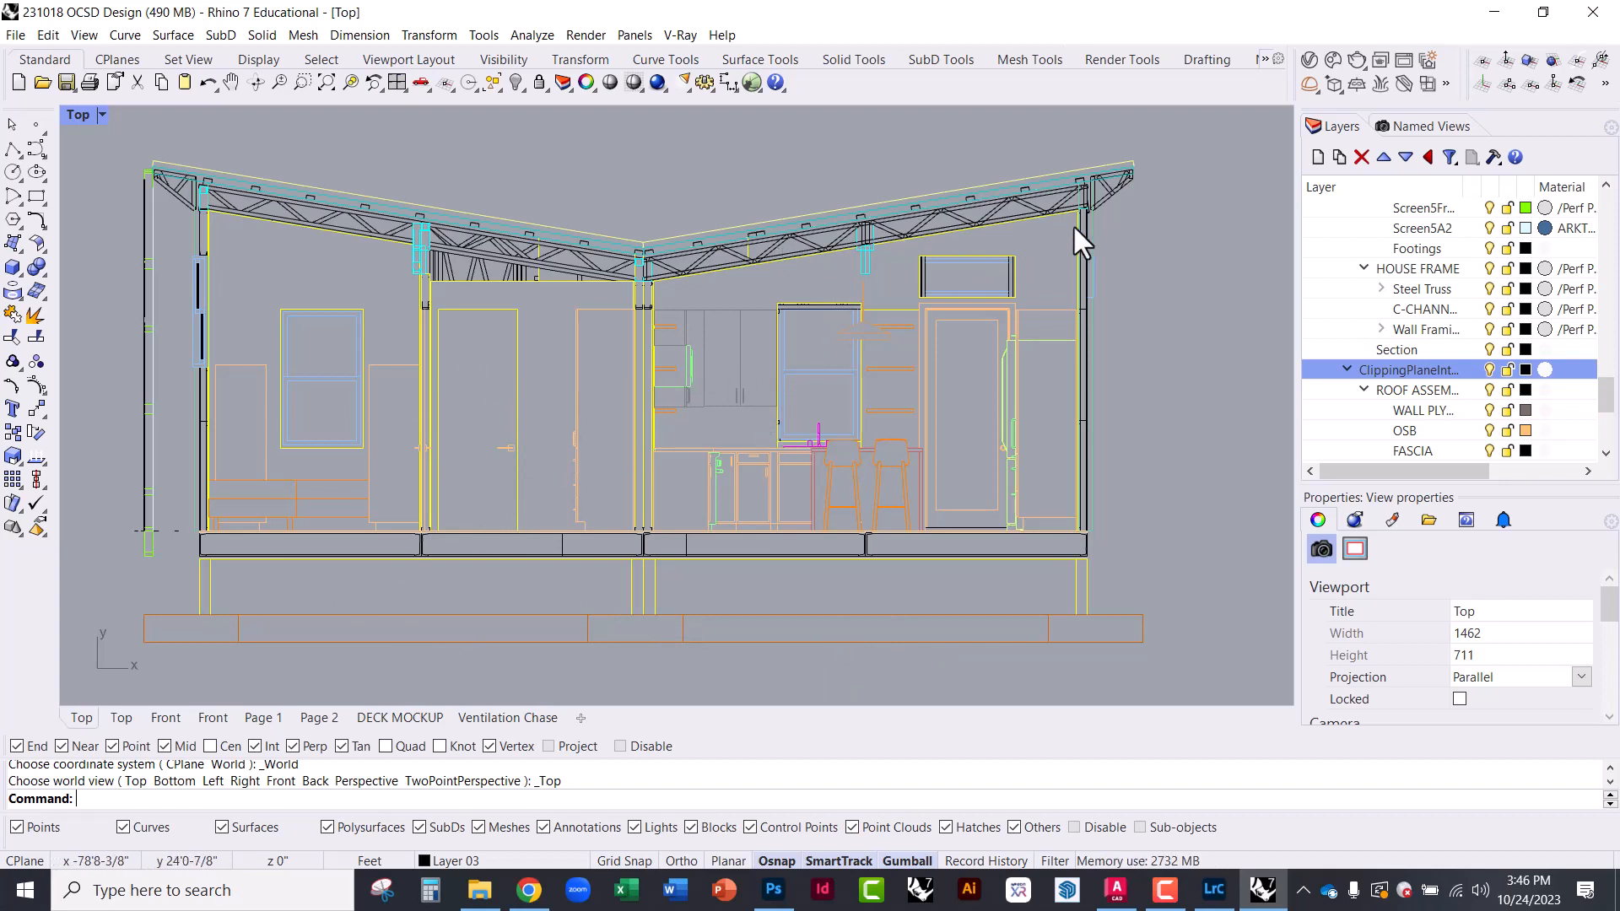
# Trim both lines of the outer diagonal web in the right overhang truss where they extend past the bottom chord's upper edge
pyautogui.scroll(4, 1144, 179)
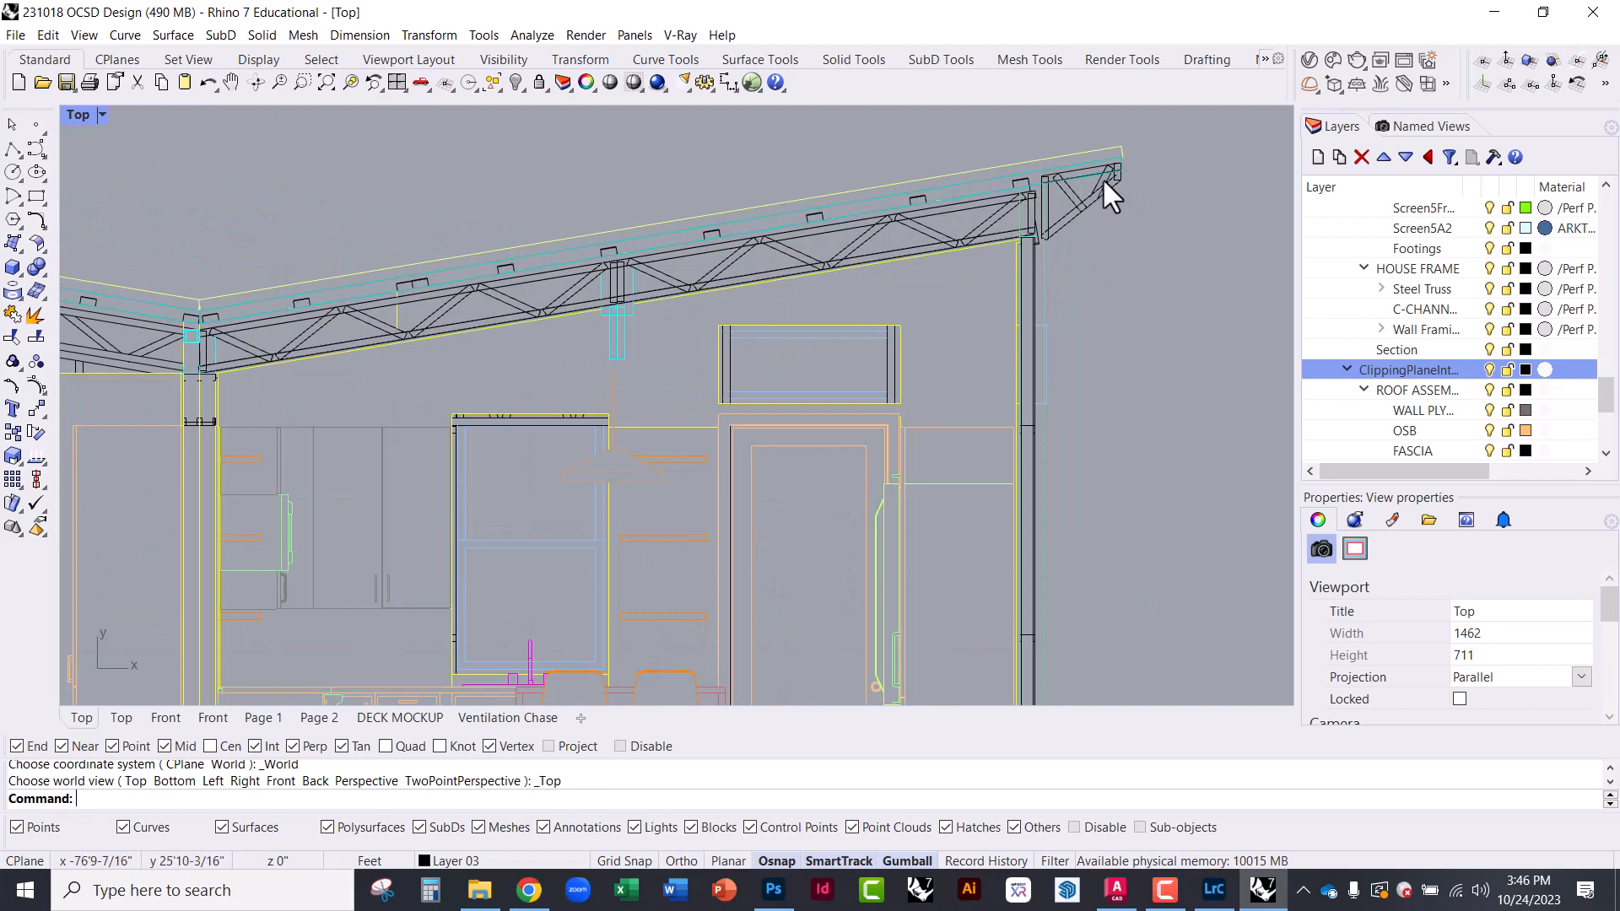
pyautogui.scroll(5, 1105, 179)
pyautogui.moveTo(1107, 260); pyautogui.dragTo(808, 419, button='right')
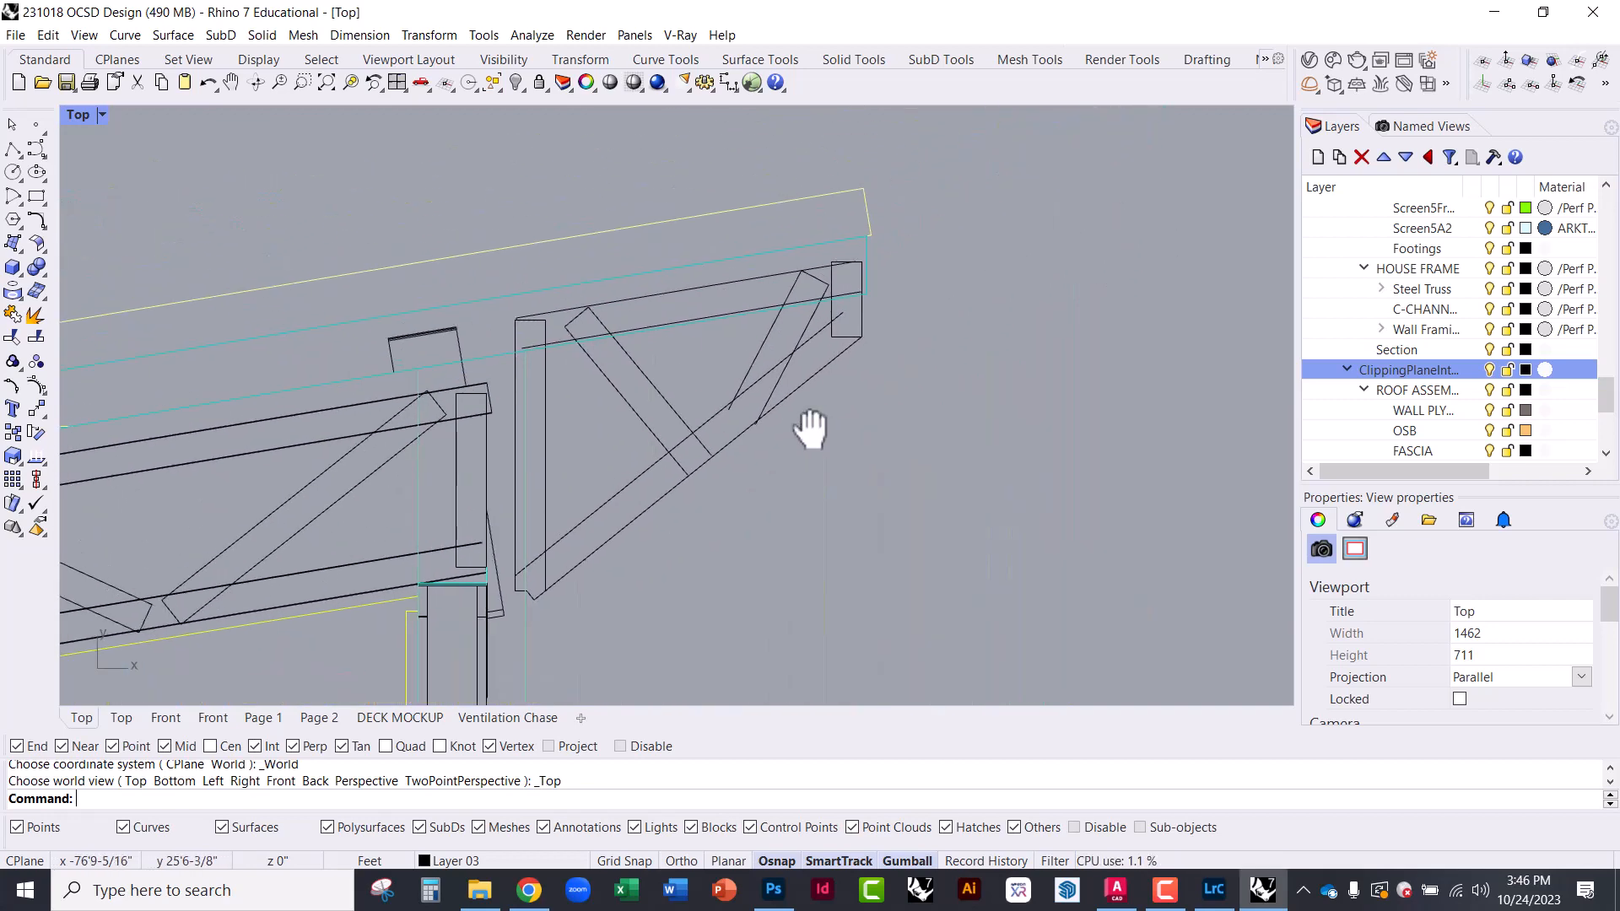
pyautogui.scroll(6, 783, 315)
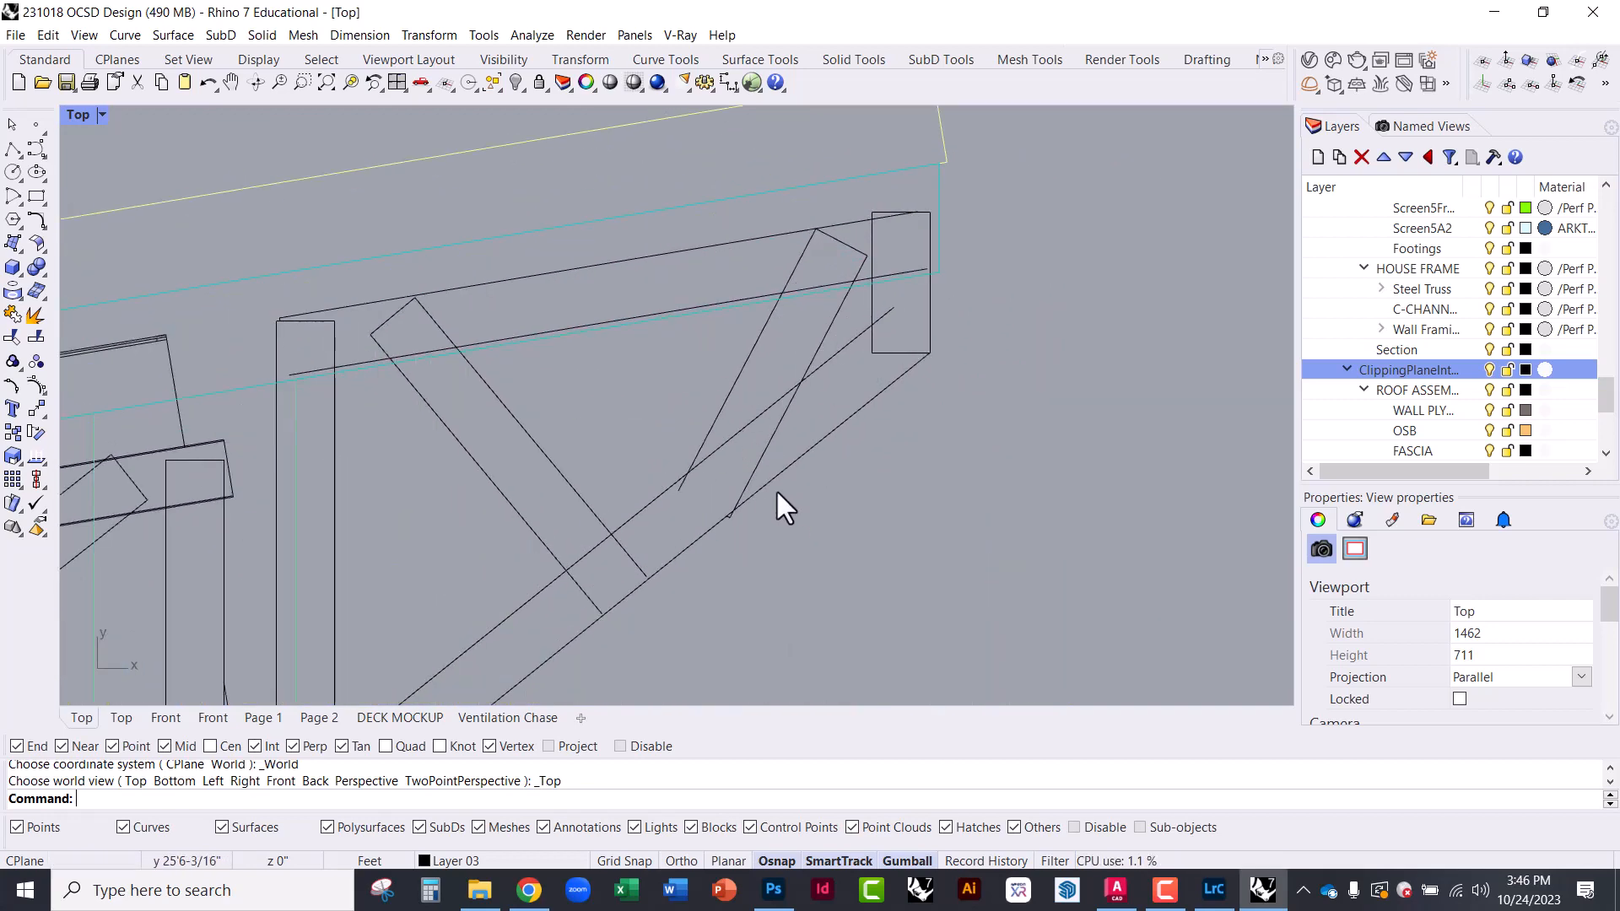
pyautogui.scroll(3, 738, 452)
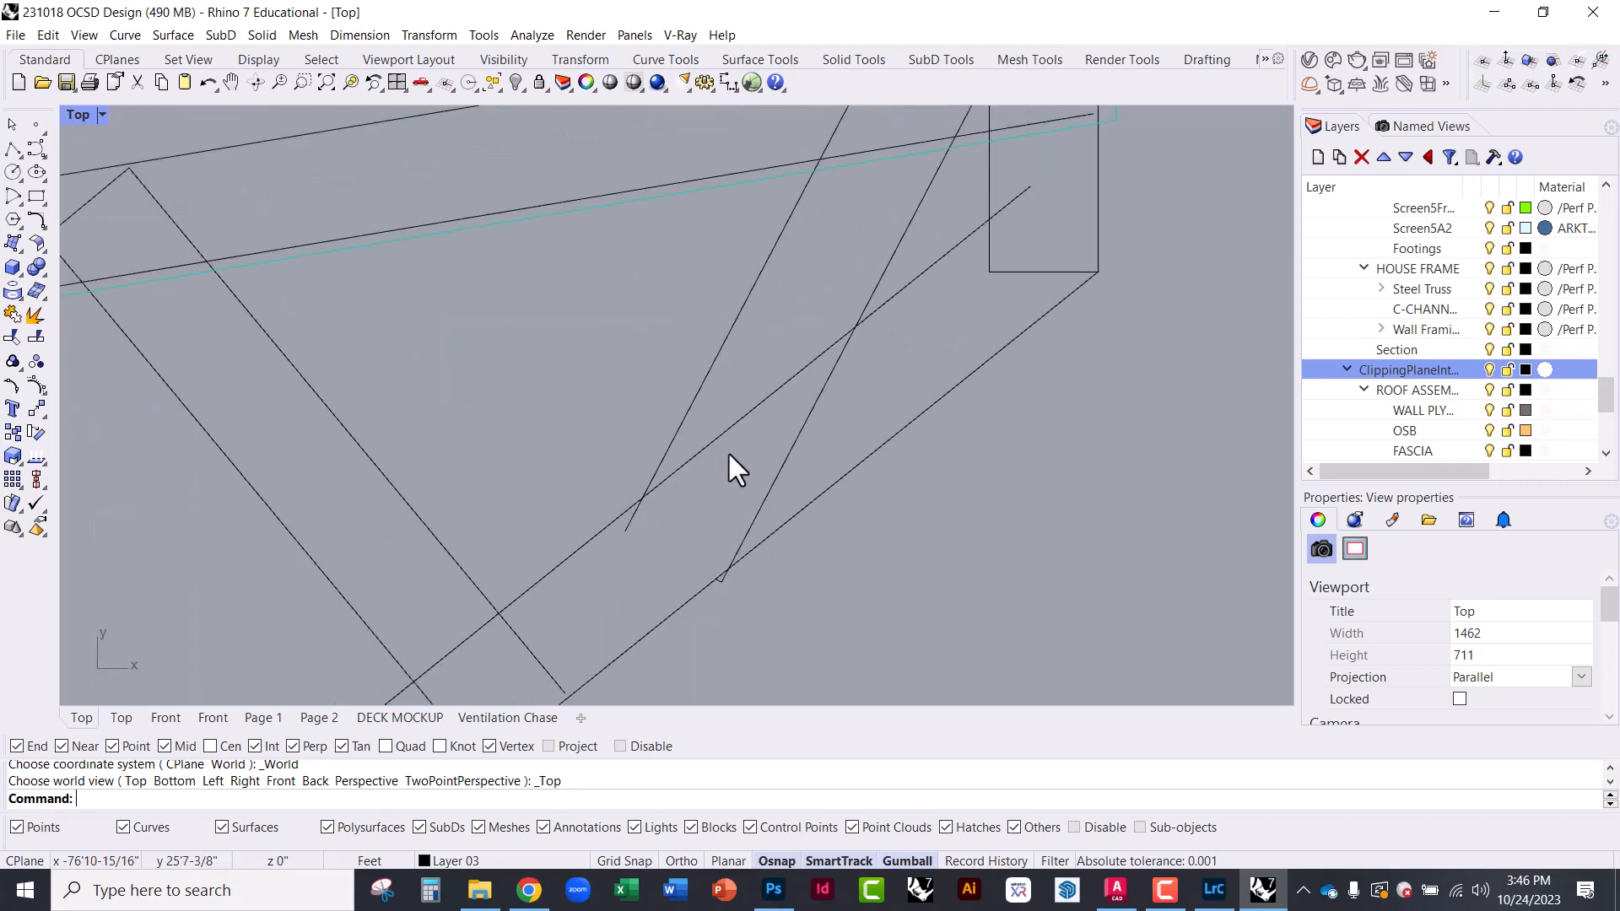
pyautogui.click(720, 436)
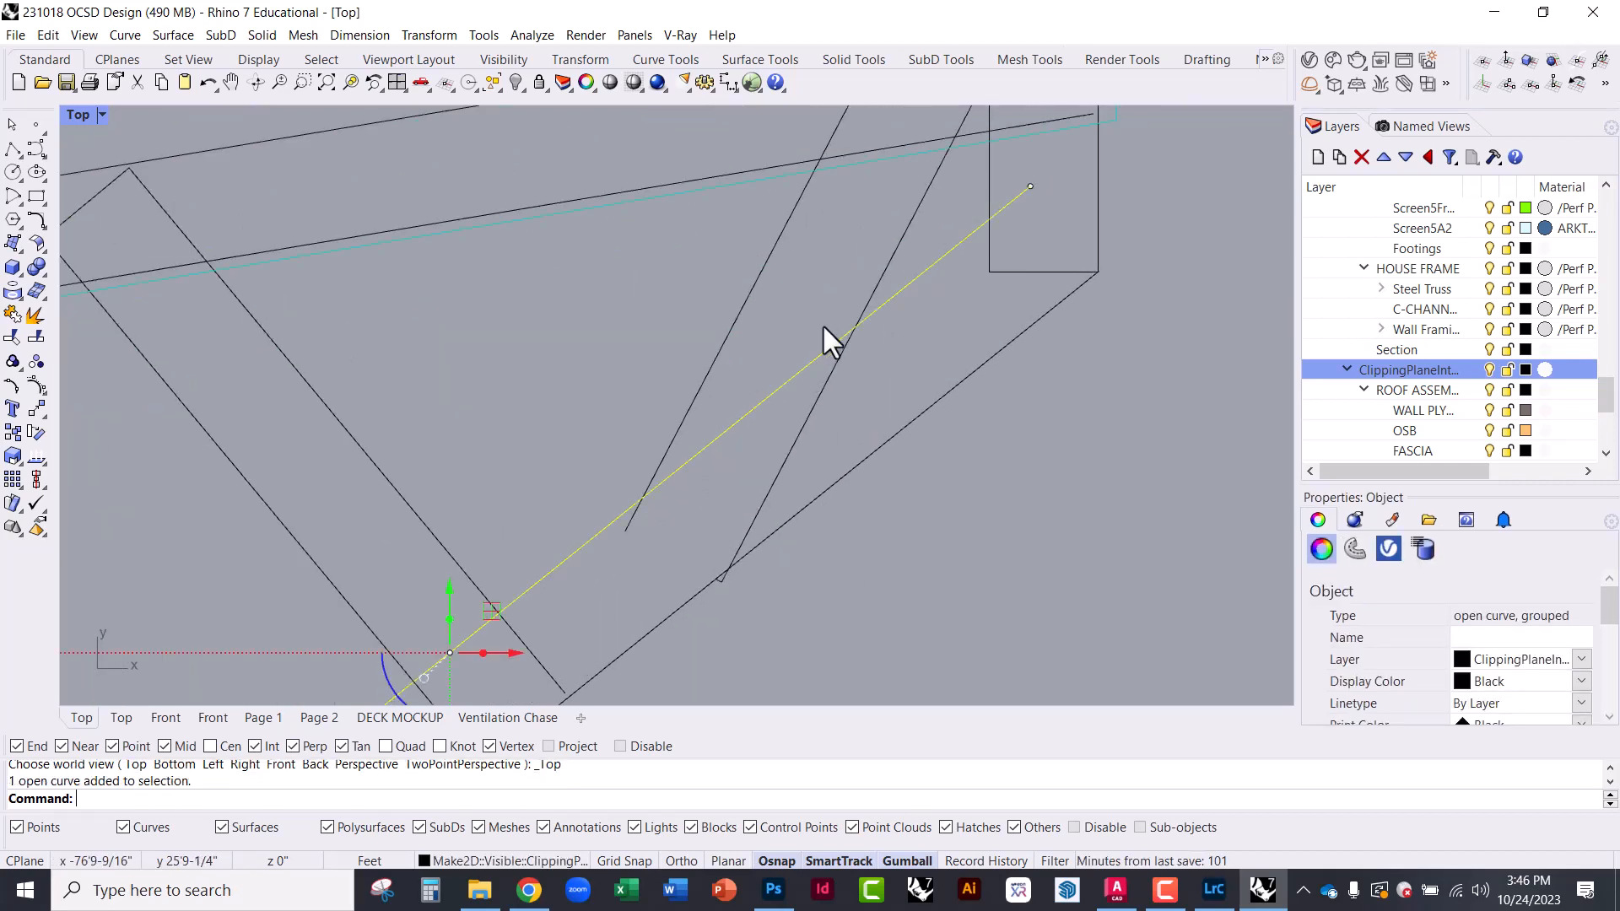
pyautogui.press('Escape')
pyautogui.click(778, 382)
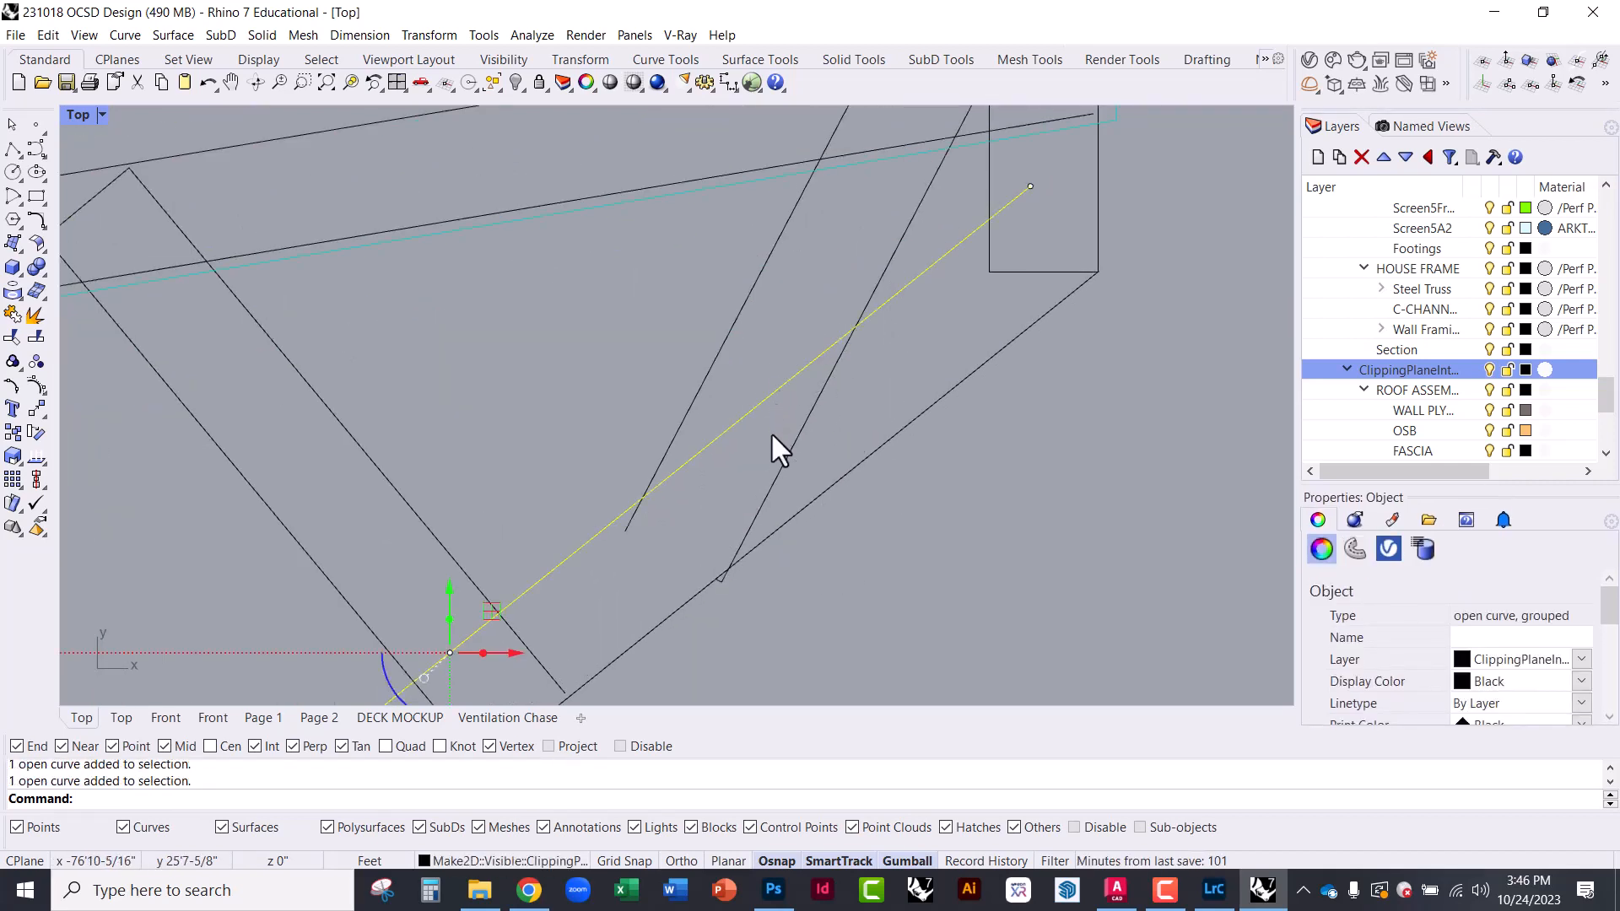
pyautogui.write('T')
pyautogui.press('Return')
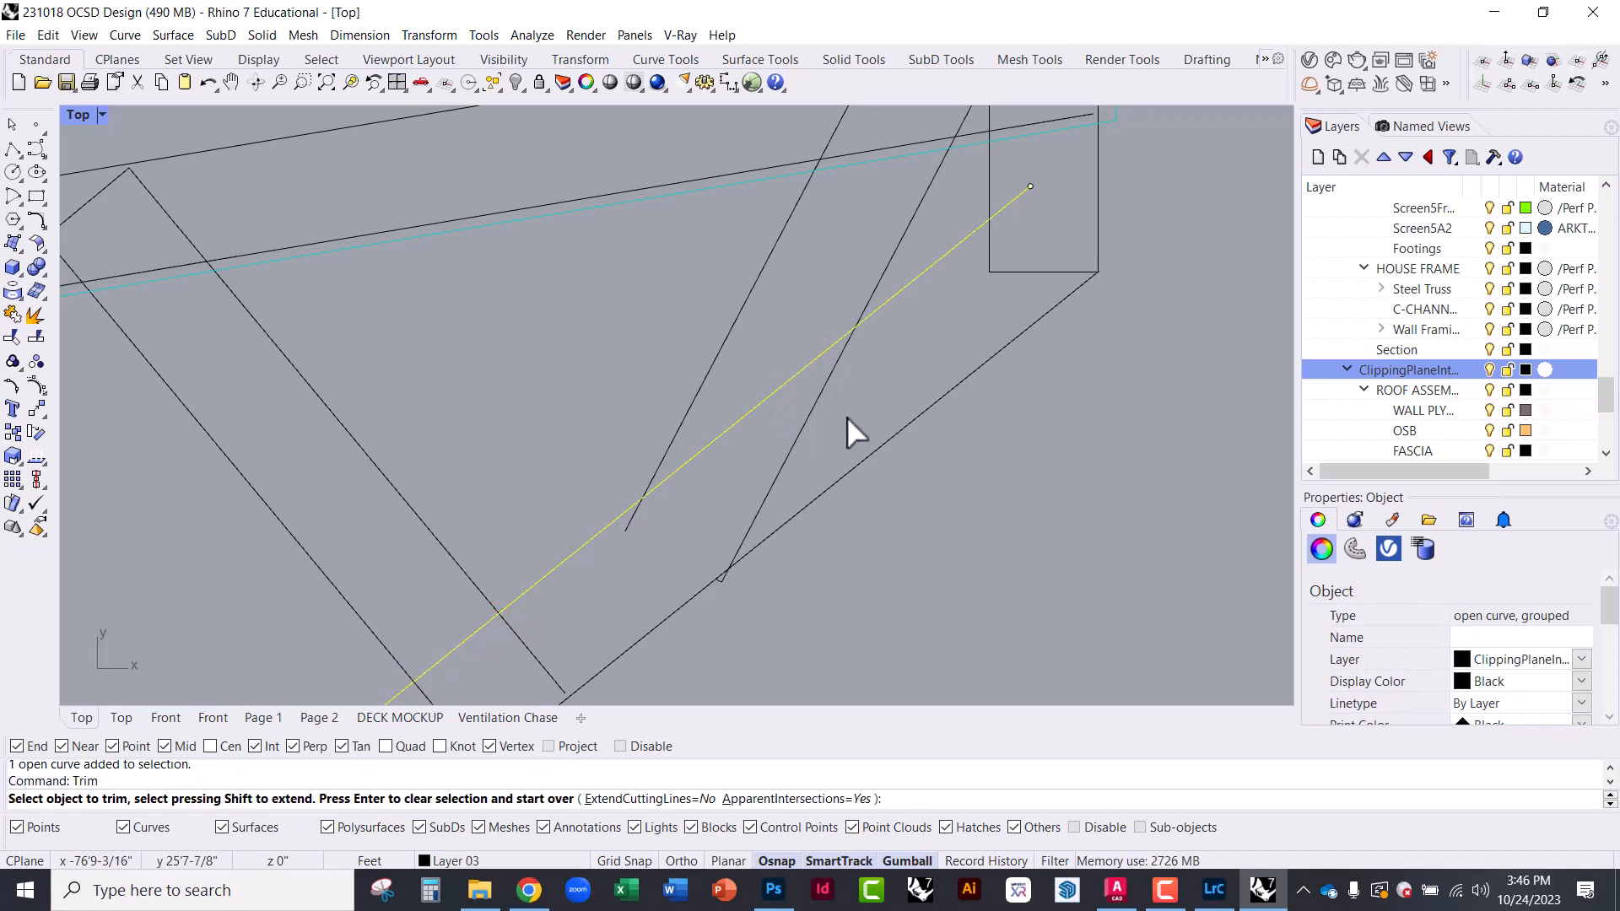
pyautogui.click(817, 401)
pyautogui.click(629, 518)
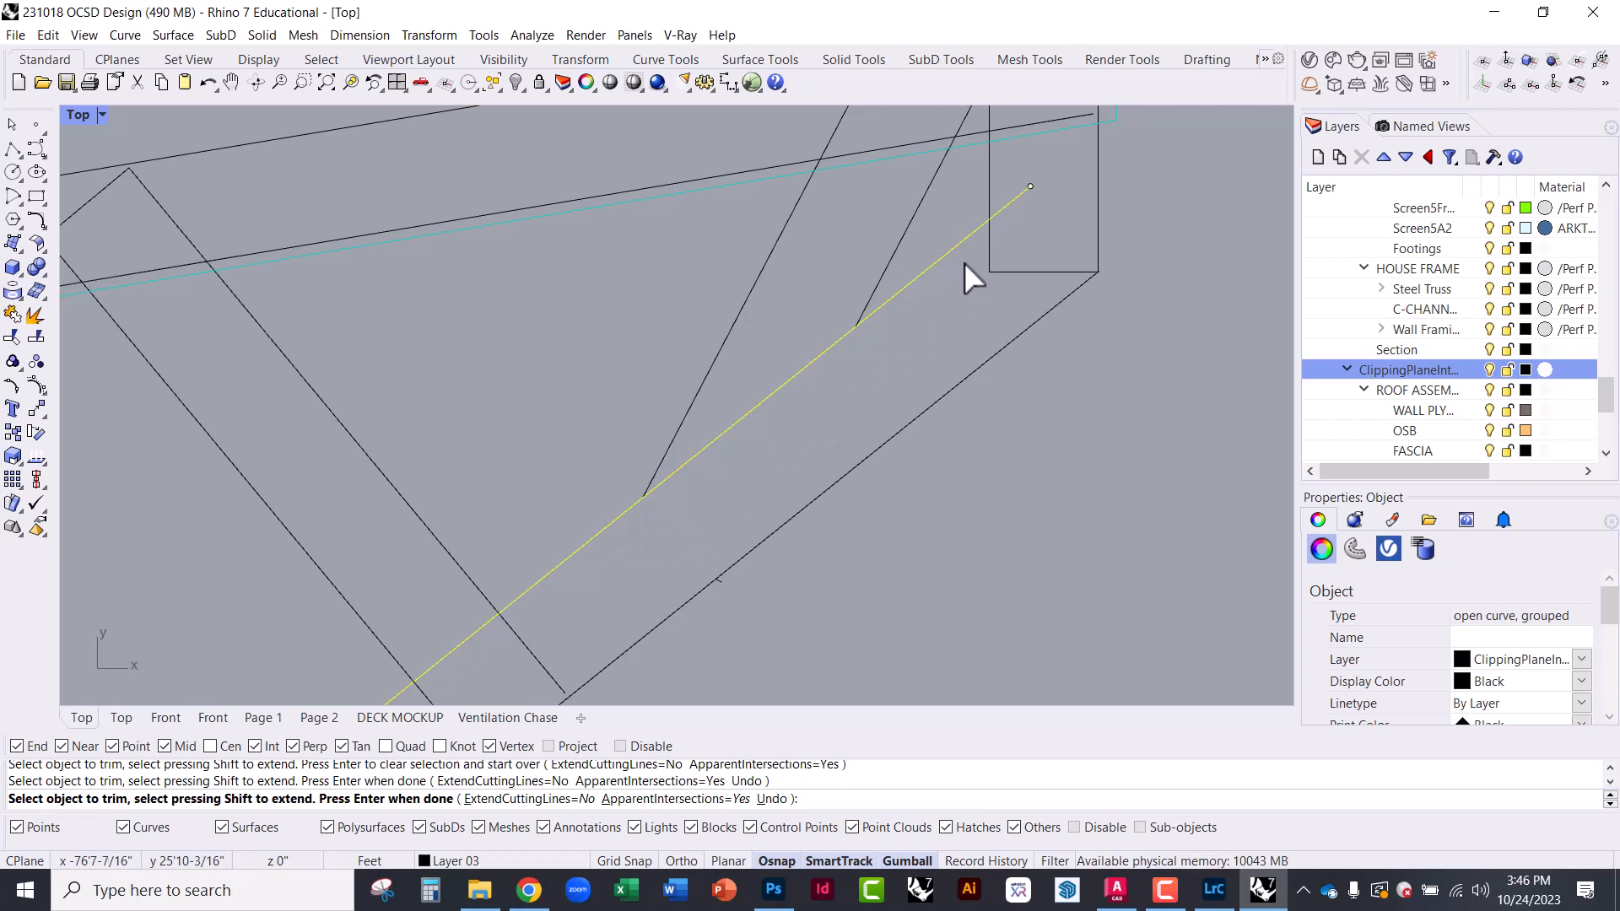
pyautogui.press('Return')
pyautogui.click(984, 249)
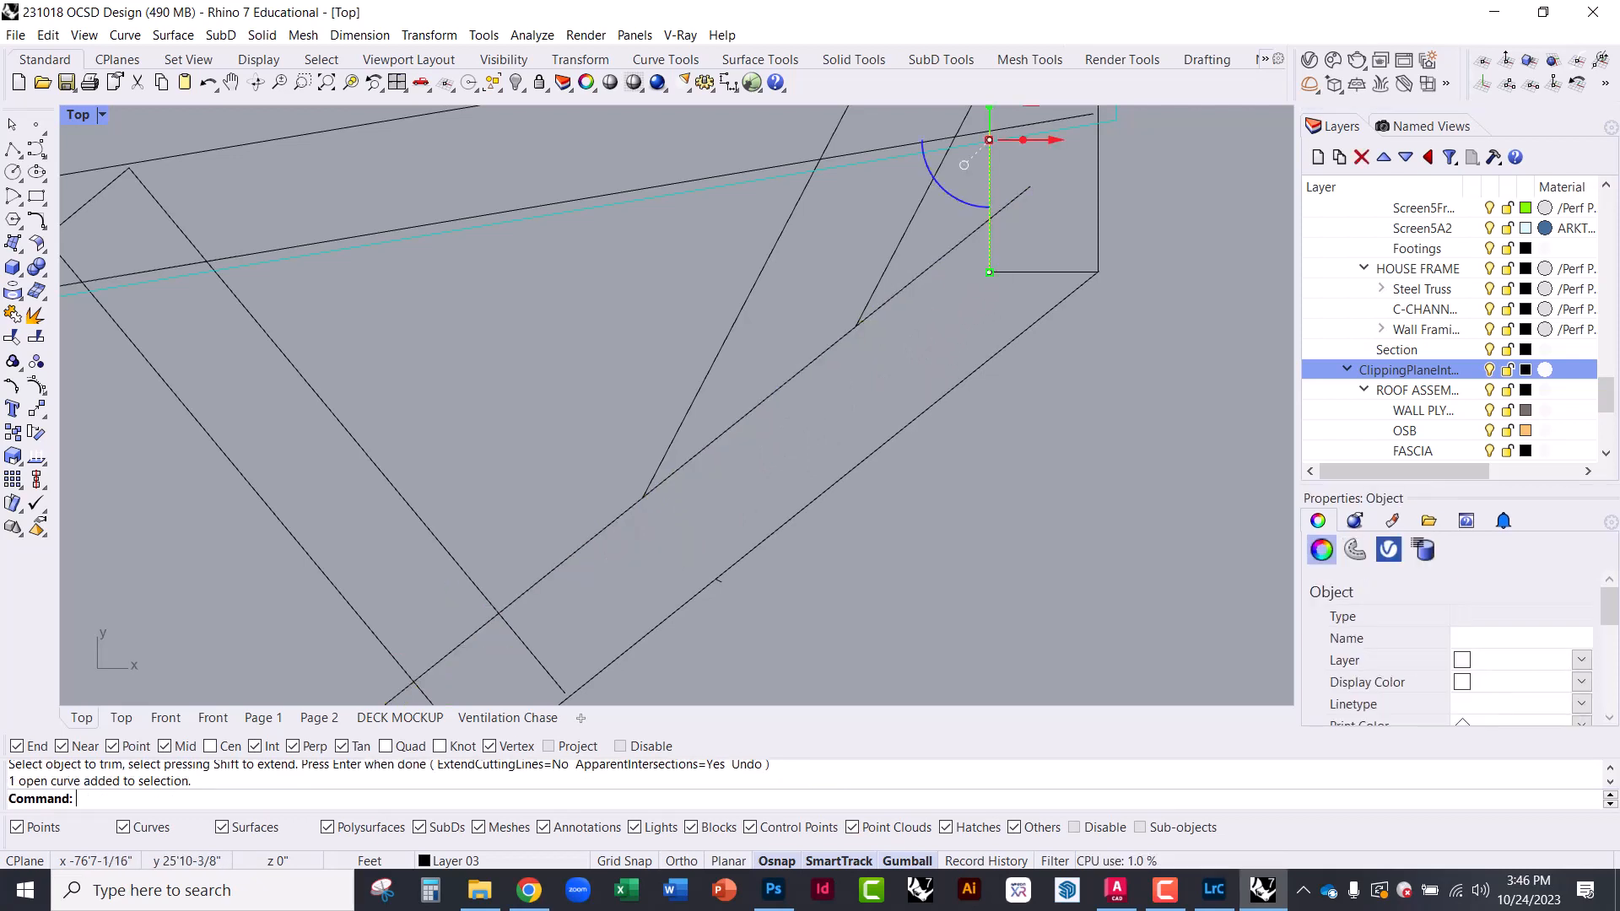
pyautogui.scroll(-3, 940, 374)
pyautogui.press('Escape')
pyautogui.scroll(5, 1011, 235)
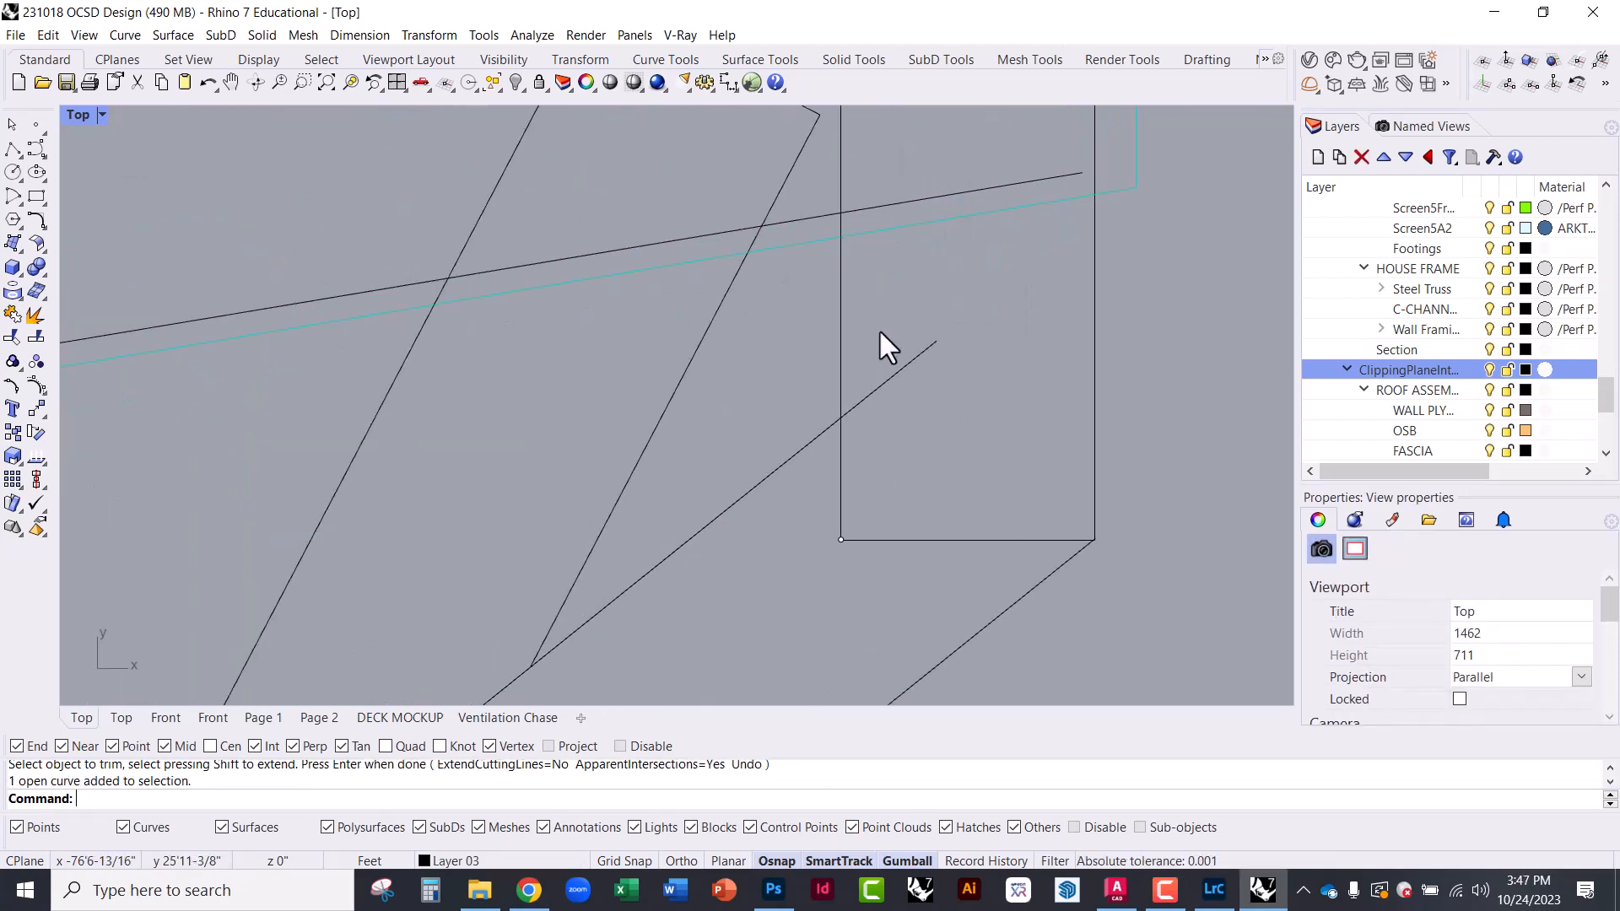
pyautogui.click(843, 325)
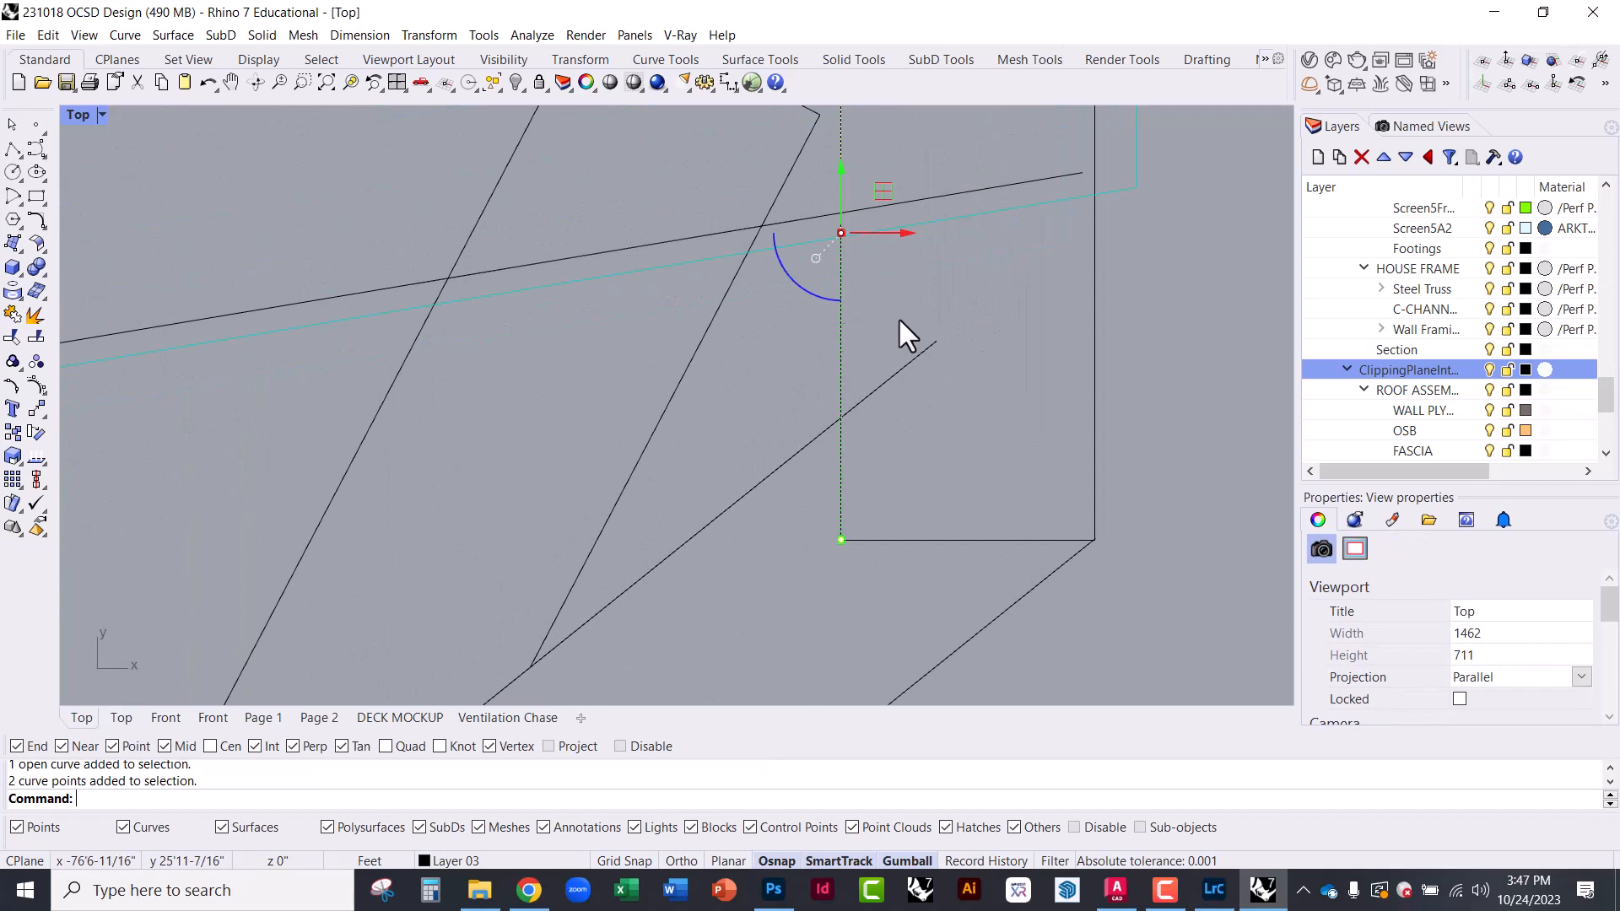
pyautogui.write('trim')
pyautogui.press('Return')
pyautogui.click(886, 385)
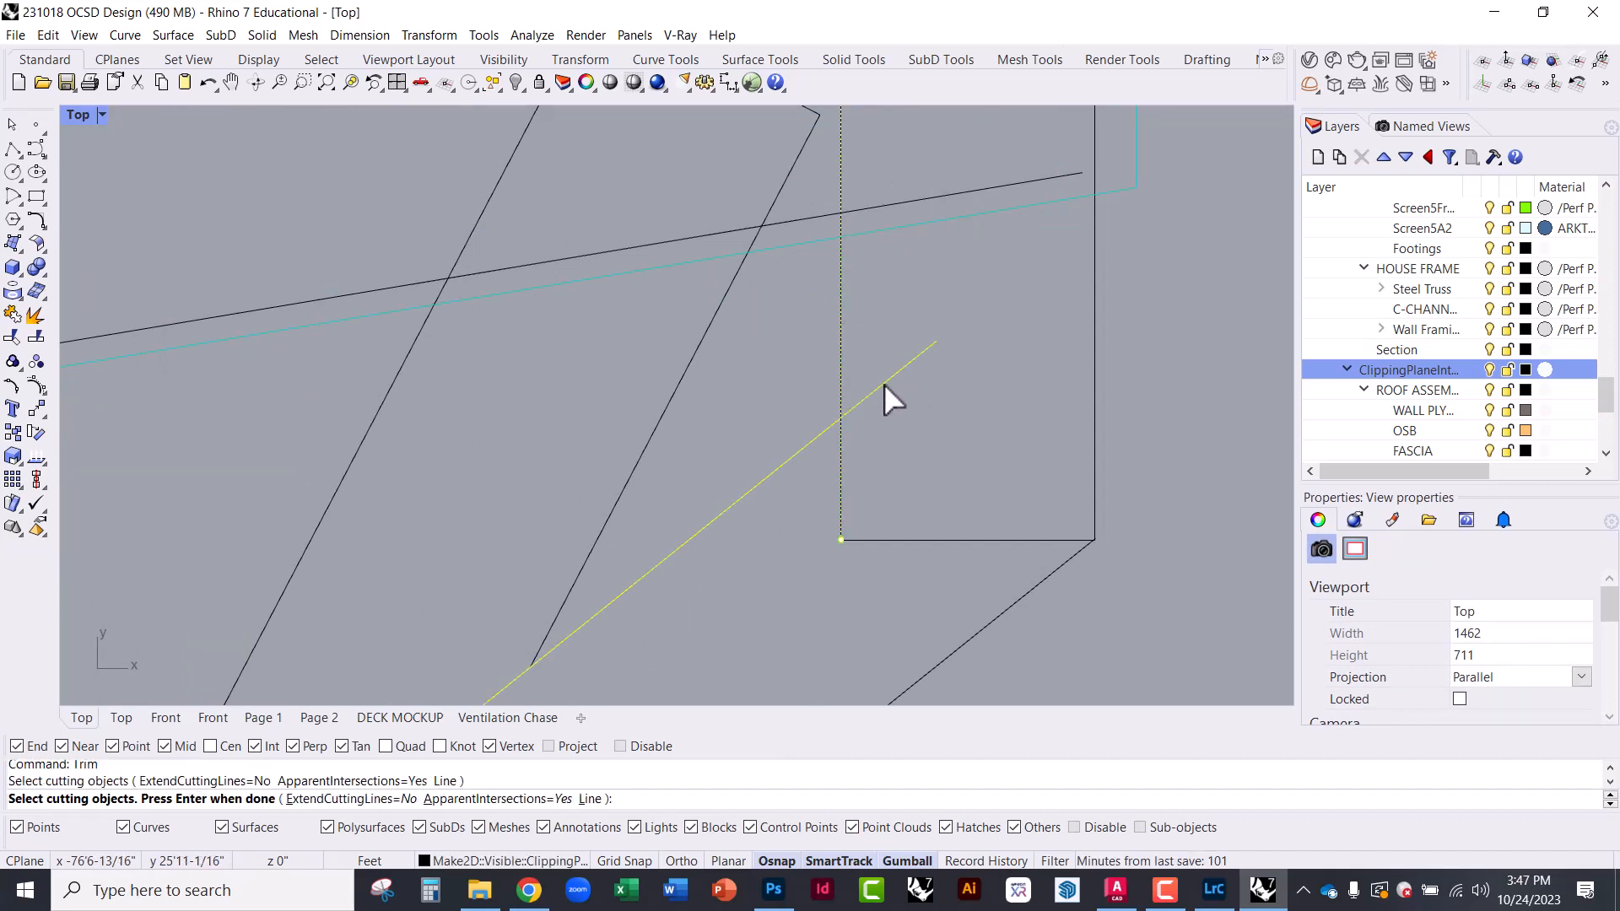
pyautogui.press('Escape')
# Trim the bottom chord's upper line where it runs into the end vertical of the overhang truss, cutting at the vertical's inner edge
pyautogui.click(842, 392)
pyautogui.write('tr')
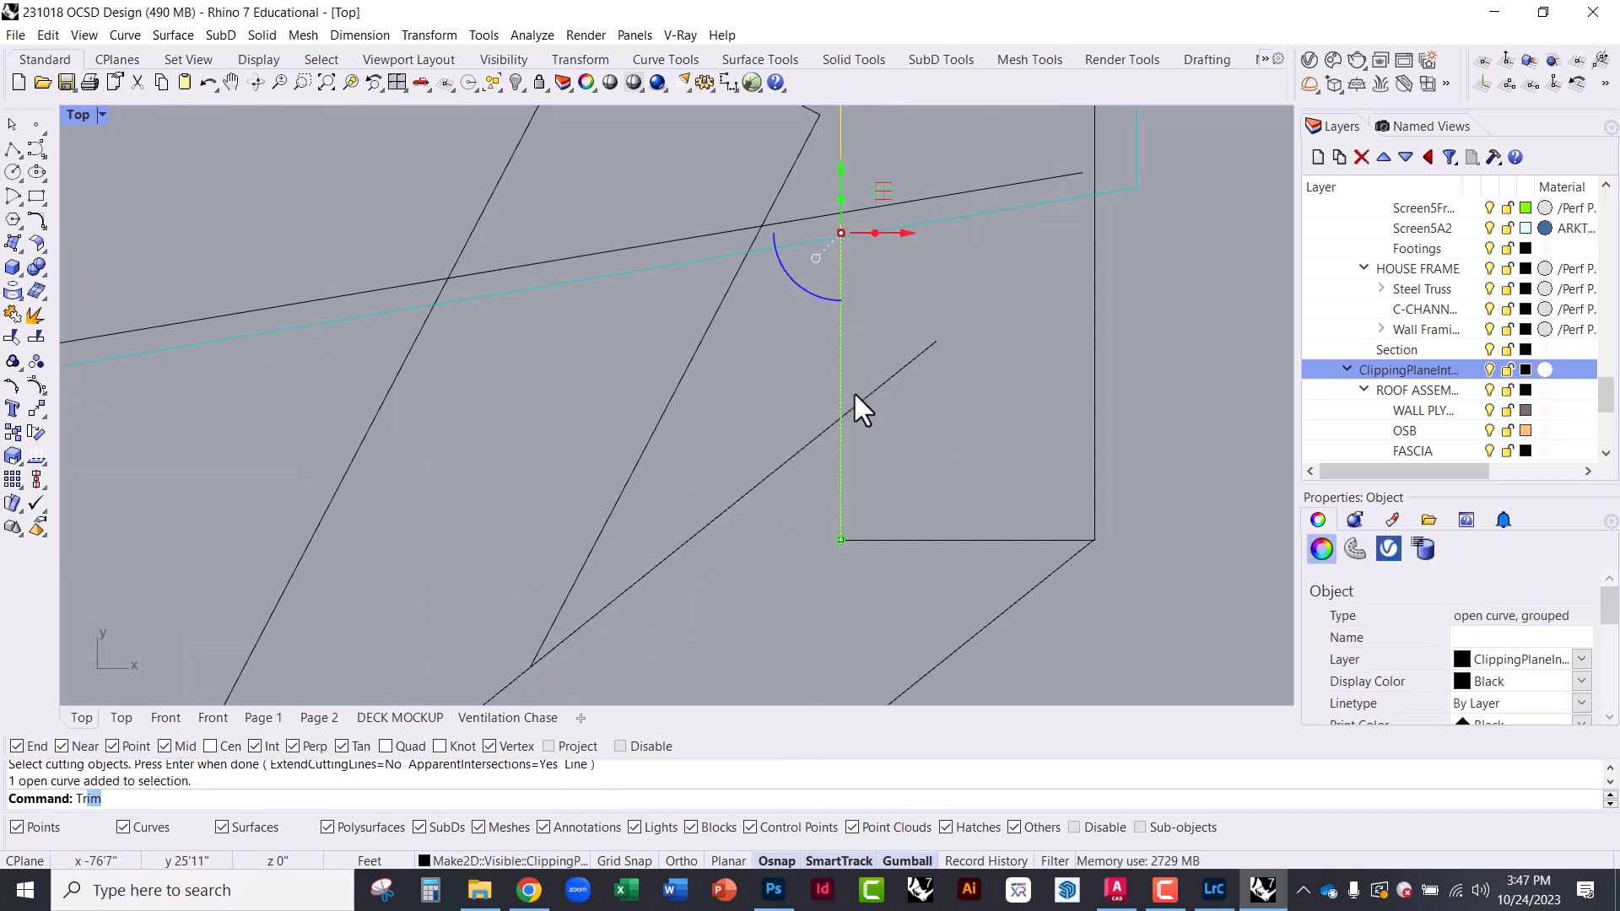
pyautogui.press('Return')
pyautogui.click(867, 394)
pyautogui.press('Return')
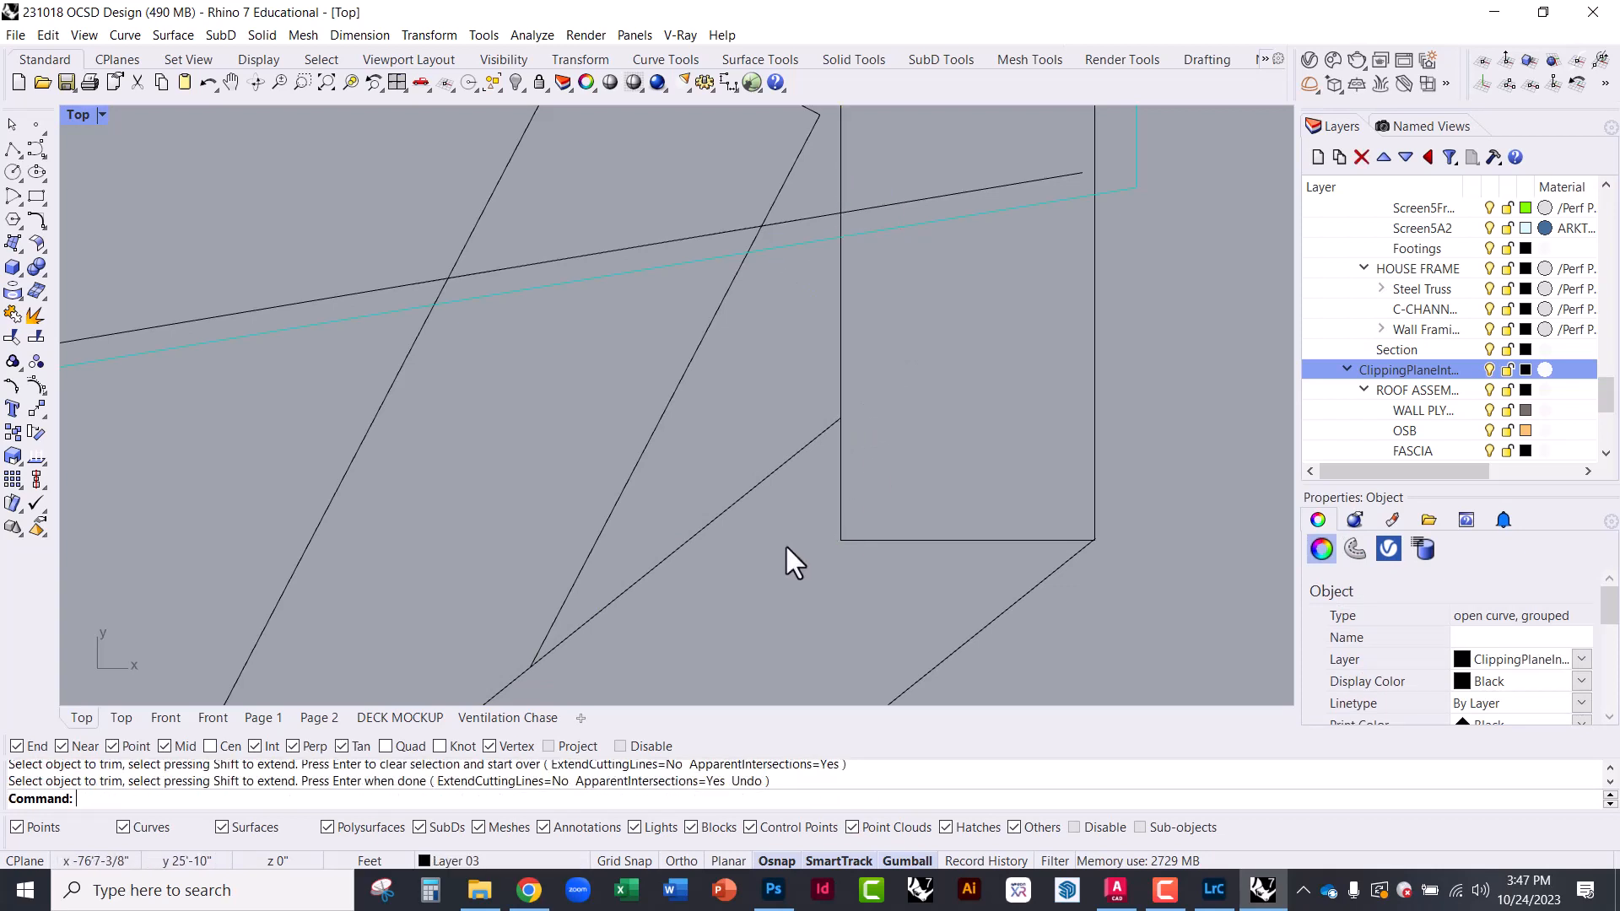
# Delete the small stray yellow curves between the roof channels above the truss on the right-hand roof slope
pyautogui.scroll(-6, 786, 547)
pyautogui.scroll(-4, 932, 313)
pyautogui.scroll(-6, 915, 307)
pyautogui.moveTo(882, 434); pyautogui.dragTo(798, 467, button='right')
pyautogui.moveTo(615, 511); pyautogui.dragTo(988, 243, button='right')
pyautogui.scroll(-6, 957, 303)
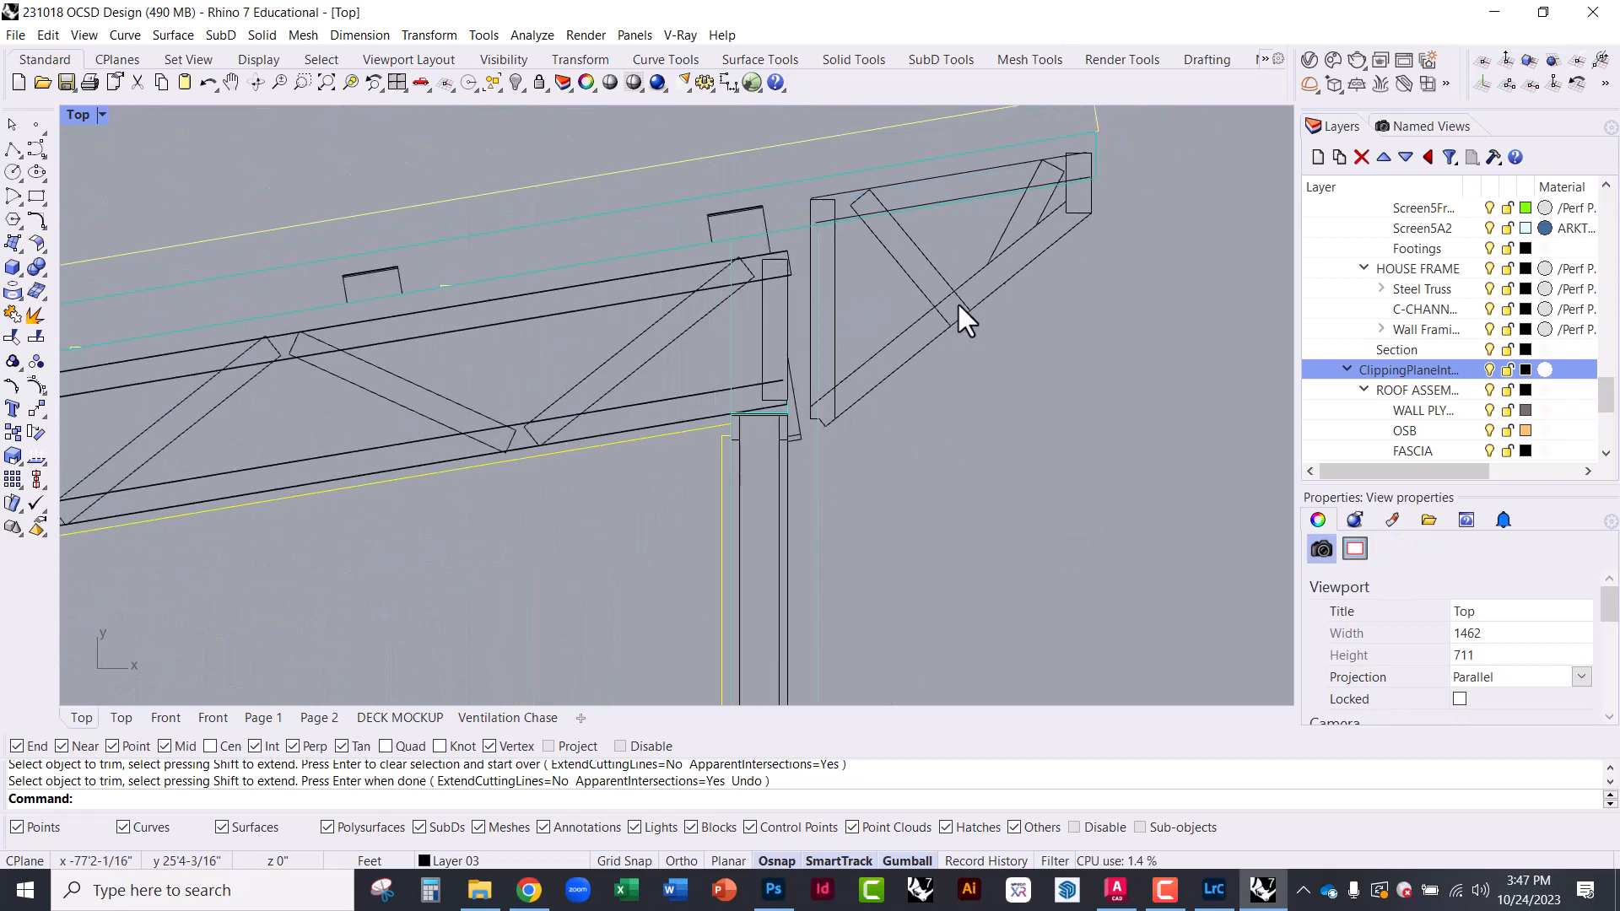
pyautogui.scroll(-4, 957, 301)
pyautogui.scroll(12, 667, 296)
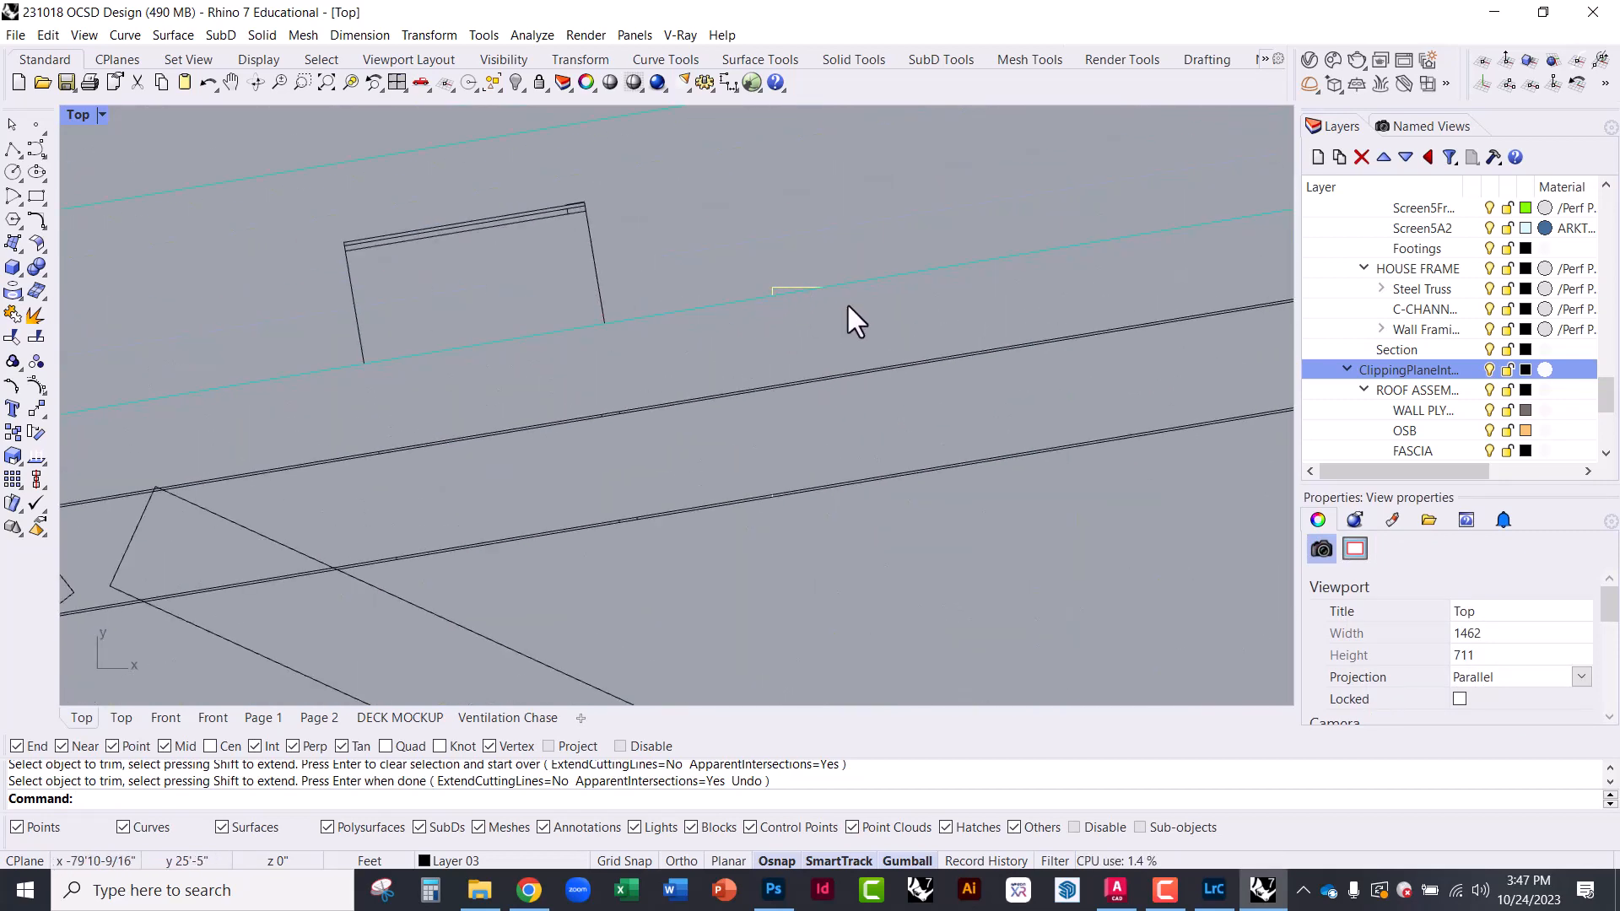
pyautogui.scroll(6, 771, 282)
pyautogui.moveTo(742, 239); pyautogui.dragTo(949, 367)
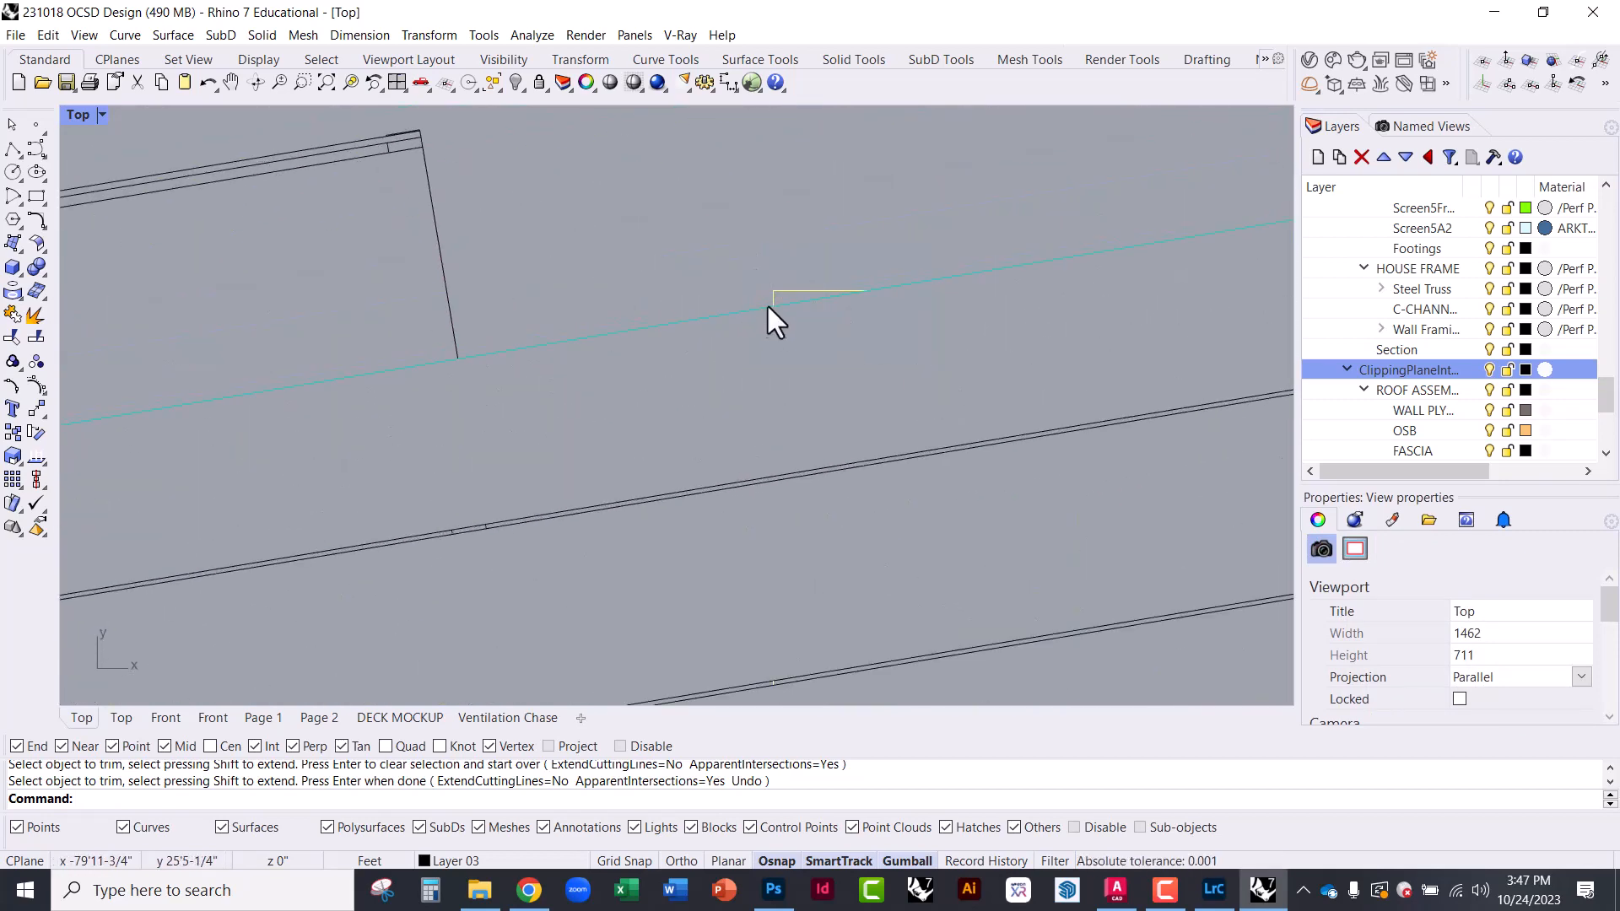
pyautogui.press('Return')
pyautogui.click(807, 291)
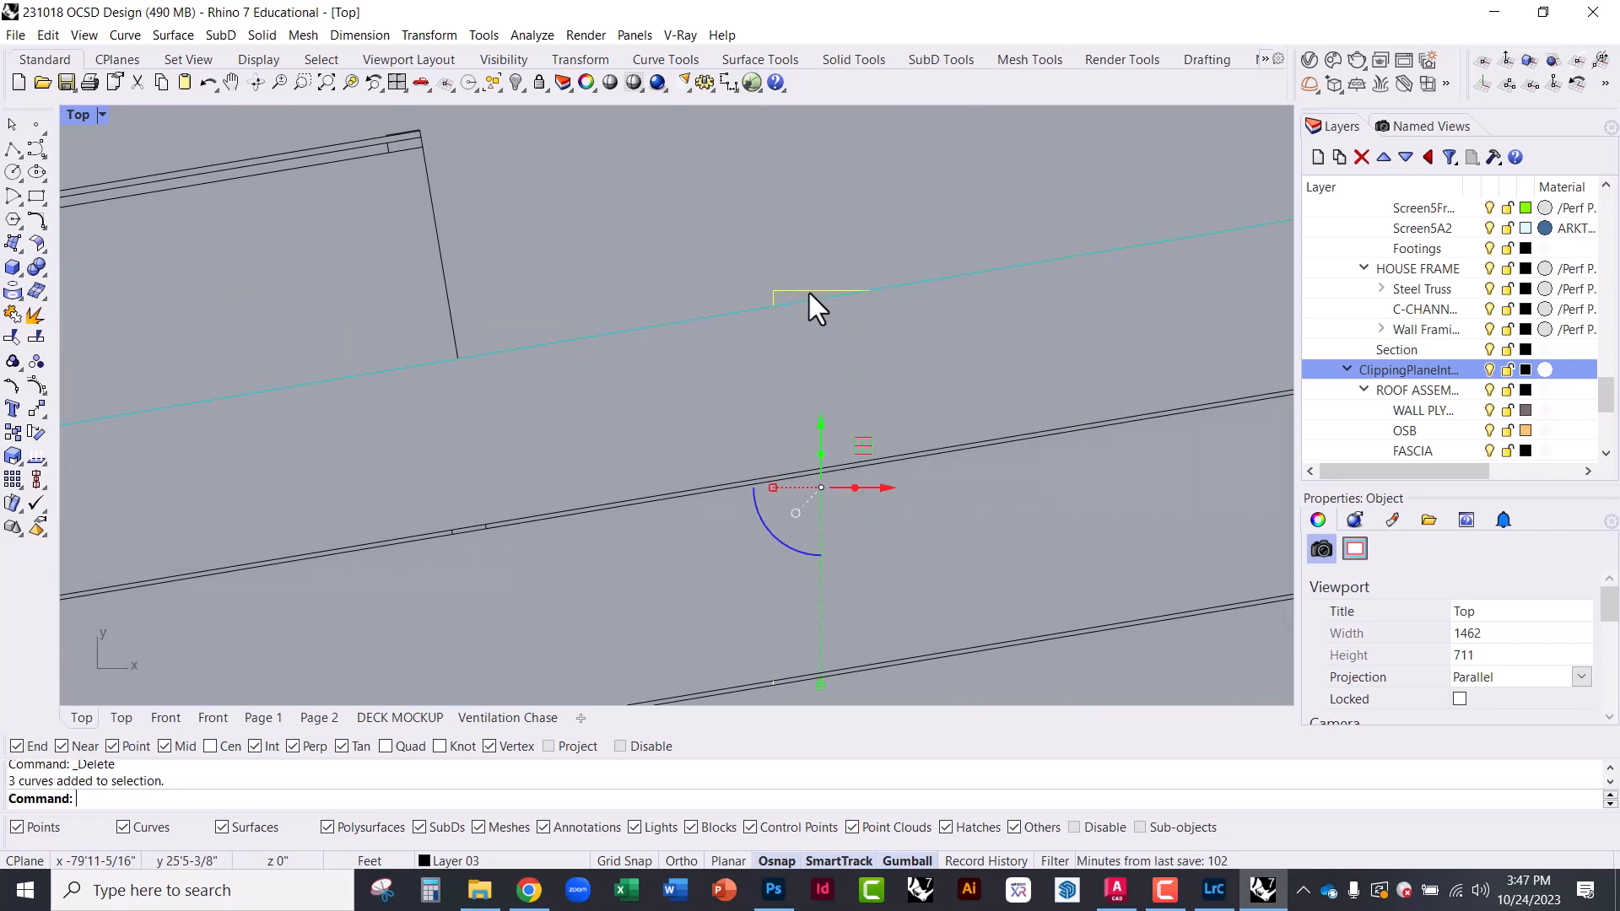
pyautogui.press('Delete')
pyautogui.scroll(-5, 848, 270)
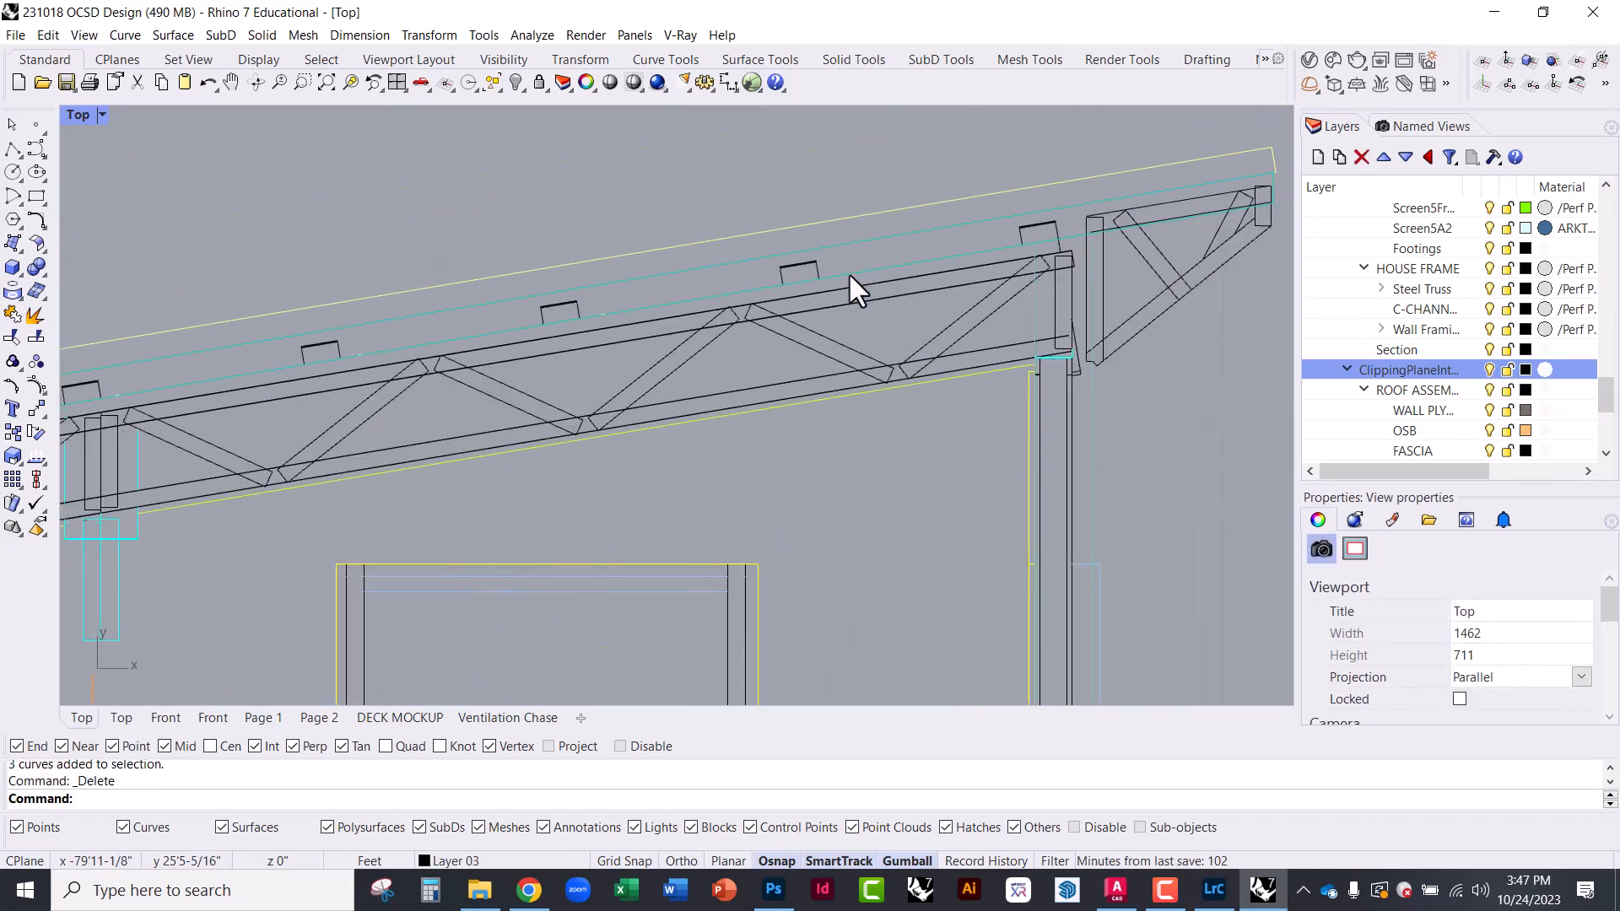
# Examine the framing in the right exterior wall, checking which curves are grouped with the horizontal channel, and deselect them
pyautogui.moveTo(847, 540); pyautogui.dragTo(1065, 258, button='right')
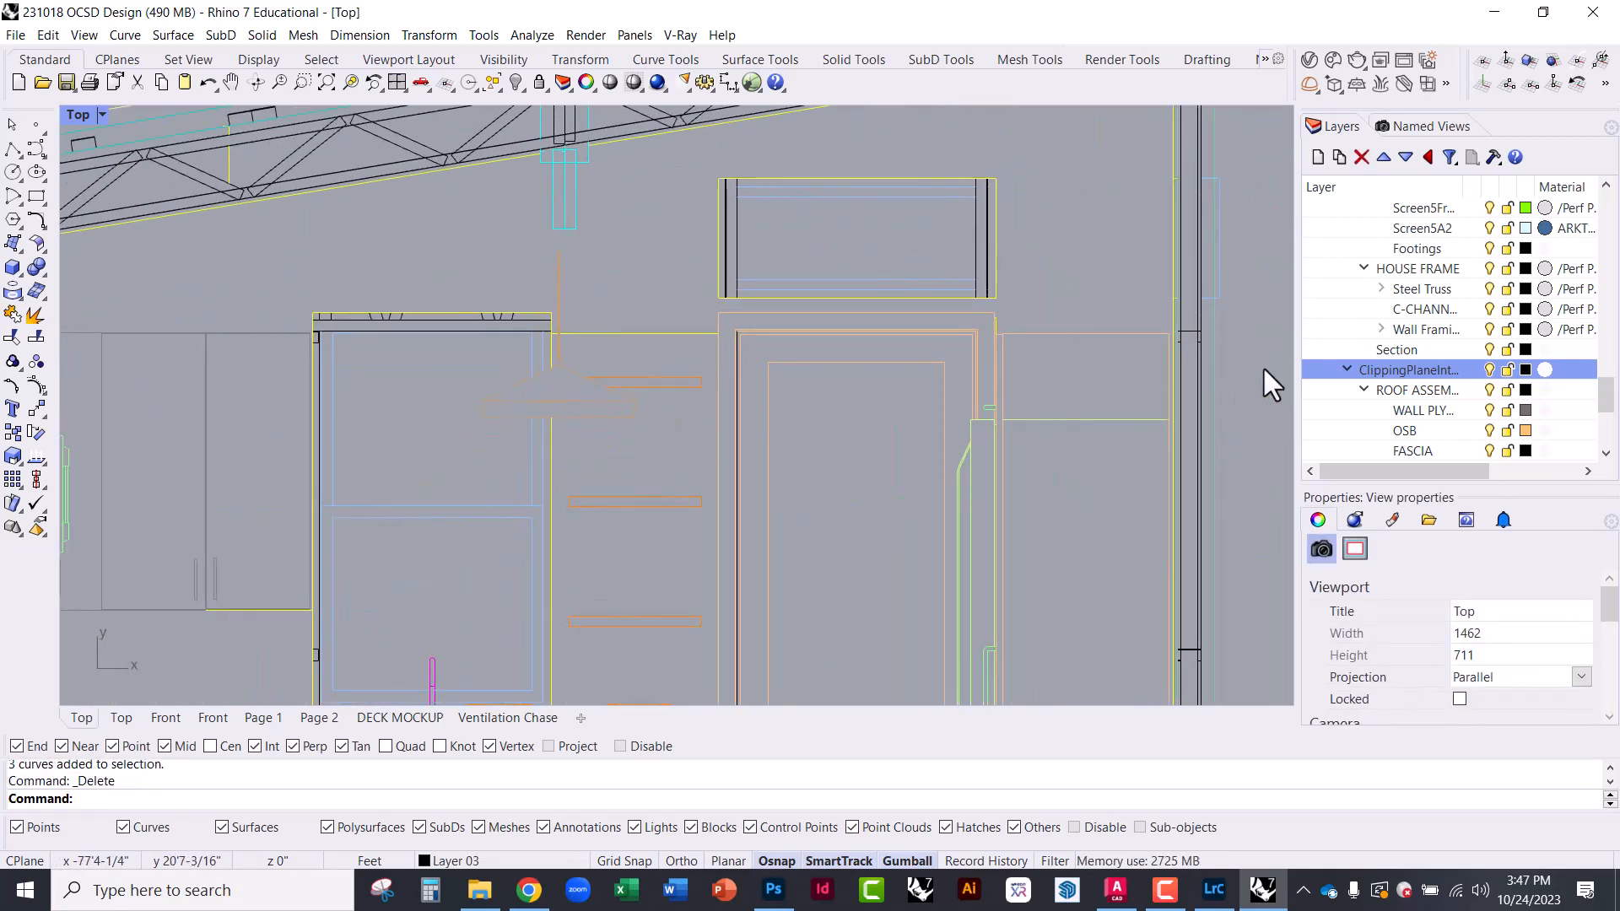
pyautogui.moveTo(1135, 339); pyautogui.dragTo(1043, 355, button='right')
pyautogui.scroll(5, 969, 434)
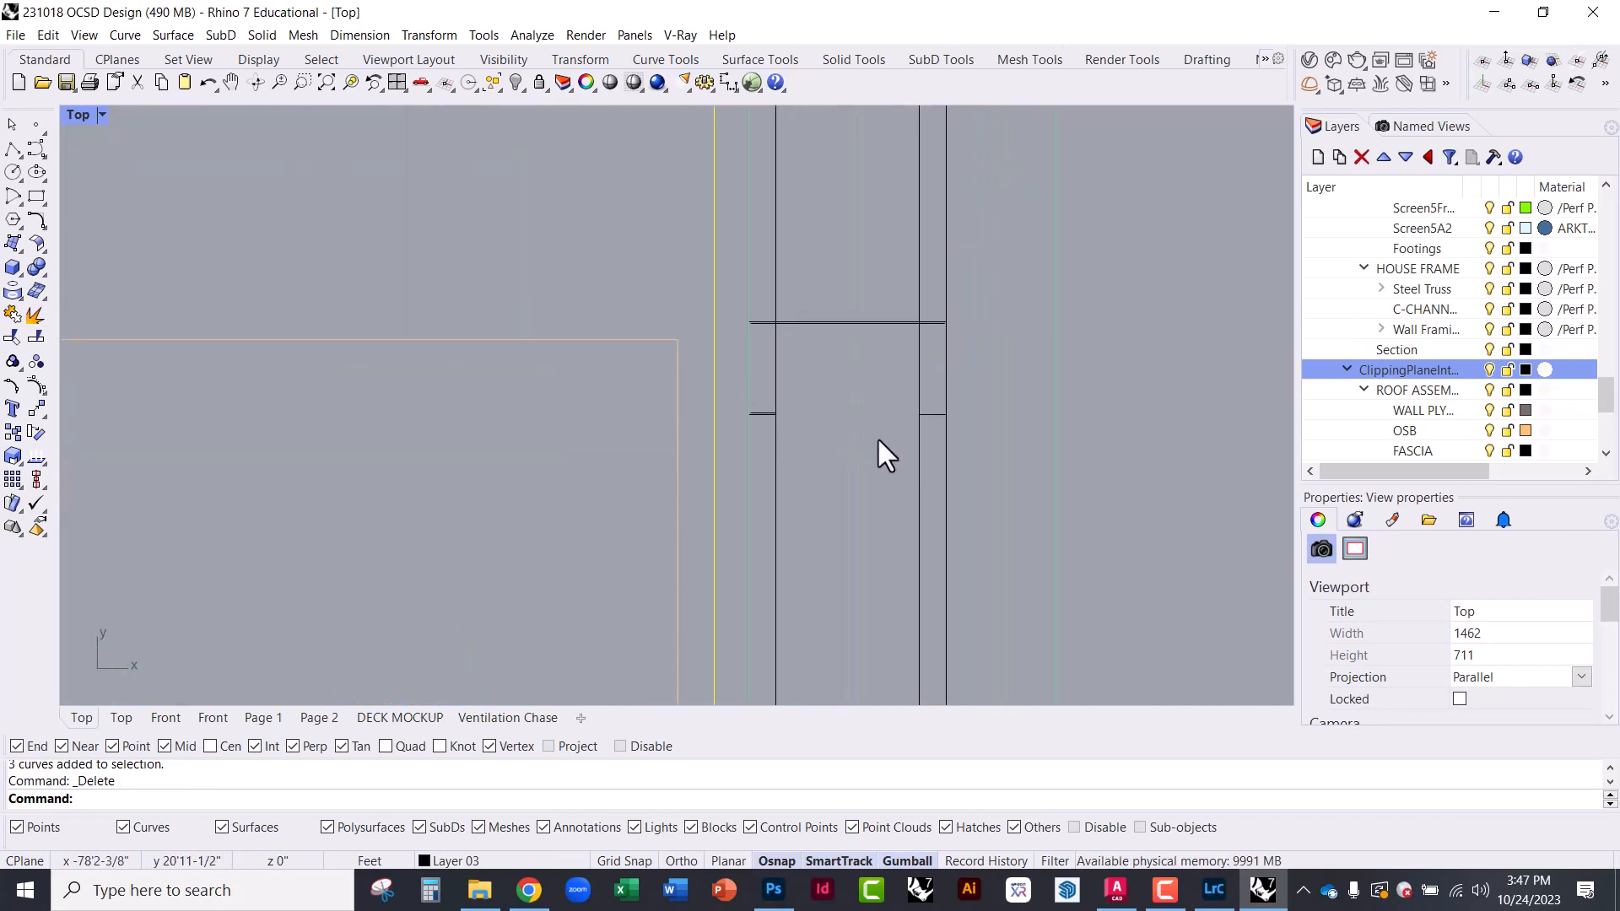
pyautogui.click(758, 413)
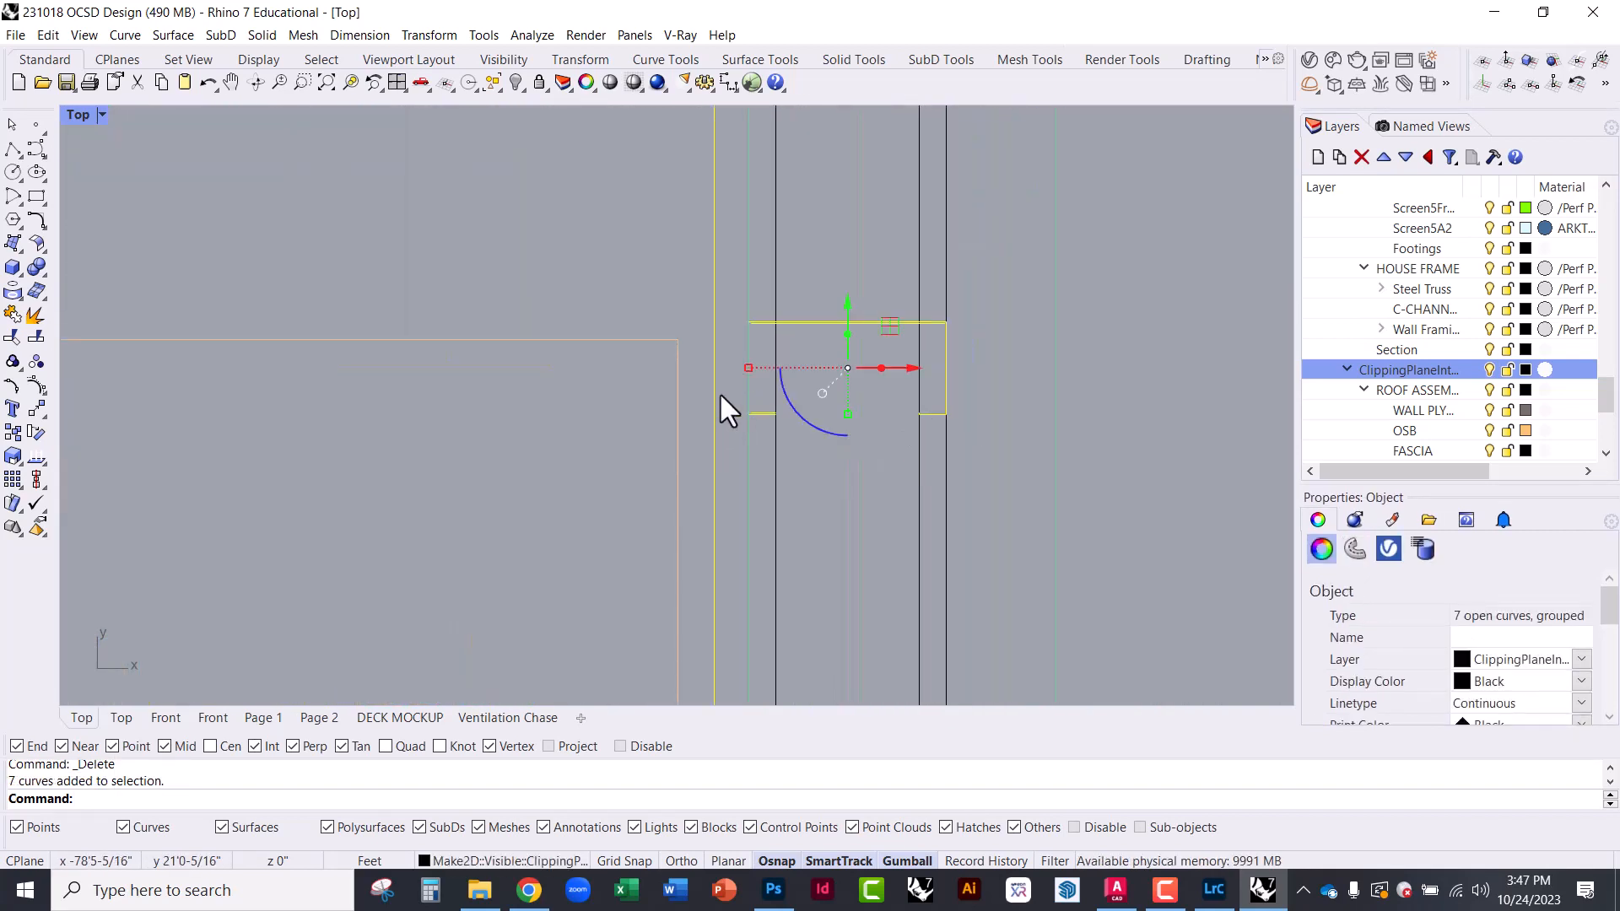
pyautogui.click(730, 406)
pyautogui.click(932, 413)
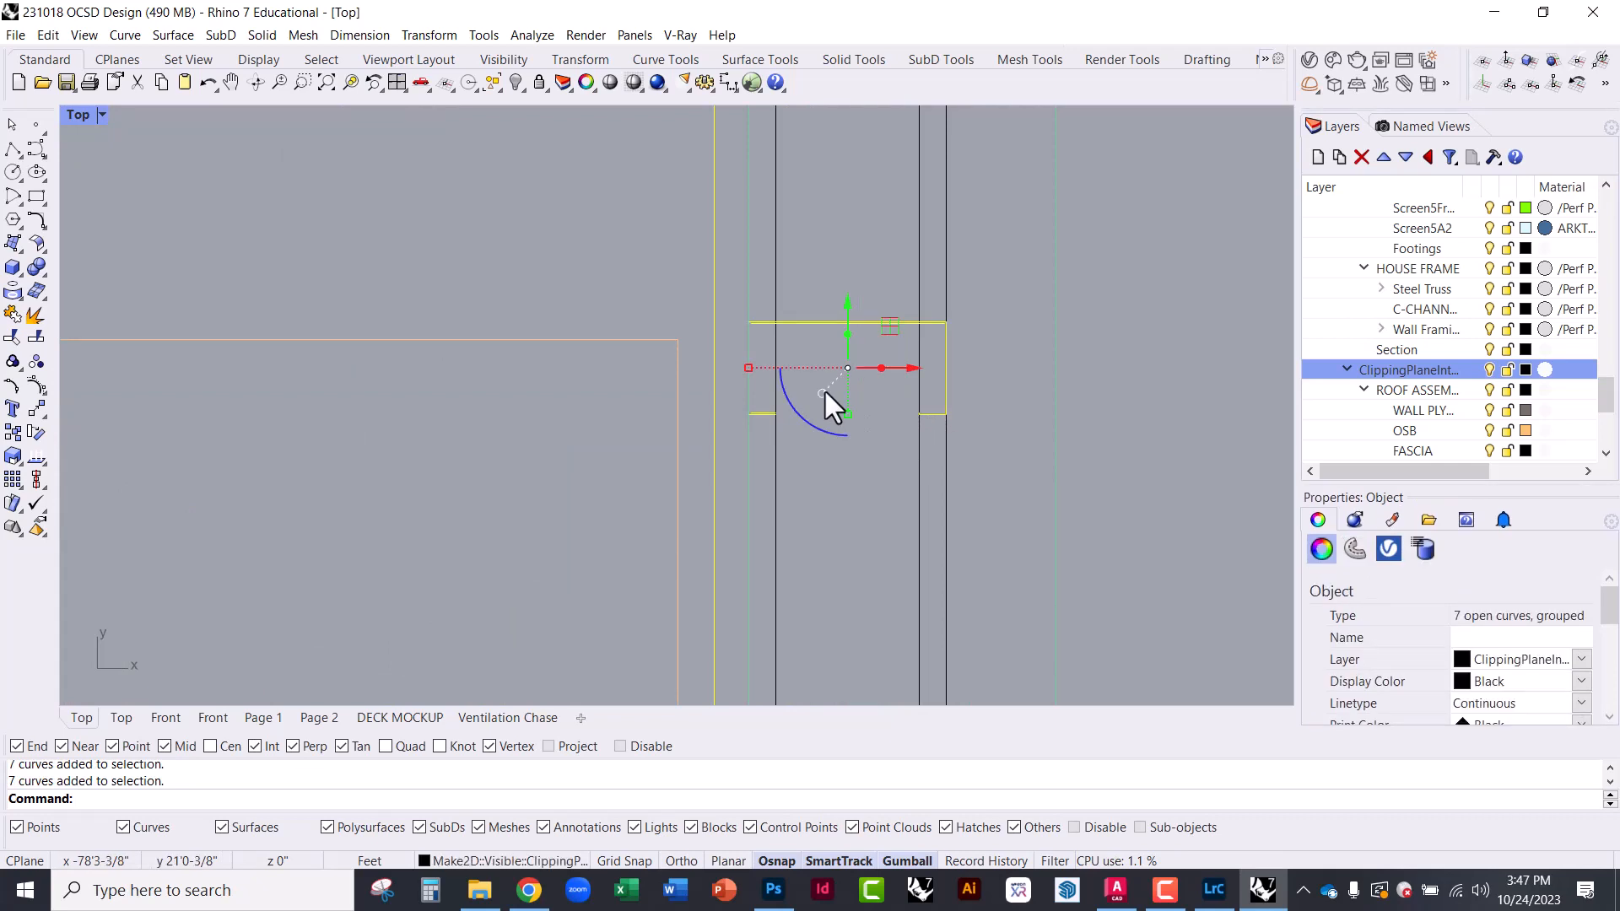
pyautogui.scroll(-5, 719, 216)
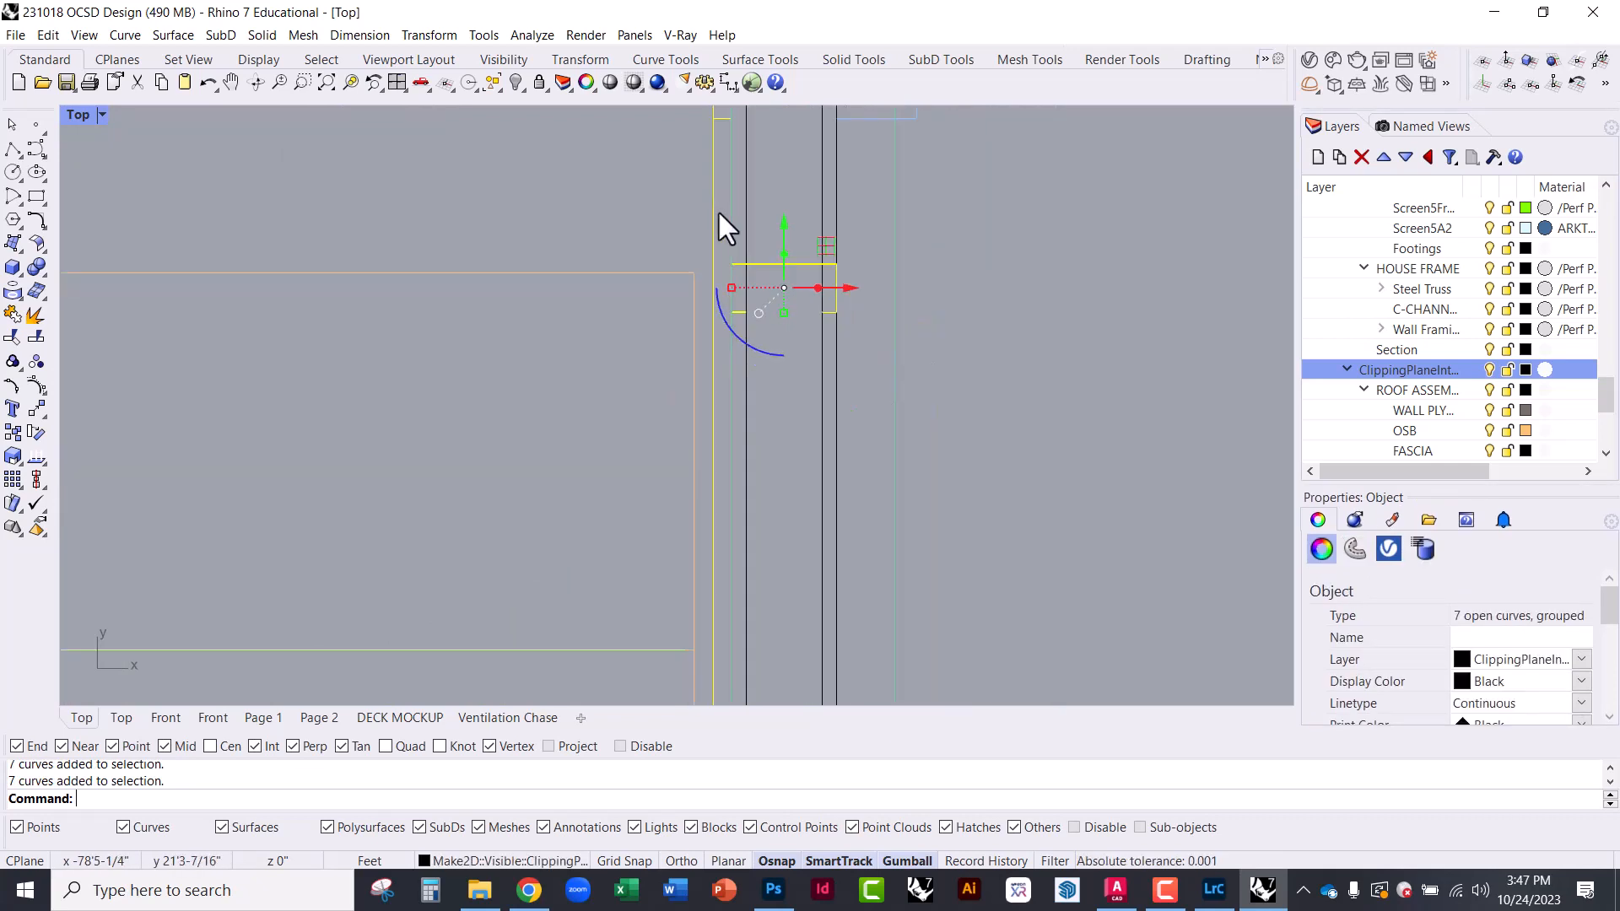
pyautogui.scroll(-3, 764, 455)
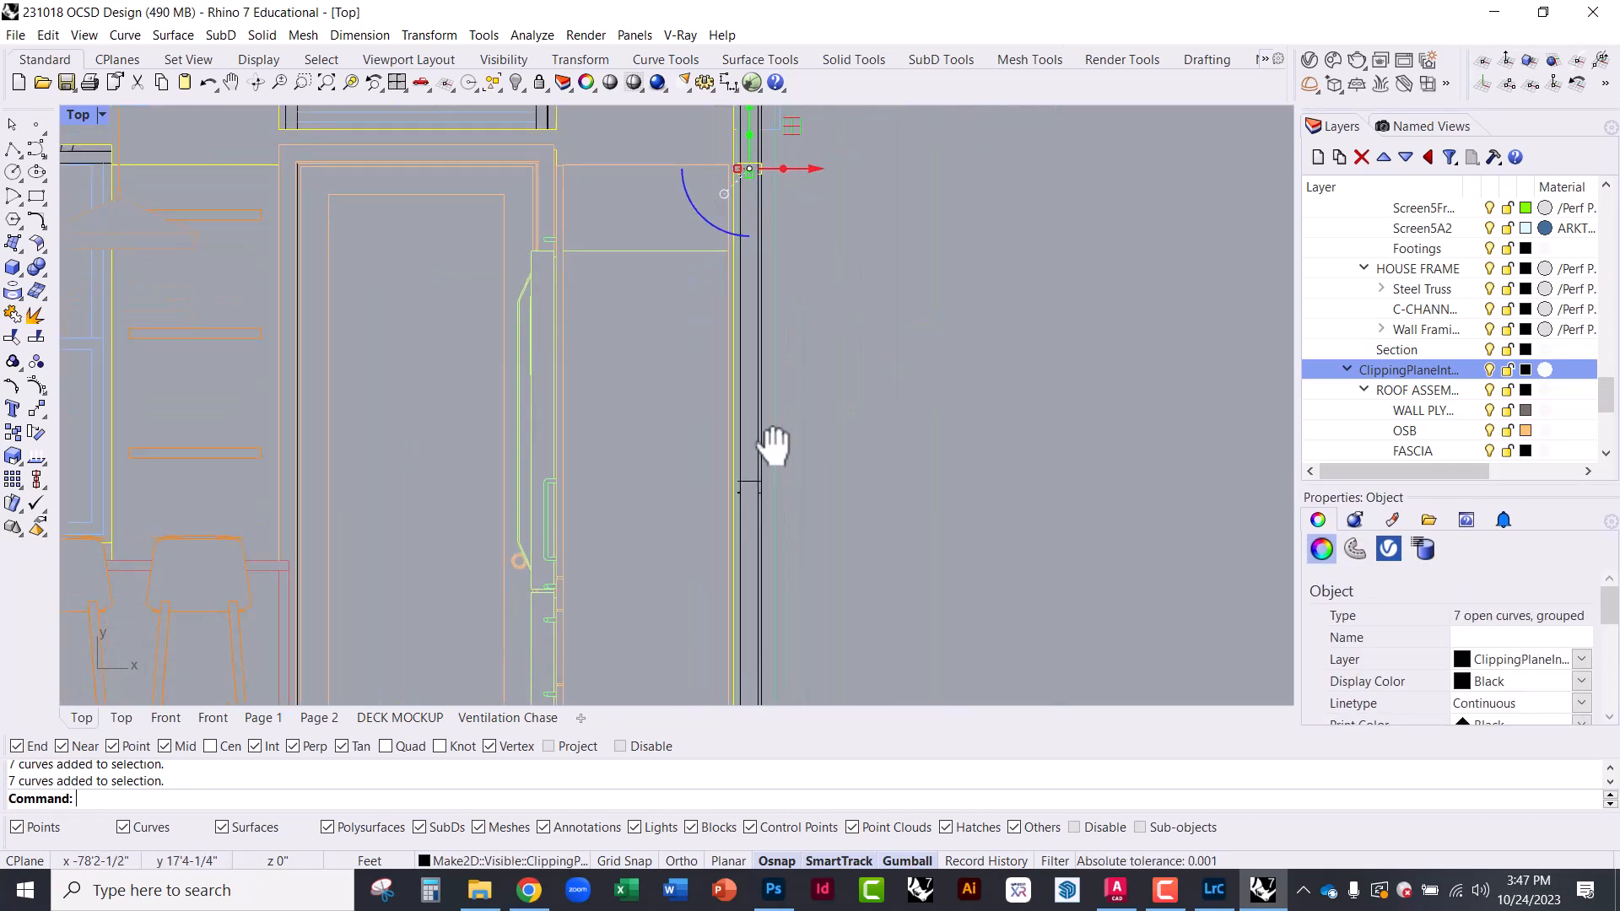
pyautogui.scroll(-5, 785, 413)
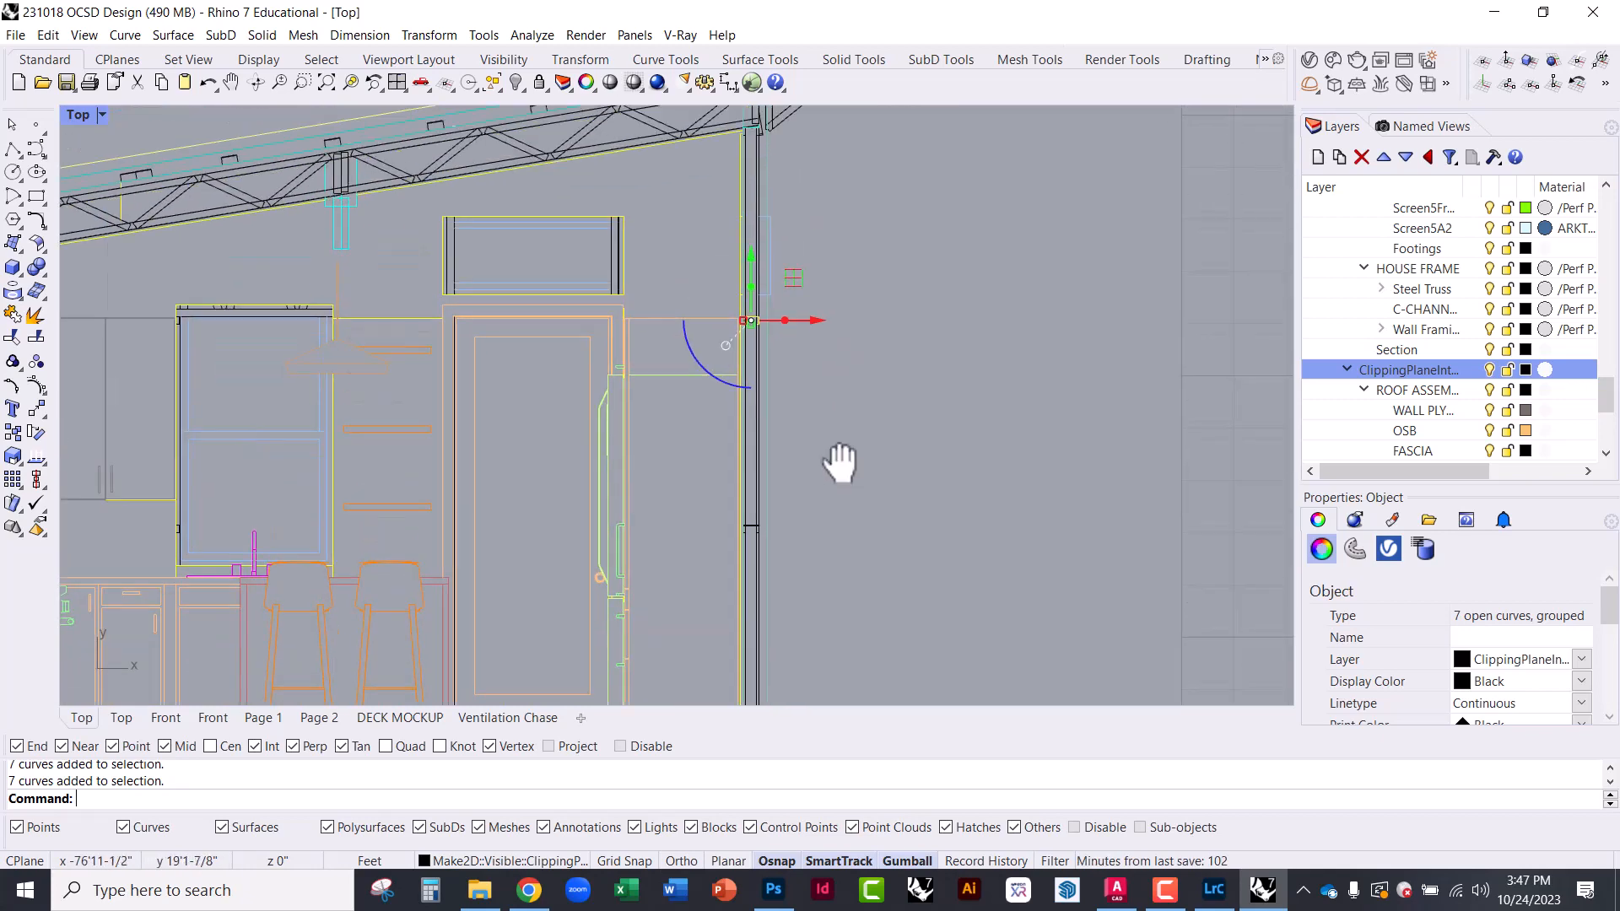
pyautogui.press('Escape')
# Examine the section's interior partitions, kitchen linework, floor framing joints and the base of the left screen
pyautogui.moveTo(423, 458); pyautogui.dragTo(714, 422, button='right')
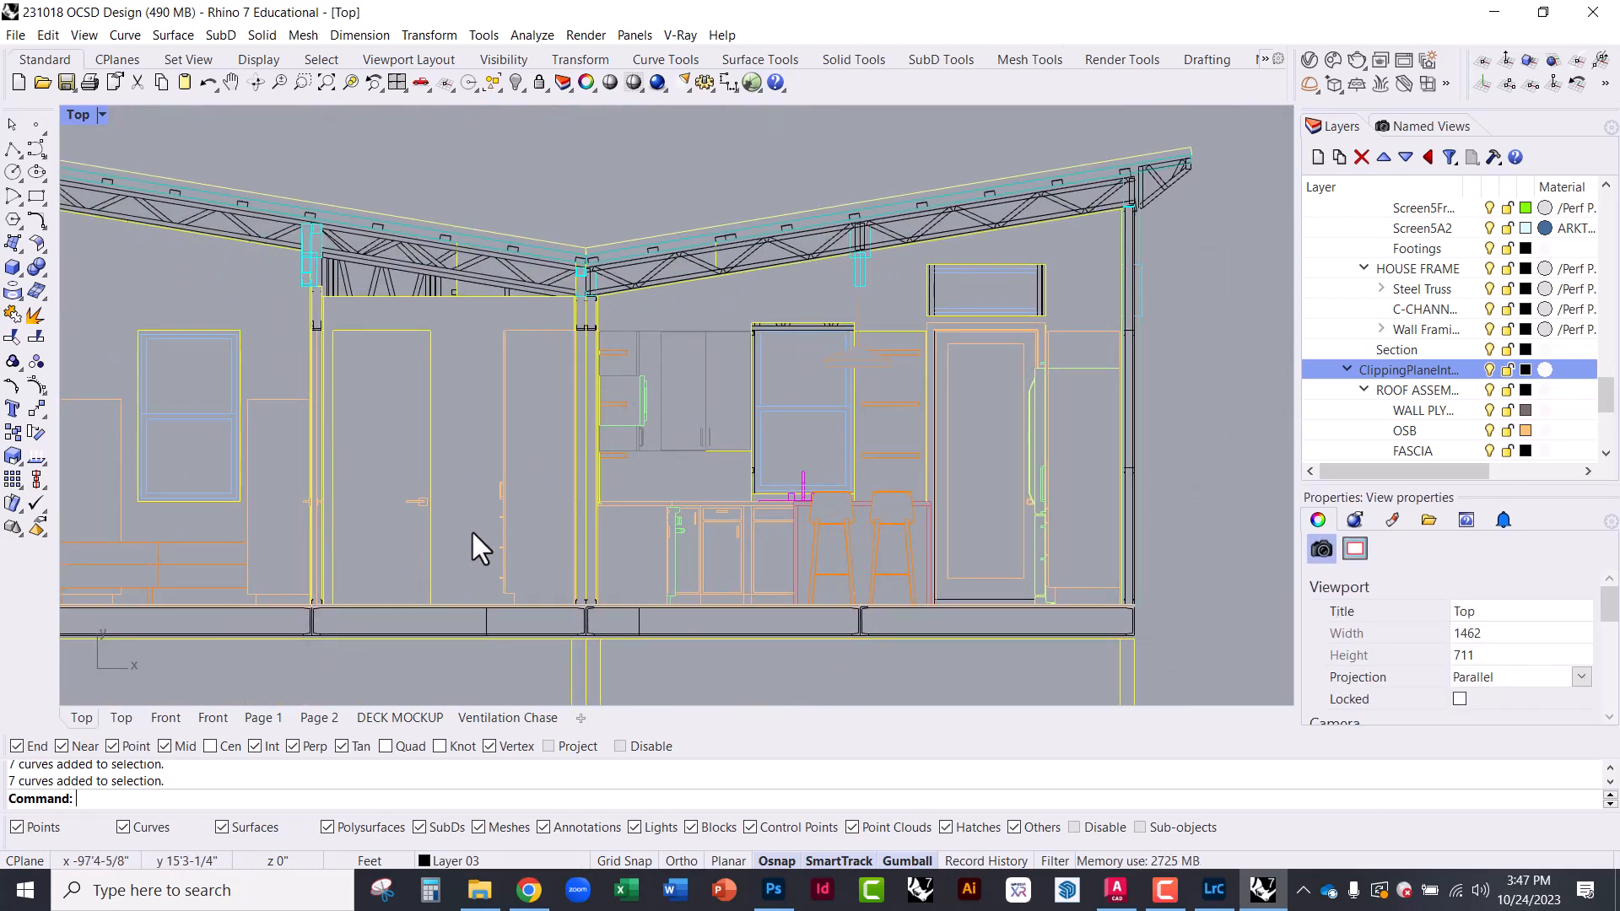
pyautogui.scroll(6, 507, 579)
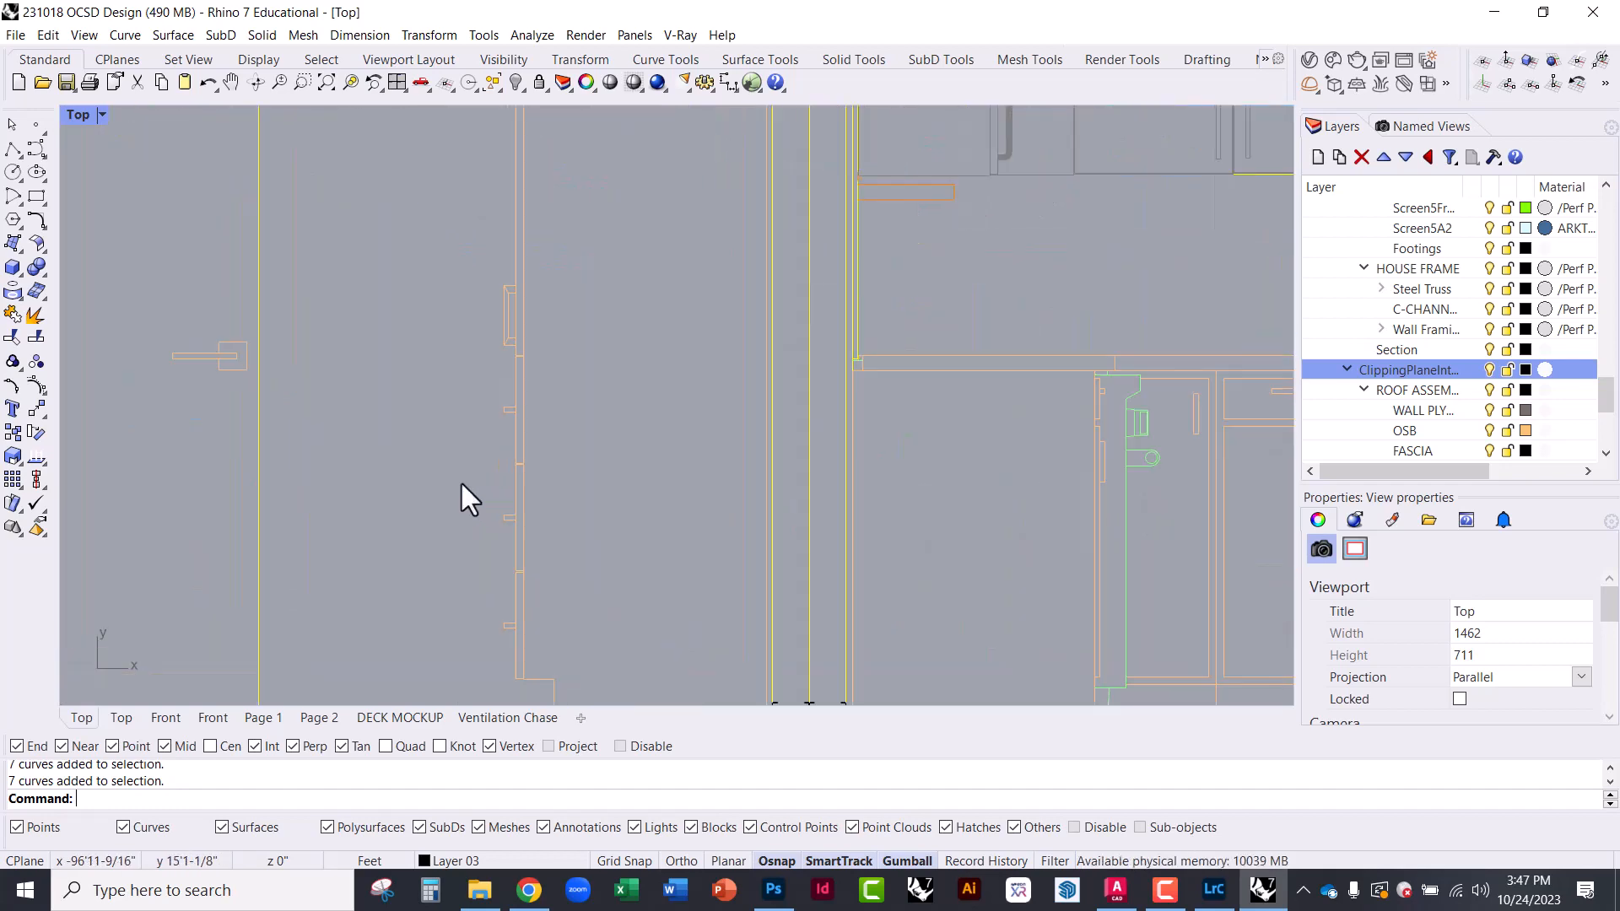
pyautogui.moveTo(569, 420); pyautogui.dragTo(429, 531, button='right')
pyautogui.scroll(-6, 276, 454)
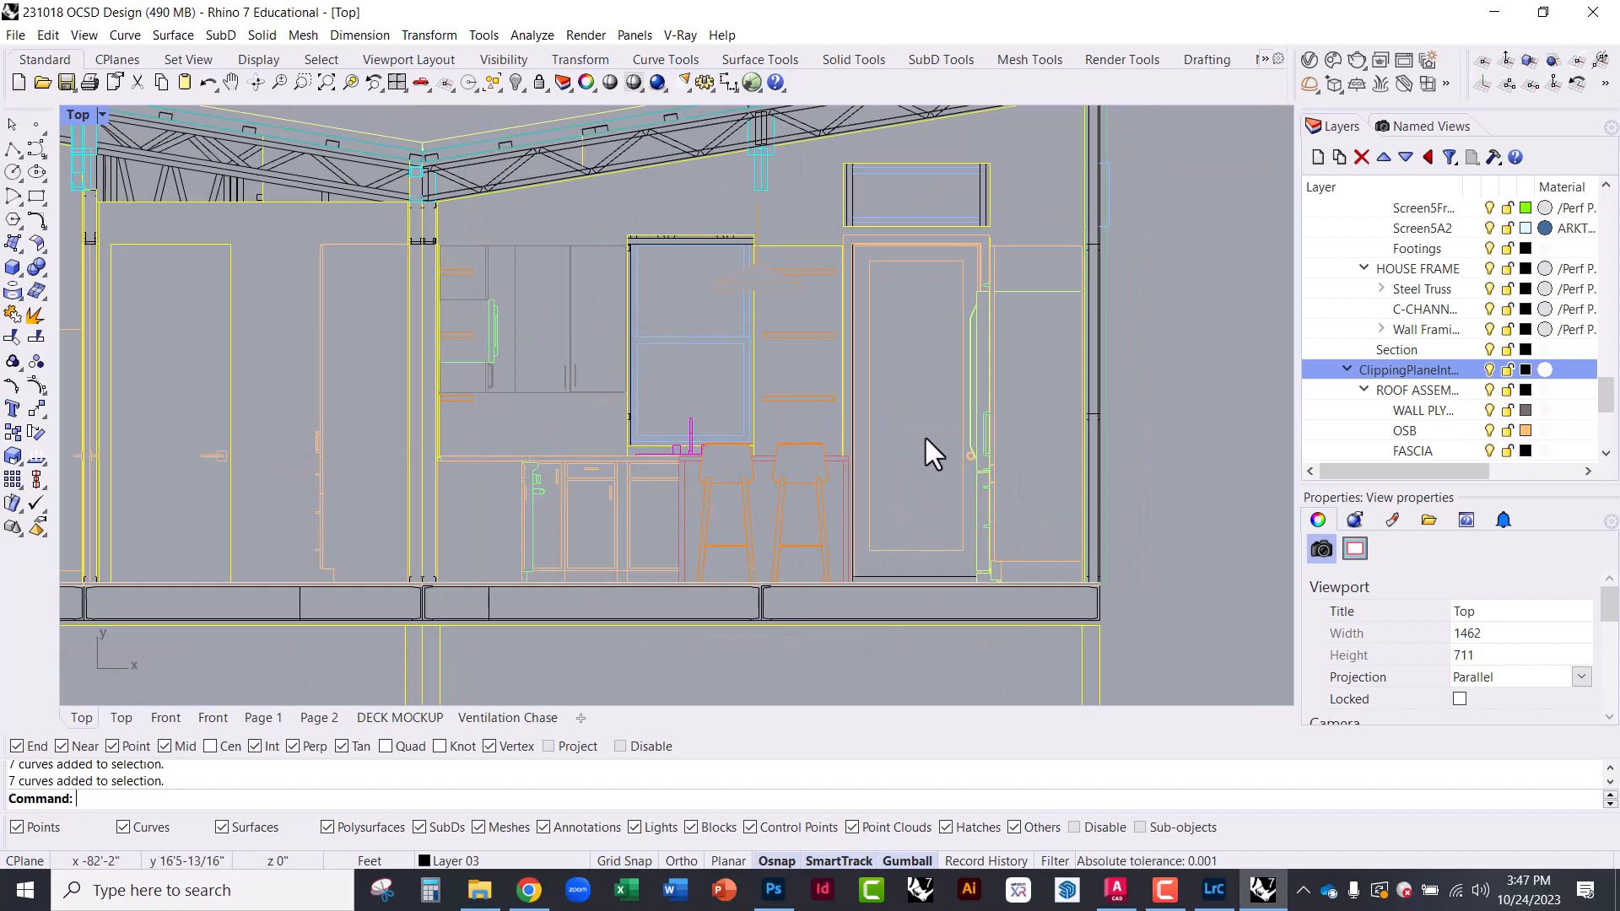
pyautogui.scroll(-4, 854, 584)
pyautogui.scroll(7, 662, 580)
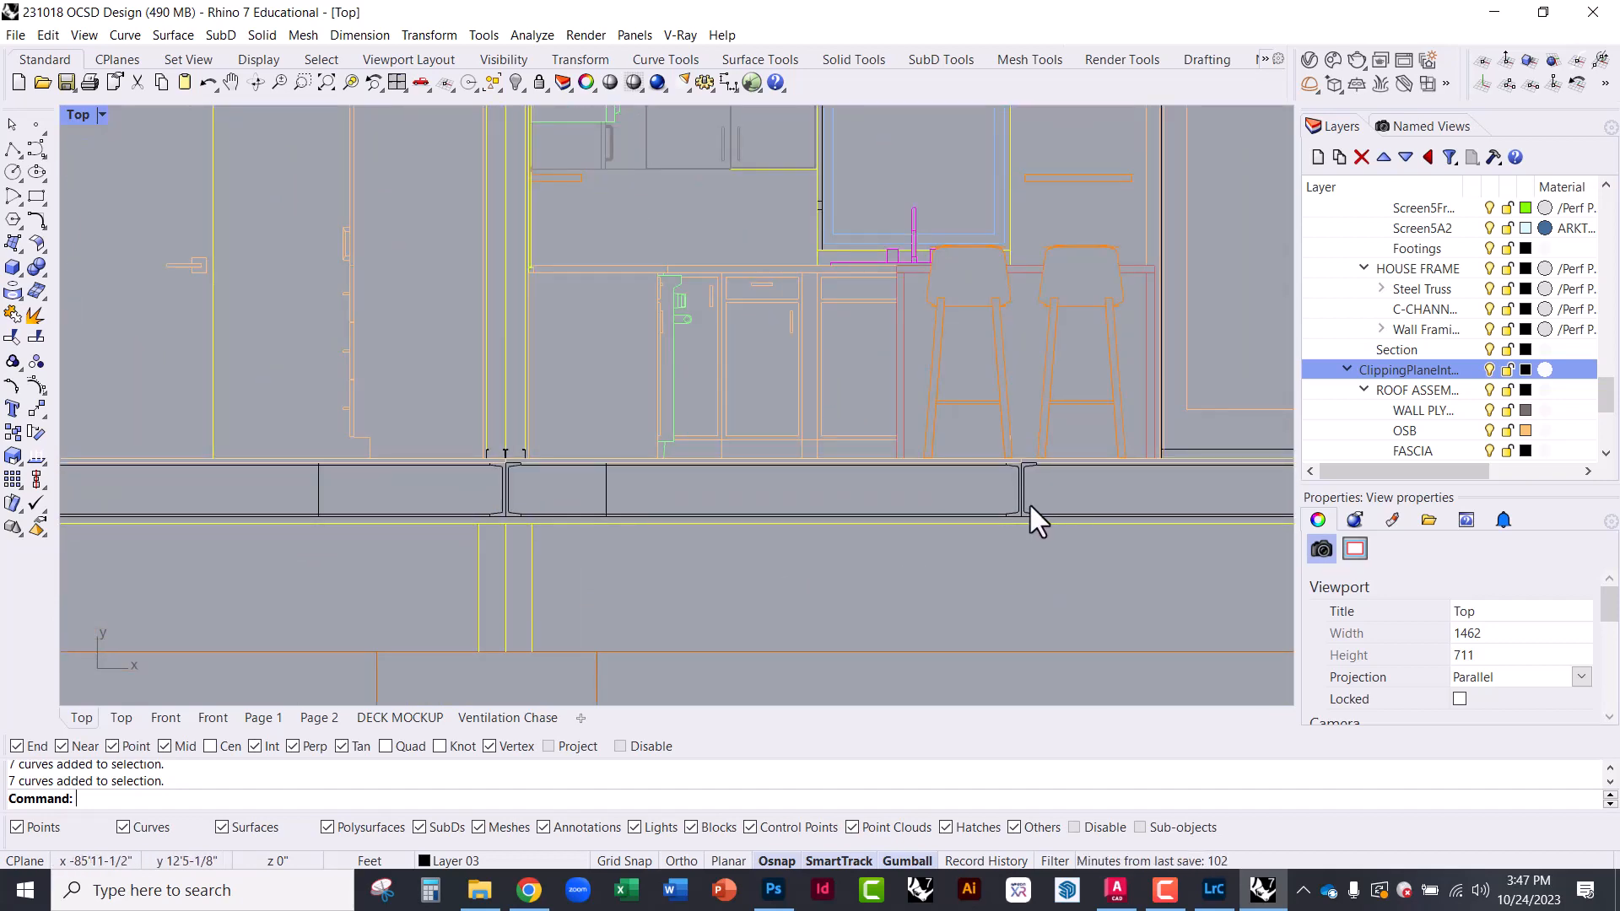
pyautogui.scroll(3, 1017, 492)
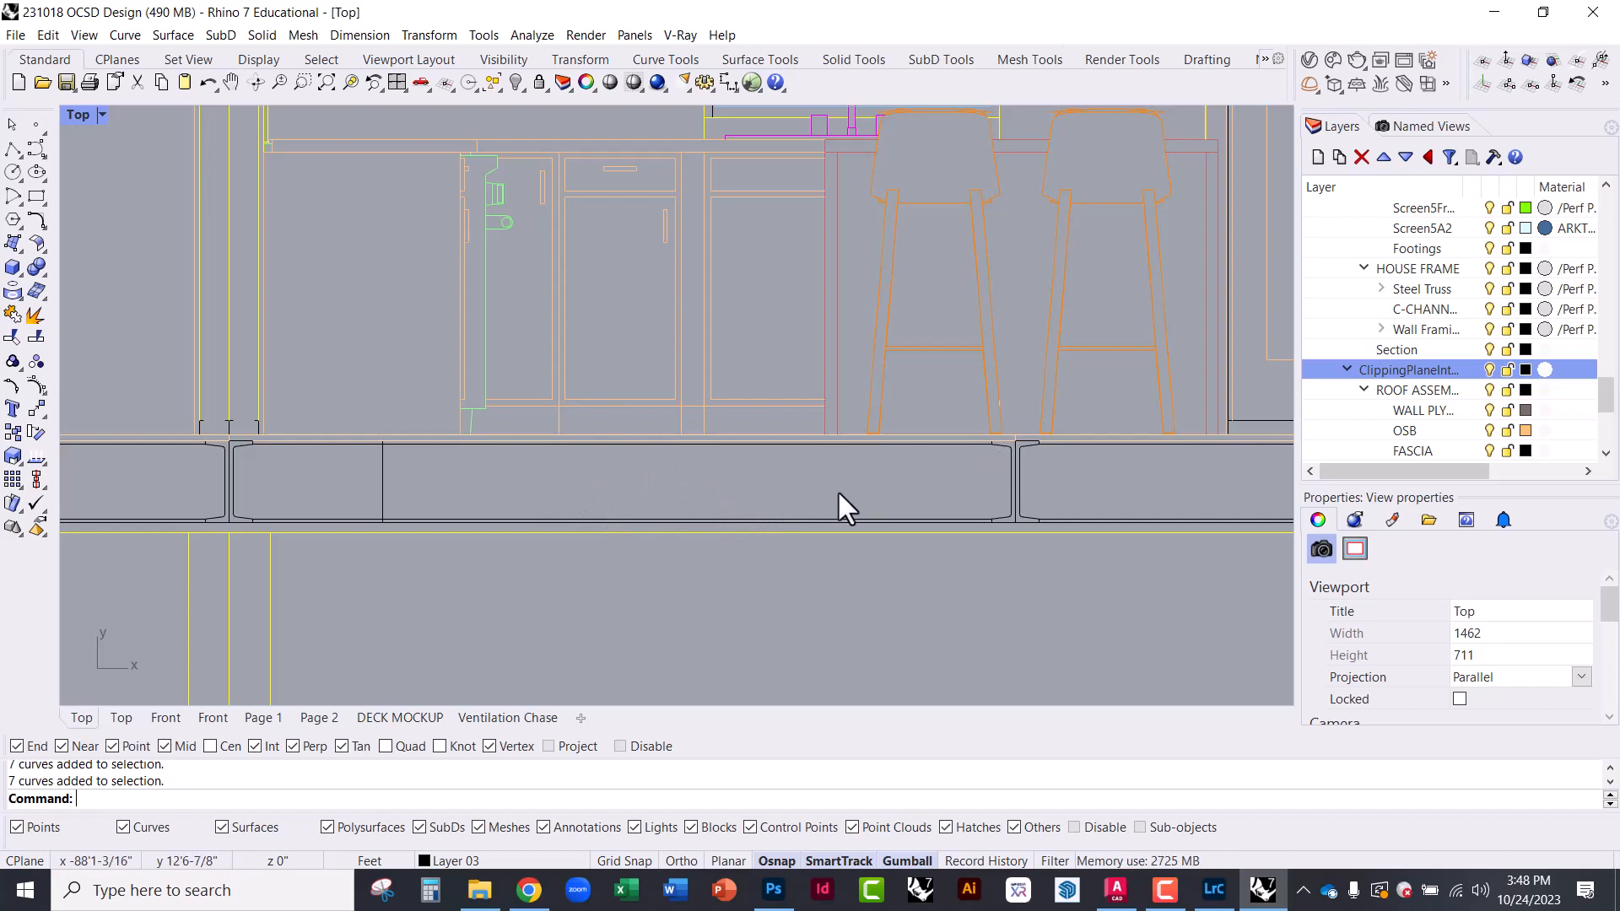
pyautogui.scroll(-10, 628, 537)
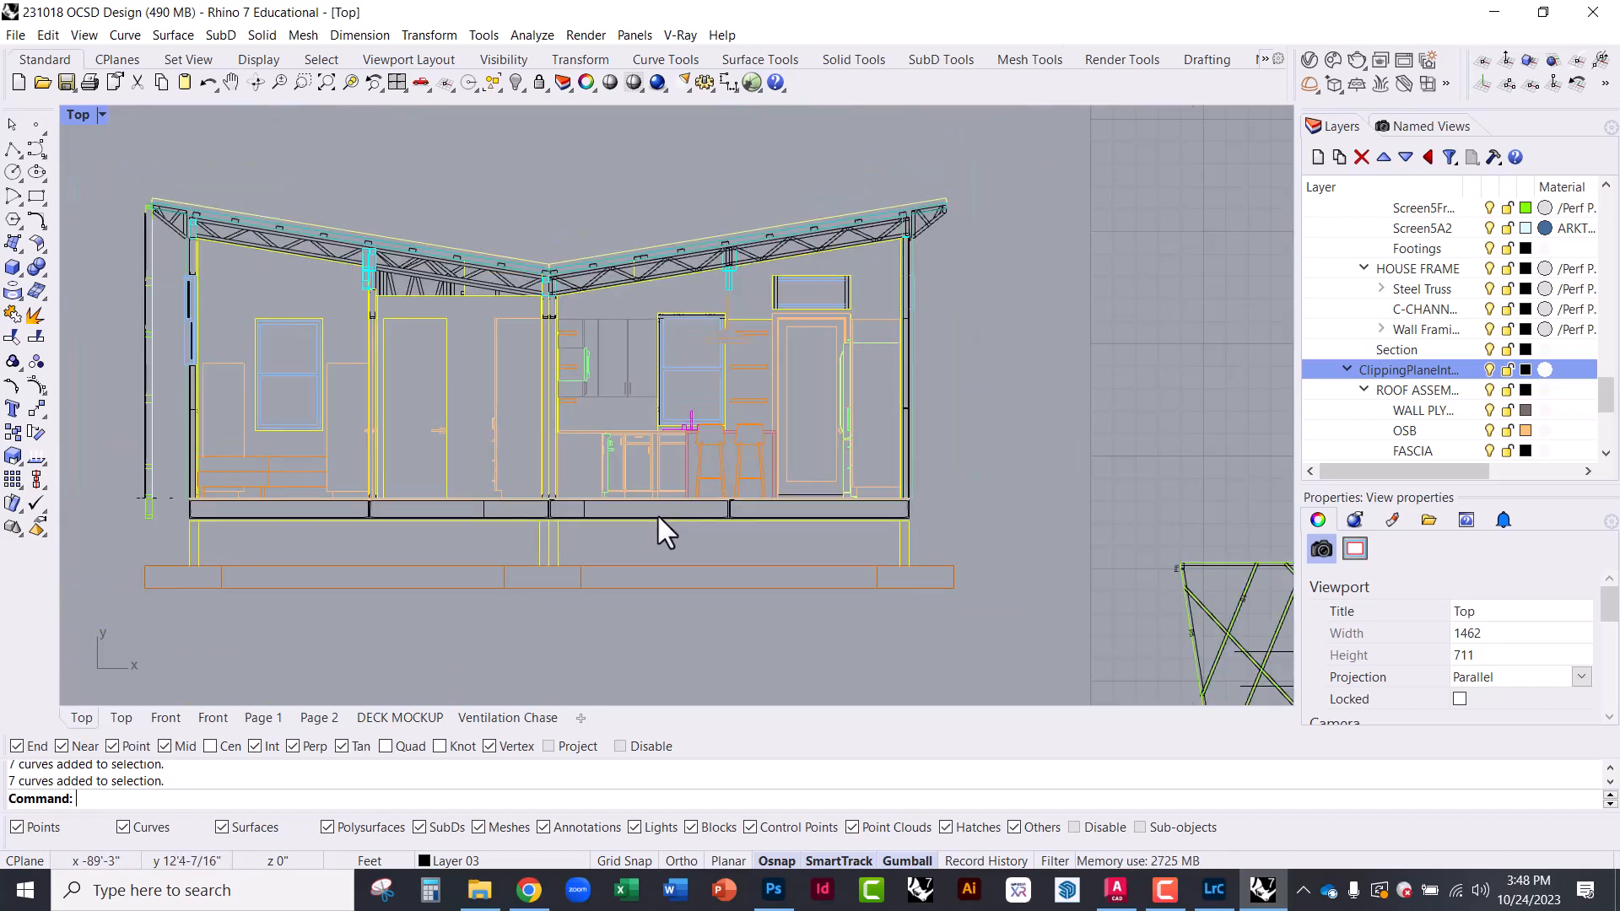
pyautogui.scroll(10, 352, 477)
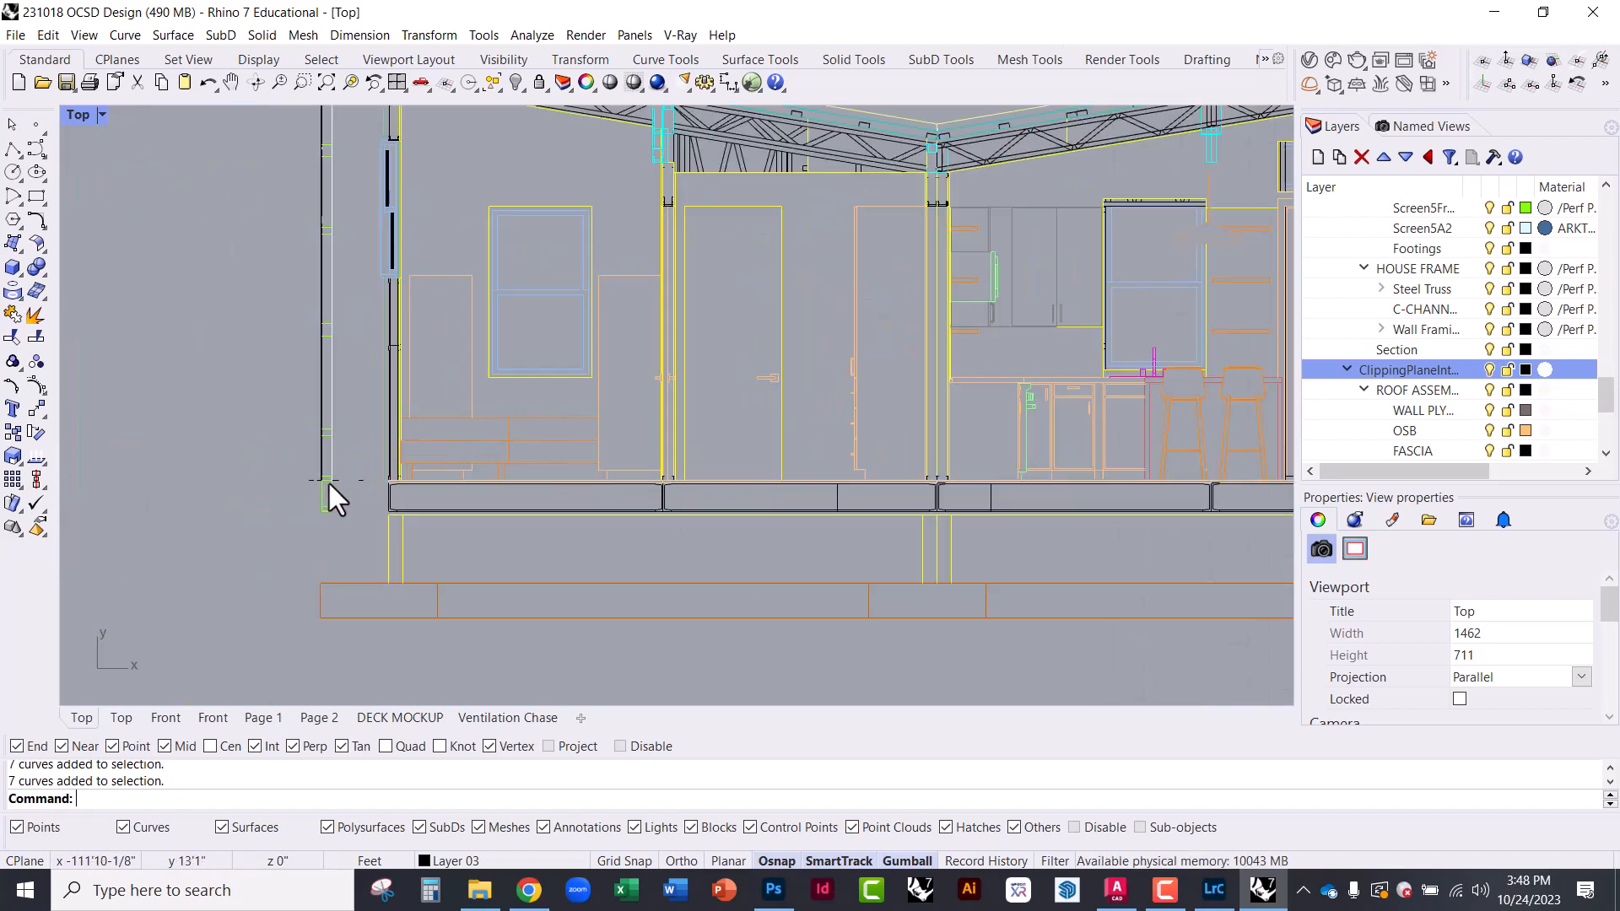
# Delete the short stray horizontal line segments beside the base of the left-hand screen
pyautogui.scroll(5, 355, 473)
pyautogui.moveTo(418, 459); pyautogui.dragTo(333, 402)
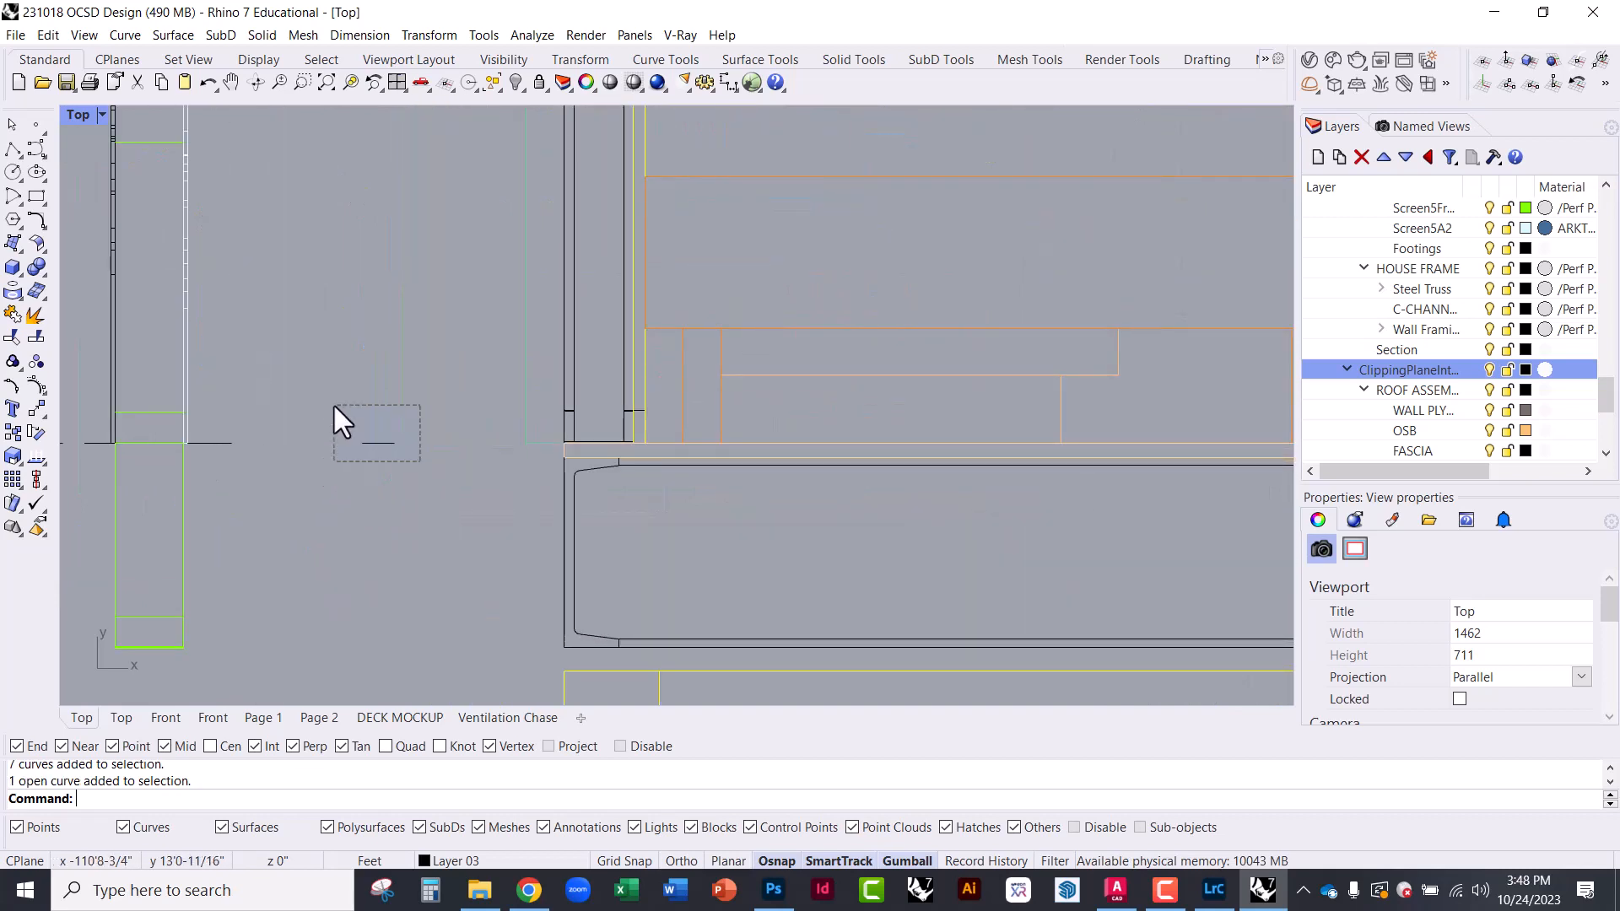
pyautogui.press('Delete')
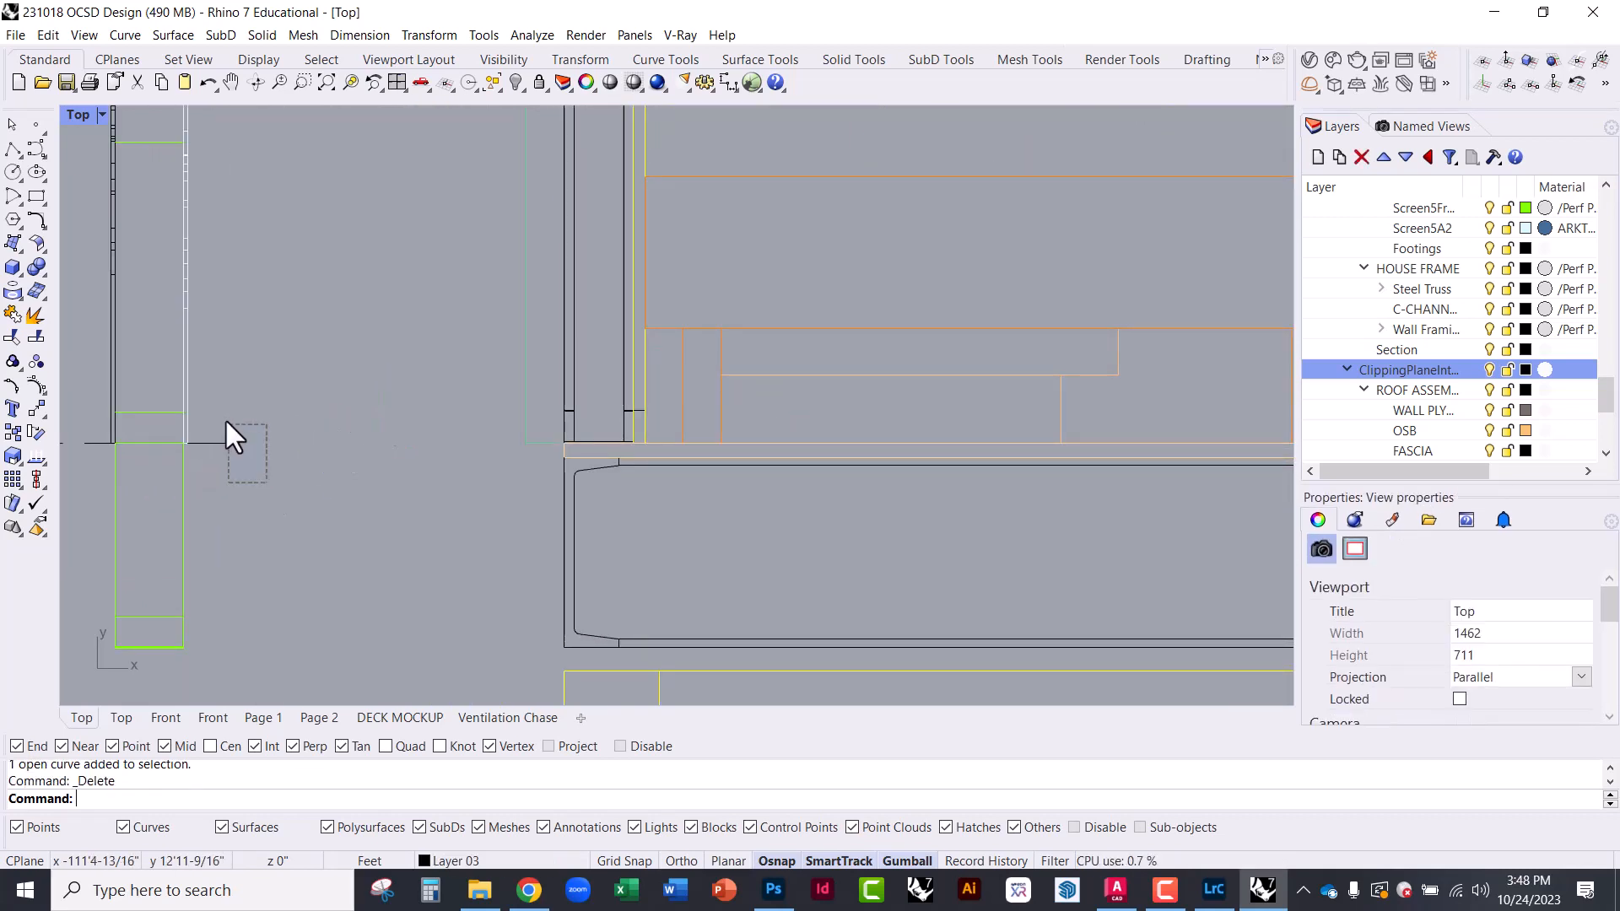
pyautogui.moveTo(226, 423); pyautogui.dragTo(224, 420)
pyautogui.press('Delete')
pyautogui.moveTo(156, 475); pyautogui.dragTo(351, 473, button='right')
pyautogui.scroll(5, 363, 476)
pyautogui.moveTo(417, 464); pyautogui.dragTo(272, 411)
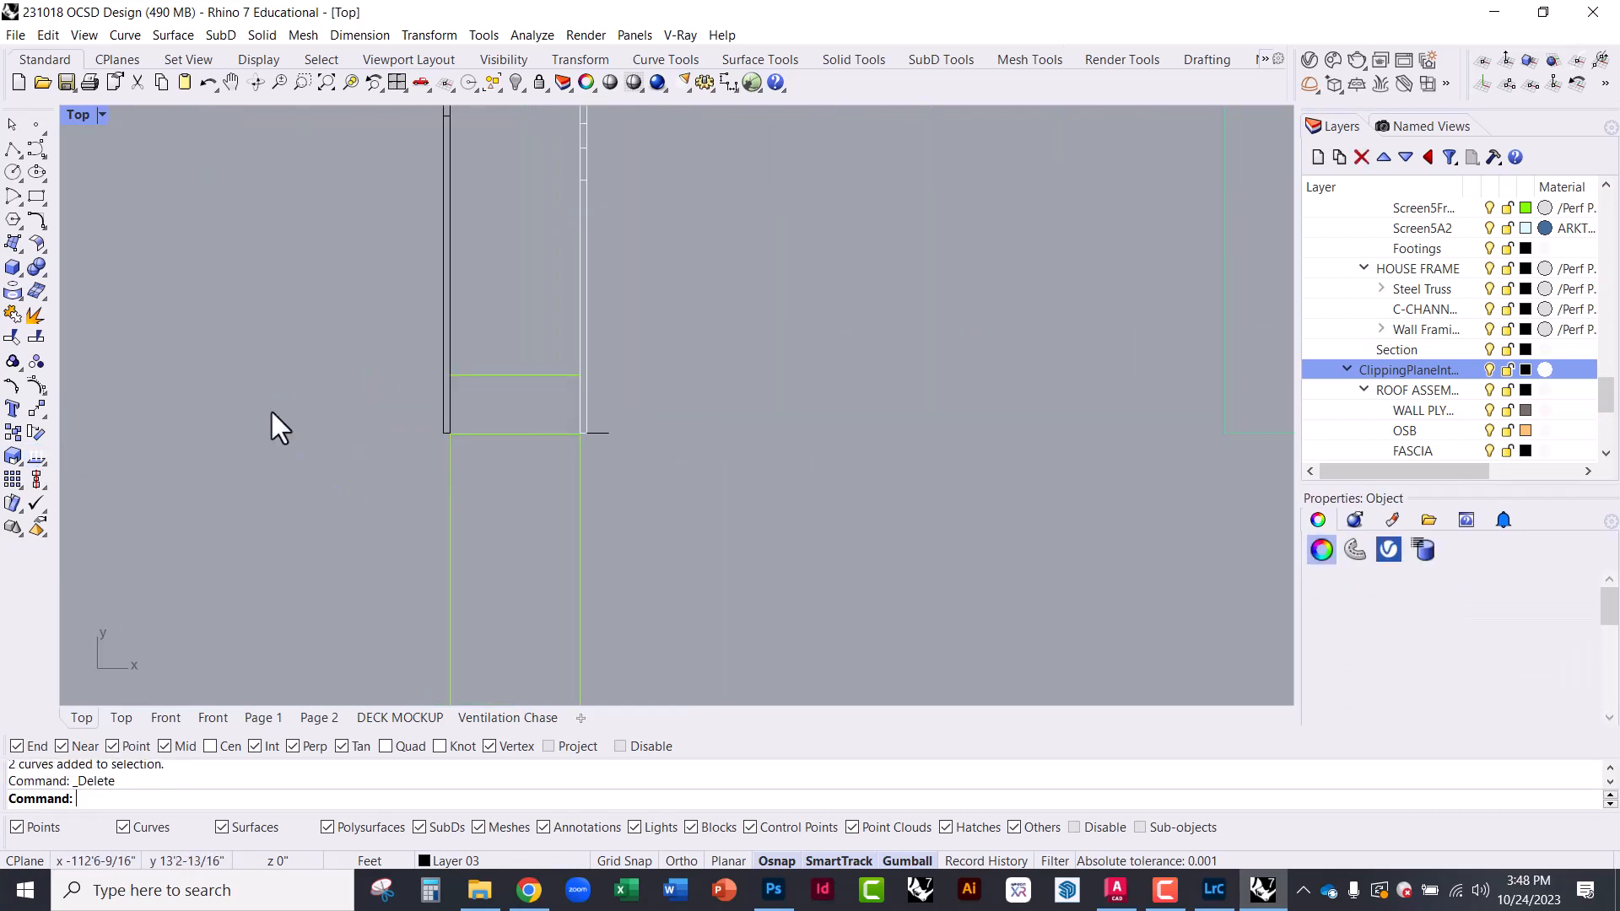
pyautogui.press('Escape')
pyautogui.click(601, 432)
pyautogui.press('Delete')
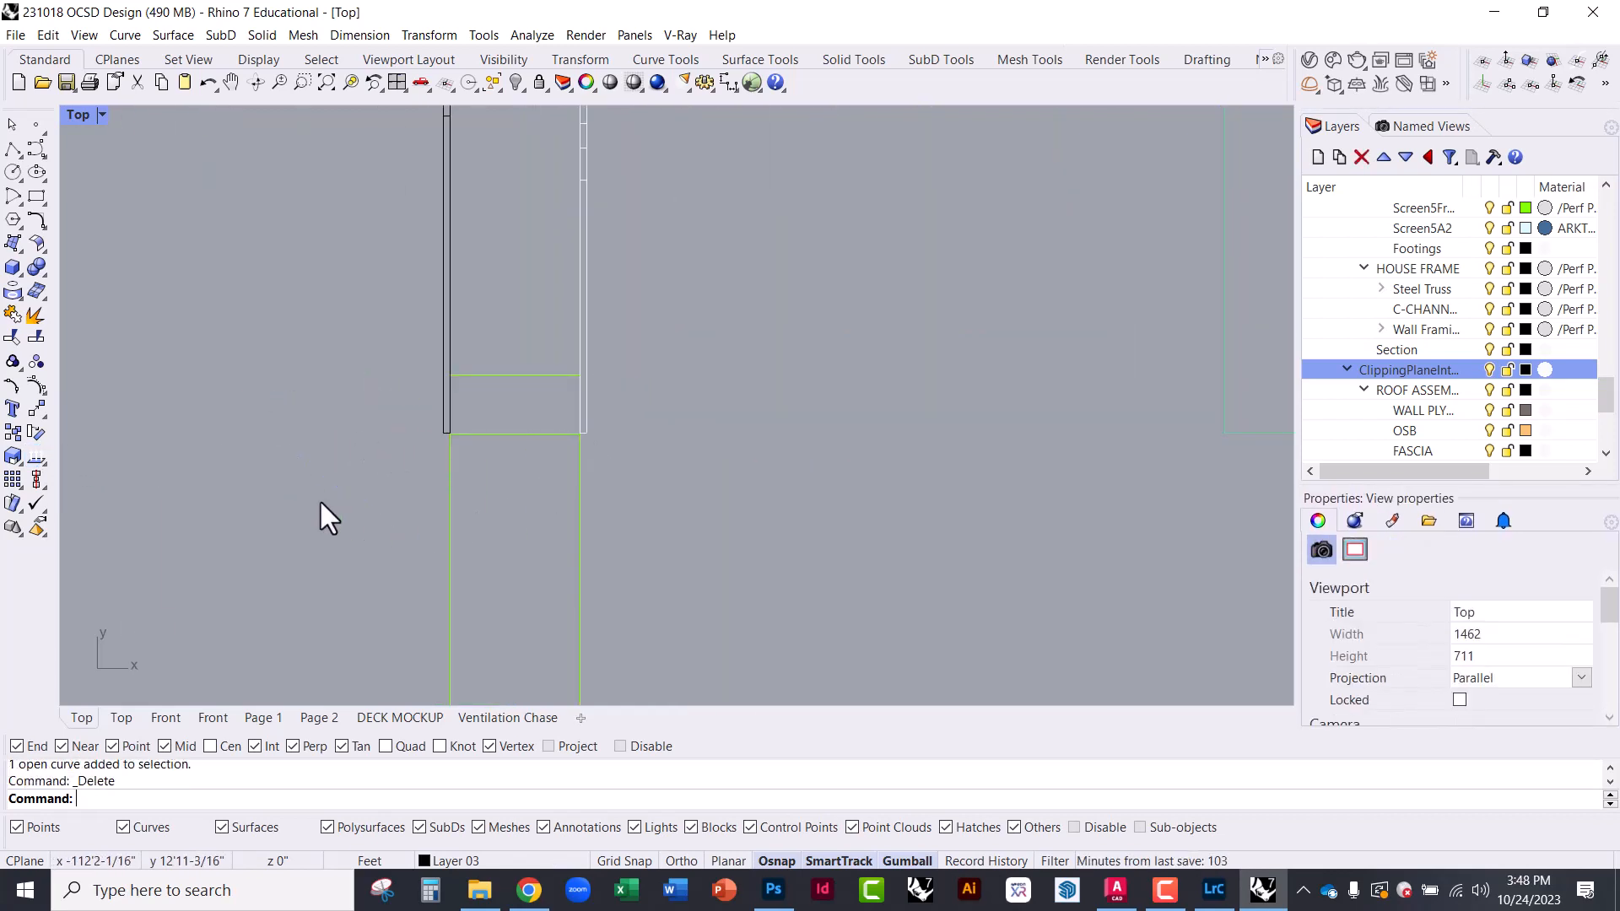
# Examine the footing linework below the section, checking which curves are grouped at the right-end footing, and deselect them
pyautogui.scroll(-5, 321, 496)
pyautogui.scroll(-5, 326, 478)
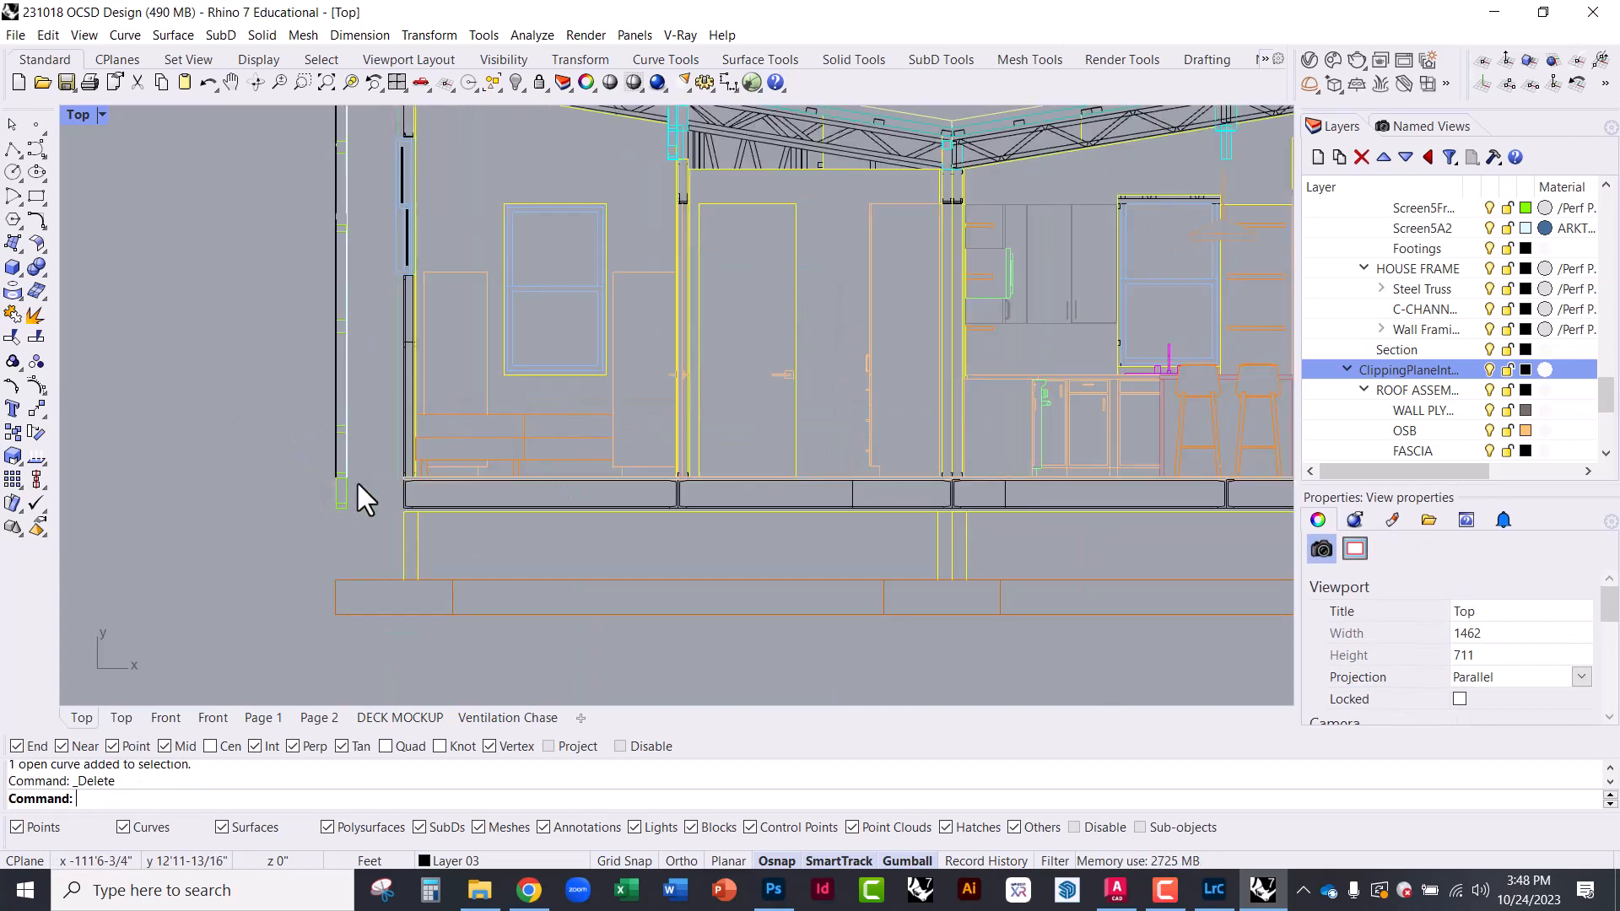
pyautogui.moveTo(1024, 601); pyautogui.dragTo(861, 547, button='right')
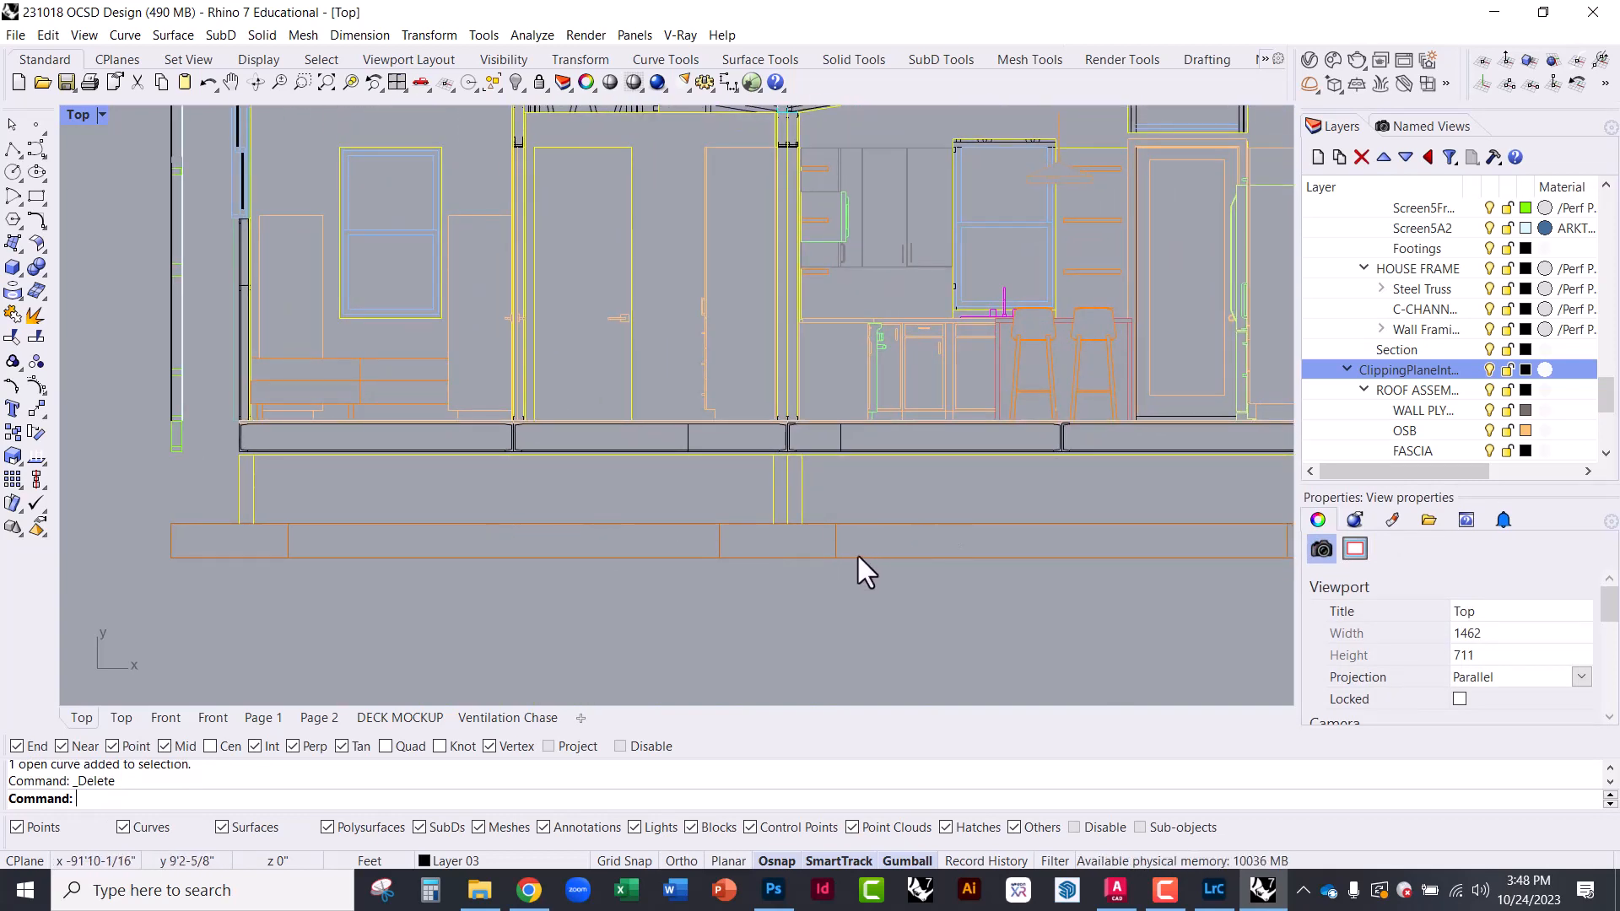
pyautogui.moveTo(874, 537); pyautogui.dragTo(590, 557, button='right')
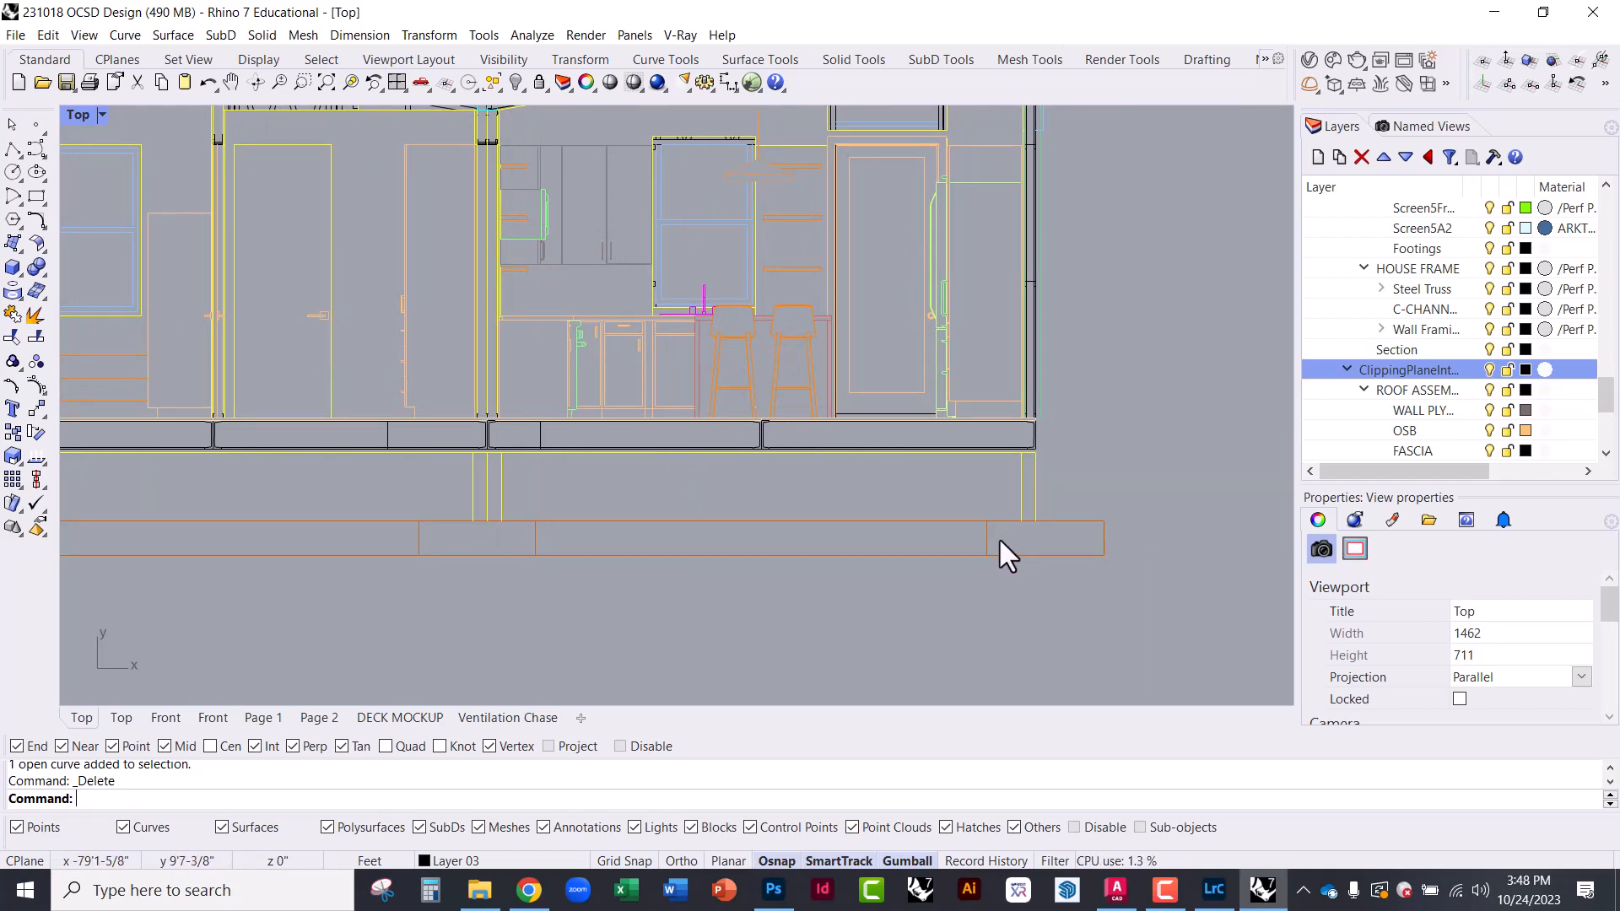
pyautogui.click(1003, 540)
pyautogui.click(902, 616)
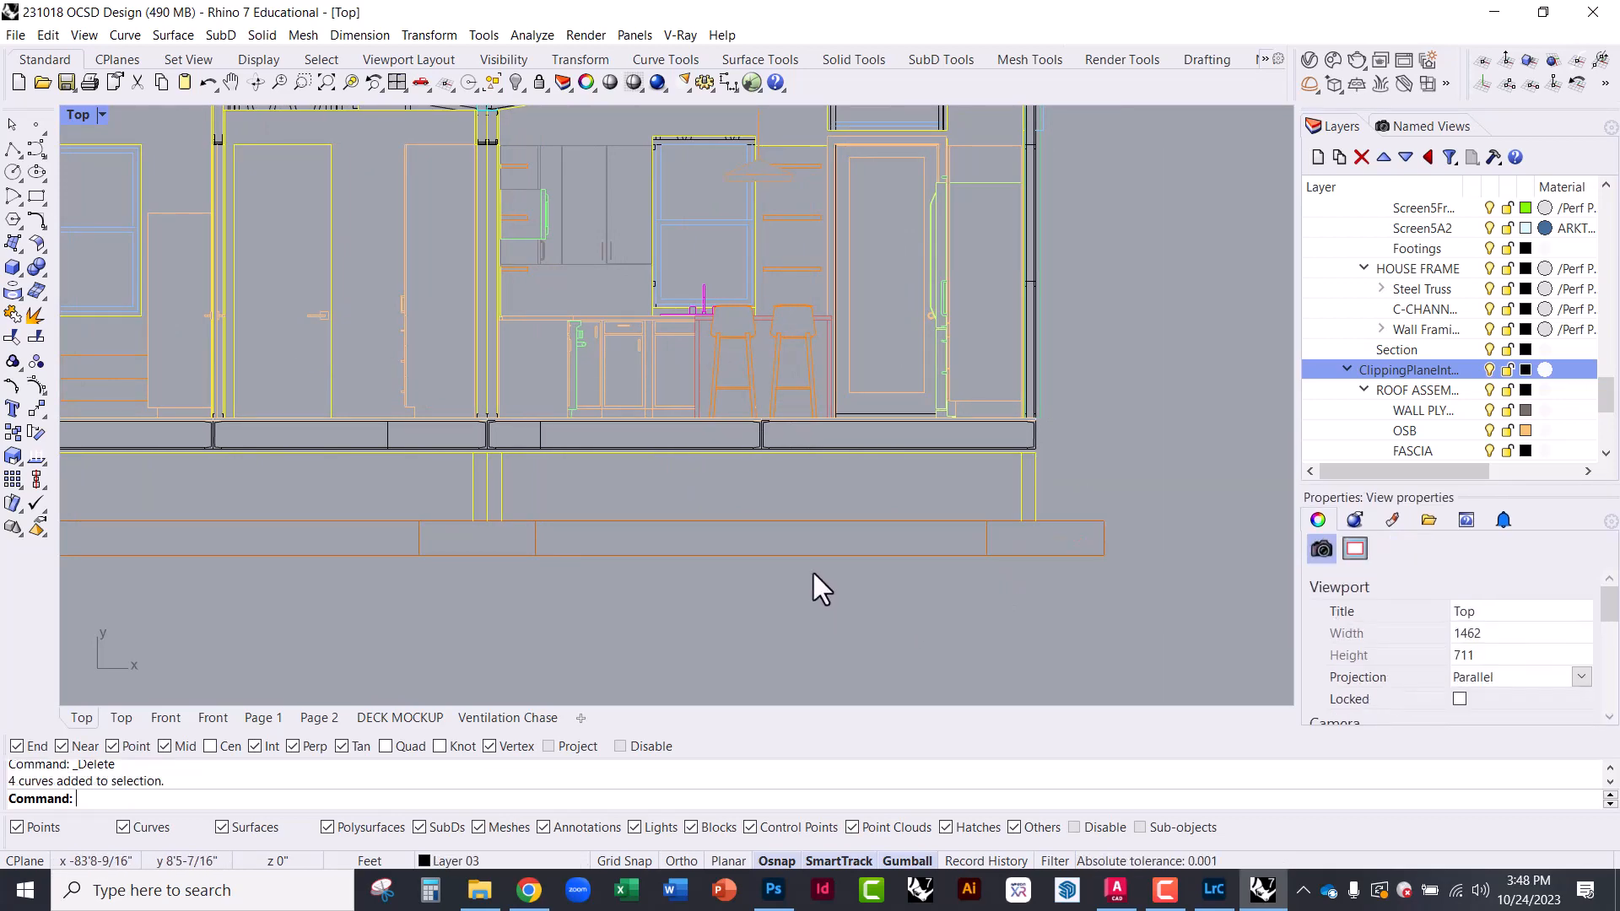
pyautogui.moveTo(778, 554); pyautogui.dragTo(854, 542, button='right')
pyautogui.scroll(-6, 417, 516)
pyautogui.scroll(-6, 417, 513)
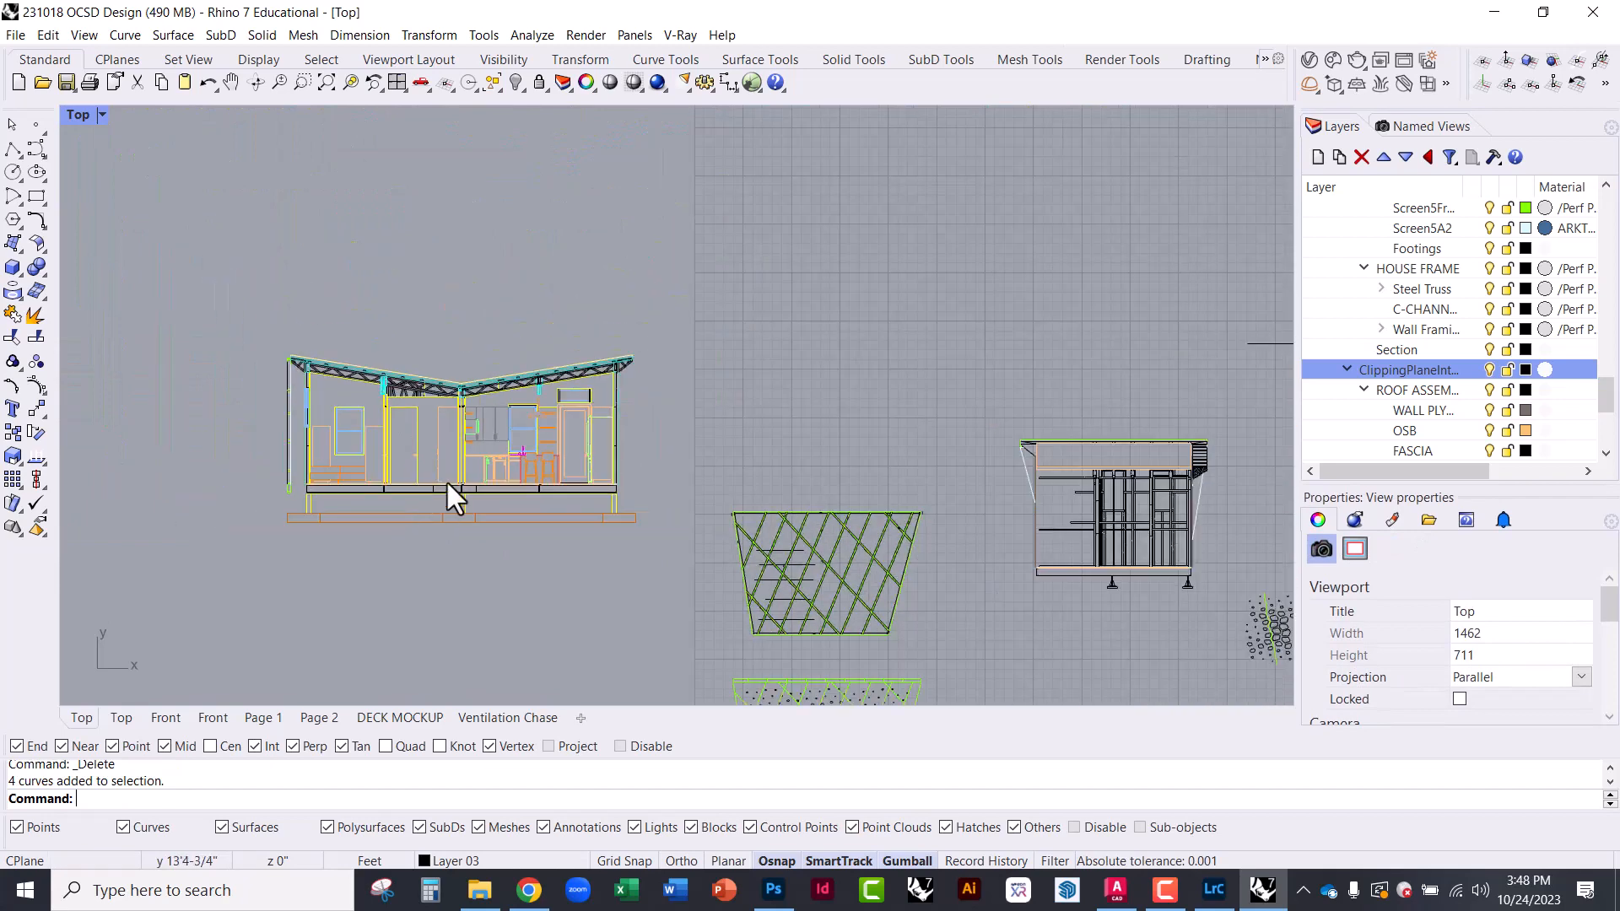
pyautogui.scroll(-5, 488, 412)
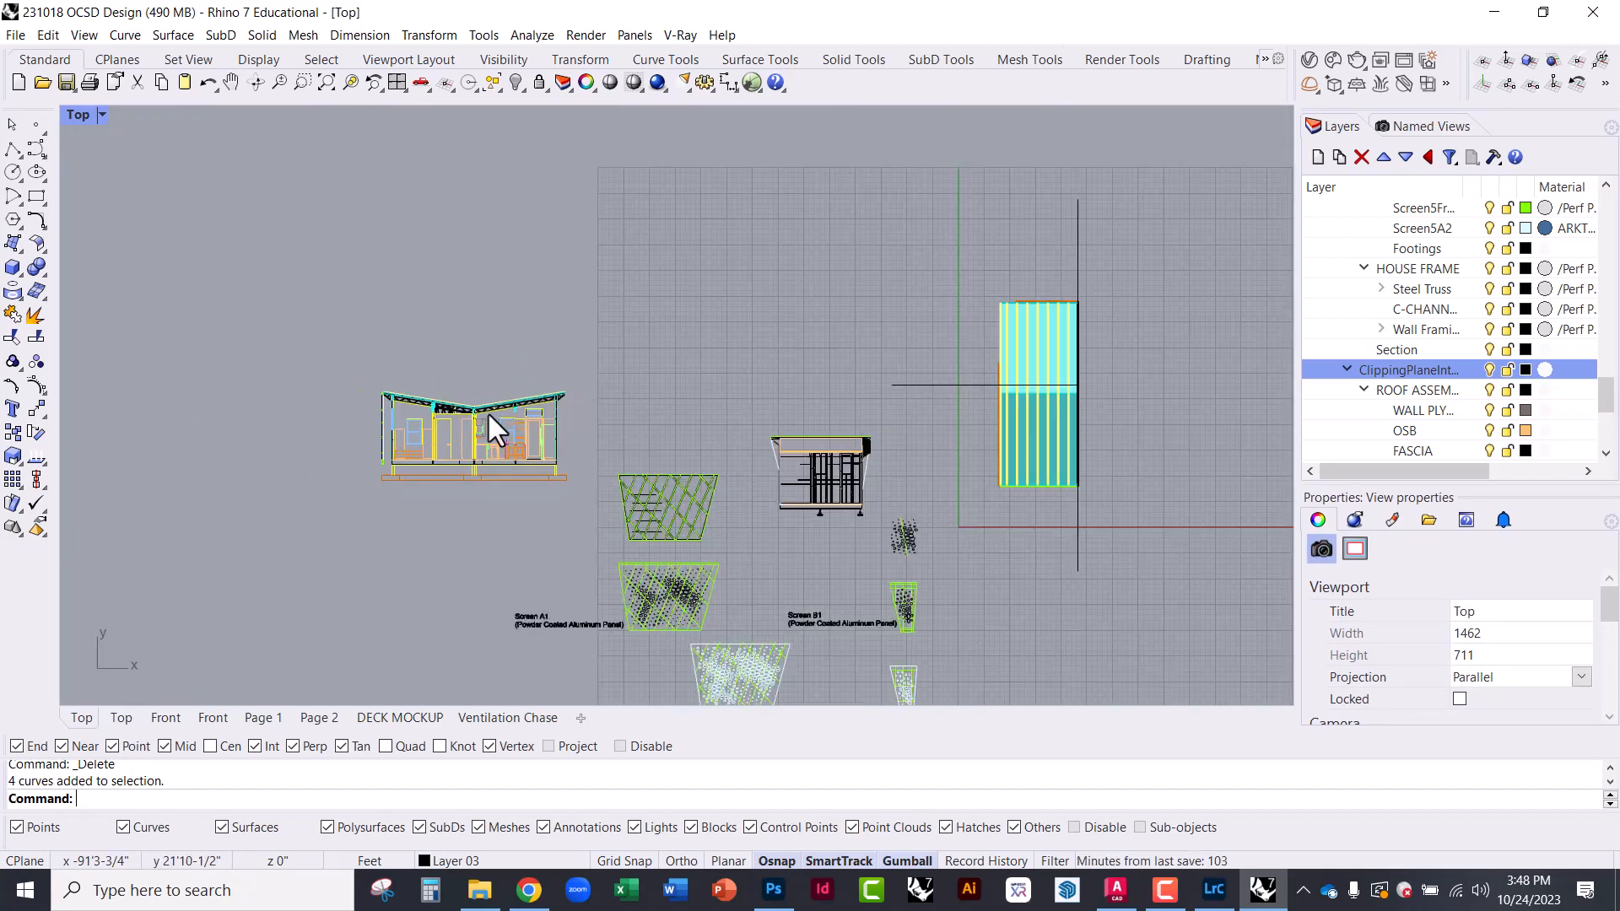
# Restore the multi-viewport arrangement and change the larger Top viewport to a Perspective view
pyautogui.doubleClick(77, 114)
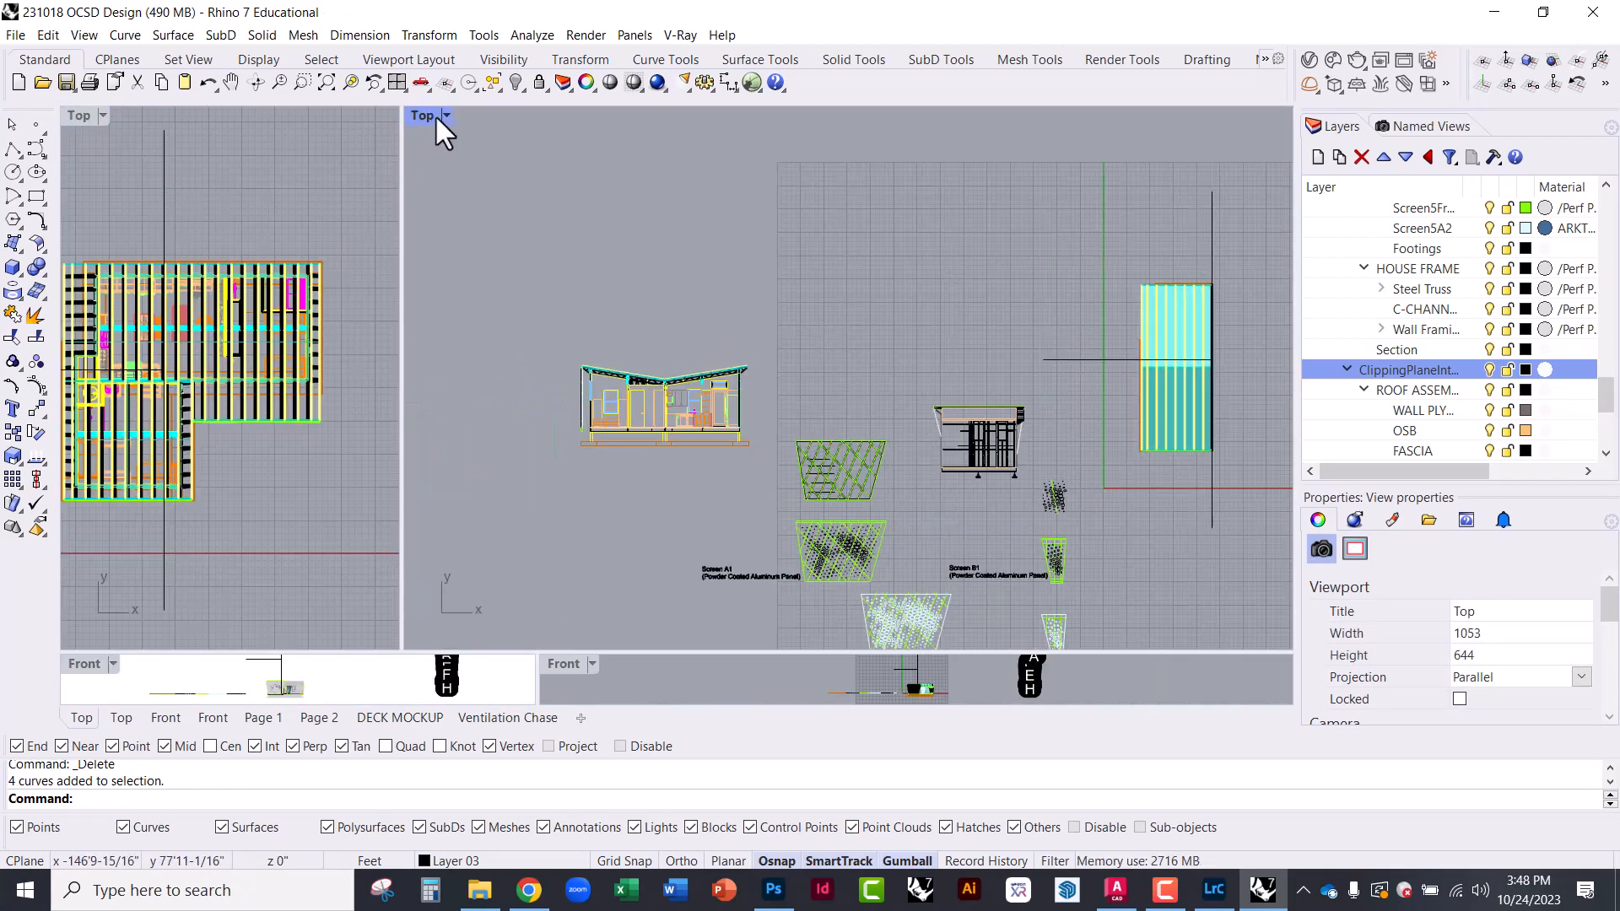
pyautogui.write('trim')
pyautogui.press('Return')
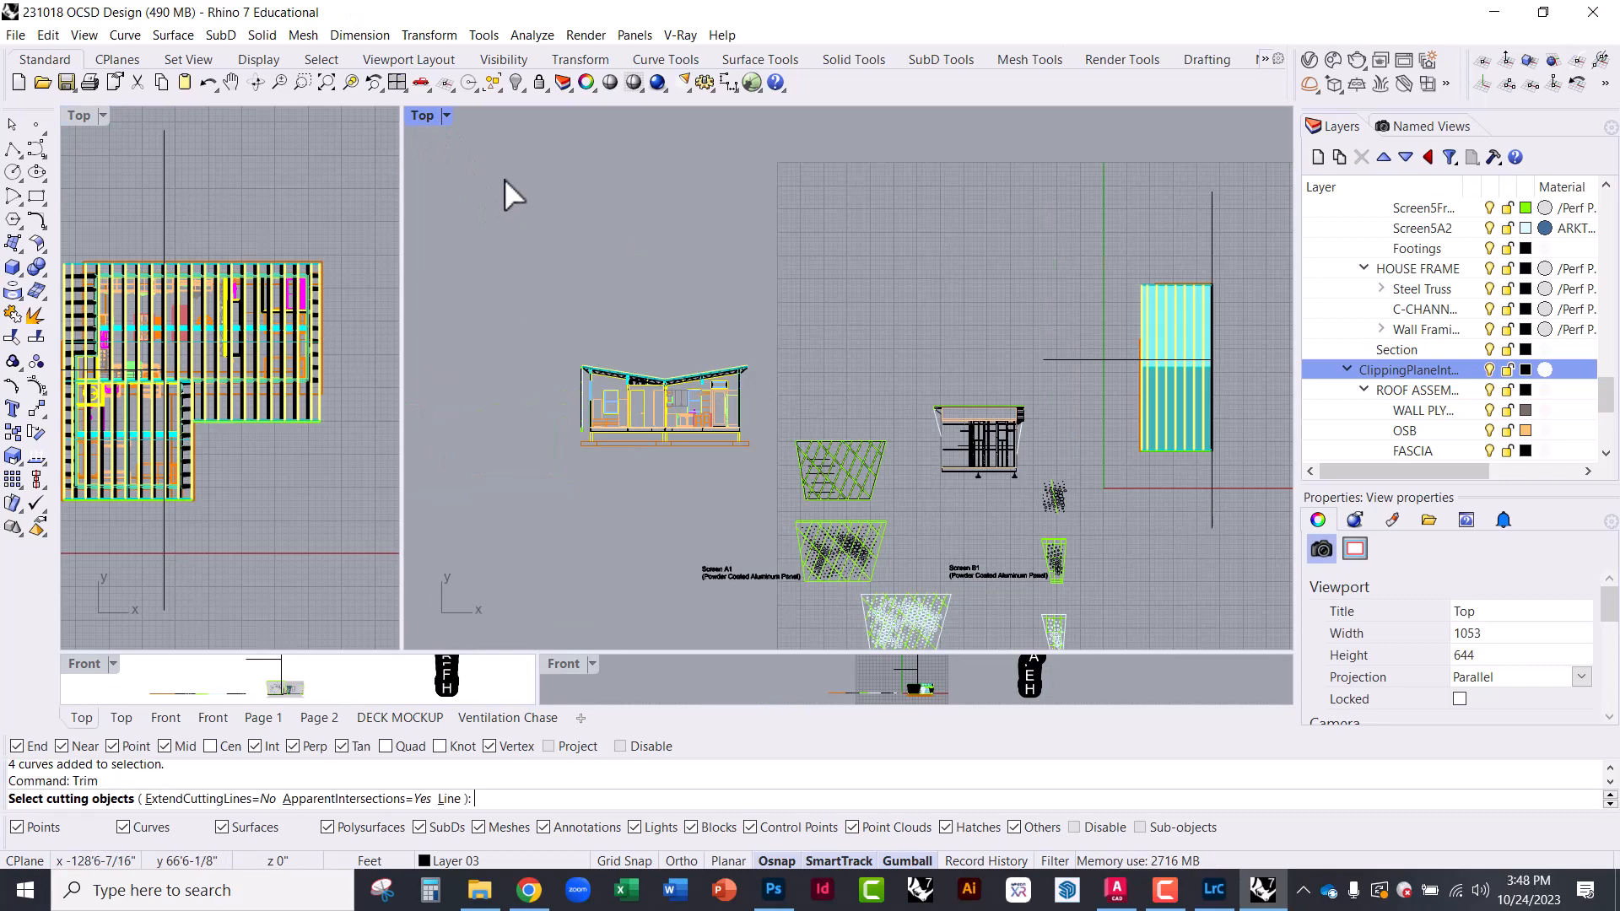
pyautogui.click(430, 90)
pyautogui.click(449, 158)
# Examine how the clipping plane cuts the 3D model's footings and foundation walls, comparing them with the flat section drawing
pyautogui.moveTo(967, 476); pyautogui.dragTo(901, 451, button='right')
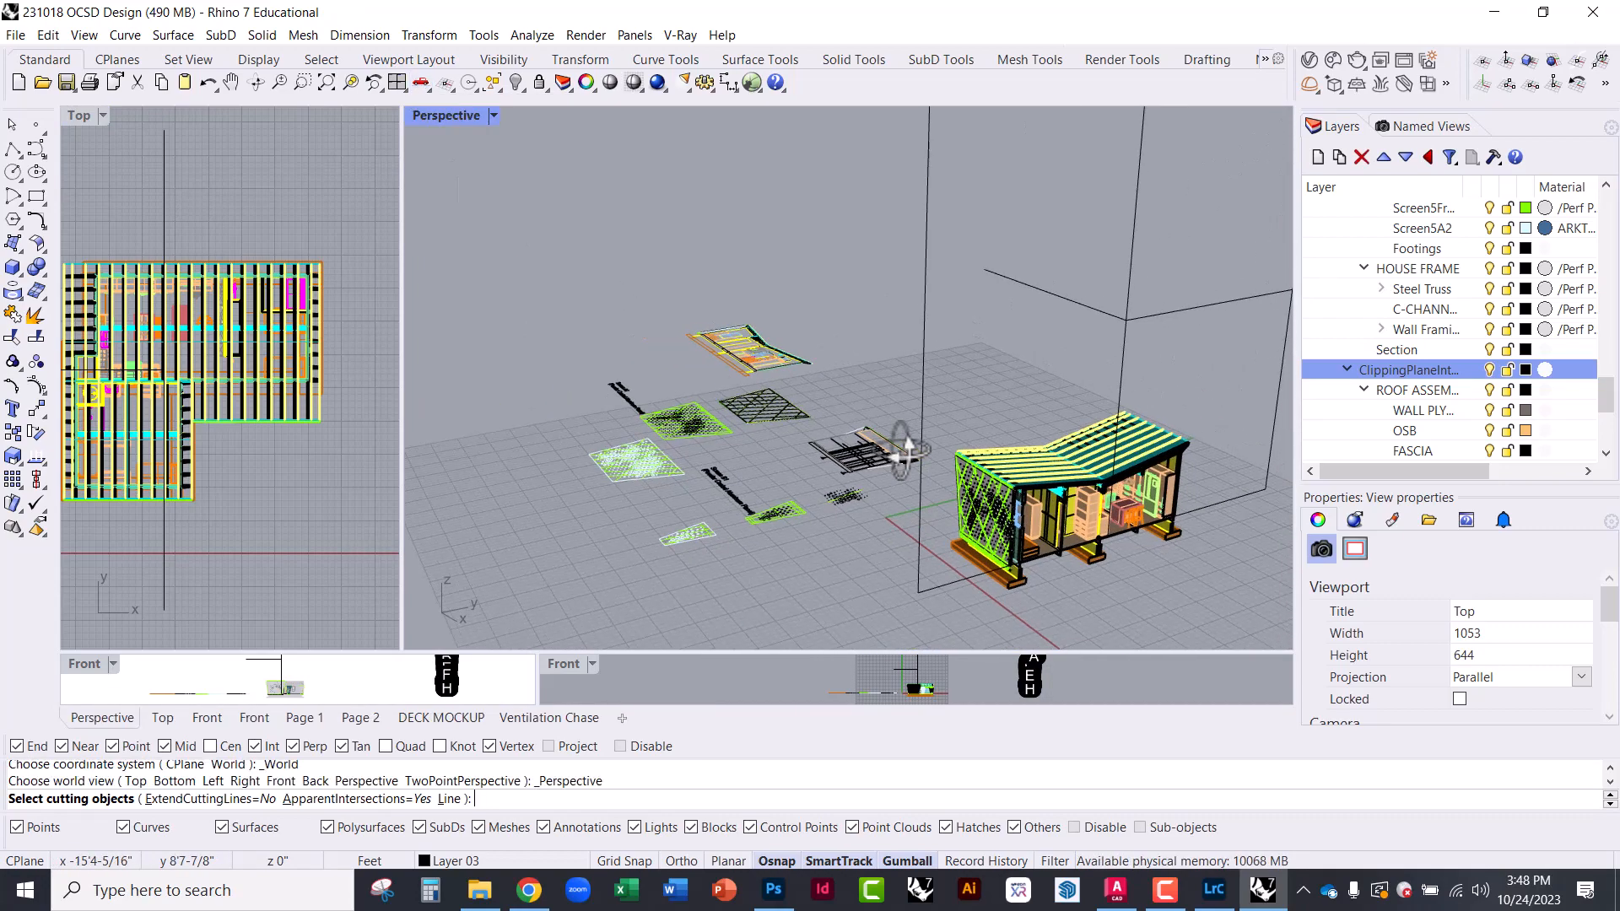
pyautogui.scroll(8, 1111, 547)
pyautogui.moveTo(1065, 531); pyautogui.dragTo(953, 498, button='right')
pyautogui.scroll(4, 507, 447)
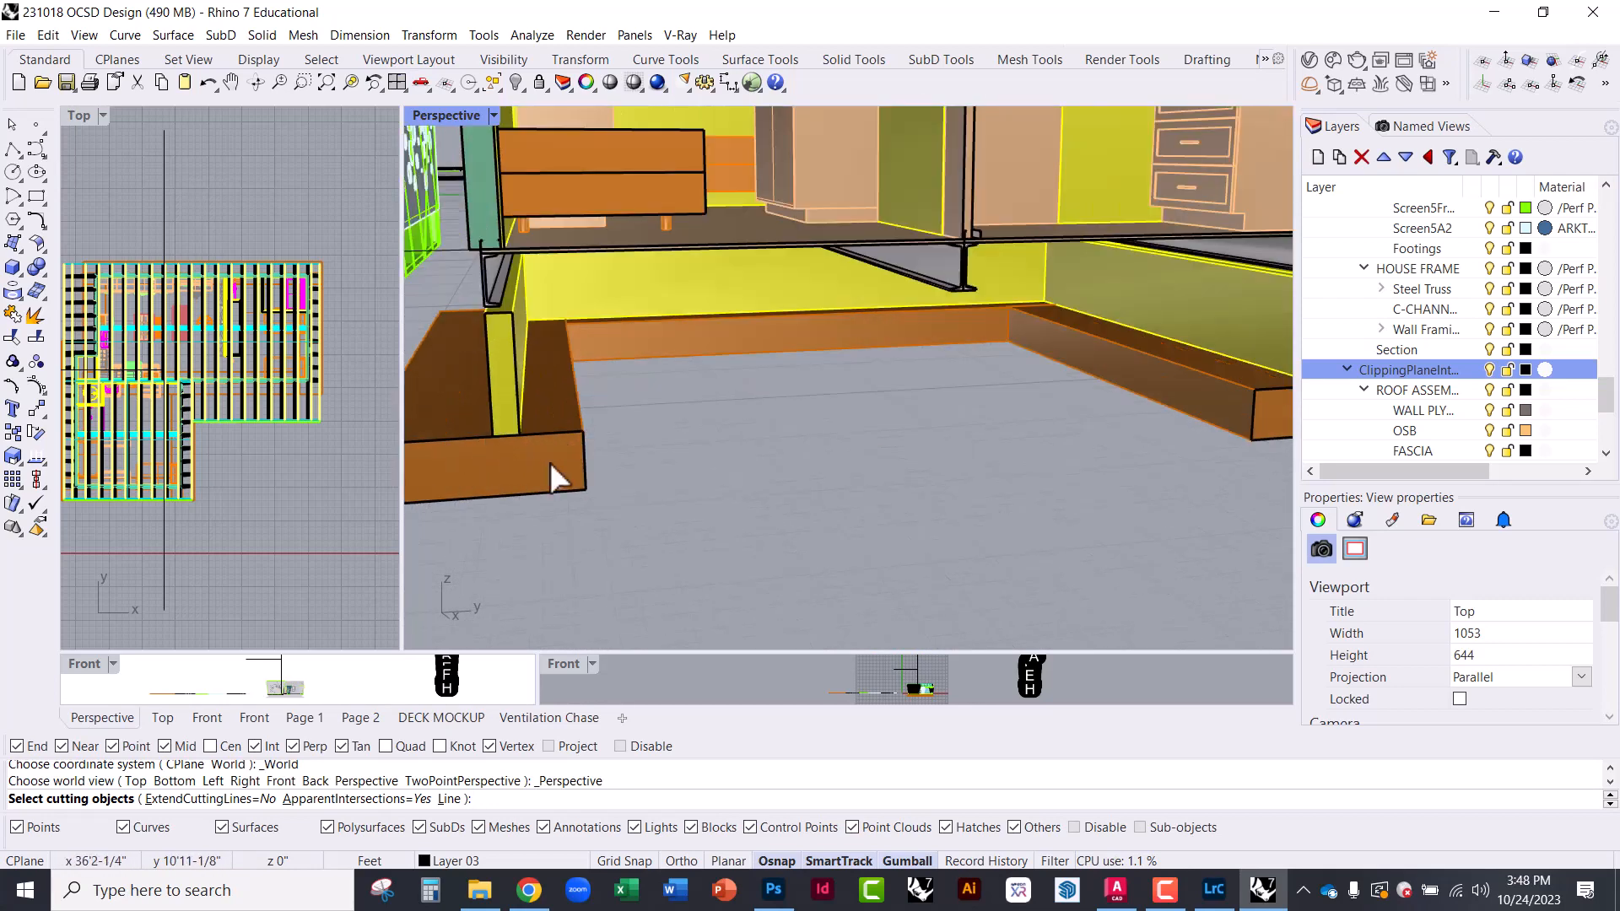
pyautogui.scroll(-4, 477, 481)
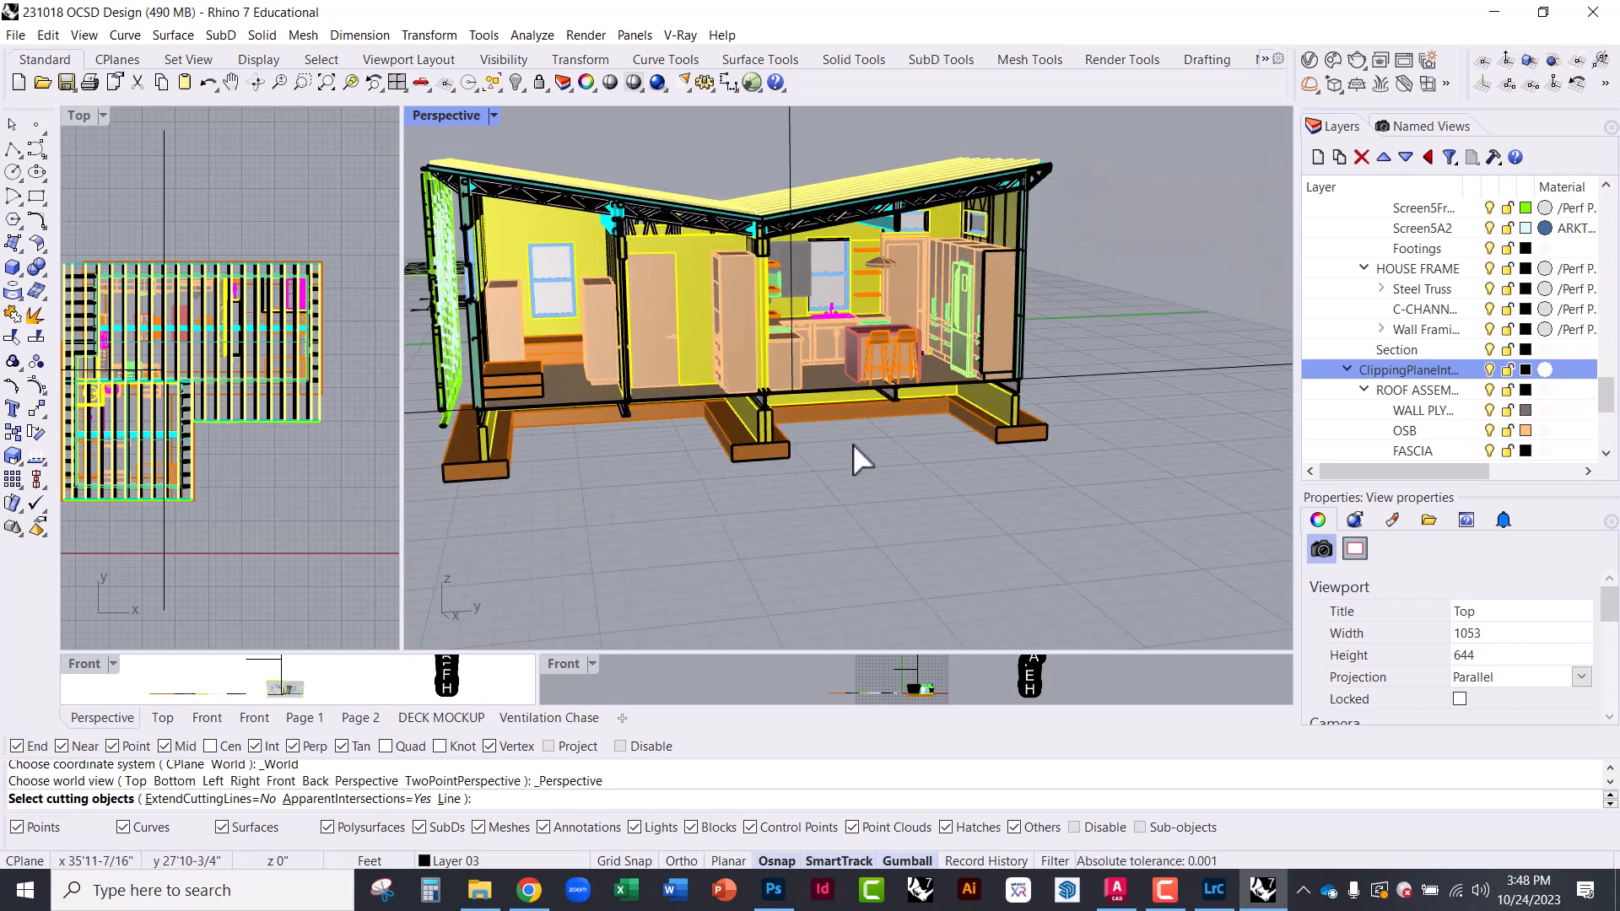
pyautogui.scroll(5, 599, 433)
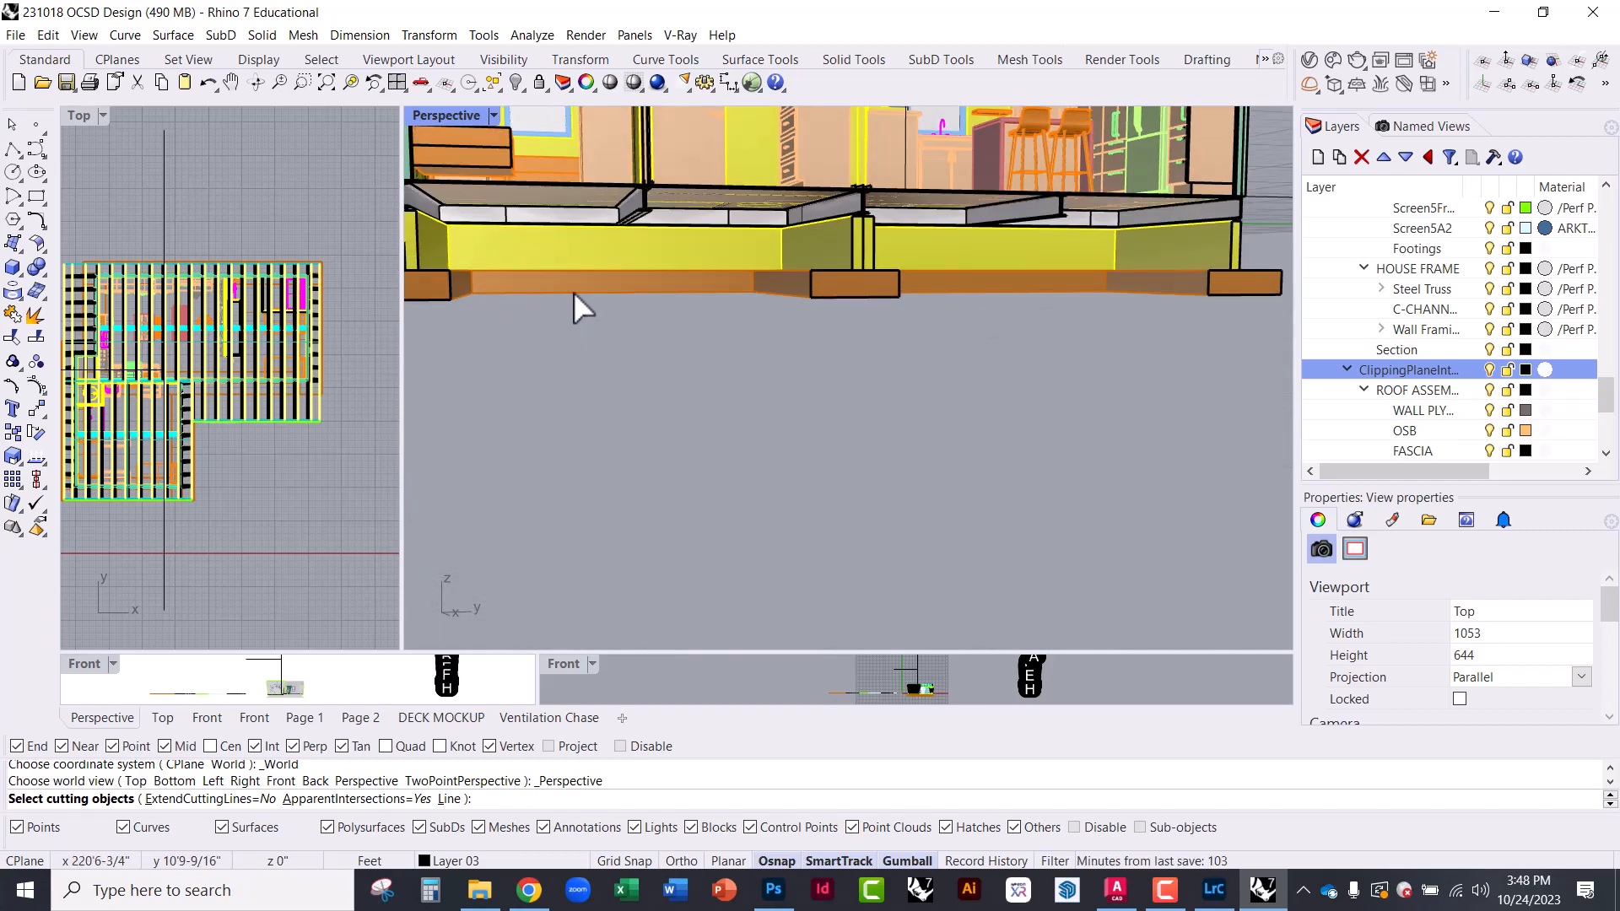
pyautogui.press('Escape')
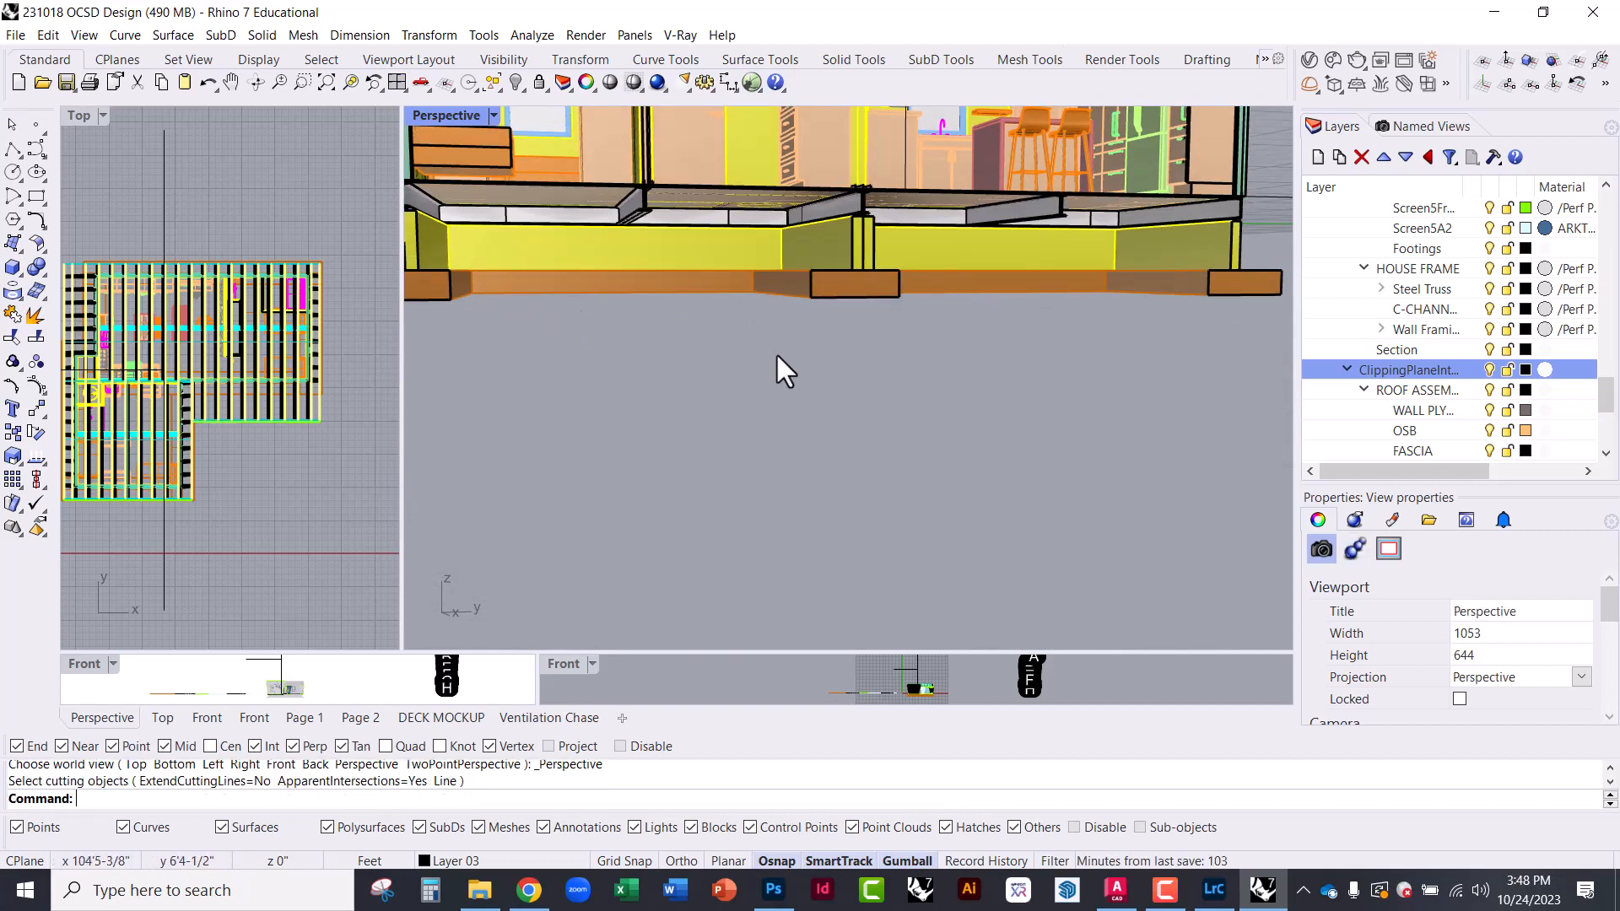
pyautogui.scroll(-6, 776, 351)
pyautogui.moveTo(650, 329)
pyautogui.mouseDown(button='right')
pyautogui.moveTo(706, 369)
pyautogui.moveTo(726, 498)
pyautogui.mouseUp(button='right')
pyautogui.scroll(6, 540, 535)
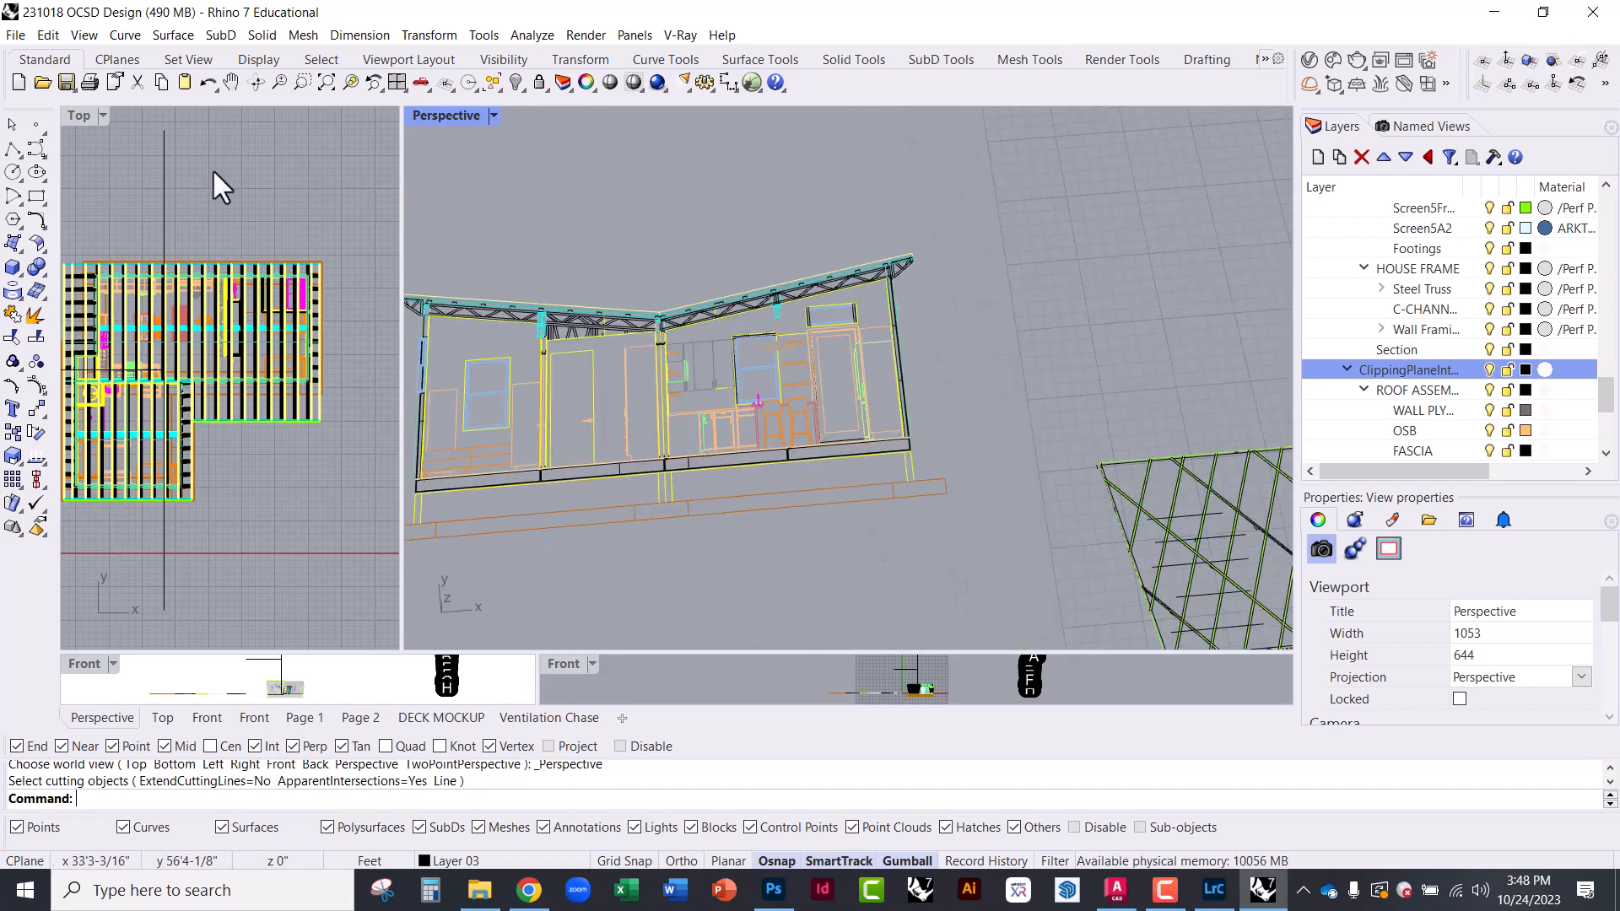
# Maximize the remaining Top viewport, select the section's three cut footings to check their outlines, and deselect them
pyautogui.doubleClick(83, 118)
pyautogui.moveTo(315, 314); pyautogui.dragTo(1010, 293, button='right')
pyautogui.moveTo(627, 366); pyautogui.dragTo(1000, 280, button='right')
pyautogui.moveTo(237, 426); pyautogui.dragTo(513, 450, button='right')
pyautogui.scroll(8, 362, 498)
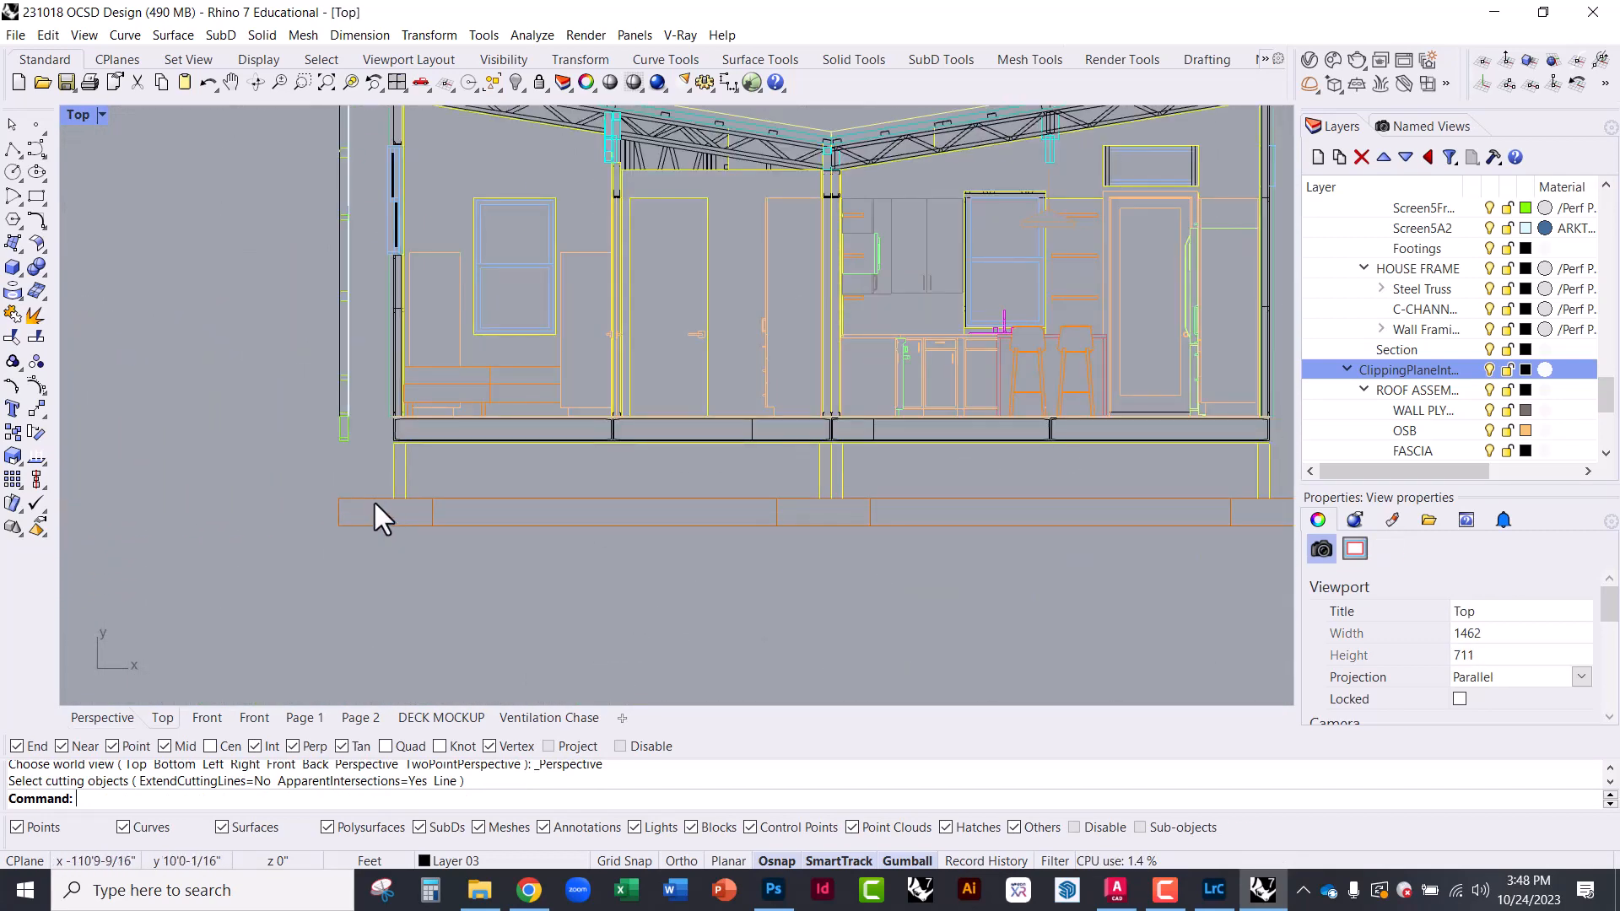
pyautogui.click(374, 499)
pyautogui.keyDown('shift'); pyautogui.click(786, 506); pyautogui.keyUp('shift')
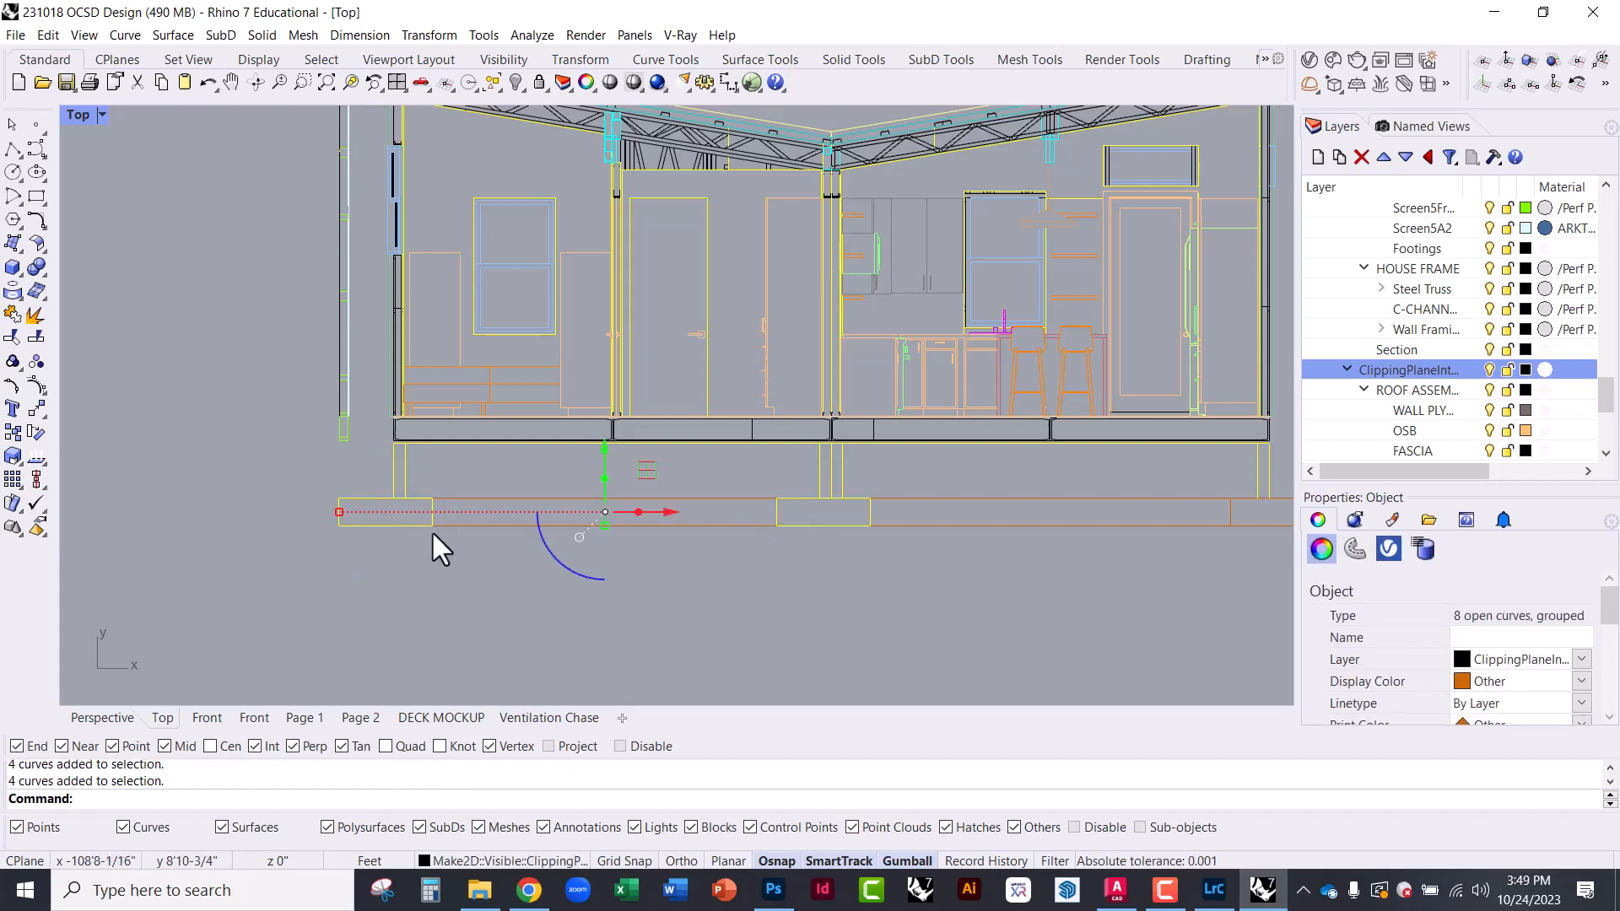
pyautogui.scroll(-2, 434, 531)
pyautogui.keyDown('shift'); pyautogui.click(997, 516); pyautogui.keyUp('shift')
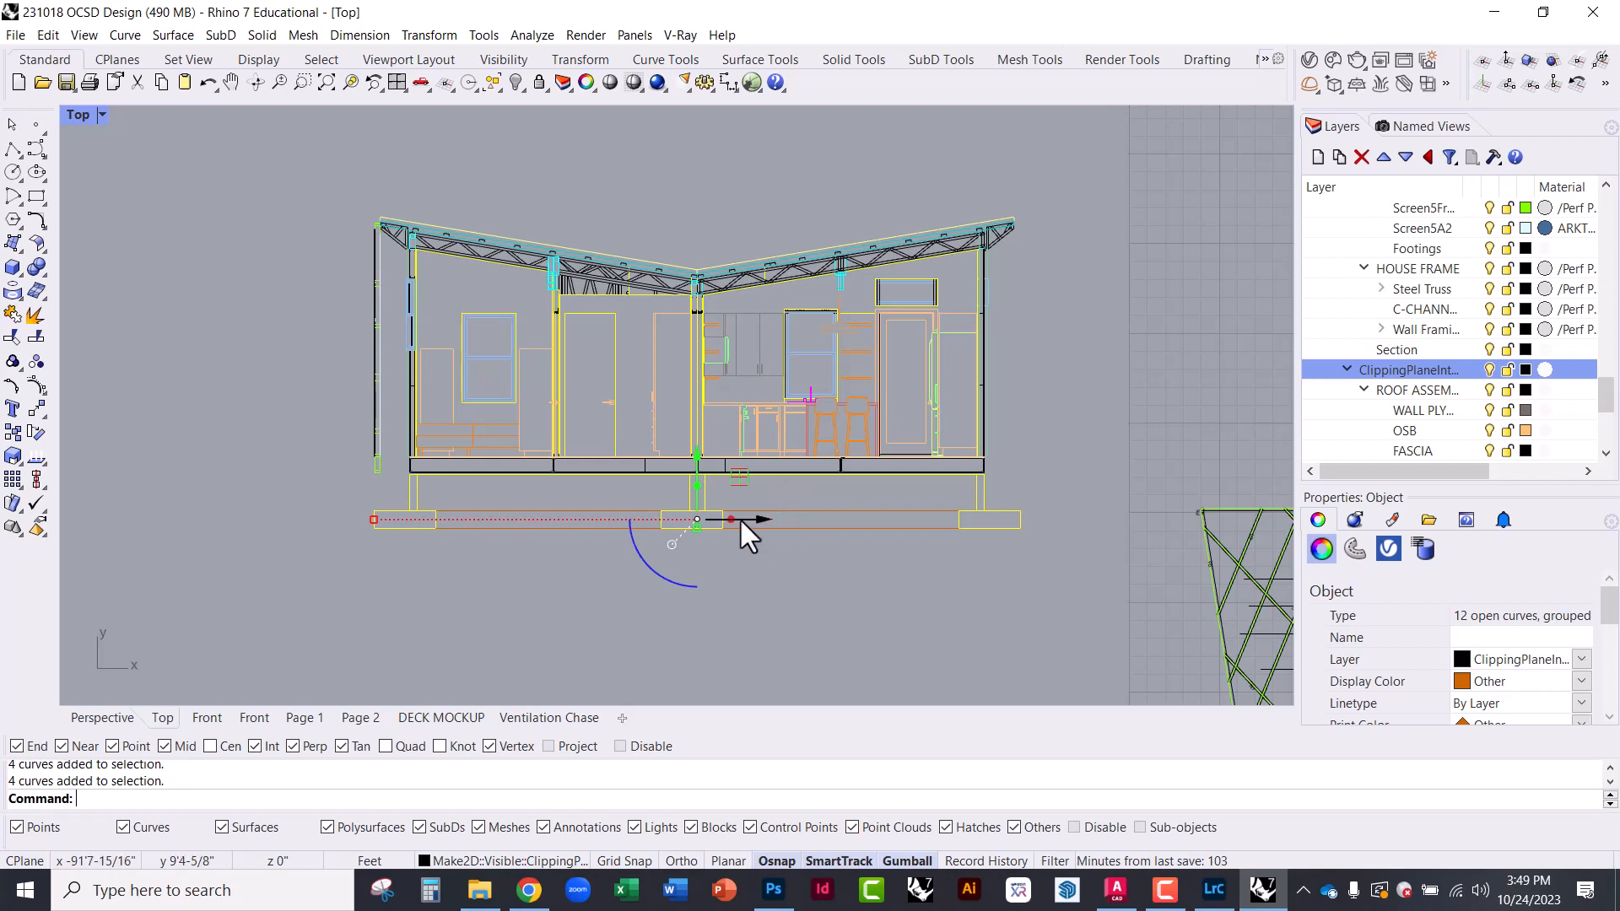
pyautogui.scroll(2, 739, 518)
pyautogui.scroll(1, 888, 532)
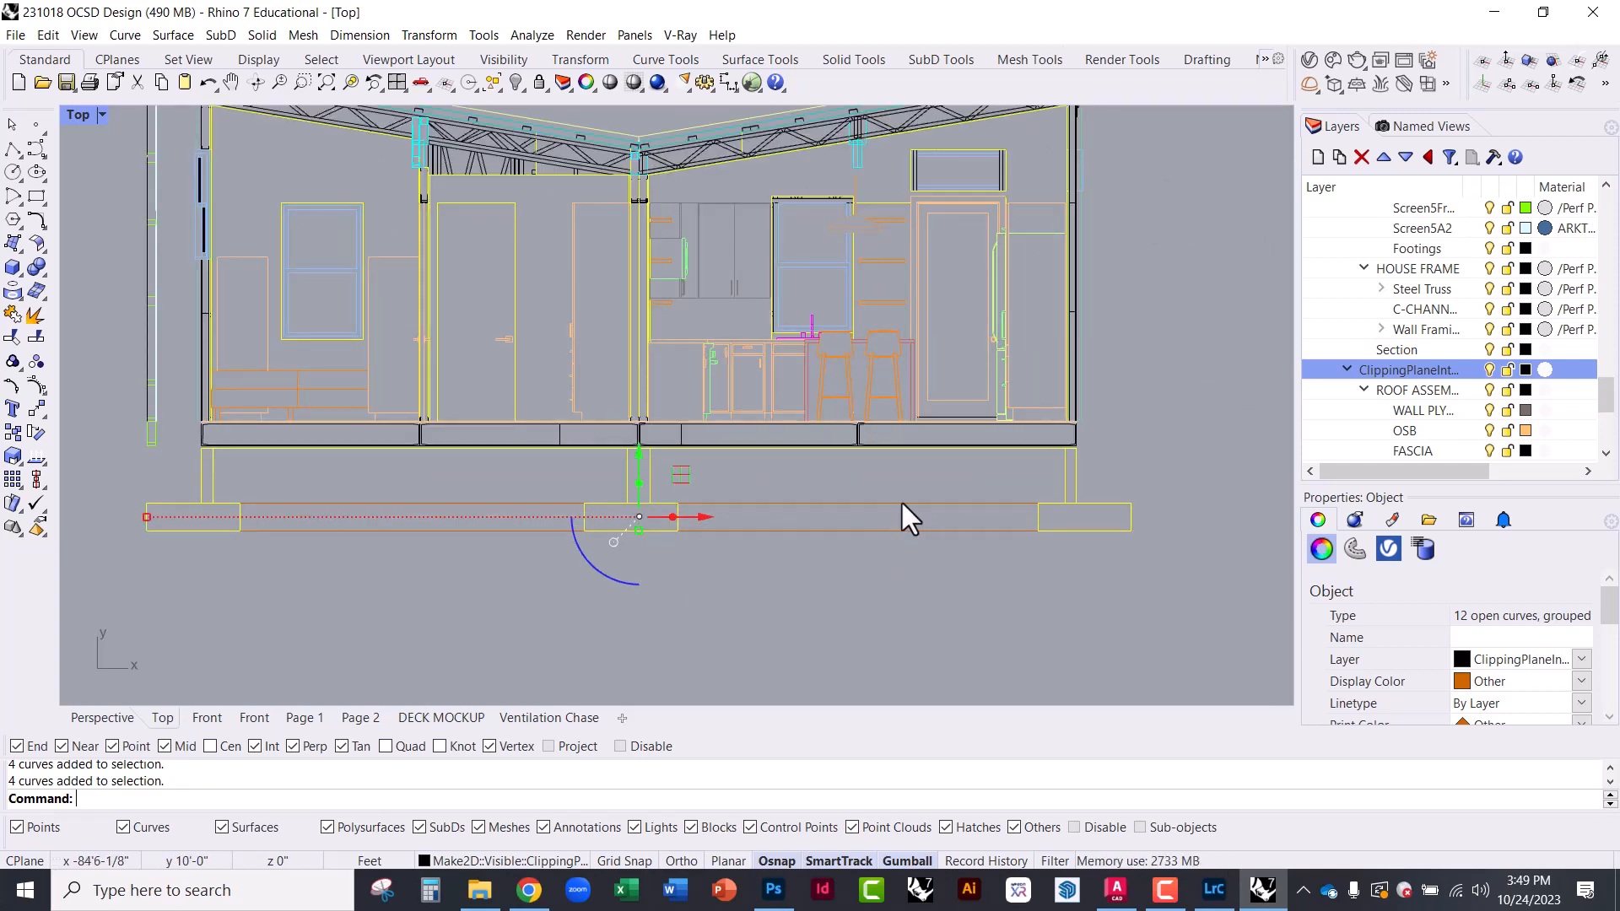
pyautogui.press('Escape')
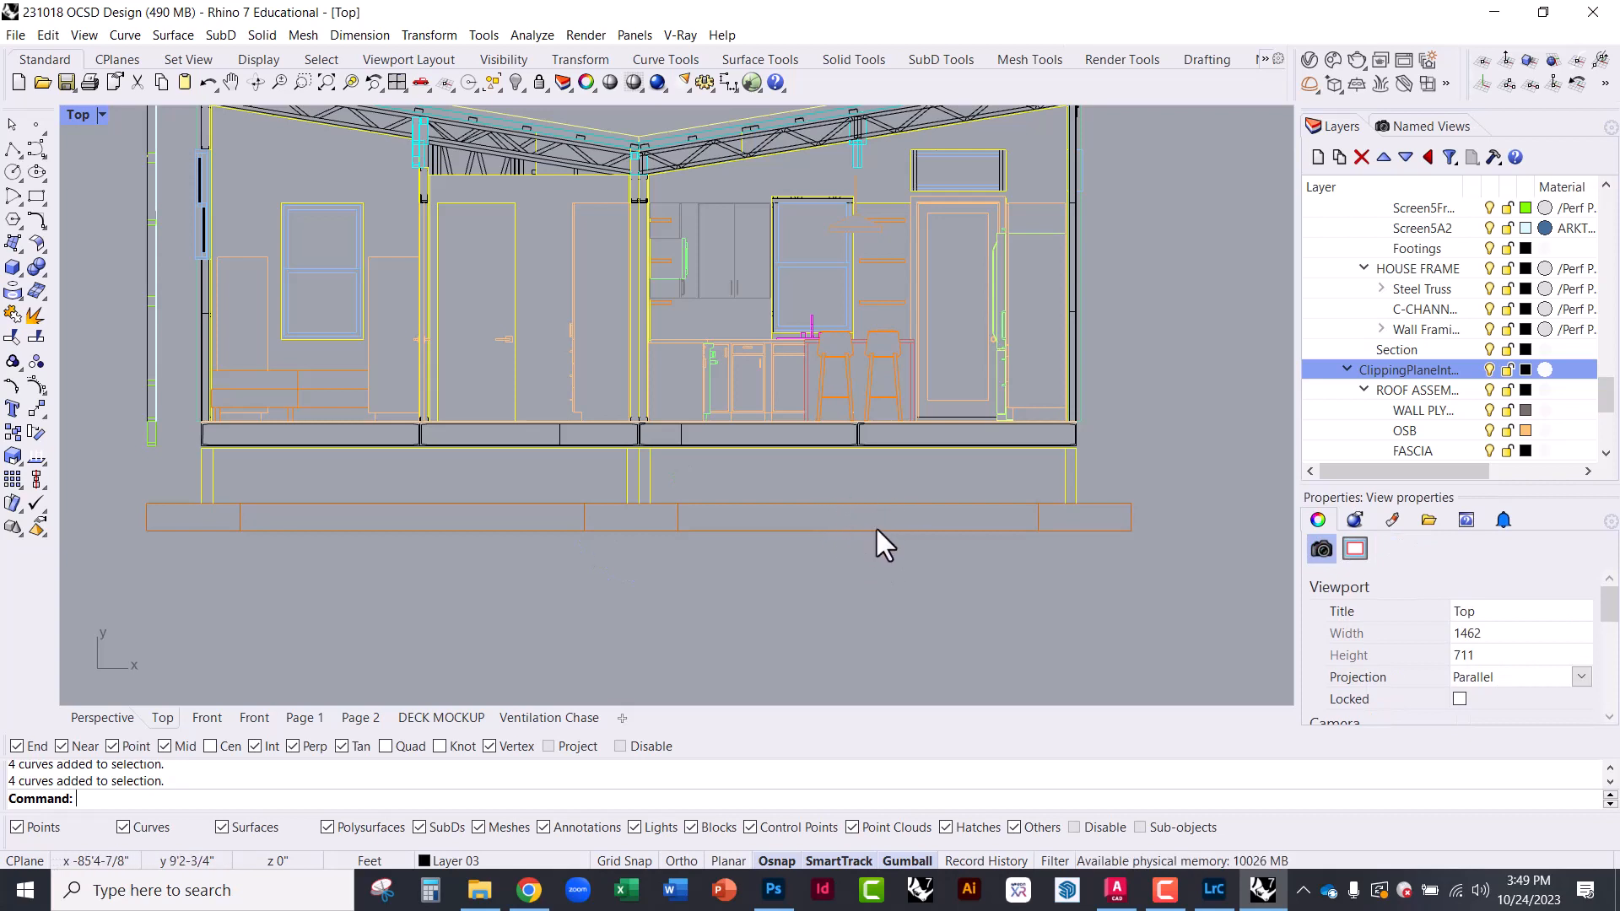
# Bring up the drafting tools and create a new 11 x 8.5 in layout page with four details
pyautogui.moveTo(878, 540); pyautogui.dragTo(592, 529, button='right')
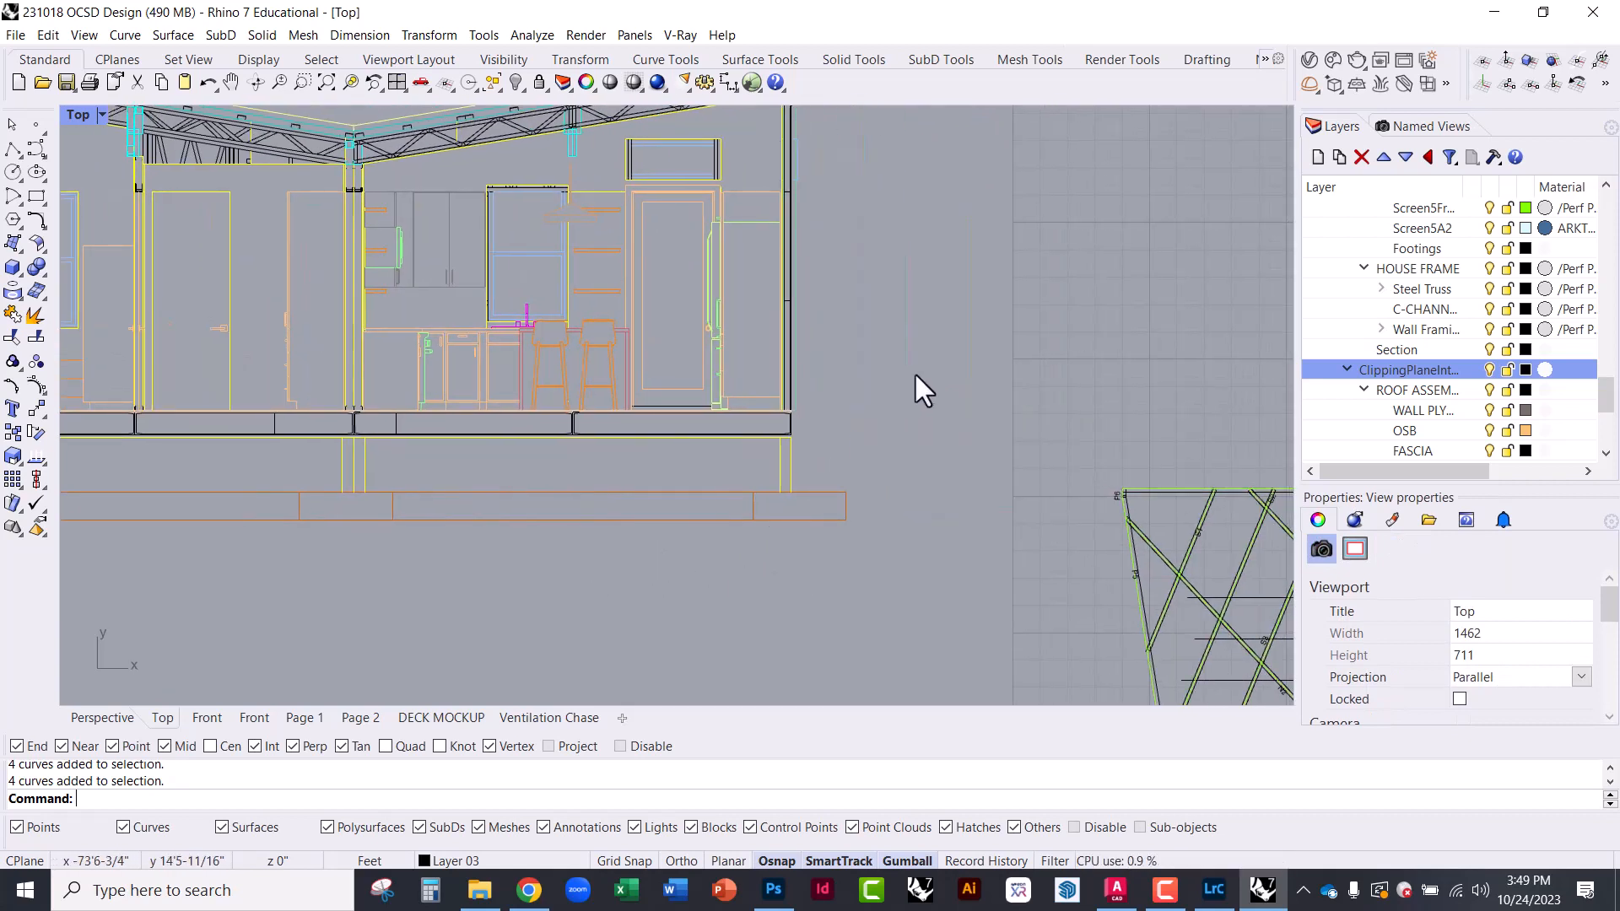
pyautogui.moveTo(975, 279); pyautogui.dragTo(979, 346, button='right')
pyautogui.click(1207, 61)
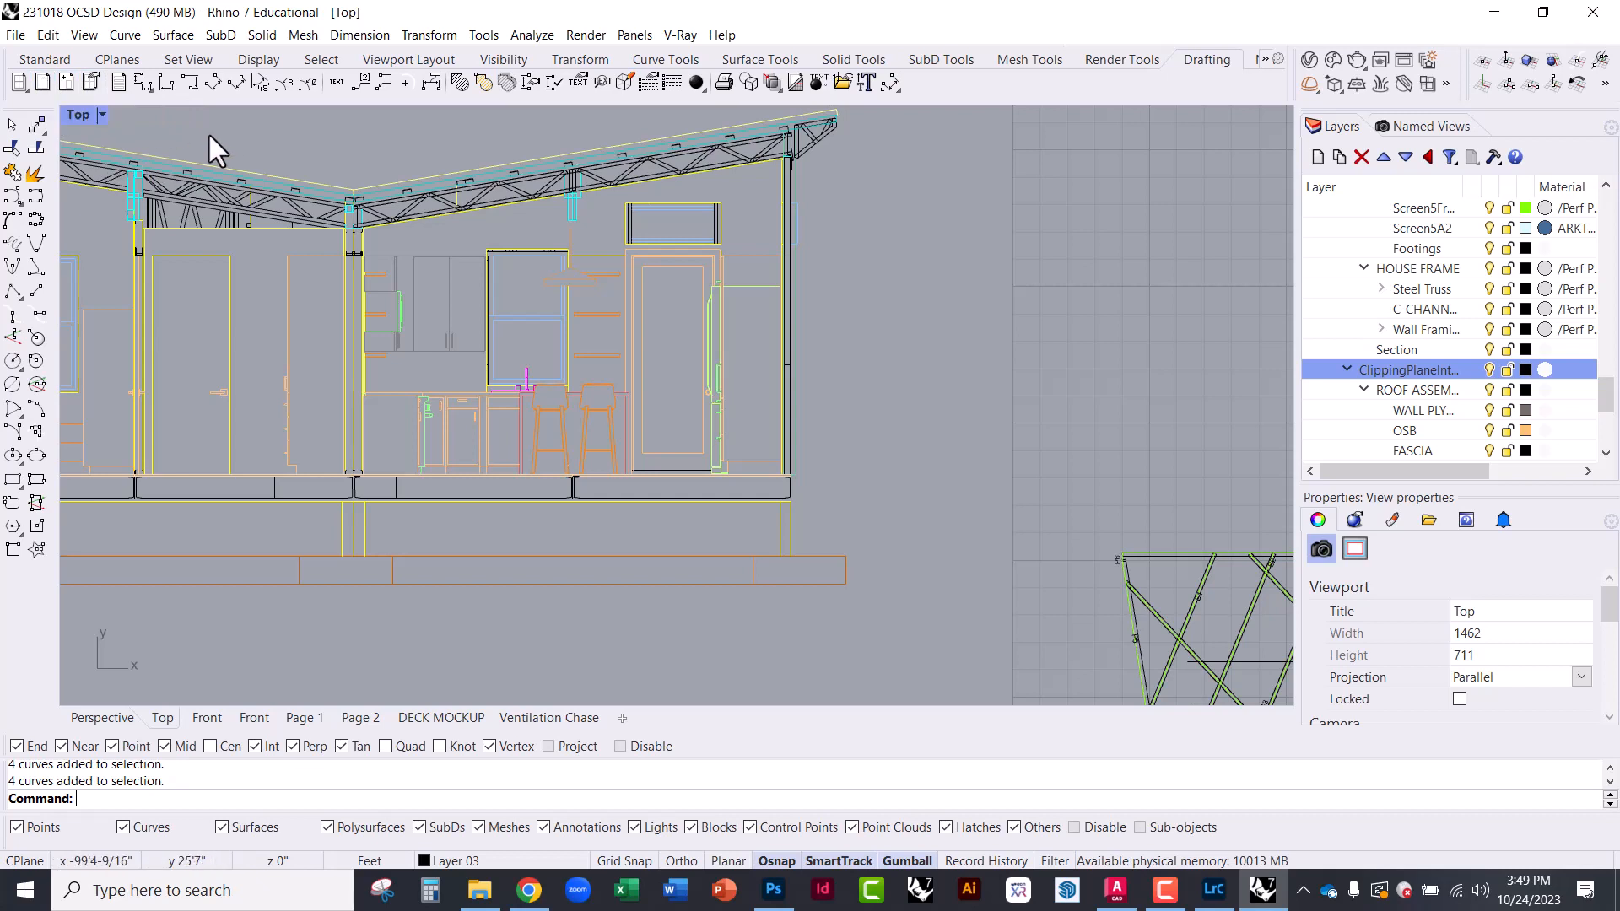
pyautogui.moveTo(247, 154); pyautogui.dragTo(555, 230, button='right')
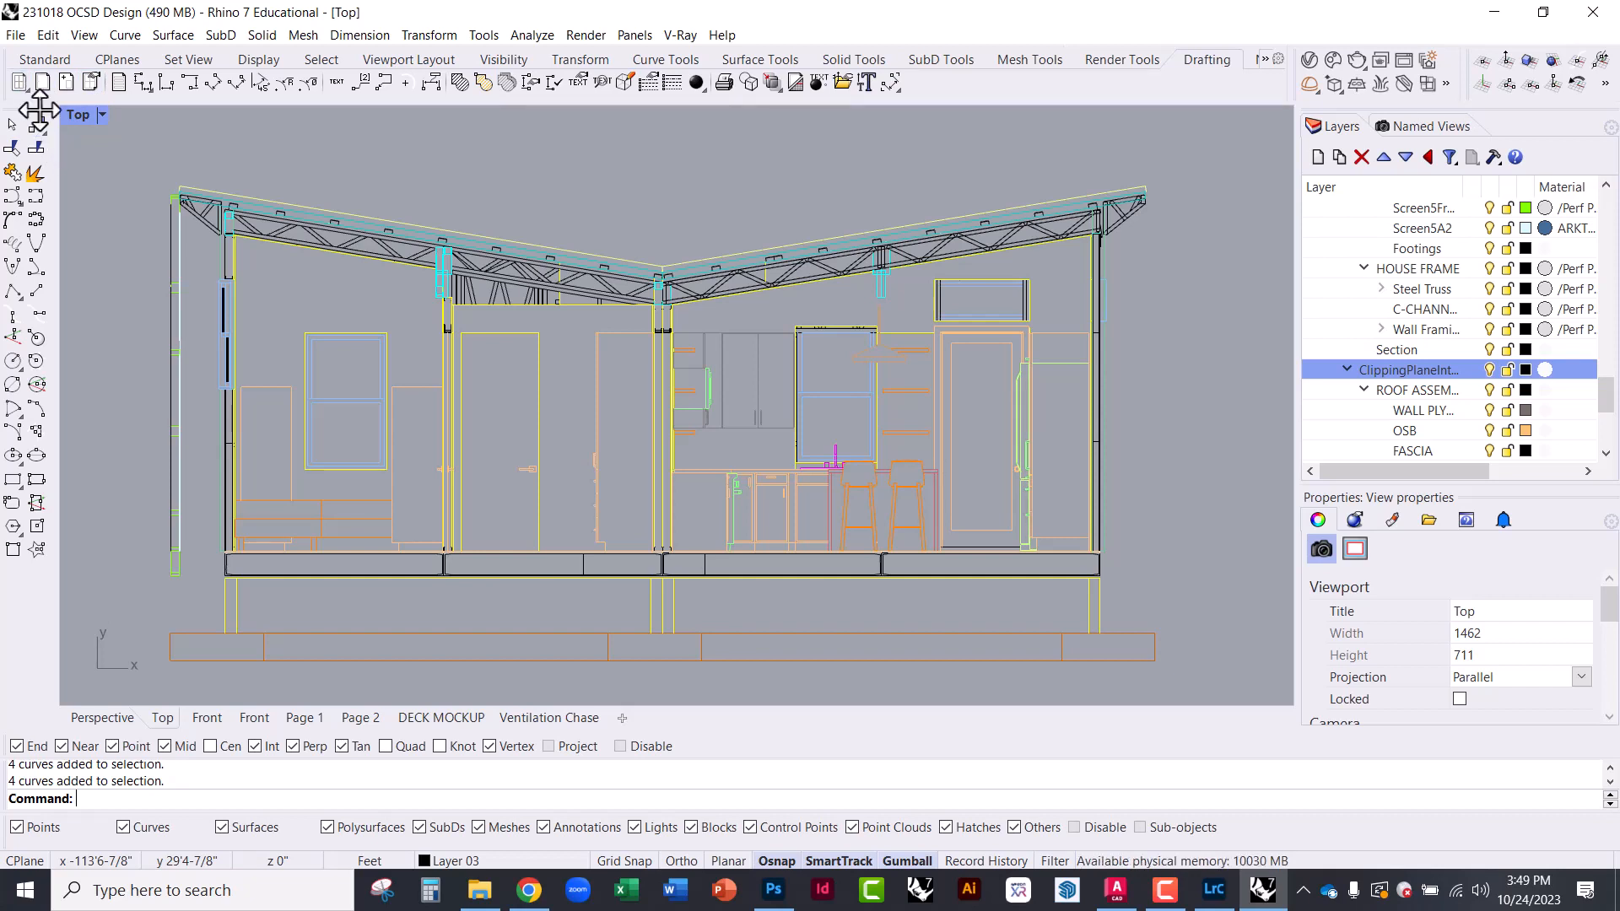
pyautogui.click(18, 84)
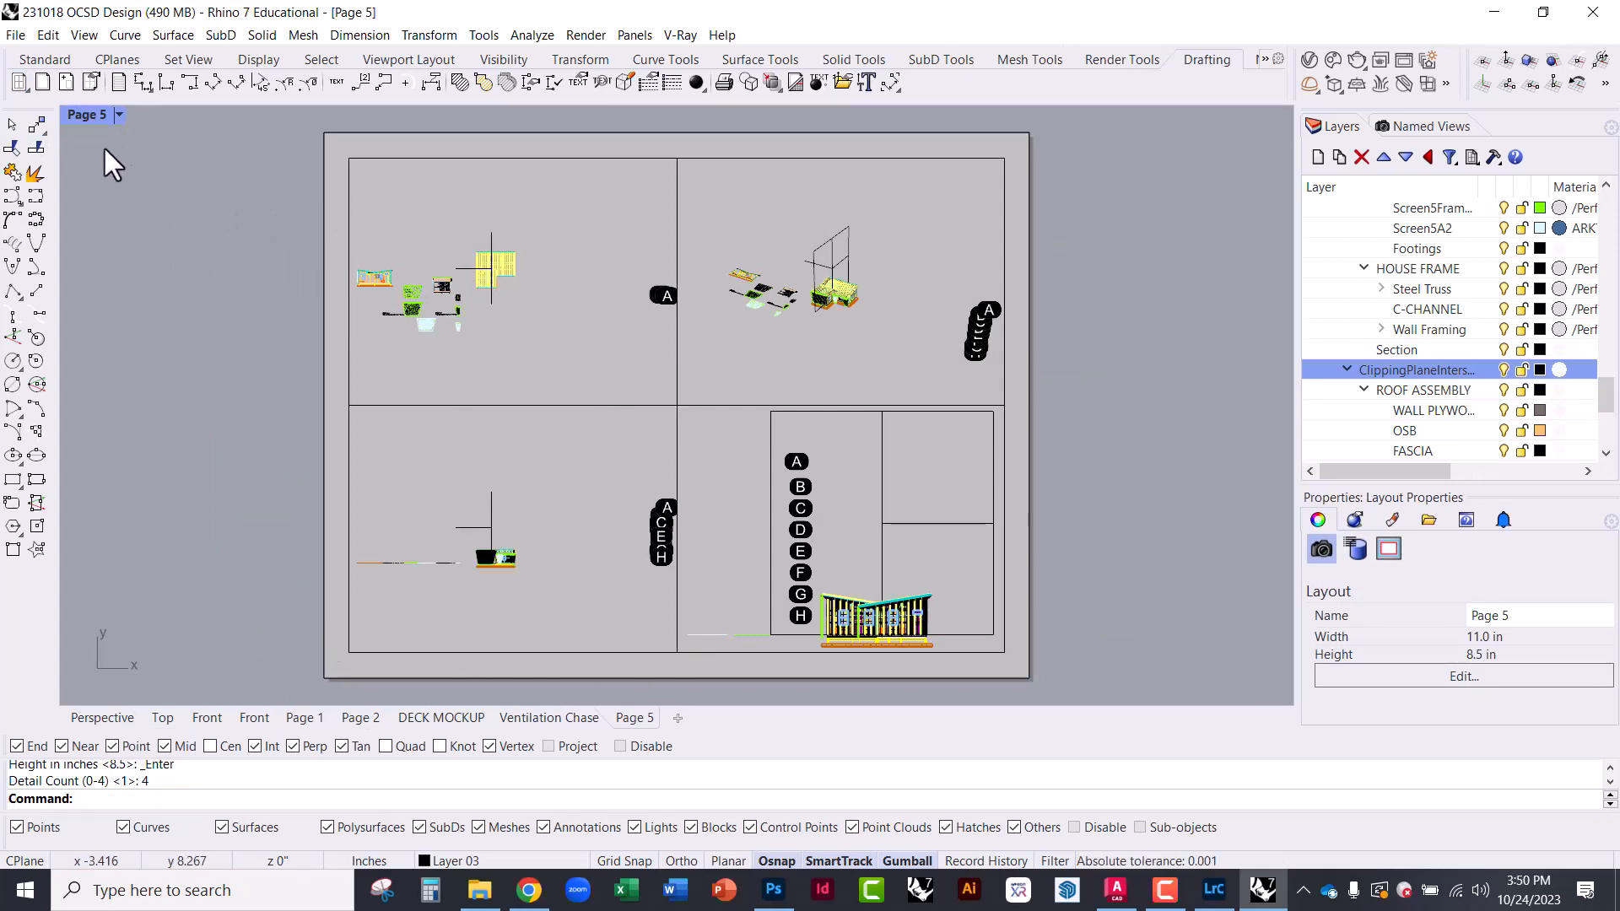
# Review the new page's printer, orientation and size options in its layout properties, and close them without changes
pyautogui.click(89, 83)
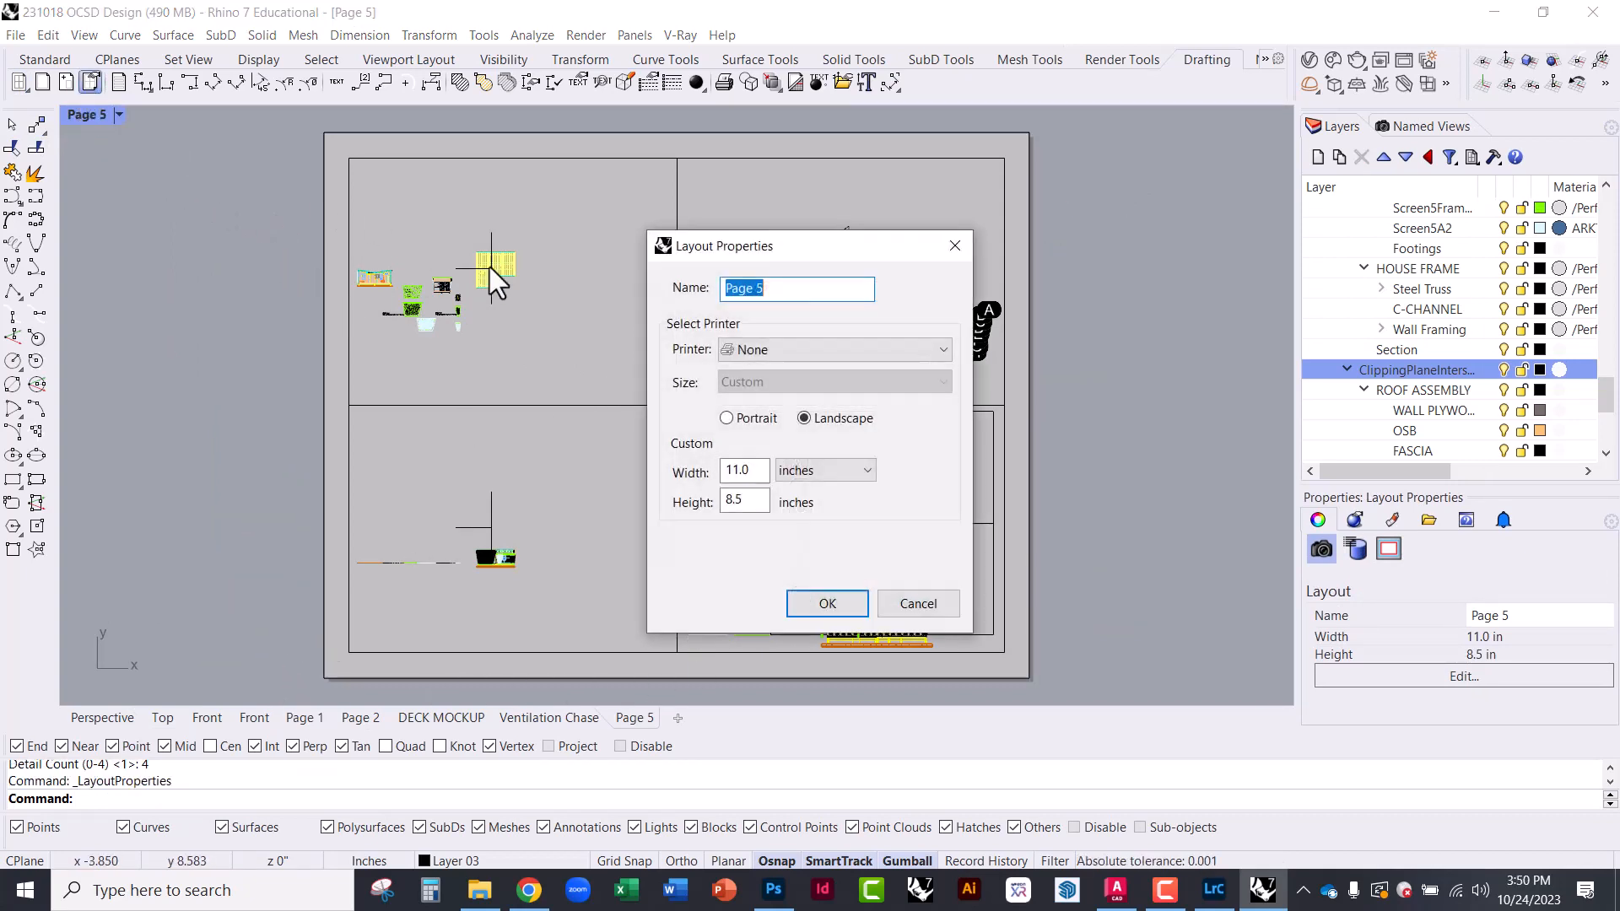
pyautogui.moveTo(743, 245); pyautogui.dragTo(502, 211)
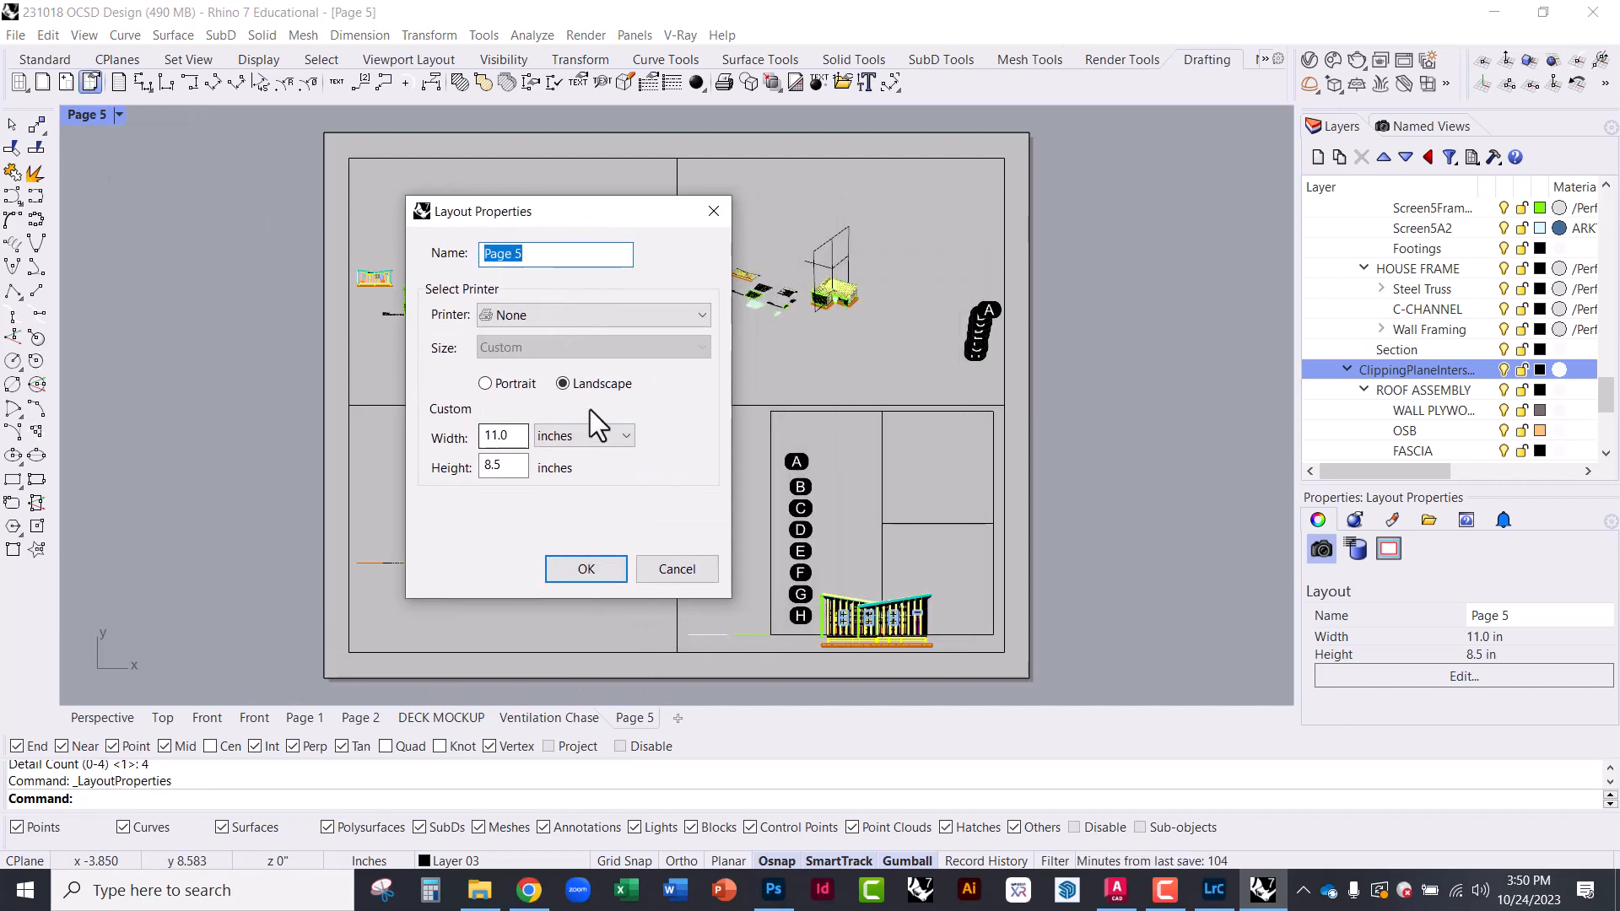
pyautogui.click(564, 311)
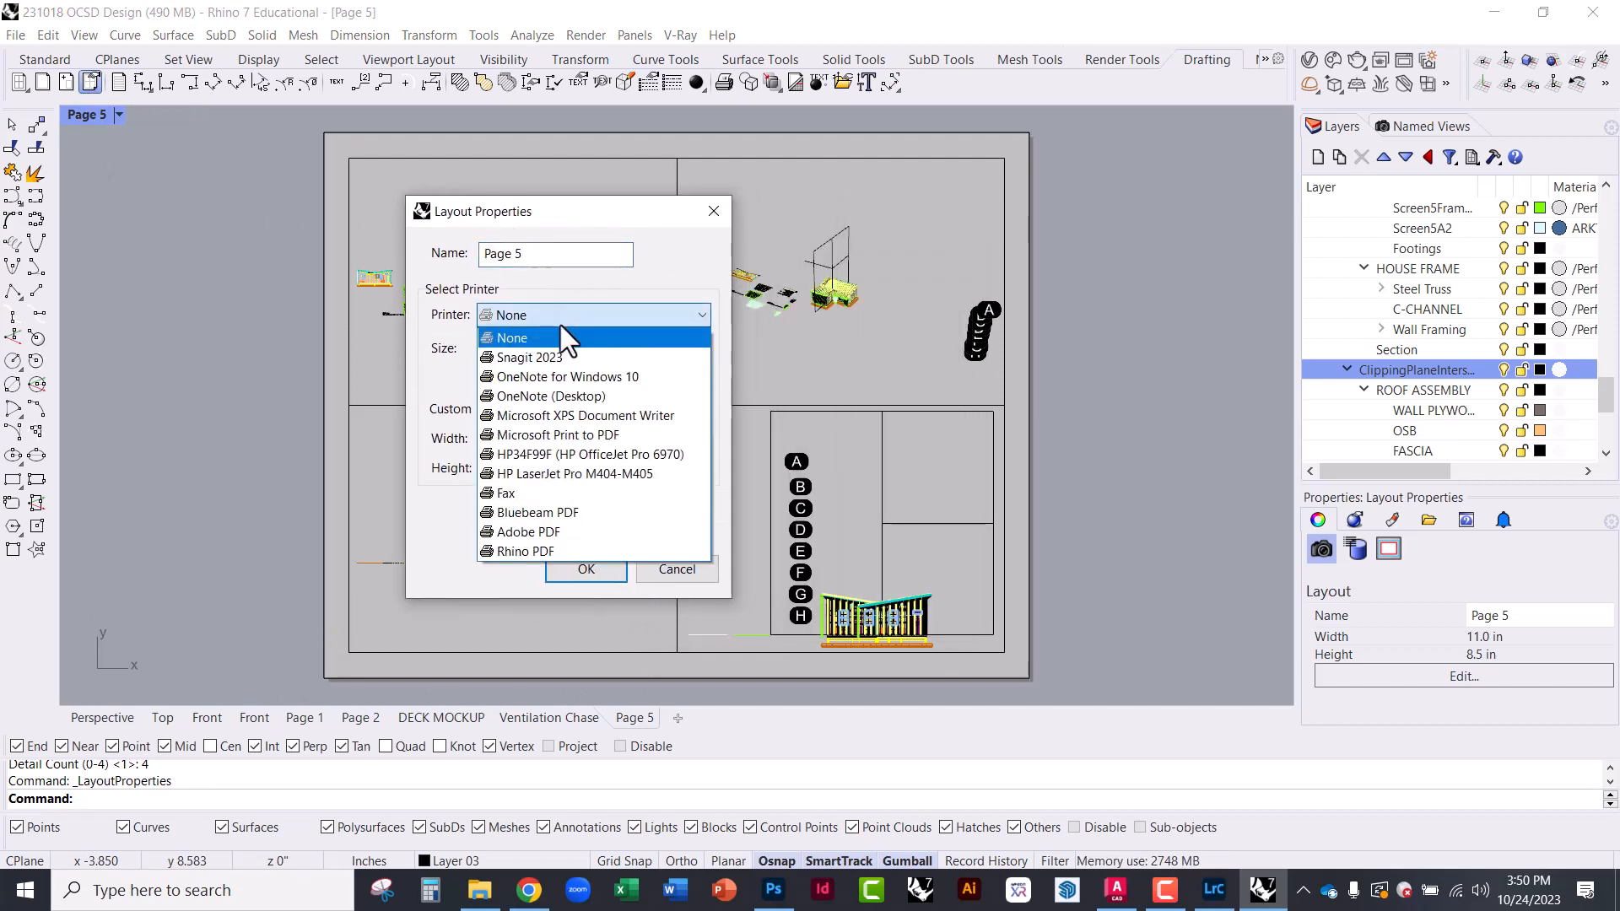
pyautogui.click(556, 338)
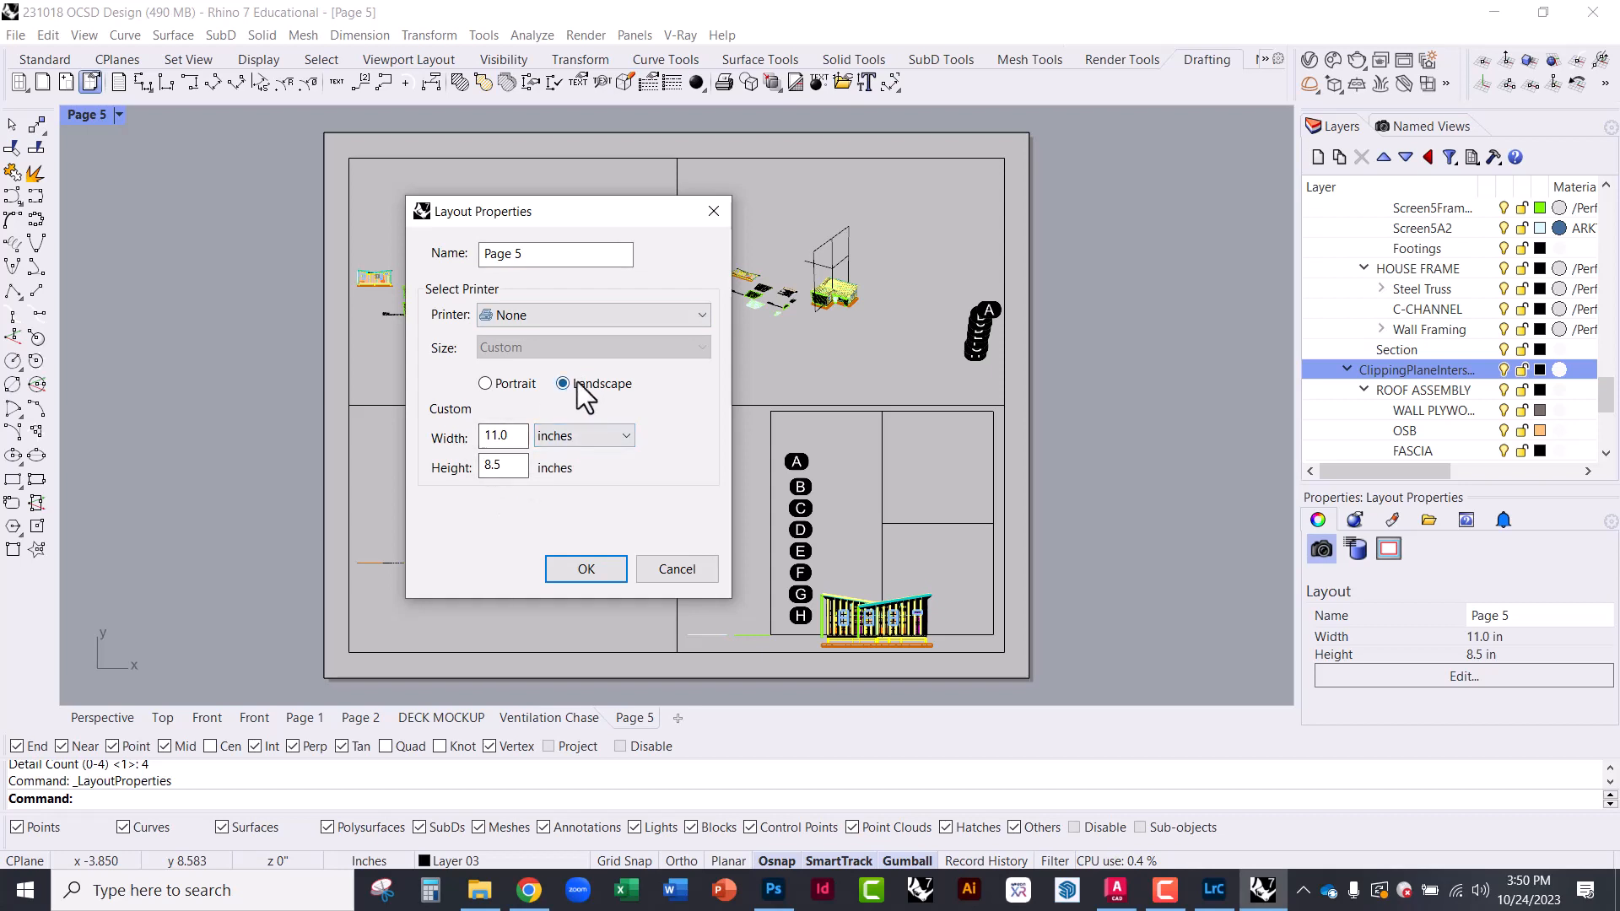
pyautogui.click(675, 569)
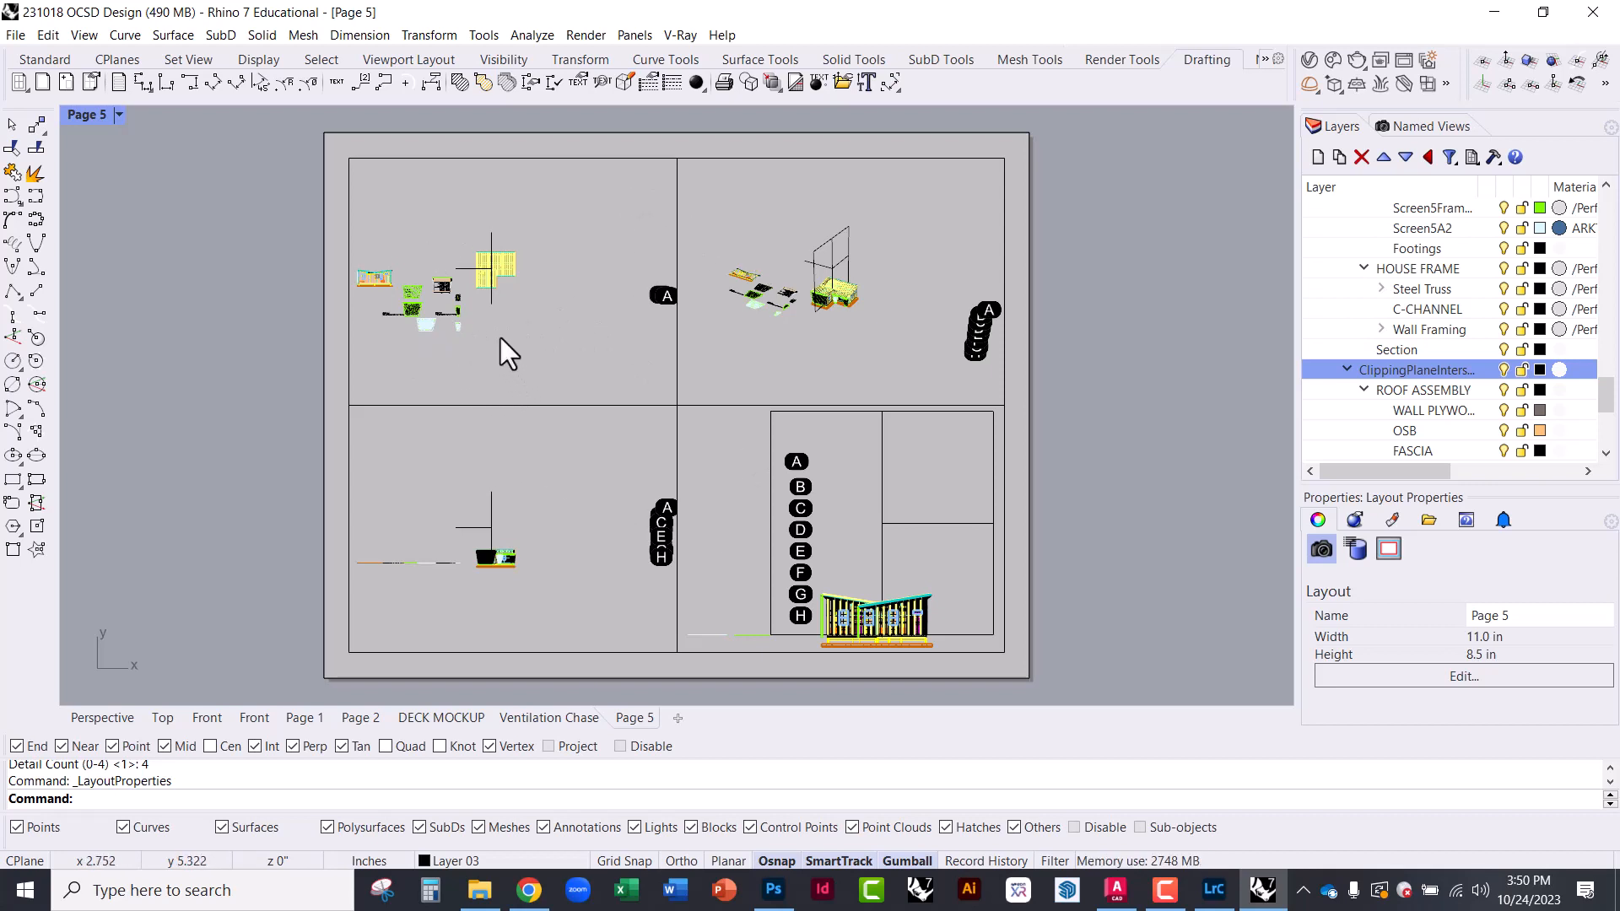
# Activate the new page's Top detail, enlarge and centre the section drawing inside it, and return to page space
pyautogui.doubleClick(418, 245)
pyautogui.scroll(5, 371, 280)
pyautogui.moveTo(373, 285); pyautogui.dragTo(554, 338, button='right')
pyautogui.scroll(5, 557, 338)
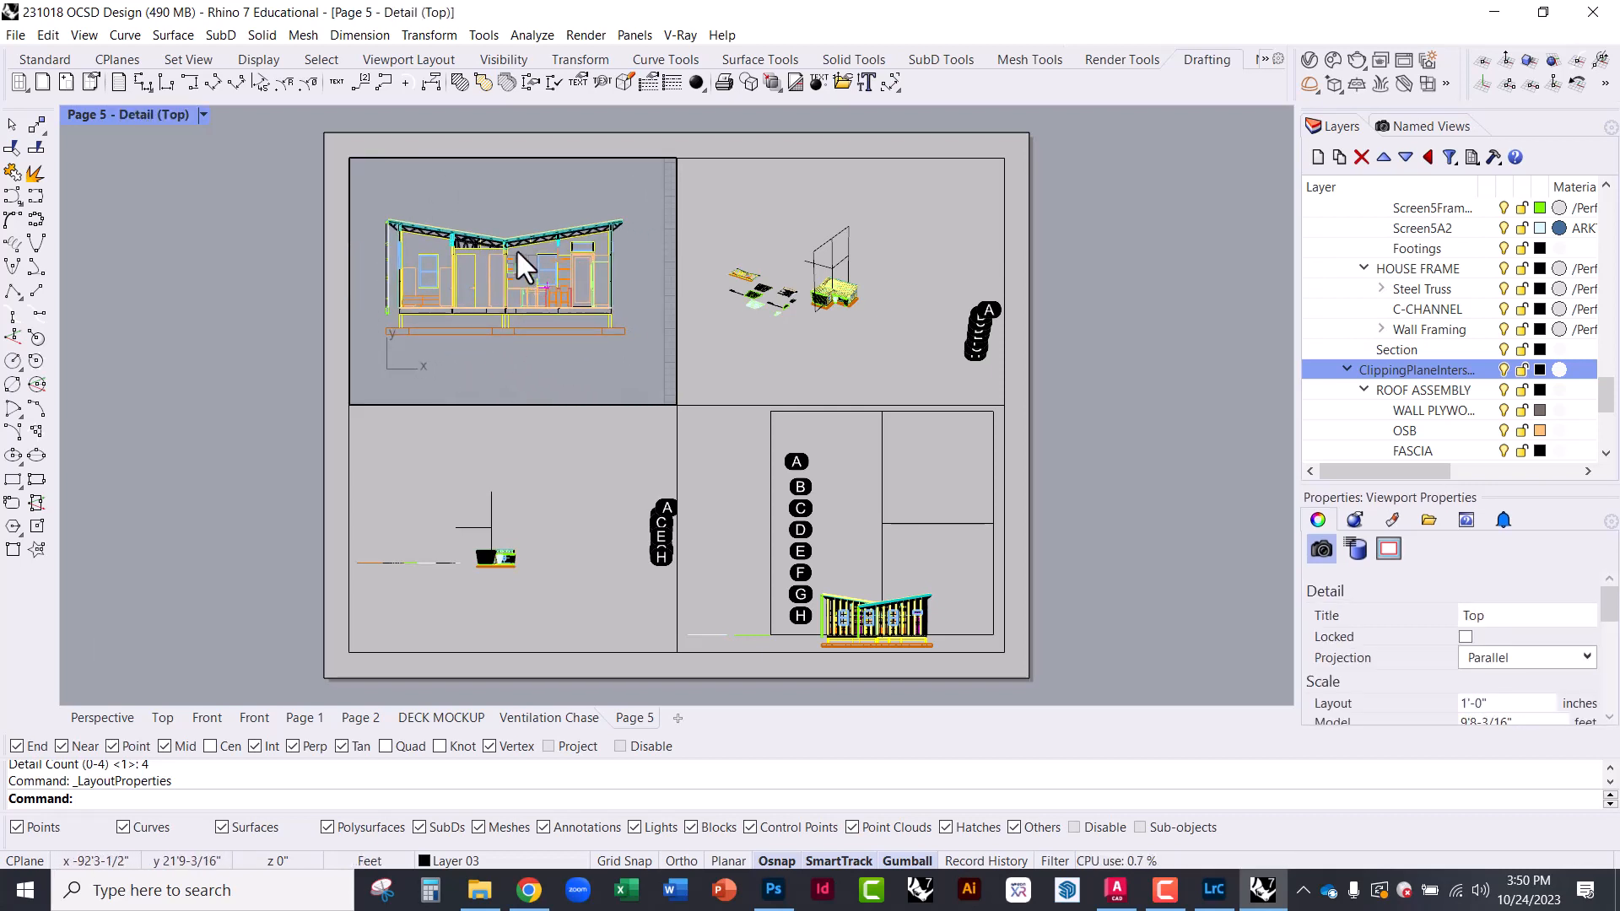
pyautogui.moveTo(537, 278); pyautogui.dragTo(459, 361, button='right')
pyautogui.doubleClick(255, 255)
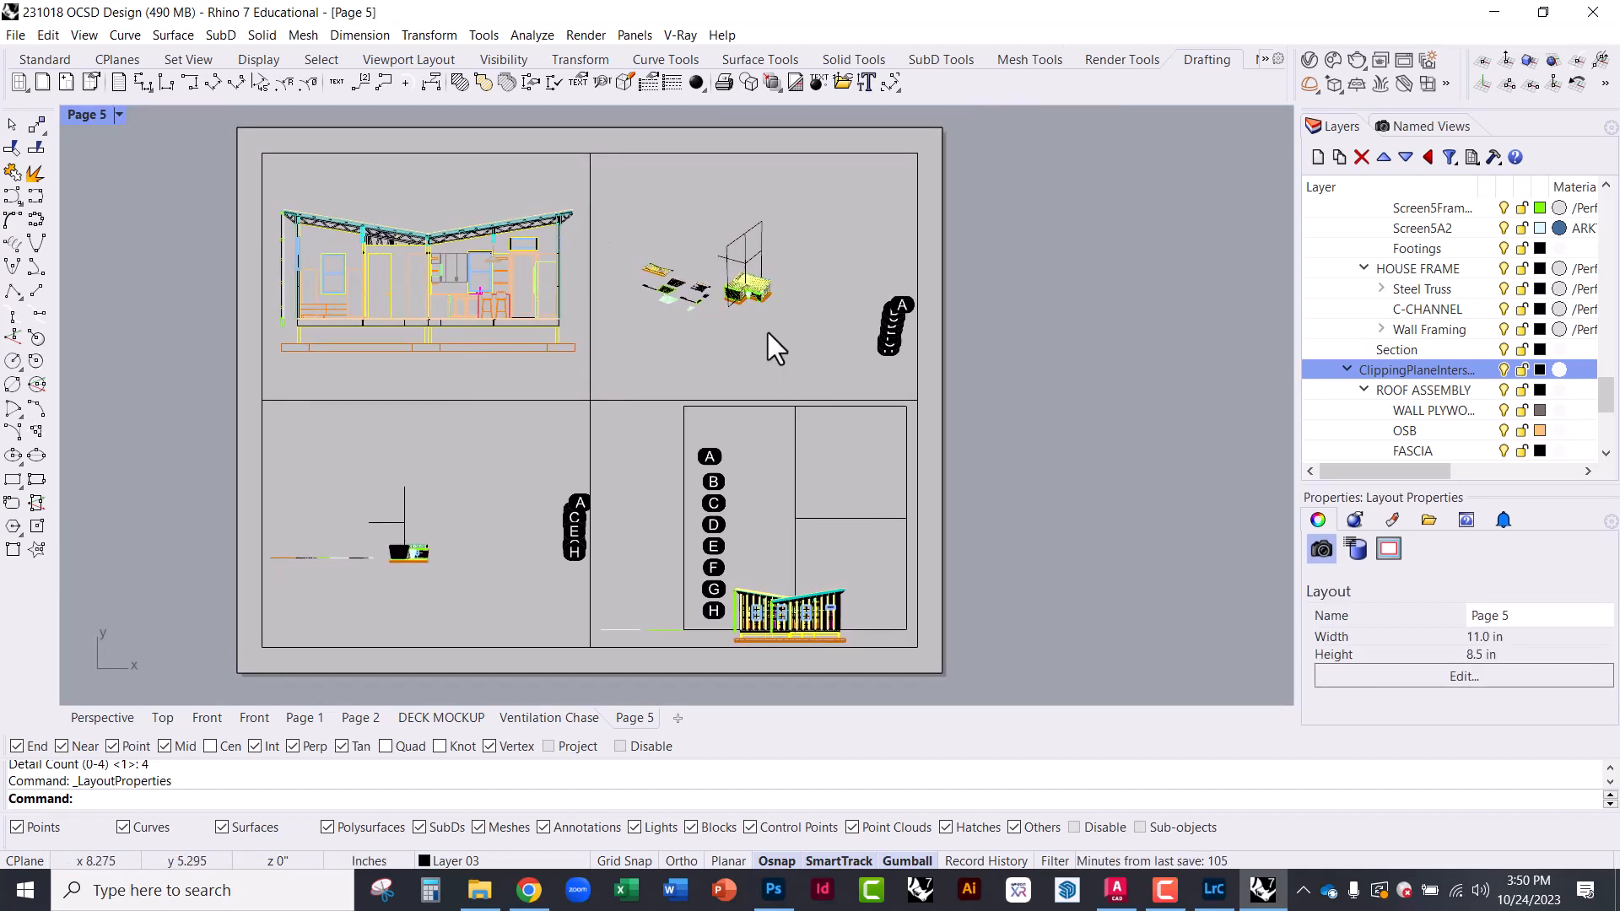
pyautogui.scroll(2, 726, 287)
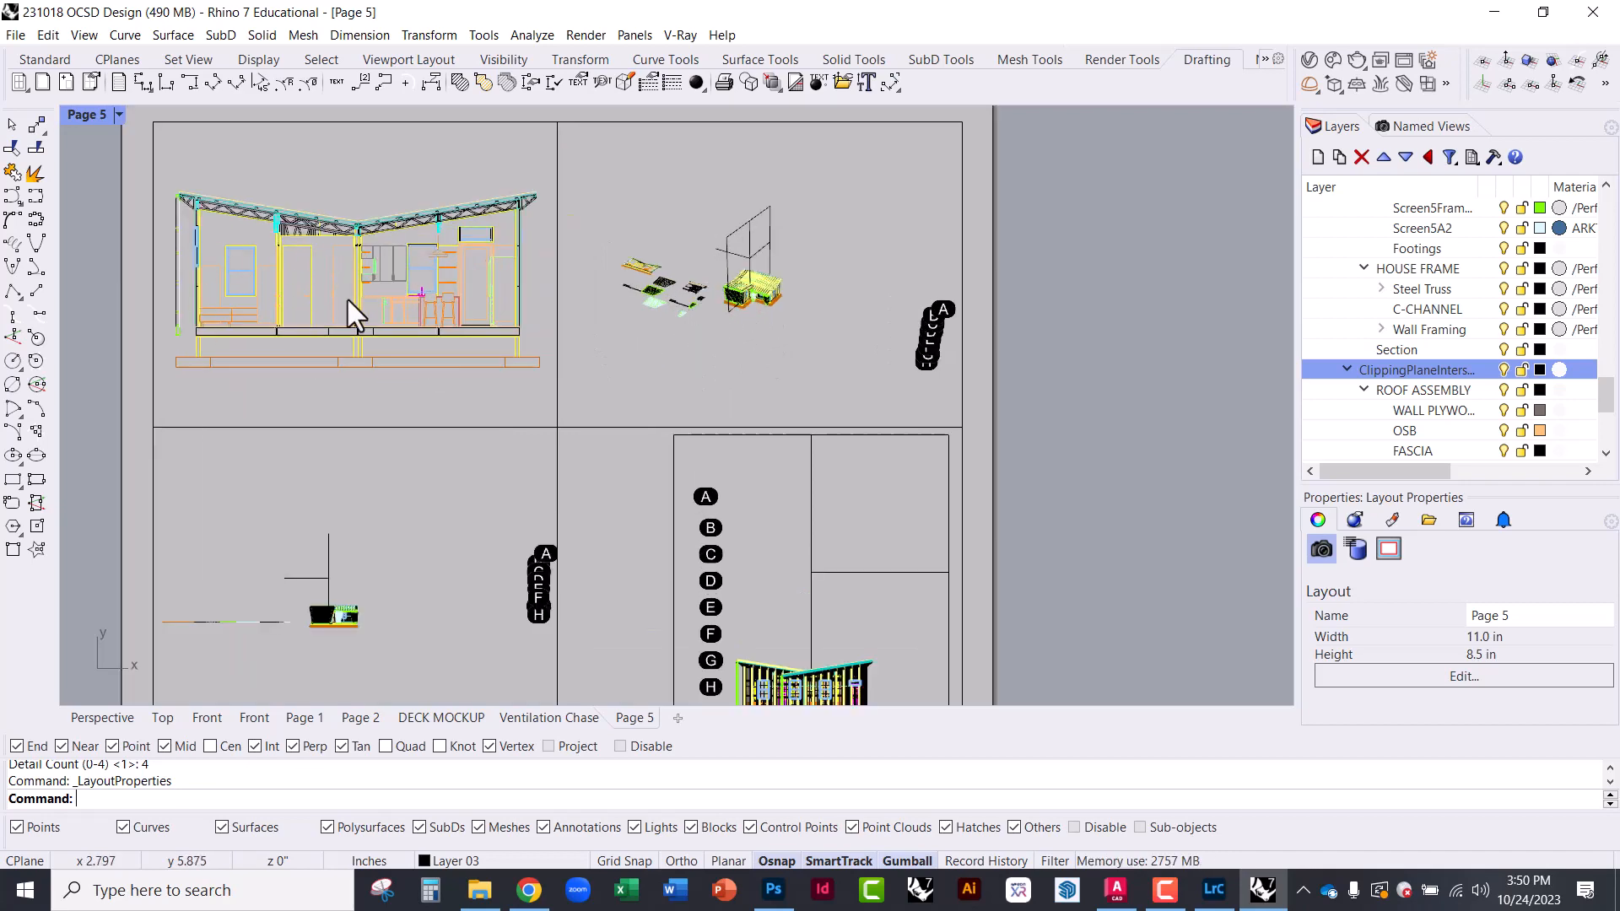
# Activate the page's Perspective detail, enlarge and orbit the house model to fill it, and return to page space
pyautogui.doubleClick(777, 347)
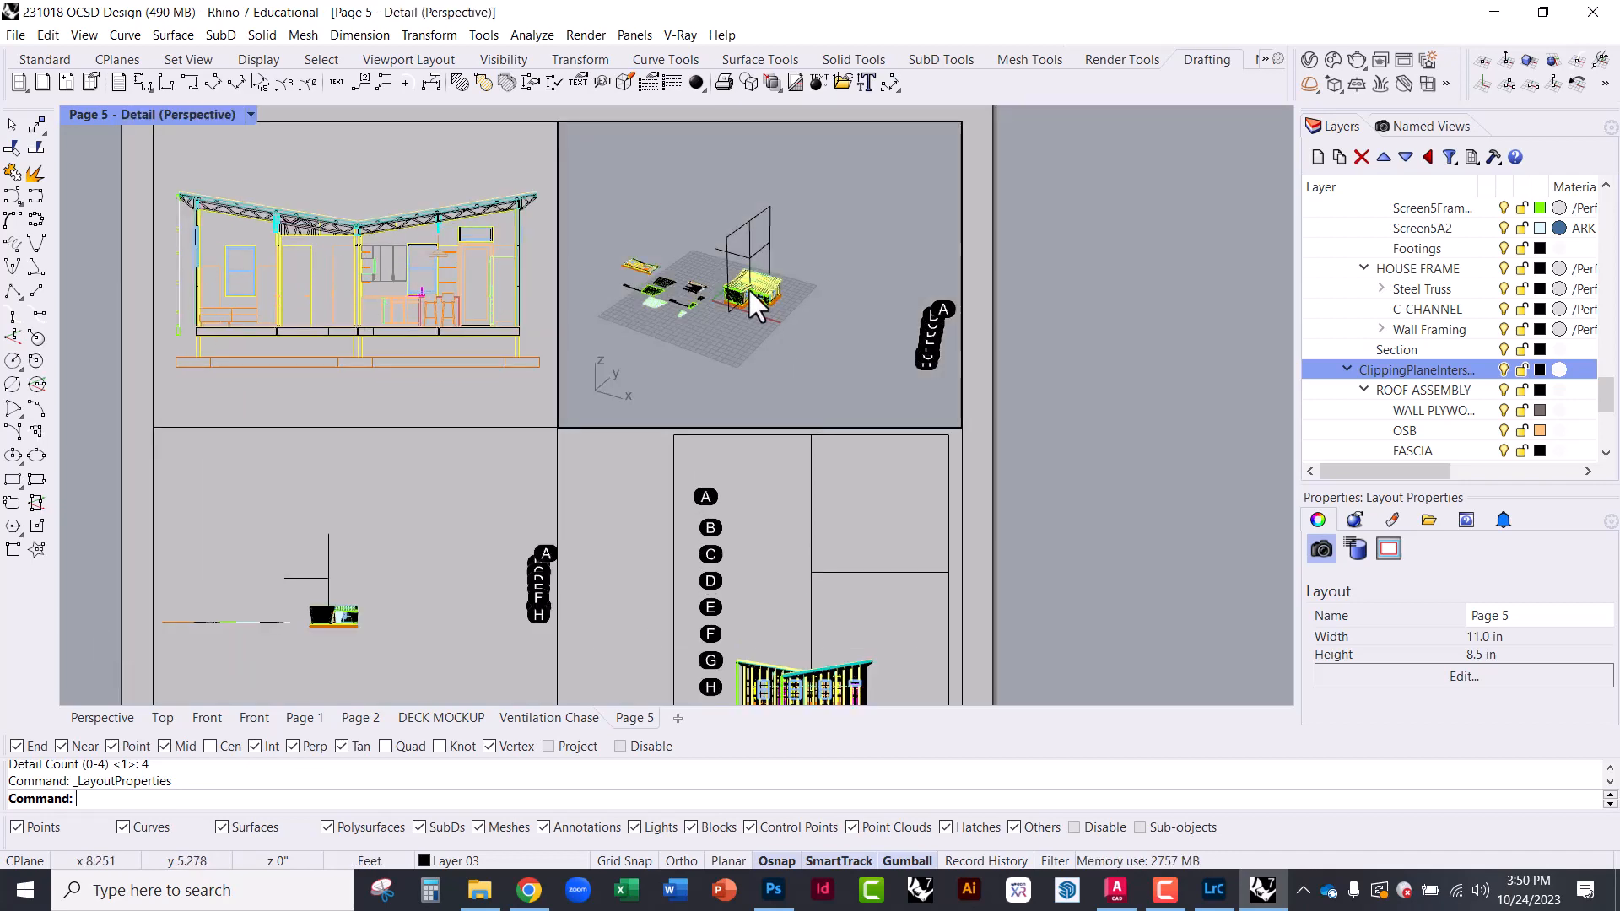
pyautogui.scroll(2, 747, 287)
pyautogui.scroll(6, 747, 287)
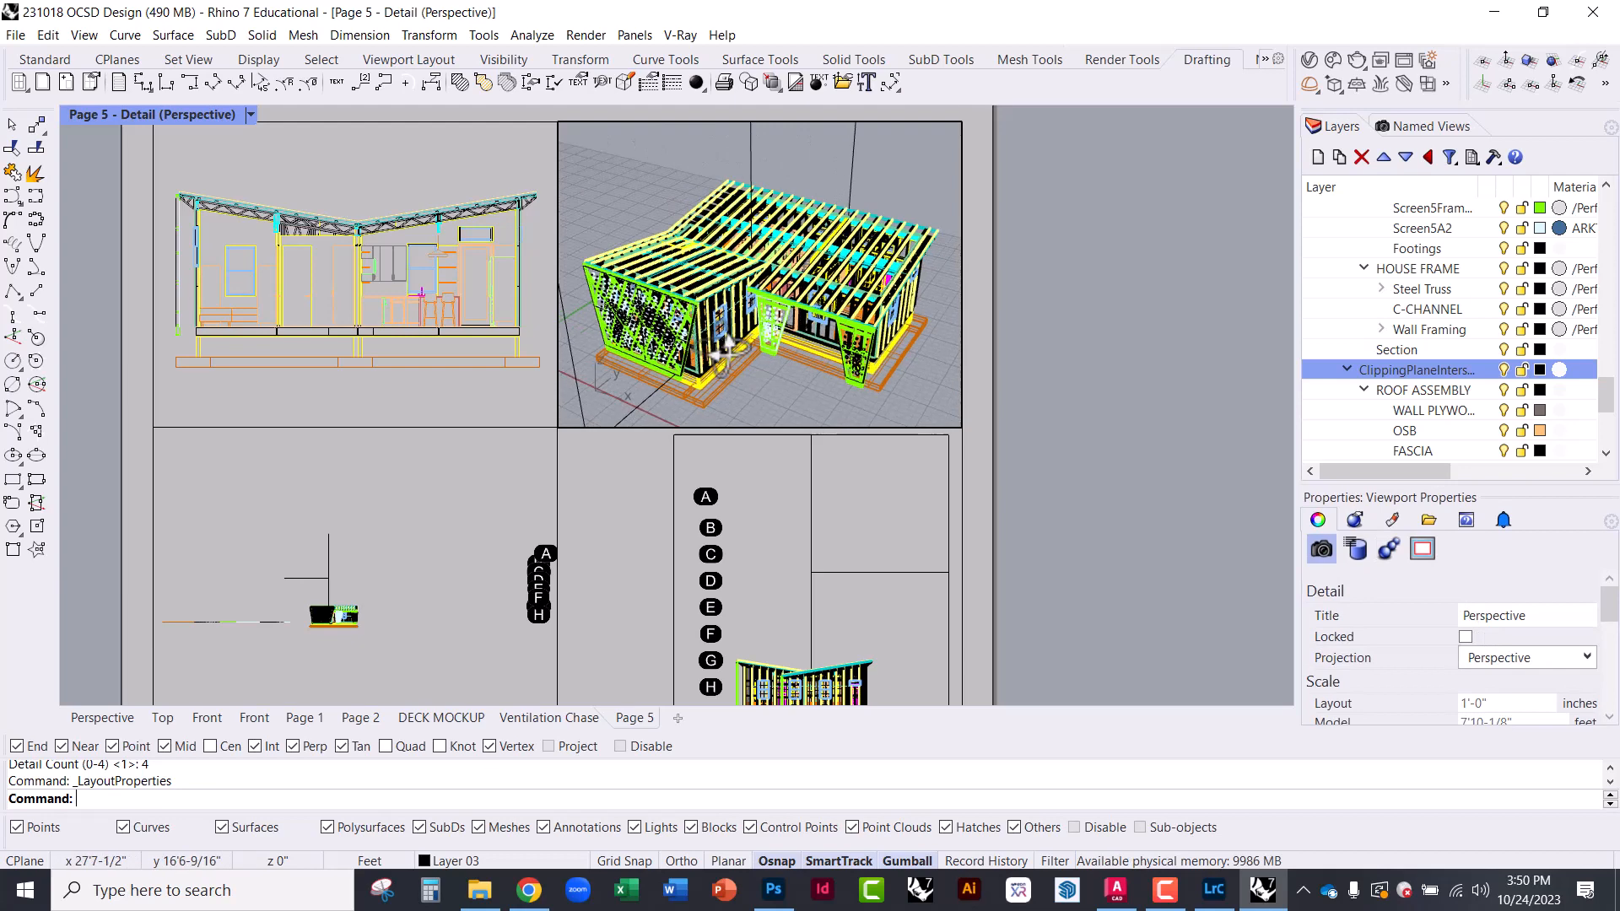
pyautogui.moveTo(697, 310); pyautogui.dragTo(766, 311, button='right')
pyautogui.doubleClick(1048, 257)
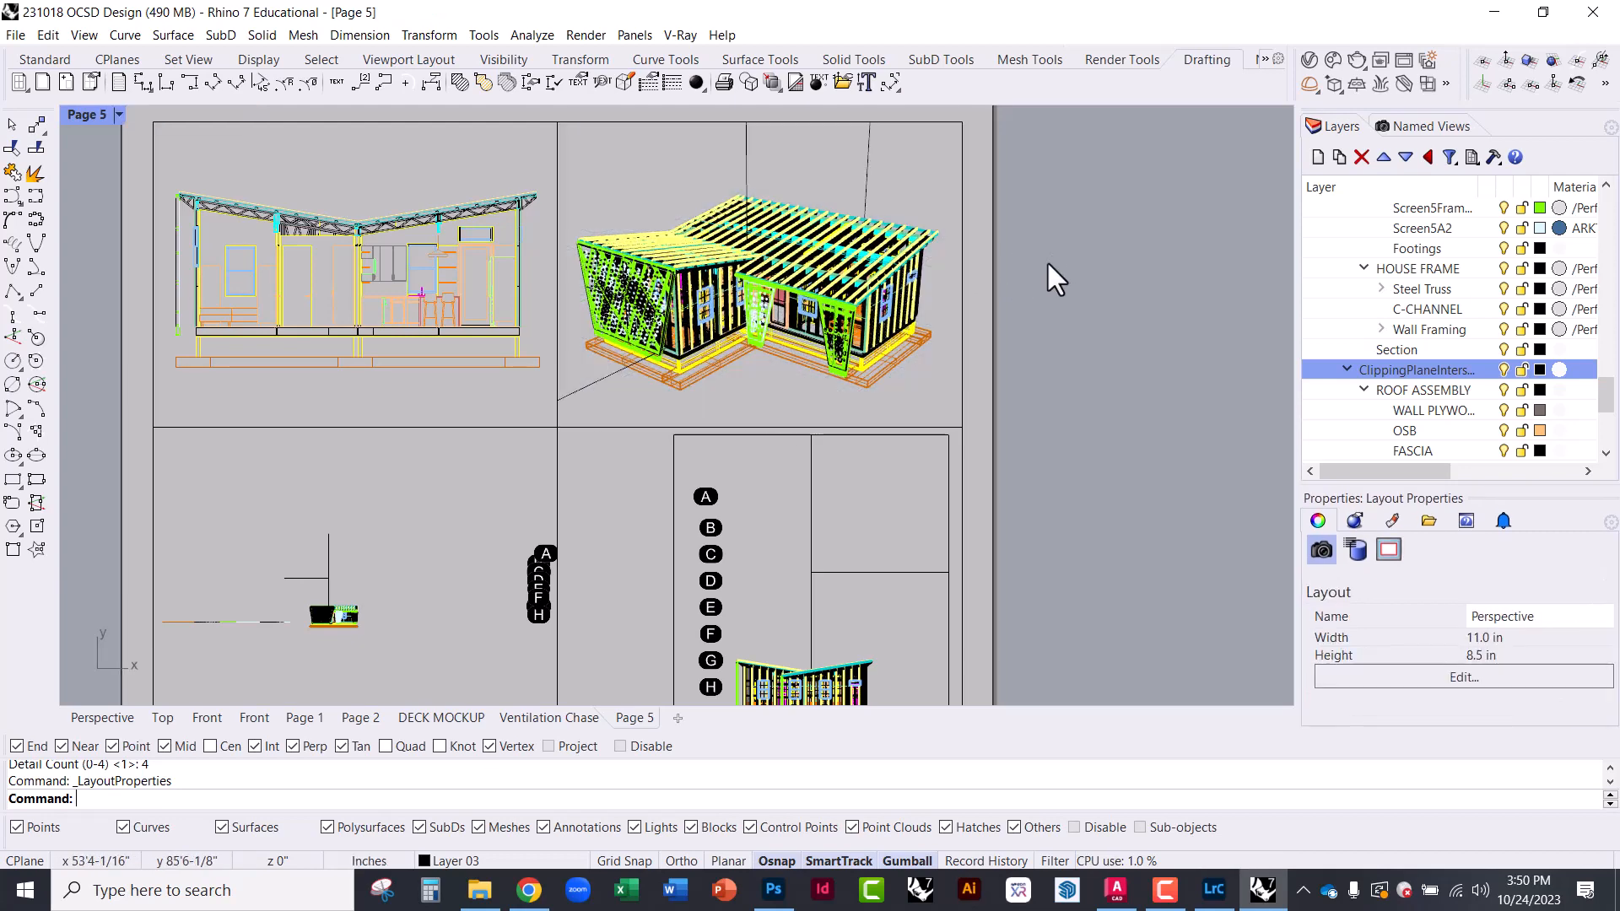
# Hide the clipping plane in the Perspective detail with HideInDetail and return to page space
pyautogui.doubleClick(764, 174)
pyautogui.click(746, 170)
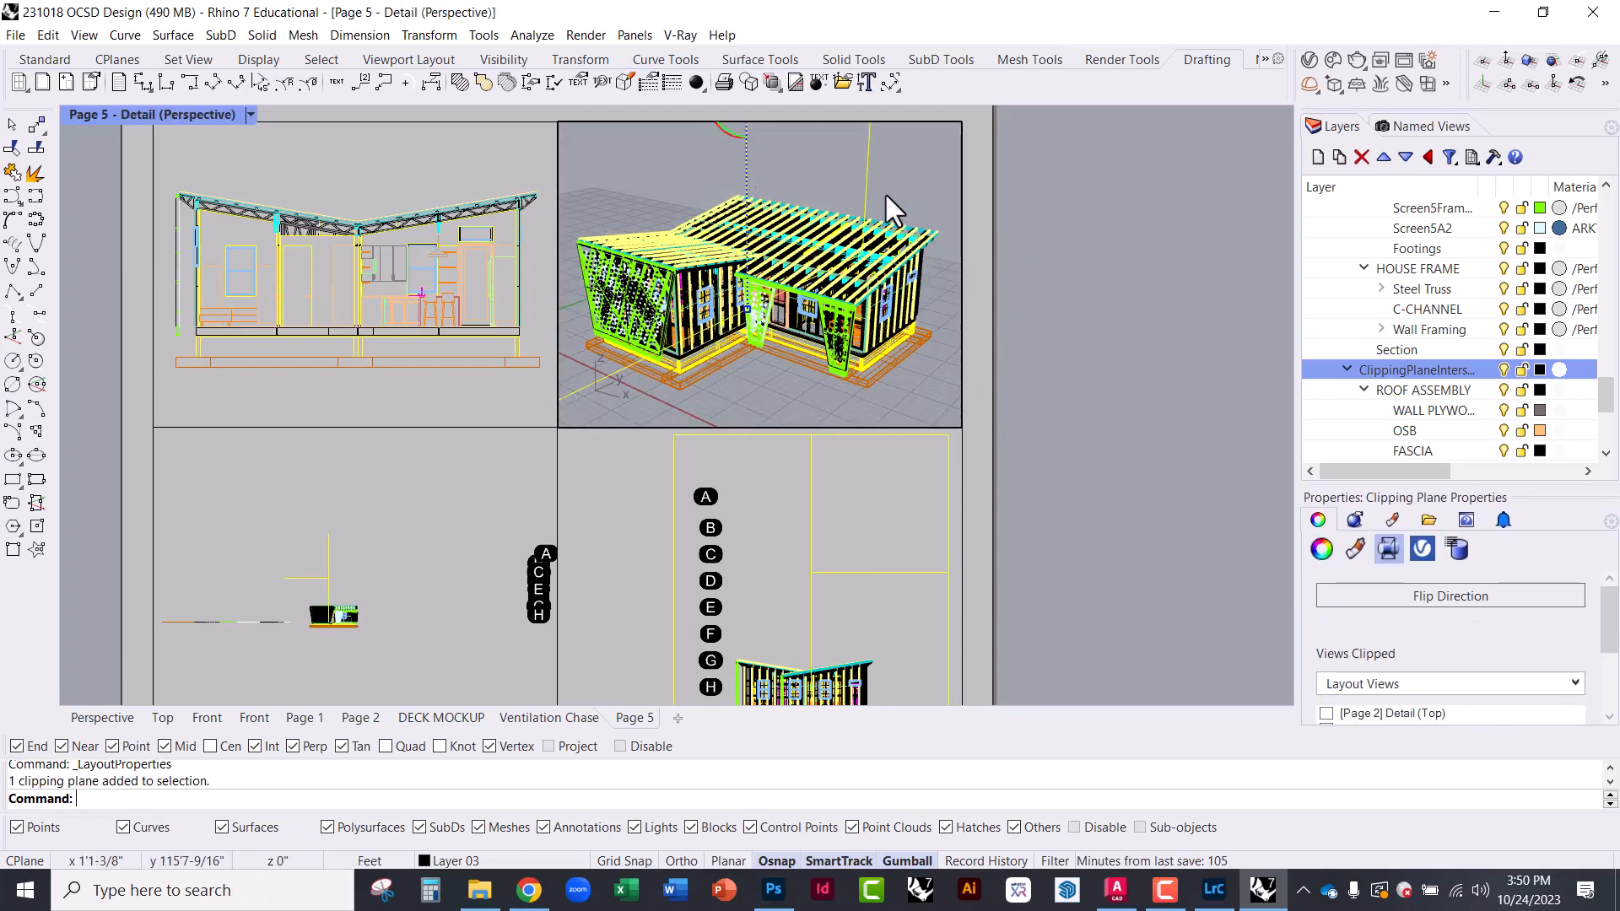
pyautogui.write('HideInDetail')
pyautogui.press('Return')
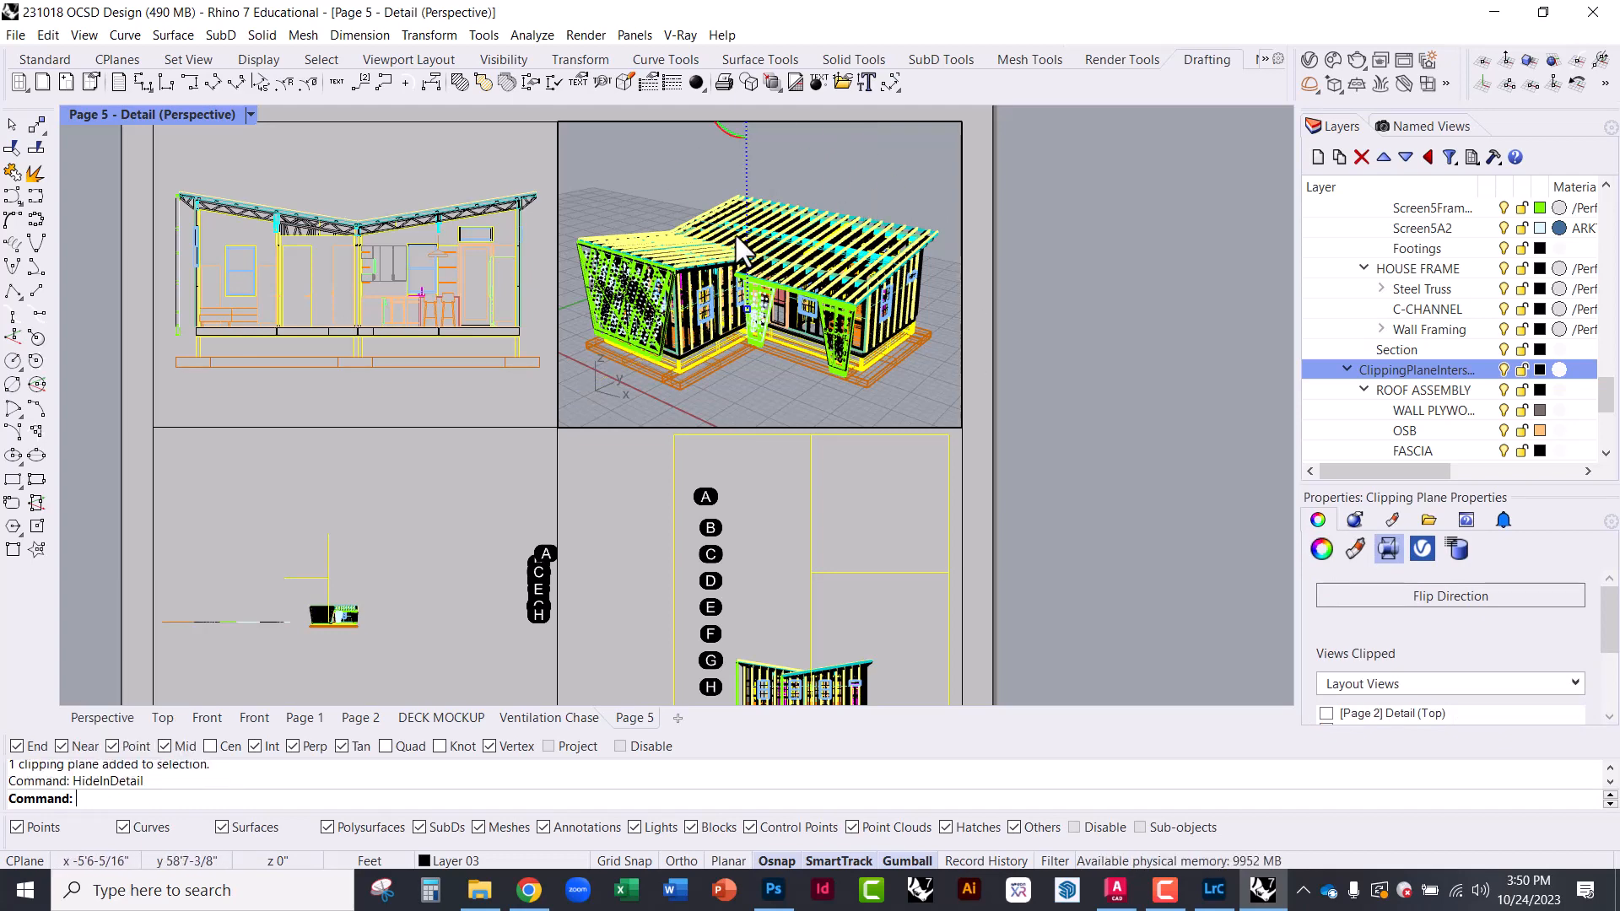
pyautogui.doubleClick(1040, 247)
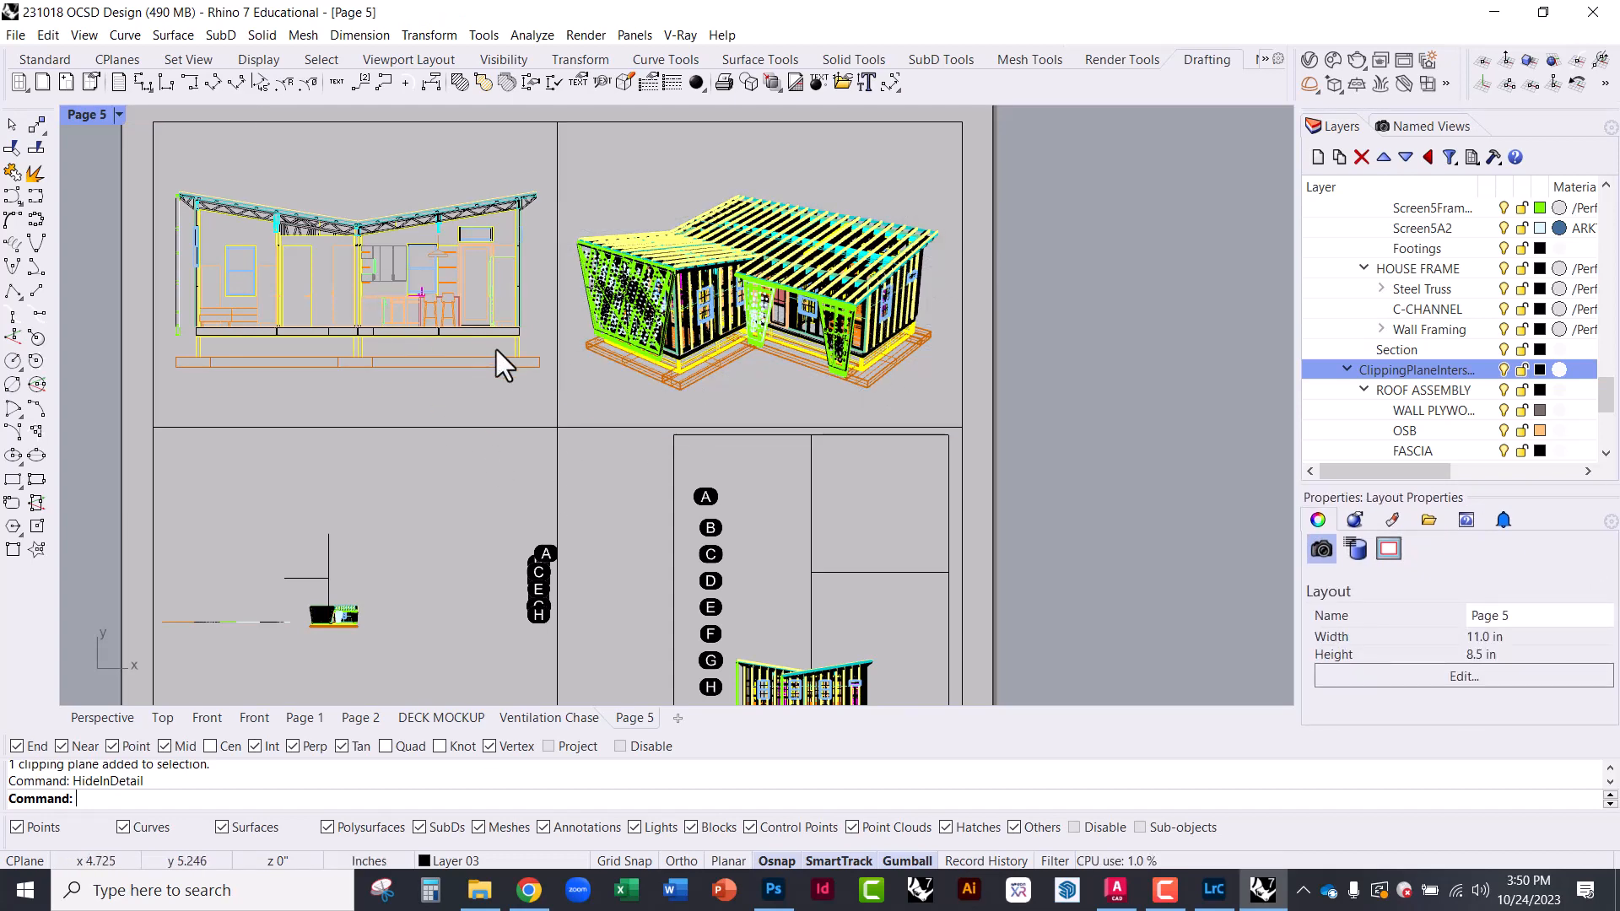
pyautogui.moveTo(622, 422); pyautogui.dragTo(661, 318, button='right')
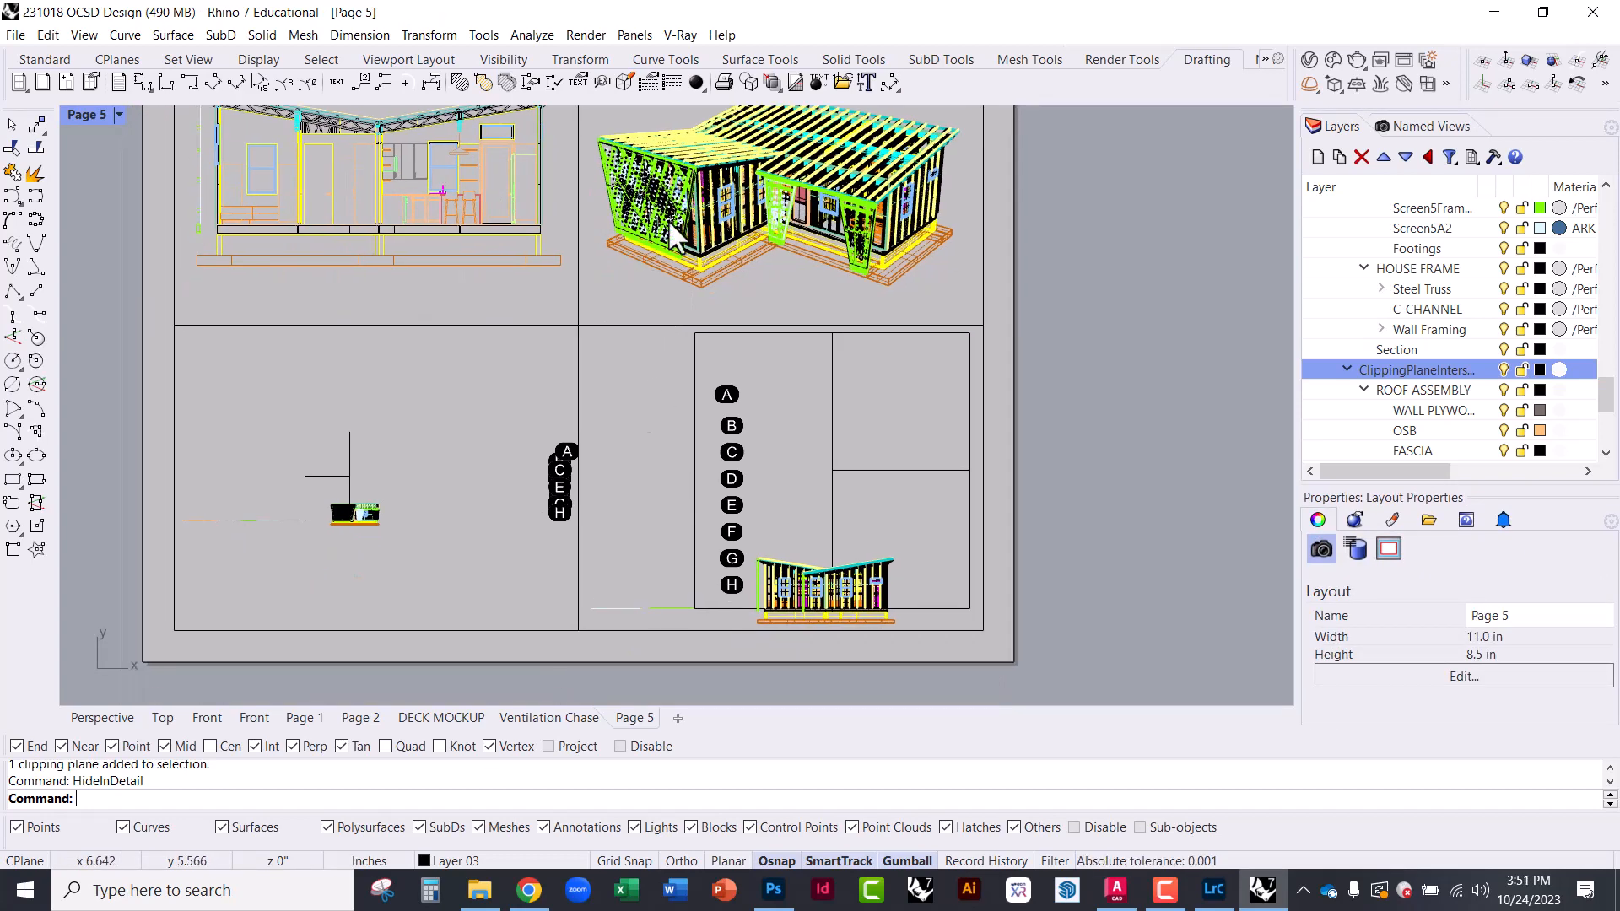
pyautogui.moveTo(341, 173); pyautogui.dragTo(423, 279, button='right')
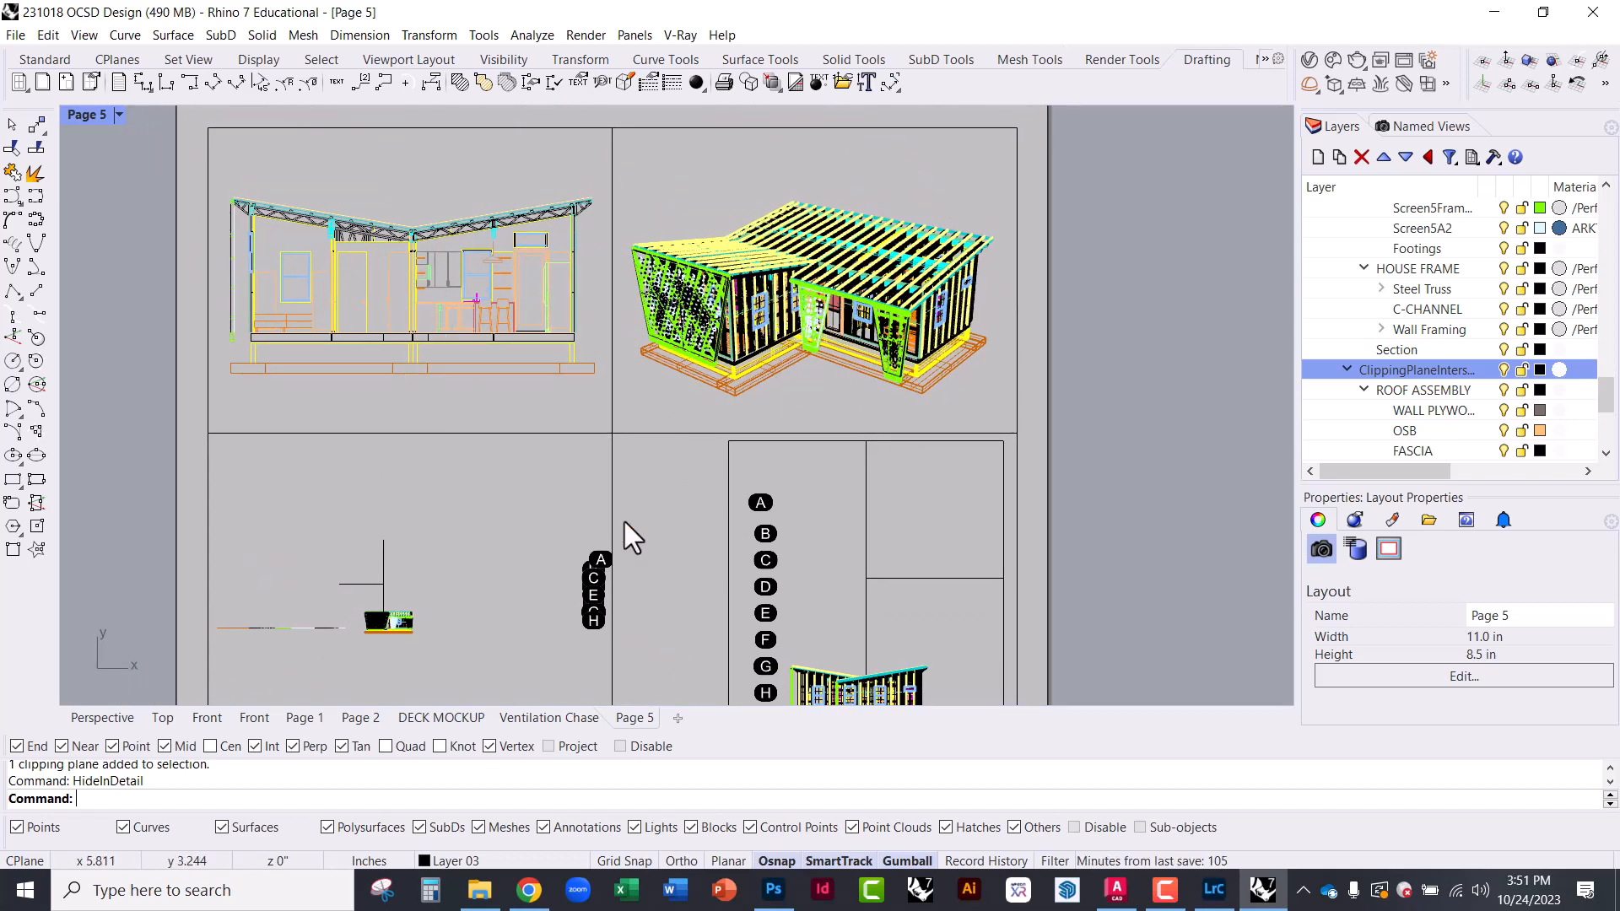
pyautogui.moveTo(624, 525); pyautogui.dragTo(721, 378, button='right')
pyautogui.moveTo(584, 449); pyautogui.dragTo(560, 579, button='right')
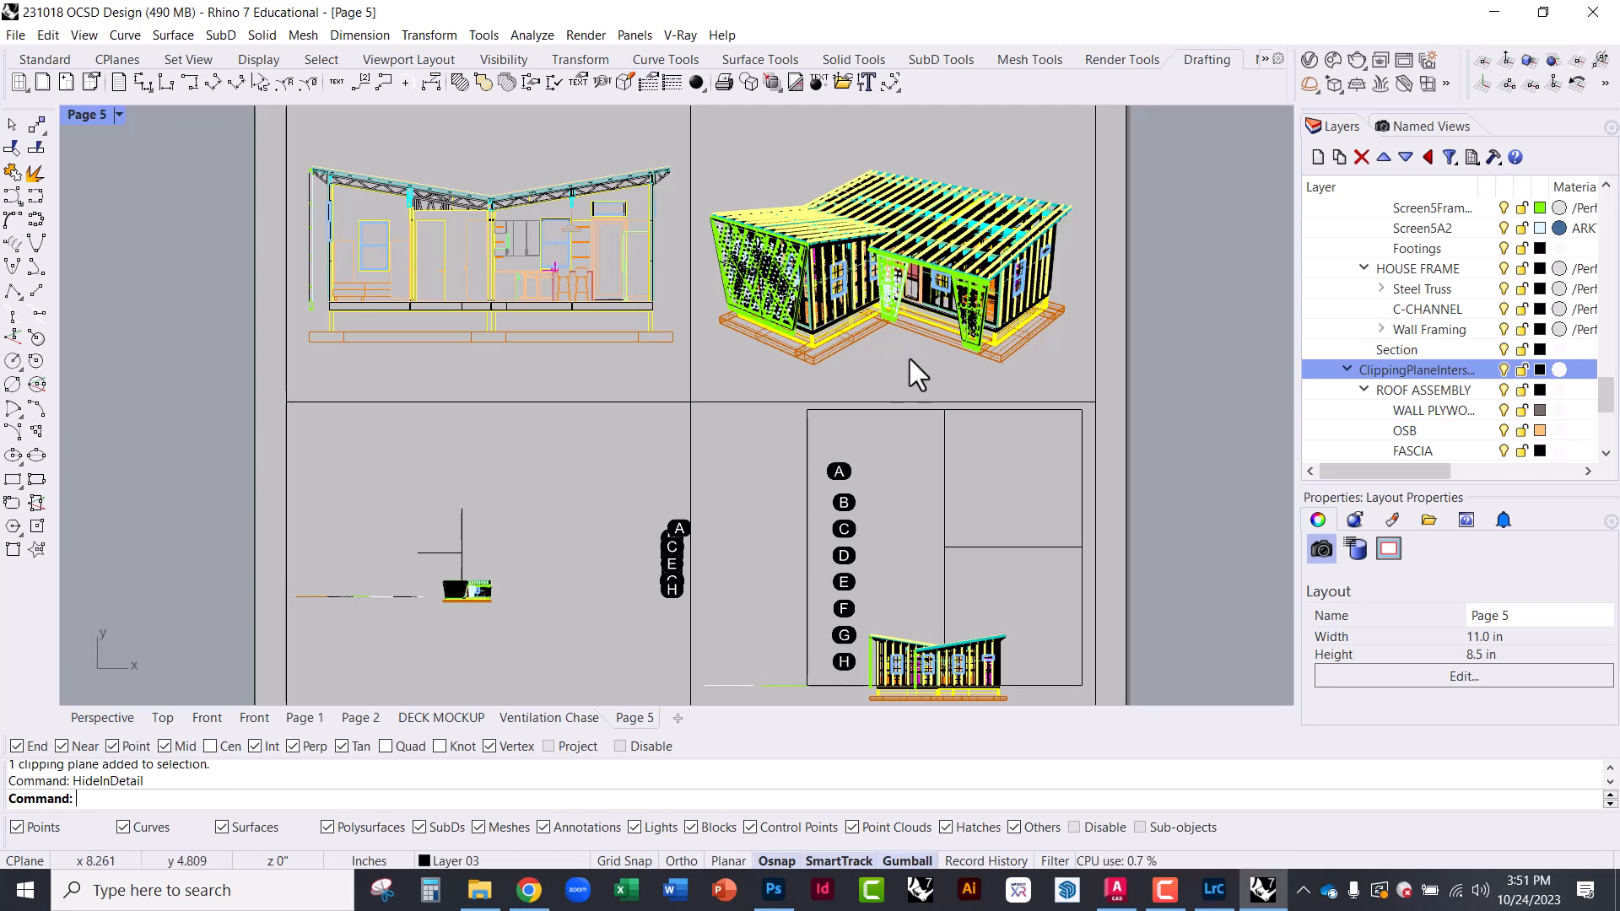
# Activate the Front detail, enlarge and centre the house's front elevation inside it, and leave the detail
pyautogui.doubleClick(512, 504)
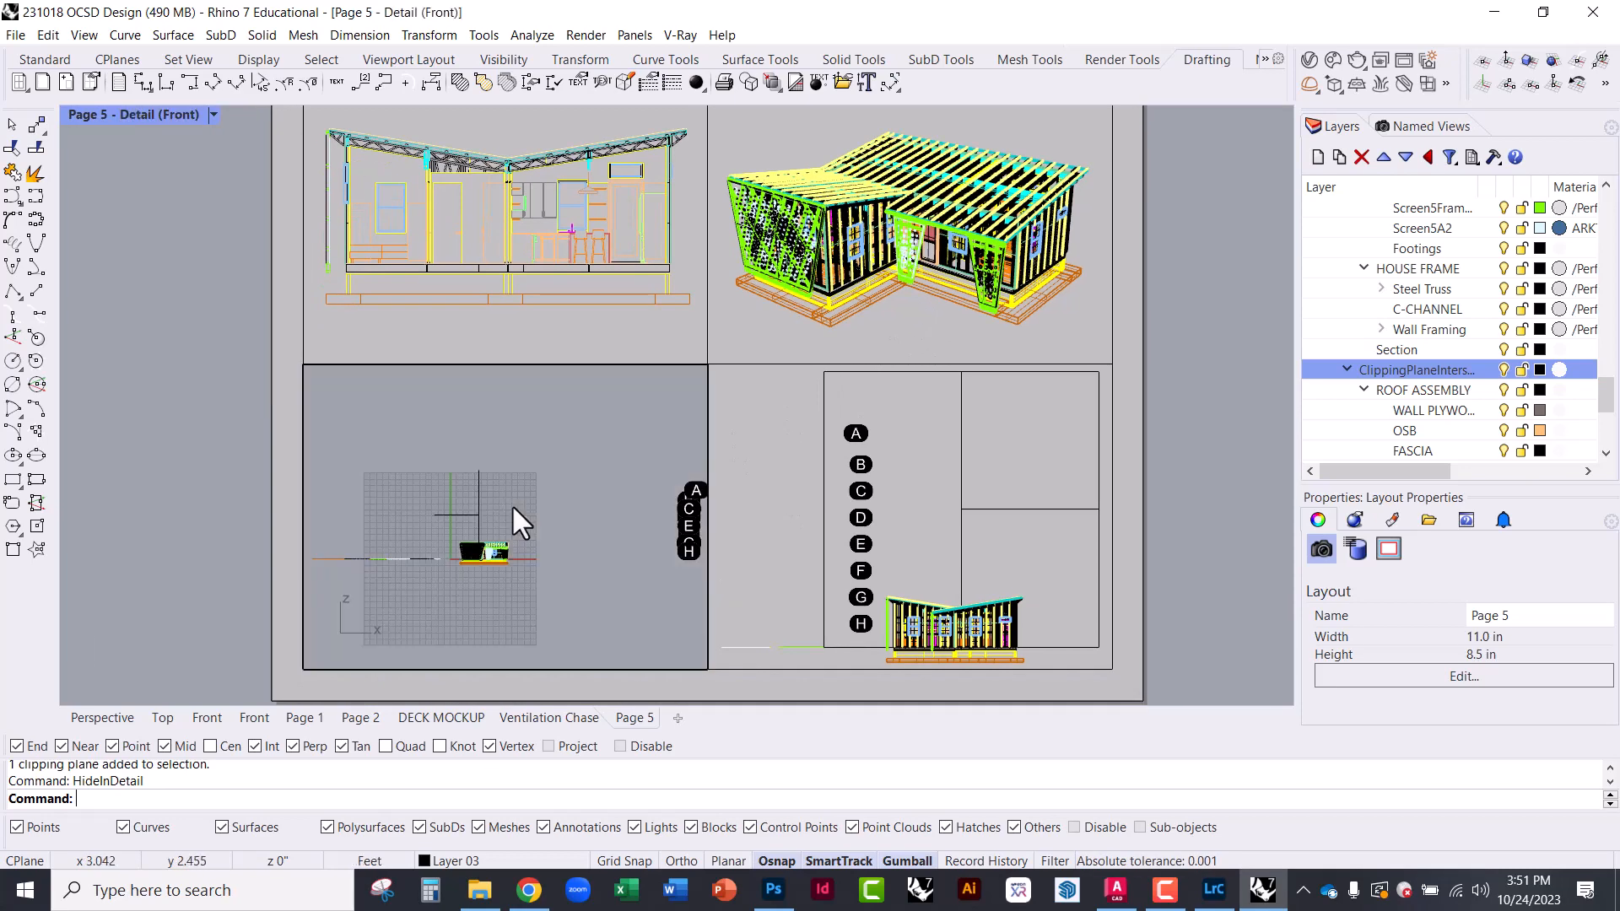
pyautogui.scroll(10, 479, 548)
pyautogui.scroll(4, 581, 570)
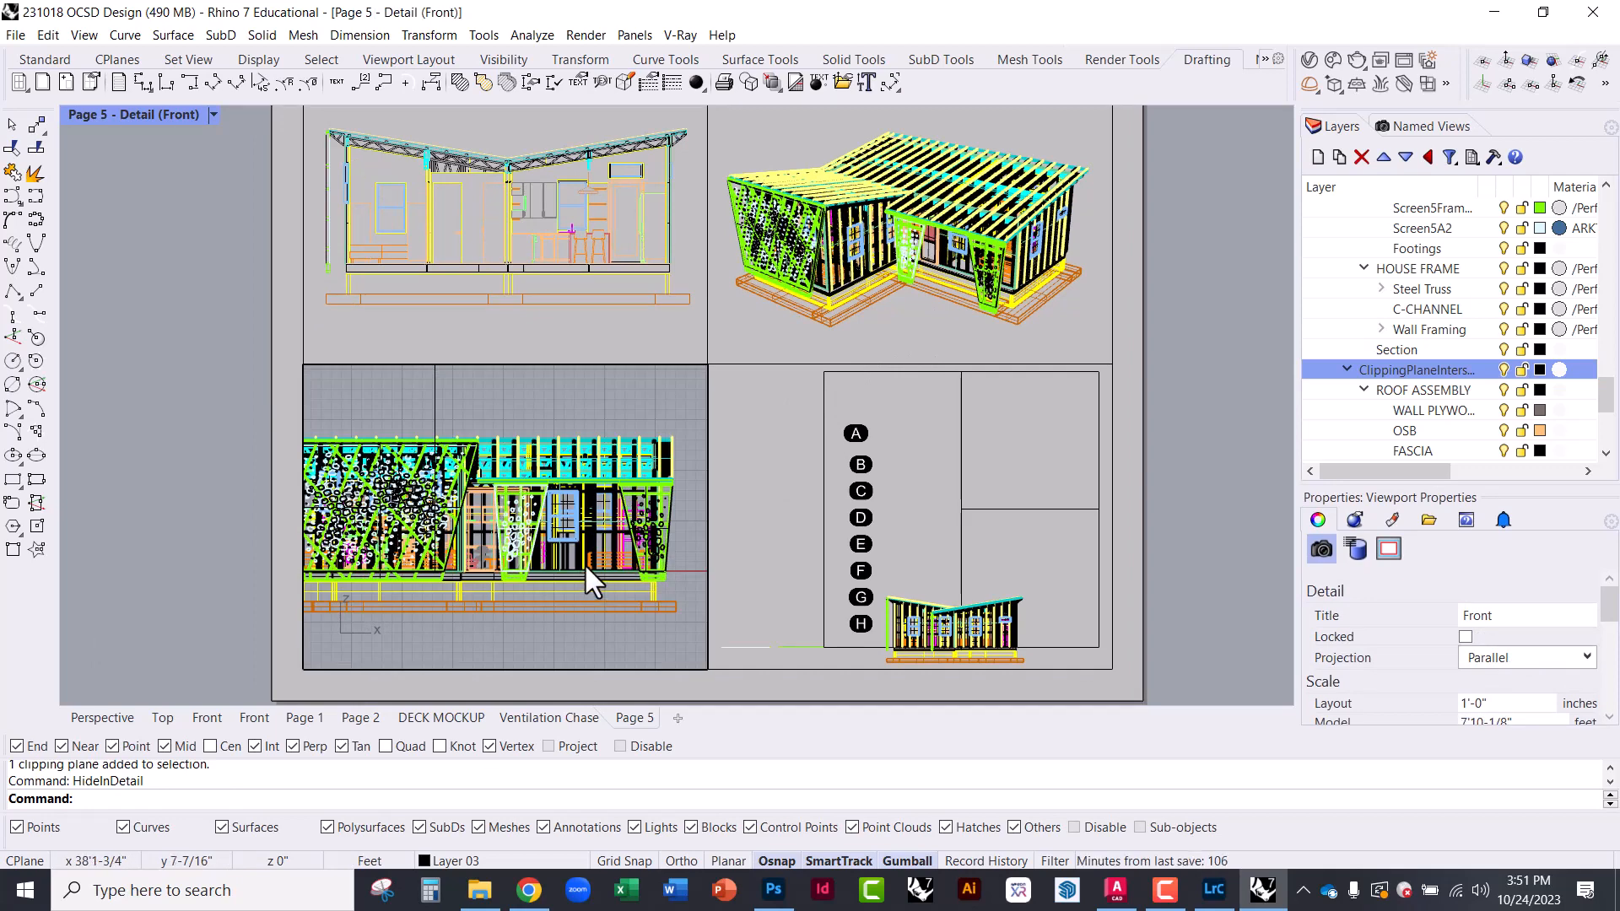
pyautogui.moveTo(518, 525); pyautogui.dragTo(557, 523, button='right')
pyautogui.scroll(-1, 538, 498)
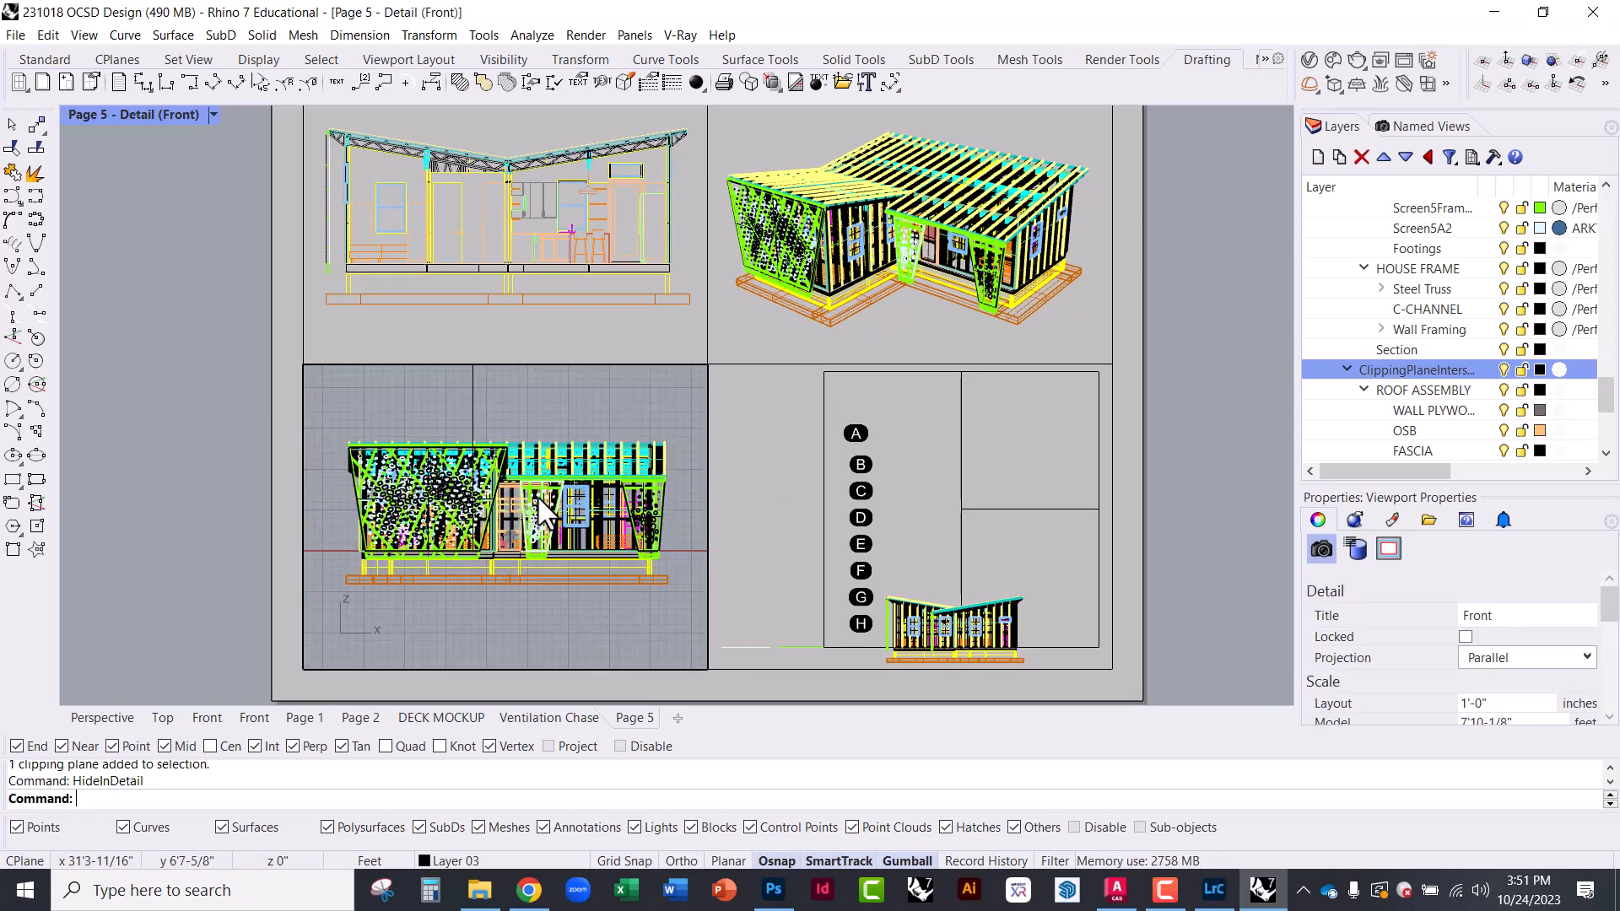
pyautogui.doubleClick(217, 397)
# Try the Pen display mode in the Front detail
pyautogui.doubleClick(391, 431)
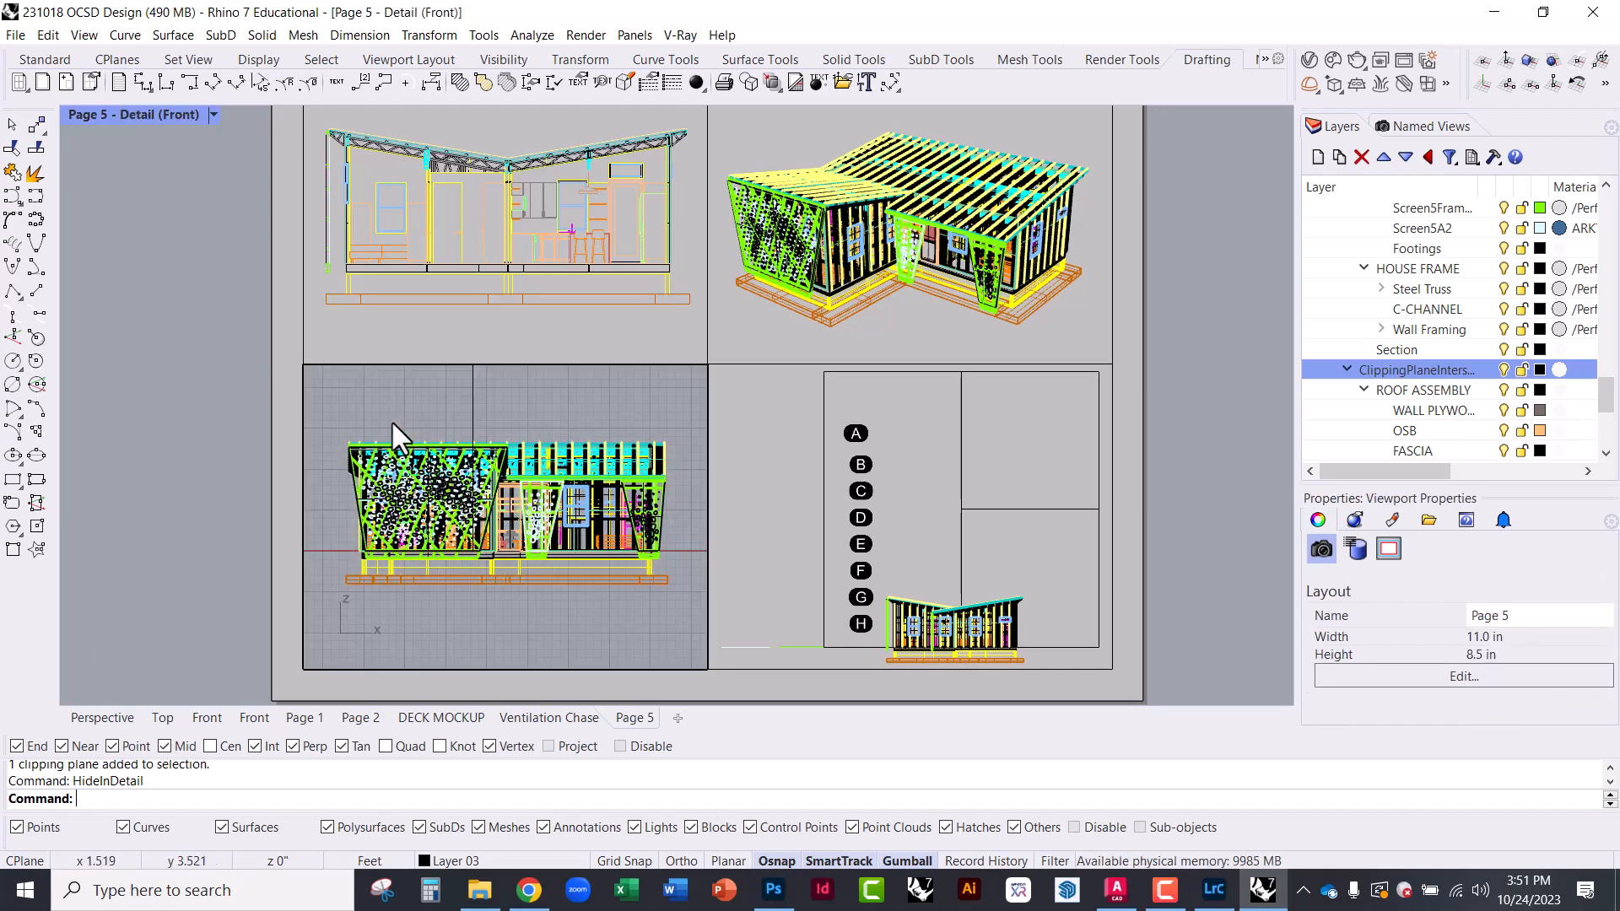
pyautogui.click(97, 111)
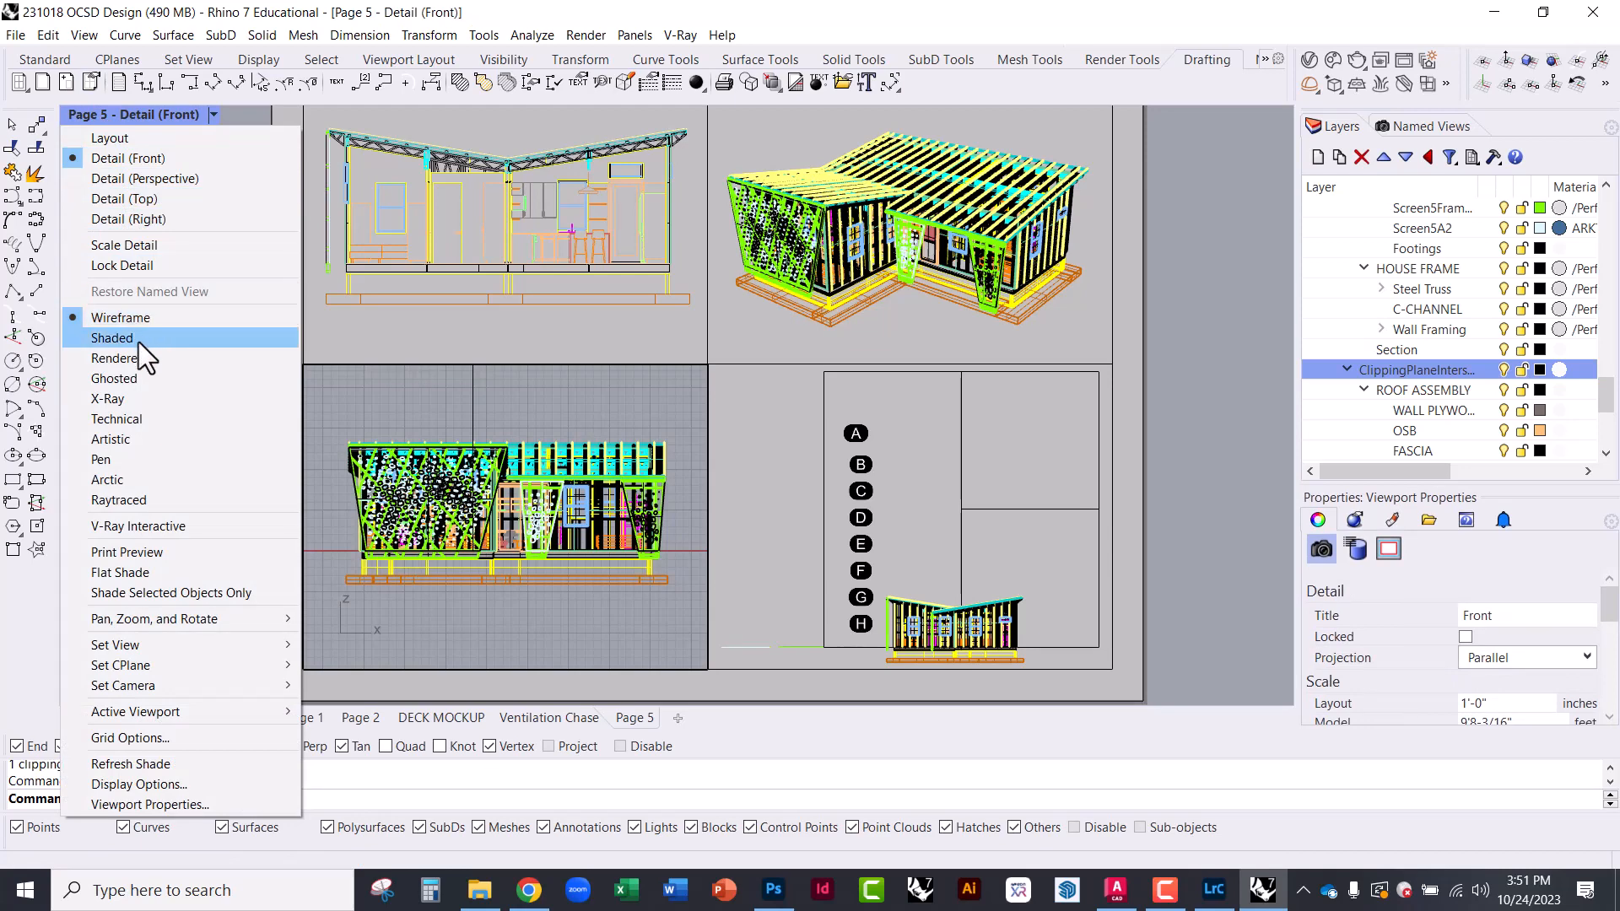
pyautogui.click(136, 461)
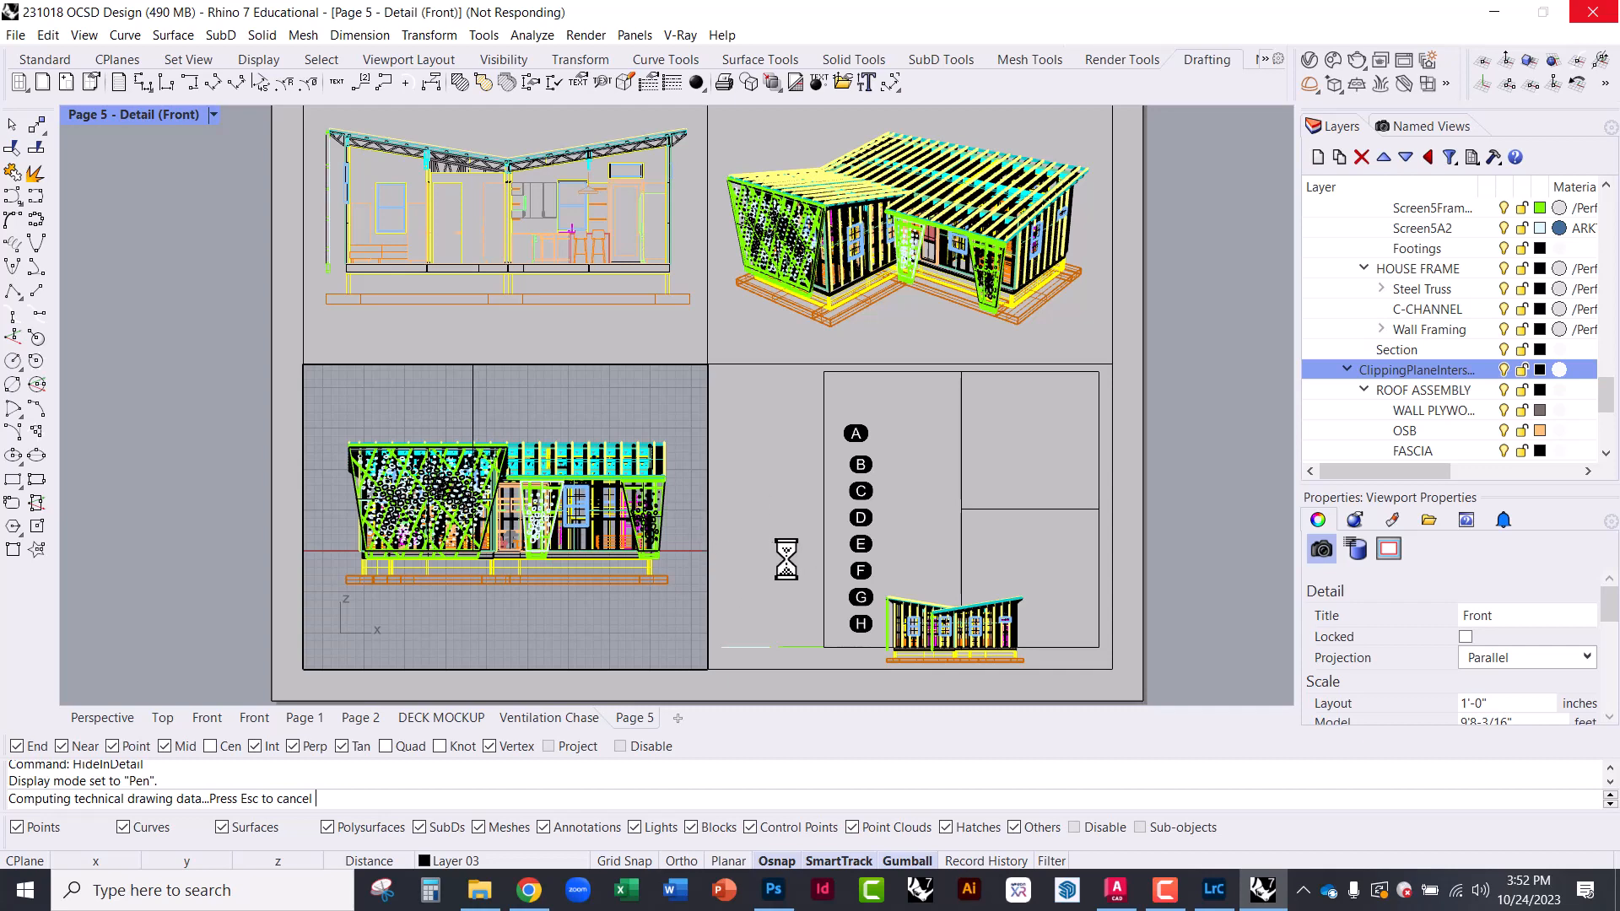
pyautogui.click(1165, 890)
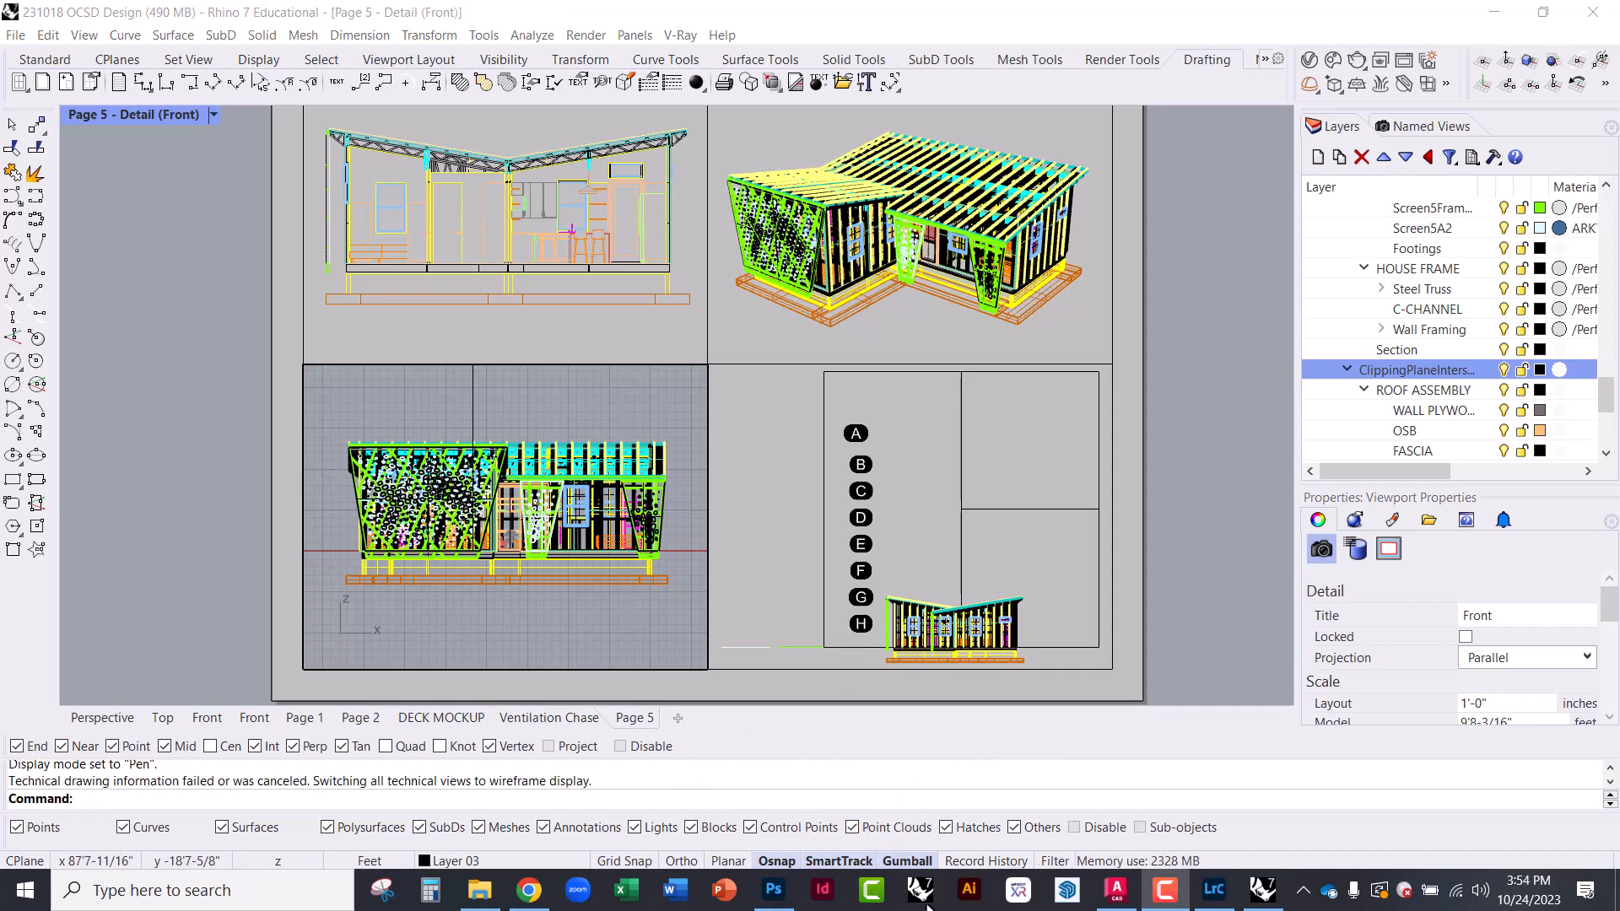
# Set the Front detail's display mode to Shaded and return to page space
pyautogui.click(148, 118)
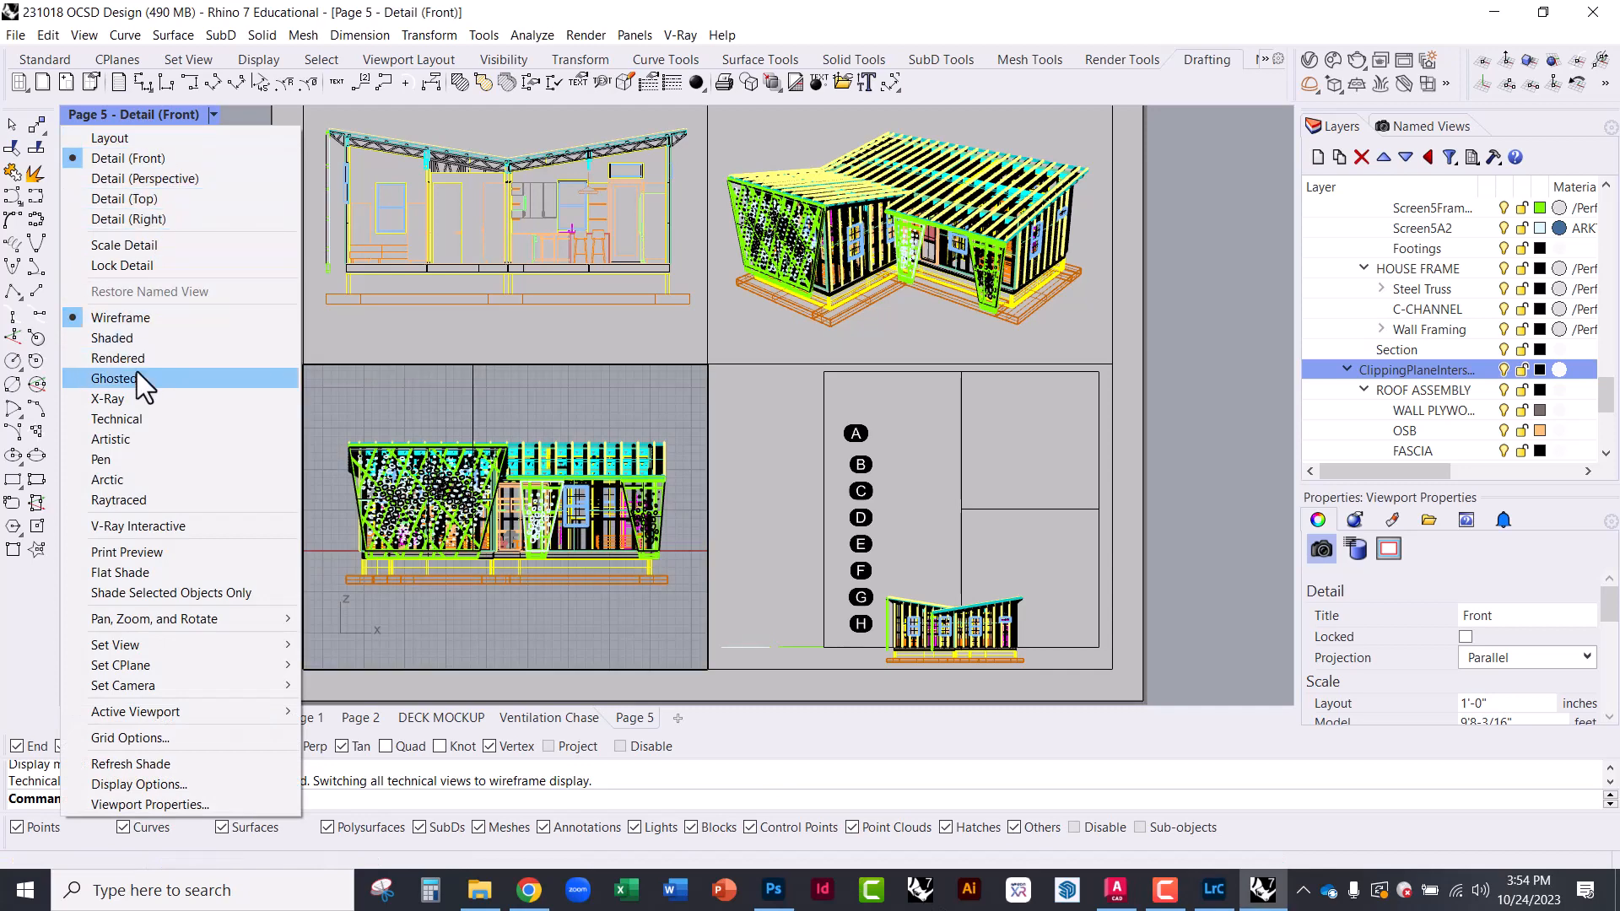
pyautogui.click(127, 341)
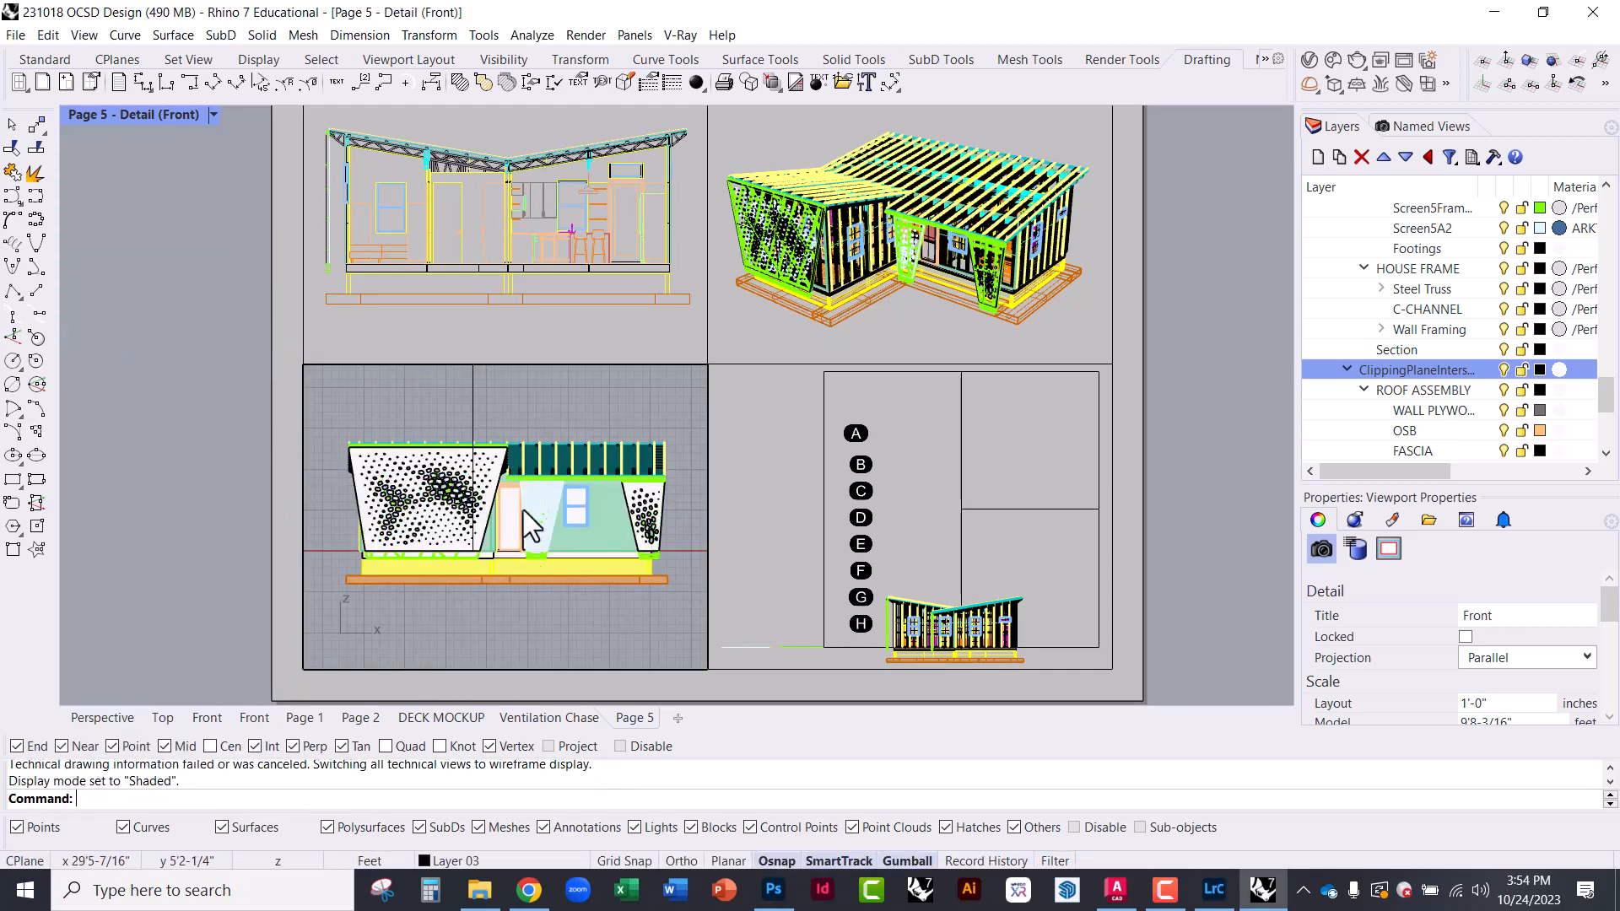
pyautogui.doubleClick(201, 388)
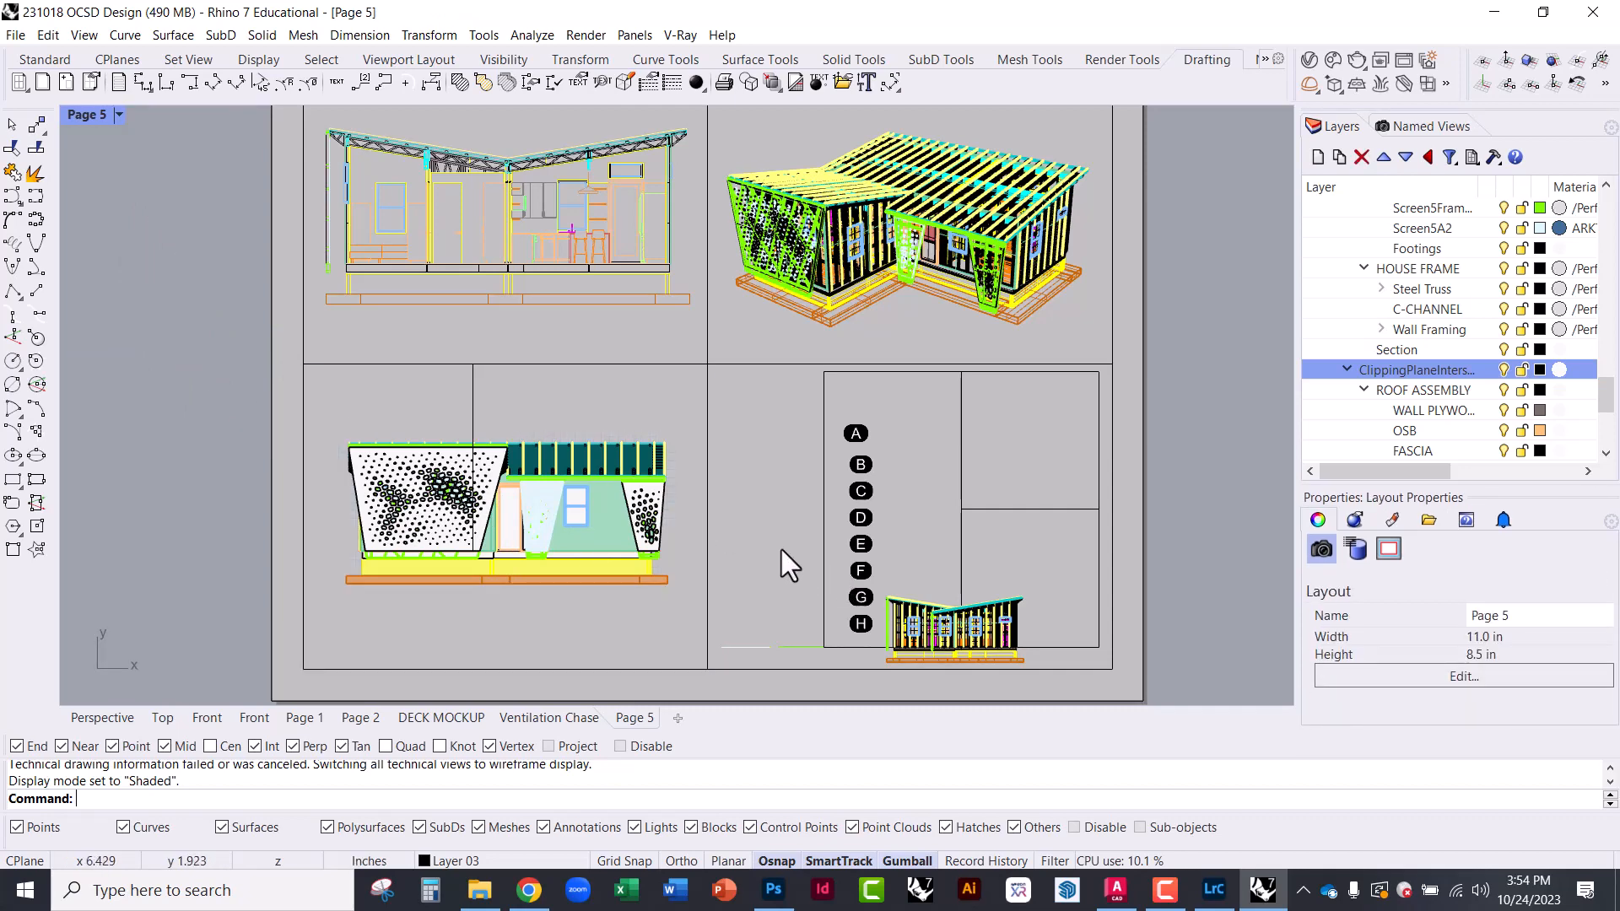
# Activate the Right detail, enlarge and centre the house's side elevation inside it, and return to page space
pyautogui.doubleClick(781, 550)
pyautogui.moveTo(781, 550); pyautogui.dragTo(787, 469, button='right')
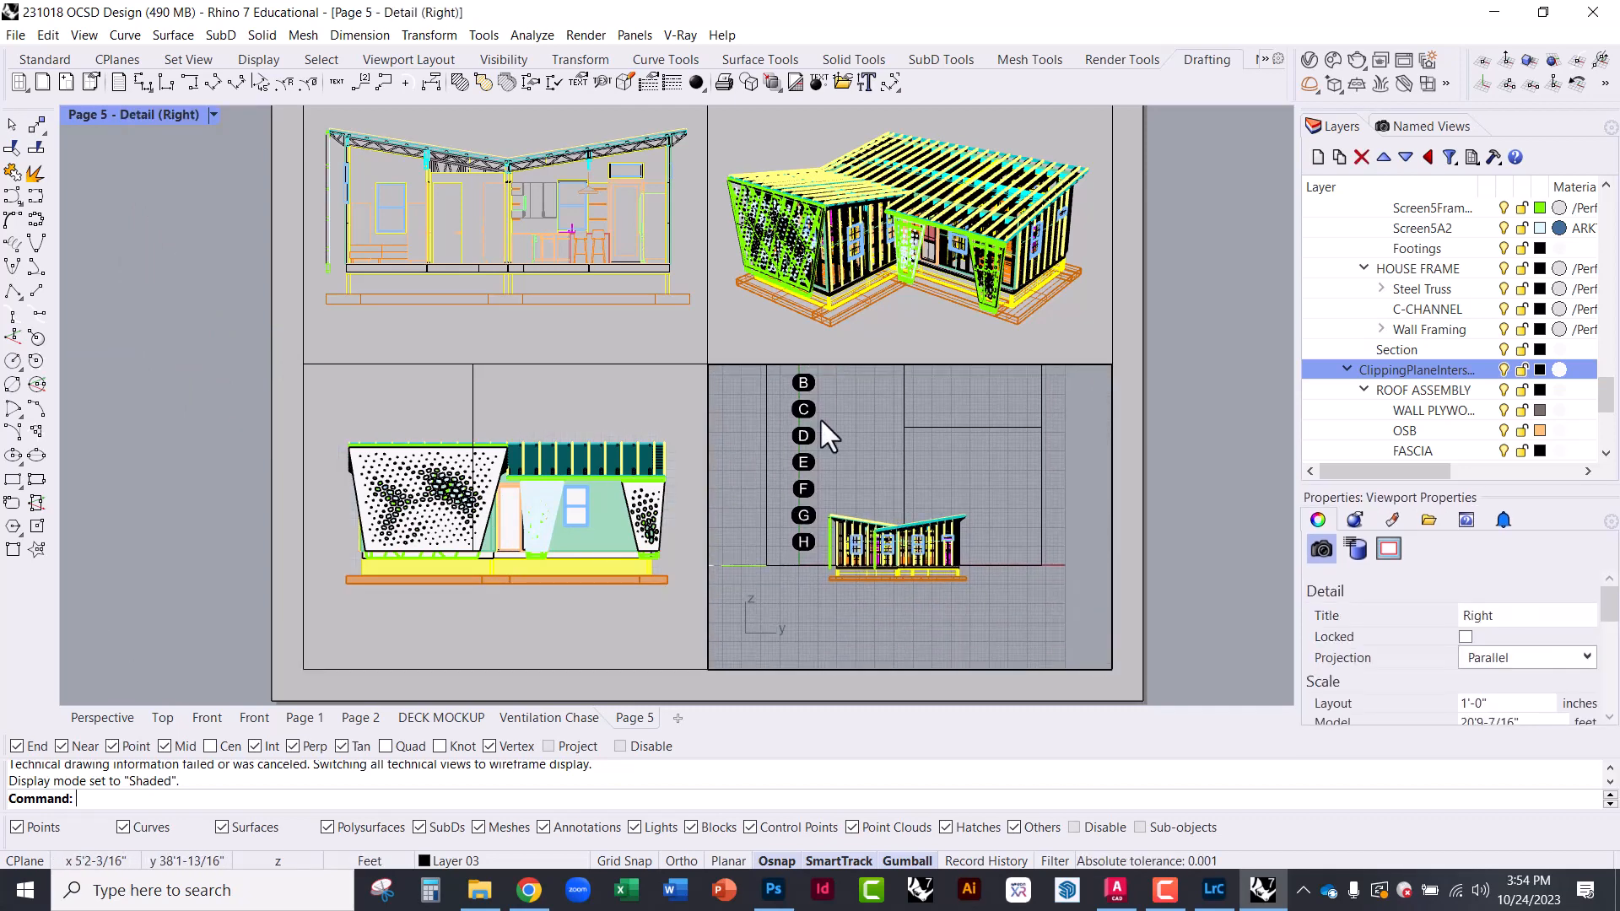
pyautogui.scroll(5, 915, 570)
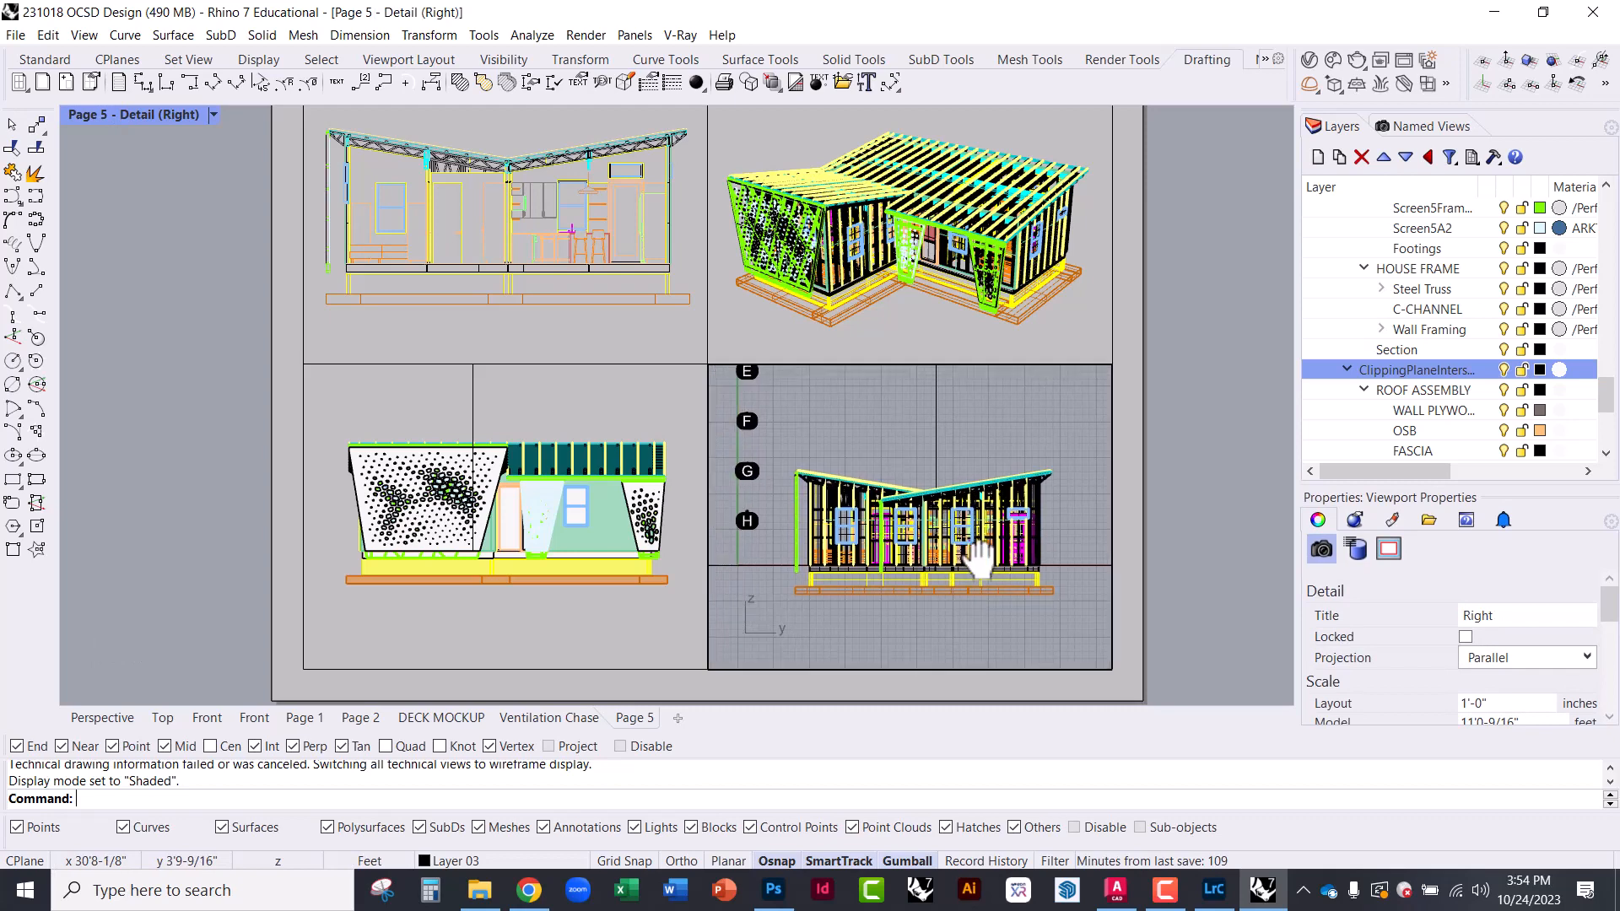
pyautogui.moveTo(952, 545)
pyautogui.mouseDown(button='right')
pyautogui.moveTo(945, 517)
pyautogui.moveTo(974, 557)
pyautogui.mouseUp(button='right')
pyautogui.doubleClick(1189, 505)
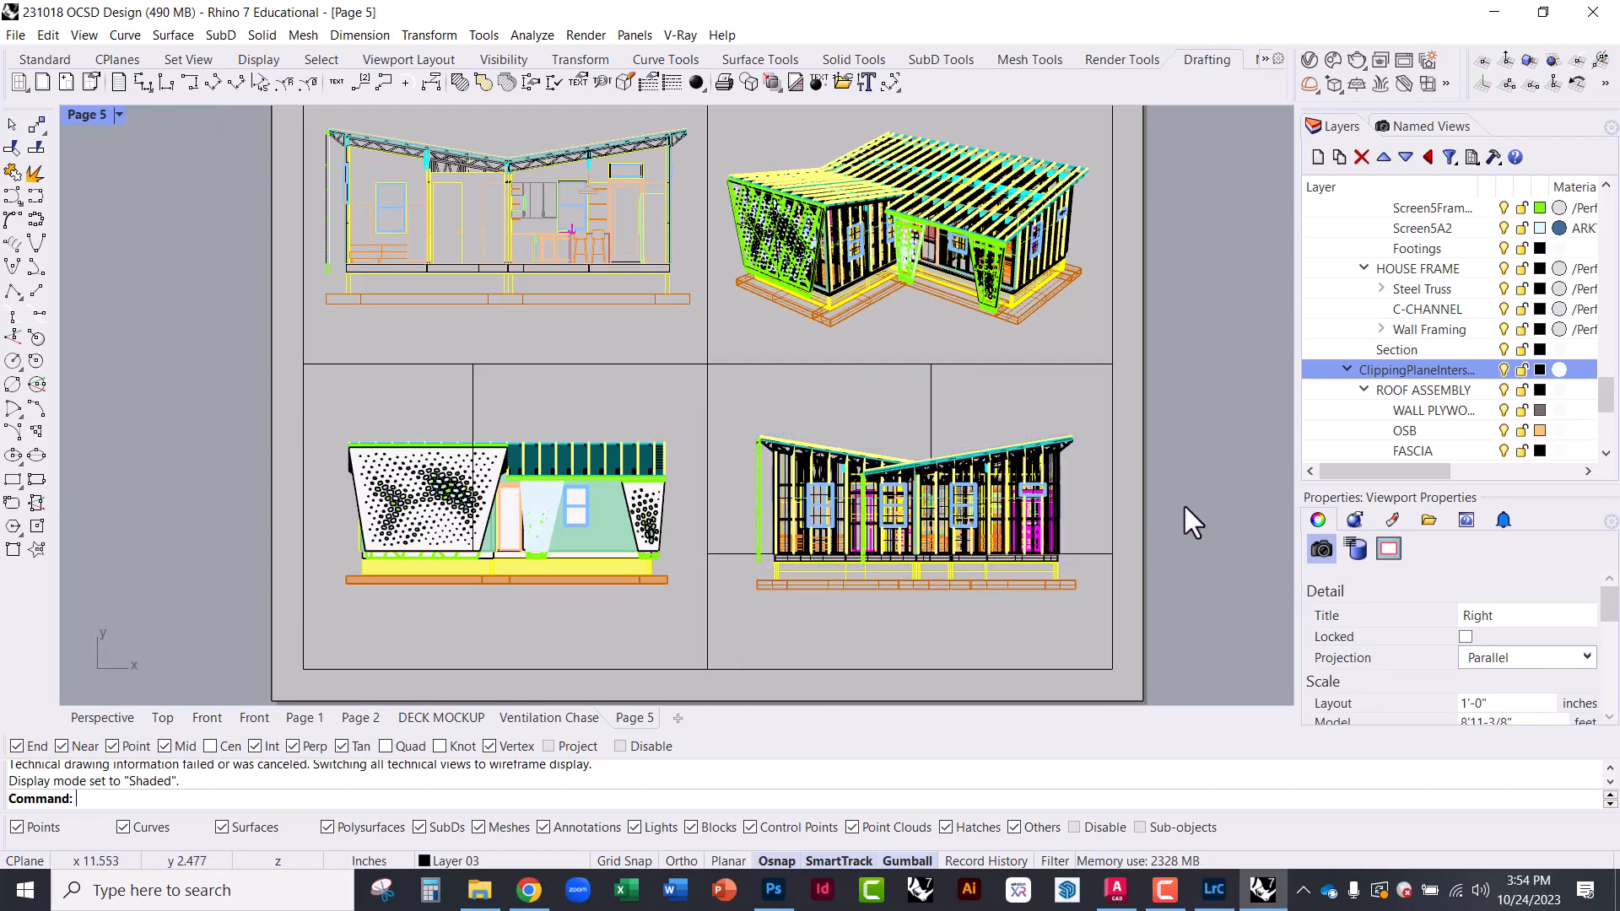
# Set the Right detail's display mode to Arctic and leave the detail
pyautogui.doubleClick(838, 430)
pyautogui.click(120, 114)
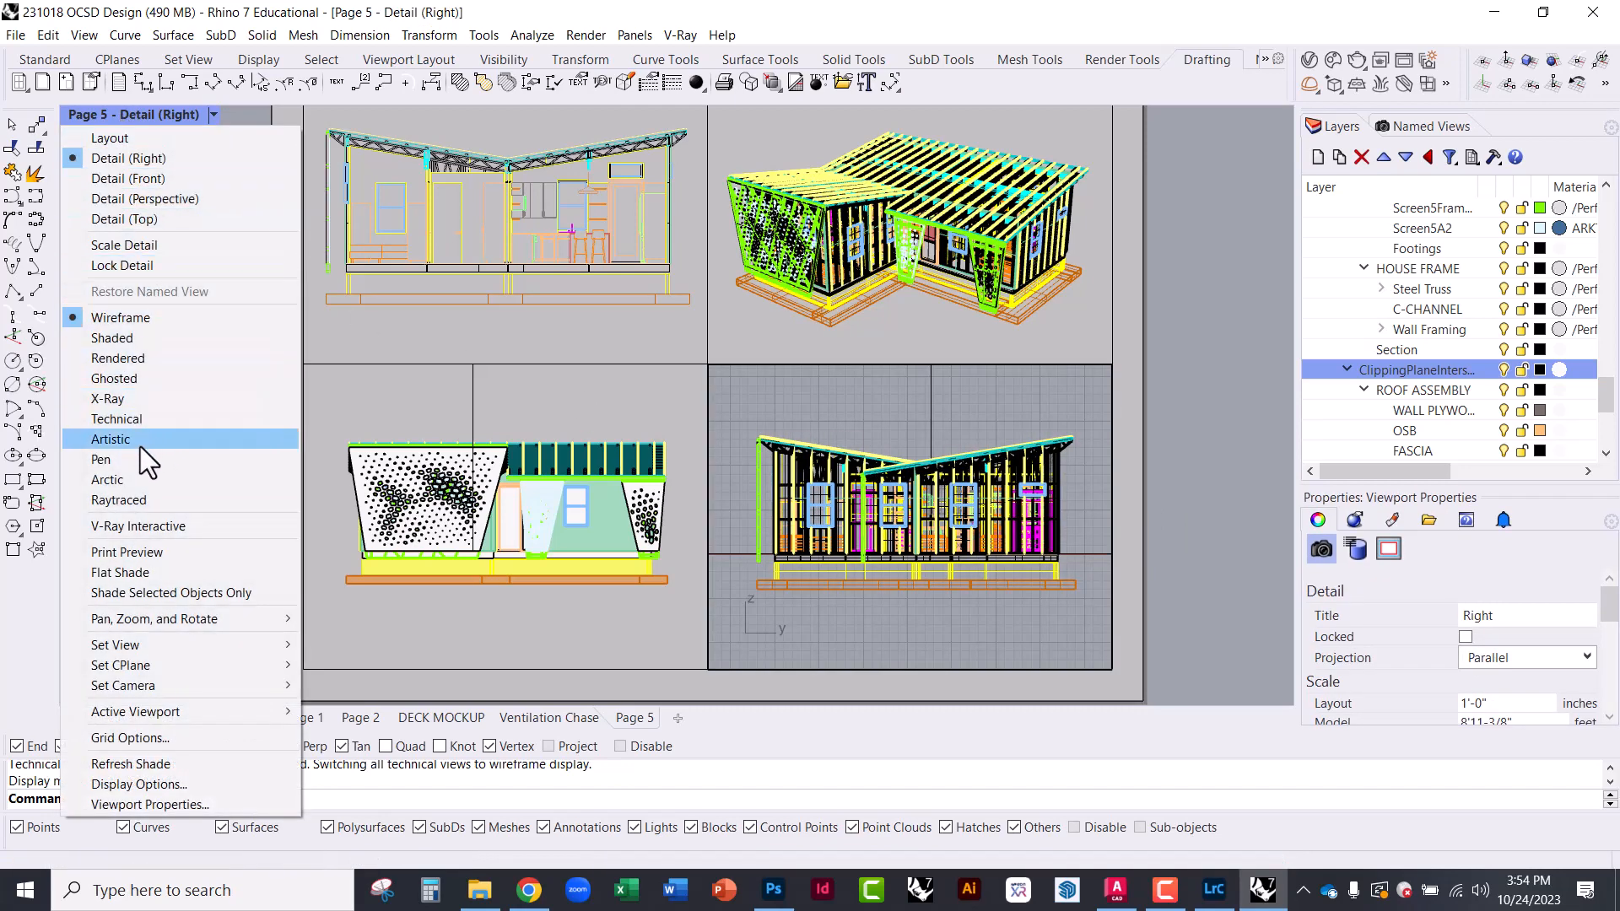
pyautogui.click(127, 479)
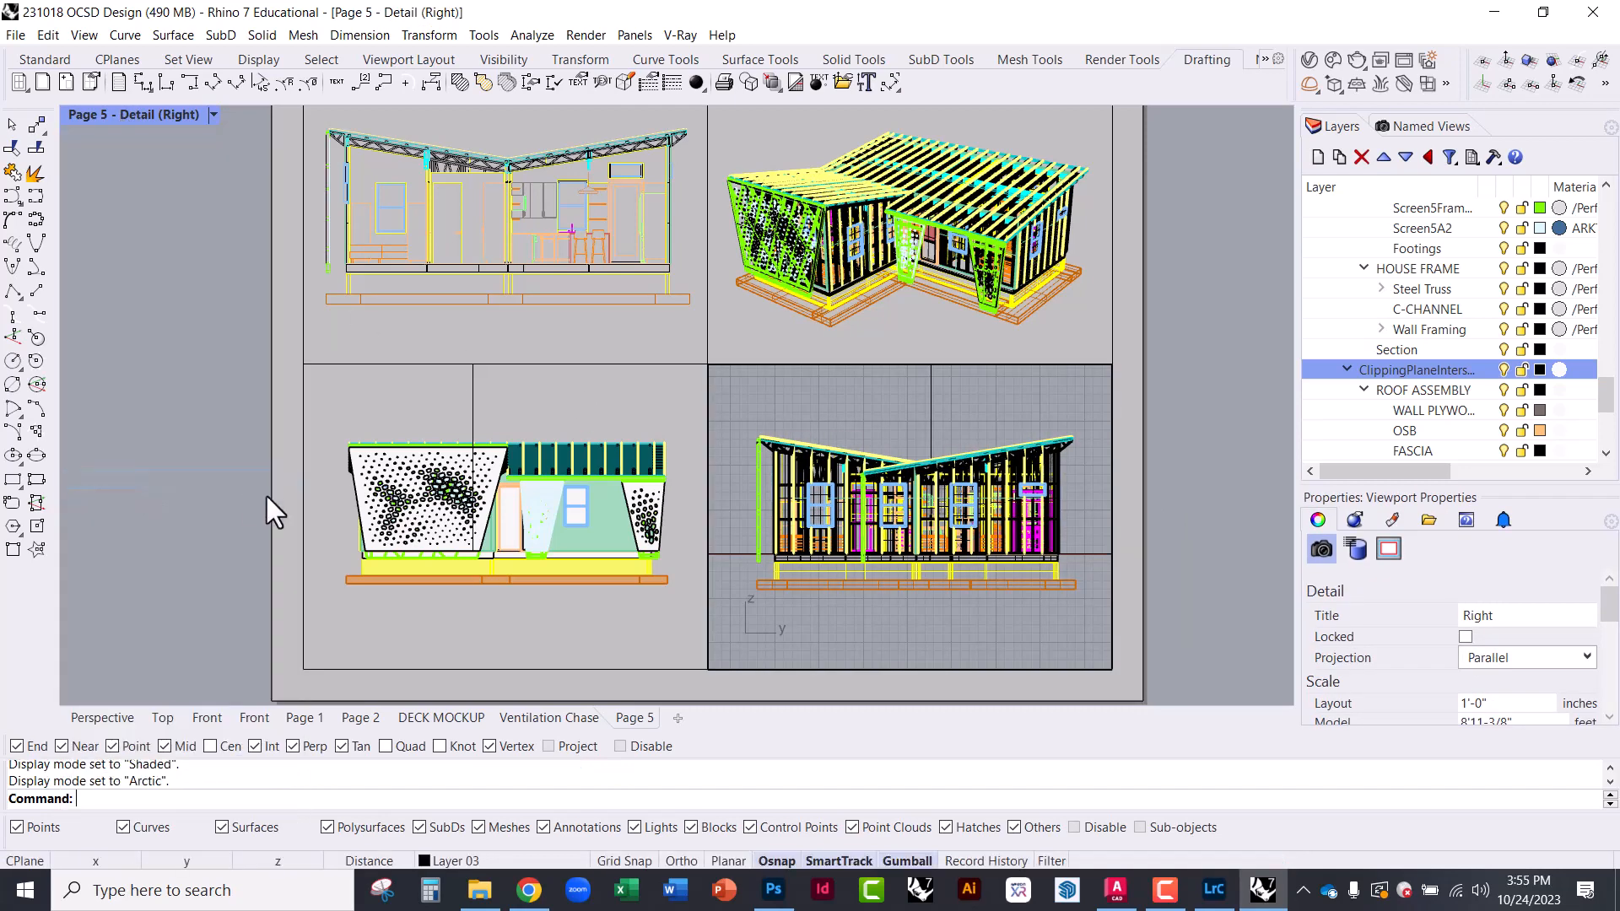
pyautogui.doubleClick(1197, 549)
# Hide the clipping plane crossing the side elevation in the Right detail with HideInDetail
pyautogui.doubleClick(958, 423)
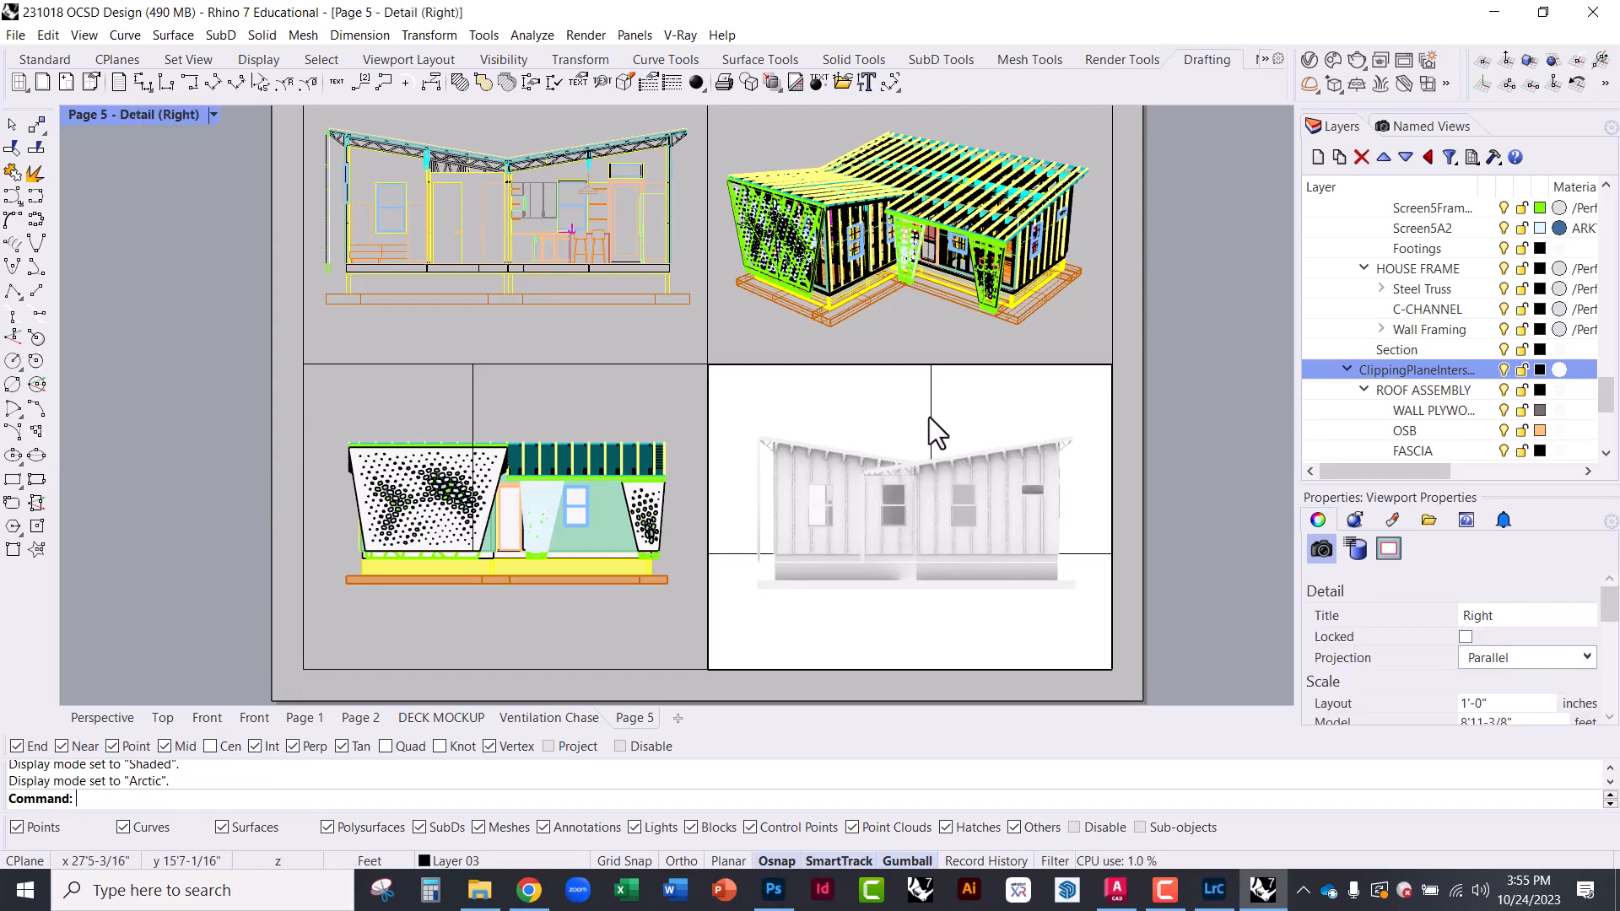
pyautogui.click(931, 417)
pyautogui.press('Escape')
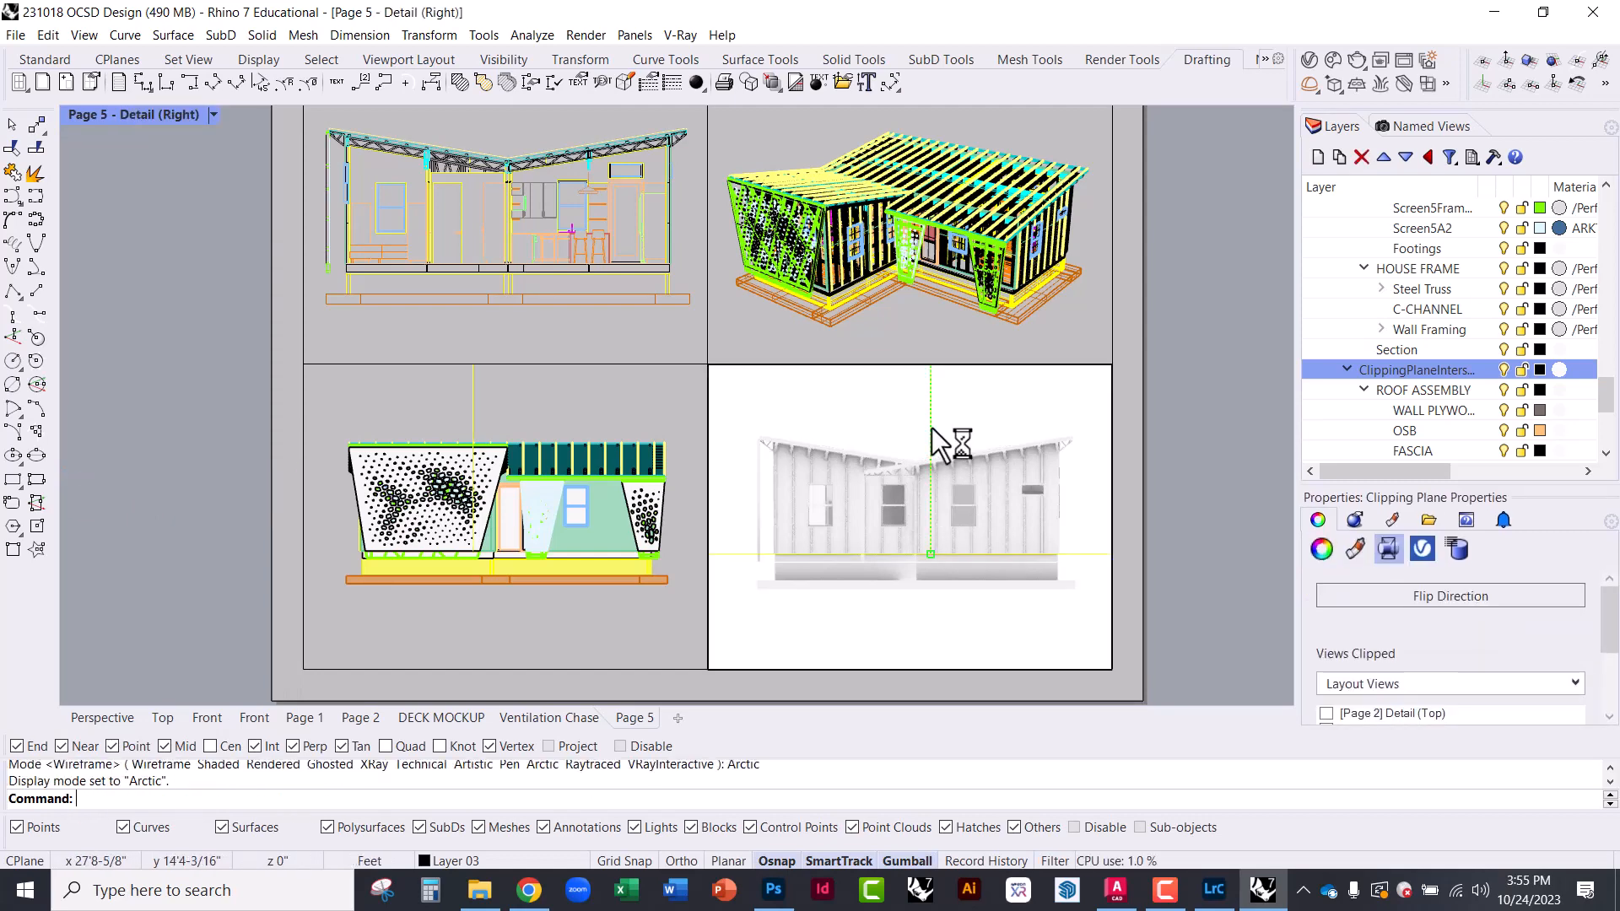
pyautogui.click(932, 430)
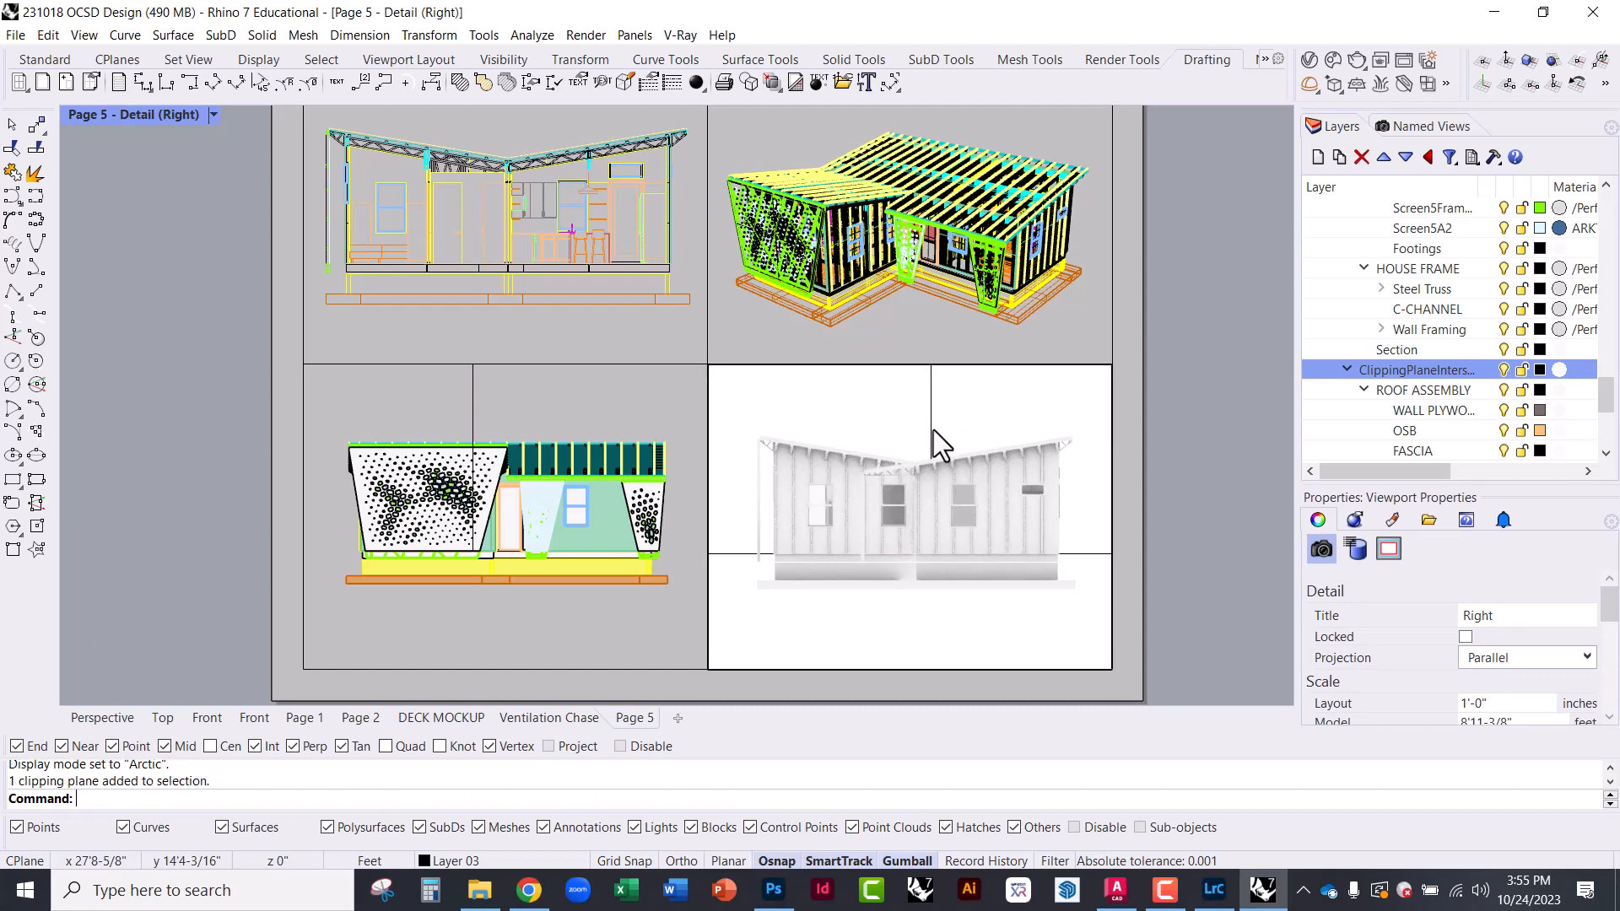
pyautogui.write('Hide')
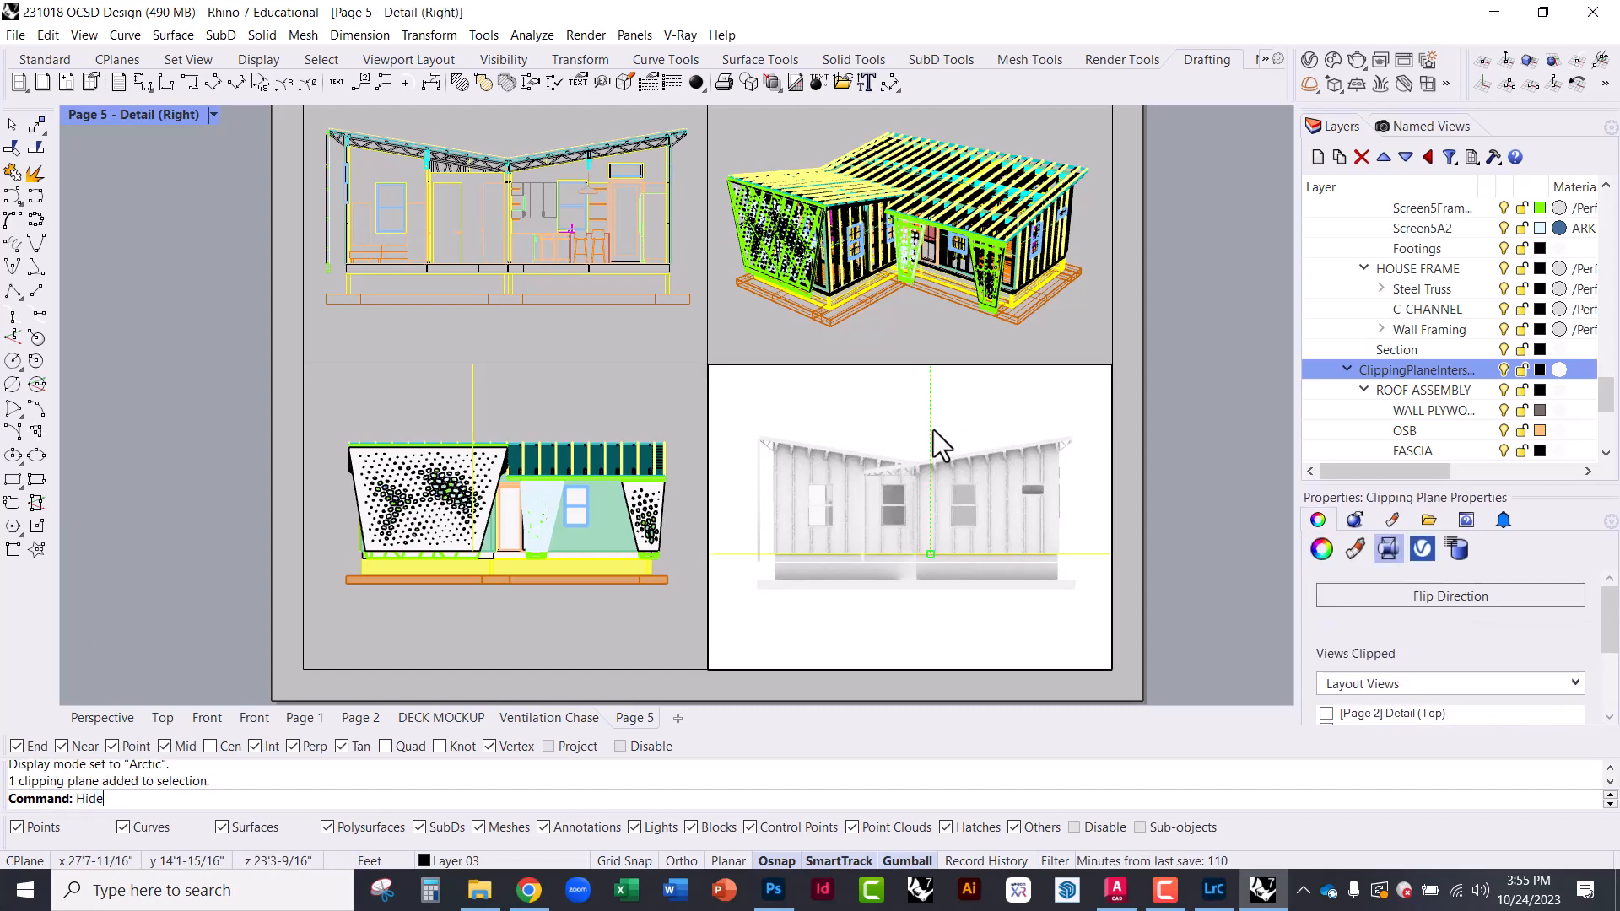
pyautogui.write('InDetail')
pyautogui.press('Return')
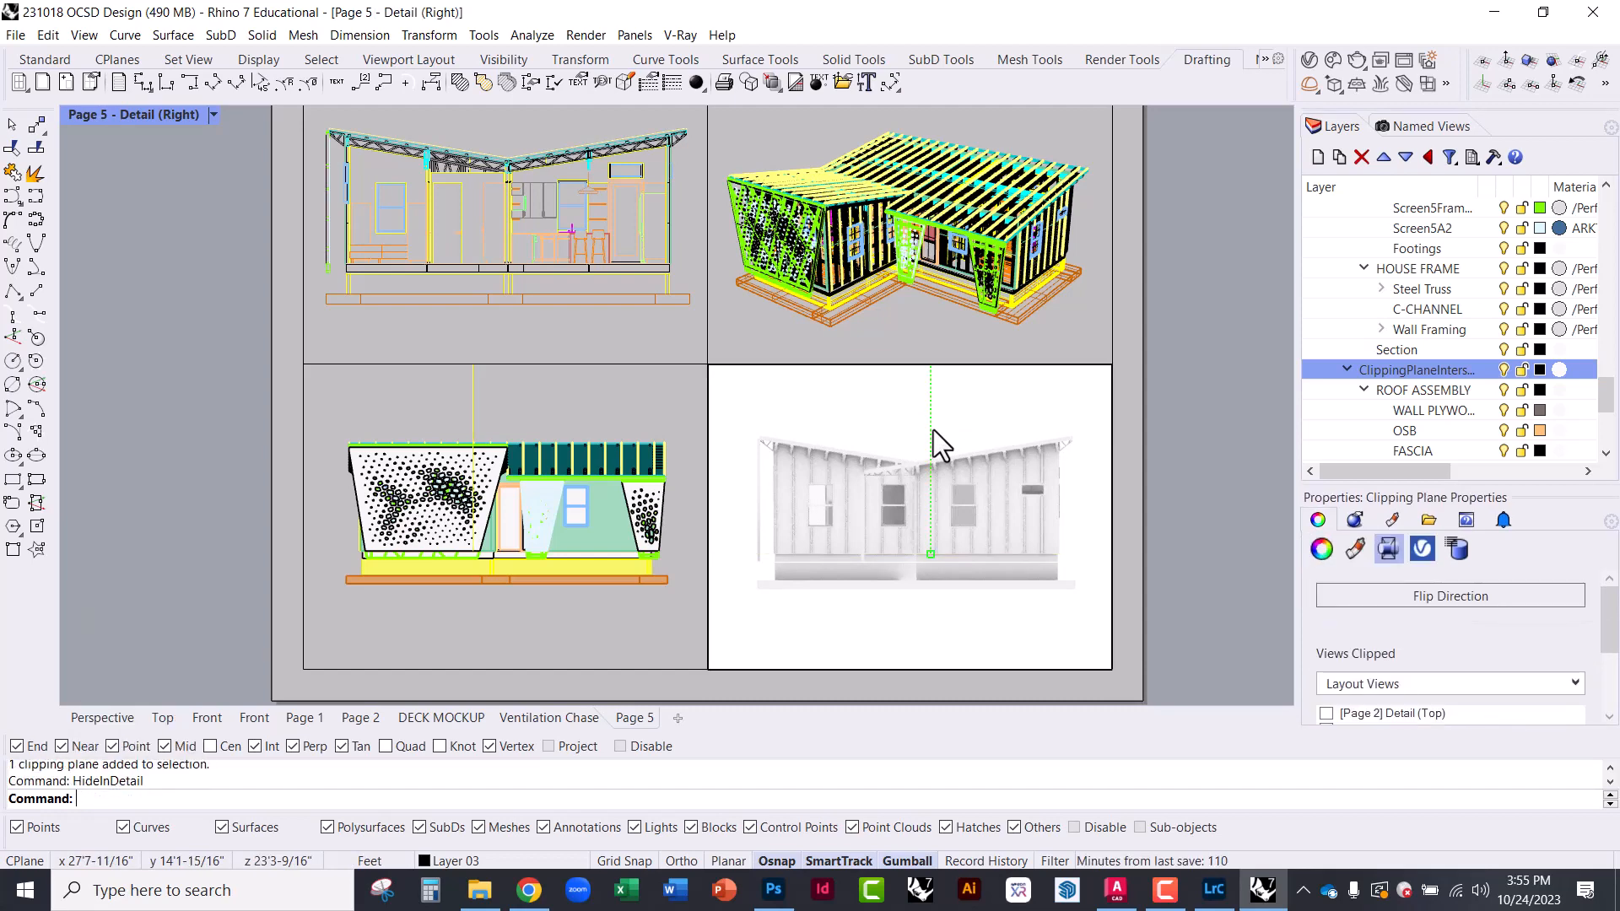
pyautogui.click(1199, 495)
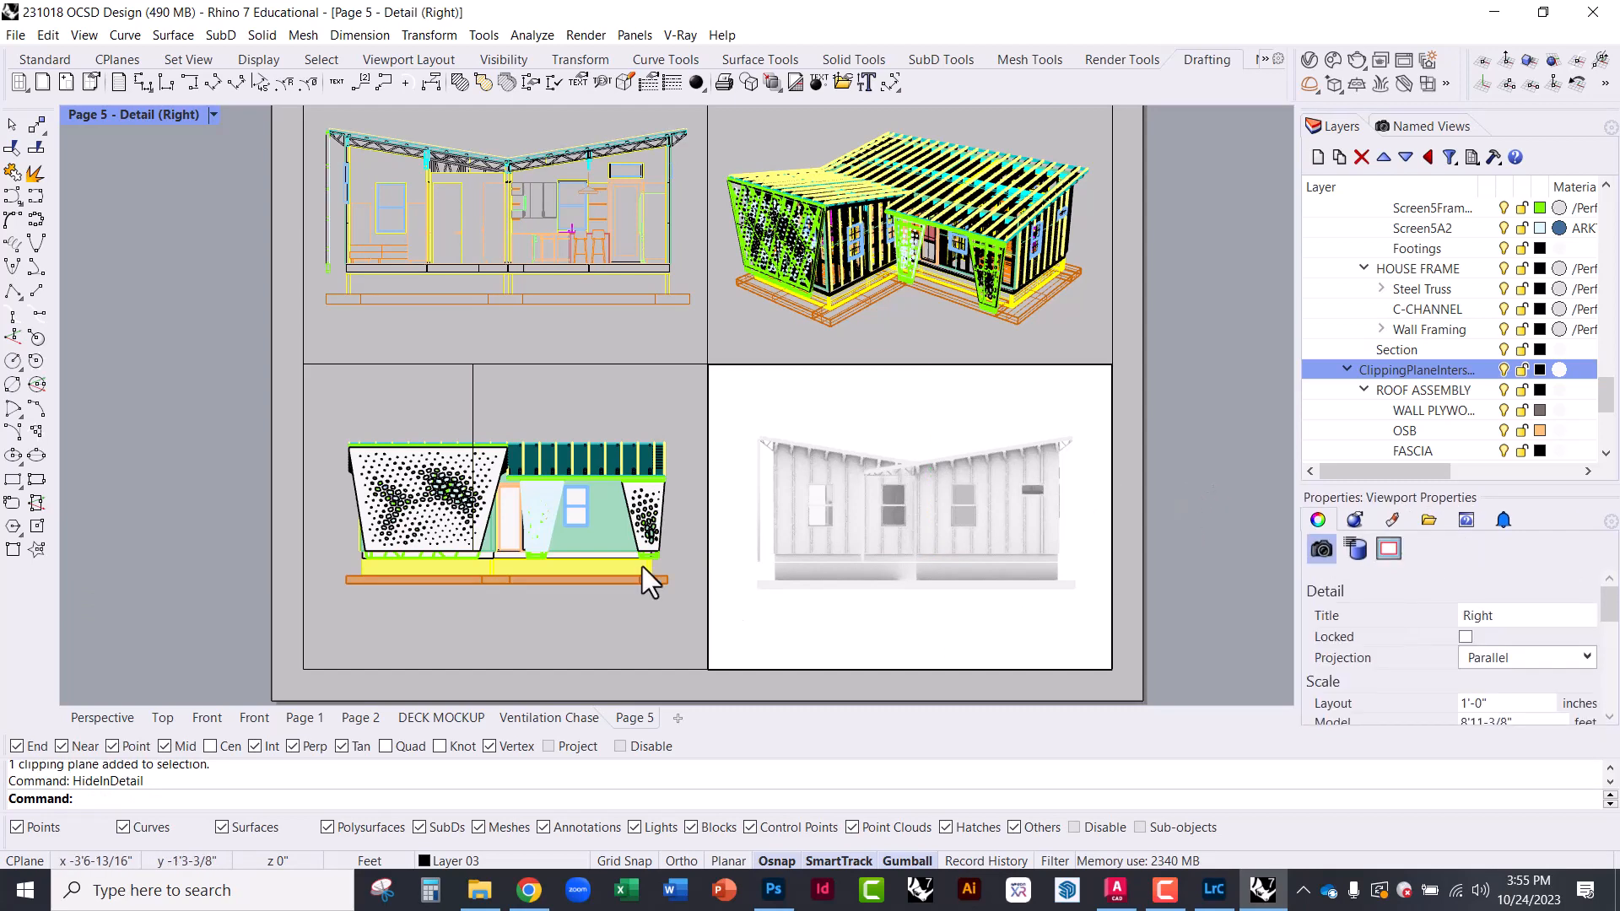
# Activate the Front detail, try the Artistic display mode on it, and set its display mode to Arctic
pyautogui.doubleClick(545, 414)
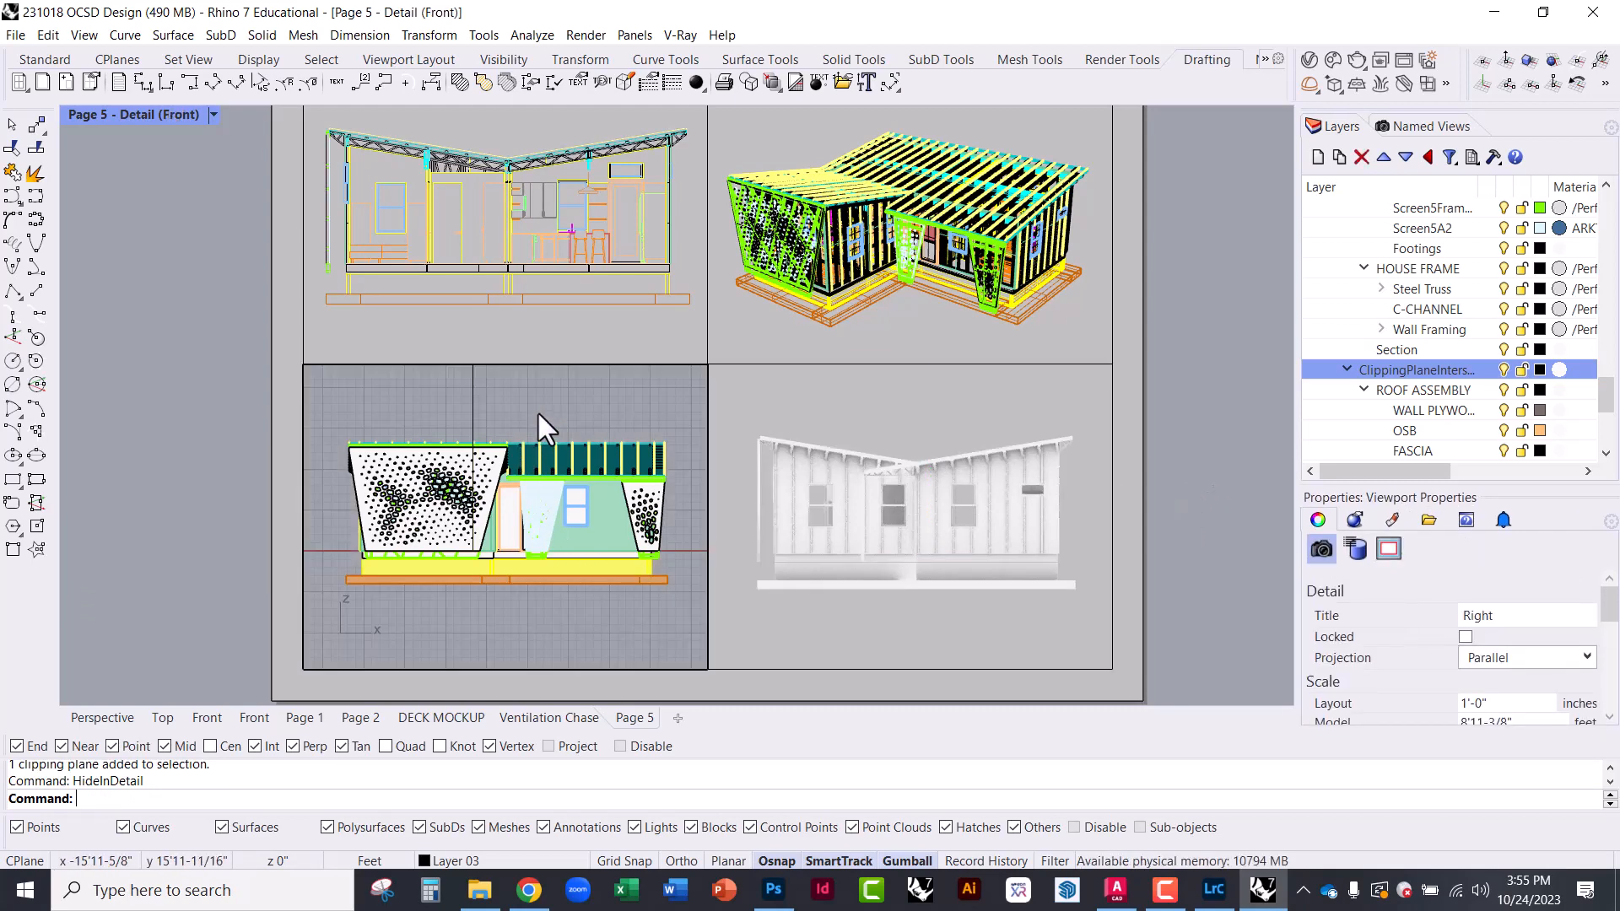
pyautogui.click(144, 113)
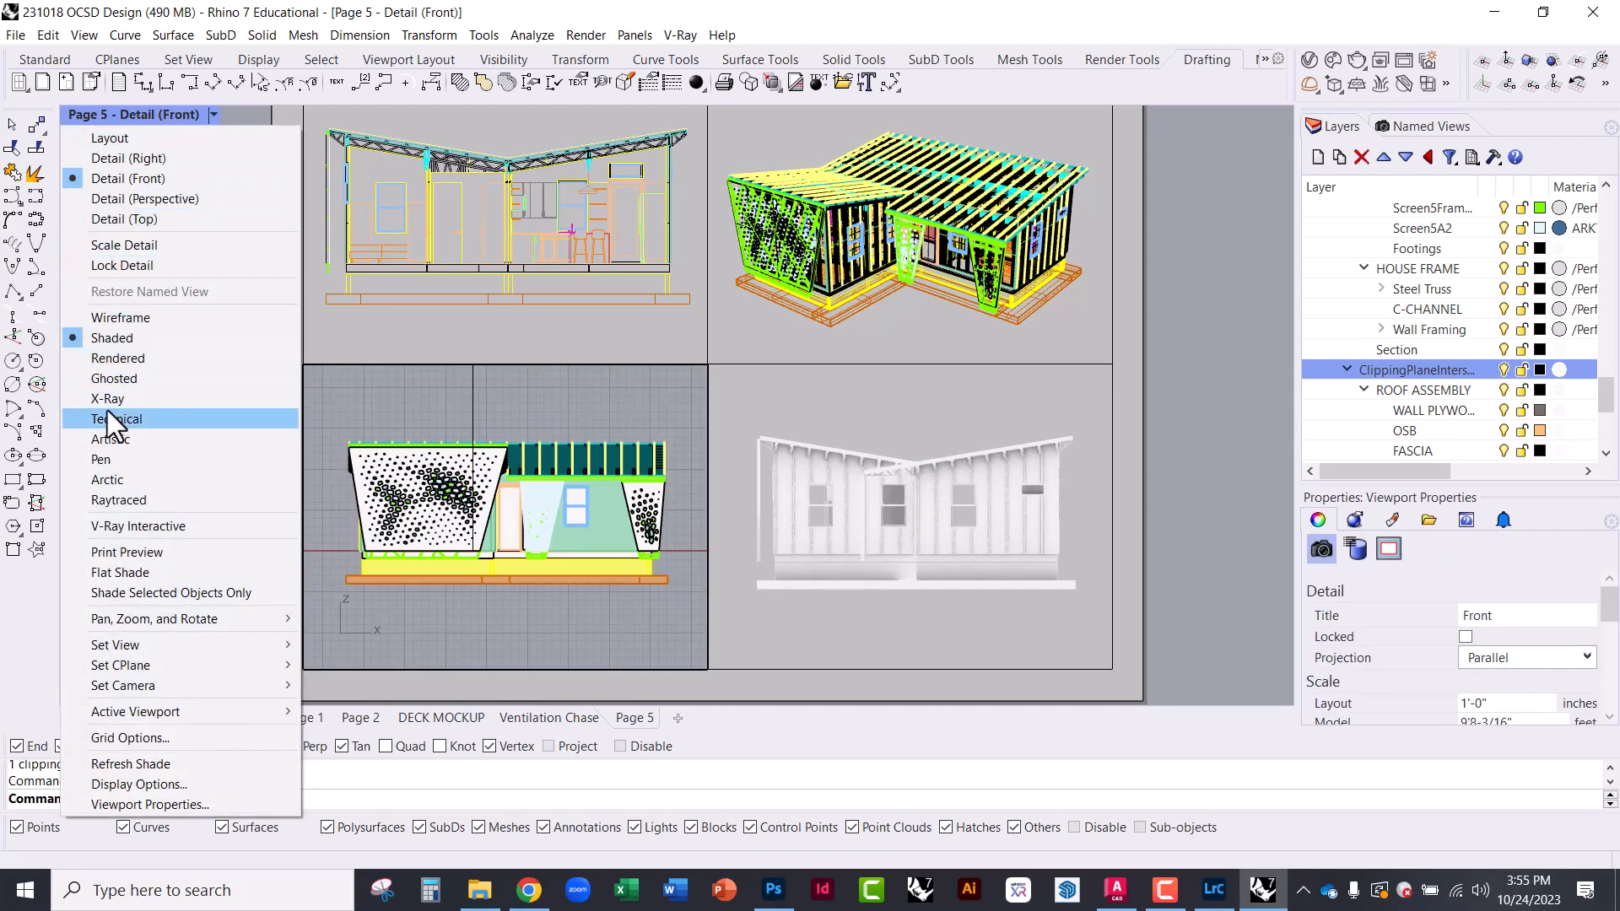
pyautogui.click(108, 438)
pyautogui.press('Escape')
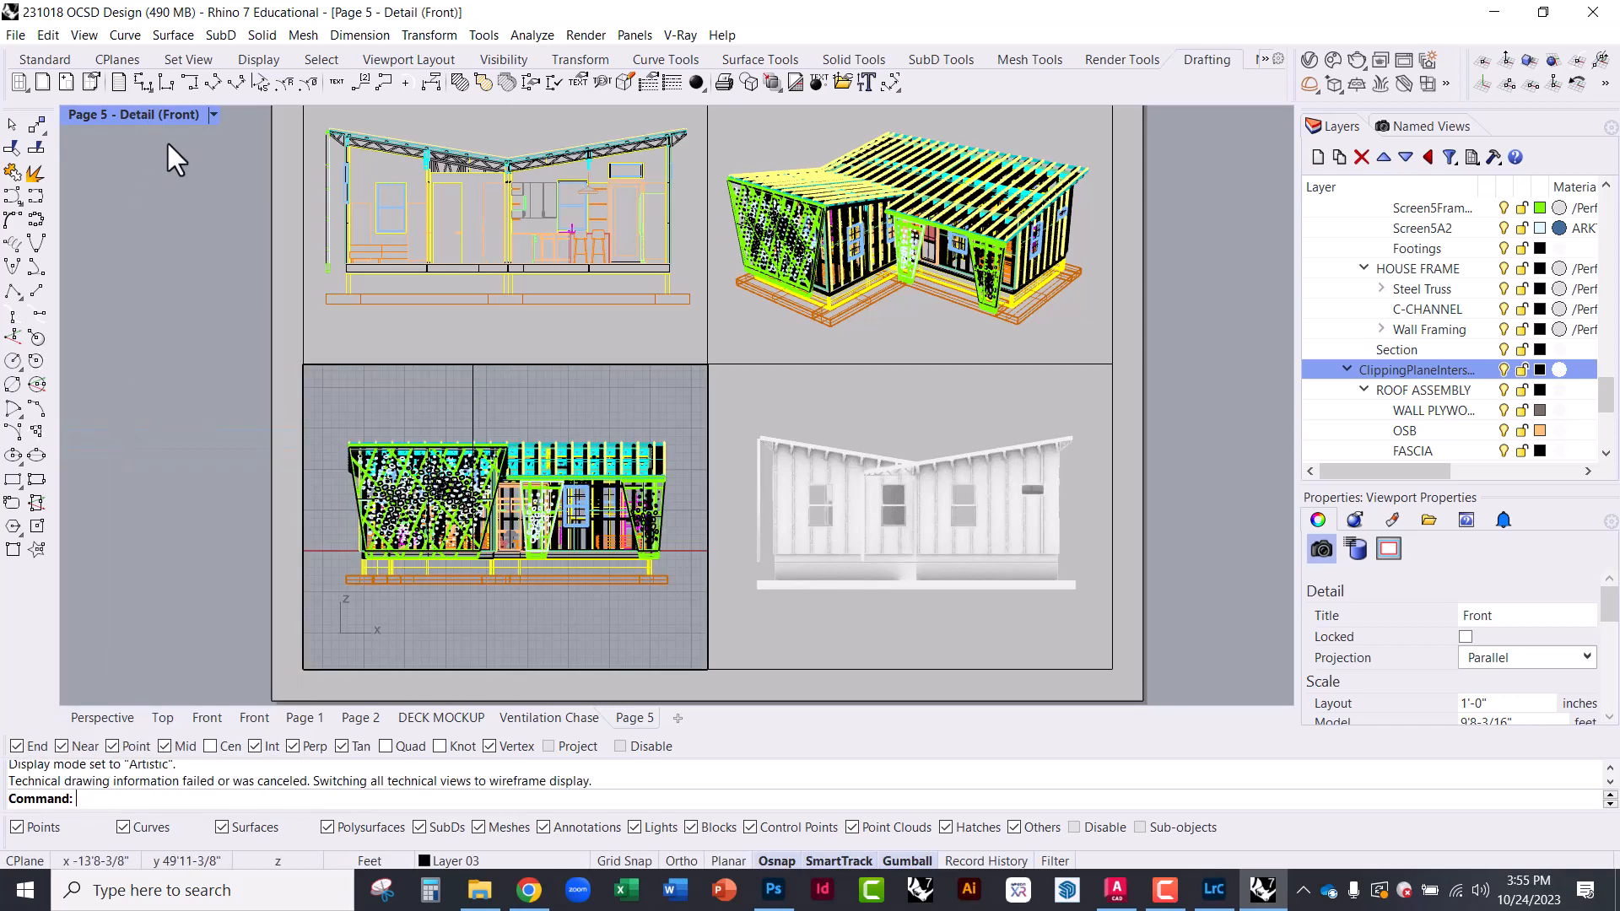
pyautogui.click(154, 114)
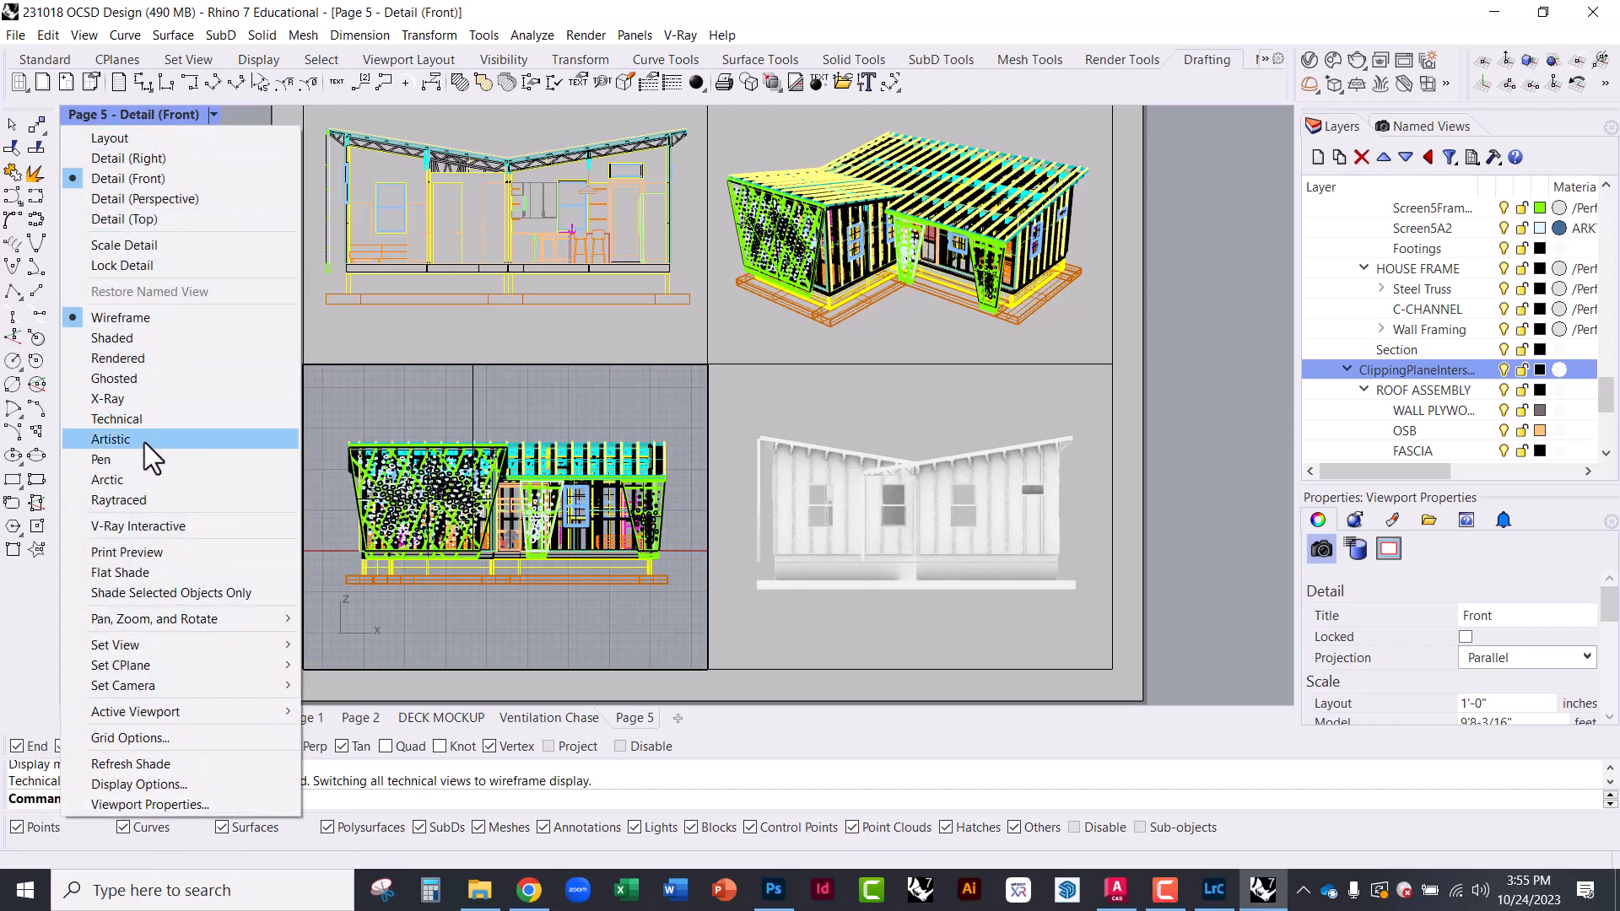
pyautogui.click(135, 479)
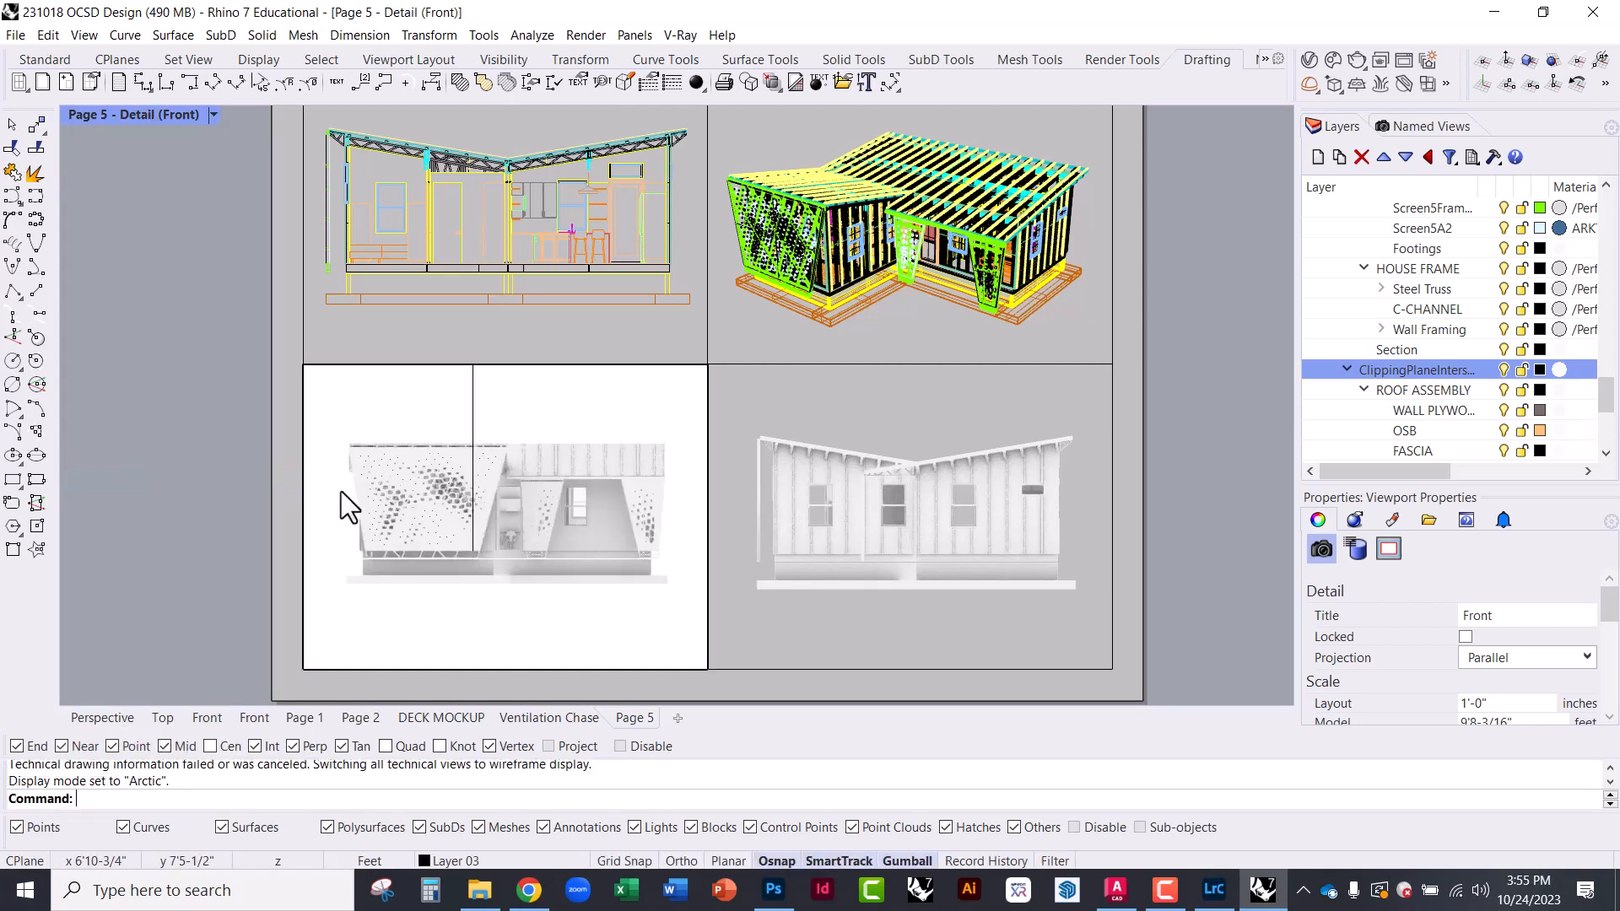
# Hide the clipping plane crossing the front elevation with HideInDetail and return to page space
pyautogui.click(472, 420)
pyautogui.write('H')
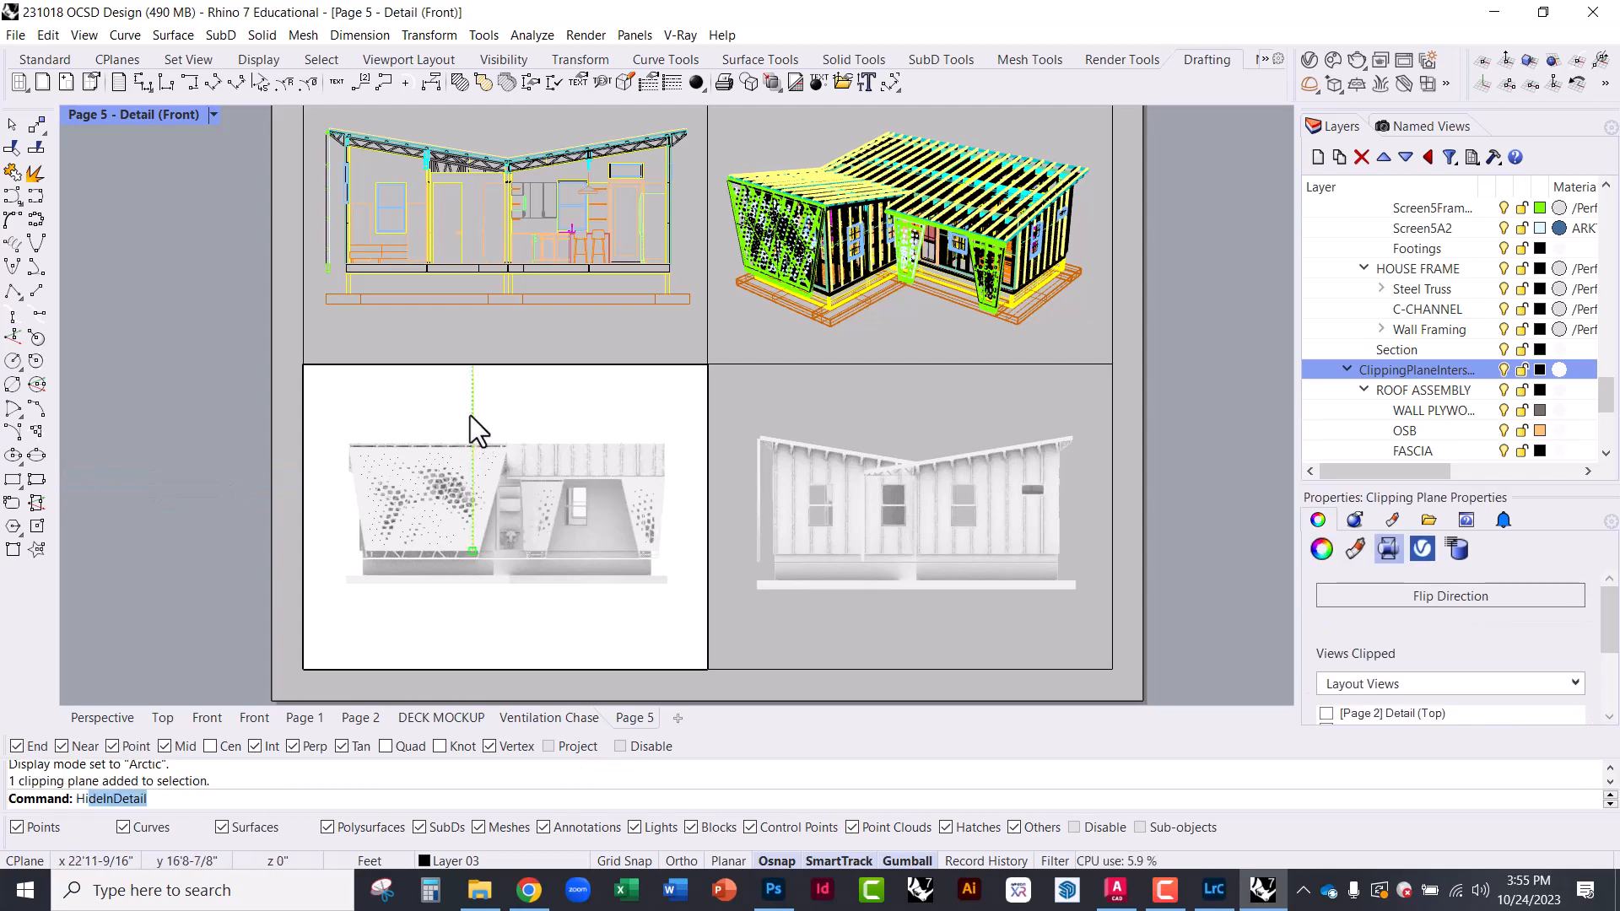
pyautogui.write('i')
pyautogui.press('Return')
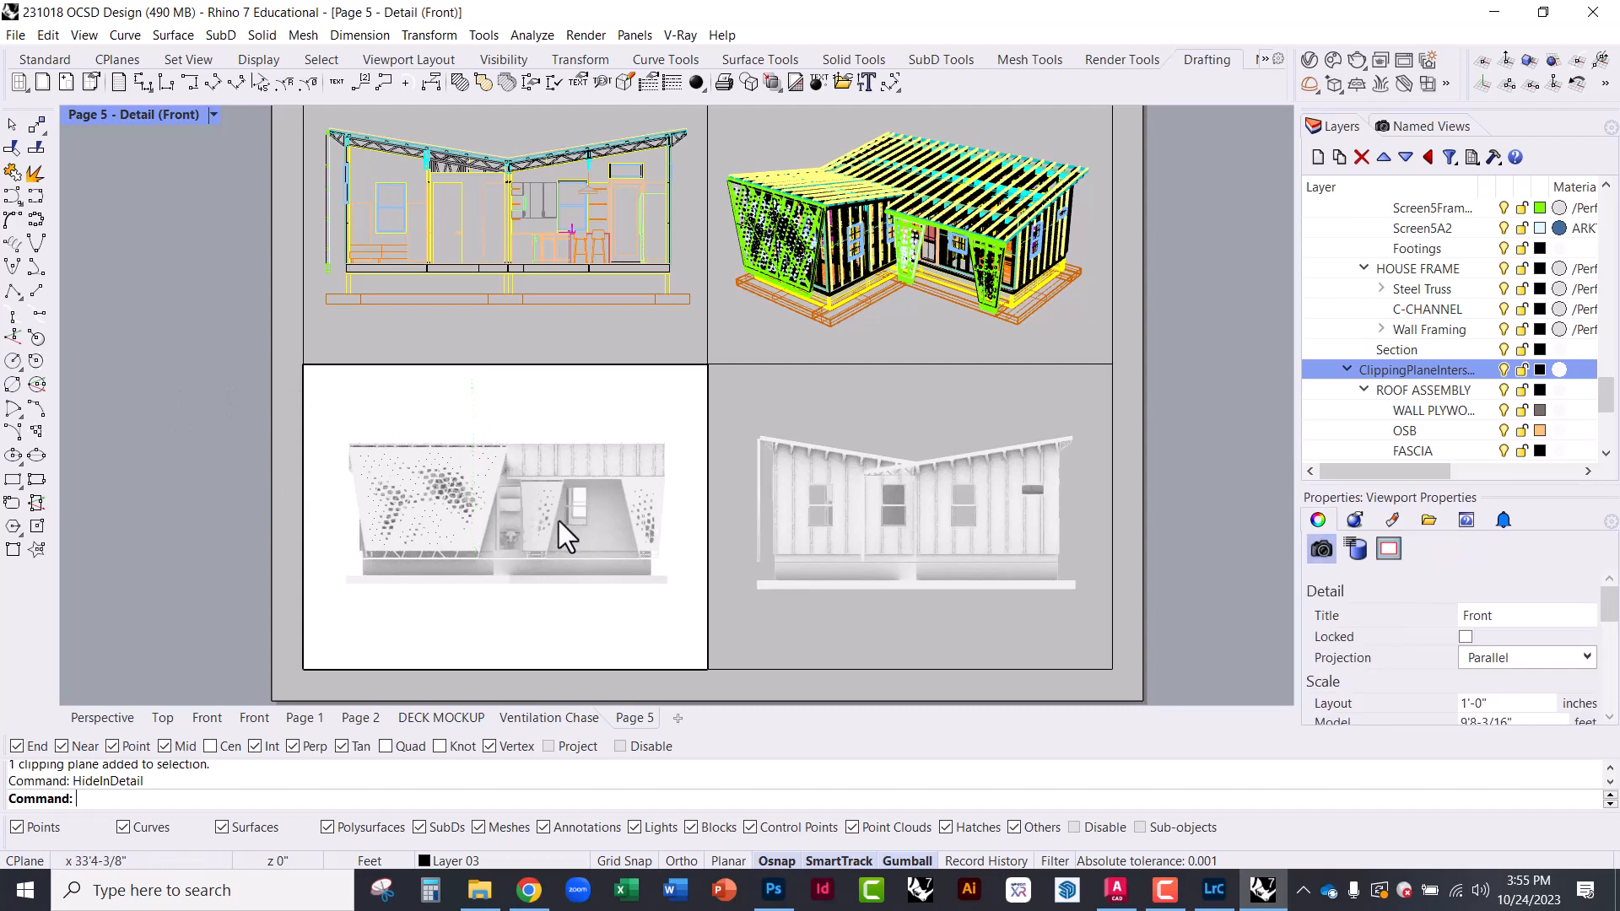
pyautogui.doubleClick(1237, 523)
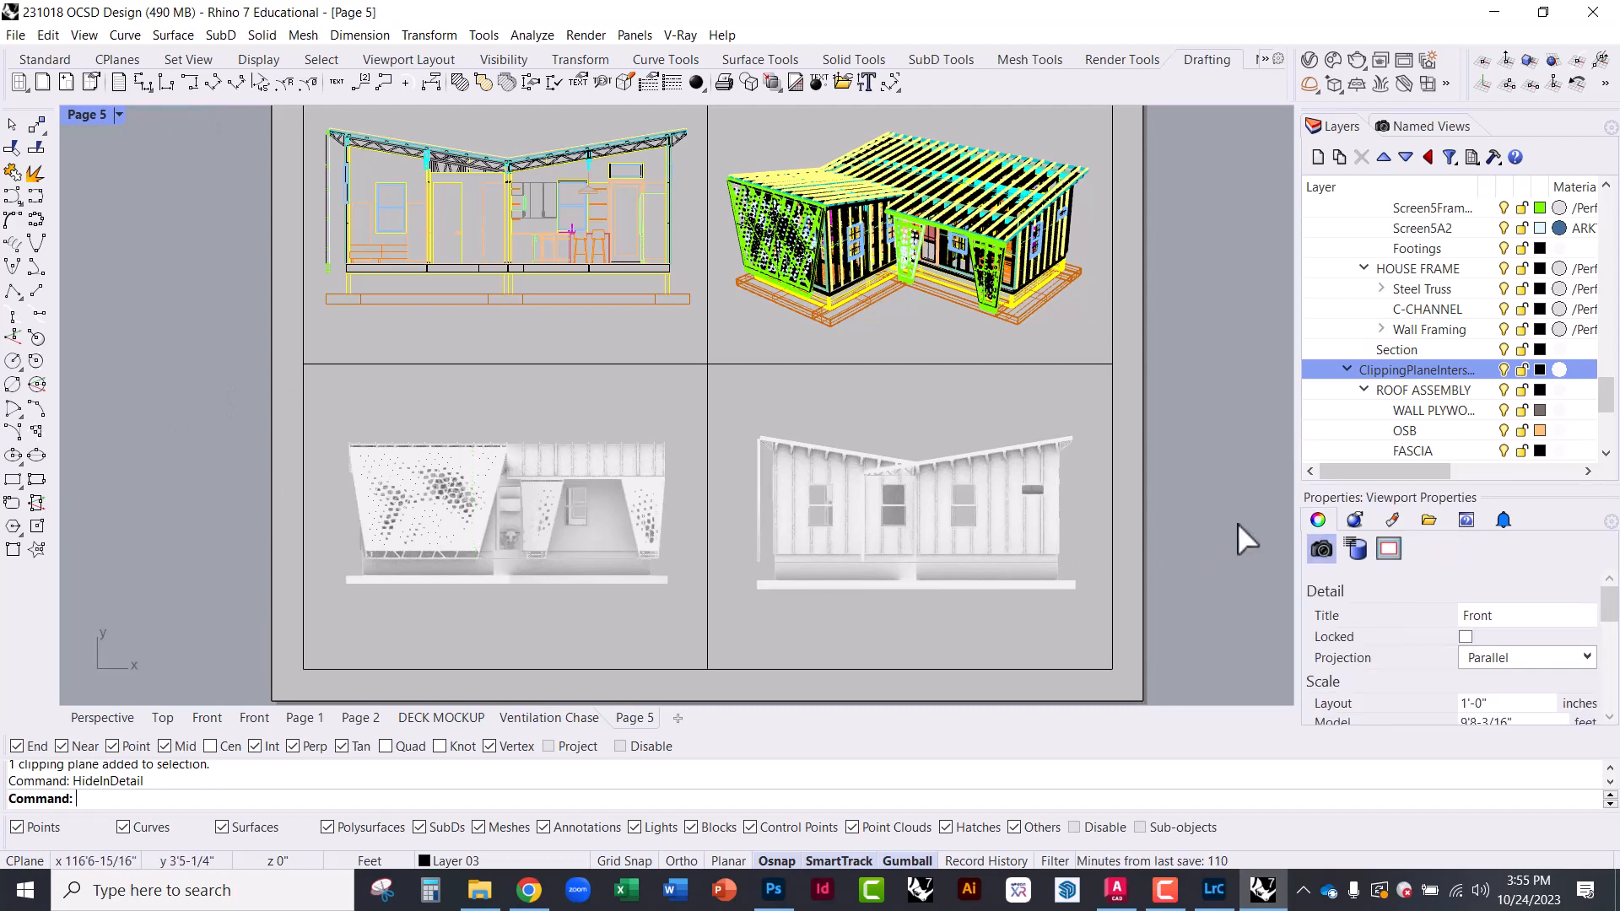
# Activate the Perspective detail, set its display mode to Arctic, and return to page space
pyautogui.moveTo(909, 394); pyautogui.dragTo(933, 535, button='right')
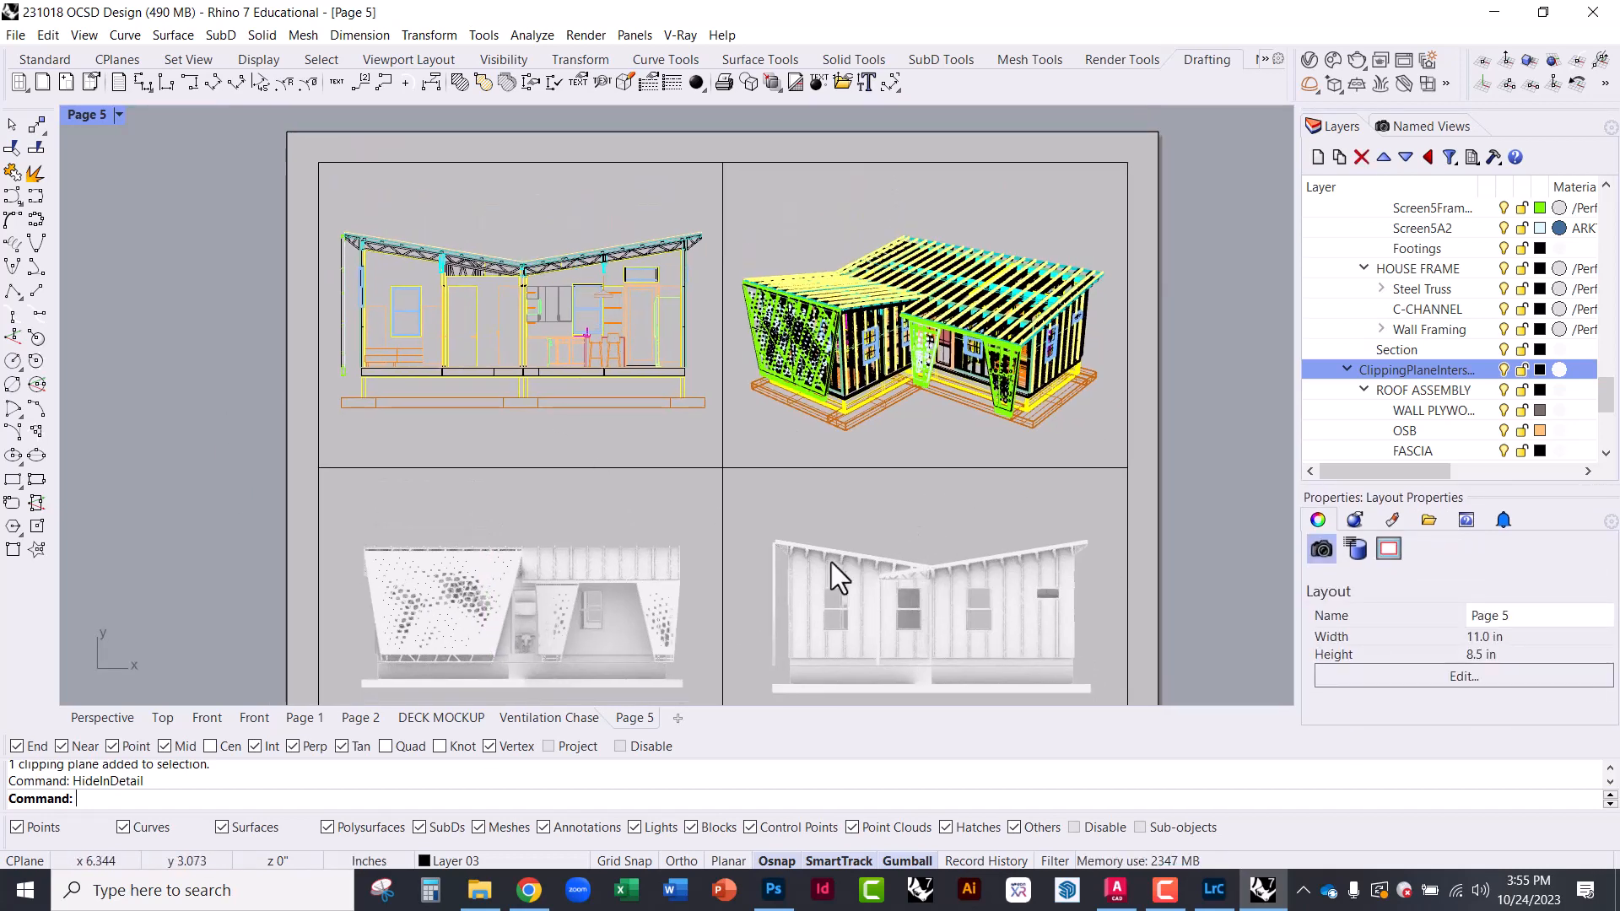
pyautogui.moveTo(741, 441); pyautogui.dragTo(680, 427, button='right')
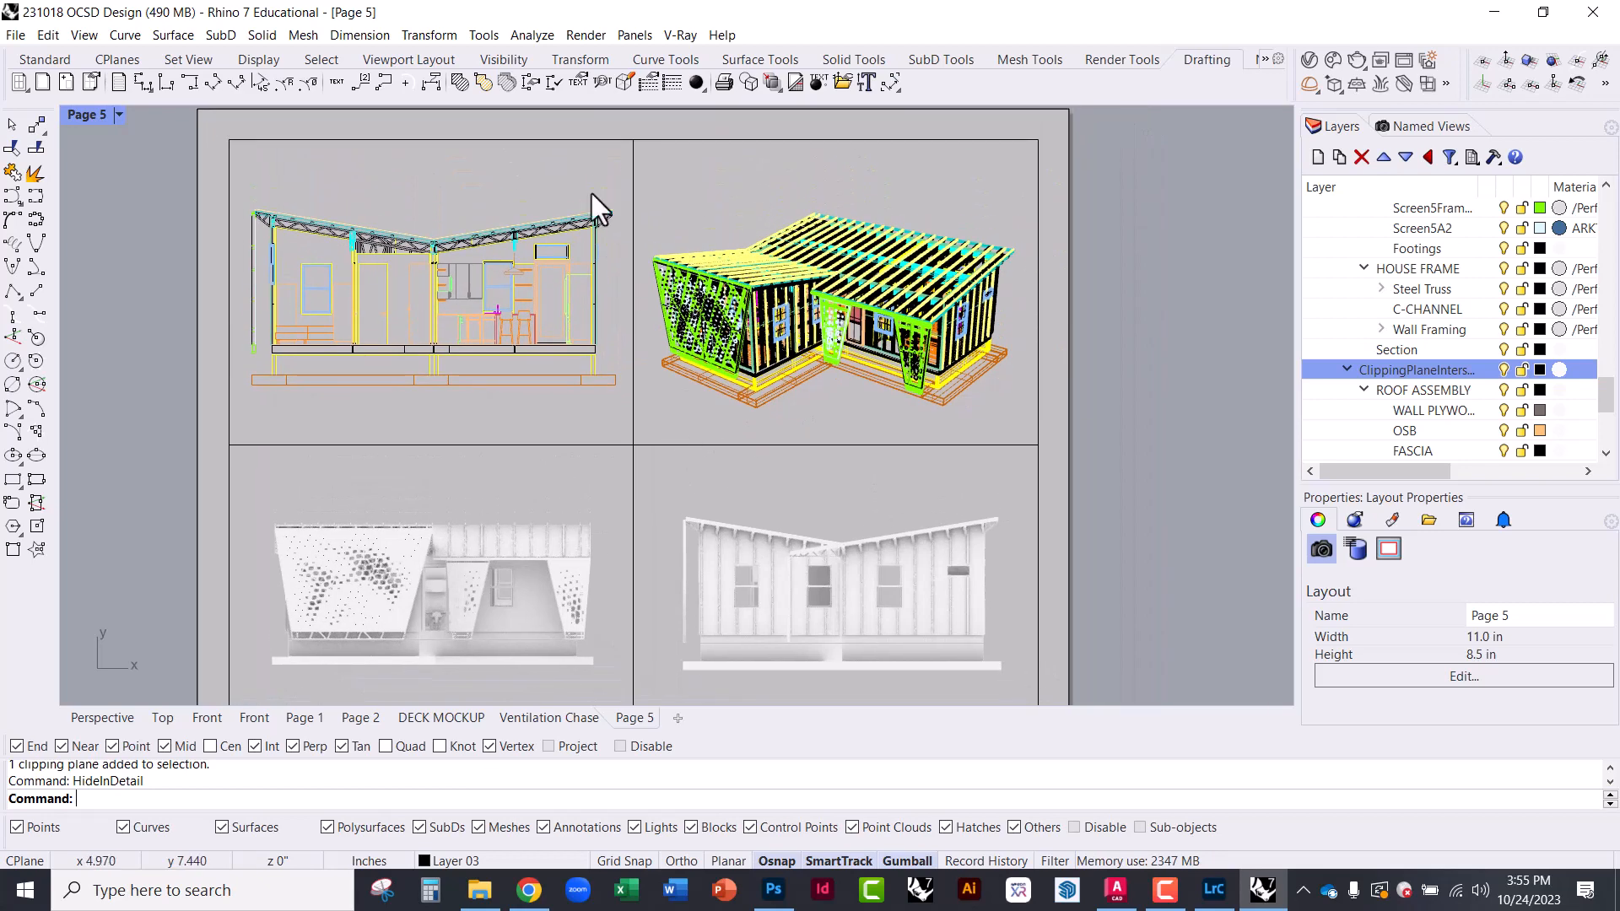
pyautogui.doubleClick(834, 399)
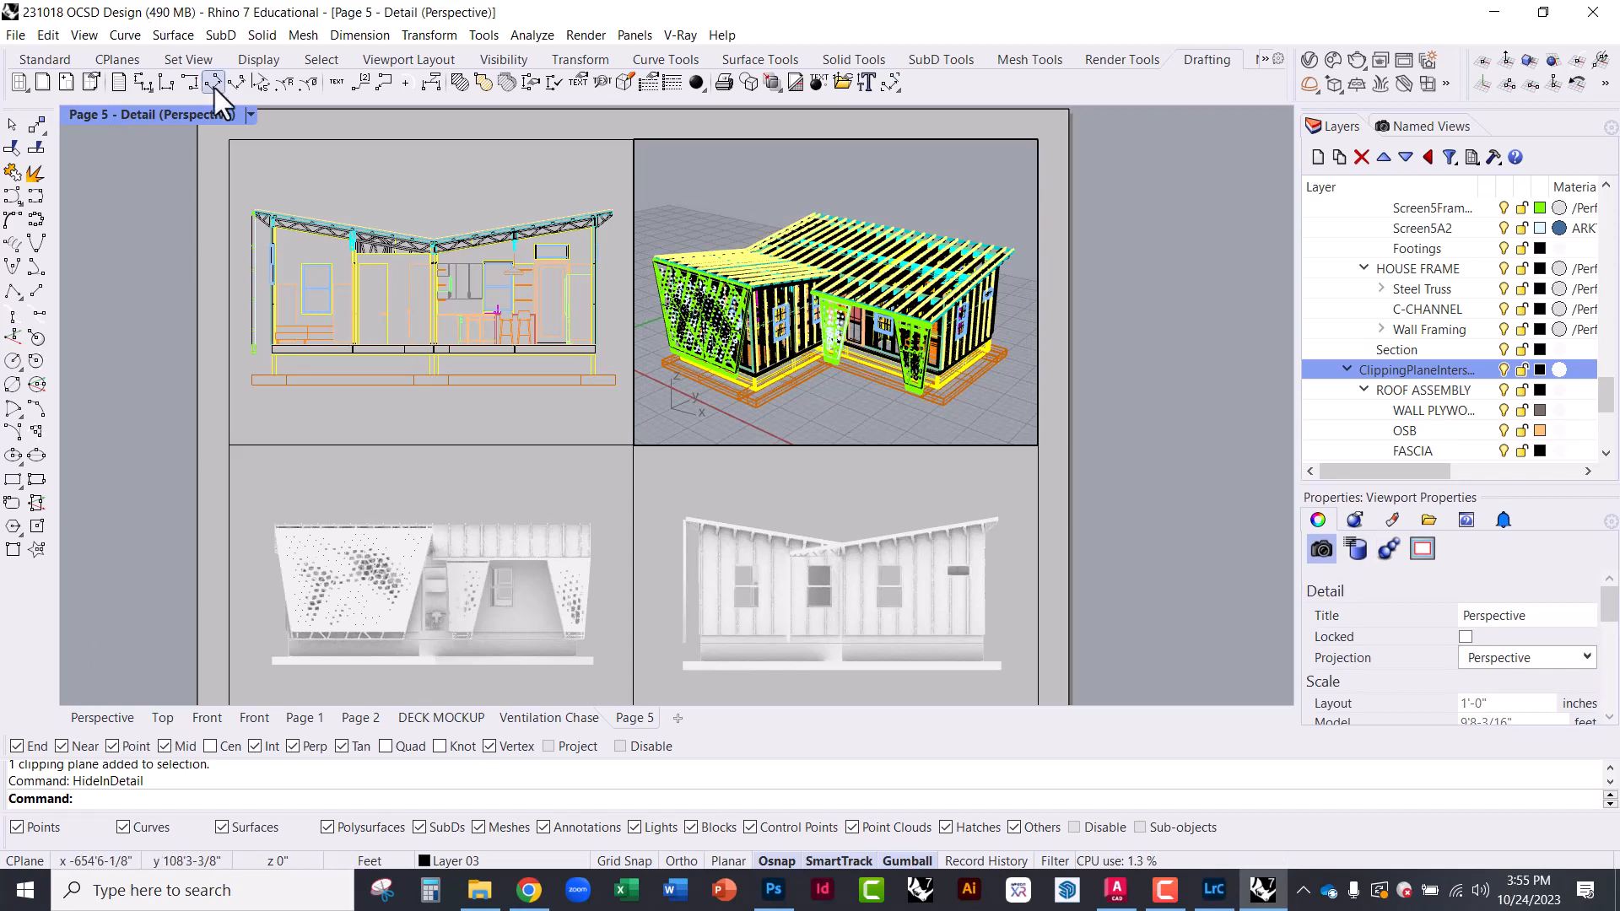
pyautogui.click(153, 120)
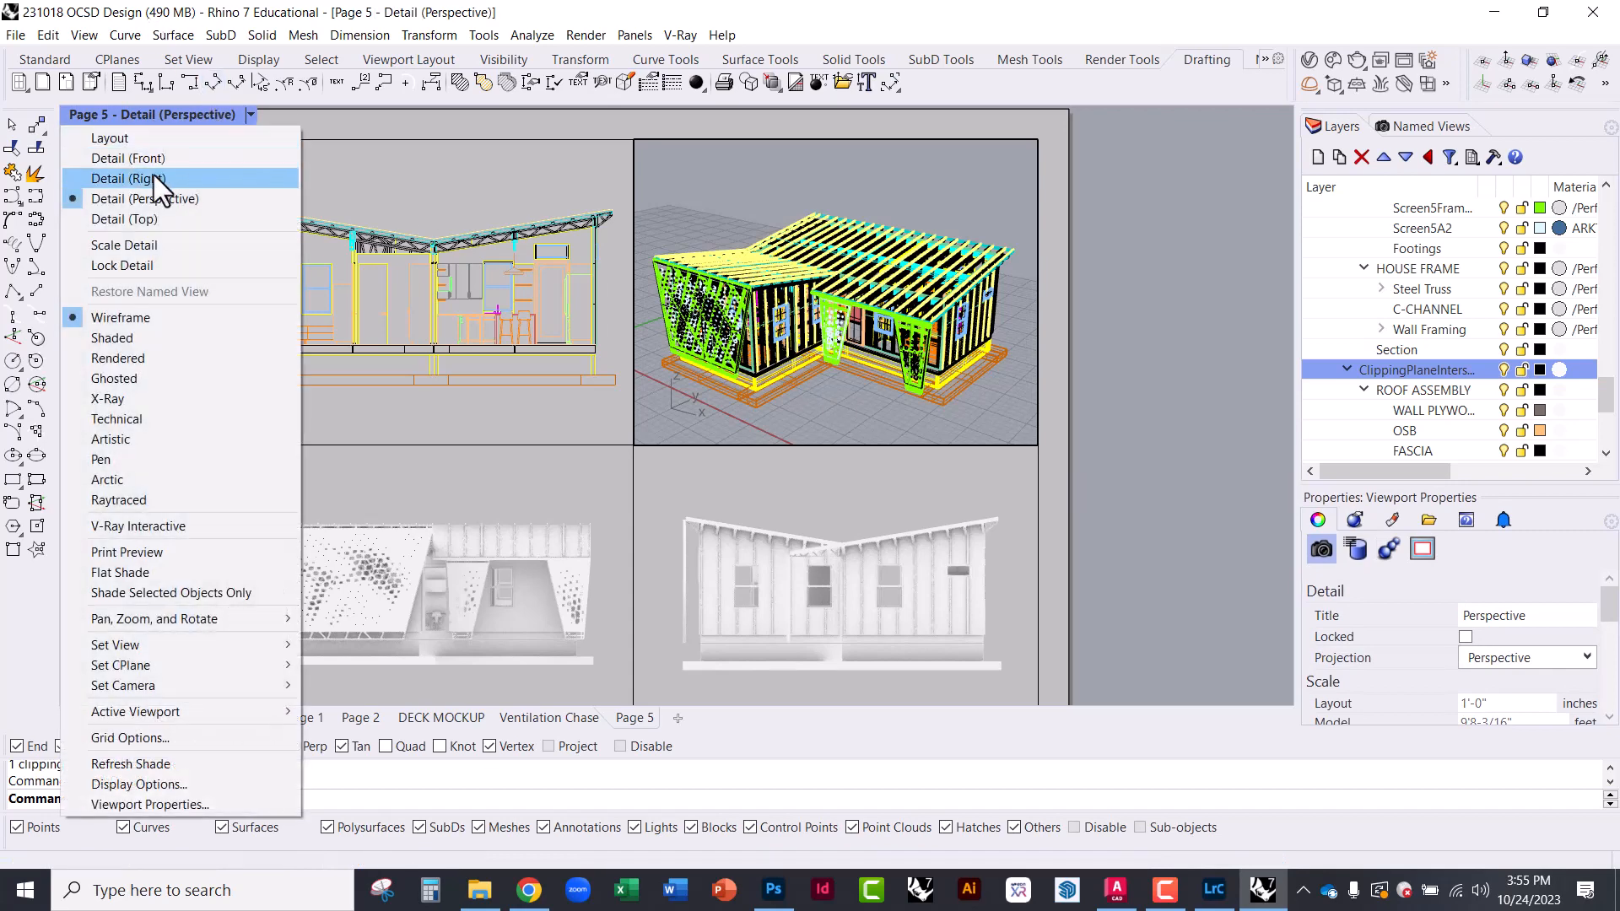
pyautogui.click(103, 480)
pyautogui.doubleClick(1194, 324)
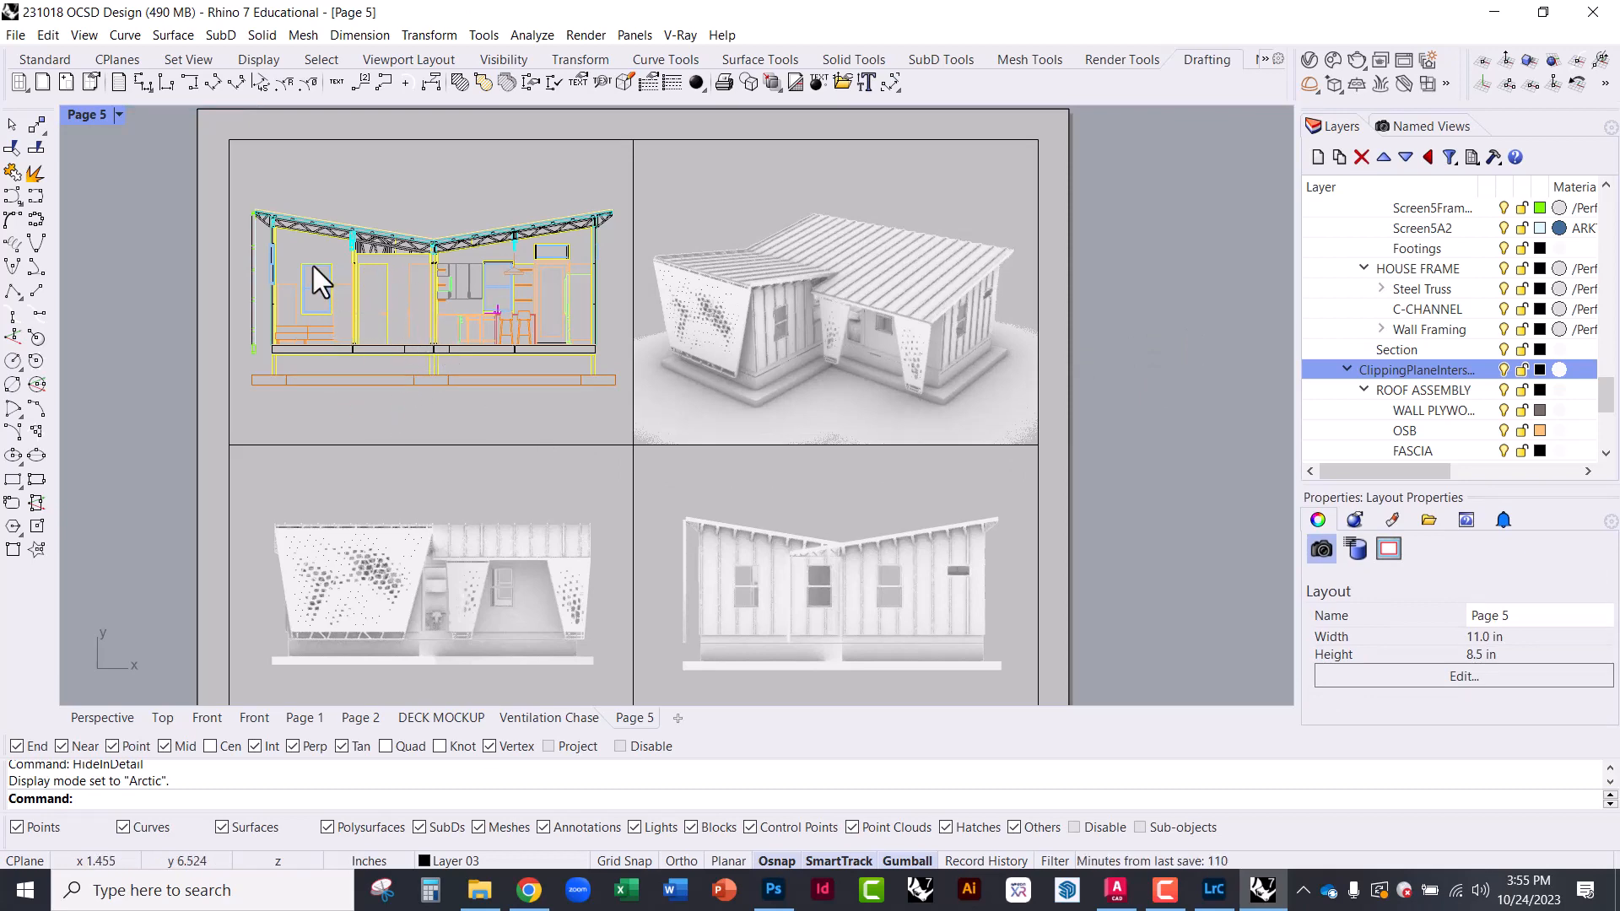
# Activate the Top detail, select the left roof curves of the section drawing to examine them as 2D linework, and clear the selection
pyautogui.scroll(3, 313, 266)
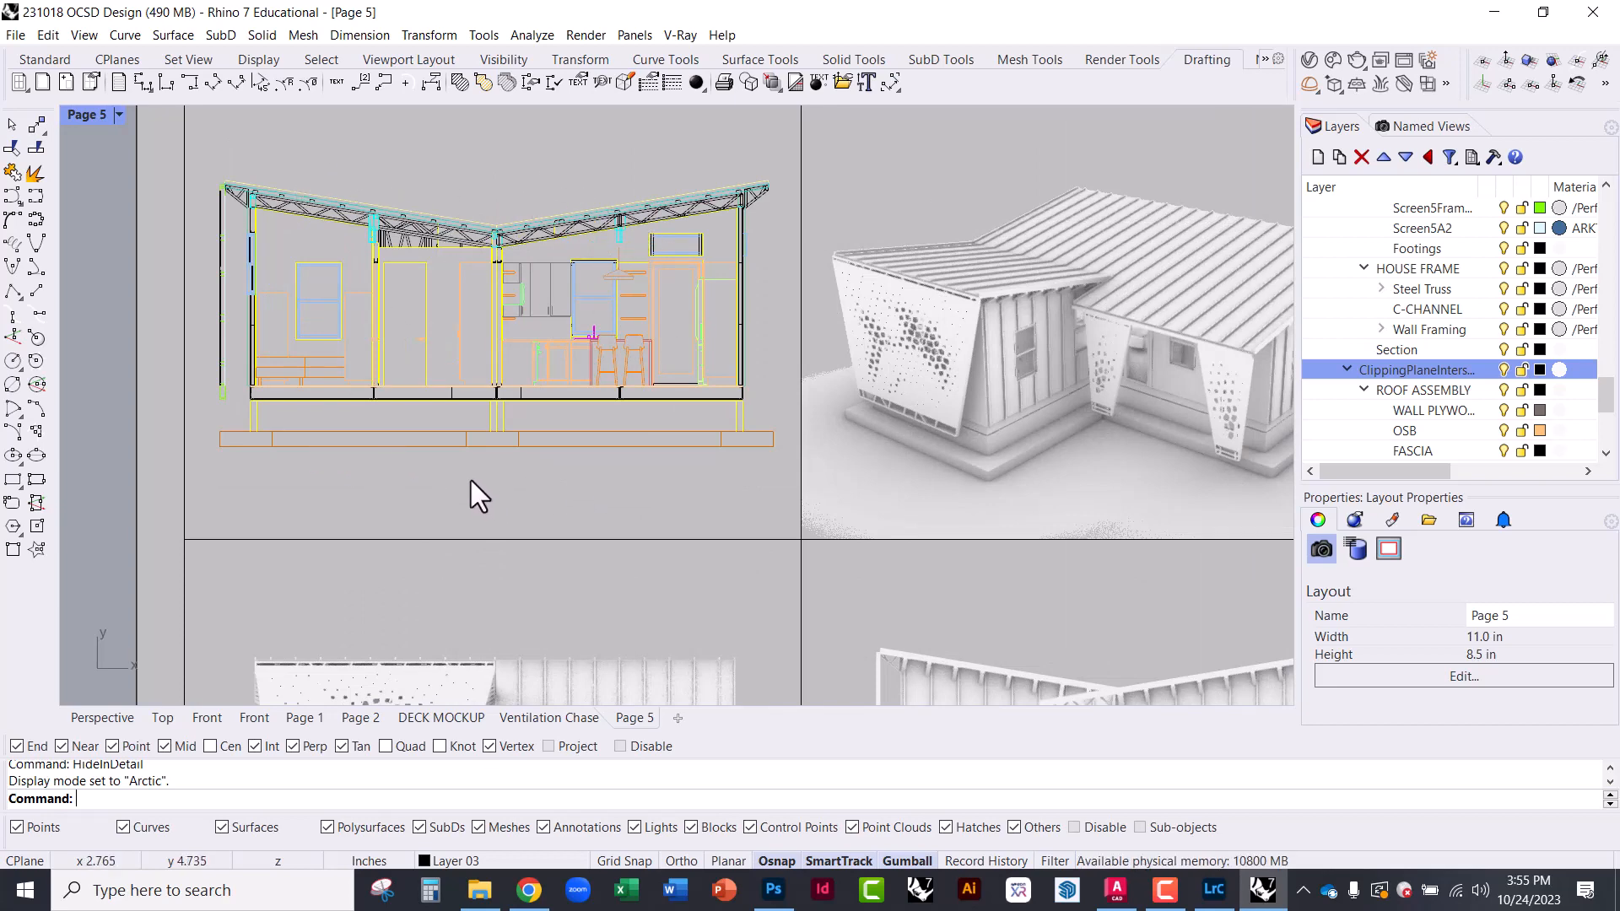
pyautogui.moveTo(471, 492); pyautogui.dragTo(594, 563, button='right')
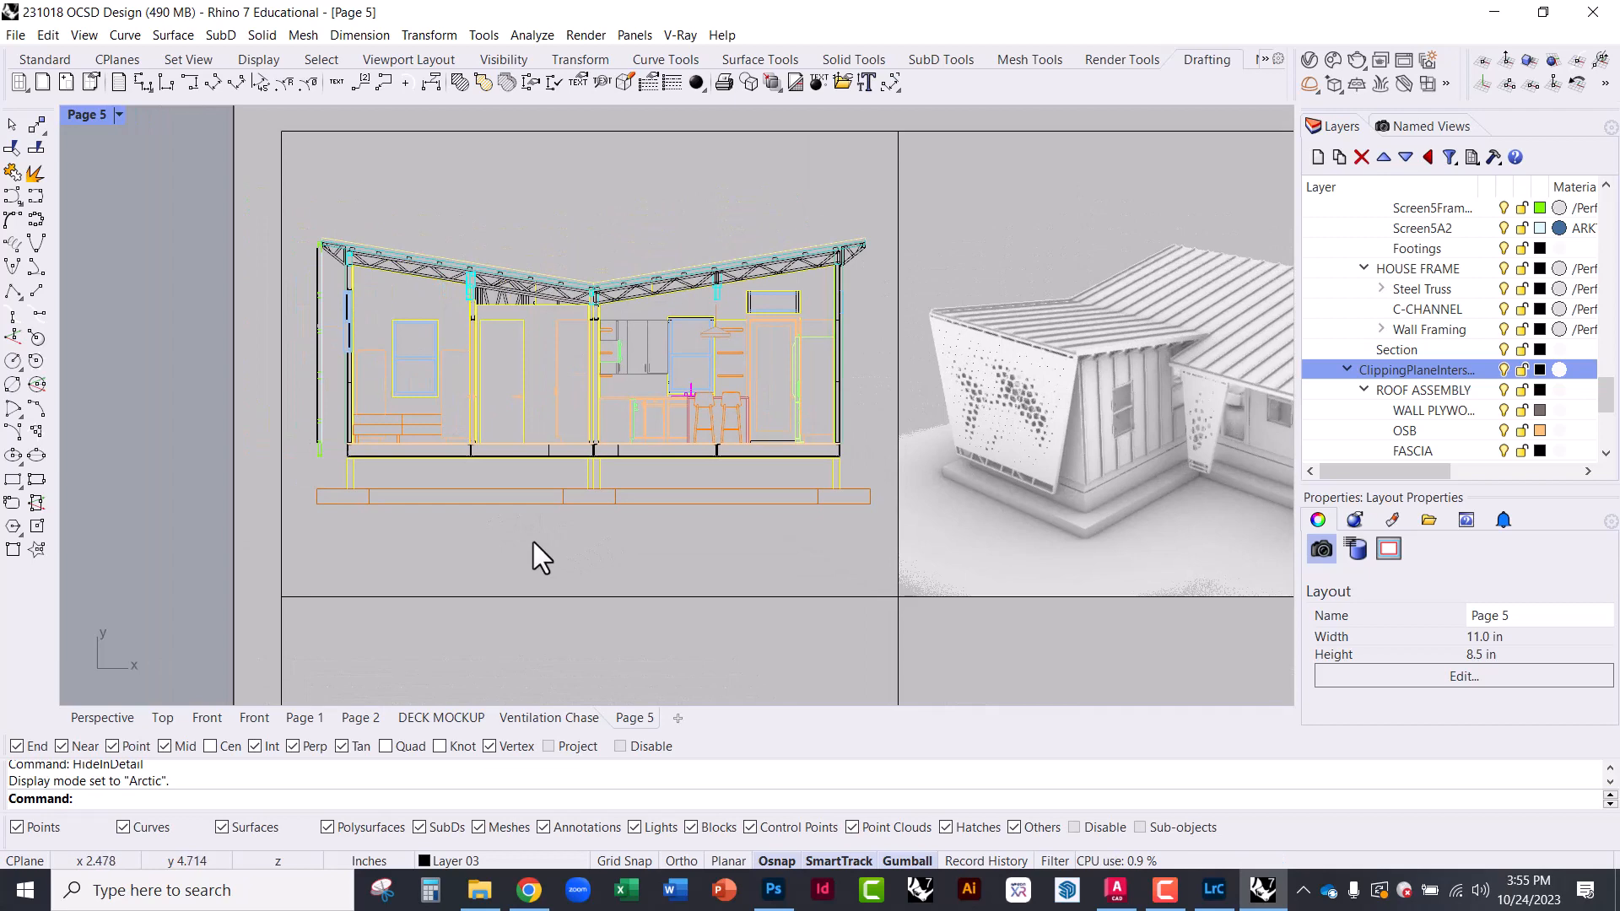
pyautogui.doubleClick(533, 542)
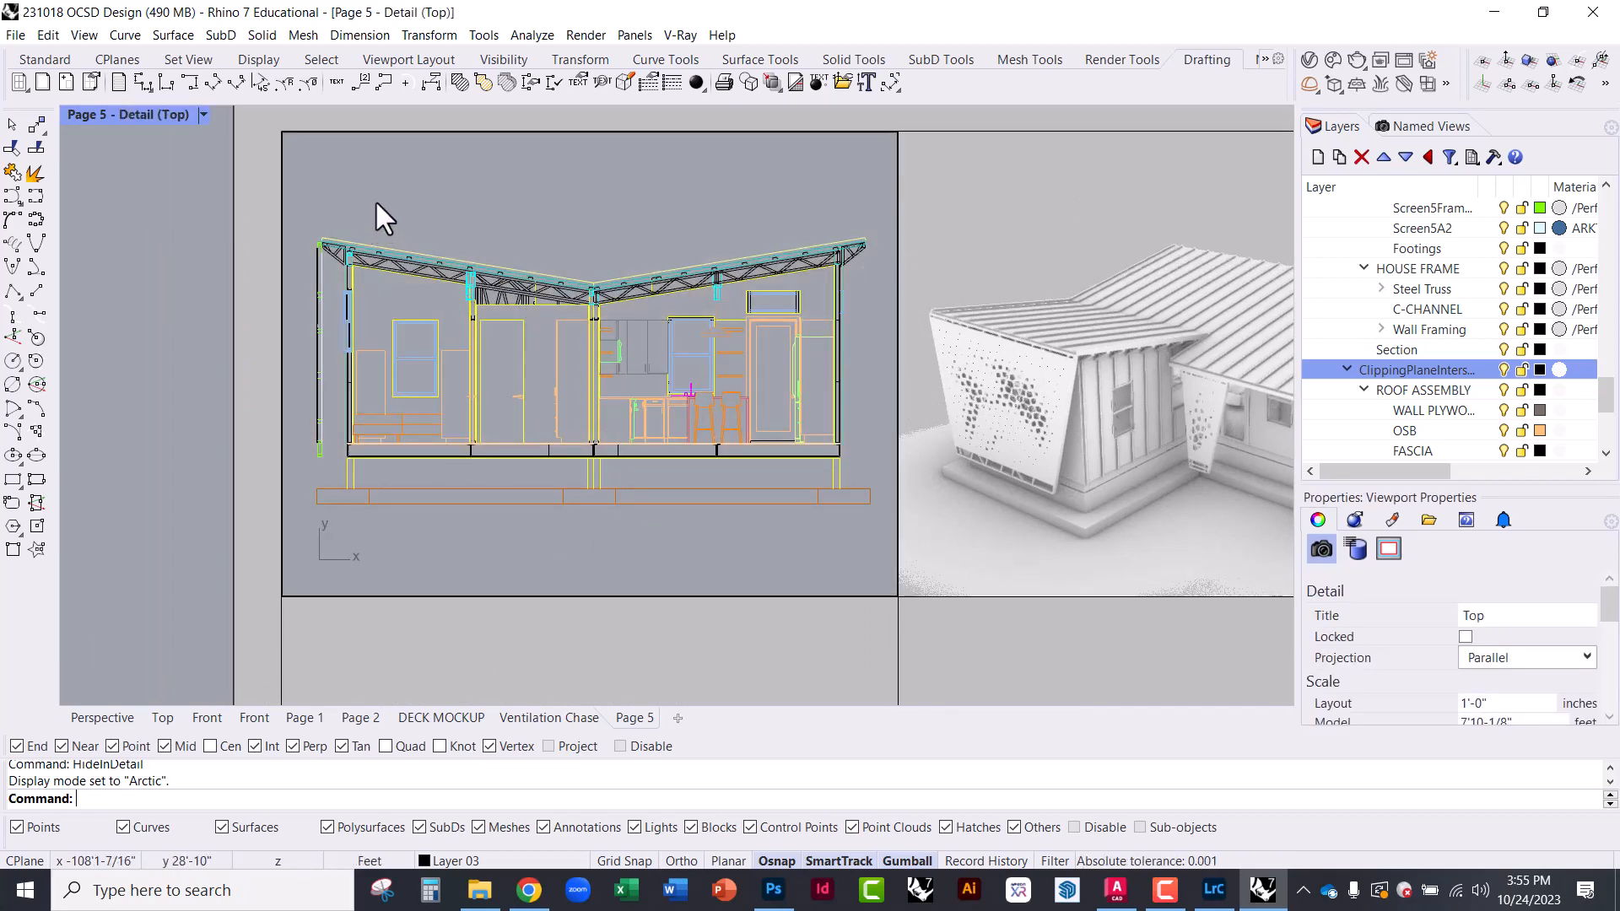
pyautogui.click(427, 258)
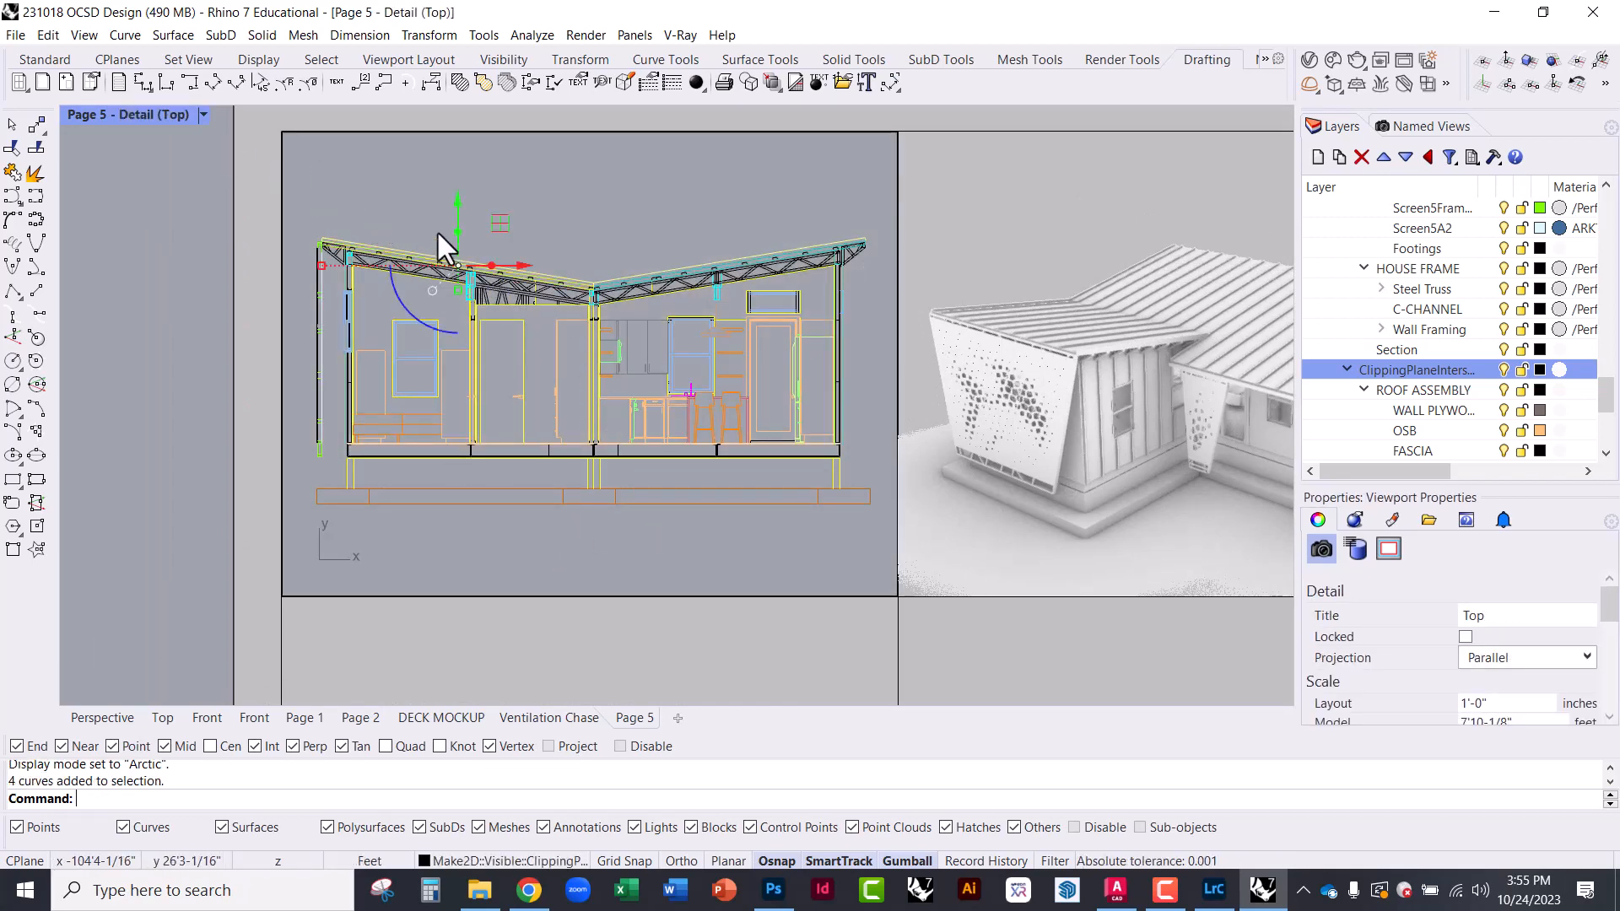
pyautogui.scroll(4, 393, 280)
pyautogui.scroll(-5, 454, 287)
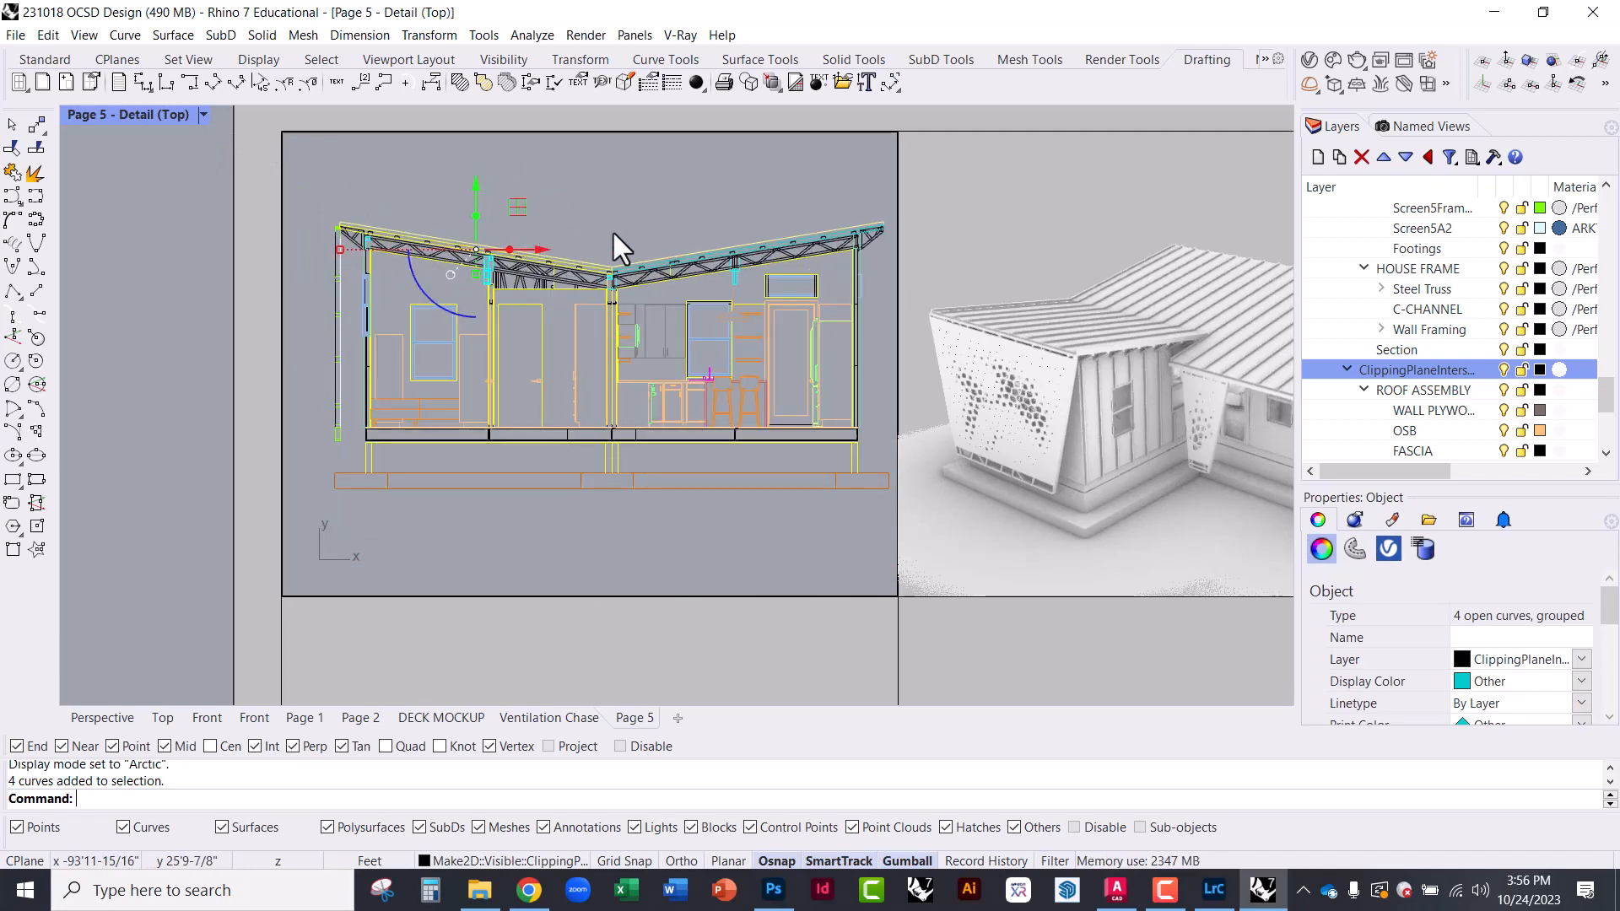
pyautogui.click(639, 235)
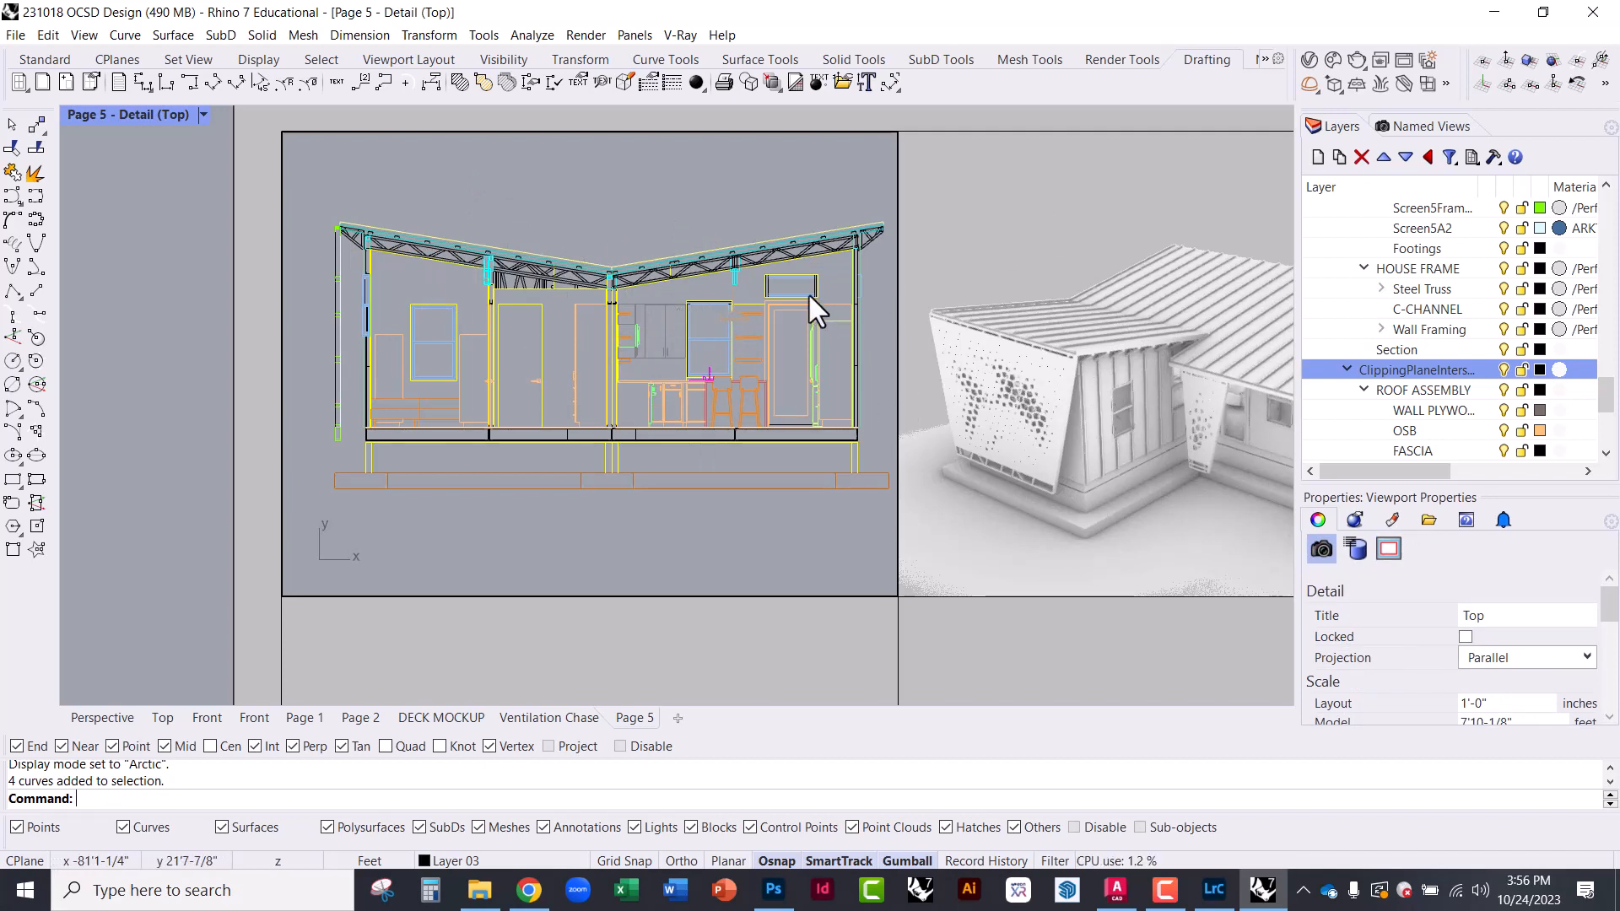
pyautogui.moveTo(628, 301); pyautogui.dragTo(608, 308, button='right')
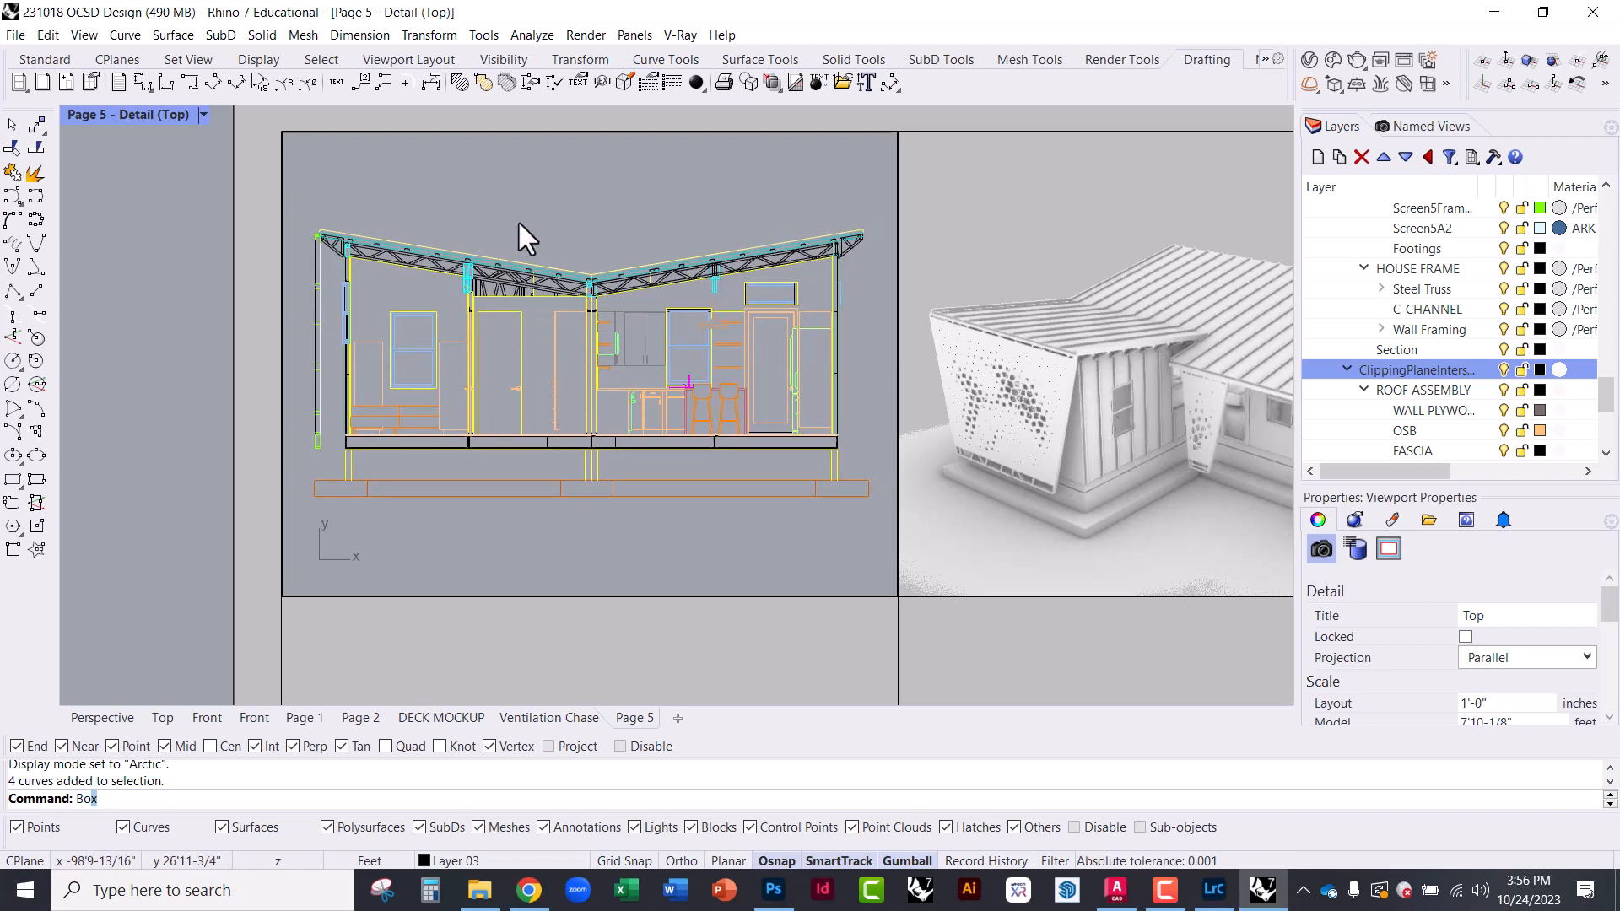
# Draw a box with a height of 2' above the roof in the Top detail's section drawing and return to page space
pyautogui.press('Return')
pyautogui.click(497, 265)
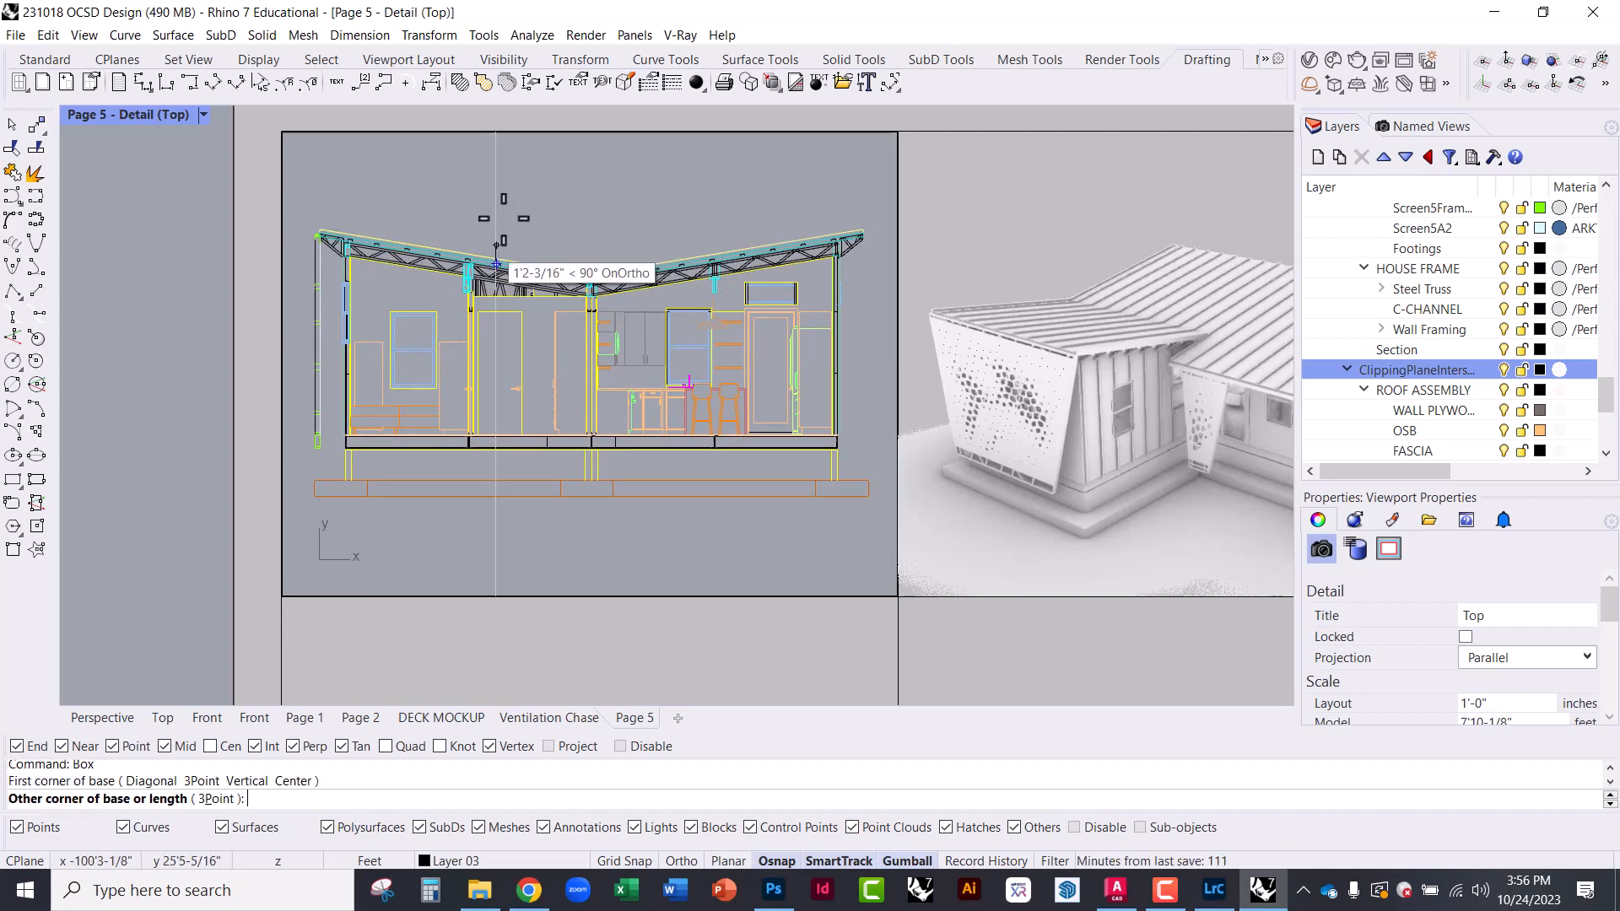
pyautogui.click(537, 203)
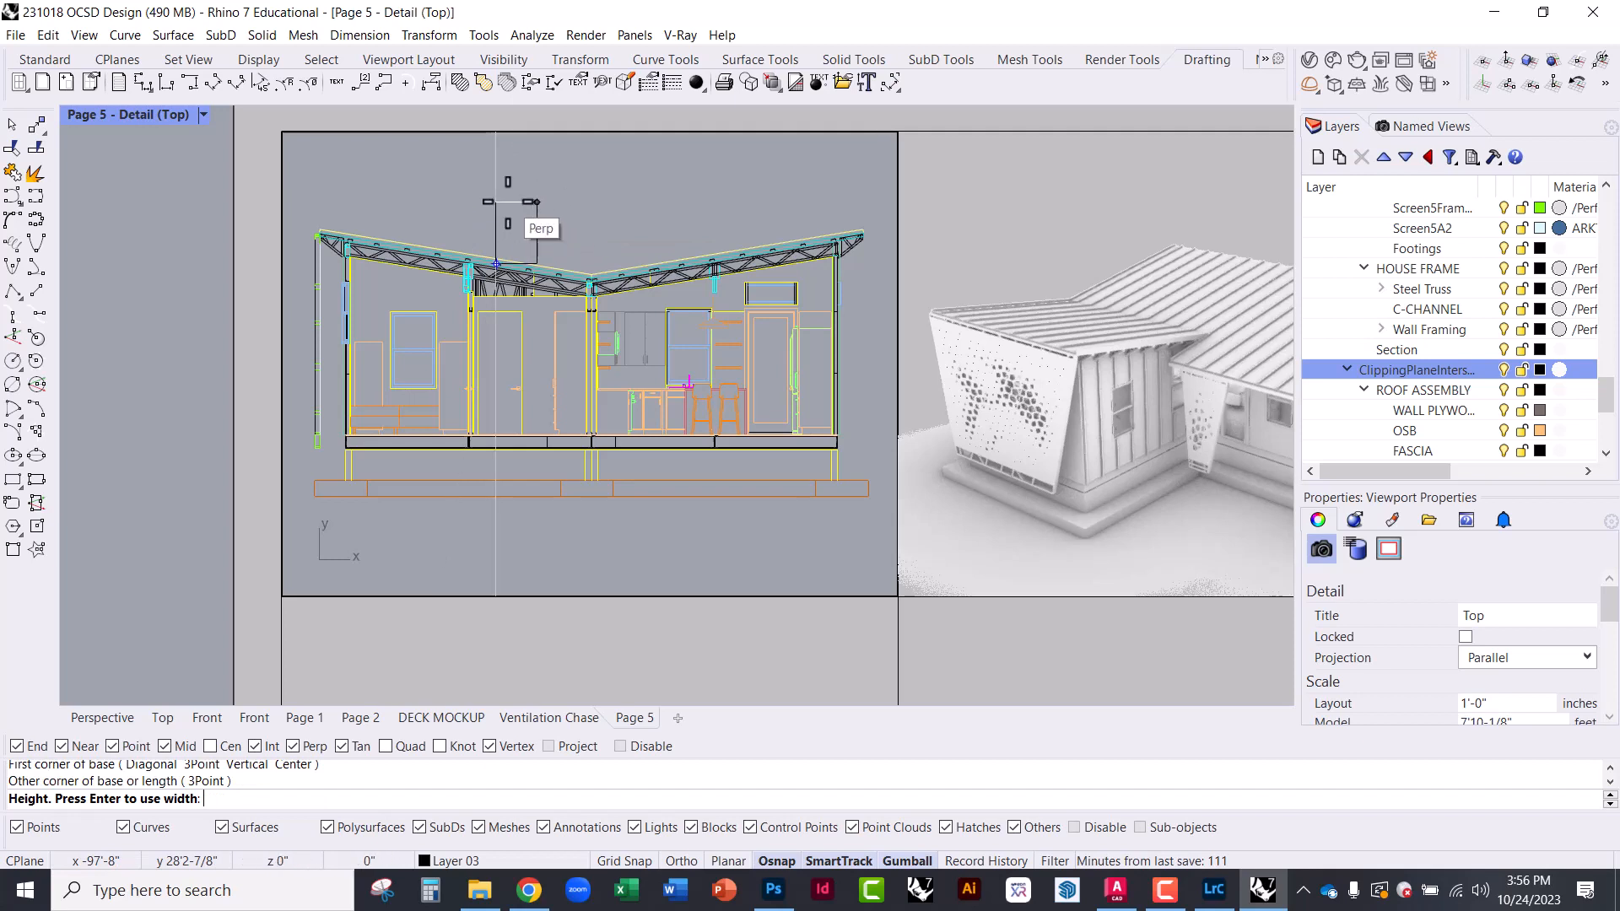
pyautogui.write("2'")
pyautogui.press('Return')
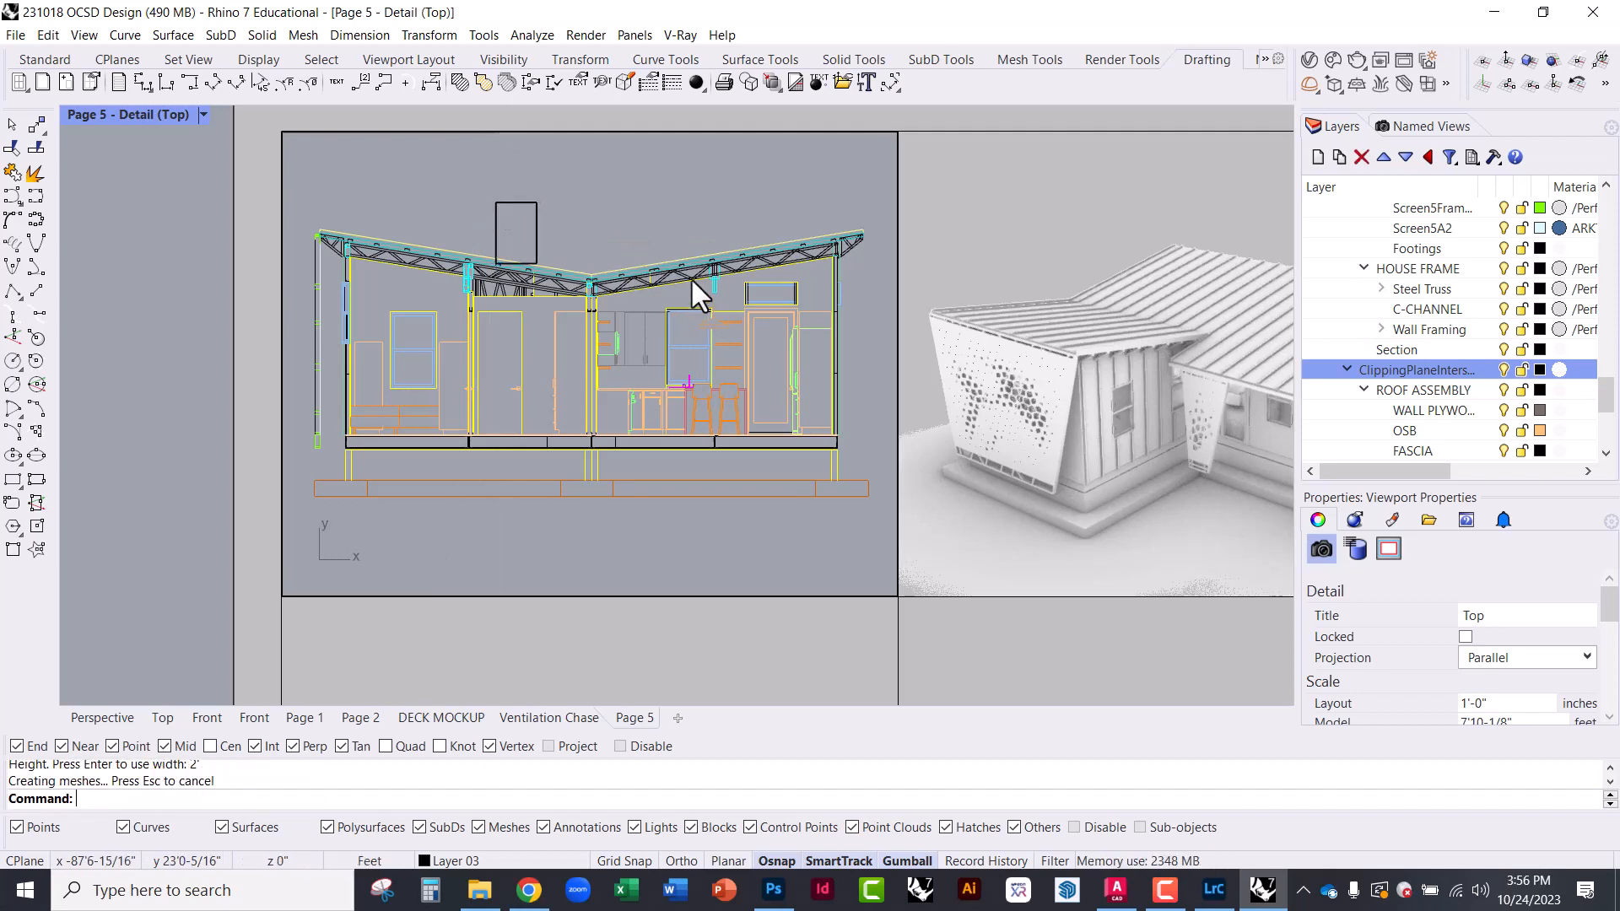
pyautogui.scroll(-2, 1077, 414)
pyautogui.scroll(2, 613, 309)
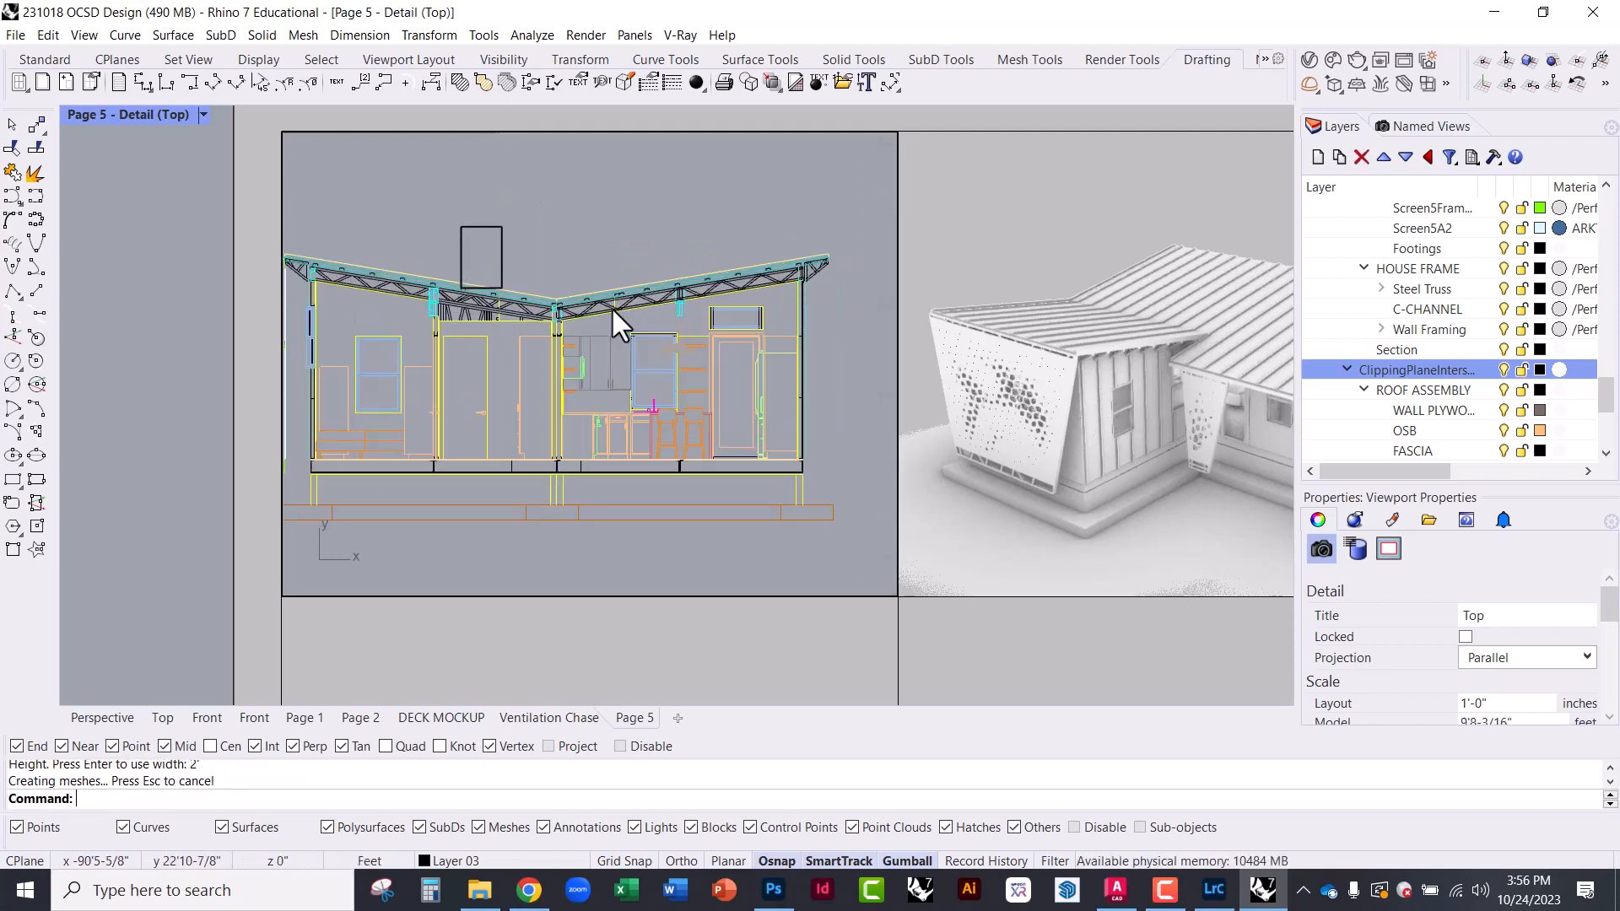
pyautogui.doubleClick(162, 270)
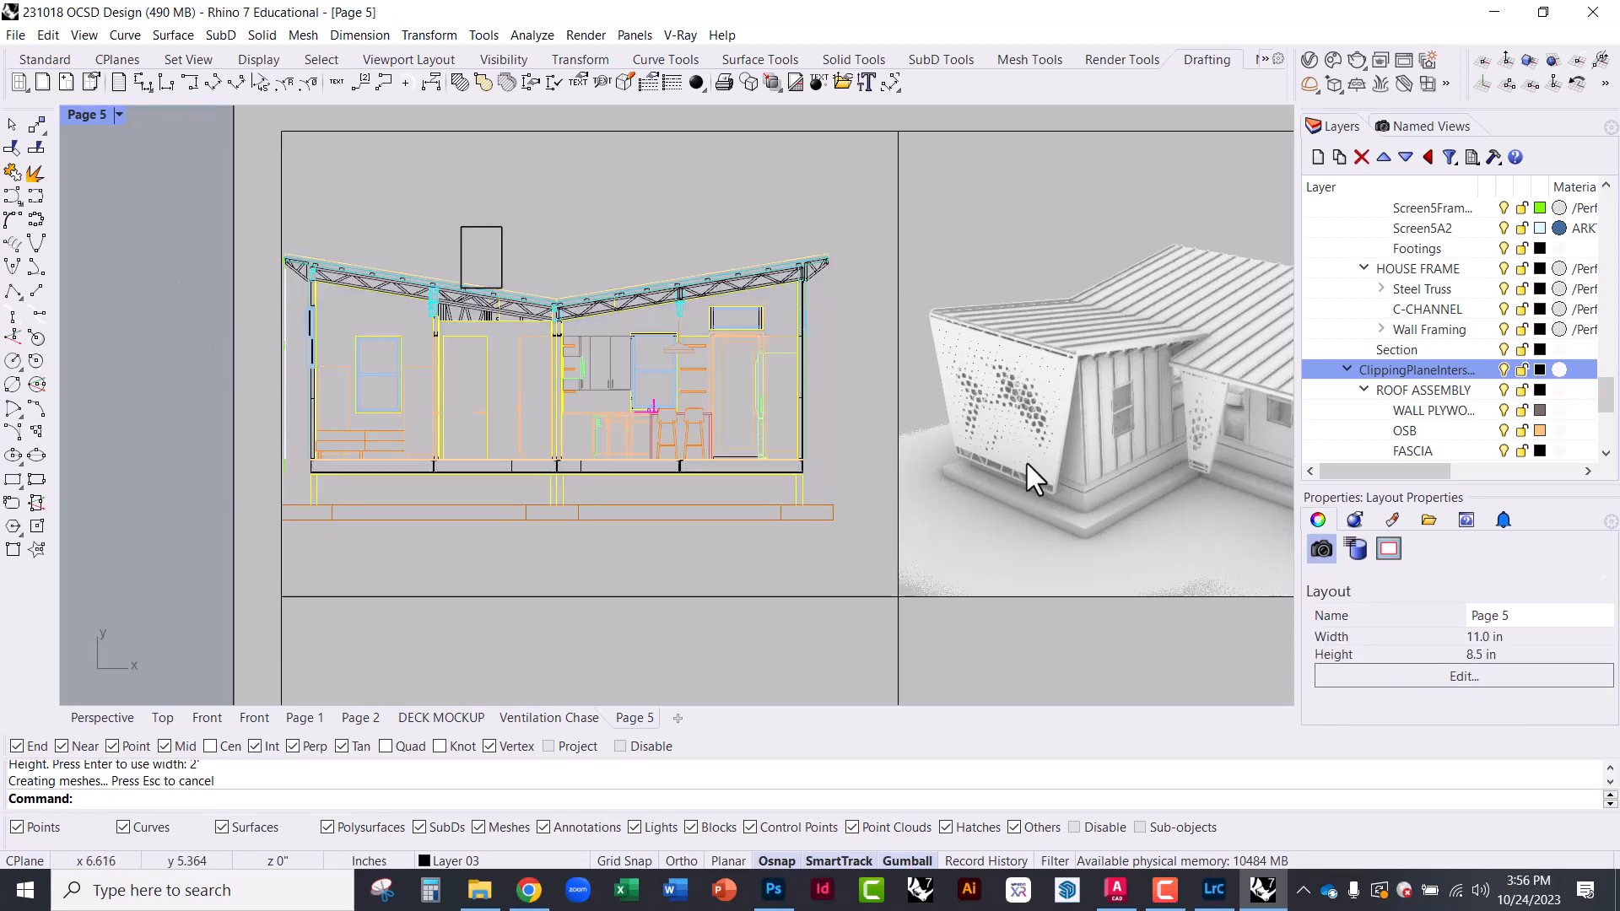
pyautogui.scroll(-3, 775, 396)
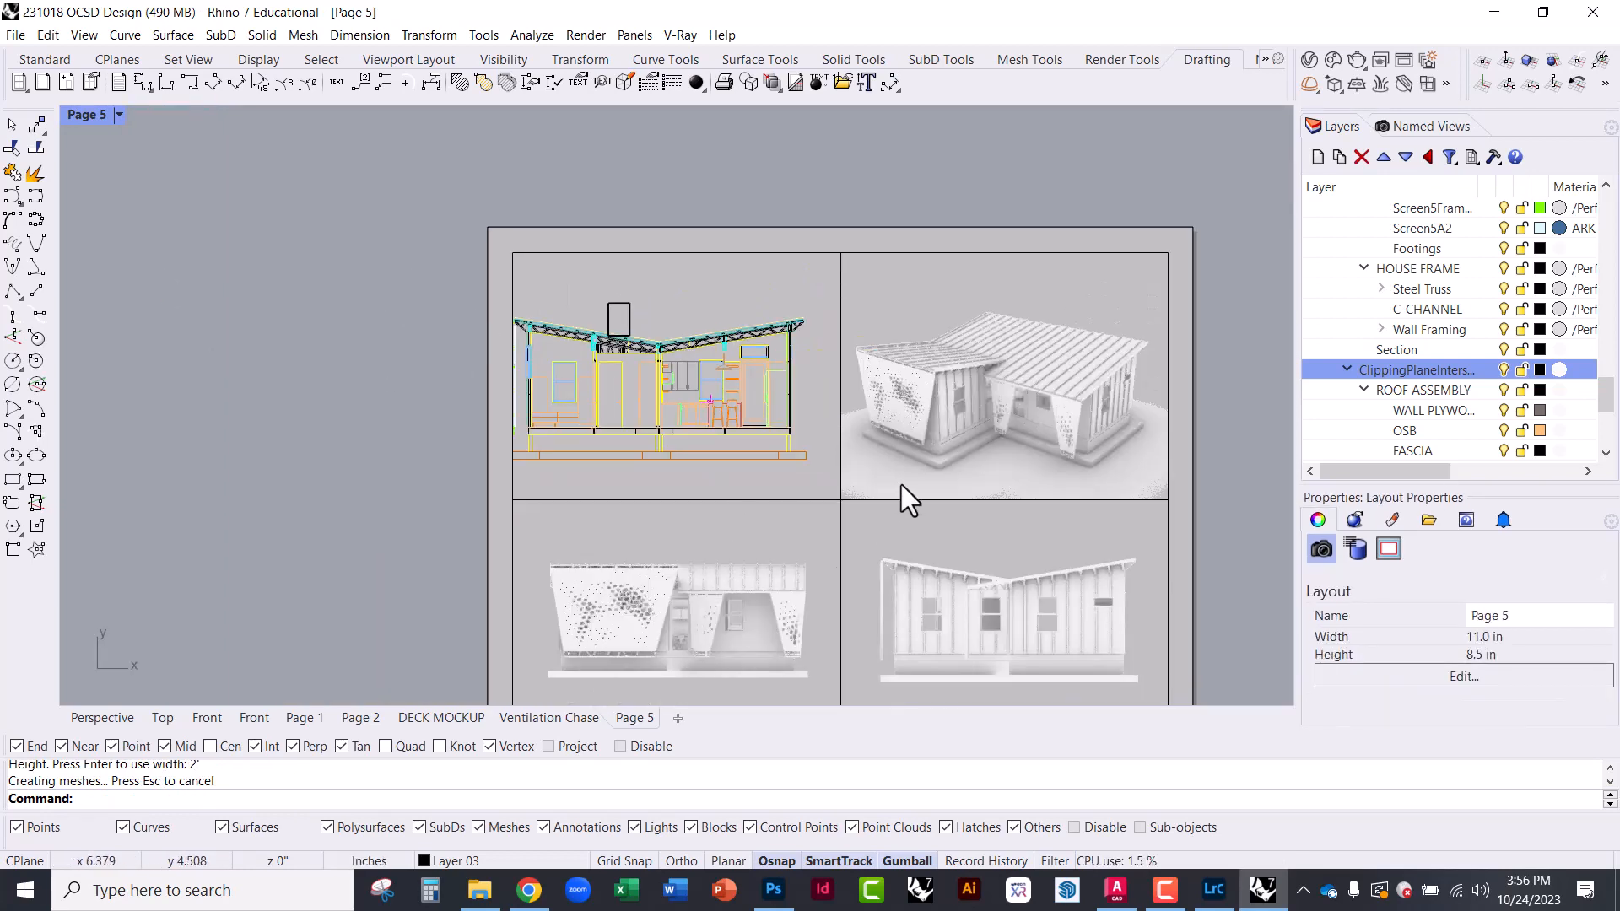
pyautogui.scroll(2, 899, 481)
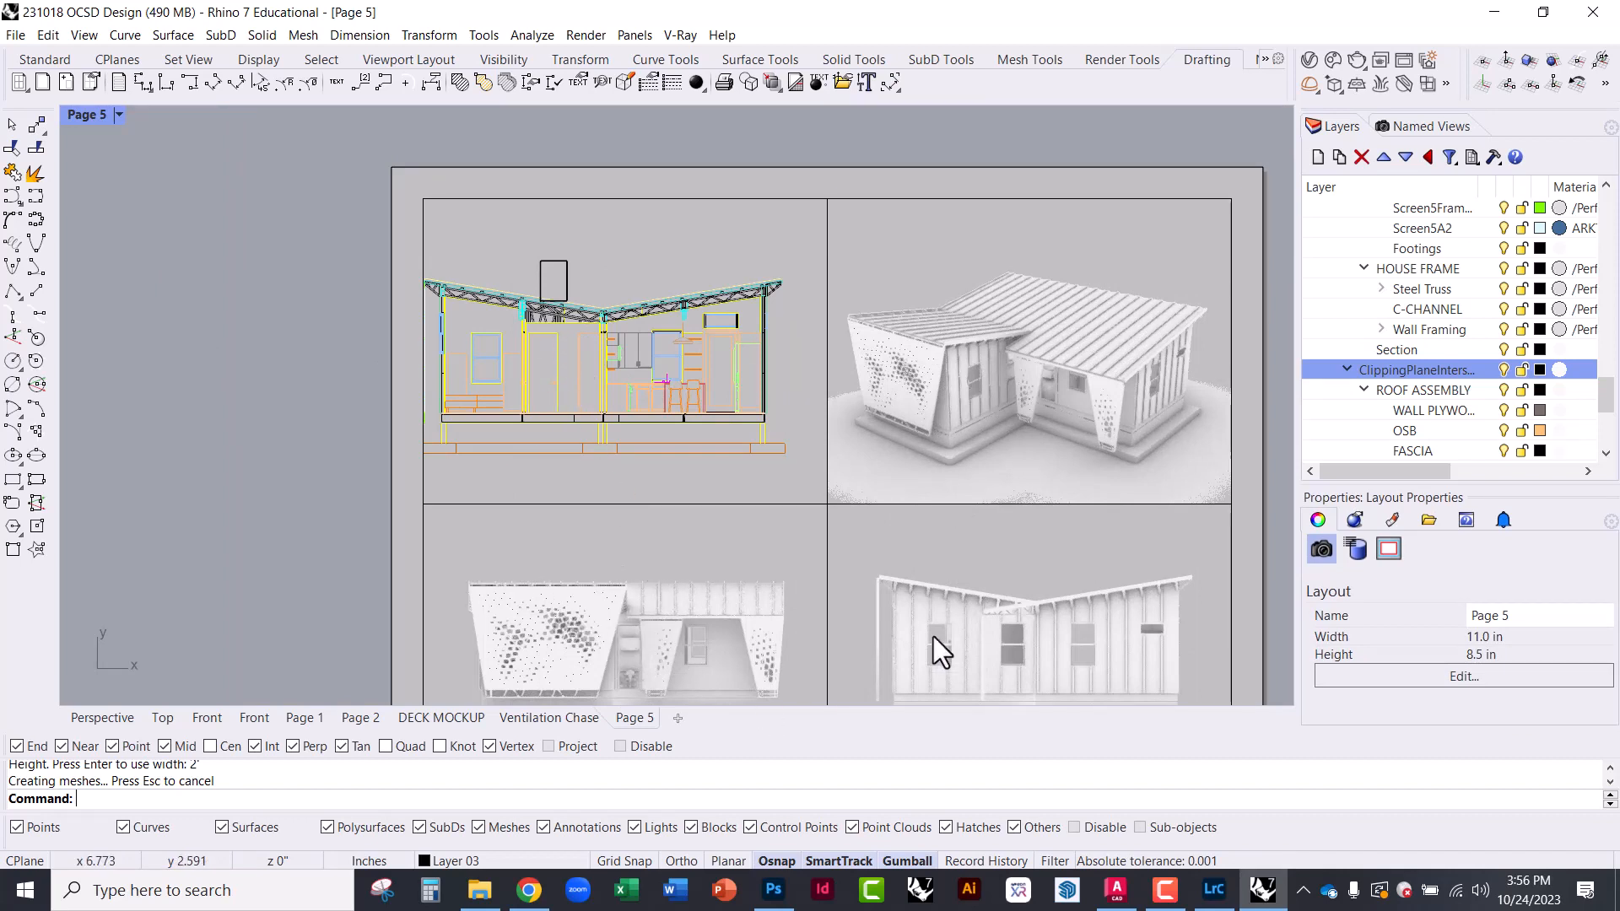
# Reactivate the Top detail, move the box slightly up and left above the left roof slope, and return to page space
pyautogui.doubleClick(565, 268)
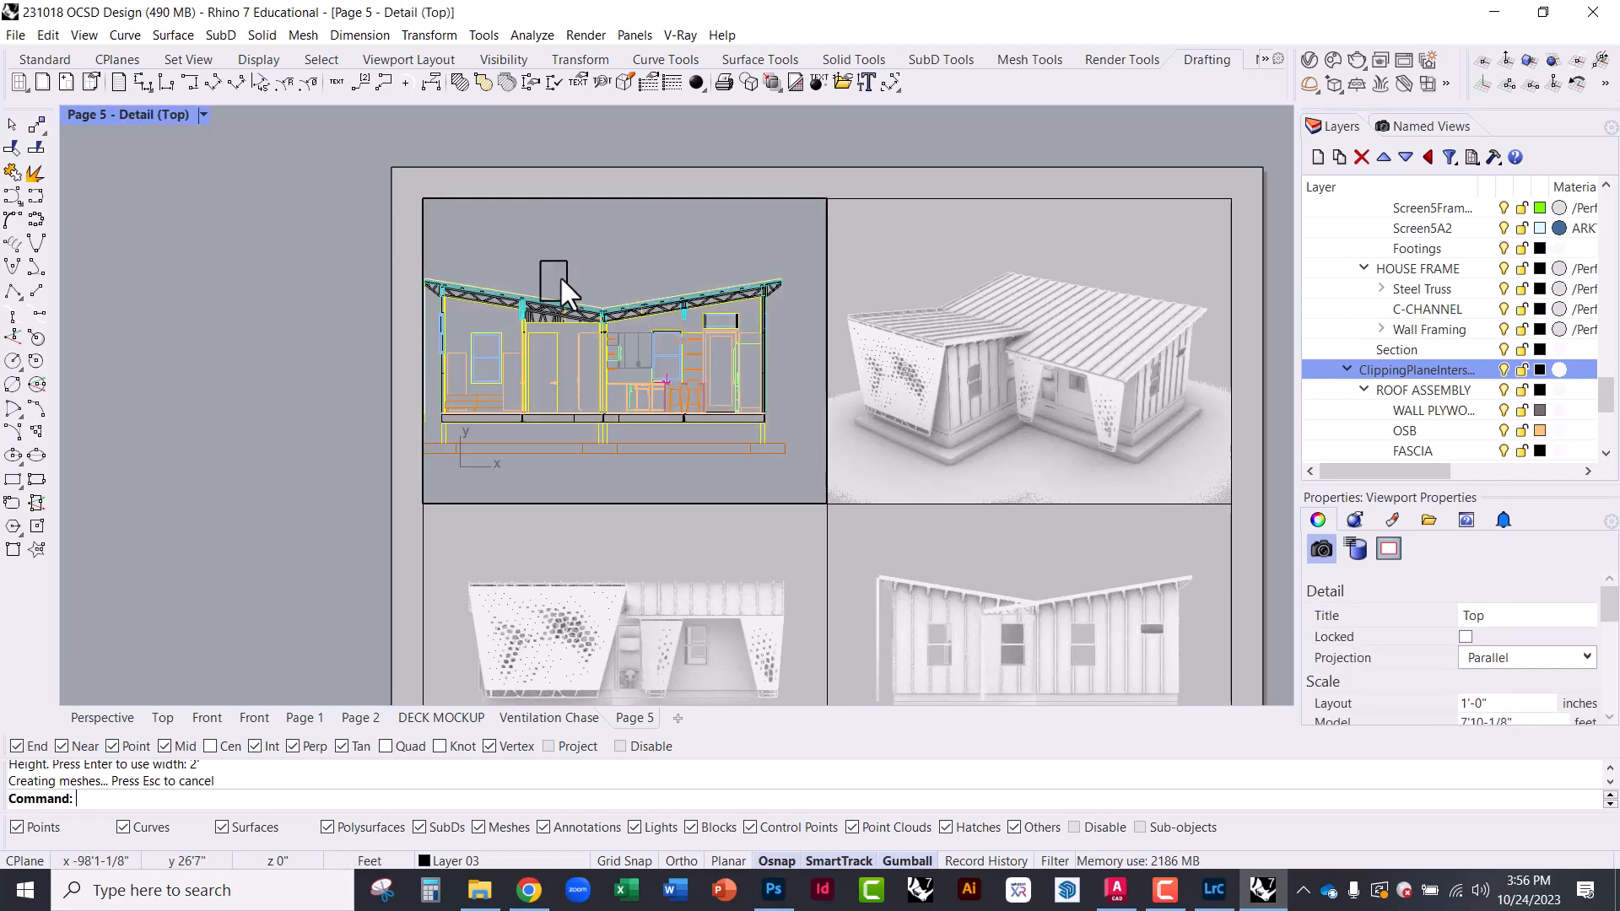
pyautogui.click(561, 275)
pyautogui.click(553, 225)
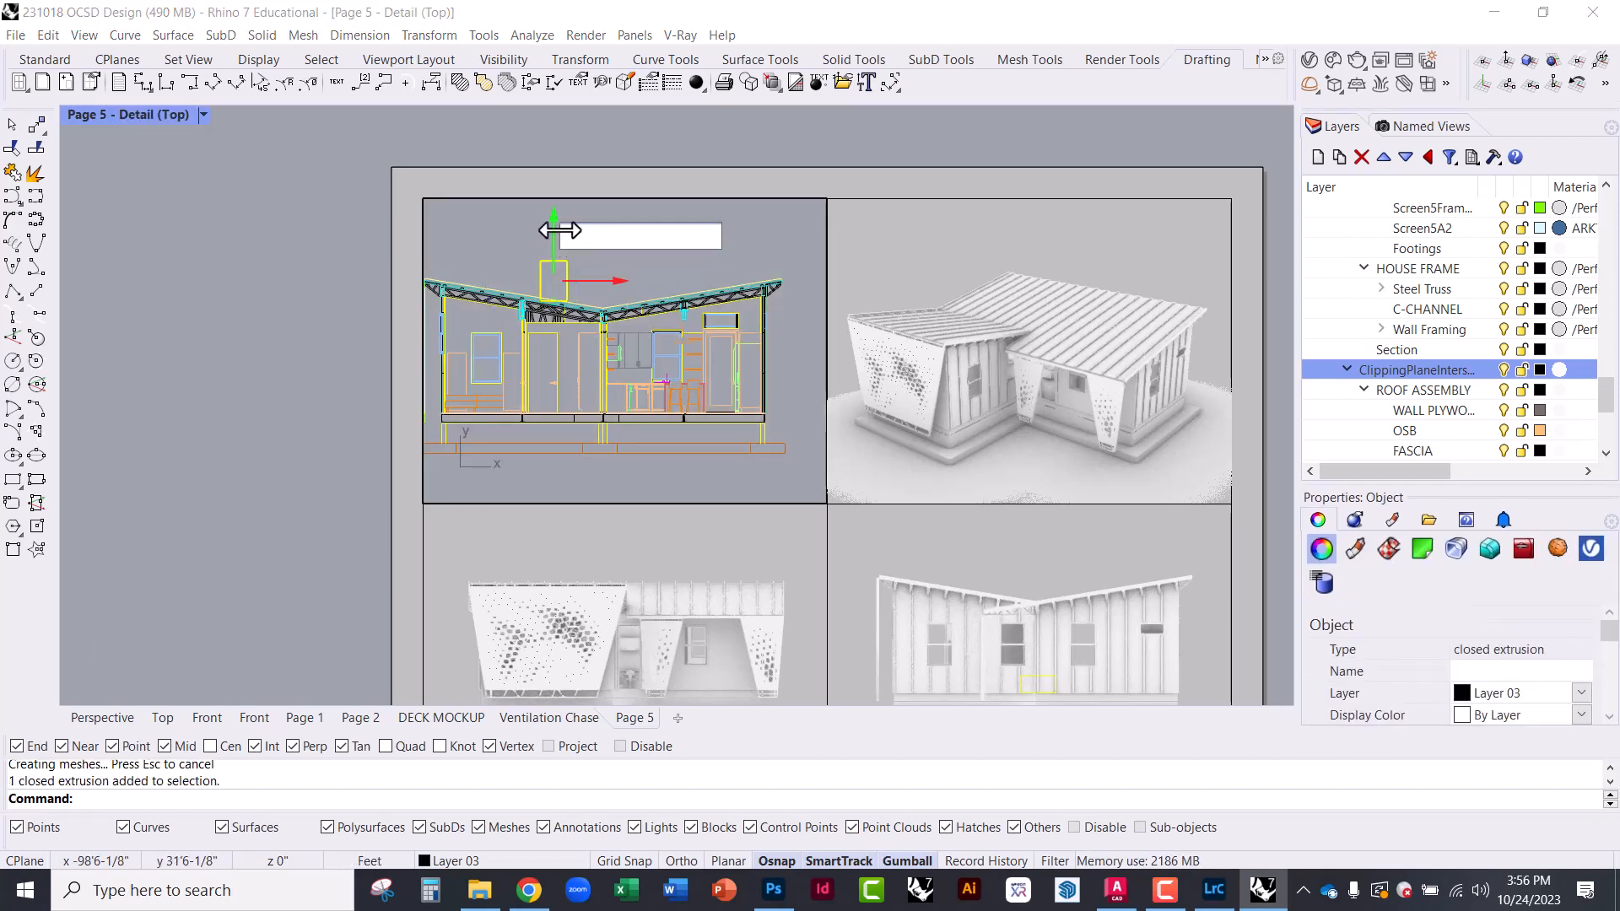
pyautogui.moveTo(554, 223); pyautogui.dragTo(555, 206)
pyautogui.moveTo(595, 264); pyautogui.dragTo(542, 271)
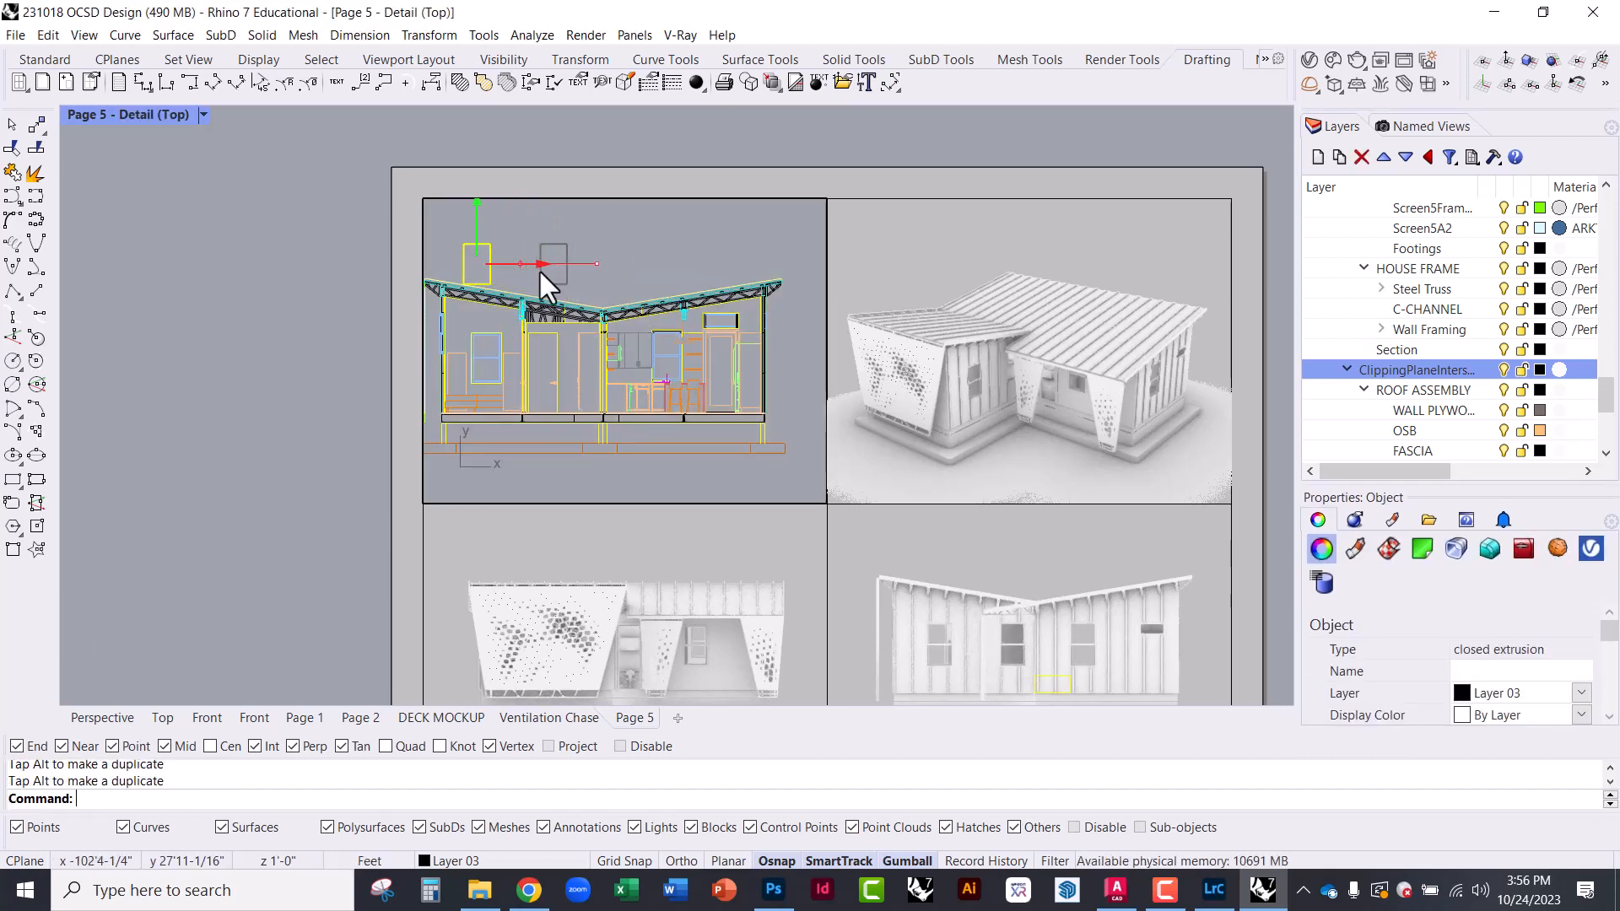
pyautogui.click(538, 269)
pyautogui.doubleClick(341, 226)
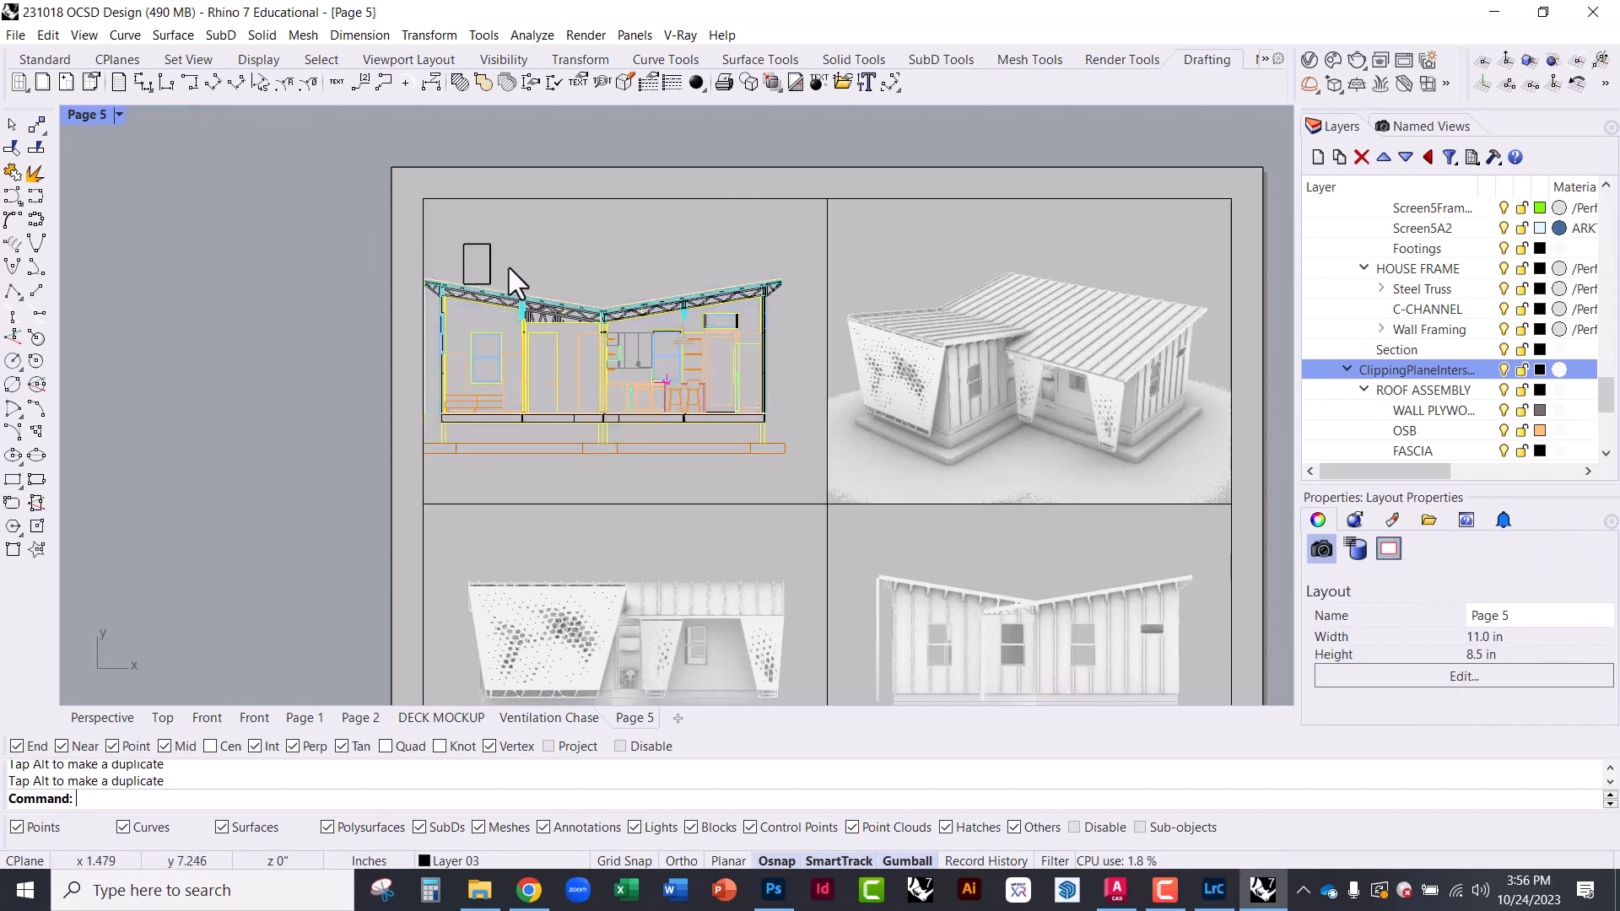
# Delete the box above the roof in the Top detail, recentre the section drawing, and return to page space
pyautogui.doubleClick(491, 265)
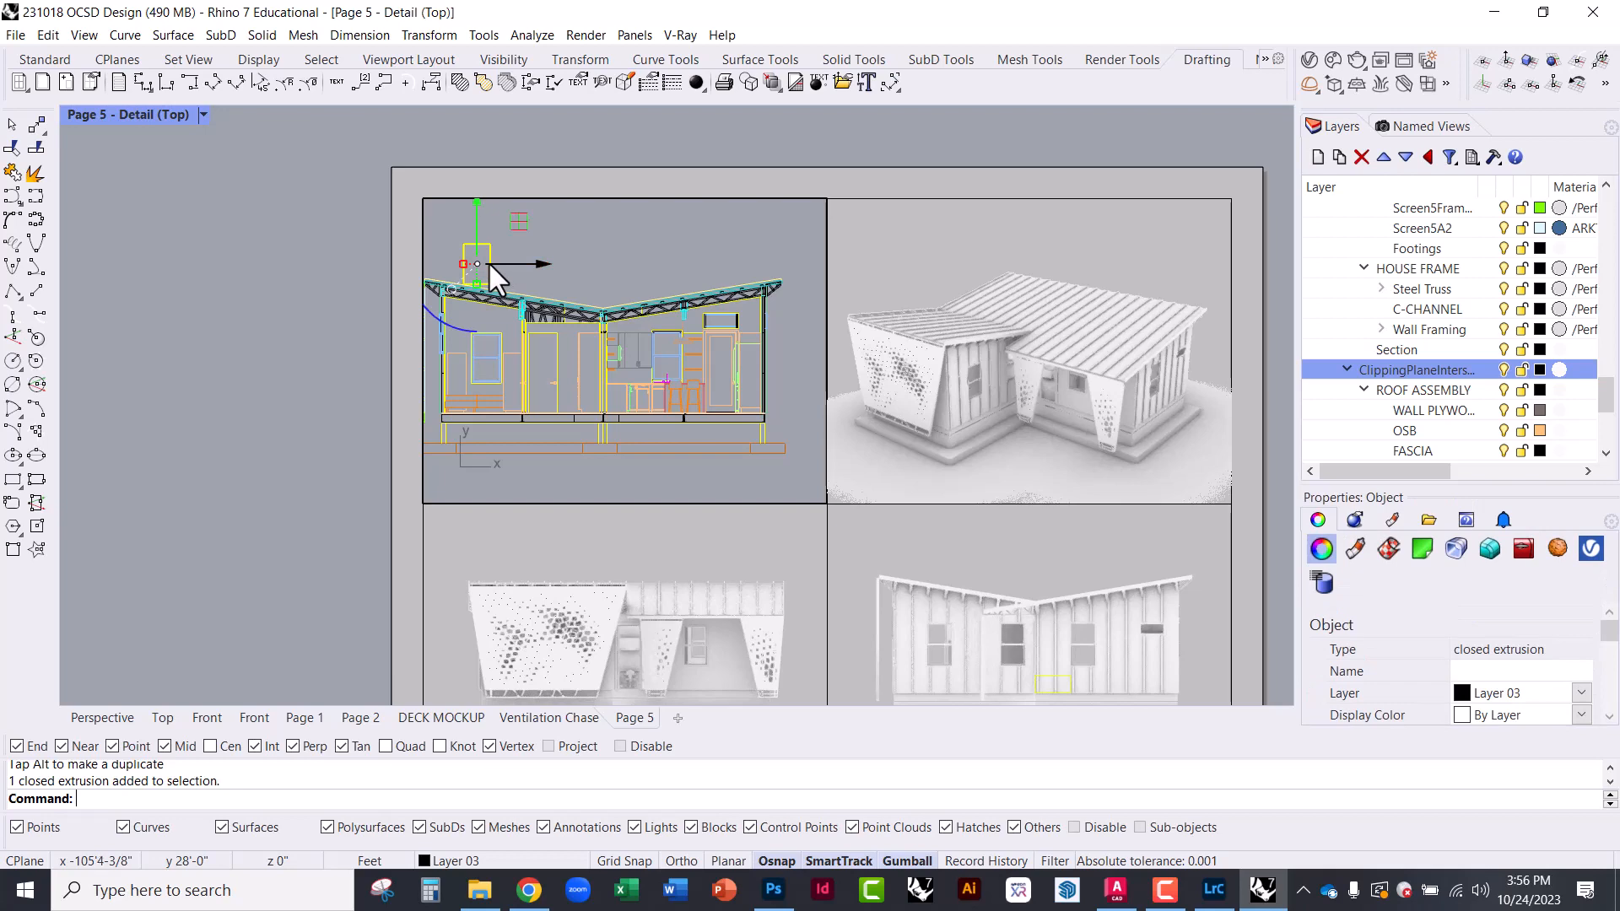
pyautogui.press('Delete')
pyautogui.moveTo(582, 420); pyautogui.dragTo(607, 422, button='right')
pyautogui.doubleClick(350, 321)
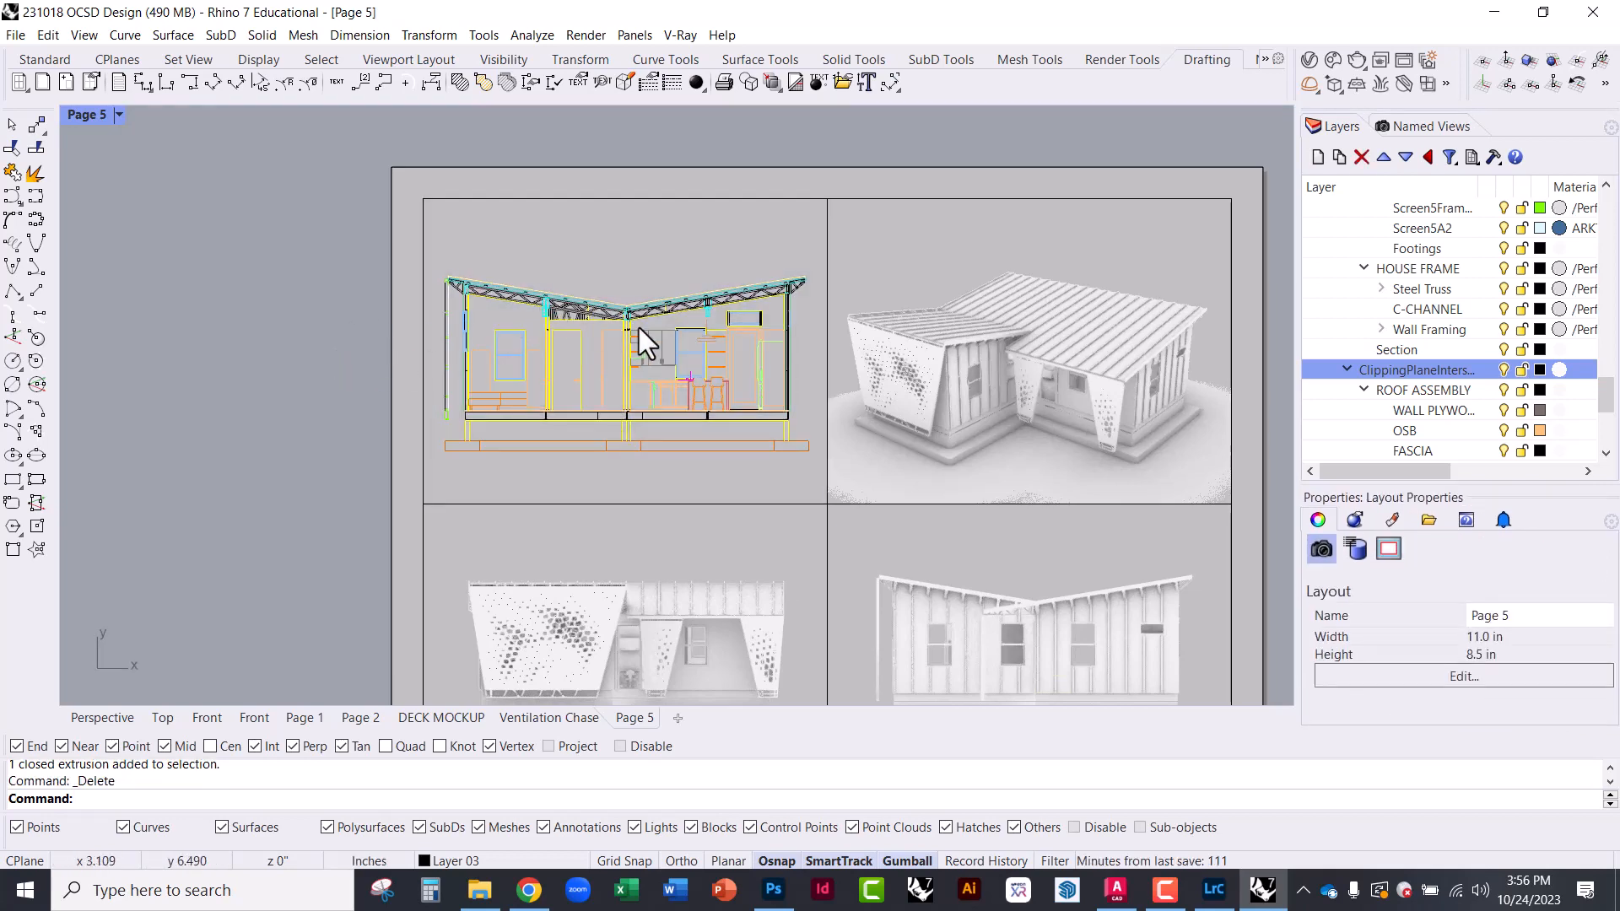
# Activate the Top detail and start a hatch on the left footing's outline in the section drawing
pyautogui.scroll(3, 640, 327)
pyautogui.scroll(2, 523, 320)
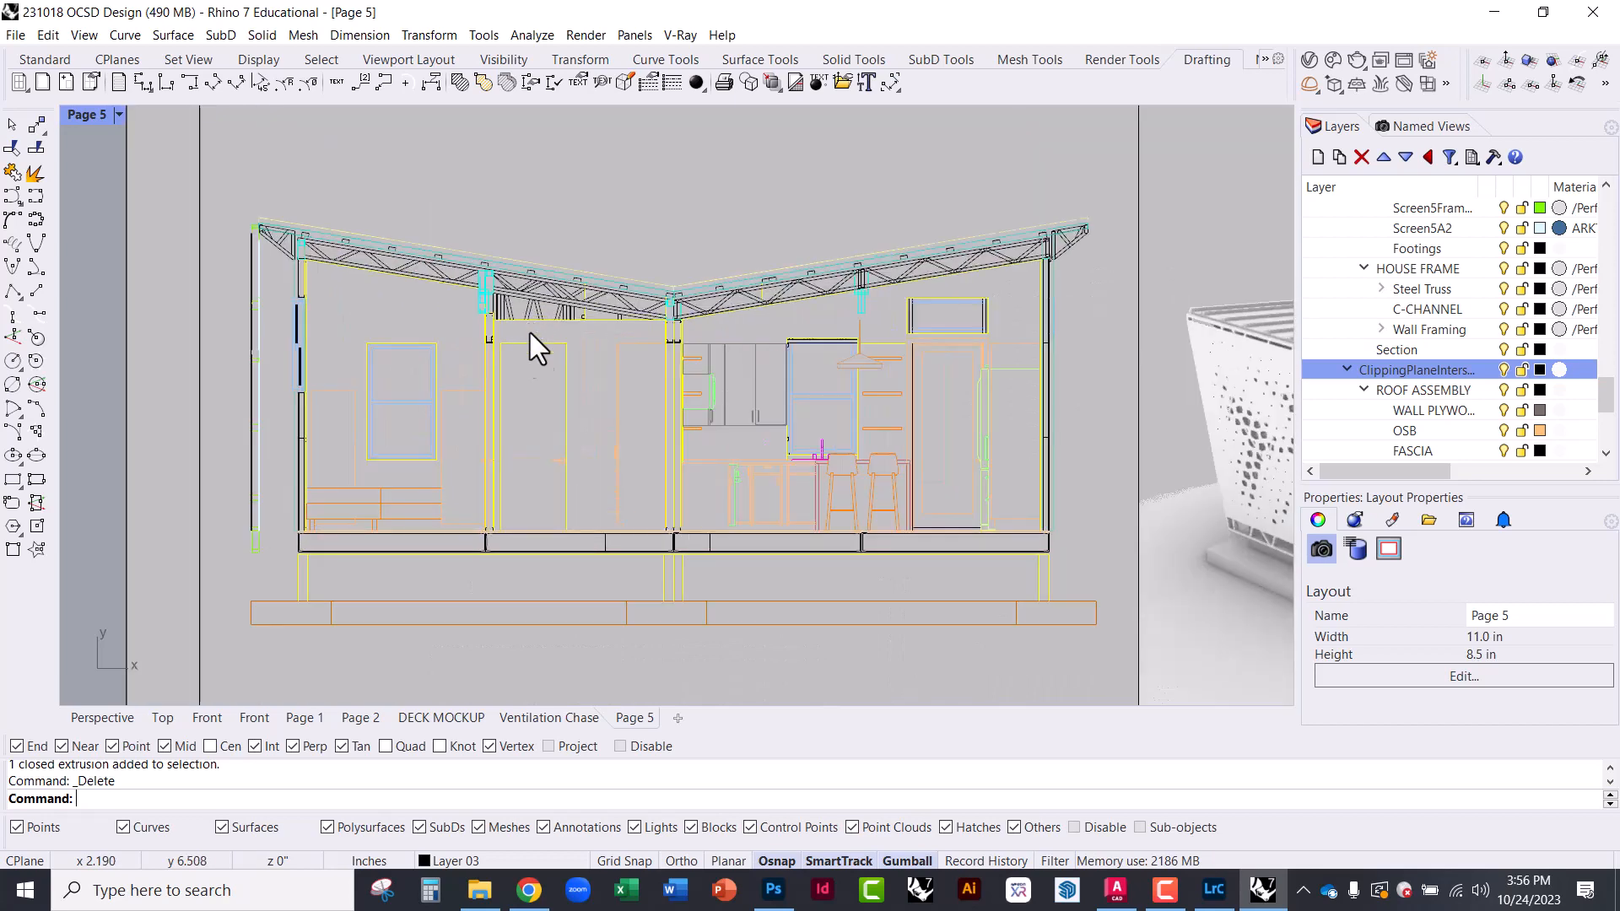
pyautogui.doubleClick(418, 184)
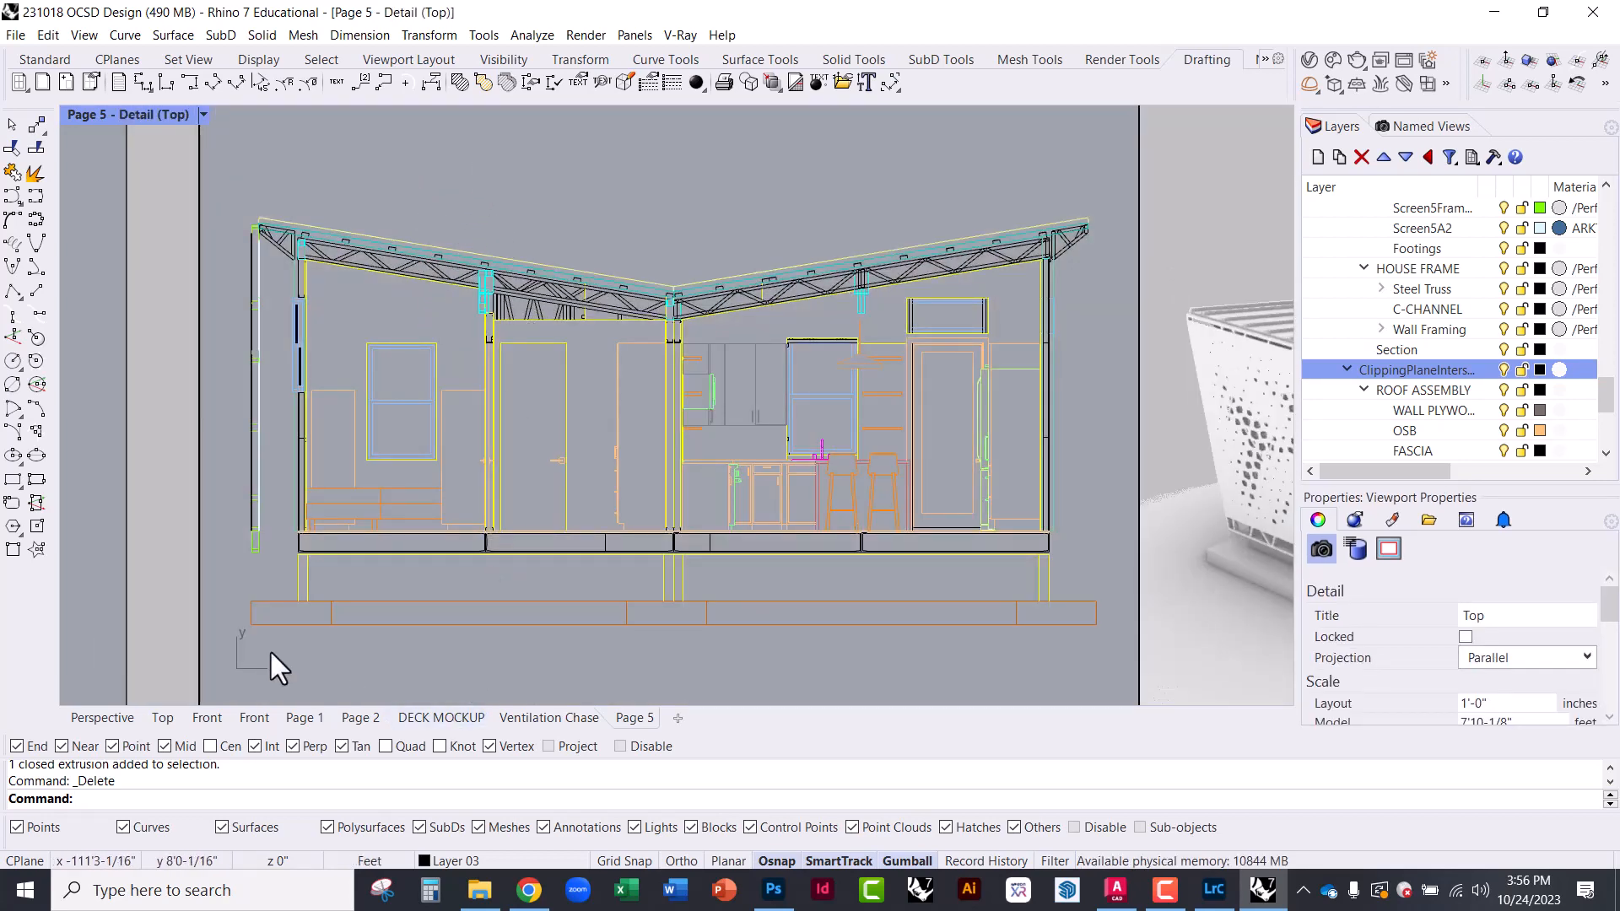
pyautogui.click(266, 596)
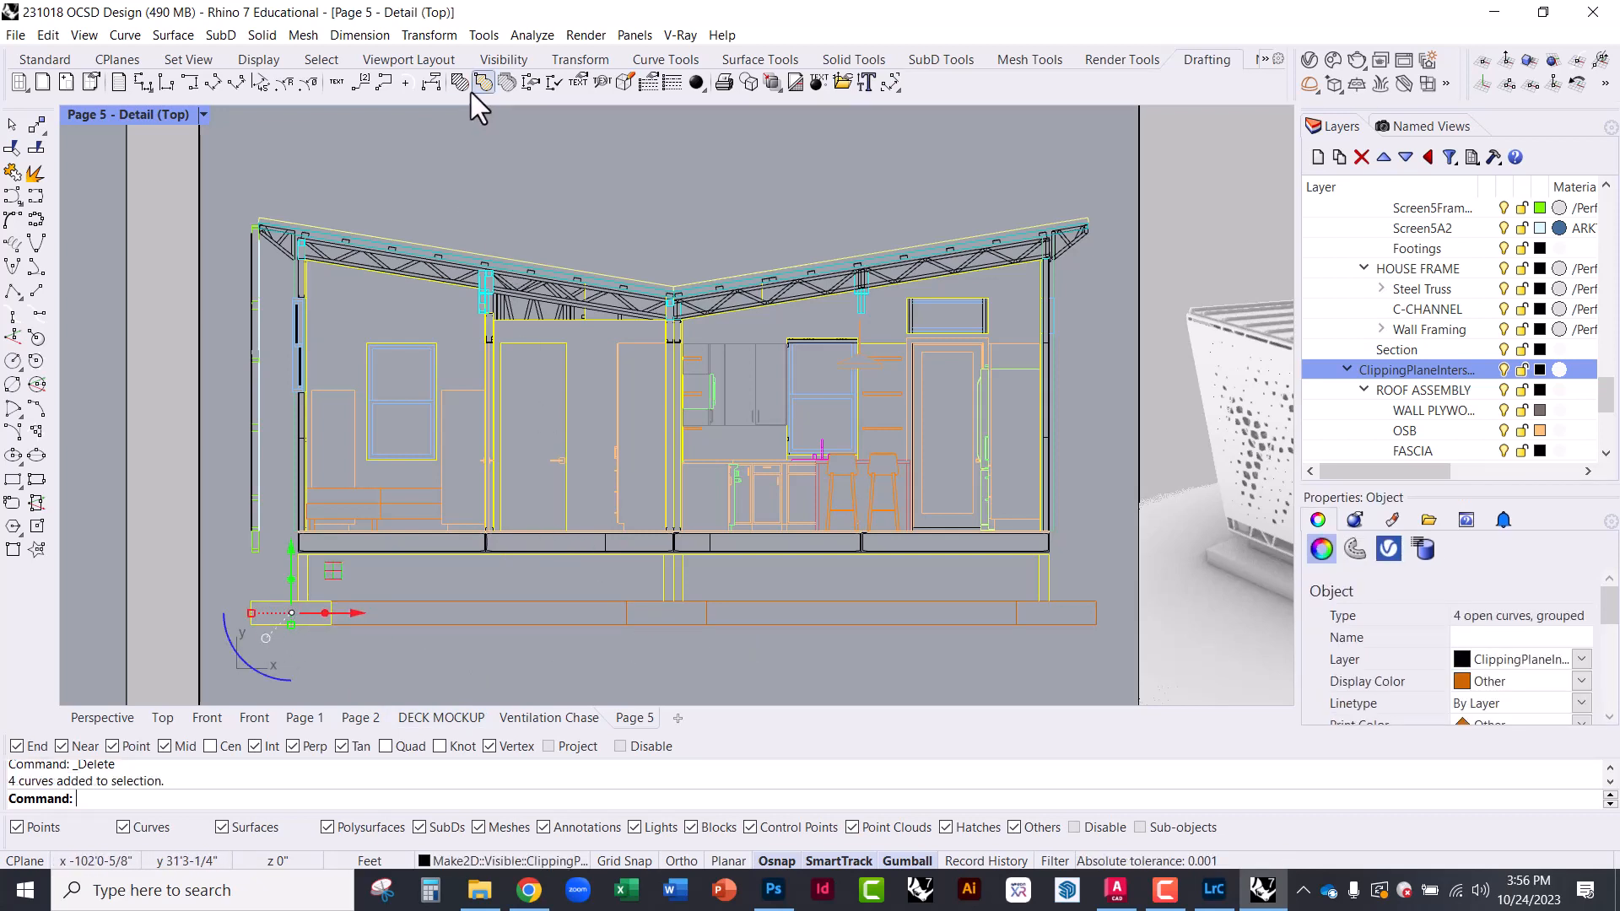
pyautogui.press('Escape')
pyautogui.click(265, 604)
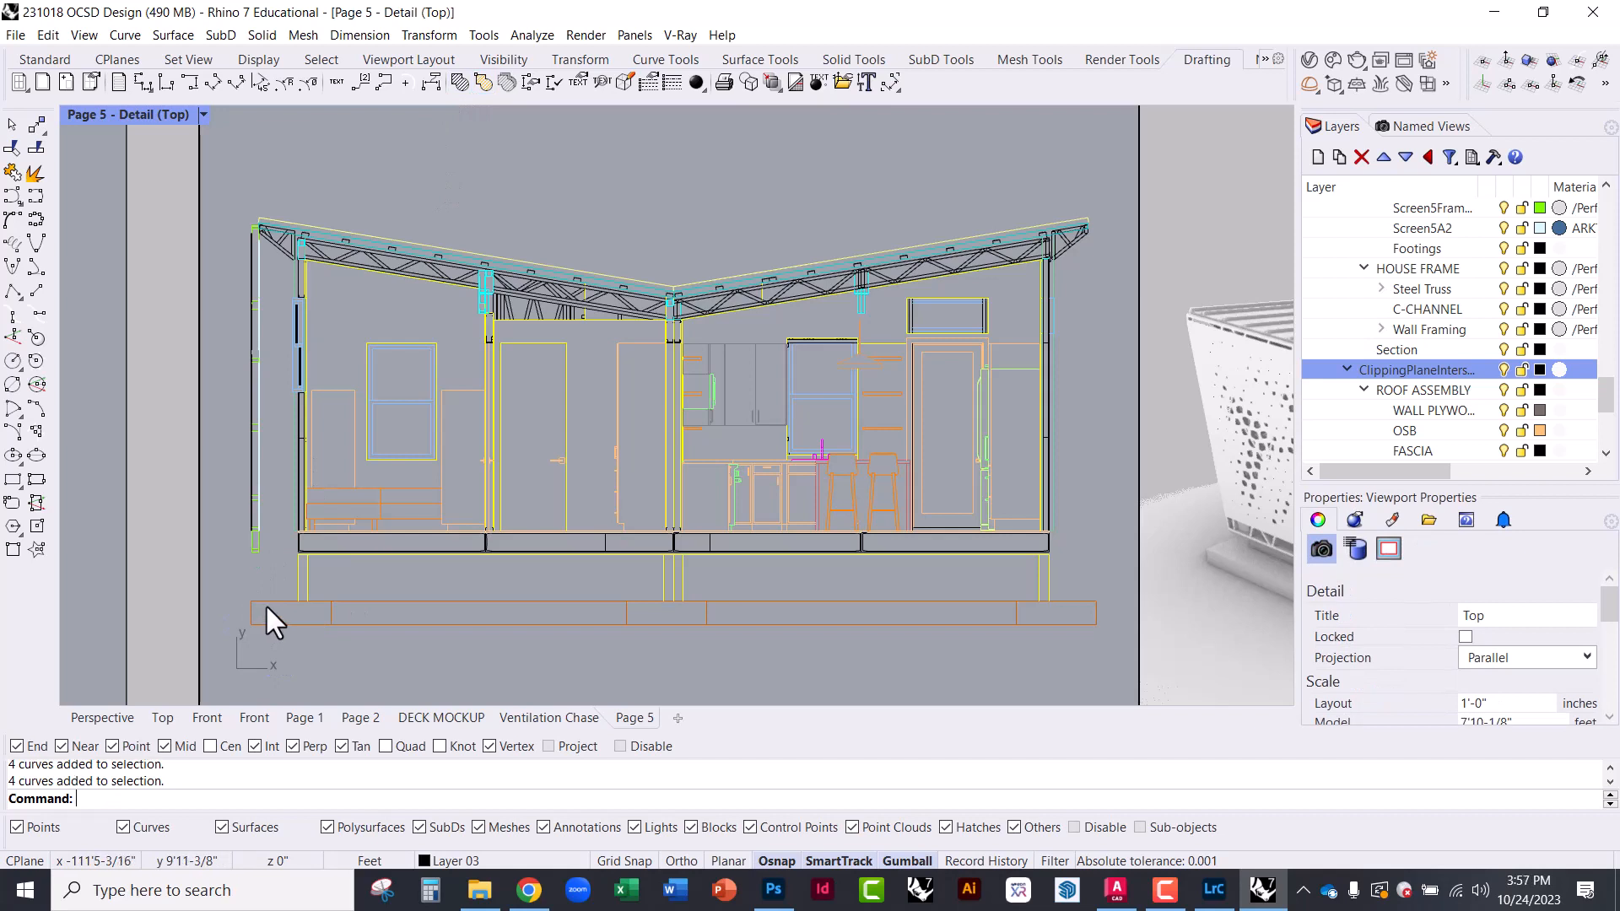
pyautogui.write('Hatch')
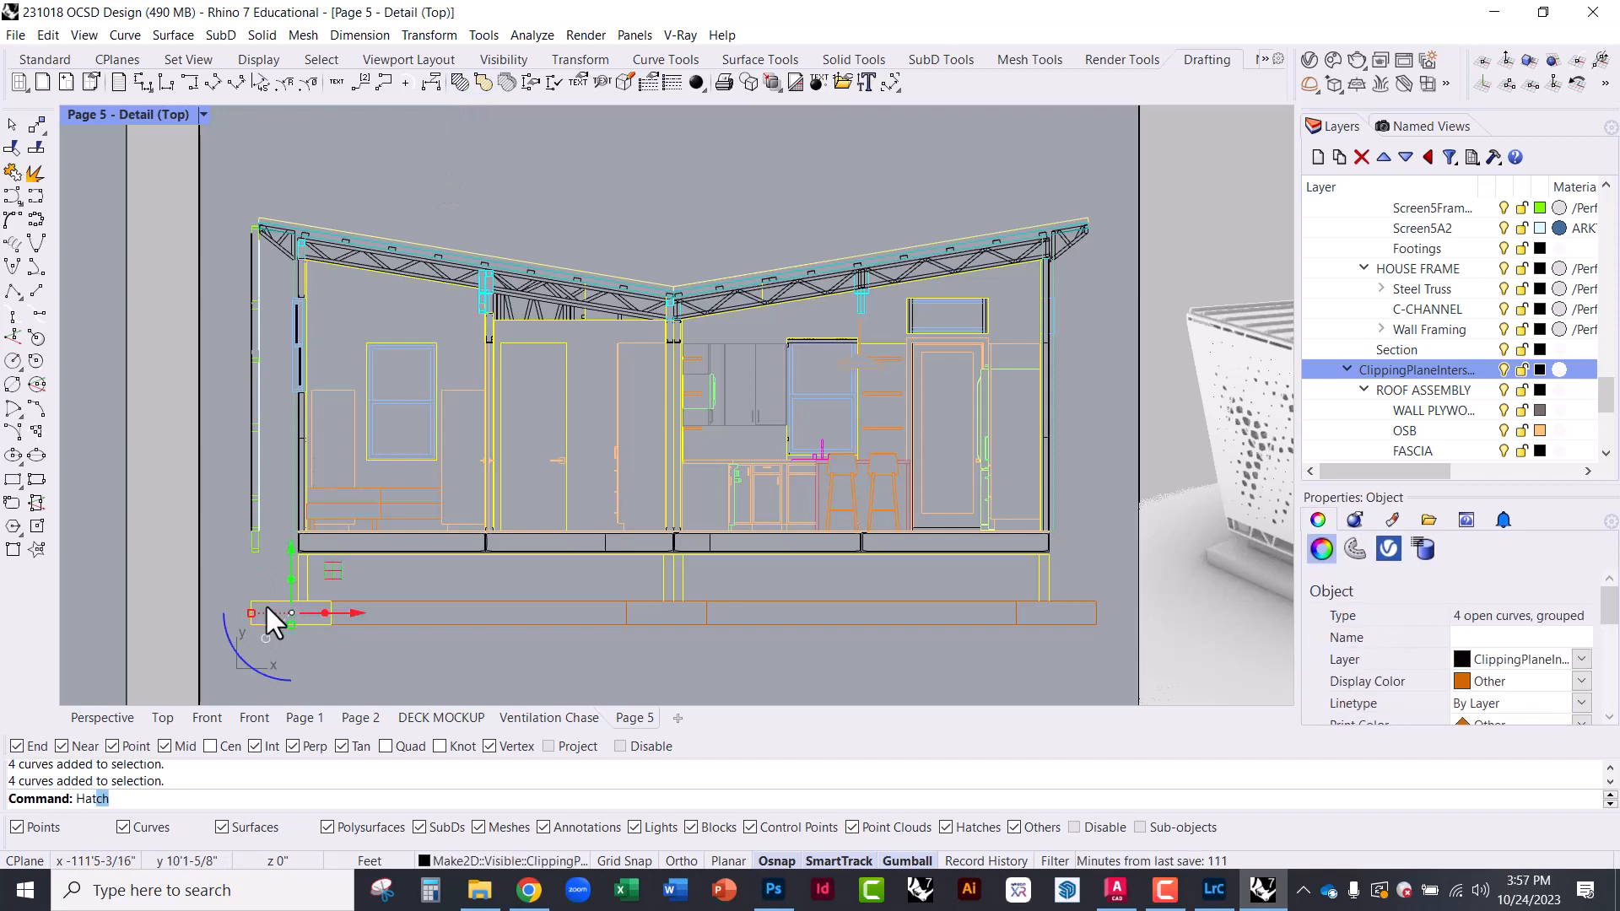
pyautogui.press('Return')
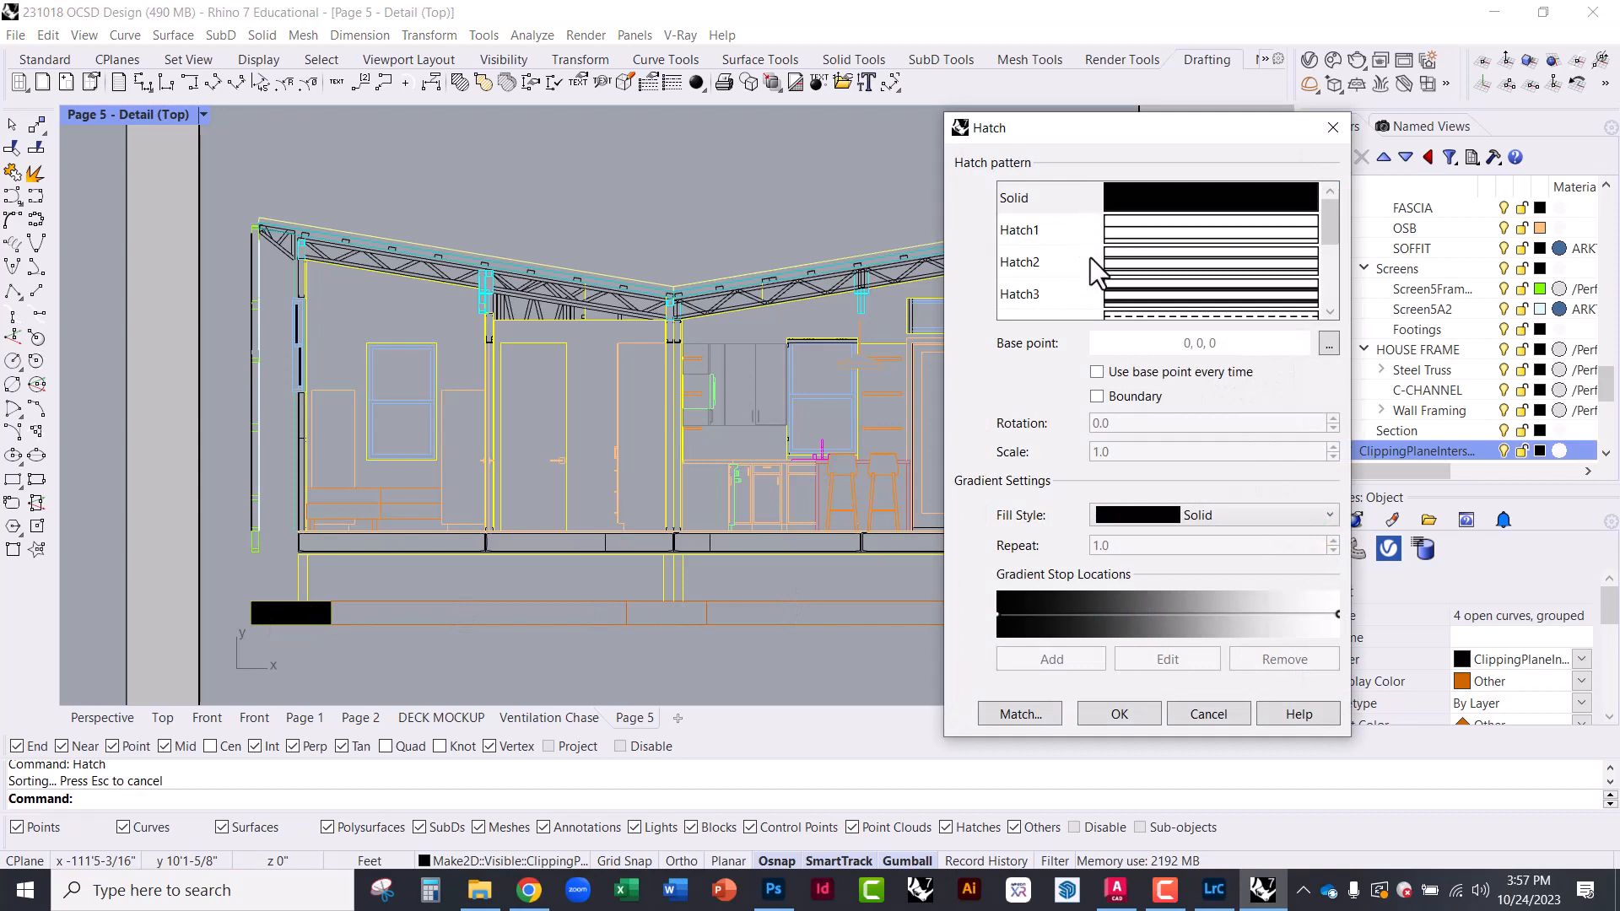
# Review the available hatch patterns and gradient fill styles, and fill the left footing with the Solid pattern
pyautogui.moveTo(1327, 226)
pyautogui.mouseDown()
pyautogui.moveTo(1341, 311)
pyautogui.moveTo(1333, 216)
pyautogui.mouseUp()
pyautogui.moveTo(1060, 114); pyautogui.dragTo(1060, 40)
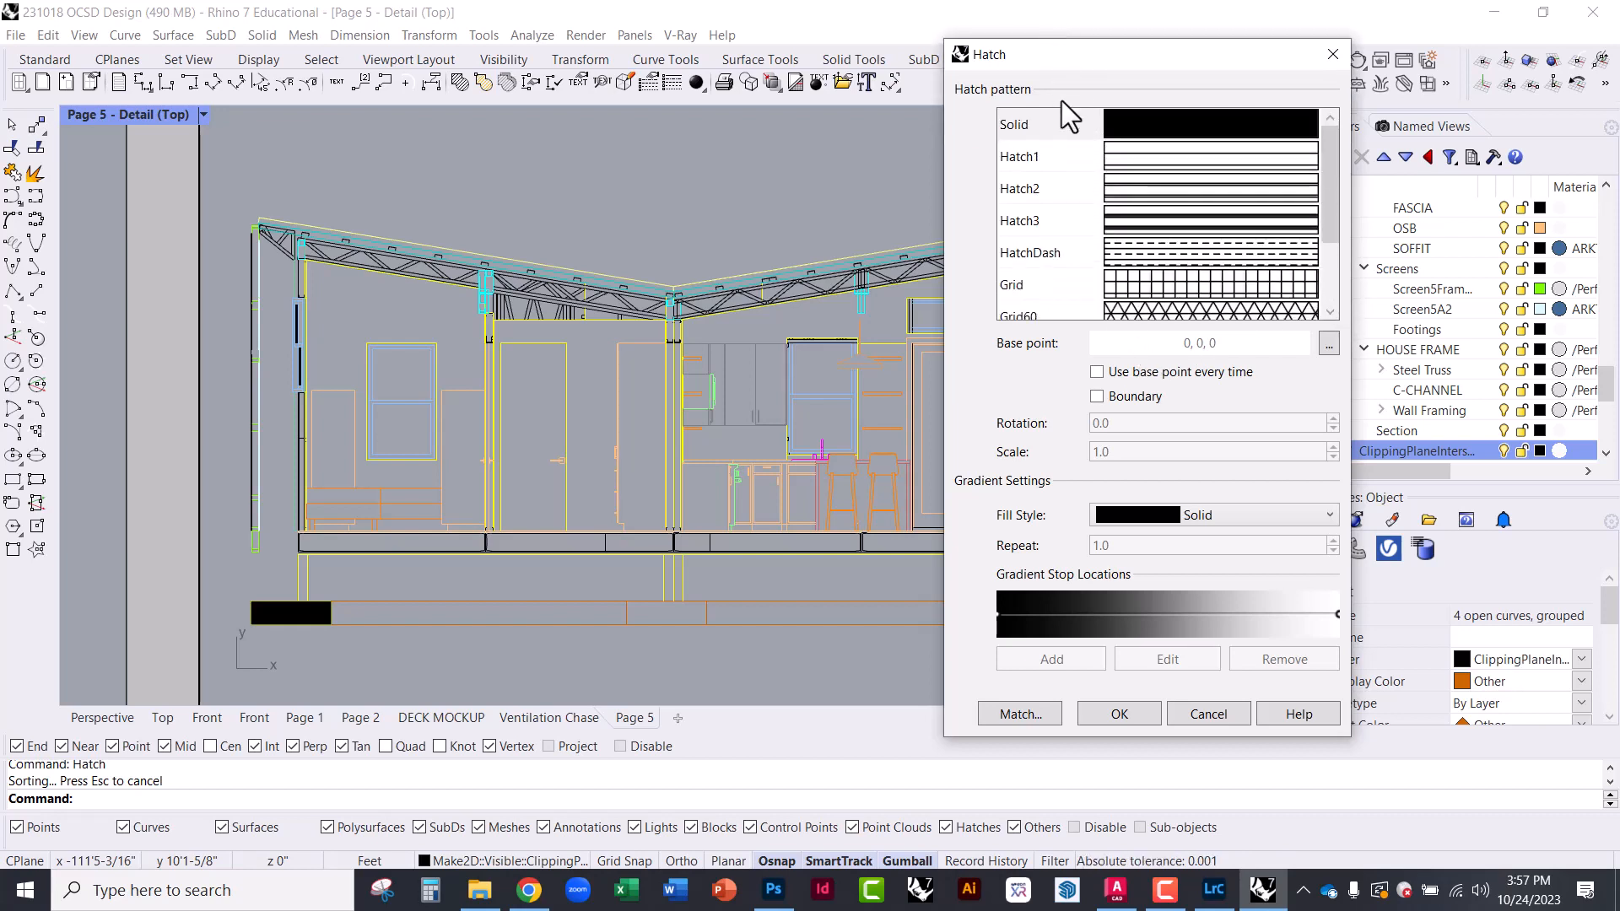
pyautogui.scroll(-1, 1129, 285)
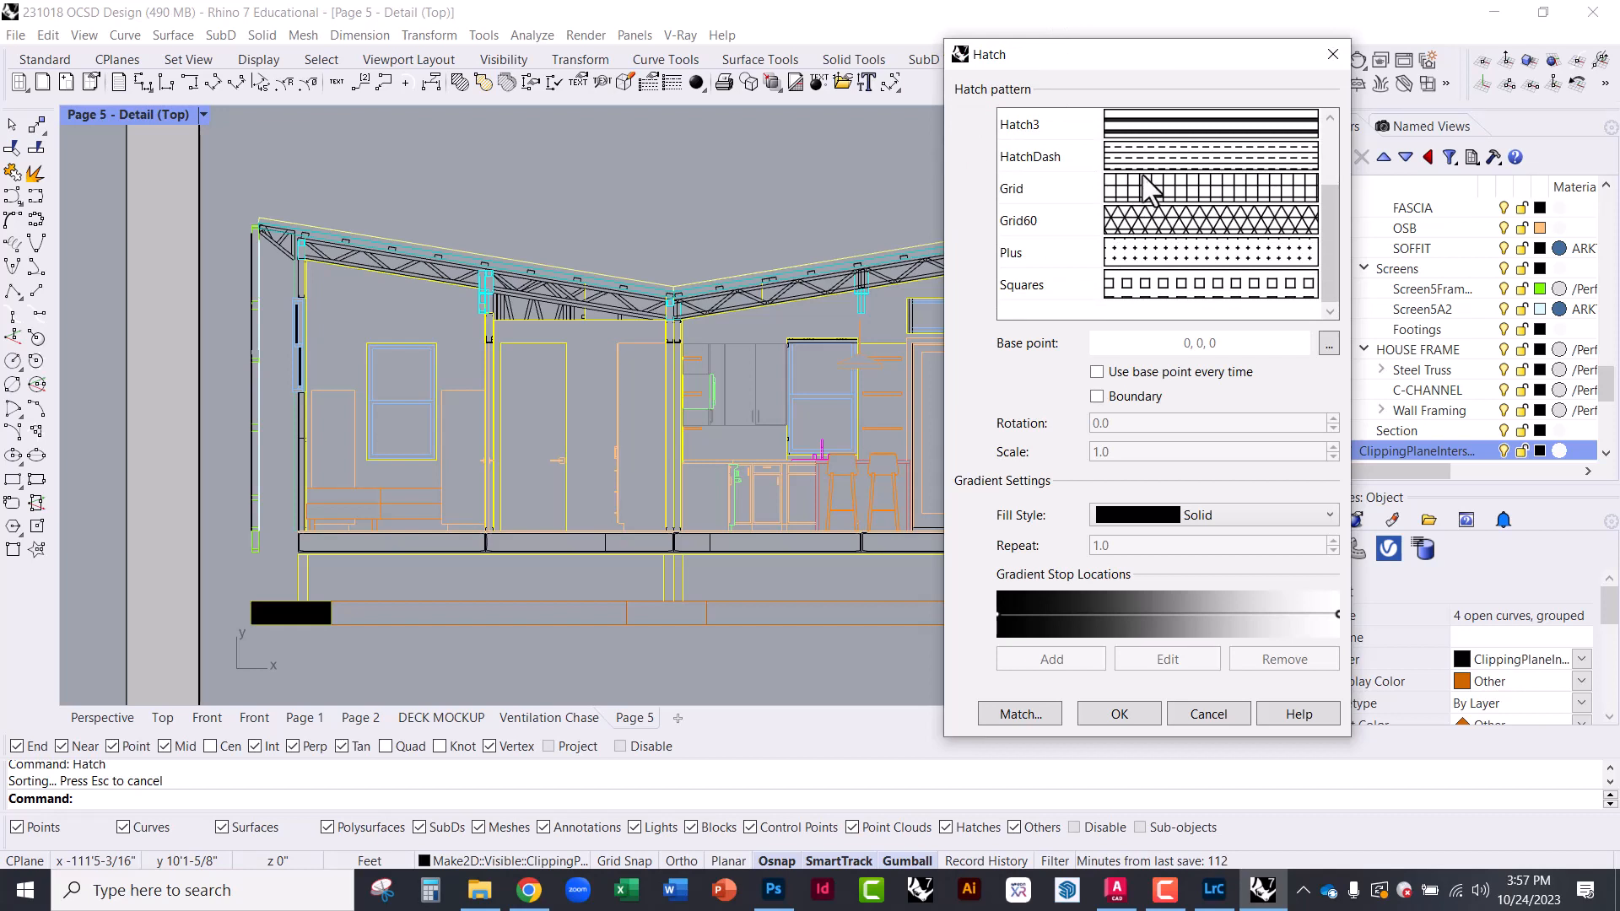
pyautogui.scroll(1, 1129, 253)
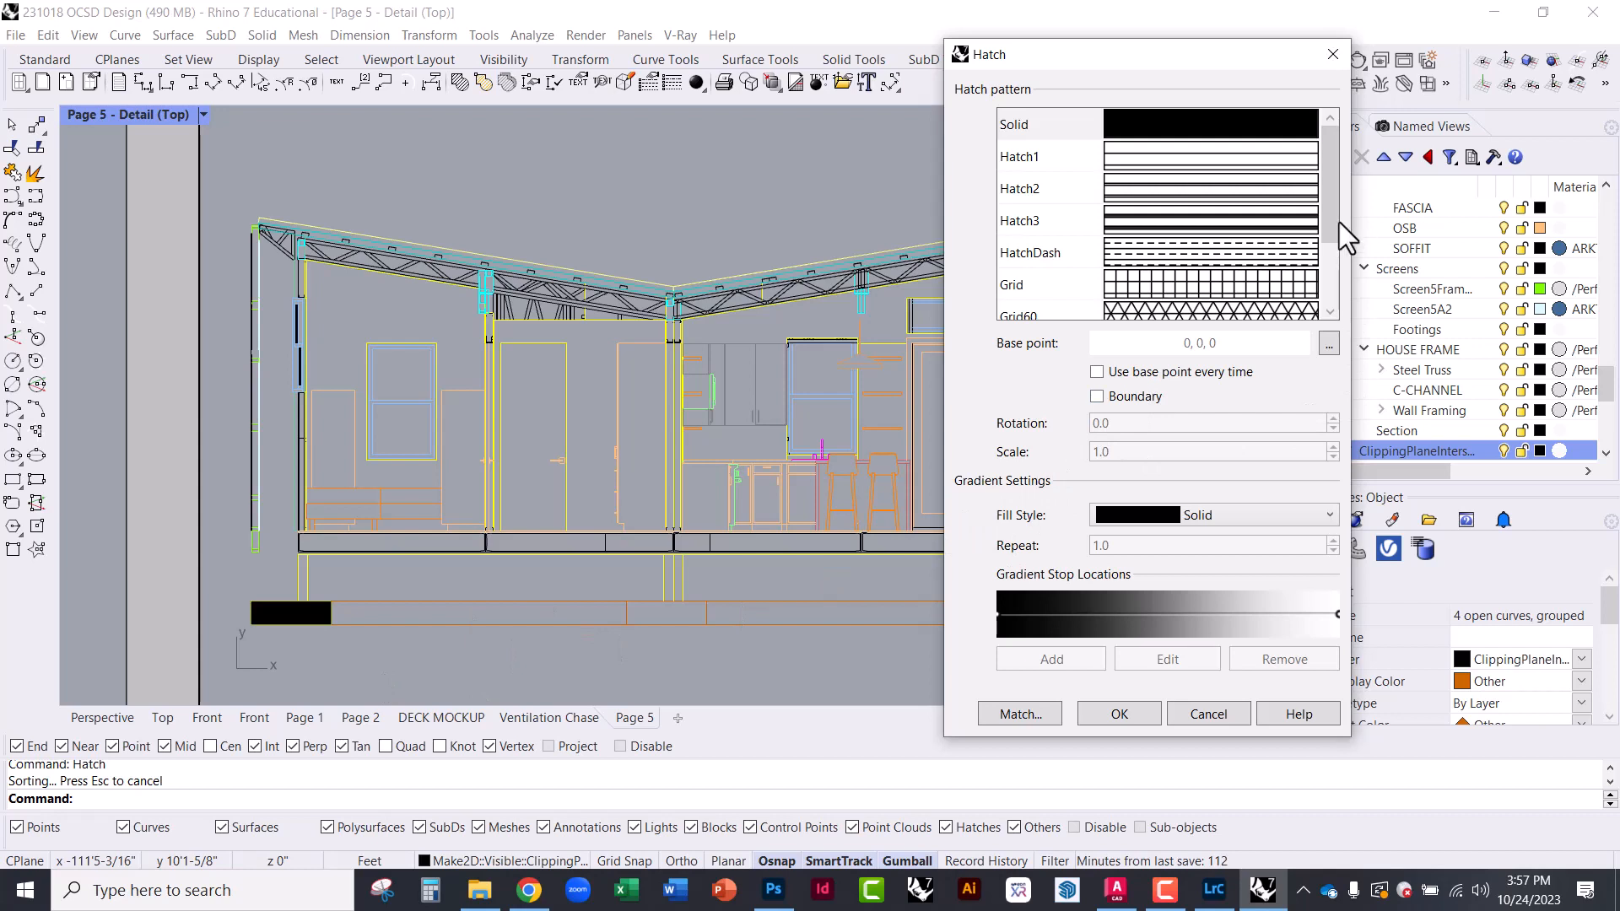
pyautogui.scroll(-1, 1335, 243)
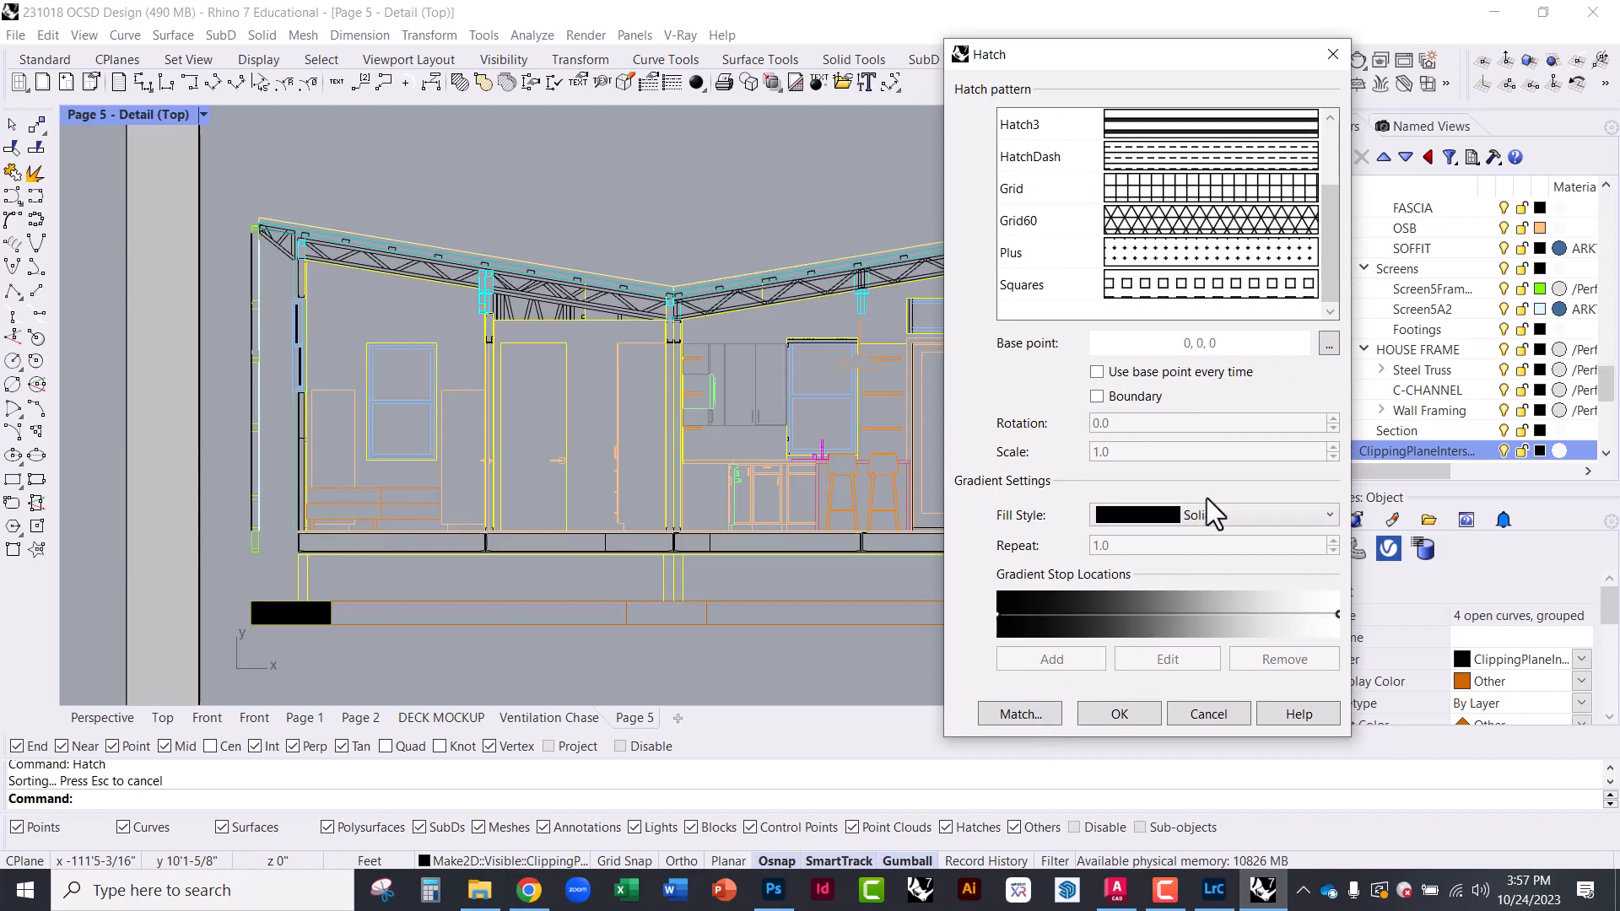
pyautogui.click(1224, 514)
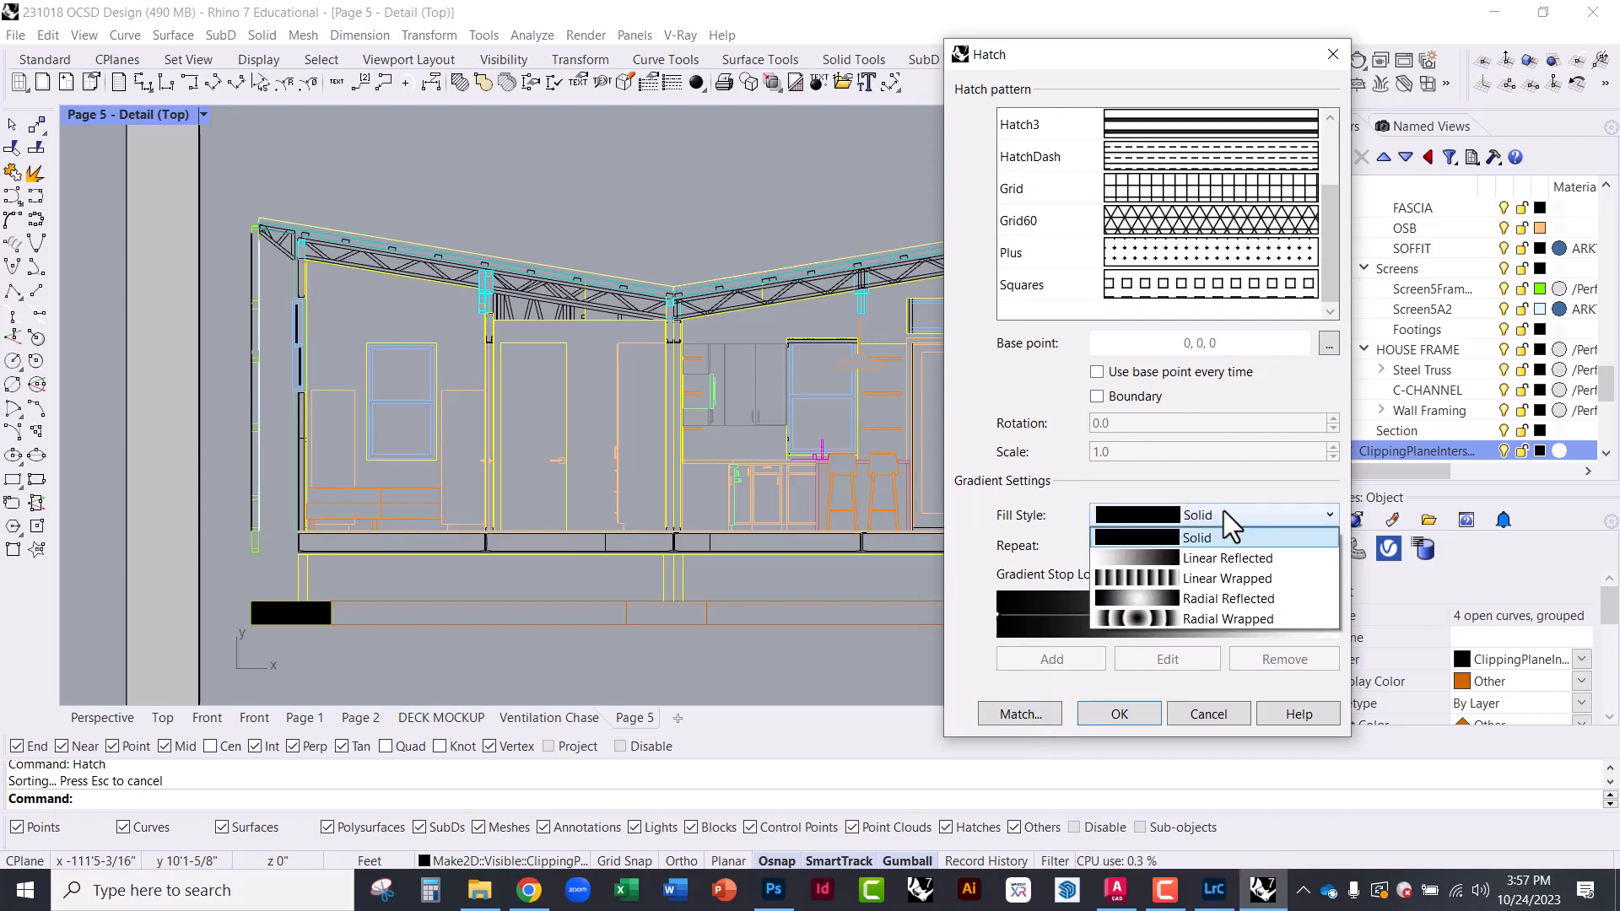
pyautogui.click(1224, 510)
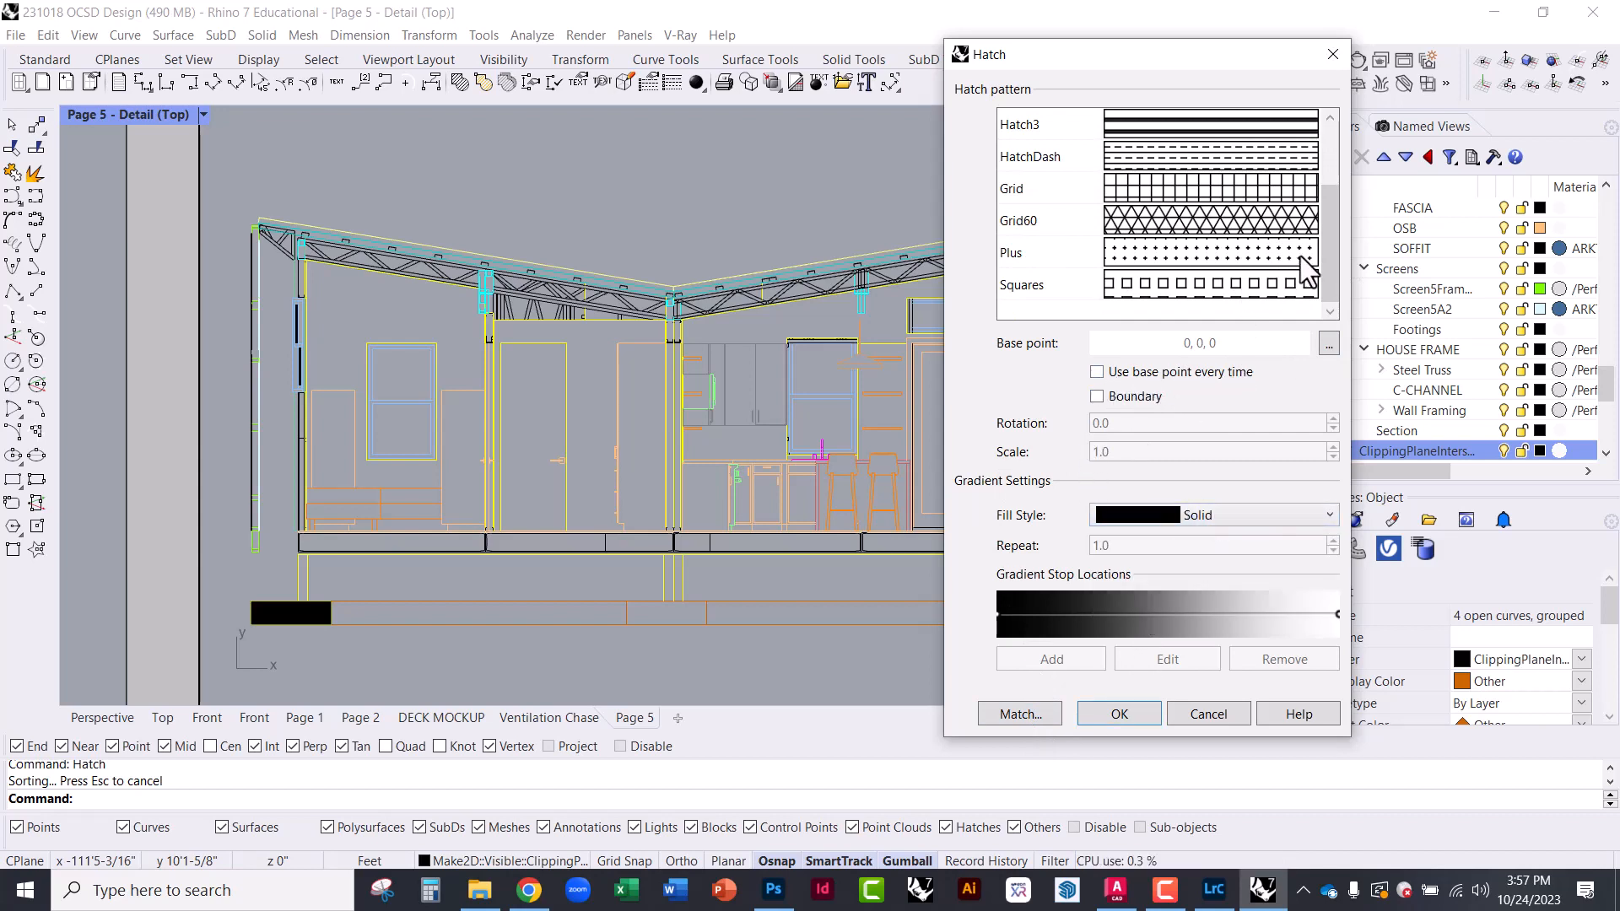
pyautogui.scroll(2, 1328, 220)
pyautogui.moveTo(1334, 176); pyautogui.dragTo(1335, 257)
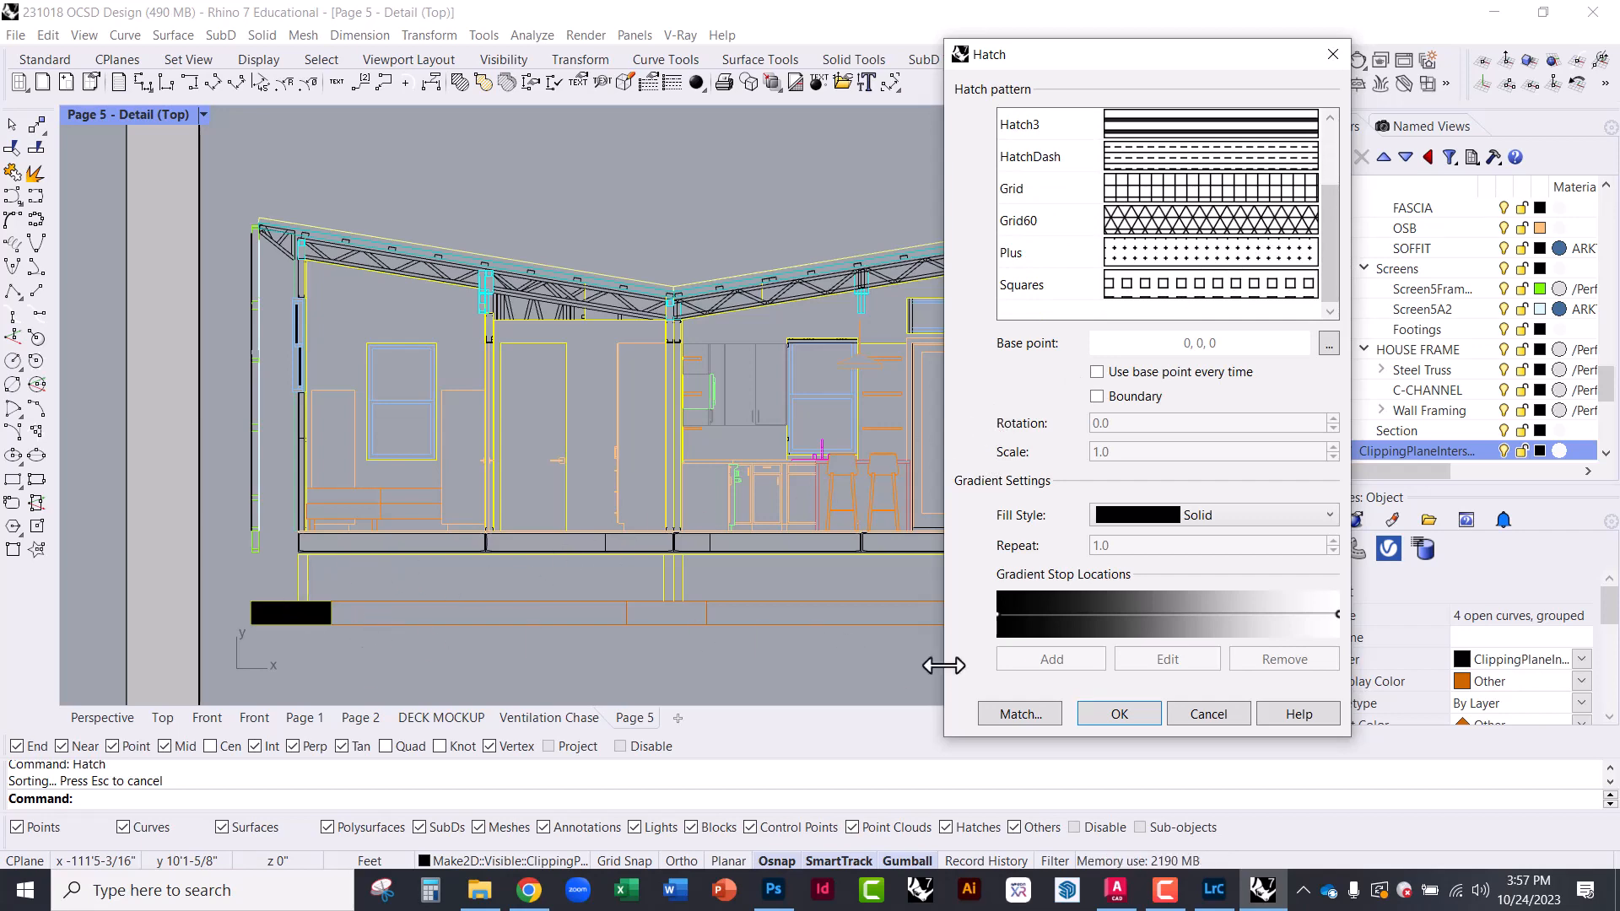
pyautogui.click(1107, 715)
# Hatch the middle and right footings of the section drawing with the Solid pattern
pyautogui.click(670, 613)
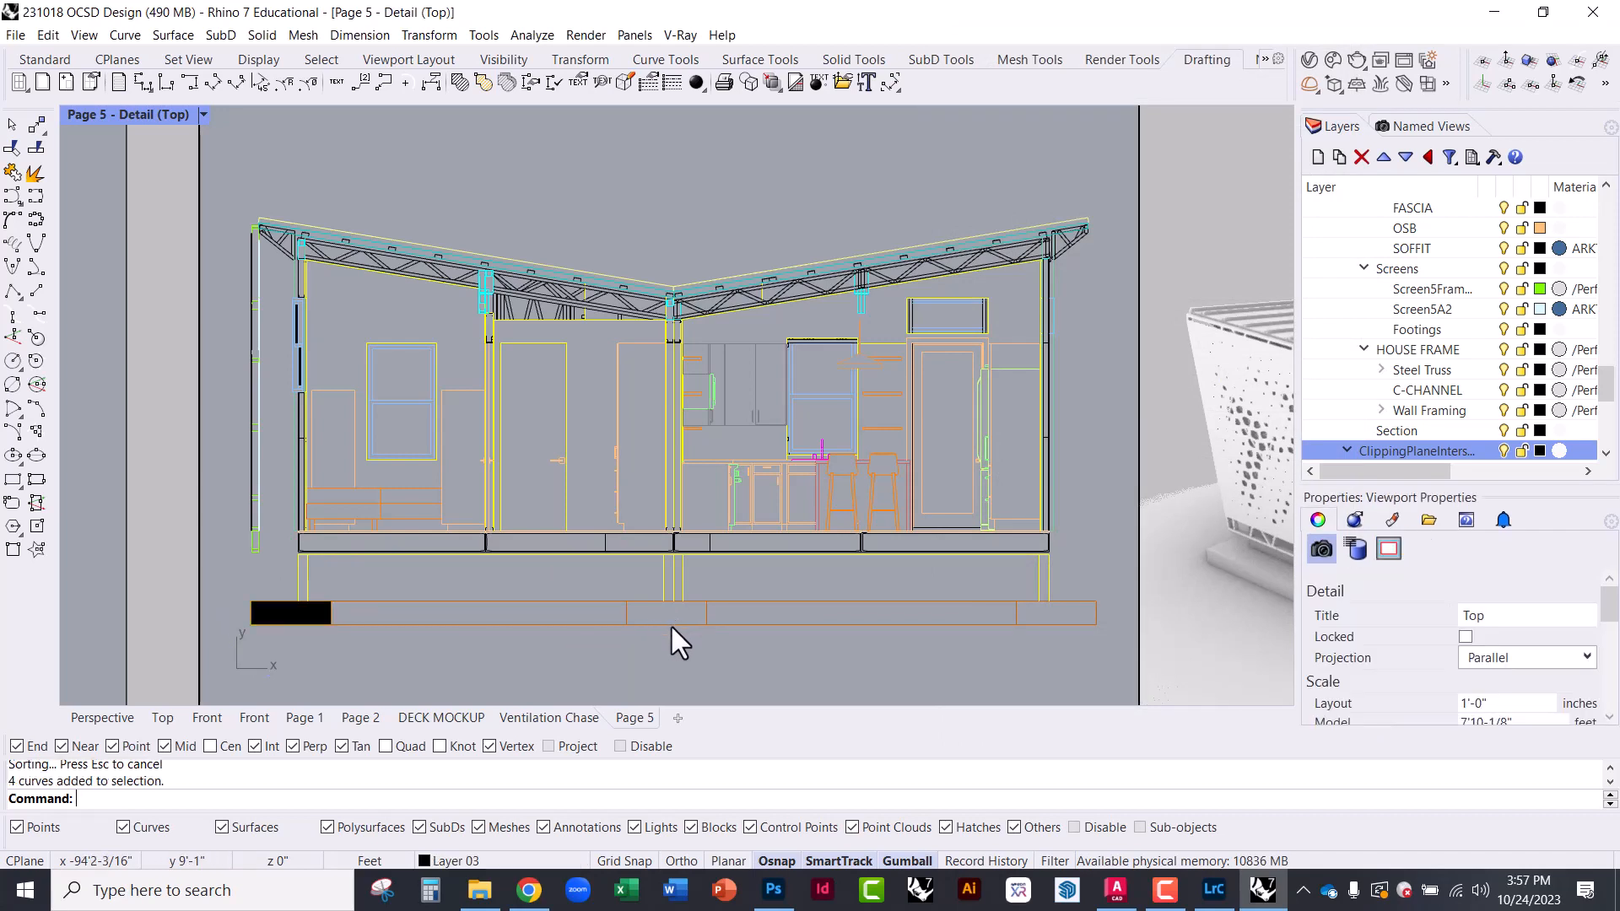
pyautogui.keyDown('shift'); pyautogui.click(1072, 624); pyautogui.keyUp('shift')
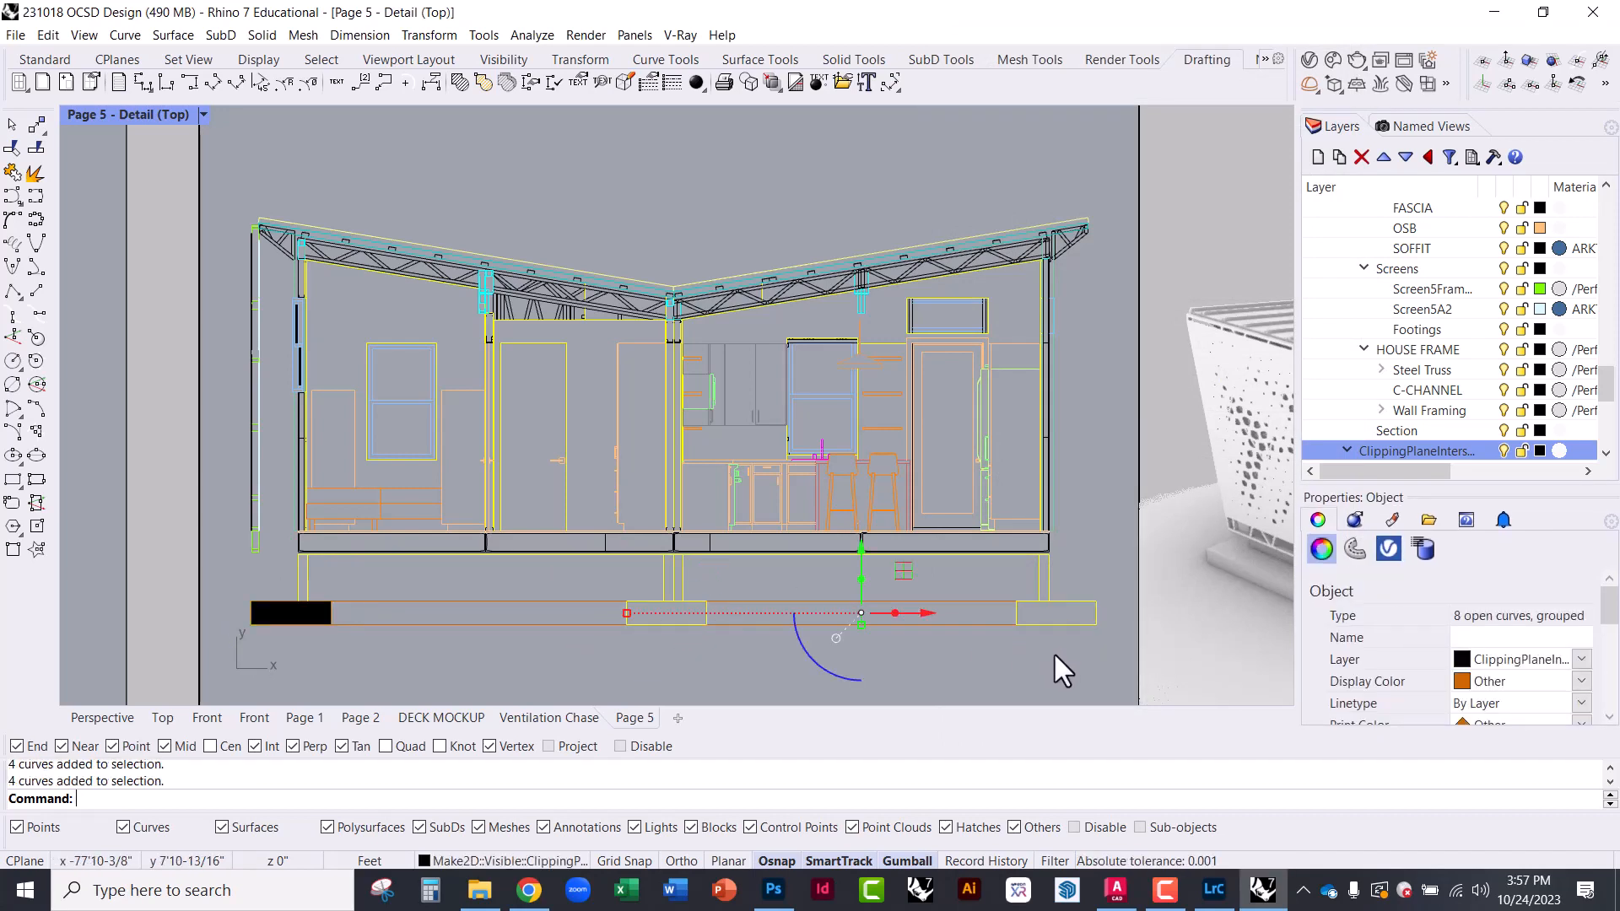
pyautogui.write('hatch')
pyautogui.press('Return')
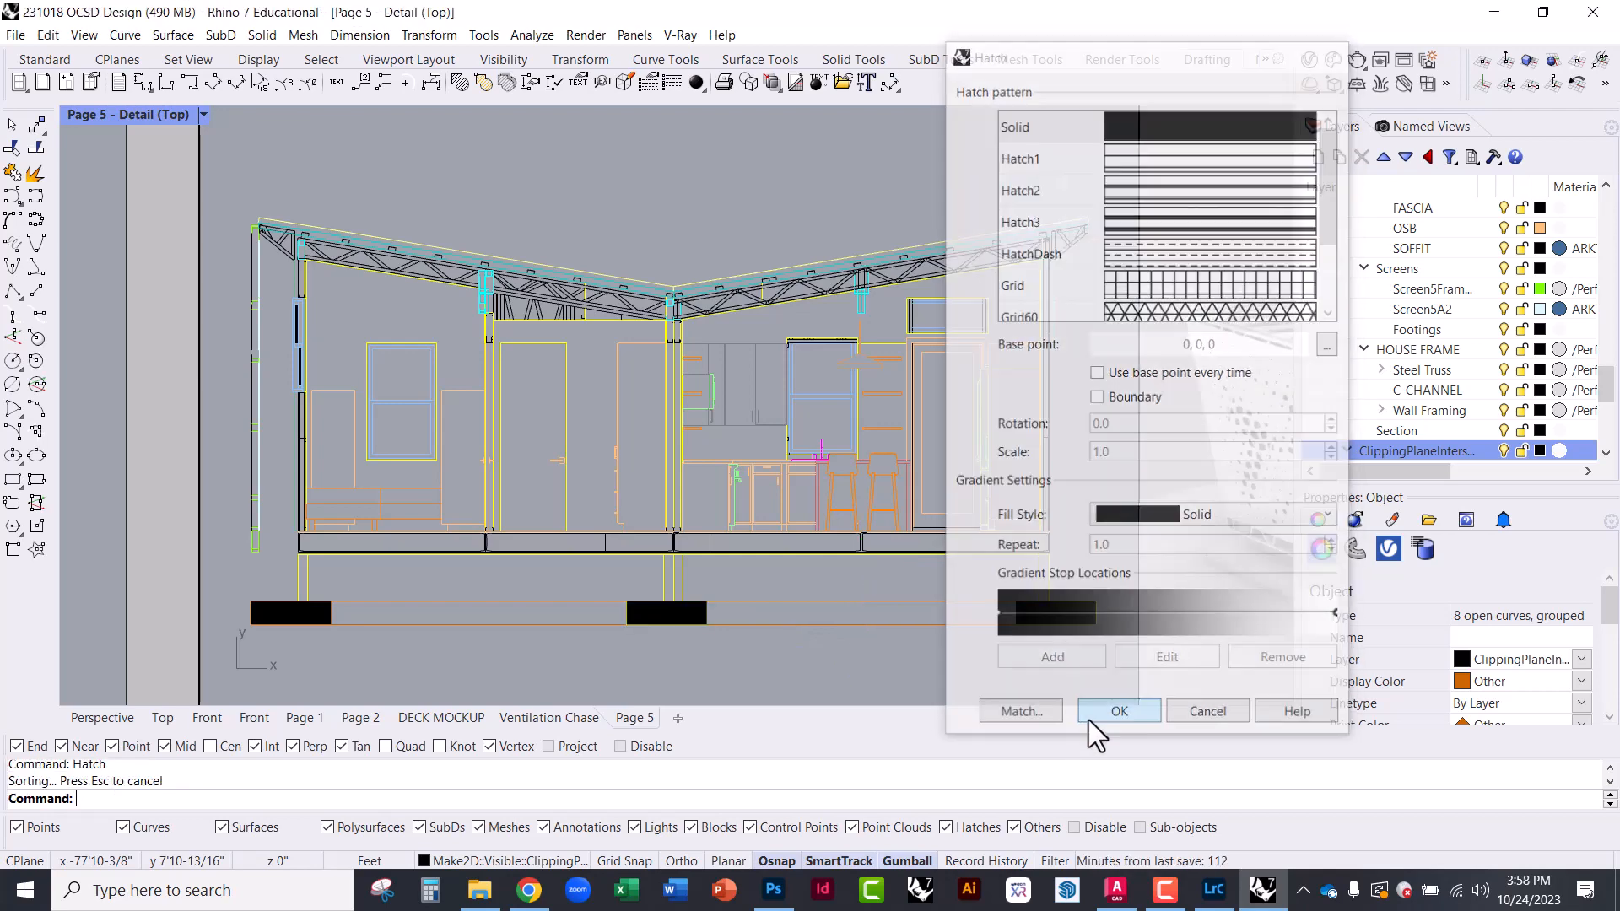
pyautogui.click(1088, 717)
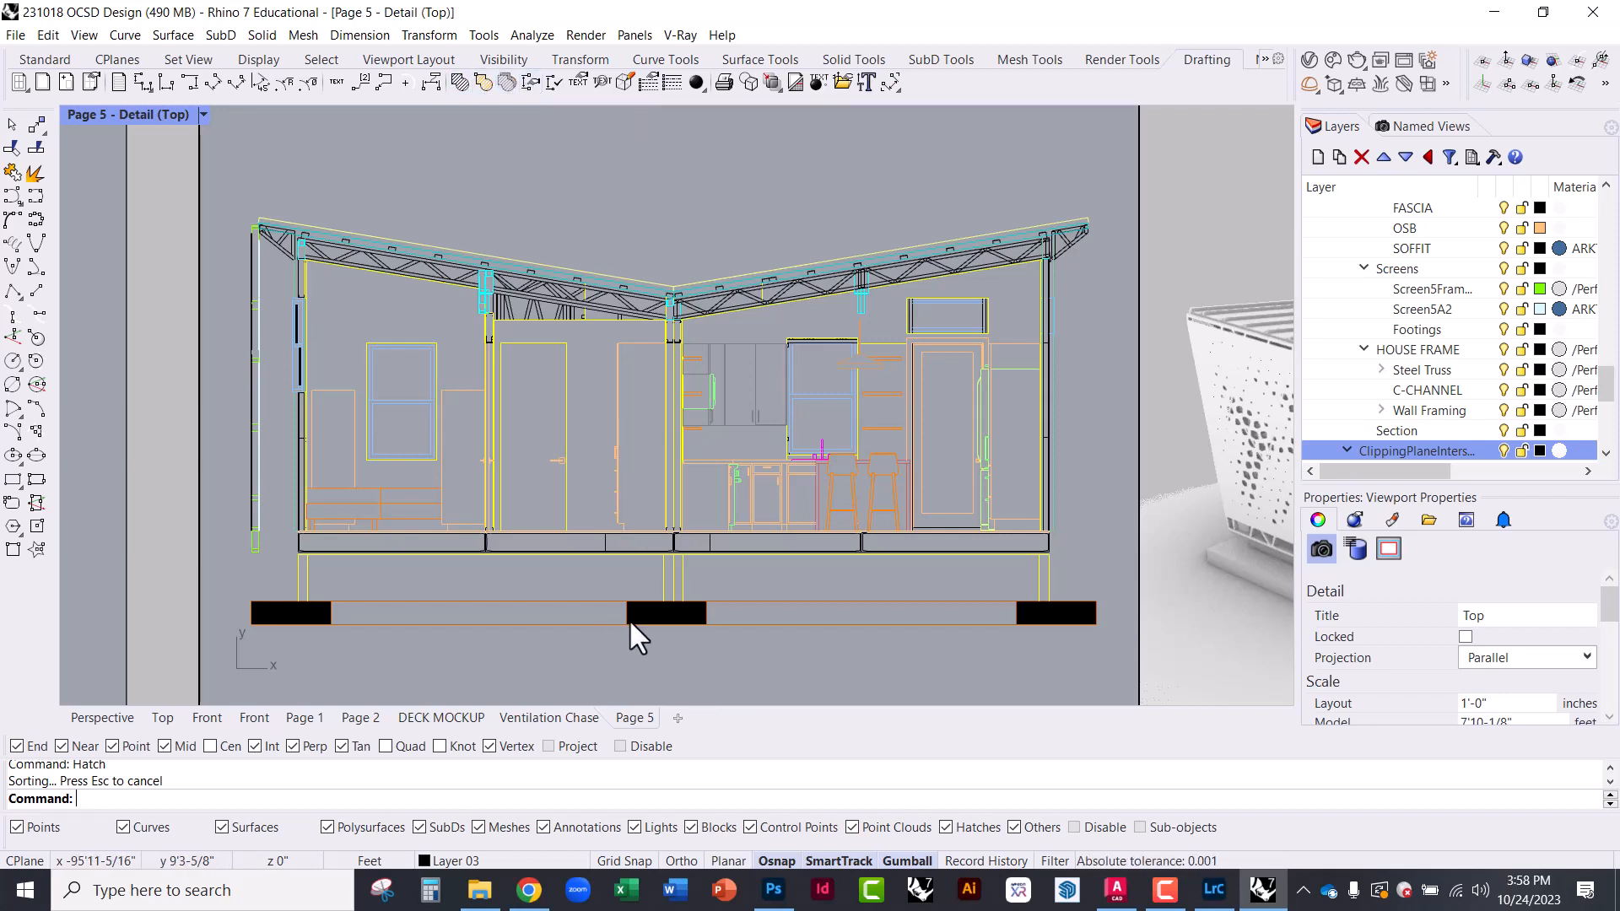
# Inspect the hatched footings, recentre the section drawing in the Top detail, and return to page space
pyautogui.scroll(3, 630, 622)
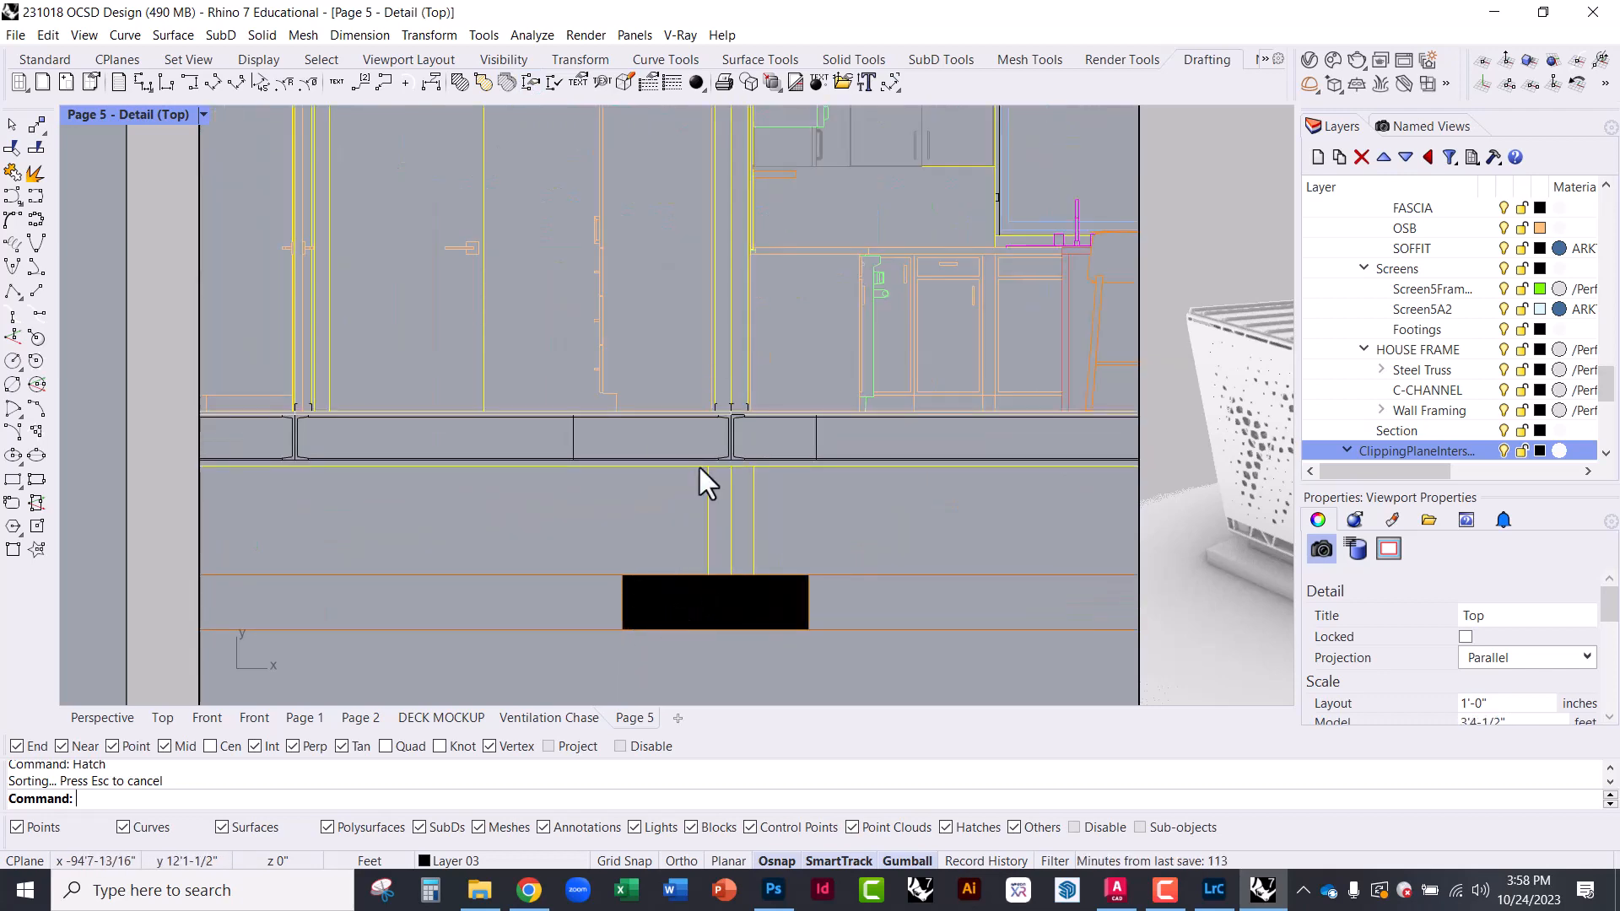
pyautogui.scroll(-3, 577, 524)
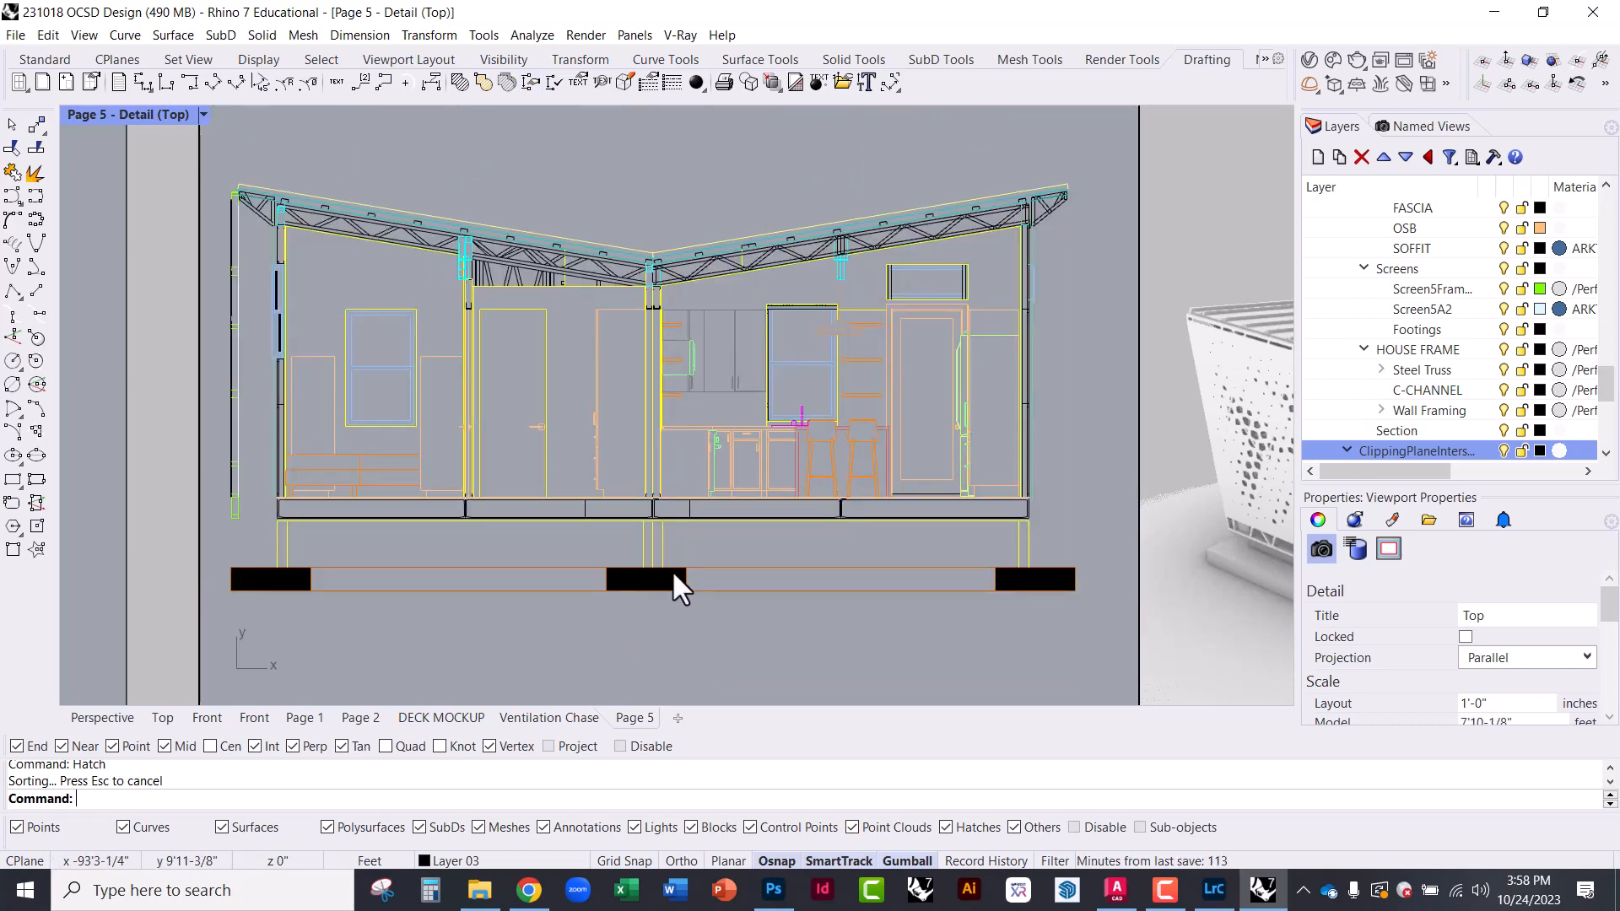
pyautogui.scroll(1, 626, 456)
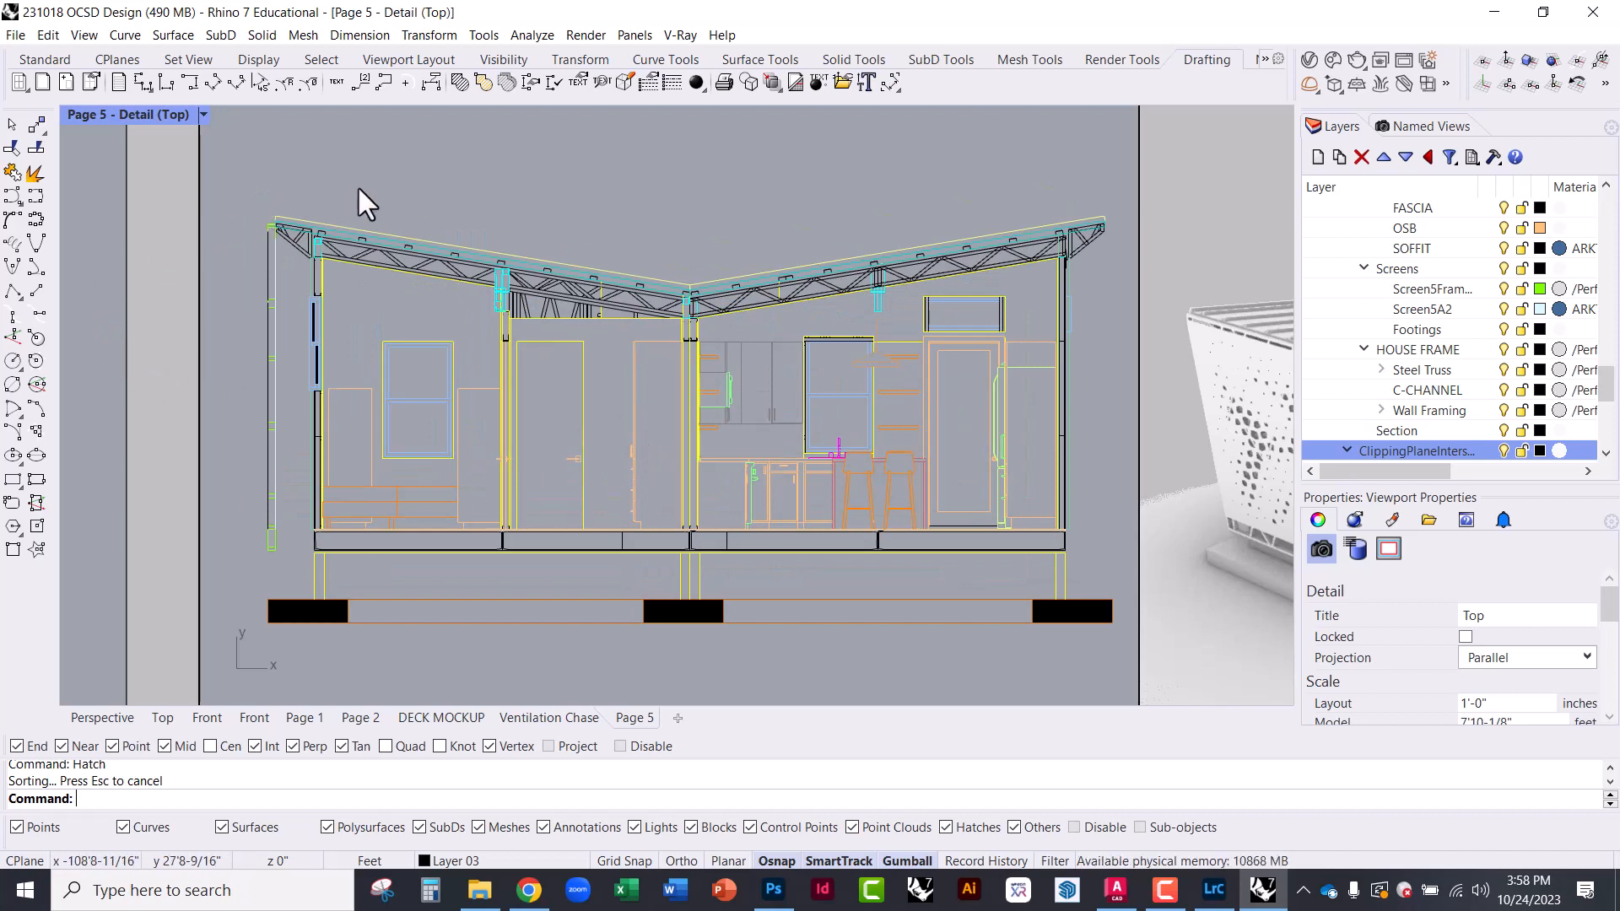
pyautogui.doubleClick(93, 211)
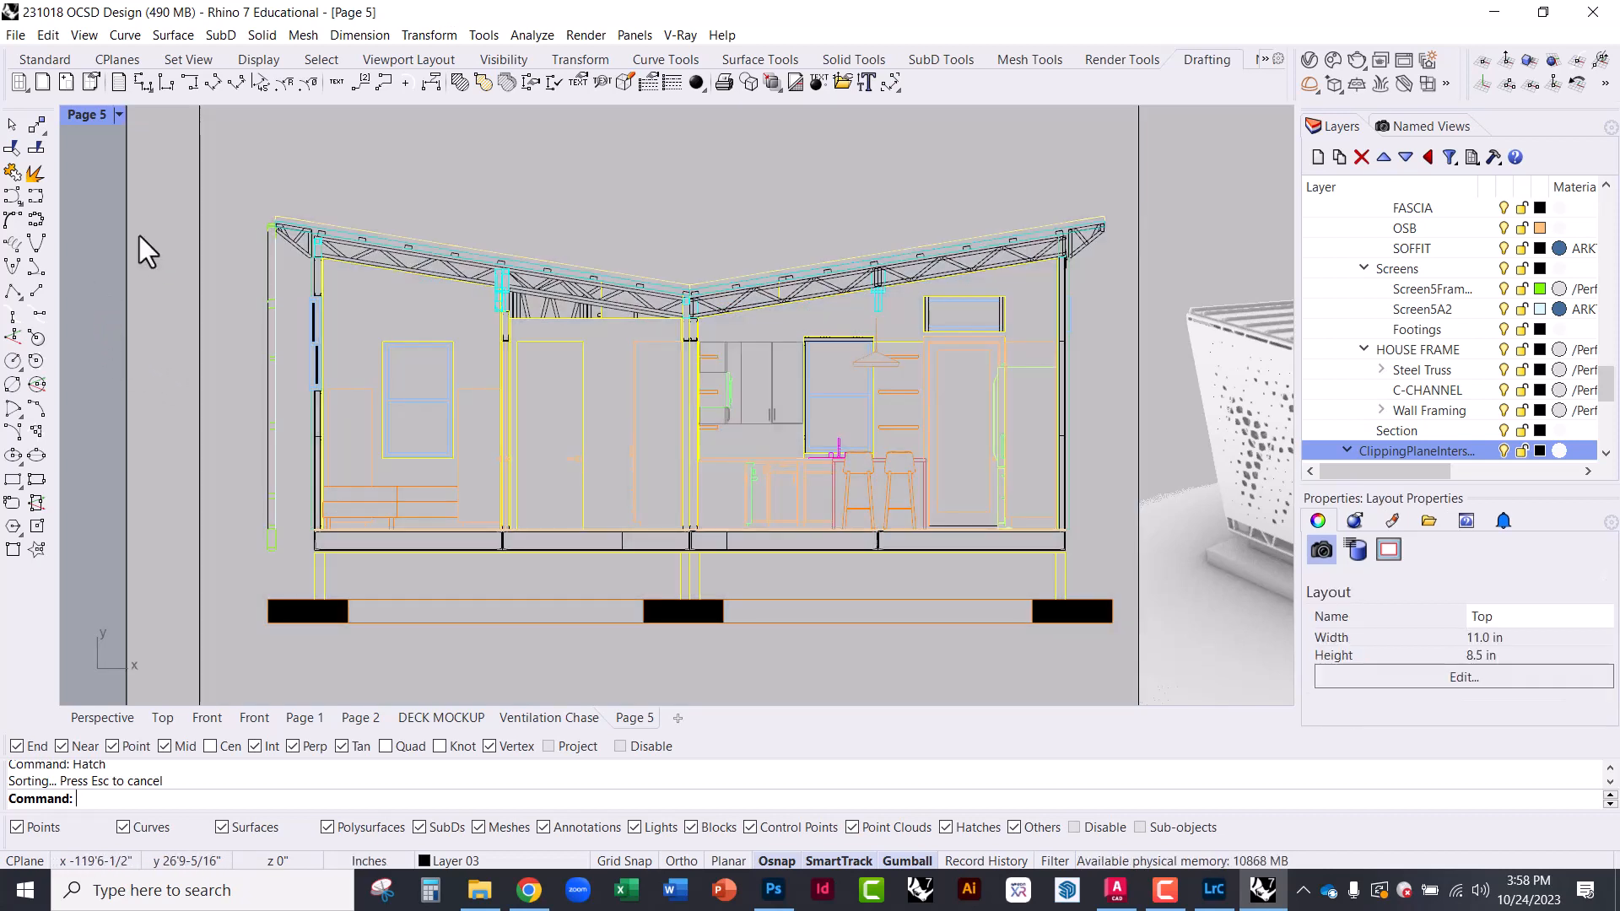
pyautogui.scroll(-1, 890, 386)
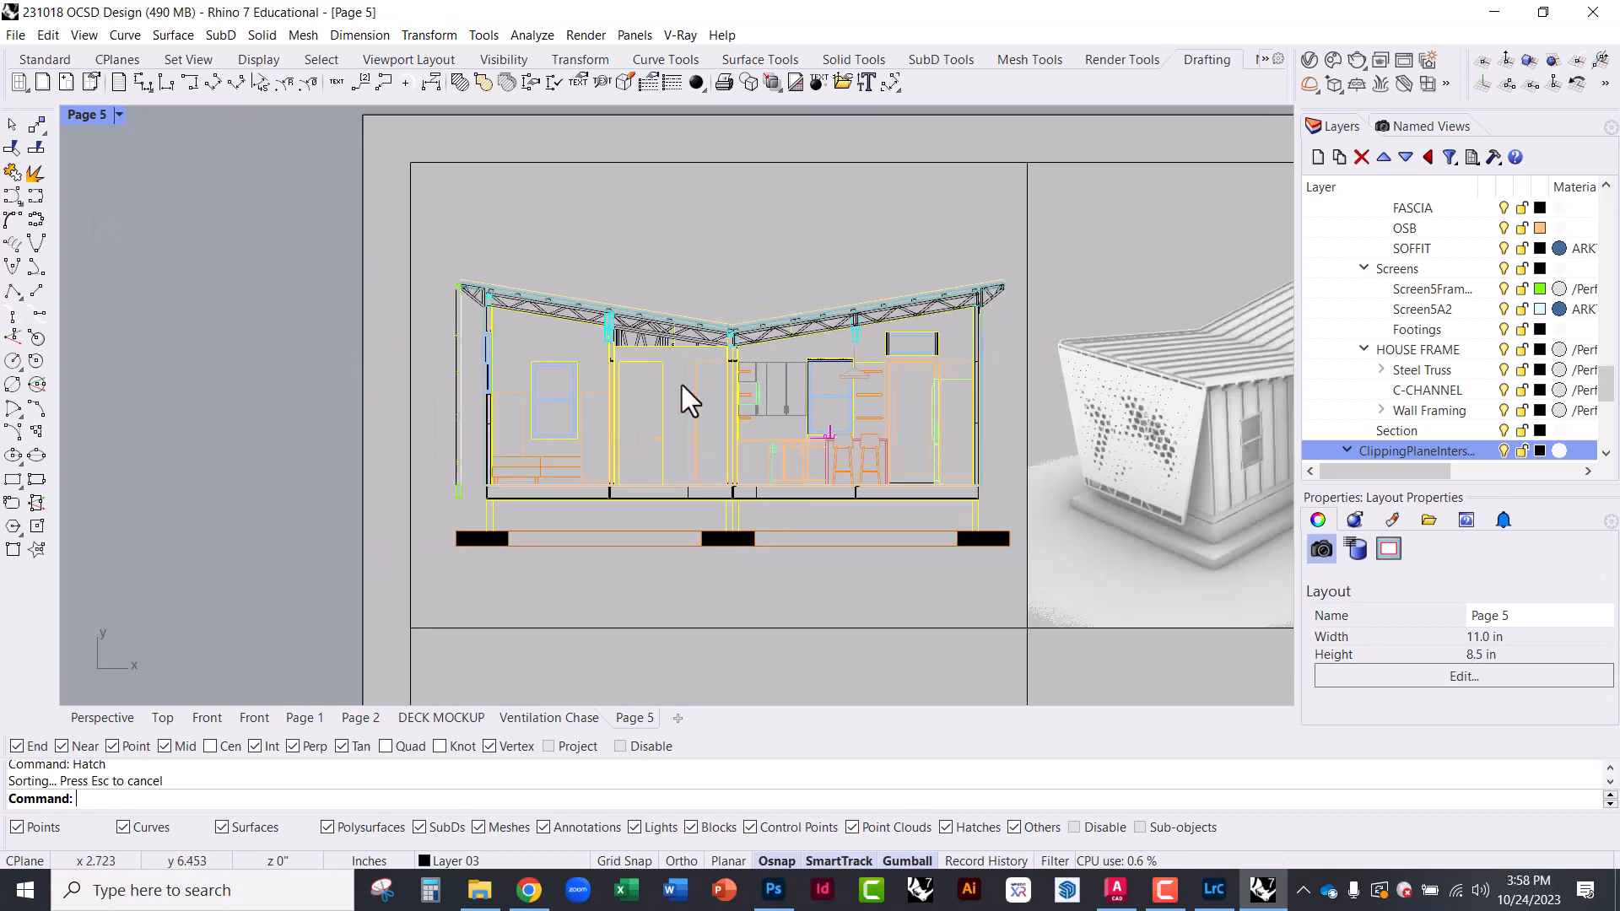
# Draw a leader in page space from the left roof slope up to a short horizontal landing above it, using Ortho
pyautogui.scroll(1, 819, 296)
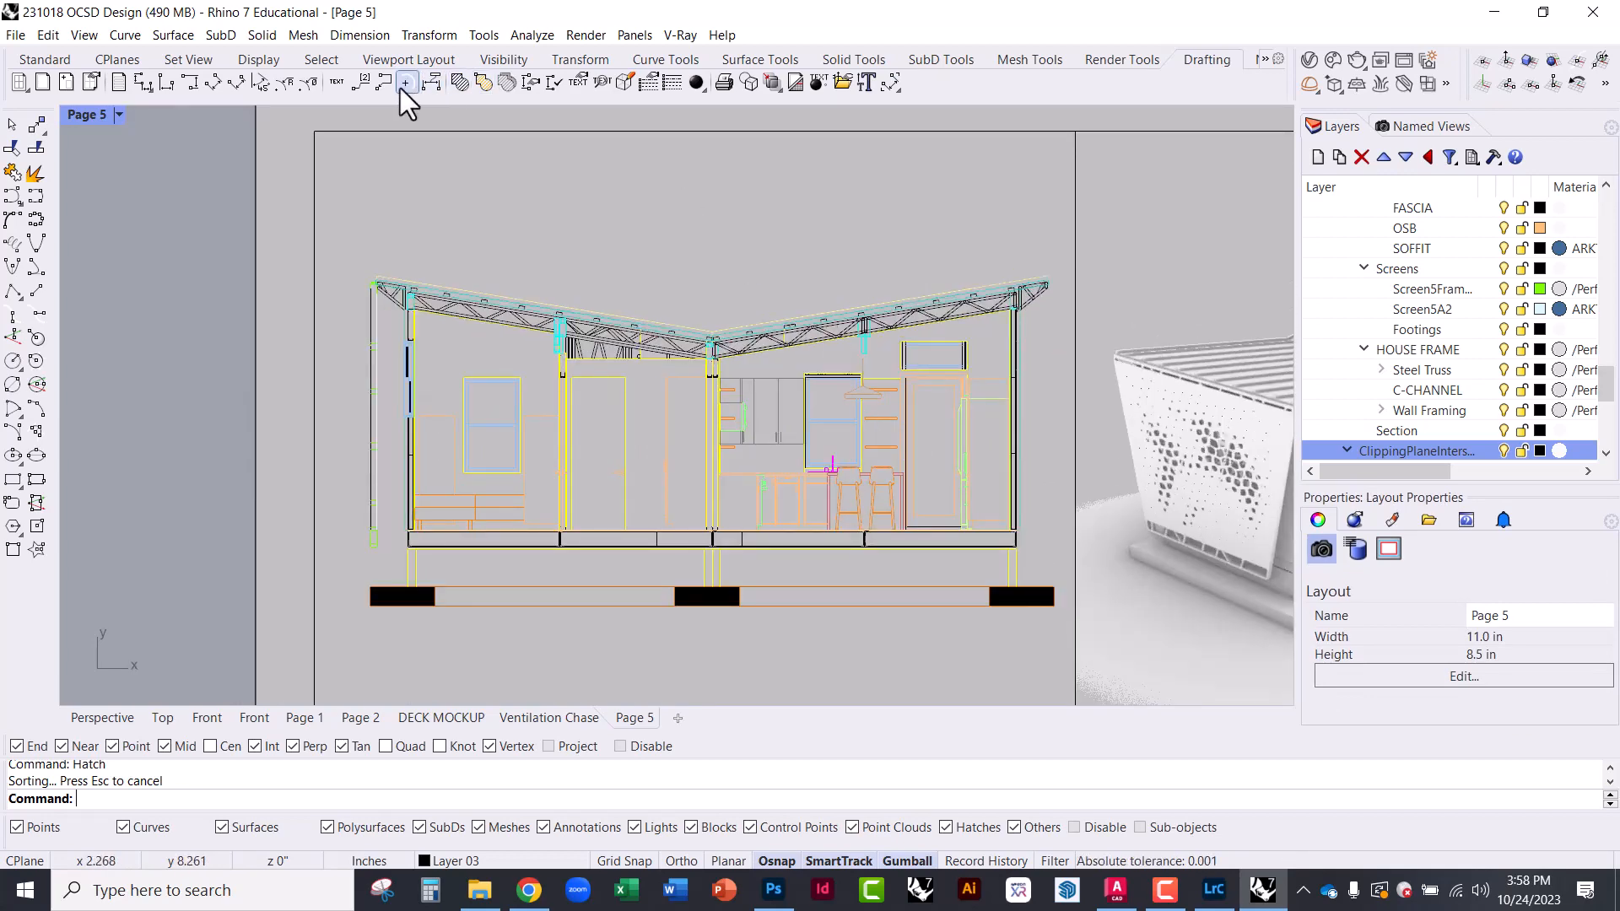
pyautogui.click(378, 89)
pyautogui.scroll(2, 428, 287)
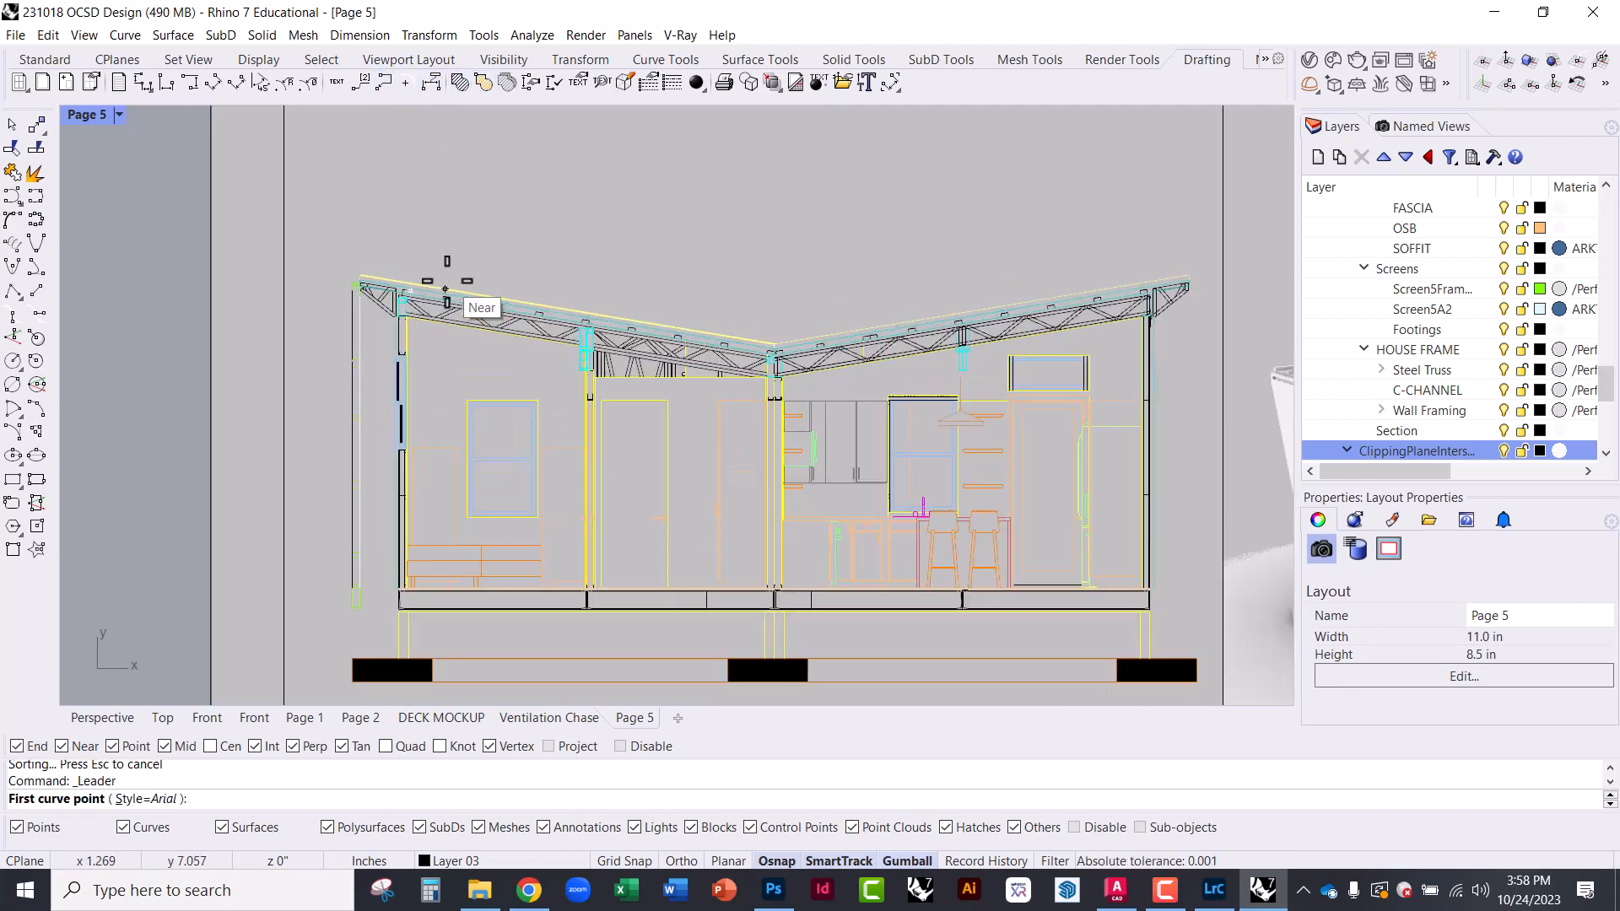
pyautogui.click(418, 287)
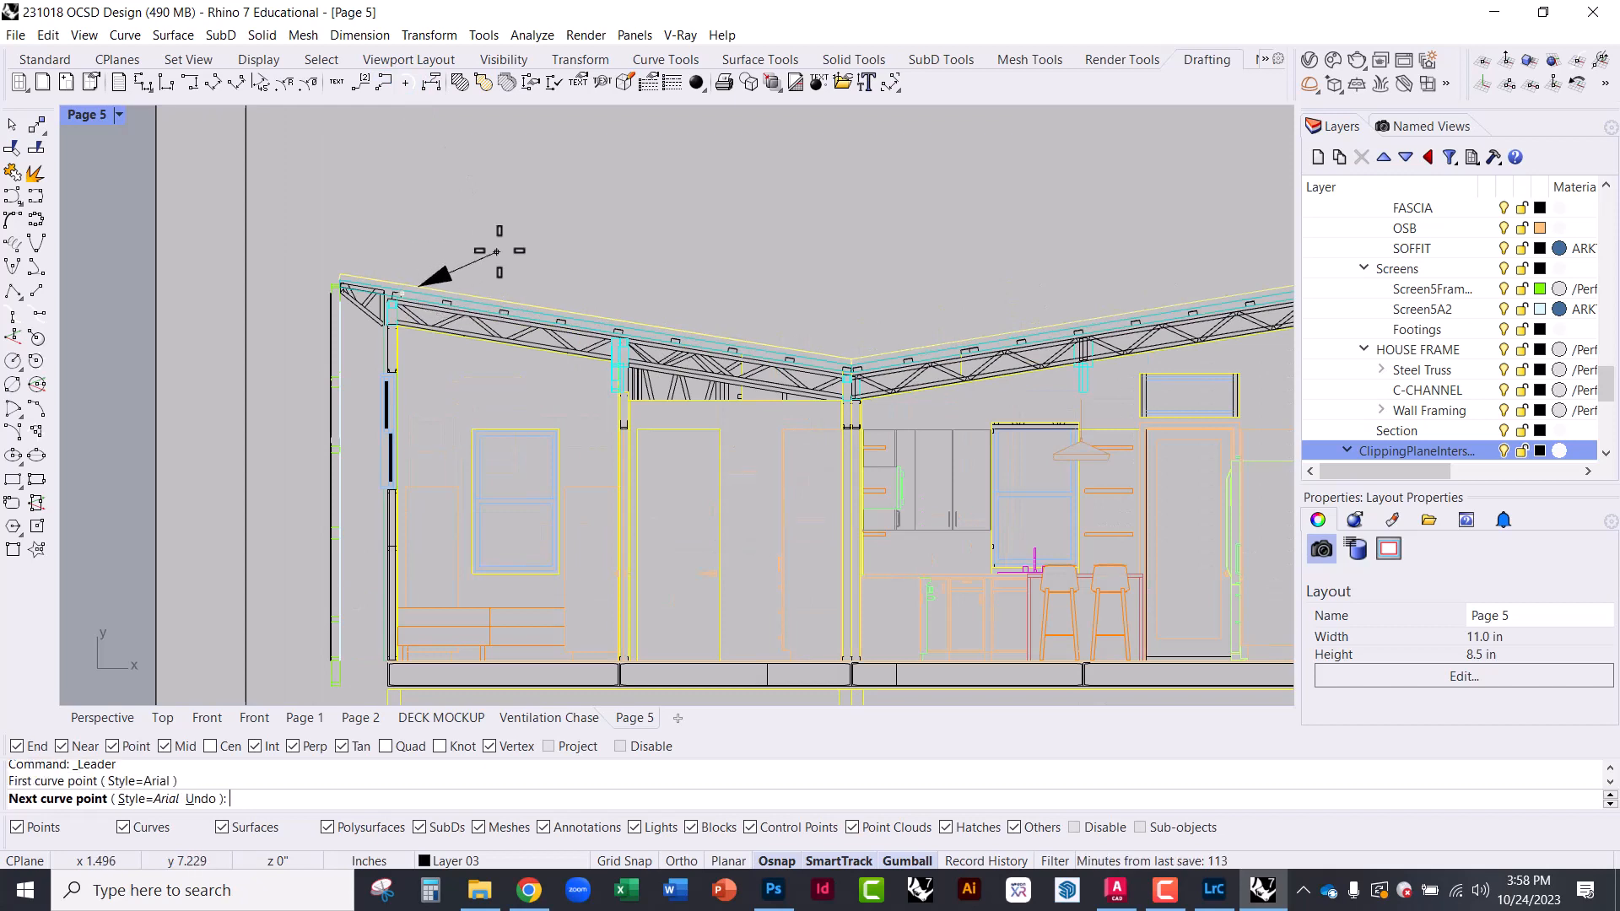
pyautogui.scroll(-2, 493, 413)
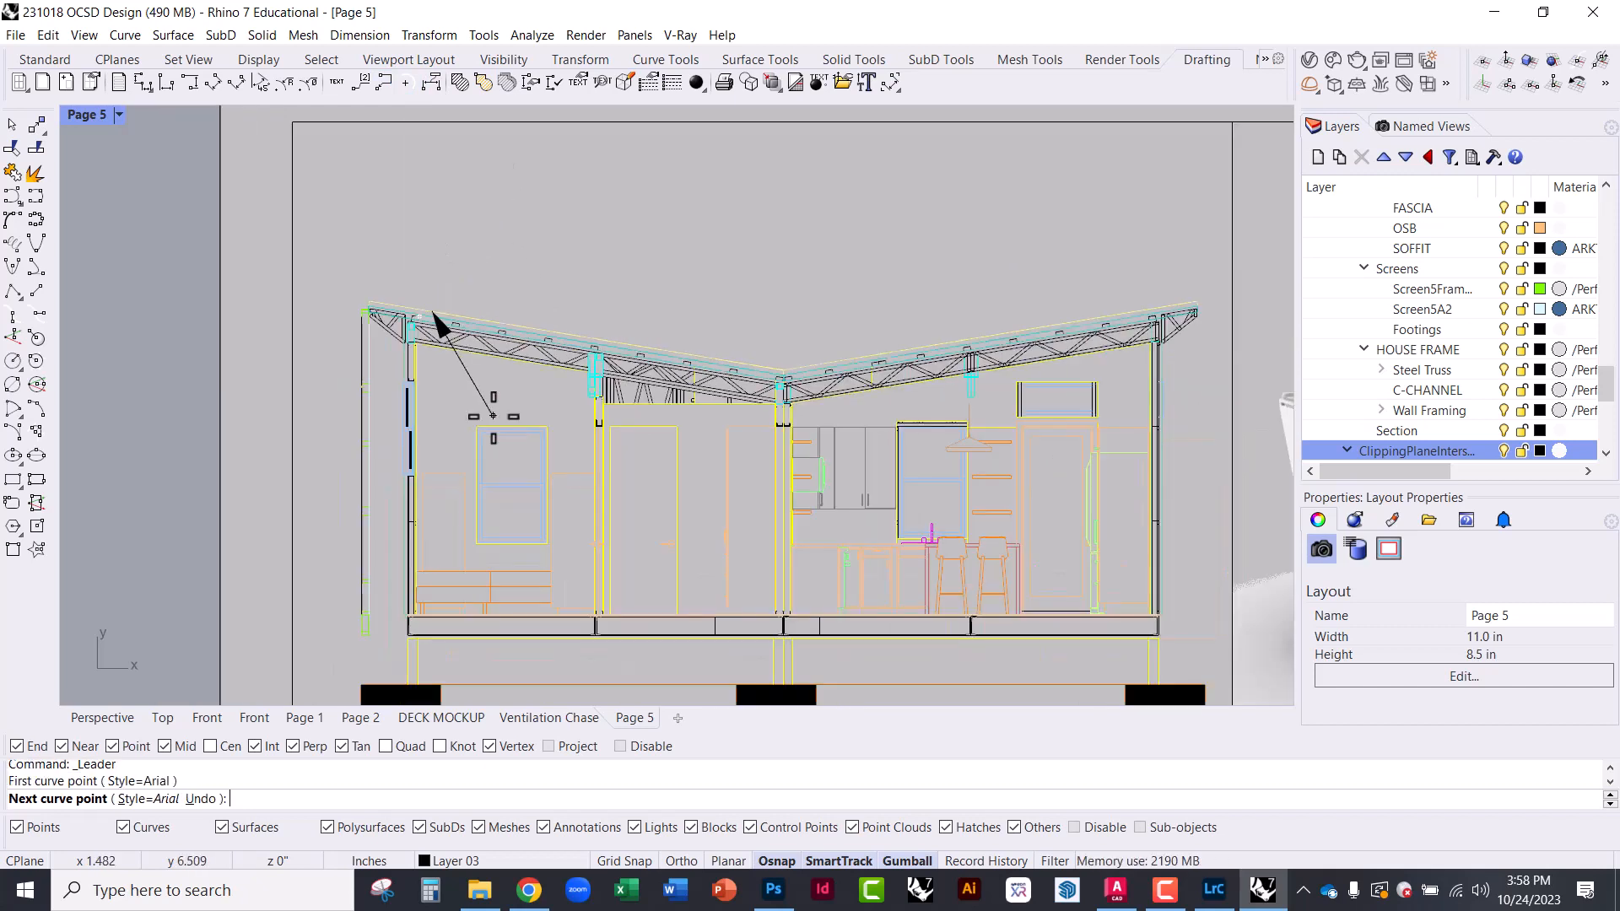
pyautogui.click(522, 232)
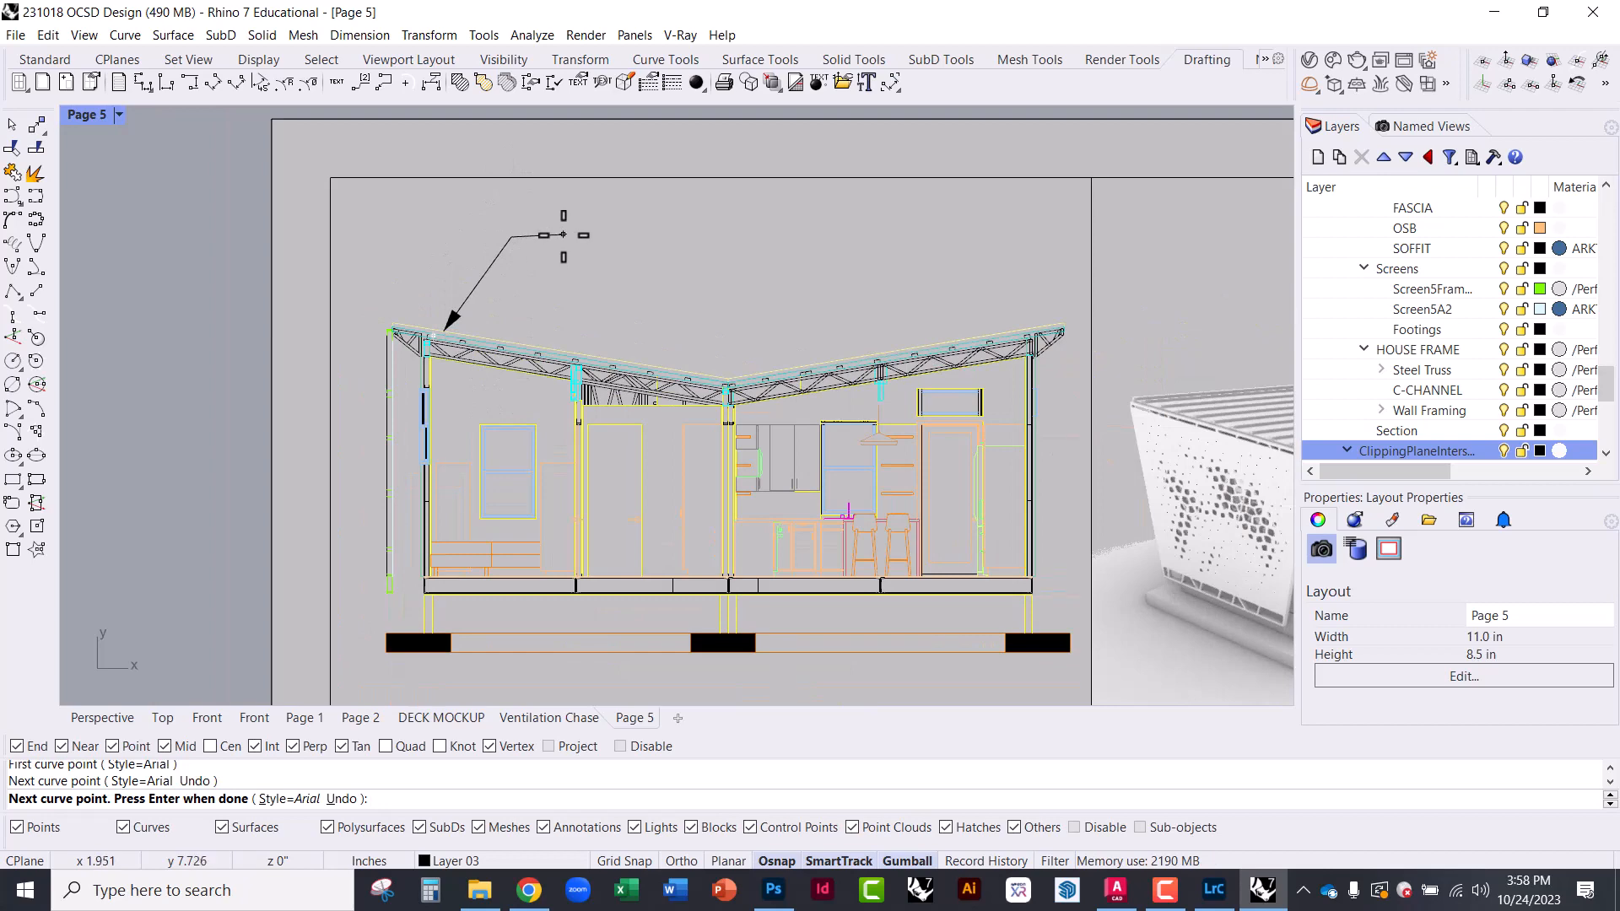
pyautogui.press('F8')
pyautogui.click(562, 241)
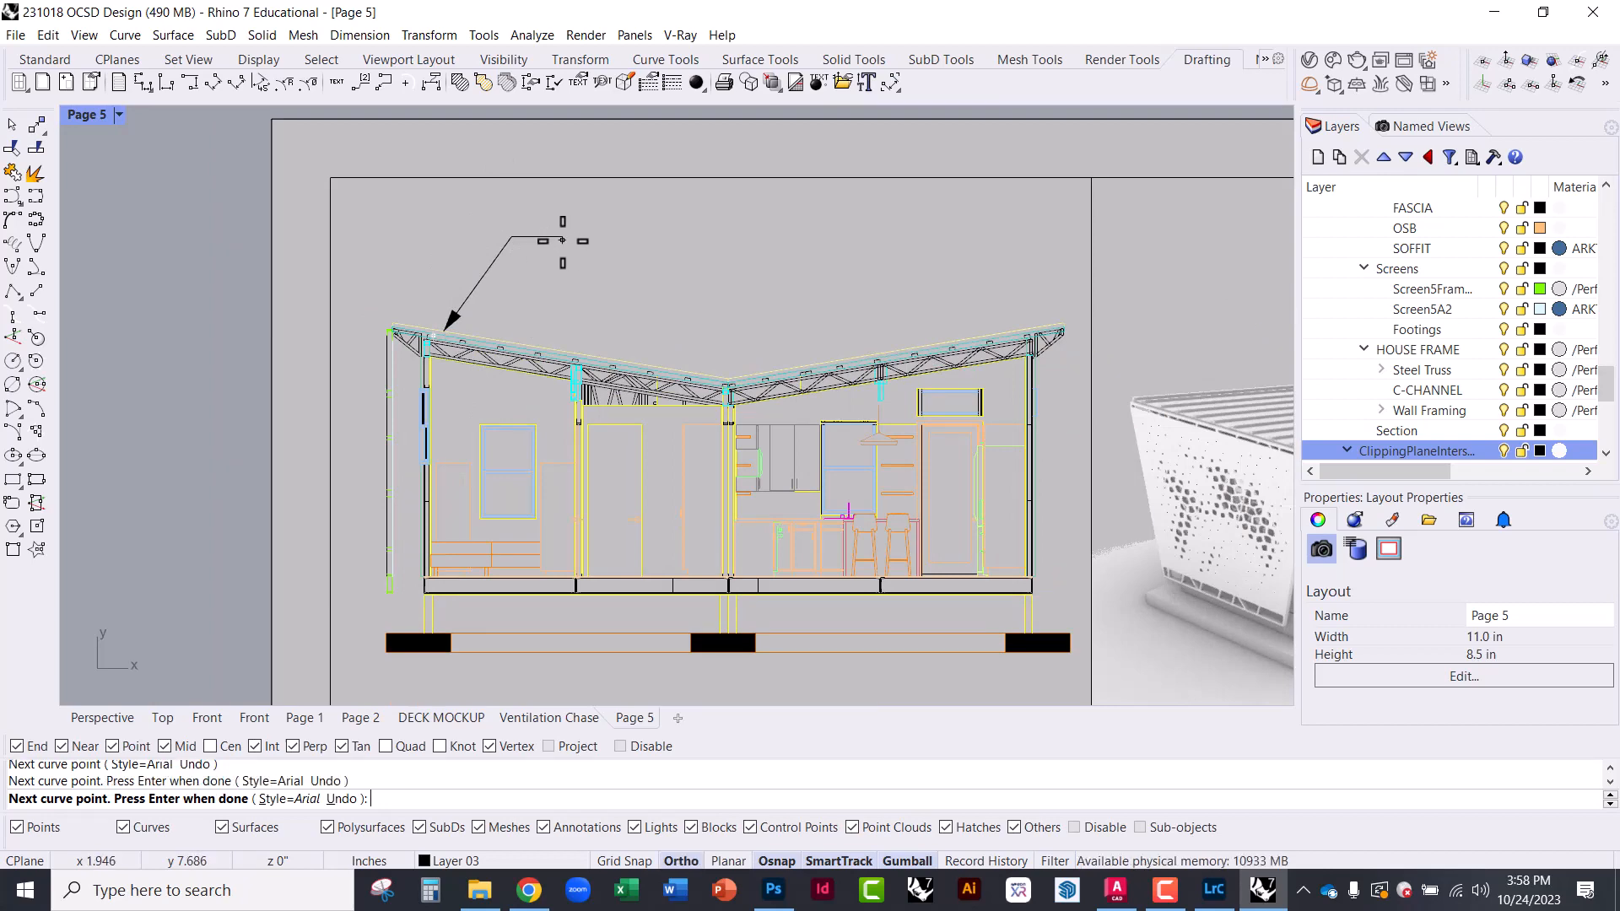
pyautogui.press('Return')
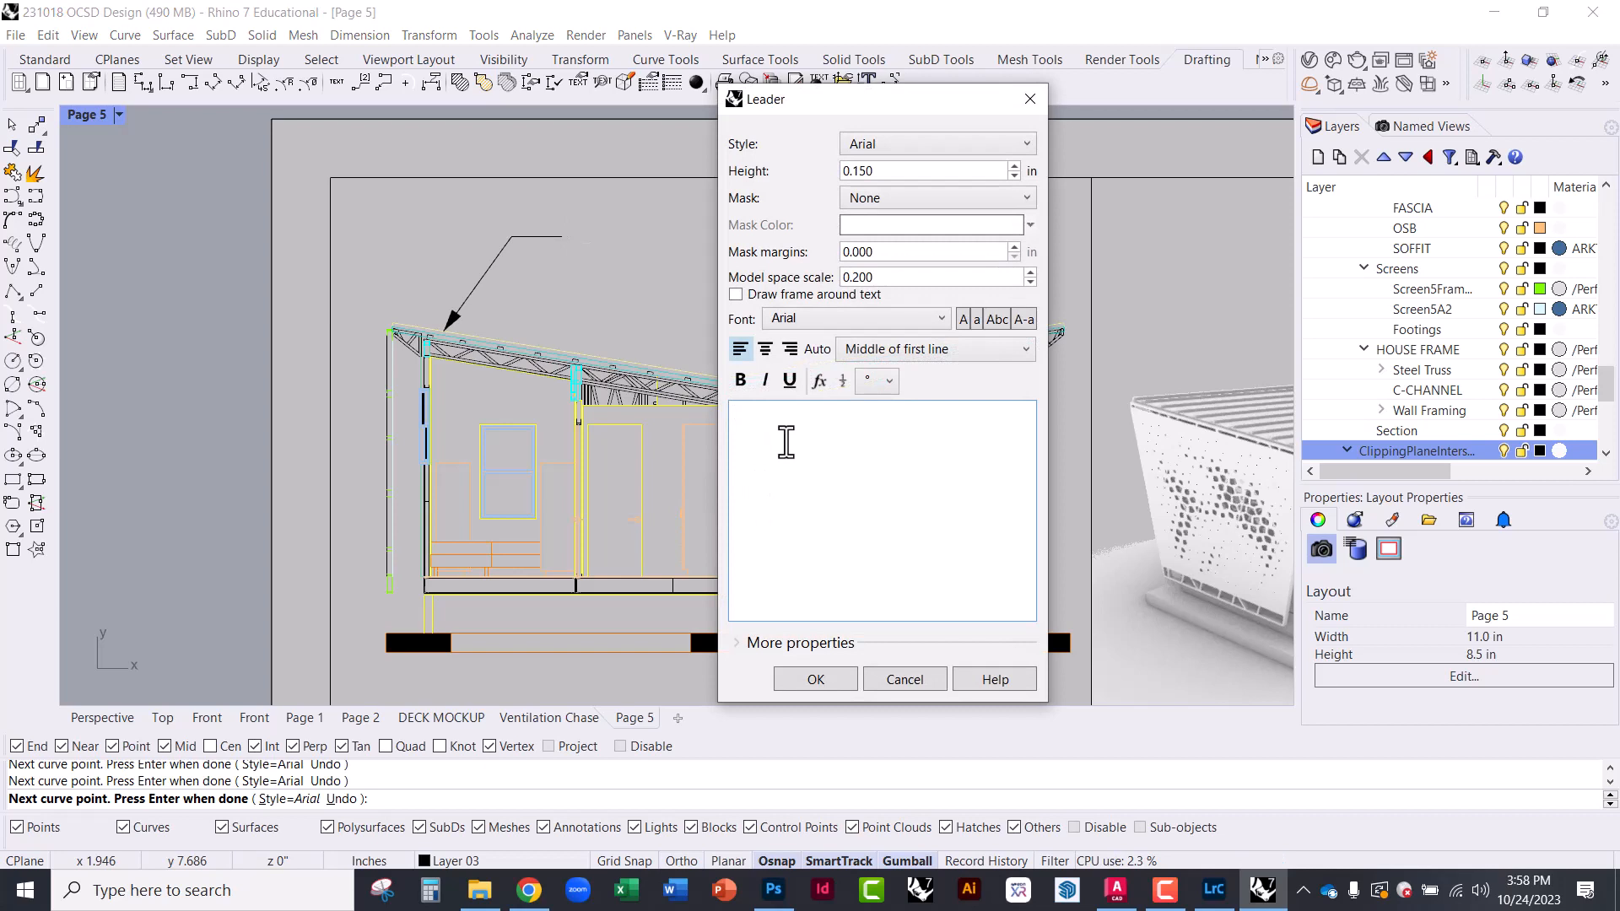
# Enter "STANDING SEAM METAL ROOF ON UNDERLAYMENT ON OSB T&G SHEATHING ON RIGID FOAM INSULATION" as the roof leader's text and place it
pyautogui.write('STAND')
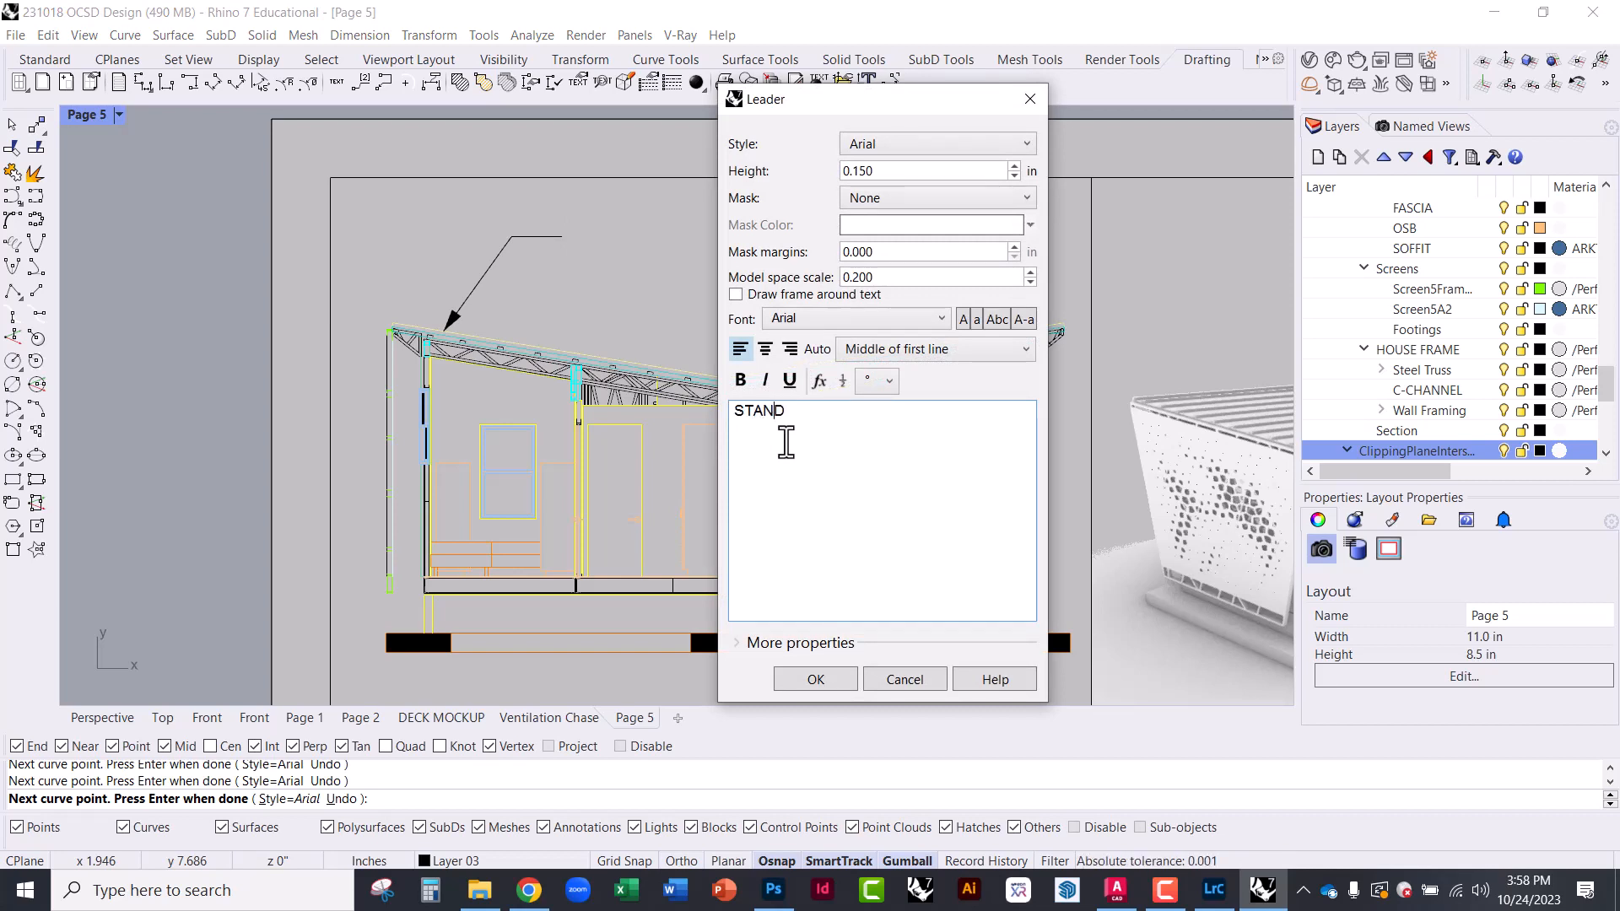
pyautogui.write('ING SEAM METAL ROOF')
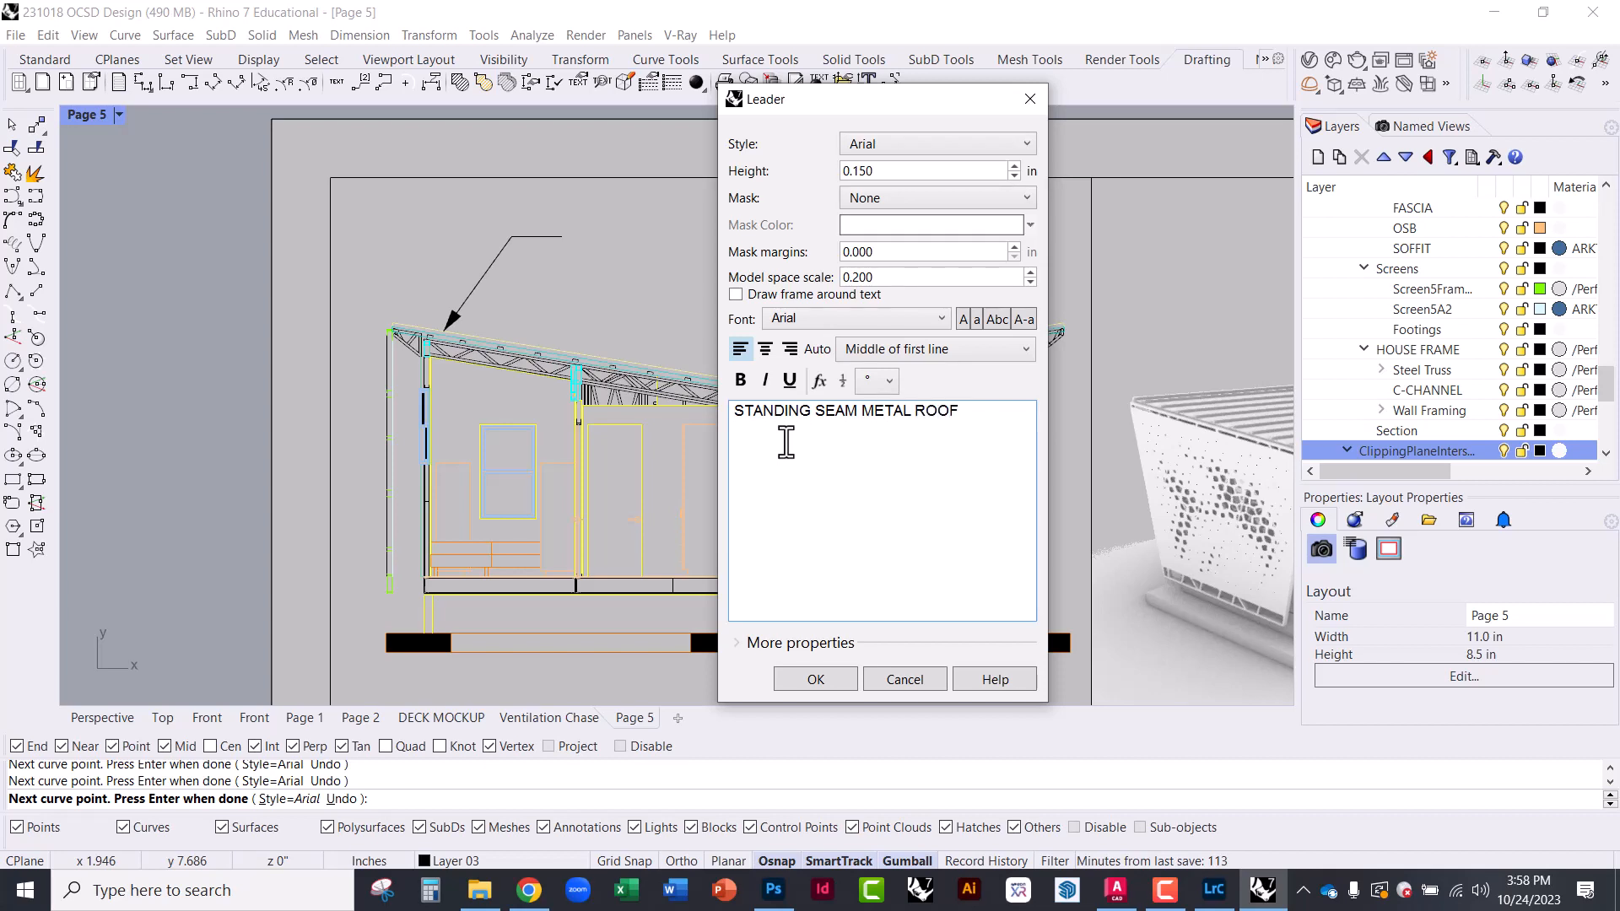
pyautogui.write(' ON UNDERLAYMEN')
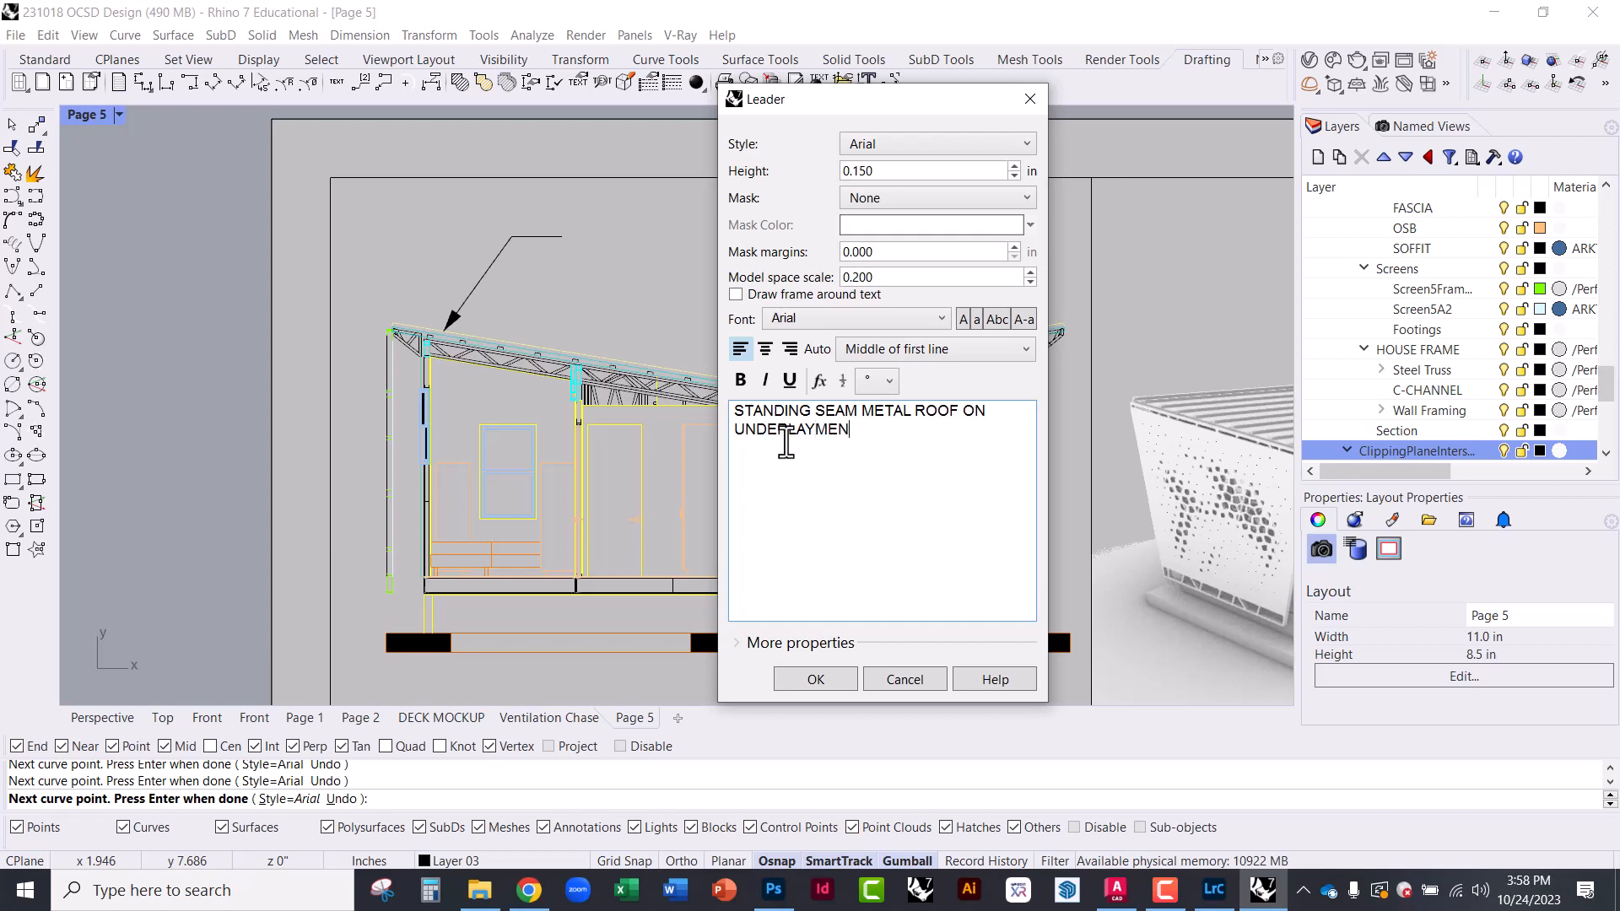
pyautogui.write('T ON')
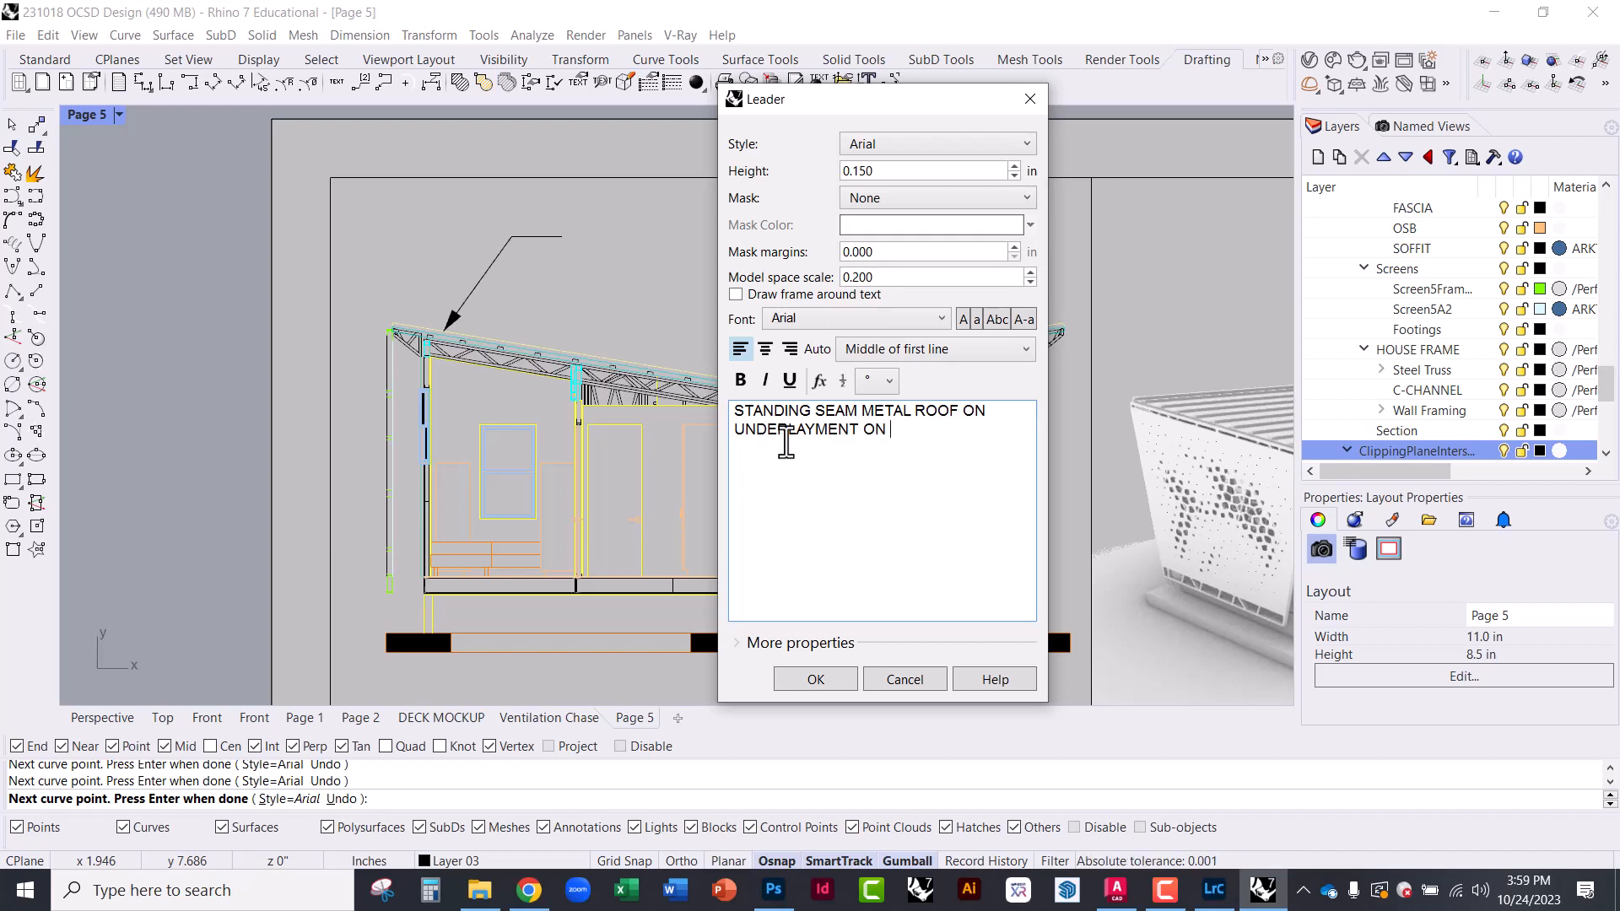
pyautogui.write('OS')
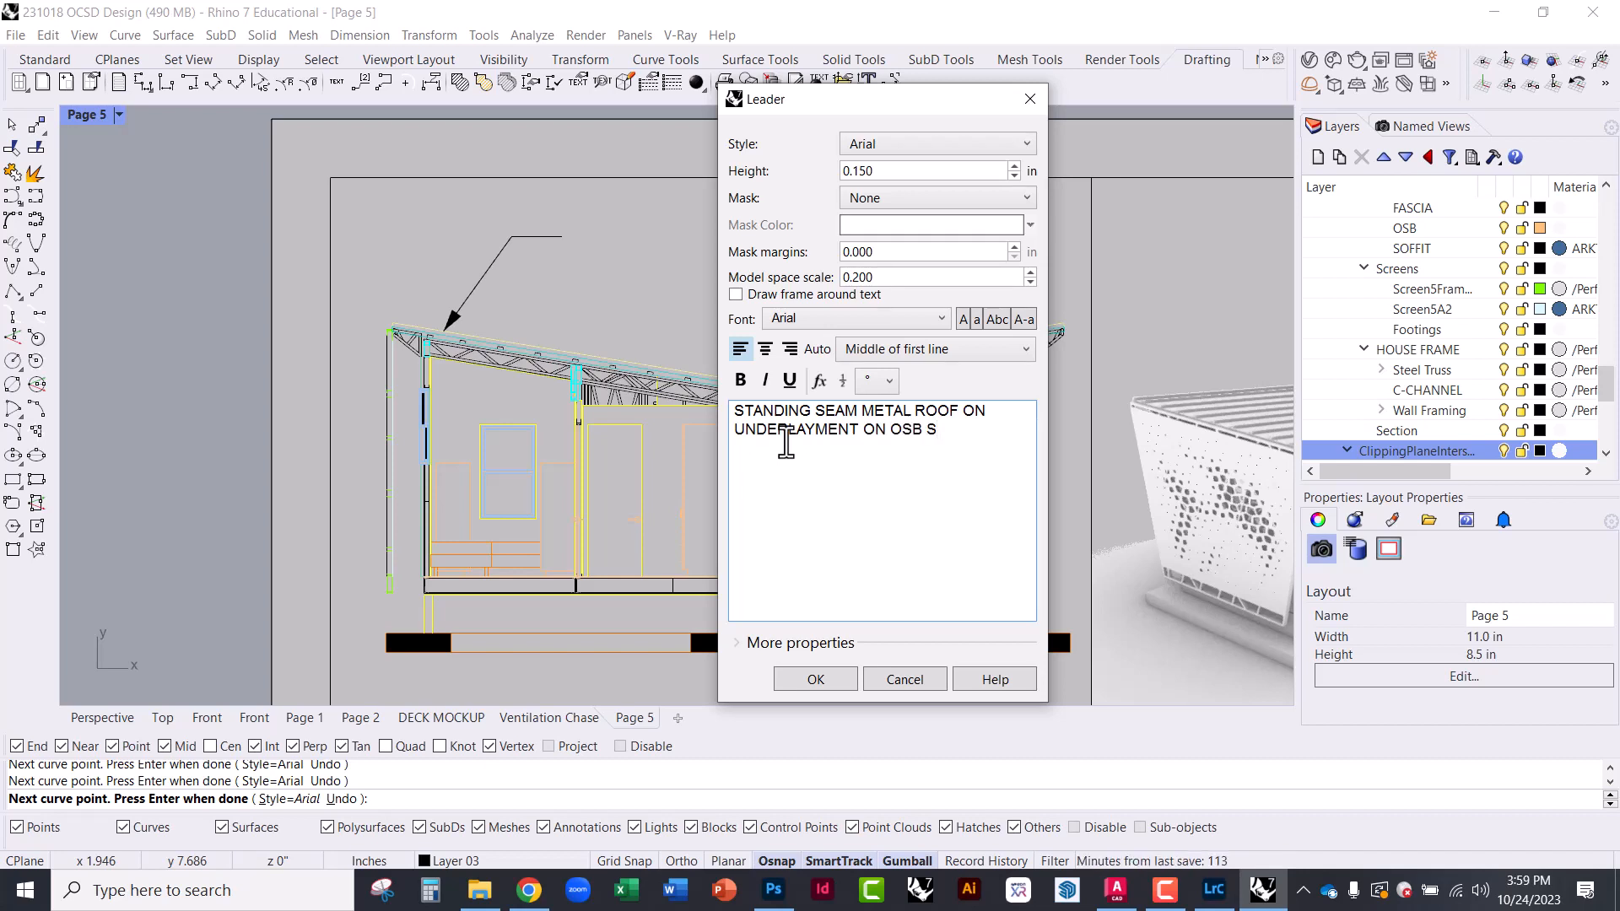
pyautogui.write('B T&G SH')
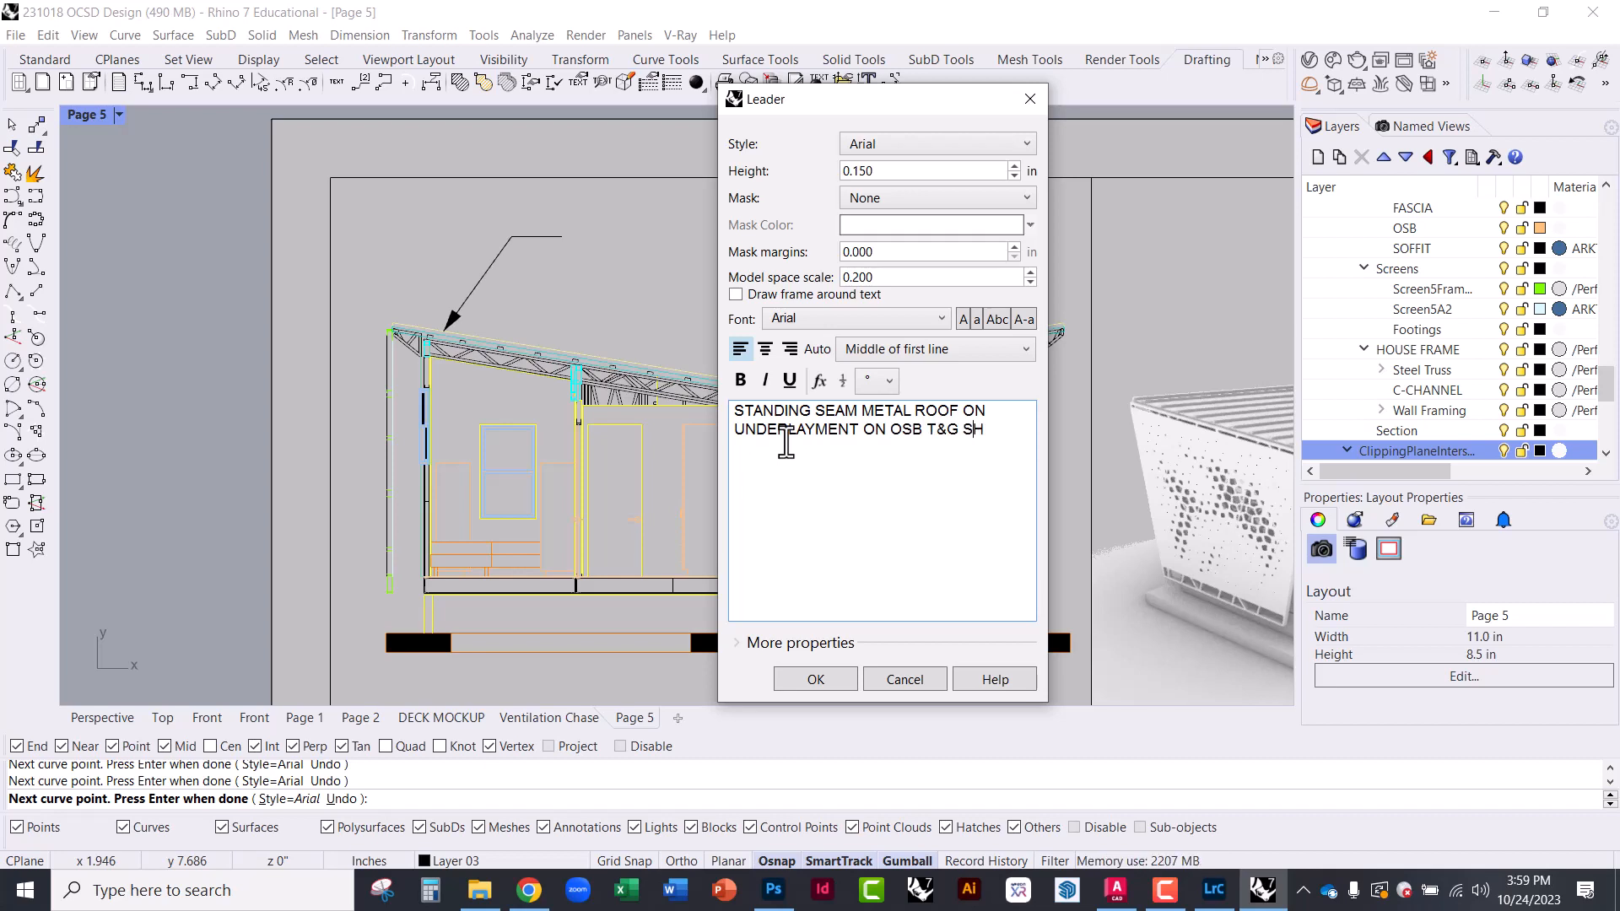
pyautogui.write('ETA')
pyautogui.write('ATHING')
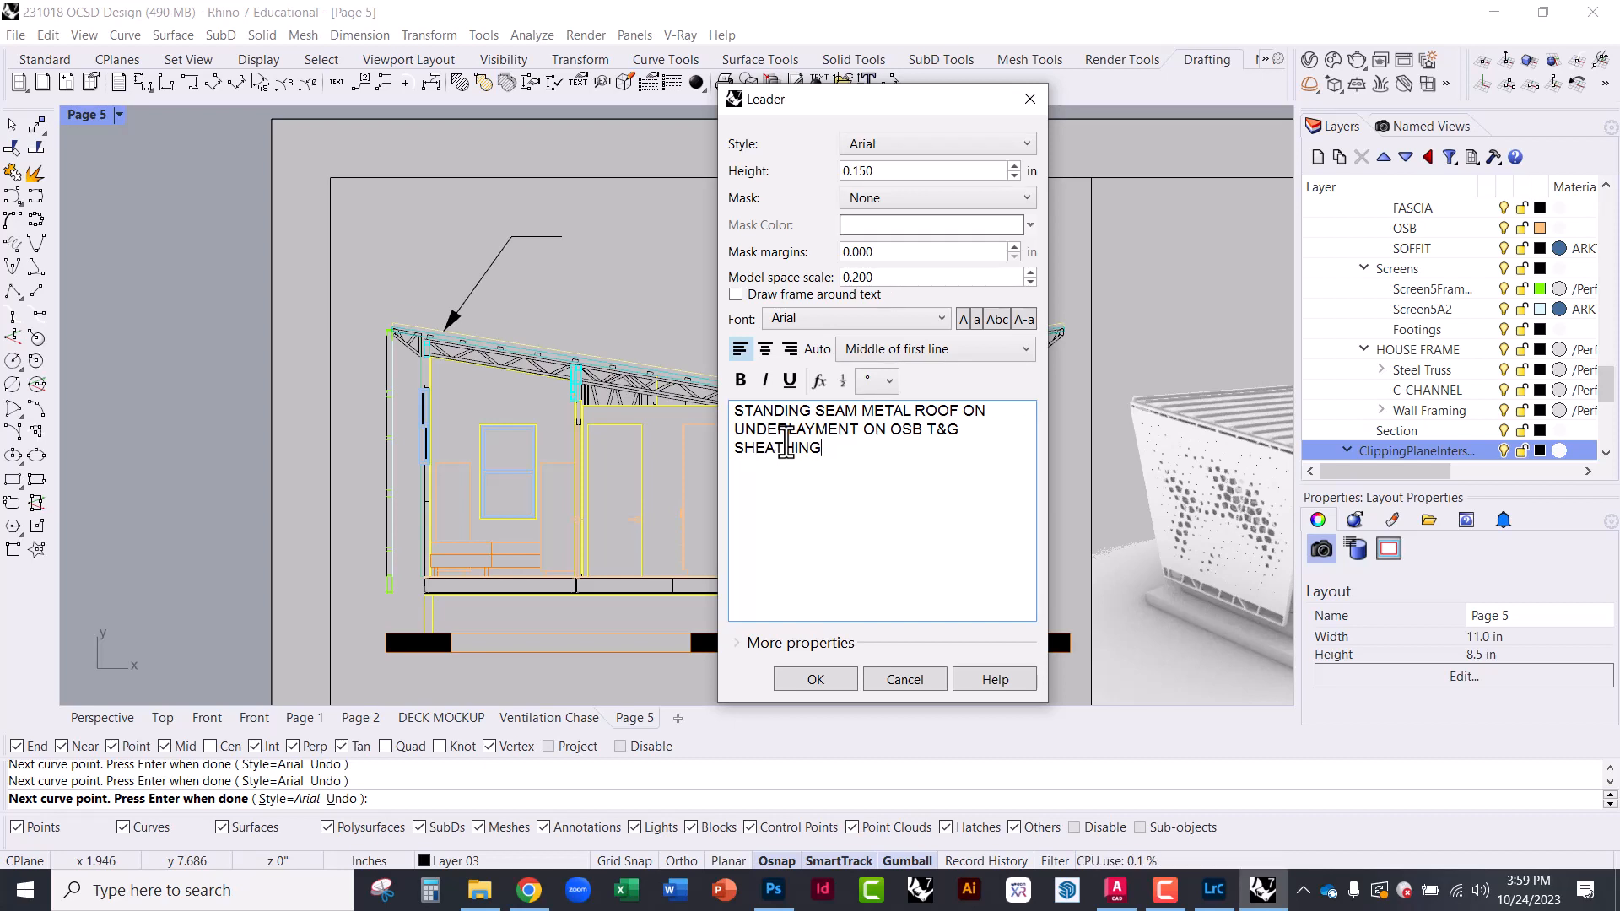
pyautogui.write(' ON RIGID FO')
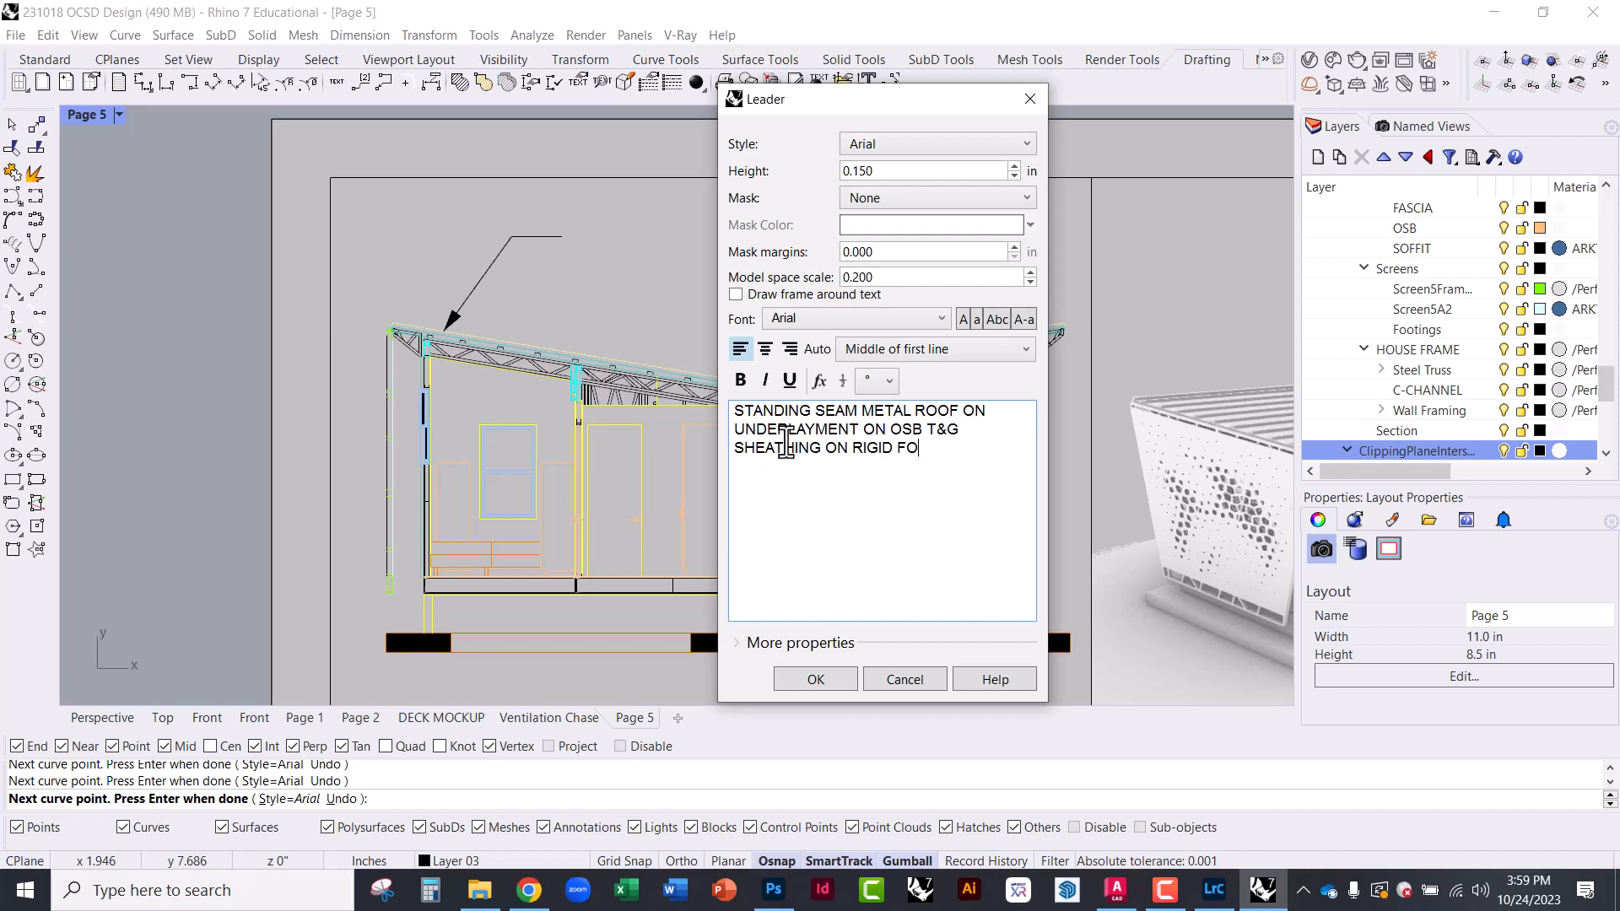
pyautogui.write('AM INSULA')
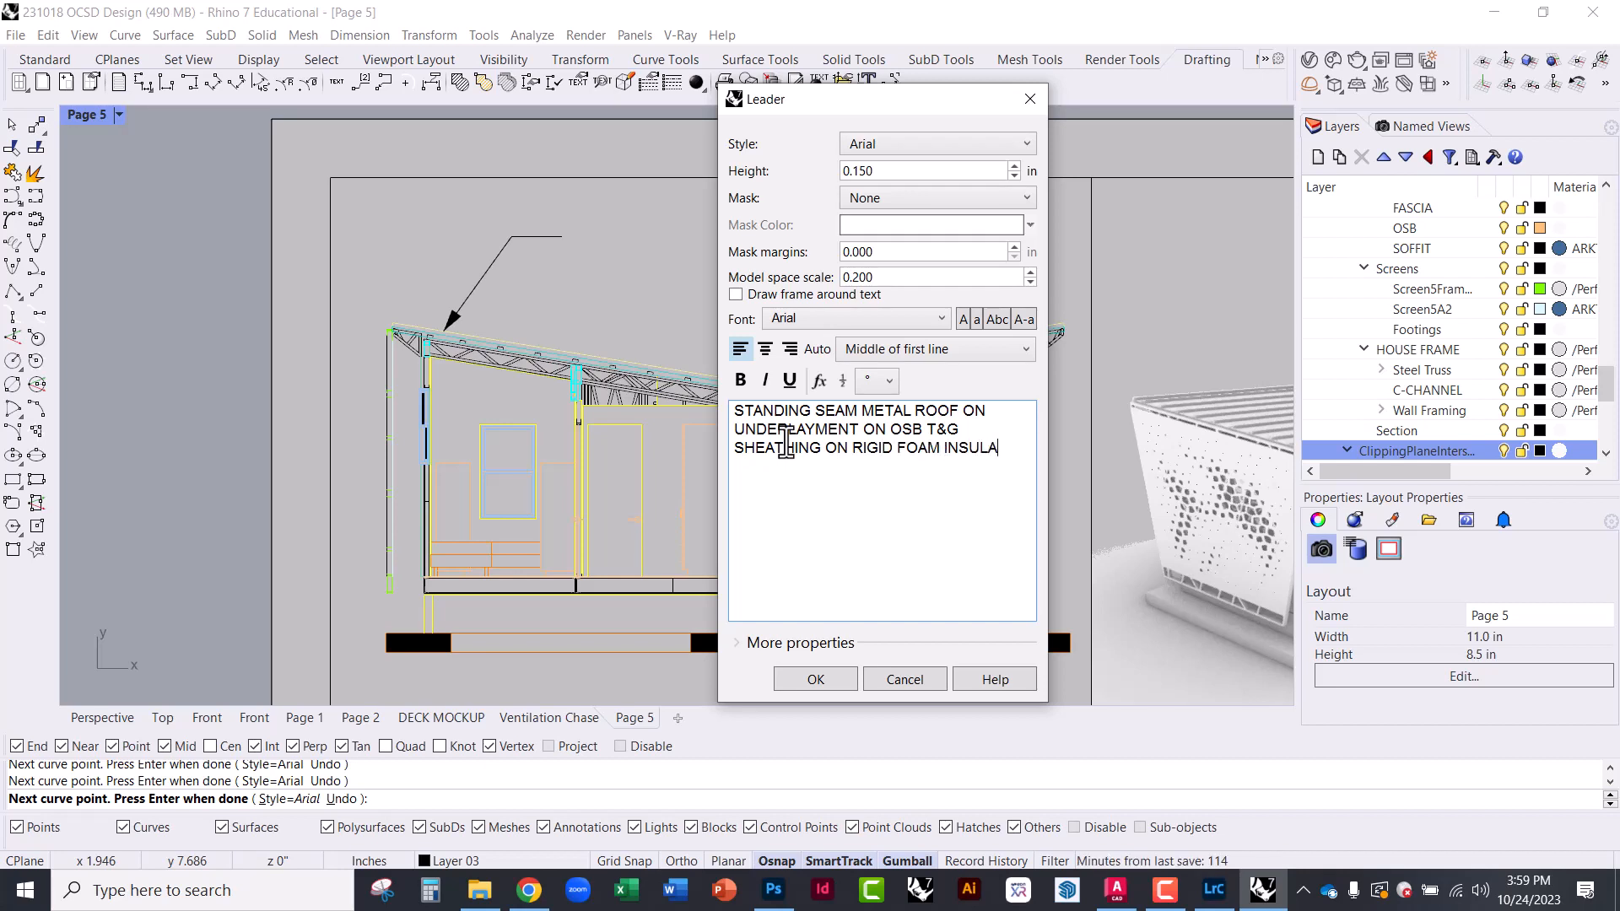
pyautogui.write('TION')
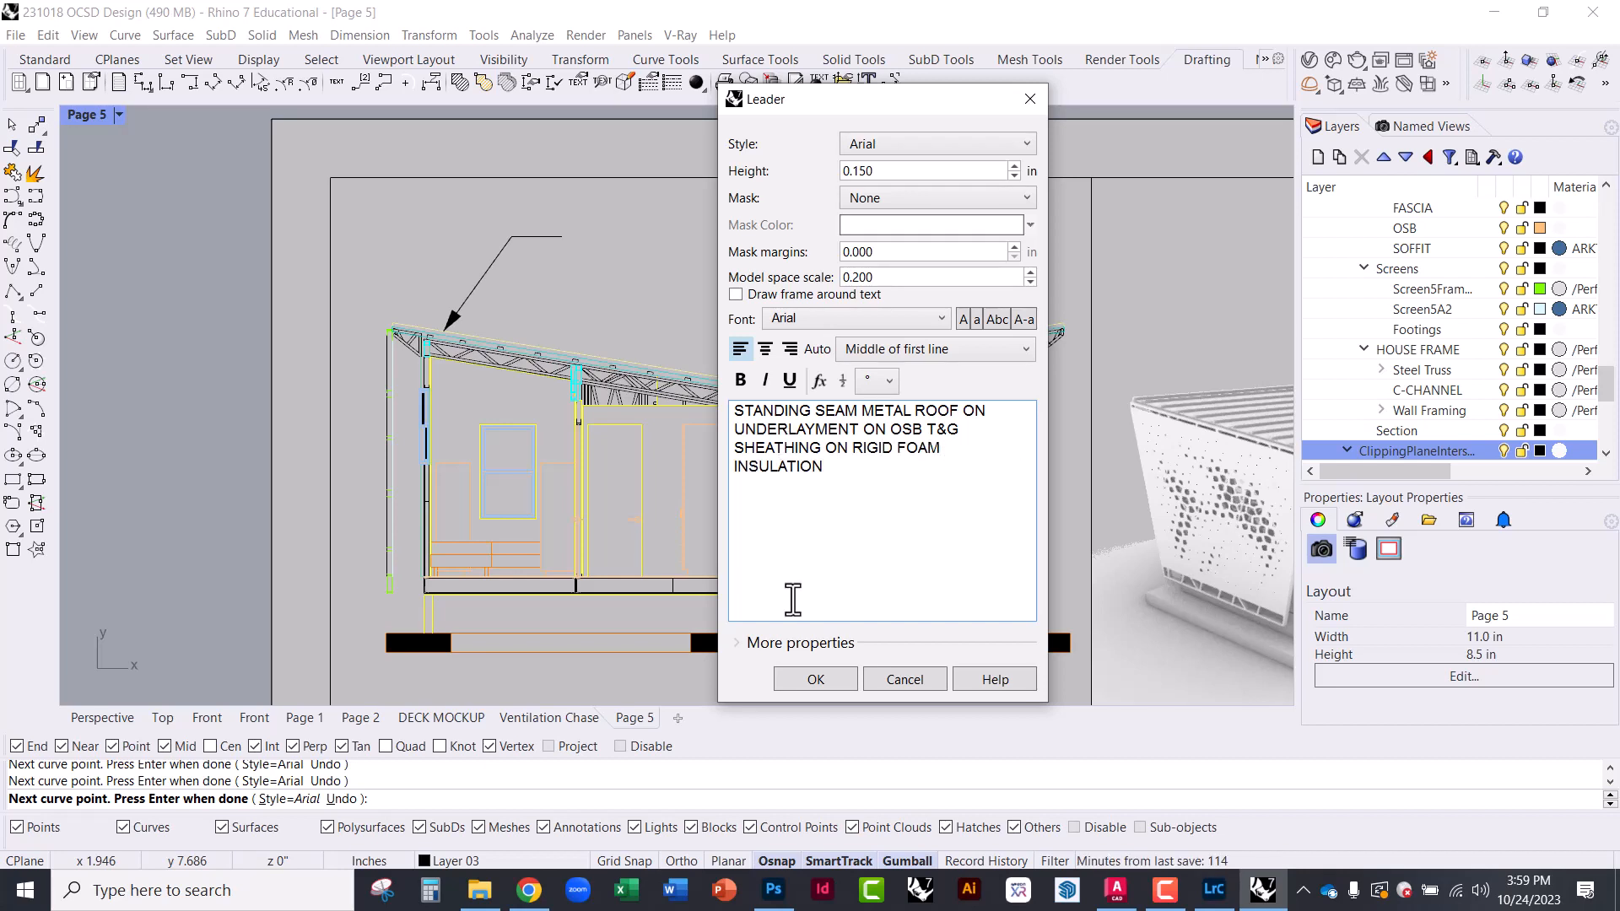
pyautogui.click(812, 680)
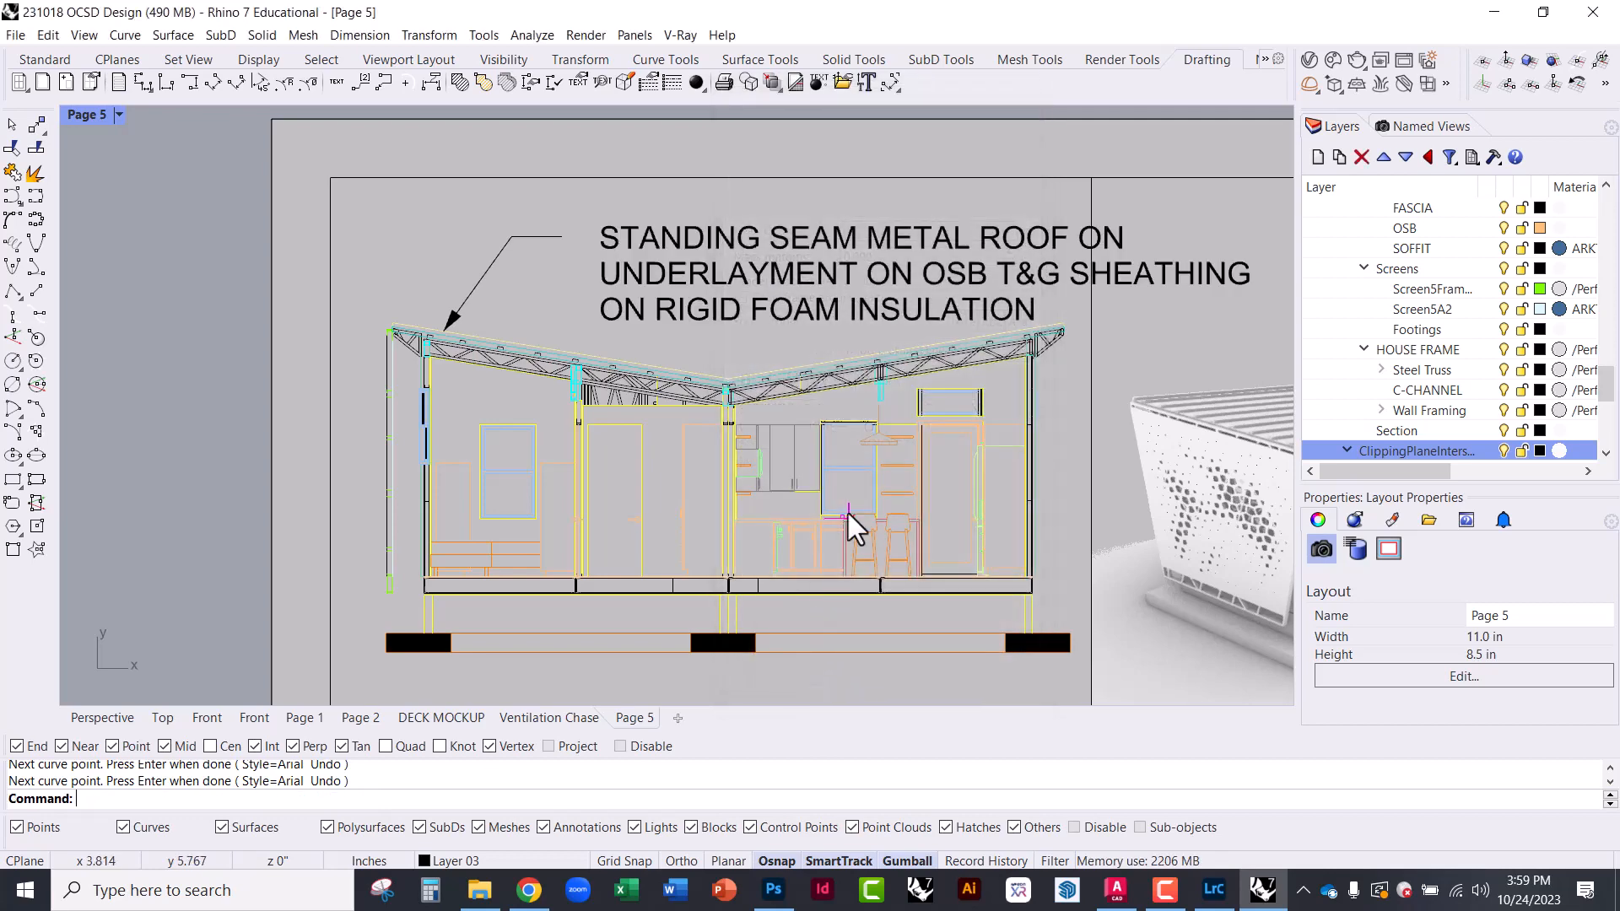
# Set the roof leader's text height to 0.05 in, enlarging the properties area to reach its settings
pyautogui.click(838, 306)
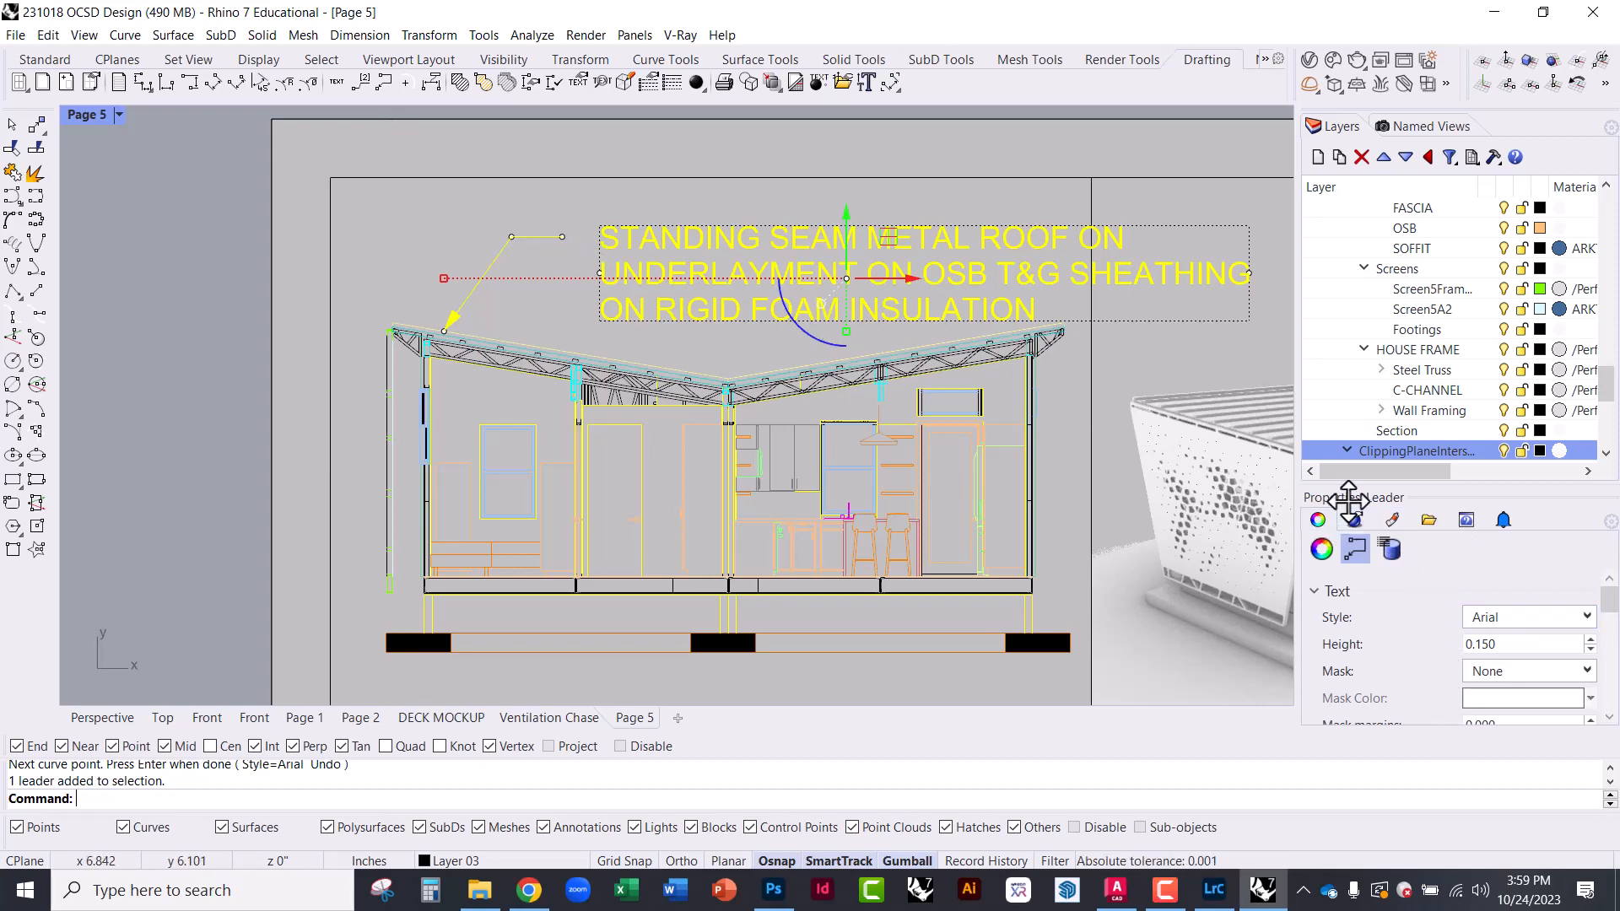
pyautogui.moveTo(1348, 501); pyautogui.dragTo(1350, 367)
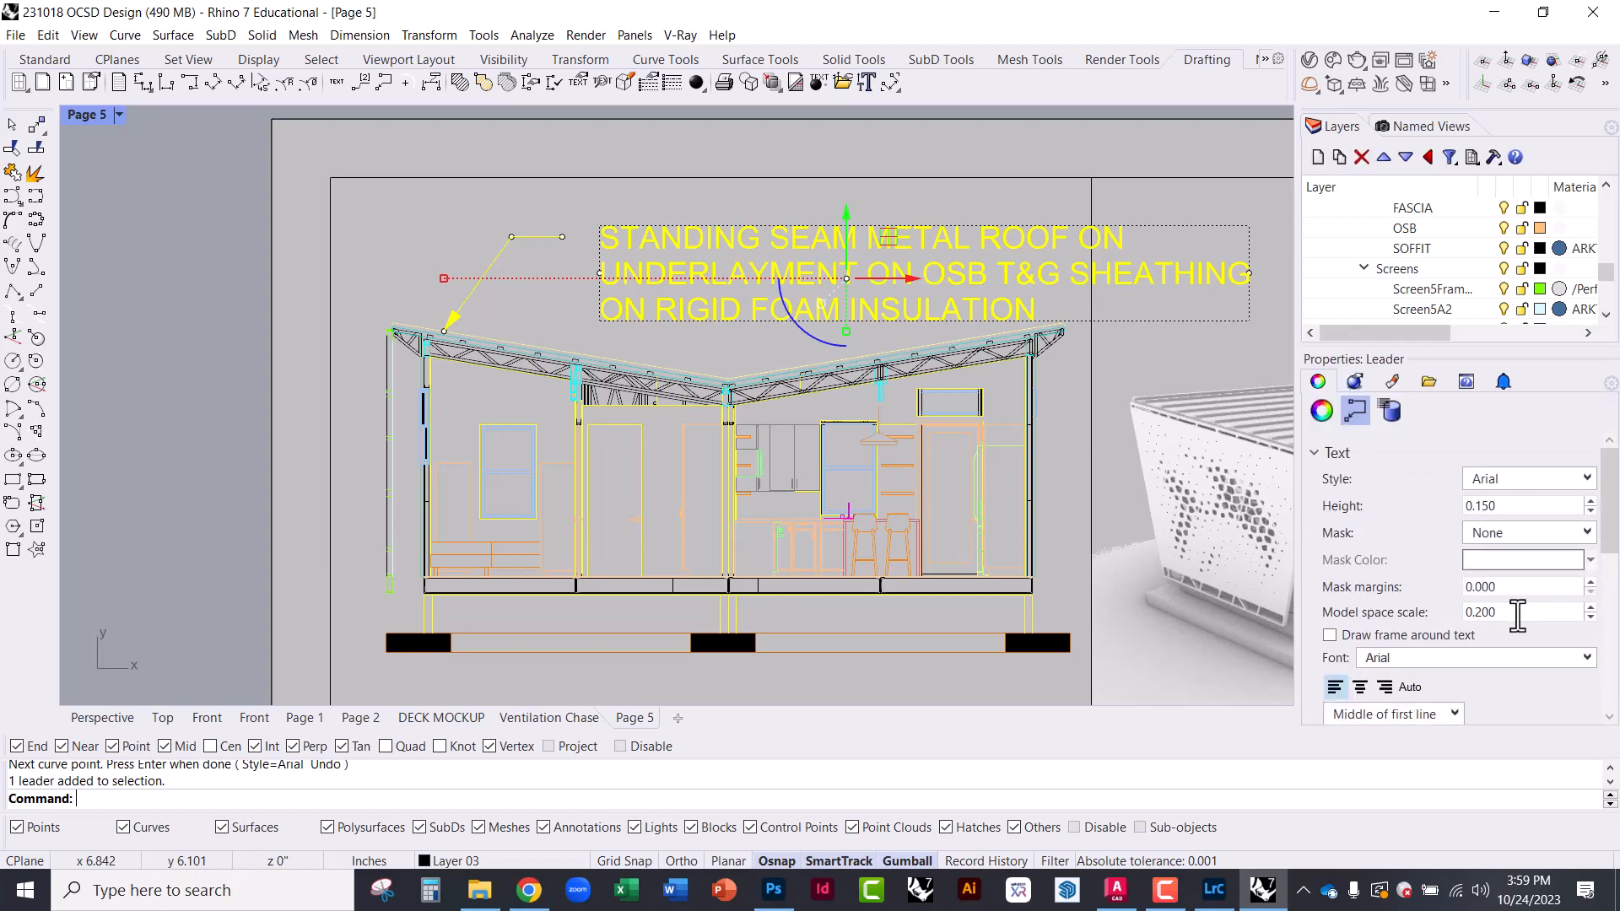
pyautogui.doubleClick(1514, 506)
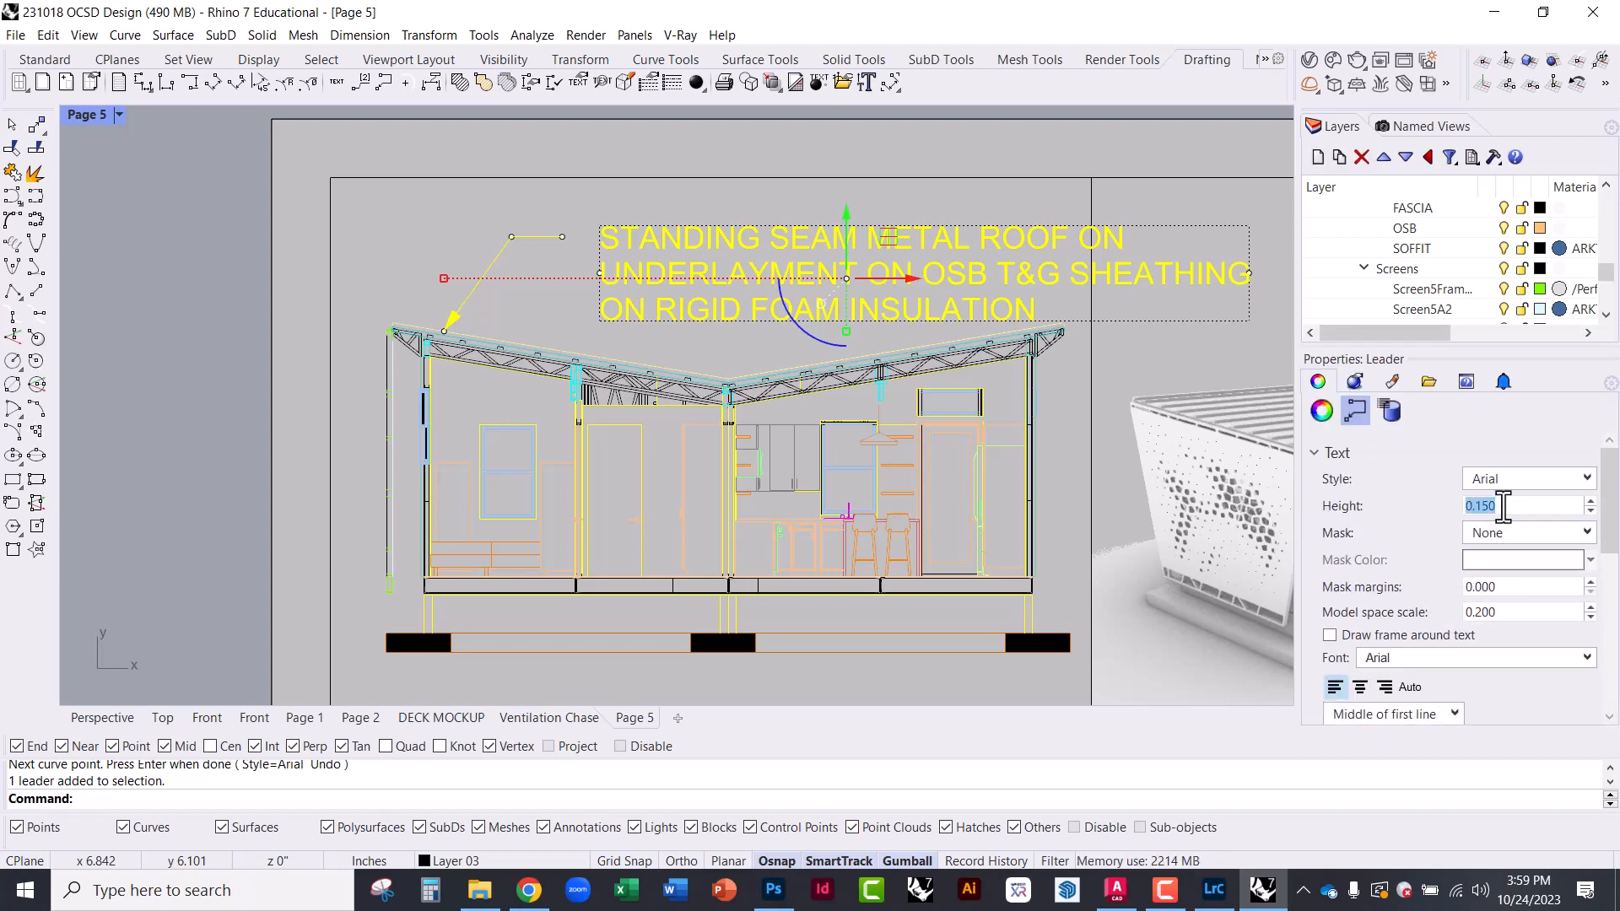
pyautogui.write('1')
pyautogui.write('5')
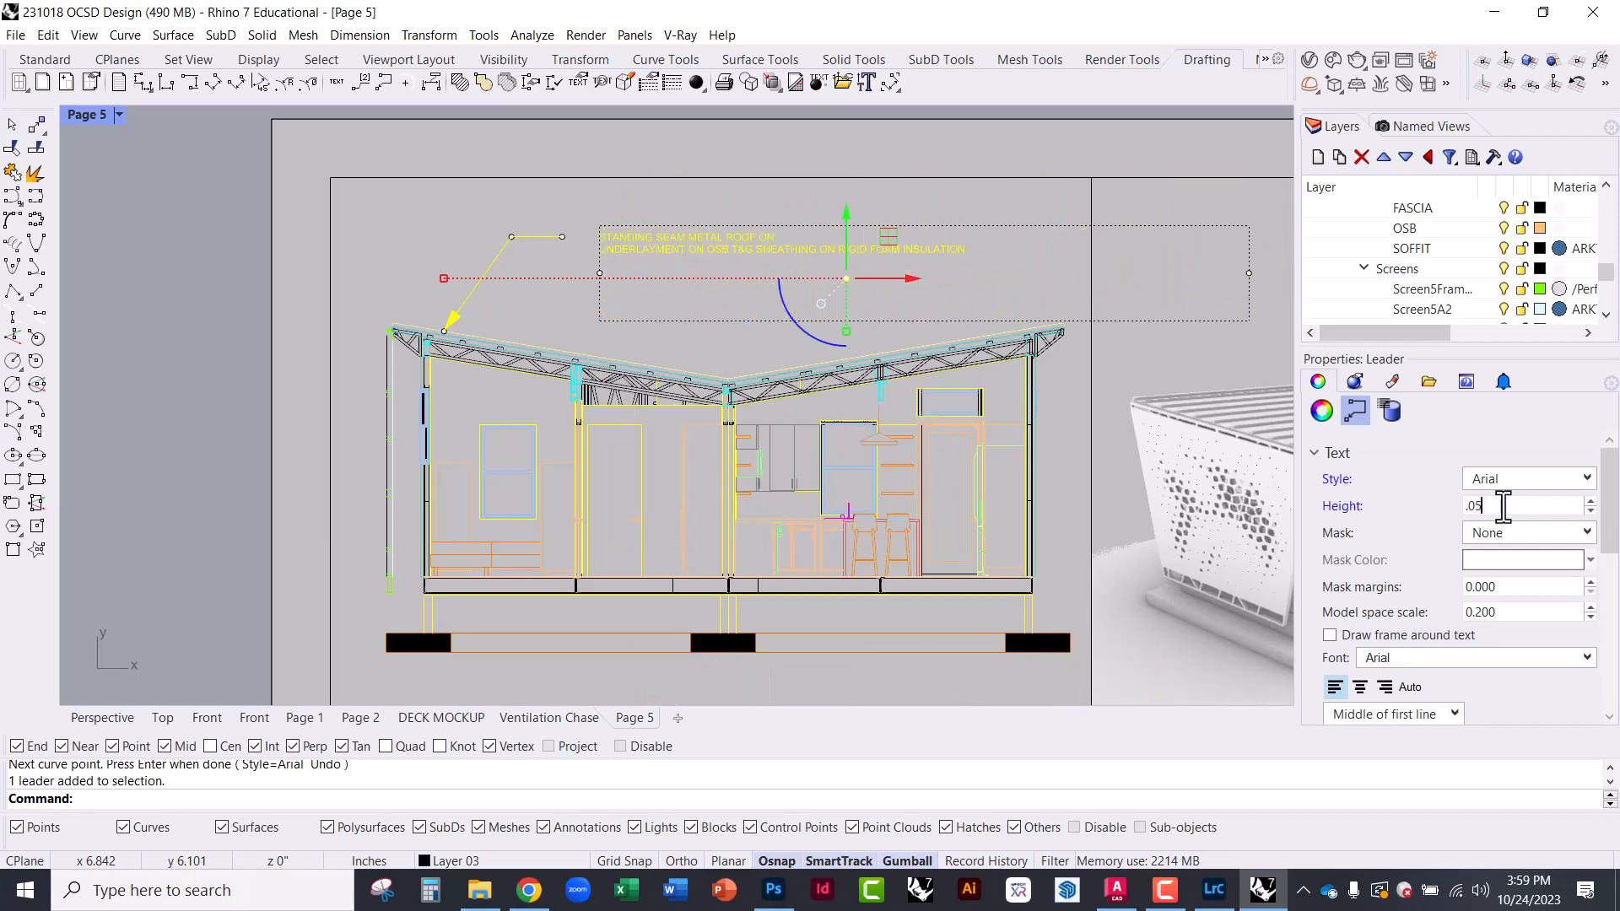
pyautogui.press('Return')
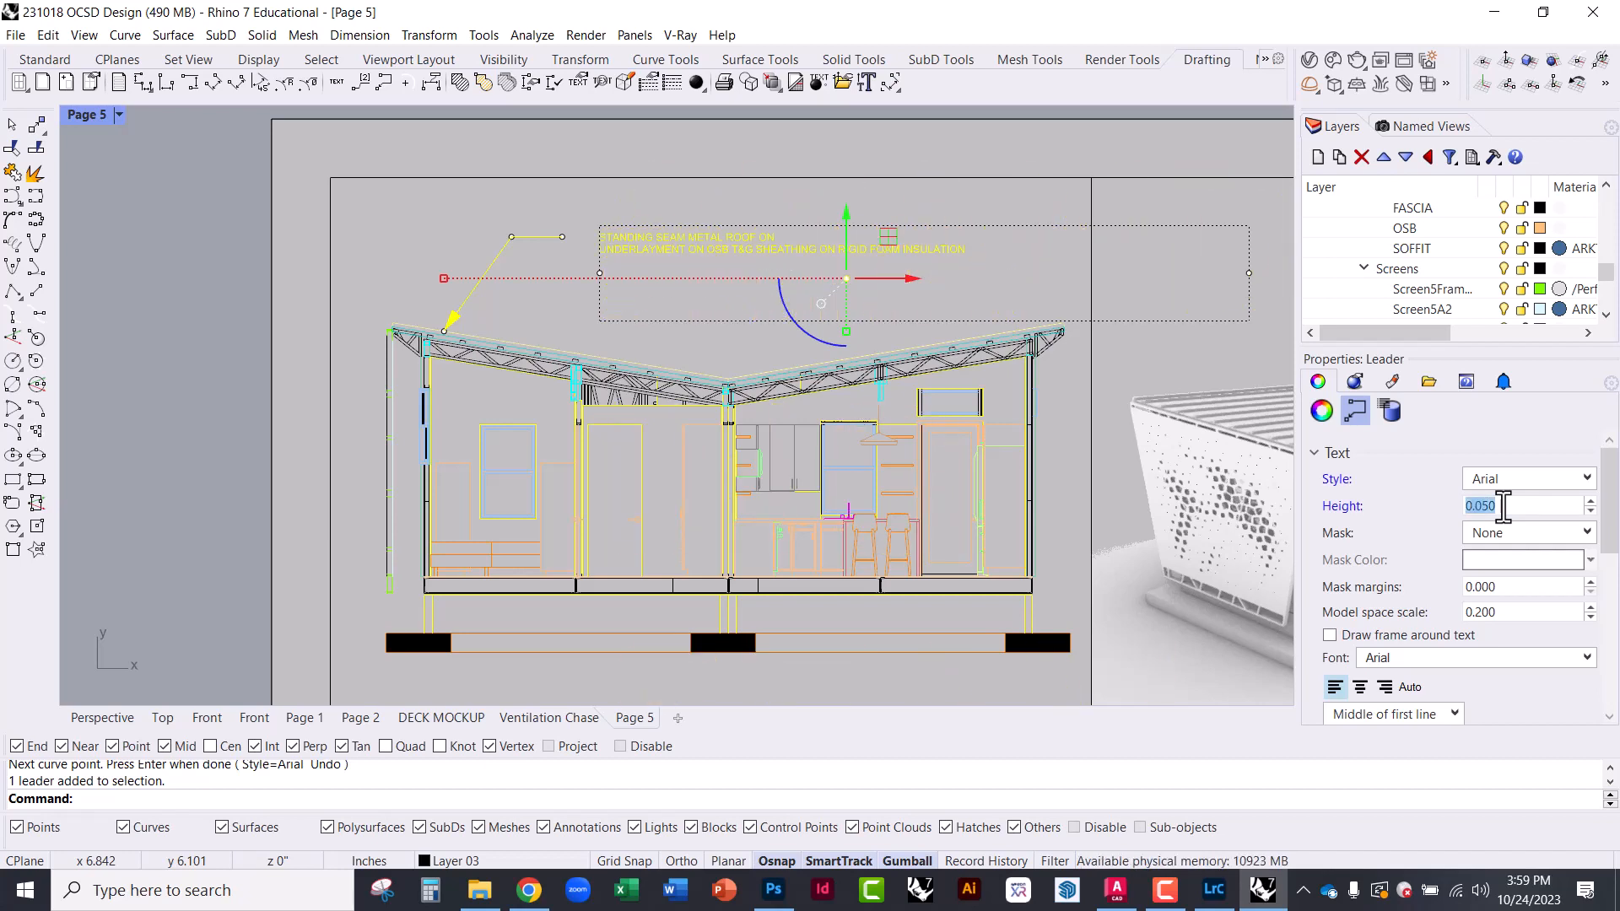
pyautogui.click(728, 331)
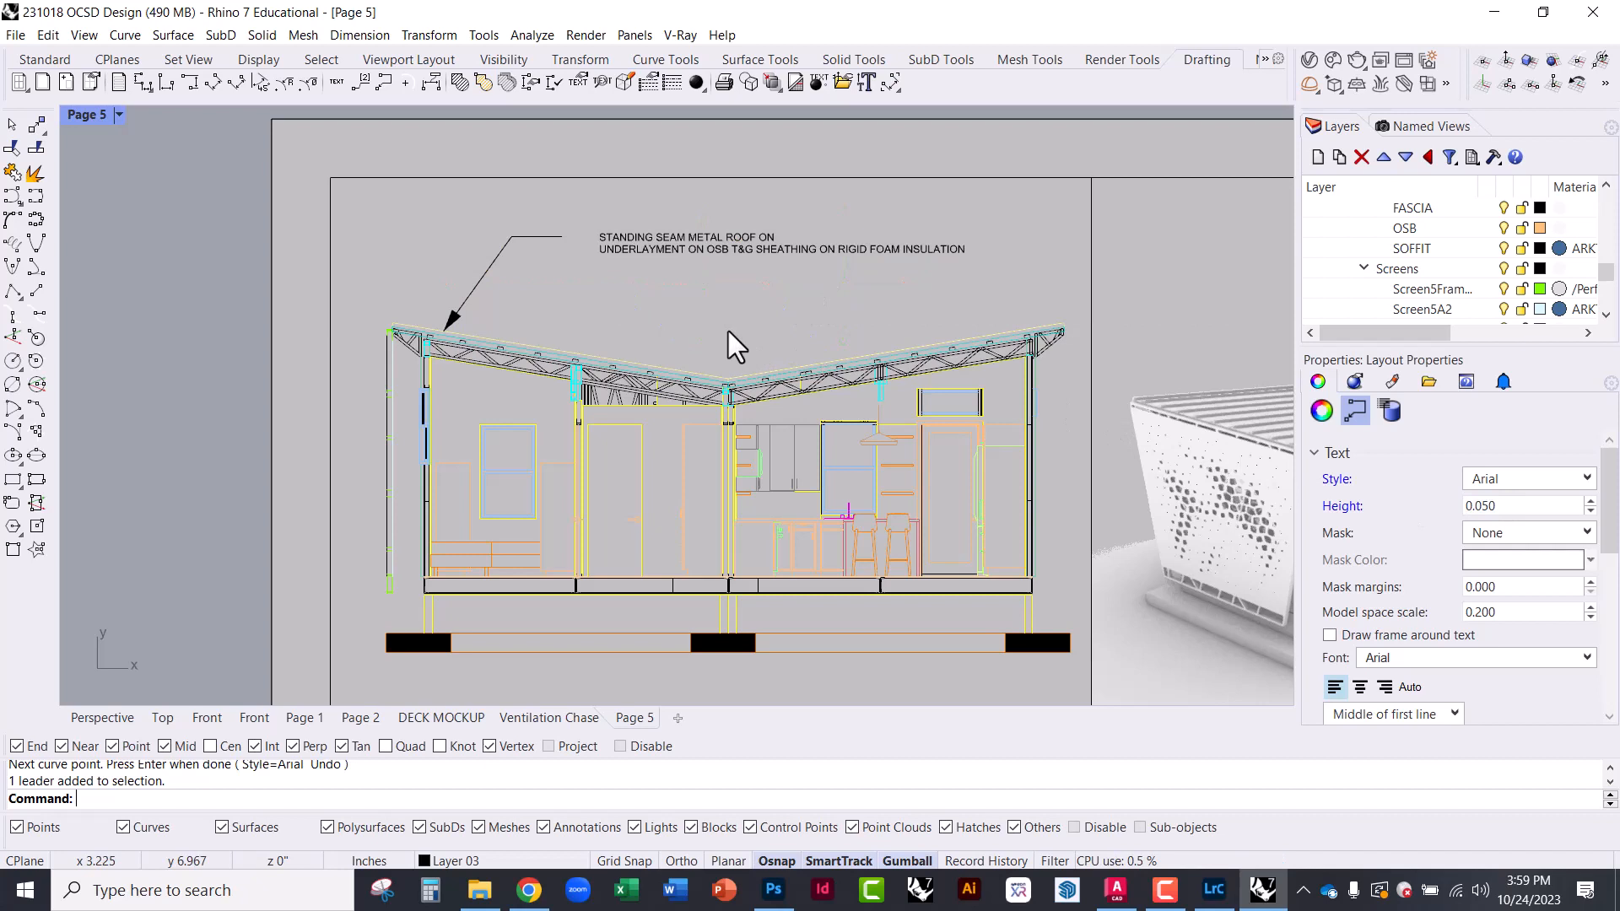
# Change the roof leader's font to Franklin Gothic Demi Cond
pyautogui.click(677, 247)
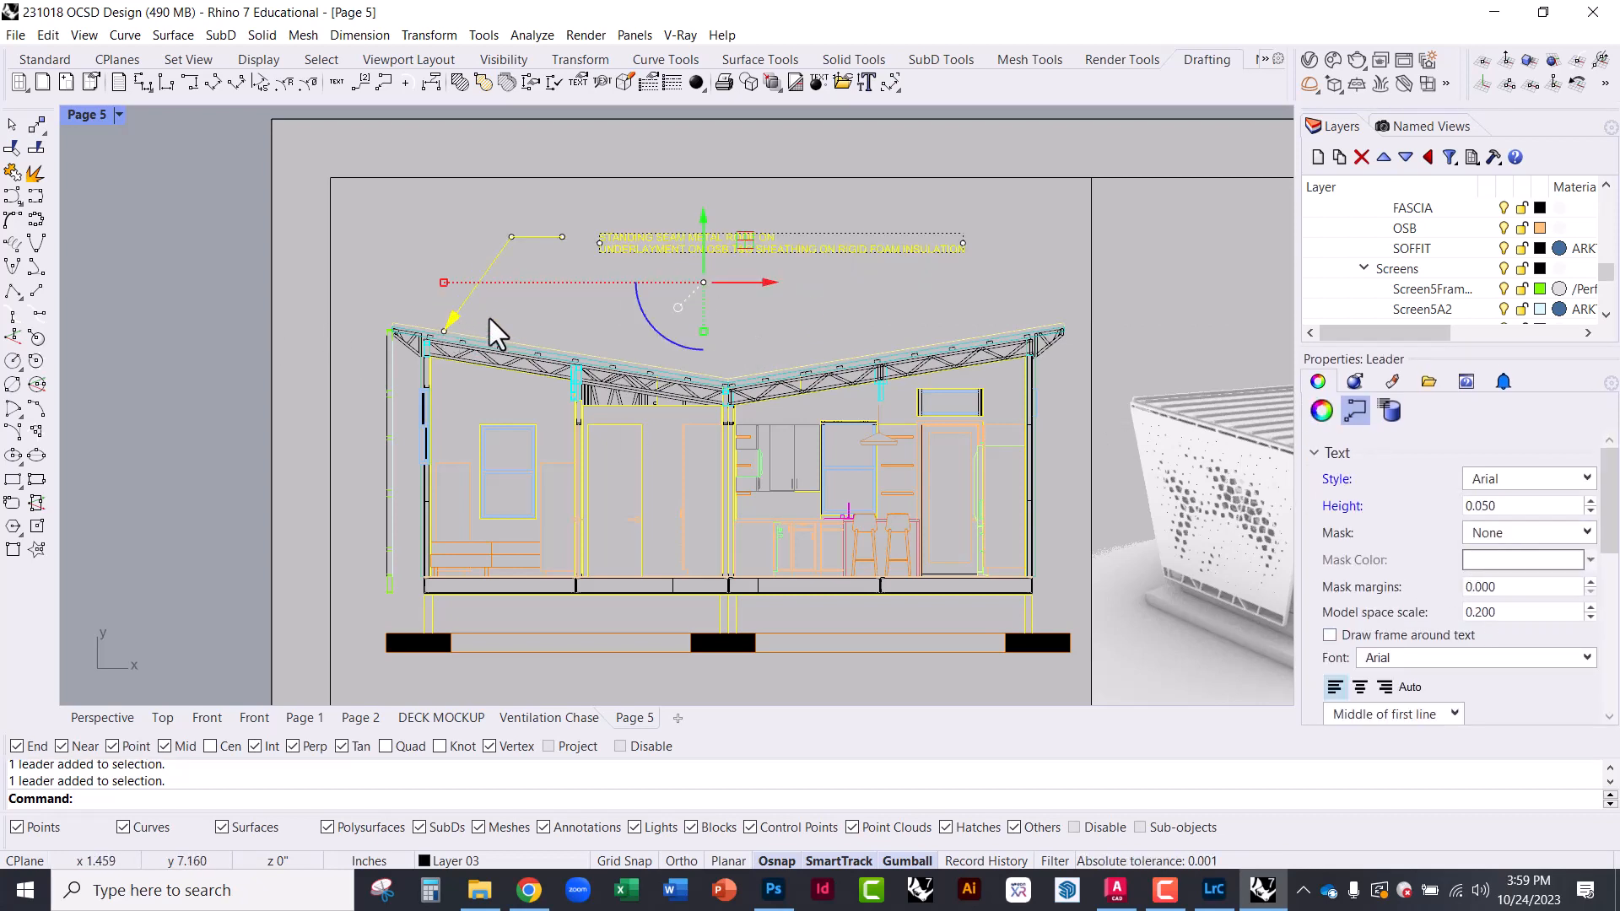
pyautogui.scroll(-1, 1390, 576)
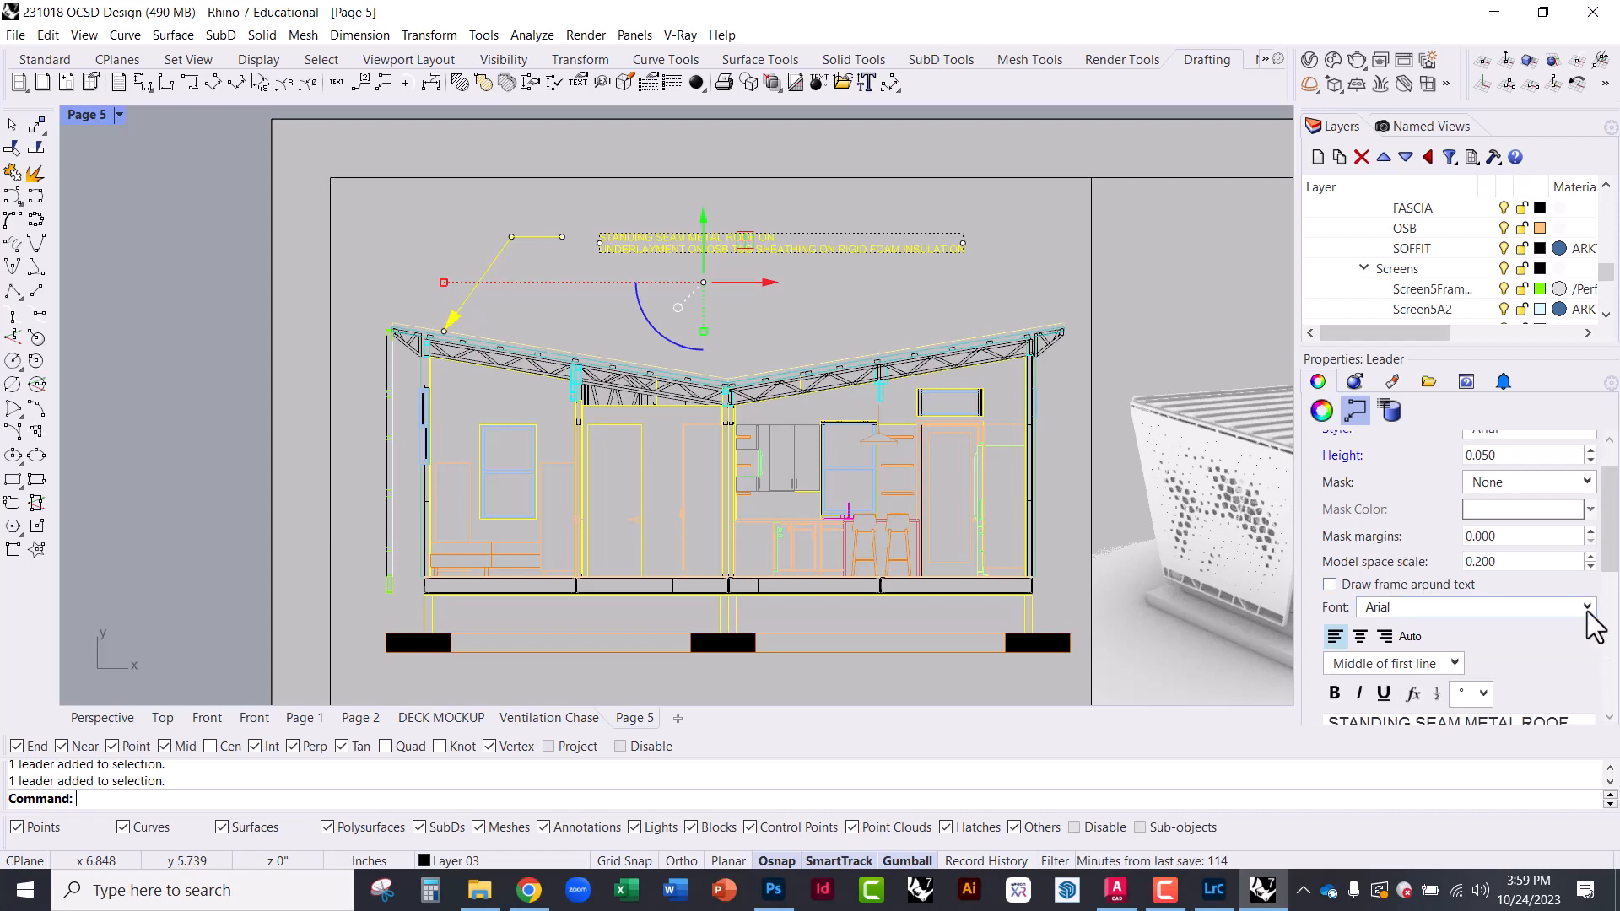
pyautogui.scroll(-1, 1357, 647)
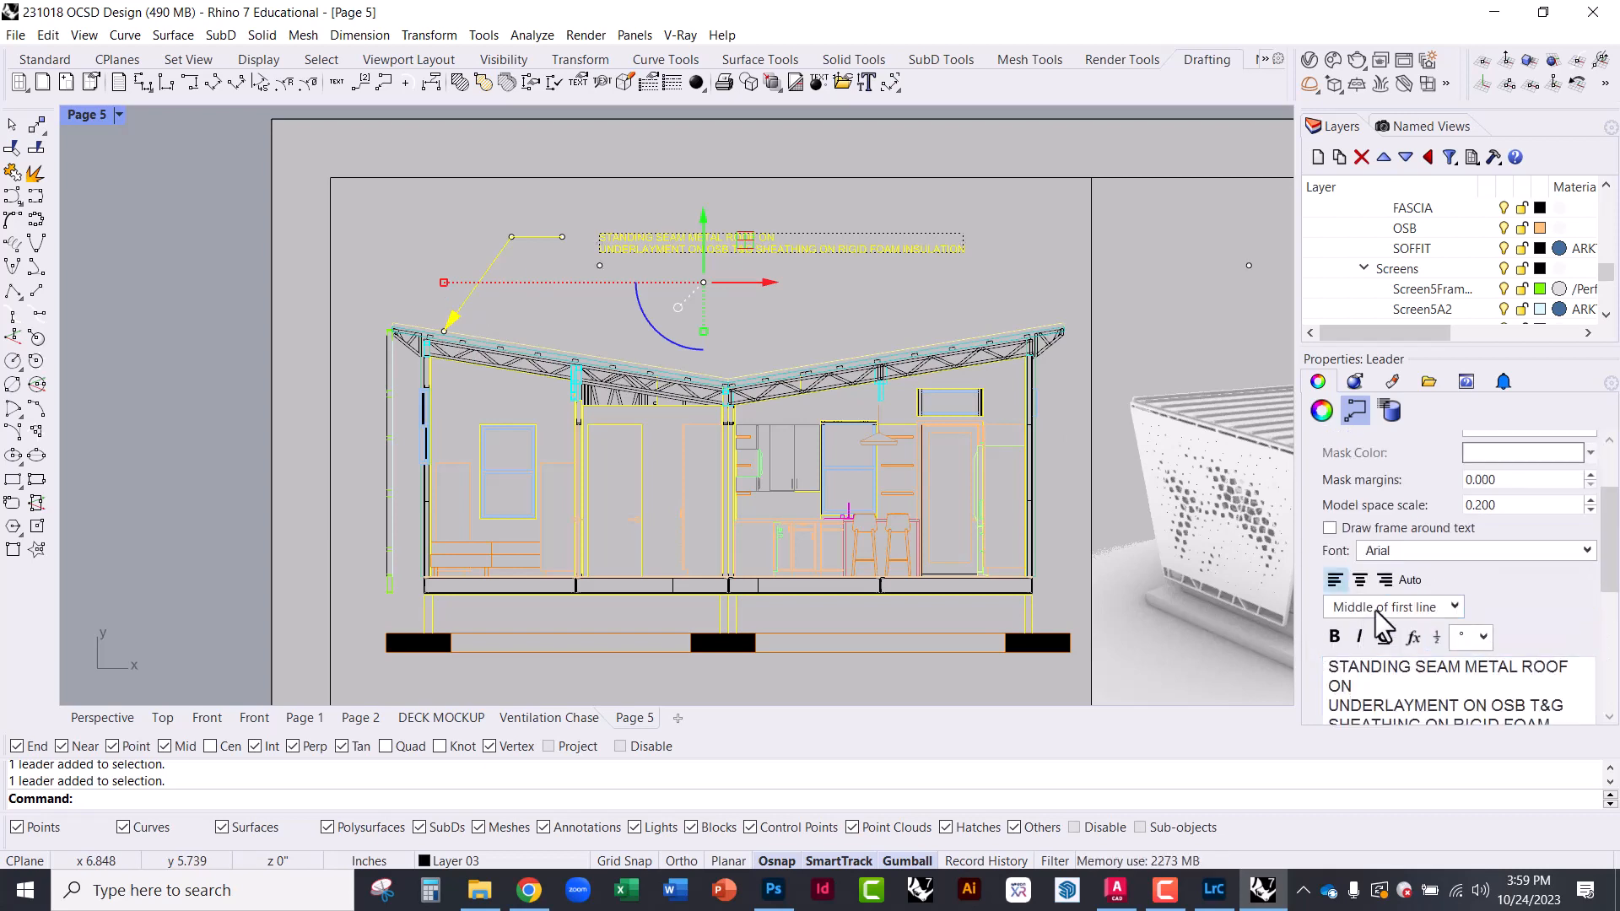
pyautogui.click(1502, 550)
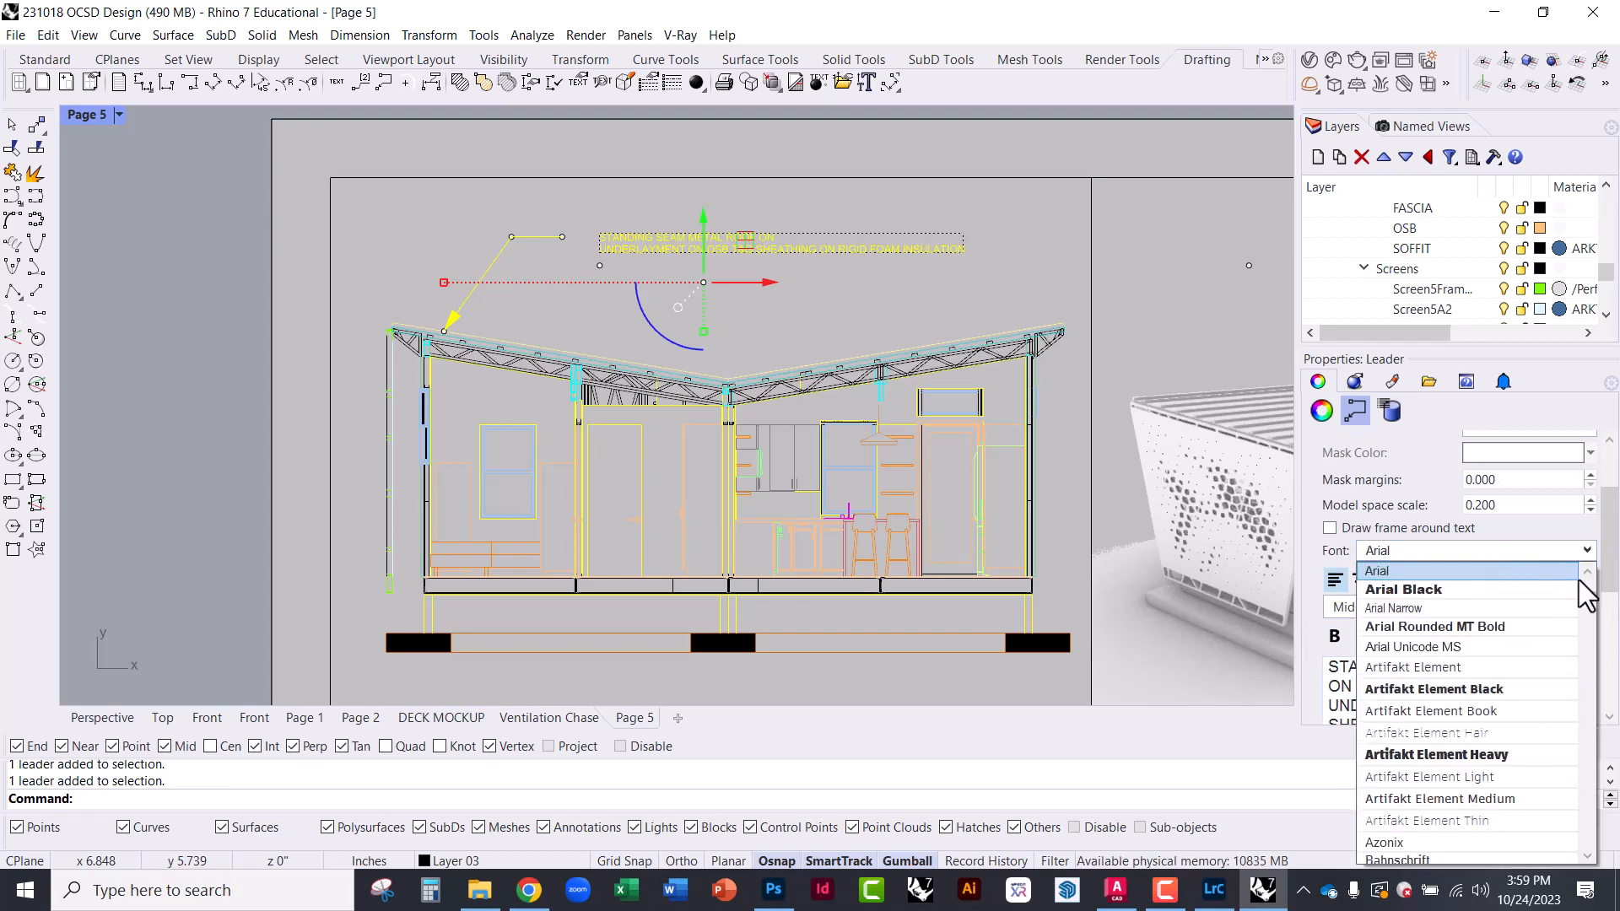
pyautogui.scroll(-7, 1531, 692)
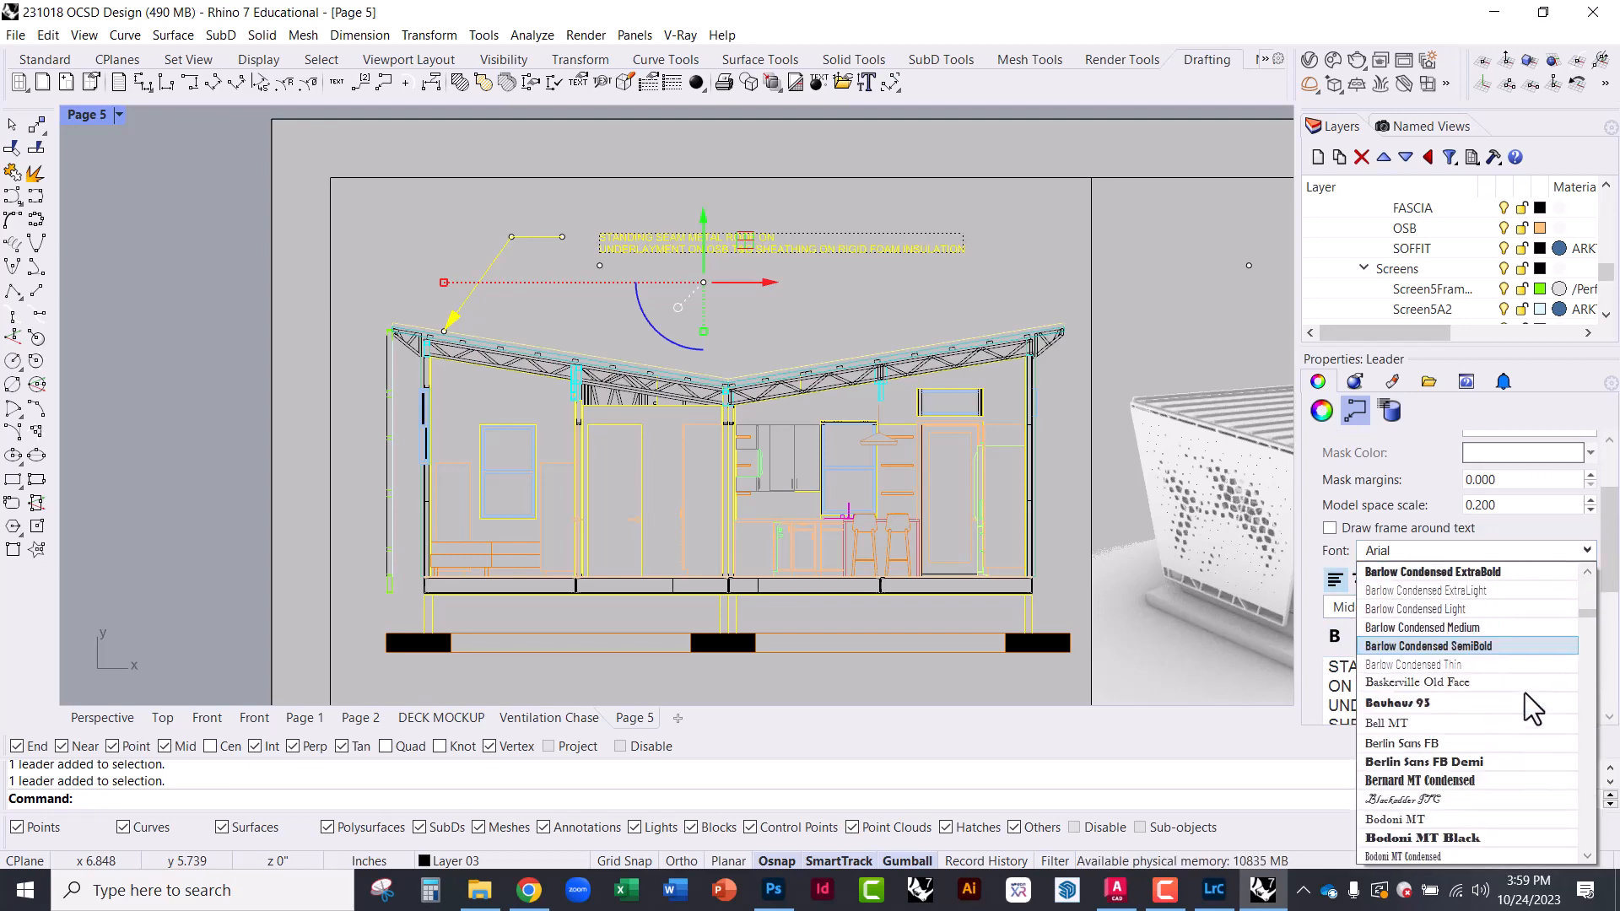
pyautogui.scroll(-15, 1519, 694)
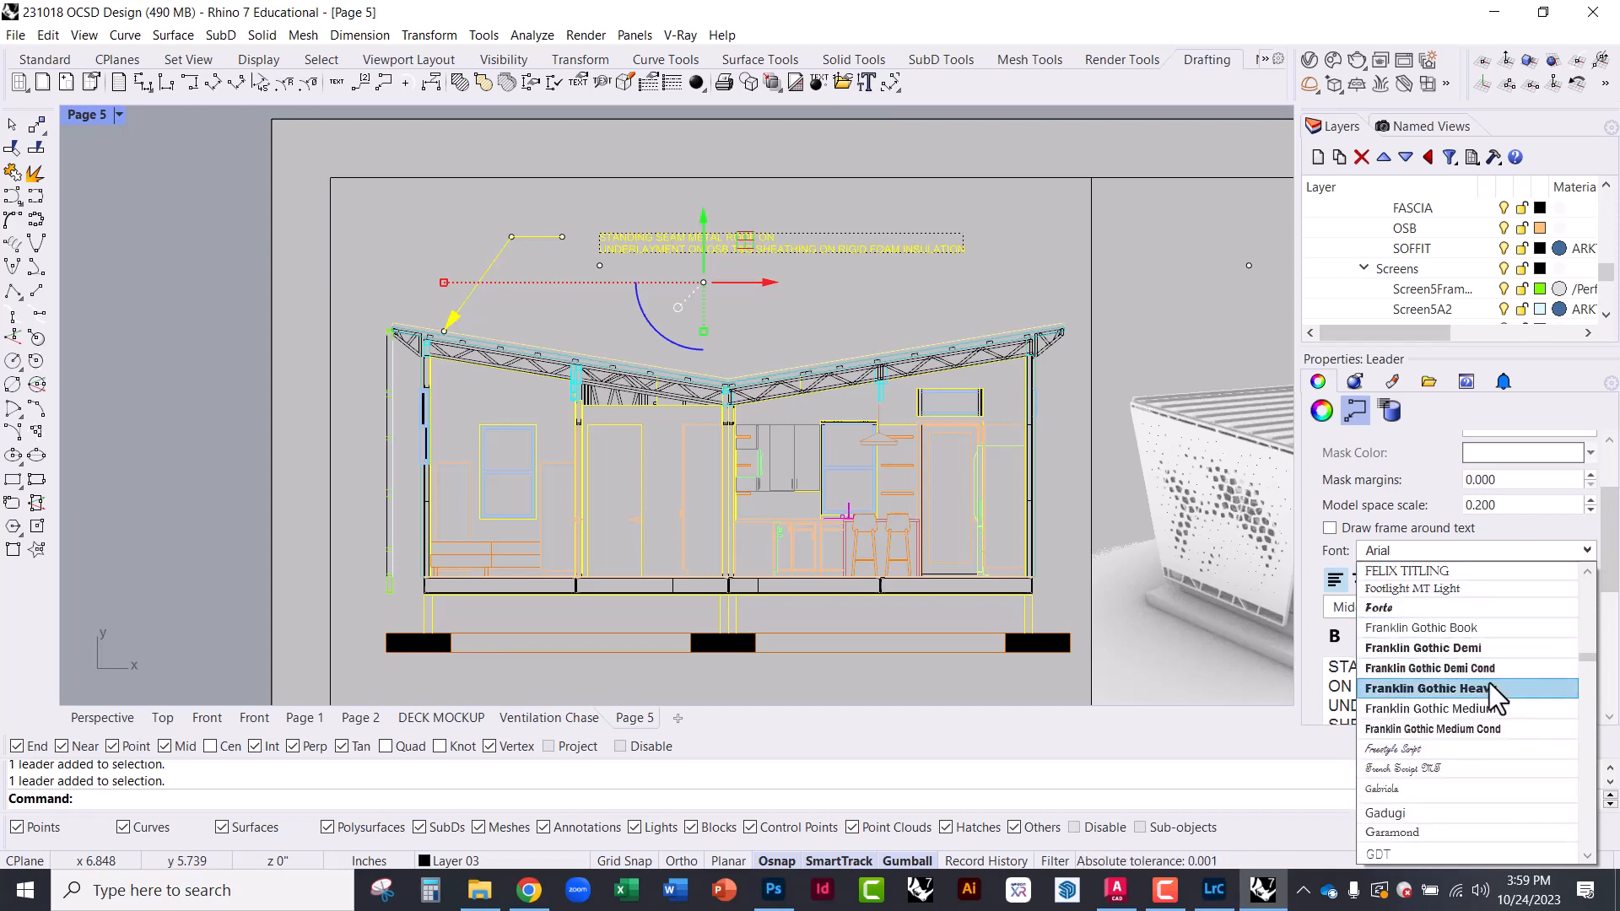
pyautogui.click(1342, 668)
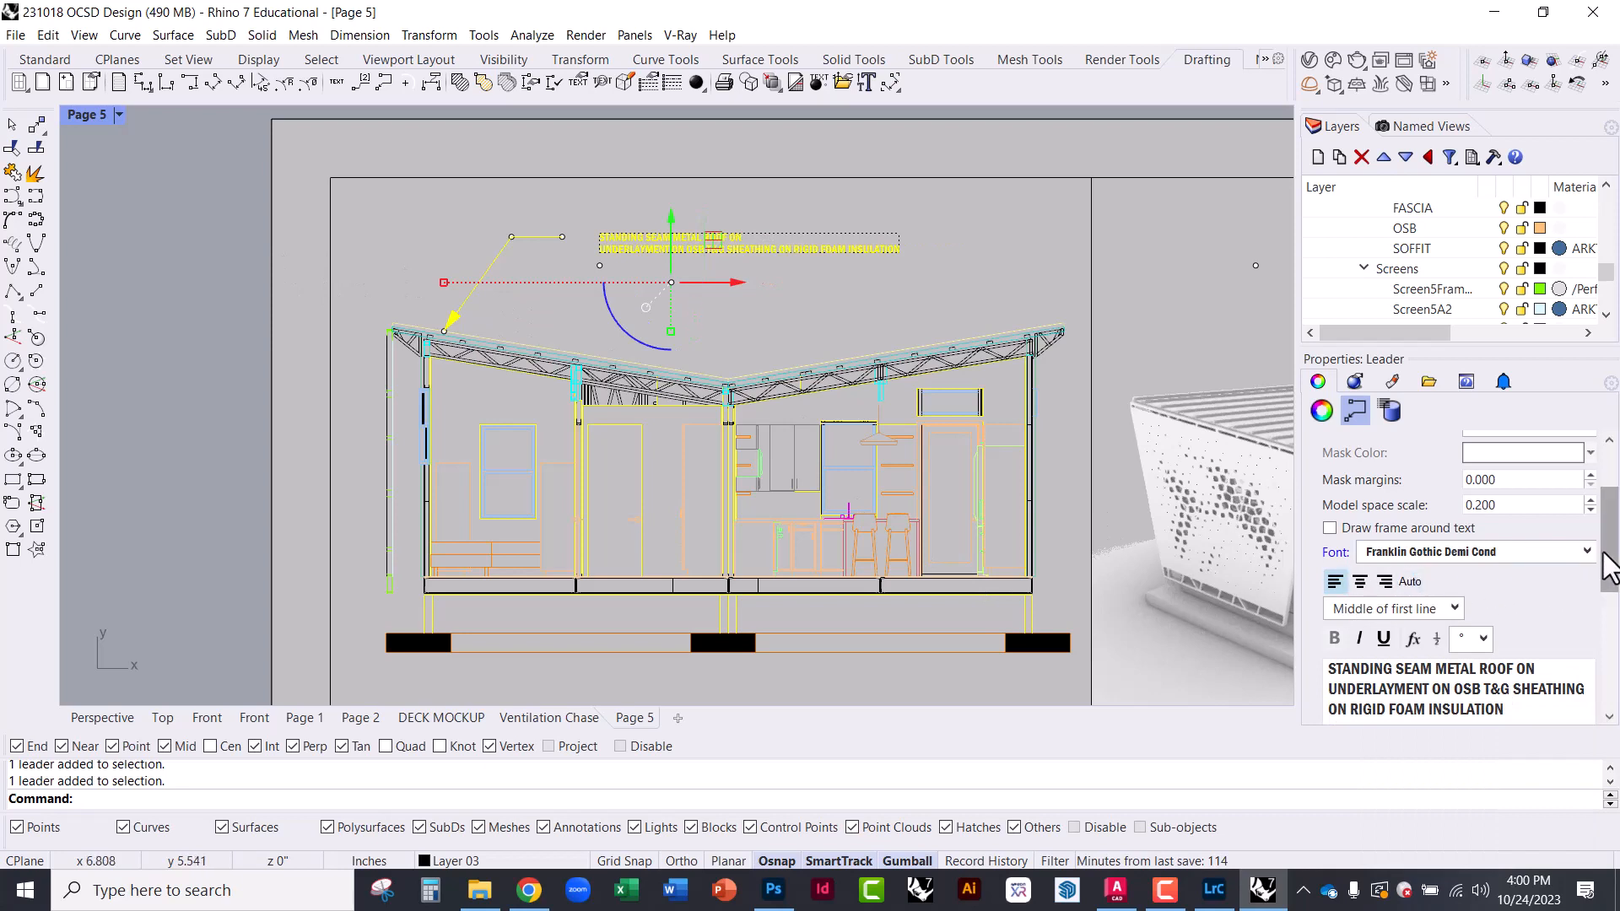
# Set the roof leader's arrow size to 0.05 and deselect the leader
pyautogui.moveTo(1609, 578); pyautogui.dragTo(1615, 667)
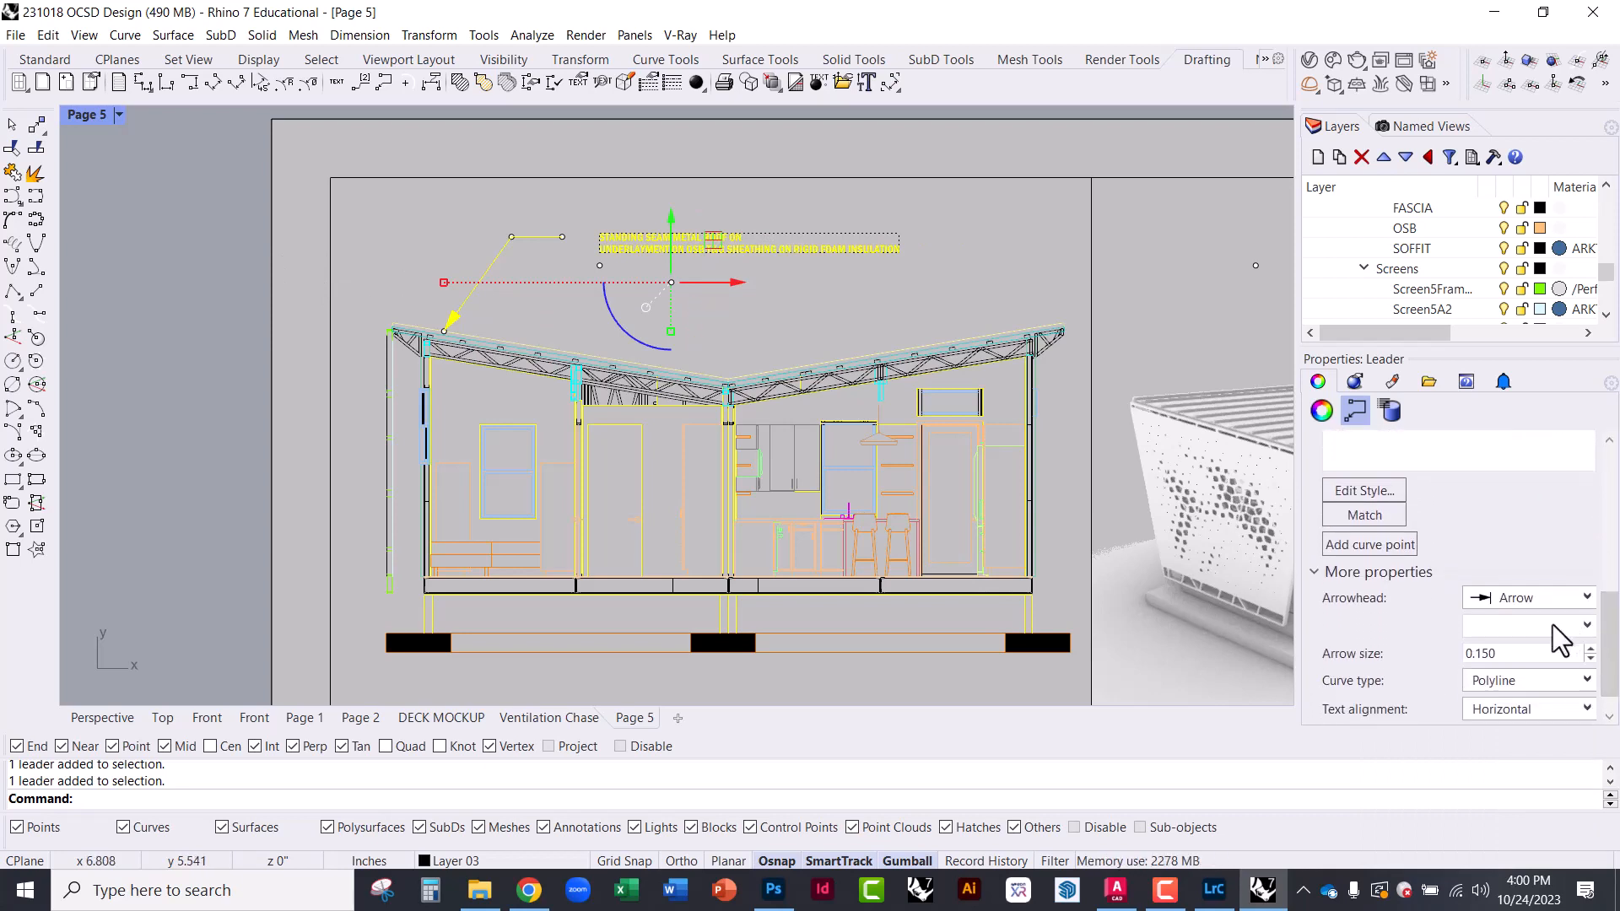
pyautogui.doubleClick(1511, 656)
pyautogui.write('.05')
pyautogui.press('Return')
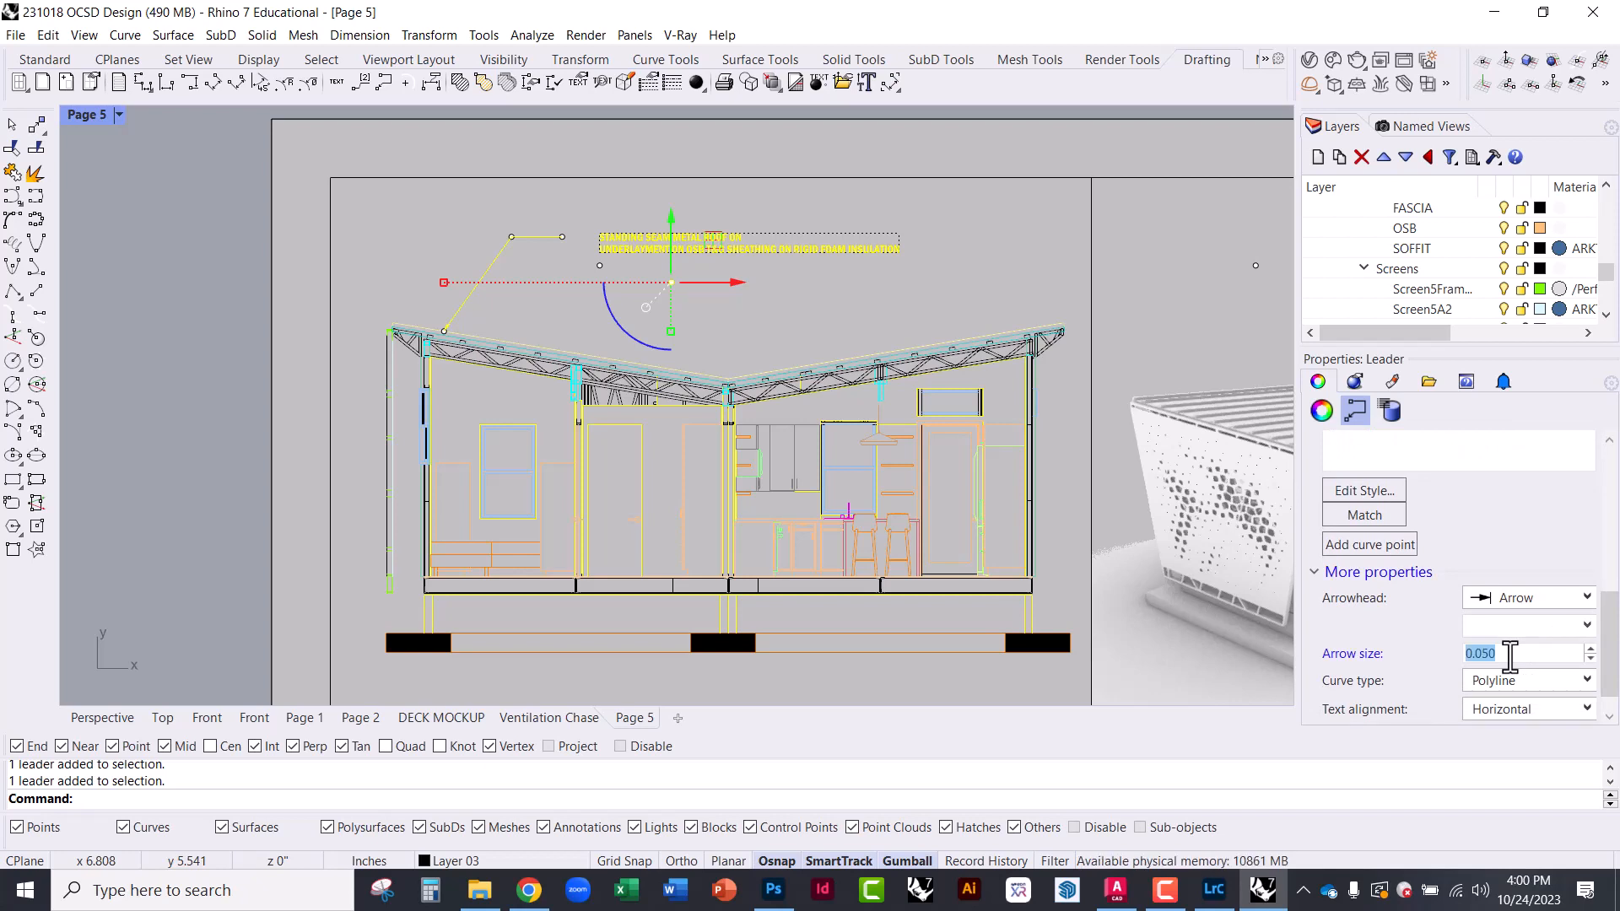
pyautogui.click(155, 366)
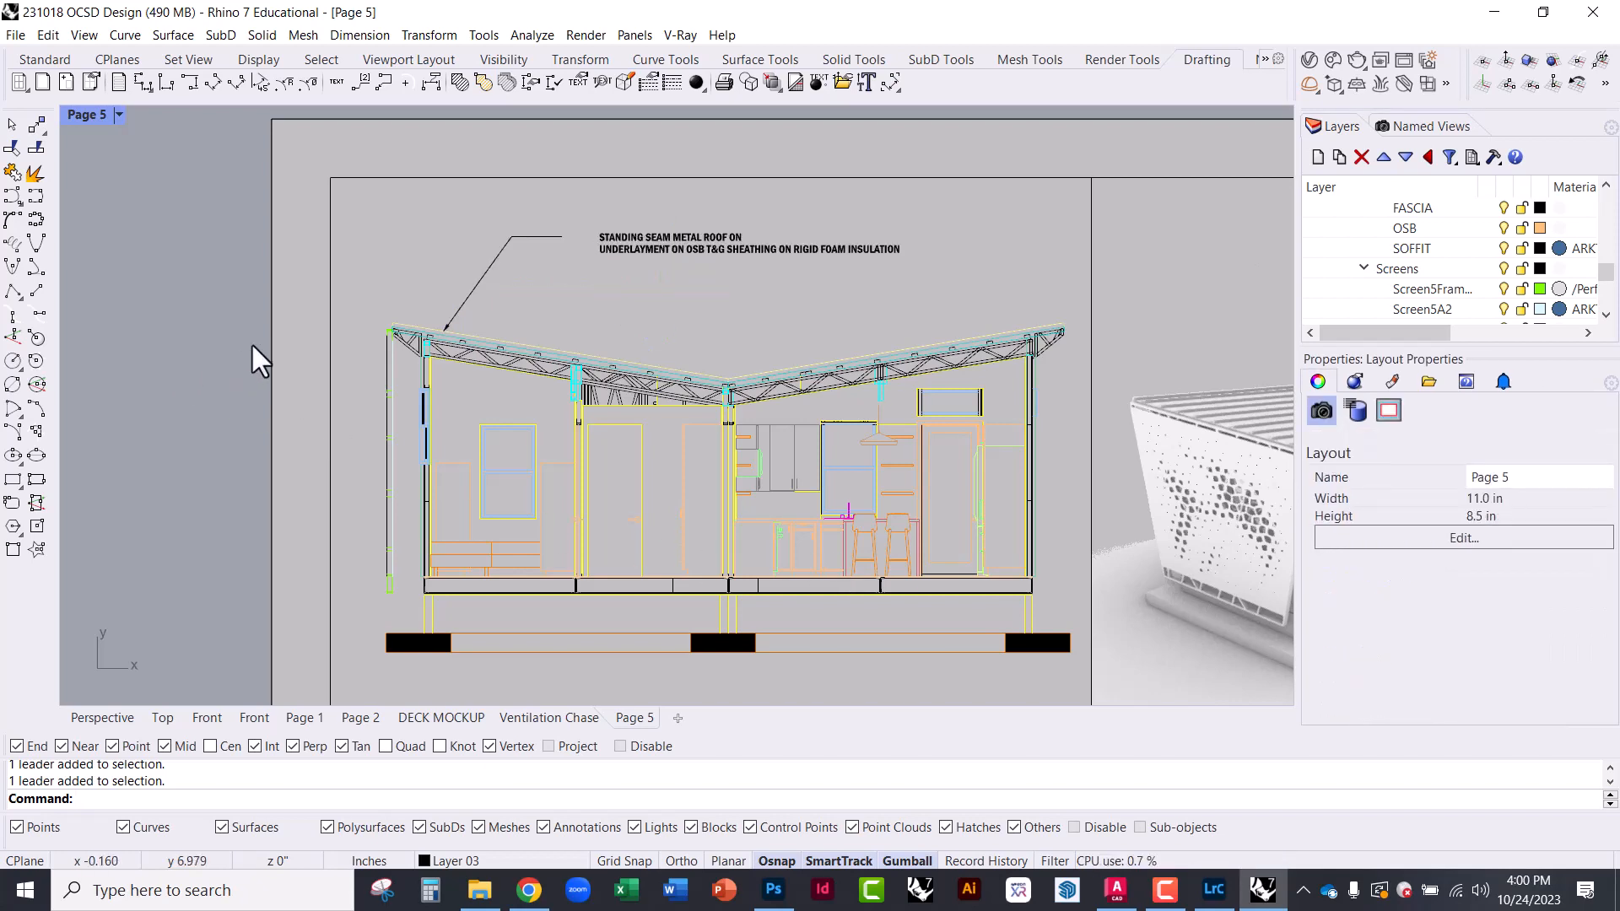
# Examine the roof leader's appearance up close and review its text, font and arrow properties
pyautogui.scroll(3, 514, 272)
pyautogui.click(684, 234)
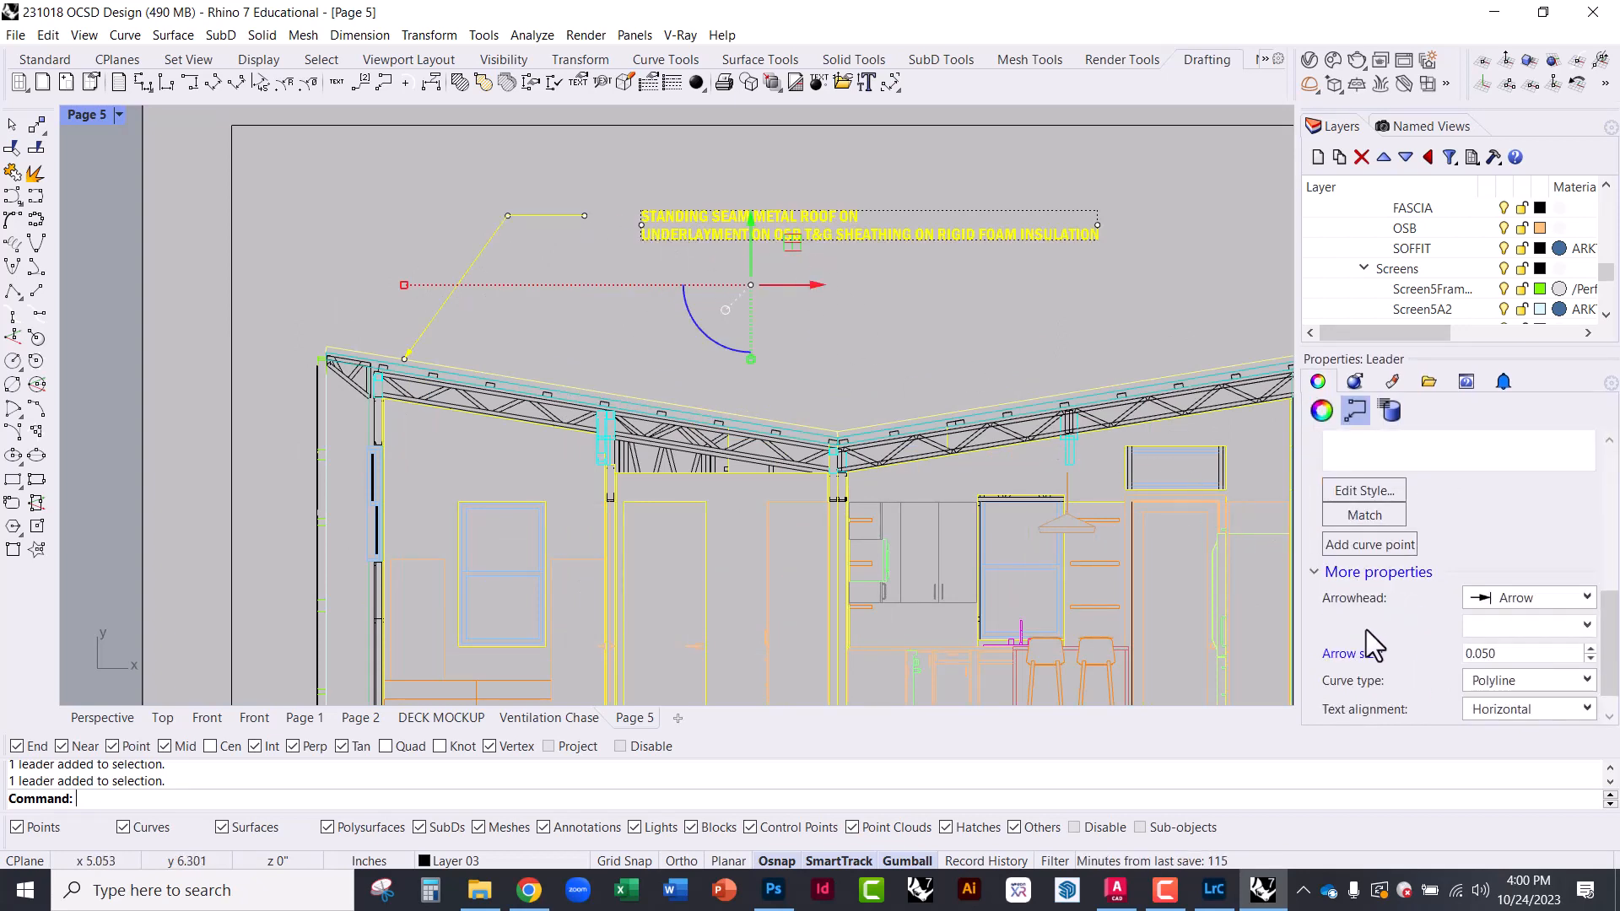
pyautogui.scroll(5, 1436, 655)
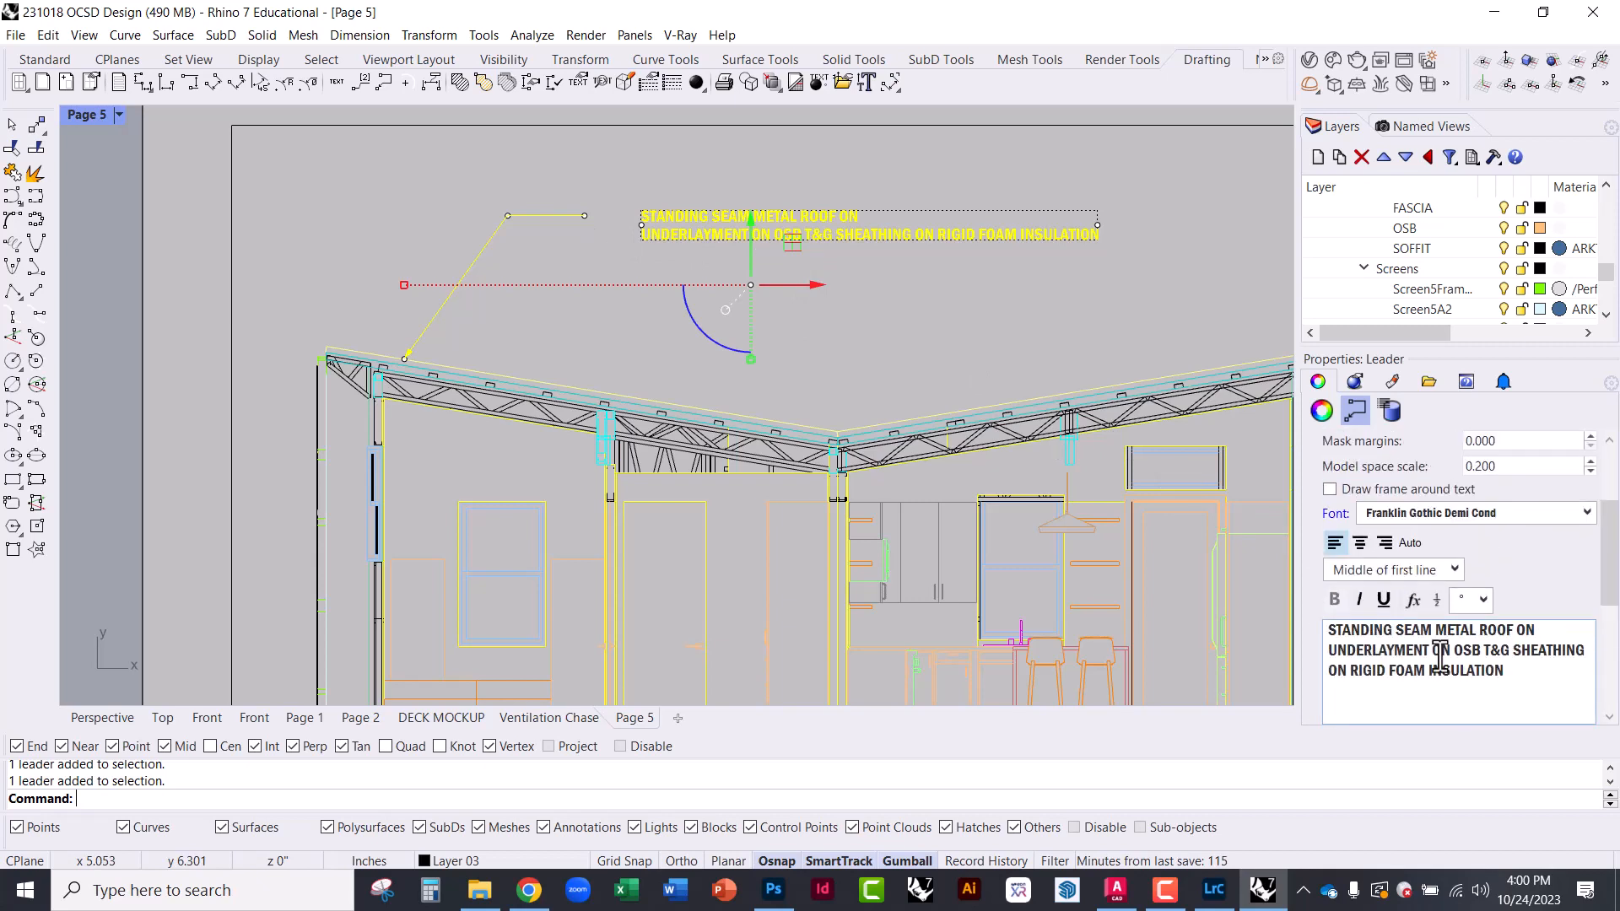
pyautogui.scroll(2, 1539, 578)
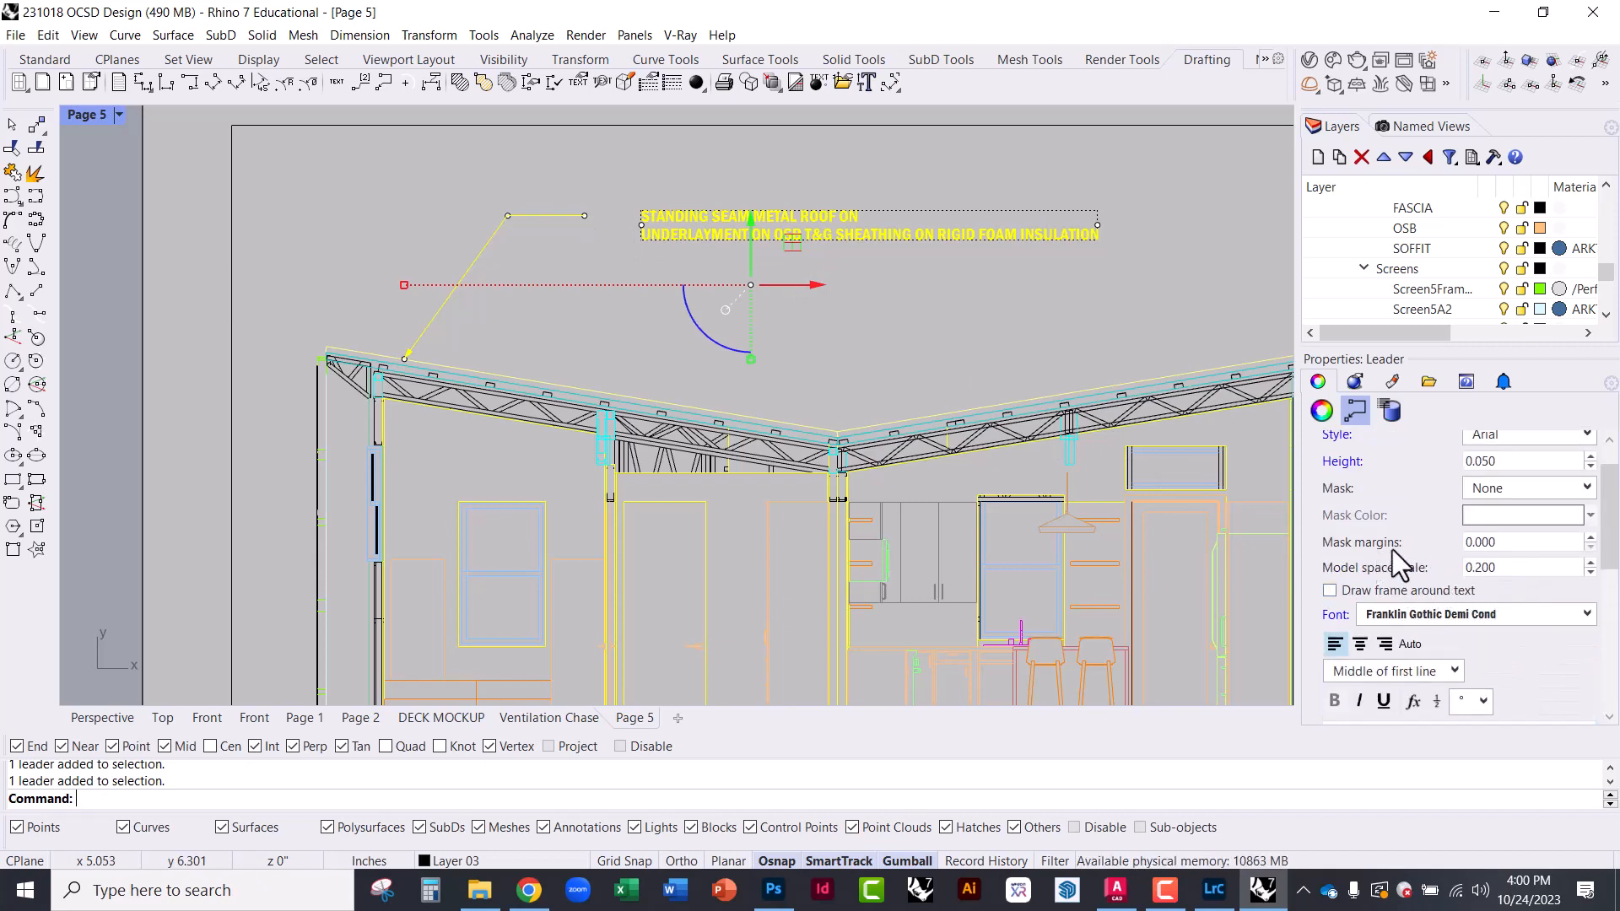
pyautogui.scroll(1, 1408, 562)
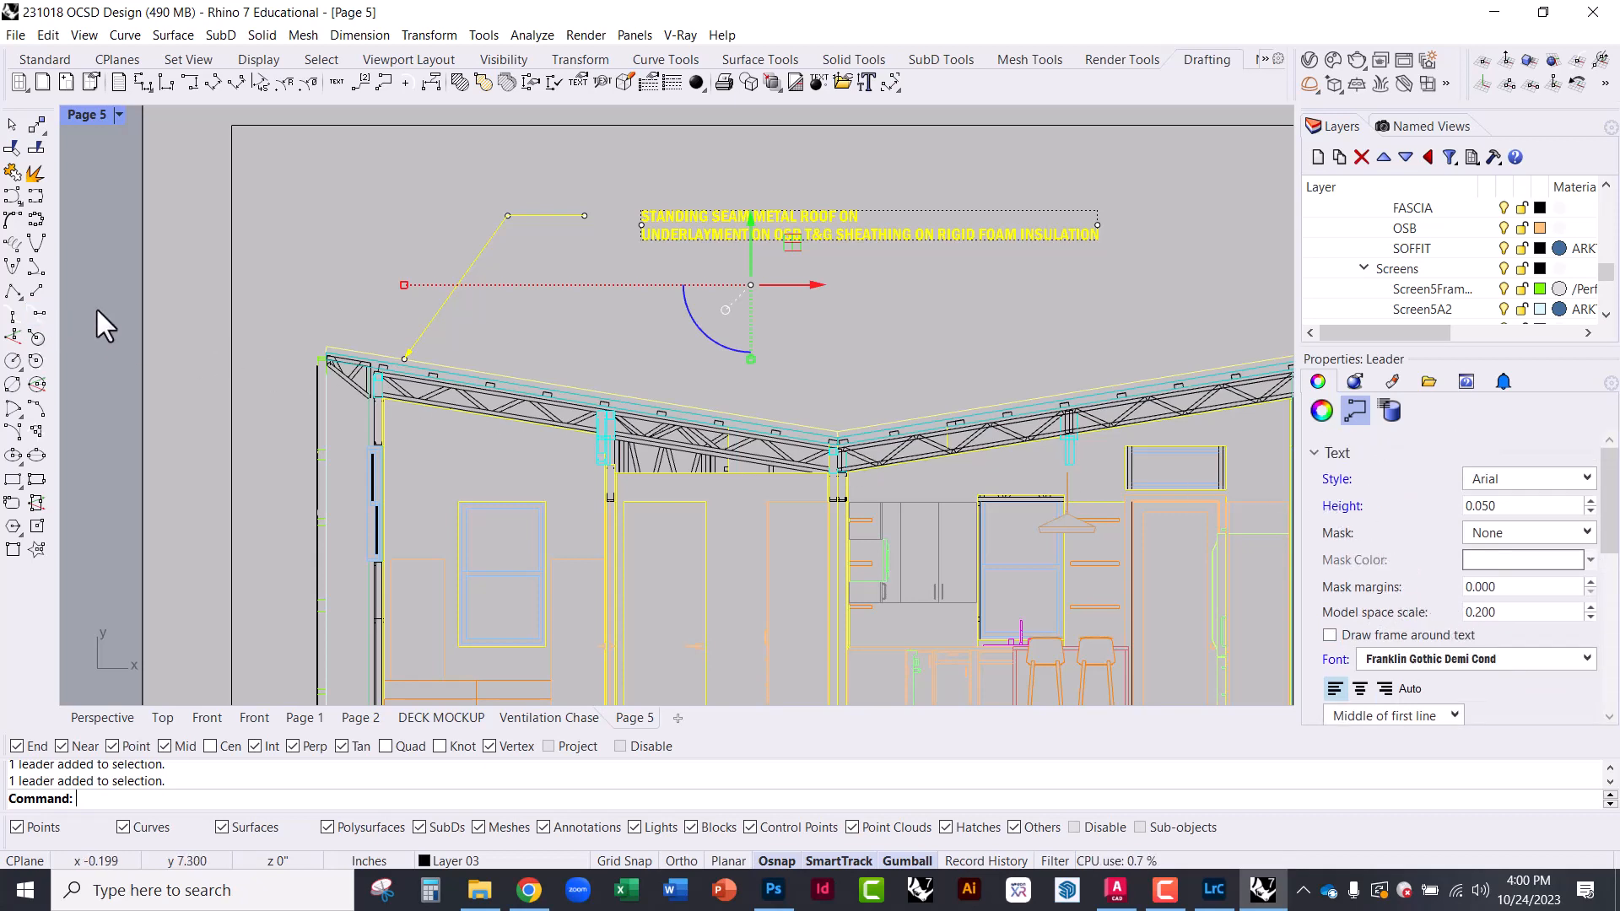
pyautogui.click(640, 370)
pyautogui.scroll(-3, 585, 284)
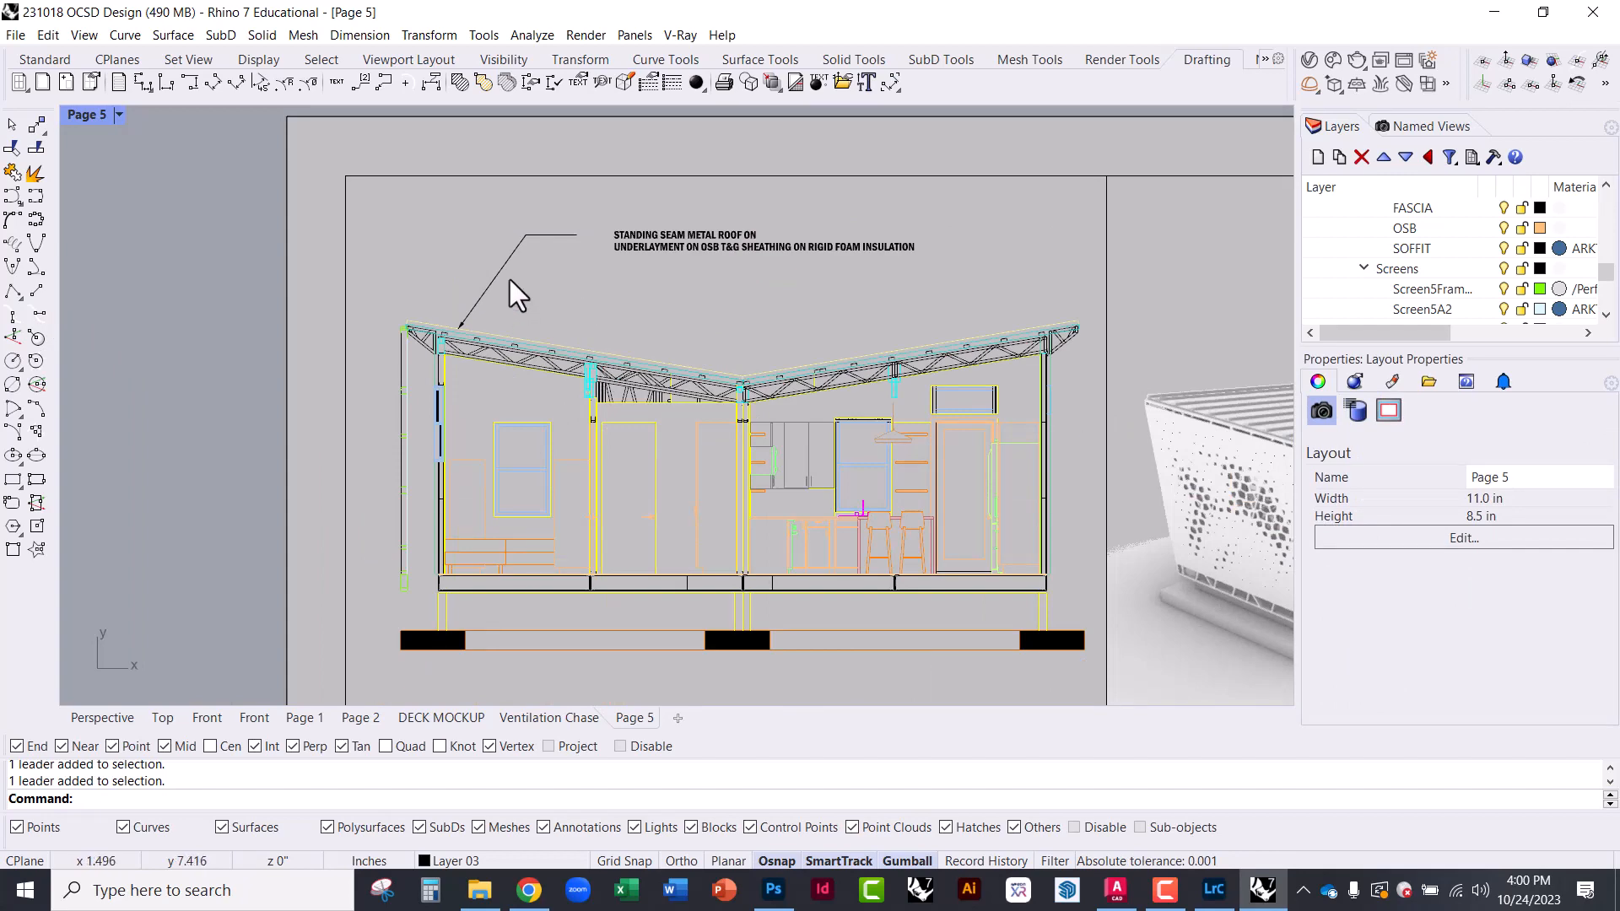
# Duplicate the roof leader straight down, a short distance below the original
pyautogui.scroll(2, 510, 280)
pyautogui.click(694, 240)
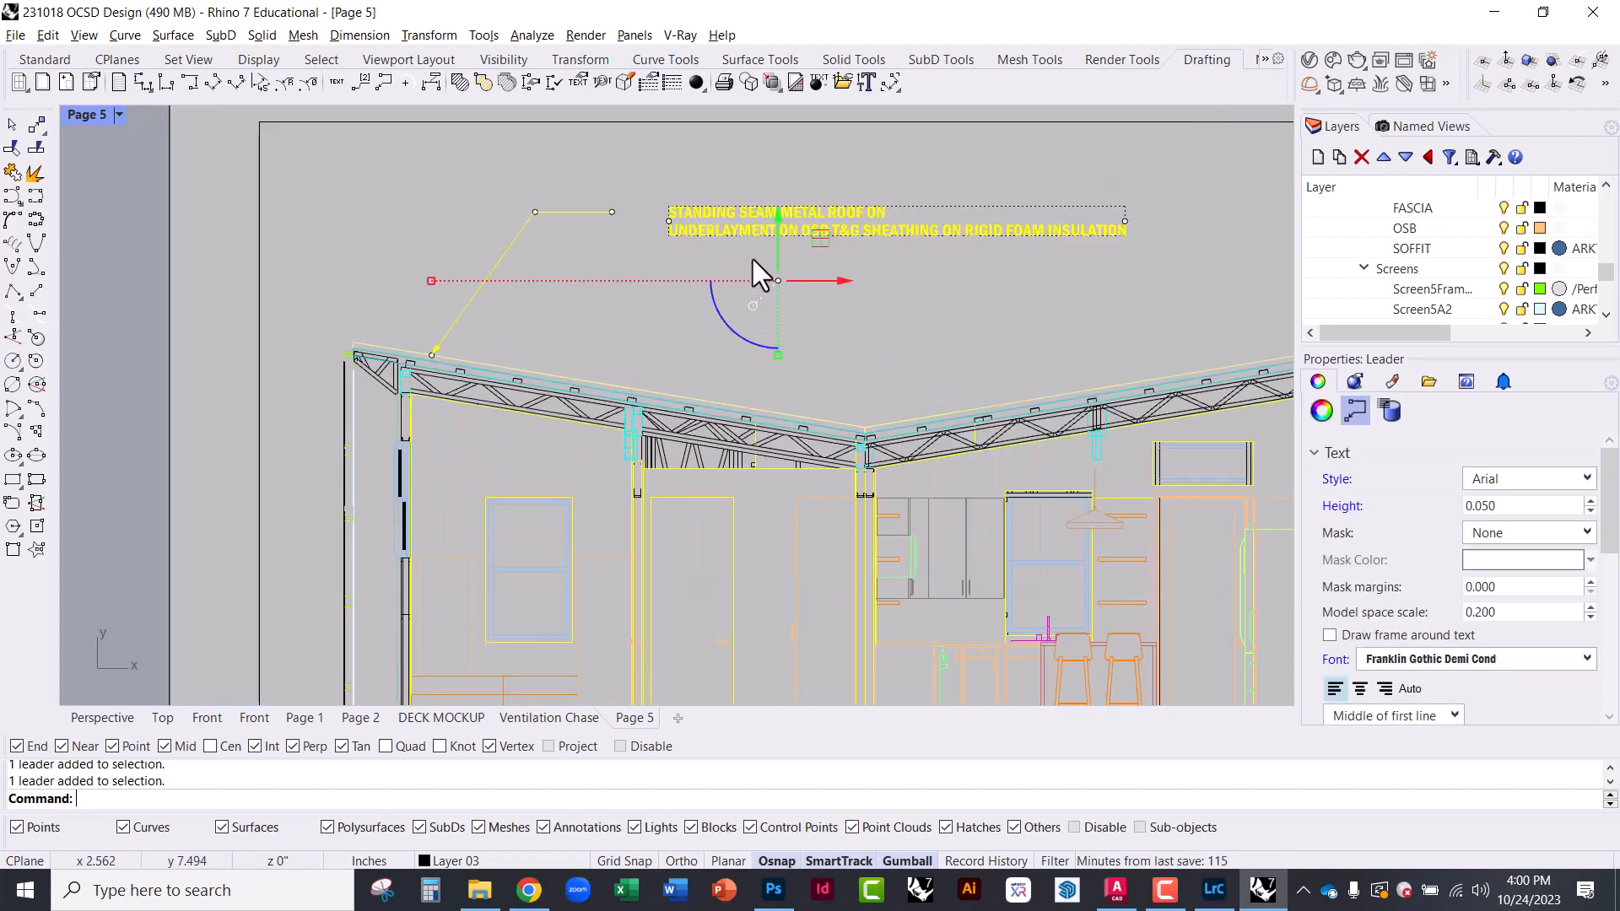
pyautogui.moveTo(781, 216); pyautogui.dragTo(778, 285)
# Move the duplicated leader's arrow point onto the roof truss's bottom chord and deselect it
pyautogui.scroll(3, 439, 422)
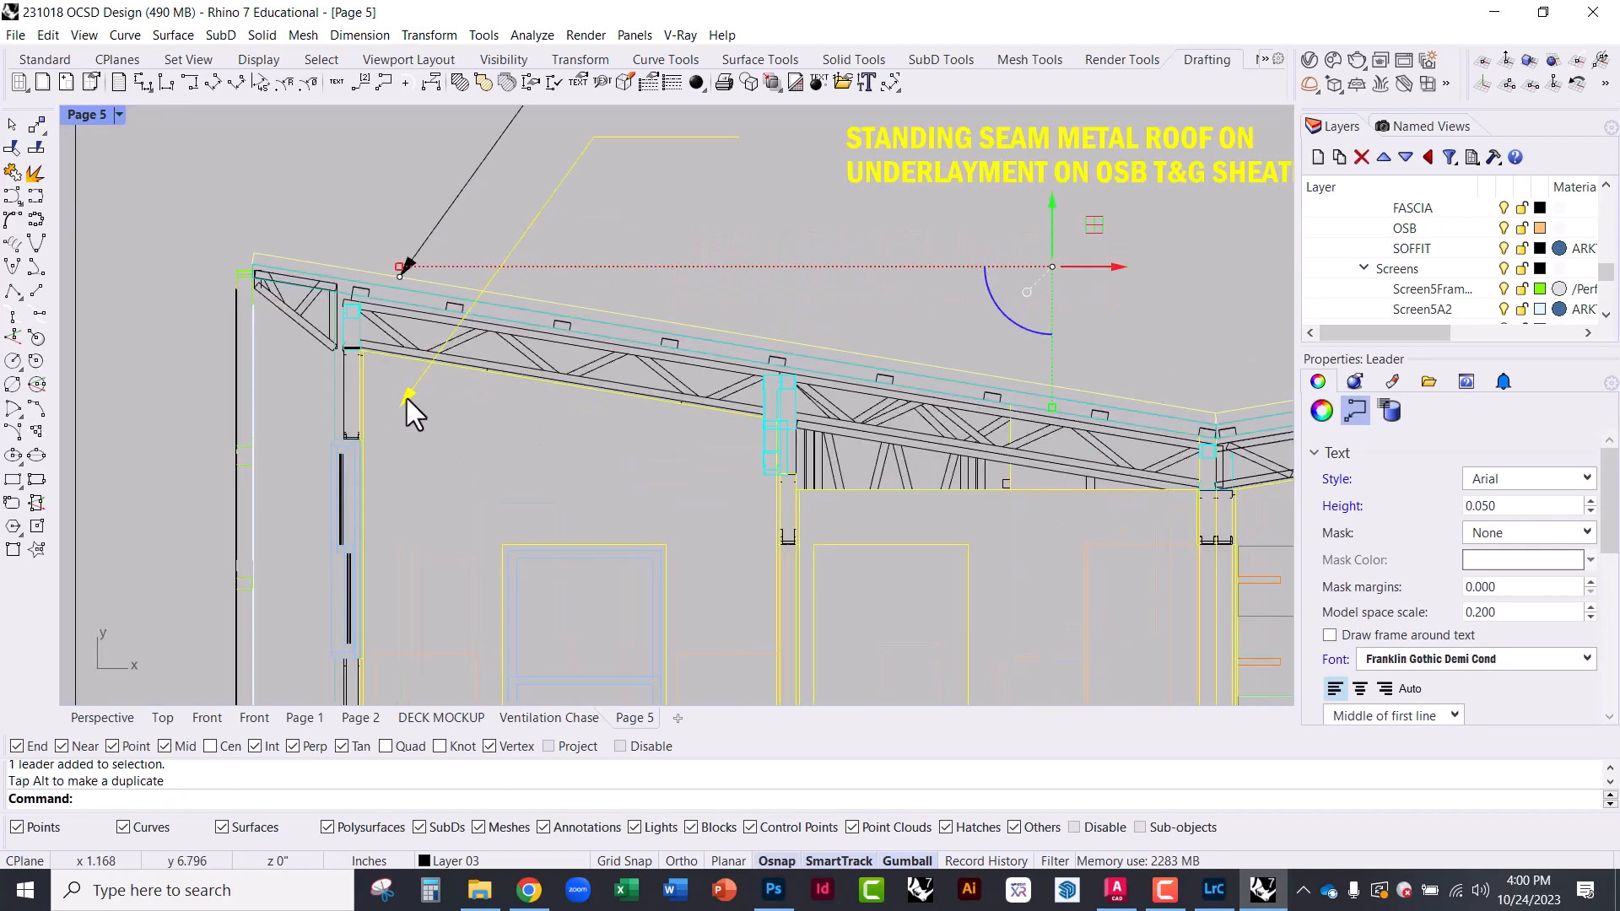
pyautogui.press('Escape')
pyautogui.click(410, 392)
pyautogui.click(401, 404)
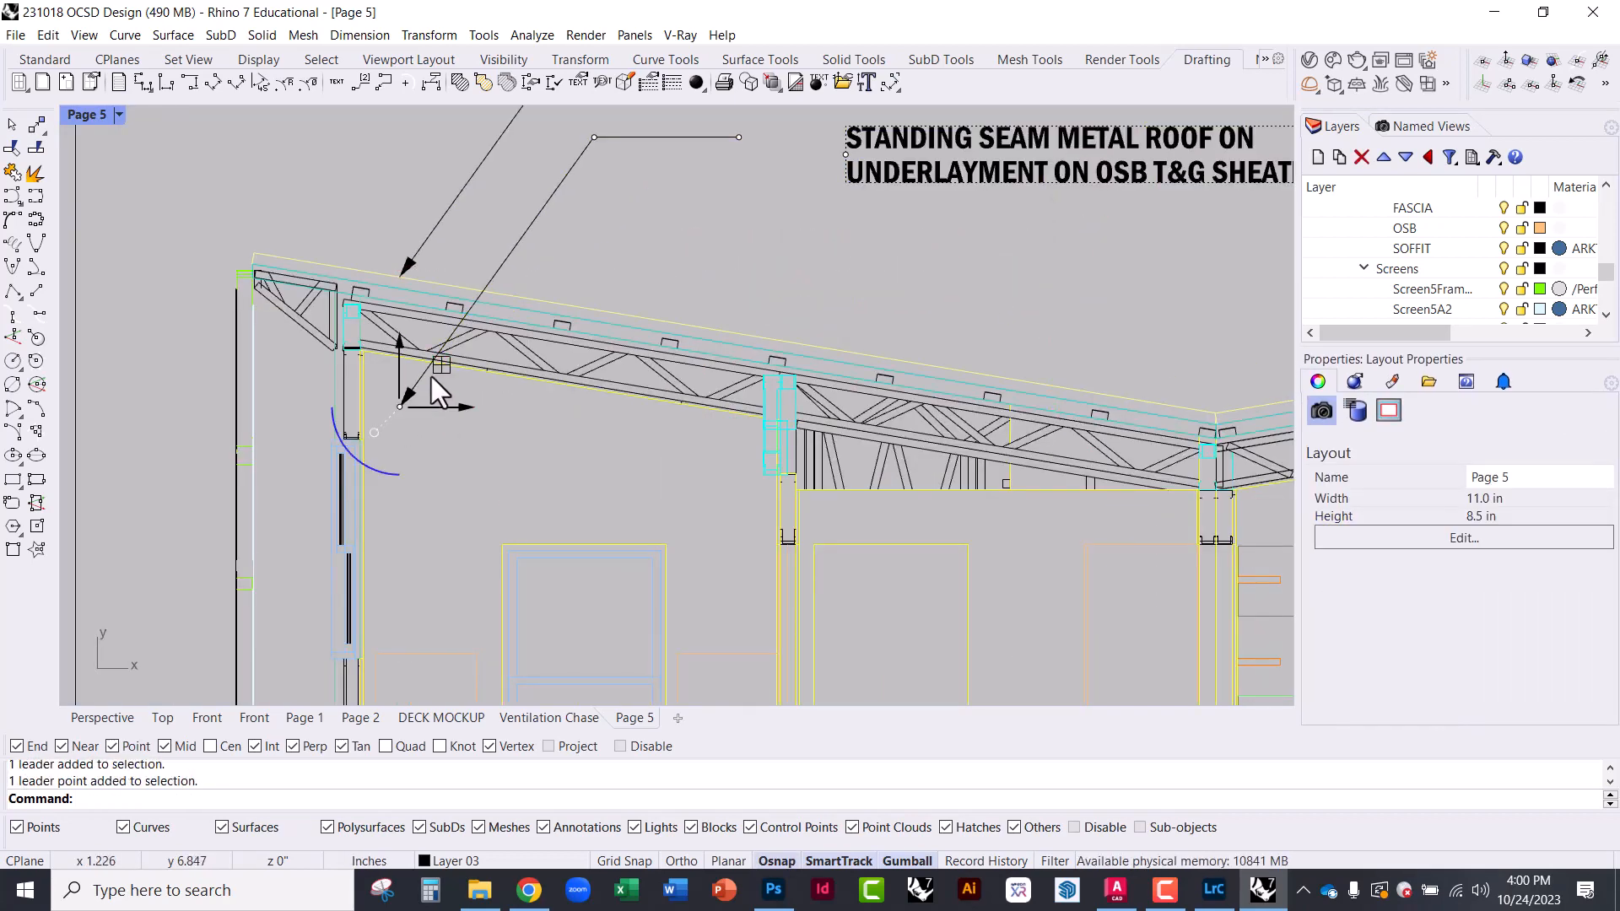
pyautogui.moveTo(438, 367); pyautogui.dragTo(486, 311)
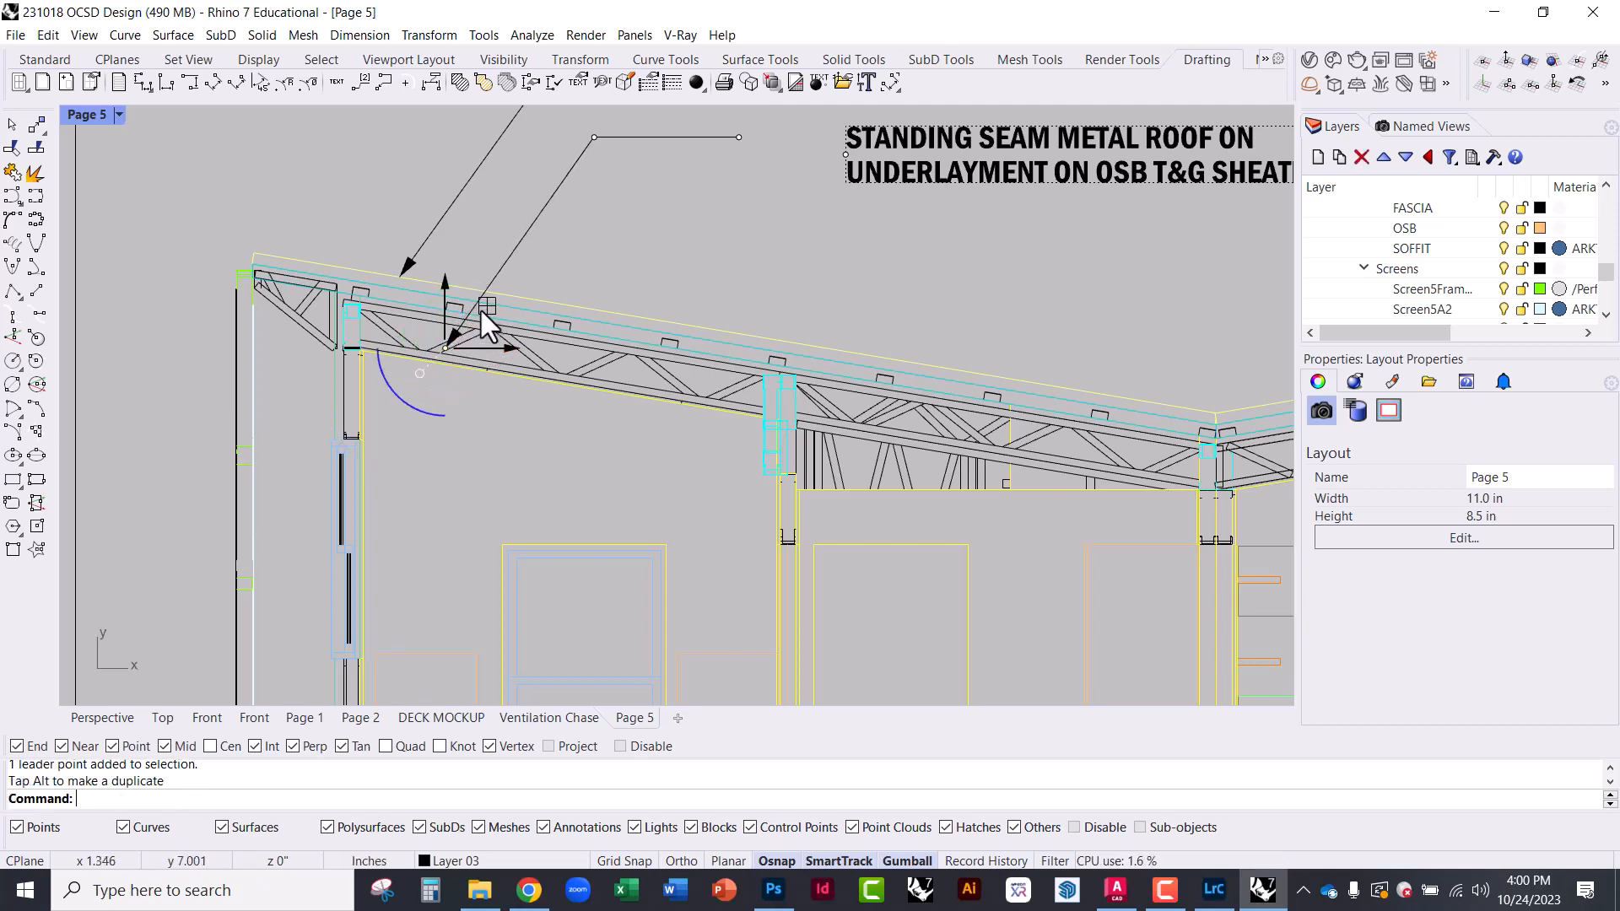
pyautogui.press('Escape')
# Replace the duplicated leader's text with "GALVANIZED LIGHT GAUGE STEEL TRUSS"
pyautogui.scroll(-2, 455, 422)
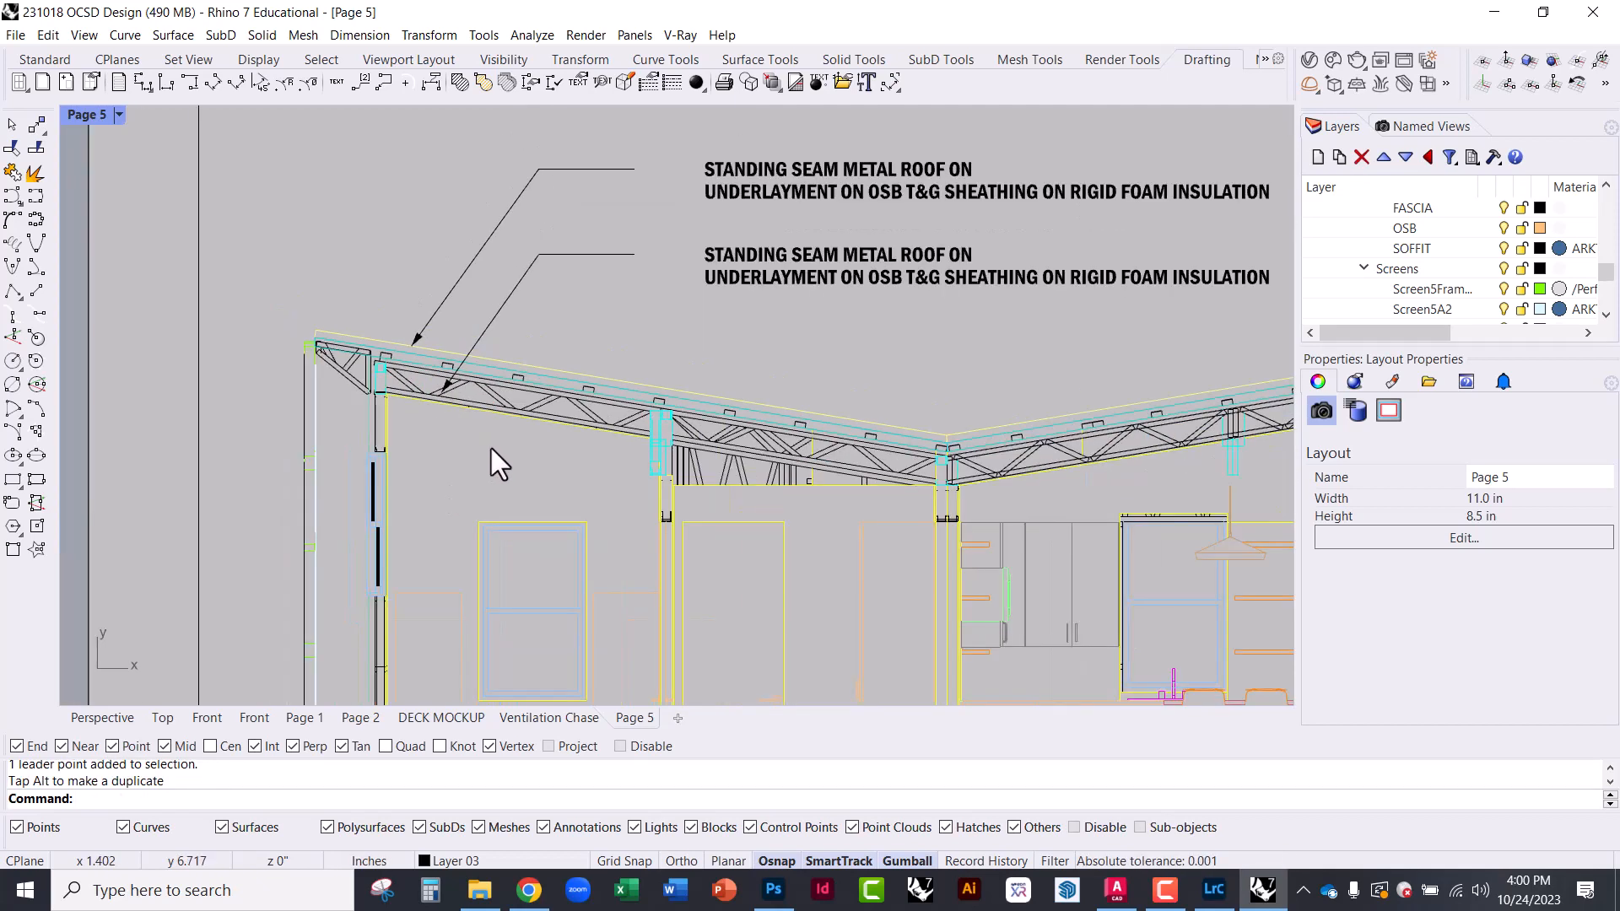
pyautogui.click(790, 257)
pyautogui.doubleClick(788, 258)
pyautogui.click(836, 495)
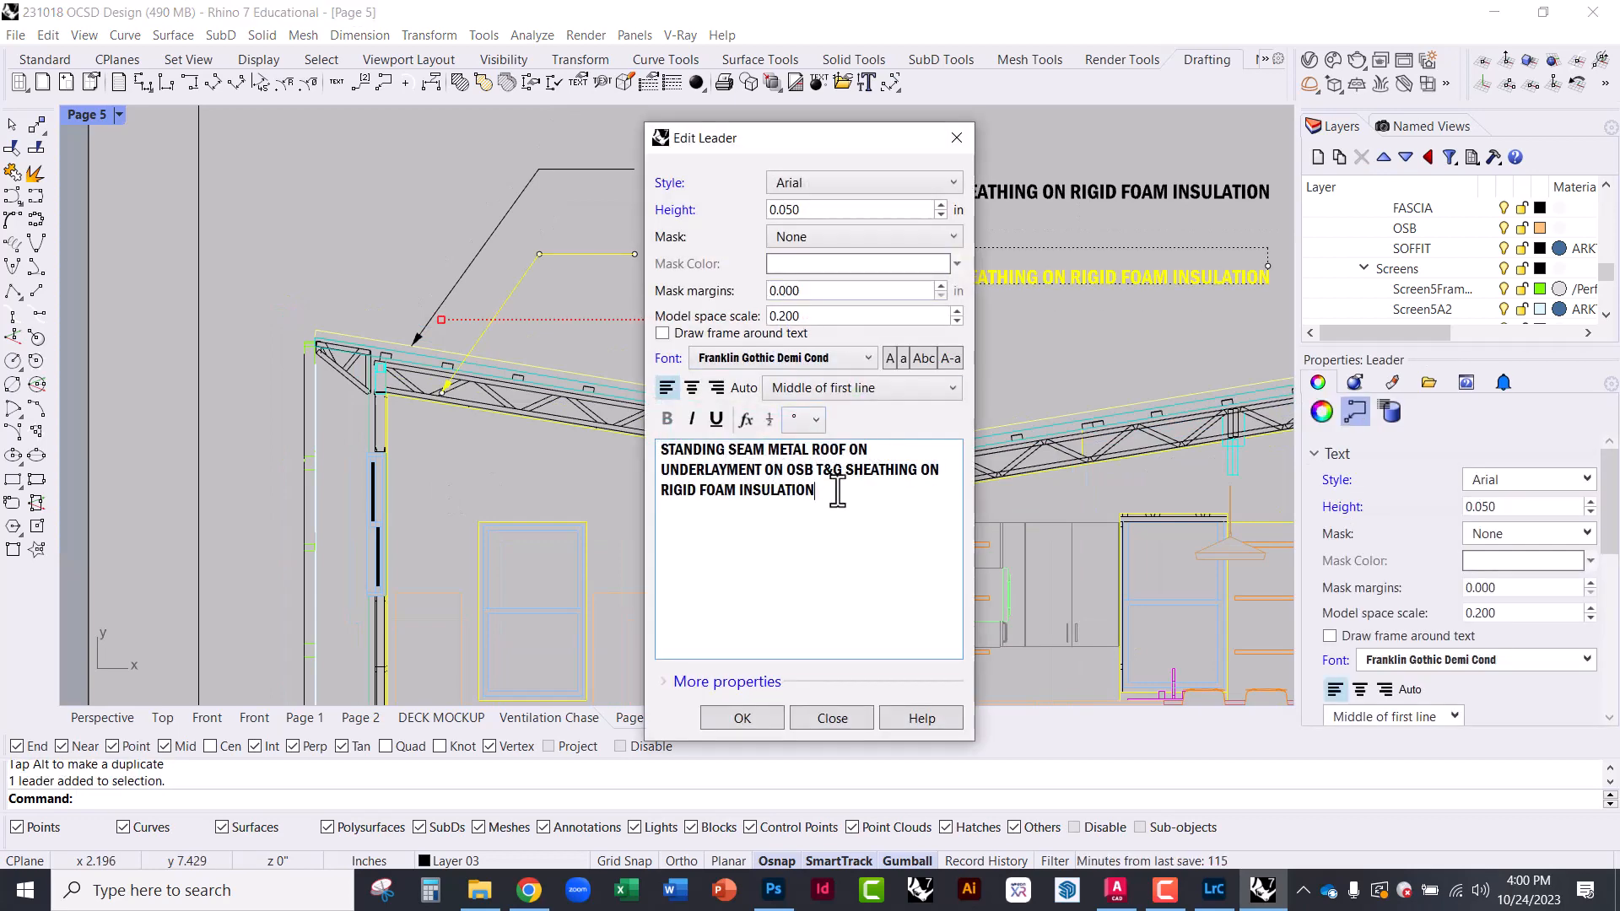
pyautogui.moveTo(835, 495); pyautogui.dragTo(643, 452)
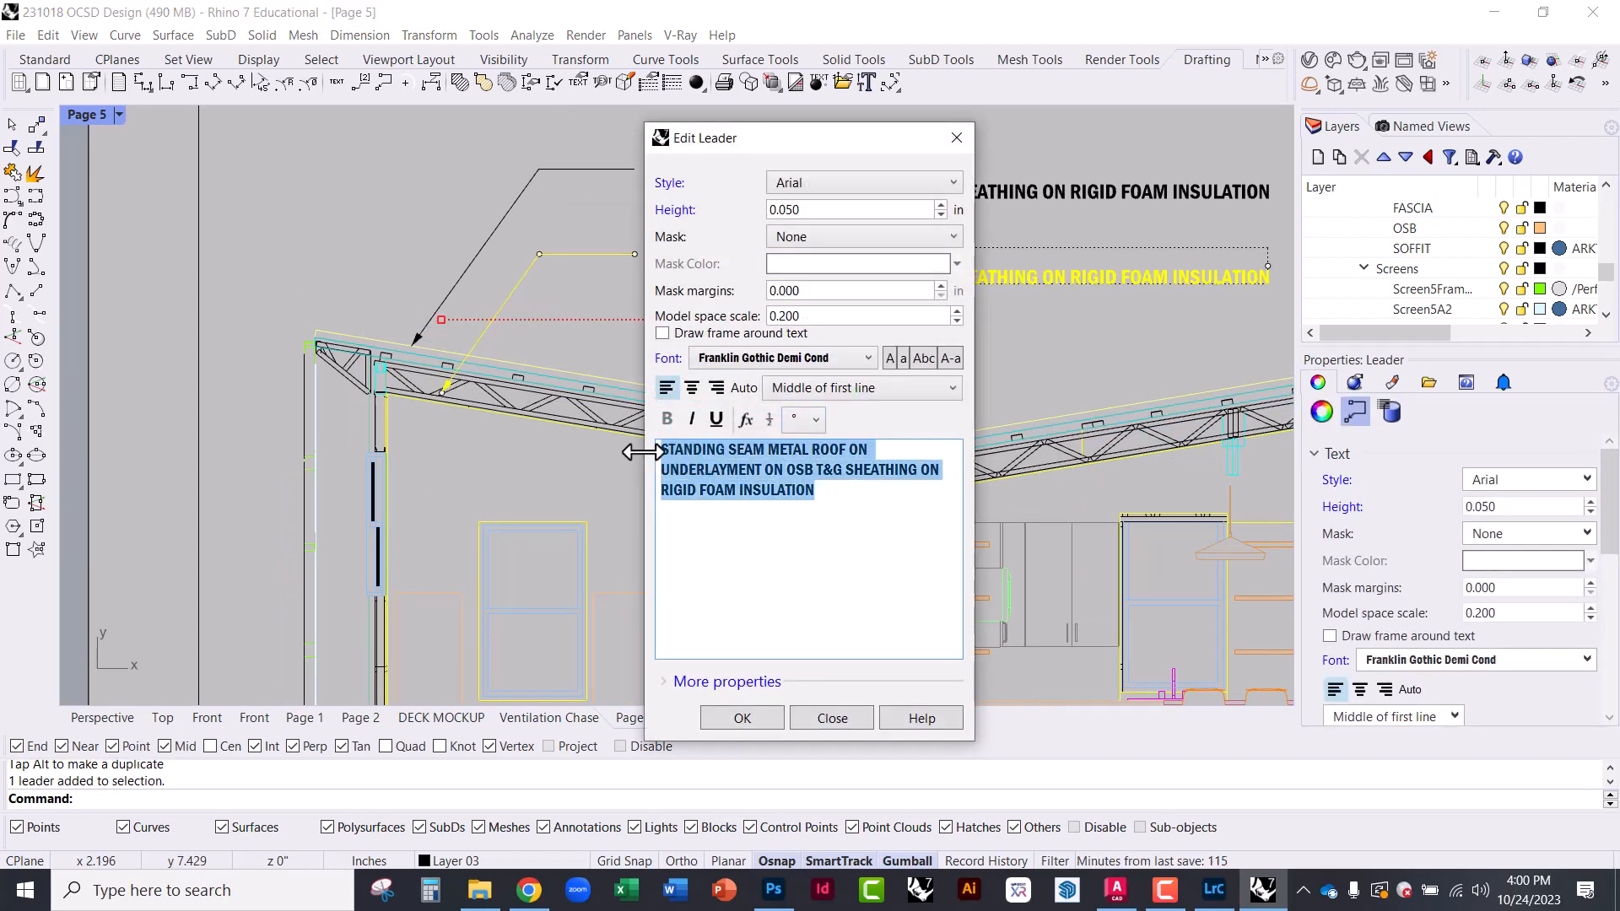
pyautogui.press('Delete')
pyautogui.write('LIGHT G')
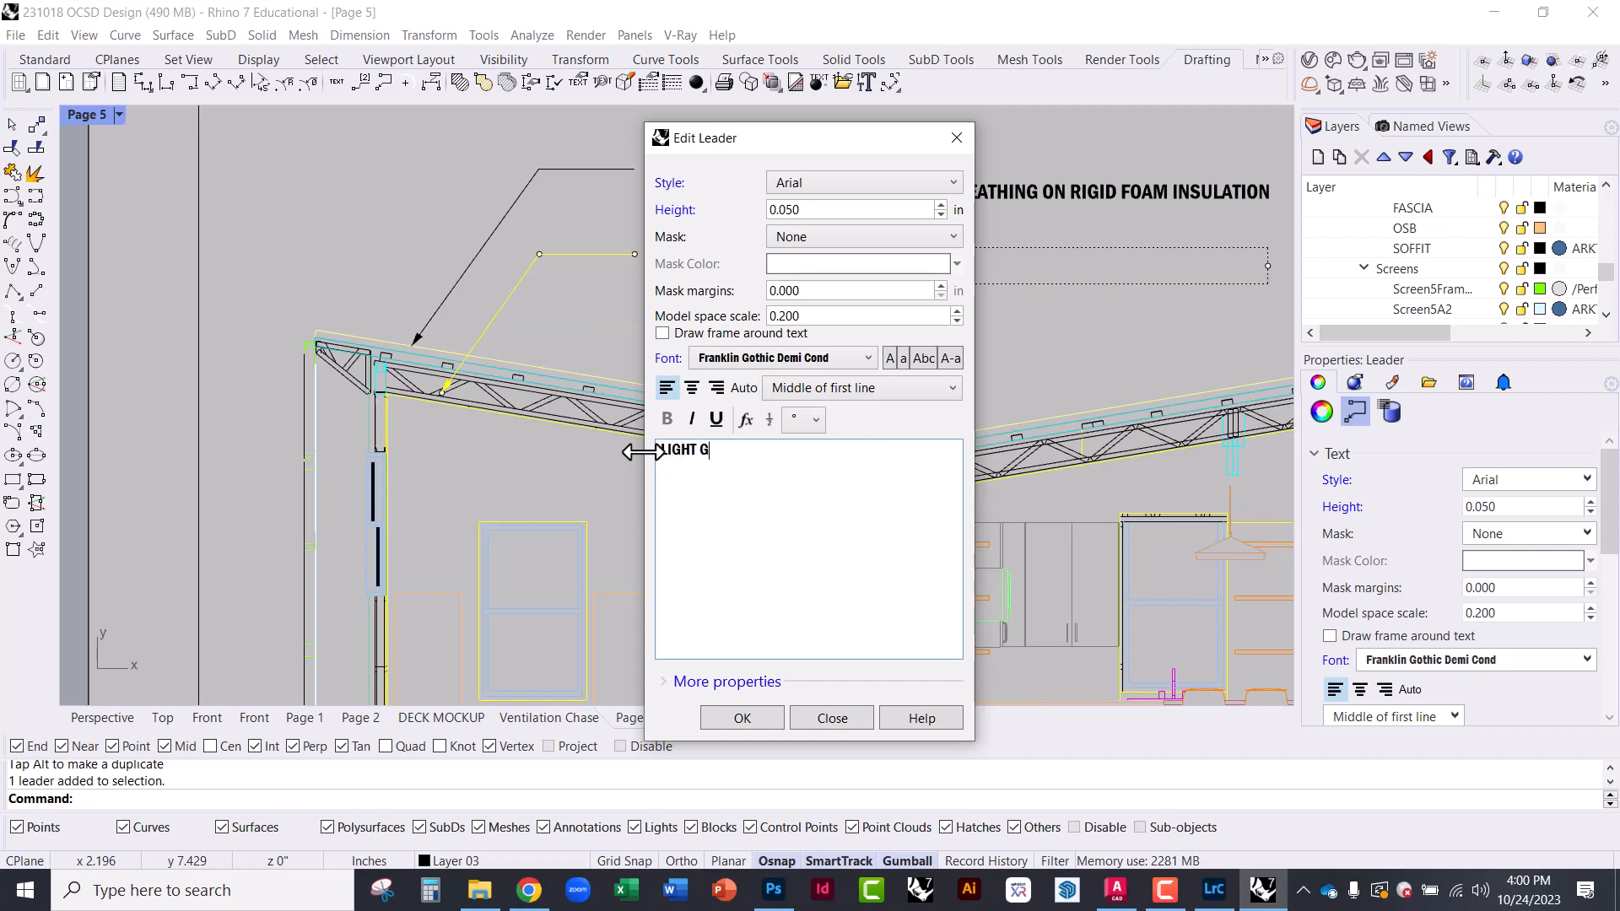
pyautogui.write('AUGE STEEL TRUSS')
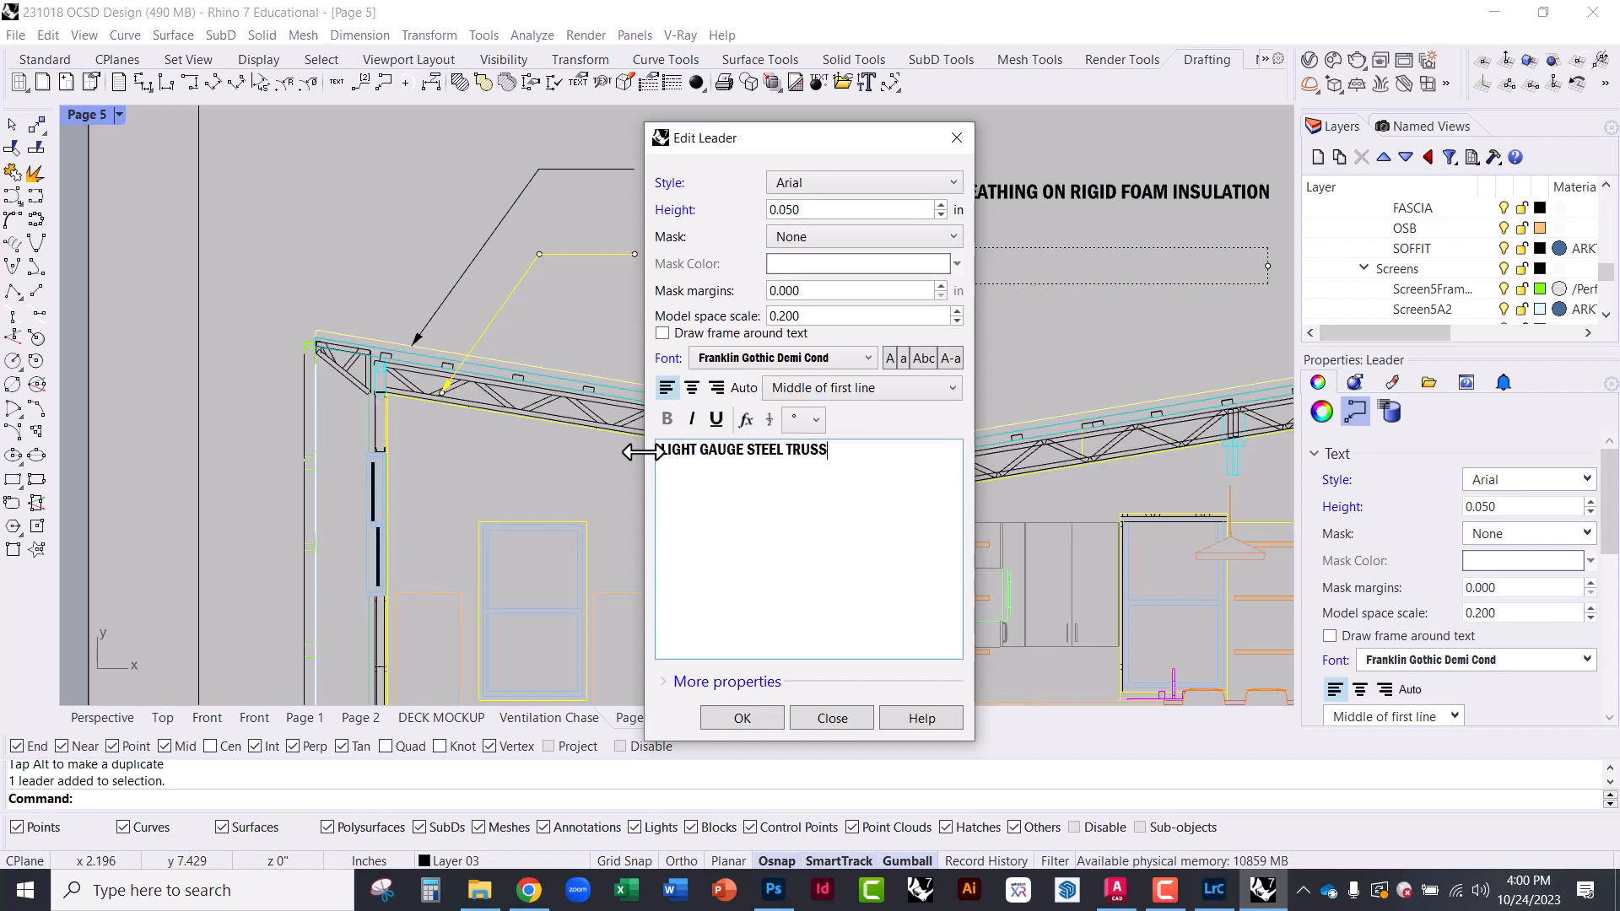
pyautogui.click(662, 453)
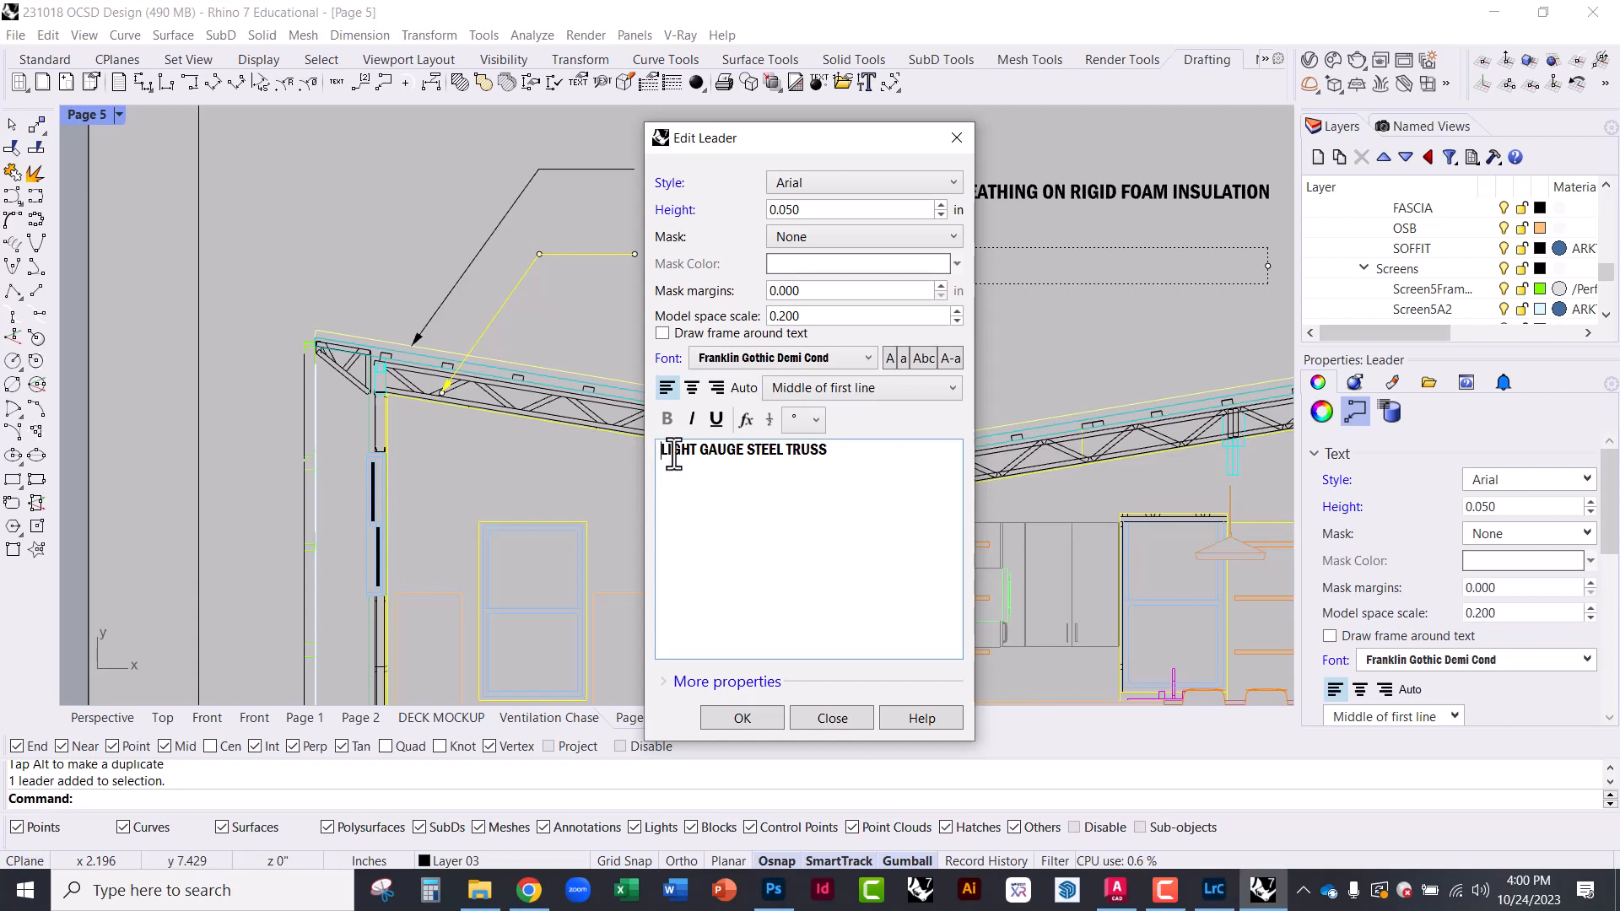
pyautogui.write('GALVANIZED')
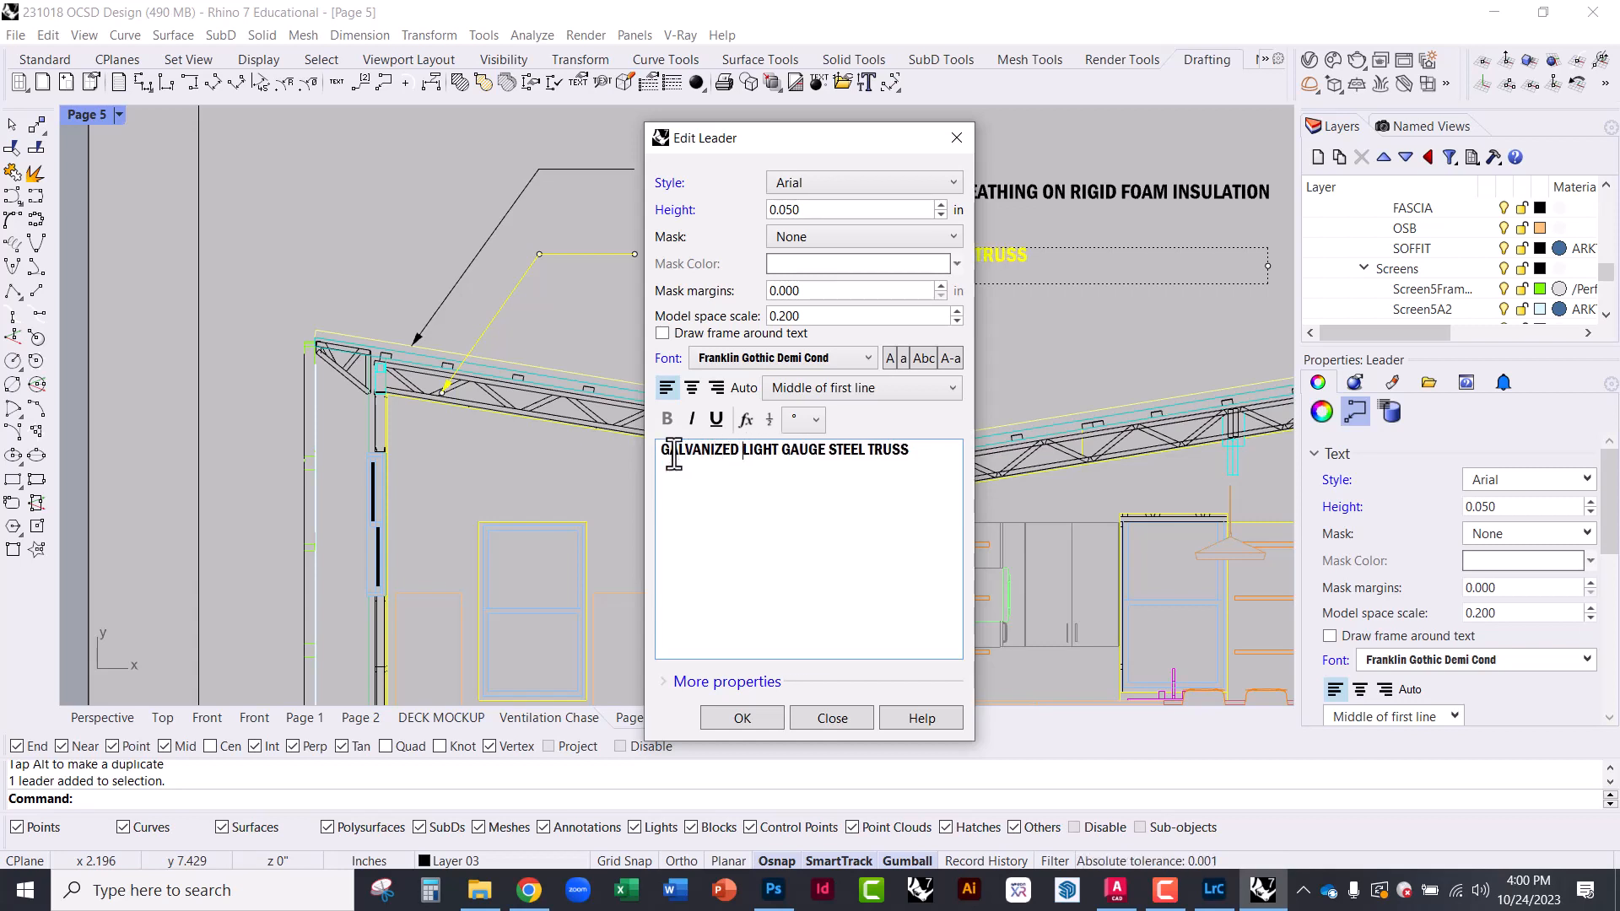
pyautogui.click(731, 719)
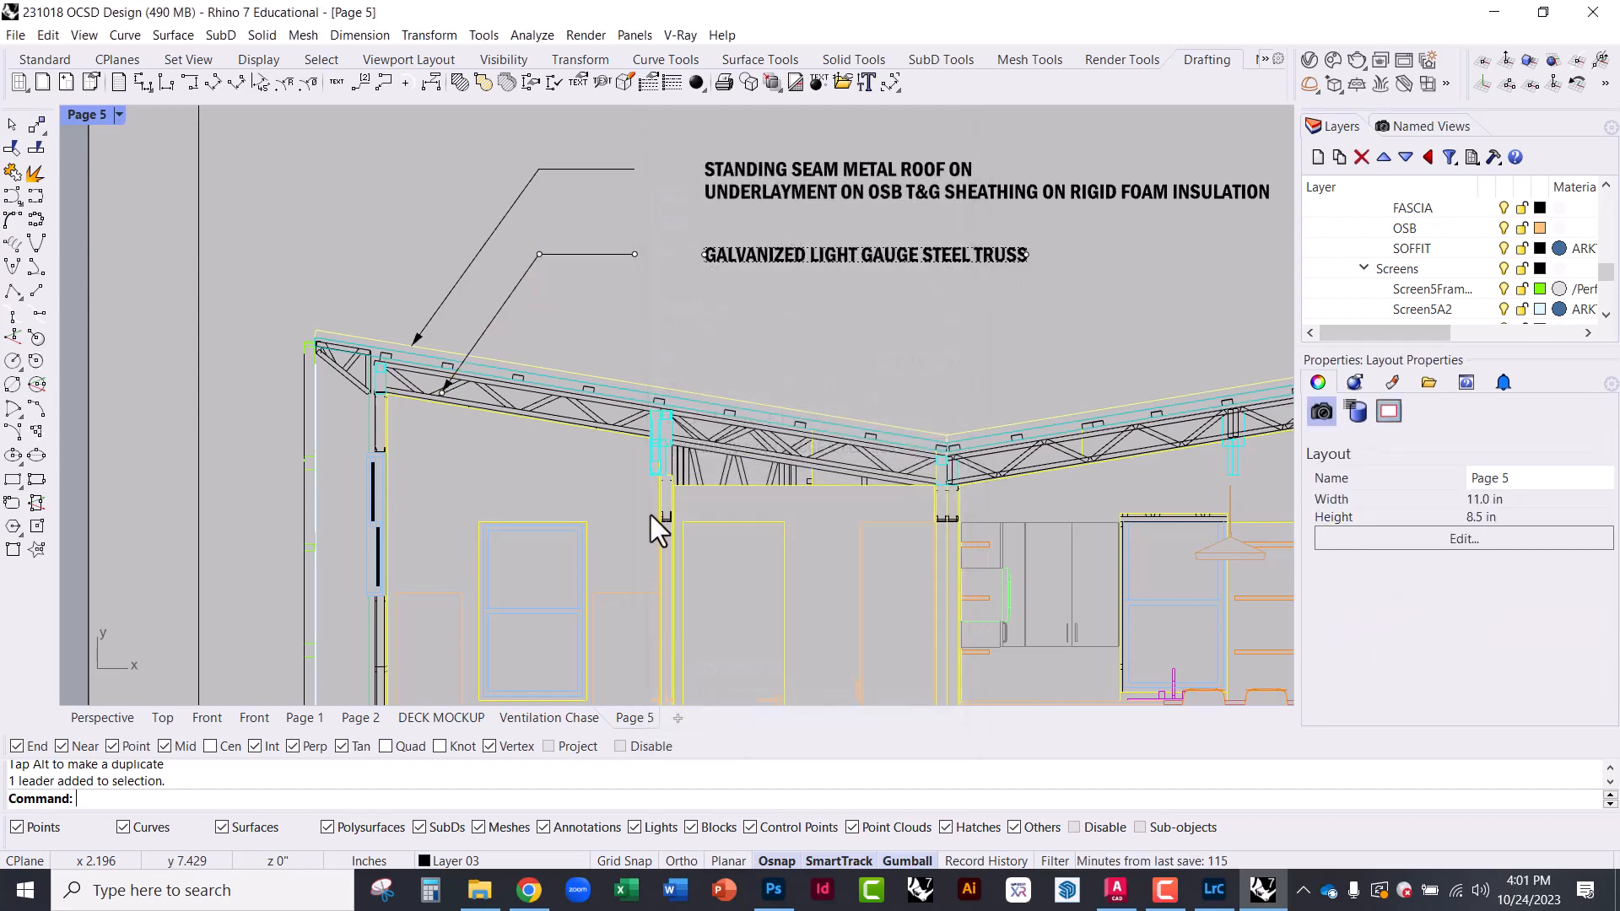
pyautogui.scroll(-2, 701, 478)
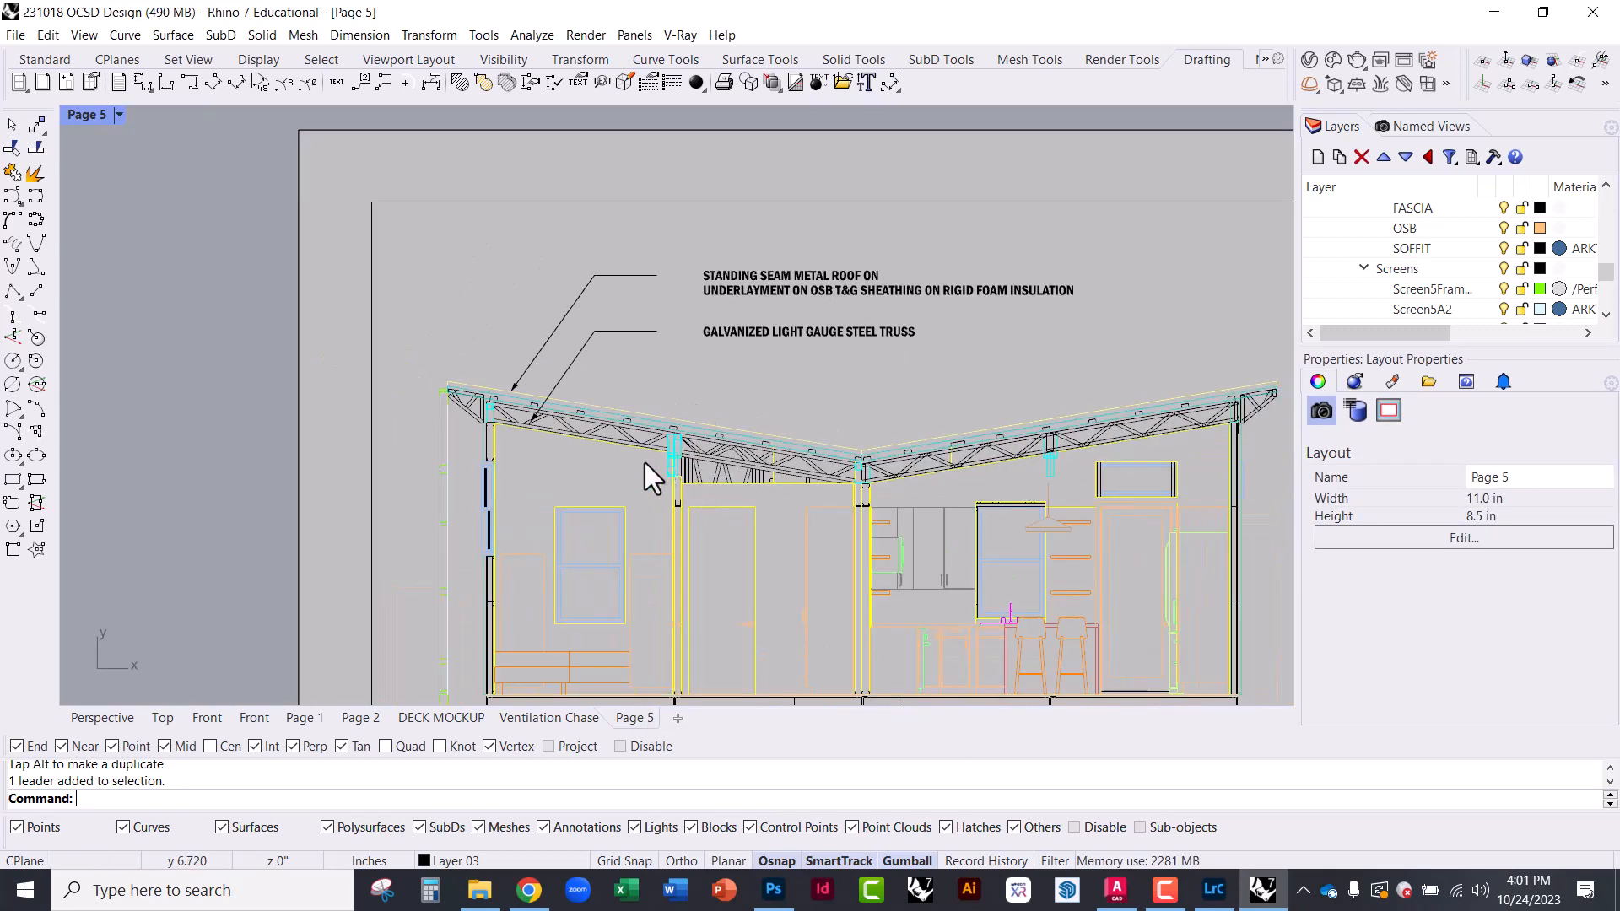
pyautogui.scroll(3, 569, 439)
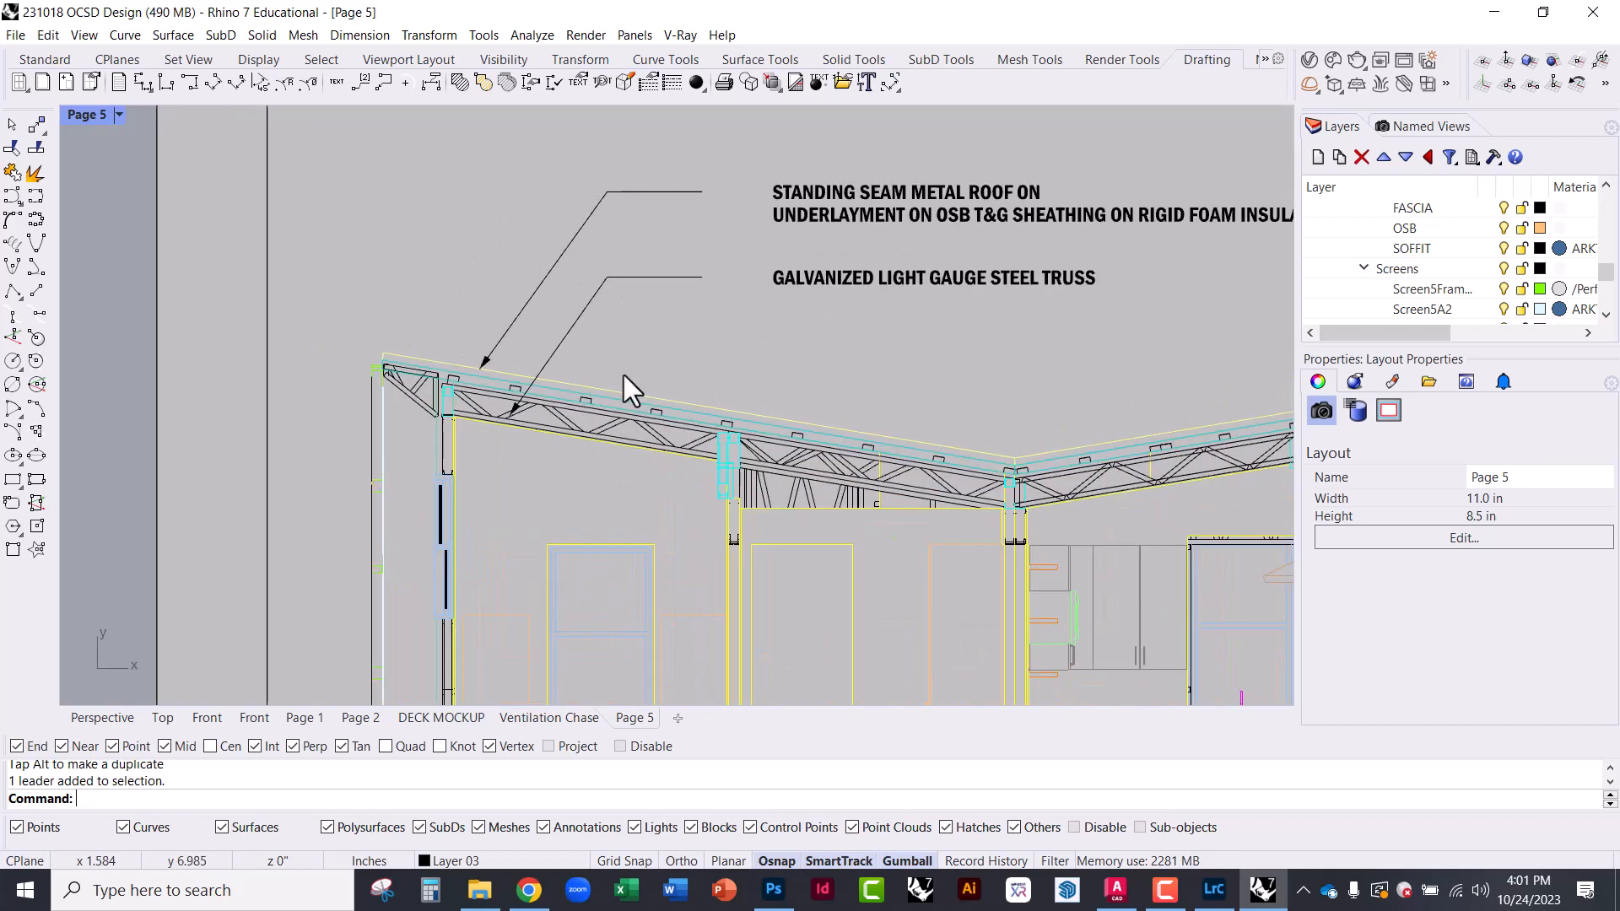
pyautogui.moveTo(731, 408); pyautogui.dragTo(589, 246, button='right')
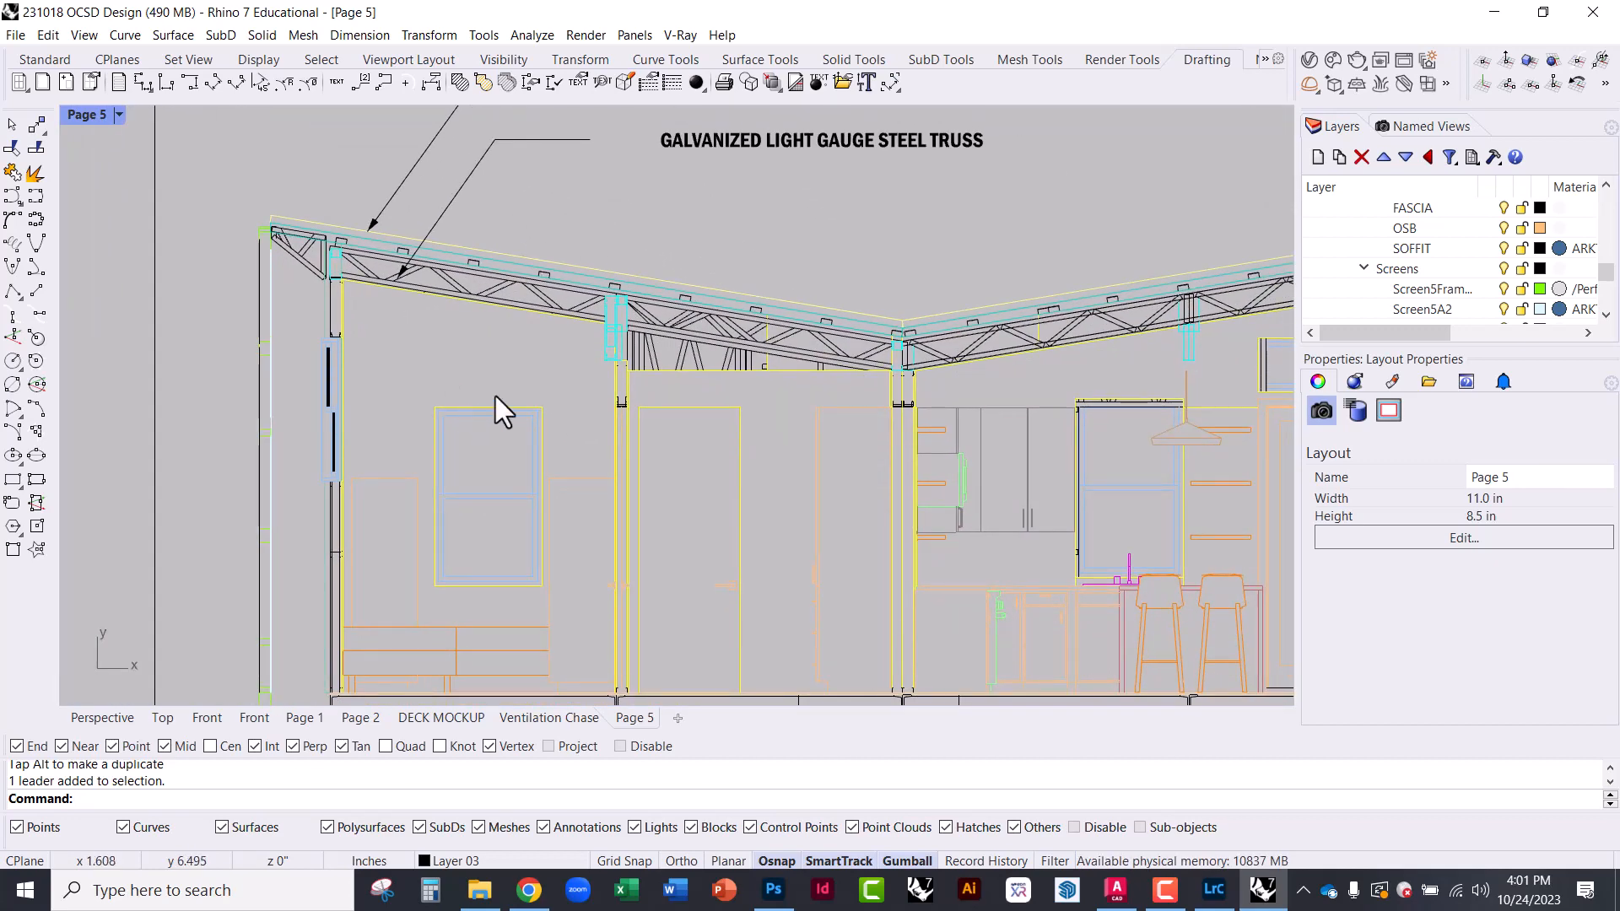
pyautogui.moveTo(424, 376); pyautogui.dragTo(454, 486, button='right')
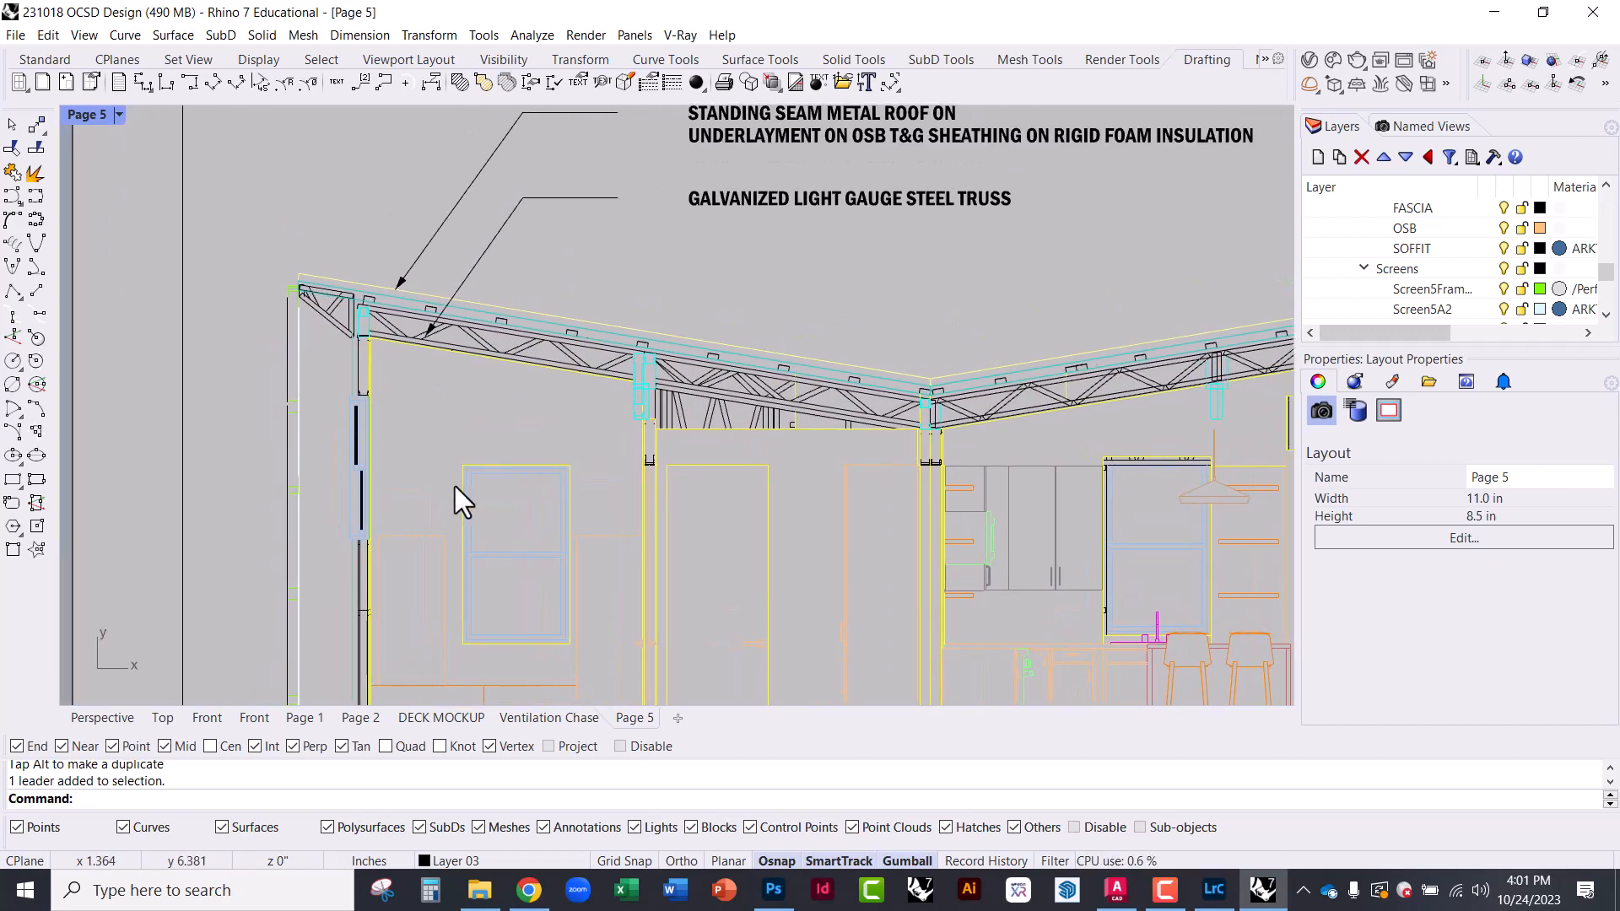
pyautogui.moveTo(665, 400); pyautogui.dragTo(664, 571, button='right')
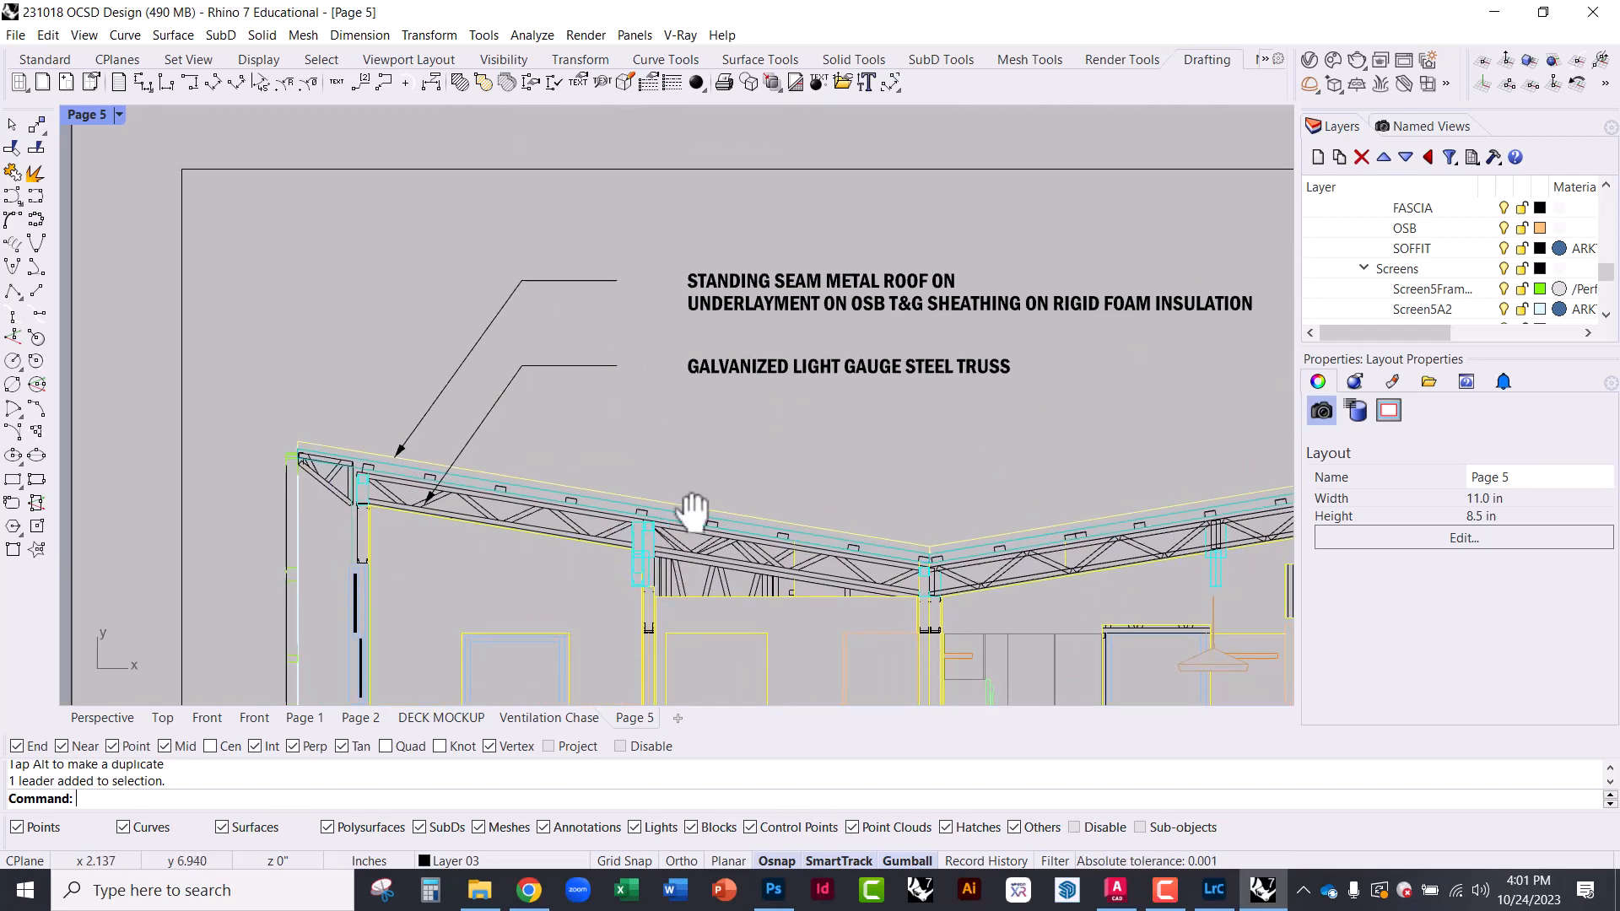
pyautogui.moveTo(686, 506); pyautogui.dragTo(656, 254, button='right')
# Dimension the left wall's height on the page from the floor's bottom corner to the truss underside, with the dimension line outside the wall
pyautogui.scroll(-2, 472, 378)
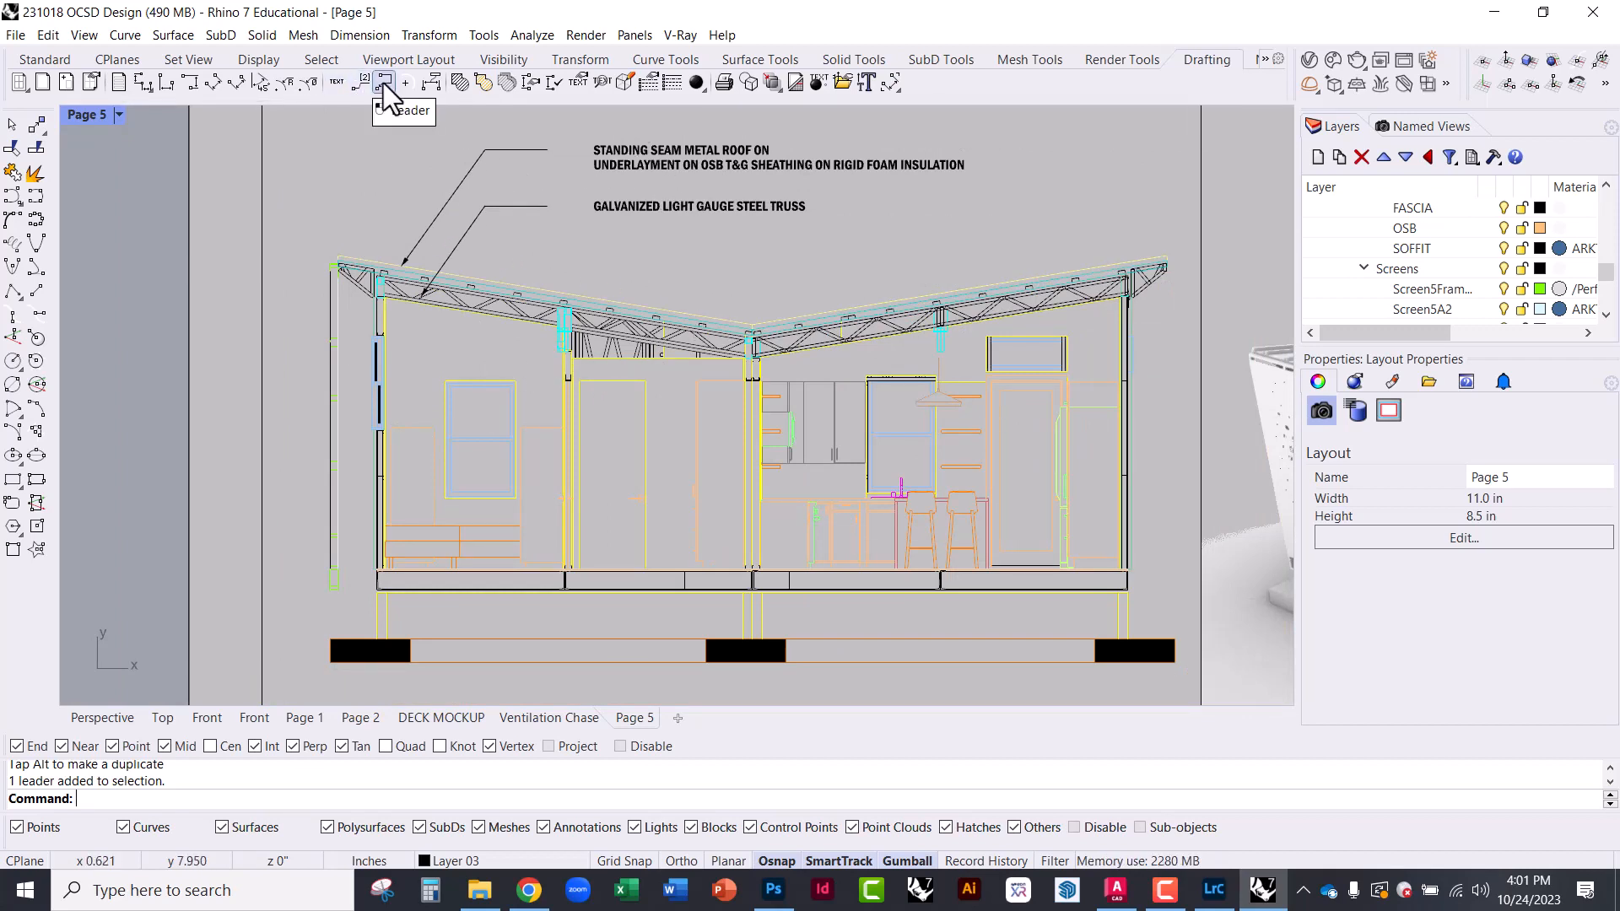
pyautogui.click(189, 84)
pyautogui.click(377, 592)
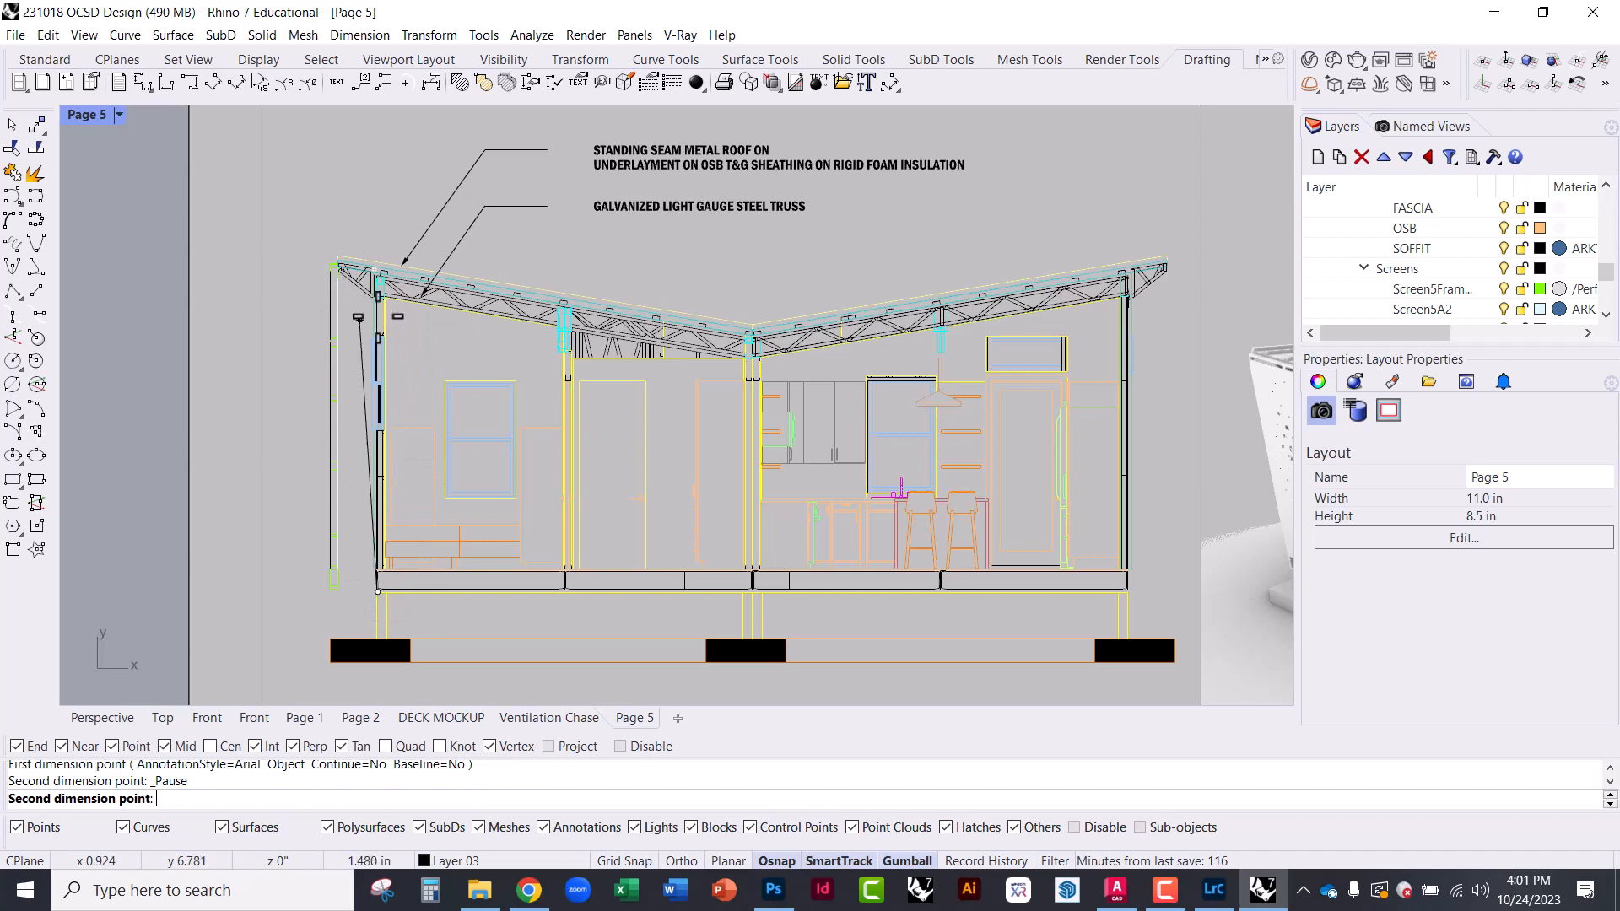
pyautogui.scroll(5, 381, 303)
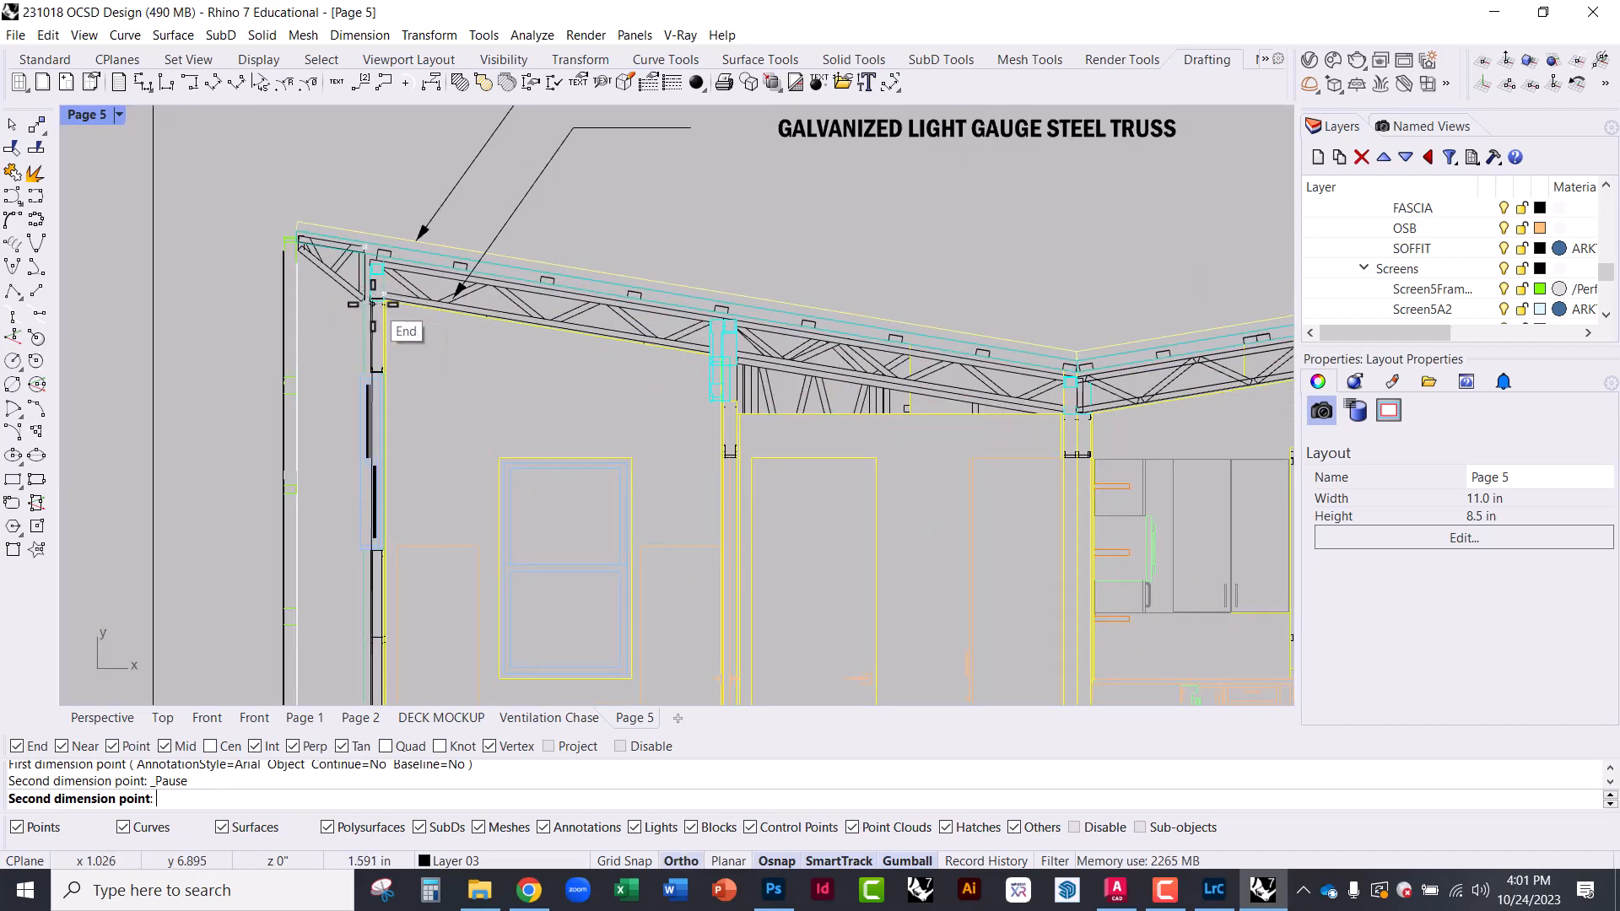
pyautogui.click(372, 302)
pyautogui.scroll(-5, 372, 398)
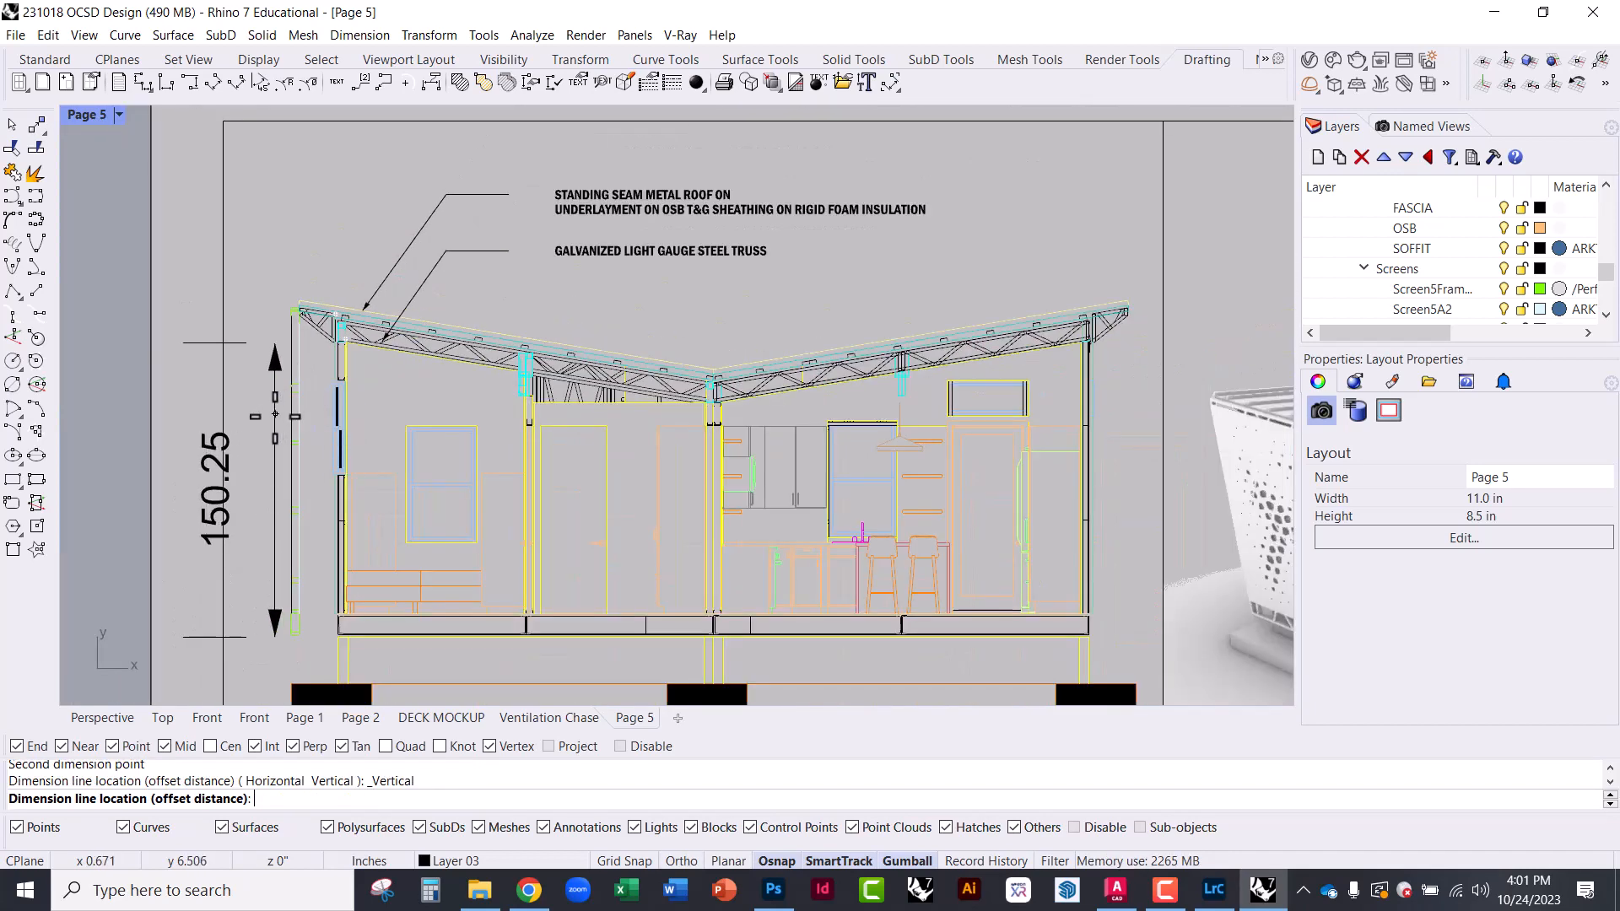
pyautogui.click(268, 418)
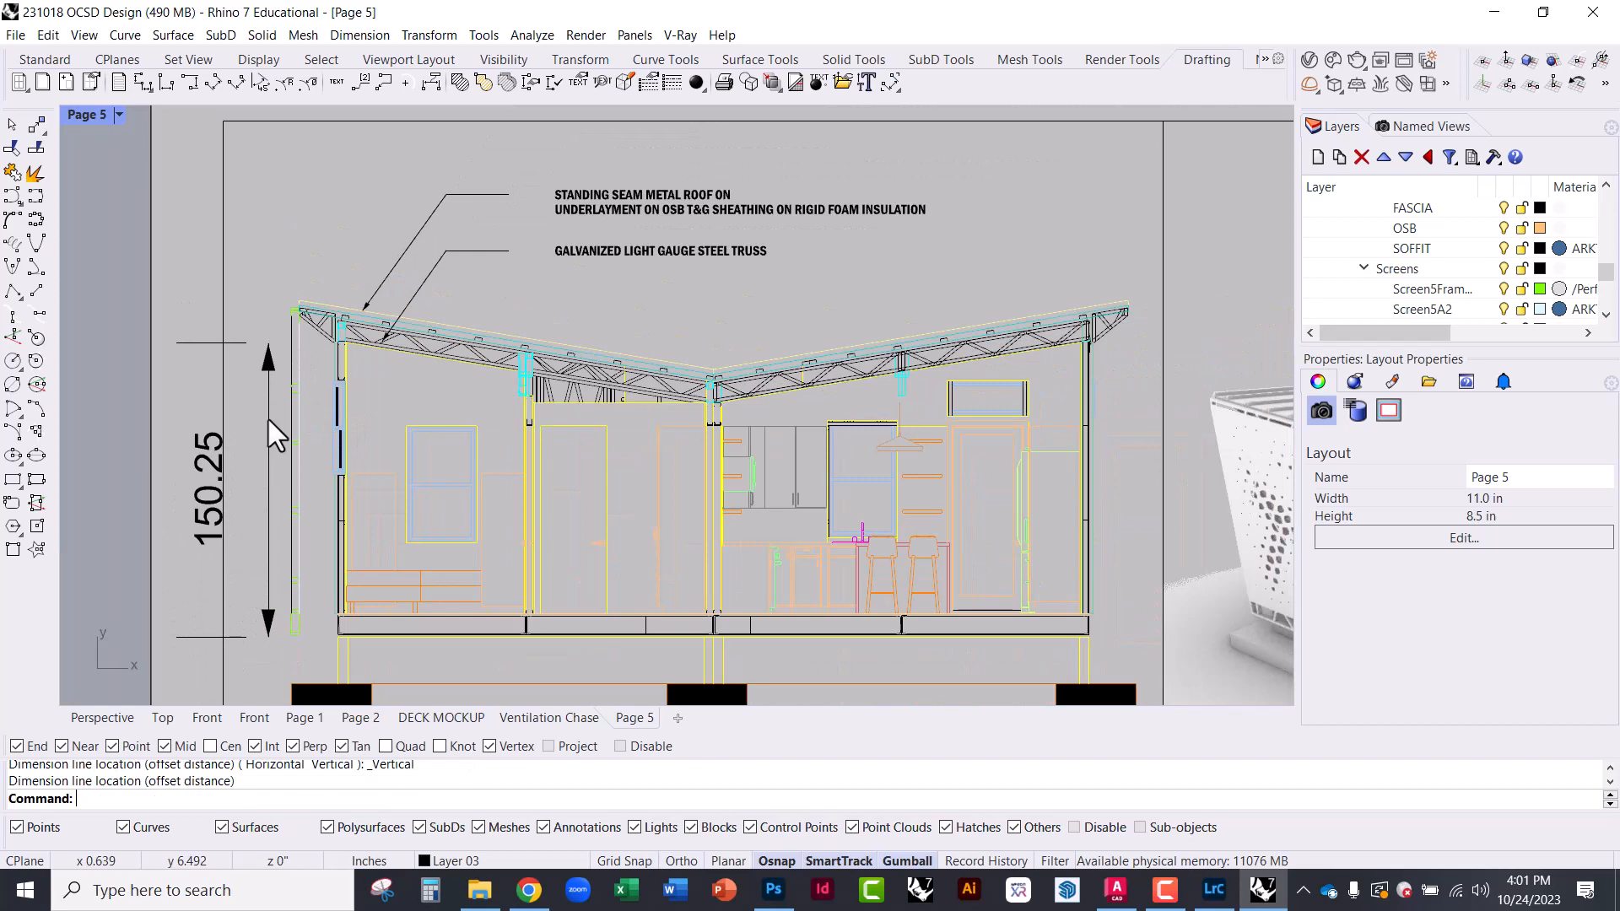
# Set the wall height dimension's model space scale to 0.1
pyautogui.scroll(-2, 345, 522)
pyautogui.click(282, 466)
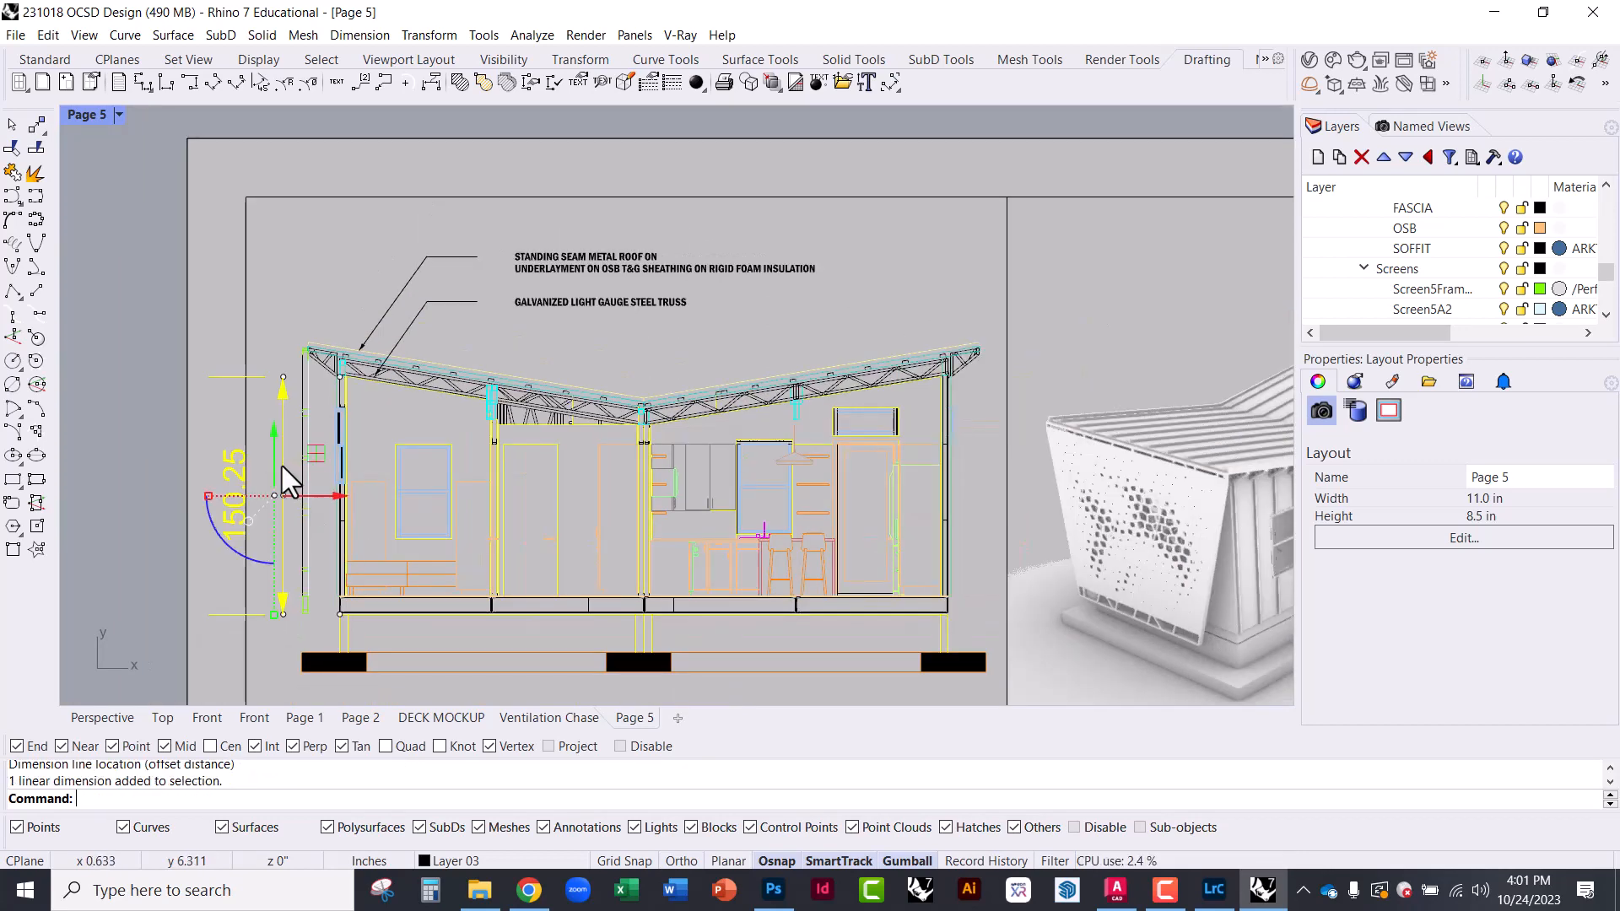
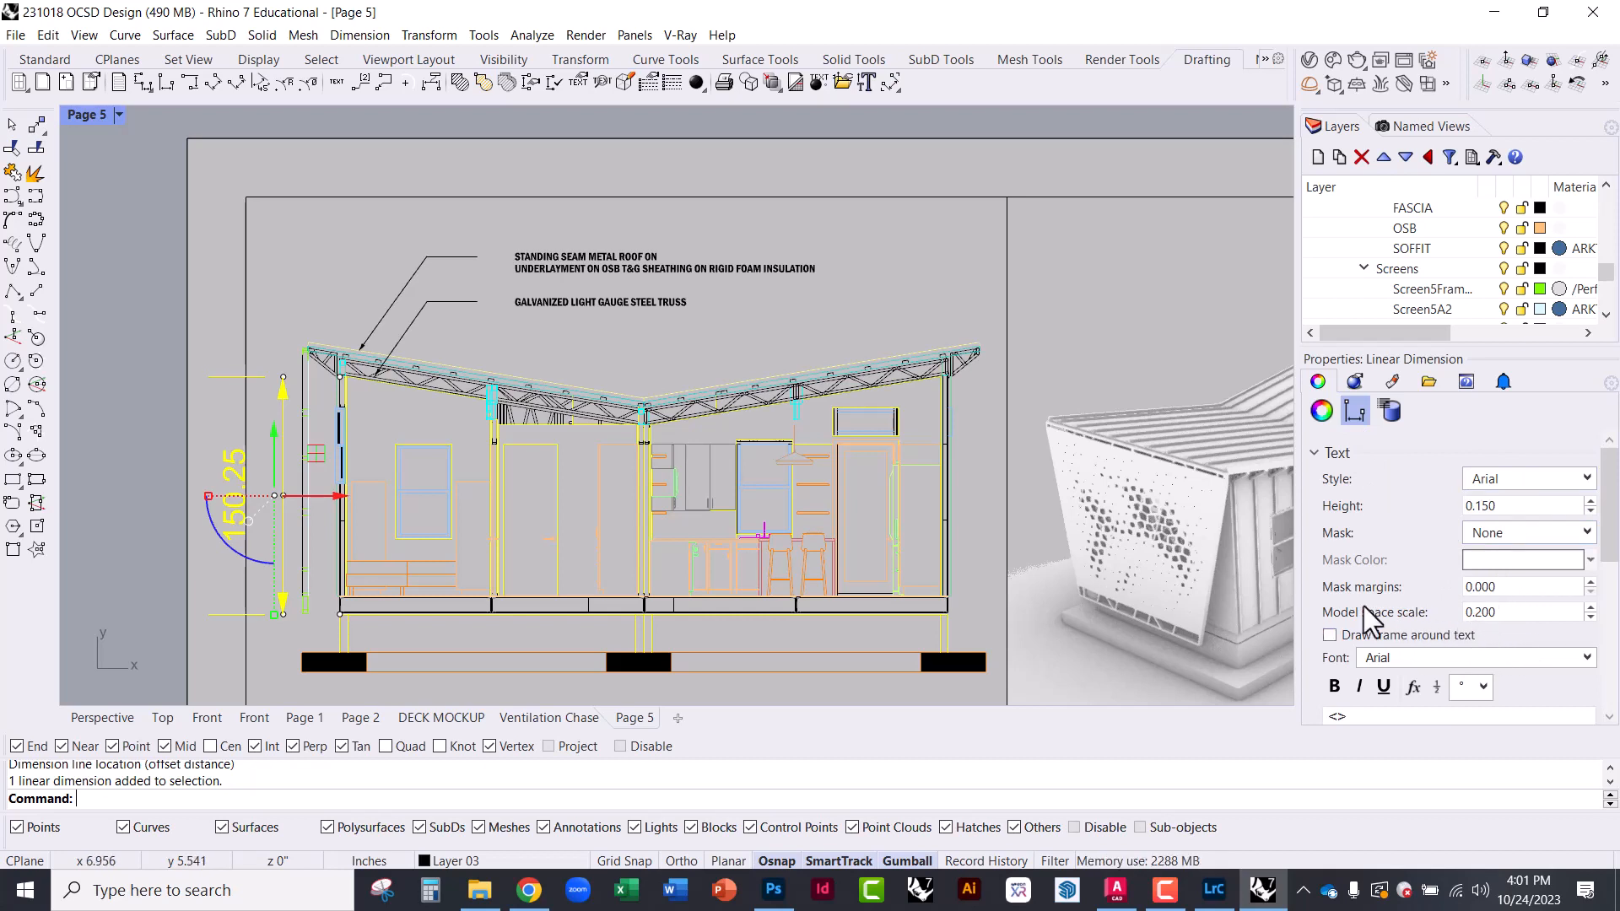
pyautogui.doubleClick(1504, 614)
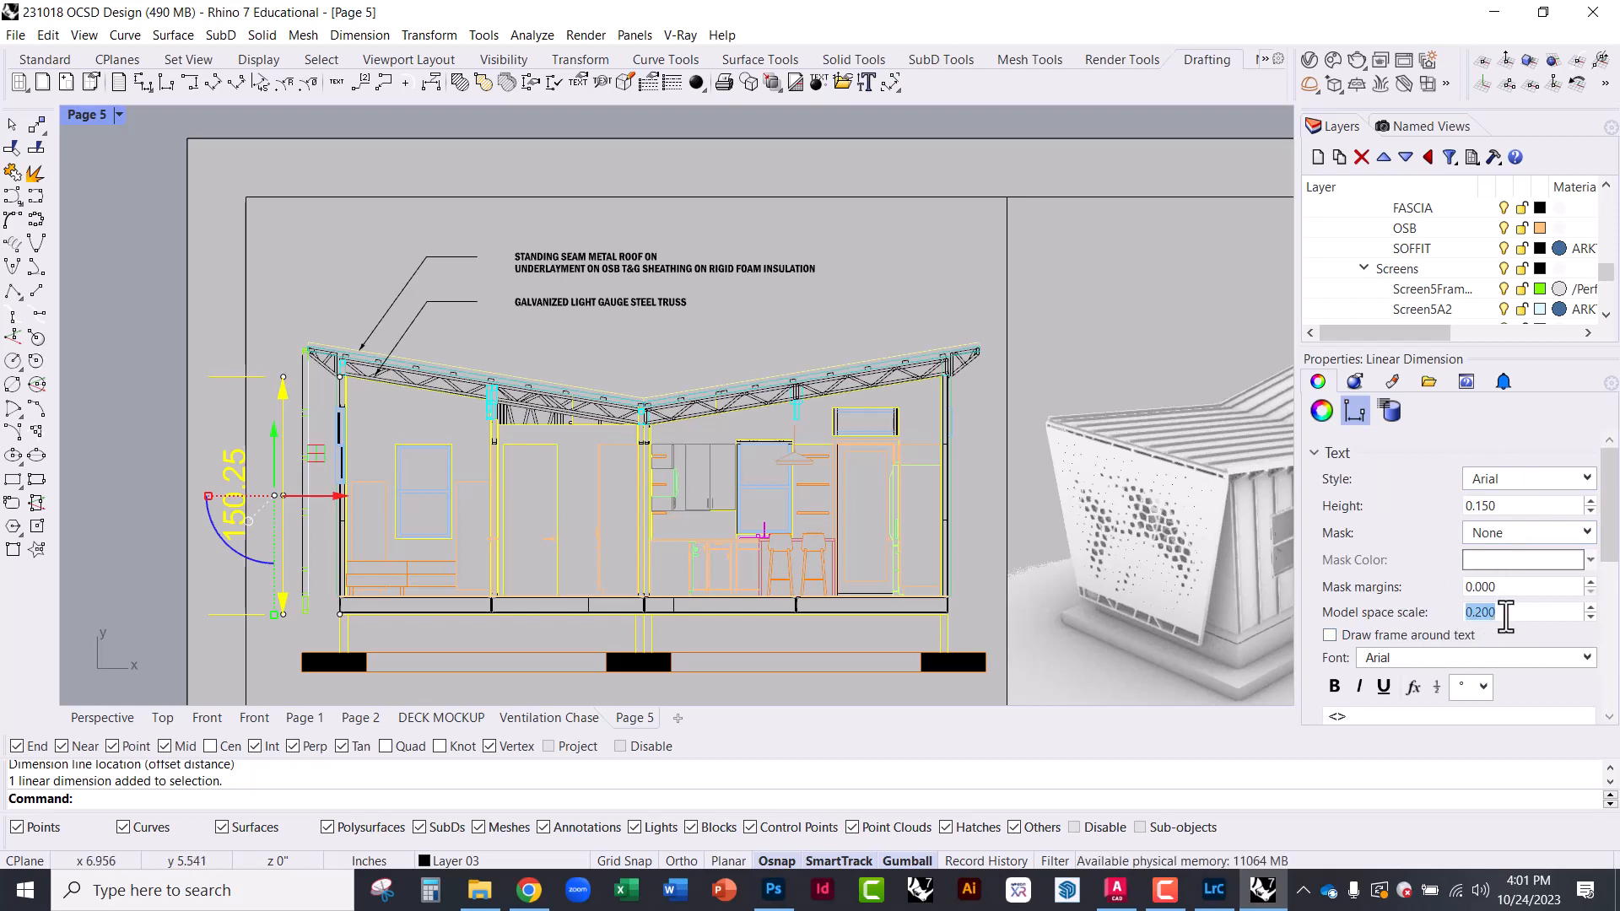
pyautogui.write('.1')
pyautogui.press('Return')
pyautogui.click(129, 416)
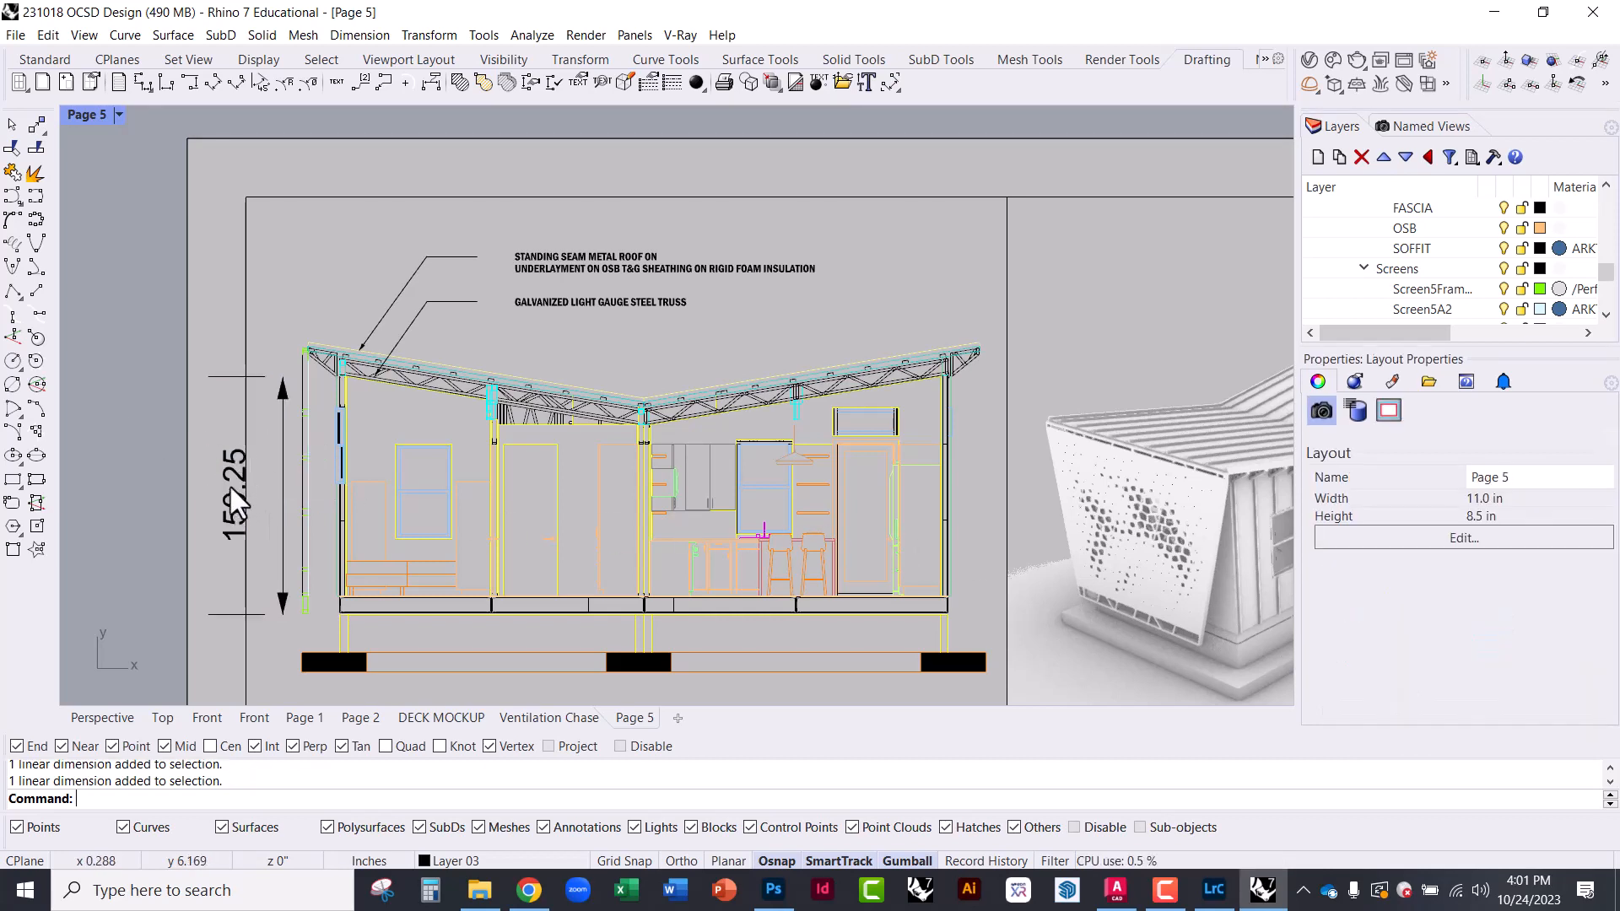
# Set the wall height dimension's text height to 0.05
pyautogui.click(261, 480)
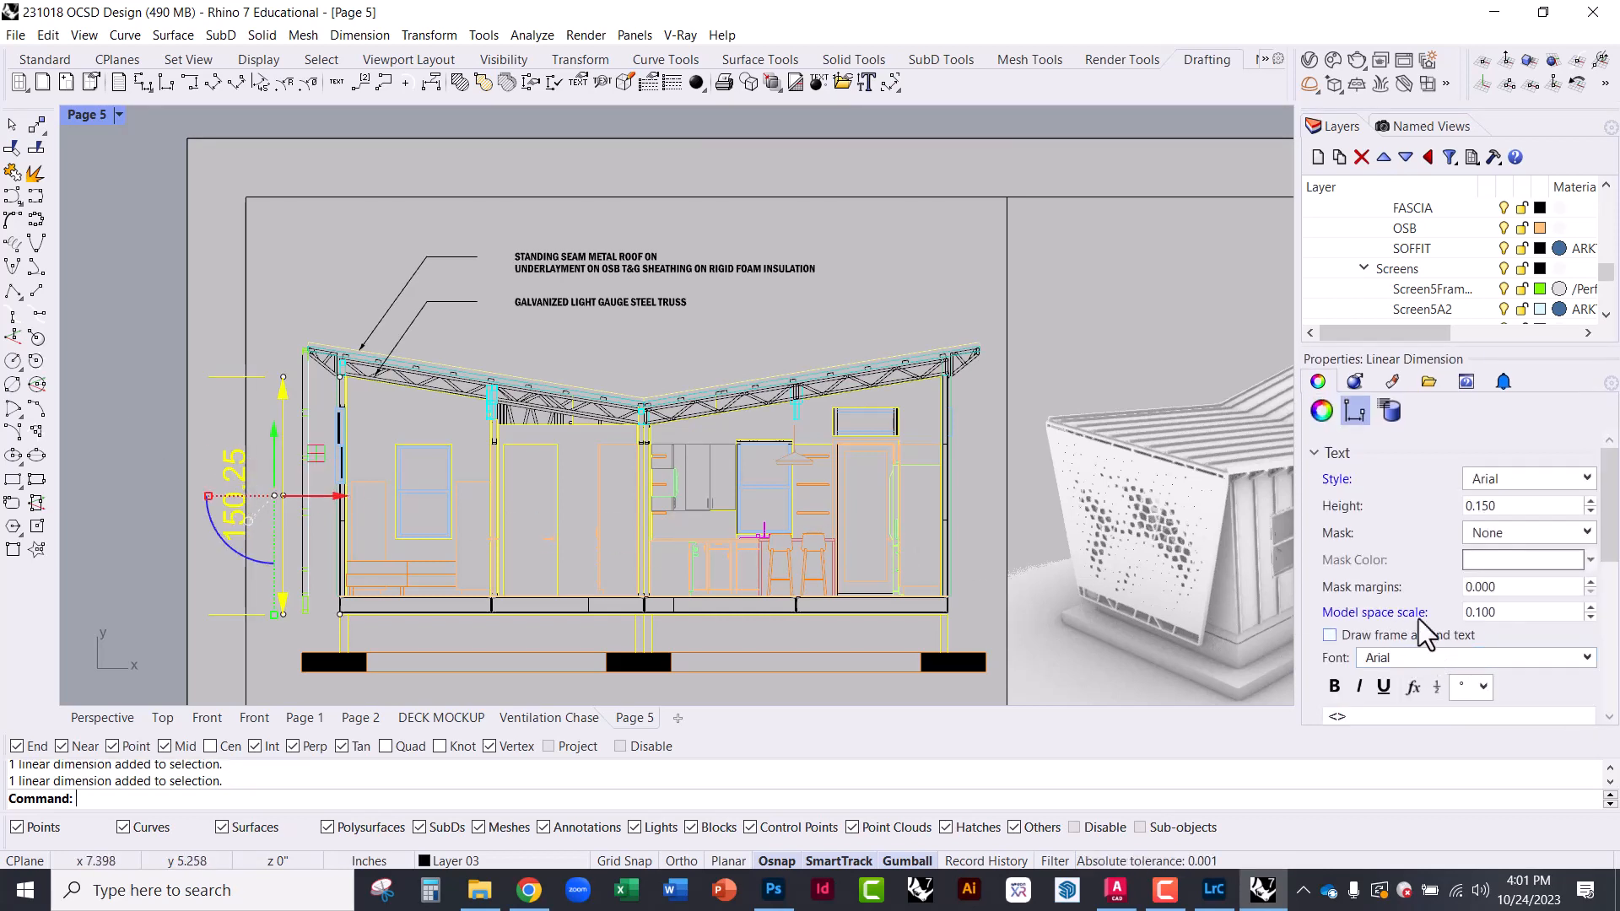
pyautogui.doubleClick(1507, 507)
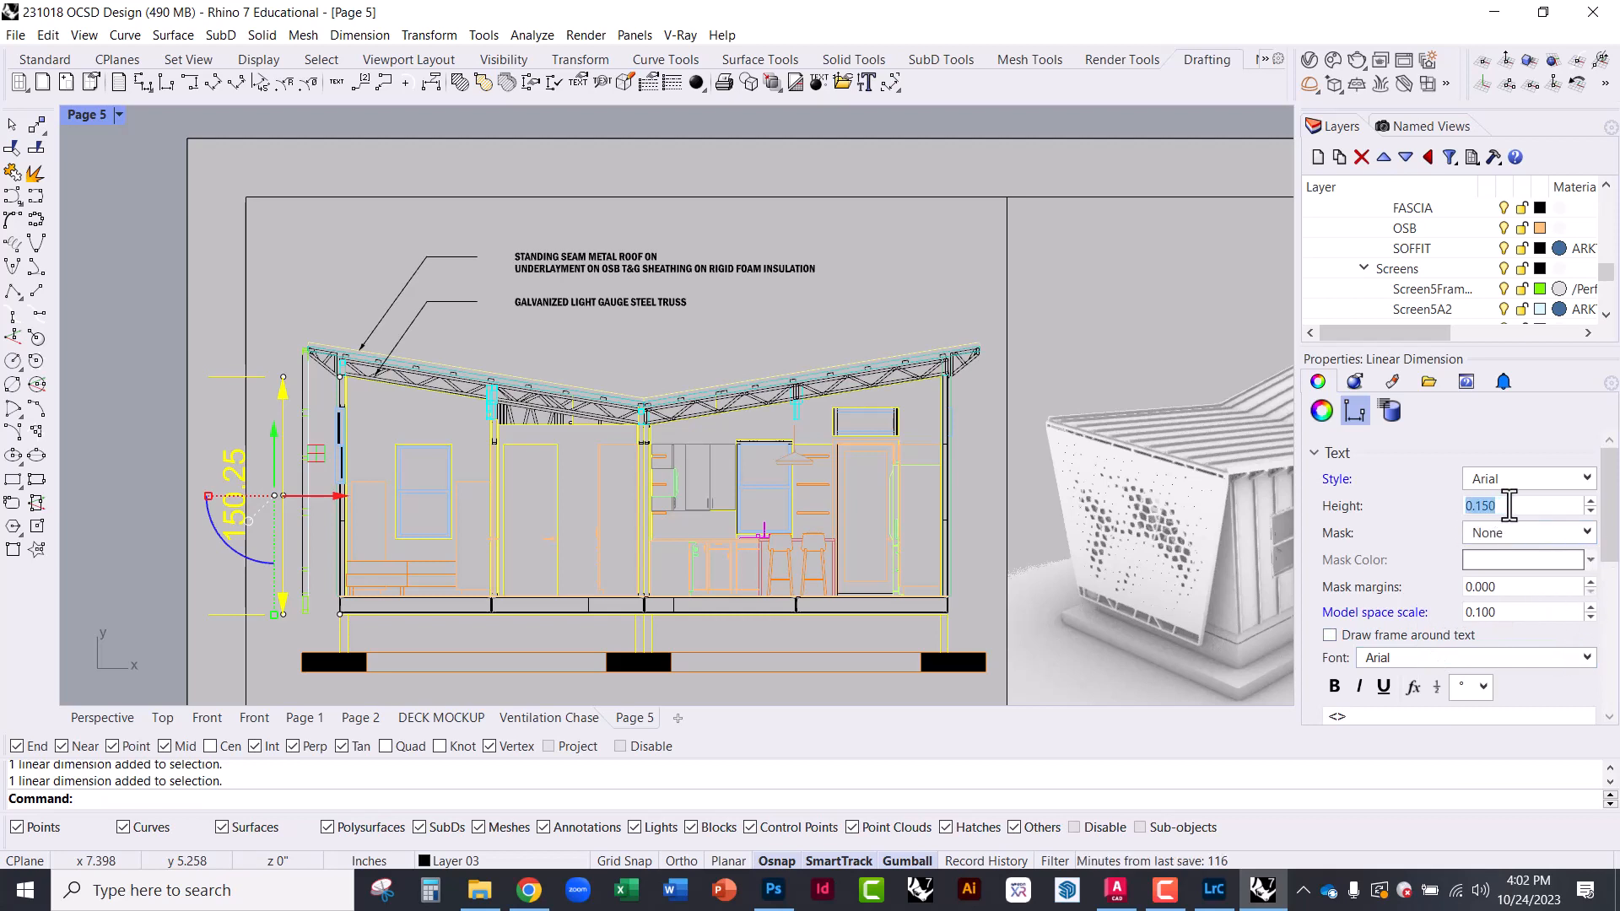
pyautogui.write('0.05')
pyautogui.press('Return')
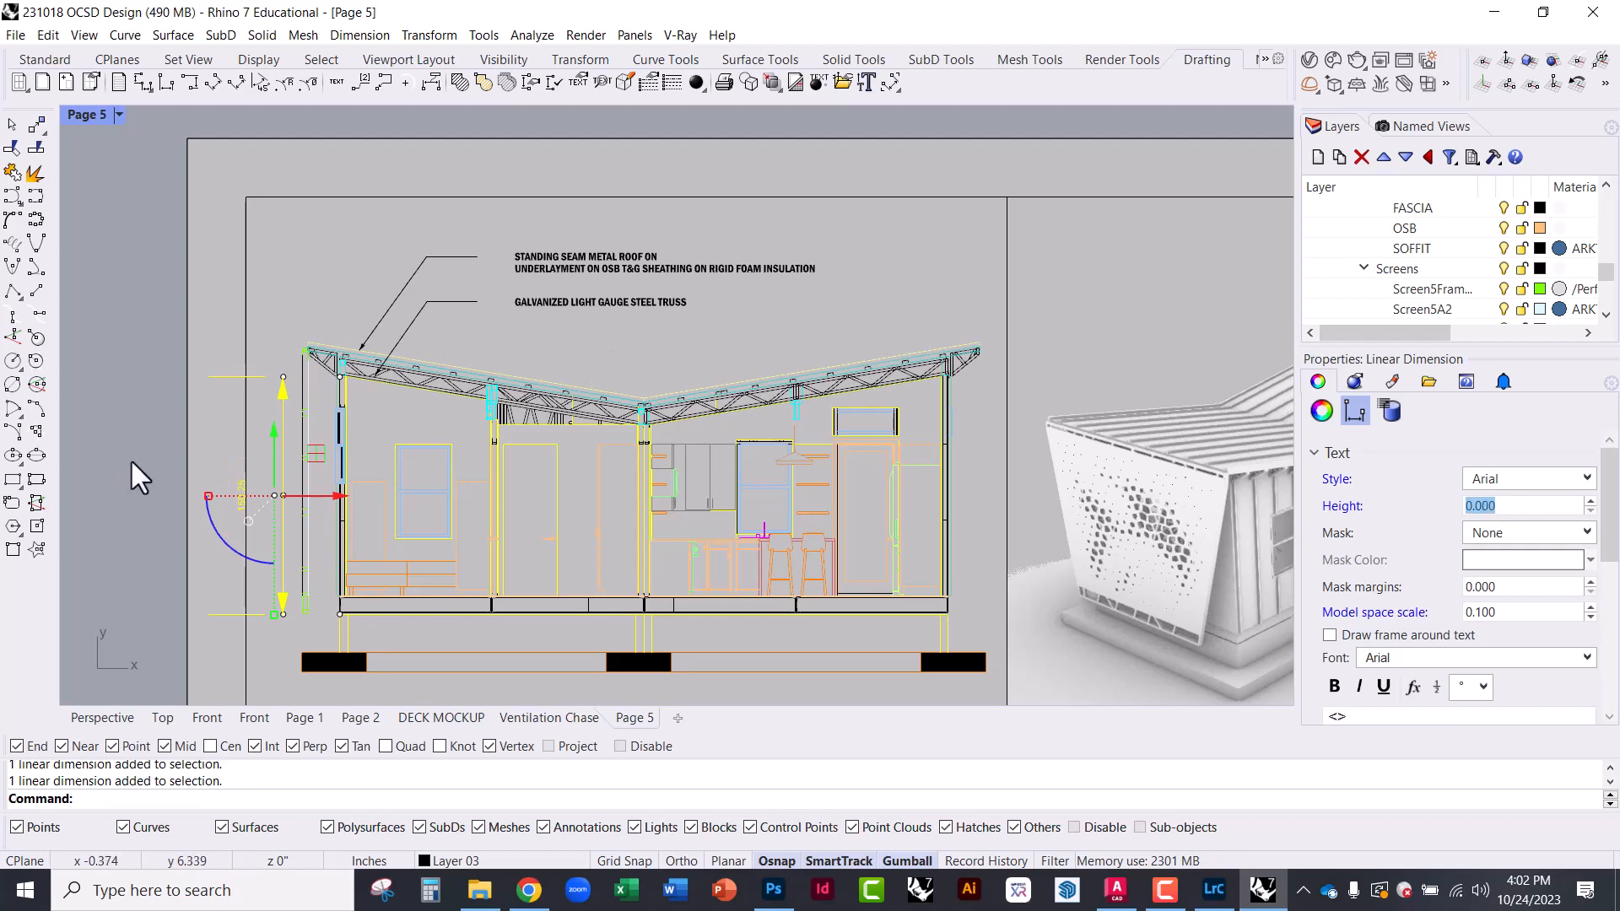
pyautogui.click(101, 456)
pyautogui.scroll(4, 246, 500)
pyautogui.click(238, 489)
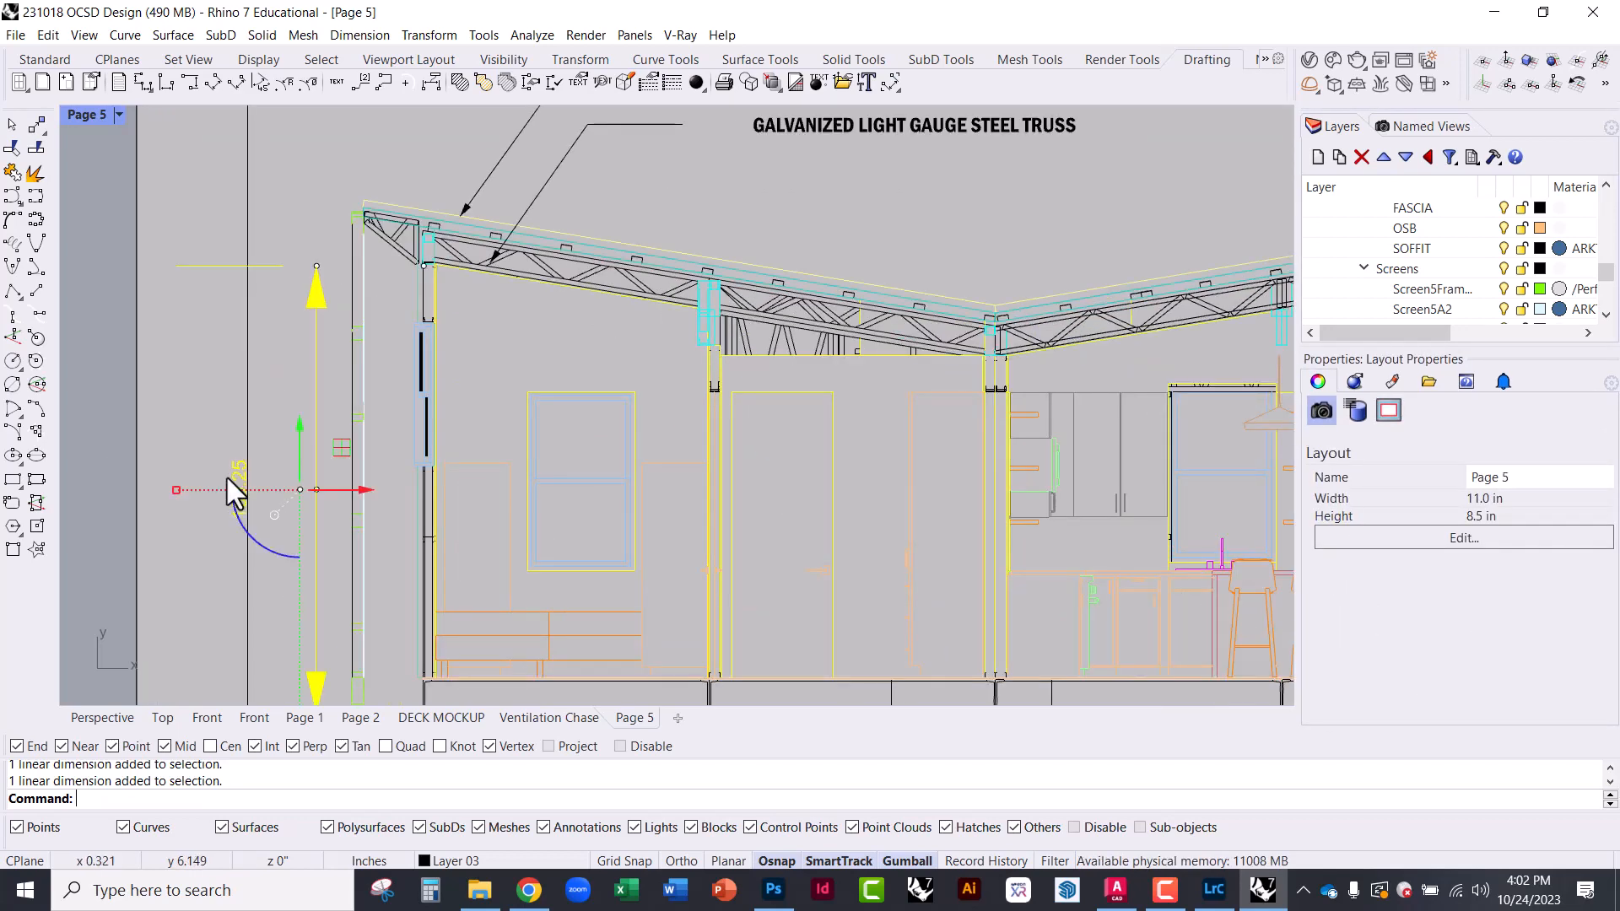
# Delete the wall height dimension from the page
pyautogui.scroll(-2, 256, 464)
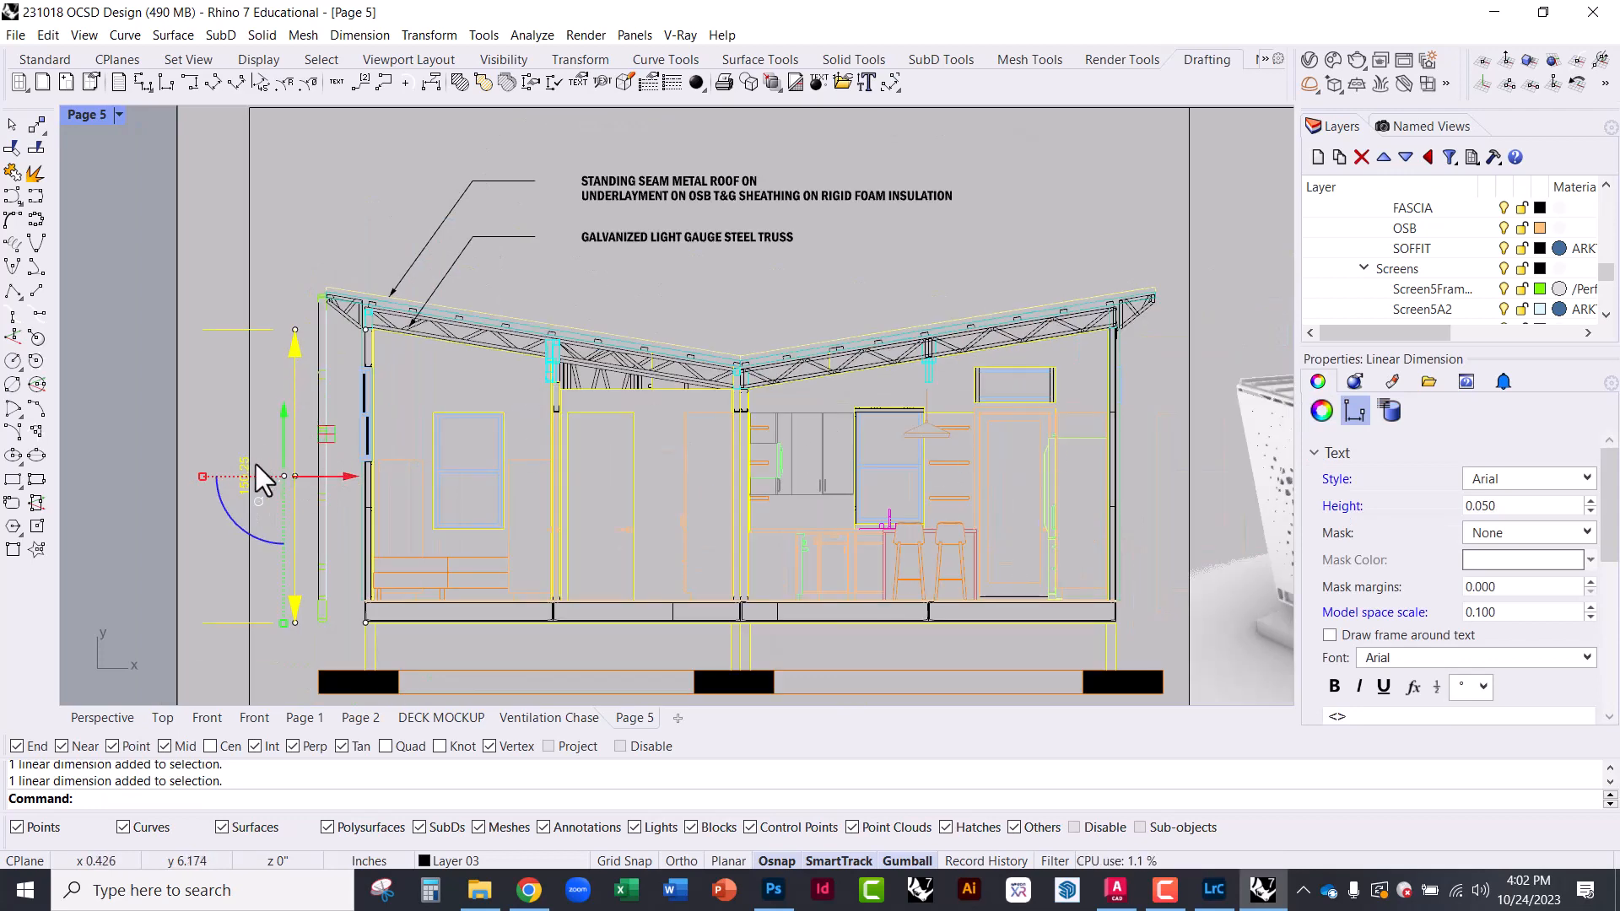
pyautogui.scroll(-2, 256, 464)
pyautogui.click(145, 353)
pyautogui.click(301, 359)
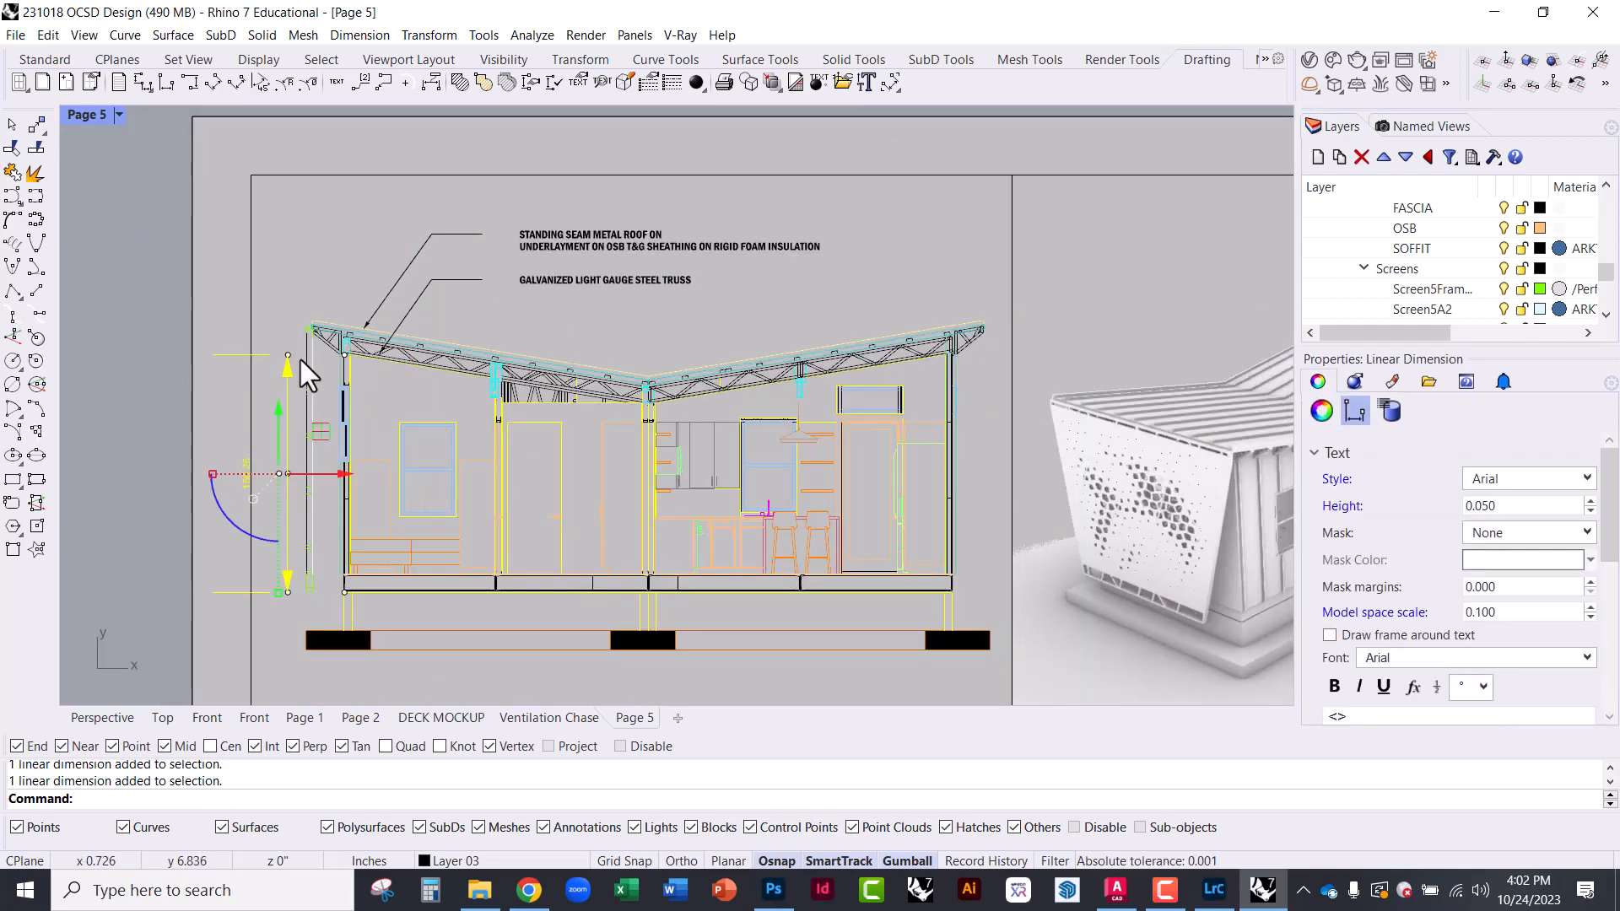
pyautogui.press('Delete')
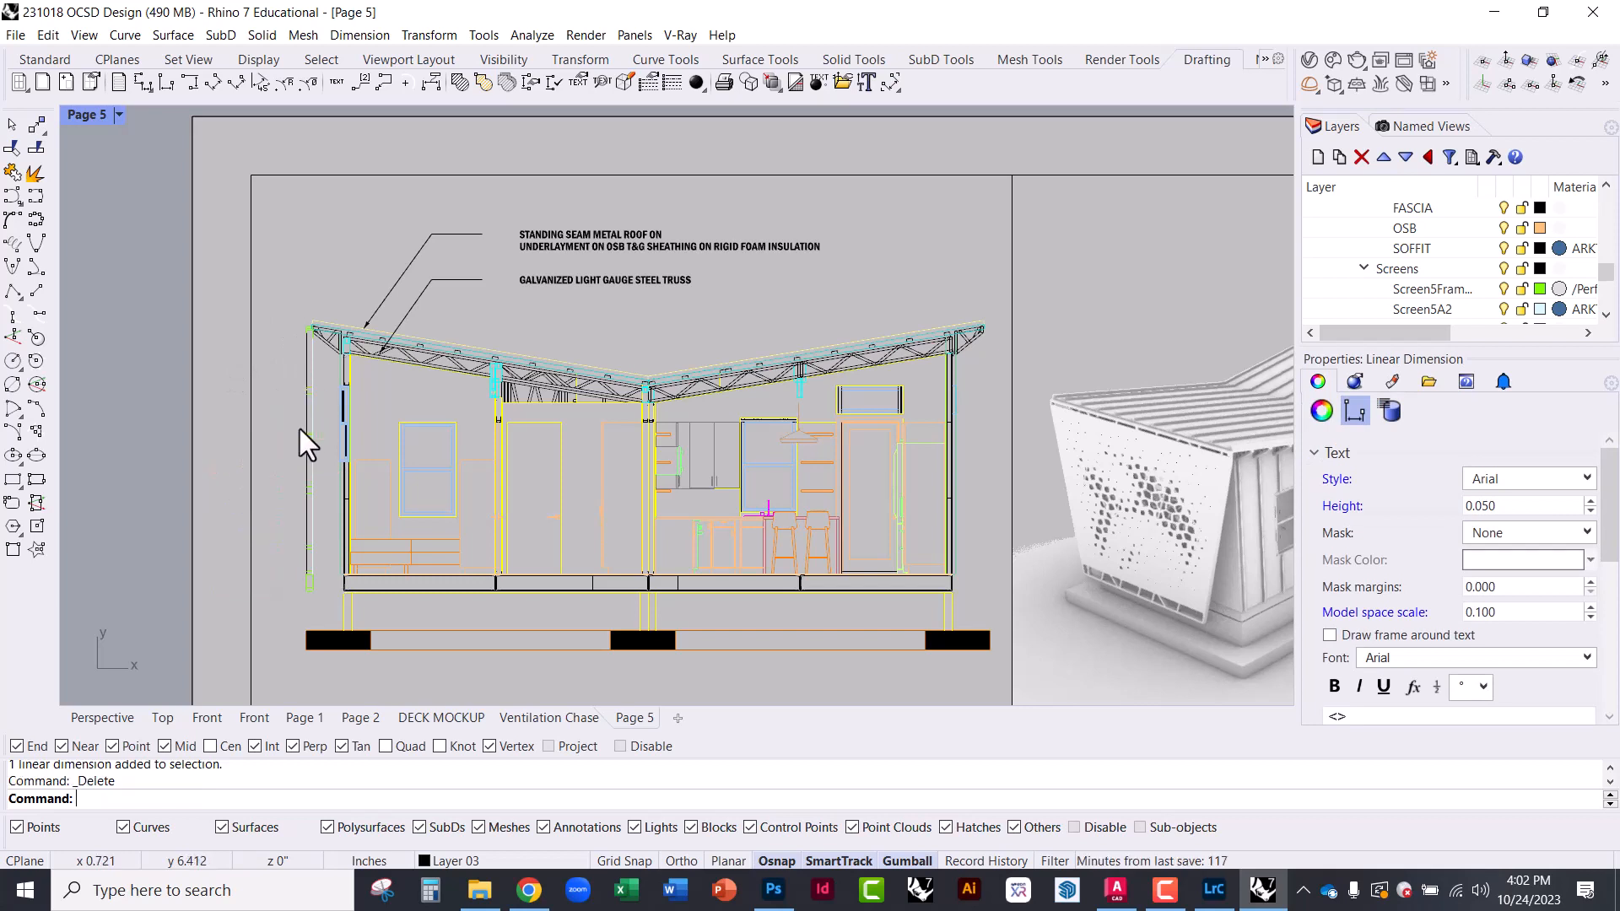
# Inside the section detail, add a vertical dimension from the floor's bottom corner to the roof's outer edge, with its line outside the house
pyautogui.doubleClick(275, 404)
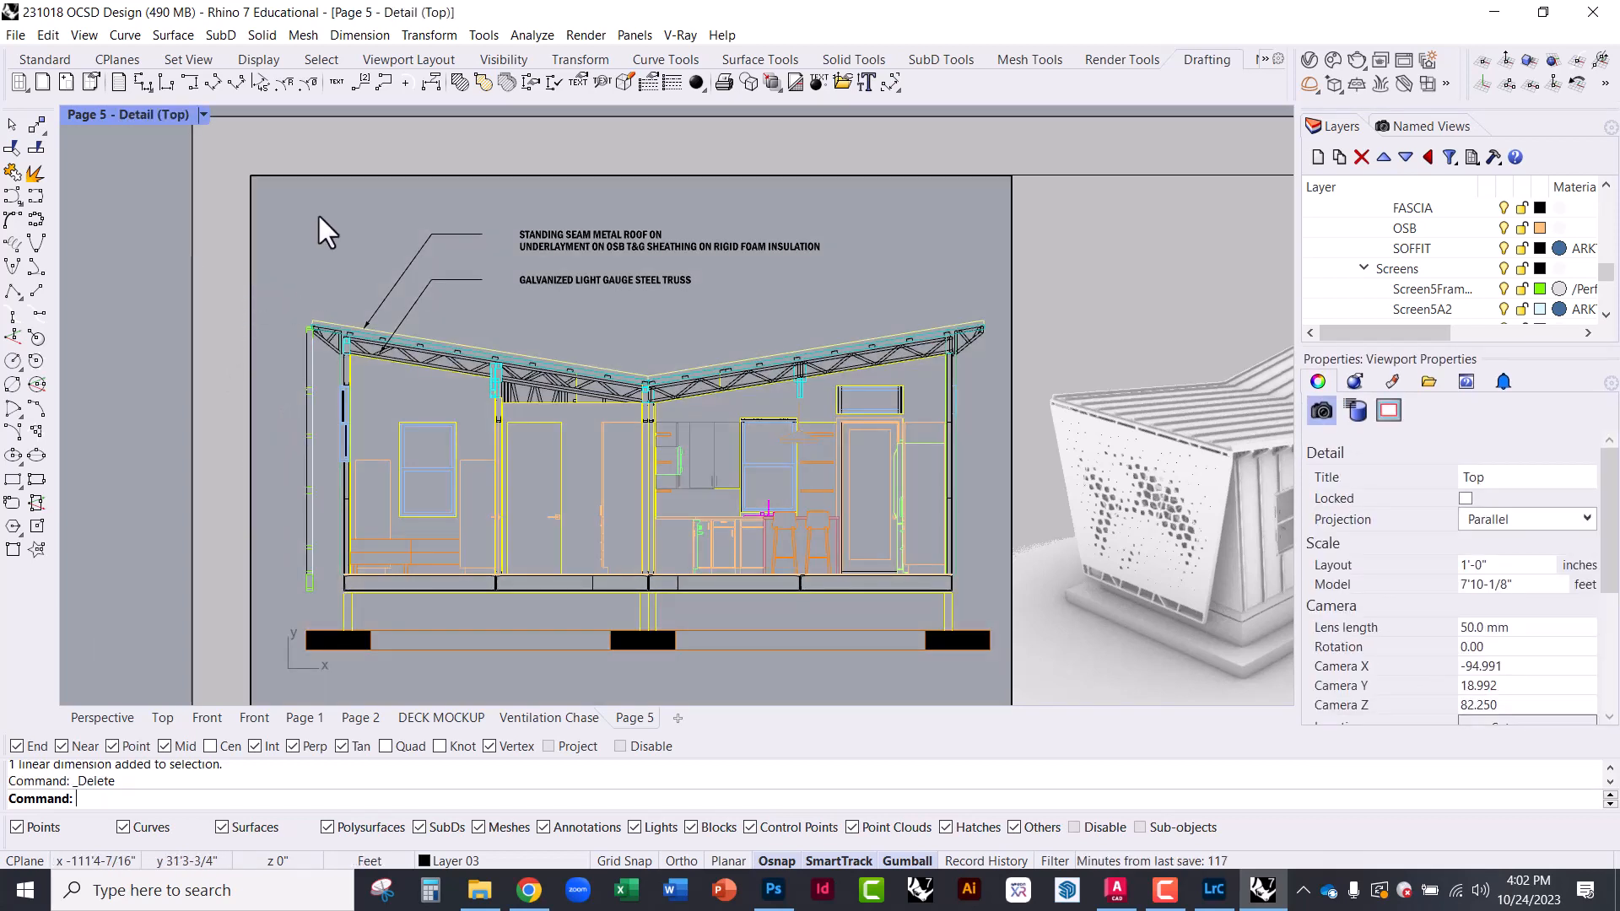
pyautogui.click(191, 85)
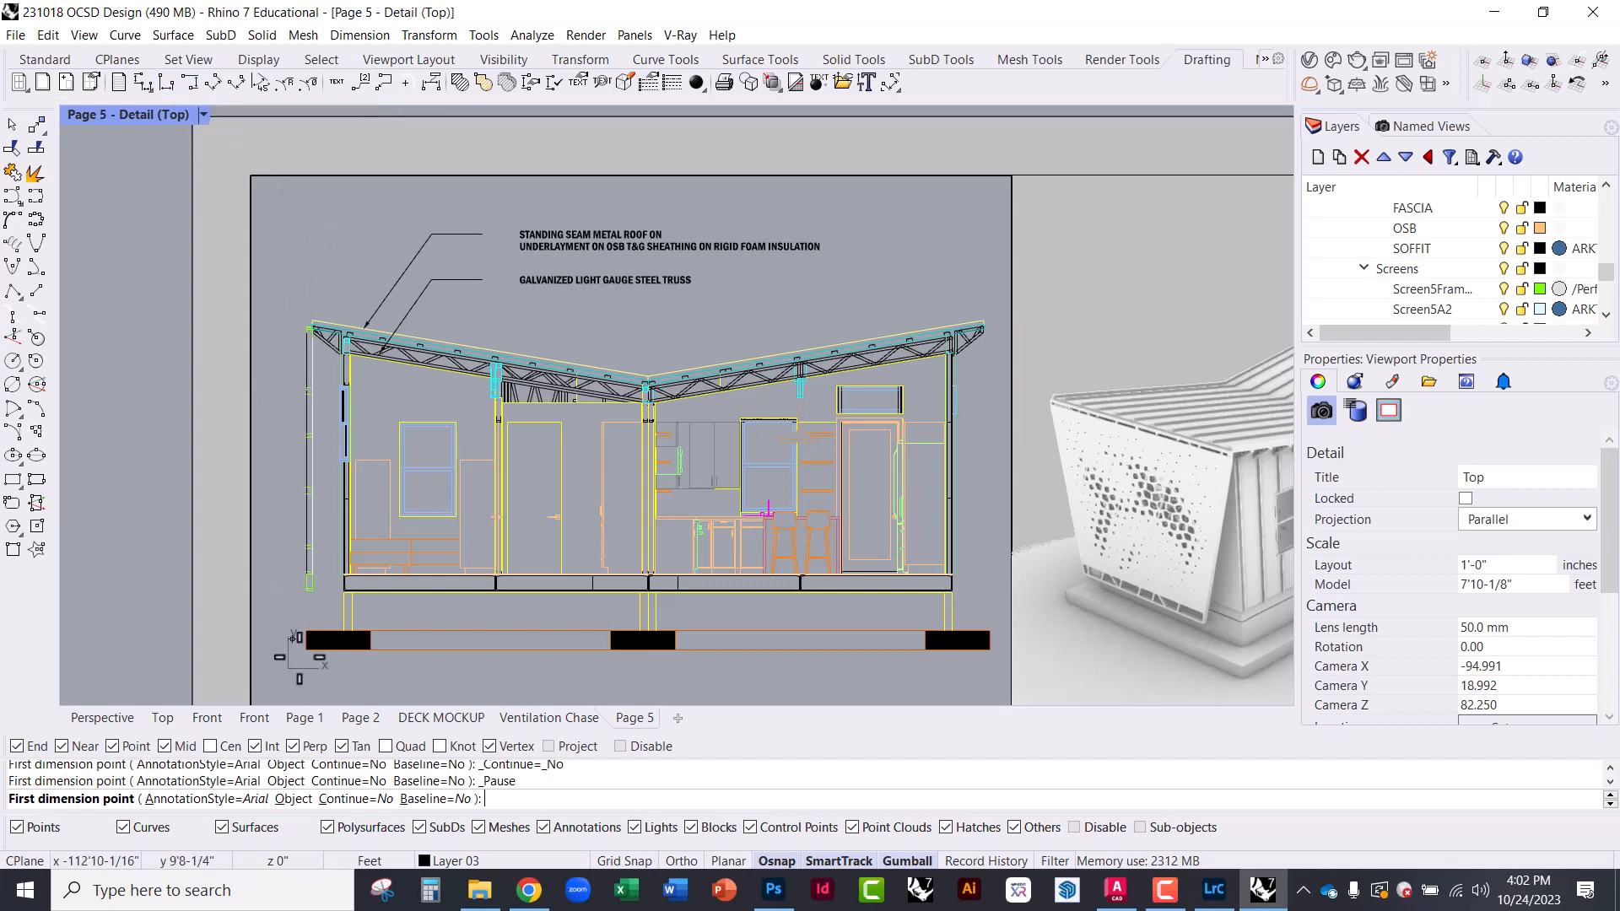
pyautogui.click(345, 593)
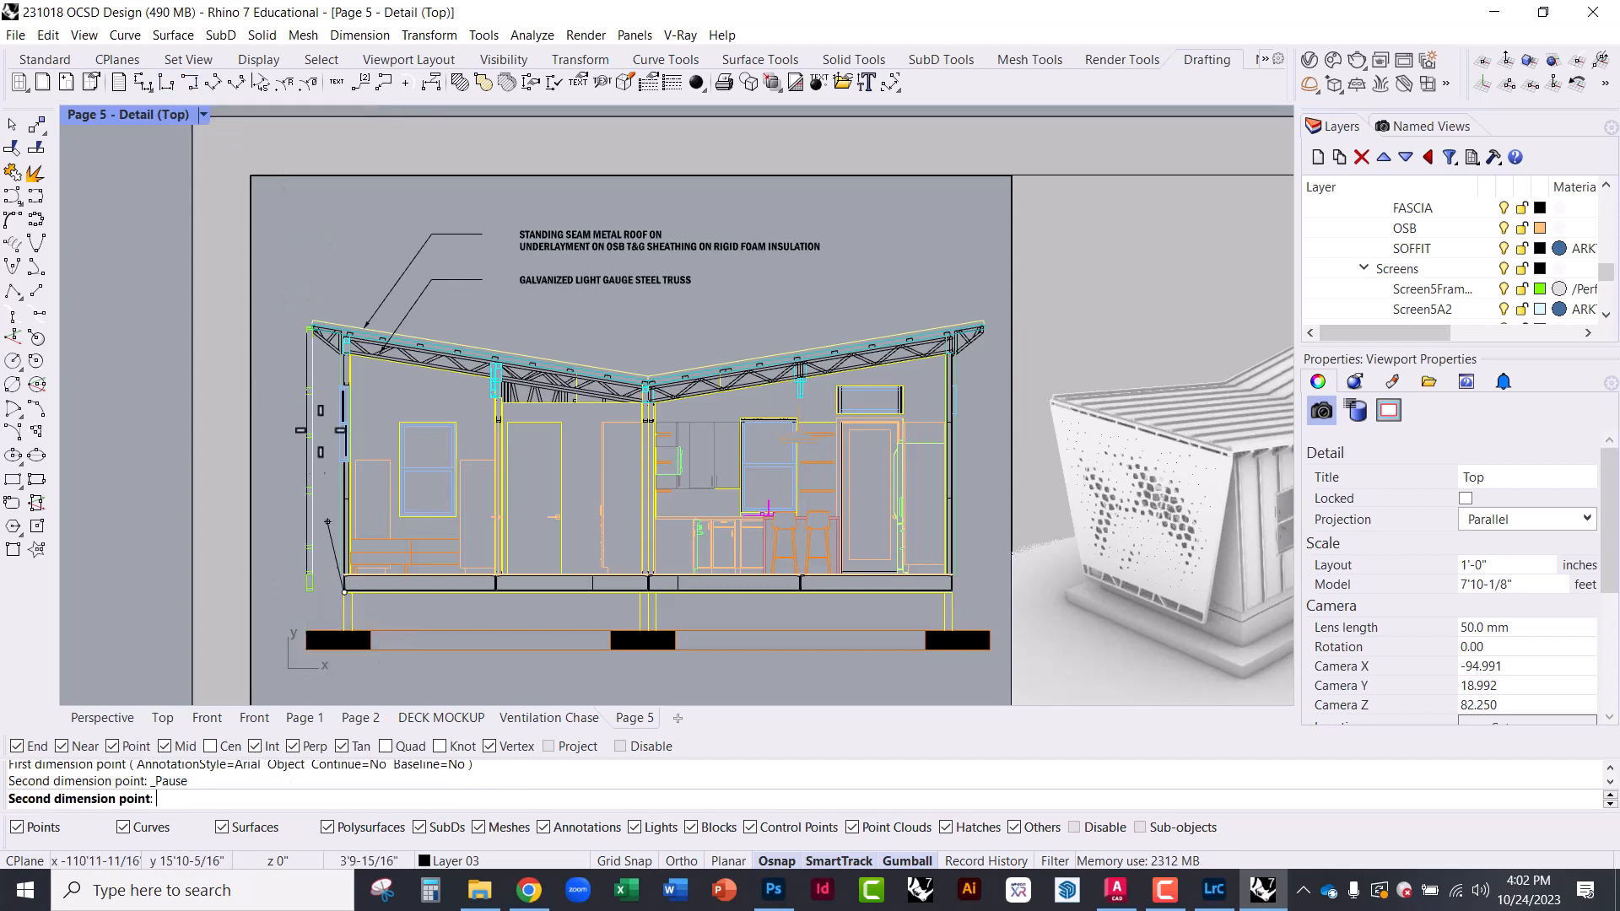
pyautogui.click(312, 321)
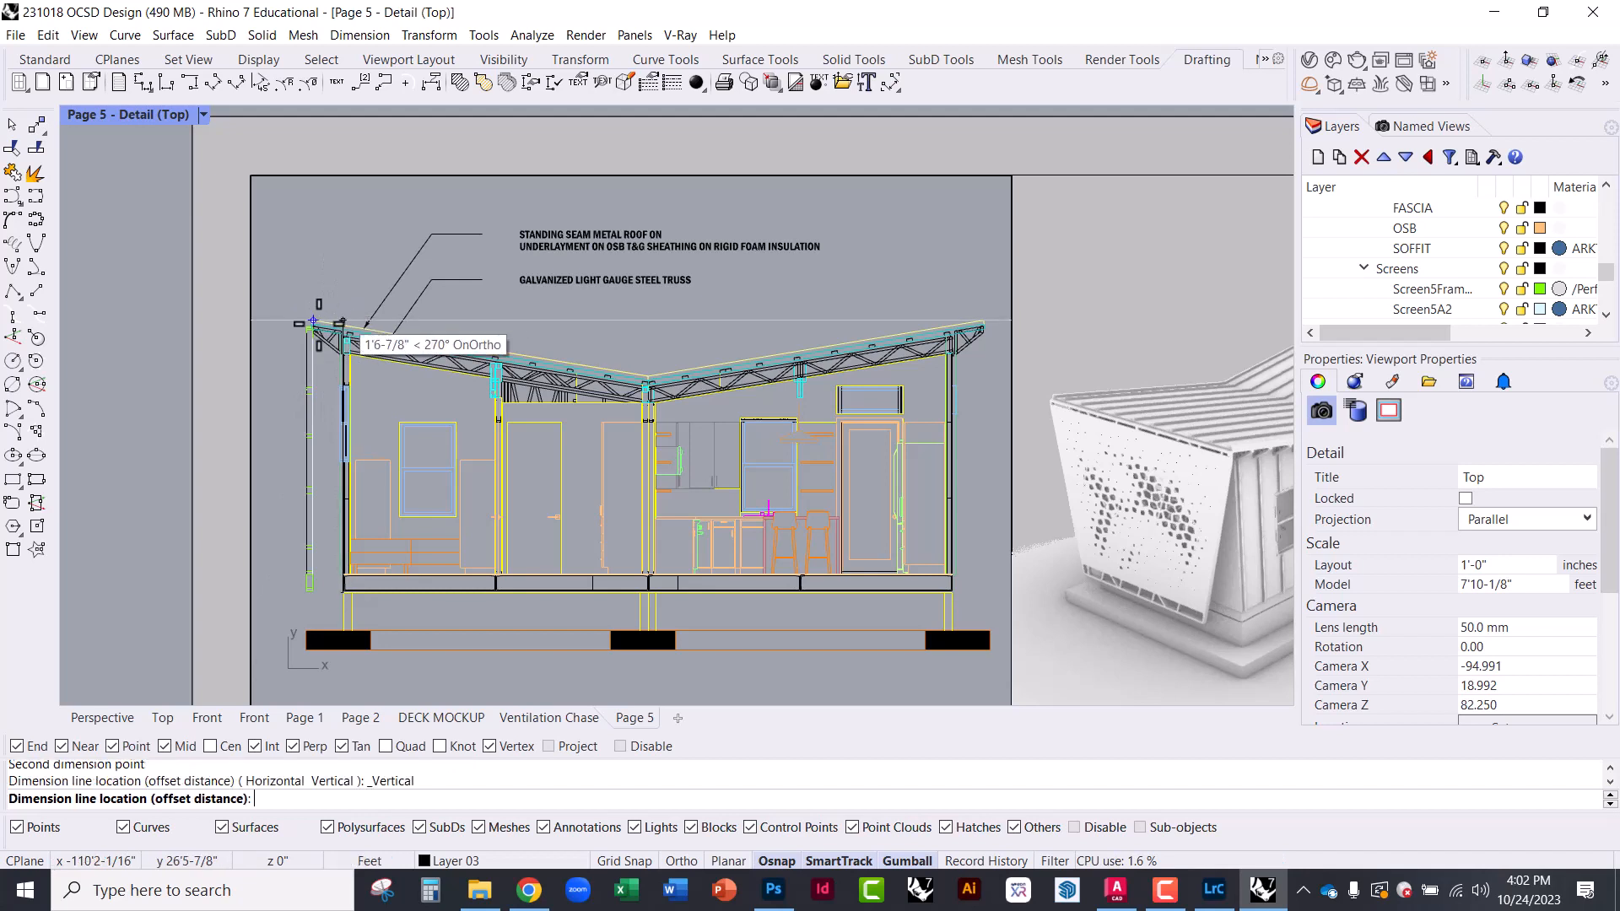
pyautogui.click(274, 392)
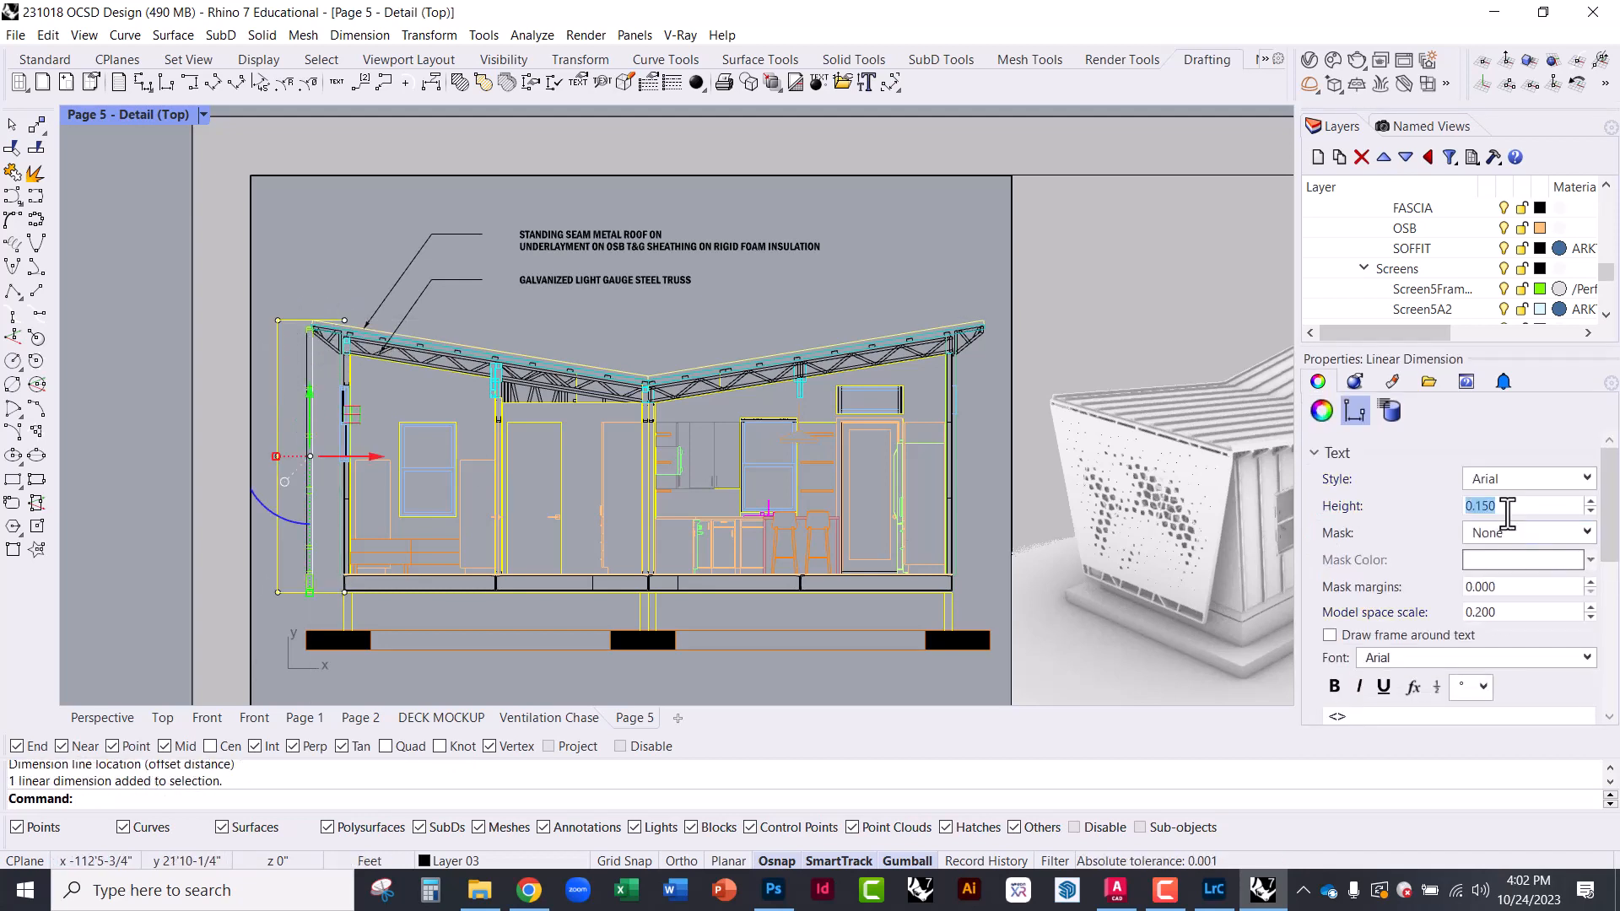
# Set the new height dimension's model space scale to 5, after trying 100
pyautogui.click(1505, 612)
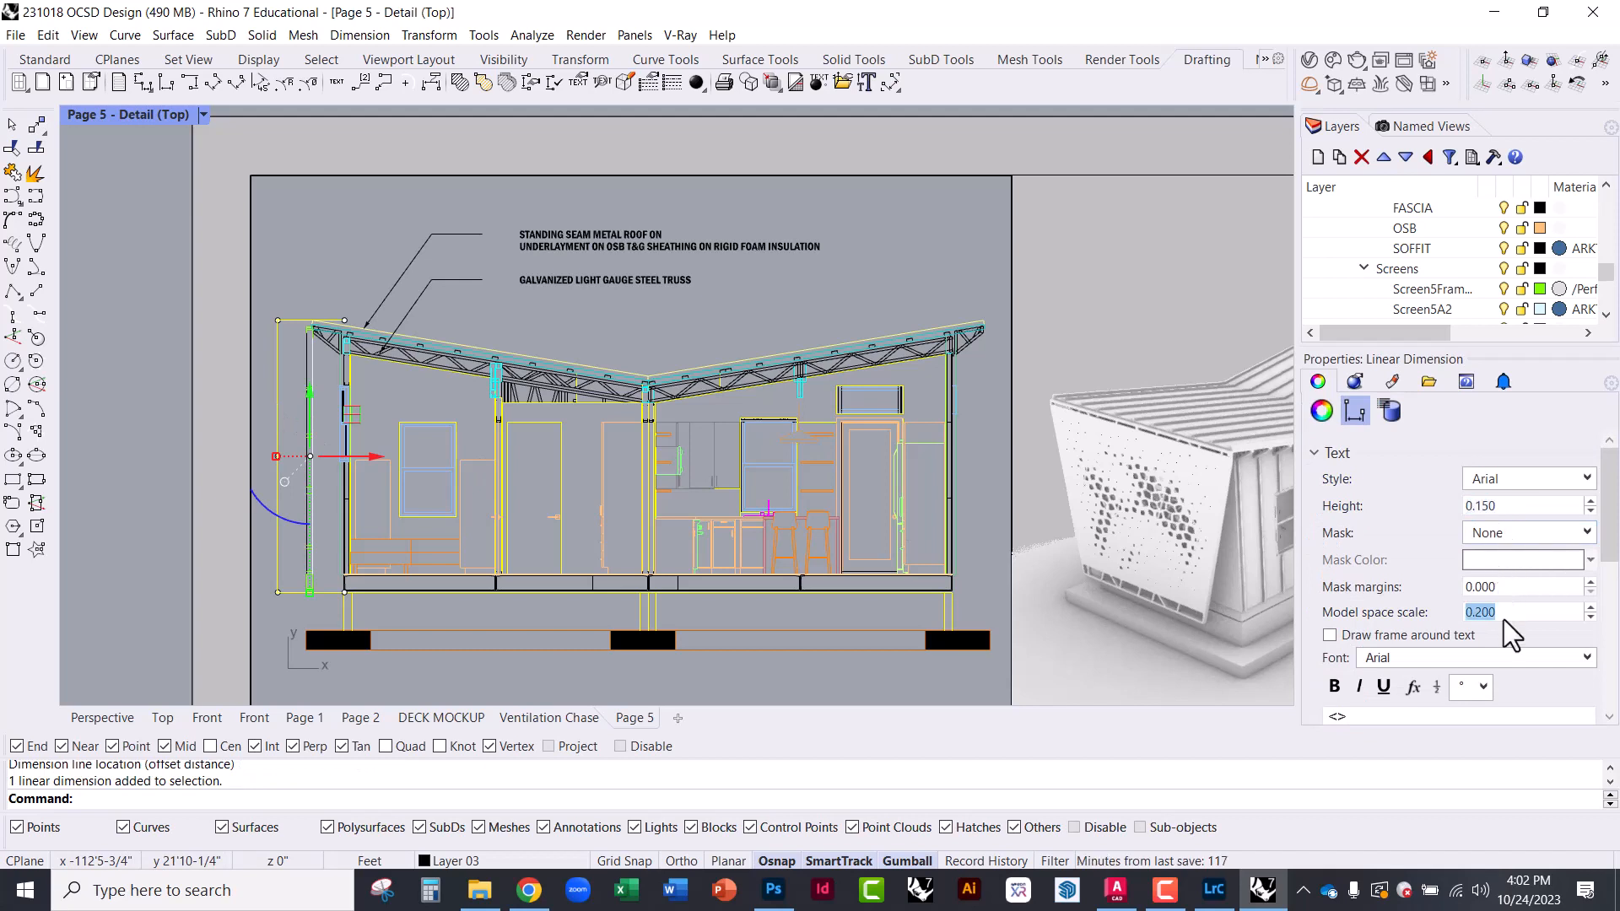
pyautogui.write('100')
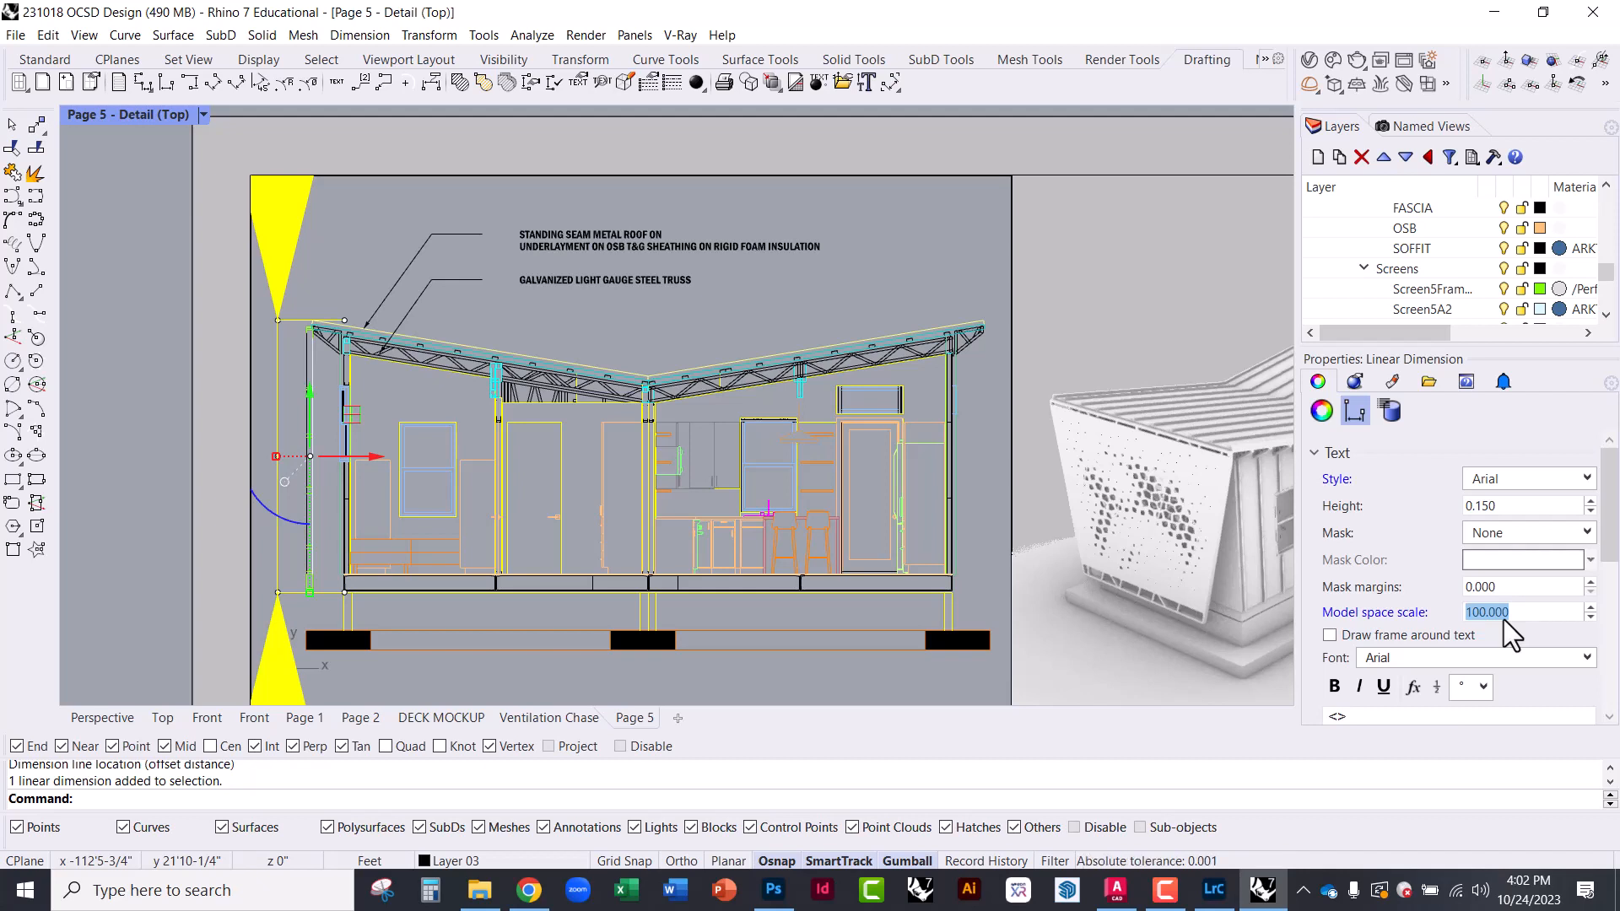
pyautogui.write('5')
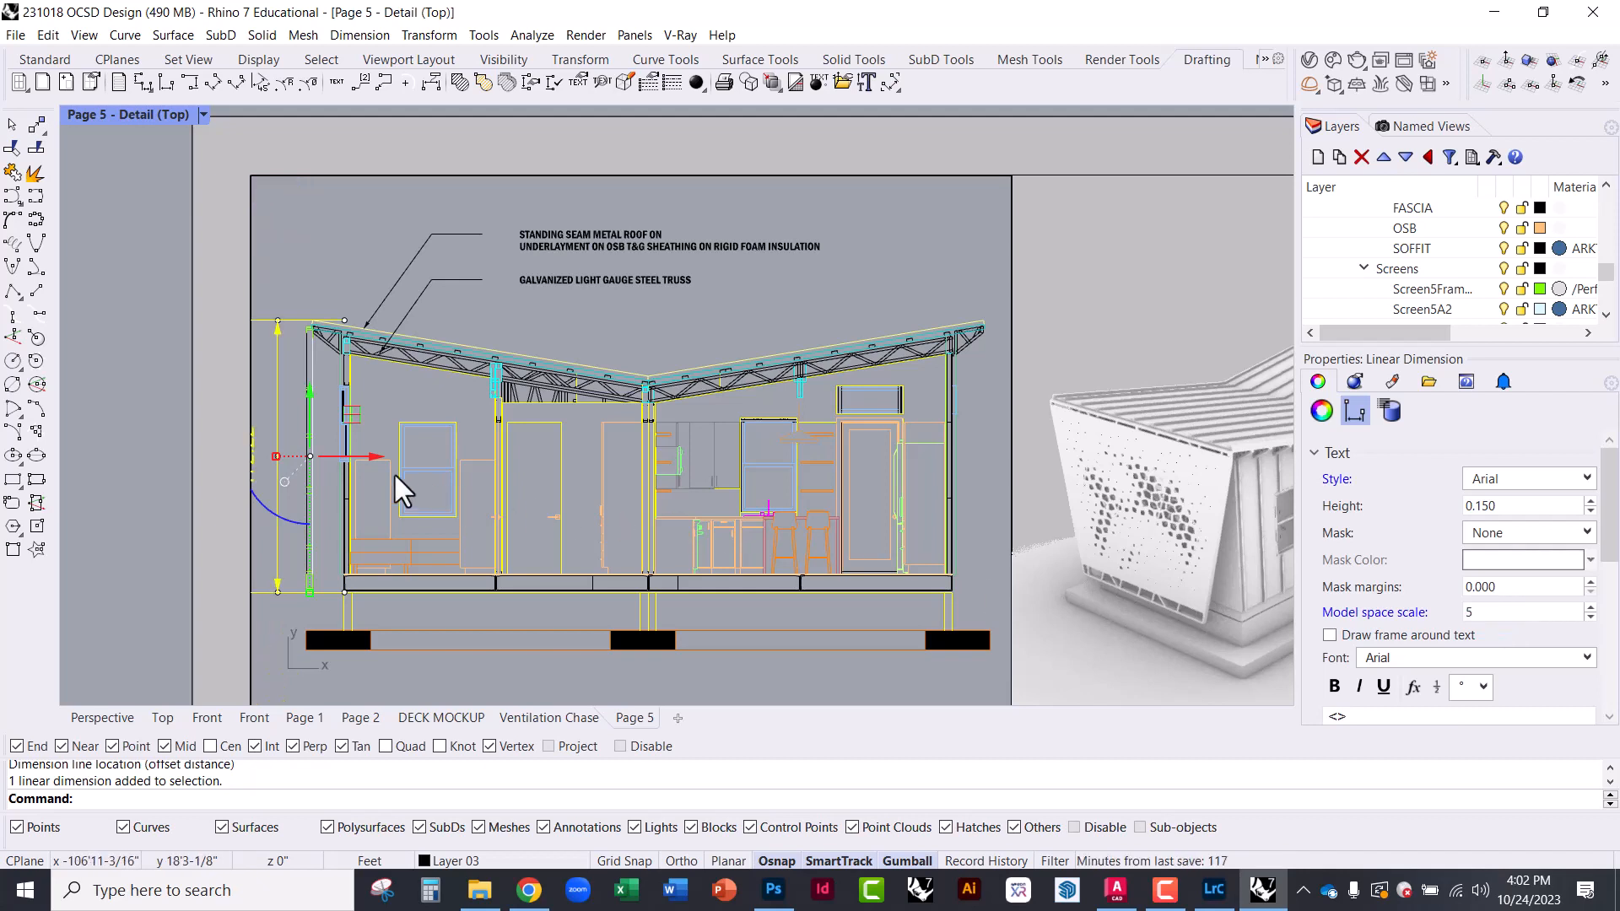
pyautogui.click(286, 261)
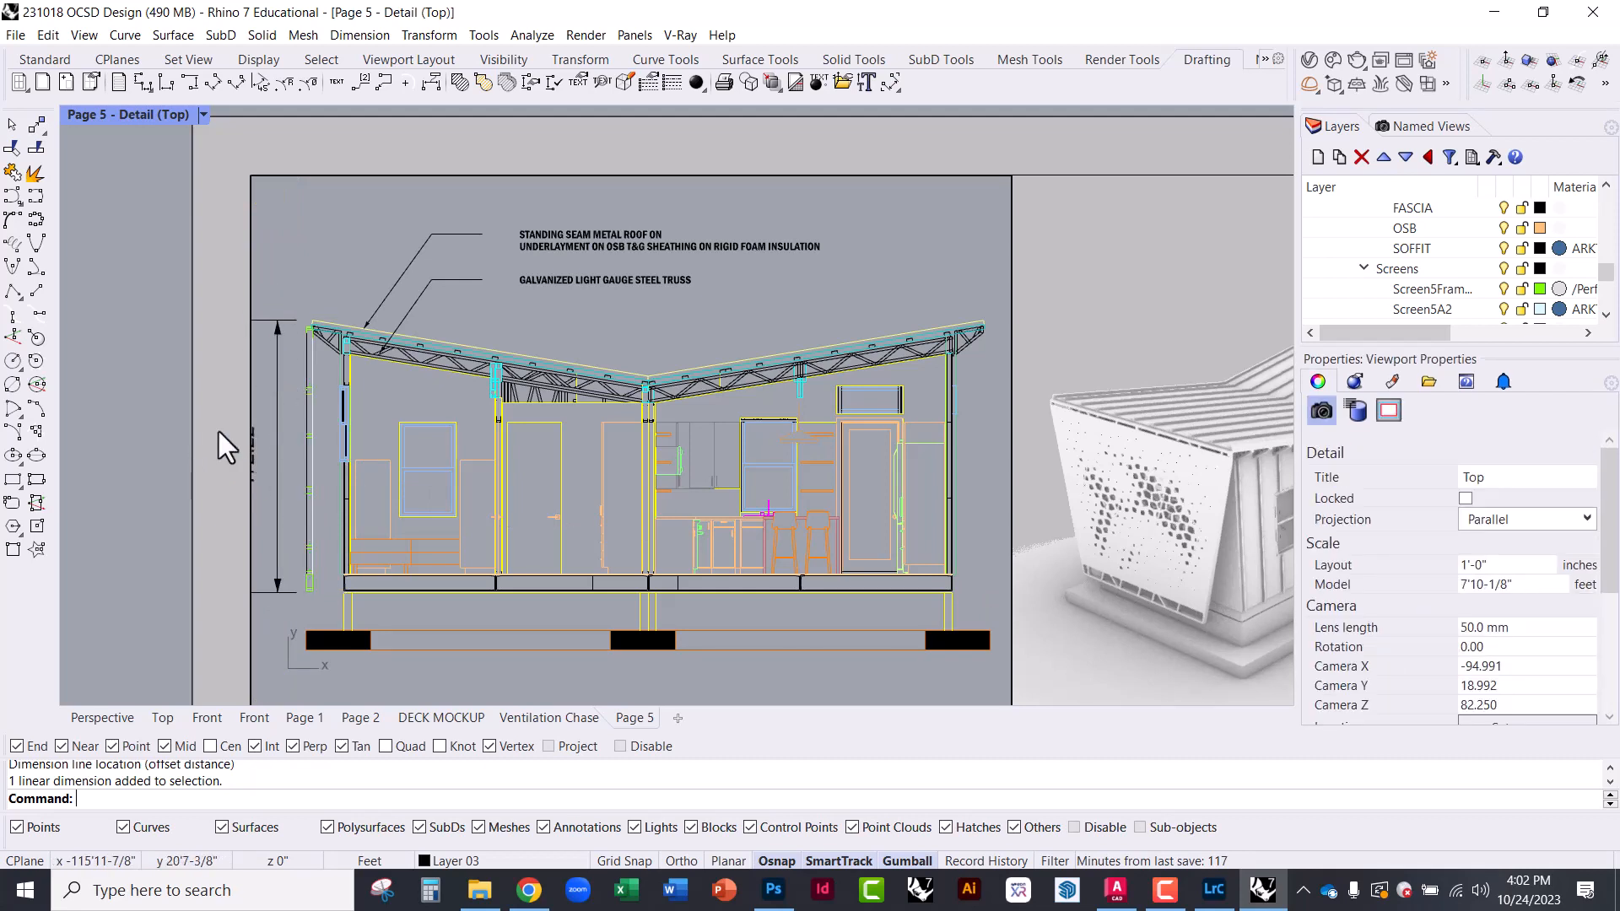
# Shift the height dimension's line and text closer to the house so they fit within the detail, and return to the page
pyautogui.click(277, 509)
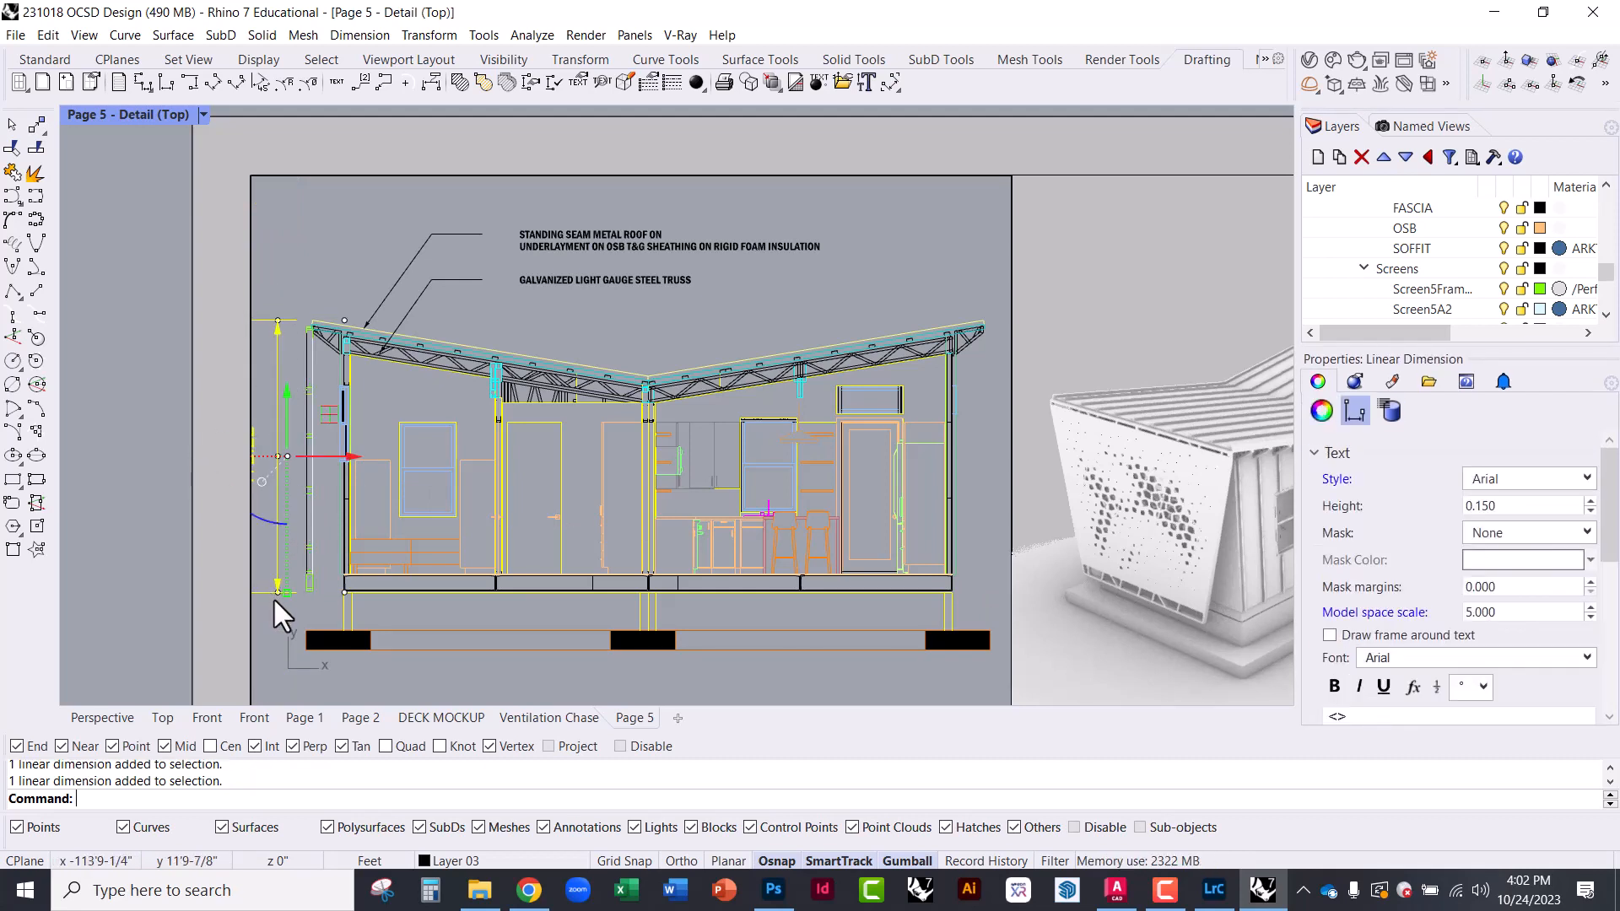
pyautogui.moveTo(260, 286); pyautogui.dragTo(292, 610)
pyautogui.moveTo(324, 456)
pyautogui.mouseDown()
pyautogui.moveTo(346, 454)
pyautogui.moveTo(325, 445)
pyautogui.mouseUp()
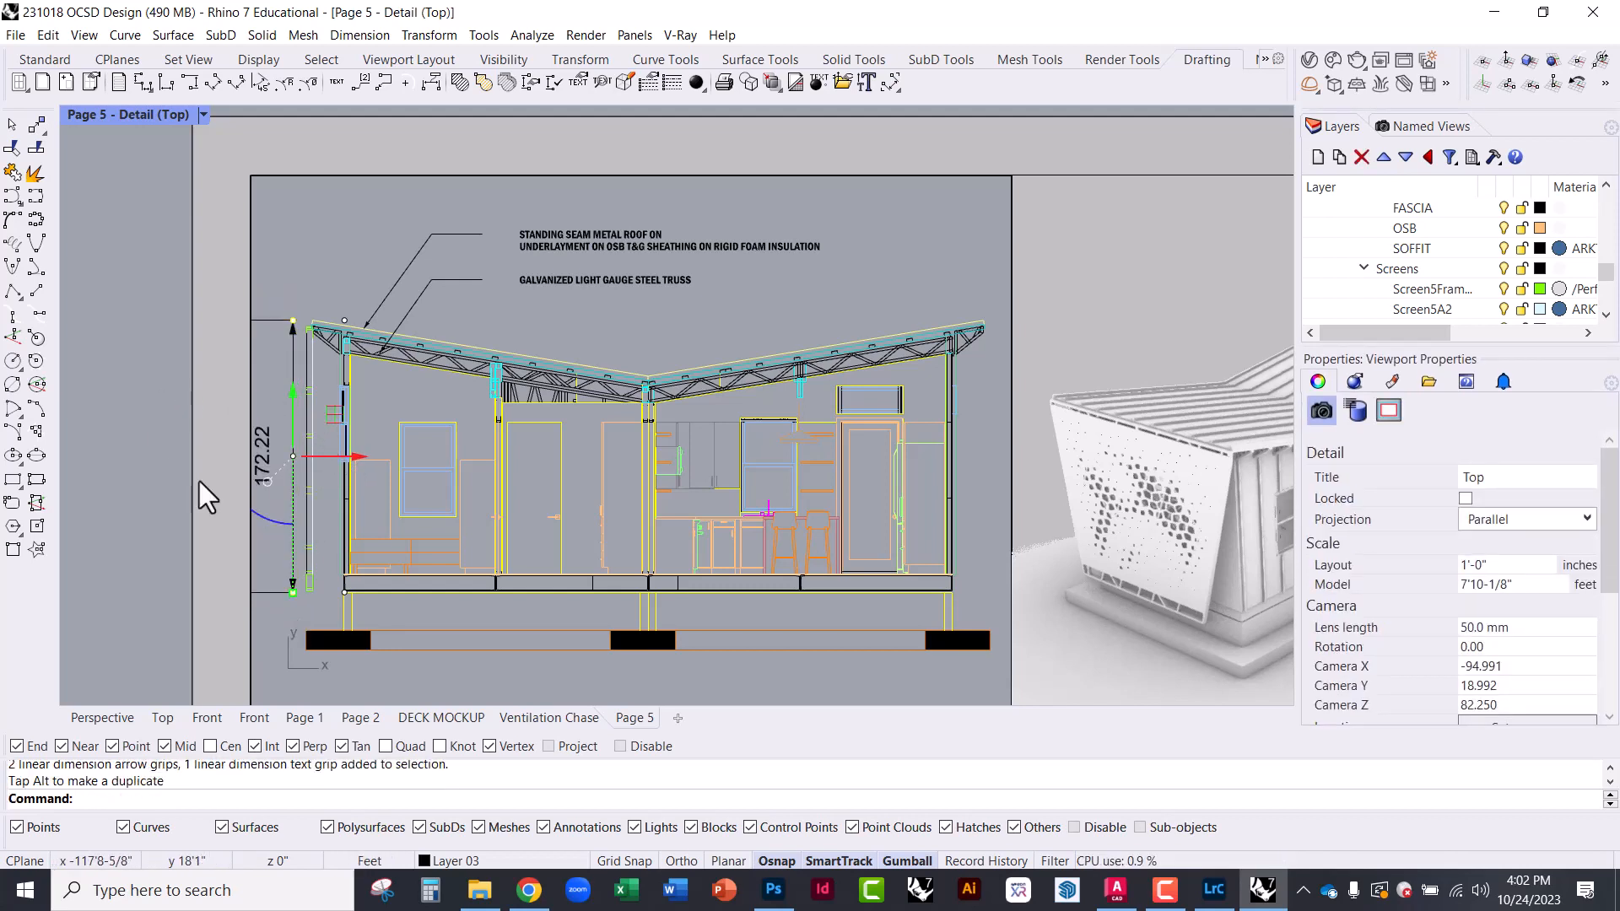
pyautogui.doubleClick(123, 328)
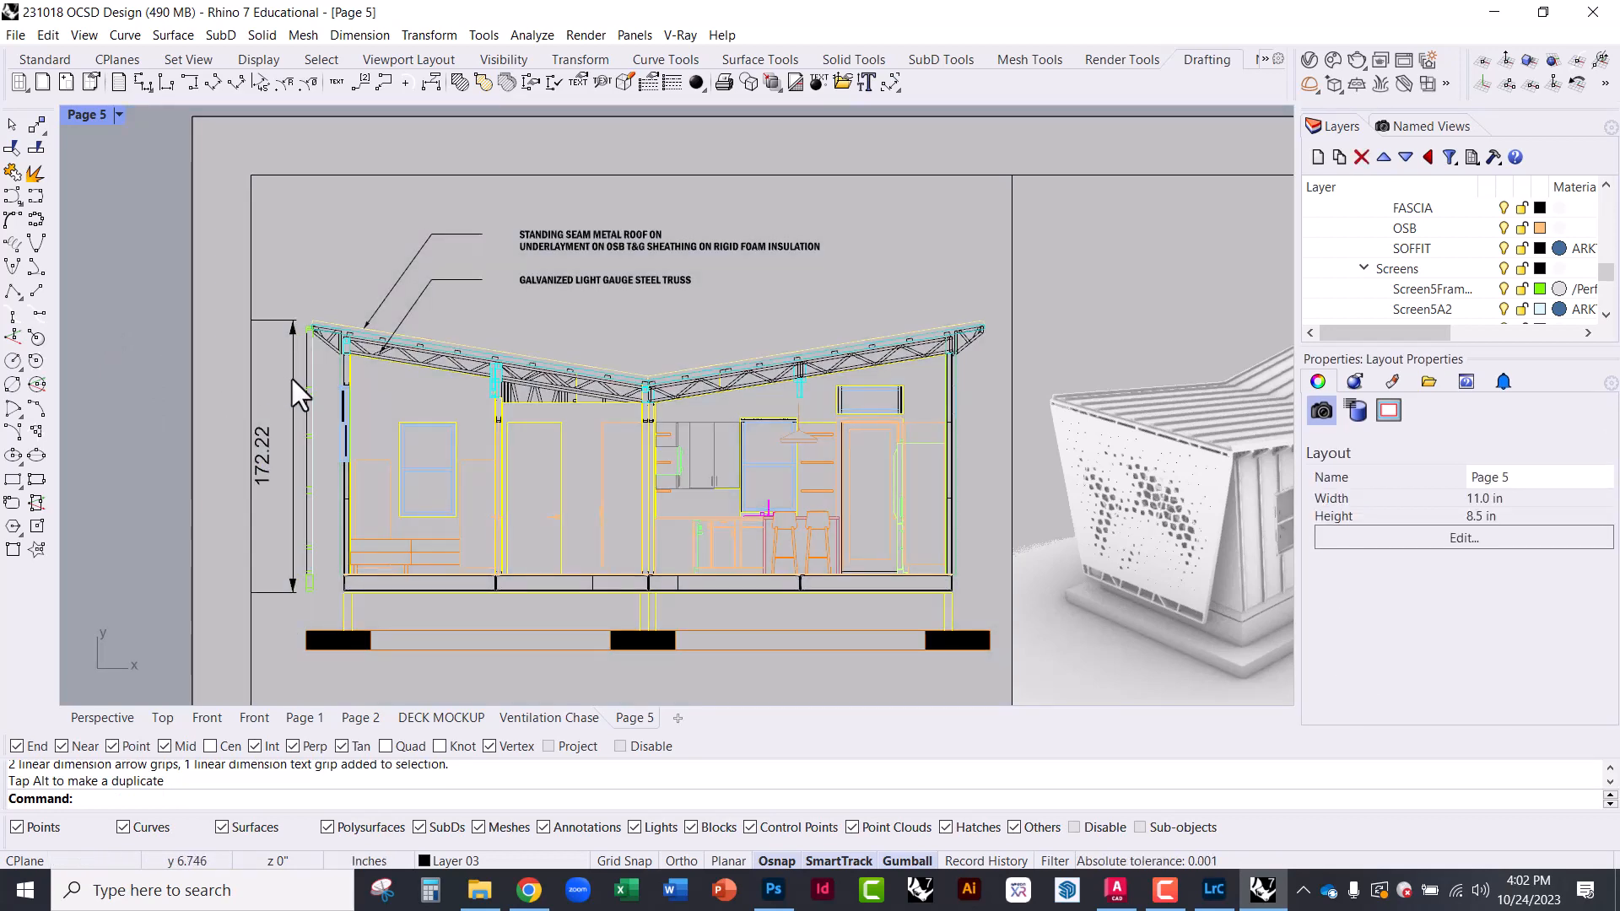
# Reactivate the section detail, try raising the height dimension's upper definition point above the roof, and undo the move
pyautogui.doubleClick(292, 528)
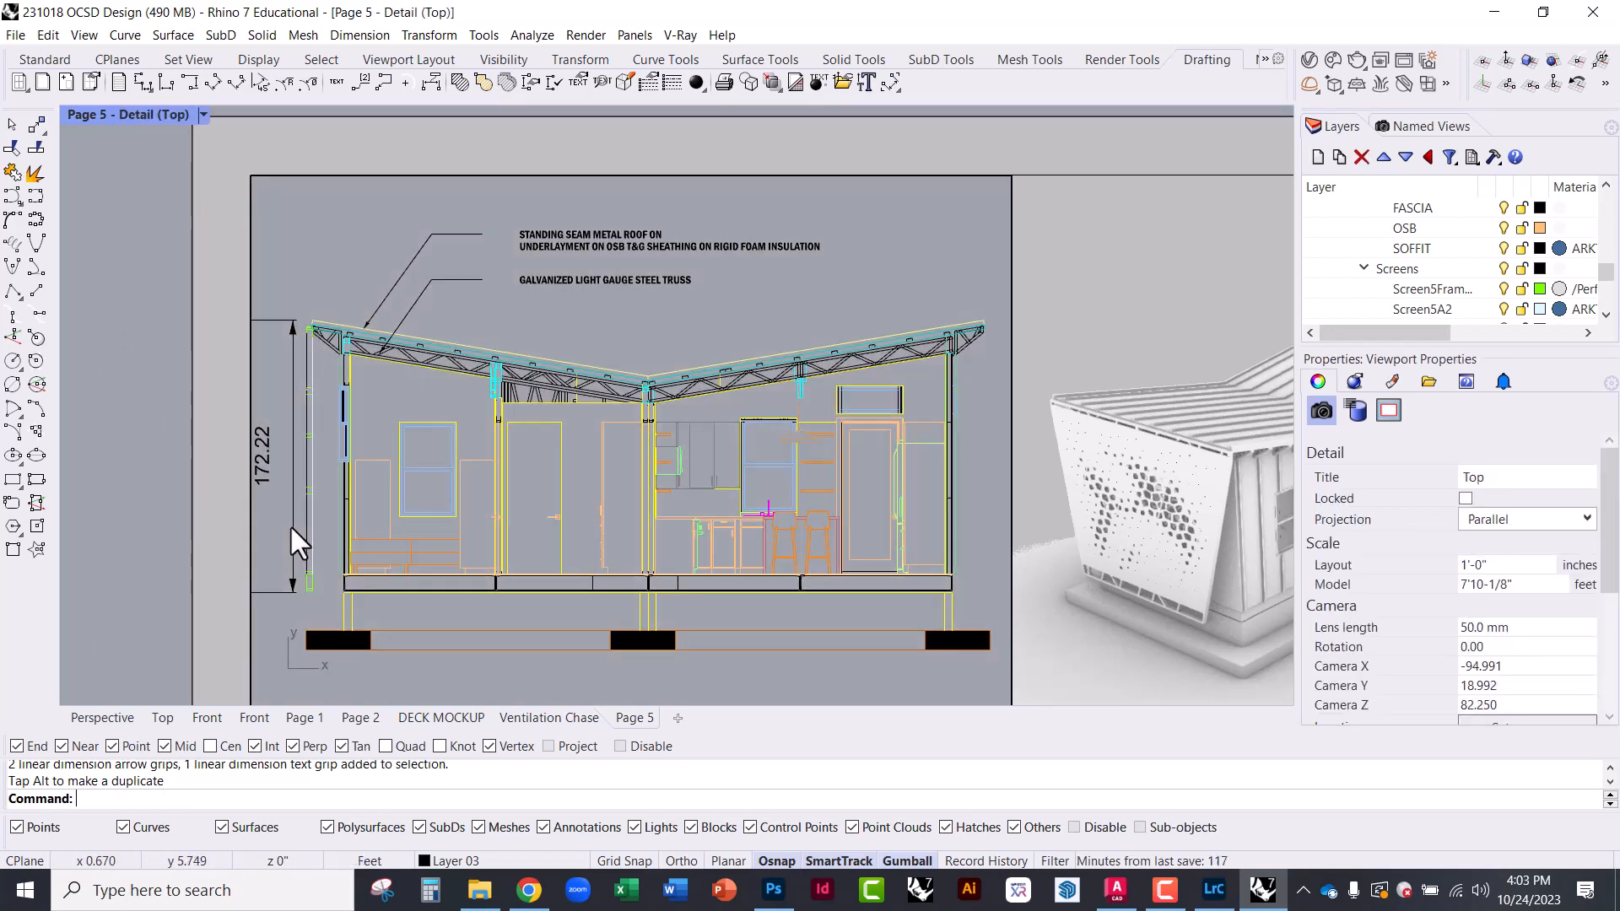
pyautogui.click(290, 521)
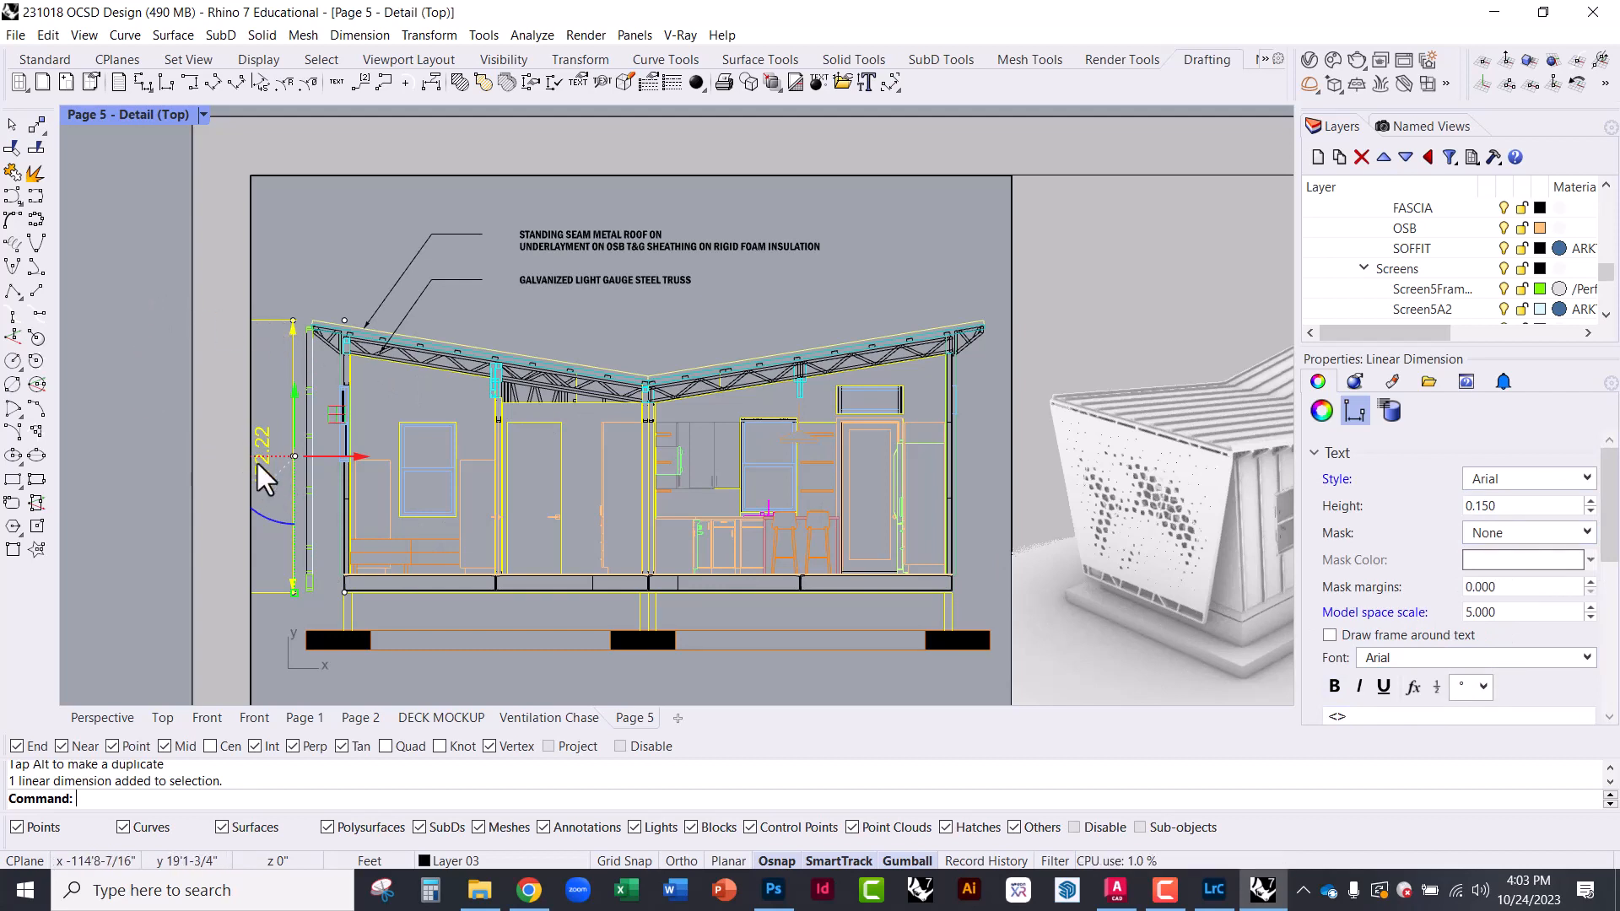
pyautogui.click(140, 454)
pyautogui.click(290, 368)
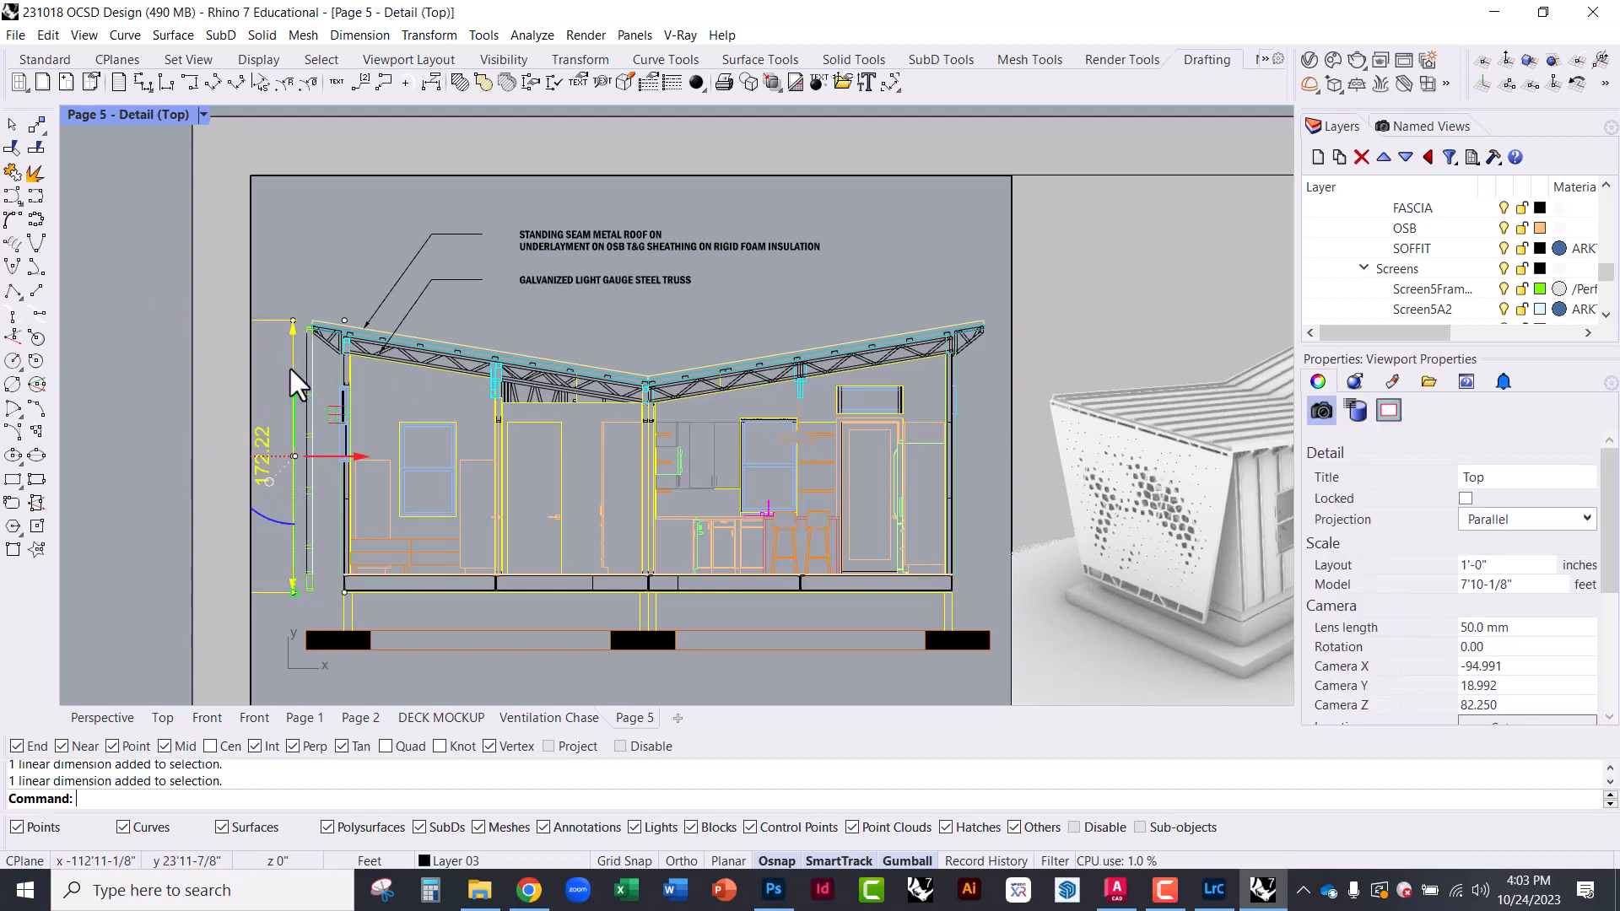
pyautogui.click(344, 320)
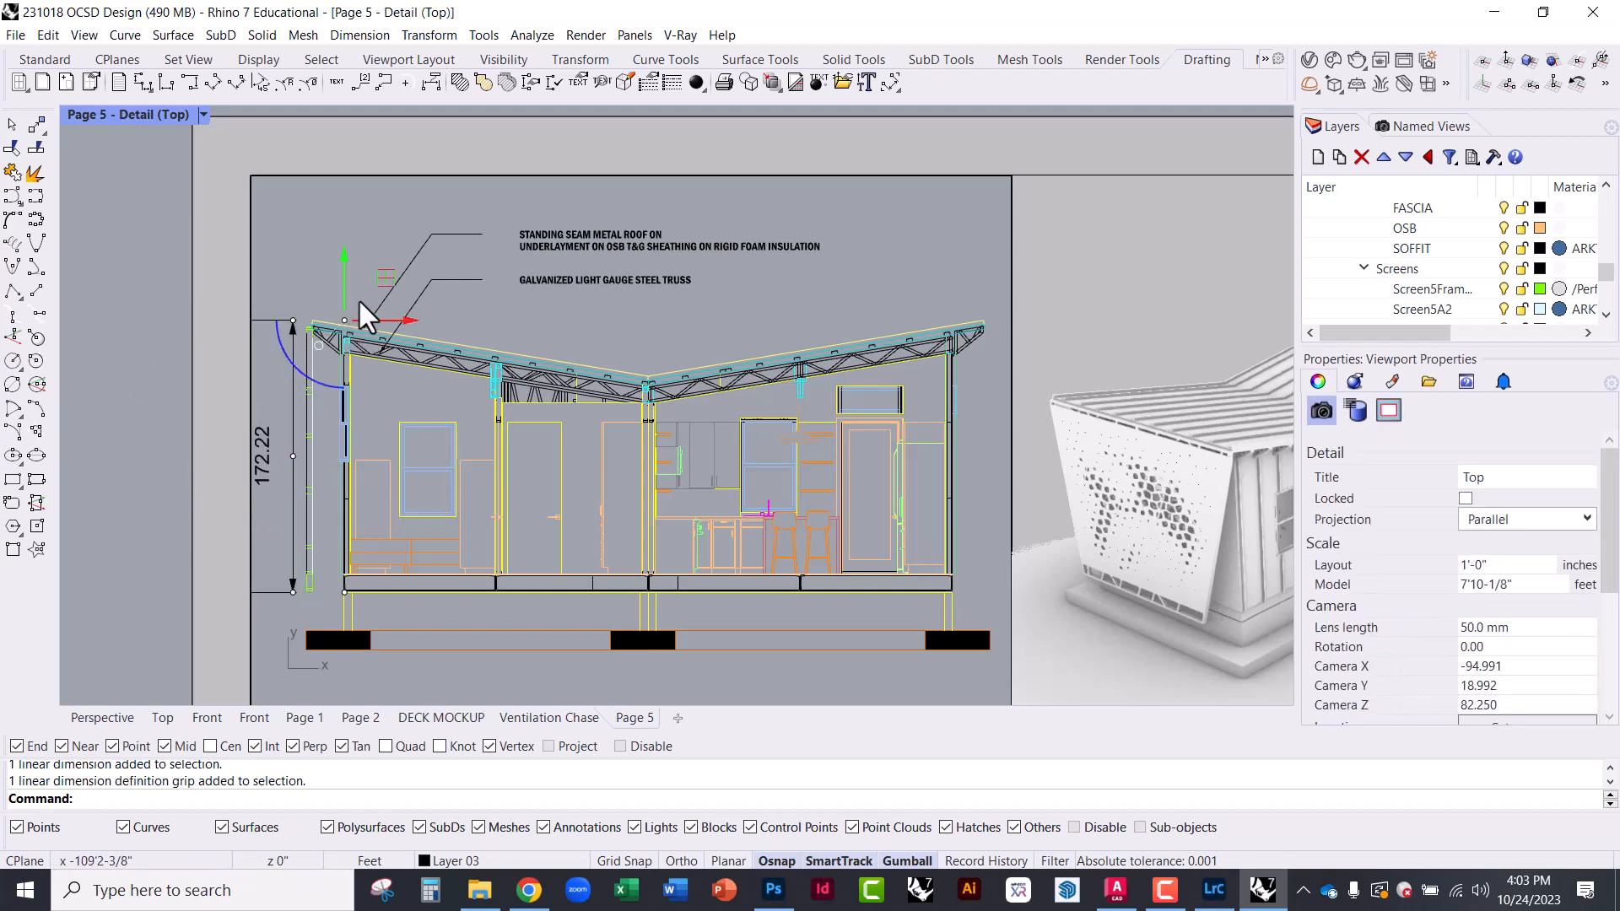
pyautogui.moveTo(359, 303); pyautogui.dragTo(359, 258)
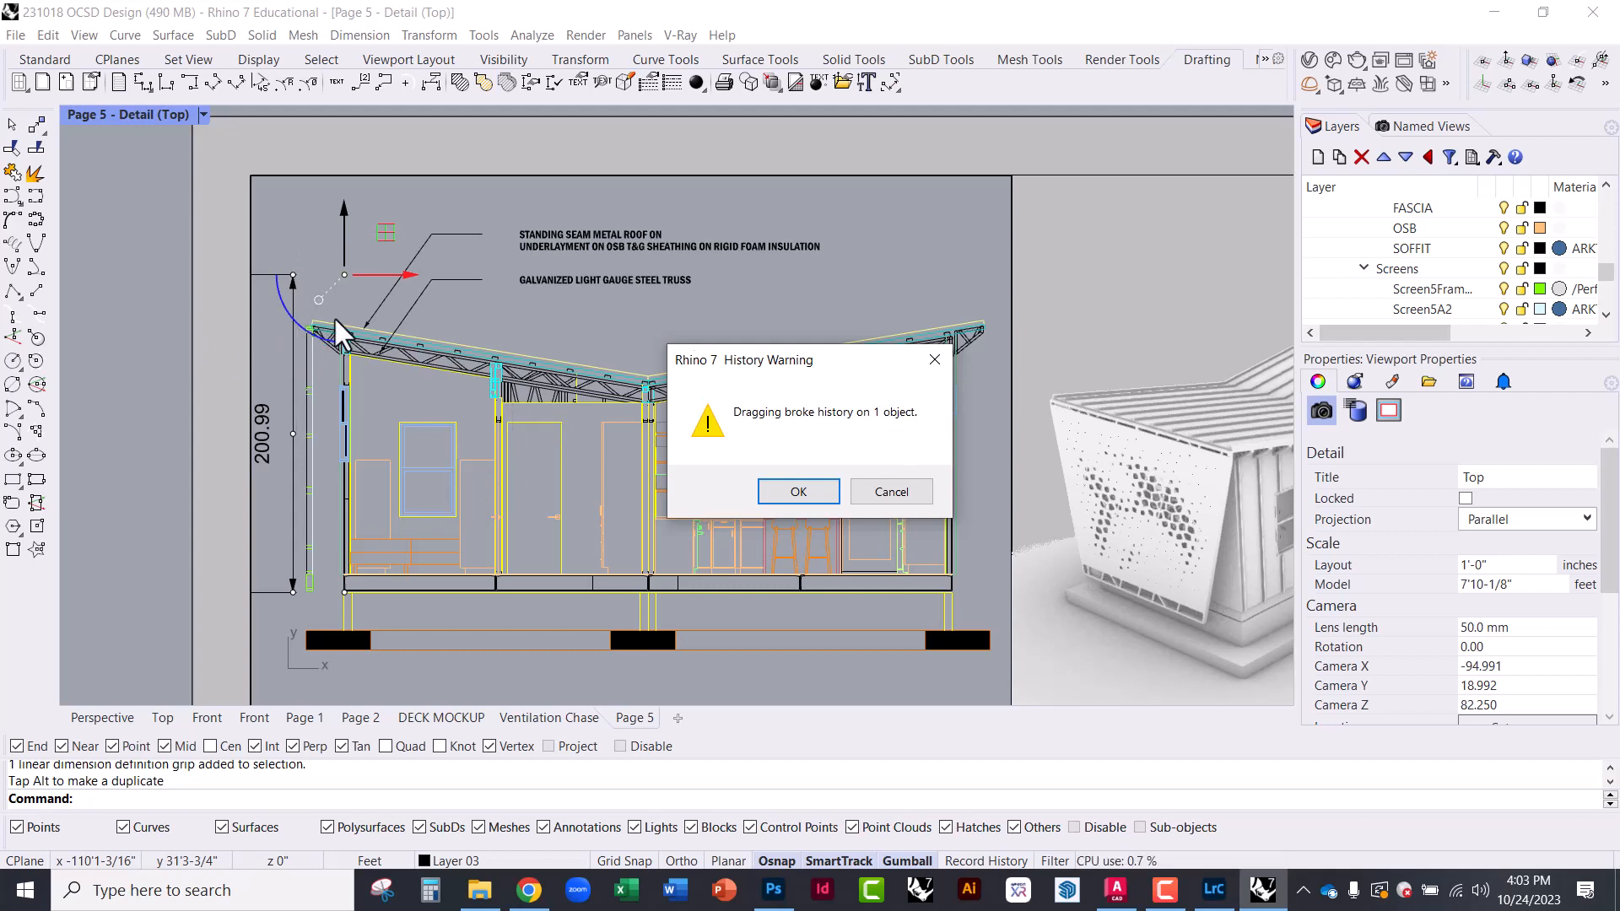
pyautogui.click(861, 500)
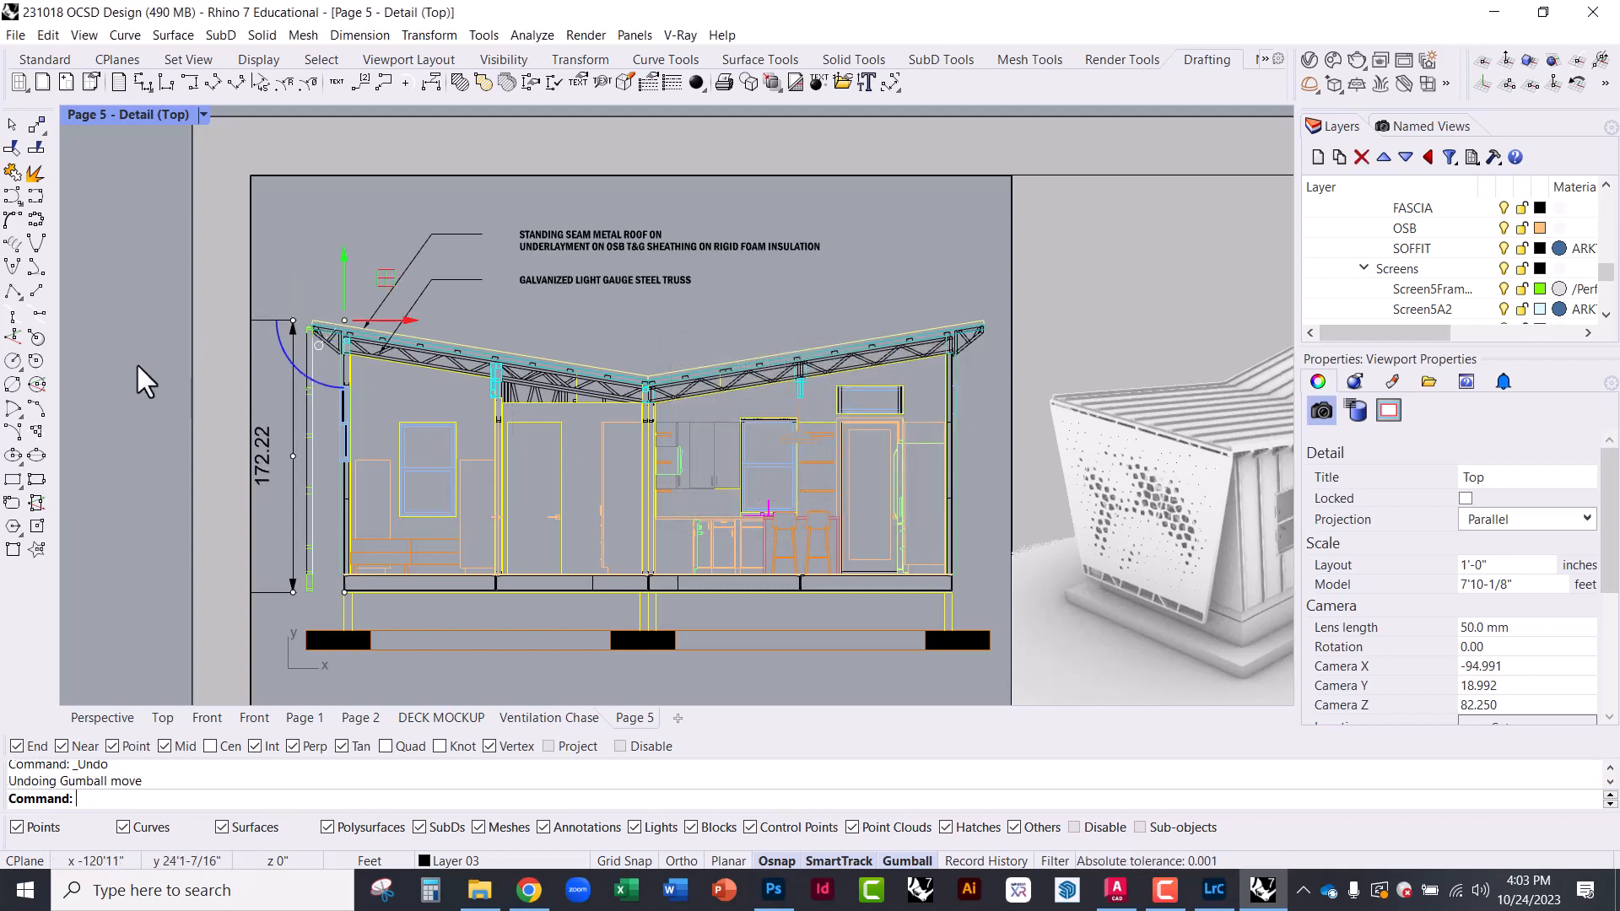
# Examine how the height dimension inside the detail and the two page leaders respond when the detail view changes
pyautogui.scroll(4, 299, 333)
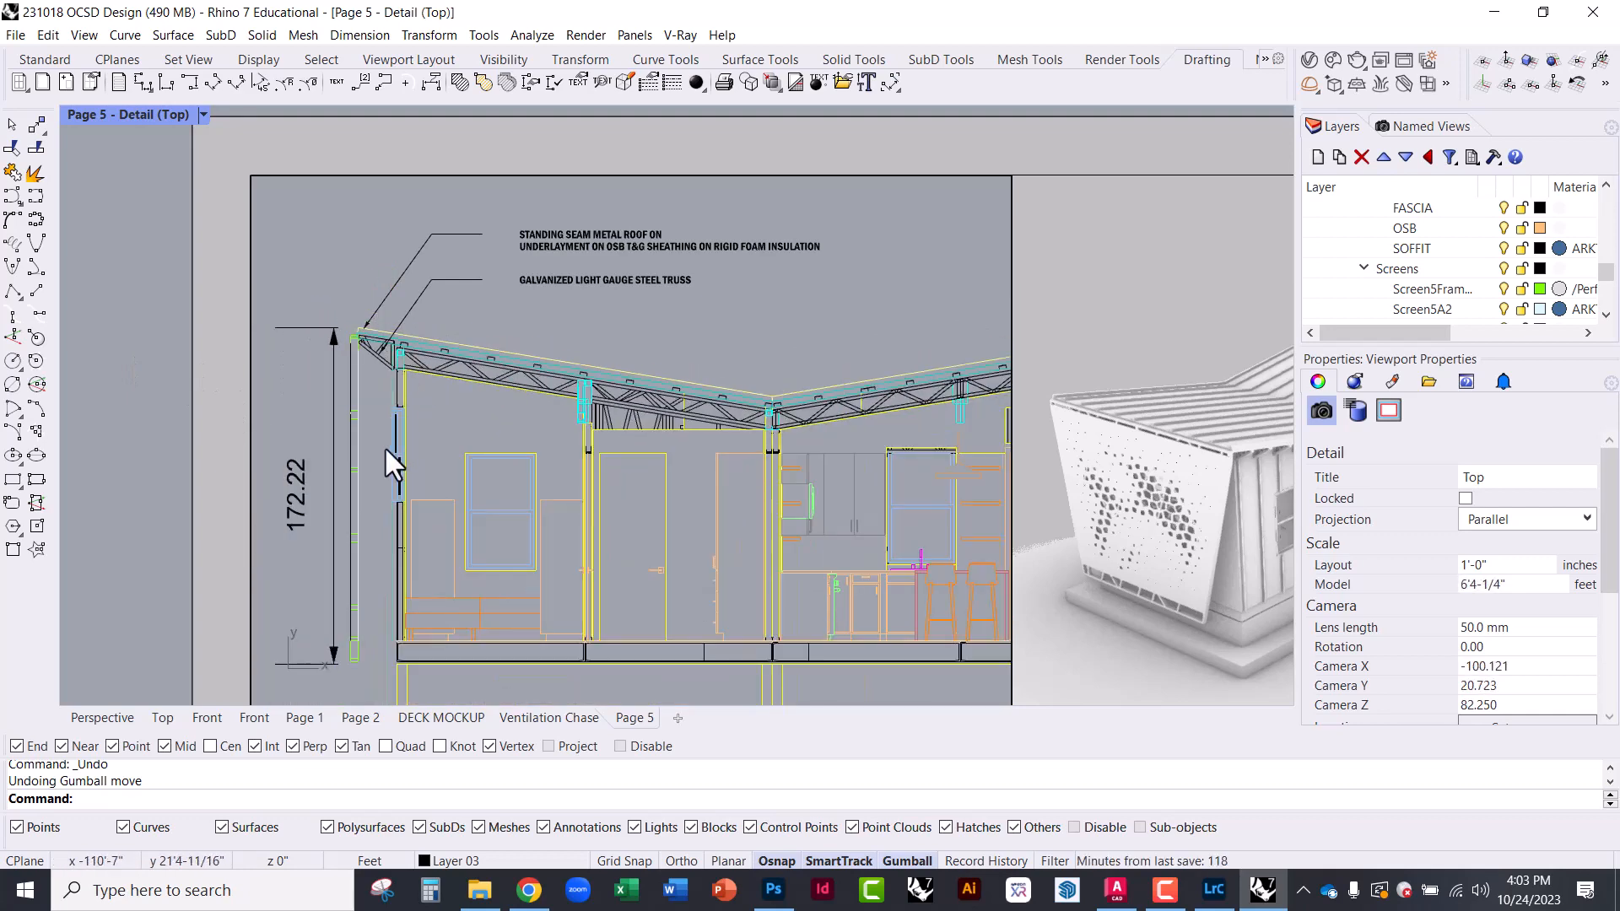
pyautogui.scroll(2, 371, 369)
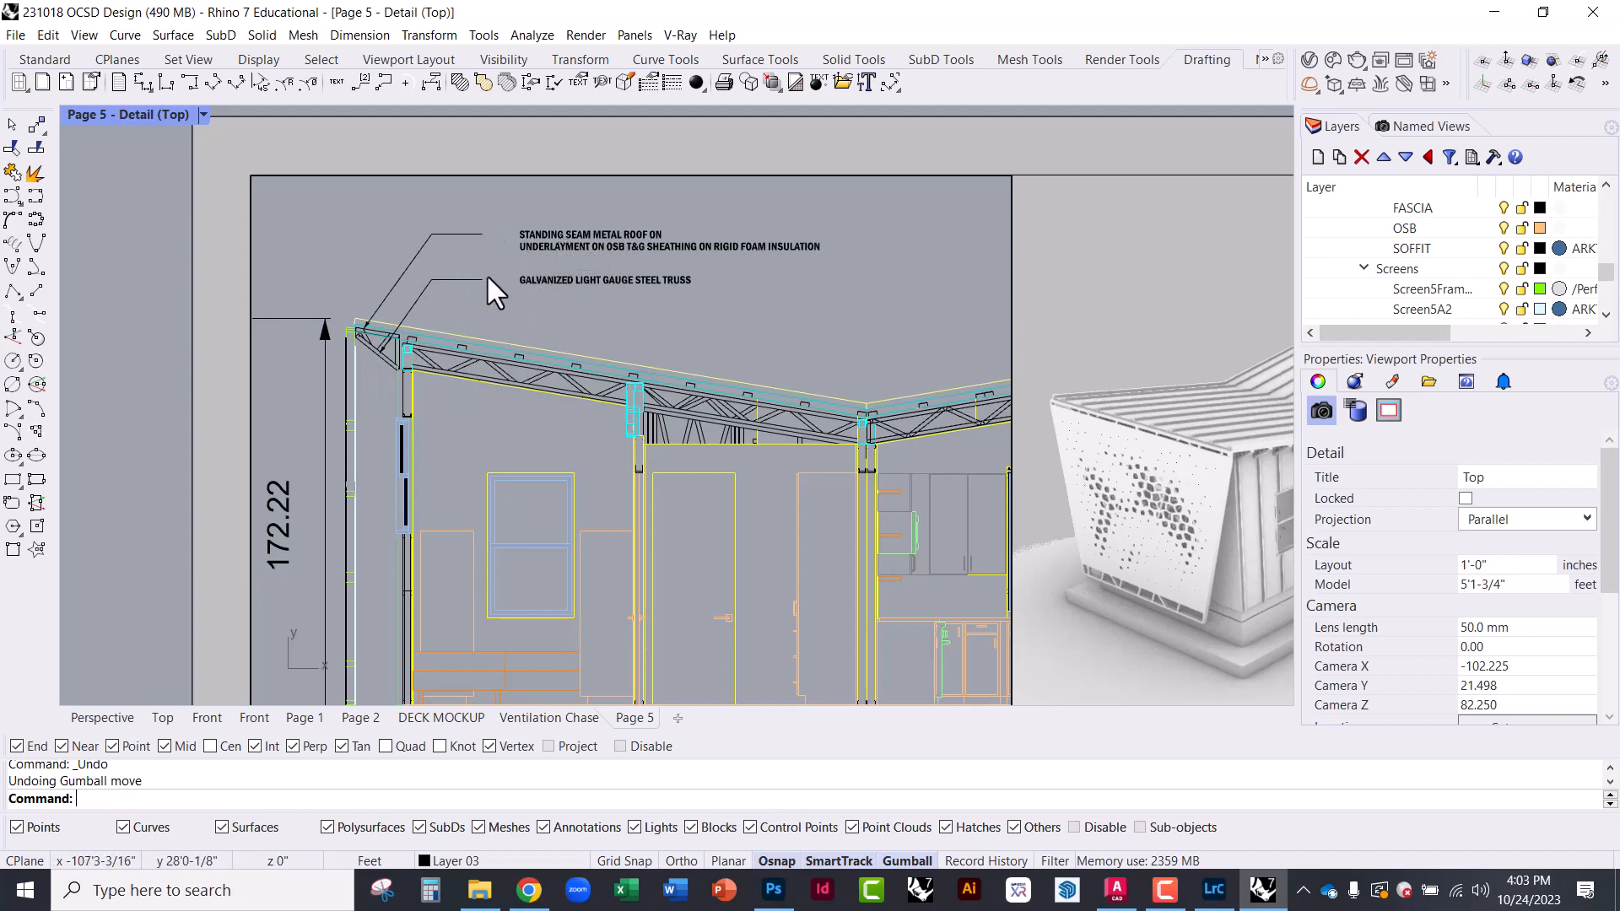
pyautogui.scroll(-2, 498, 271)
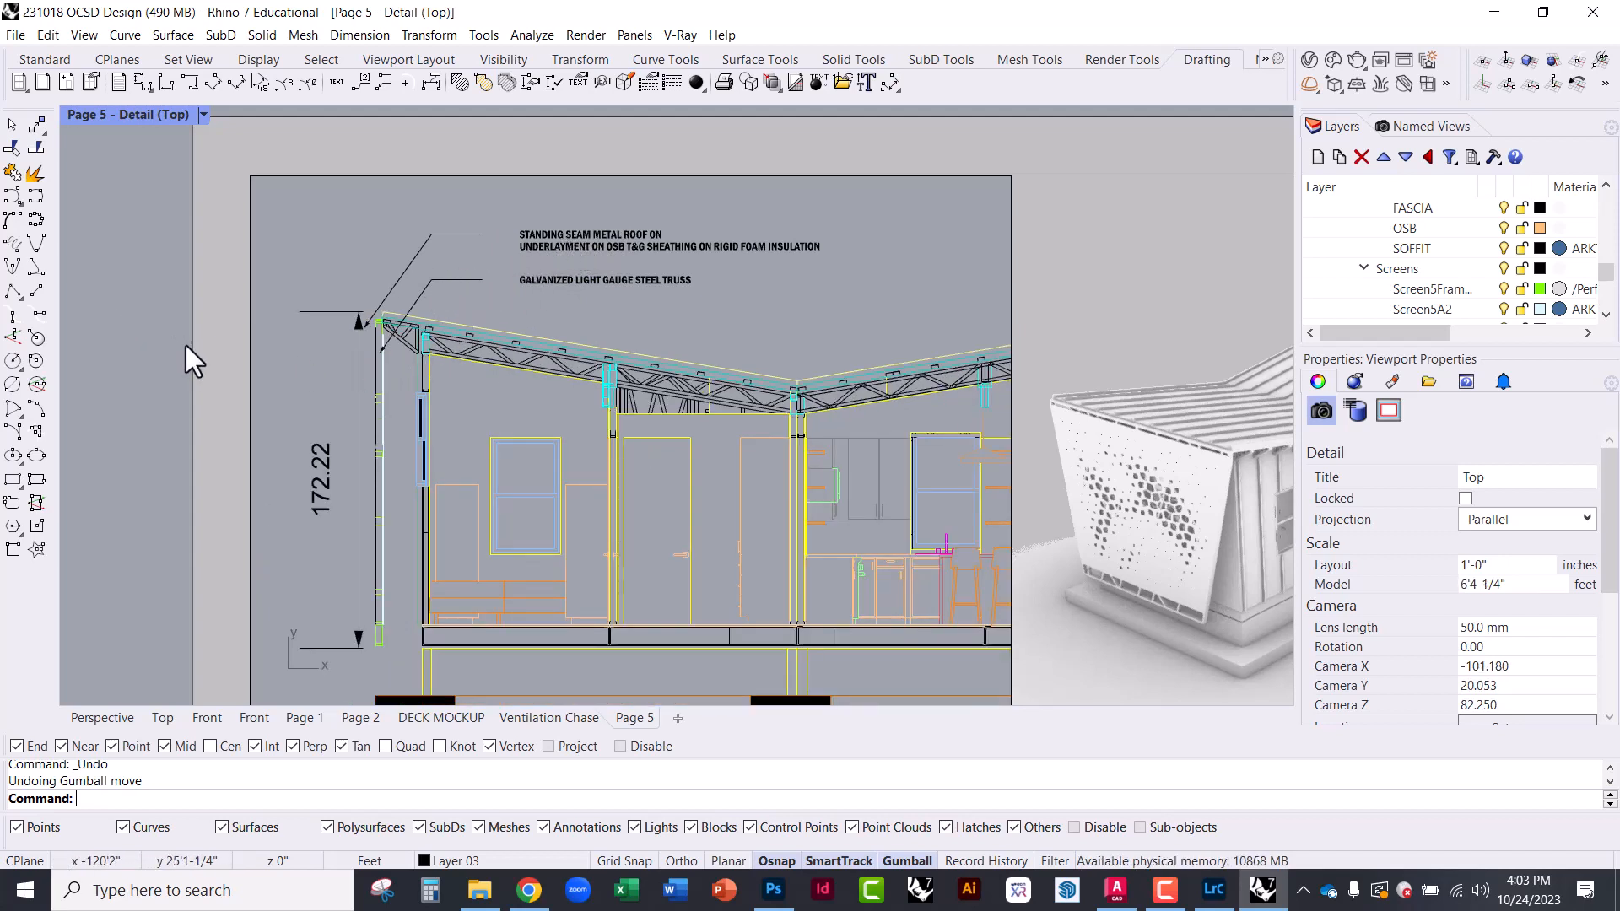
pyautogui.scroll(-2, 380, 447)
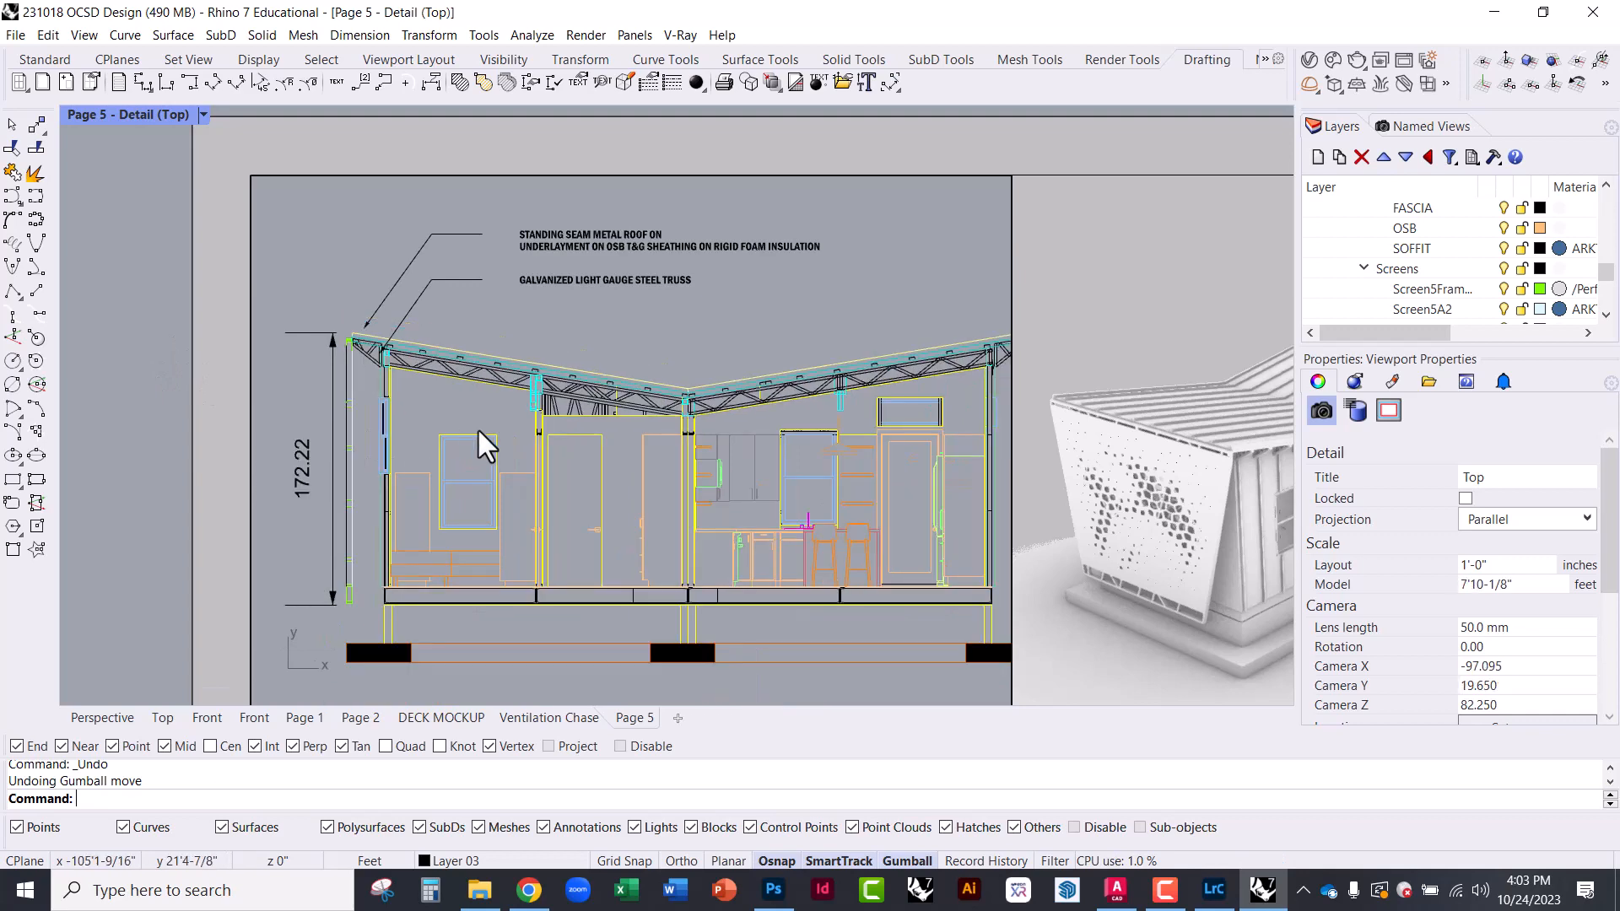
pyautogui.moveTo(481, 441); pyautogui.dragTo(477, 460, button='right')
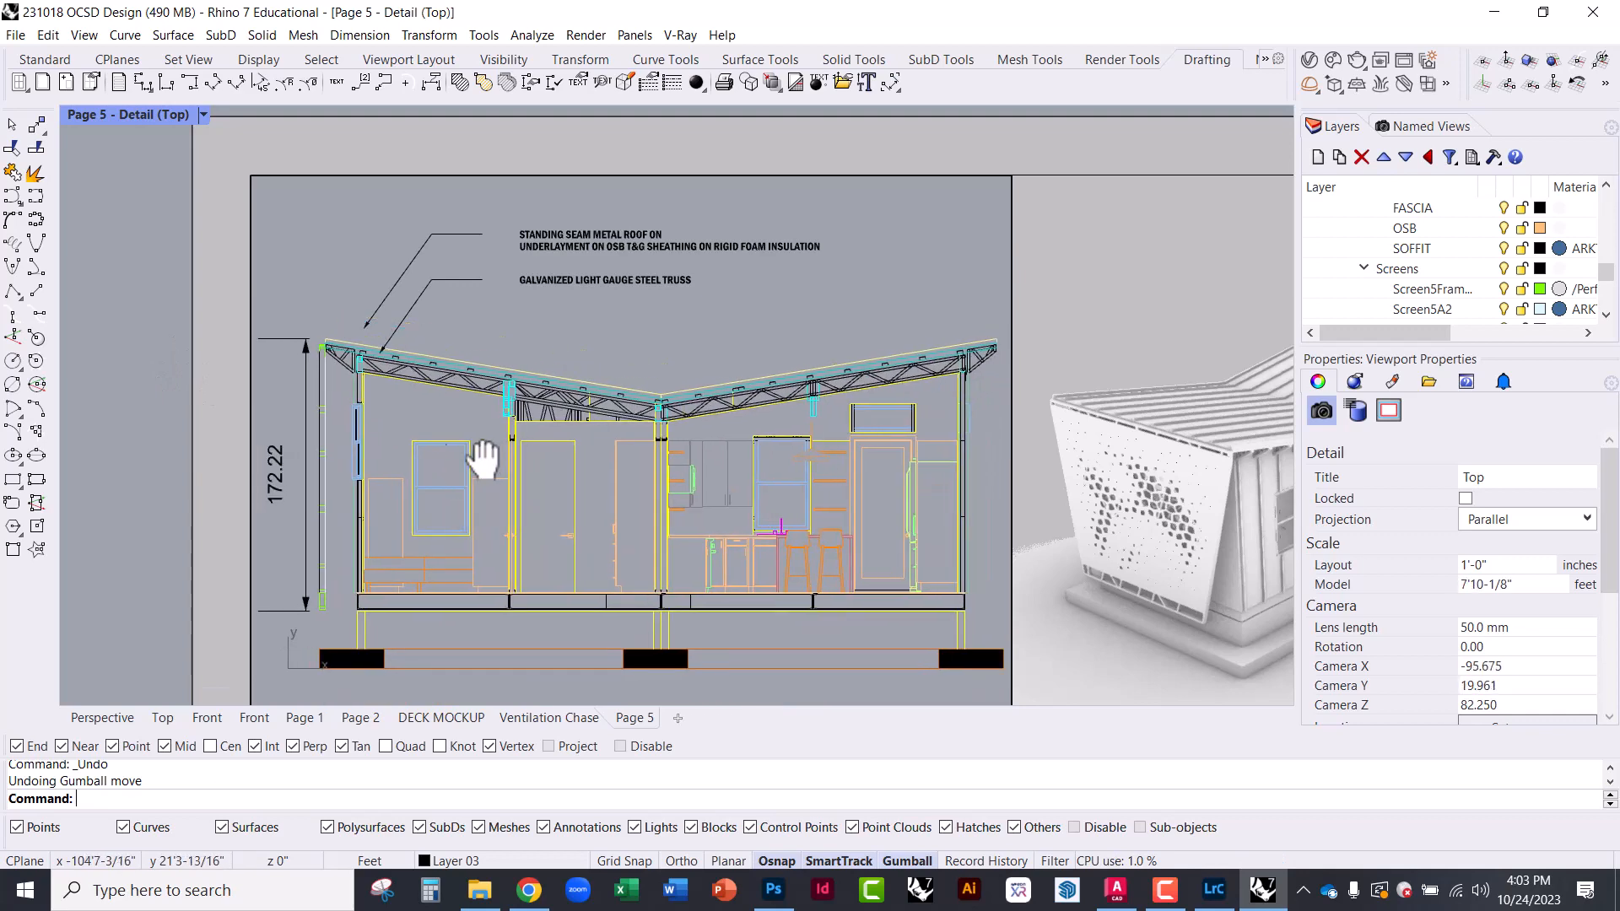
pyautogui.doubleClick(154, 358)
pyautogui.click(519, 280)
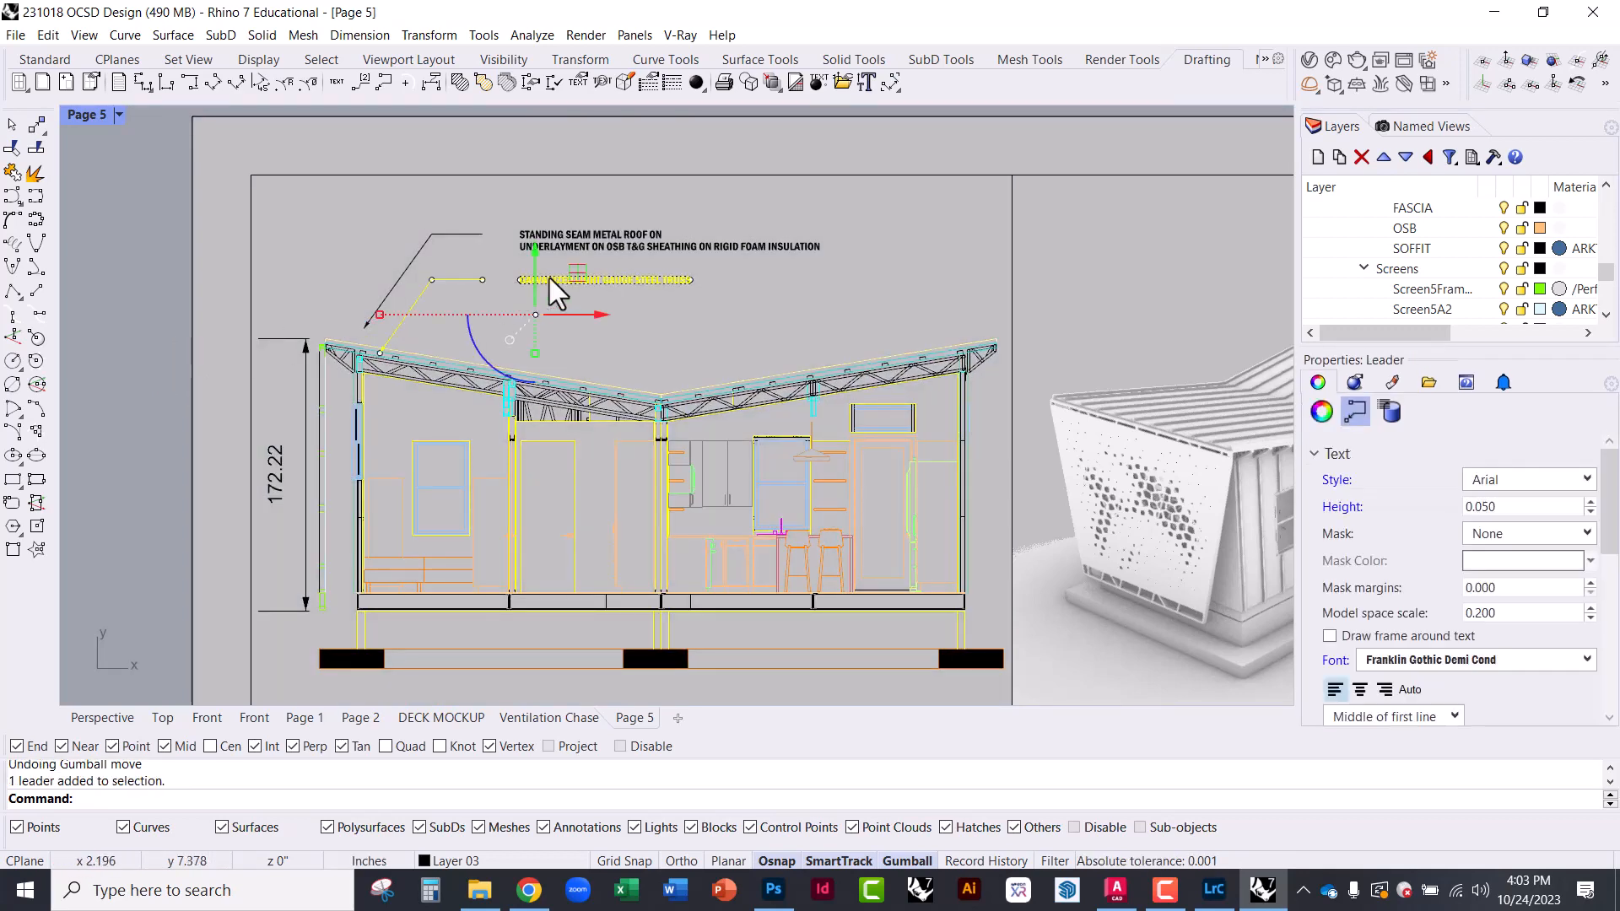
pyautogui.keyDown('shift'); pyautogui.click(569, 238); pyautogui.keyUp('shift')
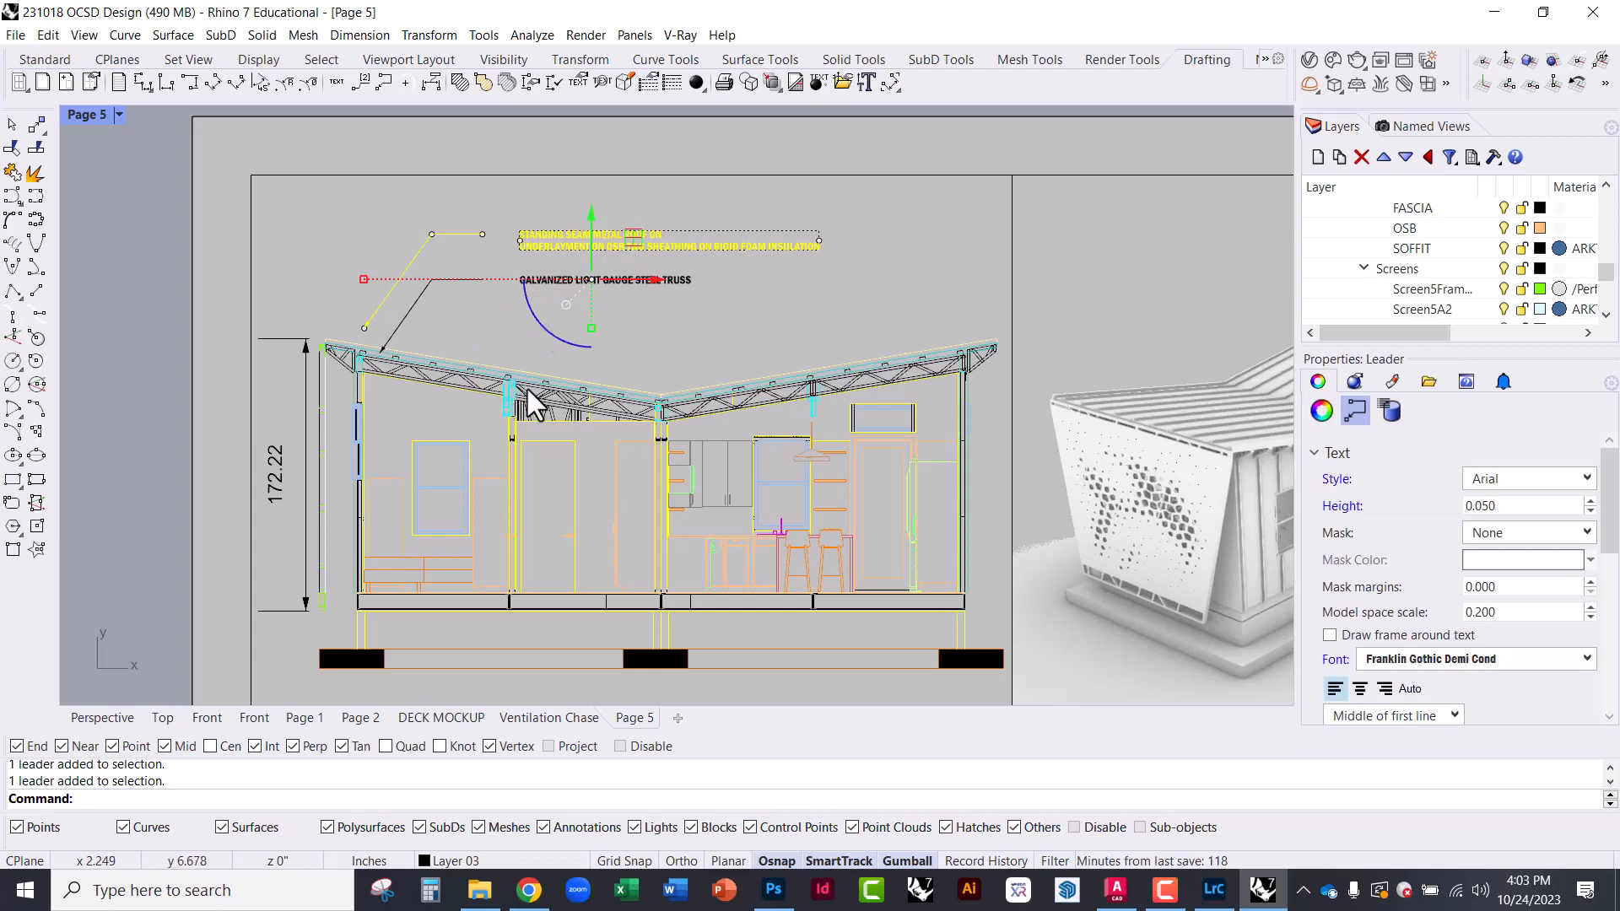
pyautogui.click(99, 349)
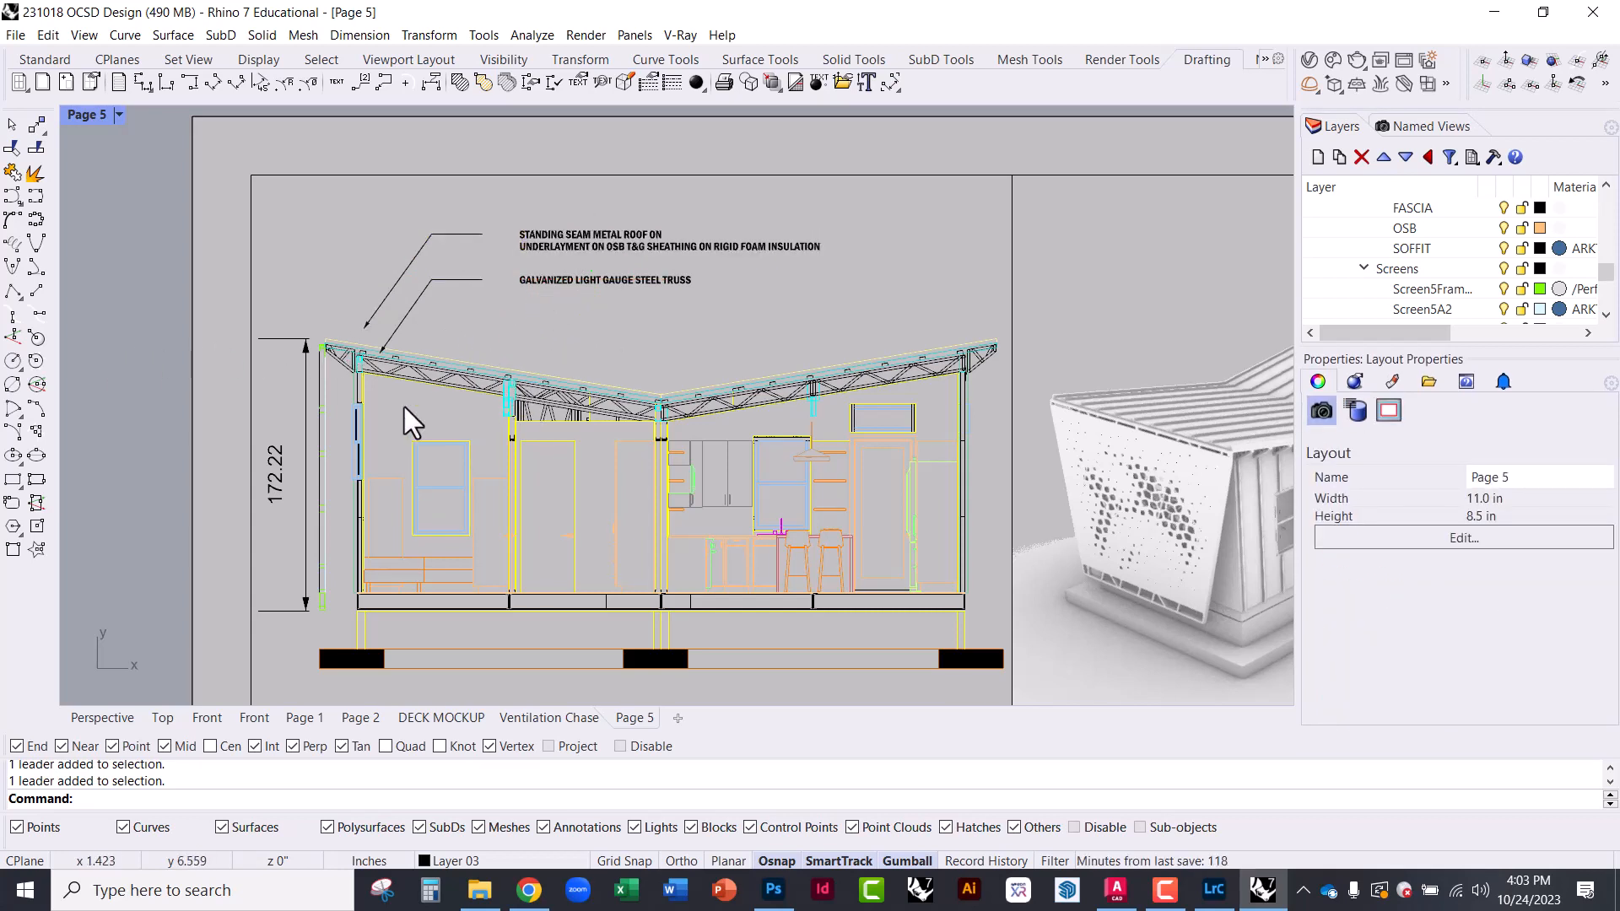
# Copy the "GALVANIZED LIGHT GAUGE STEEL TRUSS" leader from the page and paste it inside the section detail
pyautogui.click(544, 281)
pyautogui.hotkey('ctrl', 'c')
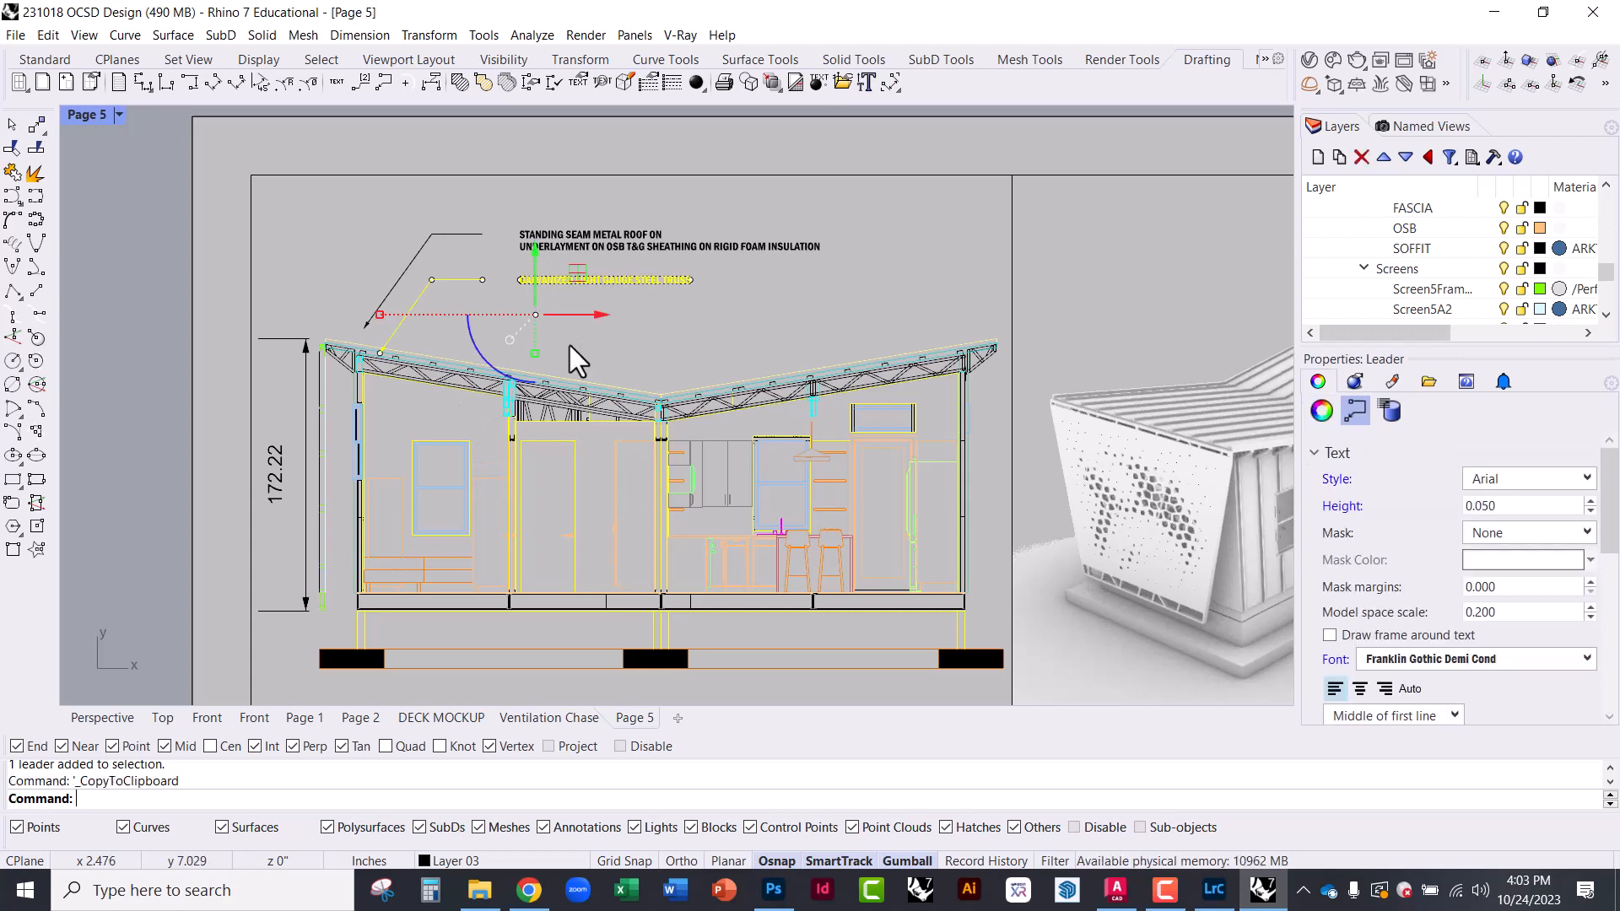
pyautogui.doubleClick(601, 353)
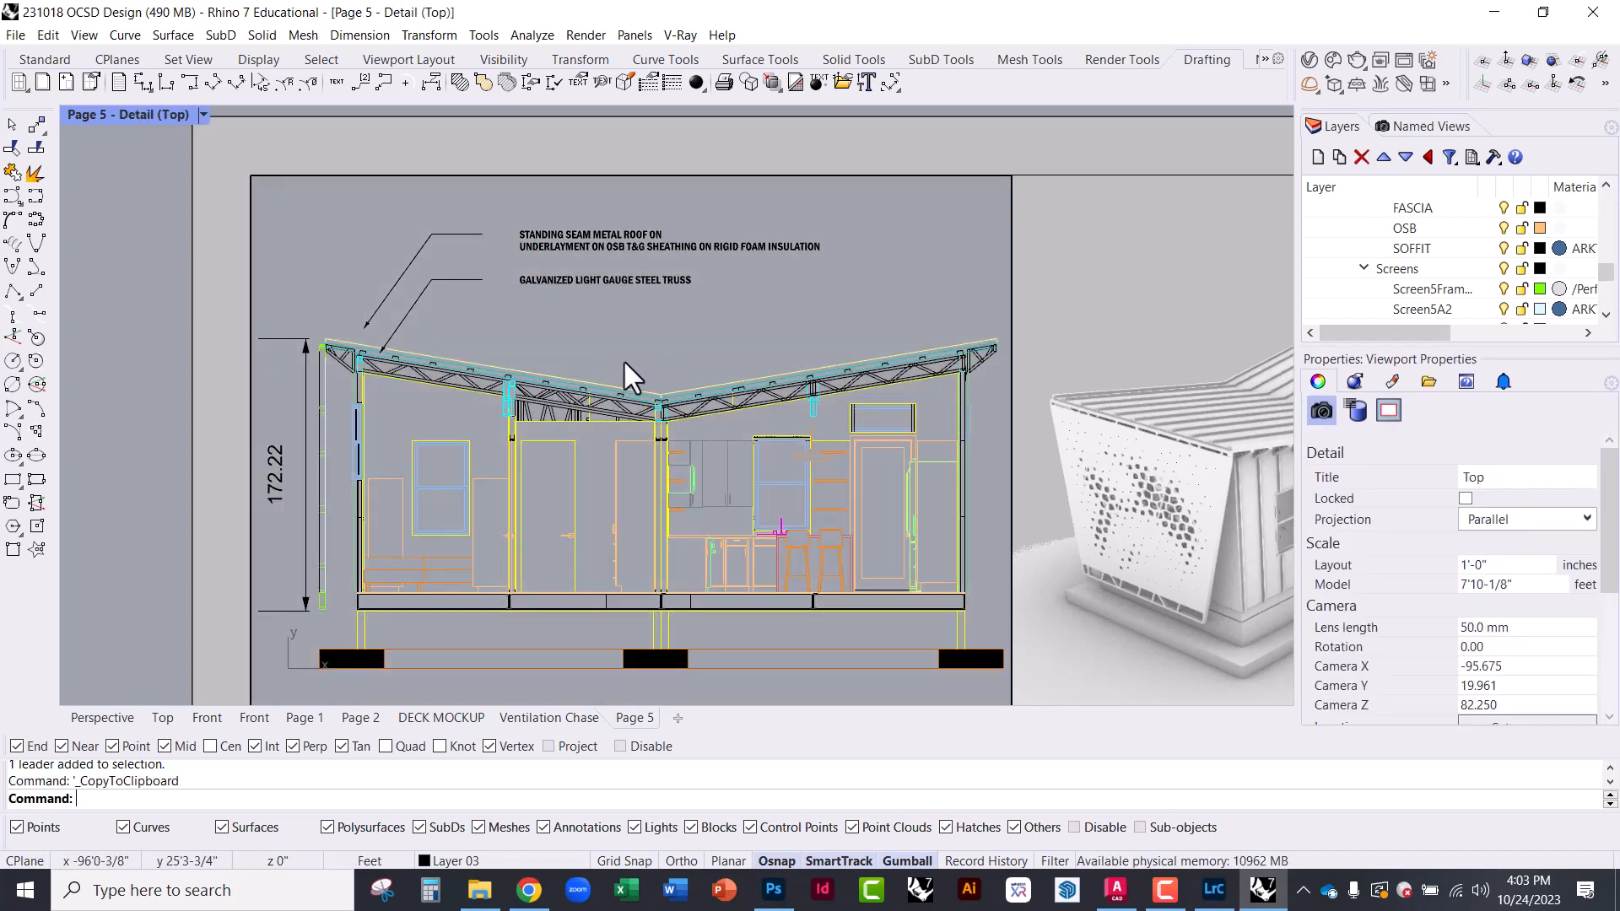
pyautogui.hotkey('ctrl', 'v')
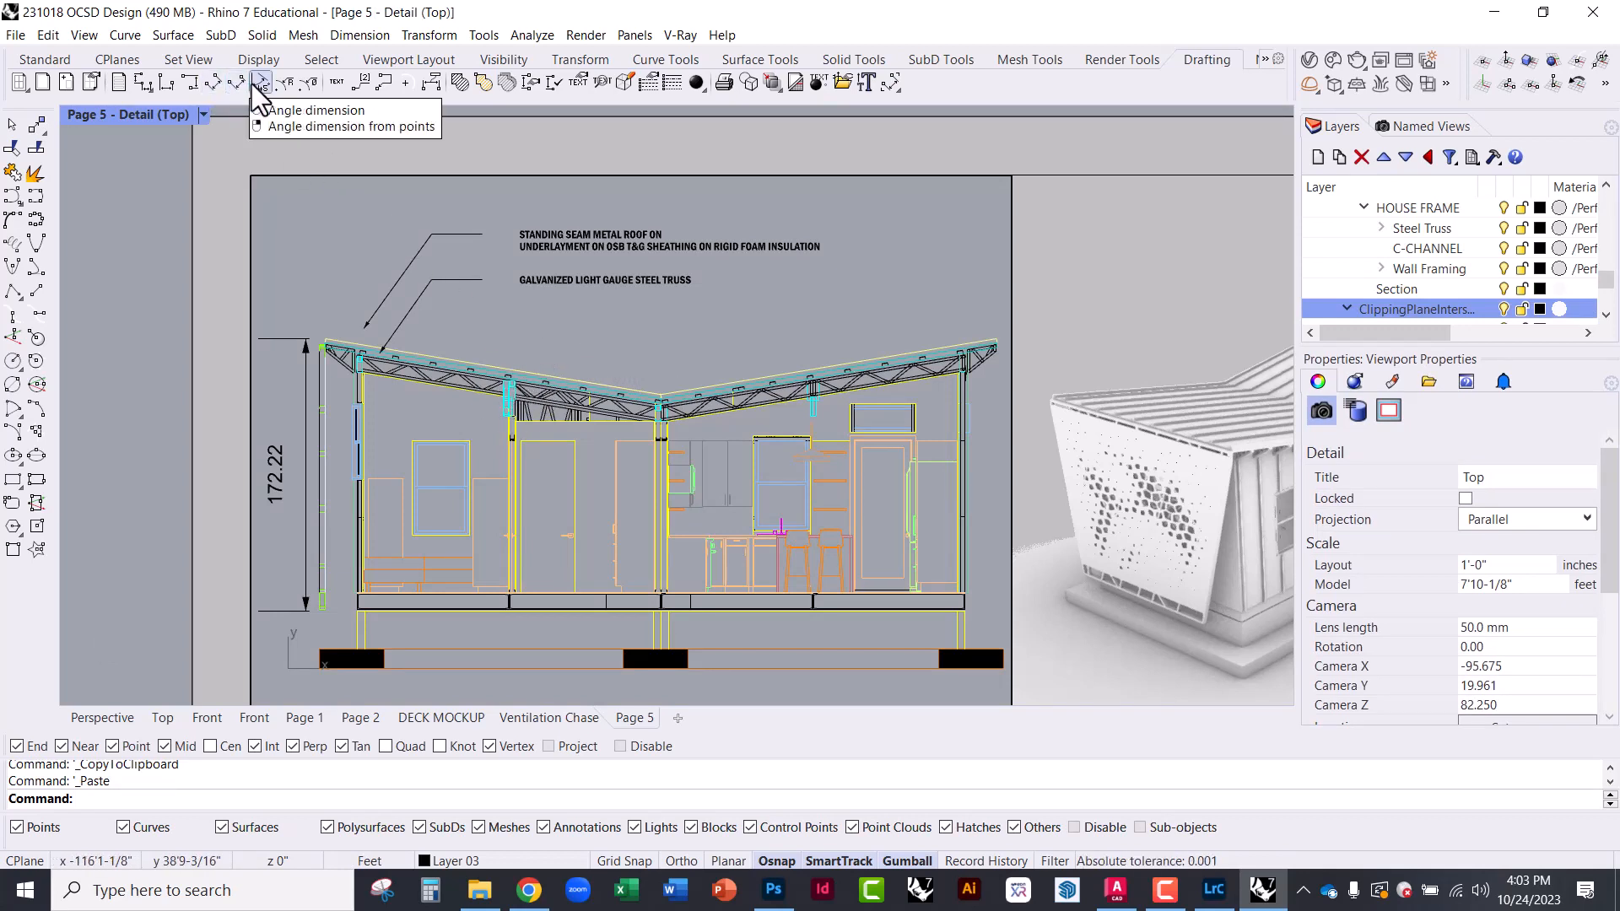
# Inside the section detail, add a leader reading "TEXT" that points at the left roof and ends in a short horizontal landing
pyautogui.click(384, 82)
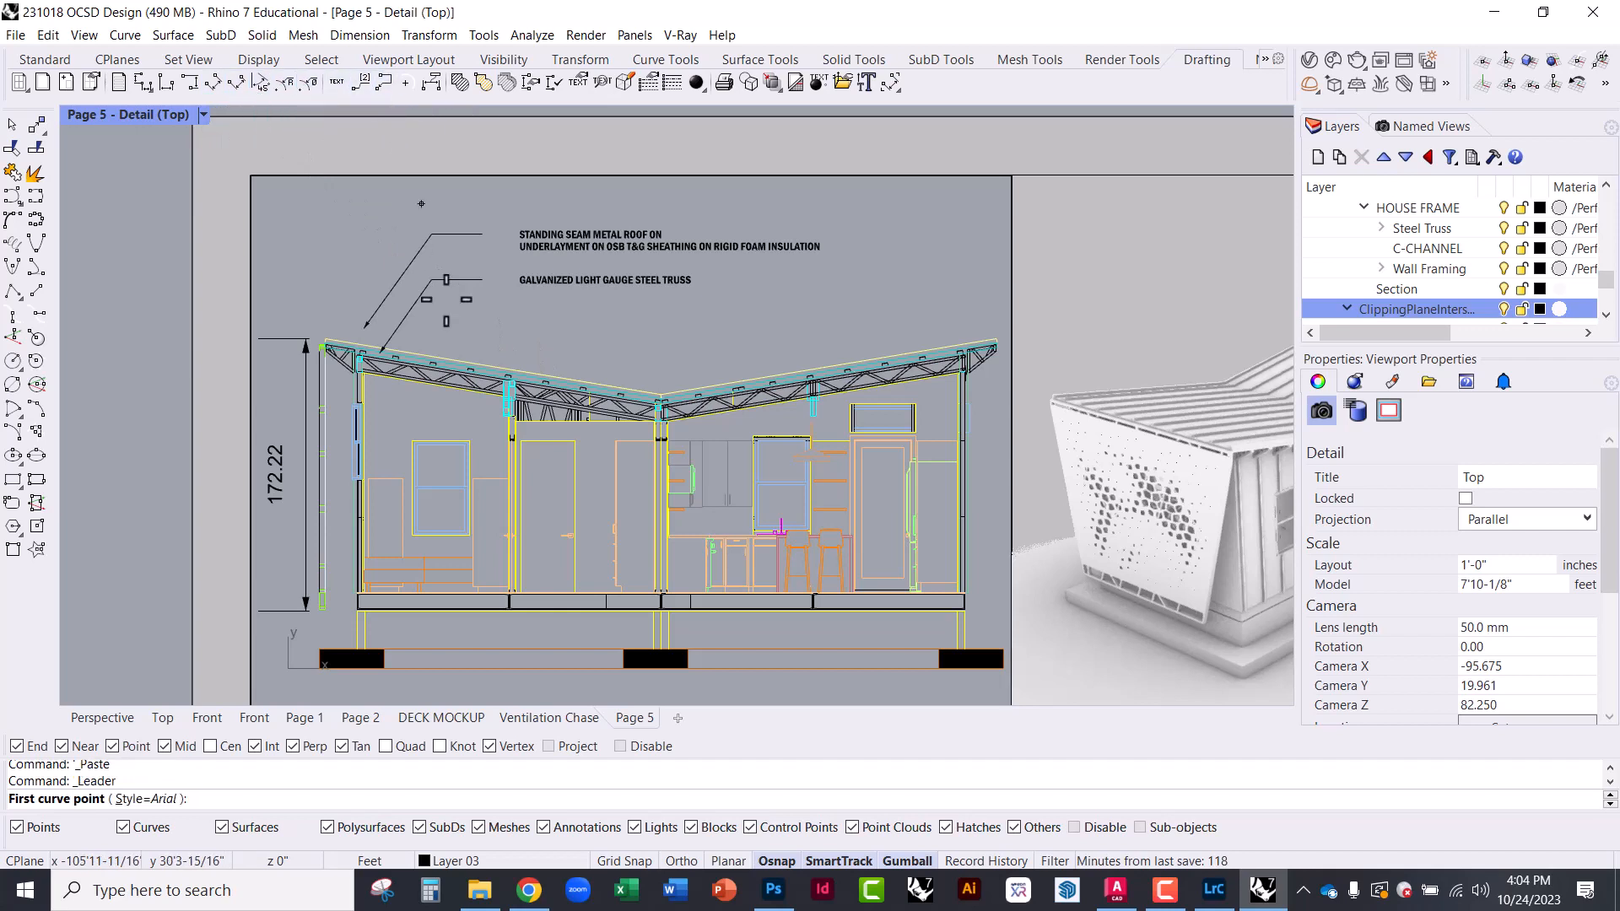
pyautogui.click(470, 369)
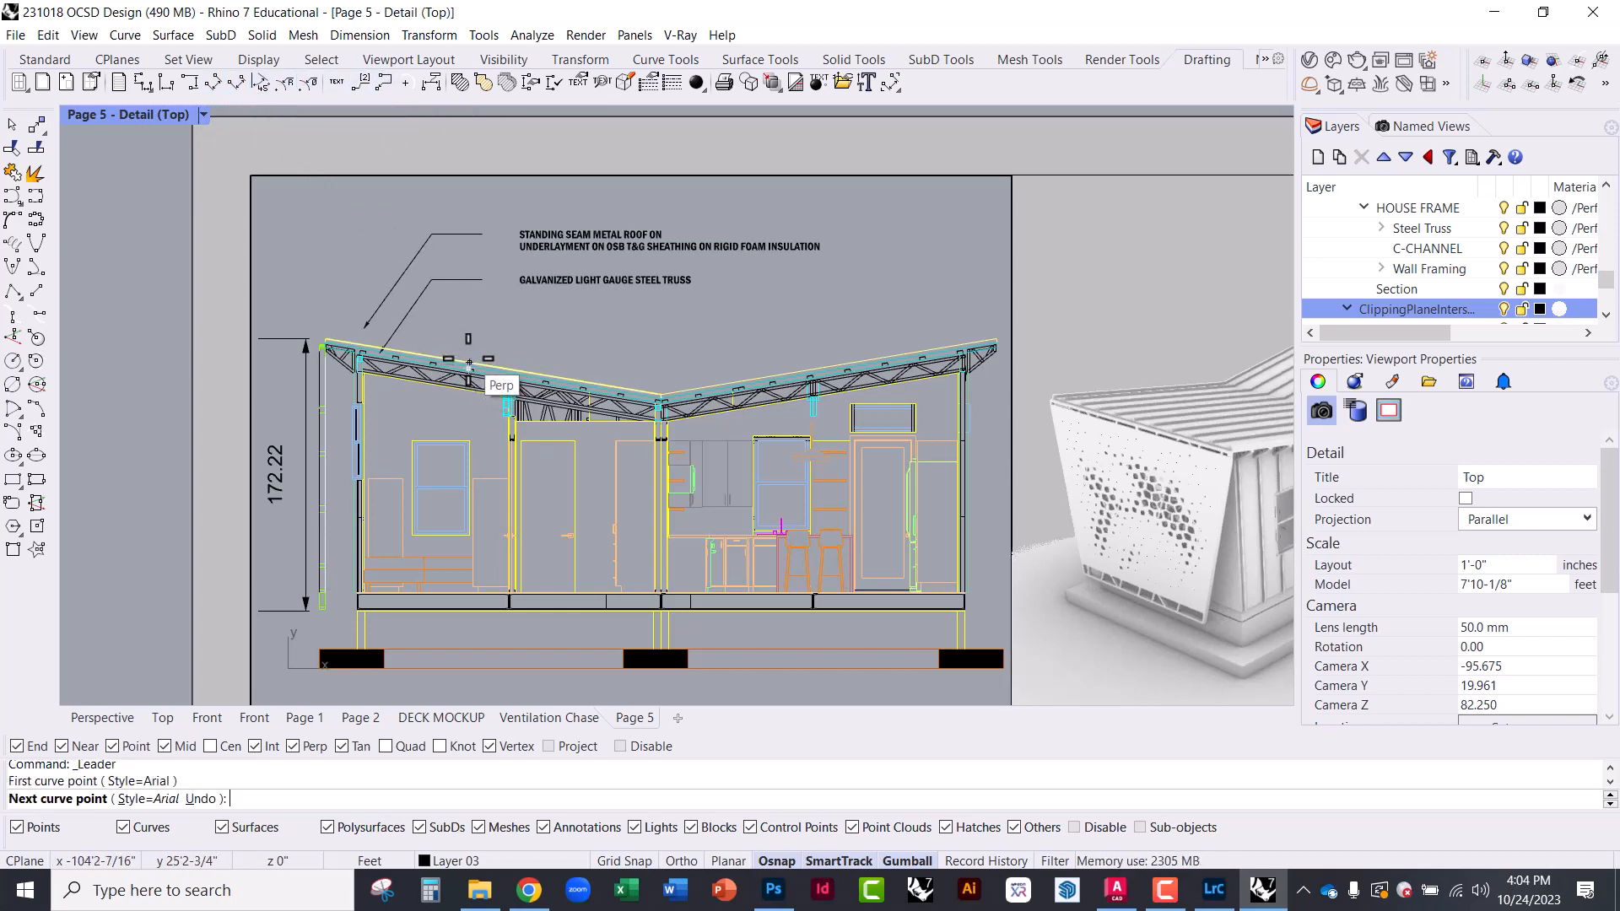
pyautogui.click(520, 323)
pyautogui.keyDown('shift'); pyautogui.click(557, 323); pyautogui.keyUp('shift')
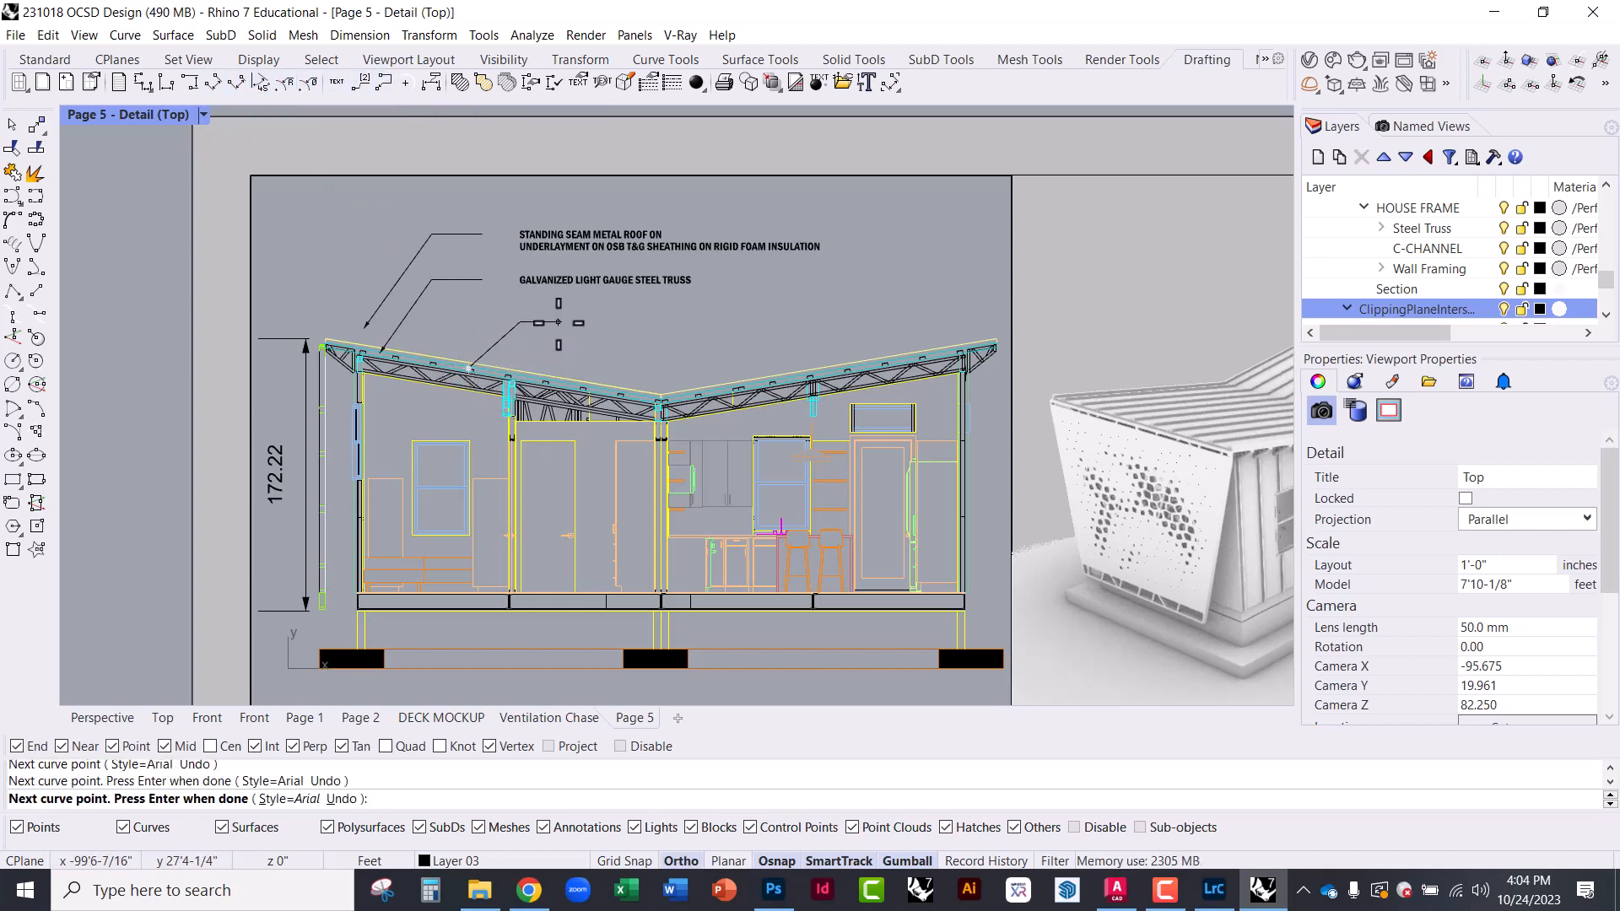
pyautogui.press('Return')
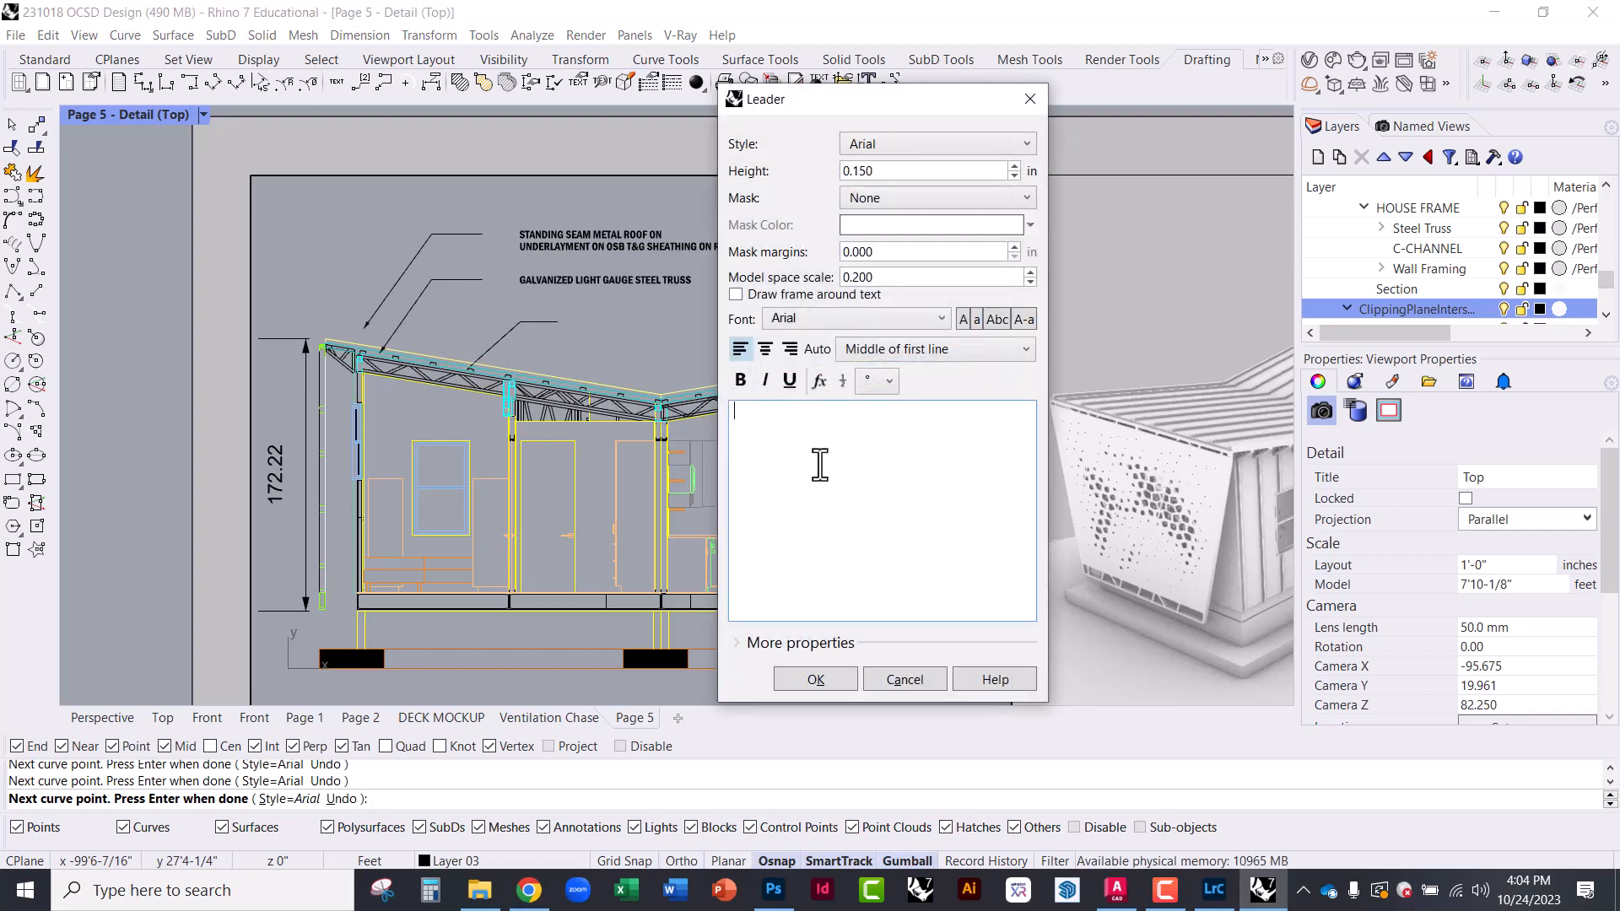
pyautogui.write('TEXT')
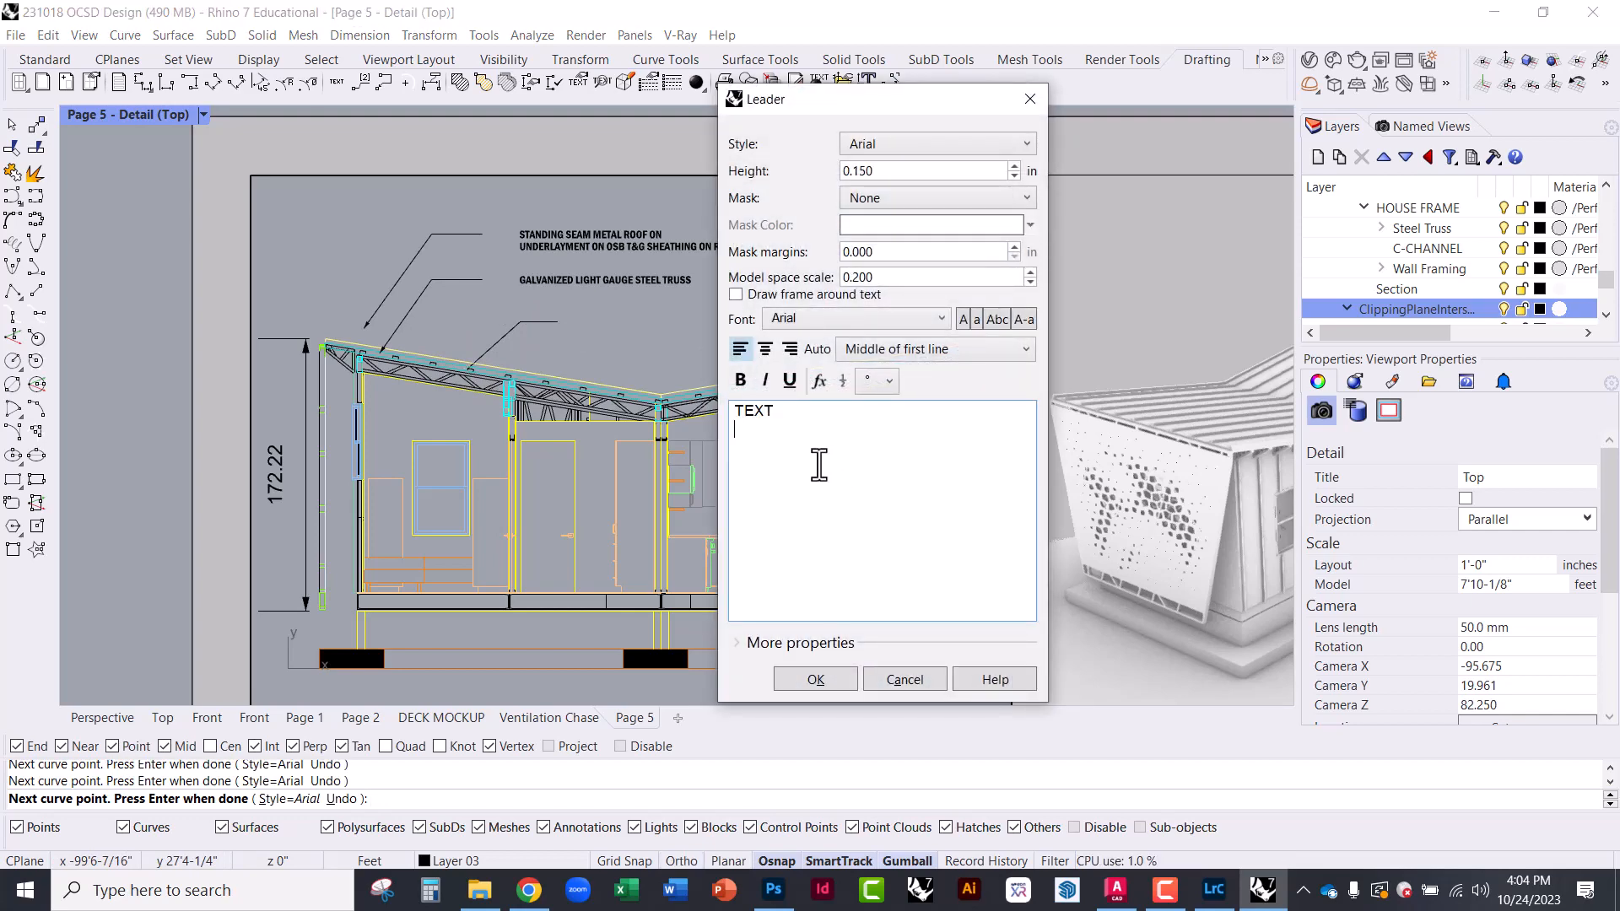
pyautogui.click(823, 681)
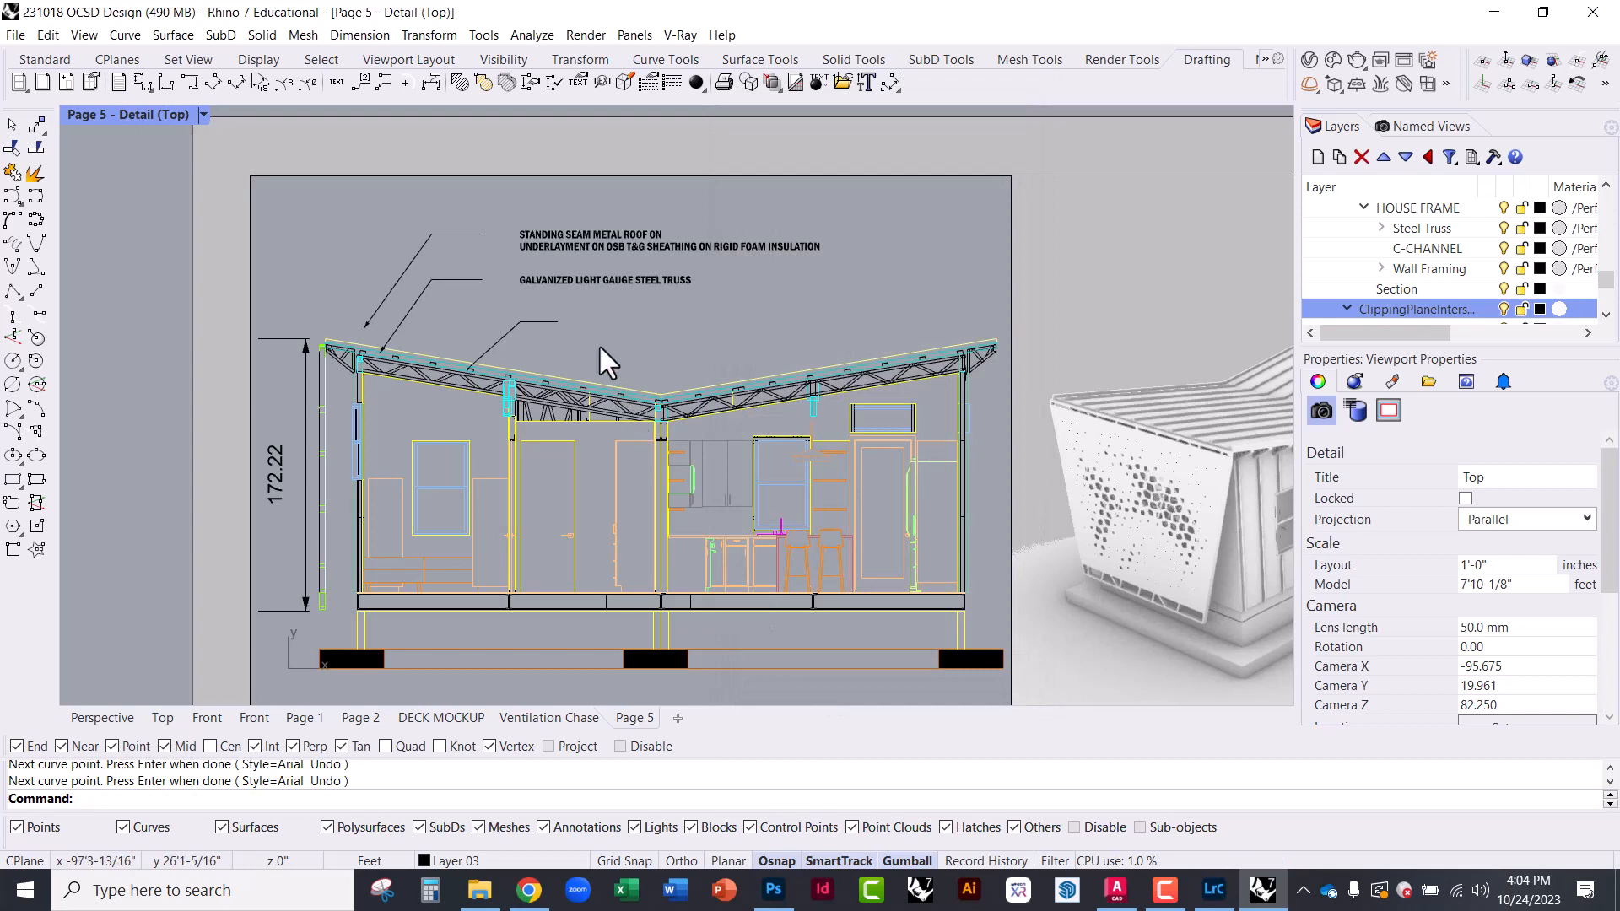
# Set the text height of the new "TEXT" leader to 2
pyautogui.scroll(3, 535, 333)
pyautogui.scroll(-4, 539, 374)
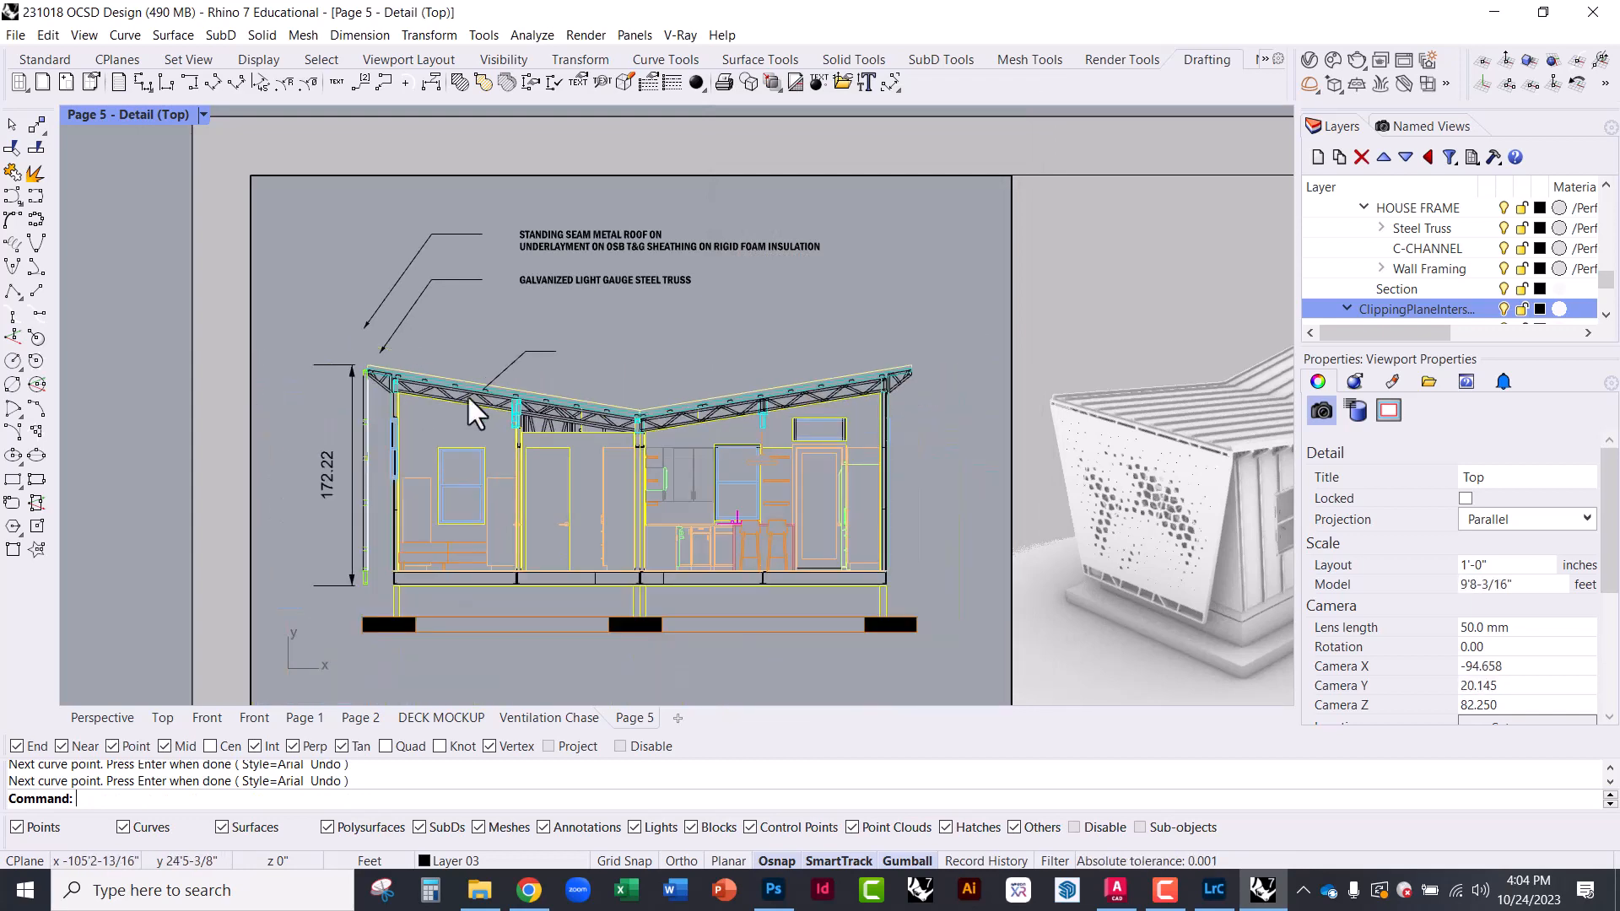
pyautogui.scroll(2, 512, 376)
pyautogui.click(549, 343)
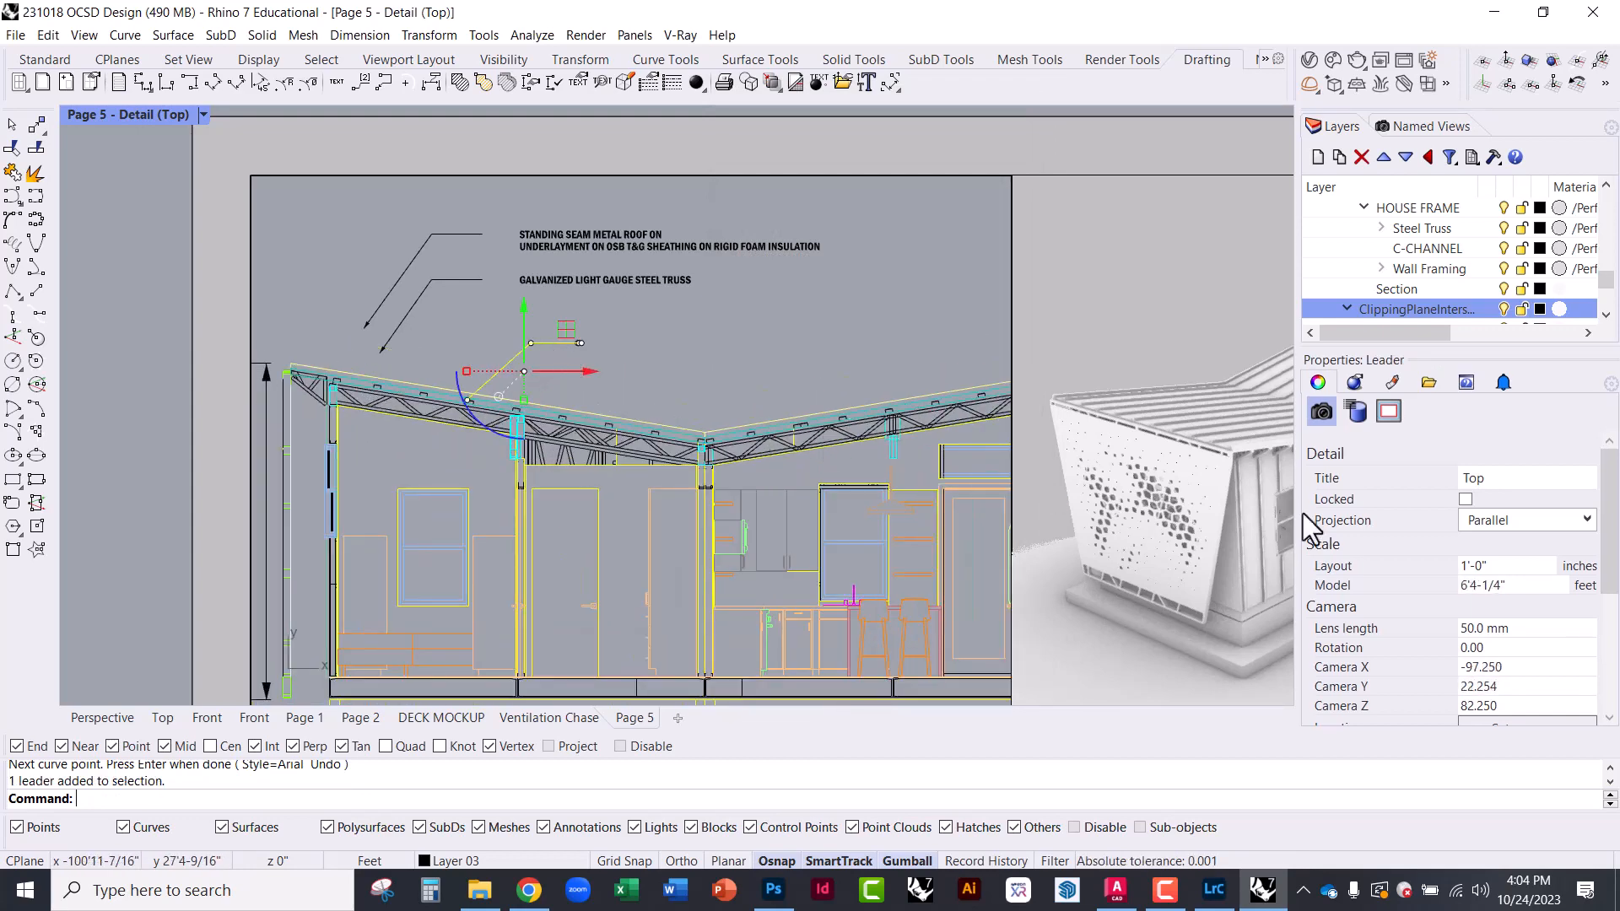
pyautogui.click(1511, 506)
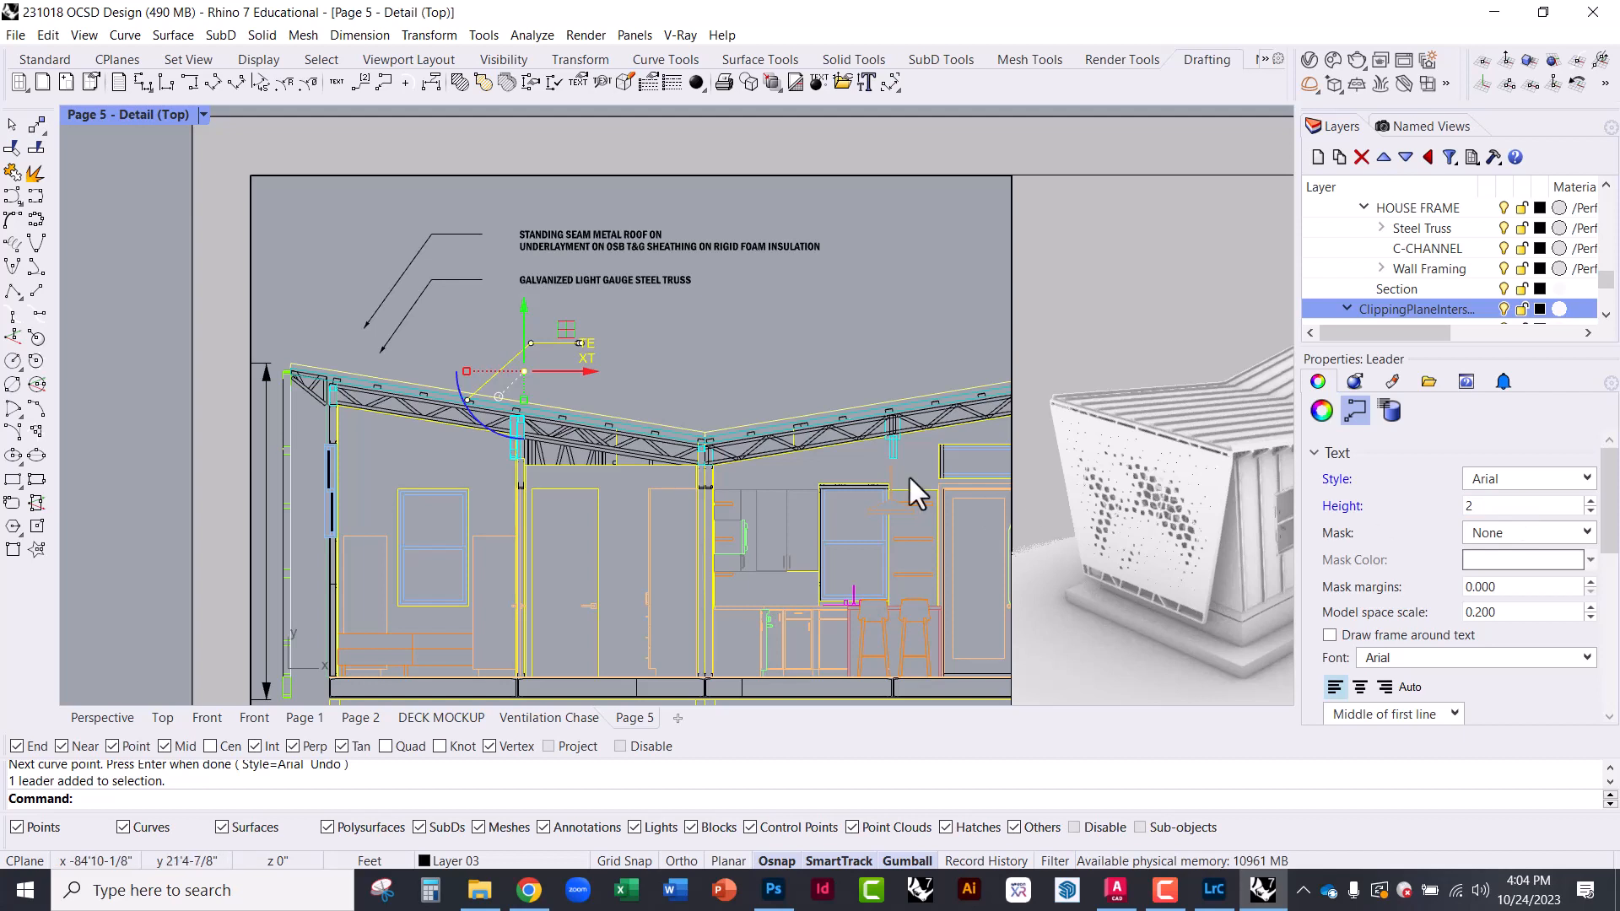
pyautogui.click(751, 374)
pyautogui.click(585, 345)
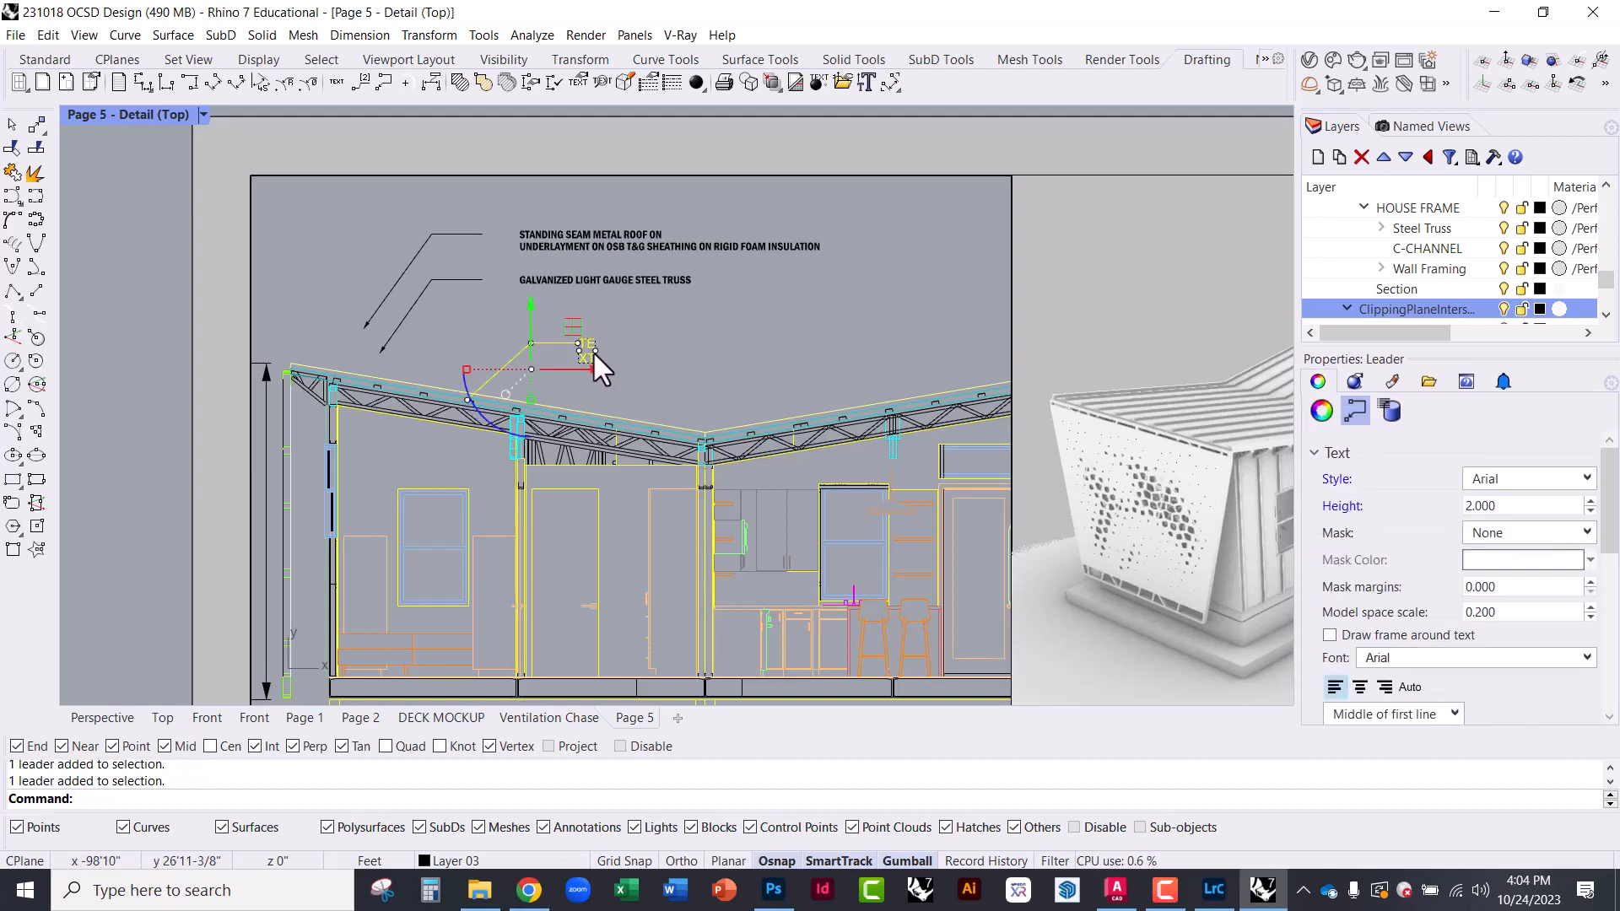
# Widen the text area of the TEXT leader above the roof so its wording fits on one line
pyautogui.click(594, 352)
pyautogui.moveTo(632, 349); pyautogui.dragTo(659, 348)
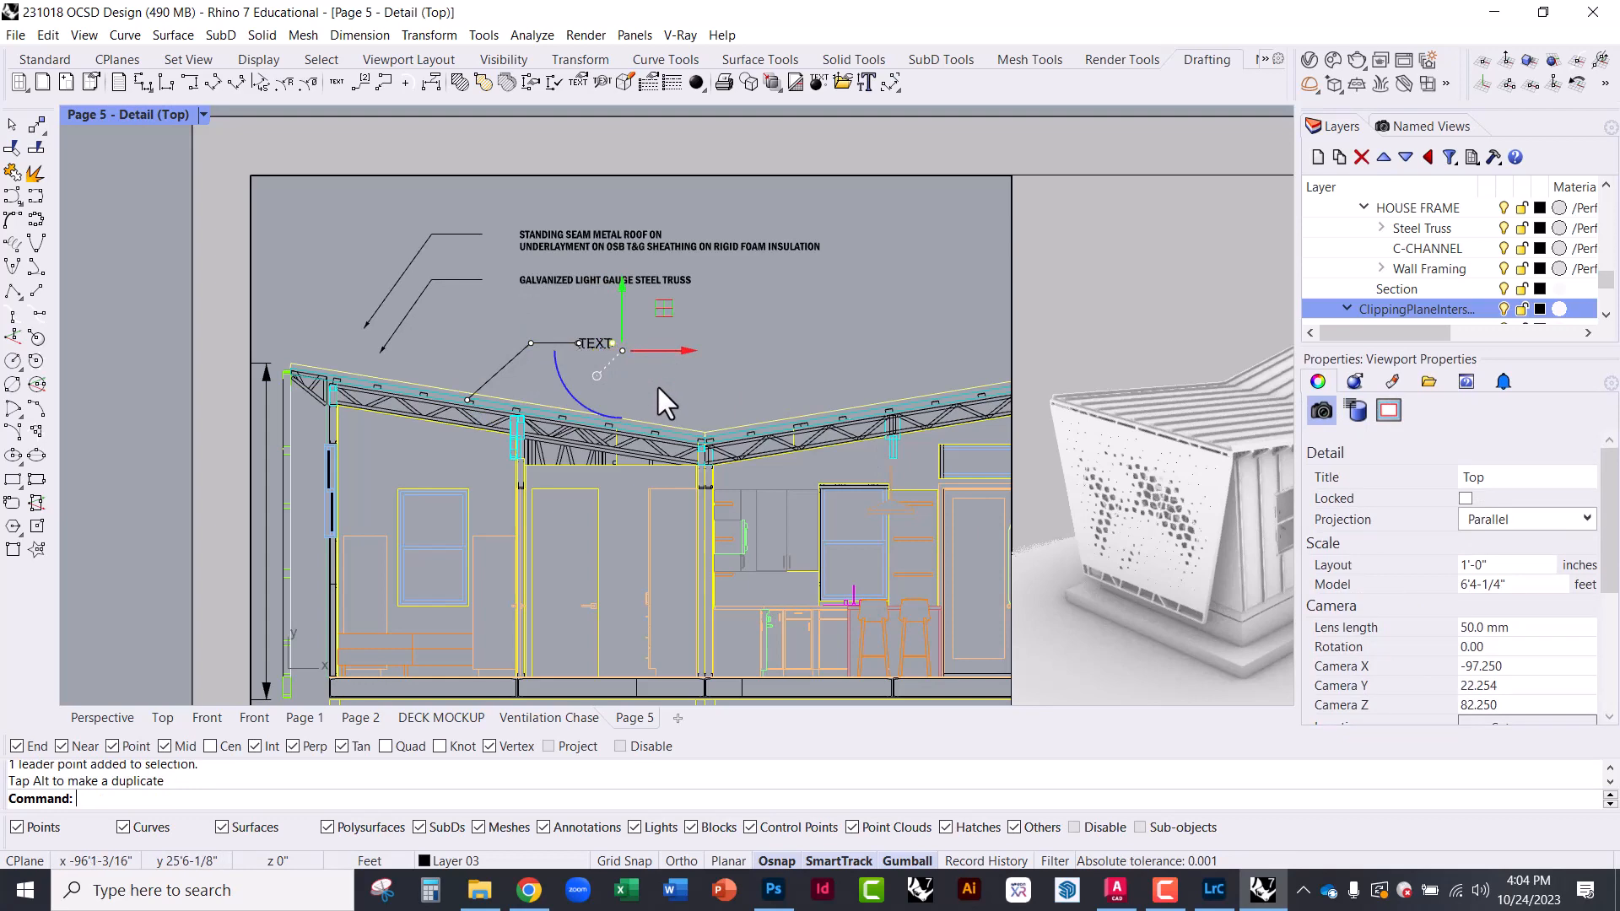
pyautogui.click(596, 369)
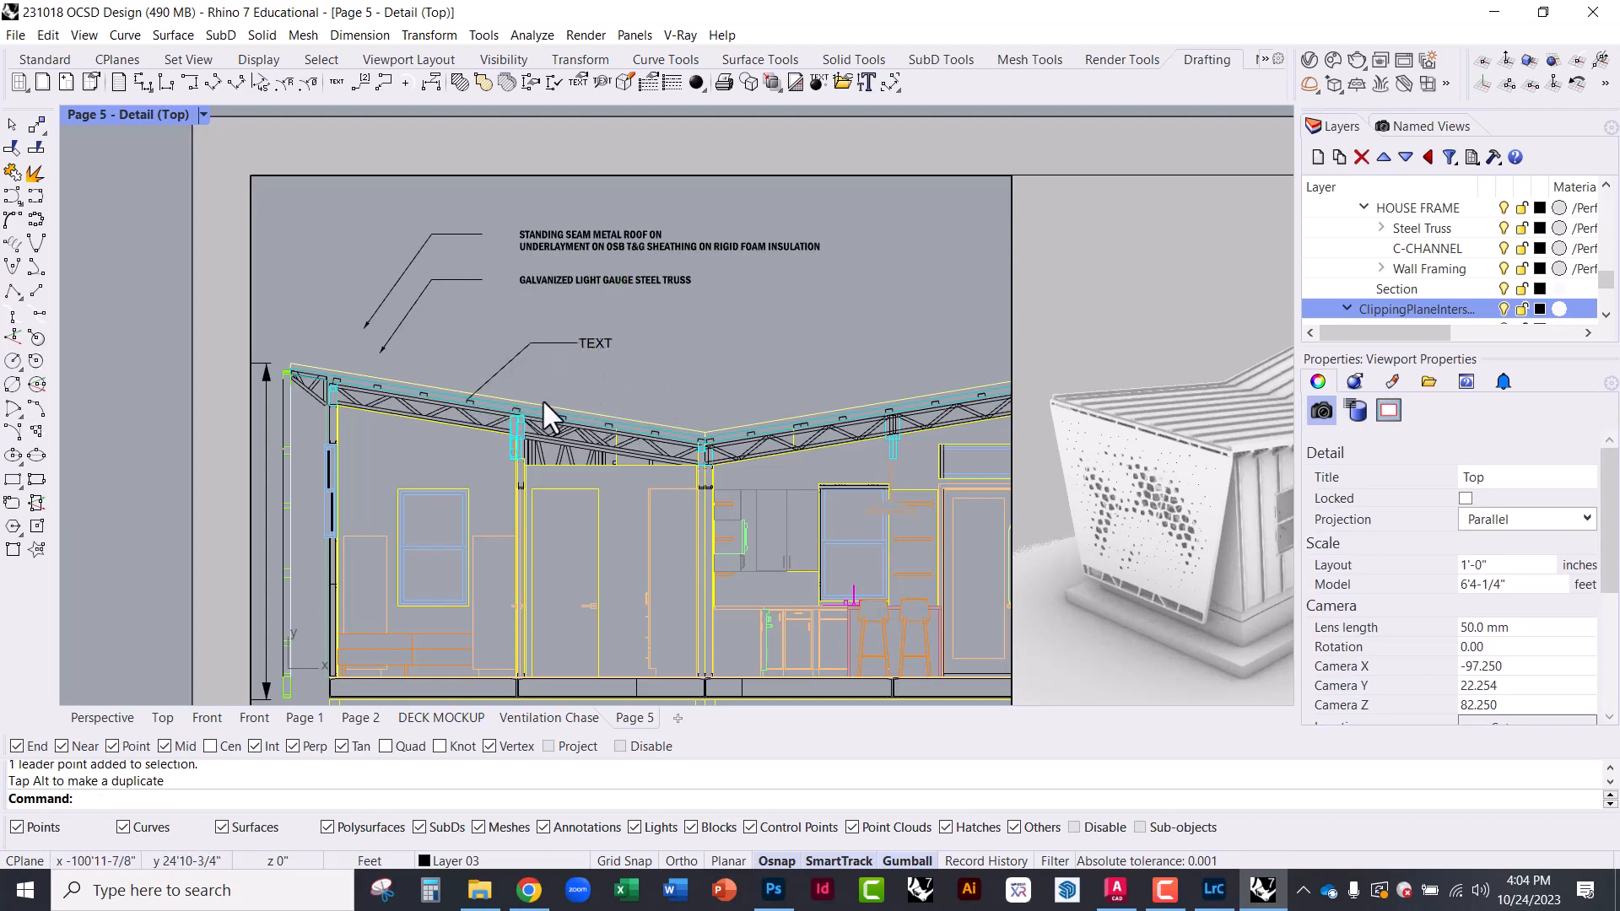
# Rescale the section inside its detail so the whole house fits below the roof notes, and return to the page layout
pyautogui.scroll(-3, 542, 398)
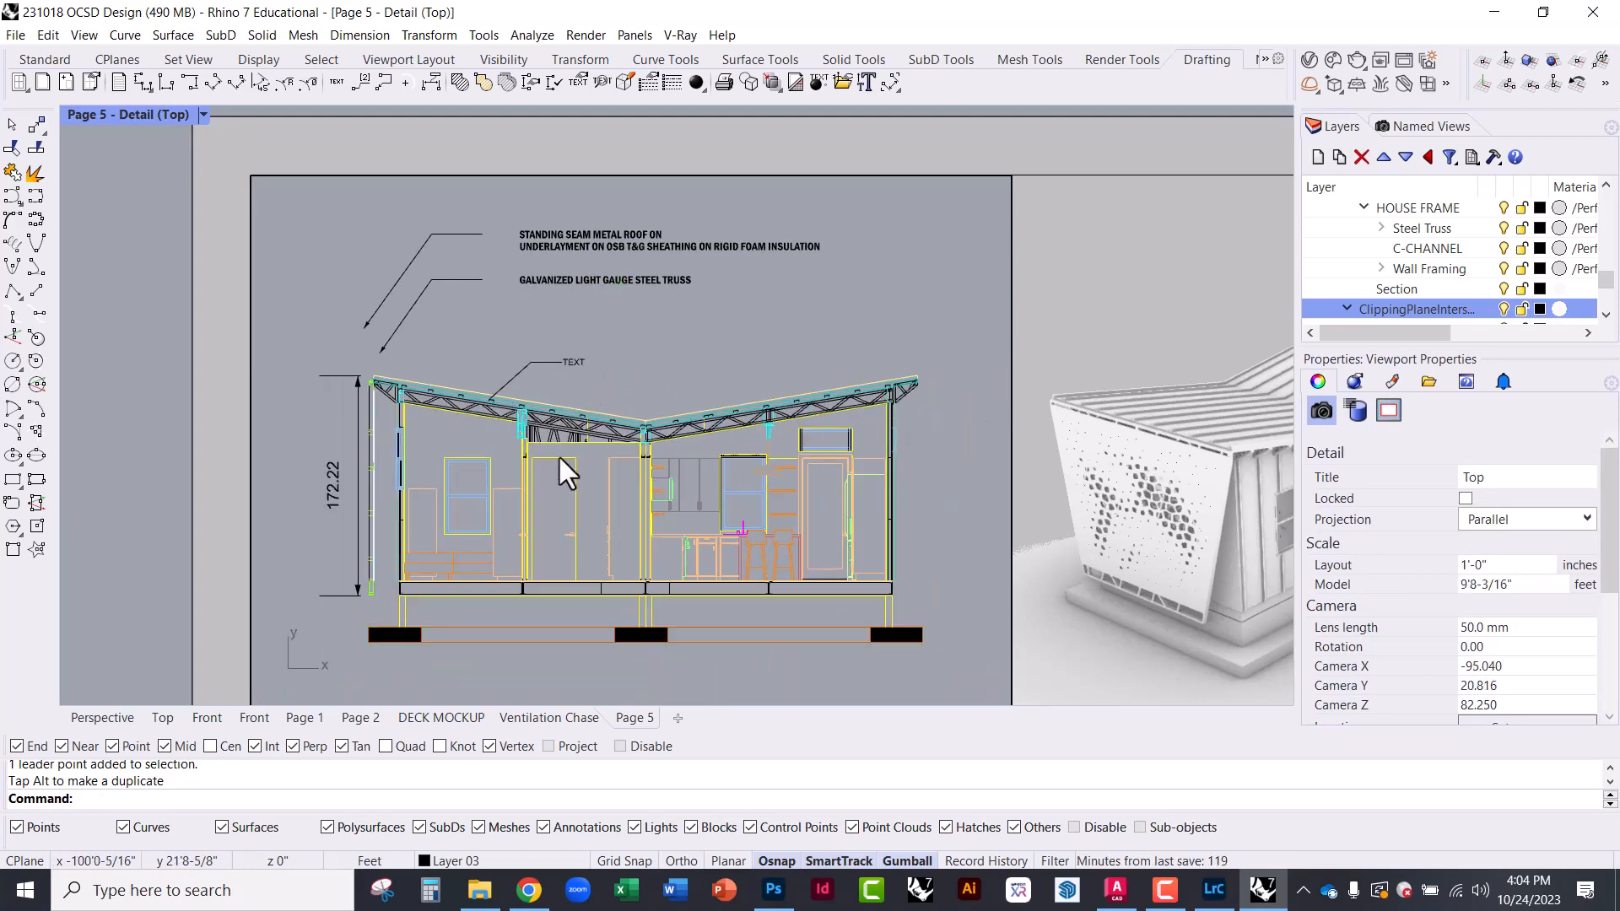
pyautogui.scroll(1, 596, 516)
pyautogui.scroll(-1, 617, 466)
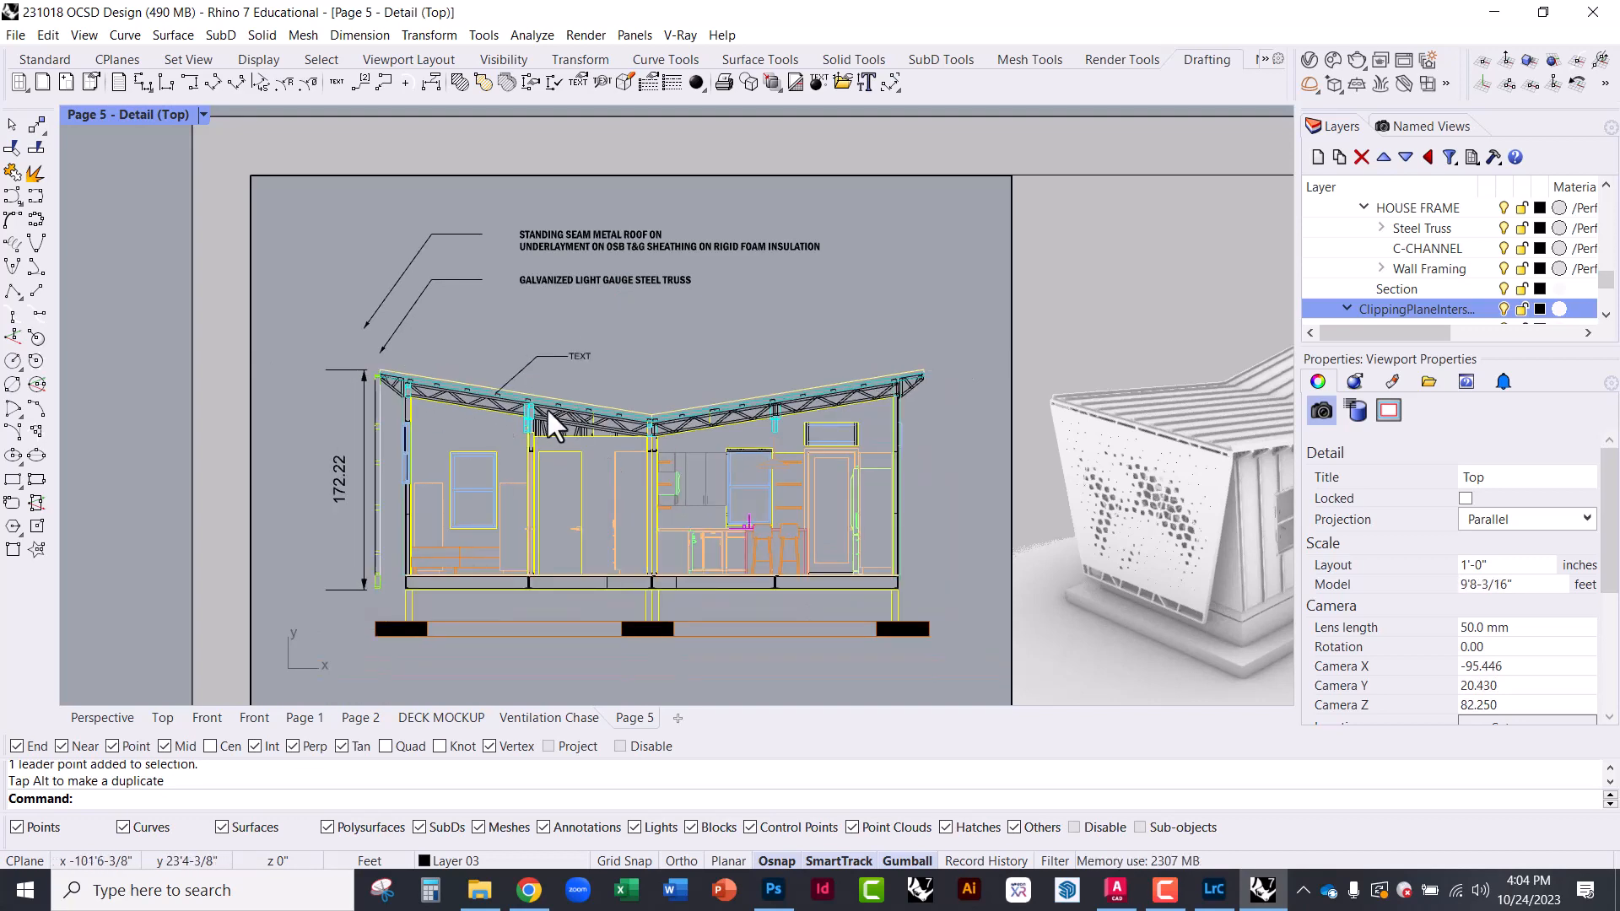
pyautogui.scroll(1, 620, 516)
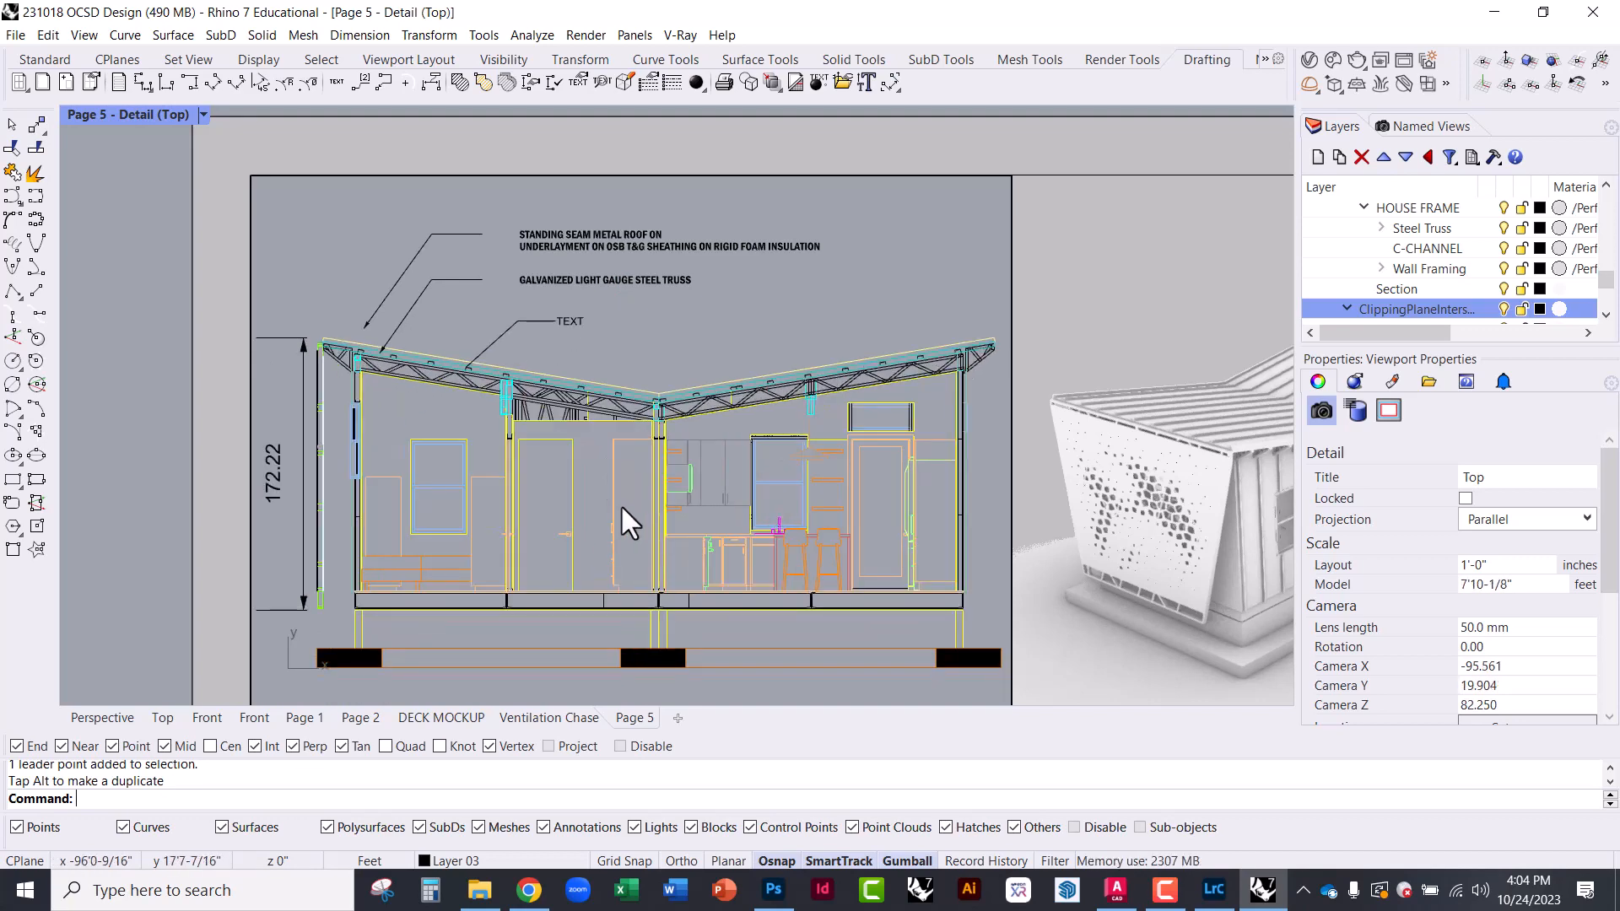
pyautogui.doubleClick(122, 378)
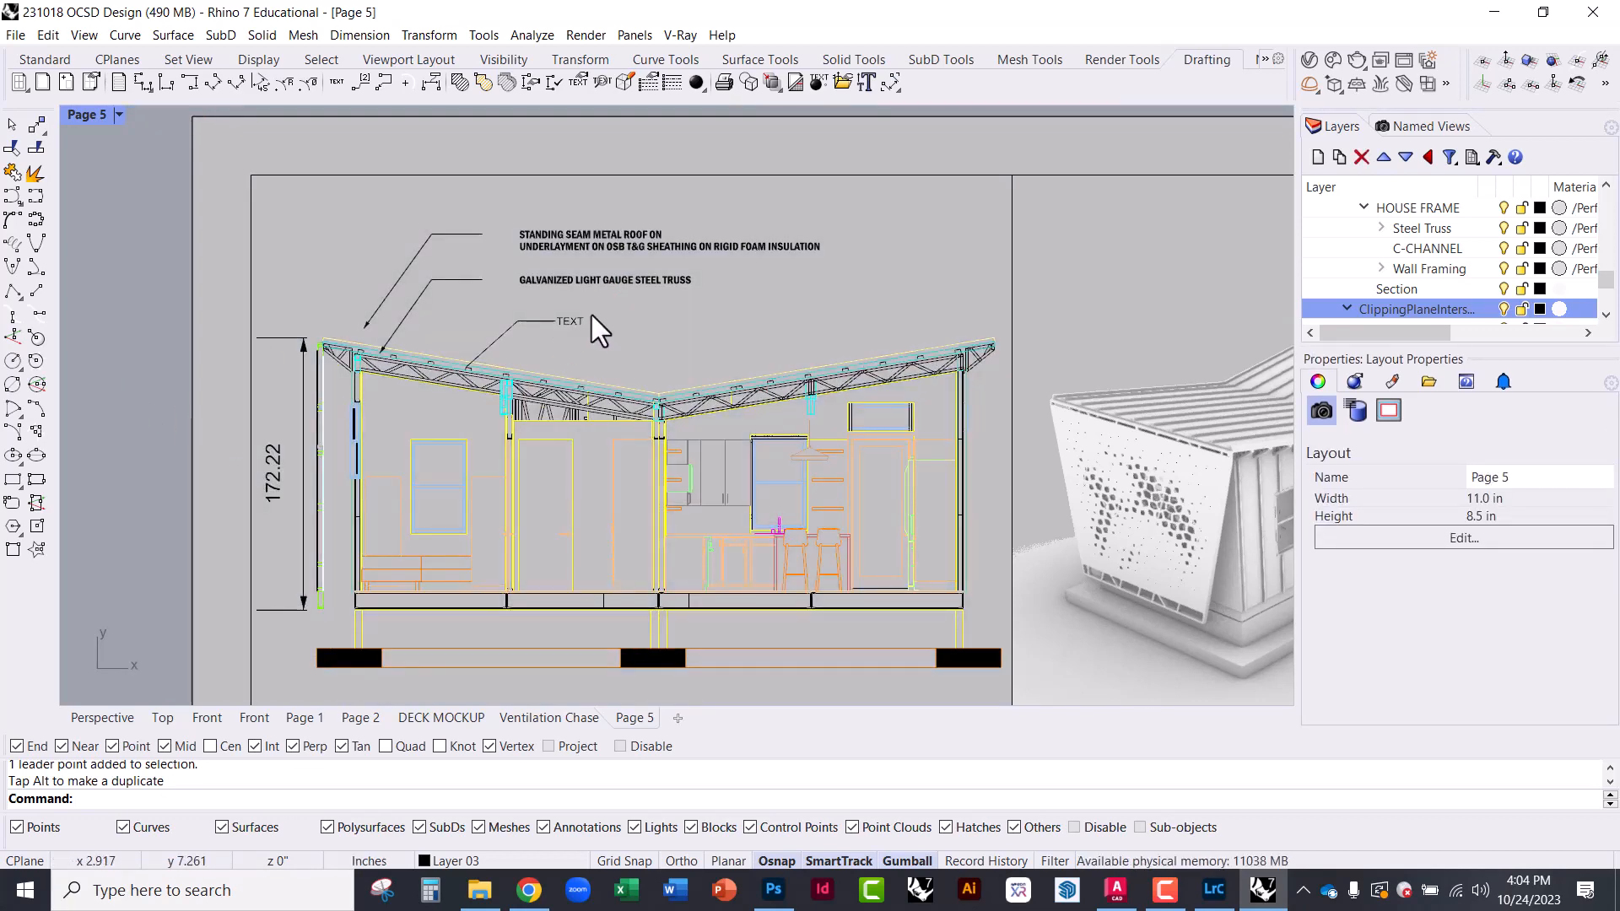
# Examine the four details on Page 5 and how the roof notes relate to the section drawing
pyautogui.scroll(-2, 590, 315)
pyautogui.scroll(-3, 583, 282)
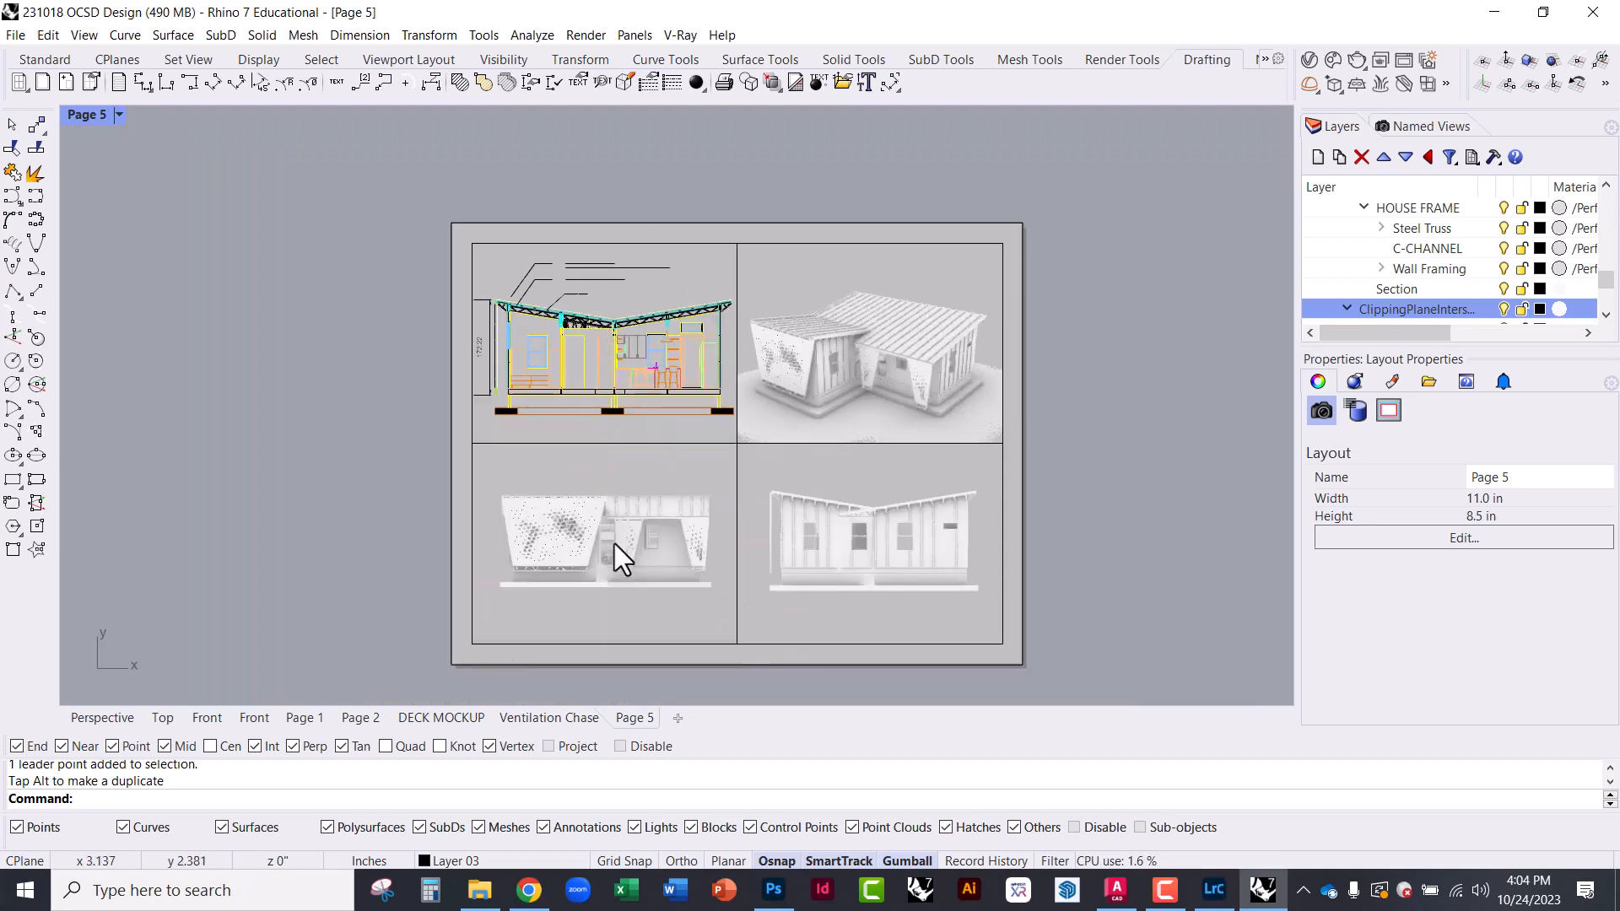
pyautogui.scroll(4, 641, 474)
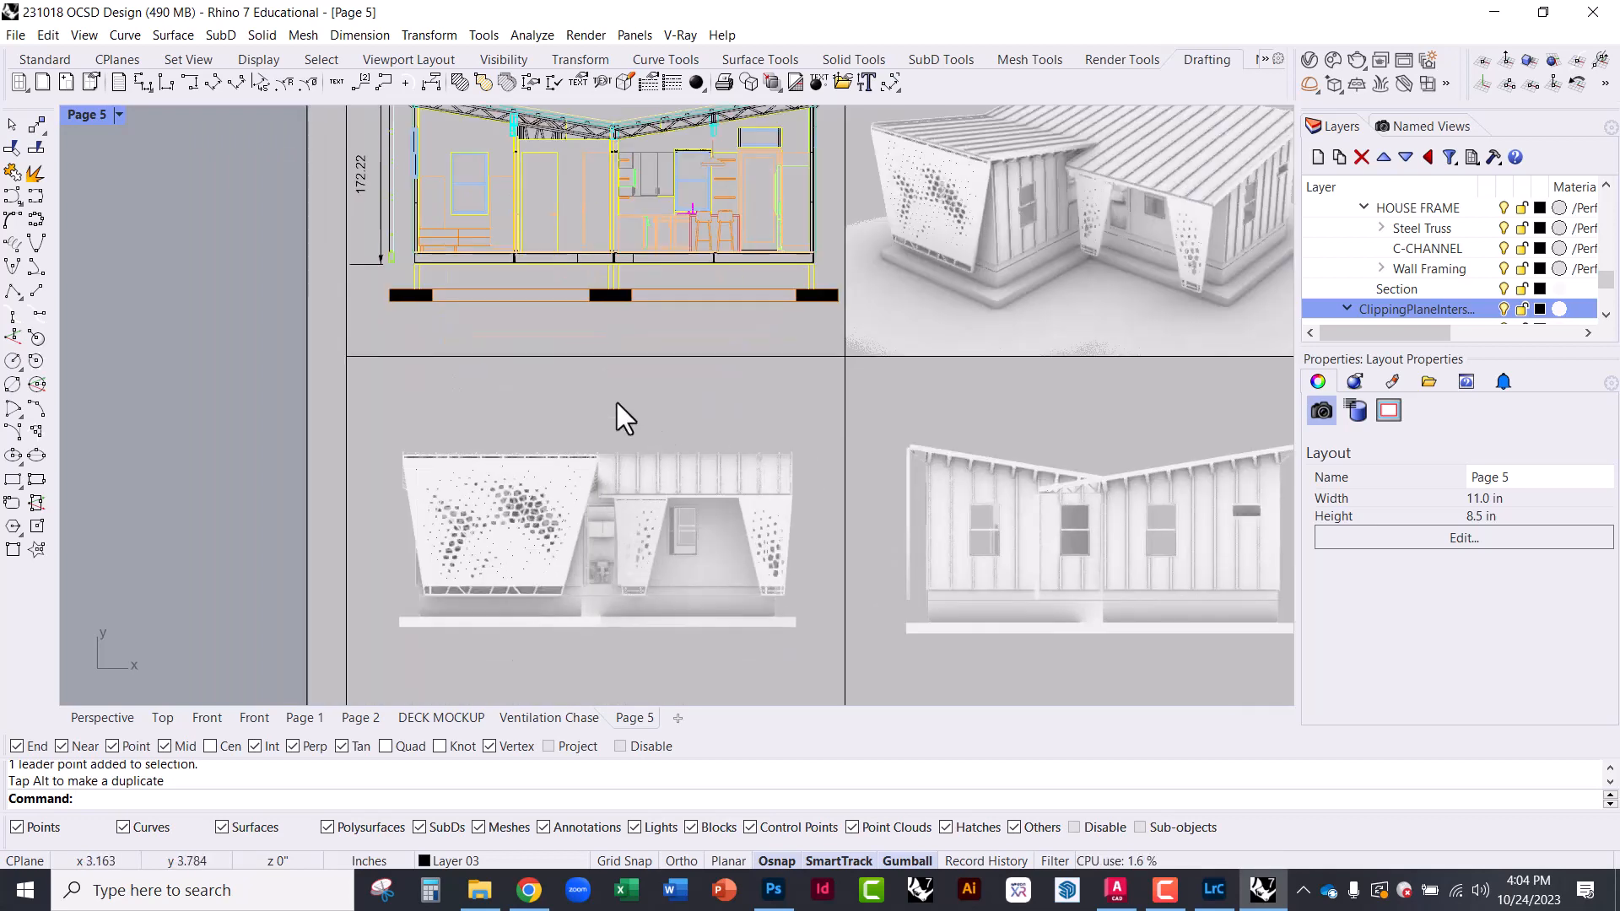
pyautogui.scroll(-1, 705, 539)
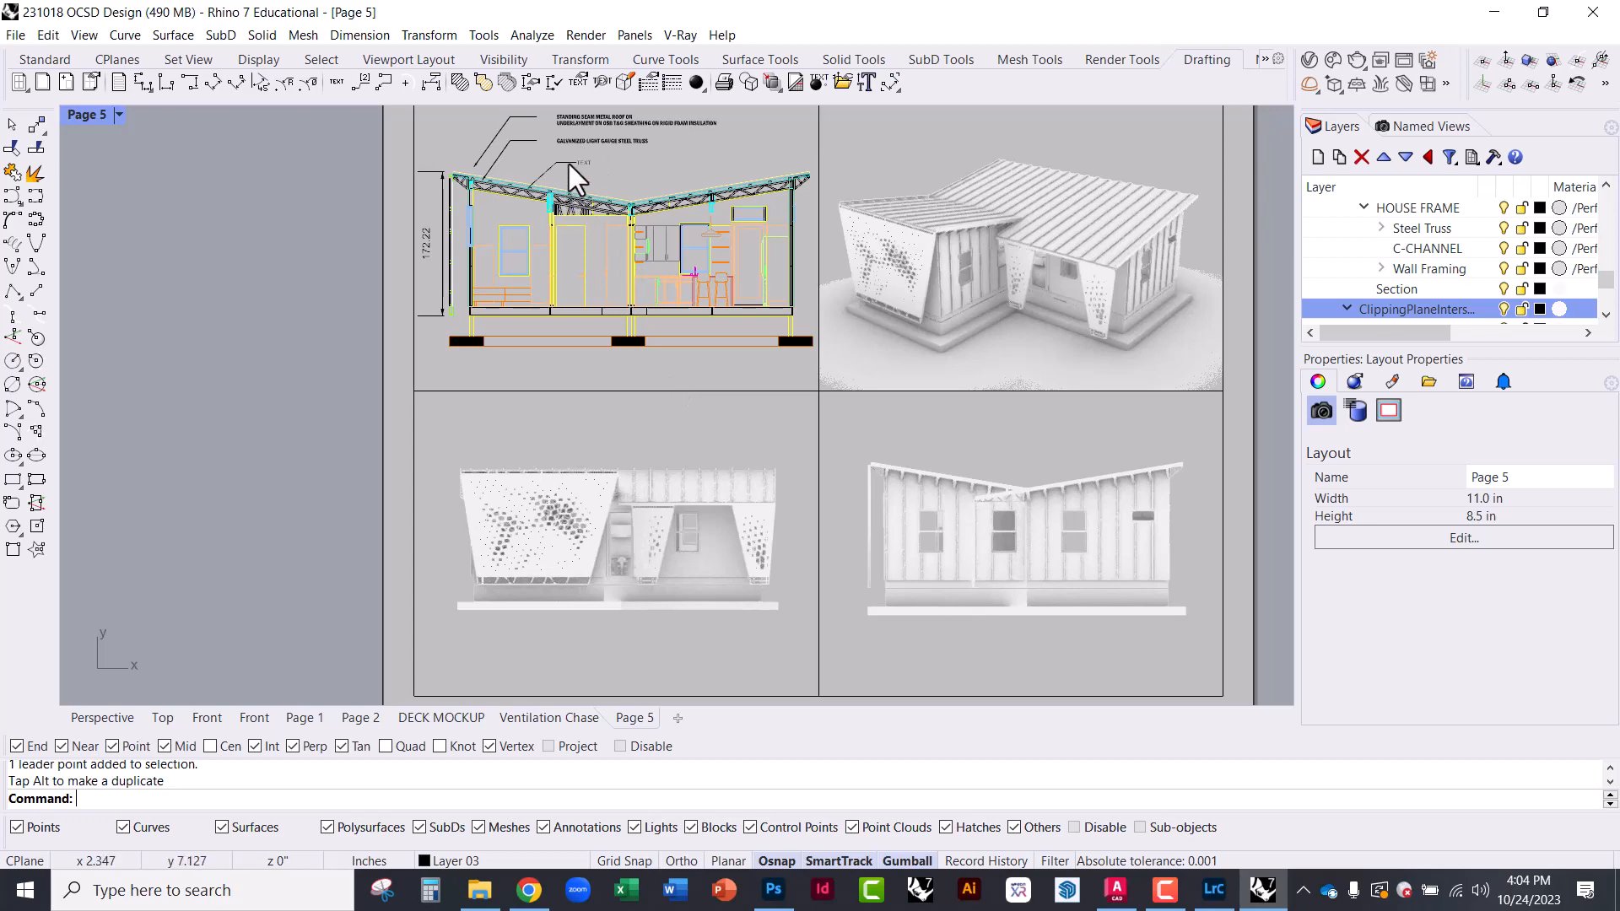
pyautogui.scroll(3, 590, 331)
pyautogui.scroll(-3, 609, 321)
pyautogui.scroll(5, 590, 244)
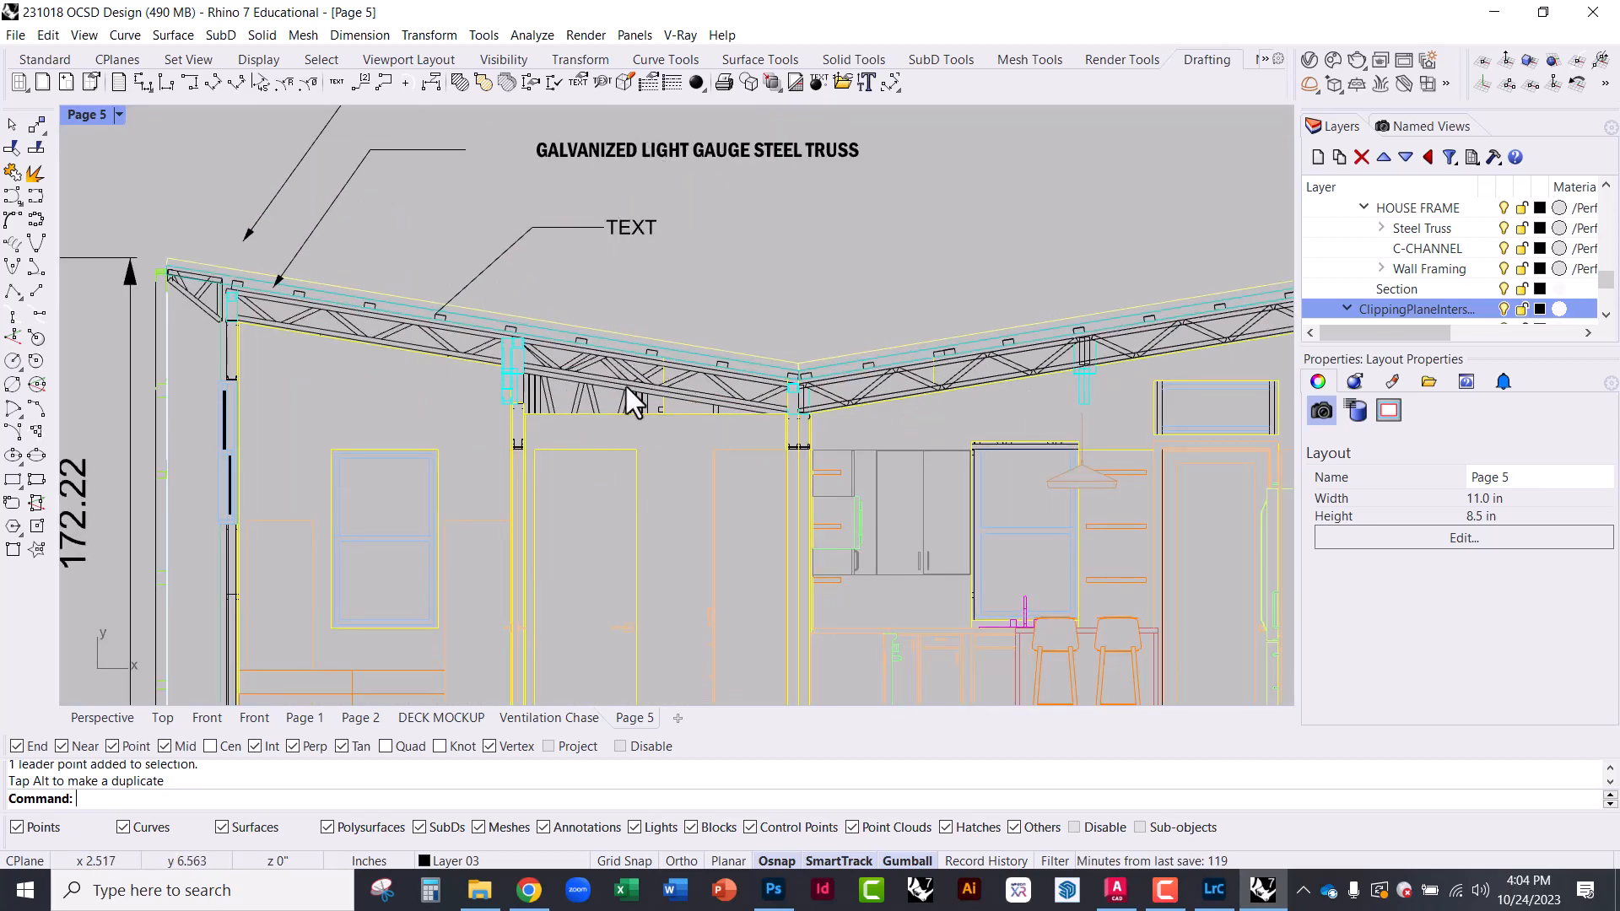
pyautogui.scroll(-2, 627, 387)
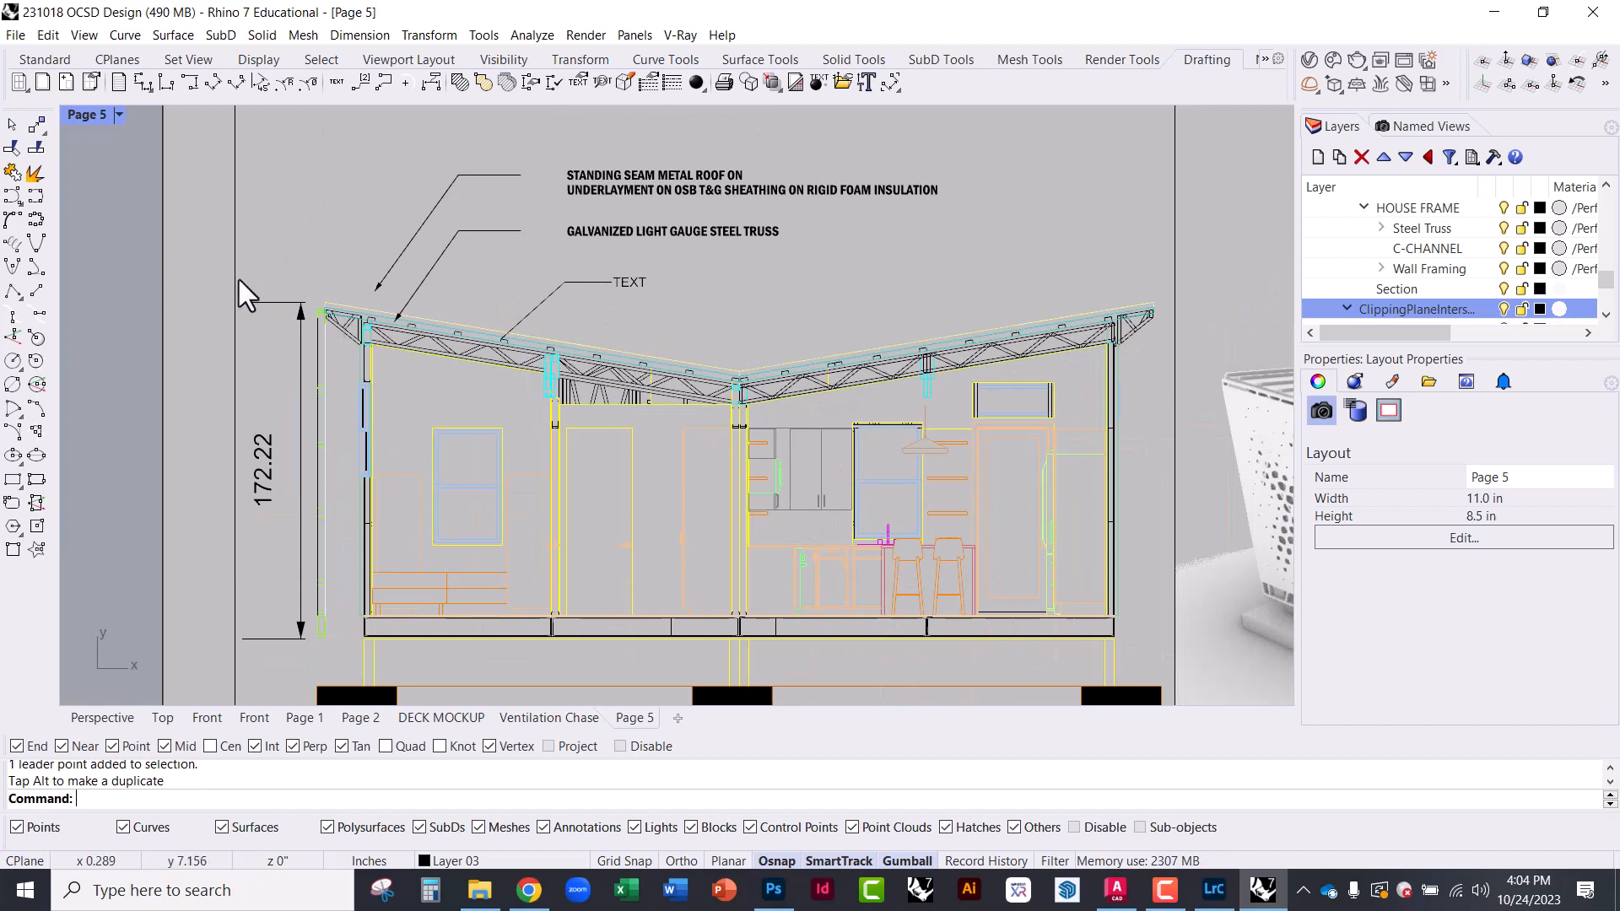
# Delete the TEXT leader pointing at the roof truss inside the section detail
pyautogui.doubleClick(629, 281)
pyautogui.click(641, 280)
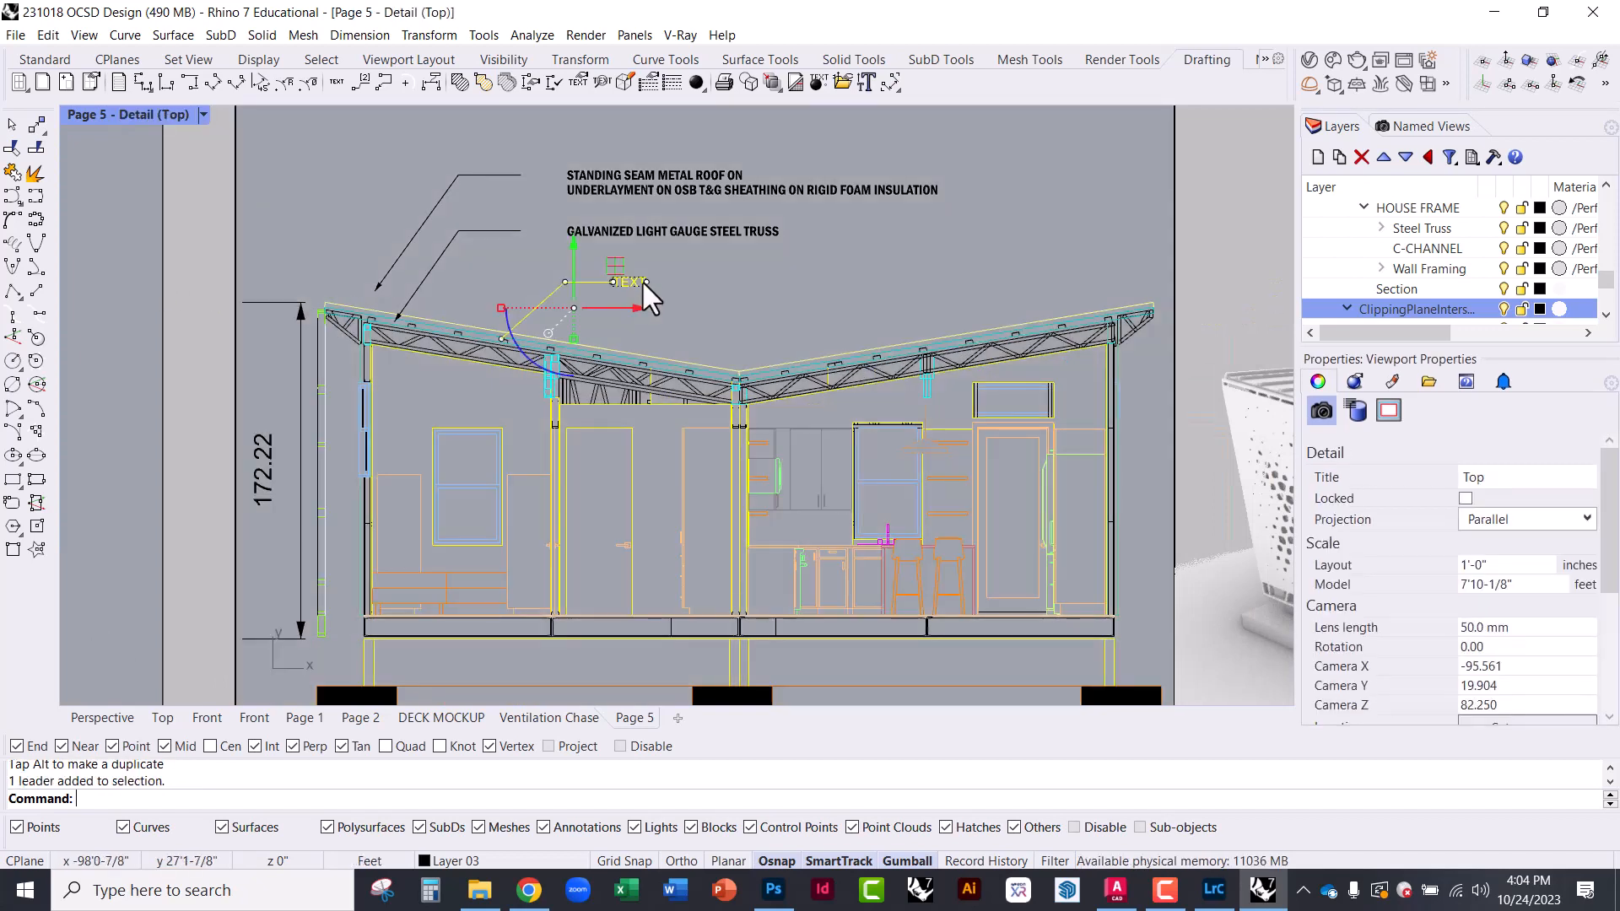
pyautogui.press('Delete')
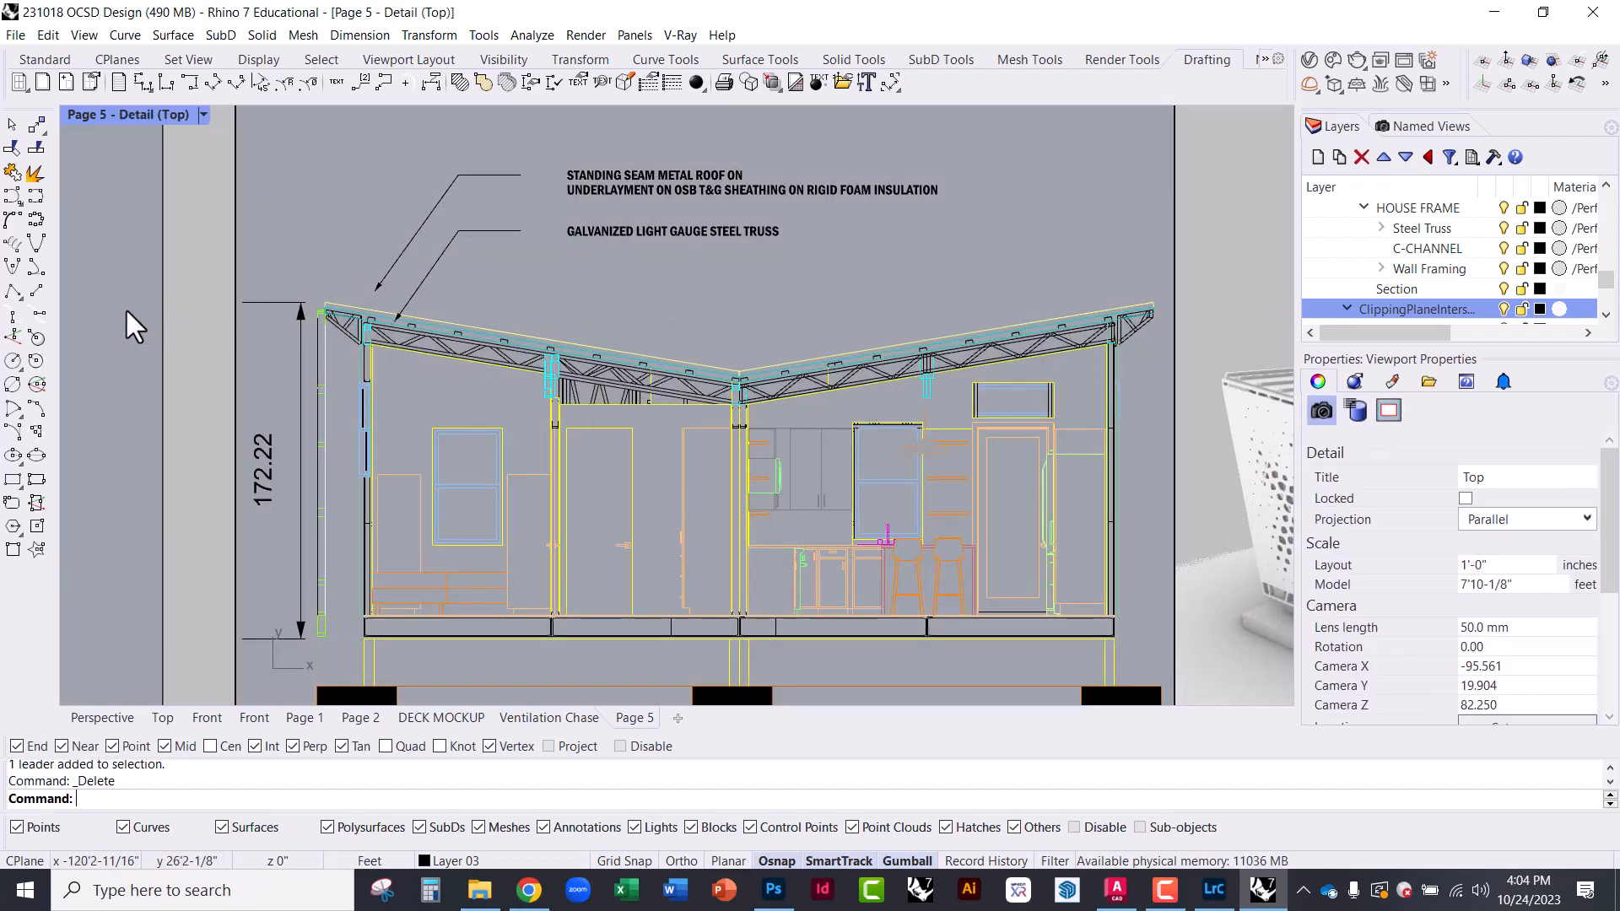
pyautogui.doubleClick(131, 318)
# Shift the section within its detail so the roof meets the note arrowheads, and return to the page layout
pyautogui.doubleClick(492, 341)
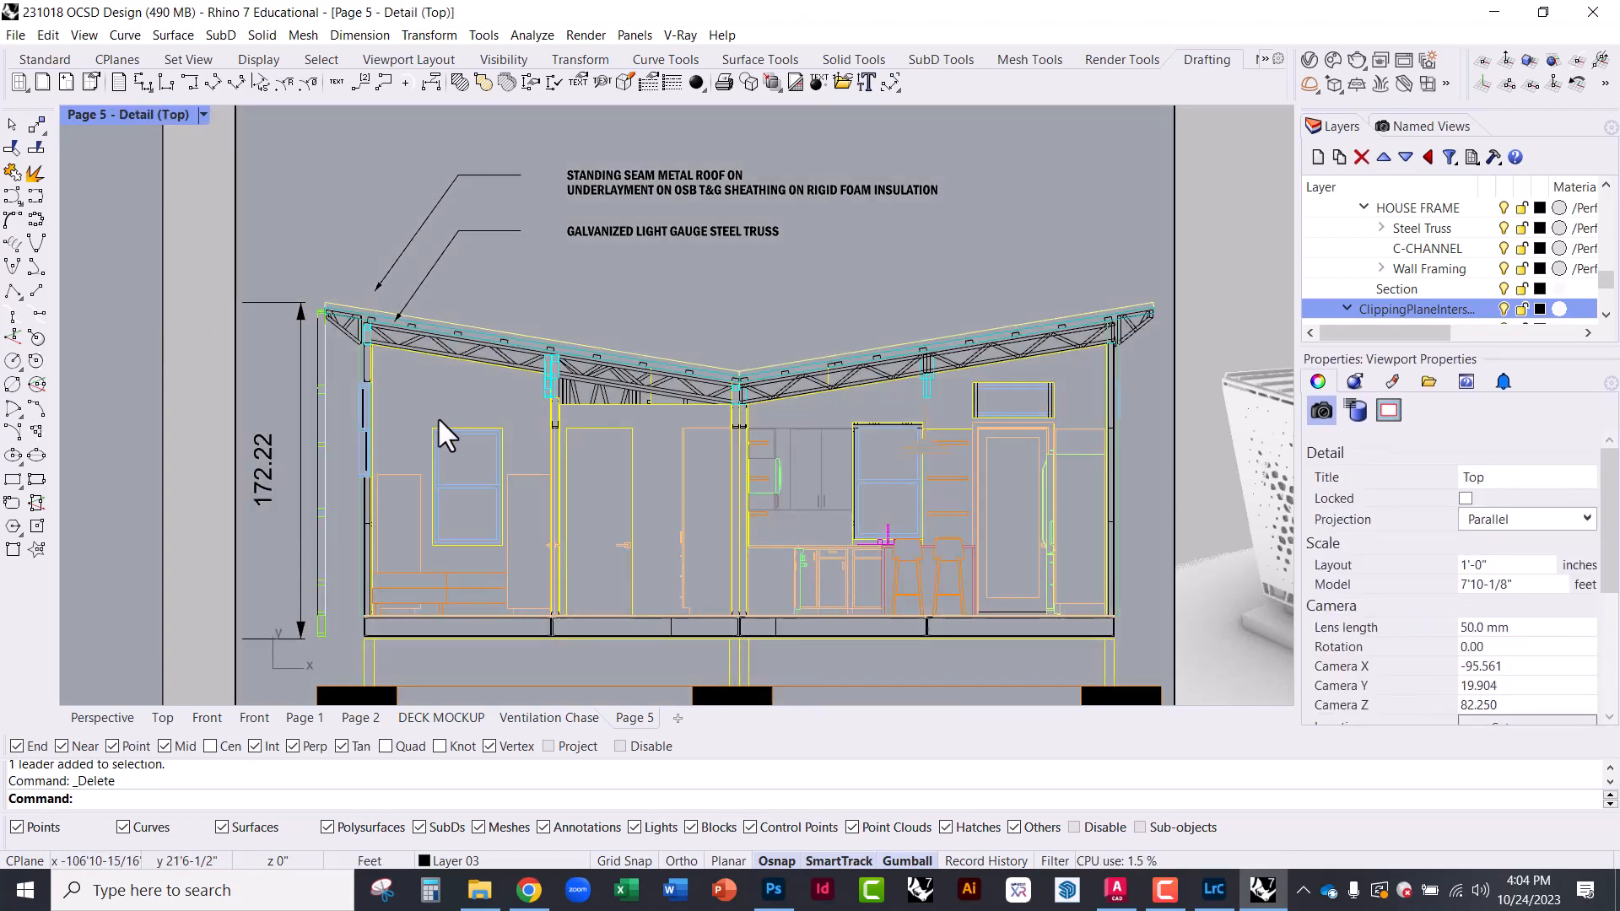
pyautogui.moveTo(460, 440); pyautogui.dragTo(448, 418, button='right')
pyautogui.doubleClick(93, 315)
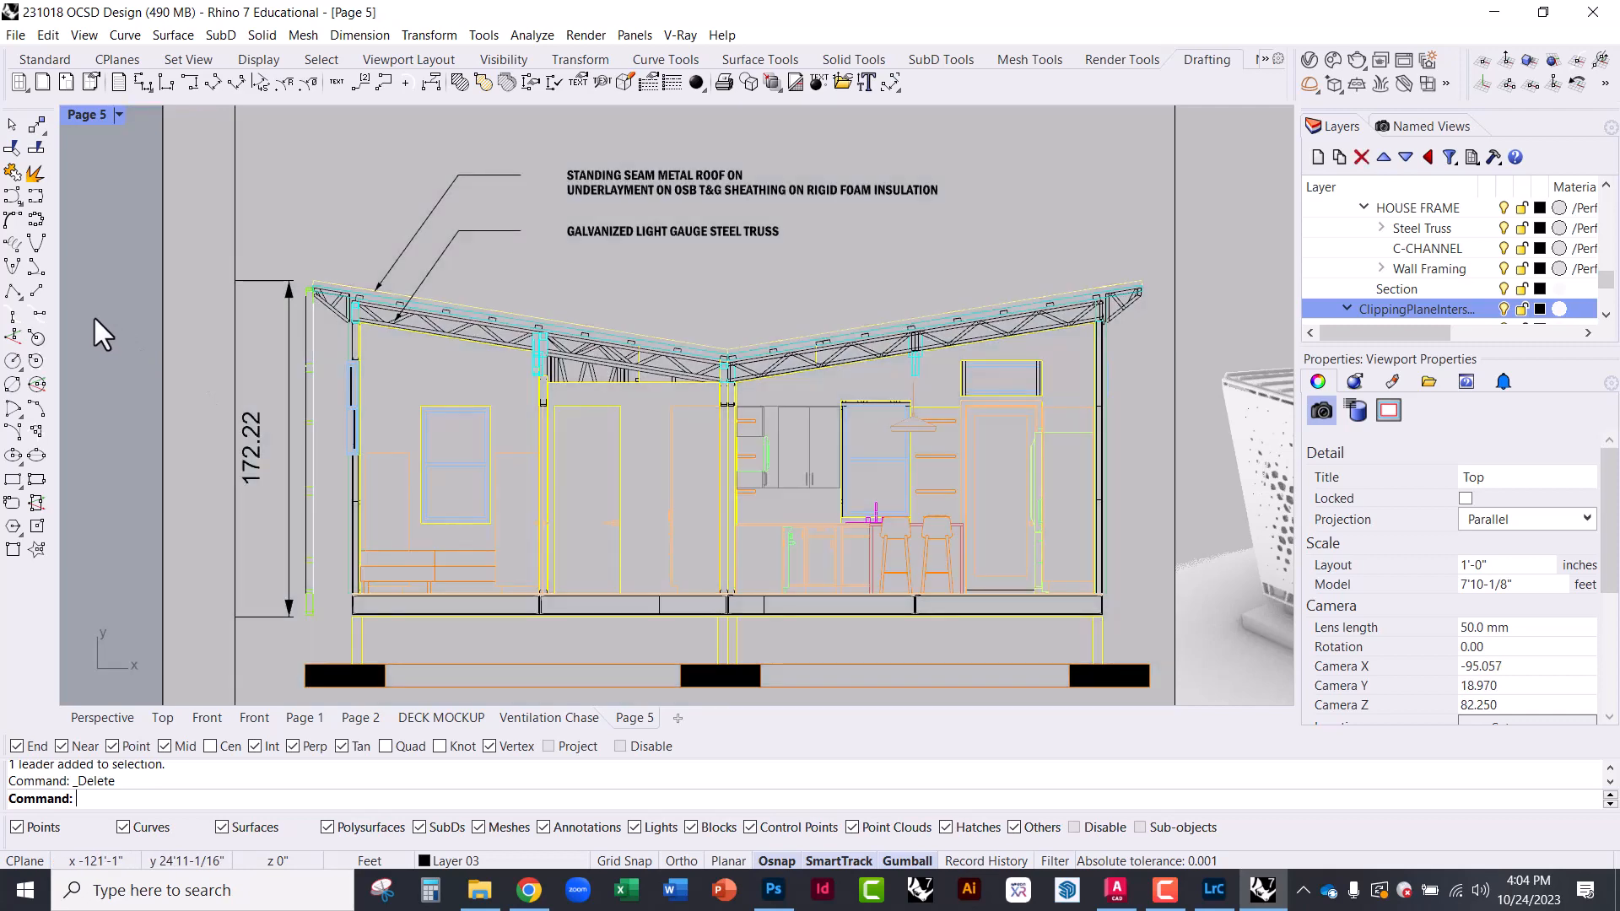
# Activate the section detail at the central floor beams and check the grouped curves of the right-hand steel channel
pyautogui.scroll(-2, 615, 422)
pyautogui.scroll(-2, 615, 422)
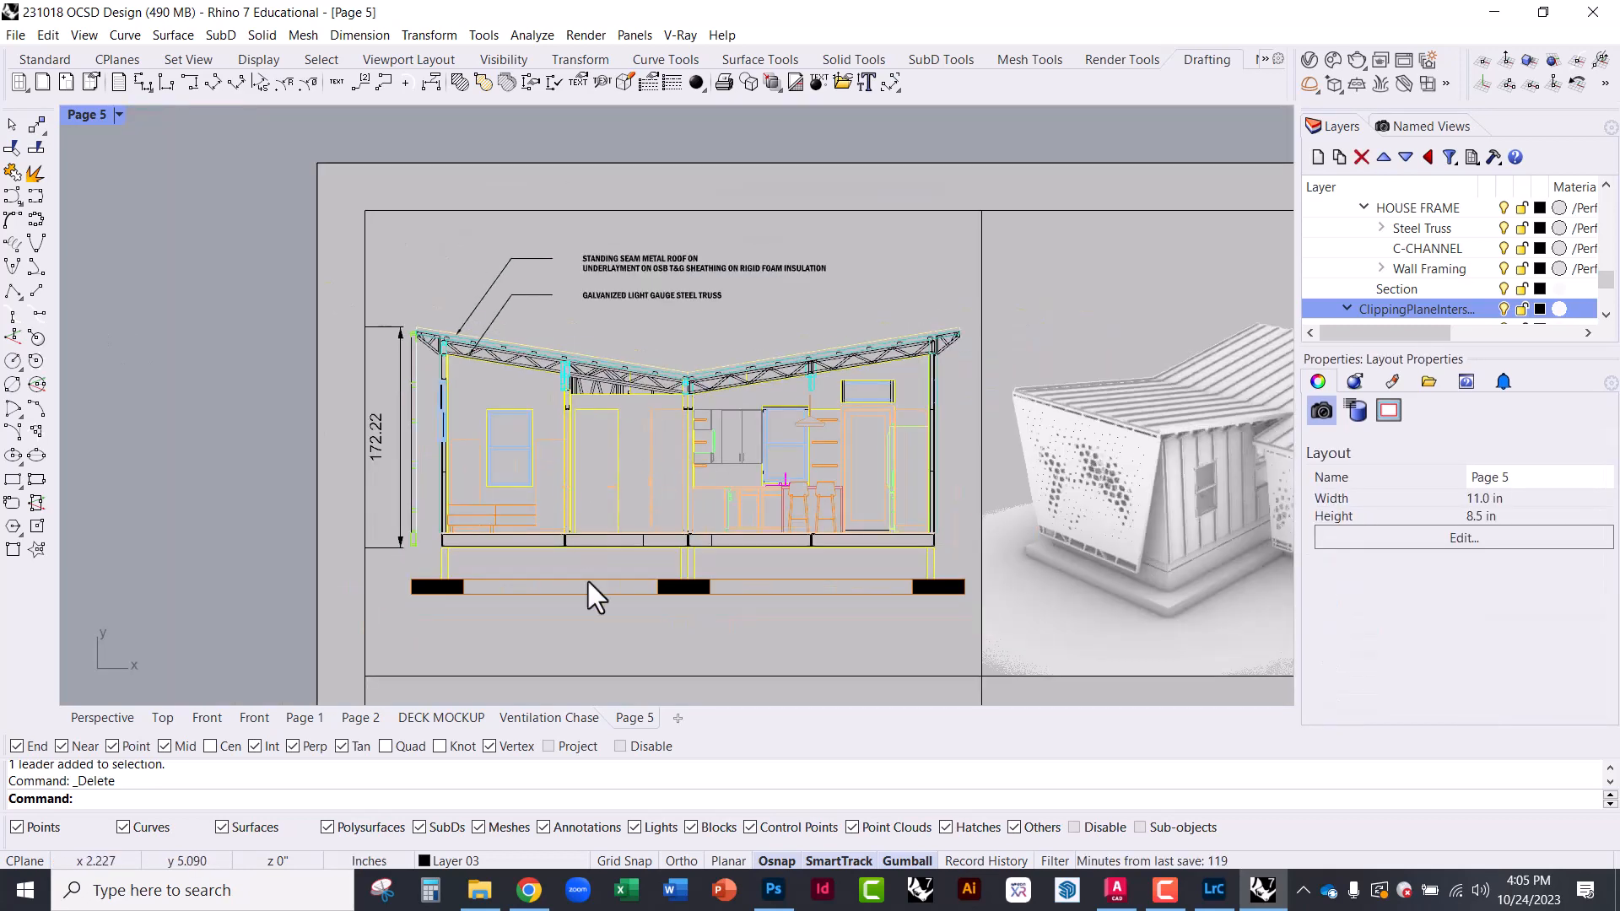
pyautogui.scroll(3, 580, 557)
pyautogui.scroll(3, 835, 591)
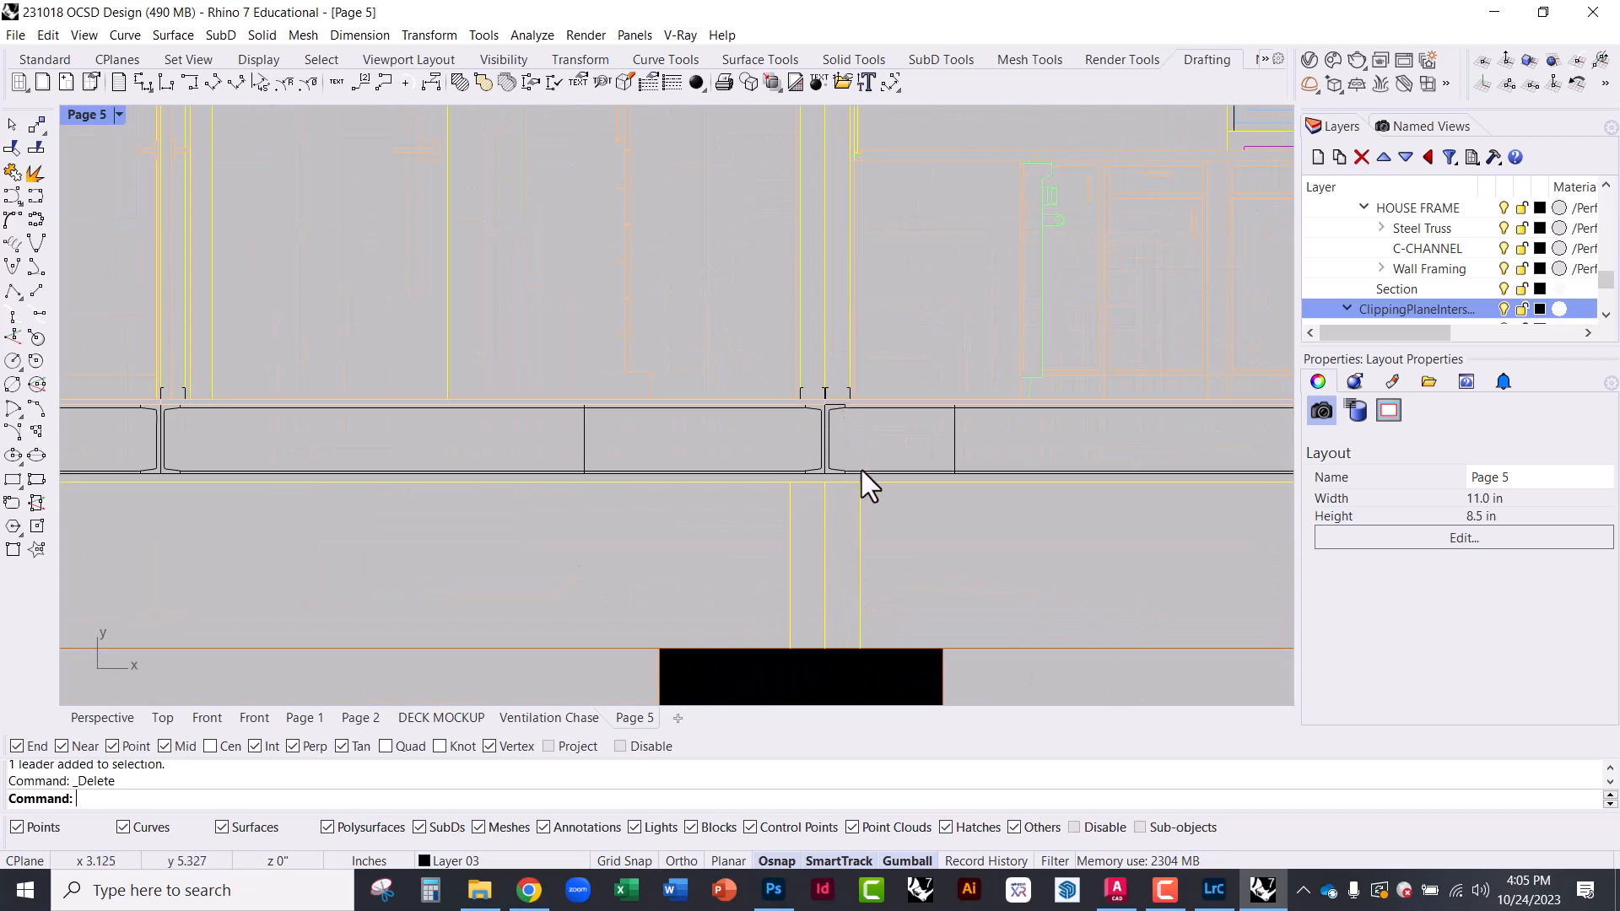
pyautogui.scroll(2, 832, 474)
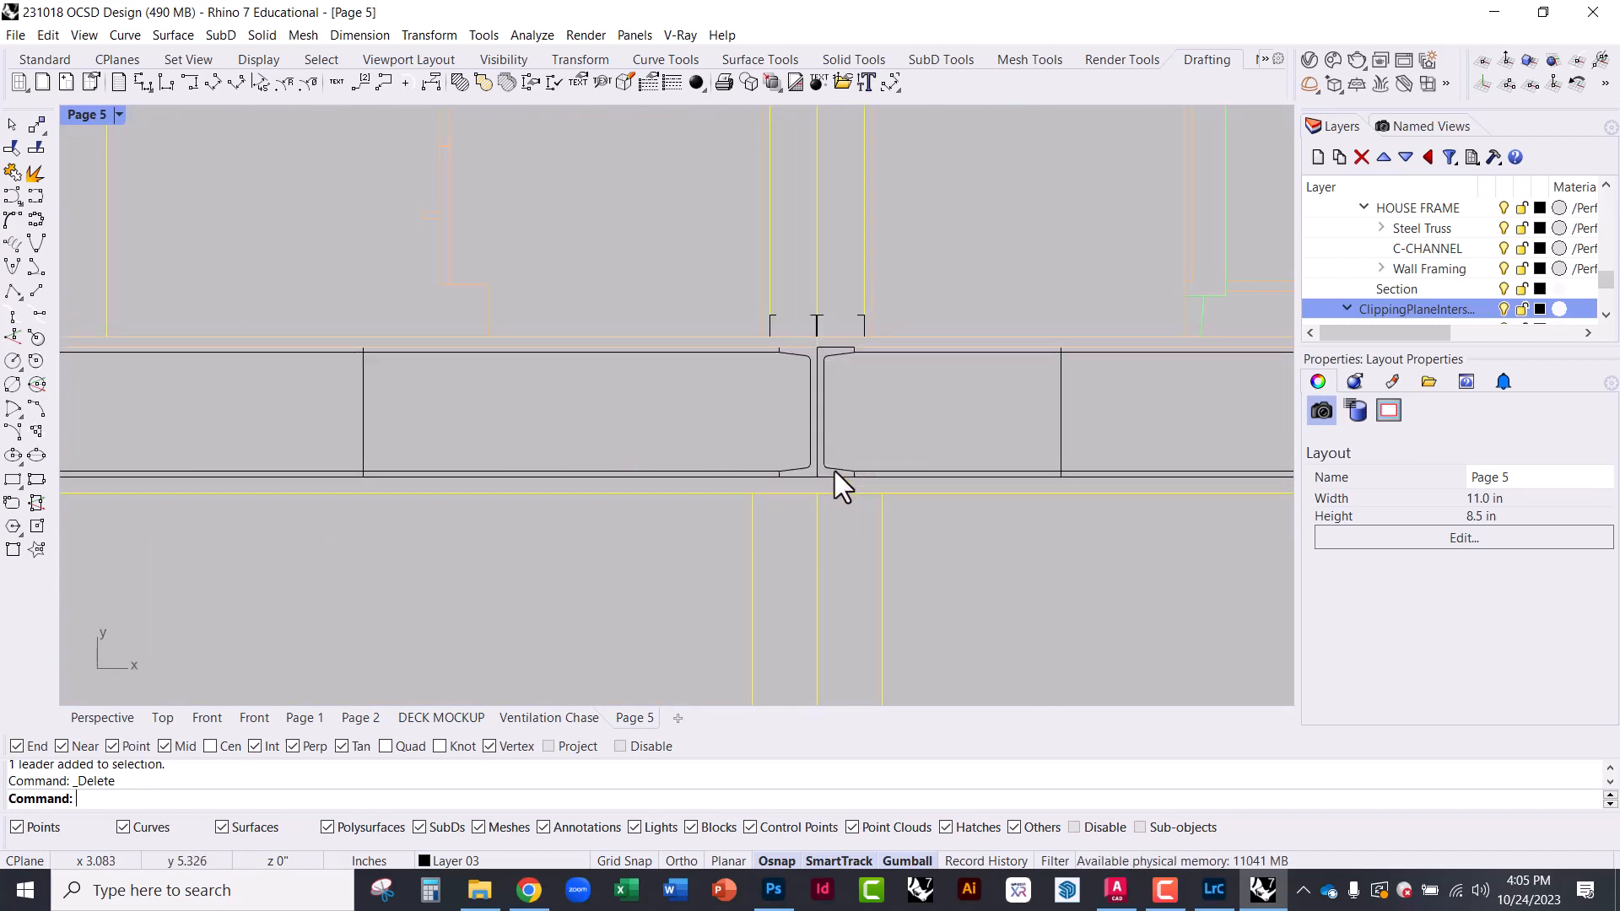
pyautogui.doubleClick(834, 471)
pyautogui.click(837, 465)
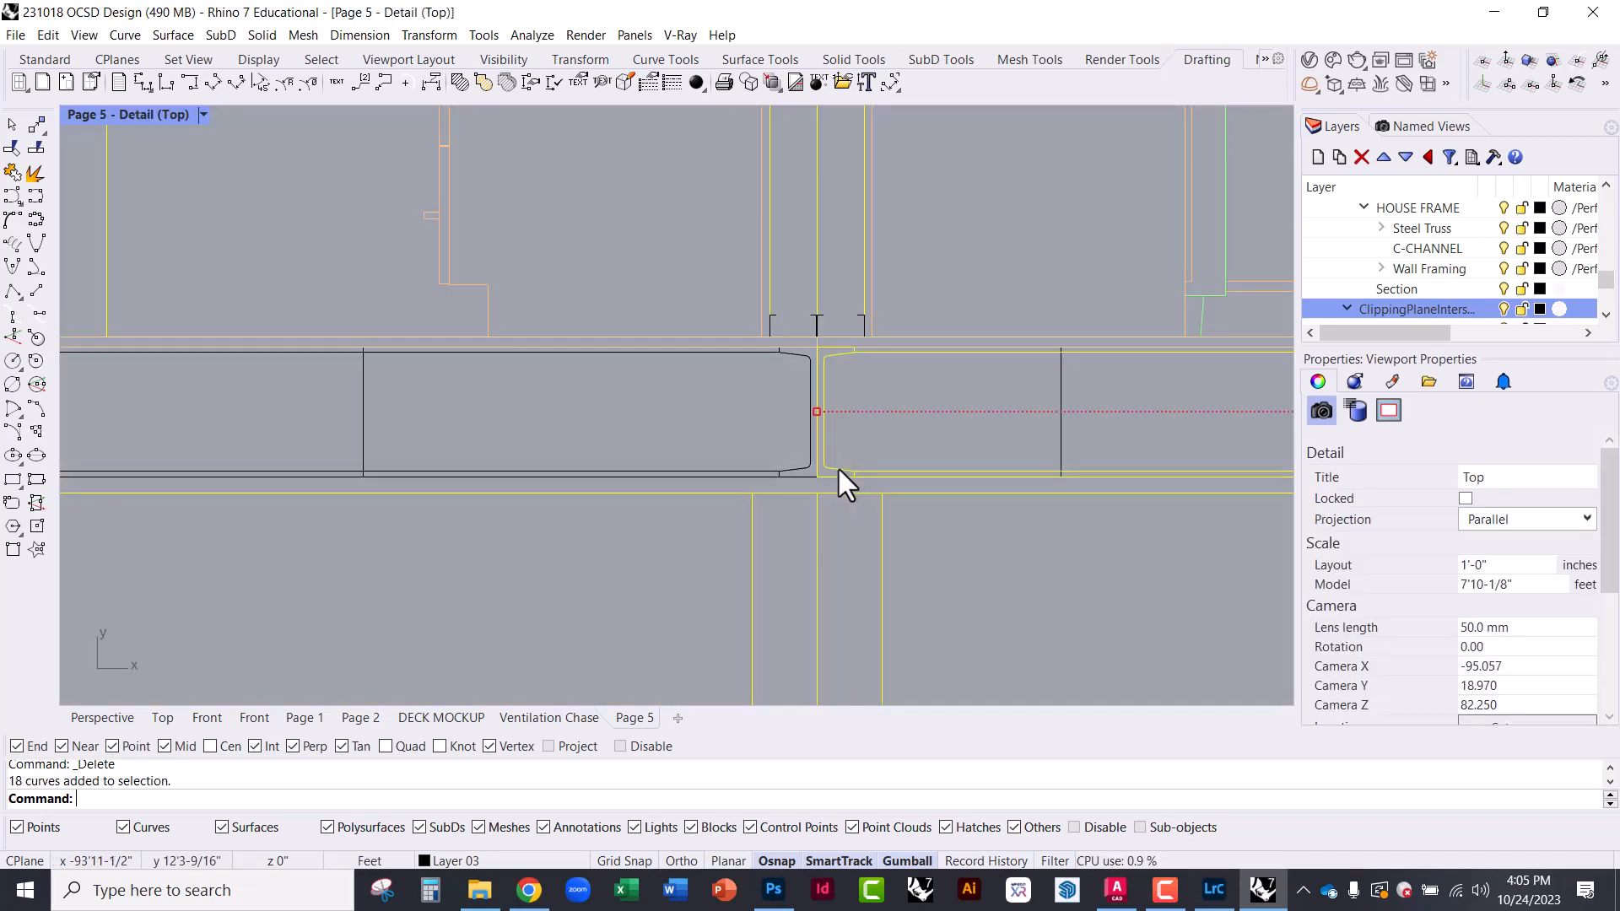
pyautogui.scroll(2, 843, 347)
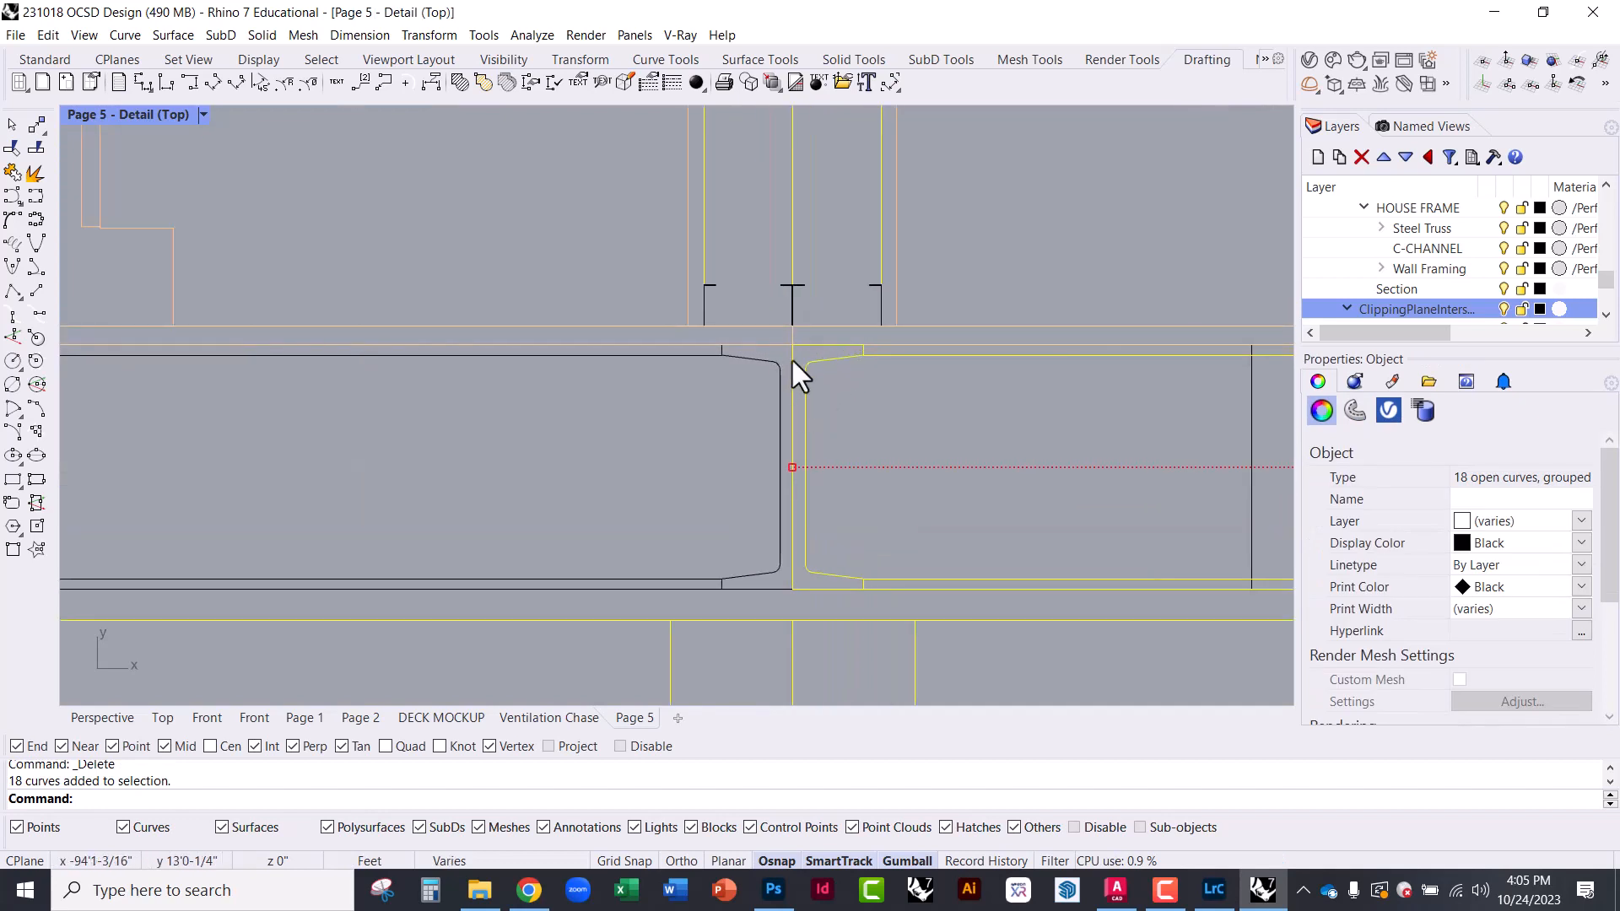
pyautogui.click(1068, 672)
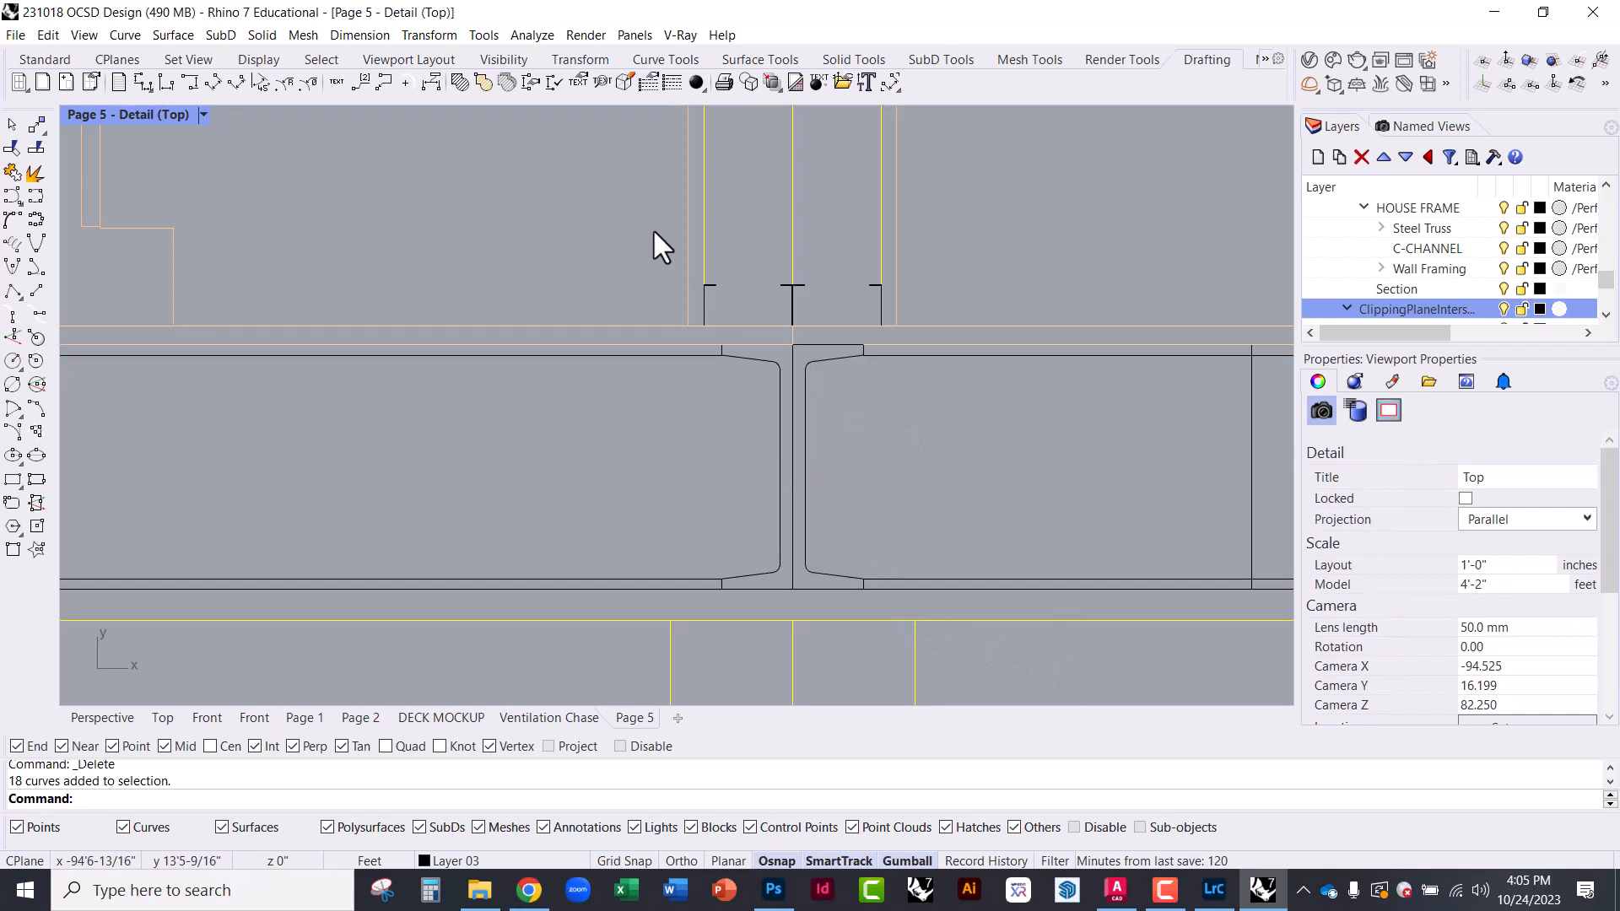
pyautogui.click(460, 83)
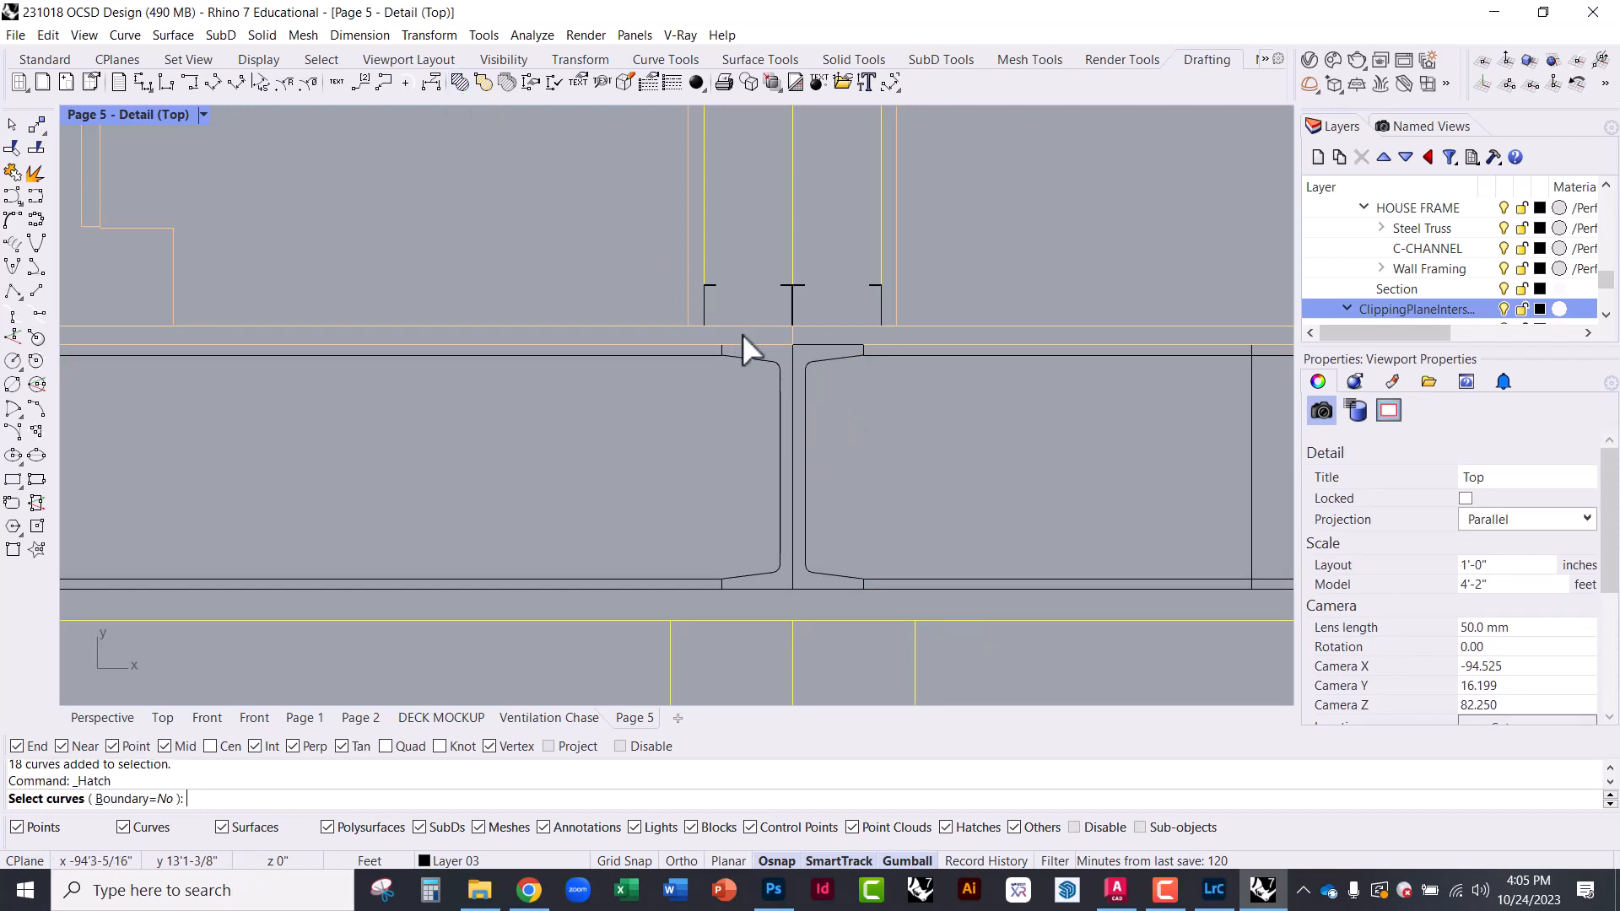
pyautogui.click(807, 362)
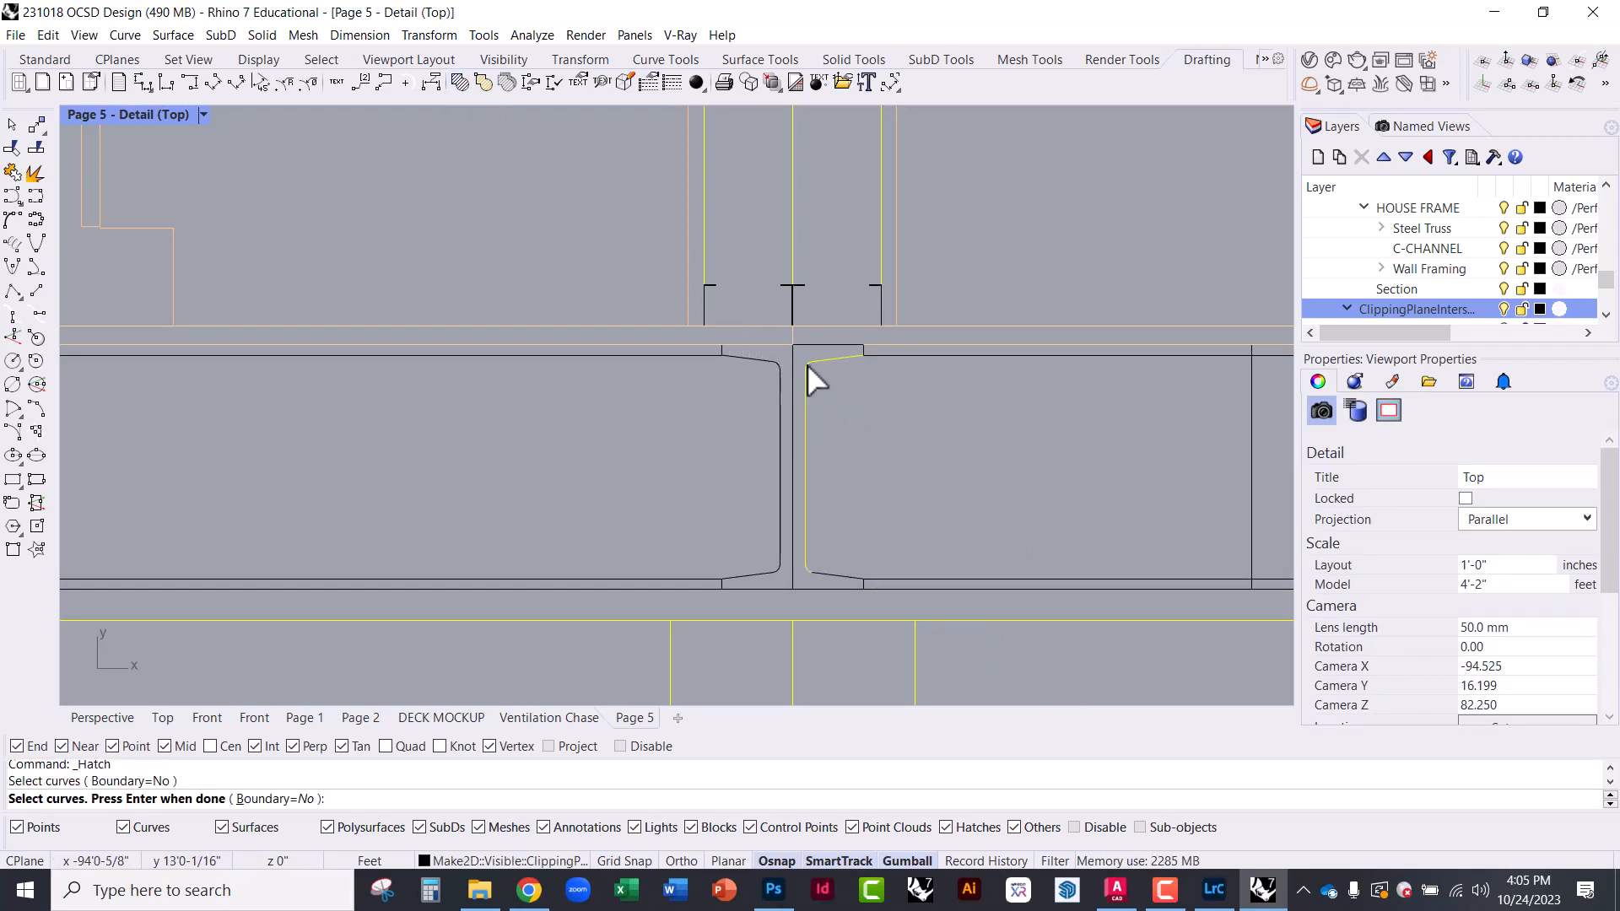
pyautogui.press('Escape')
# Hatch the right-hand steel channel profile at the central floor beams with the Solid pattern
pyautogui.rightClick(703, 343)
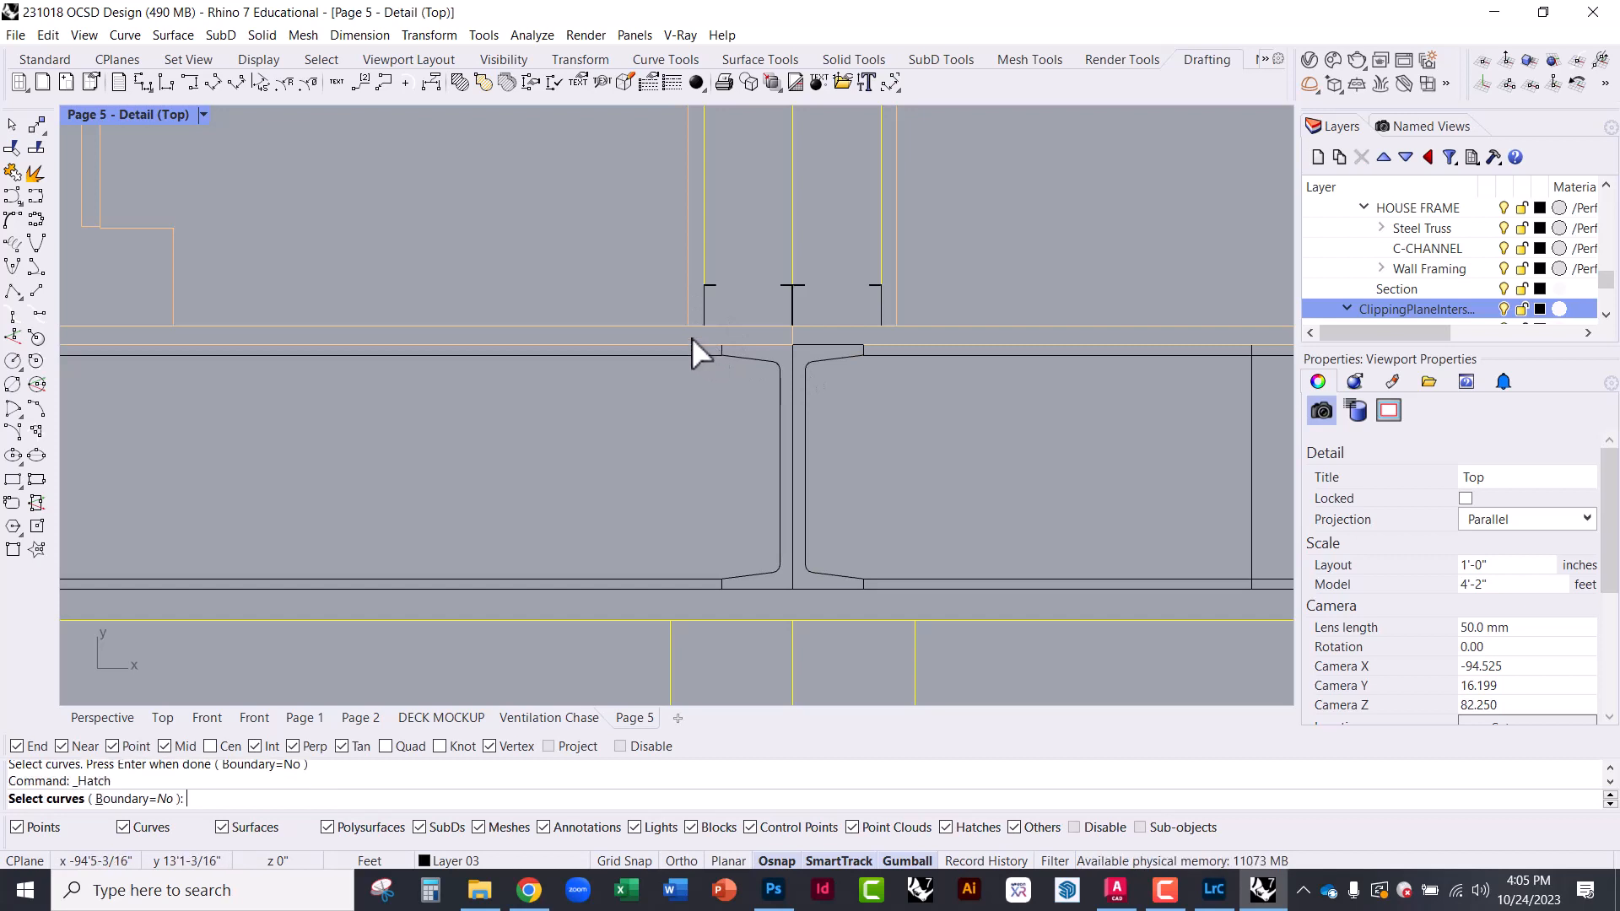
pyautogui.moveTo(675, 336)
pyautogui.mouseDown()
pyautogui.moveTo(741, 363)
pyautogui.moveTo(949, 570)
pyautogui.moveTo(937, 615)
pyautogui.mouseUp()
pyautogui.rightClick(874, 589)
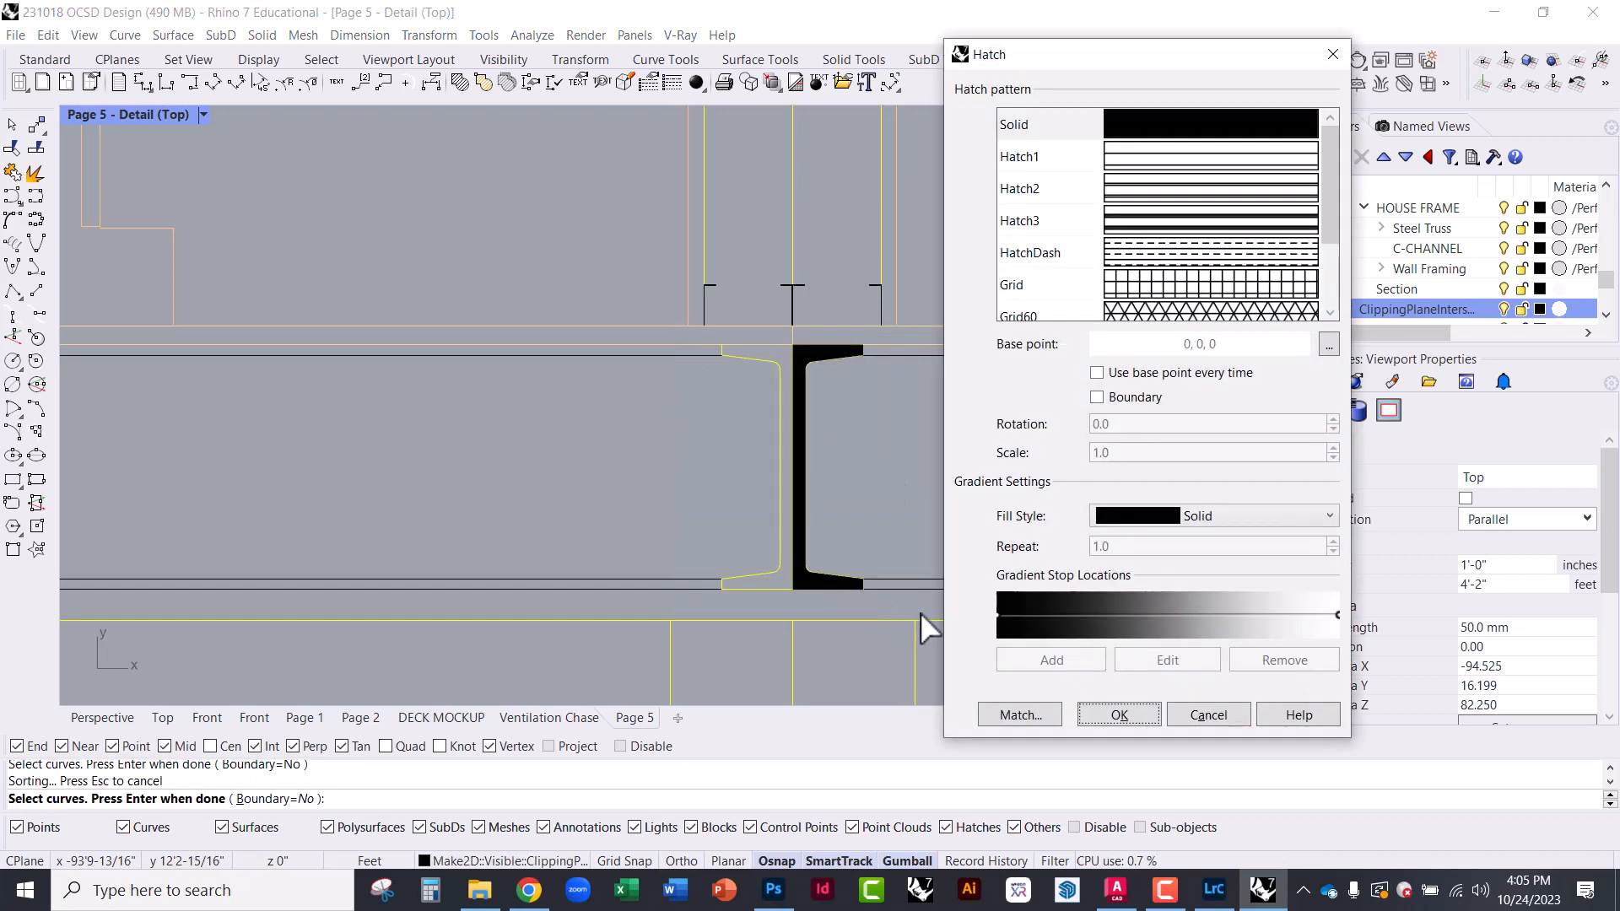
pyautogui.click(1115, 715)
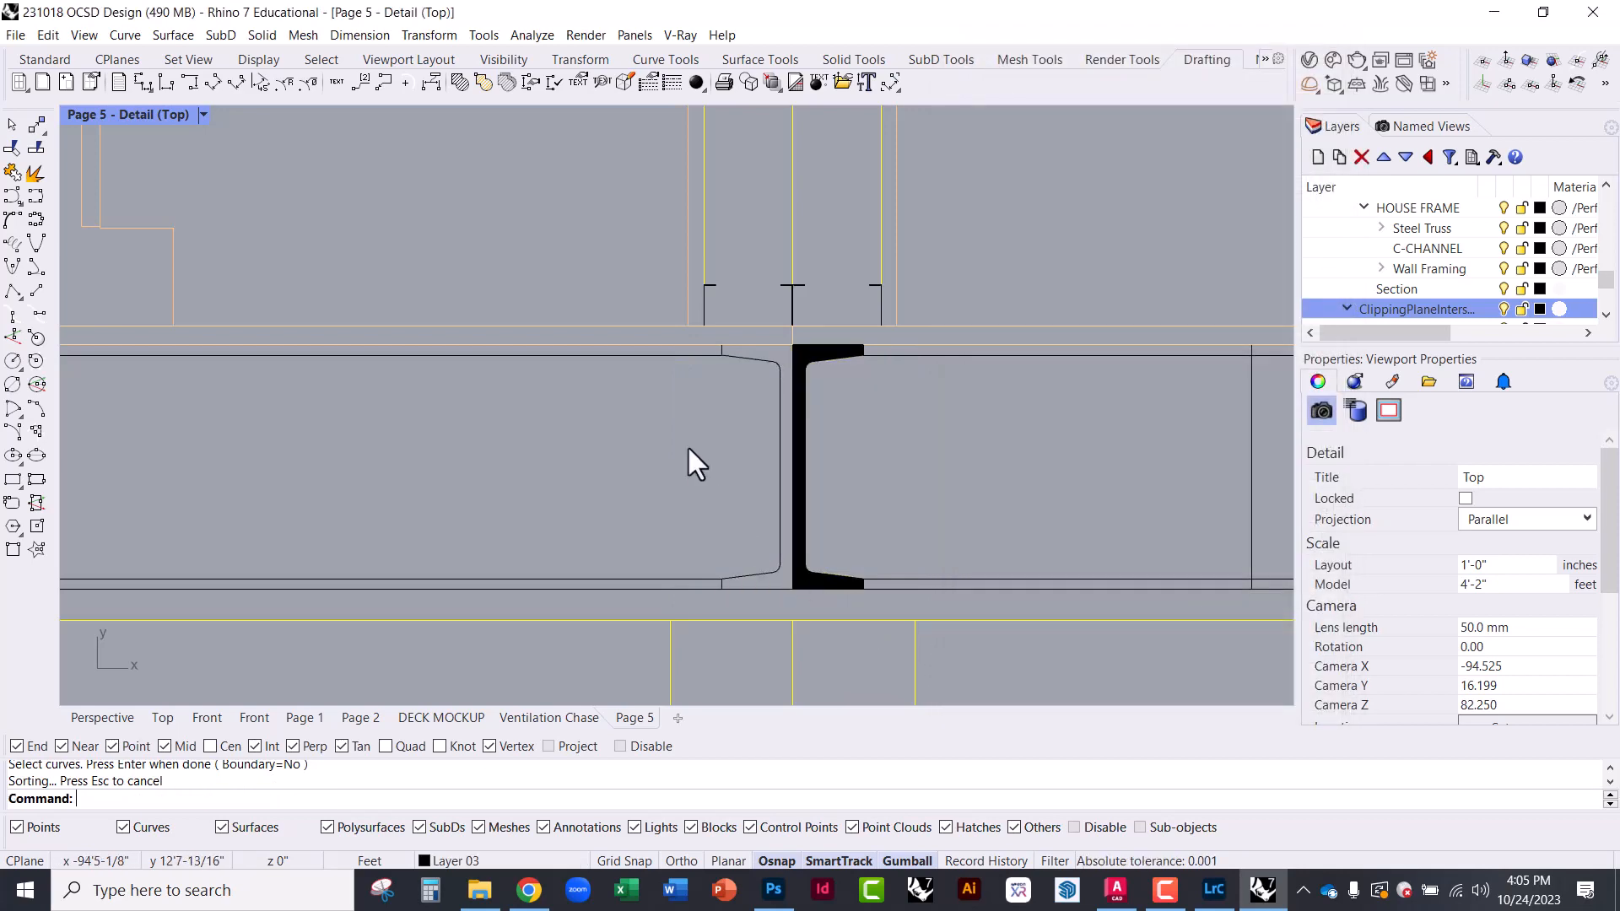
pyautogui.click(686, 330)
pyautogui.press('super+p')
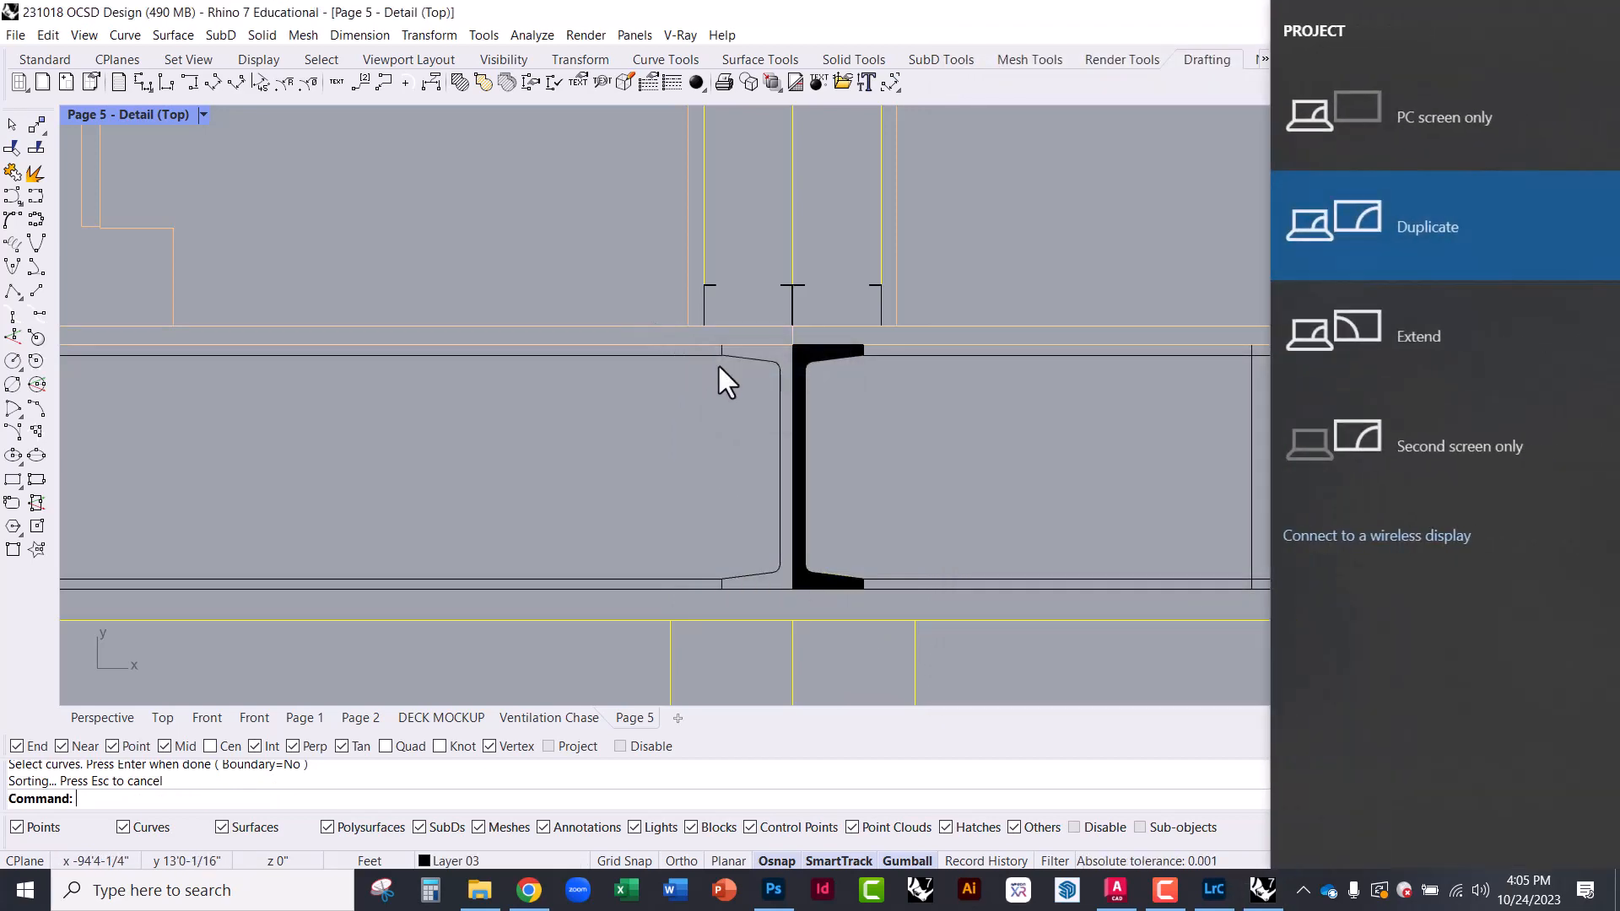
pyautogui.press('Escape')
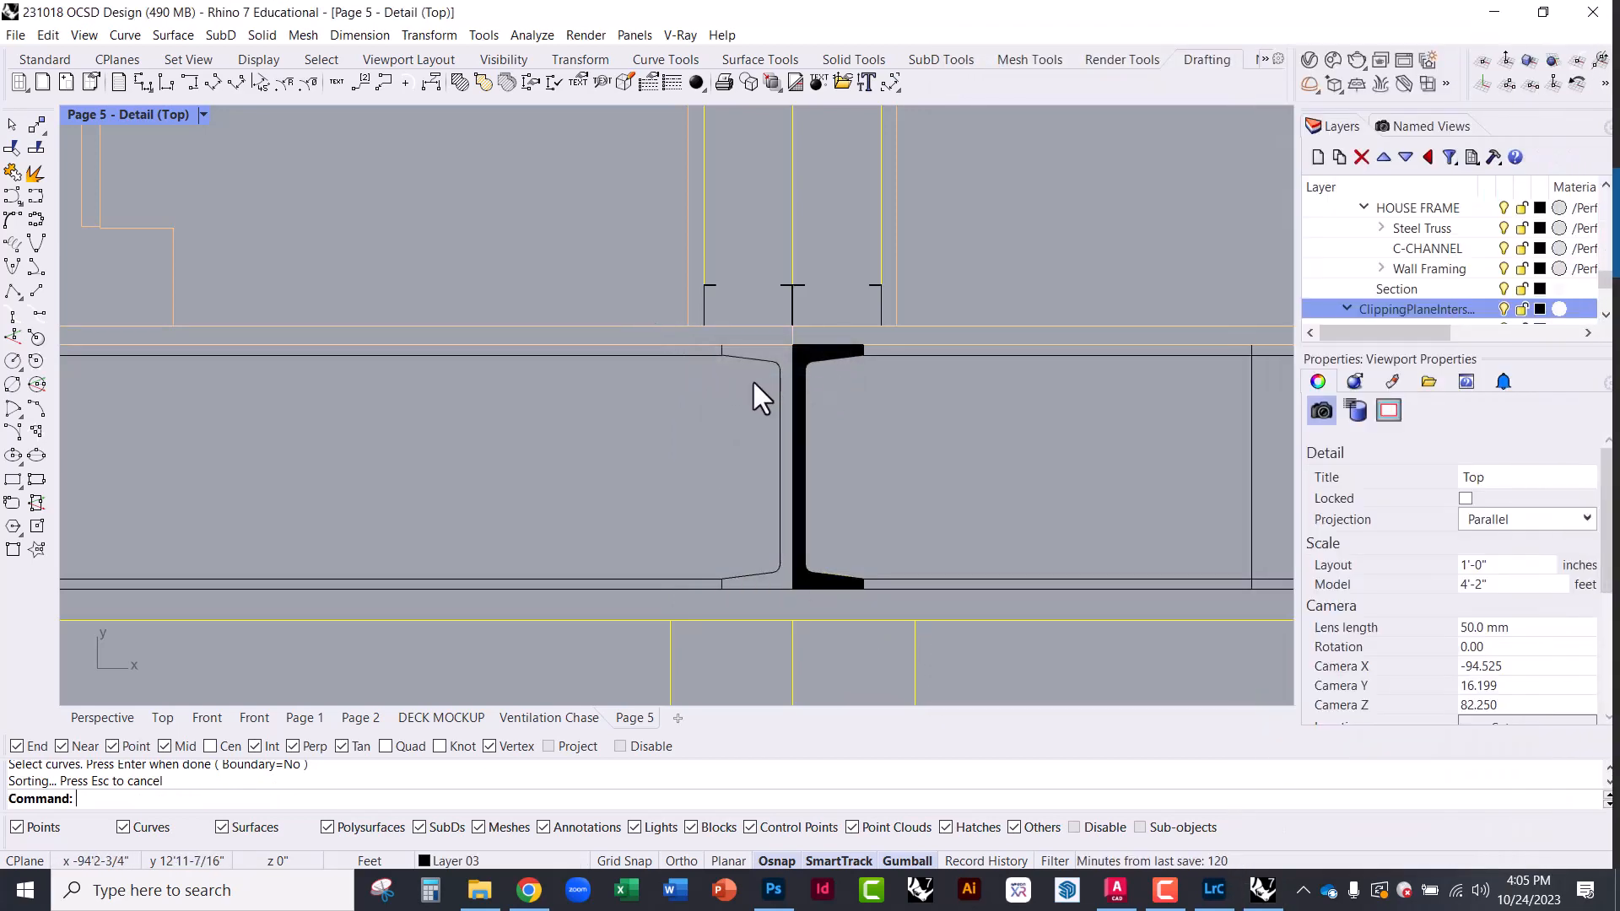
# Try to hatch the left-hand steel channel by selecting all of its profile curves together
pyautogui.click(460, 82)
pyautogui.moveTo(678, 338)
pyautogui.mouseDown()
pyautogui.moveTo(792, 437)
pyautogui.moveTo(821, 573)
pyautogui.mouseUp()
pyautogui.press('Return')
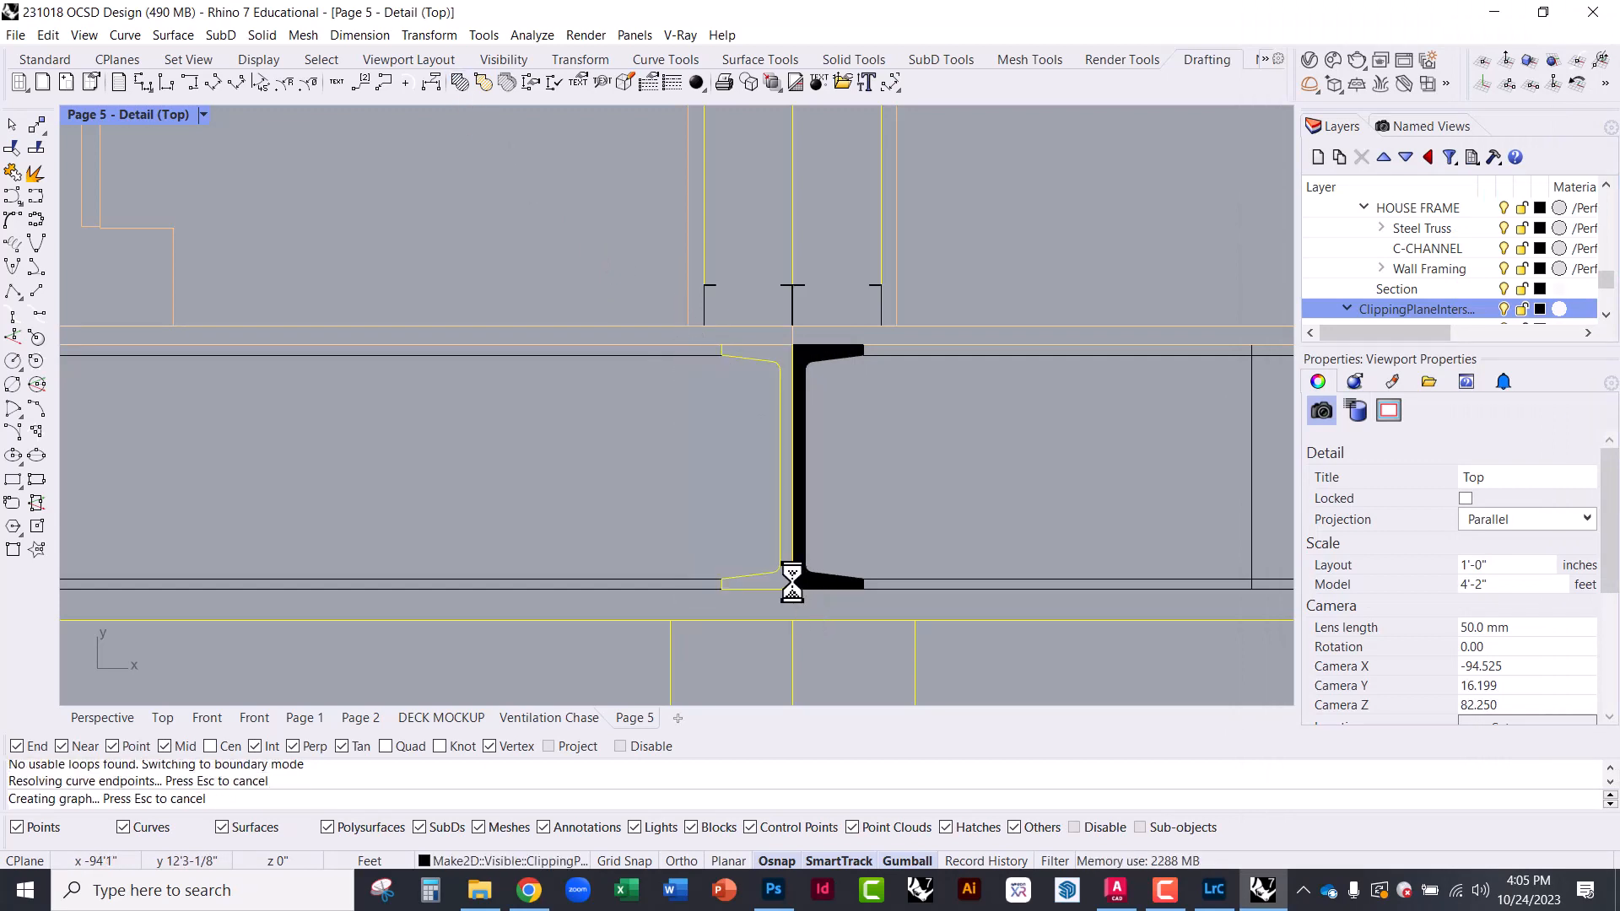
pyautogui.click(773, 570)
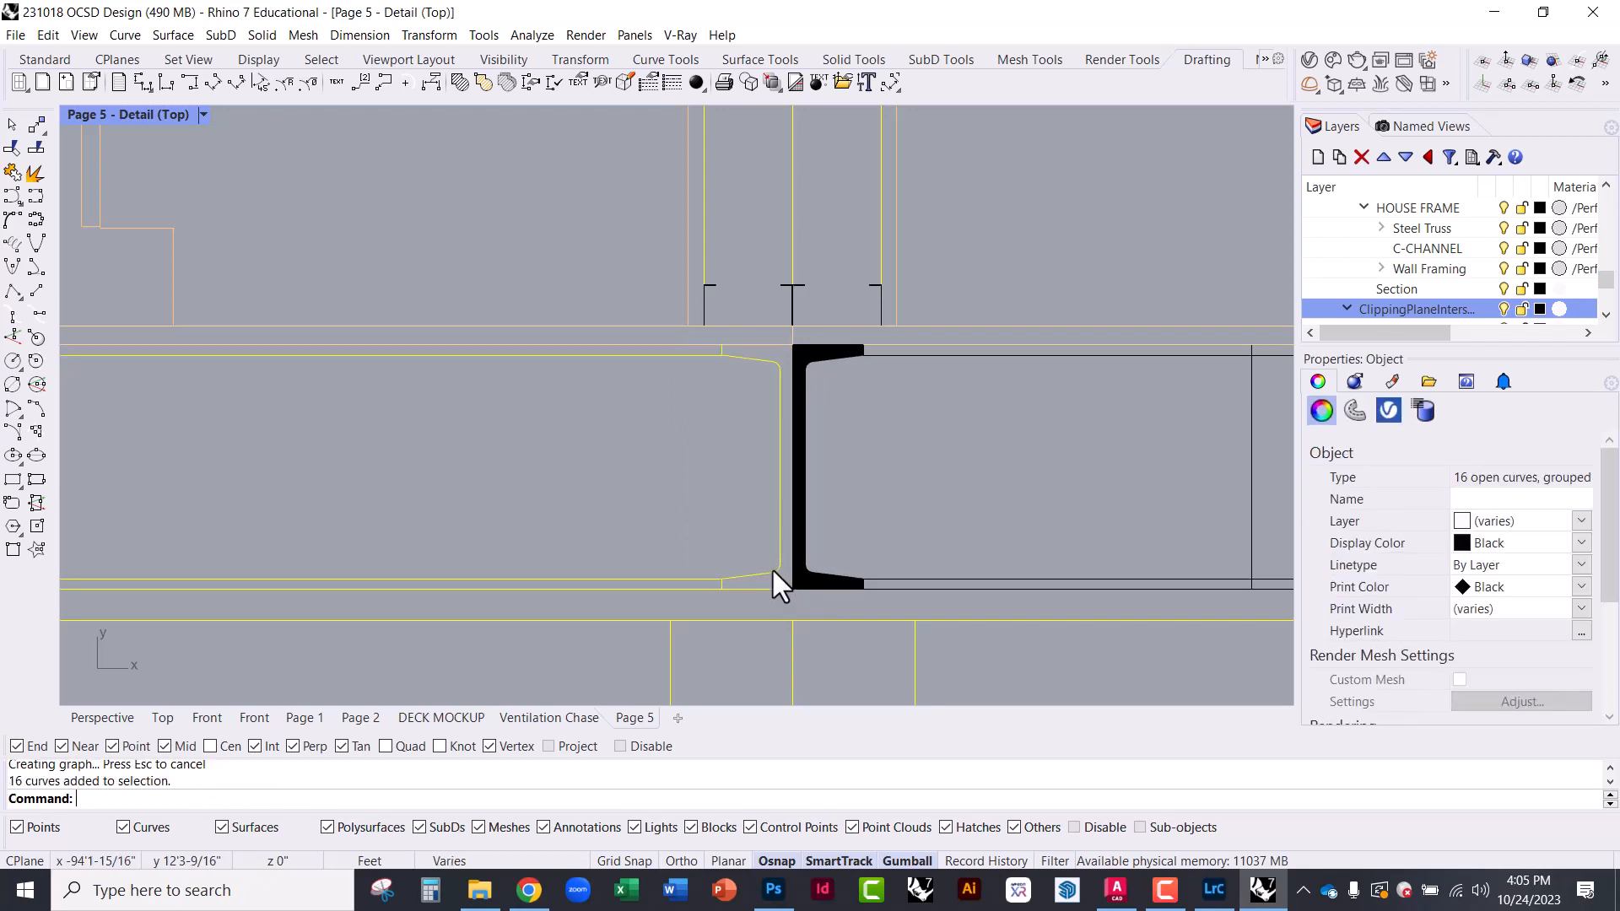
pyautogui.press('Escape')
# Start a hatch for the left-hand steel channel at the central floor beams, picking its boundary curves one by one
pyautogui.press('Return')
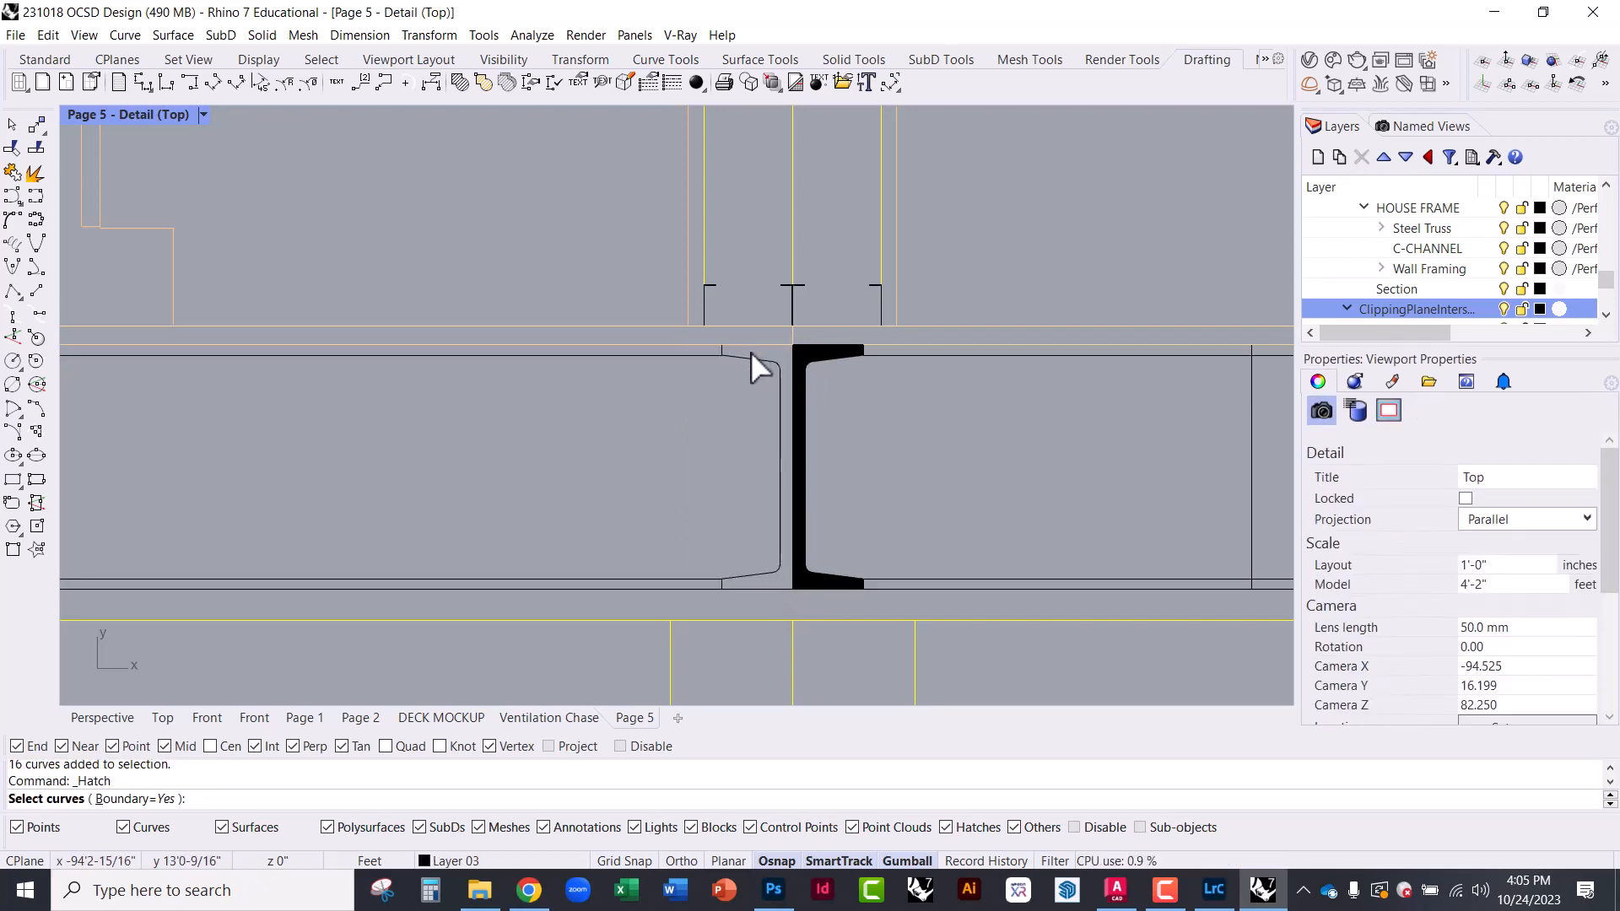
pyautogui.click(730, 350)
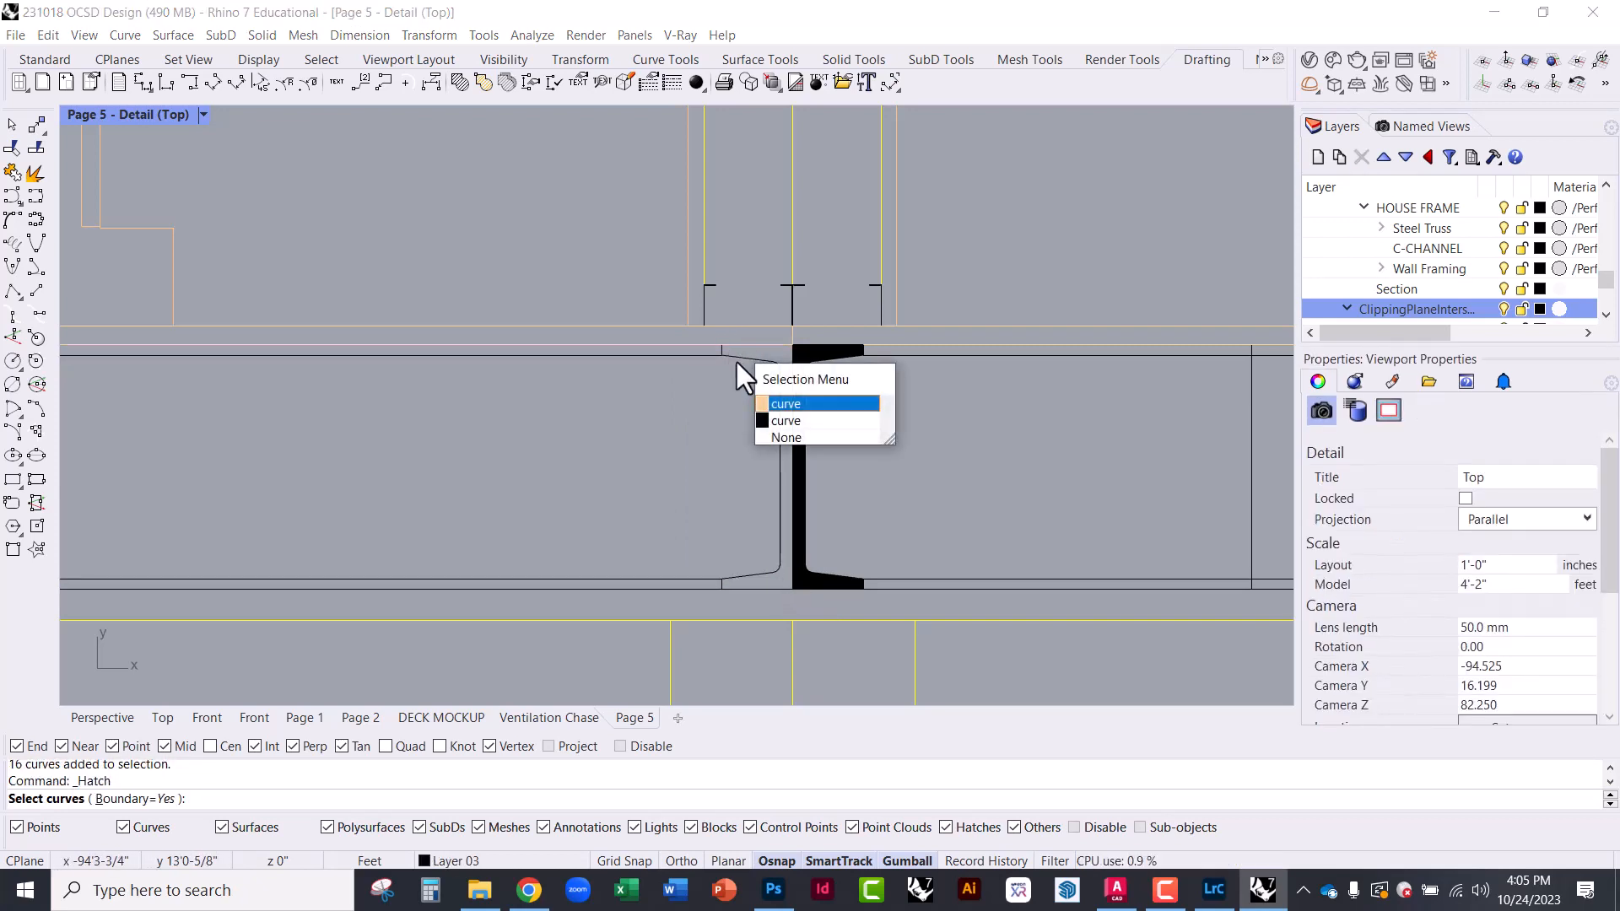
pyautogui.click(781, 419)
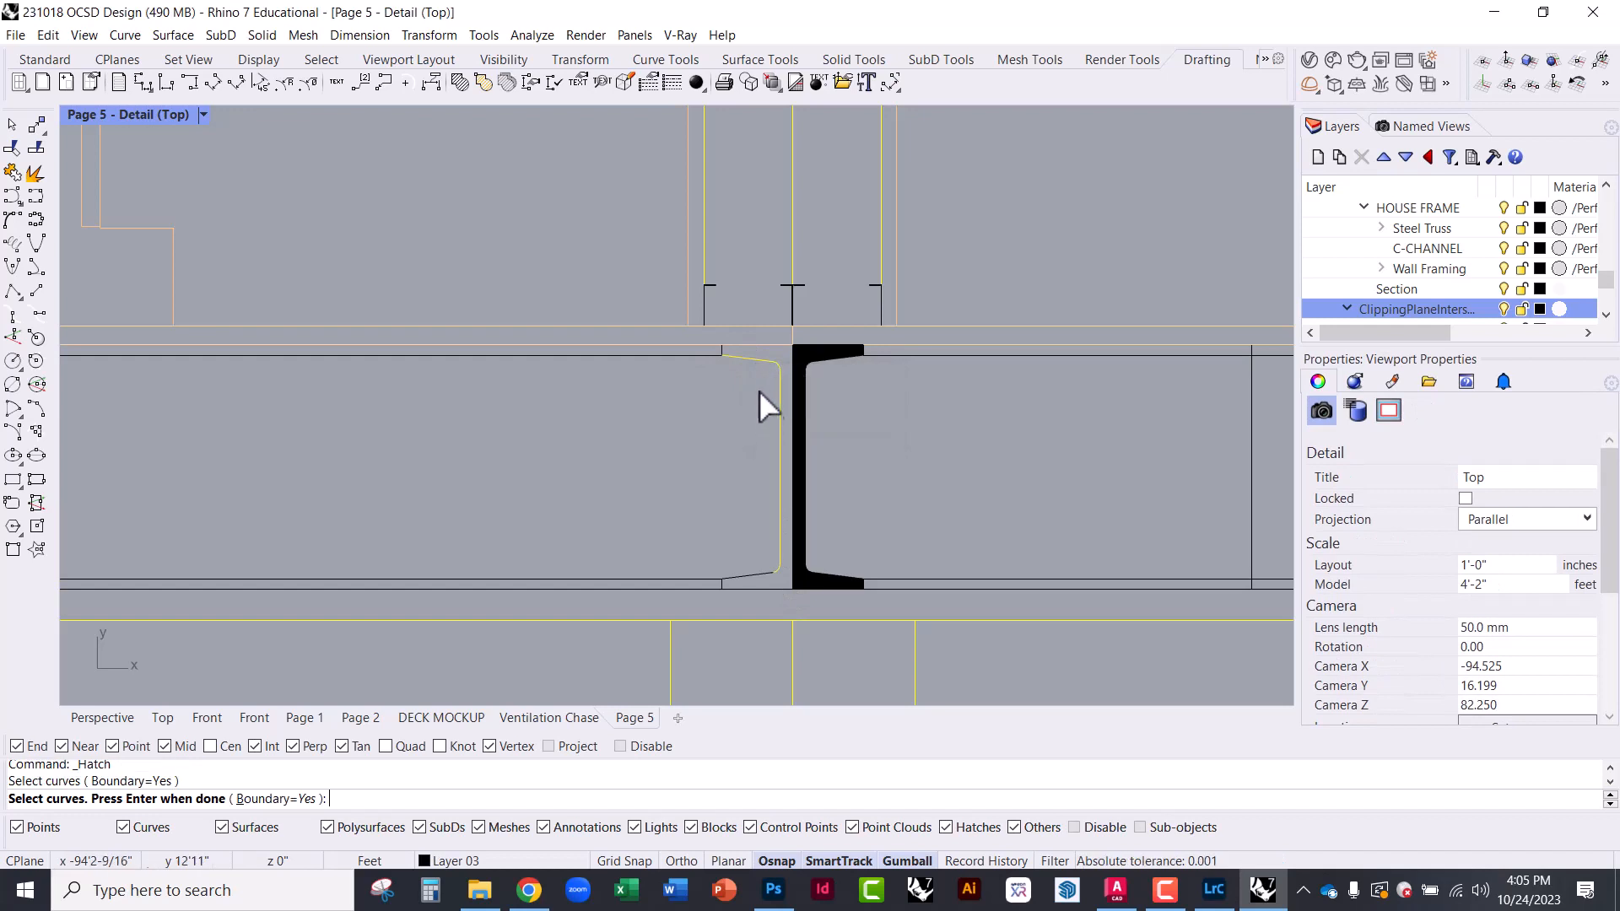
pyautogui.click(767, 345)
pyautogui.click(794, 366)
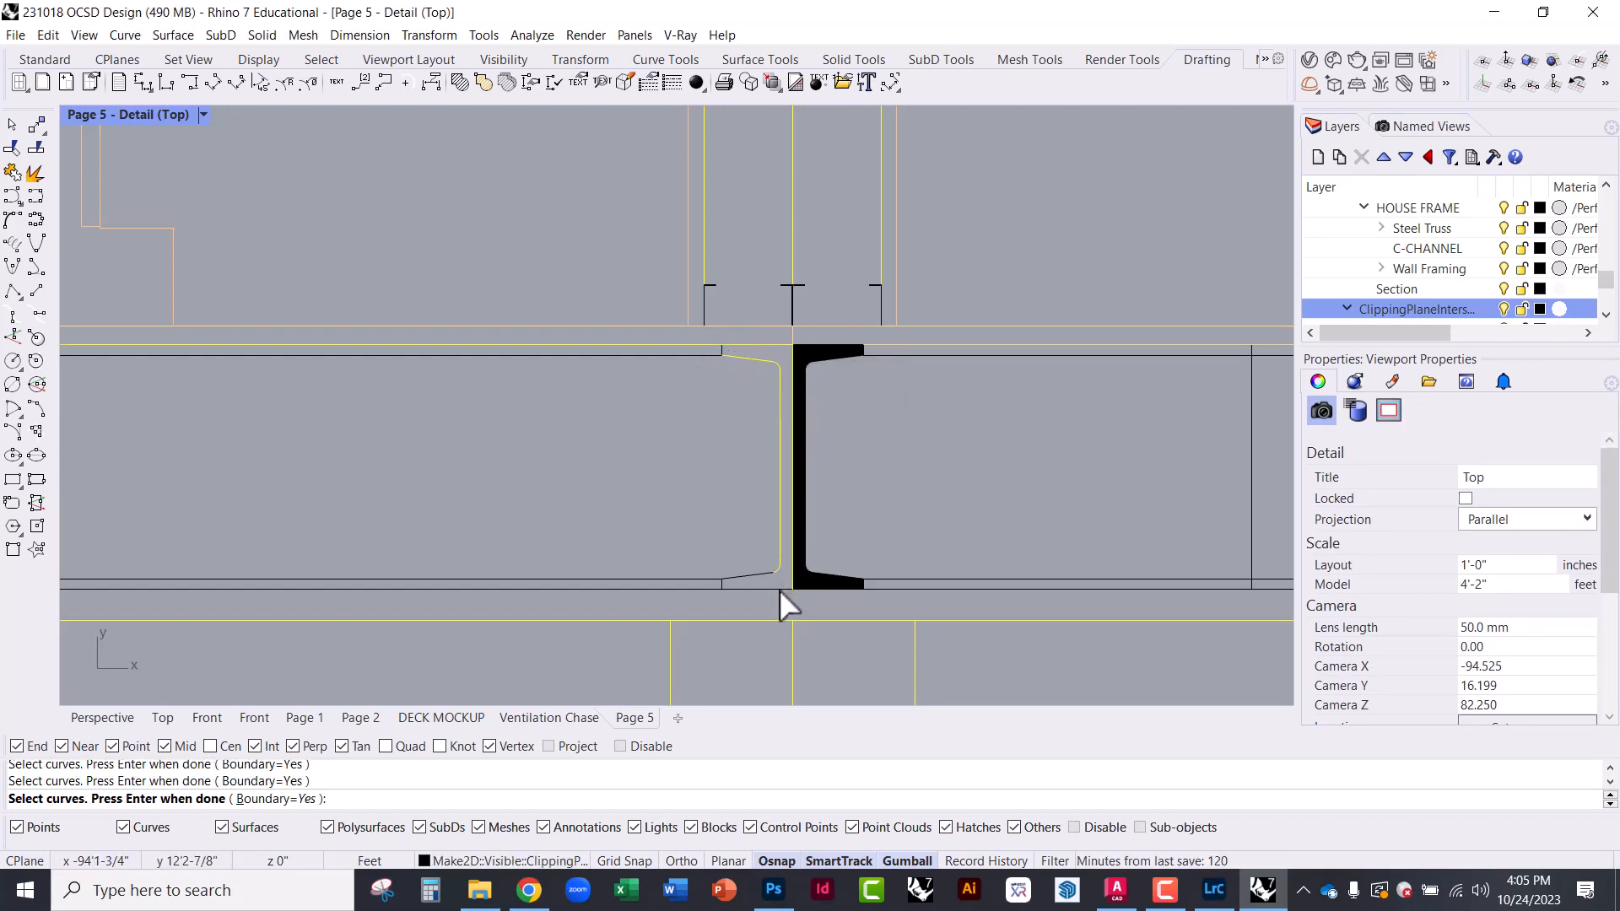
pyautogui.click(726, 584)
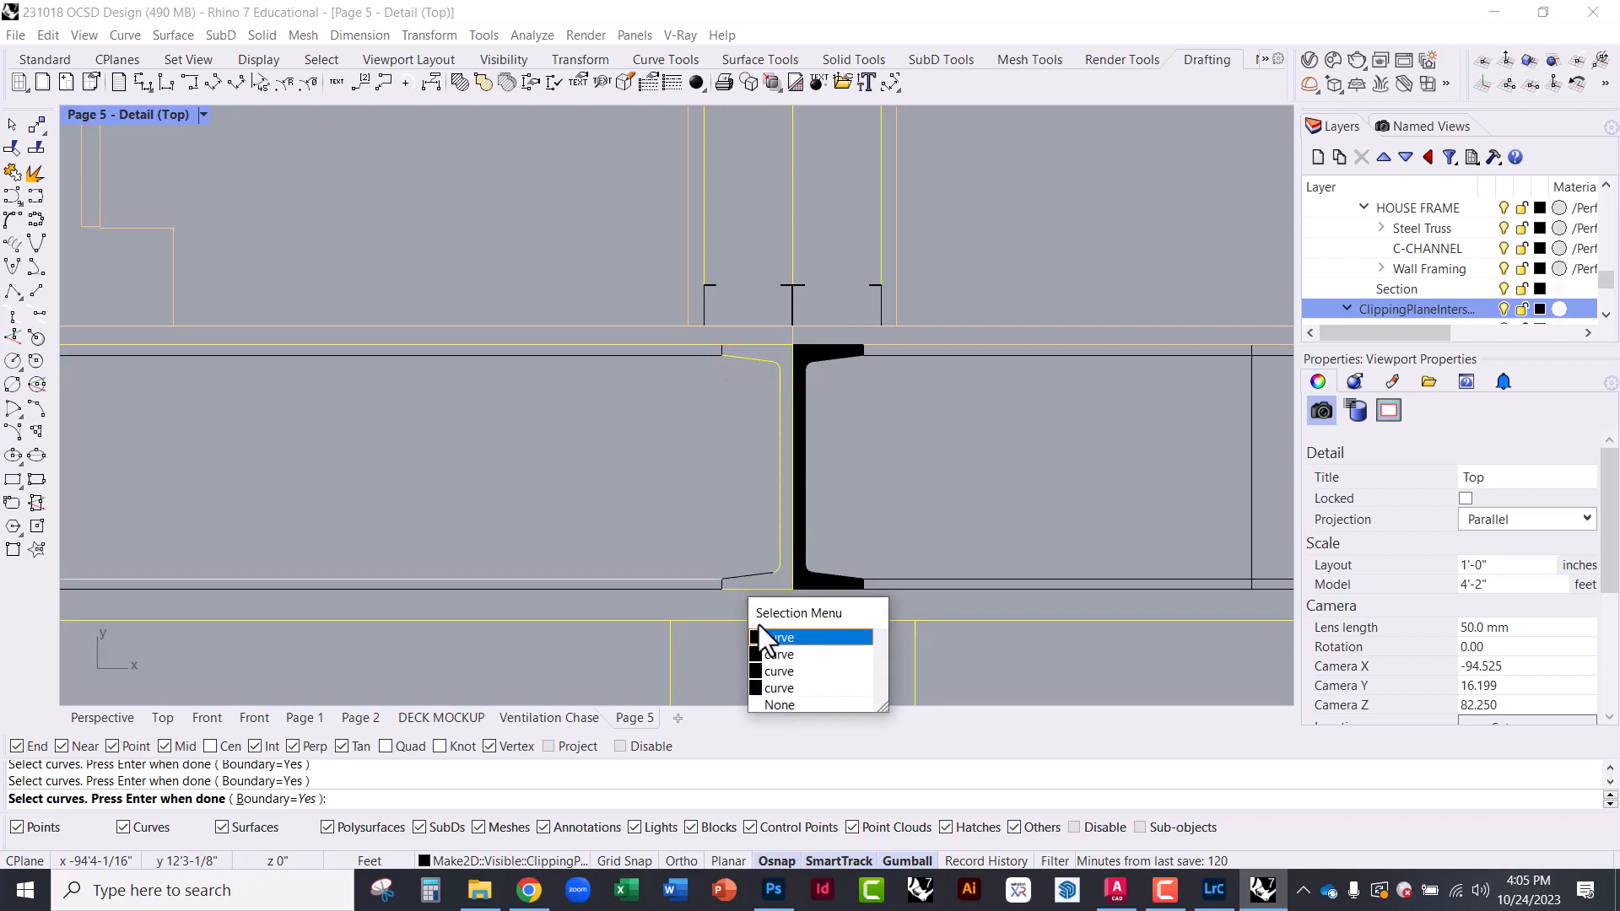
pyautogui.click(772, 655)
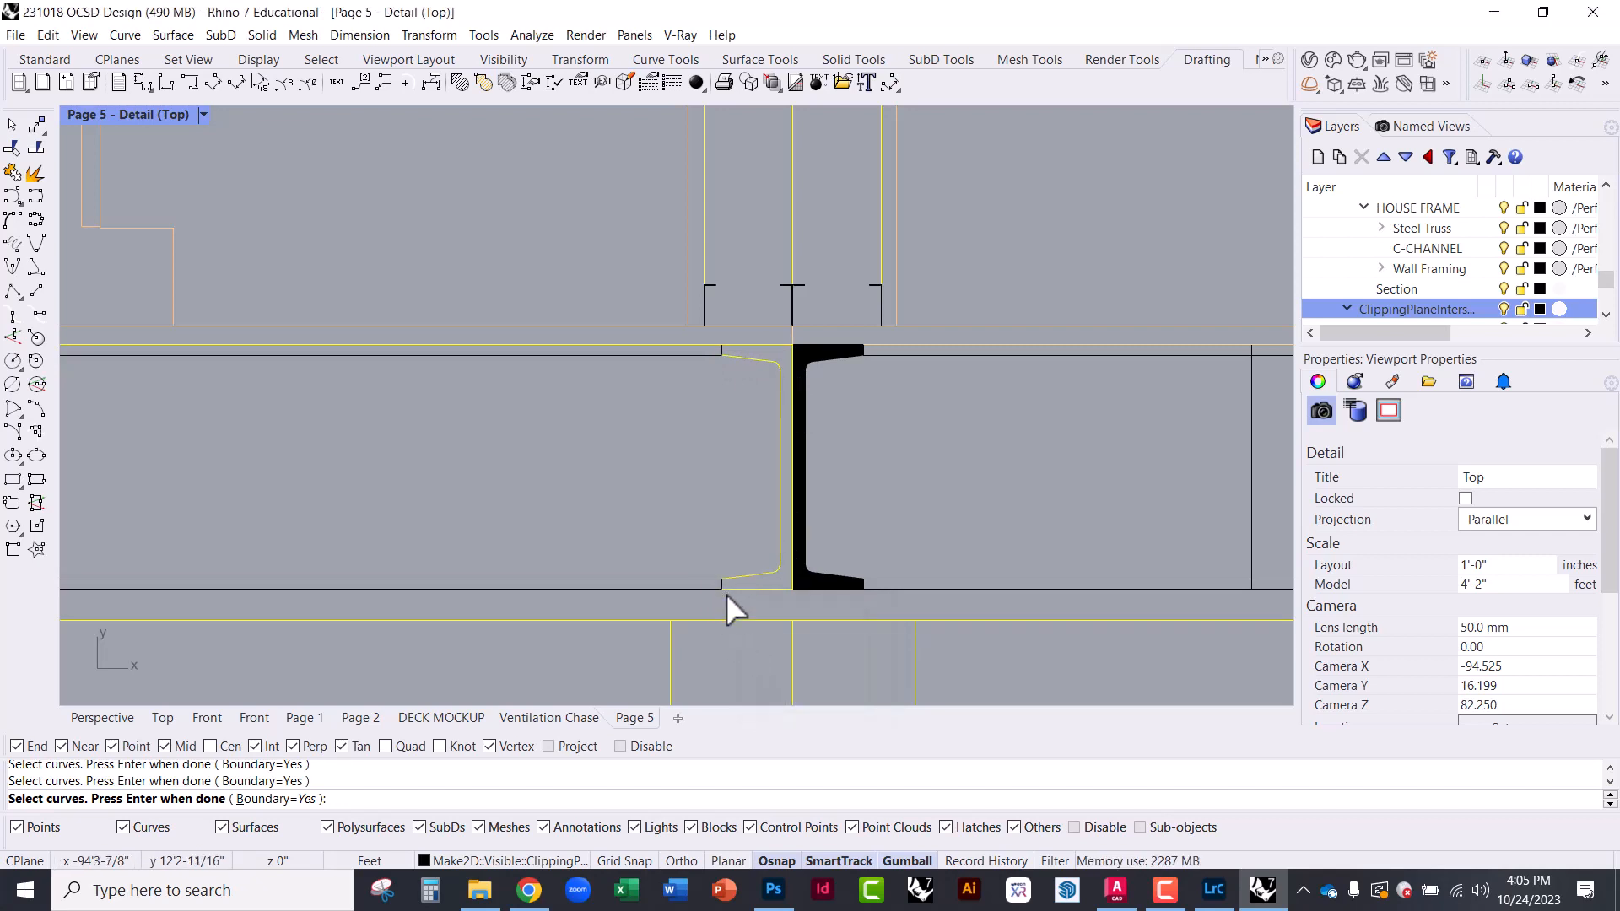
pyautogui.scroll(3, 724, 590)
pyautogui.scroll(-3, 727, 595)
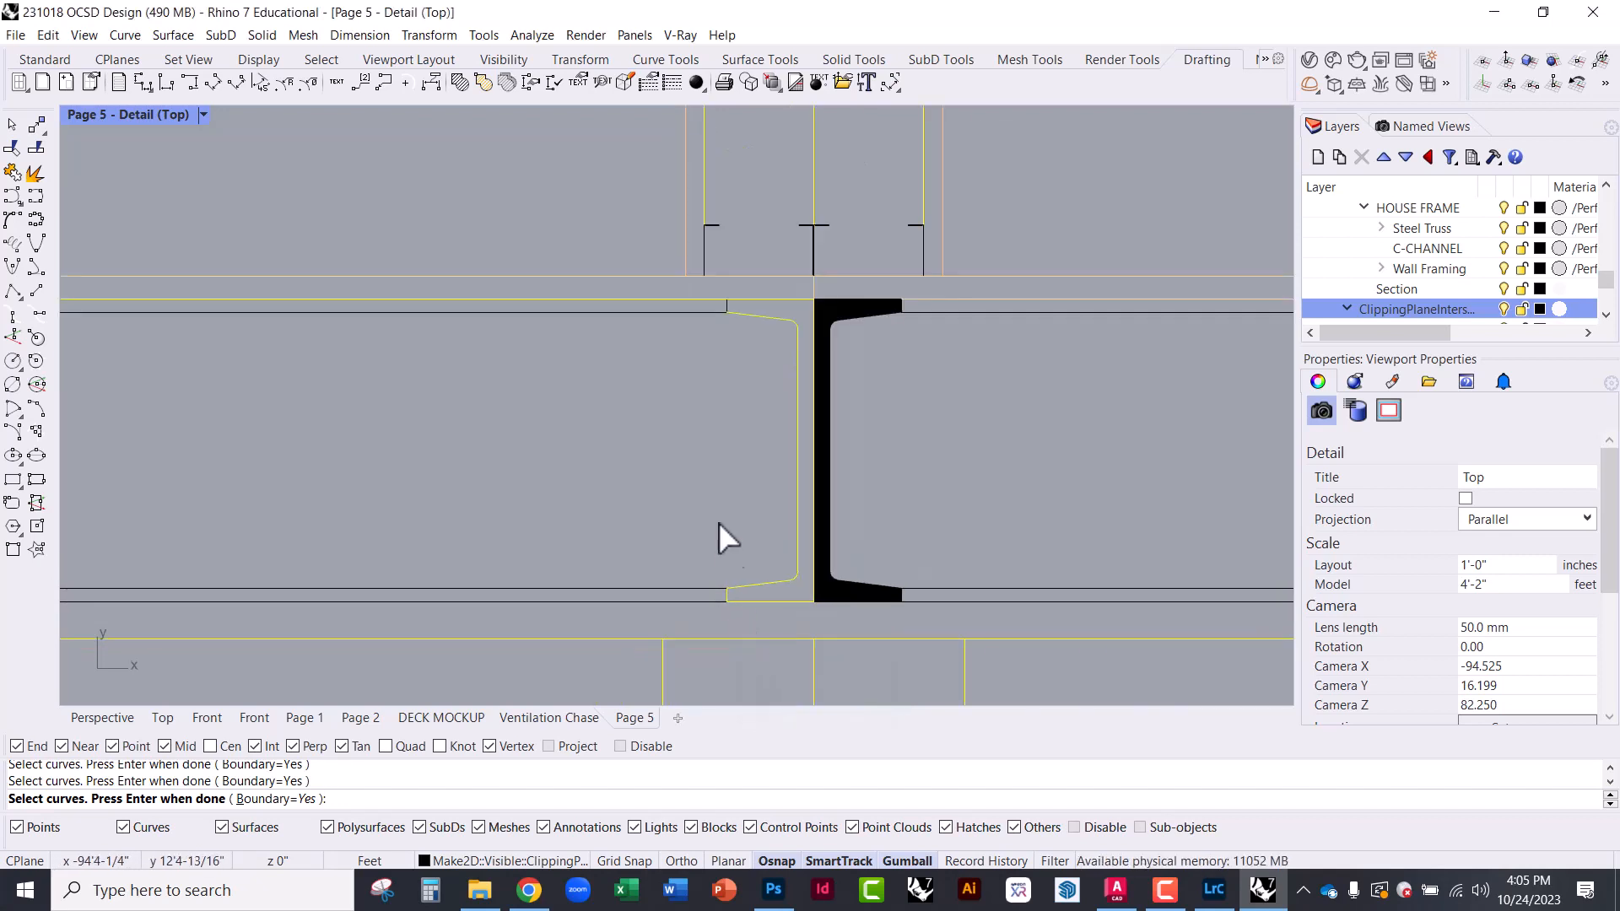
pyautogui.scroll(5, 722, 305)
pyautogui.click(732, 305)
# Keep the region enclosed by the left-hand channel profile and fill it with the Solid pattern
pyautogui.scroll(-5, 710, 368)
pyautogui.press('Return')
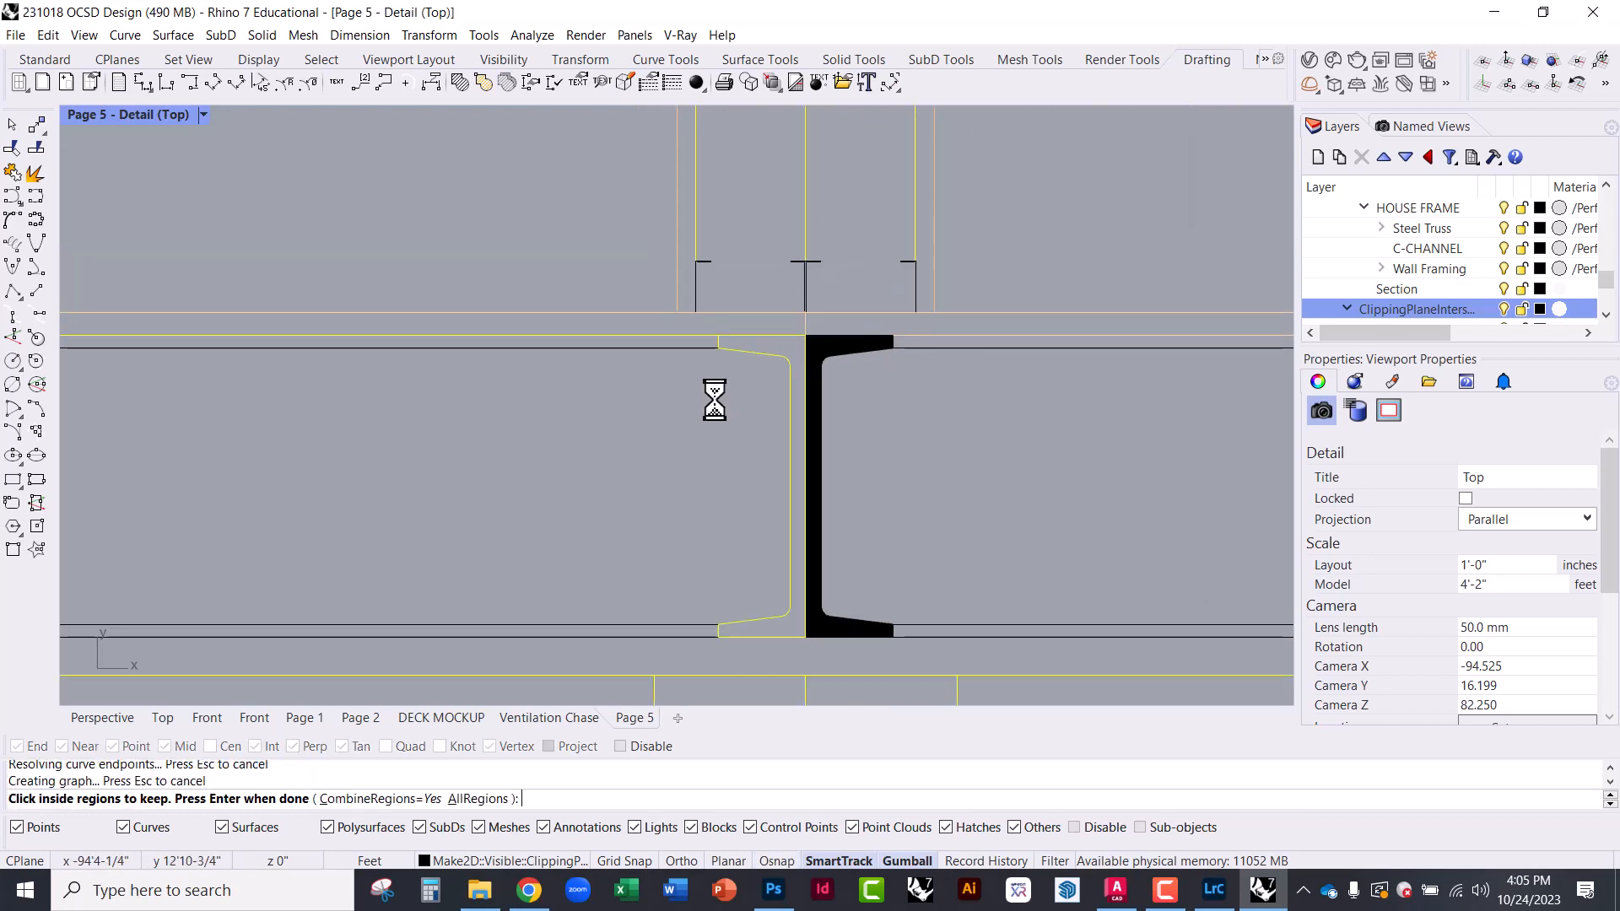
pyautogui.click(792, 356)
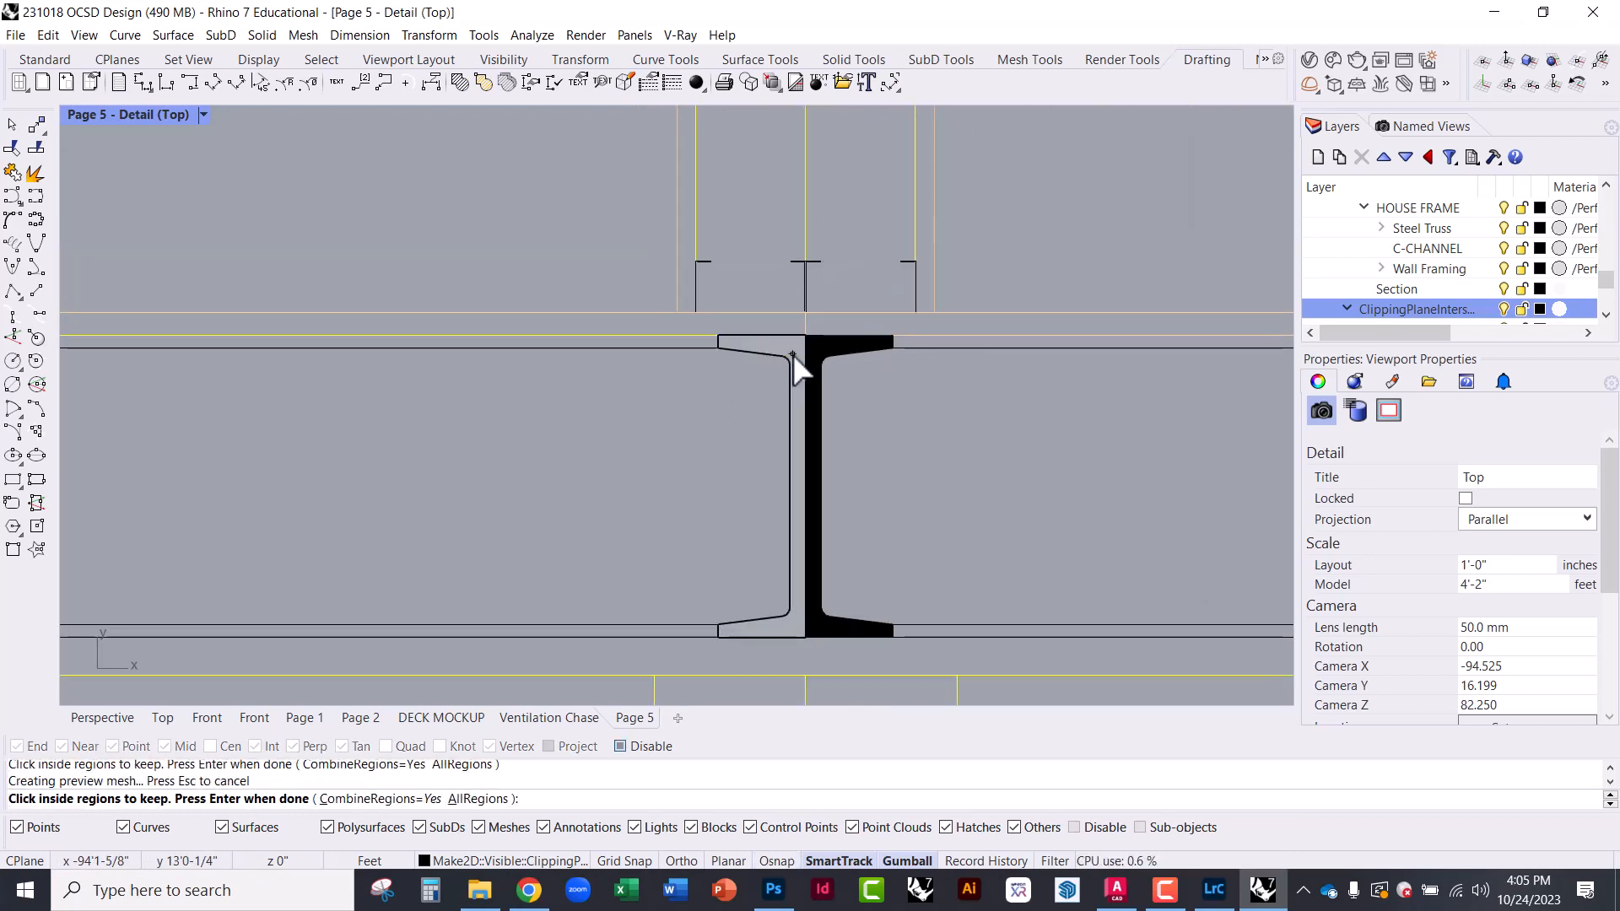
pyautogui.press('Return')
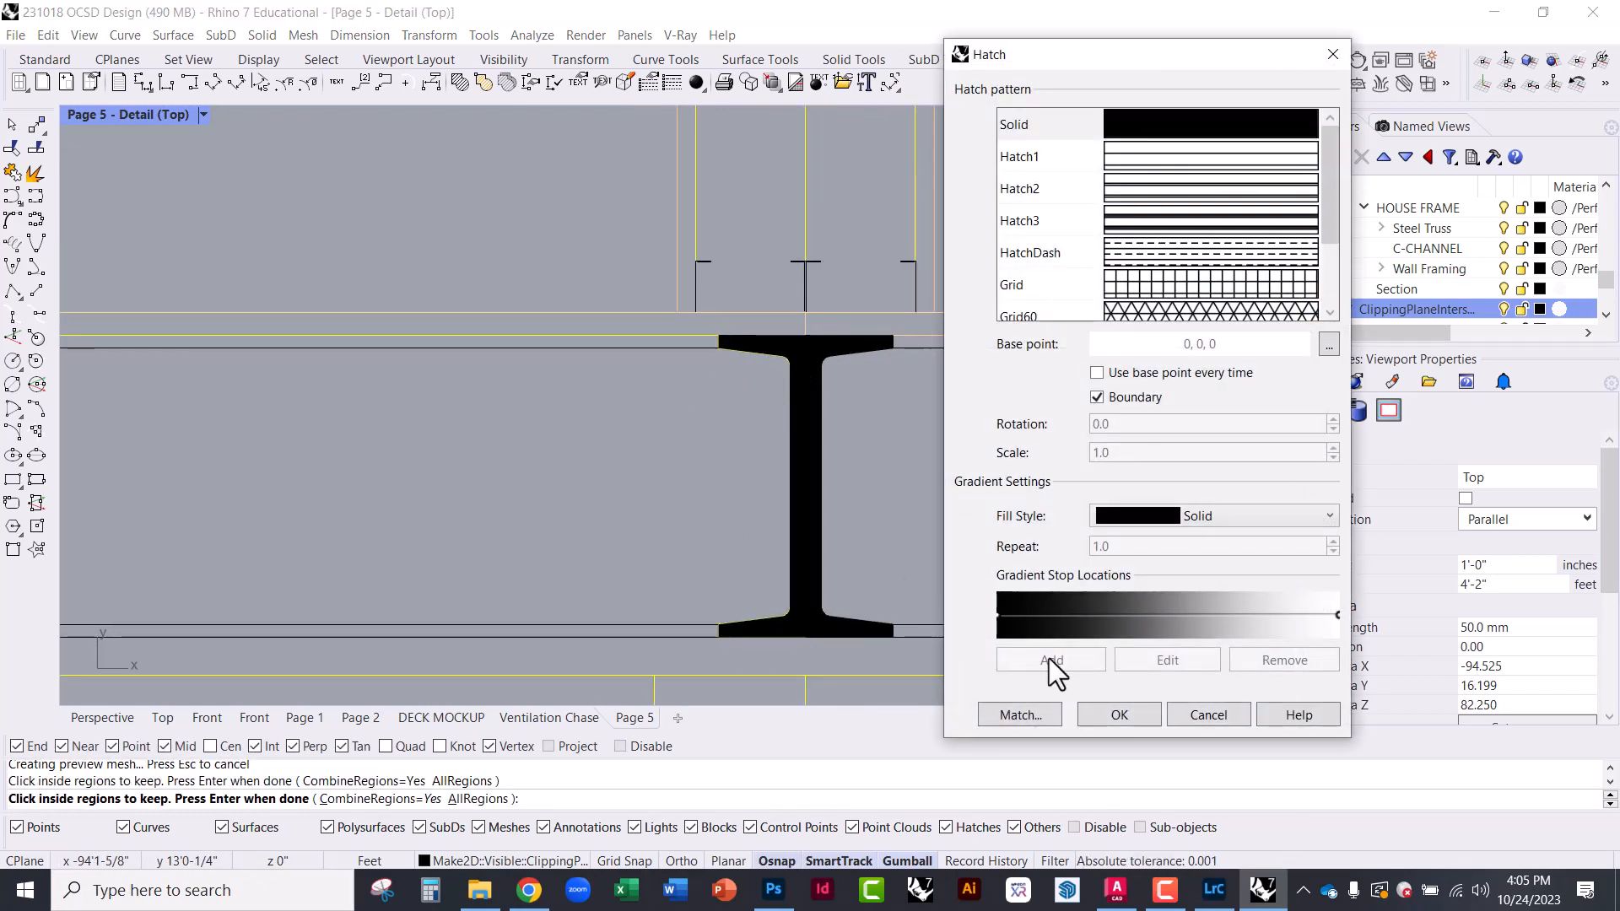
pyautogui.click(1112, 714)
# Examine the hatched central floor beam, the roof trusses and the left exterior wall for how the cut members read
pyautogui.scroll(-3, 879, 538)
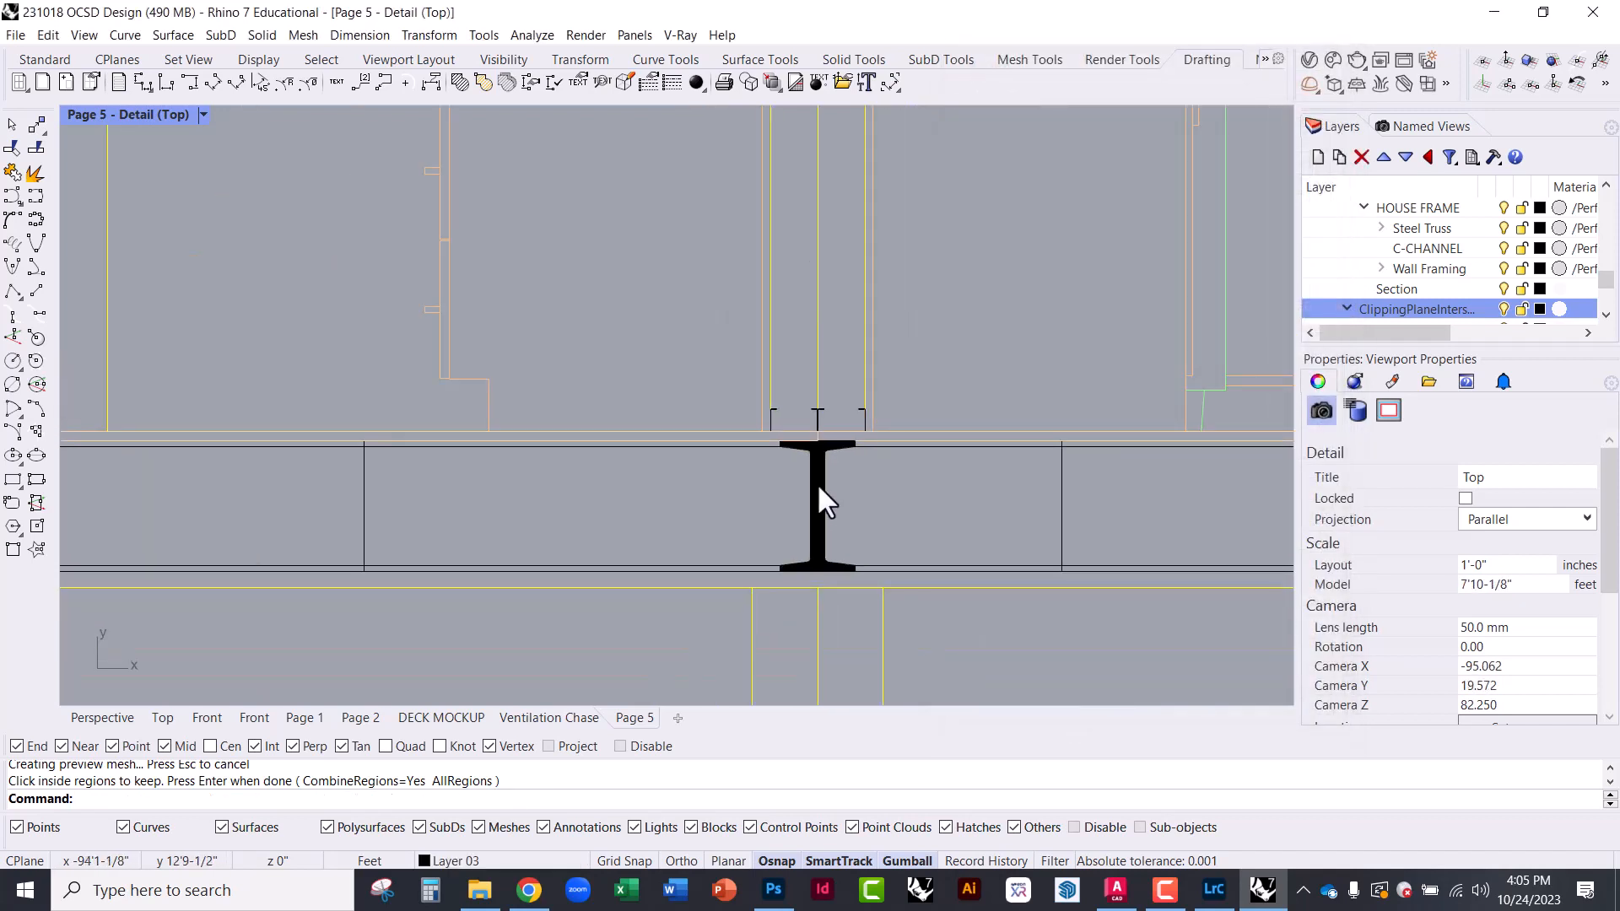
pyautogui.scroll(-10, 816, 482)
pyautogui.scroll(8, 853, 491)
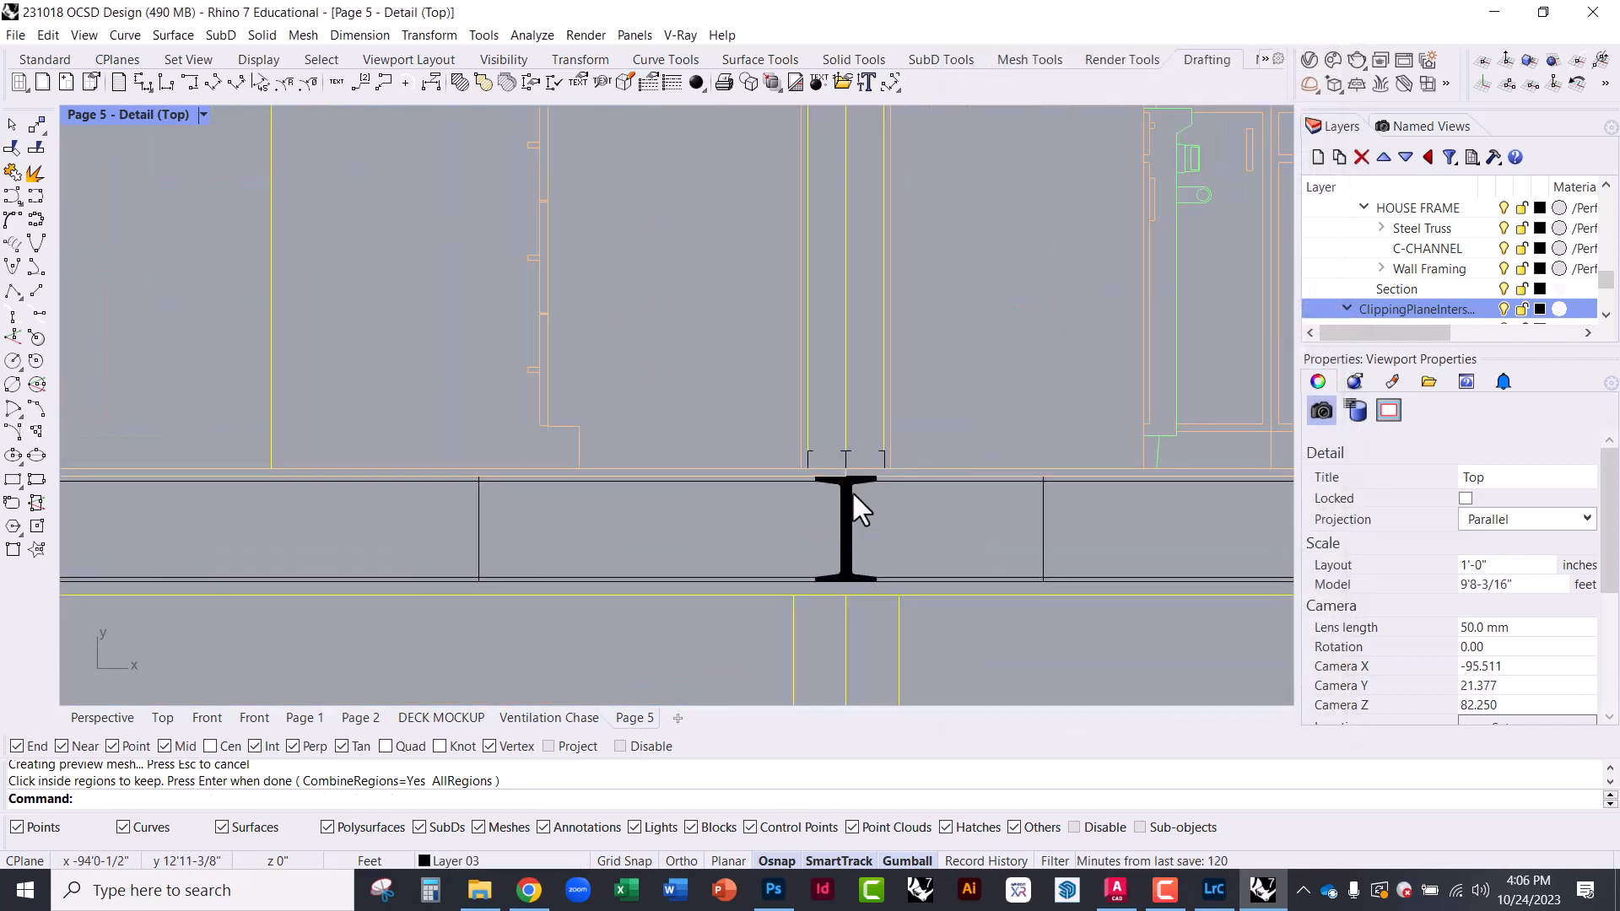
pyautogui.scroll(4, 873, 509)
pyautogui.scroll(-8, 834, 454)
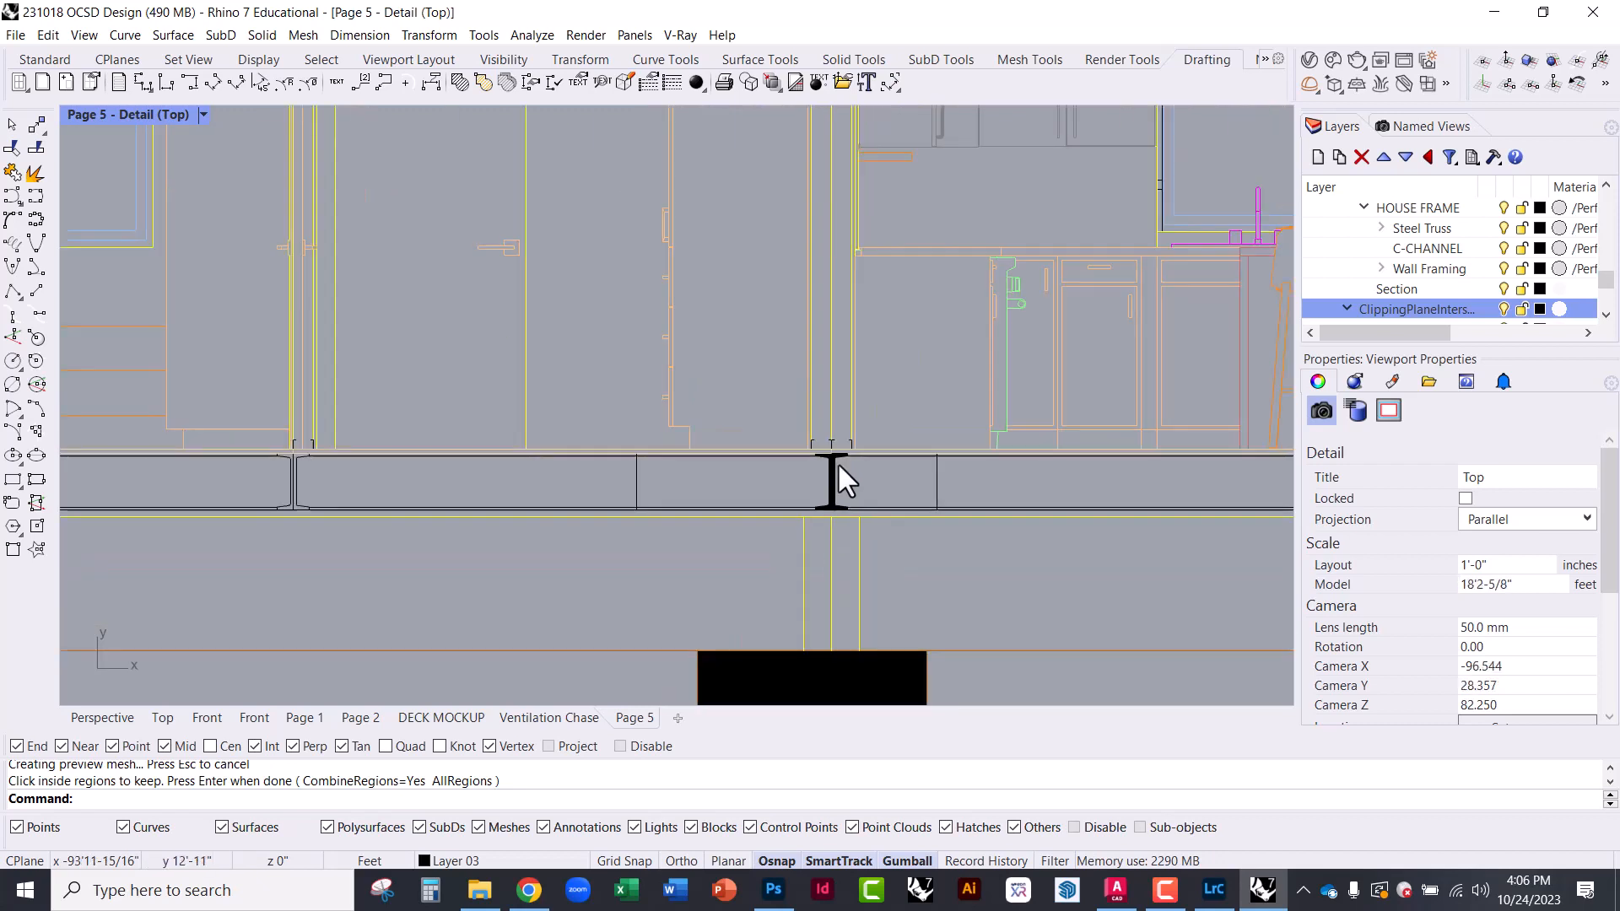
pyautogui.scroll(-5, 837, 463)
pyautogui.scroll(-3, 857, 546)
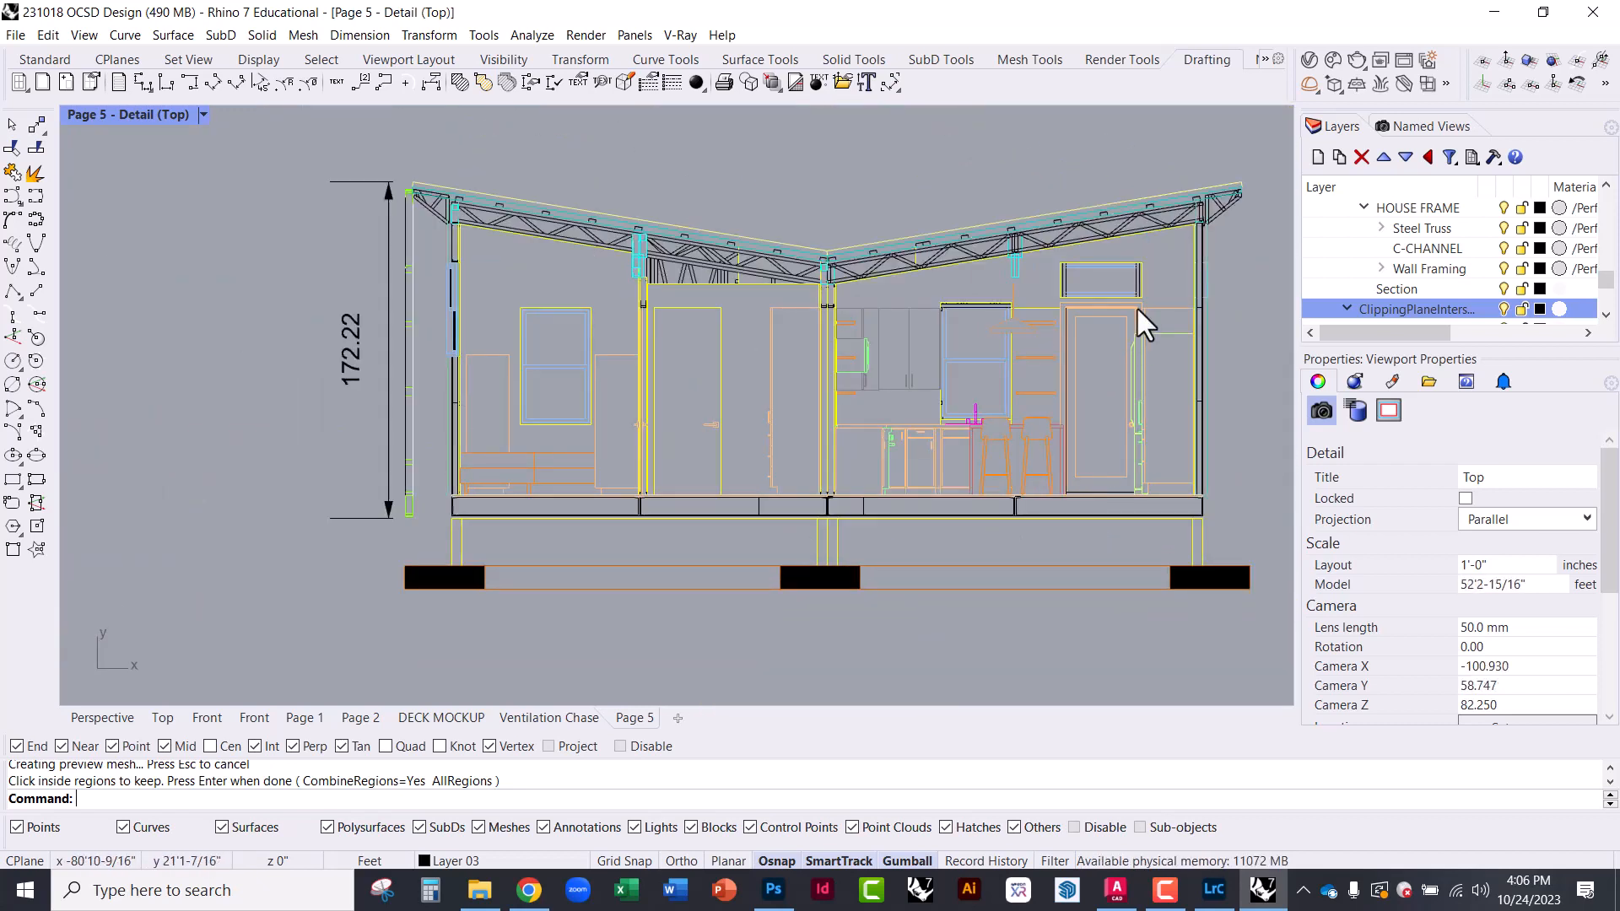
pyautogui.scroll(15, 570, 215)
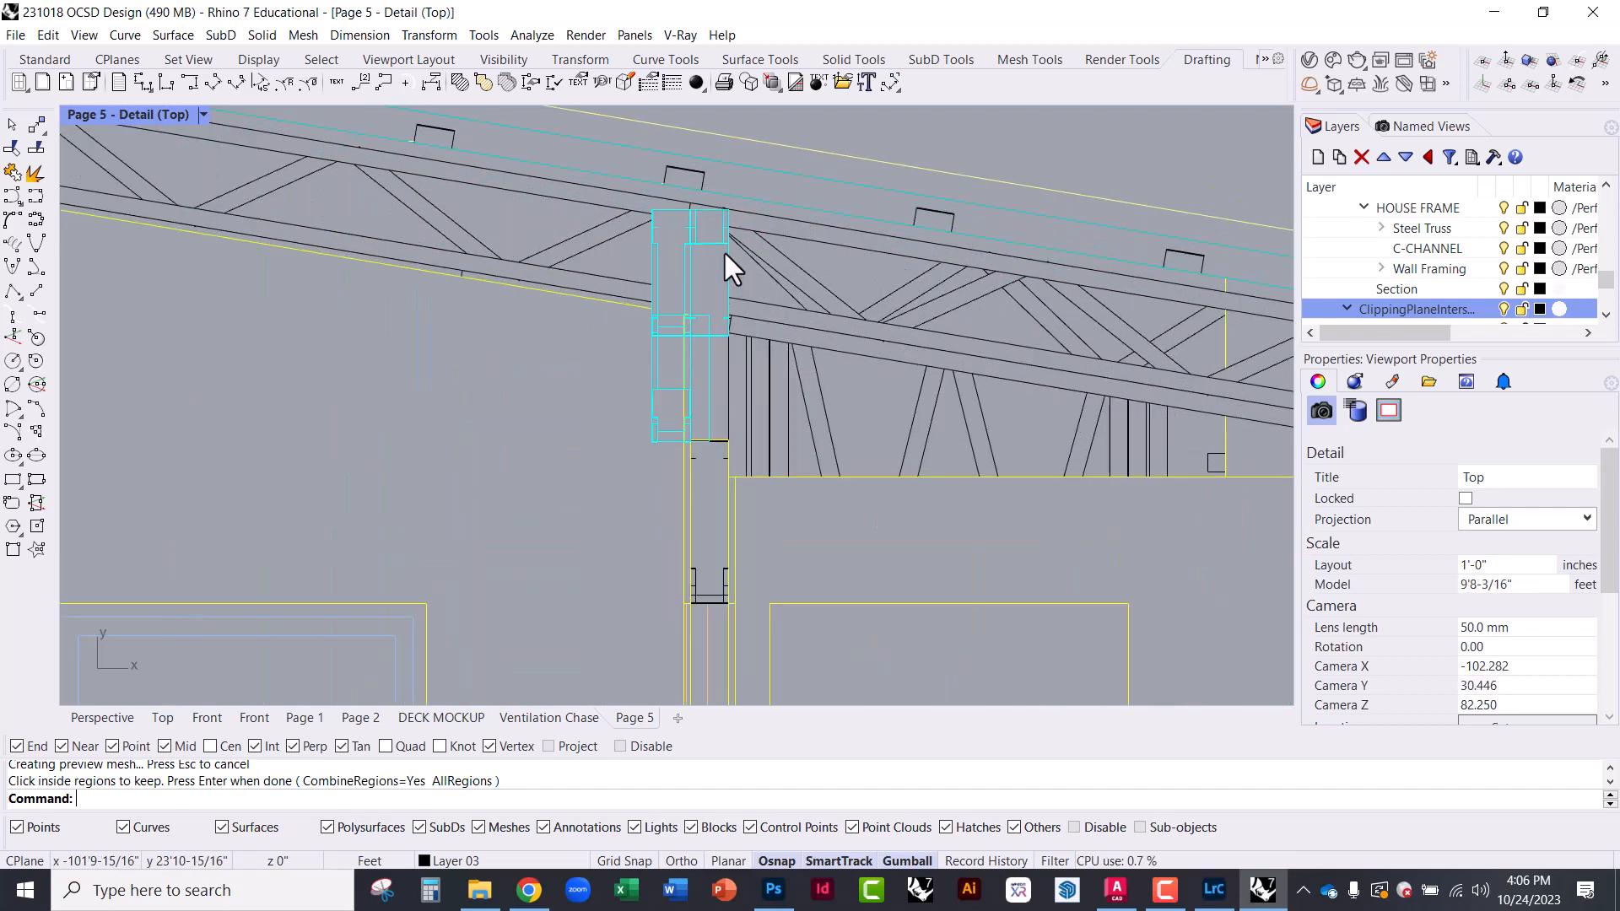
pyautogui.scroll(-10, 688, 323)
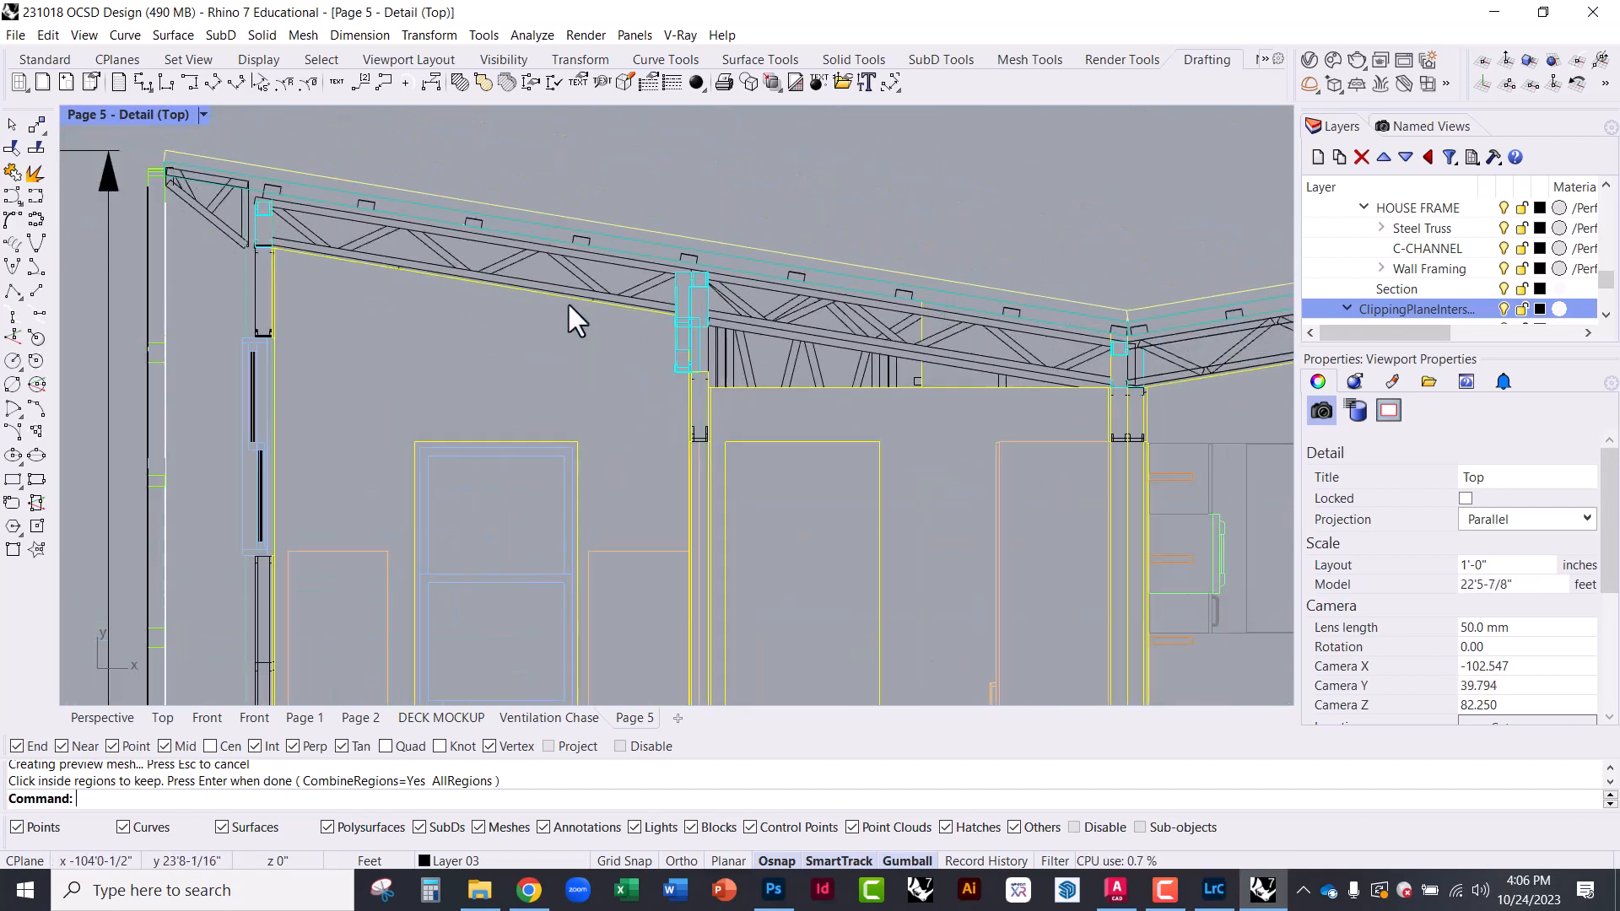
pyautogui.scroll(-2, 463, 229)
pyautogui.scroll(6, 384, 276)
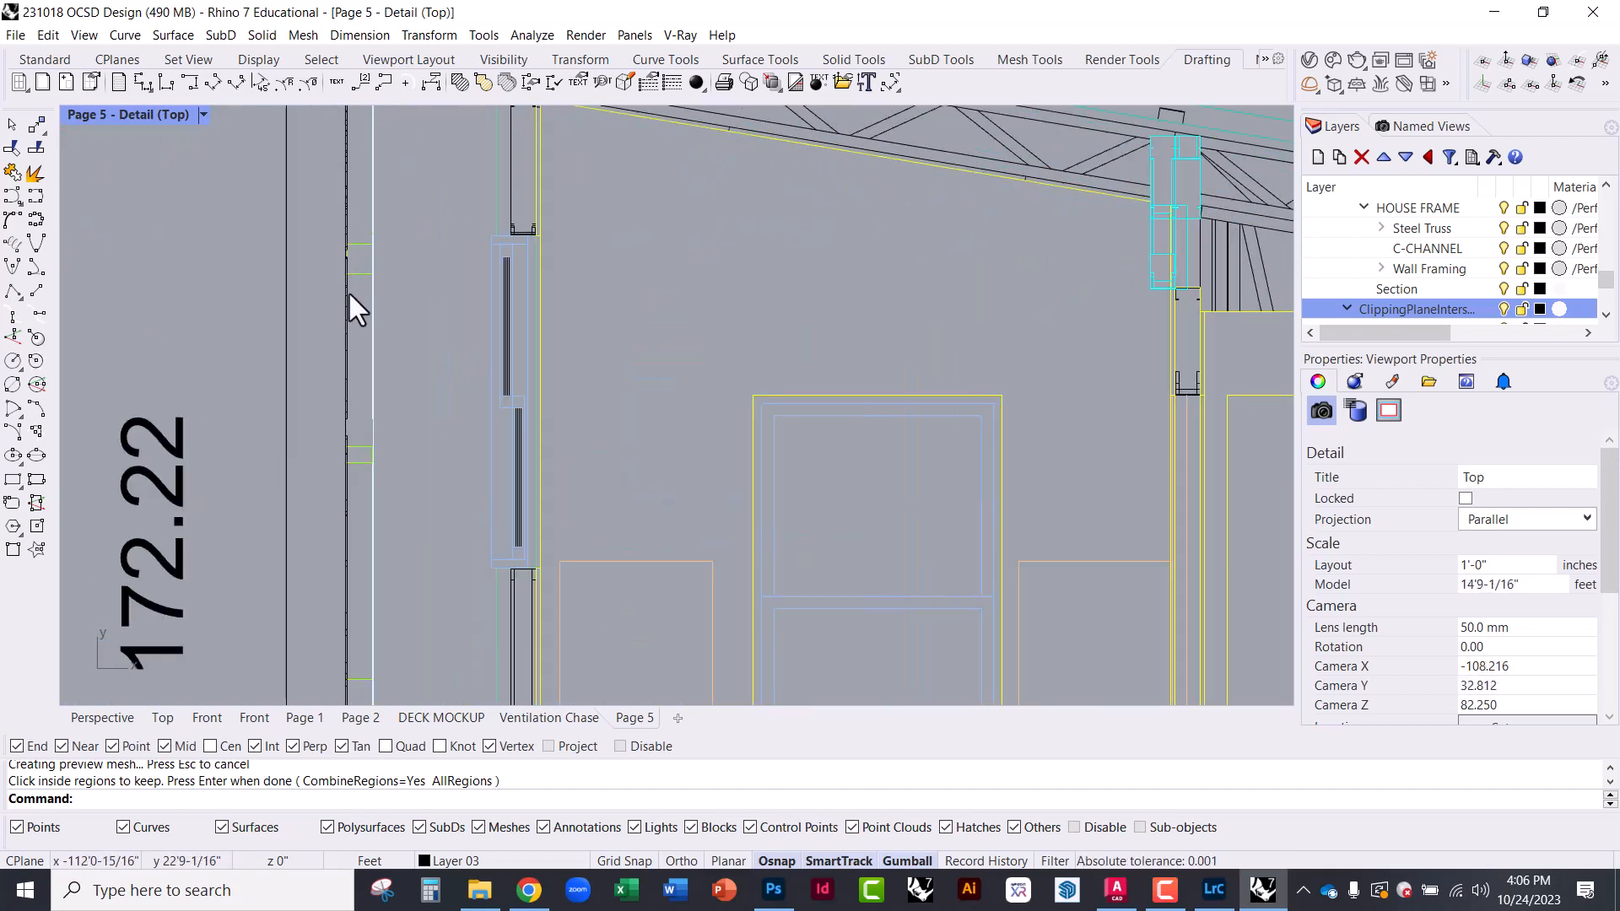
# Inspect the floor framing, foundation piers and footings along the base of the section for cut members without a hatch
pyautogui.moveTo(601, 369); pyautogui.dragTo(533, 226, button='right')
pyautogui.scroll(-6, 532, 225)
pyautogui.moveTo(582, 537); pyautogui.dragTo(567, 390, button='right')
pyautogui.scroll(8, 560, 498)
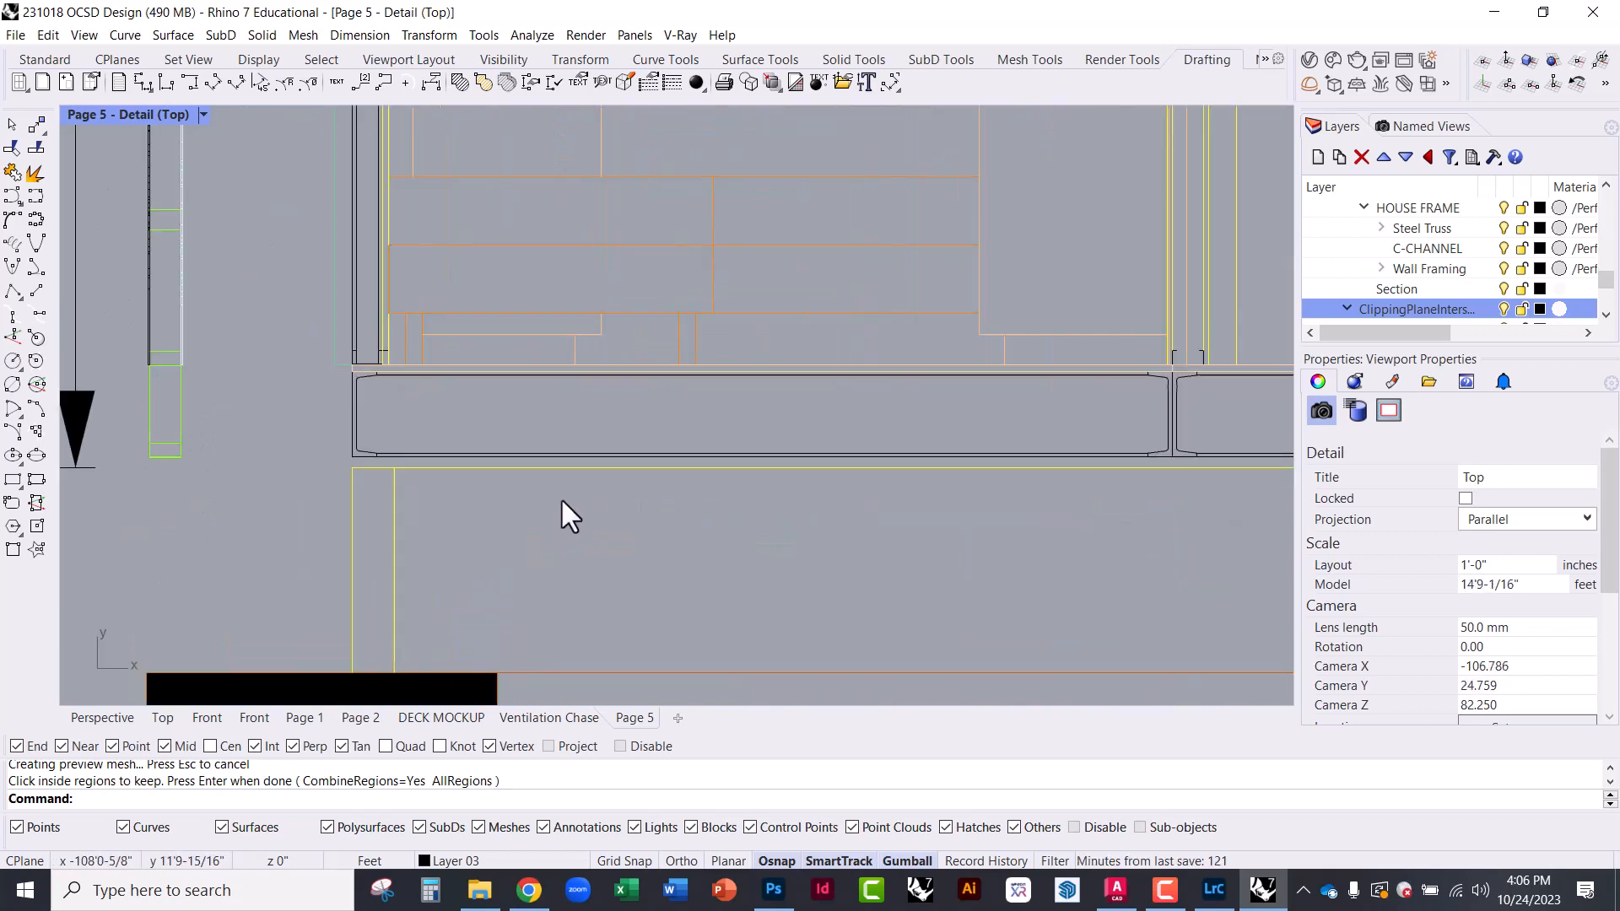
pyautogui.scroll(-4, 521, 522)
pyautogui.moveTo(918, 500); pyautogui.dragTo(691, 567, button='right')
pyautogui.moveTo(955, 527); pyautogui.dragTo(464, 377, button='right')
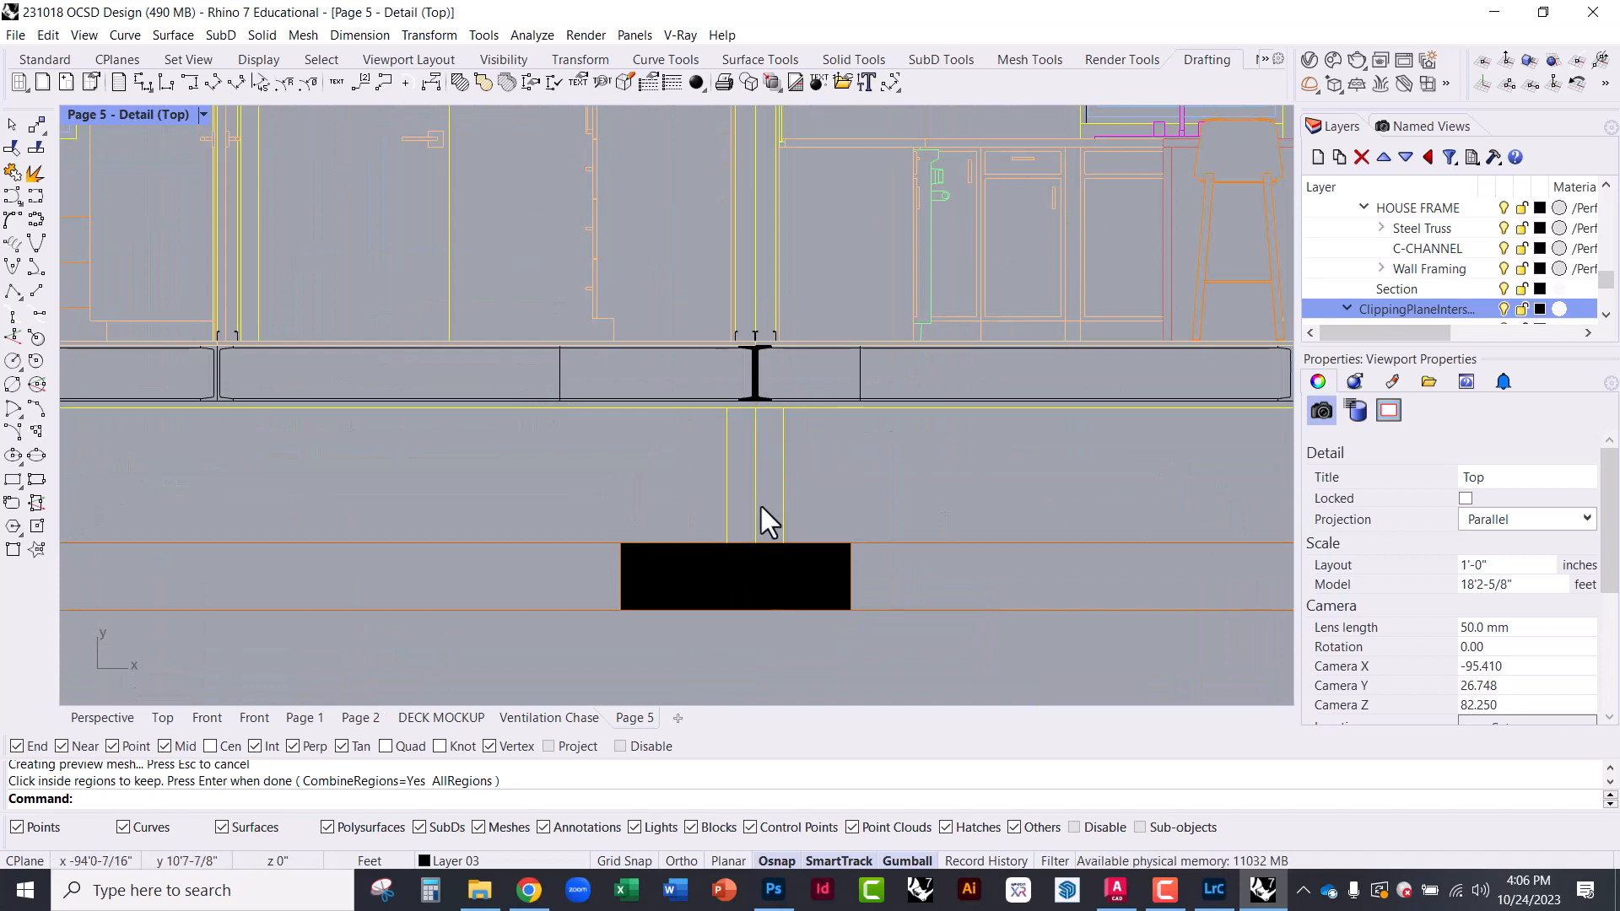
pyautogui.moveTo(761, 508); pyautogui.dragTo(845, 546, button='right')
pyautogui.scroll(-6, 918, 518)
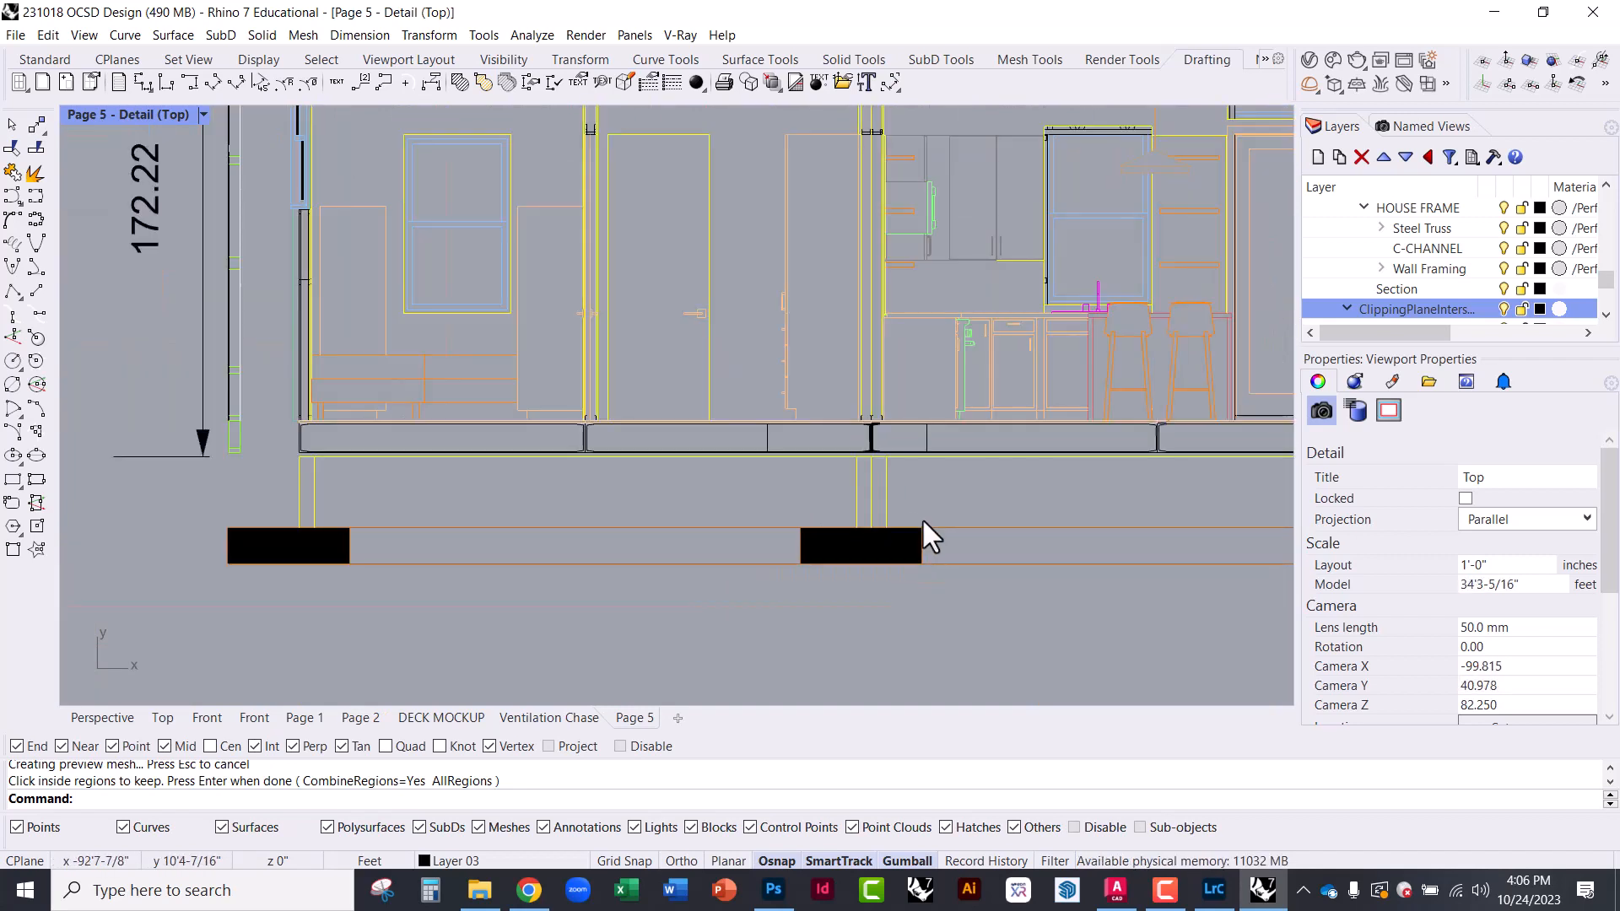
# Try to hatch the foundation pier above the left footing by selecting its outline curves together
pyautogui.moveTo(634, 571); pyautogui.dragTo(832, 544, button='right')
pyautogui.scroll(6, 446, 504)
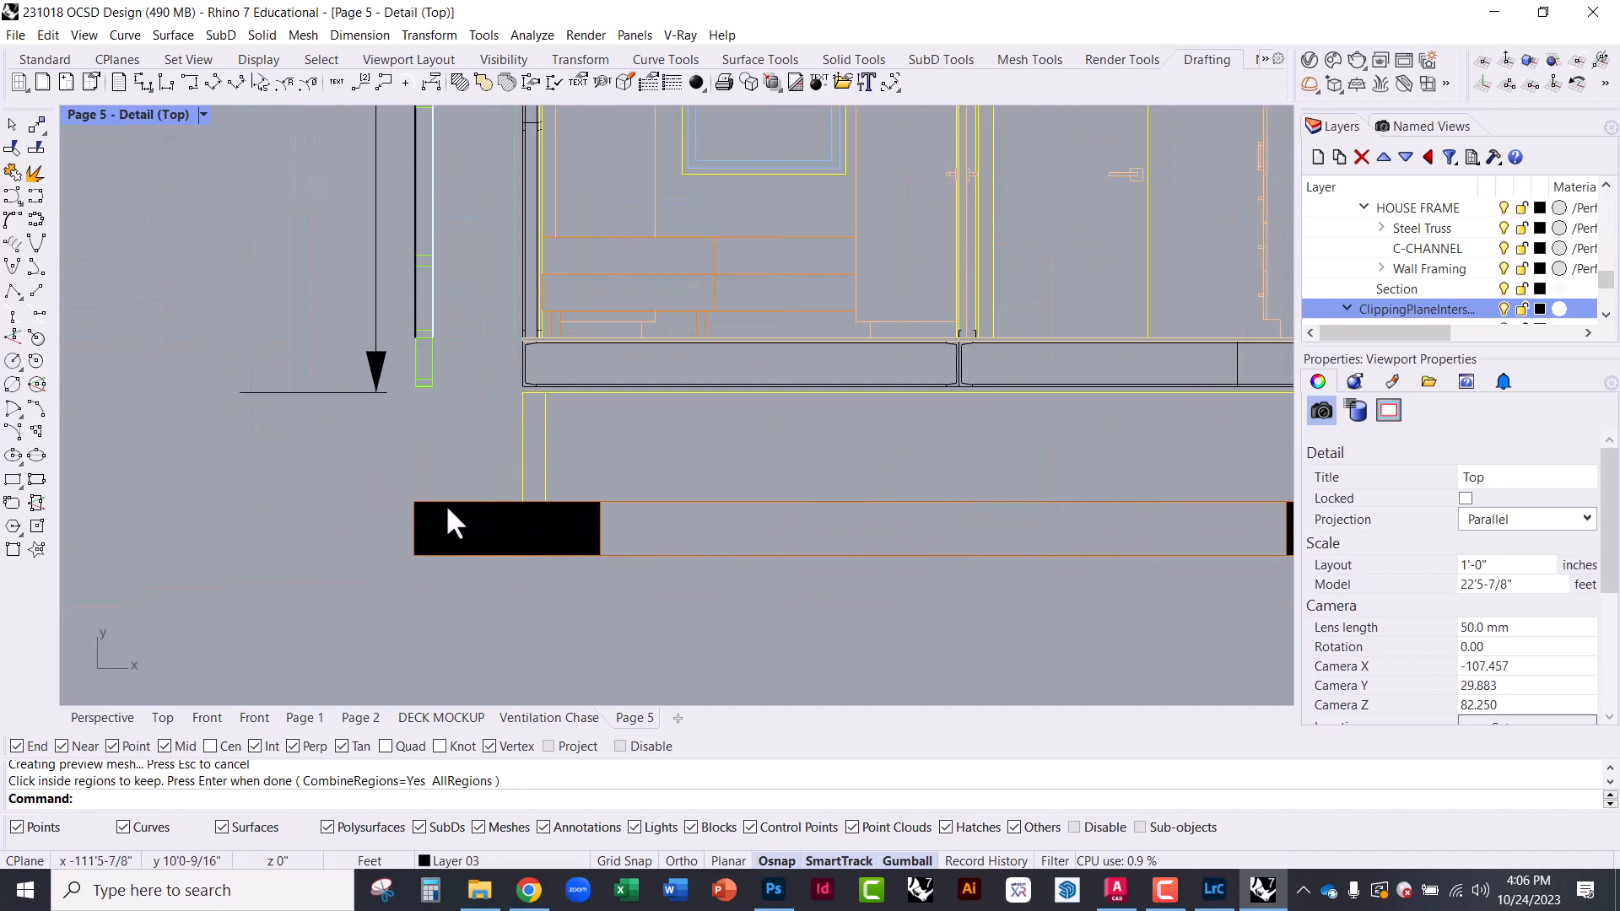
pyautogui.click(569, 463)
pyautogui.click(650, 476)
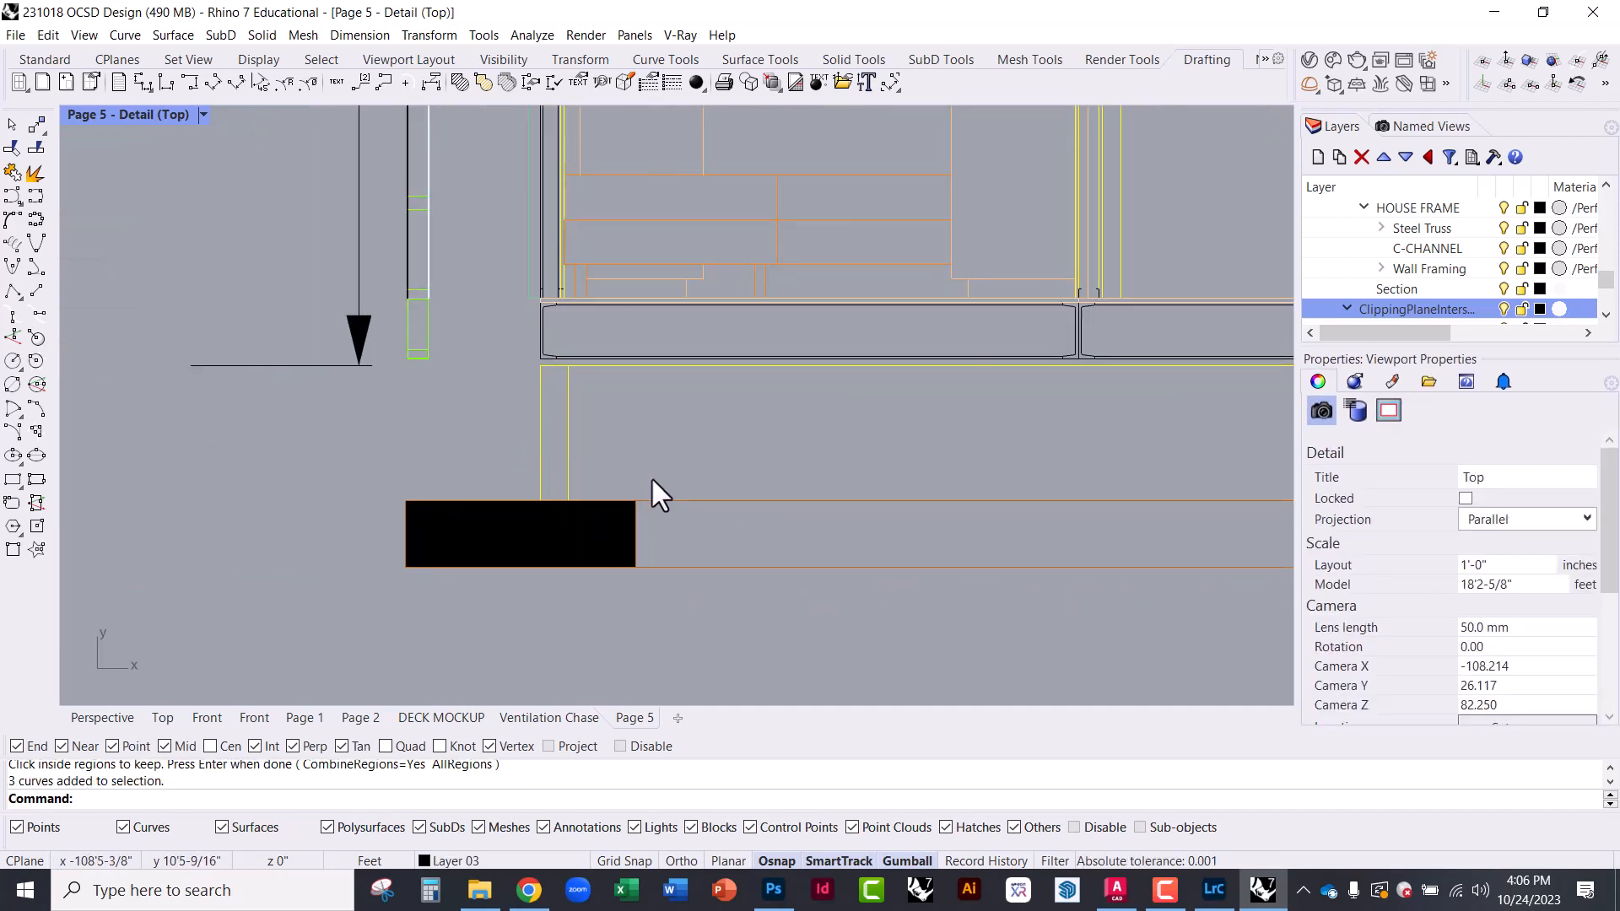
pyautogui.write('hatch')
pyautogui.press('Return')
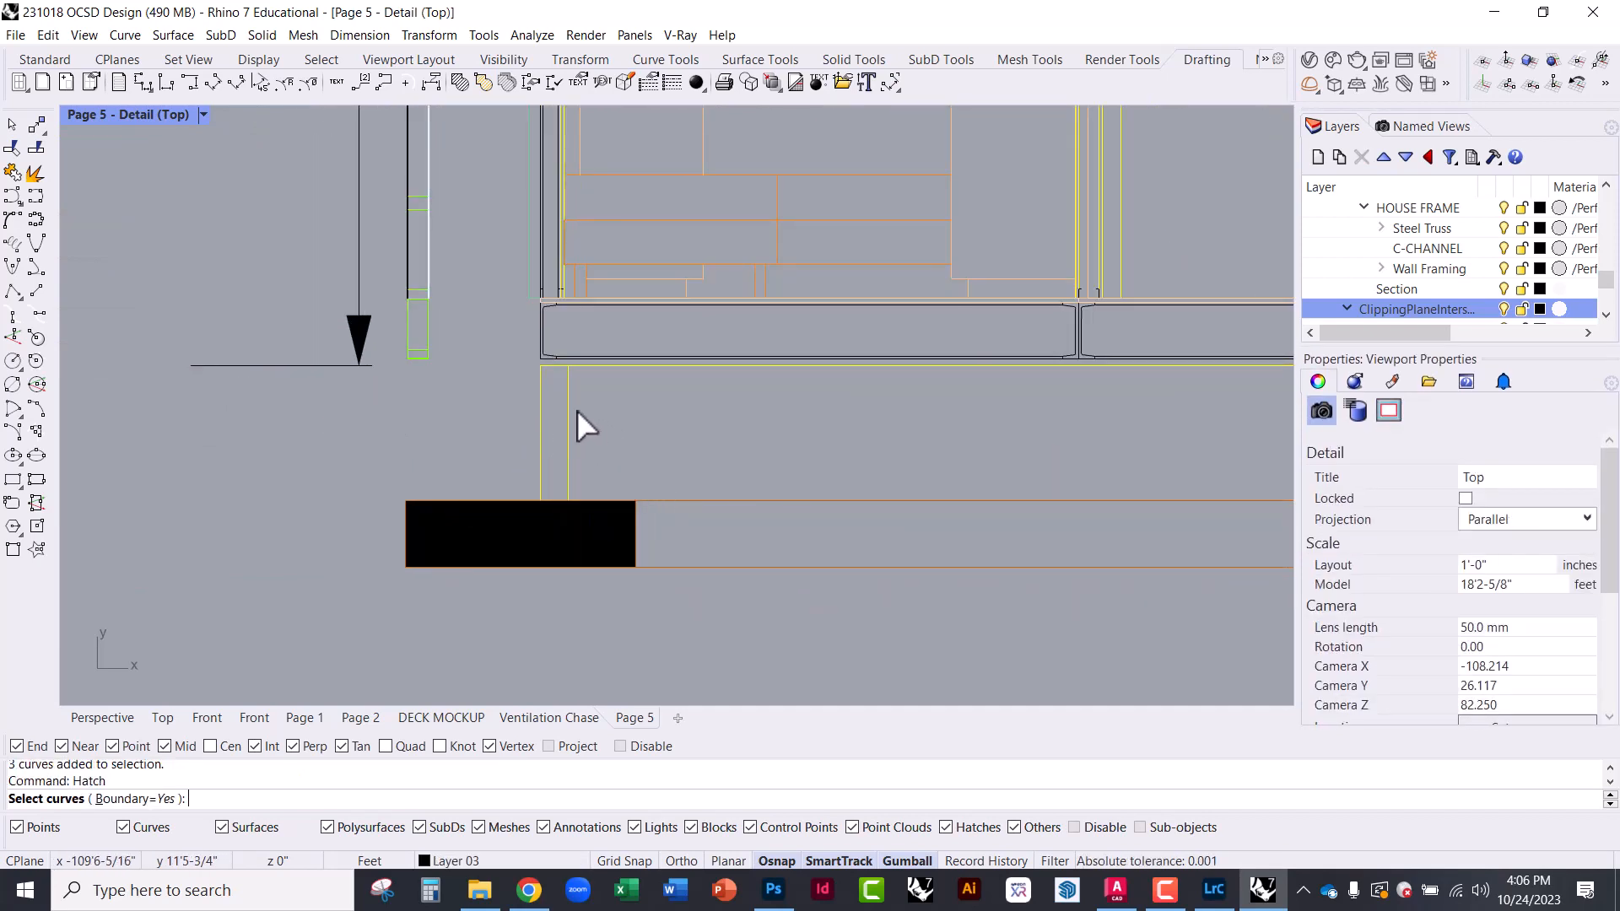
pyautogui.click(568, 464)
pyautogui.press('Return')
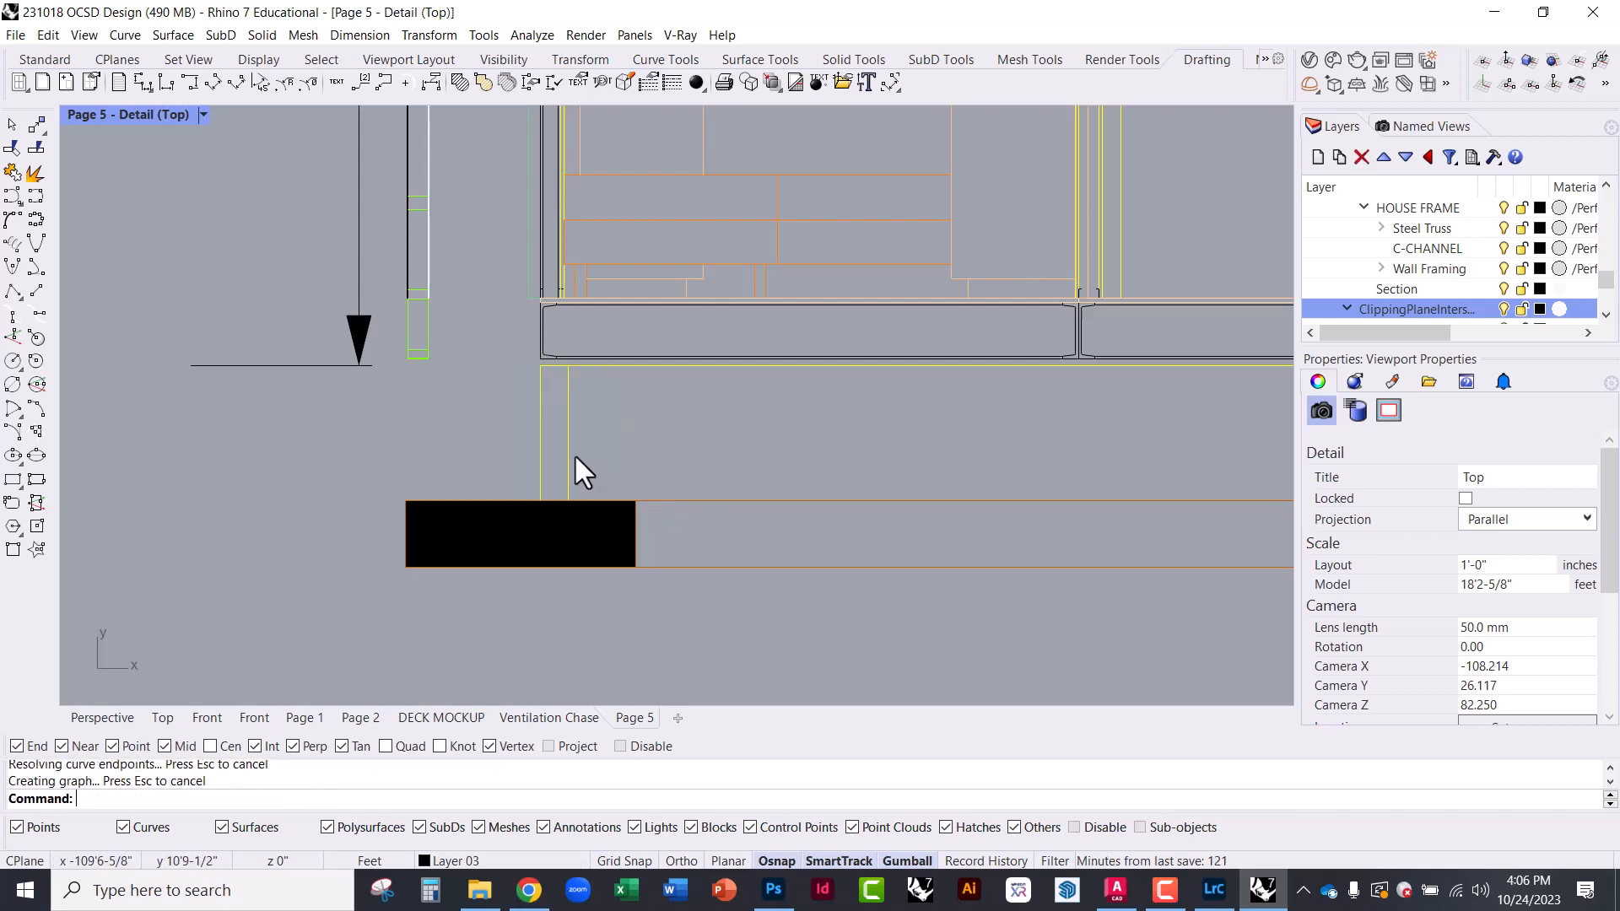
pyautogui.press('Return')
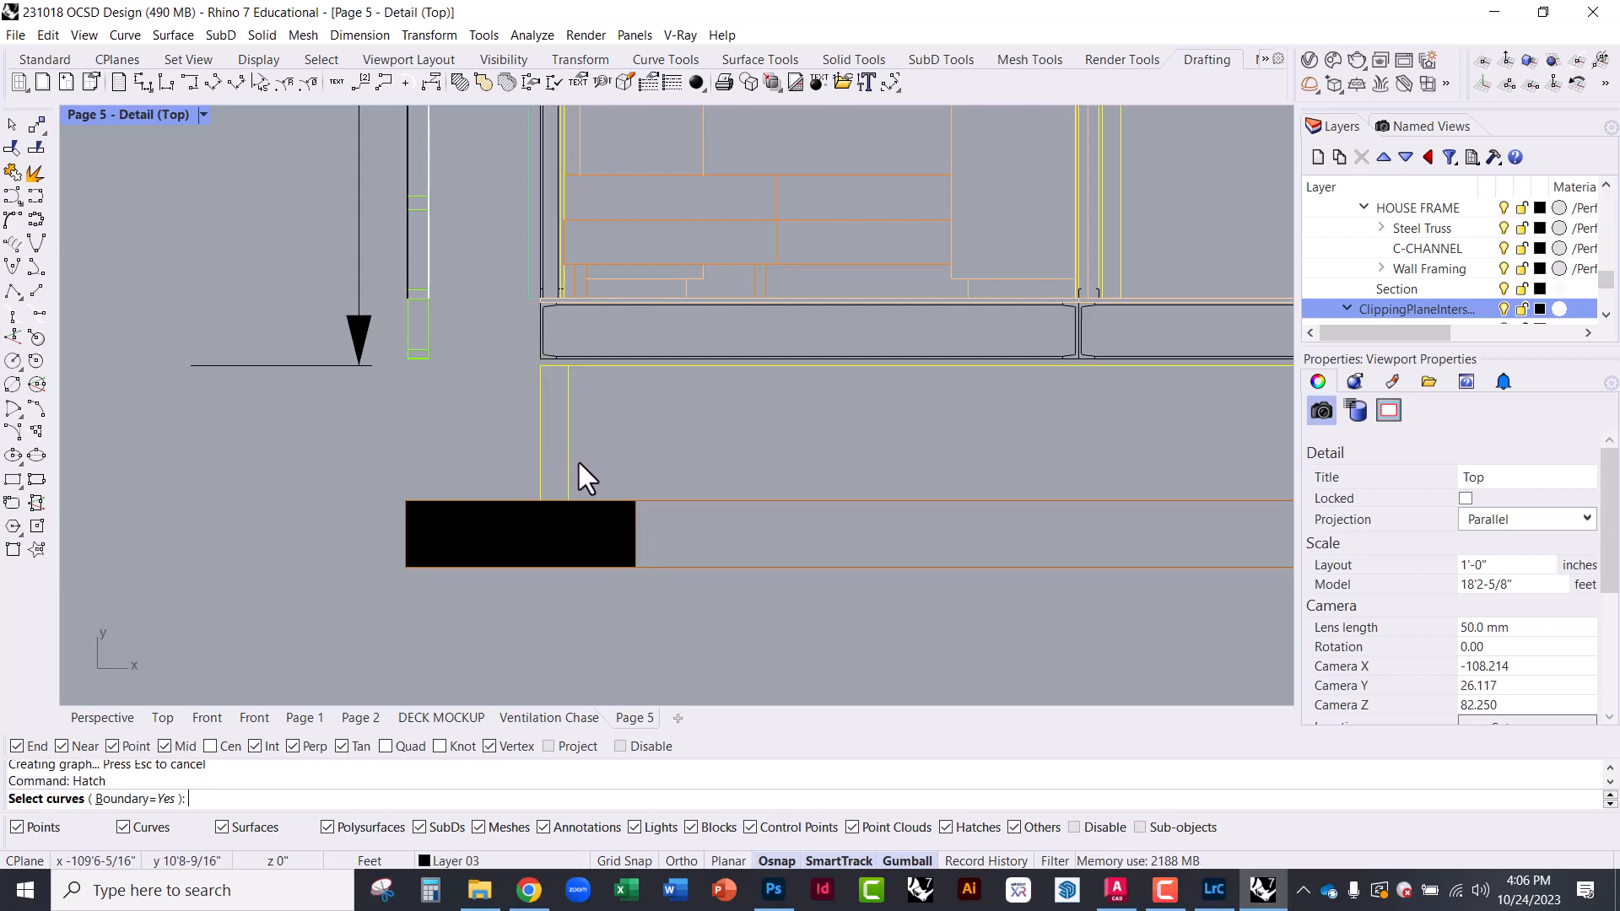
pyautogui.moveTo(588, 479); pyautogui.dragTo(474, 364)
pyautogui.press('Return')
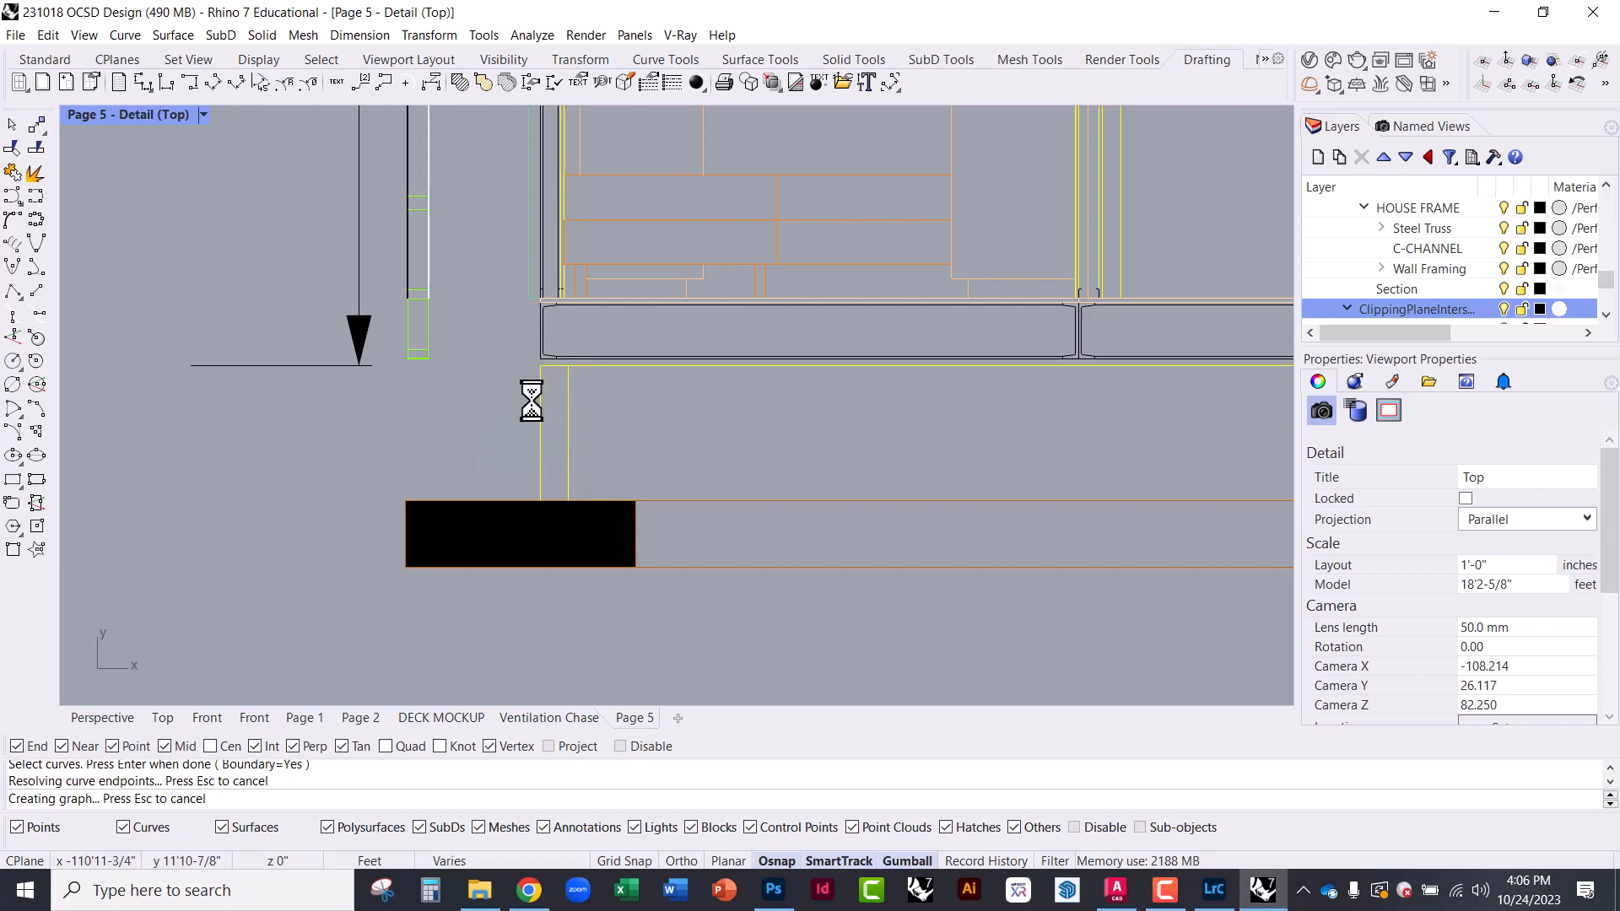
pyautogui.press('Escape')
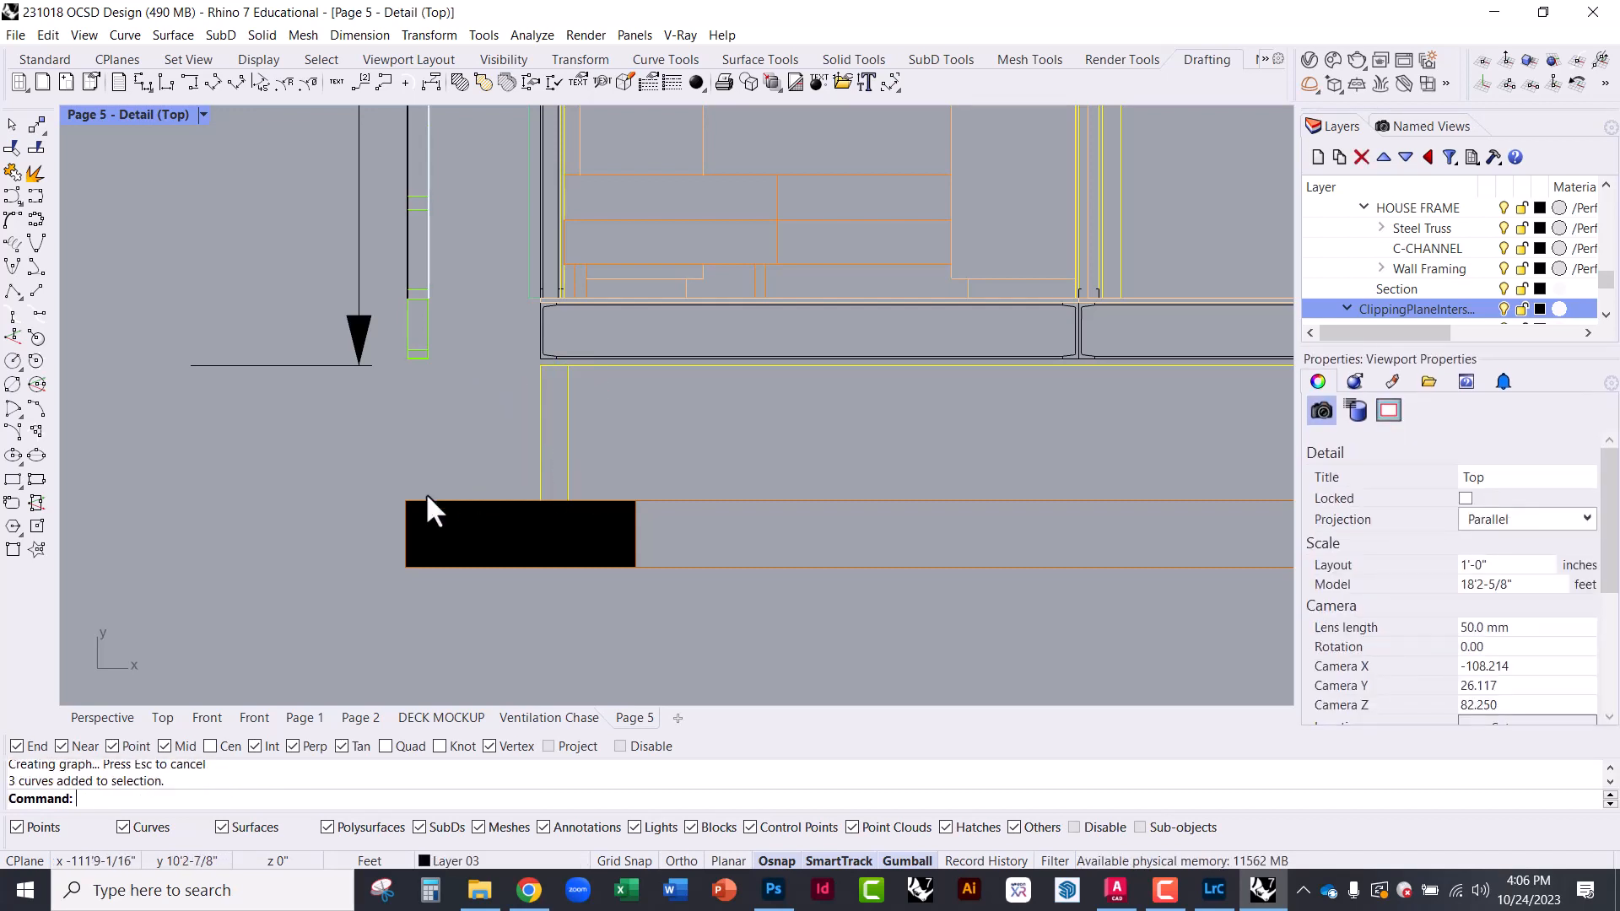
# Hatch the foundation pier above the left footing with the Solid pattern, picking its top, side and bottom edges individually
pyautogui.scroll(3, 420, 499)
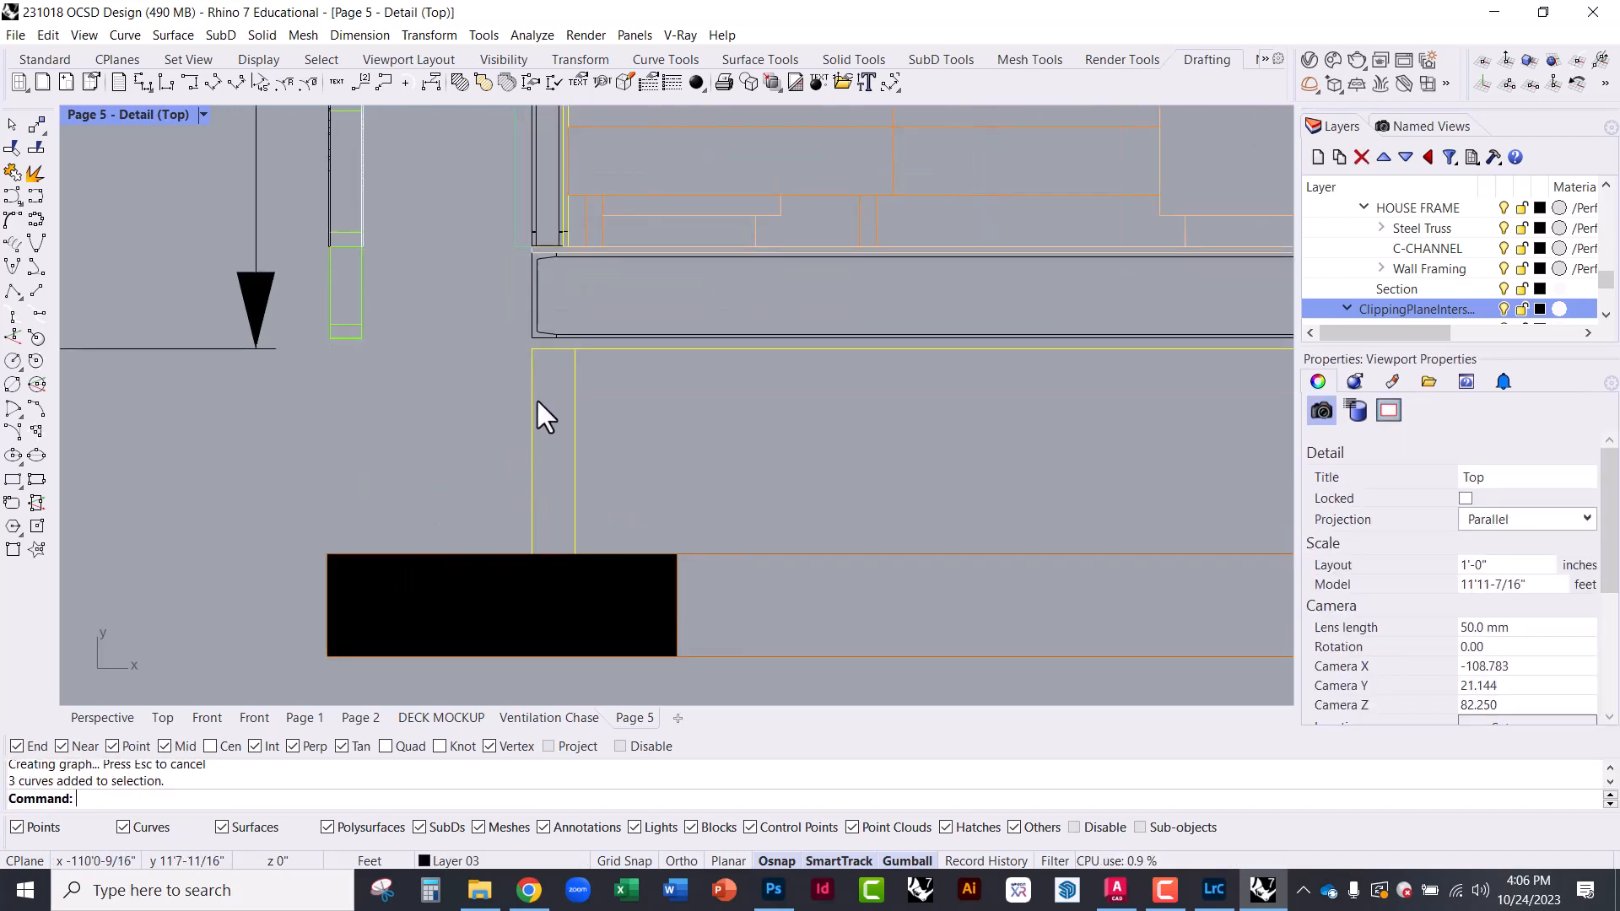
pyautogui.write('hatch')
pyautogui.press('Return')
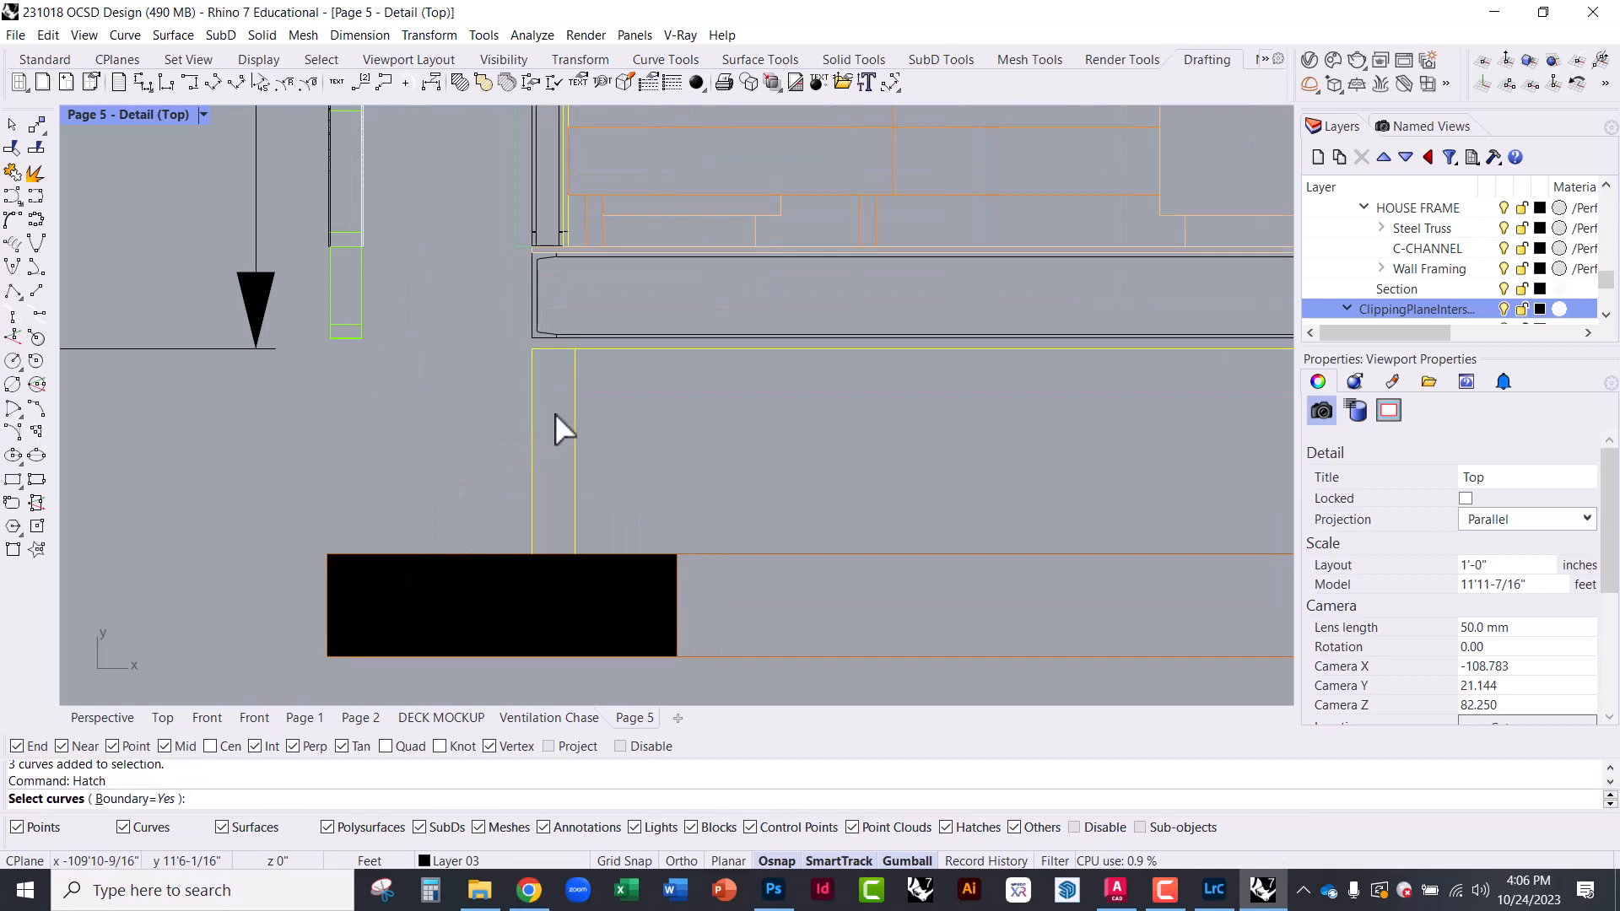
pyautogui.click(561, 348)
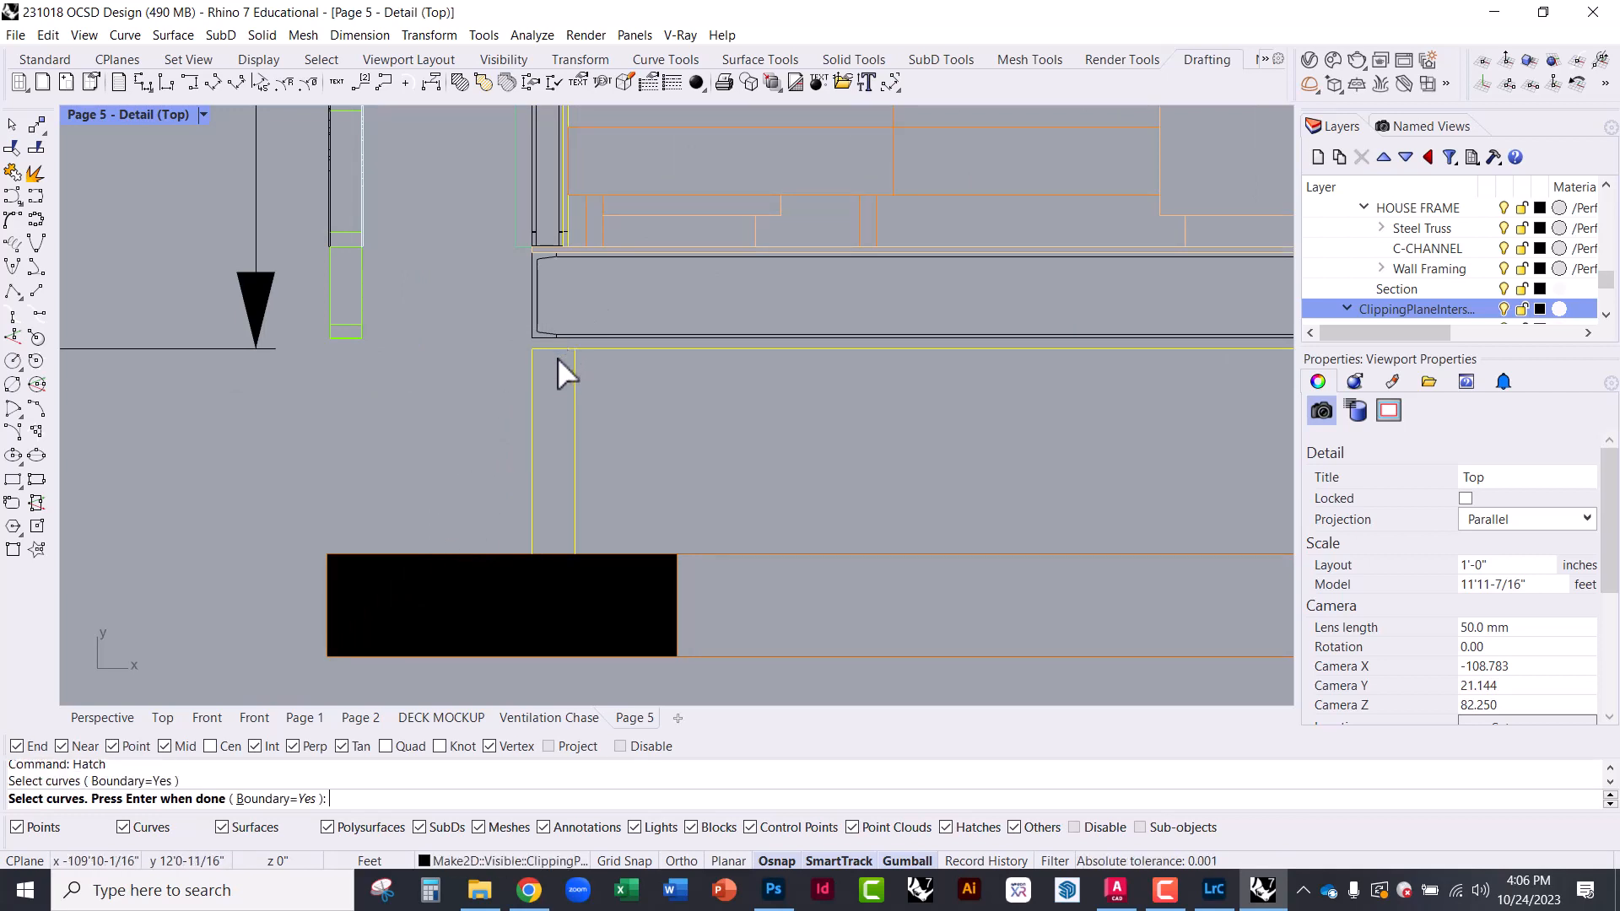
pyautogui.click(532, 362)
pyautogui.click(575, 365)
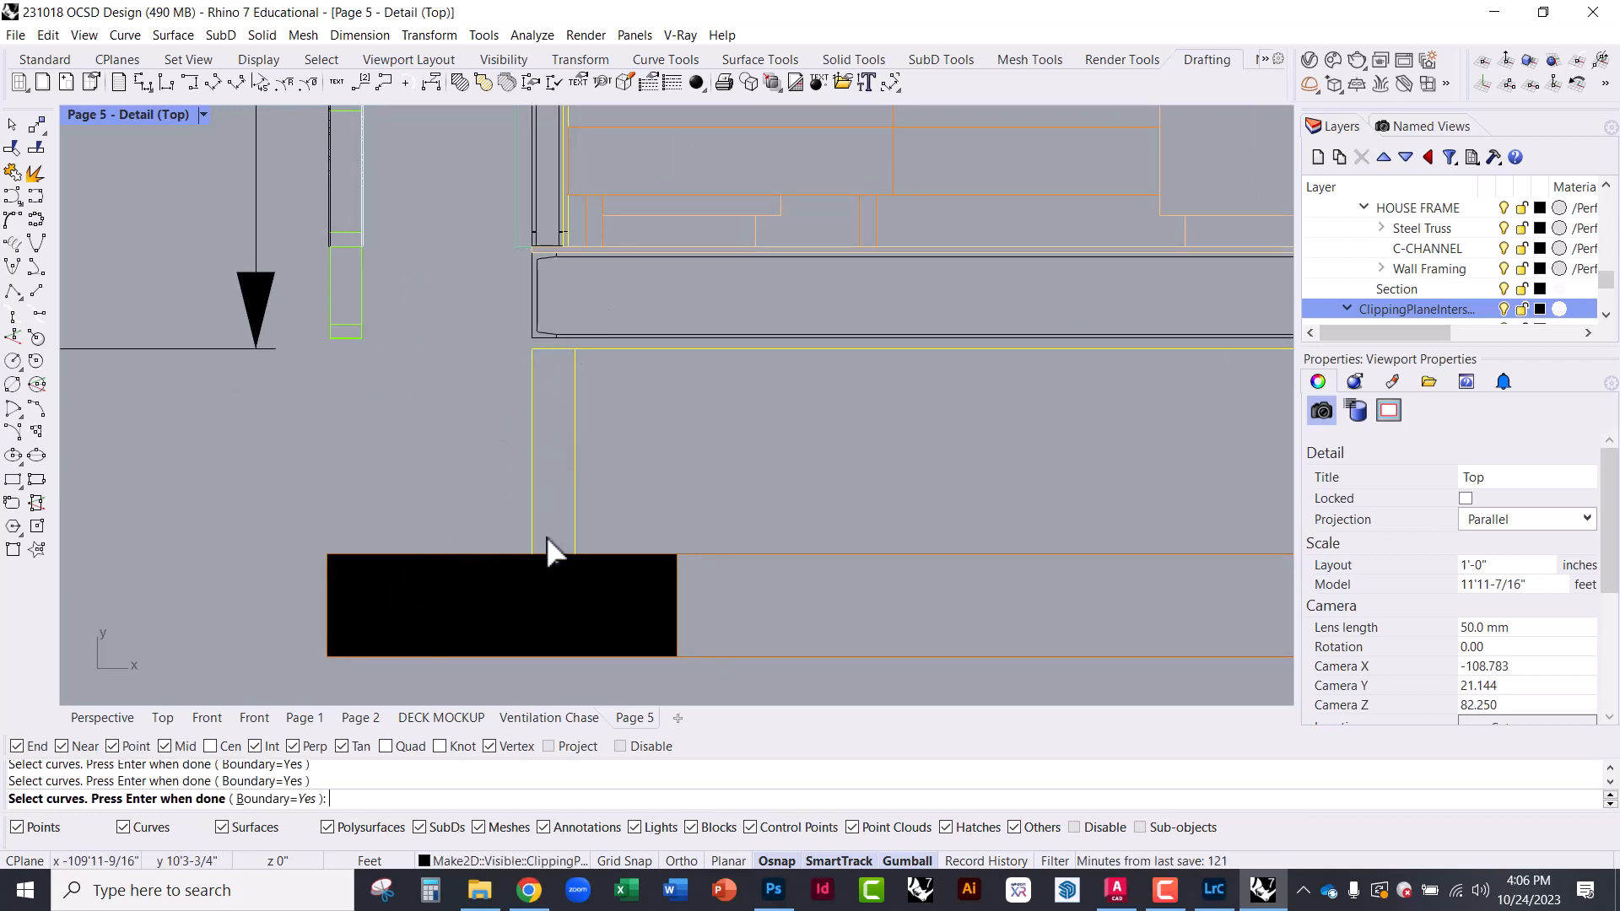
pyautogui.click(547, 555)
pyautogui.press('Return')
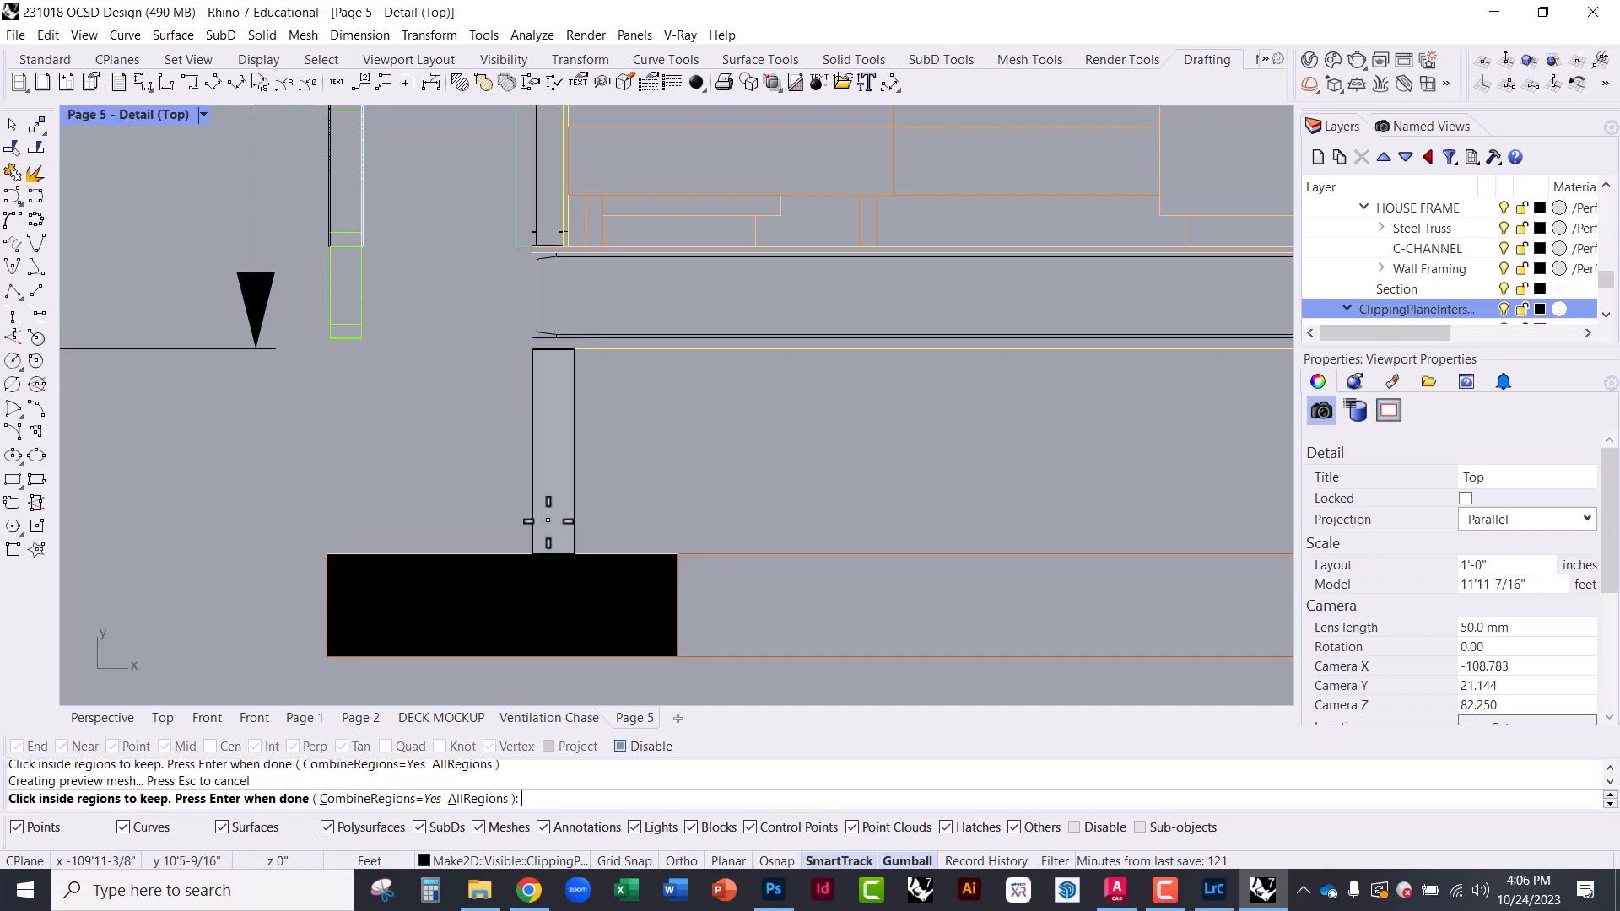
pyautogui.click(548, 520)
pyautogui.press('Return')
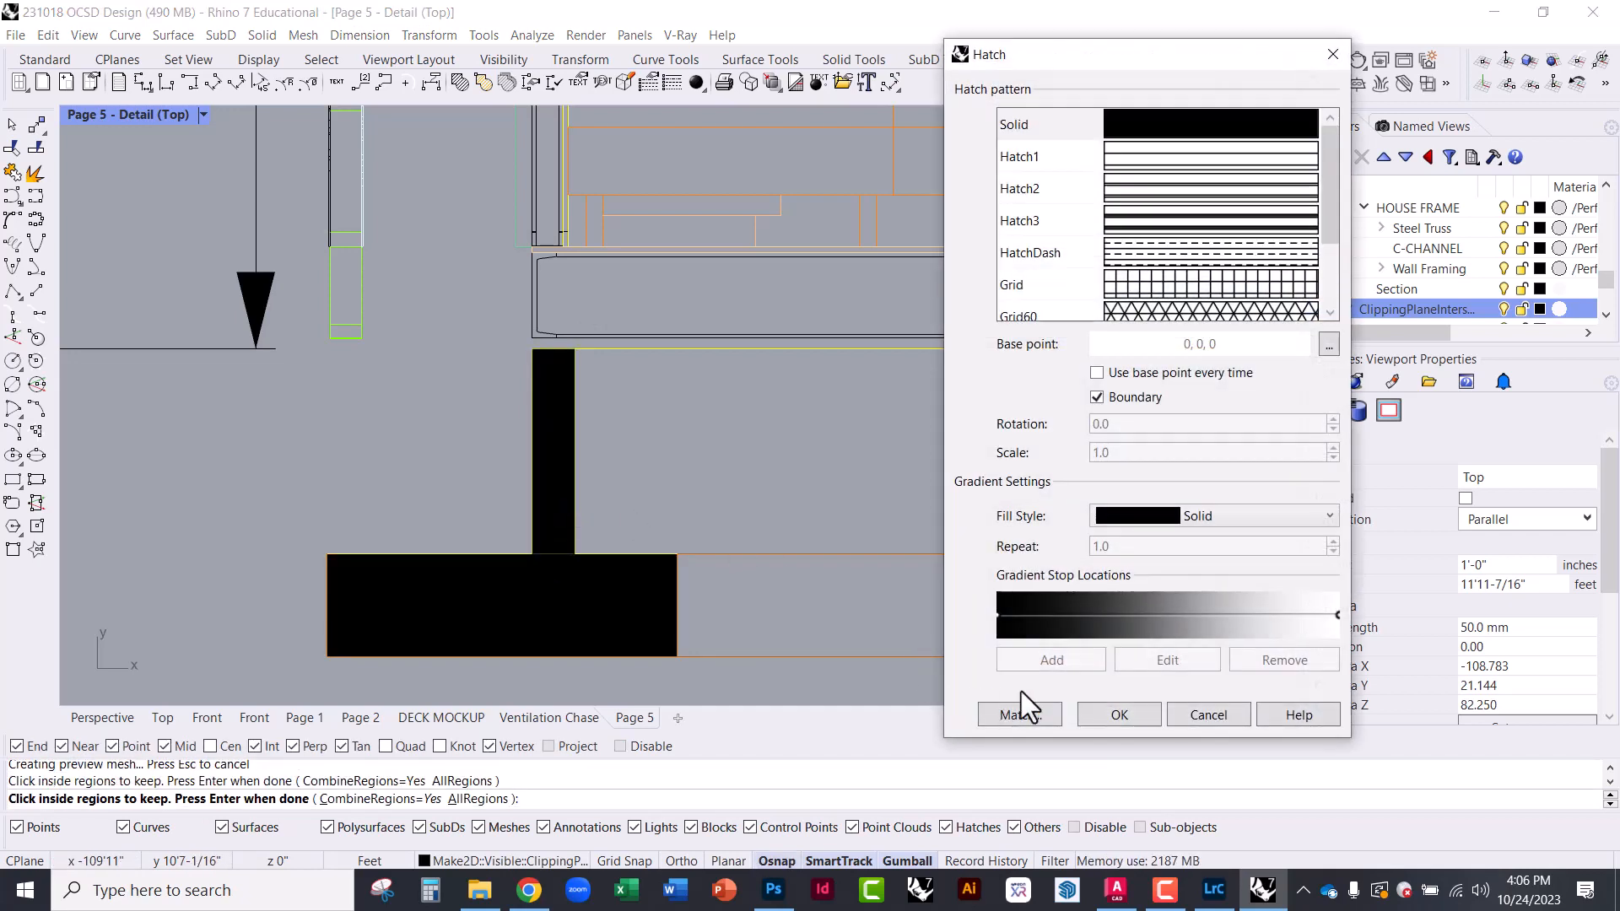
pyautogui.click(1120, 715)
pyautogui.scroll(-5, 460, 557)
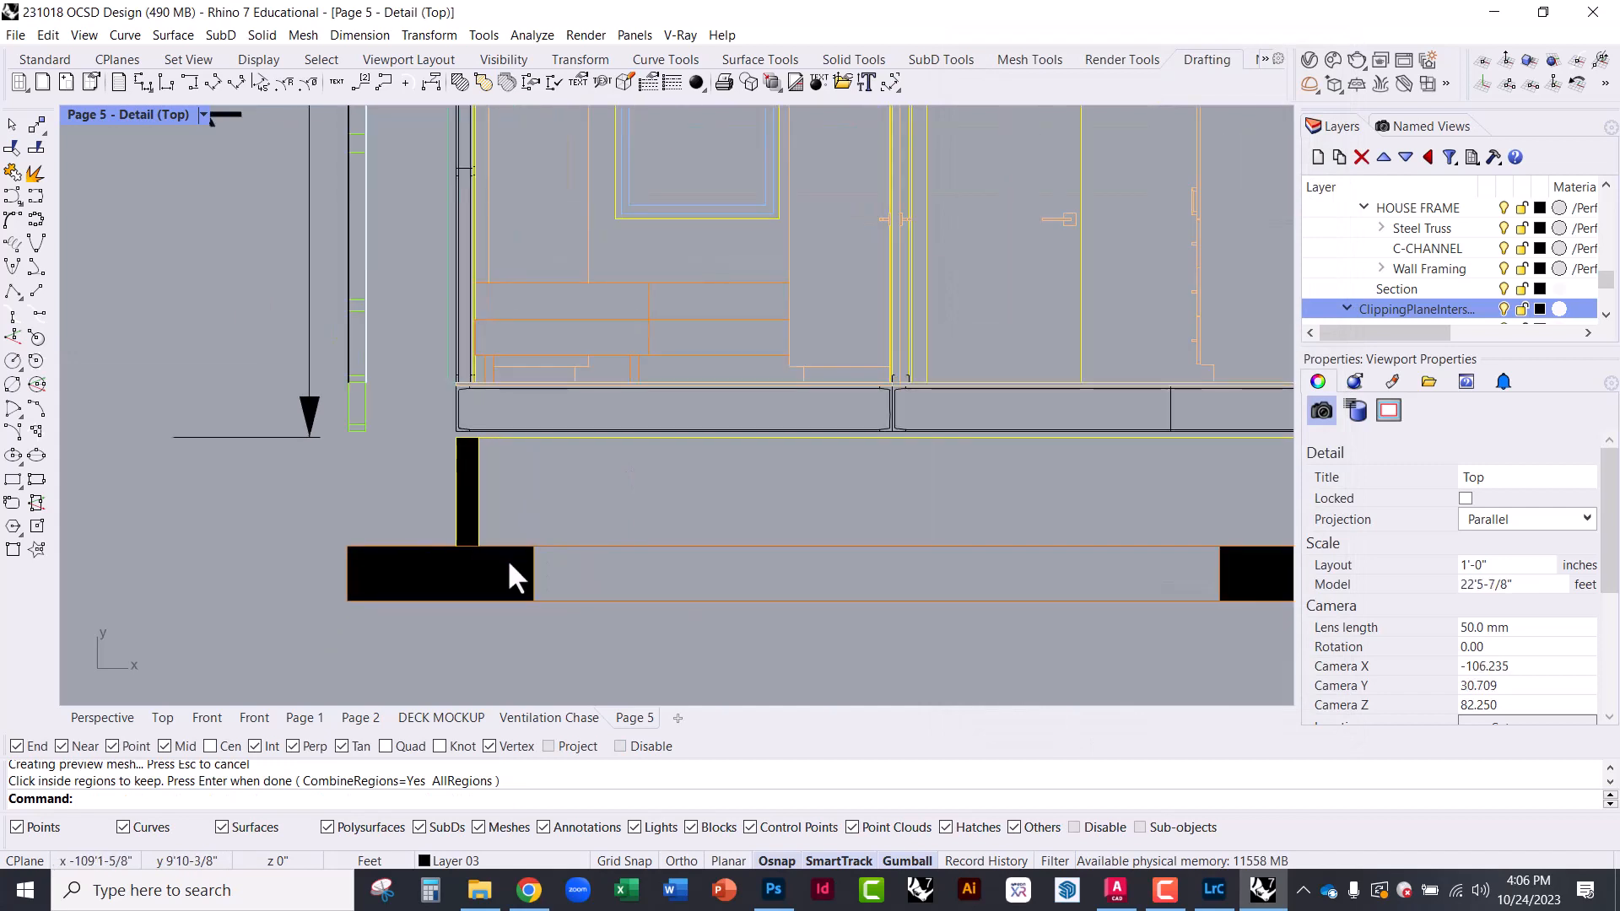
pyautogui.scroll(-3, 434, 549)
pyautogui.moveTo(705, 326); pyautogui.dragTo(660, 439, button='right')
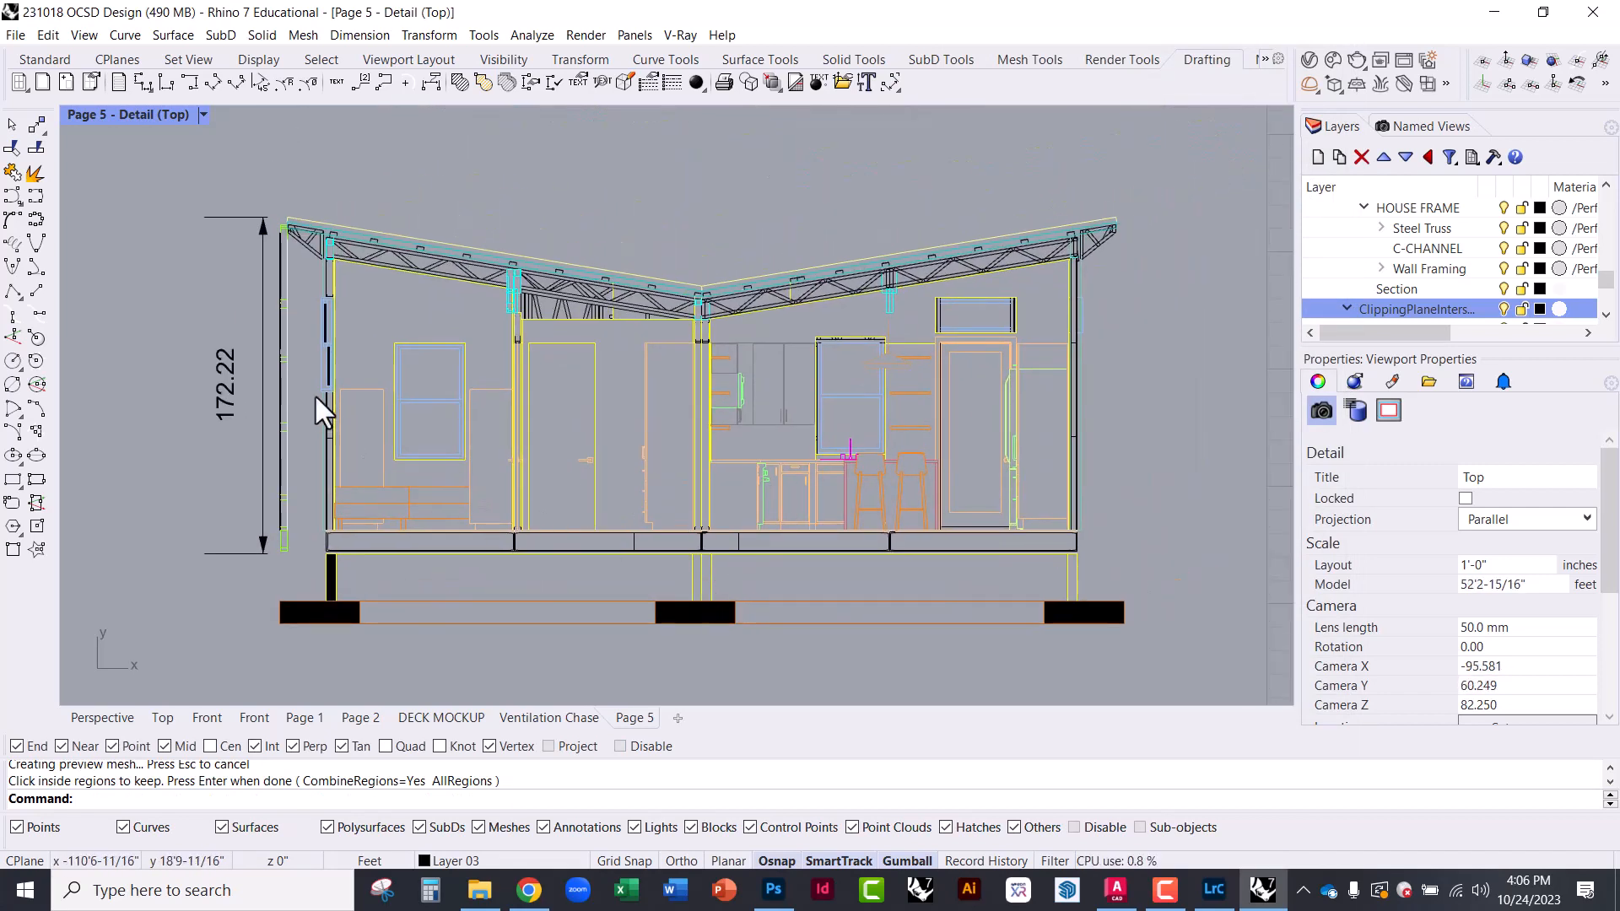
# Check the properties of the vertical height dimension beside the left exterior wall
pyautogui.scroll(1, 261, 405)
pyautogui.click(262, 405)
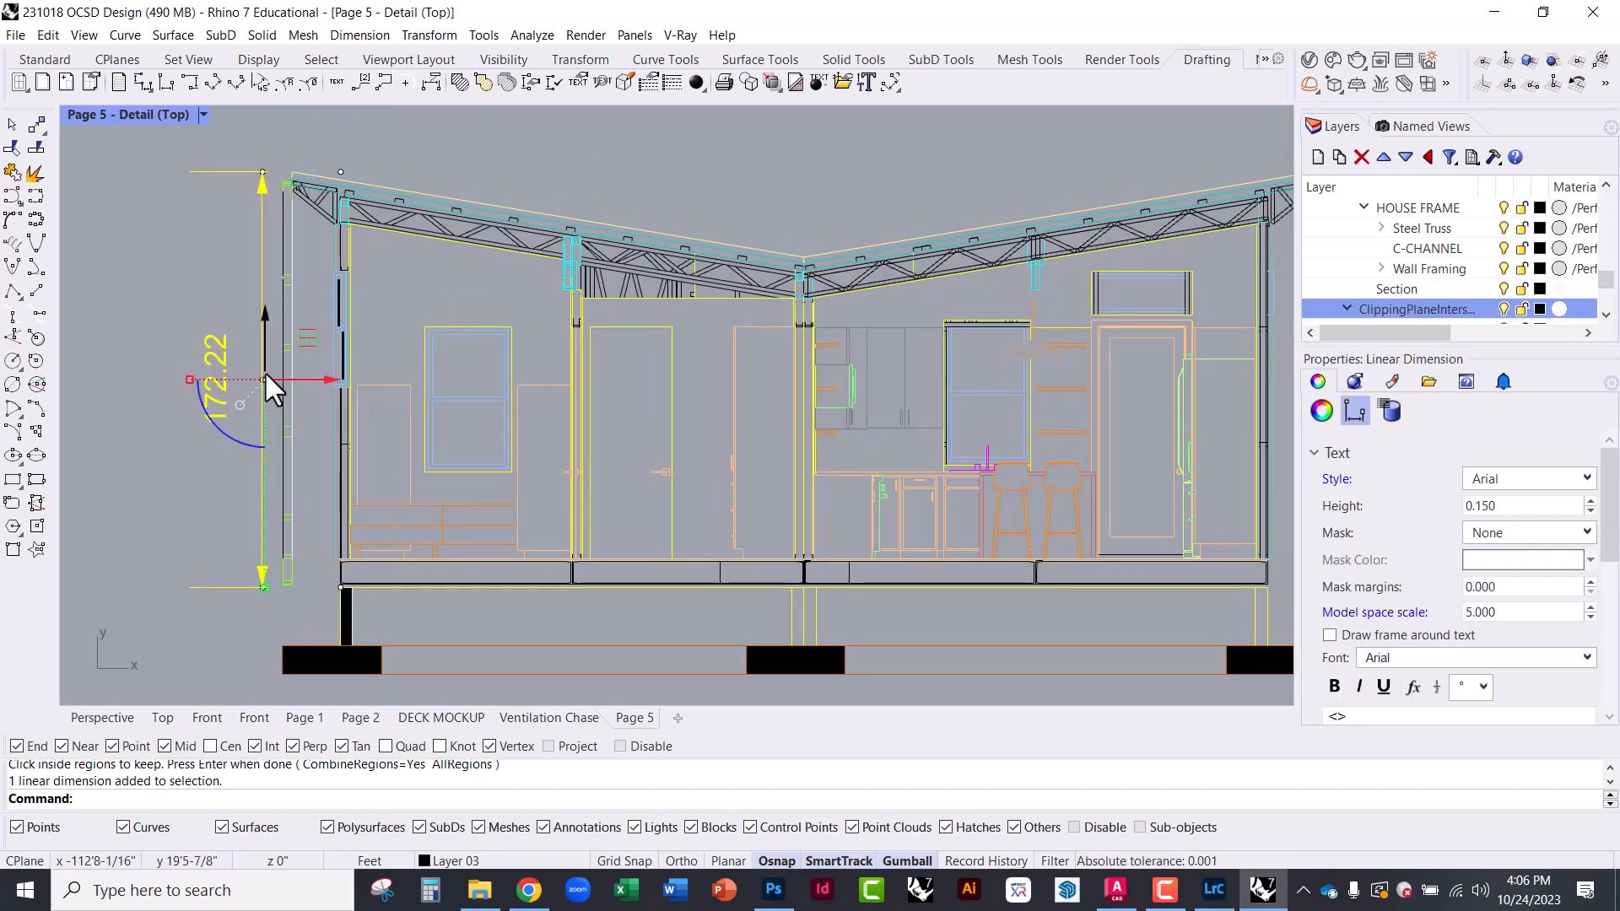
pyautogui.press('Escape')
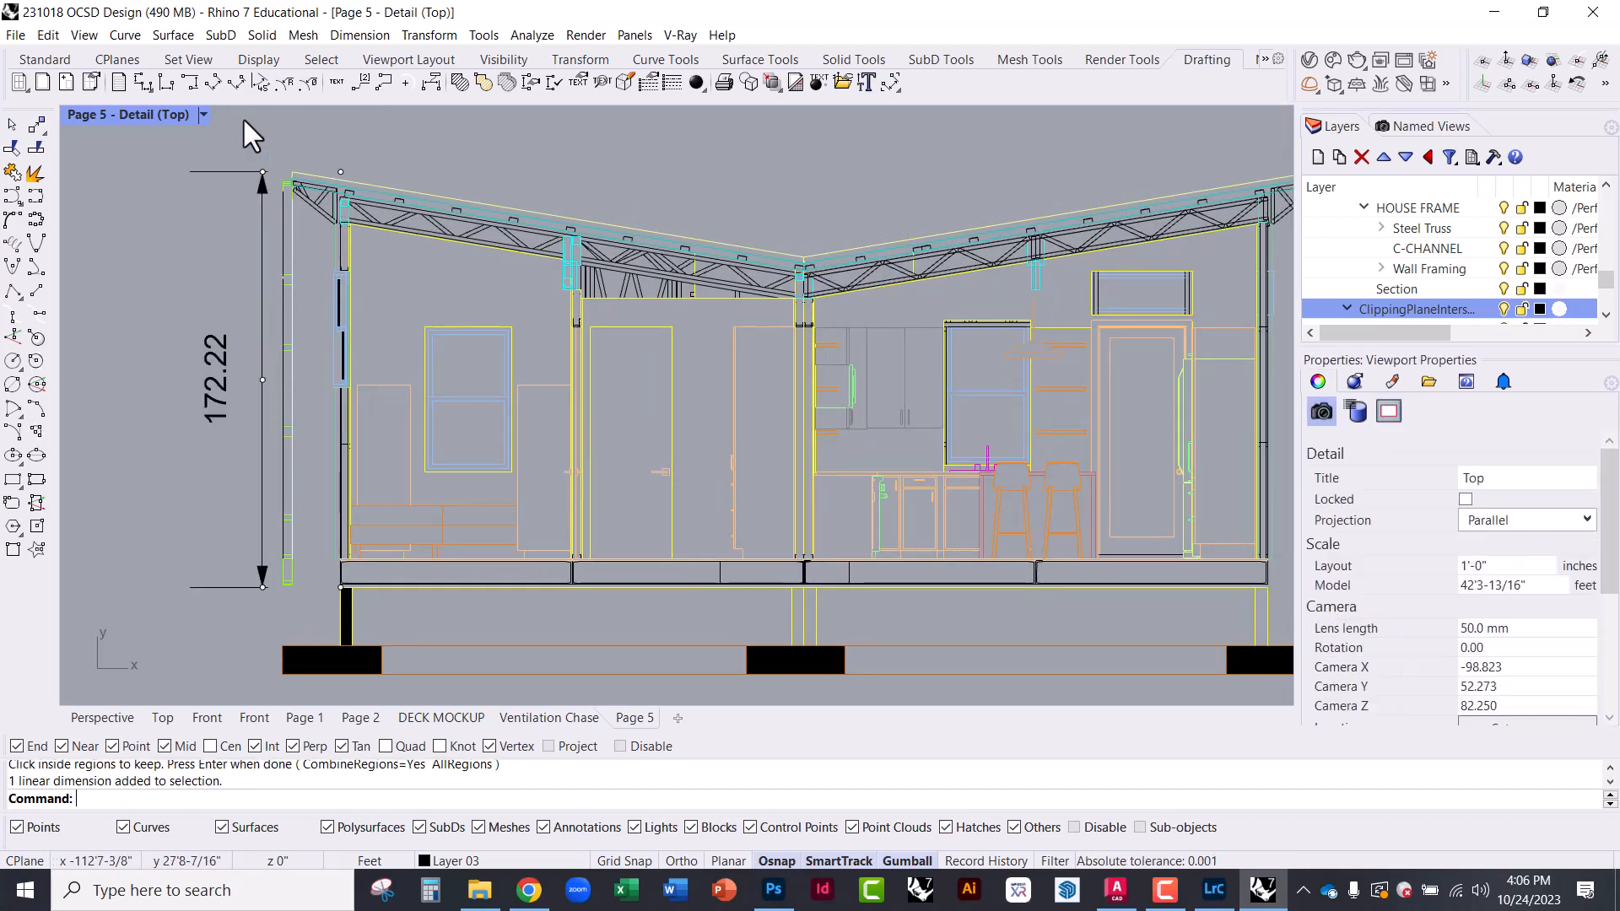
# Add an aligned dimension above the roof, spanning horizontally between the inner uprights of the left and right overhang trusses
pyautogui.click(211, 88)
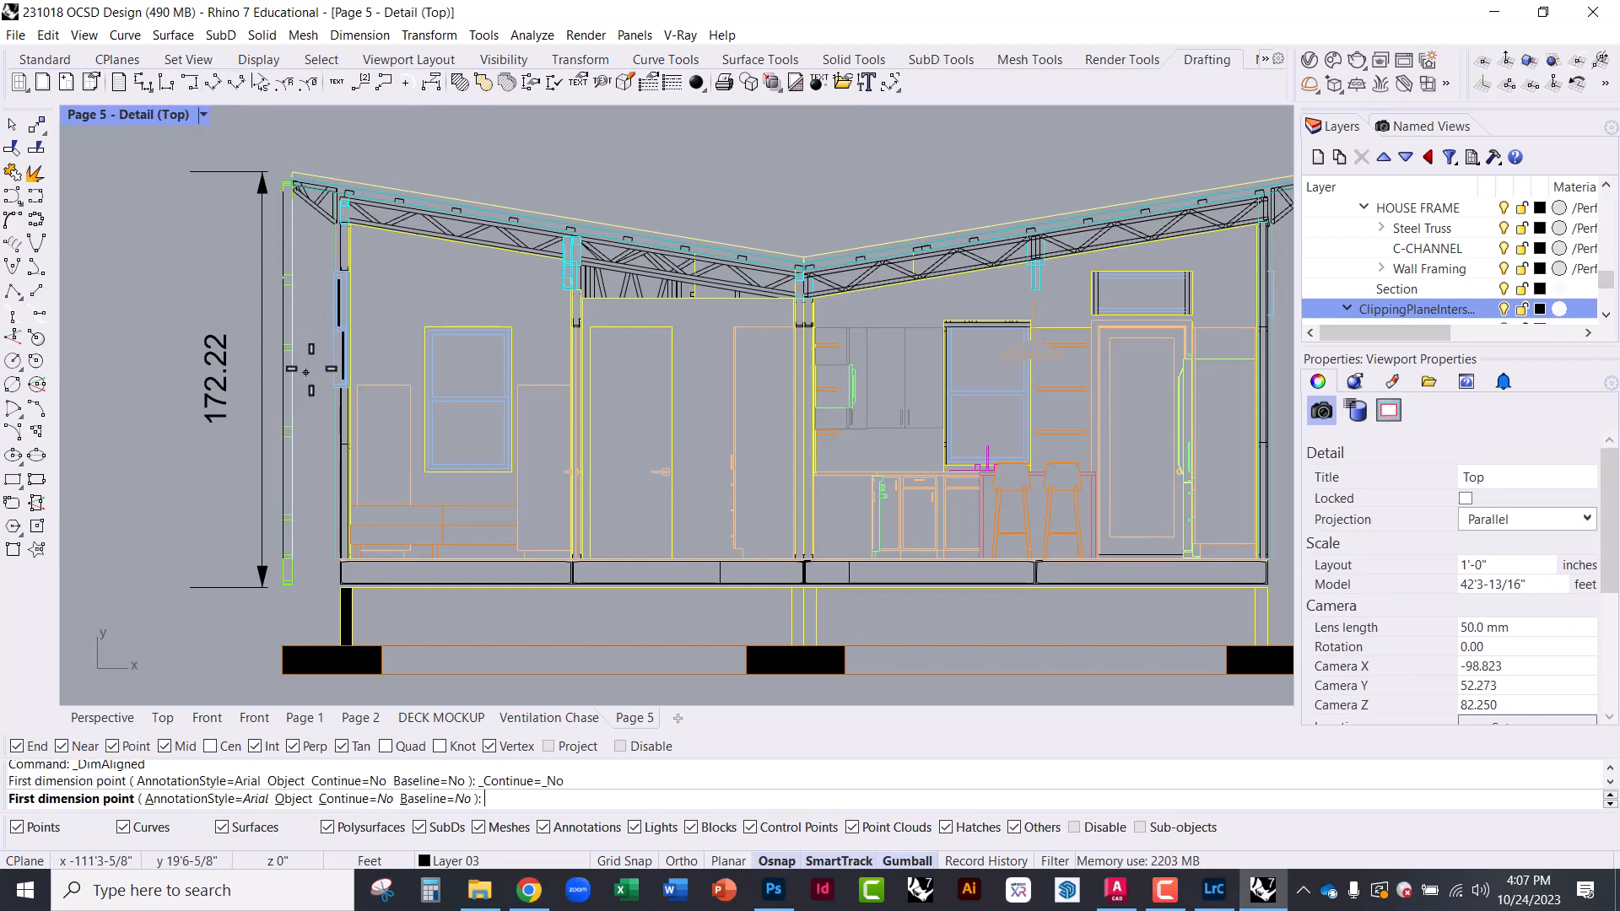
pyautogui.scroll(-2, 311, 346)
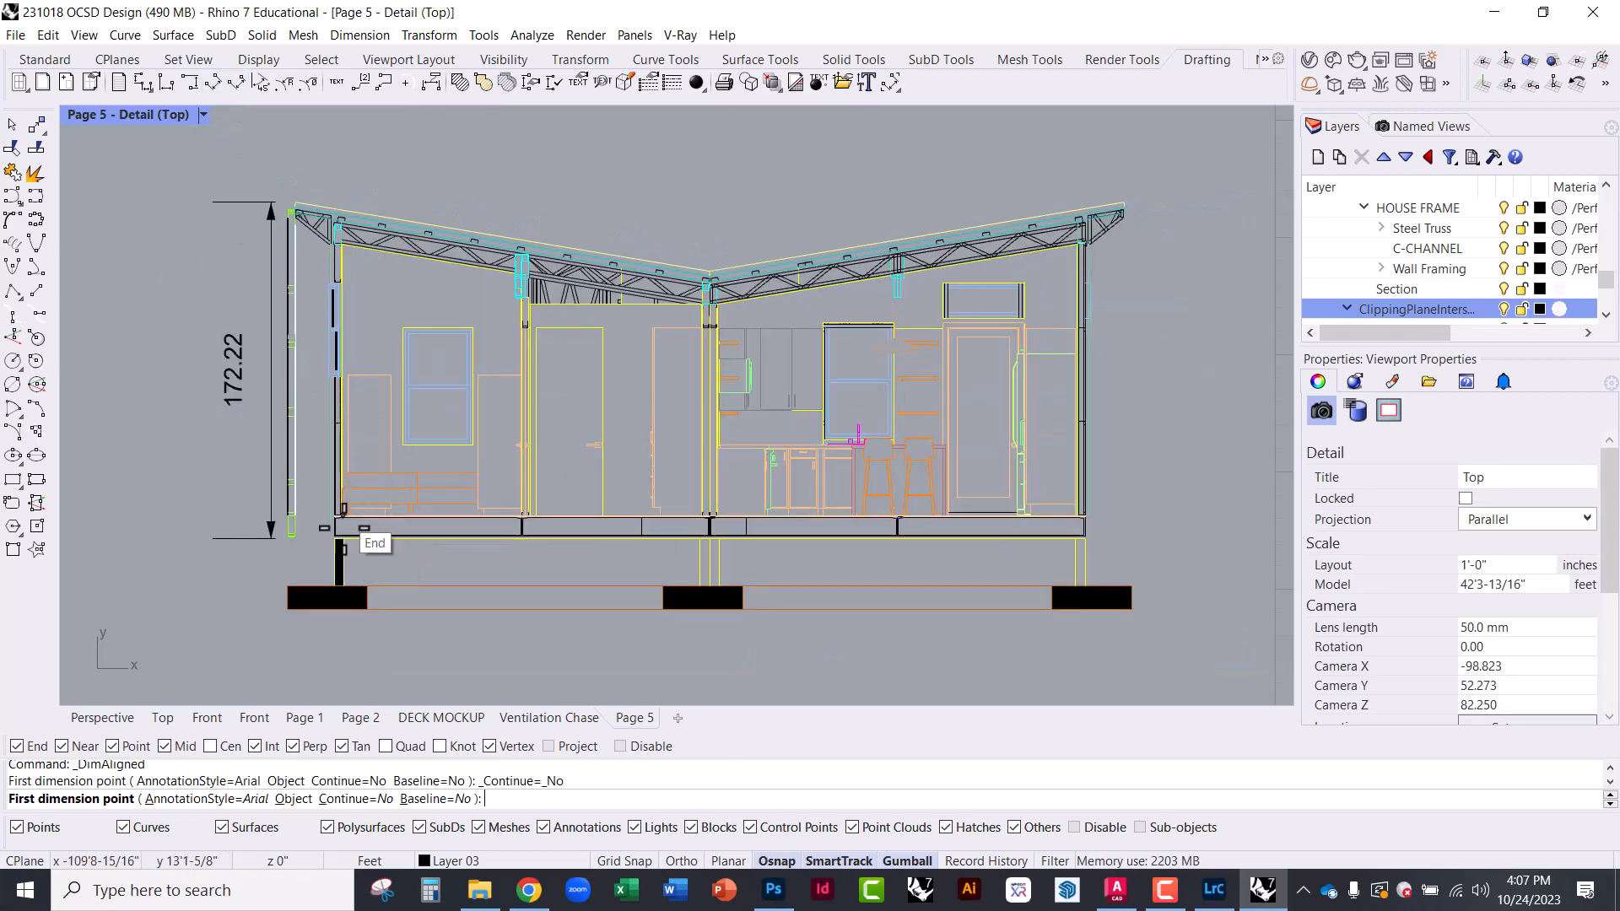
pyautogui.scroll(2, 330, 219)
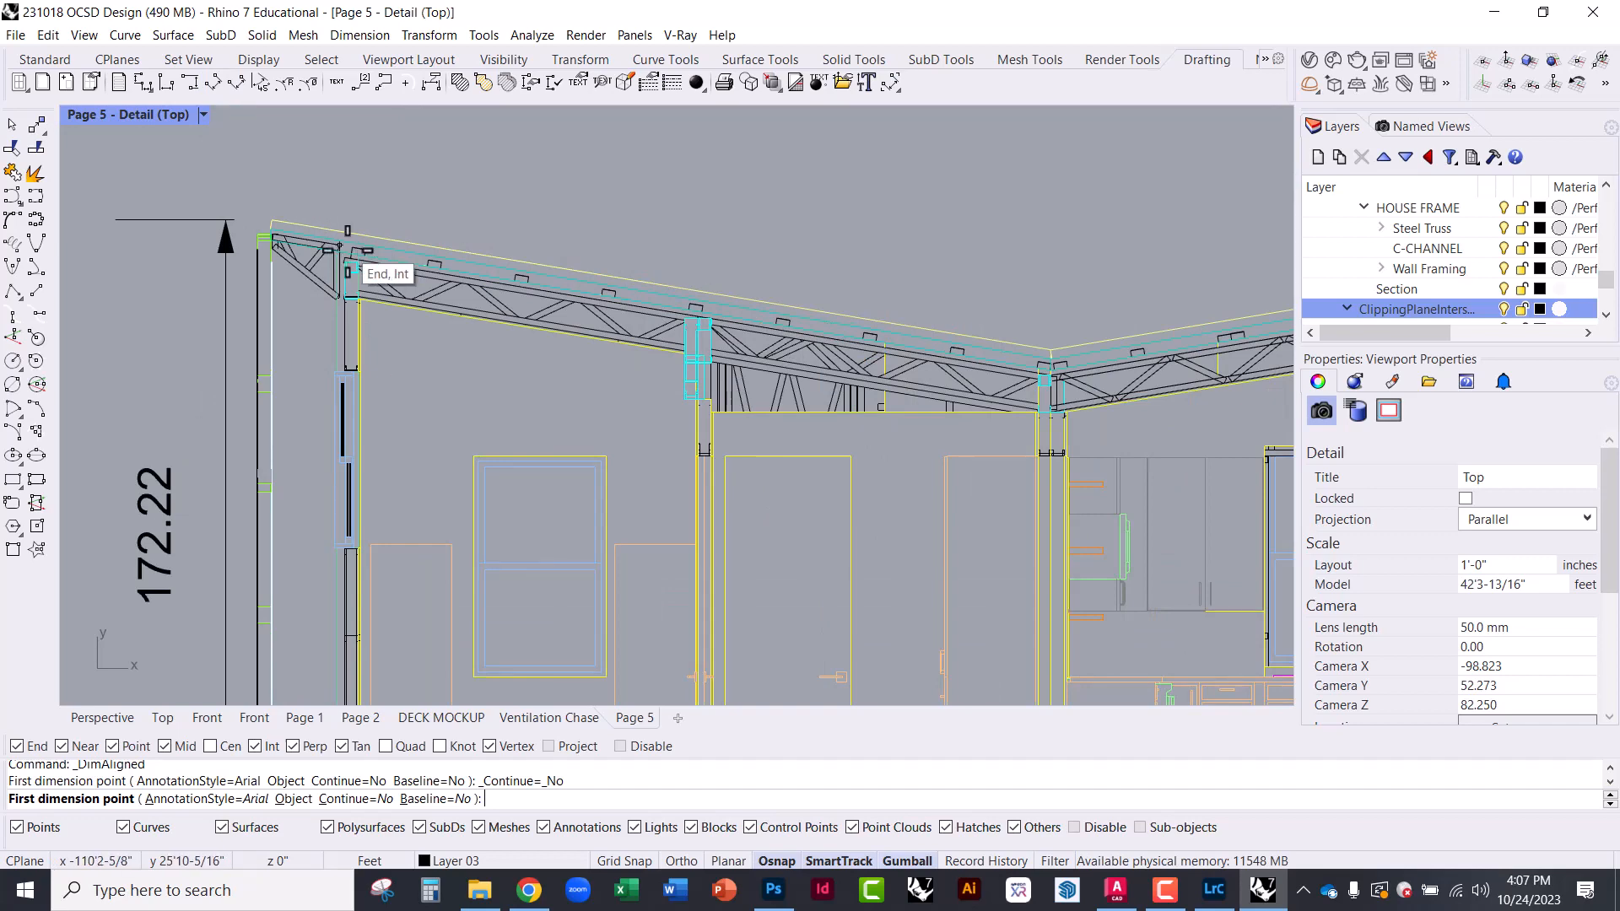
pyautogui.scroll(2, 355, 253)
pyautogui.scroll(1, 352, 245)
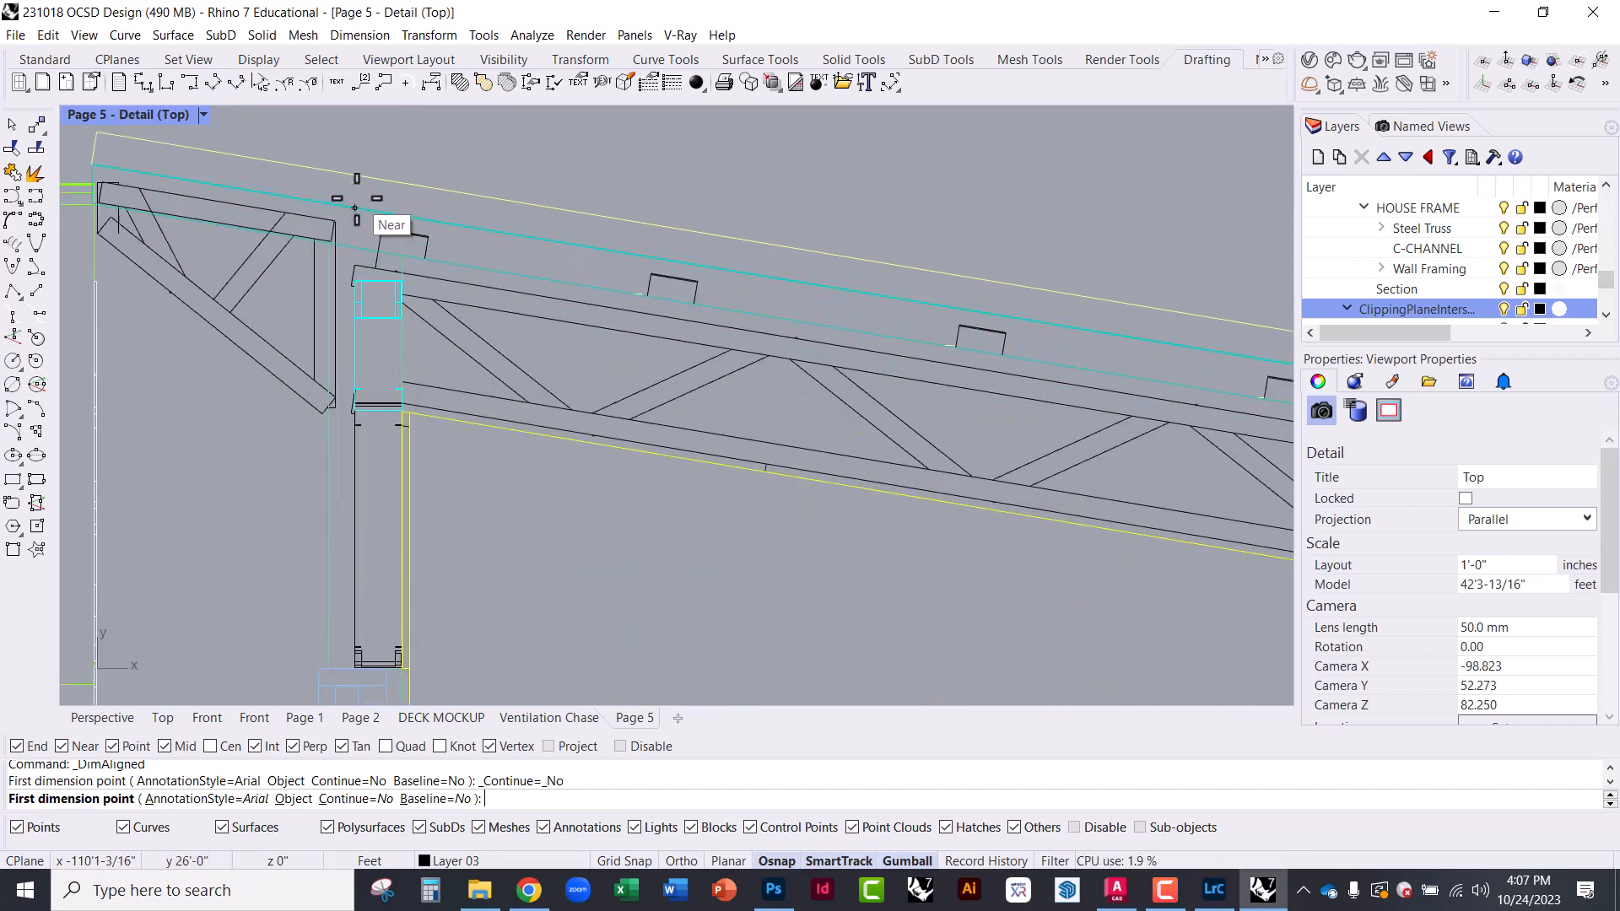
pyautogui.click(331, 242)
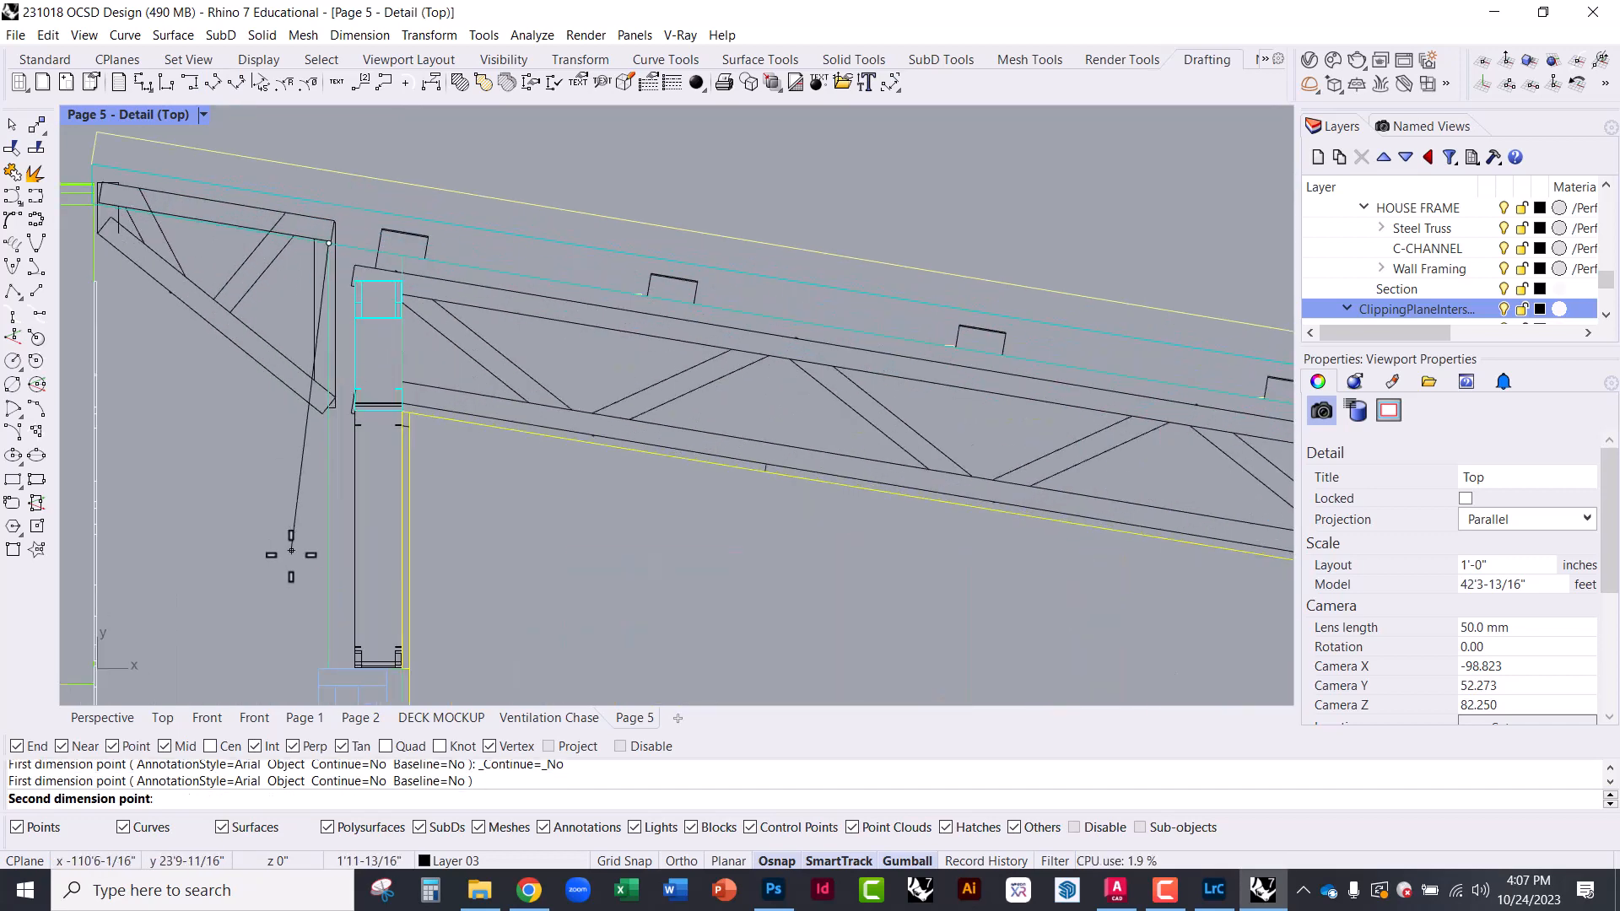
pyautogui.scroll(-6, 278, 532)
pyautogui.scroll(-2, 437, 527)
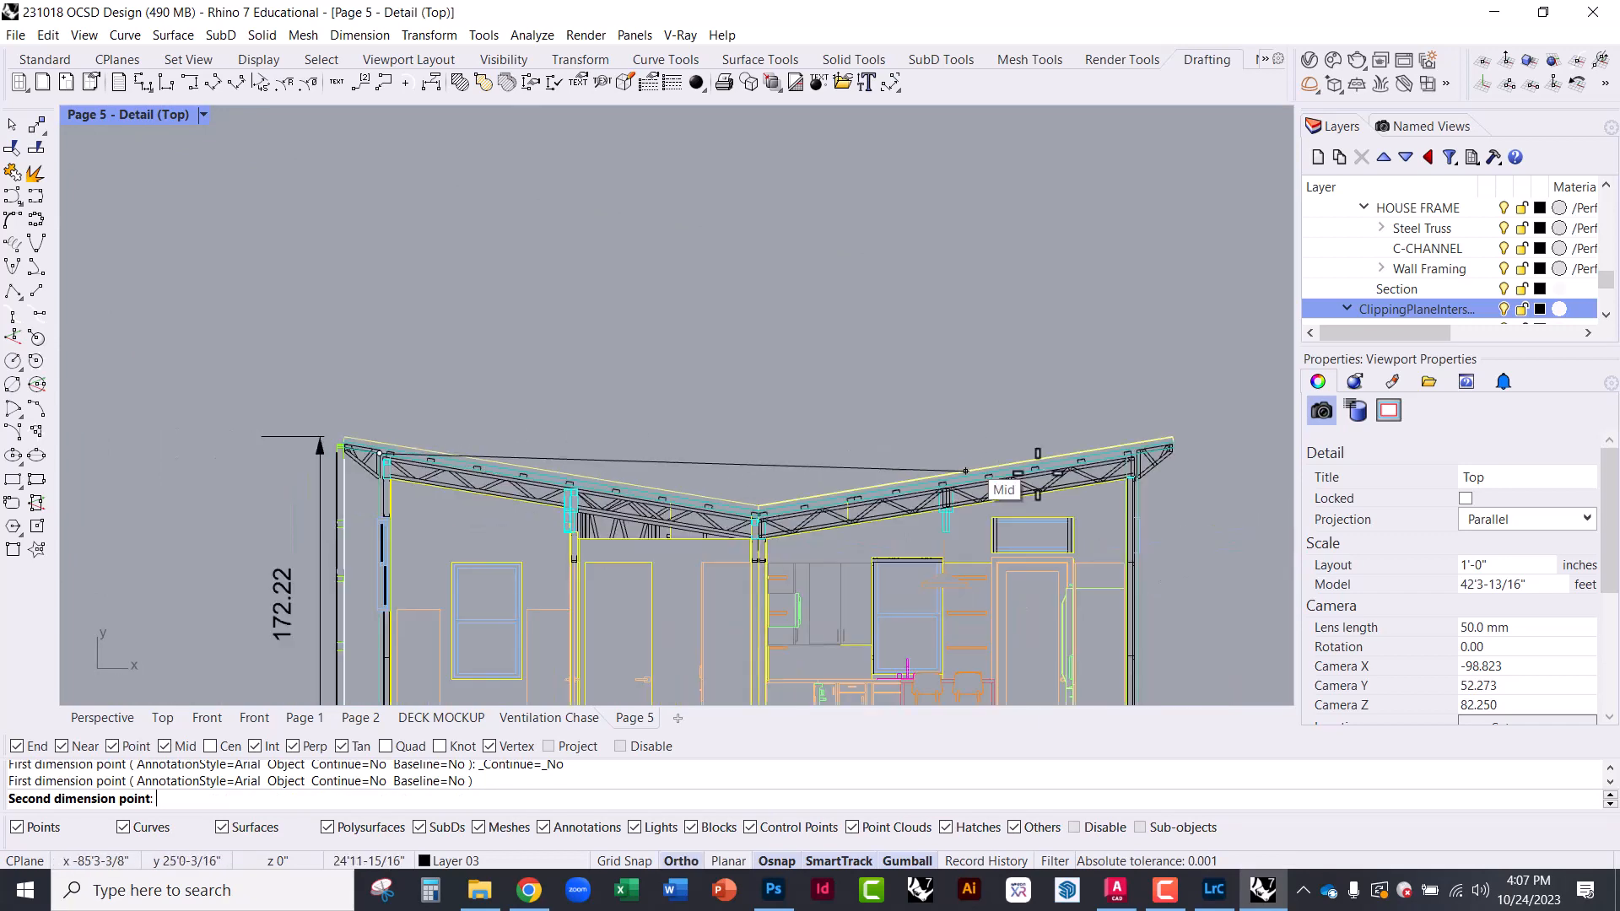
pyautogui.scroll(3, 1157, 487)
pyautogui.scroll(3, 1157, 487)
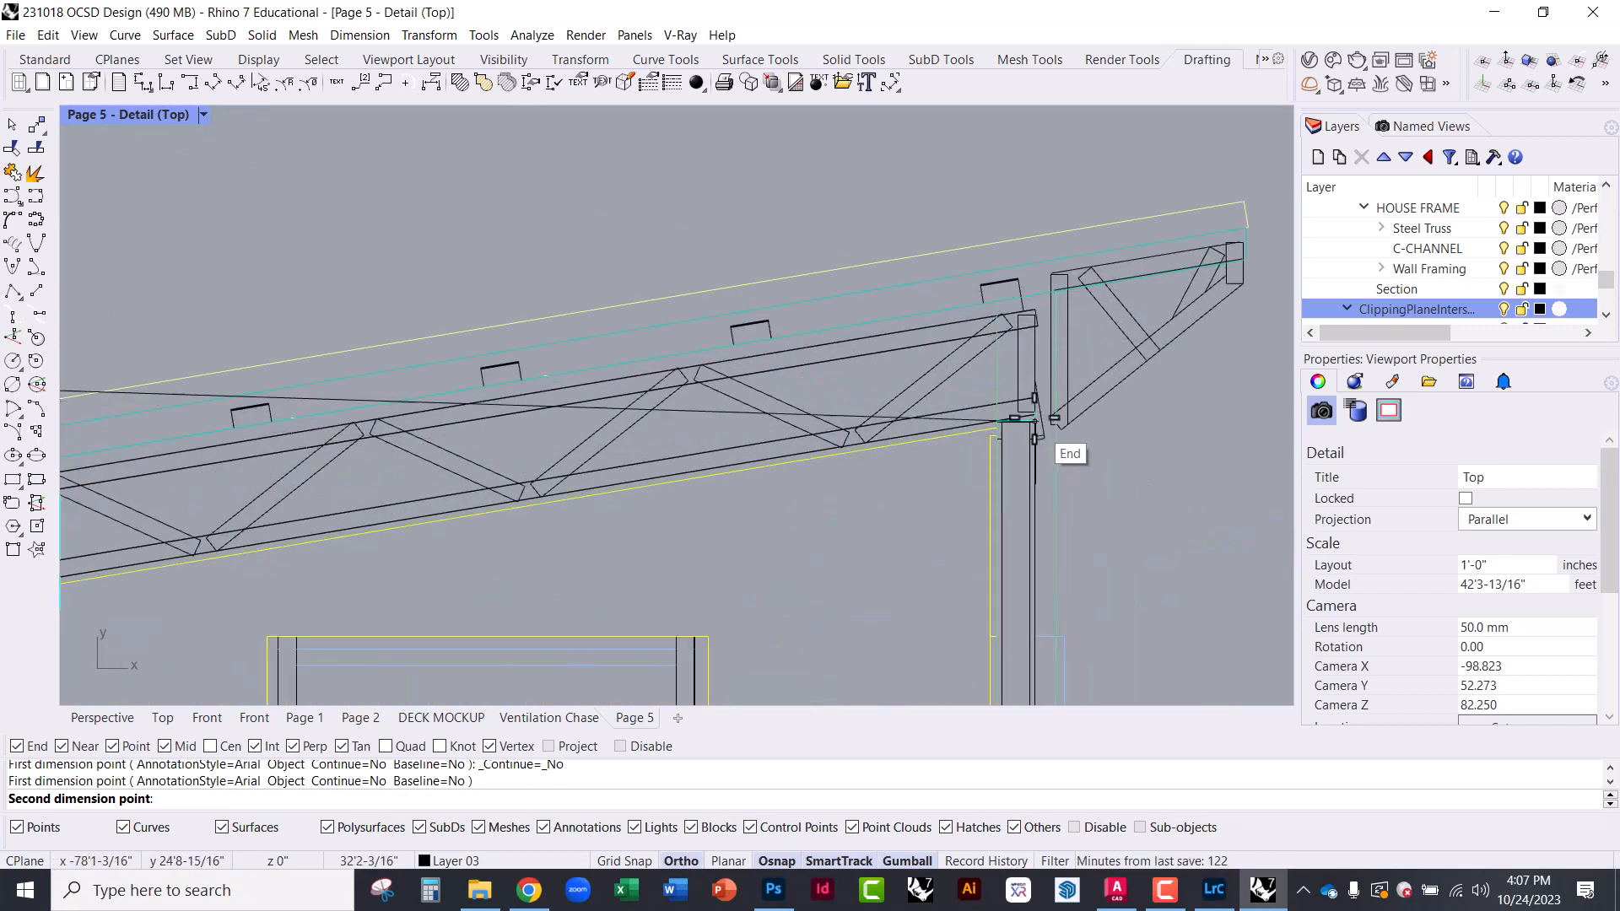
pyautogui.scroll(3, 1054, 262)
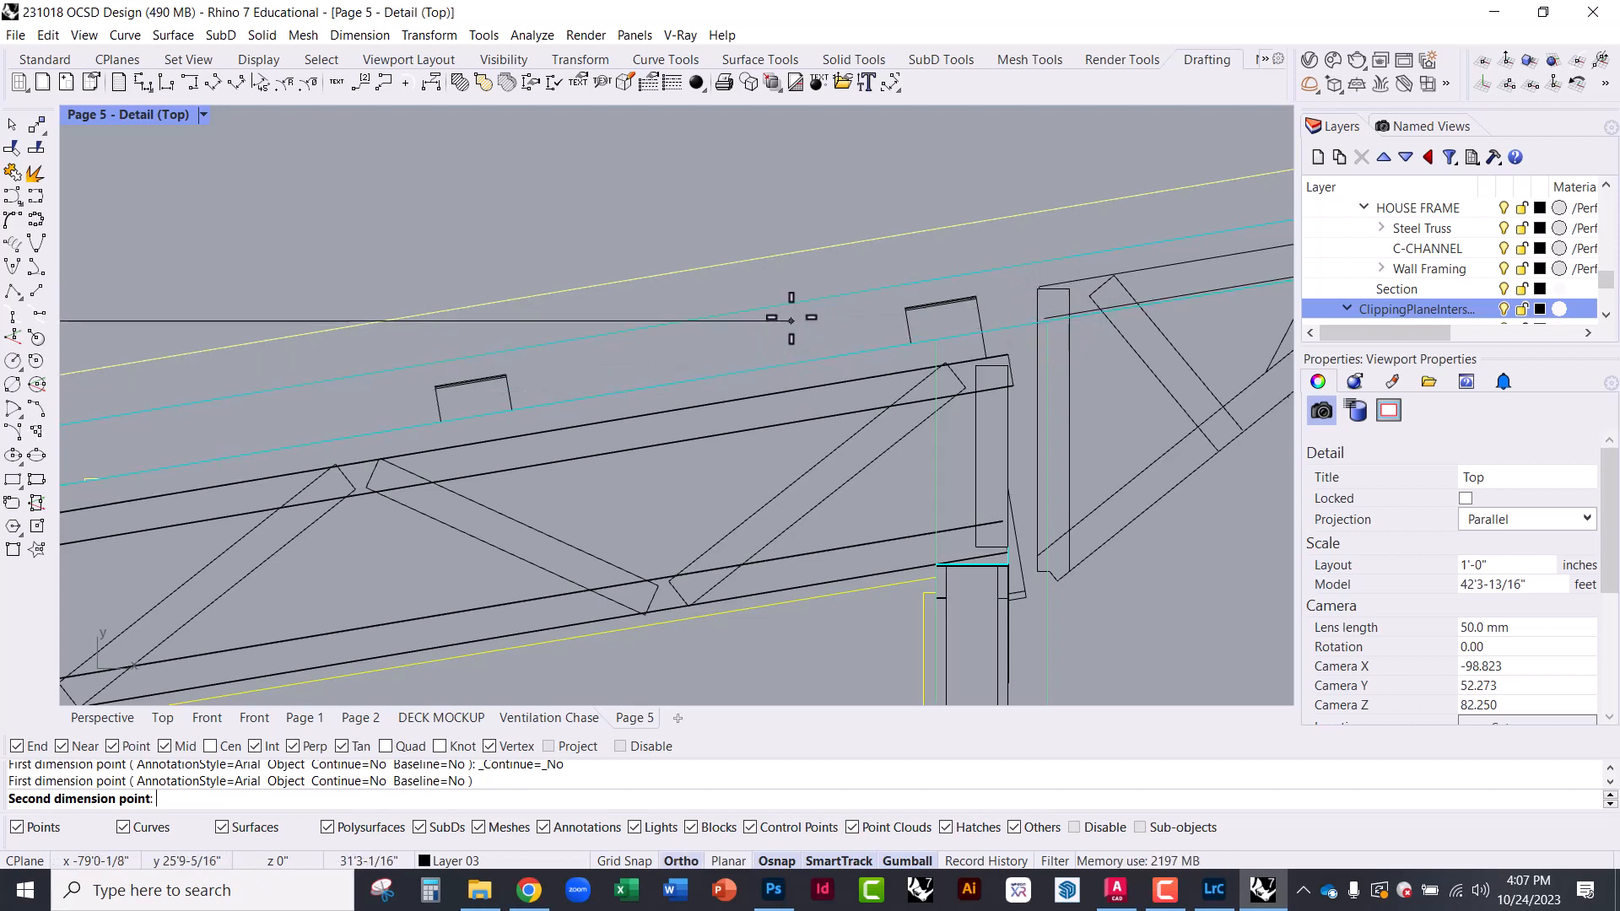
pyautogui.click(1046, 321)
pyautogui.scroll(-6, 1012, 363)
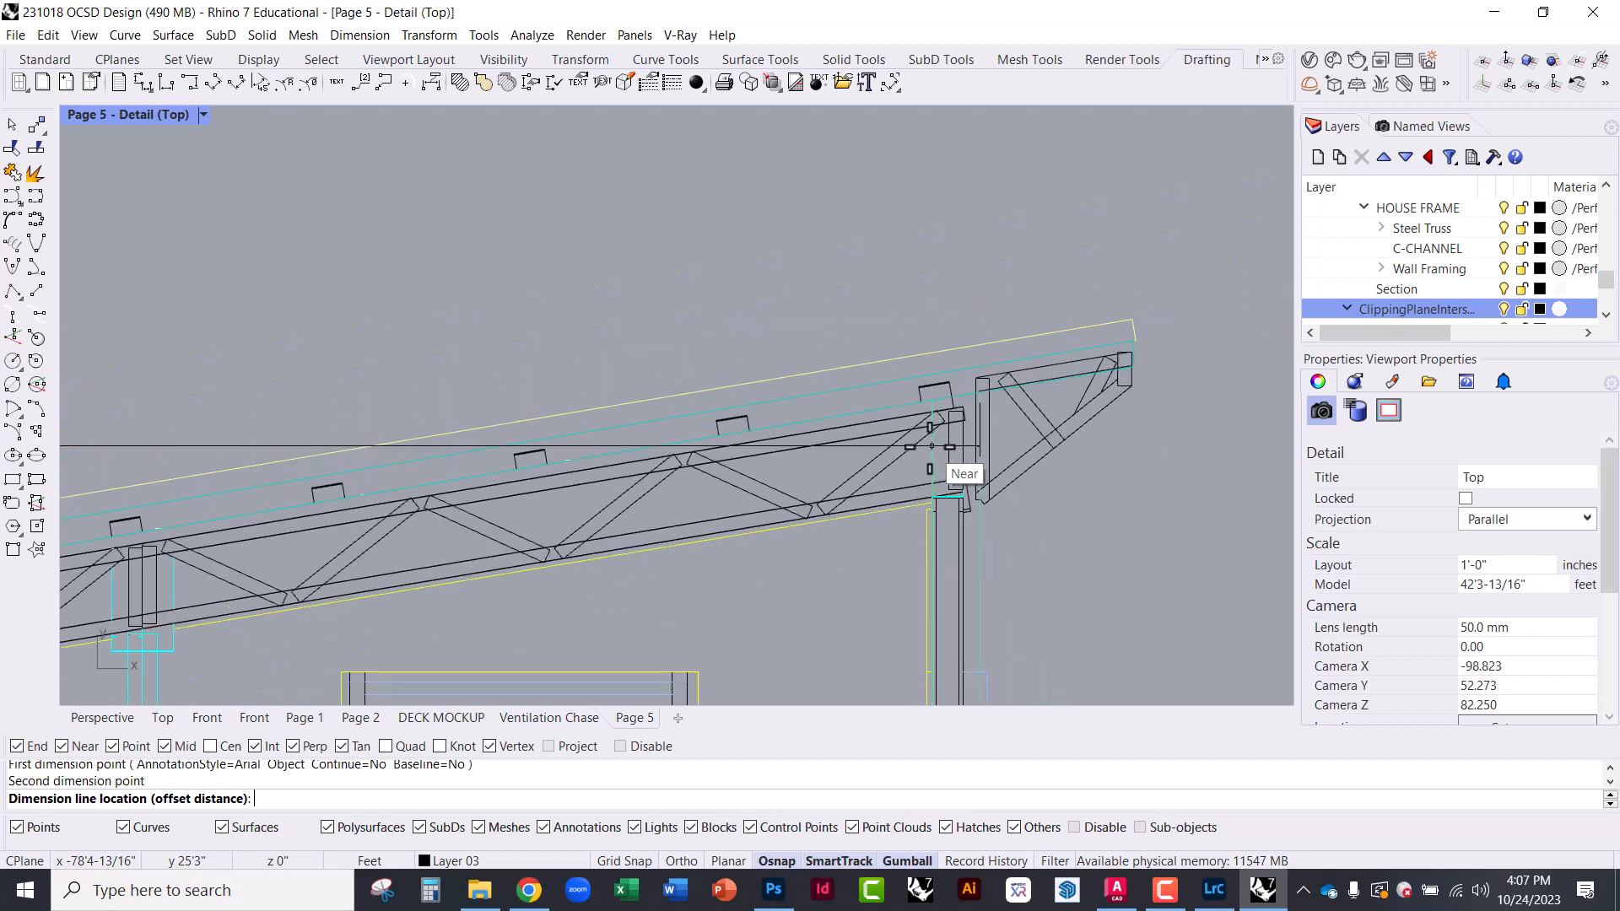
pyautogui.scroll(-3, 819, 392)
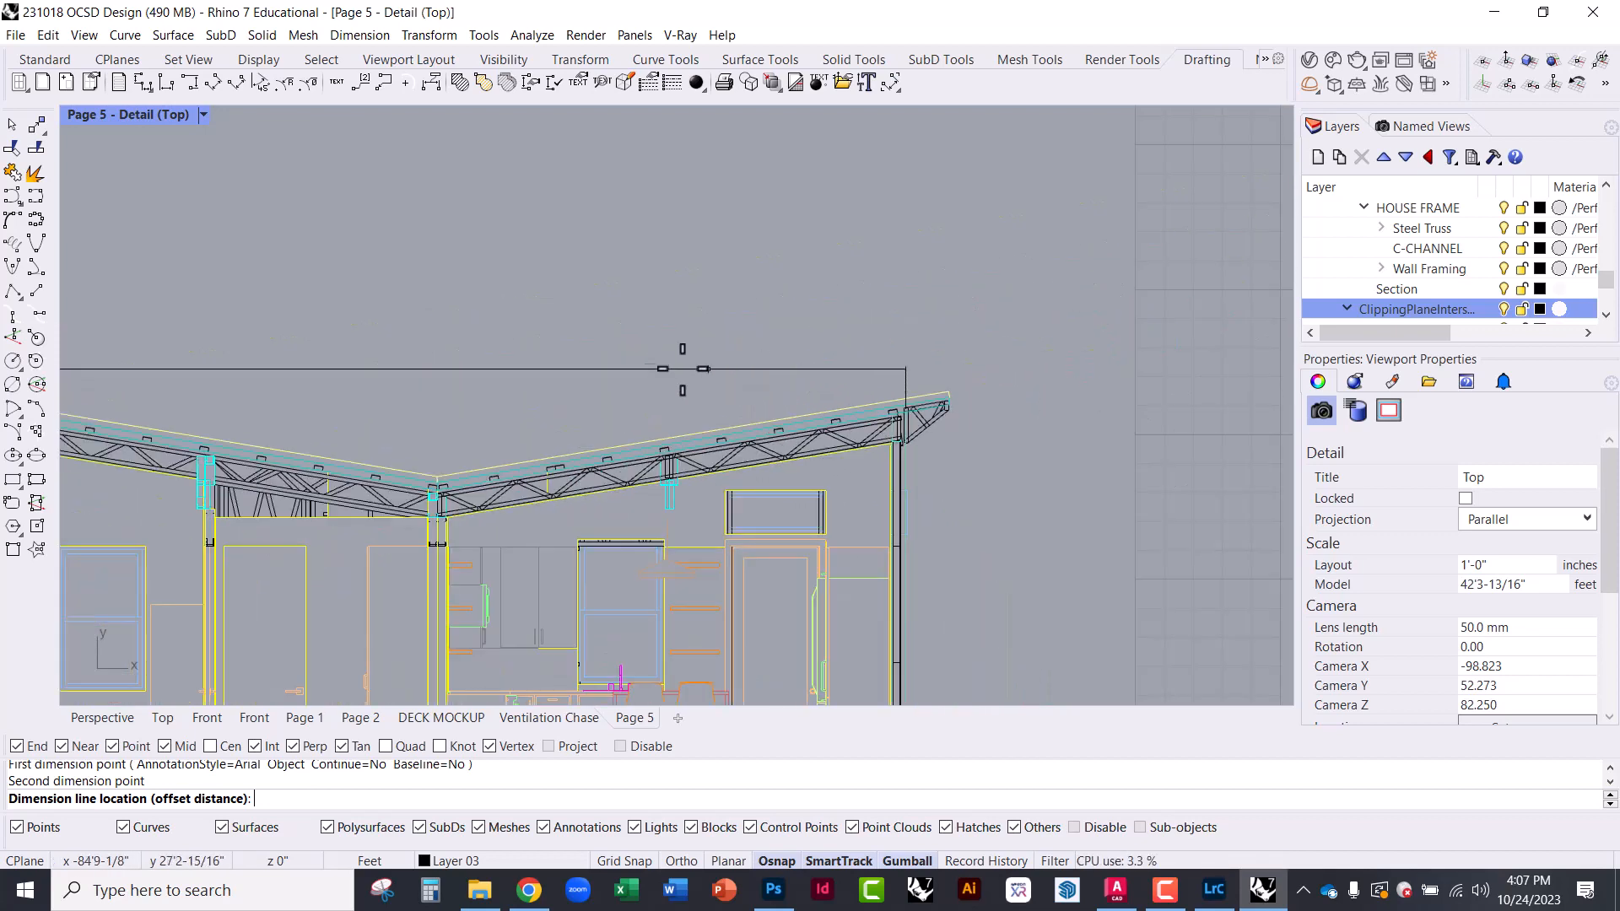
pyautogui.click(605, 346)
pyautogui.scroll(-2, 810, 378)
# Match the new horizontal dimension's annotation properties to the vertical height dimension beside the left wall
pyautogui.scroll(3, 458, 418)
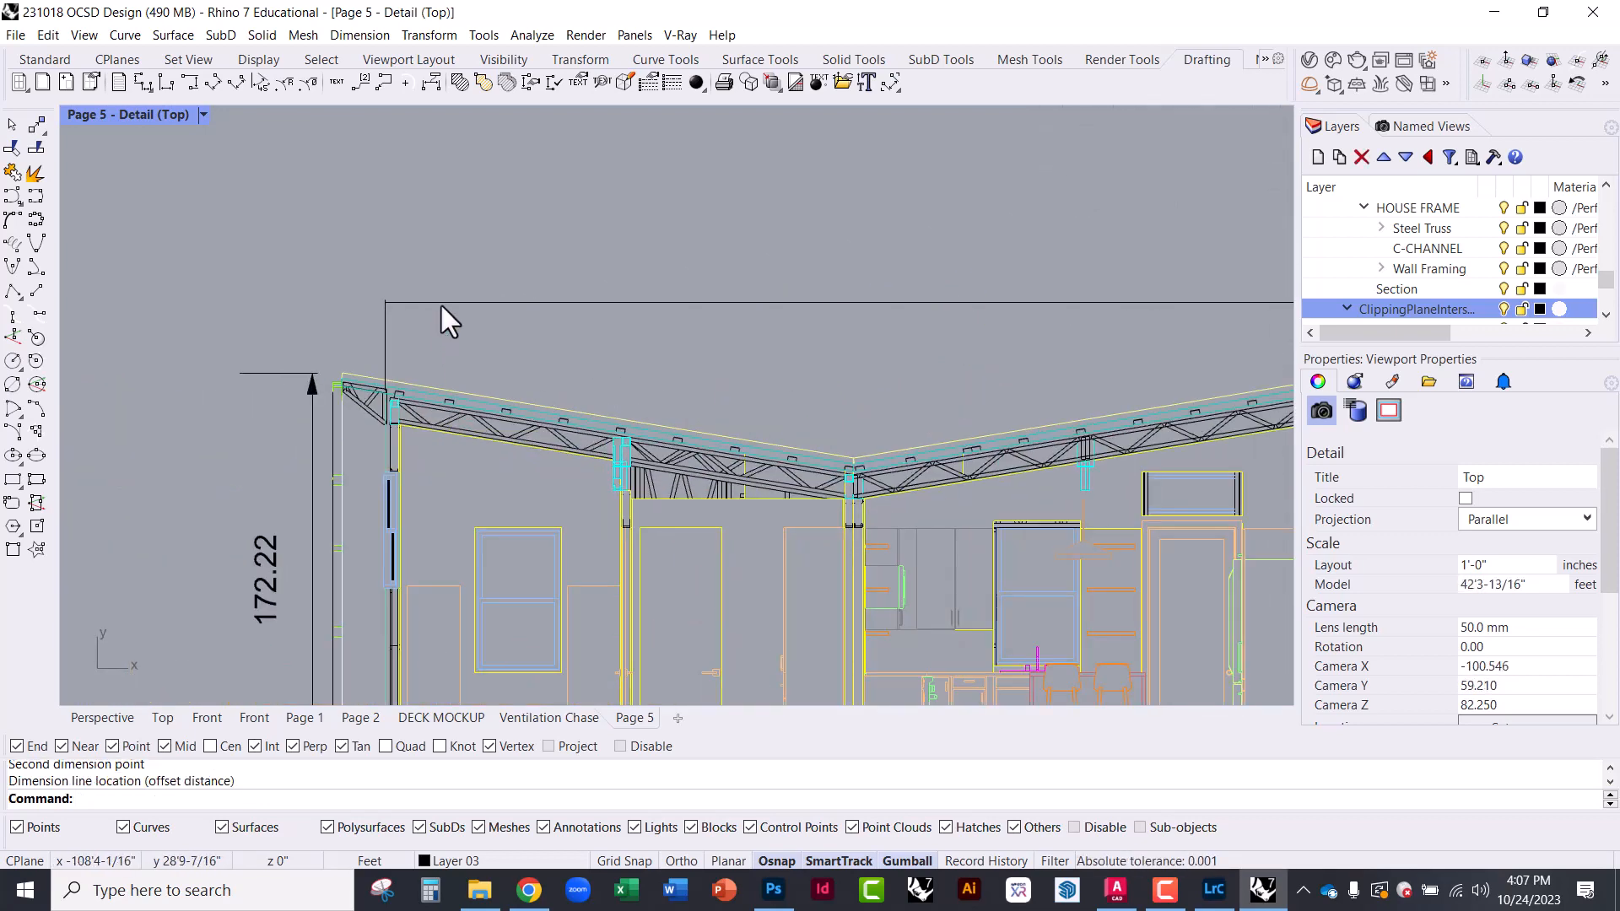
pyautogui.click(443, 301)
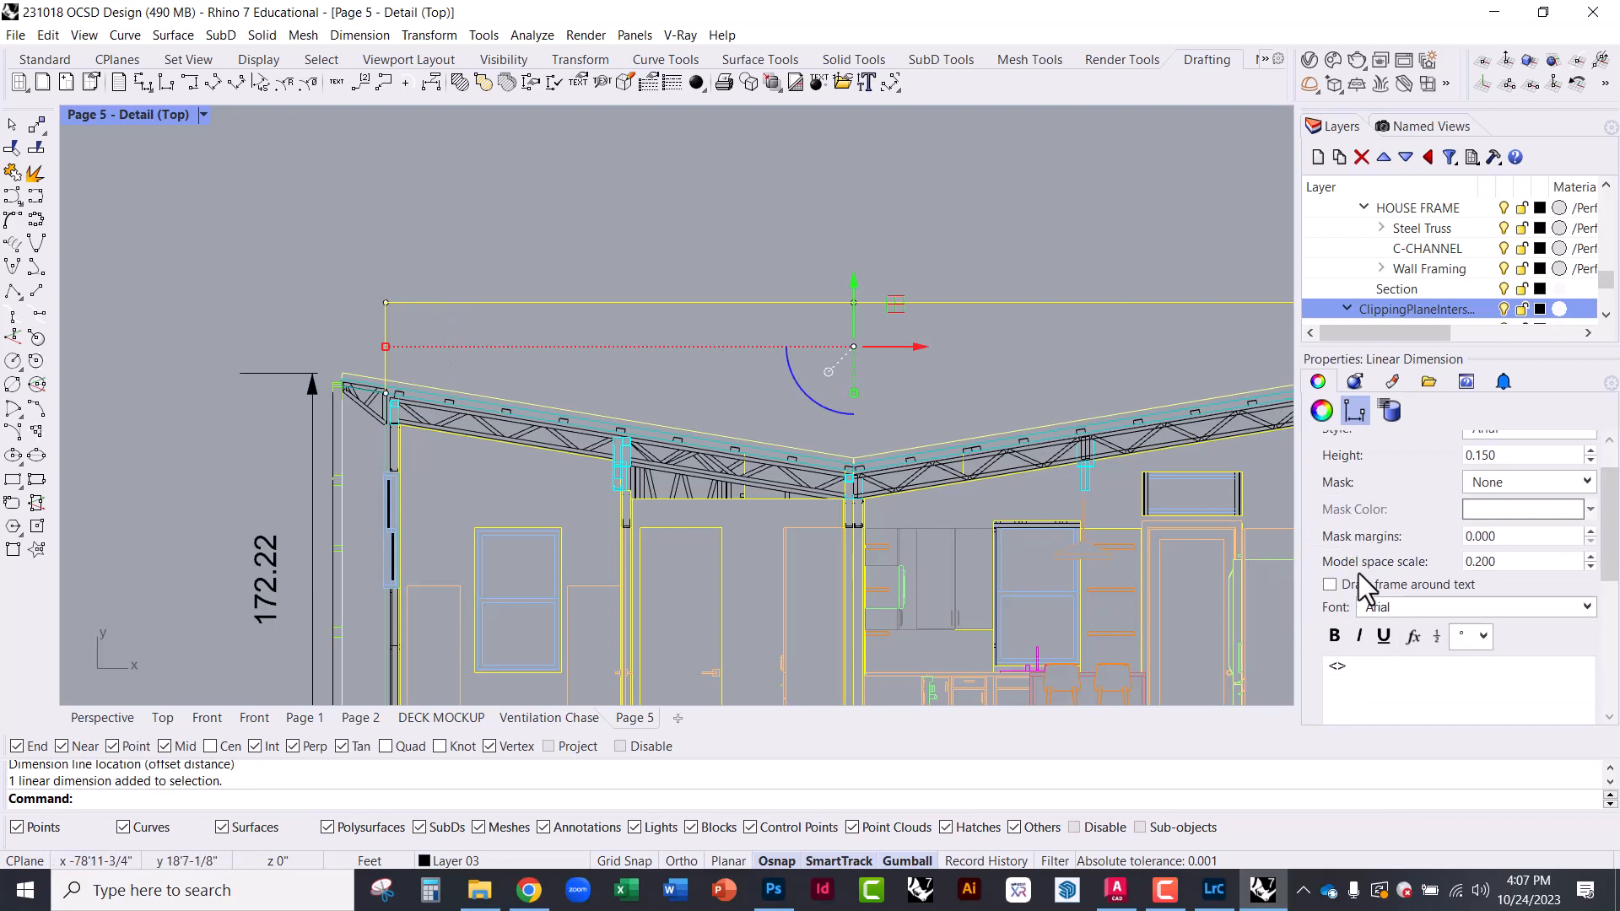
pyautogui.scroll(-3, 1358, 573)
pyautogui.click(1361, 571)
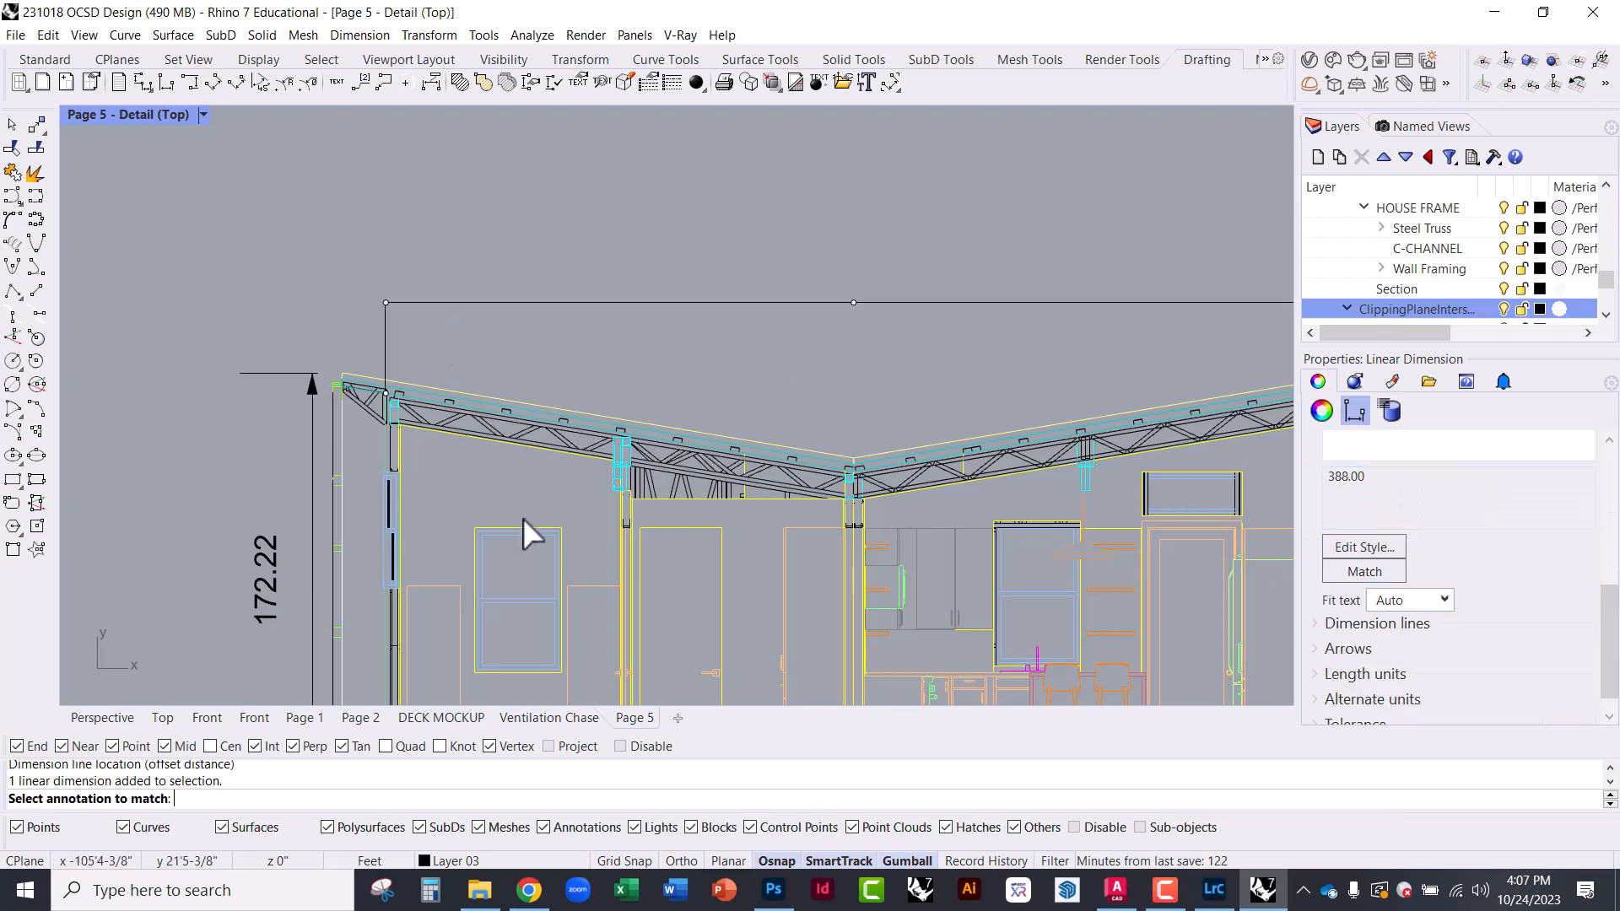
pyautogui.click(312, 453)
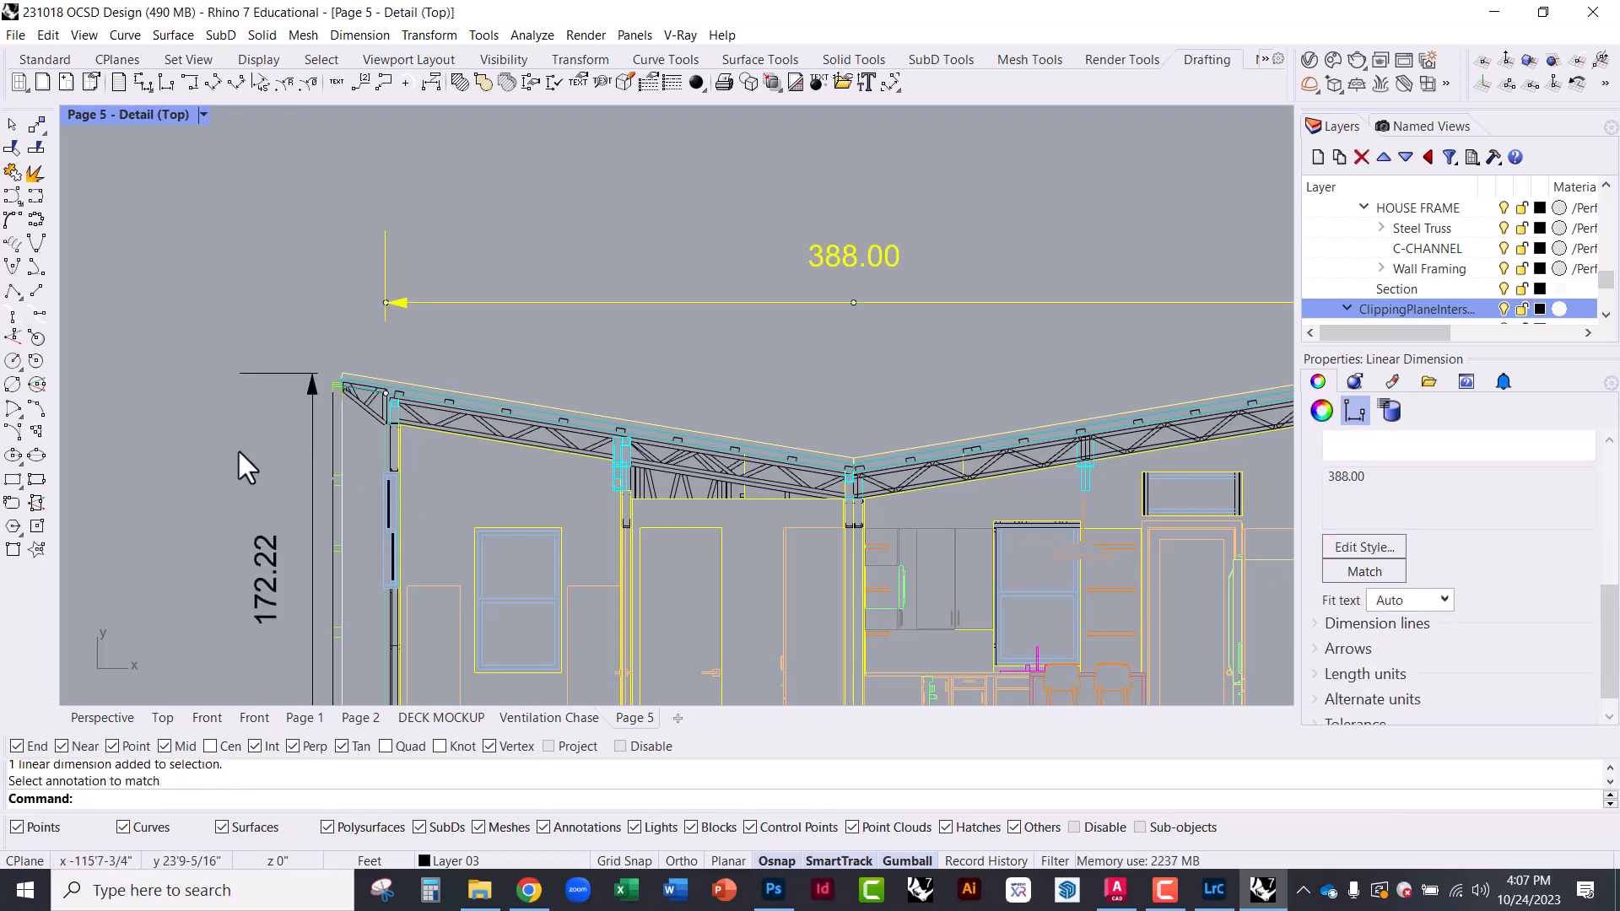
pyautogui.press('Escape')
pyautogui.scroll(-2, 300, 301)
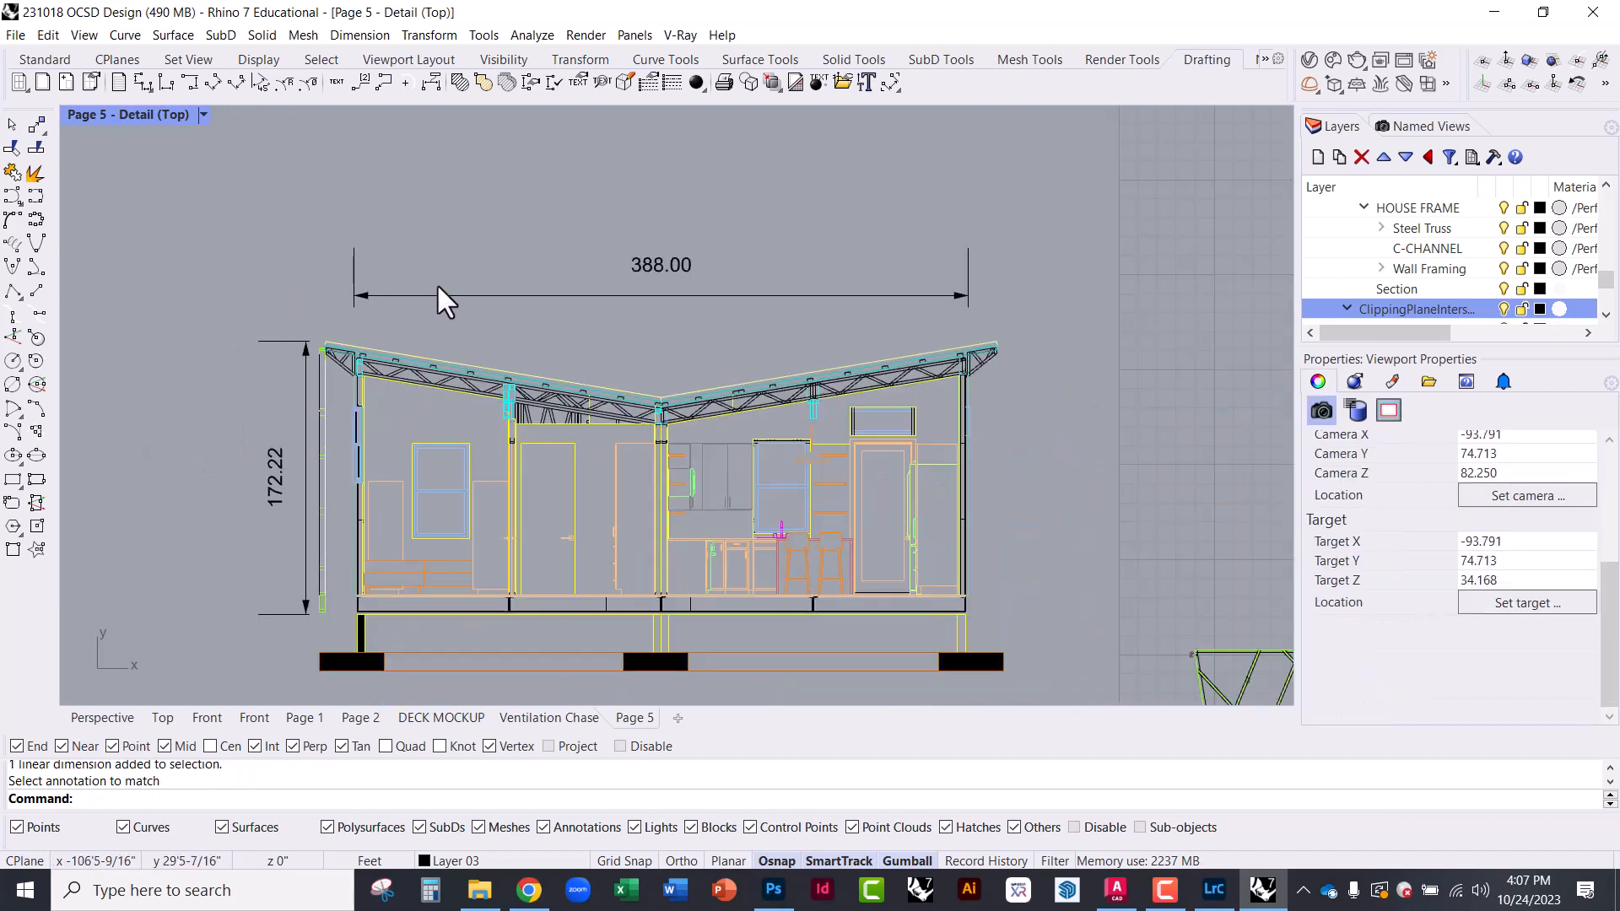
# Examine the text style, height and model space scale properties of the horizontal dimension above the roof
pyautogui.click(810, 295)
pyautogui.scroll(1, 903, 304)
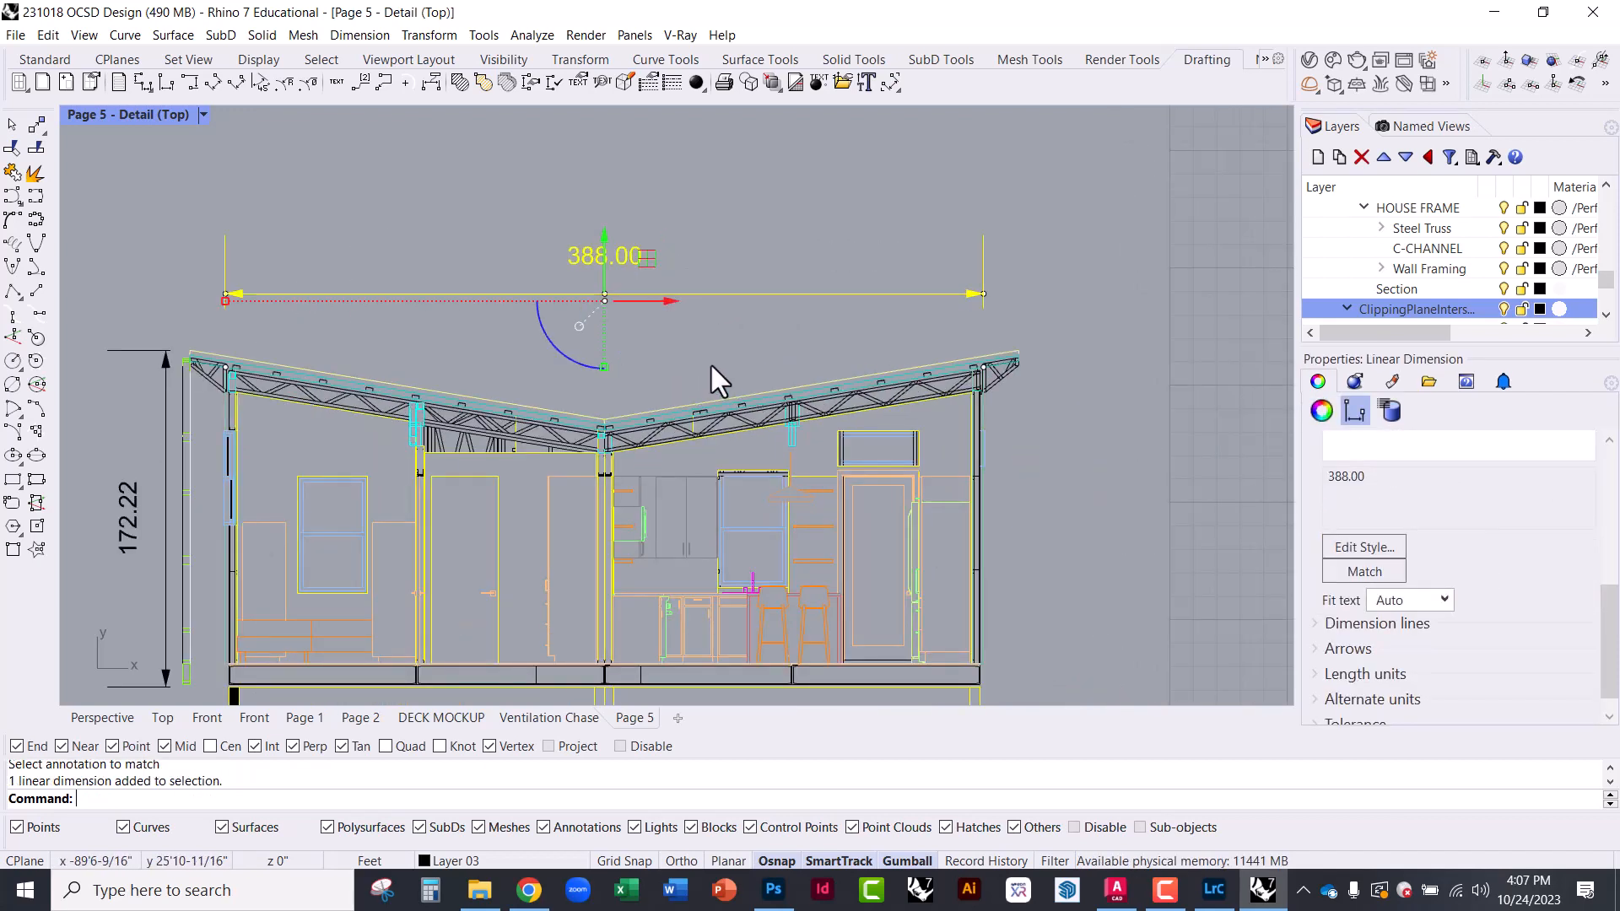
pyautogui.press('Escape')
pyautogui.click(641, 295)
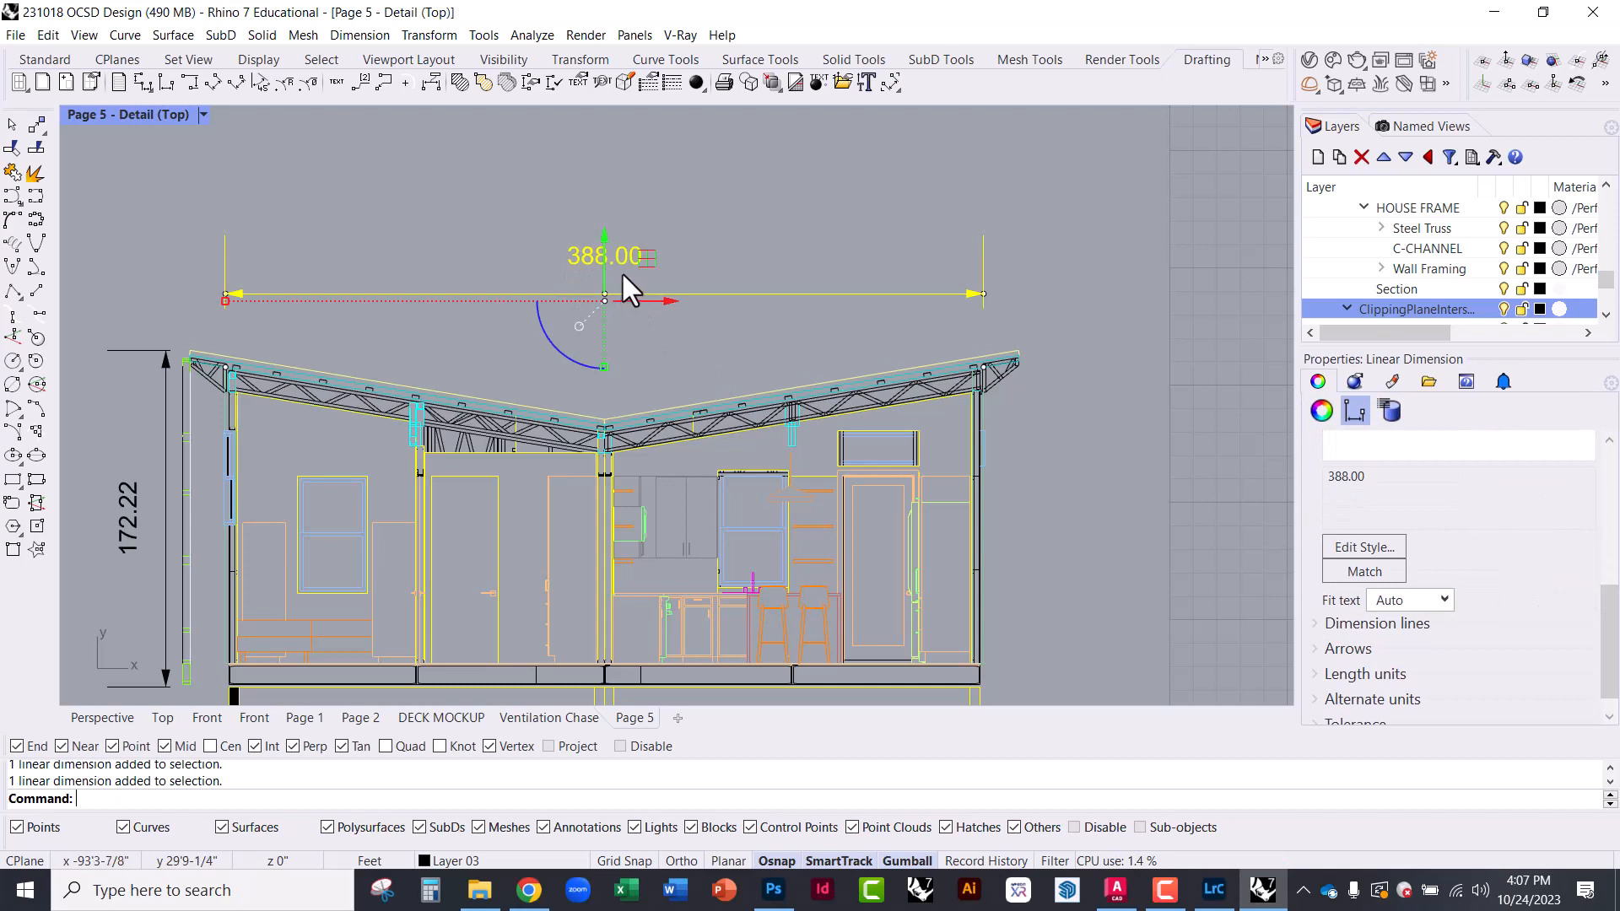
pyautogui.press('Escape')
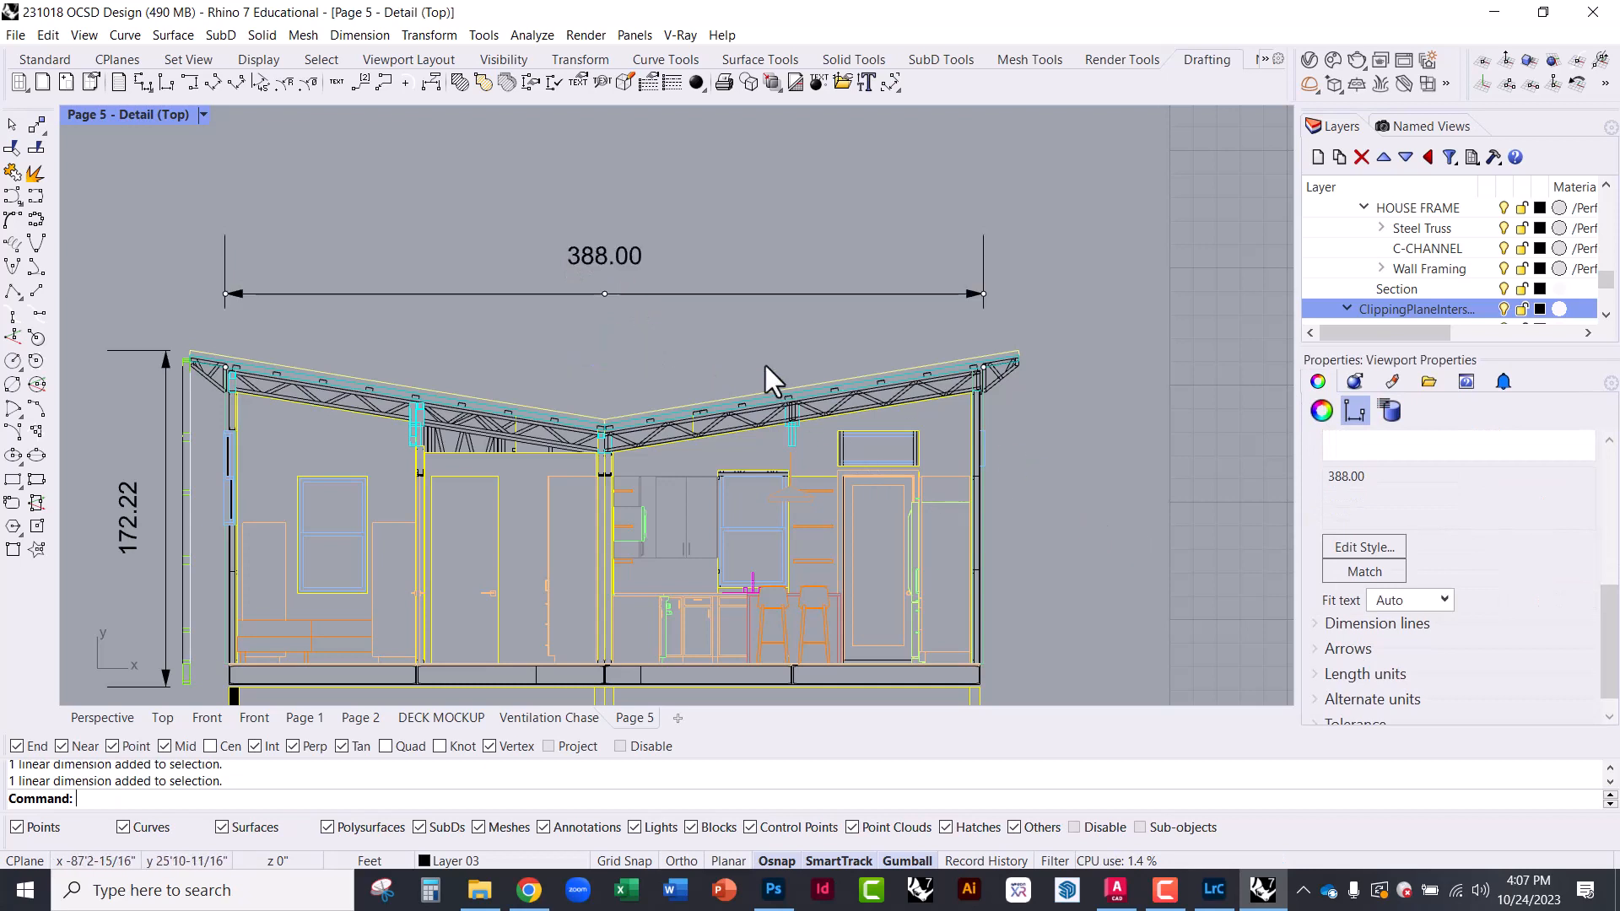
pyautogui.click(781, 294)
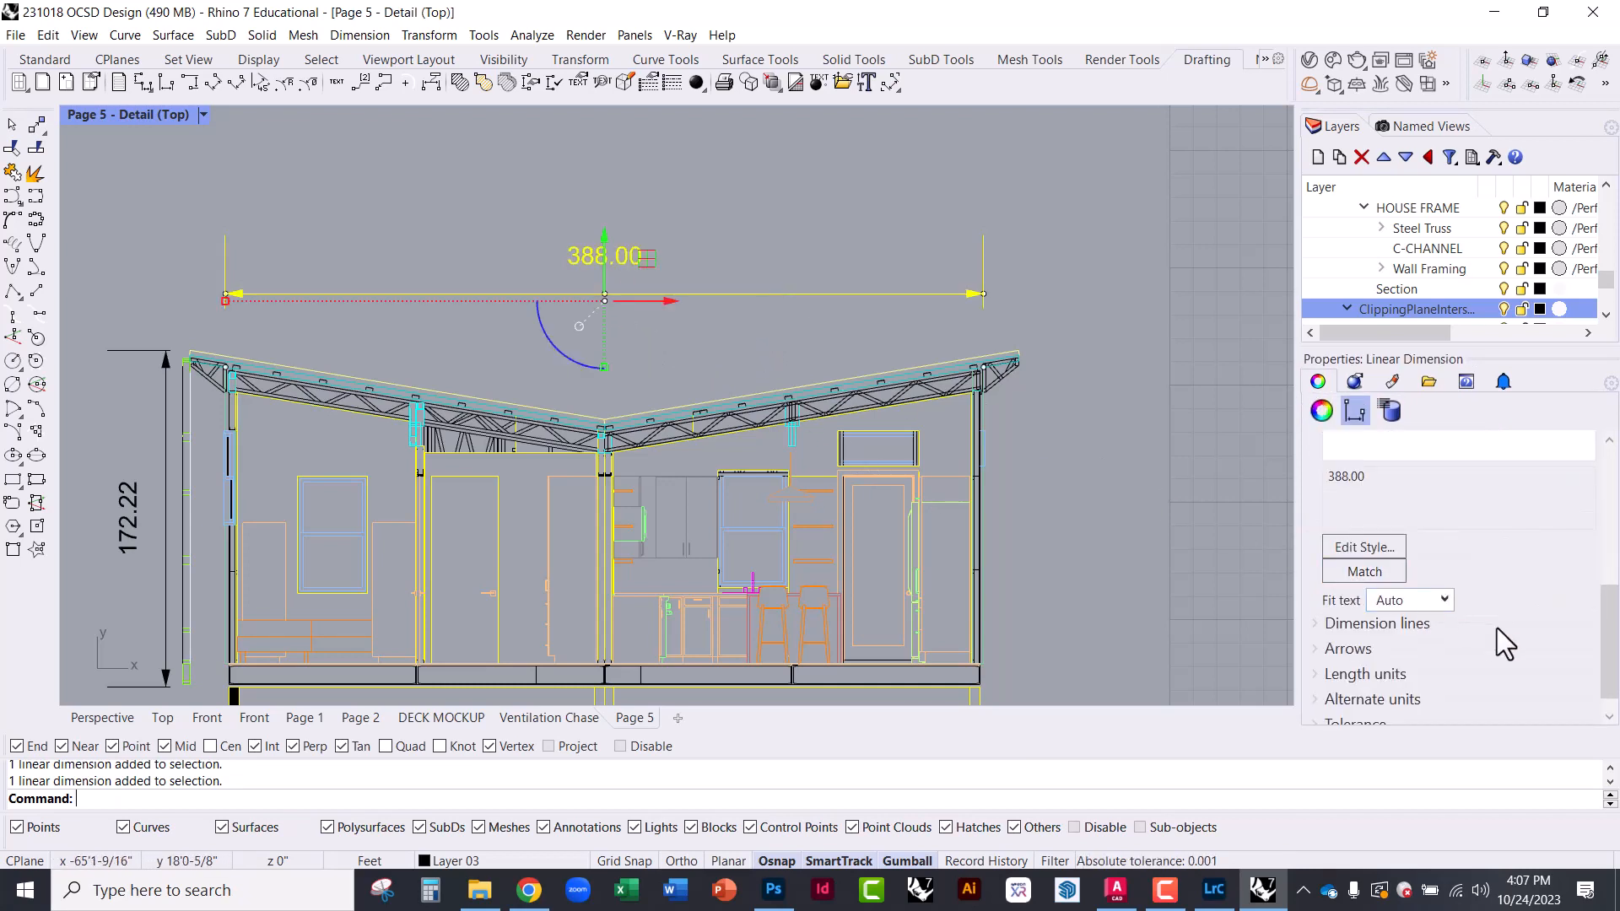
pyautogui.scroll(3, 1505, 643)
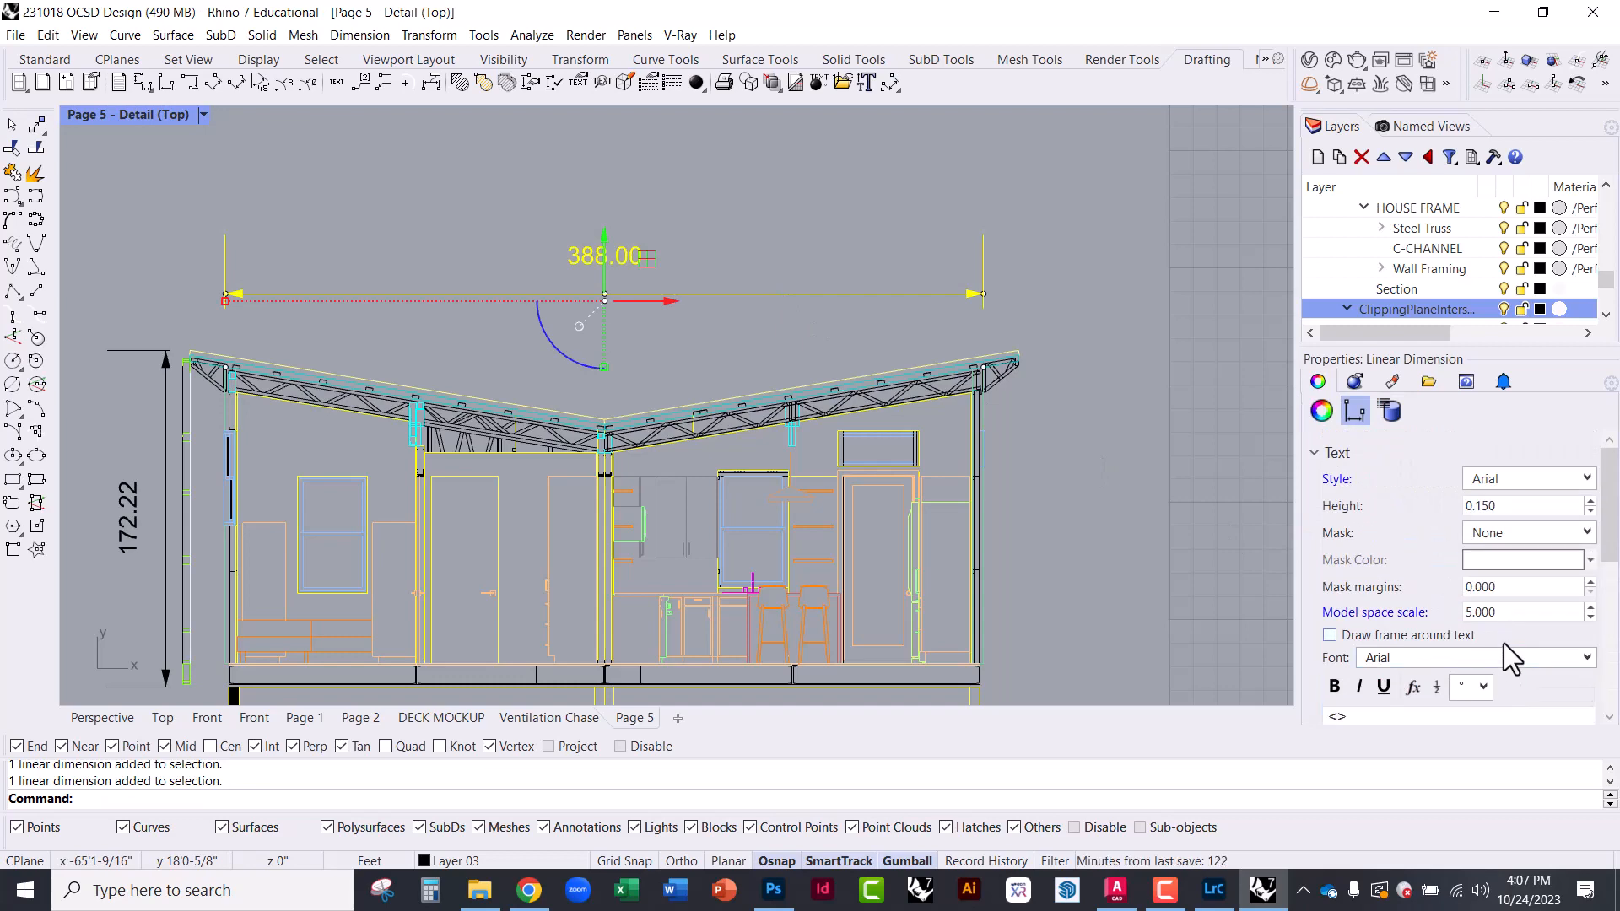
pyautogui.click(772, 240)
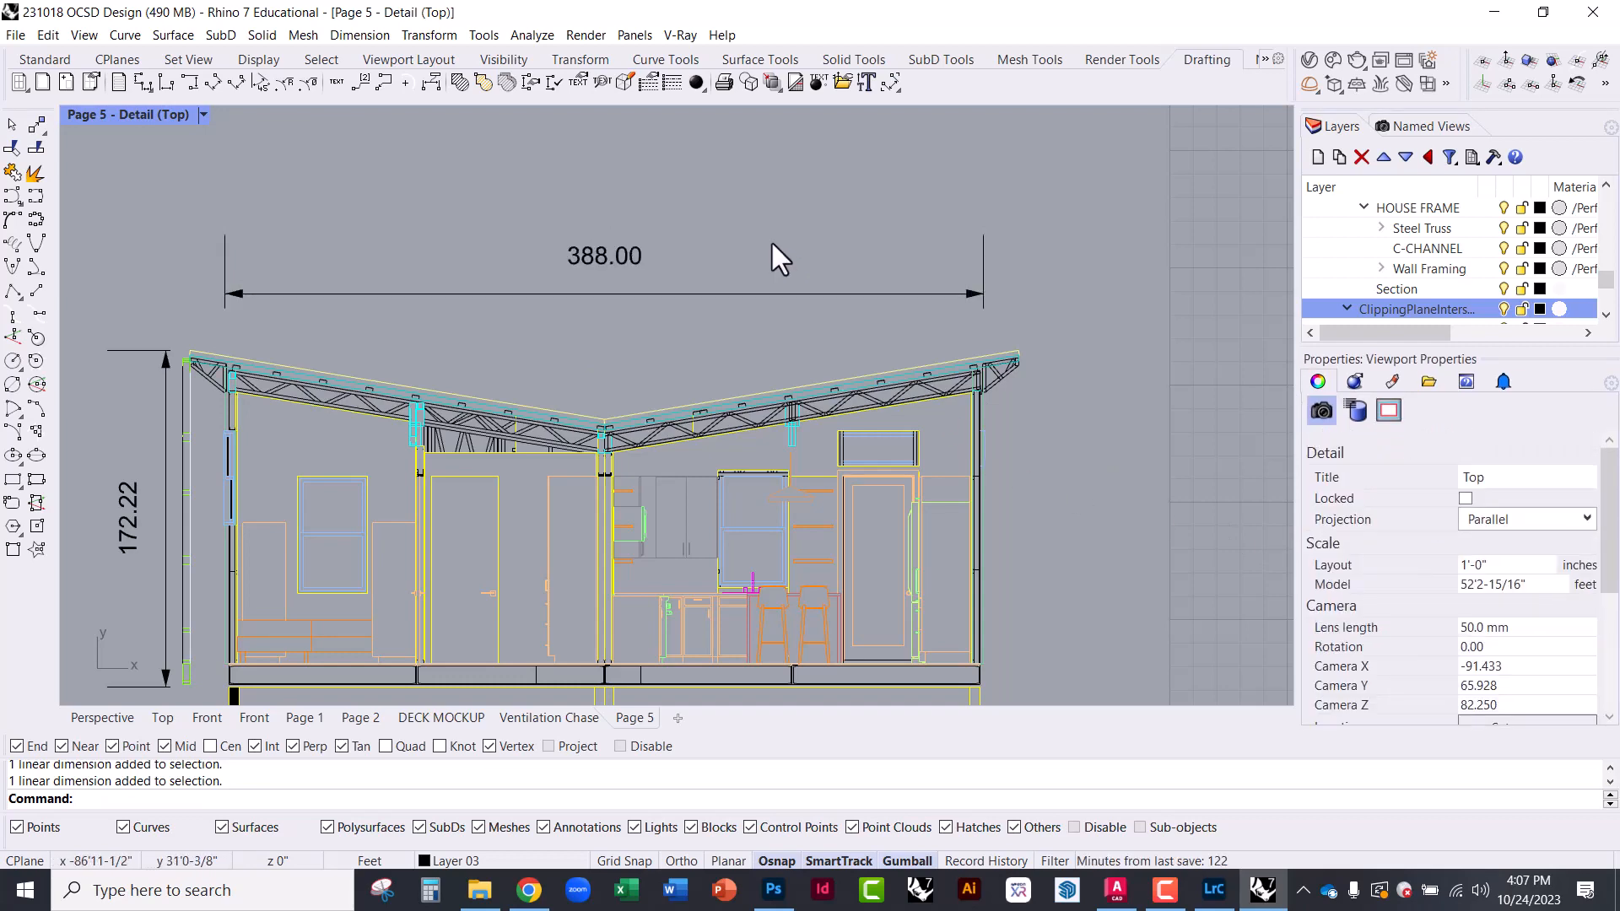
# Check the document's model units and distance display settings without changing them
pyautogui.write('Units')
pyautogui.press('Return')
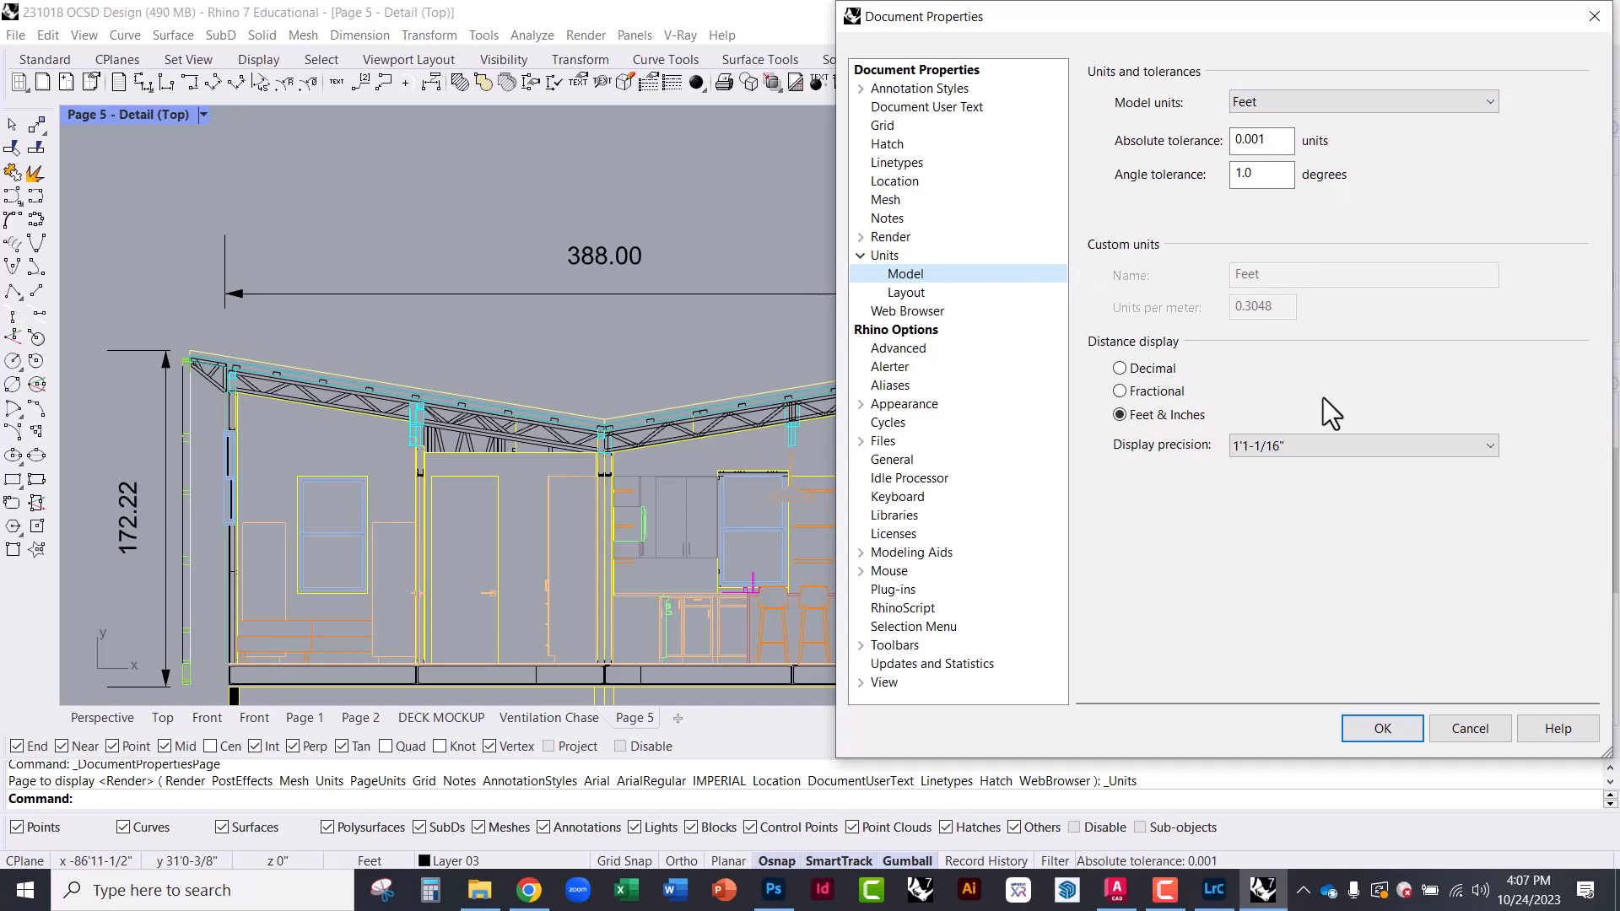
pyautogui.press('Escape')
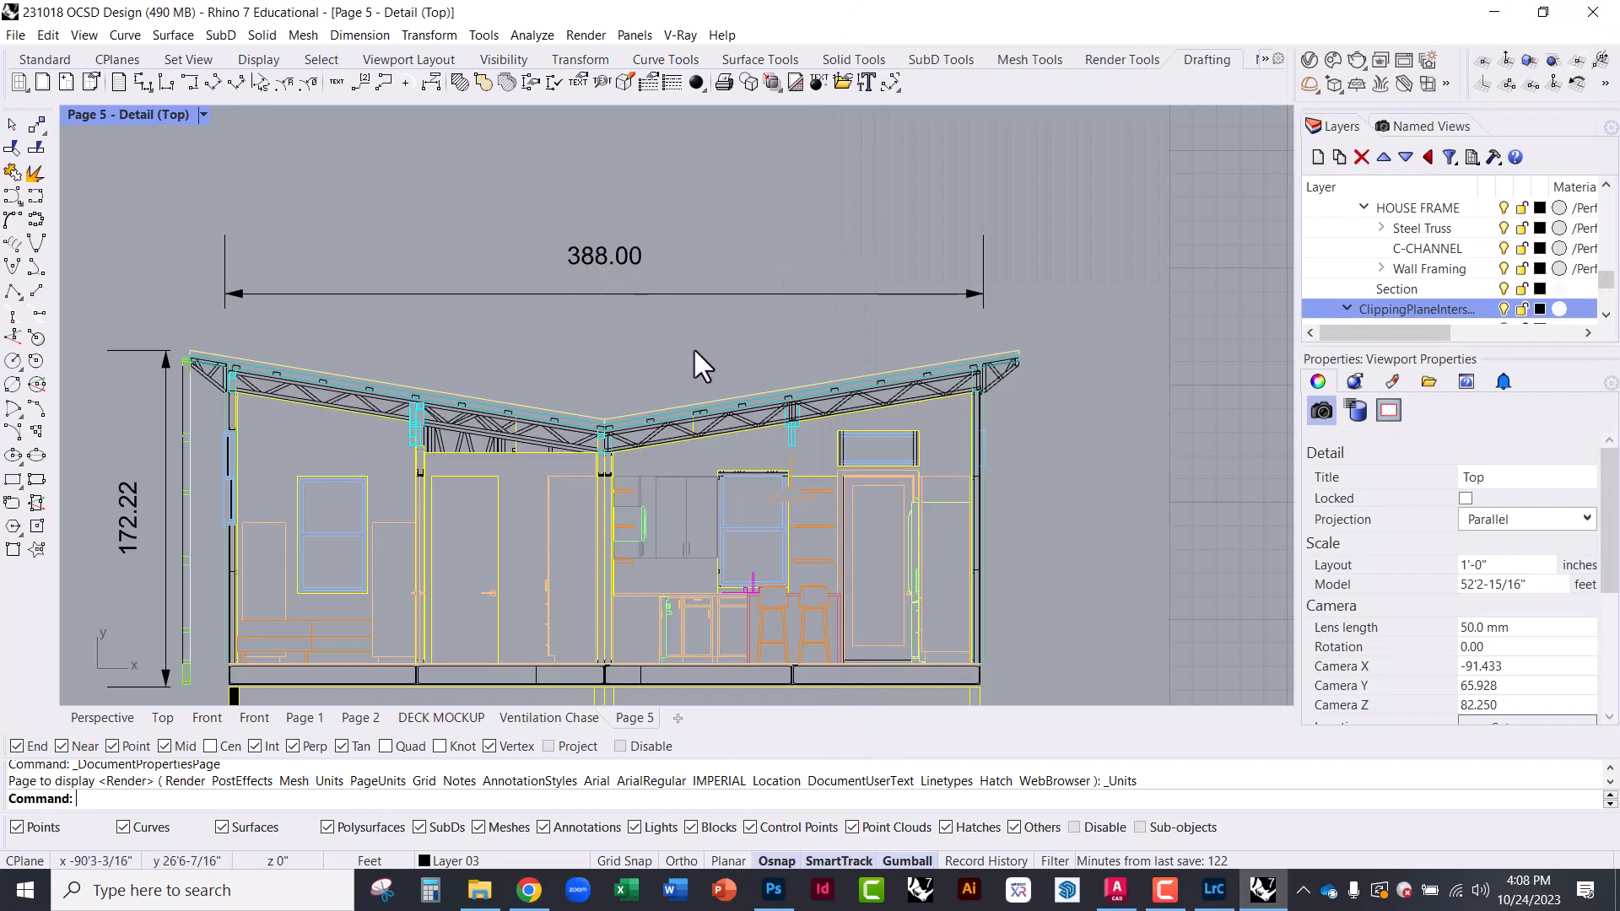
# Measure the distance from the top to the bottom of the hatched central floor beam
pyautogui.write('distance')
pyautogui.press('Return')
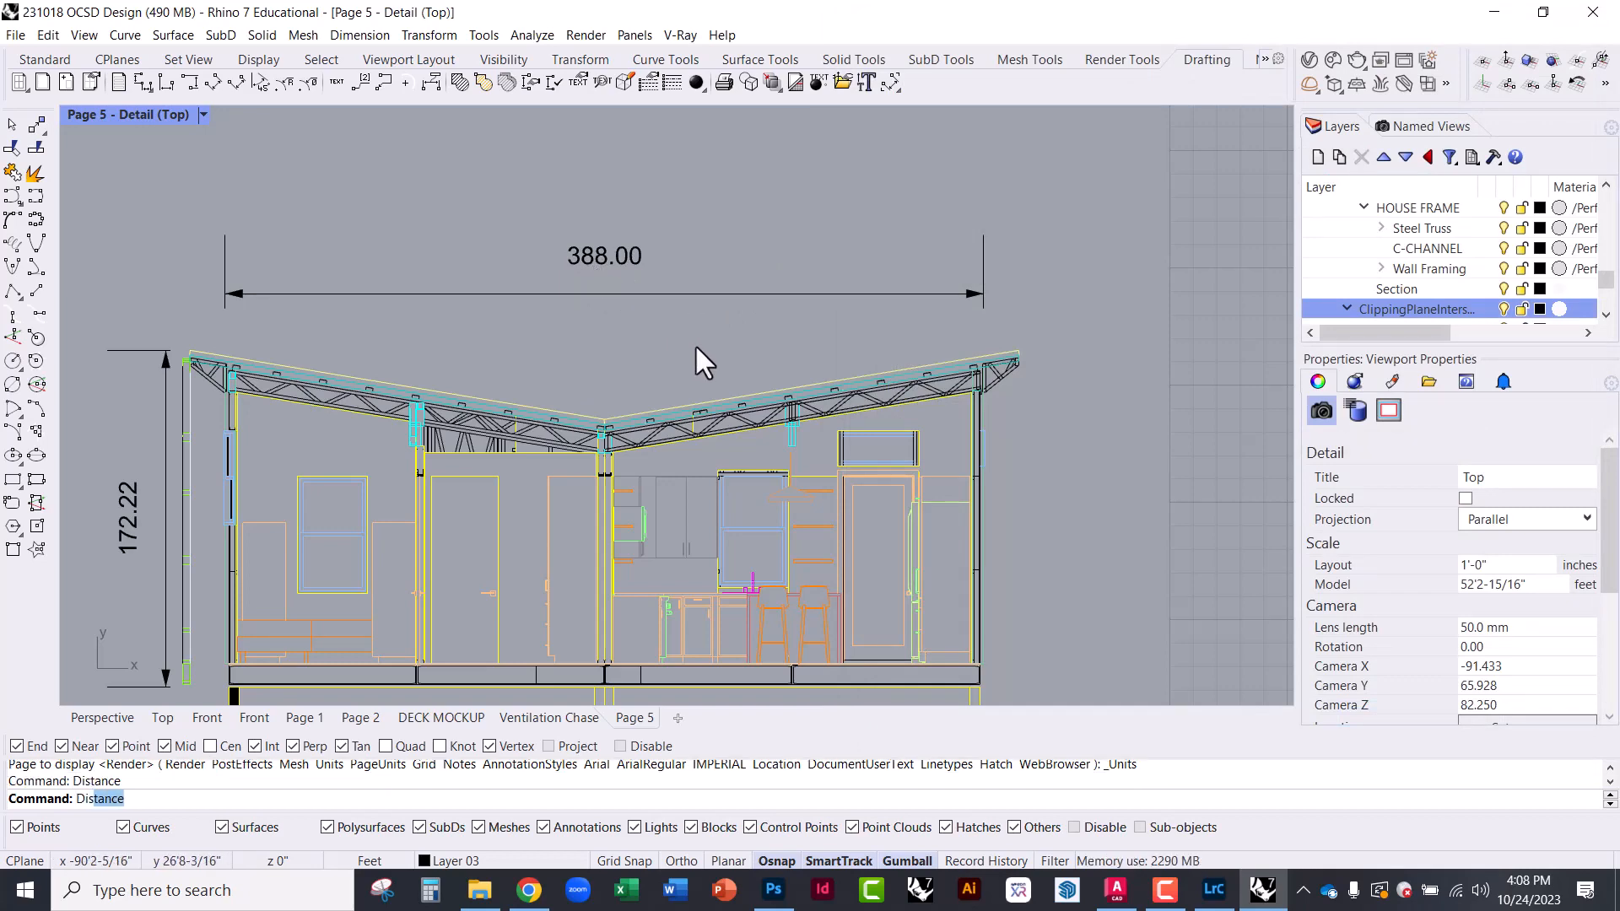
pyautogui.scroll(8, 649, 689)
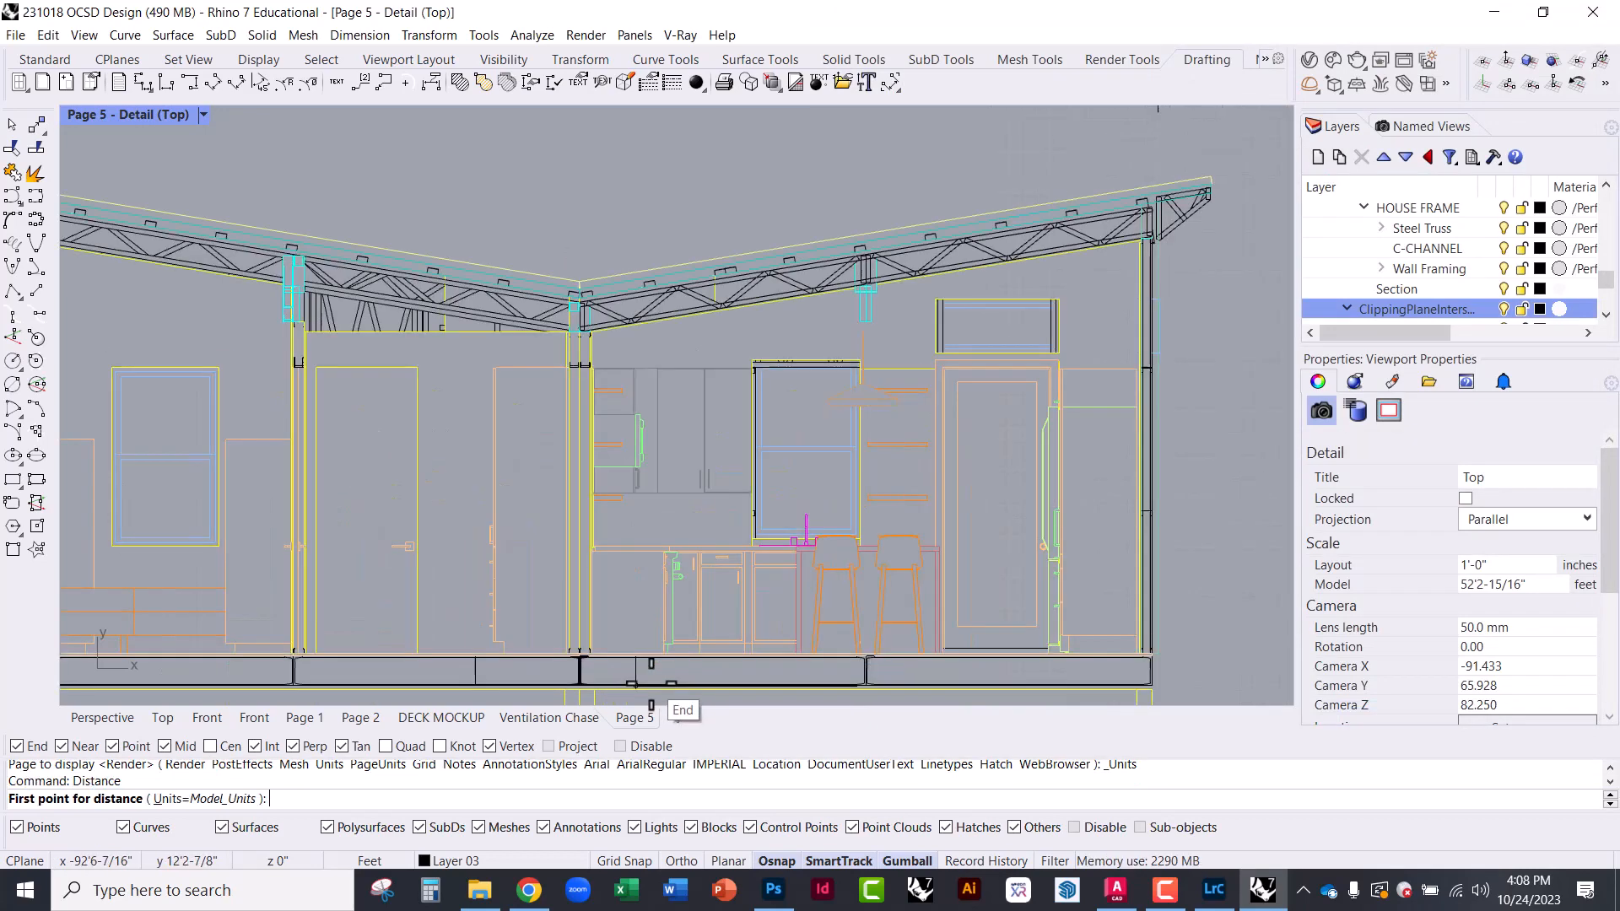
pyautogui.scroll(6, 578, 648)
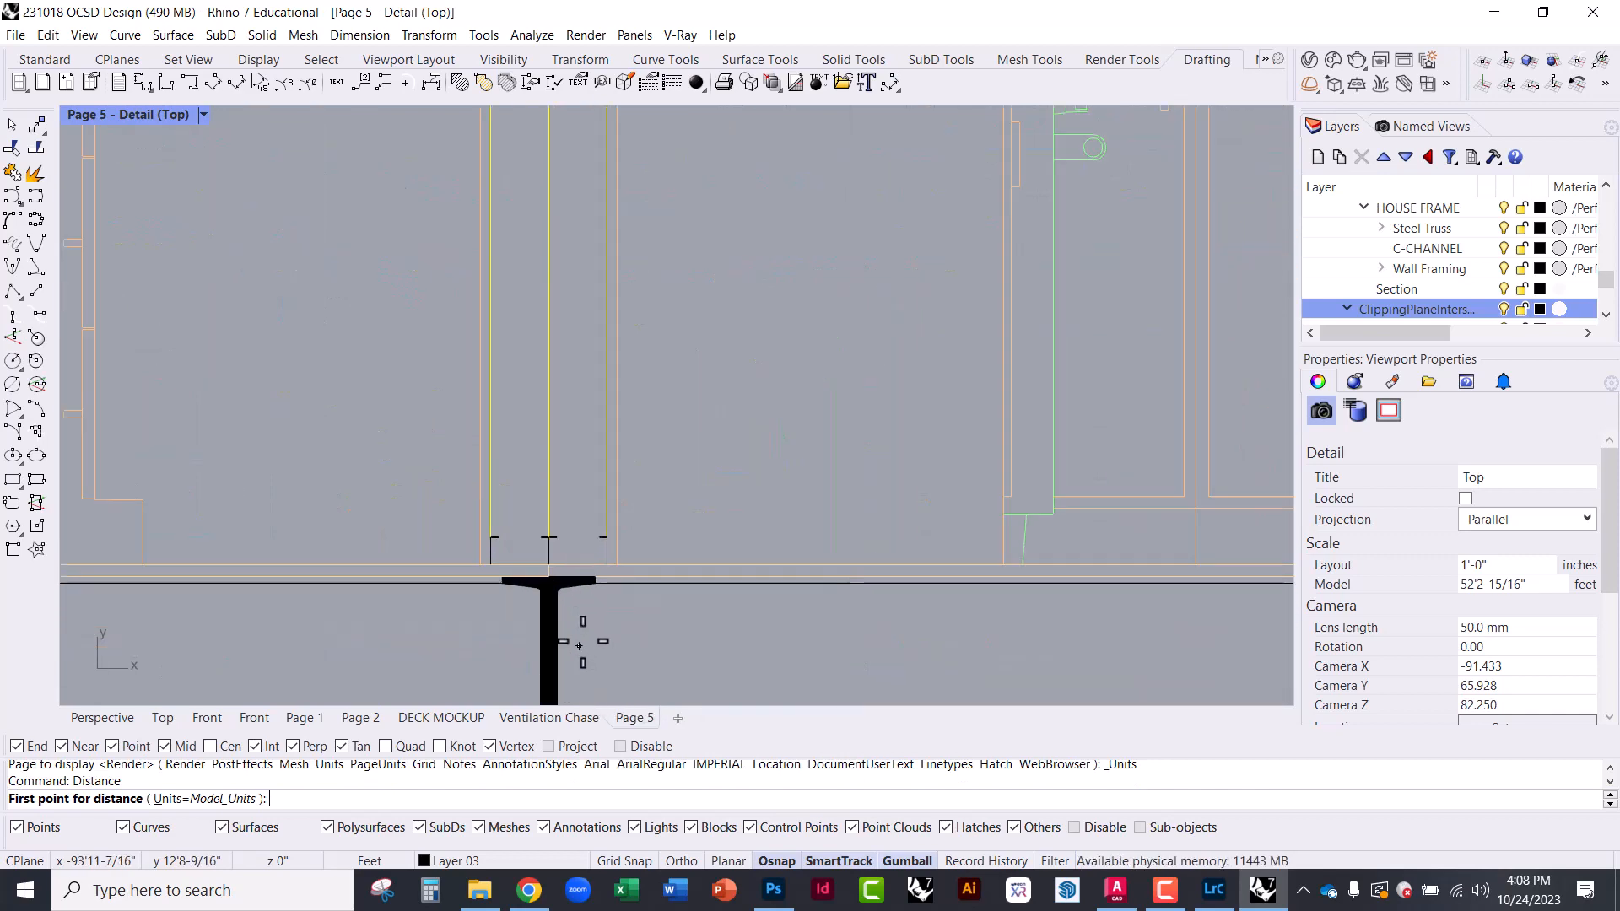
pyautogui.click(604, 579)
pyautogui.scroll(-2, 655, 457)
pyautogui.scroll(-2, 655, 456)
pyautogui.click(604, 639)
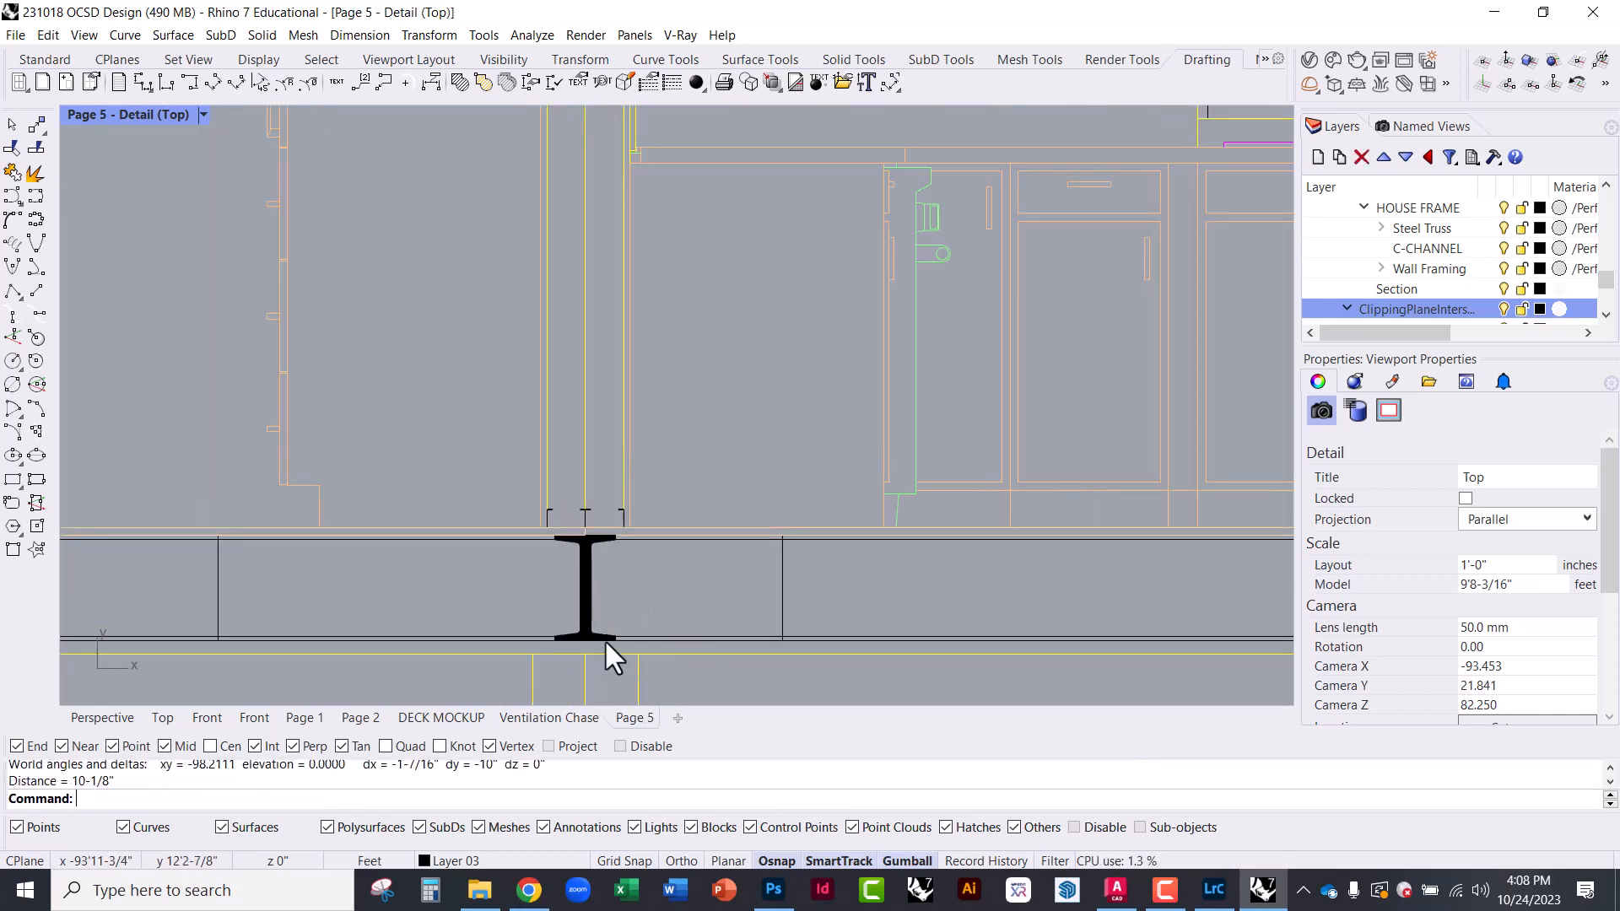
# Measure the overall roof width between the left and right roof tips
pyautogui.scroll(-15, 526, 686)
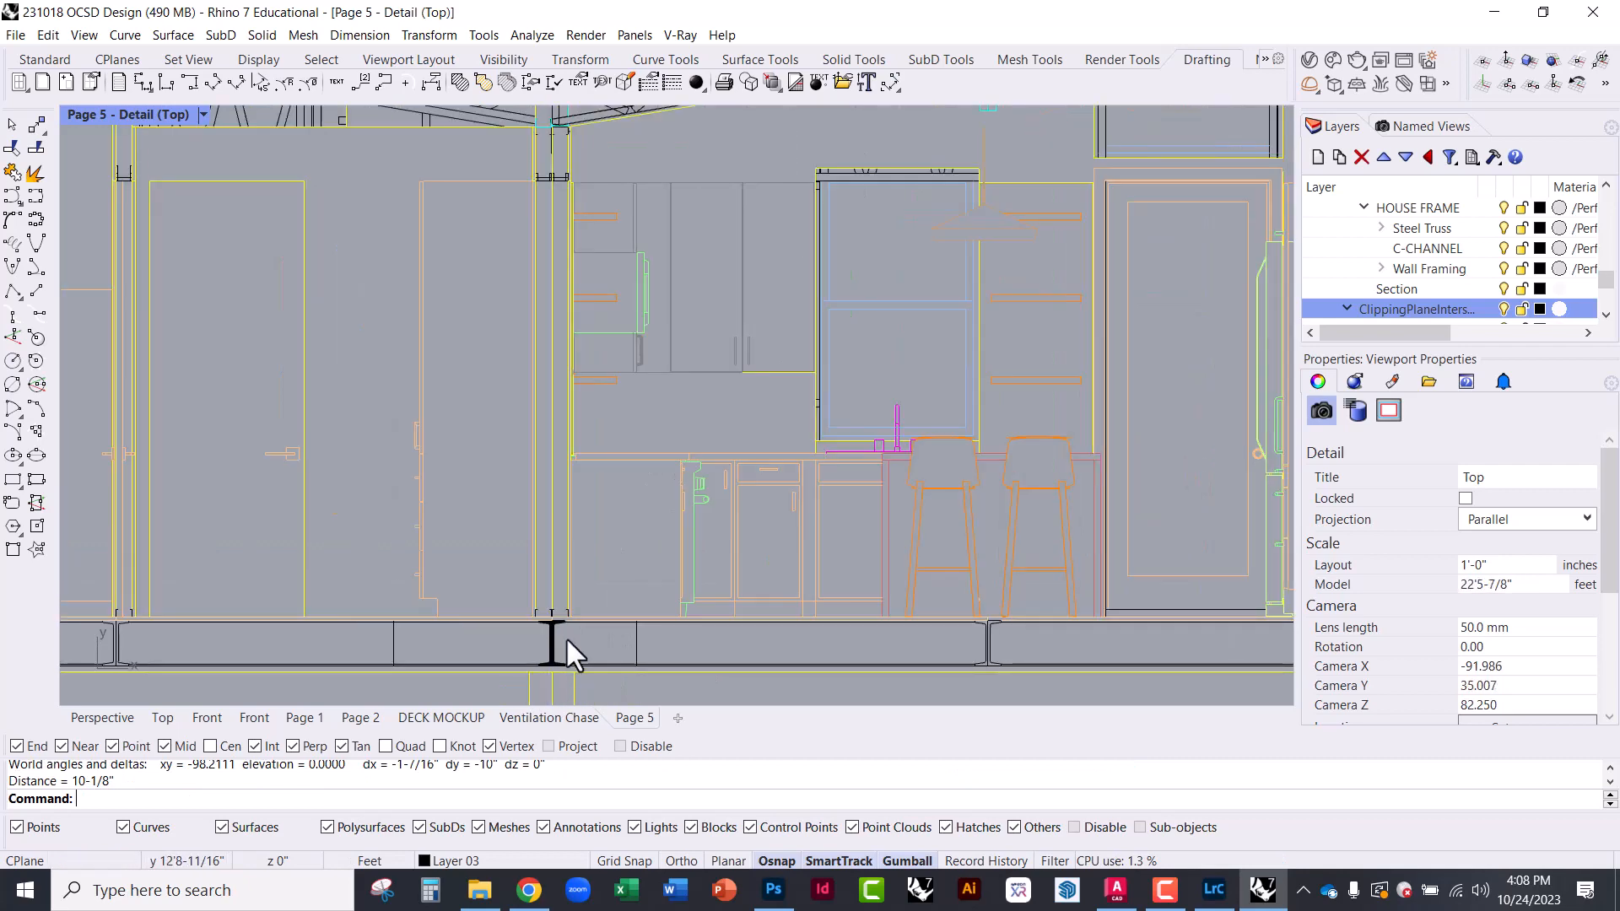
pyautogui.click(835, 213)
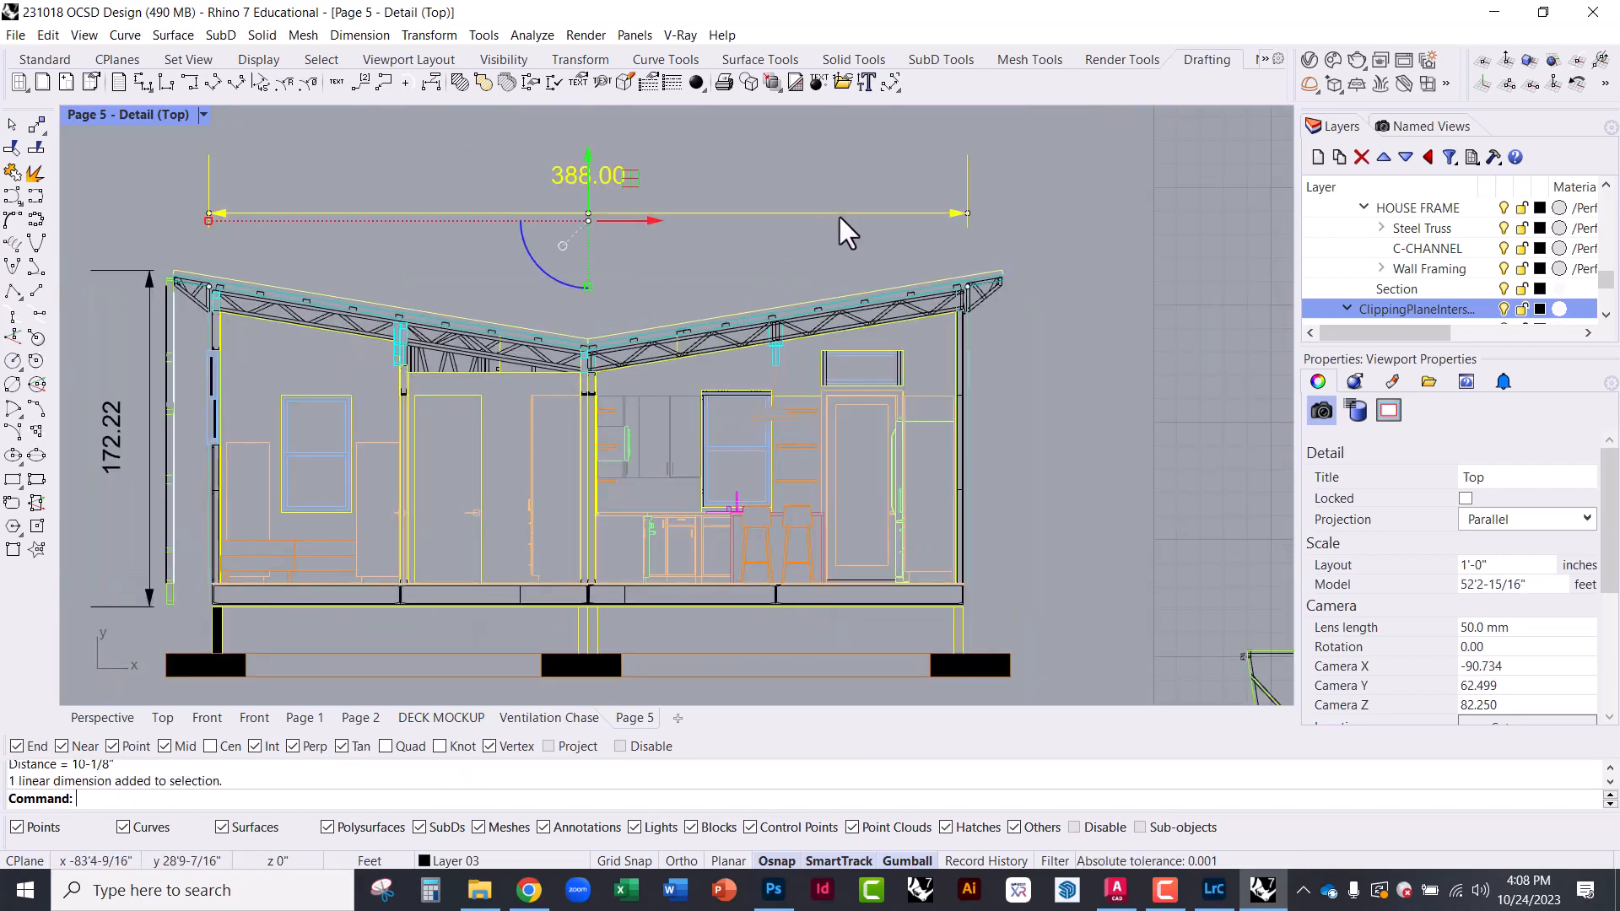
pyautogui.click(782, 258)
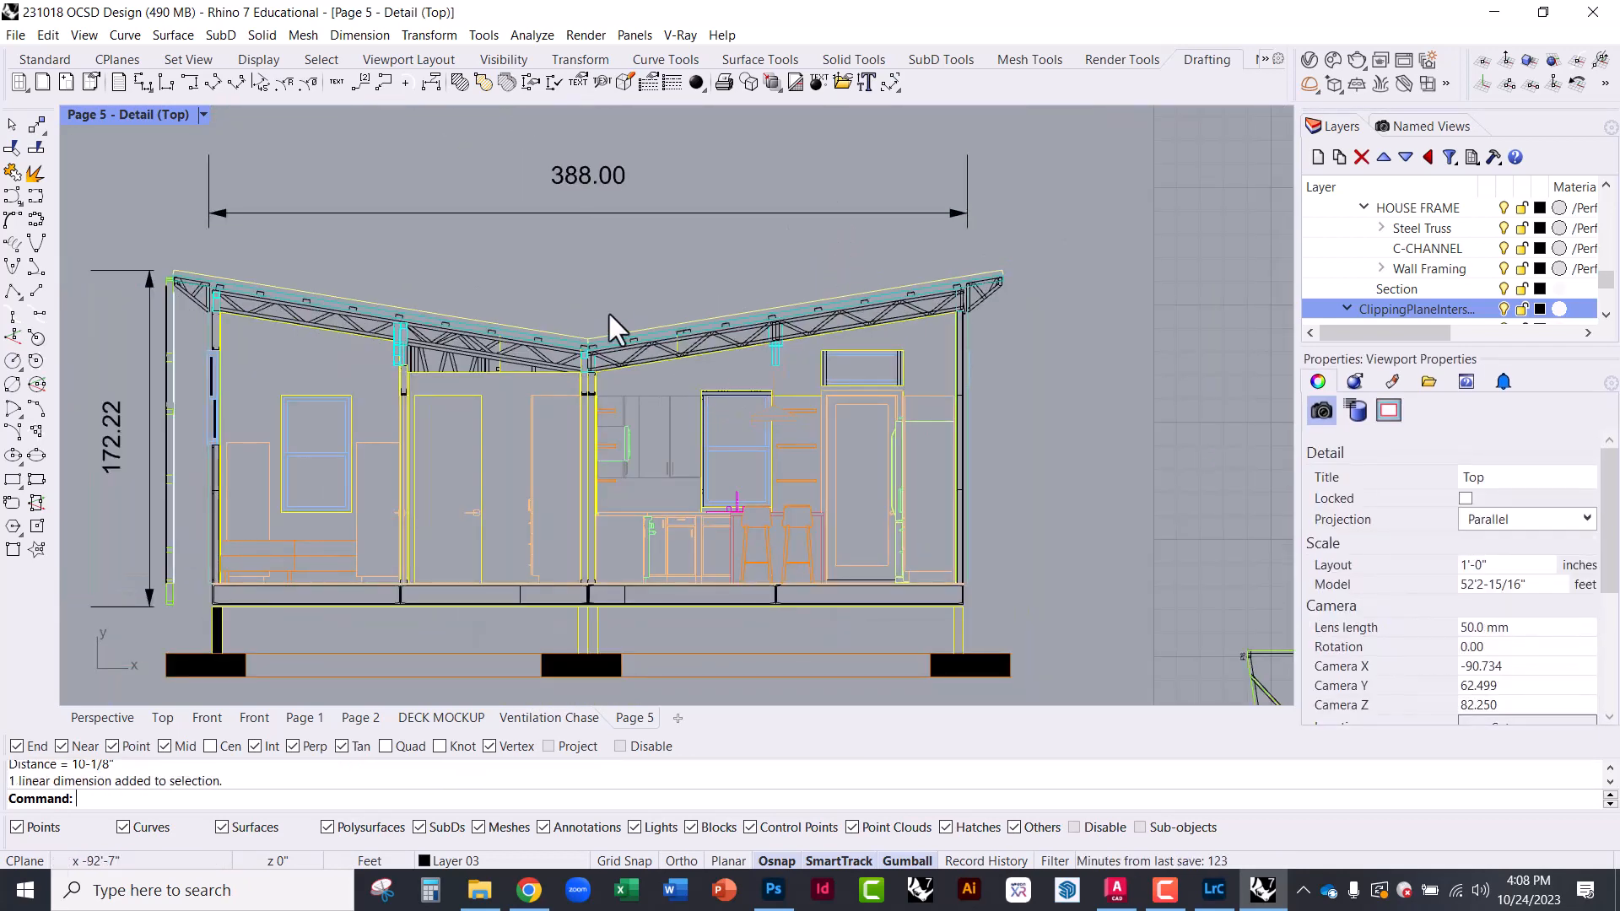
pyautogui.press('Return')
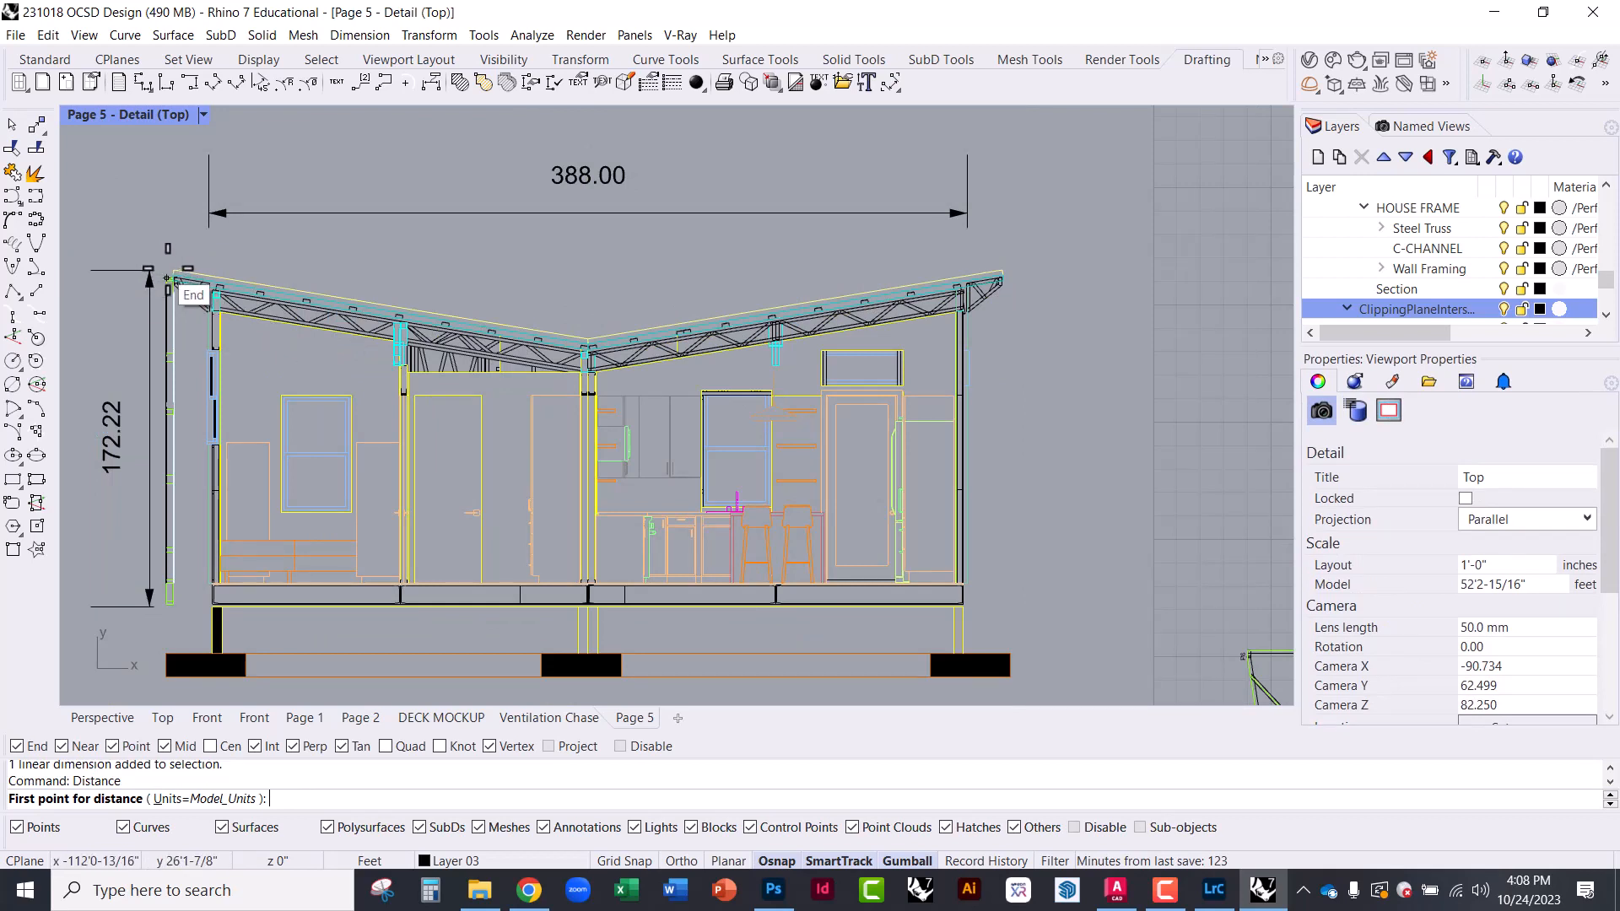
pyautogui.click(174, 271)
pyautogui.click(1004, 274)
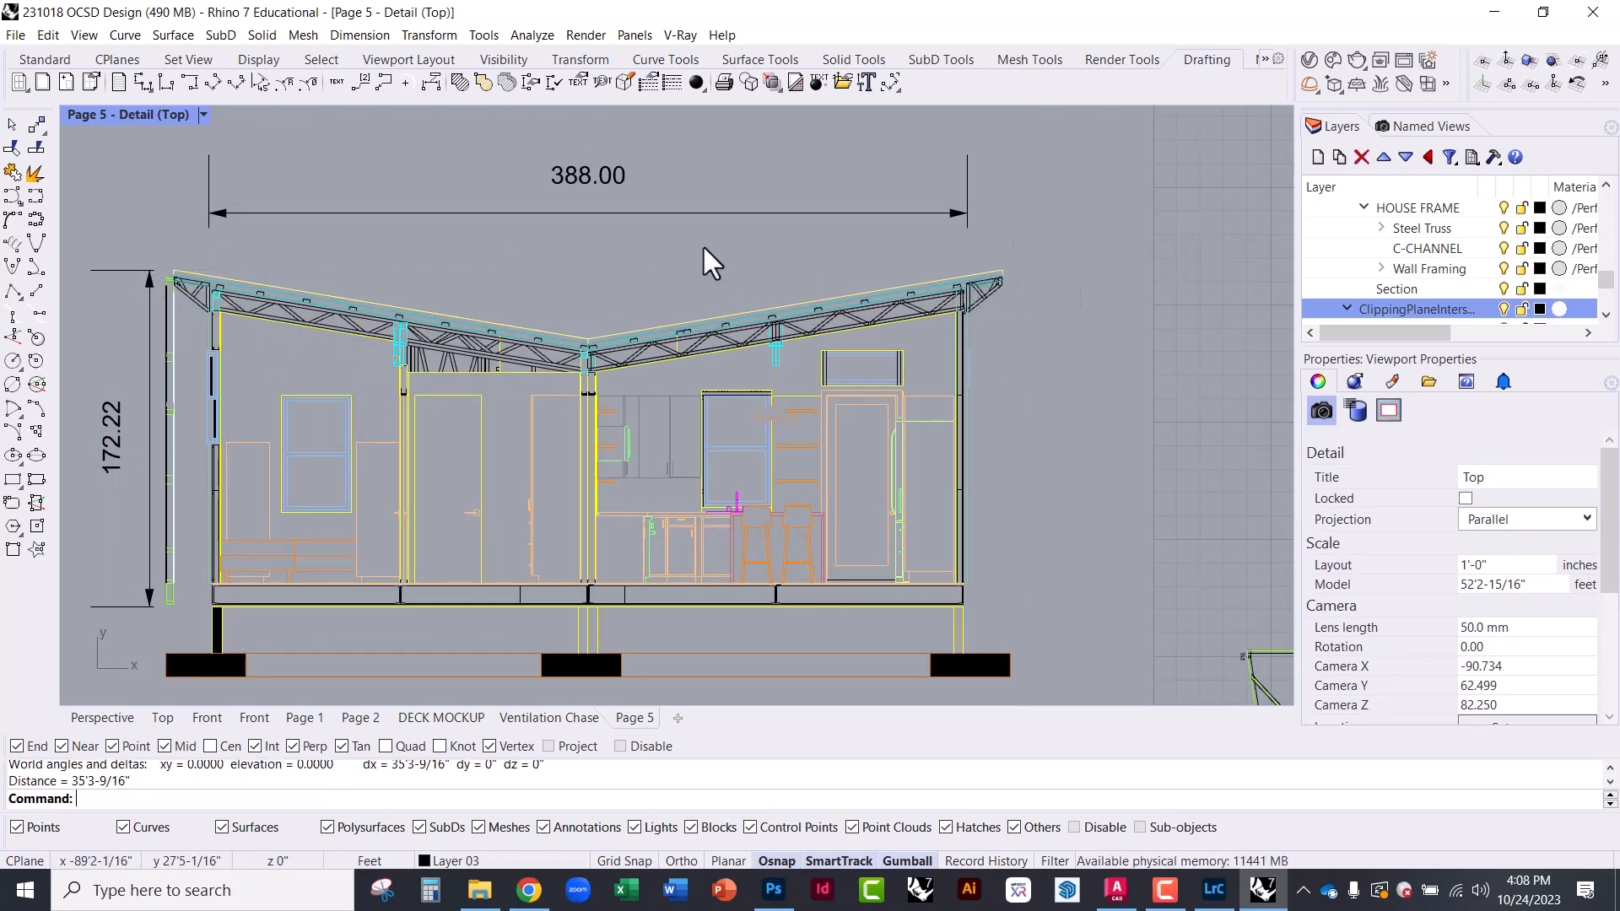
# Set the length units format of the Arial annotation style used by the horizontal dimension to Feet - feet & inches
pyautogui.click(711, 211)
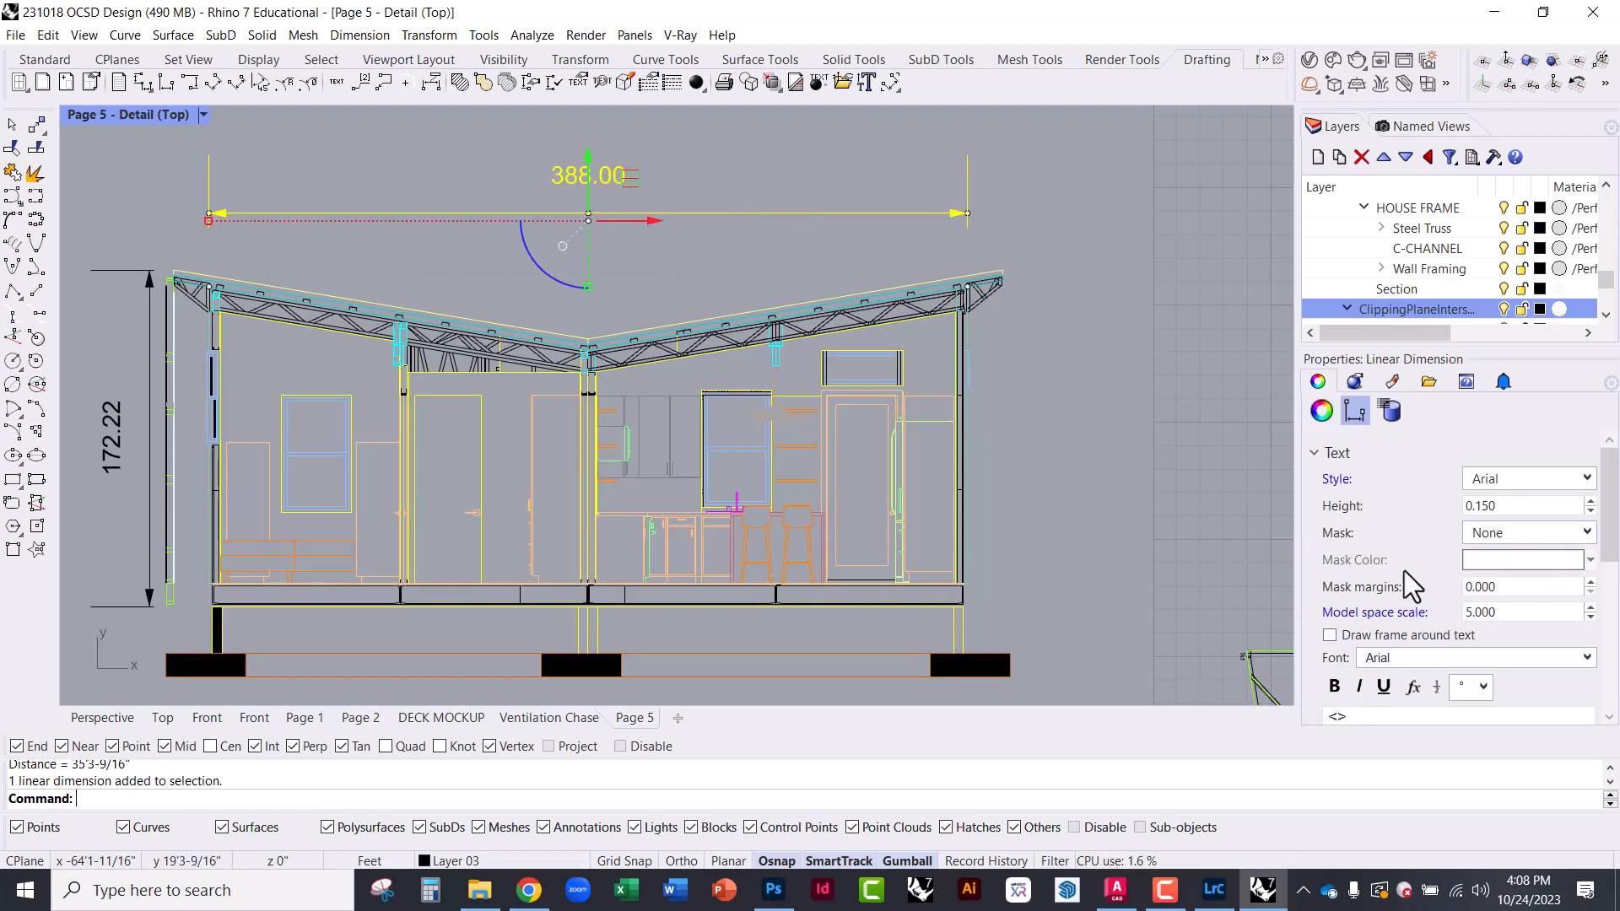
pyautogui.scroll(-5, 1393, 570)
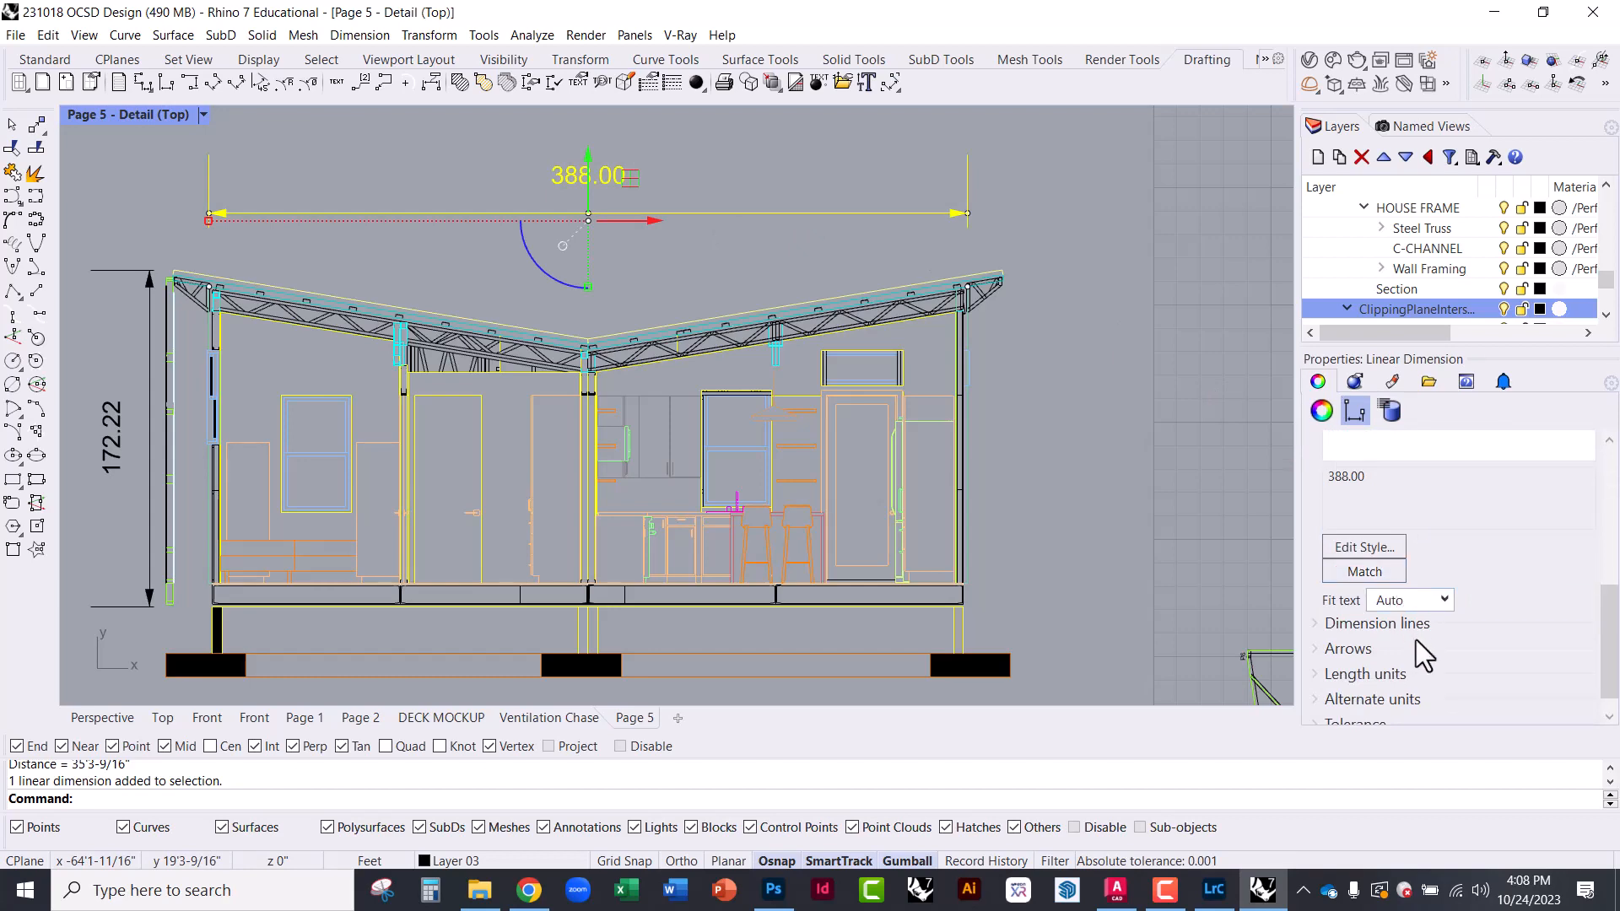
pyautogui.scroll(-1, 1424, 653)
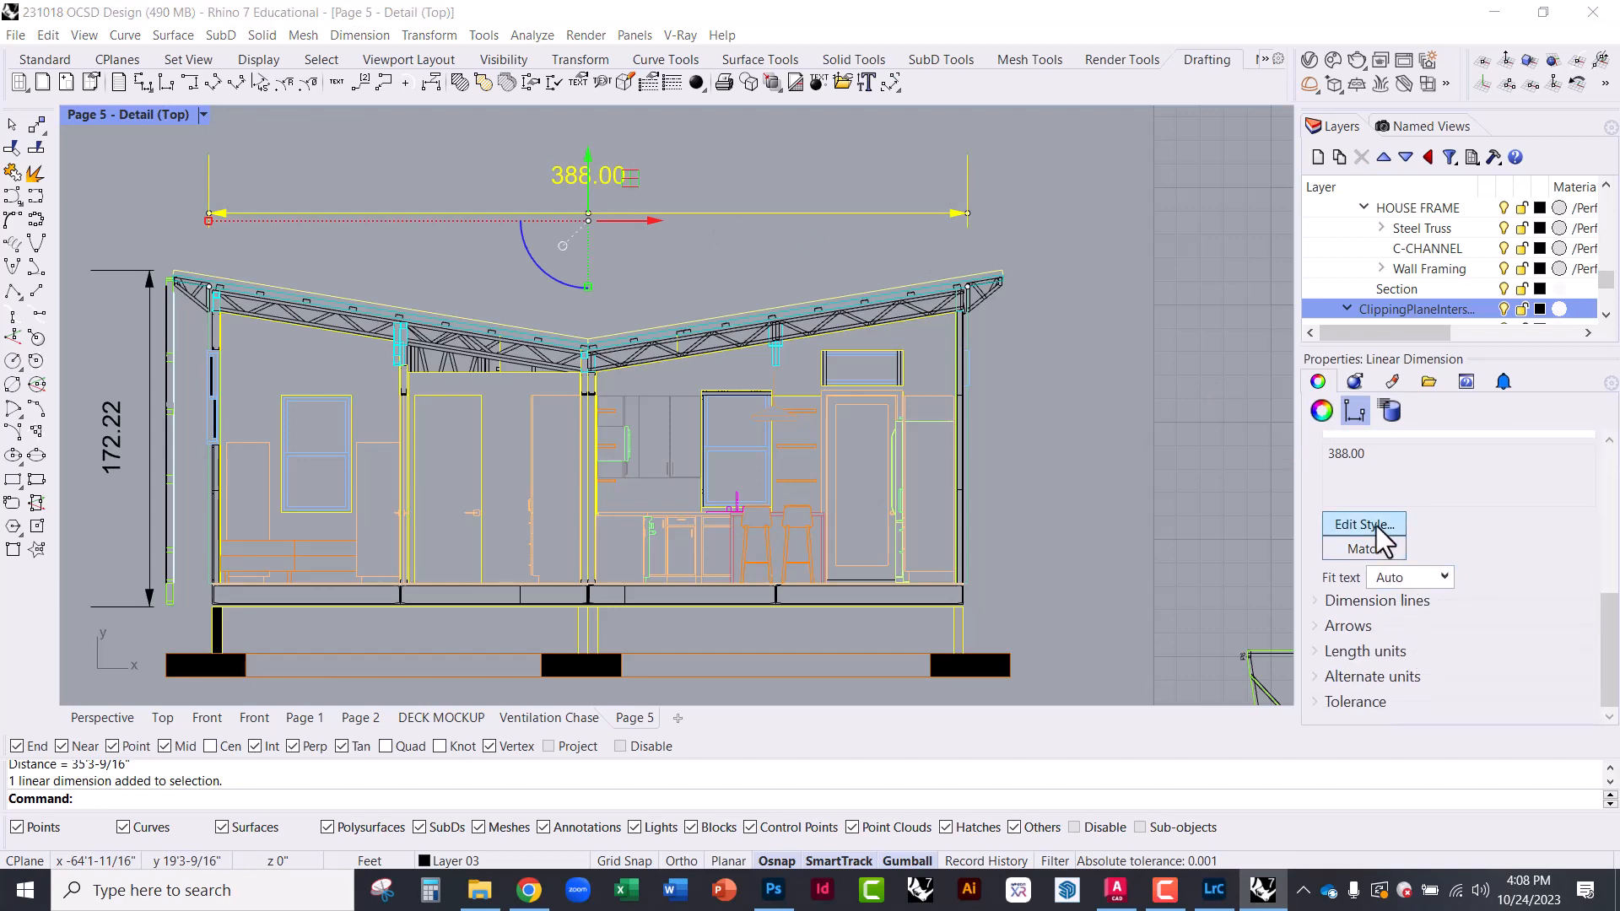
pyautogui.click(1363, 524)
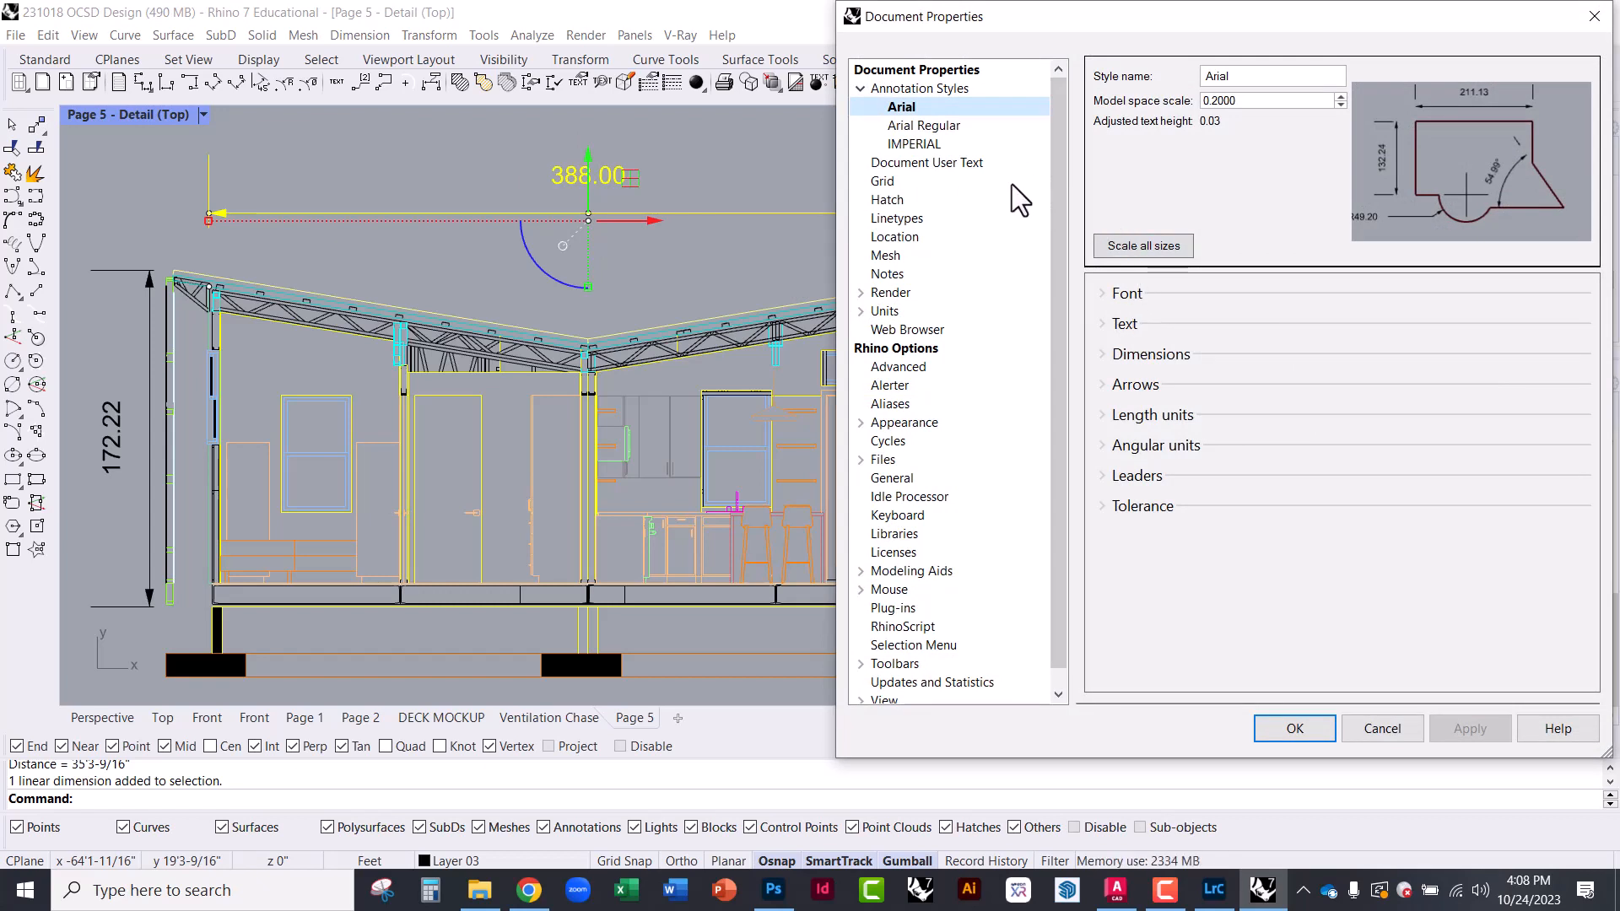
pyautogui.click(1100, 293)
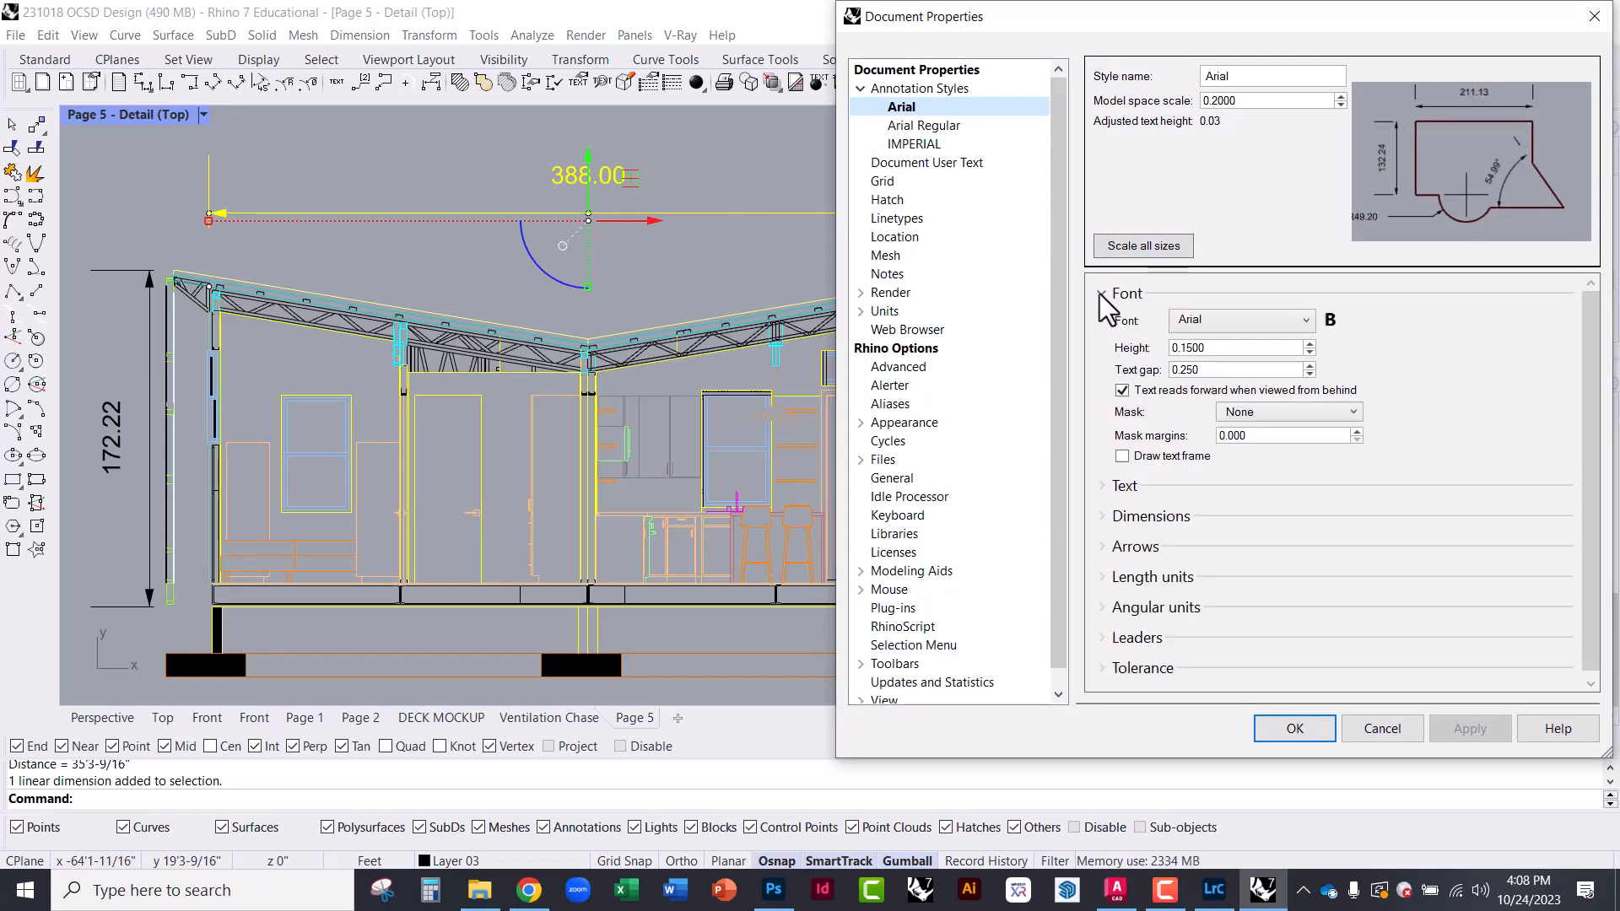
pyautogui.click(1099, 292)
pyautogui.click(1106, 324)
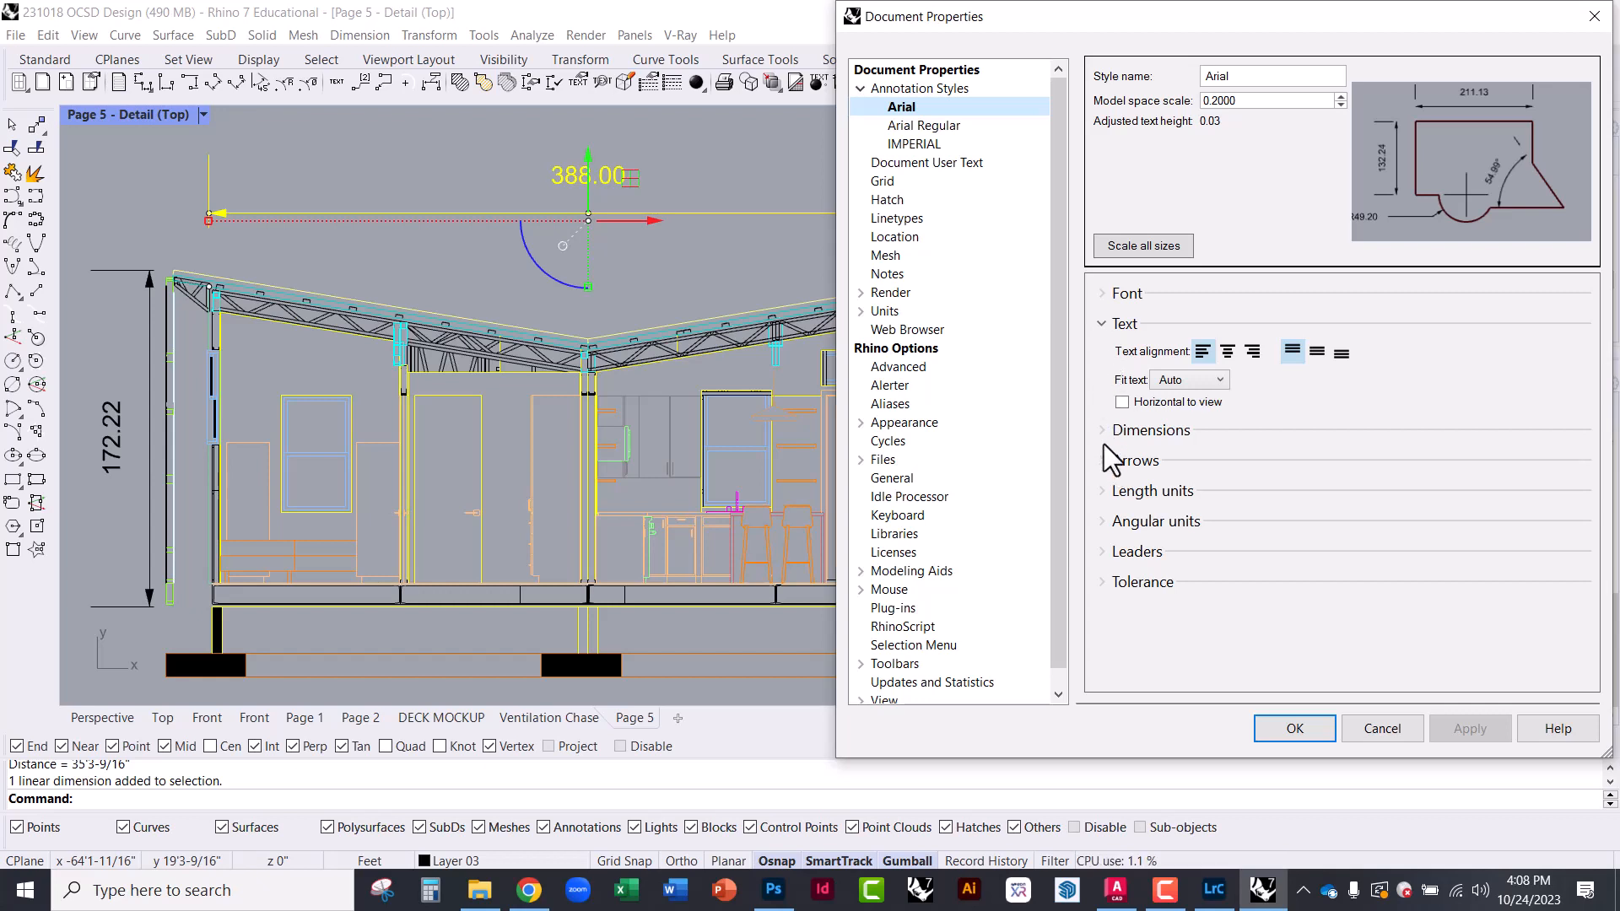
pyautogui.click(1101, 492)
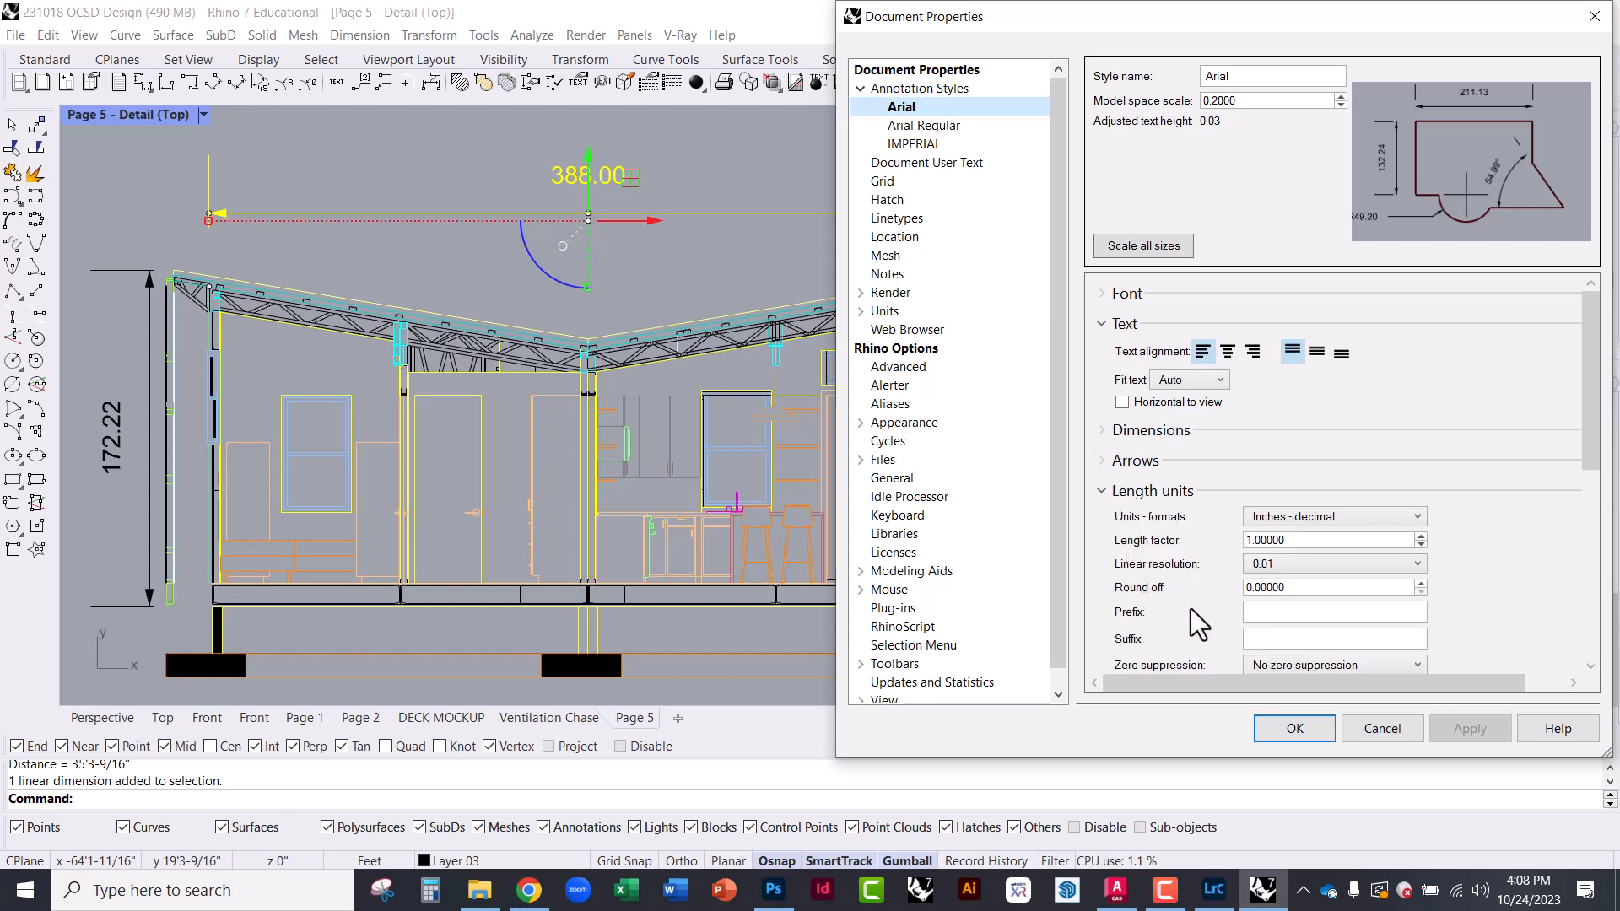
pyautogui.click(1343, 518)
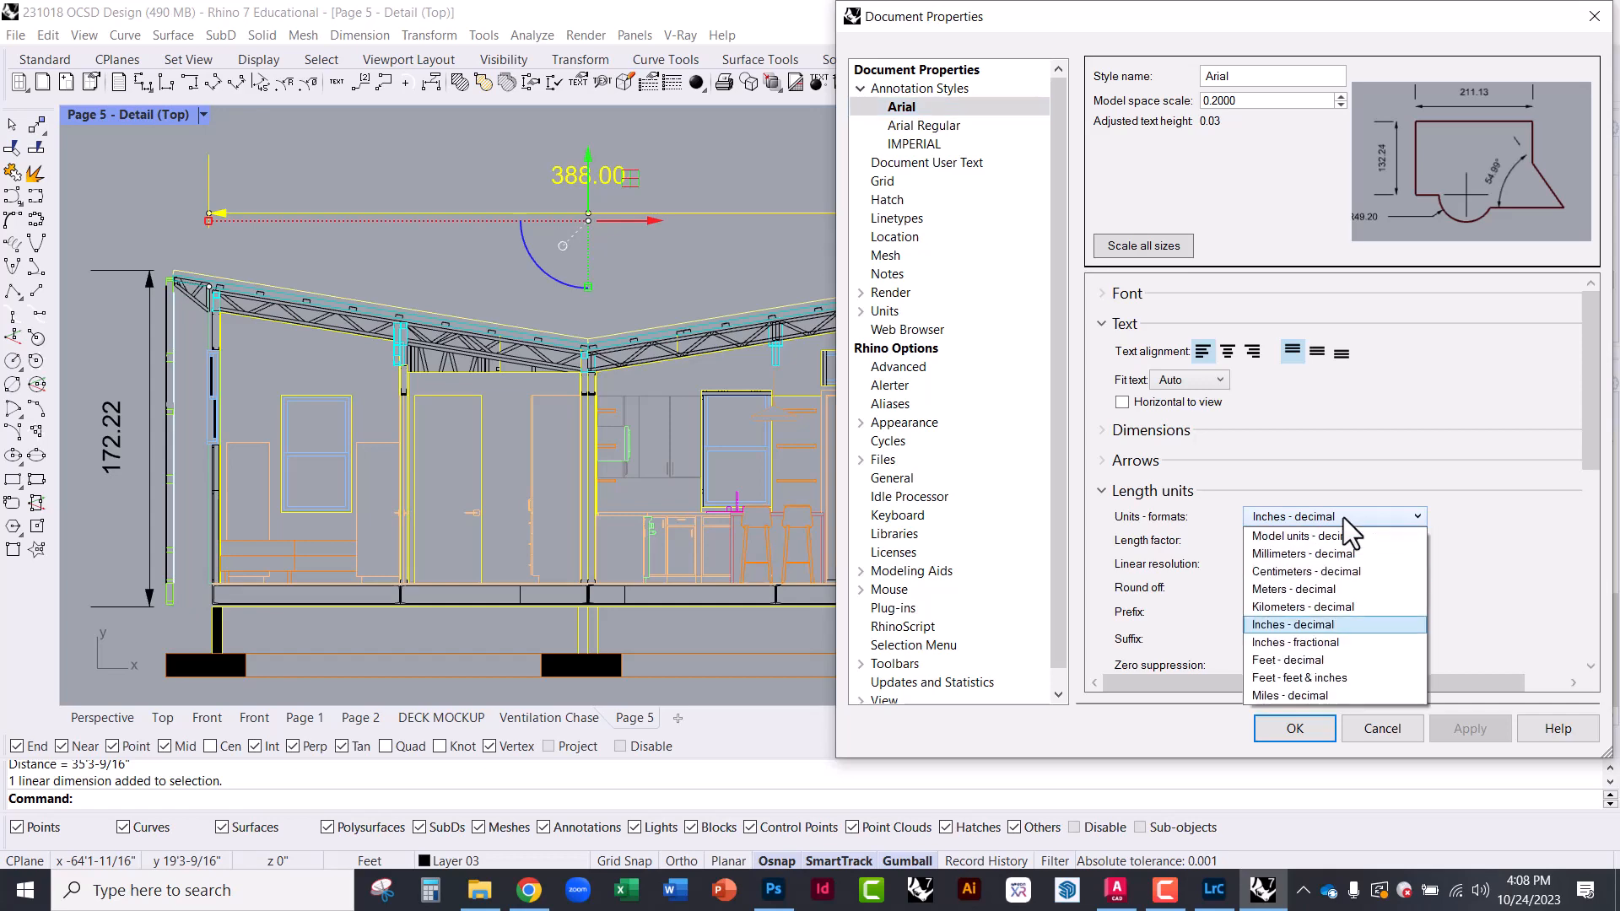
pyautogui.click(1341, 677)
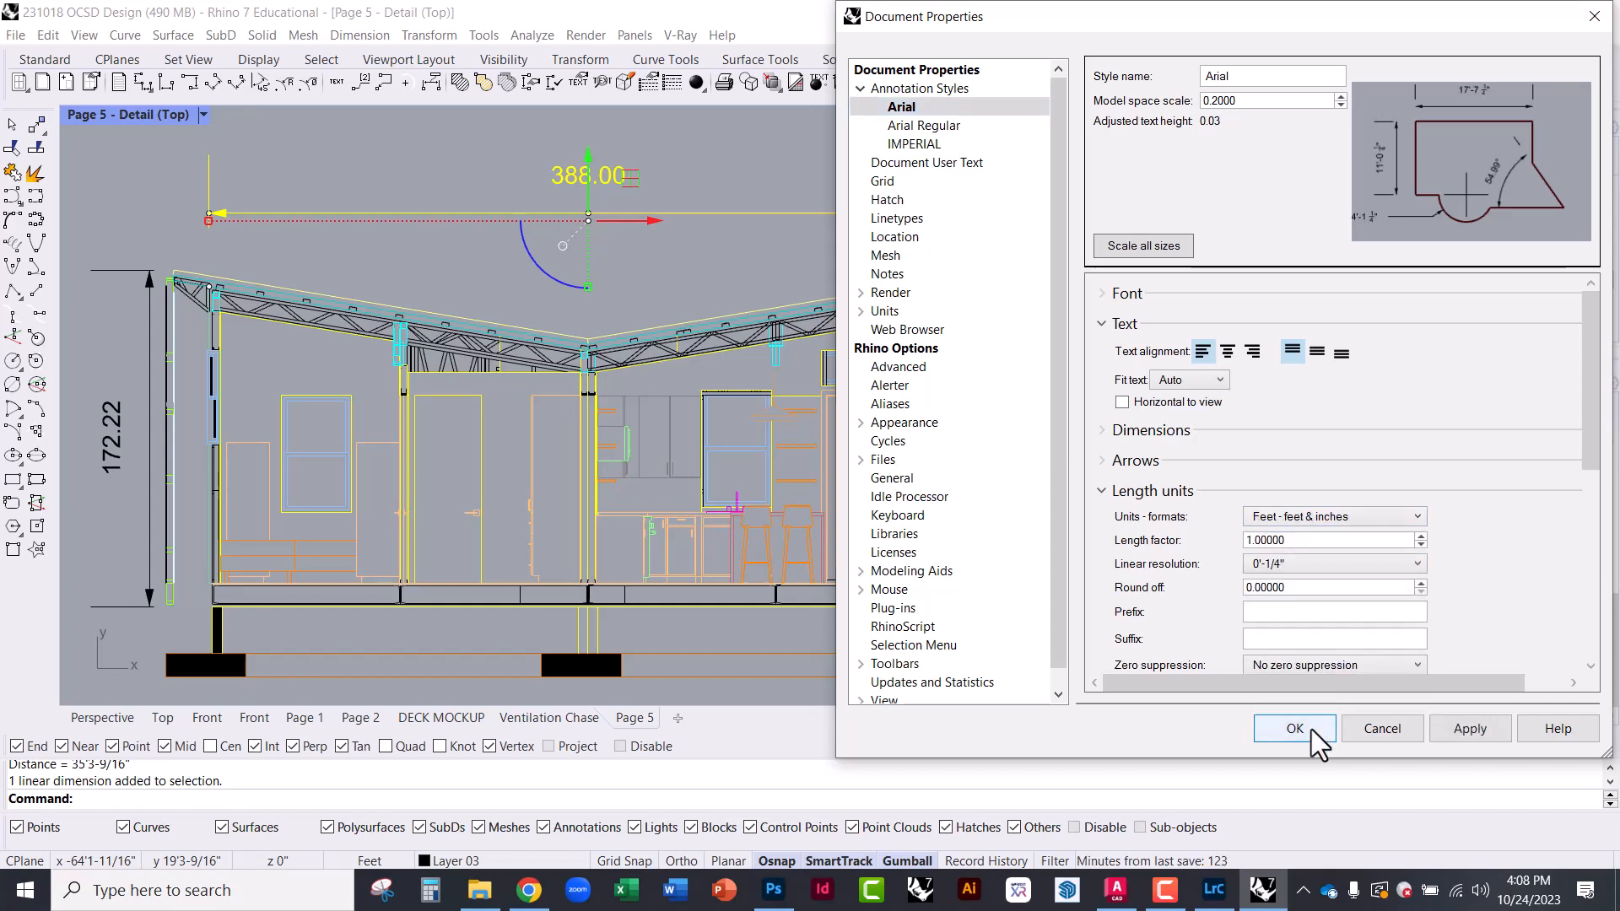
pyautogui.click(1311, 729)
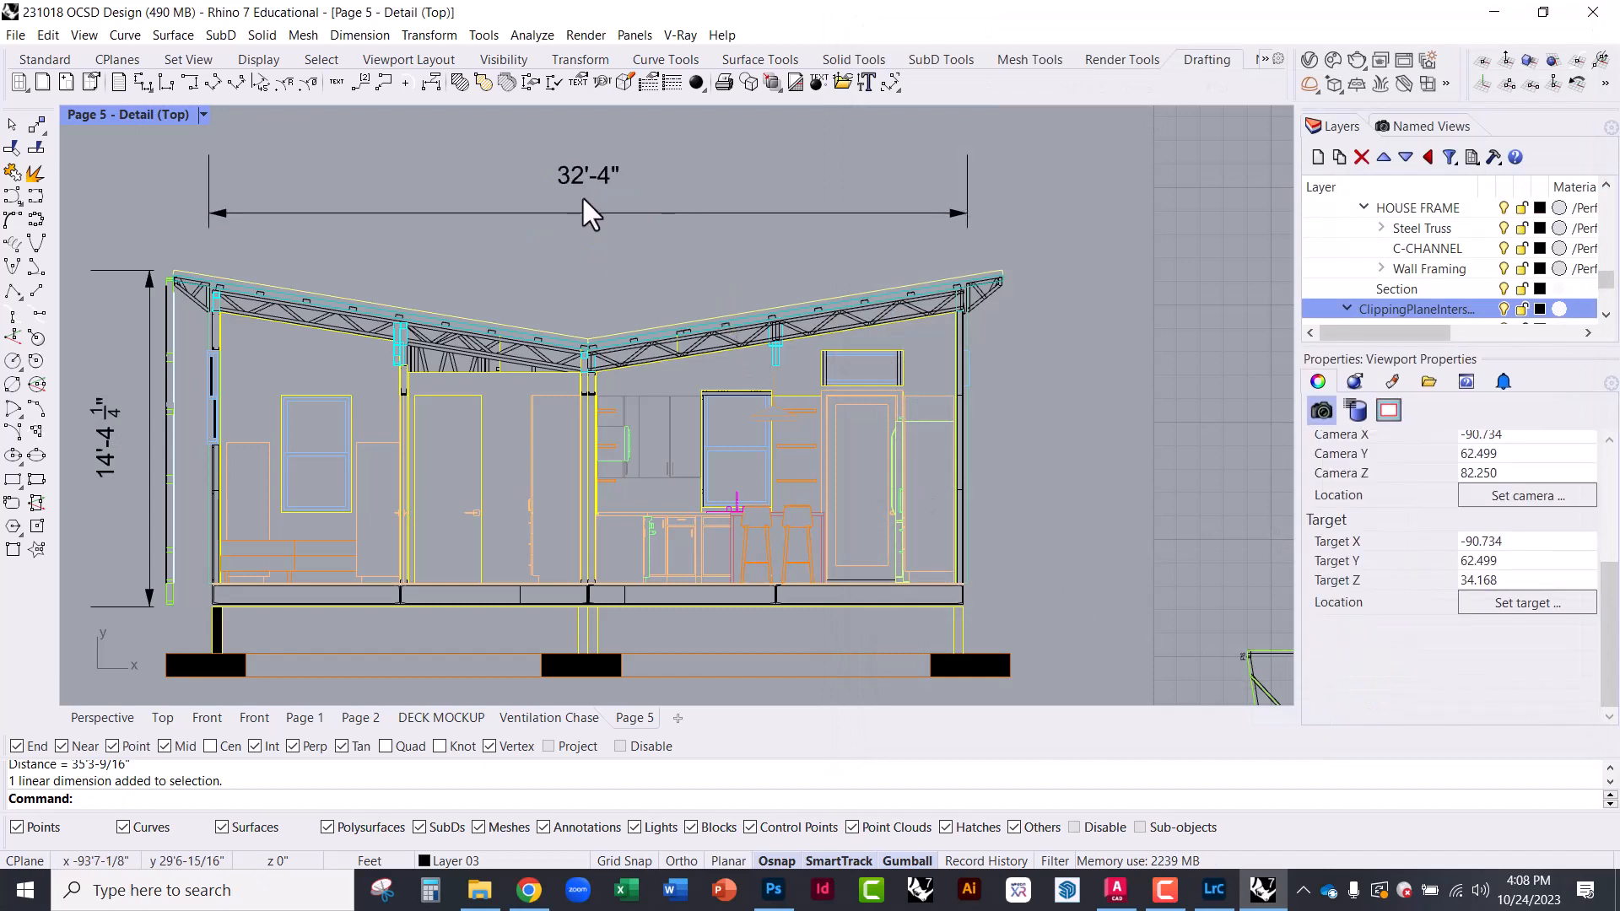
pyautogui.middleClick(420, 296)
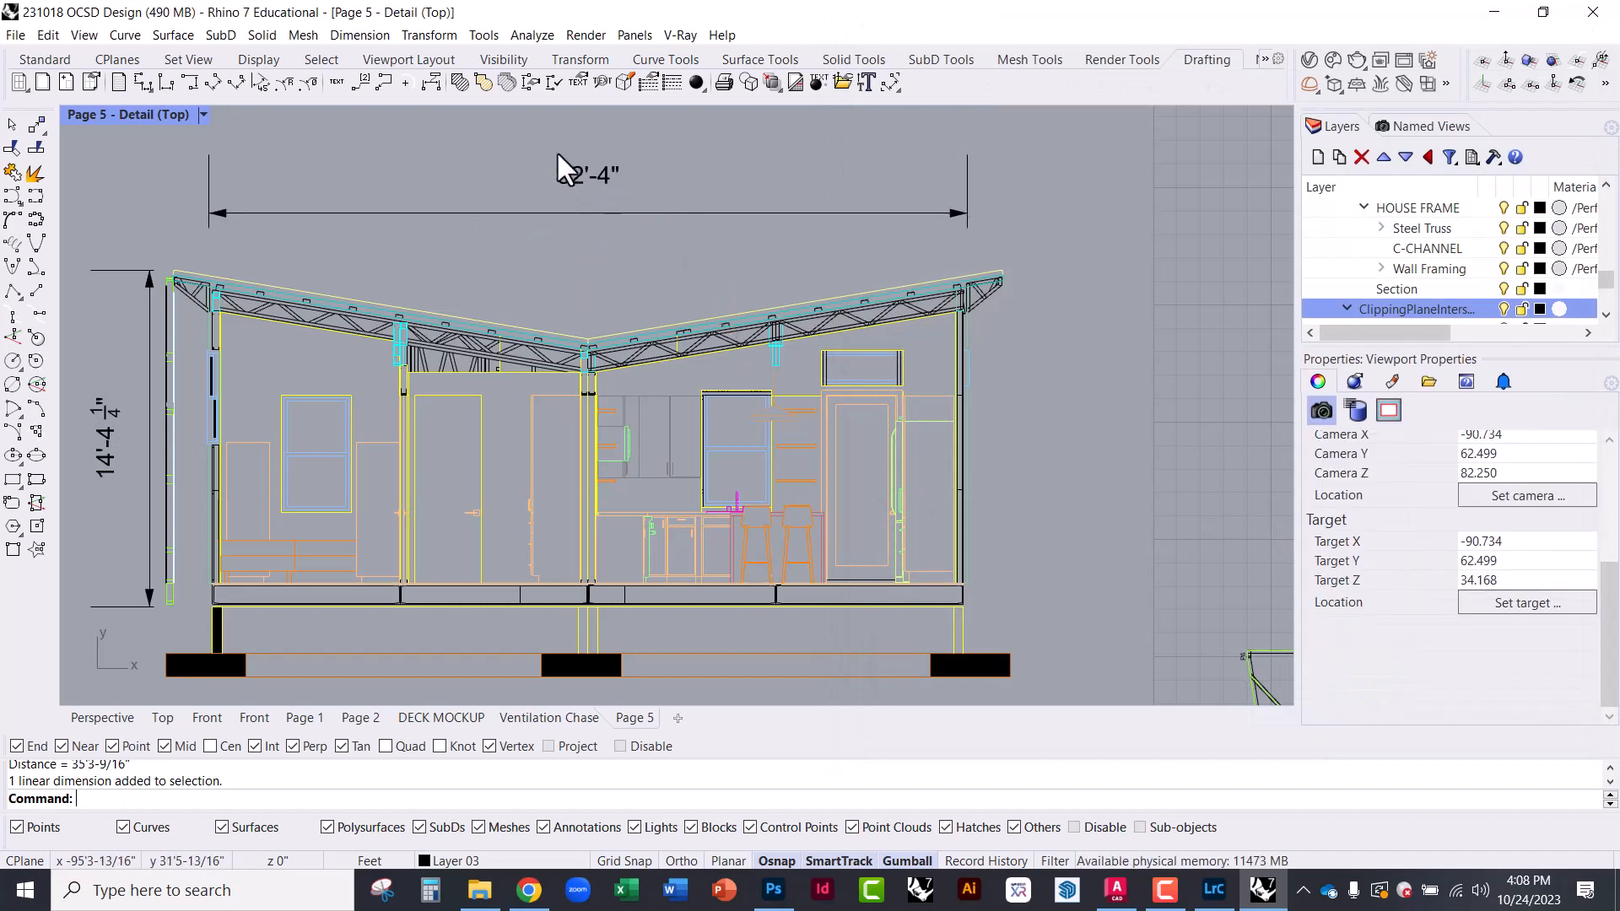
pyautogui.moveTo(557, 150); pyautogui.dragTo(767, 190, button='right')
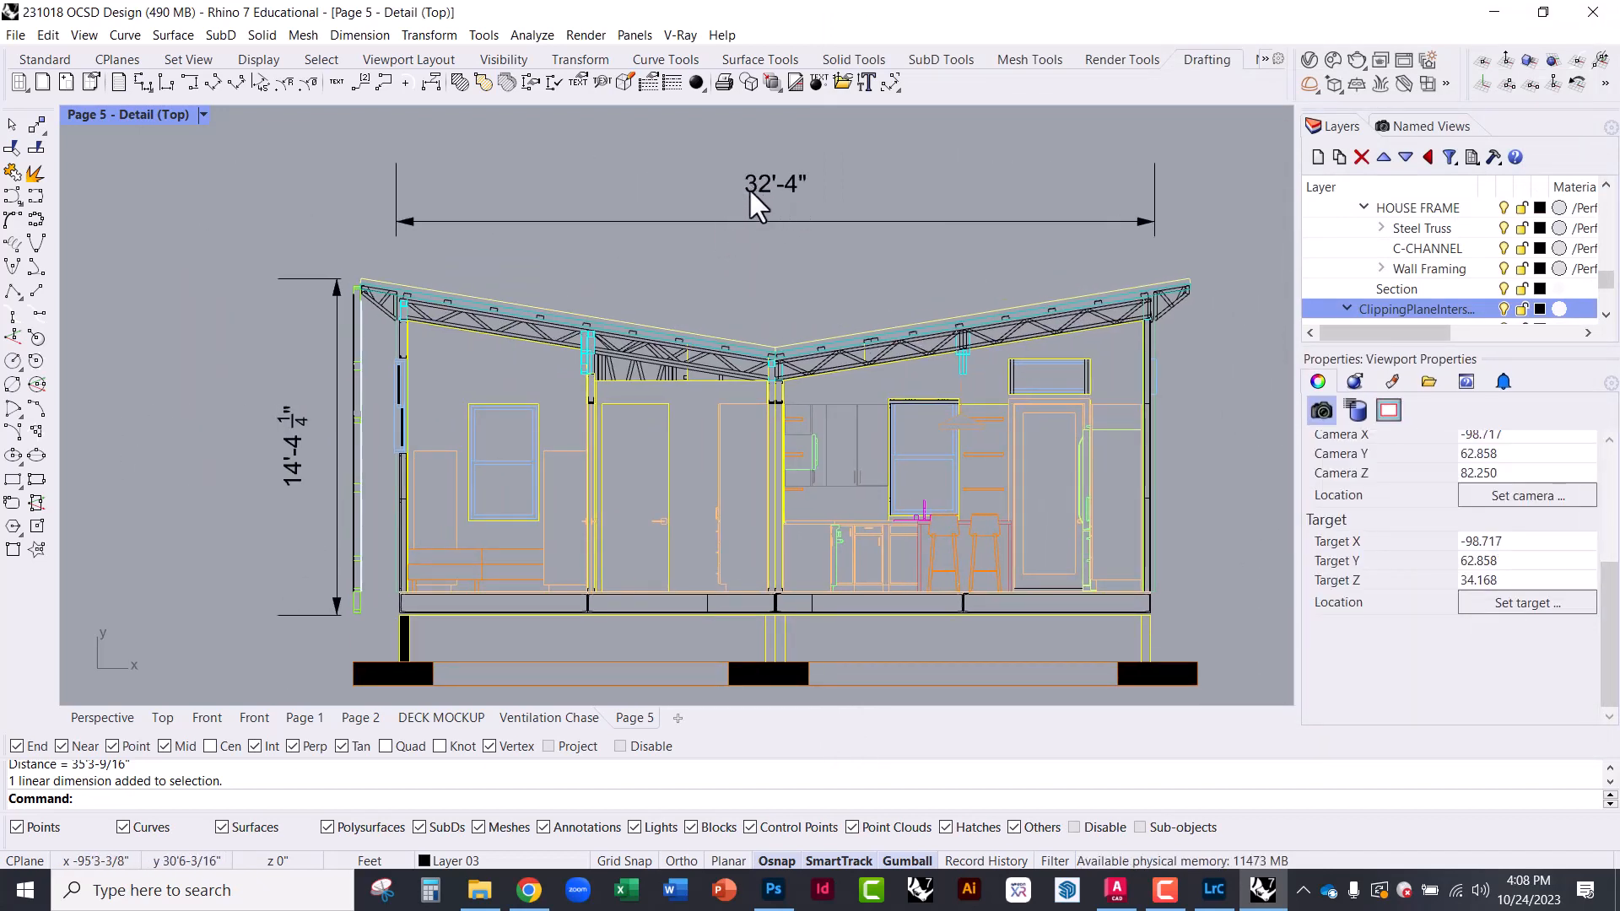
pyautogui.click(776, 220)
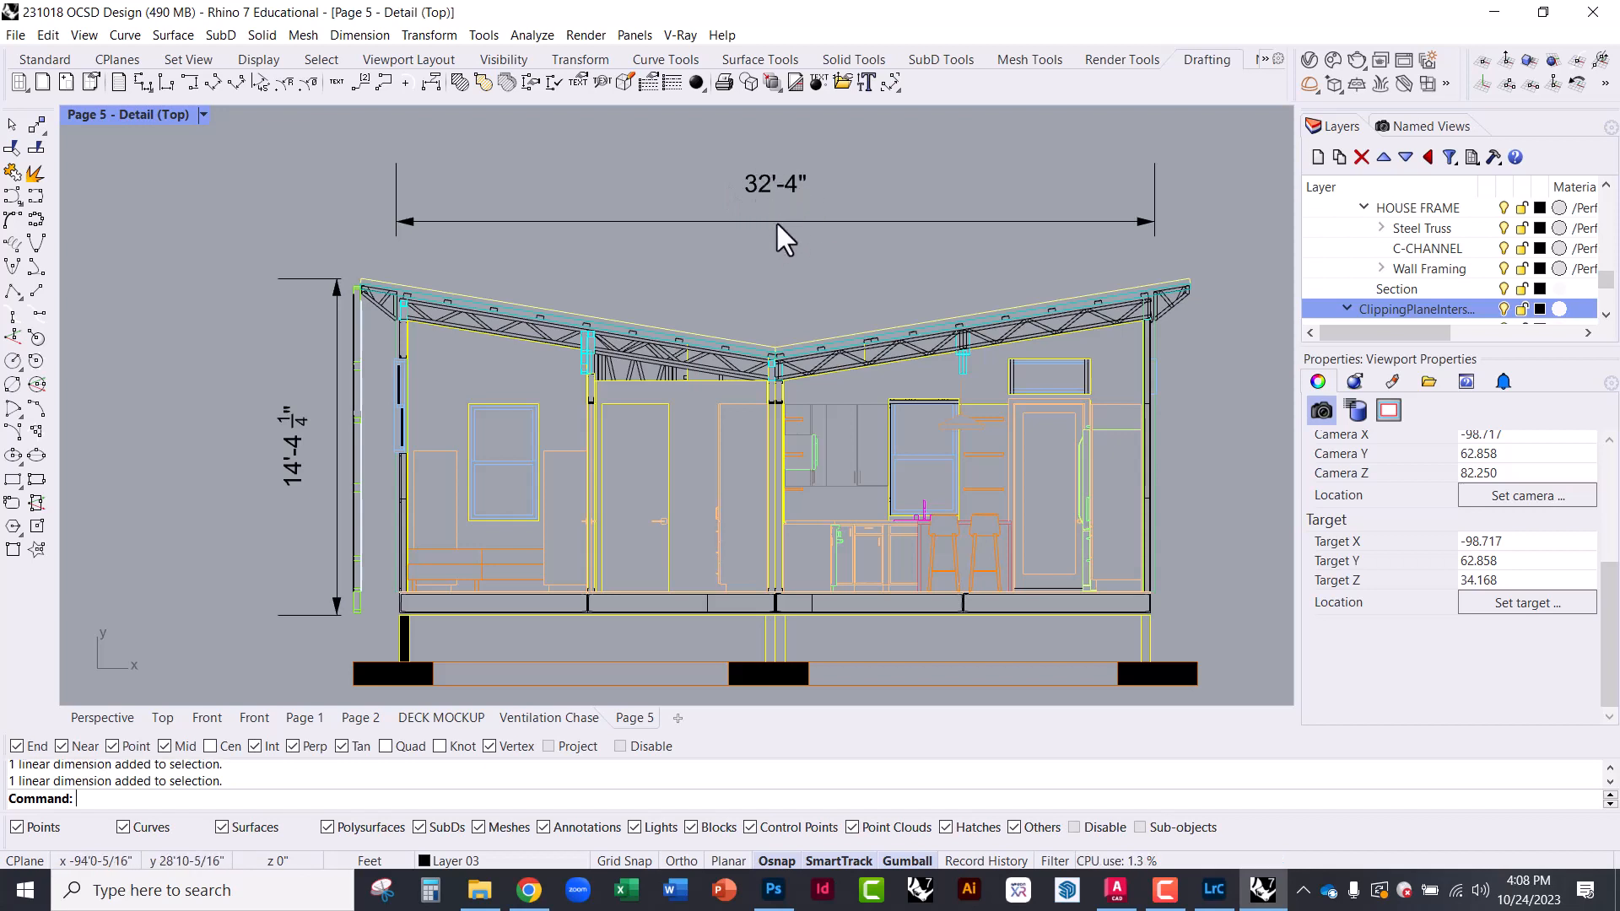
pyautogui.click(915, 159)
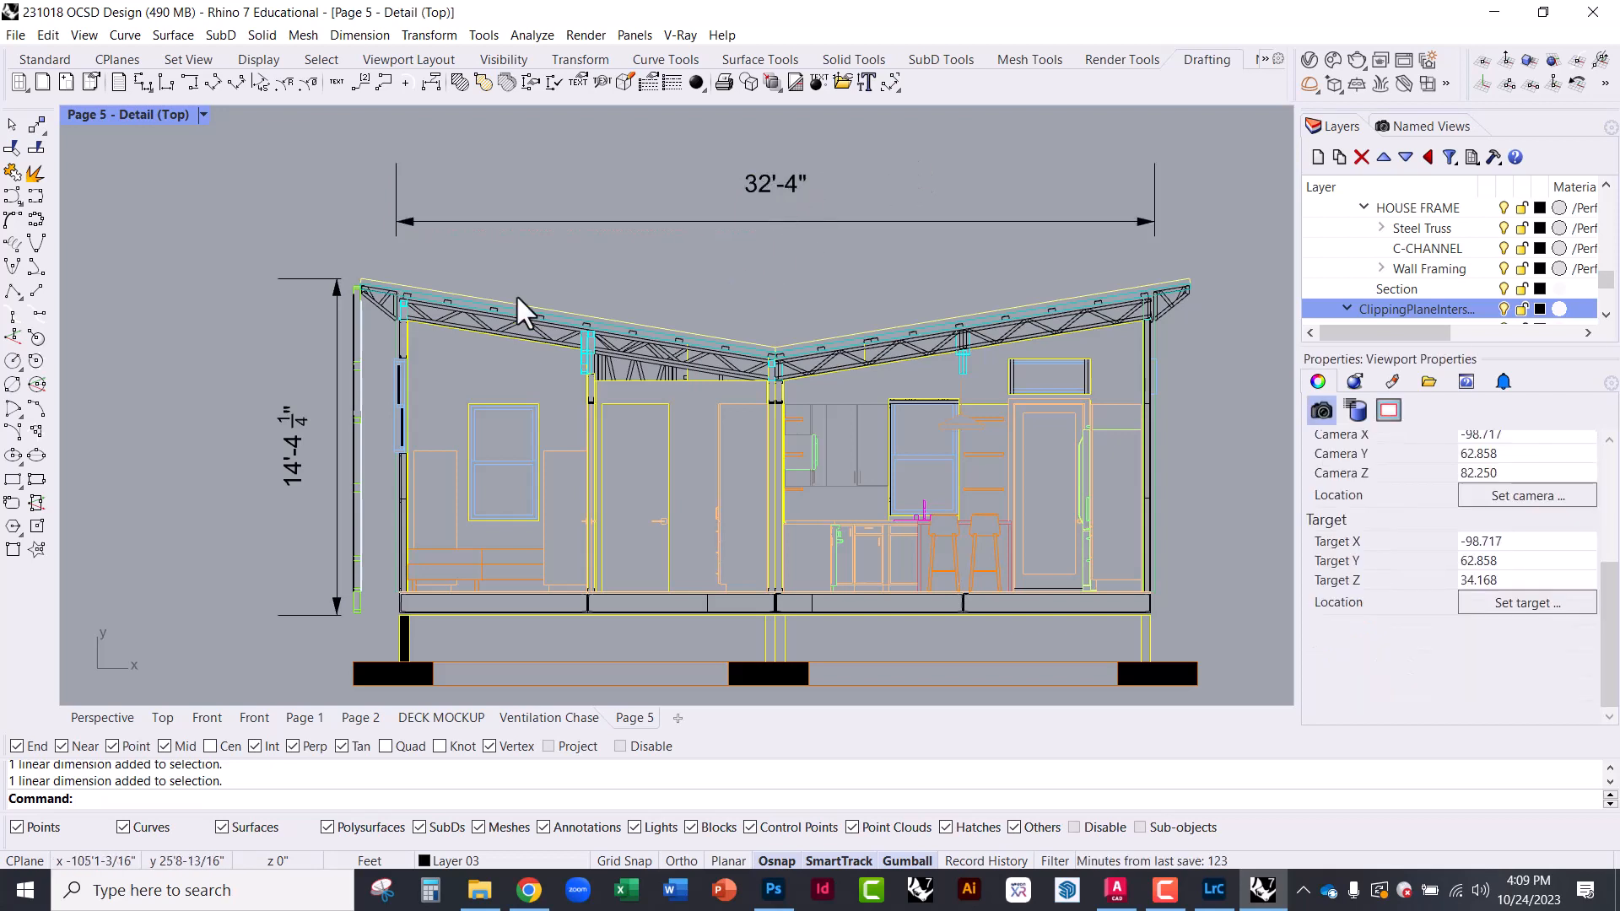
# Set the linear resolution of the vertical dimension's Arial annotation style to 0'-1/2"
pyautogui.scroll(4, 273, 462)
pyautogui.scroll(2, 283, 481)
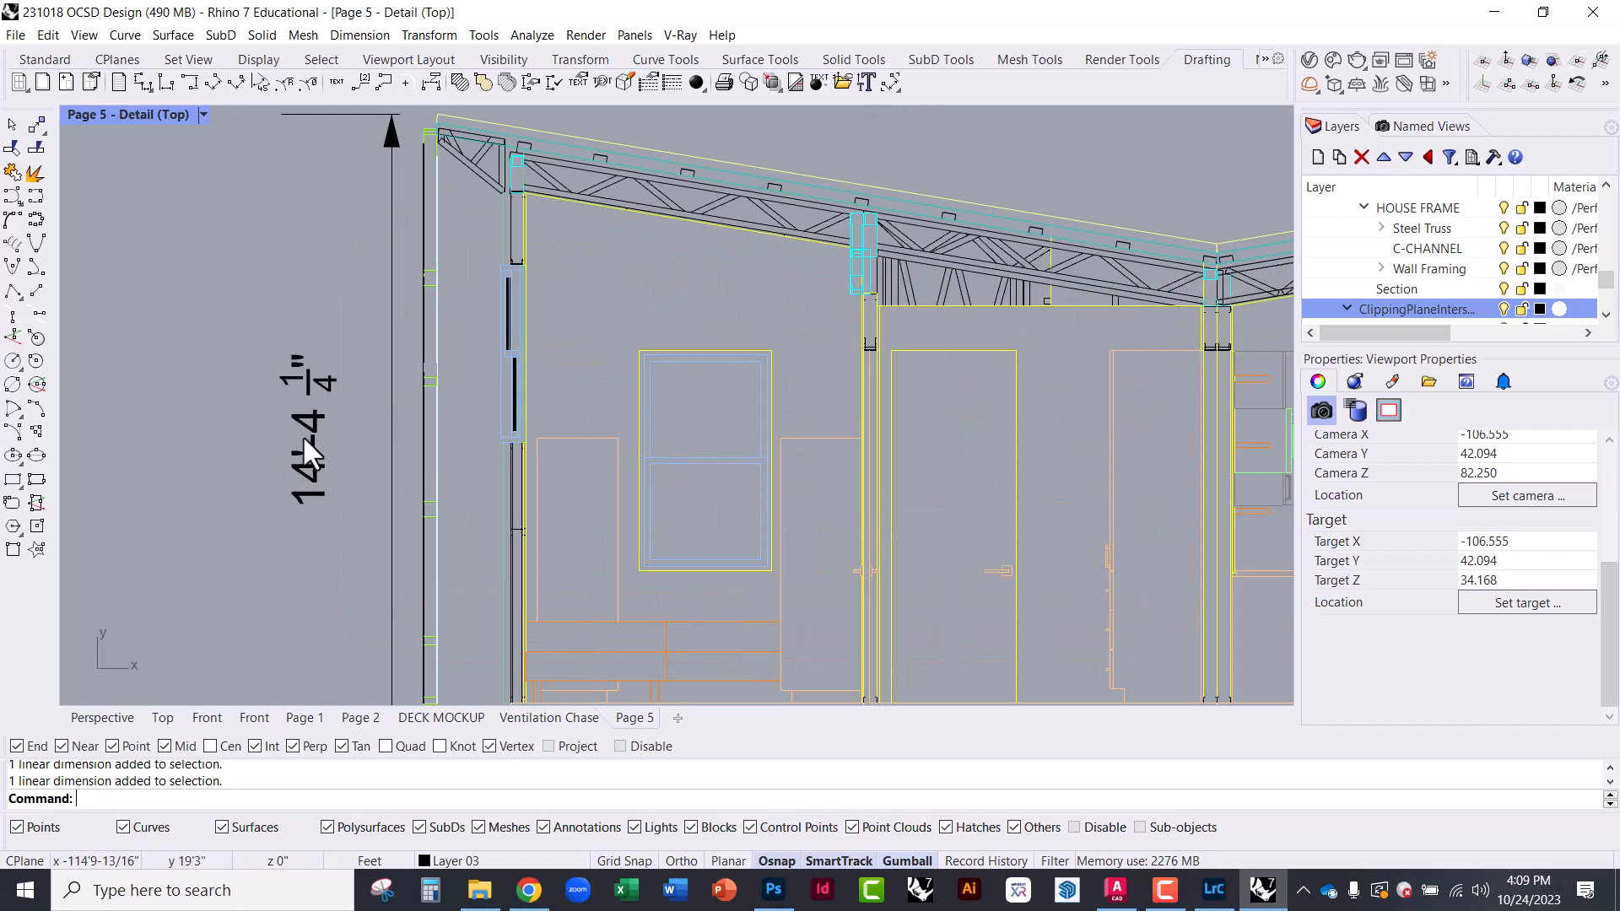
pyautogui.click(392, 405)
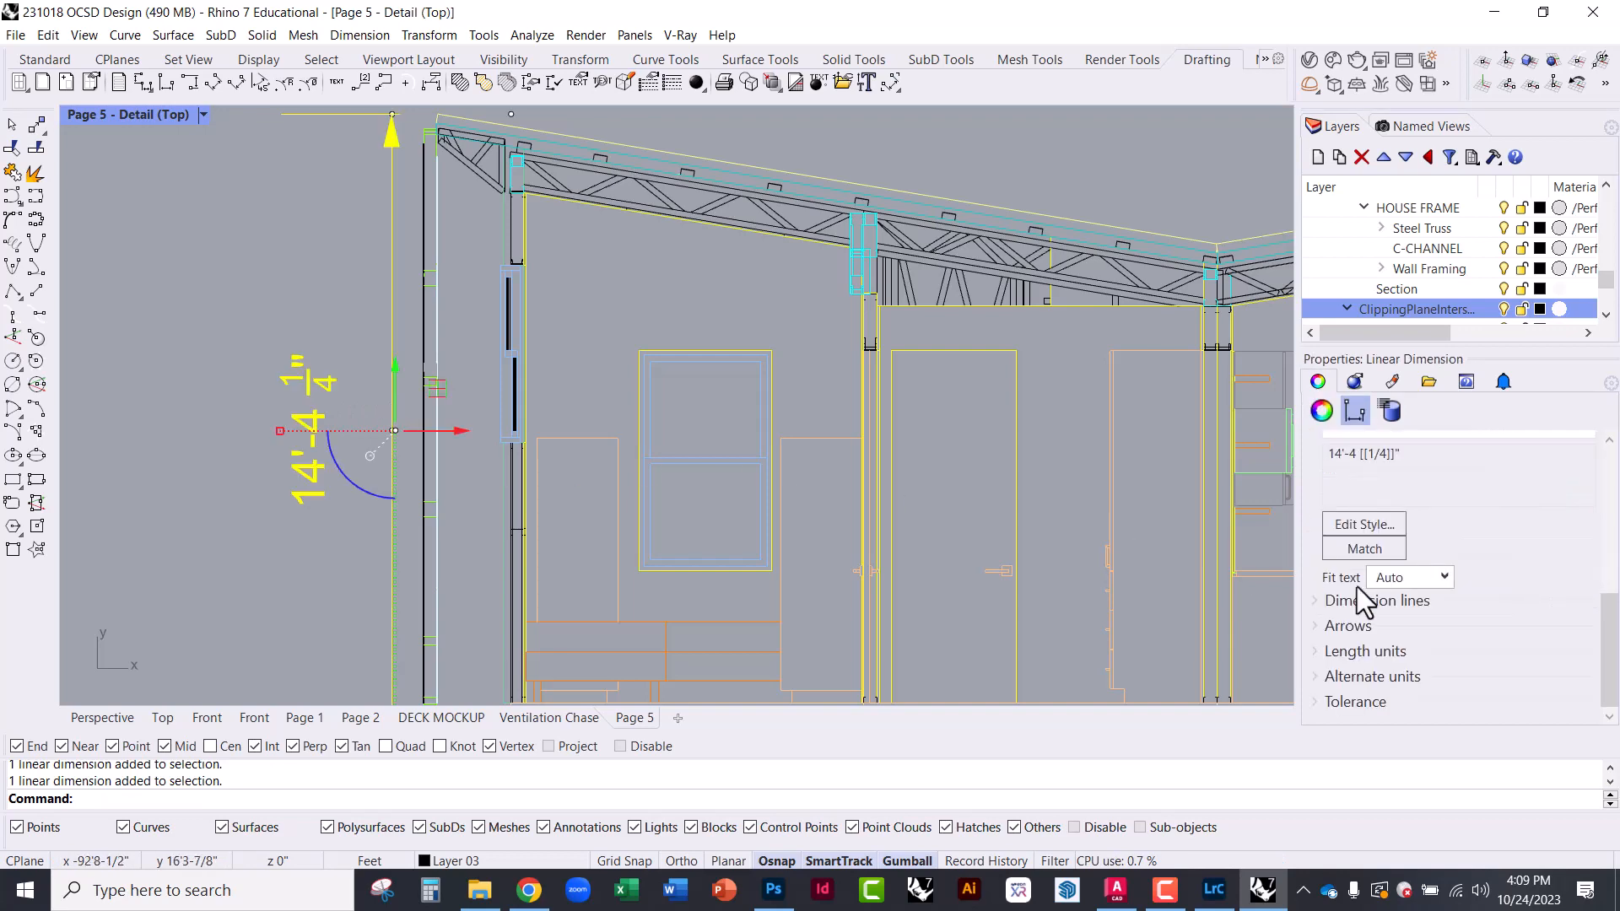
pyautogui.click(1364, 526)
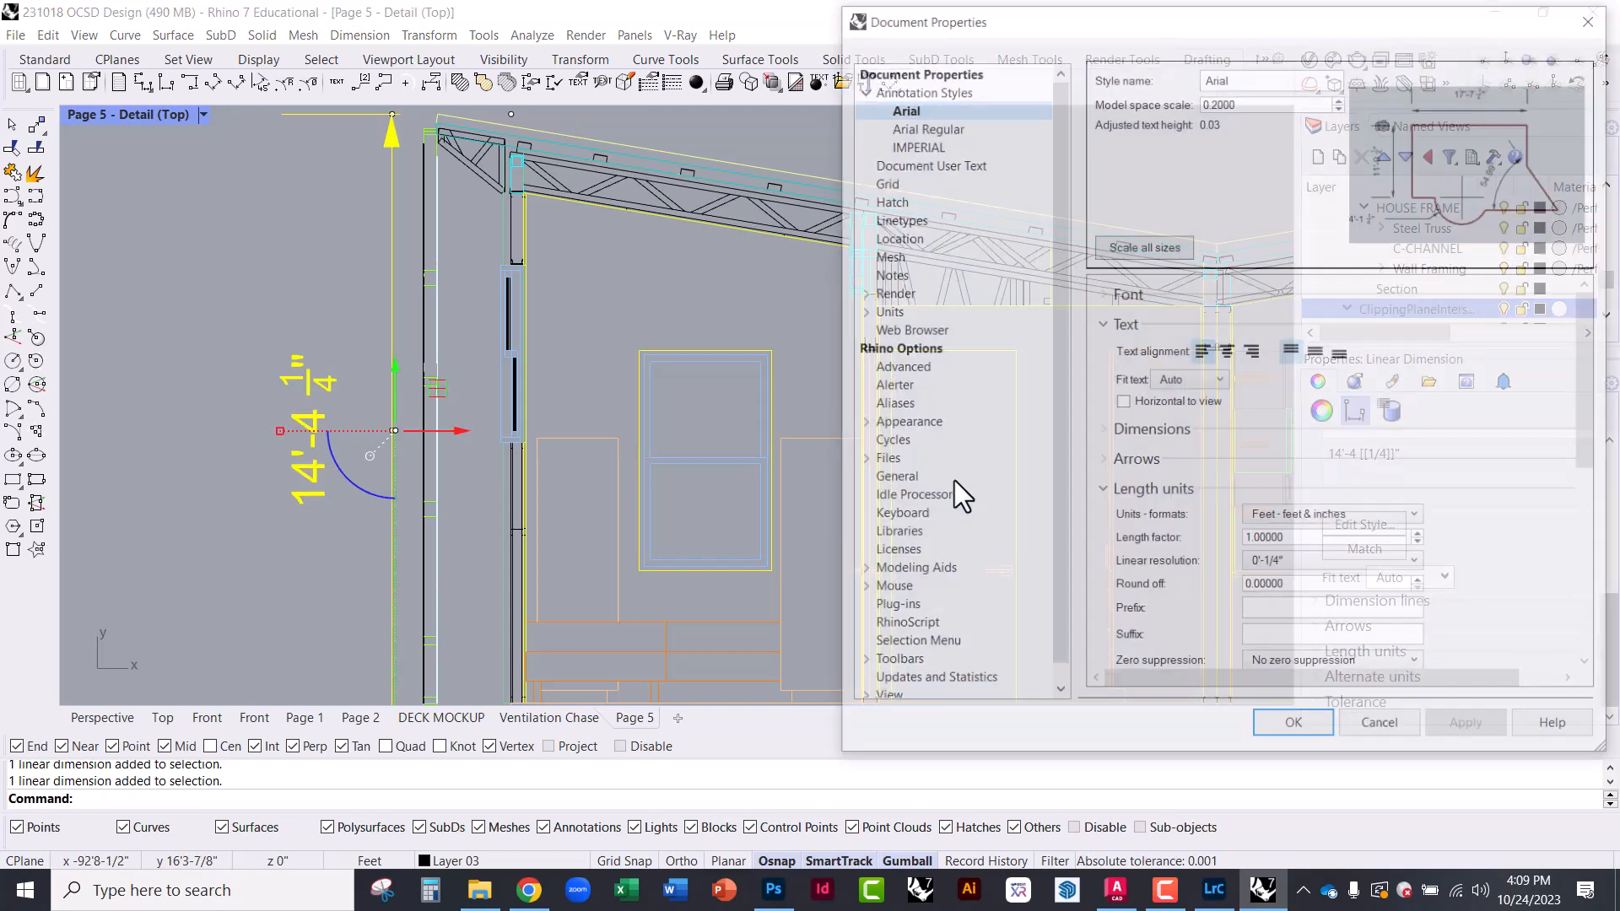
pyautogui.scroll(-3, 1192, 578)
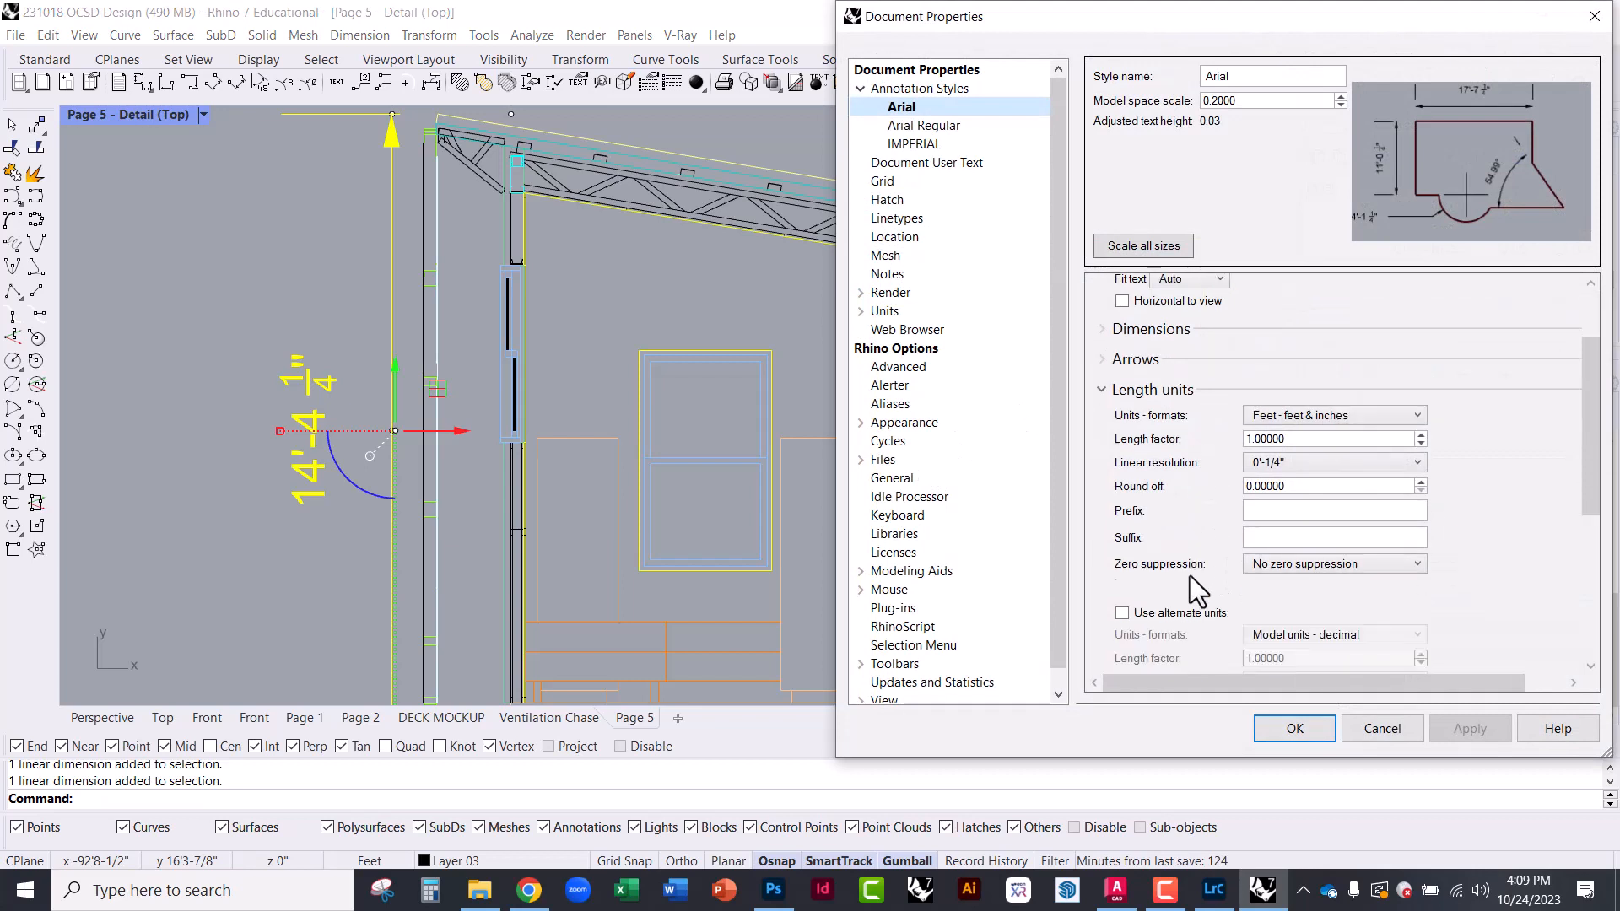
pyautogui.click(1370, 464)
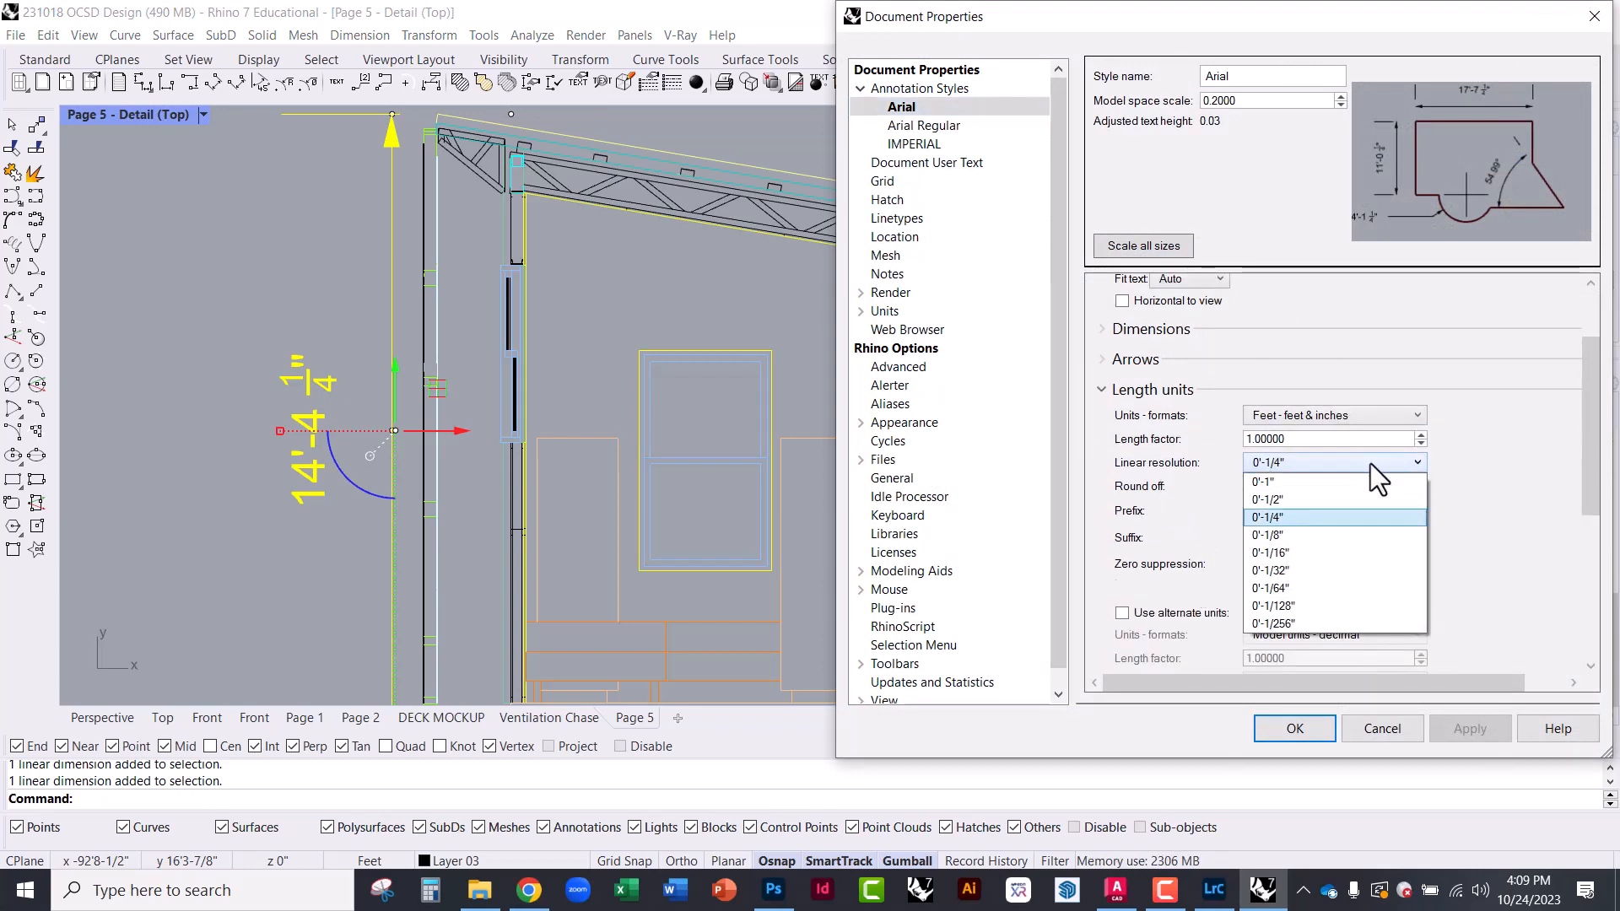
pyautogui.click(1308, 503)
pyautogui.click(1295, 729)
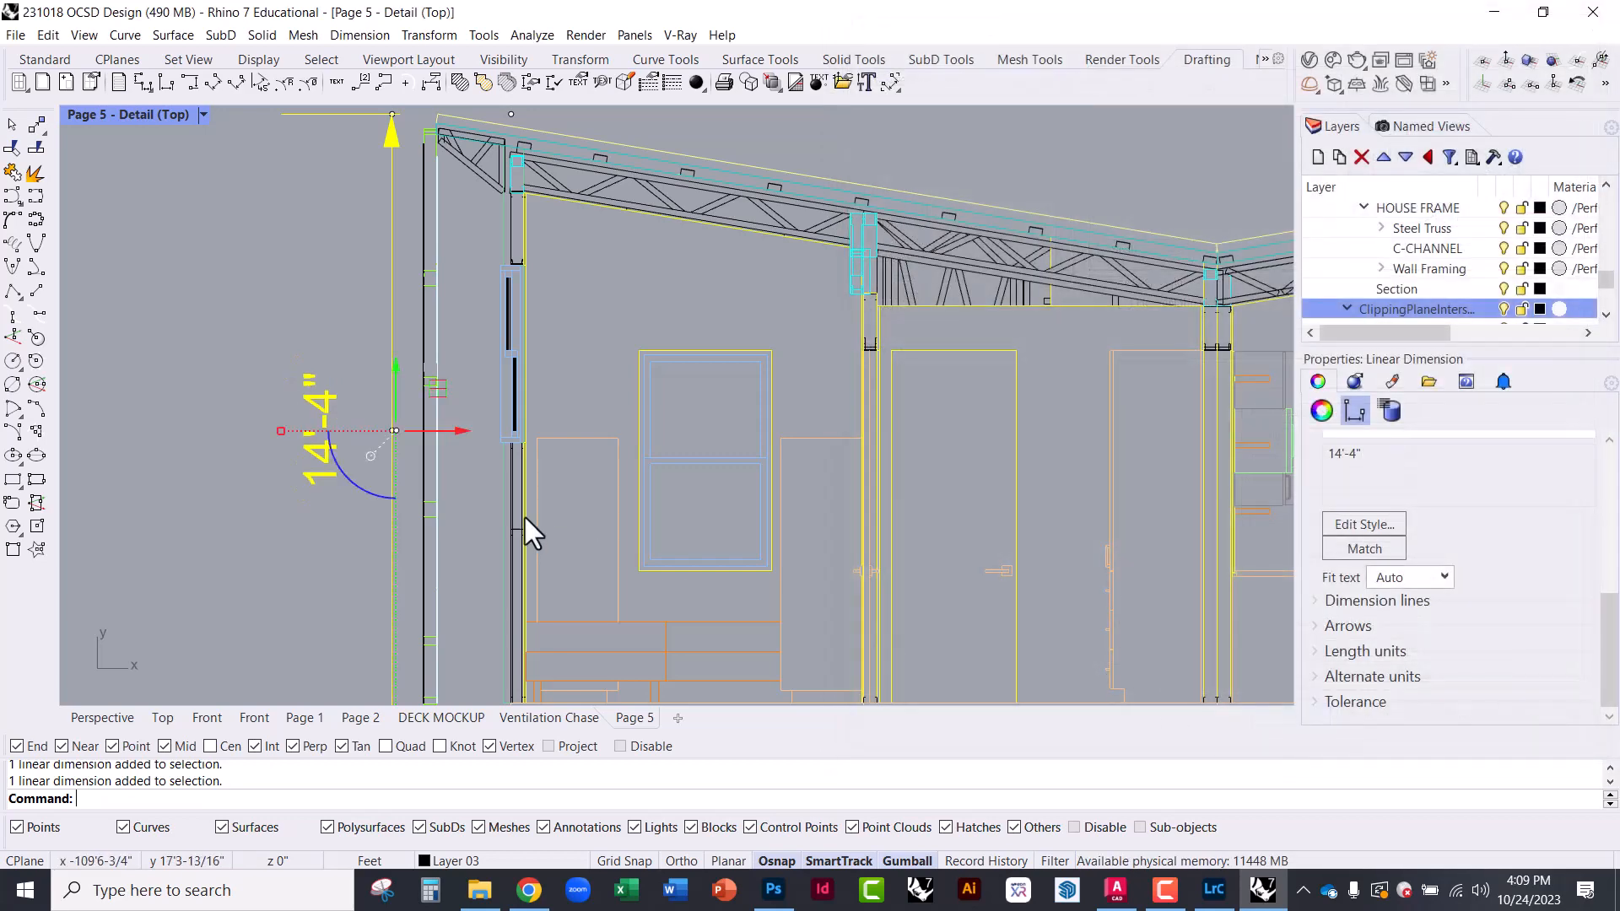
pyautogui.click(322, 351)
# Move the vertical height dimension slightly farther away from the house's left wall
pyautogui.scroll(4, 295, 444)
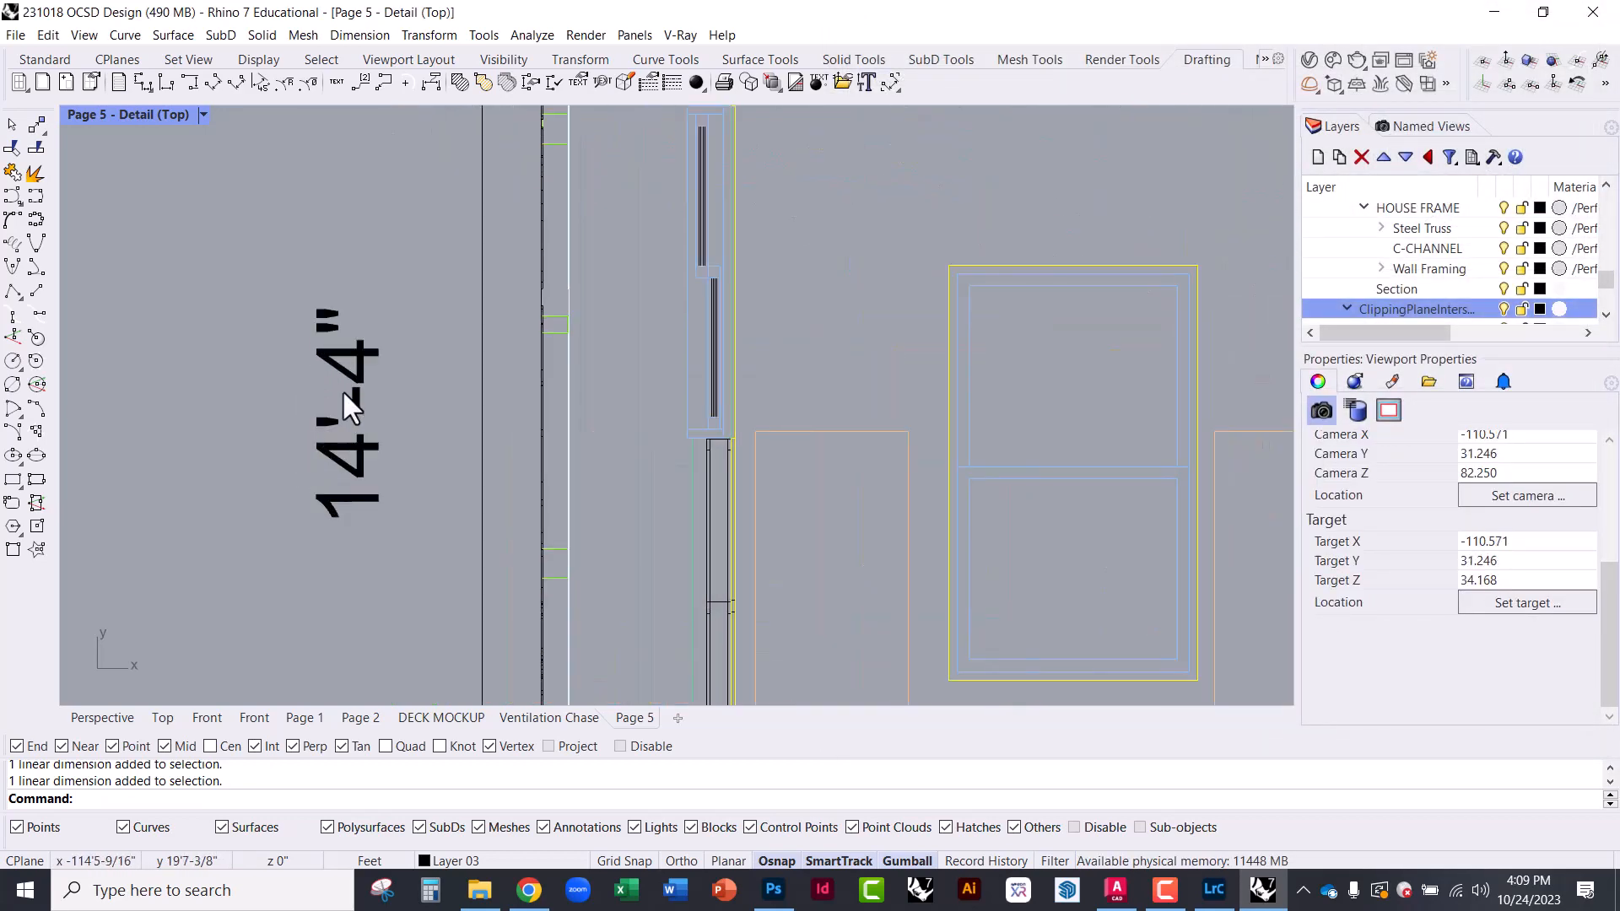
pyautogui.scroll(-8, 280, 411)
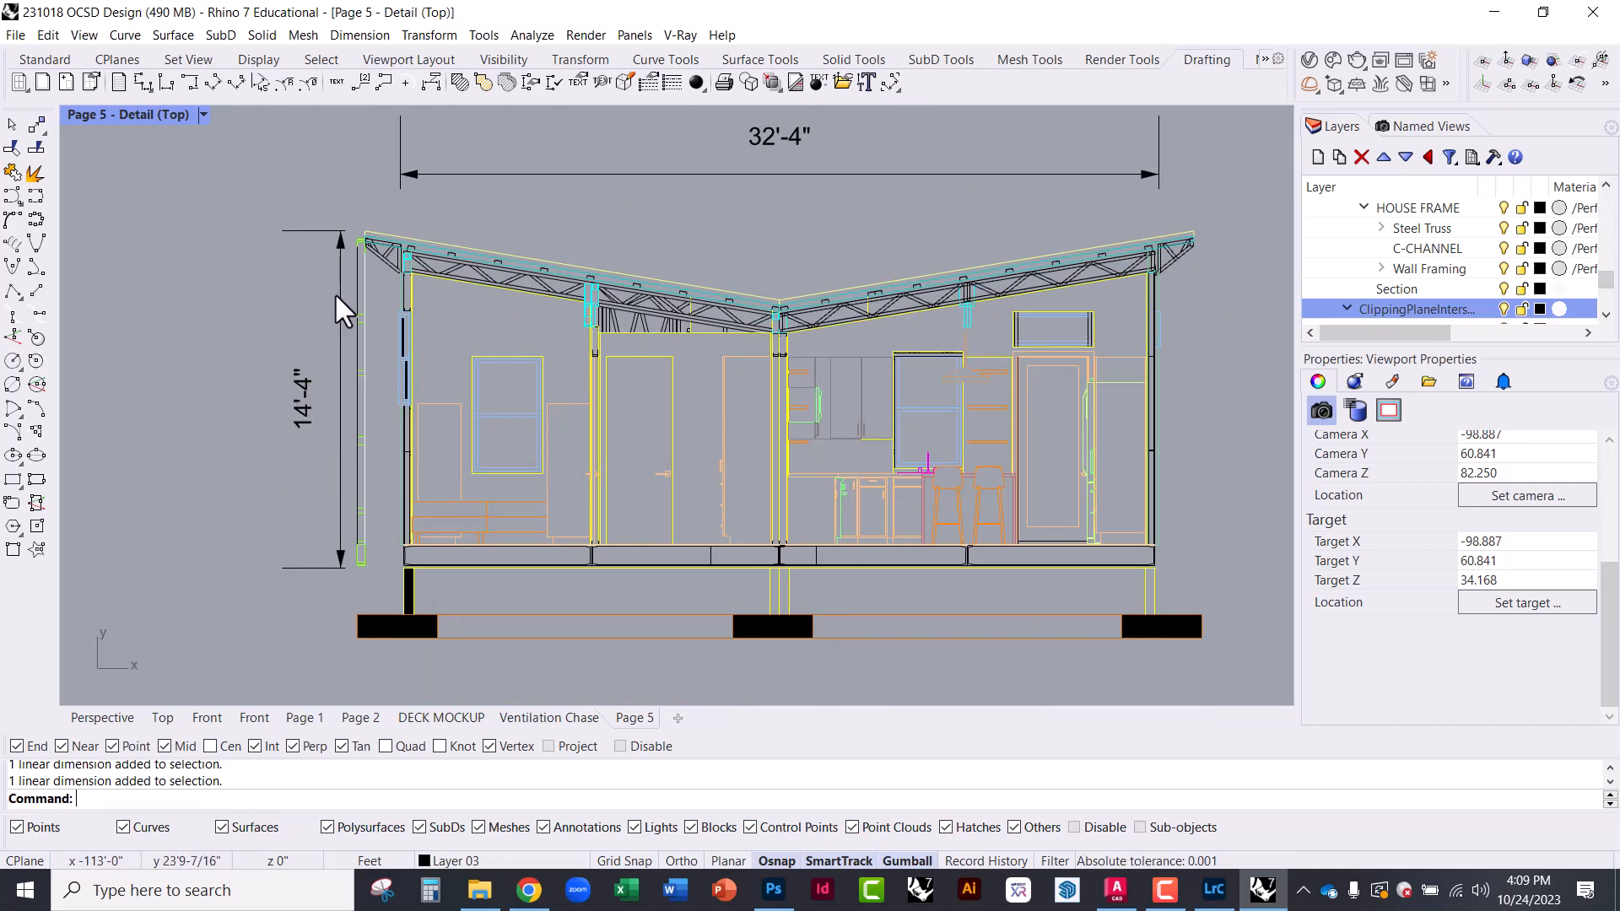
pyautogui.click(336, 292)
pyautogui.moveTo(305, 199); pyautogui.dragTo(348, 601)
pyautogui.moveTo(363, 401)
pyautogui.mouseDown()
pyautogui.moveTo(306, 402)
pyautogui.moveTo(341, 409)
pyautogui.mouseUp()
pyautogui.click(267, 226)
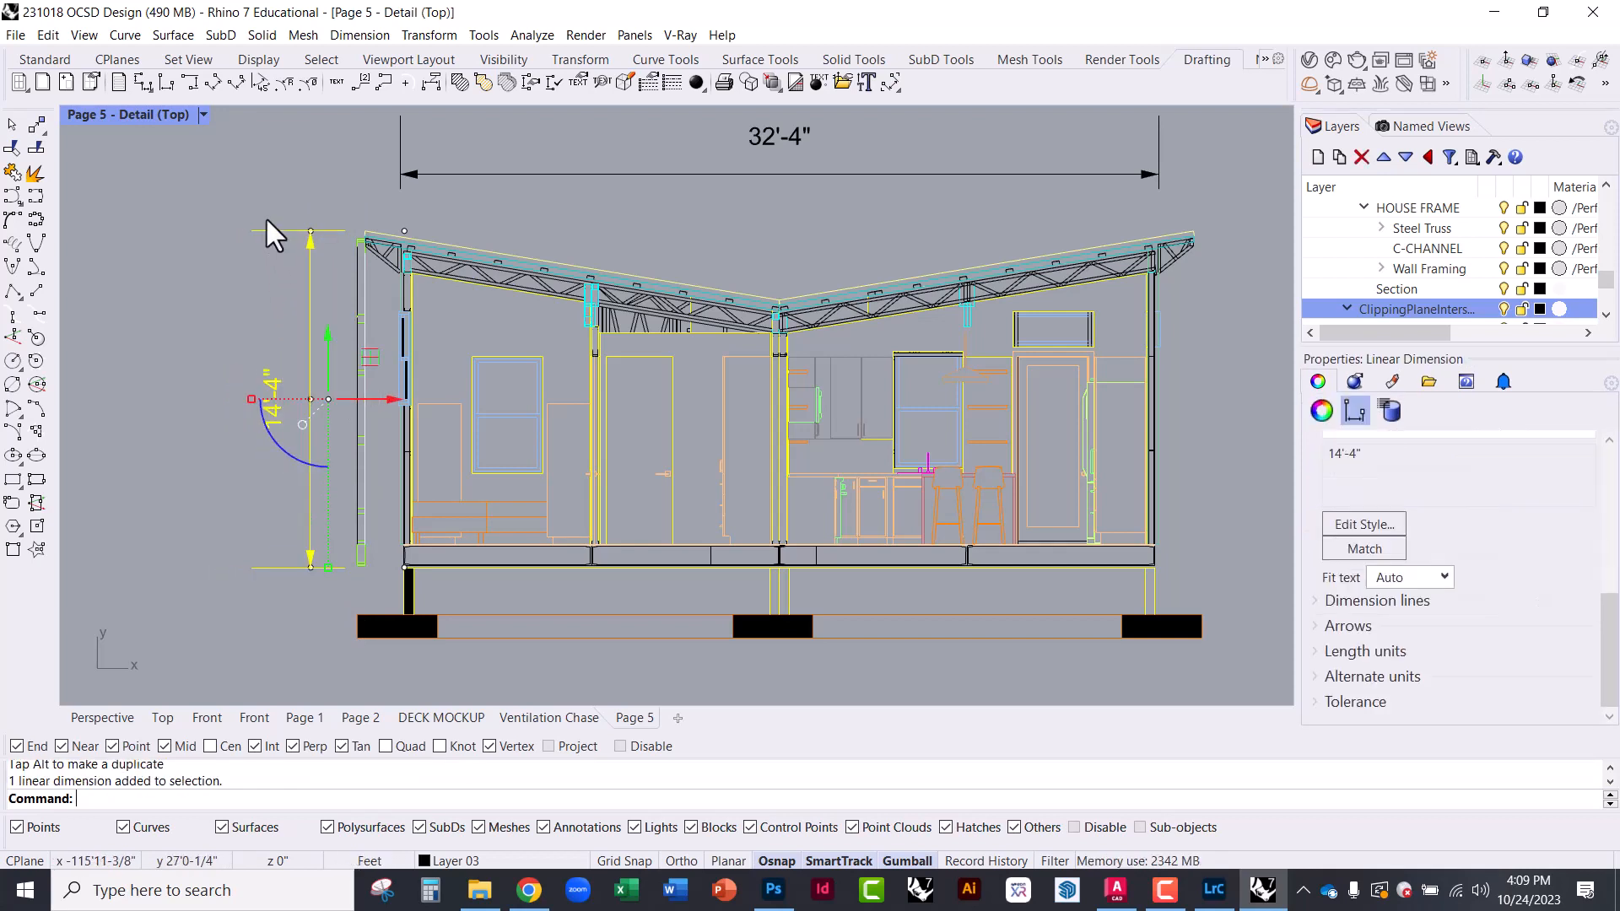
# Try to shift the upper definition point of the vertical dimension sideways toward the house, and undo the move
pyautogui.click(341, 304)
pyautogui.click(287, 231)
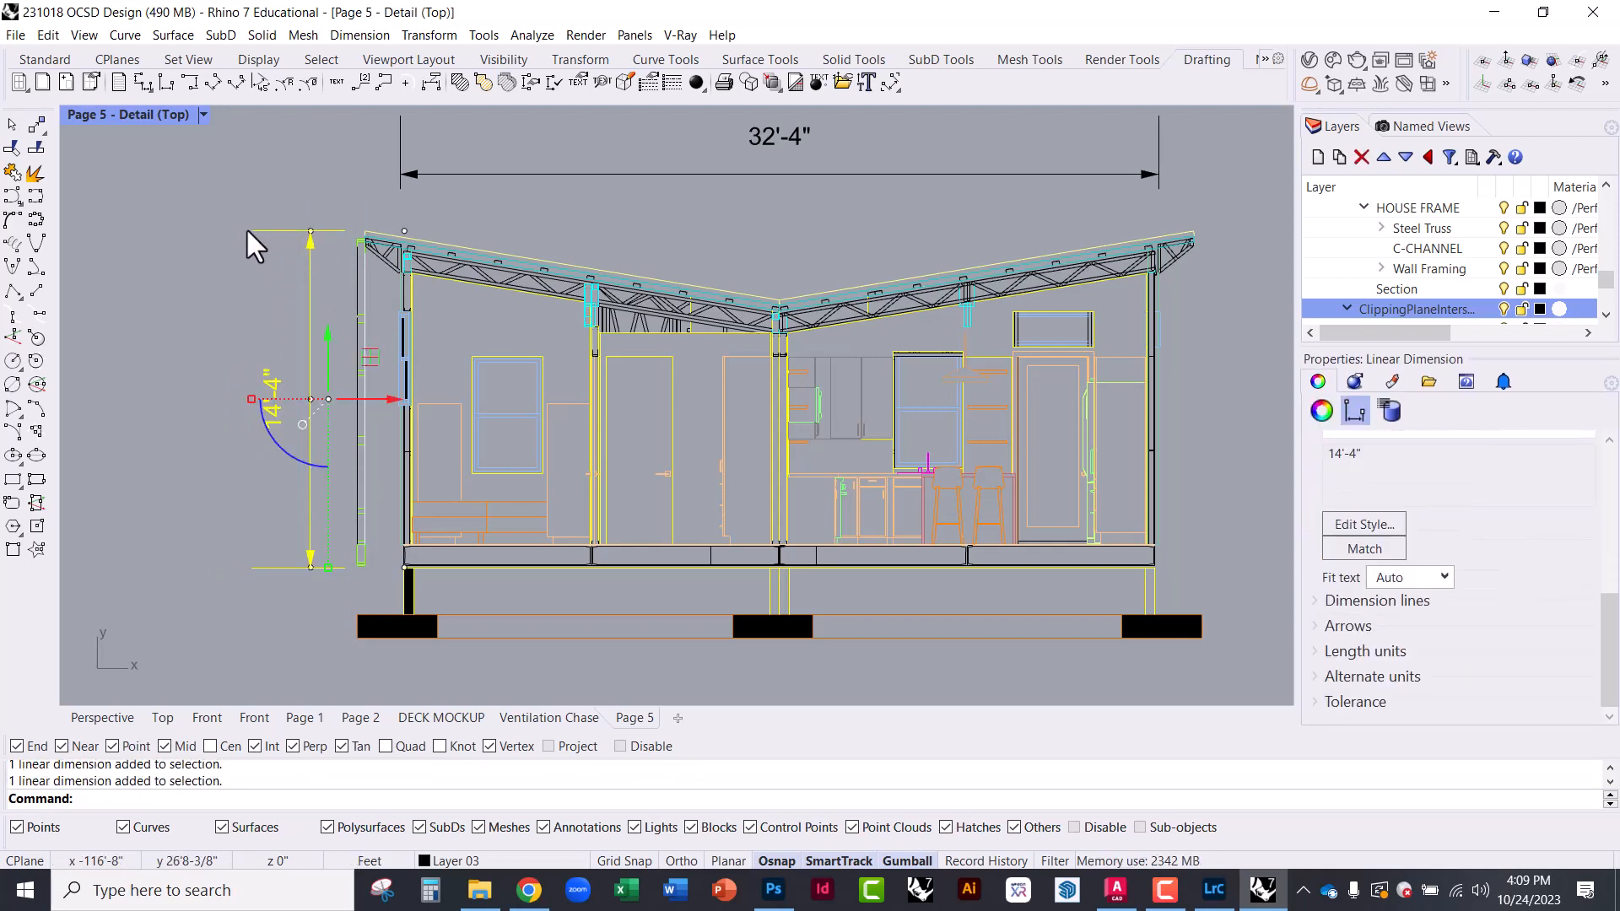
pyautogui.moveTo(402, 232); pyautogui.dragTo(544, 240)
pyautogui.click(860, 493)
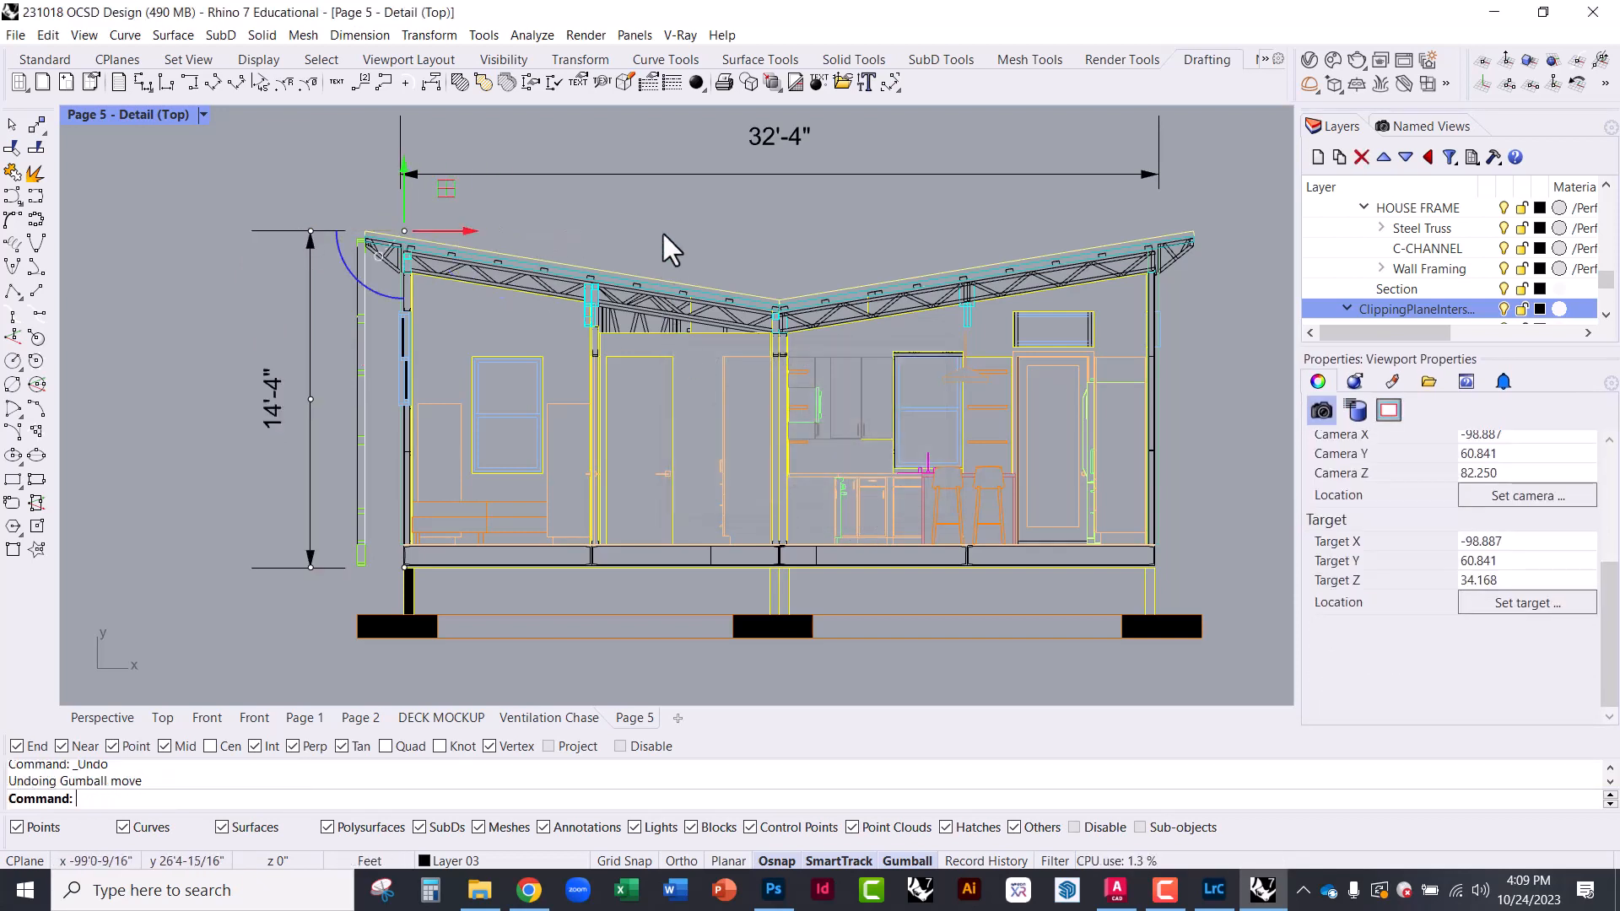
# Enable fixed length extension lines on the horizontal dimension above the roof and set their length to 0.5
pyautogui.scroll(-4, 432, 481)
pyautogui.scroll(4, 839, 352)
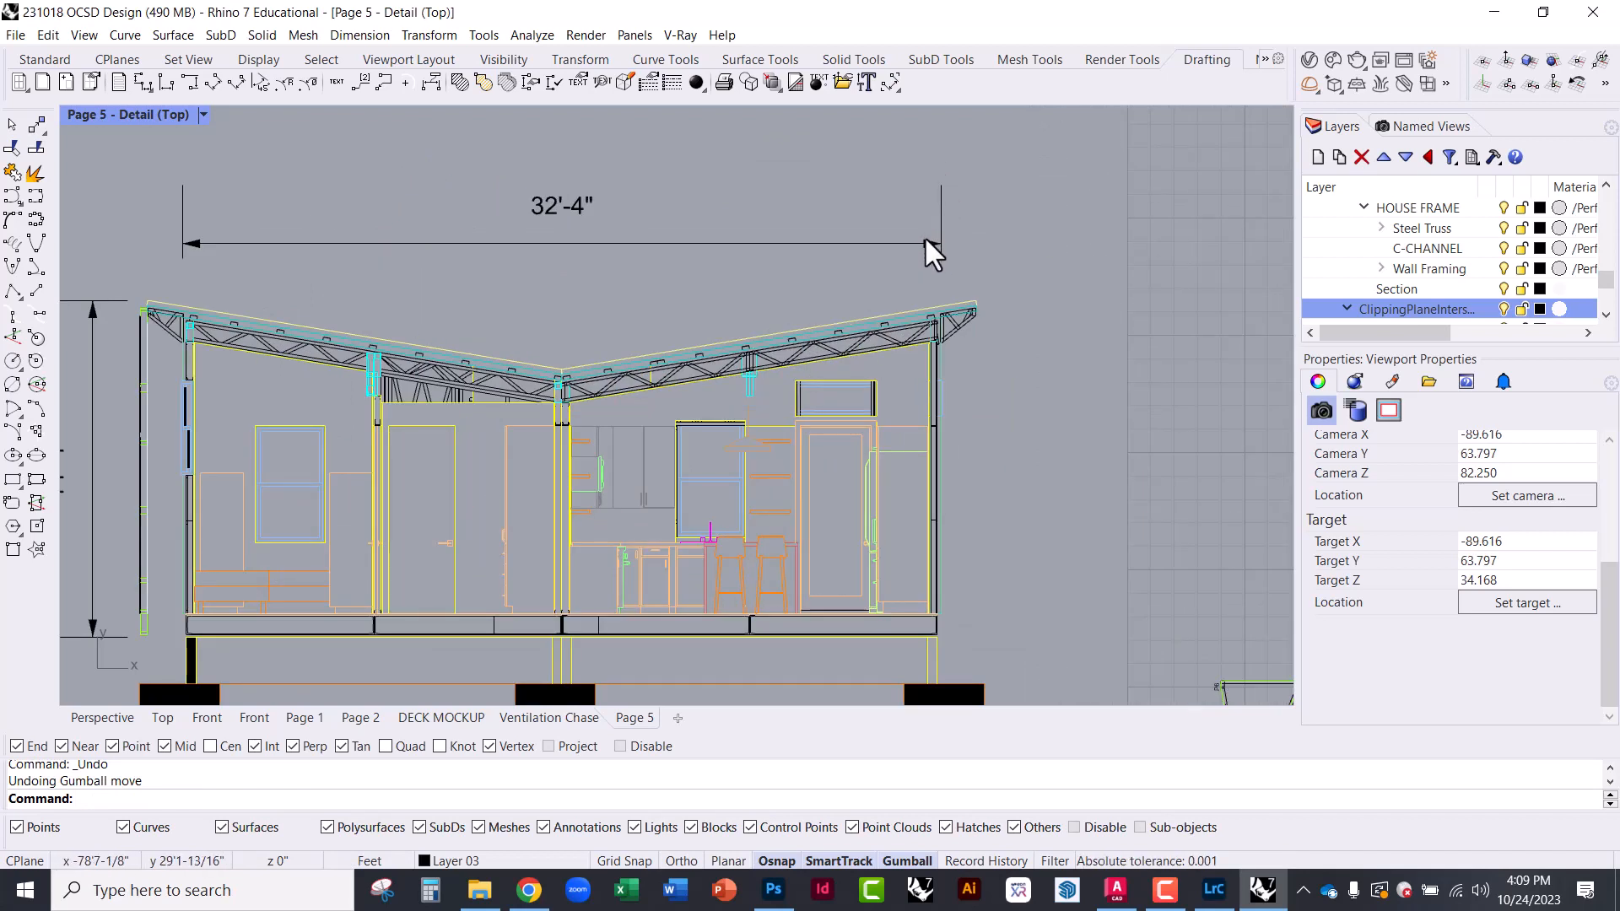
pyautogui.click(924, 244)
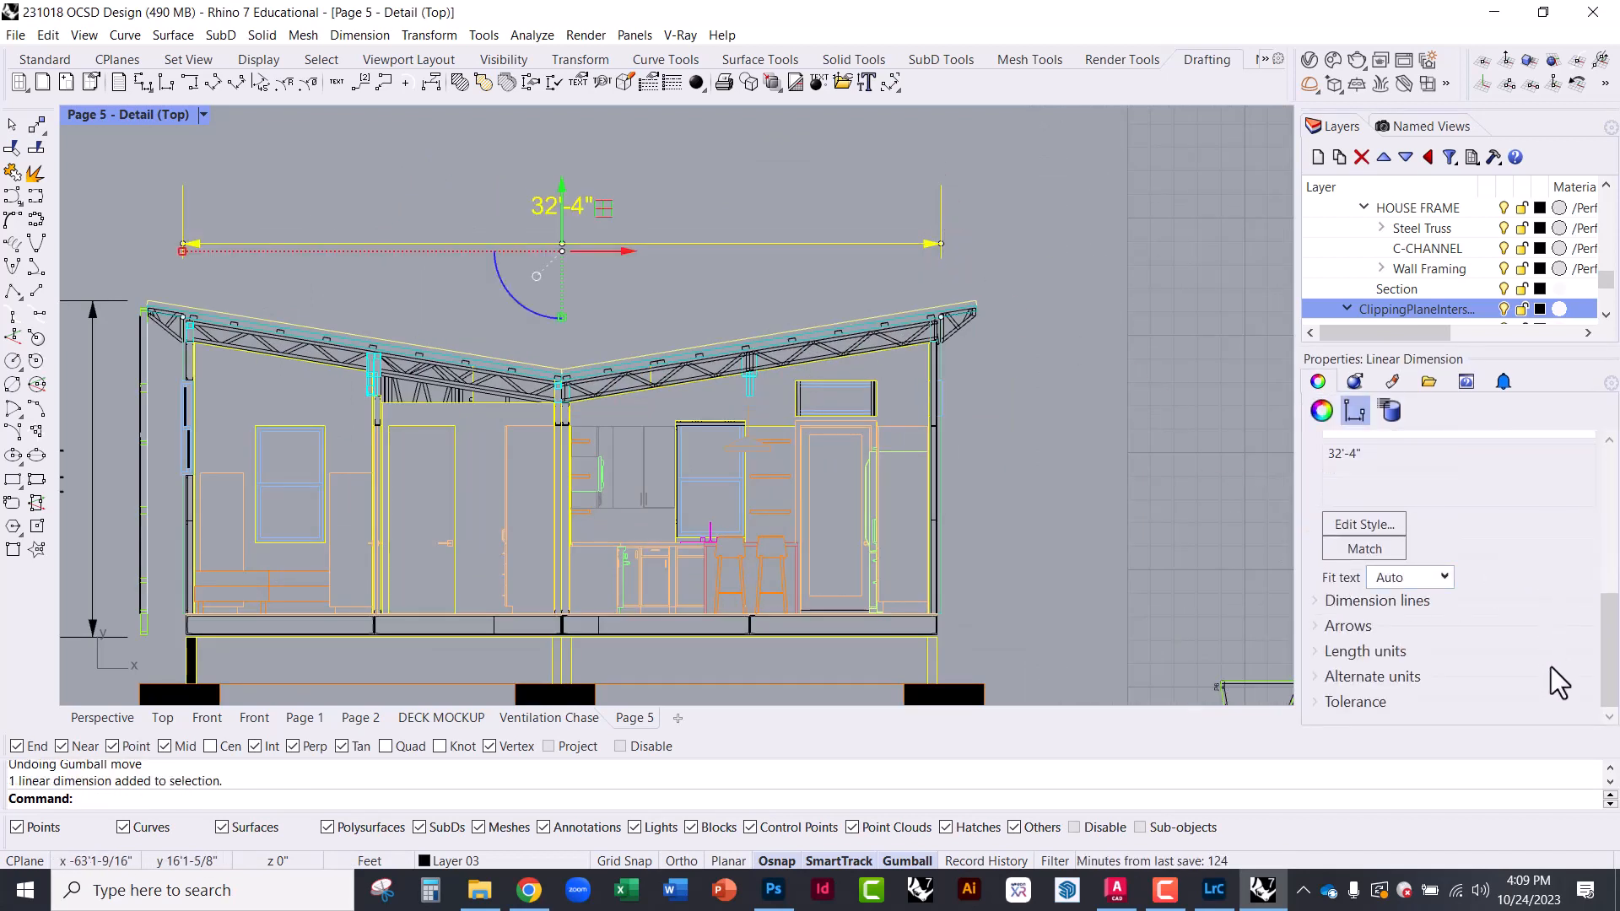
pyautogui.scroll(-5, 1550, 667)
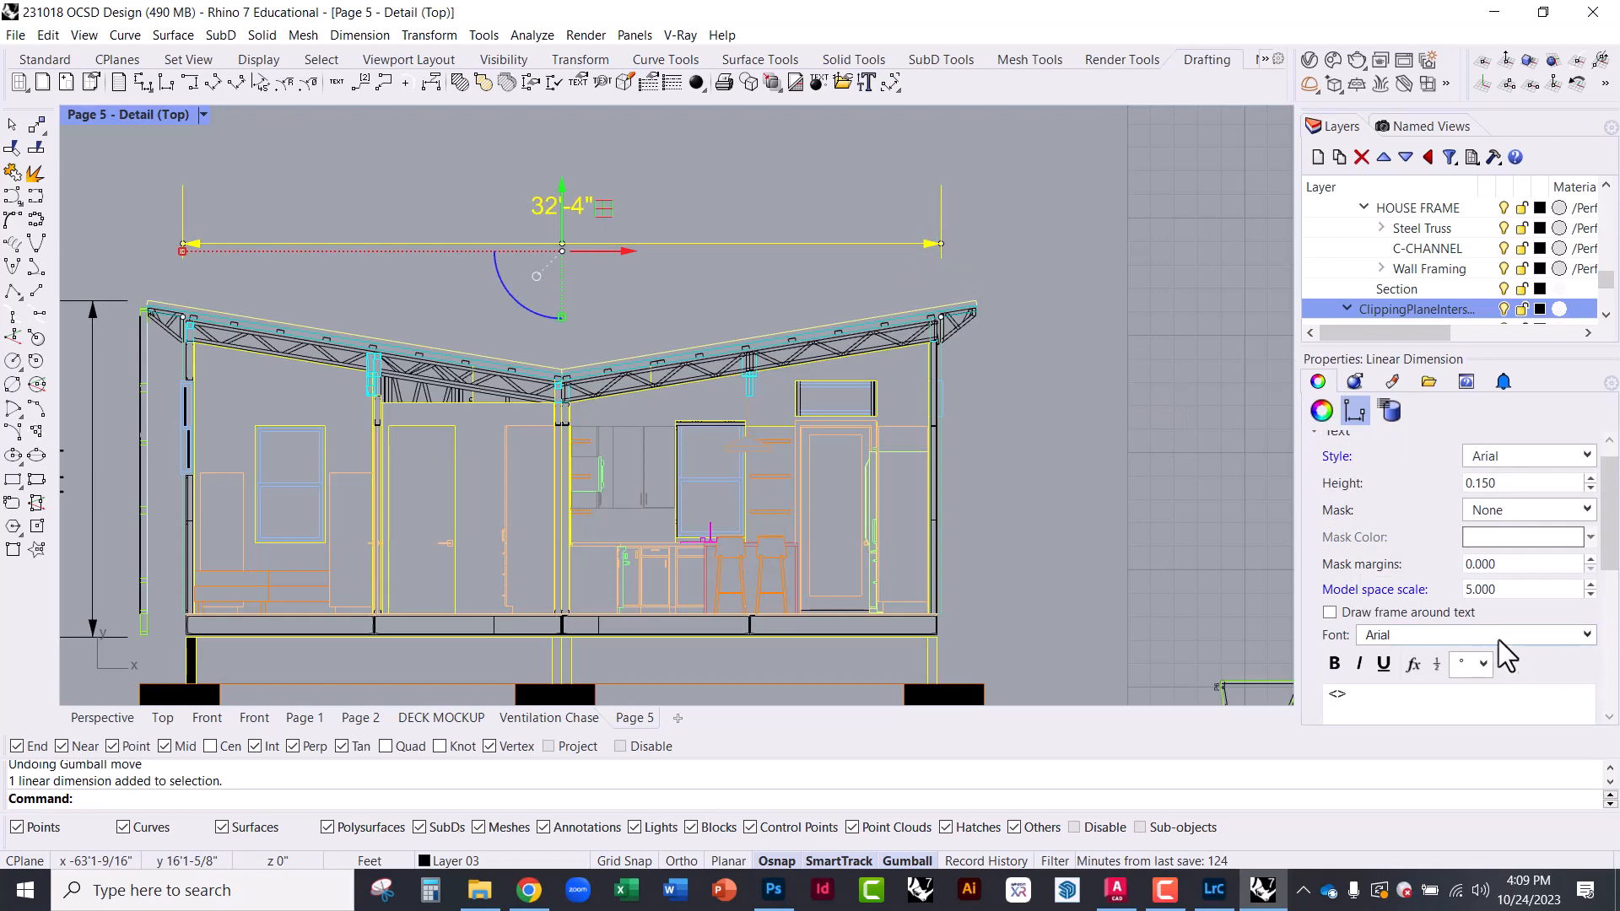
pyautogui.scroll(1, 1371, 518)
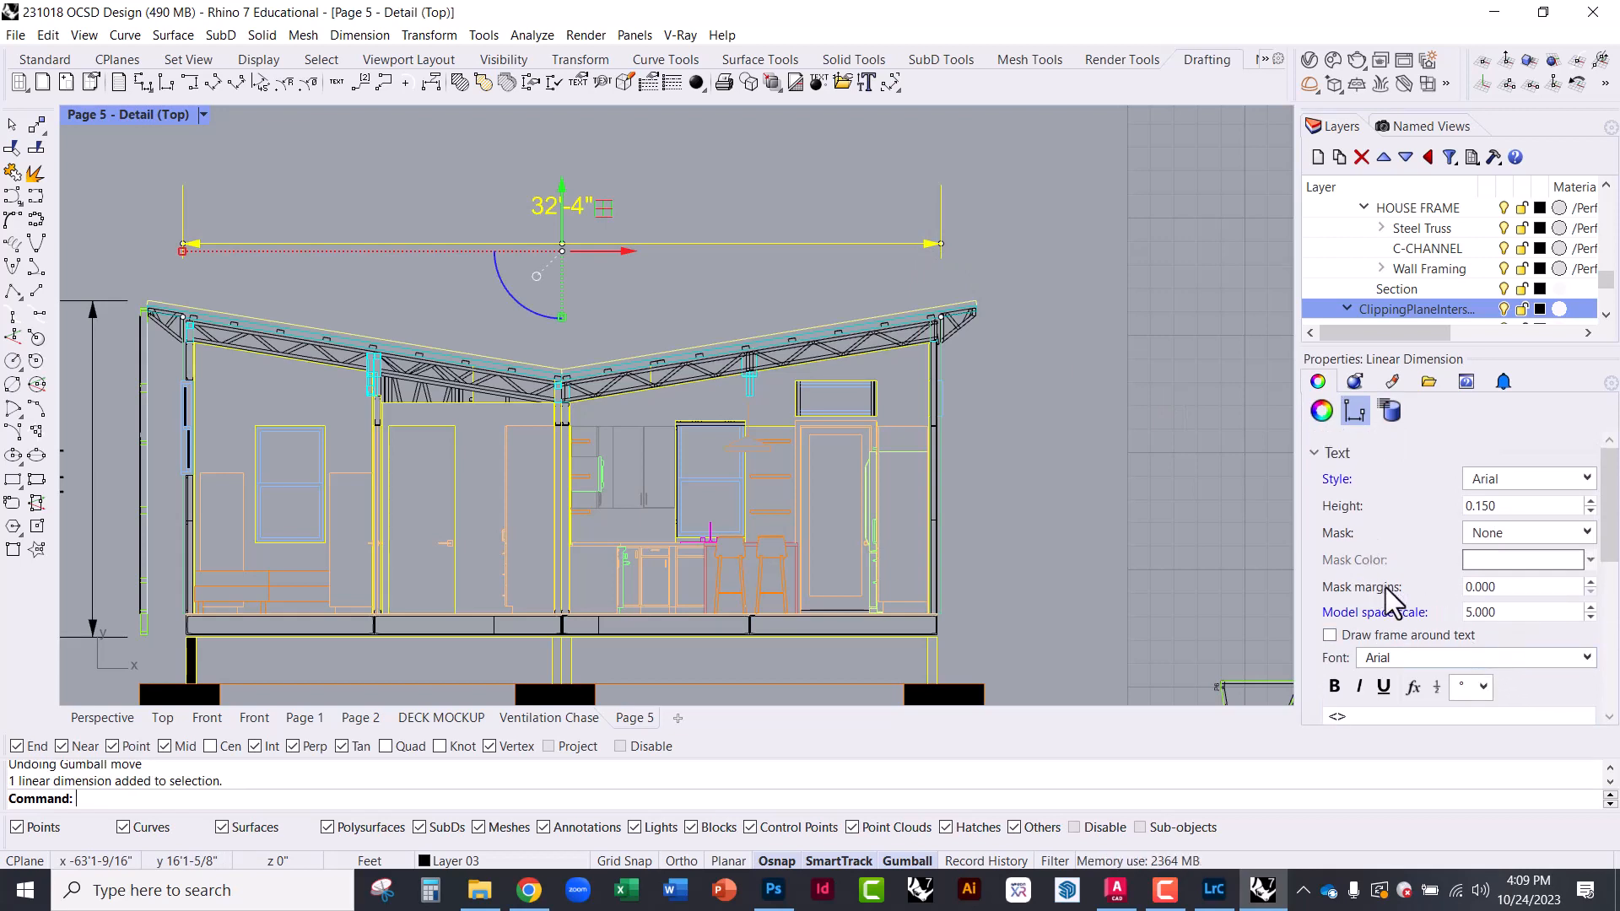
pyautogui.scroll(-5, 1396, 595)
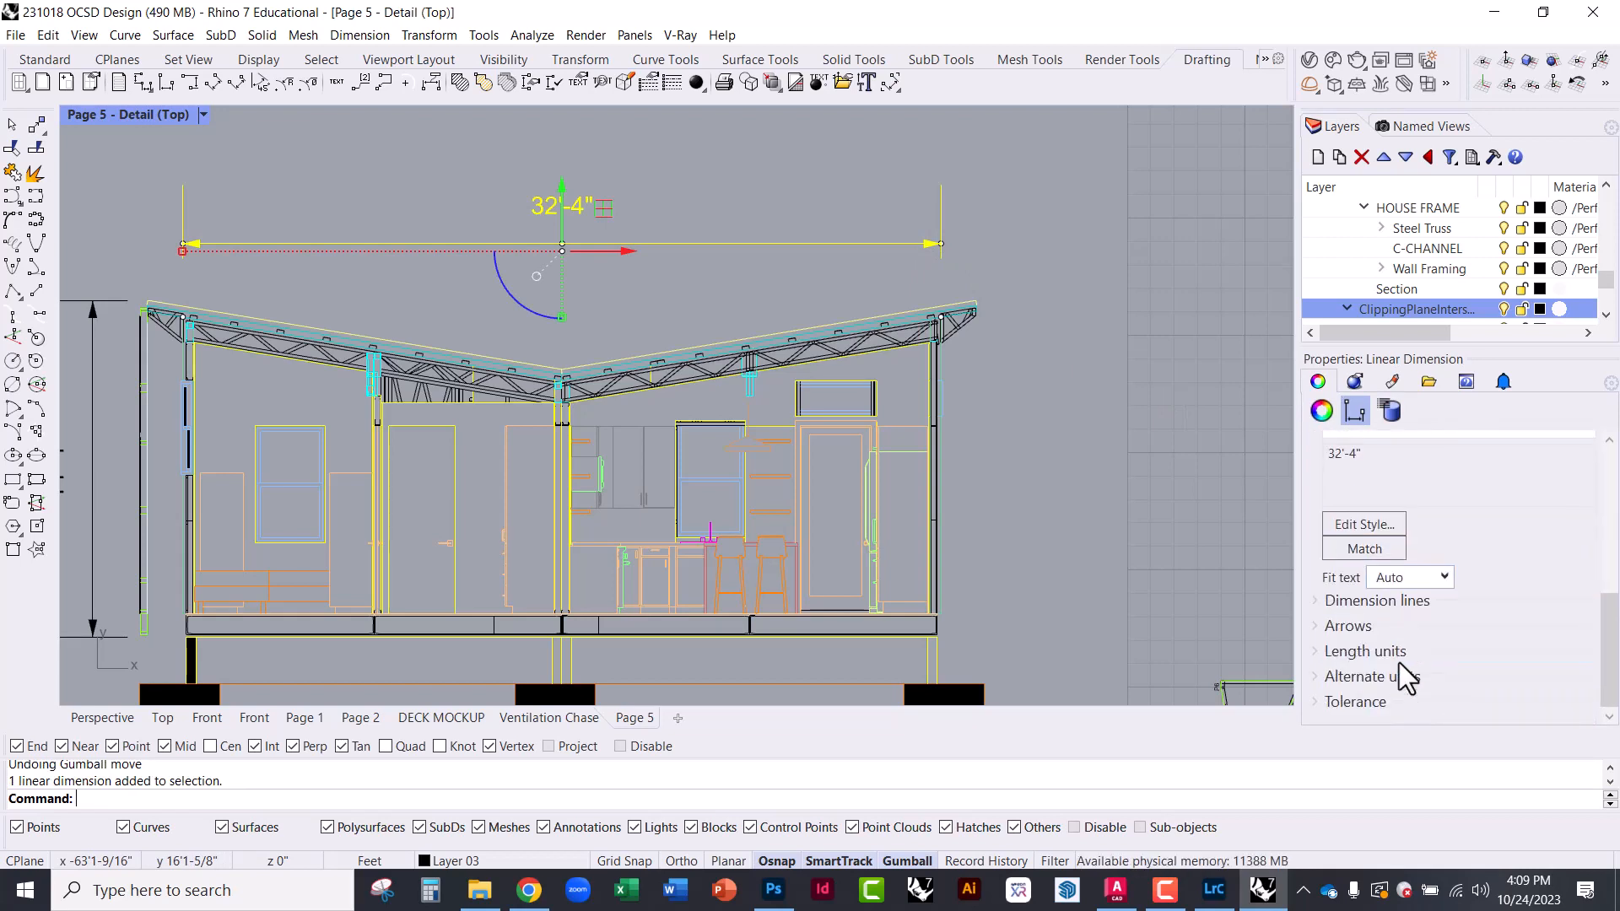
pyautogui.click(1321, 602)
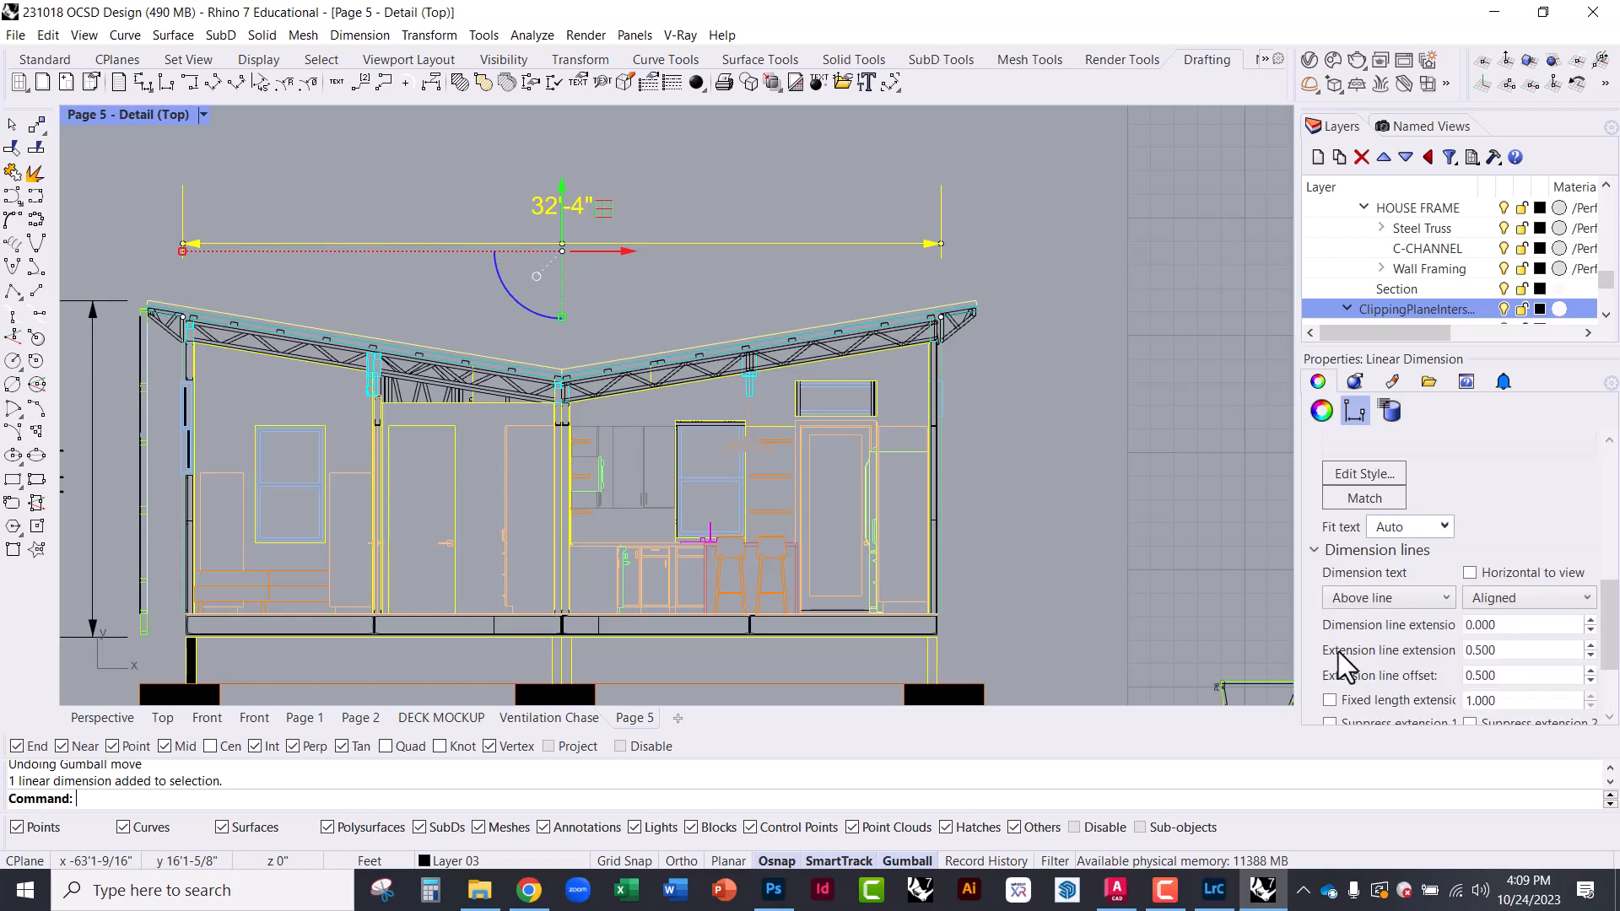
pyautogui.scroll(-3, 1346, 671)
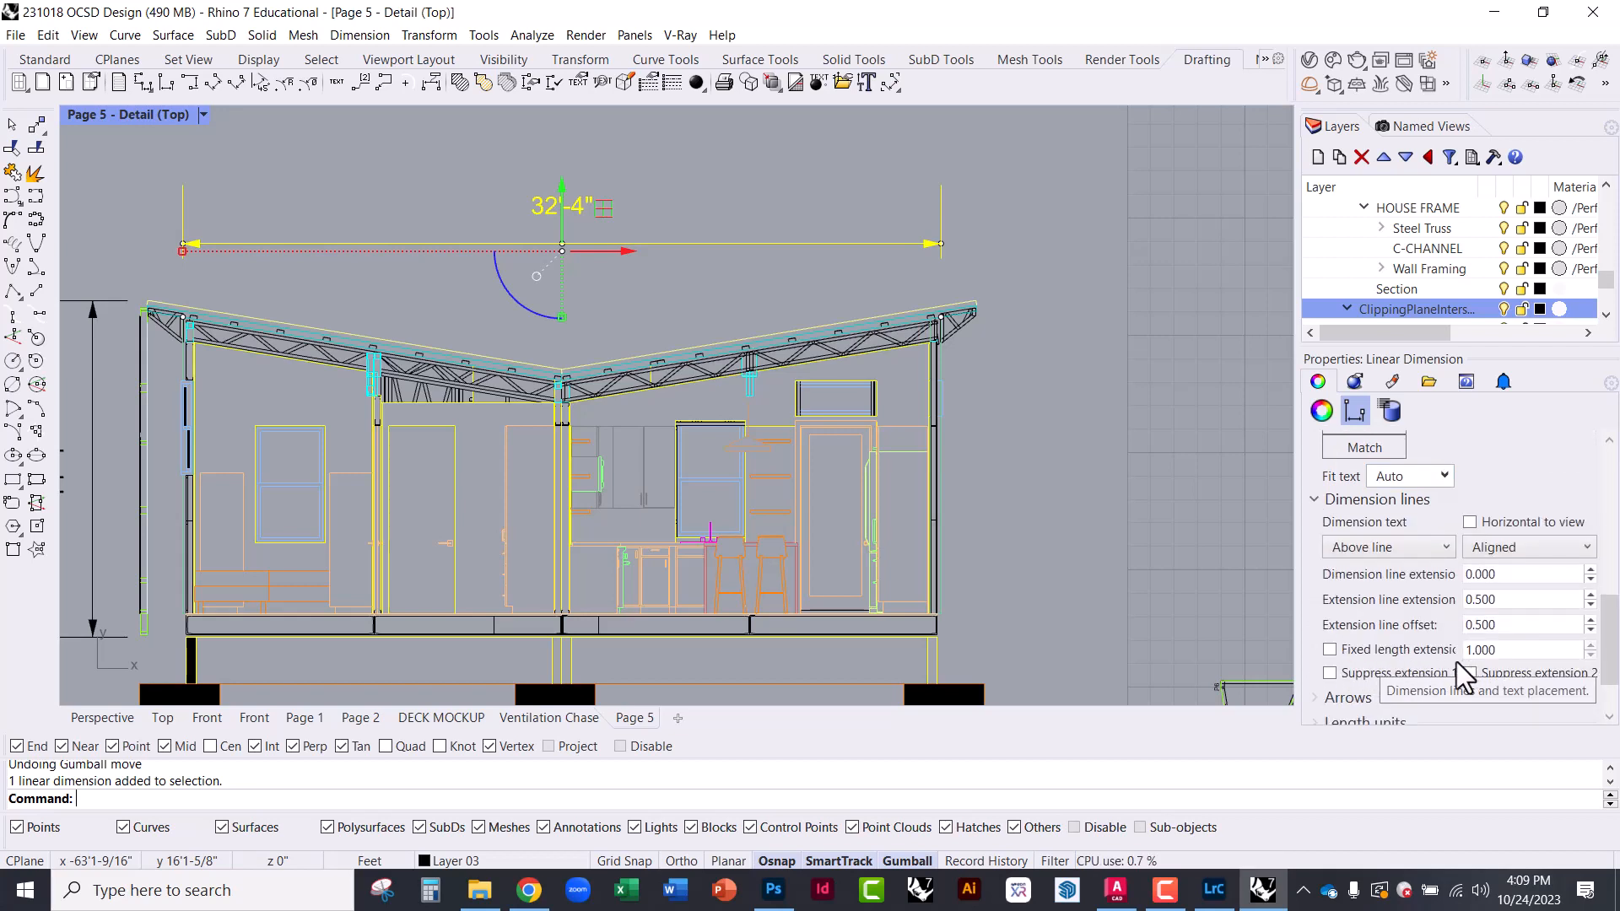
pyautogui.scroll(-1, 1511, 675)
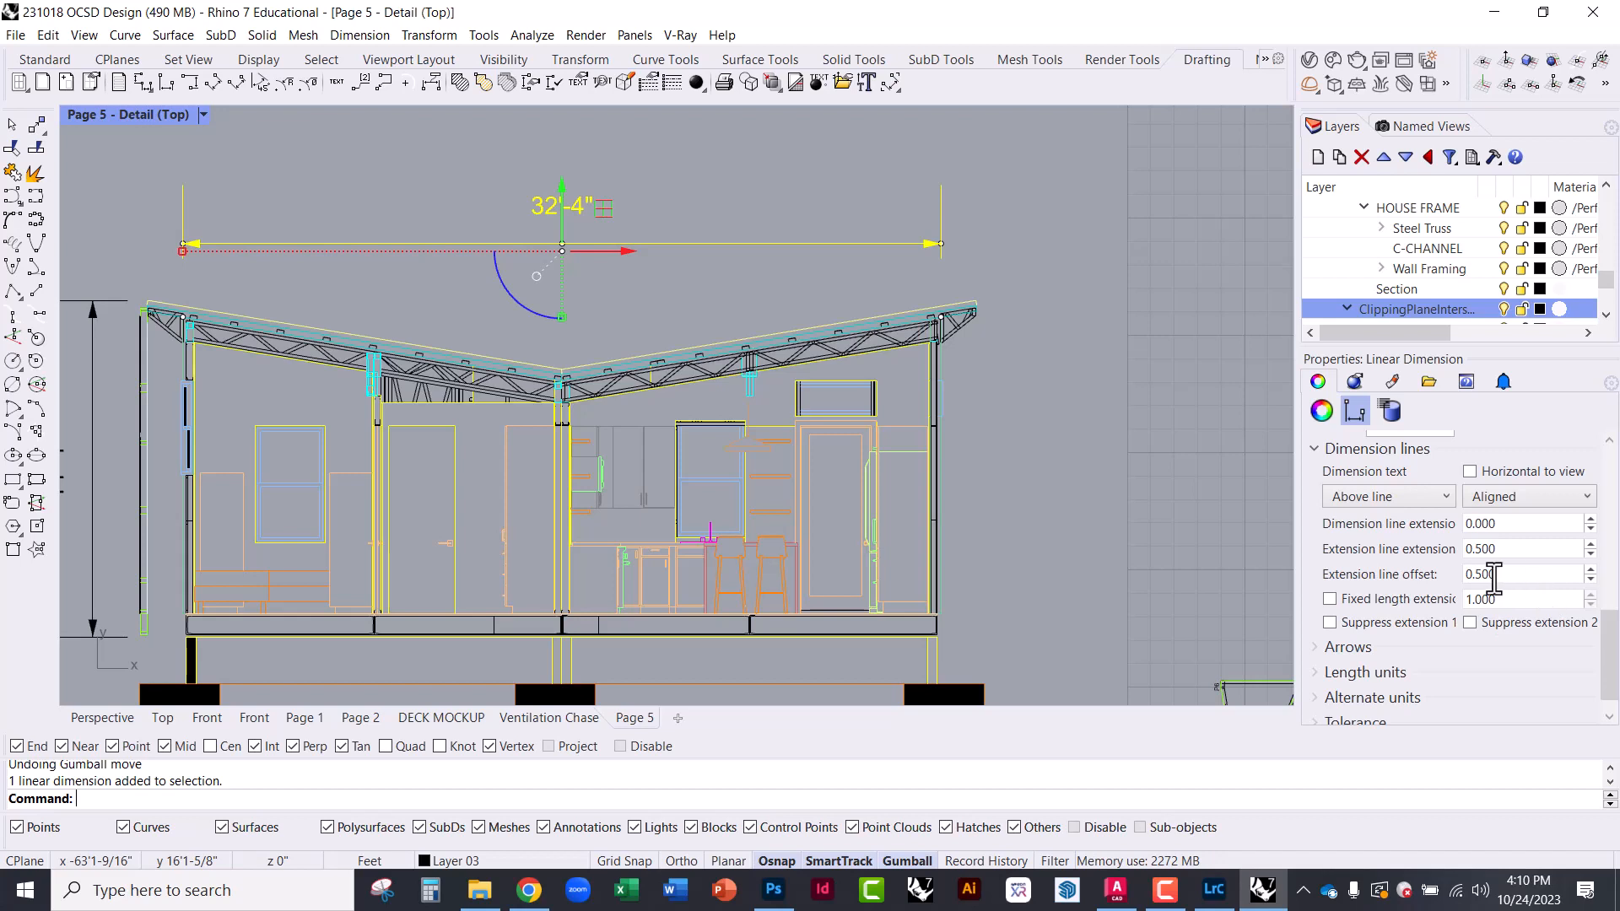
pyautogui.click(1330, 599)
pyautogui.click(1507, 600)
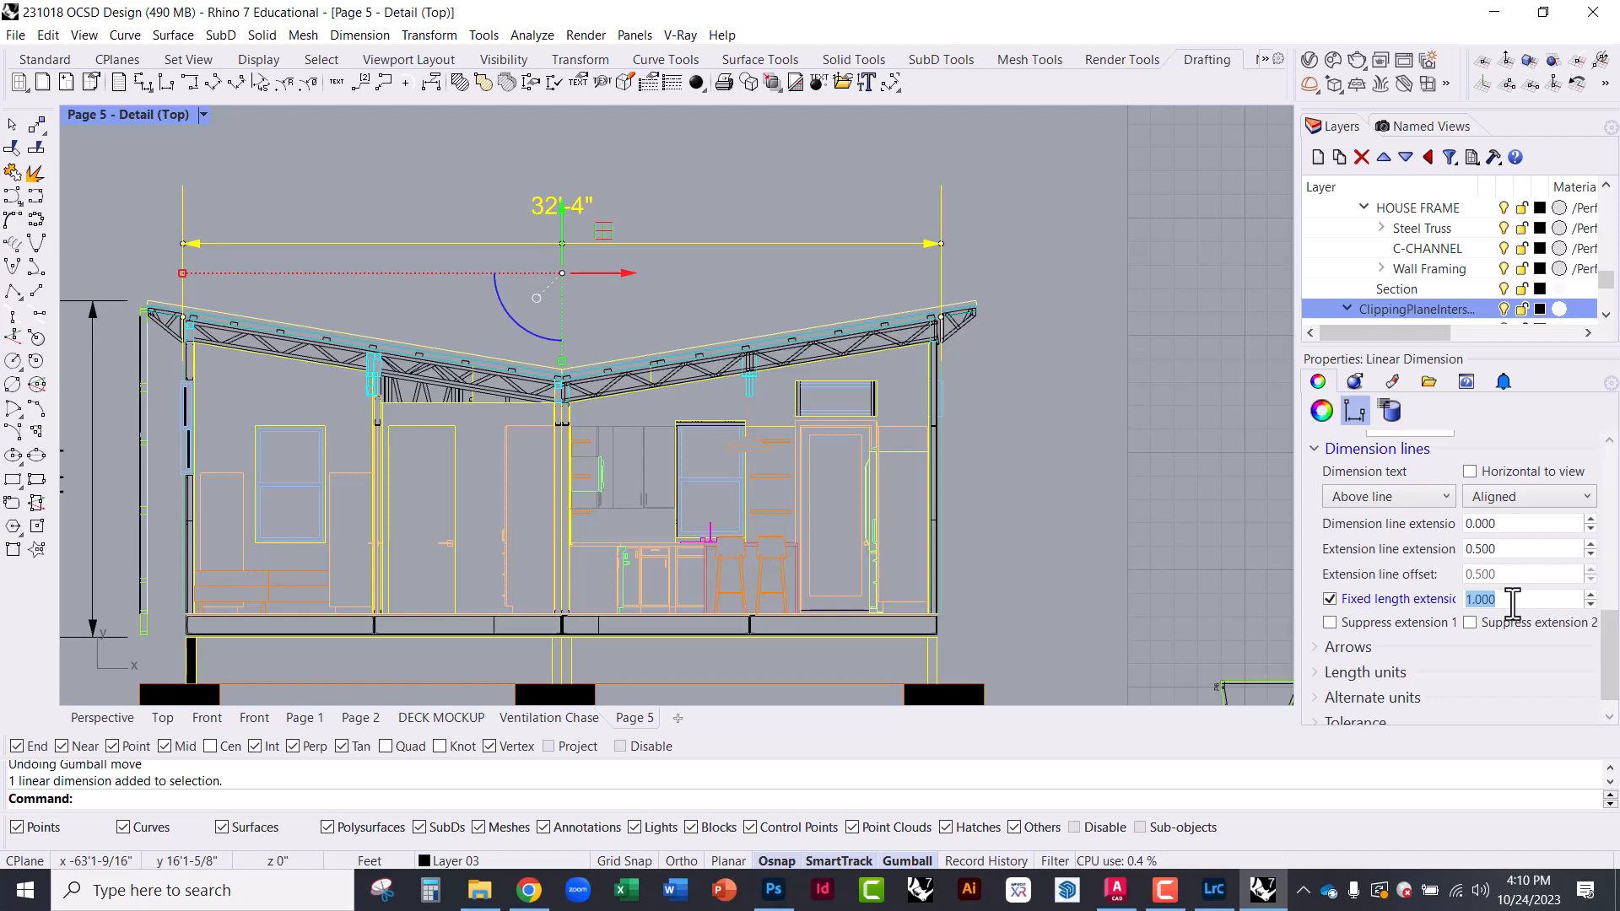
pyautogui.write('.5')
pyautogui.click(1522, 550)
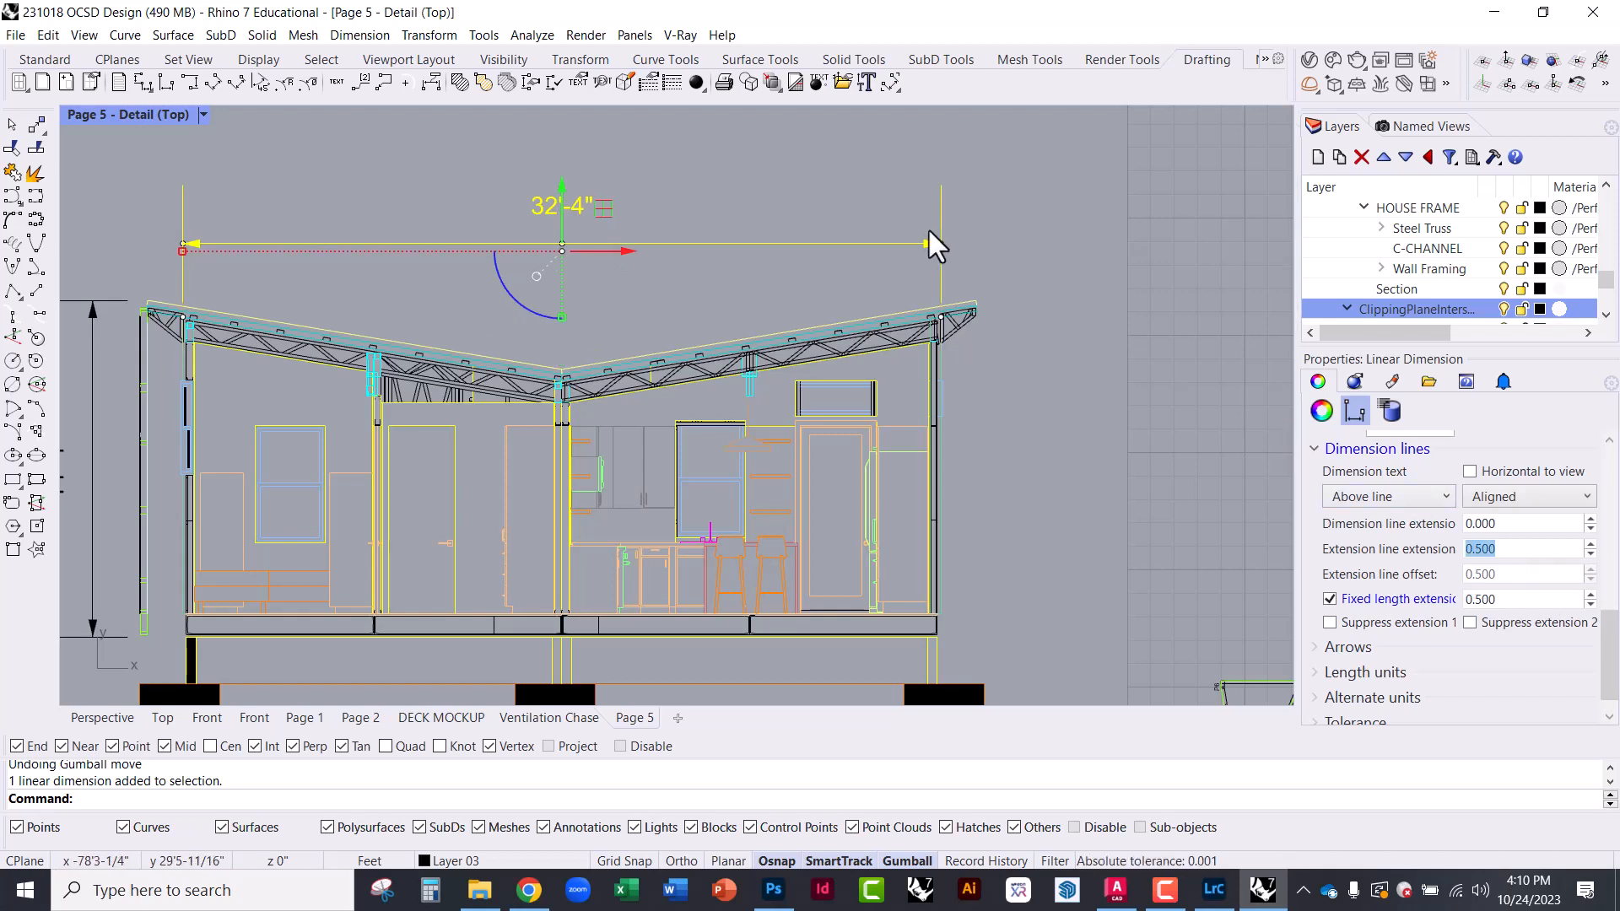
# Try a fixed extension line length of 1 on the horizontal dimension above the roof
pyautogui.click(1505, 600)
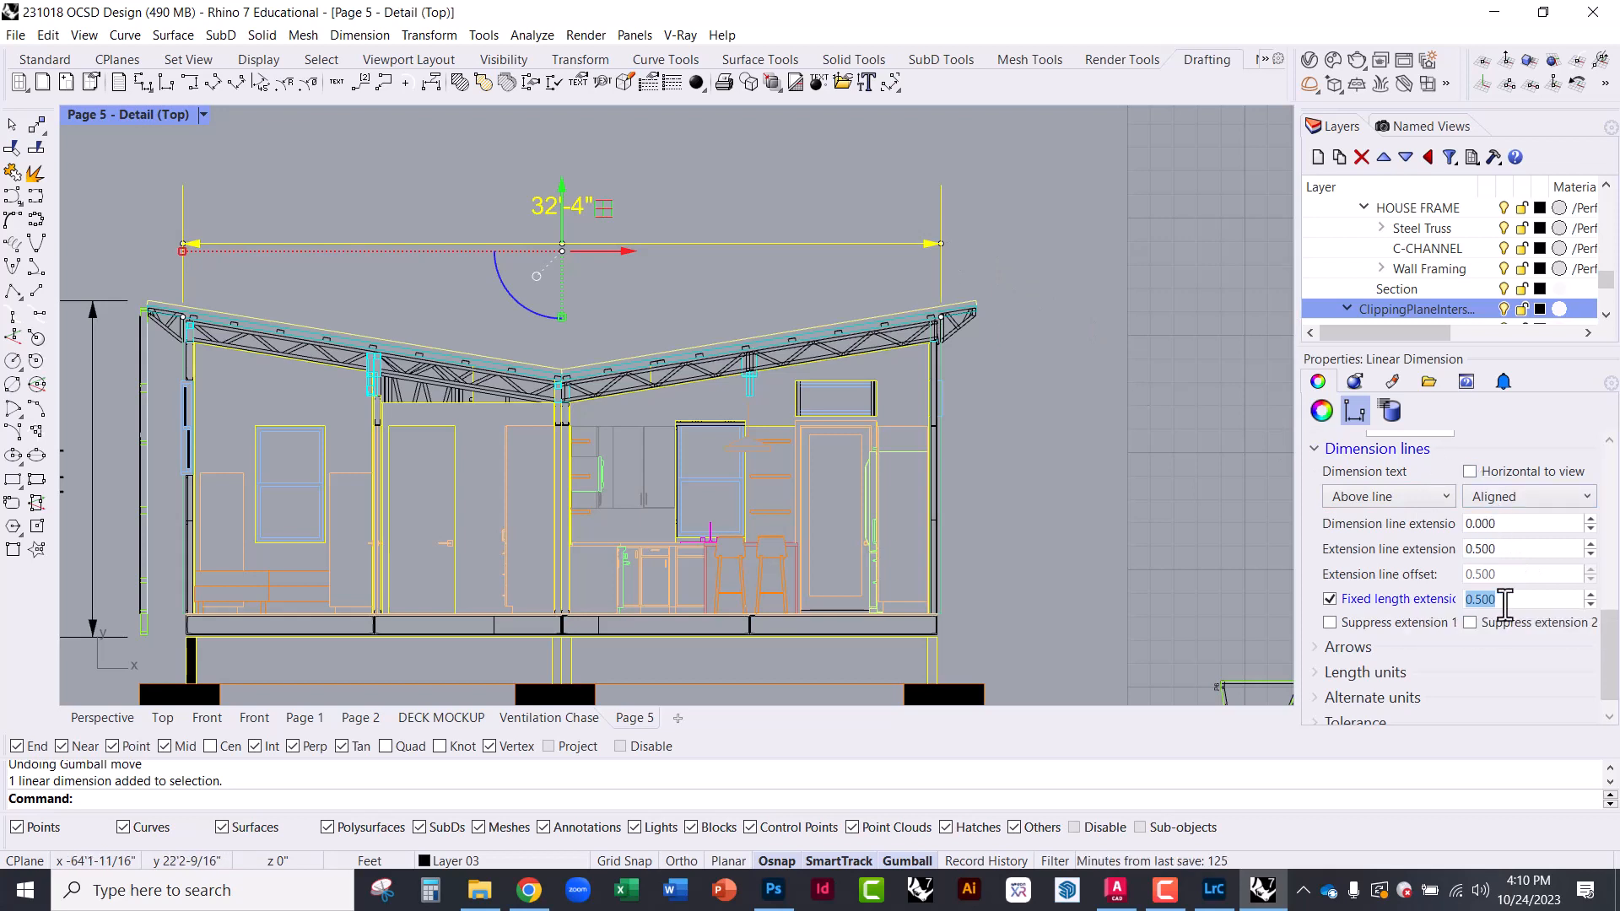
pyautogui.write('1')
pyautogui.press('Return')
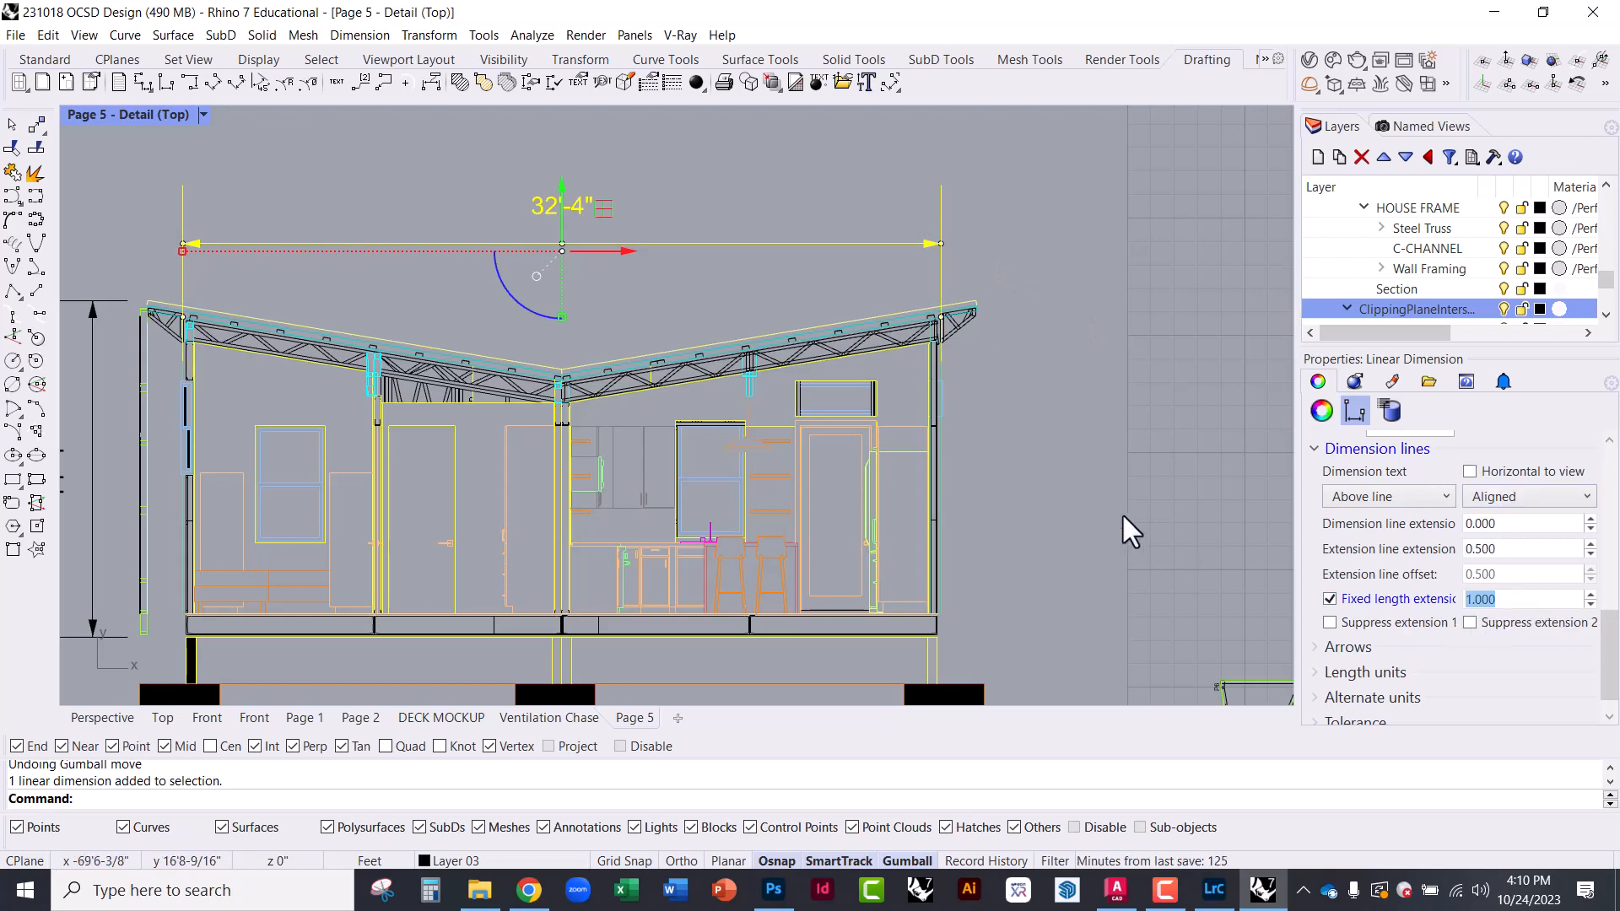
pyautogui.click(1107, 492)
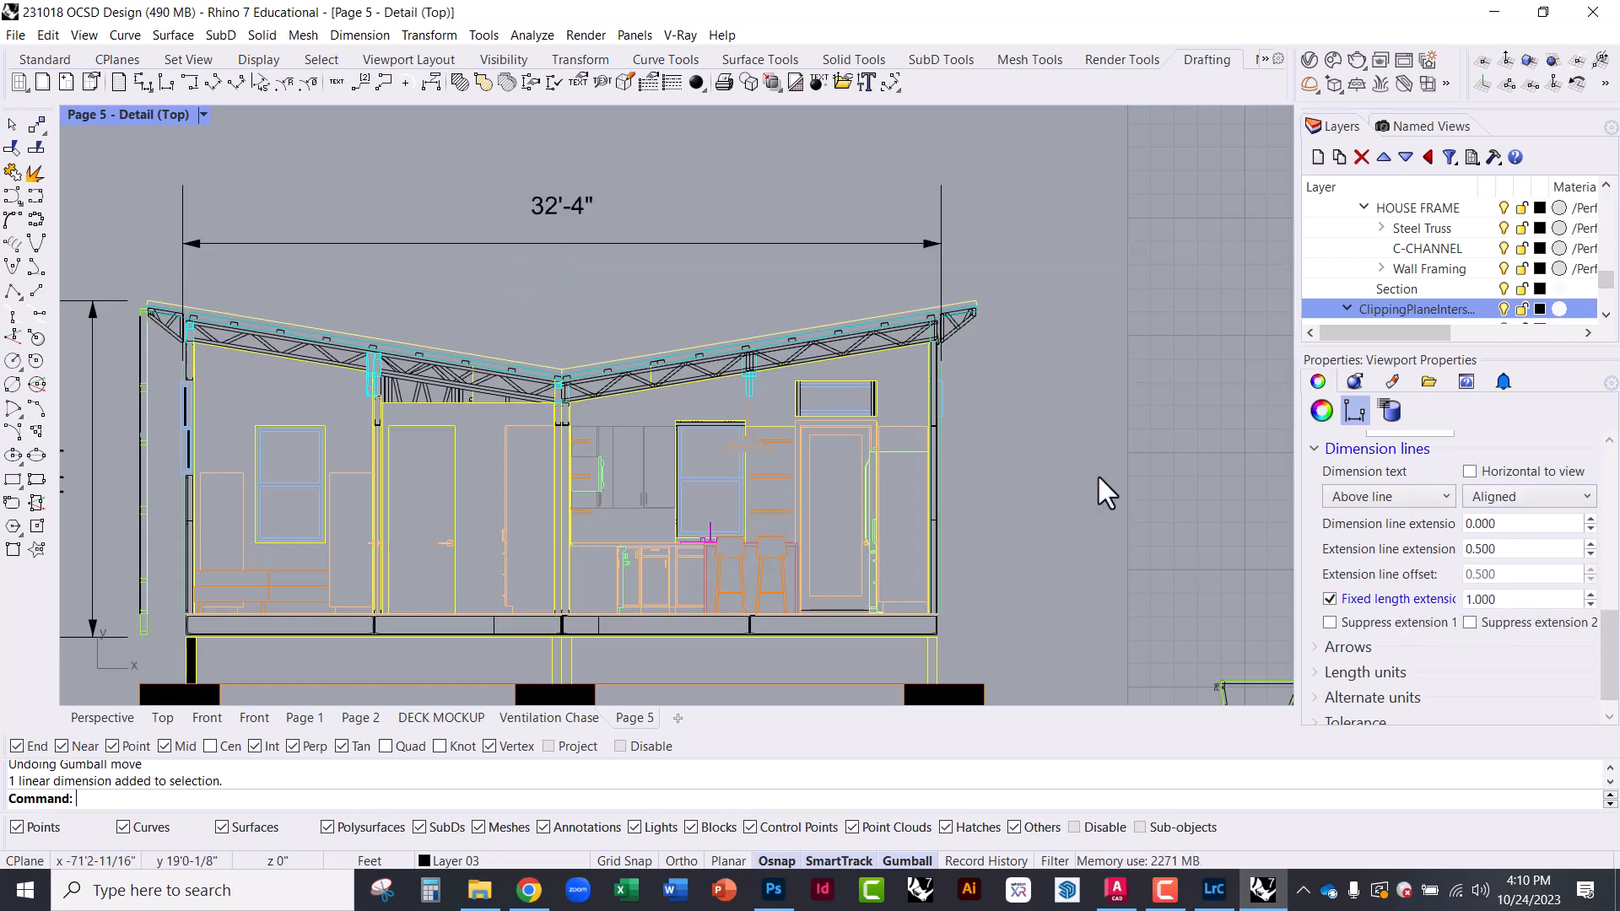
# Set the fixed extension line length of the horizontal dimension above the roof to 0.4
pyautogui.click(904, 247)
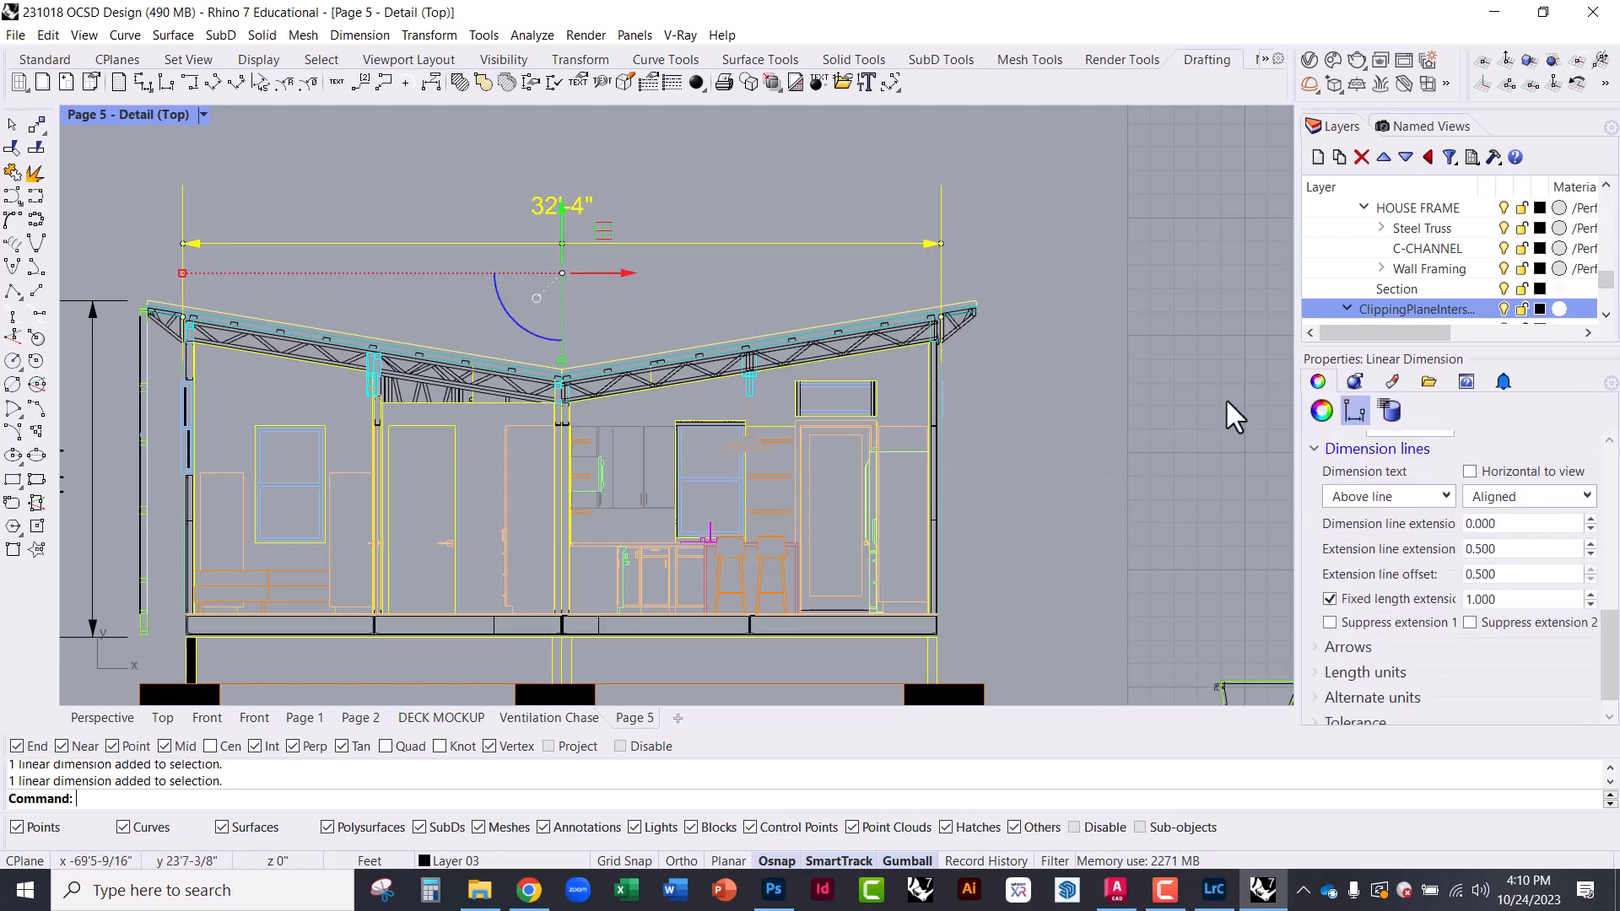
pyautogui.click(1488, 603)
pyautogui.write('.4')
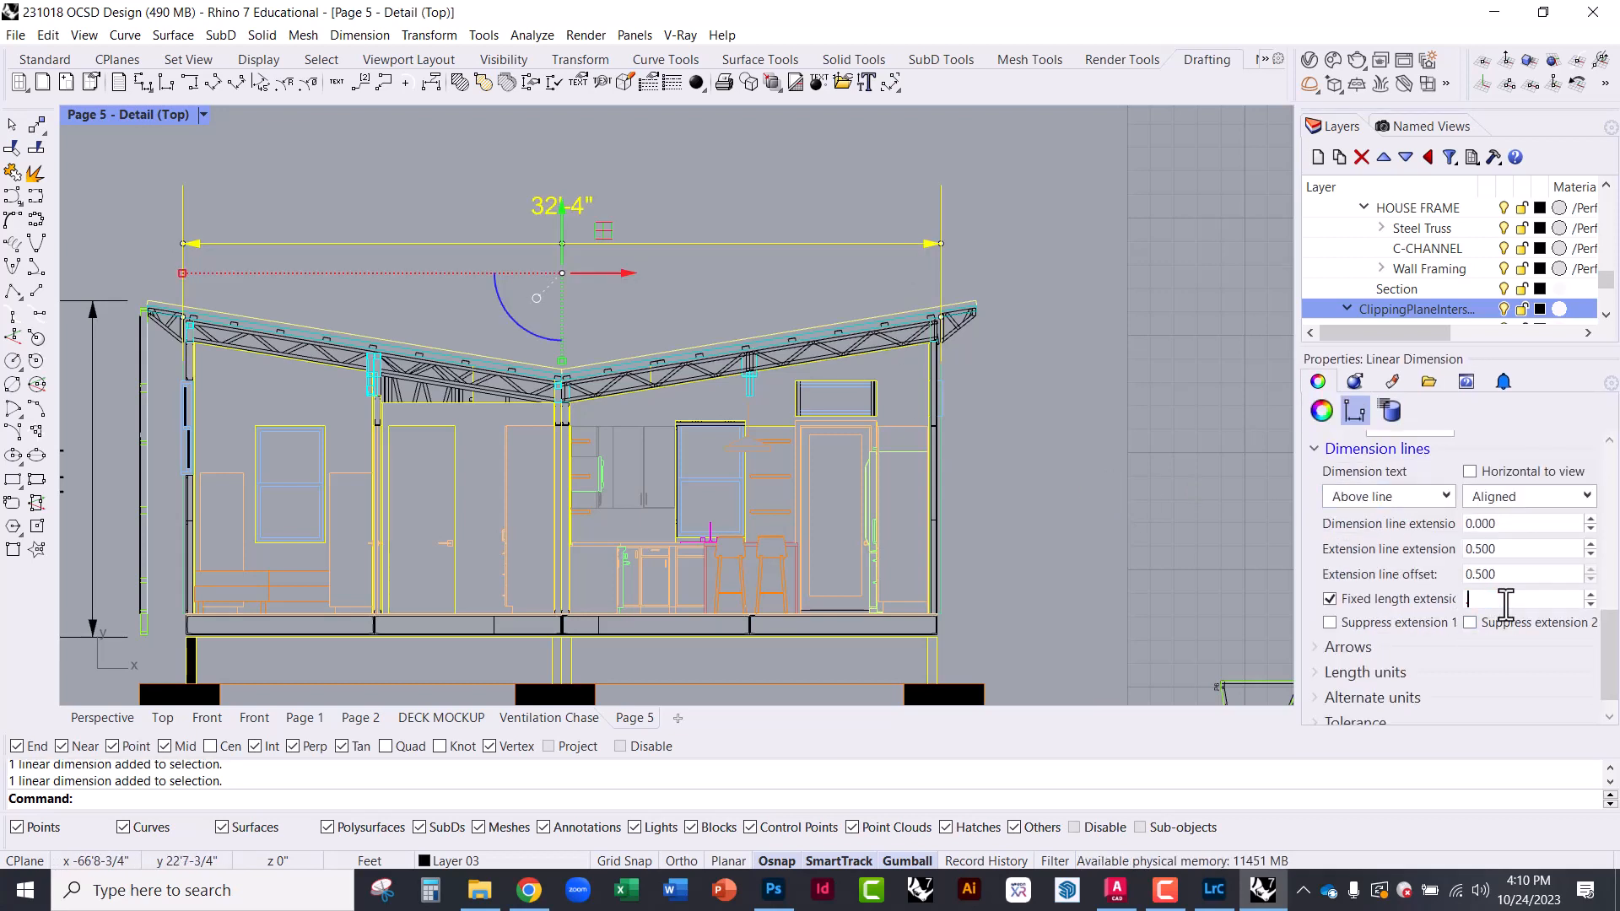
pyautogui.click(1116, 477)
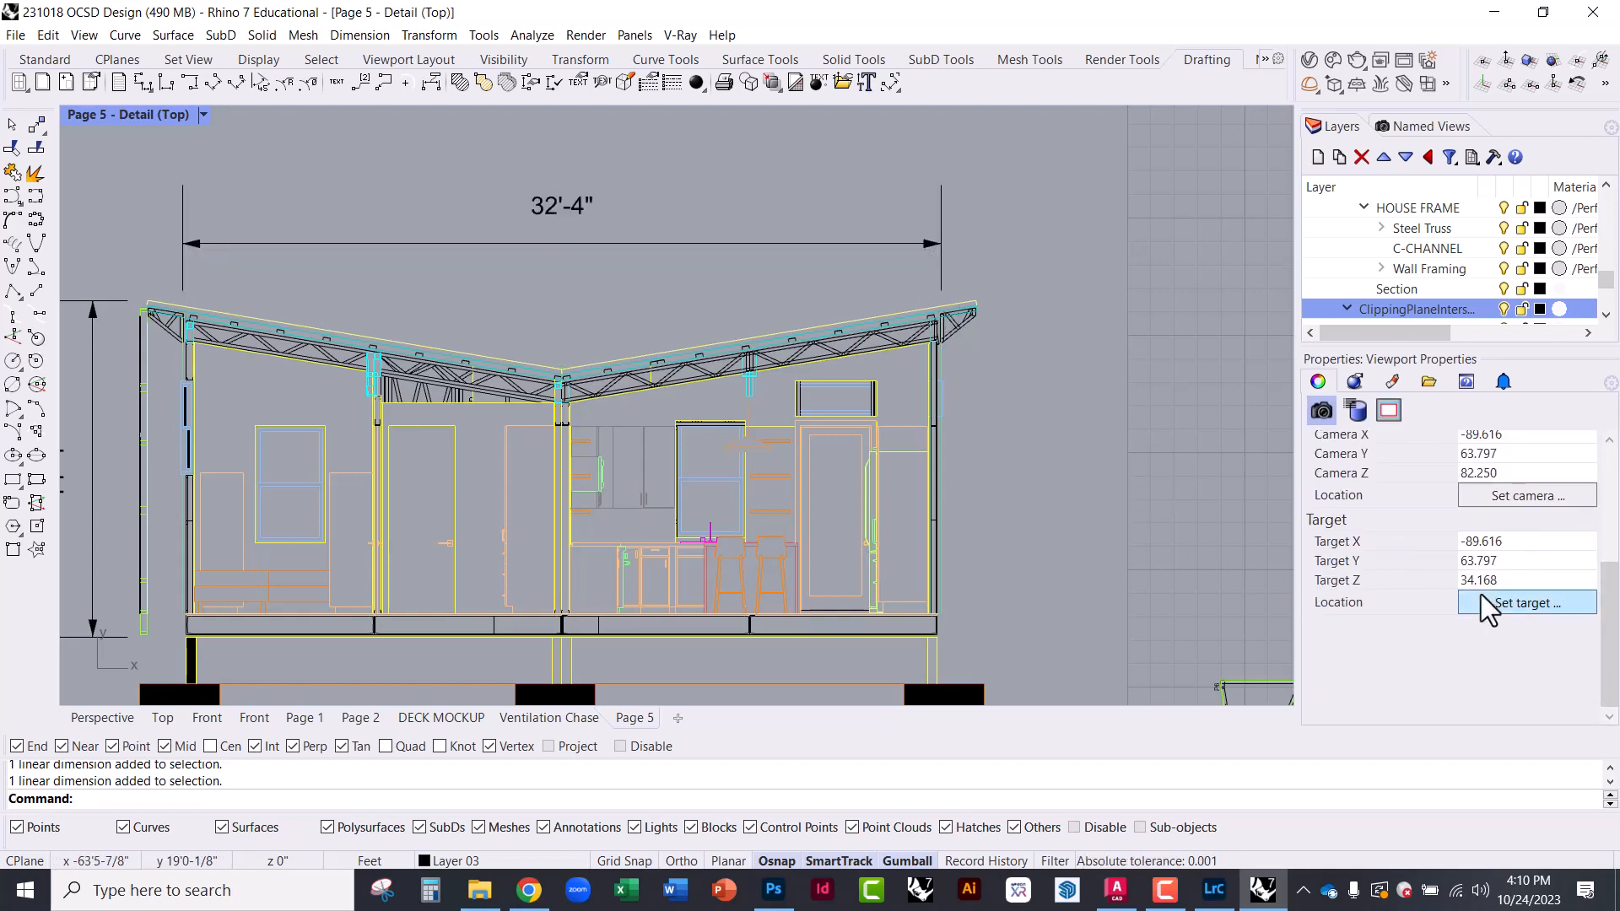
# Set the extension line extension of the horizontal dimension above the roof to 0.2
pyautogui.click(925, 244)
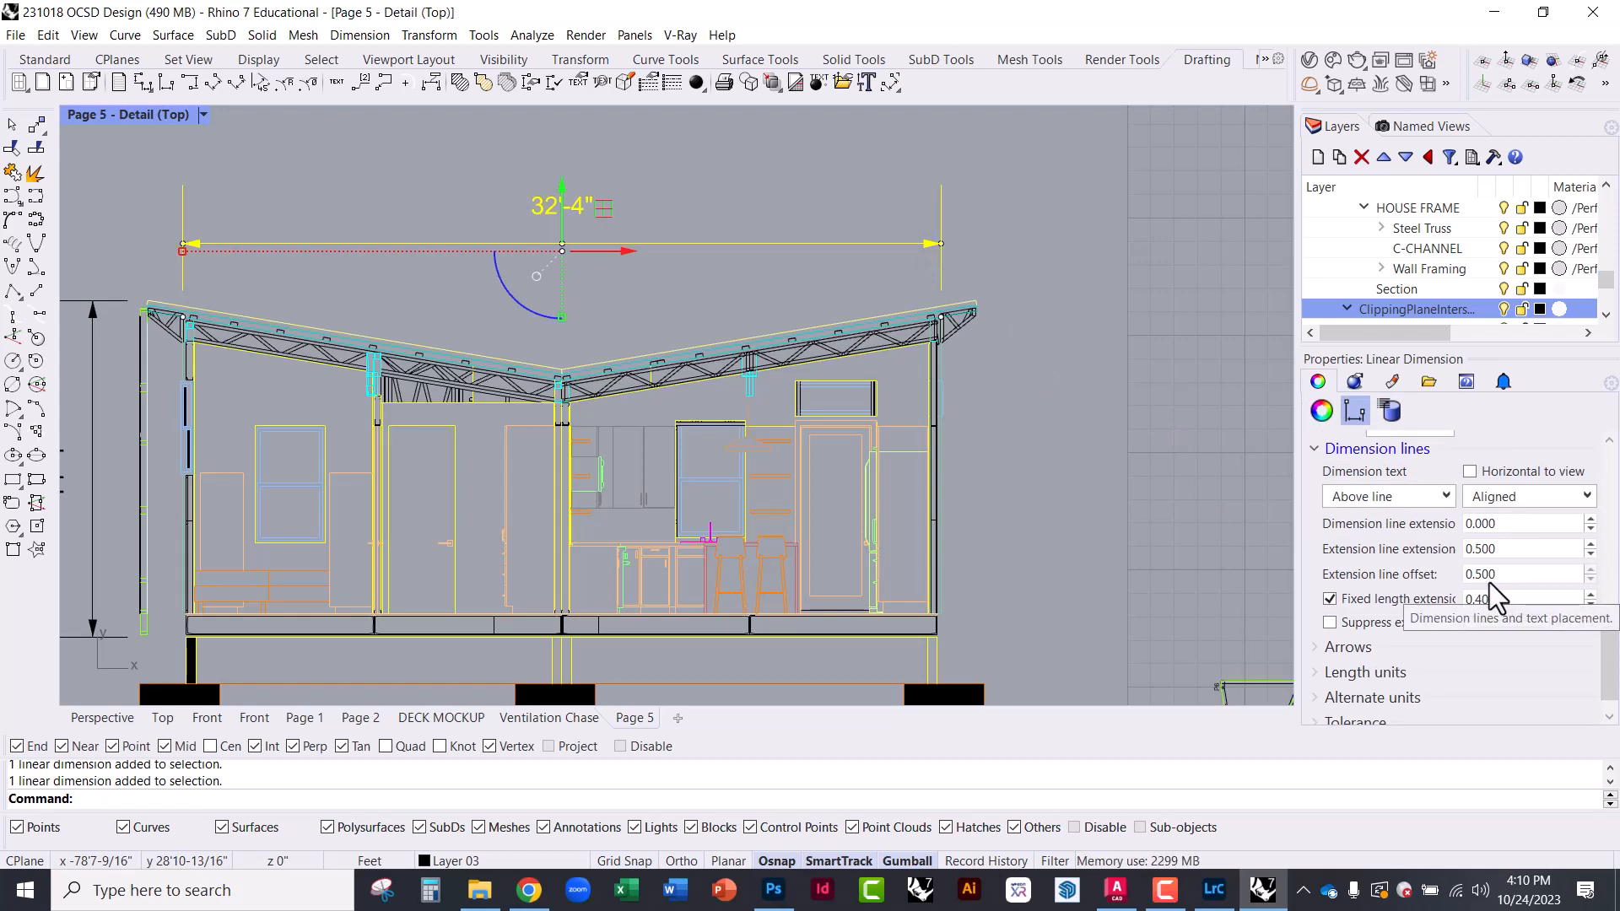
pyautogui.click(1493, 557)
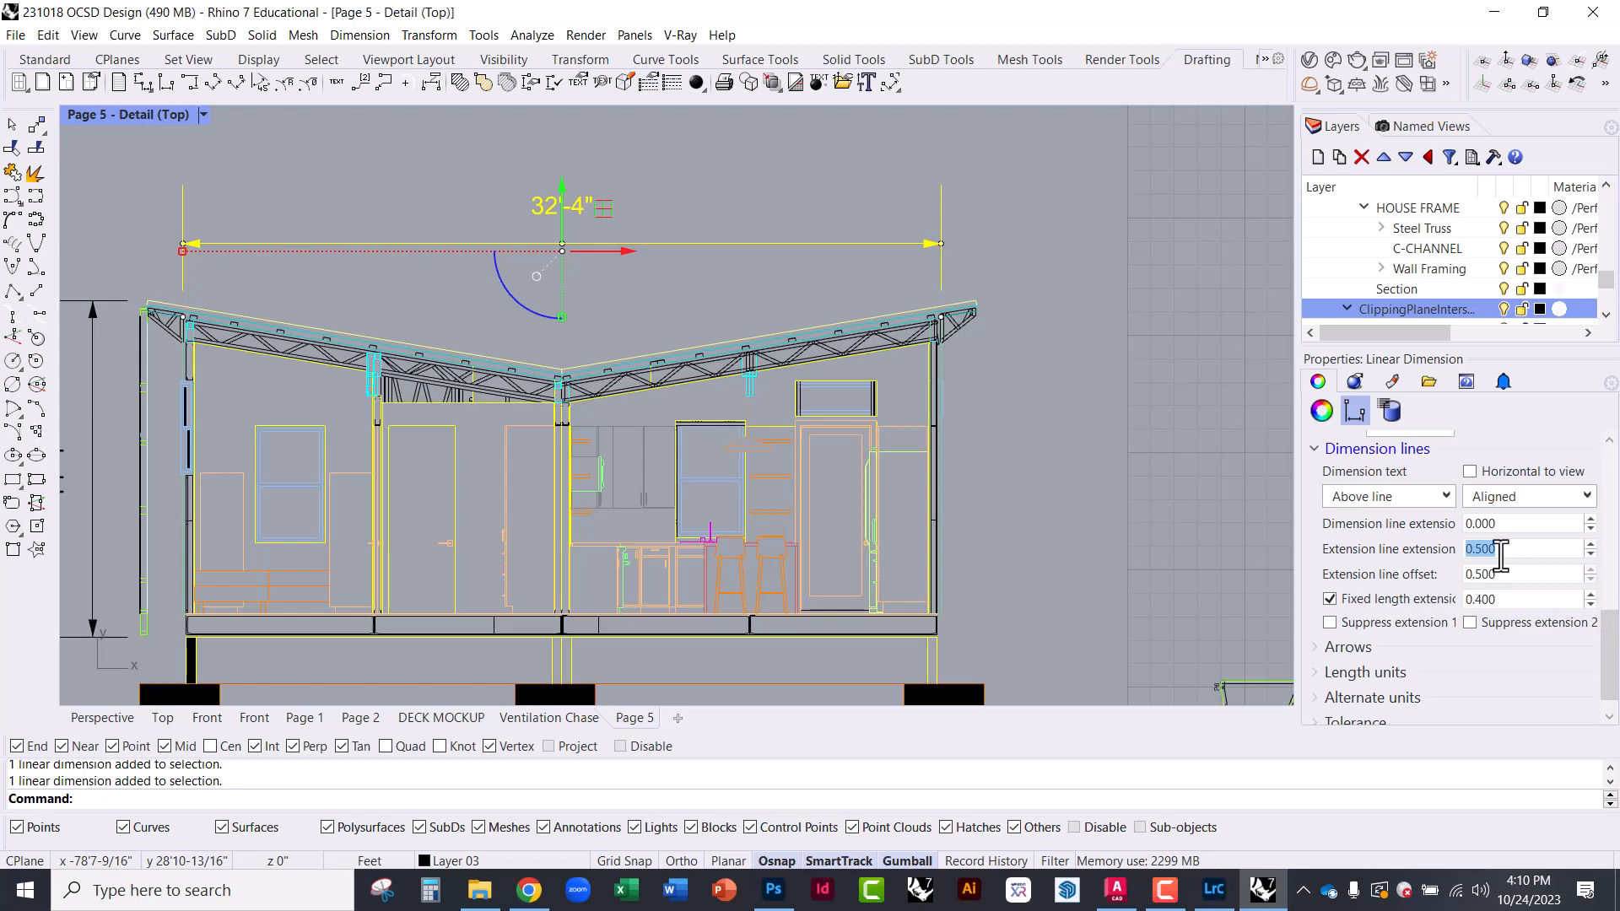
pyautogui.press('BackSpace')
pyautogui.write('.2')
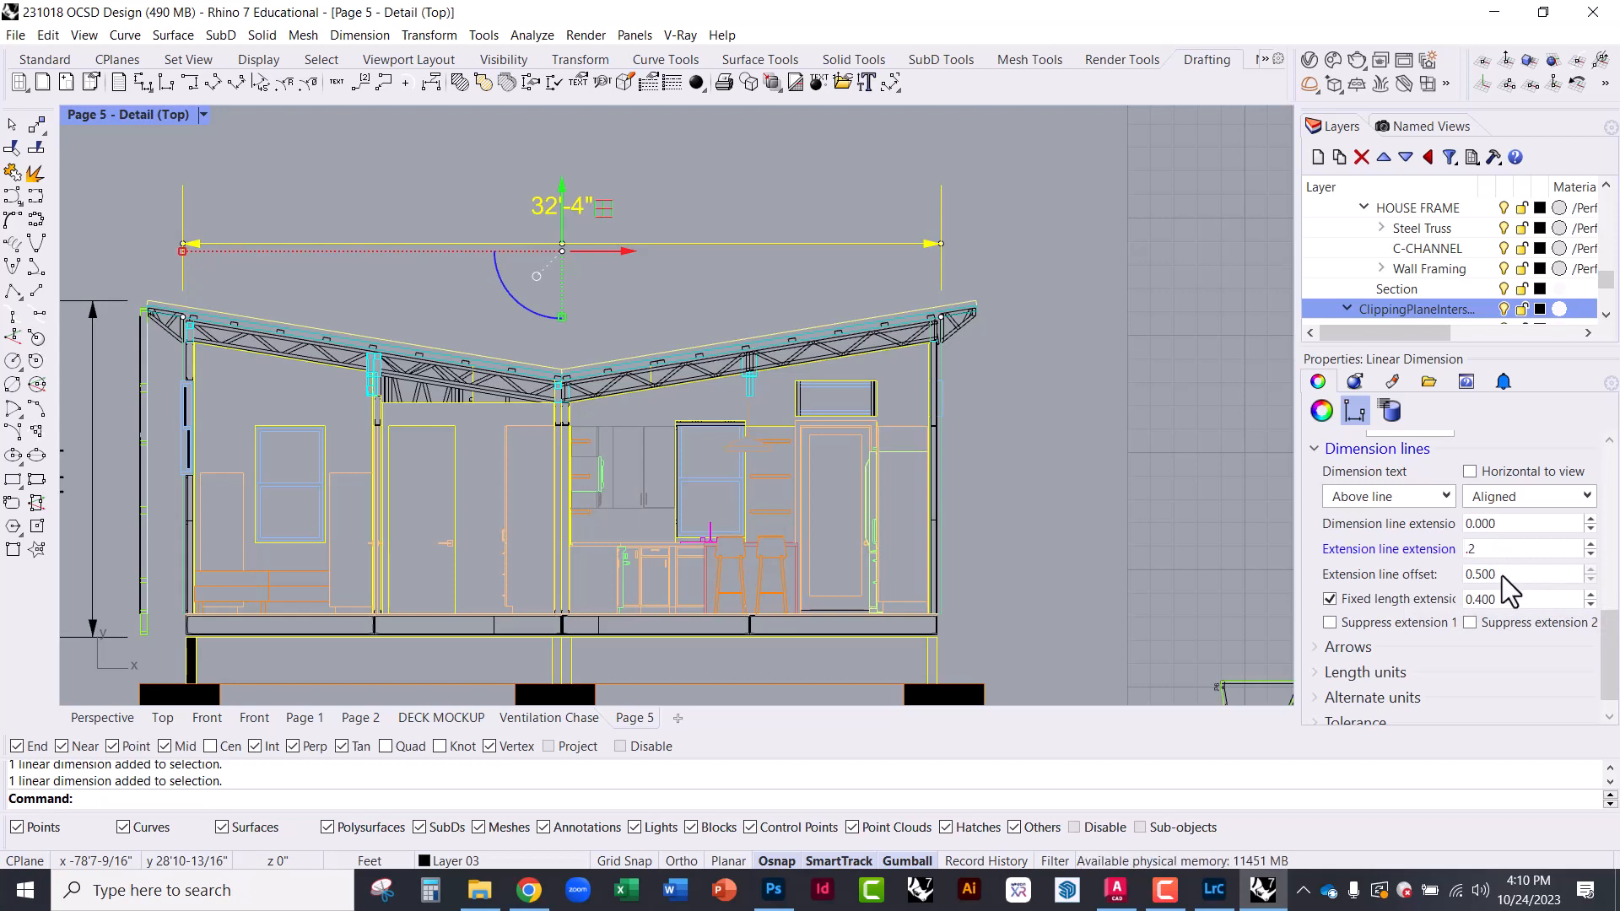
pyautogui.click(1051, 439)
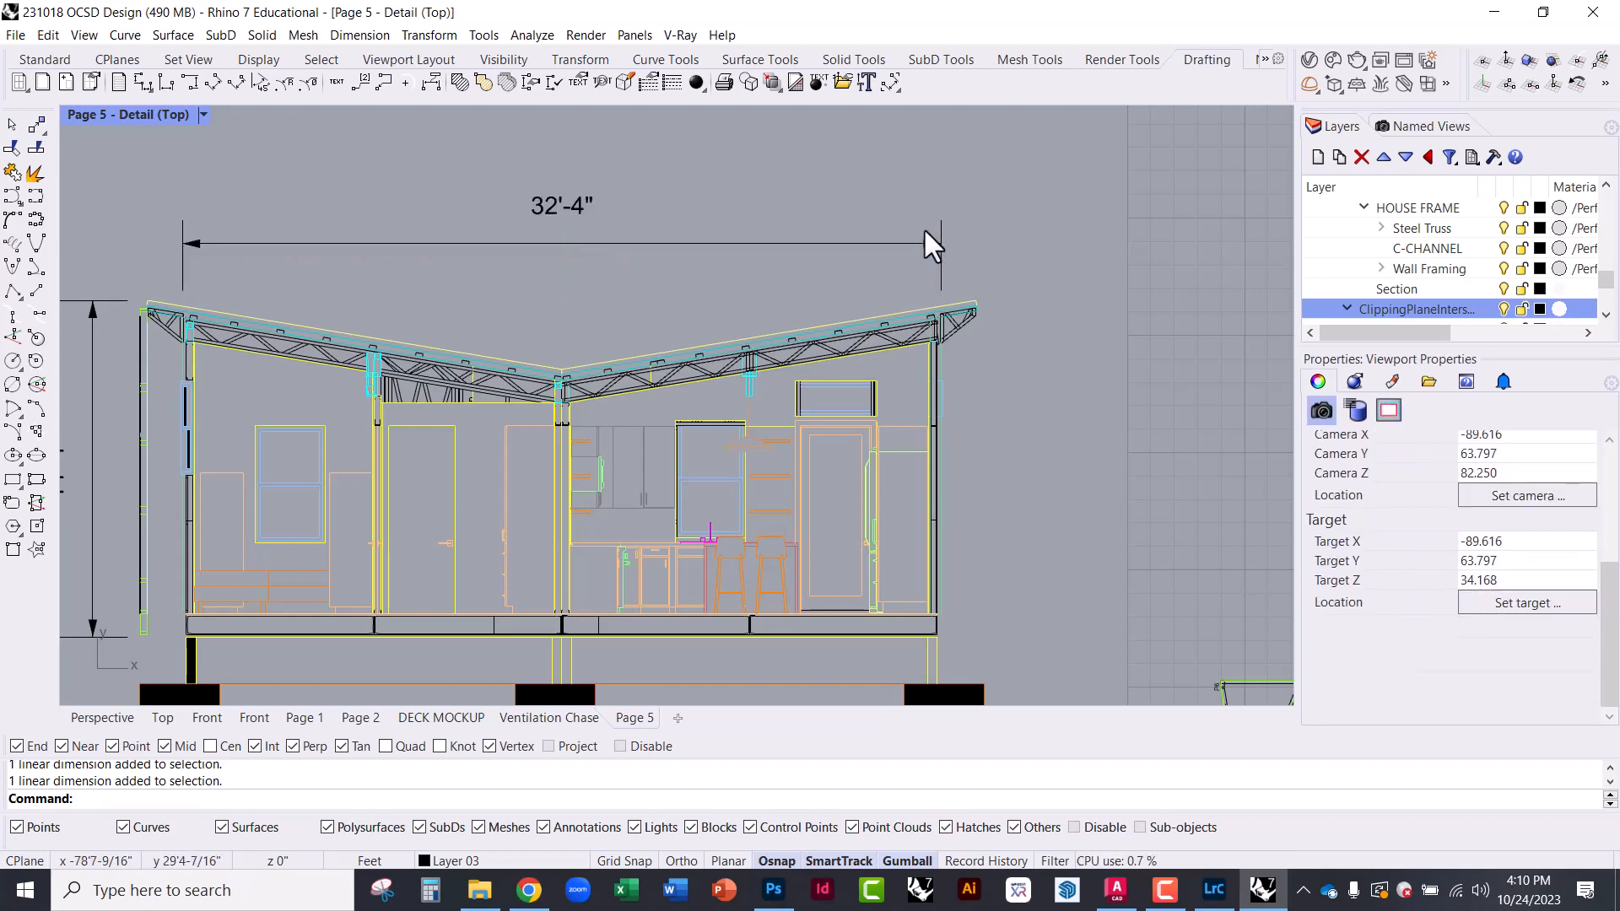
pyautogui.moveTo(579, 351); pyautogui.dragTo(732, 321, button='right')
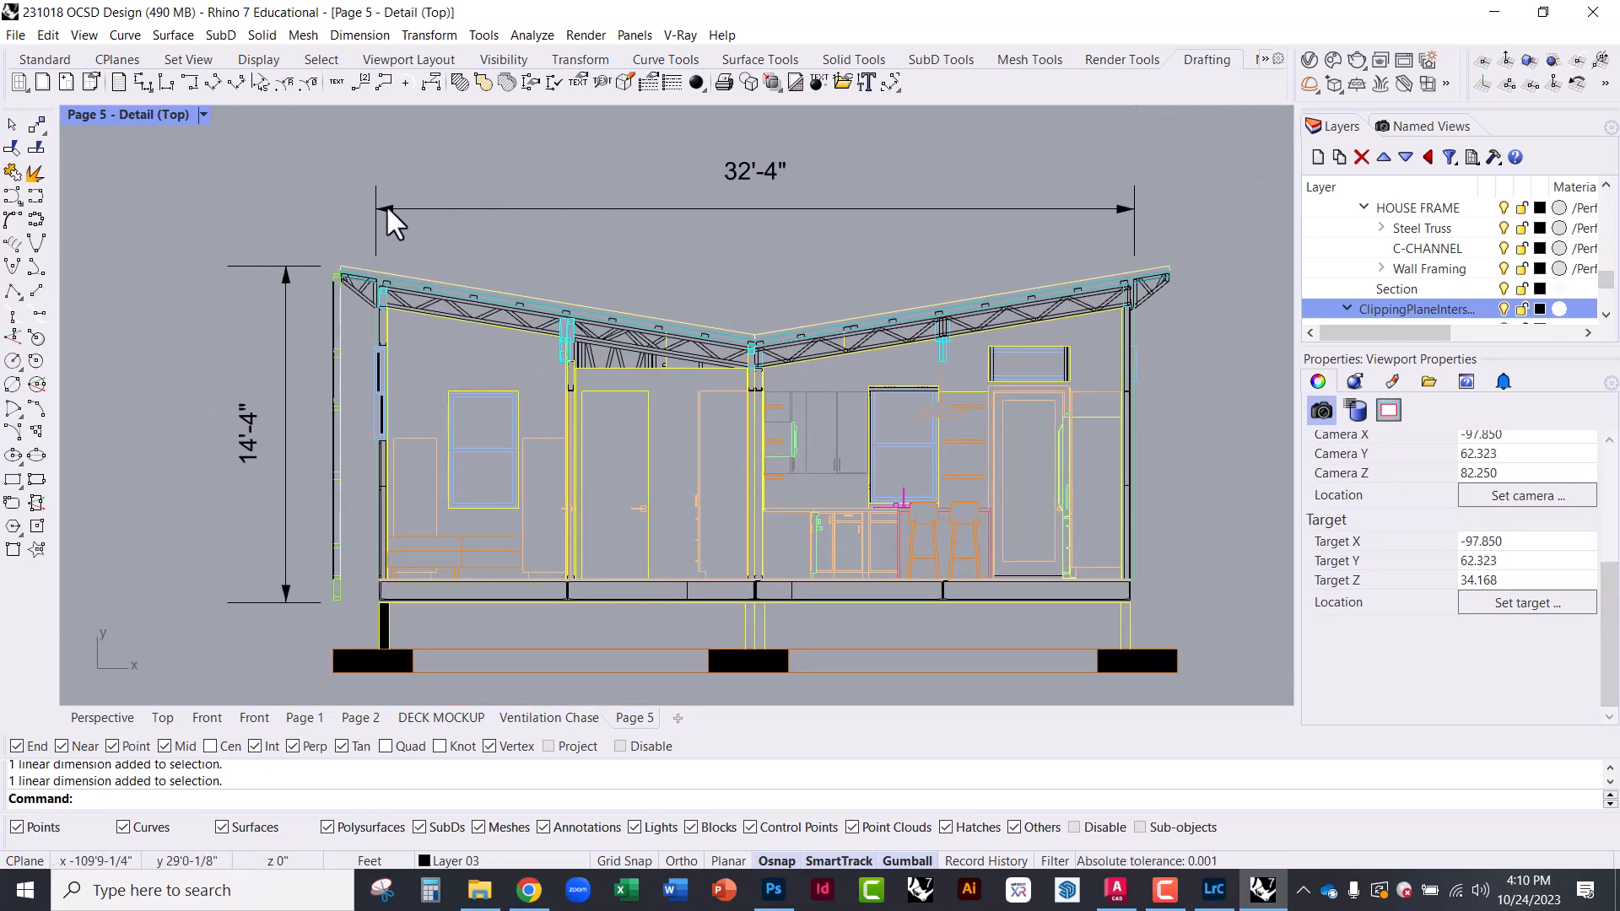
# Match the vertical height dimension's properties to those of the horizontal dimension above the roof
pyautogui.click(427, 211)
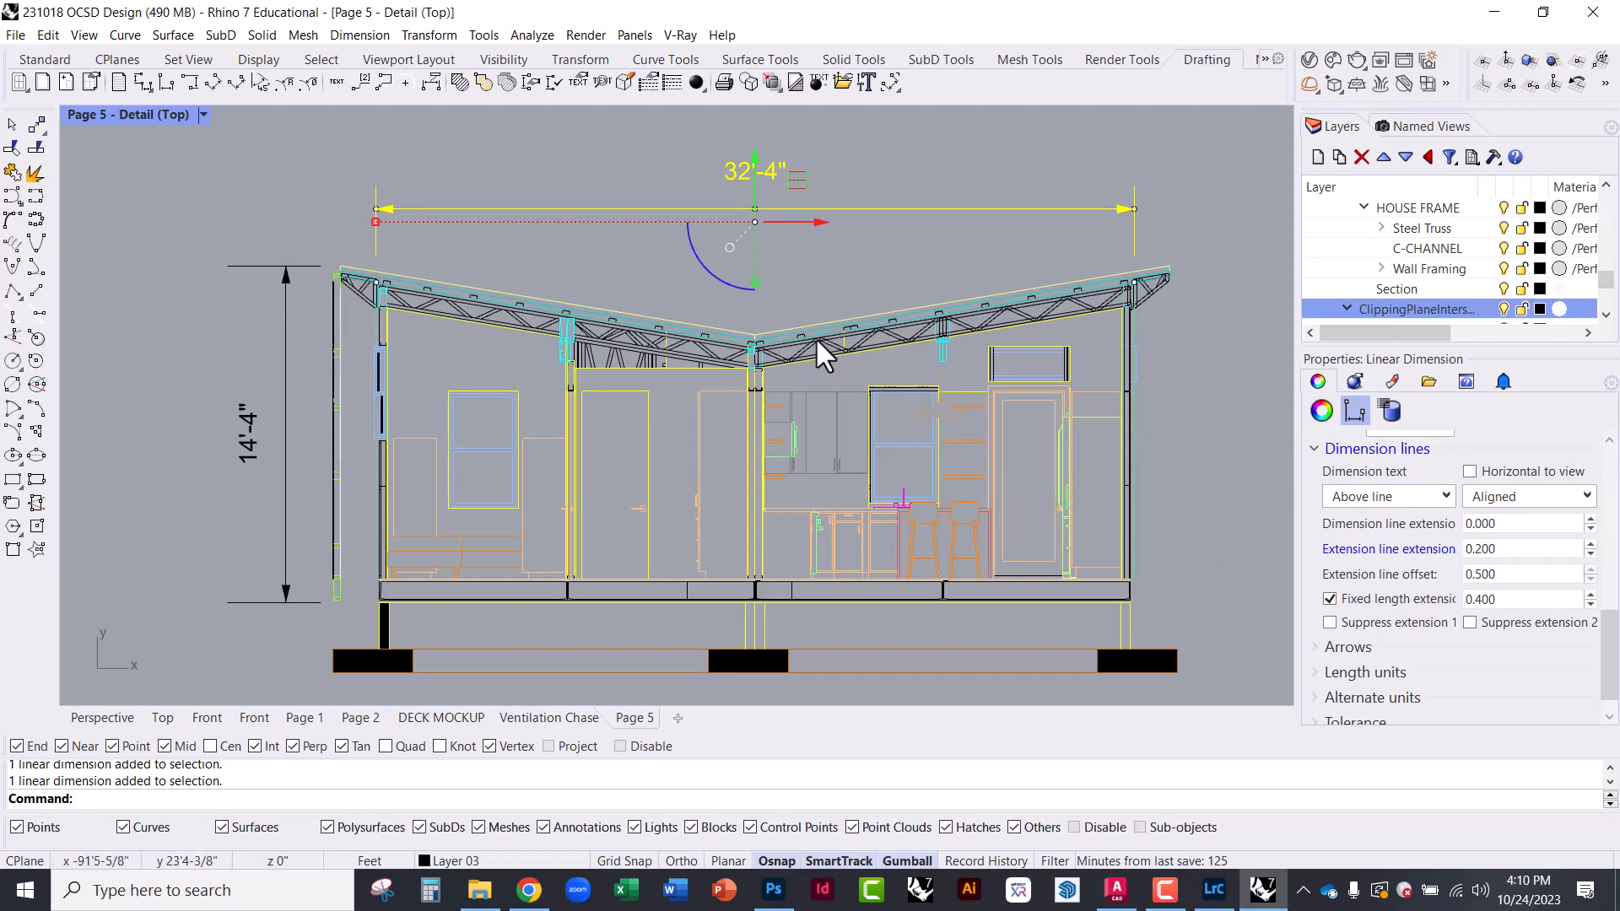
pyautogui.click(295, 263)
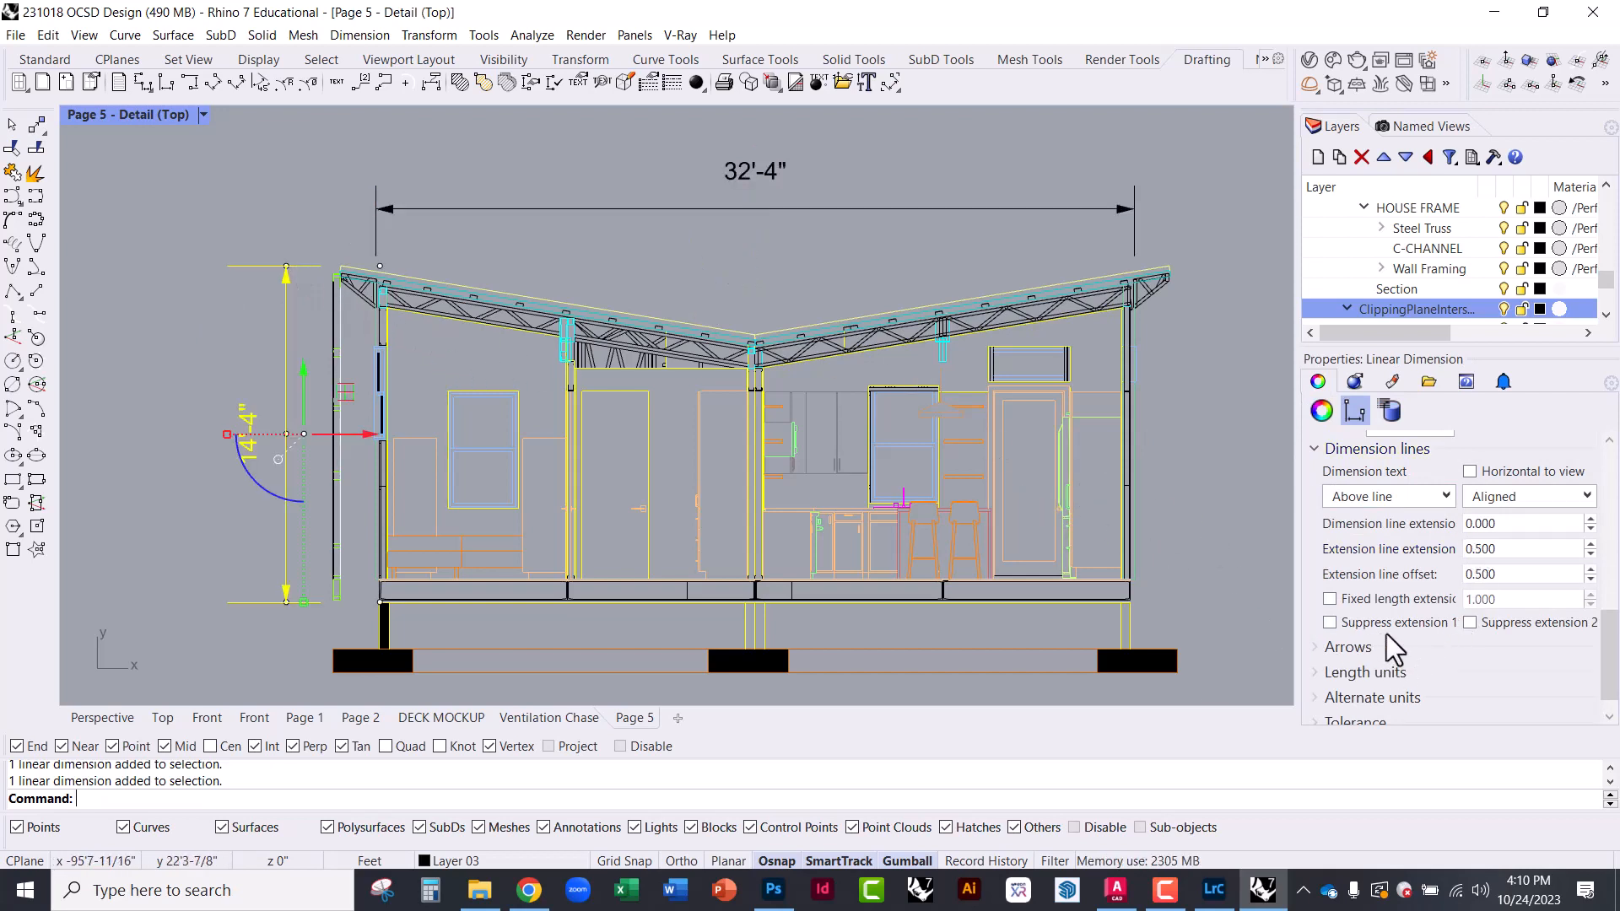
pyautogui.scroll(3, 1383, 608)
pyautogui.click(1360, 529)
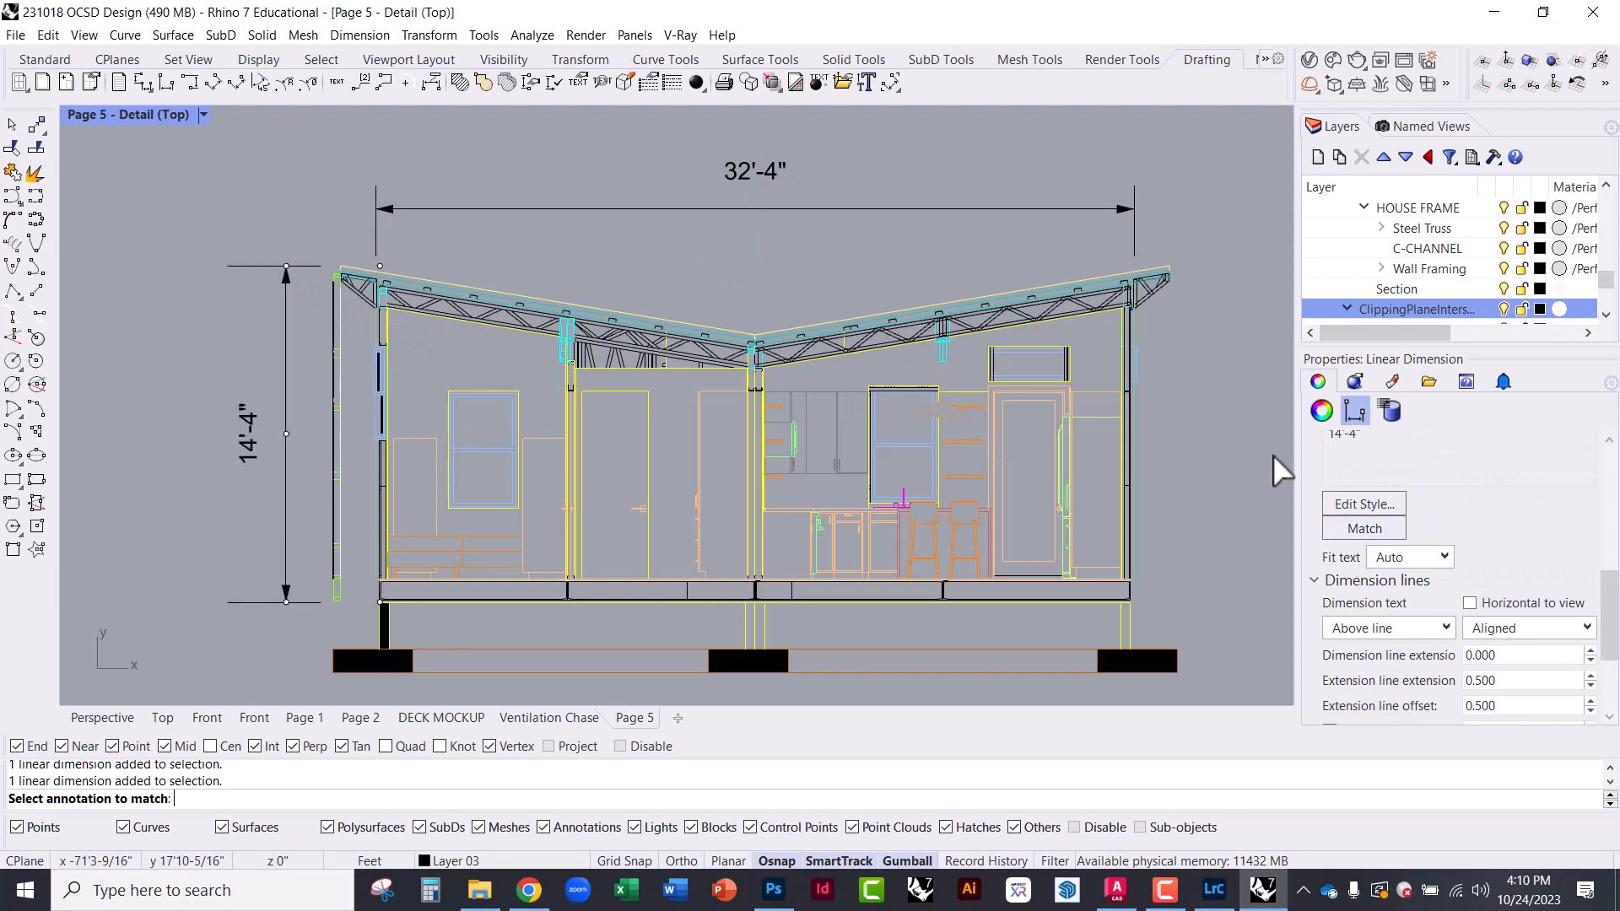
pyautogui.click(1100, 209)
pyautogui.click(956, 256)
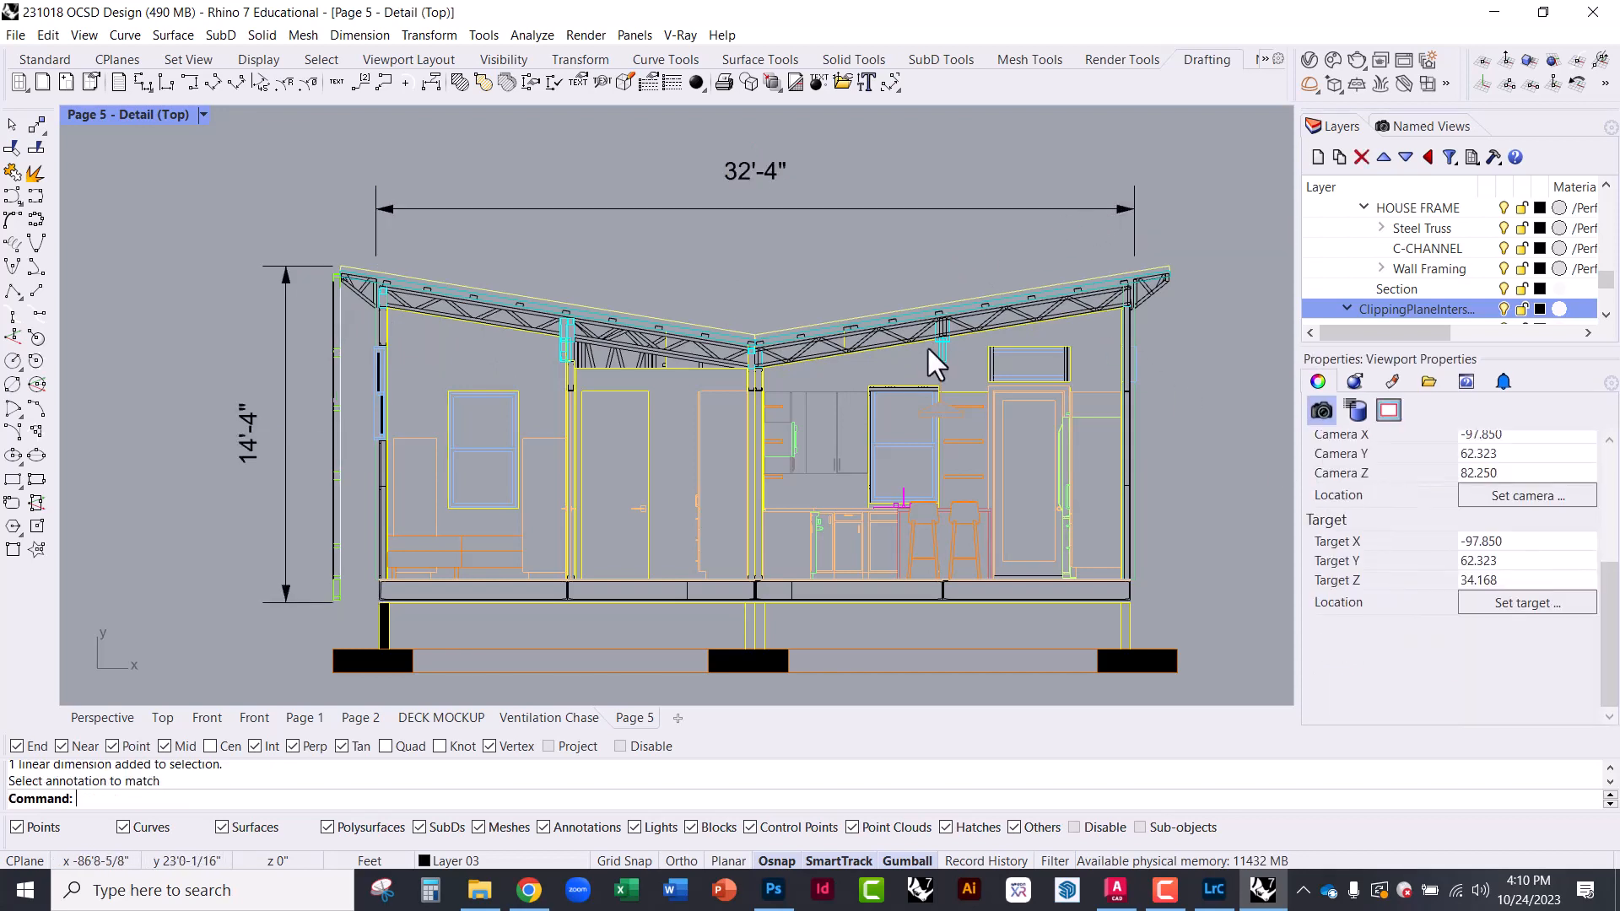
# Add an angular dimension between the left roof slope's top line and the horizontal line above the interior door, placed over the truss
pyautogui.moveTo(667, 335)
pyautogui.mouseDown(button='right')
pyautogui.moveTo(727, 344)
pyautogui.moveTo(677, 344)
pyautogui.mouseUp(button='right')
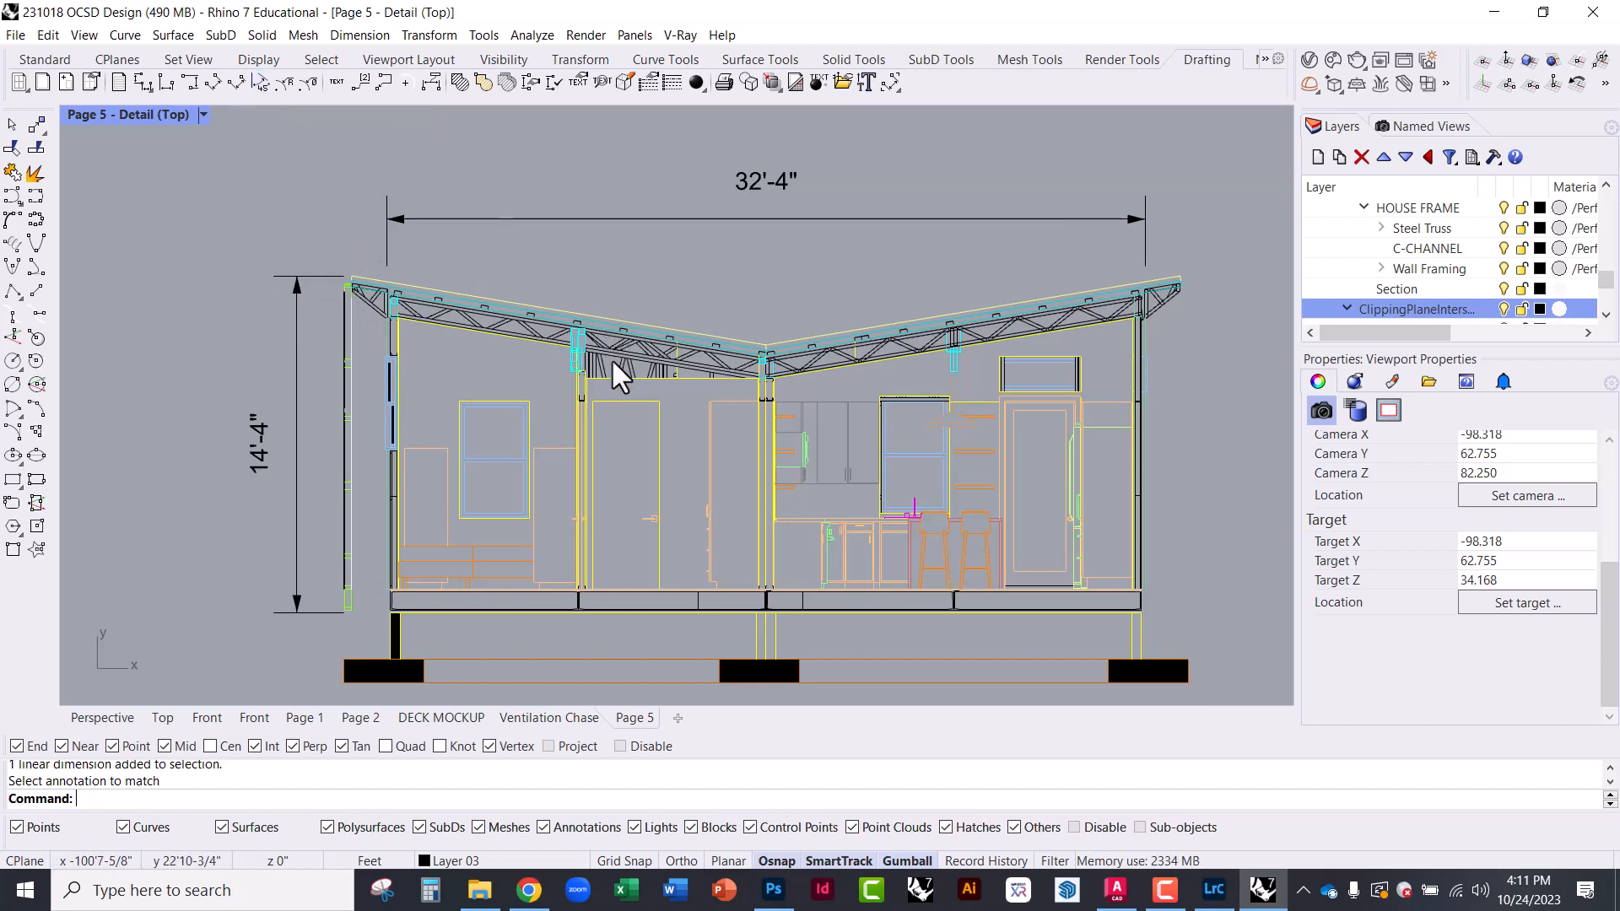
pyautogui.scroll(3, 612, 358)
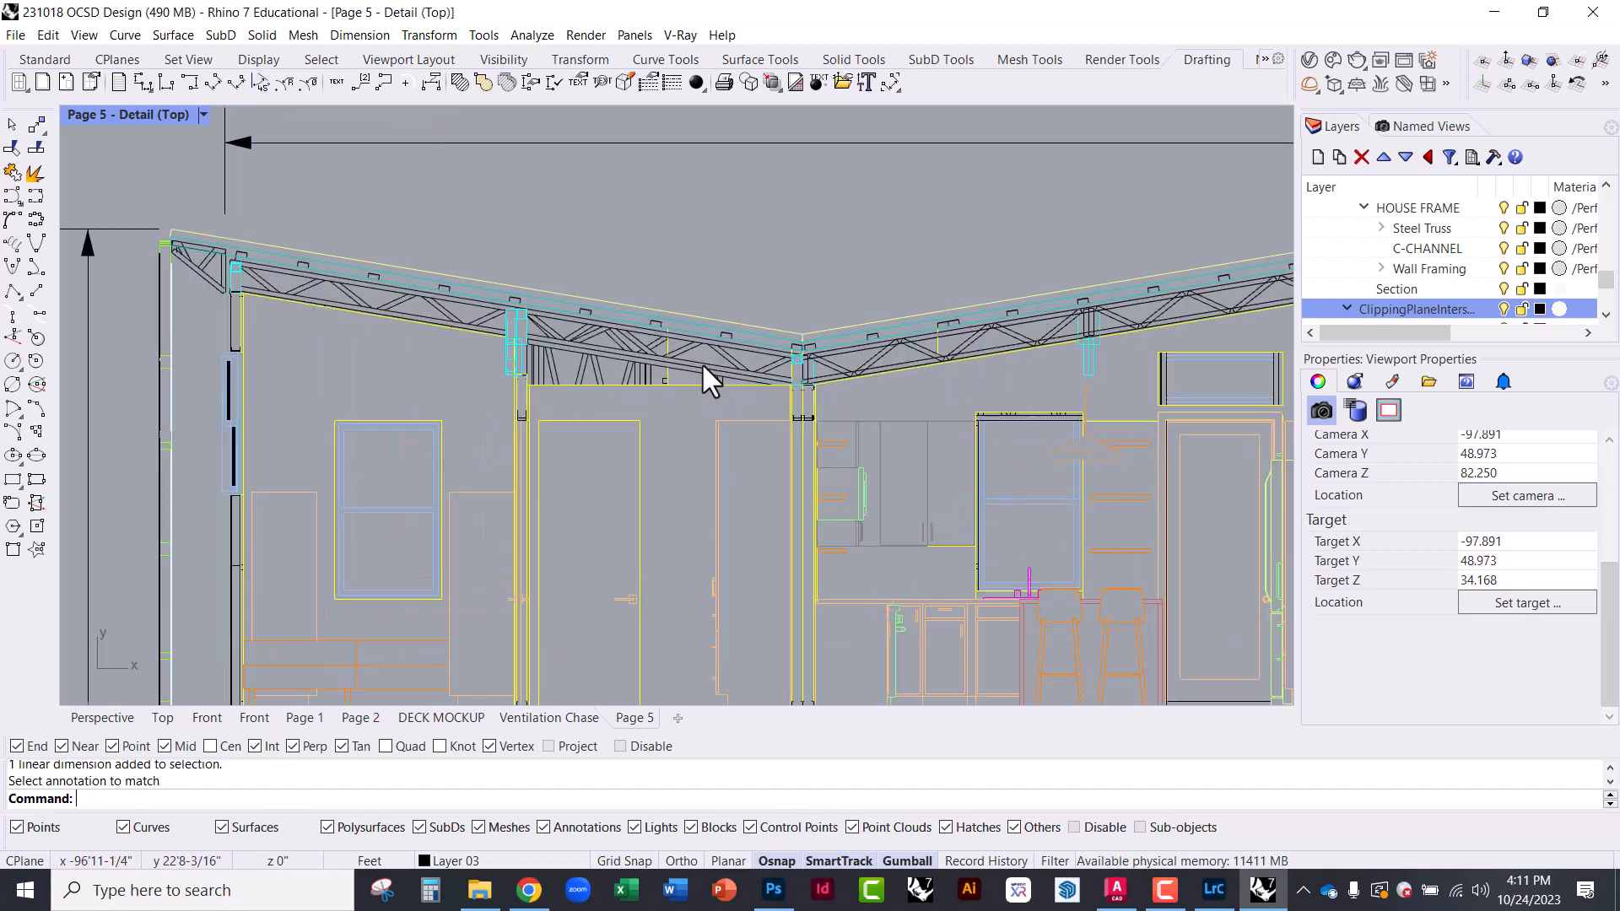
pyautogui.click(261, 83)
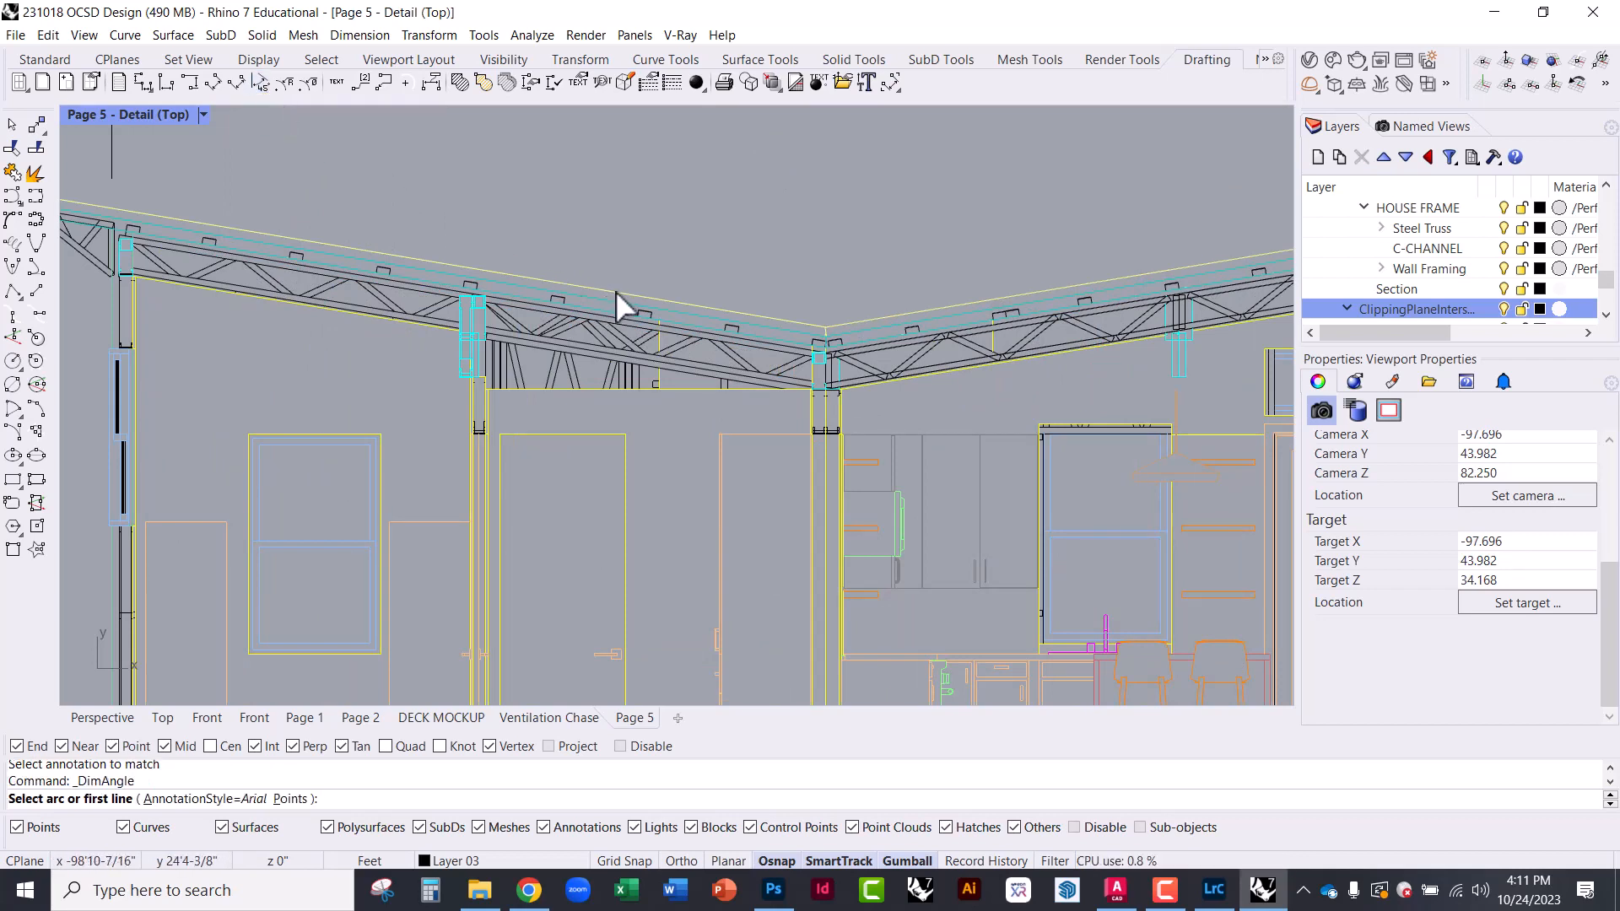
pyautogui.click(758, 314)
pyautogui.click(808, 374)
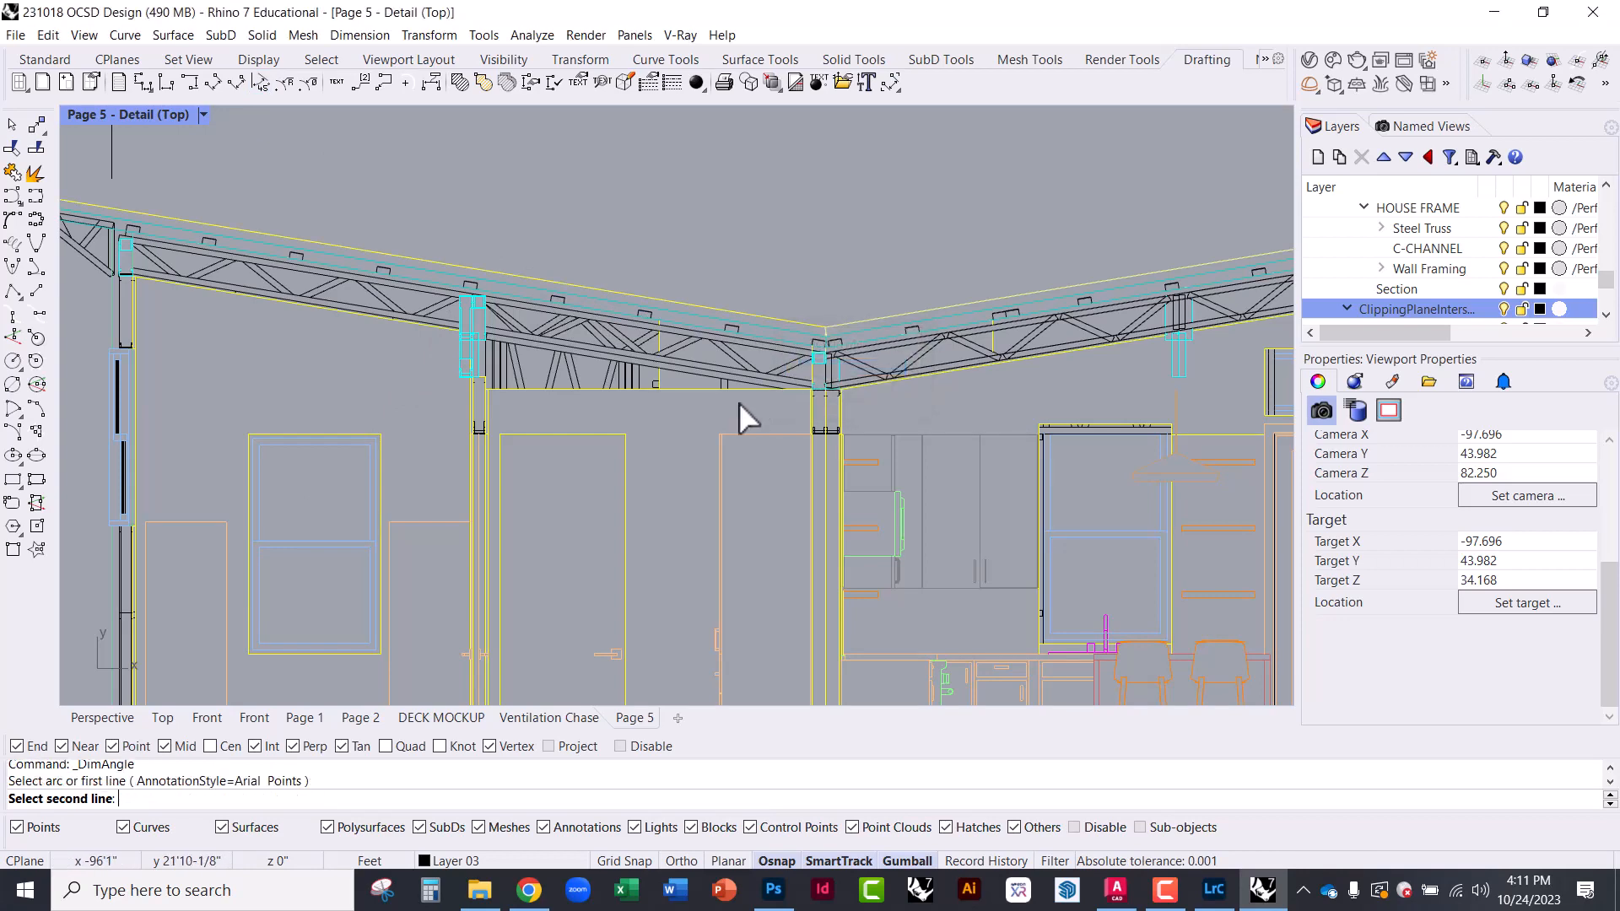
pyautogui.click(675, 395)
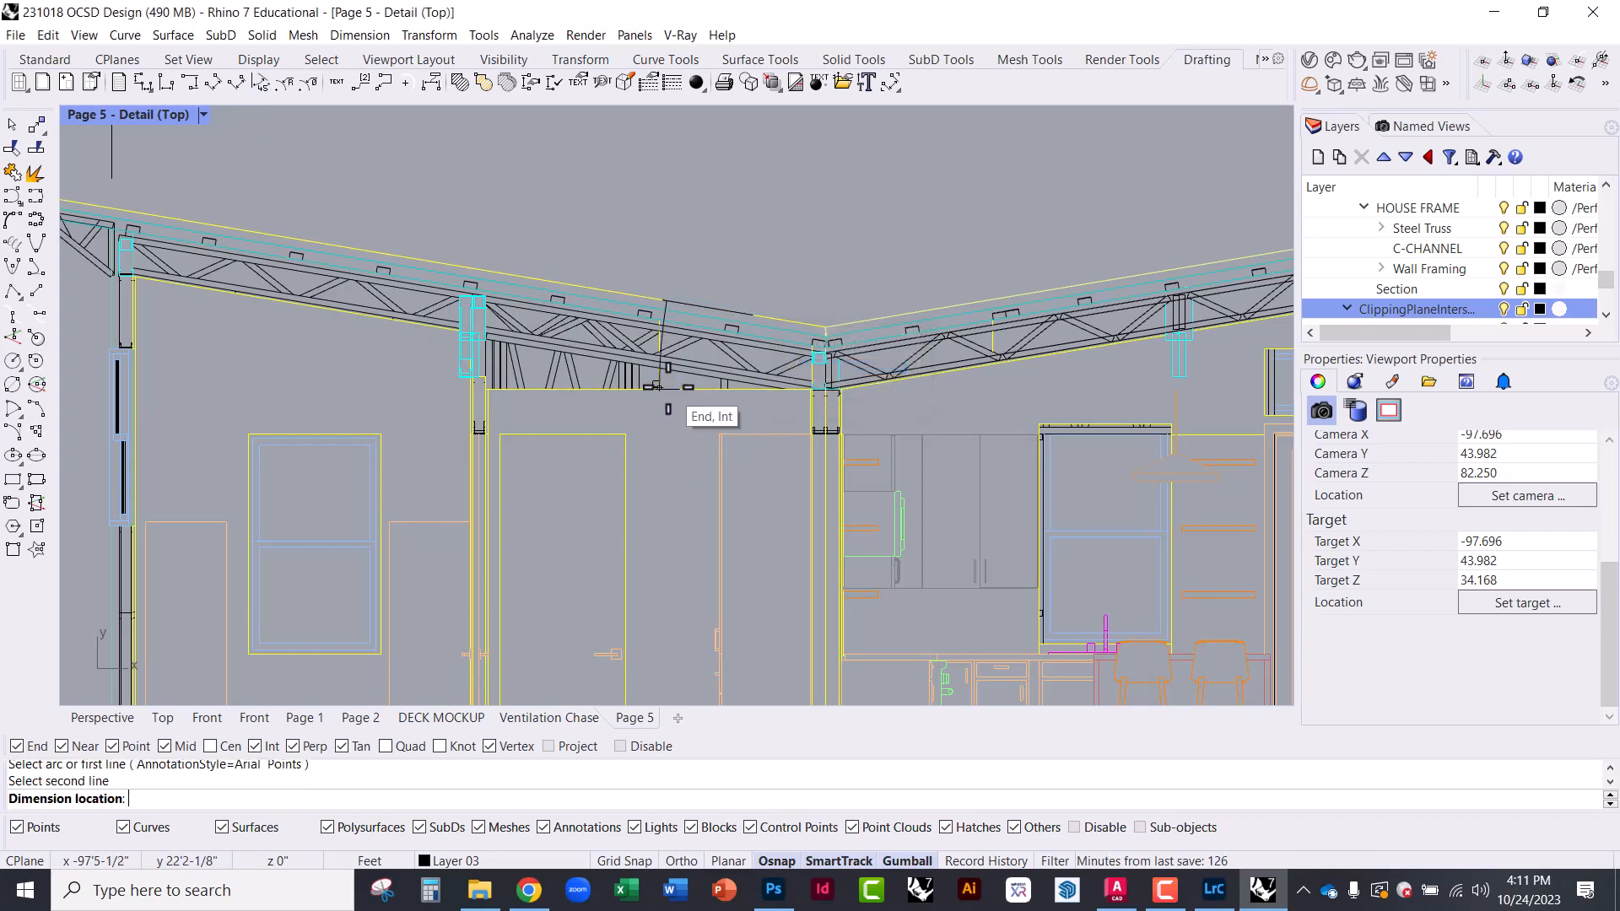
pyautogui.scroll(-4, 709, 398)
pyautogui.scroll(6, 597, 361)
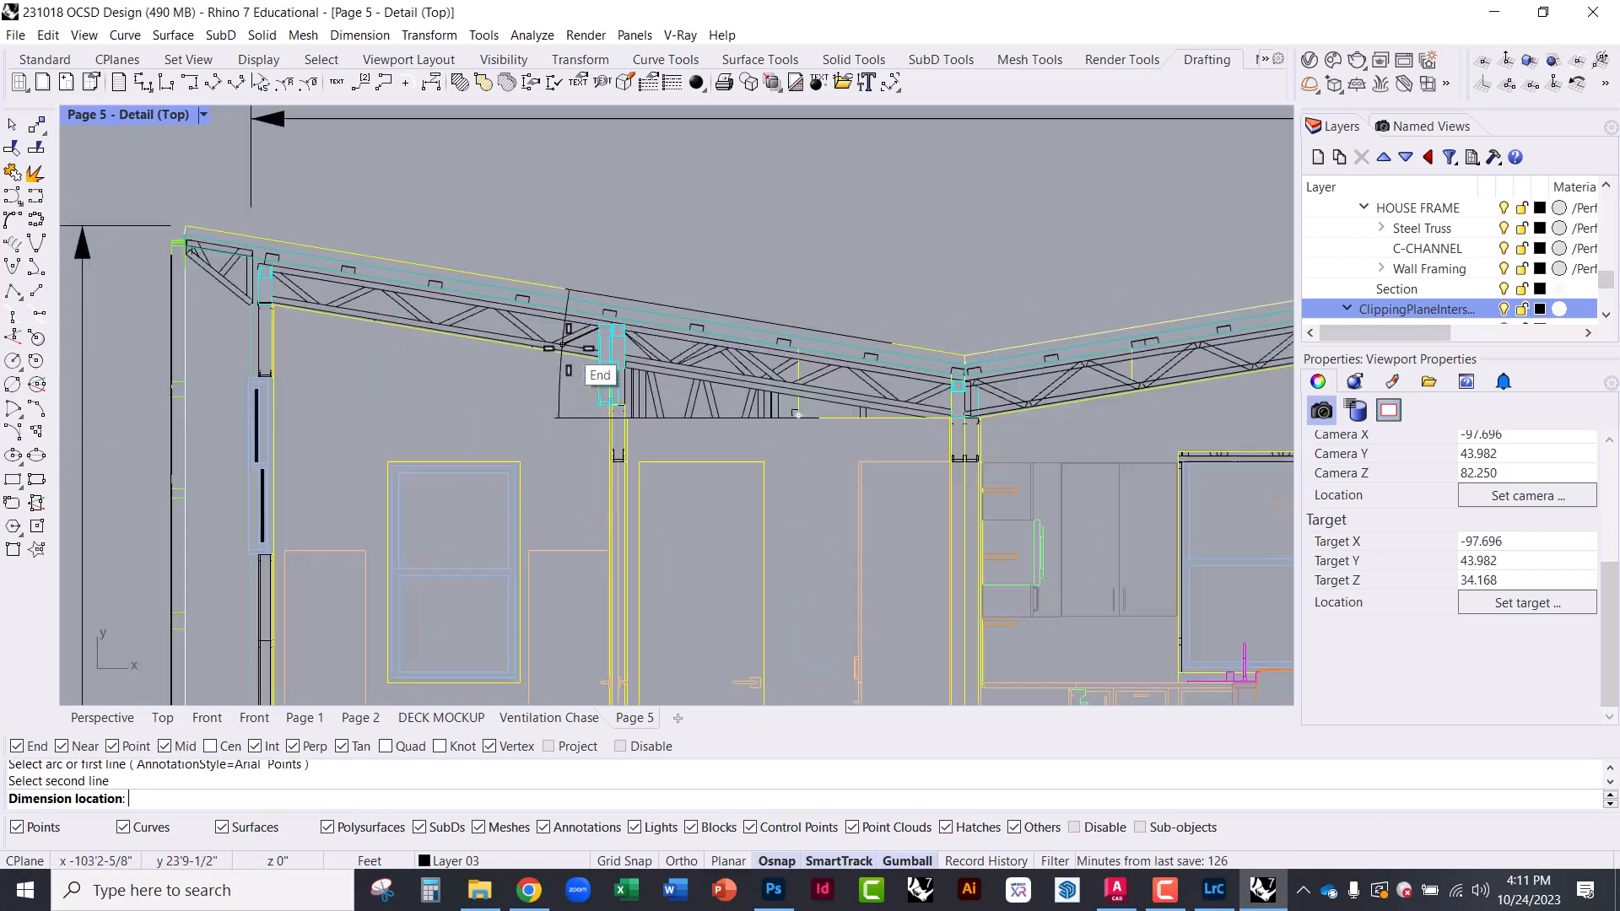
pyautogui.click(524, 332)
# Edit the Arial annotation style used by the new angular dimension and set its length factor to 5
pyautogui.scroll(5, 524, 329)
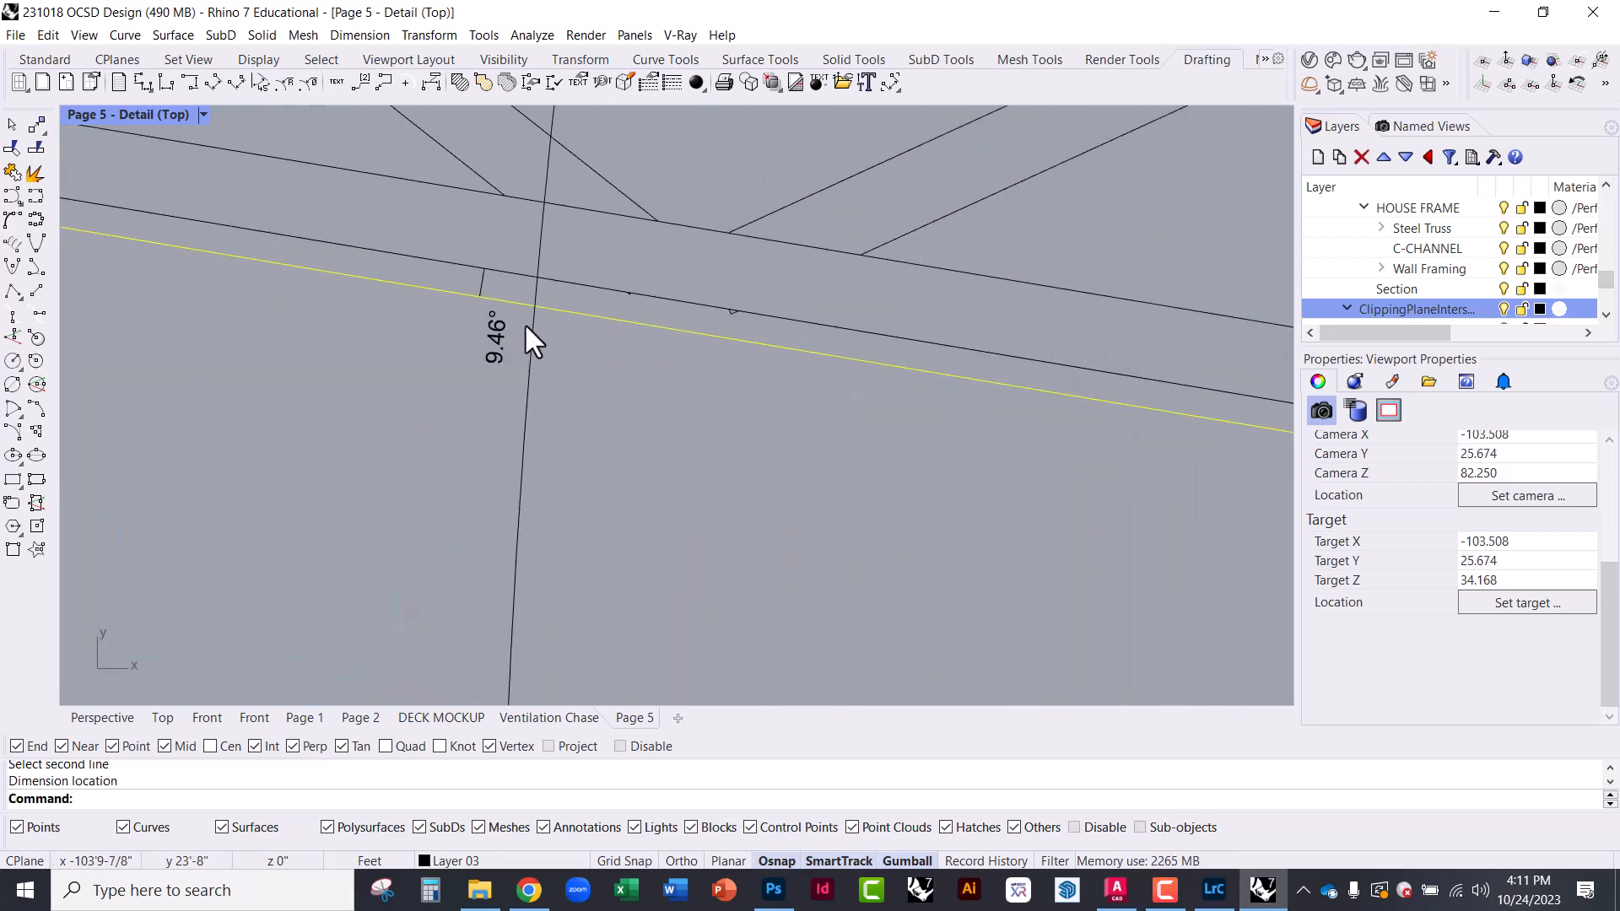
pyautogui.scroll(-3, 512, 393)
pyautogui.click(520, 397)
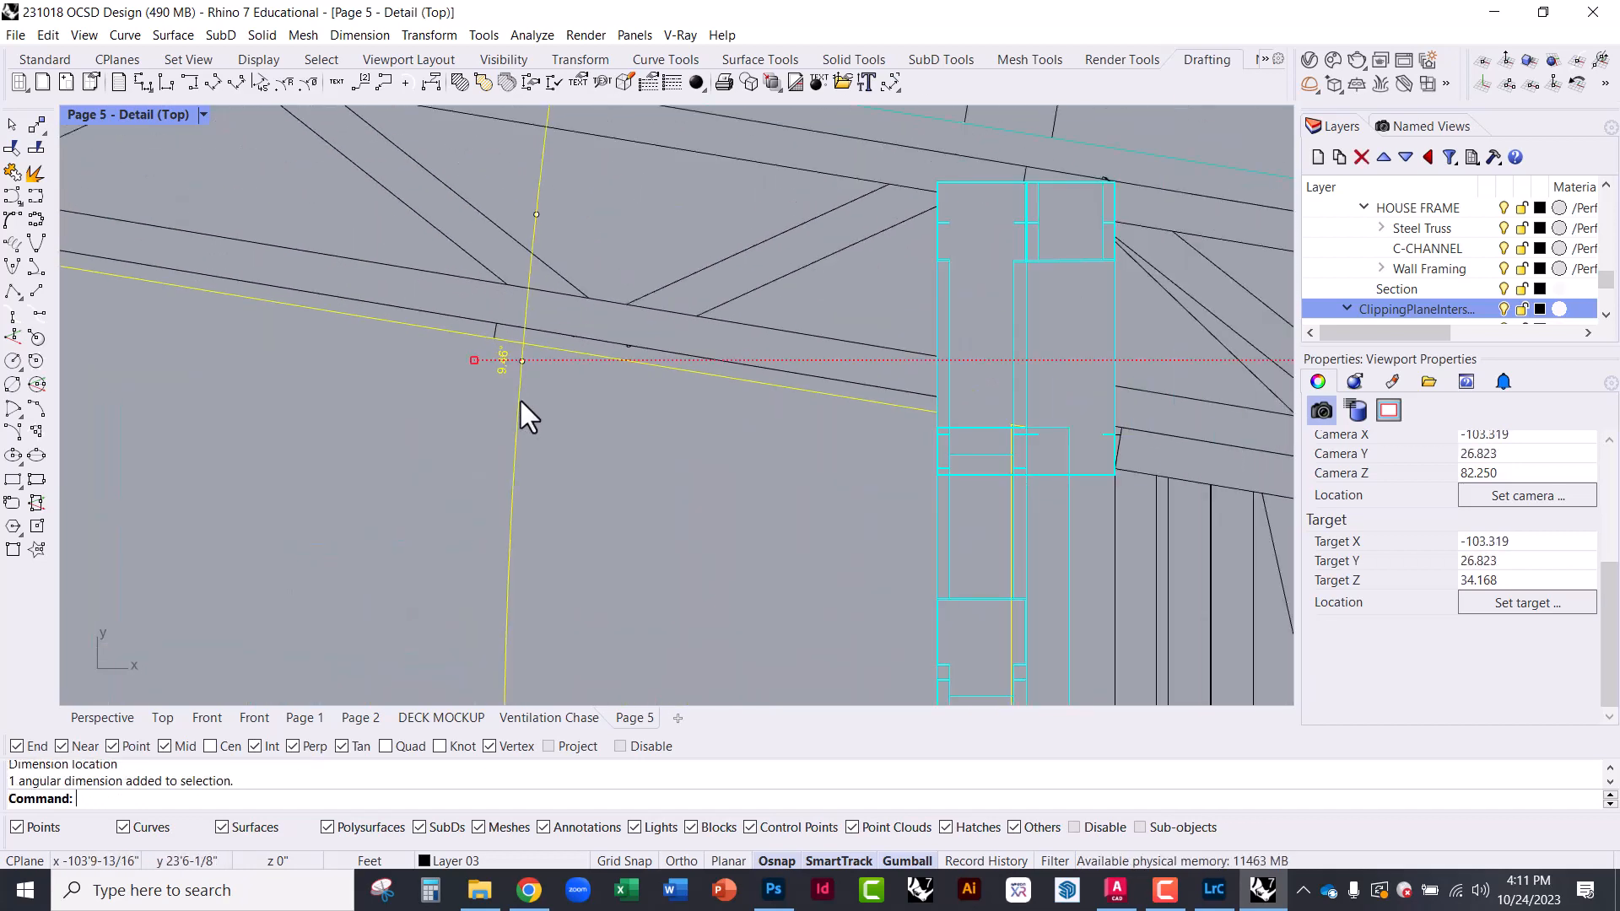
pyautogui.scroll(5, 443, 395)
pyautogui.click(457, 389)
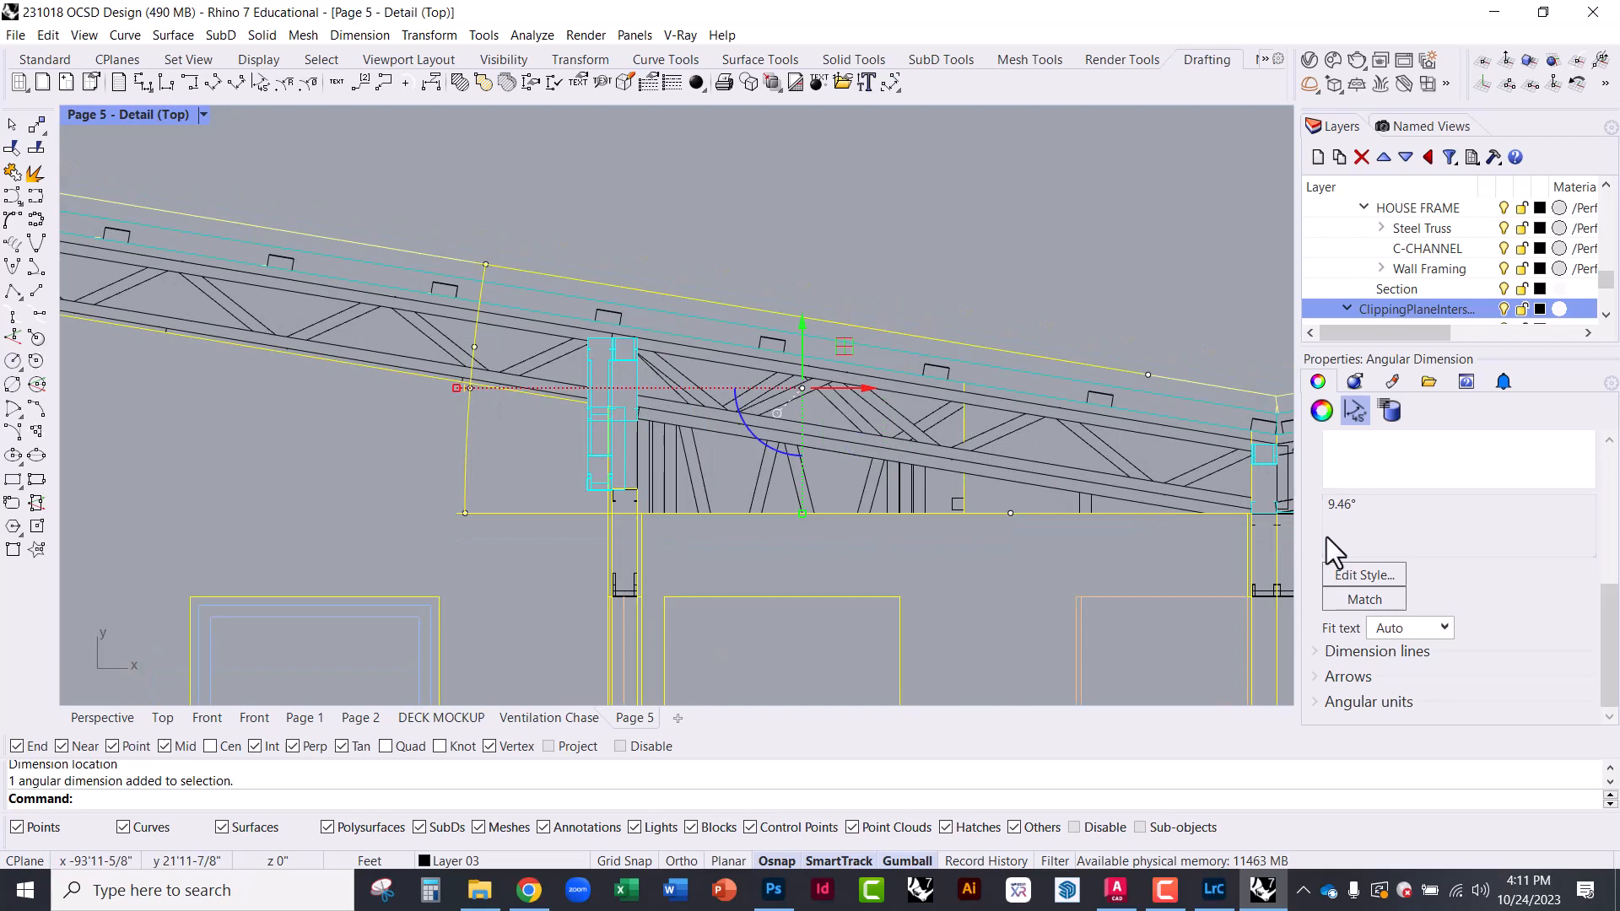
pyautogui.click(1355, 573)
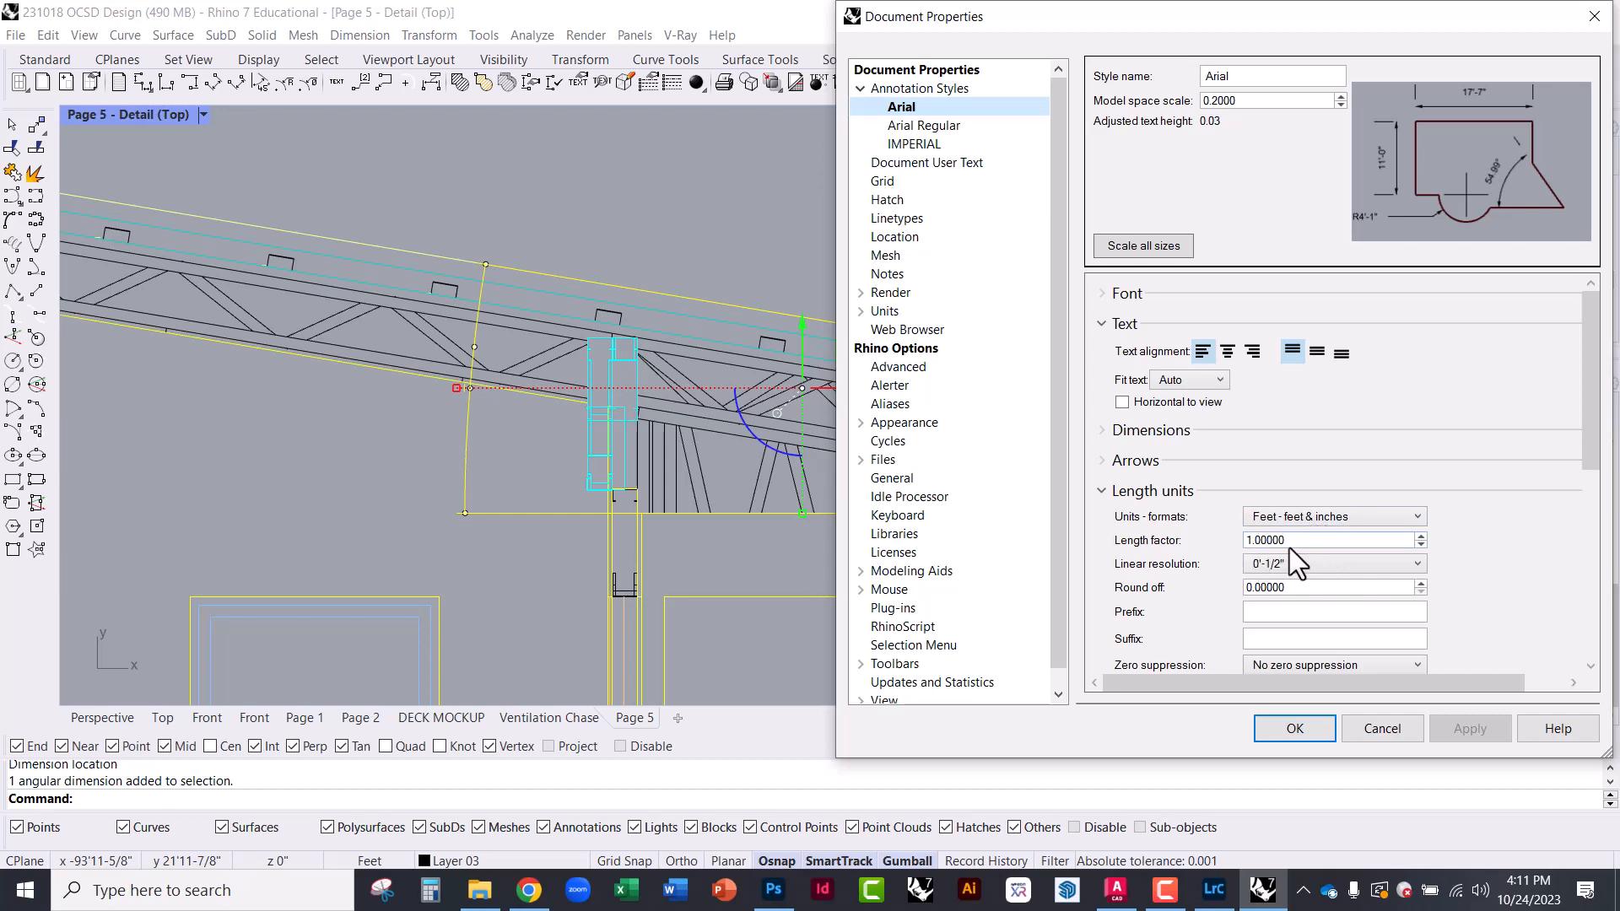
pyautogui.scroll(-2, 1207, 576)
pyautogui.scroll(-1, 1238, 602)
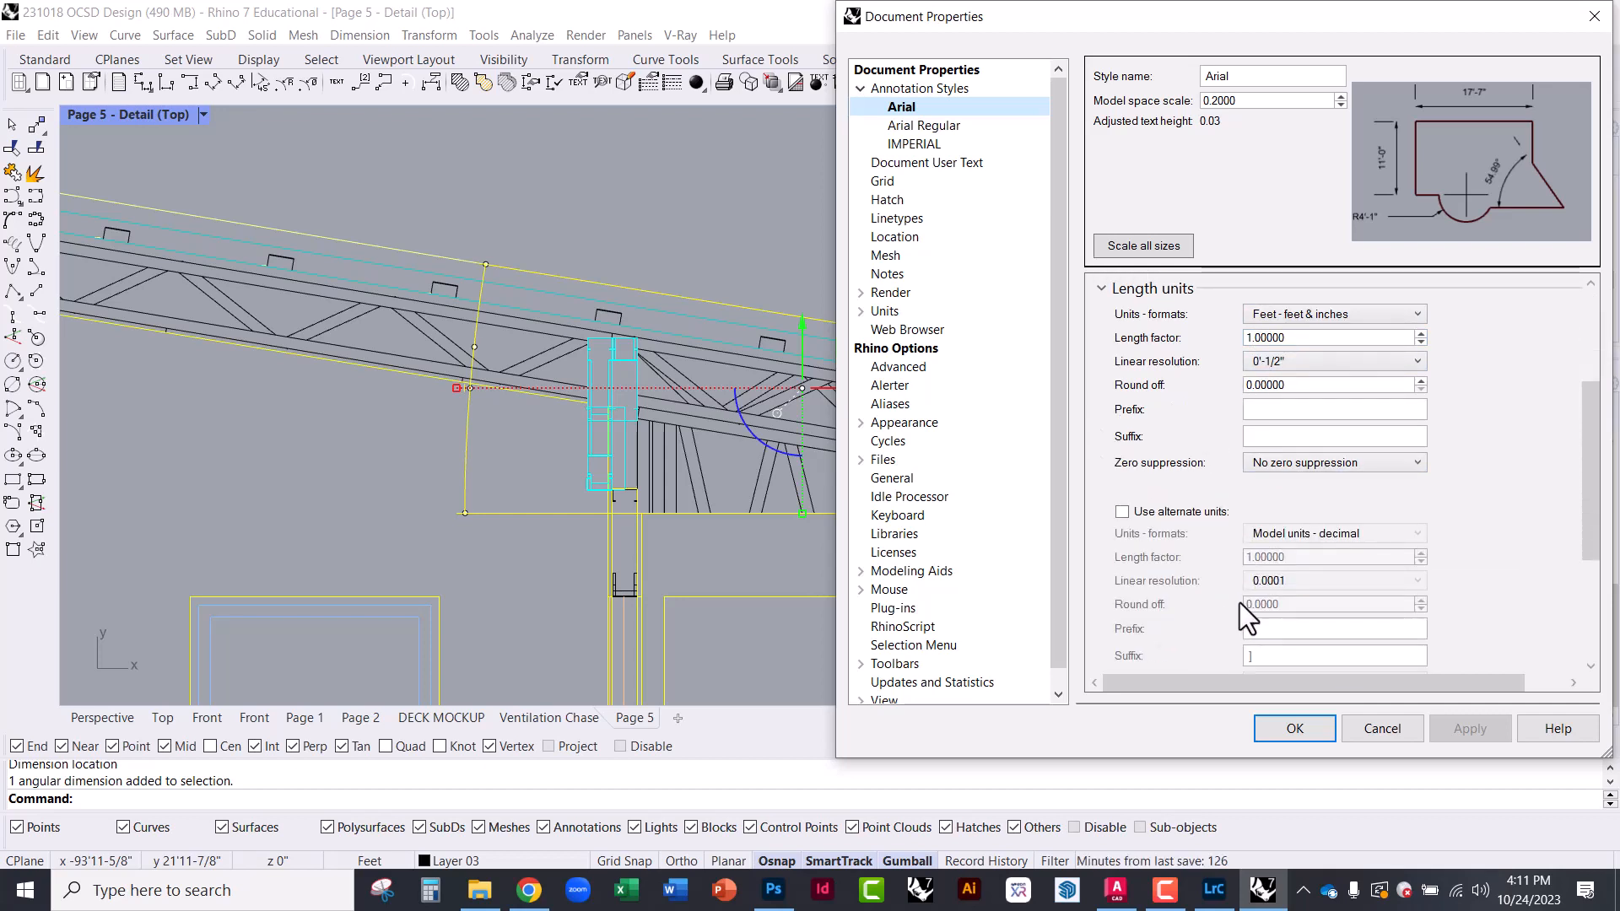
pyautogui.scroll(2, 1239, 603)
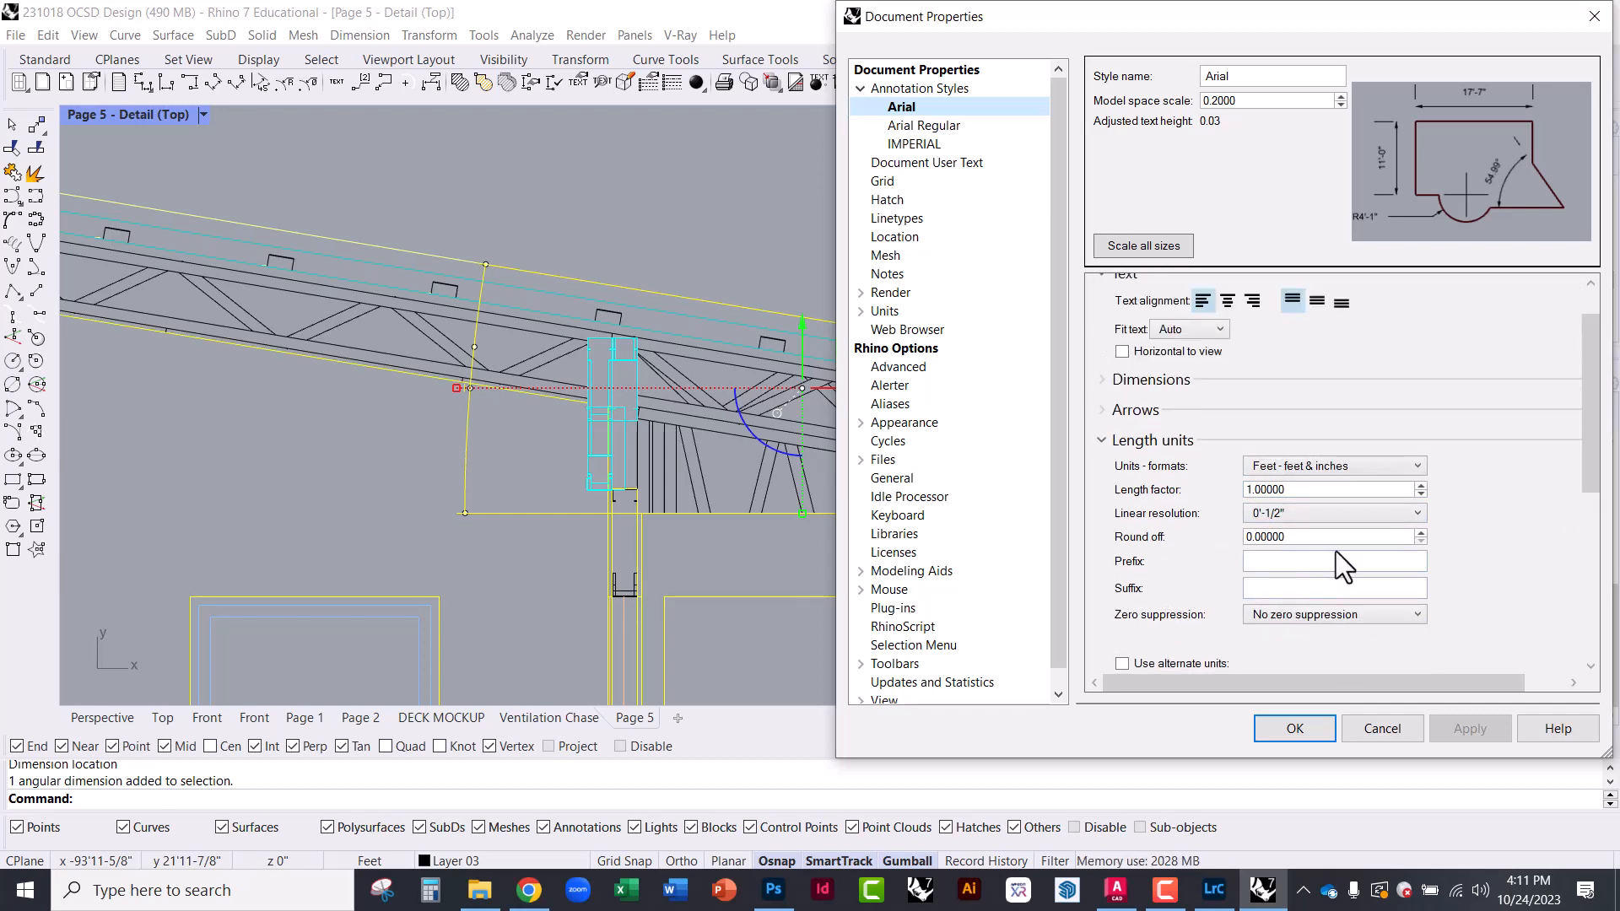
pyautogui.doubleClick(1303, 490)
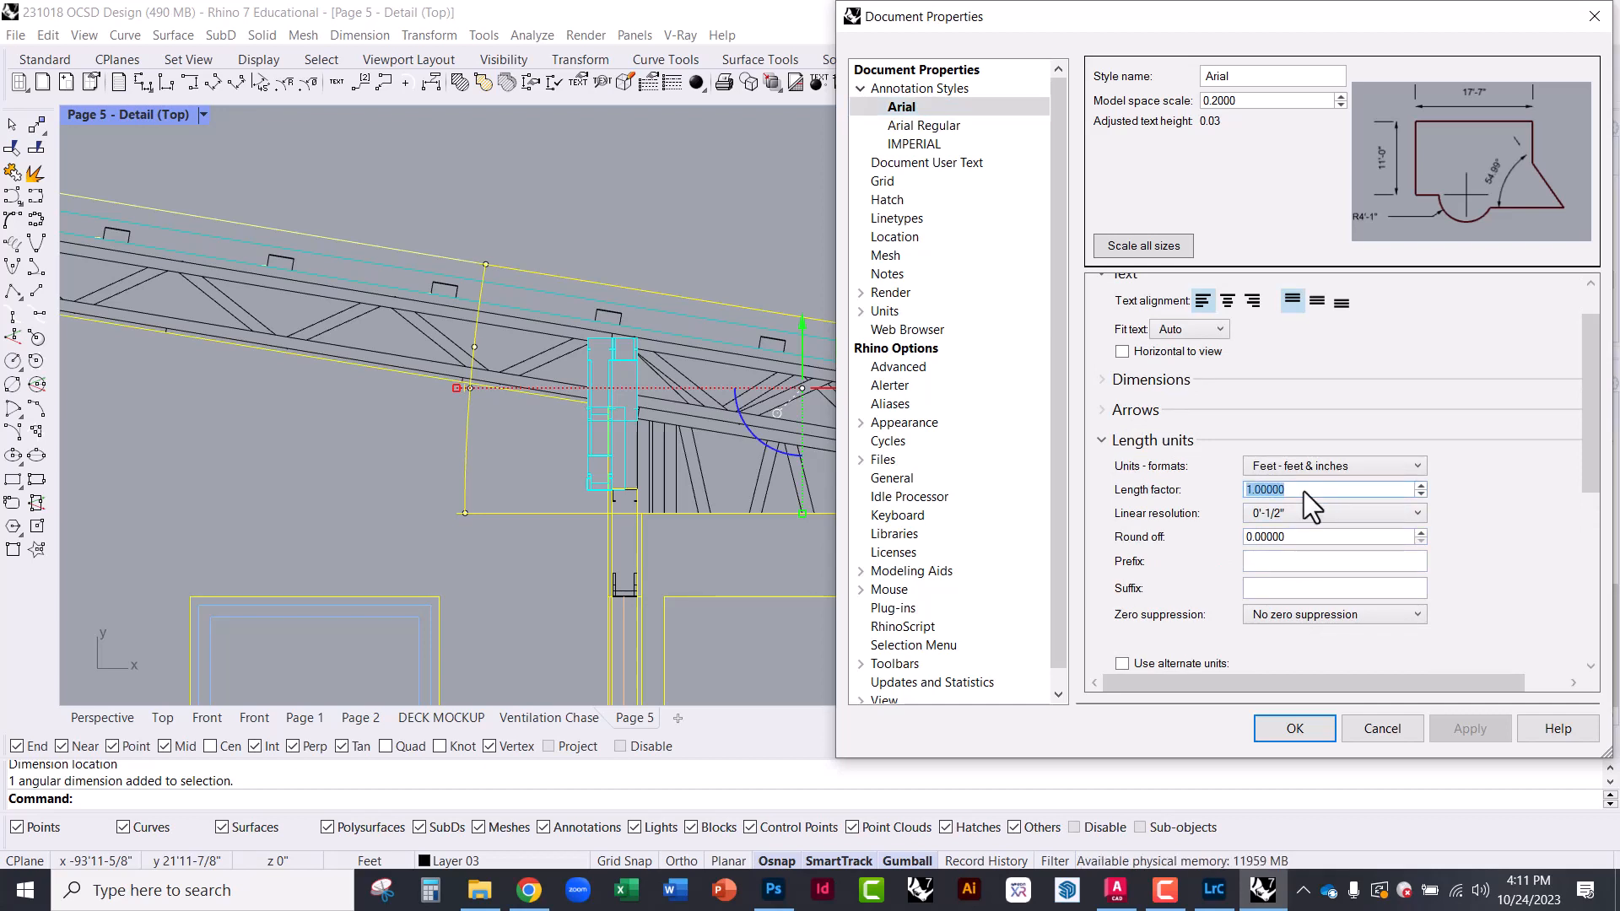
pyautogui.write('5')
pyautogui.press('Return')
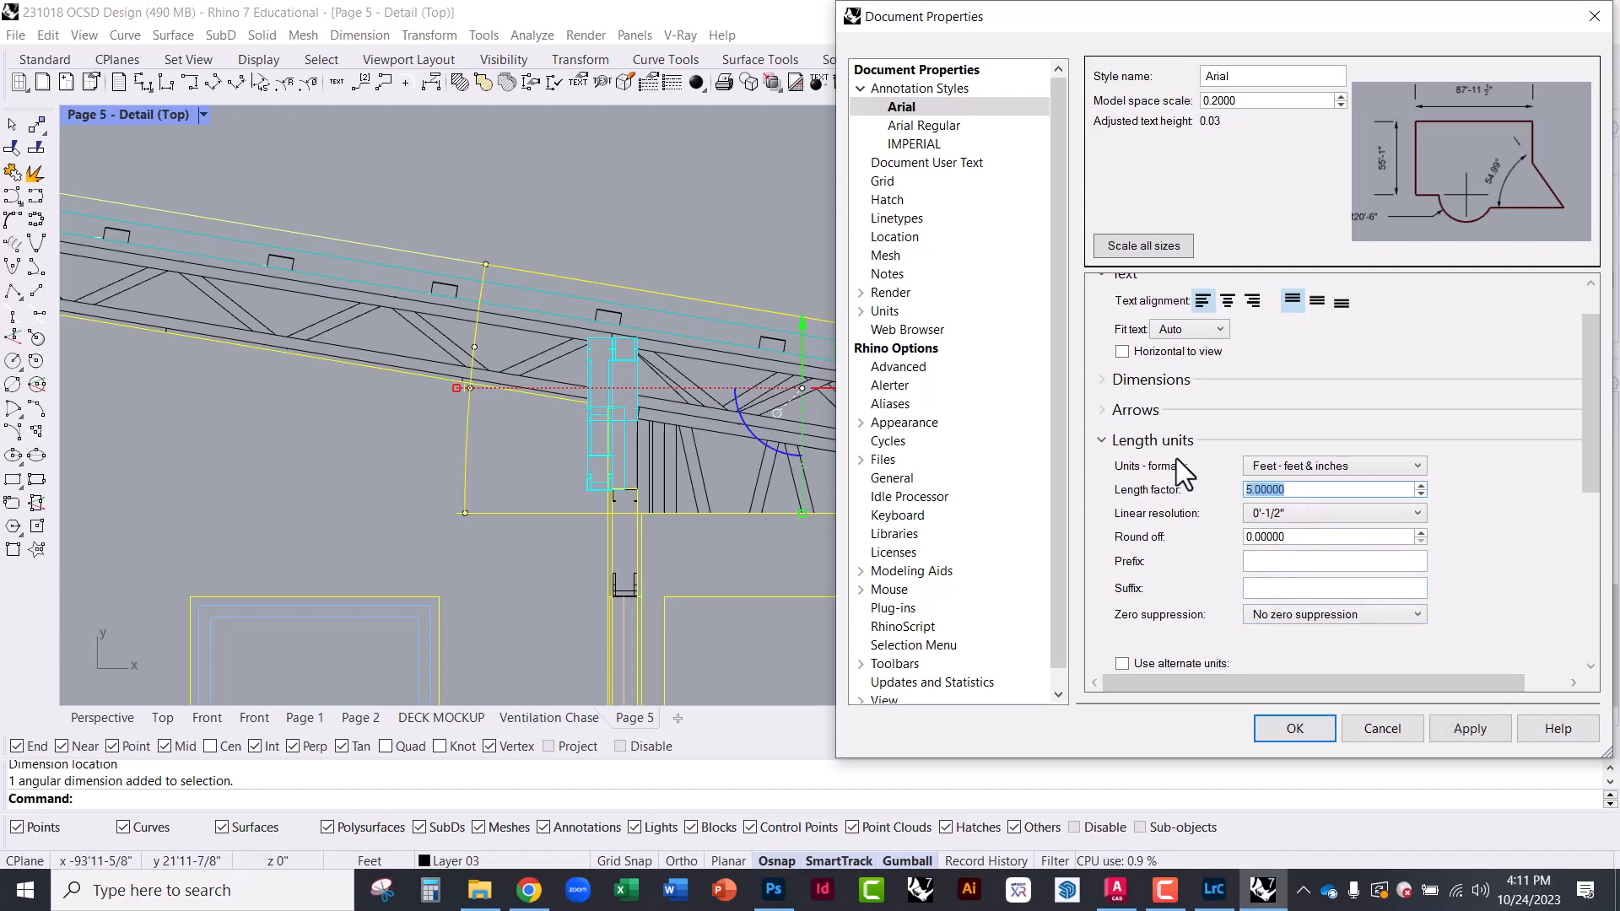
# Try a font height of 3 in the Arial annotation style and apply it
pyautogui.scroll(2, 1136, 422)
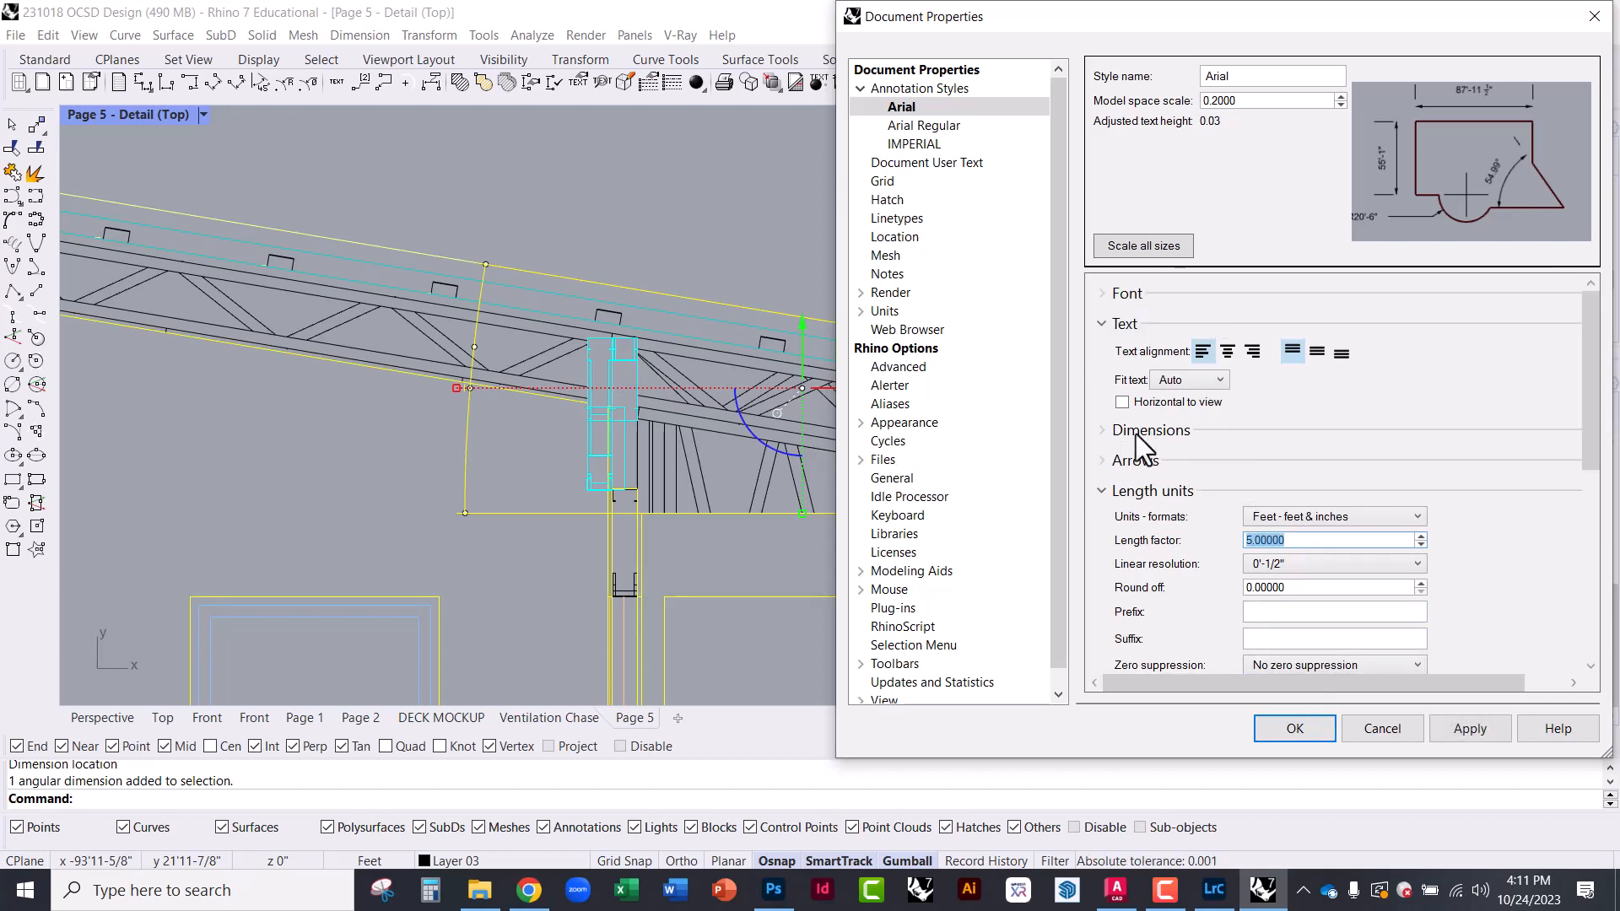
pyautogui.click(1102, 294)
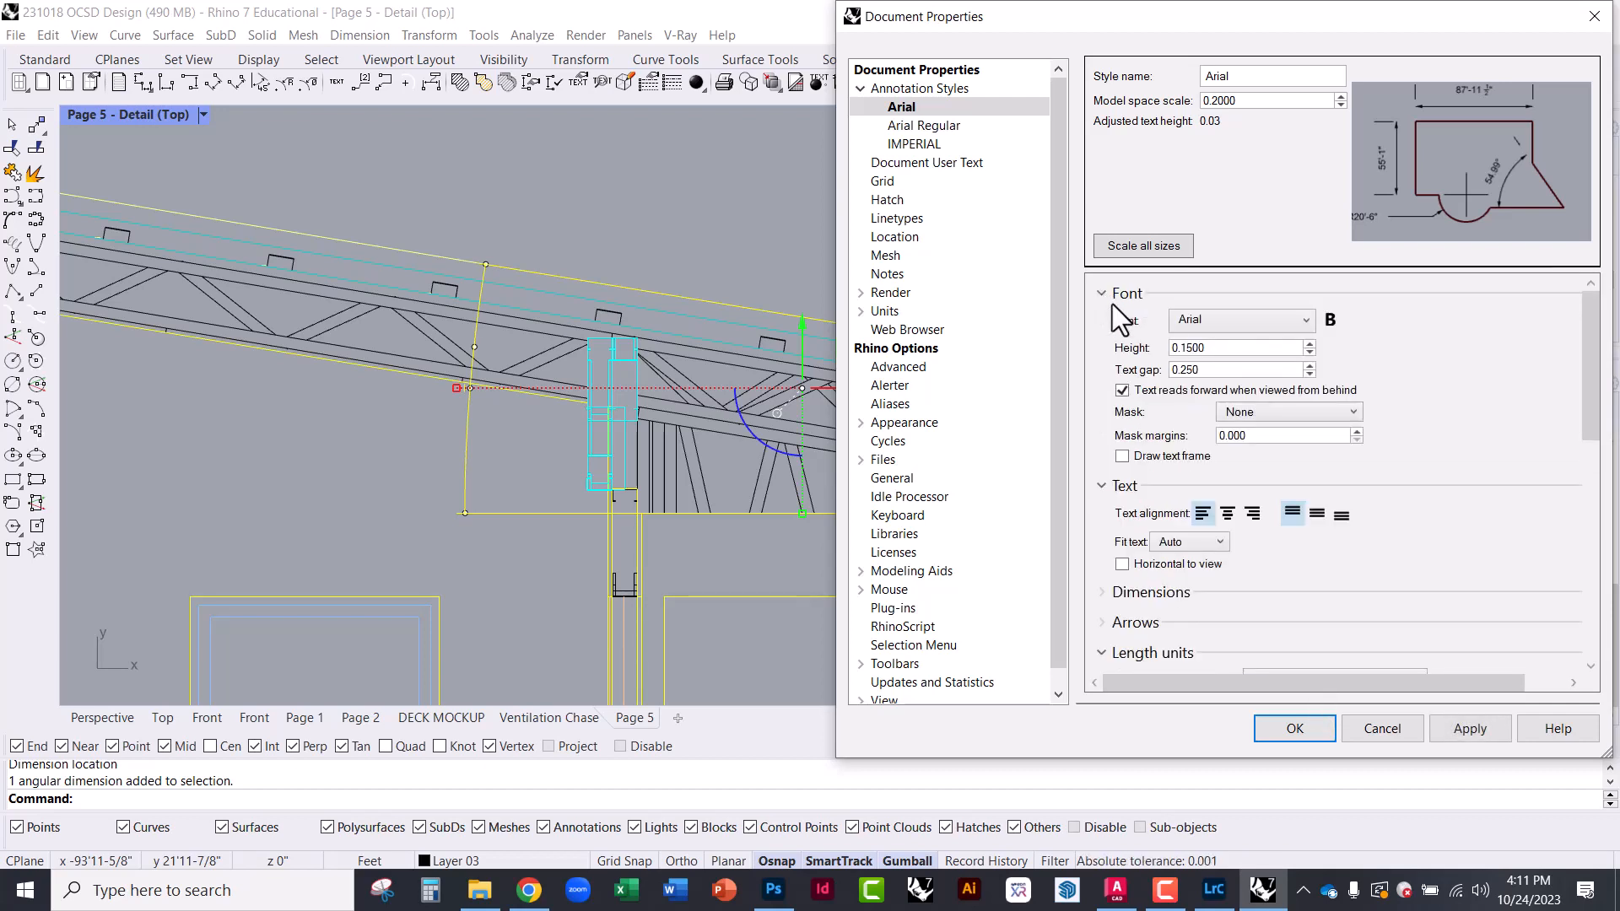
pyautogui.doubleClick(1213, 349)
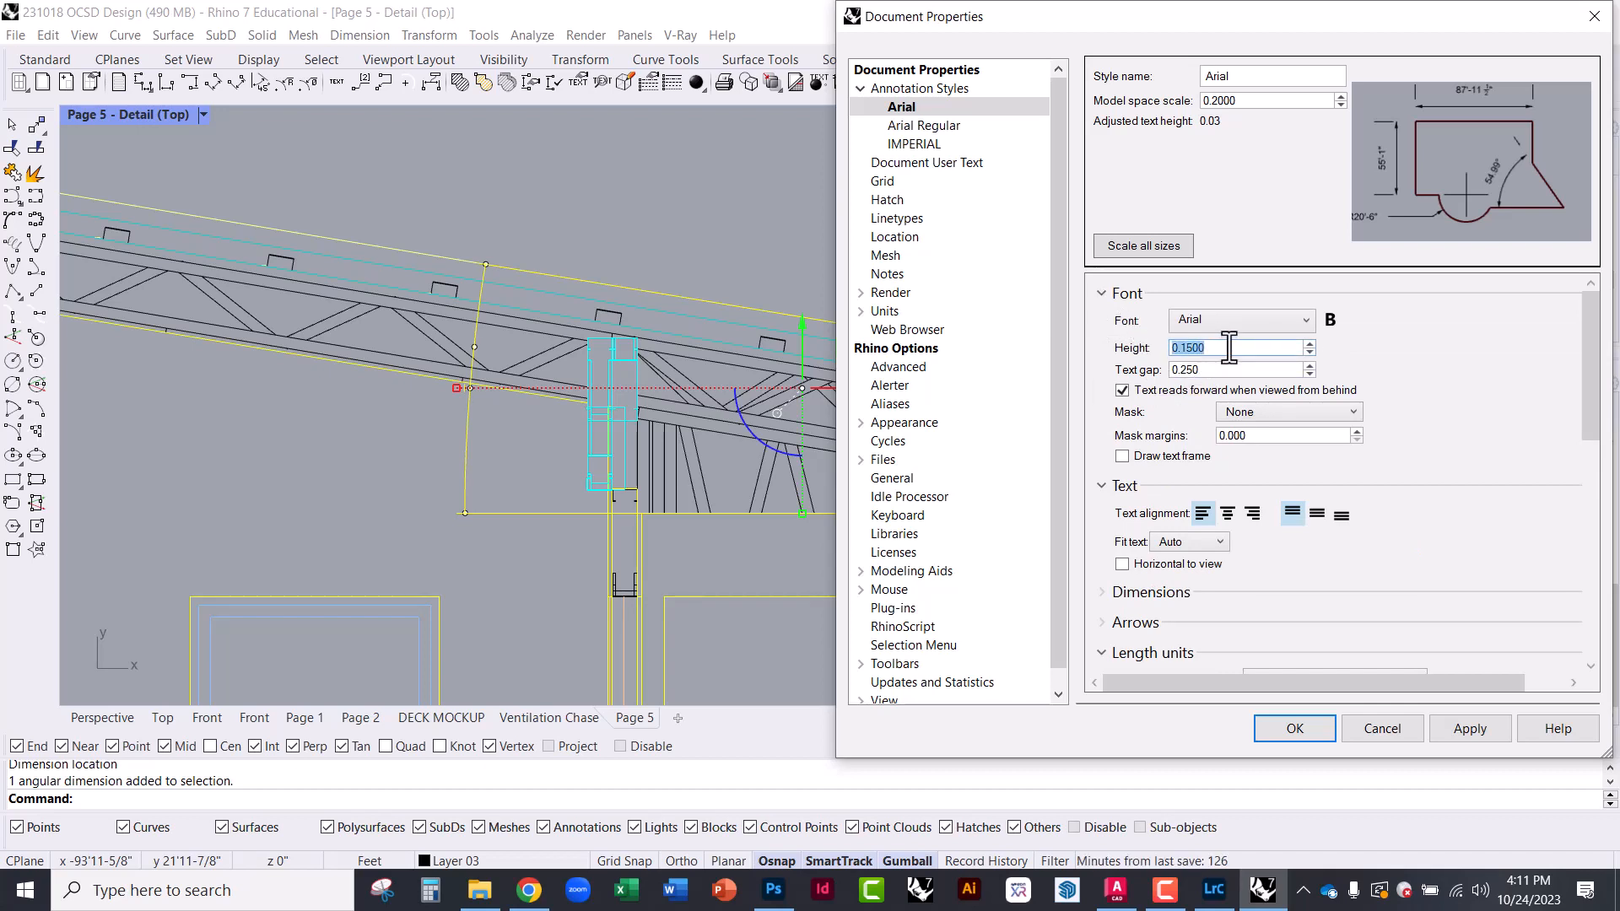
pyautogui.write('3')
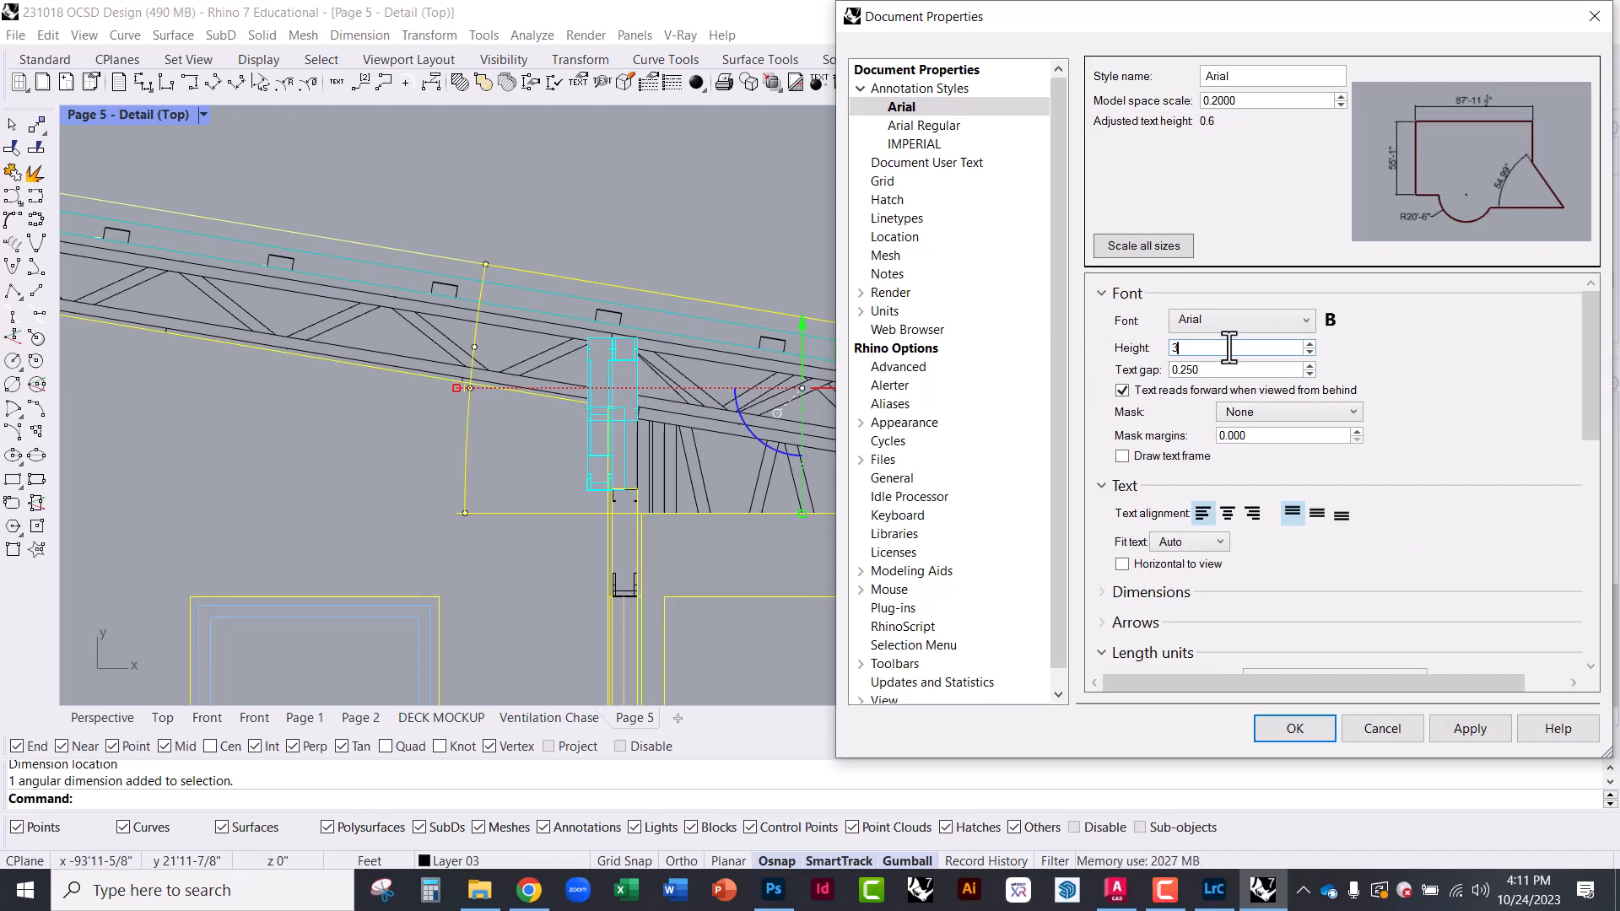
pyautogui.click(1436, 724)
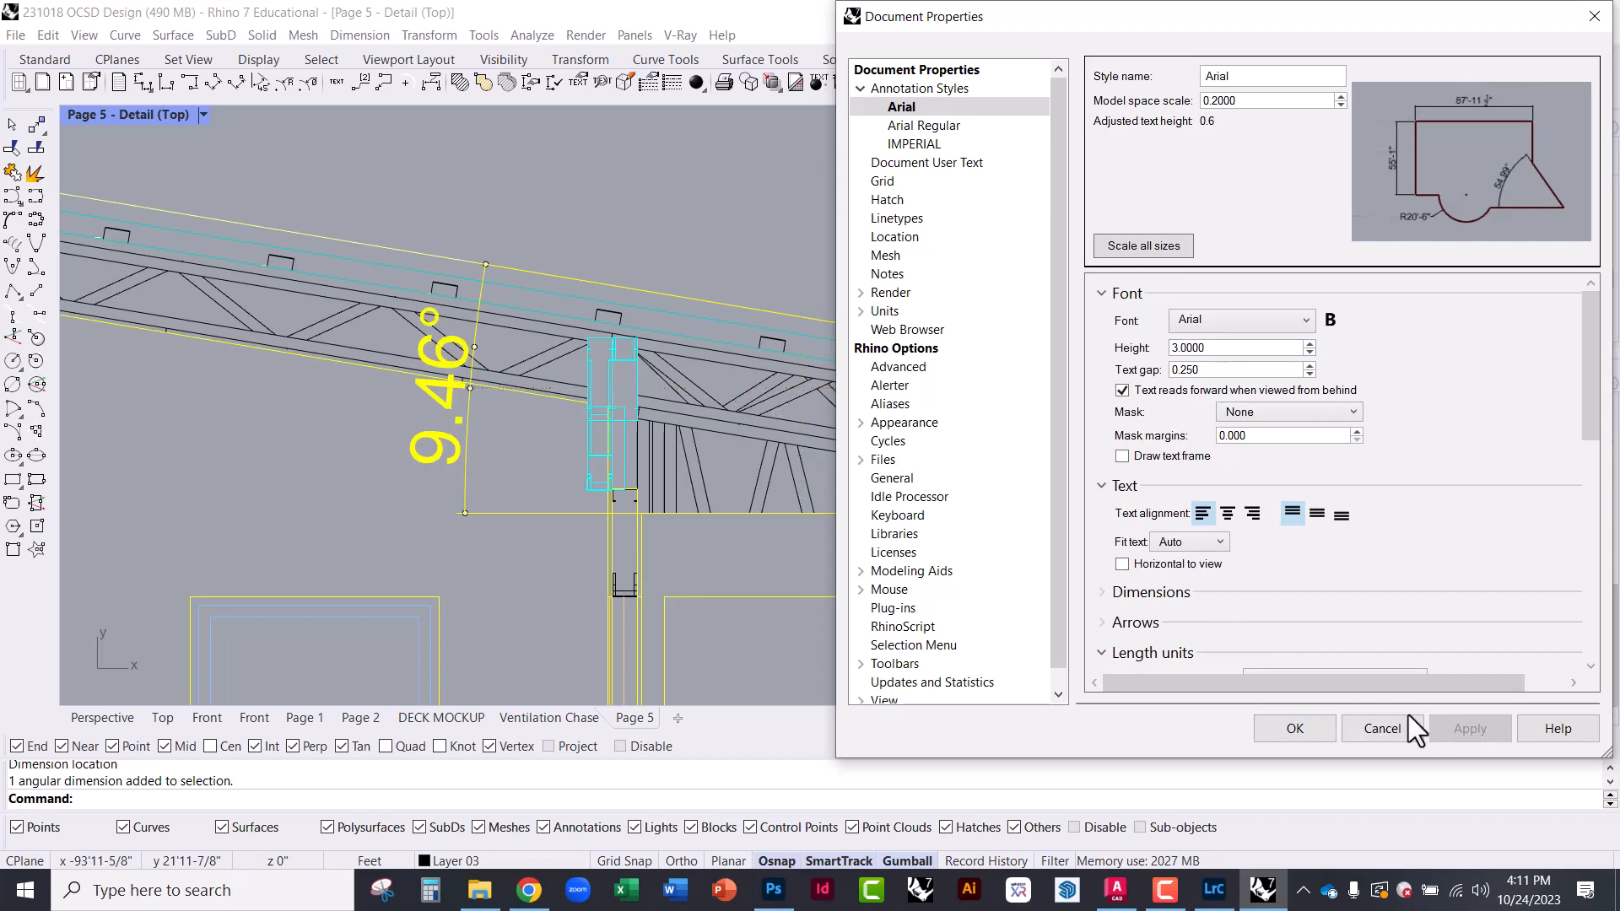
# Set the Arial annotation style's font height to 2, apply it and close the document properties
pyautogui.doubleClick(1190, 348)
pyautogui.write('2')
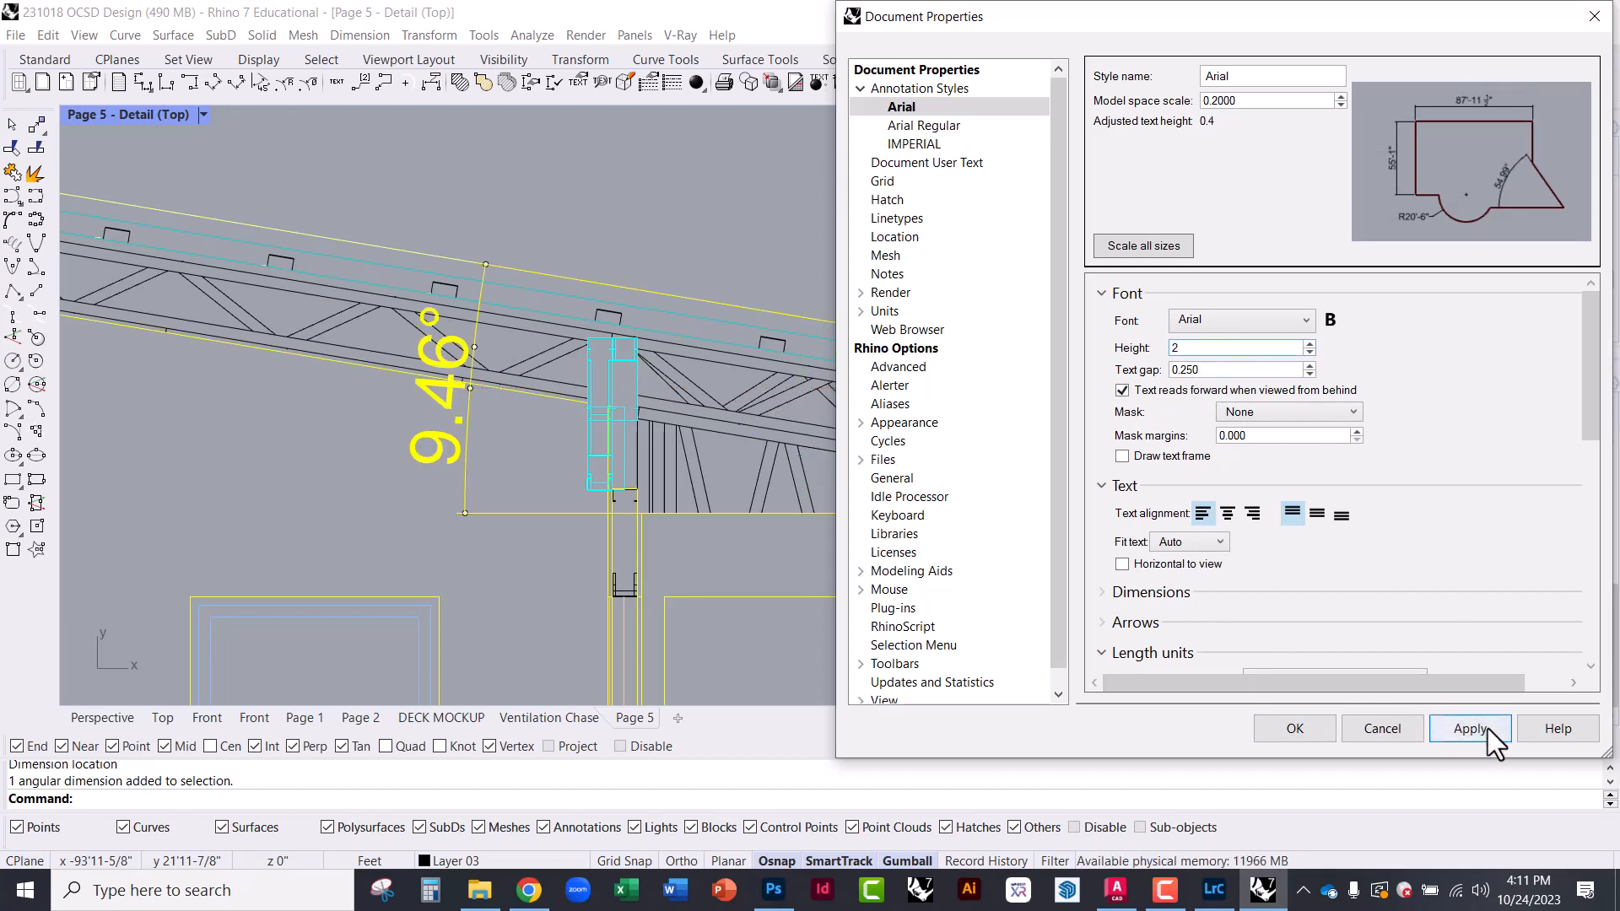
pyautogui.click(1485, 729)
pyautogui.click(1295, 728)
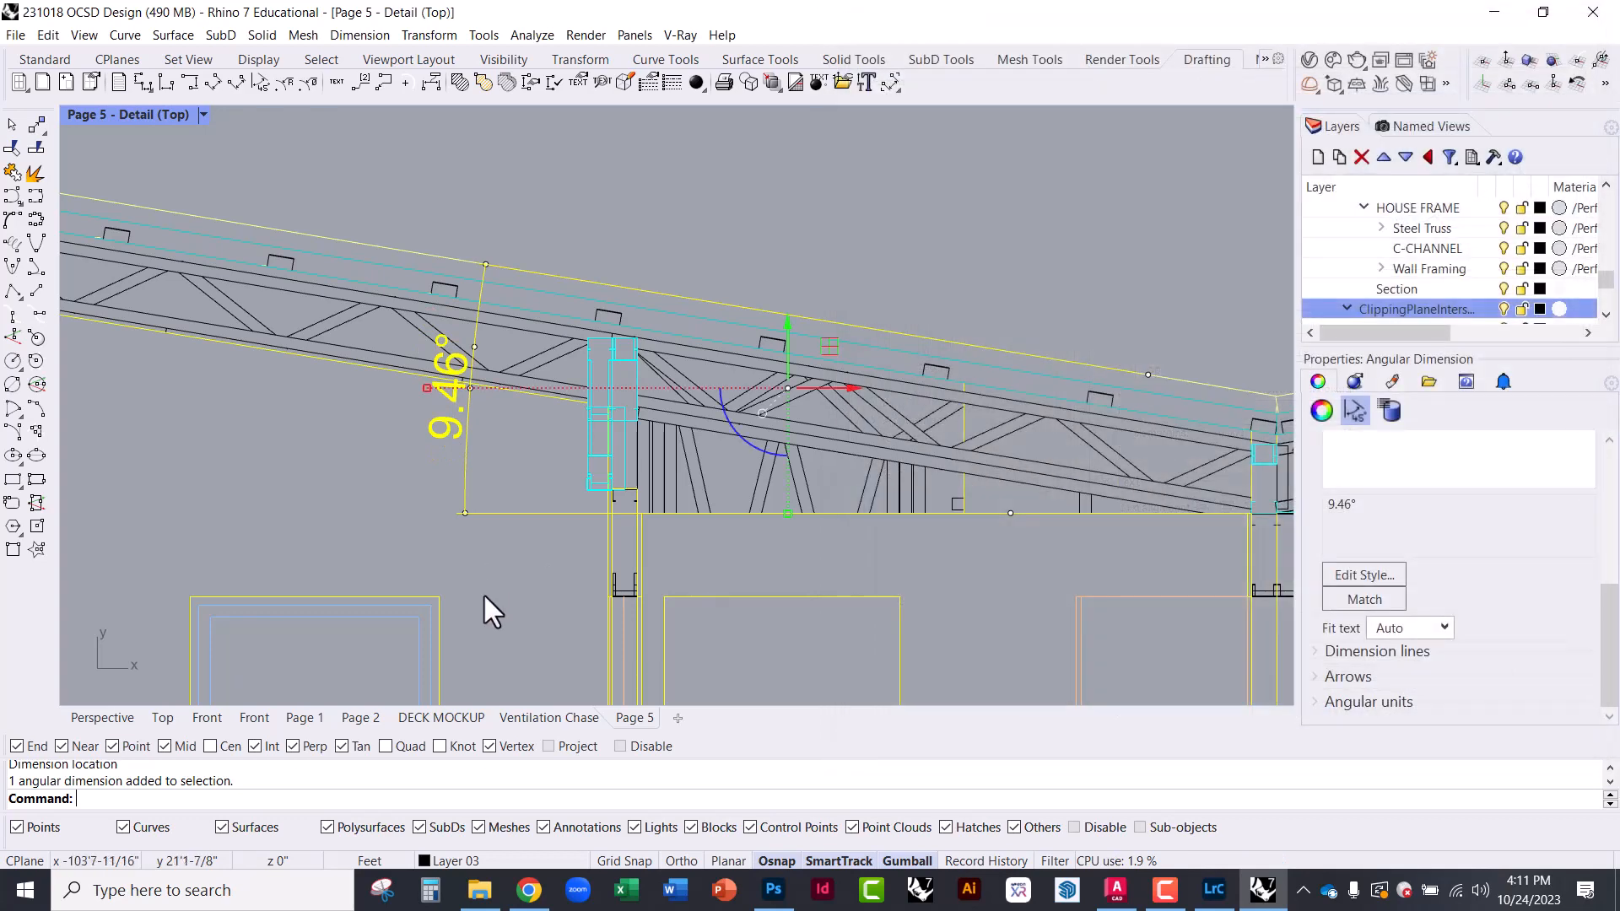
pyautogui.press('Escape')
pyautogui.scroll(-5, 772, 472)
pyautogui.scroll(3, 653, 452)
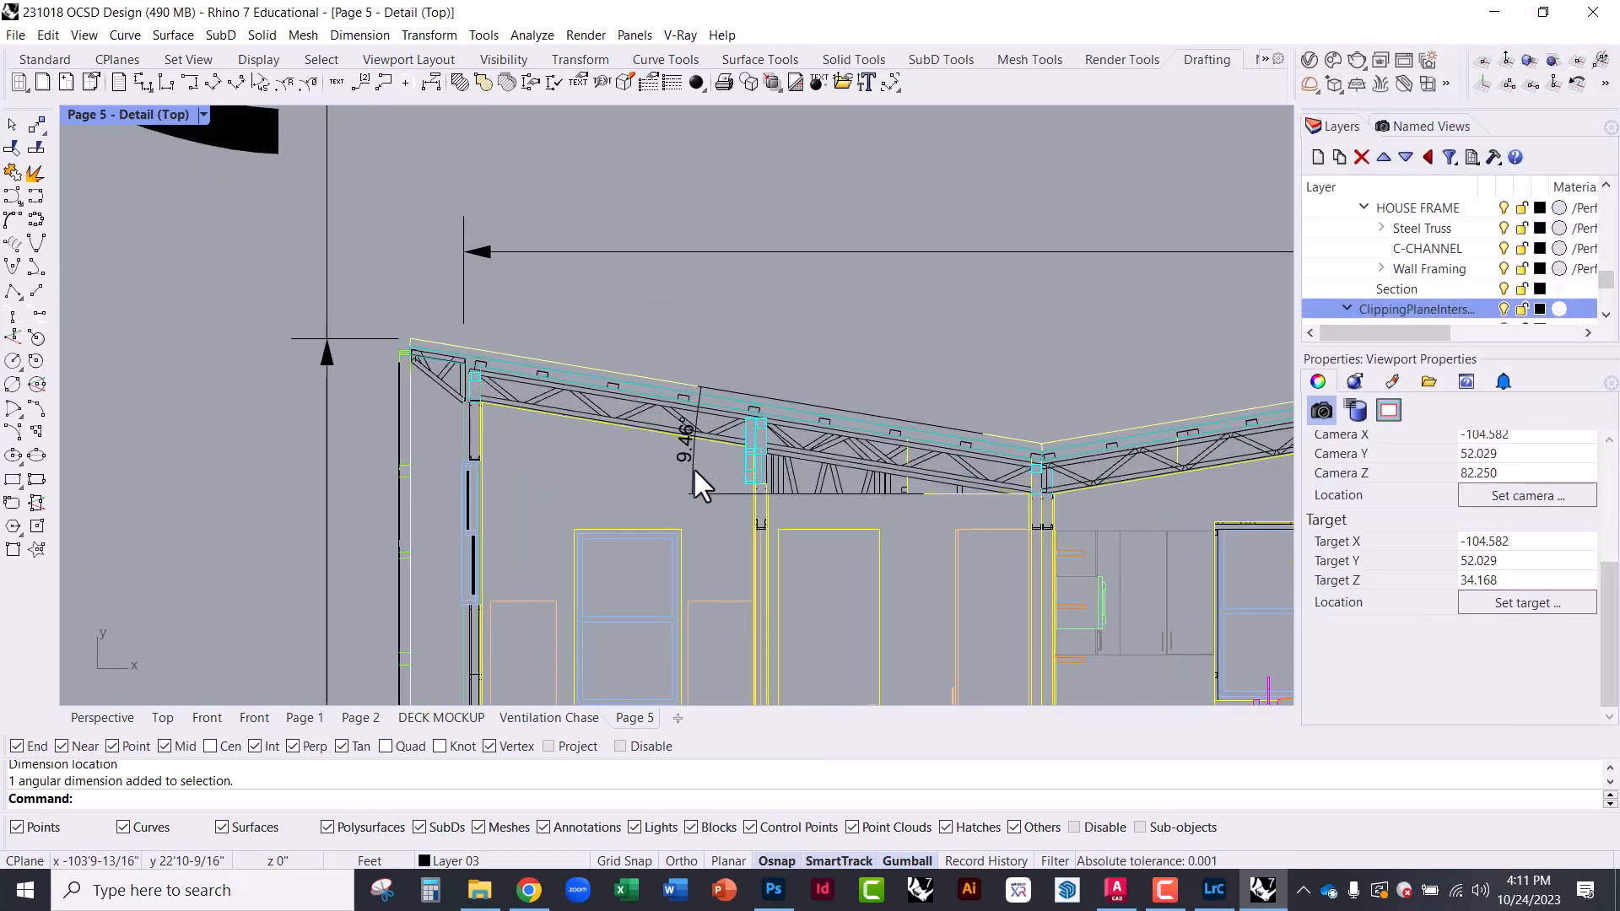
# Delete the angular dimension of the left roof slope
pyautogui.click(692, 474)
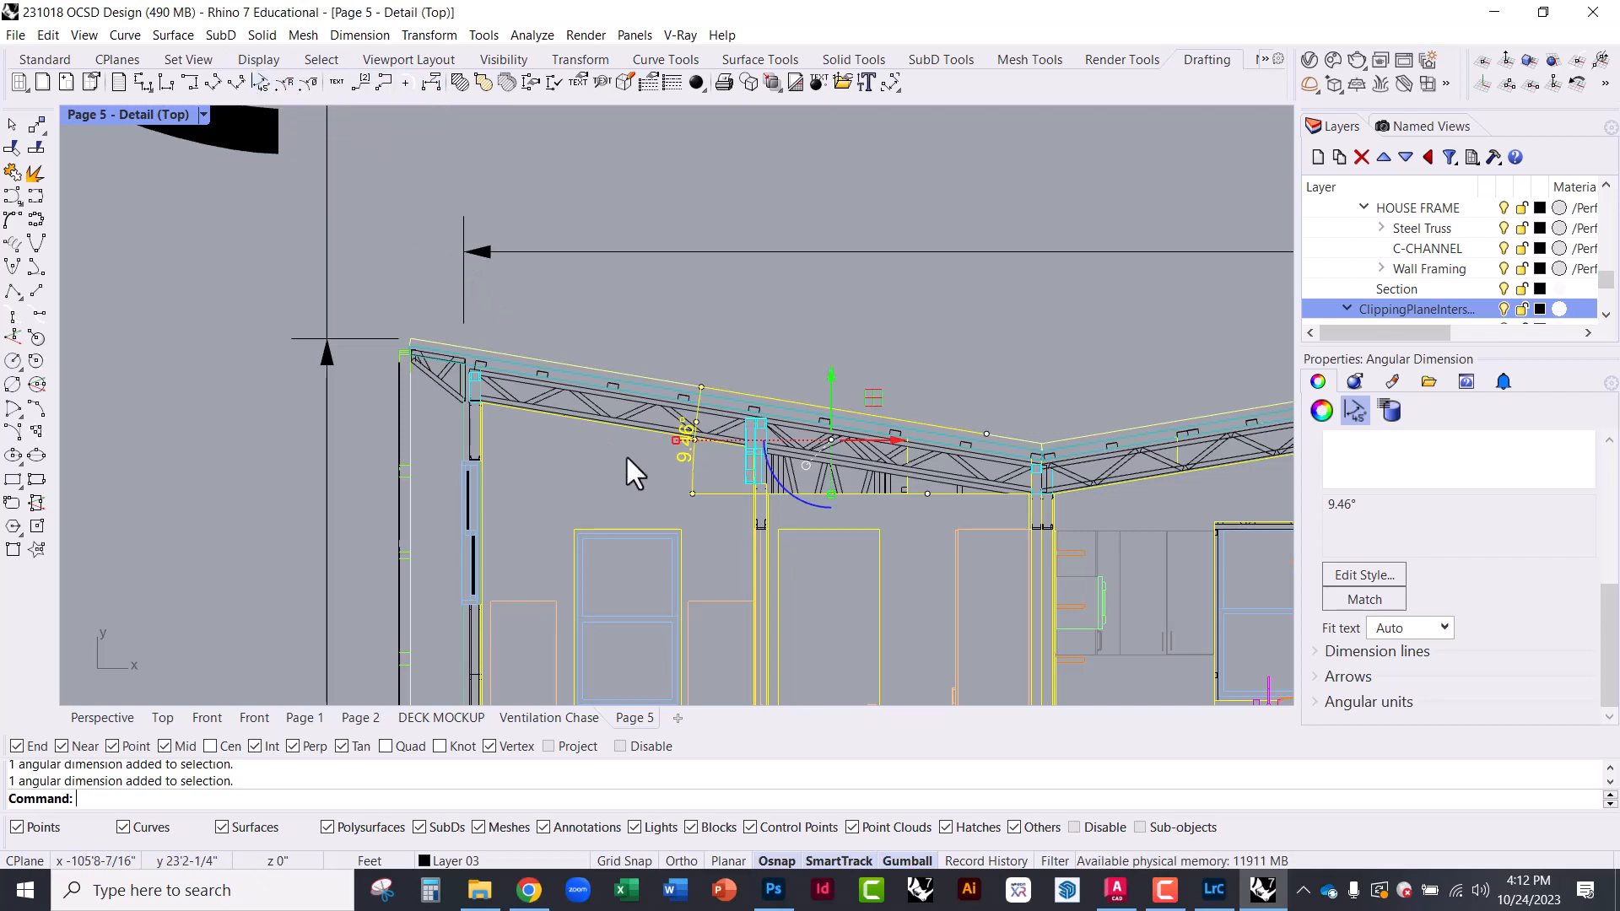
pyautogui.scroll(3, 684, 486)
pyautogui.press('Delete')
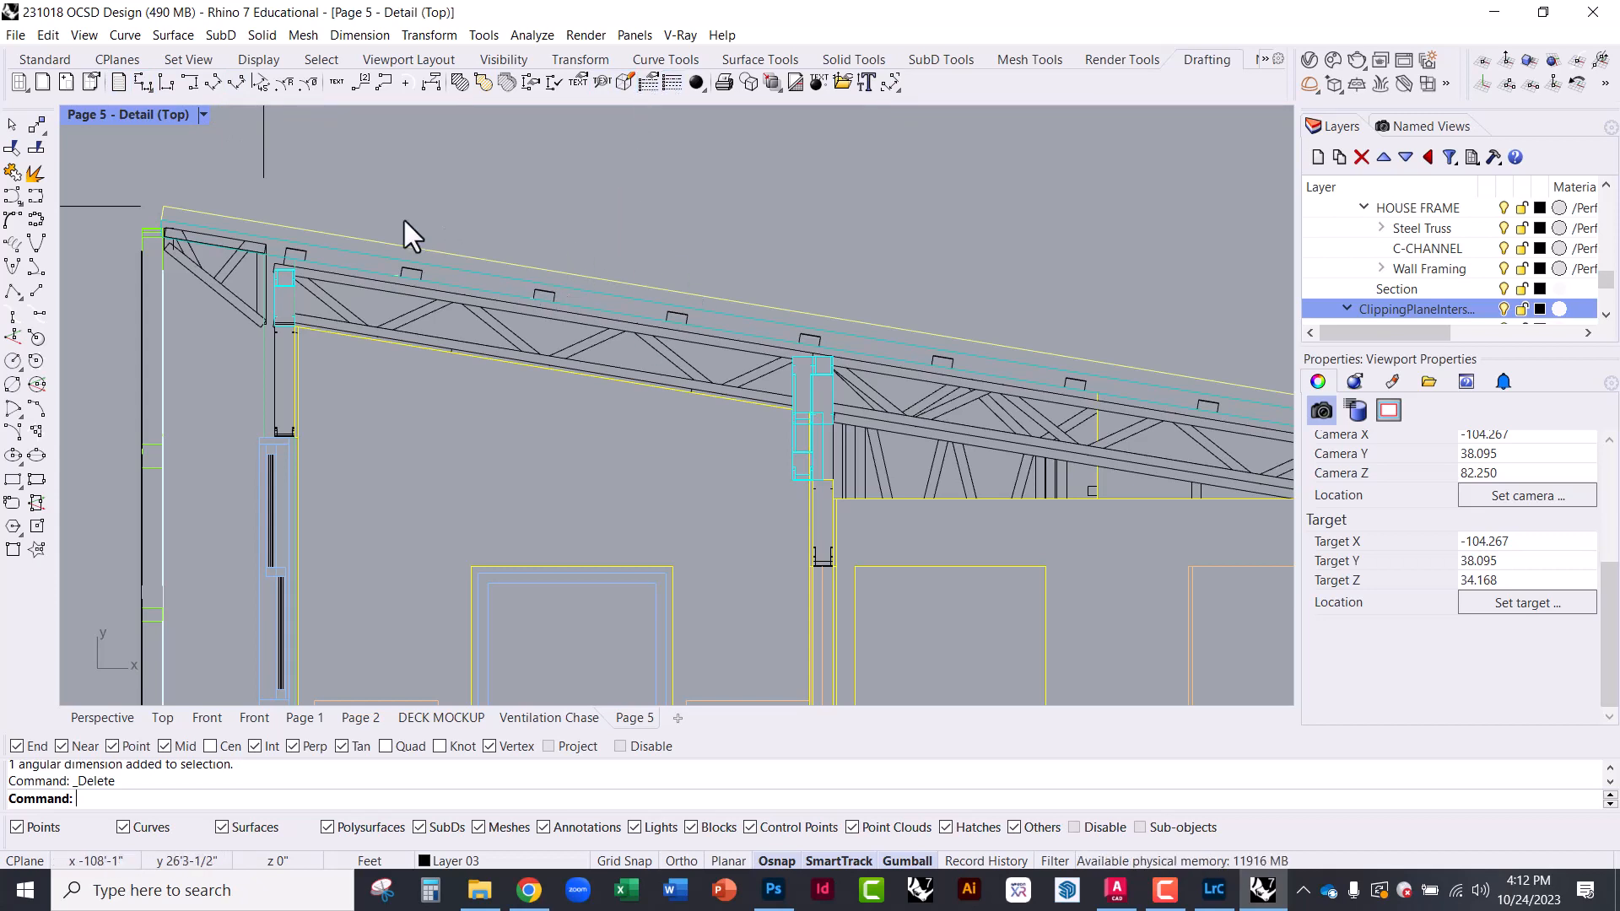
# Set the text height of the horizontal overall dimension above the roof to 1
pyautogui.scroll(-5, 347, 397)
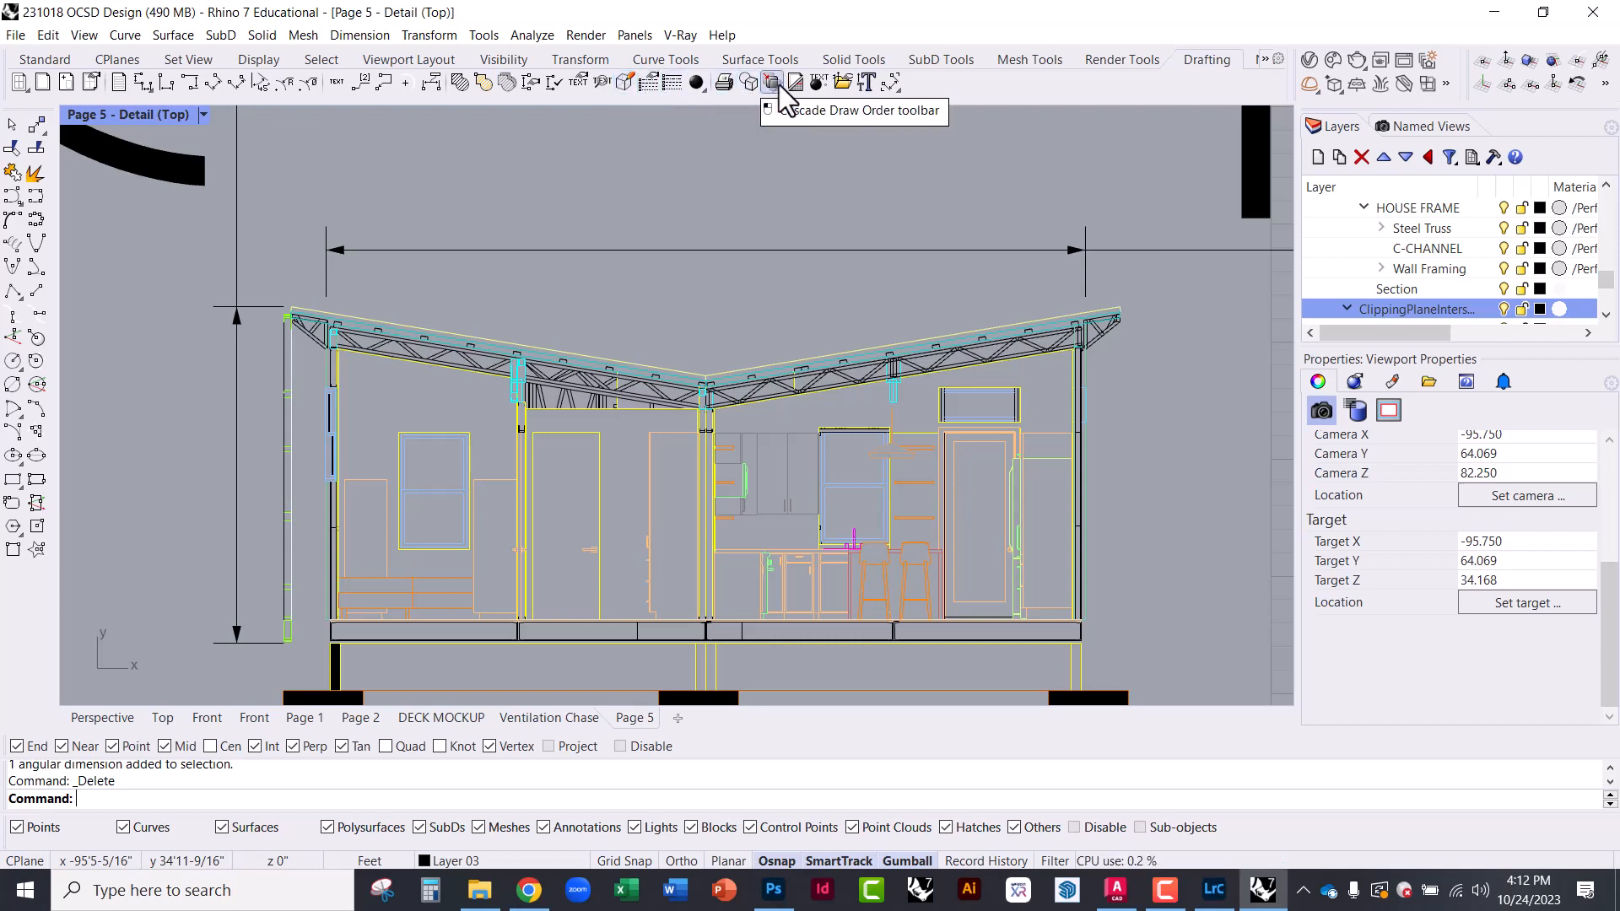
pyautogui.moveTo(701, 197); pyautogui.dragTo(656, 217, button='right')
pyautogui.scroll(-6, 659, 332)
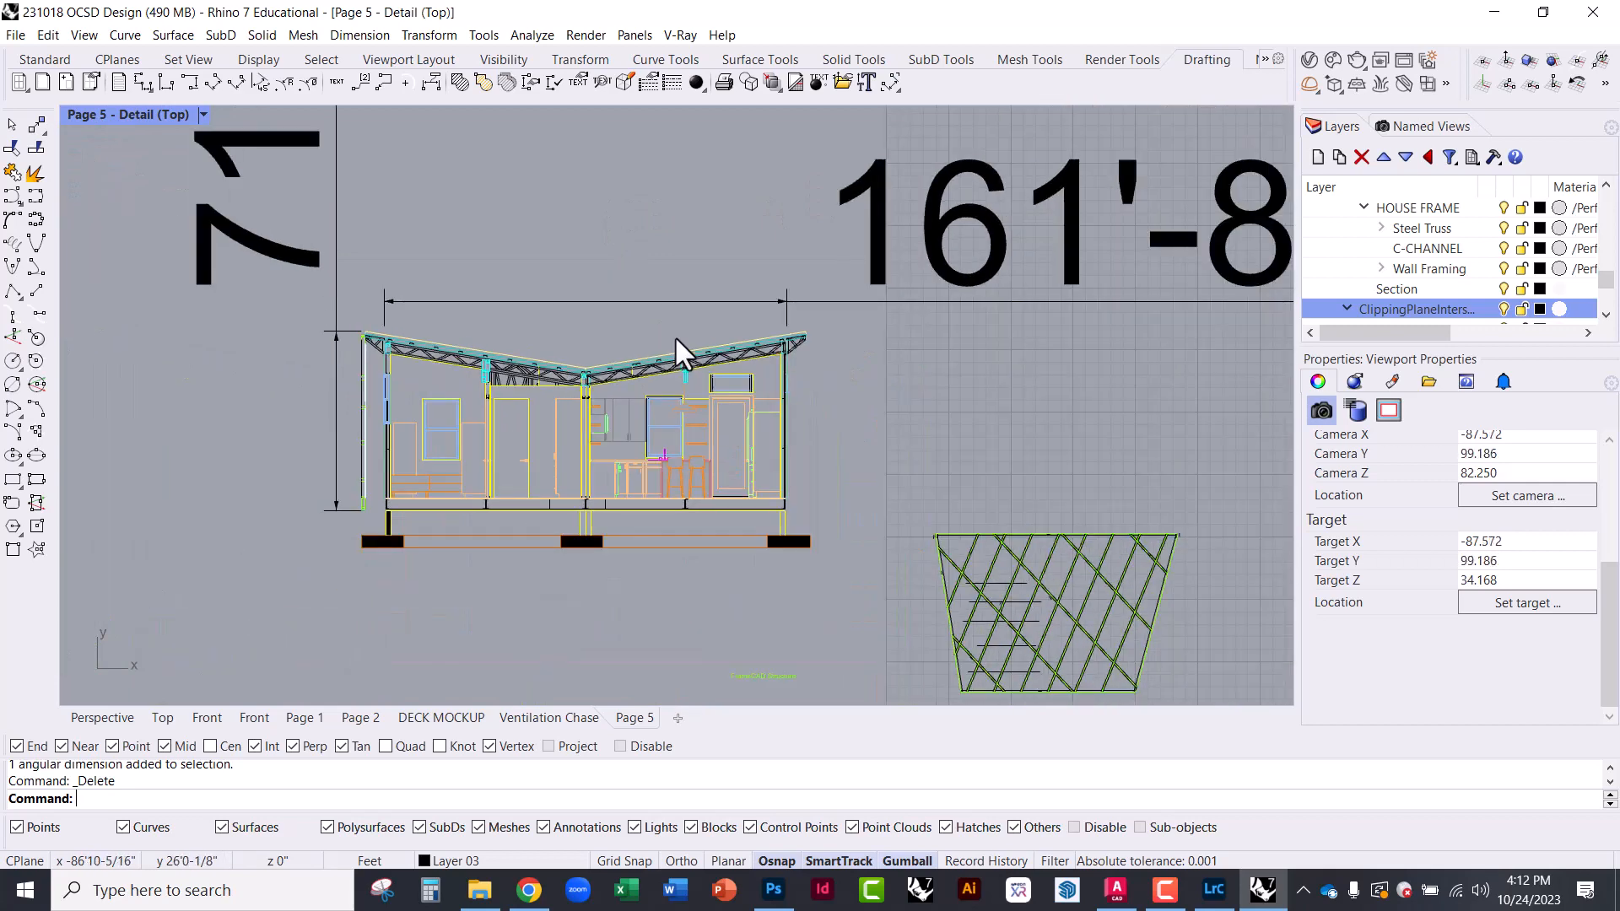
pyautogui.scroll(3, 714, 330)
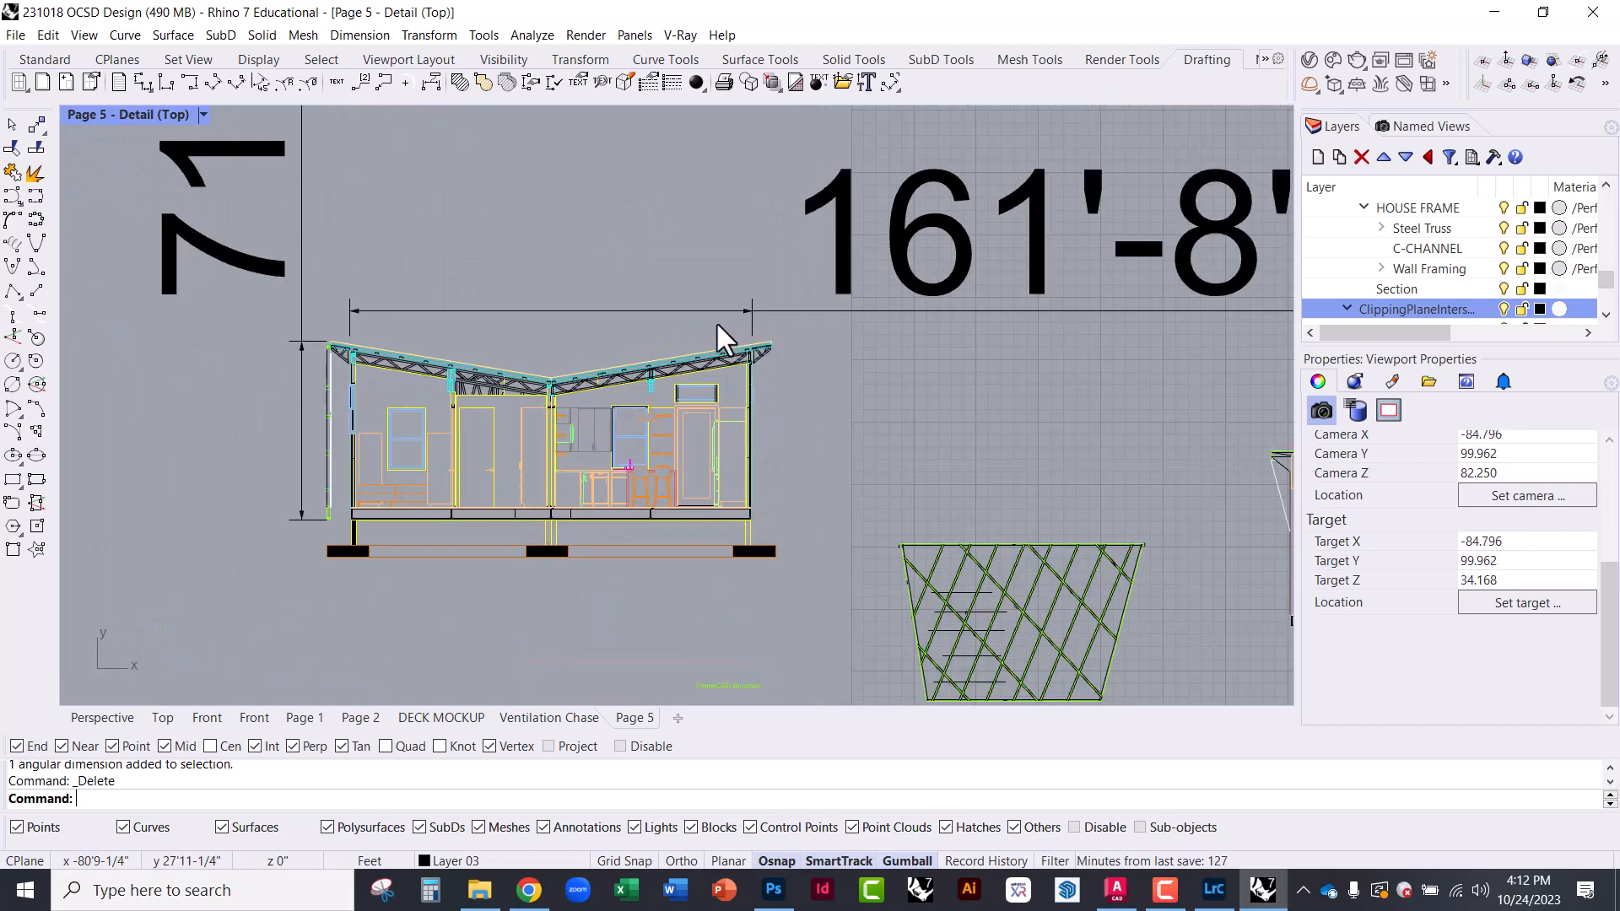
pyautogui.click(848, 309)
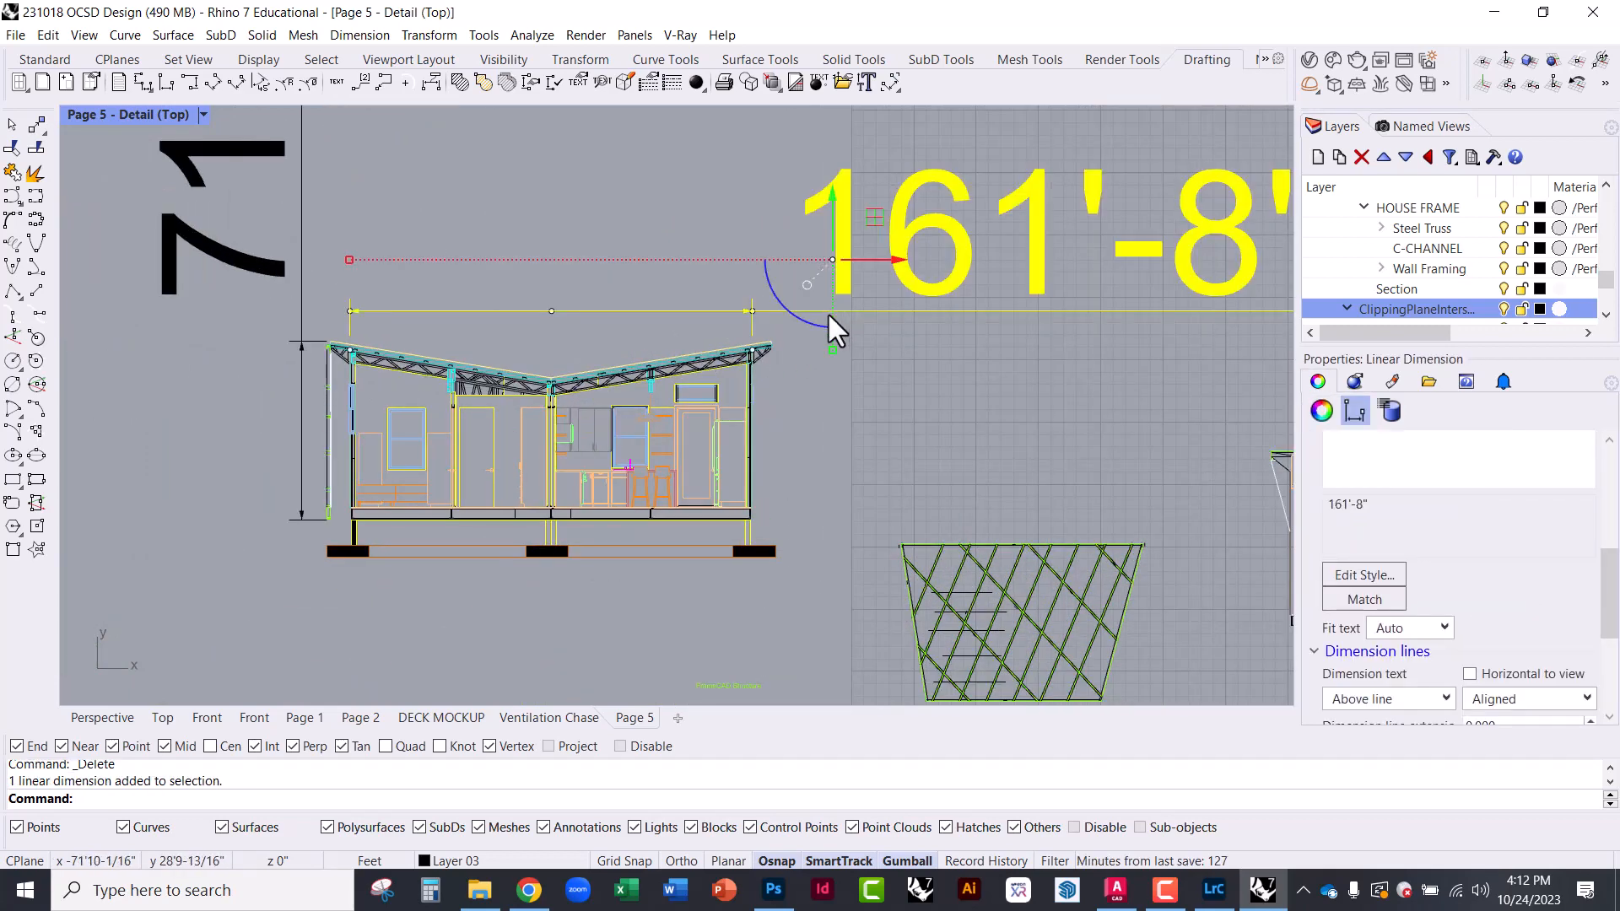
pyautogui.moveTo(1608, 590); pyautogui.dragTo(1602, 481)
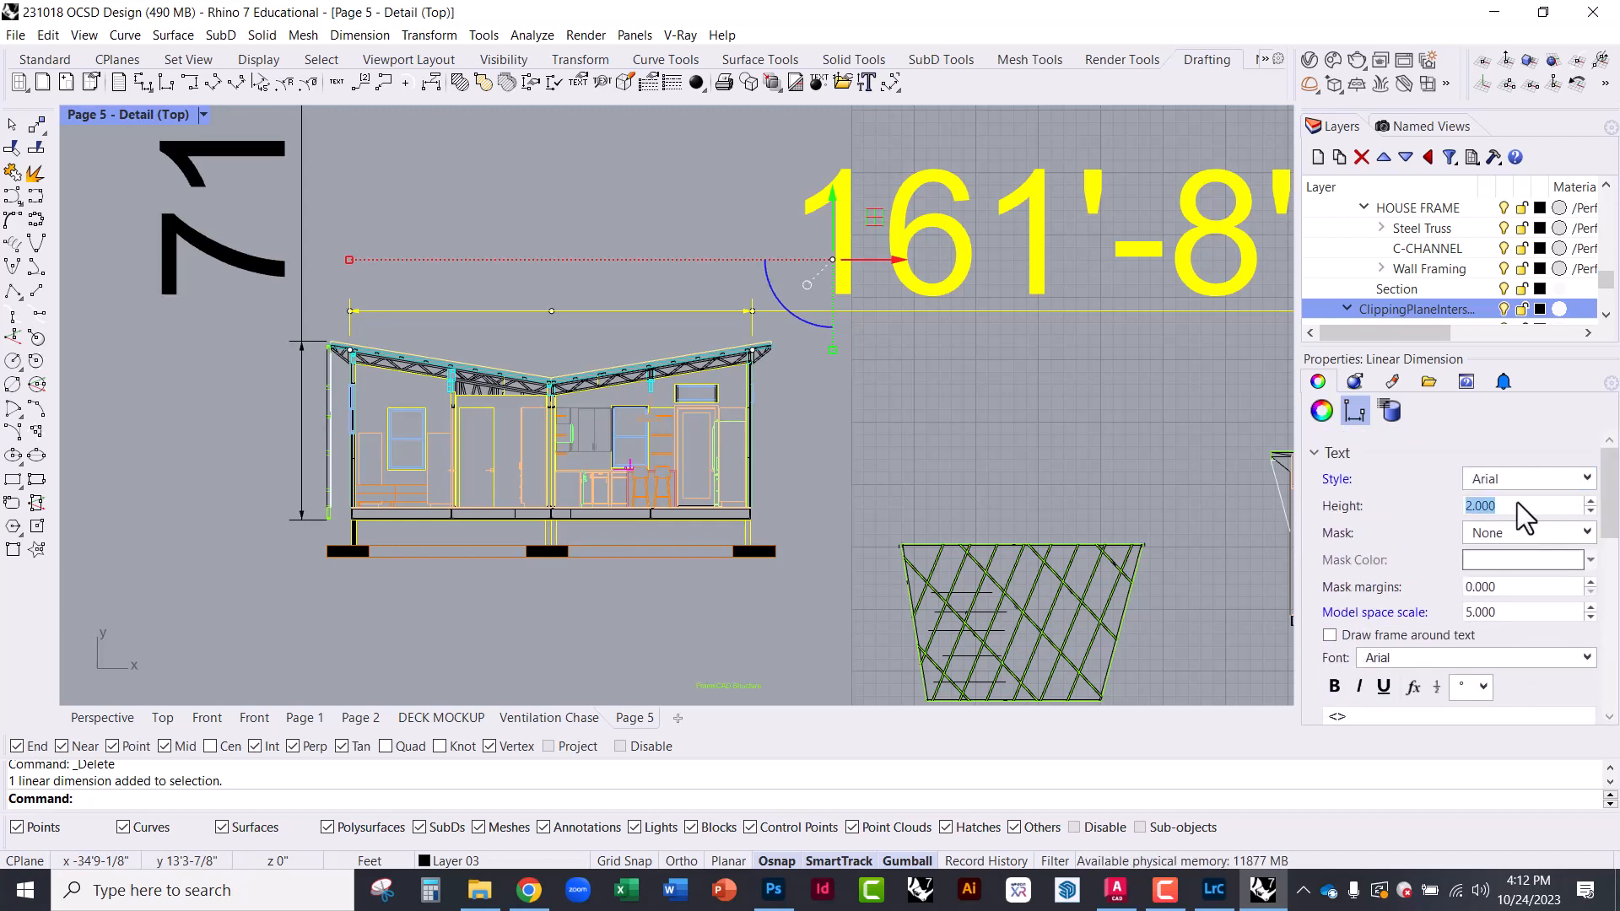
pyautogui.write('1')
pyautogui.click(919, 382)
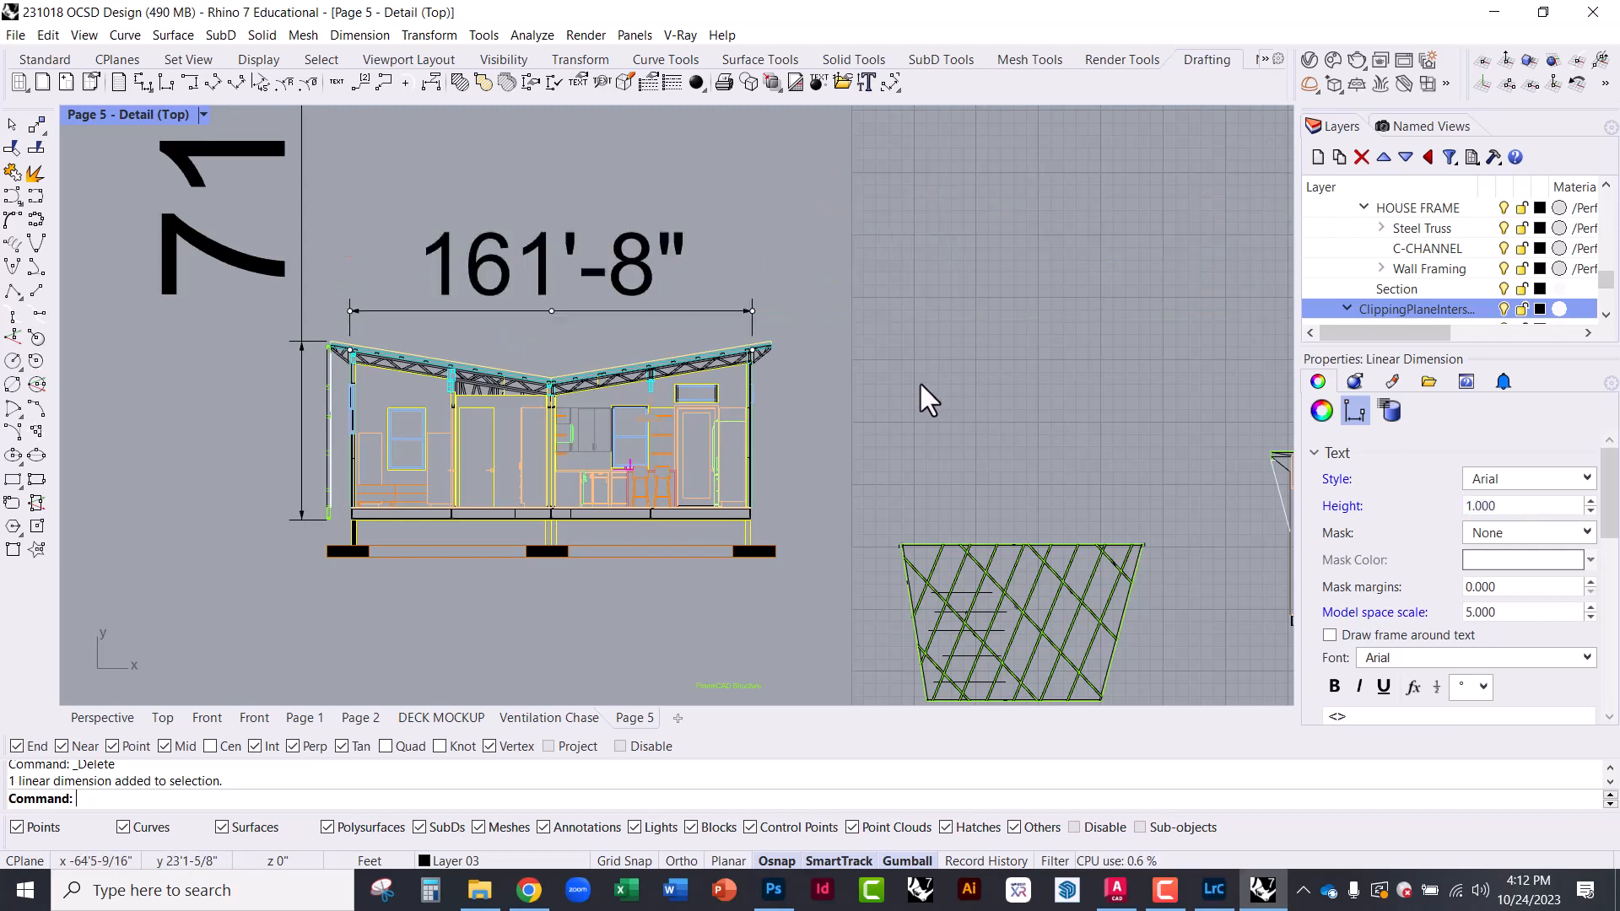
pyautogui.click(726, 311)
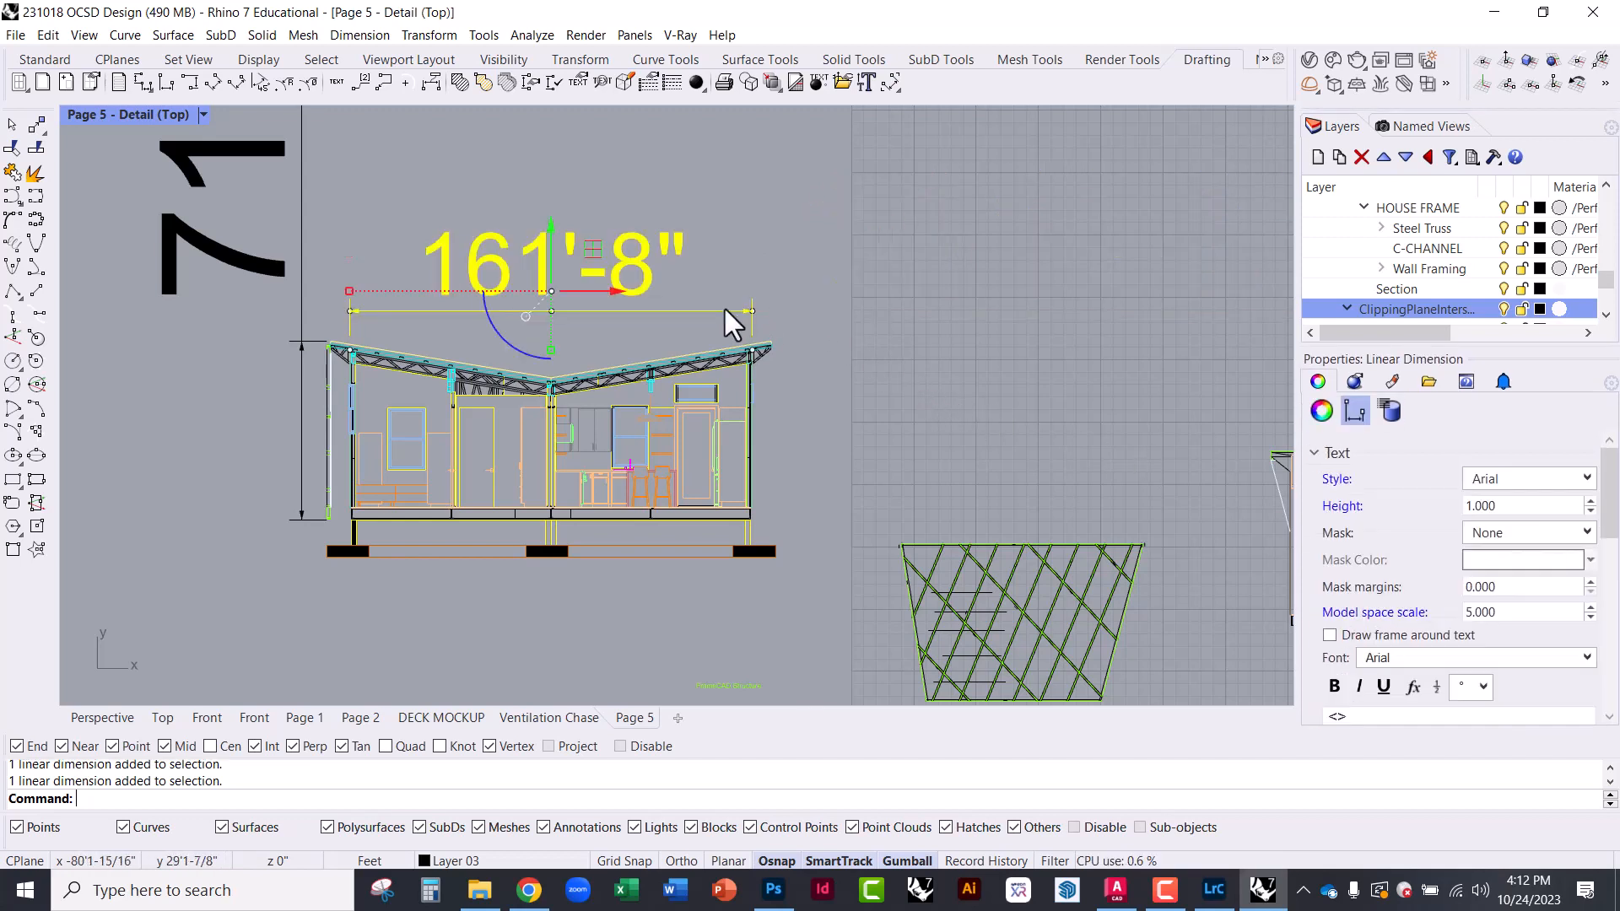
# Set the model space scale of the vertical height dimension beside the section to 1
pyautogui.click(300, 412)
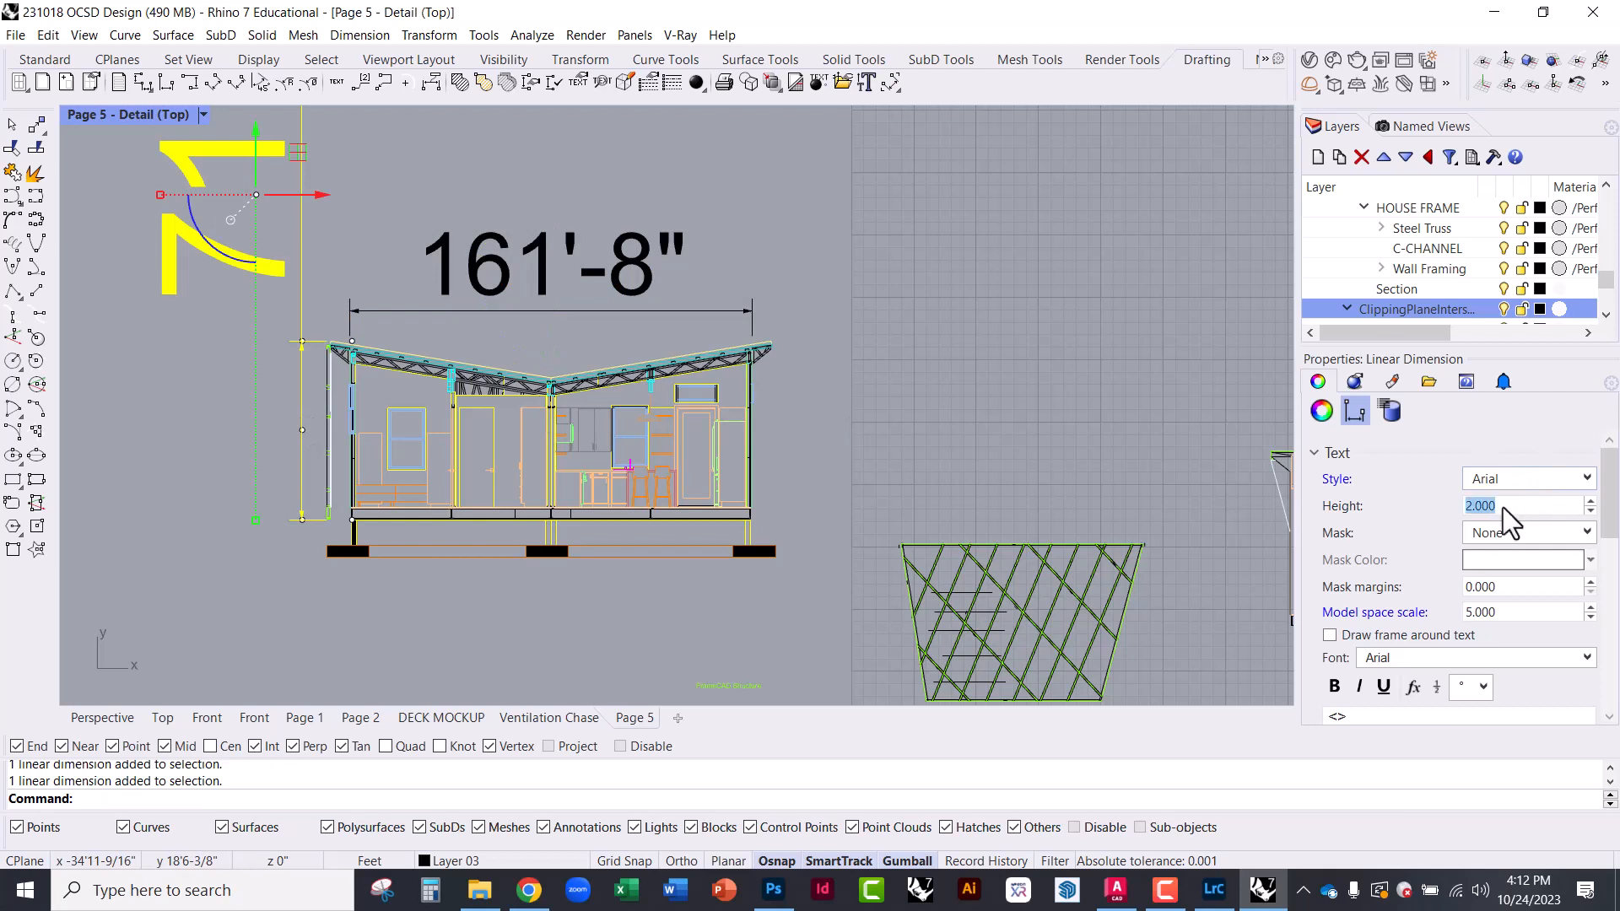
pyautogui.click(1492, 613)
pyautogui.press('Return')
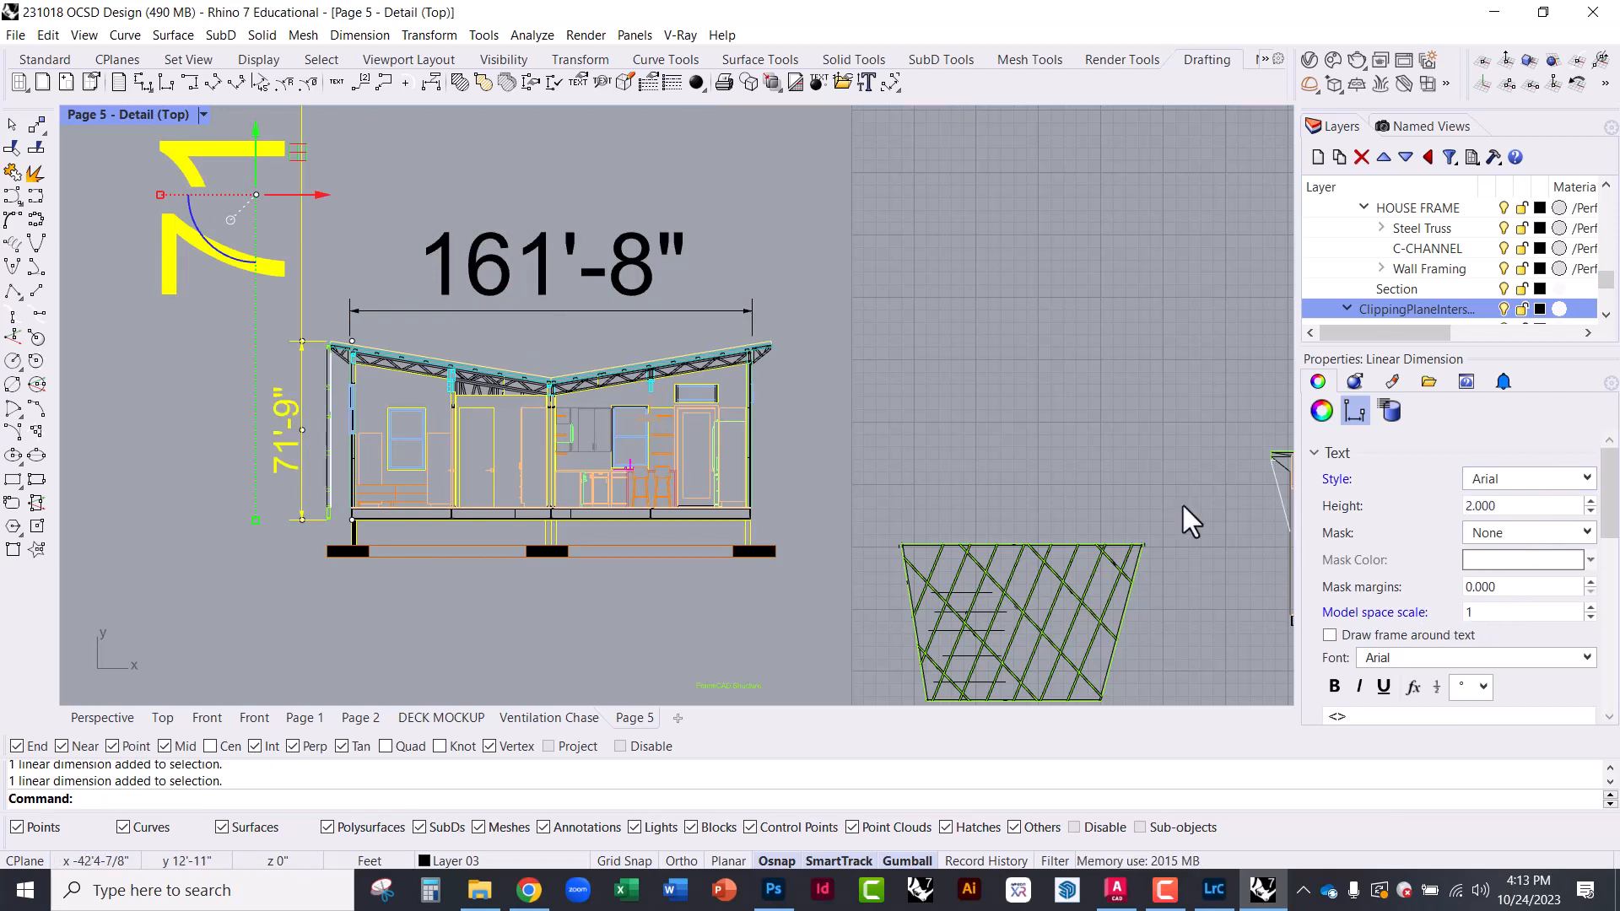
pyautogui.press('Escape')
# Set the model space scale of the horizontal overall dimension above the roof to 1
pyautogui.click(627, 278)
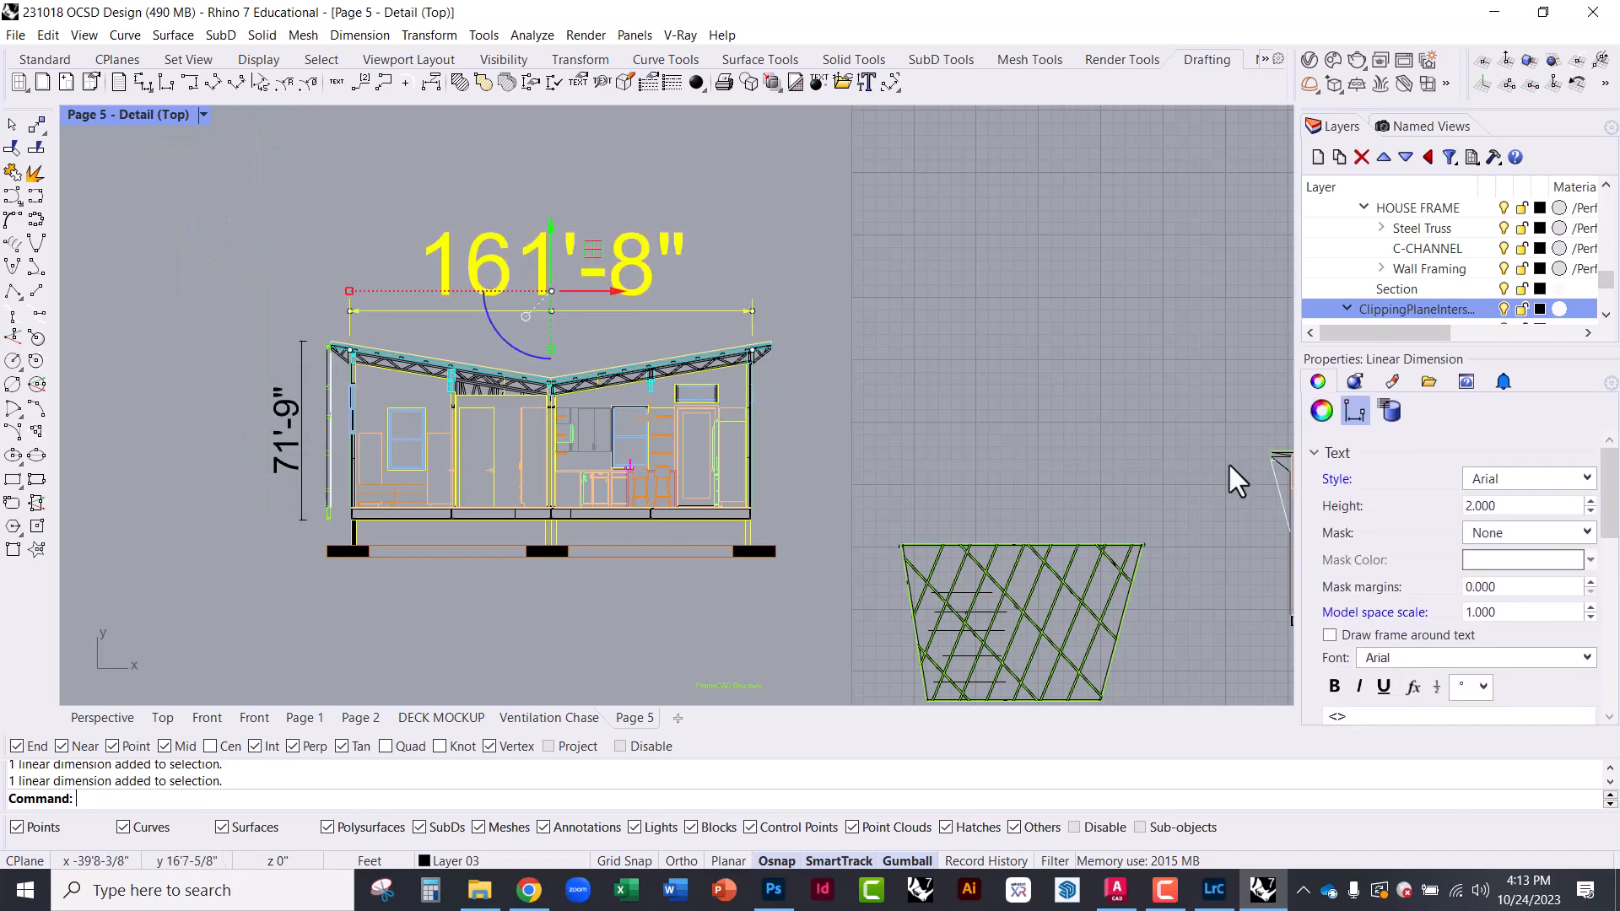
pyautogui.click(1521, 614)
pyautogui.write('1')
pyautogui.press('Return')
pyautogui.press('Escape')
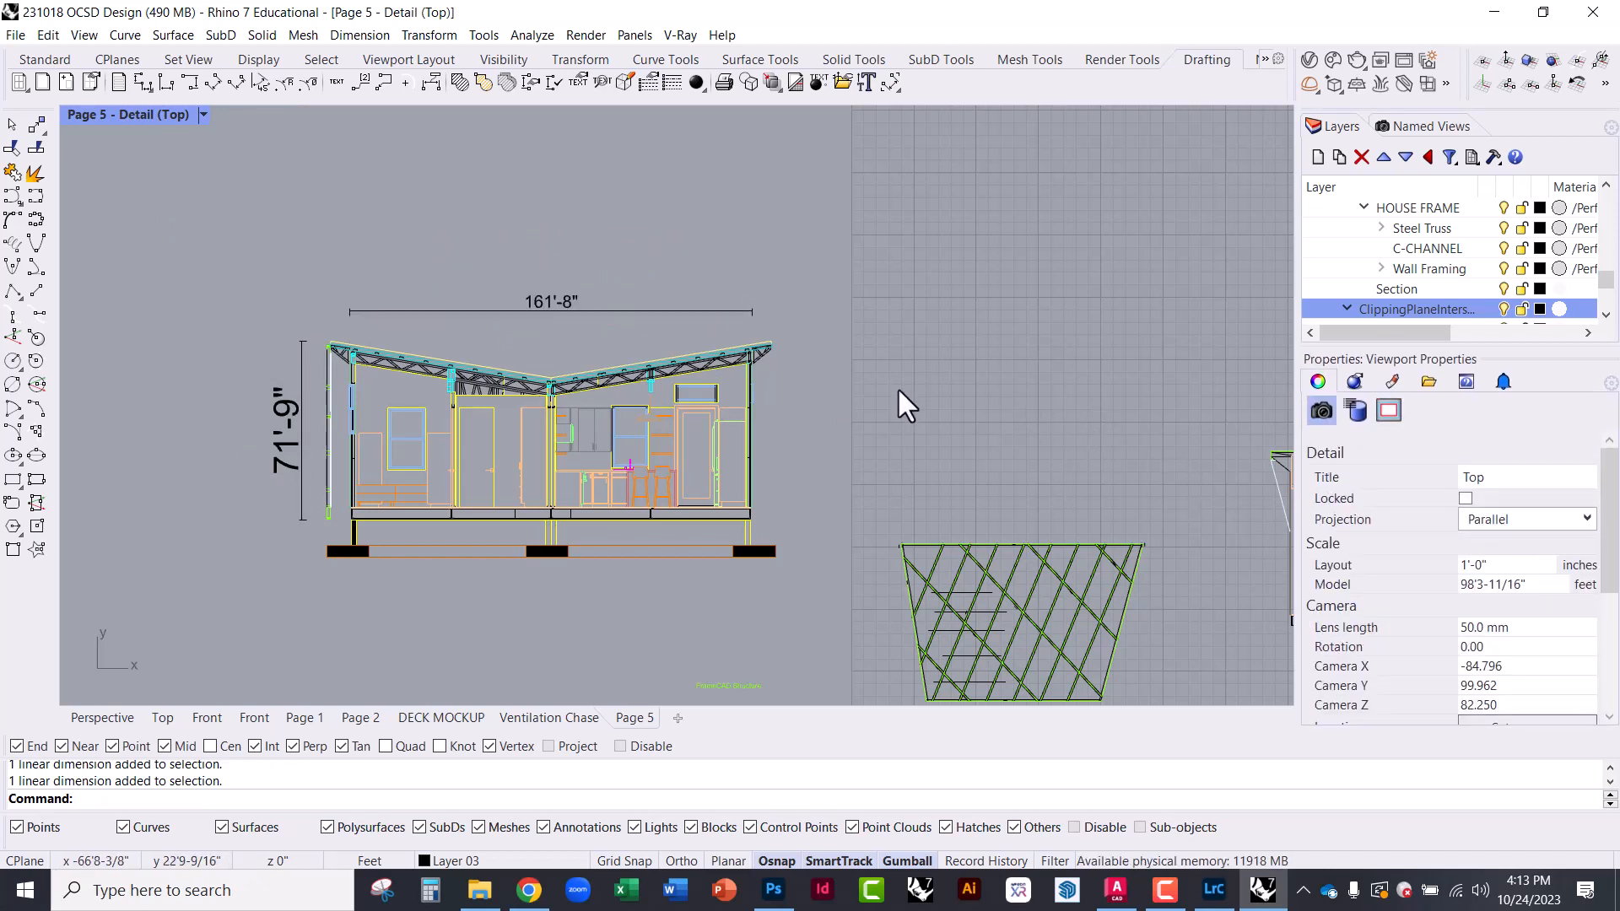
# Set the text height of the vertical height dimension to 1 to match the horizontal dimension
pyautogui.scroll(-1, 775, 408)
pyautogui.scroll(3, 520, 414)
pyautogui.click(390, 414)
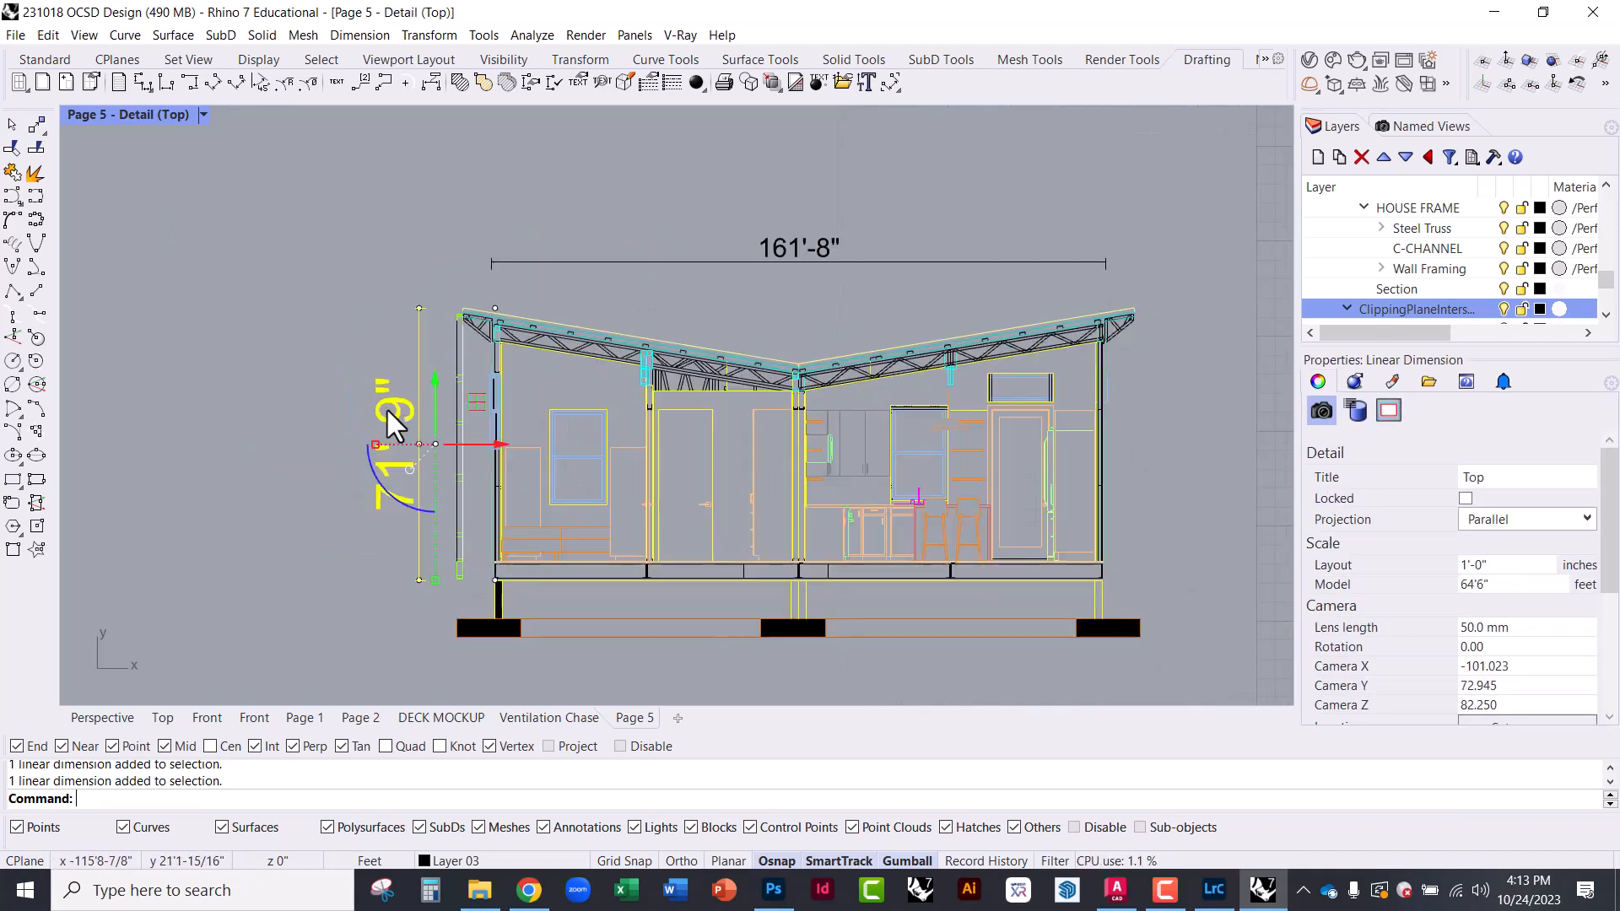
pyautogui.click(879, 263)
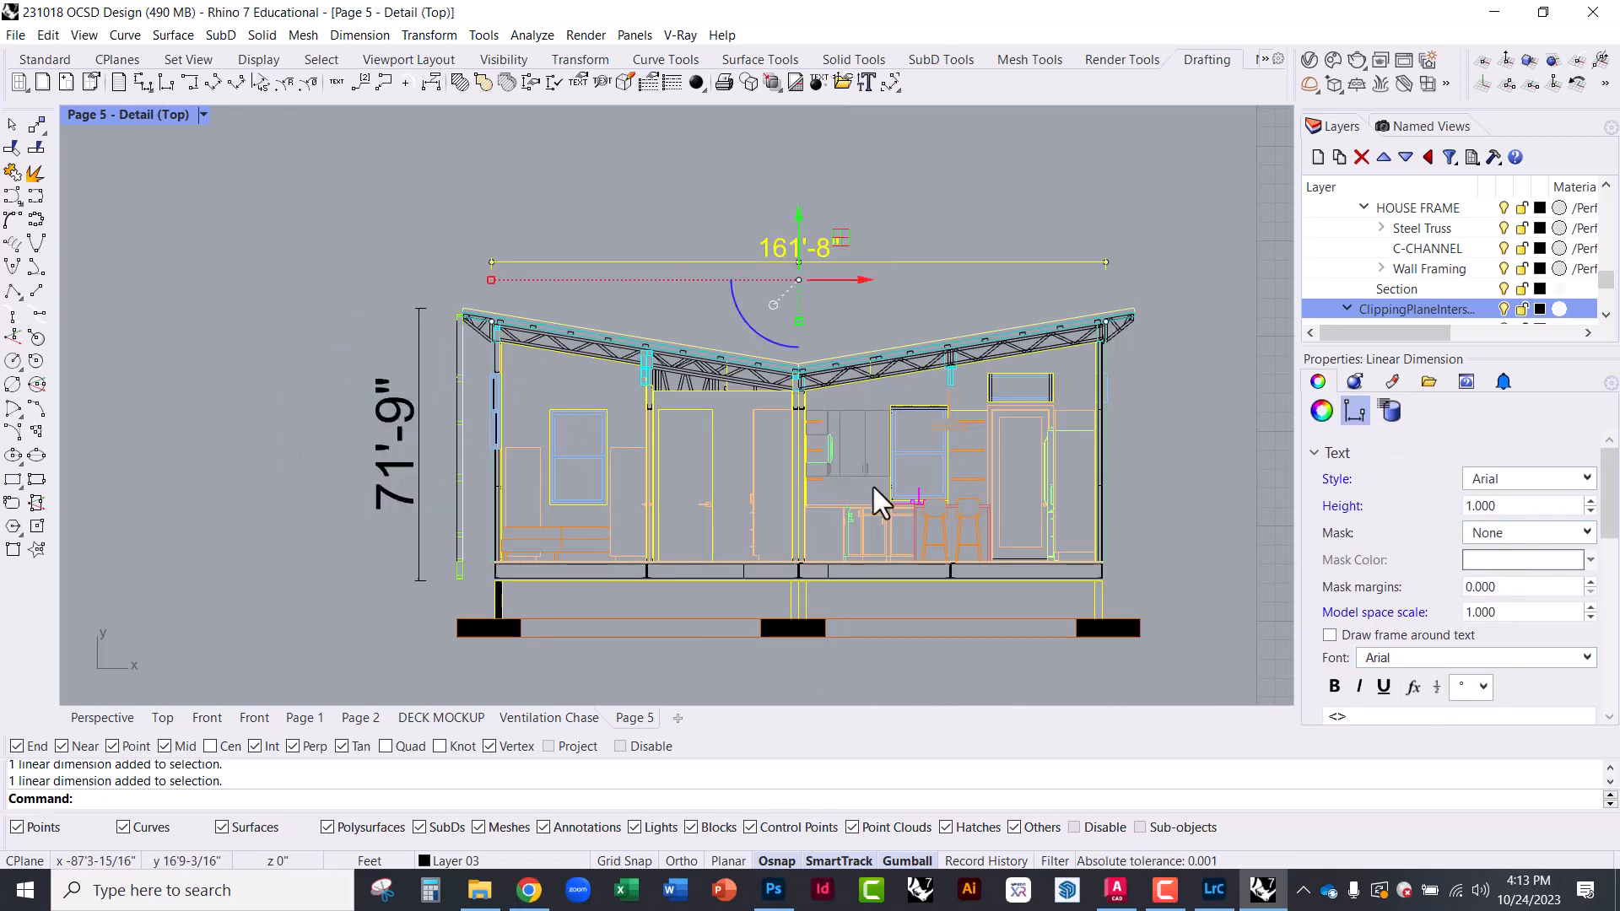
pyautogui.click(418, 391)
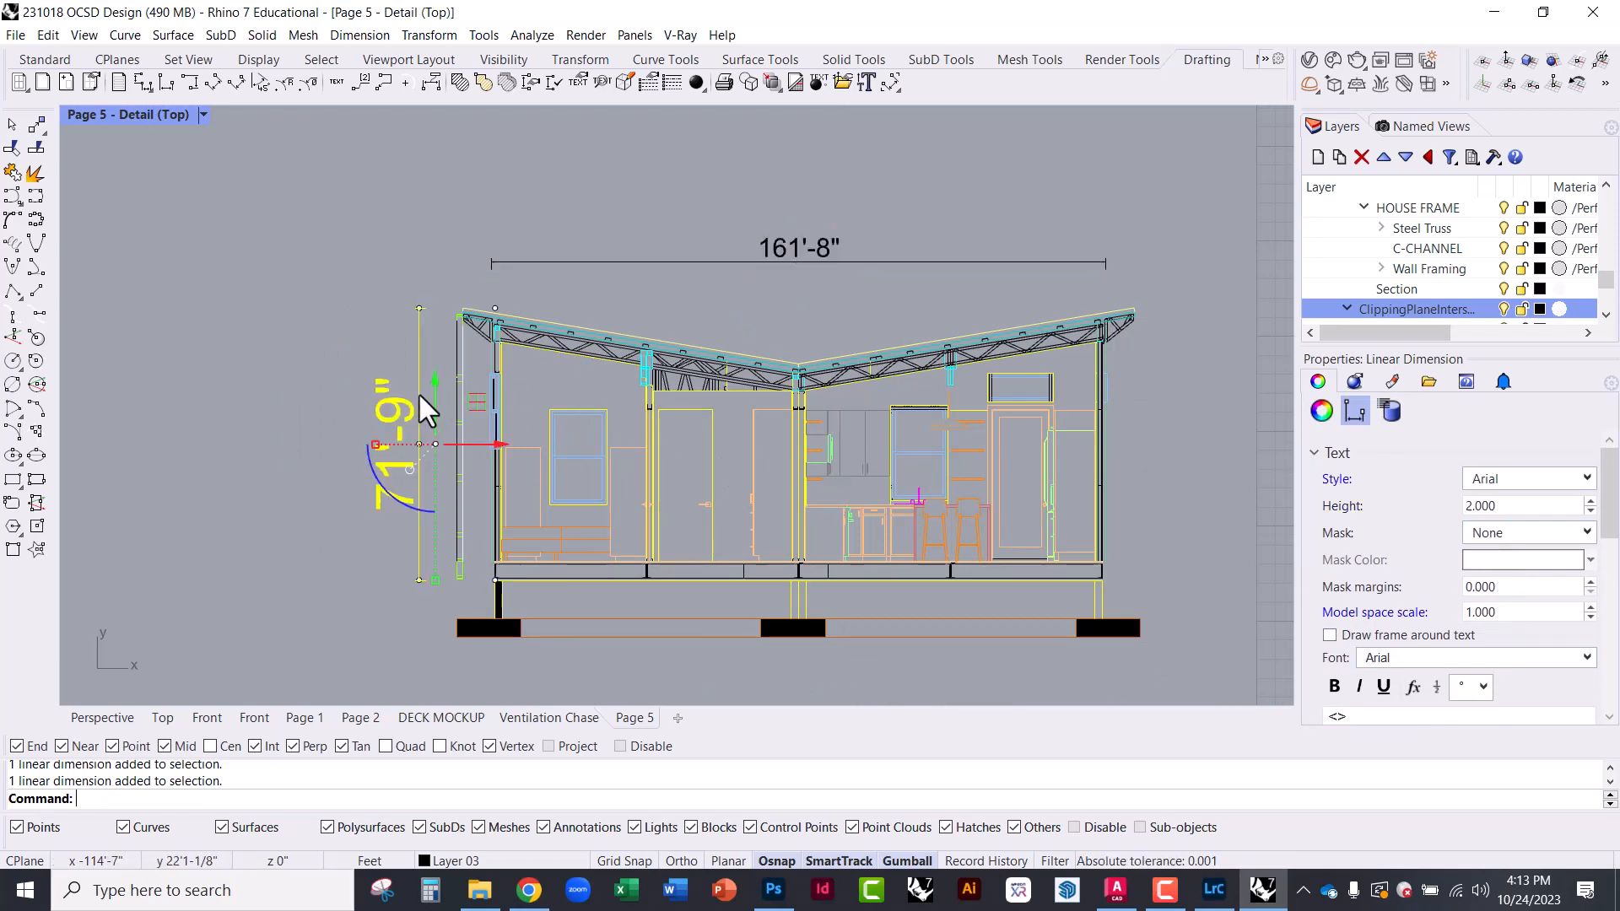
pyautogui.click(1472, 513)
pyautogui.write('1')
pyautogui.press('Return')
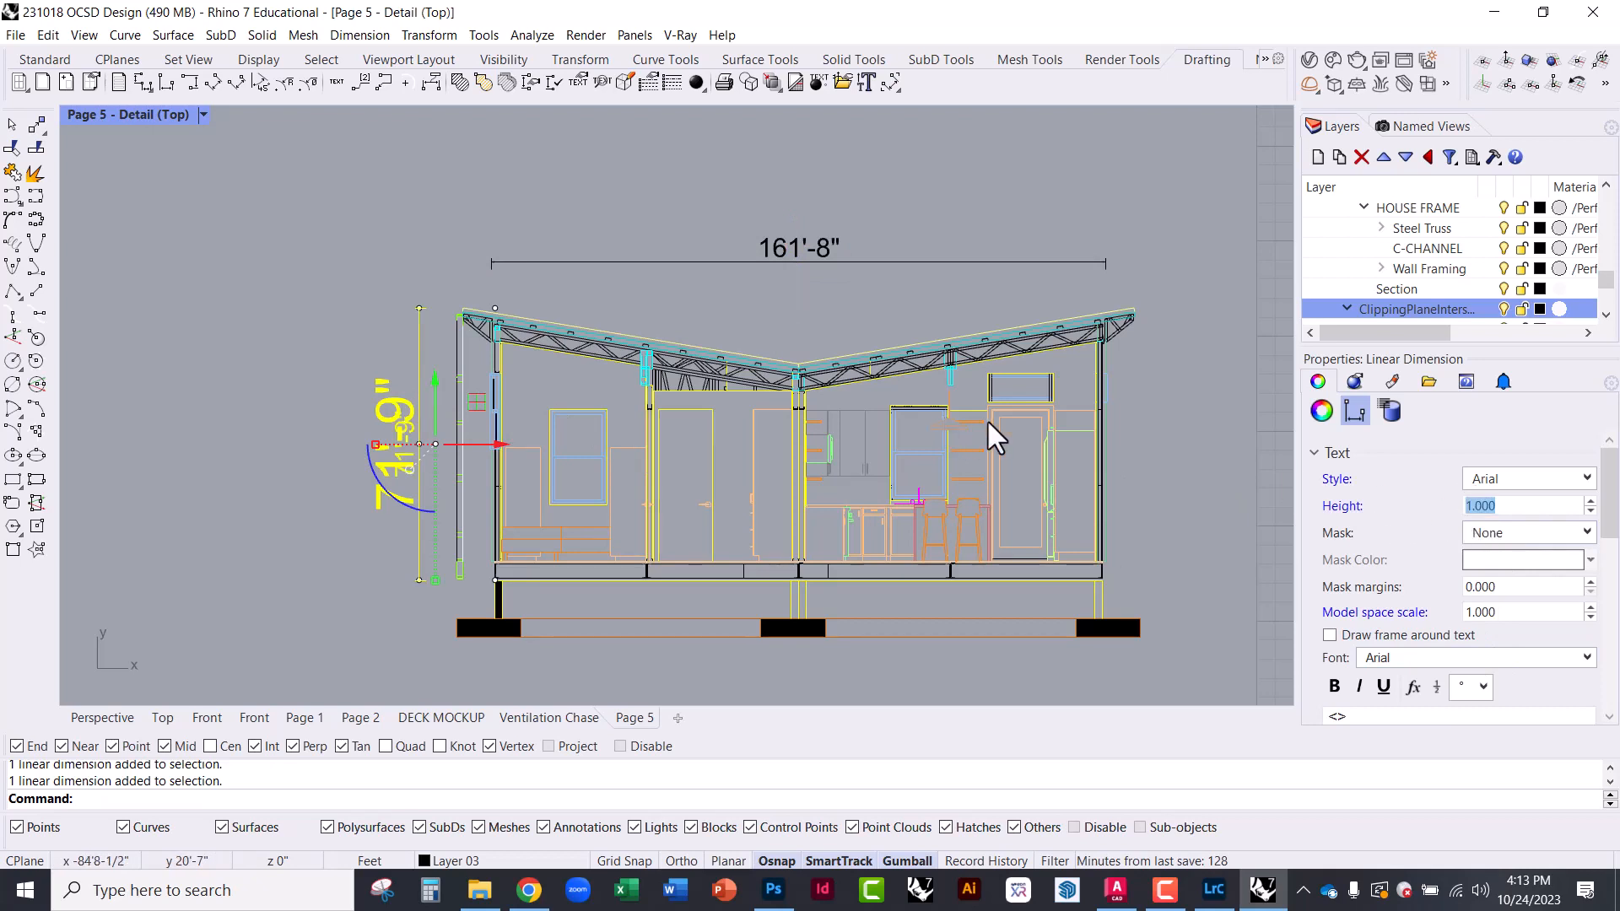
pyautogui.click(1187, 445)
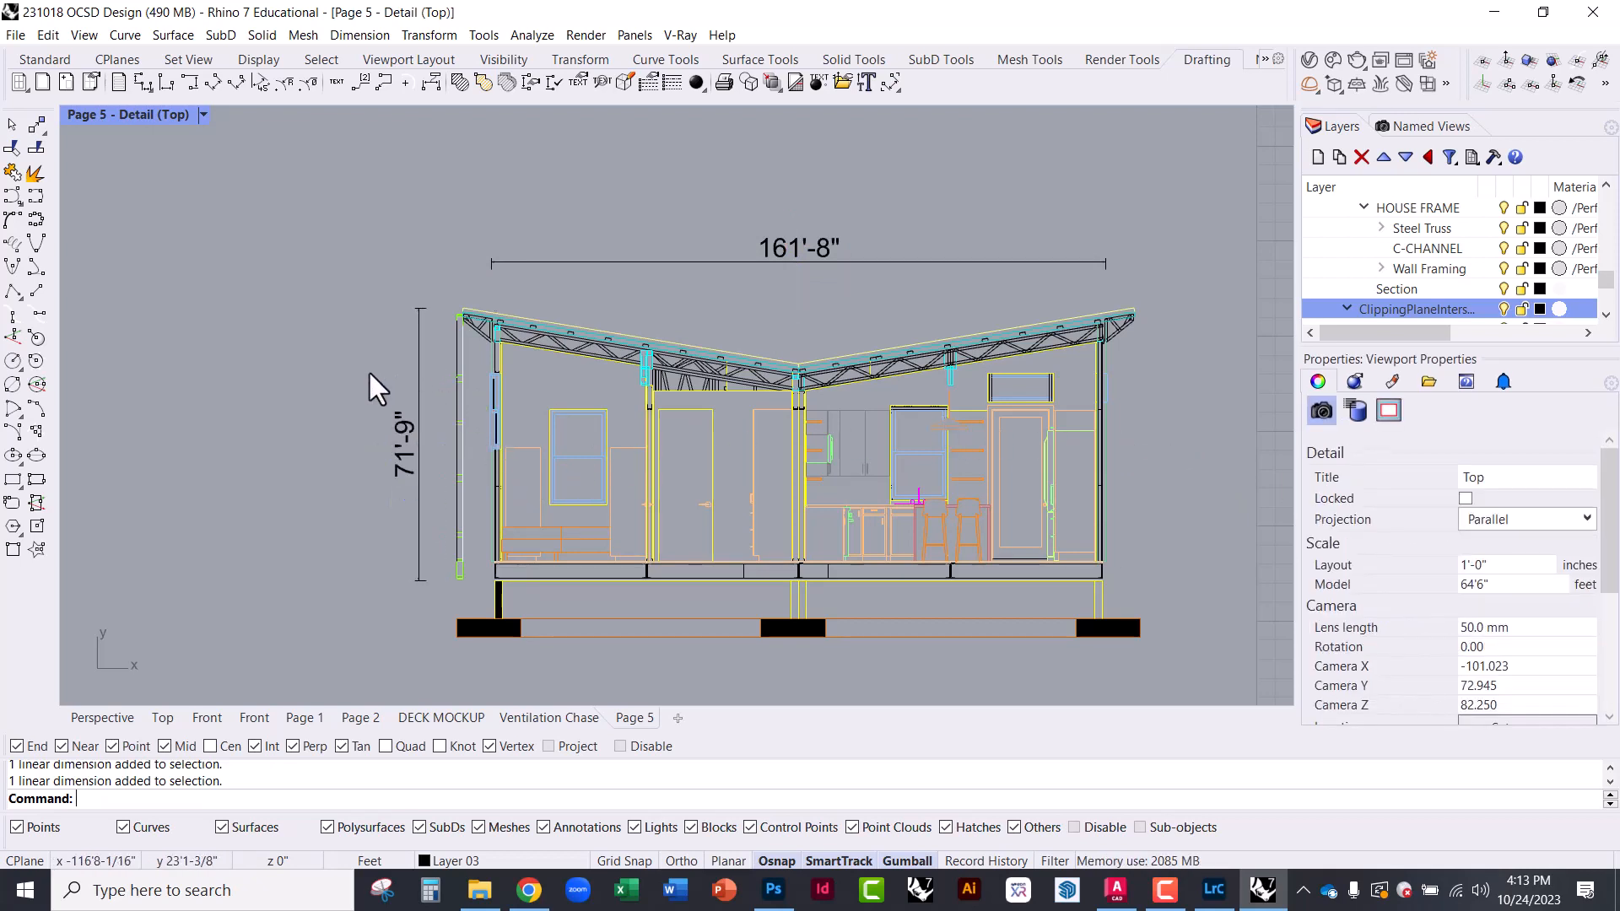
# Reframe the Top detail on Page 5 so the whole section fills its frame under the roof note leaders, and return to the layout
pyautogui.scroll(-2, 368, 370)
pyautogui.scroll(2, 833, 427)
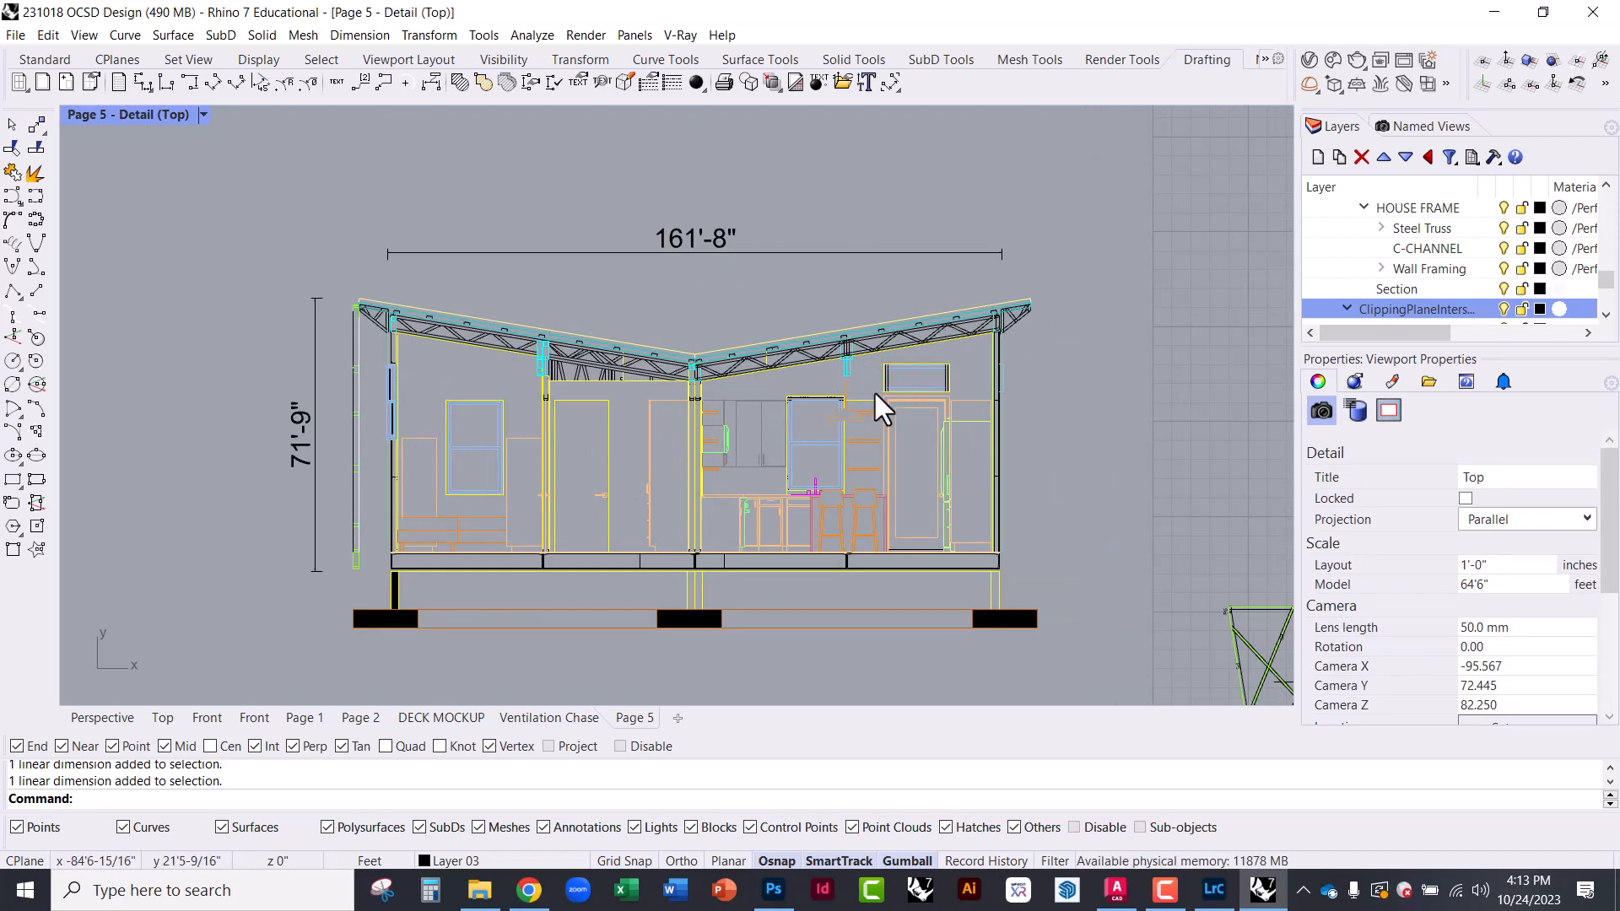
pyautogui.moveTo(893, 411); pyautogui.dragTo(889, 380, button='right')
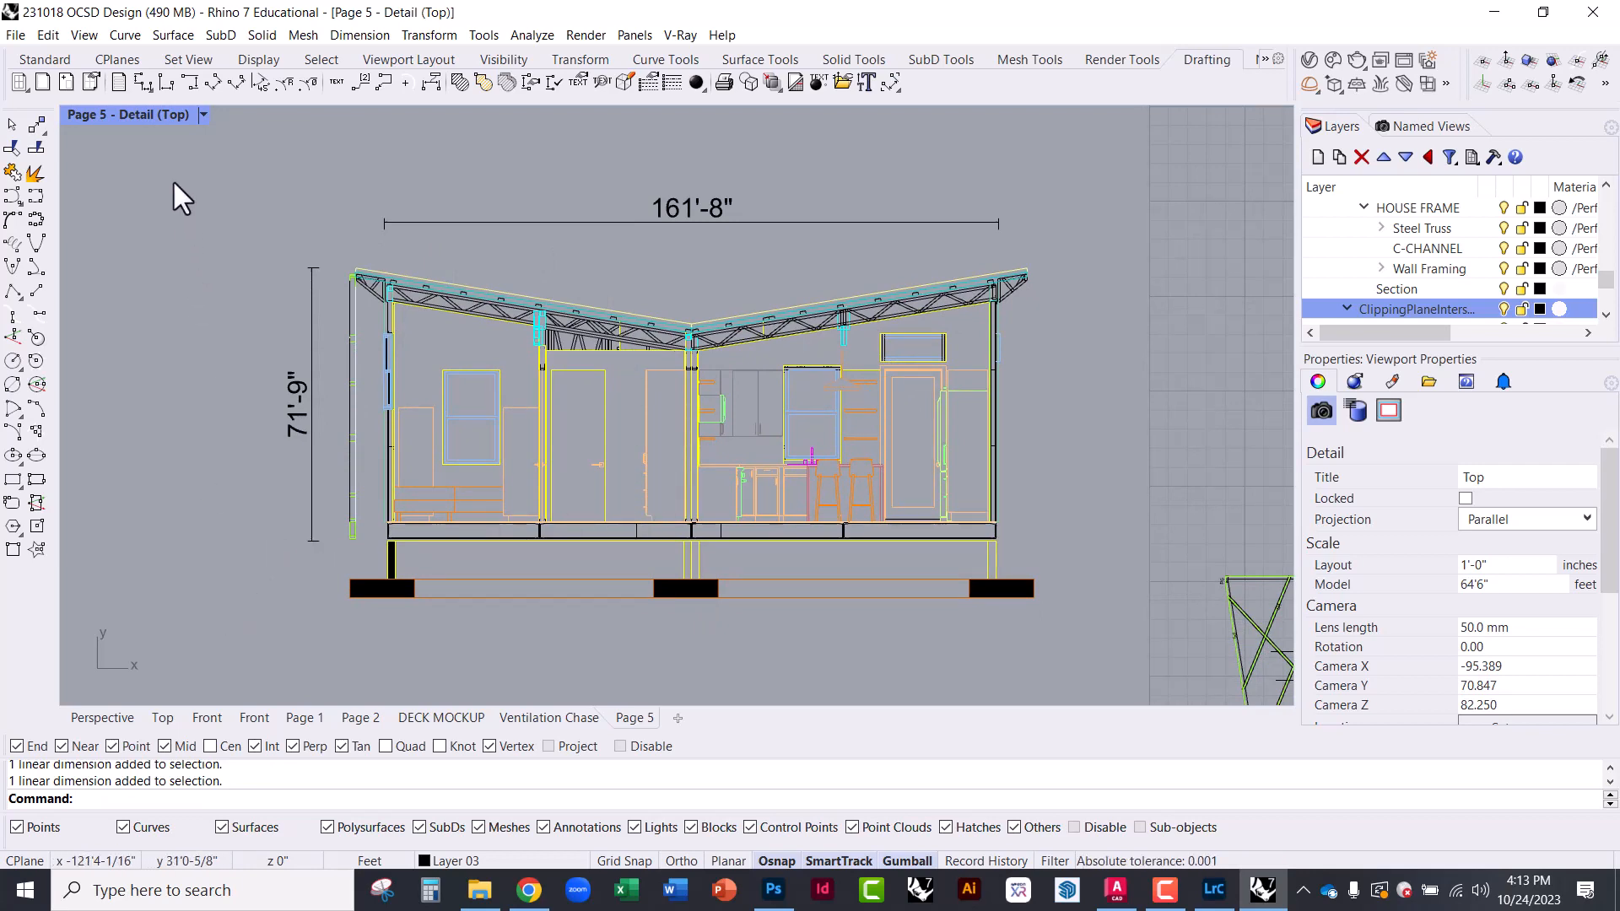
pyautogui.doubleClick(161, 114)
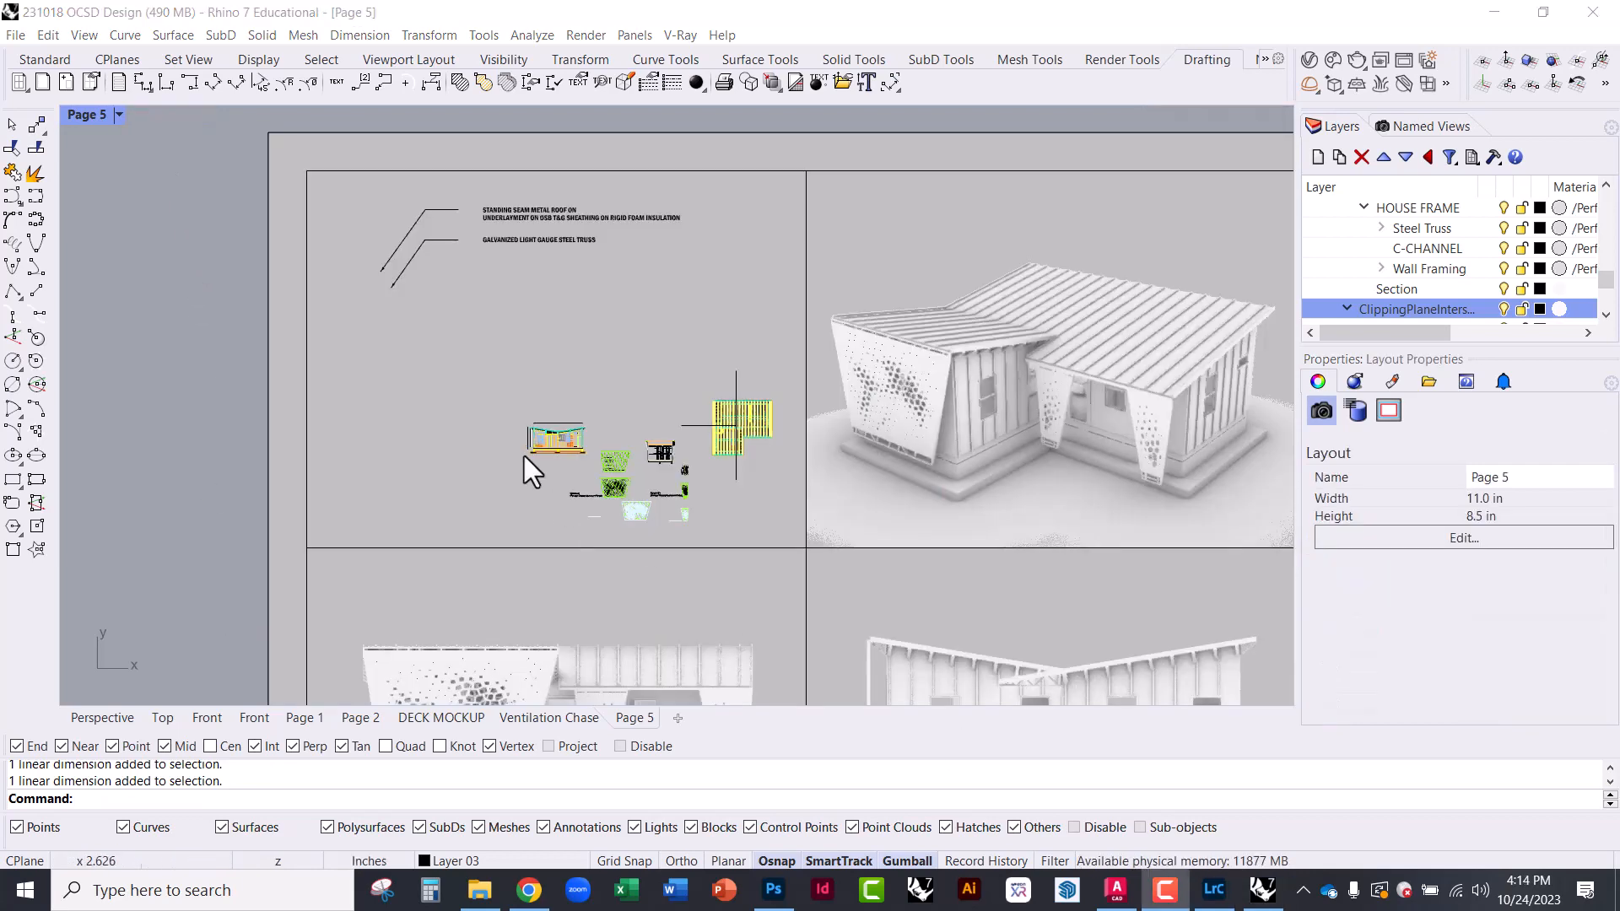
pyautogui.doubleClick(463, 339)
pyautogui.scroll(15, 544, 447)
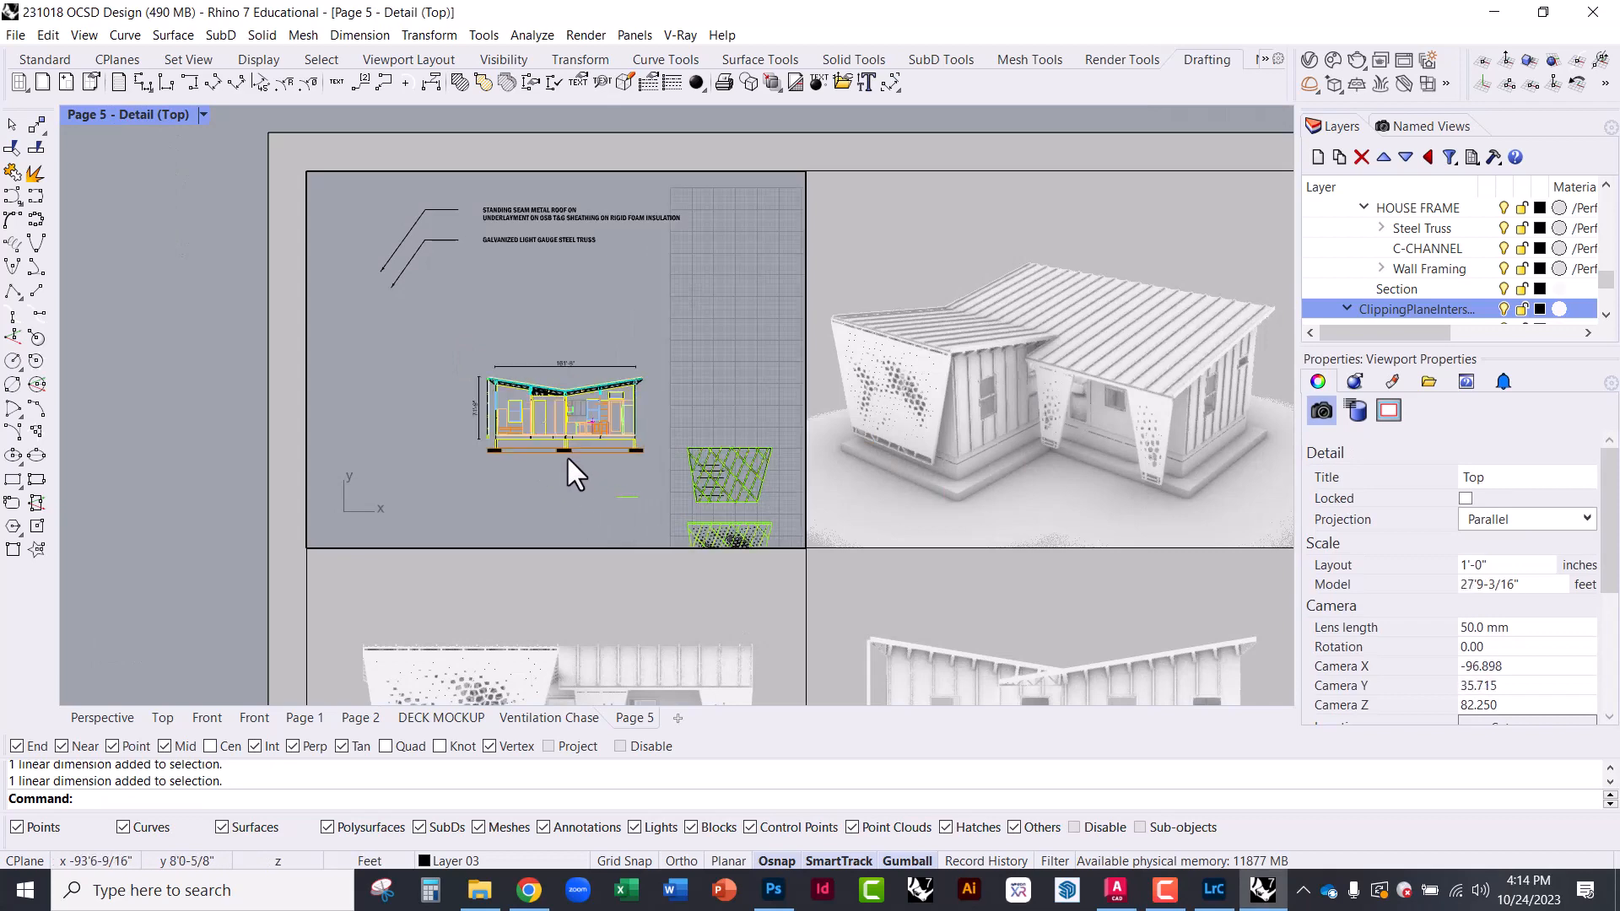
pyautogui.scroll(2, 509, 400)
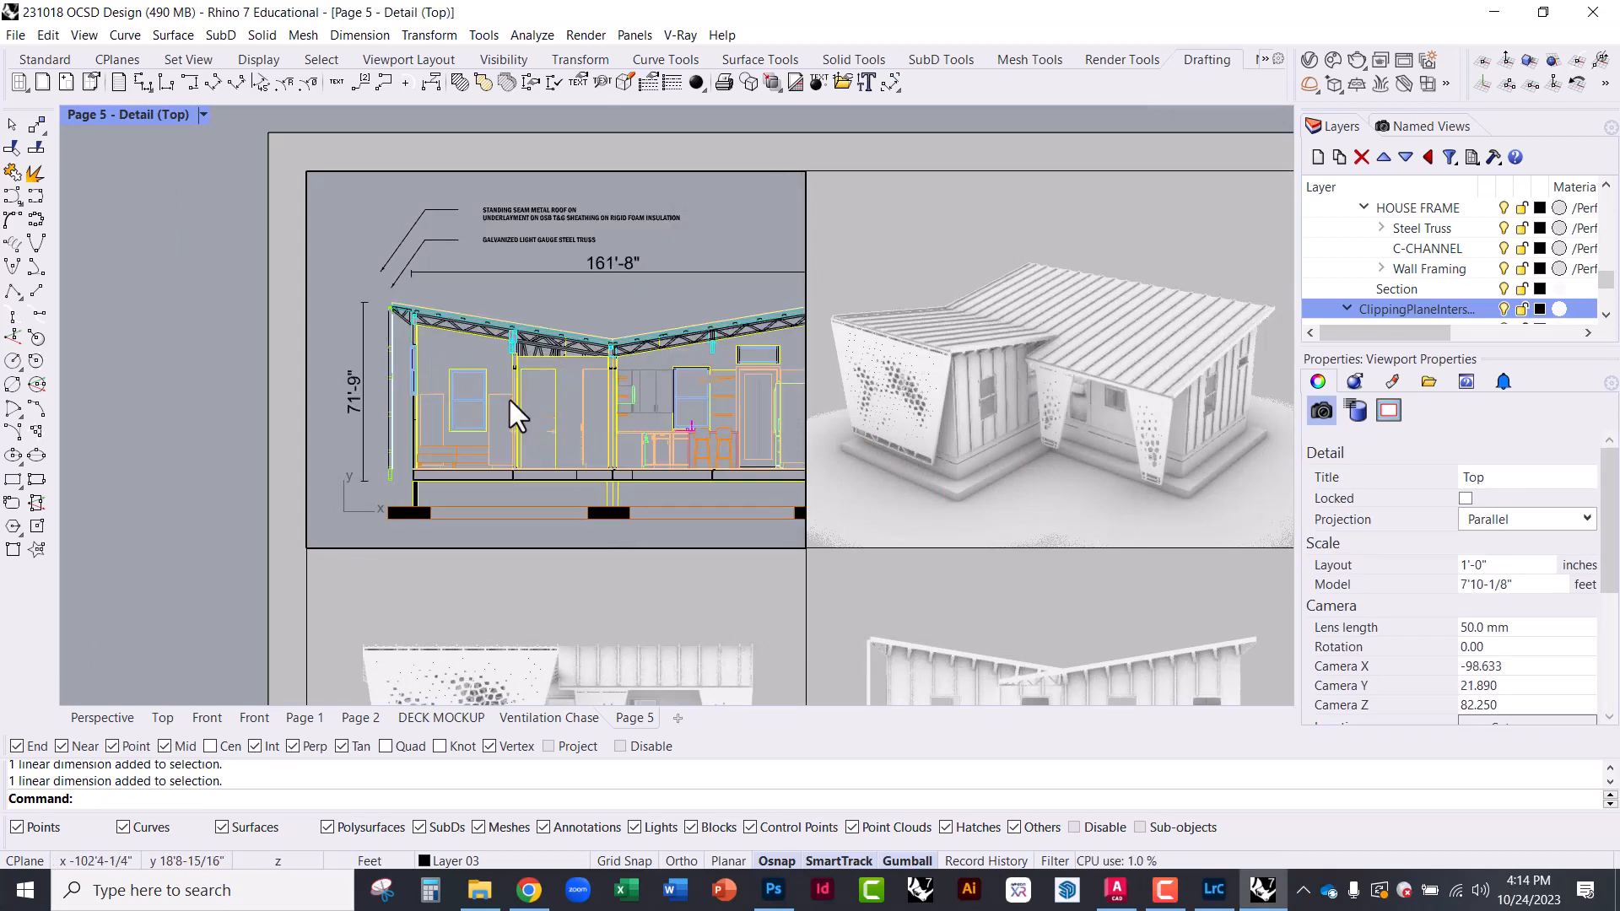
pyautogui.moveTo(510, 400)
pyautogui.mouseDown(button='right')
pyautogui.moveTo(469, 371)
pyautogui.moveTo(488, 387)
pyautogui.mouseUp(button='right')
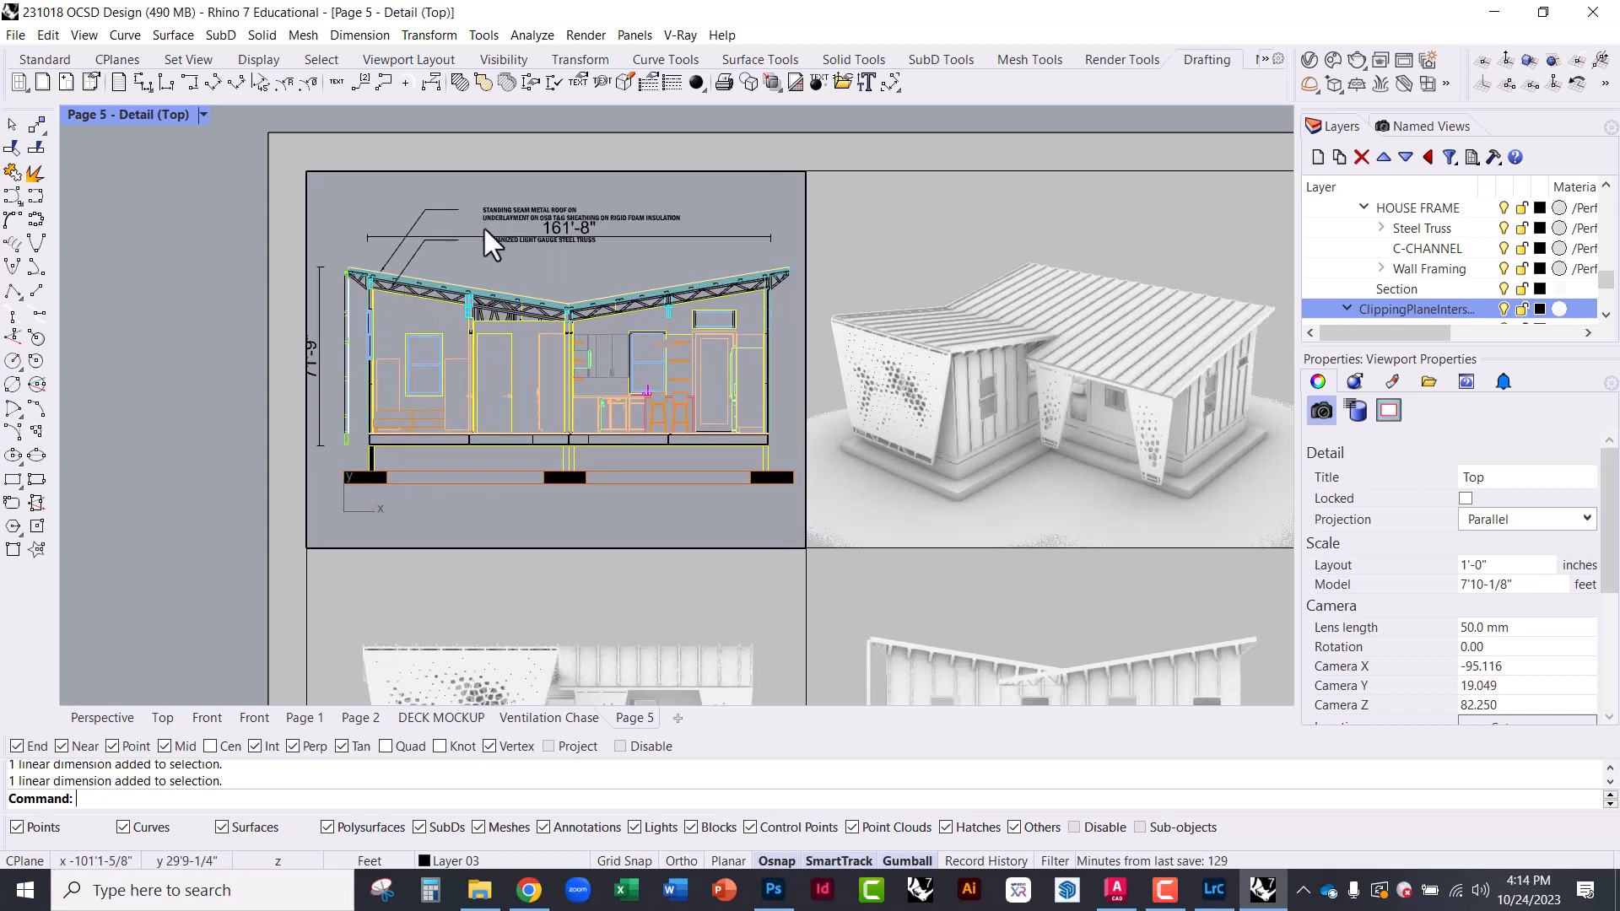
pyautogui.doubleClick(141, 194)
# Check the text properties of the standing seam metal roof leader note on the layout
pyautogui.scroll(2, 453, 201)
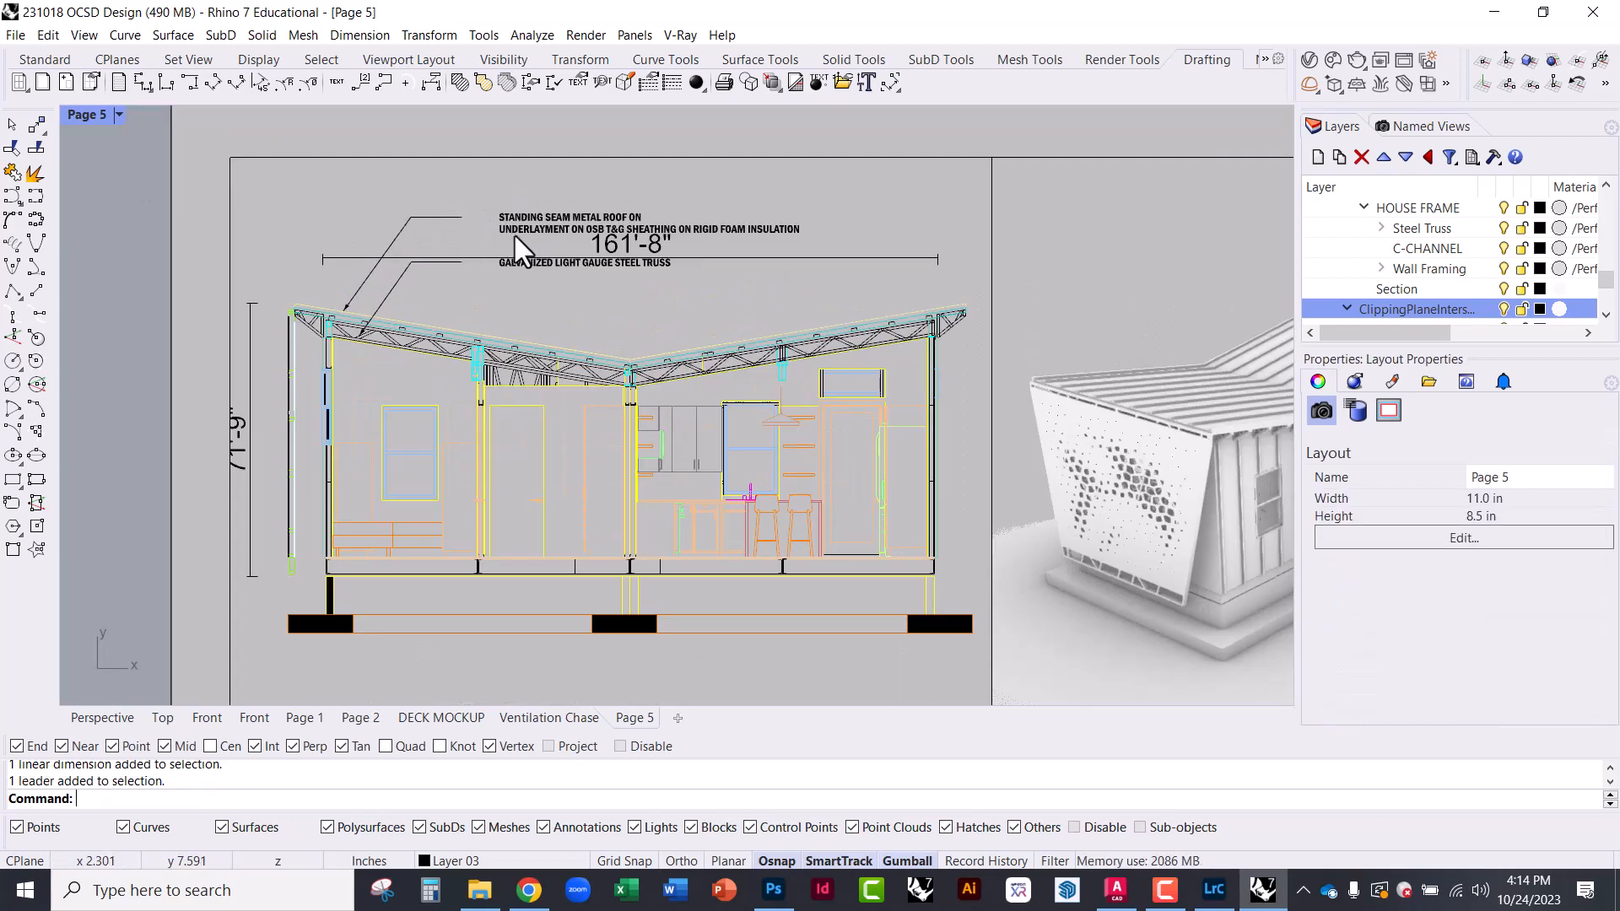
pyautogui.click(515, 236)
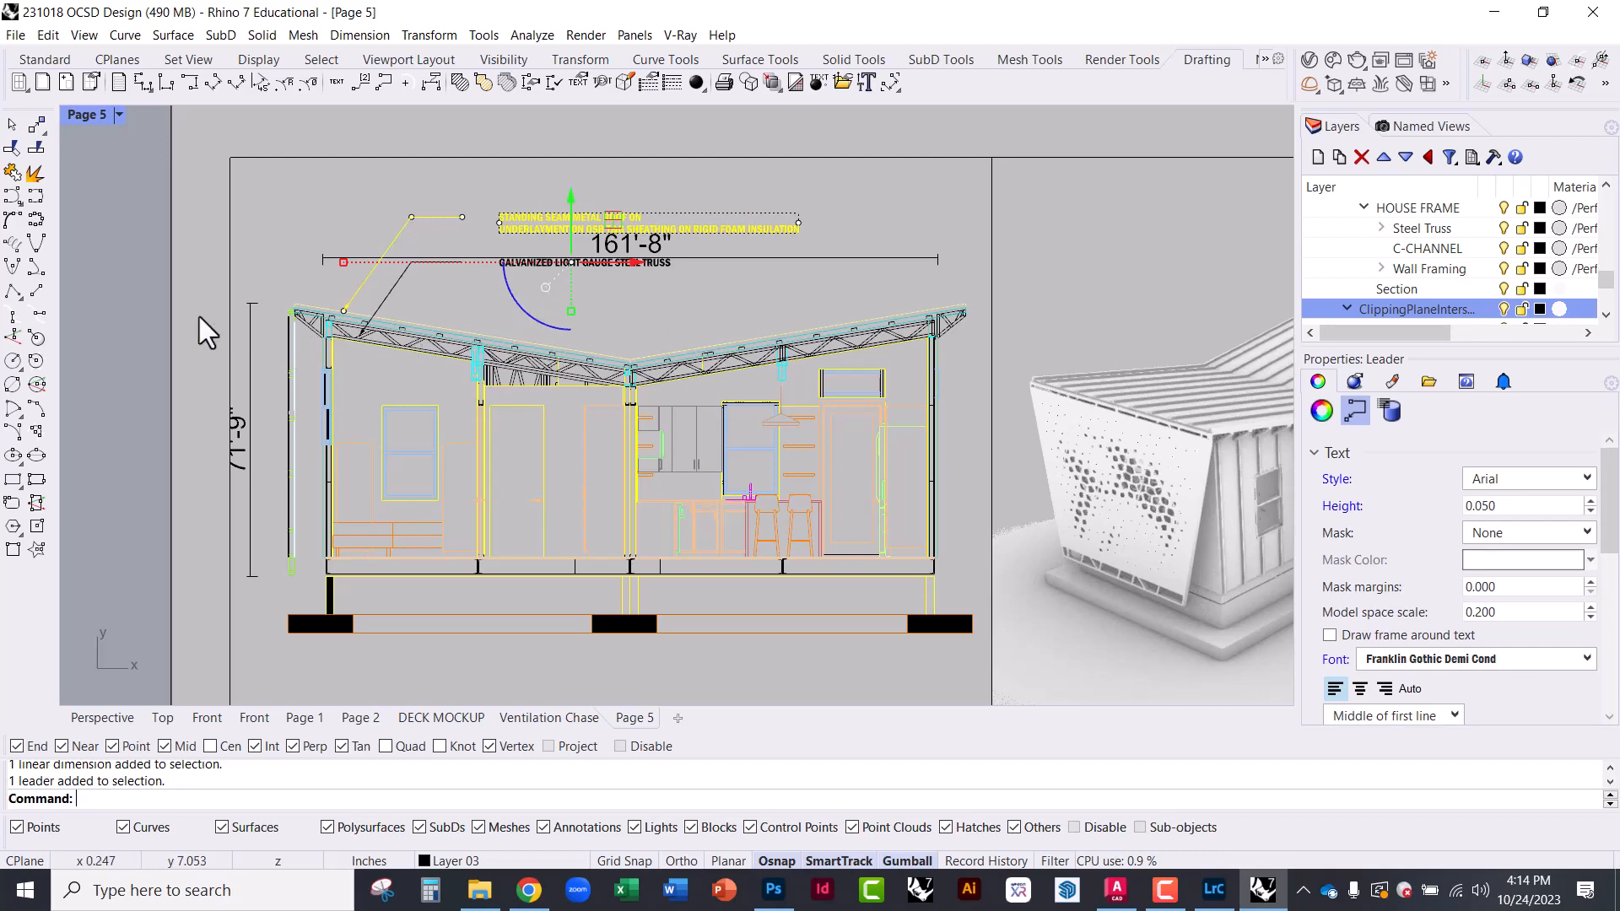
pyautogui.click(69, 307)
# Inside the Top detail, move the horizontal dimension line down toward the roof, below the steel truss leader note
pyautogui.doubleClick(756, 297)
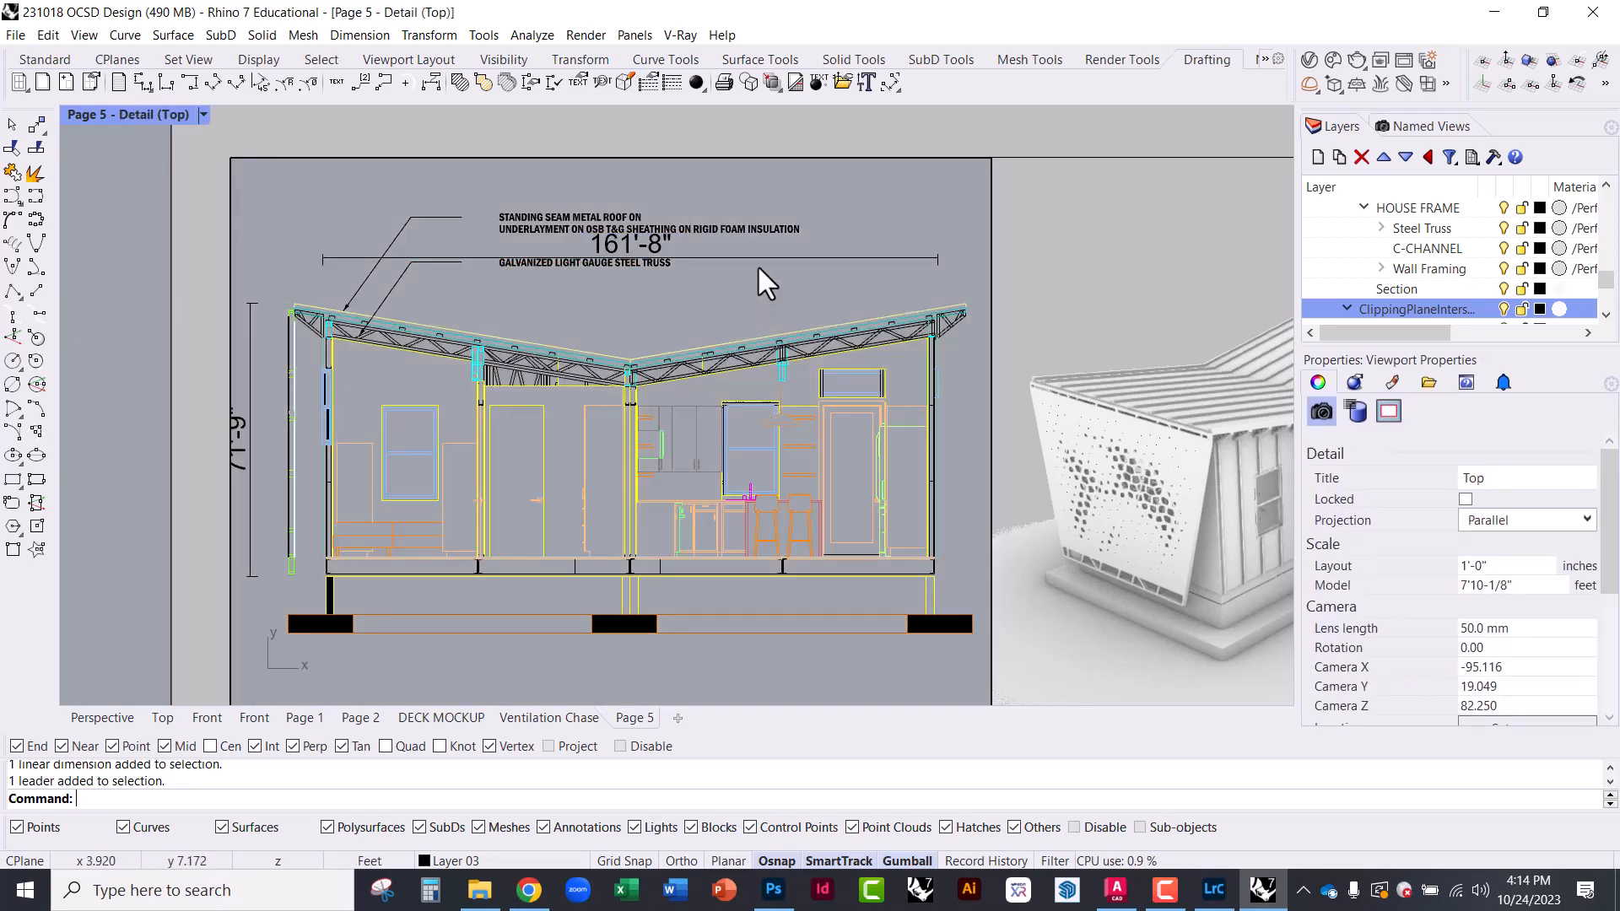
pyautogui.click(757, 262)
pyautogui.click(758, 257)
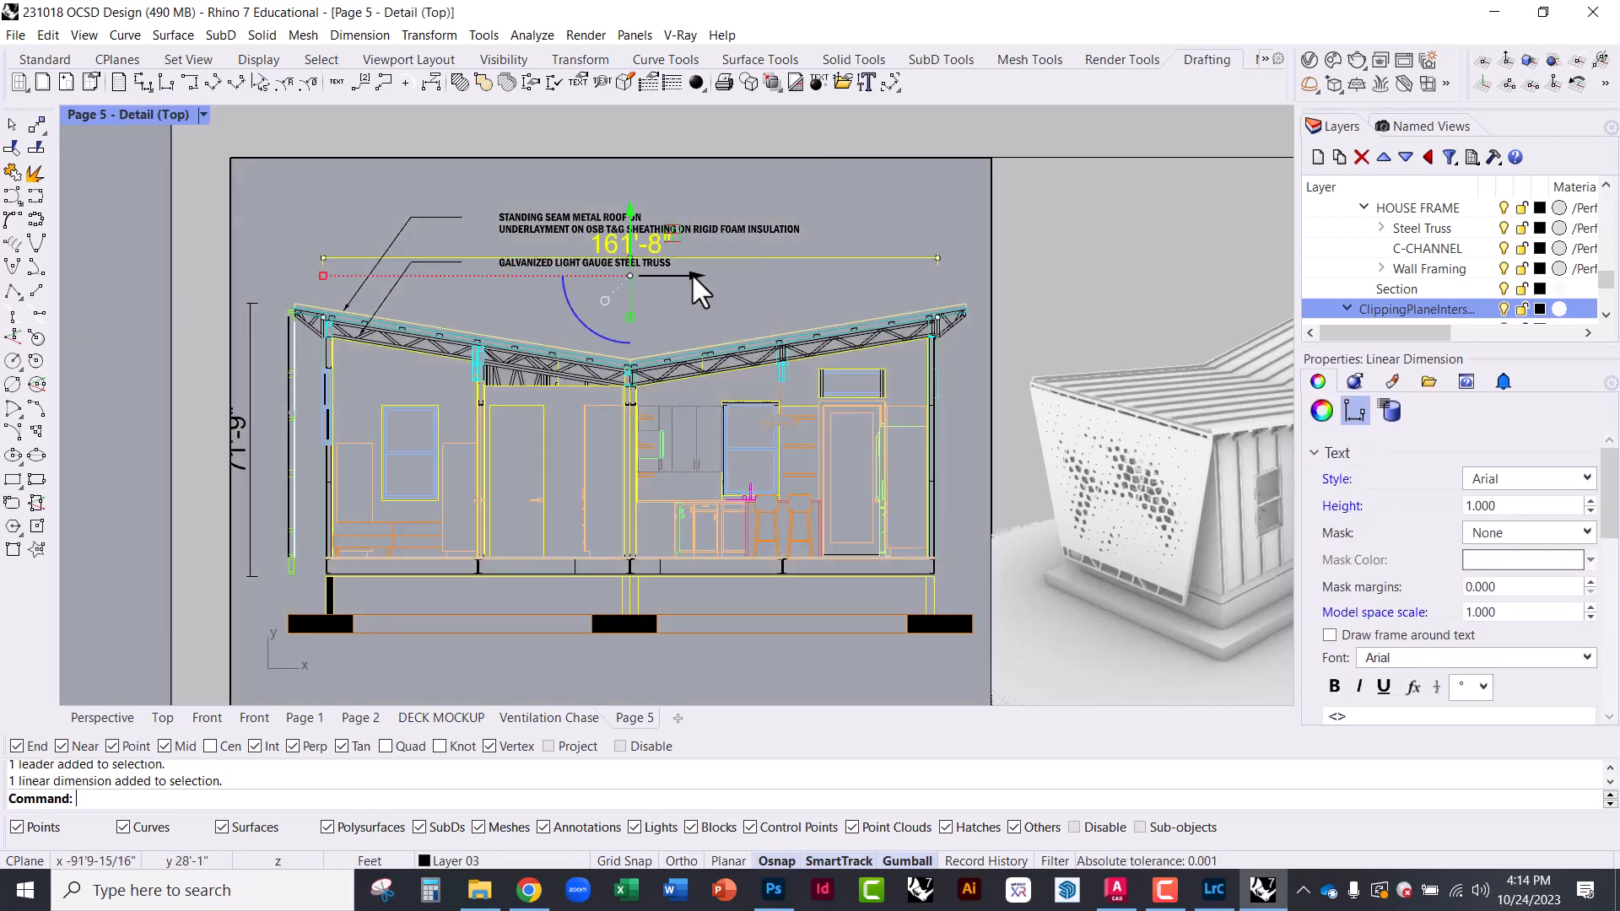
pyautogui.keyDown('ctrl'); pyautogui.keyDown('shift'); pyautogui.click(323, 259); pyautogui.keyUp('shift'); pyautogui.keyUp('ctrl')
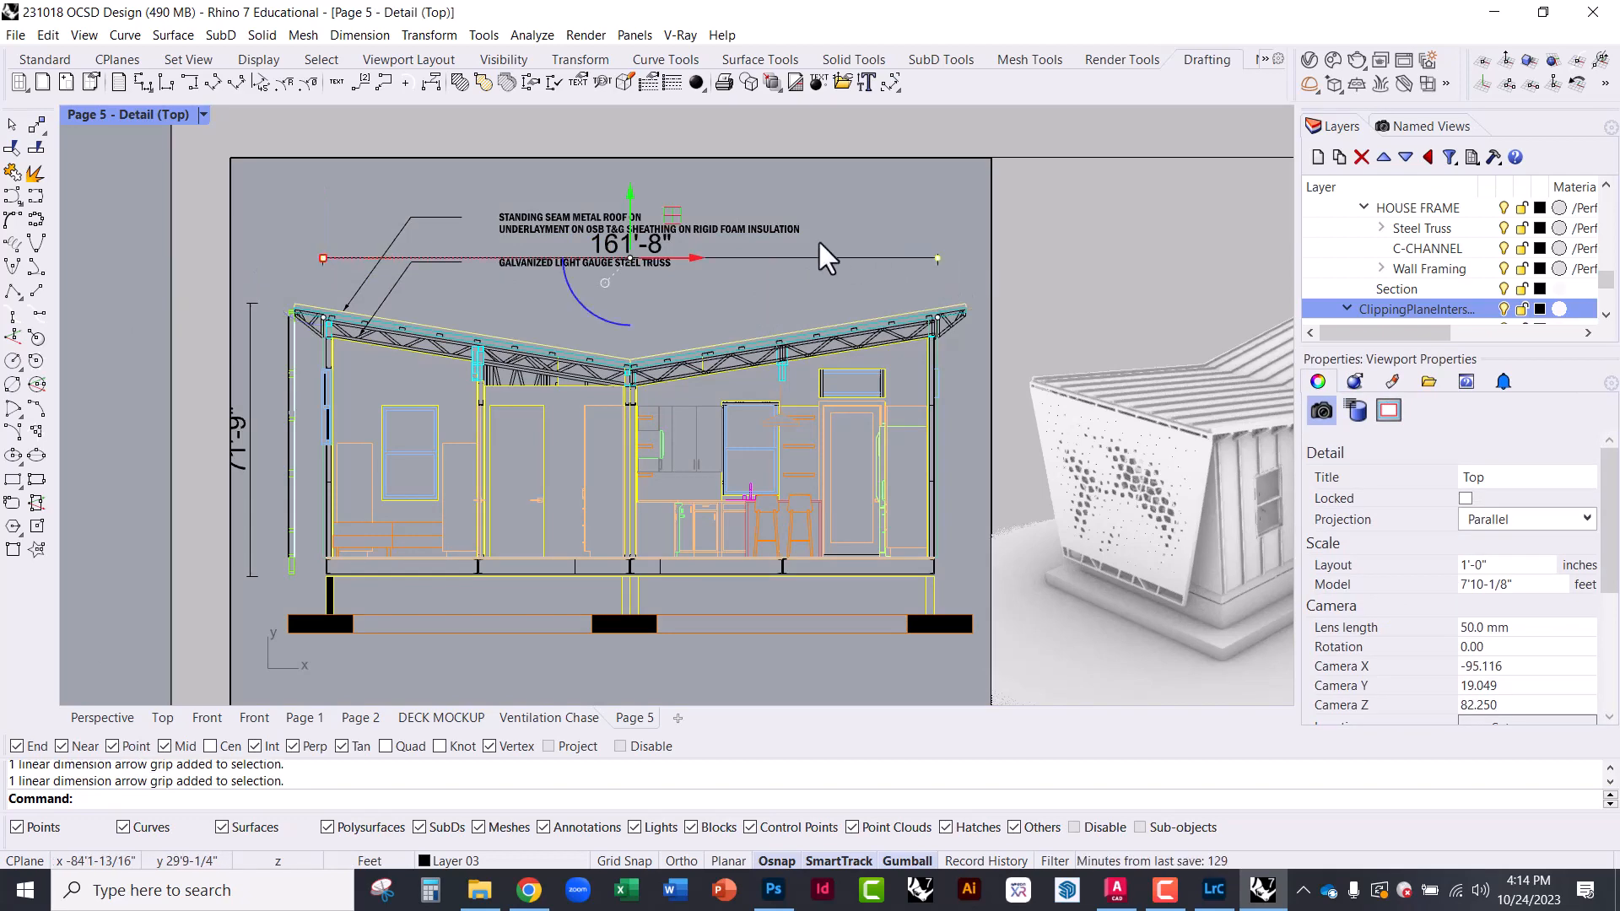
pyautogui.moveTo(631, 203); pyautogui.dragTo(638, 237)
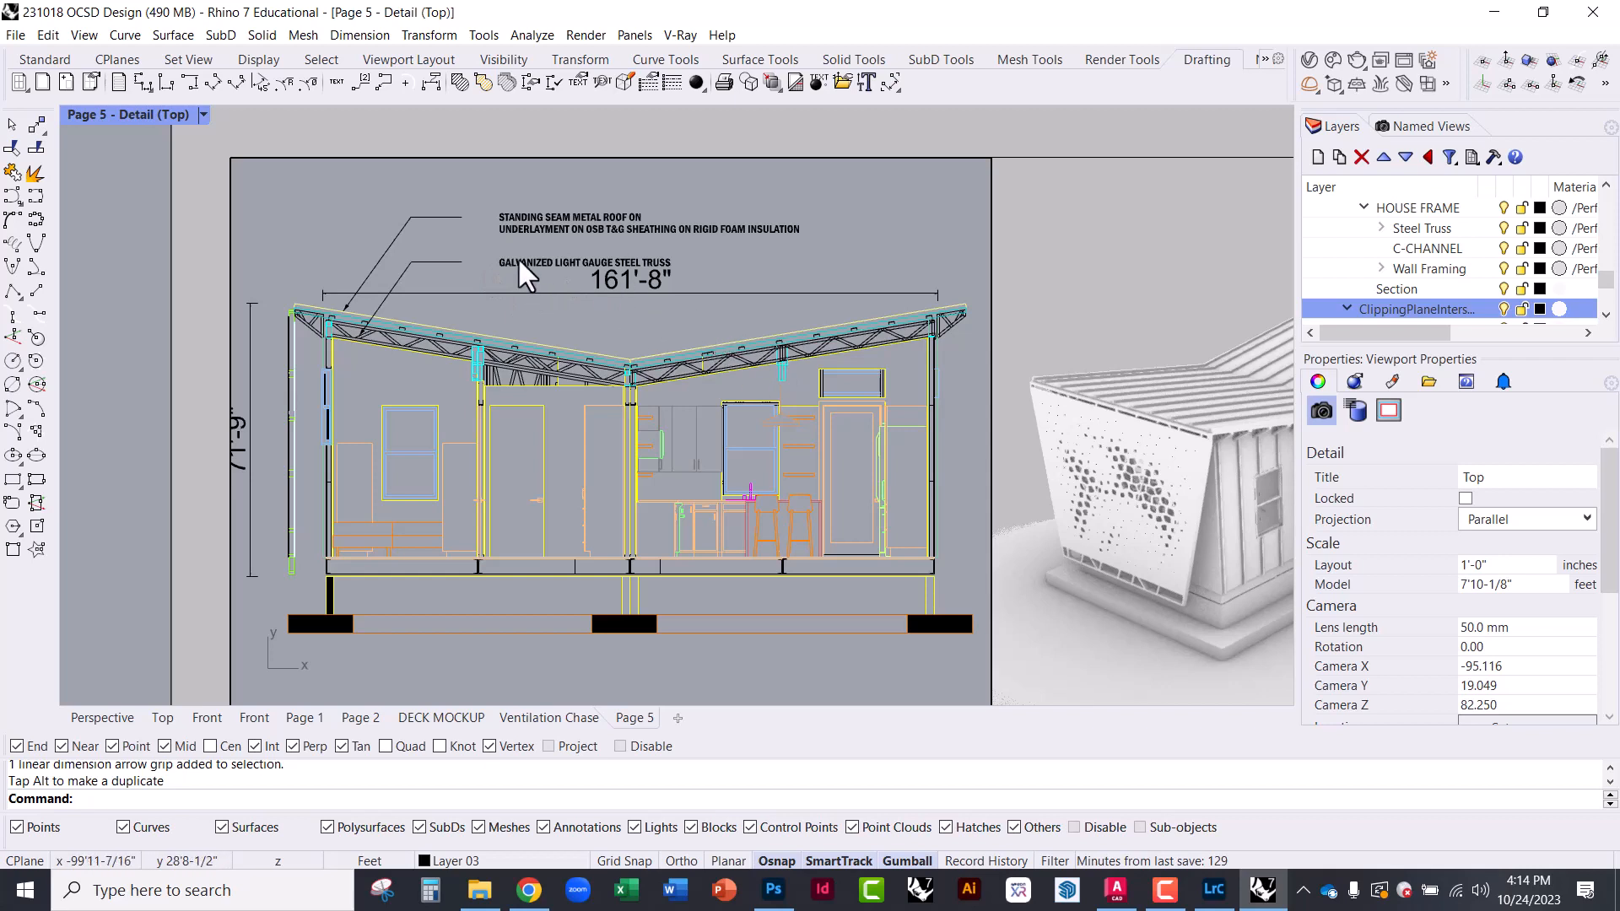
# Set the text height of the horizontal overall dimension above the section to 0.5
pyautogui.click(555, 290)
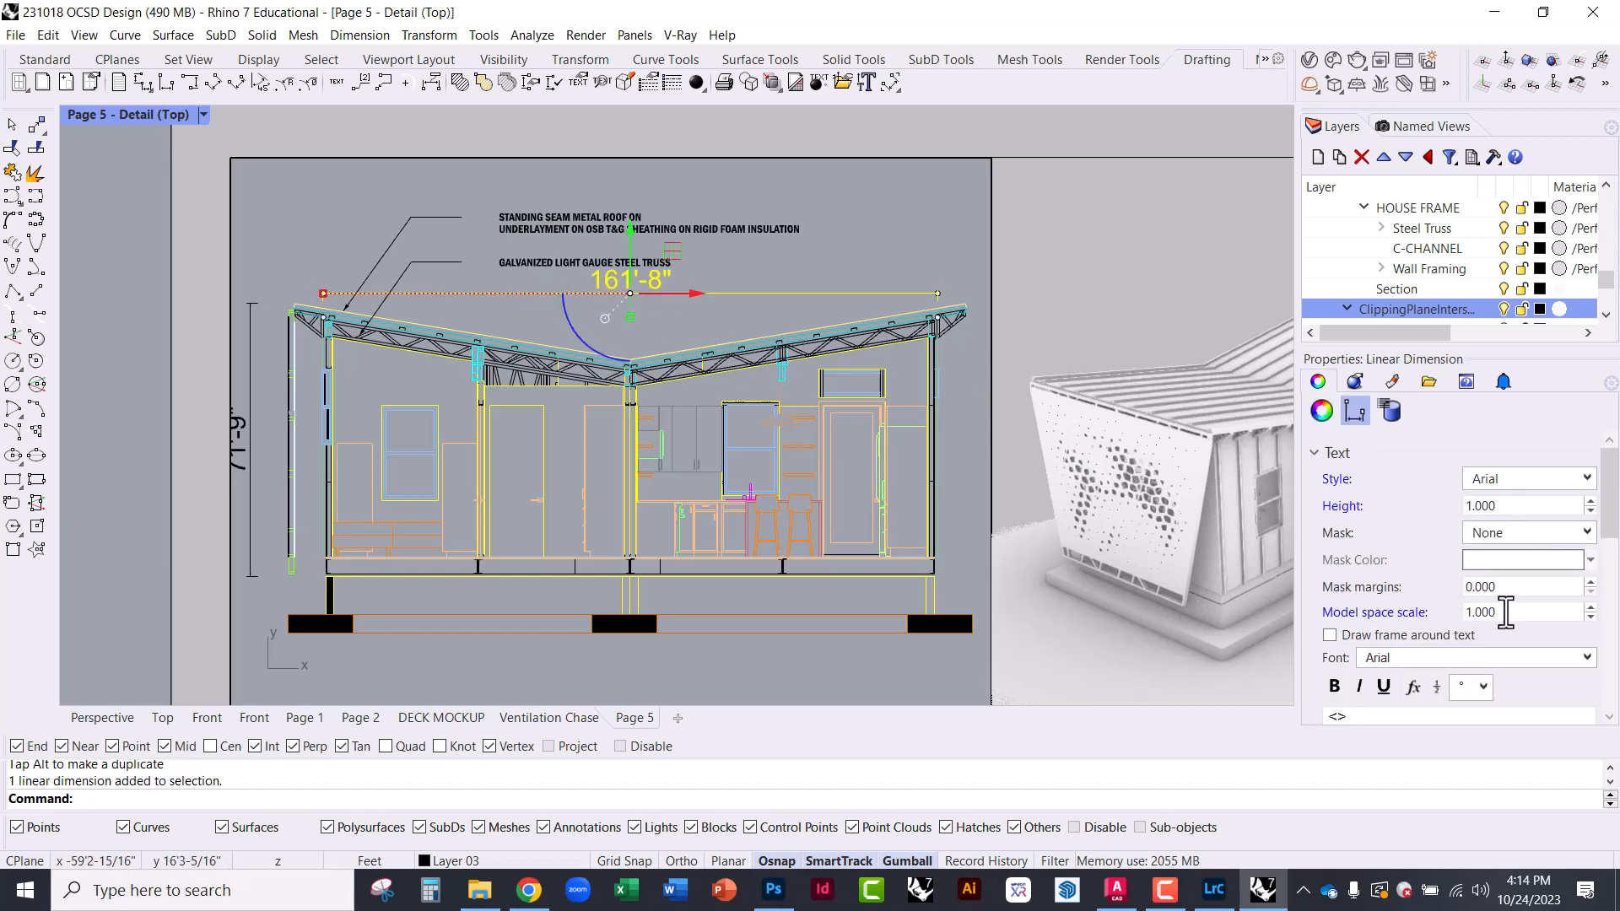
pyautogui.click(1506, 506)
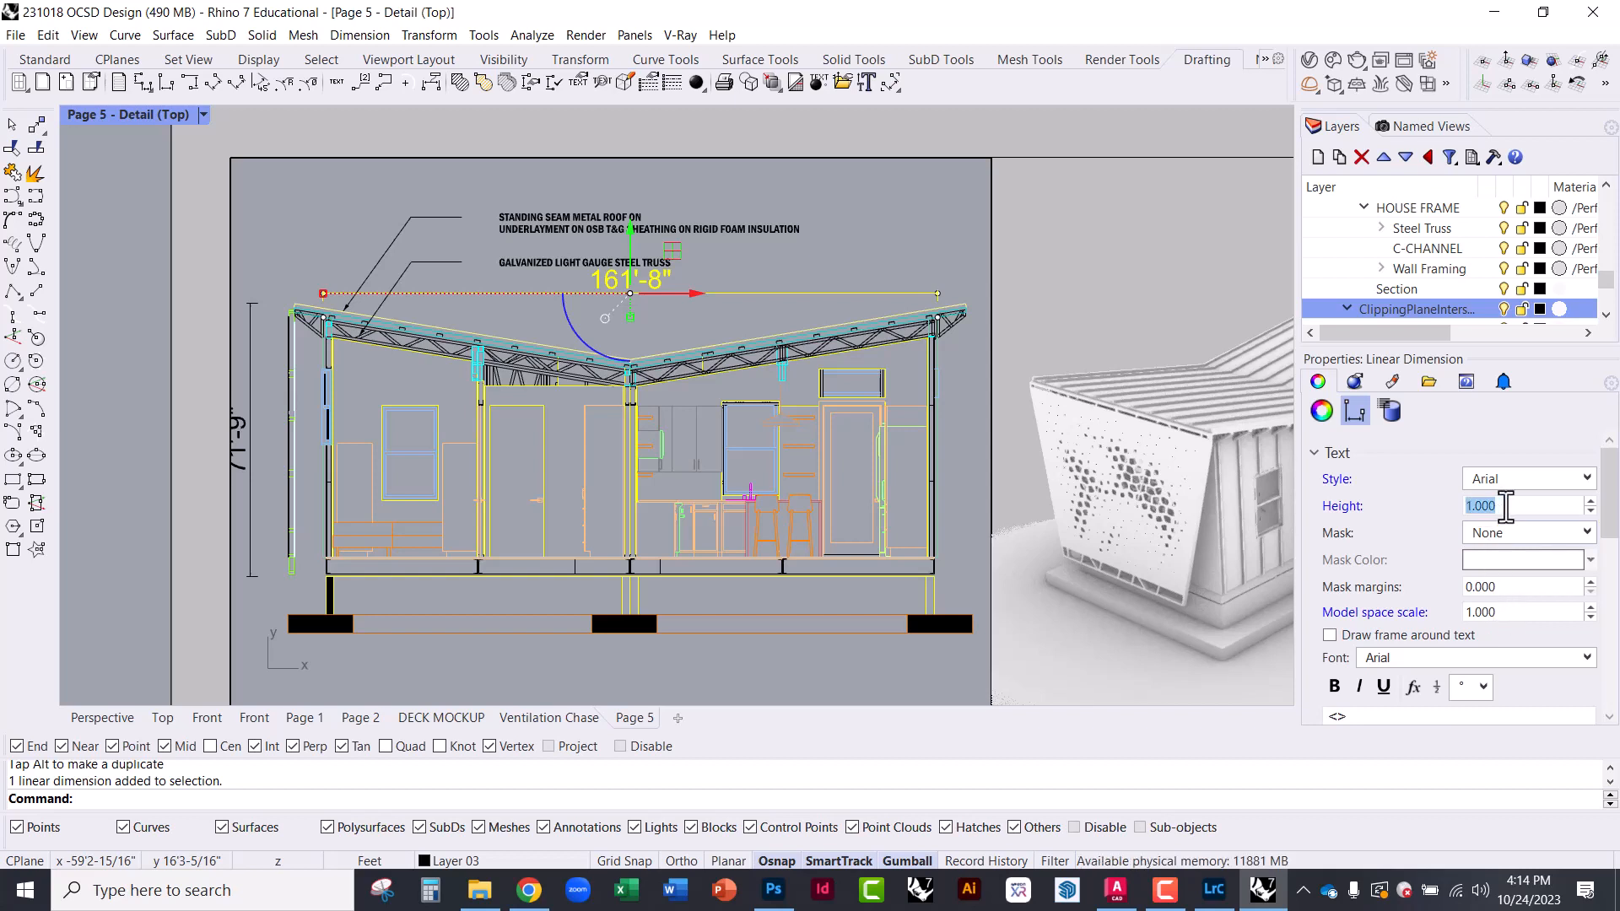
pyautogui.write('0.5')
pyautogui.press('Return')
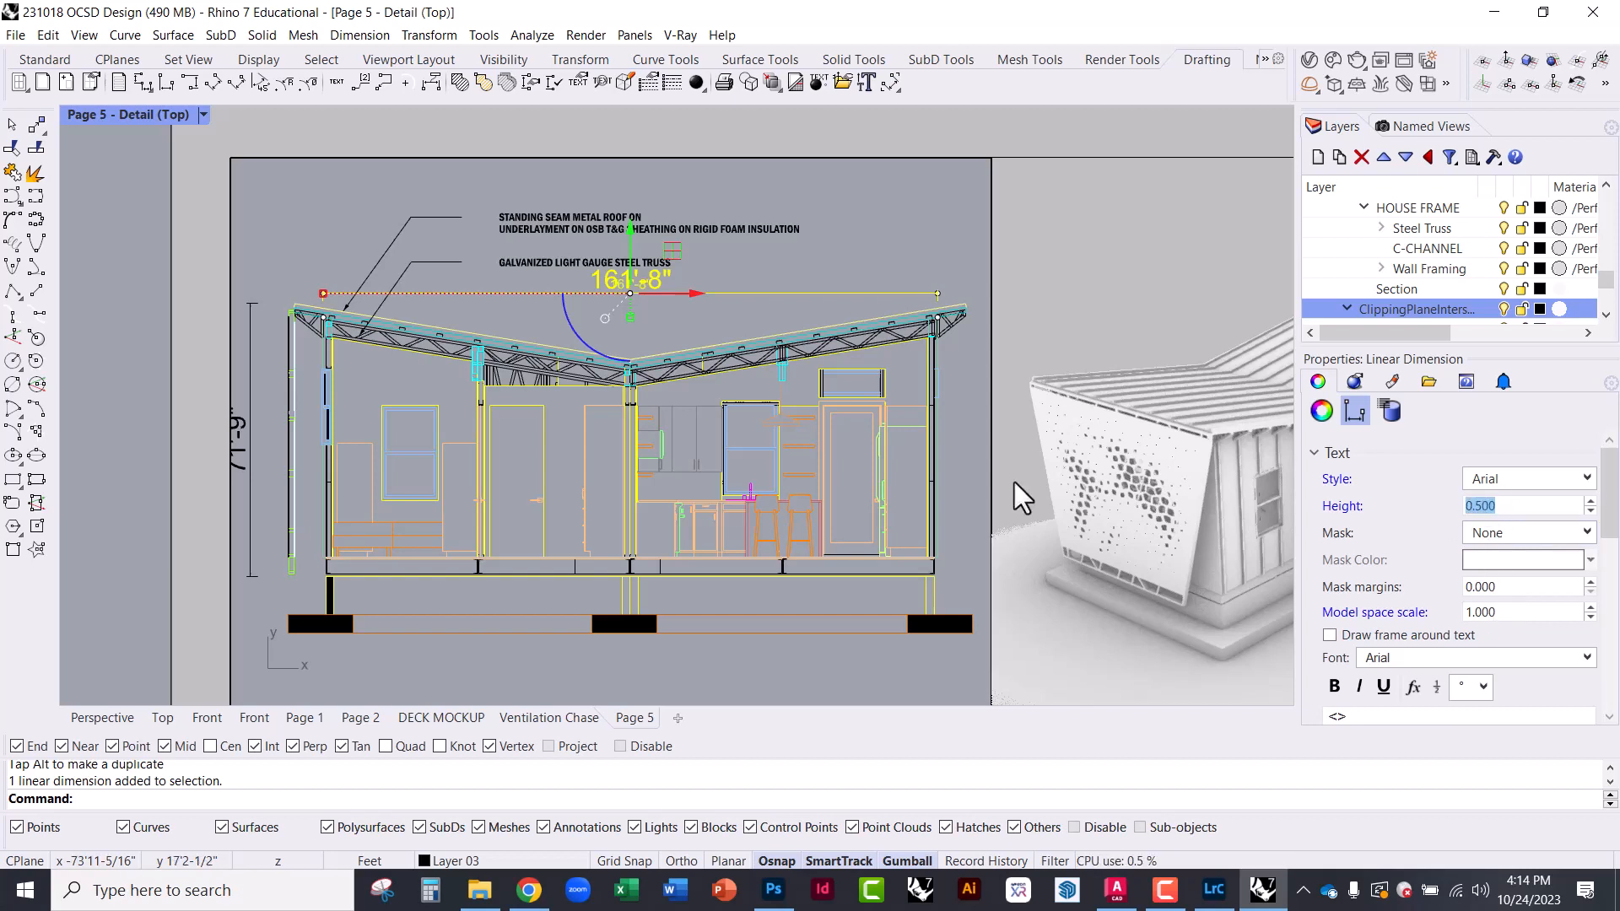
pyautogui.click(791, 257)
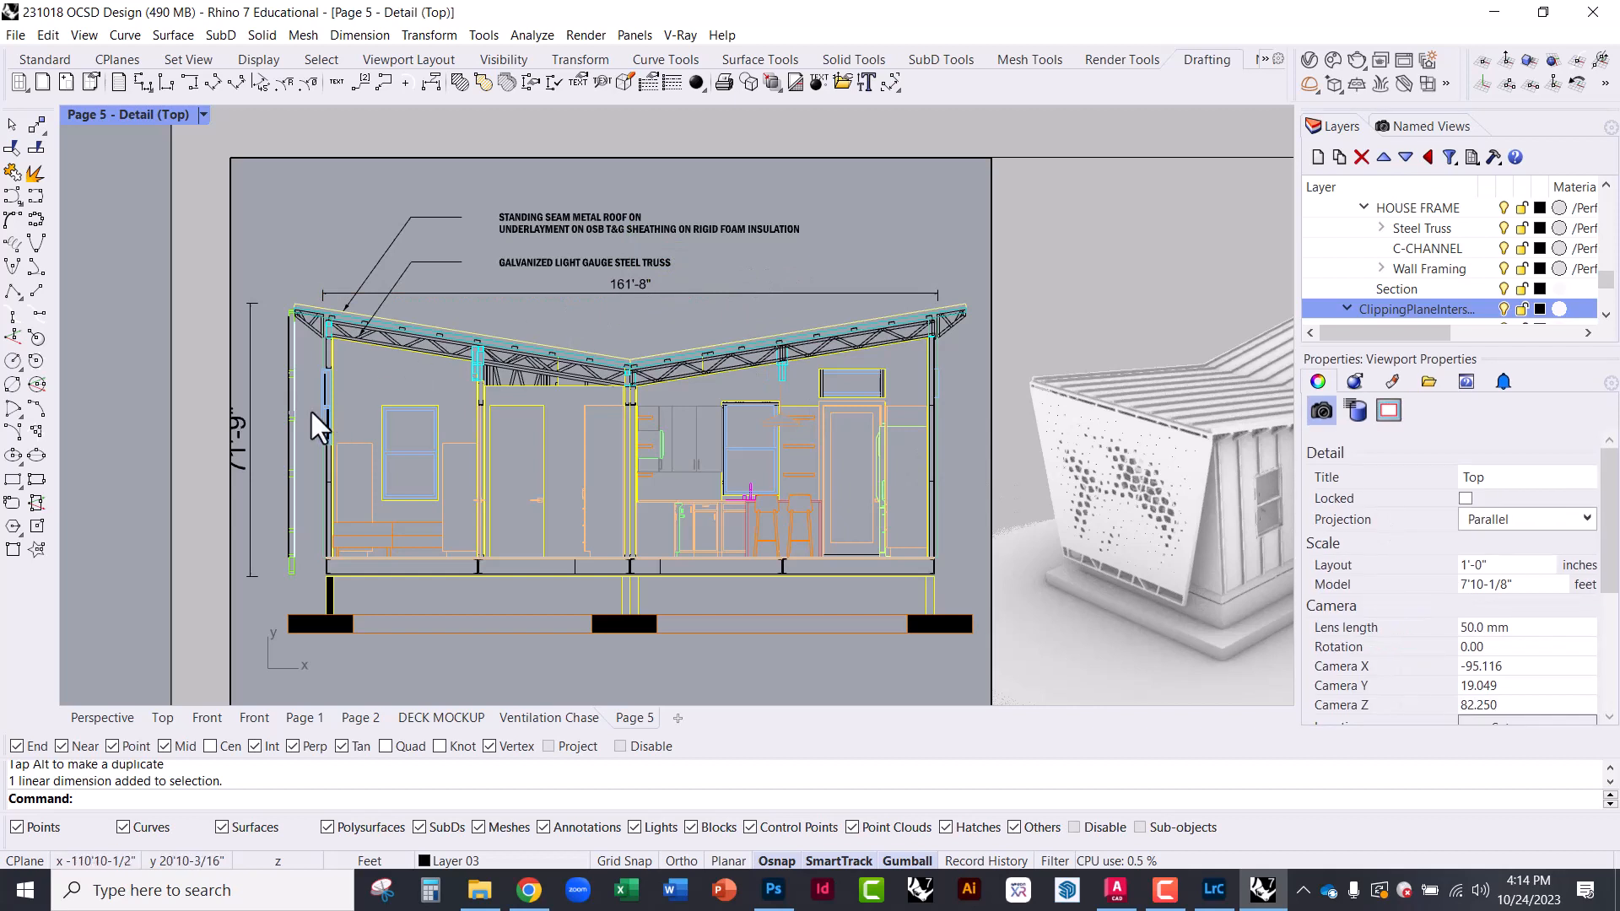
# Set the vertical overall dimension's text height to 0.5 and return from the Top detail to the Page 5 layout
pyautogui.click(250, 388)
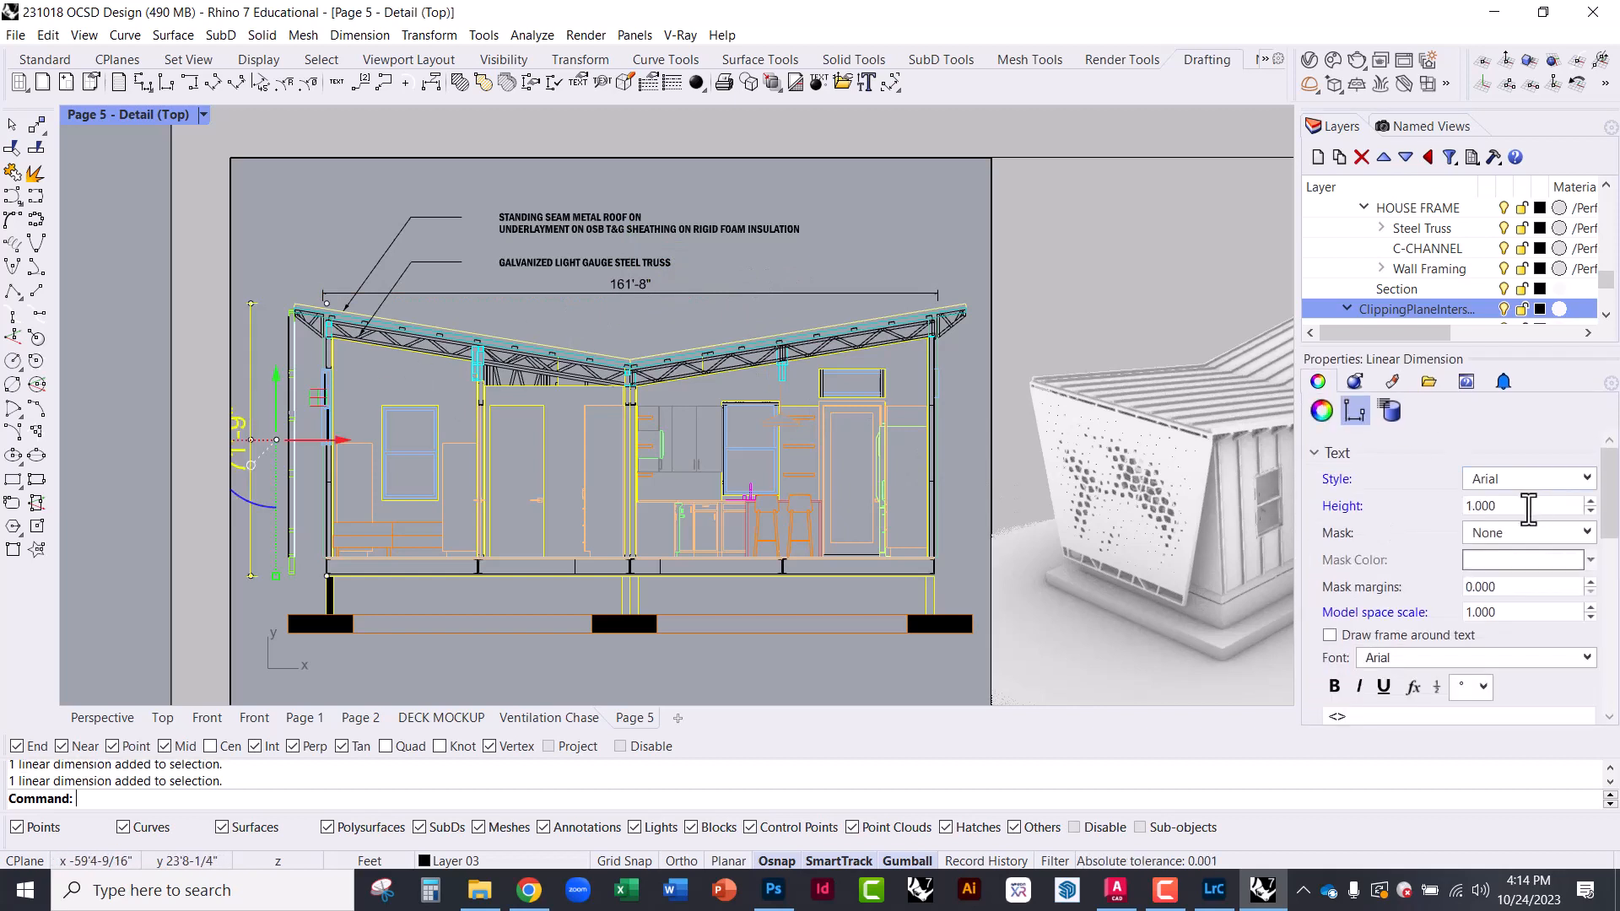
pyautogui.click(1526, 508)
pyautogui.write('.5')
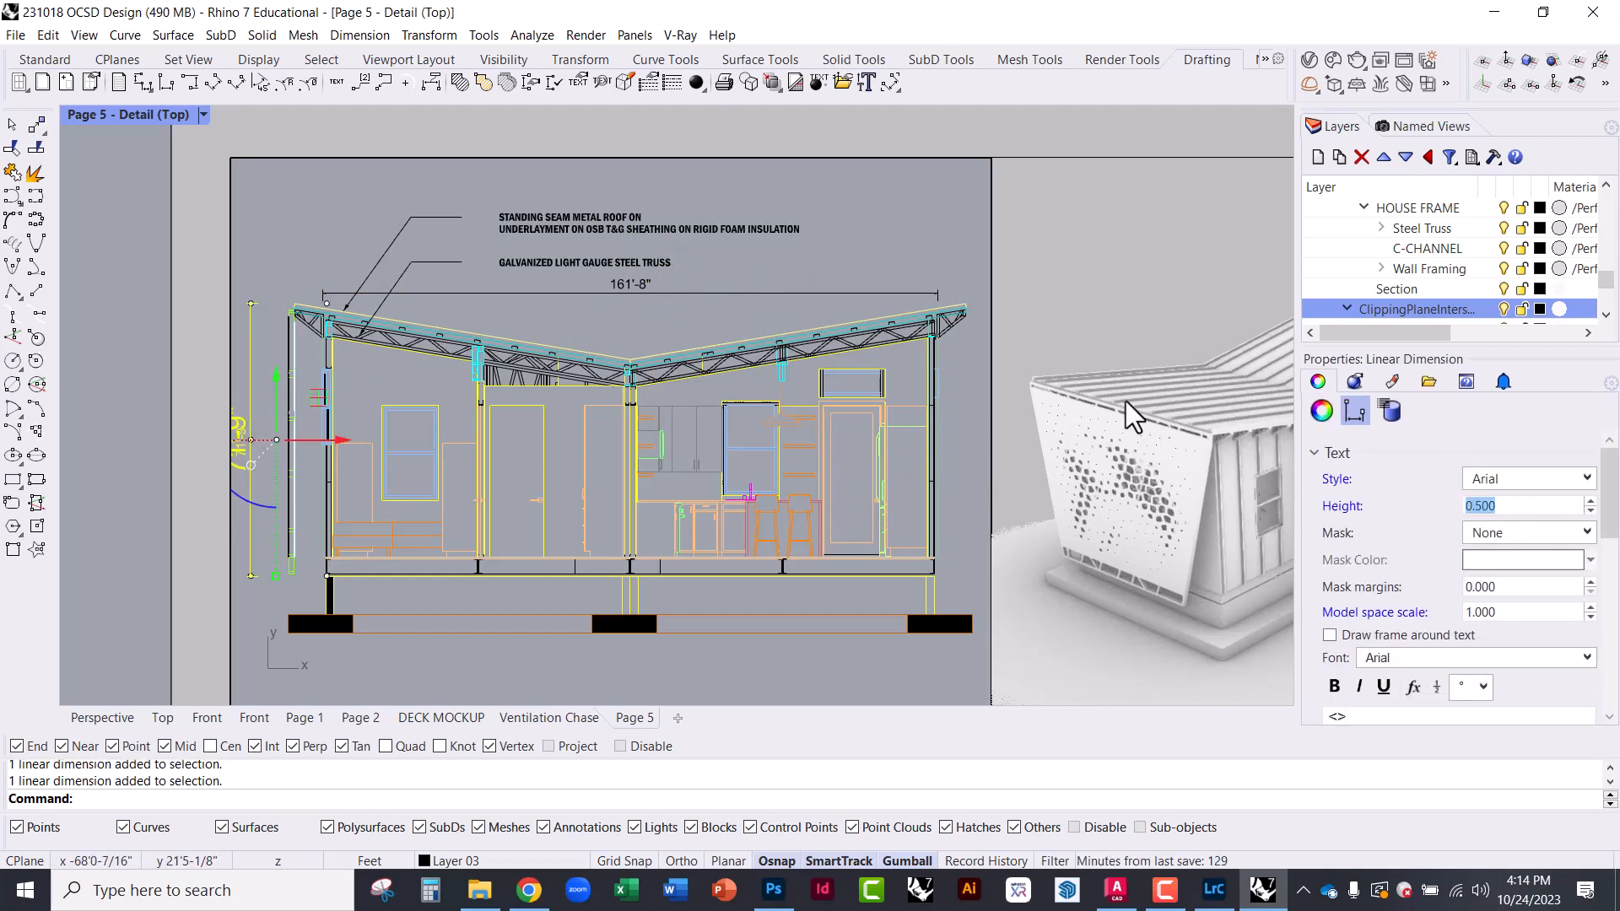
pyautogui.click(882, 236)
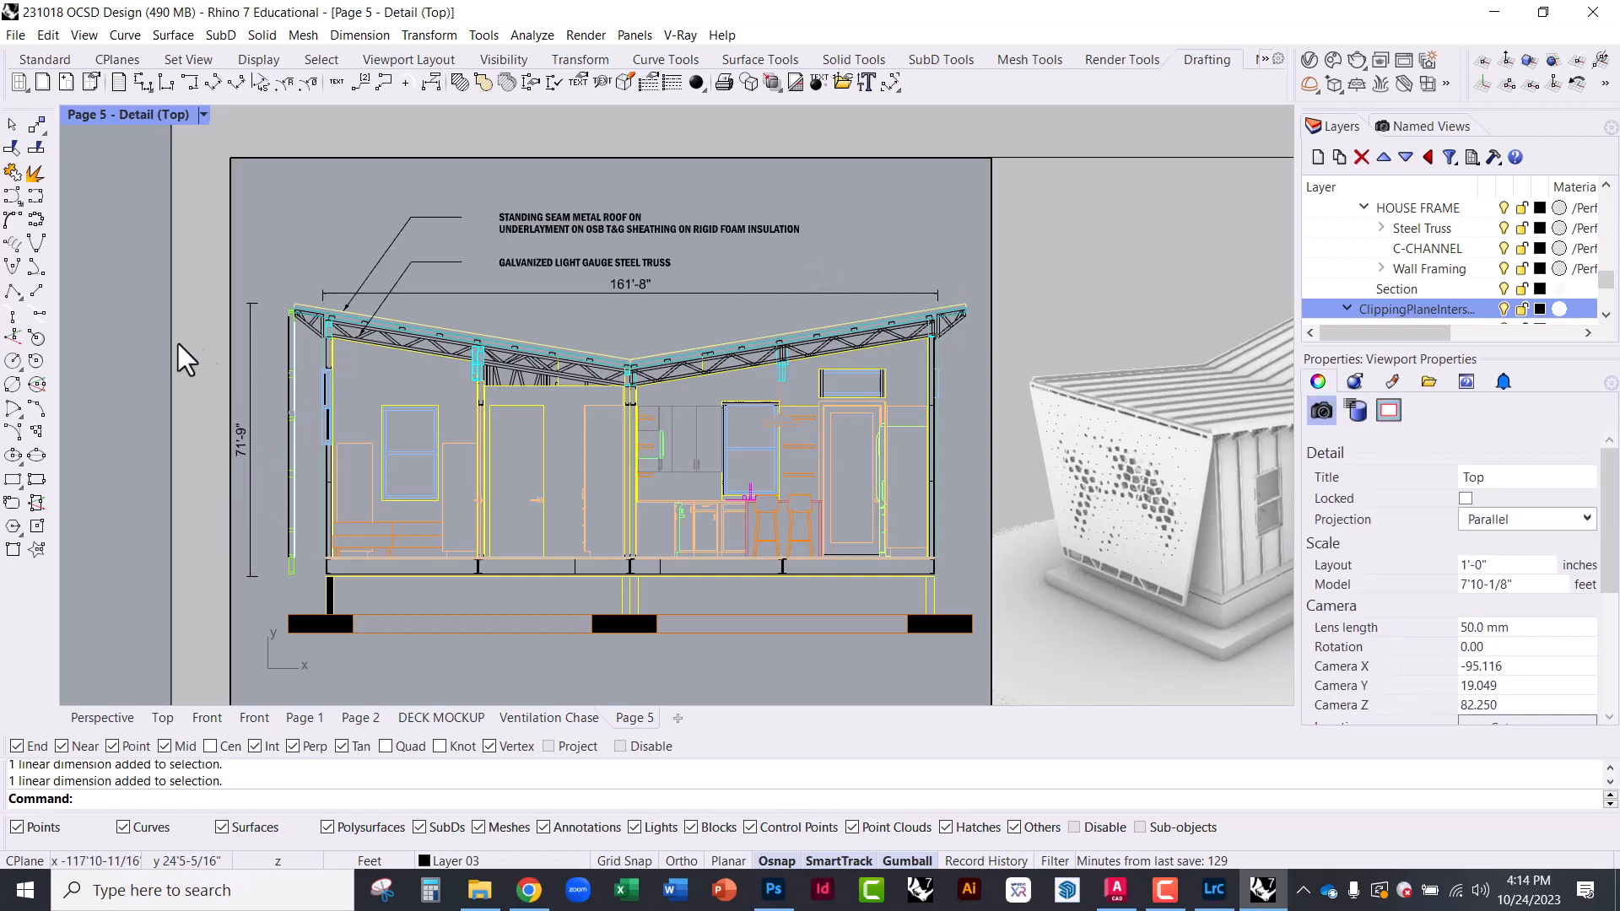
pyautogui.doubleClick(93, 276)
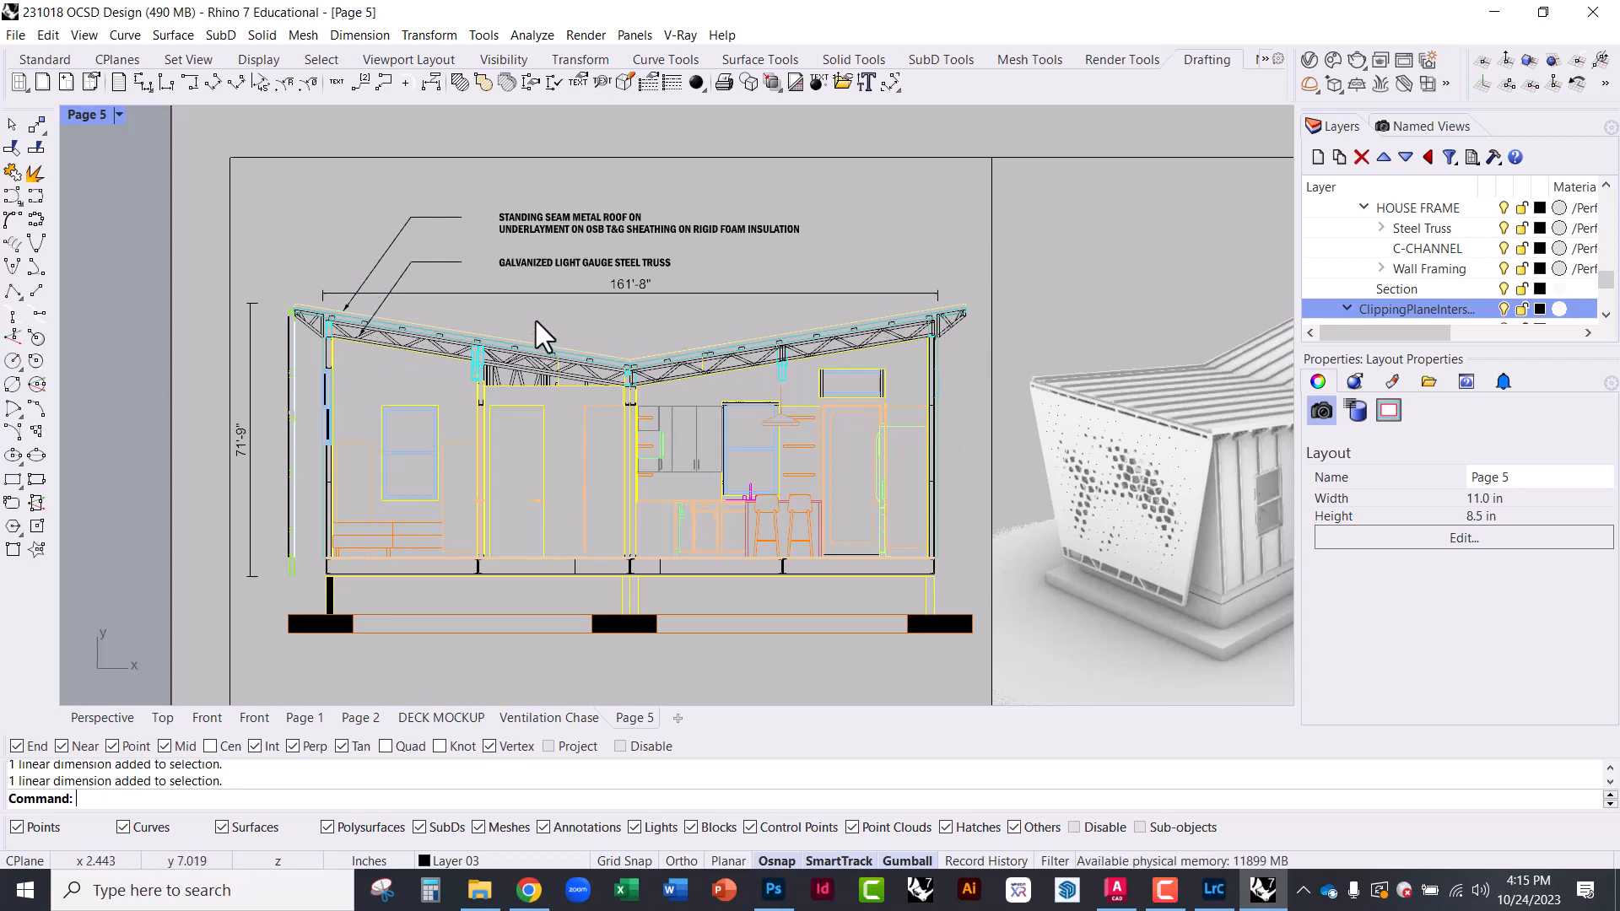
# Open the print setup for the full sheet and choose 5 - Page 5 as the view to print
pyautogui.scroll(-4, 456, 475)
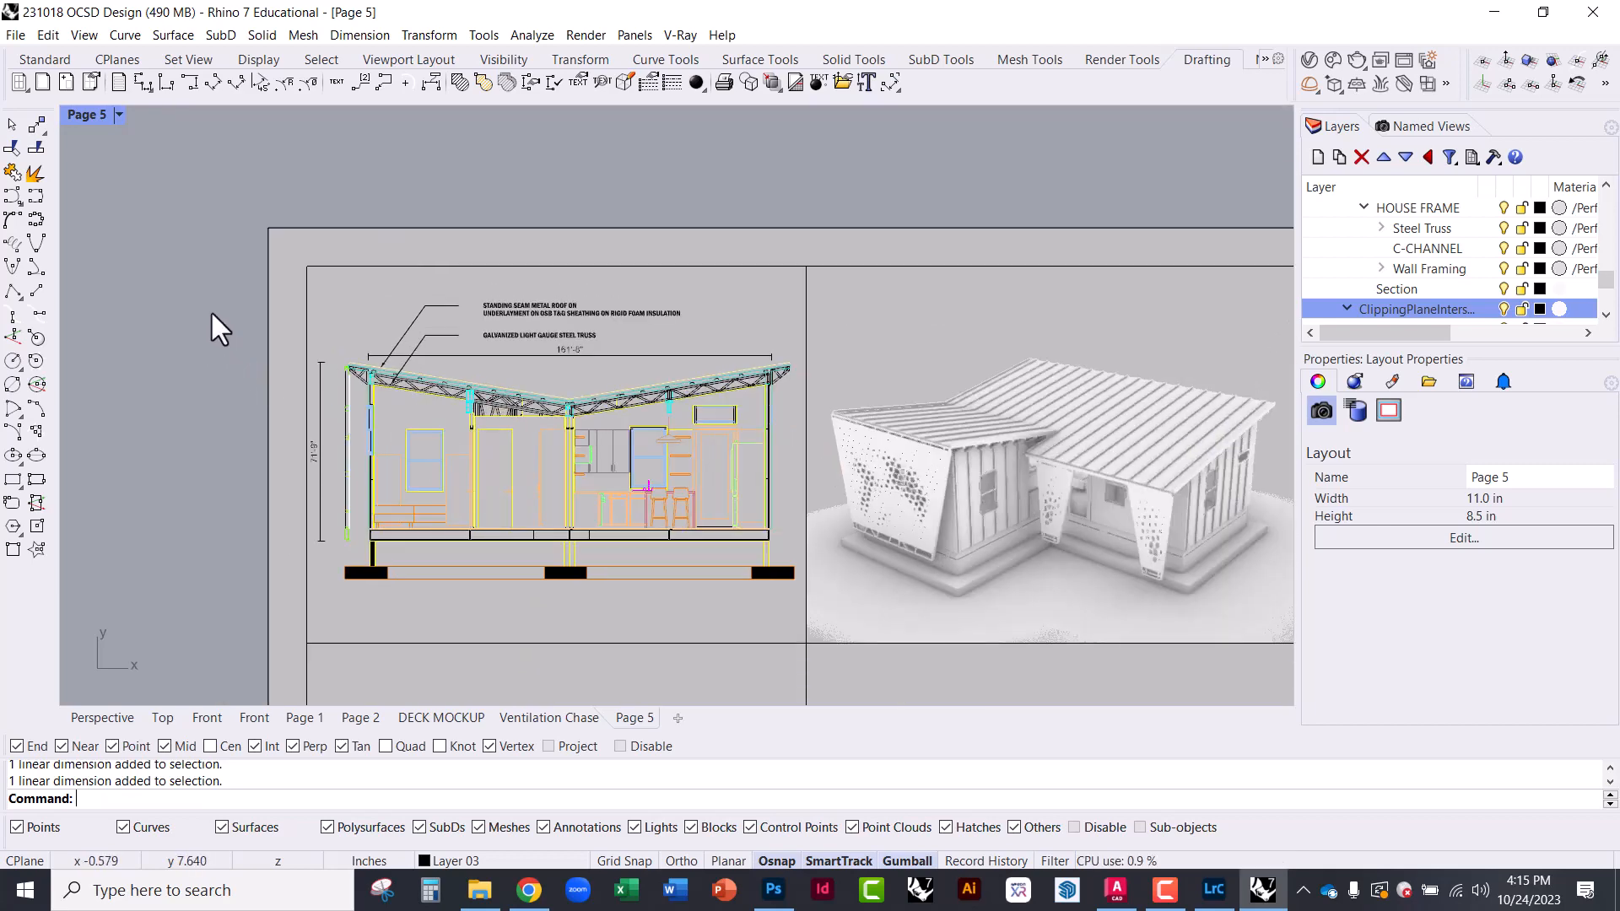
pyautogui.scroll(-4, 316, 251)
pyautogui.moveTo(580, 571); pyautogui.dragTo(572, 408, button='right')
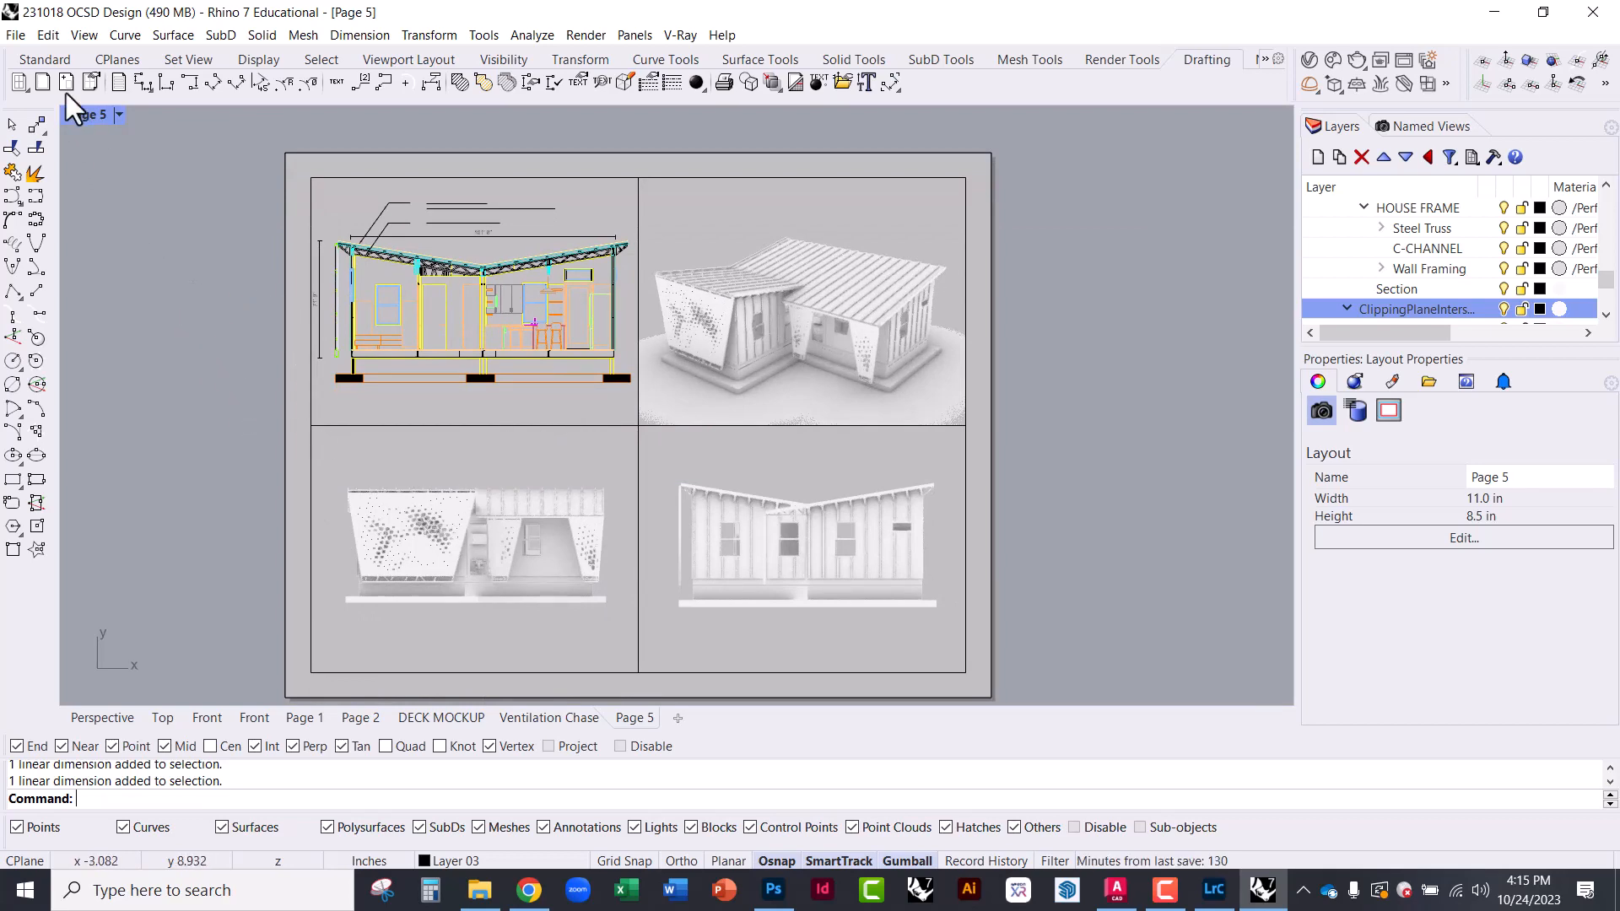
pyautogui.click(15, 35)
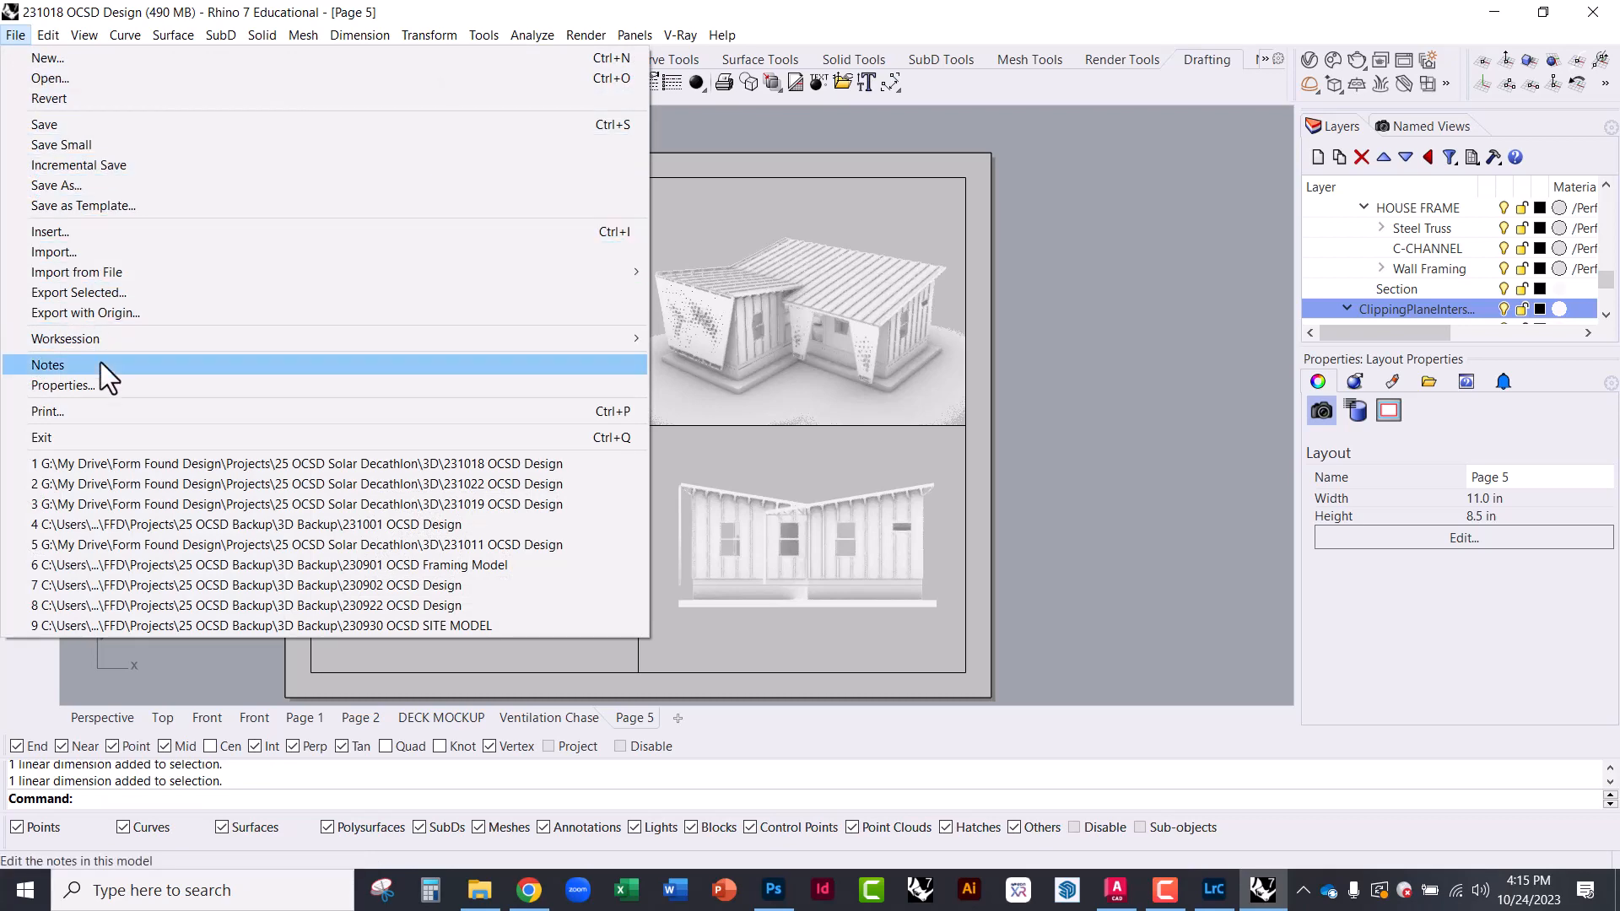
pyautogui.click(103, 413)
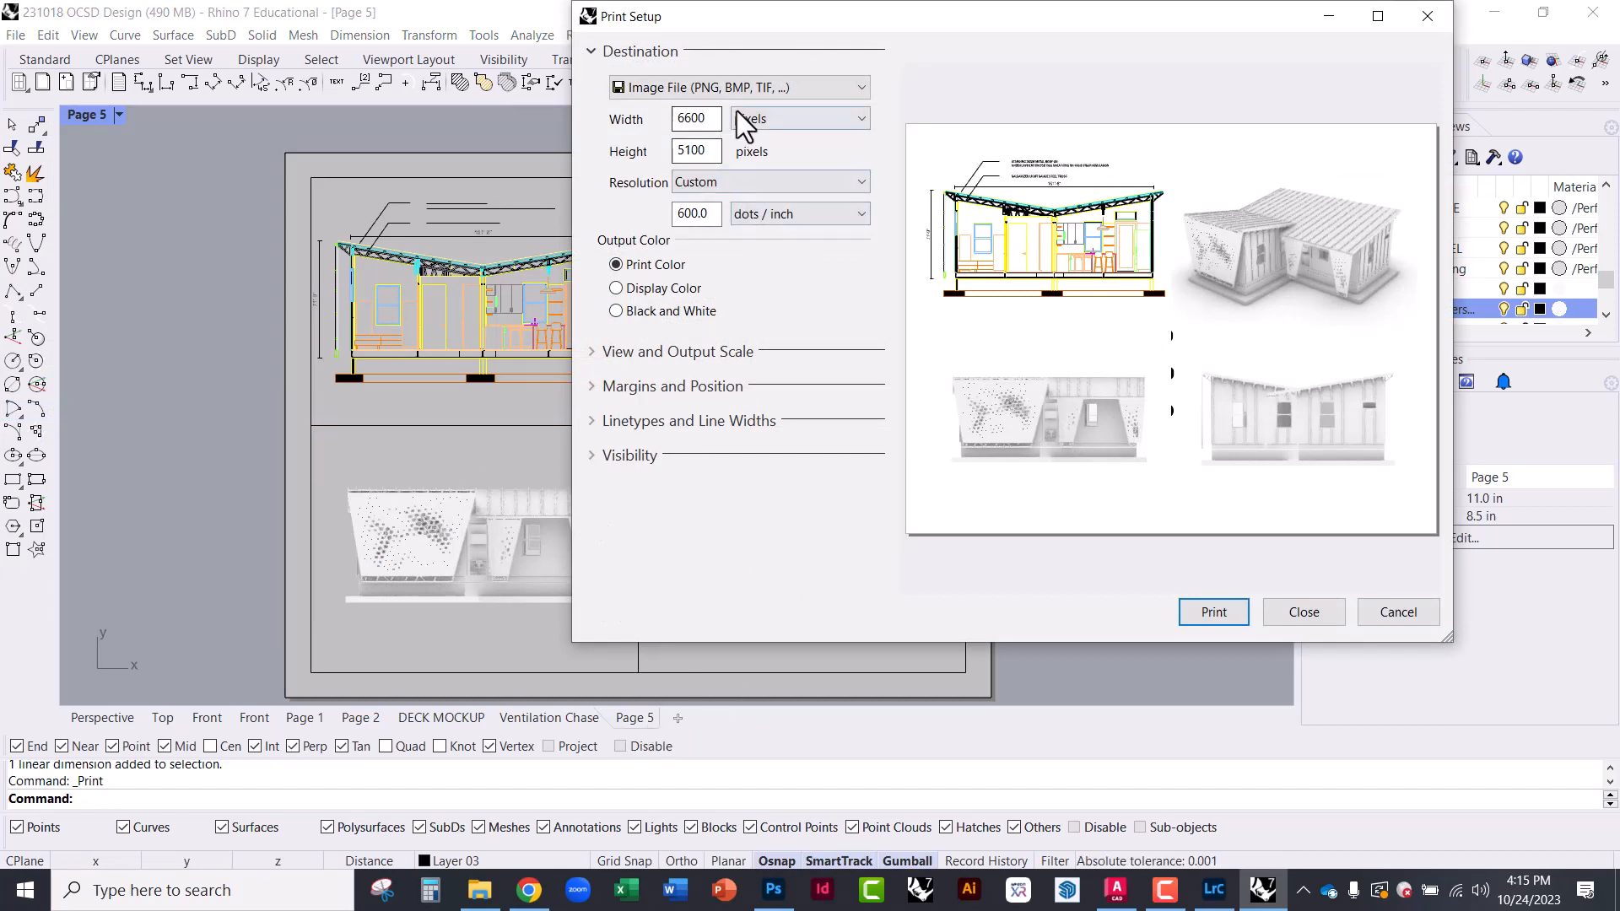
pyautogui.click(686, 353)
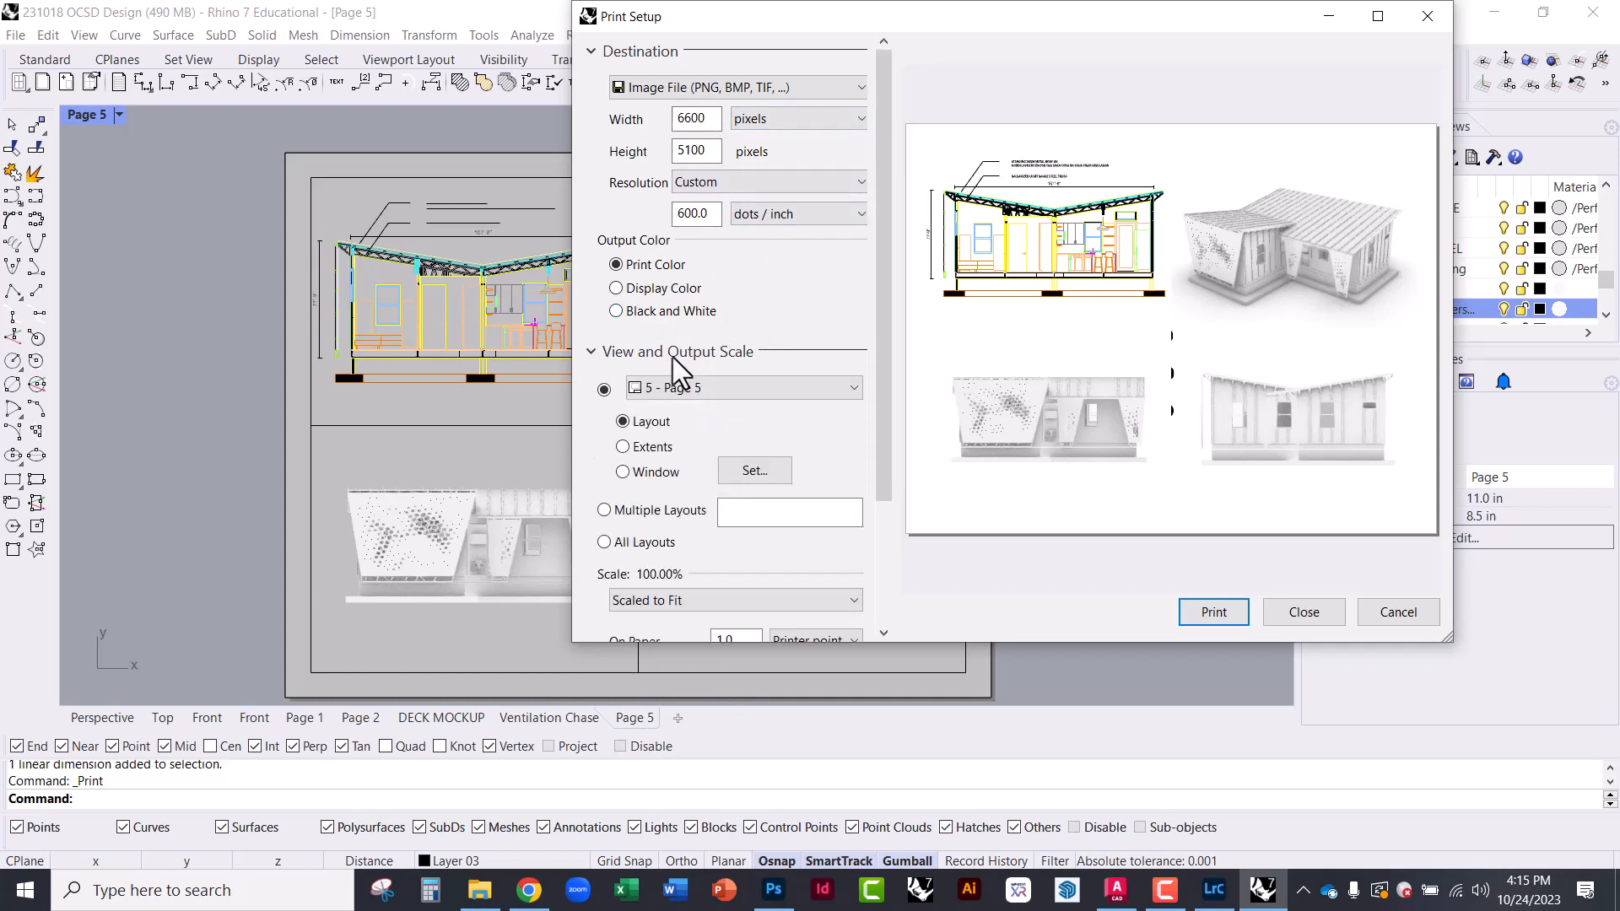
pyautogui.click(713, 388)
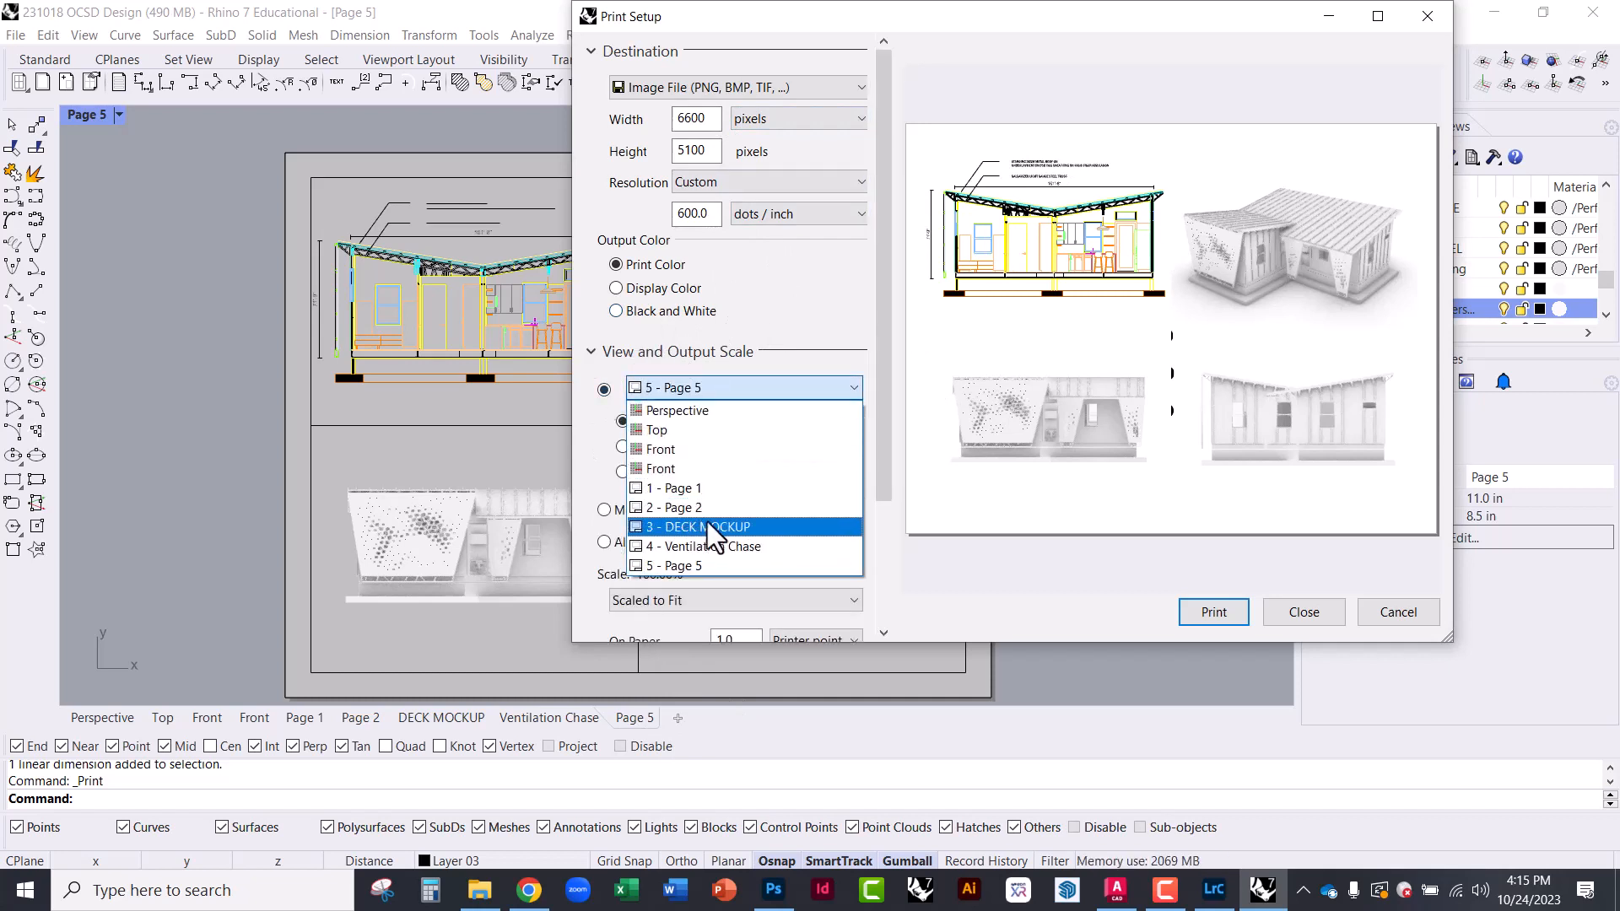
pyautogui.click(706, 570)
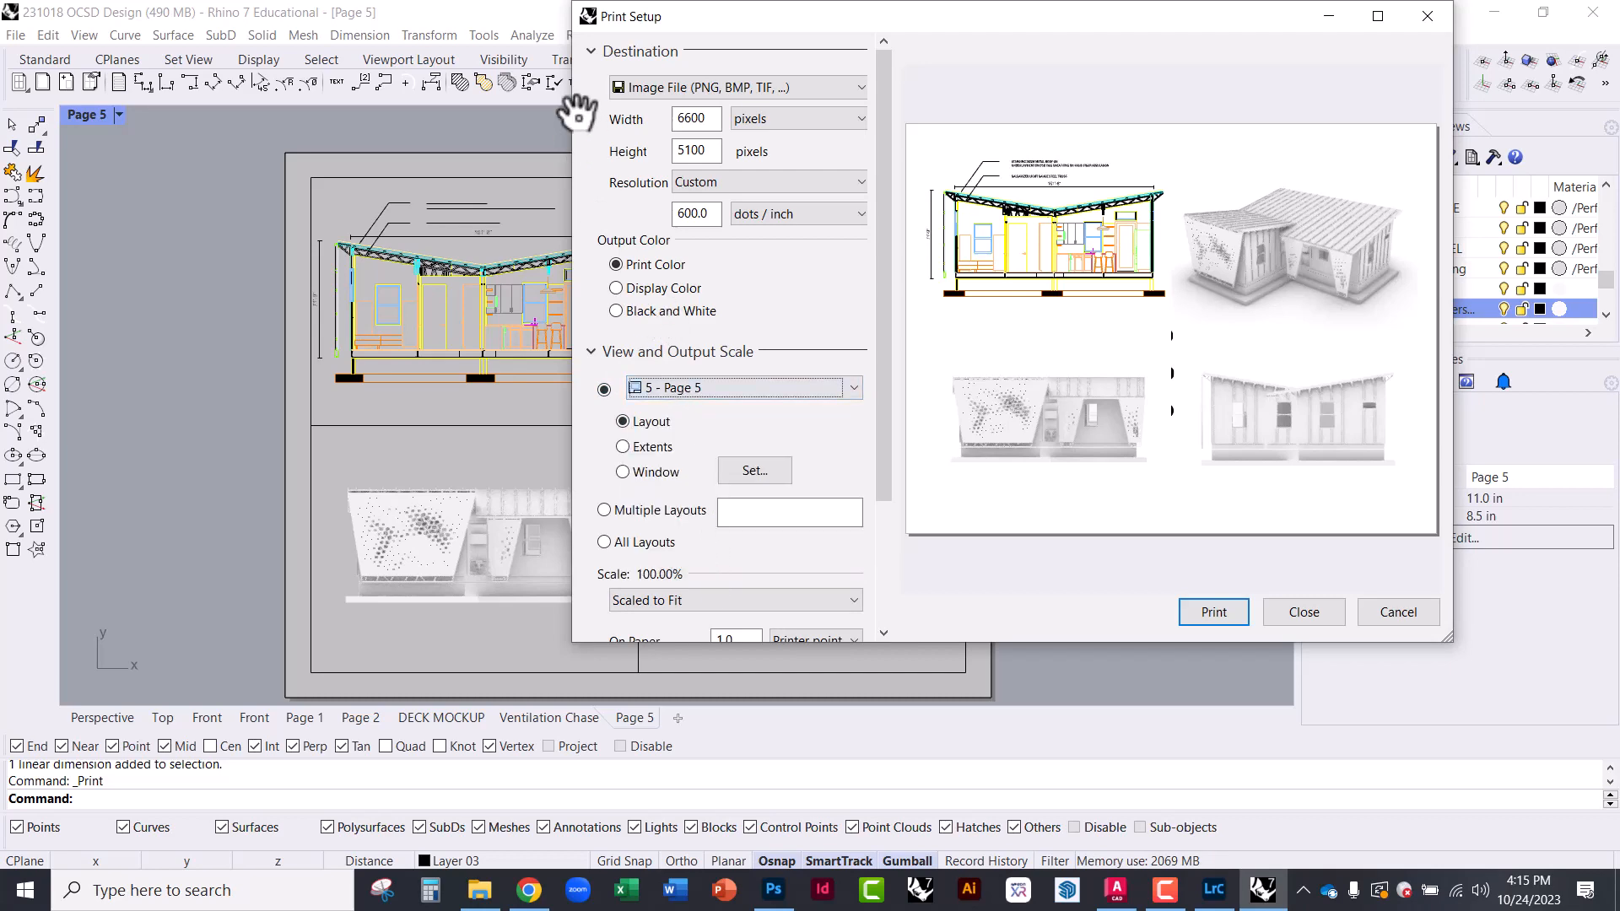
pyautogui.moveTo(669, 23); pyautogui.dragTo(682, 245)
pyautogui.moveTo(836, 240); pyautogui.dragTo(483, 77)
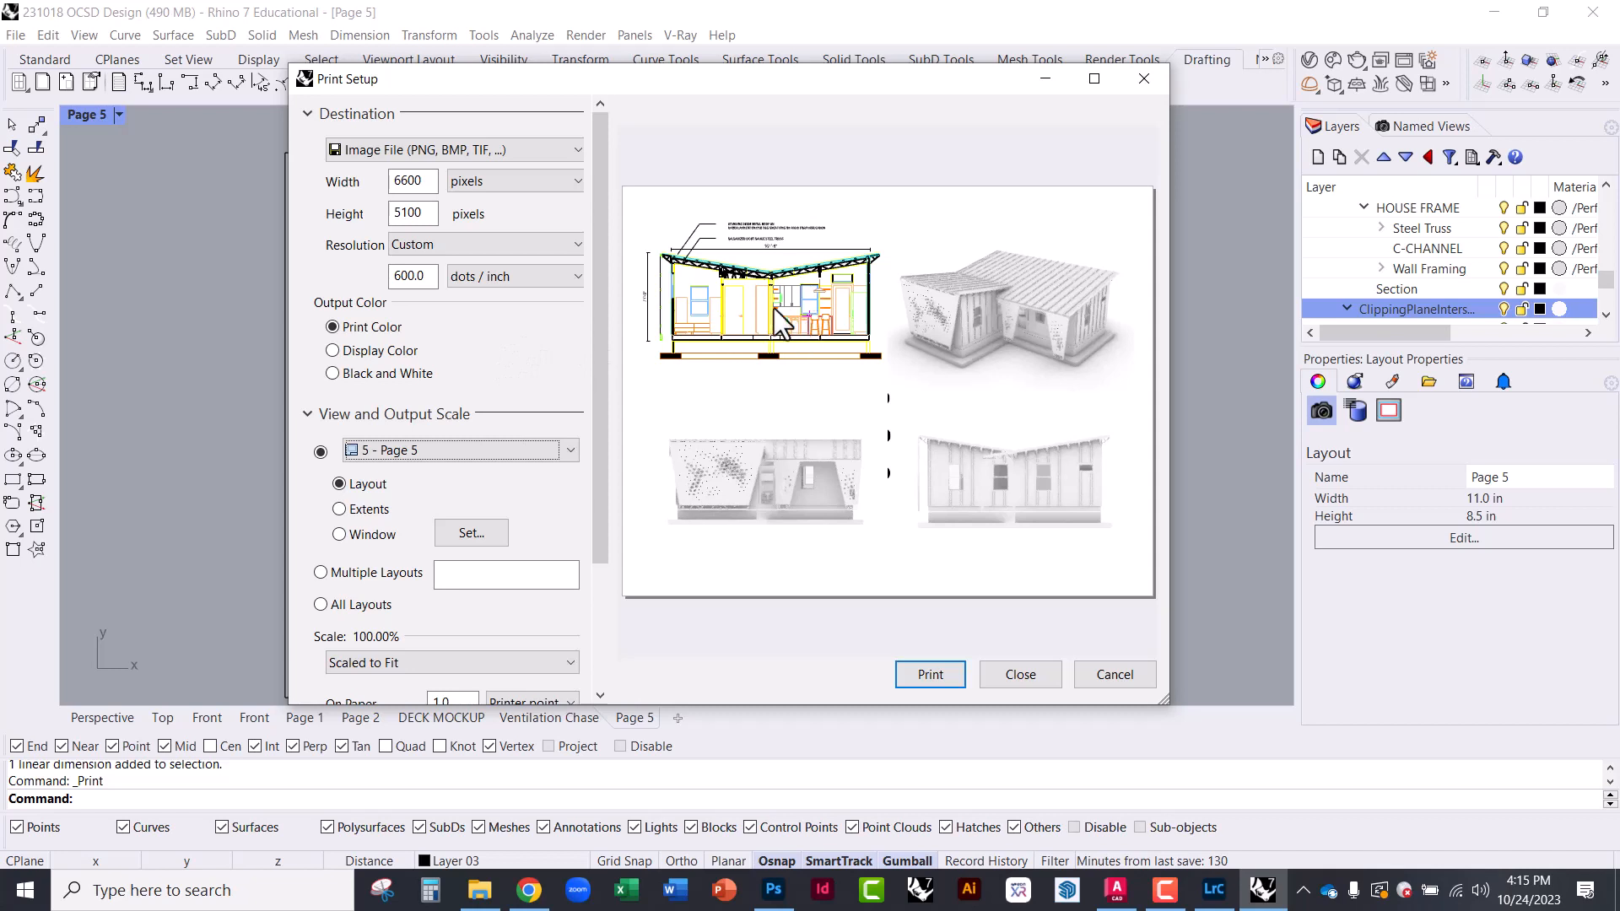
# Set the print output color to Black and White and the destination to Rhino PDF
pyautogui.moveTo(592, 277); pyautogui.dragTo(601, 373)
pyautogui.click(333, 239)
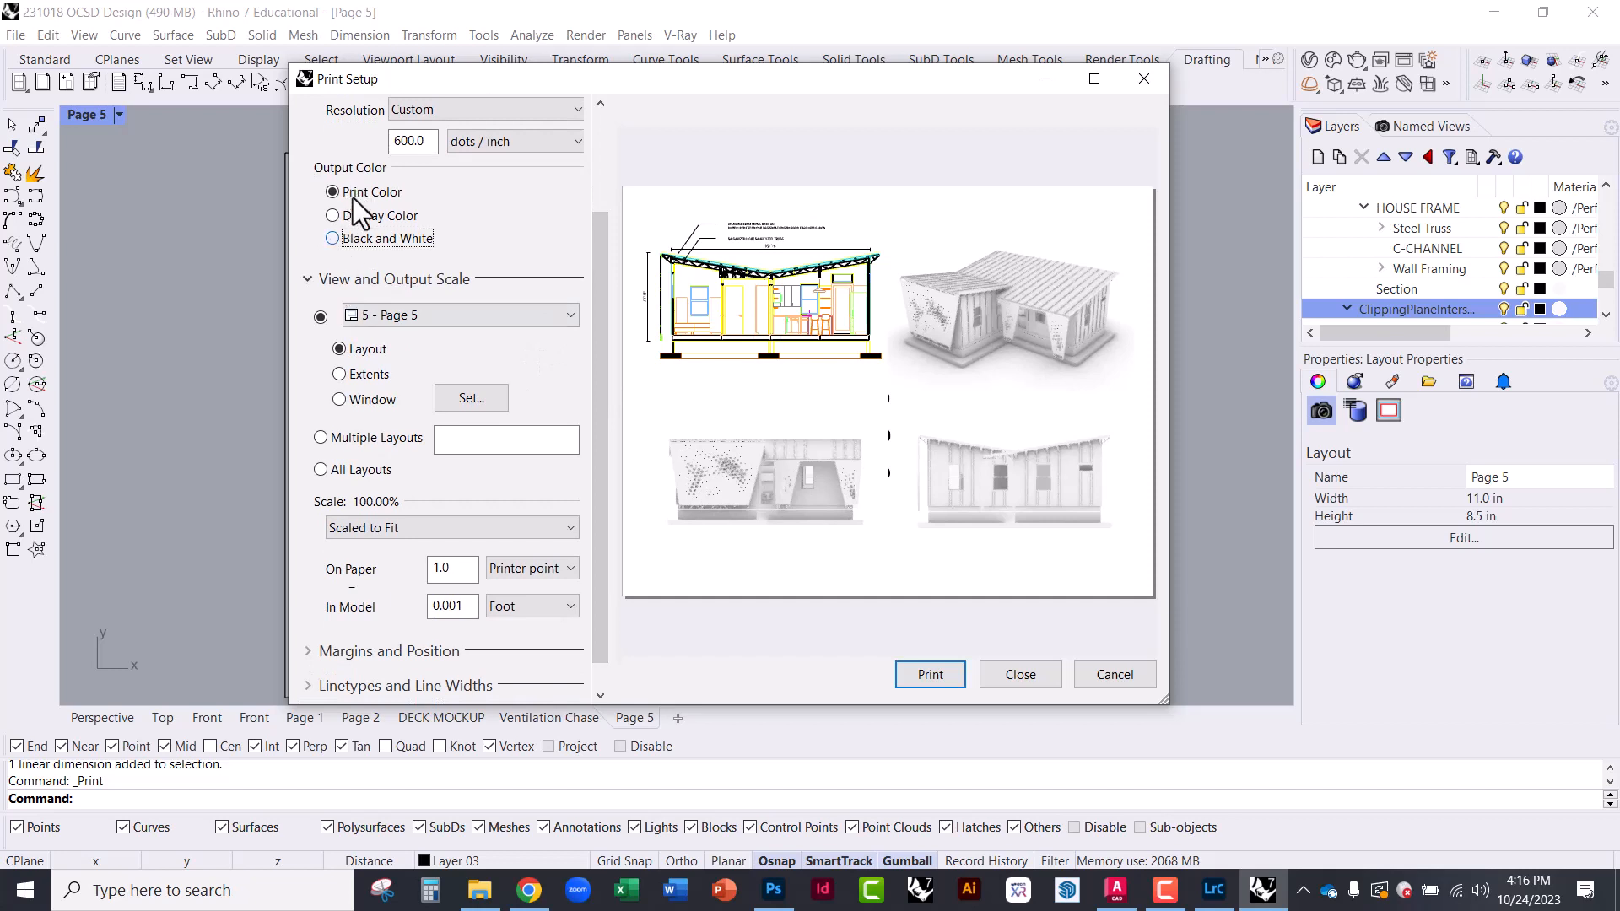
pyautogui.click(333, 239)
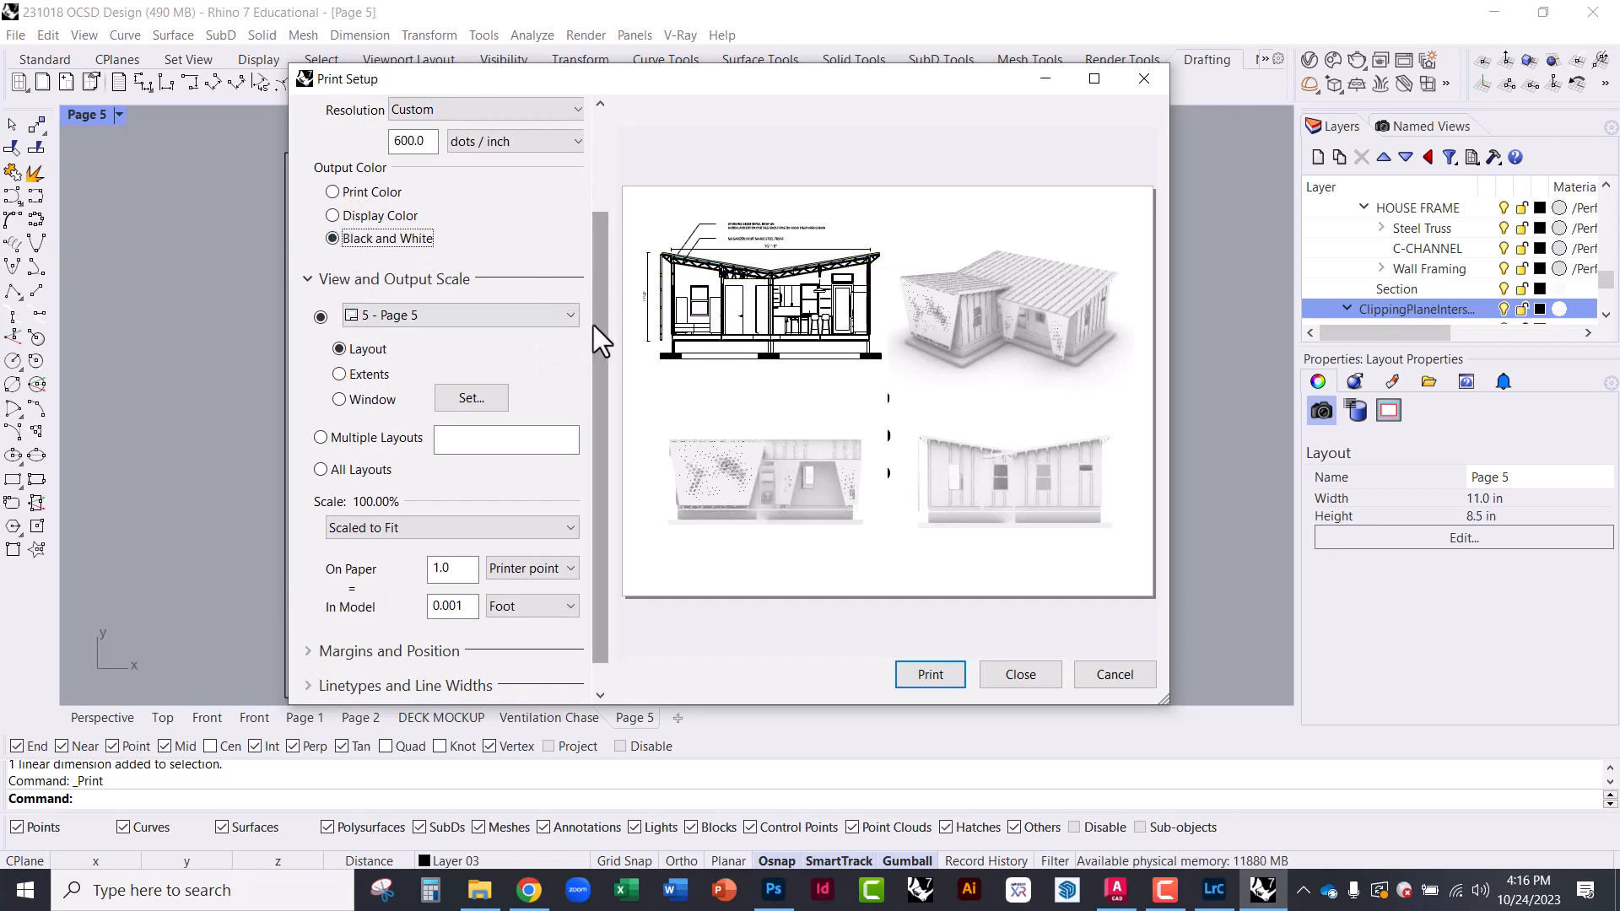
pyautogui.moveTo(594, 326); pyautogui.dragTo(589, 199)
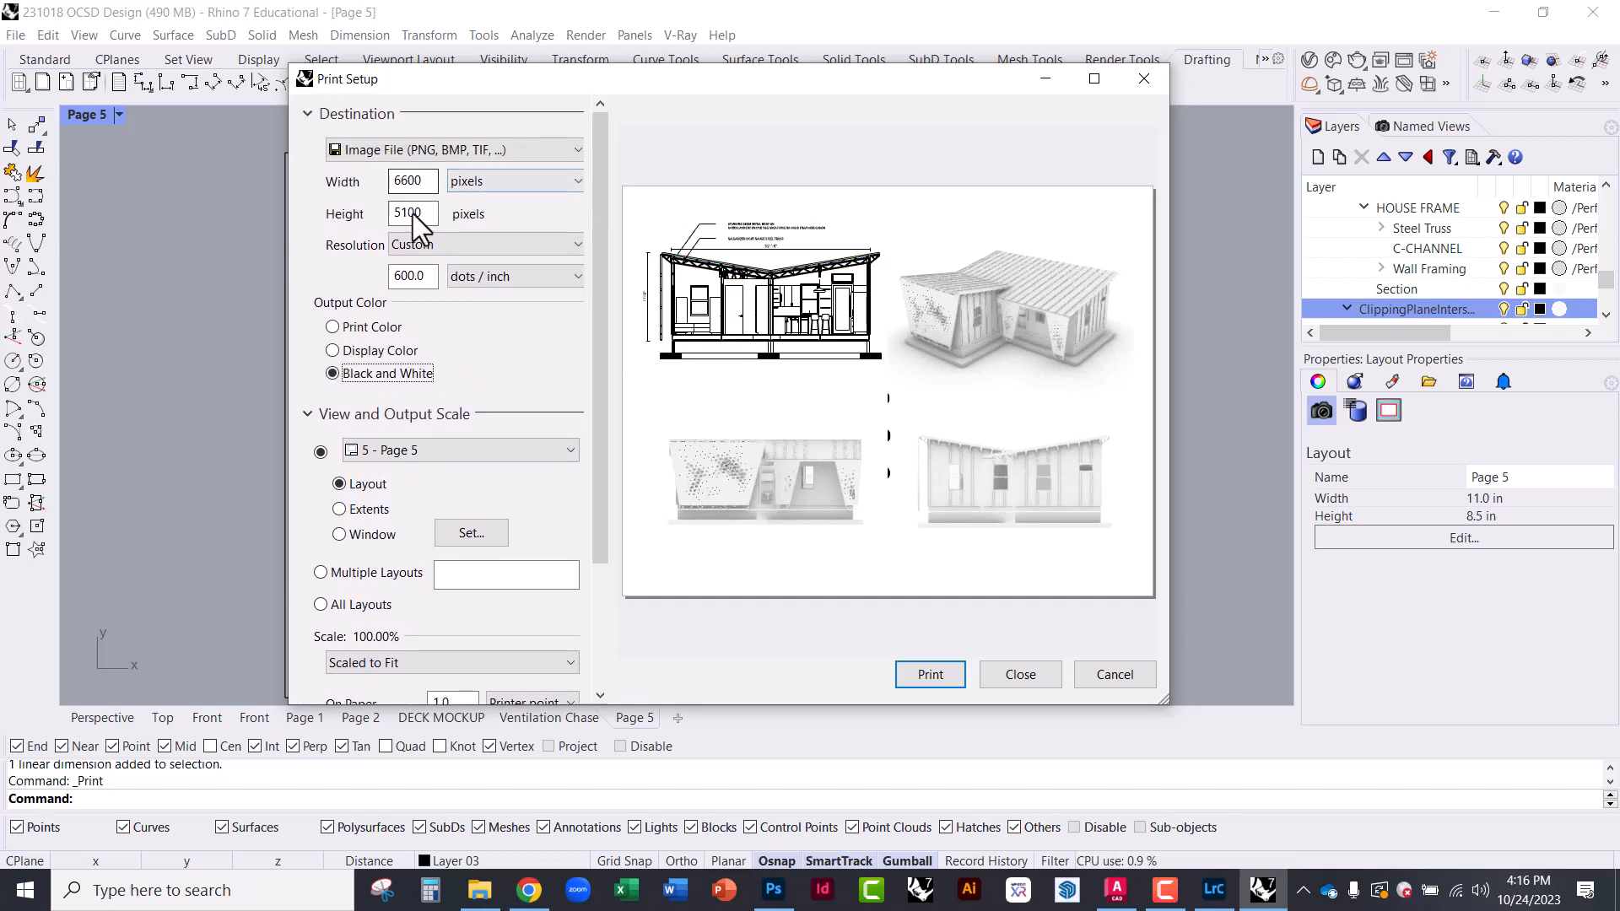
pyautogui.click(397, 154)
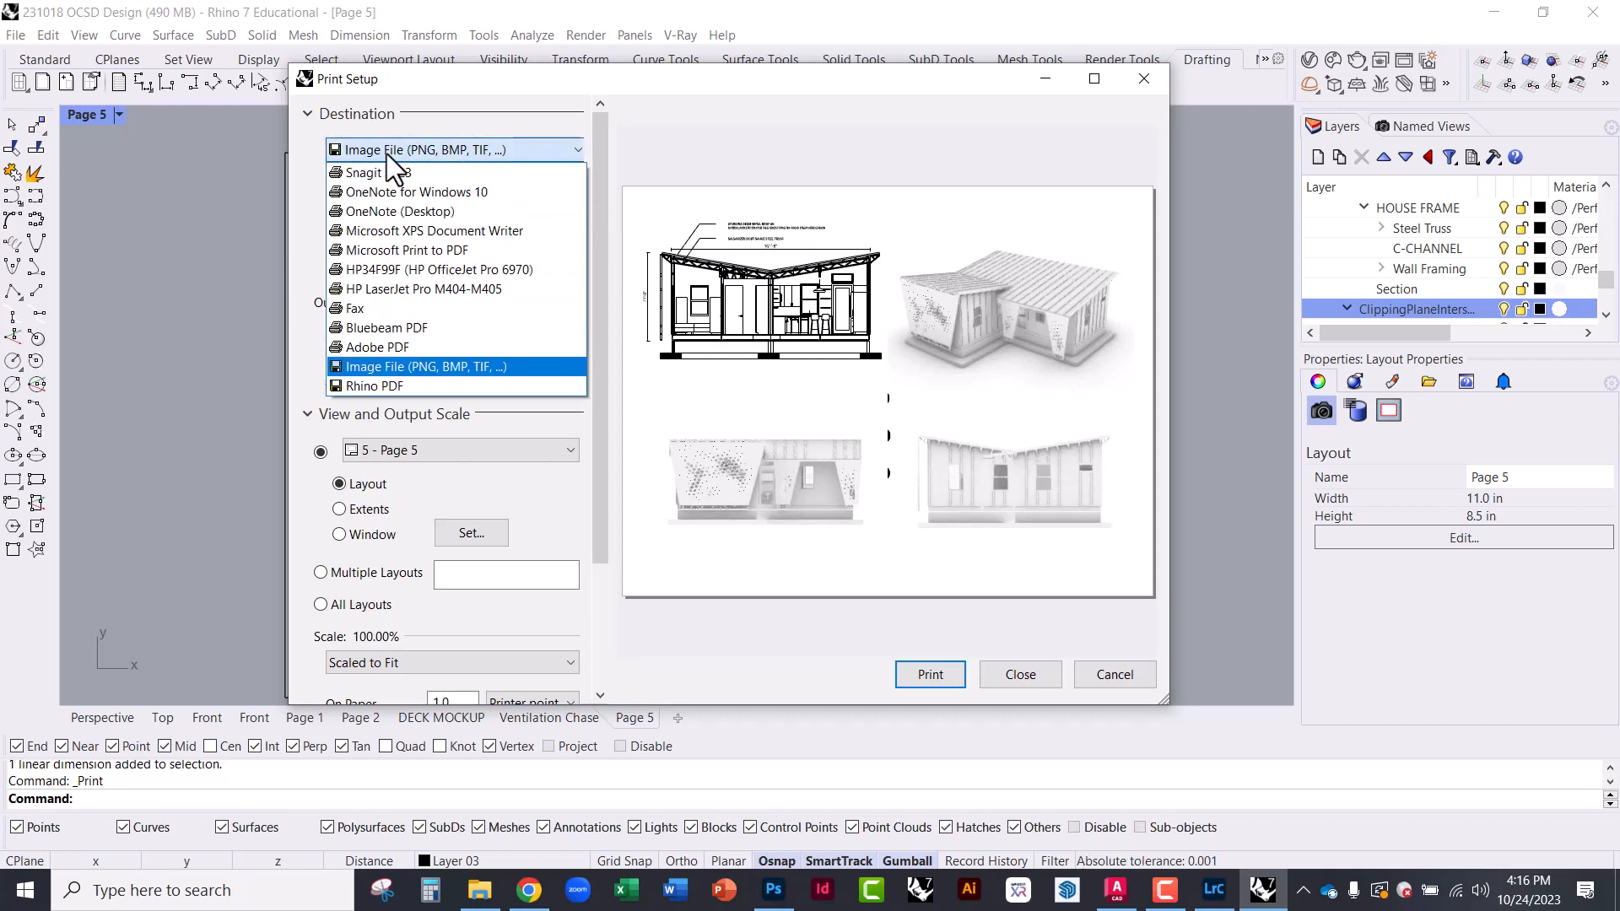
pyautogui.click(368, 388)
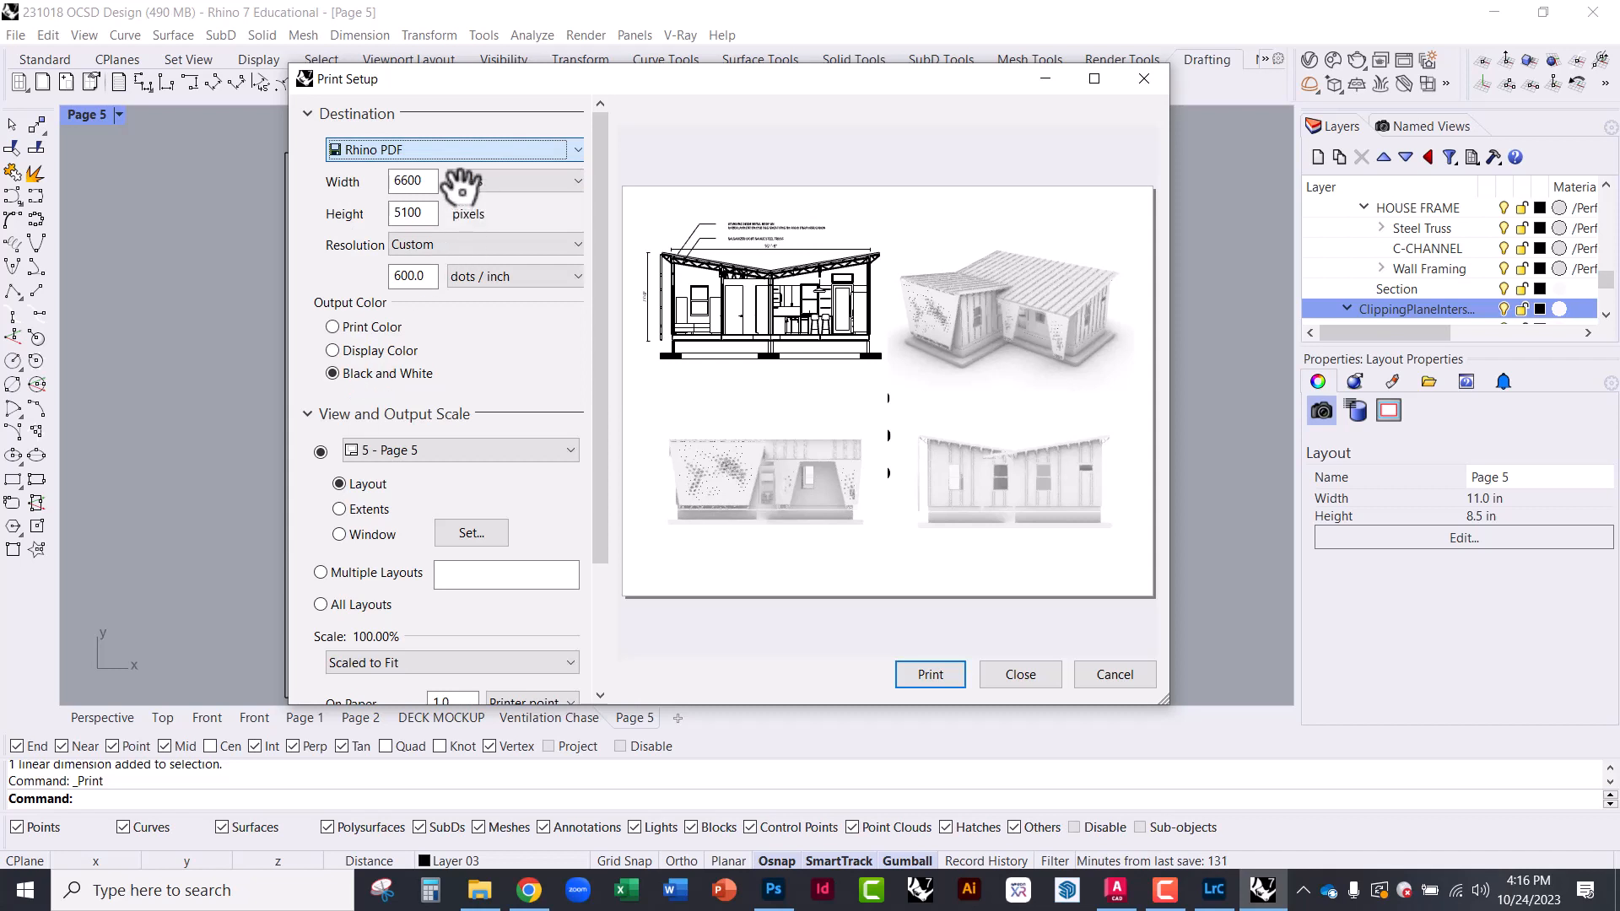
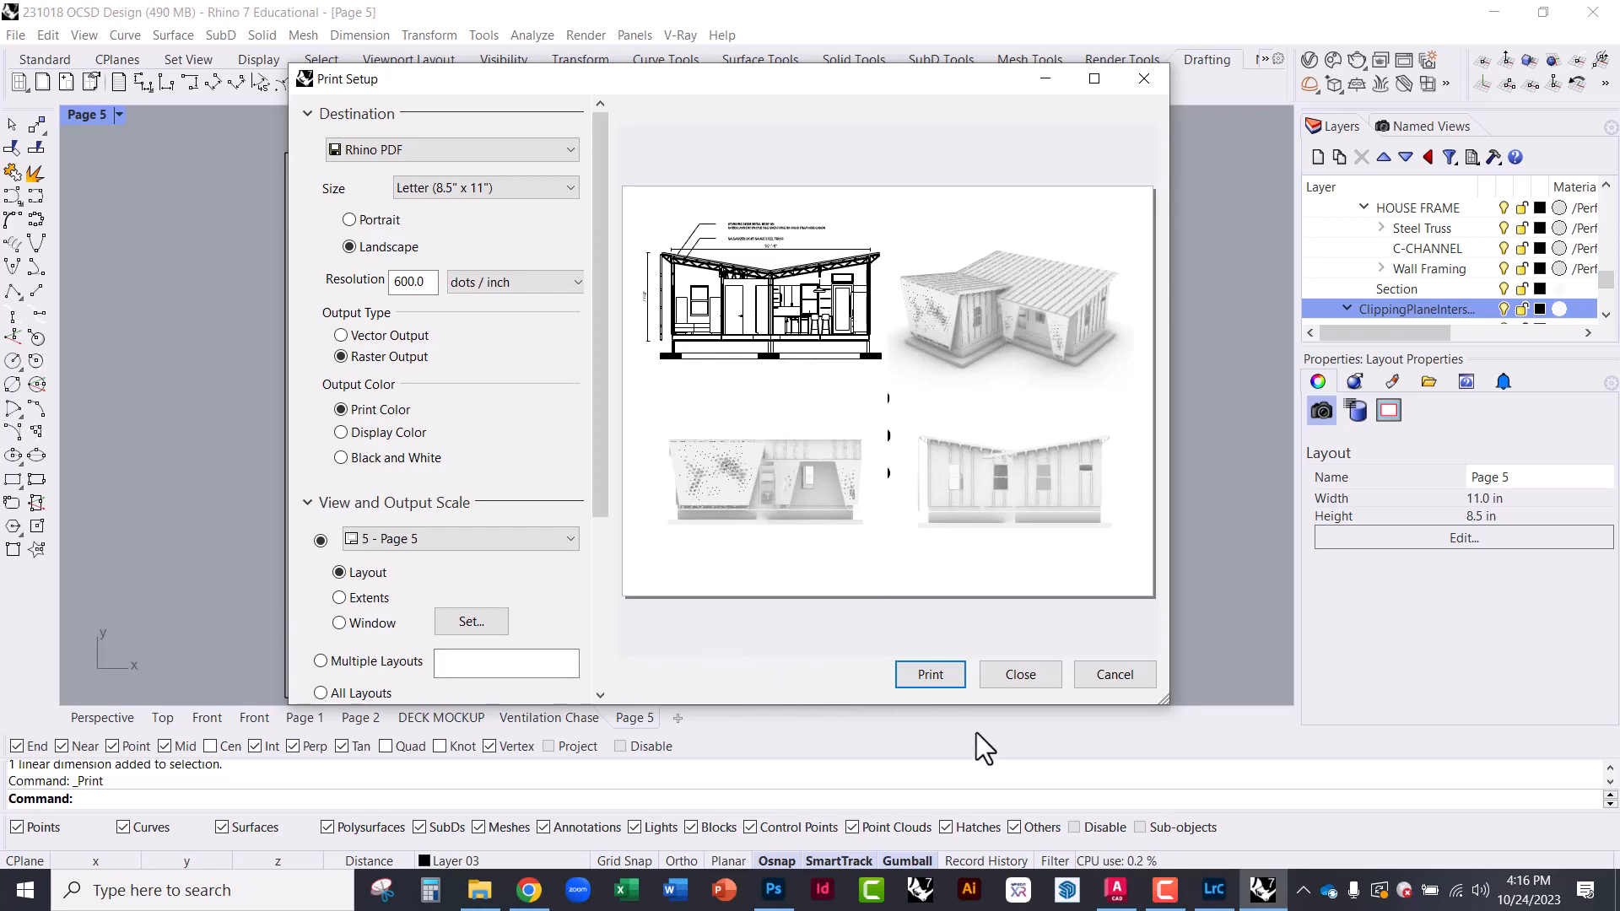
# Print the layout and save the PDF on the Desktop as SECTION SHEET
pyautogui.click(930, 675)
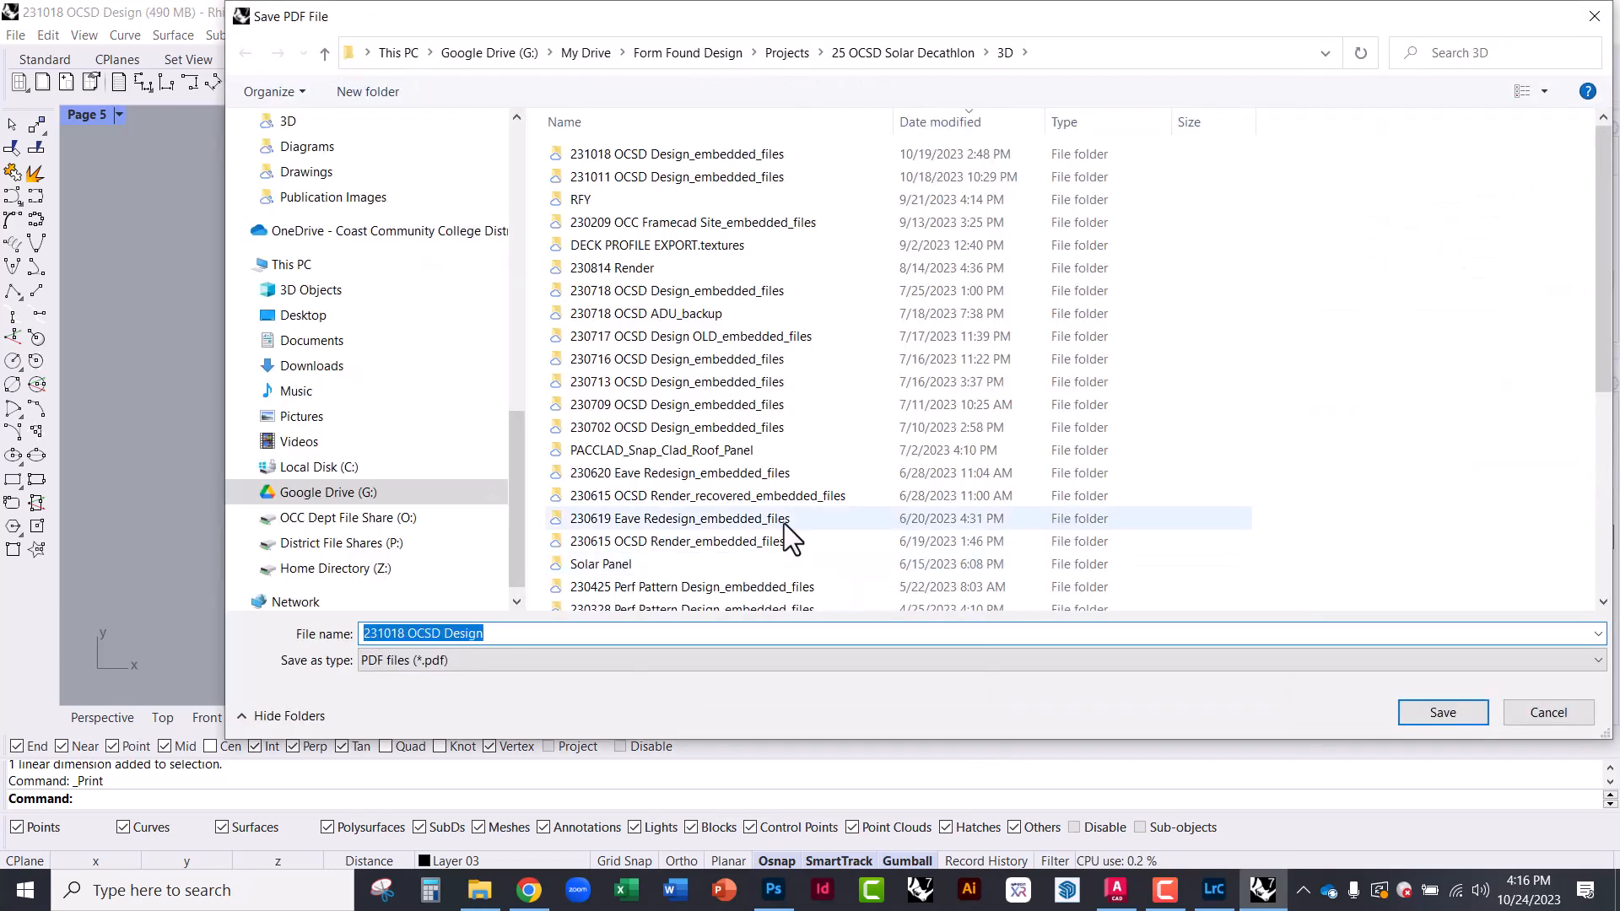
pyautogui.moveTo(513, 437); pyautogui.dragTo(508, 121)
pyautogui.click(308, 164)
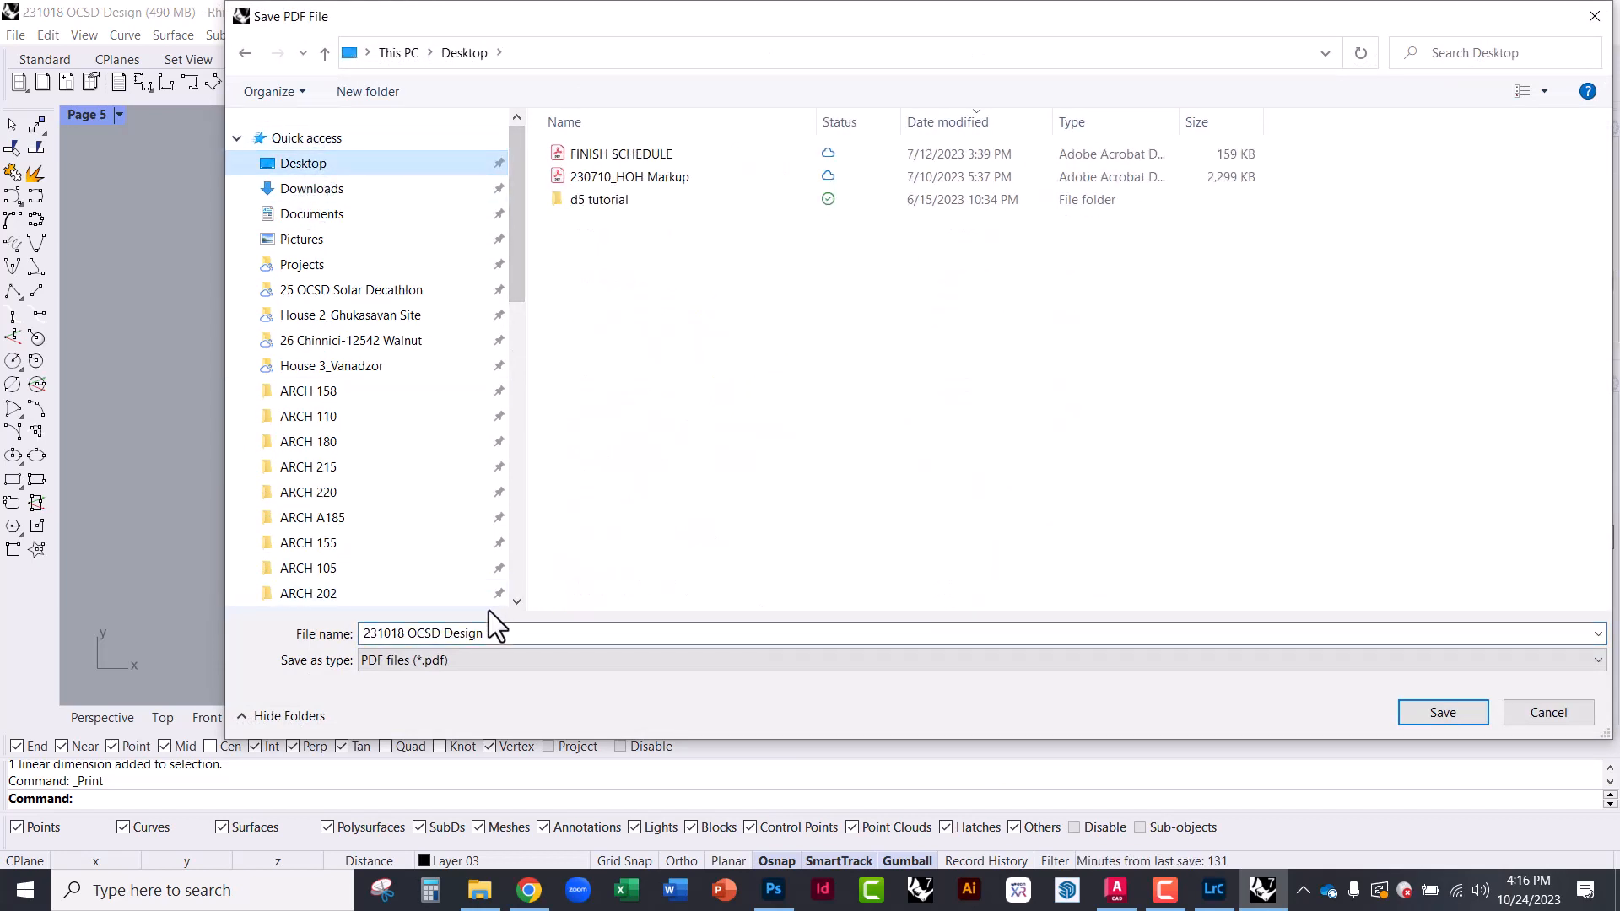
pyautogui.write('S')
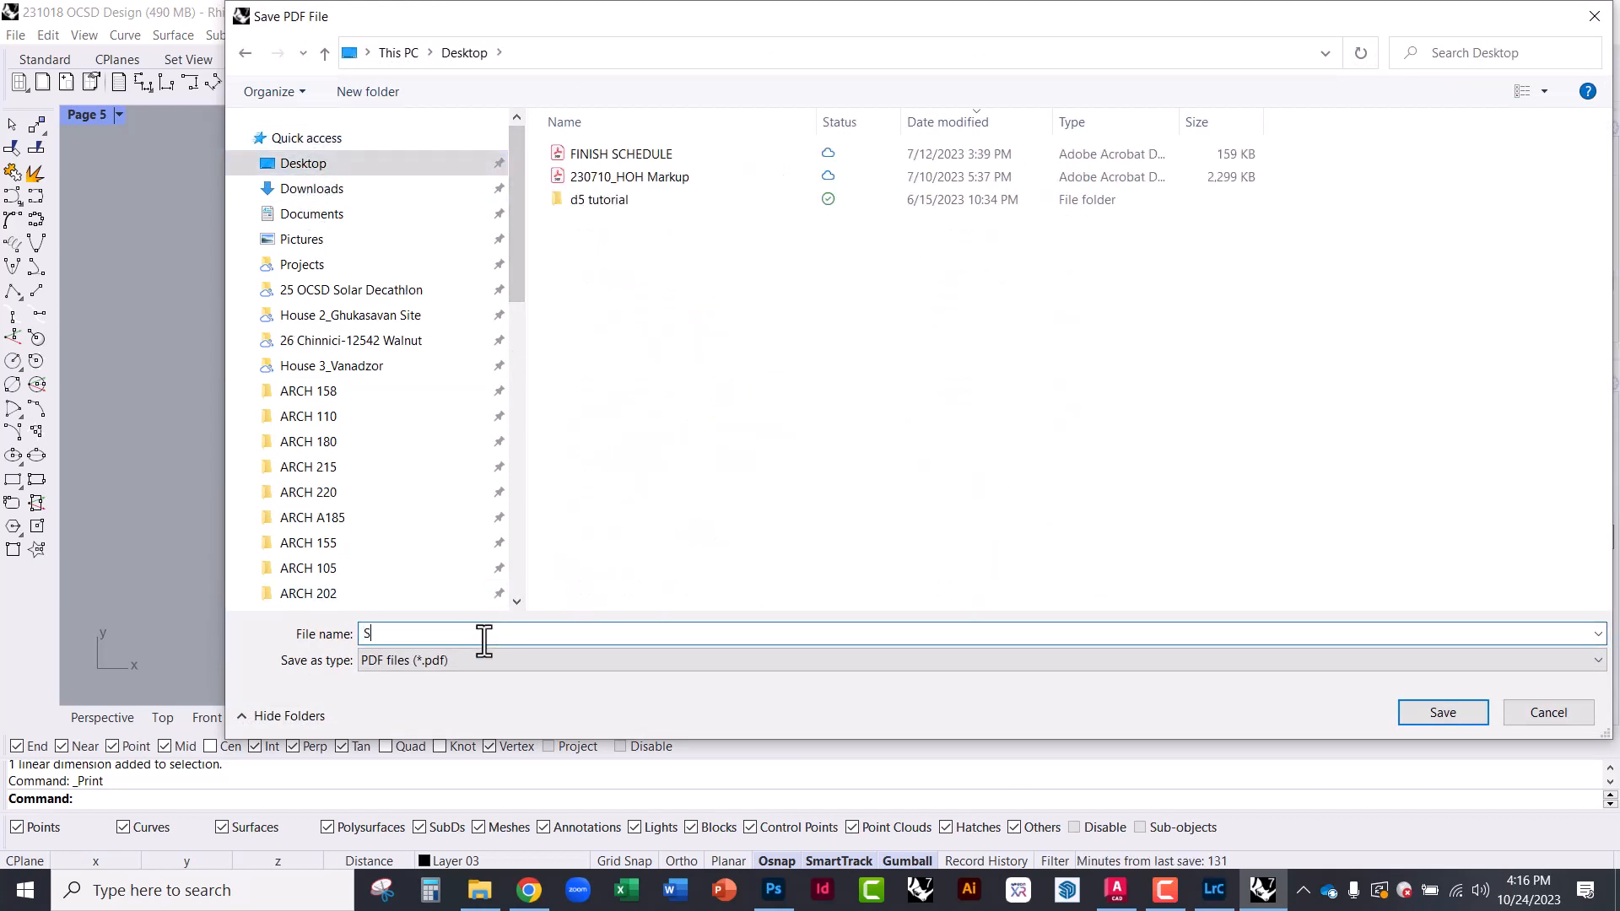
pyautogui.write('ECTION S-01')
pyautogui.press('Return')
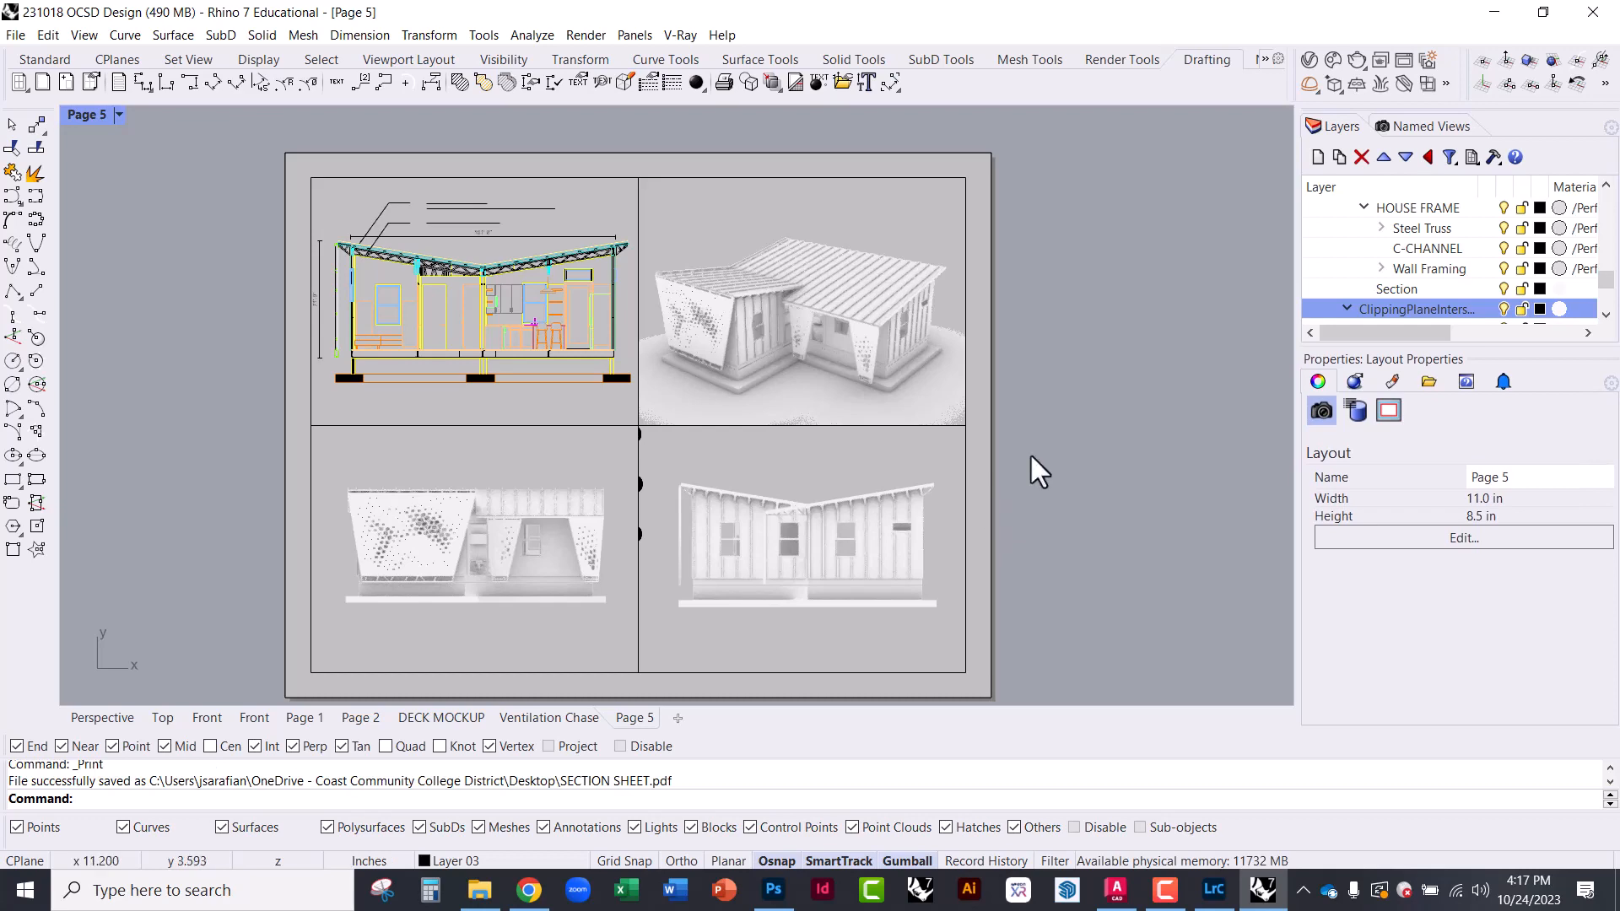
# Switch to File Explorer and open the SECTION SHEET PDF from the Desktop folder
pyautogui.click(479, 891)
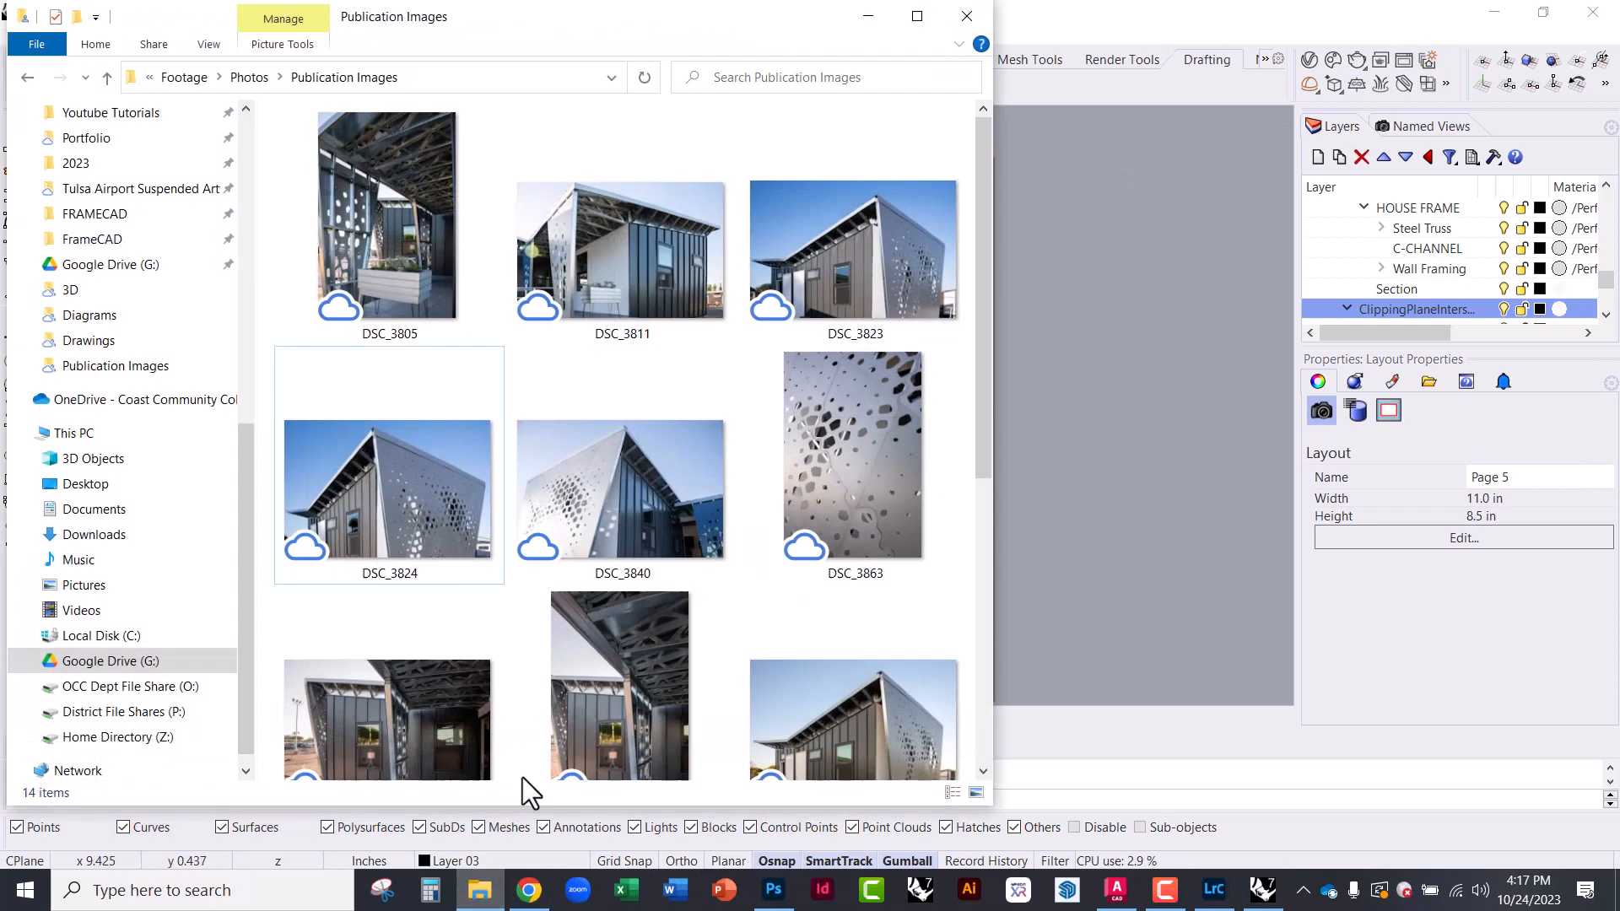
pyautogui.scroll(3, 140, 594)
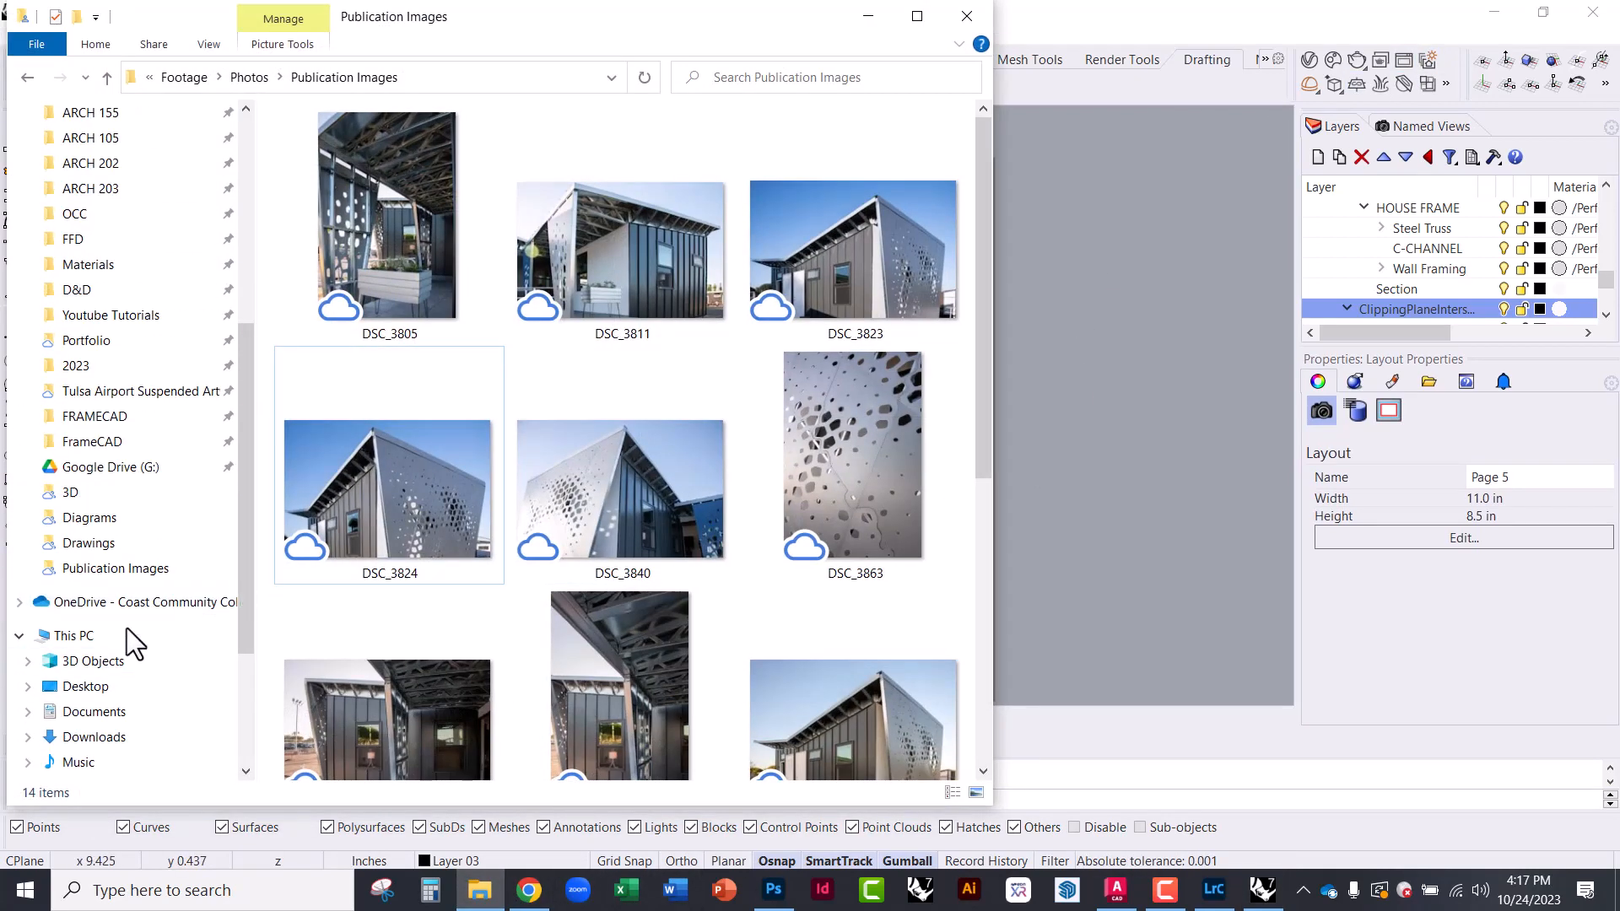
pyautogui.click(102, 688)
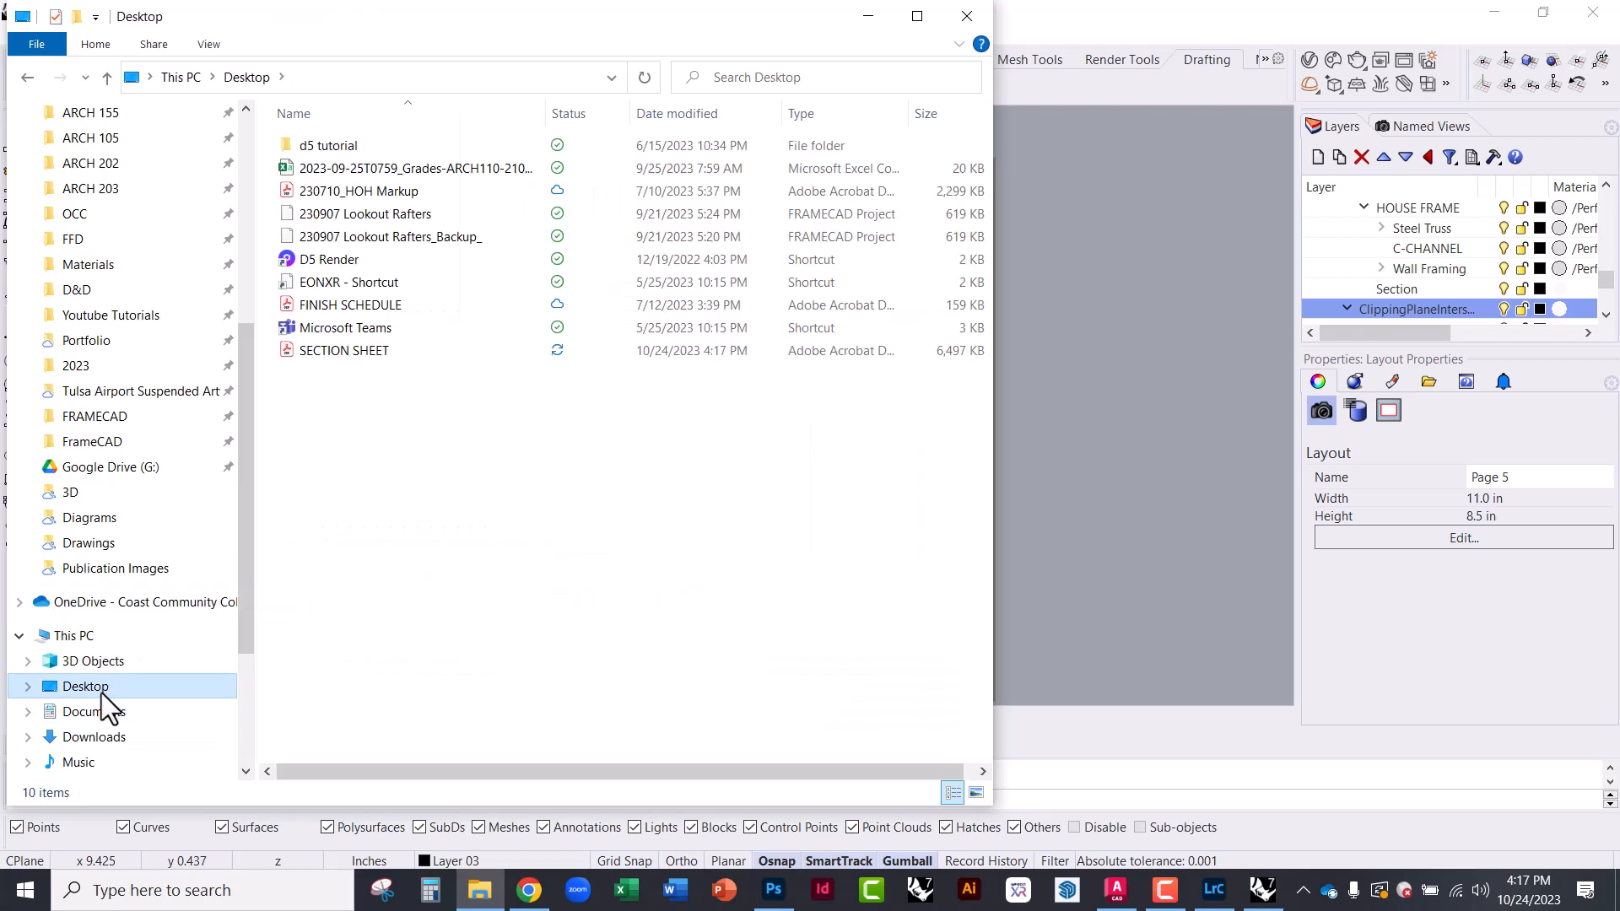
pyautogui.click(359, 351)
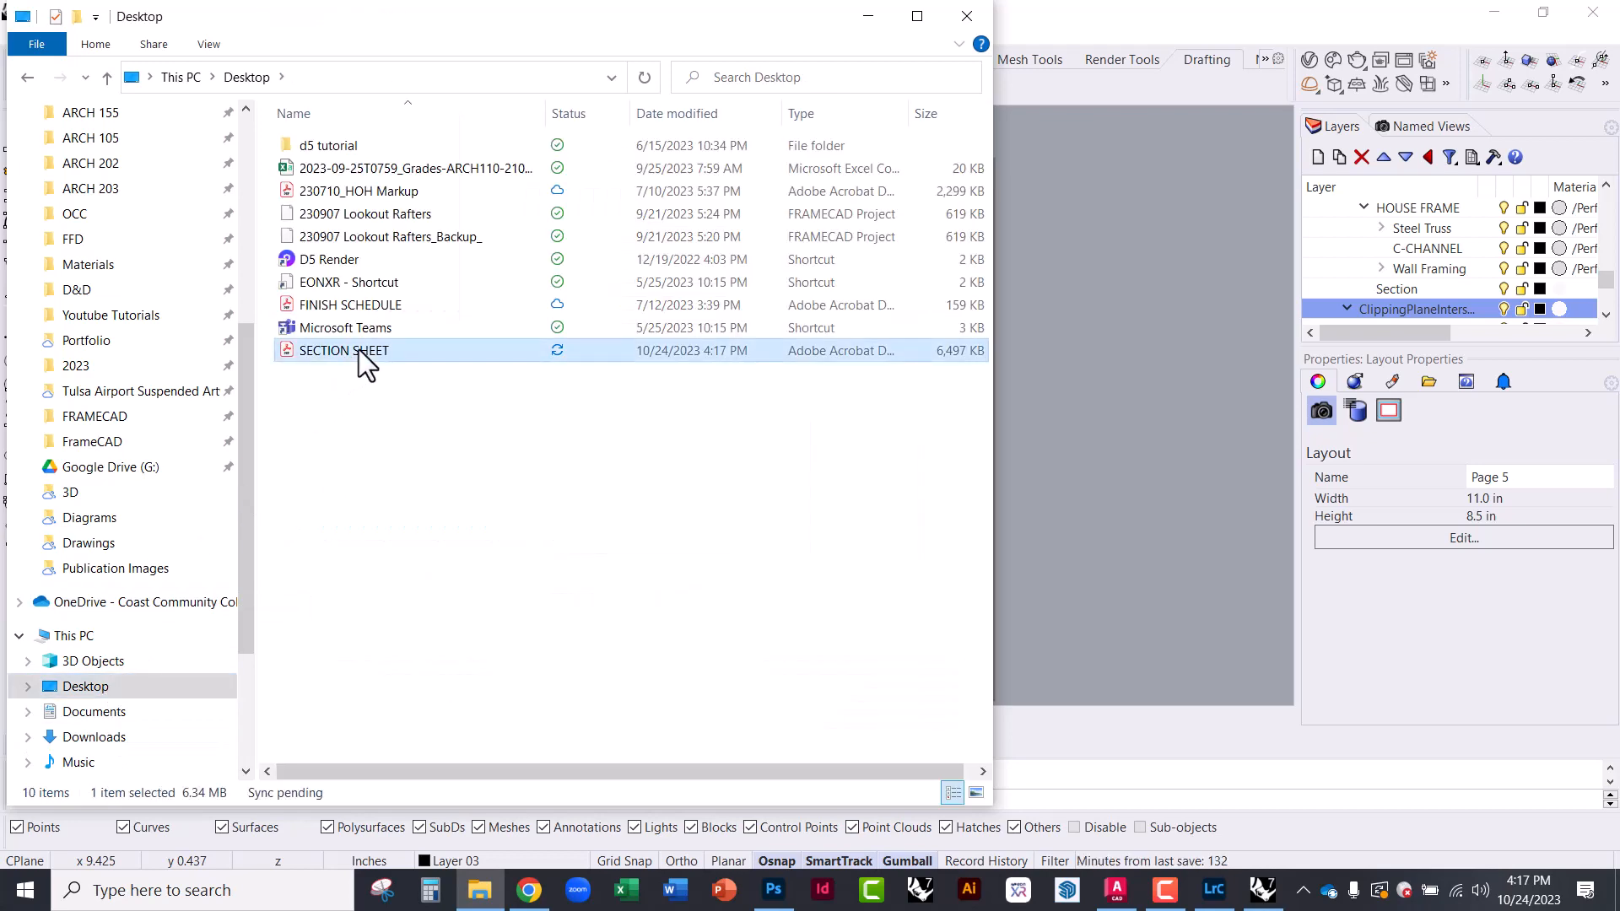
pyautogui.doubleClick(358, 349)
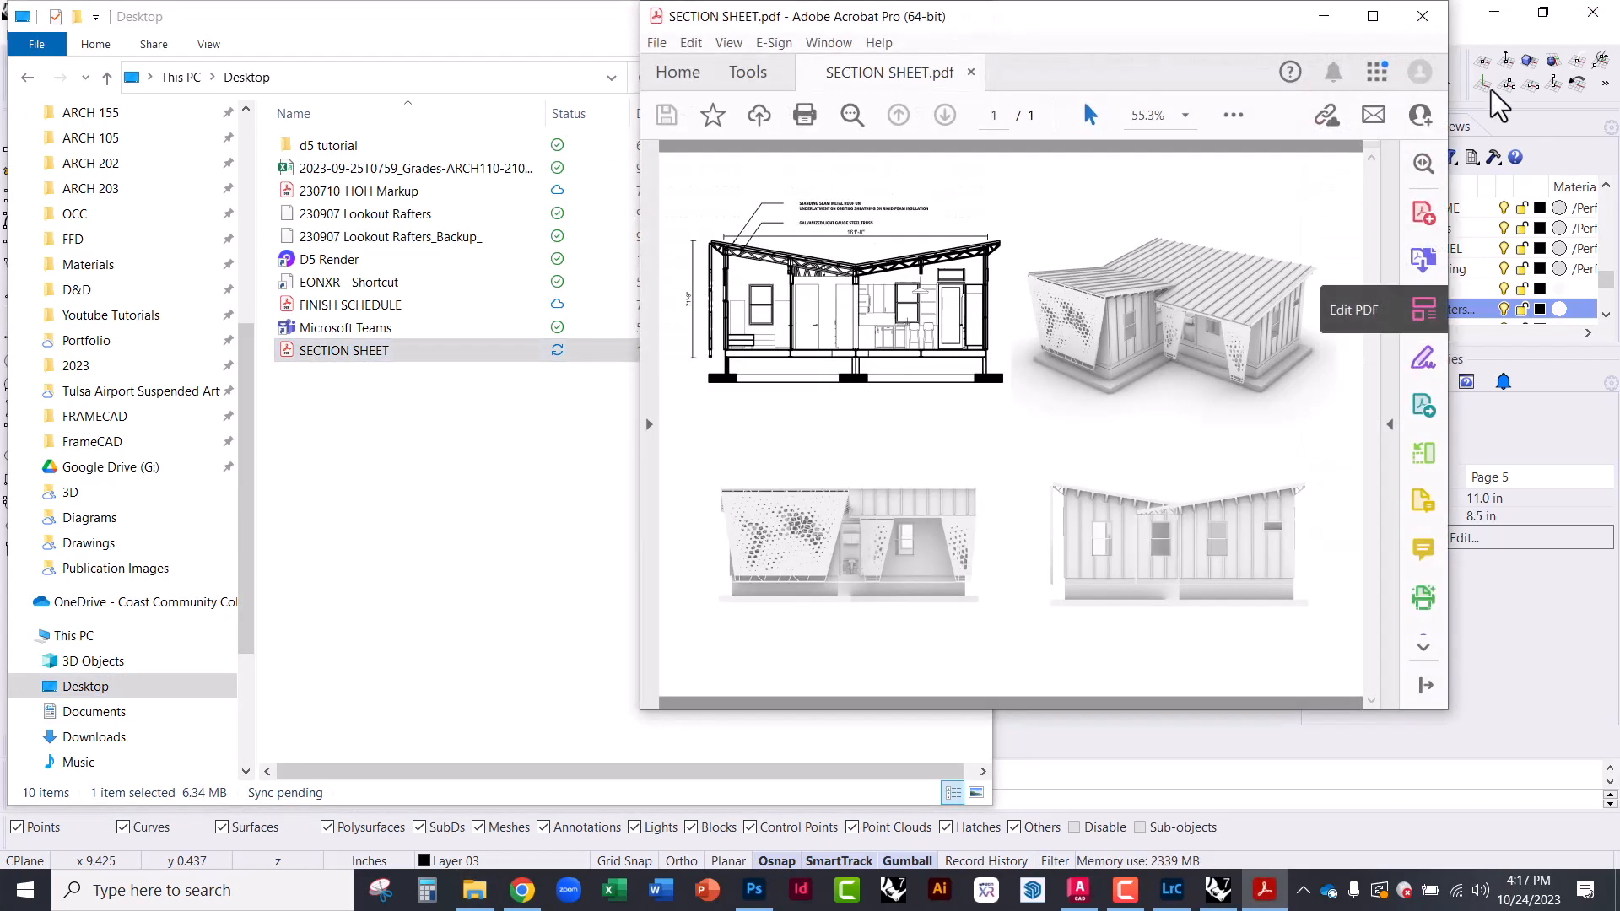
# Maximize the PDF window and examine the section drawing's line weights, dimensions and leader notes at 200%
pyautogui.click(1373, 16)
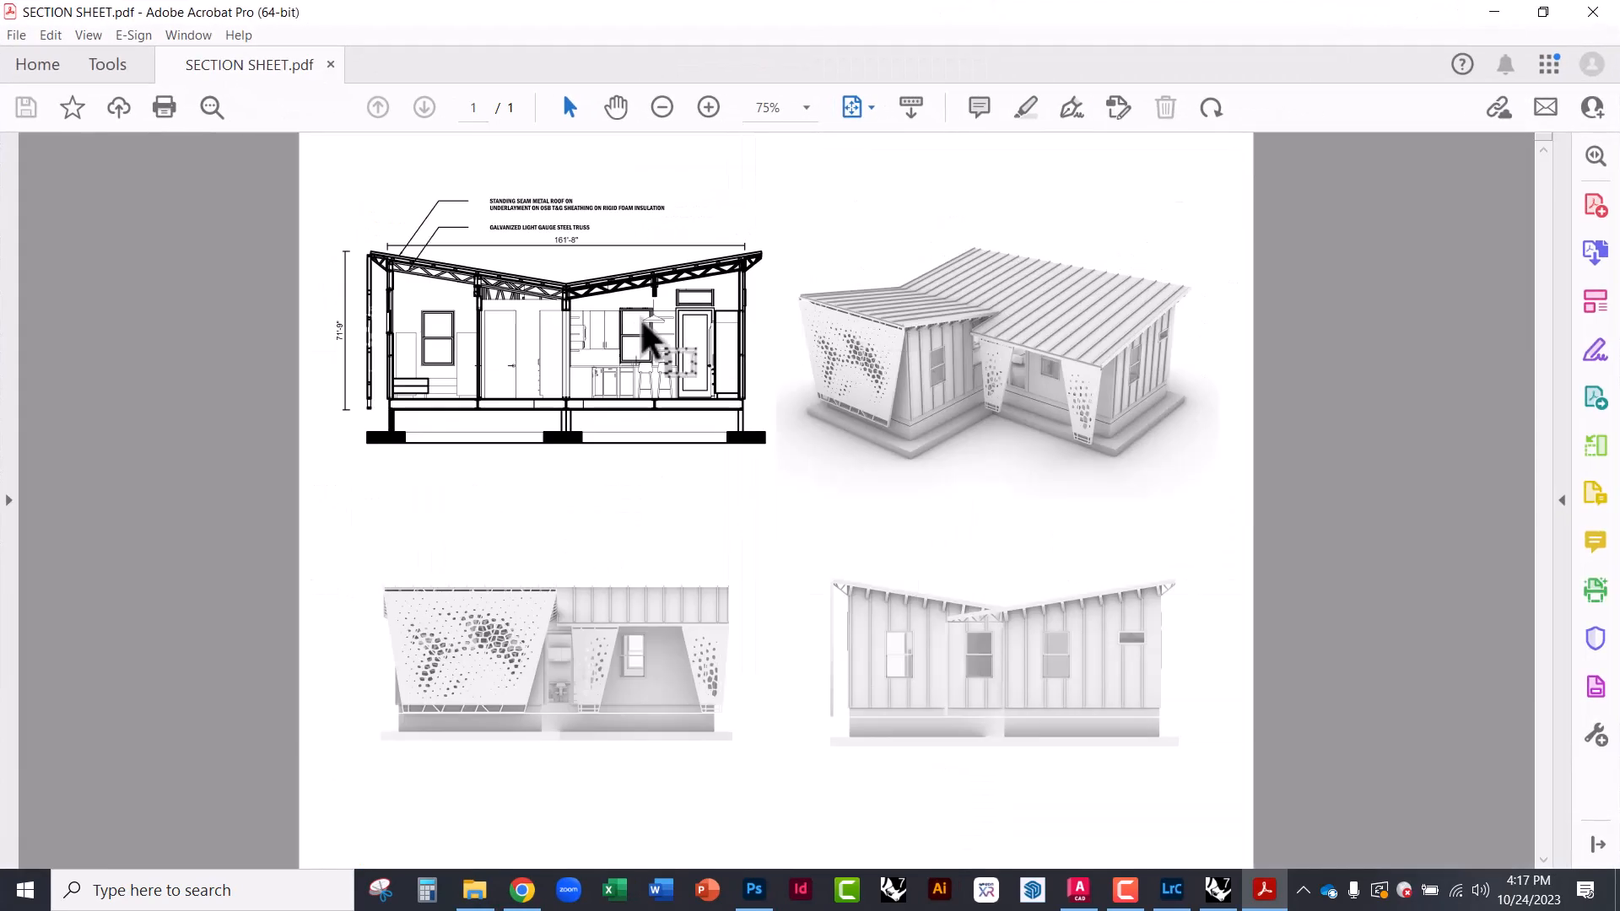
pyautogui.keyDown('ctrl'); pyautogui.scroll(4, 643, 325); pyautogui.keyUp('ctrl')
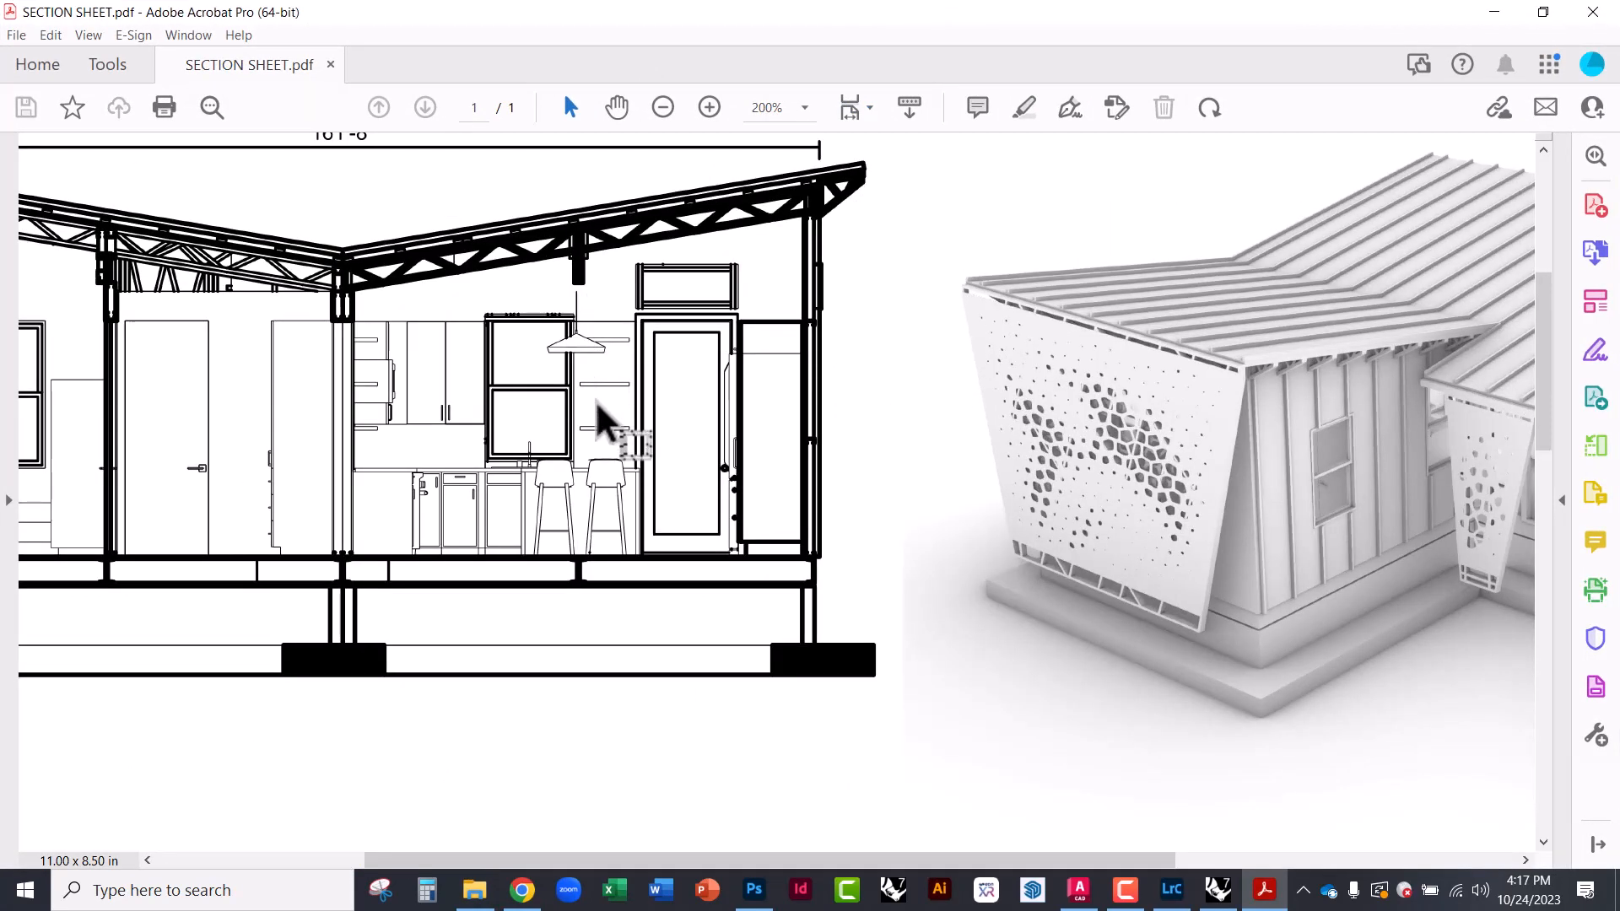
pyautogui.moveTo(423, 330); pyautogui.dragTo(755, 332)
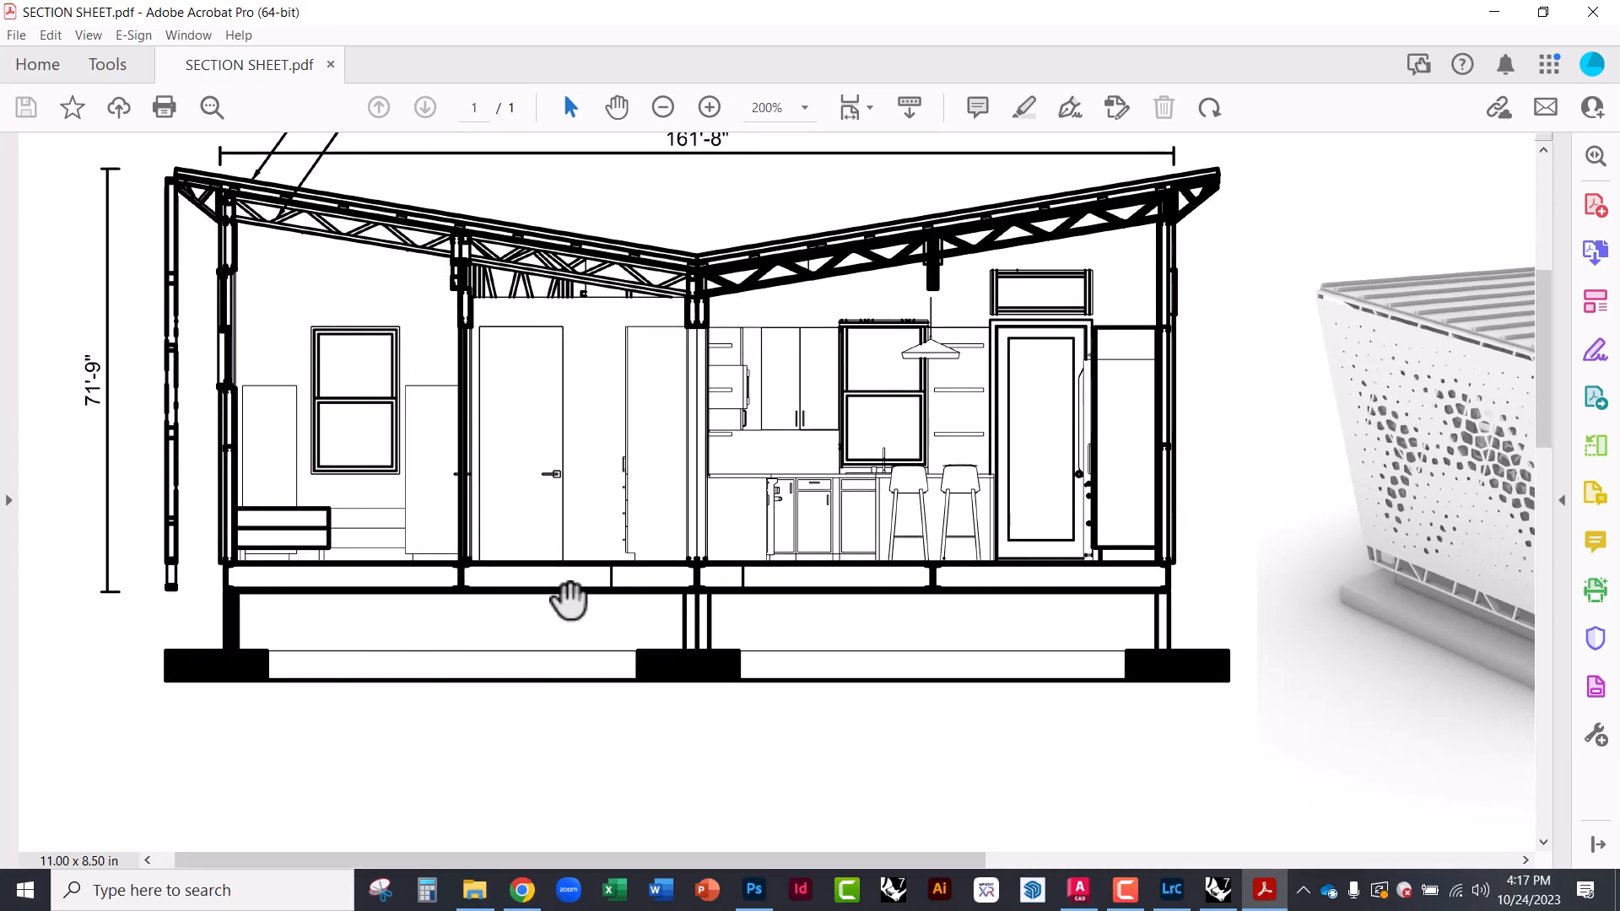
pyautogui.moveTo(569, 601); pyautogui.dragTo(487, 642)
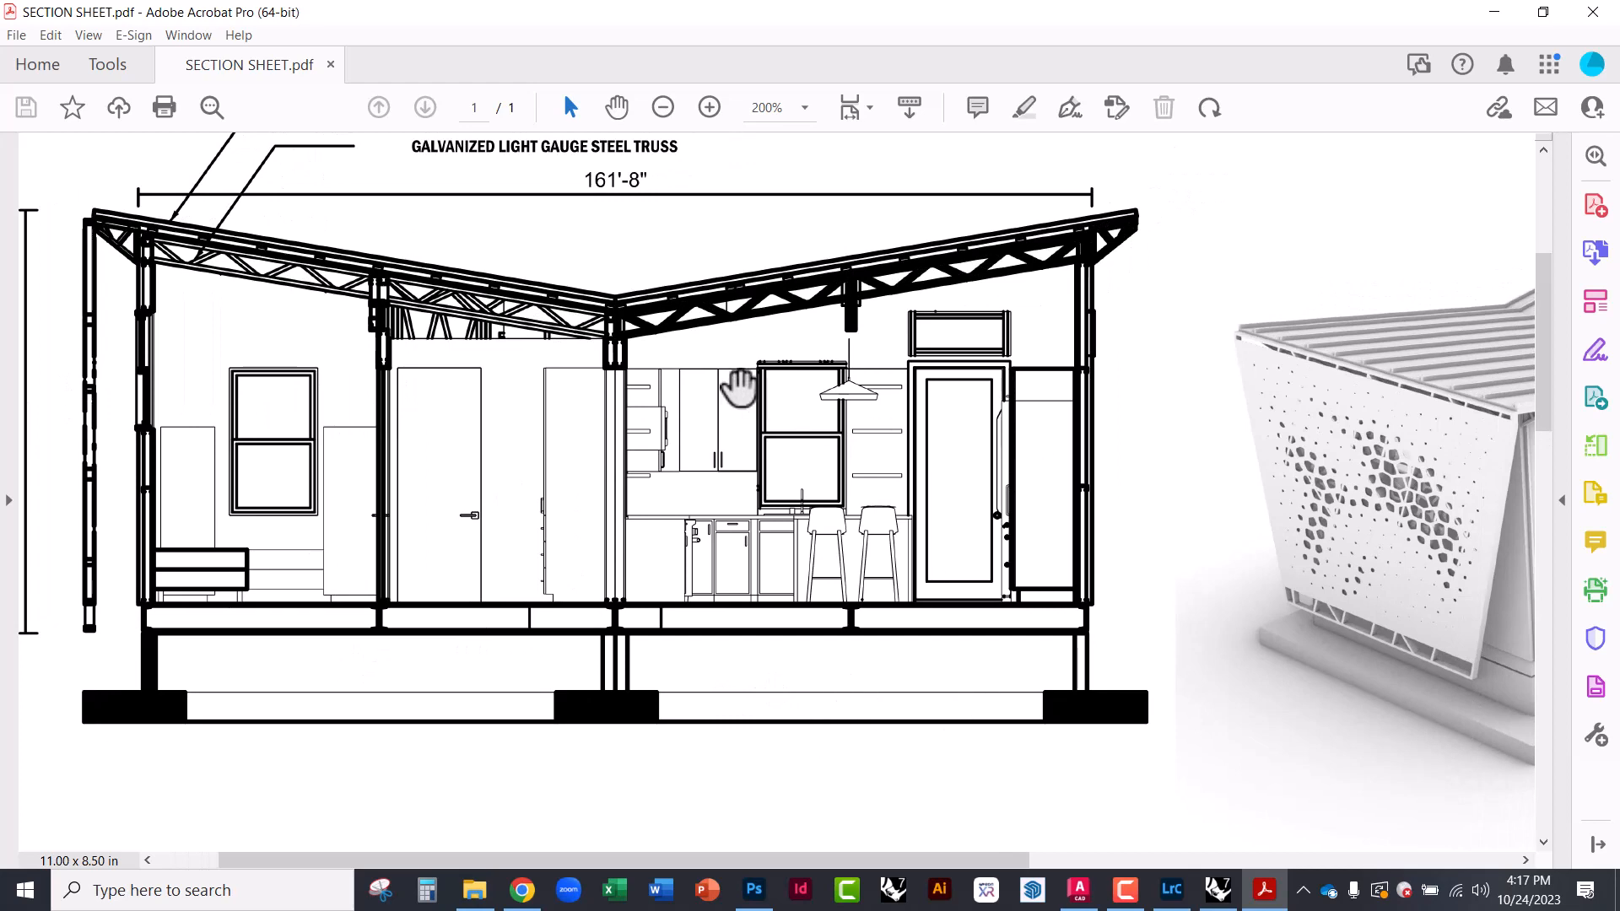
# Examine the roof notes, overall dimensions and line weights around the section in the PDF at 150%
pyautogui.moveTo(739, 388); pyautogui.dragTo(711, 582)
pyautogui.moveTo(338, 484); pyautogui.dragTo(450, 377)
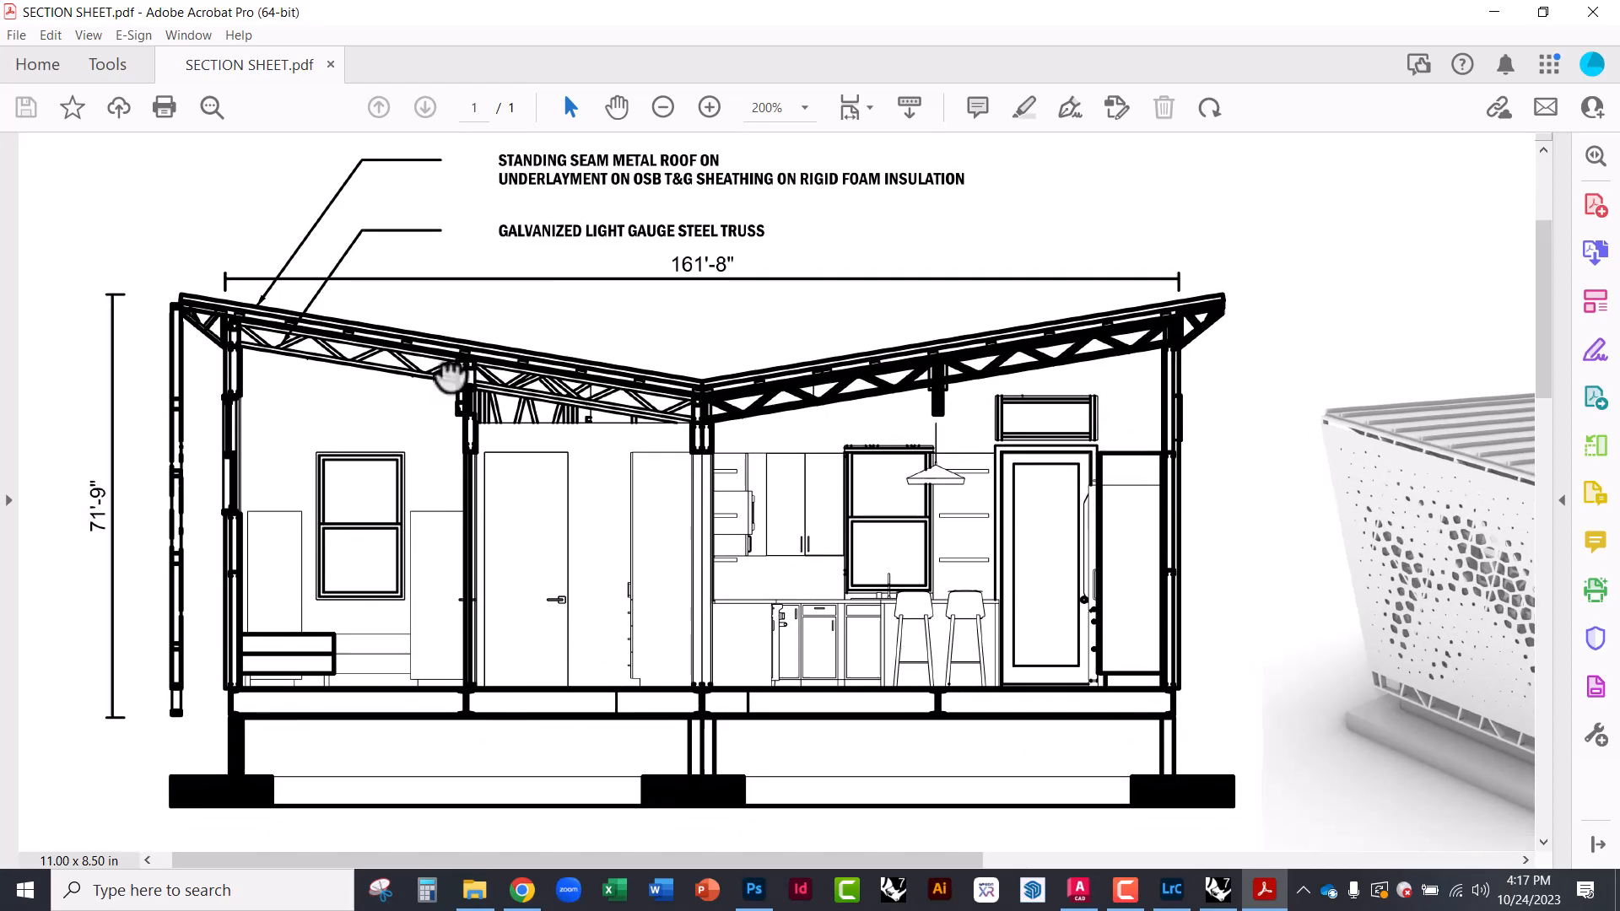
pyautogui.keyDown('ctrl'); pyautogui.scroll(-1, 433, 411); pyautogui.keyUp('ctrl')
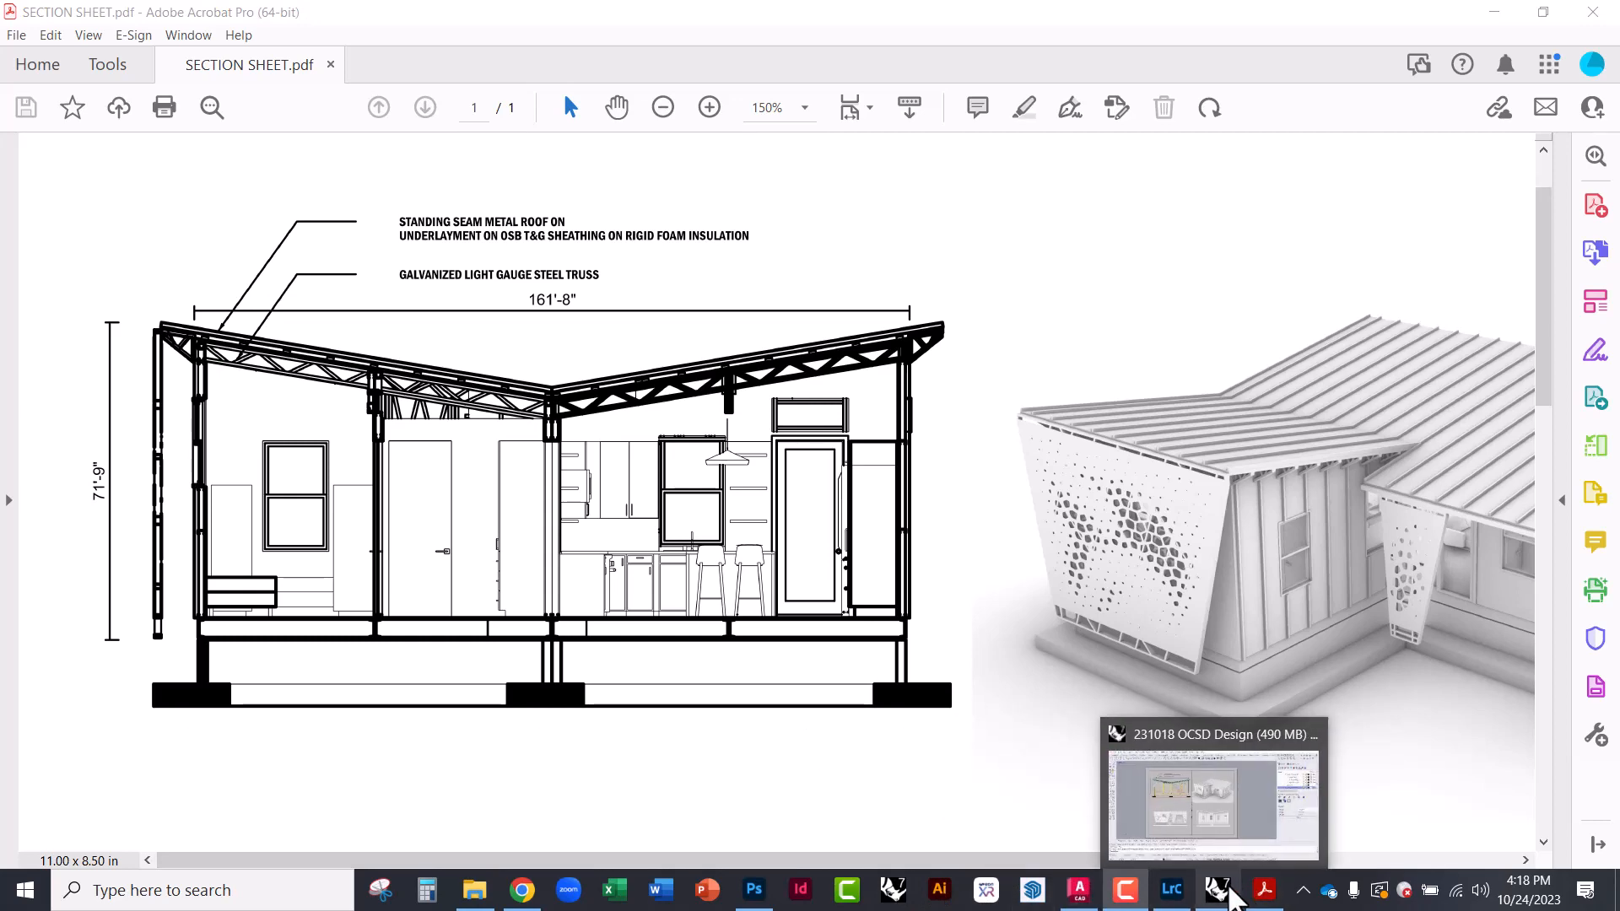
# Switch back to Rhino, leave the Page 5 layout and maximize the Top view
pyautogui.click(1217, 891)
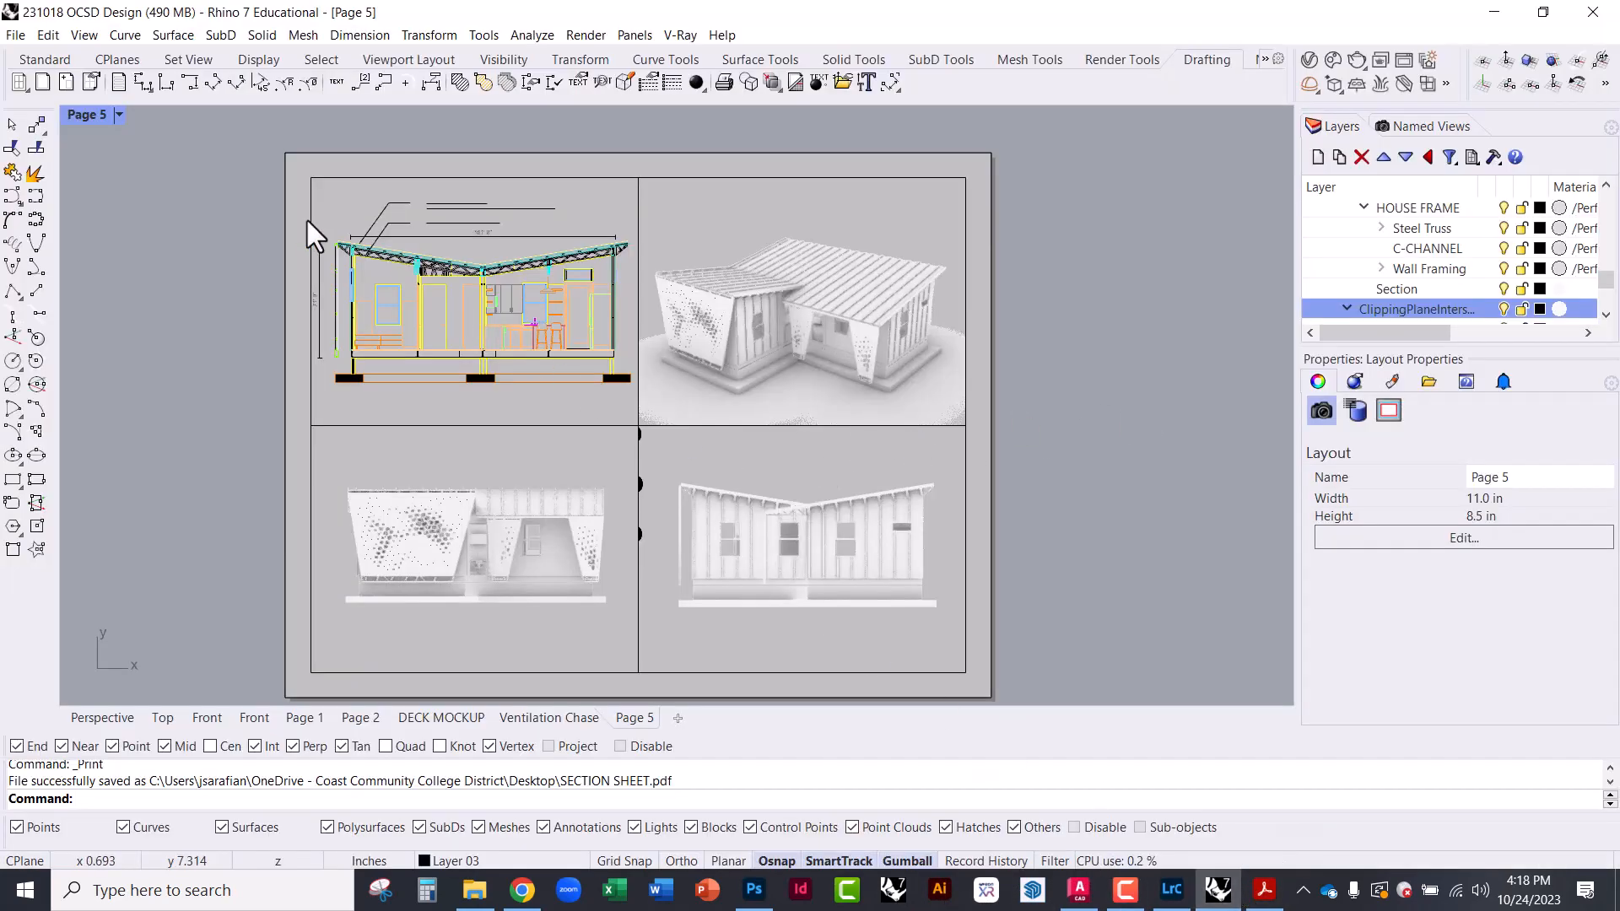
pyautogui.doubleClick(83, 119)
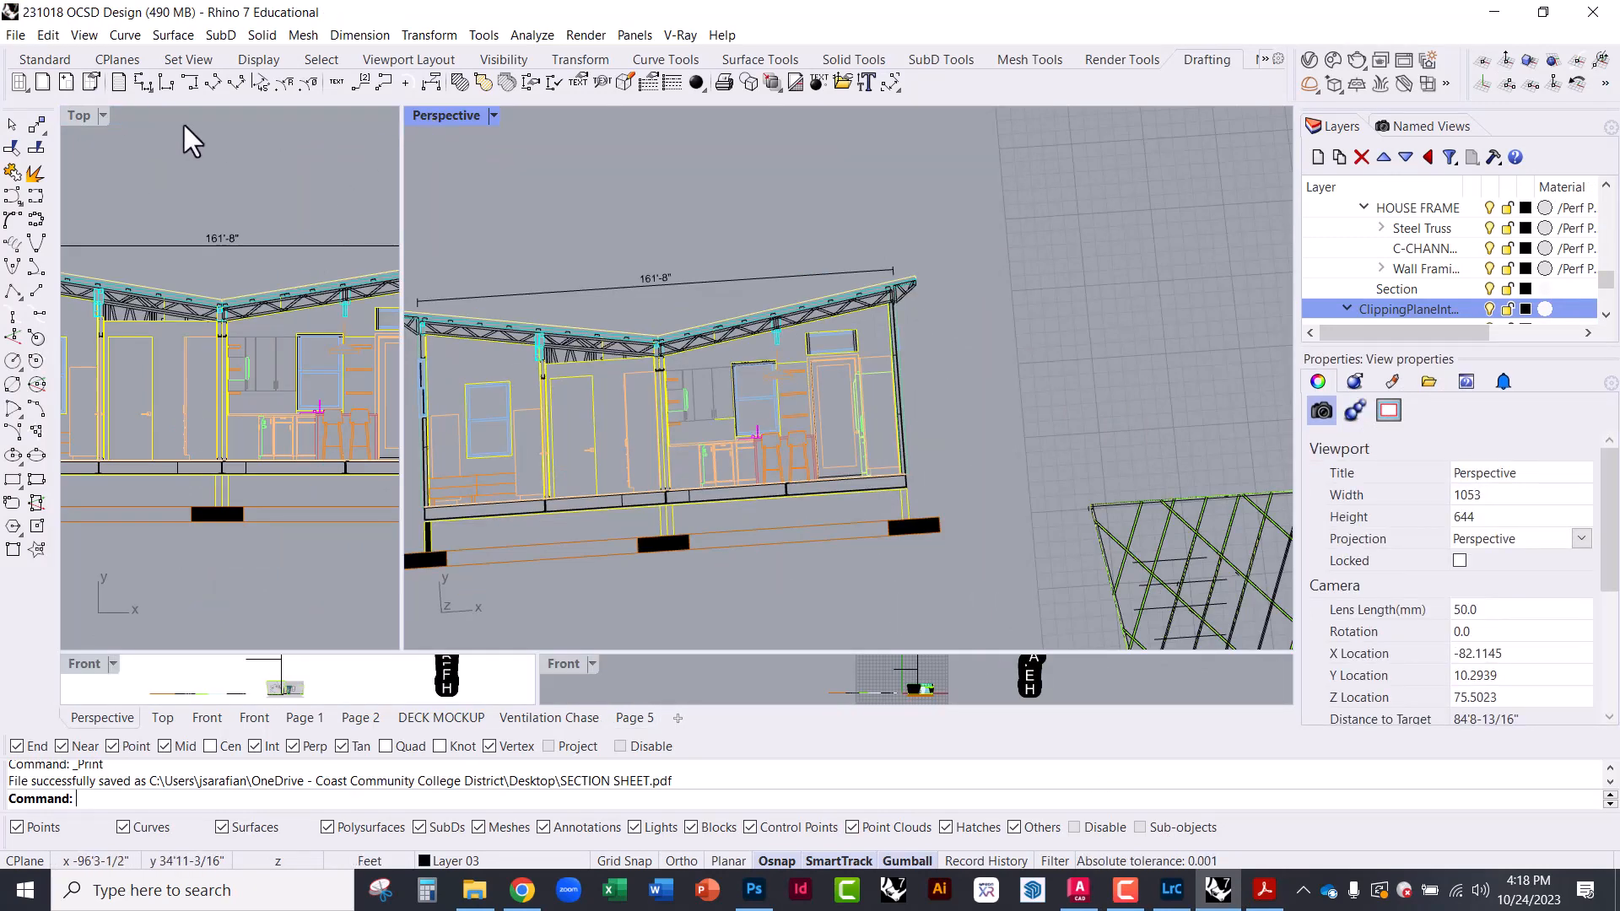
pyautogui.doubleClick(79, 115)
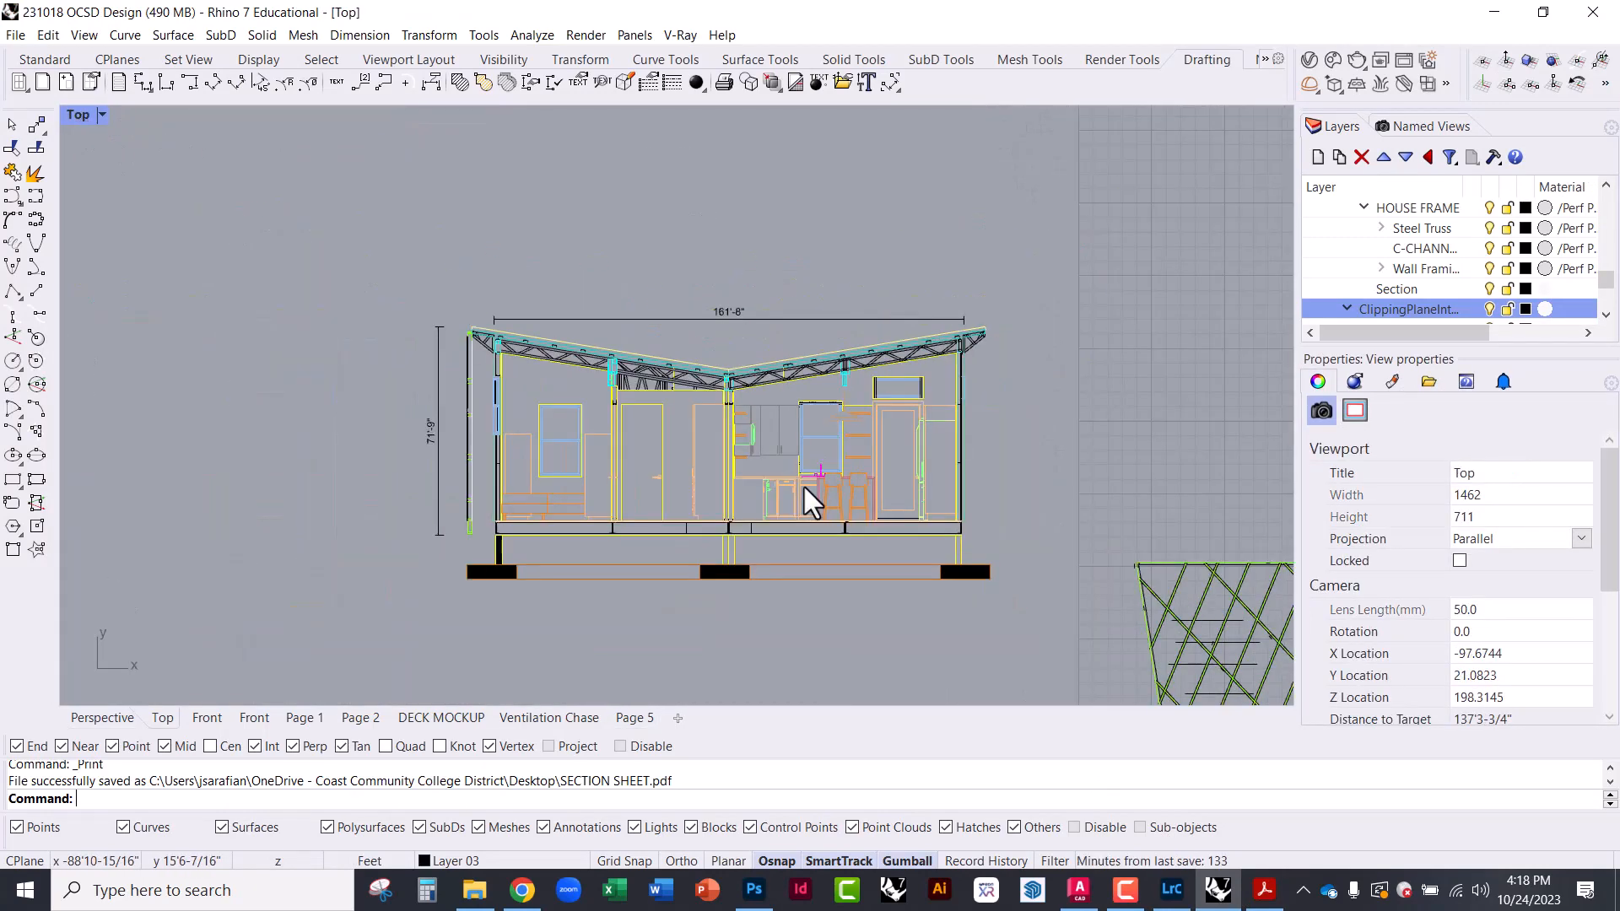
# Export the whole section with its dimensions as an AutoCAD drawing named BUILDING SECTION 1, using the Default export scheme
pyautogui.moveTo(330, 235)
pyautogui.mouseDown()
pyautogui.moveTo(1087, 702)
pyautogui.moveTo(1080, 680)
pyautogui.mouseUp()
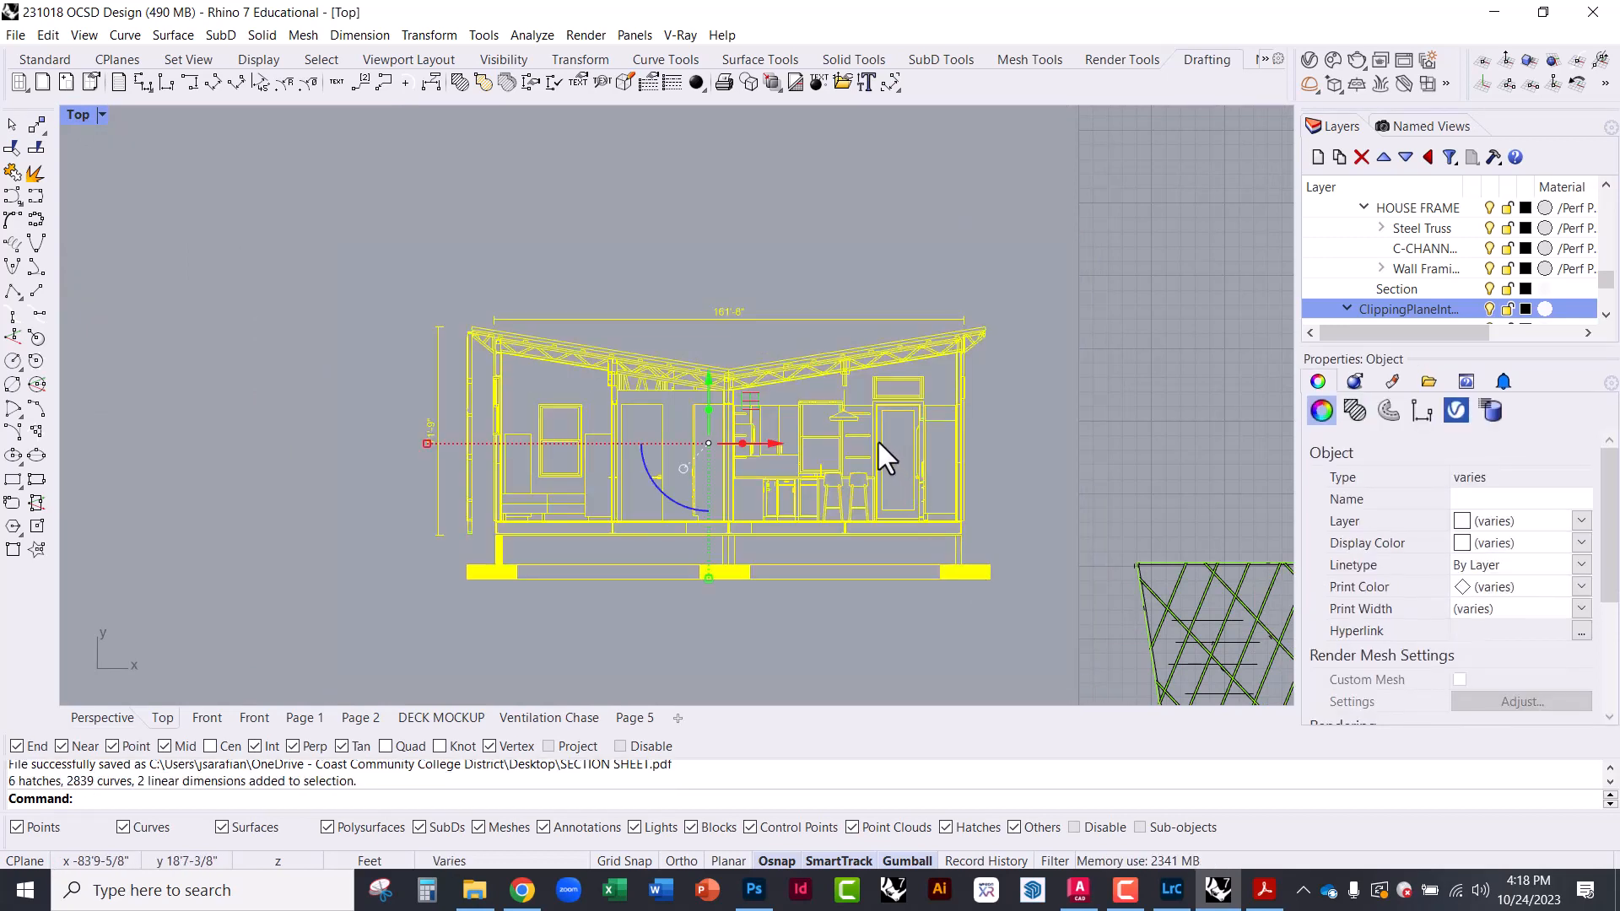
pyautogui.press('Return')
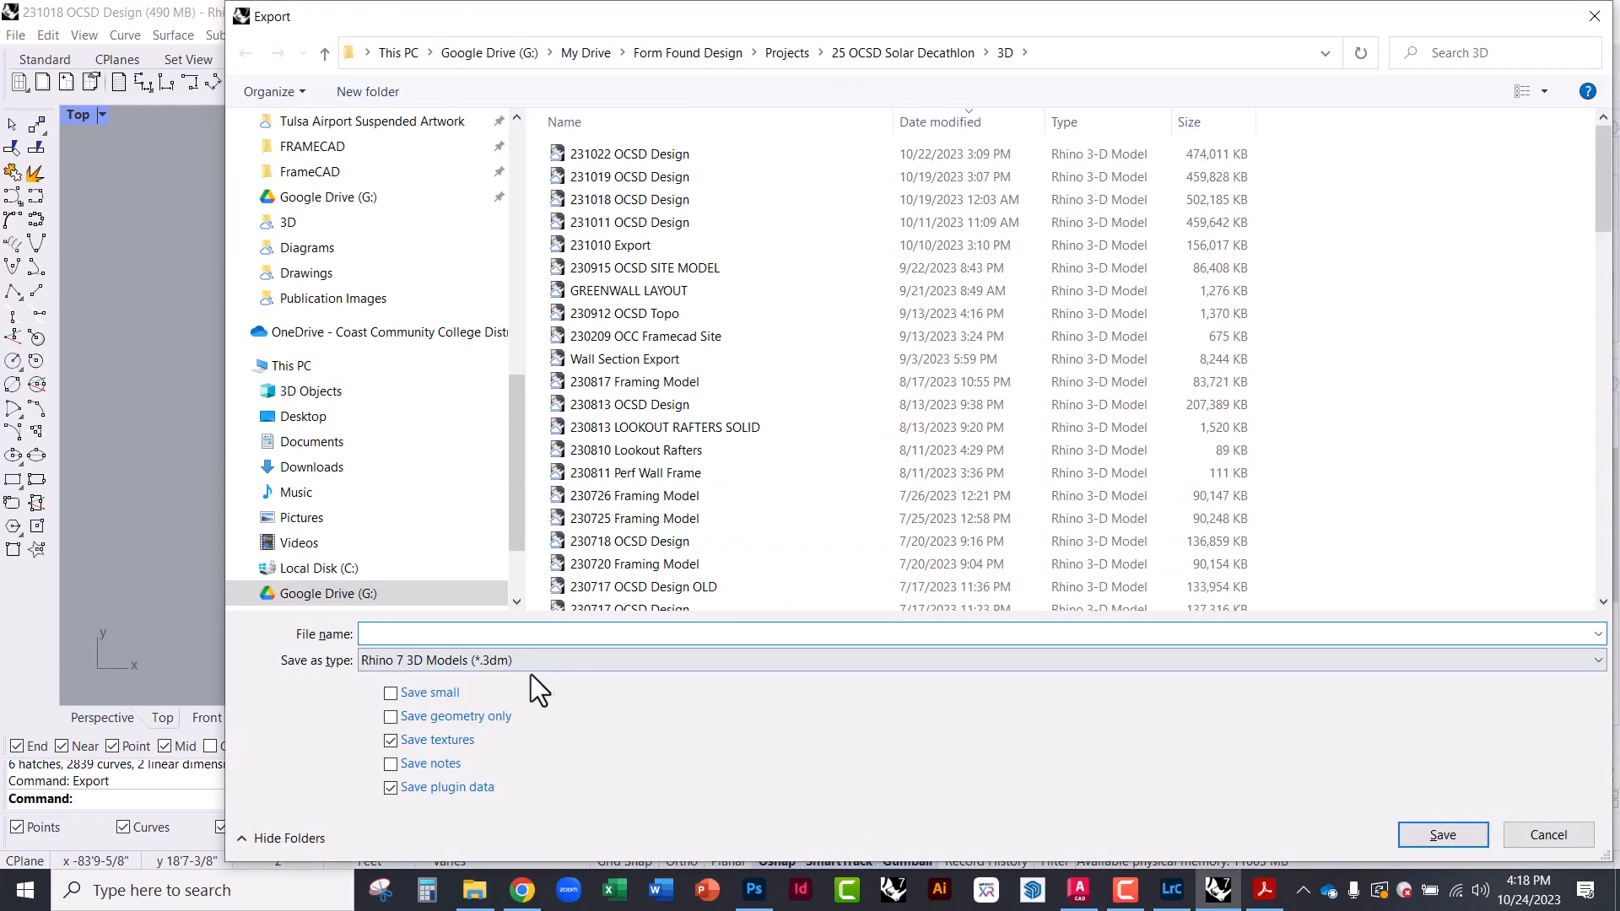
pyautogui.click(520, 659)
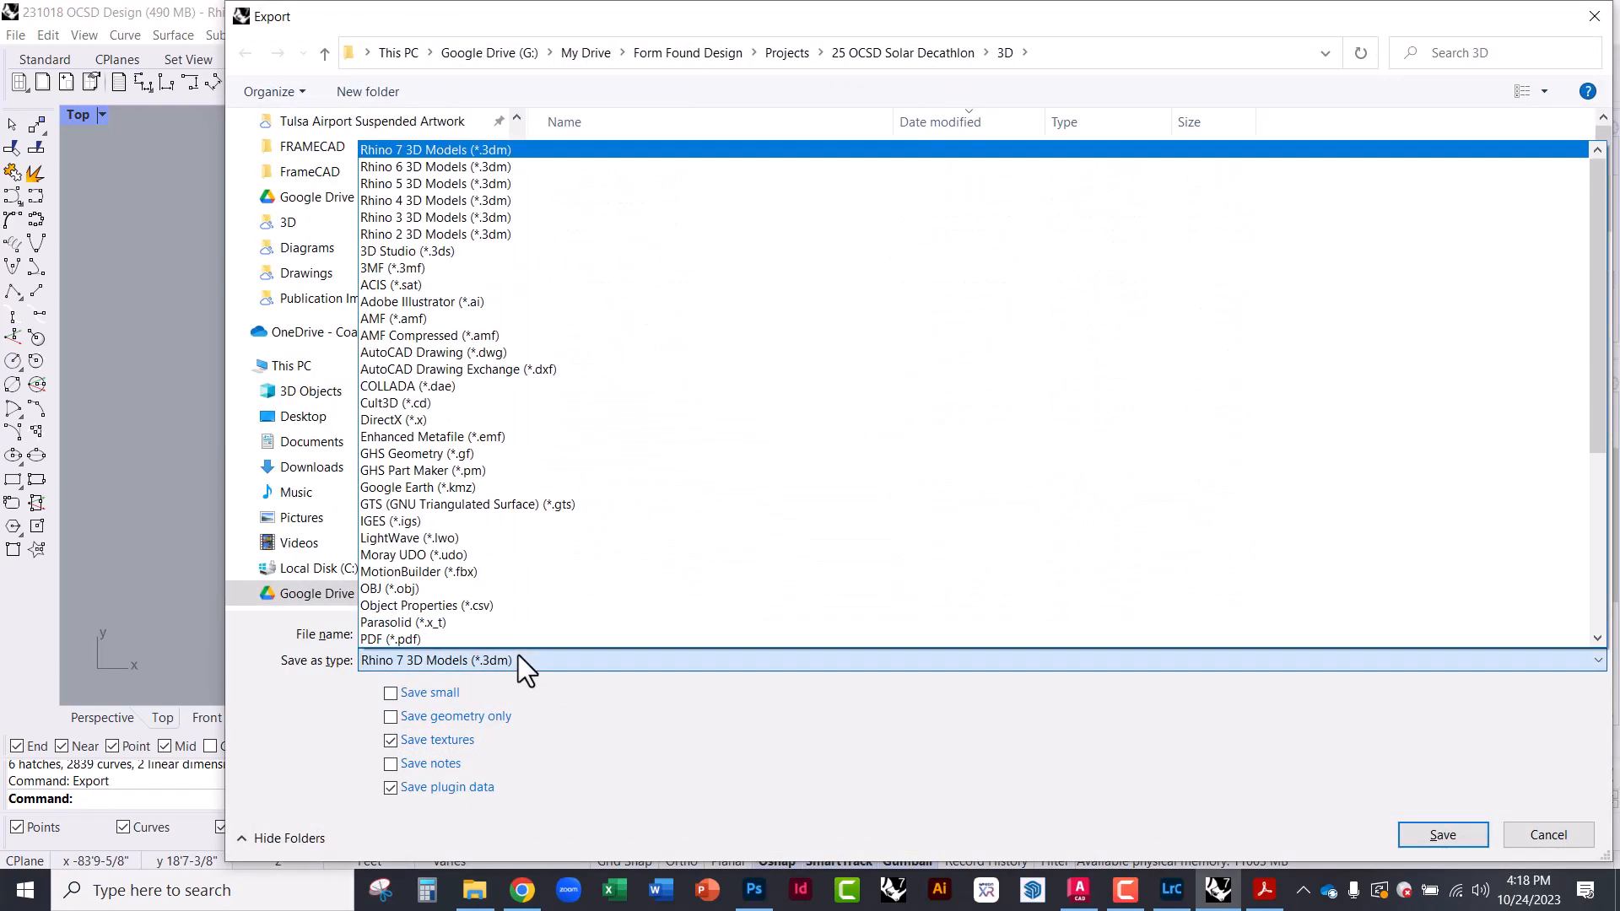
pyautogui.click(504, 353)
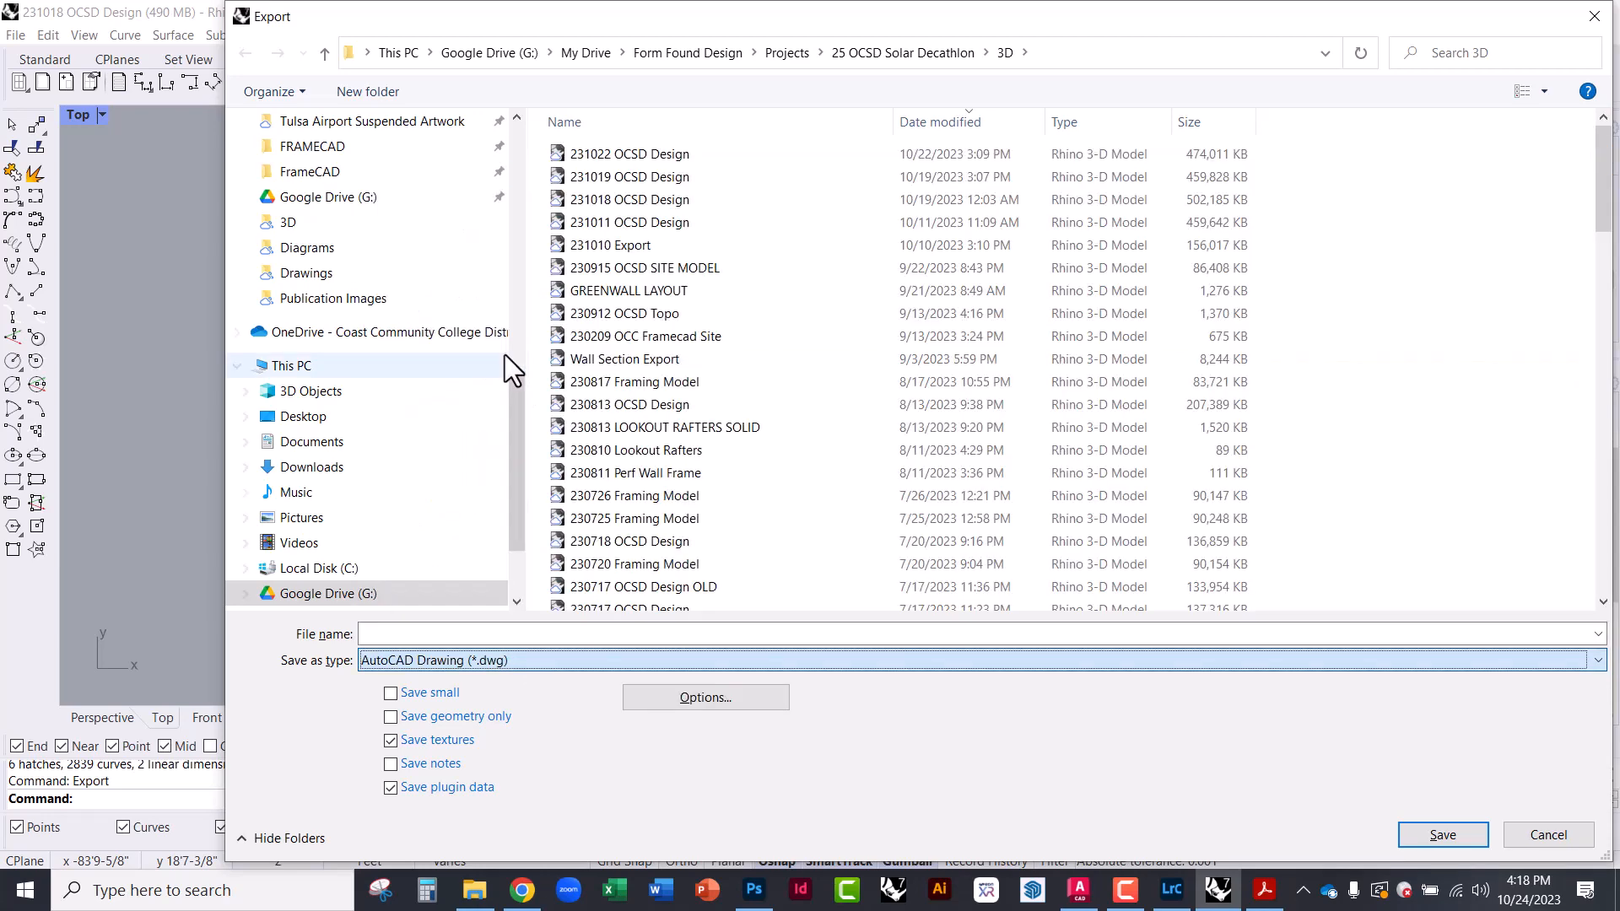
pyautogui.click(557, 635)
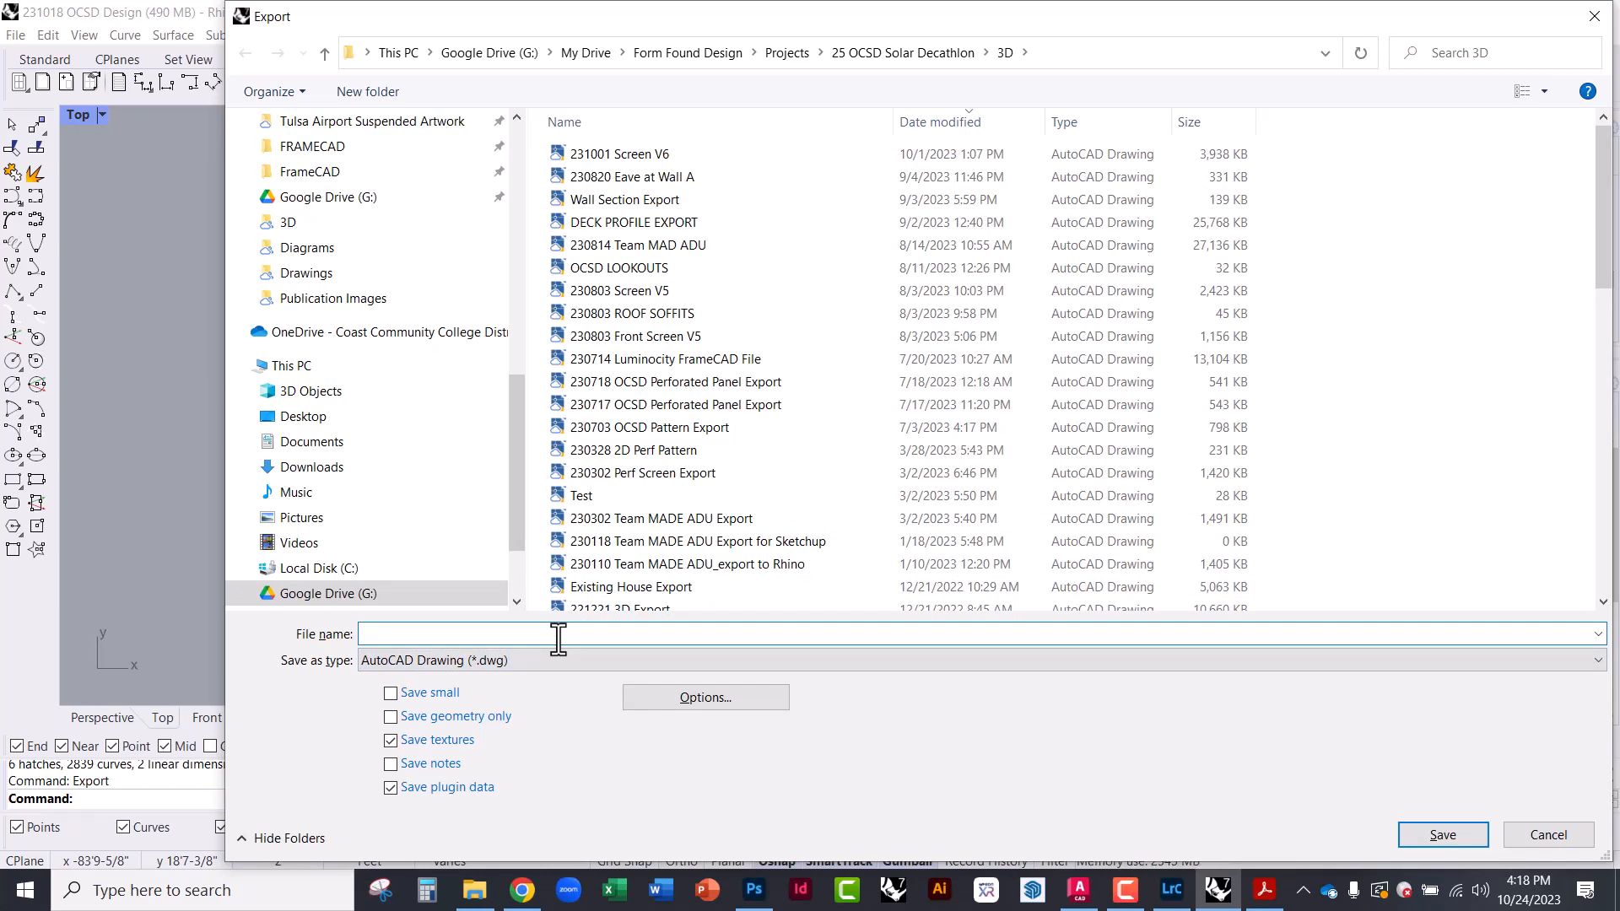
pyautogui.write('BUILDING SECTION 1')
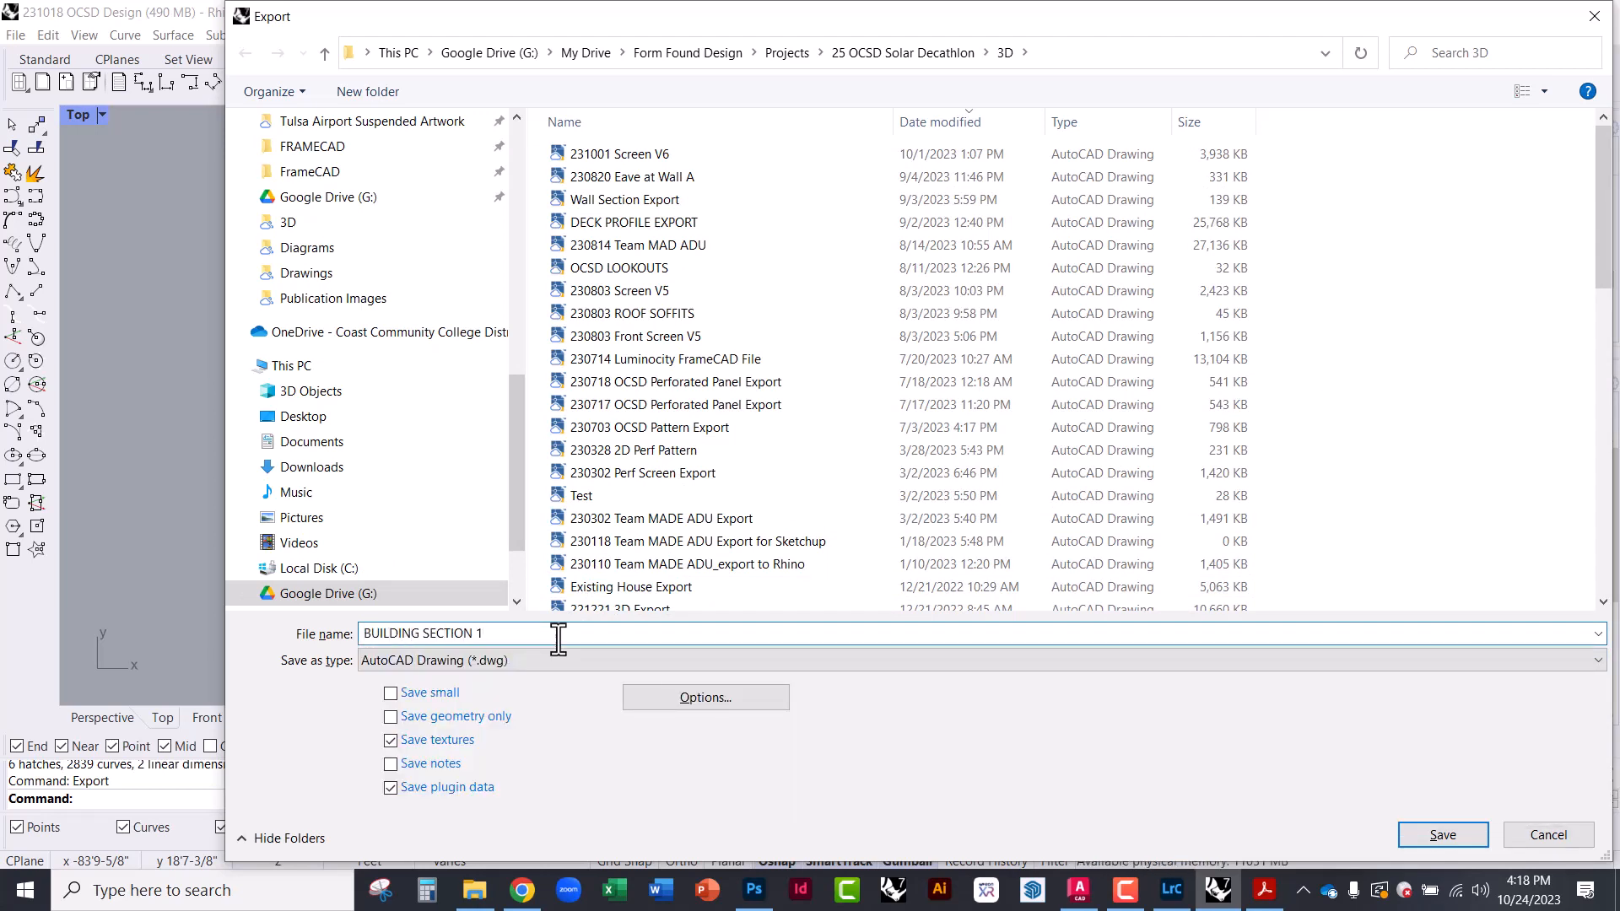
pyautogui.press('Return')
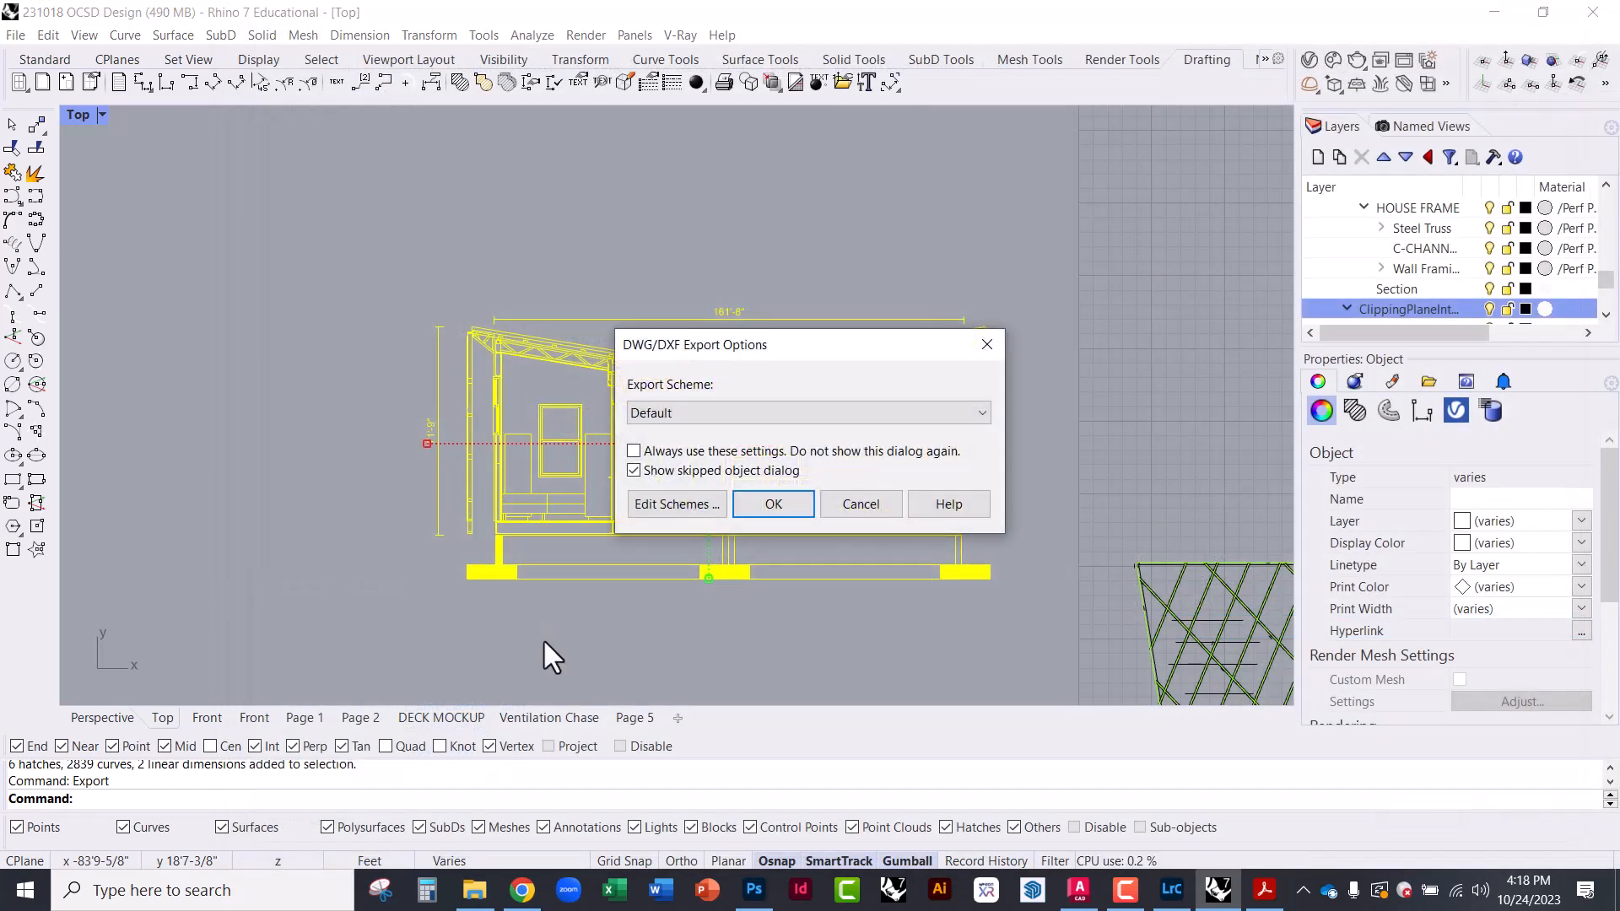
pyautogui.click(772, 505)
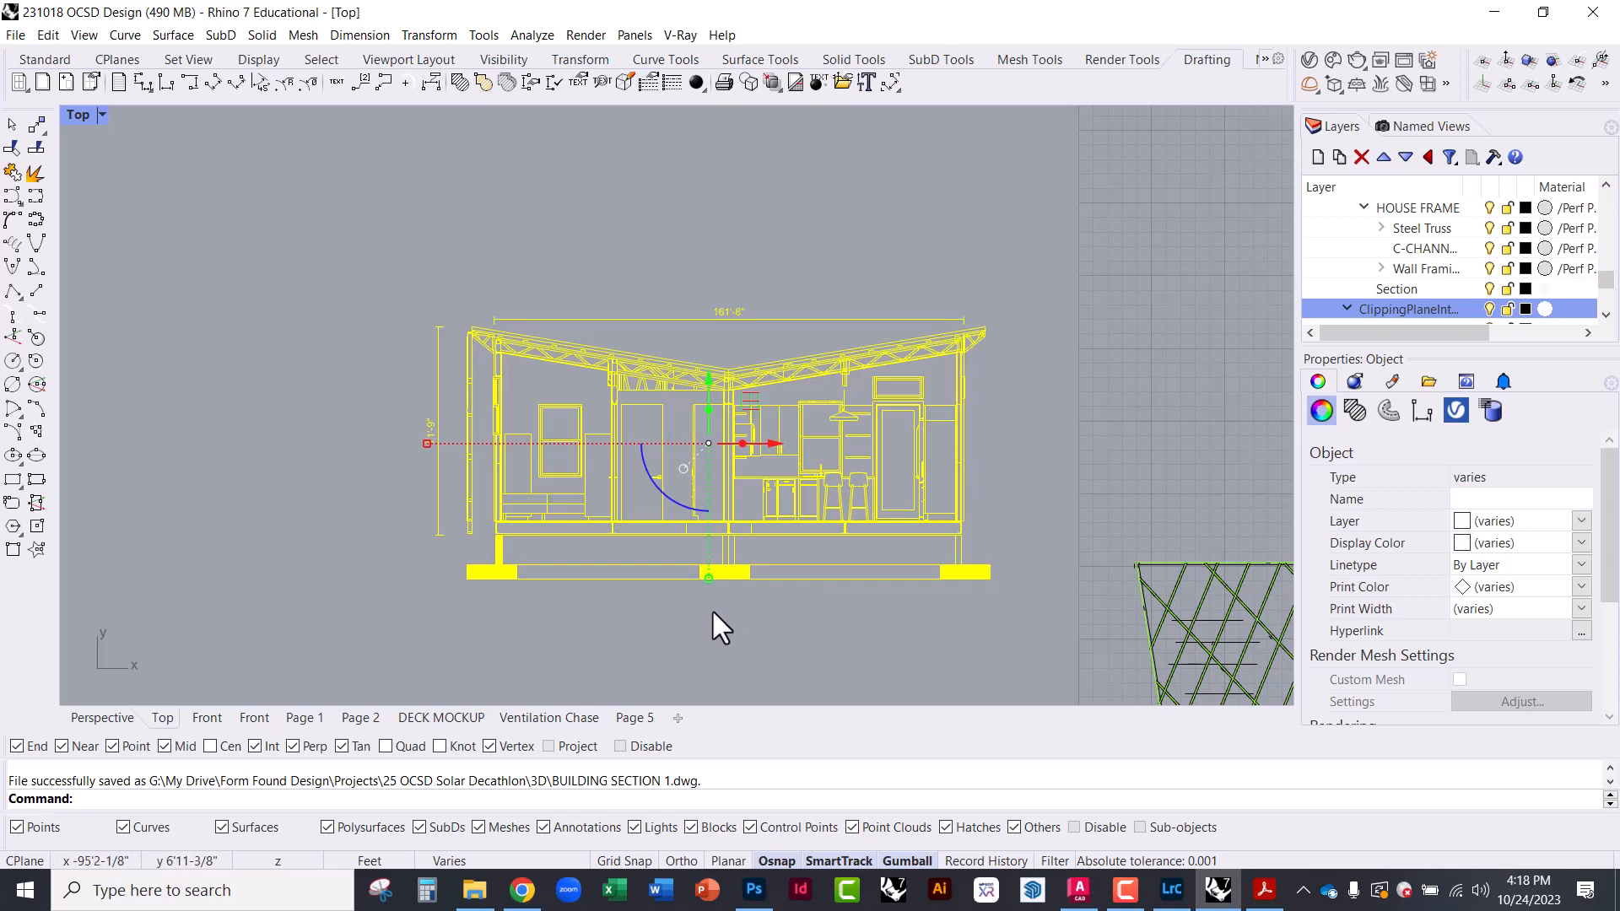
pyautogui.press('Escape')
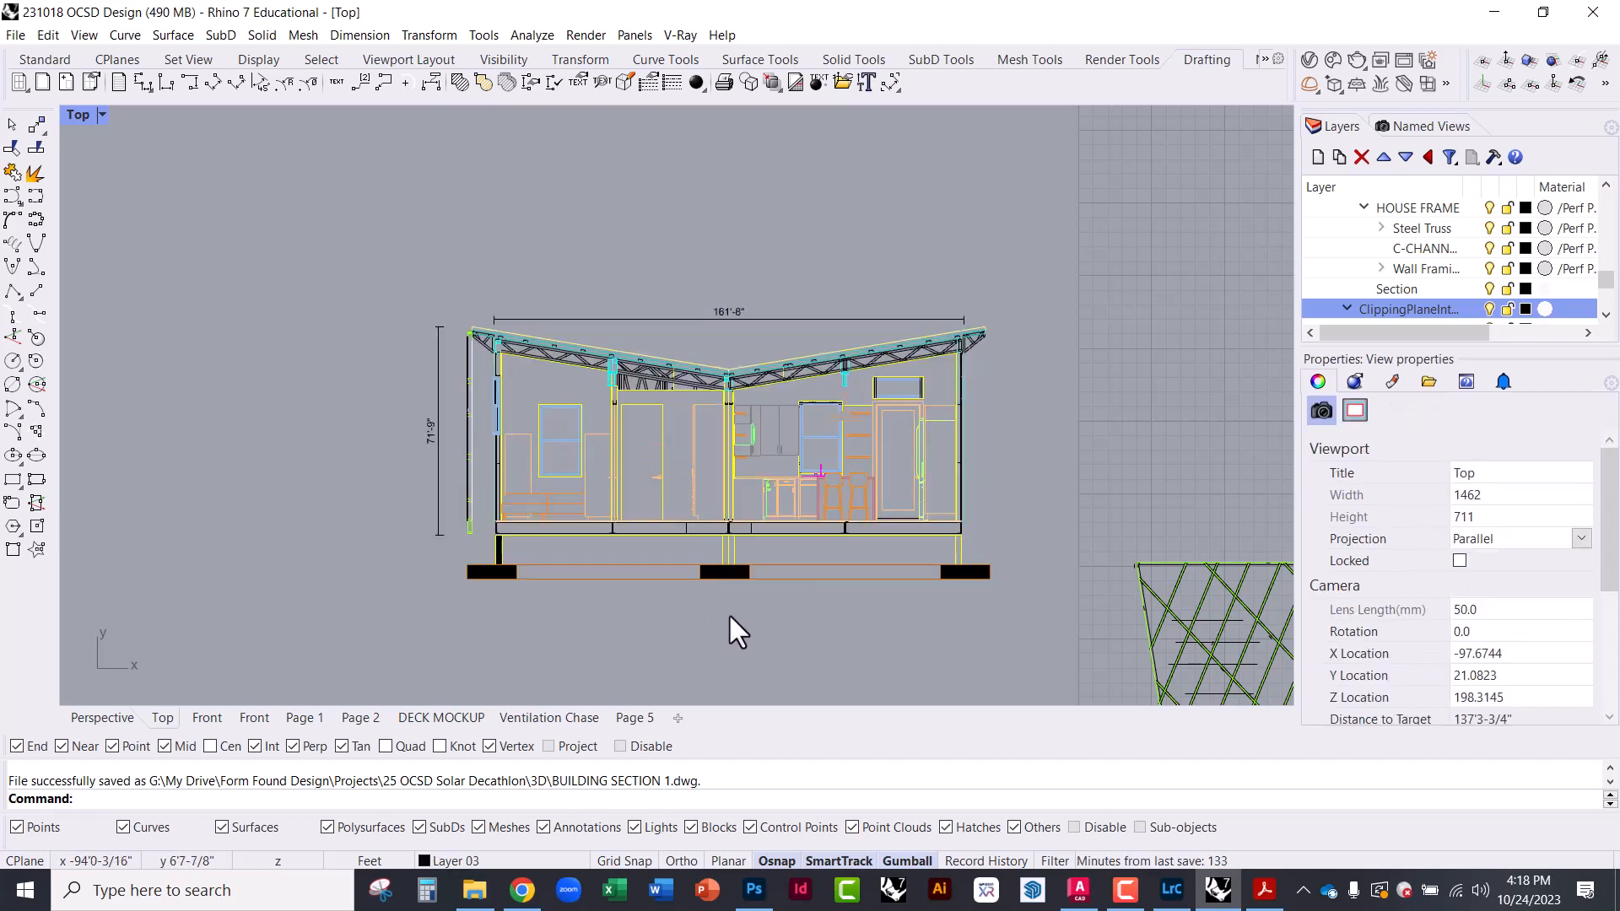
# Switch to AutoCAD and open the BUILDING SECTION 1 drawing from the project's 3D folder
pyautogui.click(1082, 886)
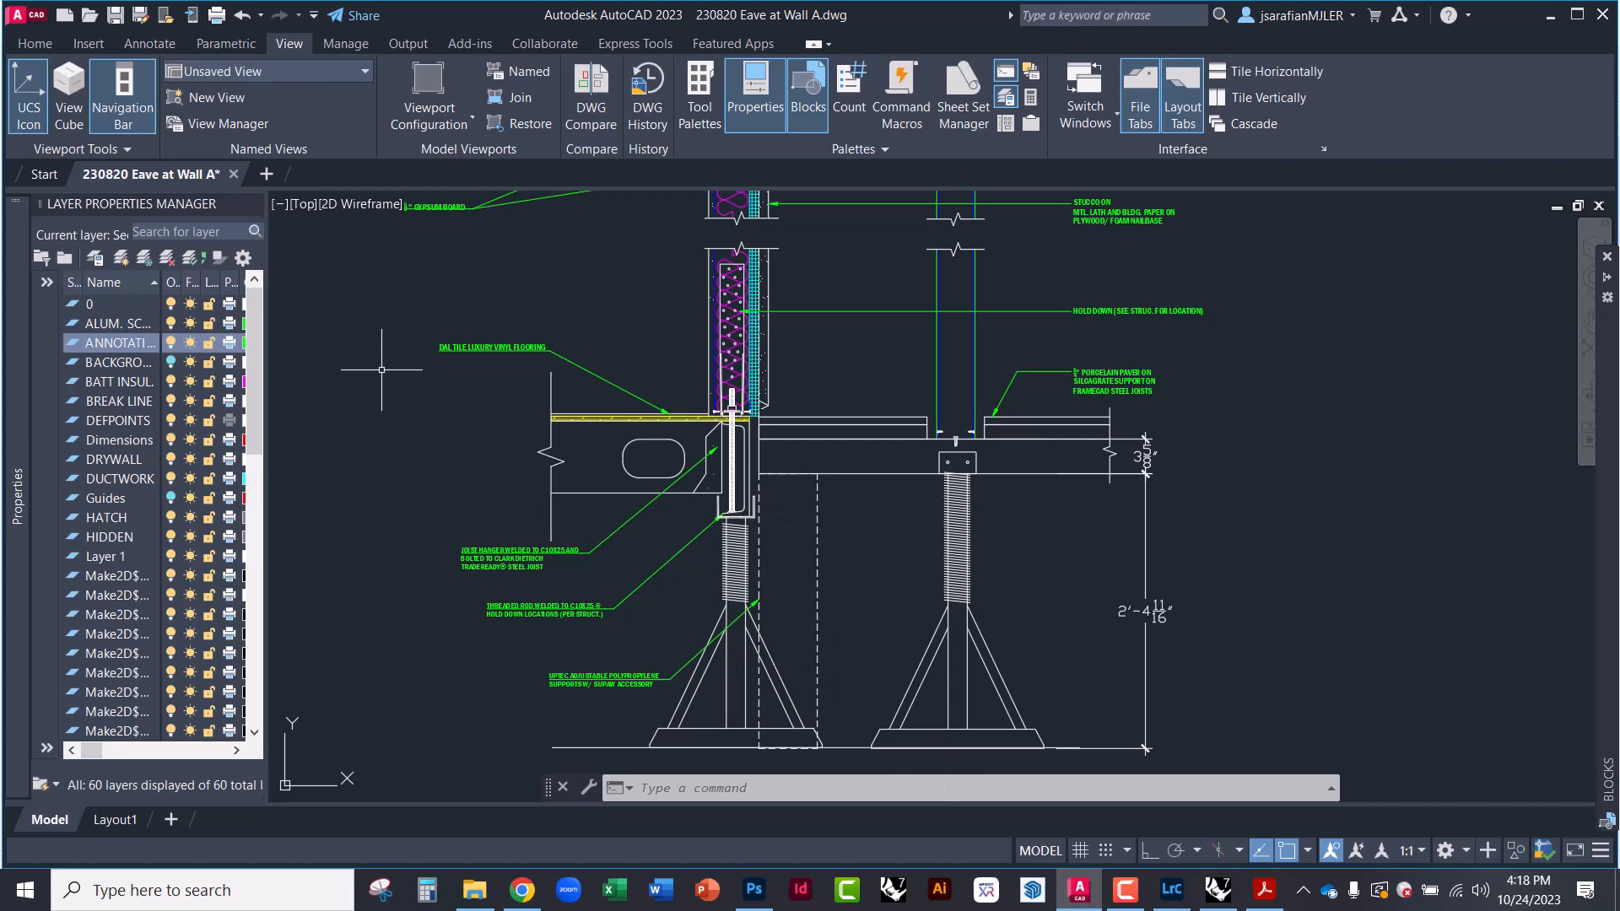
pyautogui.hotkey('ctrl', 'o')
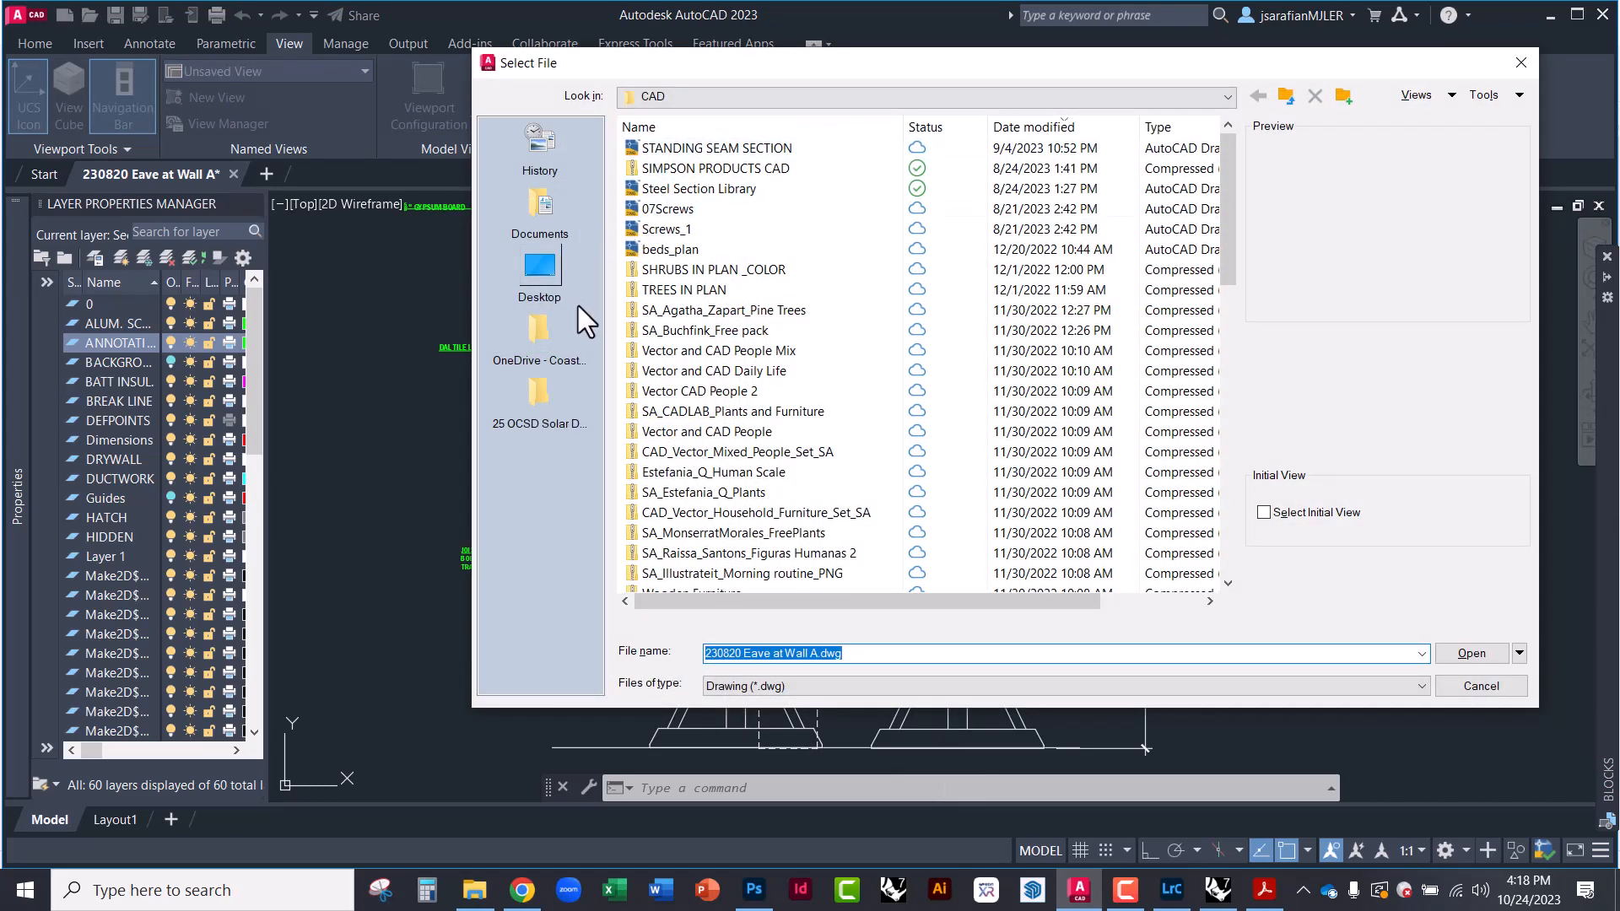
pyautogui.click(565, 402)
pyautogui.doubleClick(653, 148)
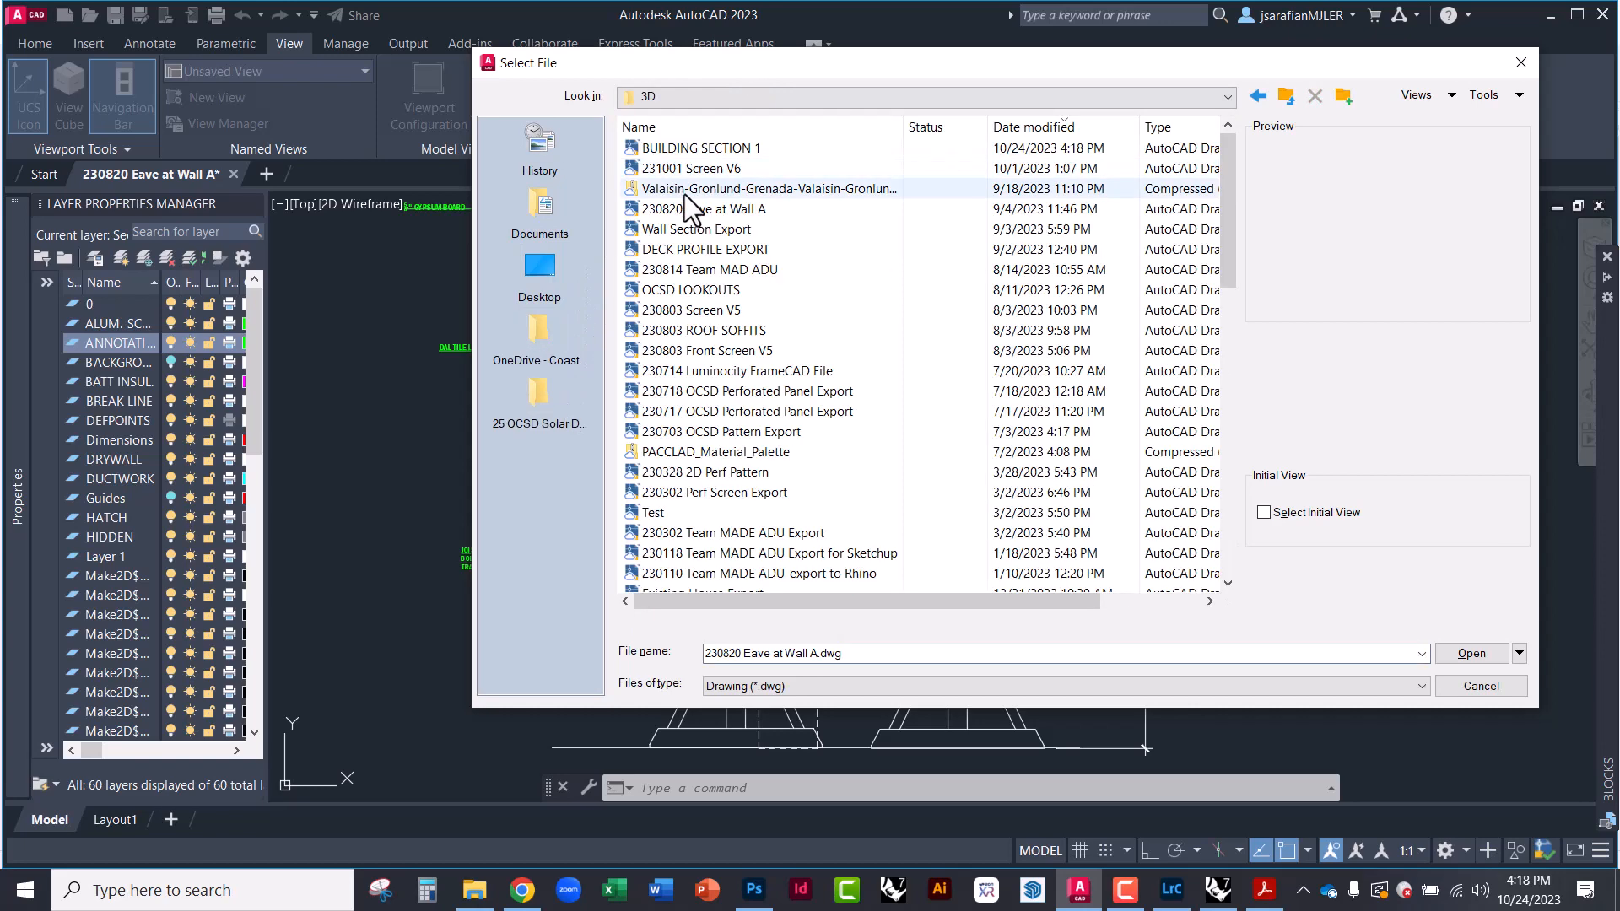
pyautogui.doubleClick(718, 150)
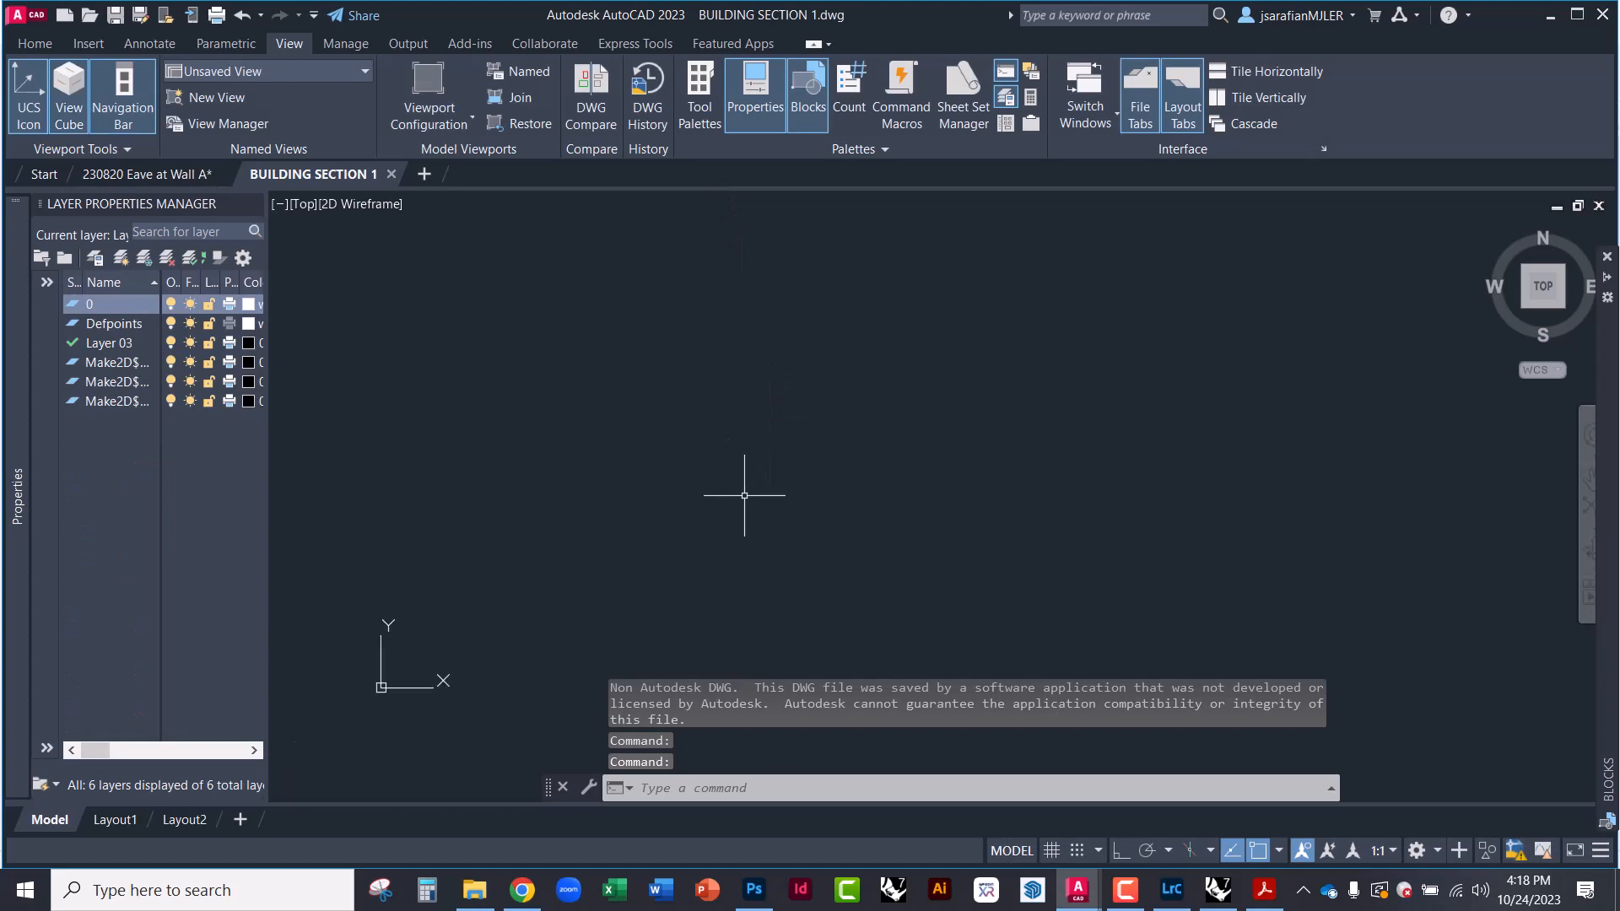
# Measure the depth of the floor joist at the right end of the imported section with DIST
pyautogui.scroll(-5, 742, 503)
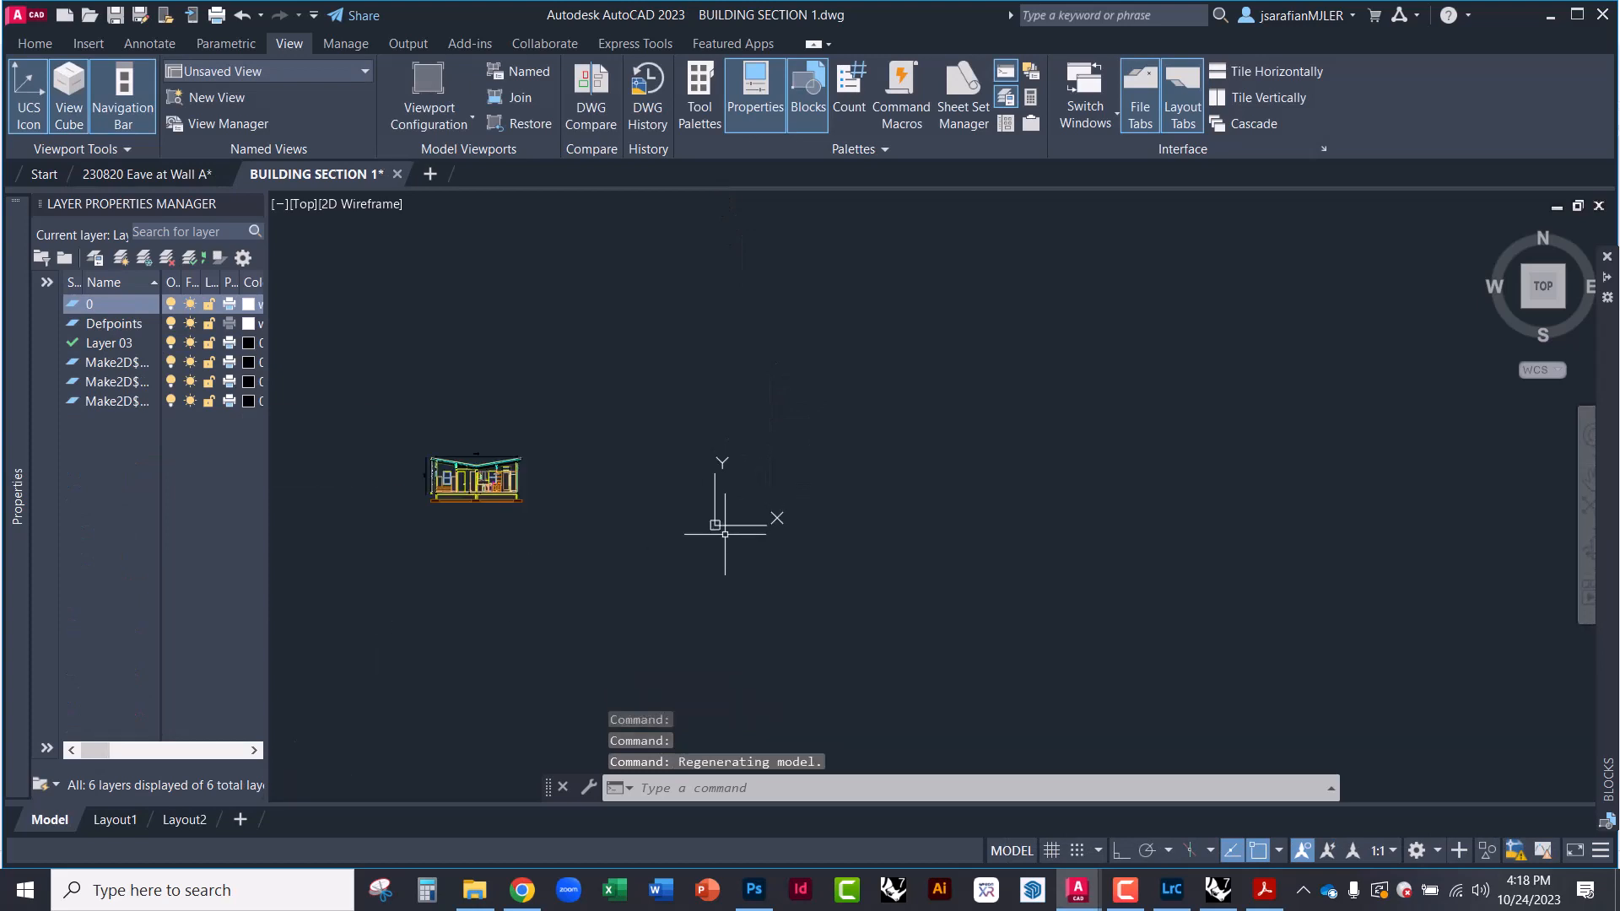
pyautogui.scroll(6, 437, 475)
pyautogui.moveTo(452, 495); pyautogui.dragTo(621, 490, button='middle')
pyautogui.scroll(4, 621, 489)
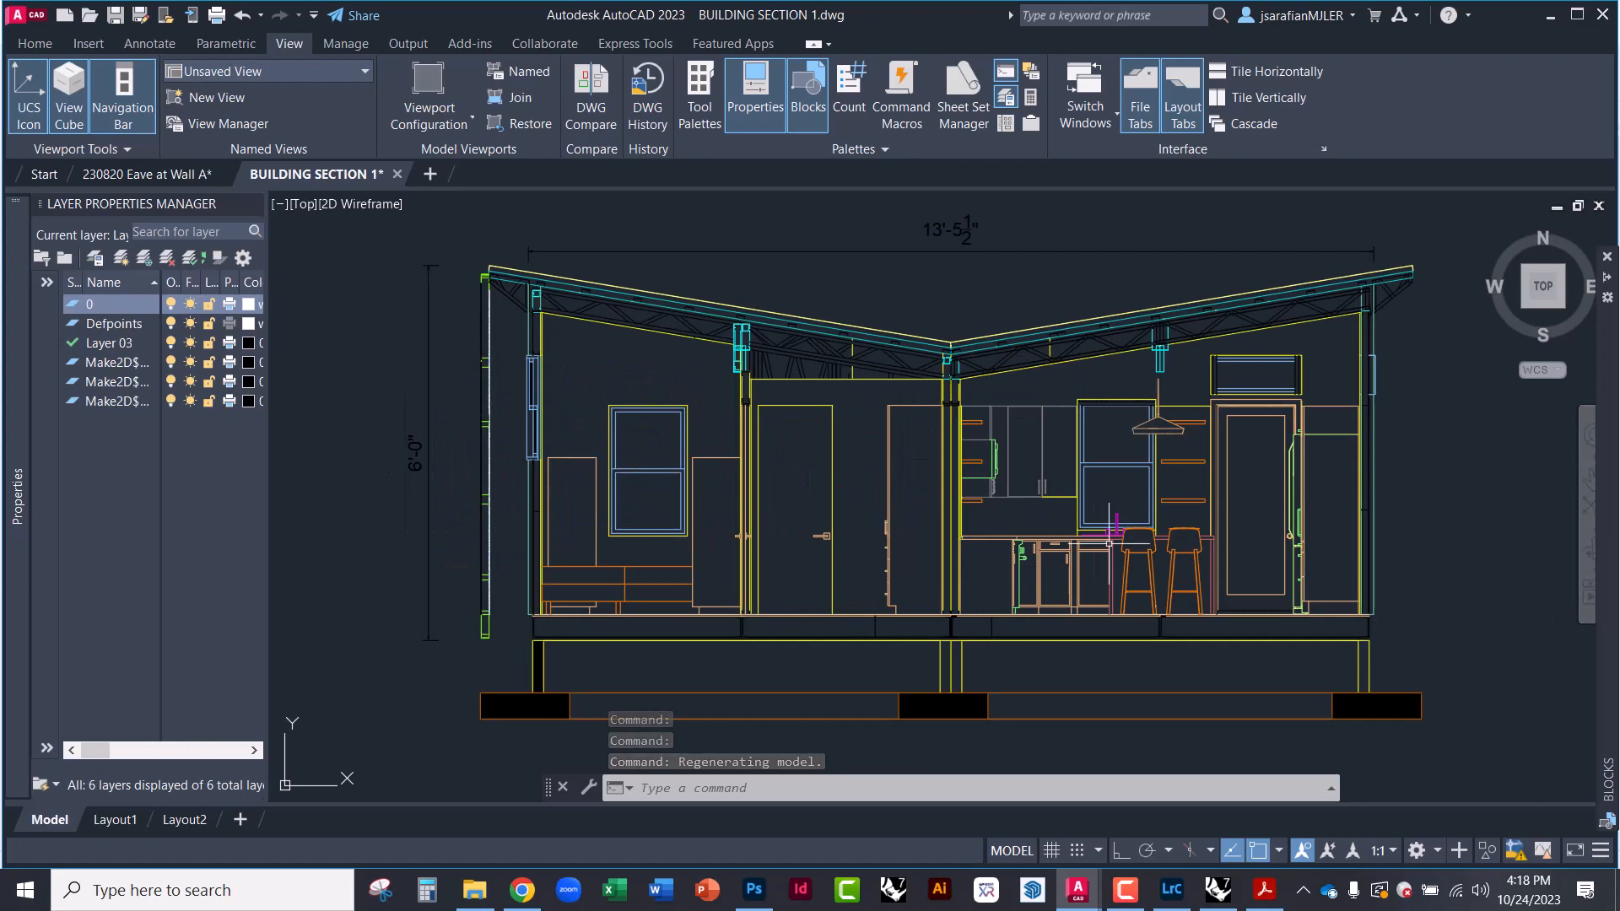
pyautogui.moveTo(760, 464); pyautogui.dragTo(604, 480, button='middle')
pyautogui.scroll(-1, 669, 535)
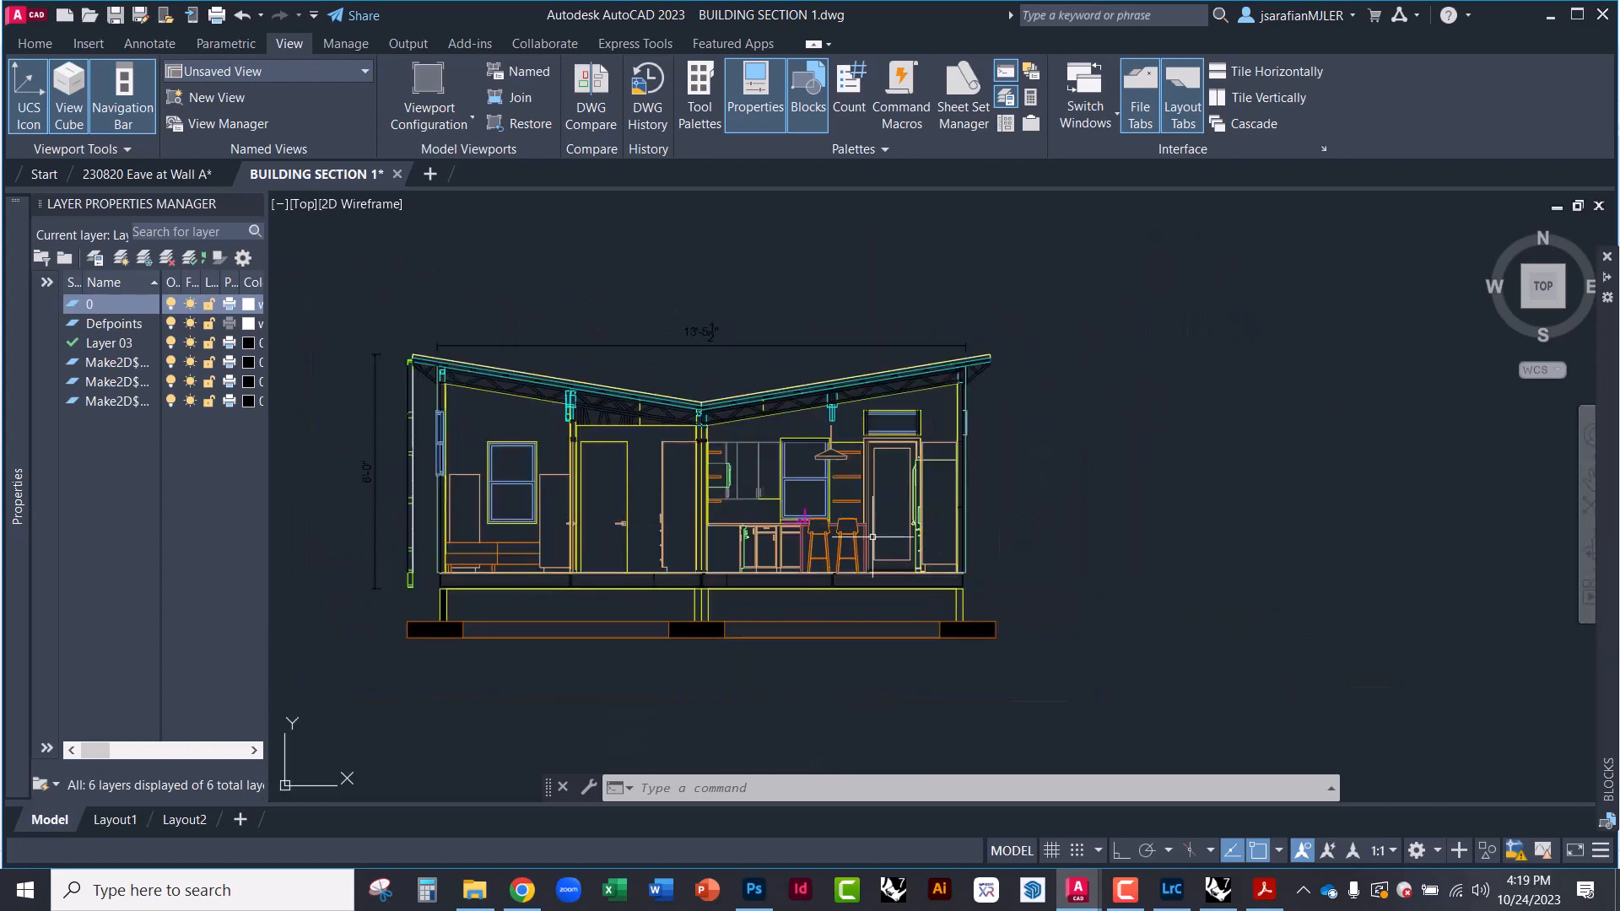
pyautogui.scroll(5, 975, 584)
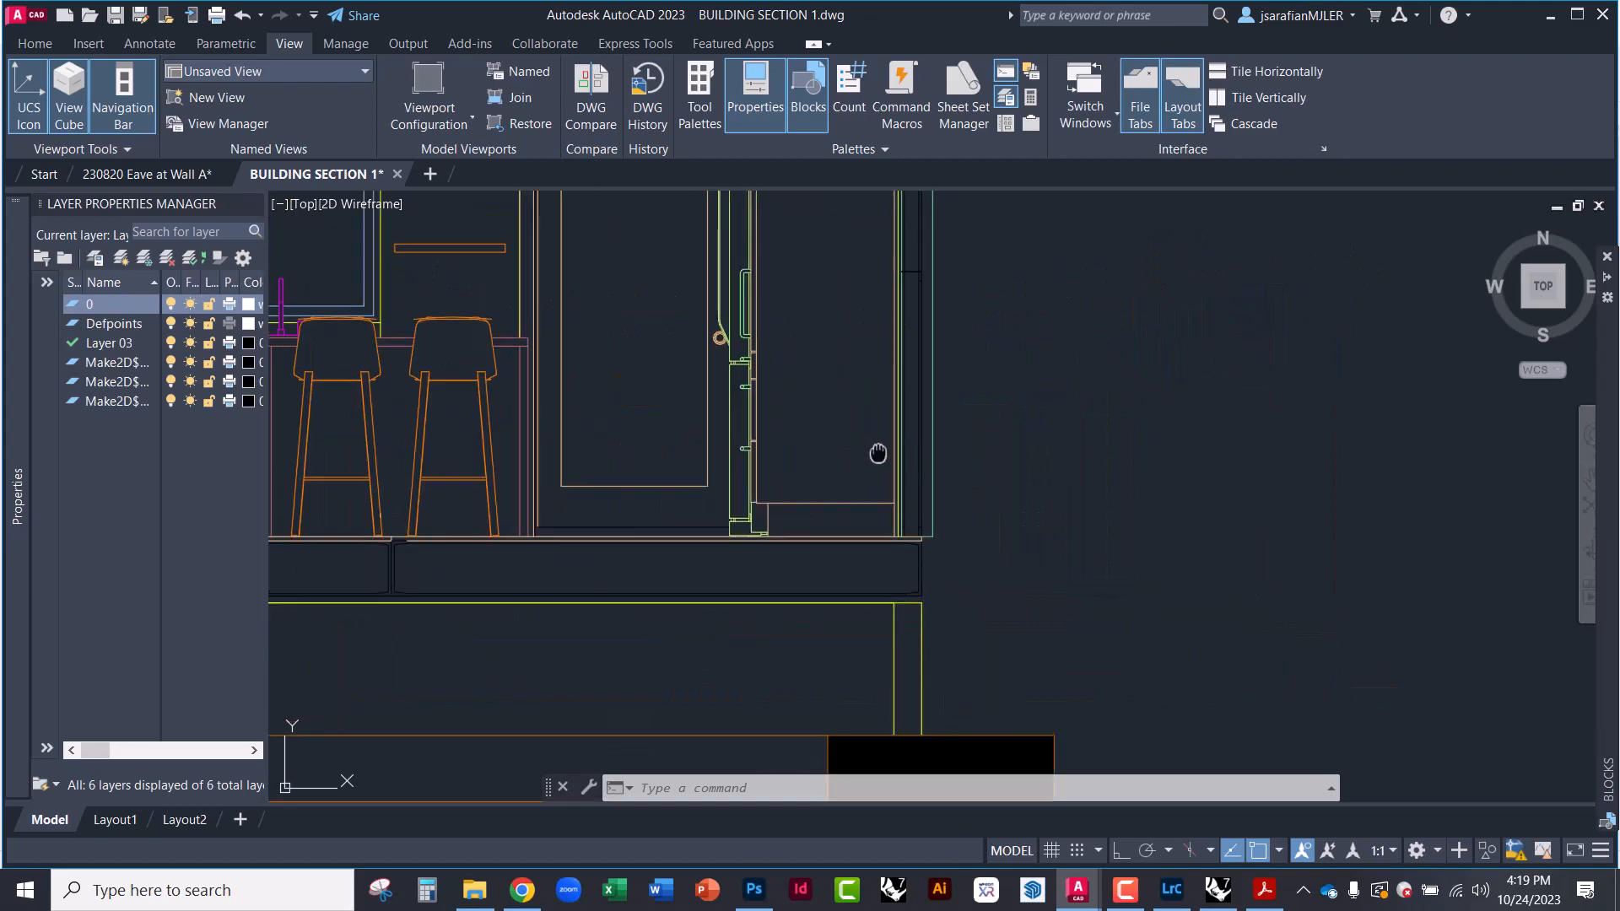
pyautogui.moveTo(878, 456); pyautogui.dragTo(914, 524, button='middle')
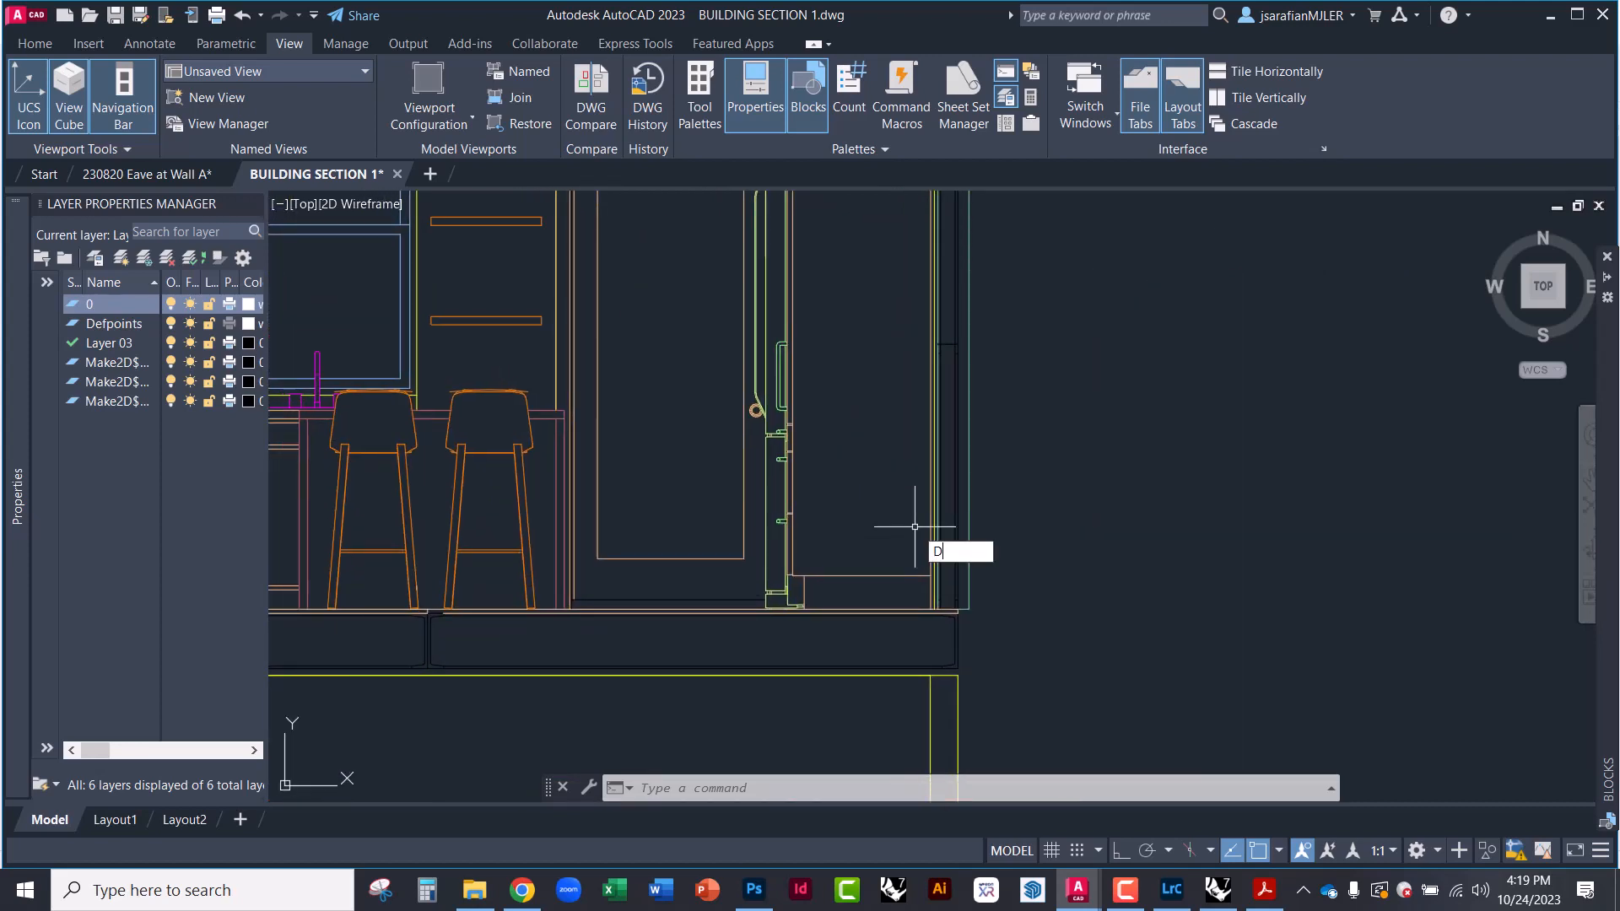
pyautogui.press('Return')
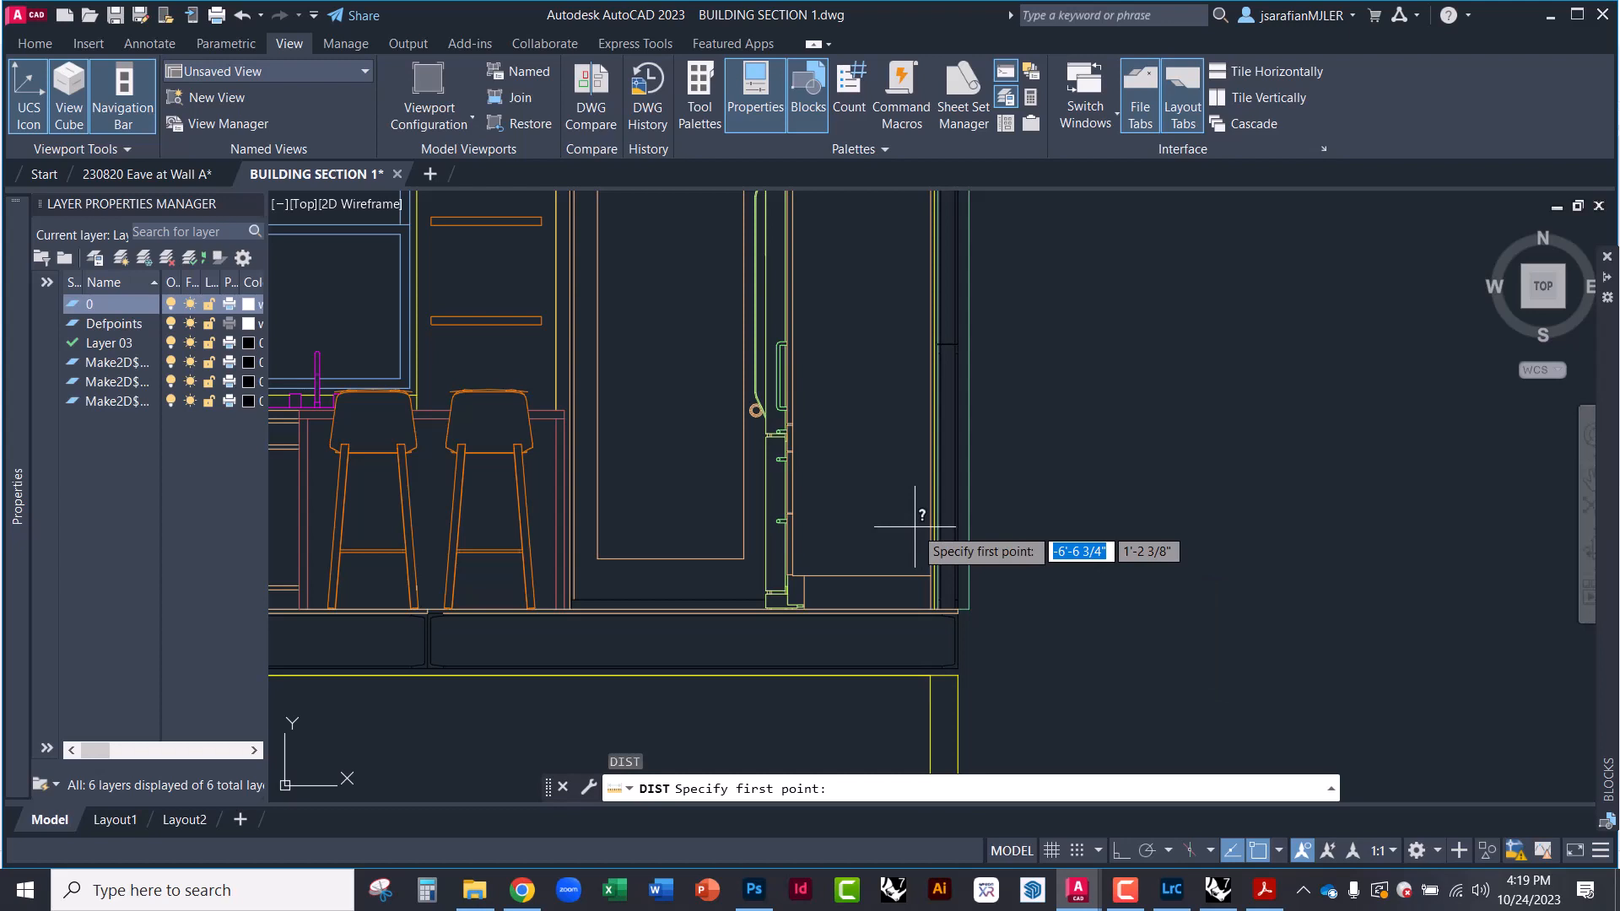
pyautogui.scroll(4, 983, 675)
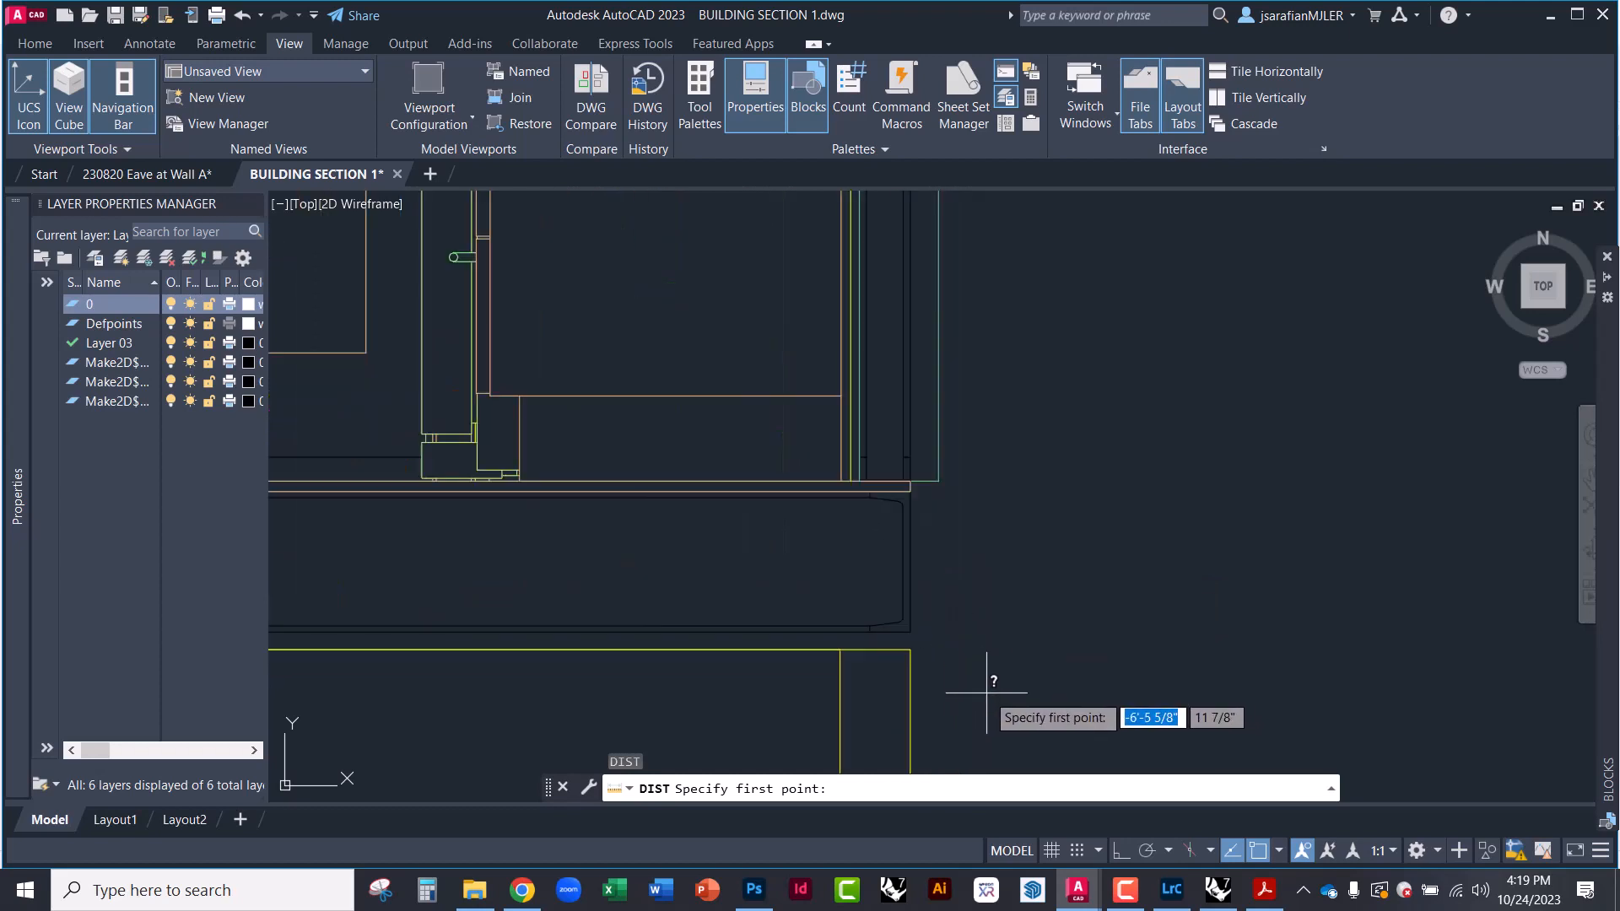
pyautogui.click(910, 632)
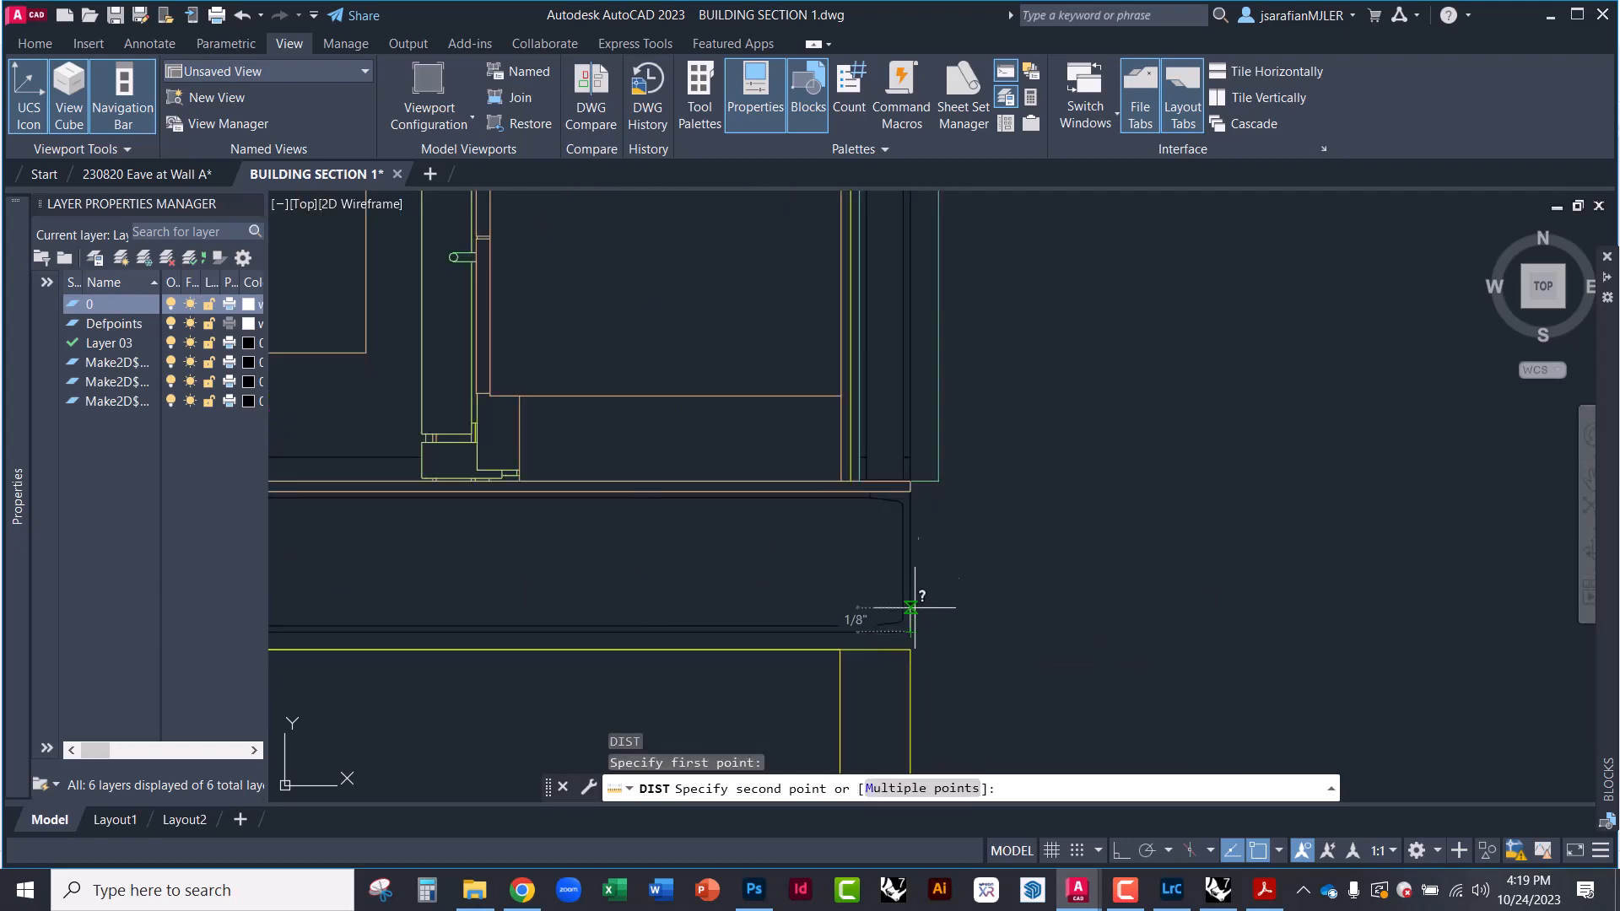
pyautogui.click(910, 490)
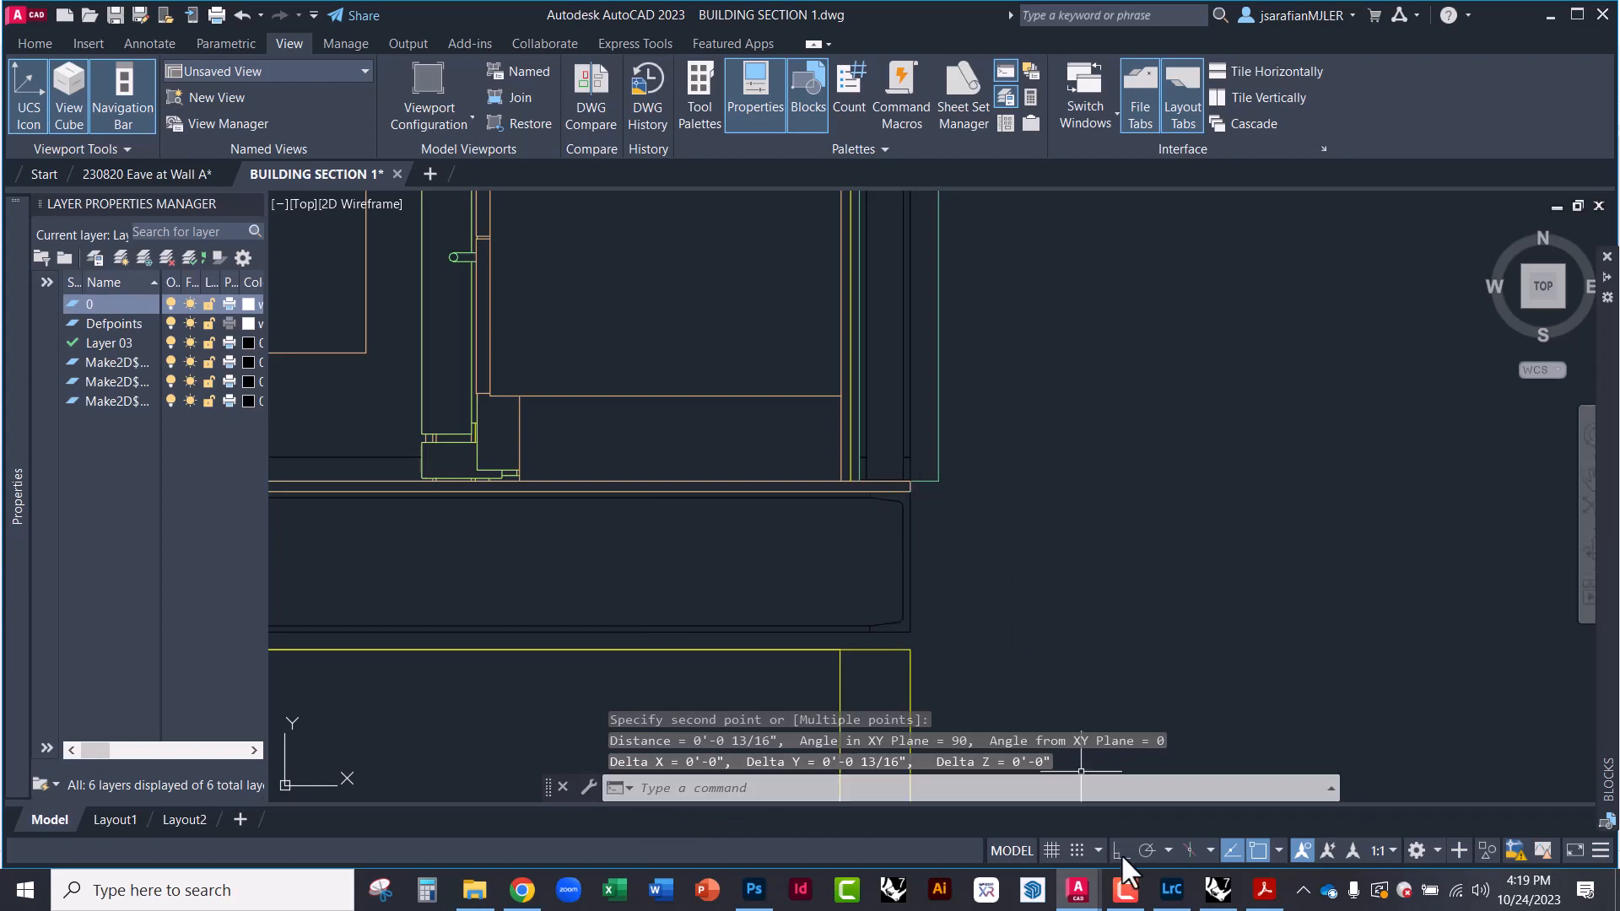
# Switch to Rhino and measure the foundation's depth between its bottom and top lines with Distance
pyautogui.click(1218, 893)
pyautogui.scroll(8, 955, 572)
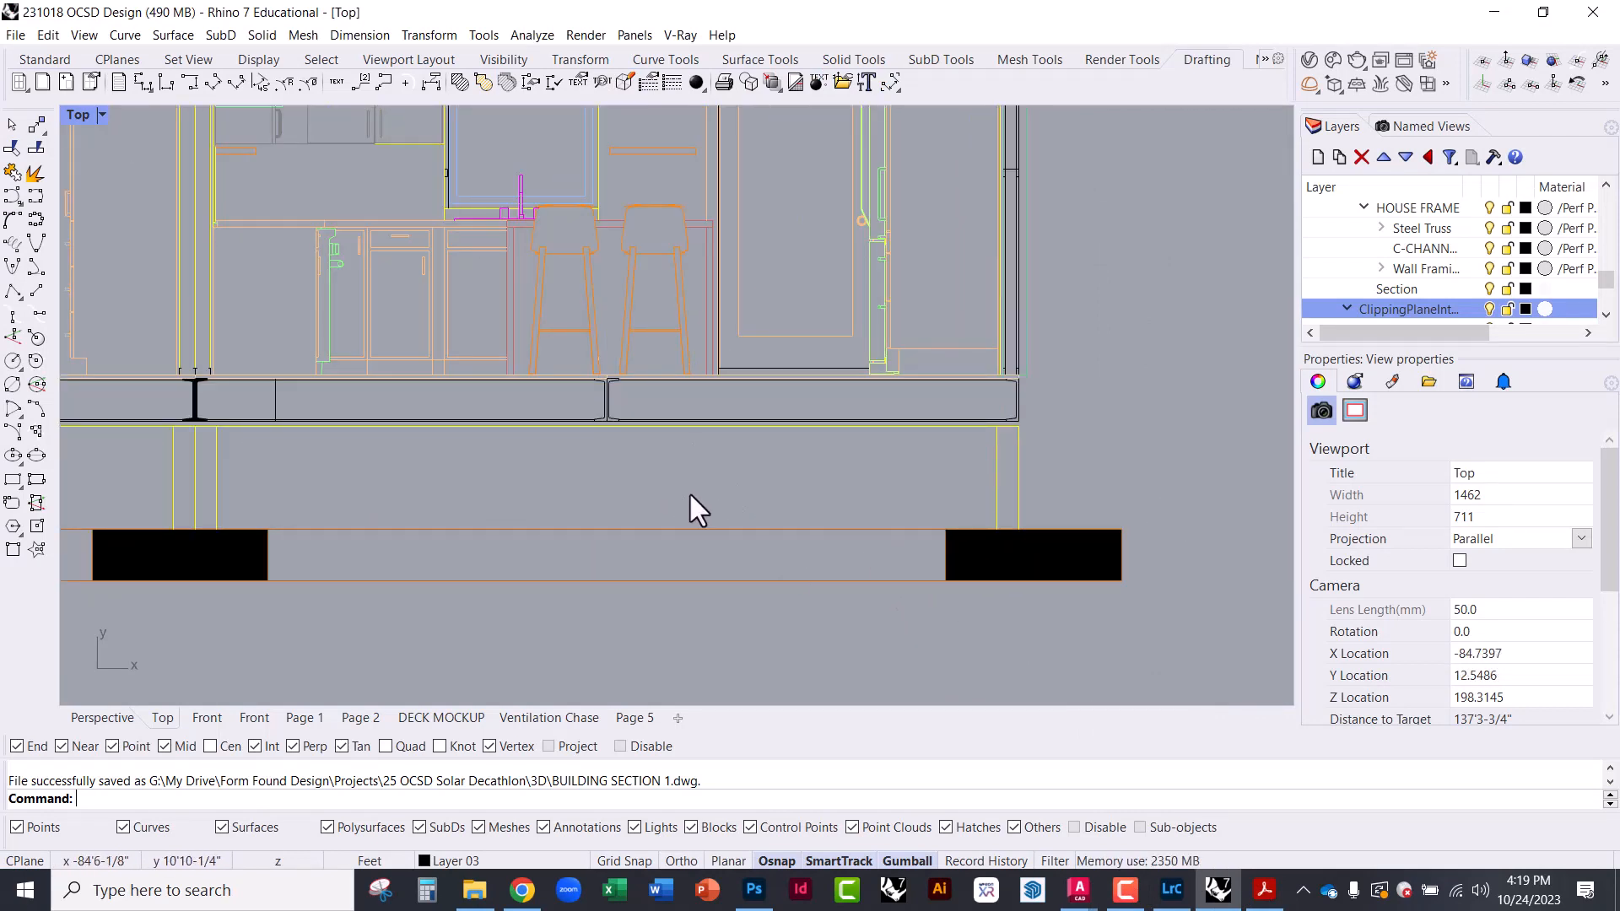
pyautogui.scroll(3, 848, 568)
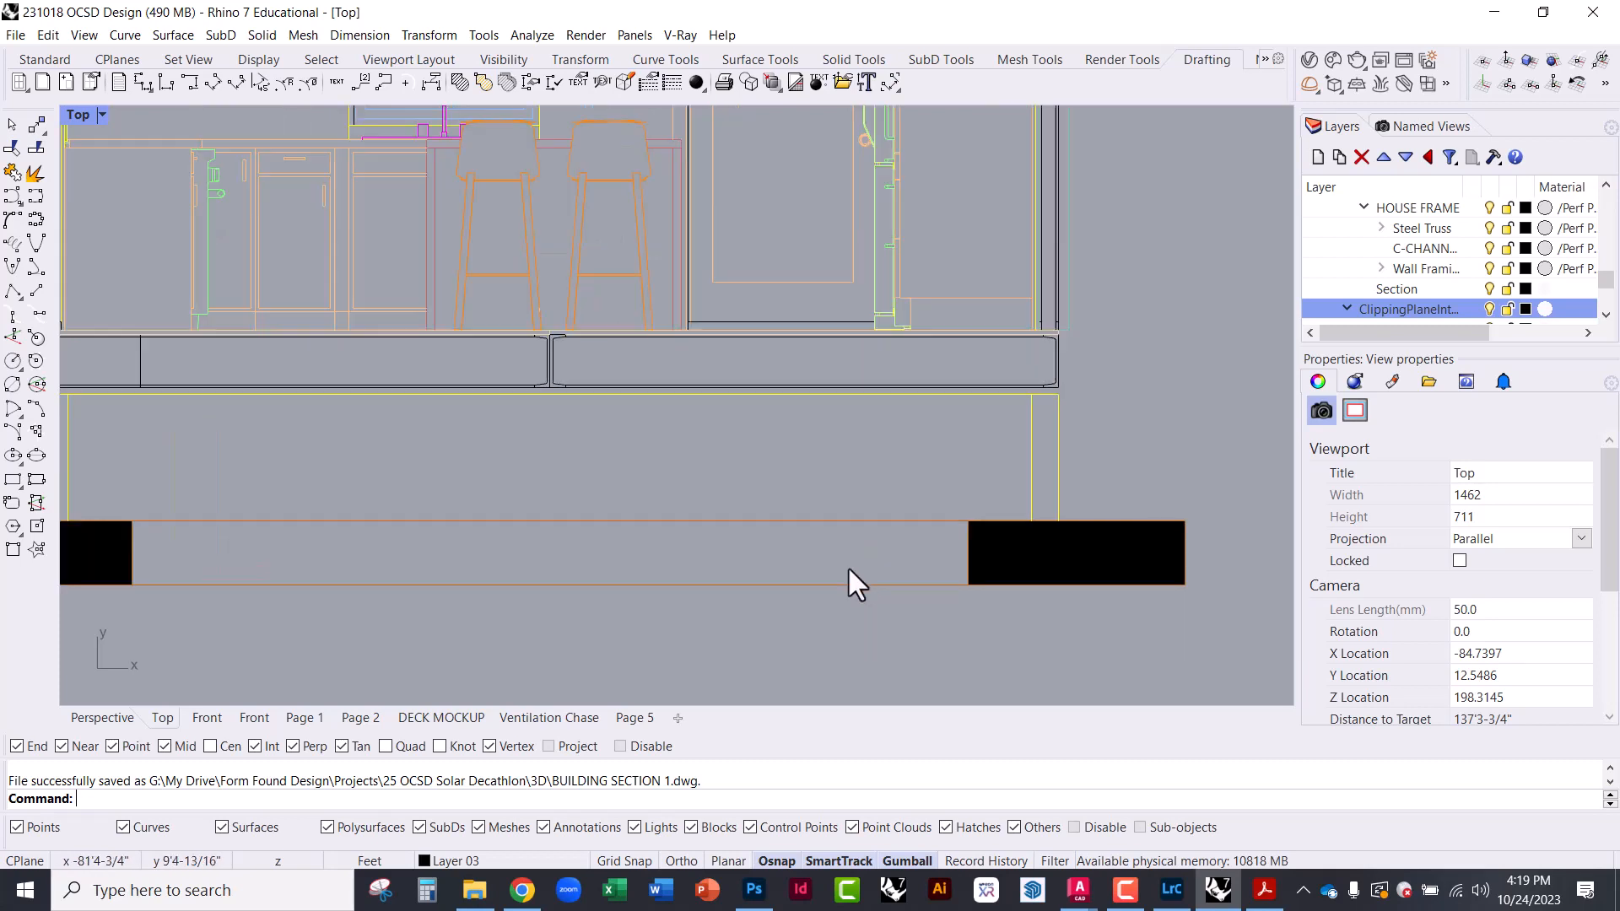
pyautogui.write('istance')
pyautogui.press('Return')
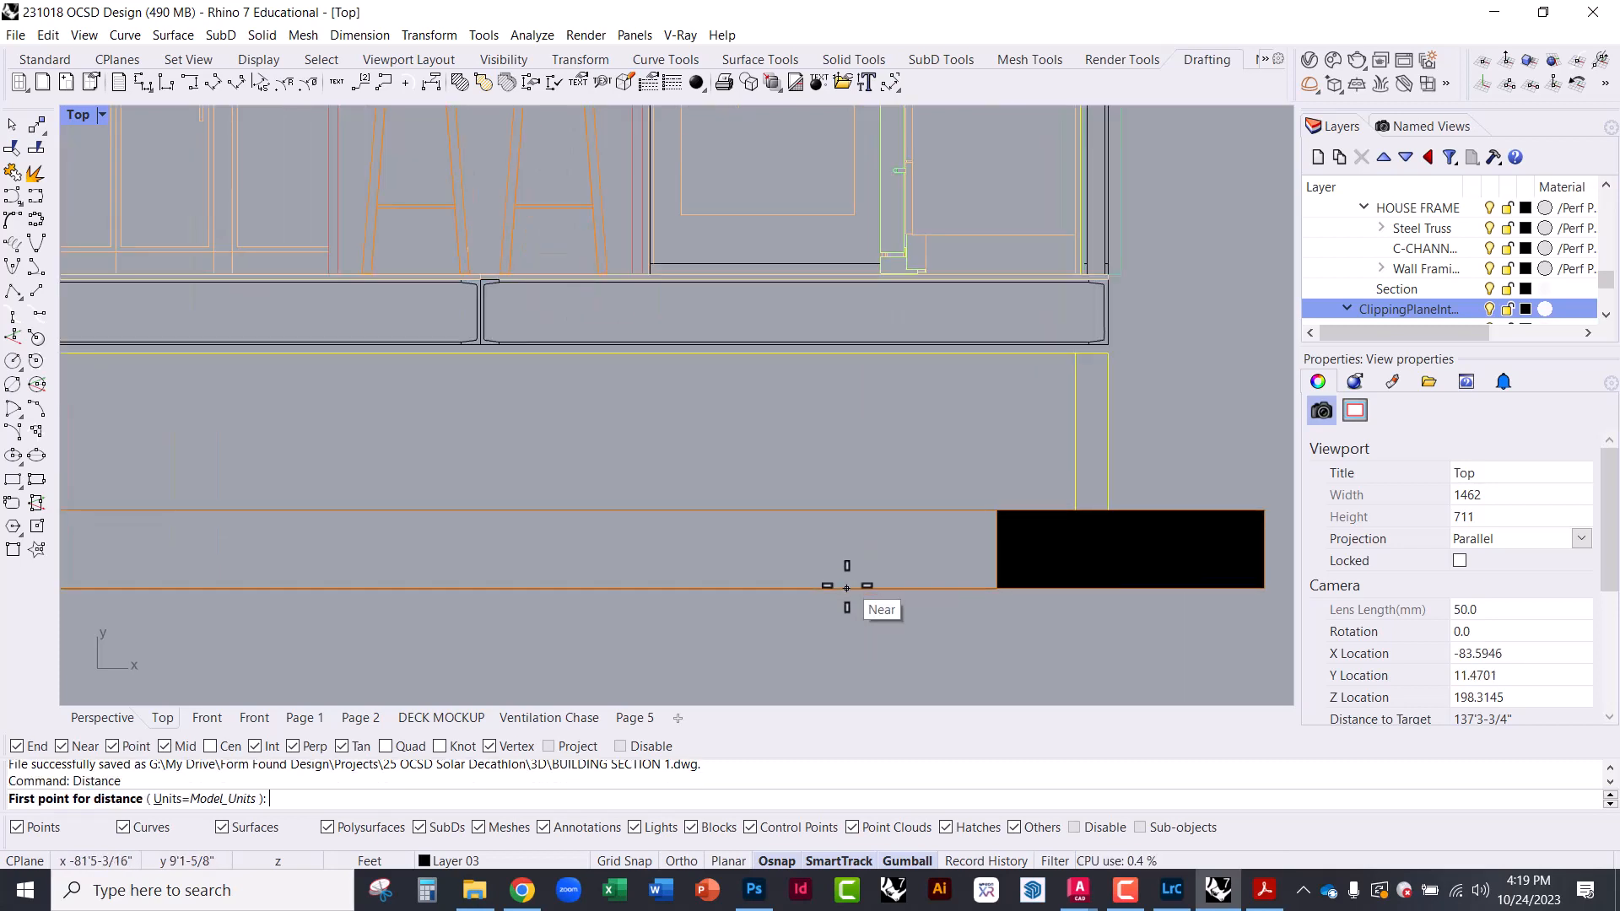
pyautogui.click(848, 588)
pyautogui.click(849, 510)
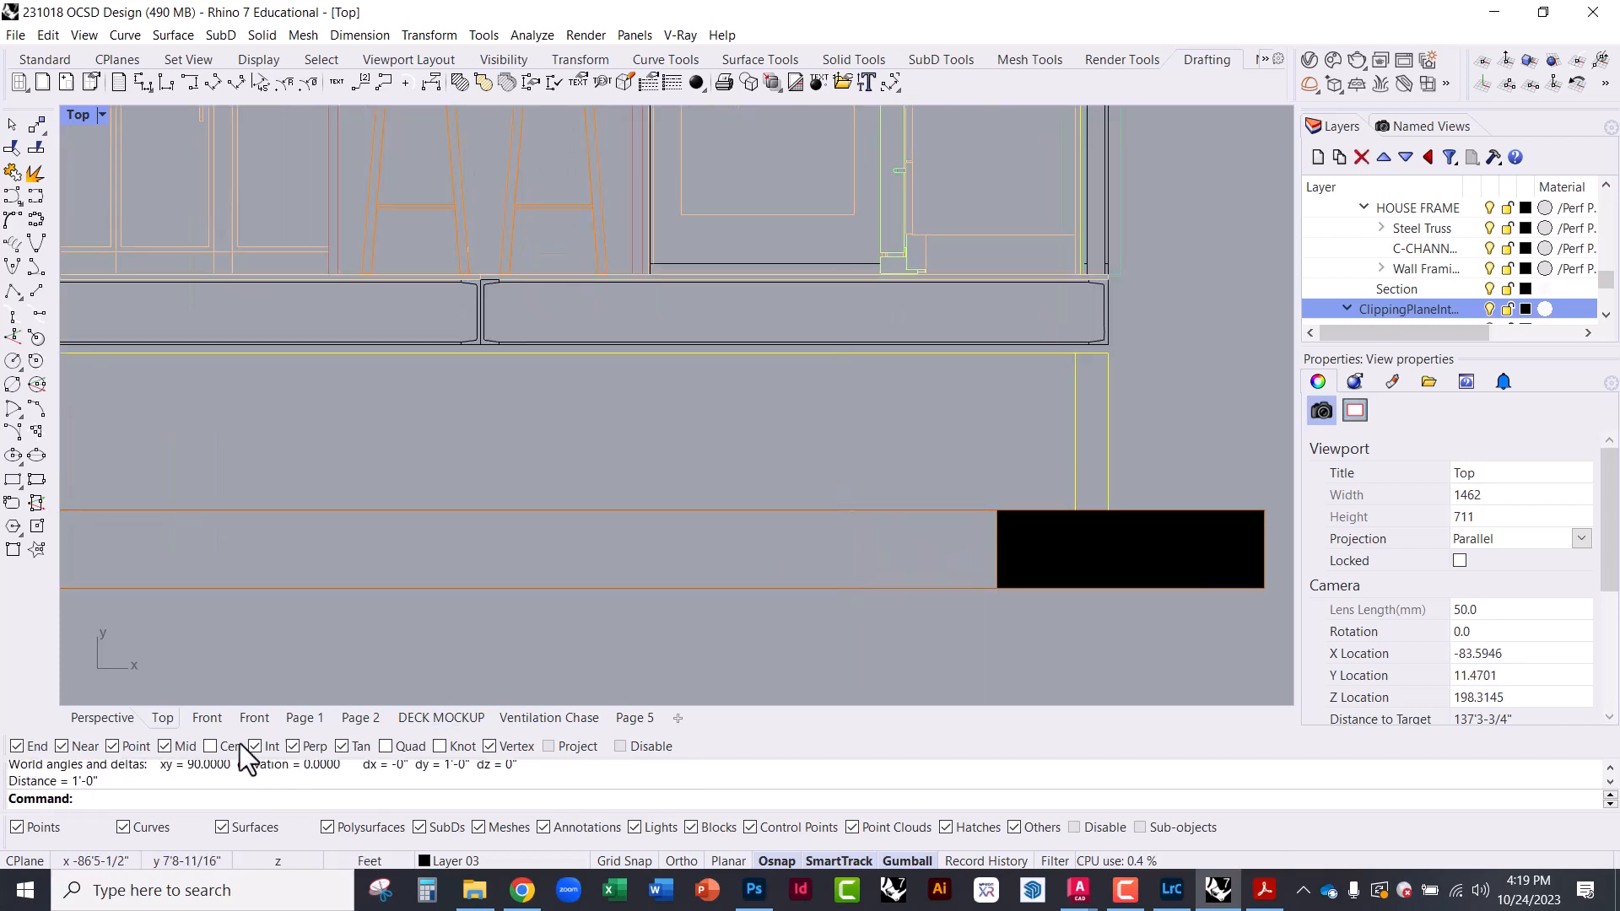
# Switch to AutoCAD and scale the whole section by reference from the foundation's bottom line, setting the foundation's depth to 1'
pyautogui.click(1494, 12)
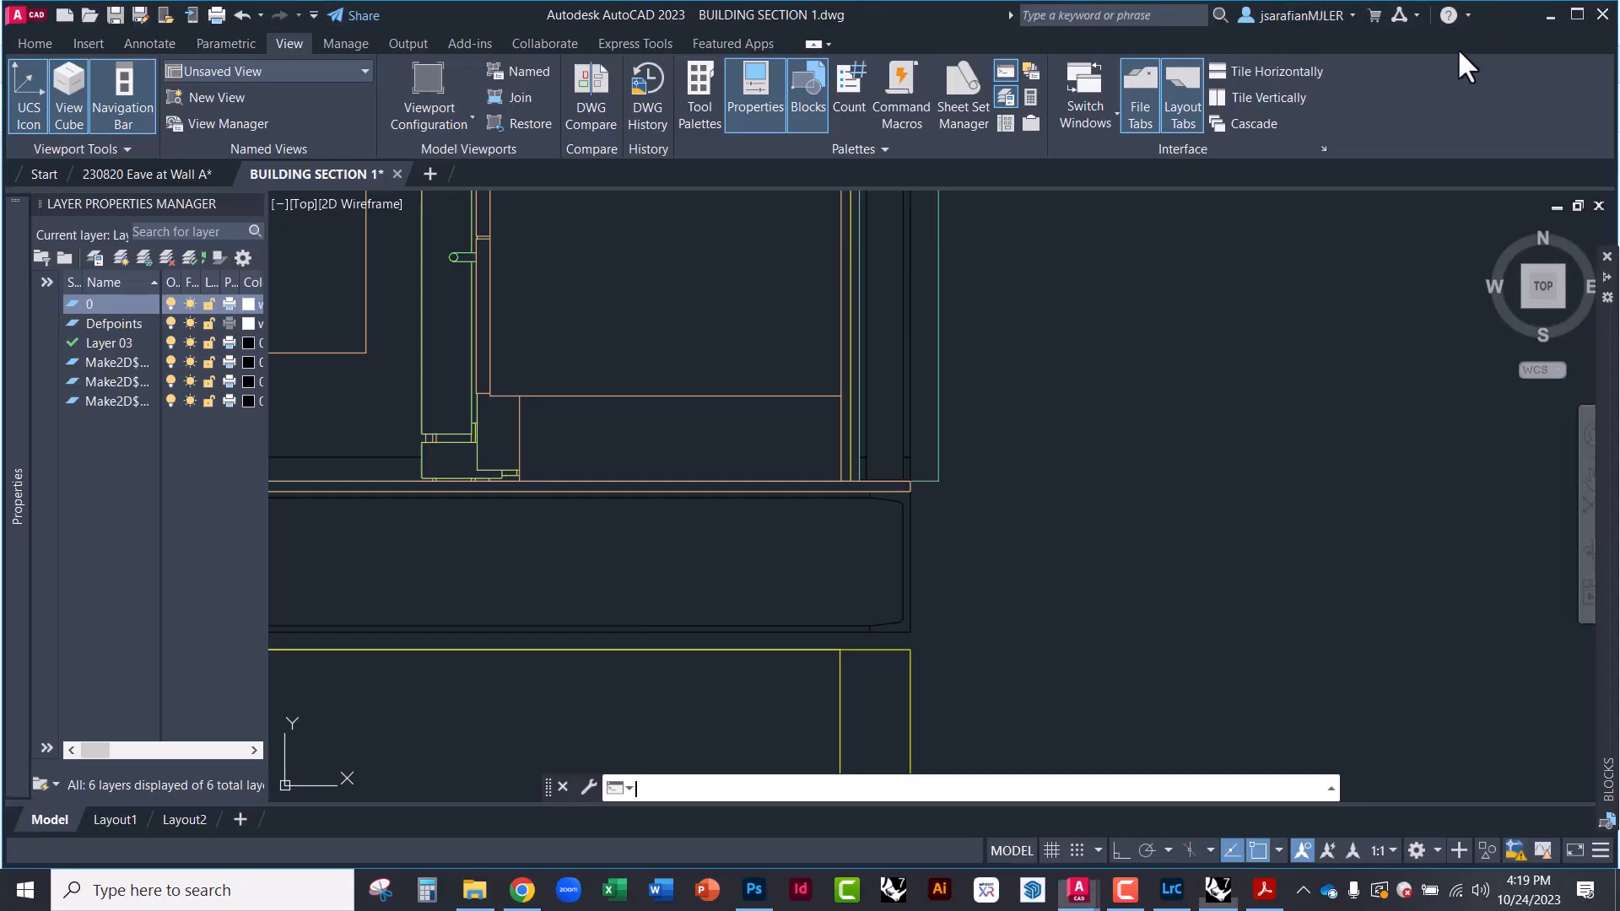
pyautogui.scroll(-6, 893, 631)
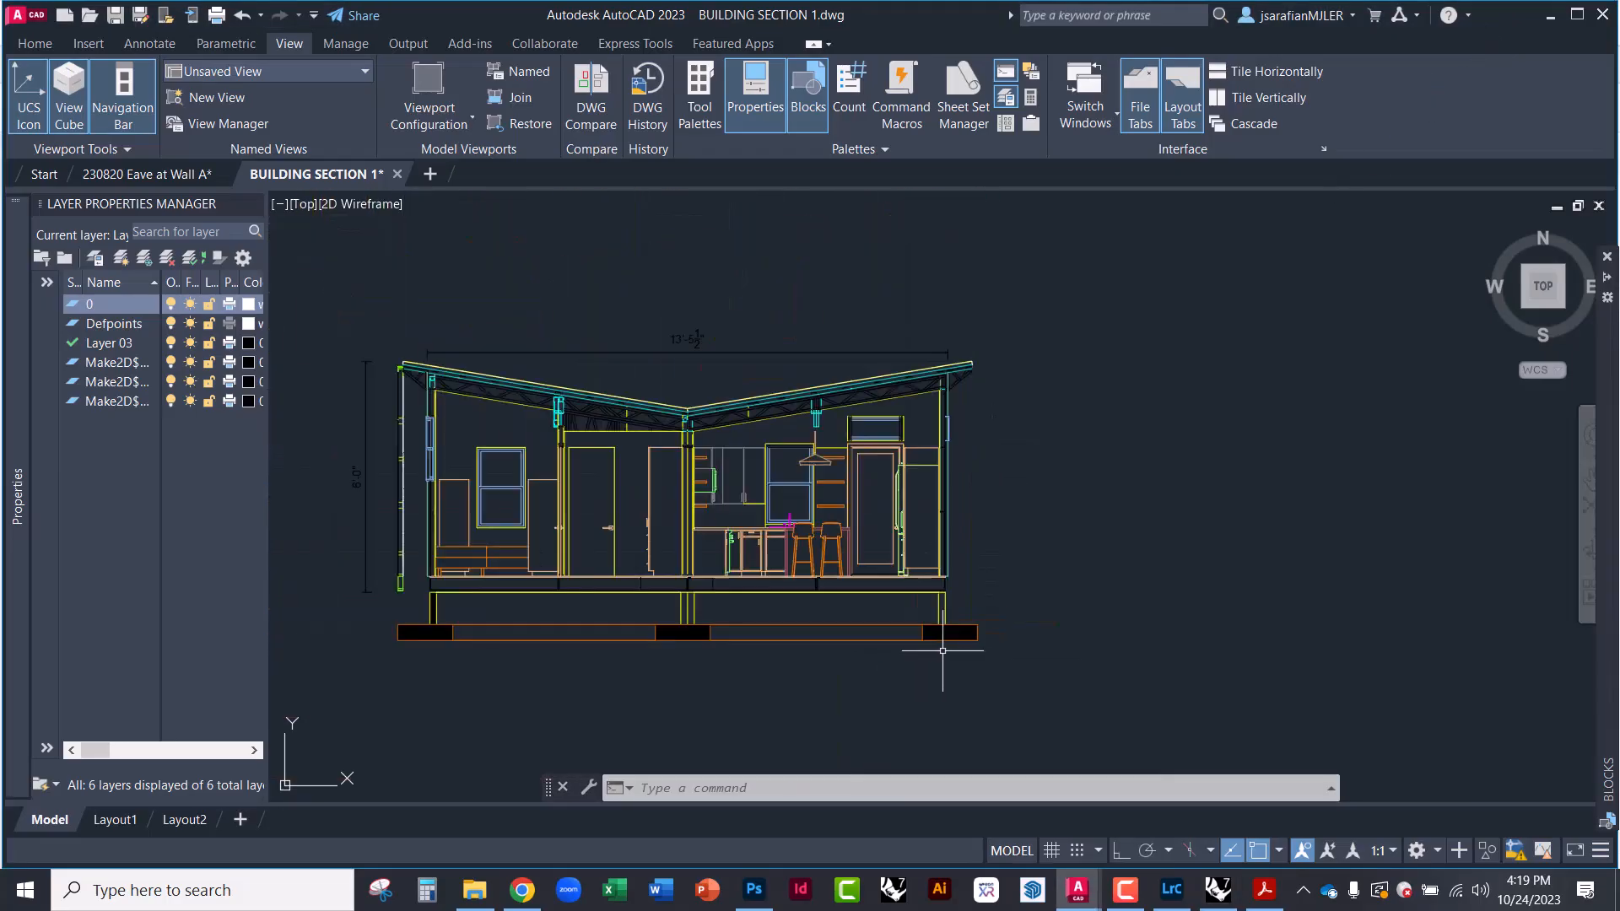
pyautogui.click(1030, 658)
pyautogui.click(545, 392)
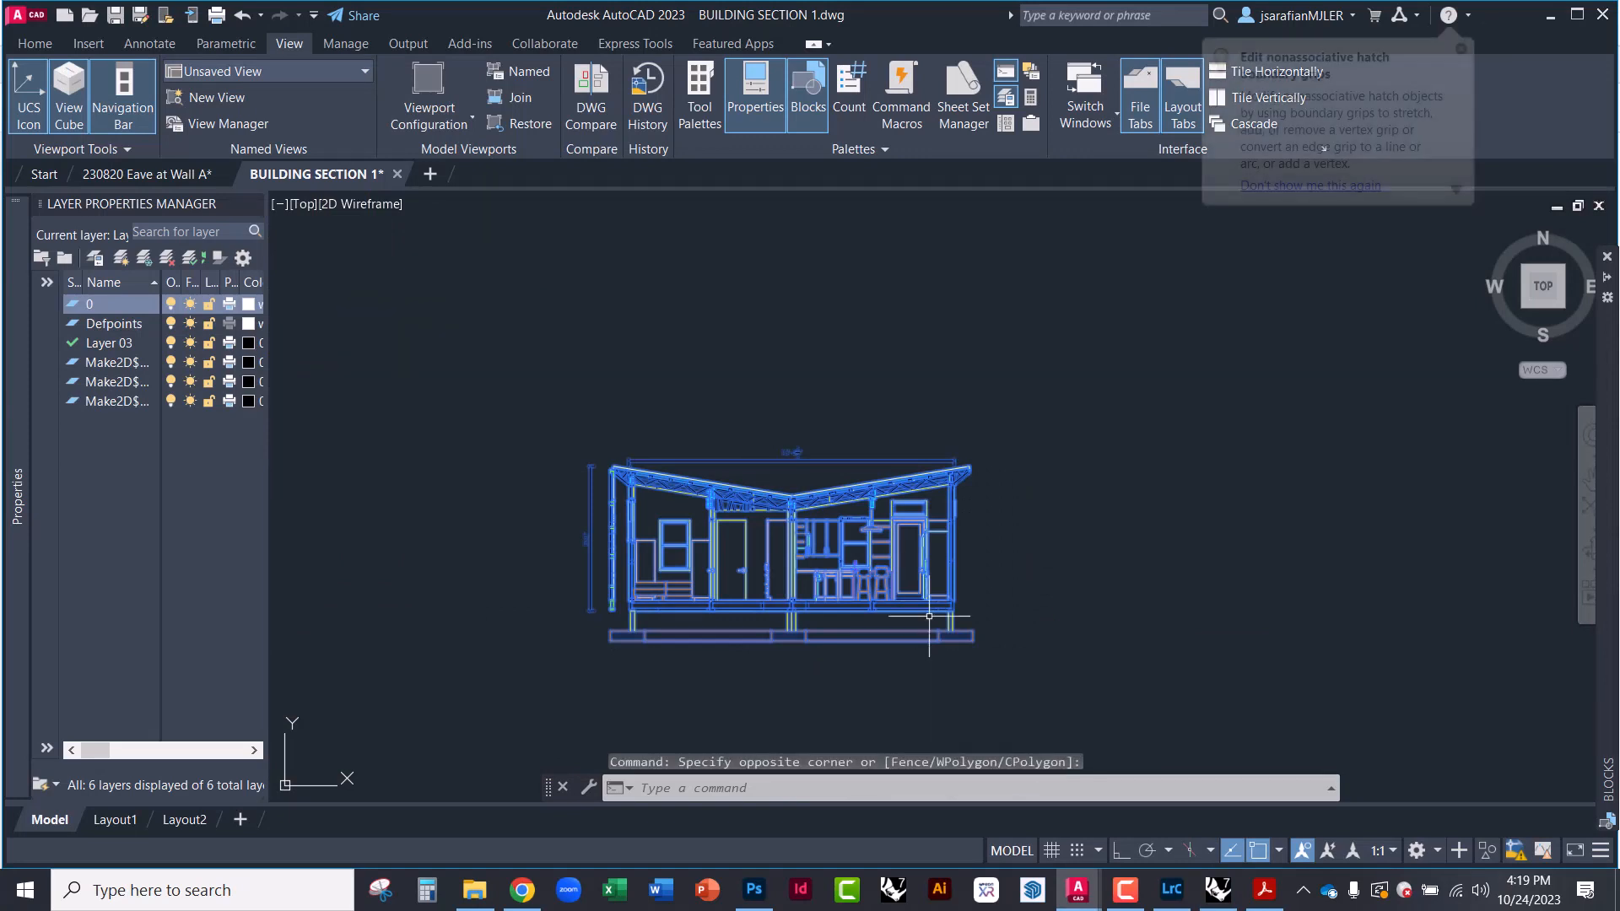
pyautogui.scroll(7, 918, 641)
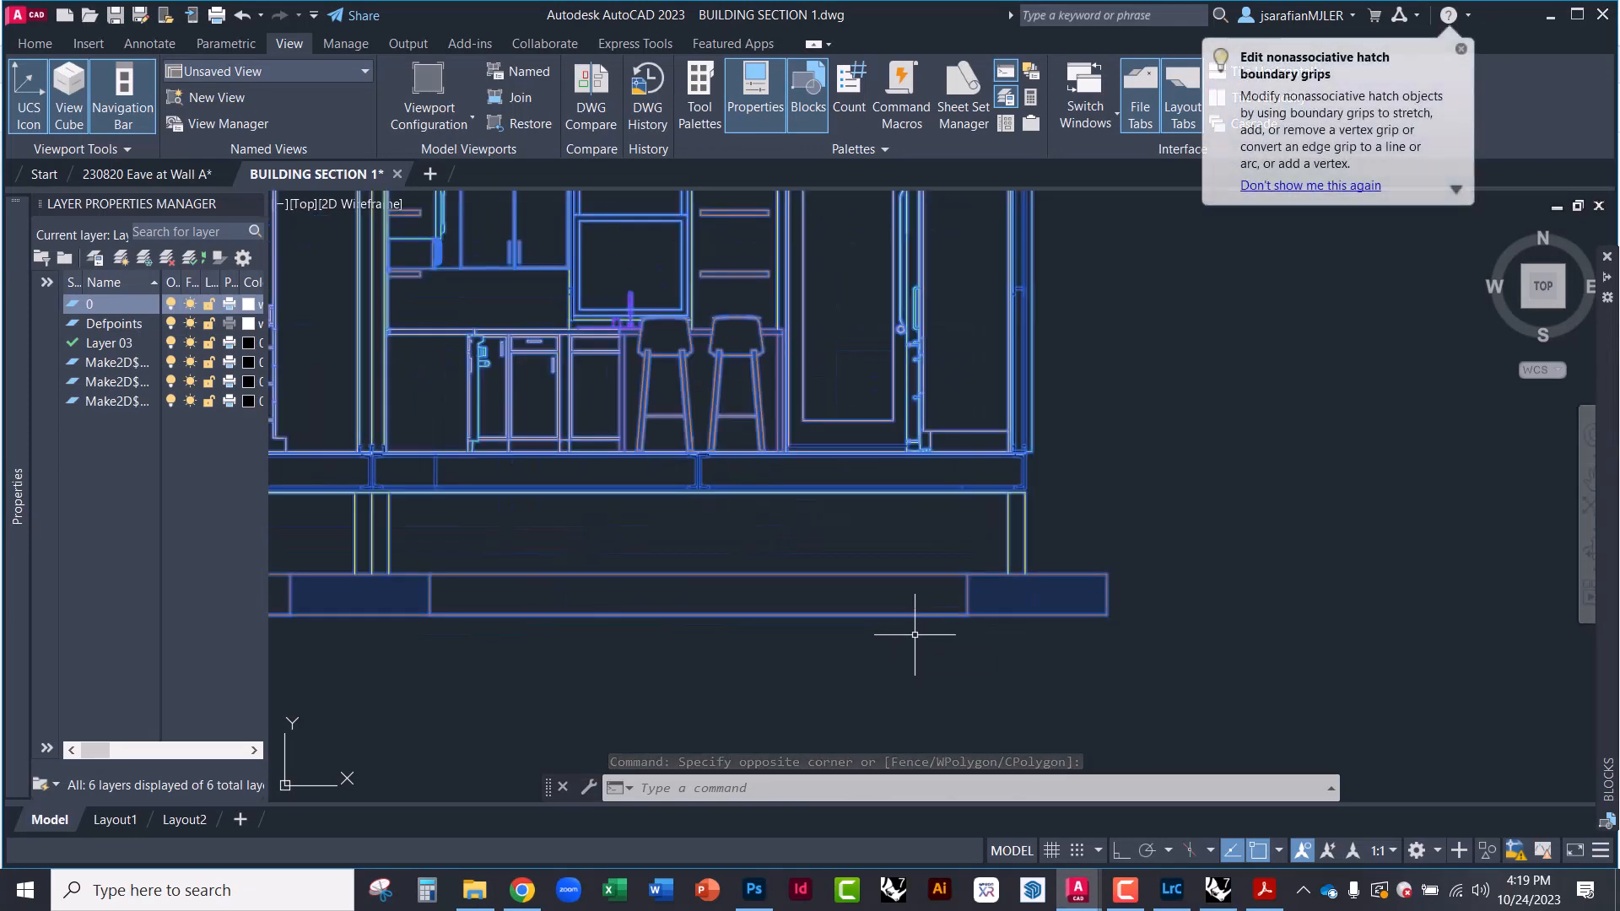
pyautogui.write('SCALE')
pyautogui.press('Return')
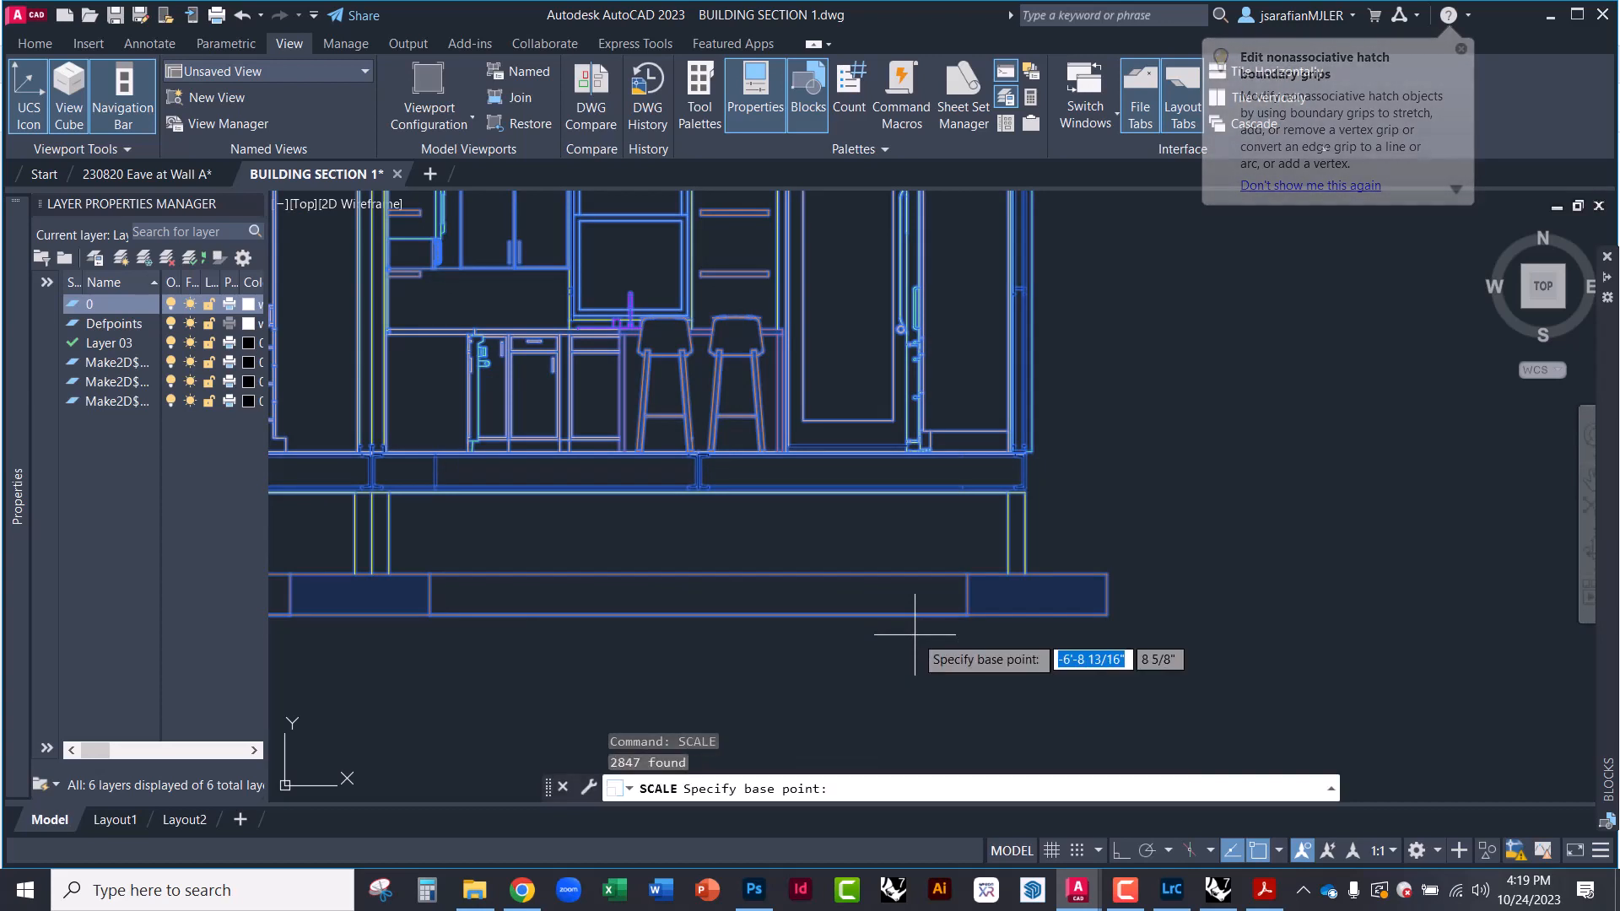
pyautogui.scroll(4, 912, 609)
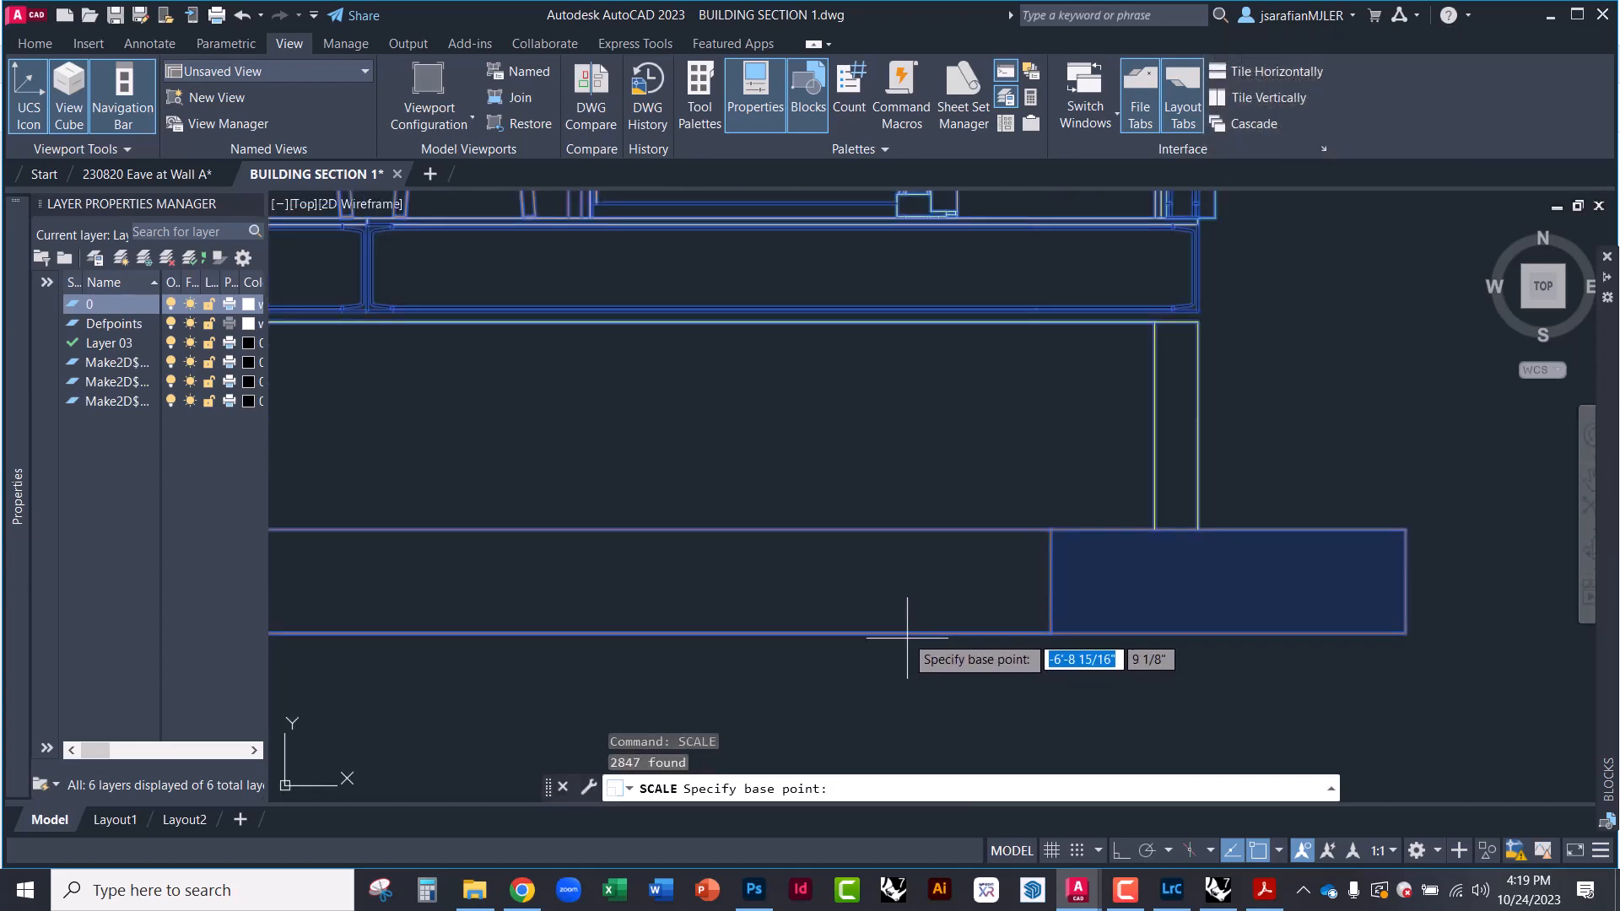
pyautogui.scroll(-5, 1050, 674)
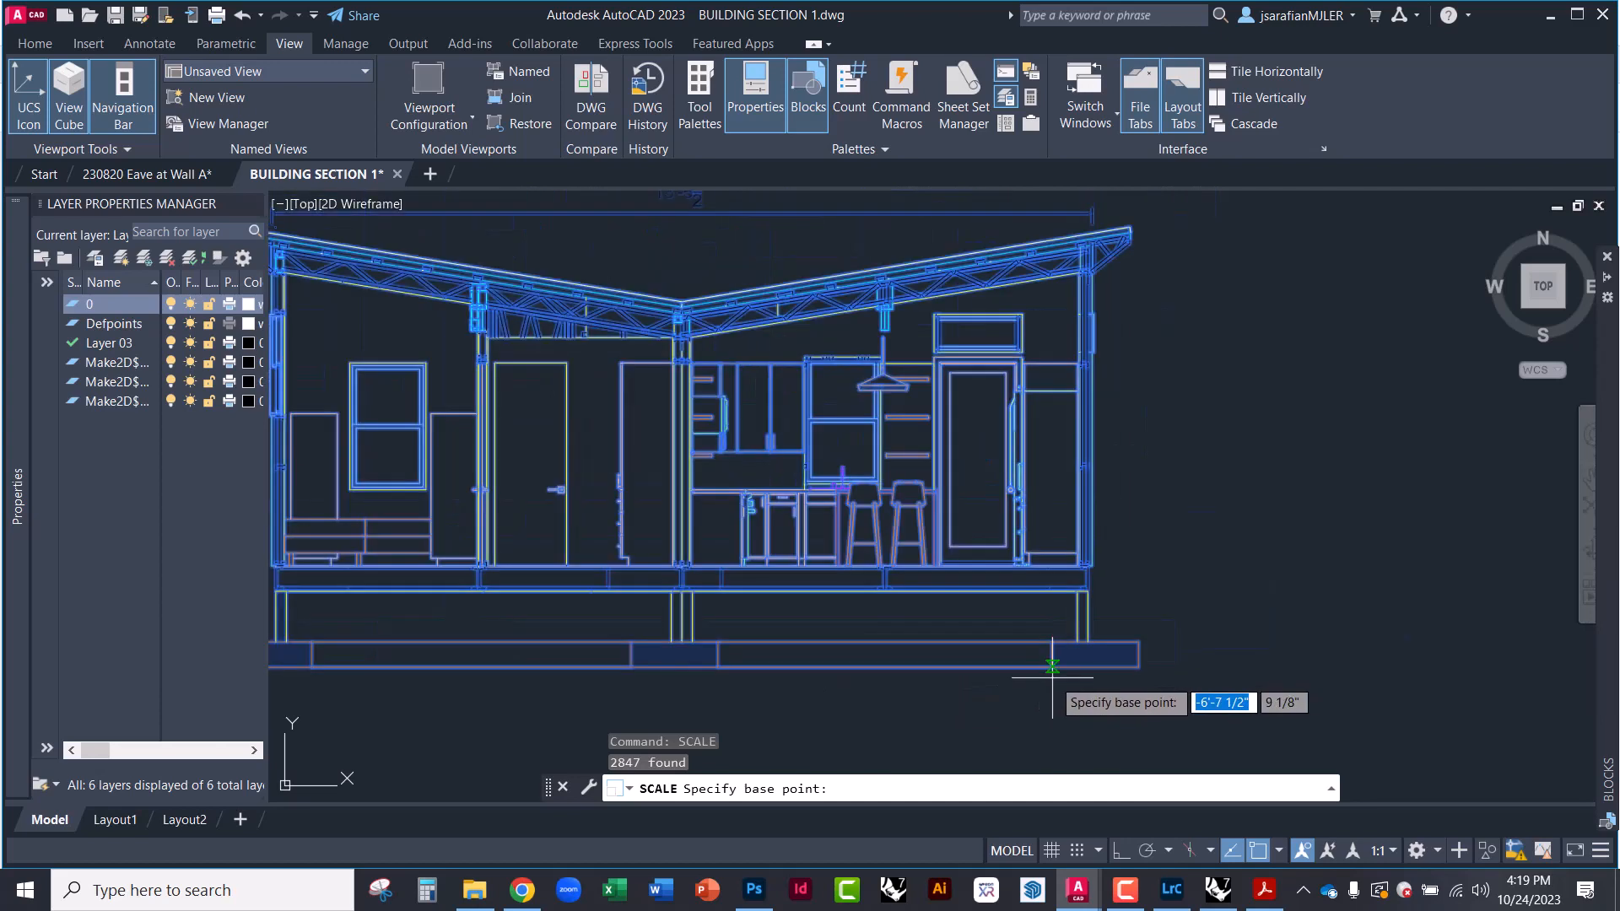
pyautogui.scroll(3, 1048, 671)
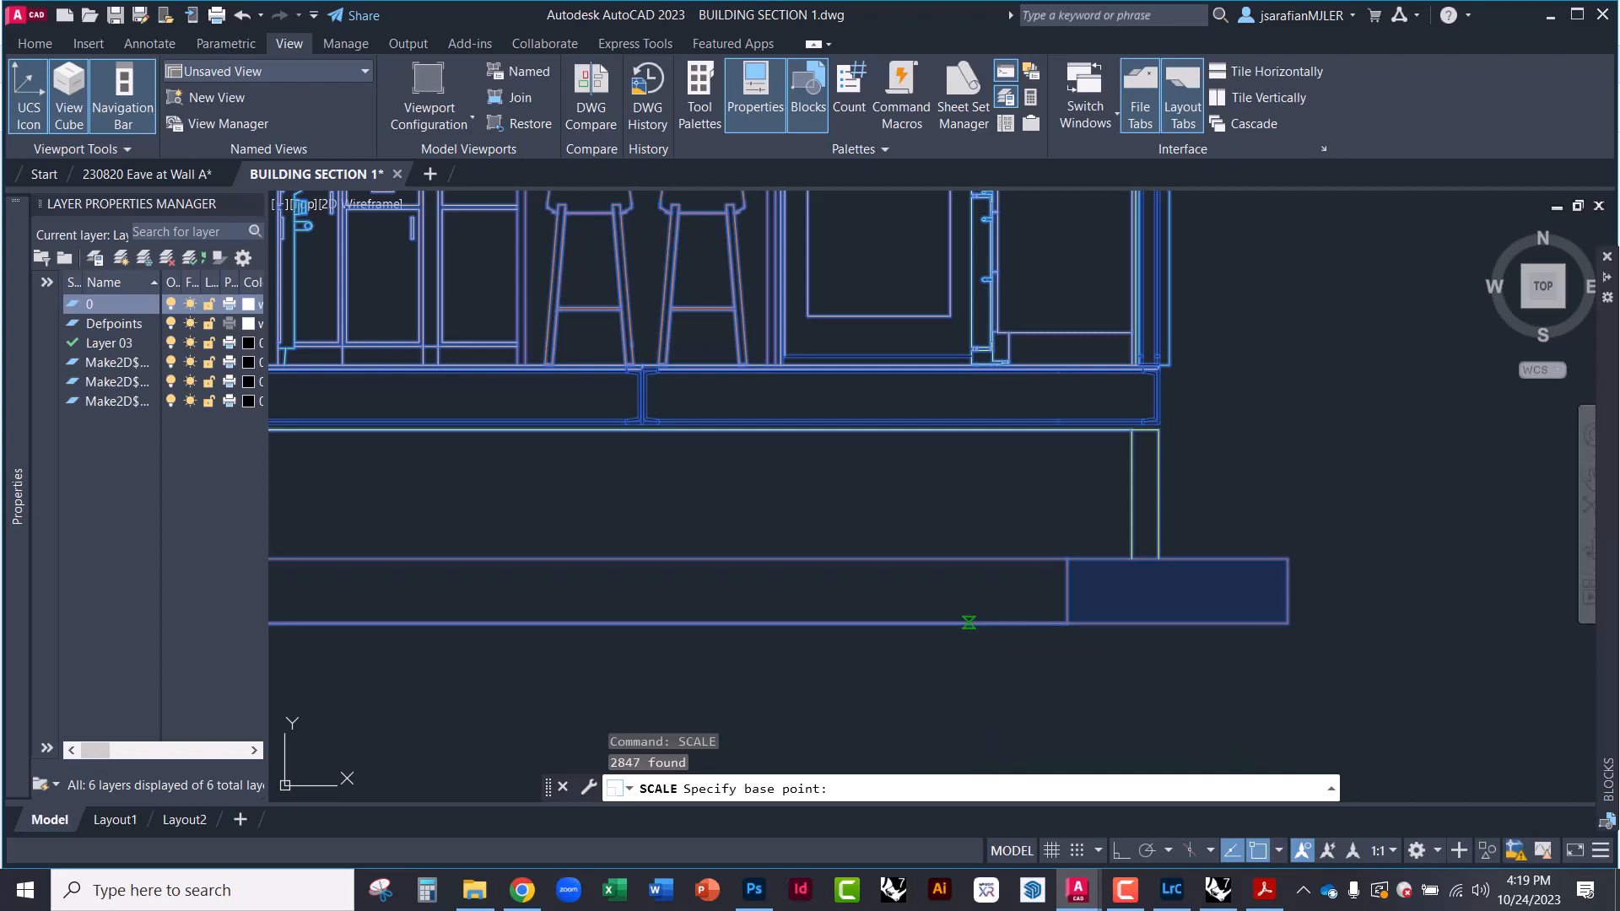
pyautogui.click(969, 622)
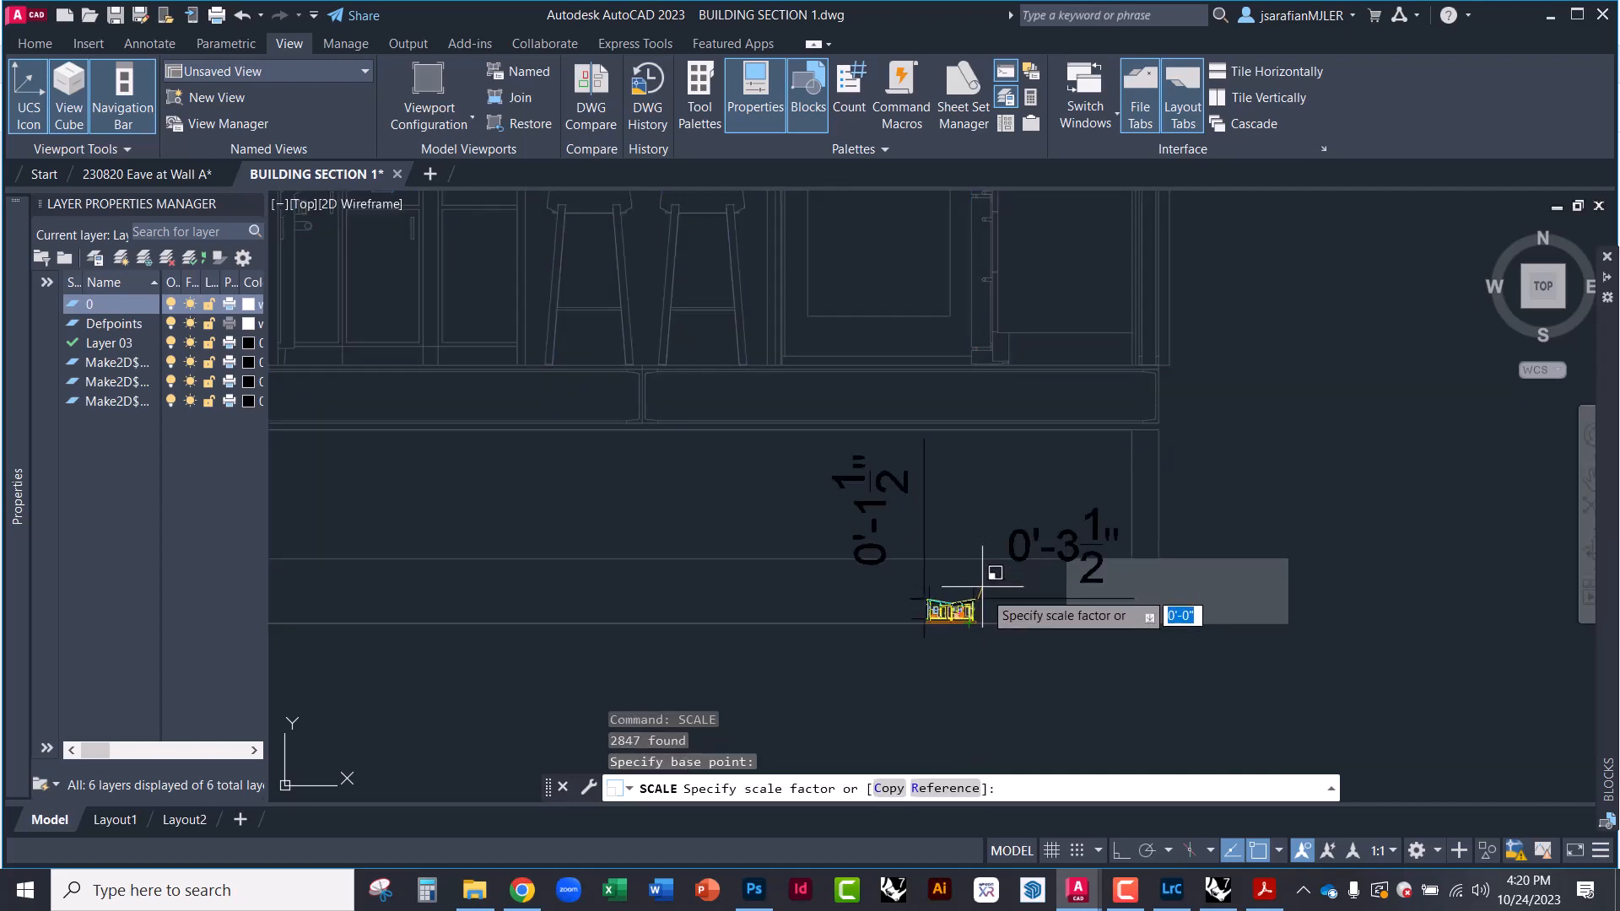
pyautogui.write('R')
pyautogui.press('Return')
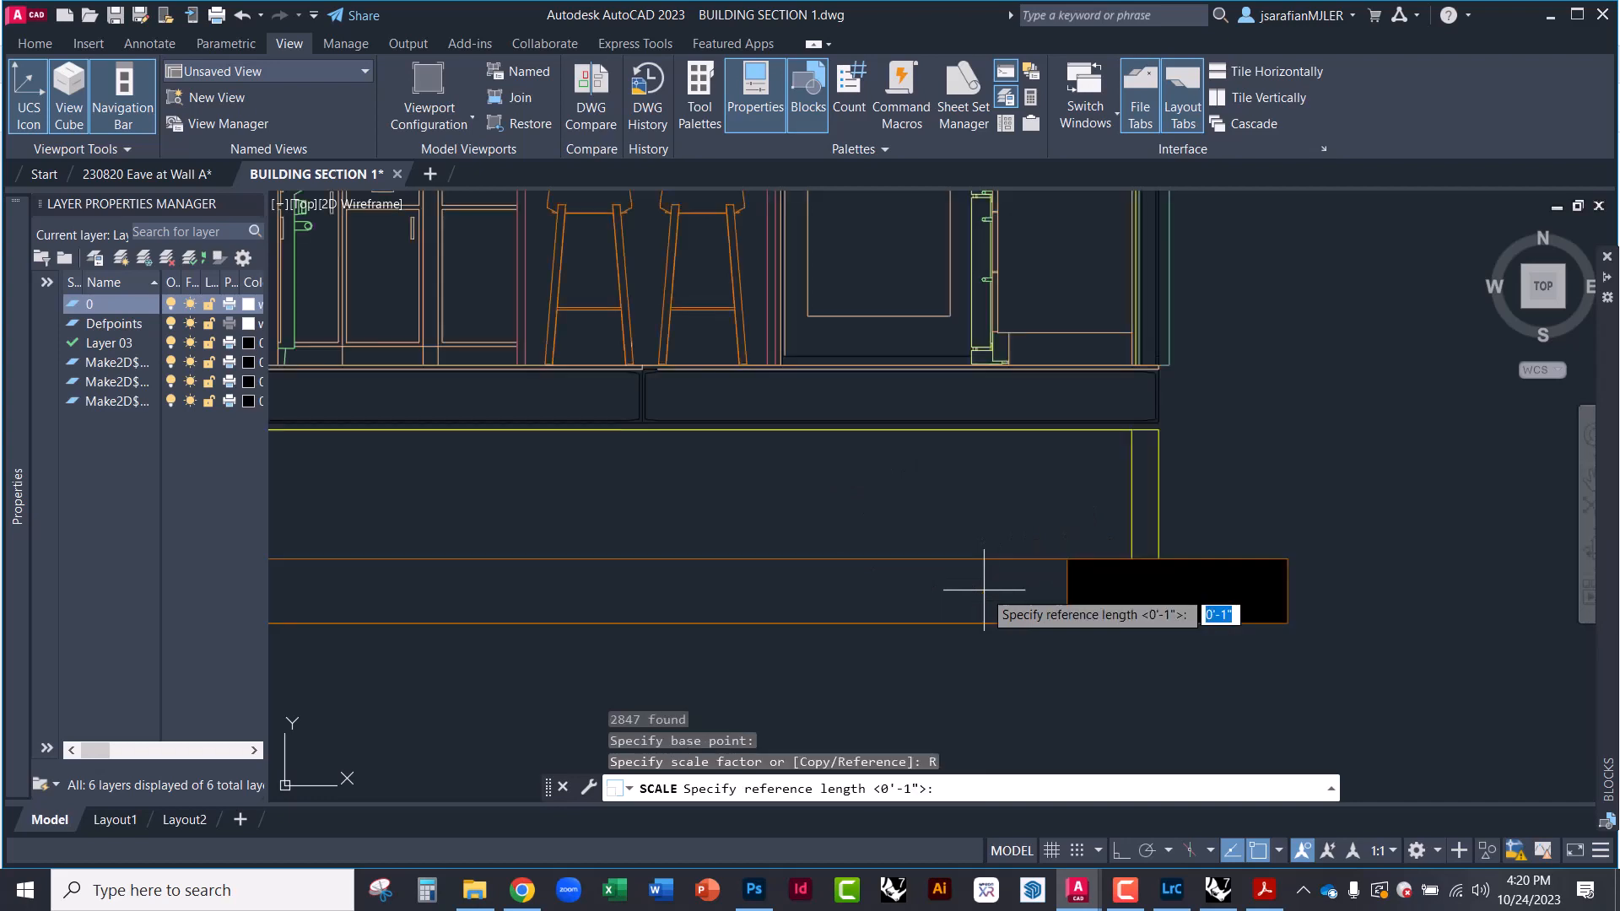
pyautogui.click(949, 622)
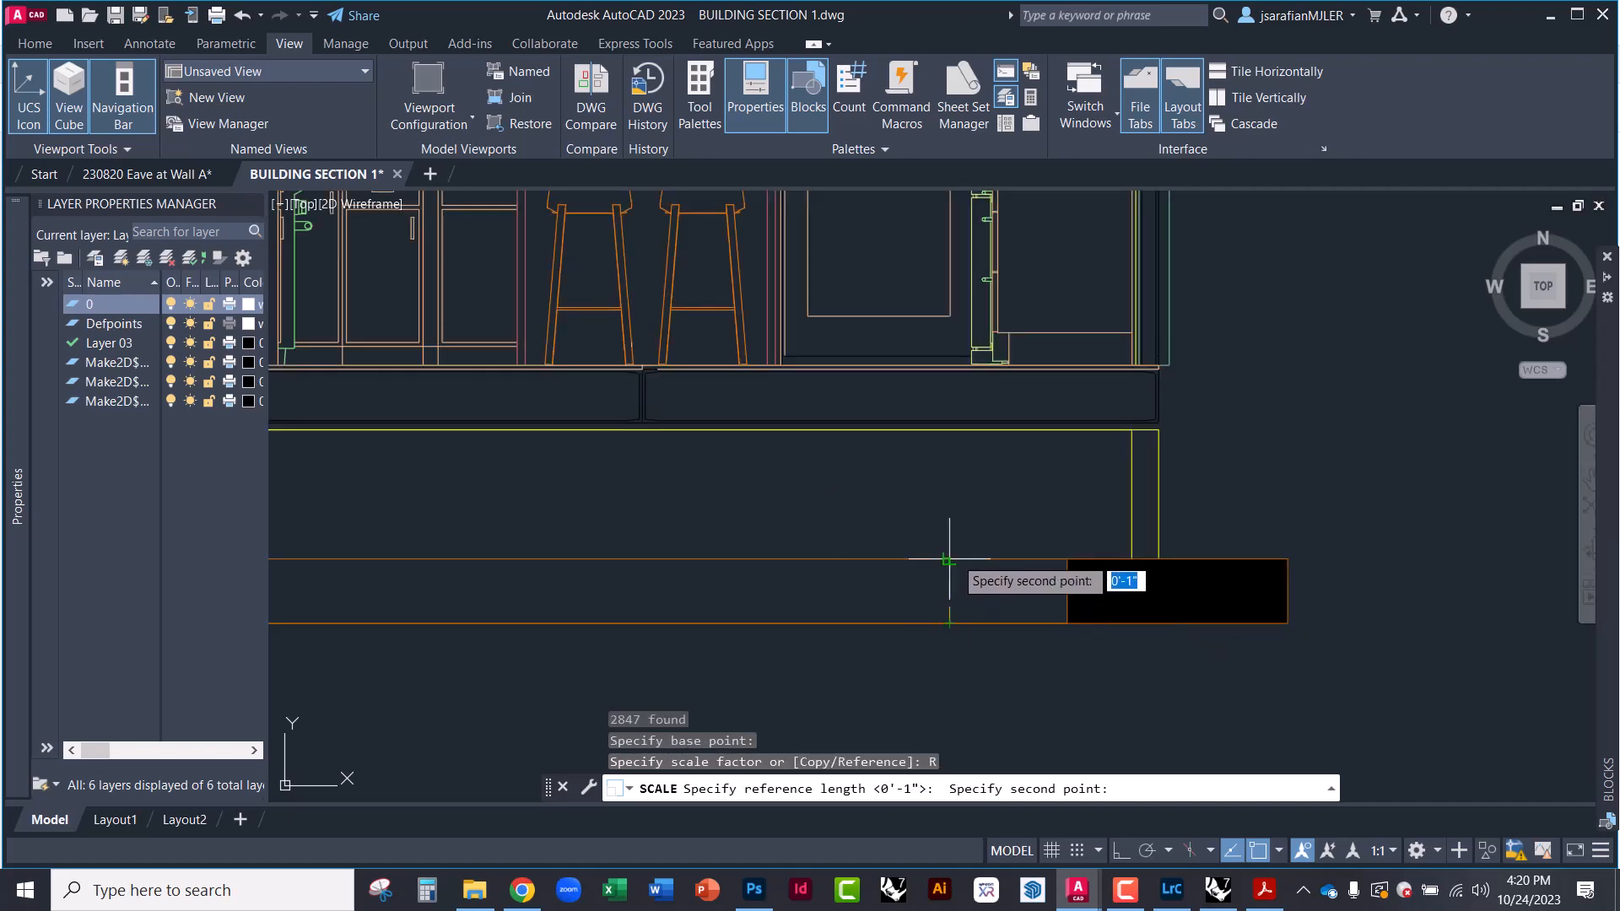
pyautogui.click(948, 559)
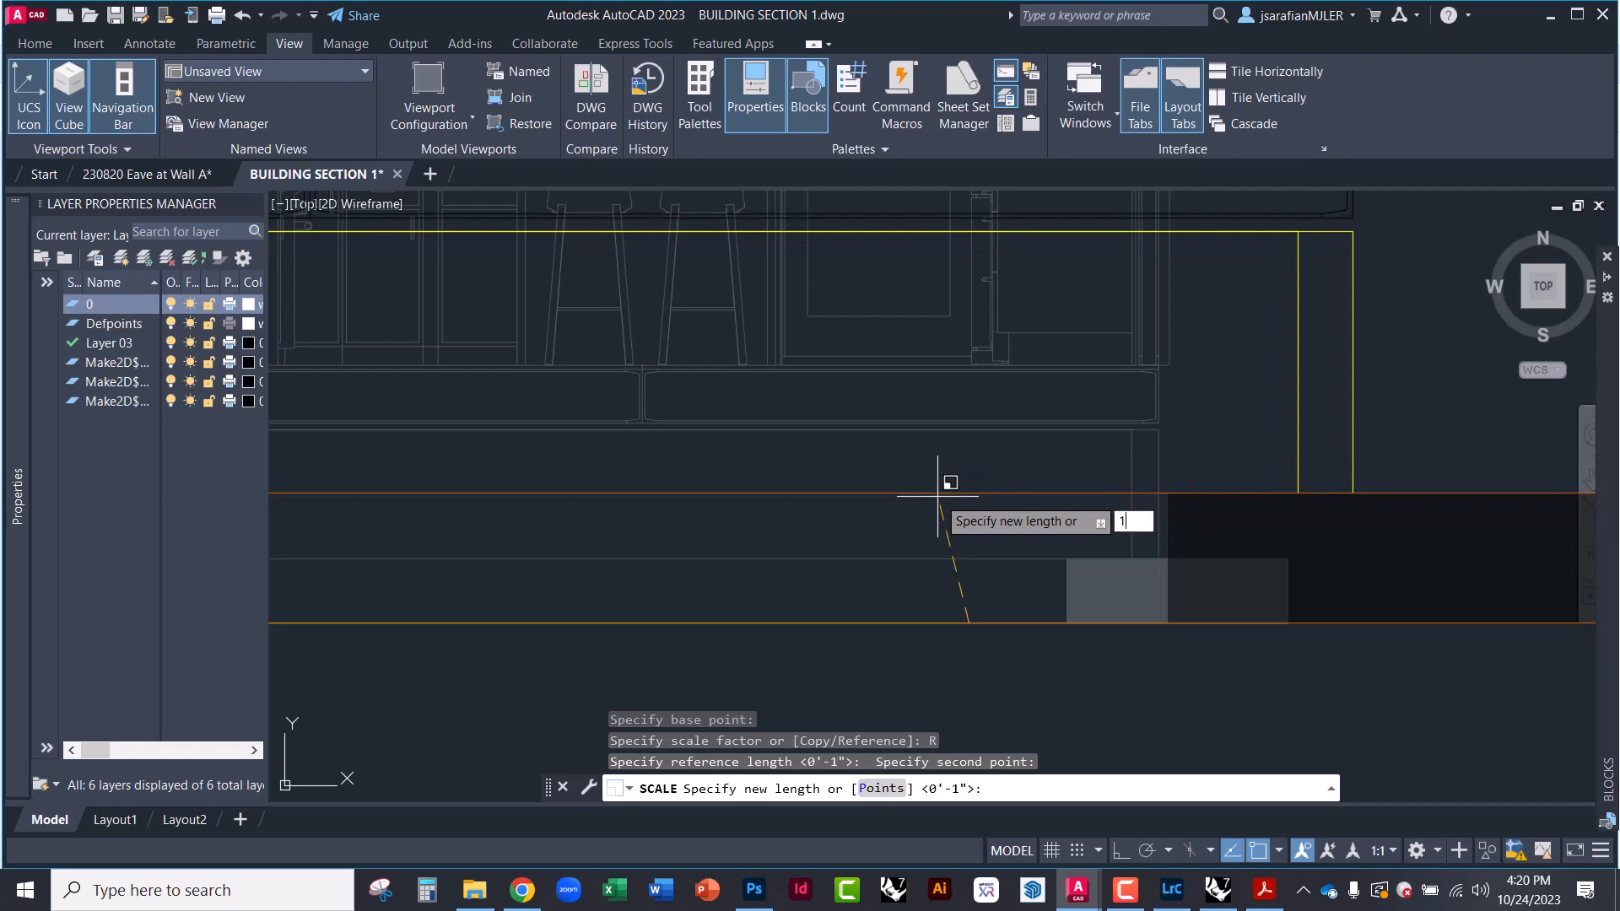
pyautogui.press('Return')
# Measure the scaled foundation's depth between its bottom and top lines with DIST, and look over the whole section
pyautogui.scroll(-4, 927, 499)
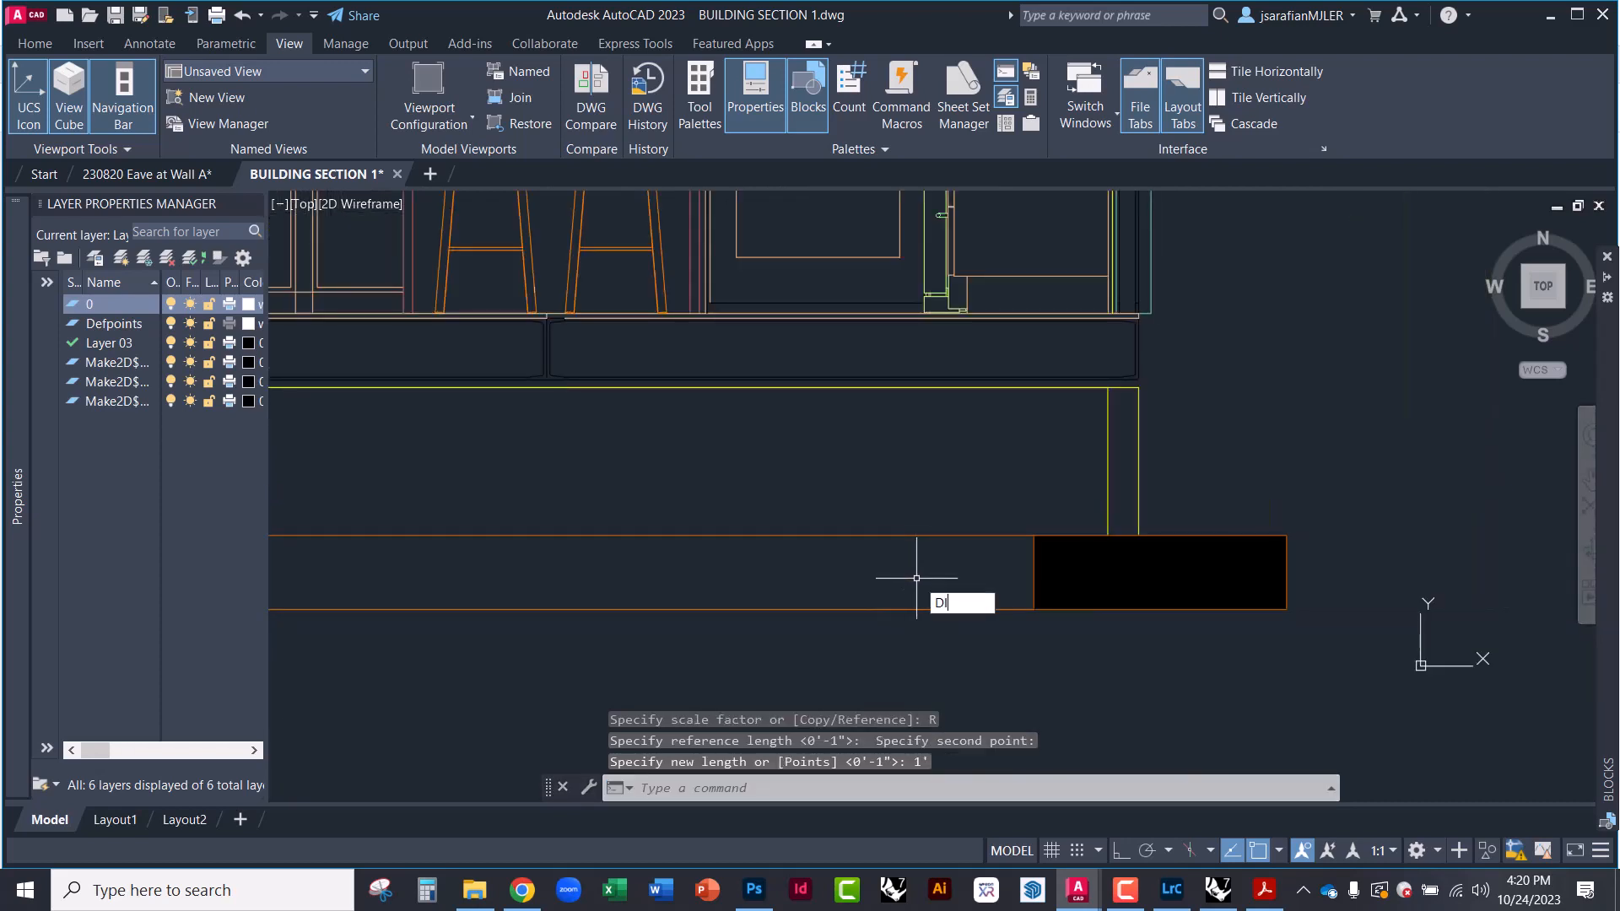
pyautogui.press('Return')
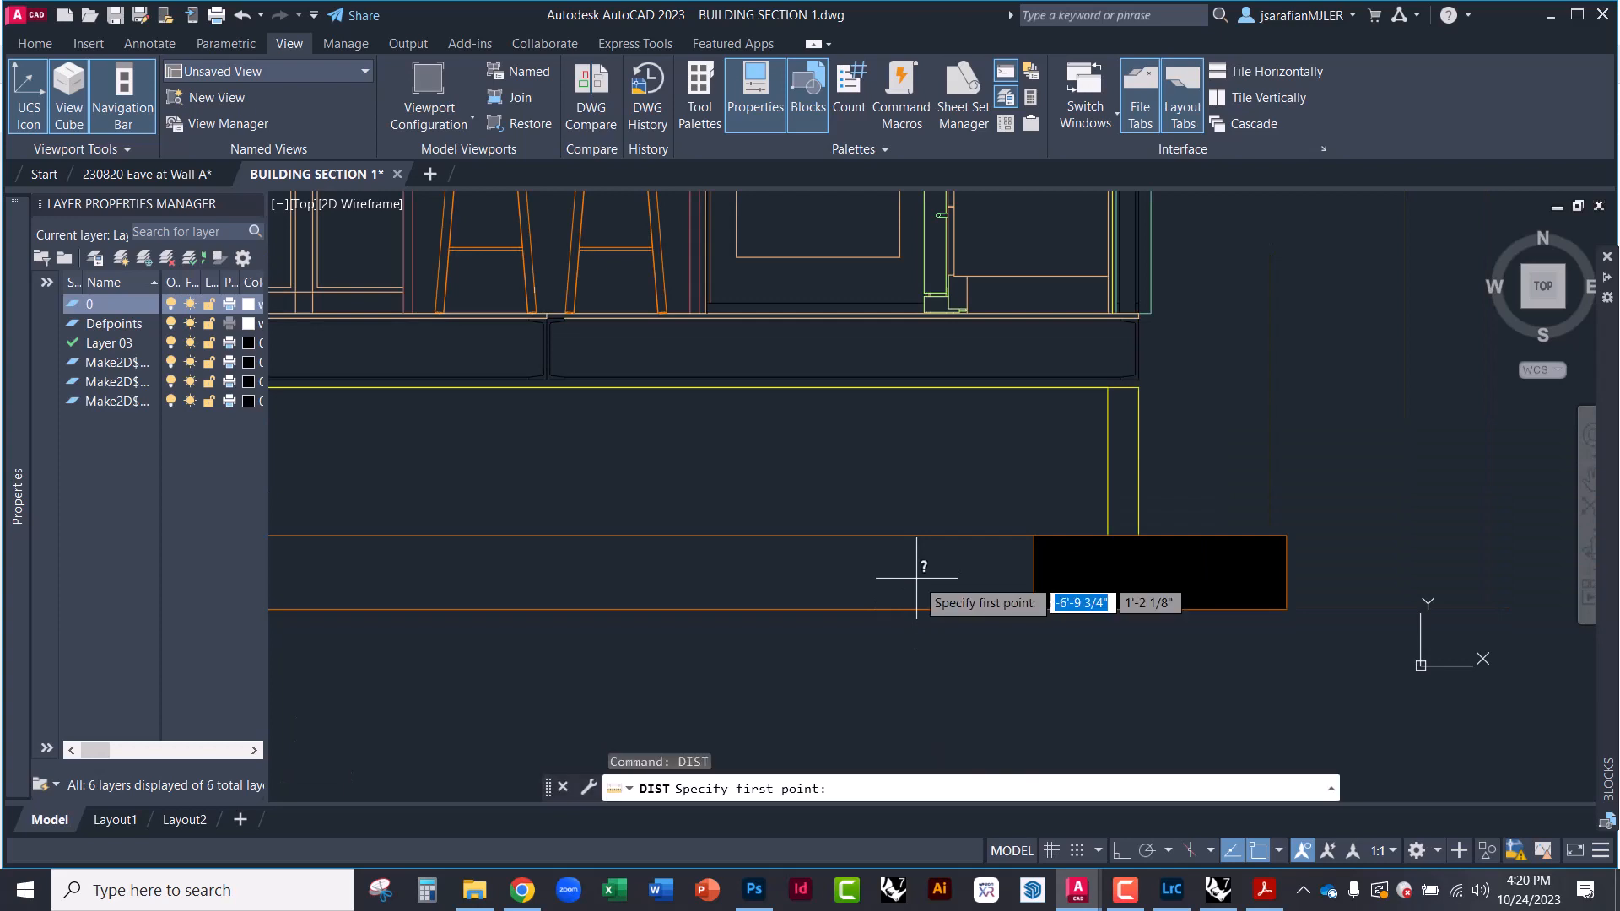
pyautogui.click(882, 609)
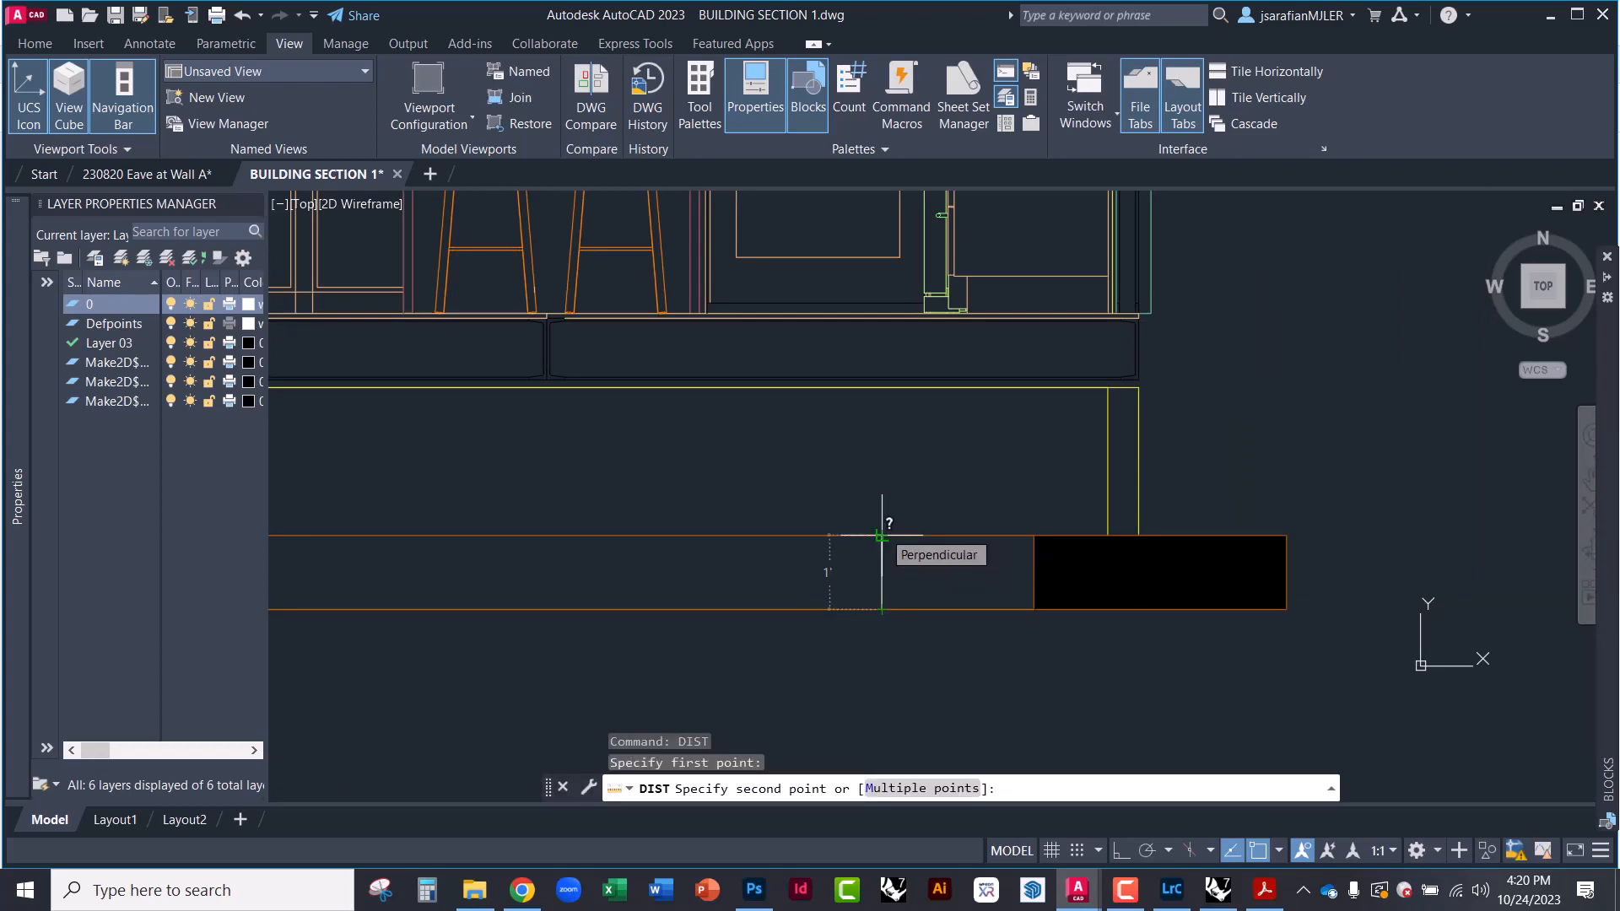
pyautogui.click(881, 535)
pyautogui.scroll(-4, 951, 609)
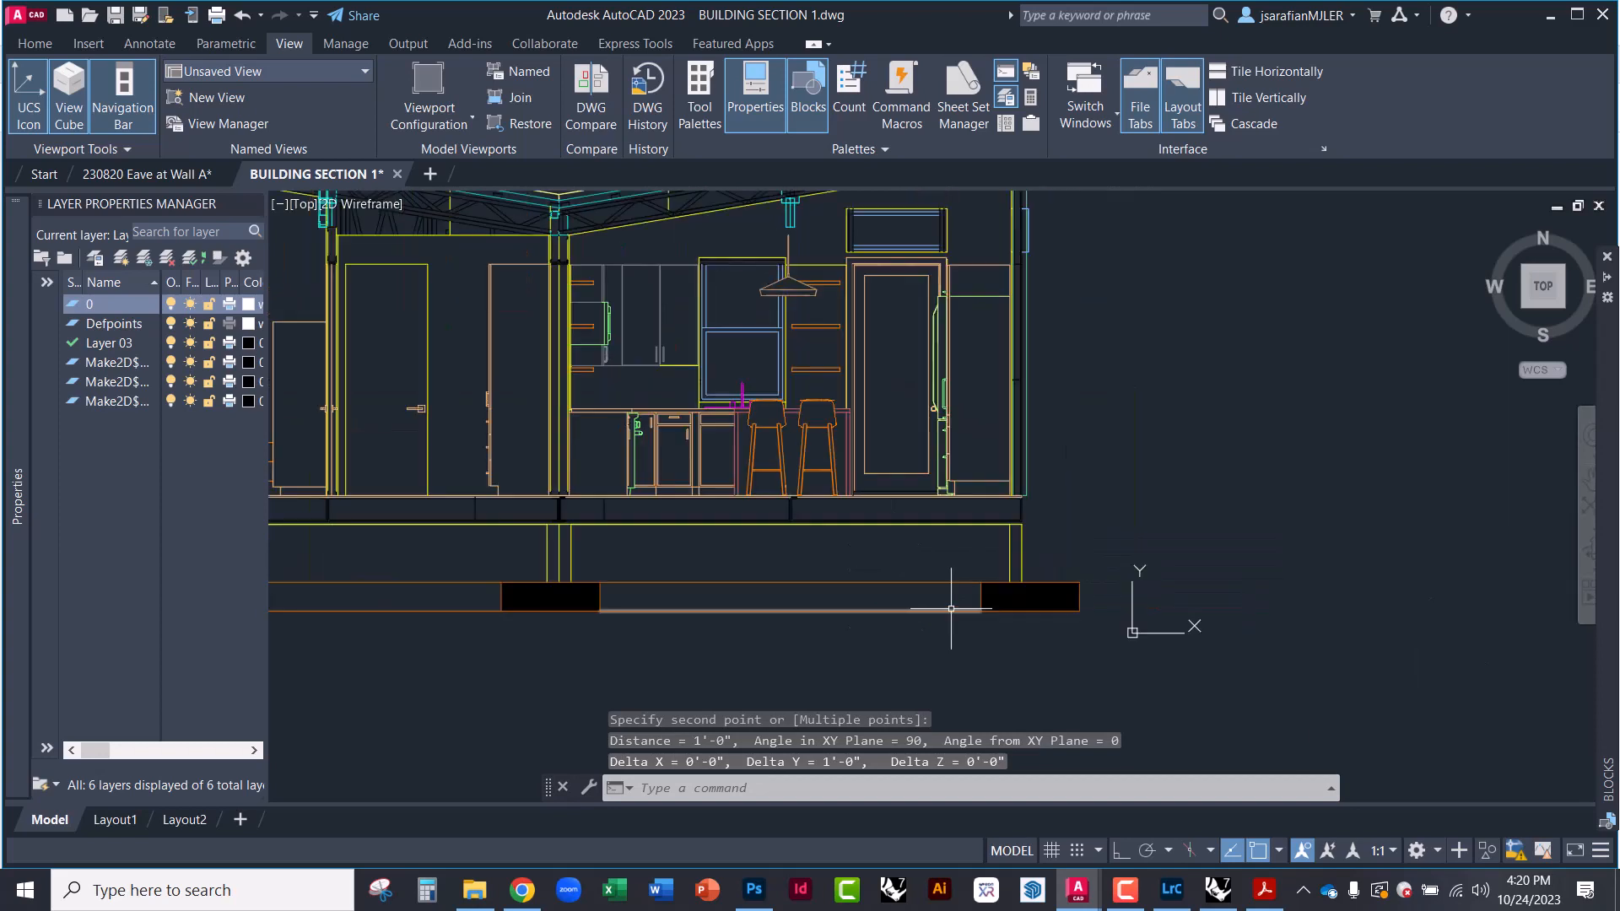
pyautogui.scroll(-3, 937, 617)
pyautogui.scroll(2, 816, 503)
pyautogui.moveTo(741, 554); pyautogui.dragTo(770, 484, button='middle')
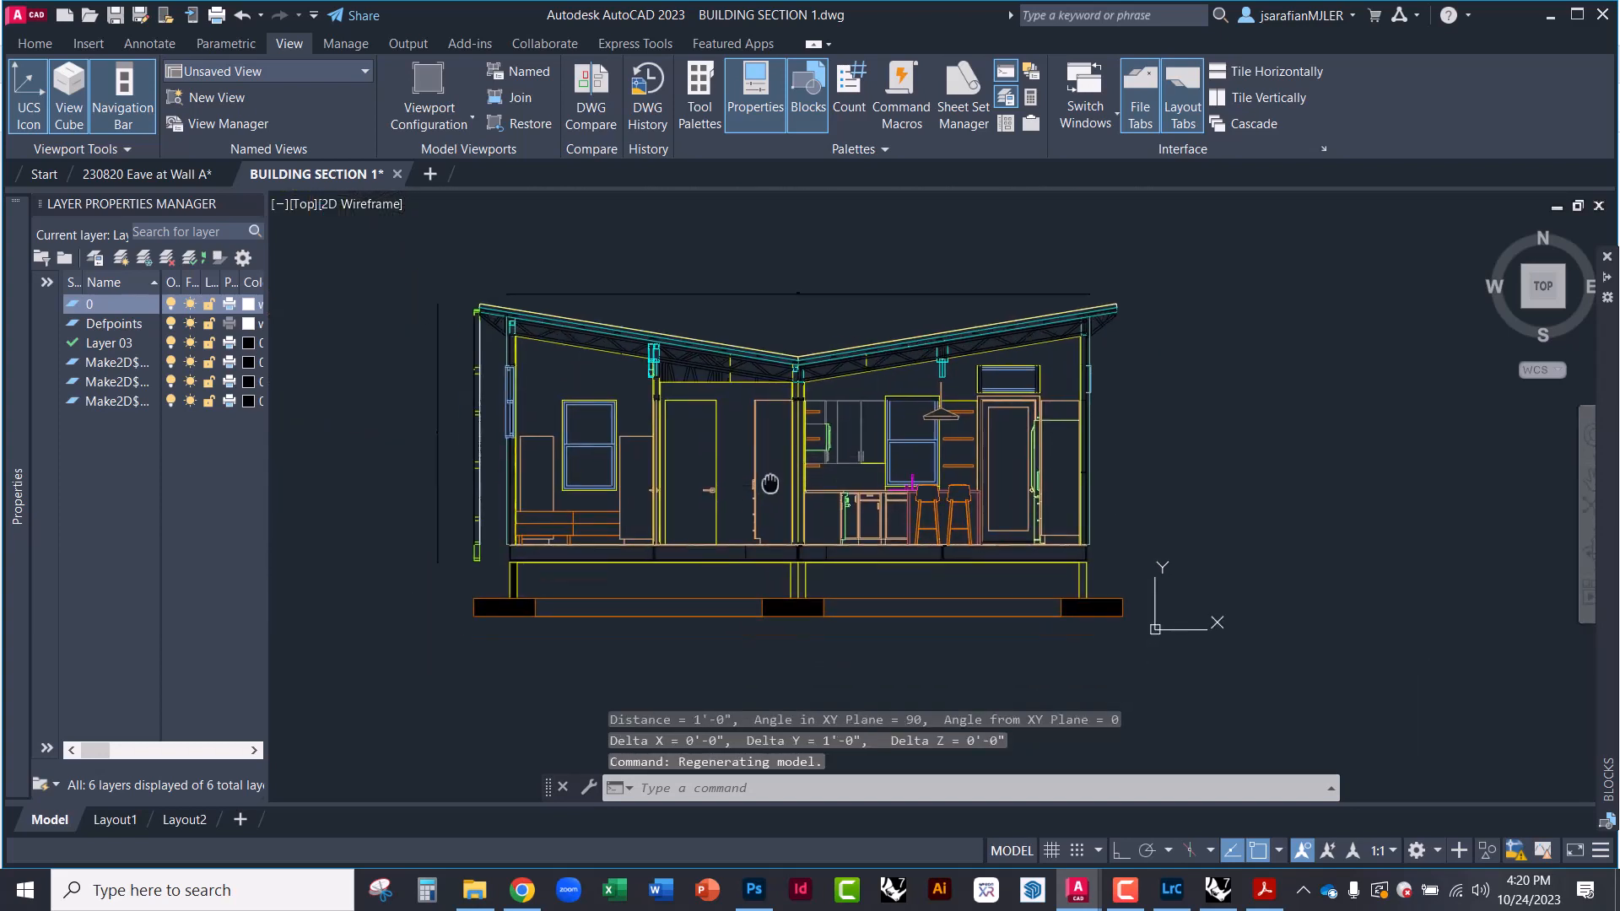
pyautogui.scroll(2, 744, 358)
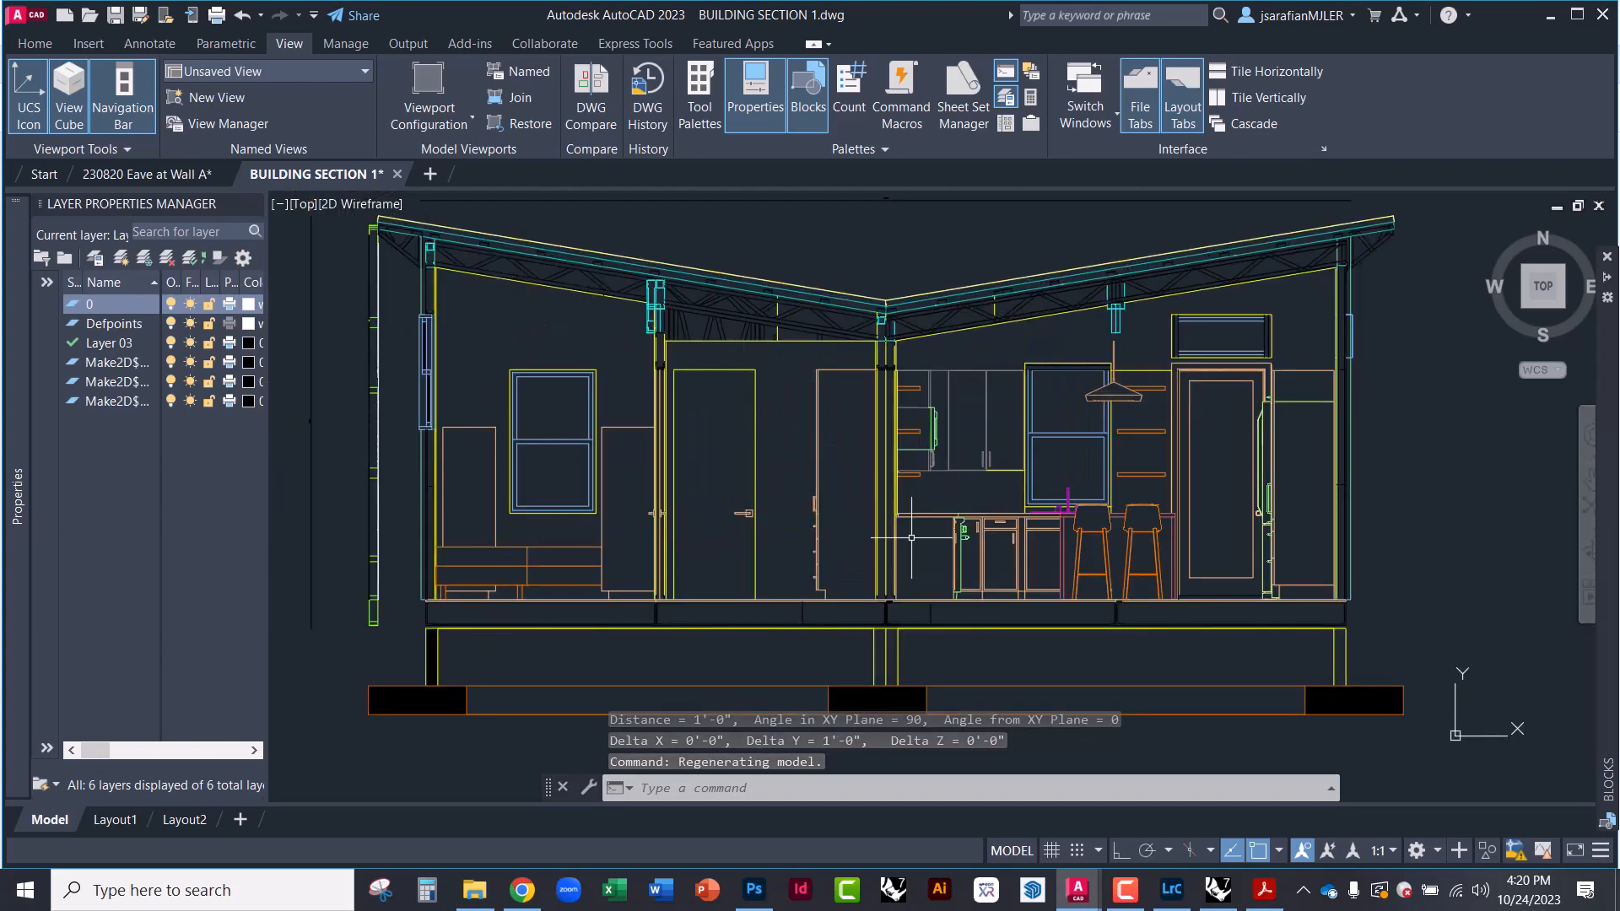
pyautogui.moveTo(977, 517)
pyautogui.mouseDown(button='middle')
pyautogui.moveTo(976, 459)
pyautogui.moveTo(958, 517)
pyautogui.mouseUp(button='middle')
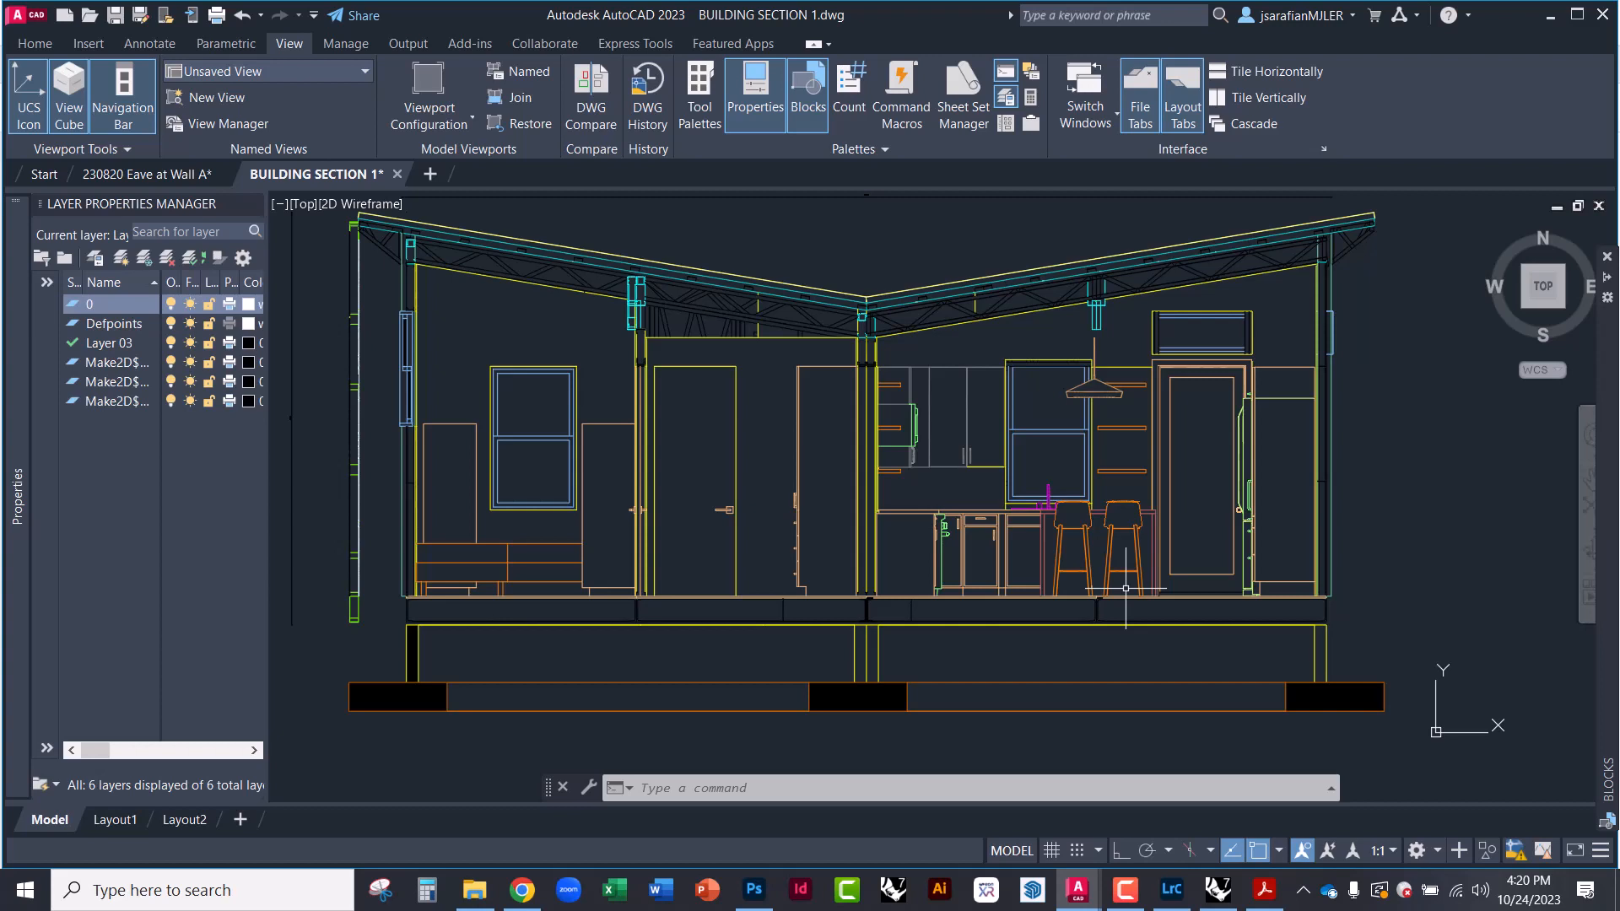
# Delete the imported width dimension above the roof and the imported height dimension beside the section's left wall
pyautogui.scroll(-2, 993, 539)
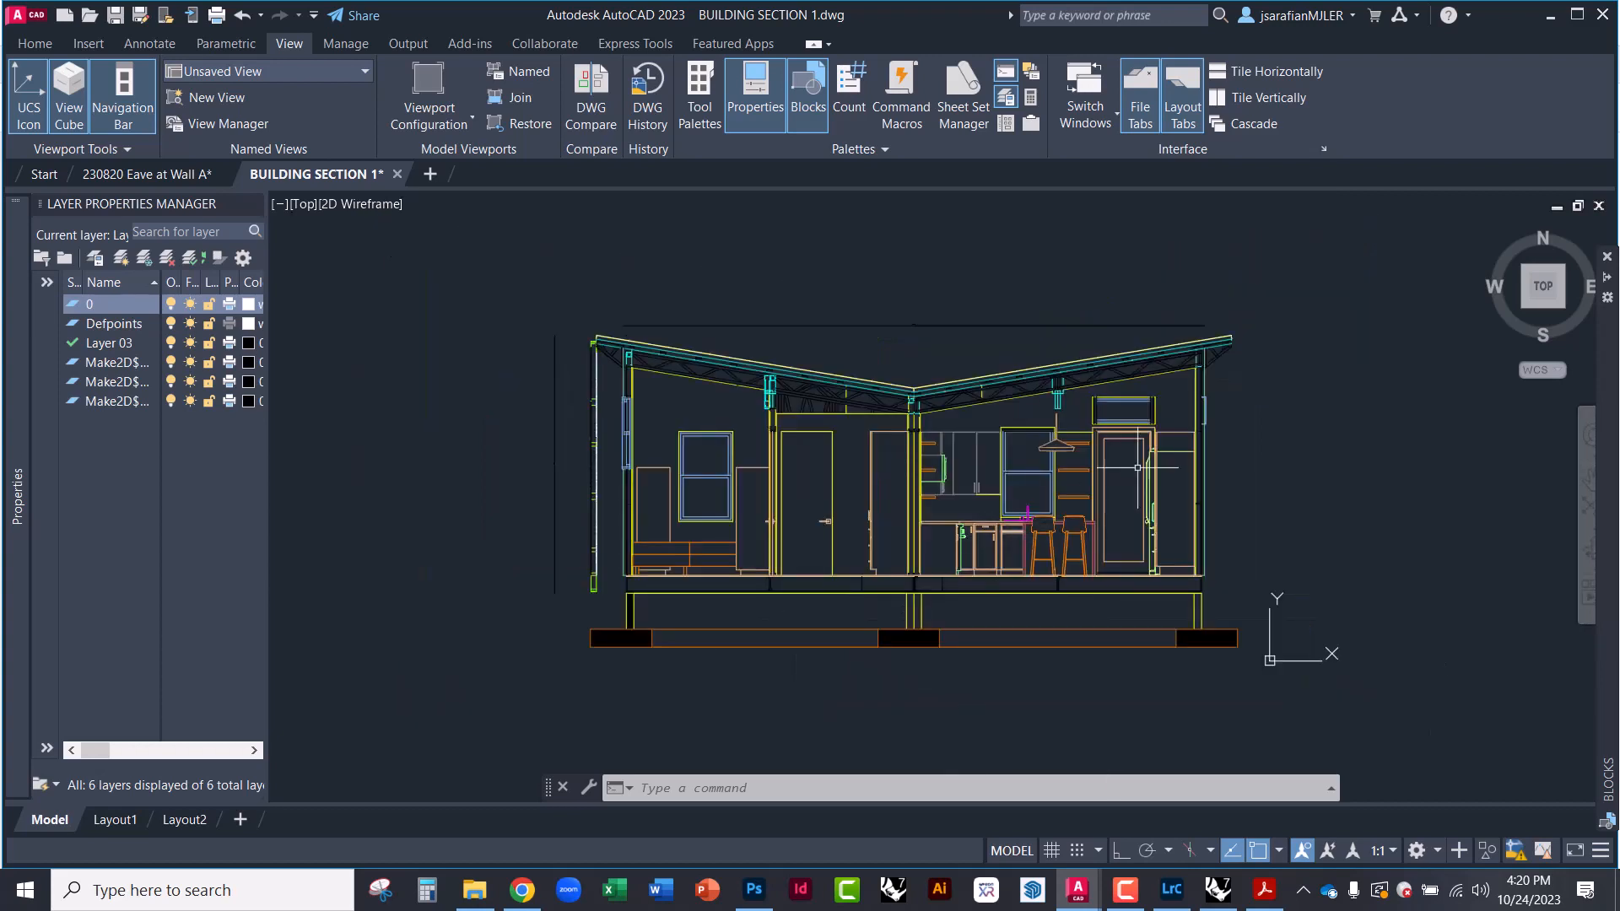
pyautogui.click(926, 342)
pyautogui.click(906, 285)
pyautogui.press('Delete')
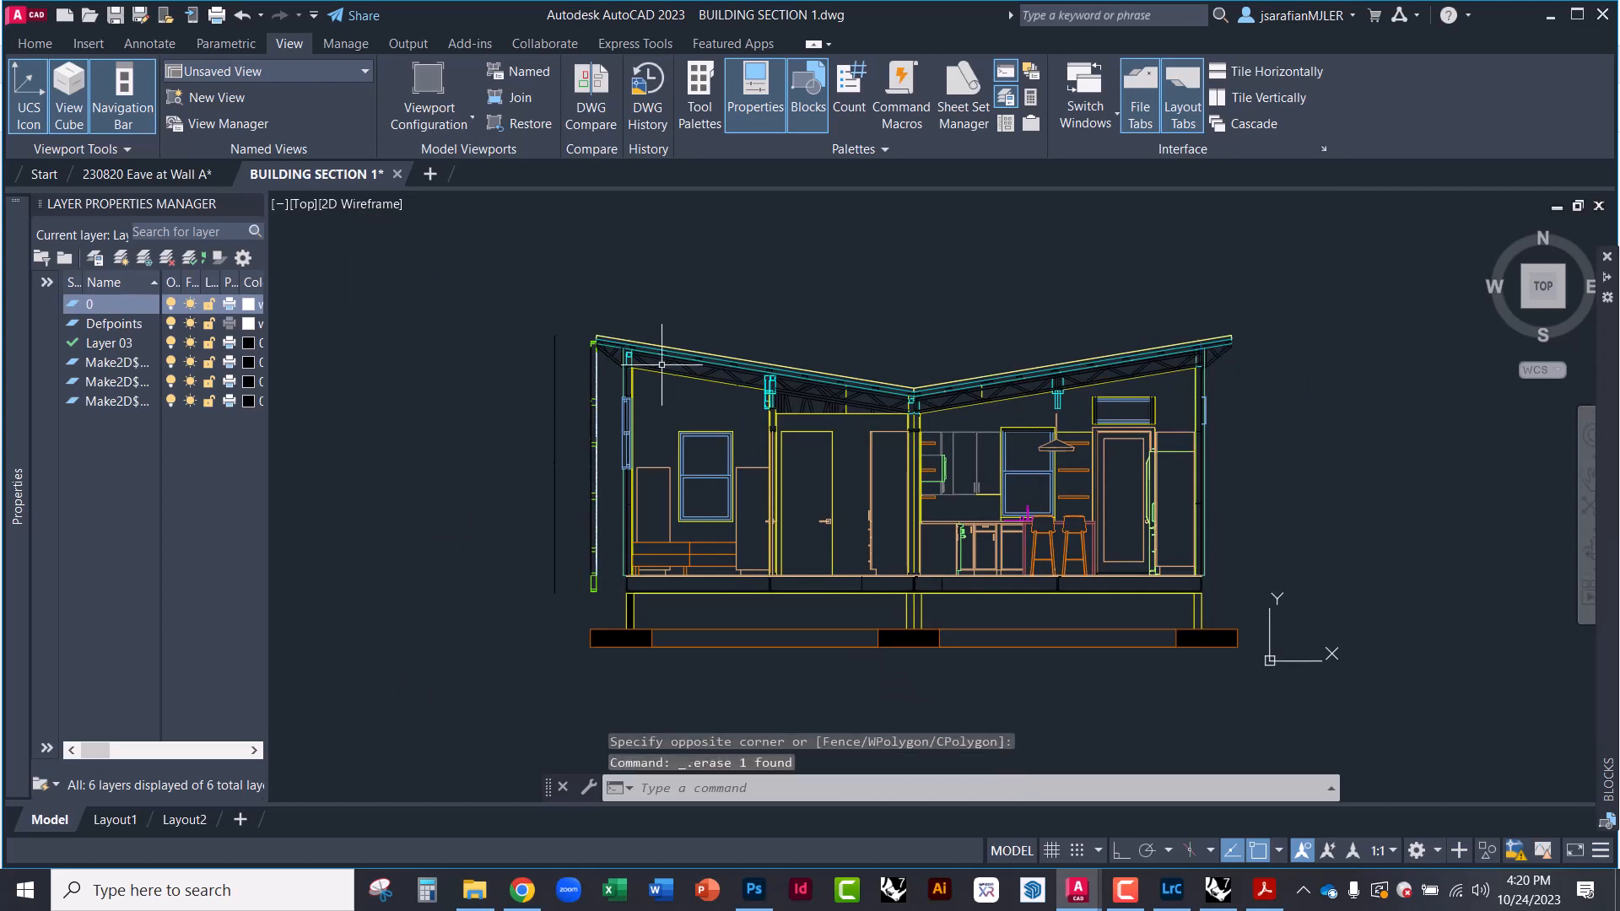
pyautogui.click(573, 380)
pyautogui.click(540, 344)
pyautogui.press('Delete')
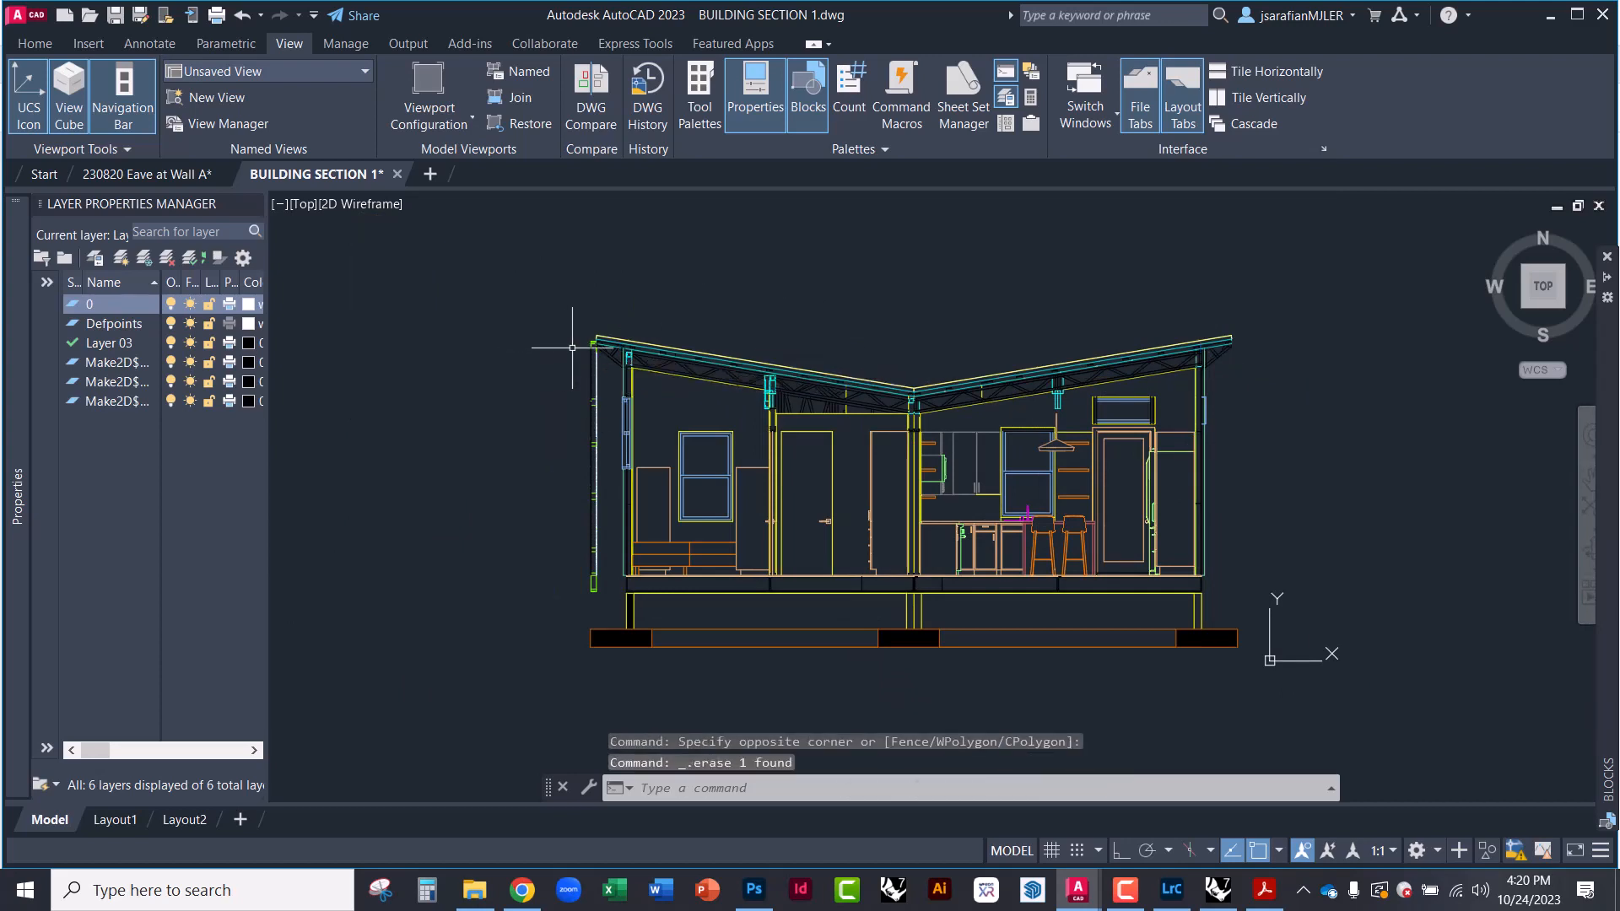
pyautogui.click(676, 292)
pyautogui.press('Escape')
pyautogui.press('Escape')
pyautogui.press('Escape')
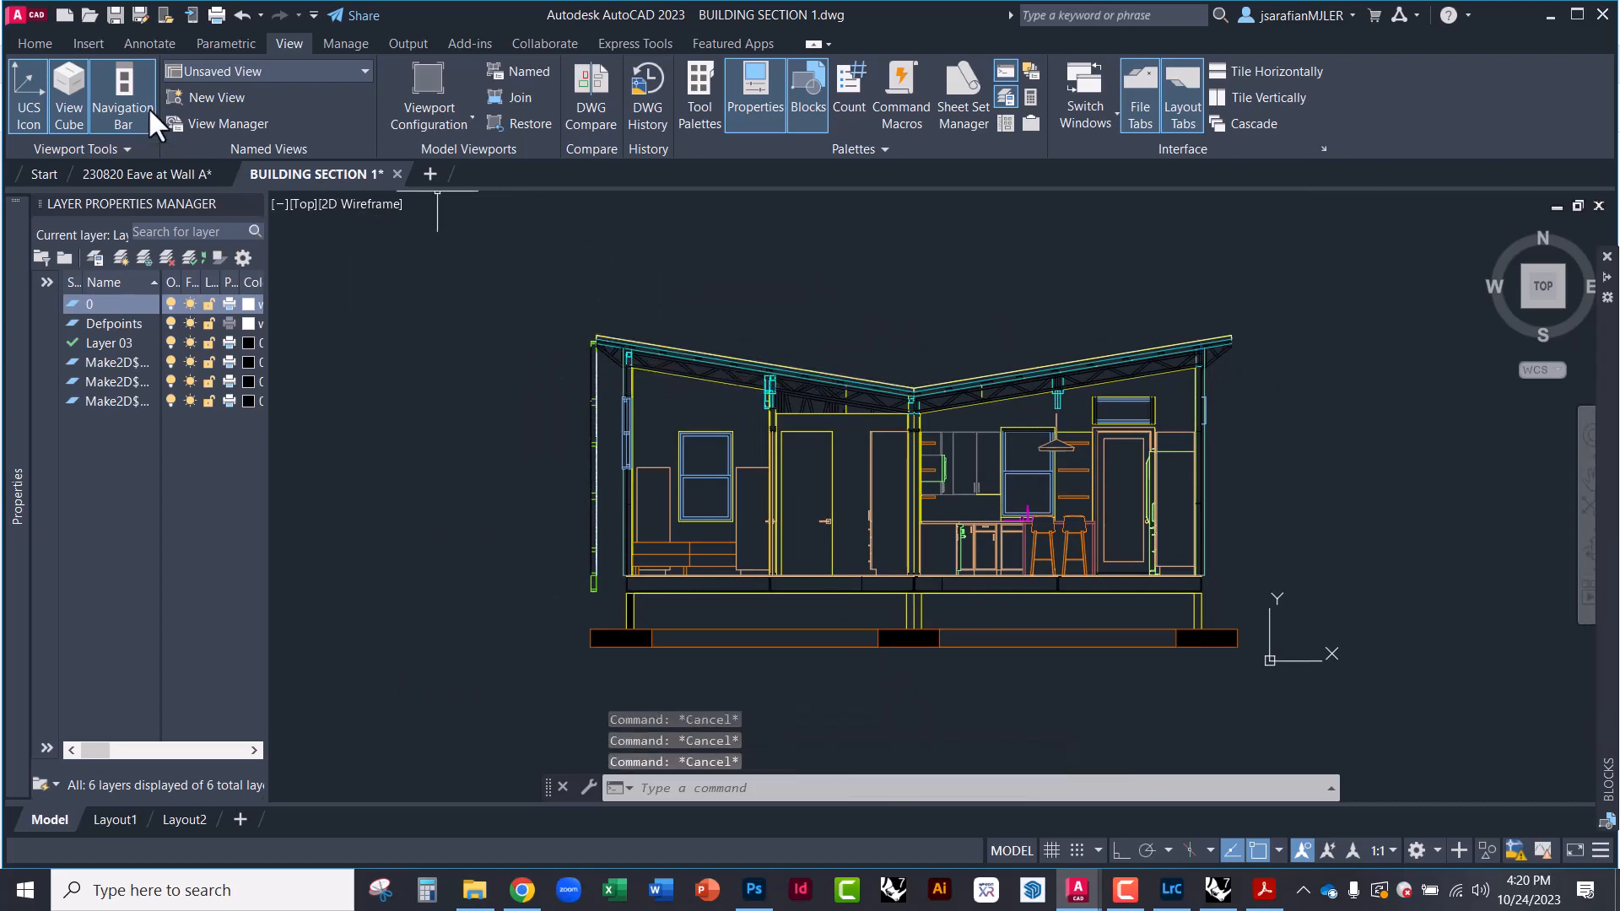
# Add a horizontal linear dimension above the roof, spanning from the right eave's tip to the left eave's tip
pyautogui.click(40, 42)
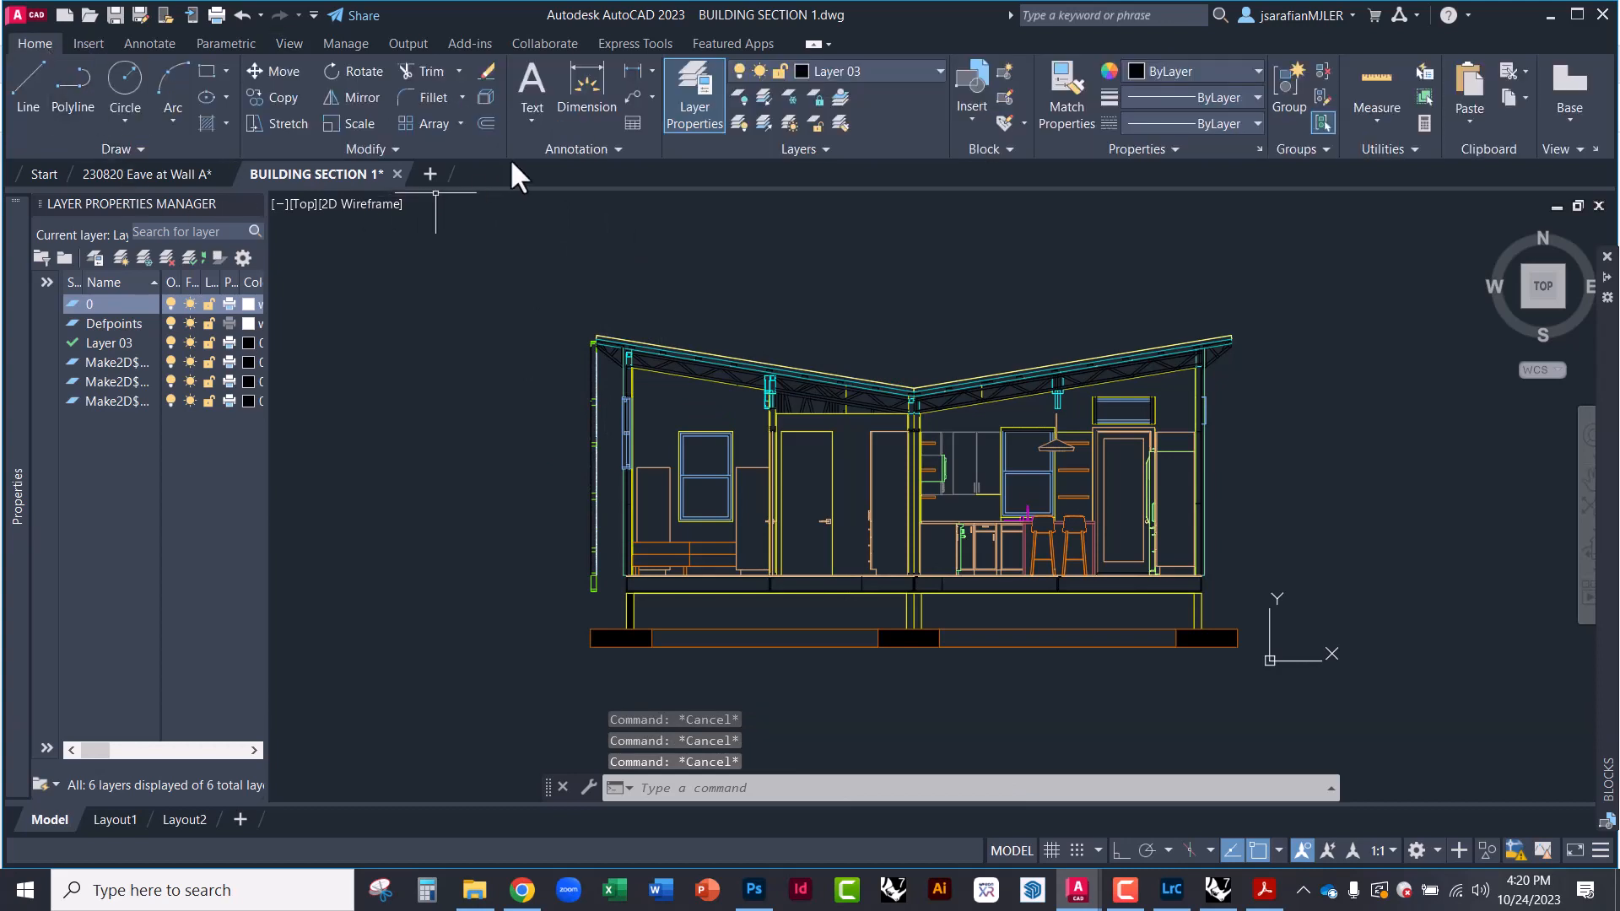
pyautogui.click(616, 148)
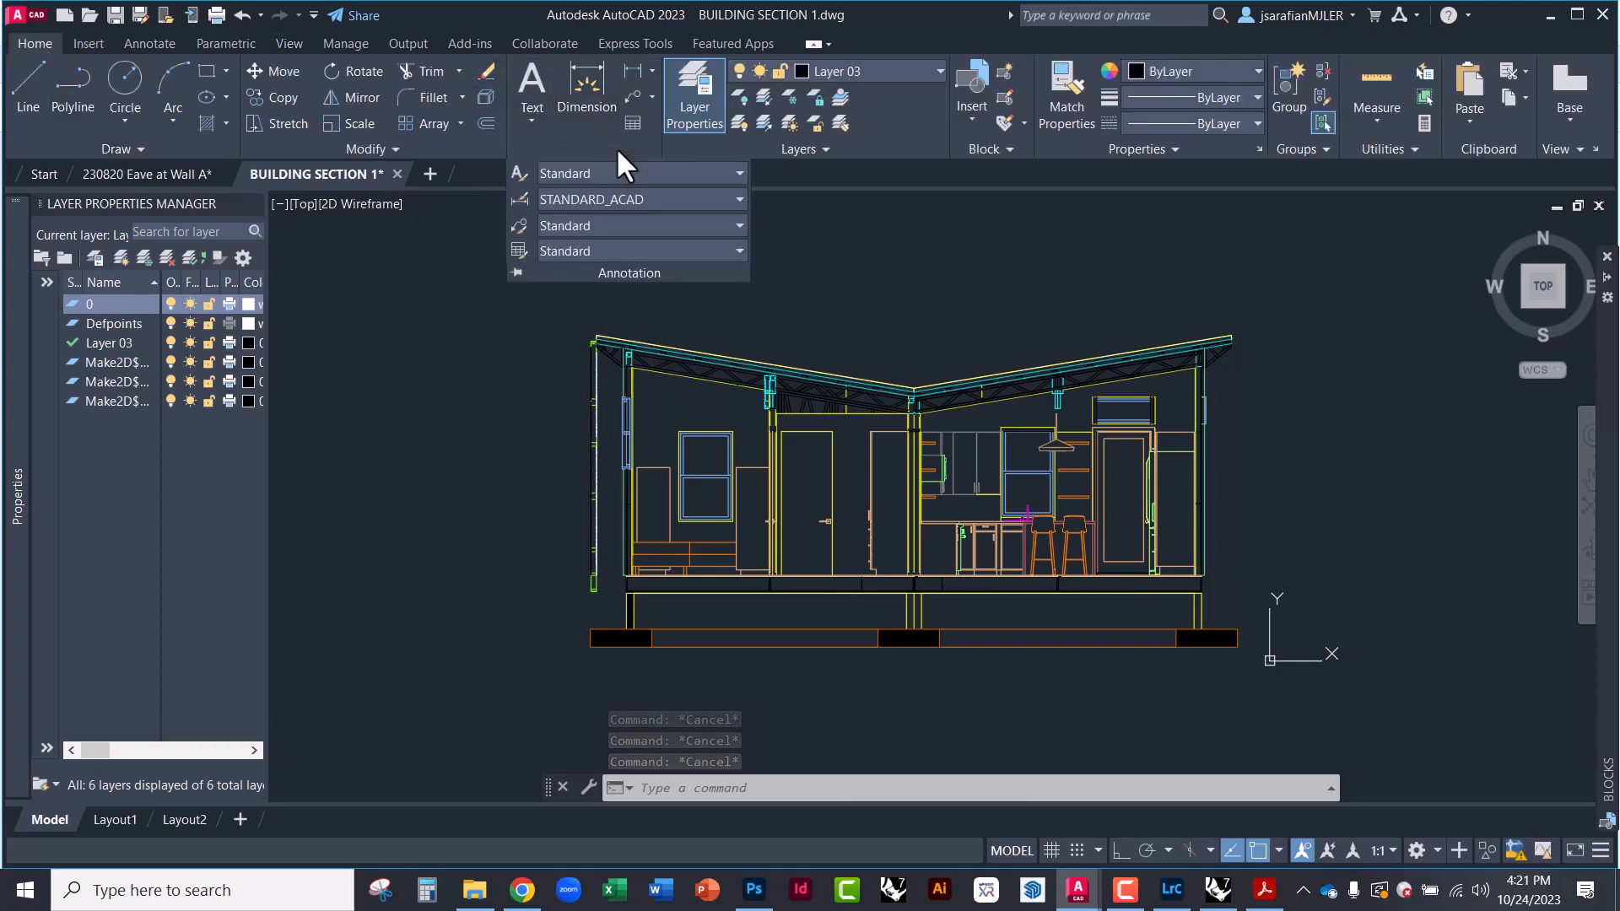
pyautogui.click(636, 67)
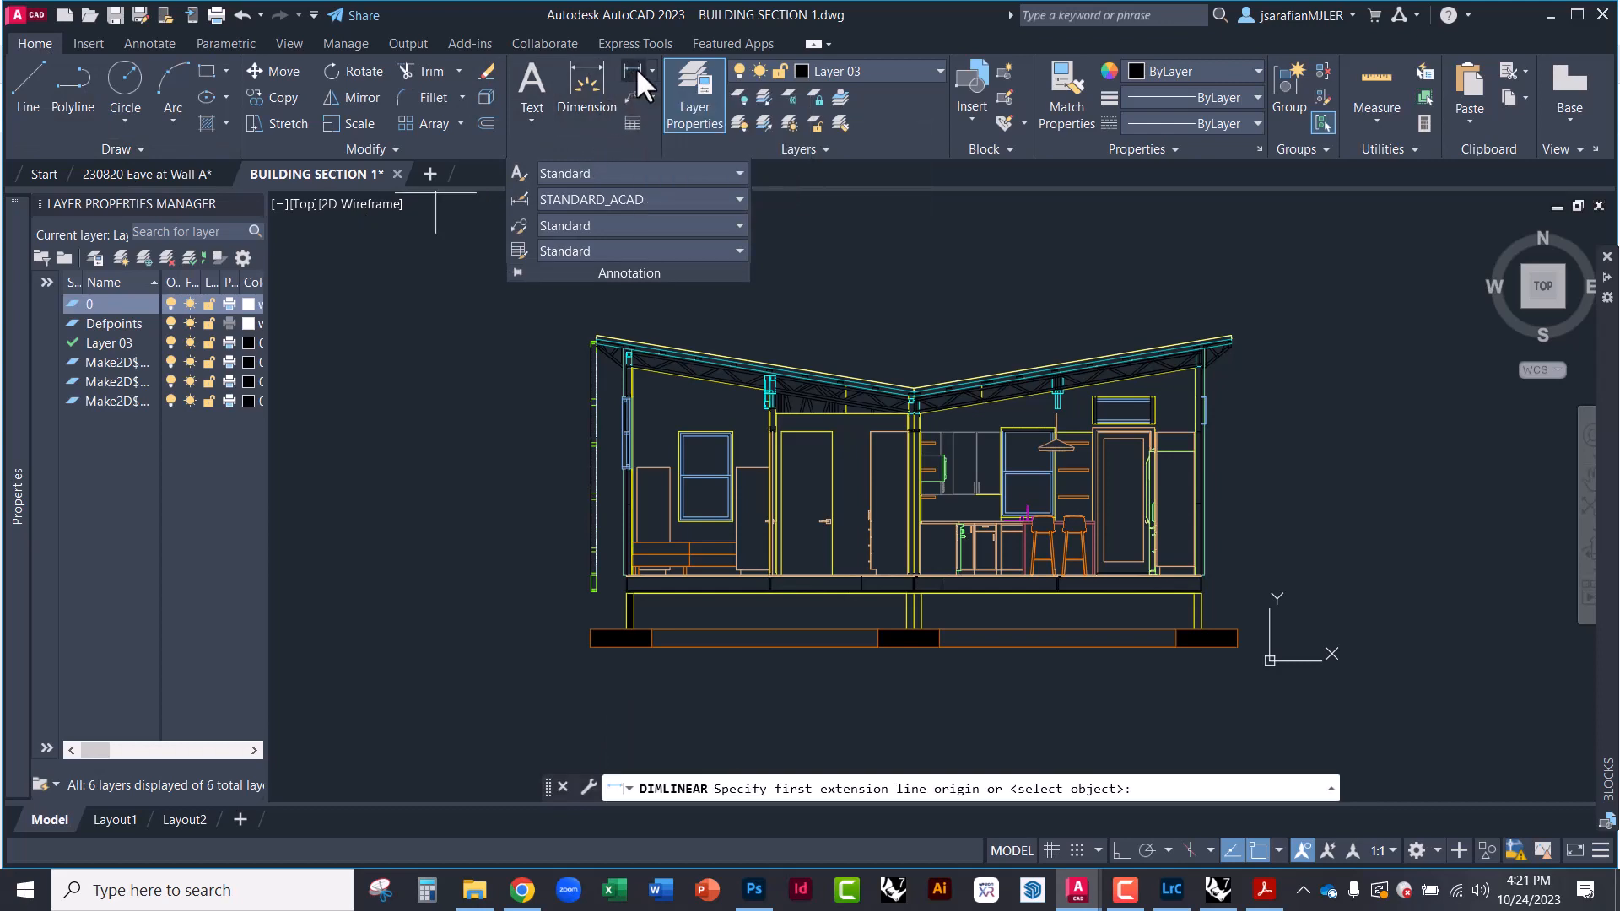
pyautogui.click(1231, 335)
pyautogui.scroll(6, 591, 334)
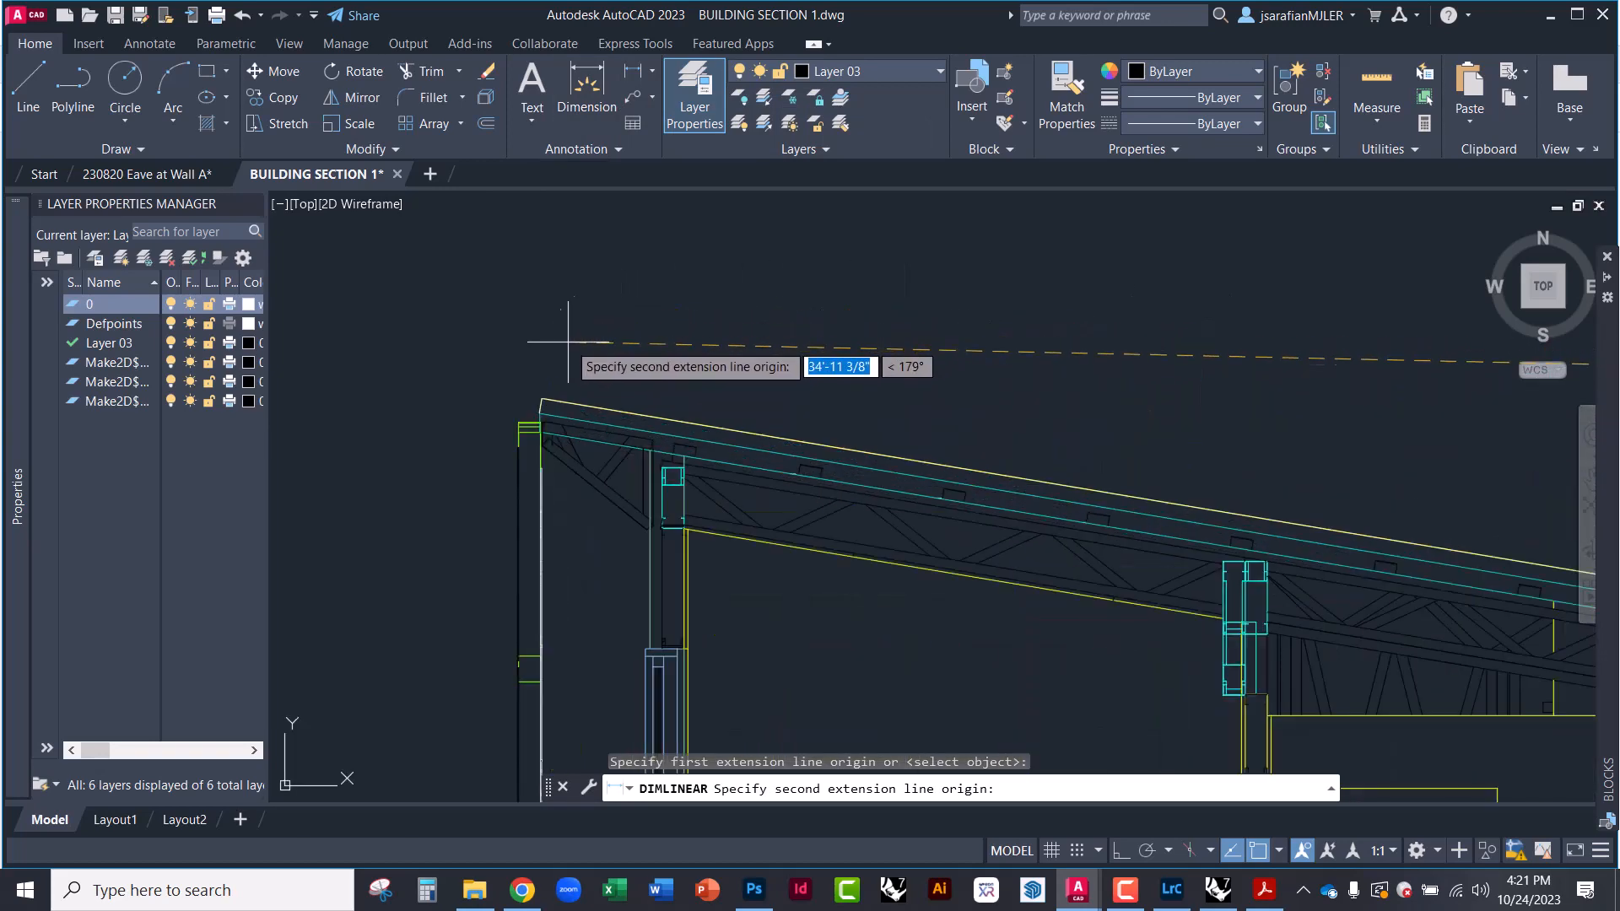
pyautogui.click(542, 397)
pyautogui.scroll(-5, 582, 439)
pyautogui.click(1030, 390)
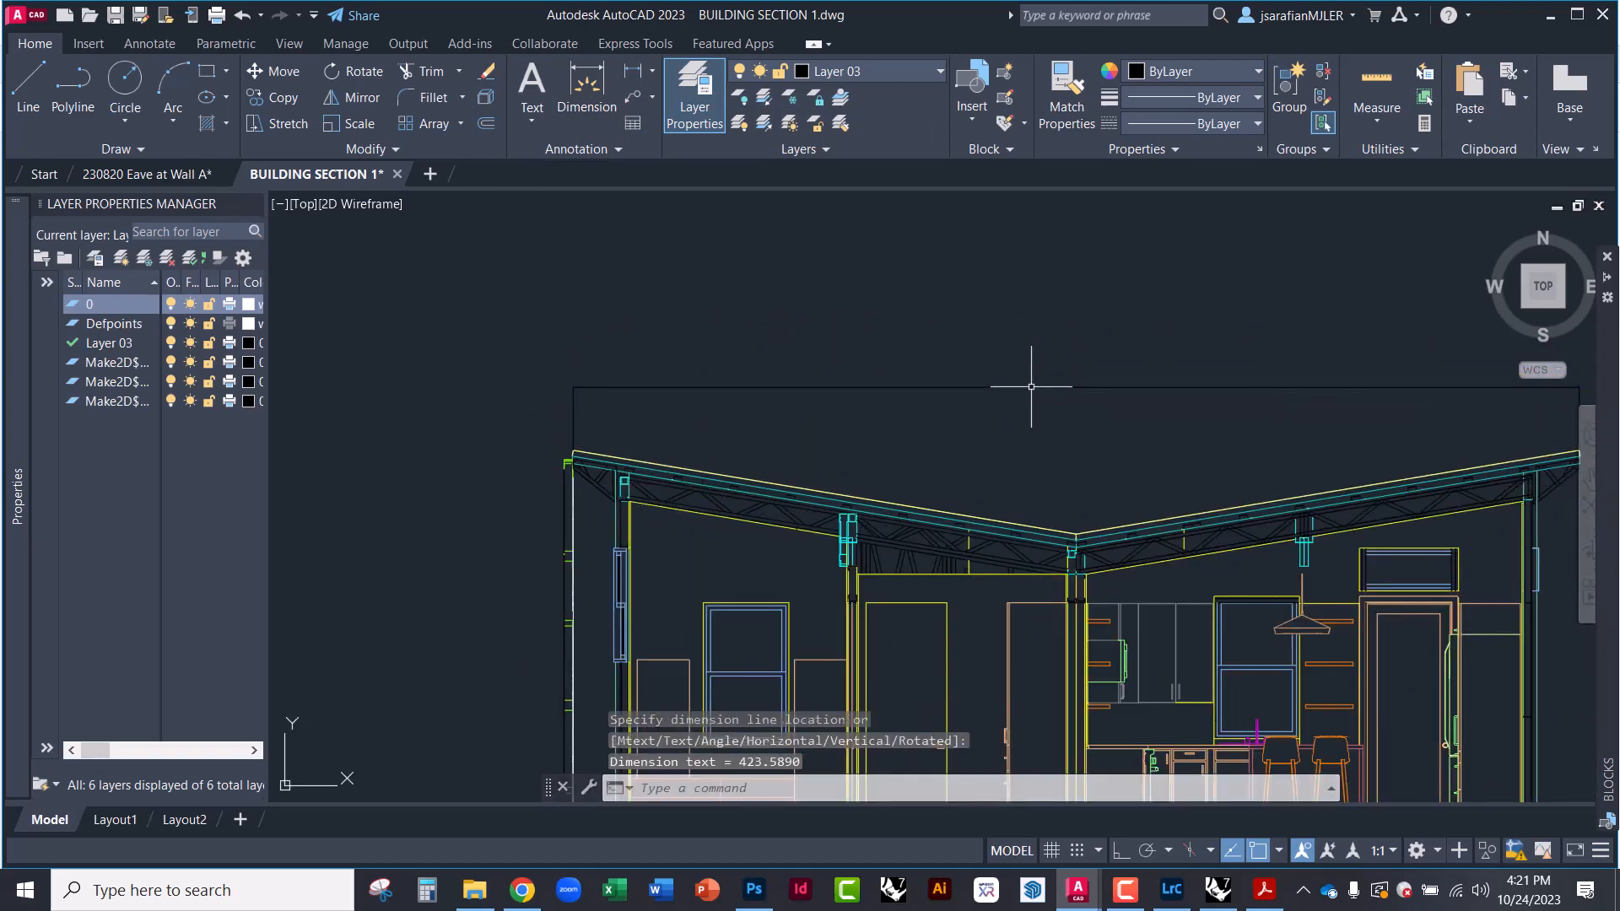
pyautogui.scroll(-2, 582, 413)
pyautogui.scroll(2, 825, 413)
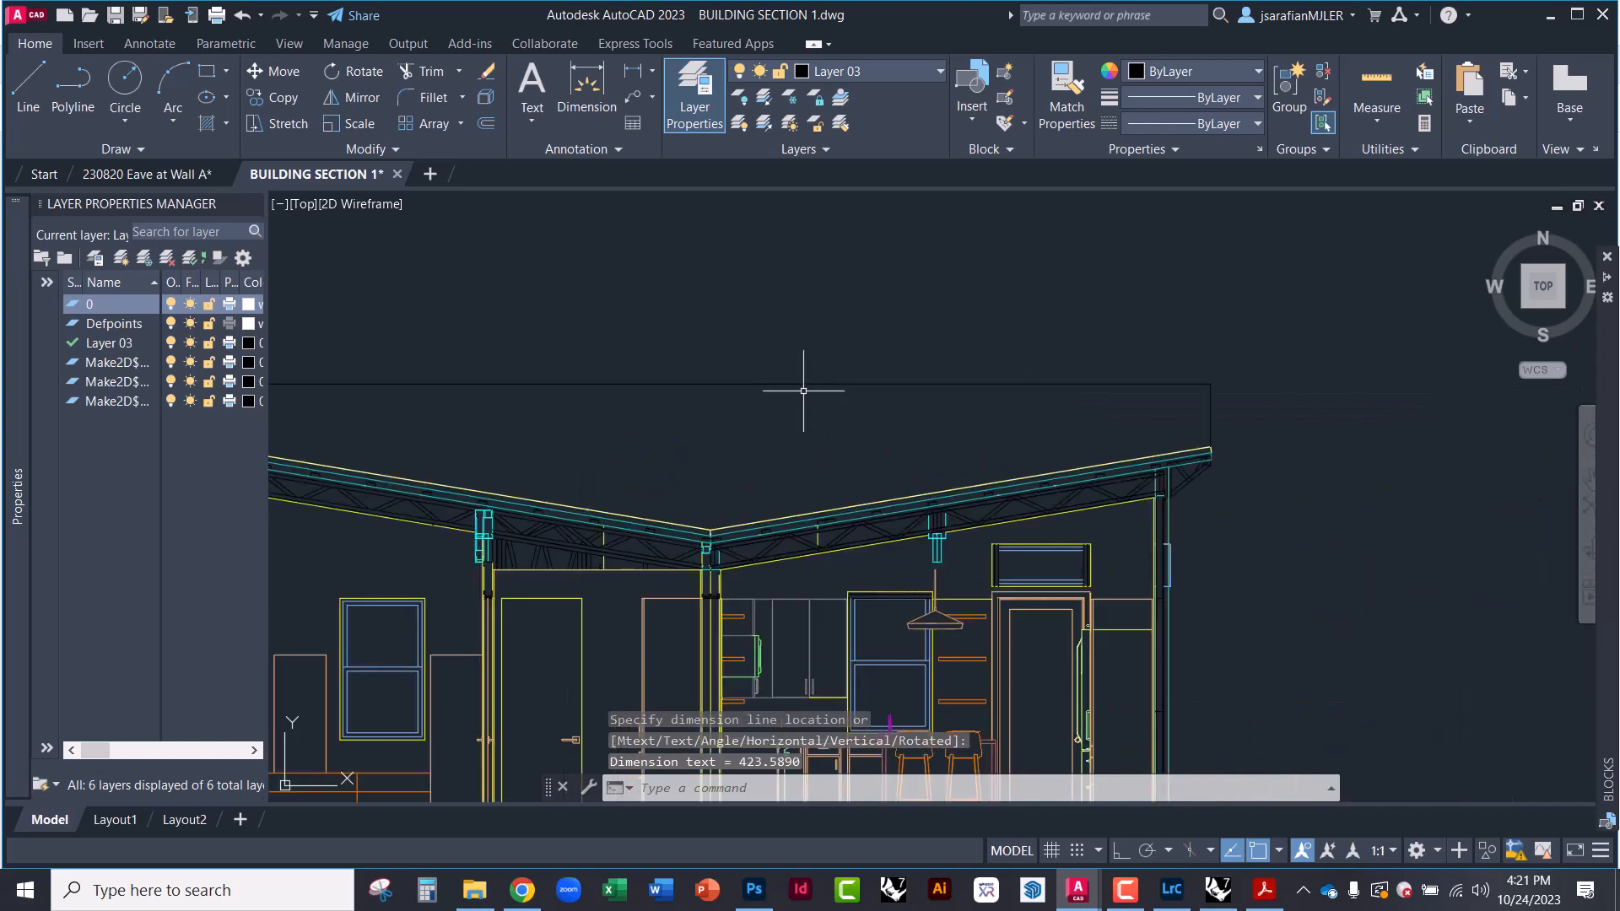
# Set the text height of the horizontal dimension above the roof to 1'
pyautogui.click(801, 383)
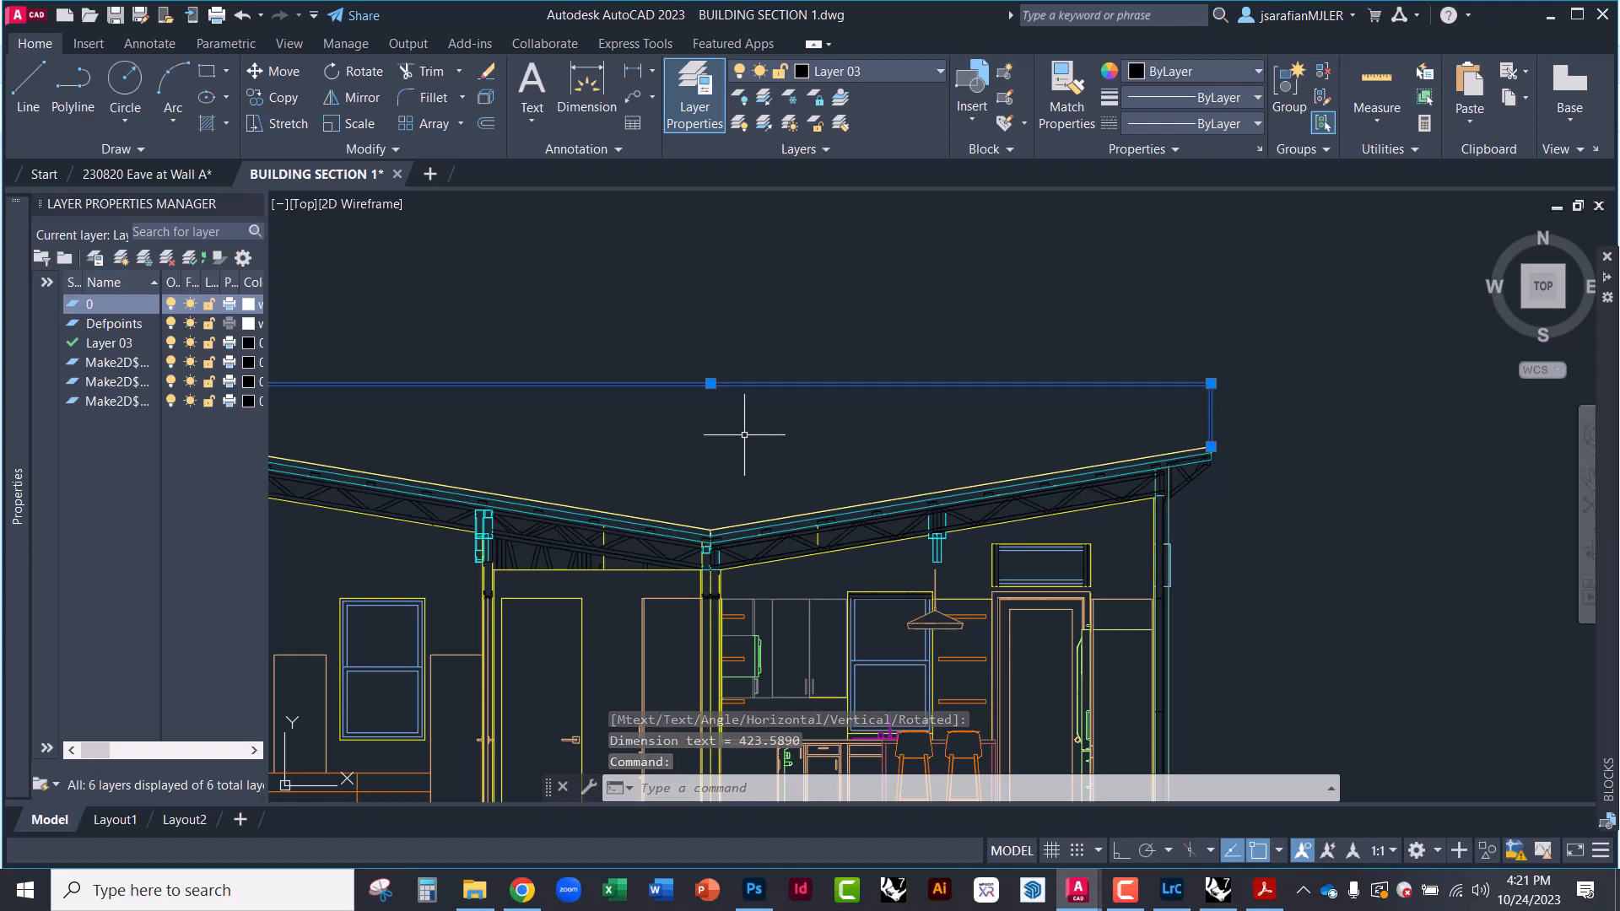
pyautogui.press('Escape')
pyautogui.press('Escape')
pyautogui.click(775, 407)
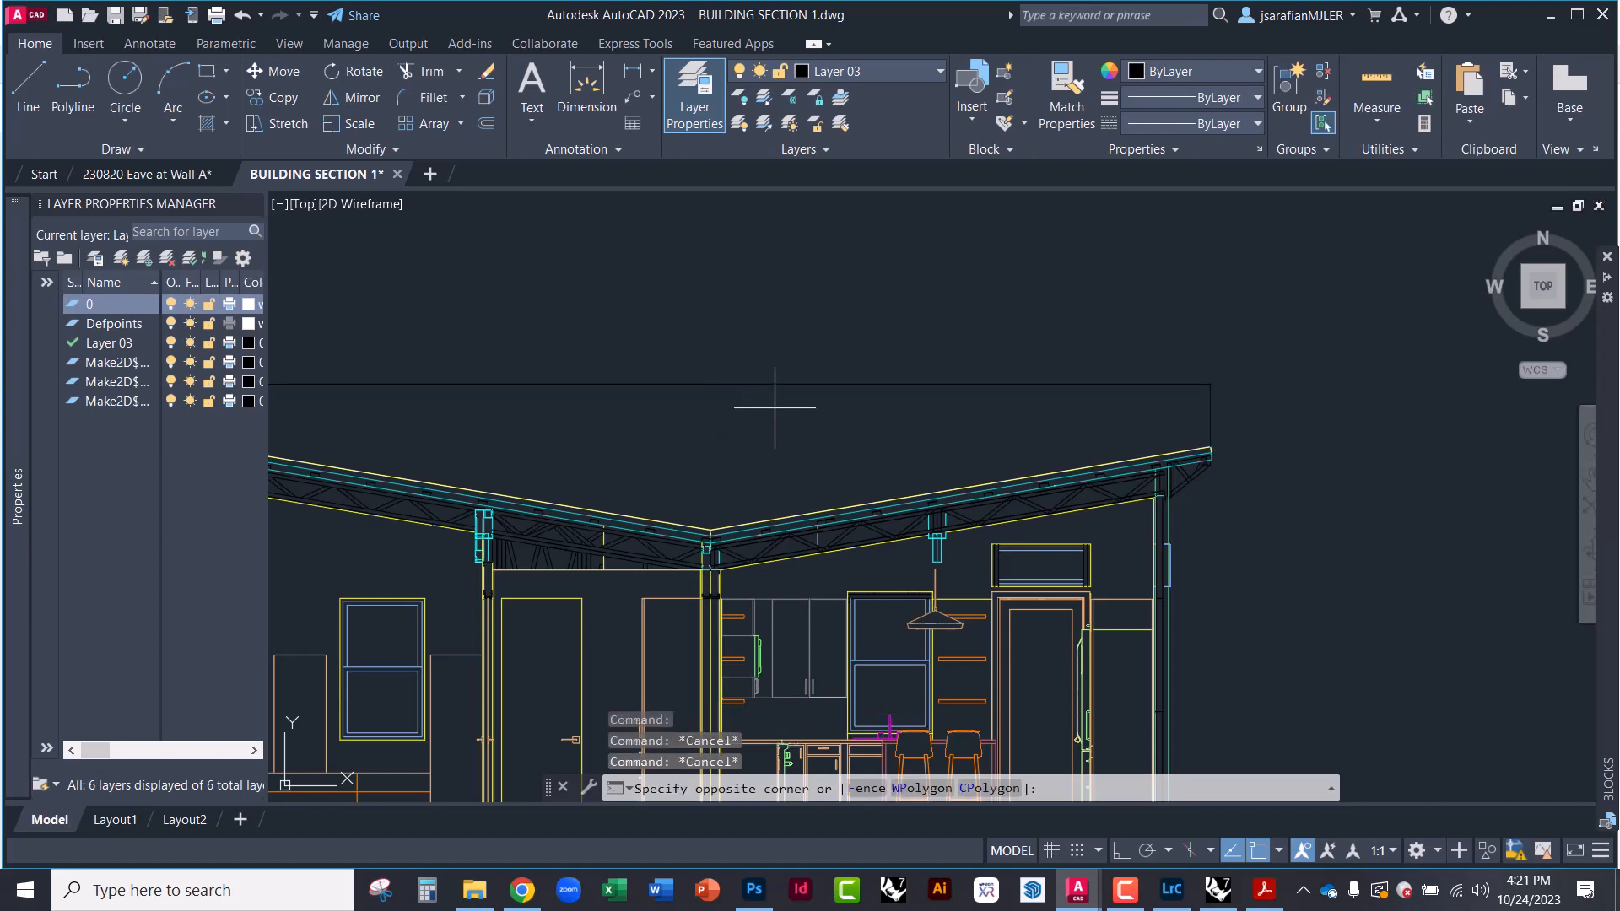
pyautogui.click(740, 344)
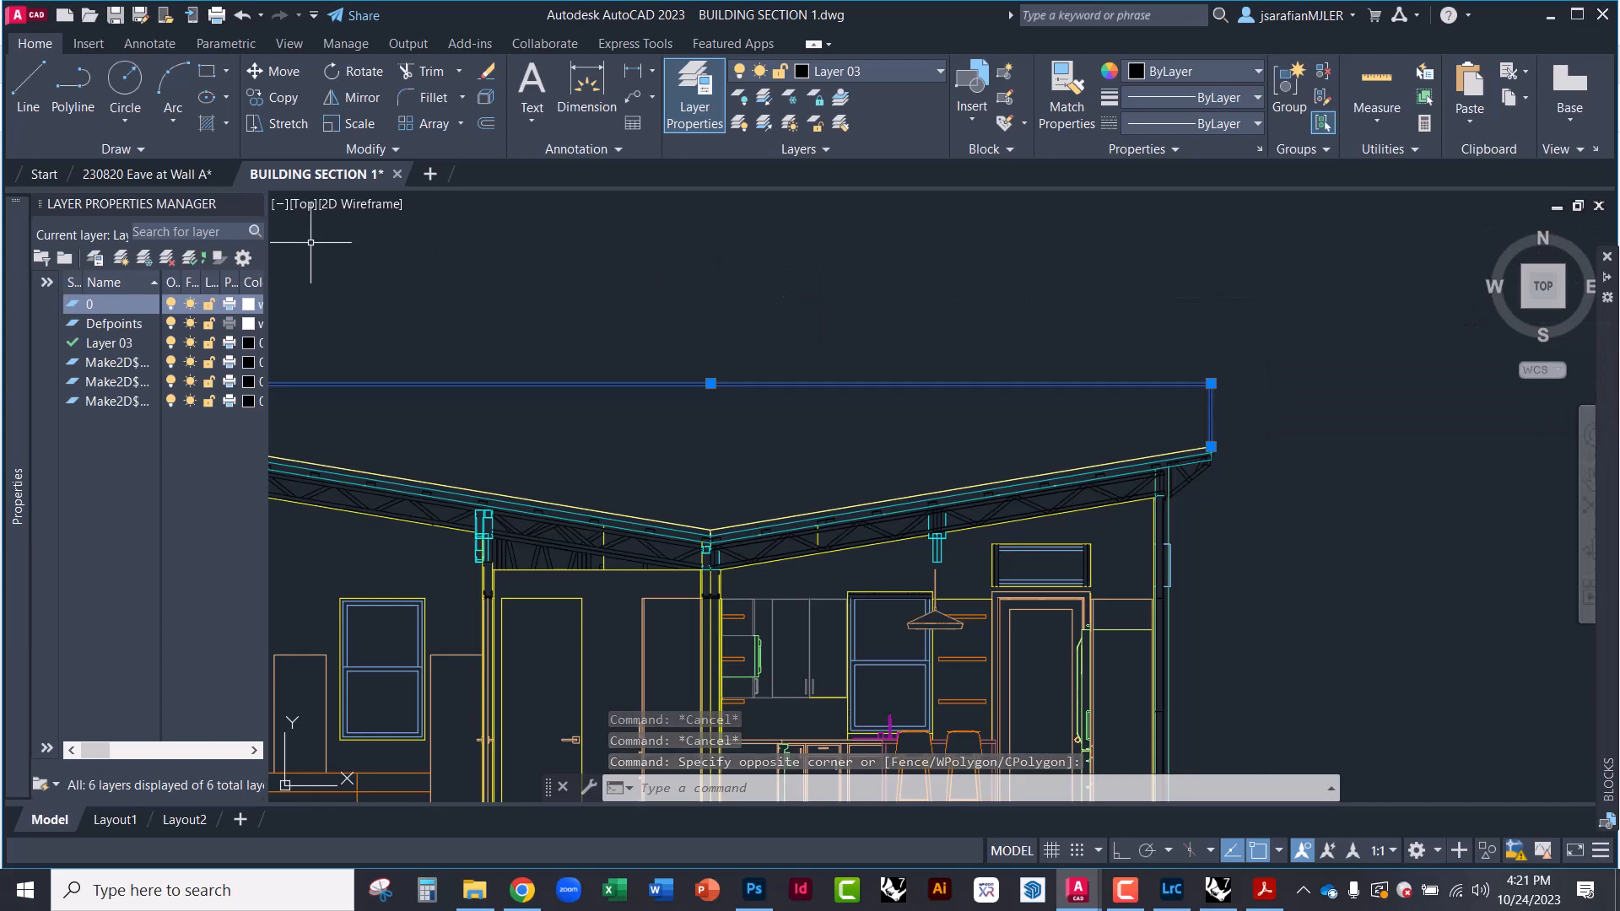
pyautogui.moveTo(30, 346)
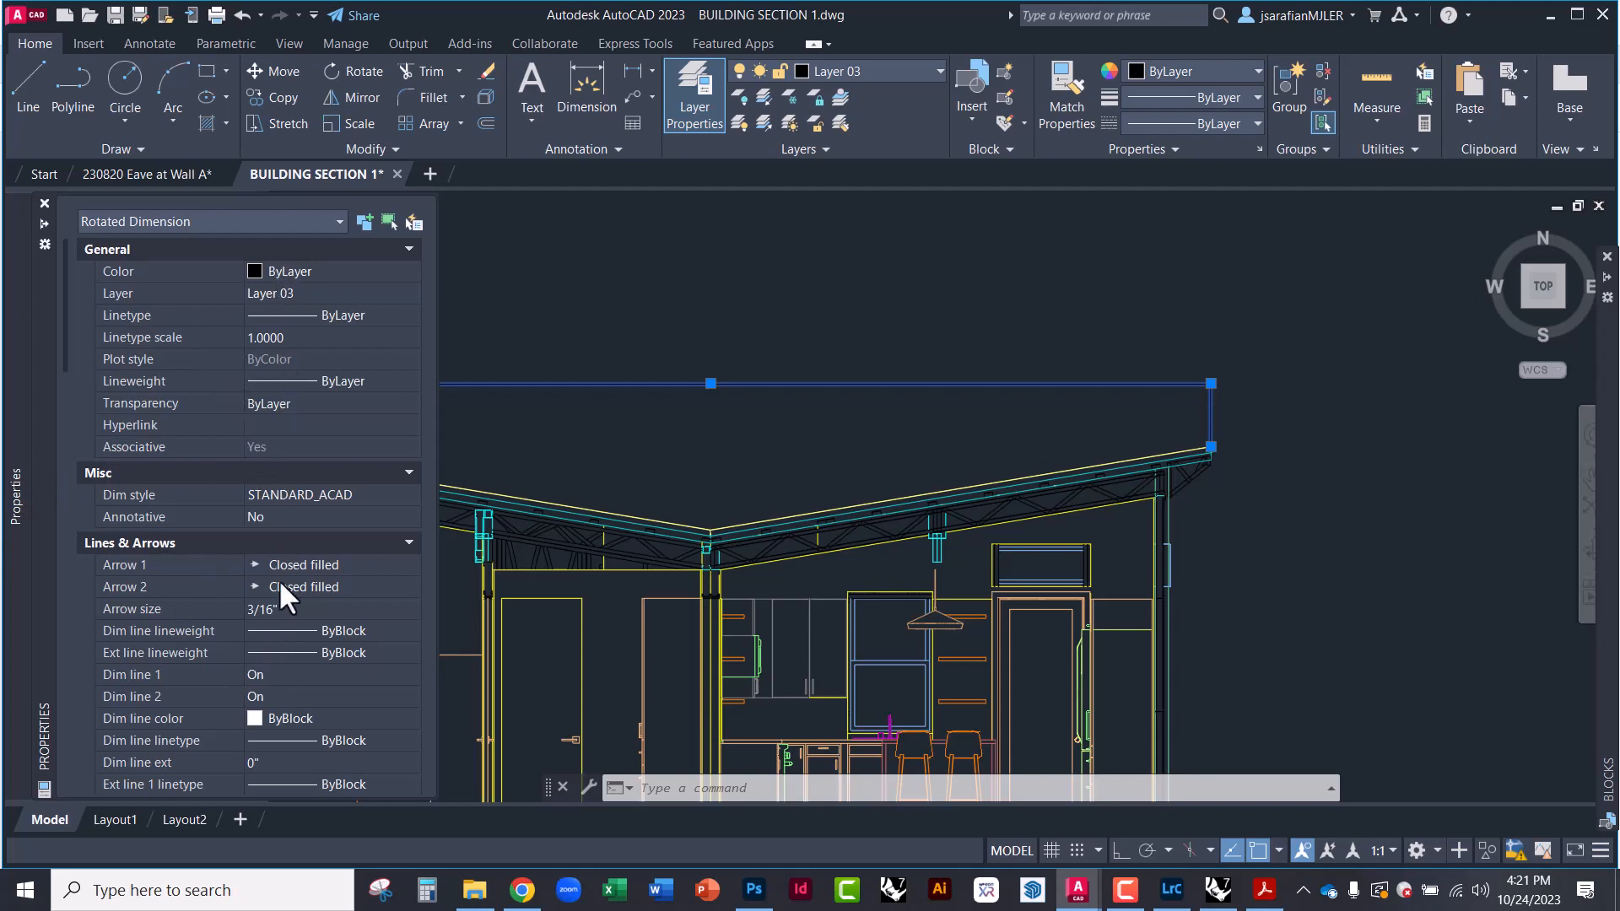
pyautogui.scroll(-4, 246, 696)
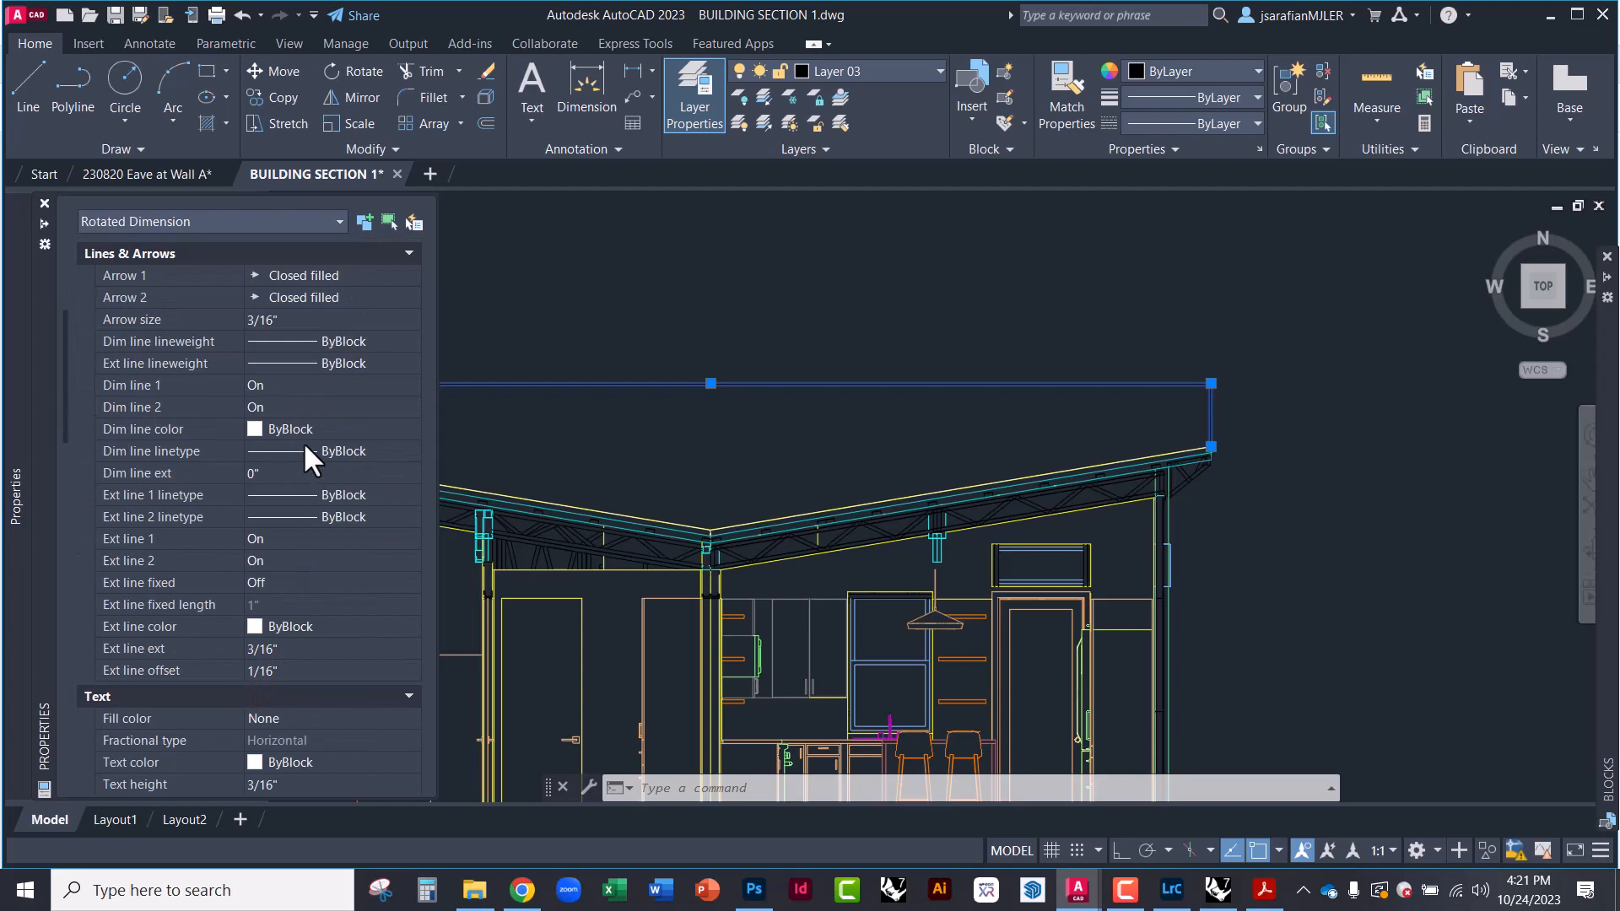
pyautogui.scroll(-4, 286, 660)
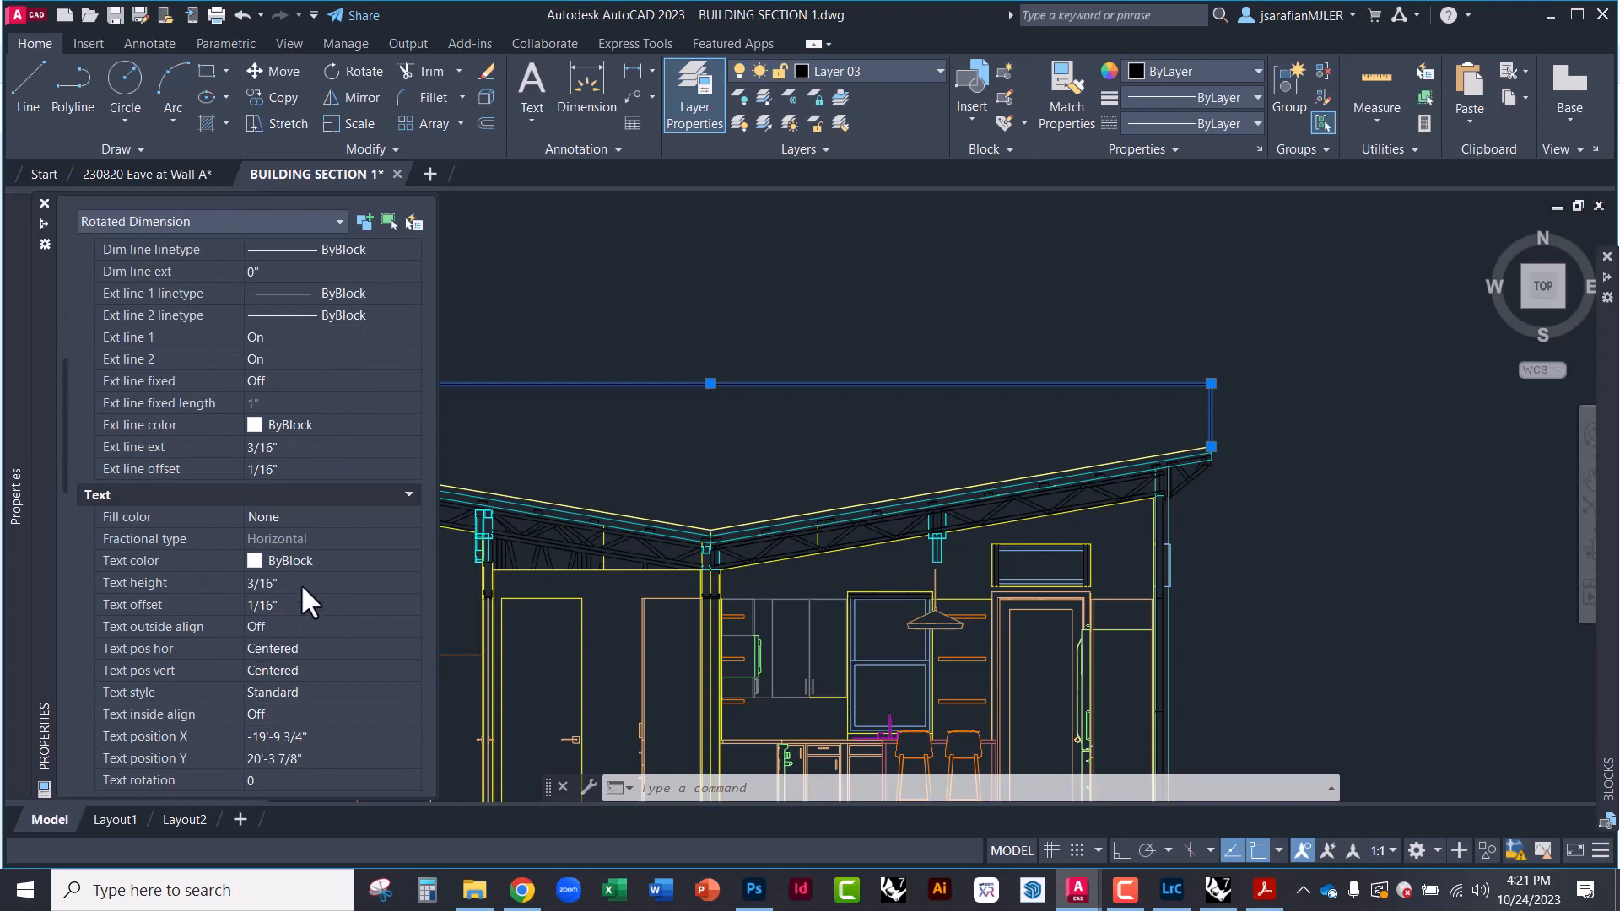
pyautogui.click(270, 582)
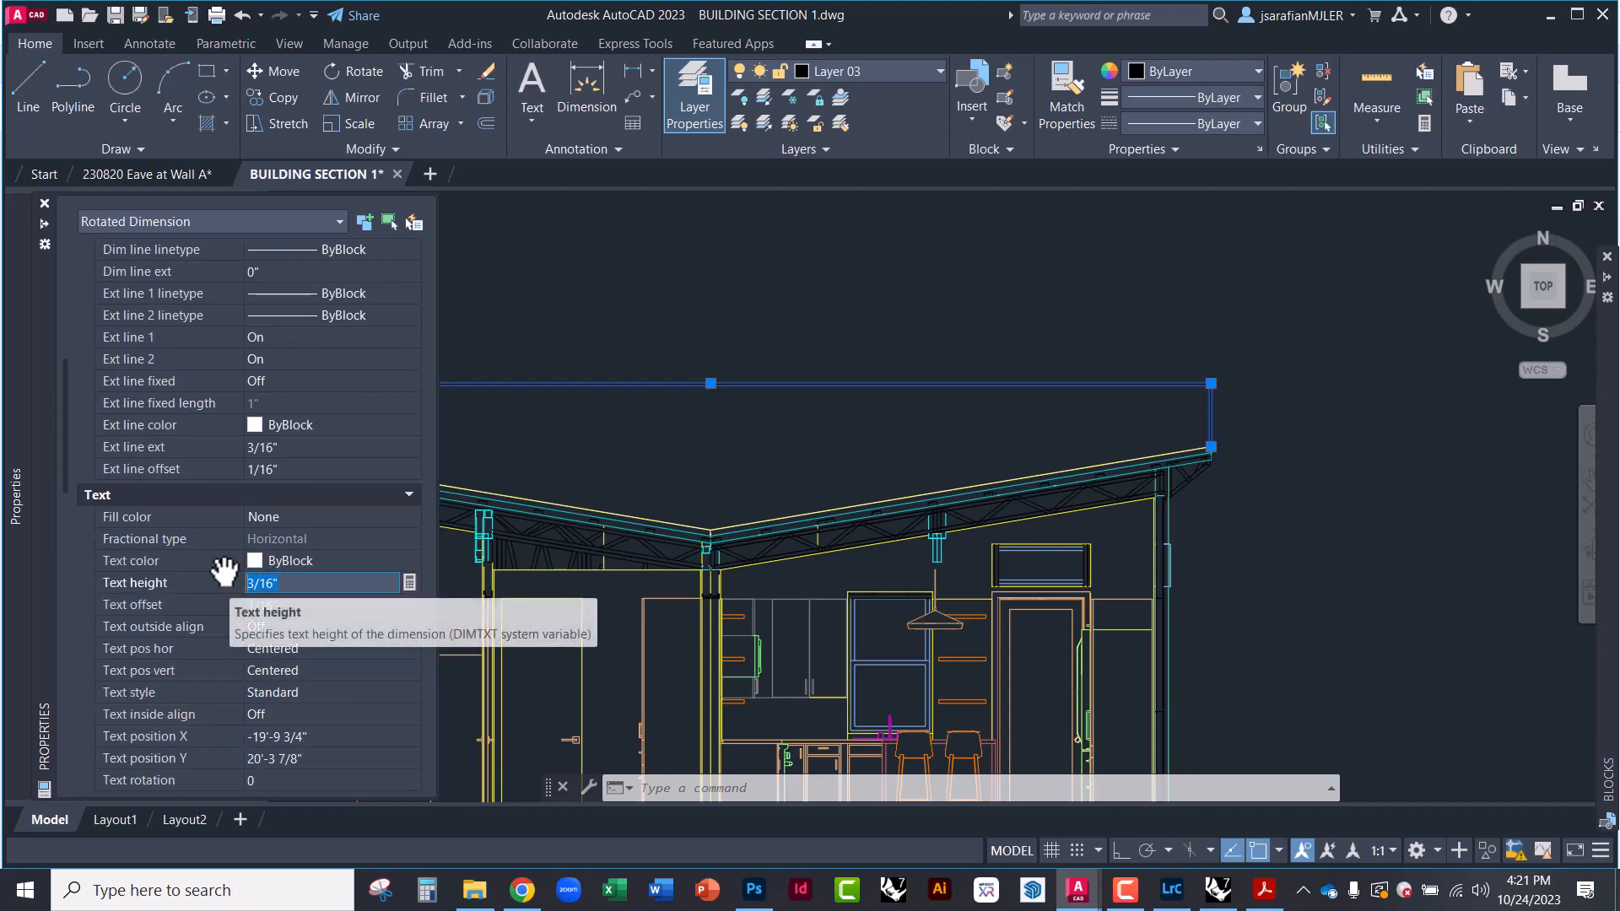
pyautogui.write("1'")
pyautogui.press('Return')
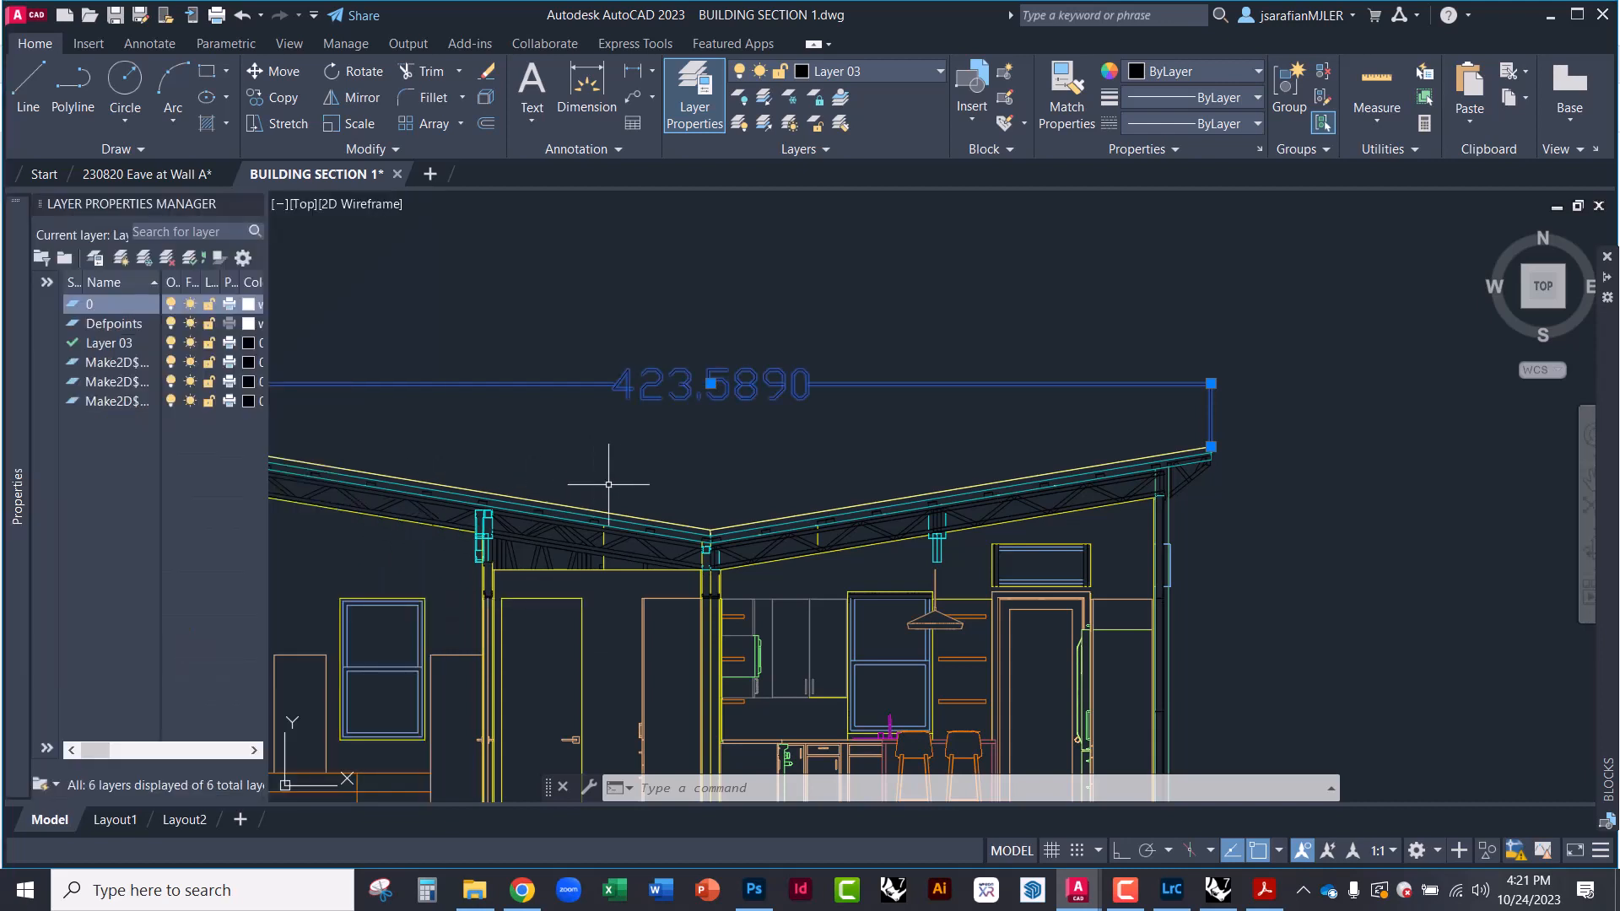
pyautogui.press('Escape')
pyautogui.click(651, 380)
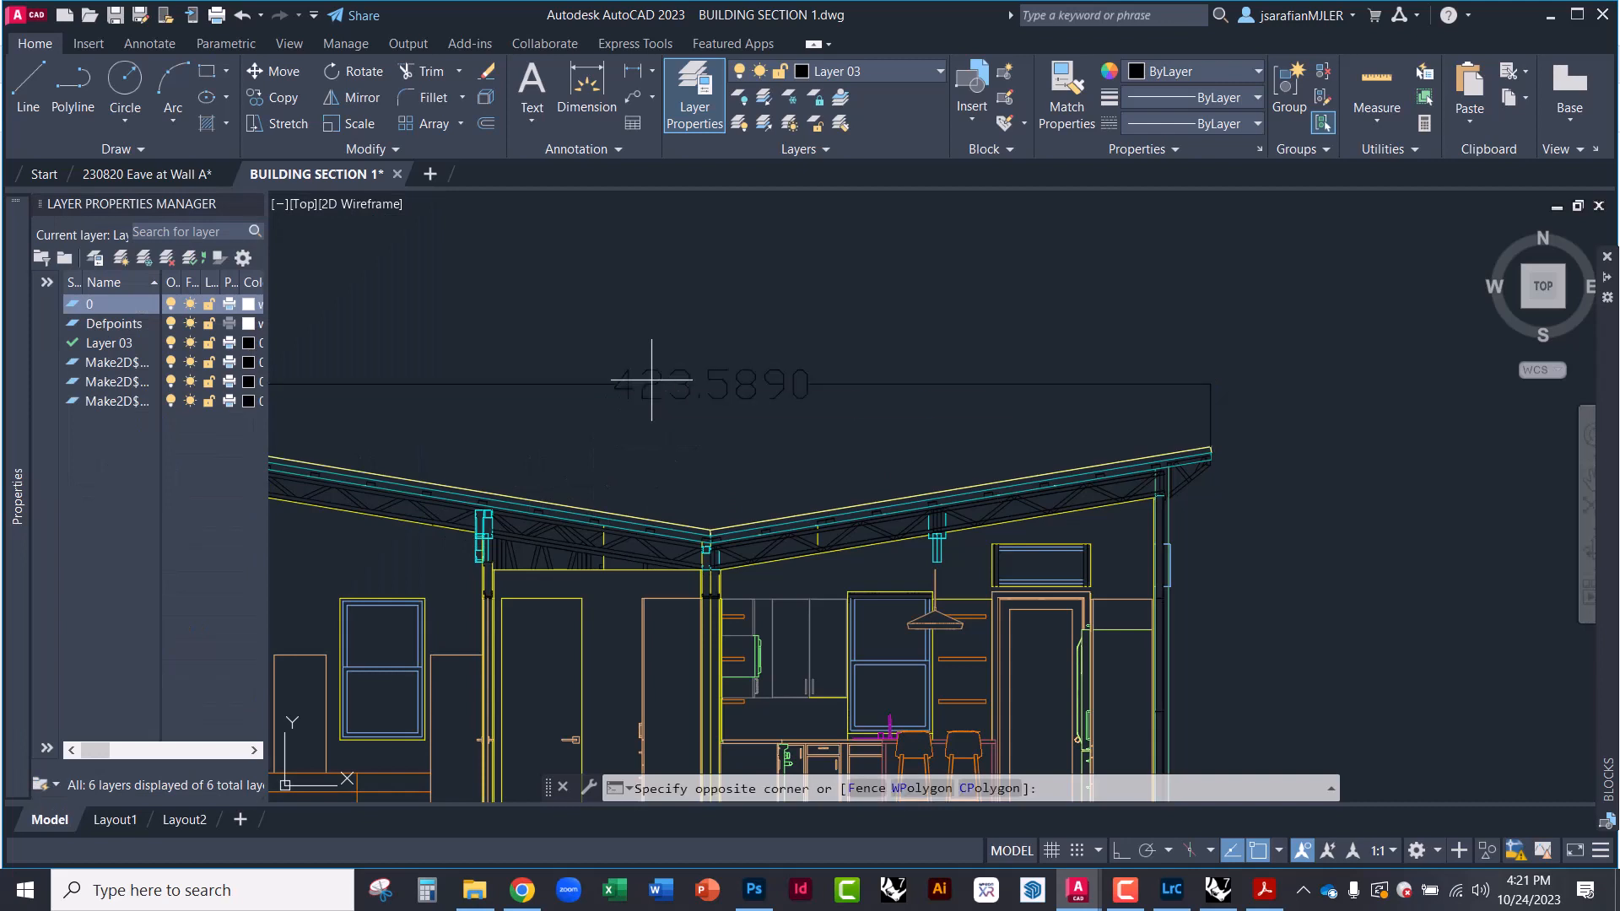
pyautogui.click(620, 420)
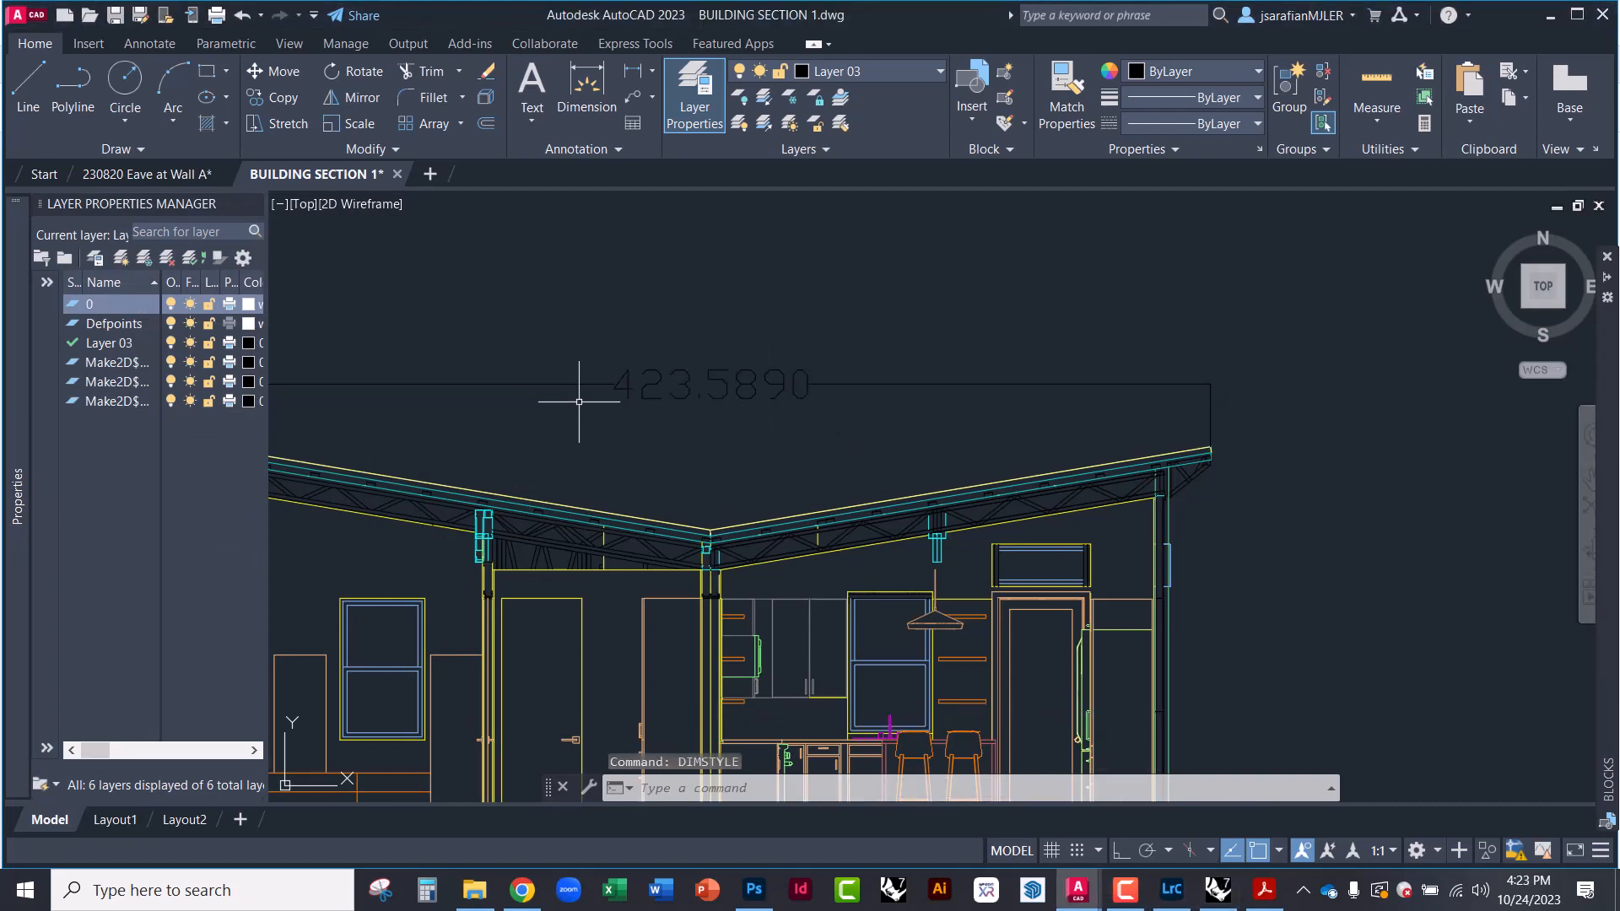
# Create a new dimension style named ARCH DRAFTING for all dimensions, starting from the STANDARD_ACAD style overrides
pyautogui.moveTo(588, 423); pyautogui.dragTo(584, 476, button='middle')
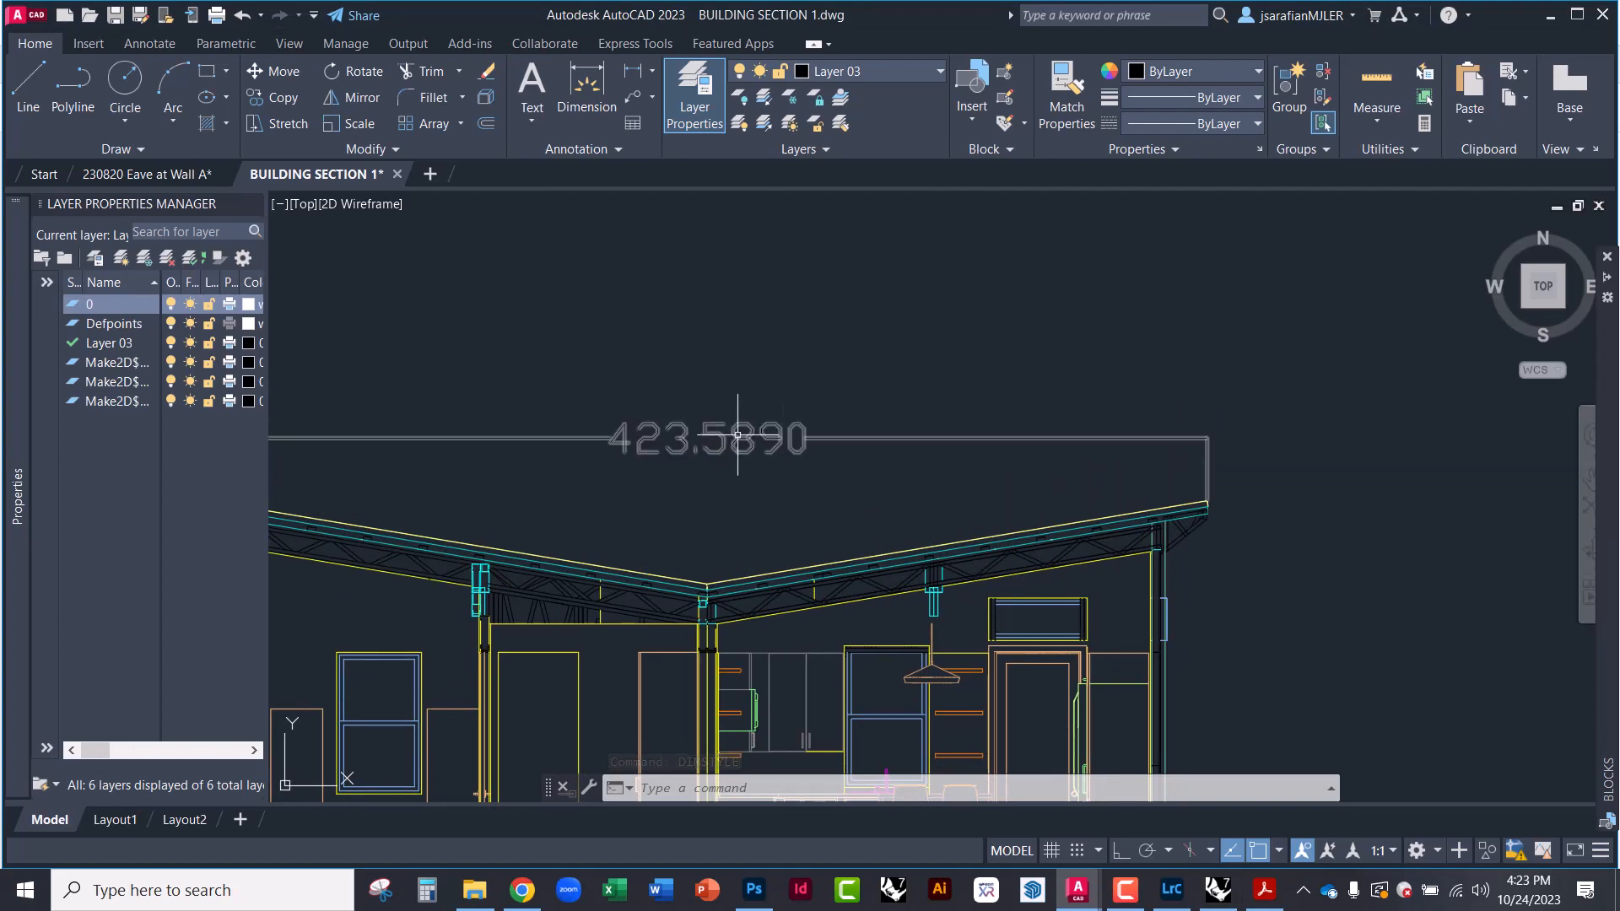
pyautogui.write('DIM')
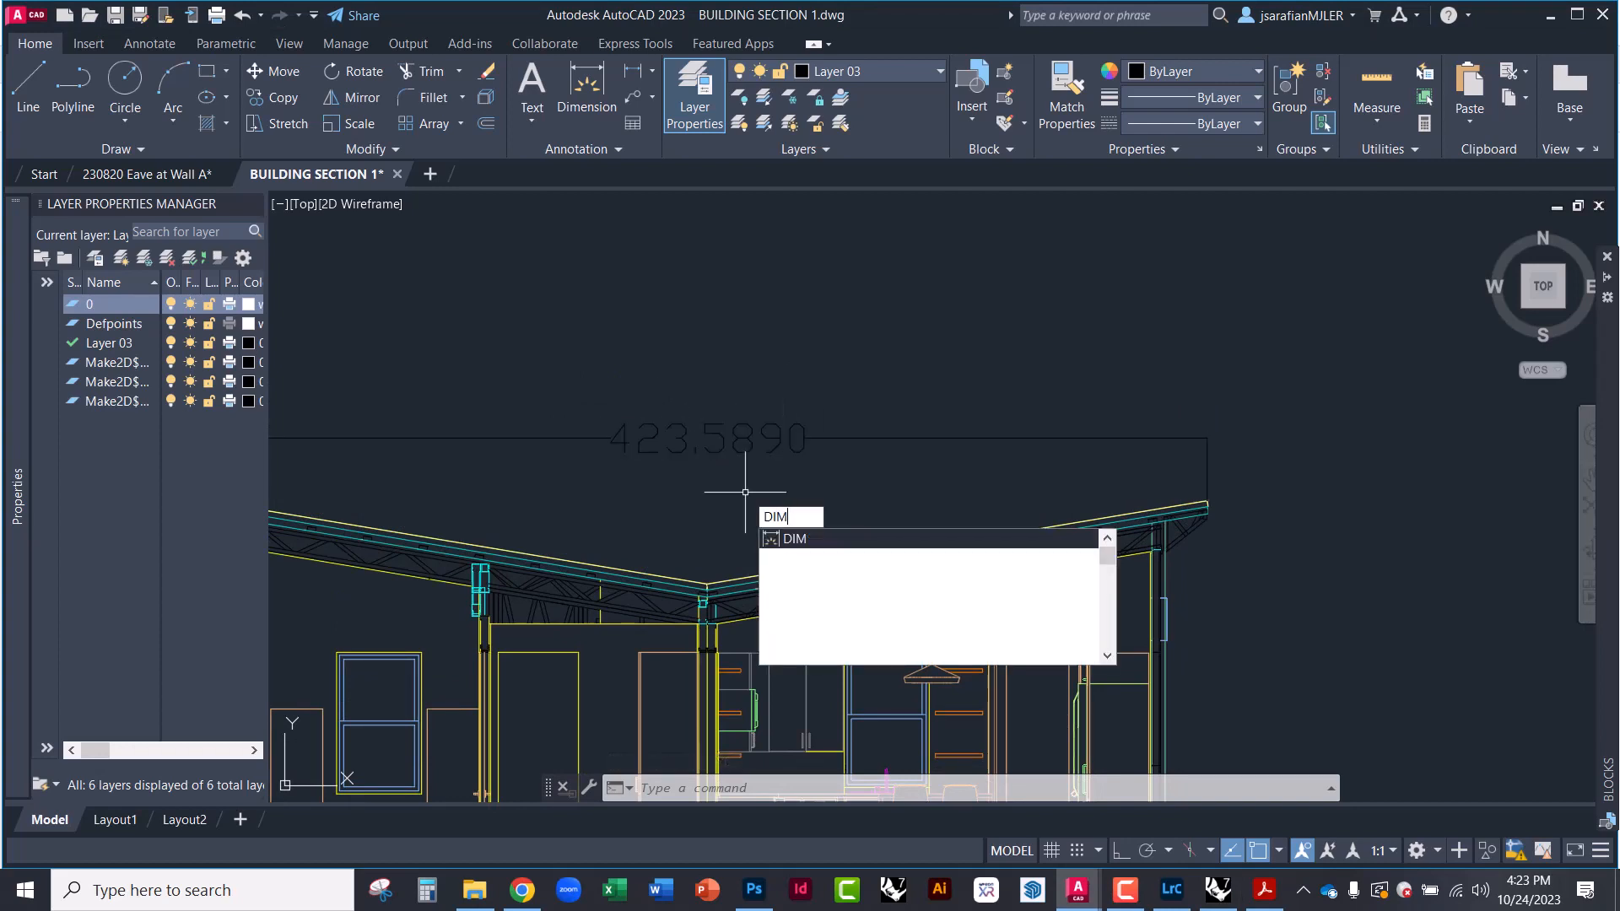
pyautogui.write('STYLE')
pyautogui.press('Return')
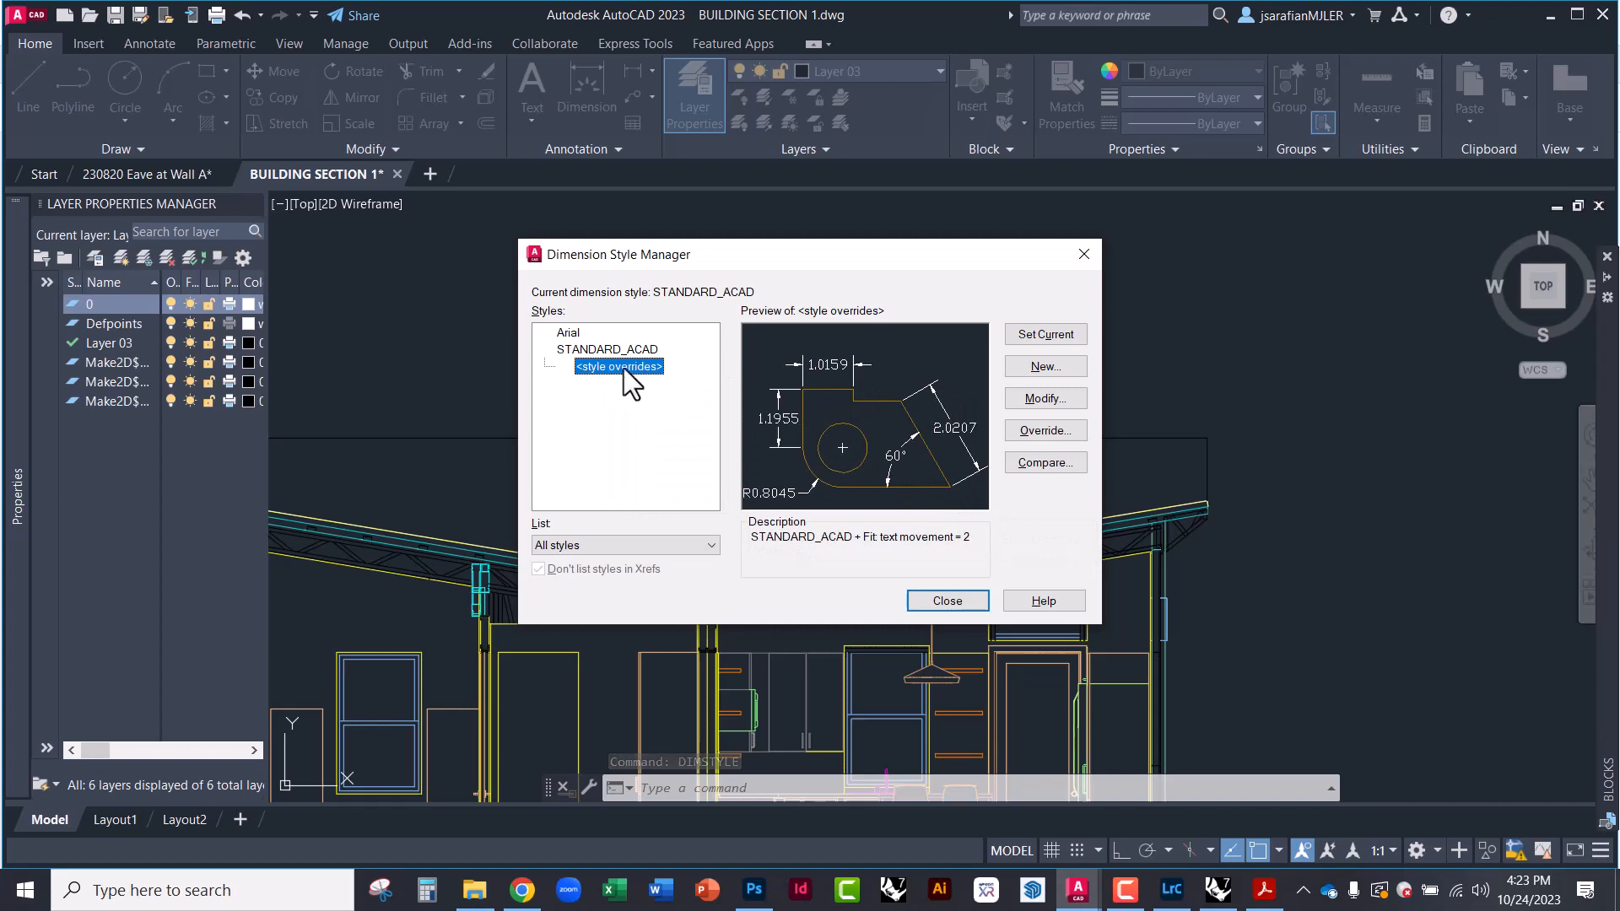
pyautogui.click(1052, 371)
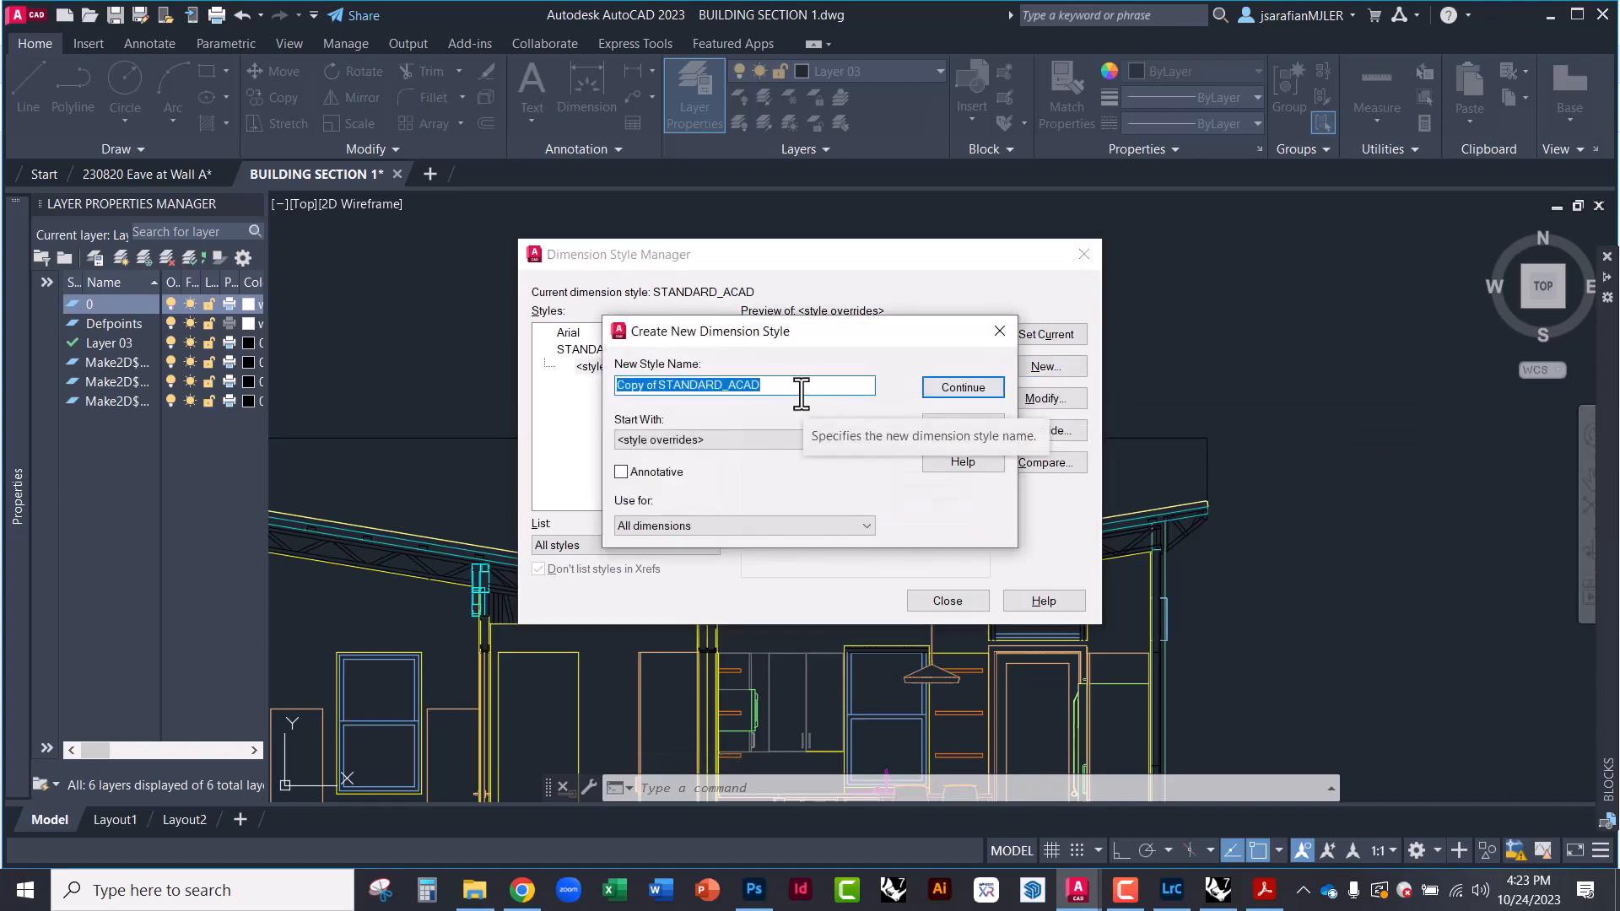
pyautogui.write('A')
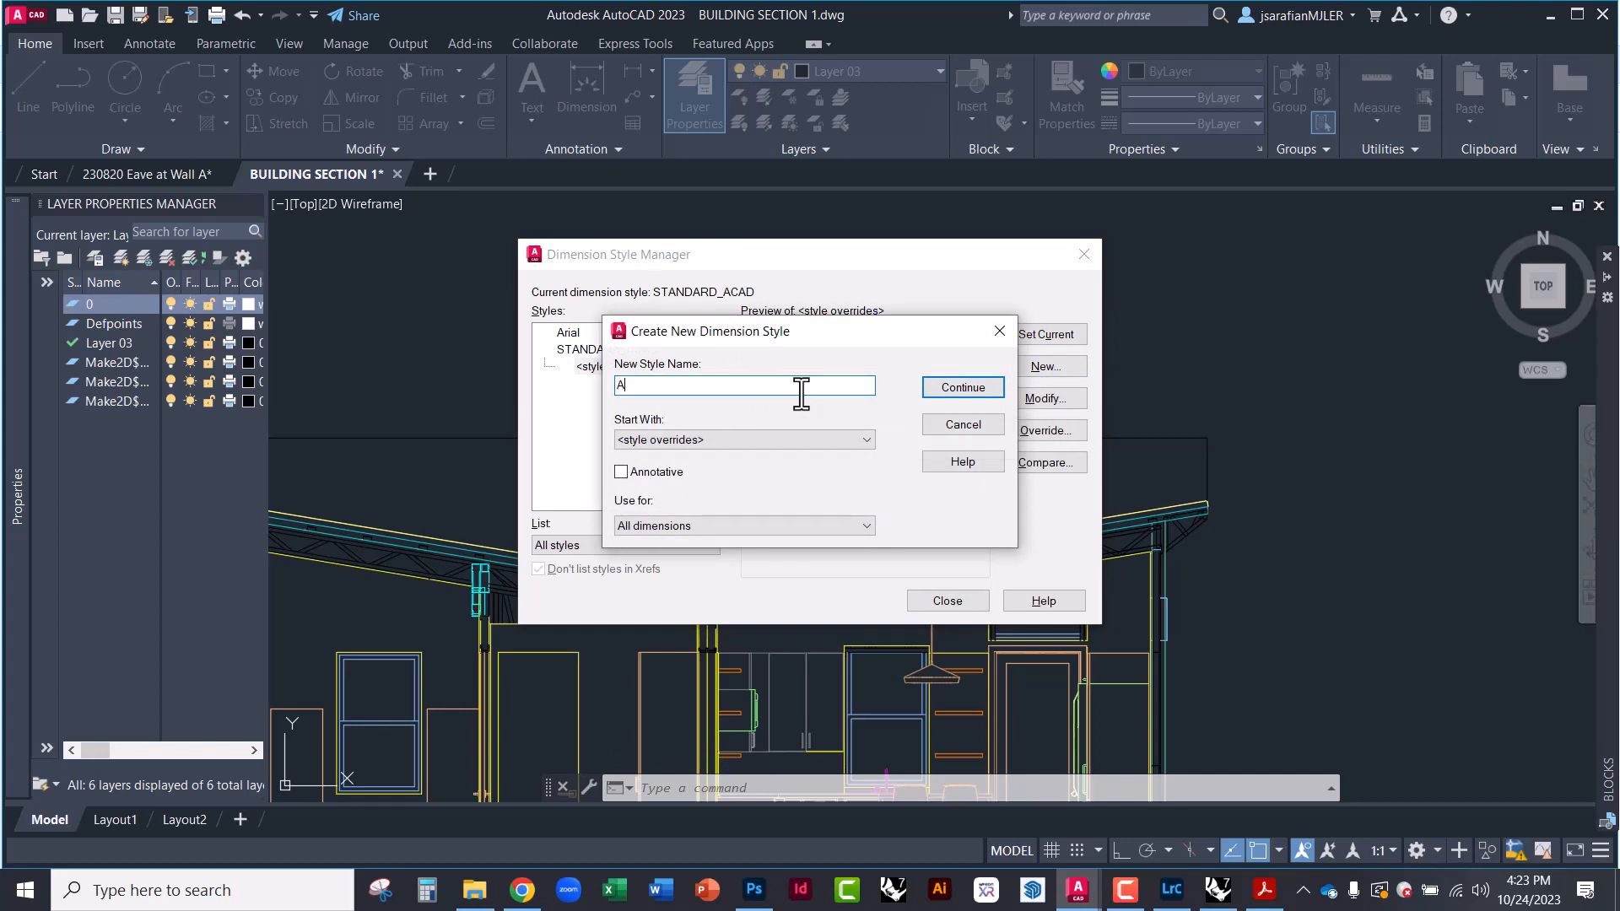
pyautogui.write('RCH DRAFTING')
pyautogui.click(961, 387)
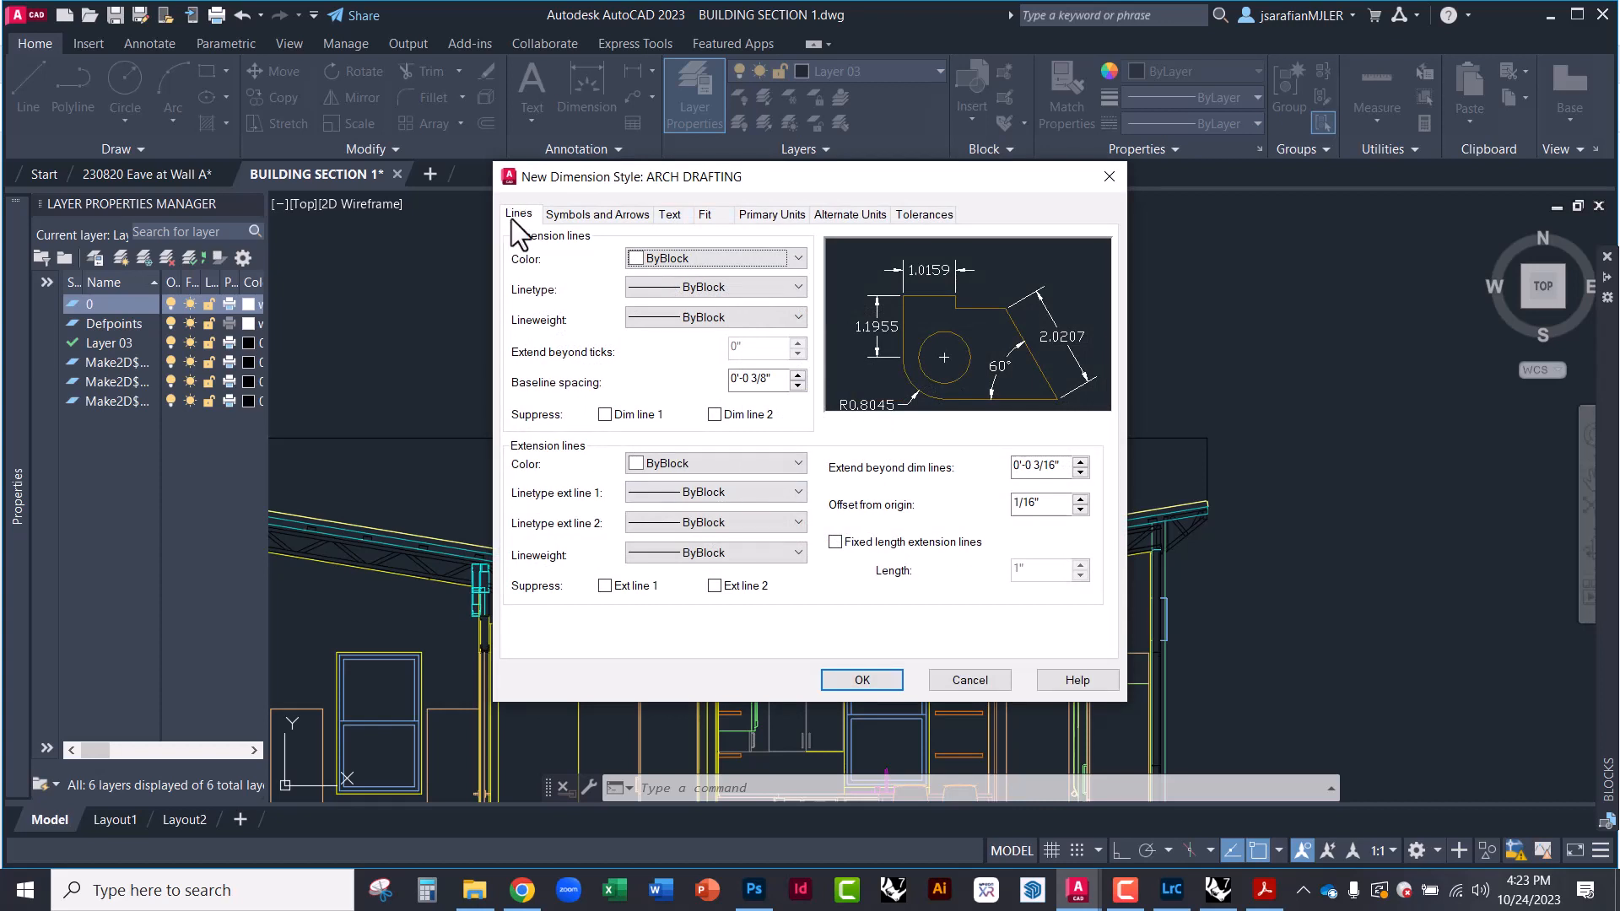
# Review the new dimension style's settings for lines, arrows, text, fit, primary and alternate units, and tolerances
pyautogui.click(613, 216)
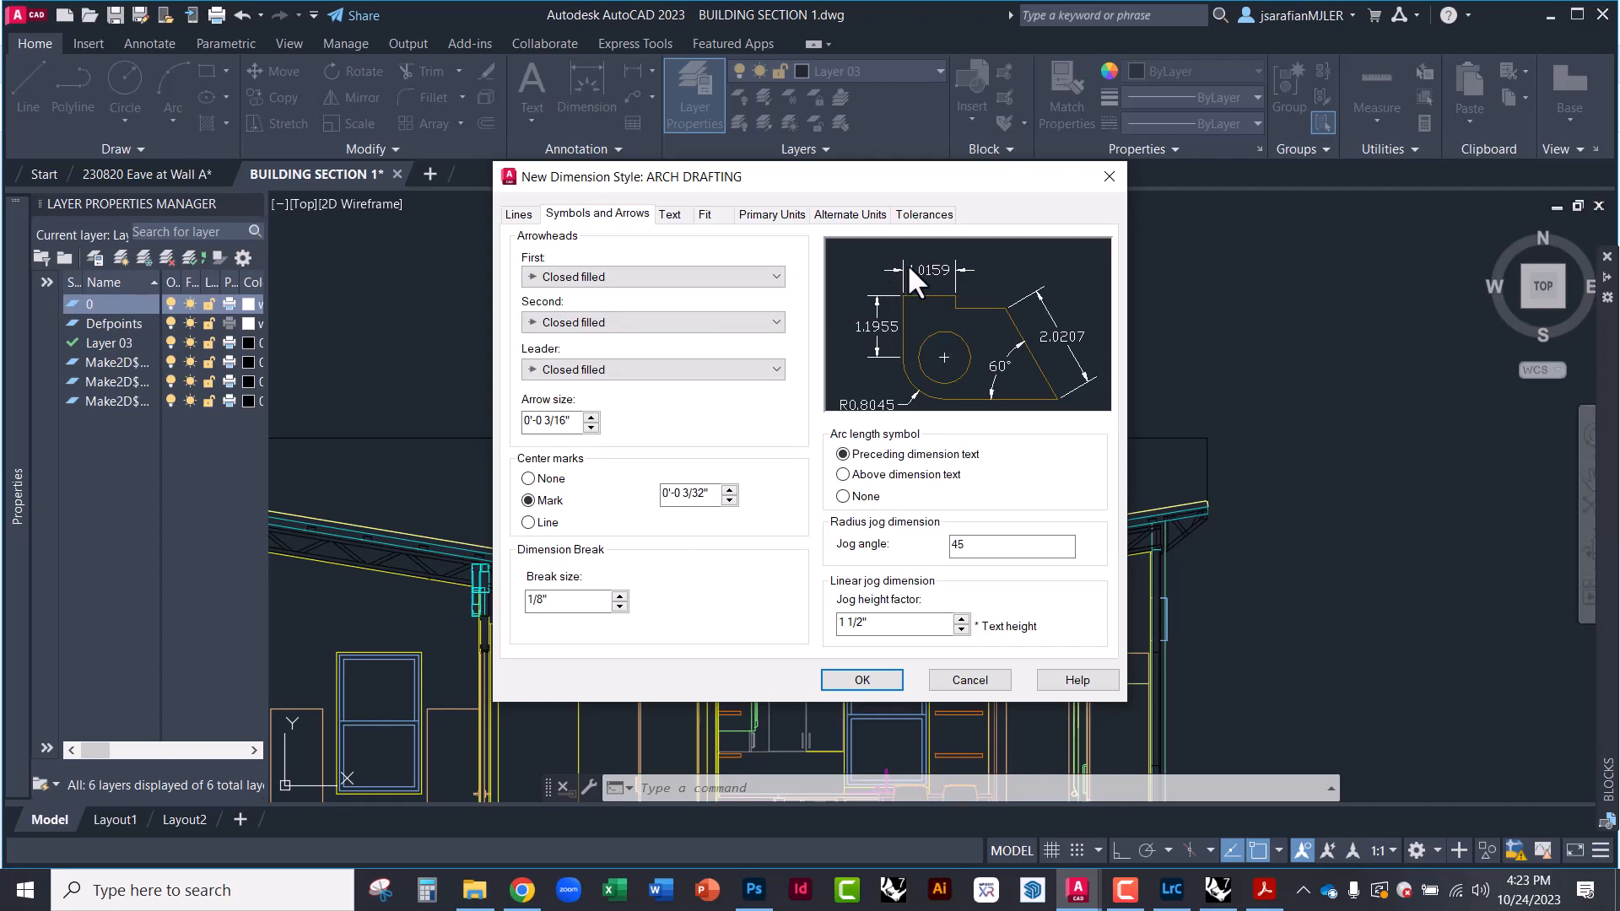
pyautogui.click(669, 216)
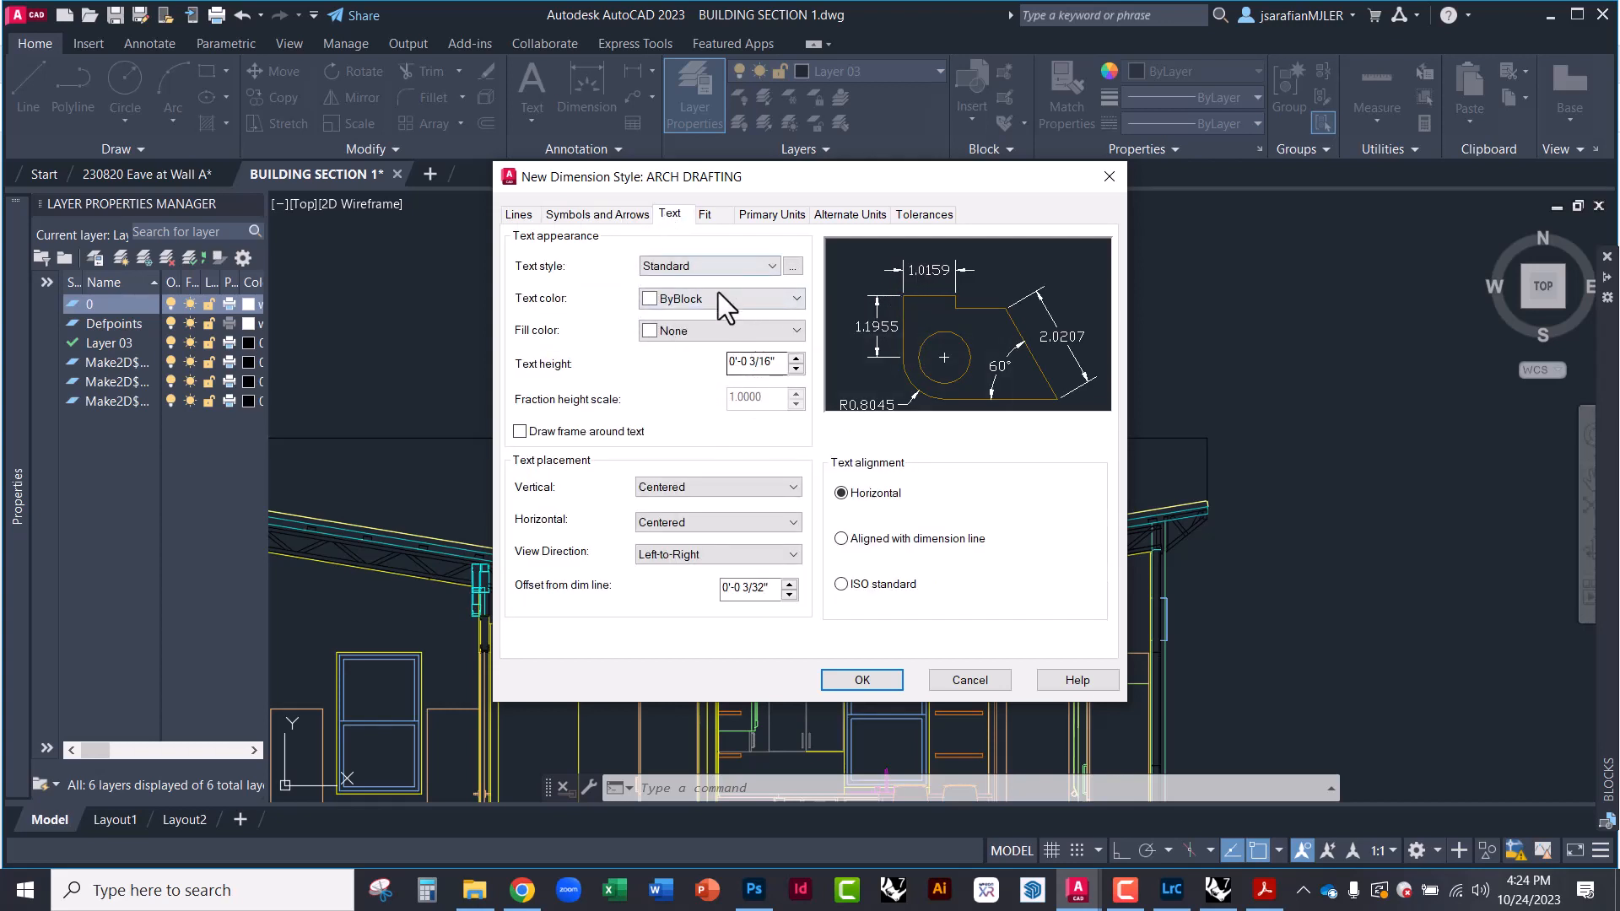
pyautogui.click(707, 216)
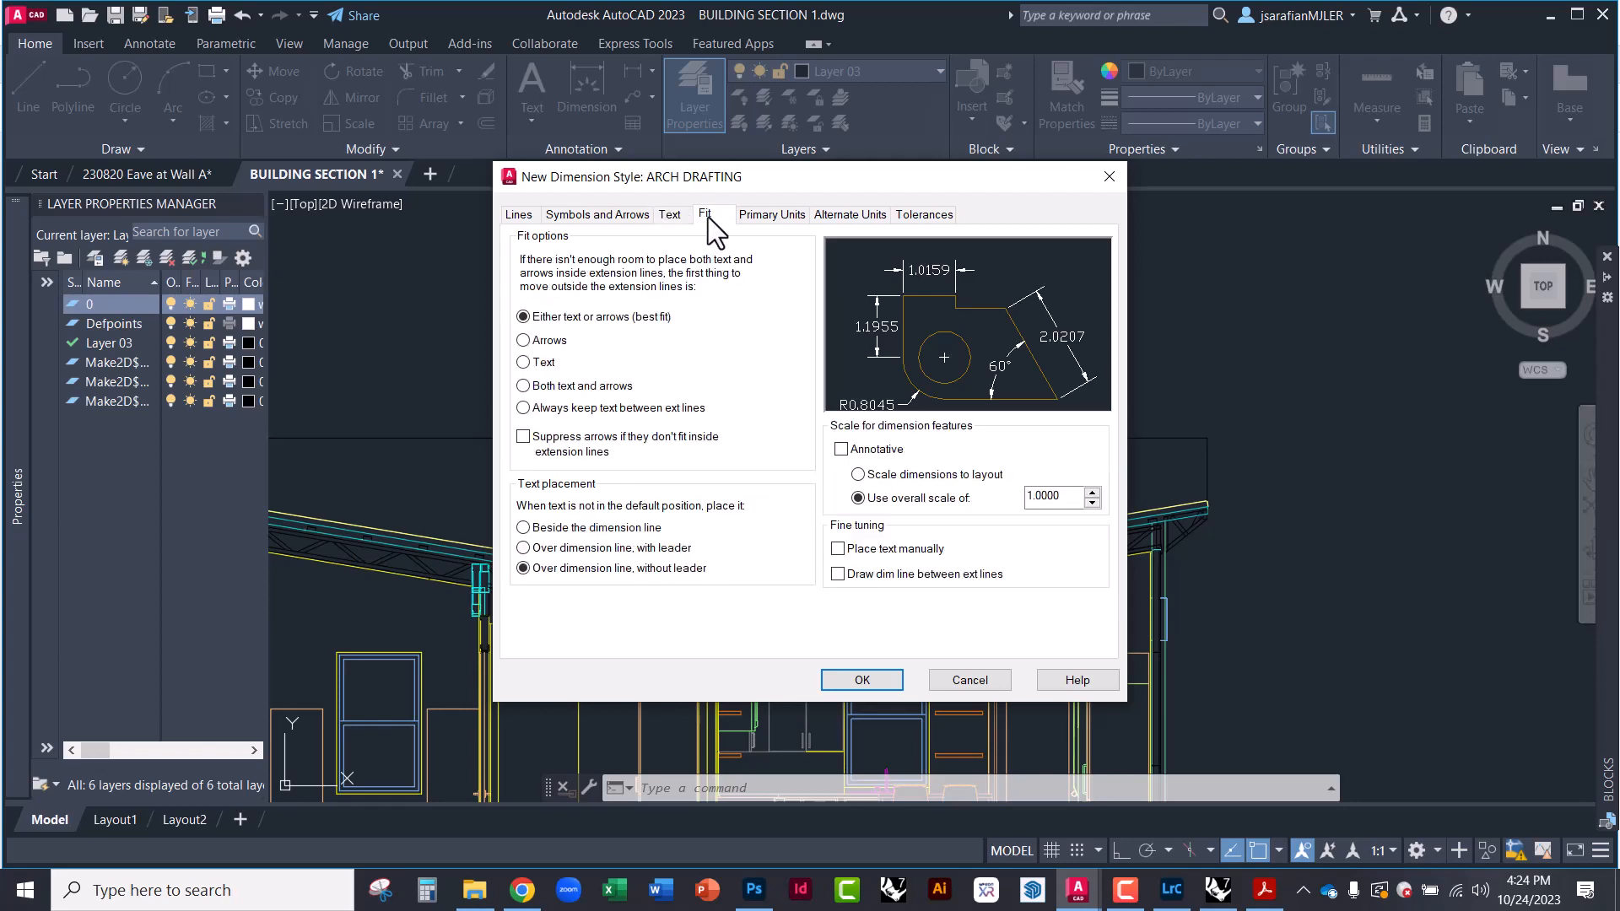
pyautogui.click(764, 216)
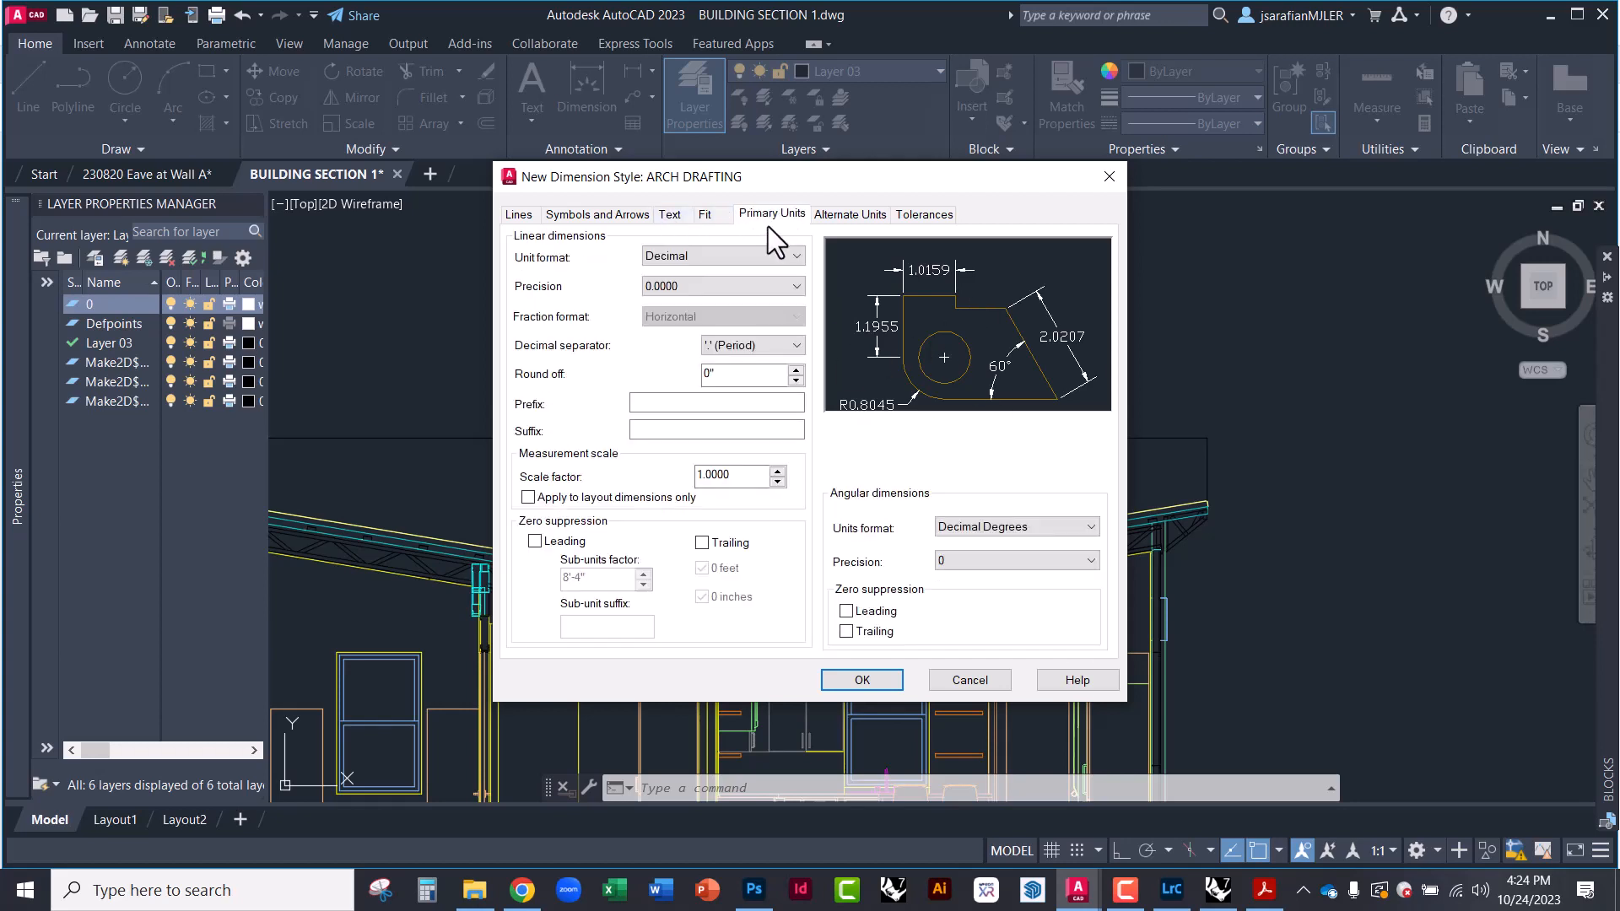
pyautogui.click(848, 216)
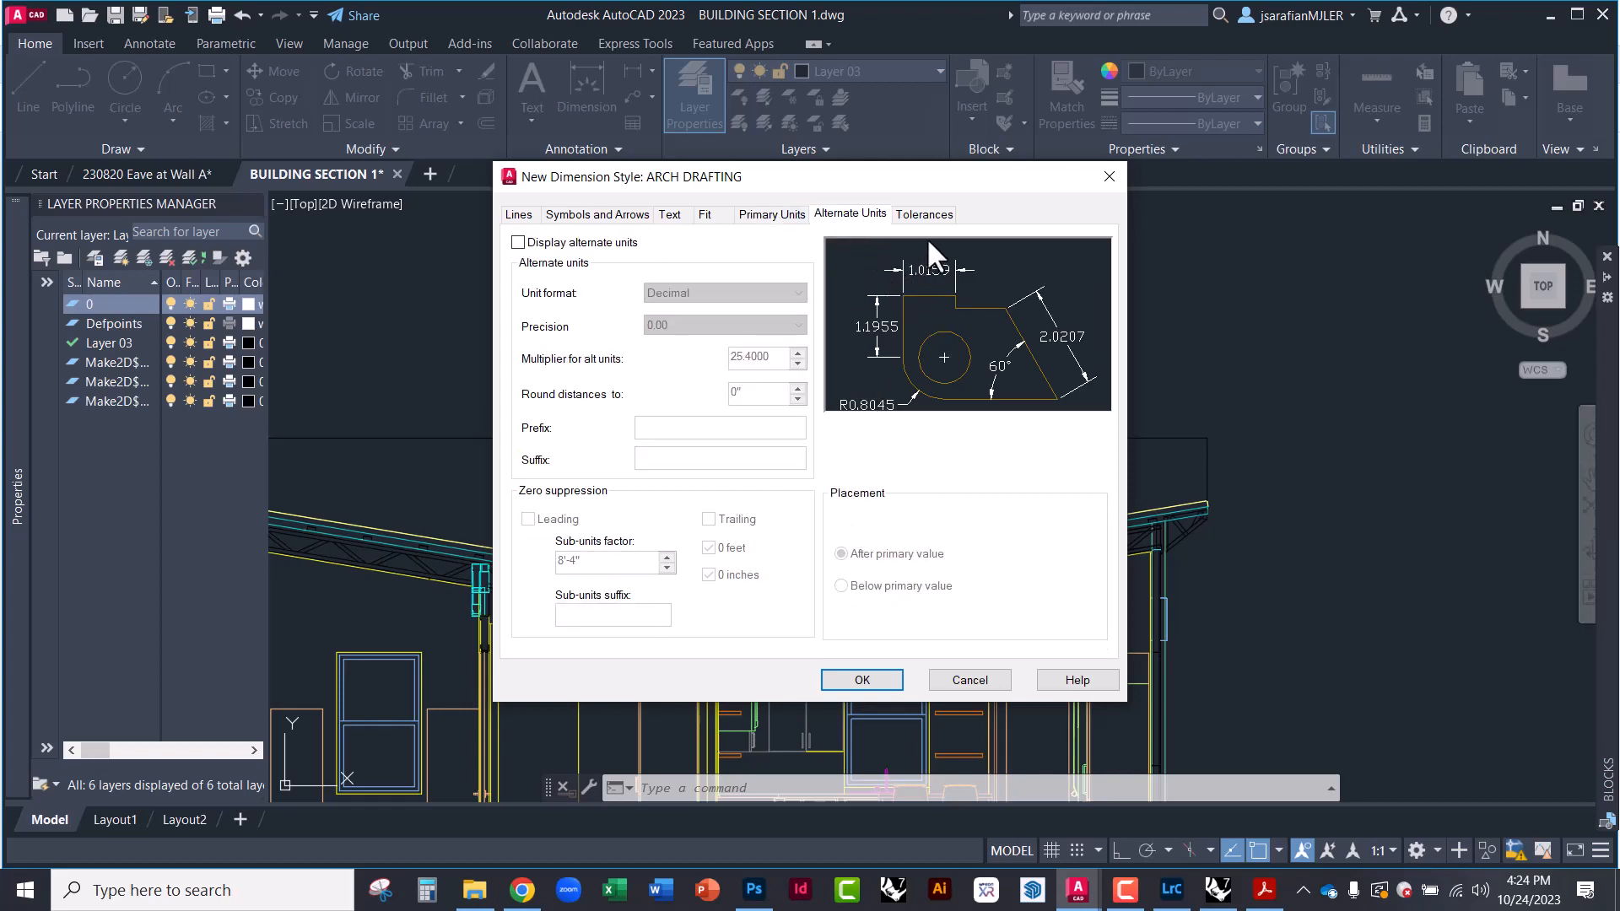
pyautogui.click(919, 214)
pyautogui.click(853, 215)
pyautogui.click(755, 216)
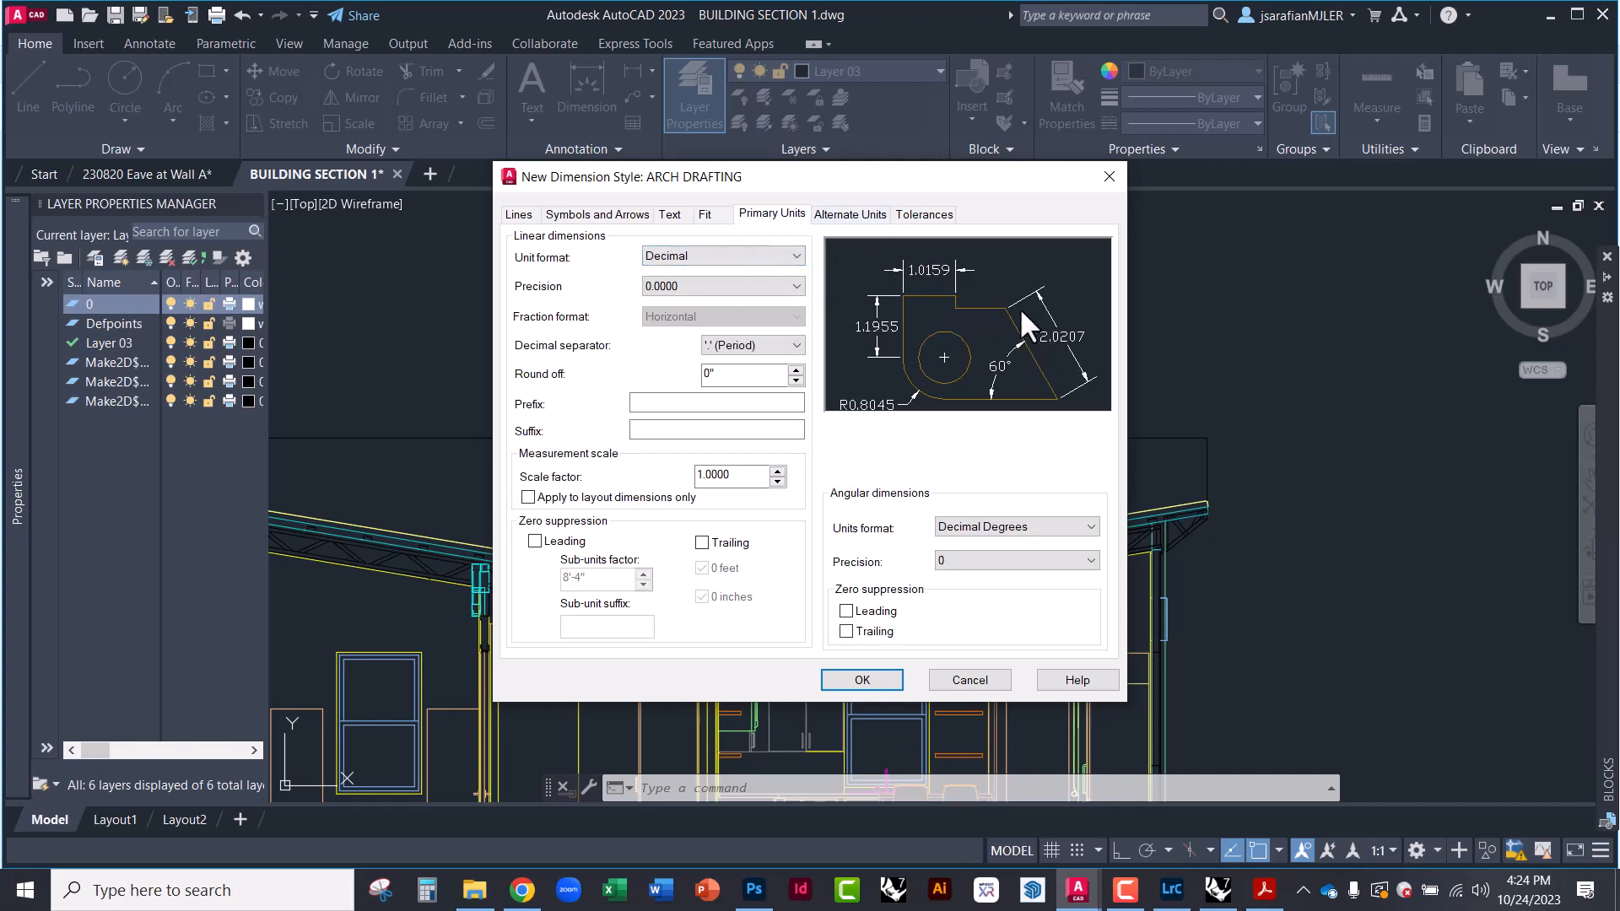
pyautogui.click(622, 214)
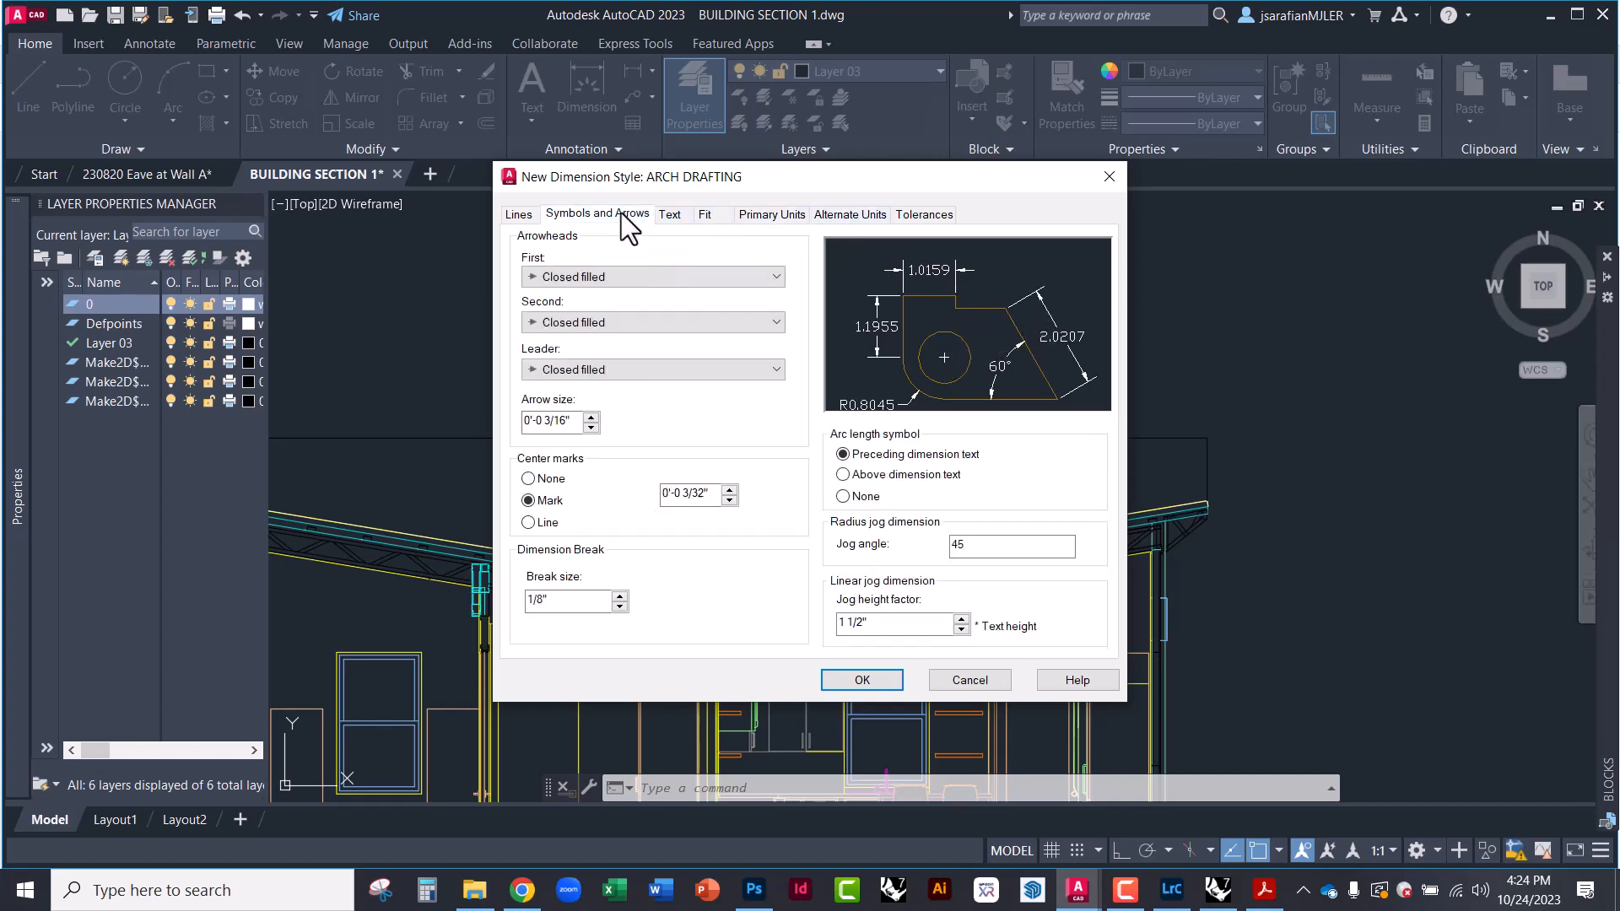
pyautogui.click(527, 216)
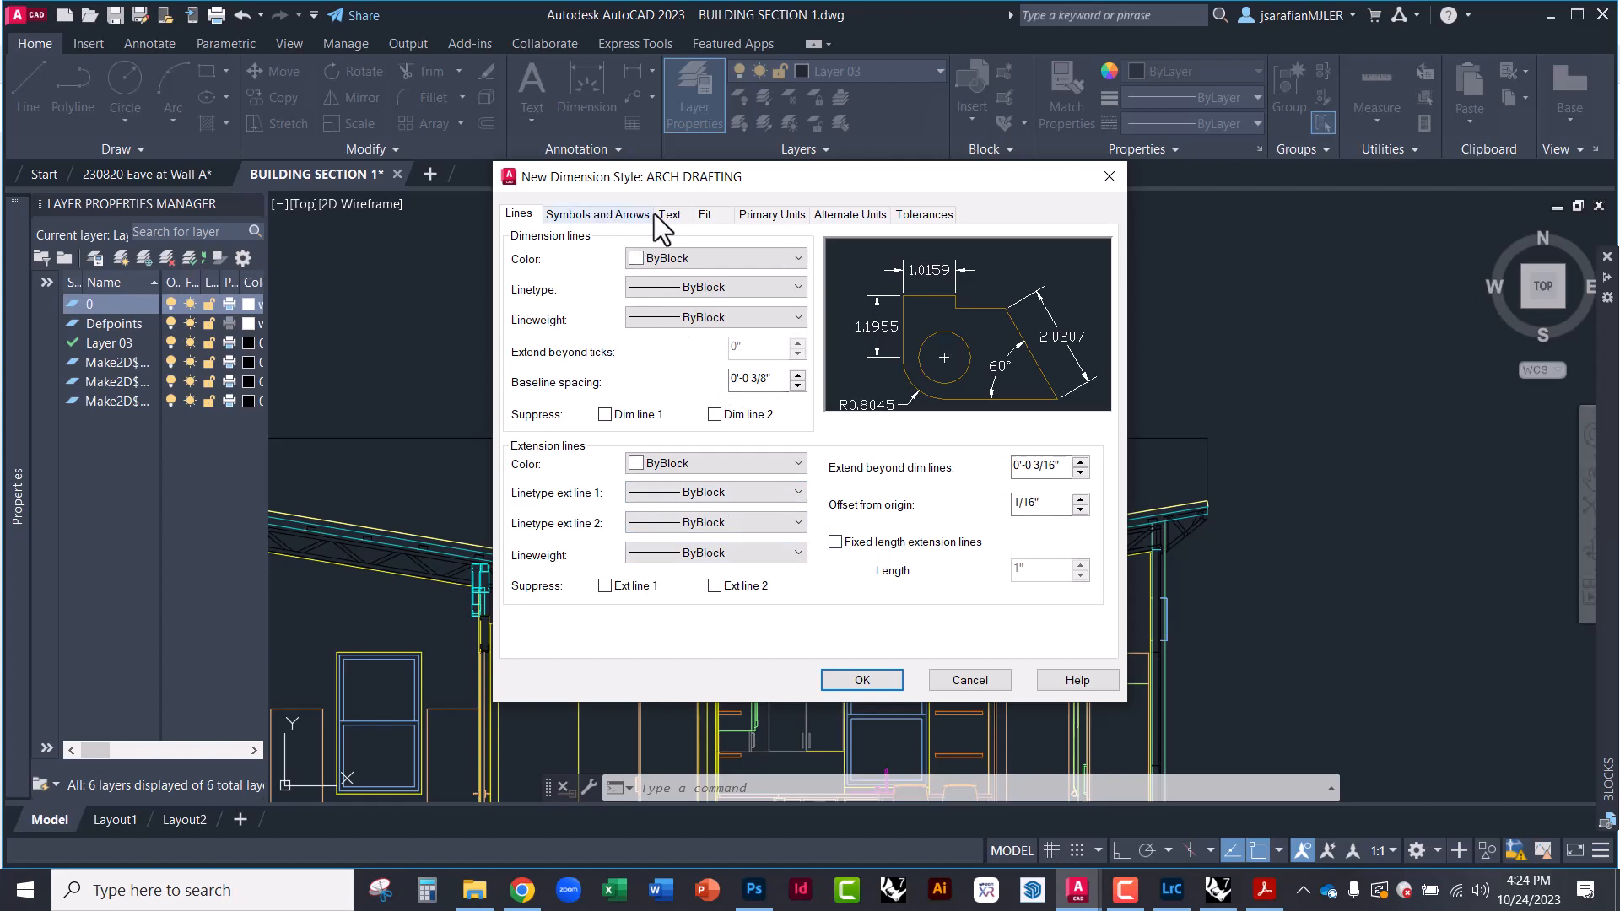
# Set the first and second arrowheads of the ARCH DRAFTING dimension style to Architectural tick
pyautogui.click(609, 214)
pyautogui.click(616, 278)
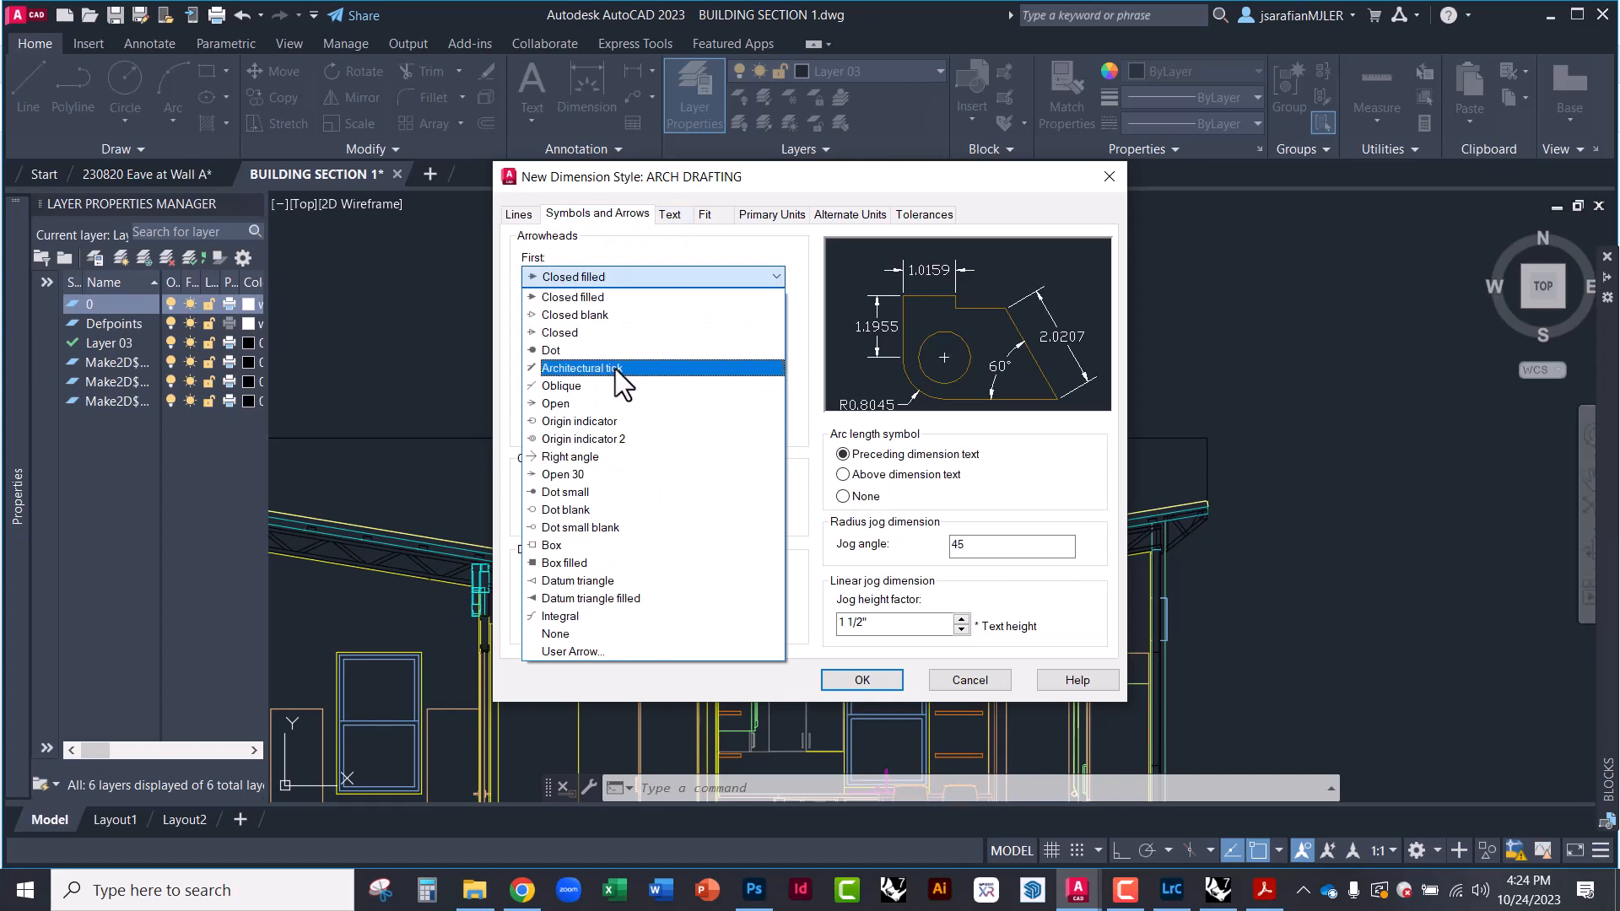
pyautogui.click(616, 368)
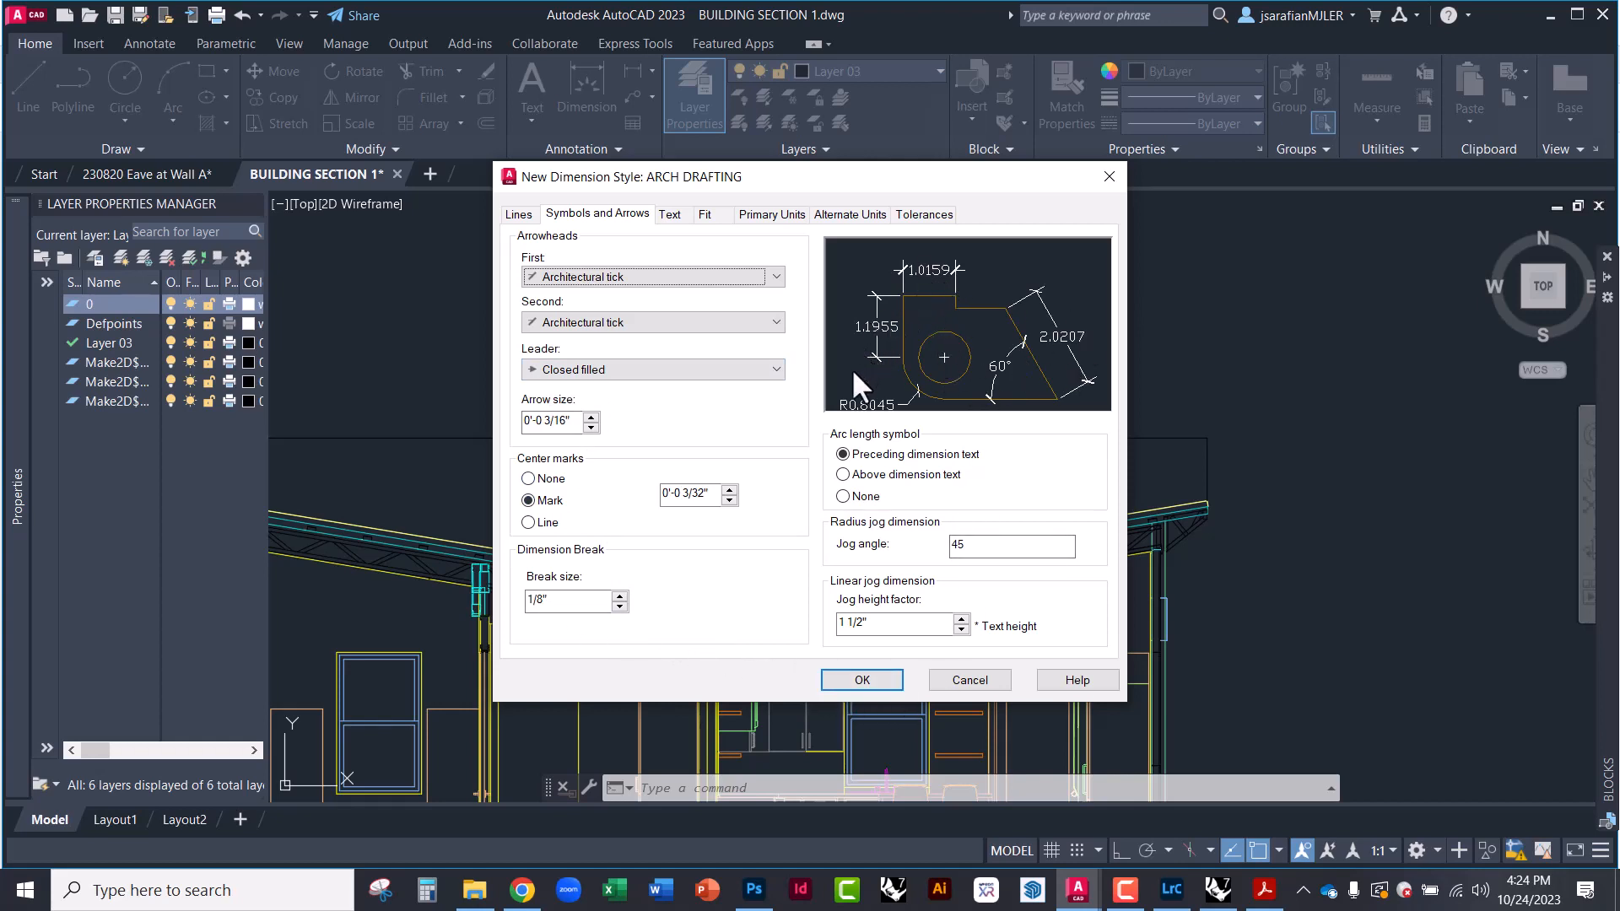
# Create a new text style named ARCH DRAFTING from the dimension style's text settings
pyautogui.click(666, 214)
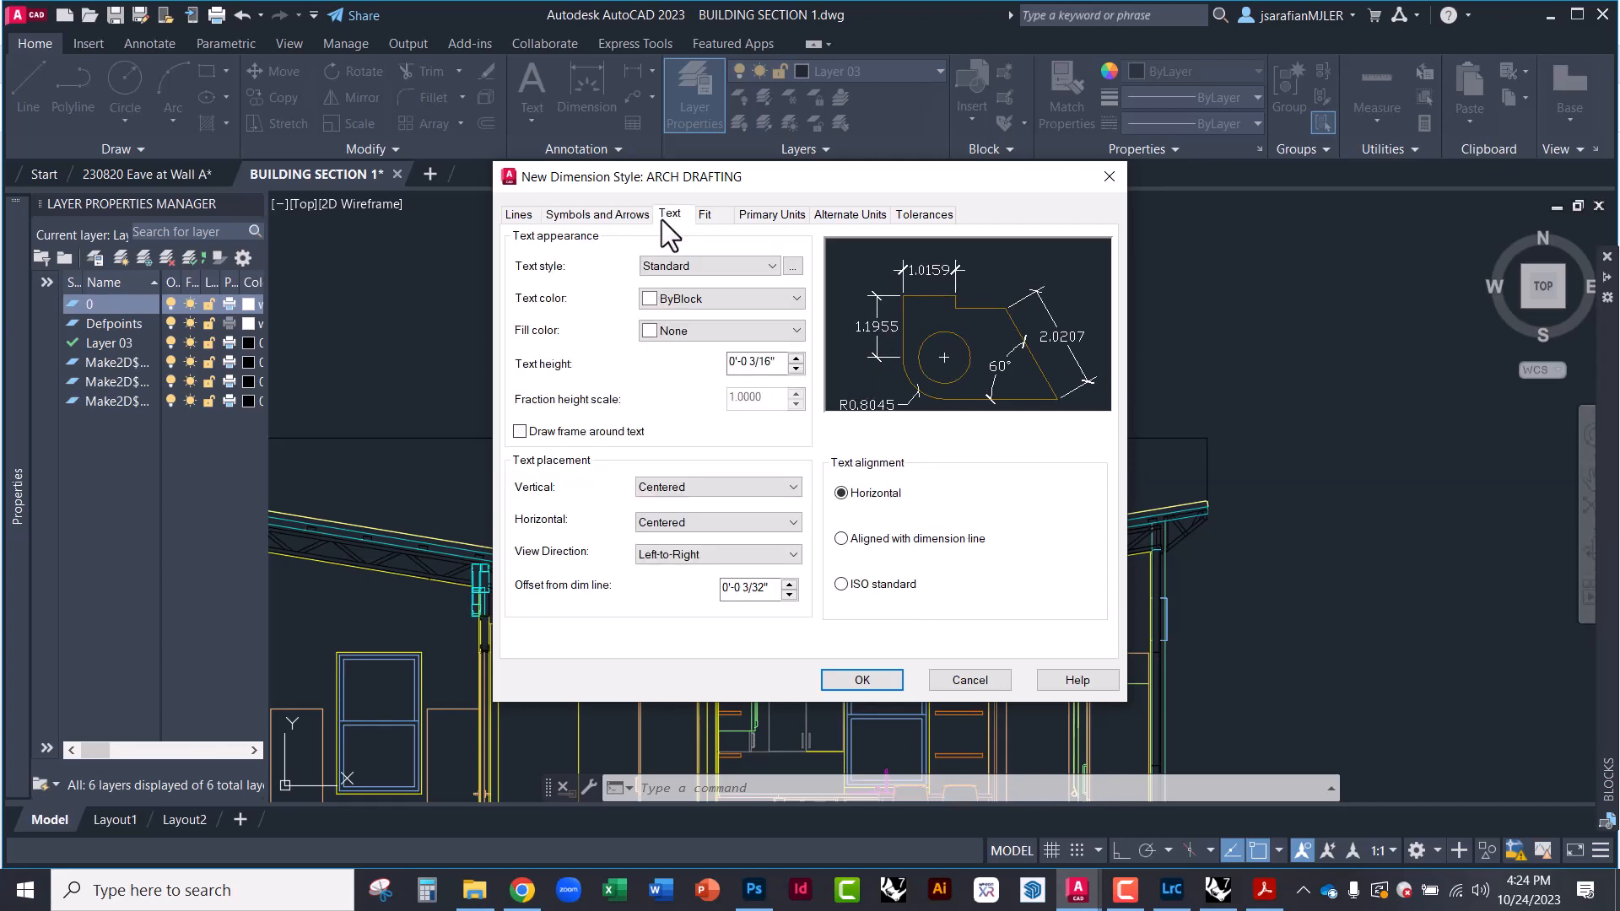
pyautogui.click(773, 267)
pyautogui.click(773, 267)
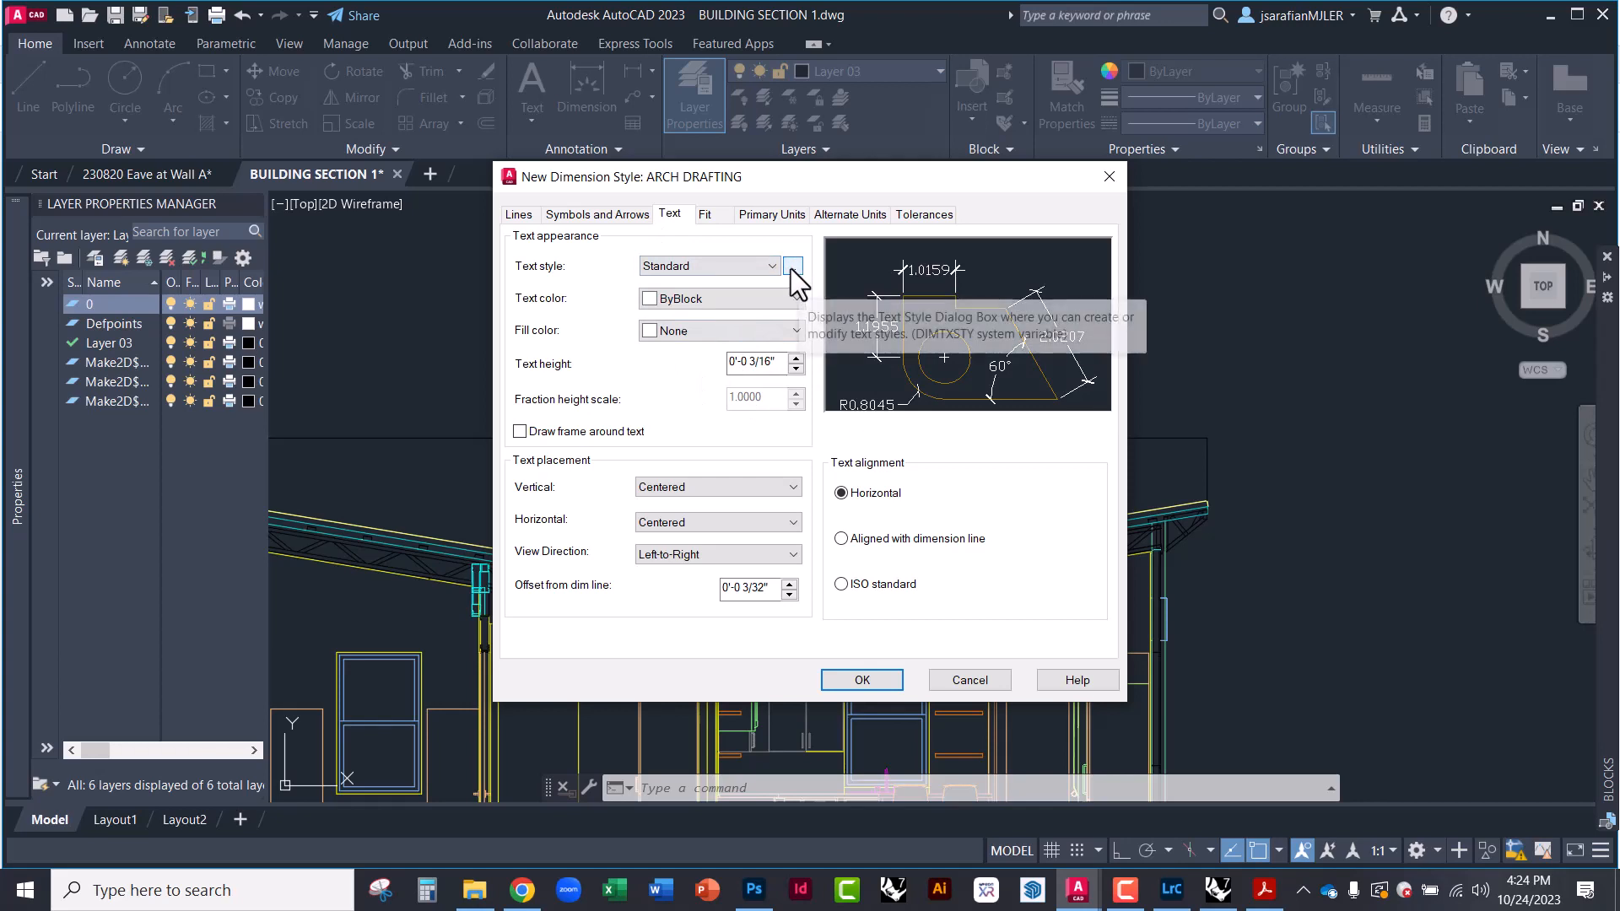
pyautogui.click(793, 266)
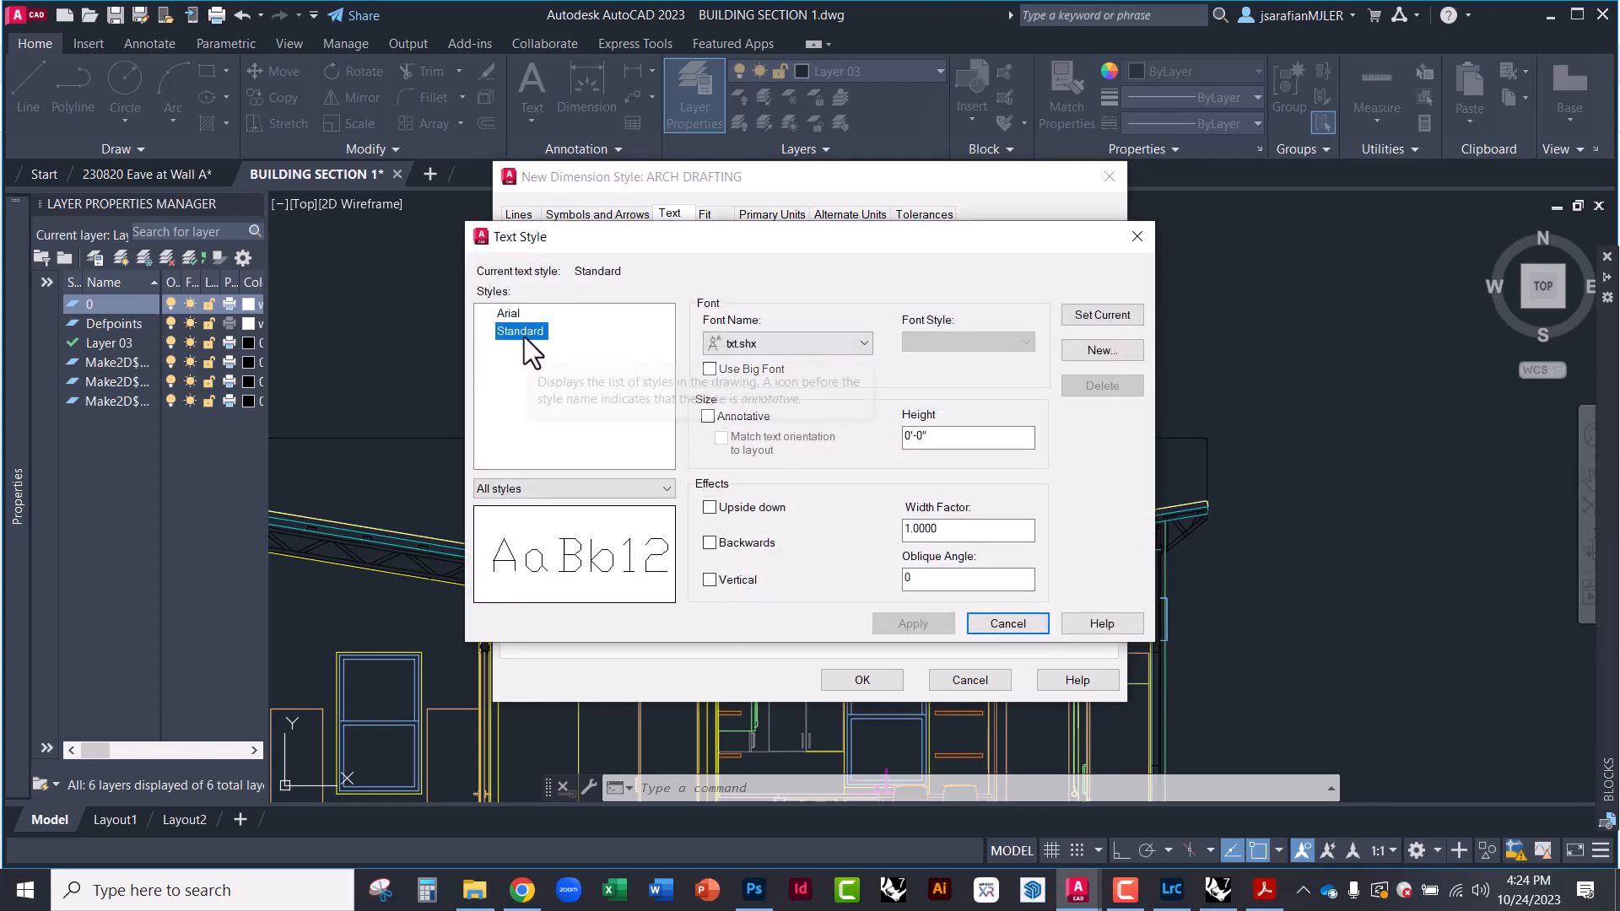
pyautogui.click(1100, 353)
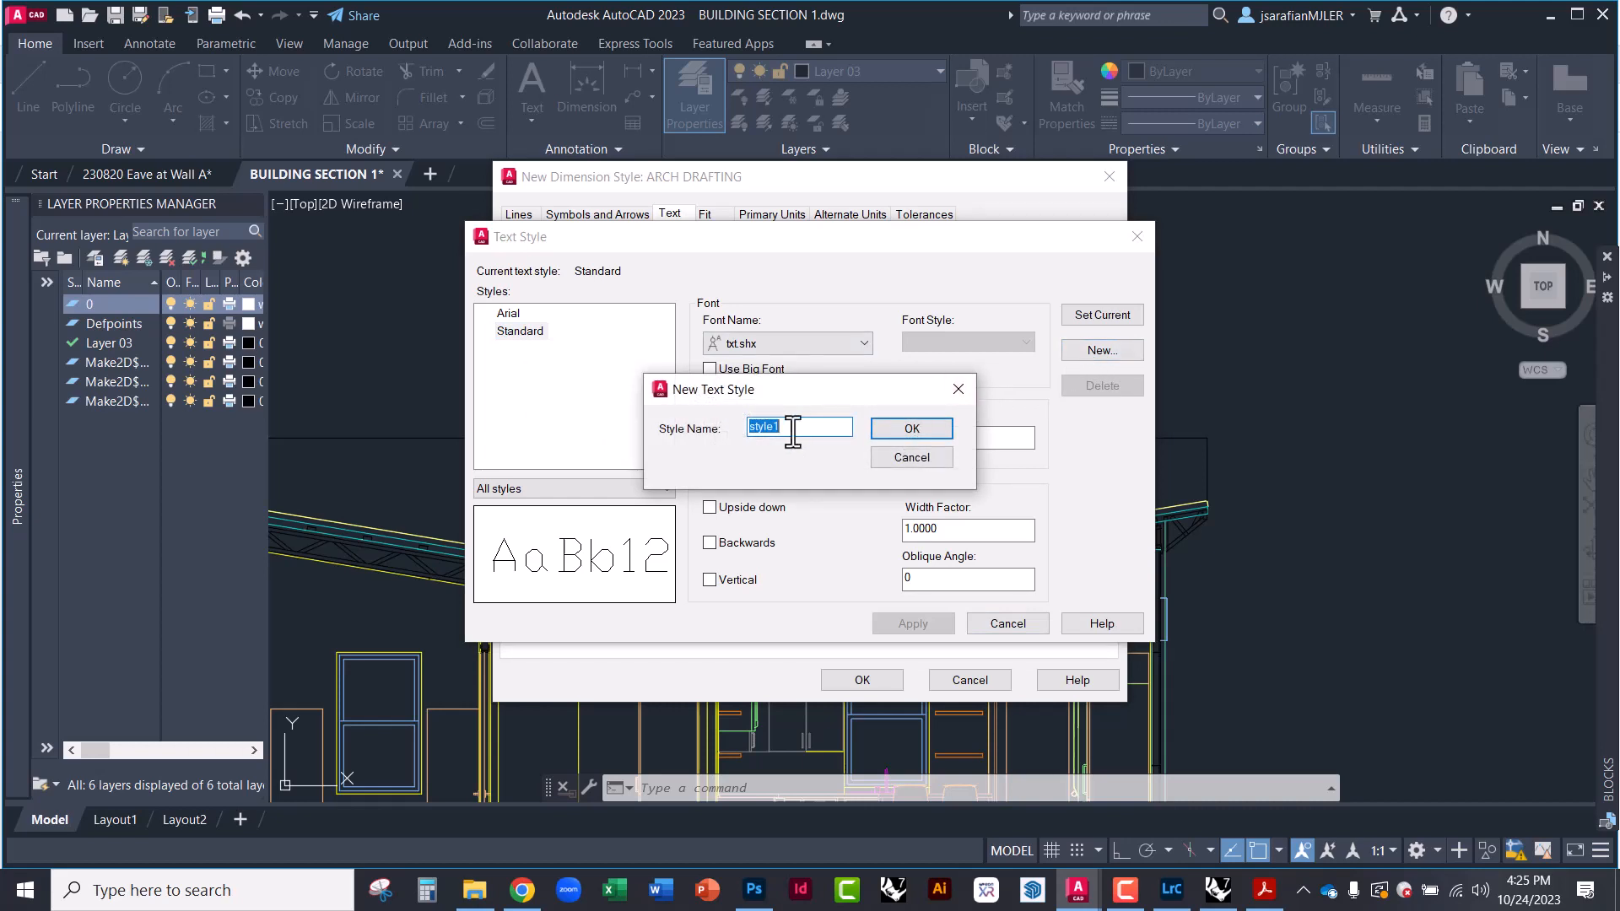
pyautogui.write('ARCH DRAFTING')
pyautogui.click(909, 430)
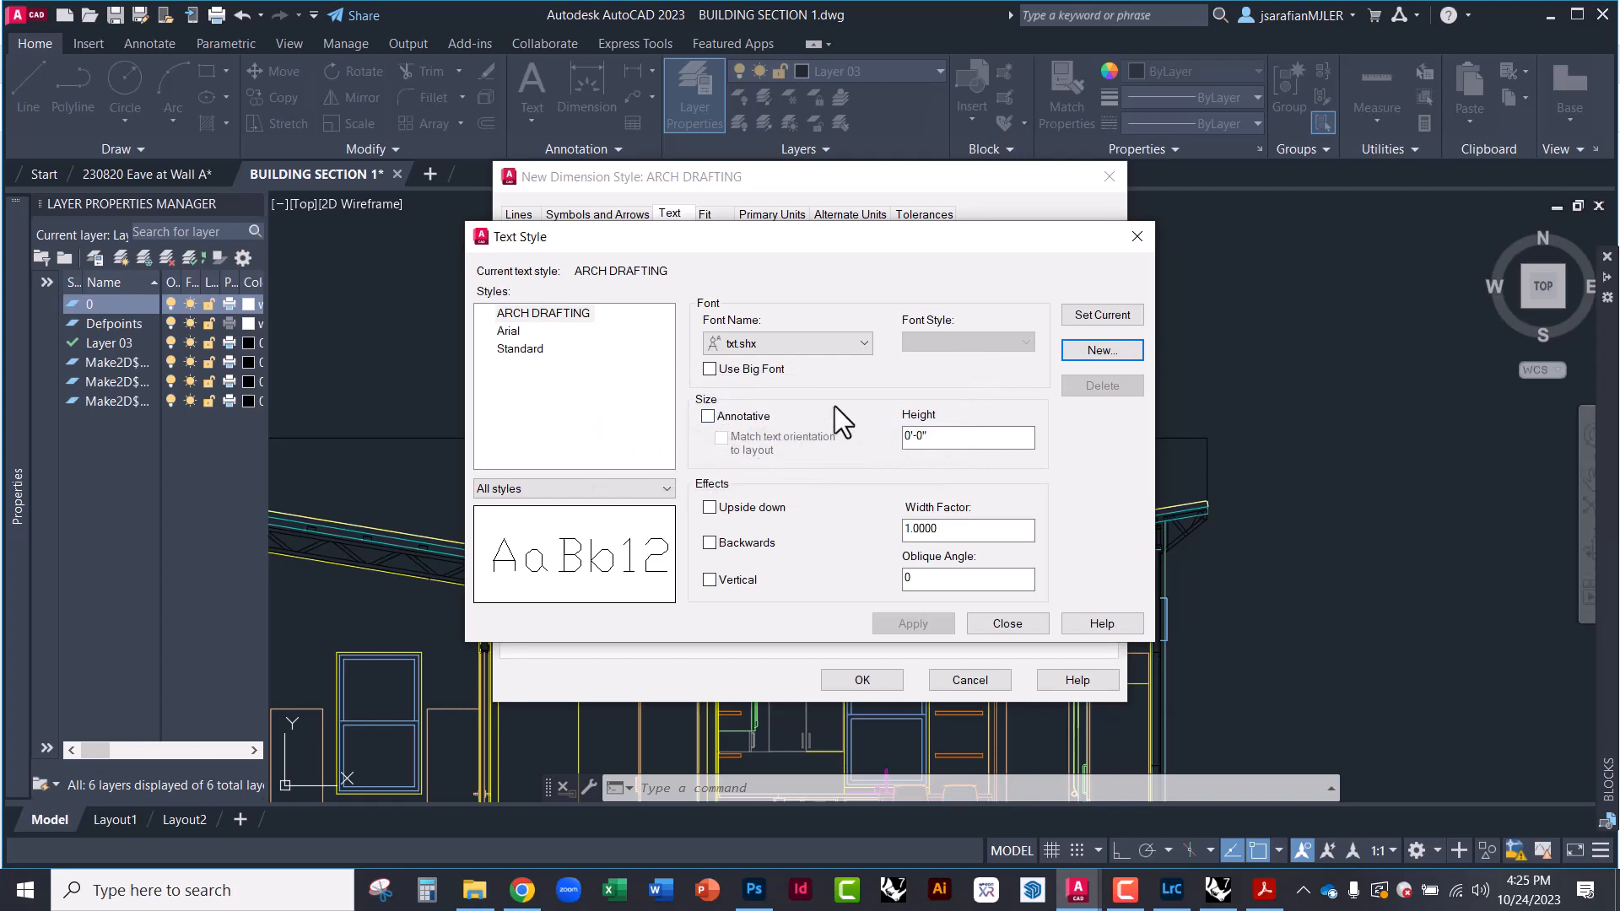
# Give the ARCH DRAFTING text style the Franklin Gothic Demi Cond font, make it current and save the change
pyautogui.click(864, 342)
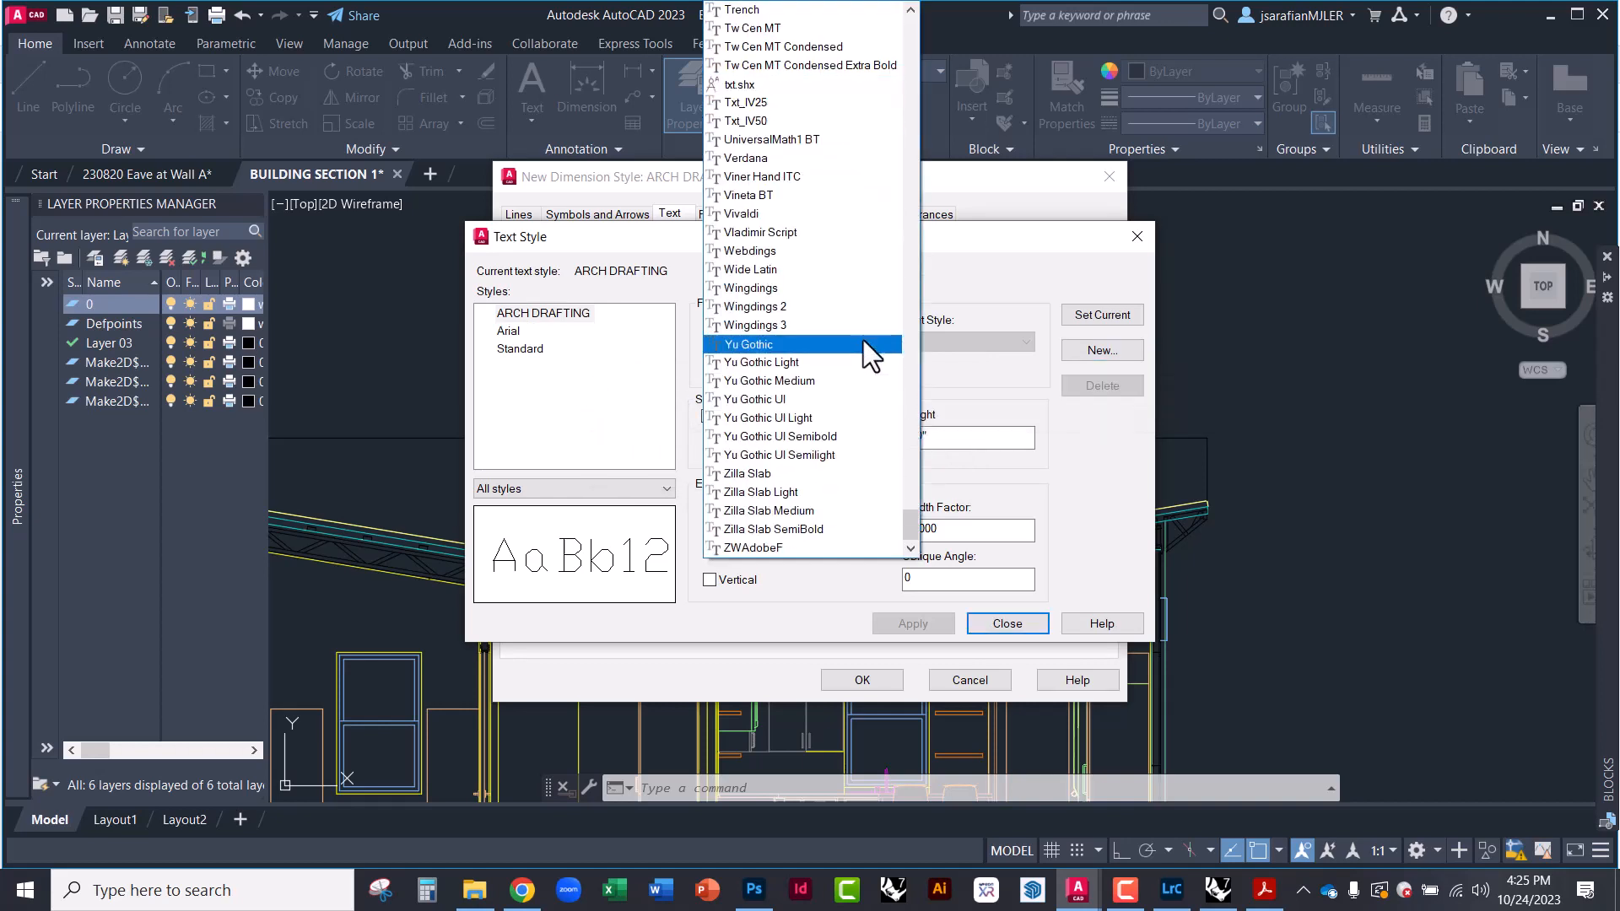
pyautogui.moveTo(909, 524); pyautogui.dragTo(903, 196)
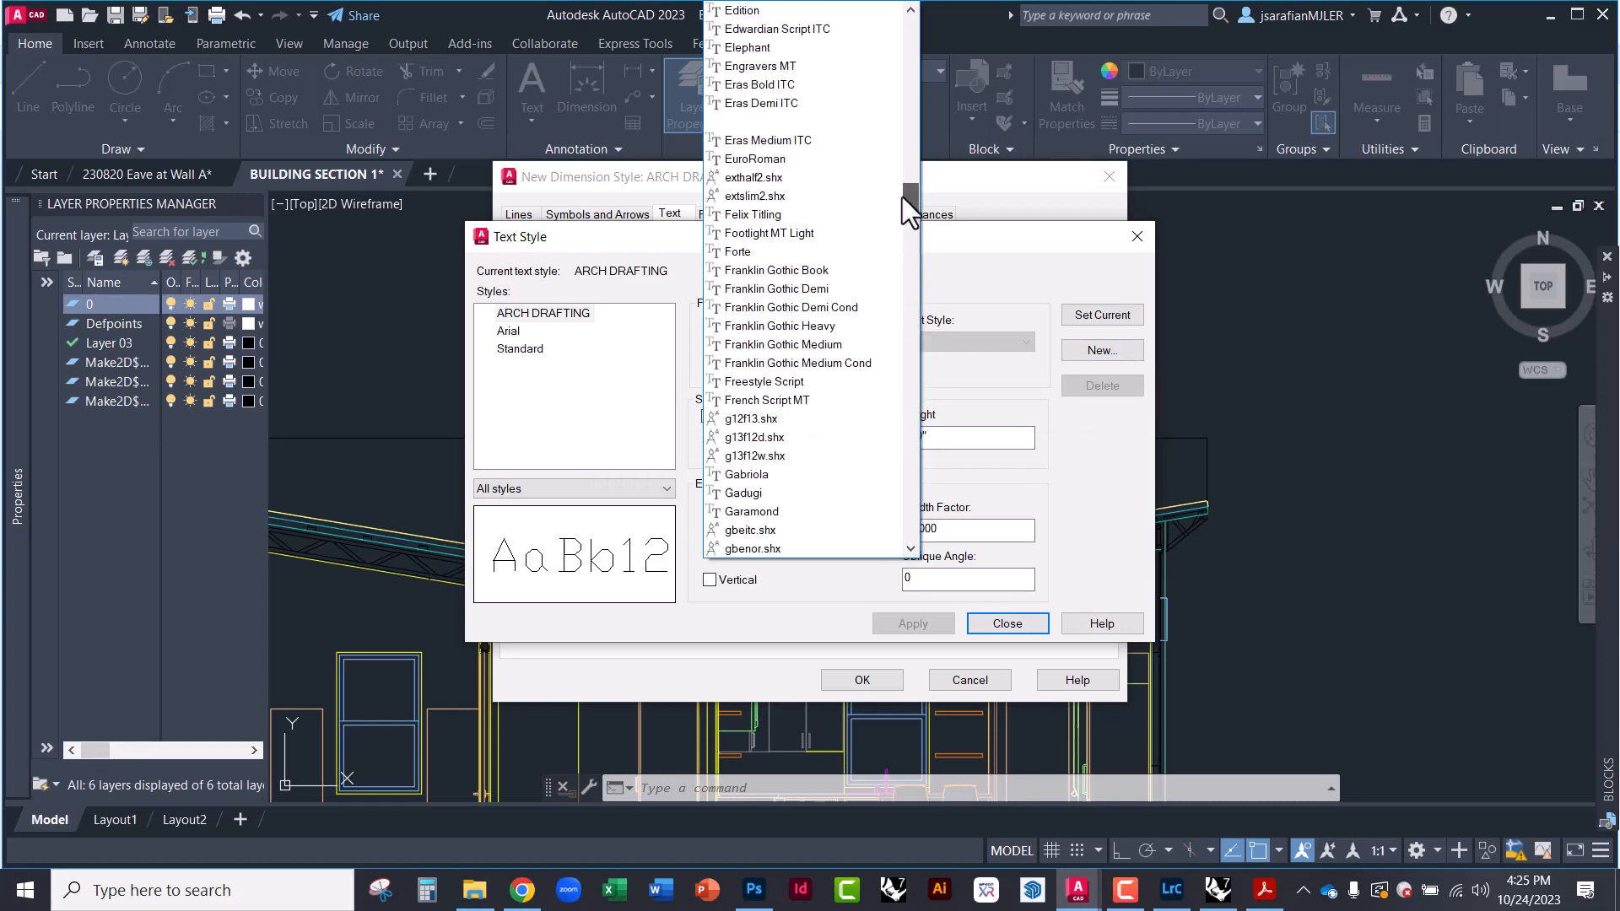
pyautogui.click(837, 309)
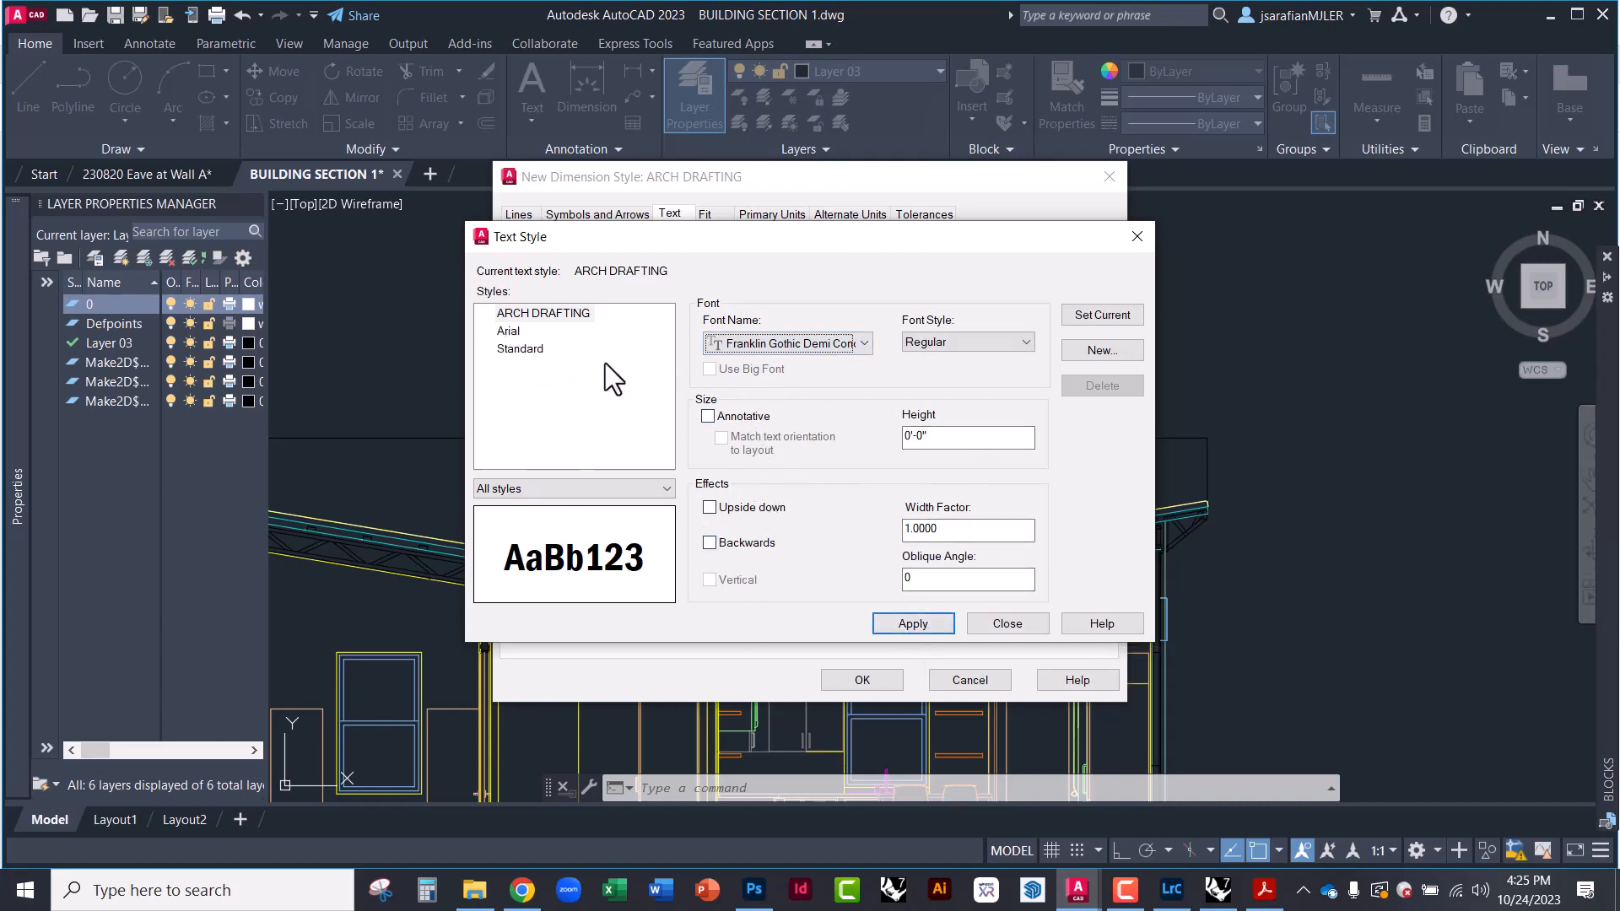
pyautogui.click(1096, 320)
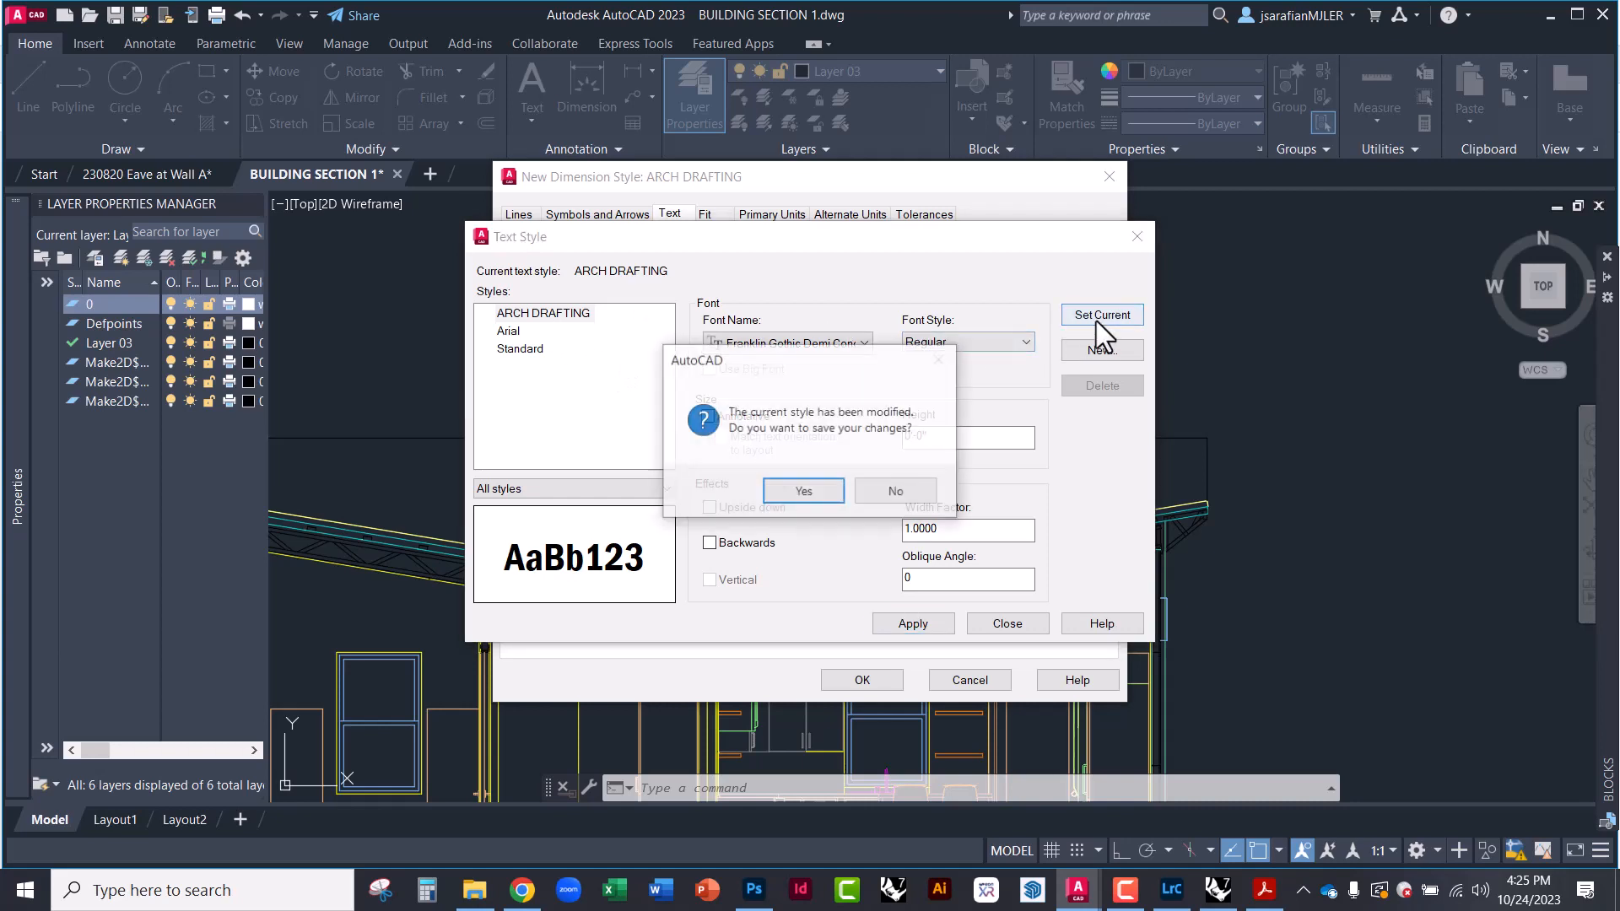
pyautogui.click(800, 497)
pyautogui.click(562, 317)
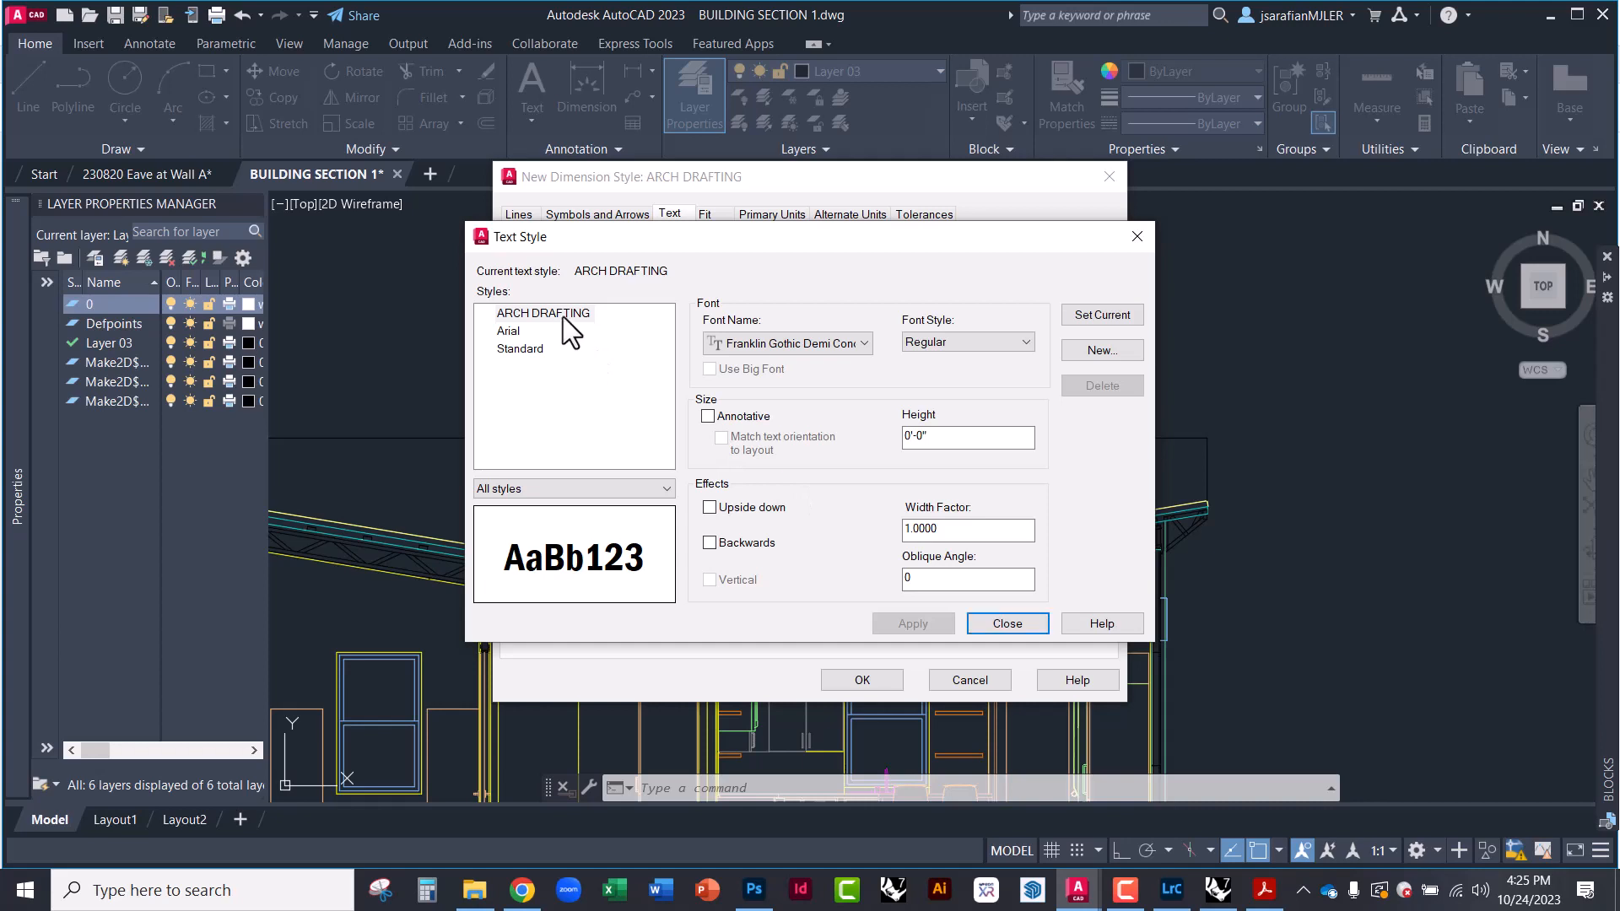
pyautogui.click(996, 624)
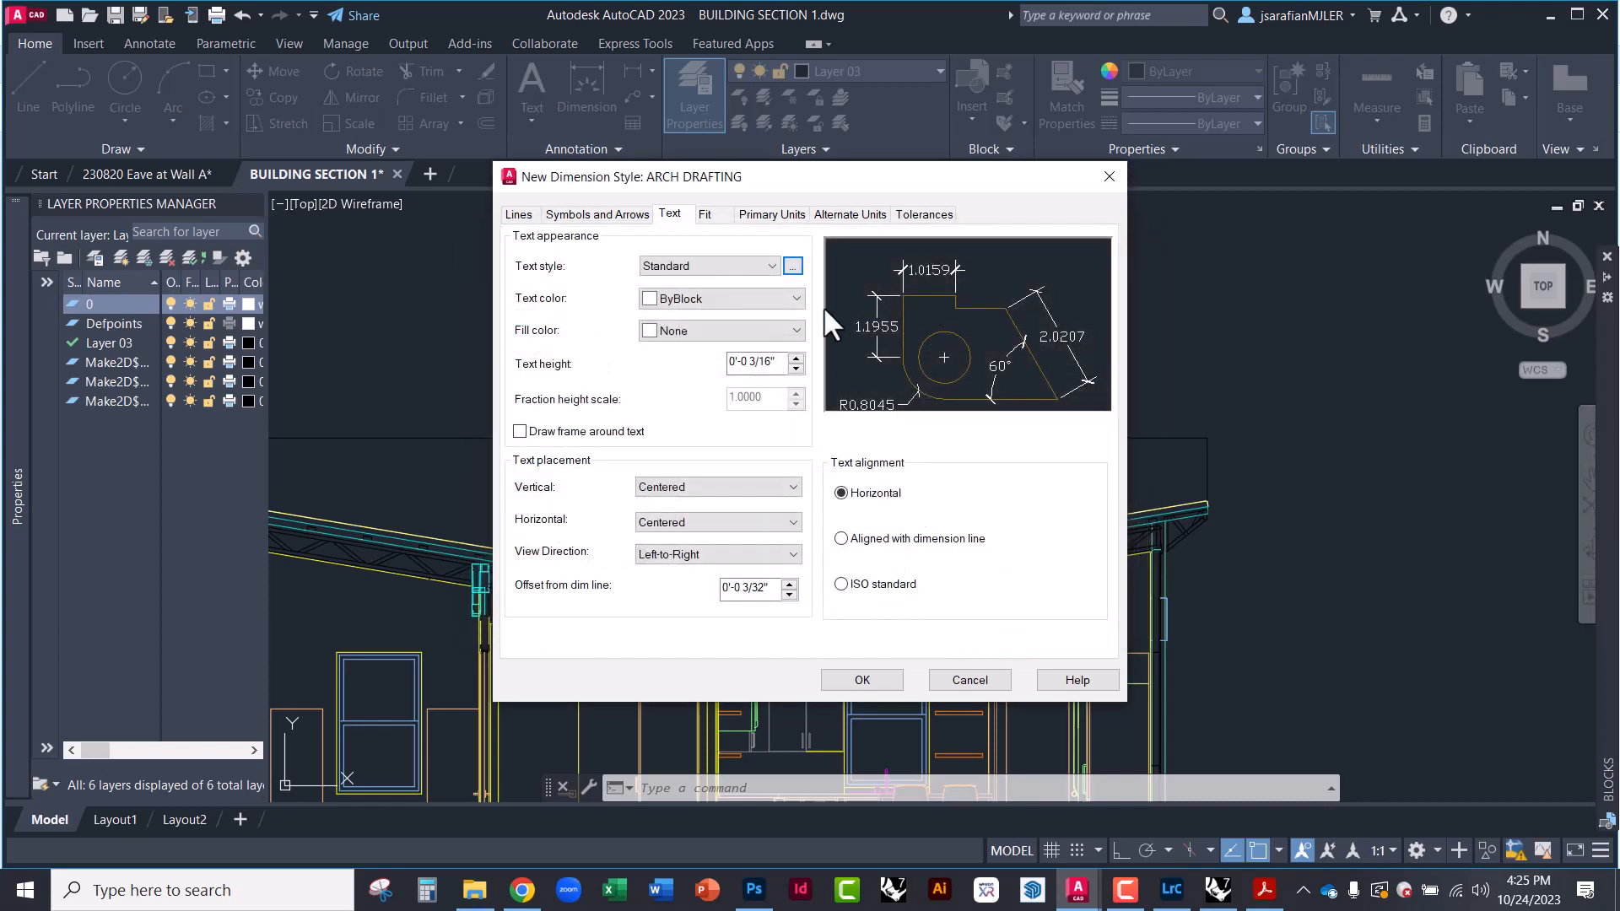
# Assign the ARCH DRAFTING text style to the new dimension style and accept the style's settings
pyautogui.click(772, 266)
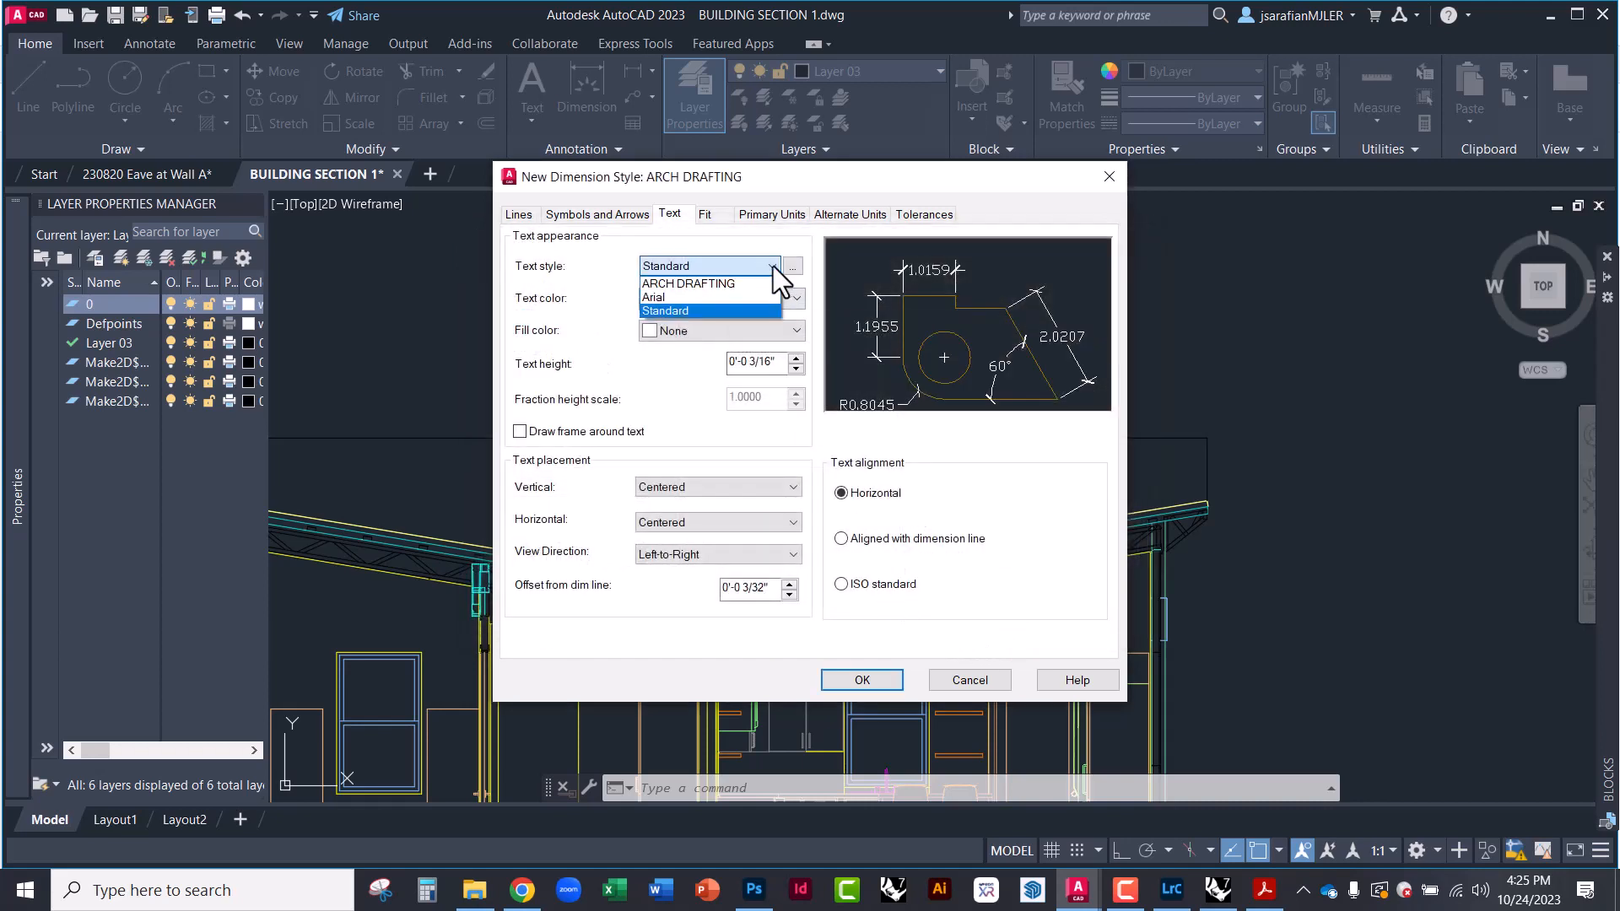
pyautogui.click(707, 283)
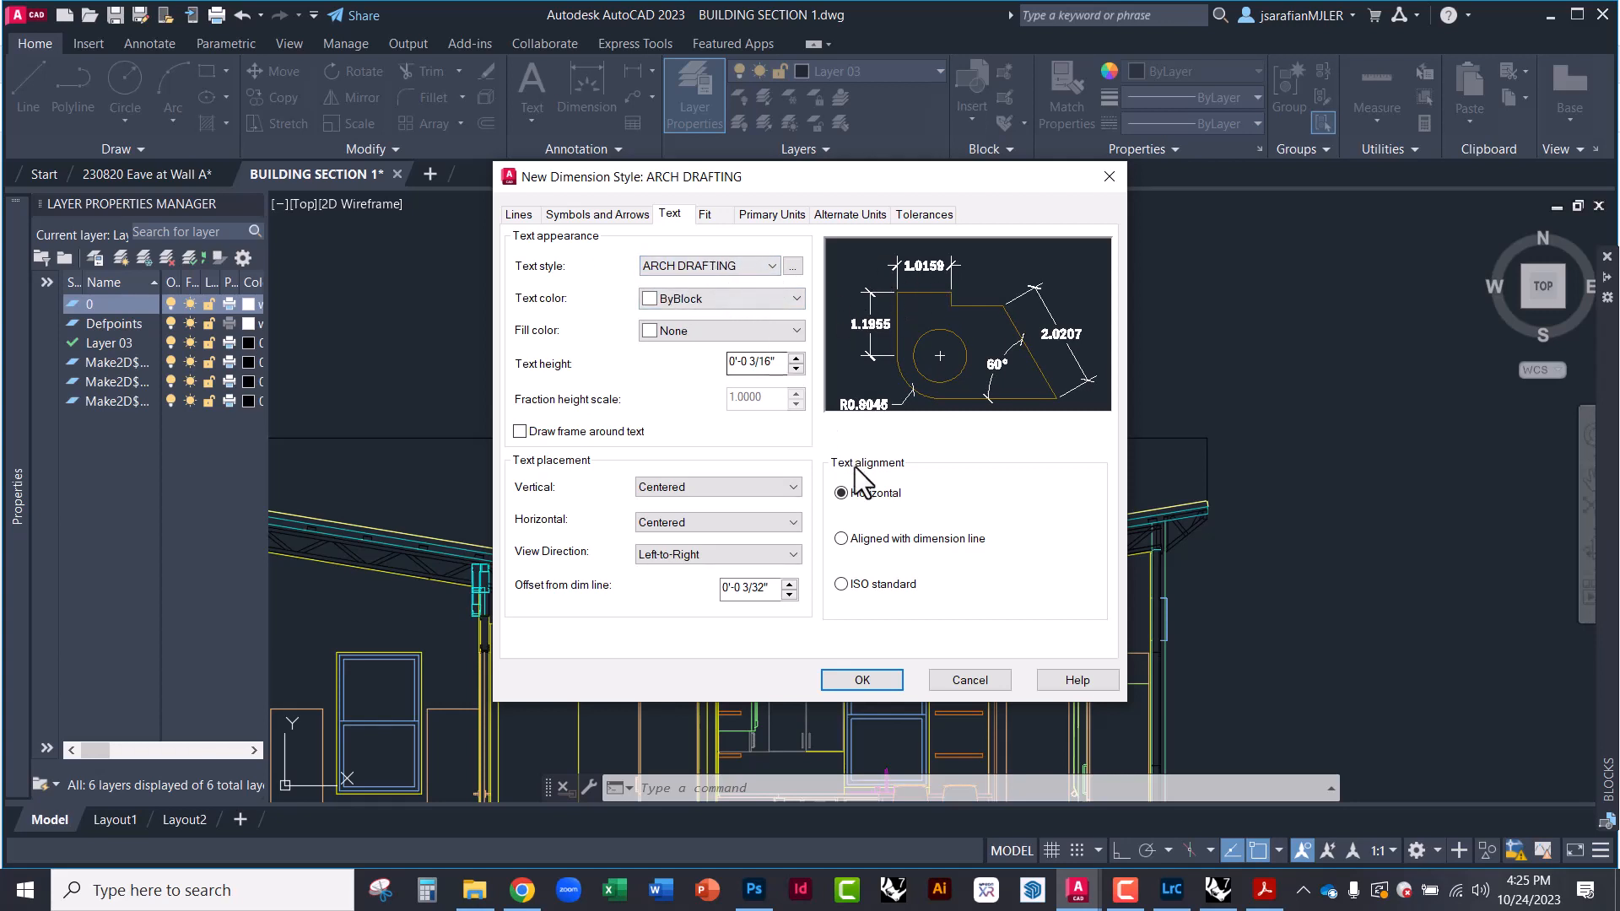
pyautogui.click(871, 688)
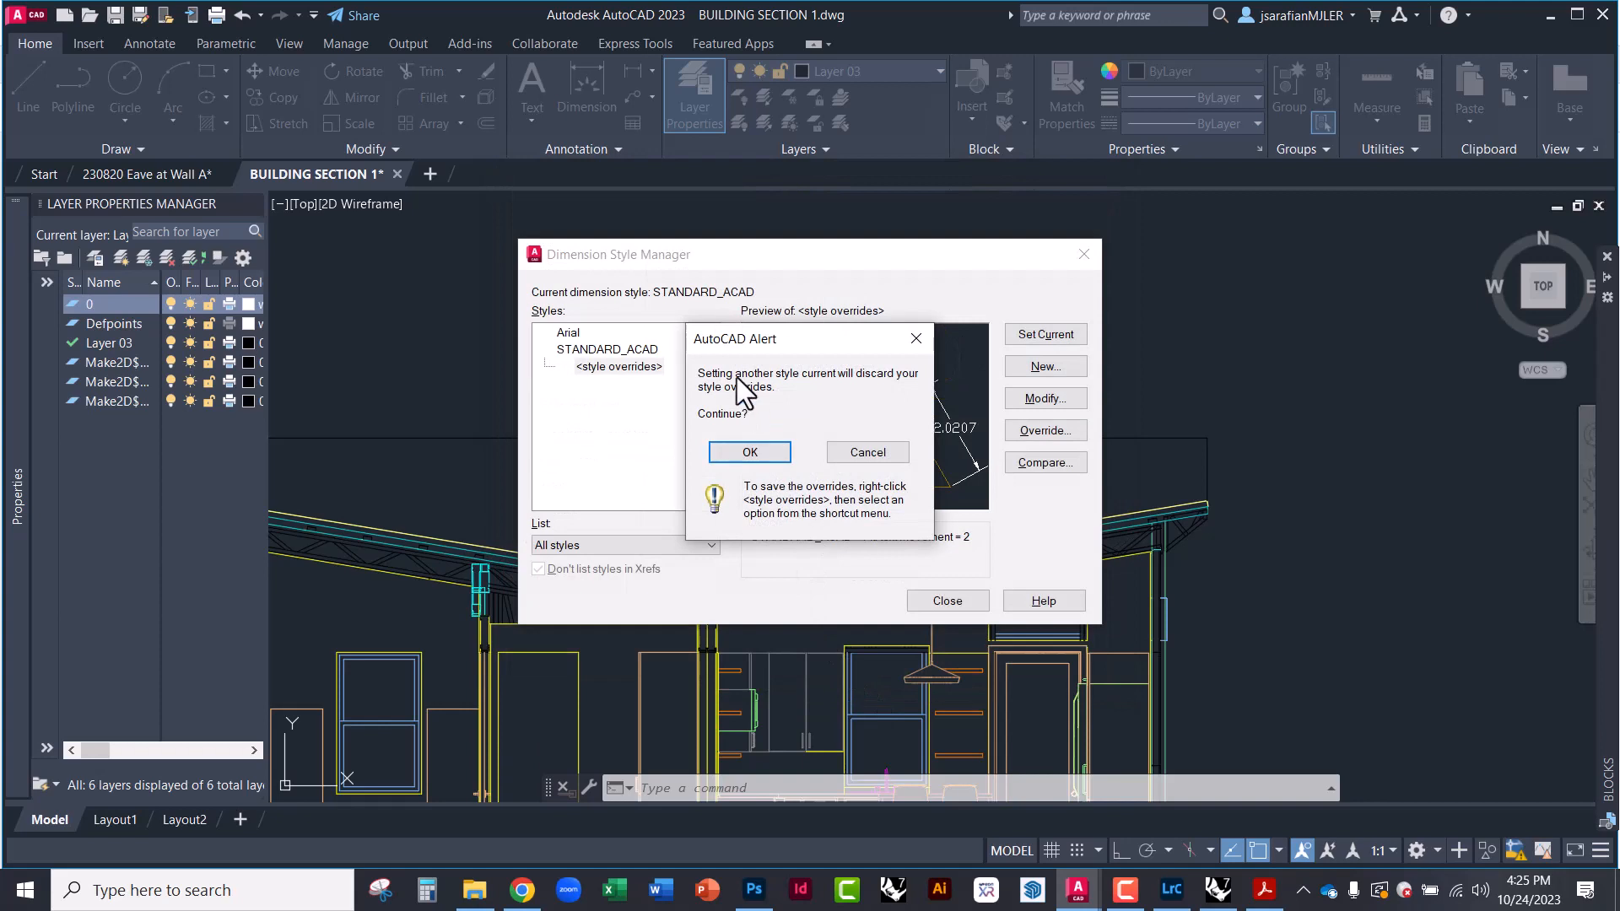
# Discard the style overrides to make ARCH DRAFTING the current dimension style, and assign that style to the overall roof dimension
pyautogui.click(758, 453)
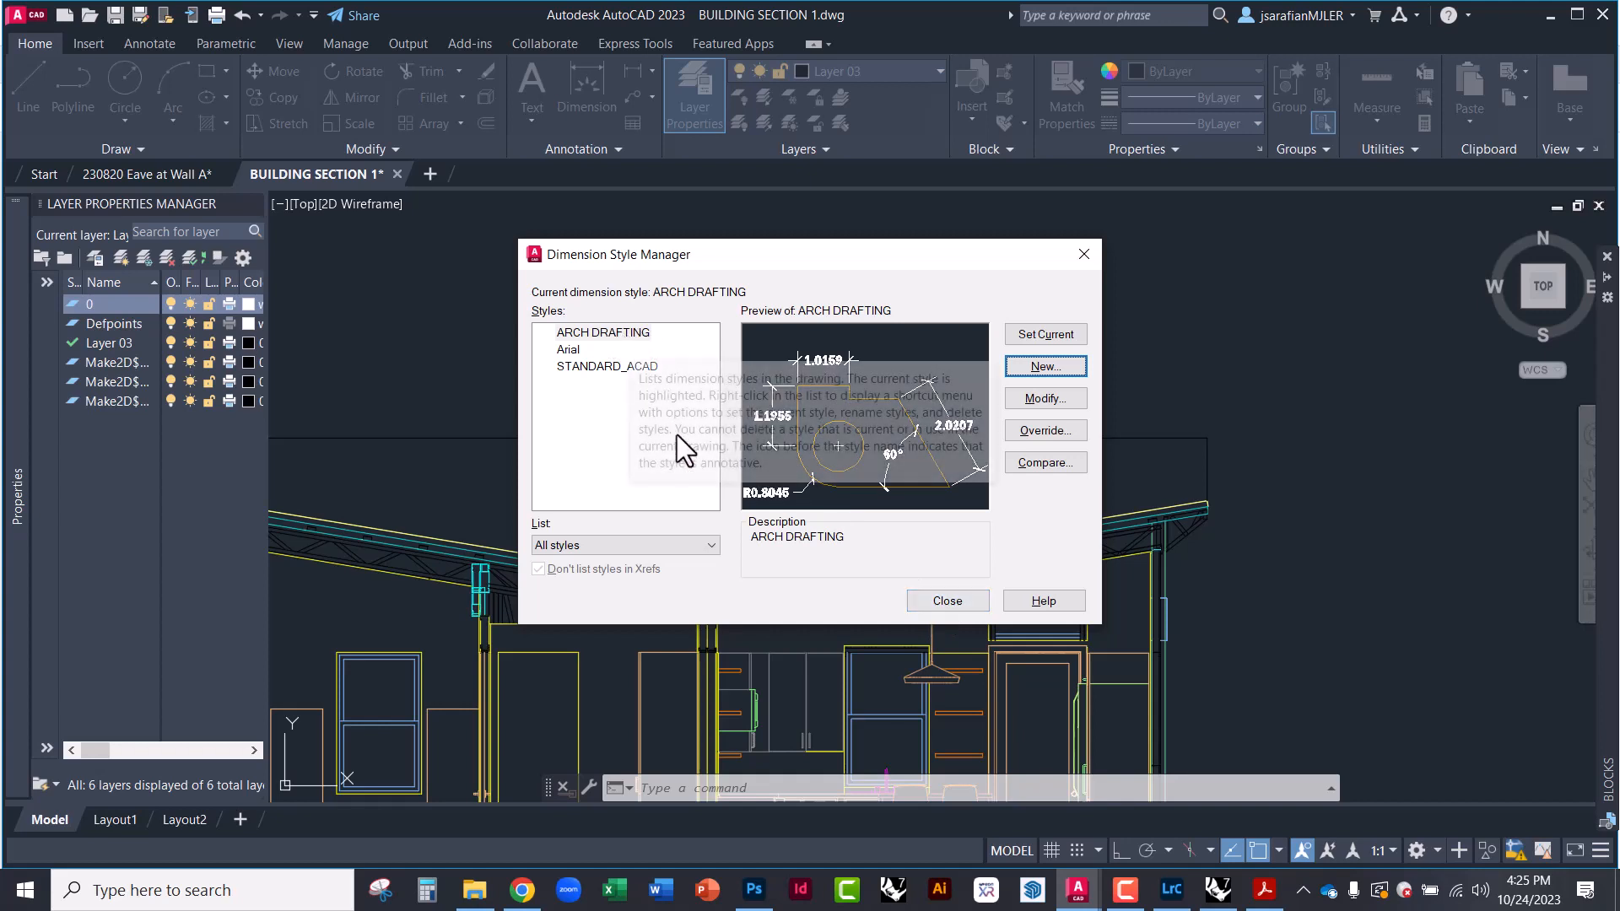
pyautogui.click(930, 603)
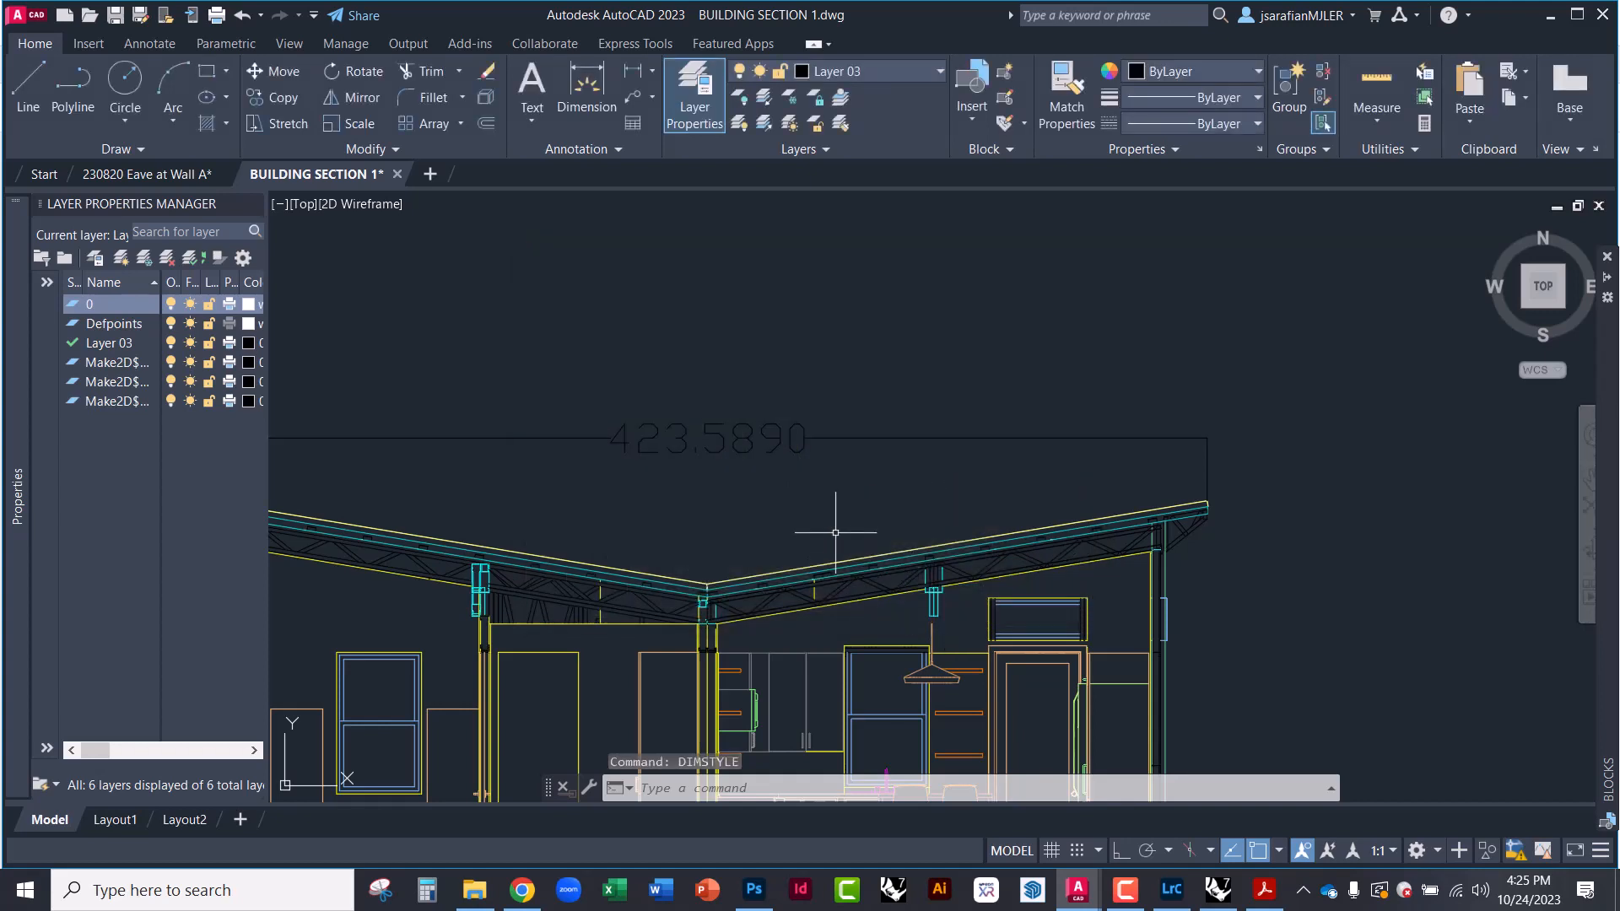
pyautogui.click(764, 439)
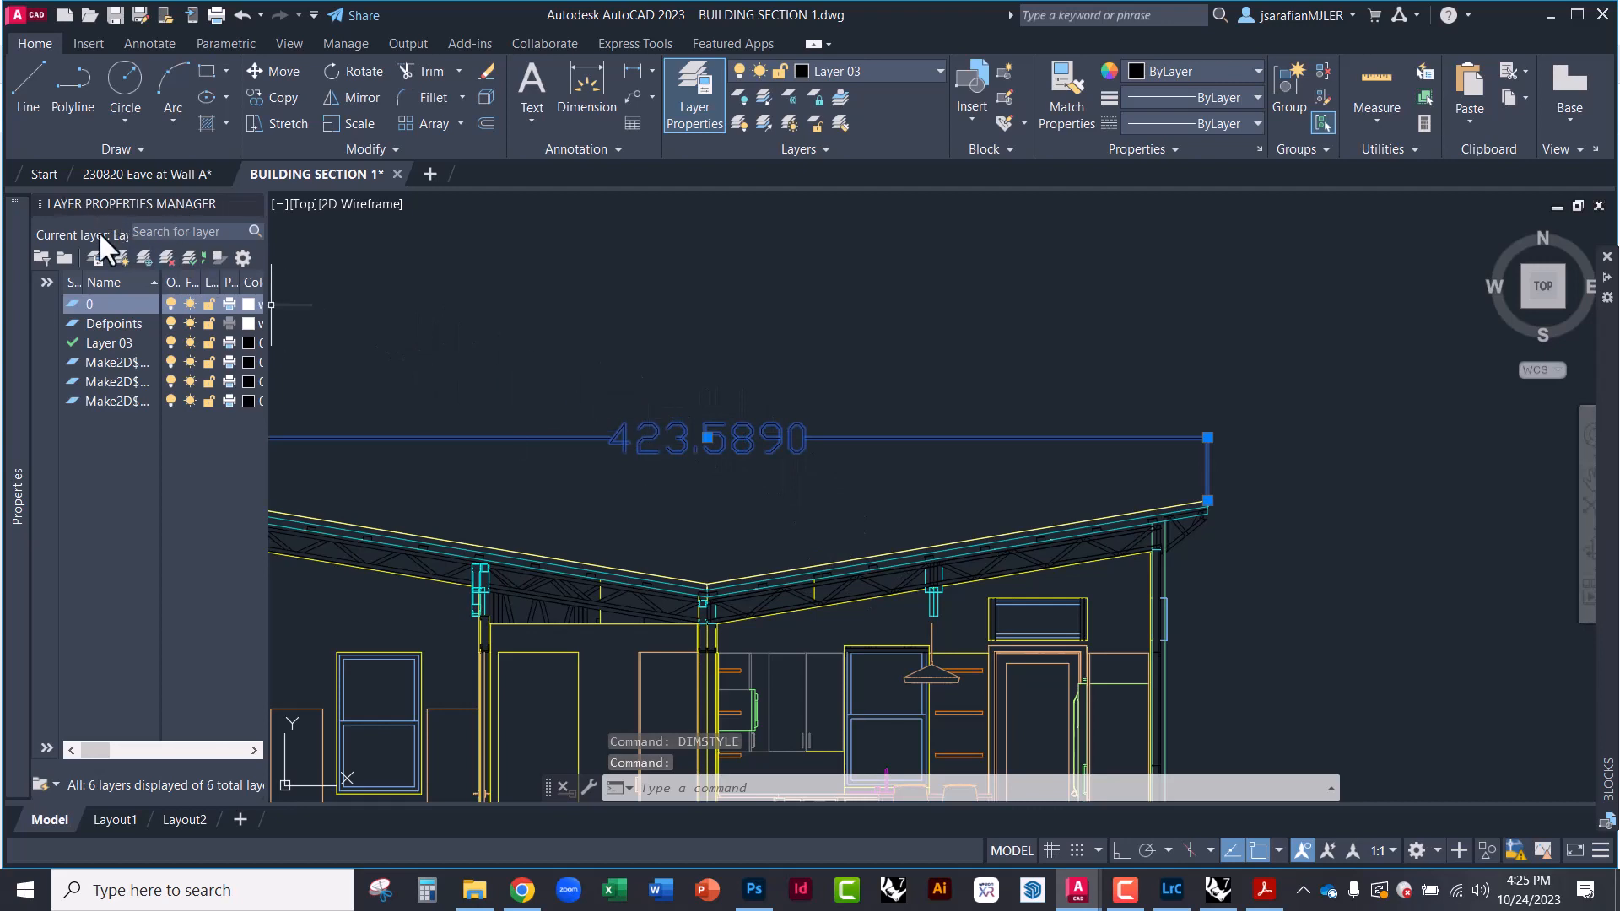
pyautogui.moveTo(10, 260)
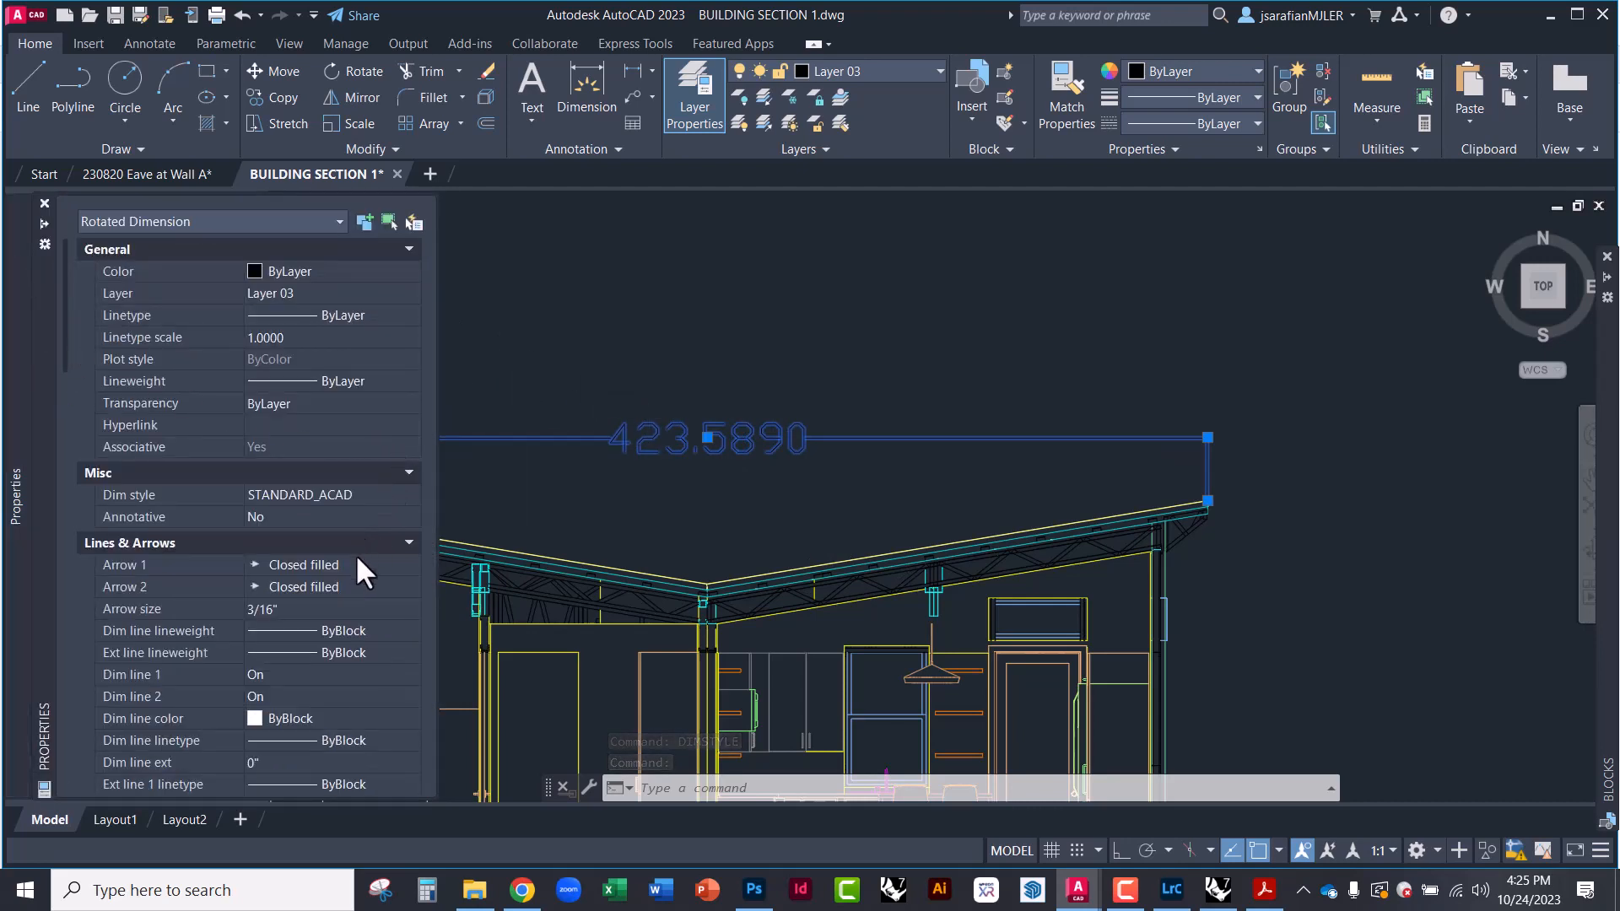
pyautogui.click(410, 491)
pyautogui.click(411, 495)
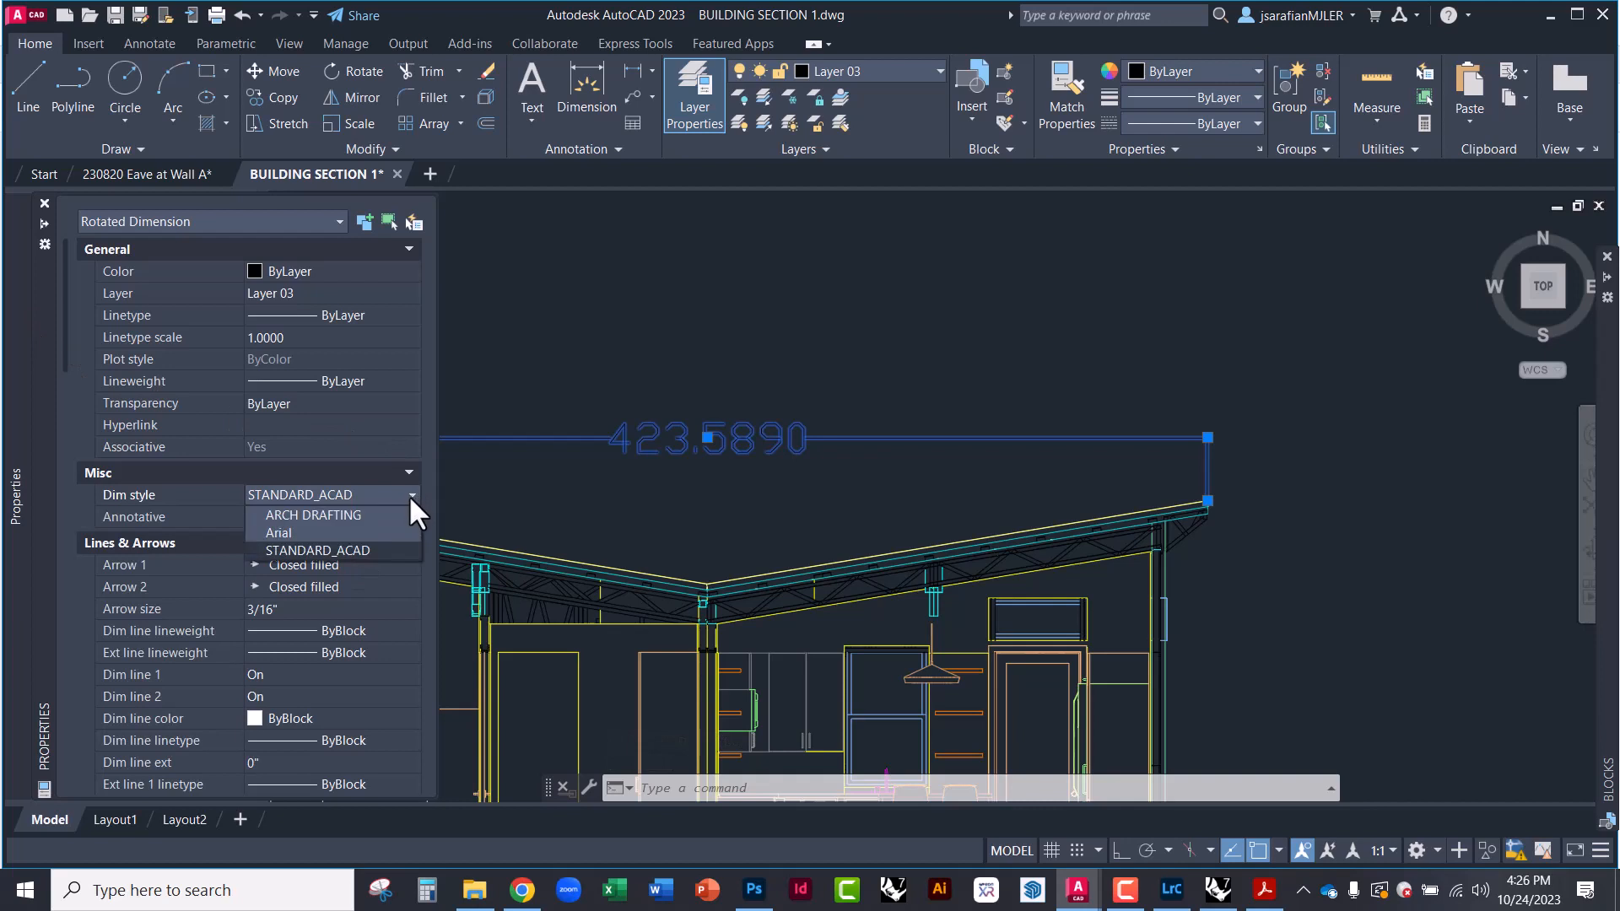
pyautogui.click(332, 515)
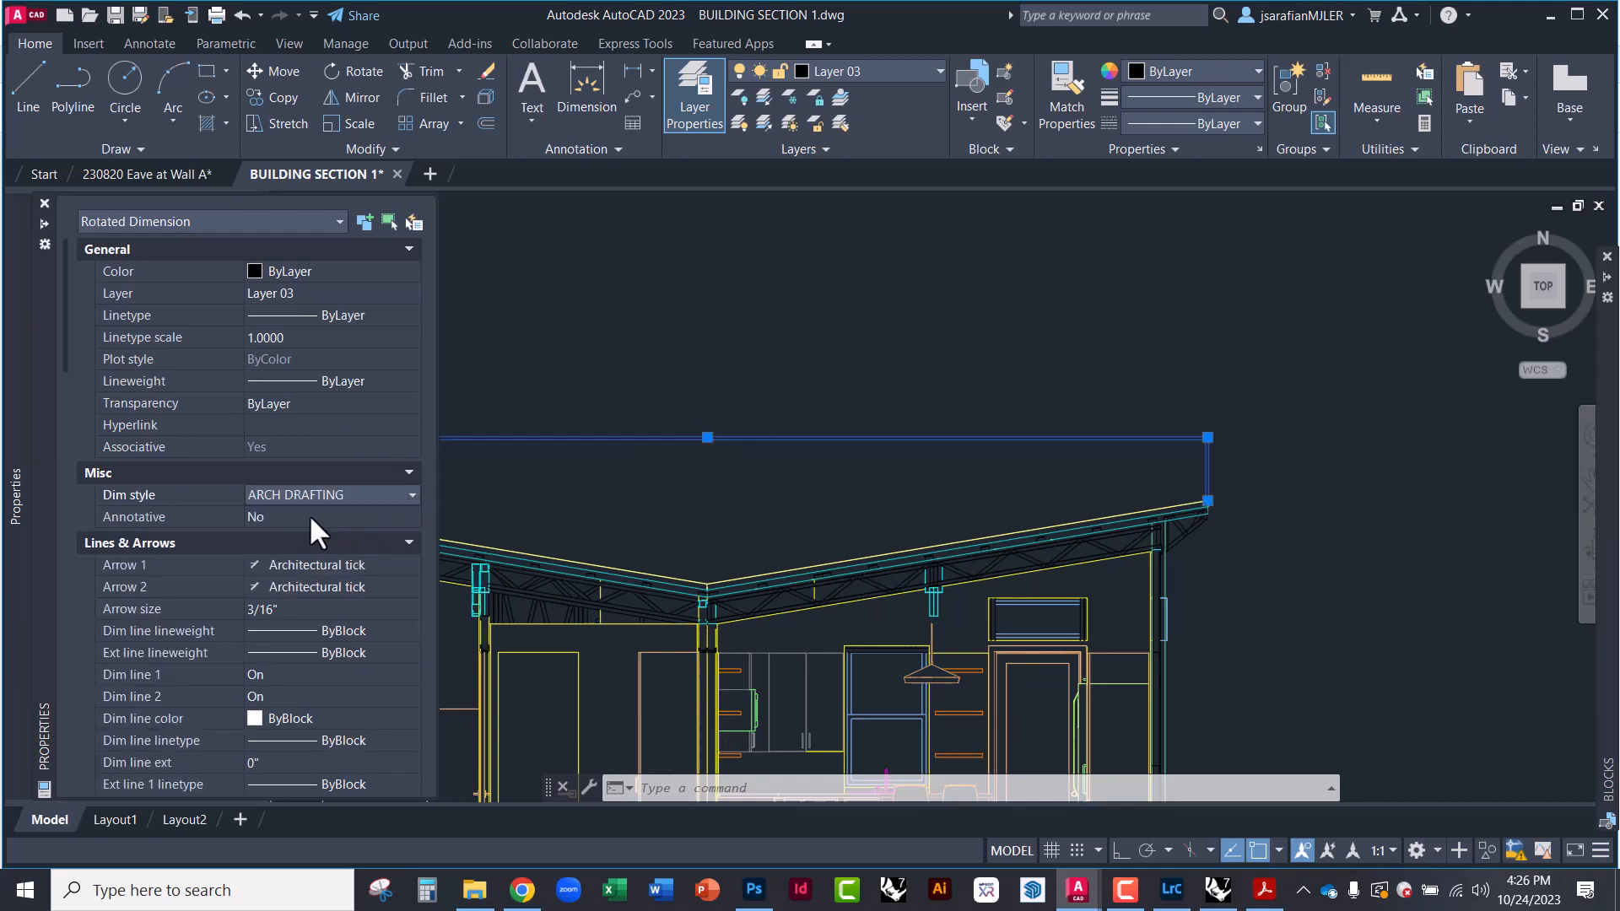
pyautogui.click(626, 411)
pyautogui.click(596, 338)
pyautogui.press('Escape')
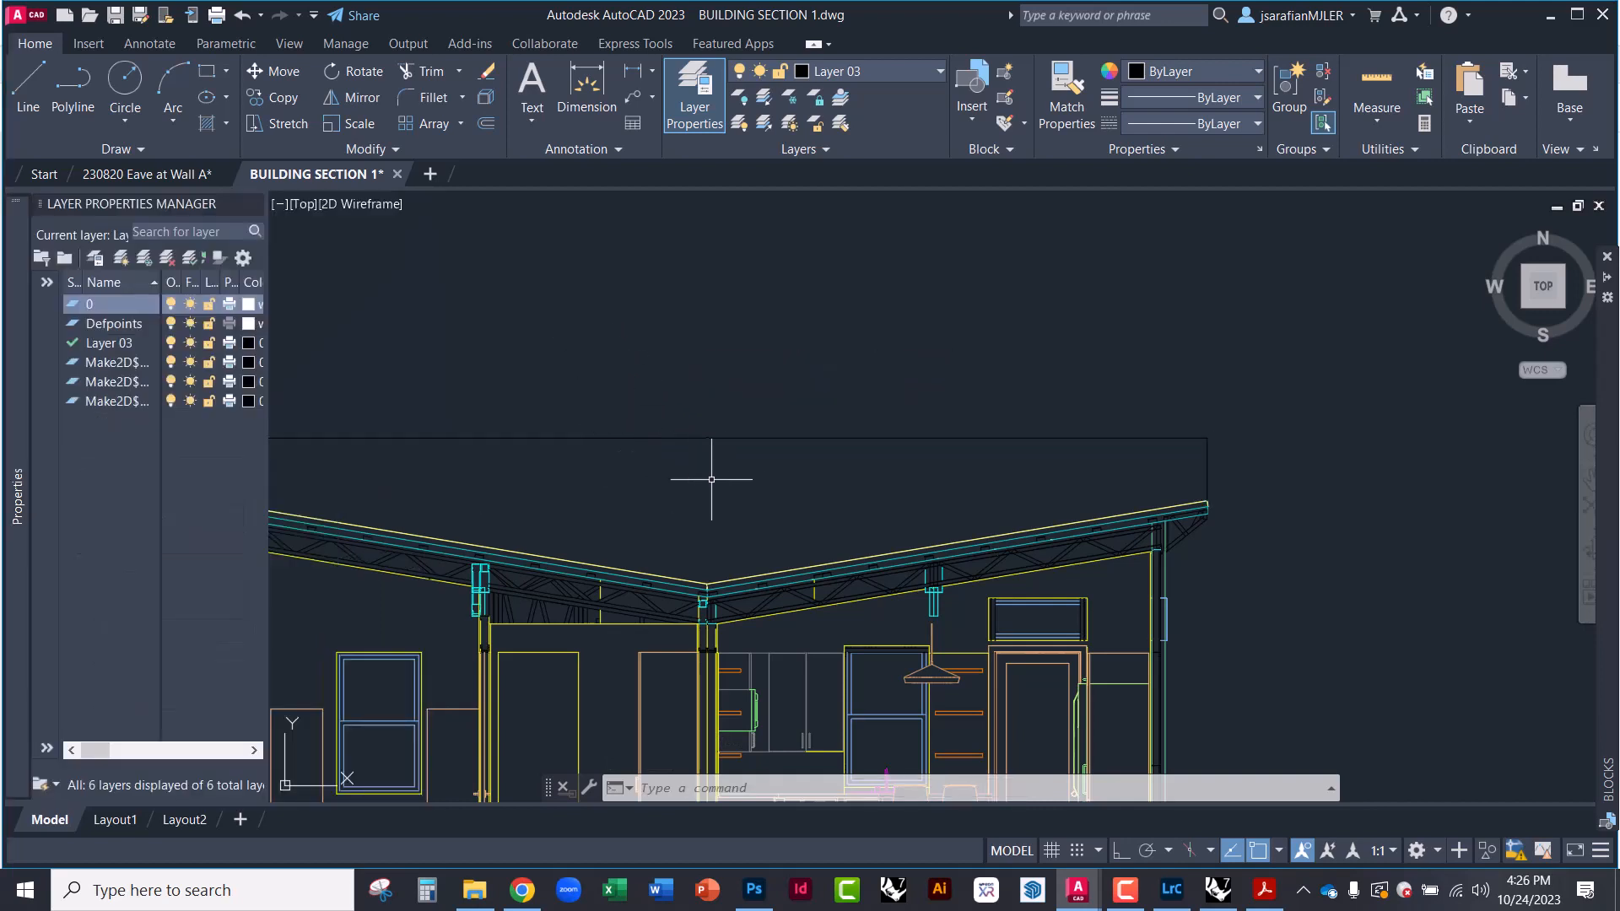
# Set the overall dimension scale of the roof dimension to 50
pyautogui.scroll(7, 713, 468)
pyautogui.scroll(-5, 615, 278)
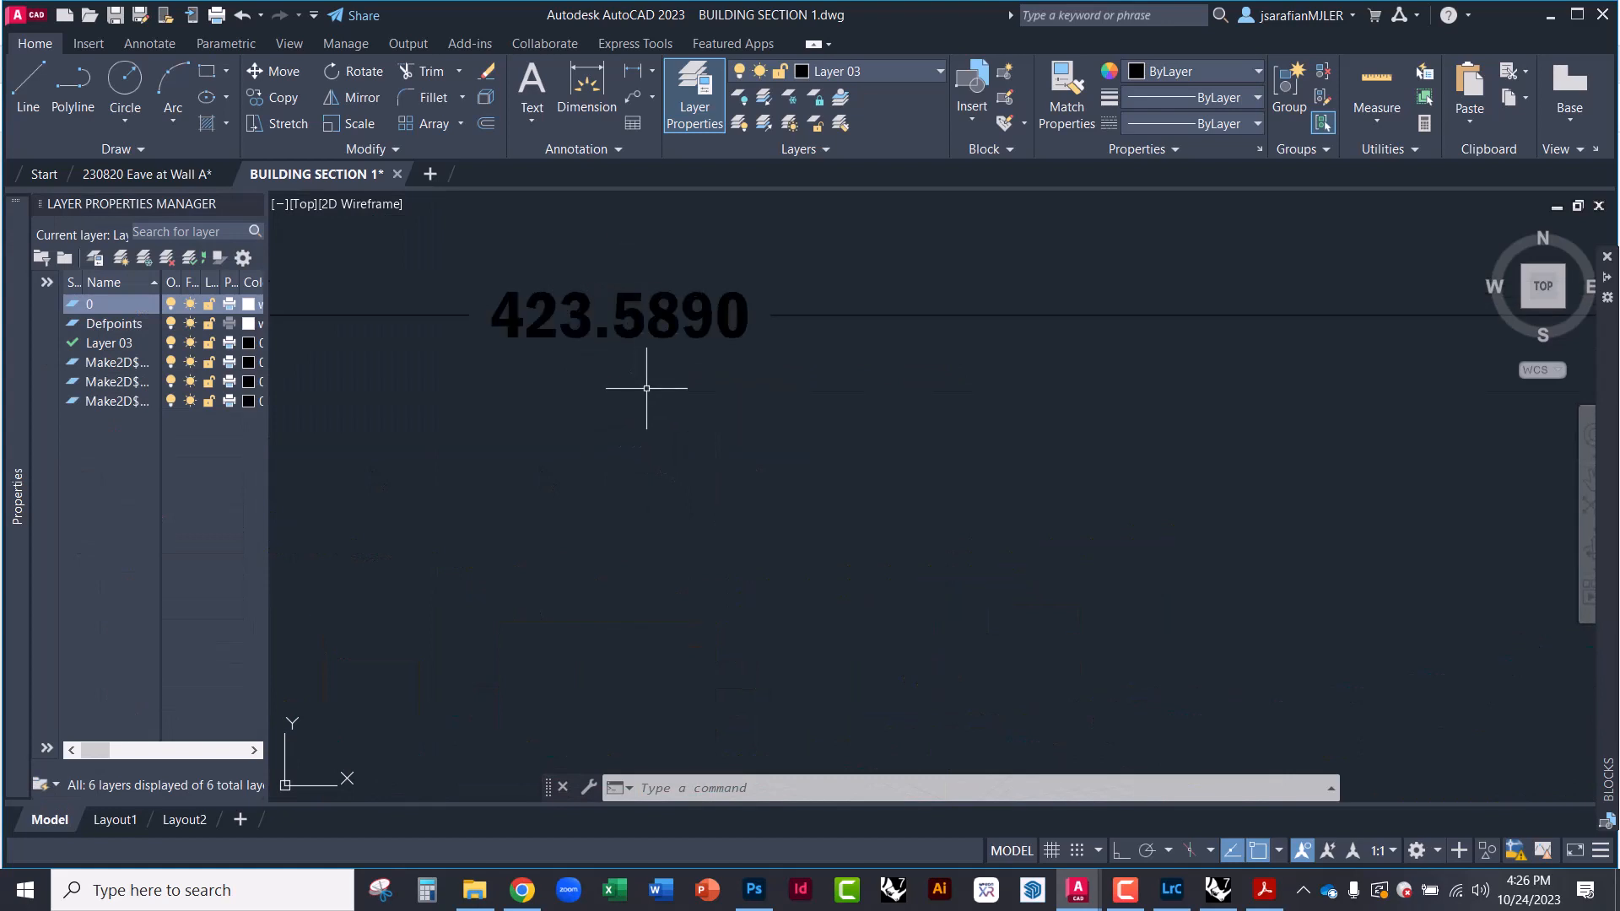
pyautogui.scroll(-2, 675, 439)
pyautogui.click(692, 435)
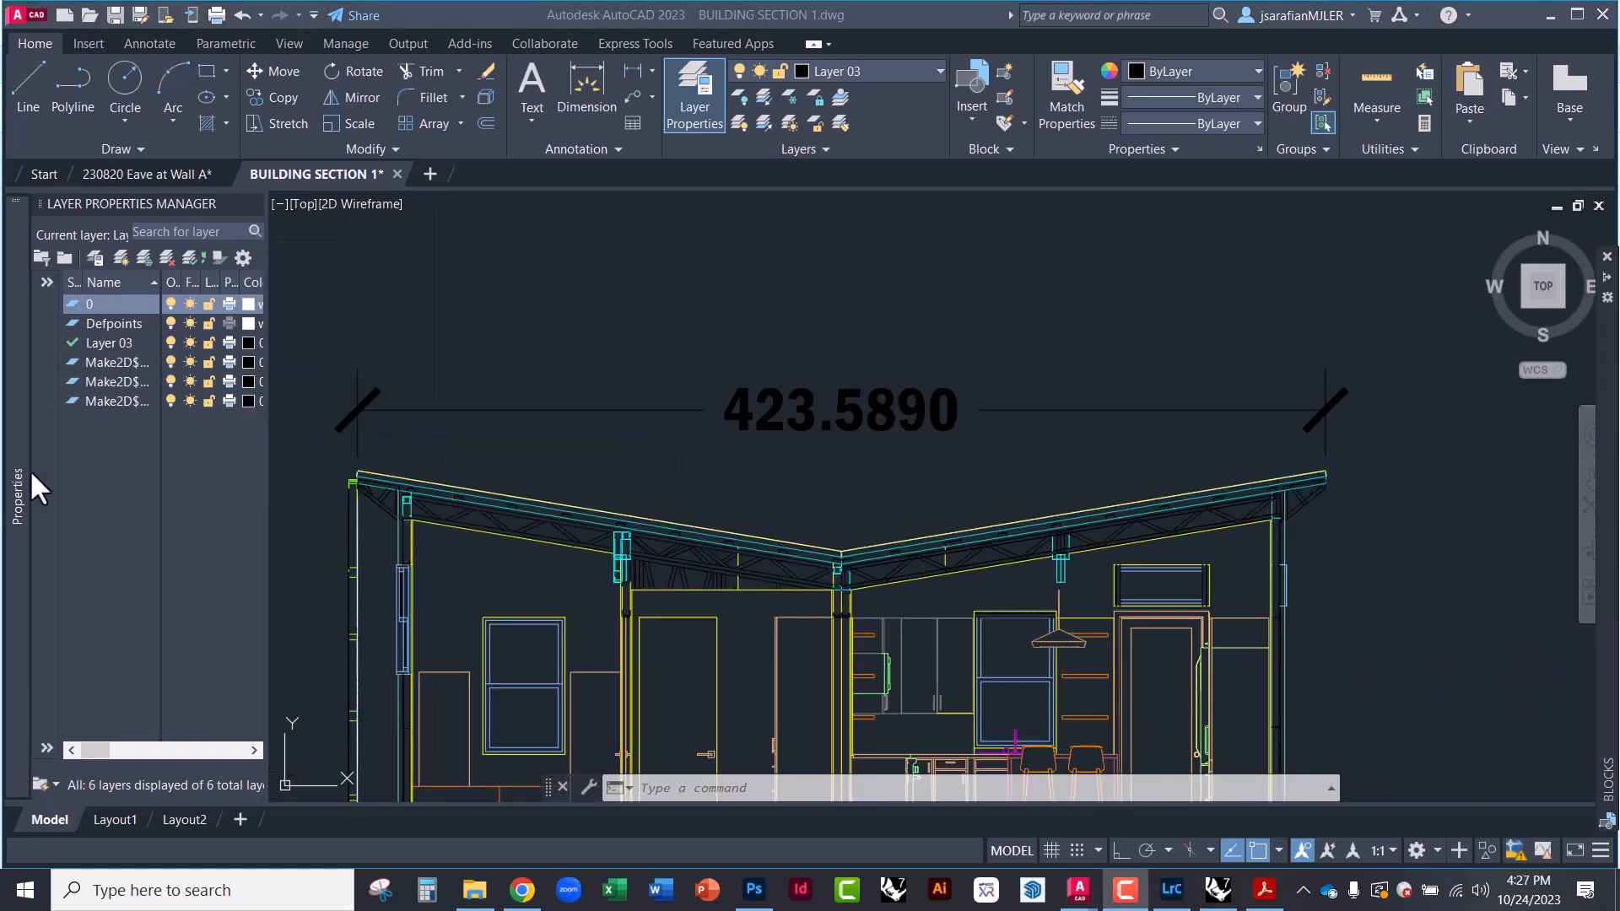
pyautogui.click(636, 410)
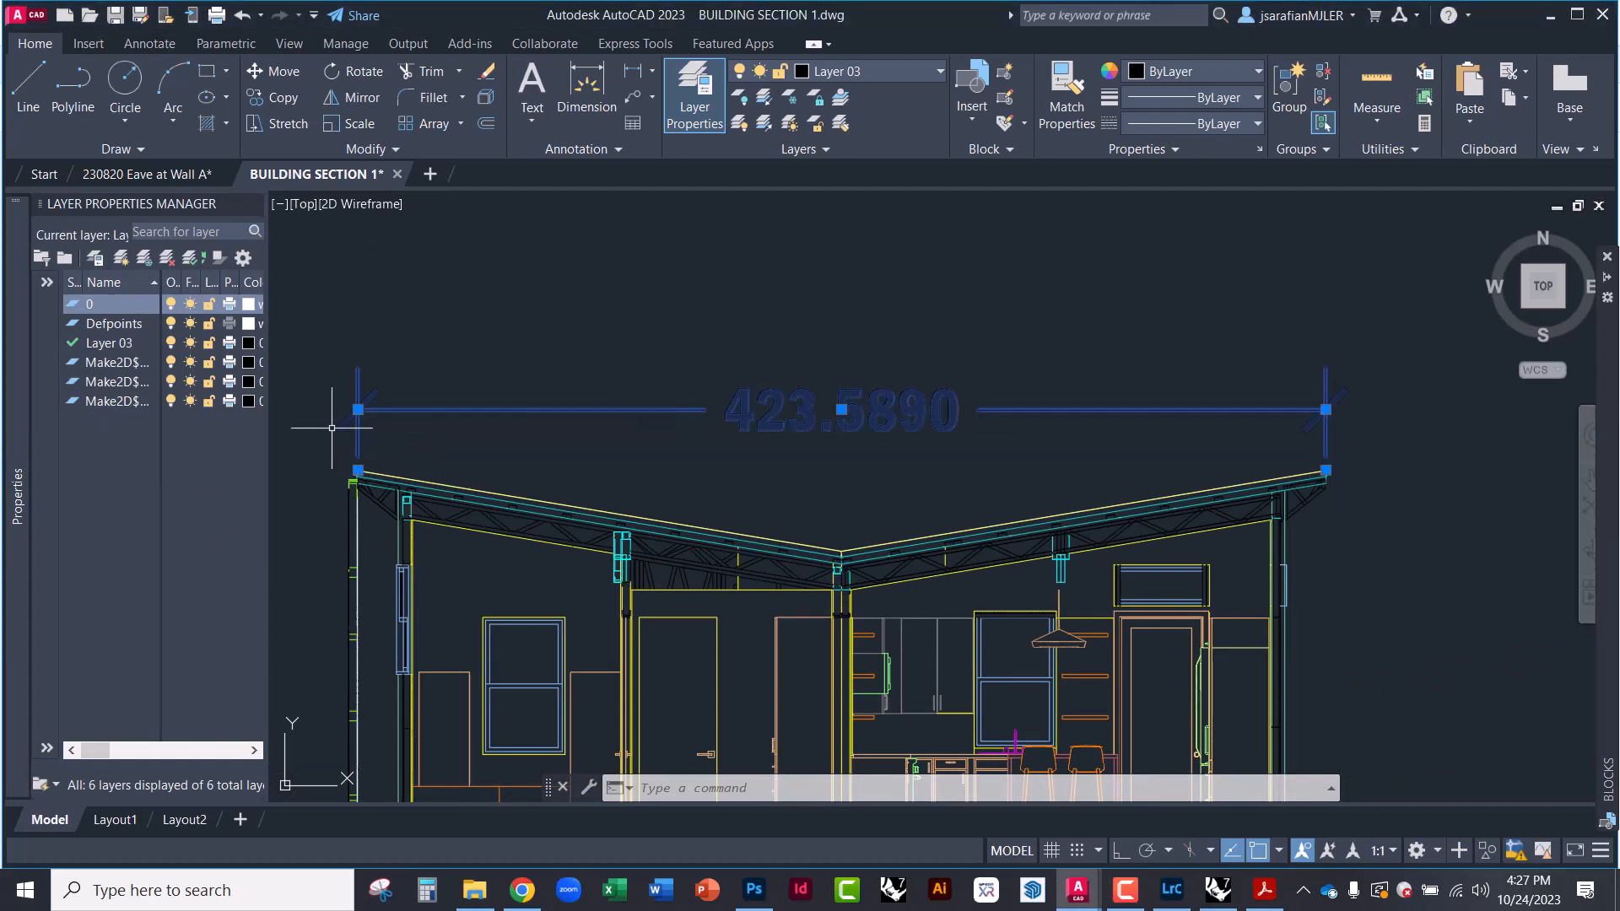
pyautogui.moveTo(8, 418)
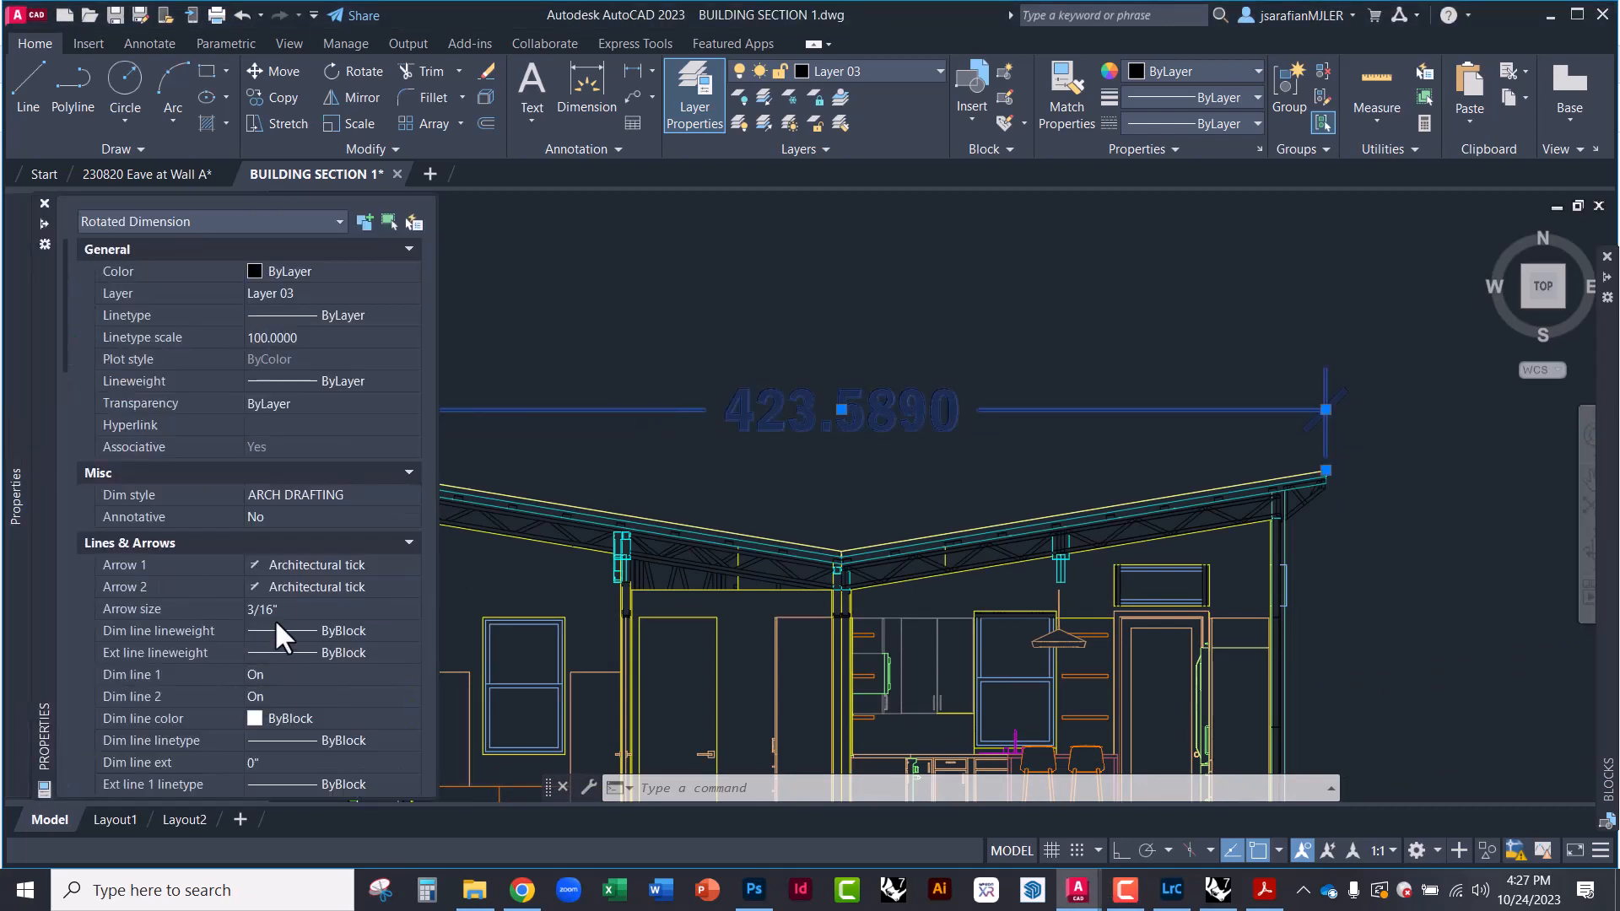
pyautogui.scroll(-10, 295, 688)
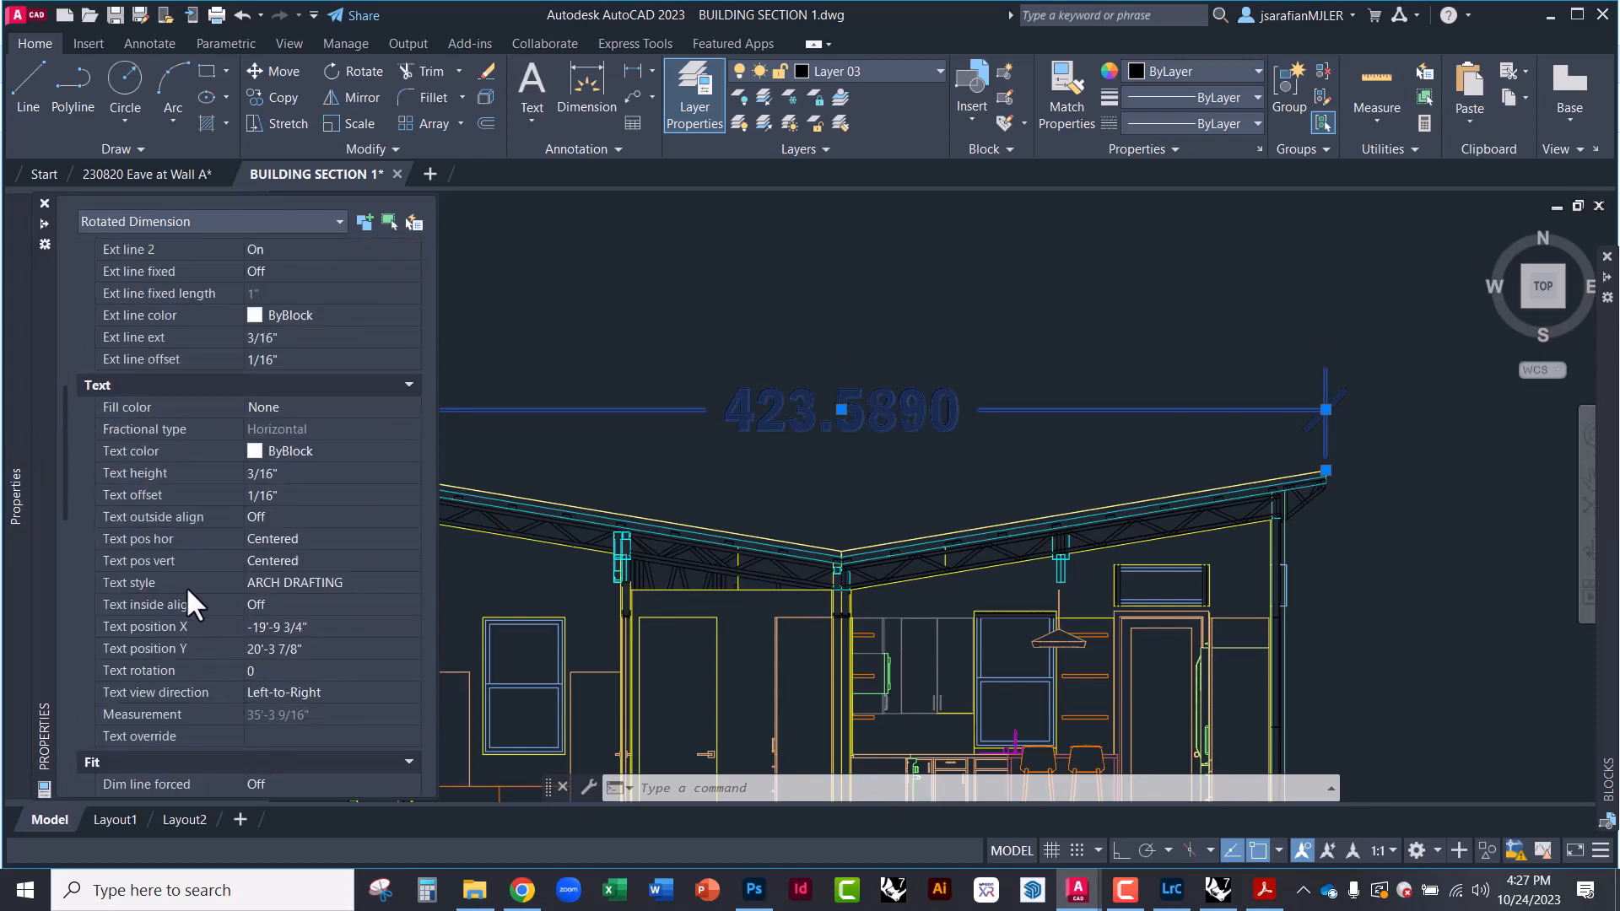
pyautogui.scroll(-8, 206, 597)
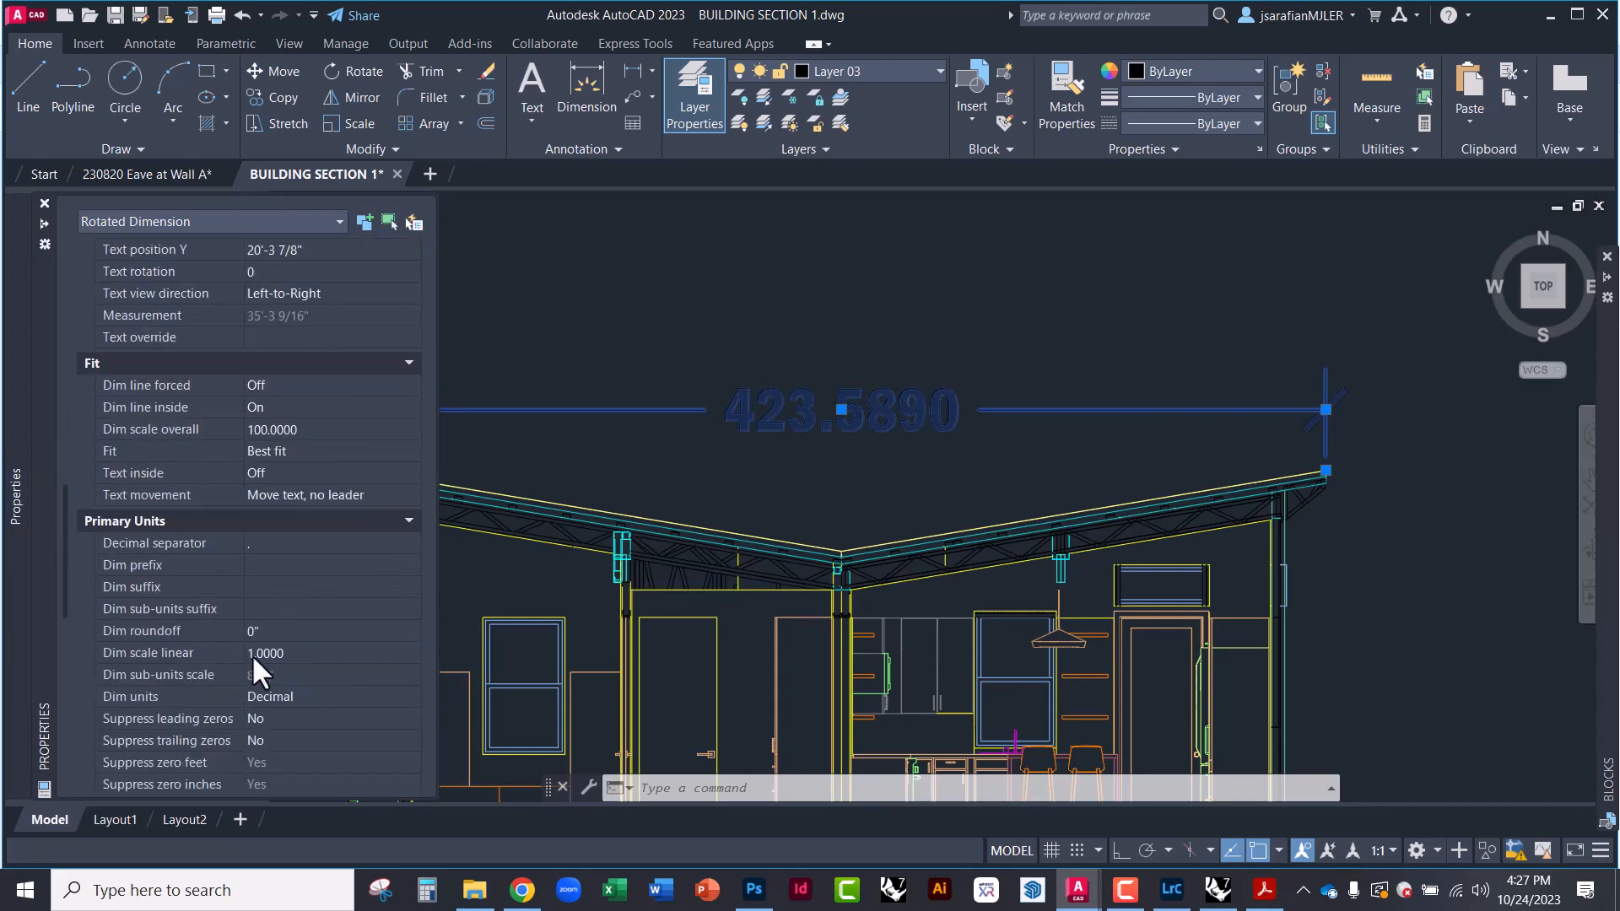
pyautogui.scroll(3, 172, 509)
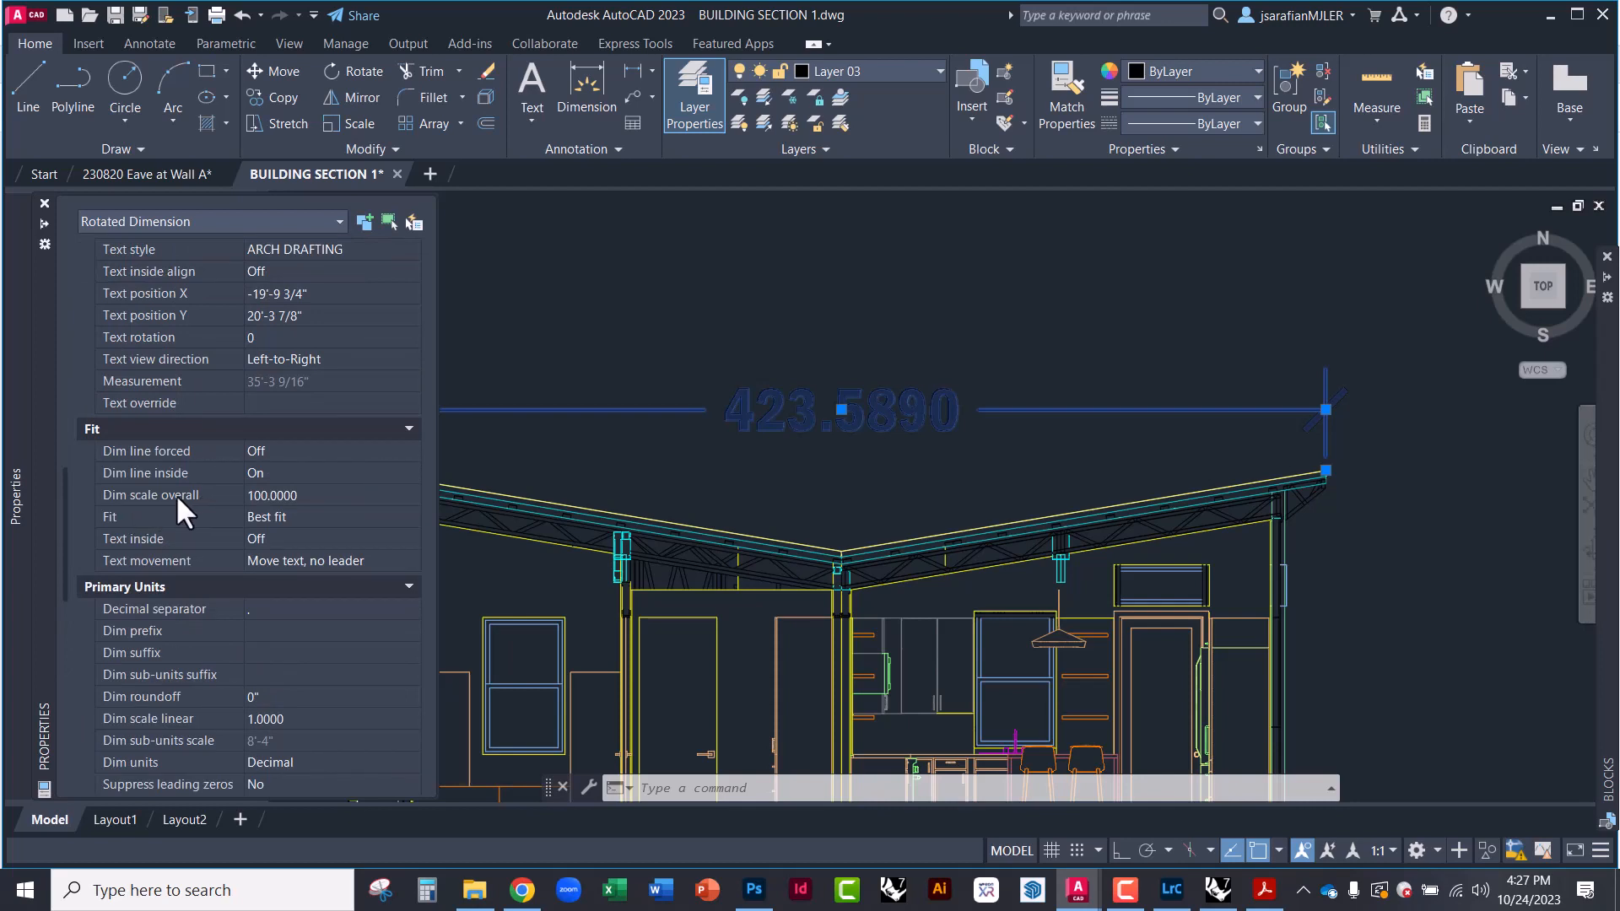
pyautogui.click(311, 495)
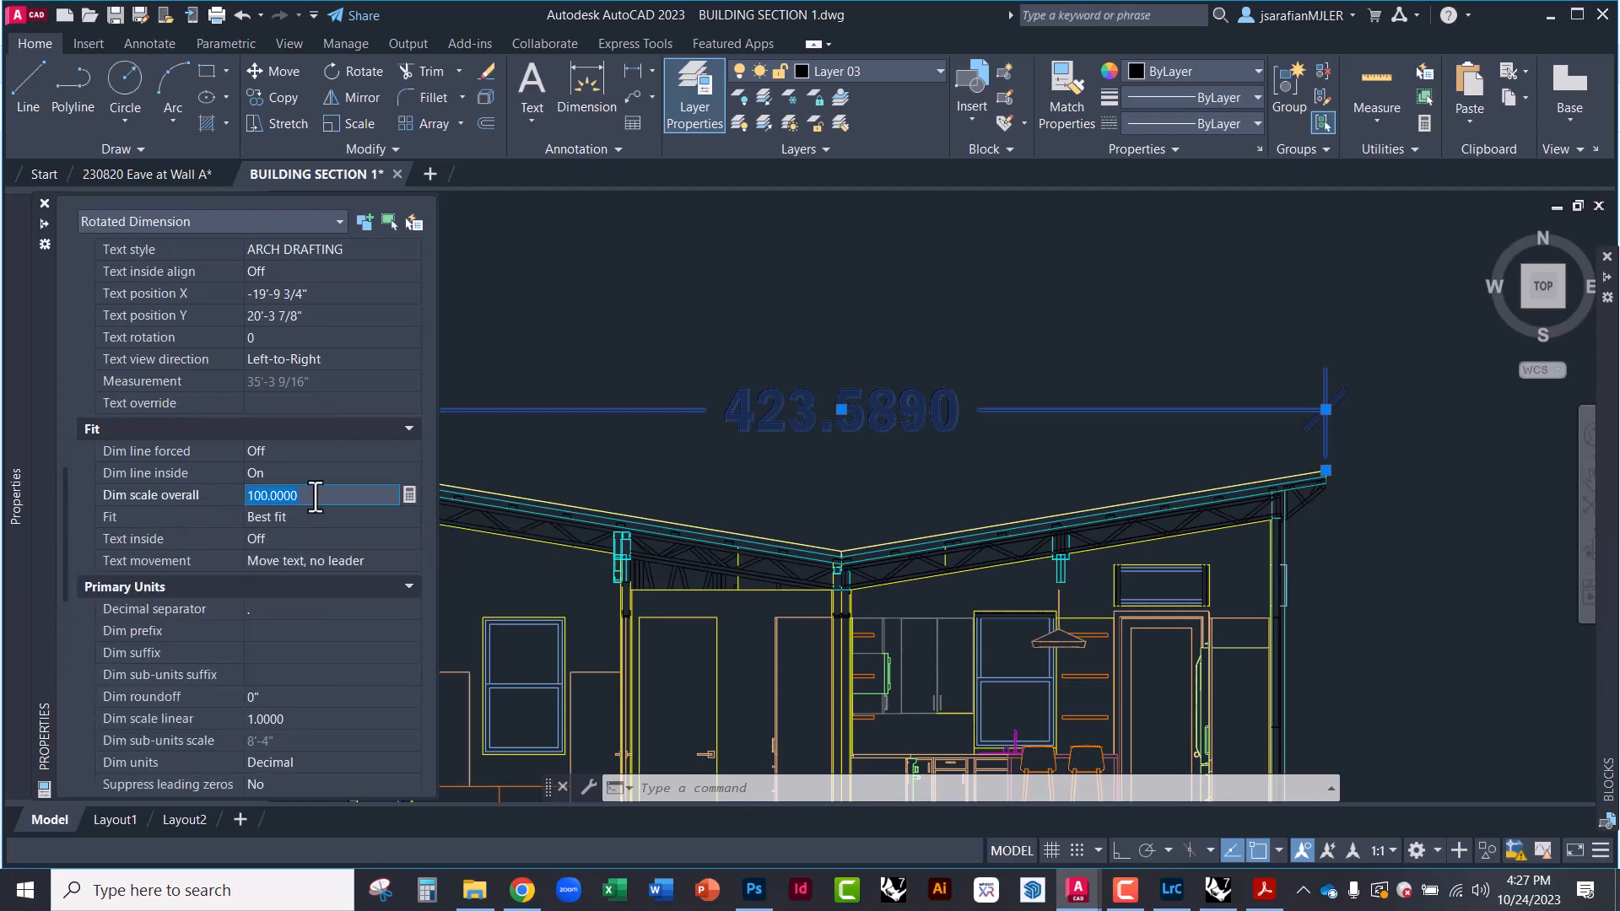
pyautogui.write('50')
pyautogui.press('Return')
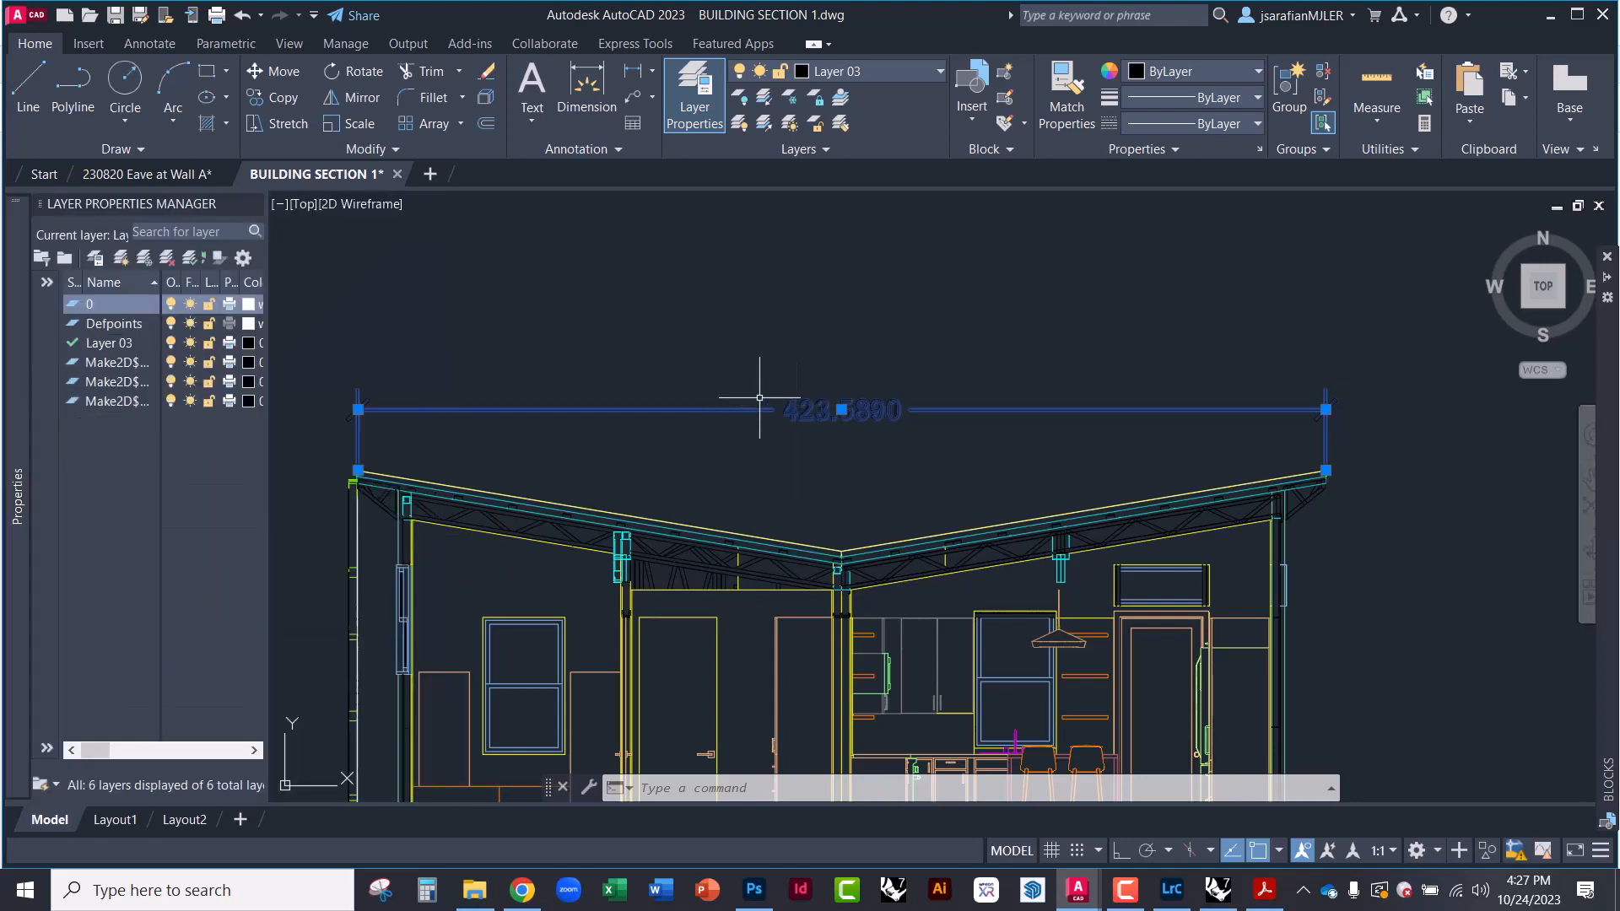
pyautogui.press('Escape')
# Modify the ARCH DRAFTING dimension style so its linear primary units use the Architectural format
pyautogui.write('DI')
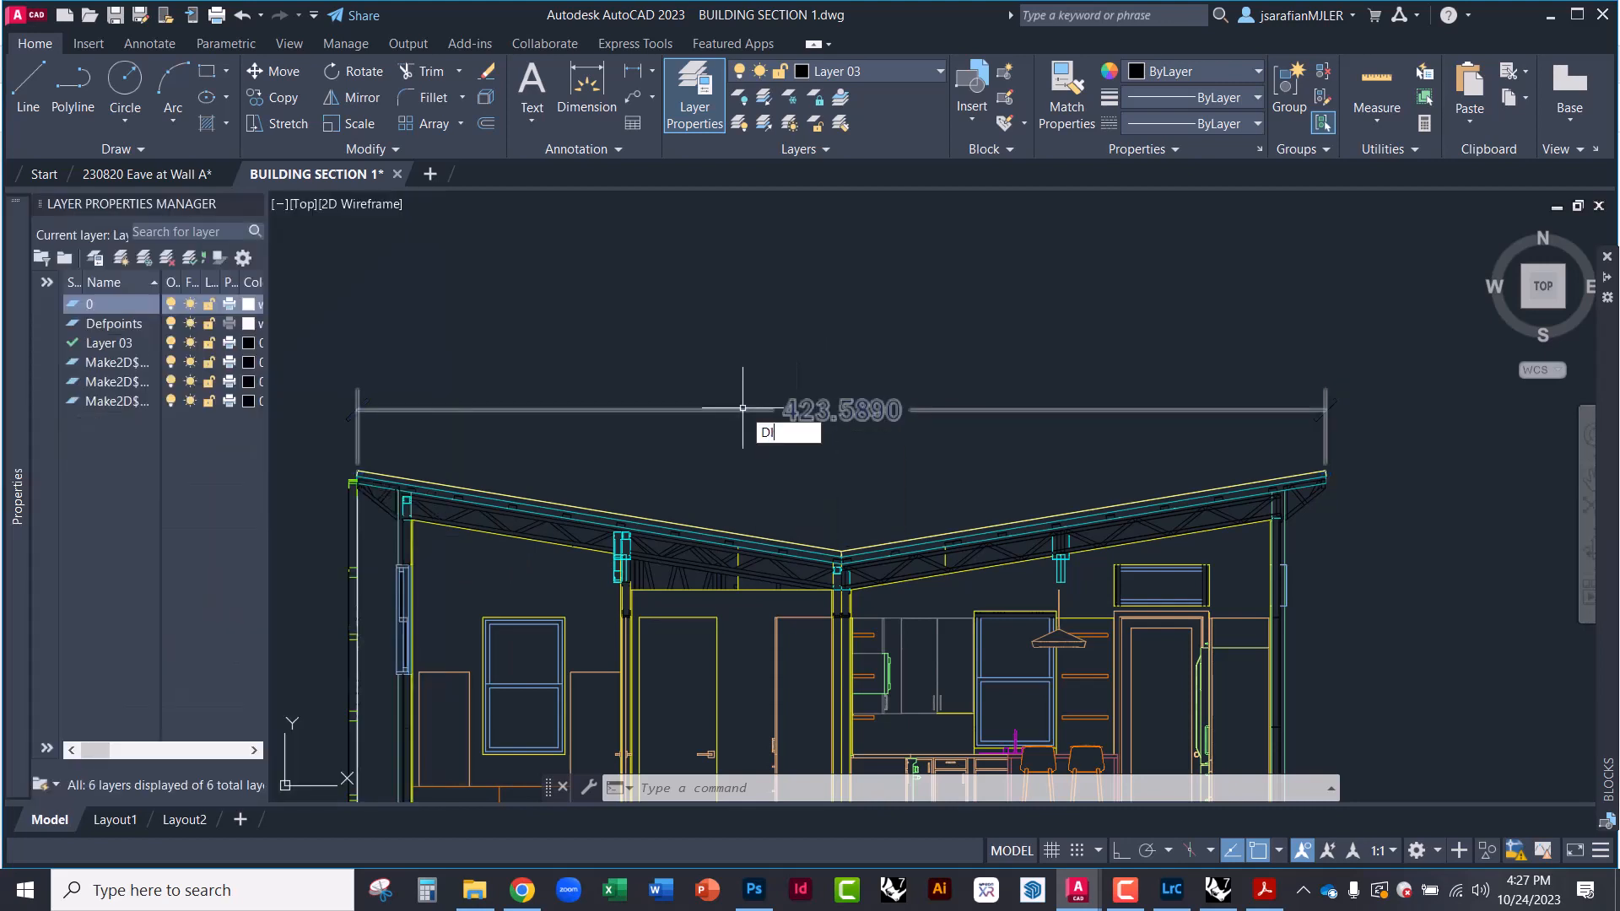
pyautogui.write('MSTYLE')
pyautogui.press('Return')
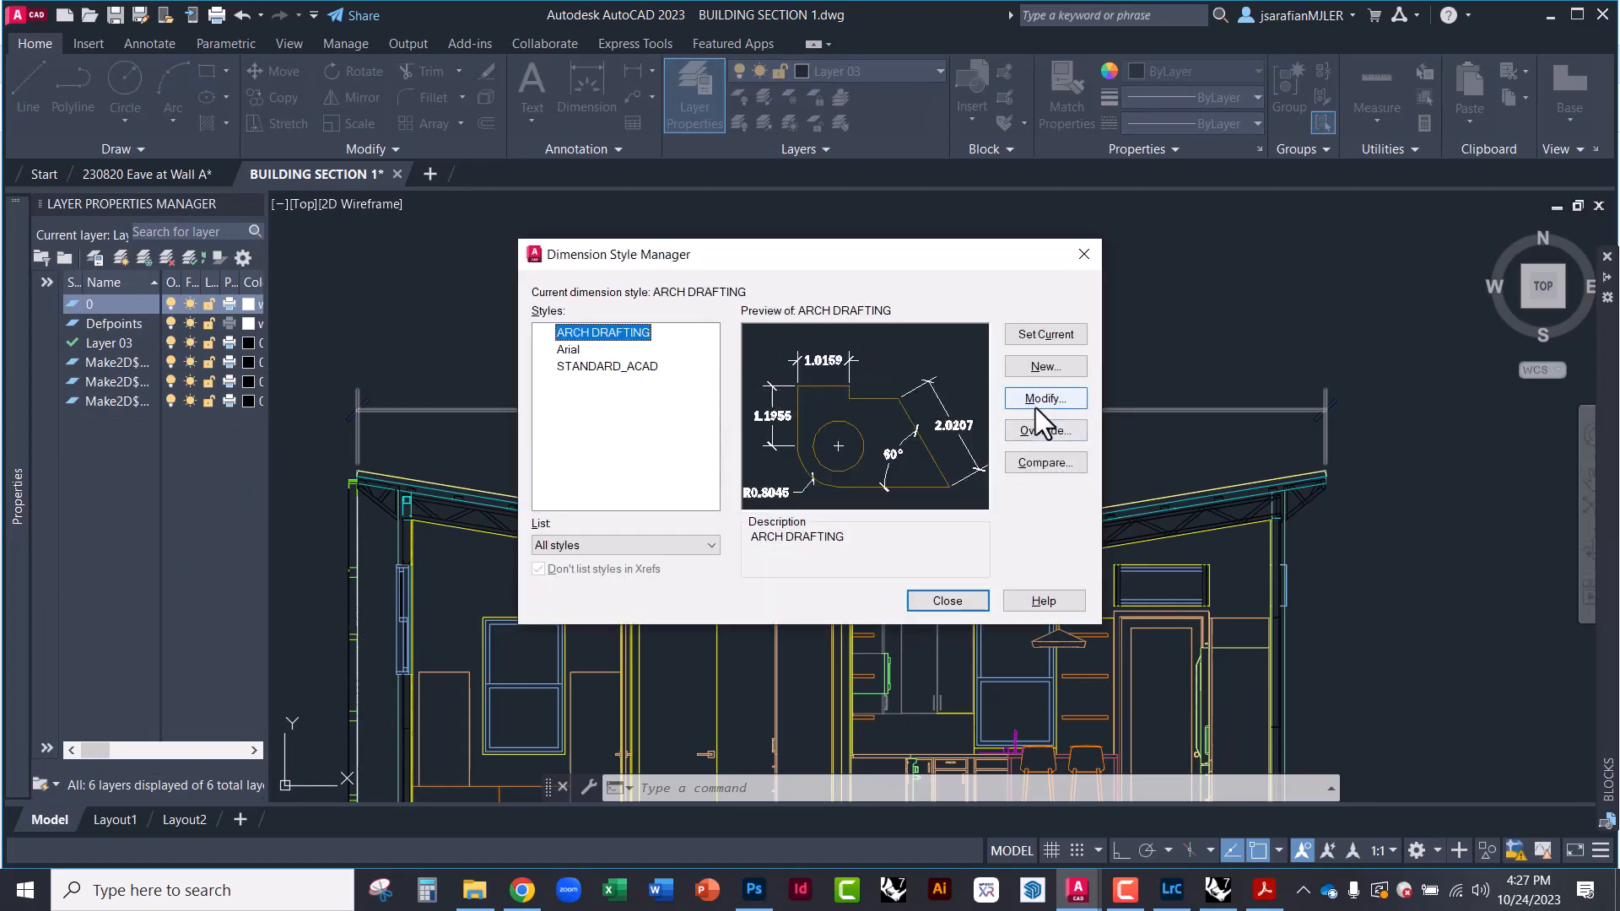
pyautogui.click(615, 331)
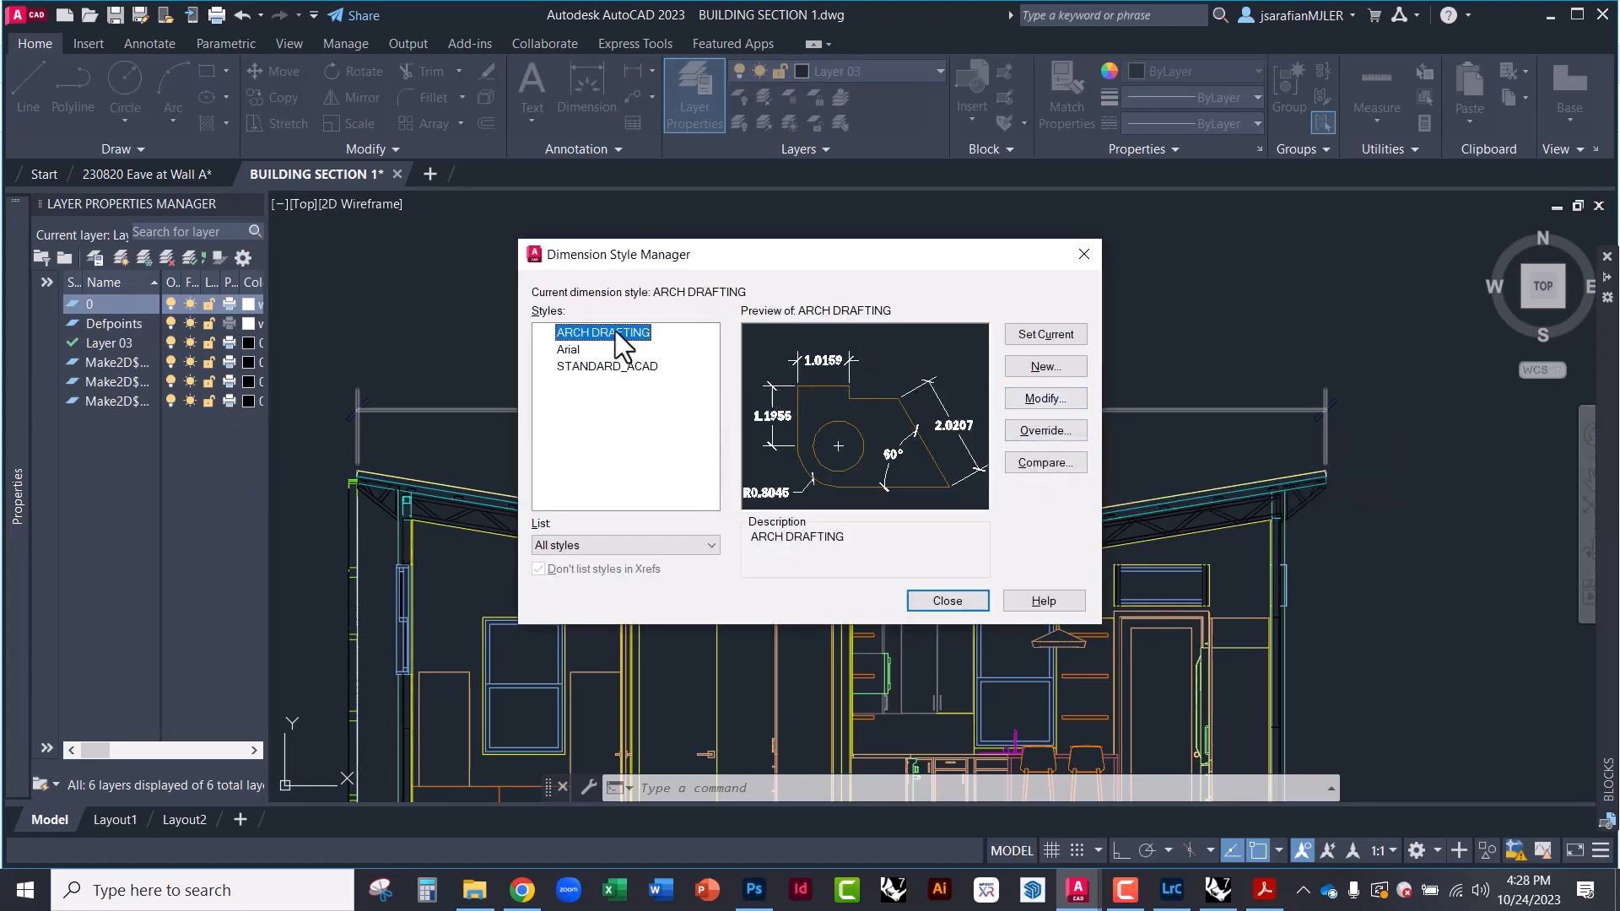
pyautogui.click(1016, 402)
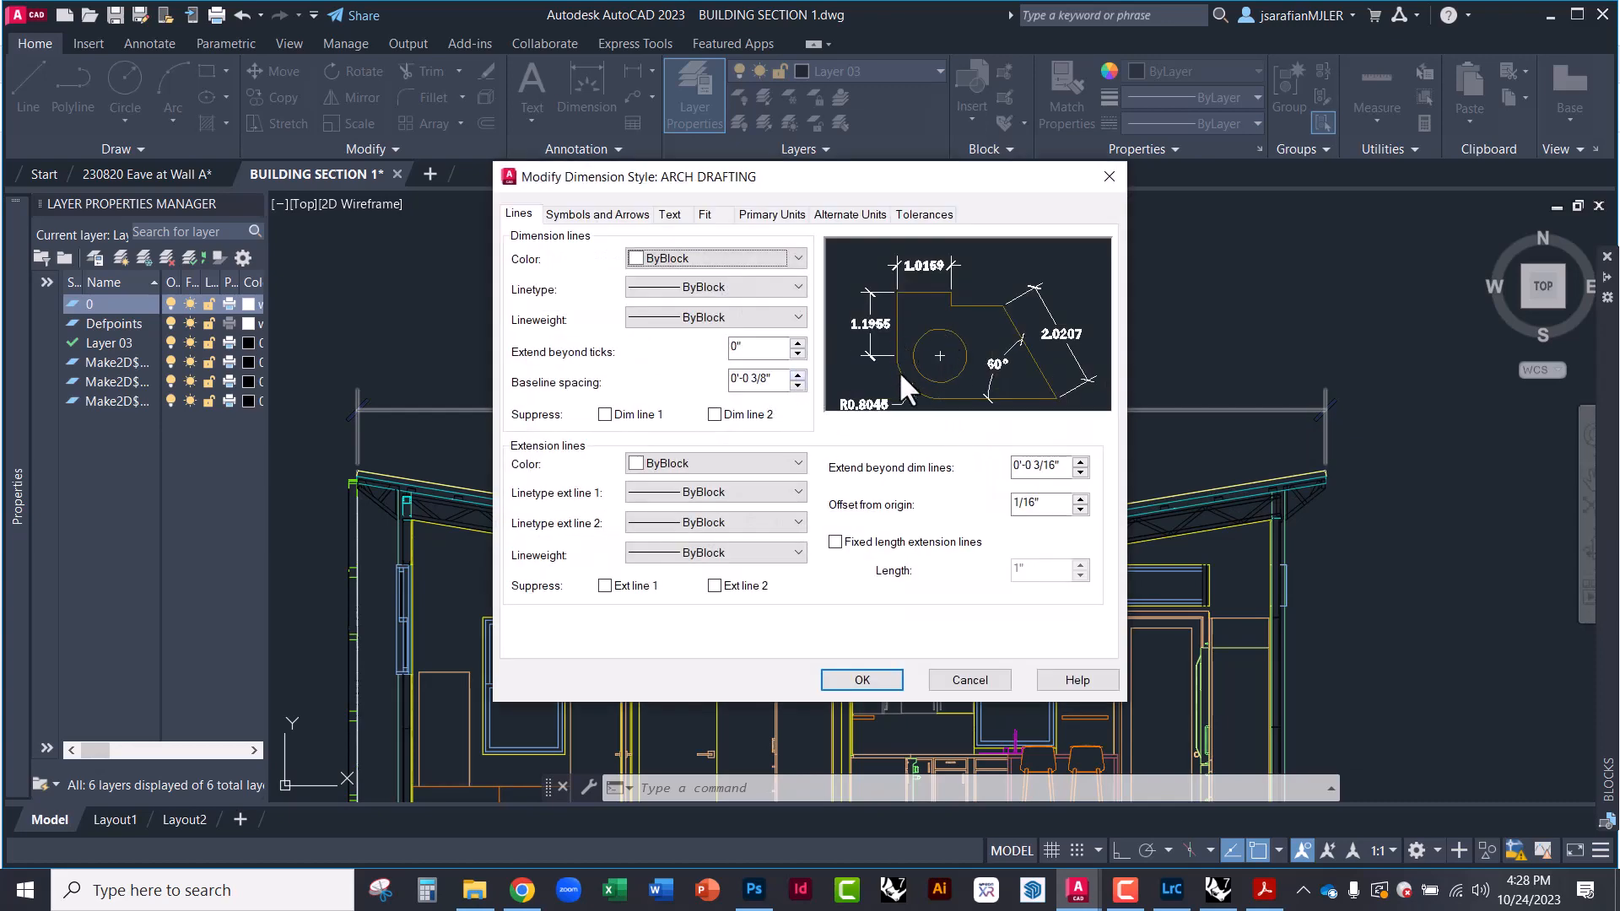
pyautogui.click(772, 215)
pyautogui.click(711, 257)
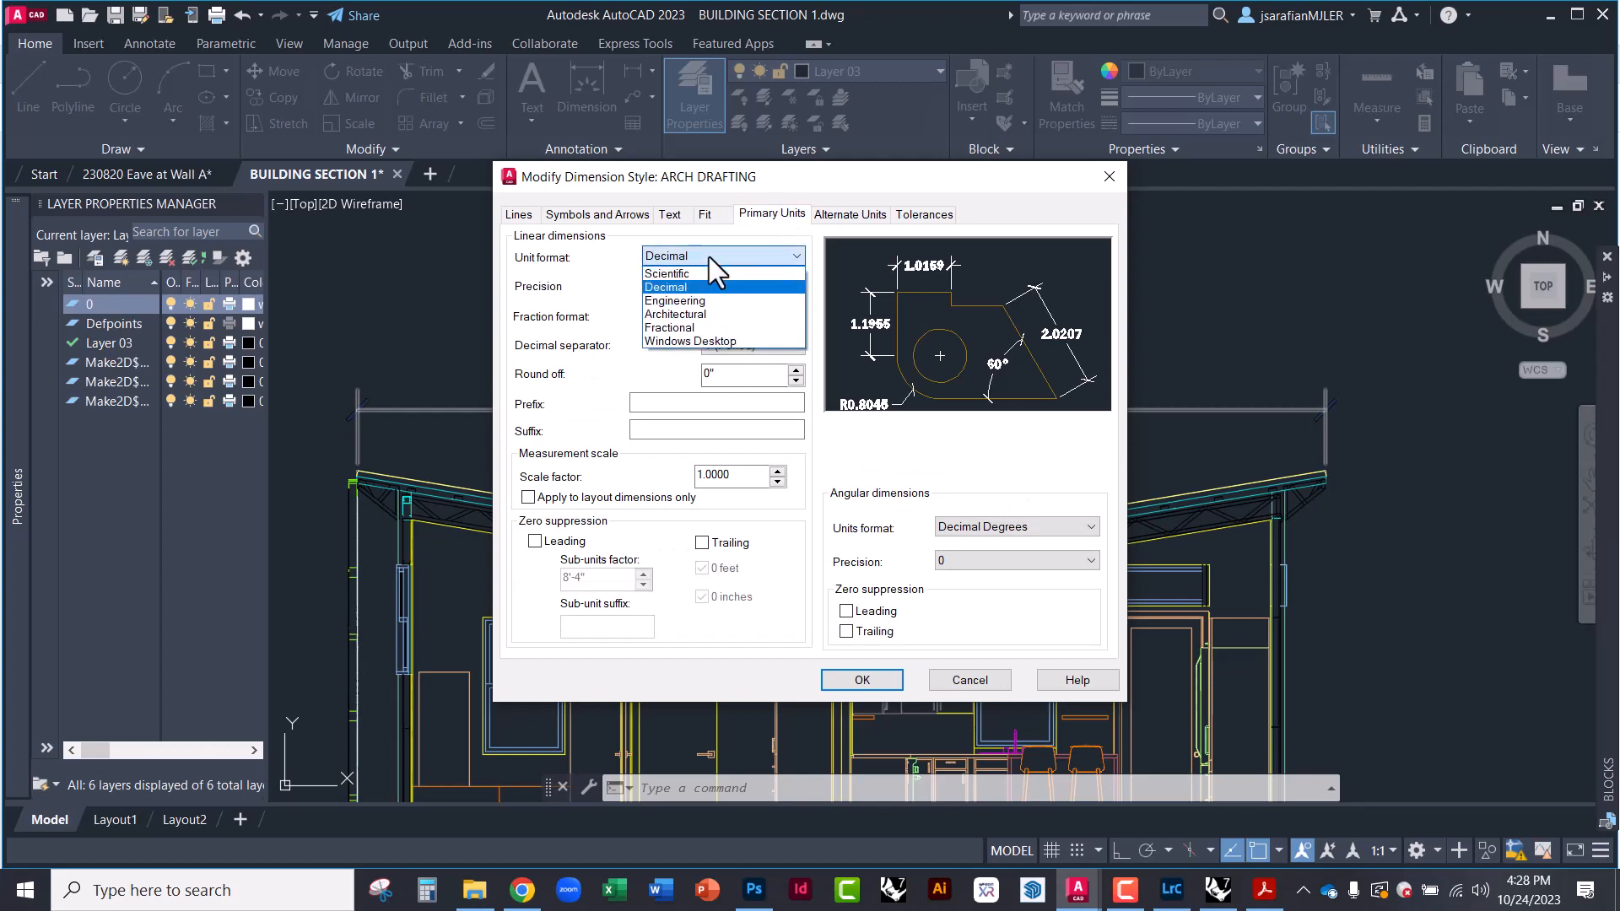
pyautogui.click(715, 315)
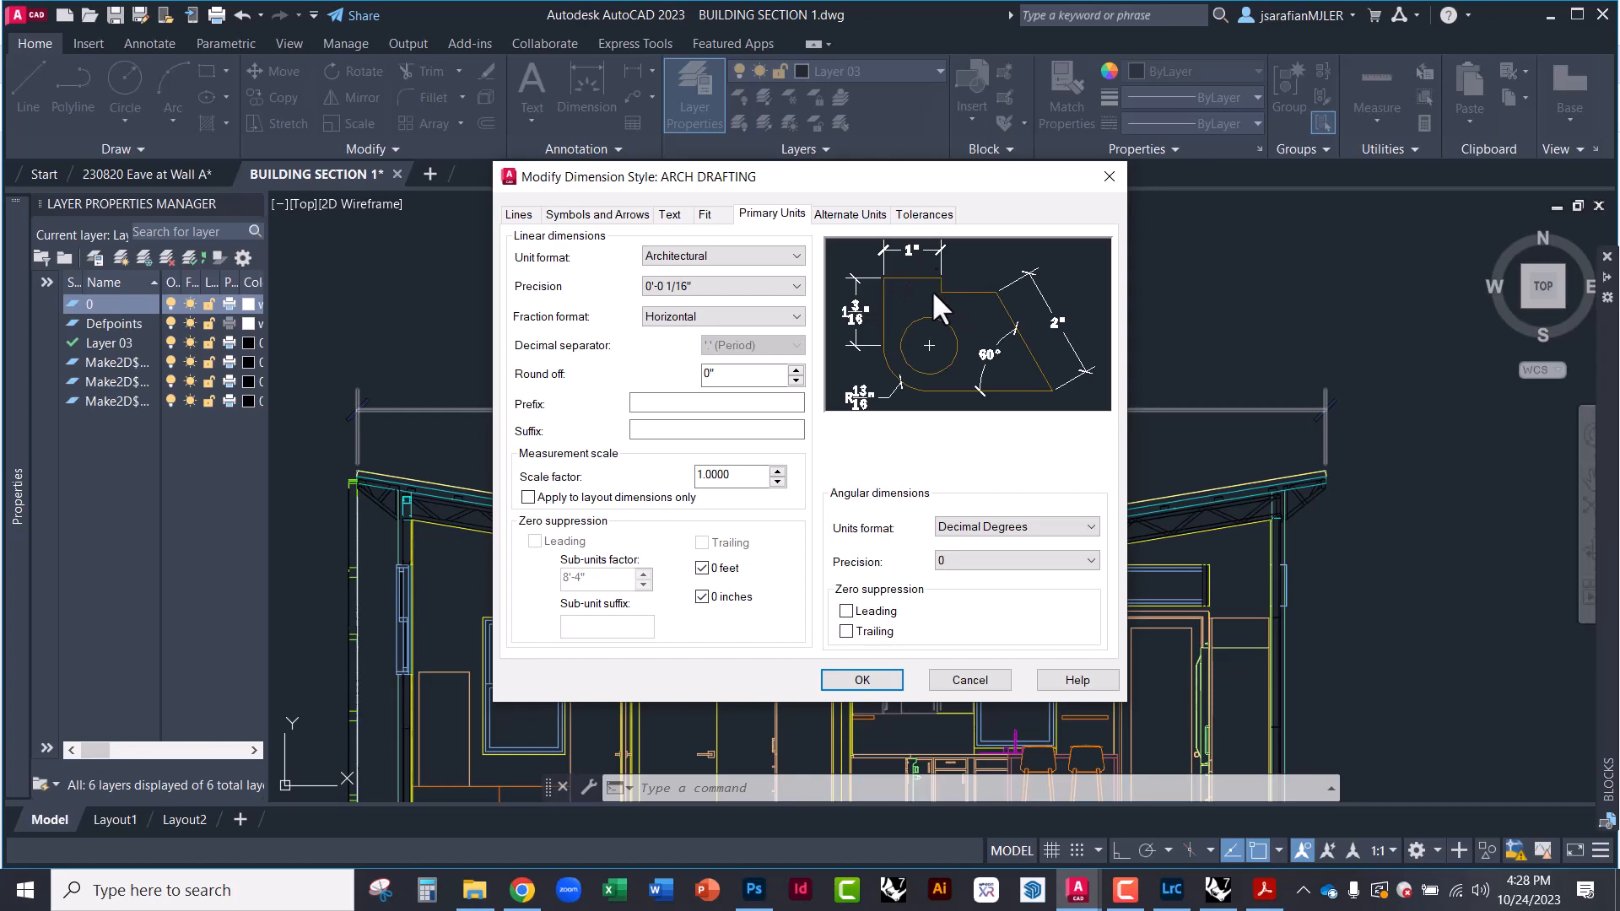
pyautogui.click(860, 680)
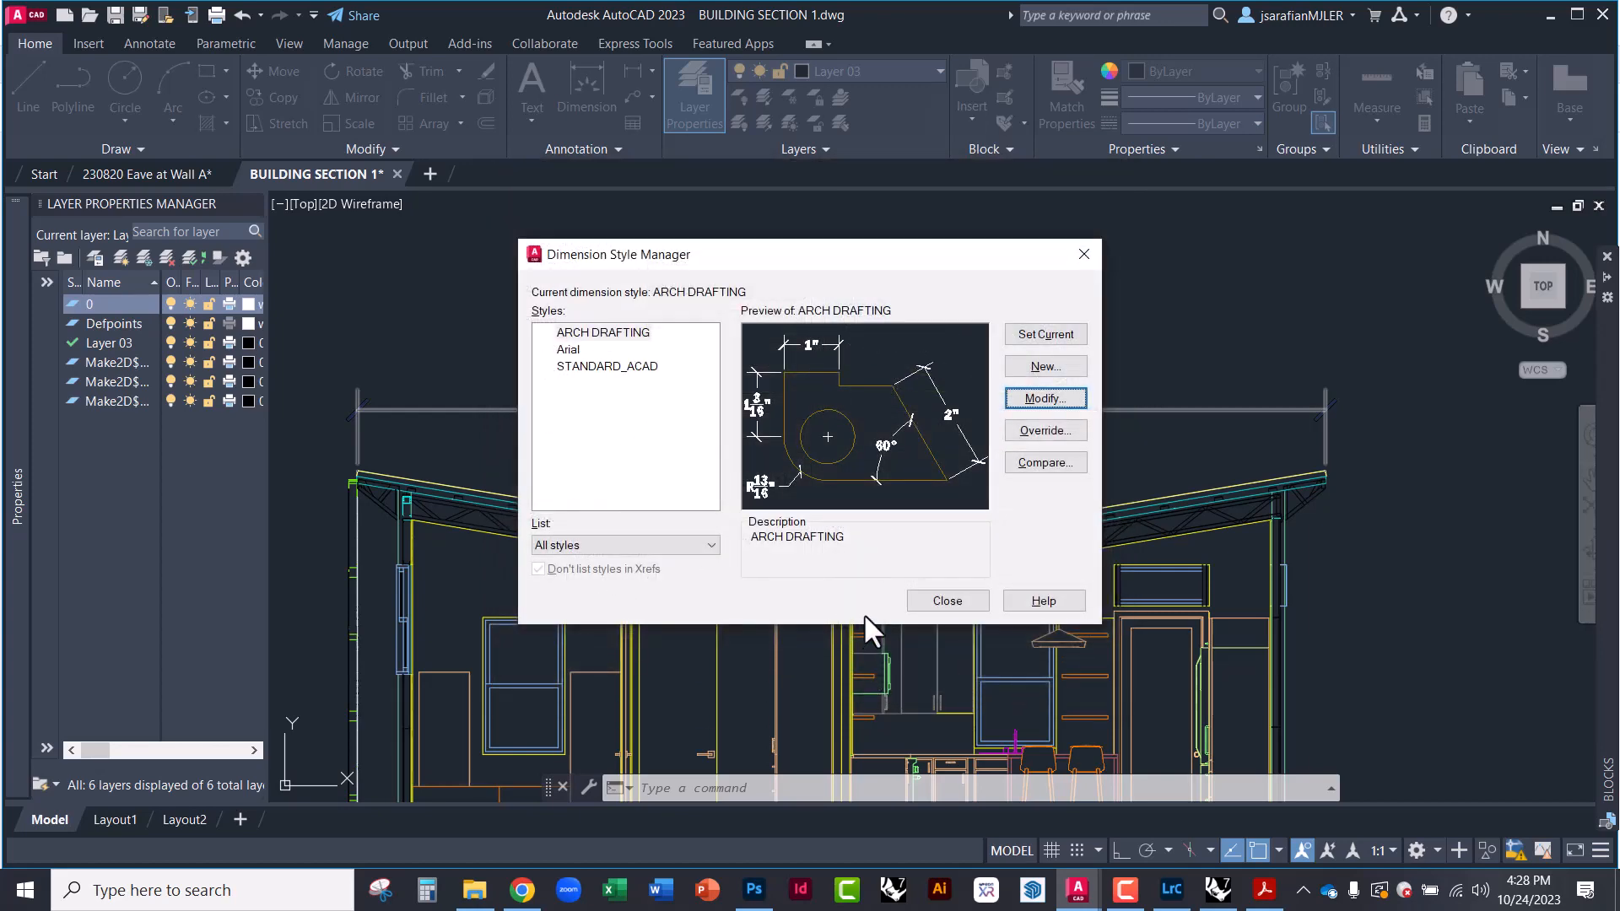
pyautogui.click(957, 603)
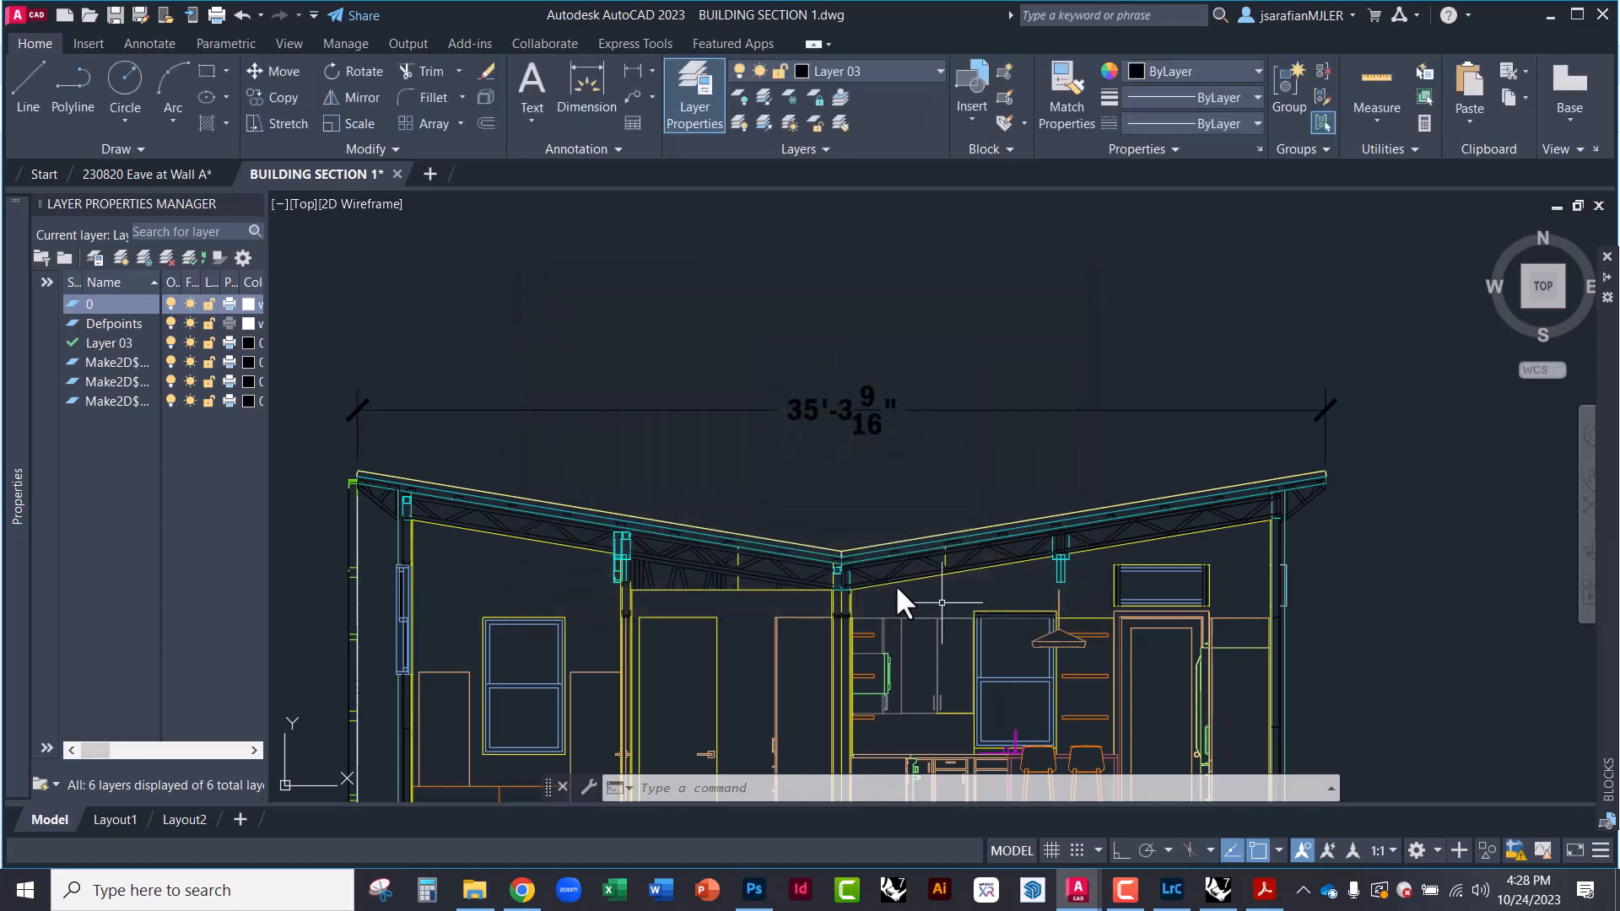
pyautogui.scroll(6, 833, 486)
pyautogui.scroll(-2, 834, 486)
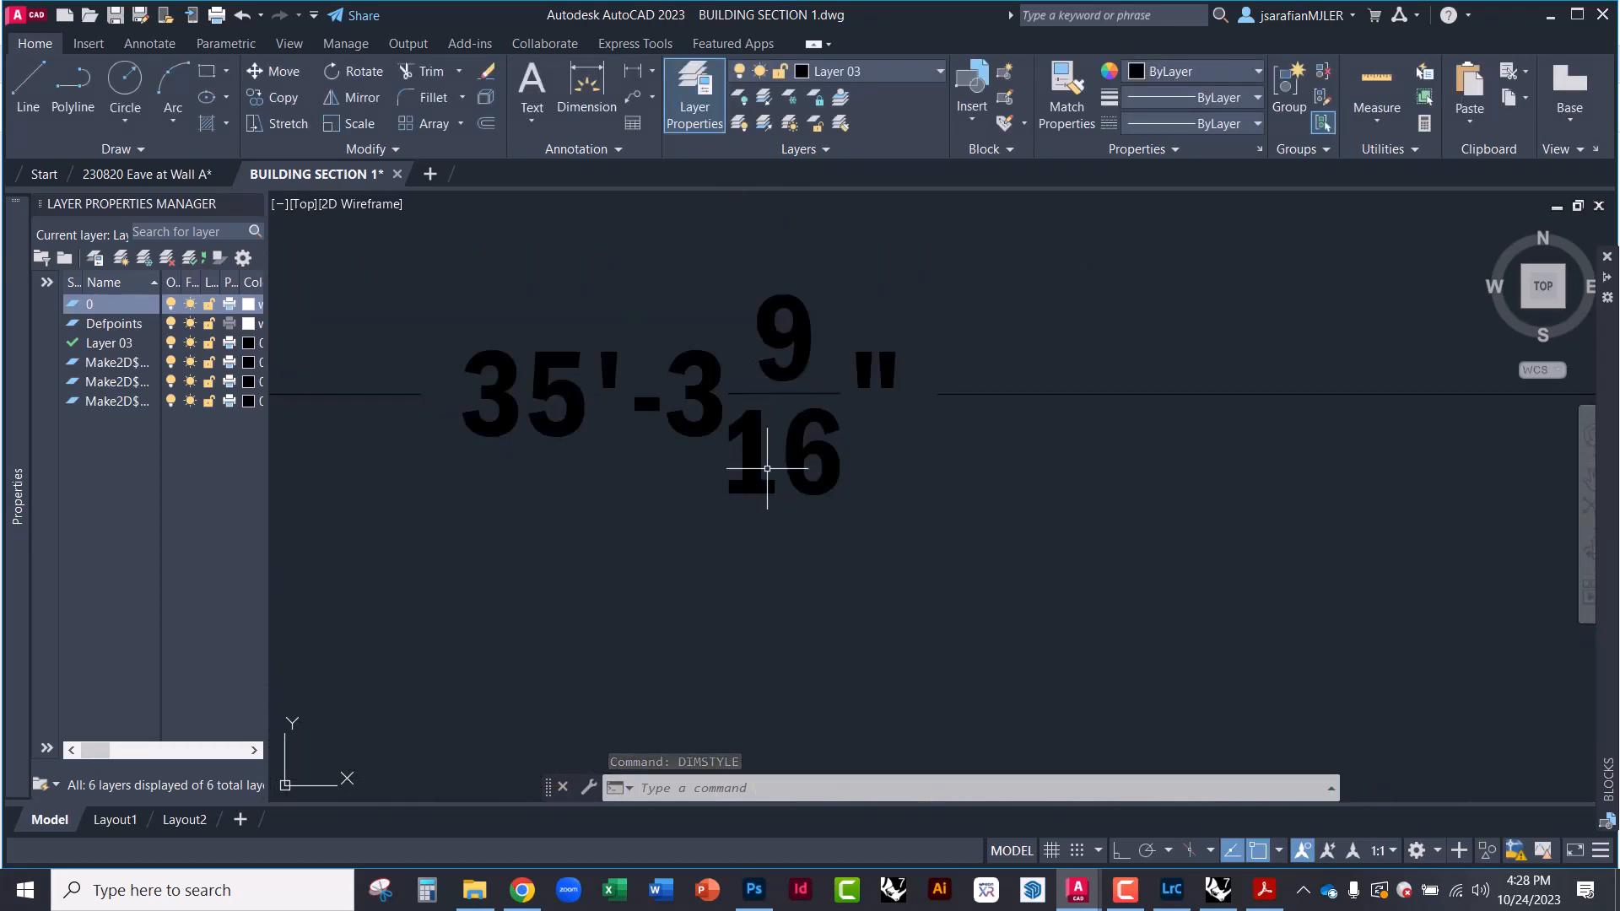
pyautogui.scroll(-3, 760, 456)
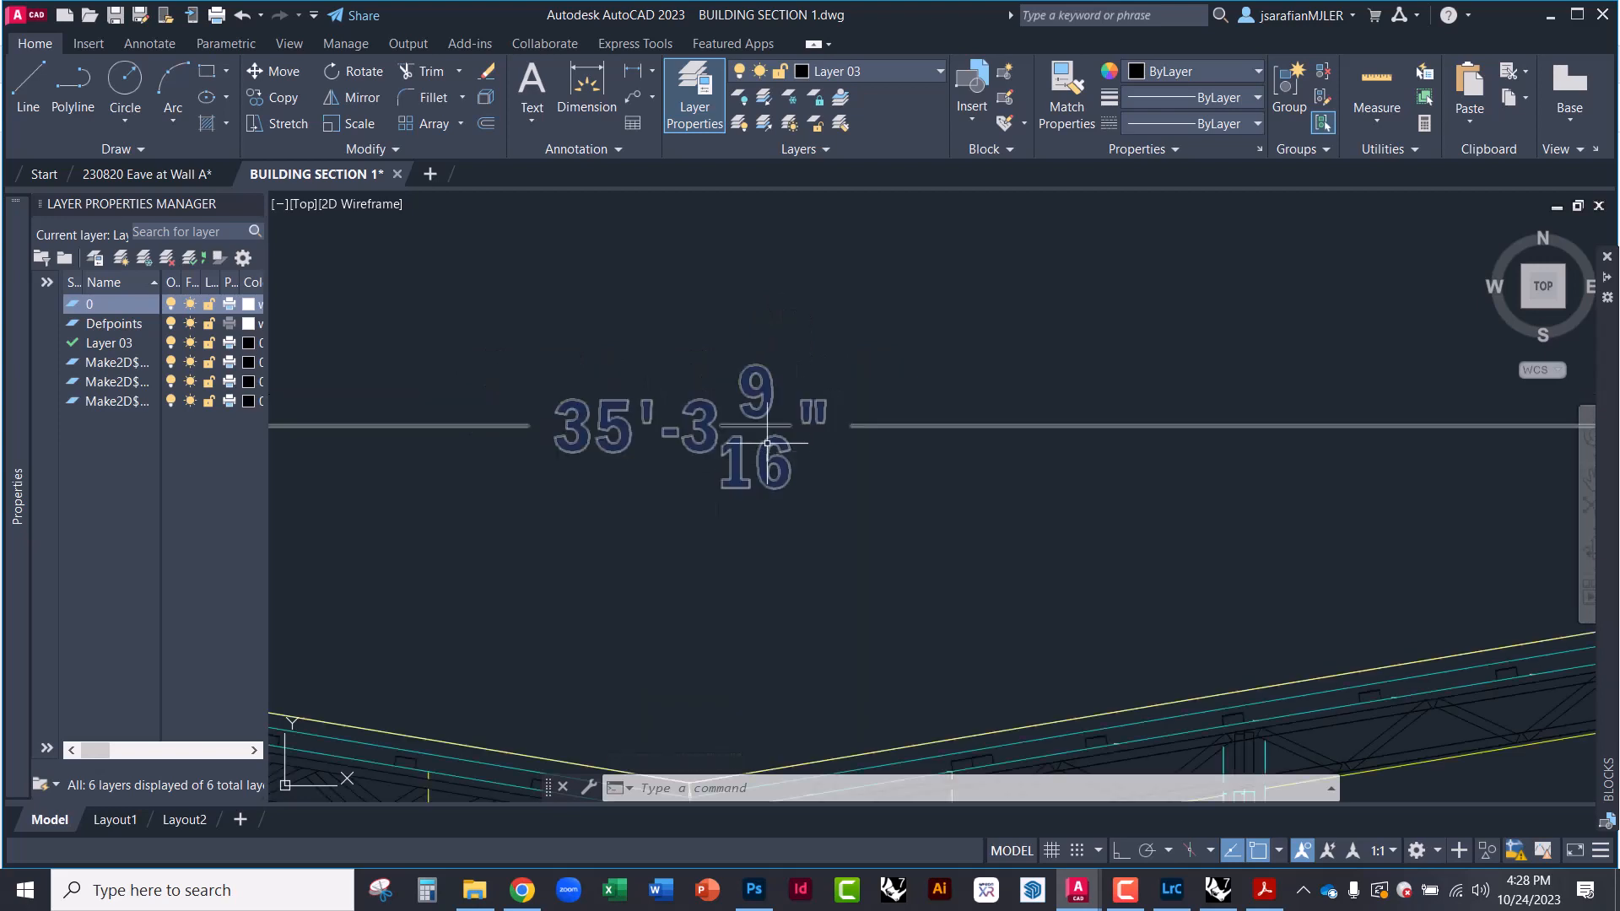
pyautogui.click(698, 427)
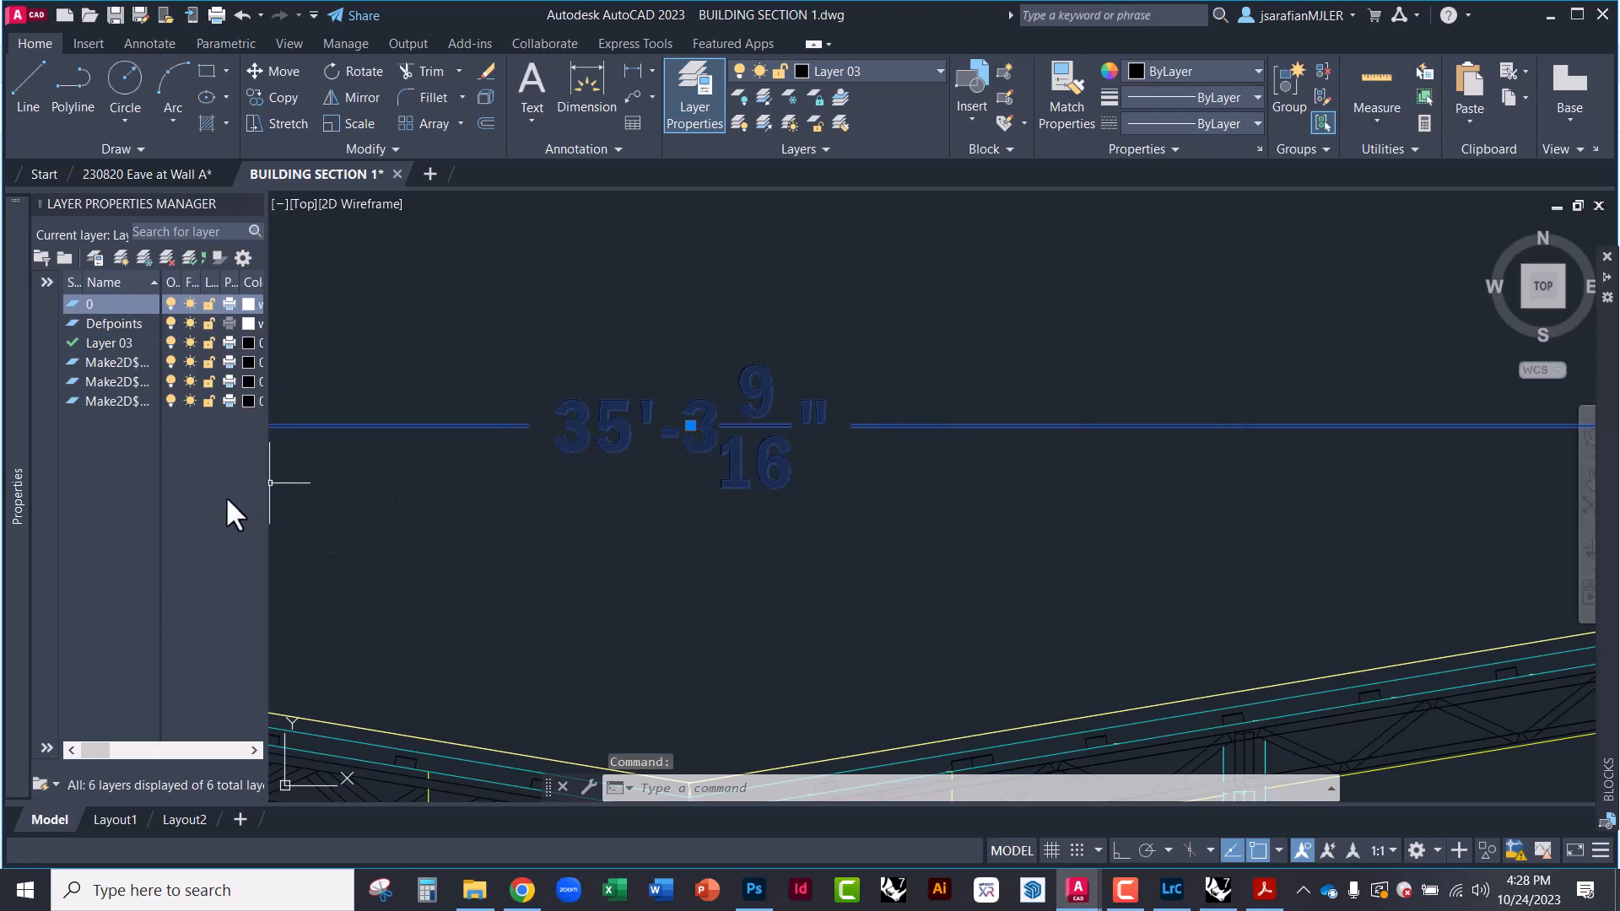
pyautogui.press('Escape')
pyautogui.press('Escape')
pyautogui.press('Escape')
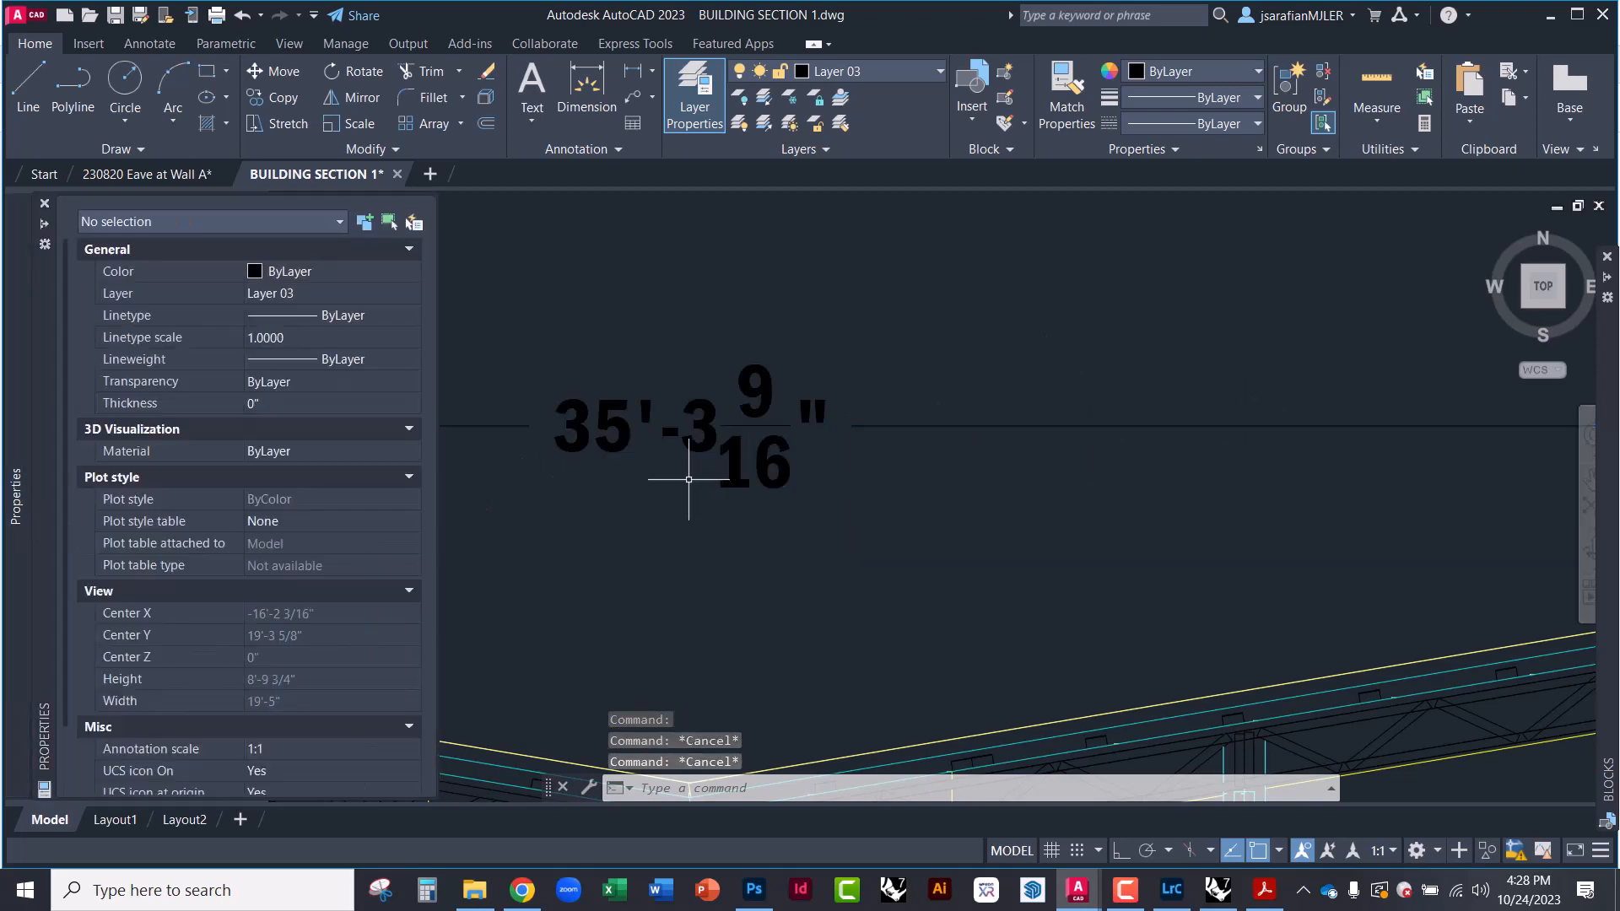
# Set the linear primary unit precision of the ARCH DRAFTING dimension style to 0'-0 1/4"
pyautogui.write('D')
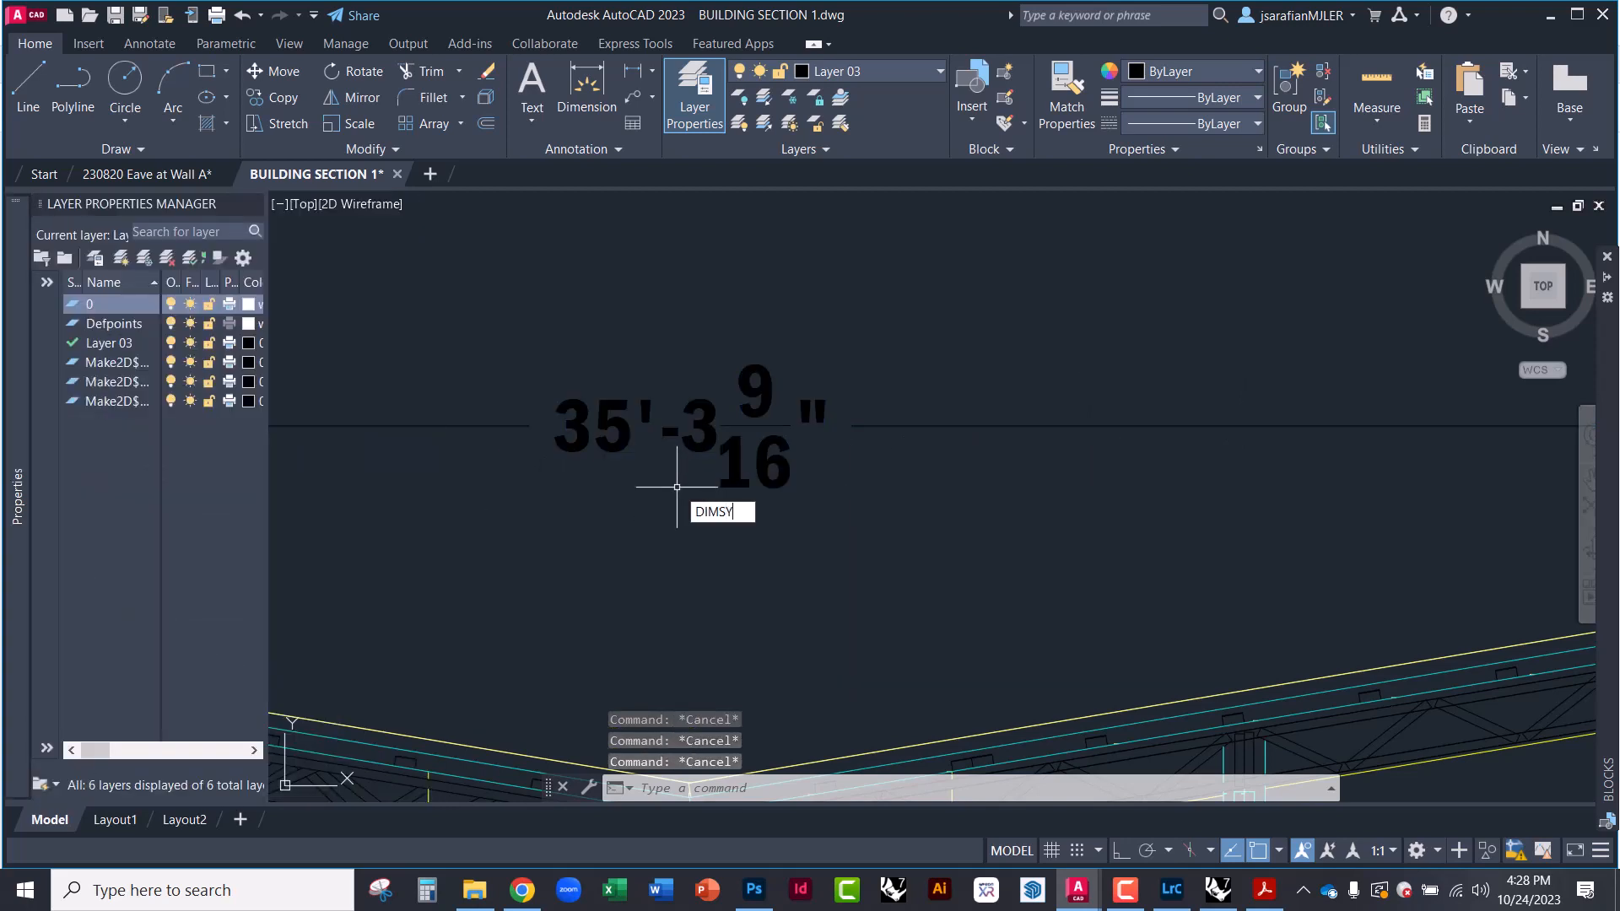
pyautogui.write('IMSY')
pyautogui.press('BackSpace')
pyautogui.write('TY')
pyautogui.press('Return')
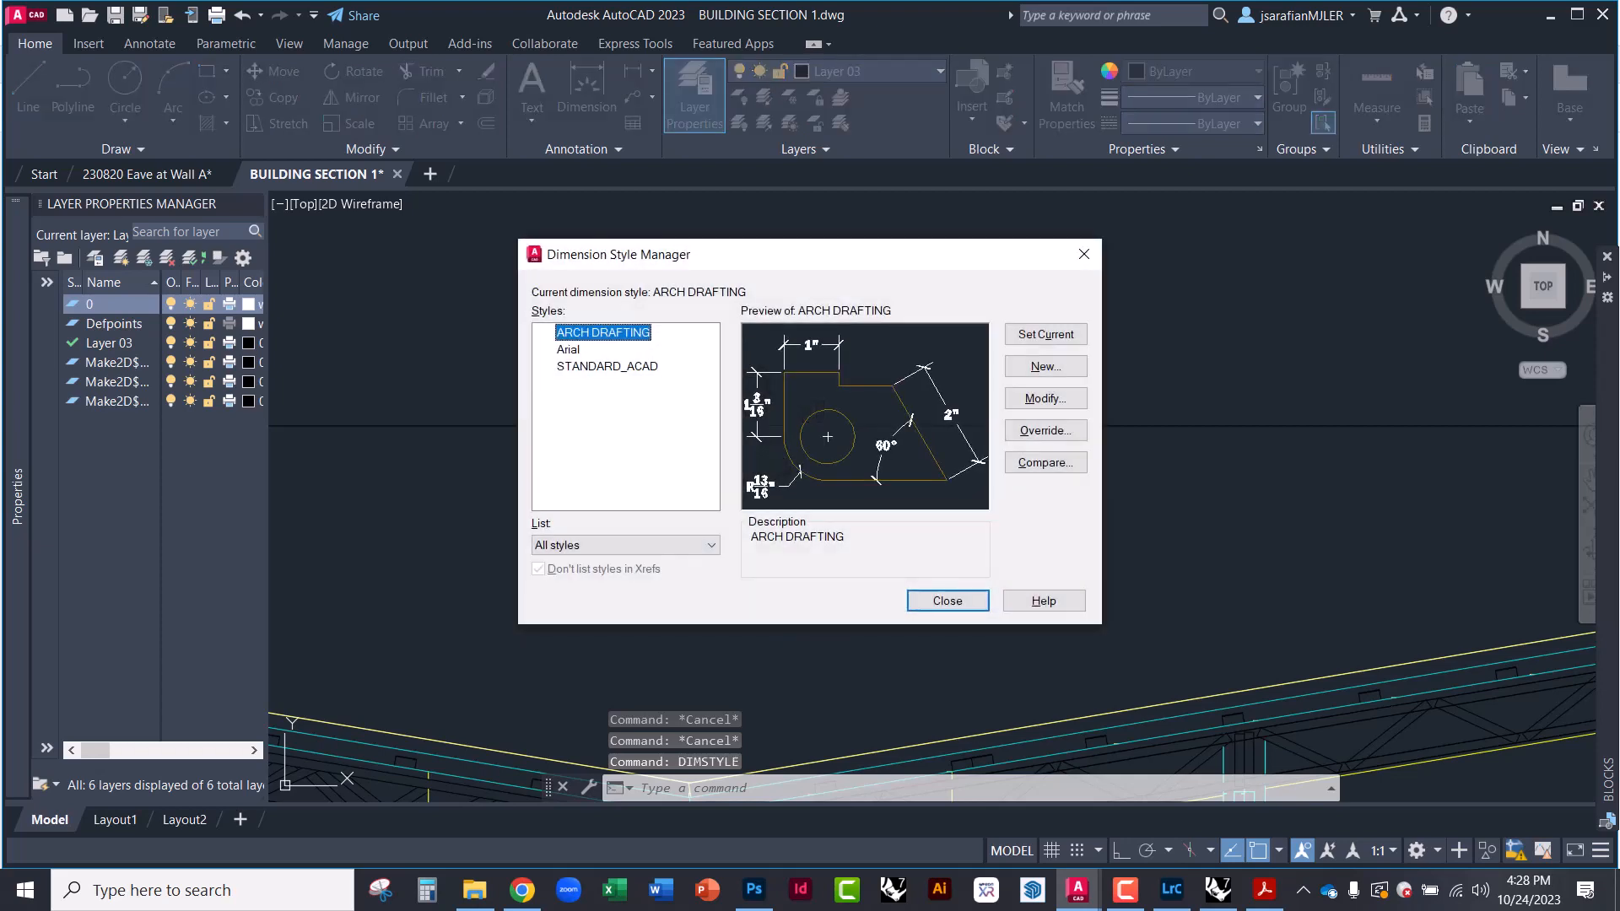
pyautogui.click(1021, 400)
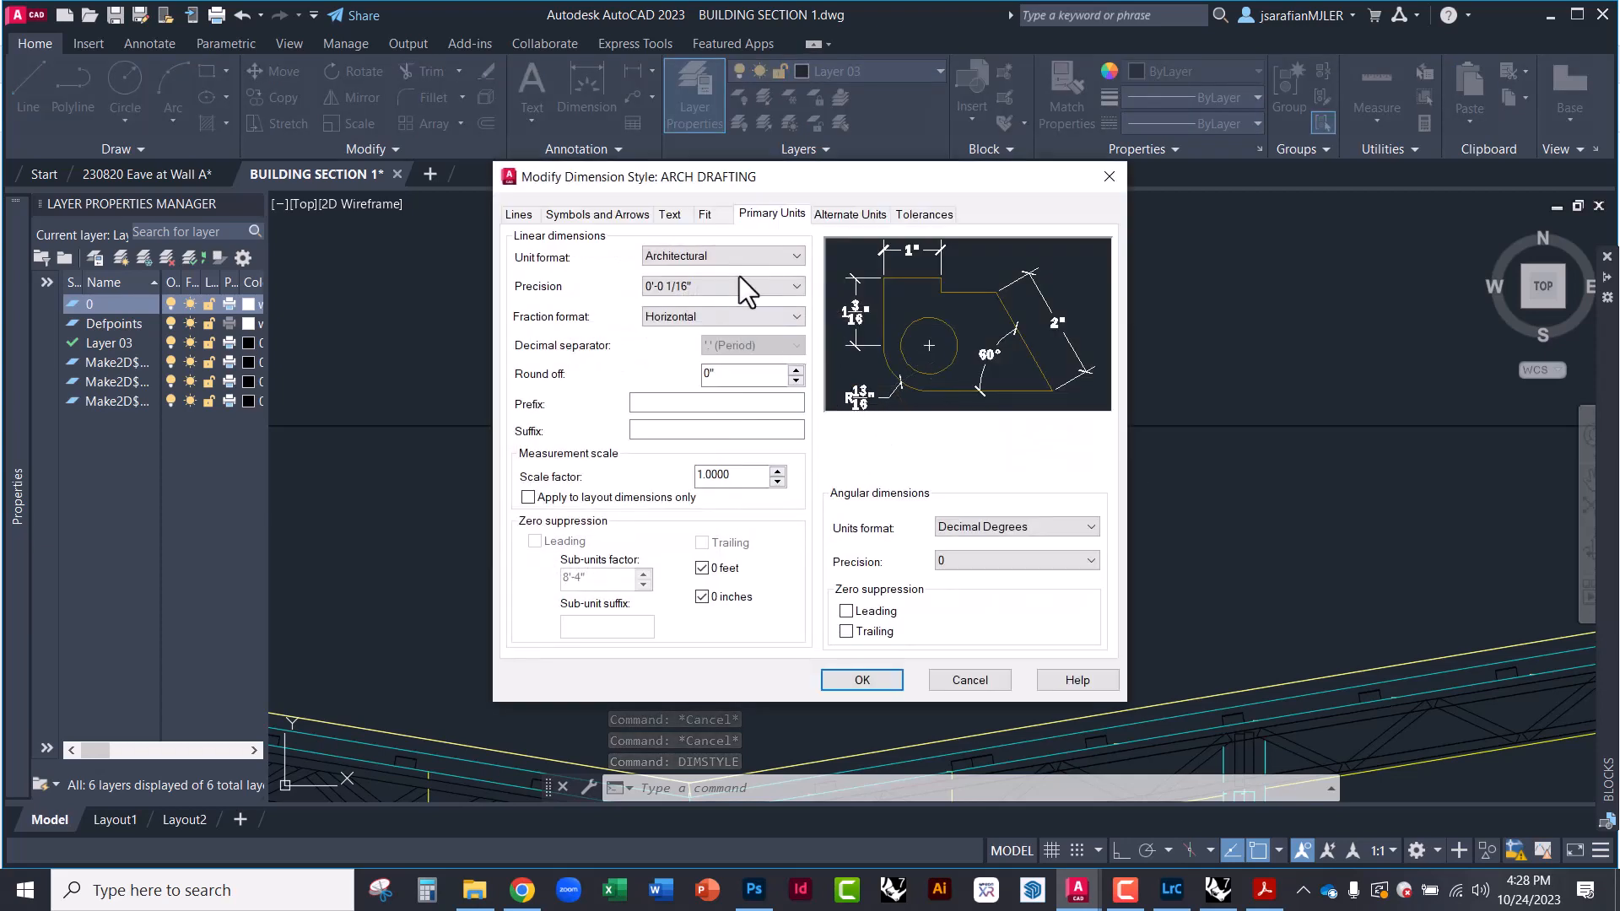
pyautogui.click(711, 289)
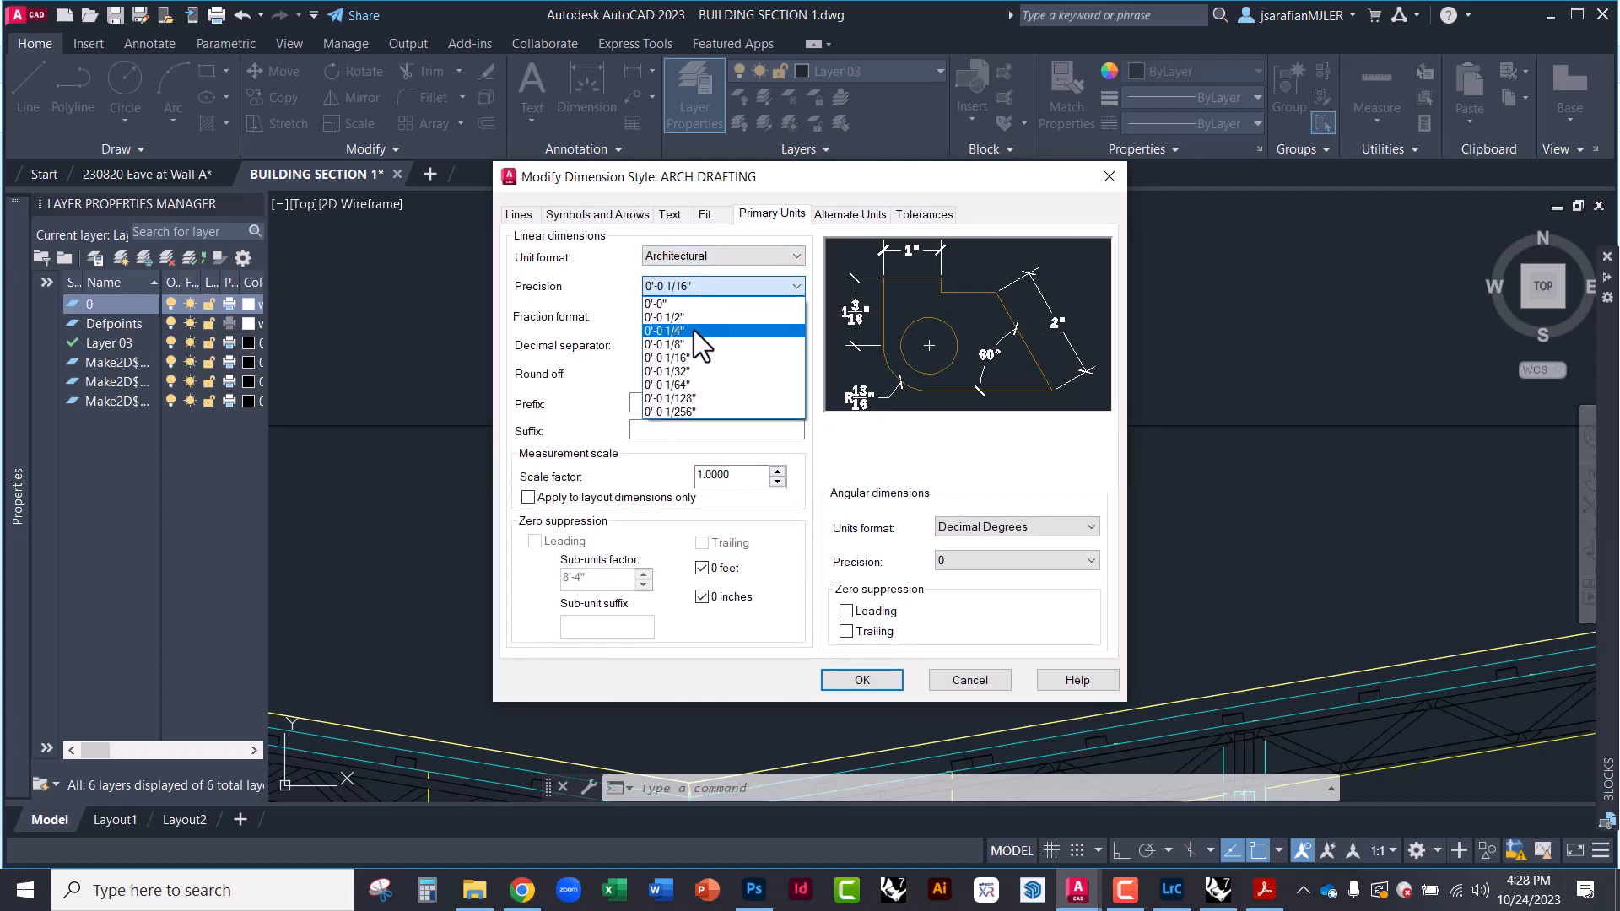
pyautogui.click(694, 331)
pyautogui.click(844, 678)
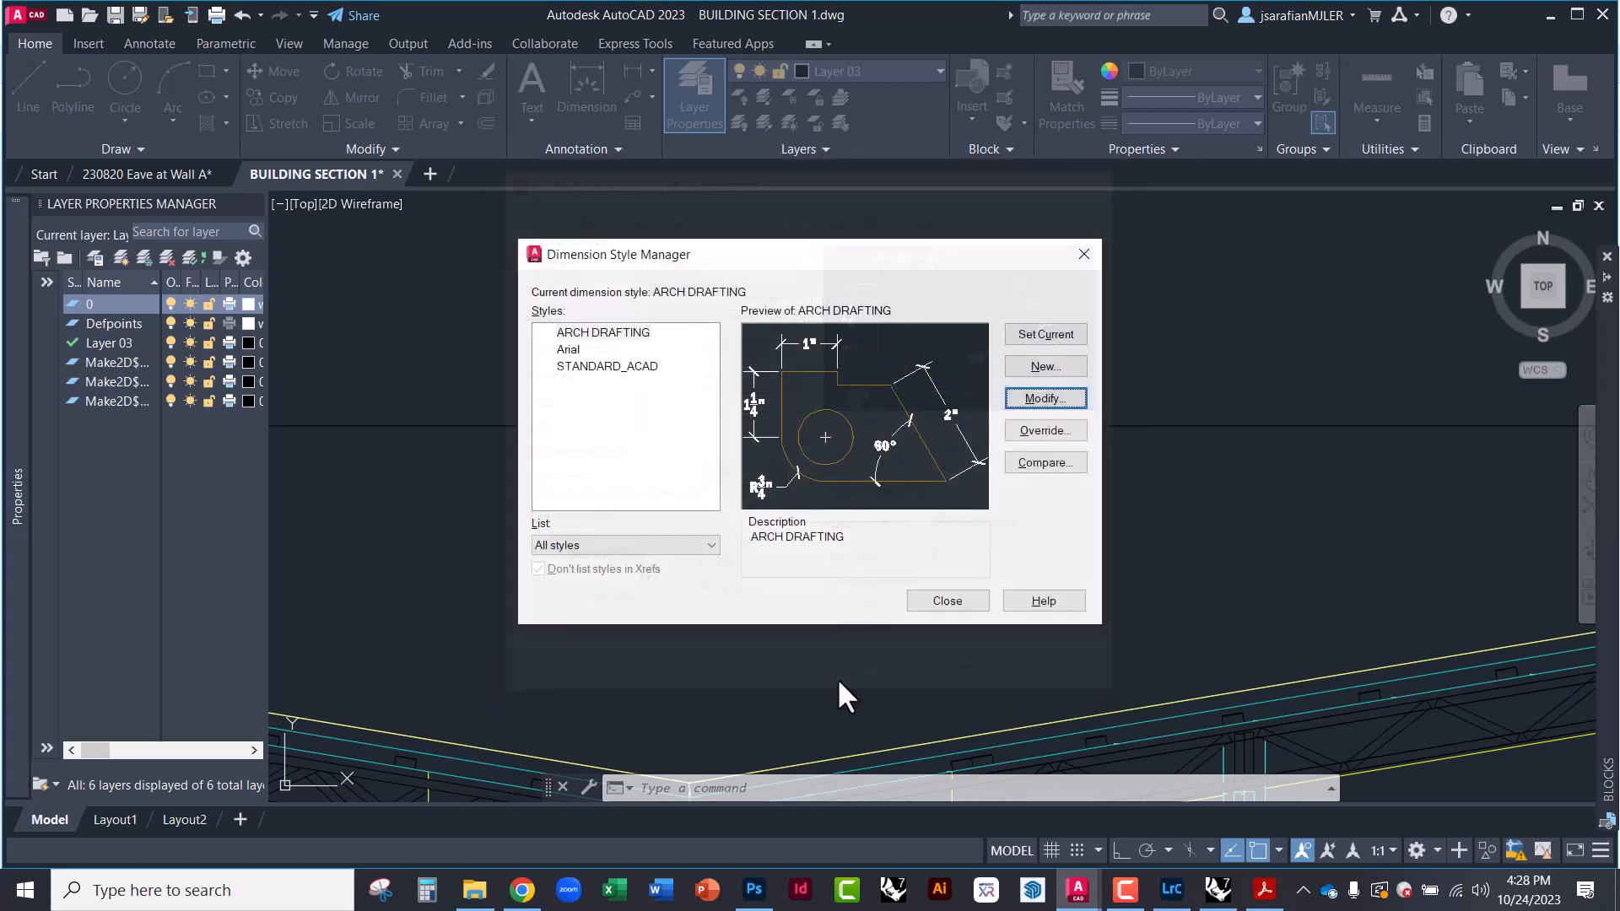
pyautogui.click(947, 600)
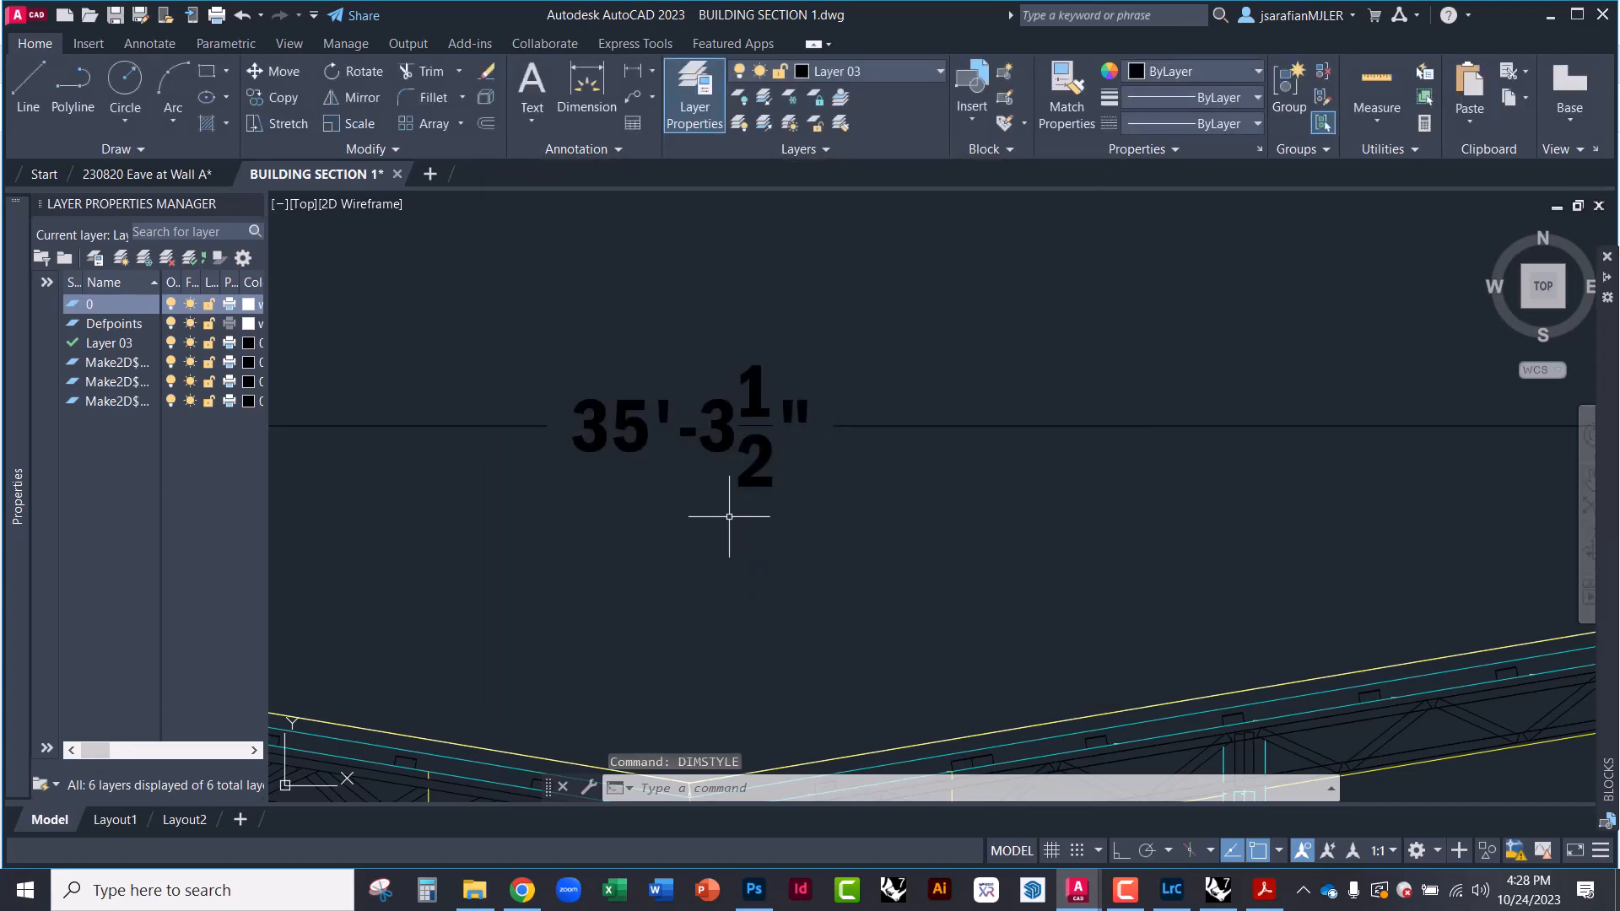
pyautogui.scroll(-6, 772, 363)
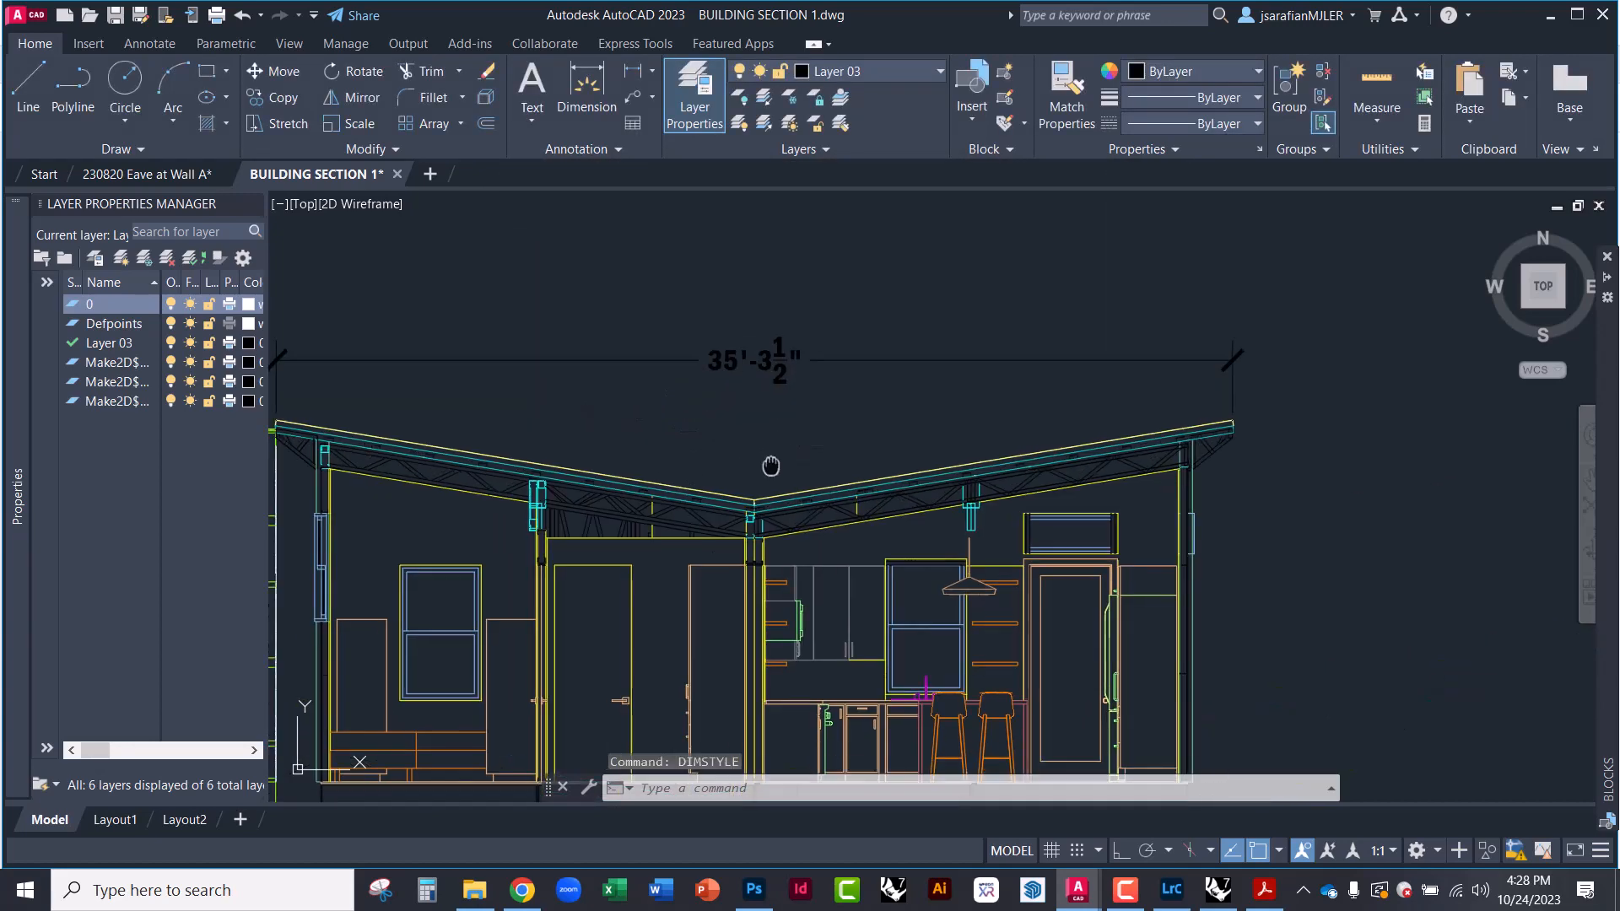
# Reopen the Layer Properties Manager and widen it until the layers' full color values and linetypes are readable
pyautogui.scroll(2, 508, 464)
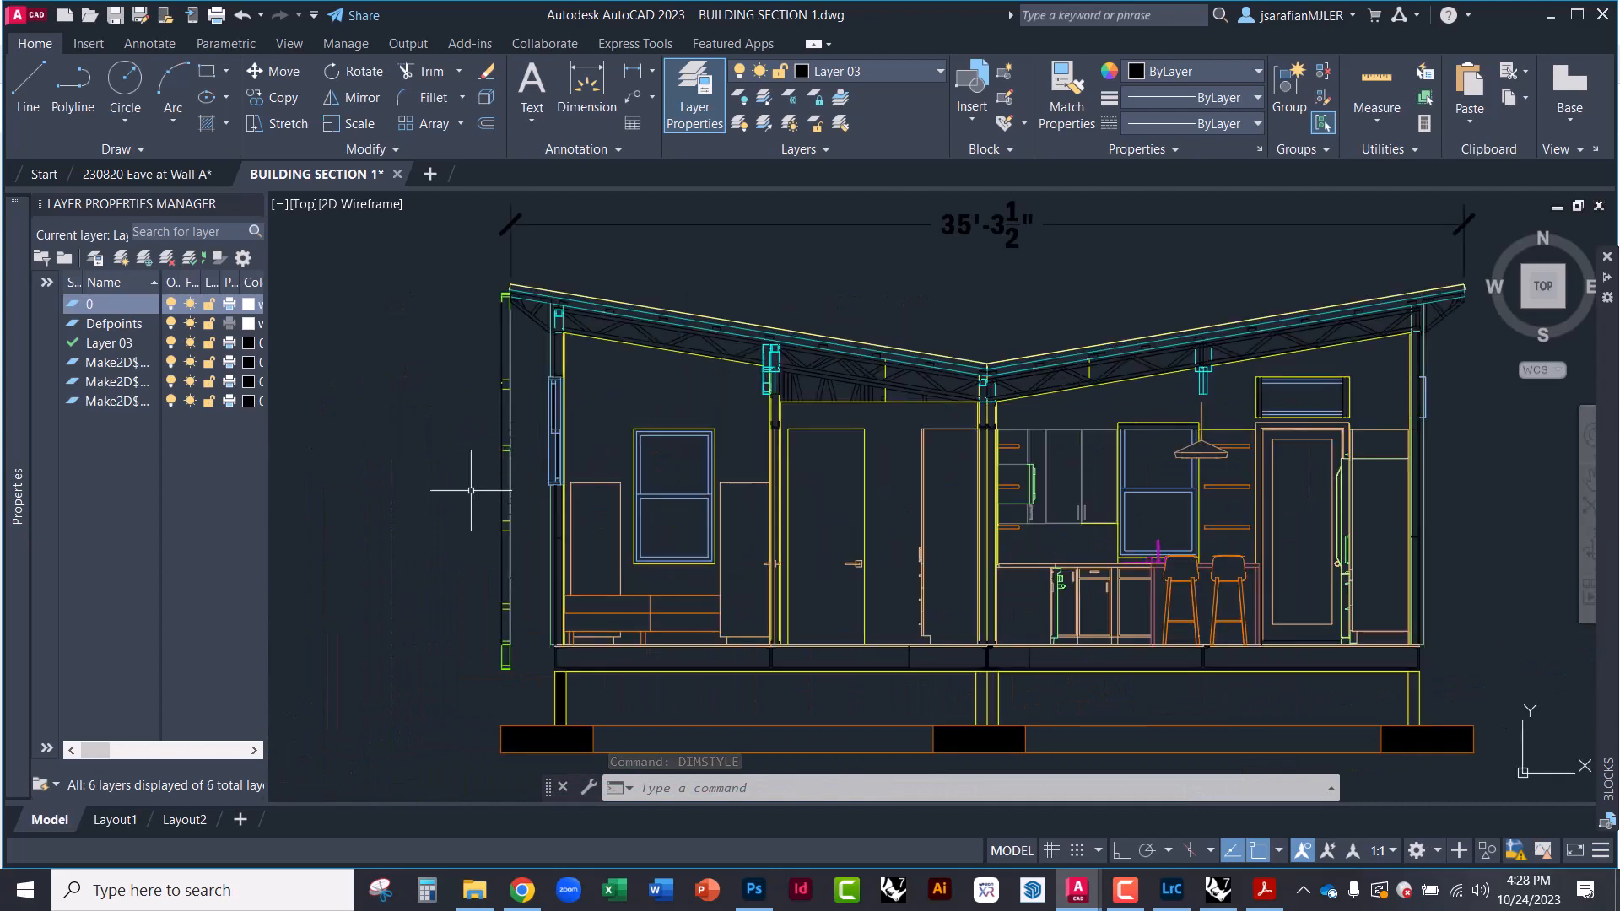
pyautogui.moveTo(732, 400); pyautogui.dragTo(590, 517, button='middle')
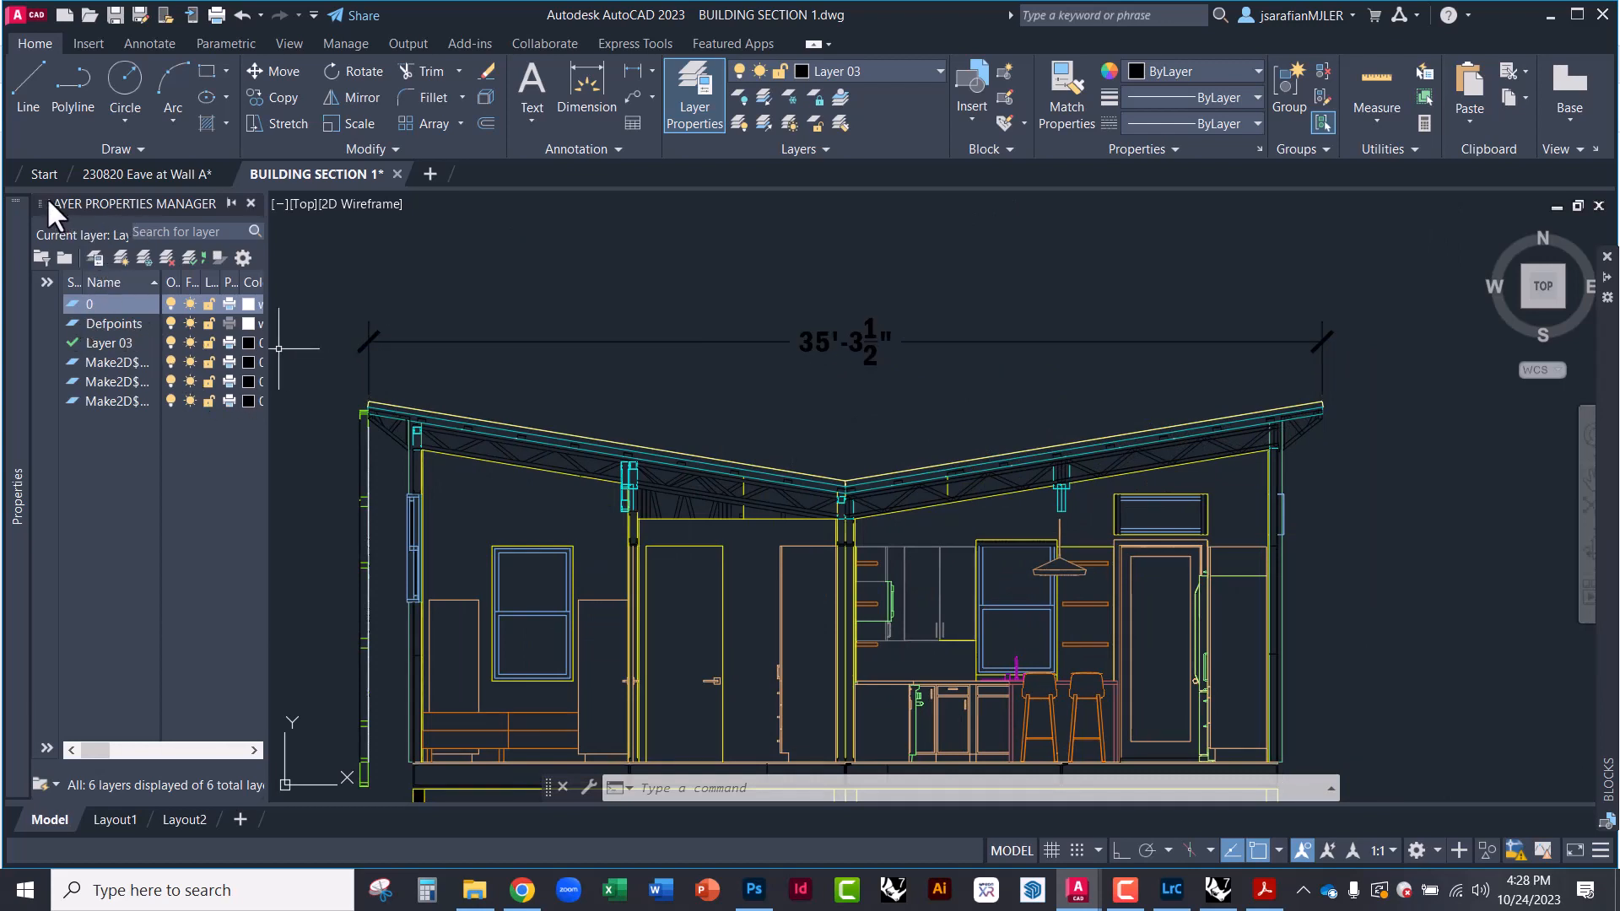
pyautogui.click(250, 203)
pyautogui.moveTo(438, 303); pyautogui.dragTo(523, 338, button='middle')
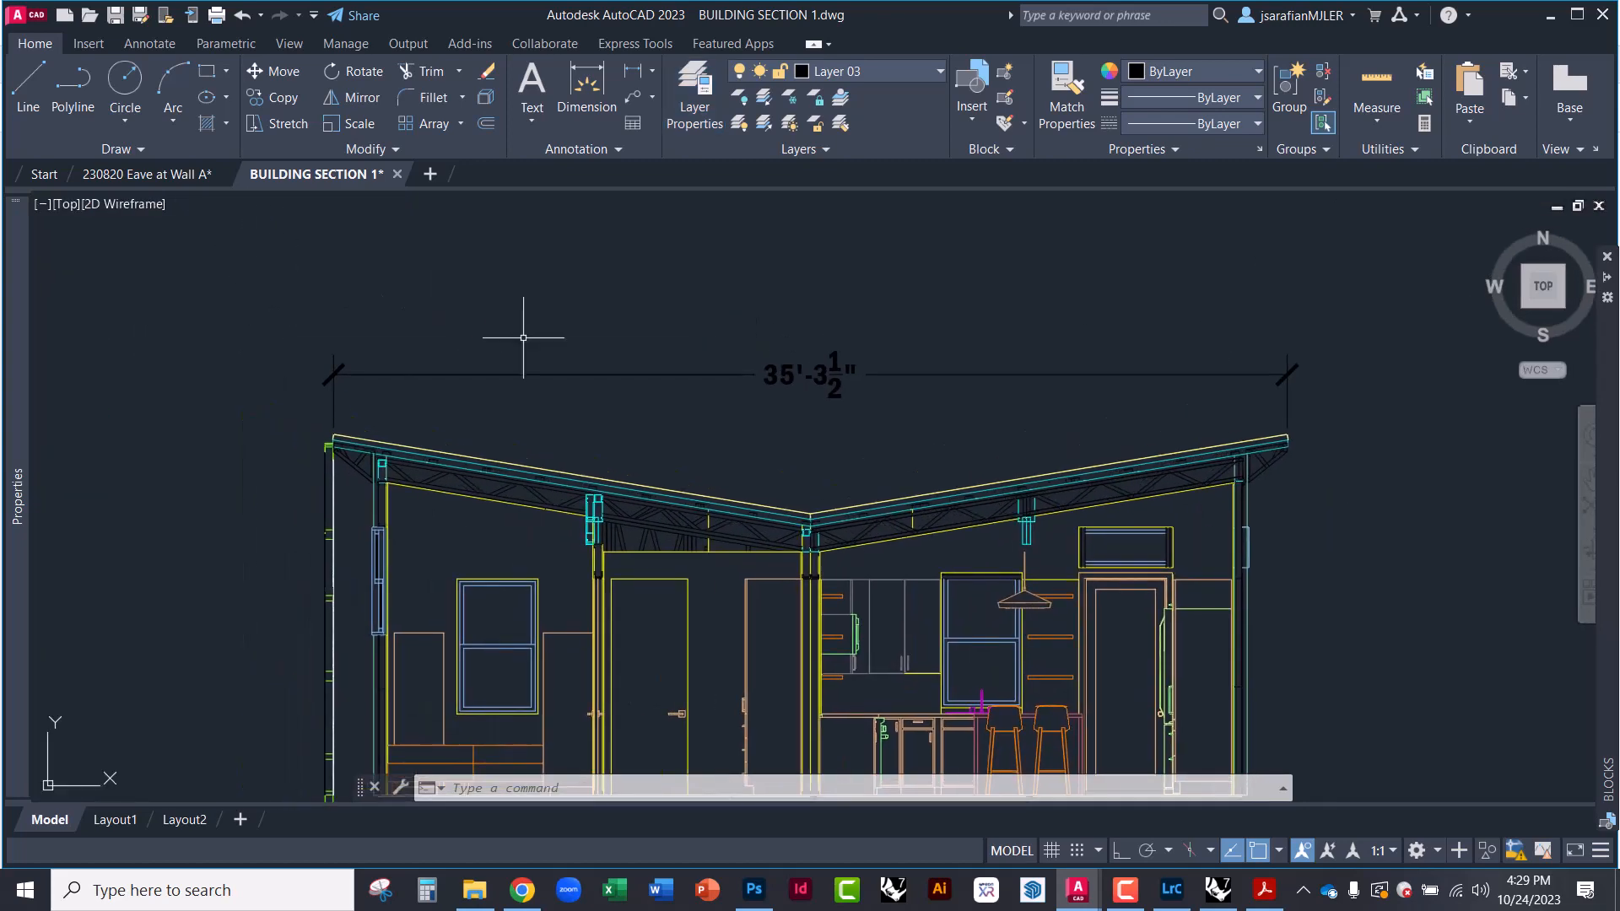
pyautogui.write('LA')
pyautogui.press('Return')
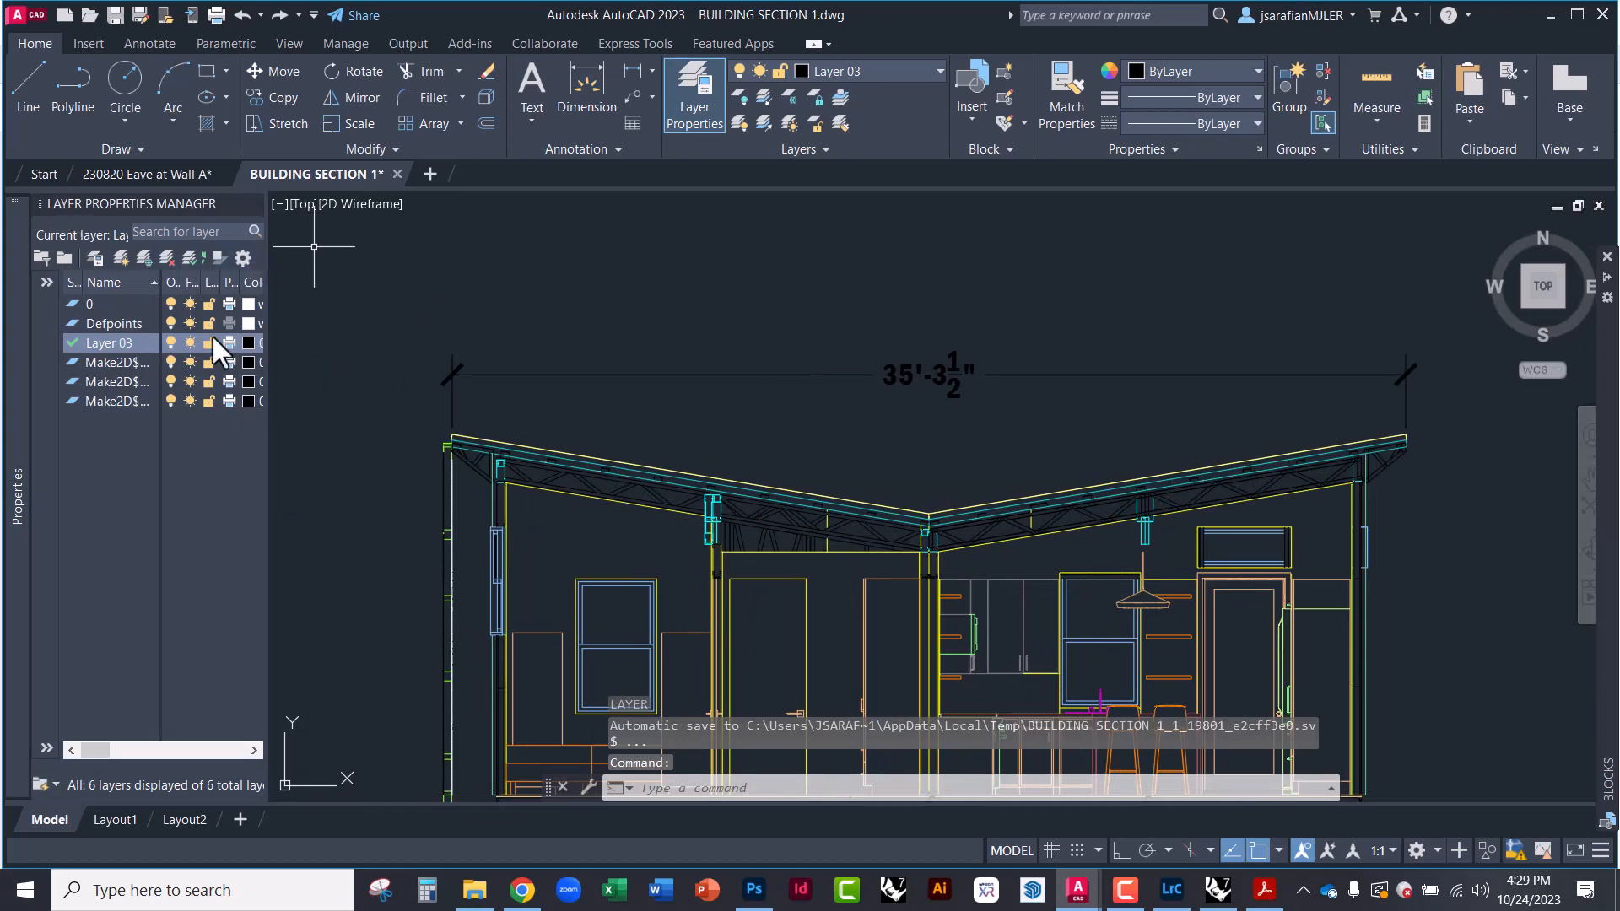
pyautogui.moveTo(27, 226)
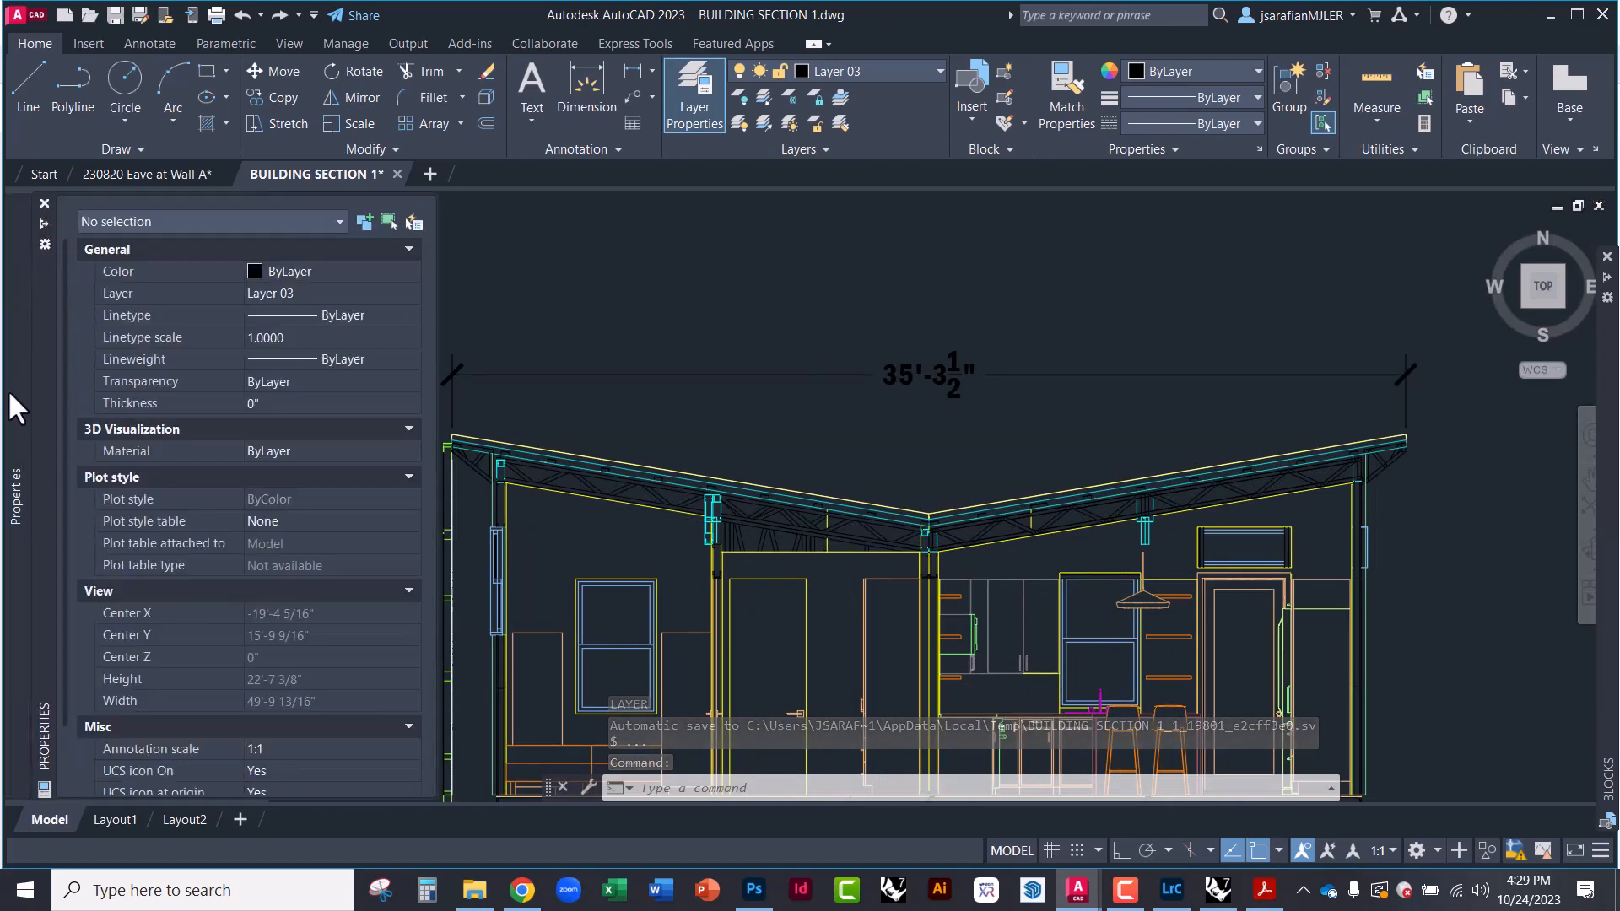
pyautogui.click(524, 255)
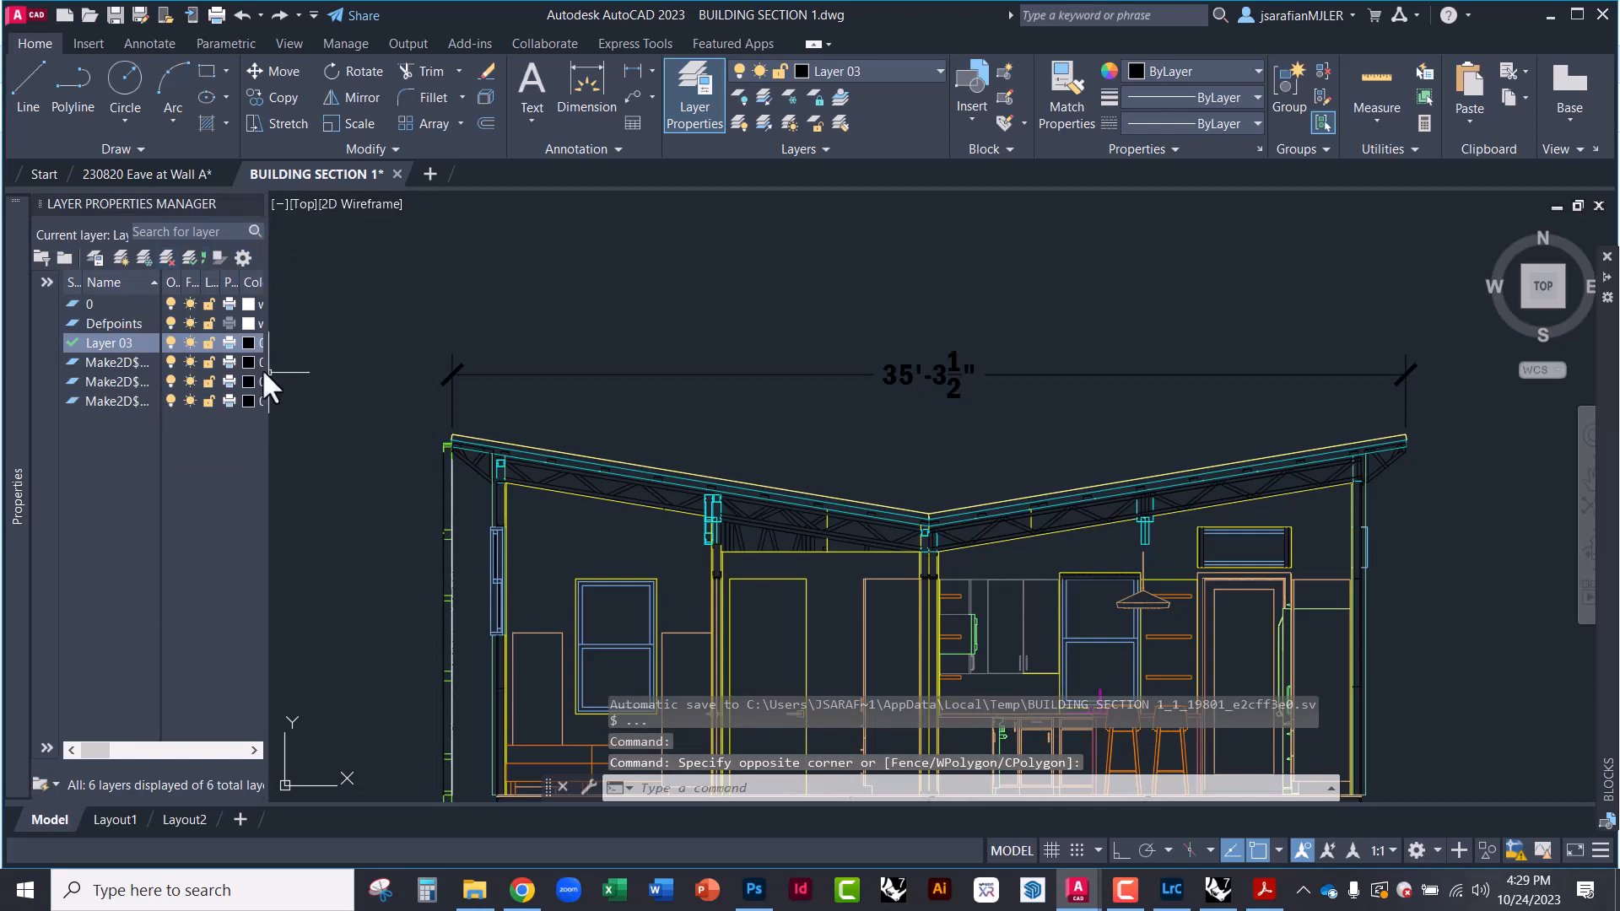
pyautogui.moveTo(267, 370); pyautogui.dragTo(344, 366)
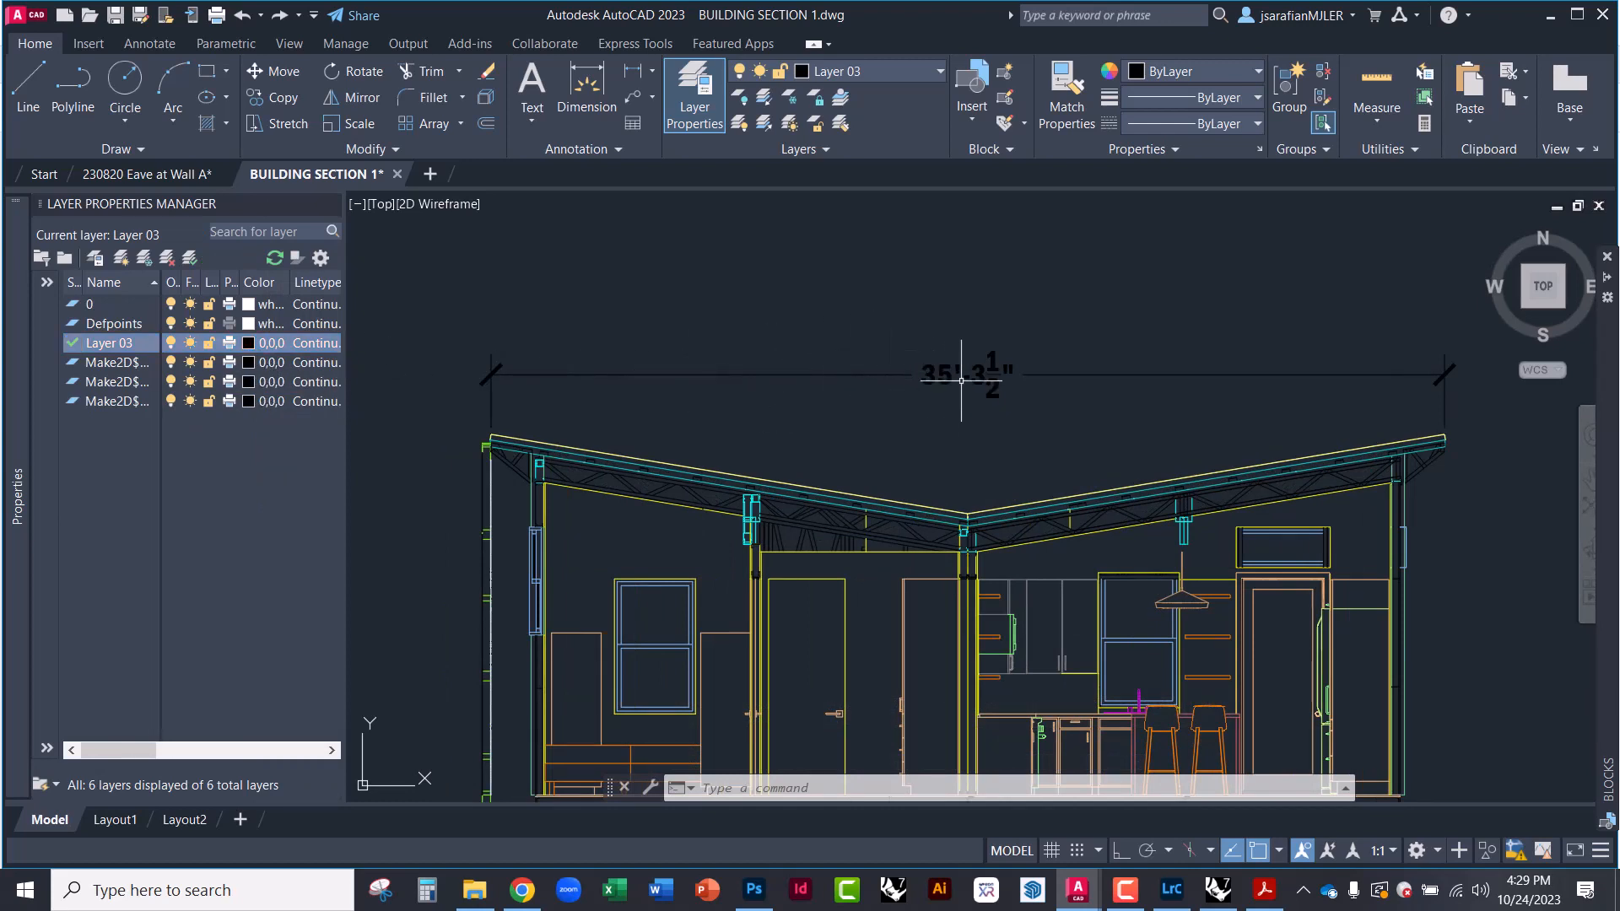
# Change Layer 03 to white, true color 255,255,255, so the roof dimension stands out against the dark background
pyautogui.click(247, 341)
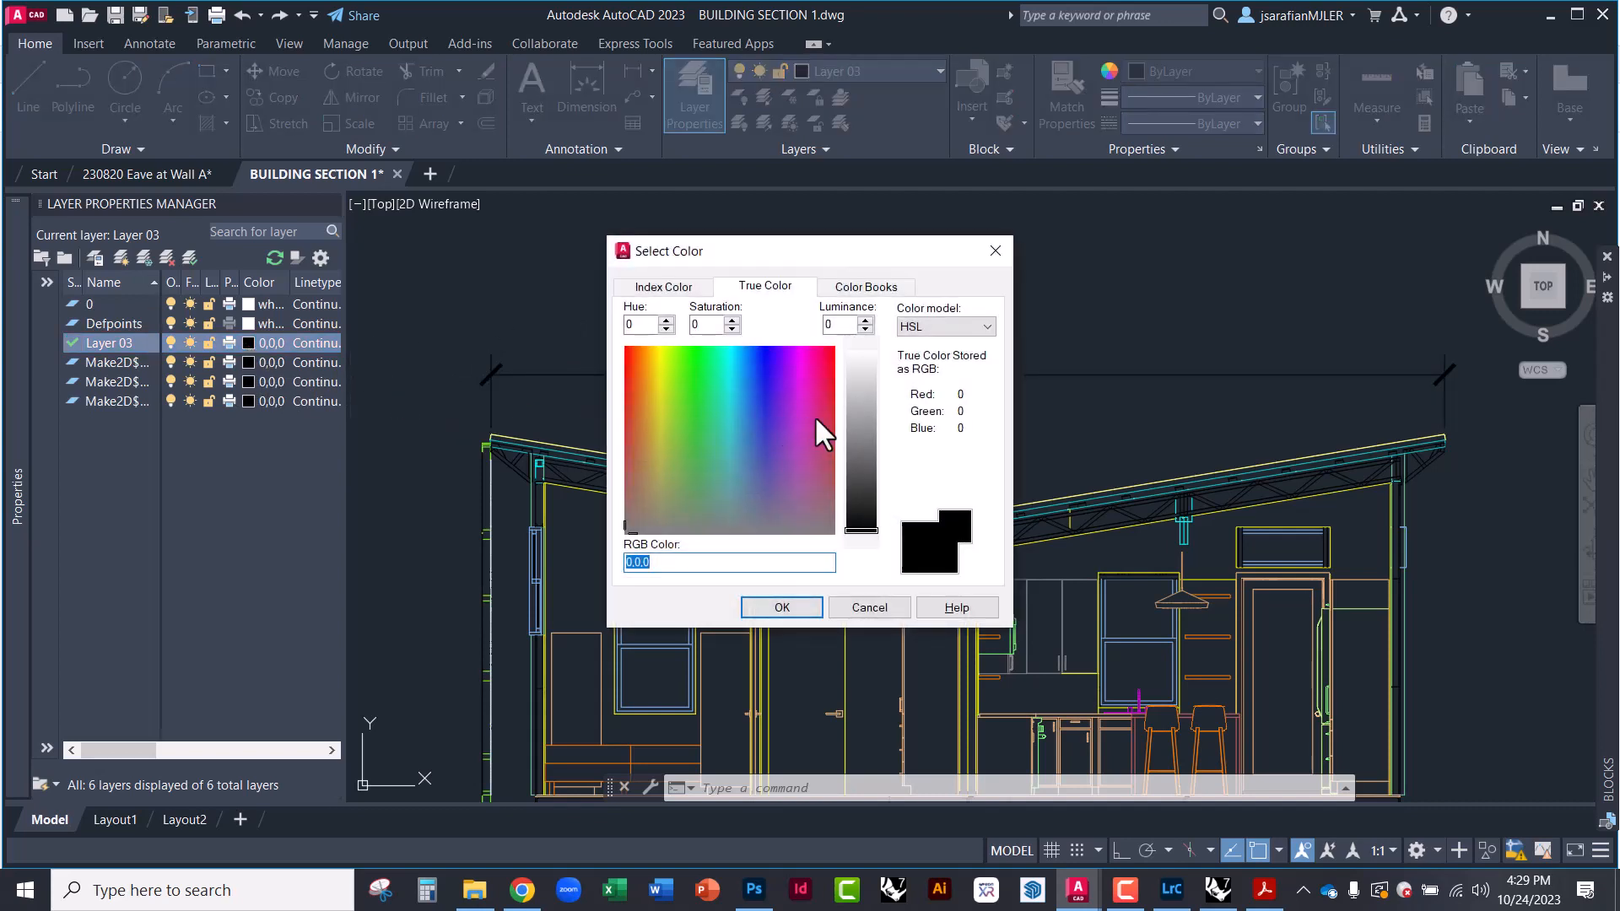
pyautogui.click(776, 608)
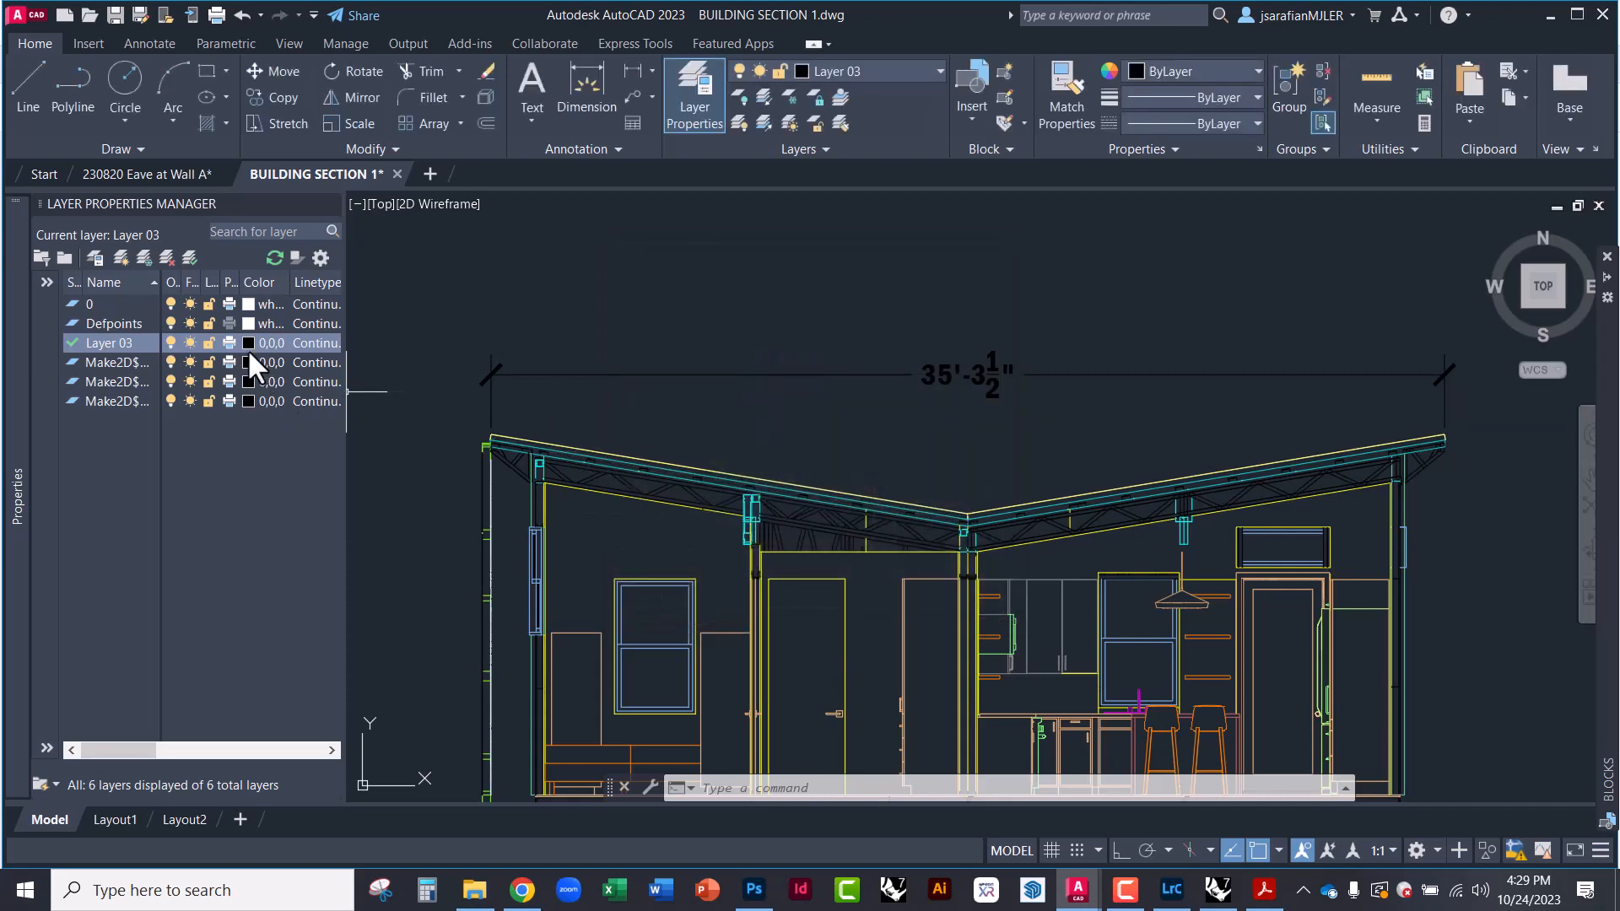
pyautogui.click(247, 343)
pyautogui.moveTo(866, 507); pyautogui.dragTo(870, 332)
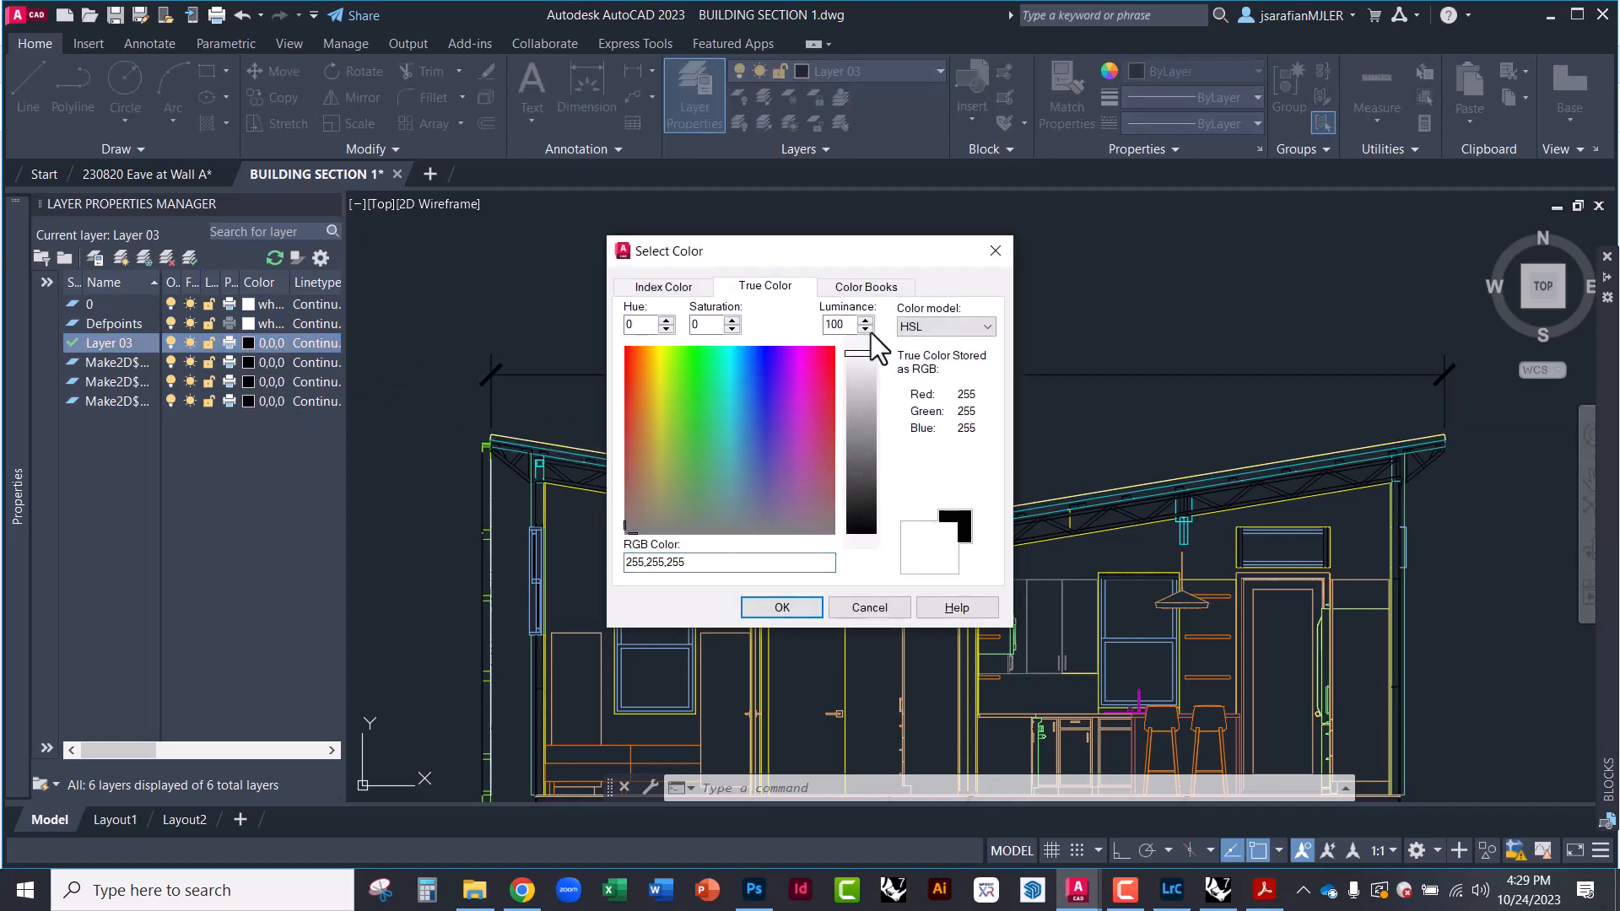
pyautogui.click(768, 608)
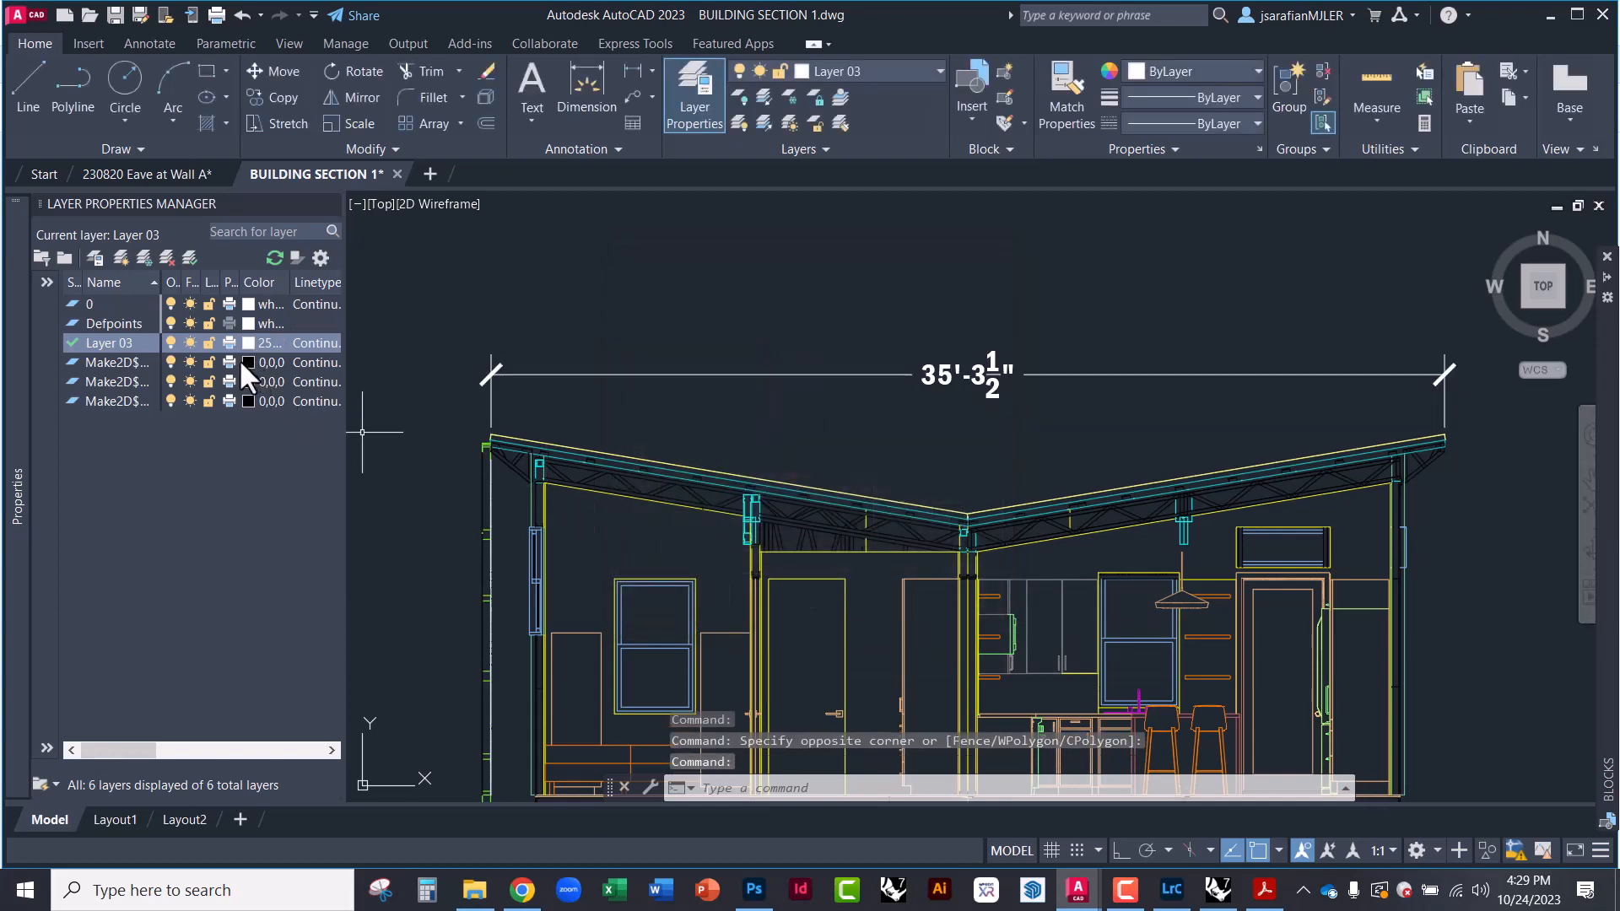
# Change the first Make2D layer's color to near-white, true color 252,252,252
pyautogui.click(243, 361)
pyautogui.moveTo(851, 447); pyautogui.dragTo(867, 332)
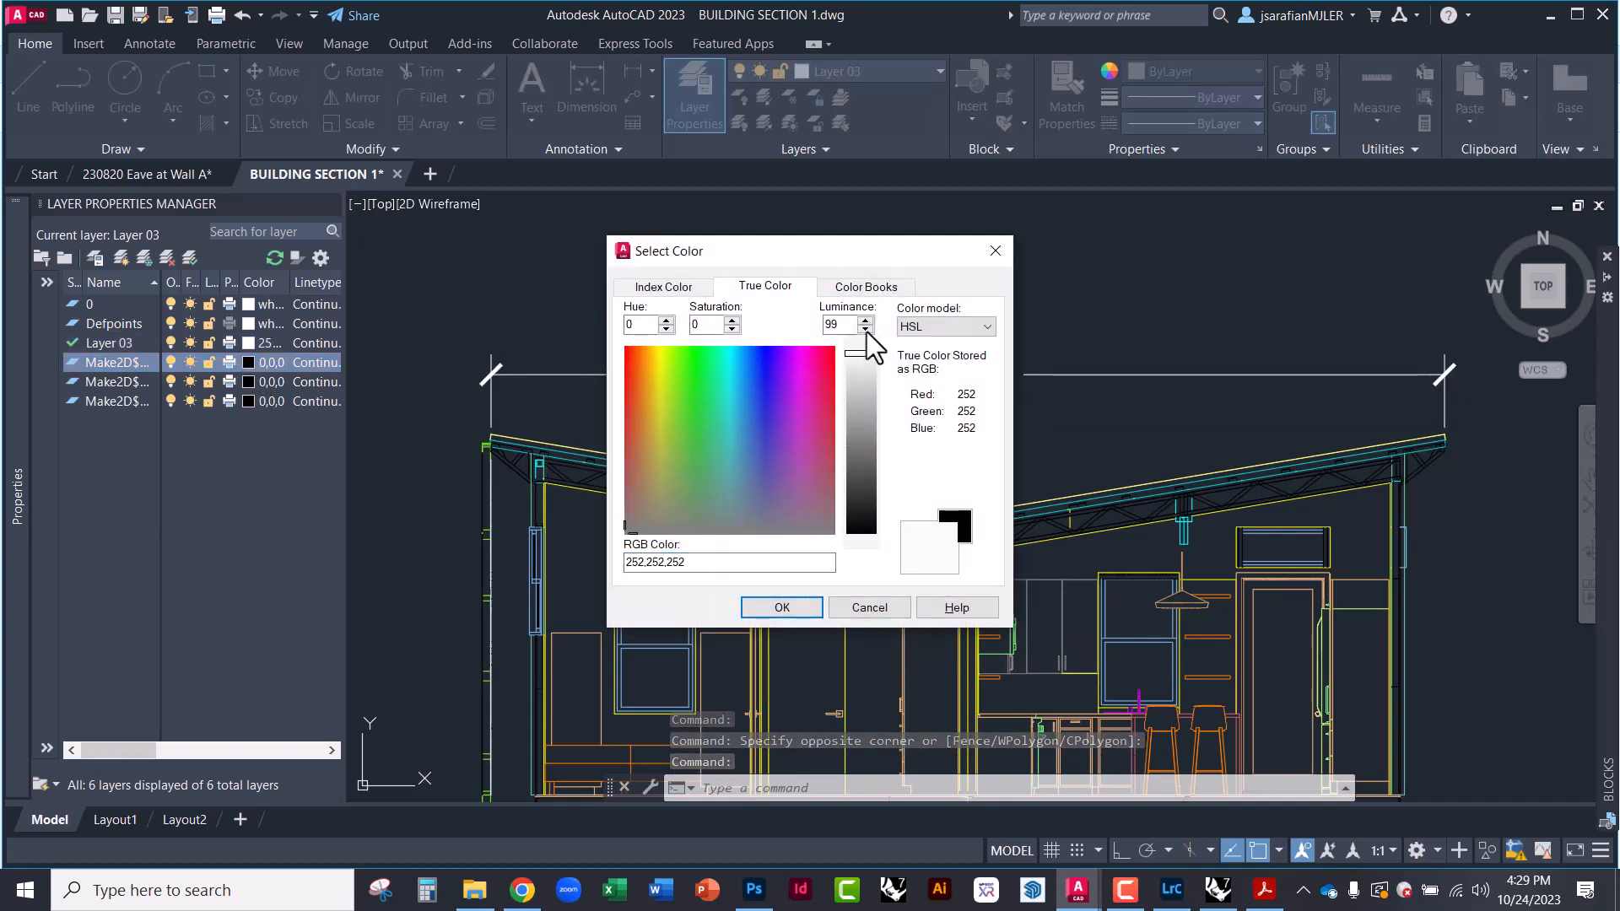
pyautogui.click(778, 605)
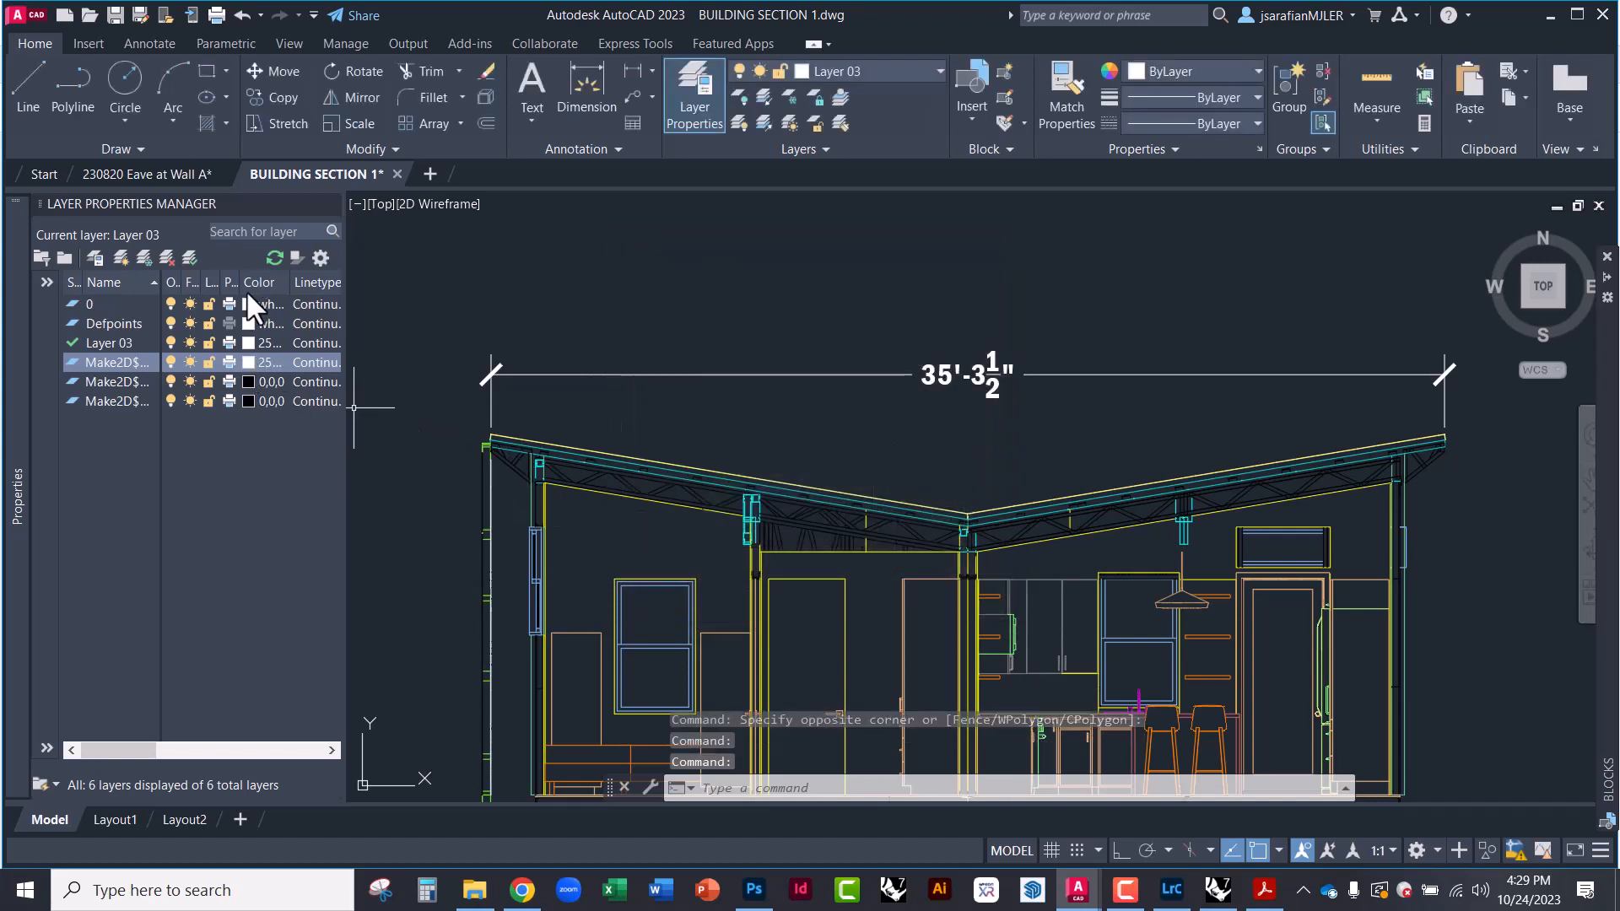
pyautogui.click(468, 488)
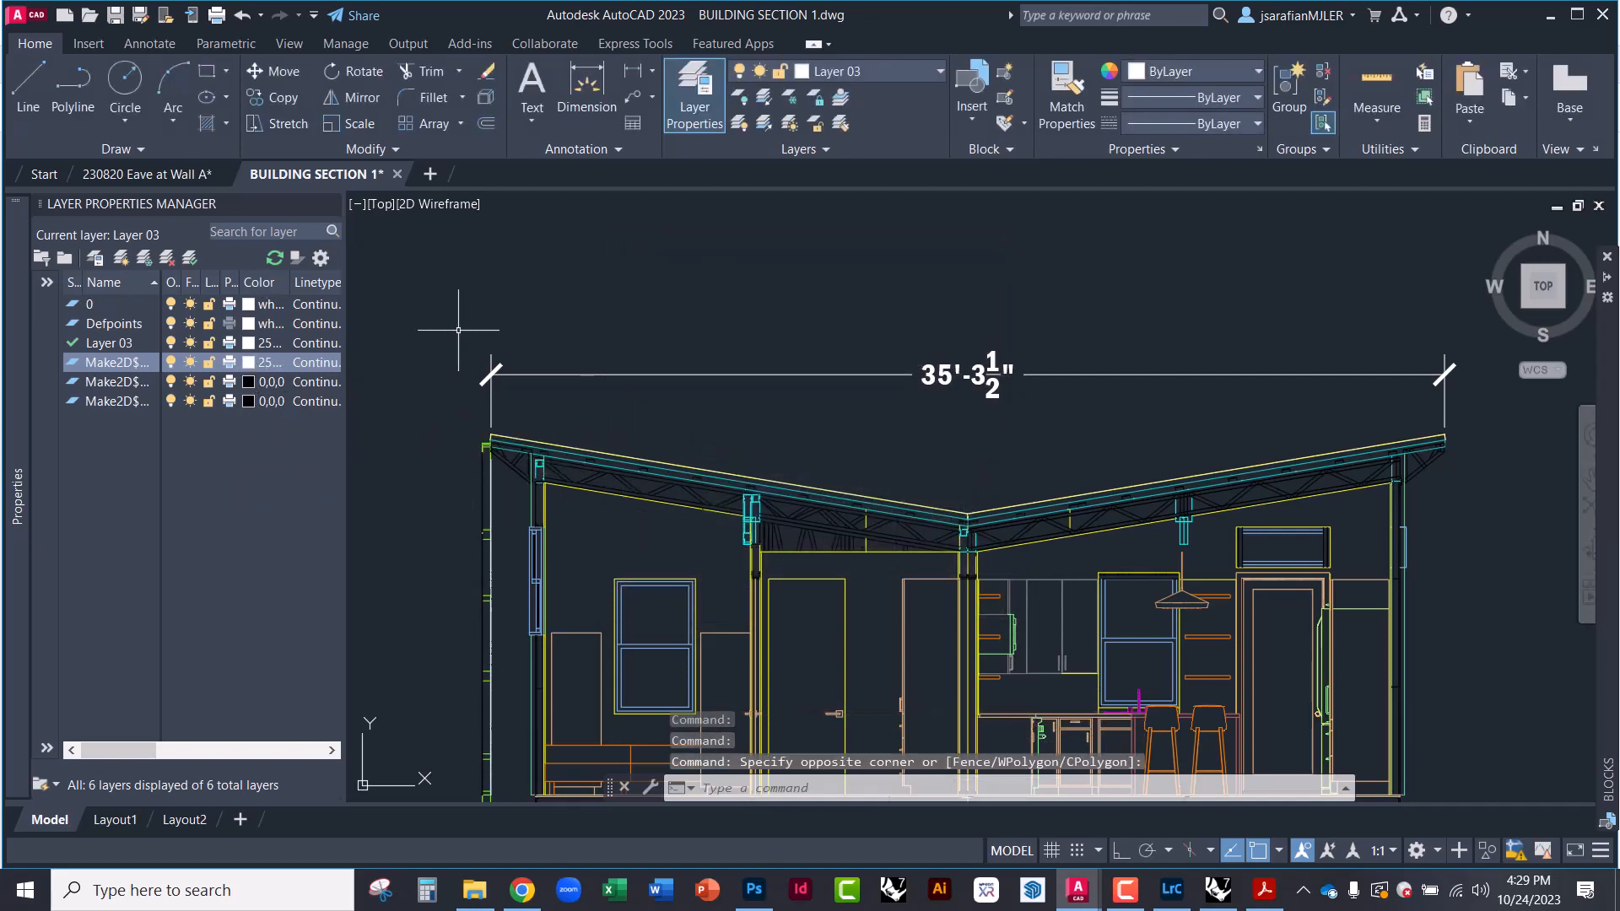
pyautogui.scroll(-2, 456, 334)
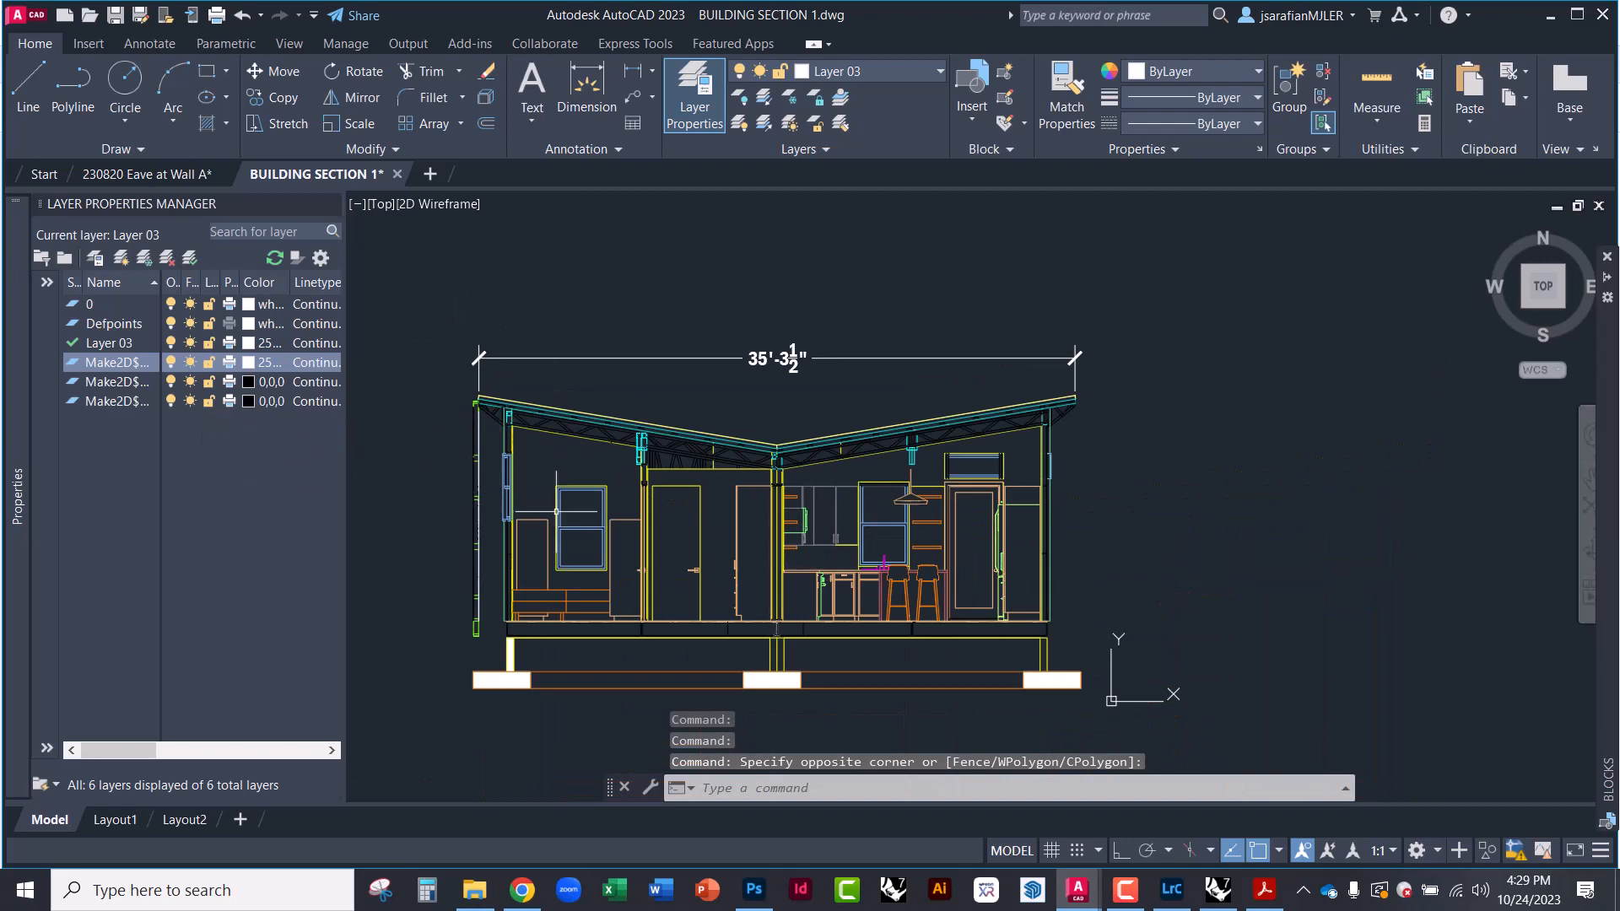
pyautogui.moveTo(572, 555); pyautogui.dragTo(618, 509, button='middle')
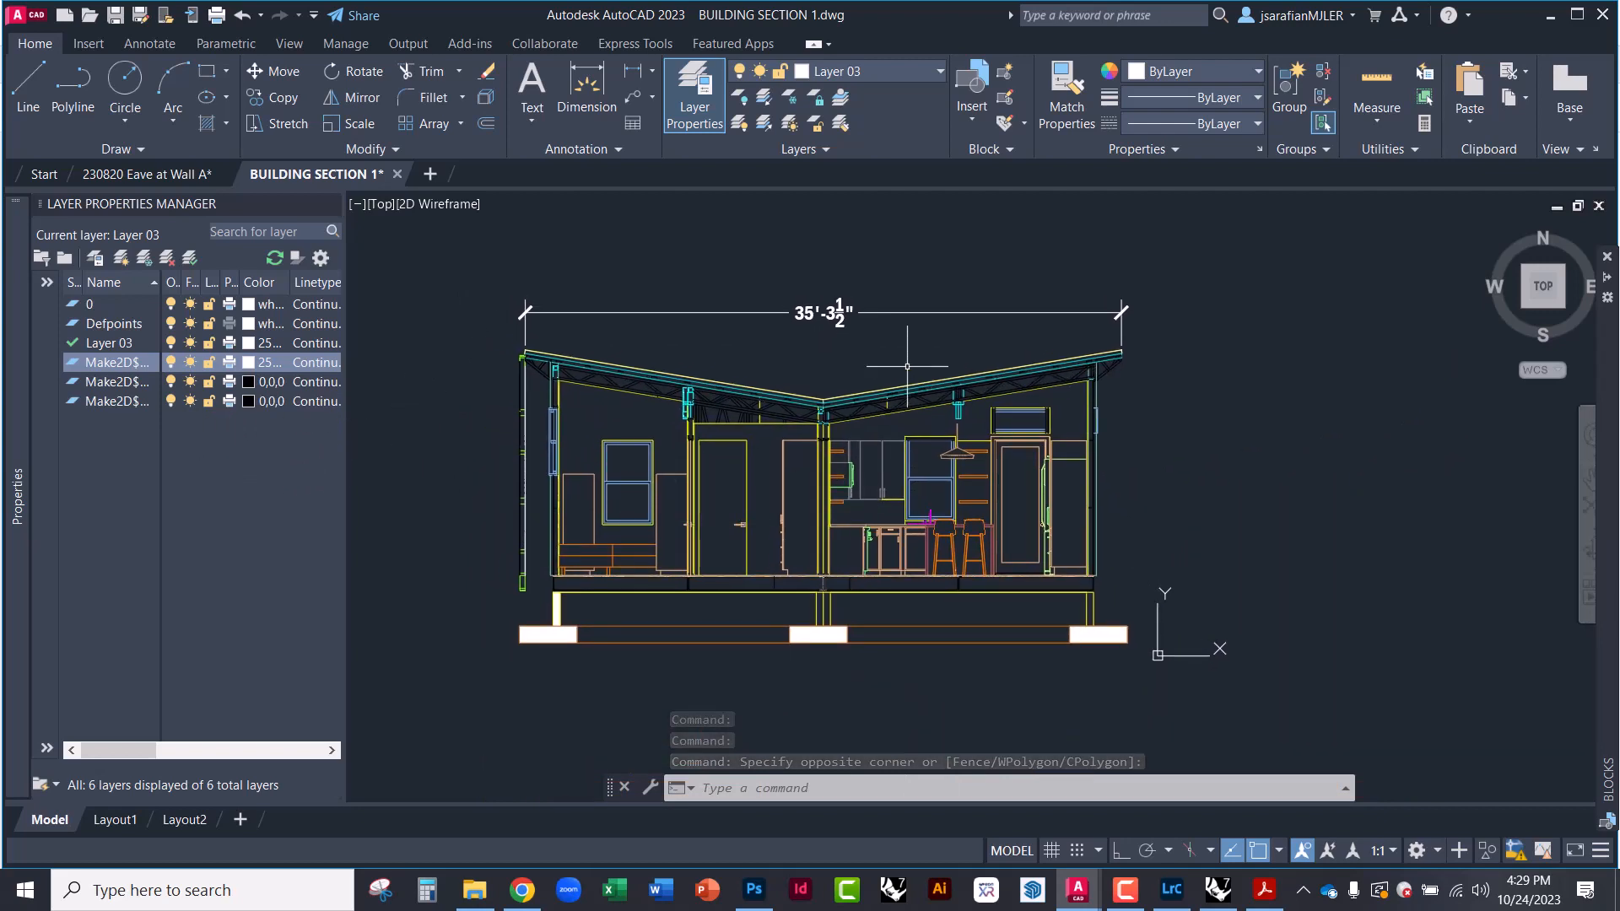
pyautogui.moveTo(566, 336); pyautogui.dragTo(522, 421, button='middle')
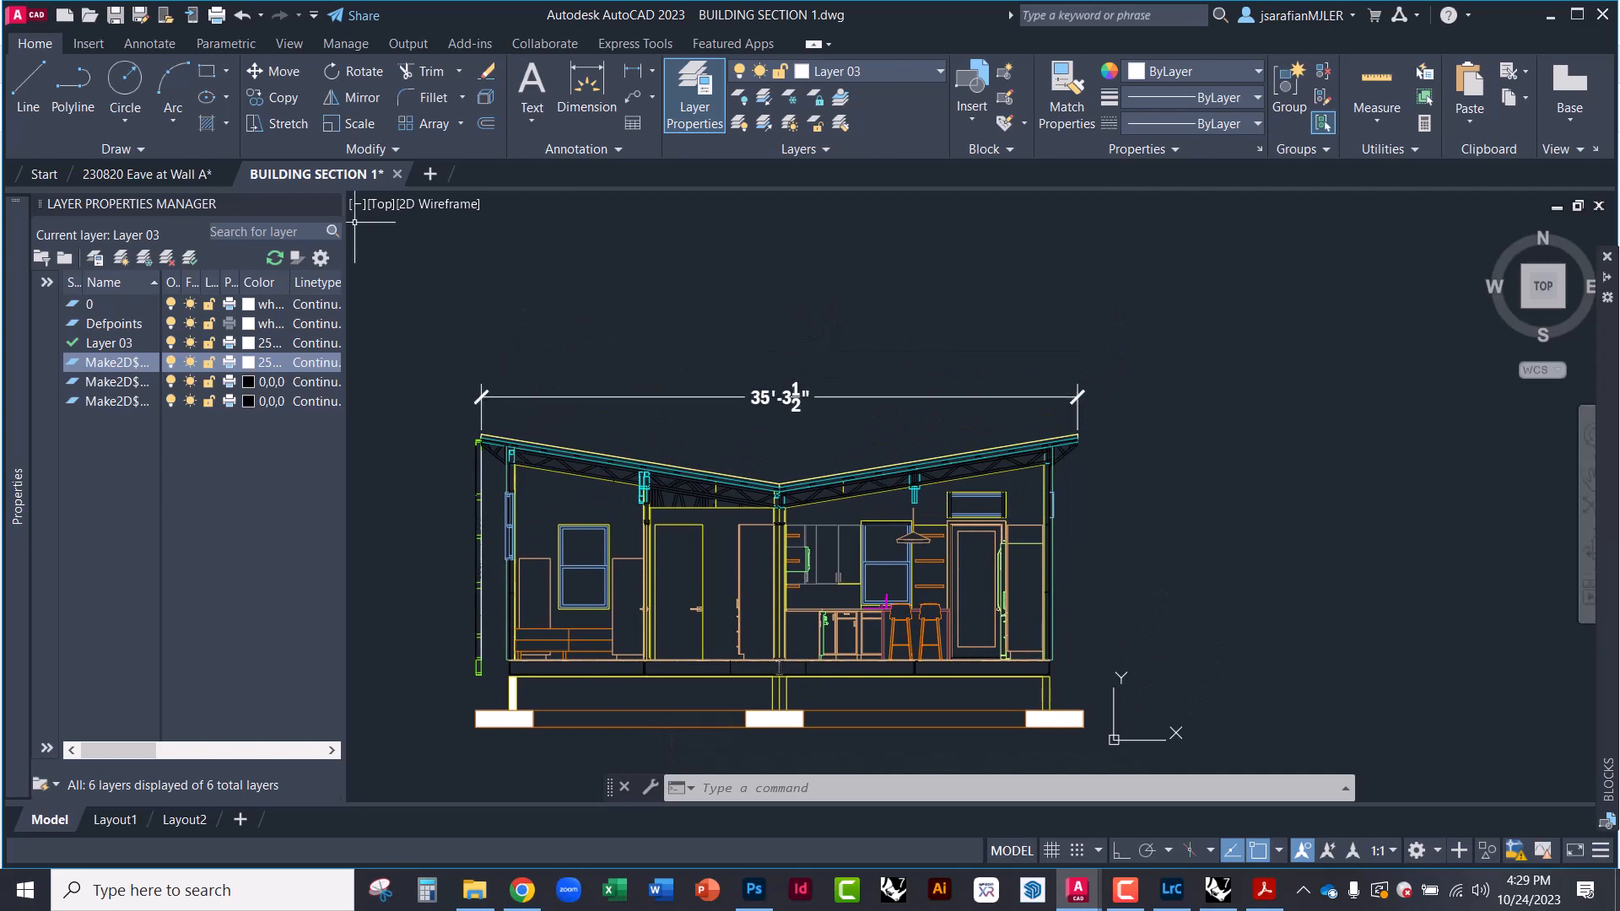
# Place a multileader with its arrowhead on the lower corner of the right eave's fascia and a horizontal leader running outward to the right
pyautogui.click(626, 93)
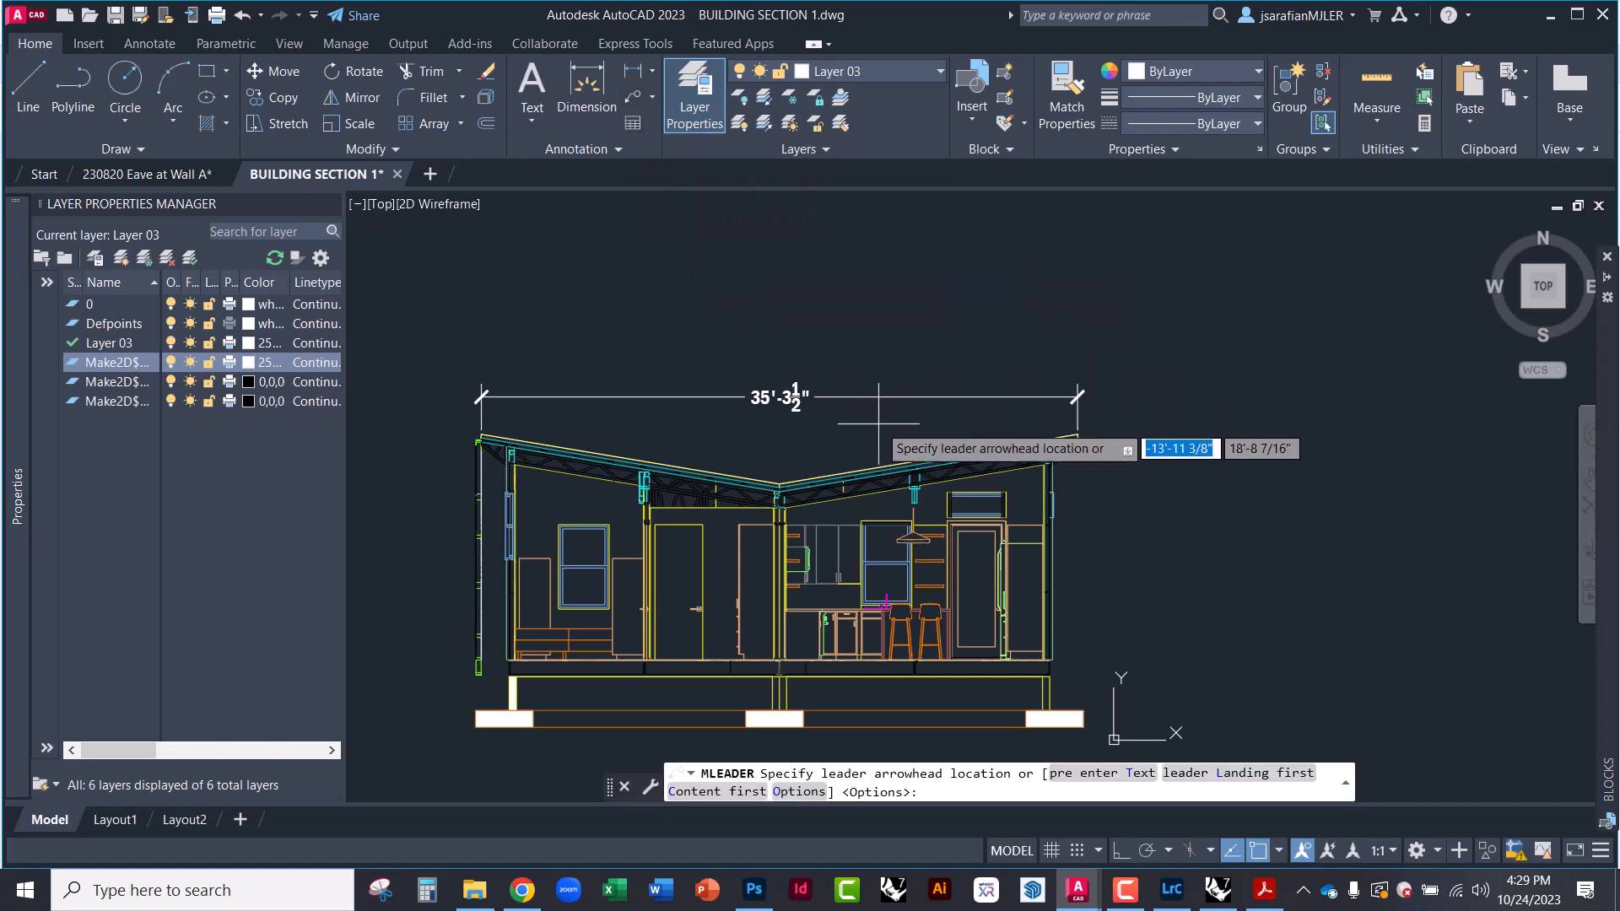
pyautogui.scroll(5, 1084, 446)
pyautogui.click(1008, 426)
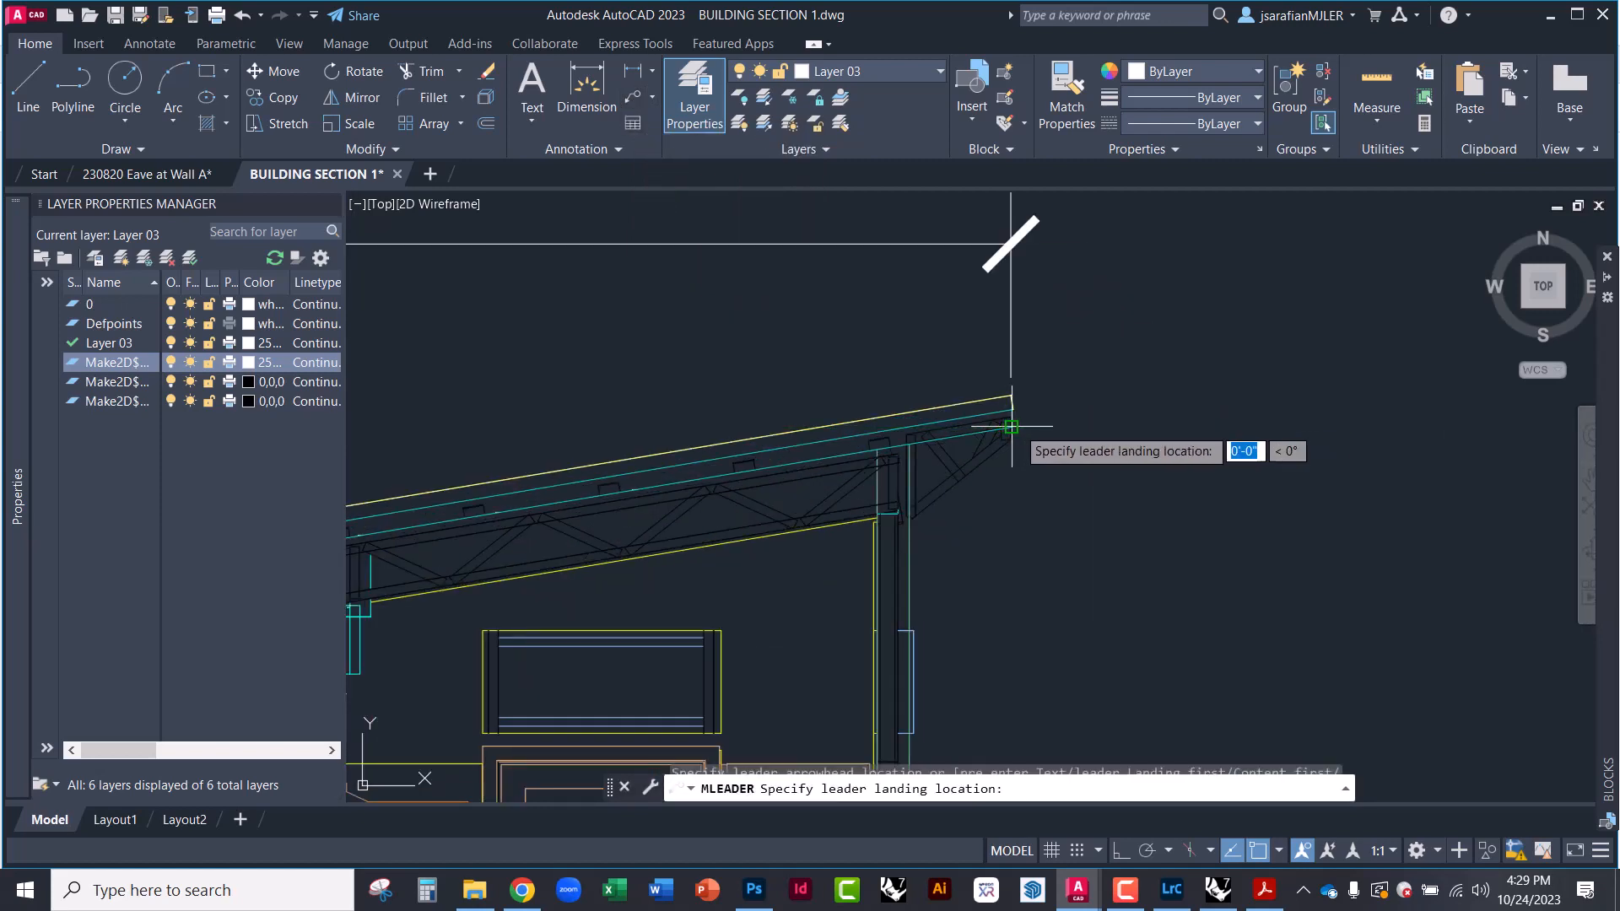
pyautogui.scroll(-2, 801, 511)
pyautogui.scroll(-2, 800, 501)
pyautogui.scroll(4, 1070, 466)
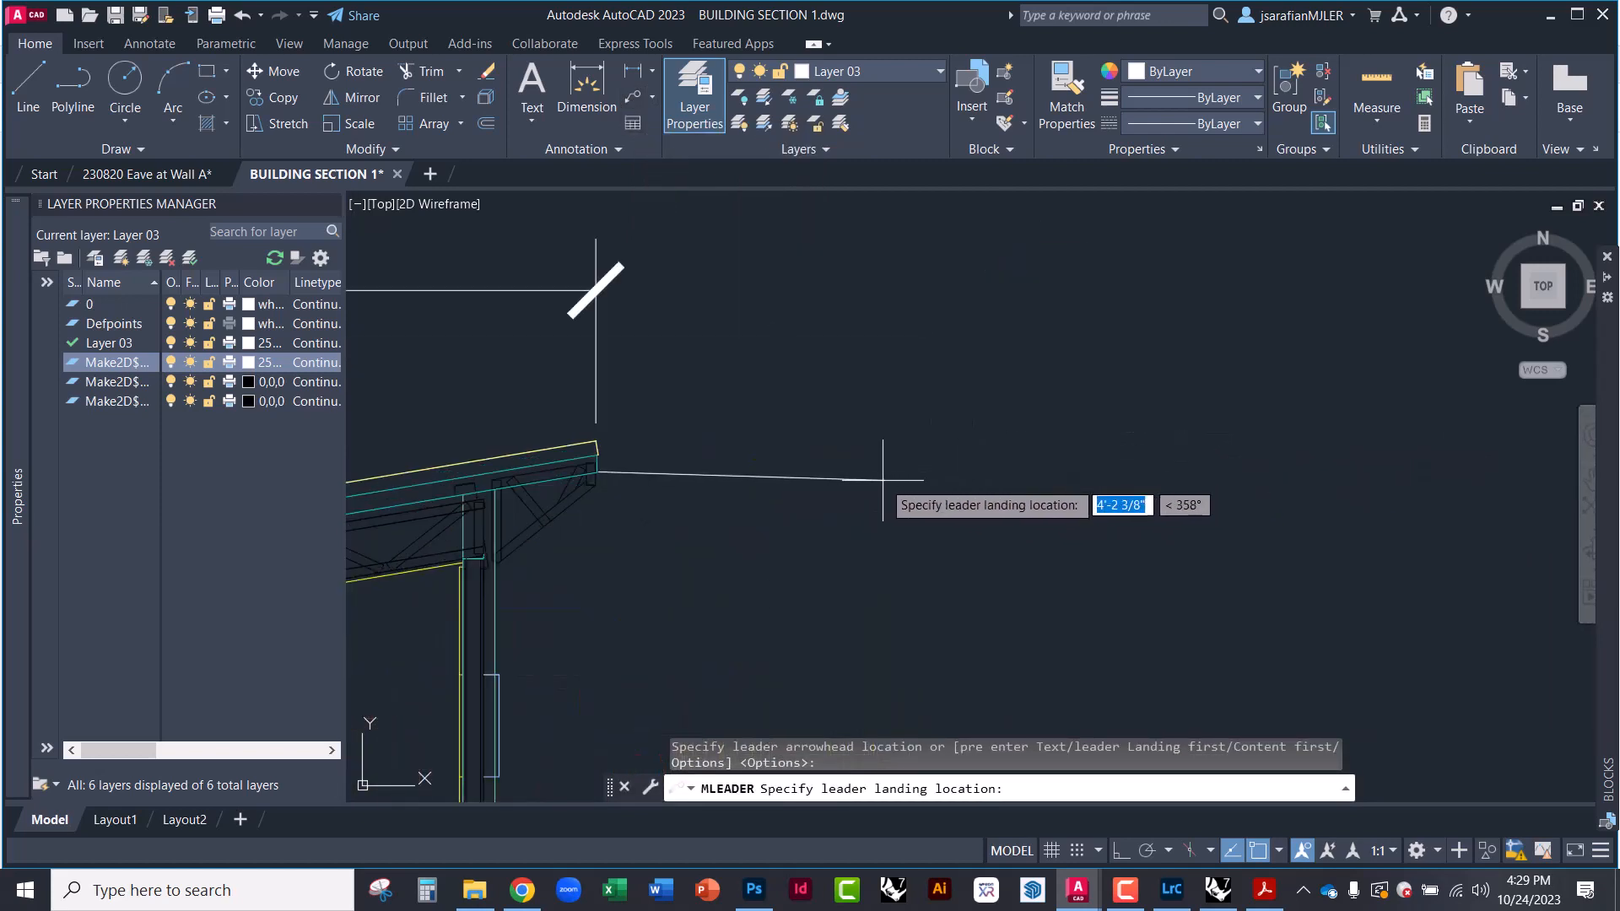
pyautogui.press('shift')
pyautogui.click(784, 474)
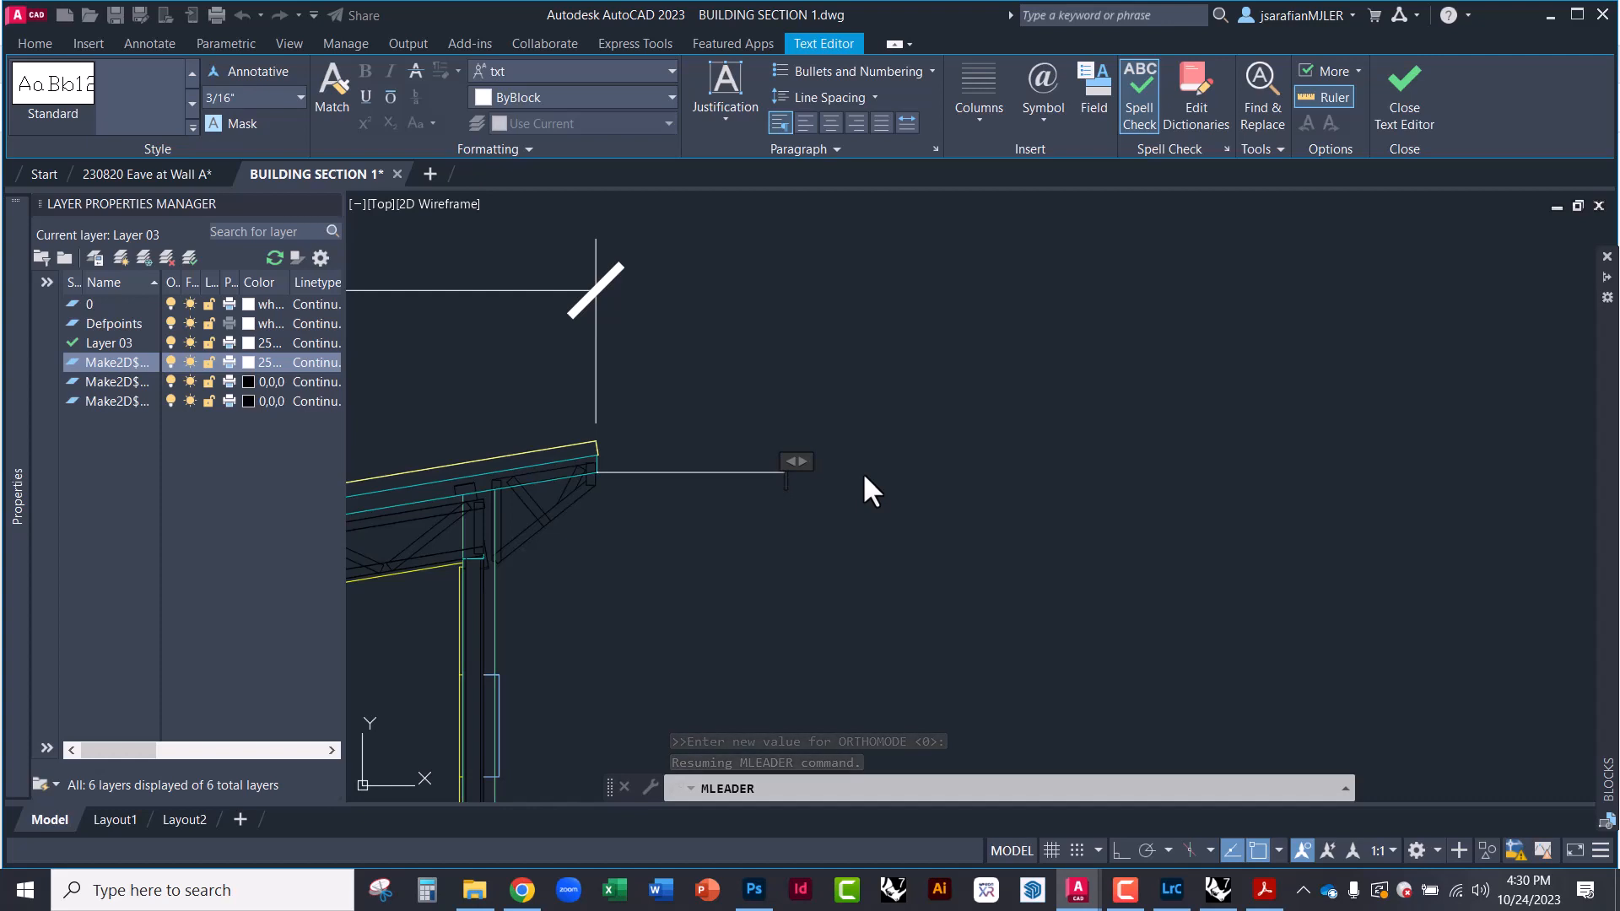
# Enter "METAL FASCIA OVER OSB BACKING" as the eave multileader's text and finish the note
pyautogui.write('M')
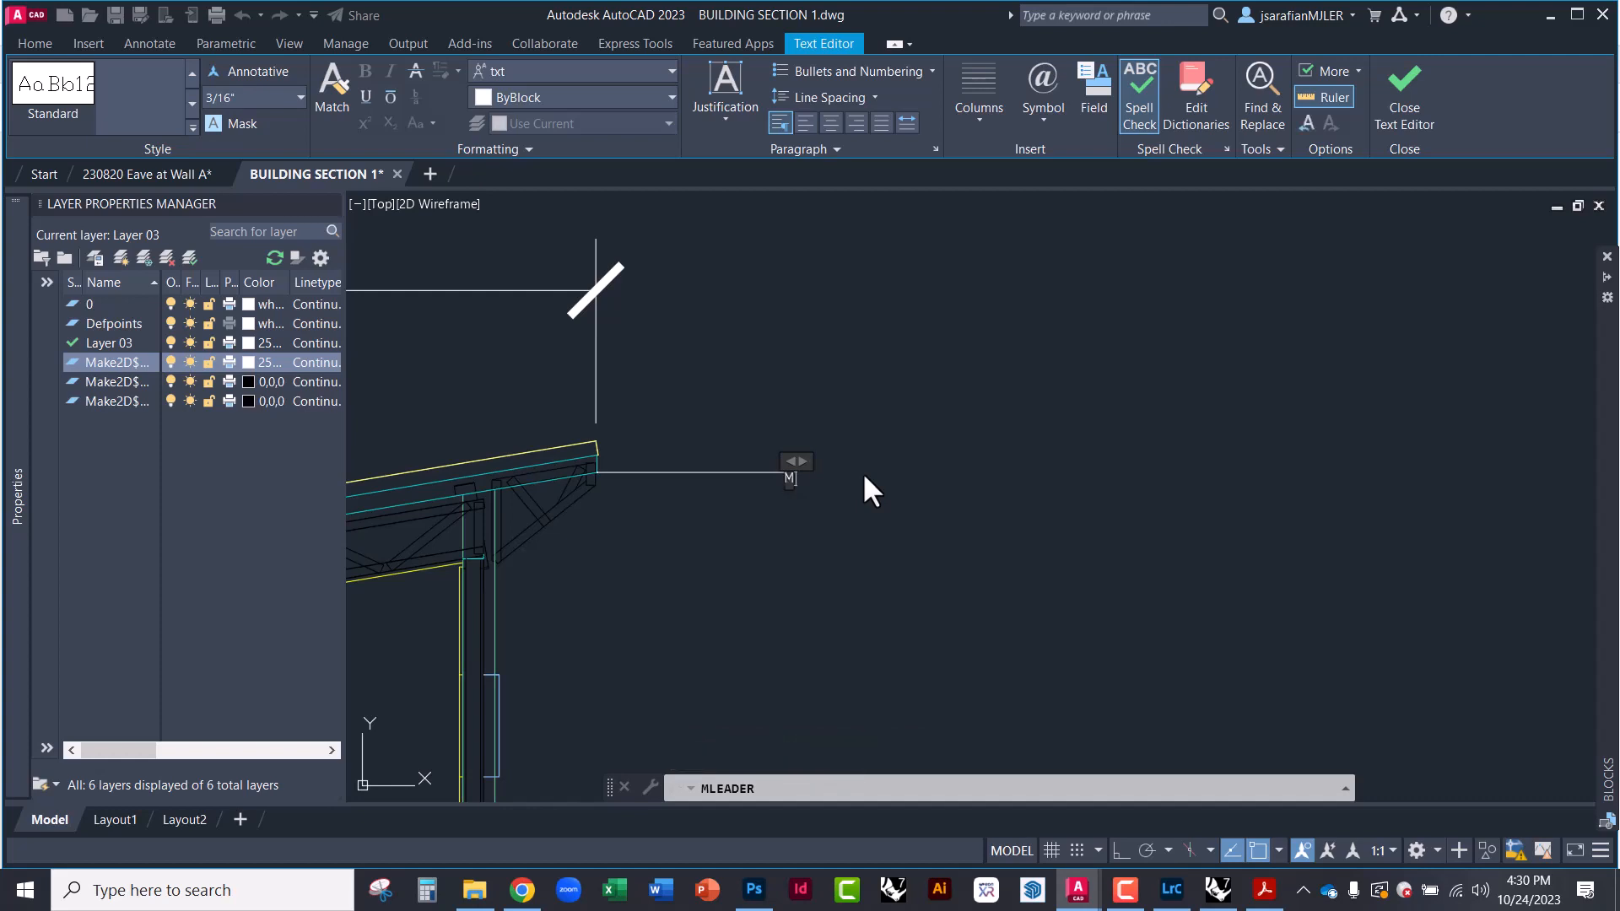
pyautogui.write('ET')
pyautogui.write('D')
pyautogui.write('VER')
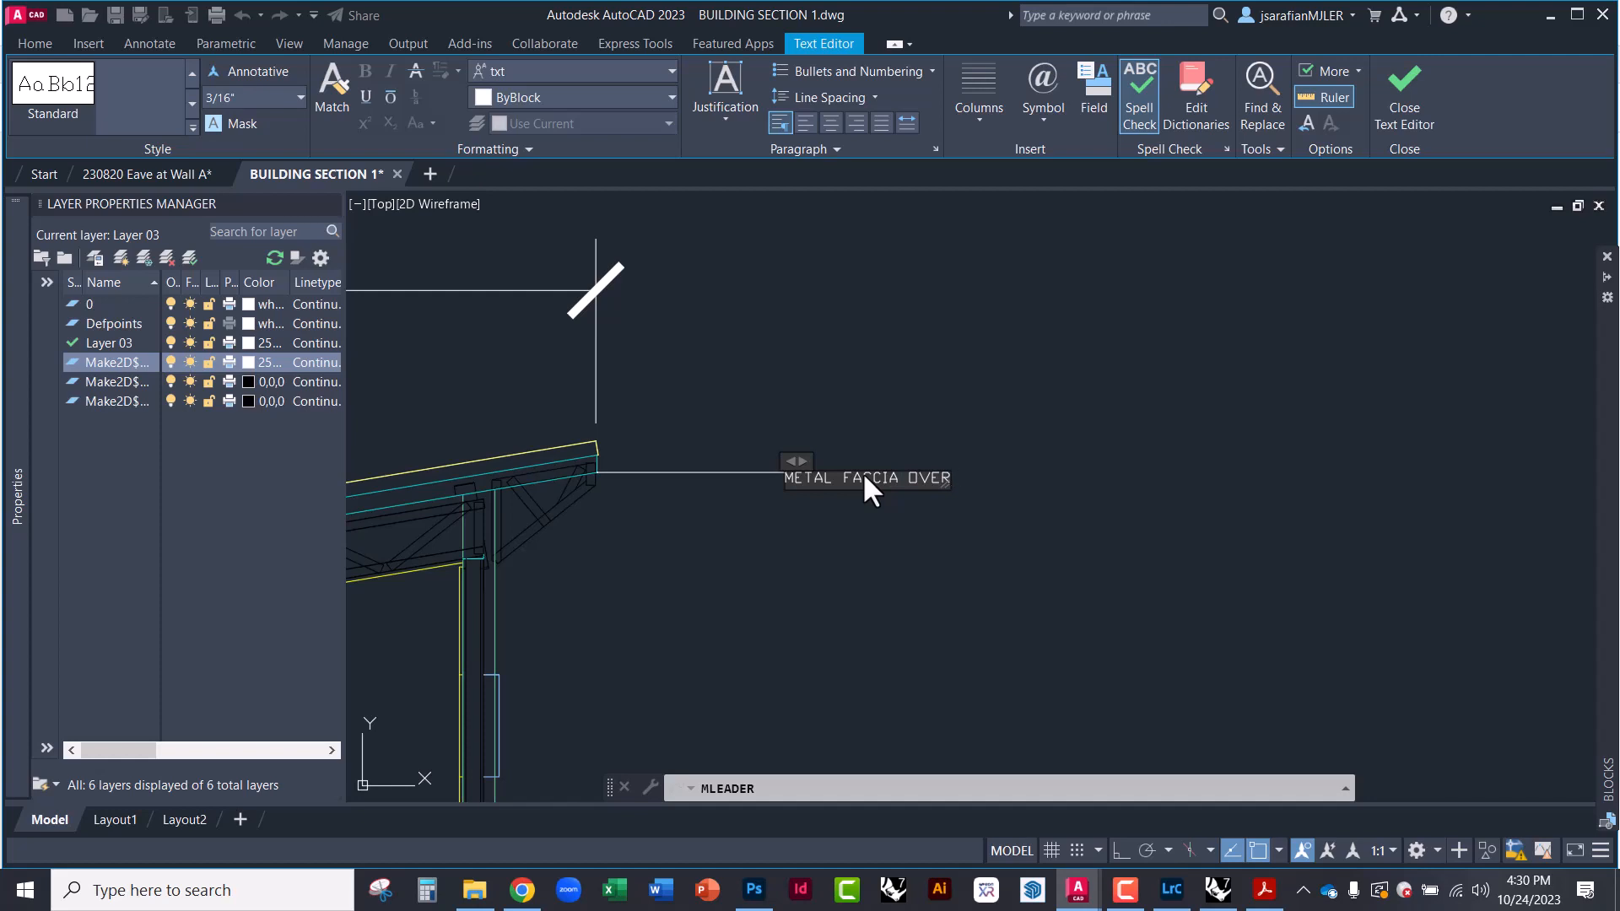
pyautogui.write(' OSB BACKING')
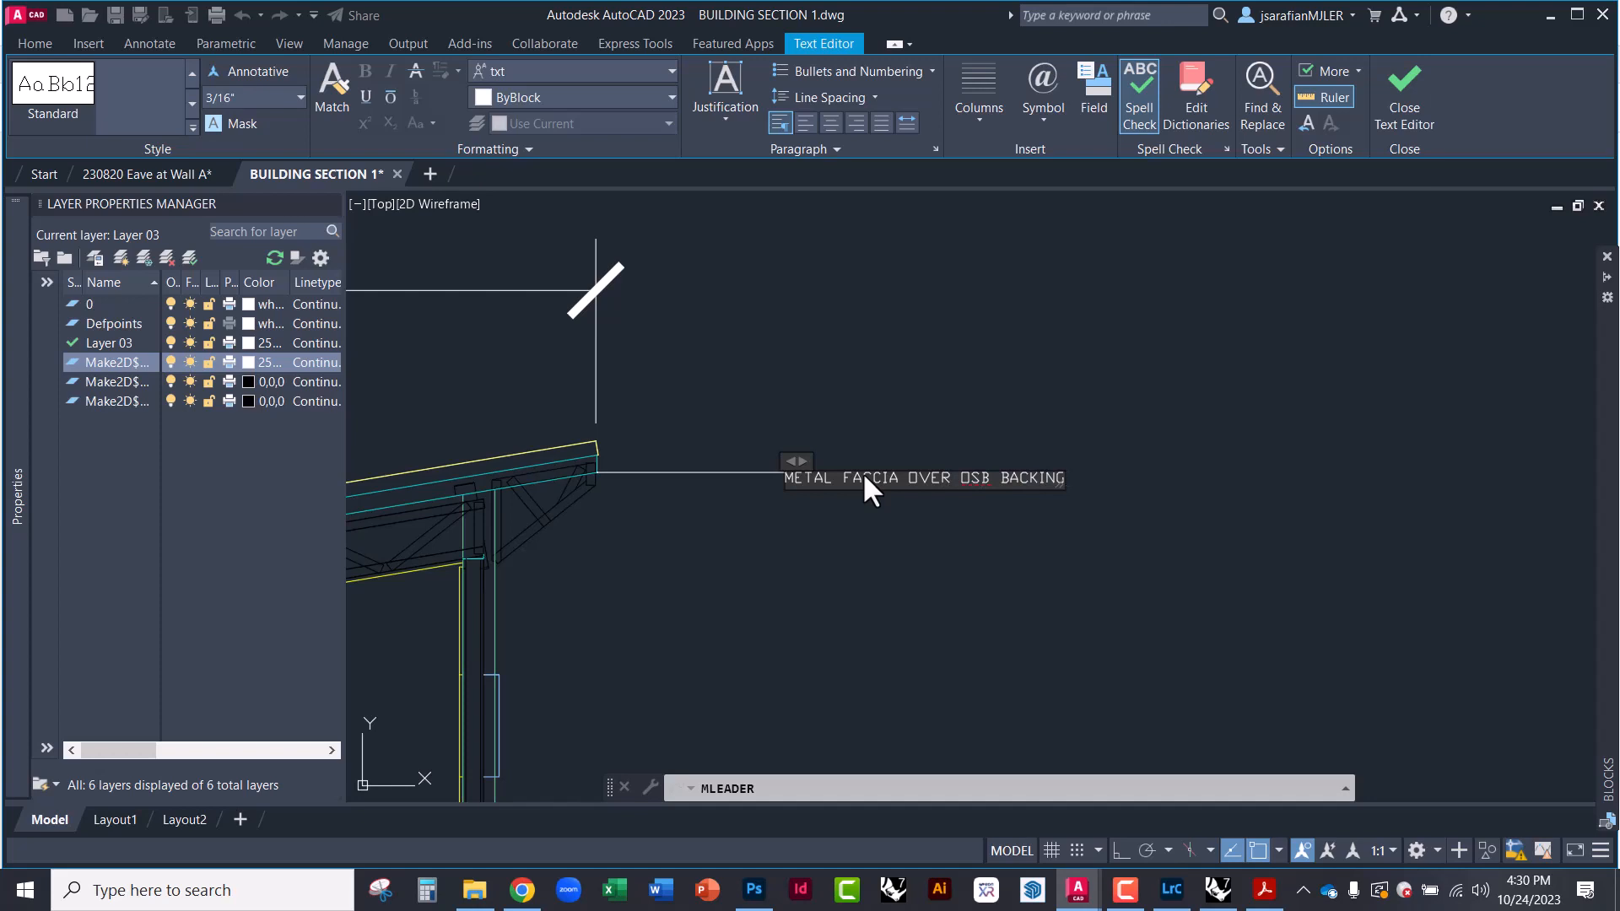
pyautogui.click(874, 428)
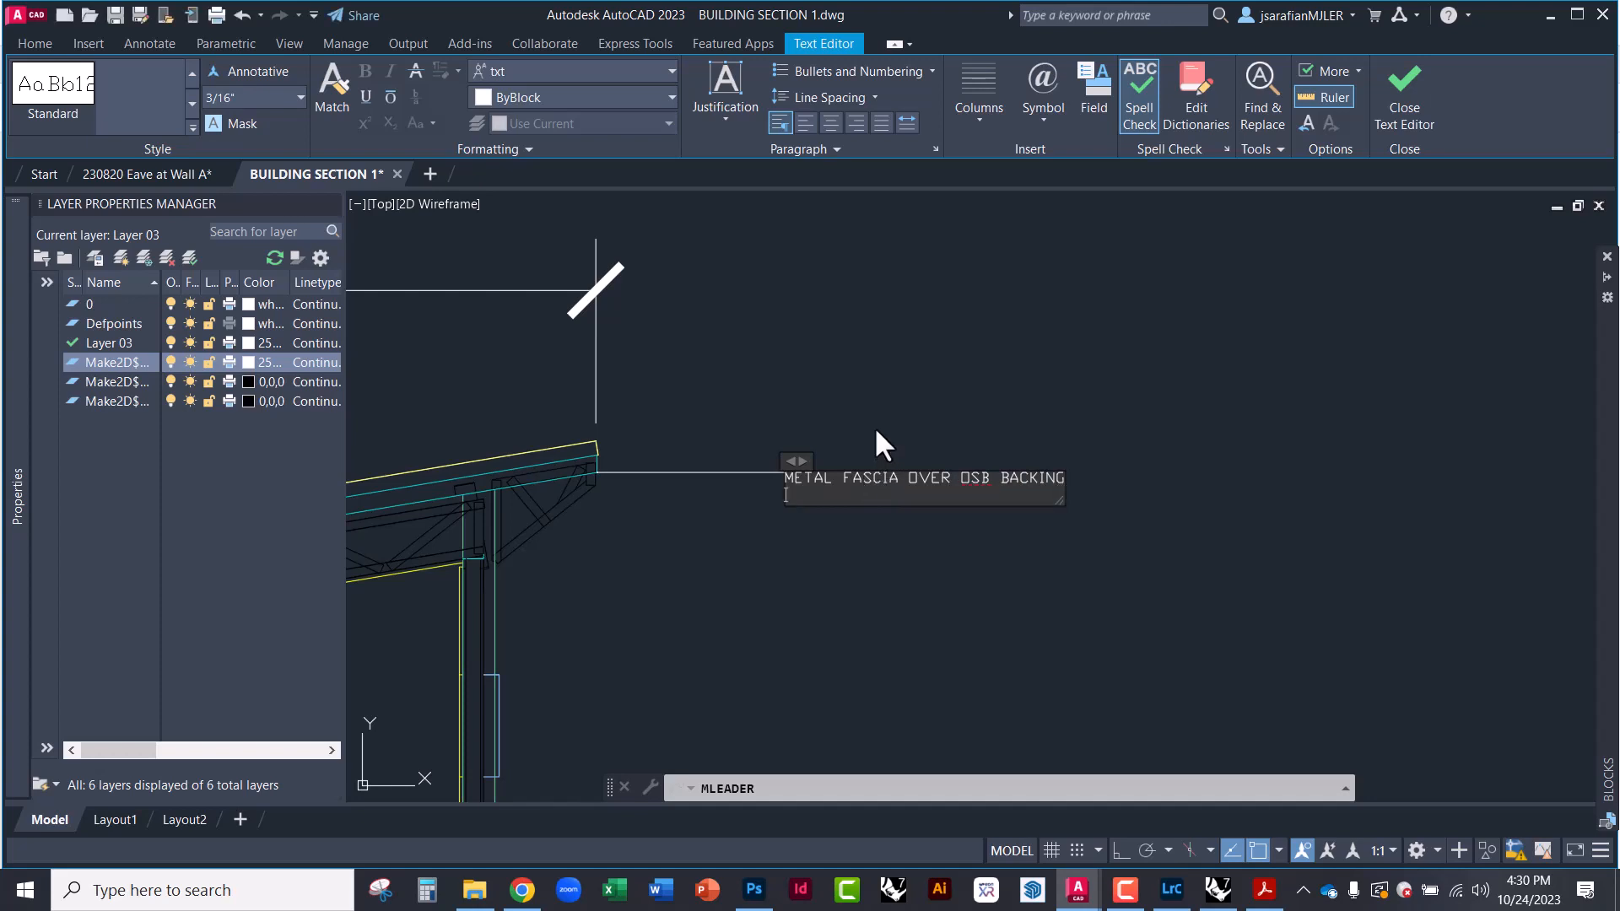
# Check which multileader styles can be assigned to the metal fascia note
pyautogui.scroll(5, 802, 462)
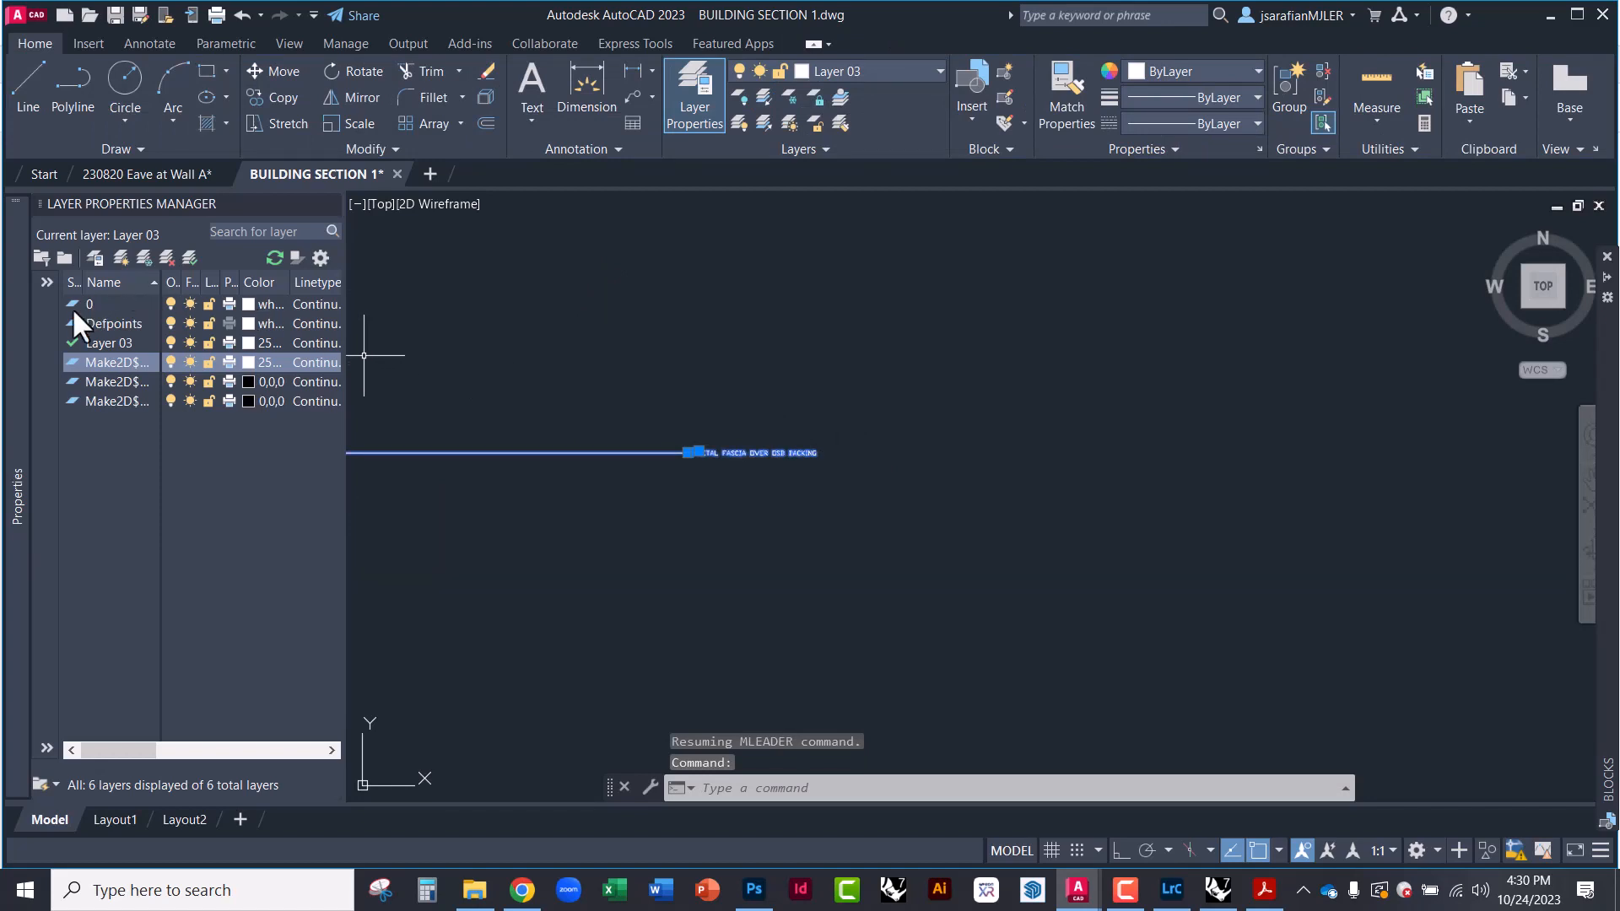
pyautogui.moveTo(18, 325)
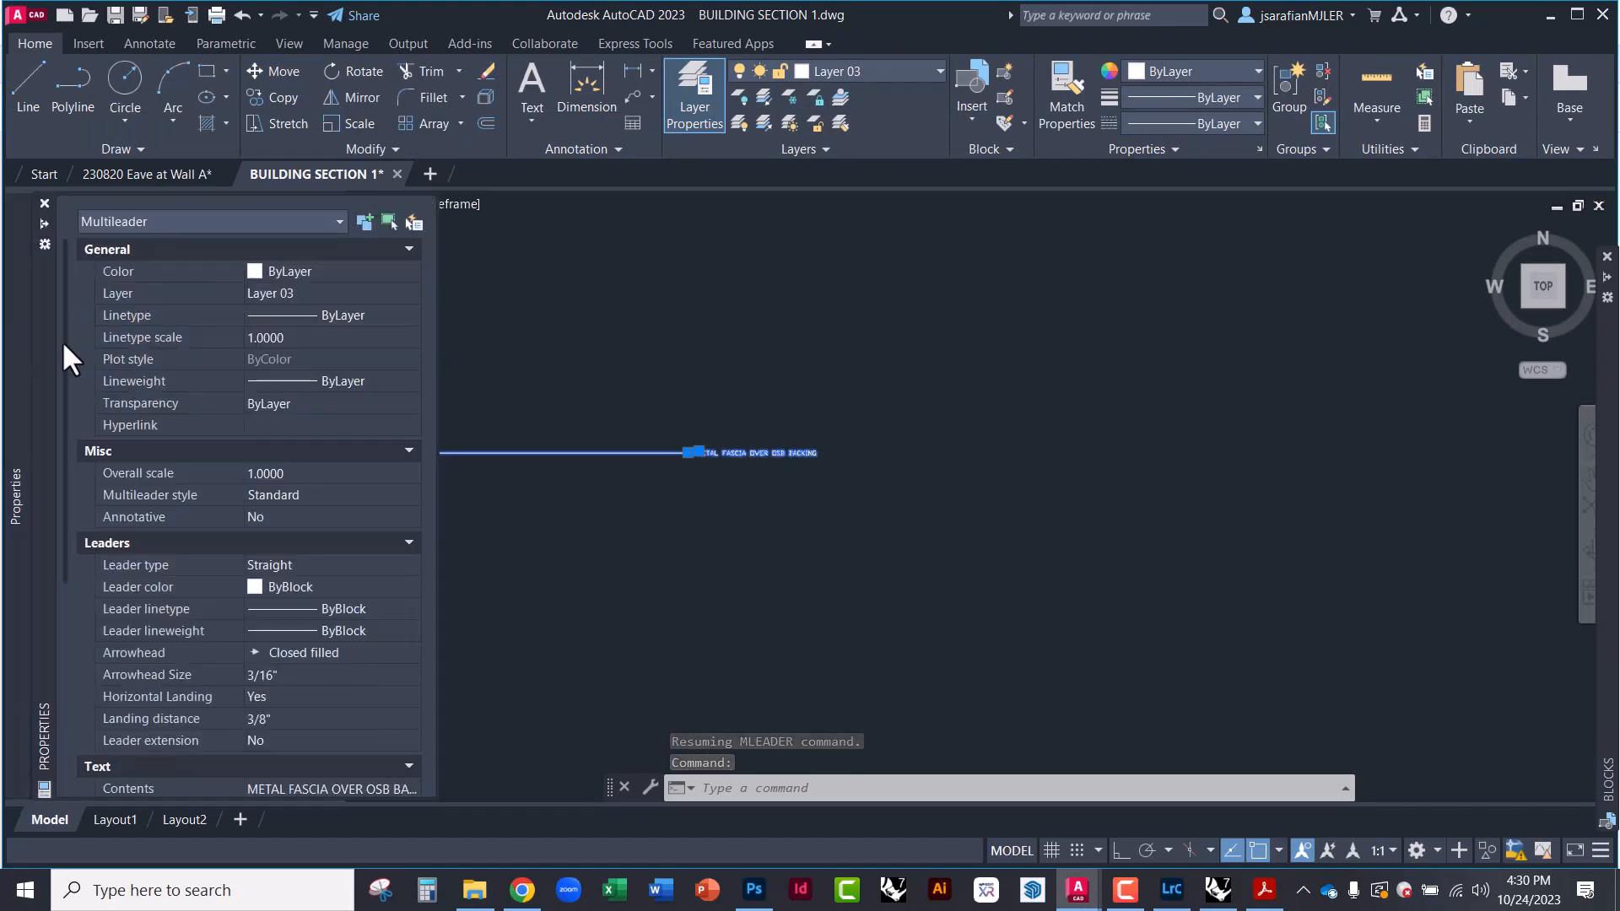
pyautogui.click(416, 495)
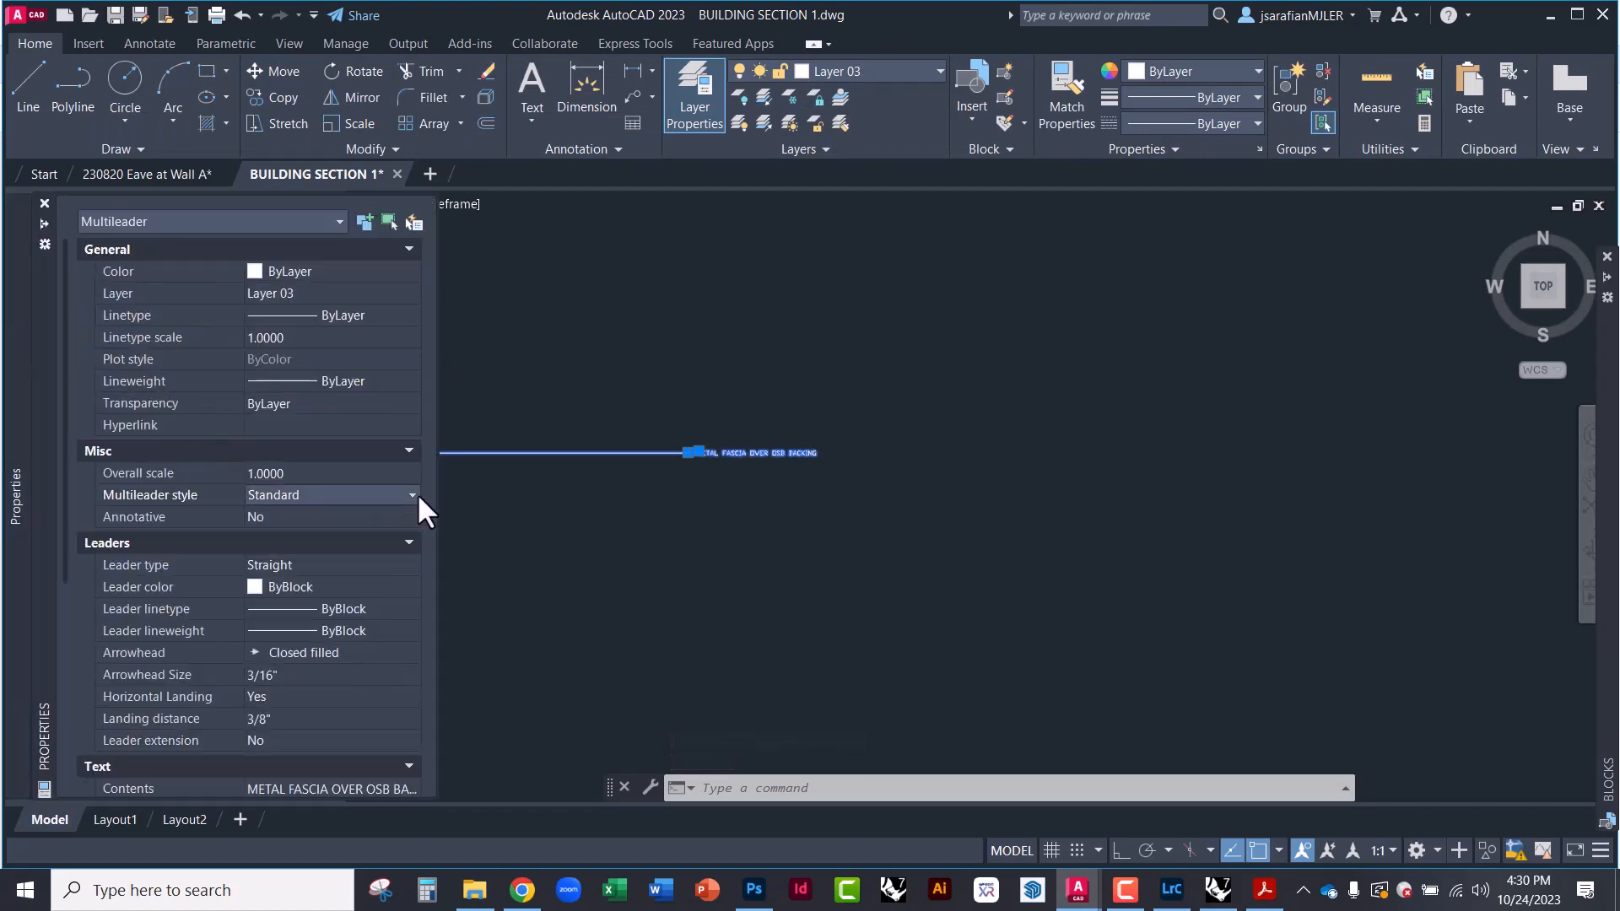
pyautogui.click(412, 494)
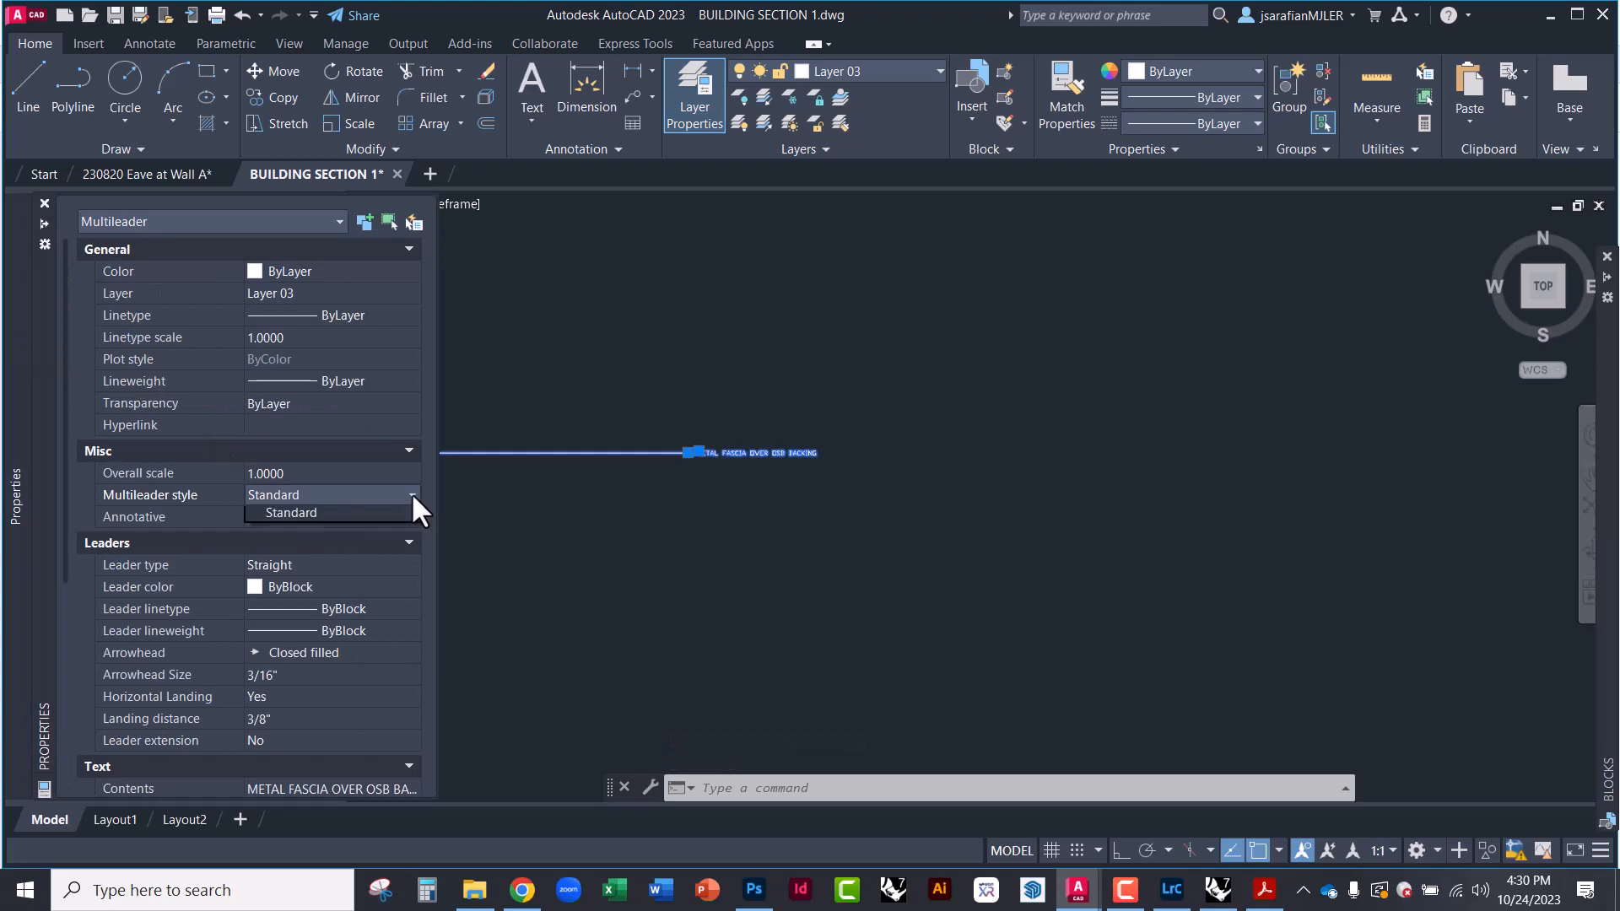
pyautogui.click(324, 513)
pyautogui.press('Escape')
pyautogui.press('Escape')
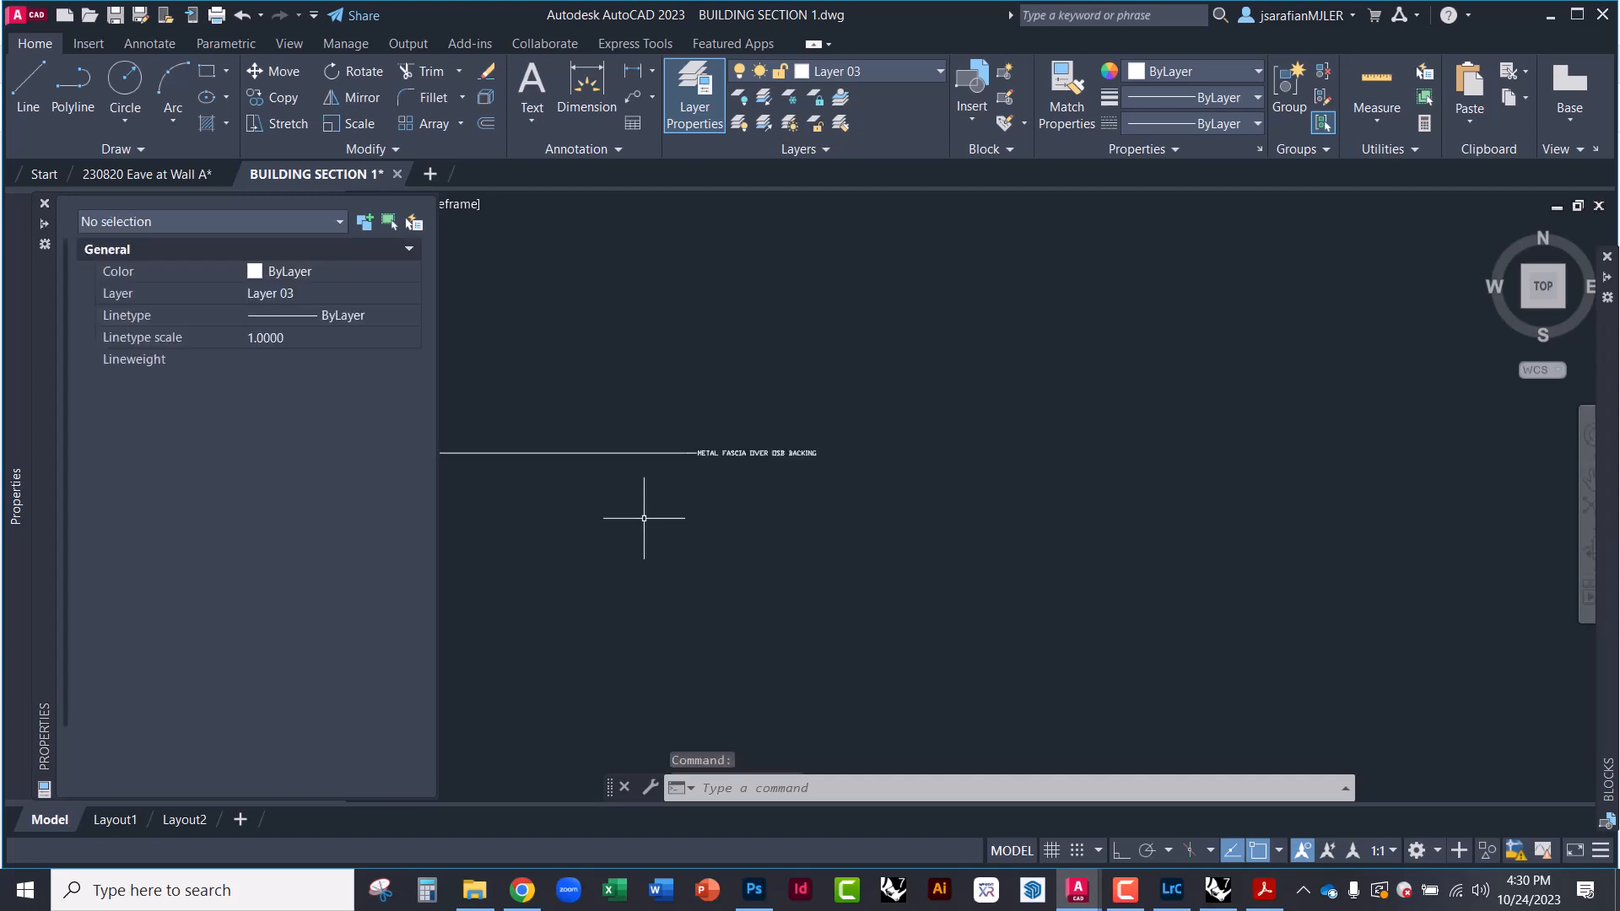
# Create a new multileader style named ARCH DRAFTING, starting from the Standard style
pyautogui.scroll(-4, 793, 507)
pyautogui.write('LEADERST')
pyautogui.click(902, 631)
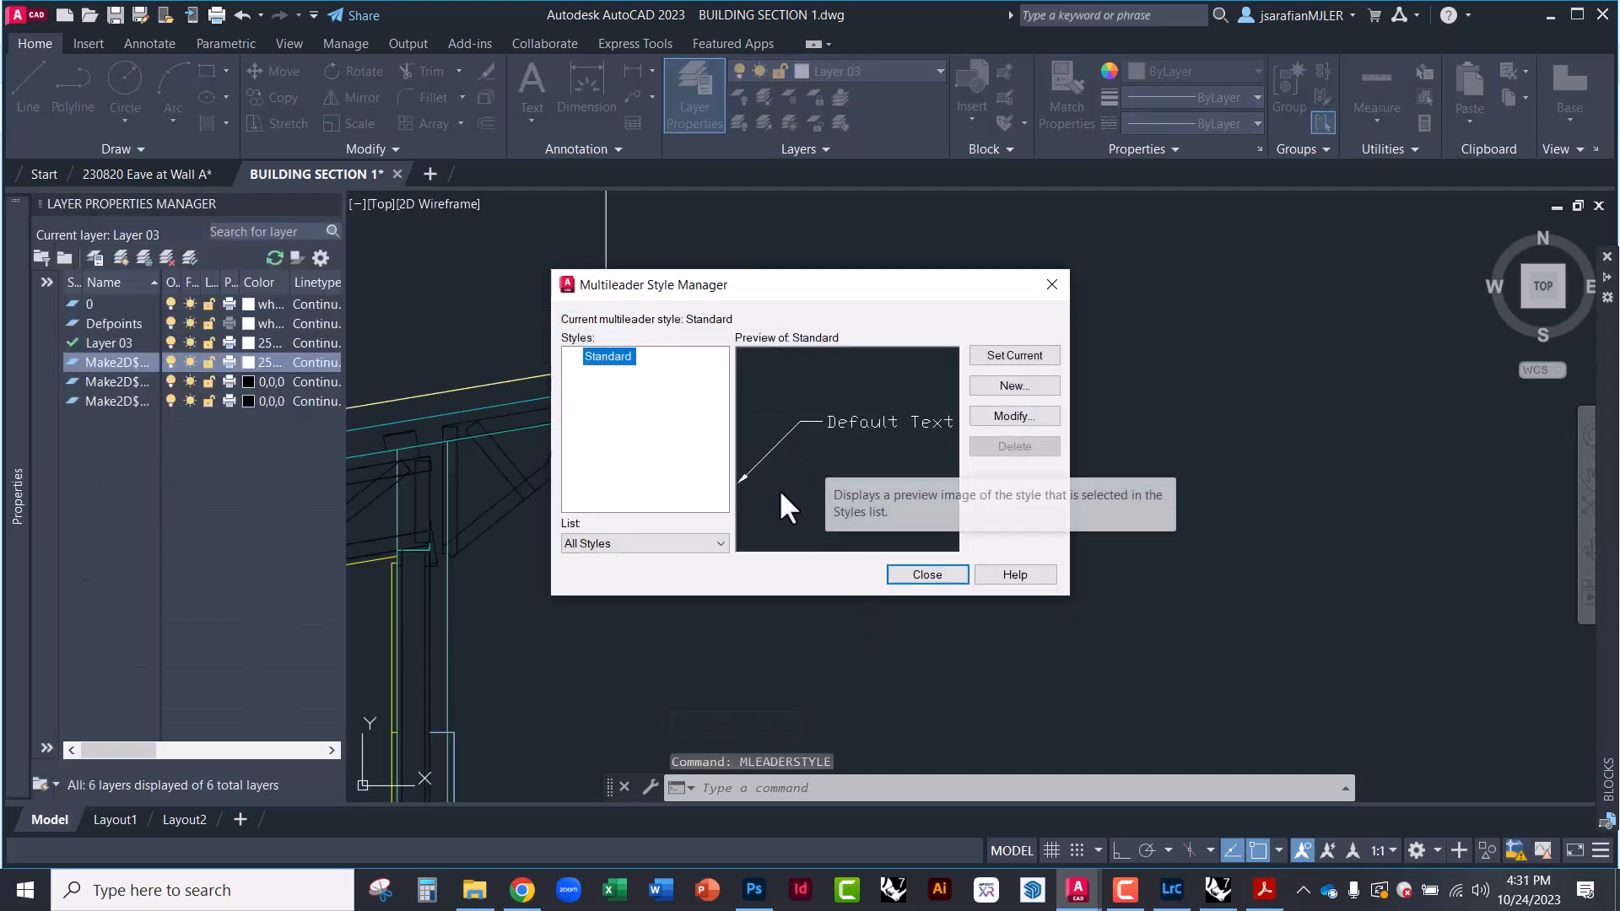
pyautogui.moveTo(810, 287); pyautogui.dragTo(894, 250)
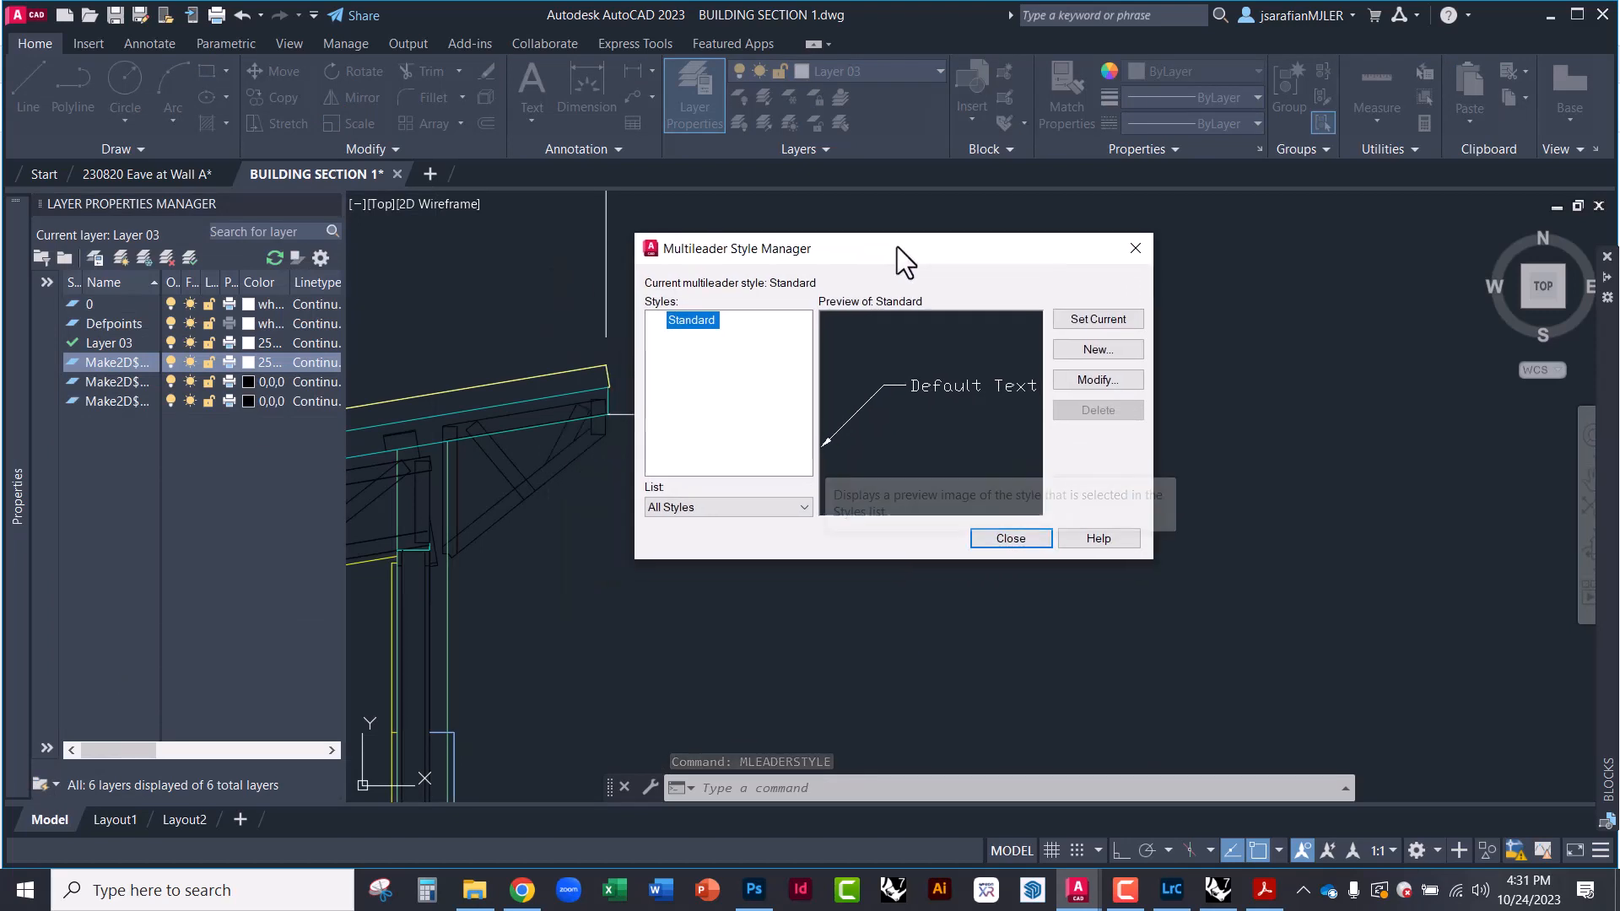
pyautogui.click(1090, 382)
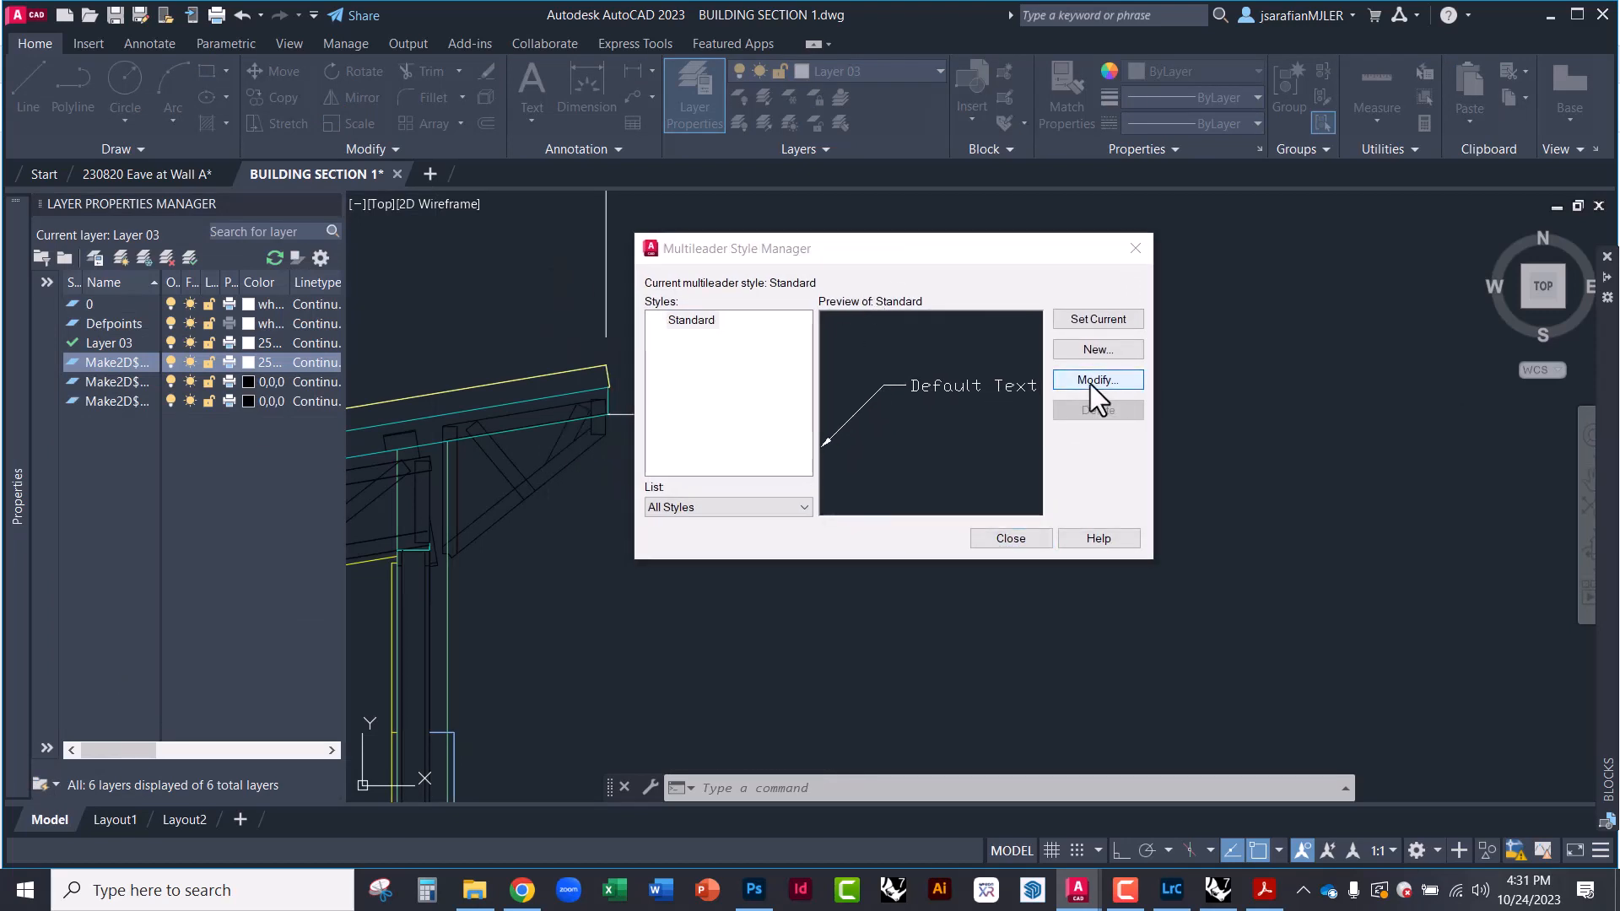
pyautogui.press('Escape')
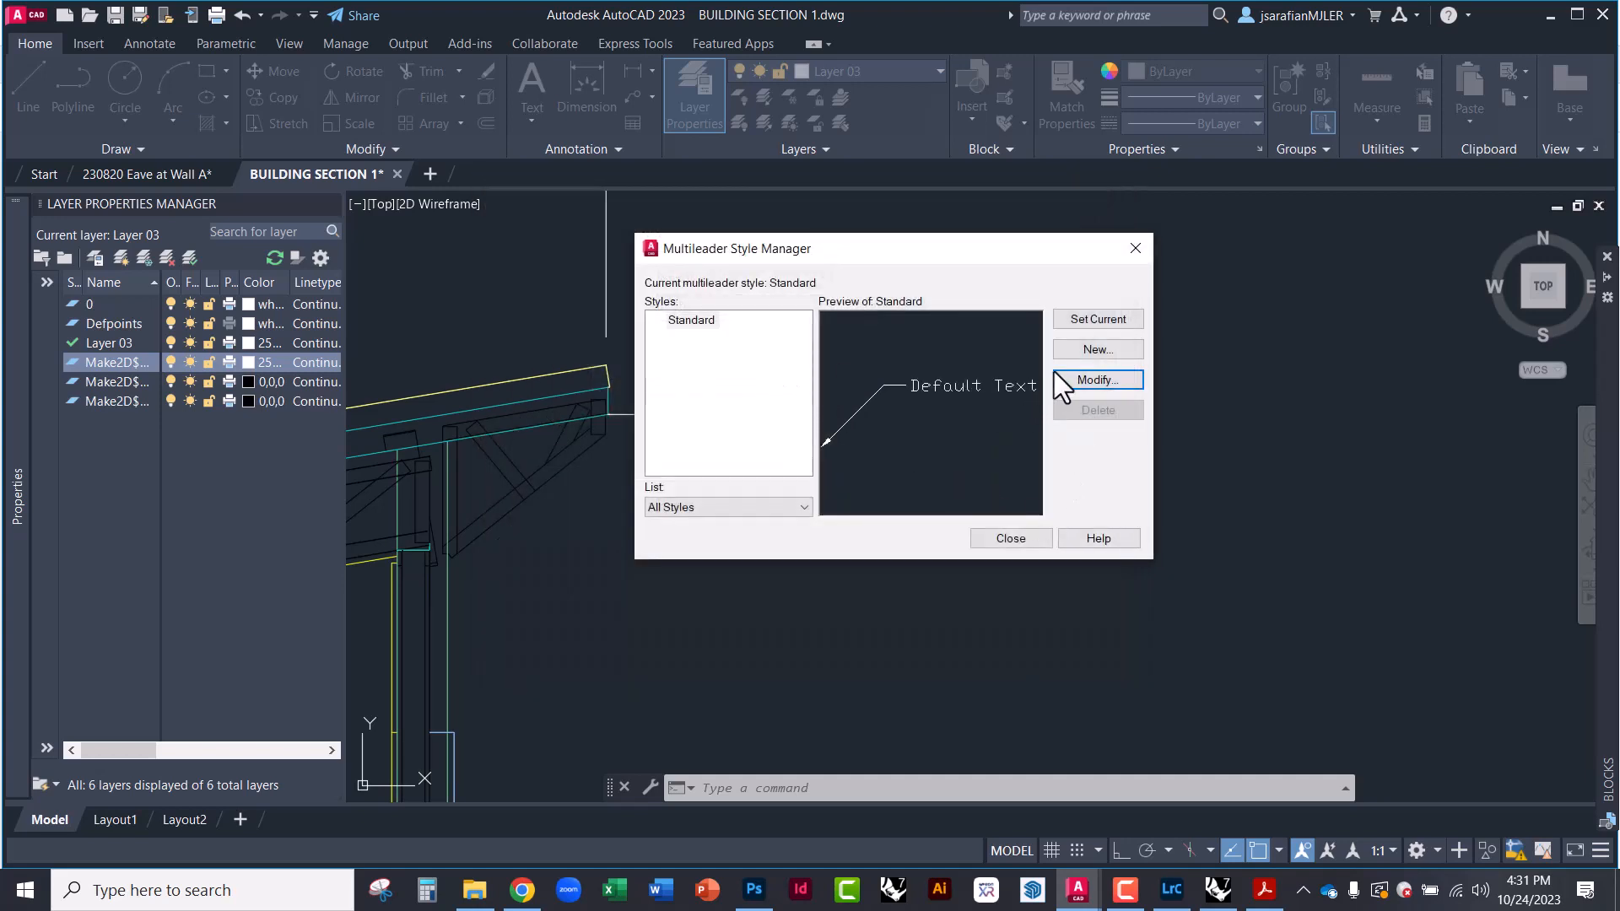
pyautogui.click(1093, 350)
pyautogui.write('AR')
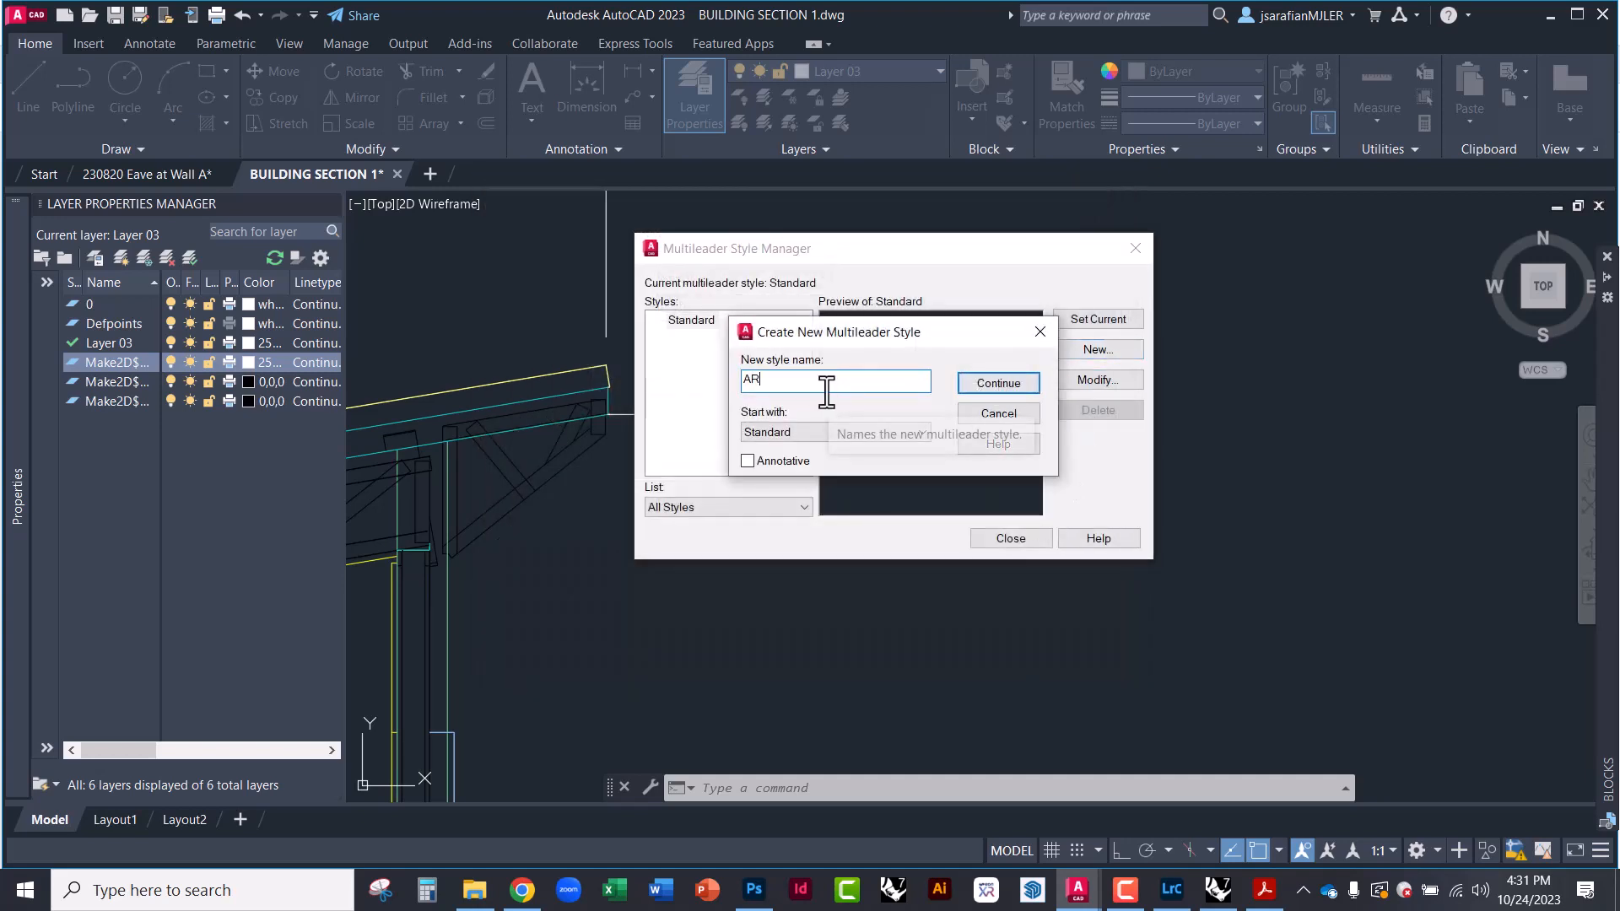
pyautogui.write('CH DRAFTING')
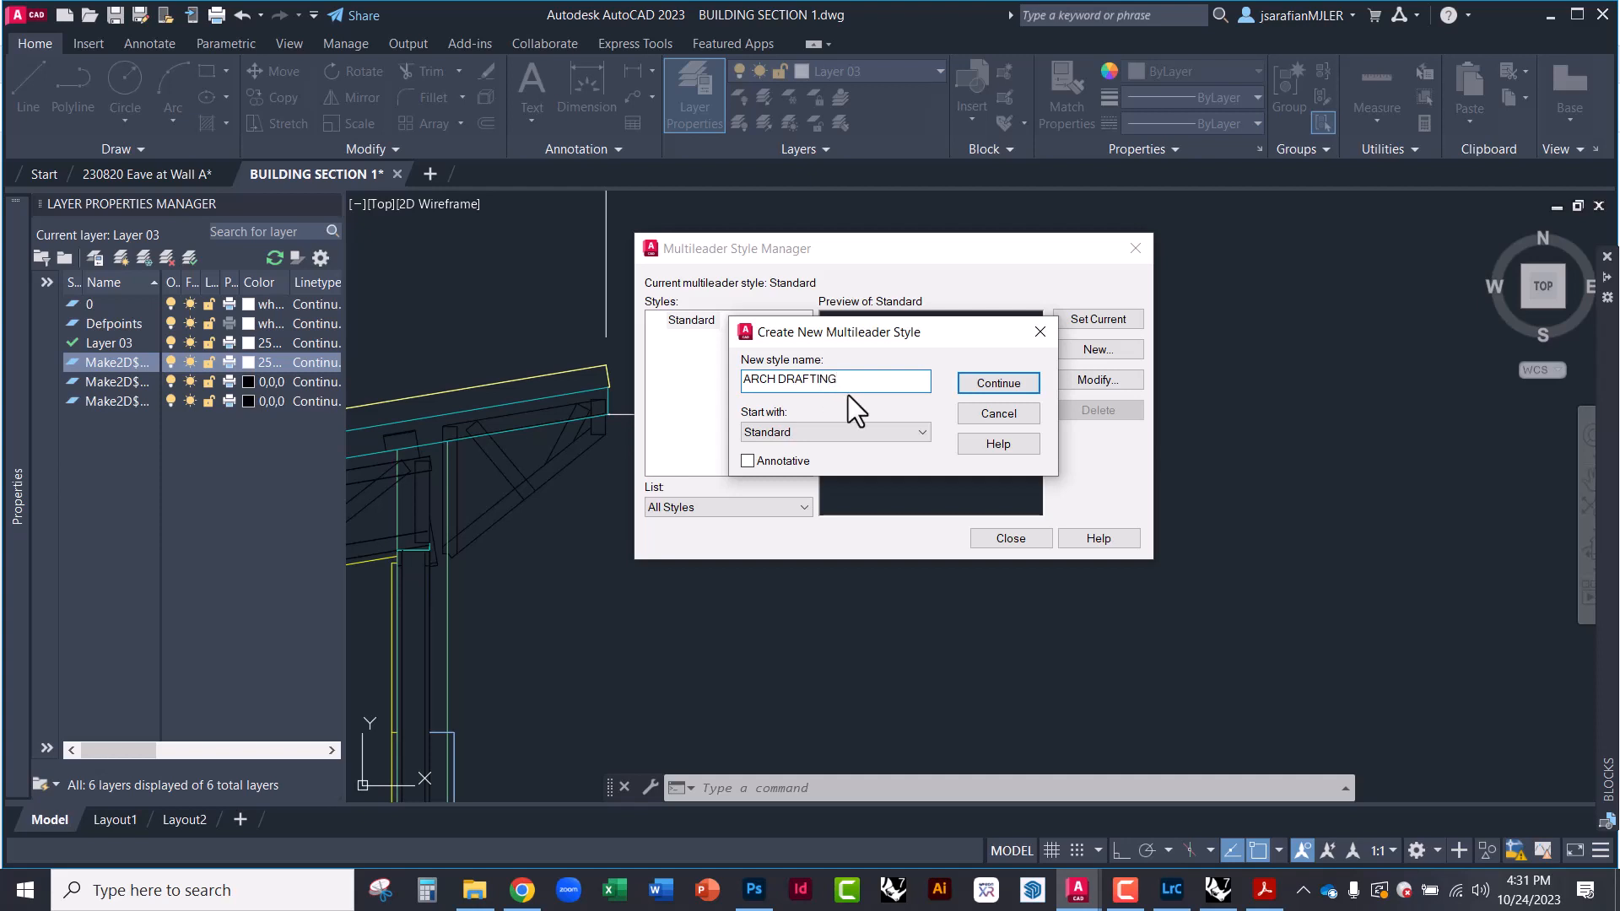
pyautogui.click(989, 385)
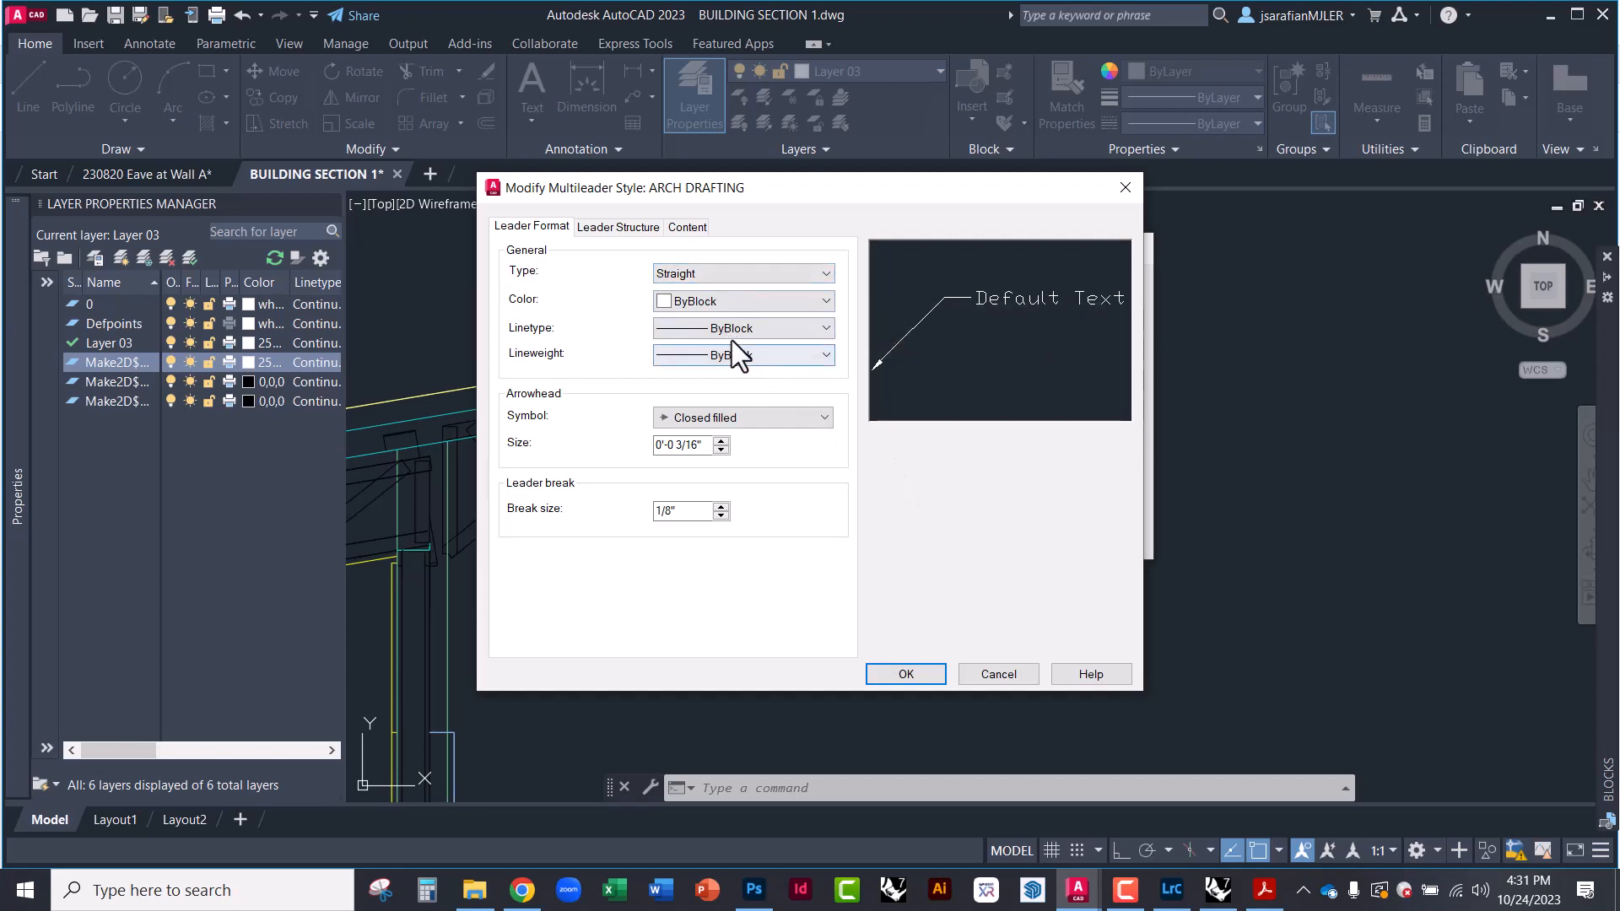
# Review the new multileader style's leader format and structure, and set its text style to ARCH DRAFTING
pyautogui.click(641, 228)
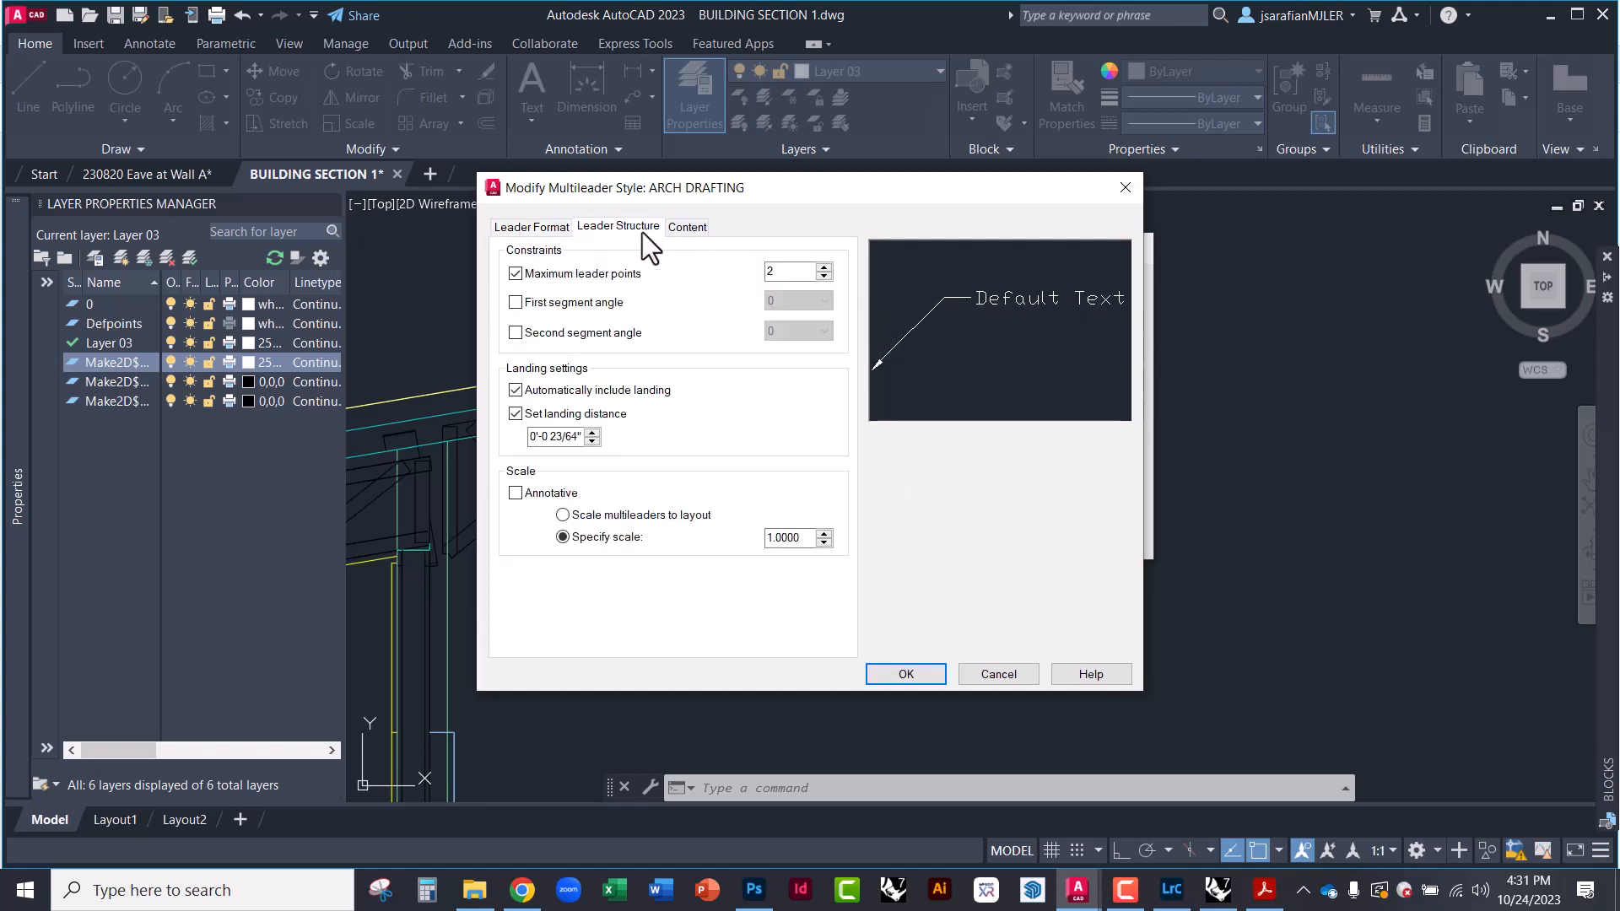
pyautogui.click(539, 226)
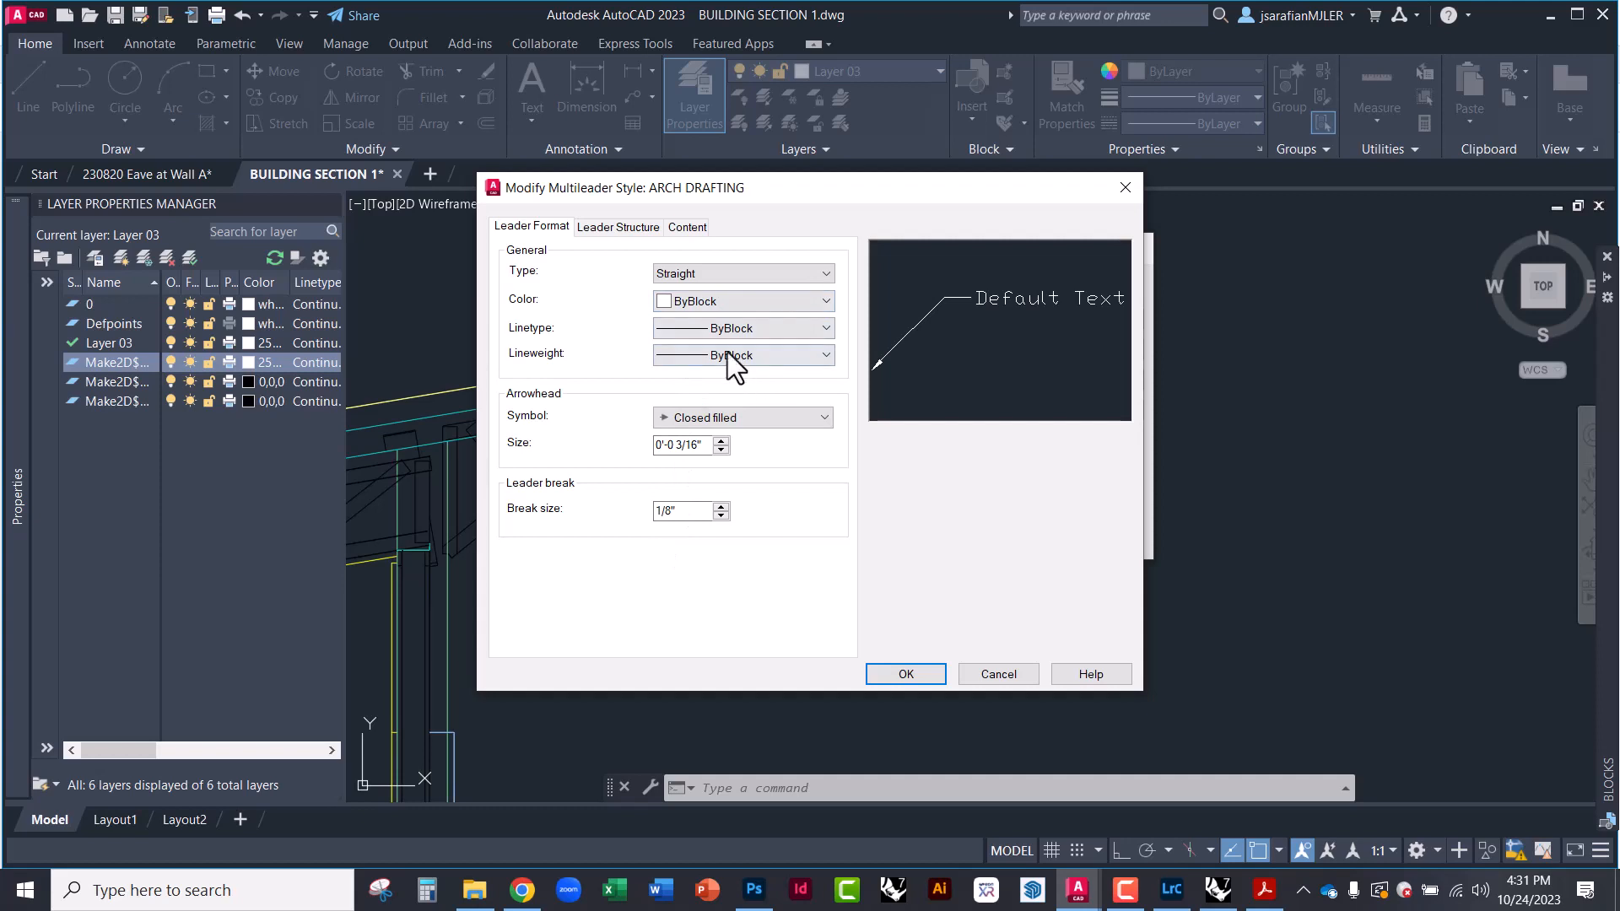
pyautogui.click(708, 271)
pyautogui.click(697, 271)
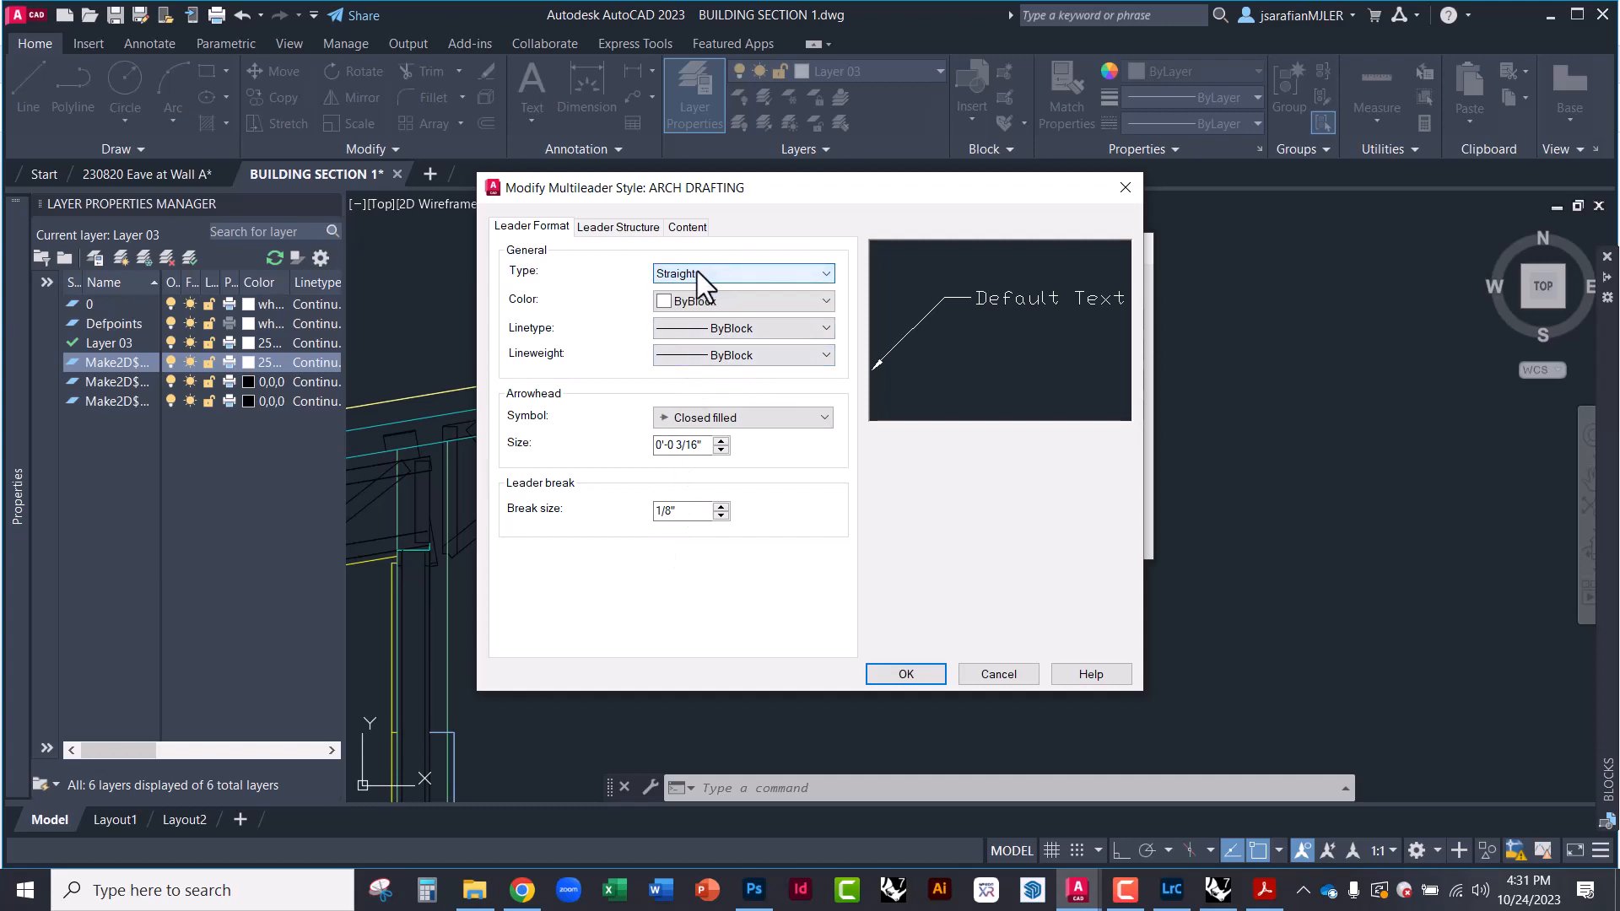
pyautogui.click(598, 230)
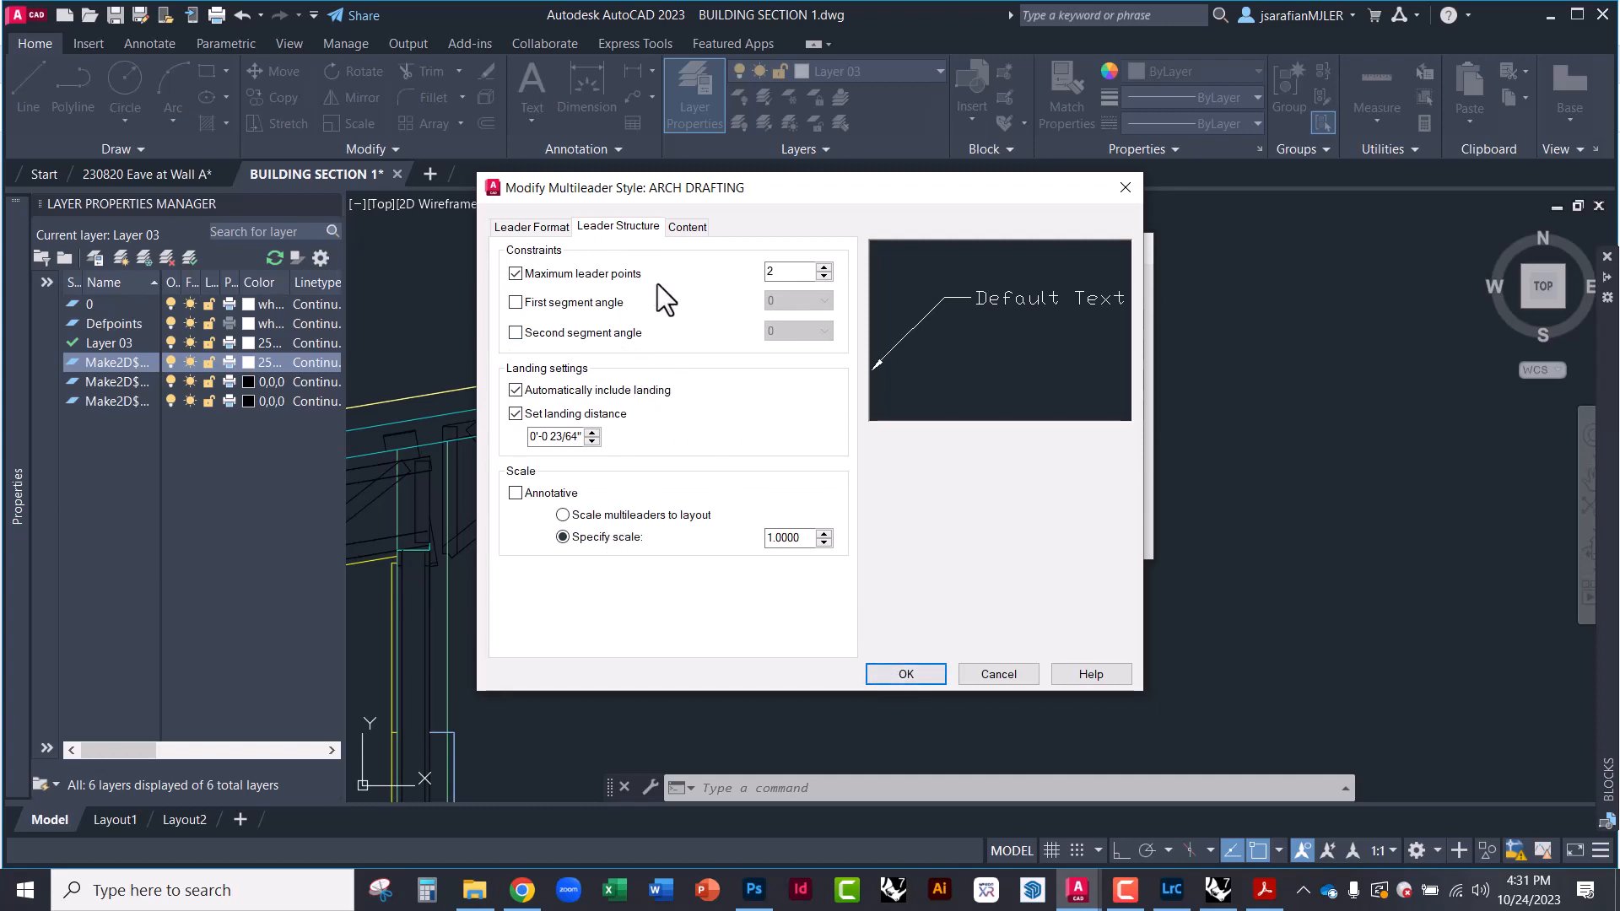
pyautogui.click(706, 226)
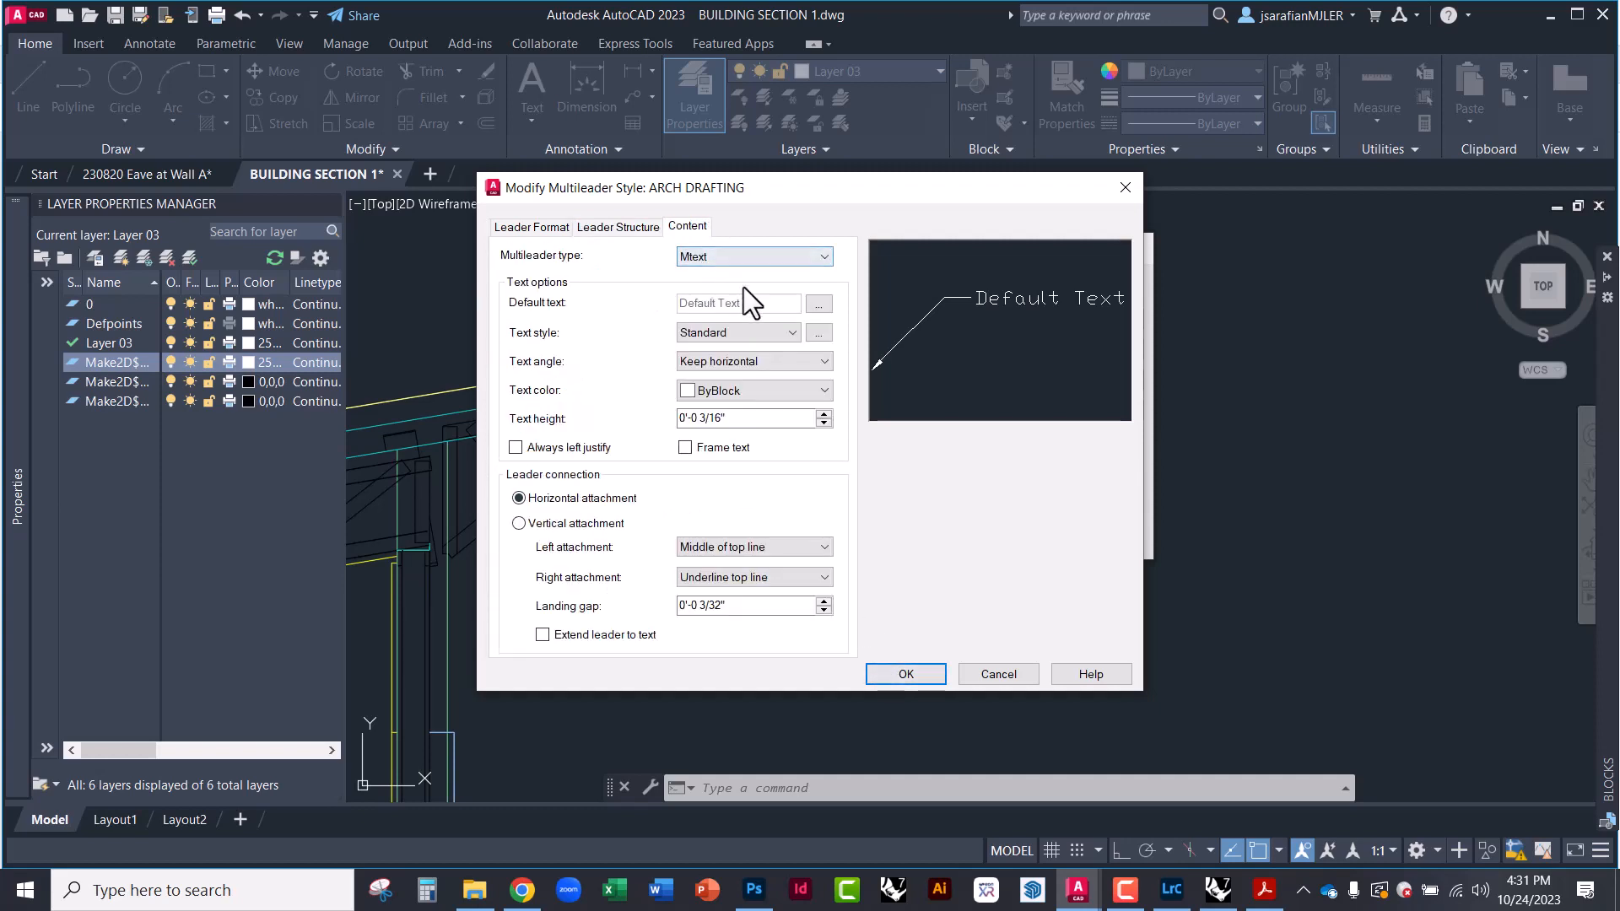
pyautogui.click(762, 333)
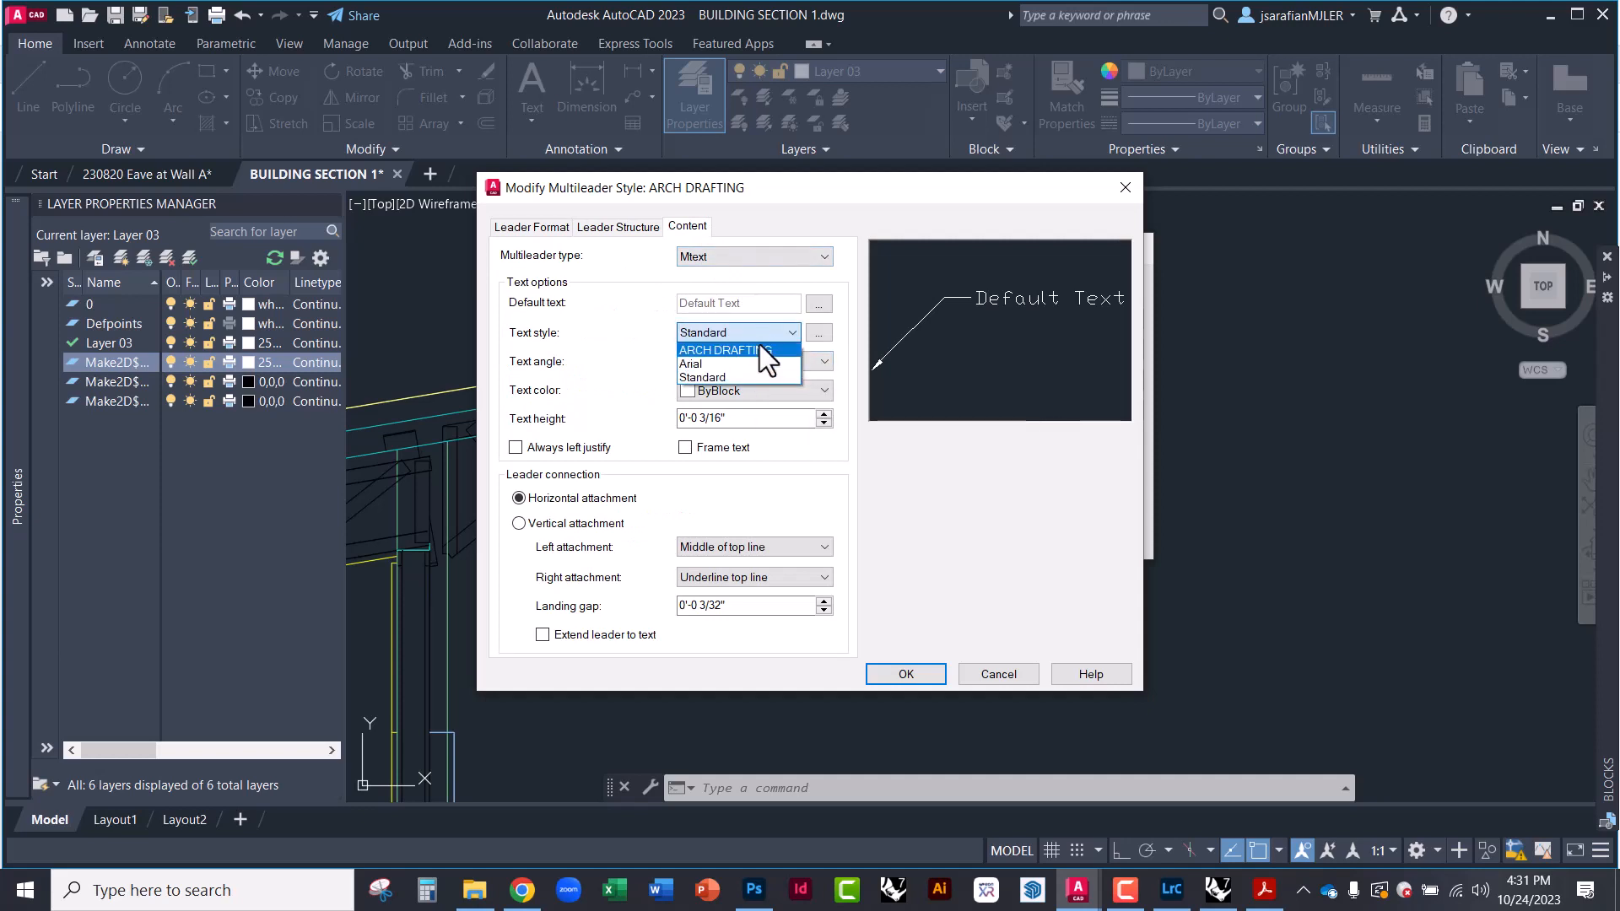
pyautogui.click(759, 351)
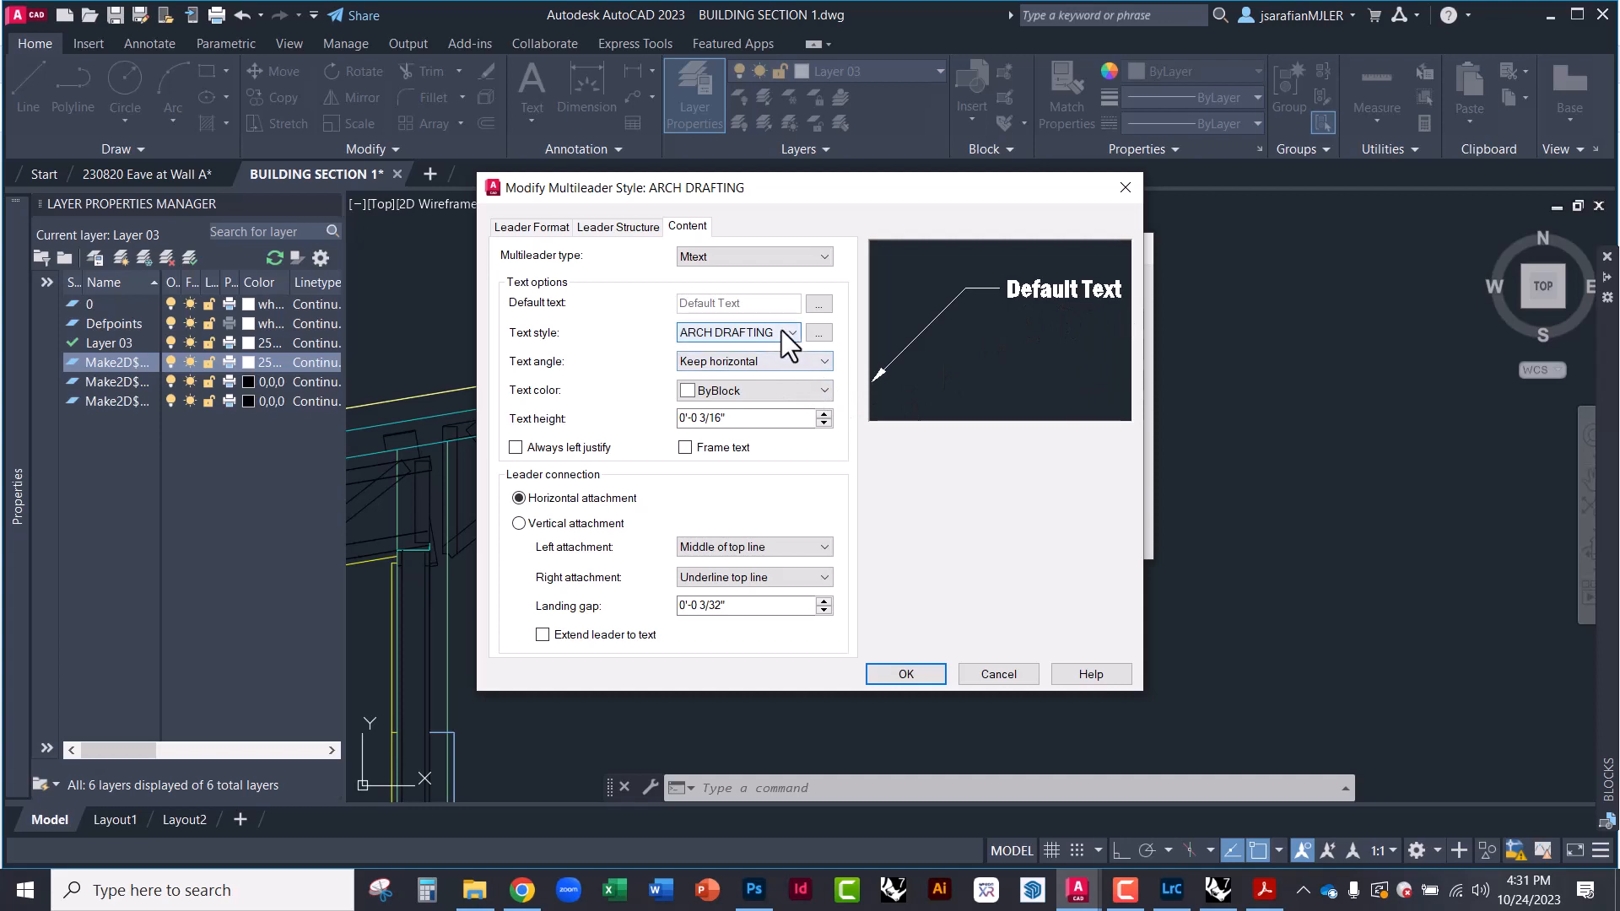
# Check the font settings of the ARCH DRAFTING text style and save the new multileader style
pyautogui.click(818, 334)
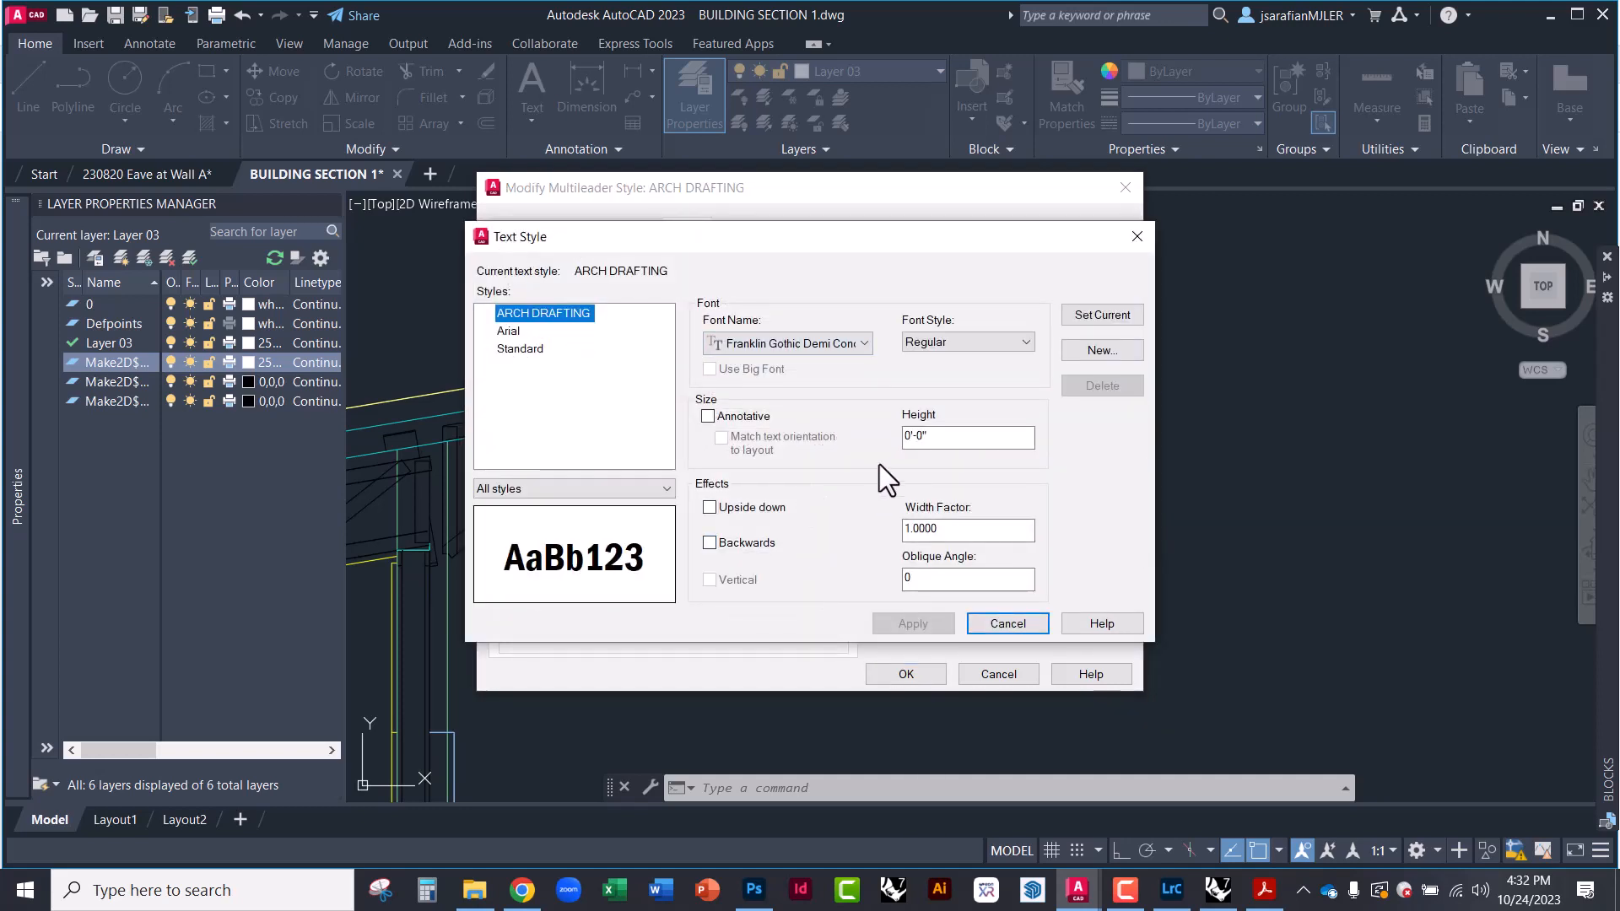
pyautogui.click(964, 341)
pyautogui.click(965, 341)
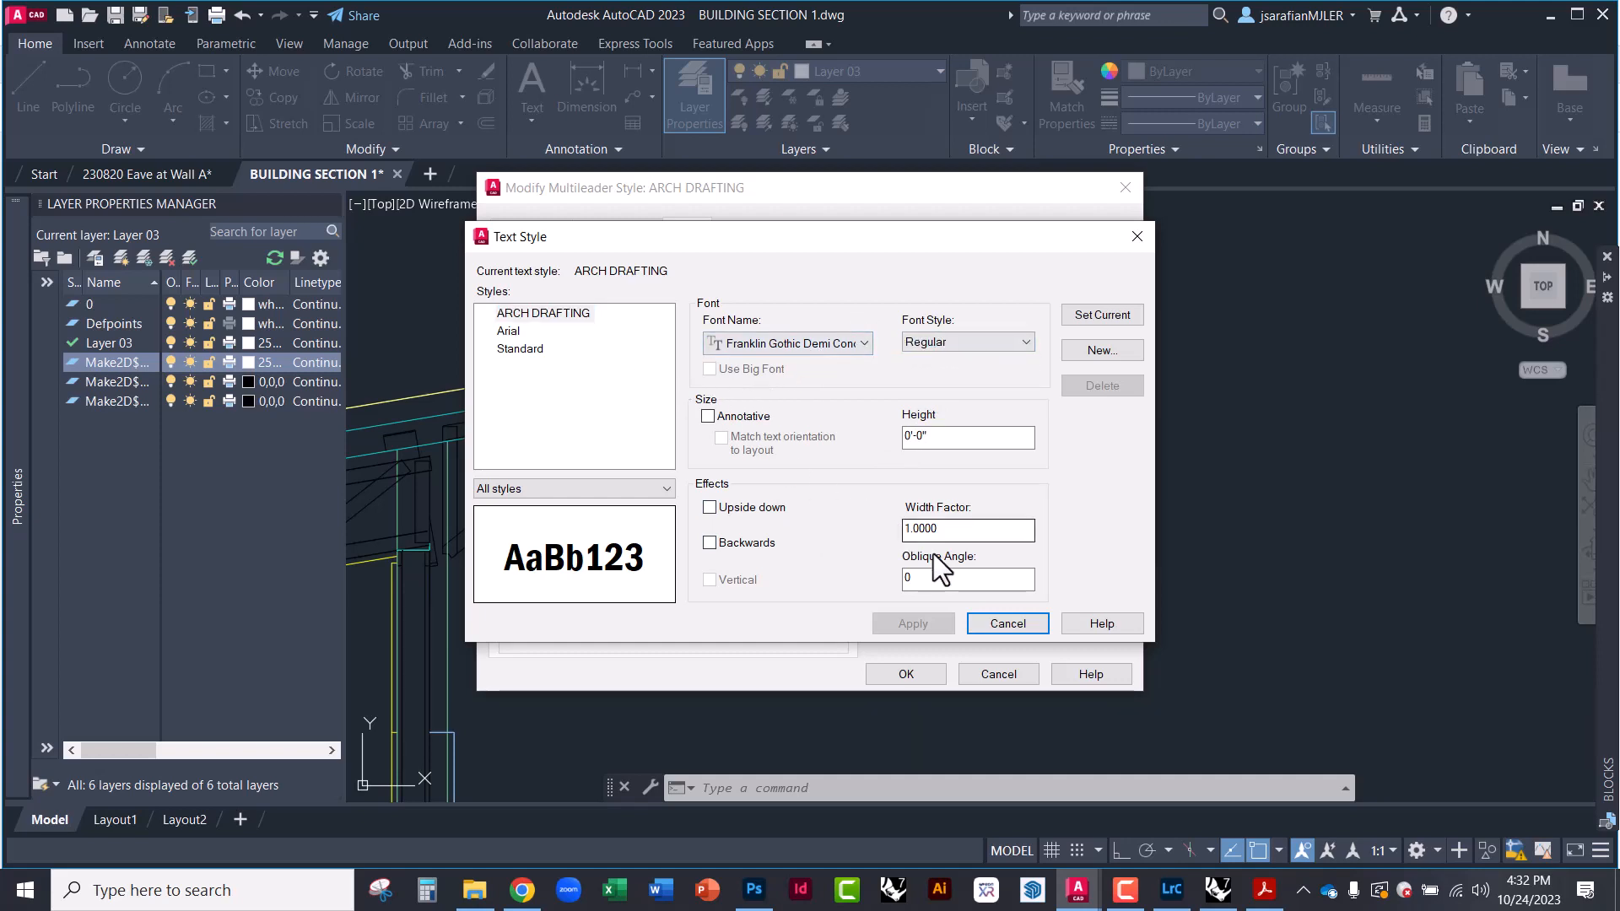
pyautogui.click(1030, 622)
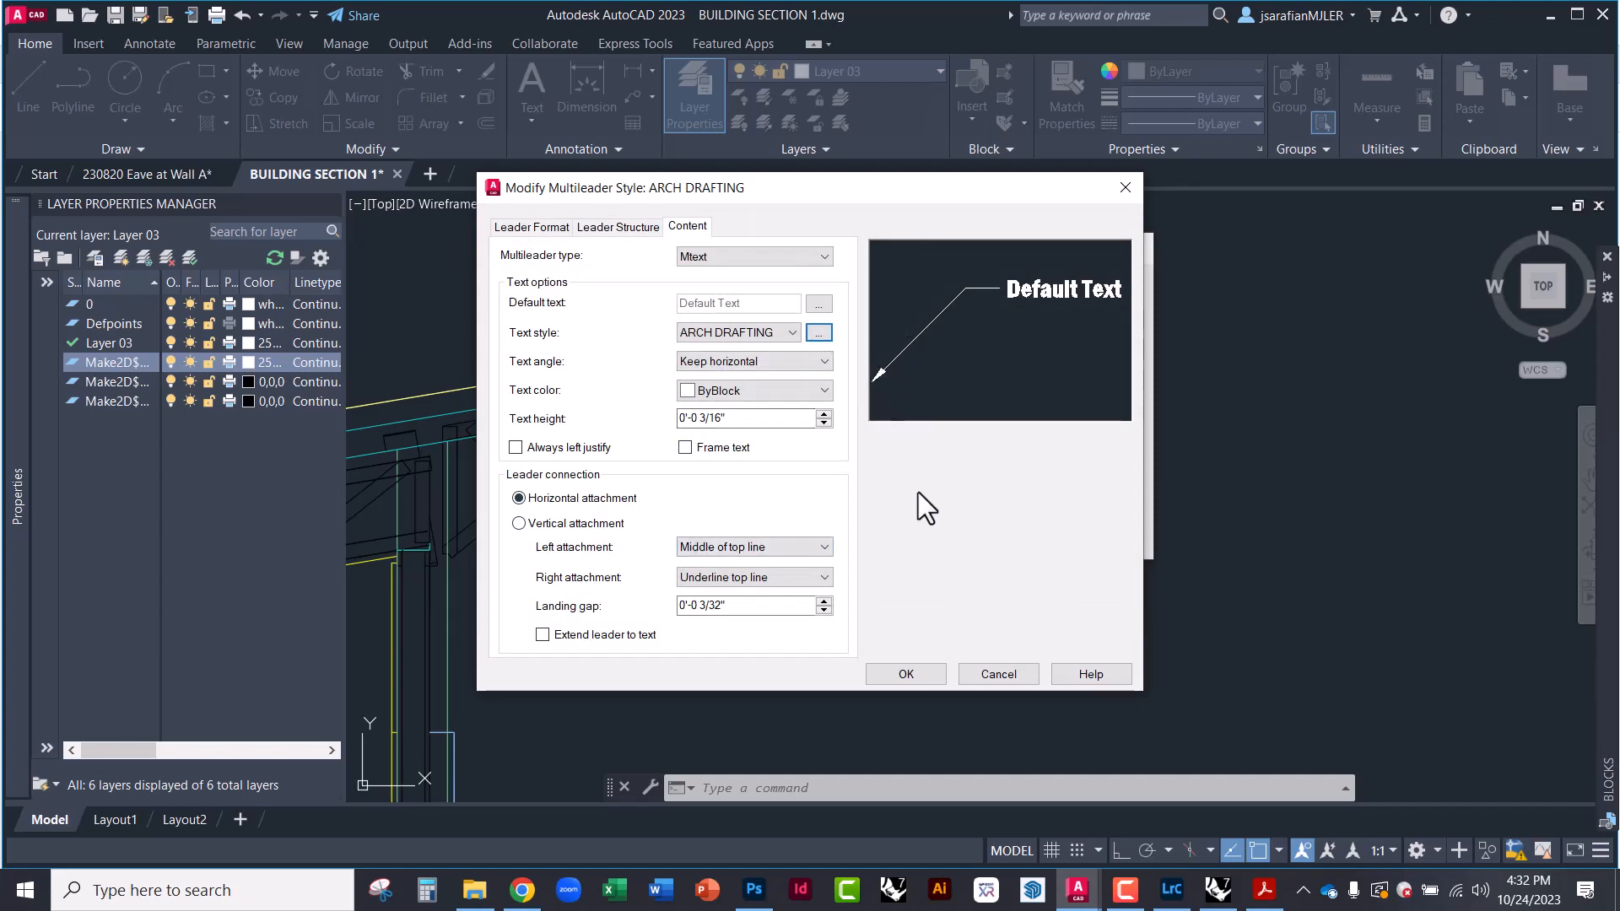
pyautogui.click(901, 671)
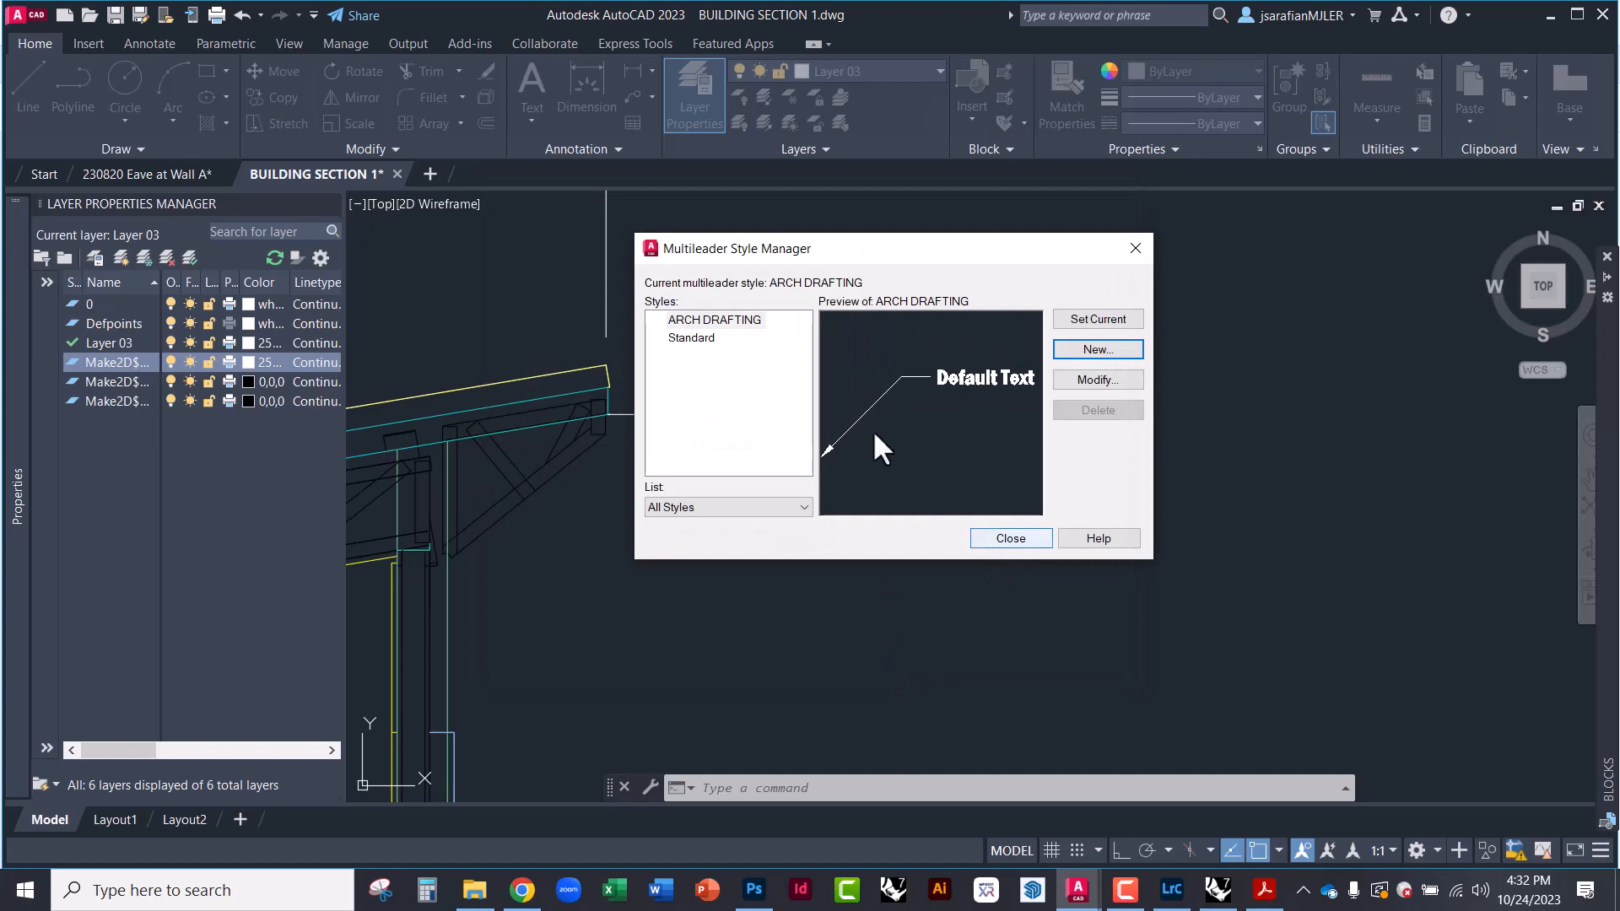
pyautogui.click(993, 539)
# Assign the ARCH DRAFTING multileader style to the metal fascia note at the eave
pyautogui.scroll(10, 940, 423)
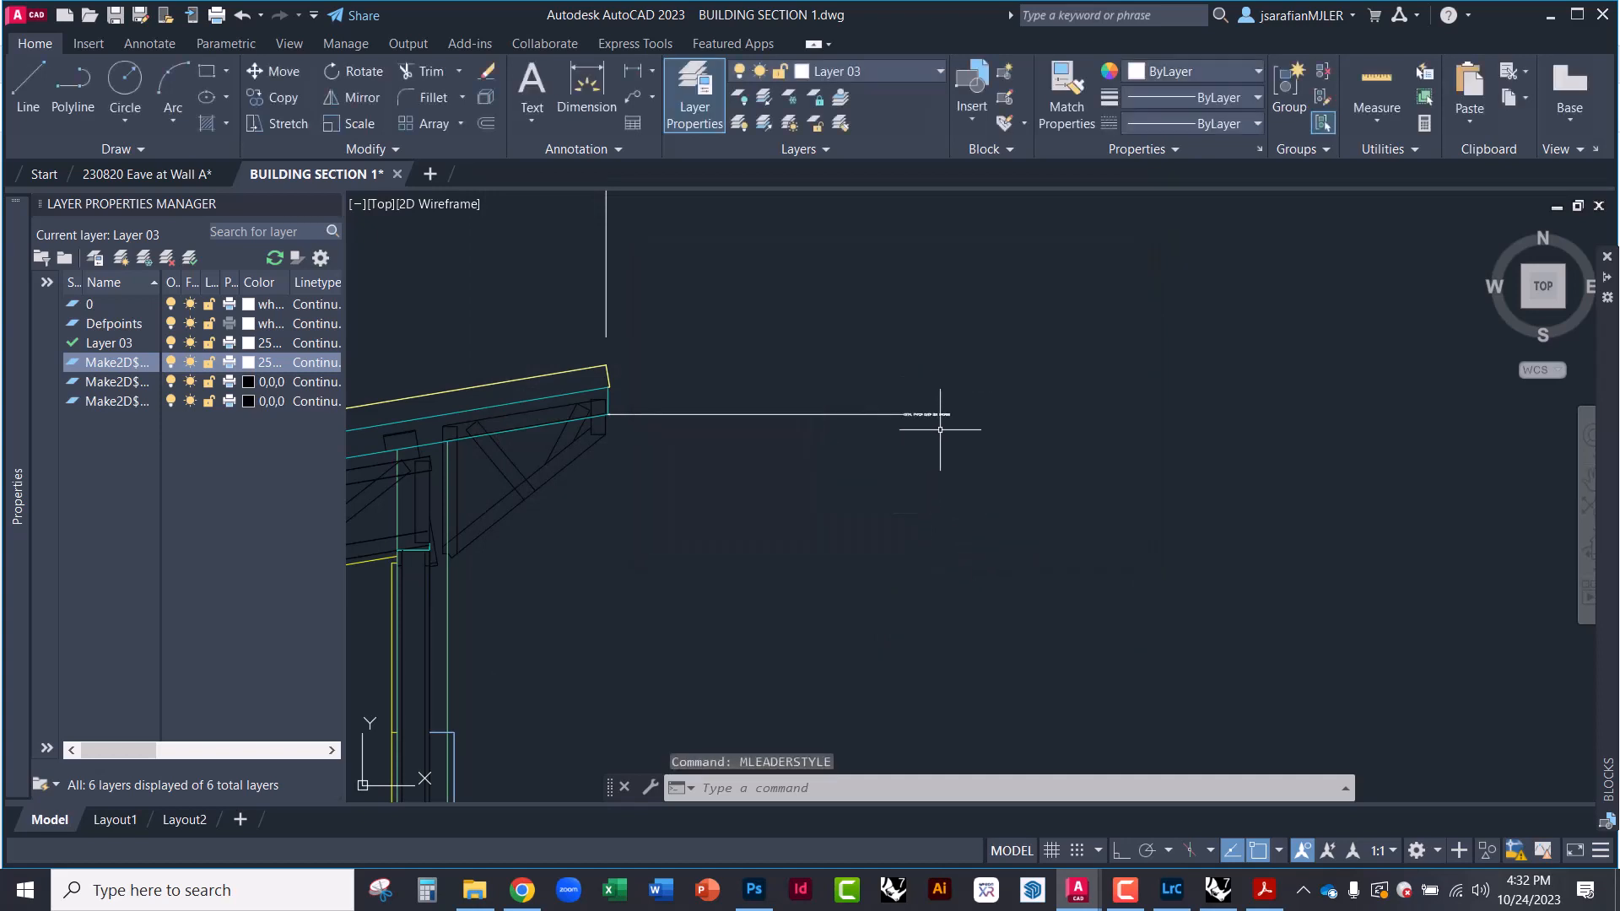
pyautogui.scroll(-5, 922, 363)
pyautogui.click(896, 427)
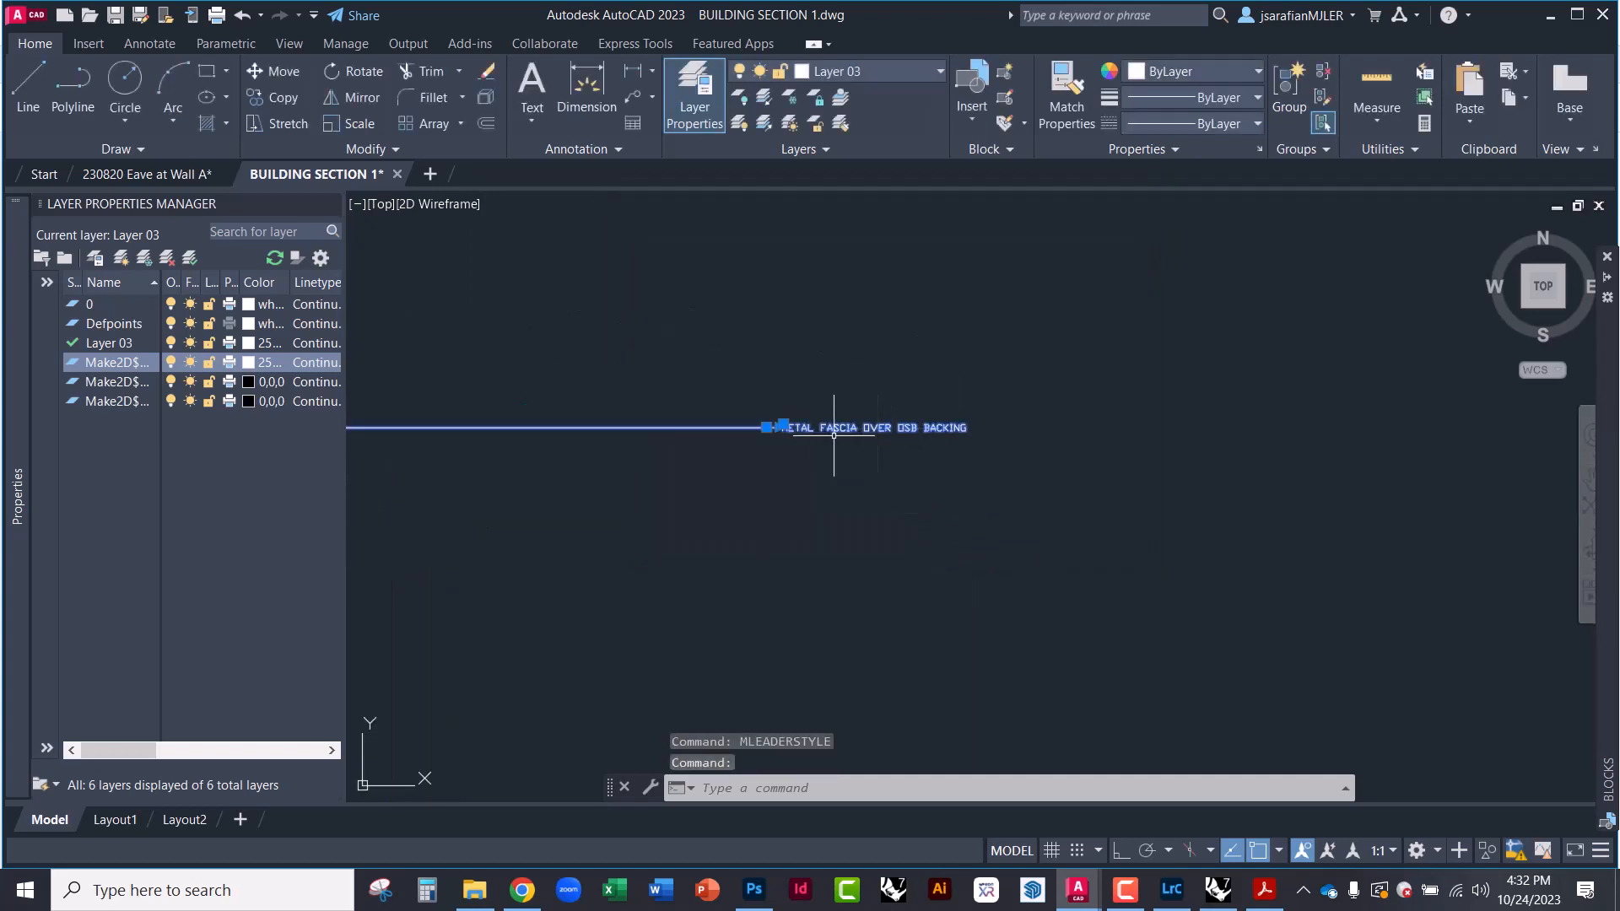
pyautogui.moveTo(19, 444)
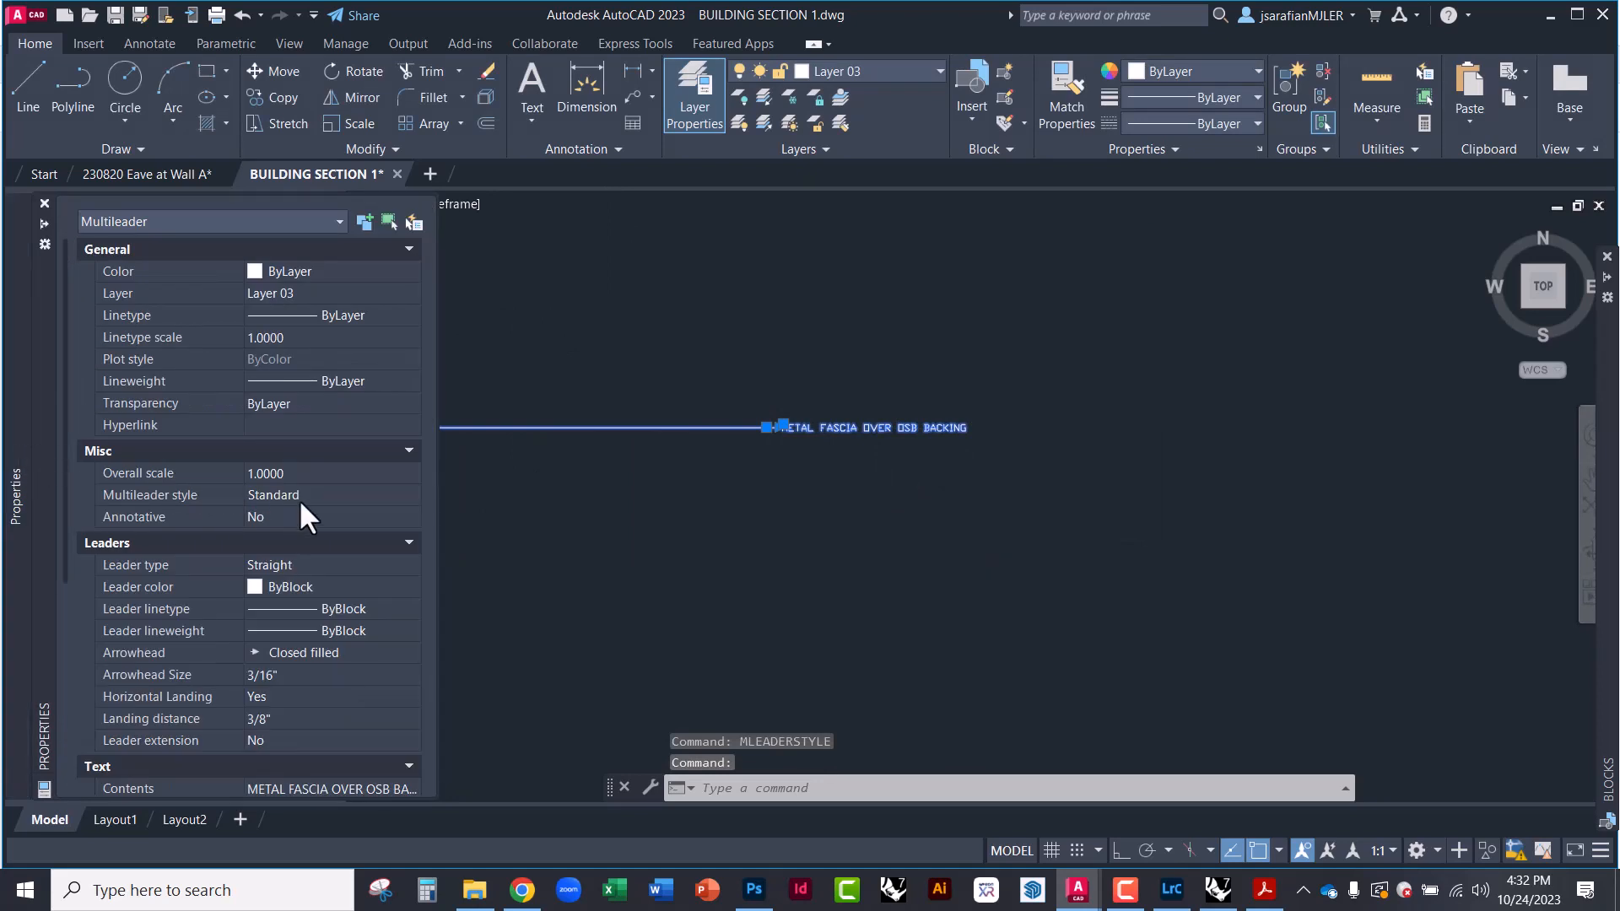
pyautogui.click(326, 496)
pyautogui.click(356, 494)
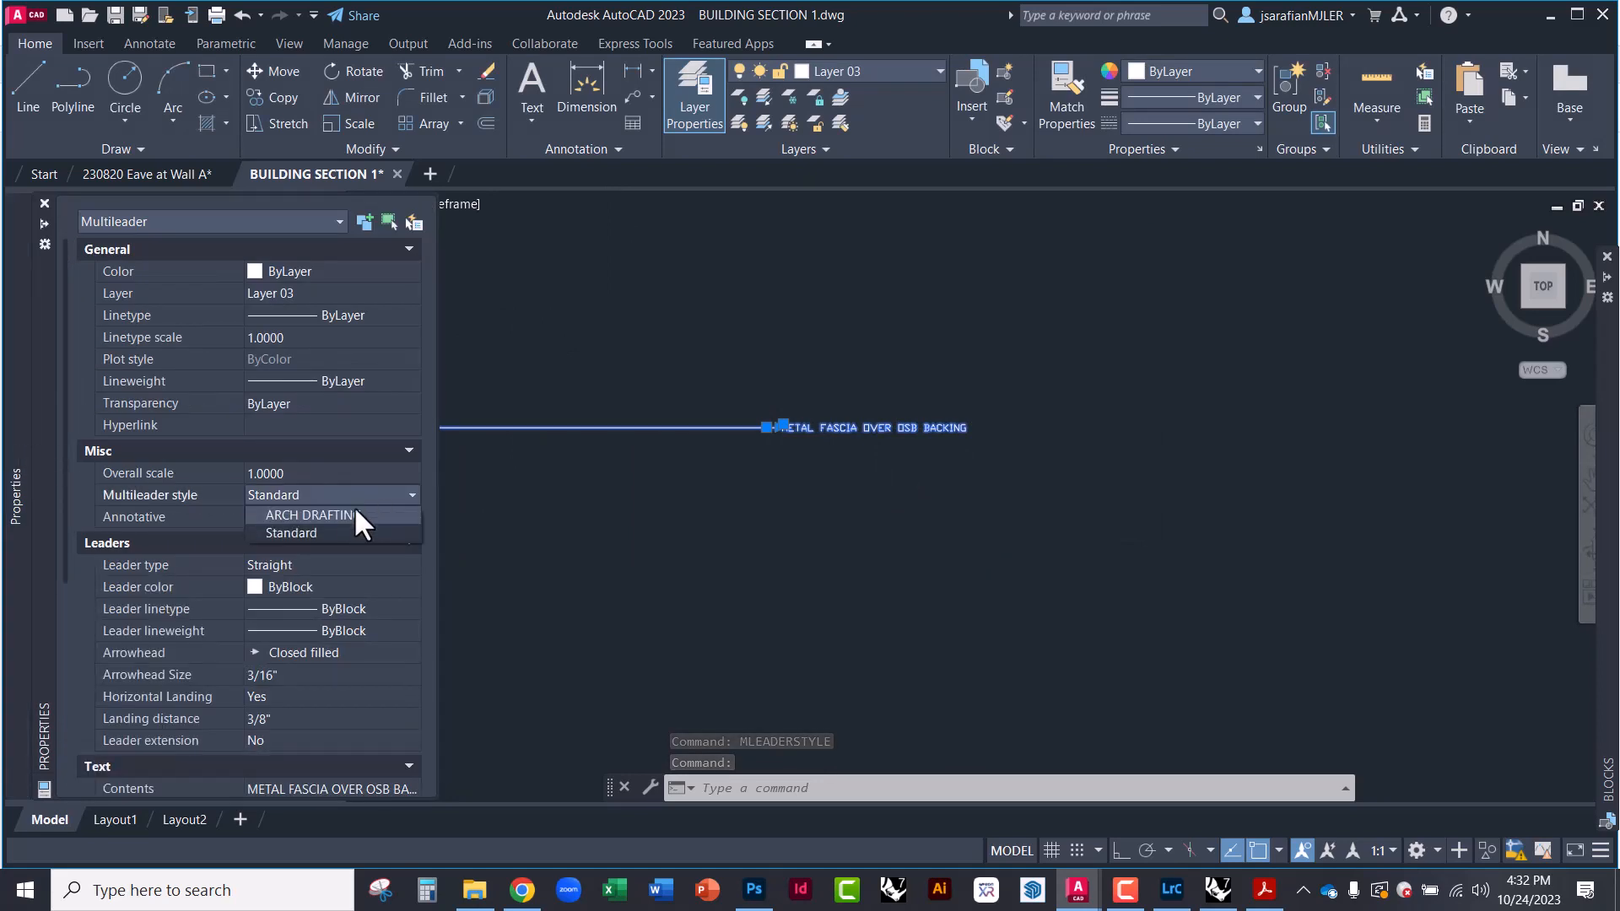
pyautogui.click(342, 513)
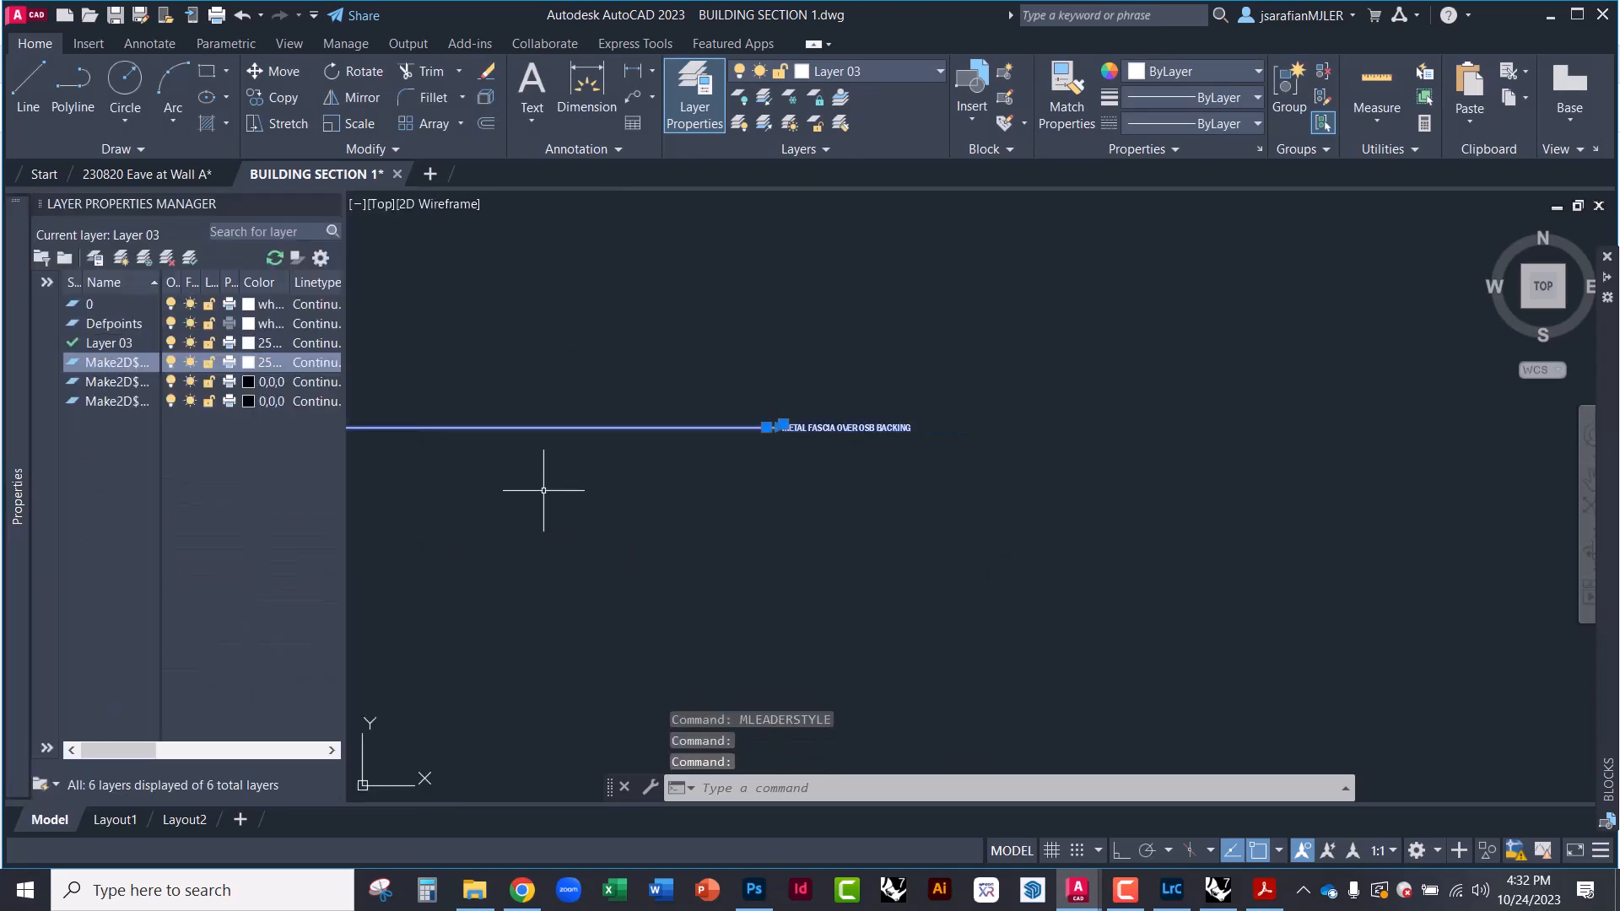
# Look through the fascia note's multileader properties and set its overall scale to 50
pyautogui.moveTo(12, 463)
pyautogui.scroll(-5, 295, 635)
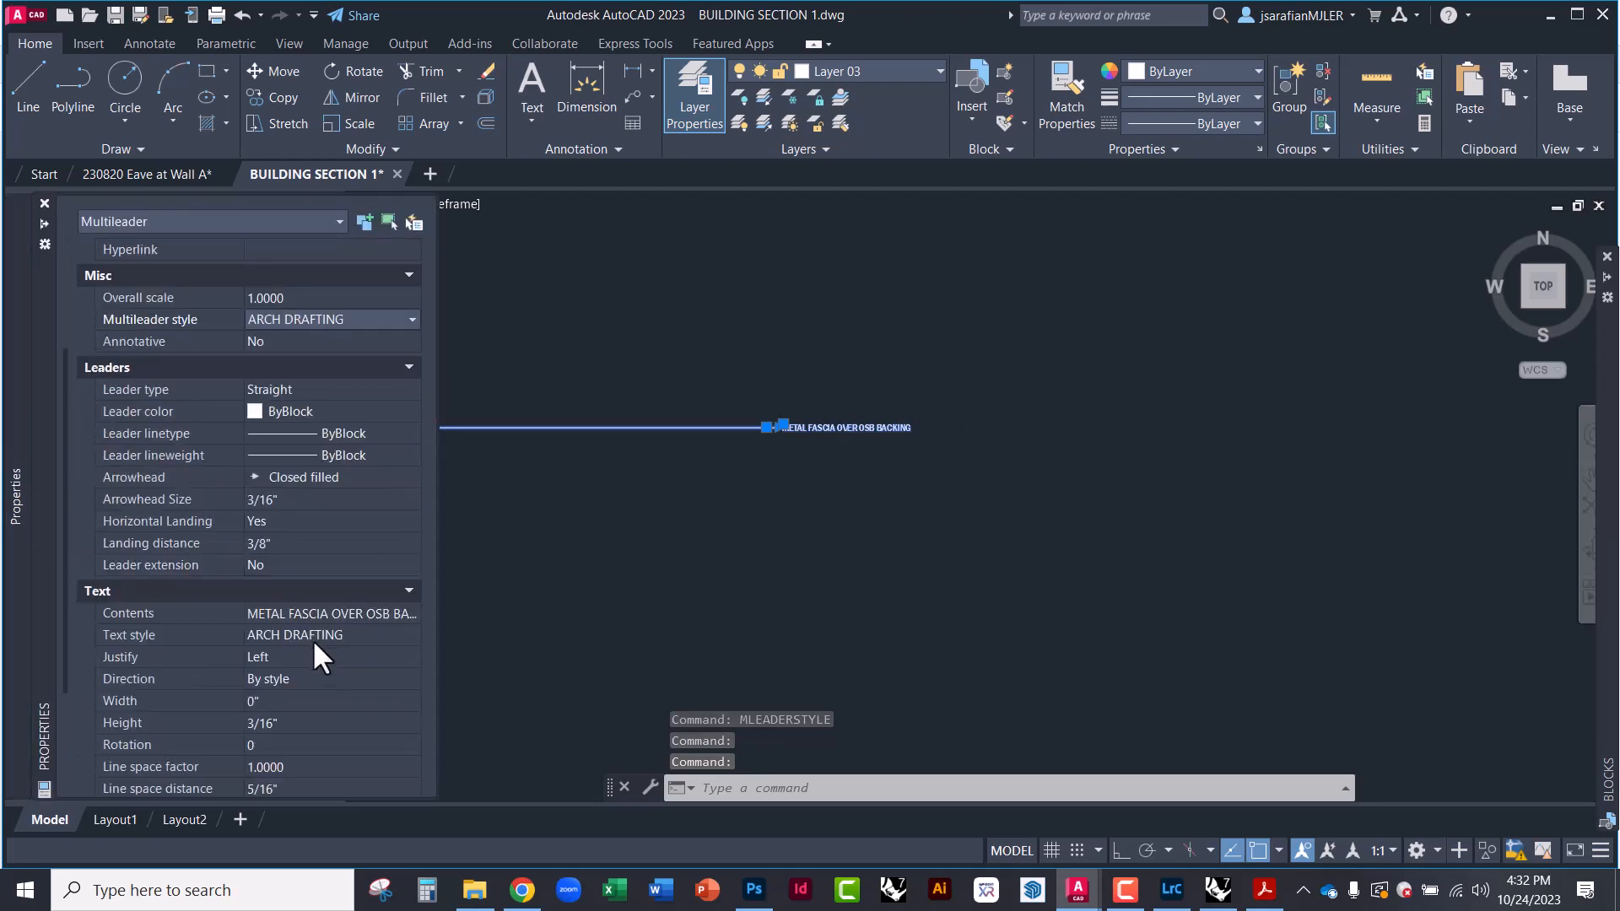
pyautogui.scroll(1, 293, 546)
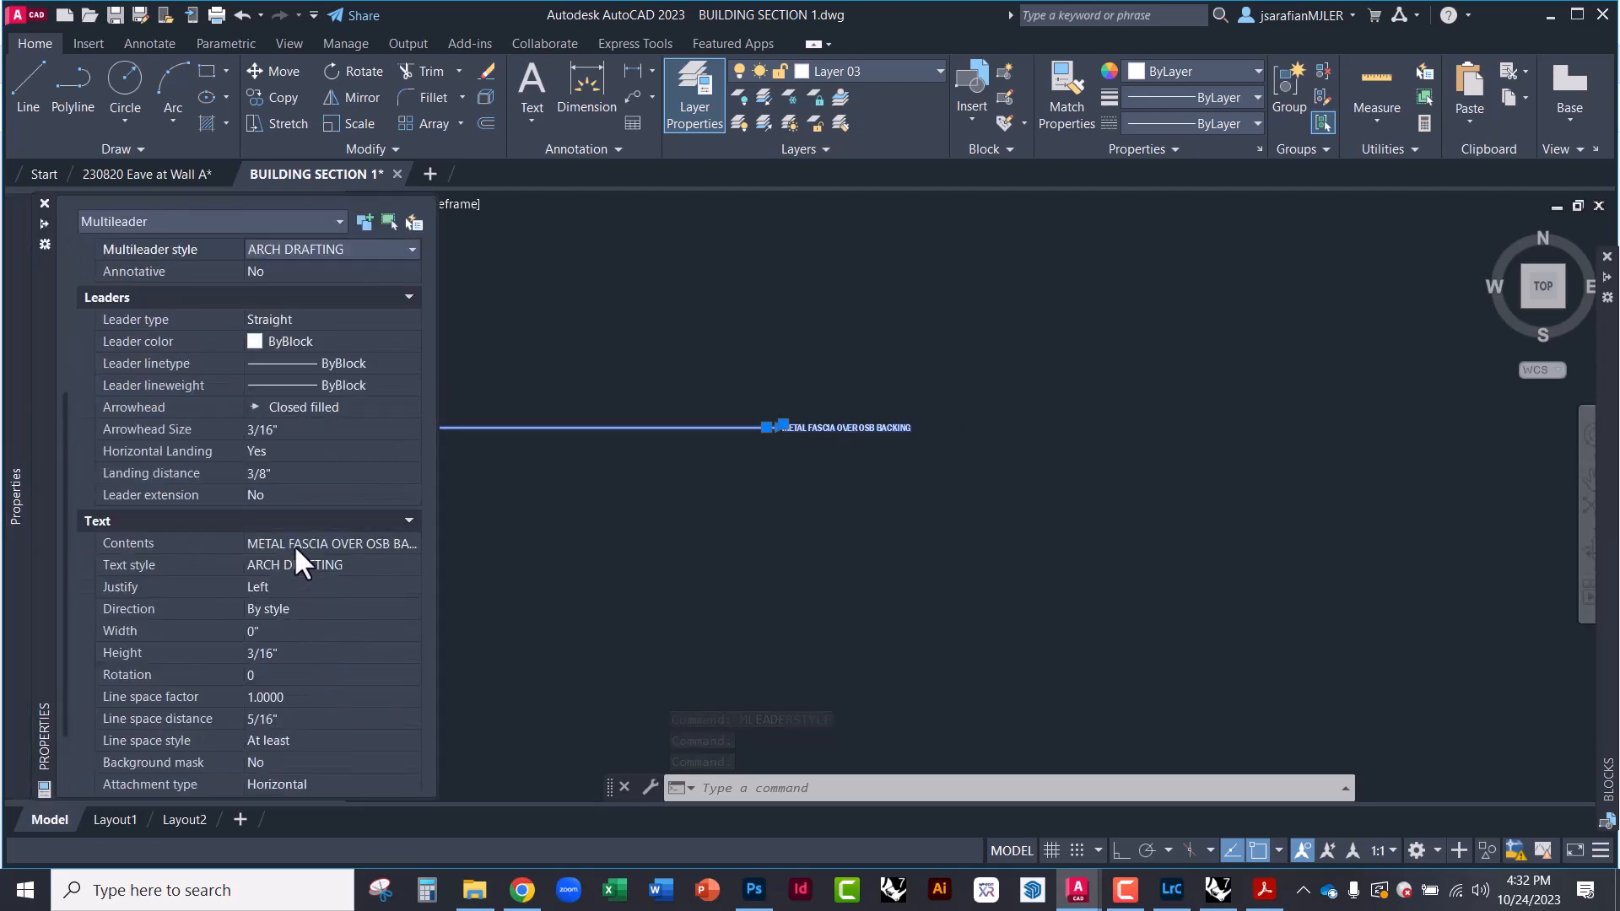
pyautogui.scroll(-1, 332, 650)
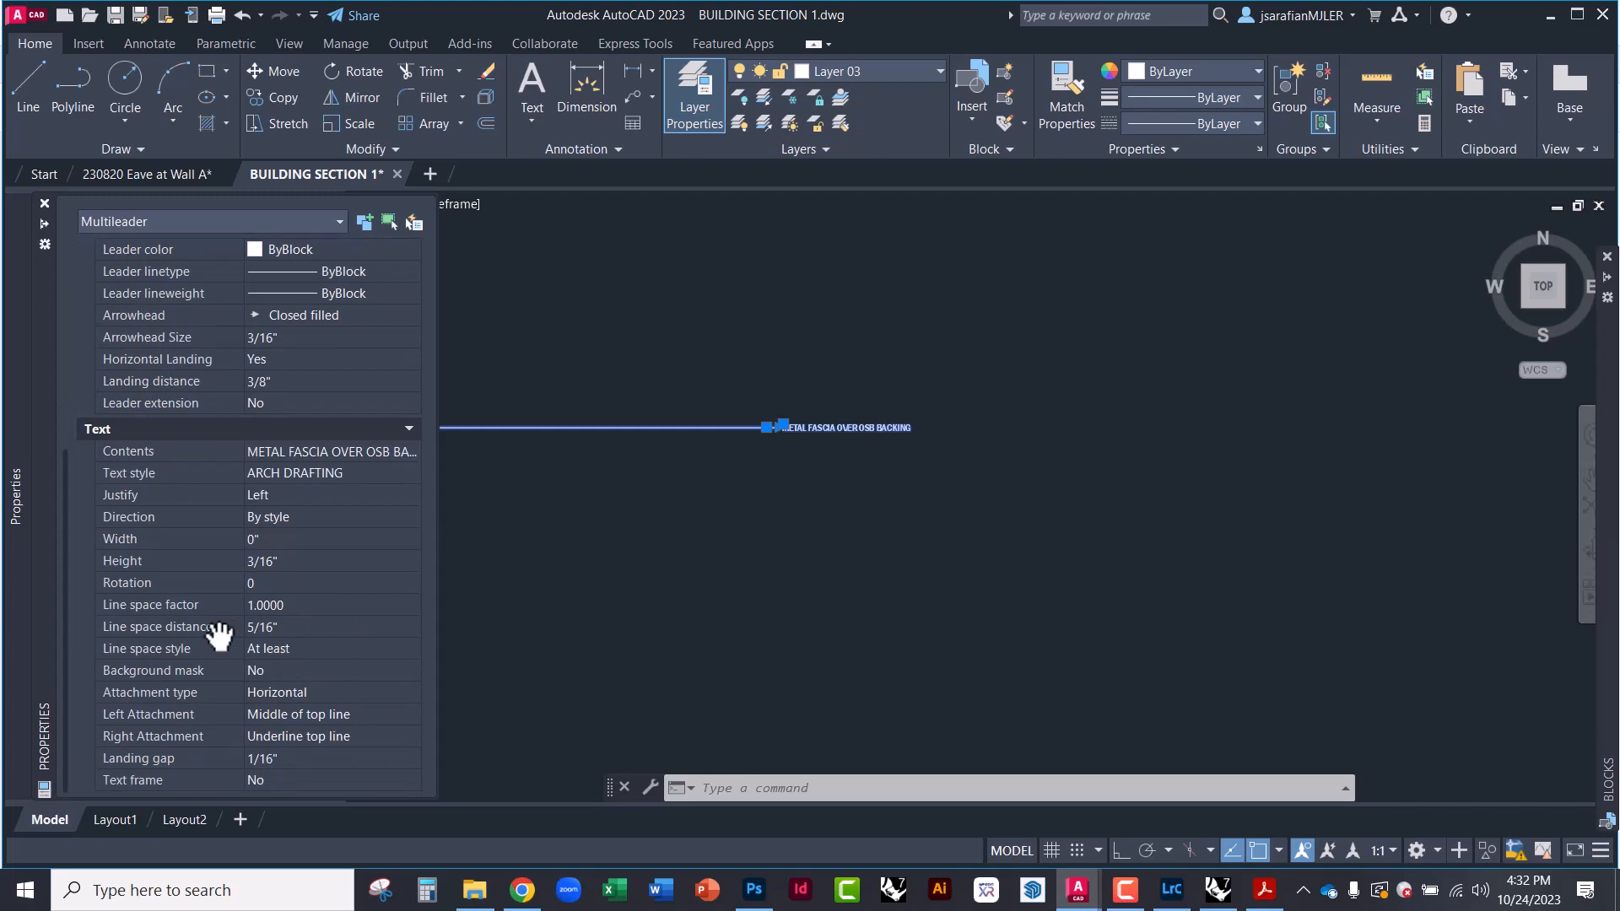
pyautogui.scroll(4, 352, 620)
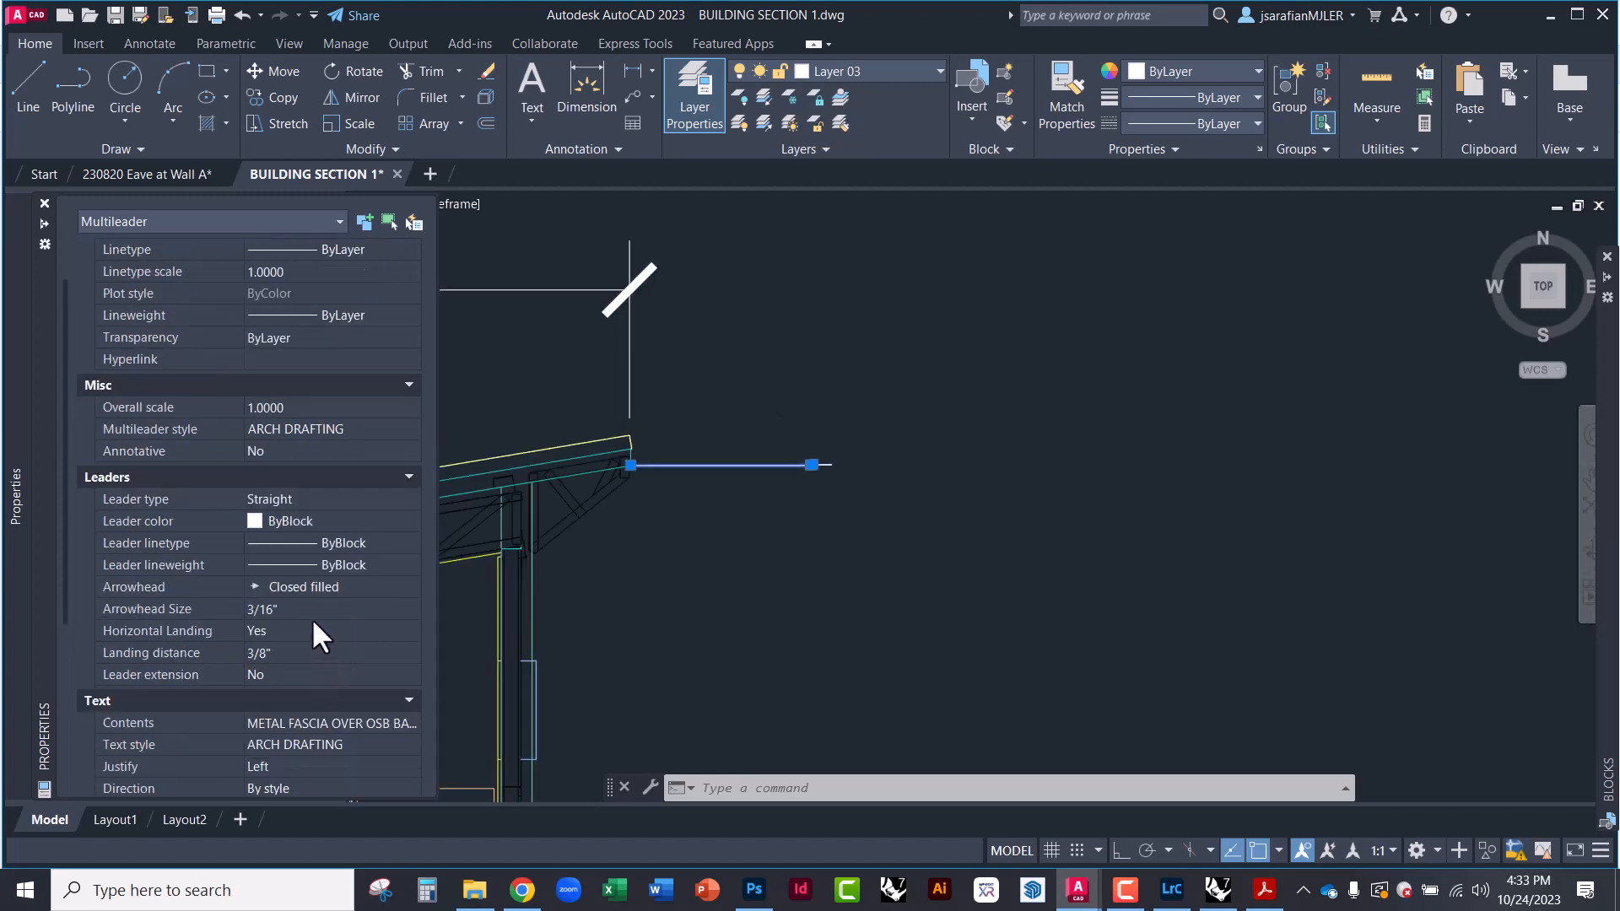
pyautogui.scroll(1, 319, 633)
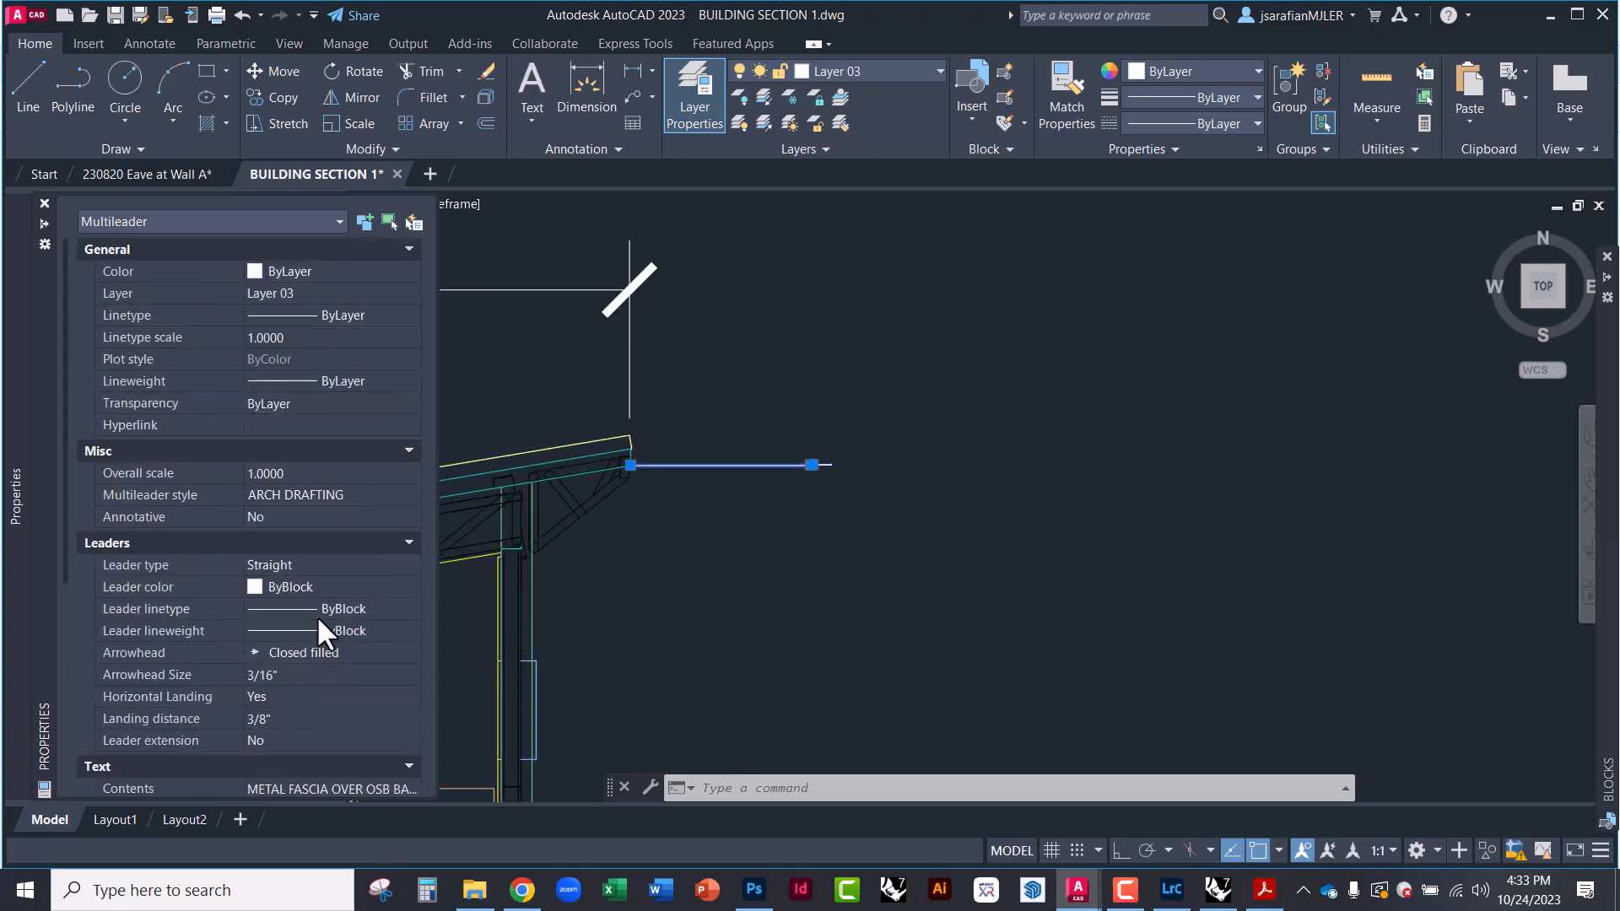
pyautogui.click(289, 473)
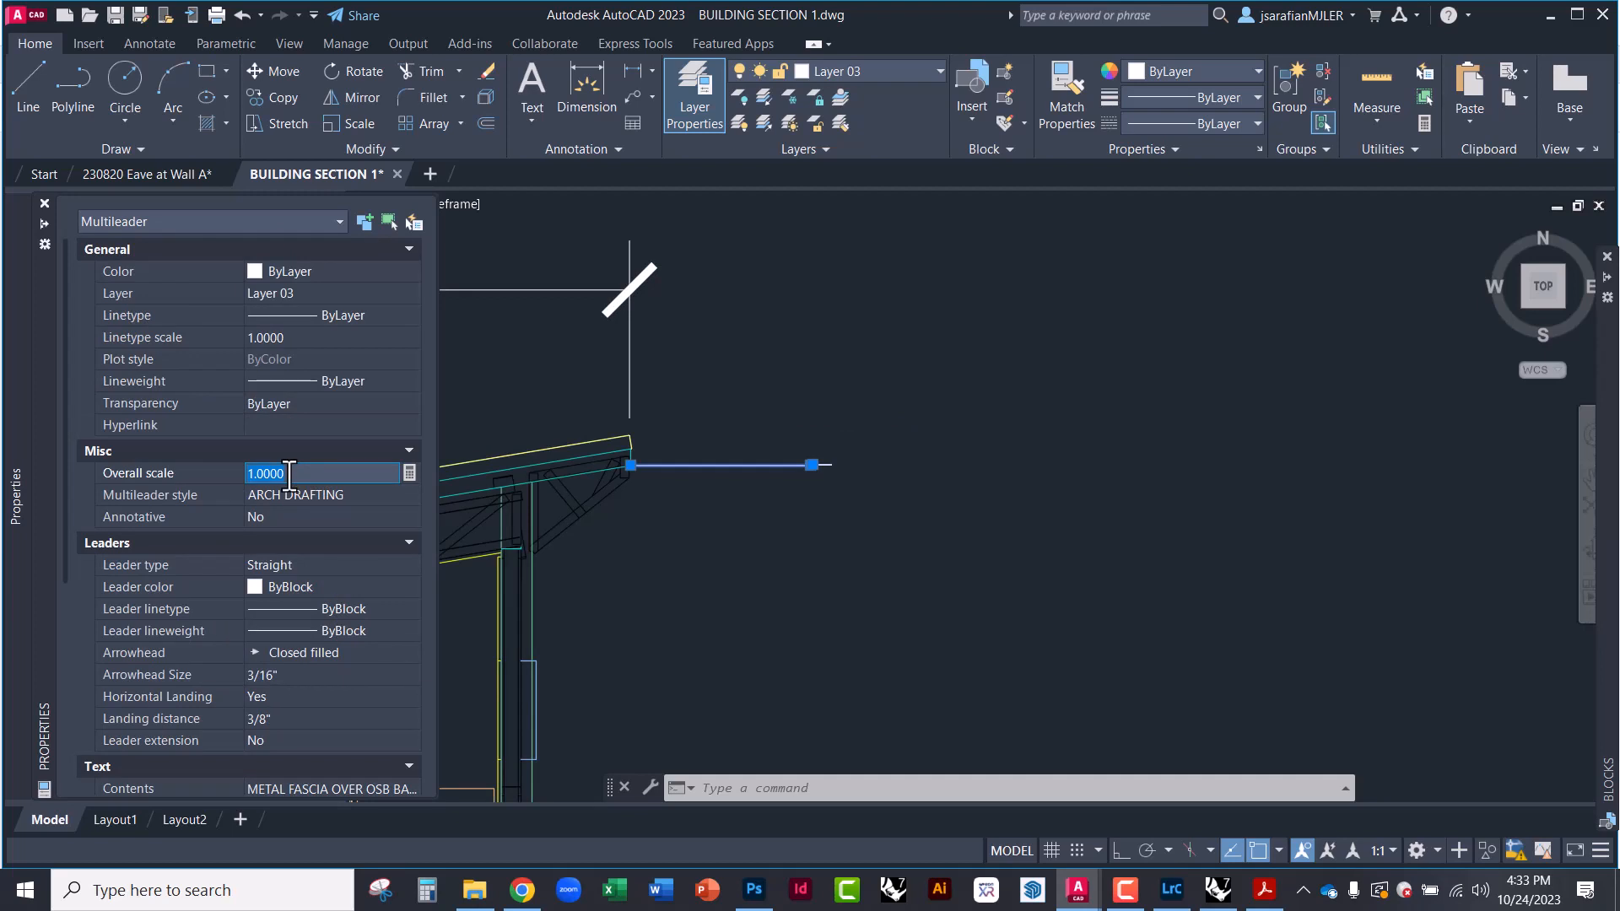
pyautogui.press('Return')
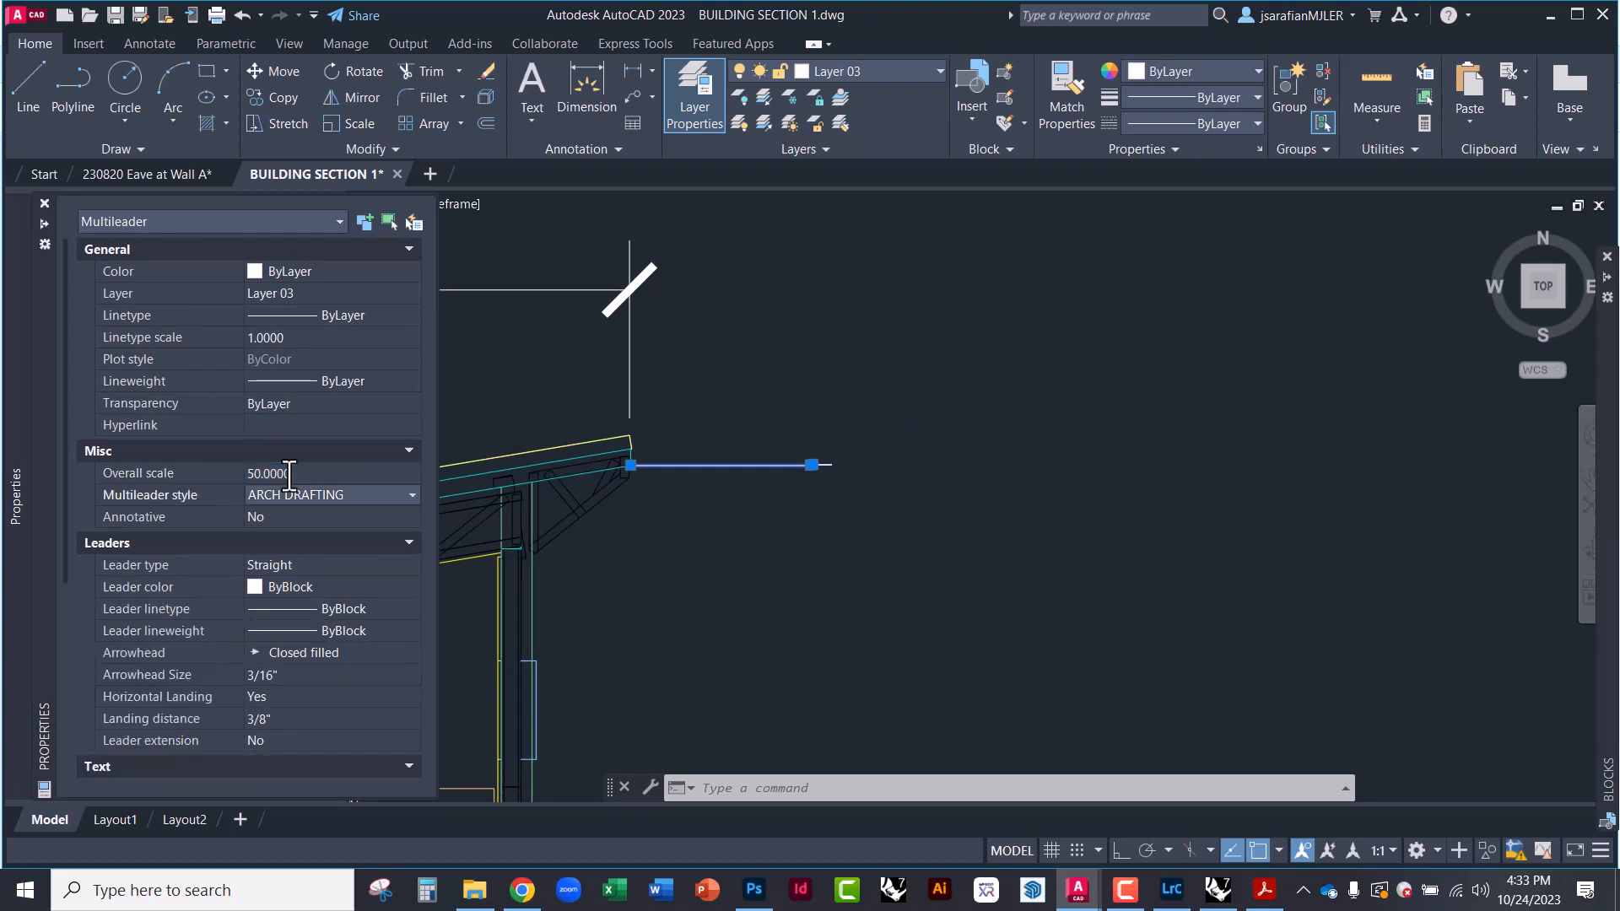
# Set the fascia note's overall scale to 20 and deselect the note
pyautogui.click(269, 473)
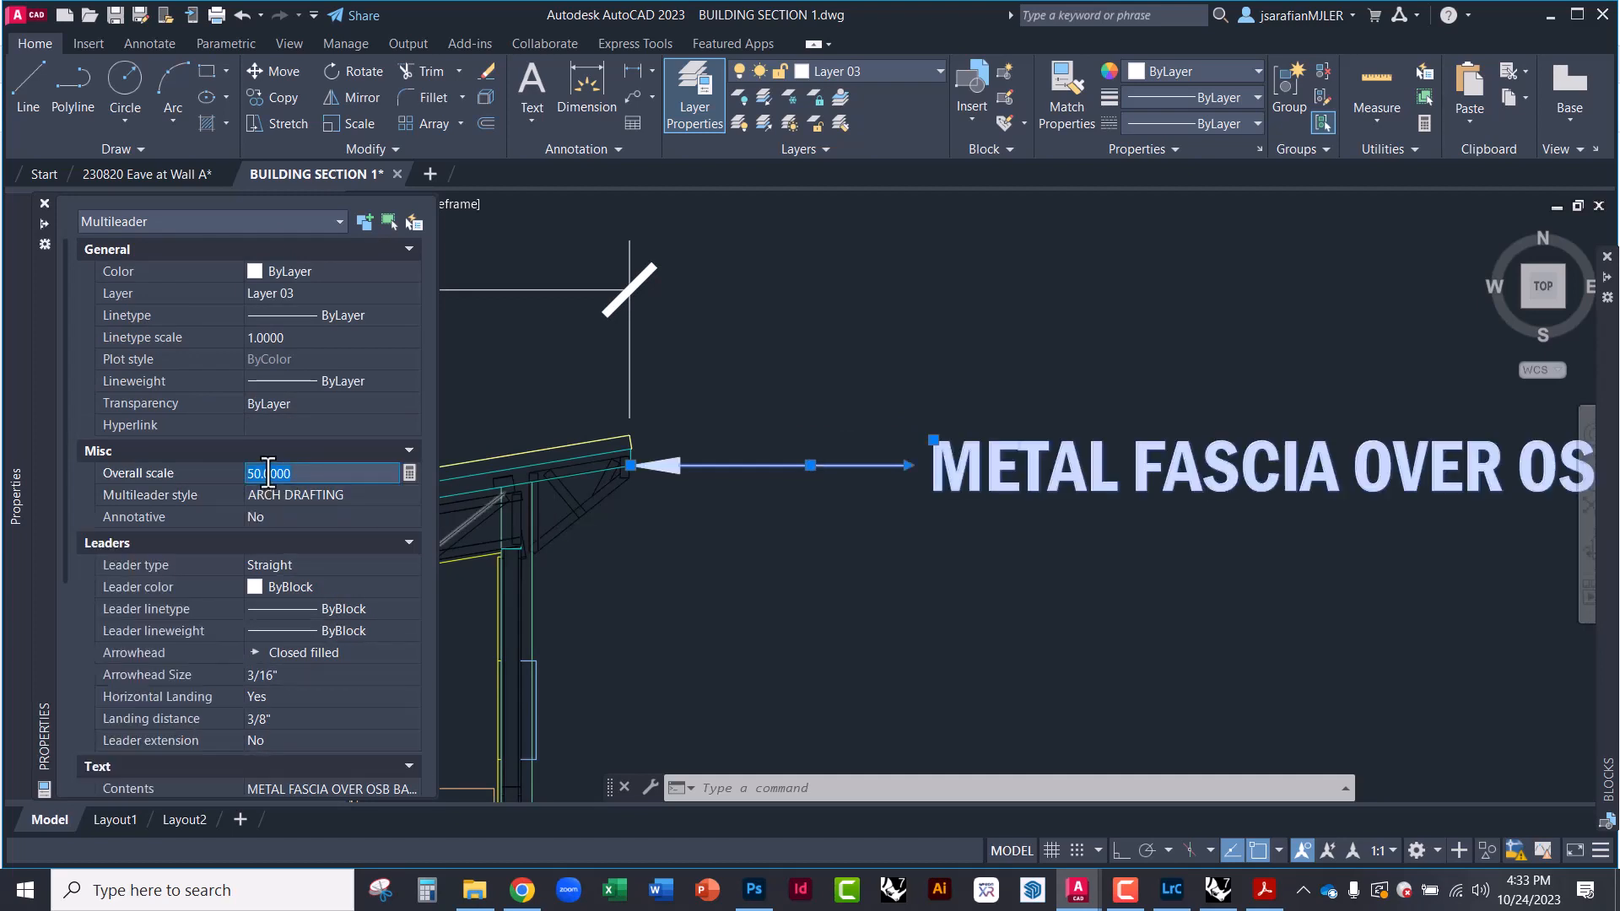
pyautogui.write('20')
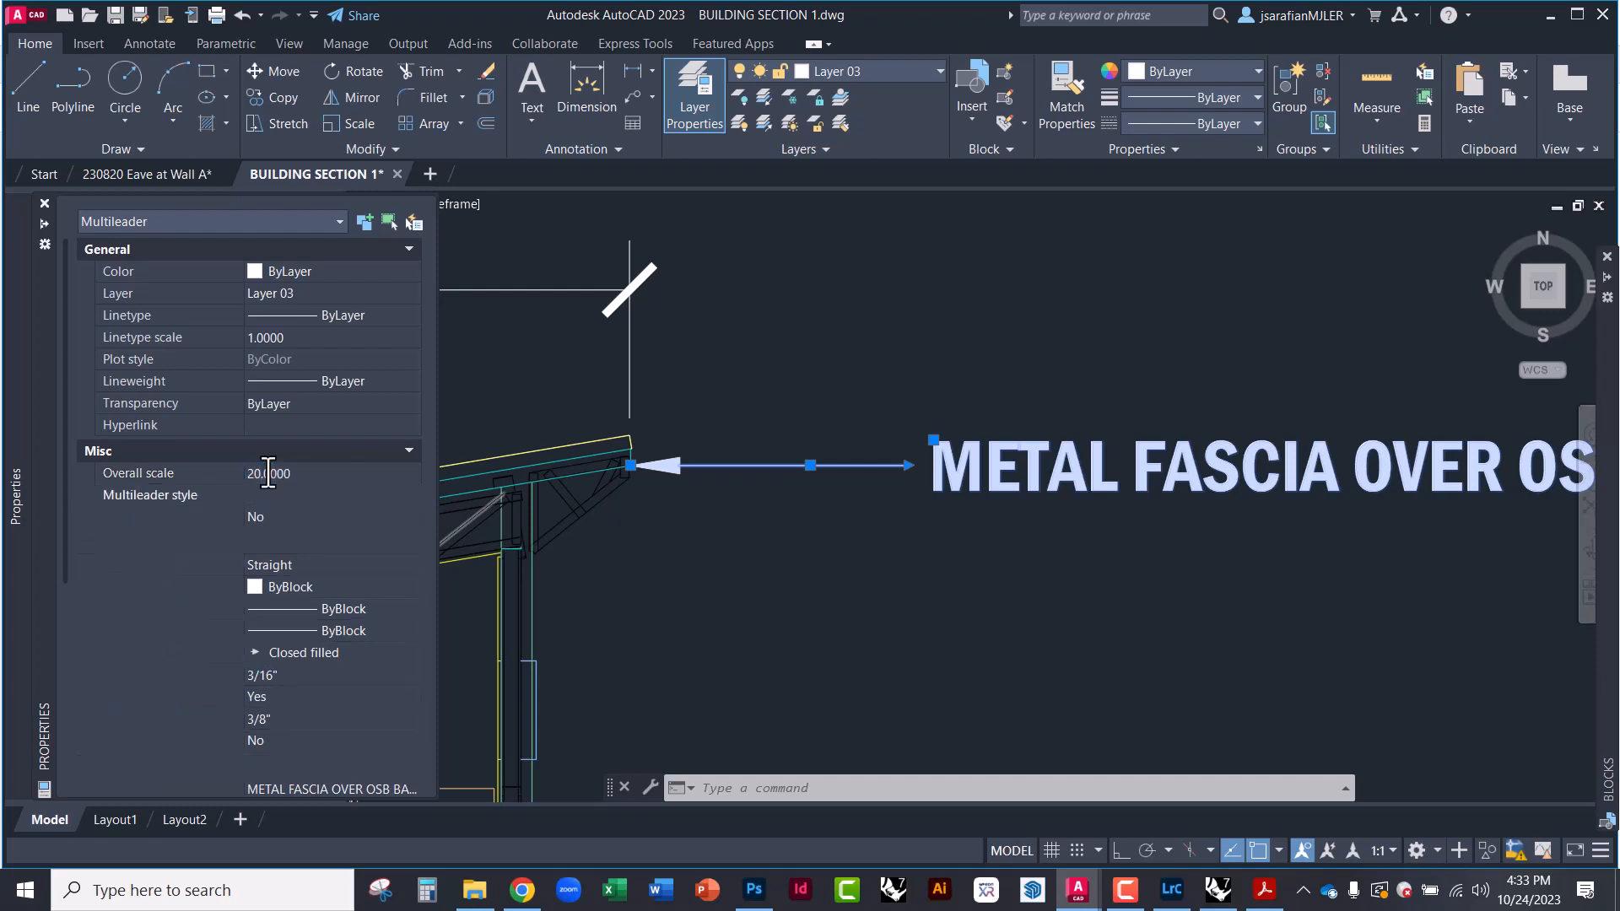
pyautogui.press('Return')
pyautogui.scroll(-3, 885, 446)
pyautogui.press('Escape')
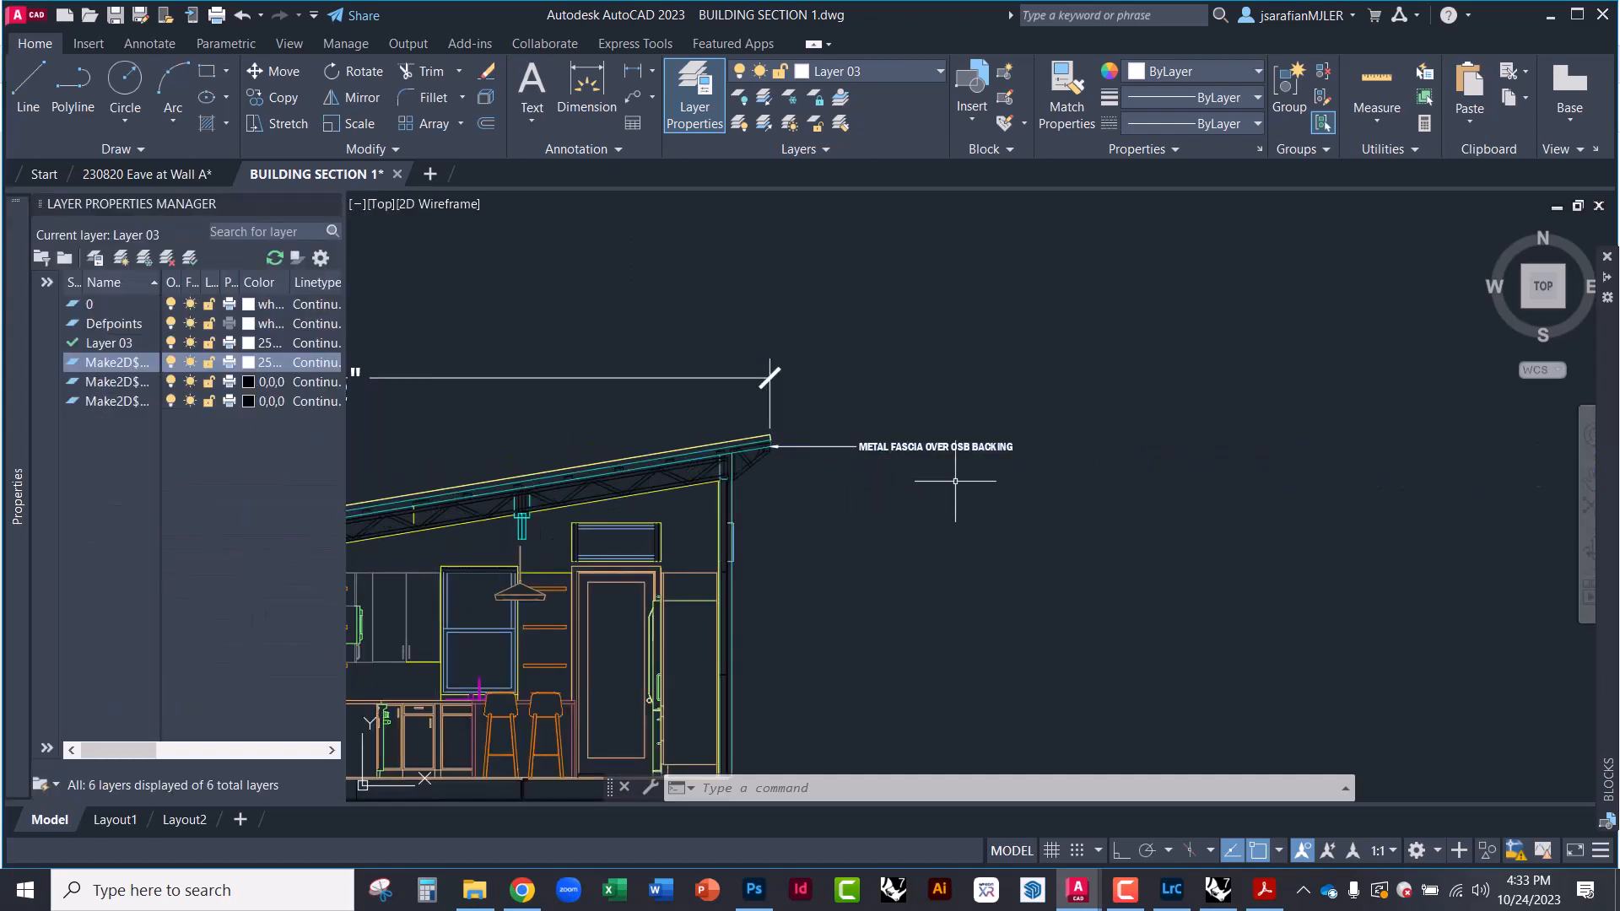
# Set the overall dimension scale of the roof dimension to 20 and deselect it
pyautogui.moveTo(905, 506); pyautogui.dragTo(1185, 472, button='middle')
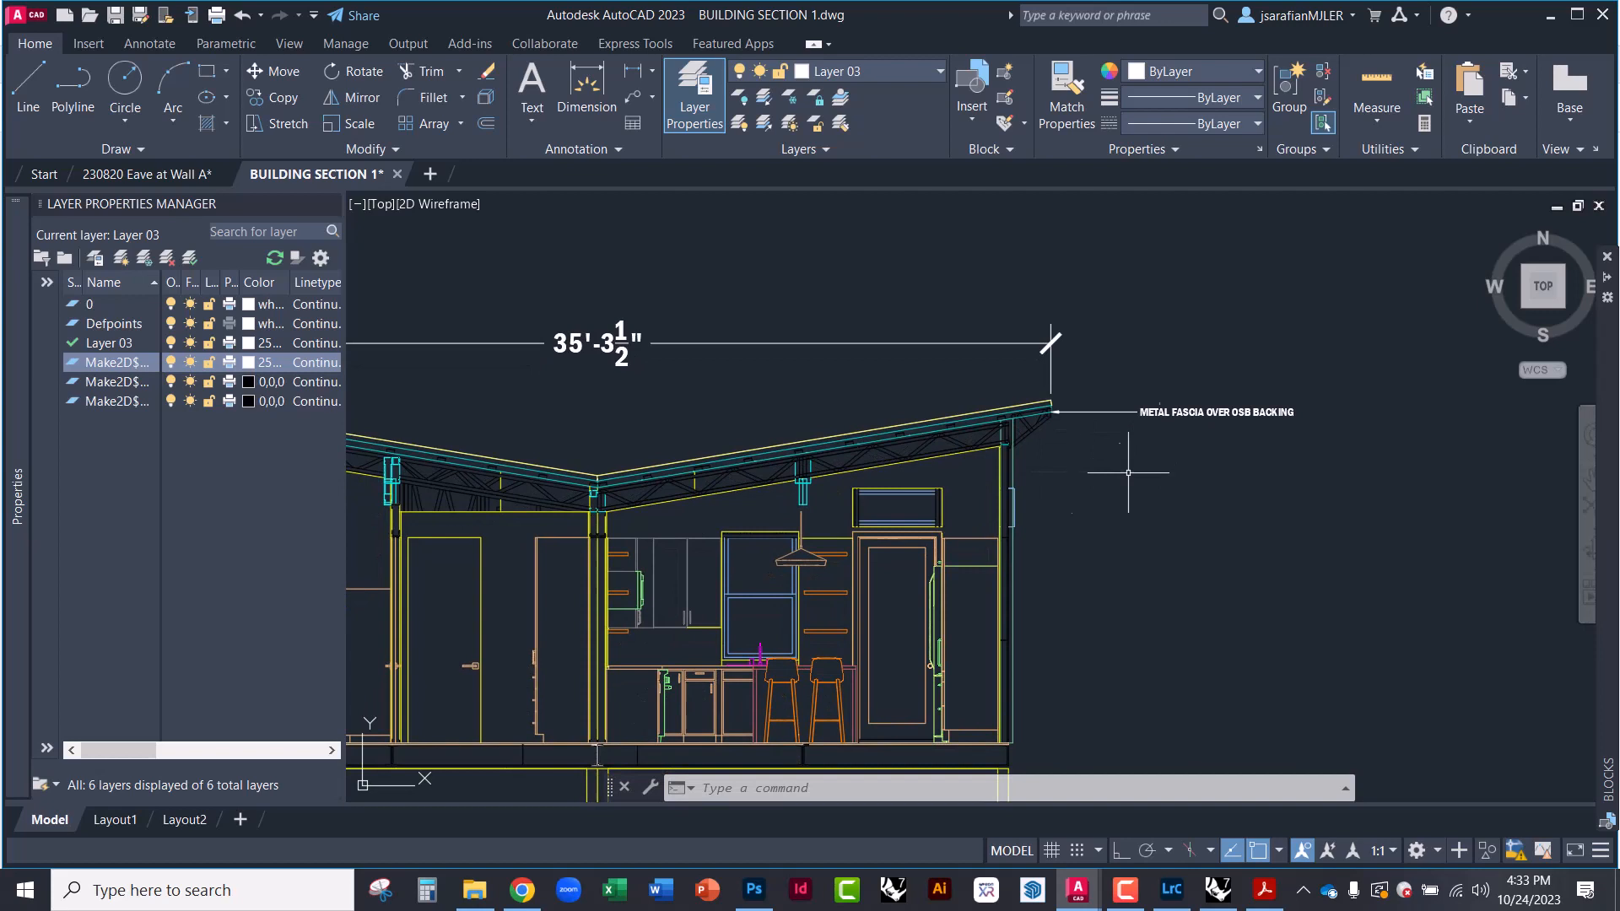
pyautogui.click(1050, 344)
pyautogui.moveTo(25, 412)
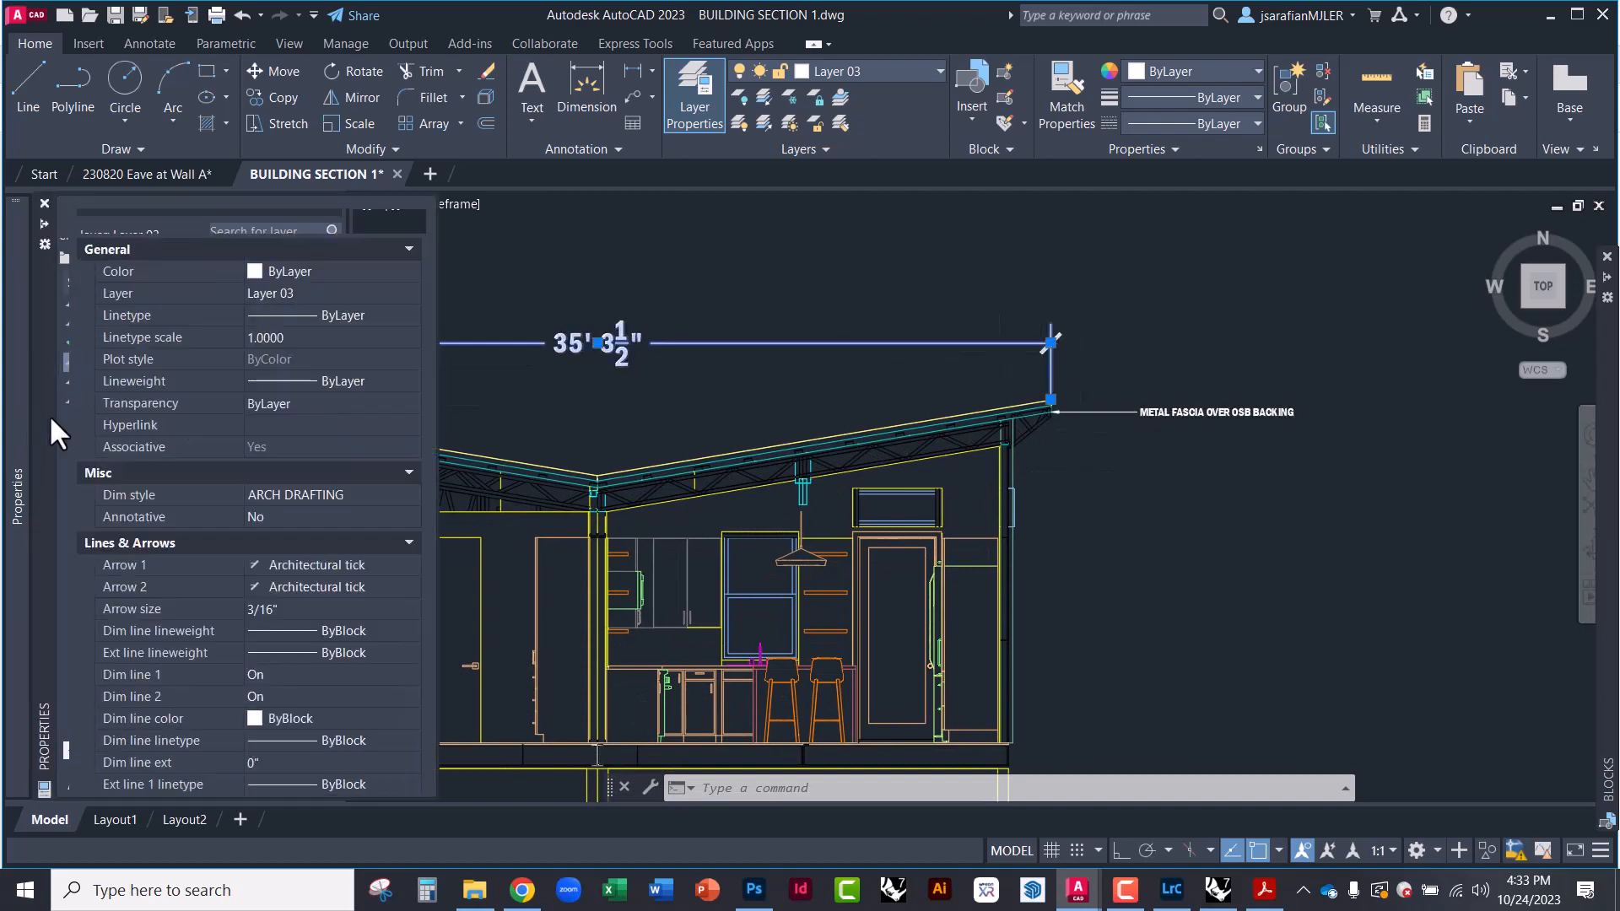
pyautogui.scroll(-7, 209, 660)
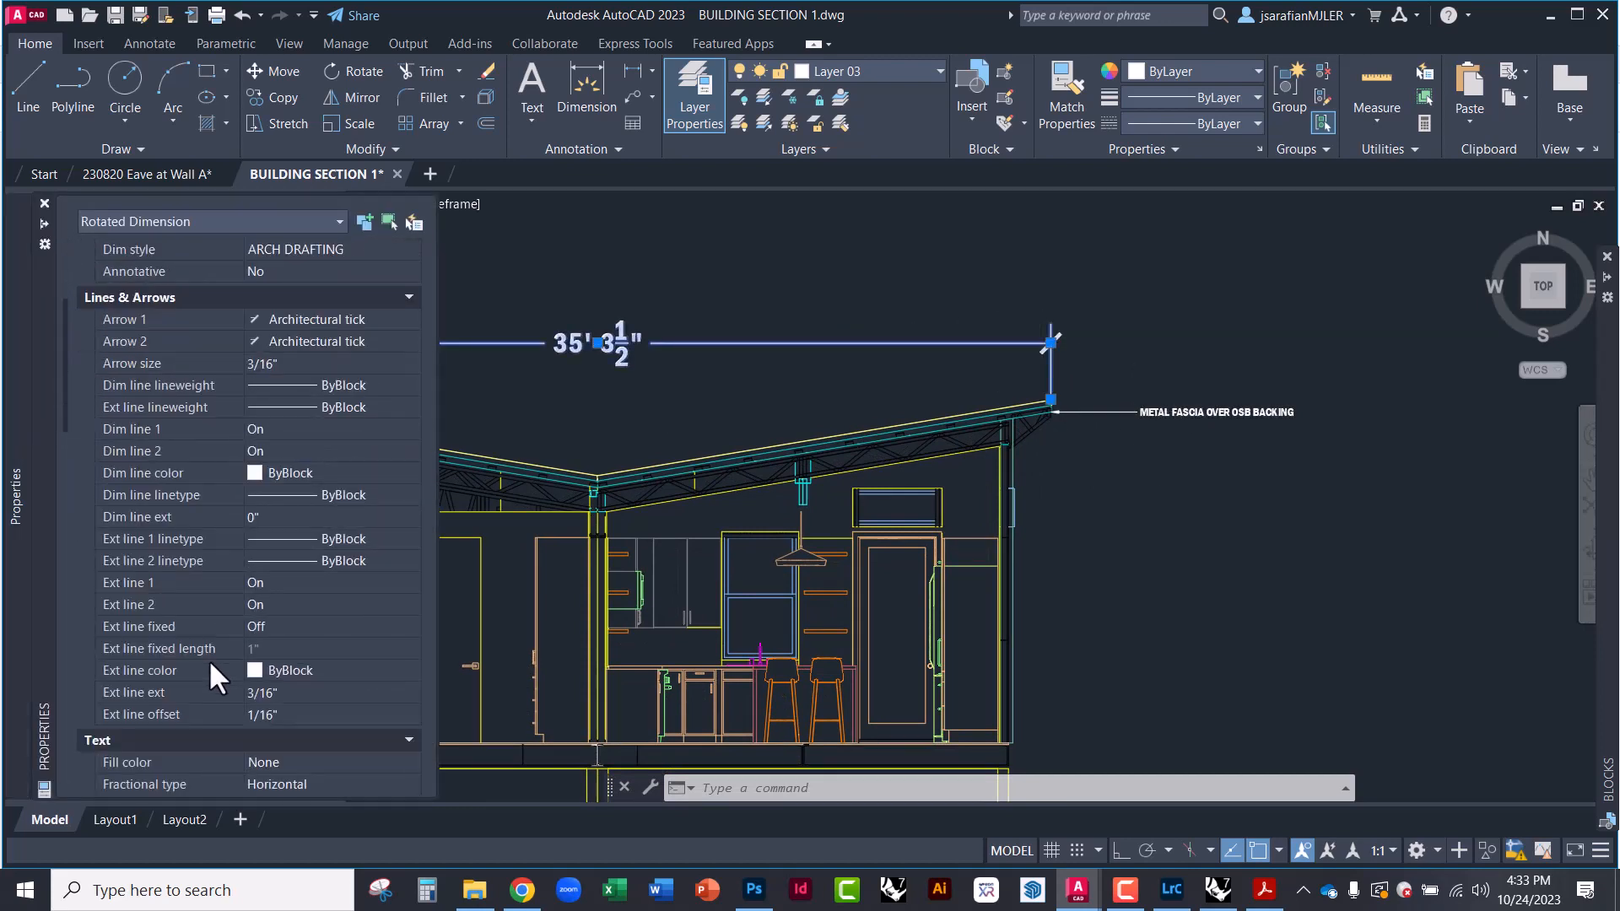
pyautogui.scroll(-4, 209, 663)
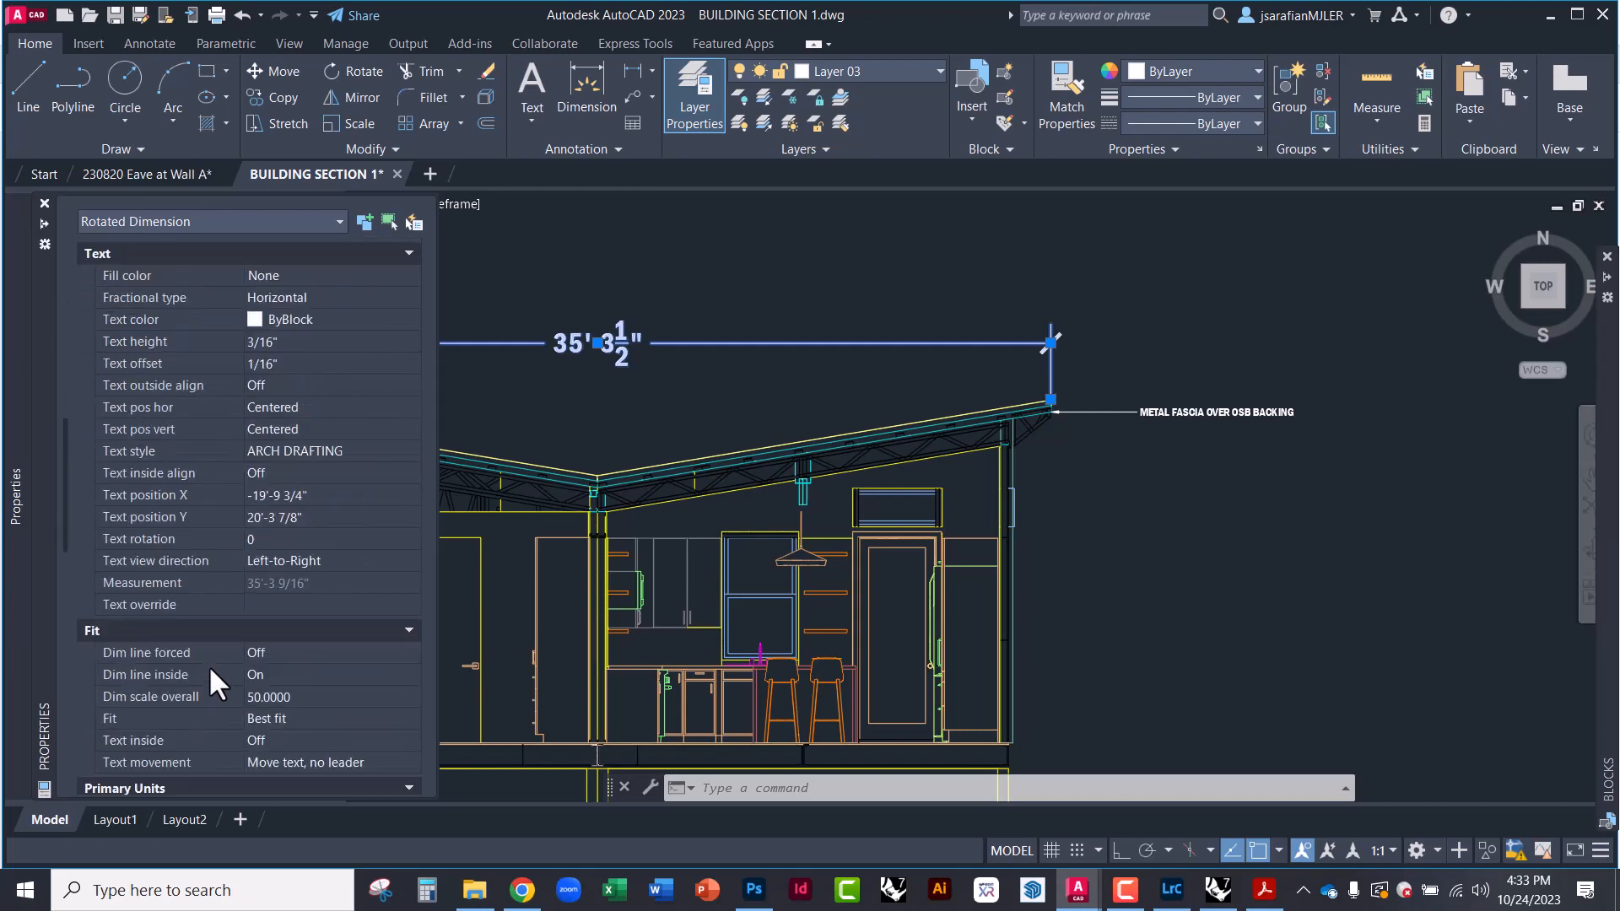
pyautogui.scroll(-3, 228, 620)
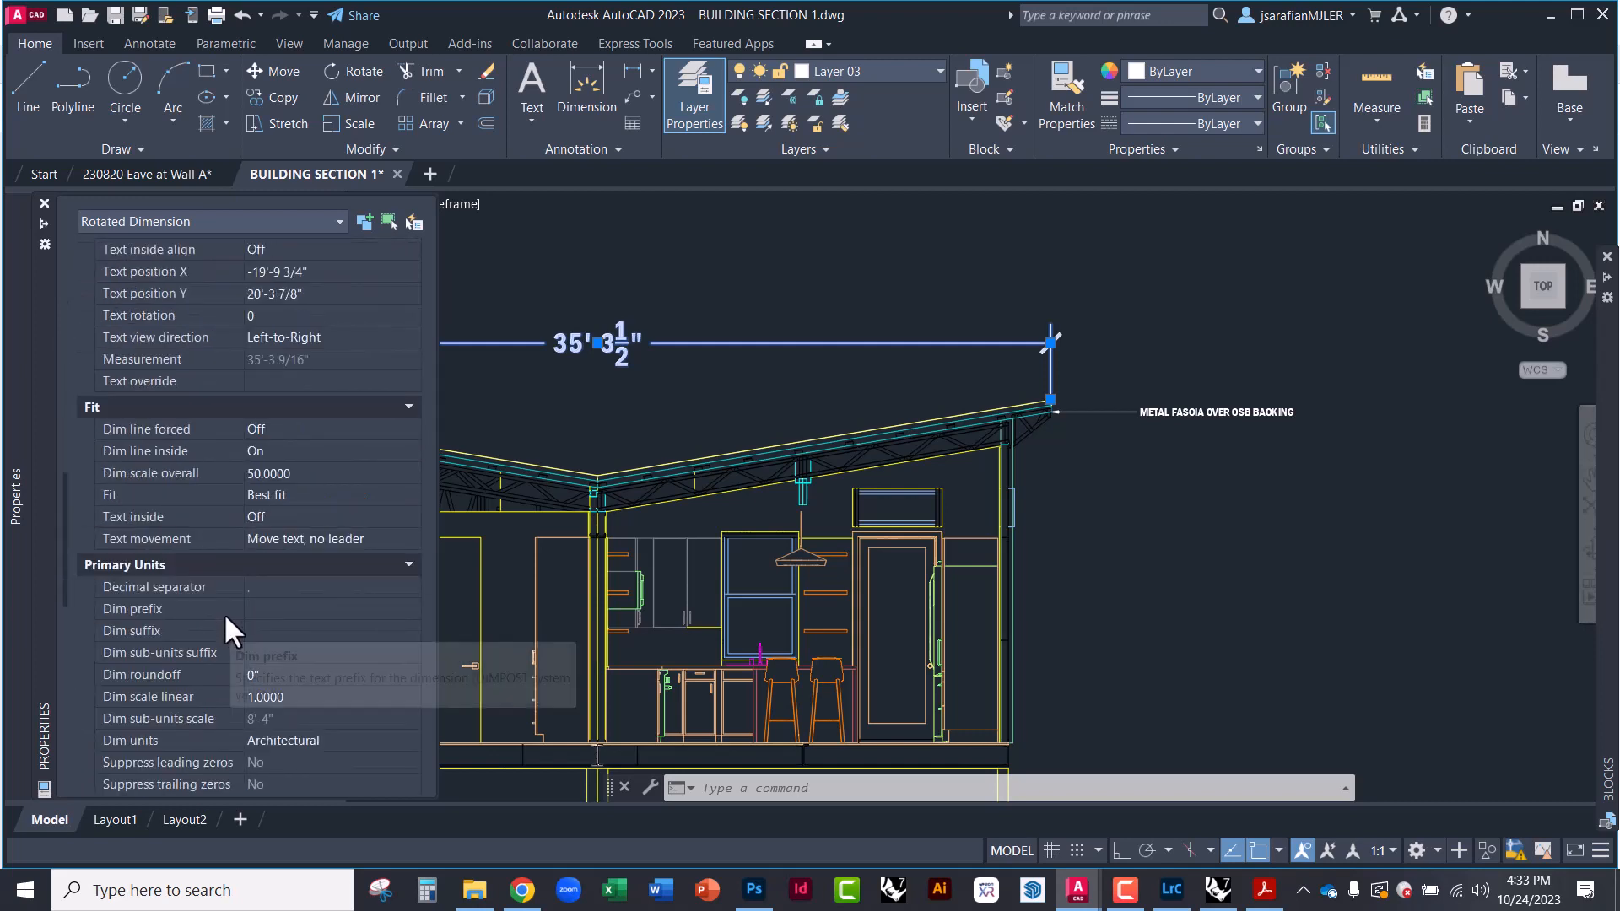
pyautogui.click(305, 472)
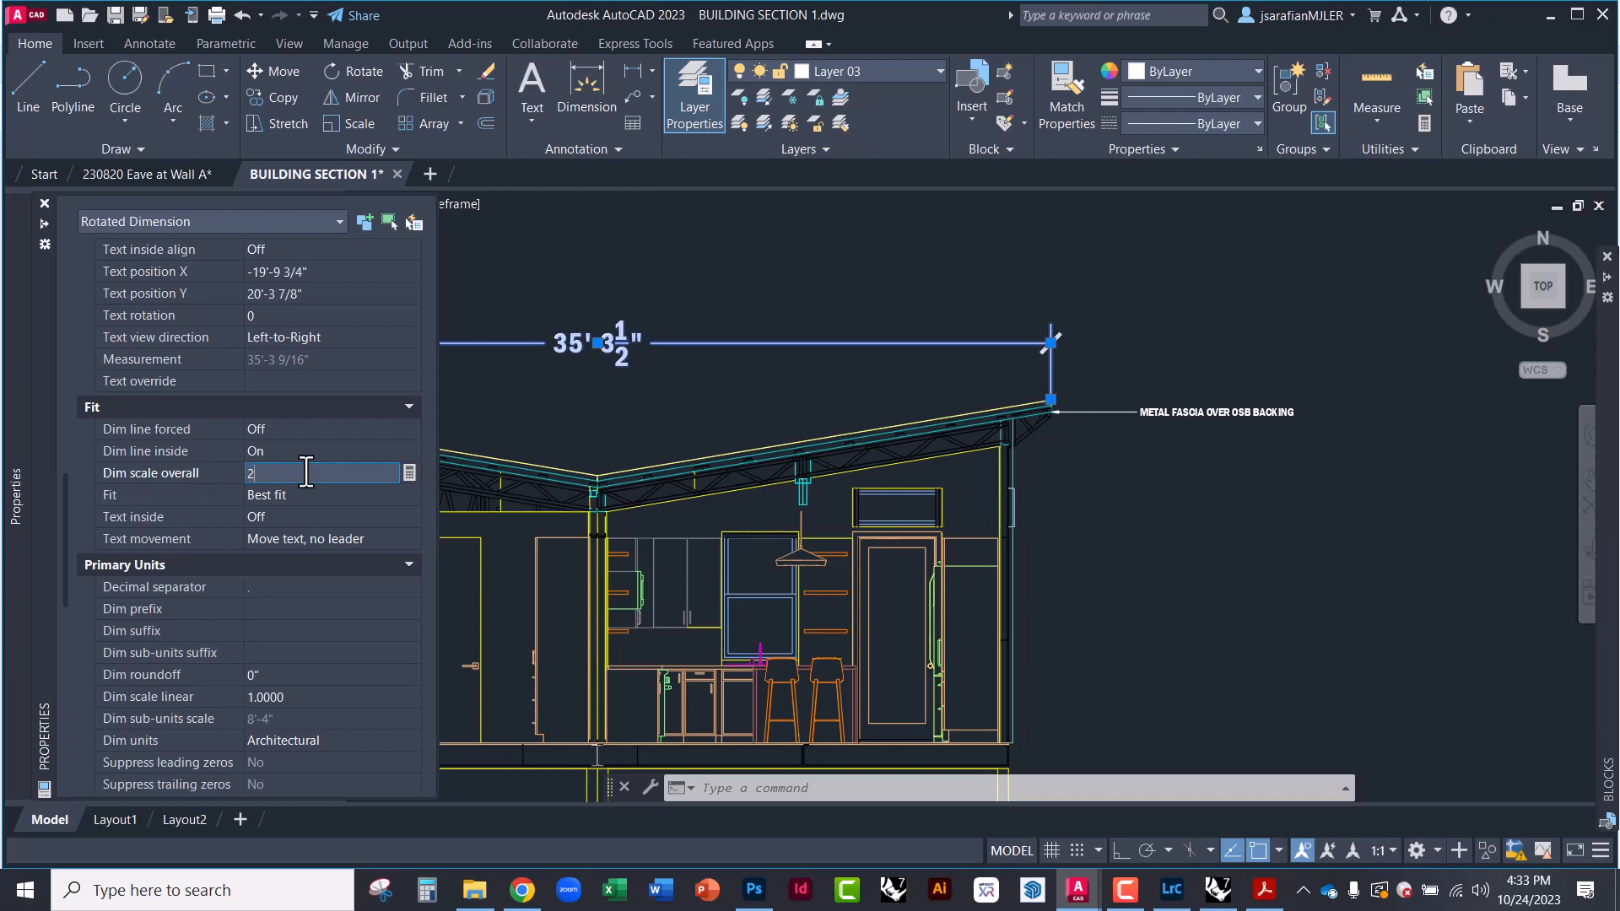
pyautogui.press('Return')
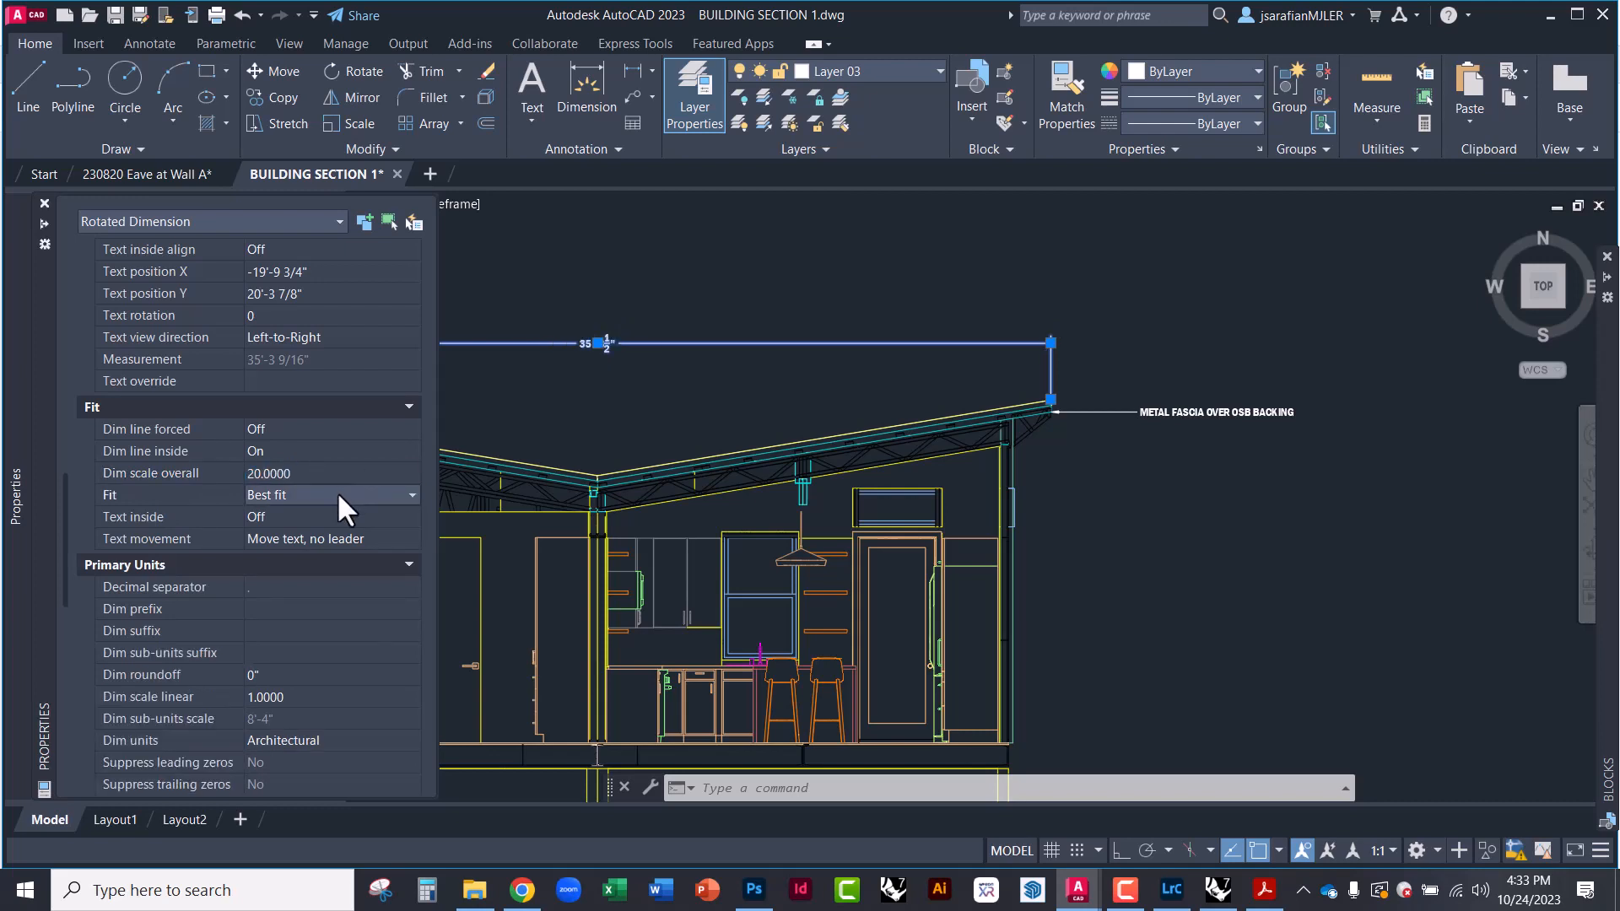
pyautogui.press('Escape')
# Examine the metal fascia note up close and compare its multileader scale and text size with the roof dimension
pyautogui.moveTo(648, 422)
pyautogui.mouseDown(button='middle')
pyautogui.moveTo(894, 365)
pyautogui.moveTo(581, 391)
pyautogui.mouseUp(button='middle')
pyautogui.scroll(6, 1142, 329)
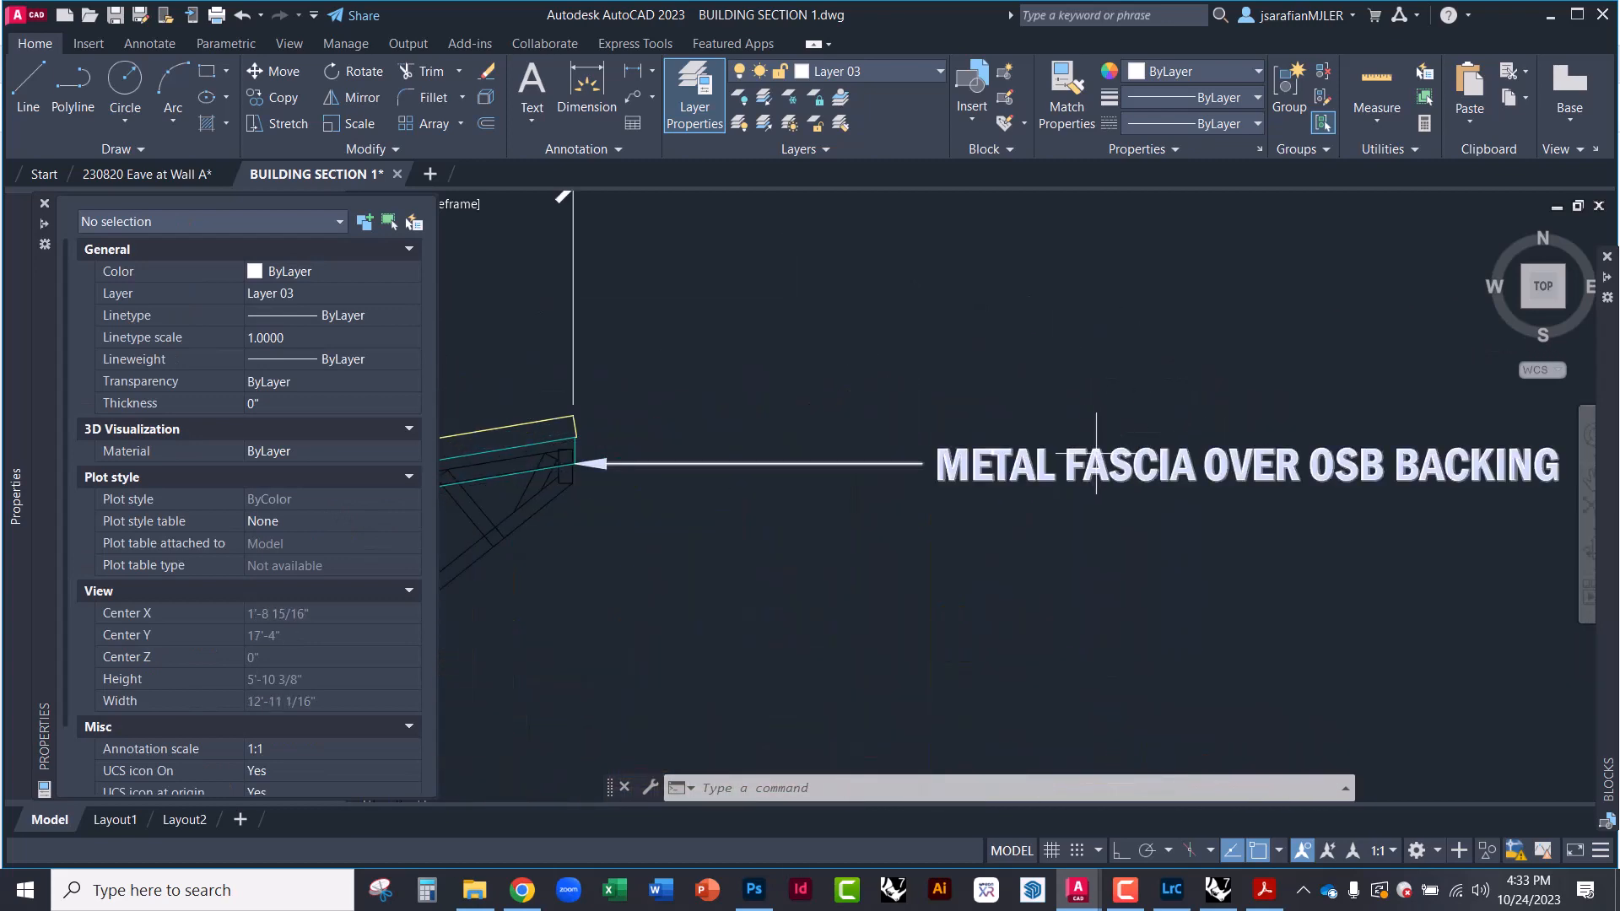
pyautogui.click(1097, 455)
pyautogui.scroll(-5, 1097, 540)
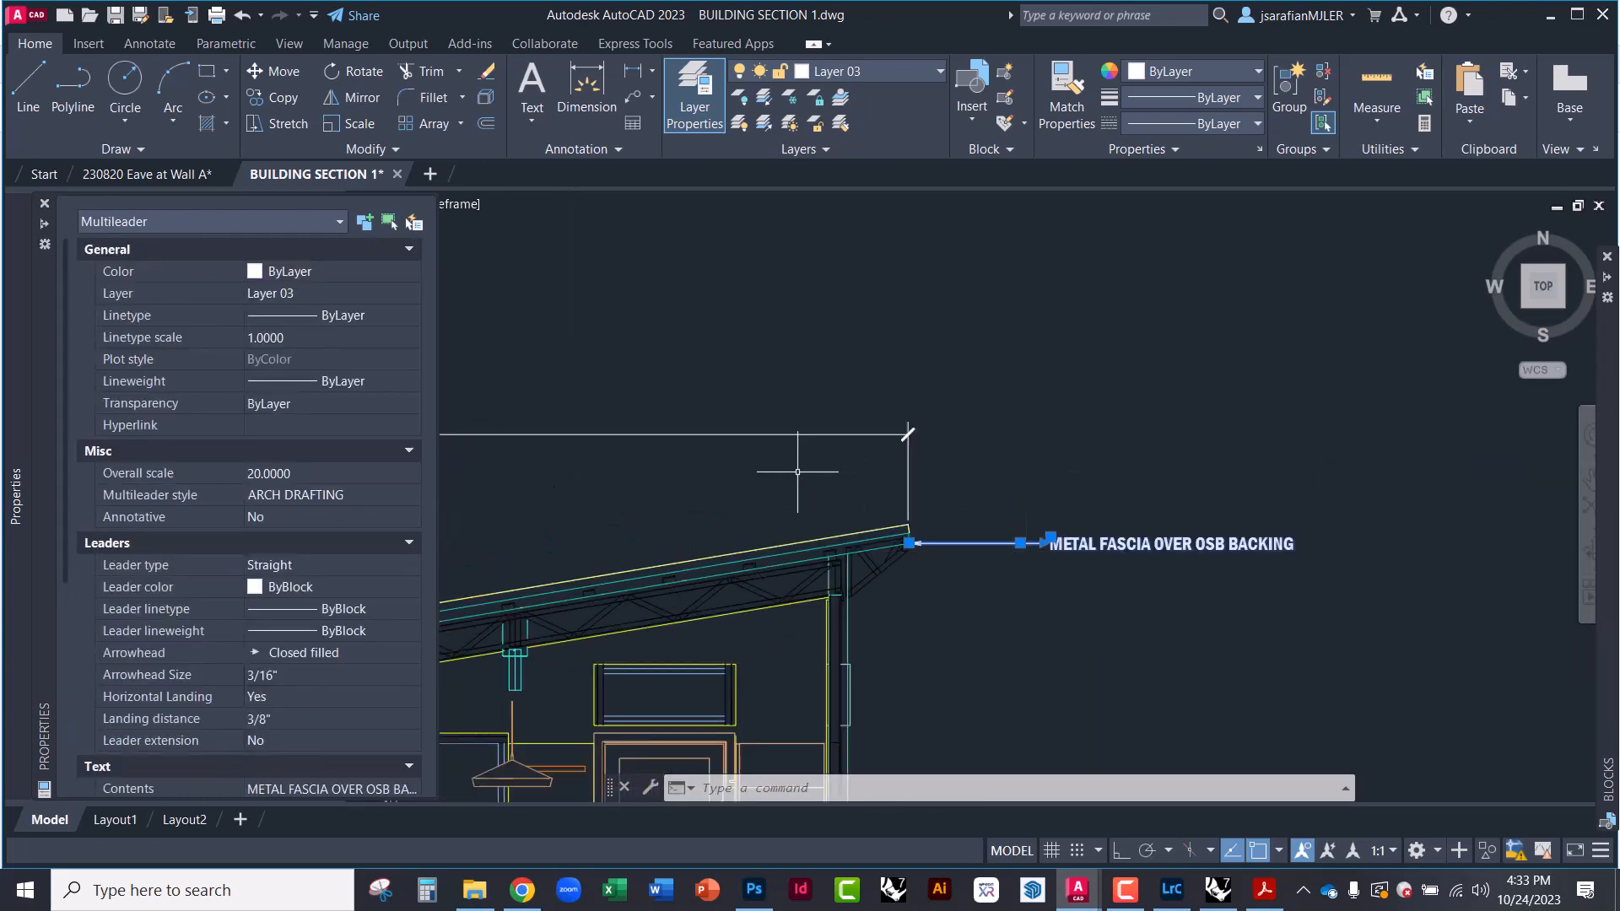
pyautogui.moveTo(695, 422); pyautogui.dragTo(902, 389, button='middle')
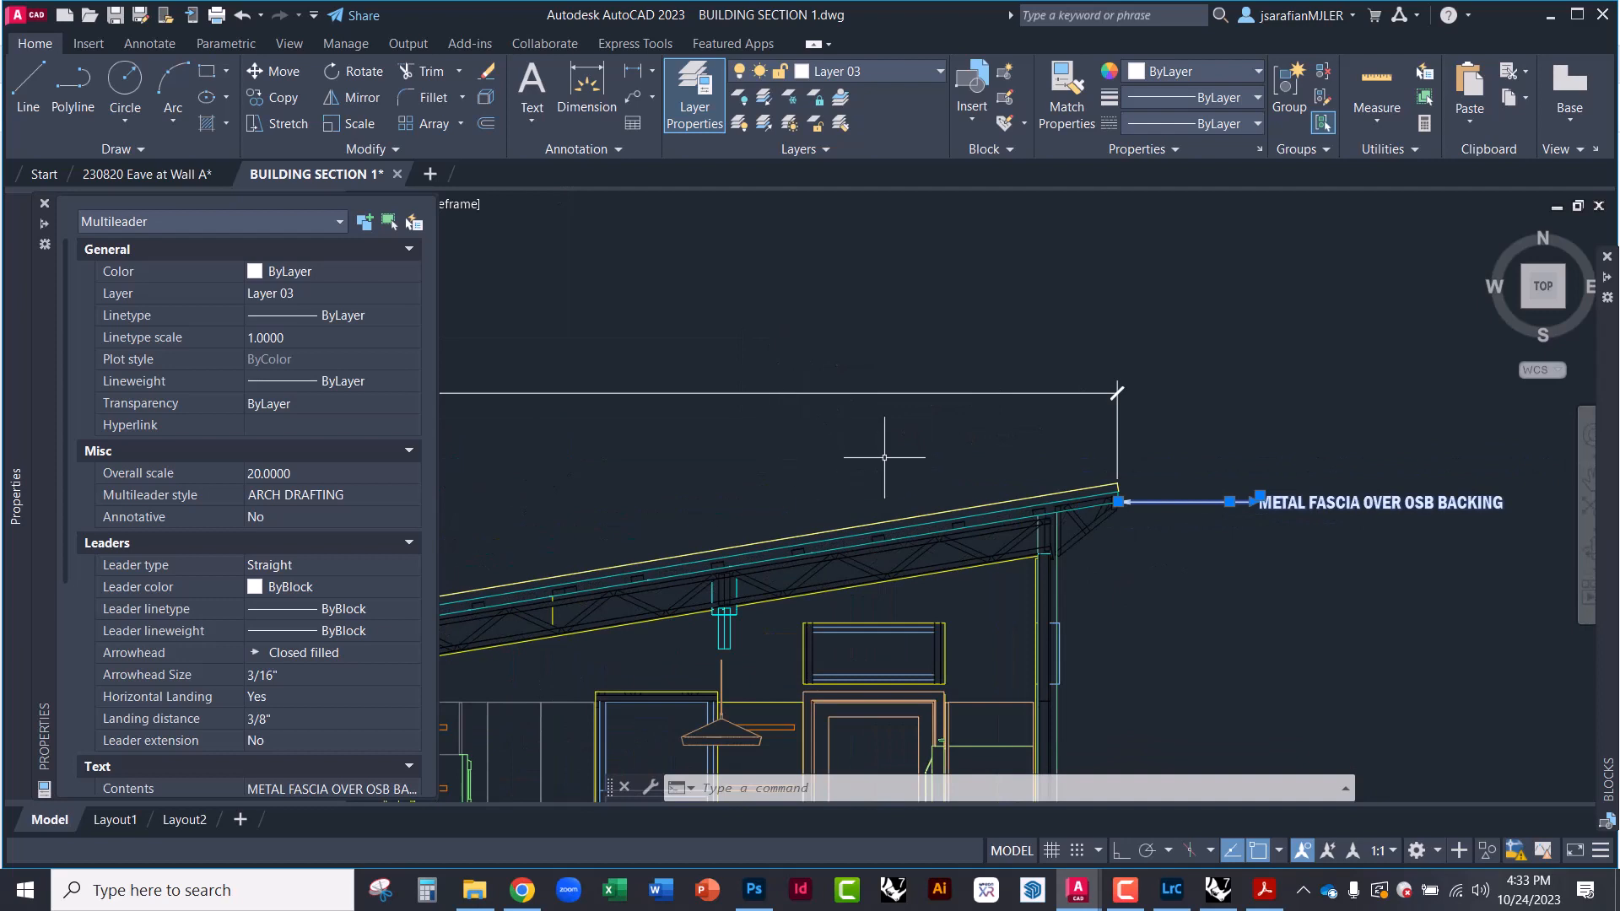
pyautogui.press('Escape')
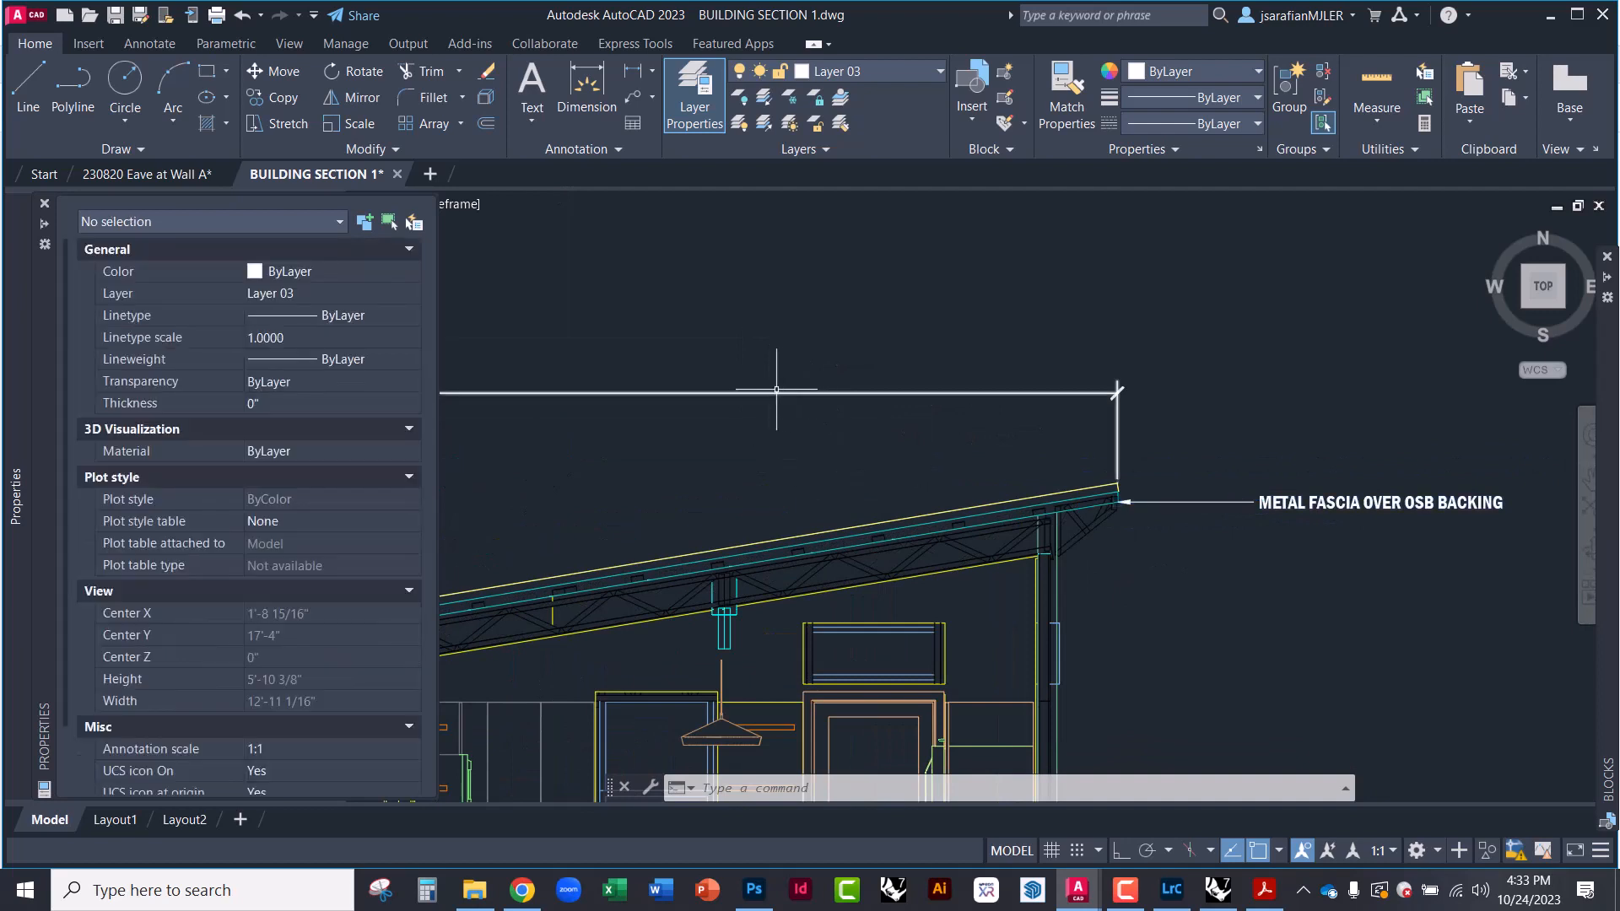
pyautogui.click(1318, 502)
pyautogui.press('Escape')
# Copy the metal fascia note straight down with Ortho on, placing the first copy beside the upper part of the exterior wall
pyautogui.click(85, 43)
pyautogui.click(121, 46)
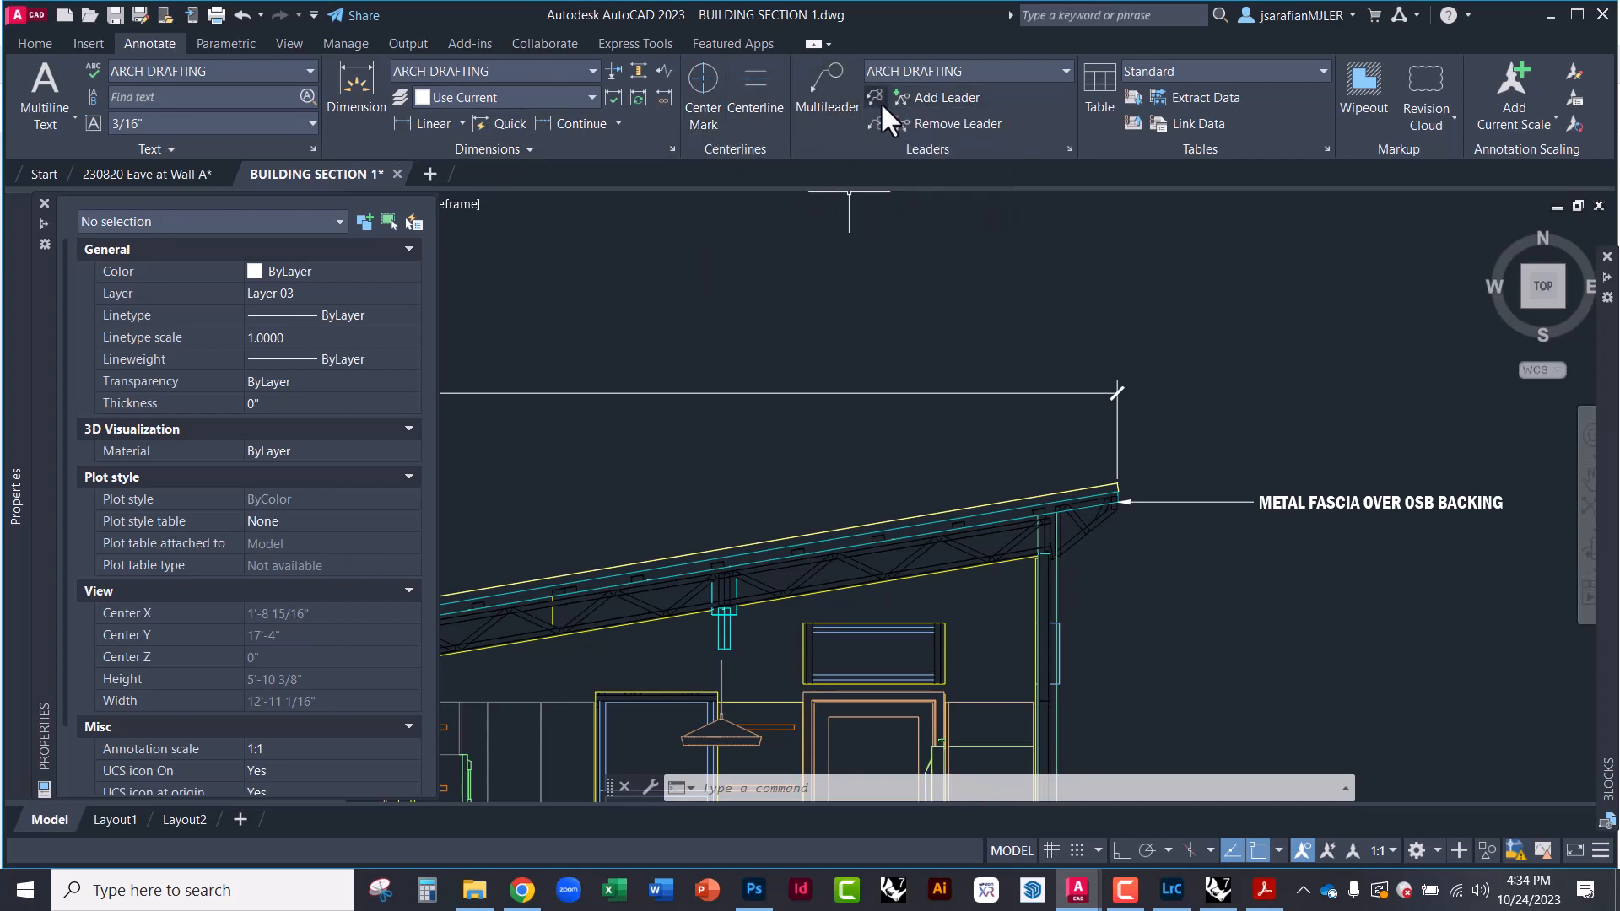
pyautogui.moveTo(924, 324)
pyautogui.mouseDown(button='middle')
pyautogui.moveTo(824, 296)
pyautogui.moveTo(716, 311)
pyautogui.mouseUp(button='middle')
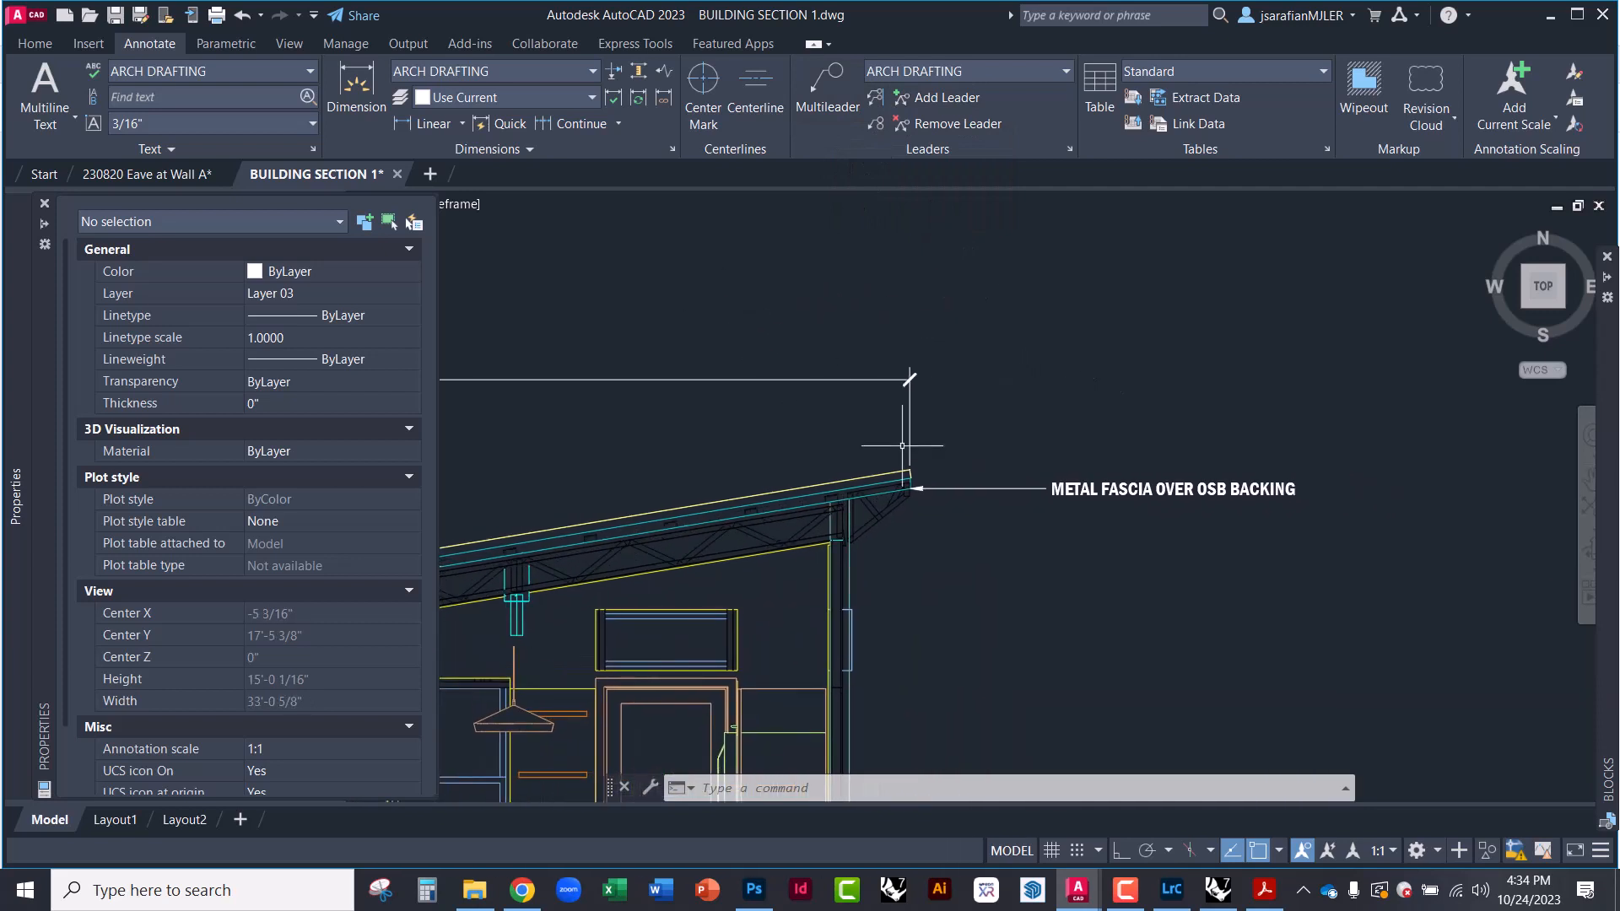
pyautogui.click(969, 464)
pyautogui.click(965, 486)
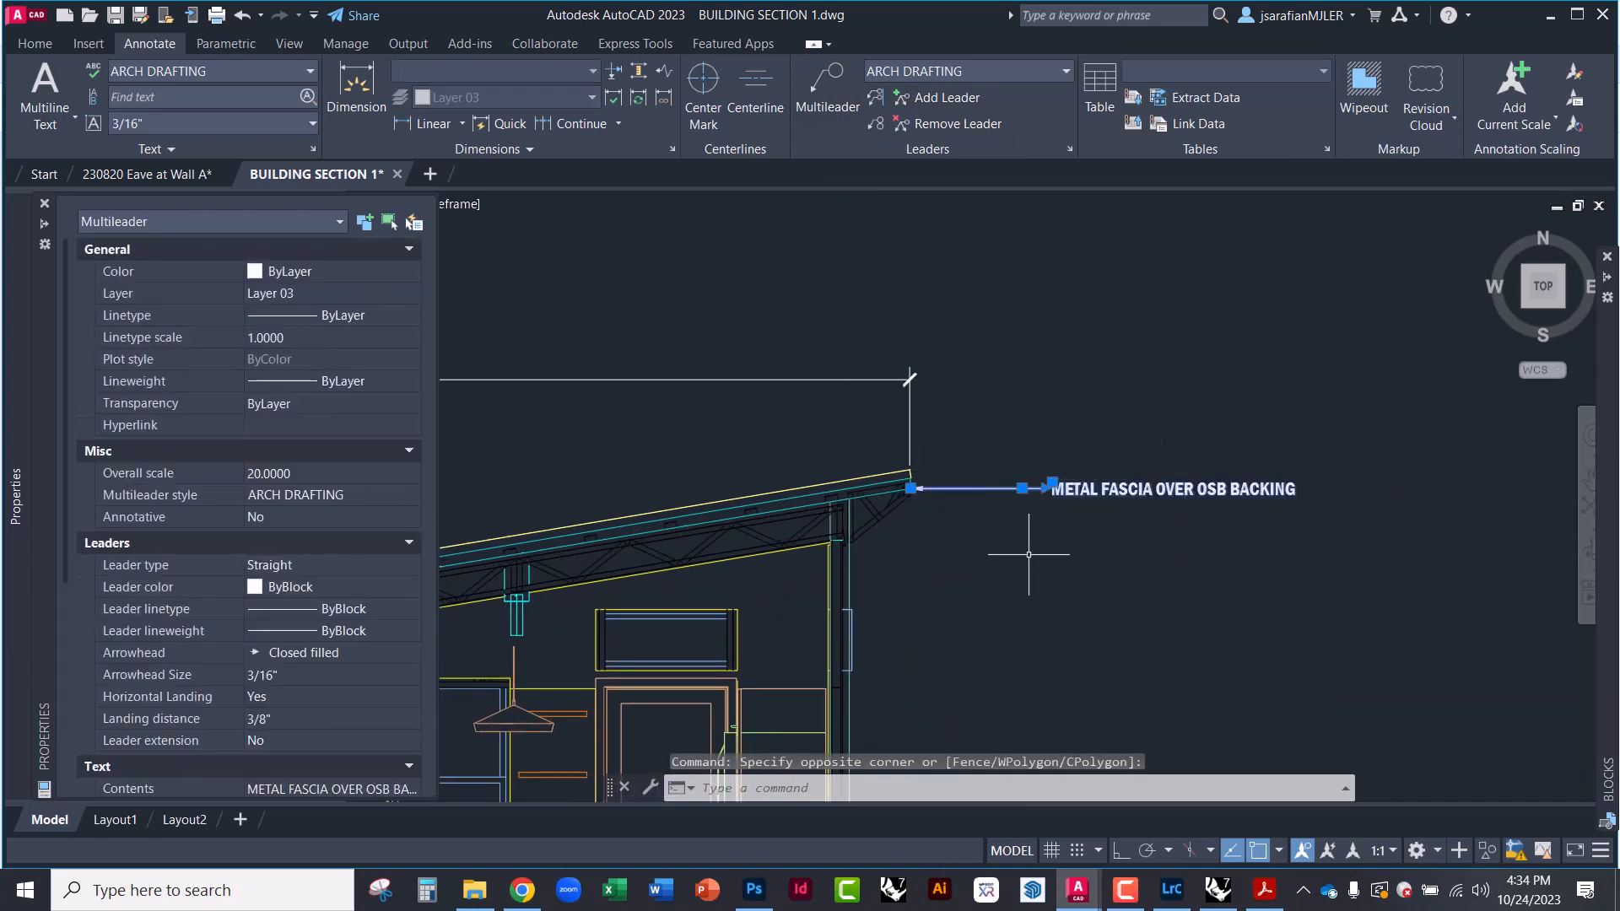
pyautogui.moveTo(1028, 555); pyautogui.dragTo(889, 426, button='middle')
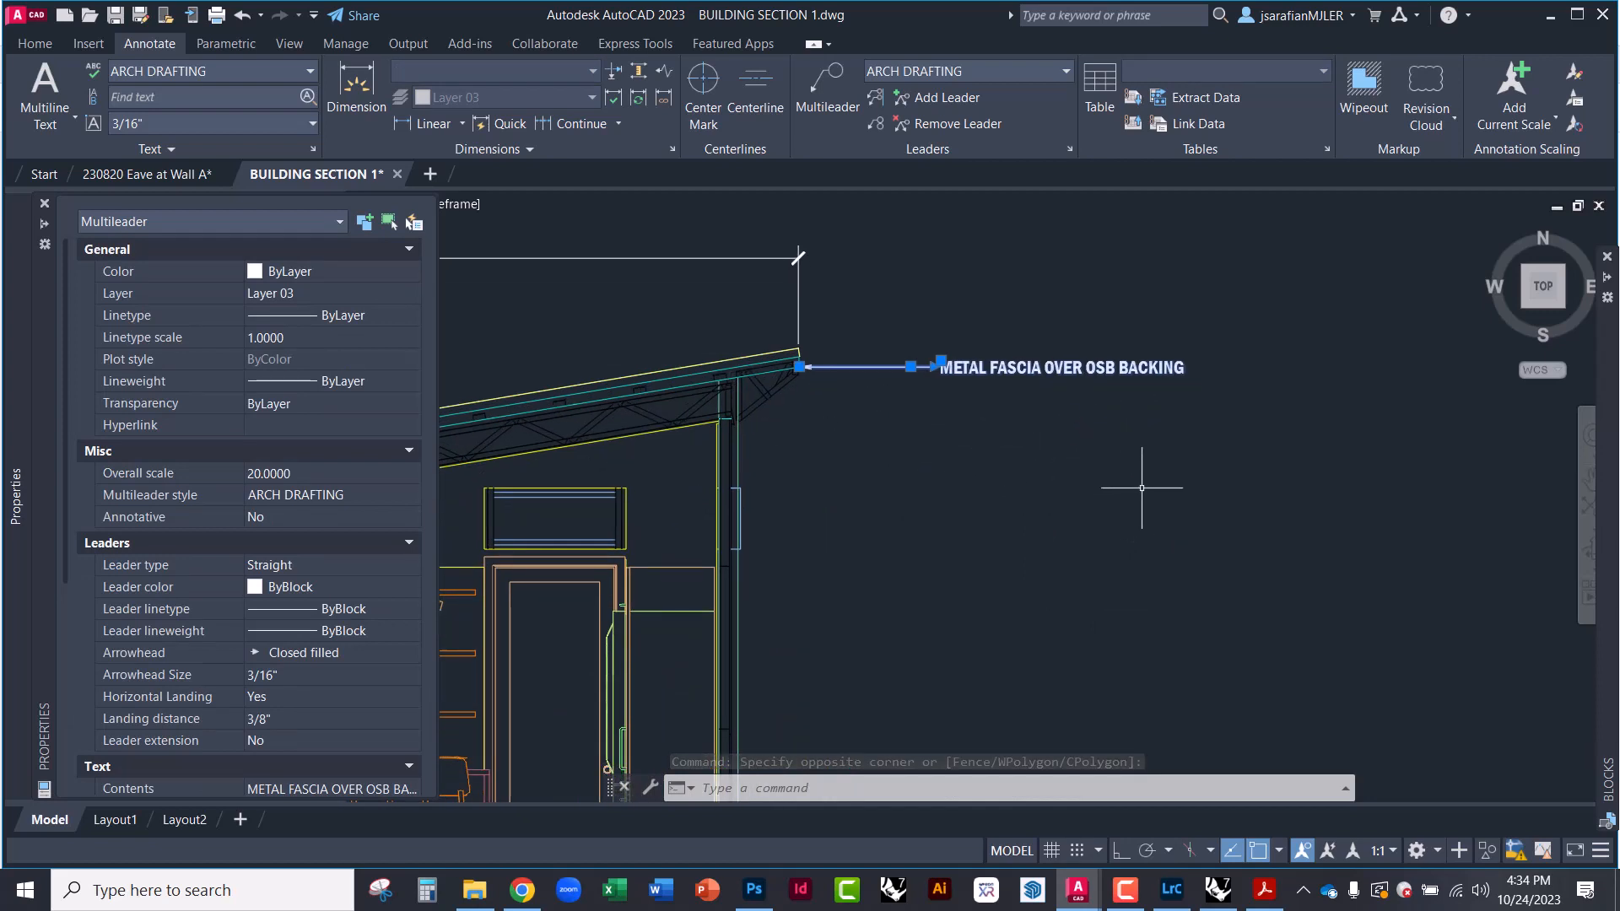
pyautogui.write('co')
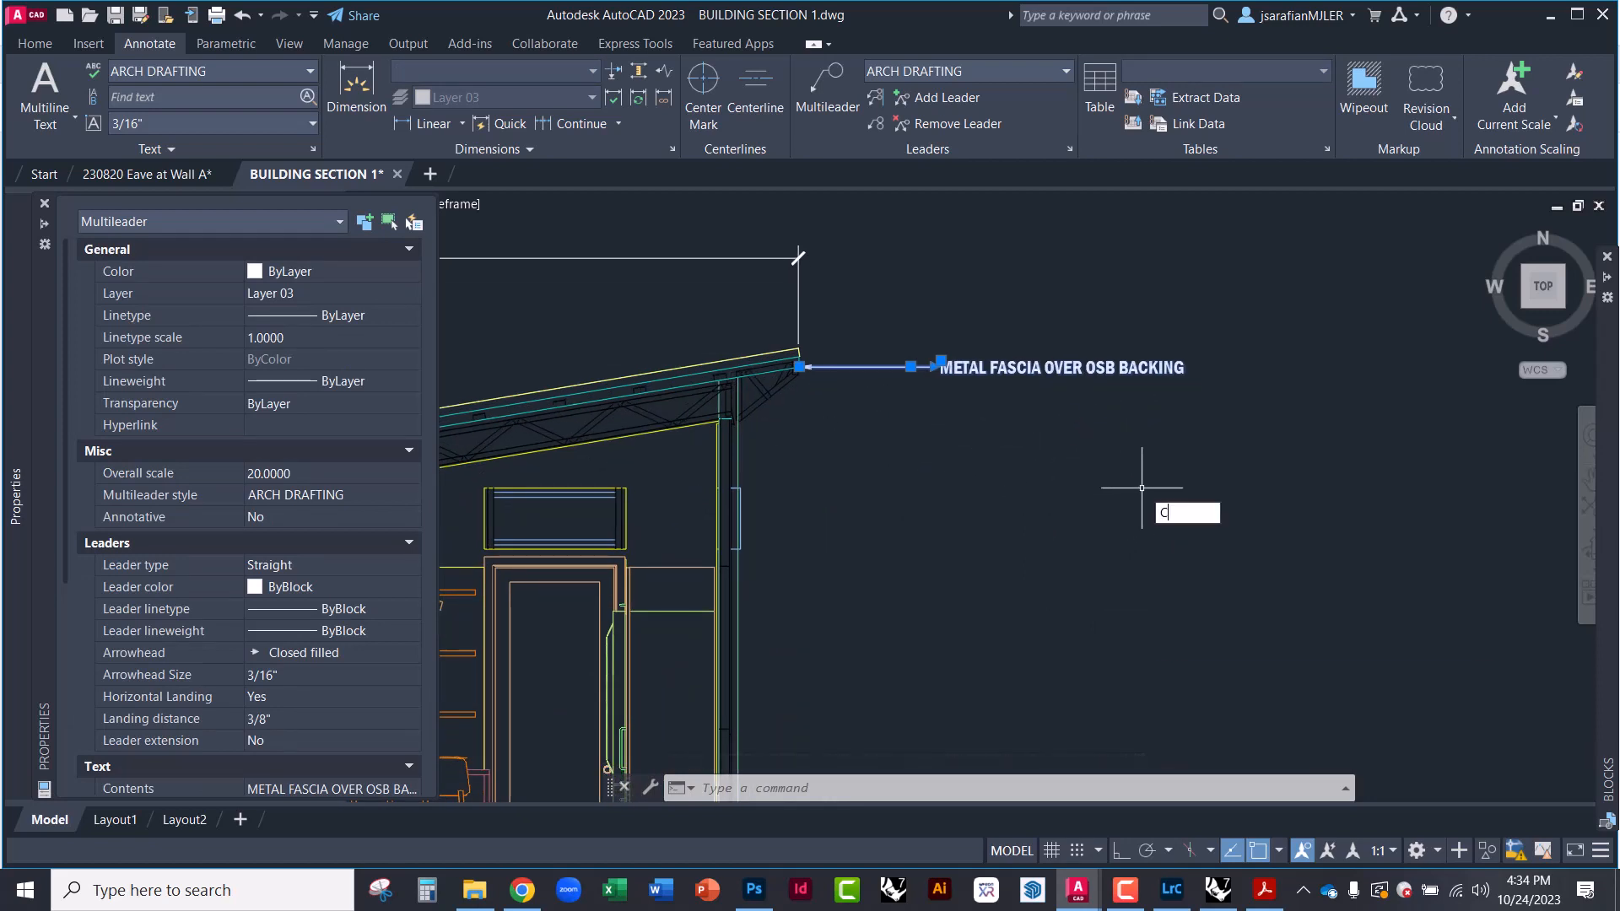
pyautogui.press('Return')
pyautogui.click(1142, 487)
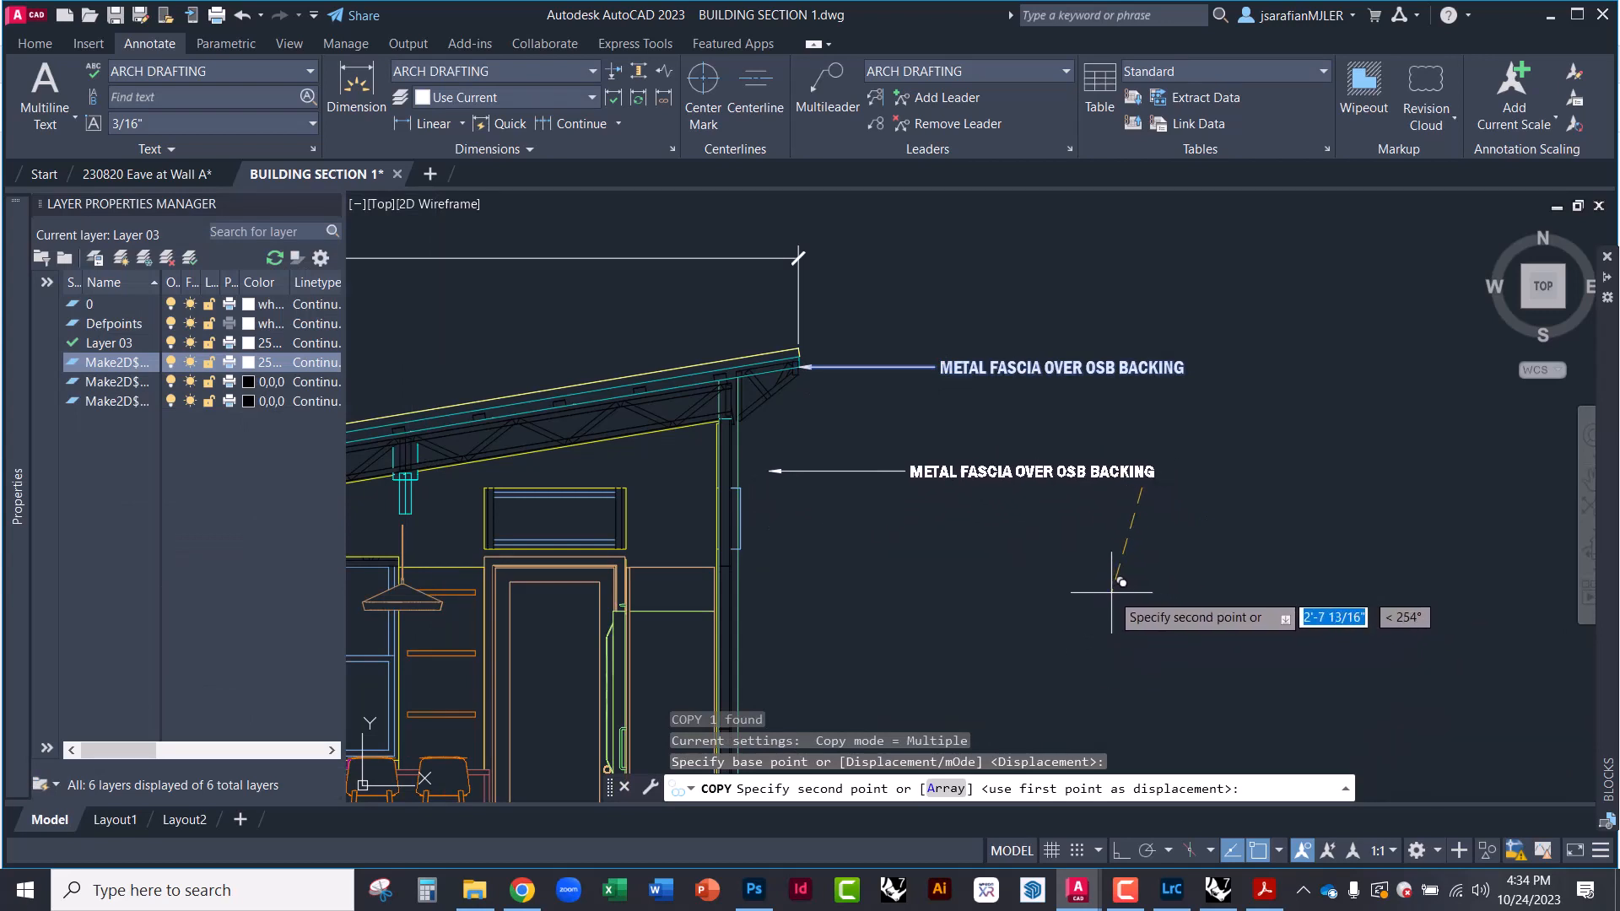
pyautogui.press('F8')
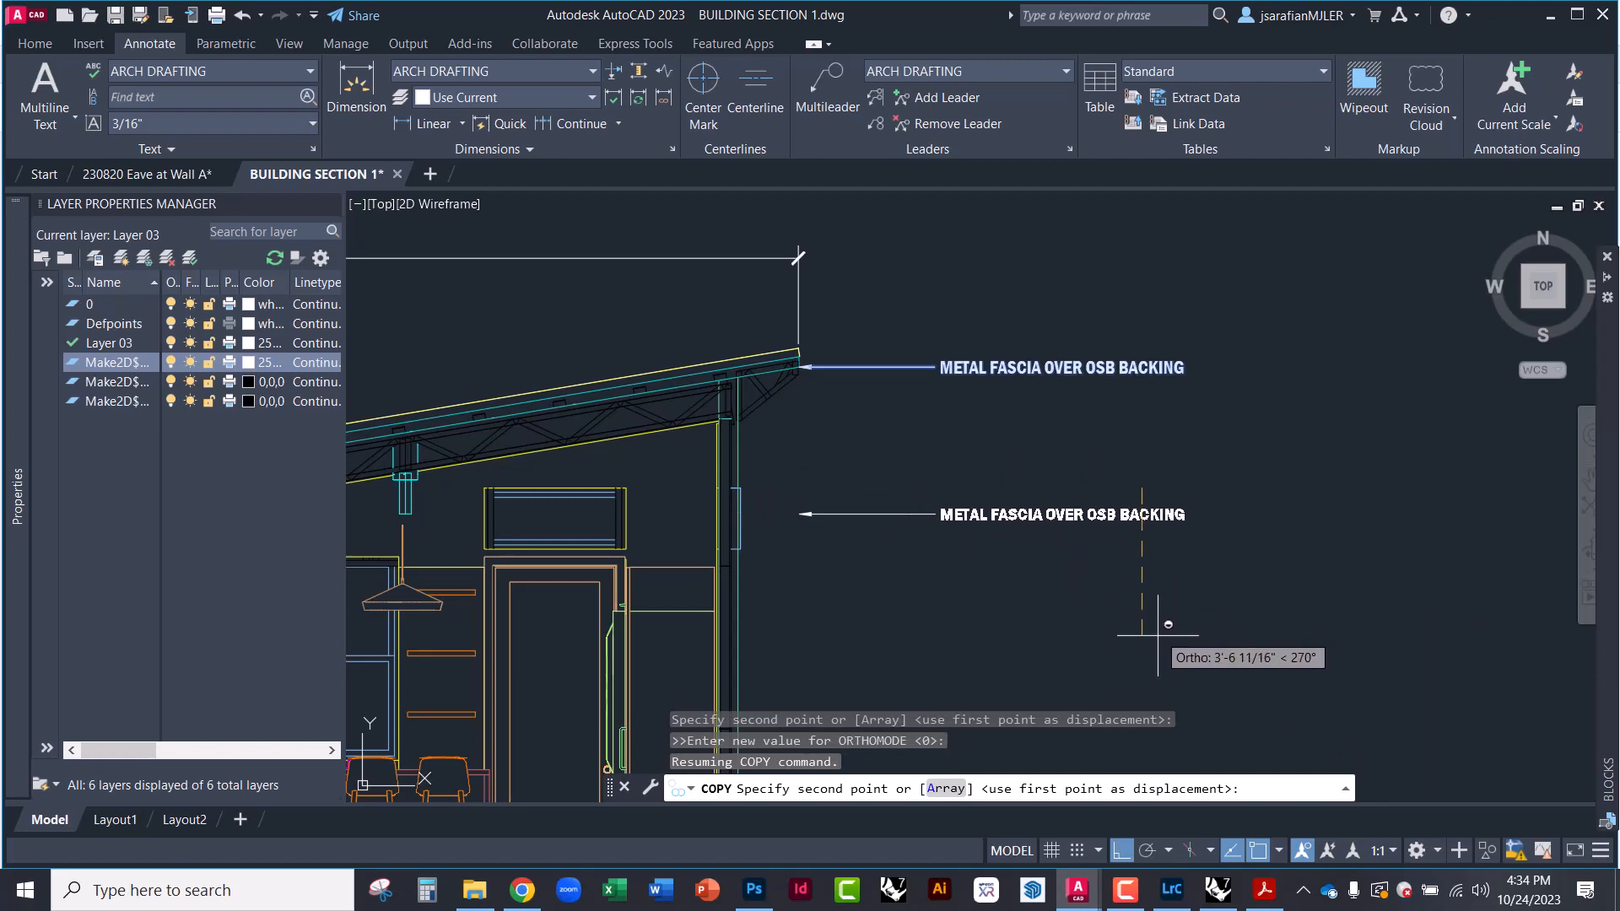
pyautogui.click(1167, 672)
# Place a second copy of the fascia note about 8'-6" directly below the original and end the Copy command
pyautogui.press('F8')
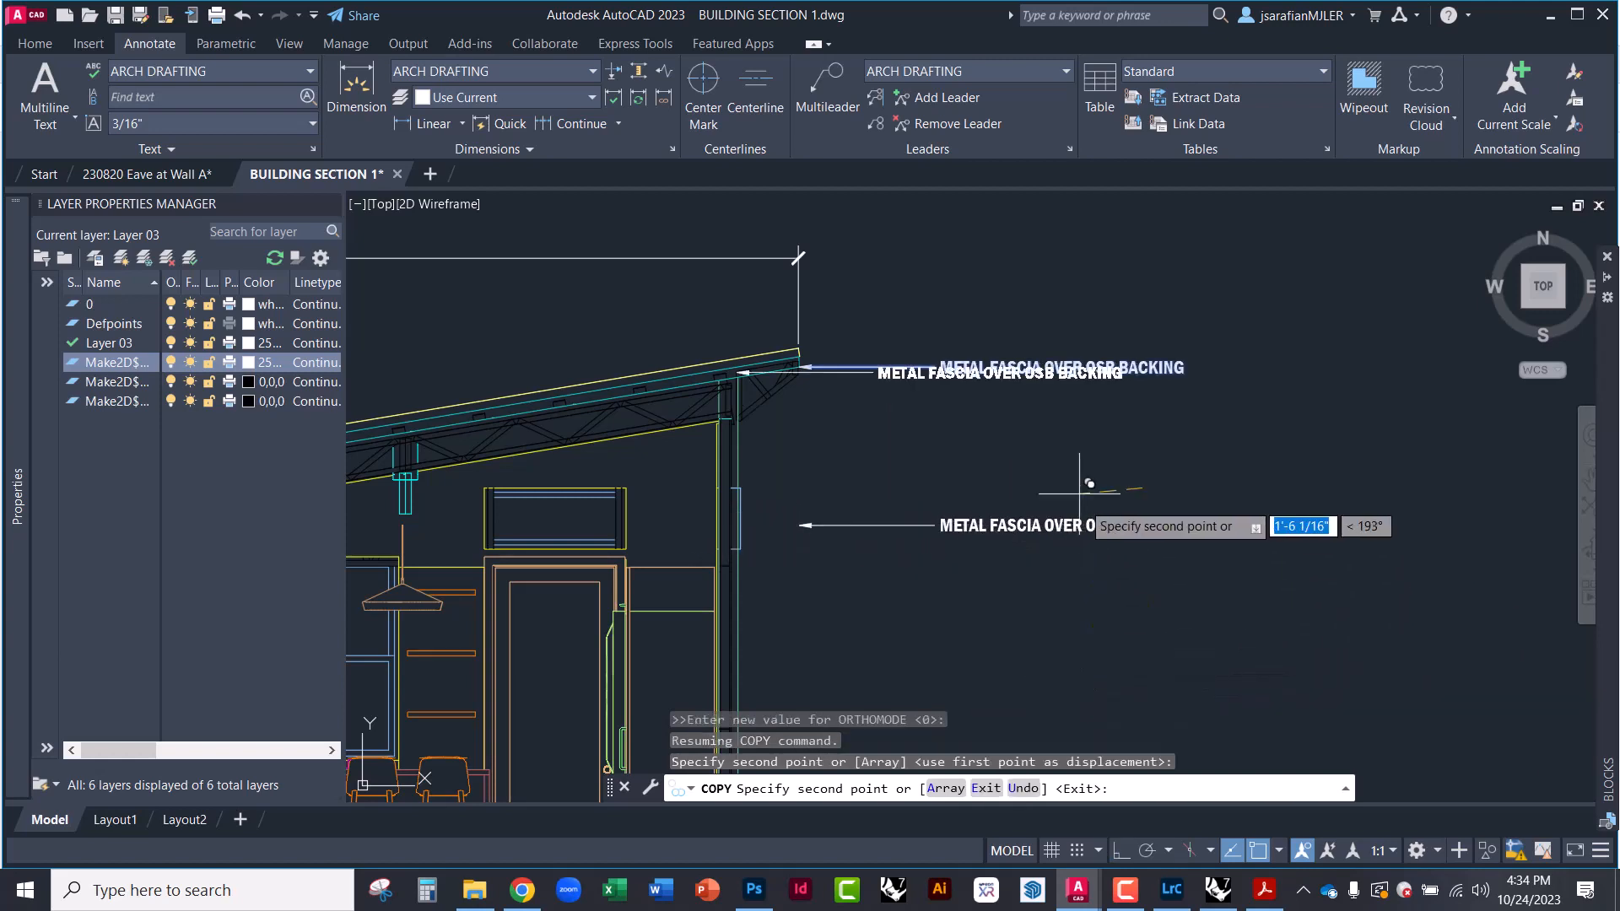
pyautogui.scroll(-4, 1071, 481)
pyautogui.press('F8')
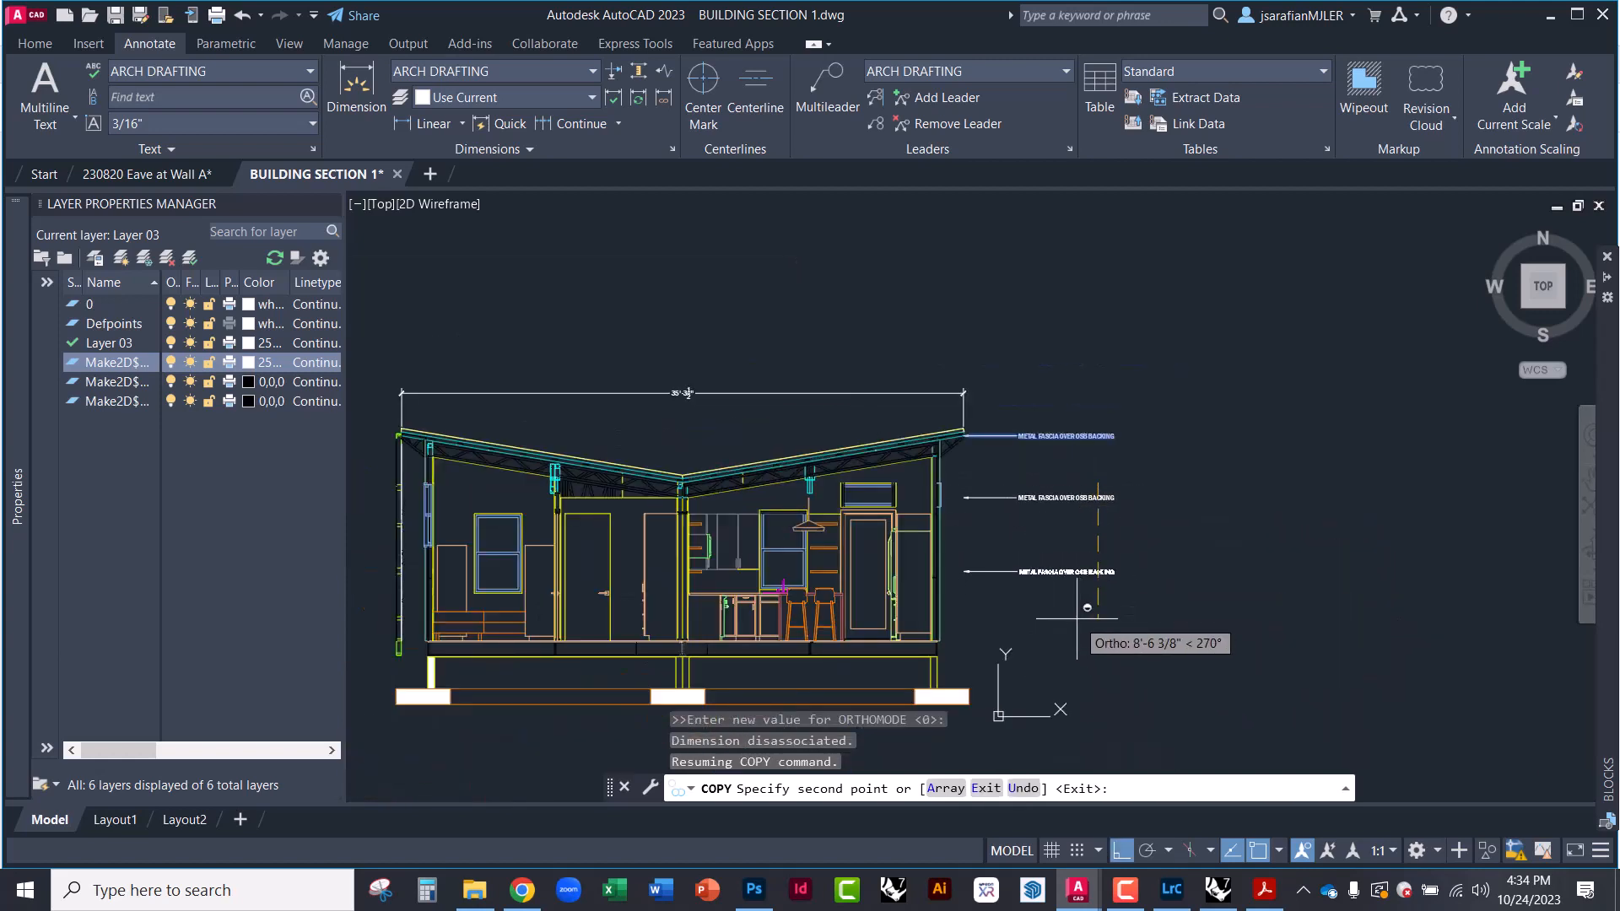
pyautogui.keyDown('shift'); pyautogui.click(1078, 618); pyautogui.keyUp('shift')
pyautogui.press('Escape')
pyautogui.press('Escape')
pyautogui.press('Escape')
# Stretch the middle note's arrowhead to the outer edge of the small projecting element on the exterior wall
pyautogui.scroll(5, 1017, 497)
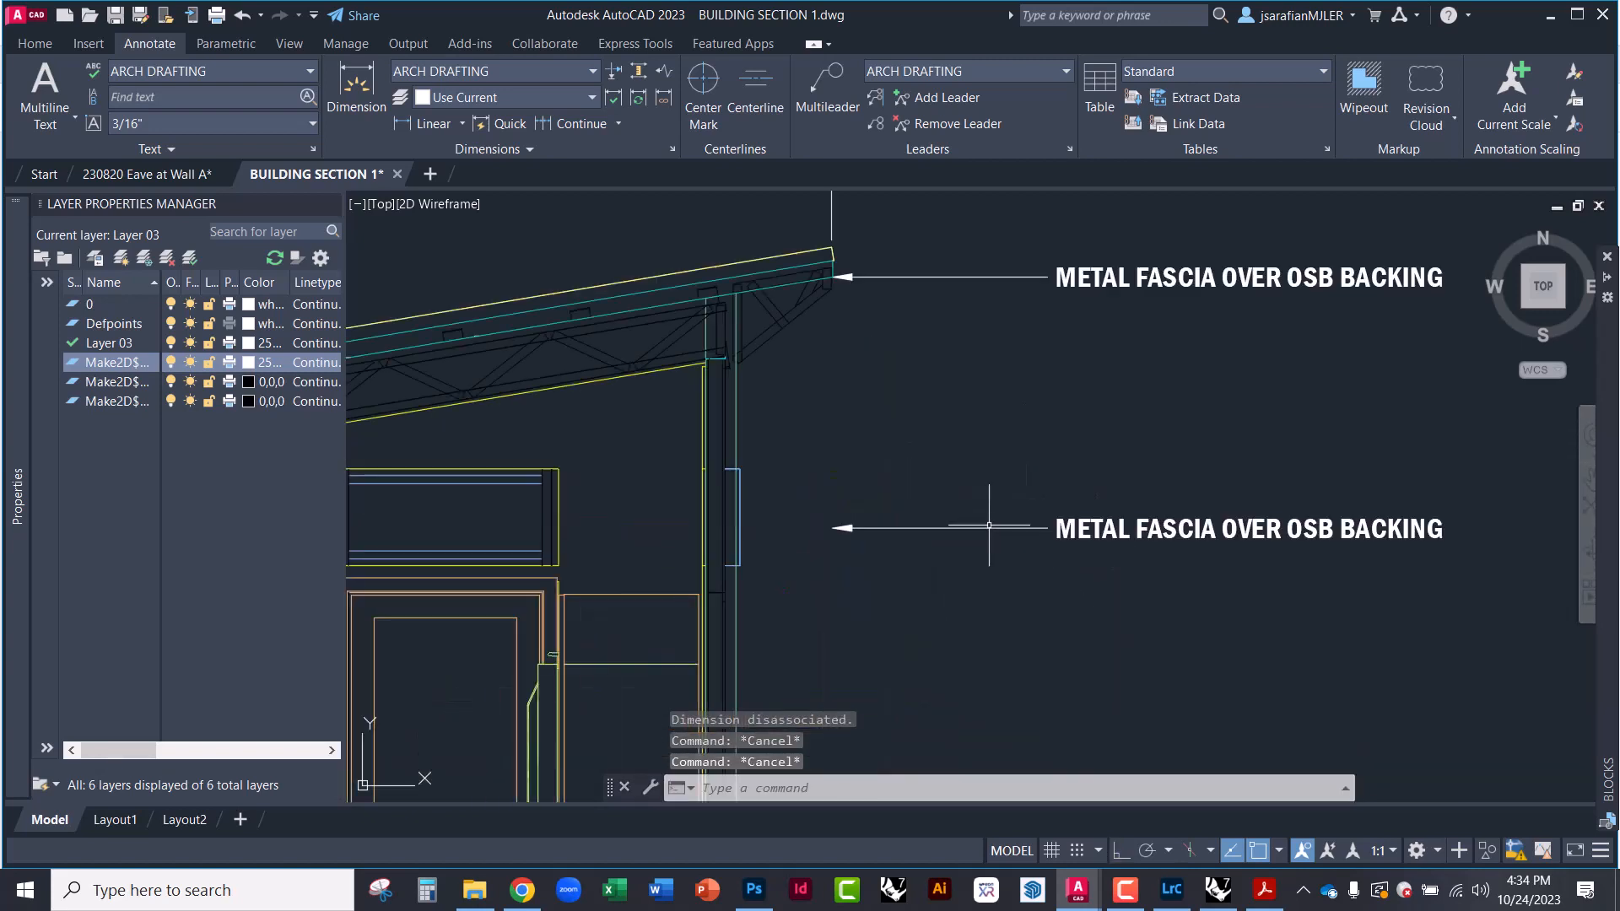
pyautogui.click(987, 528)
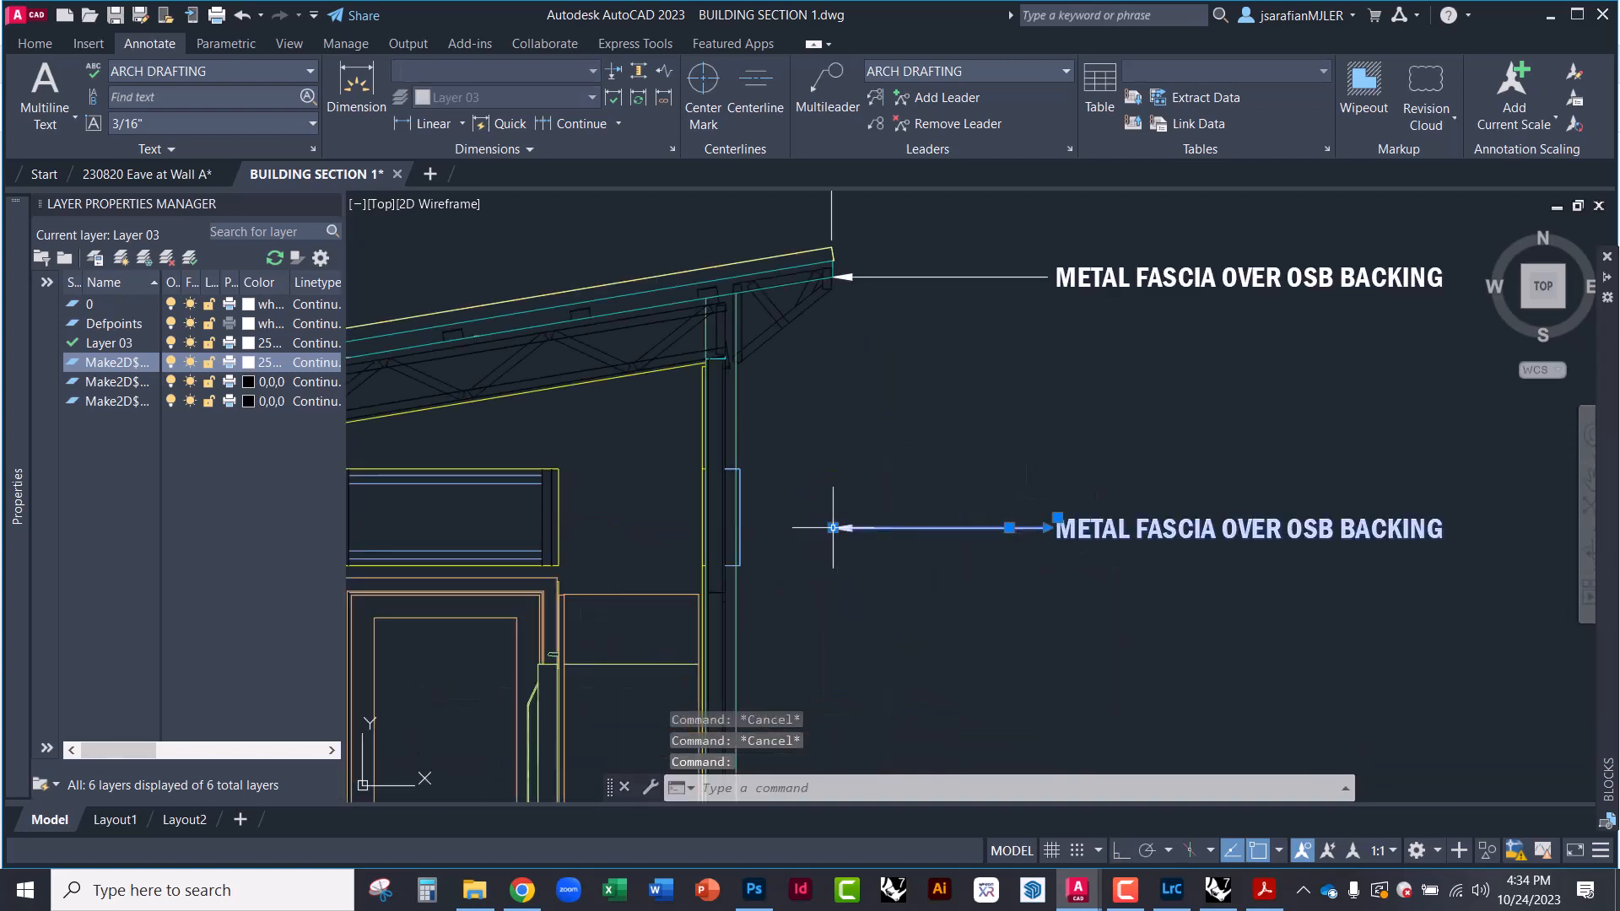
pyautogui.click(832, 528)
pyautogui.moveTo(950, 566); pyautogui.dragTo(844, 324, button='middle')
# Stretch the lowest note's arrowhead into the exterior wall assembly and deselect the notes
pyautogui.click(733, 583)
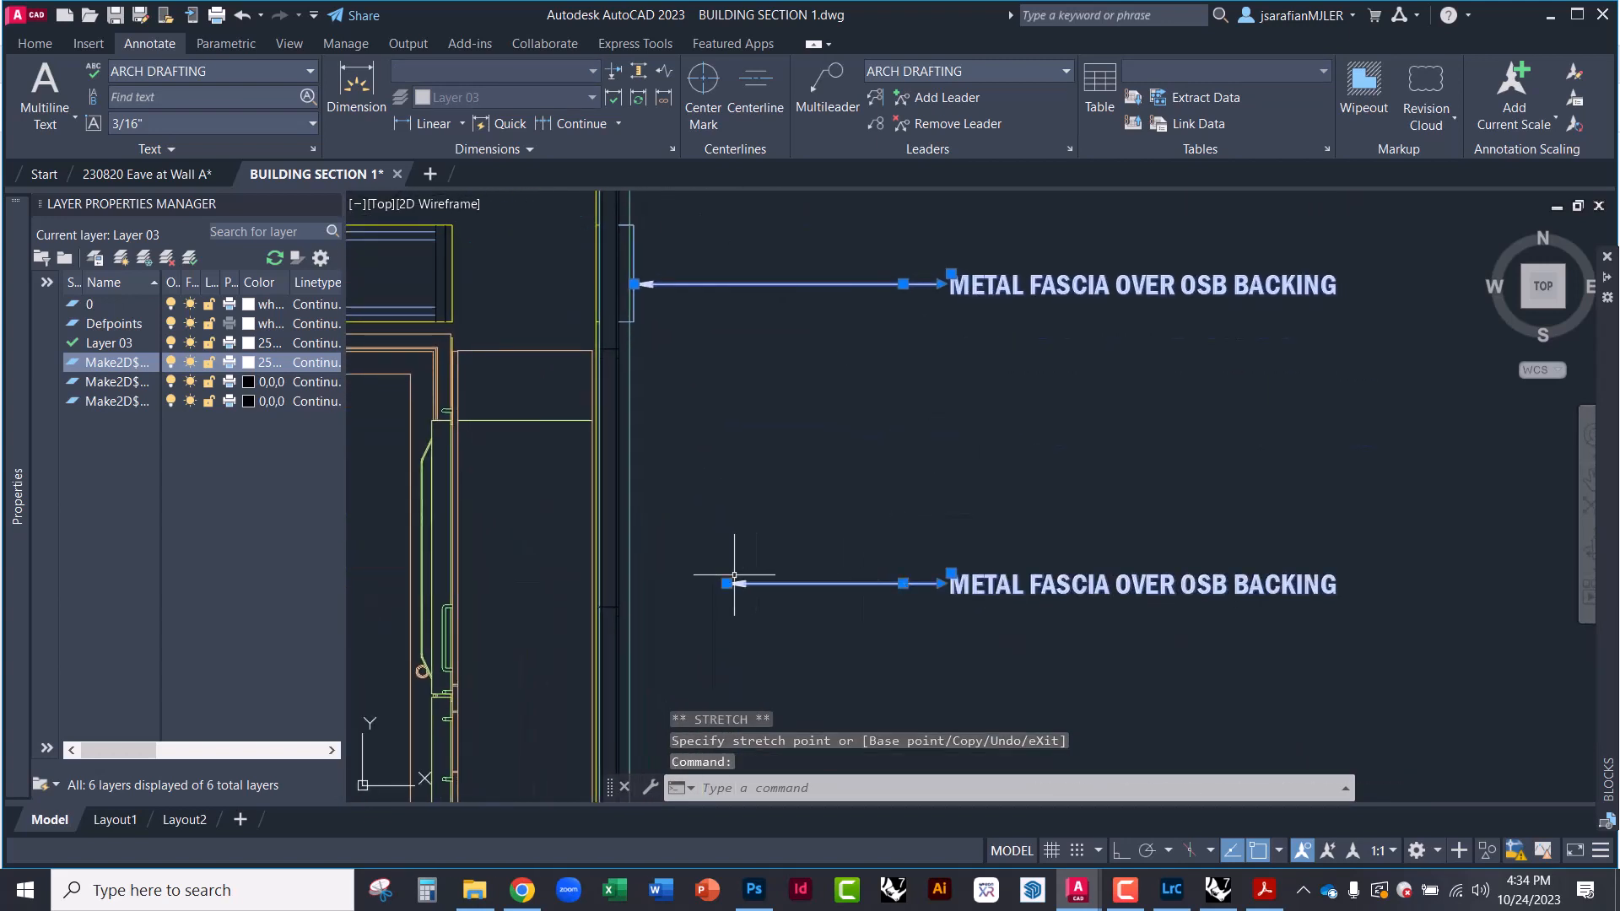
pyautogui.click(727, 584)
pyautogui.scroll(5, 602, 582)
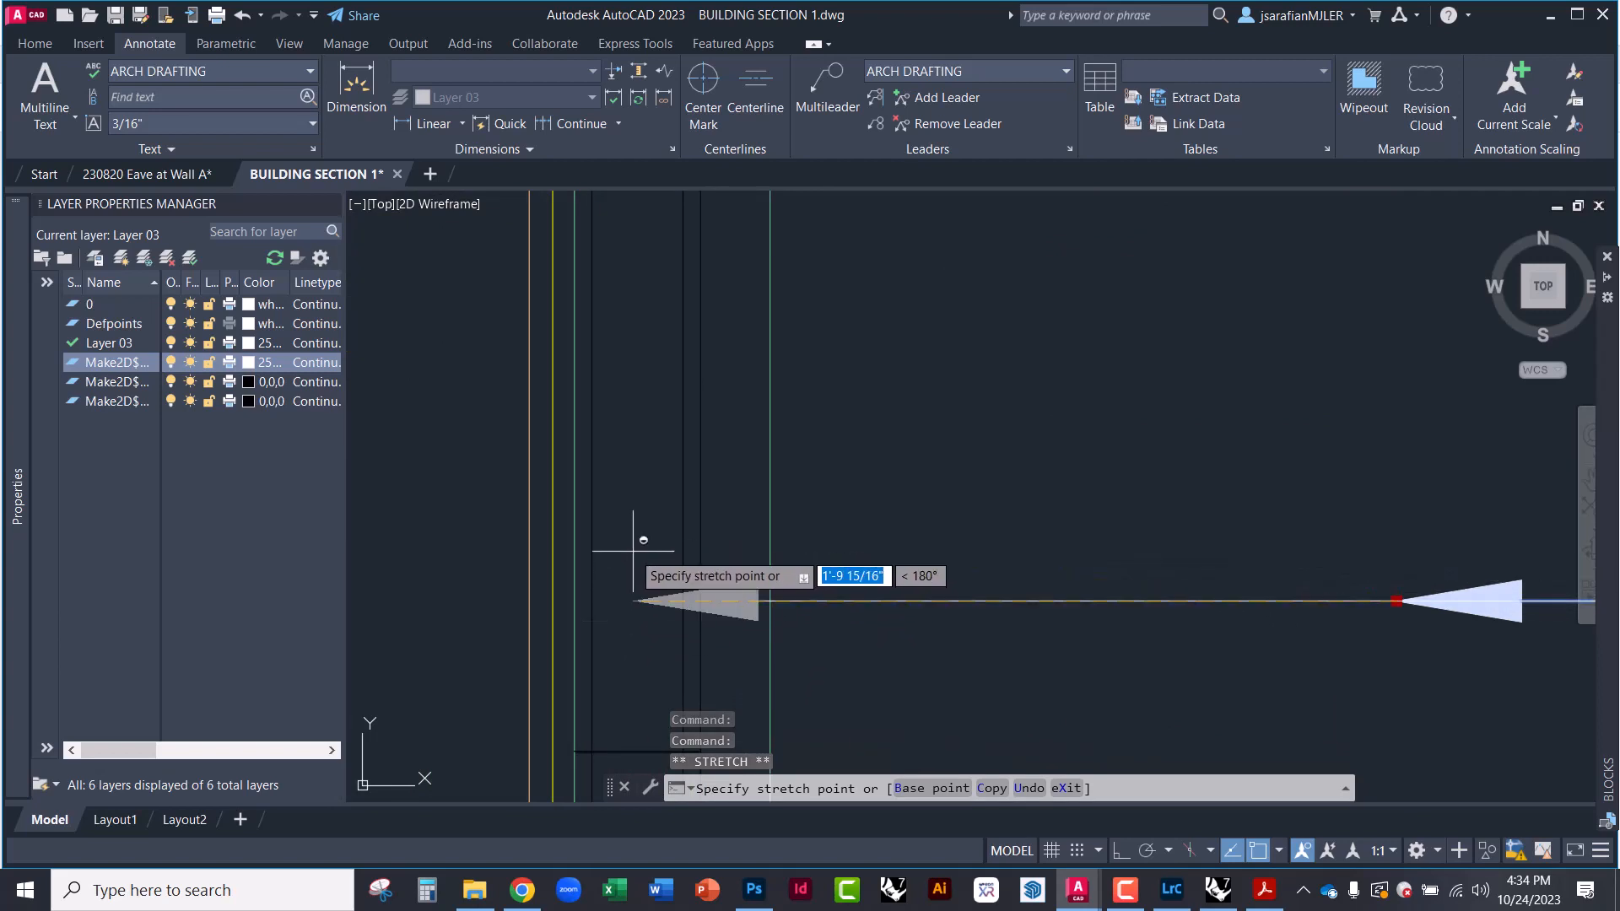
pyautogui.click(638, 601)
pyautogui.press('Escape')
pyautogui.press('Escape')
pyautogui.press('Escape')
# Move the middle note's text farther out from the wall, out of line with the other two notes
pyautogui.moveTo(638, 601); pyautogui.dragTo(532, 651, button='middle')
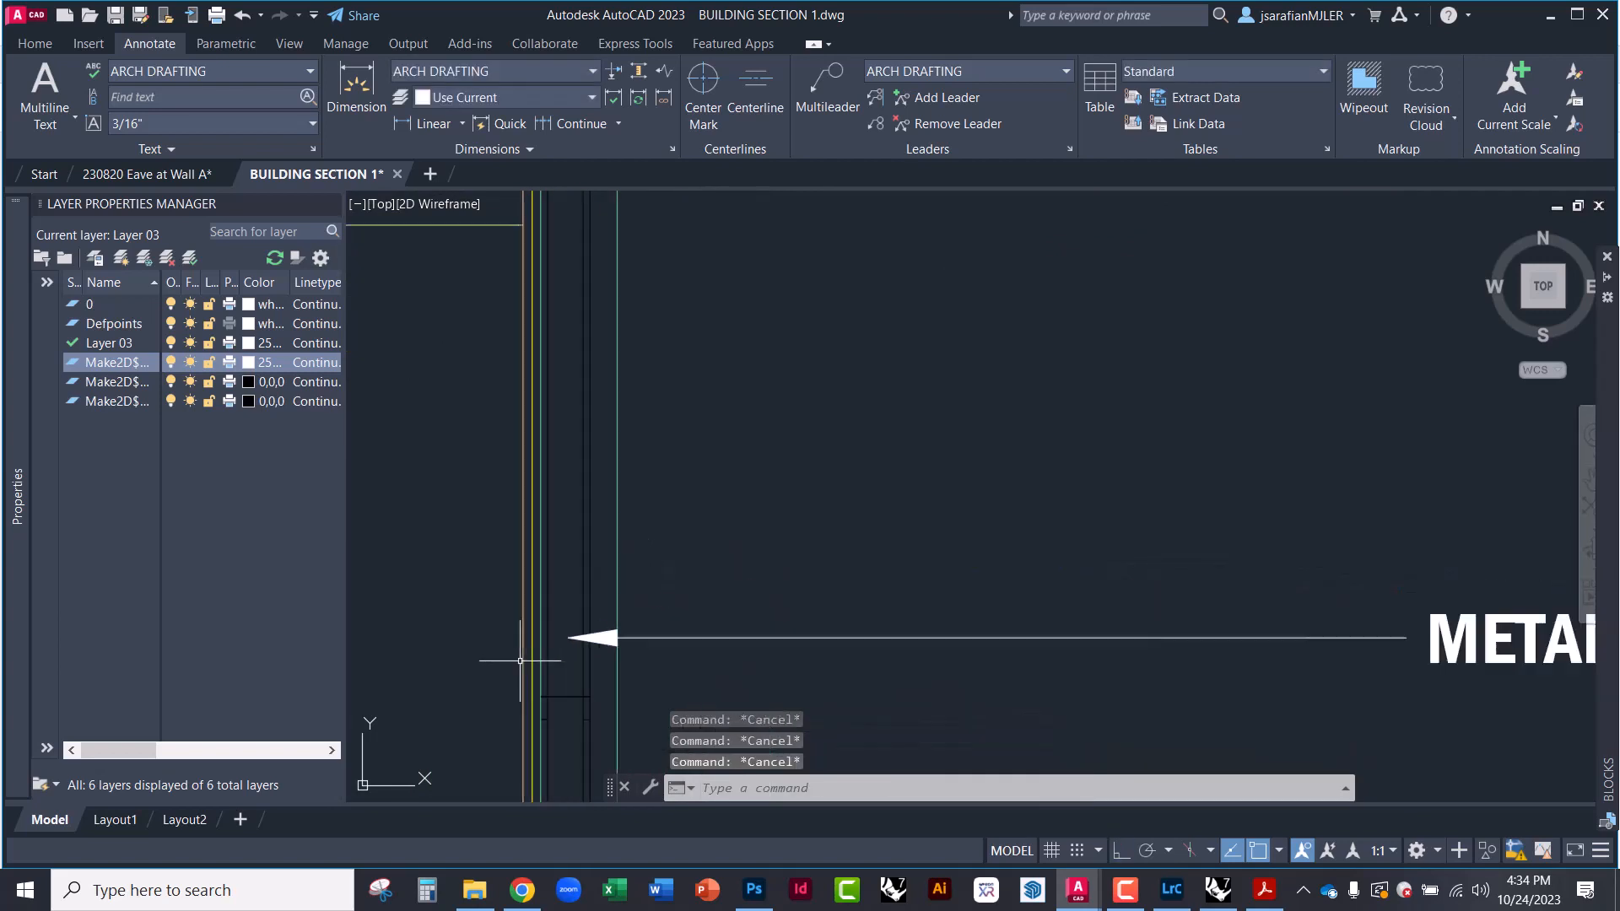
pyautogui.scroll(-5, 531, 654)
pyautogui.moveTo(699, 567); pyautogui.dragTo(639, 487, button='middle')
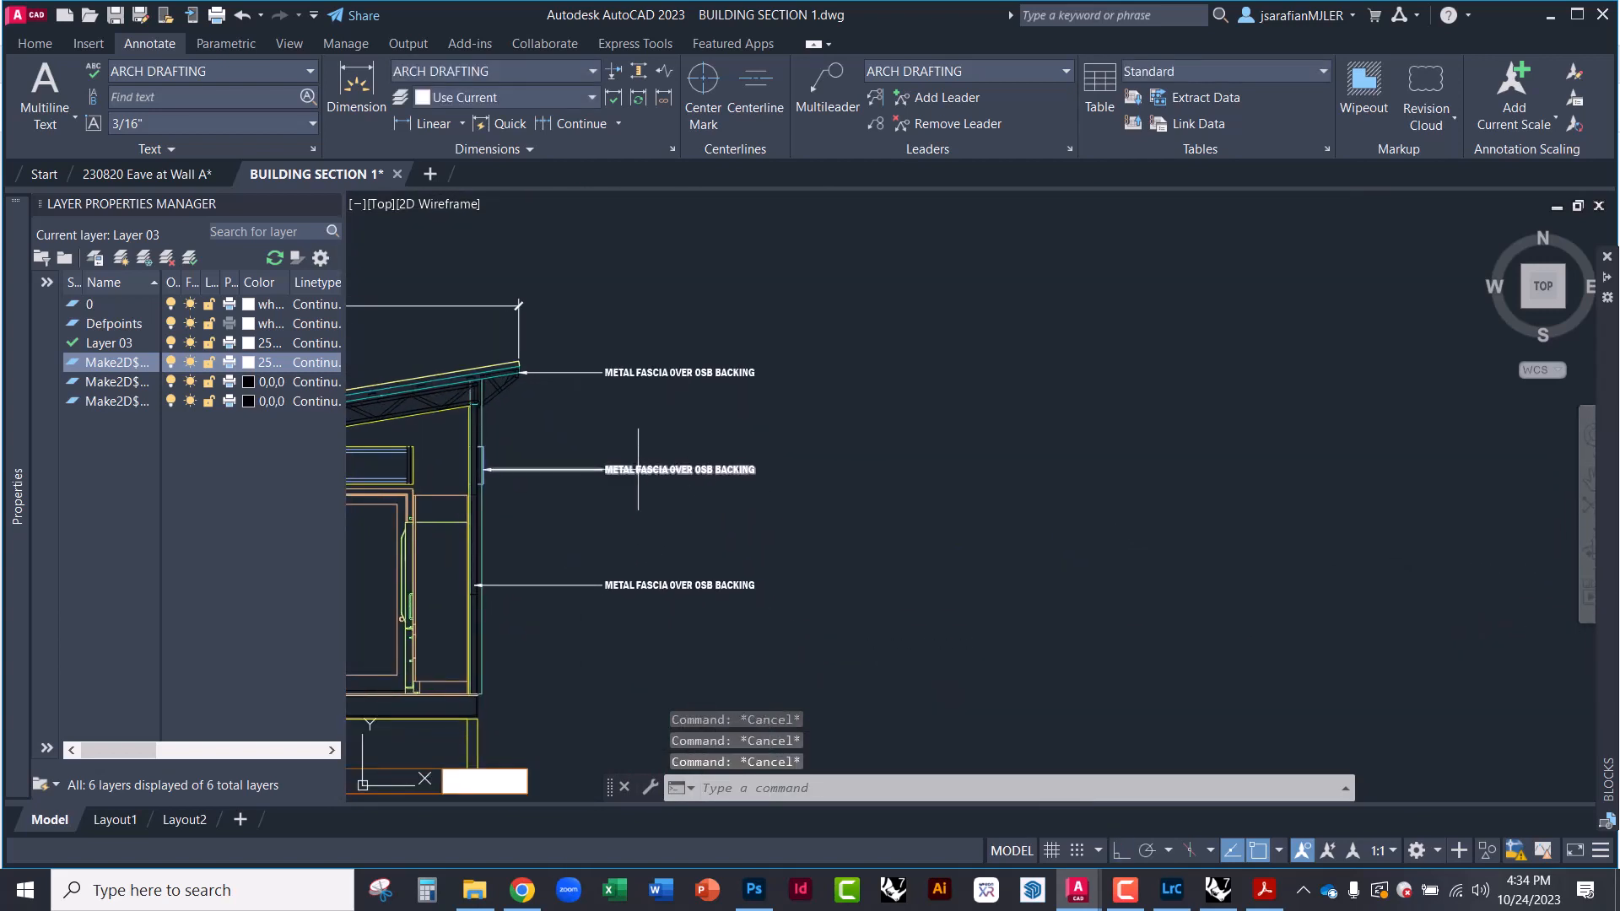
pyautogui.click(591, 462)
pyautogui.scroll(5, 591, 462)
pyautogui.click(590, 462)
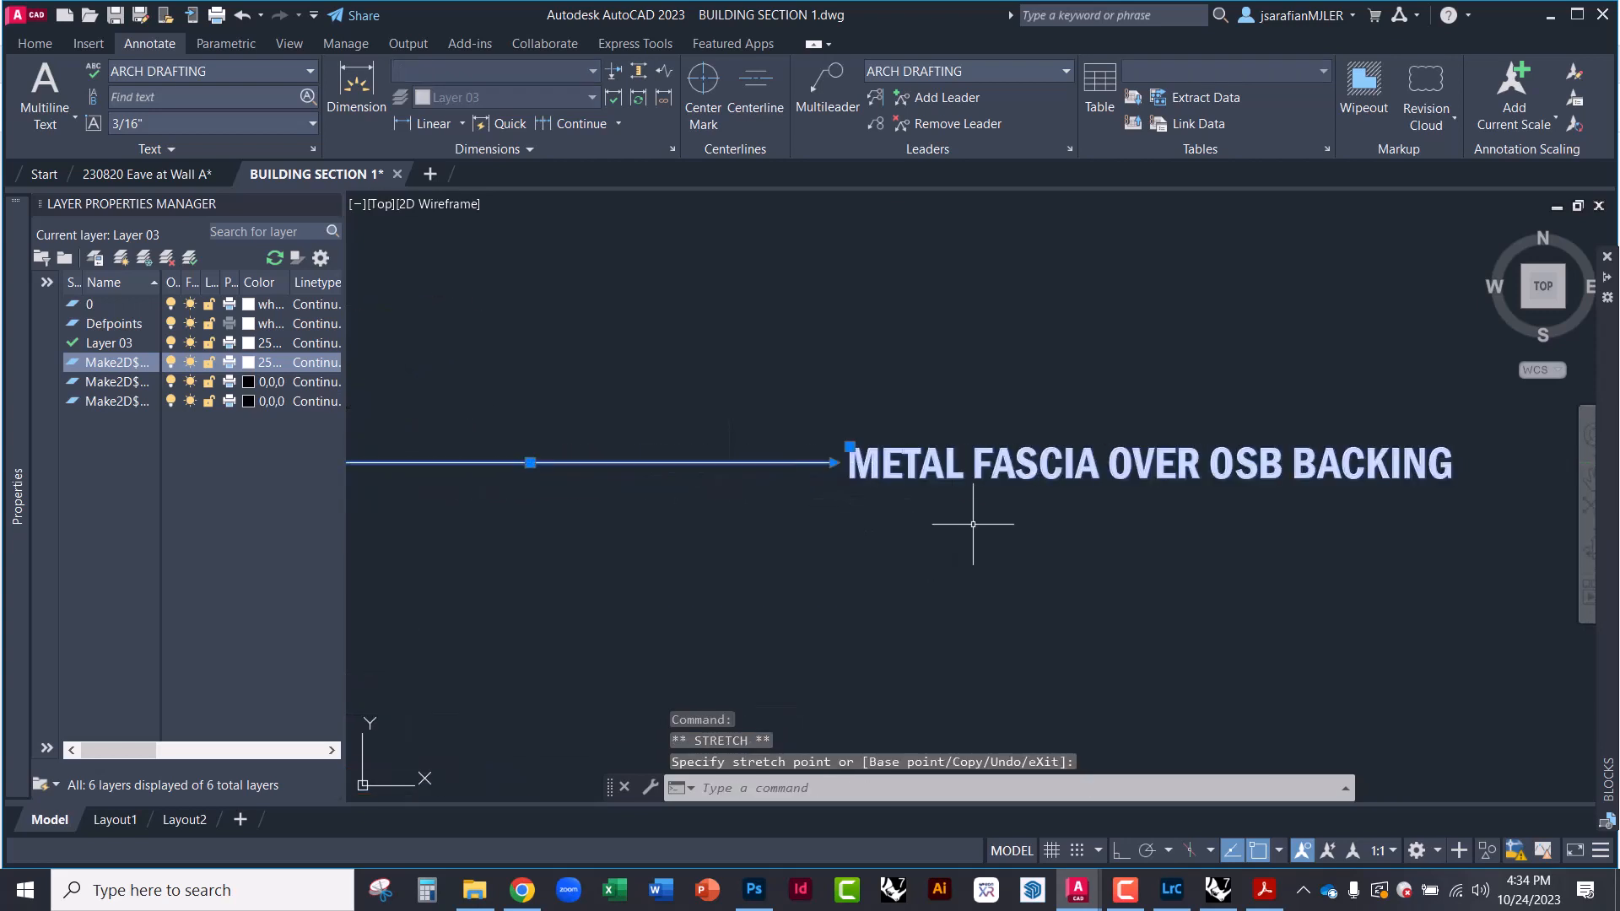
pyautogui.press('Escape')
pyautogui.press('Escape')
pyautogui.scroll(-5, 920, 528)
pyautogui.moveTo(924, 531); pyautogui.dragTo(915, 526, button='middle')
pyautogui.scroll(2, 899, 485)
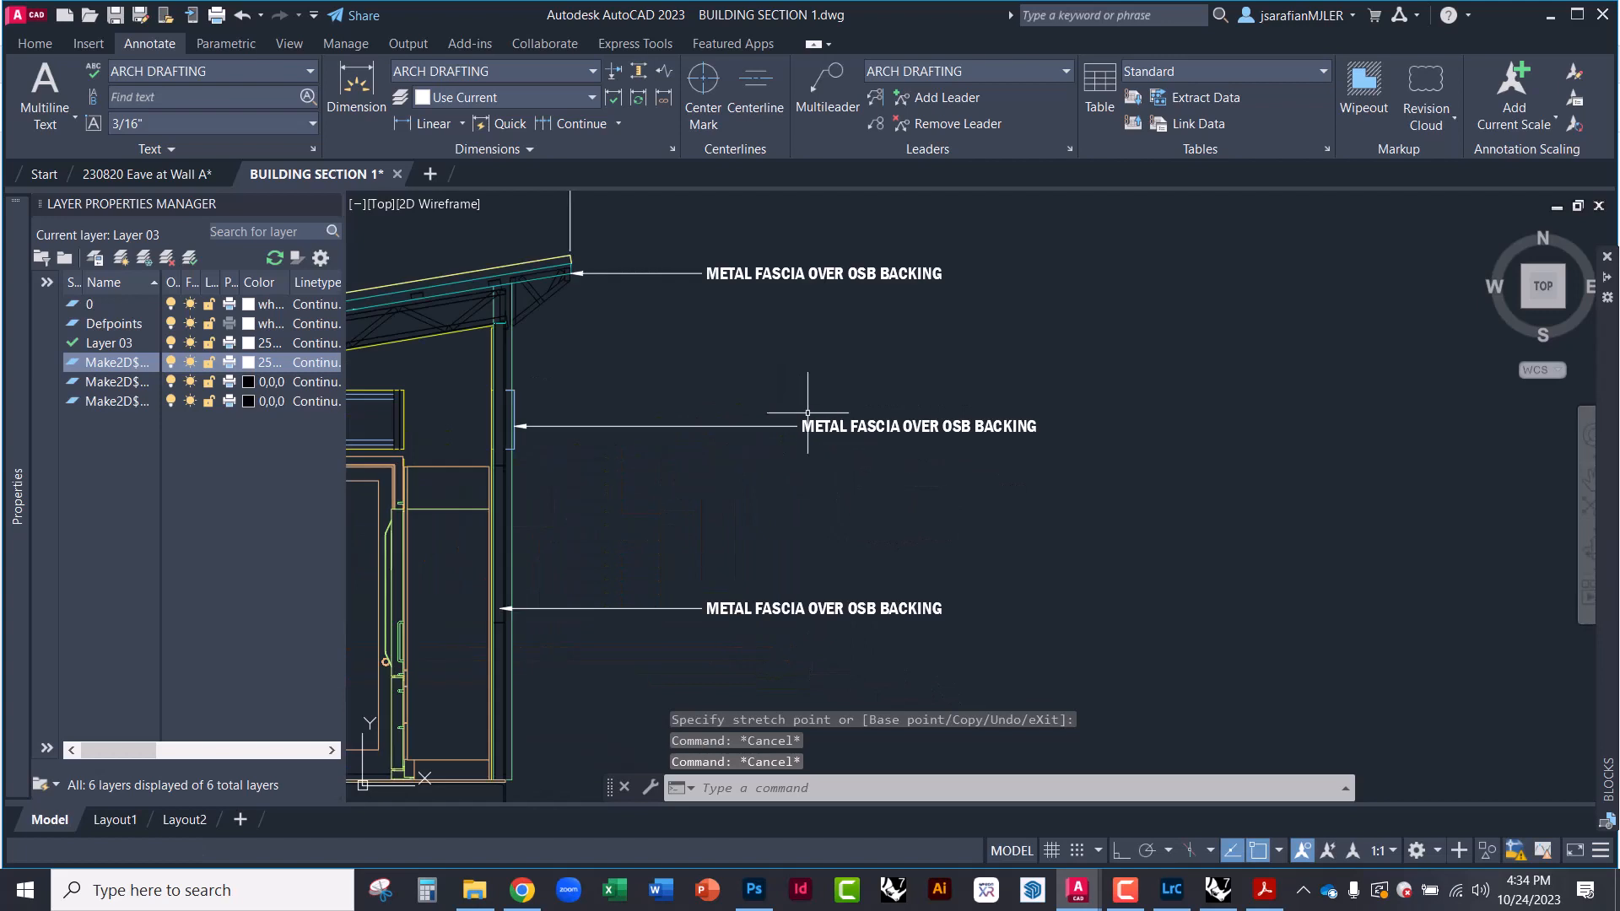
# Align all three multileader notes to the lowest one along a vertical direction, using Ortho
pyautogui.click(888, 638)
pyautogui.click(697, 255)
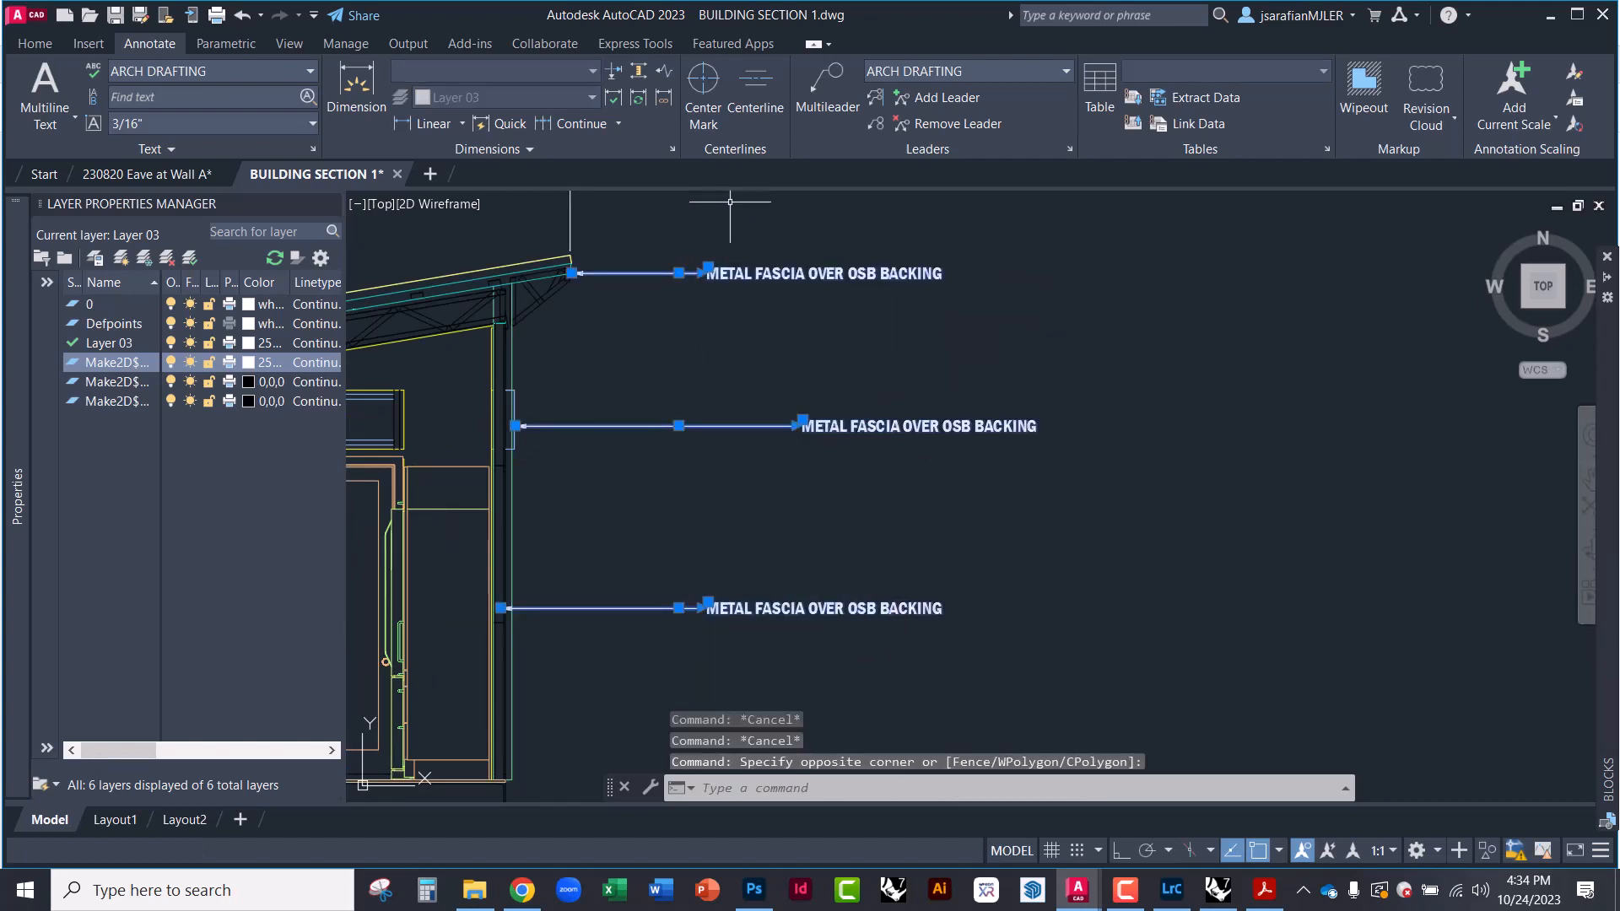
pyautogui.click(878, 94)
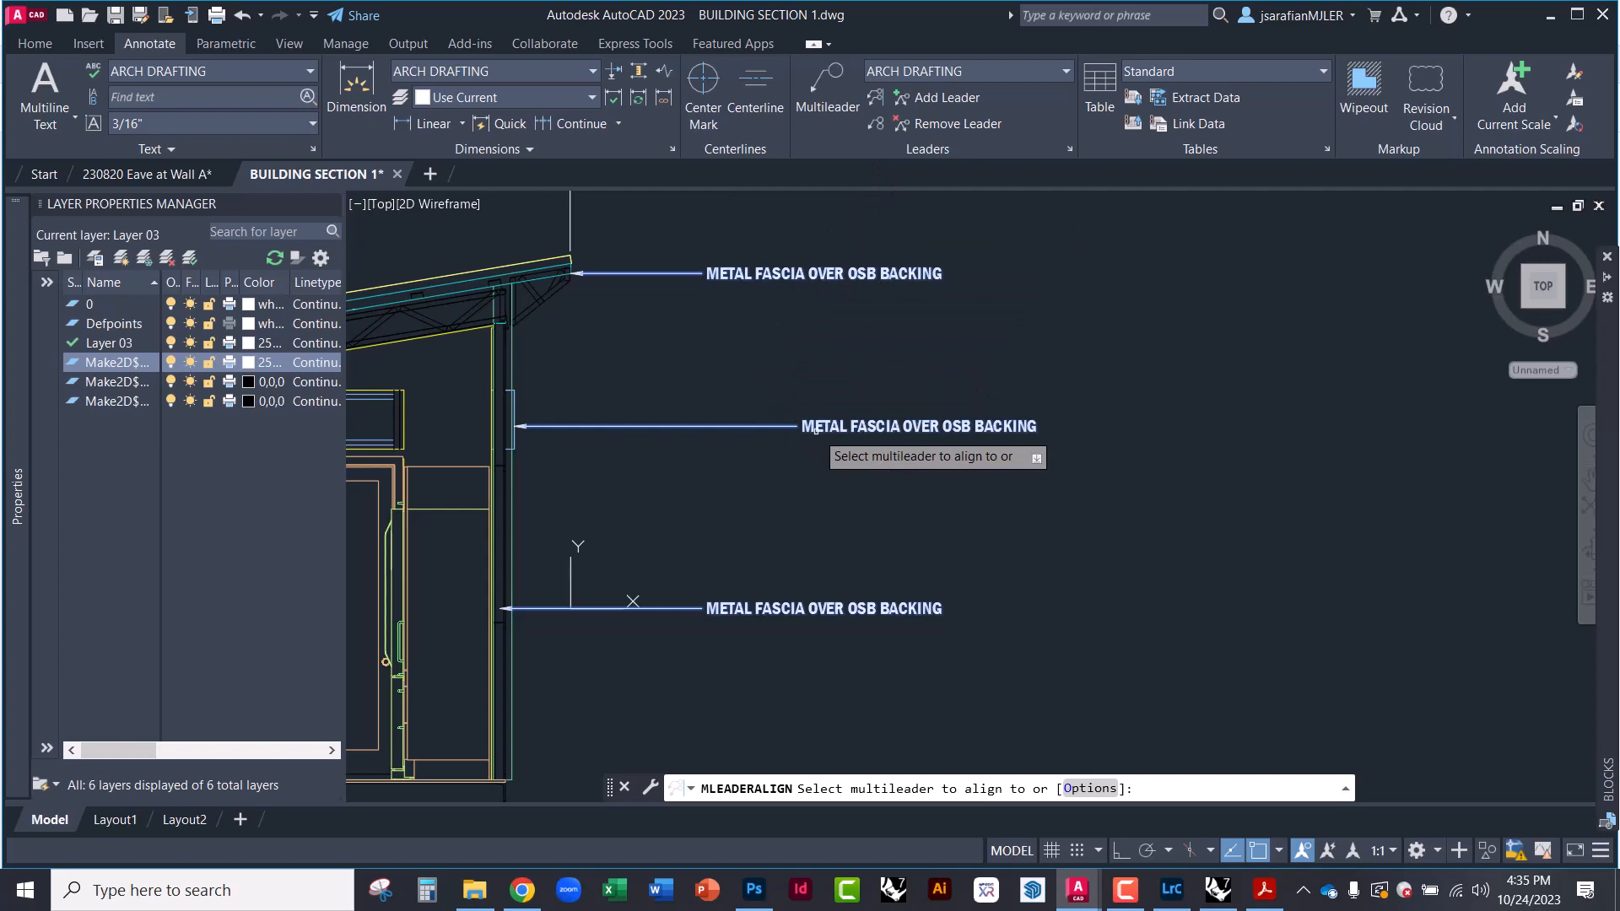
pyautogui.click(780, 613)
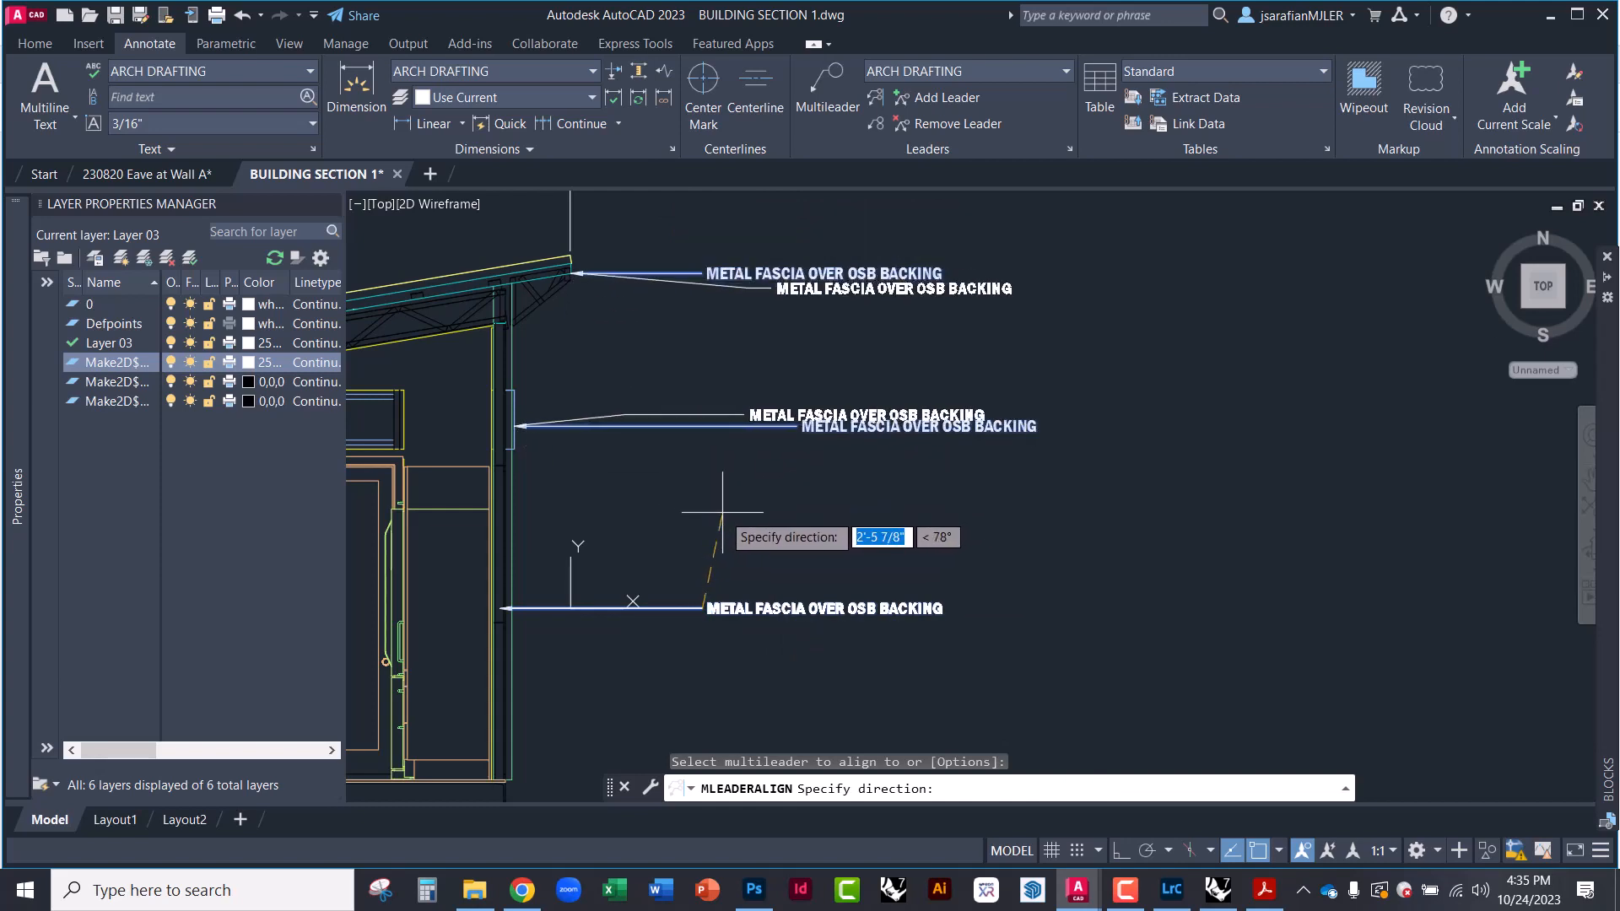
pyautogui.press('F8')
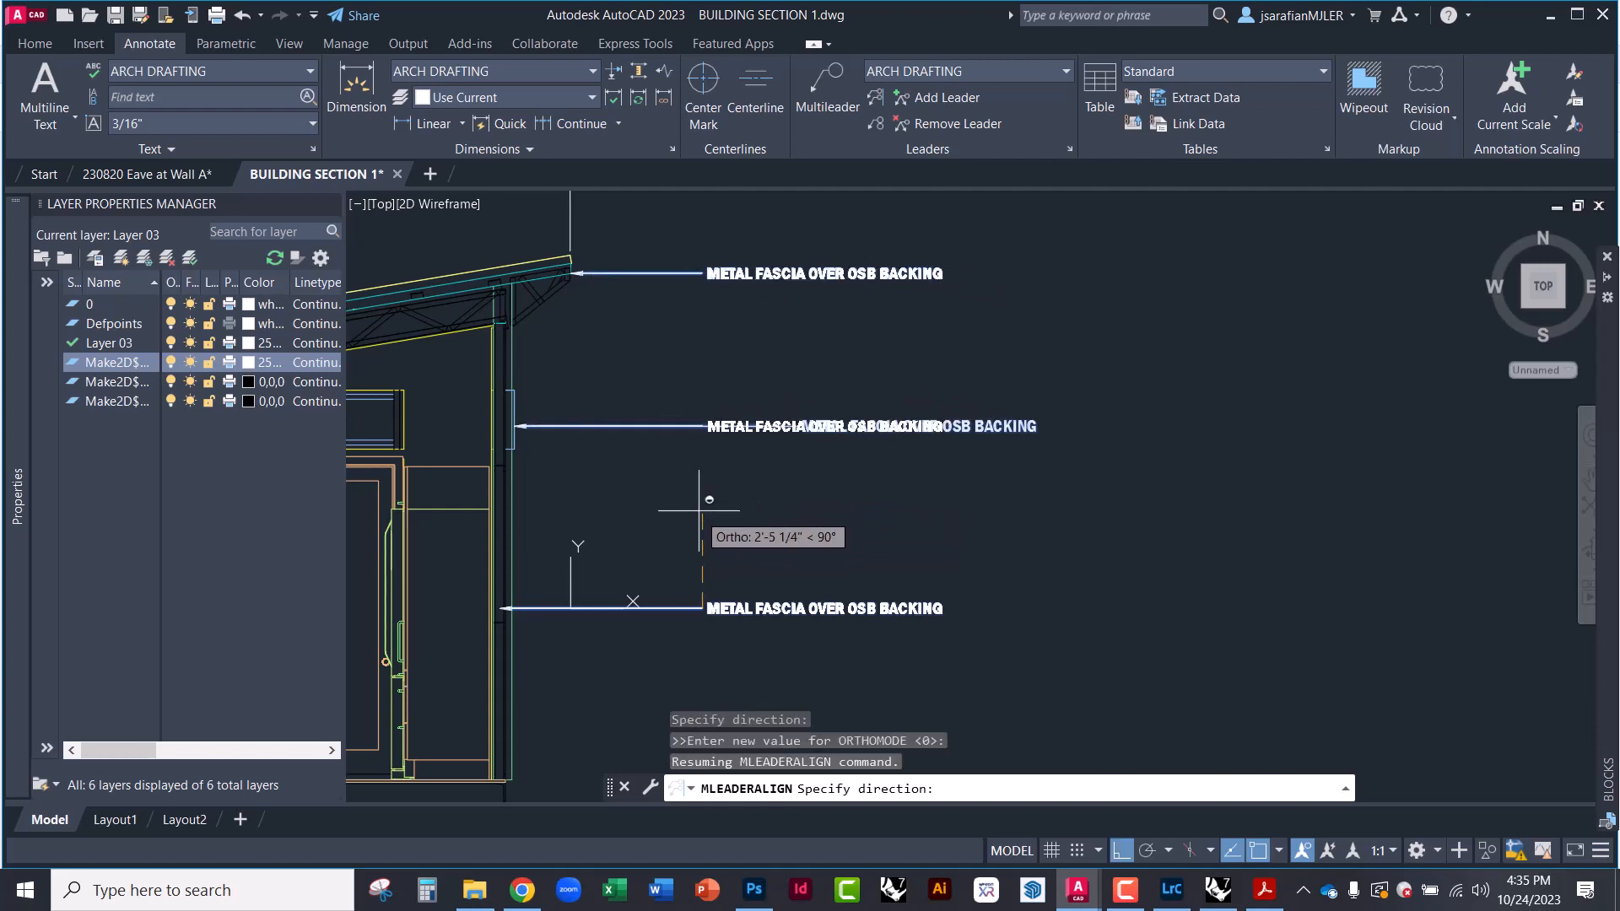
pyautogui.click(703, 509)
pyautogui.press('F8')
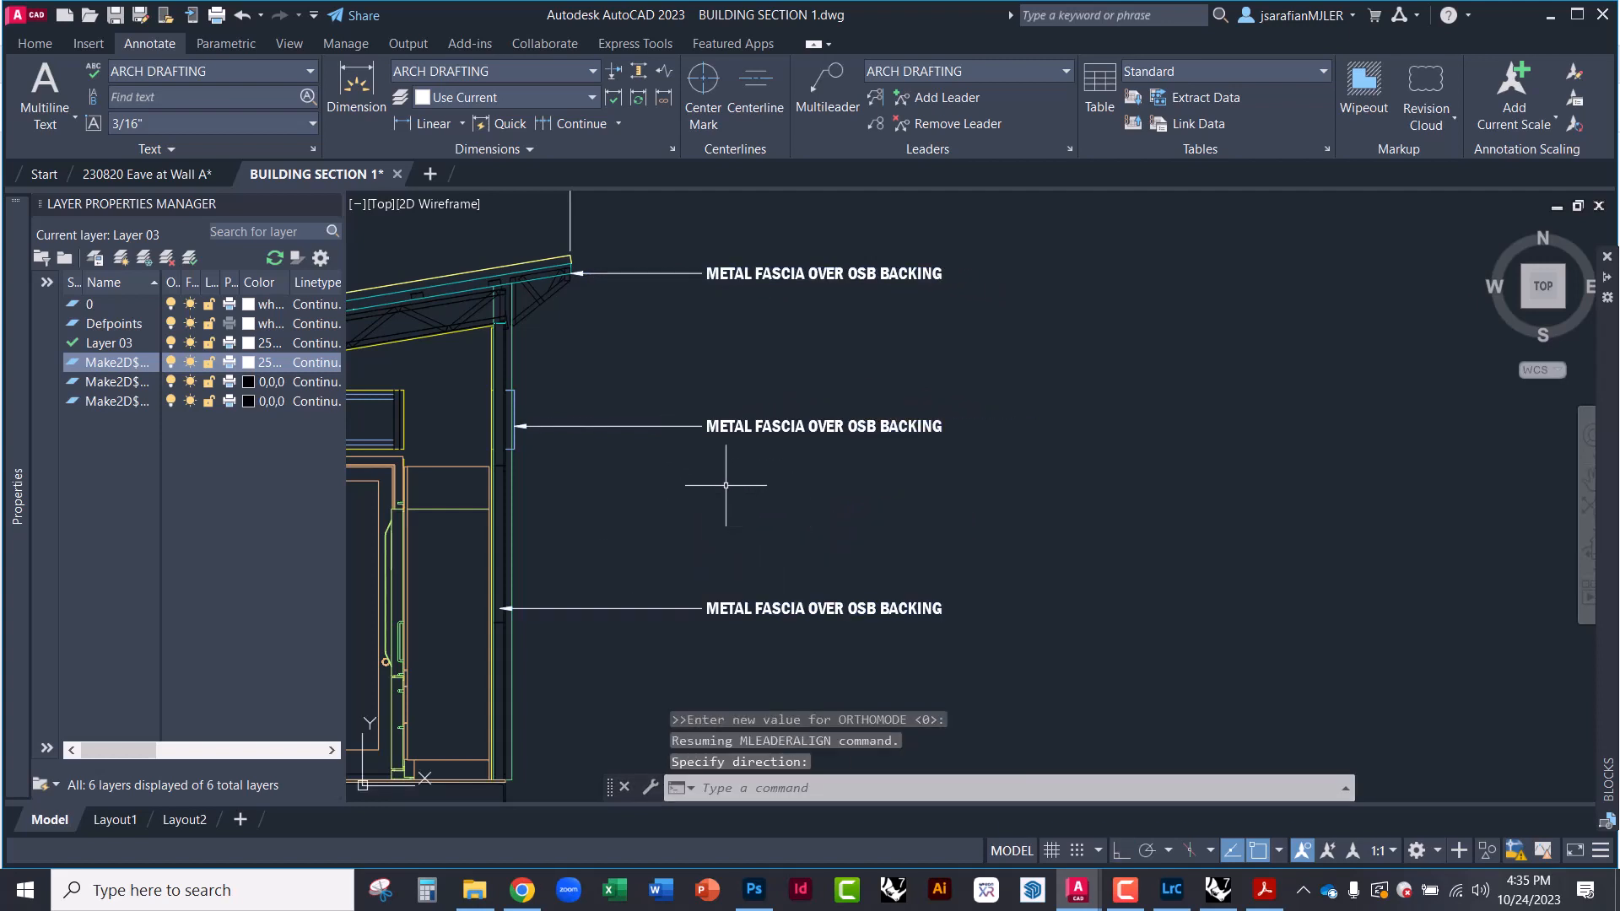
pyautogui.moveTo(712, 487); pyautogui.dragTo(690, 592, button='middle')
pyautogui.scroll(-5, 690, 592)
pyautogui.scroll(5, 650, 524)
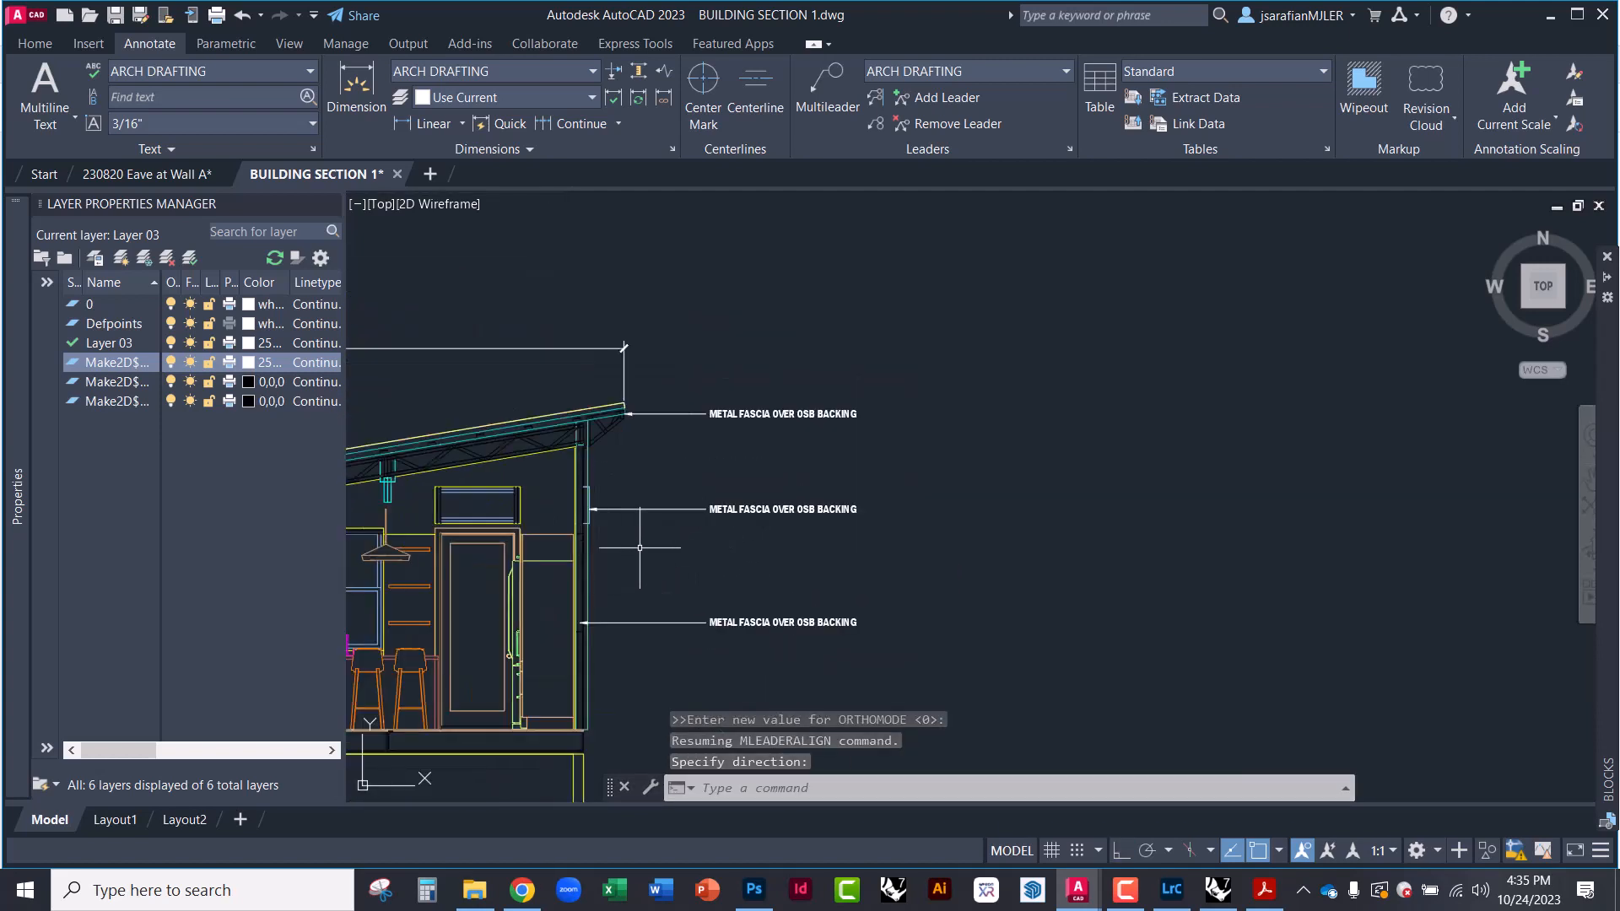
pyautogui.moveTo(846, 580)
pyautogui.mouseDown(button='middle')
pyautogui.moveTo(860, 540)
pyautogui.moveTo(1028, 498)
pyautogui.mouseUp(button='middle')
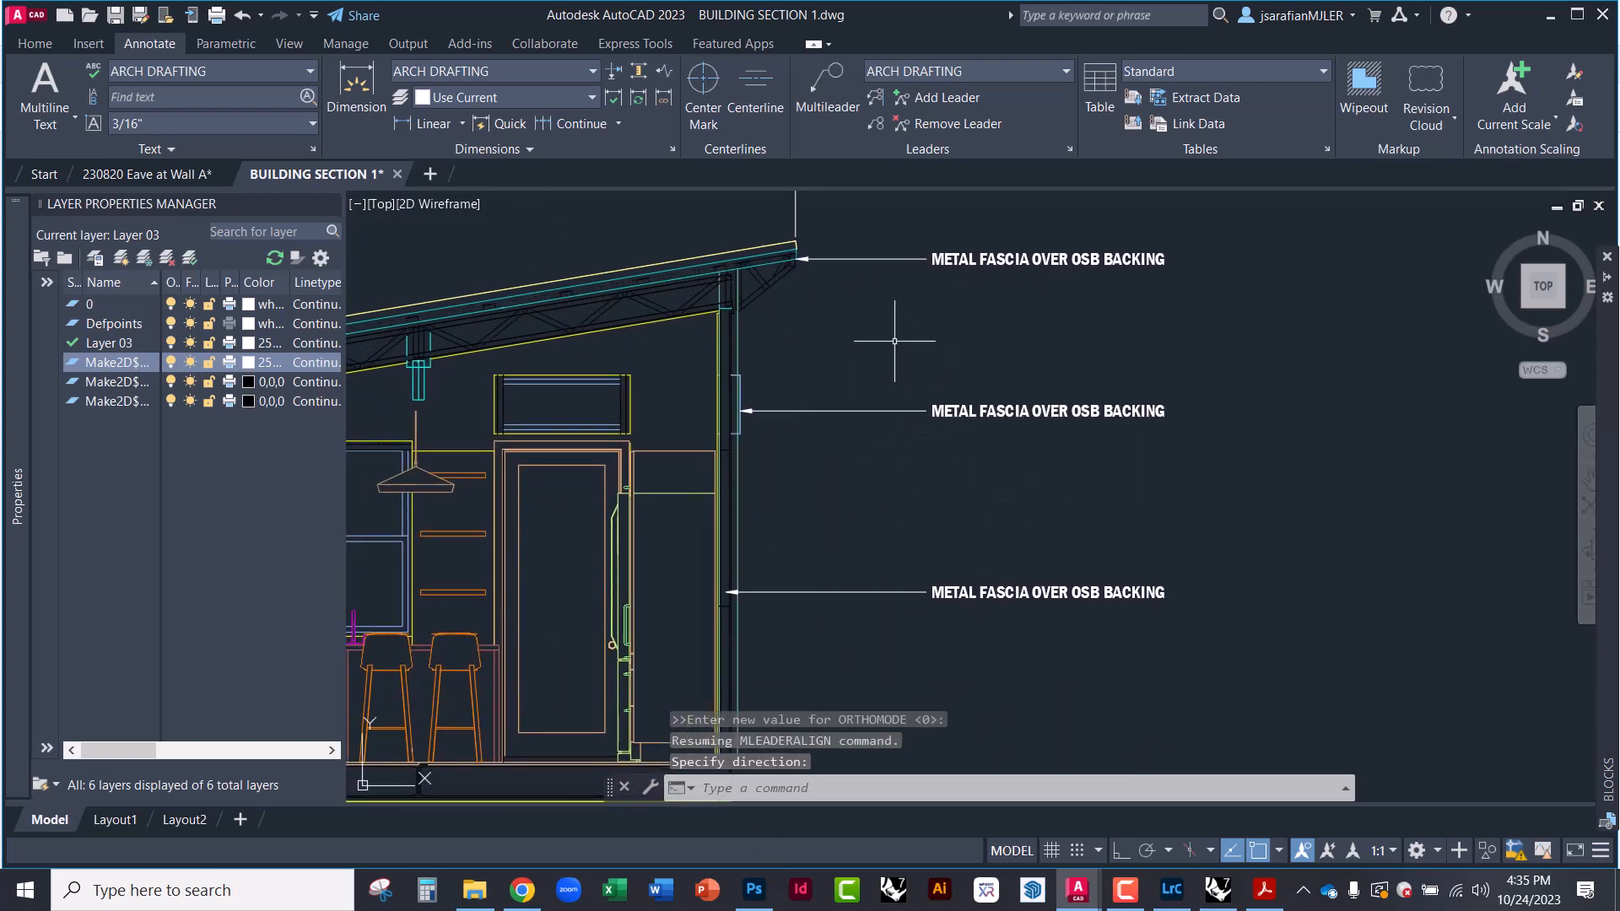
# Replace the middle multileader note's text with CLERESTORY WINDOW
pyautogui.scroll(3, 934, 270)
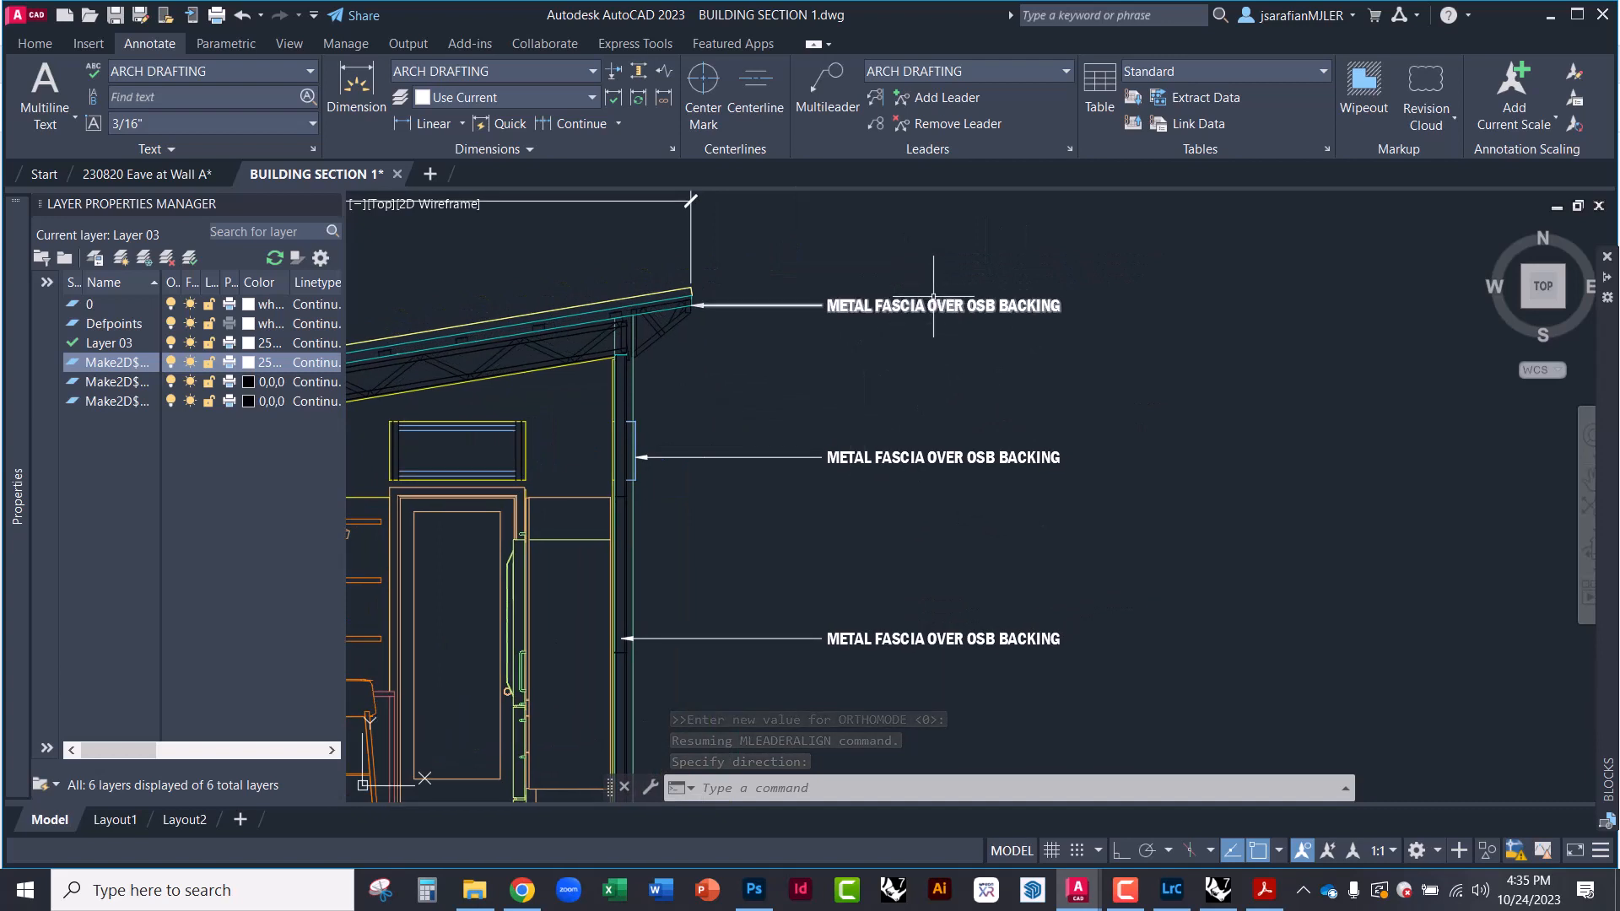
pyautogui.moveTo(767, 464); pyautogui.dragTo(822, 411, button='middle')
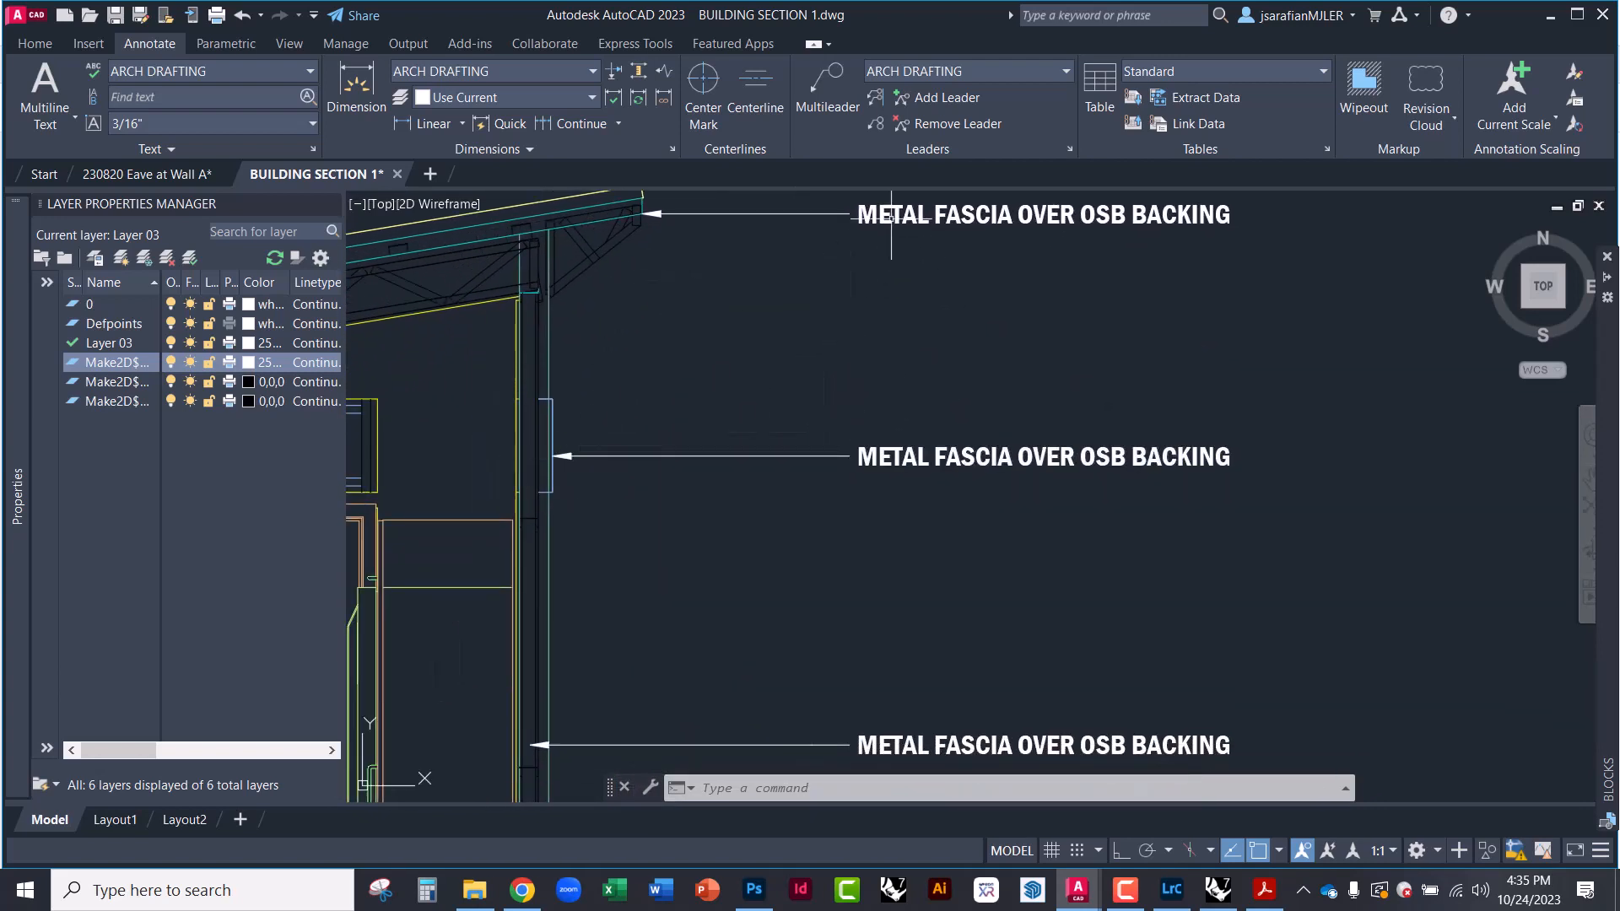
pyautogui.moveTo(654, 327); pyautogui.dragTo(675, 369, button='middle')
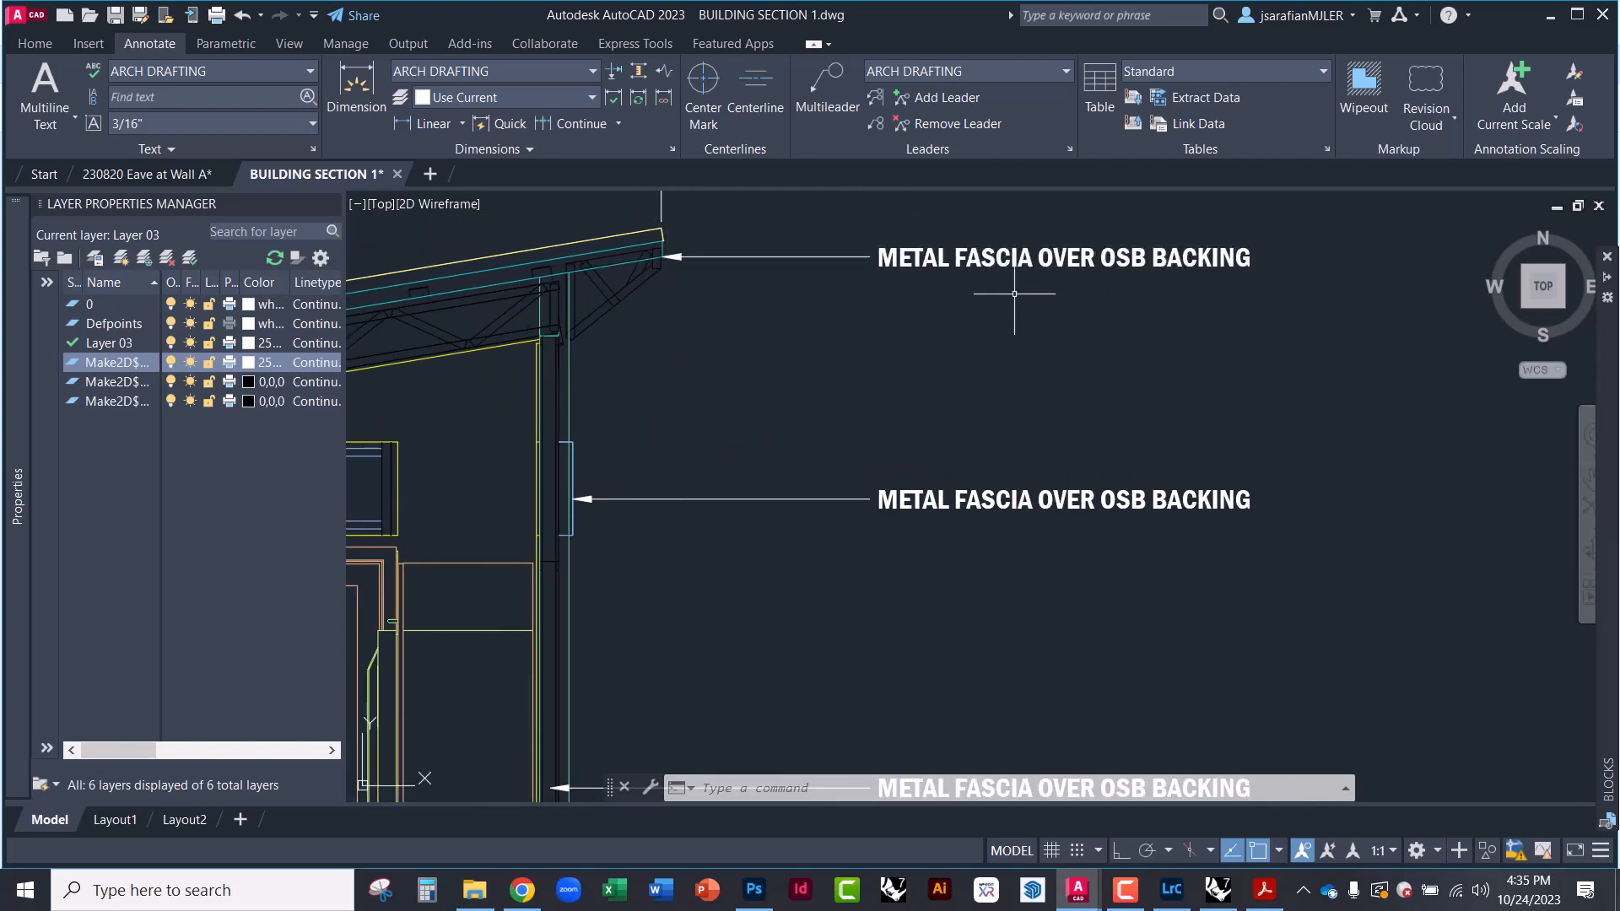
pyautogui.moveTo(941, 349)
pyautogui.mouseDown(button='middle')
pyautogui.moveTo(1025, 356)
pyautogui.moveTo(869, 363)
pyautogui.mouseUp(button='middle')
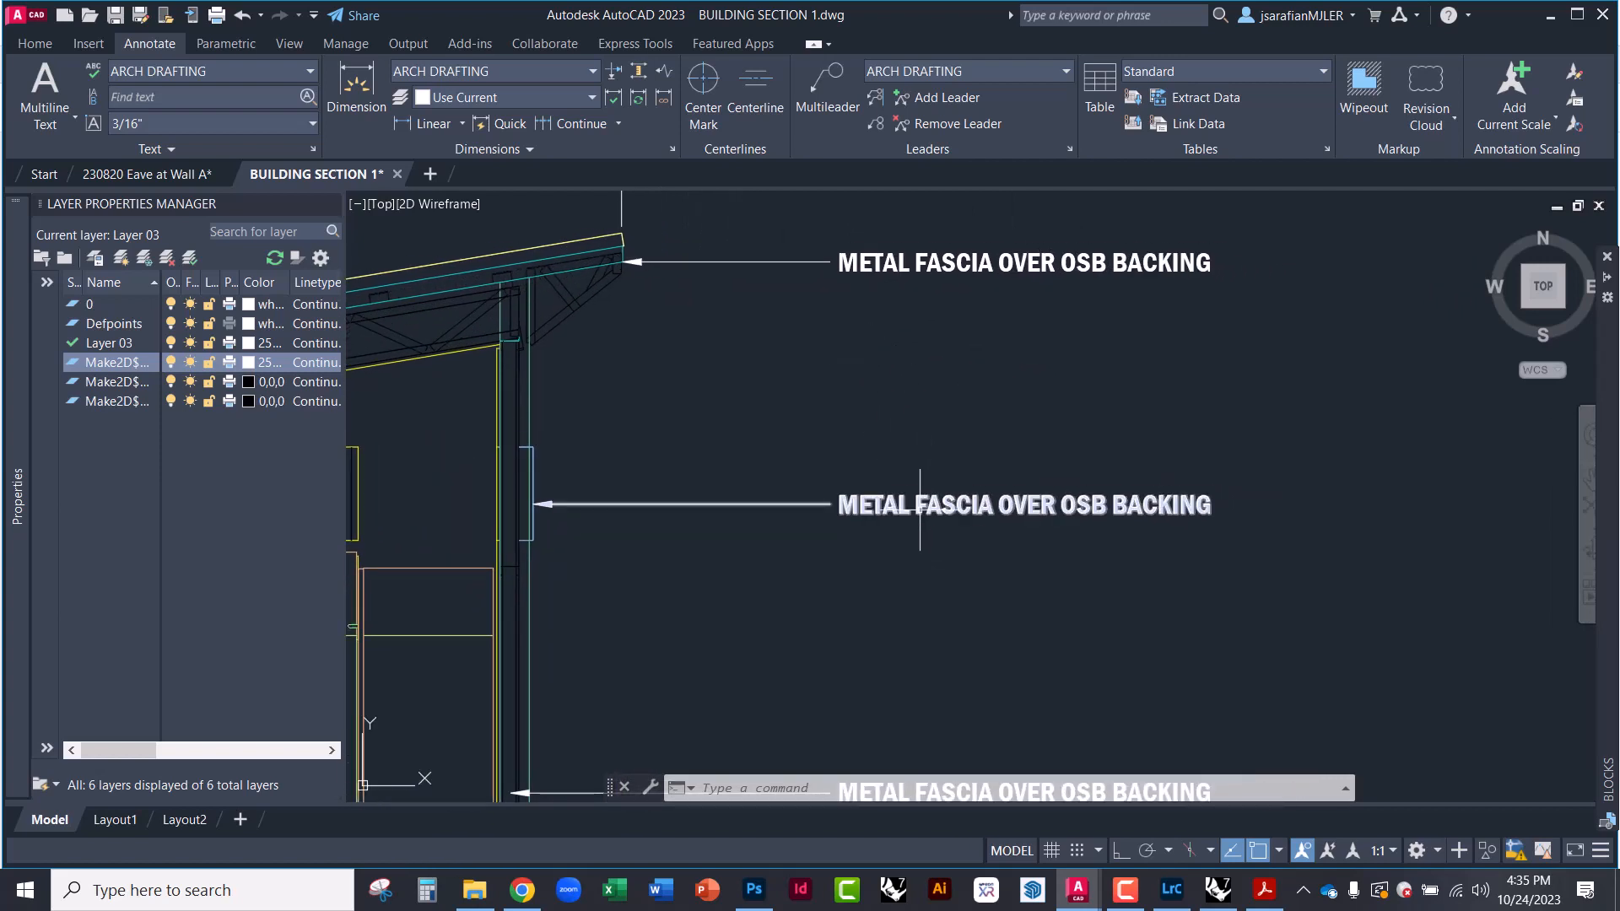
pyautogui.click(919, 506)
pyautogui.doubleClick(920, 507)
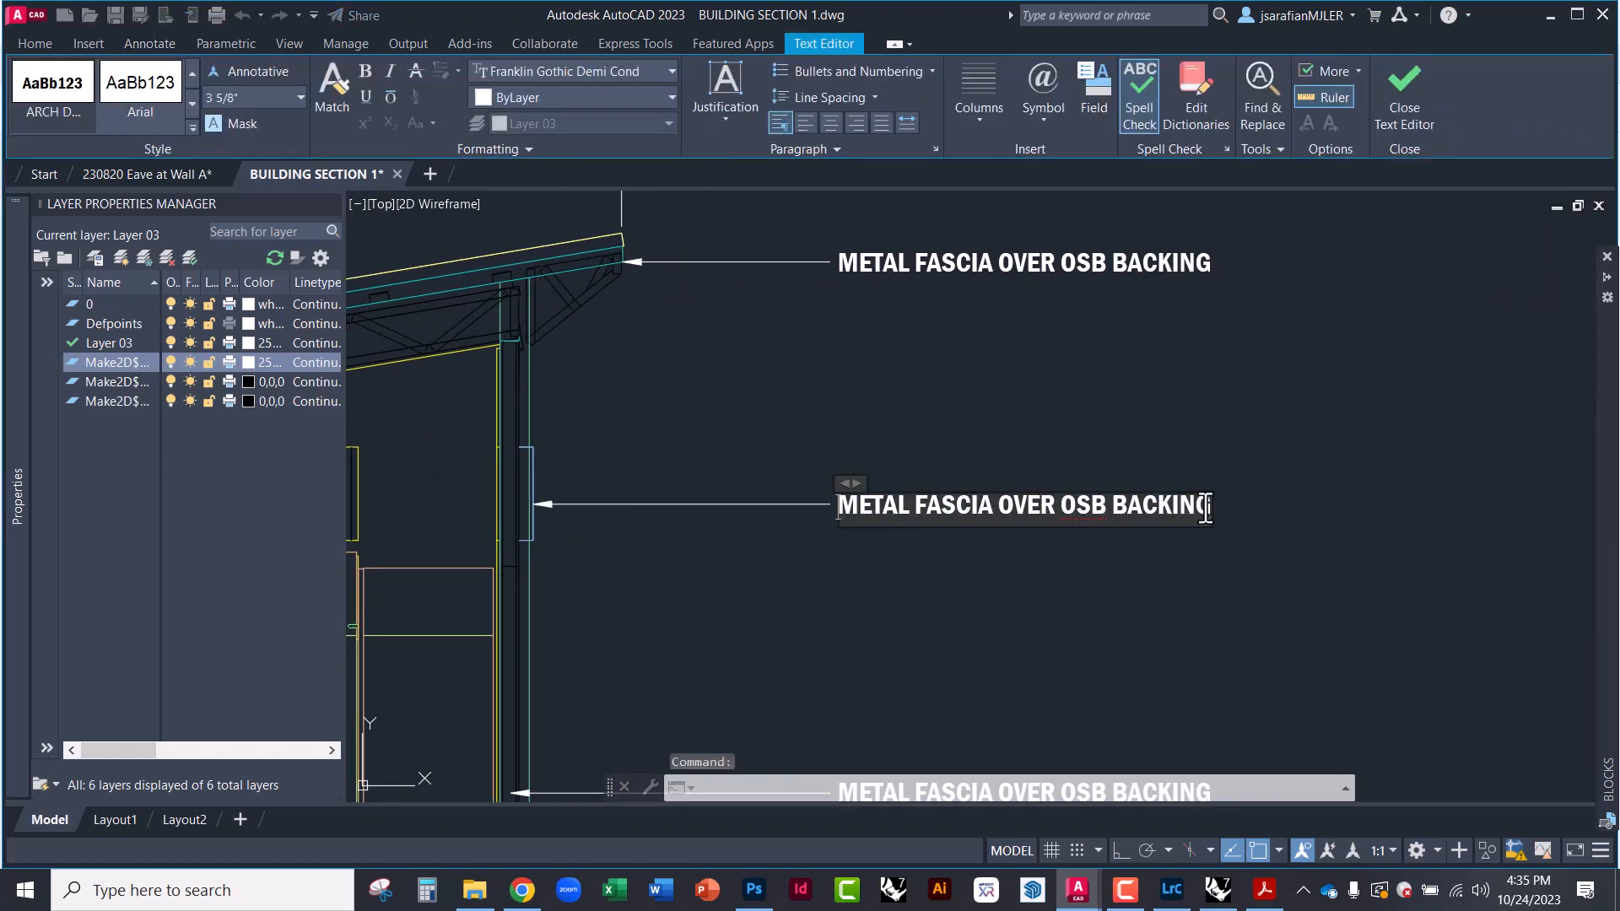
pyautogui.moveTo(1197, 507); pyautogui.dragTo(851, 507)
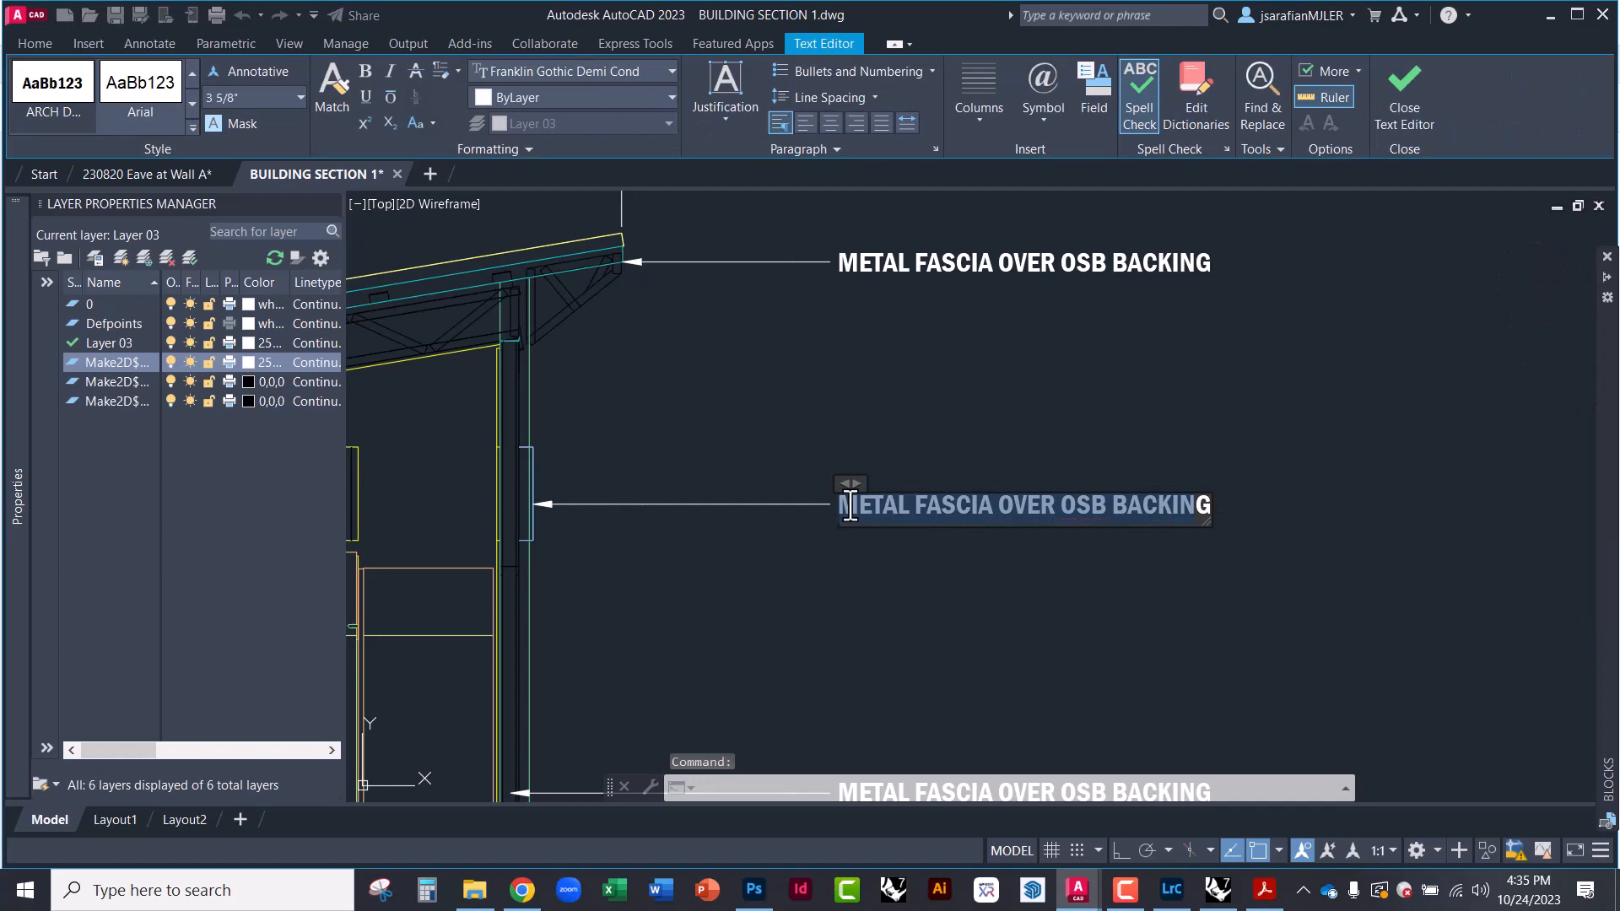
pyautogui.press('BackSpace')
pyautogui.press('Delete')
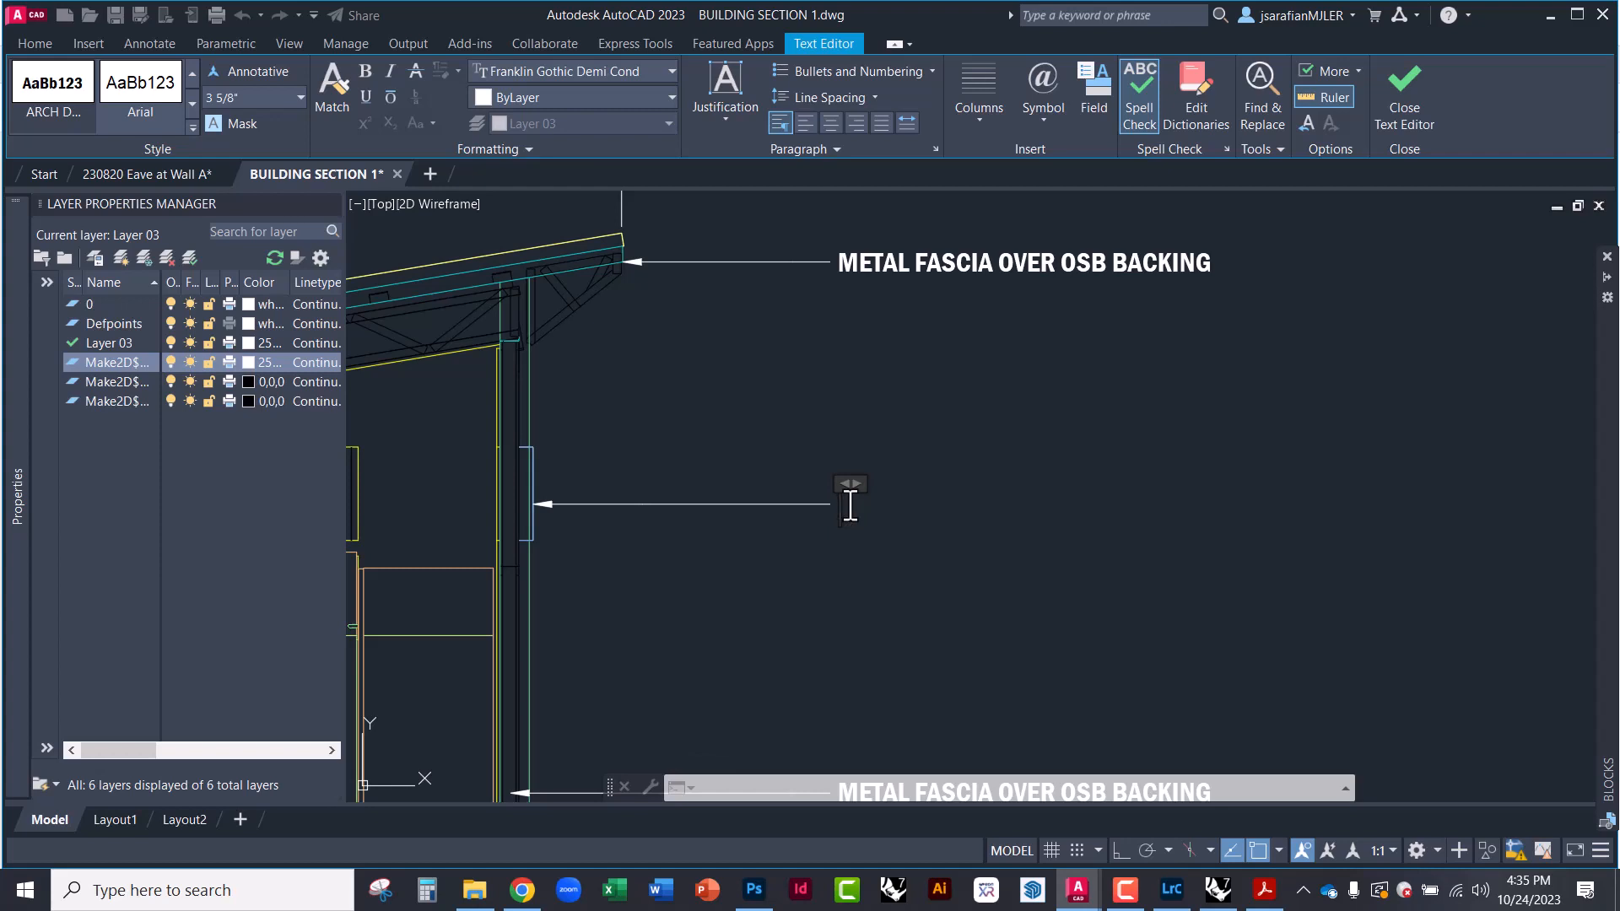
pyautogui.write('CLEREST')
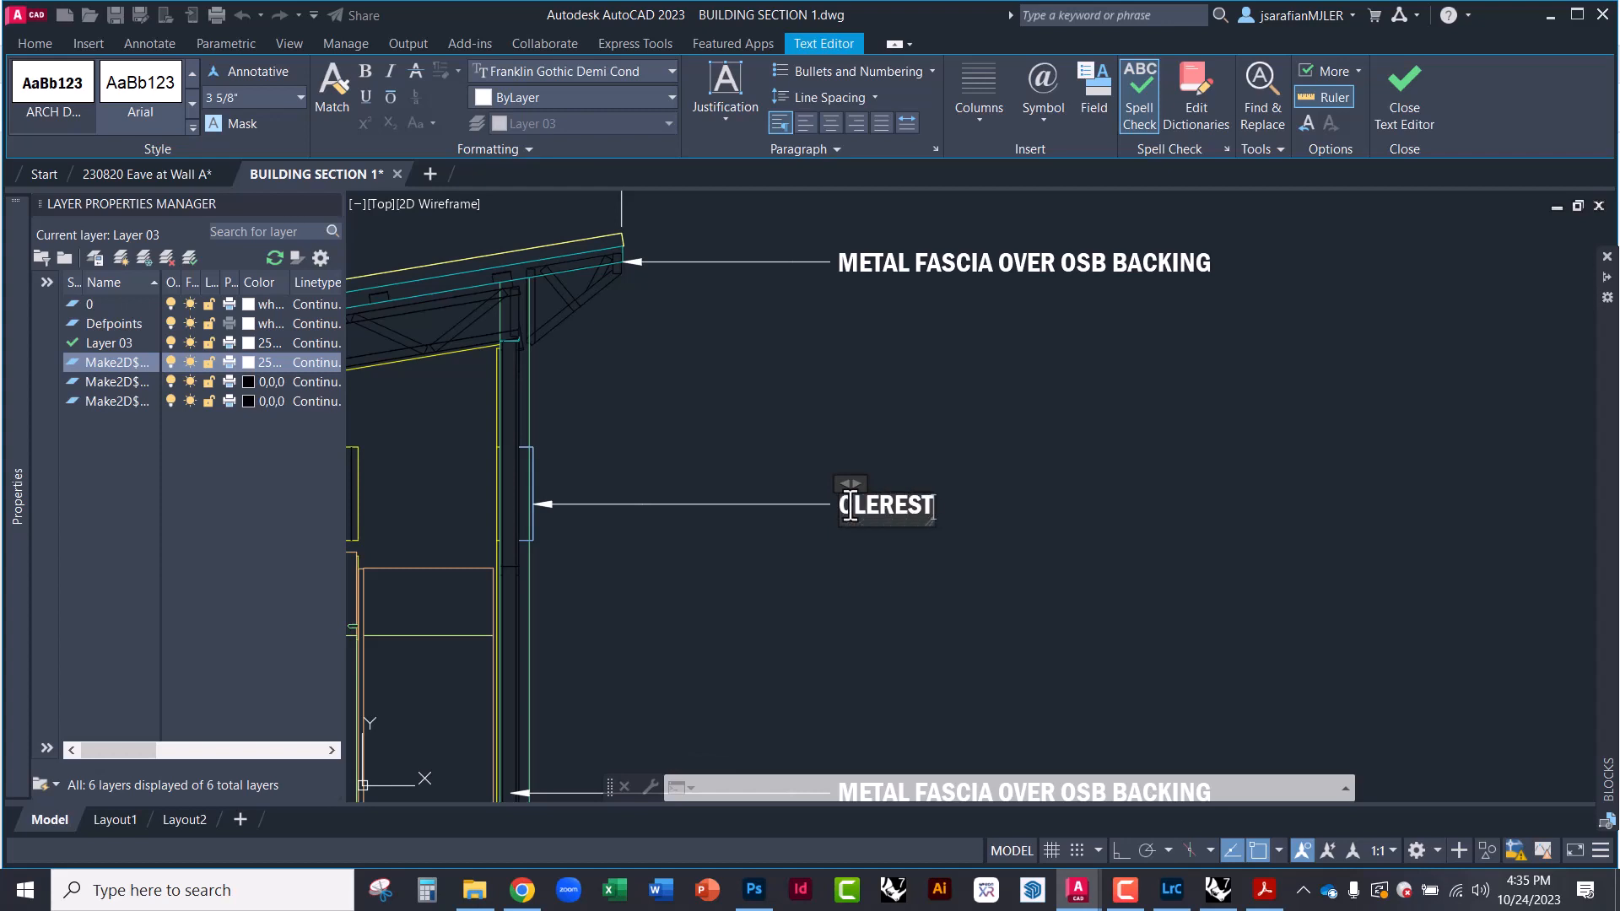
pyautogui.write('ORY WINDOW')
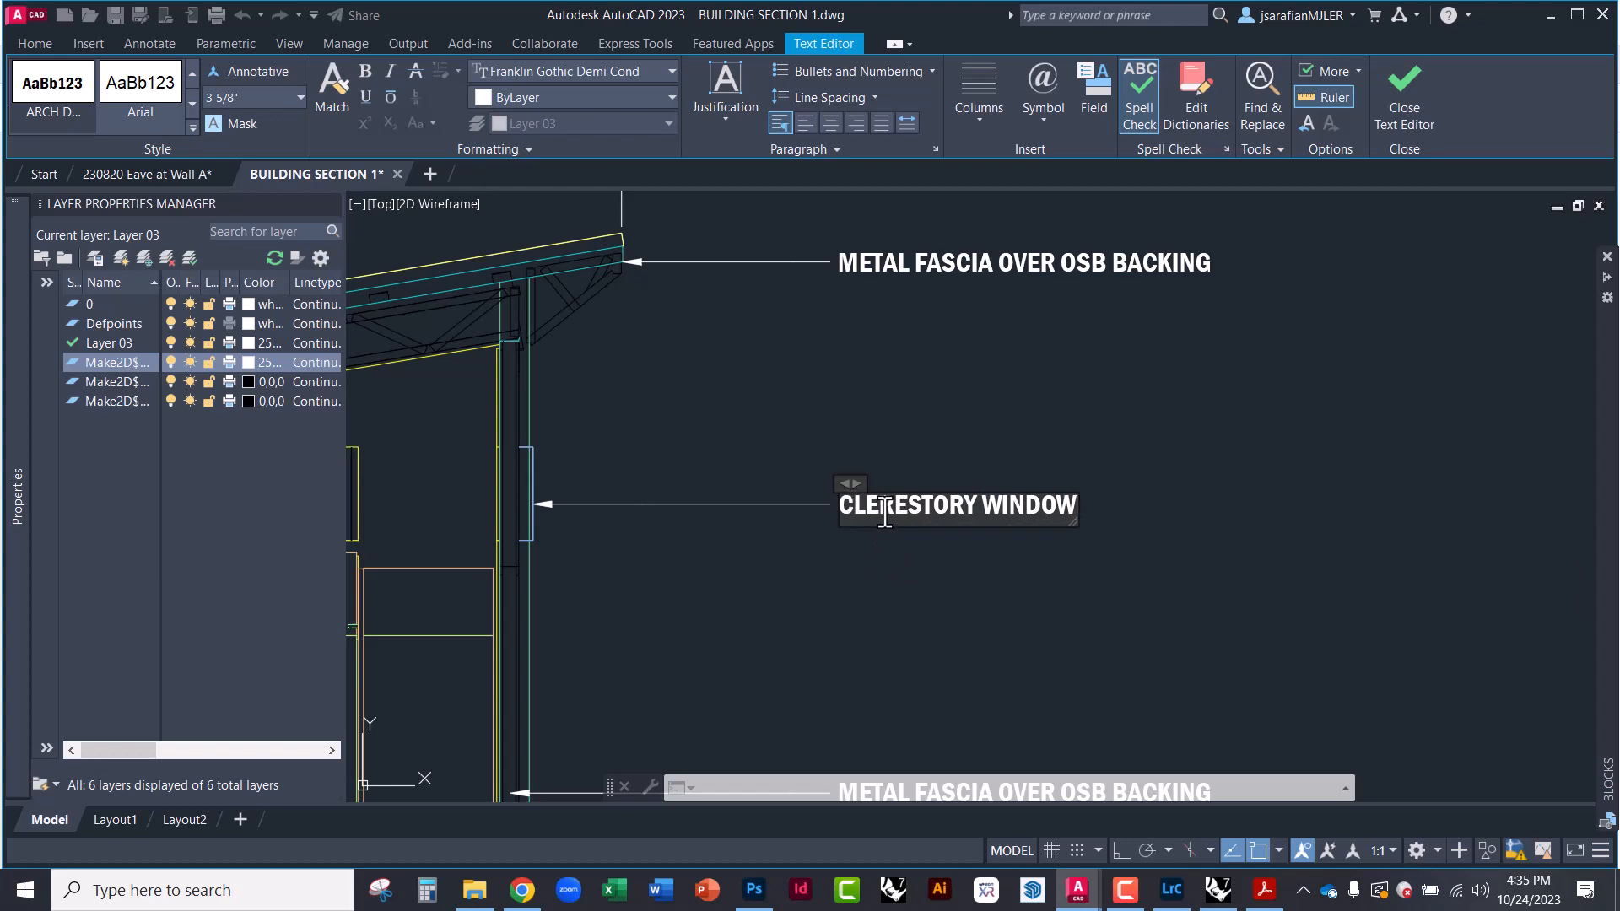
# Insert AWNING before CLERESTORY WINDOW in the middle note and finish editing its text
pyautogui.click(844, 506)
pyautogui.write('AWNING')
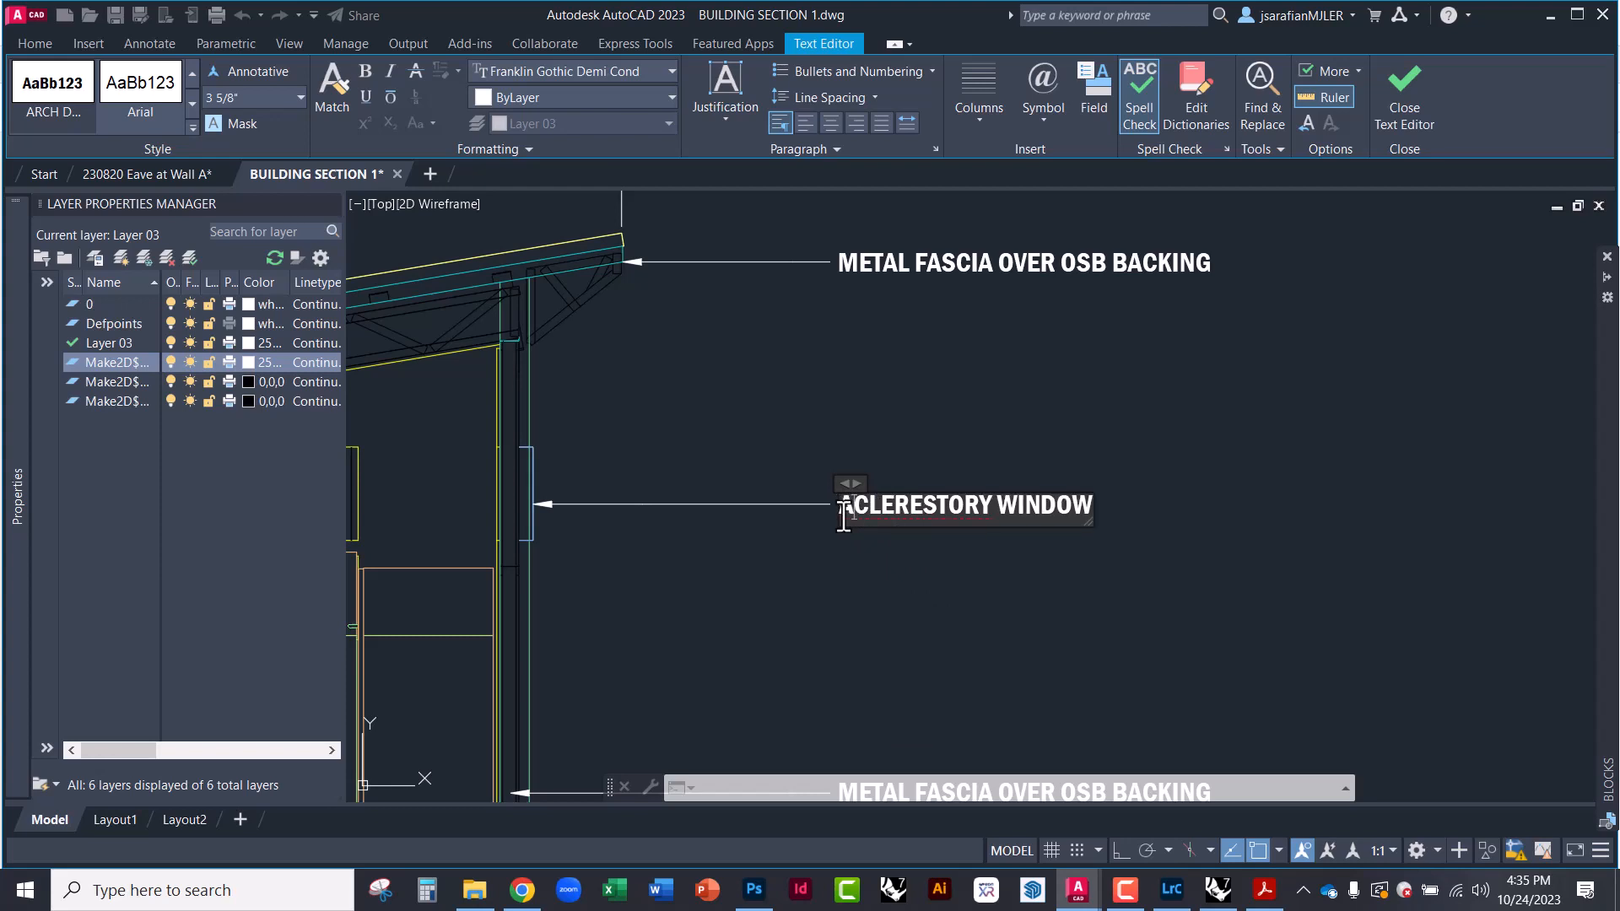
pyautogui.click(994, 699)
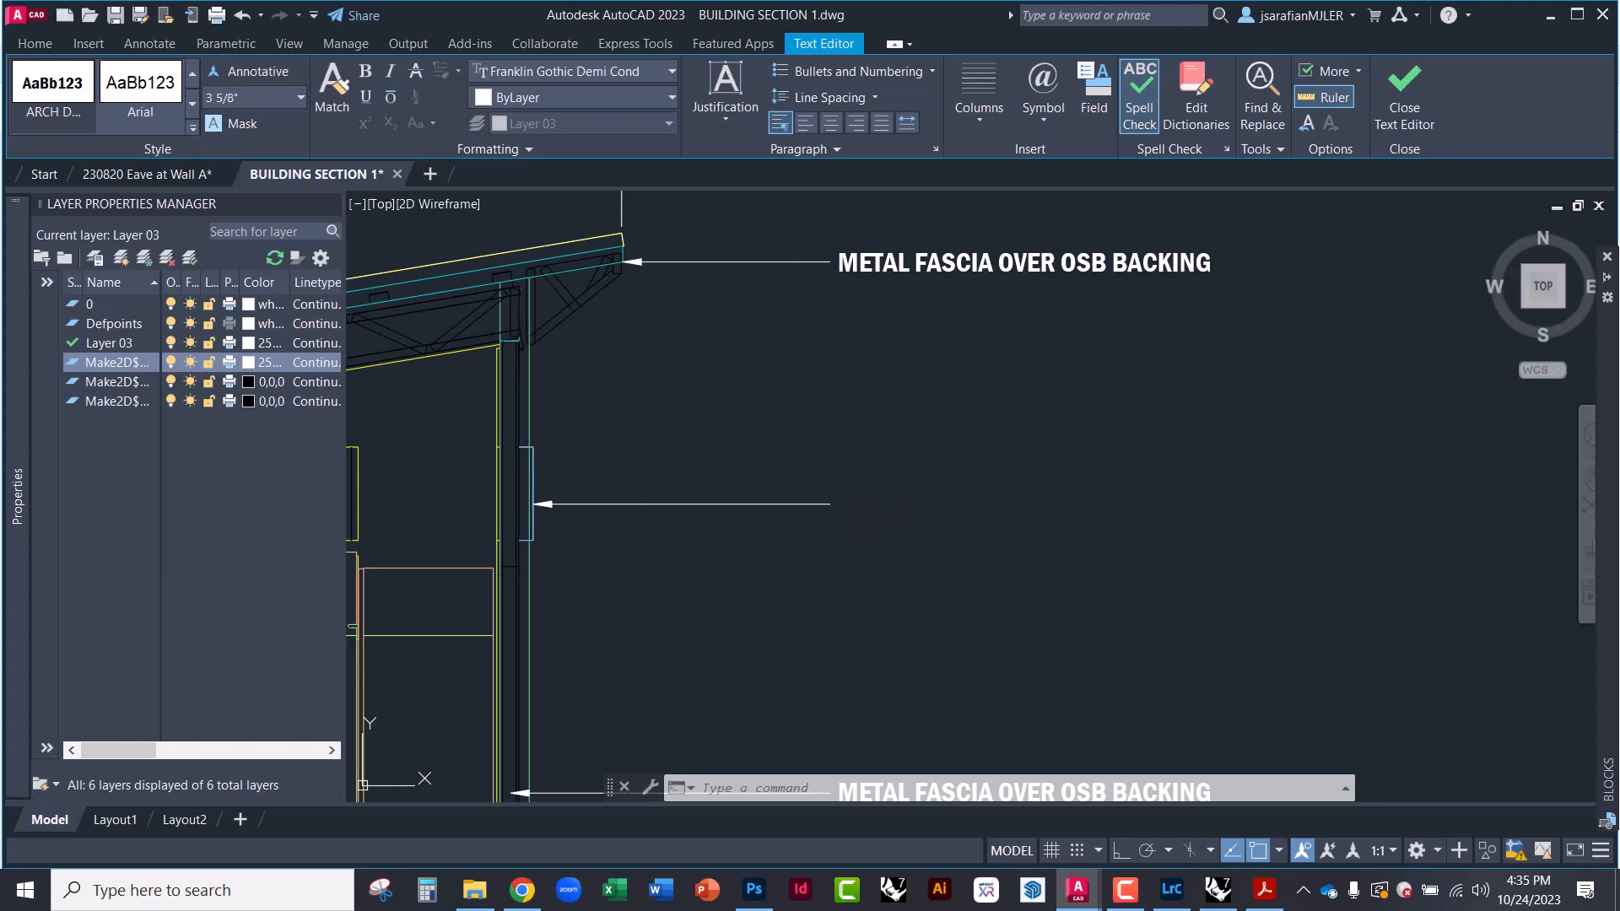
# Stretch the lowest note's arrowhead to the outer face of the exterior wall and deselect the note
pyautogui.scroll(-4, 920, 378)
pyautogui.scroll(4, 866, 554)
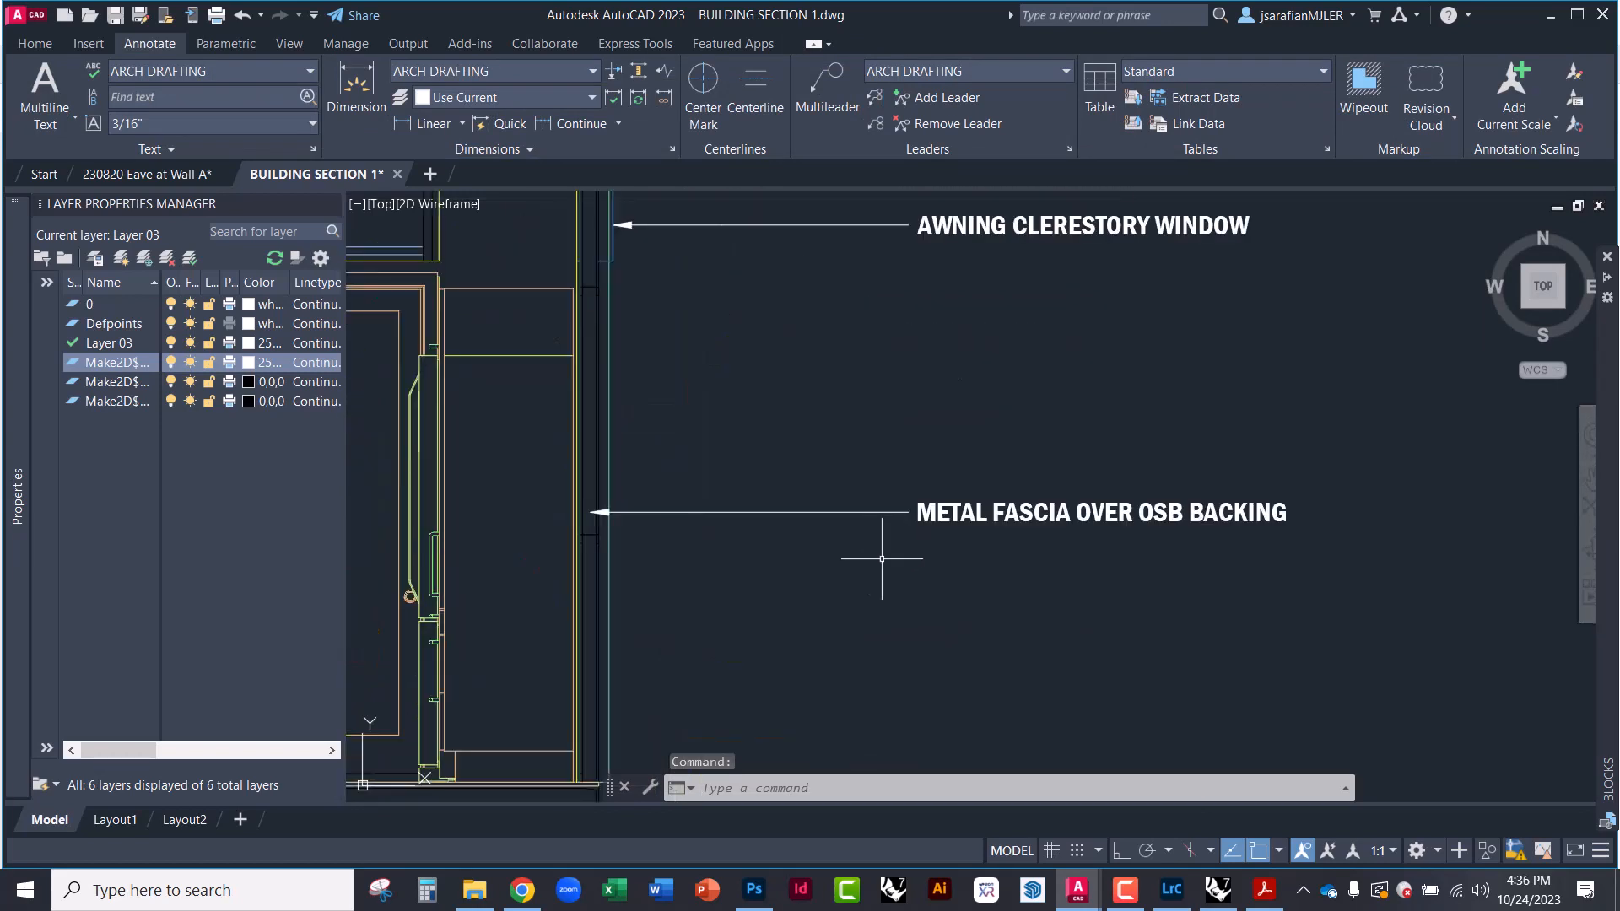
pyautogui.doubleClick(918, 512)
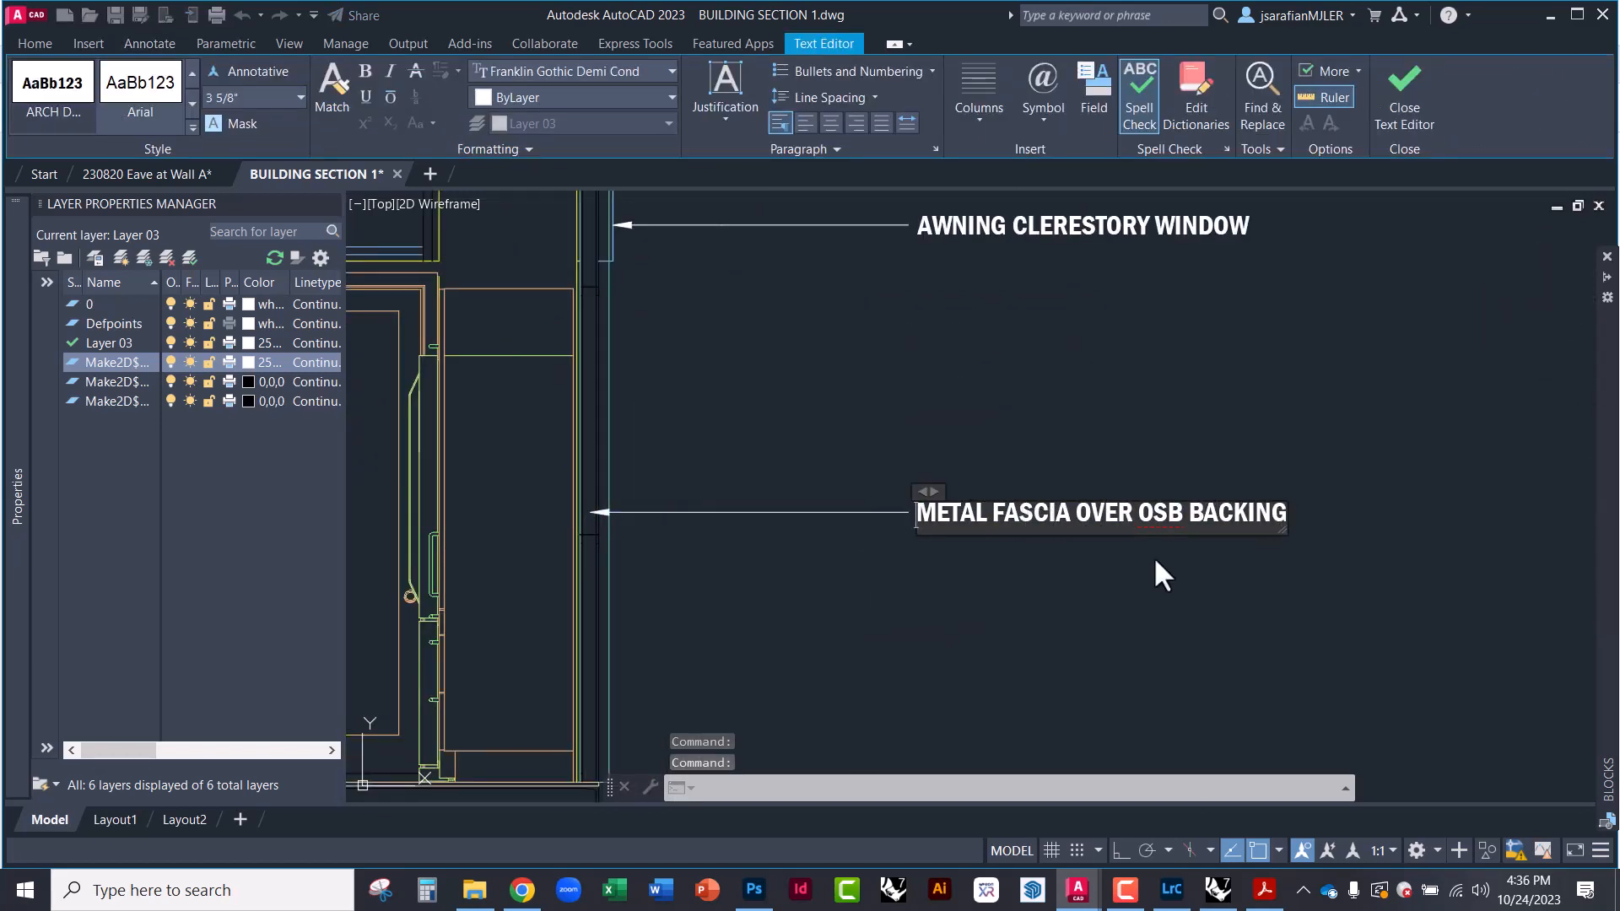
pyautogui.click(810, 585)
pyautogui.click(621, 512)
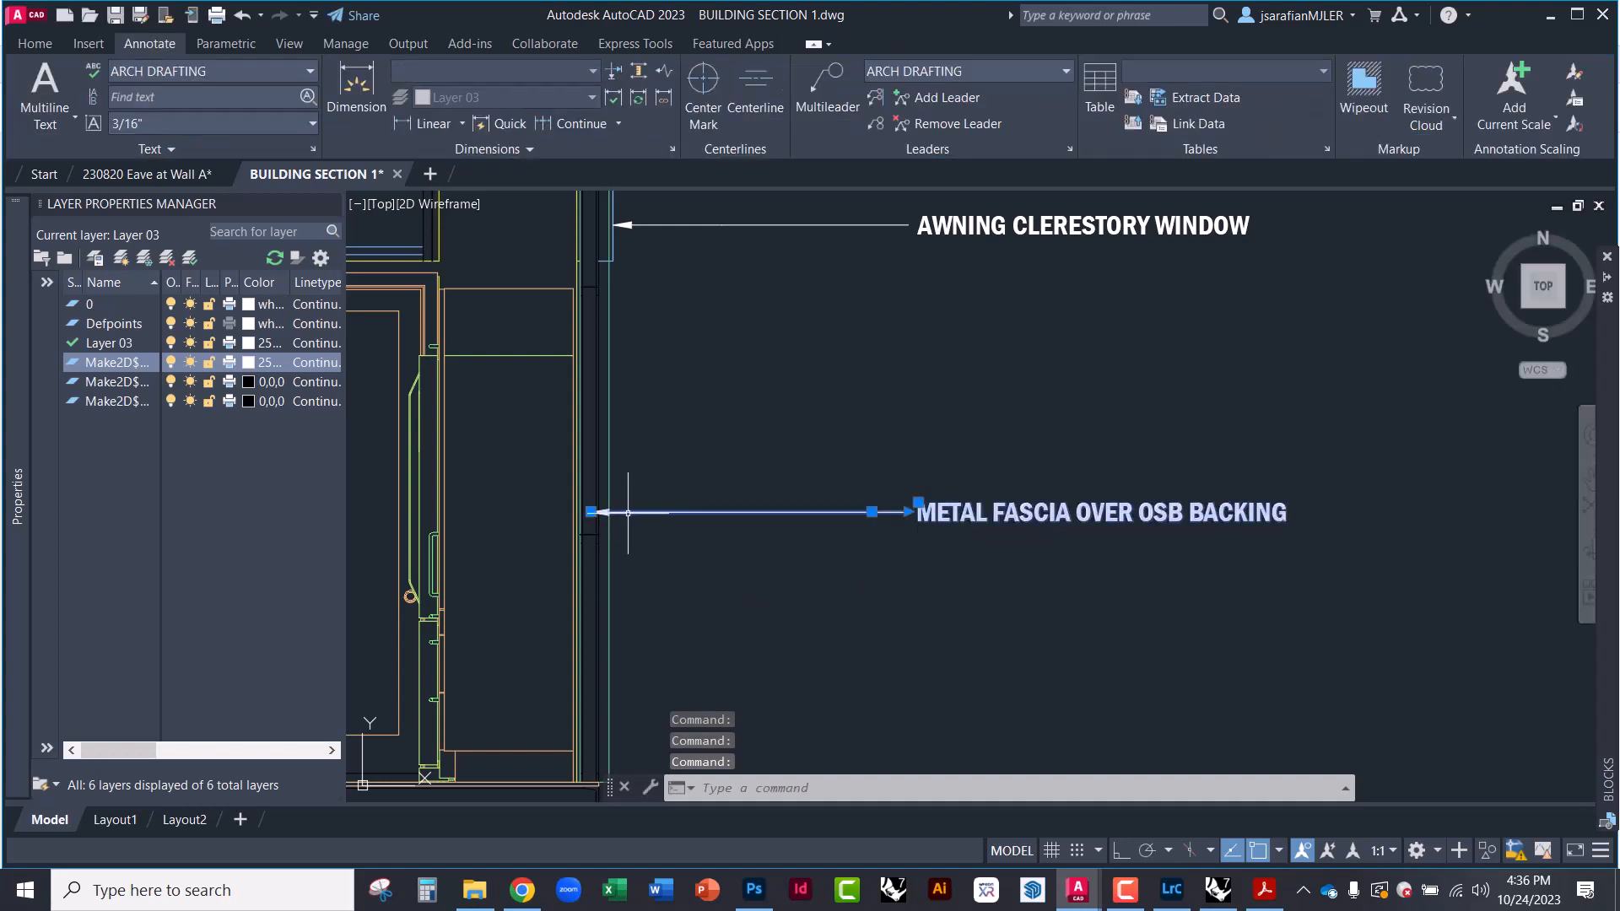
pyautogui.scroll(3, 589, 516)
pyautogui.click(567, 528)
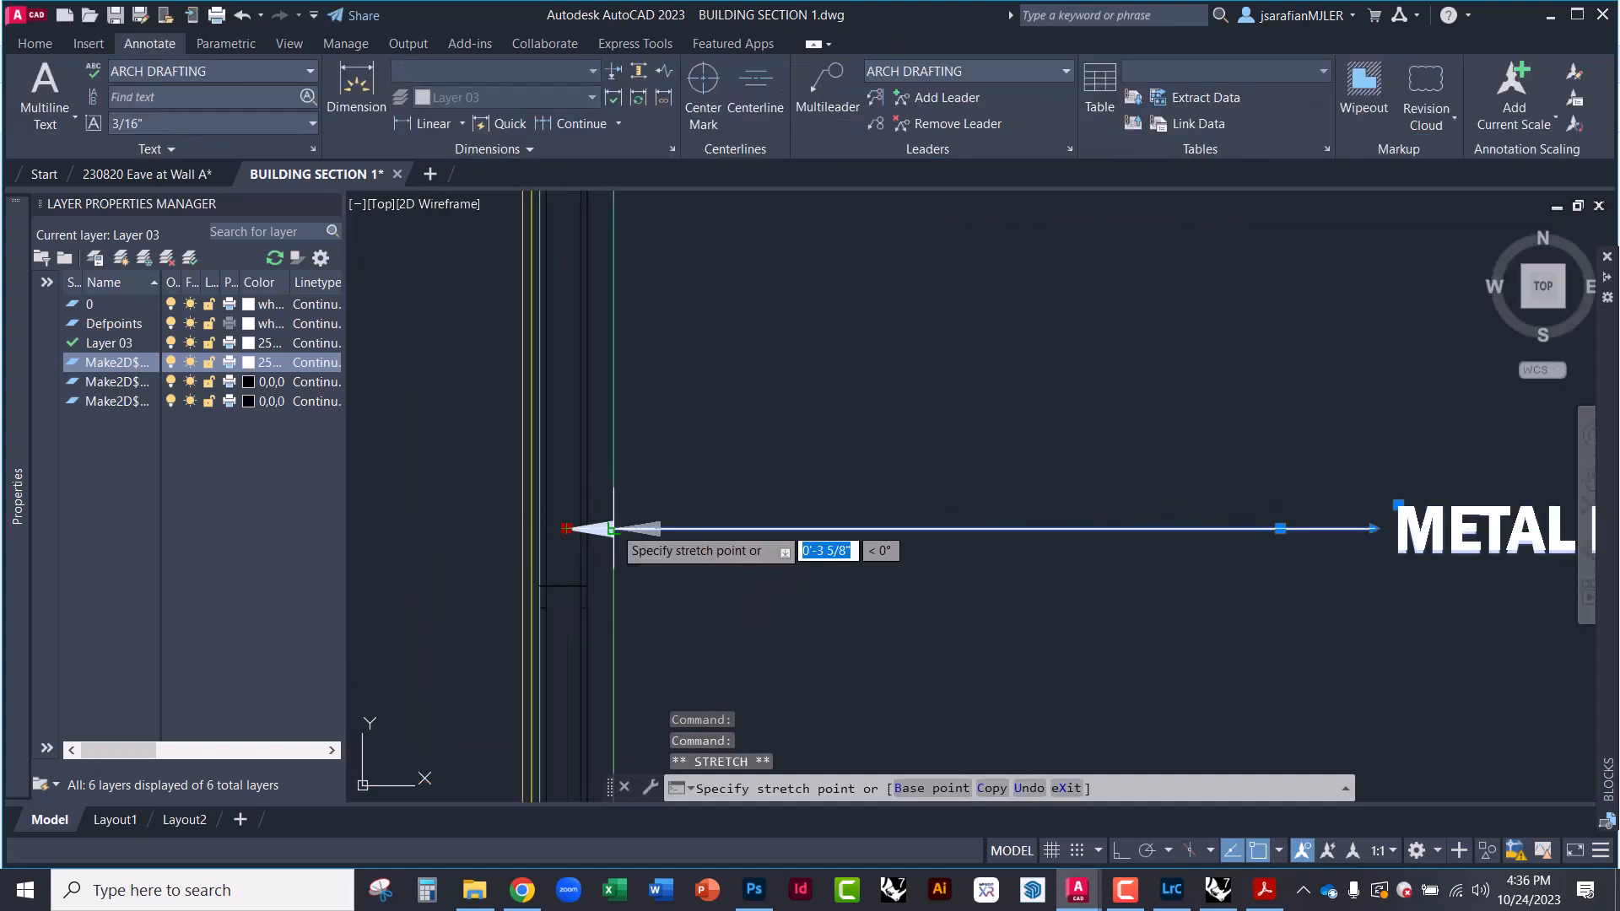
pyautogui.press('Escape')
pyautogui.press('Escape')
# Replace the lowest note's text with 7/8" STUCCO ON METAL LATH AND BUILDING PAPER ON
pyautogui.scroll(-5, 460, 536)
pyautogui.scroll(2, 727, 528)
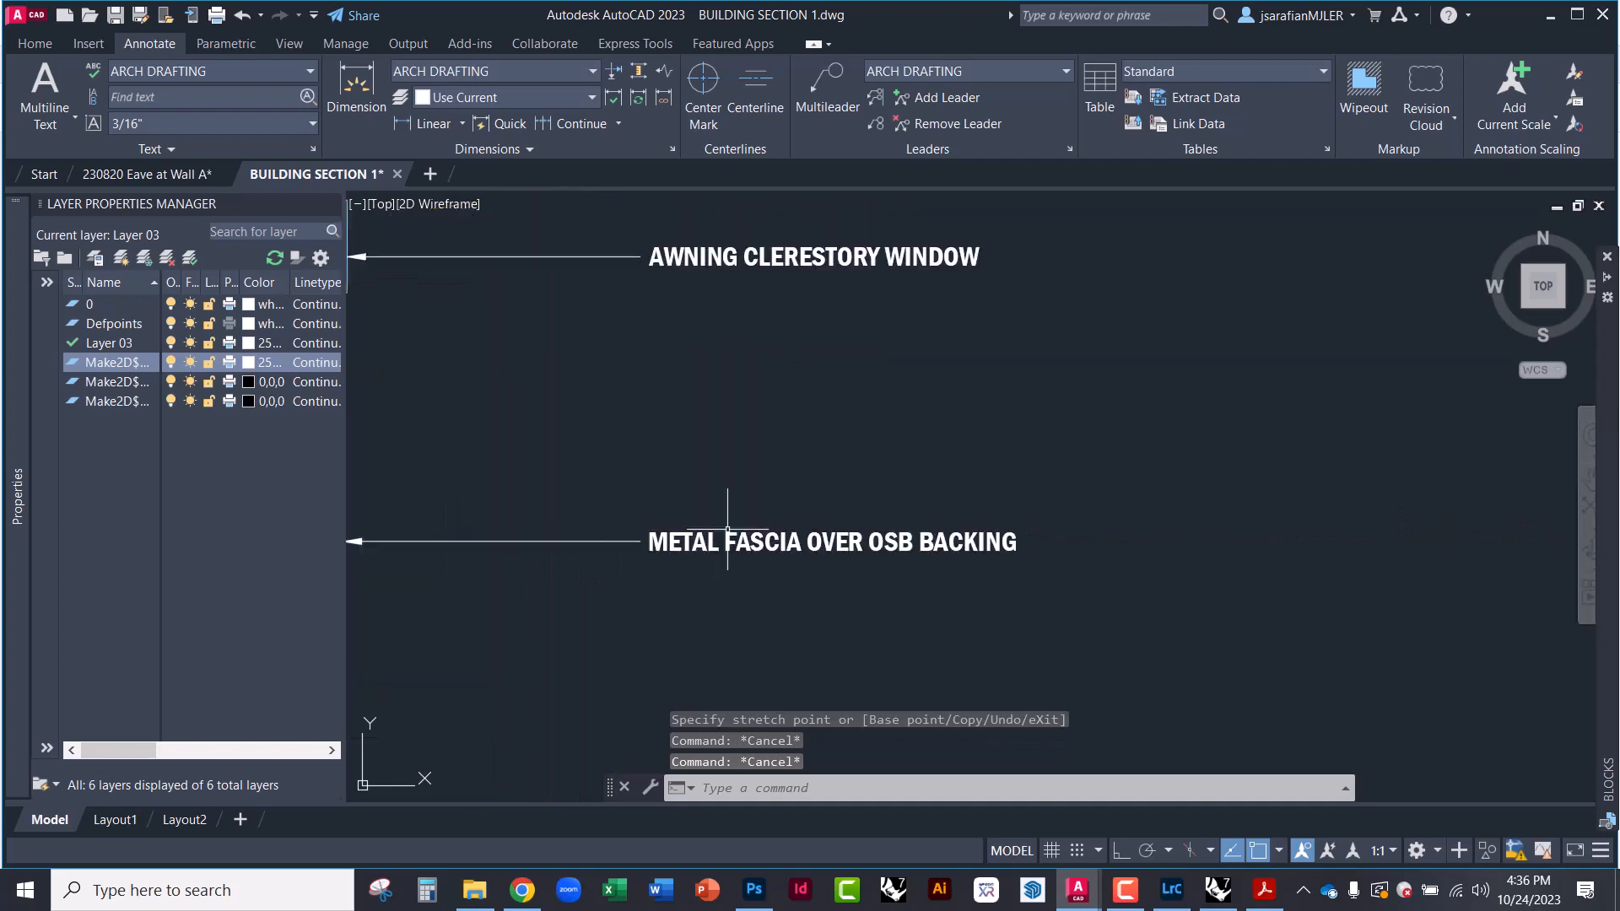
pyautogui.doubleClick(949, 544)
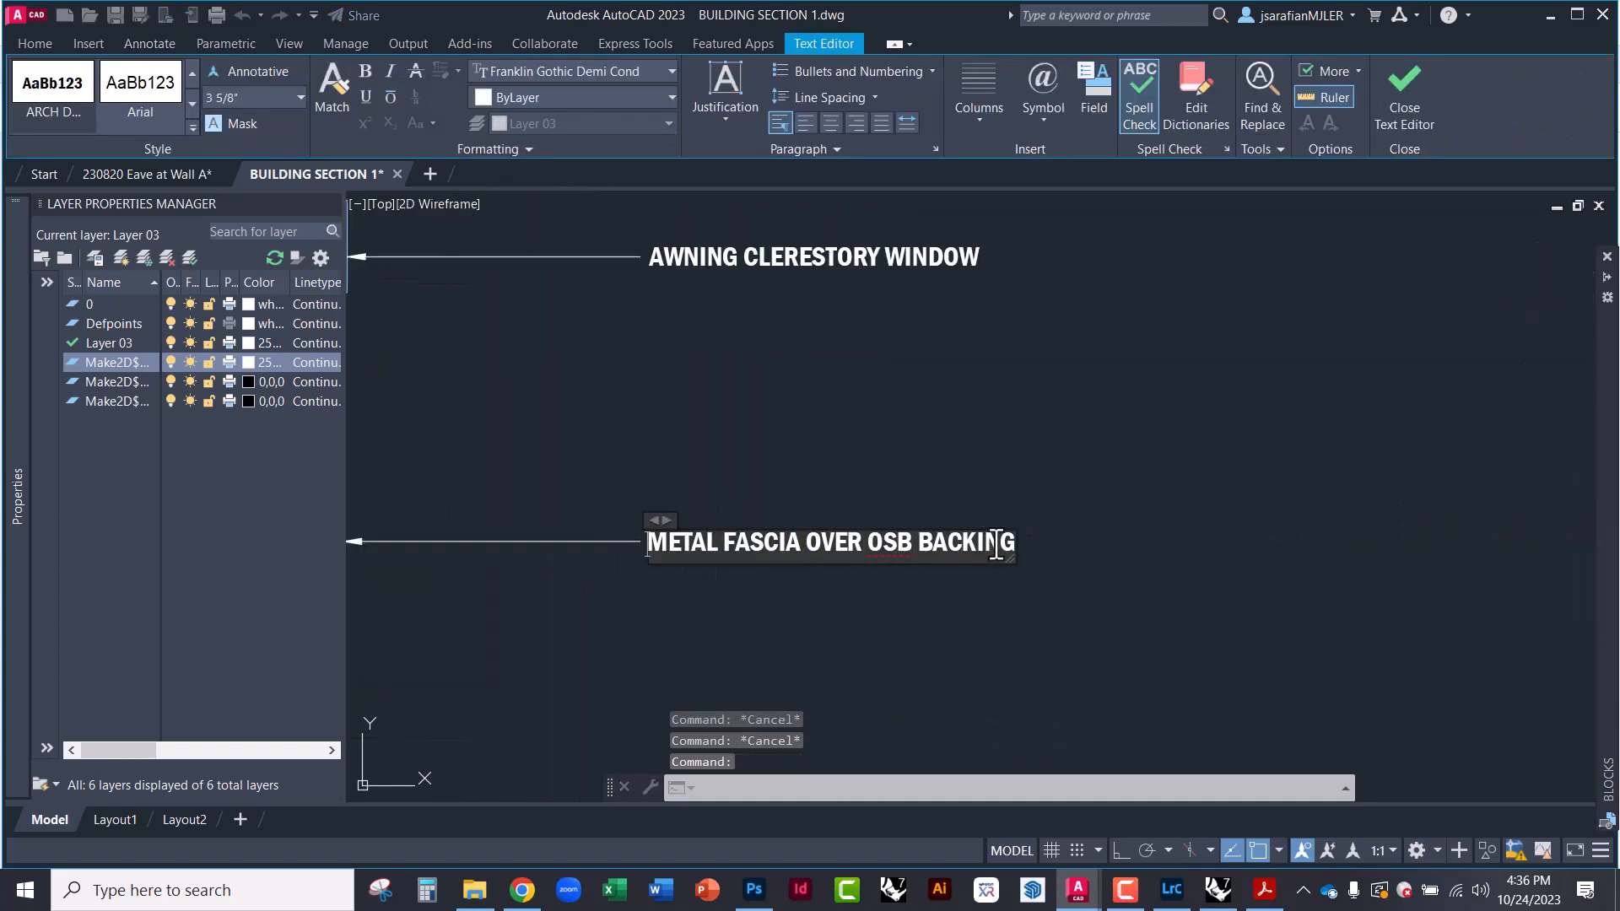
pyautogui.moveTo(1017, 542); pyautogui.dragTo(1008, 546)
pyautogui.hotkey('ctrl', 'a')
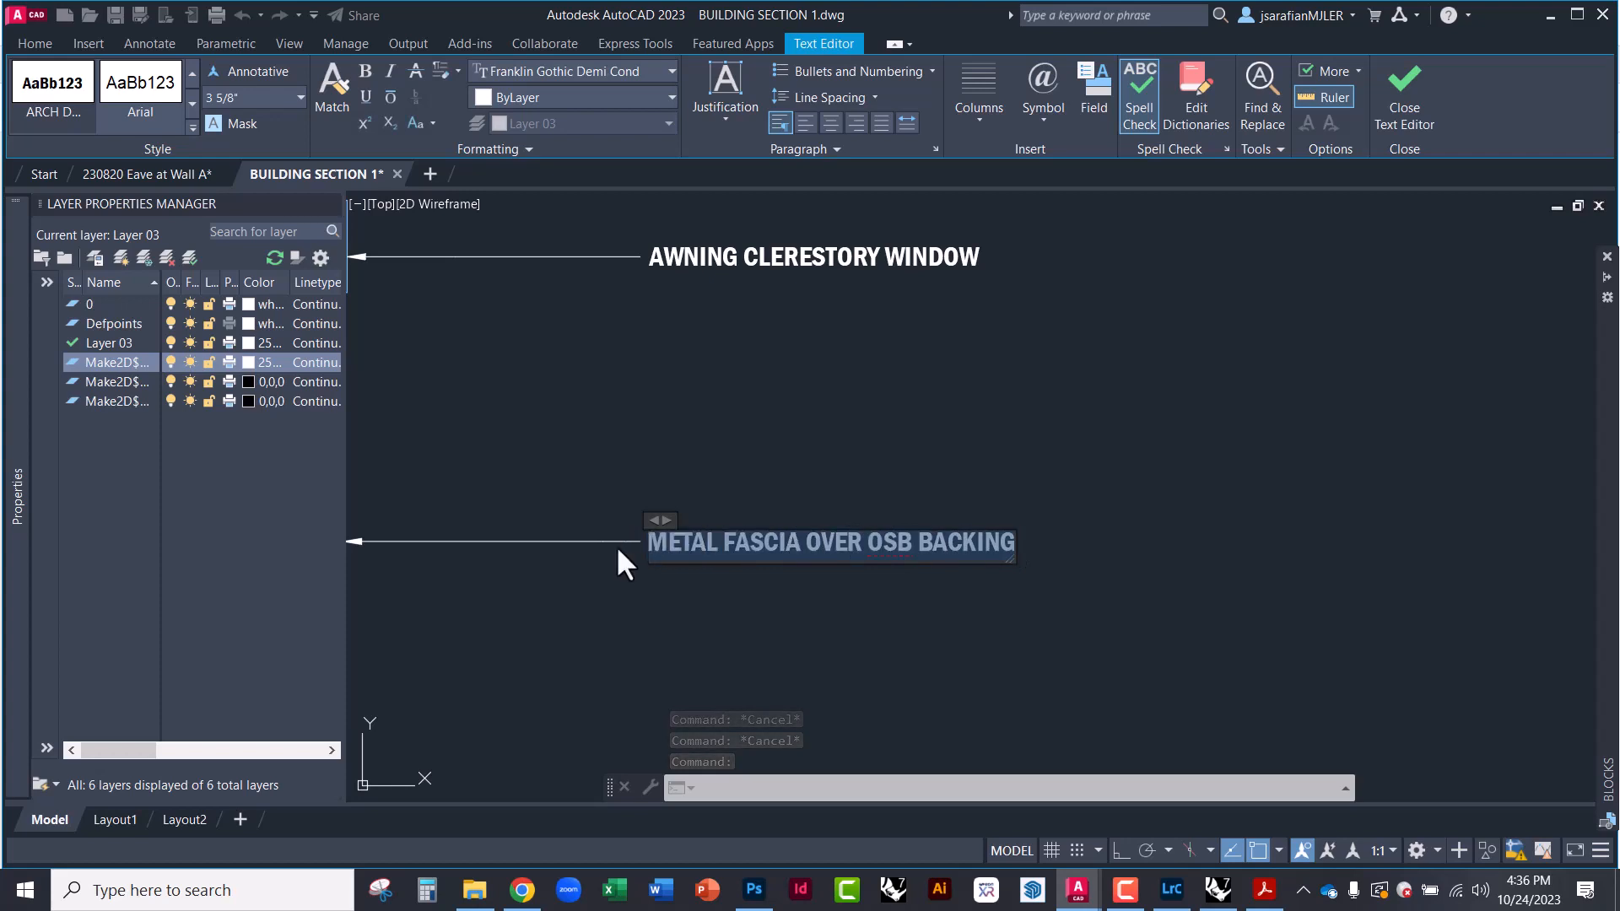
pyautogui.write('7/8')
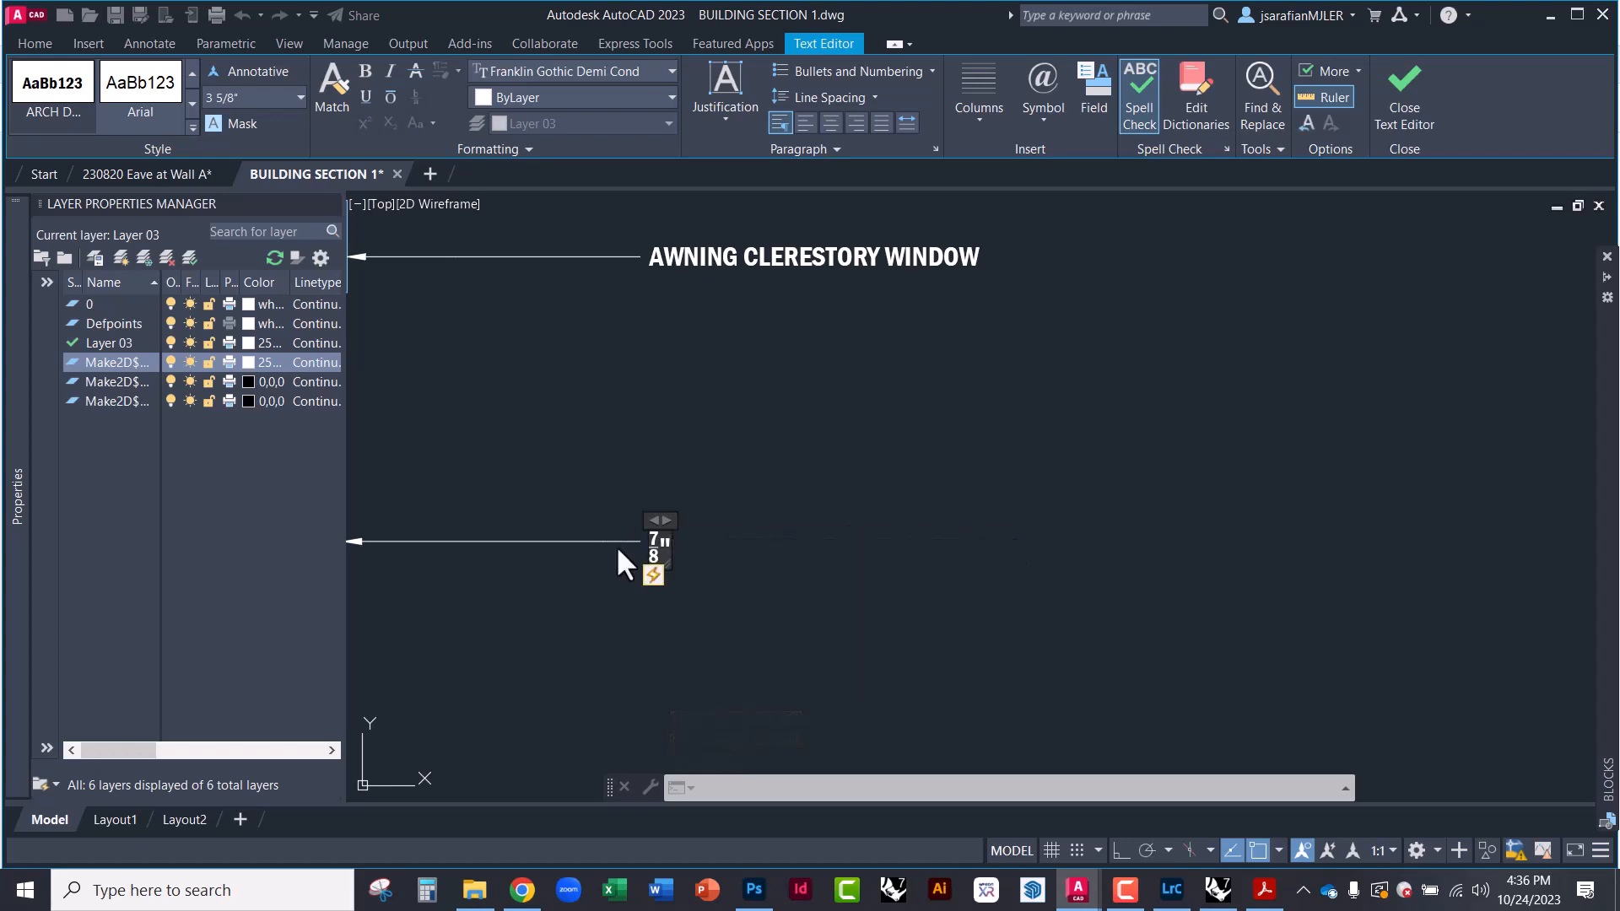
pyautogui.write('" STUCCO')
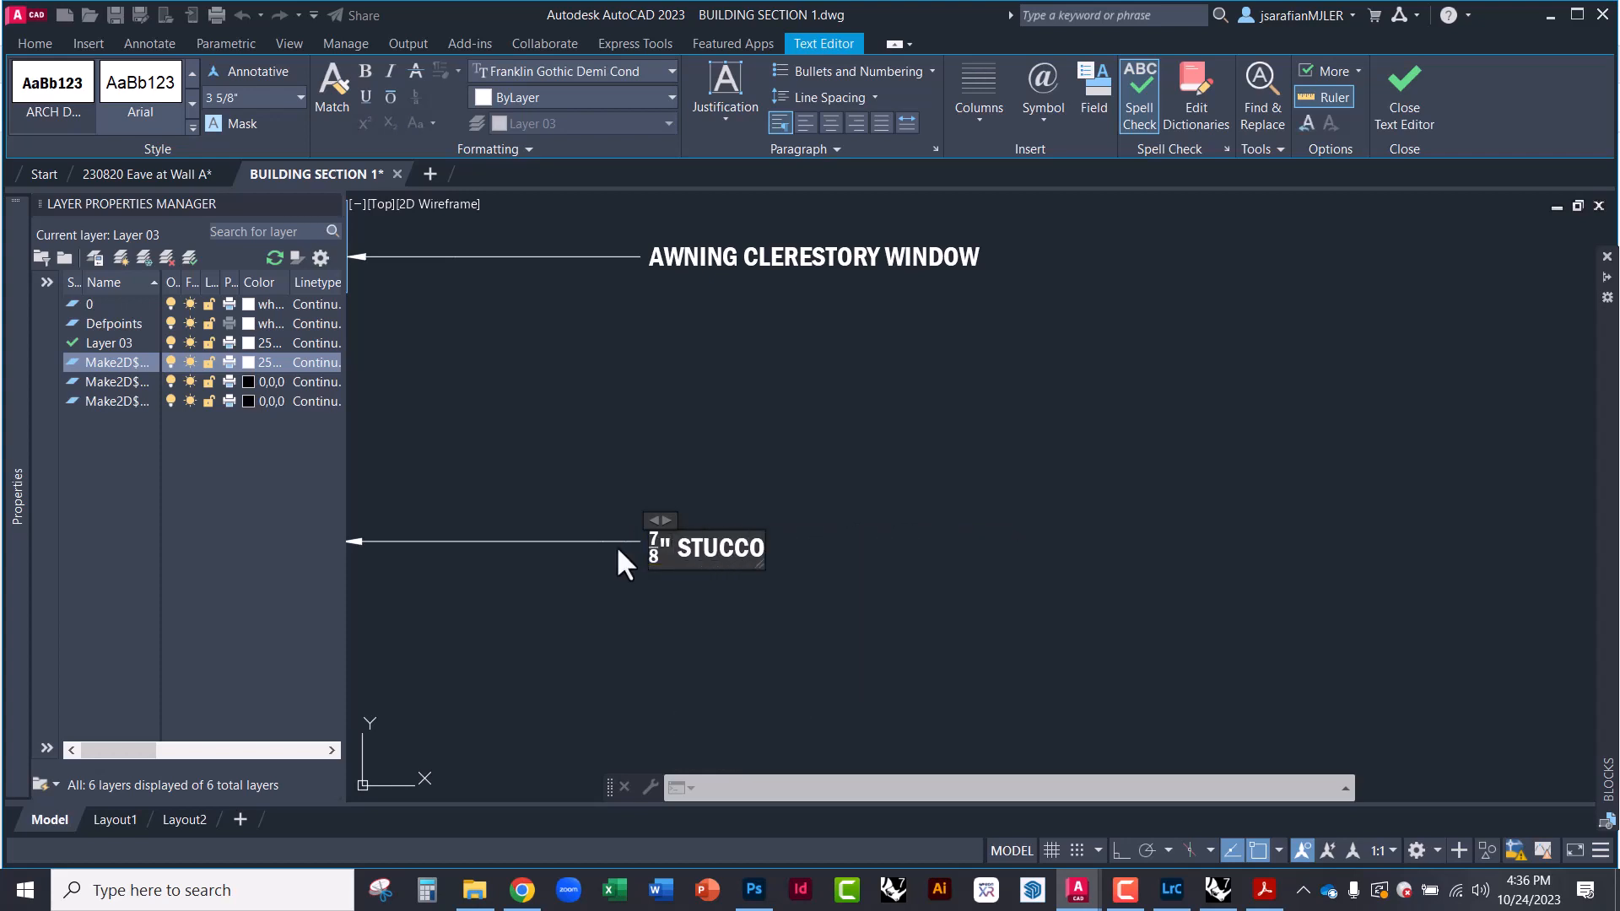
pyautogui.write(' ON')
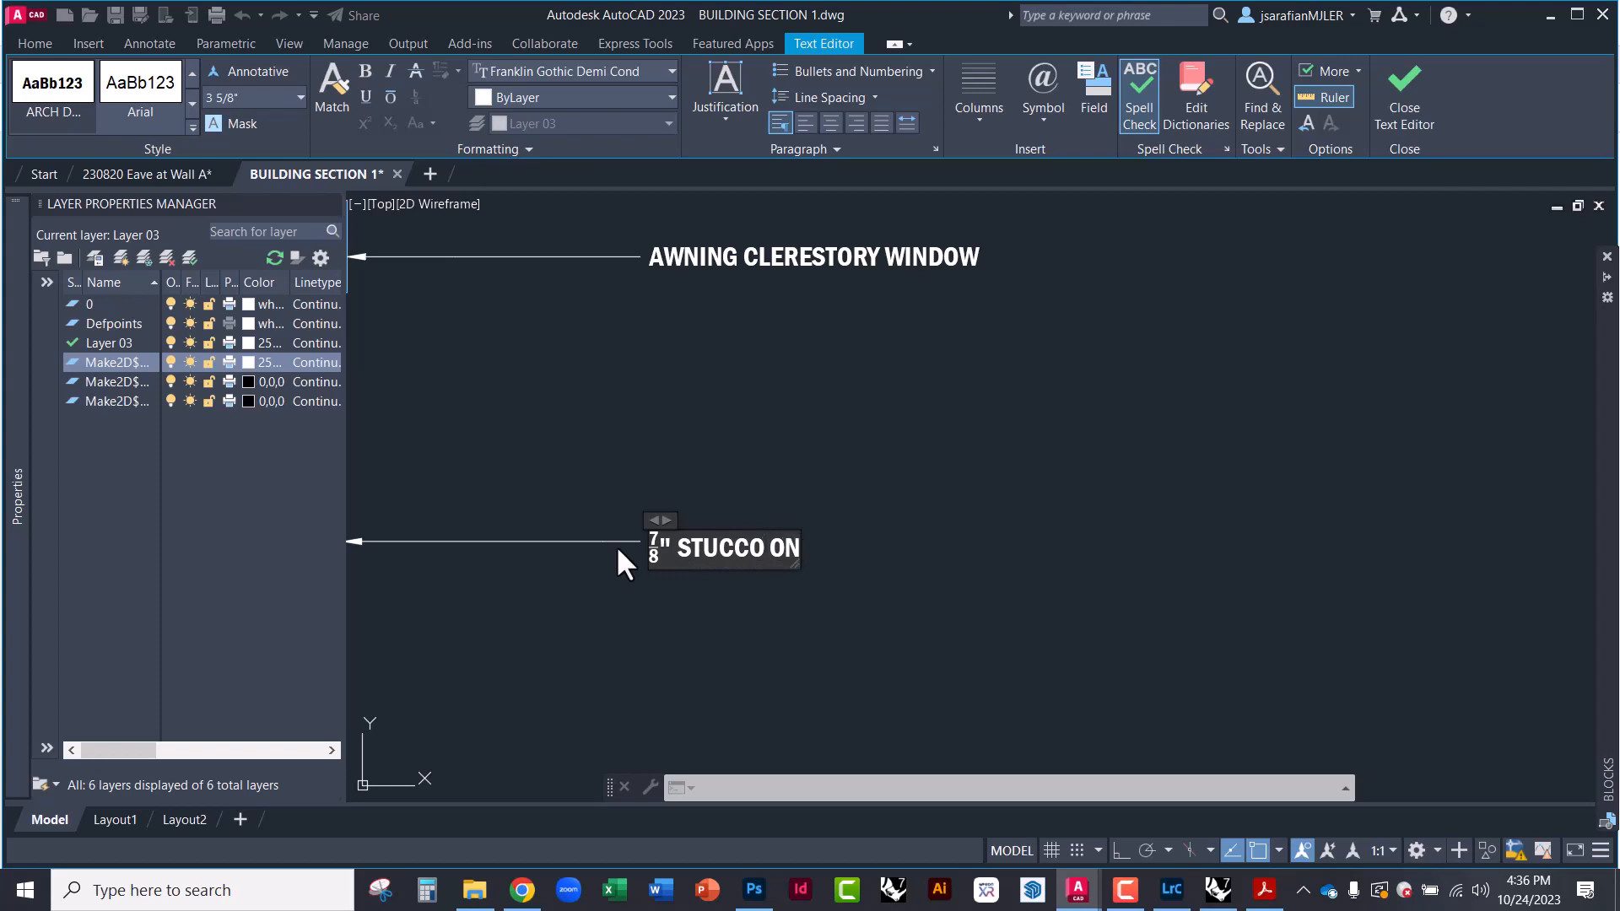
pyautogui.write(' METAL LATH')
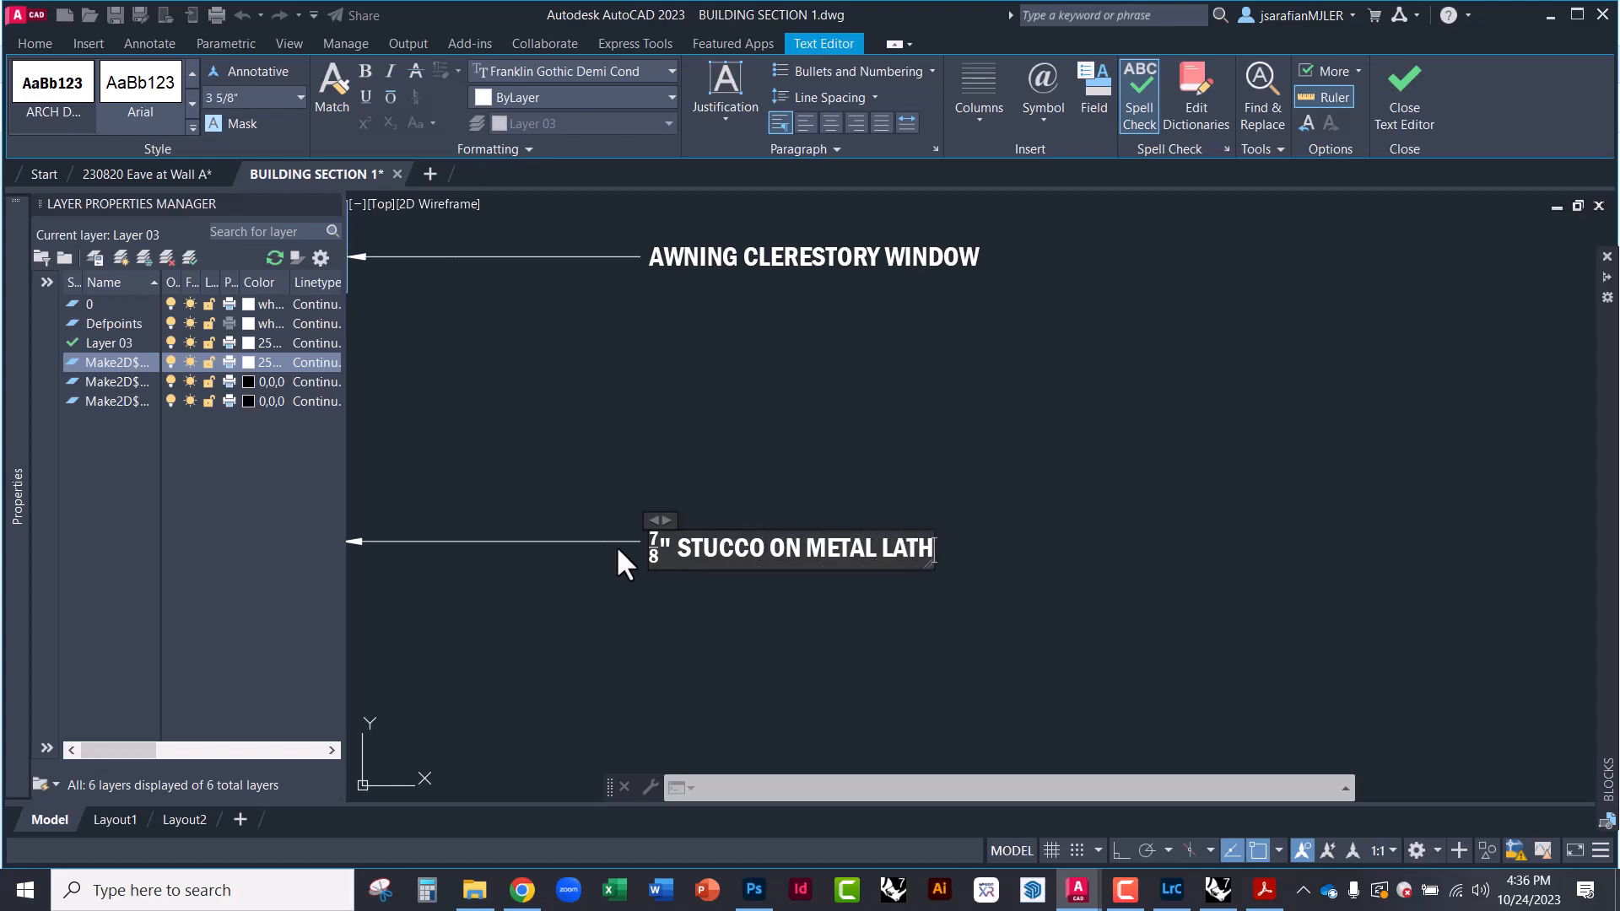
pyautogui.write(' AND BUILDING P')
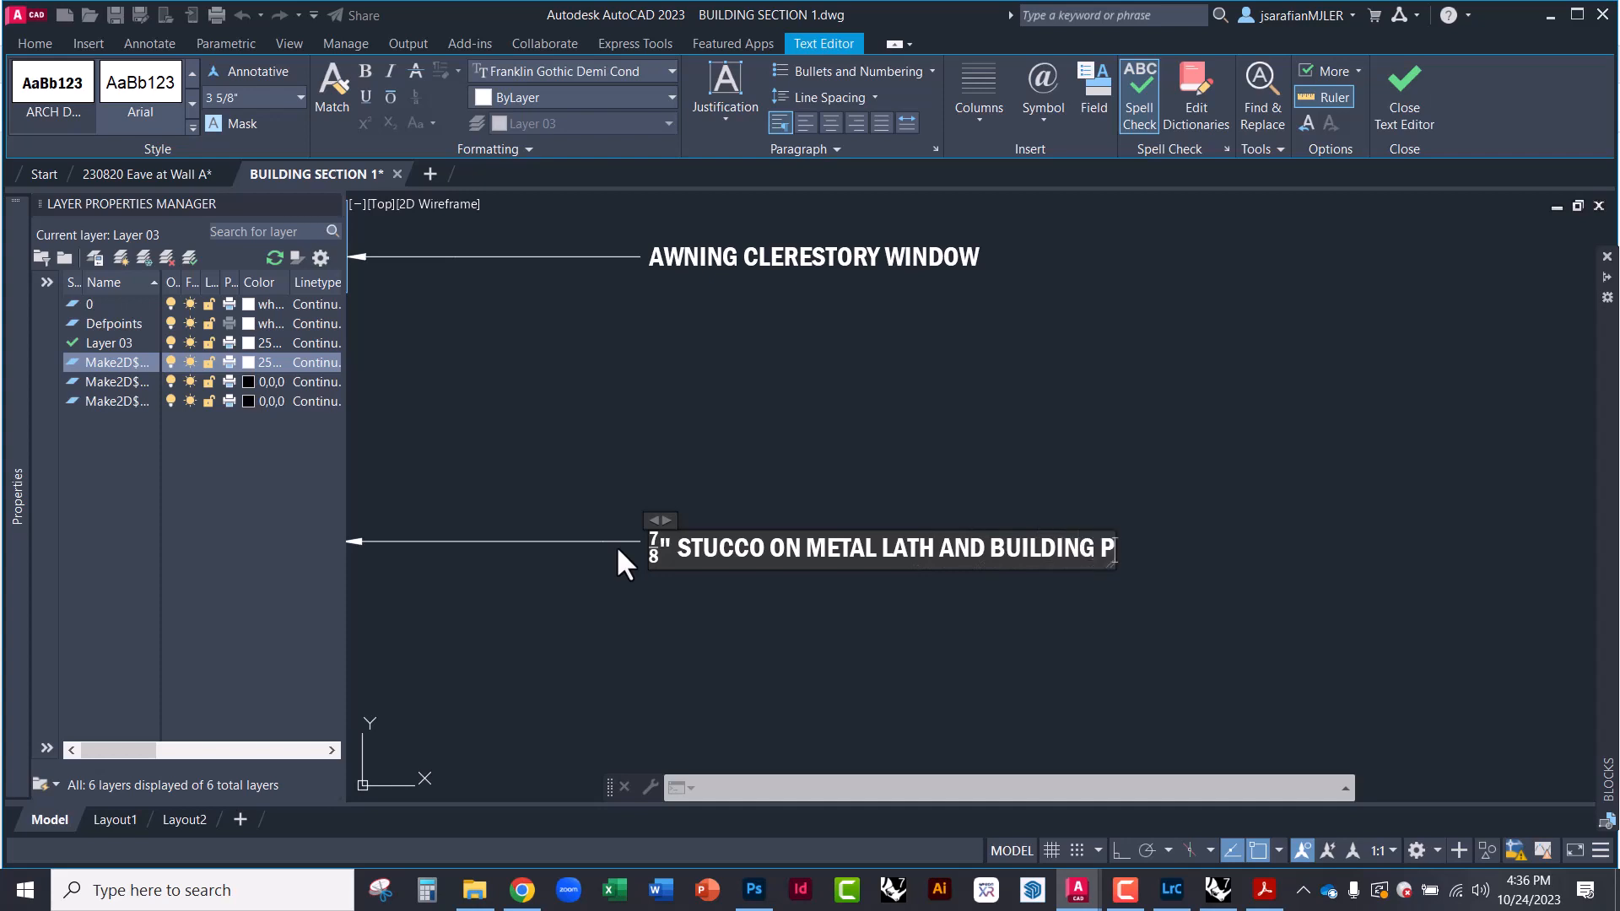
pyautogui.write('APER ON')
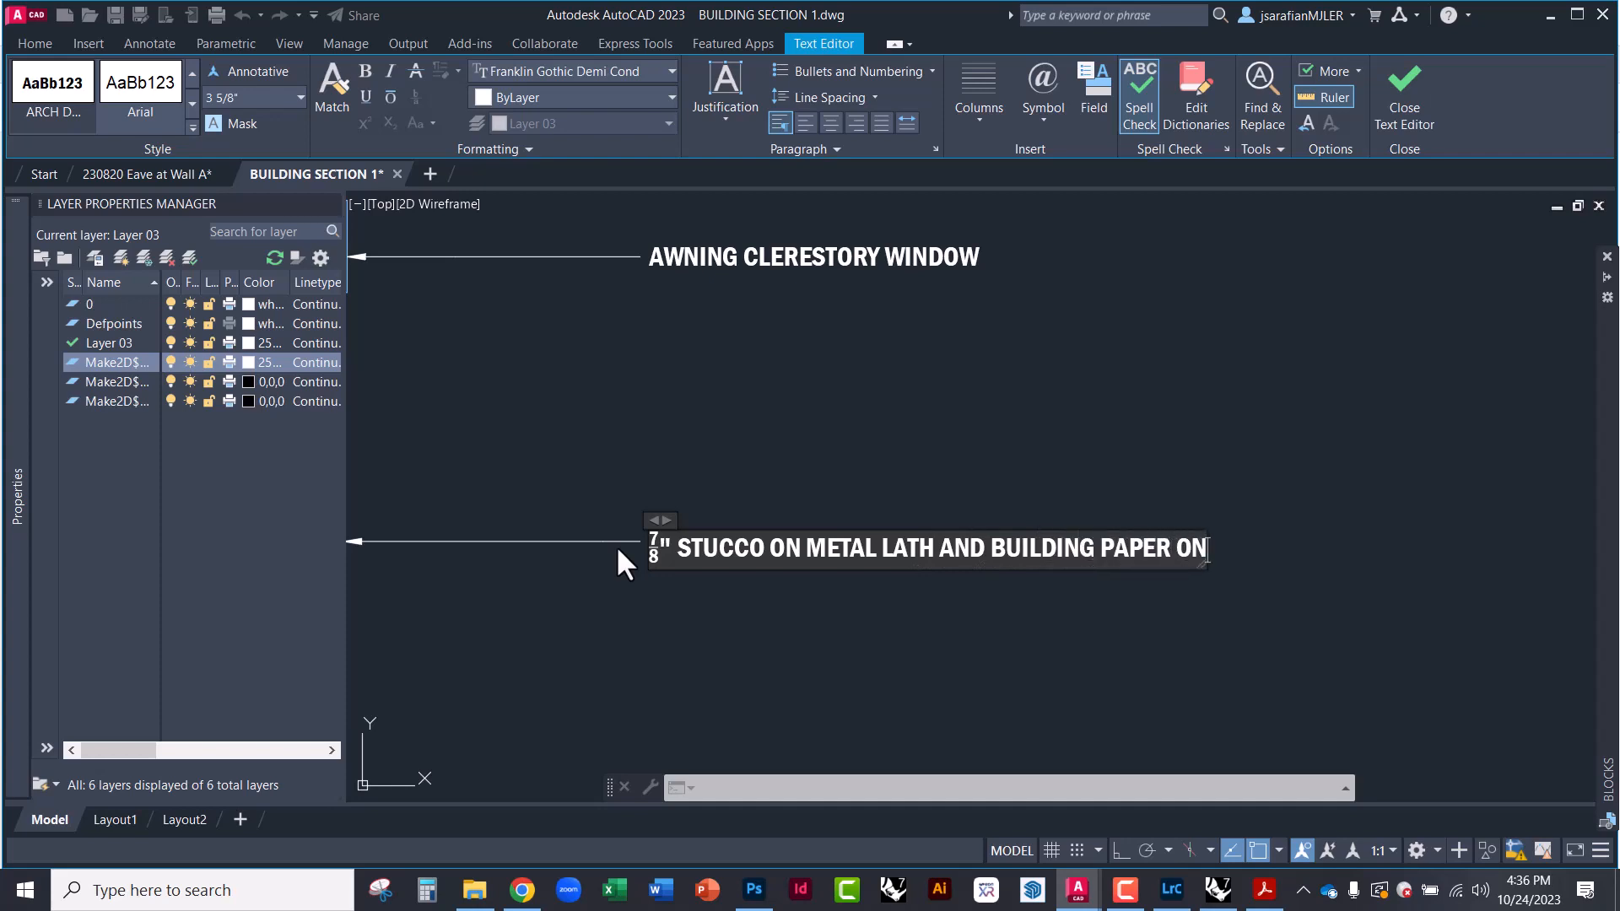
# Add a second line to the lowest note reading 1" OX-IS RIGID FOAM STRUCTURAL SHEATHING ON
pyautogui.press('Return')
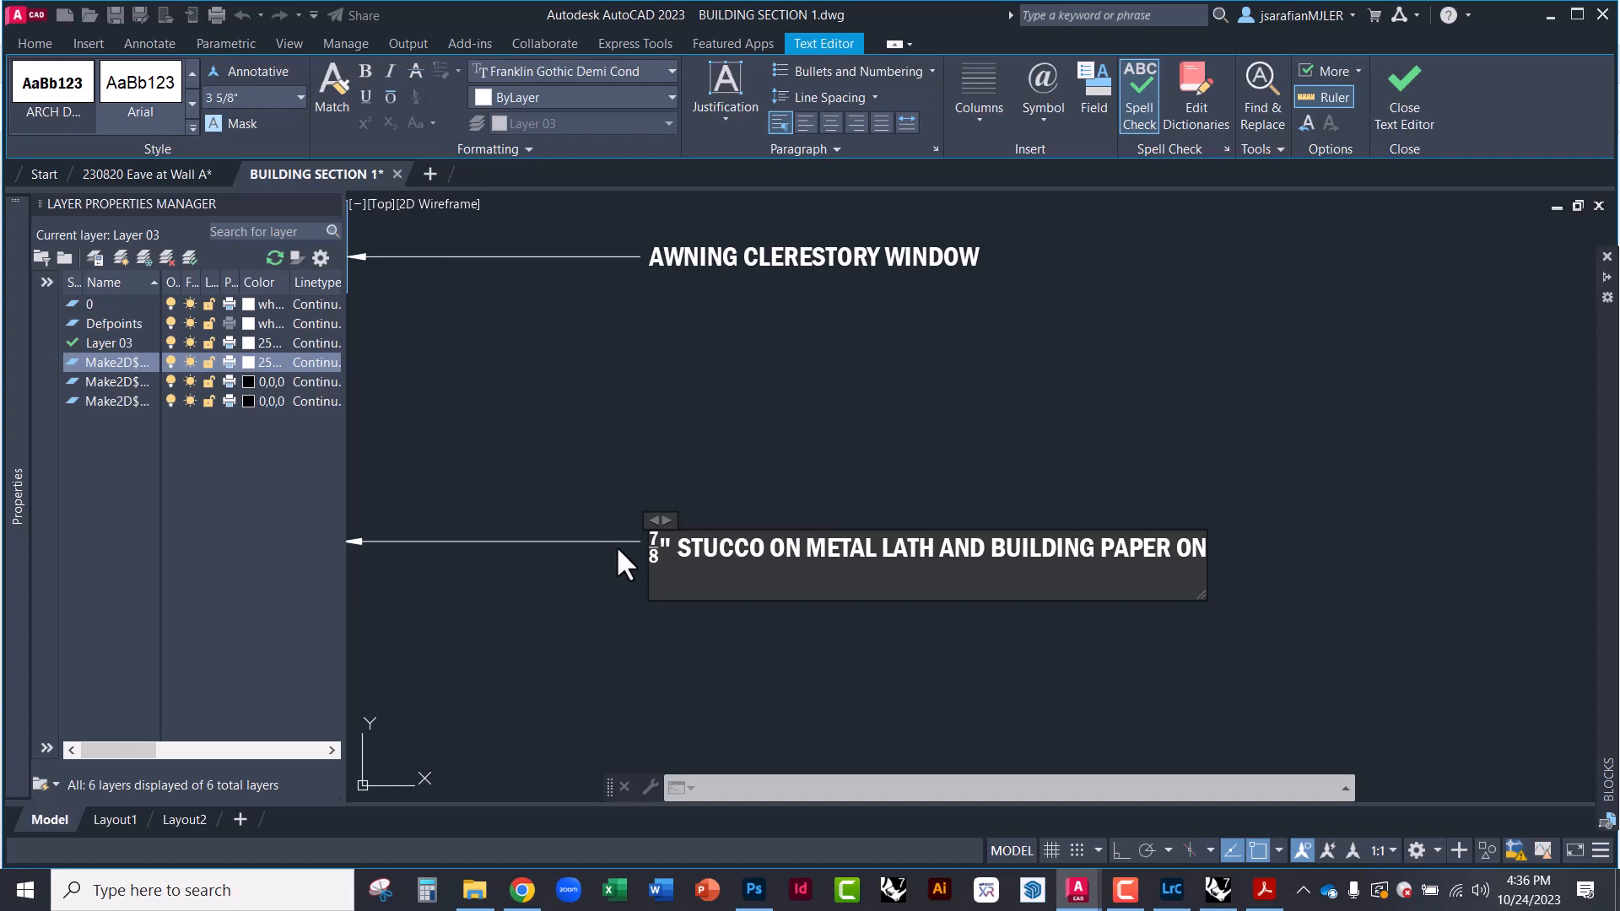
pyautogui.write('1" RIGID')
pyautogui.press('BackSpace')
pyautogui.press('BackSpace')
pyautogui.press('BackSpace')
pyautogui.press('BackSpace')
pyautogui.press('BackSpace')
pyautogui.write('OX-IS')
pyautogui.write('FOAM')
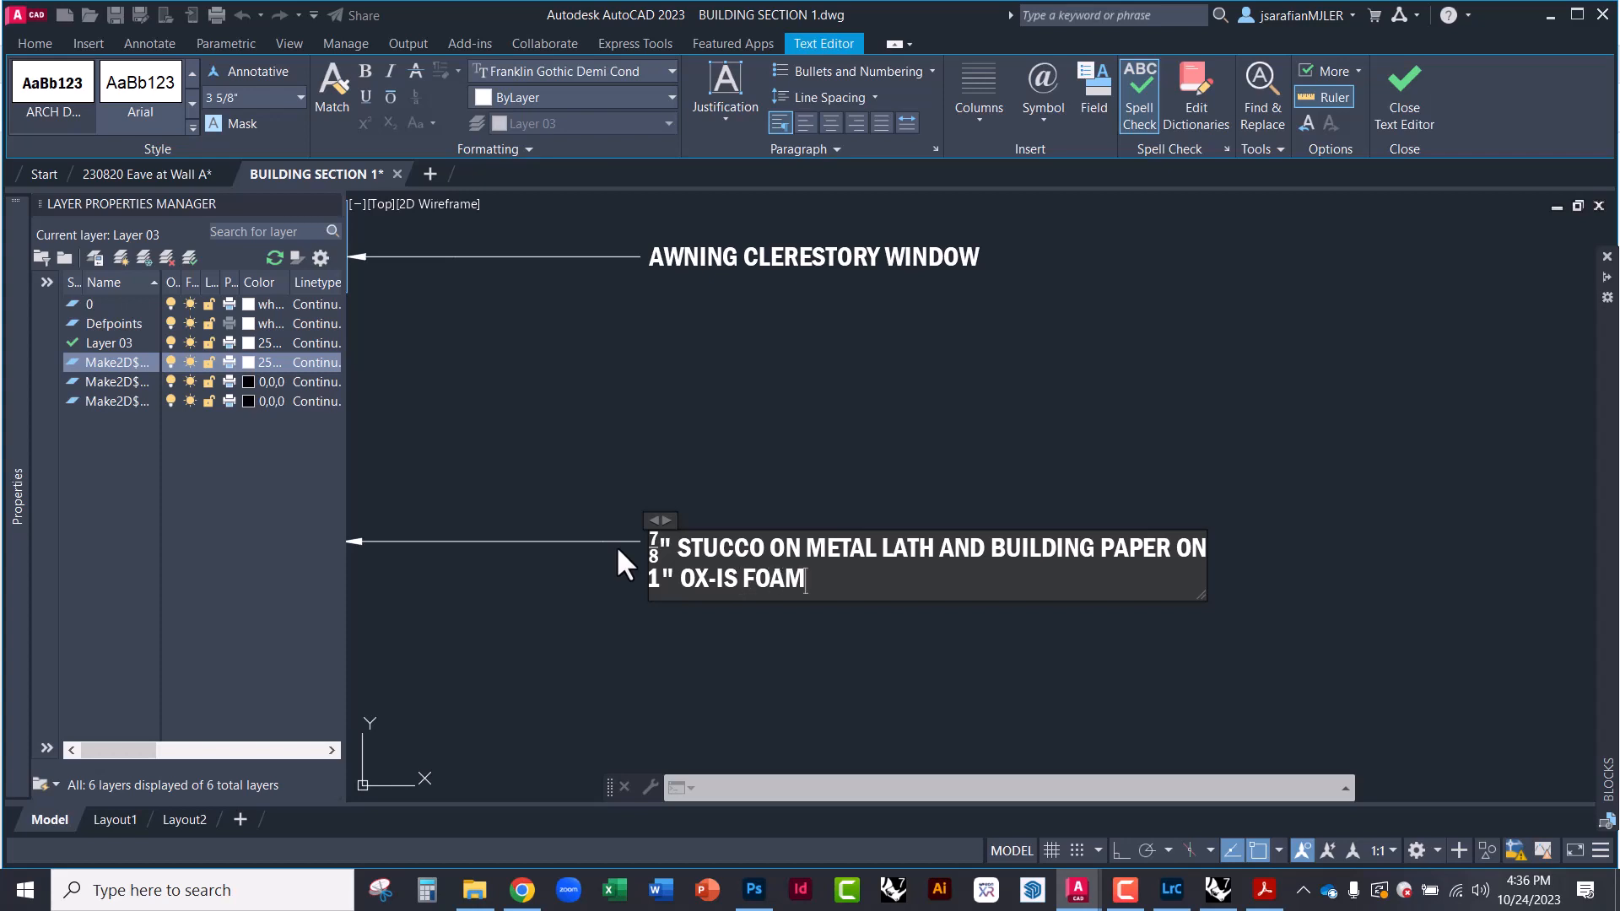
pyautogui.press('BackSpace')
pyautogui.press('BackSpace')
pyautogui.press('BackSpace')
pyautogui.press('BackSpace')
pyautogui.write('RIGID FOAM')
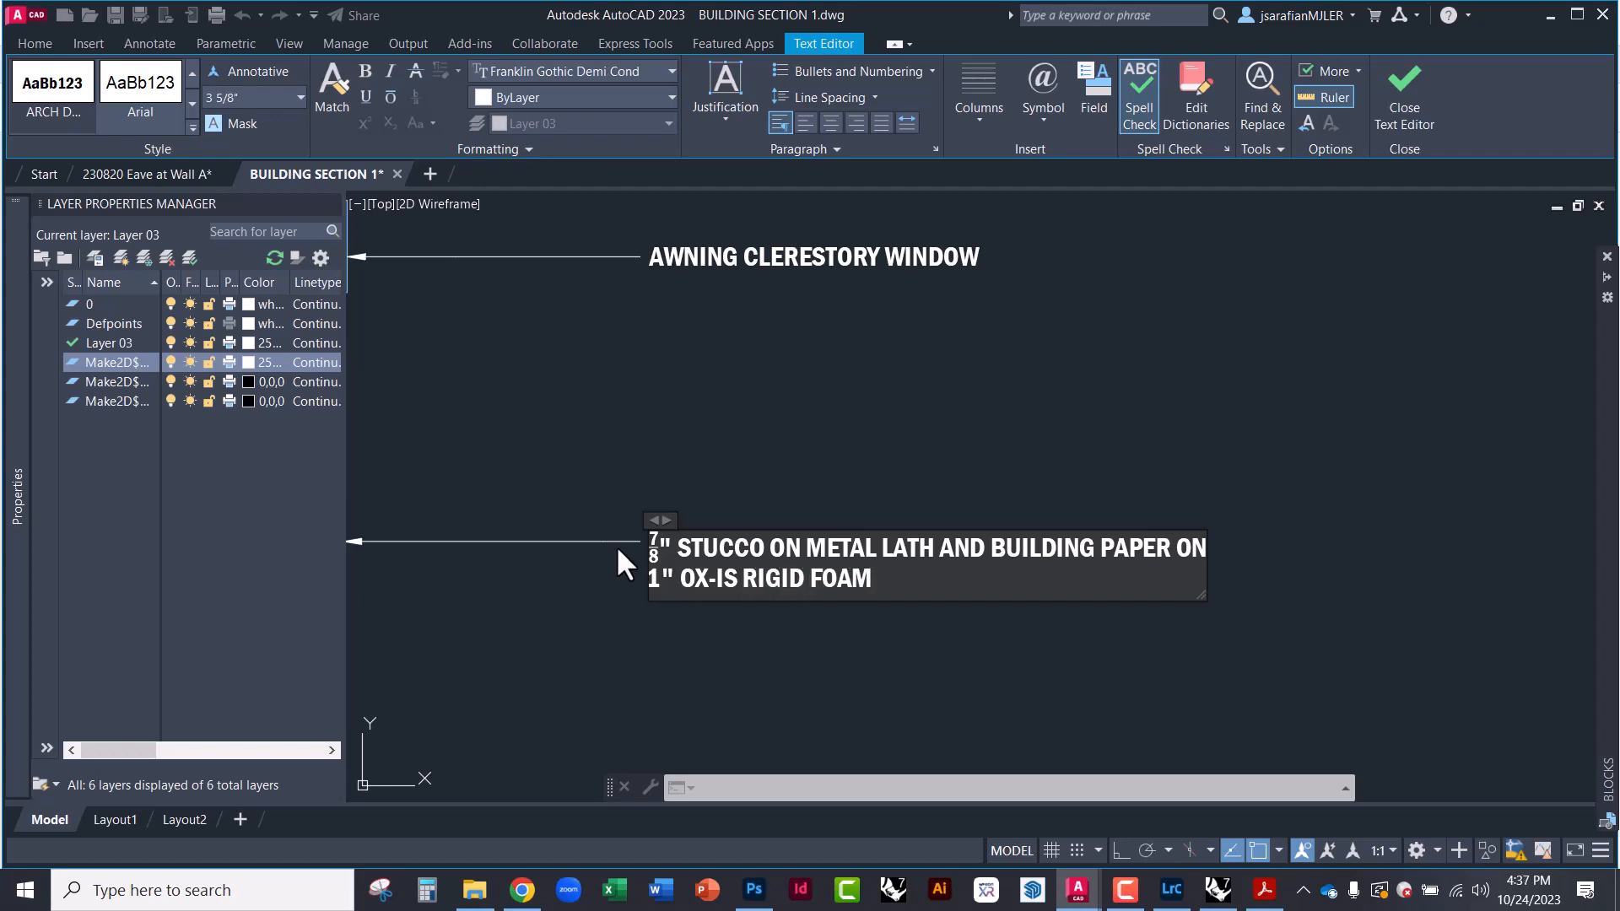
pyautogui.write(' STRUCTU')
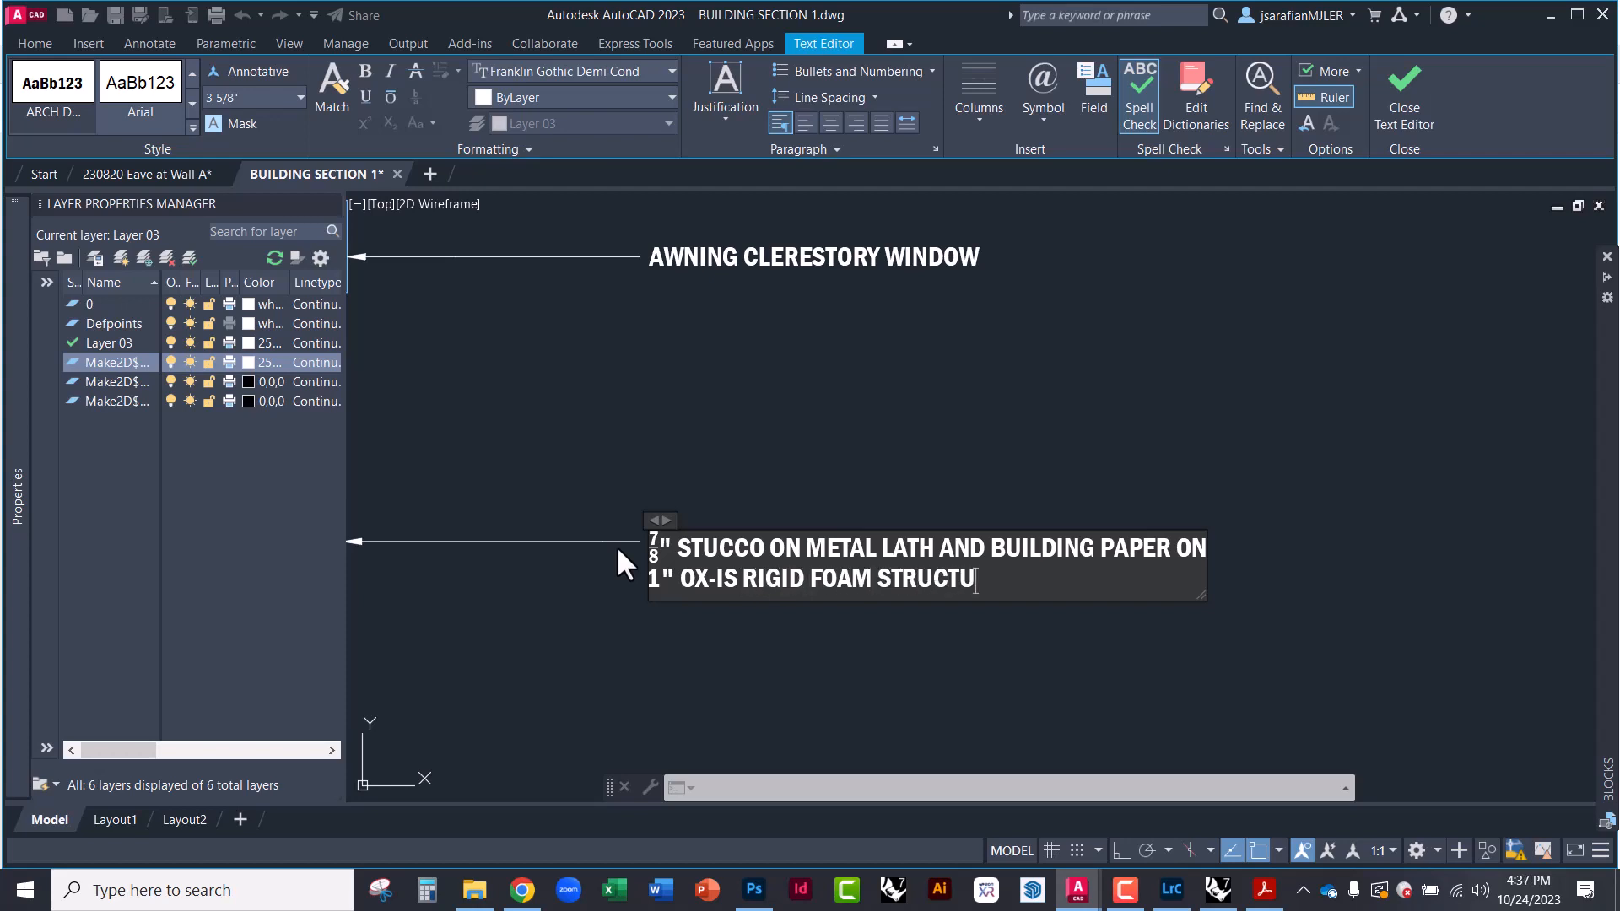
pyautogui.write('RAL SHEATHING O')
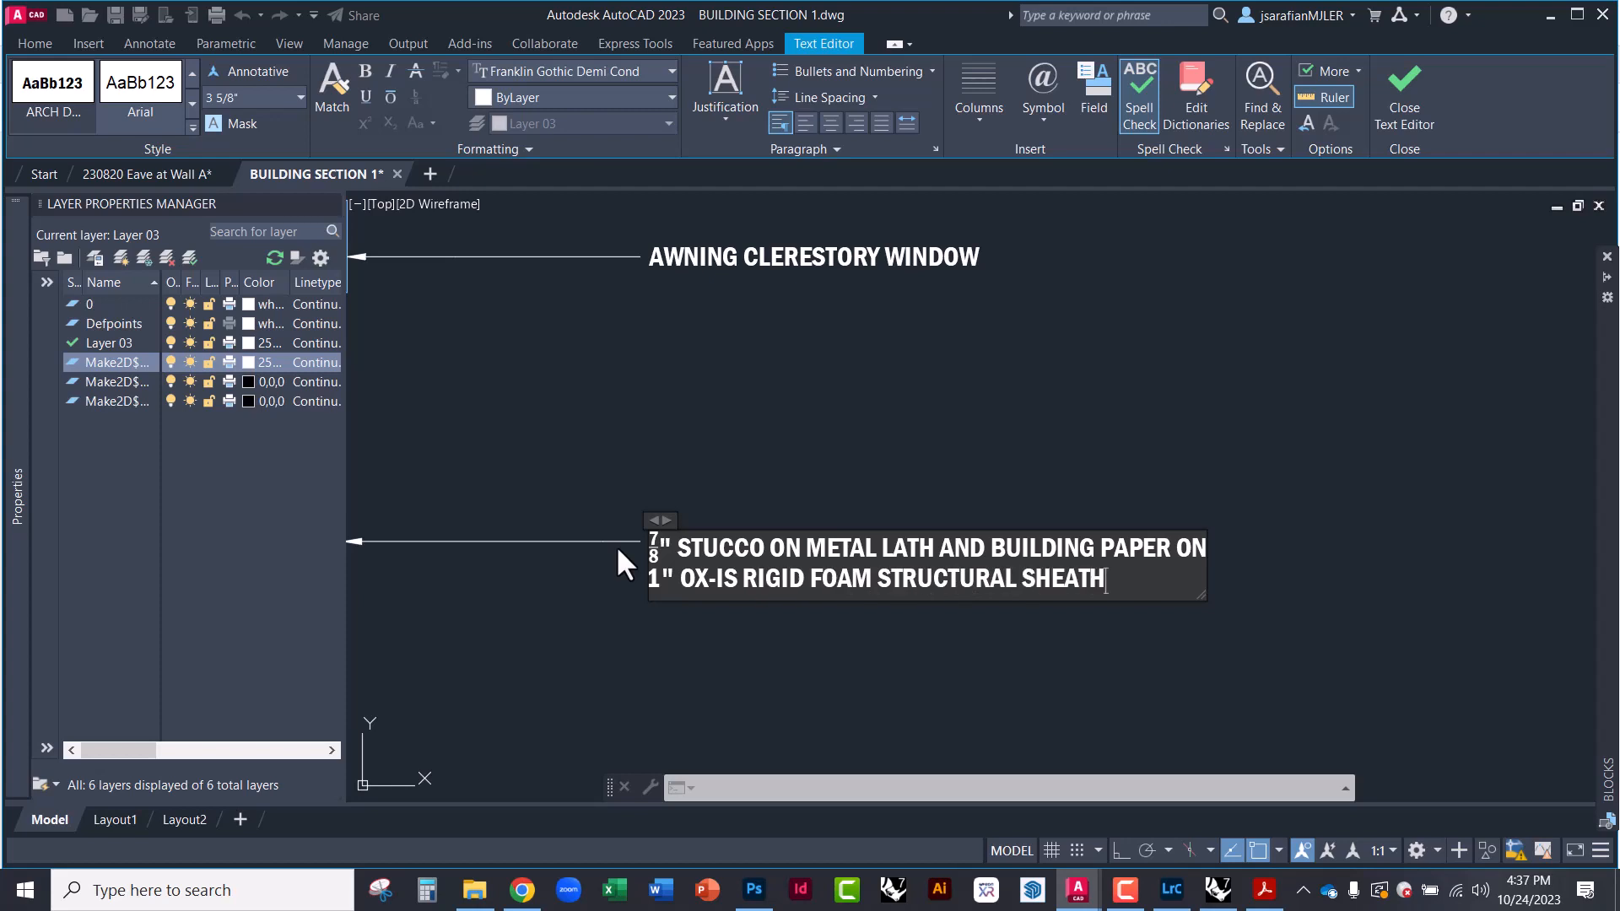
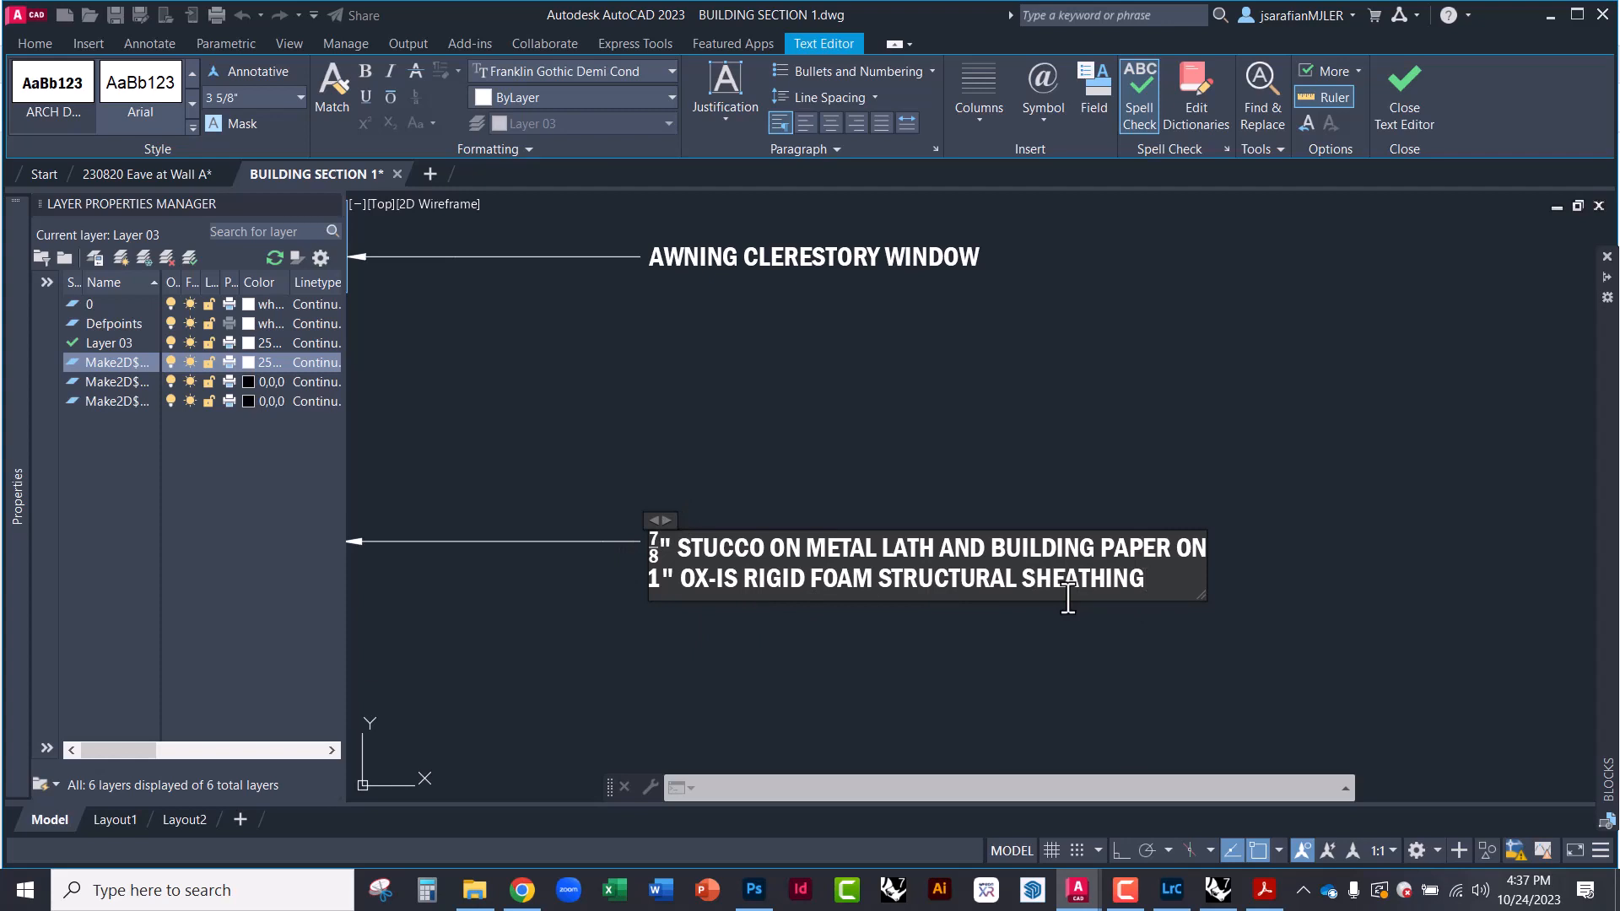
pyautogui.write('ON')
# Add a third line to the lowest note reading METAL STUDS ON
pyautogui.press('Return')
pyautogui.write('M')
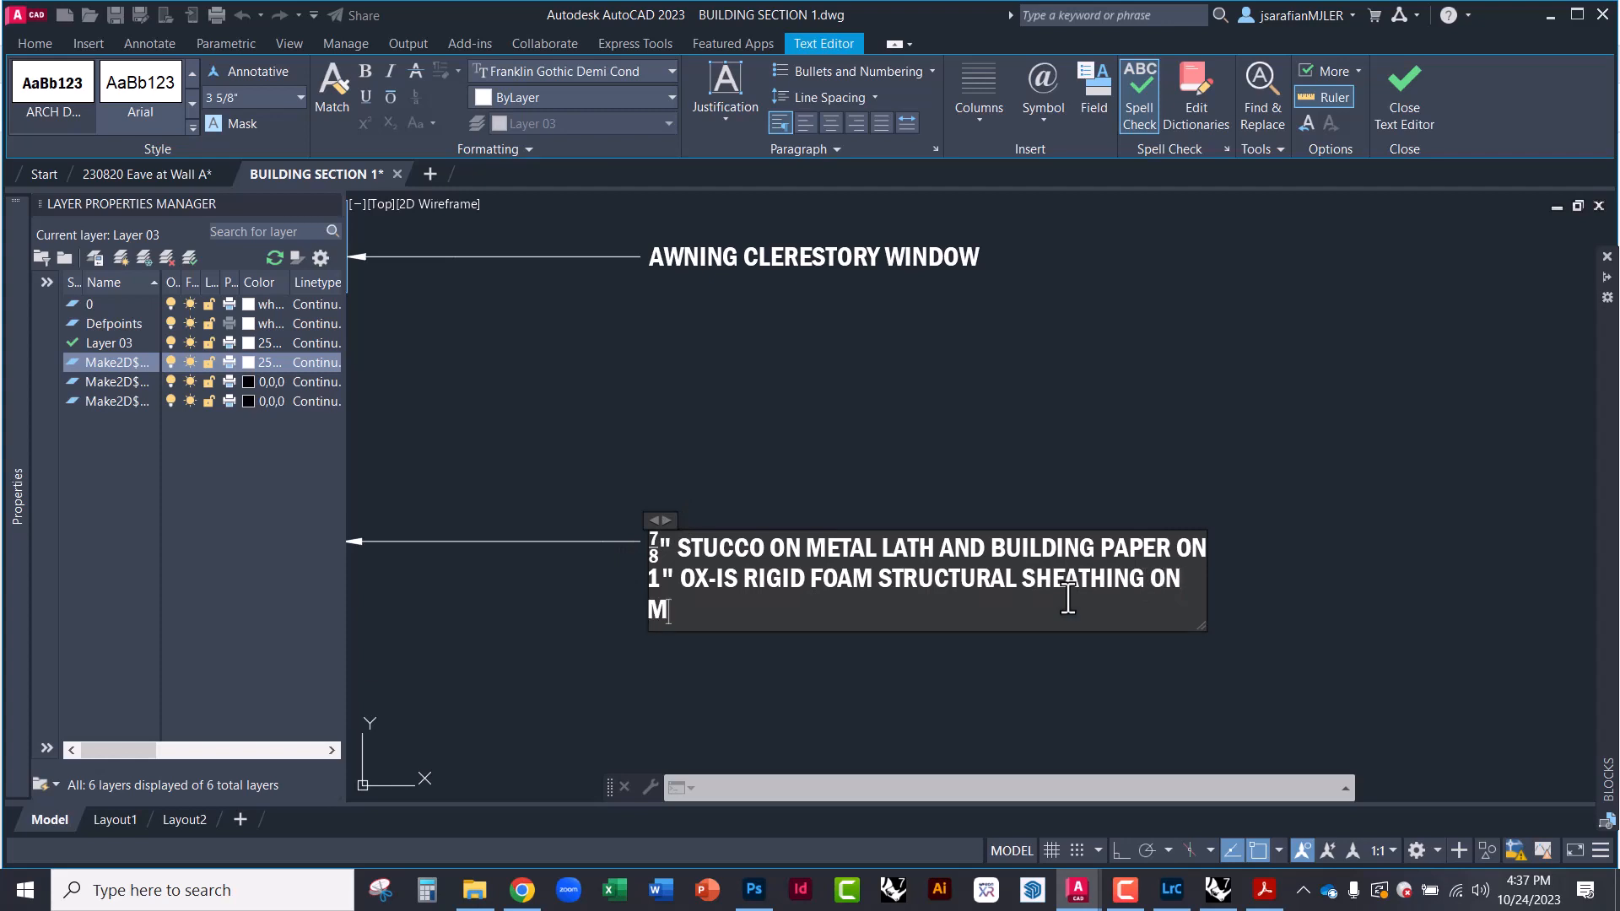
pyautogui.write('ETAL STUD')
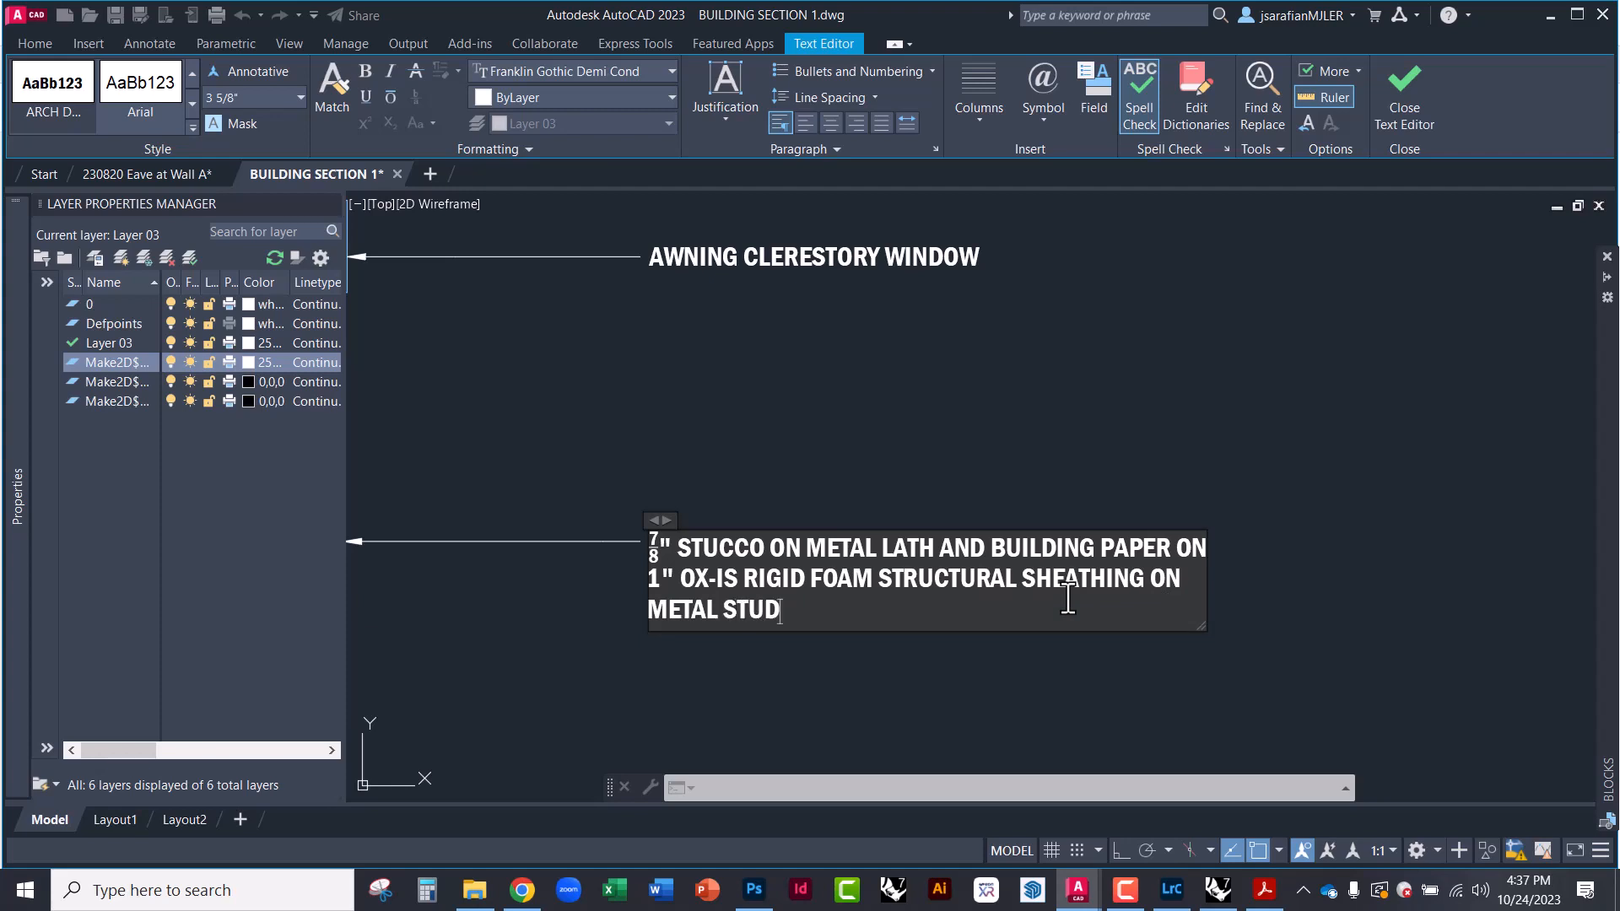
pyautogui.write('S ON')
# Add a fourth line to the lowest note reading 5/8" GYPSUM BD. and finish editing the note
pyautogui.press('Return')
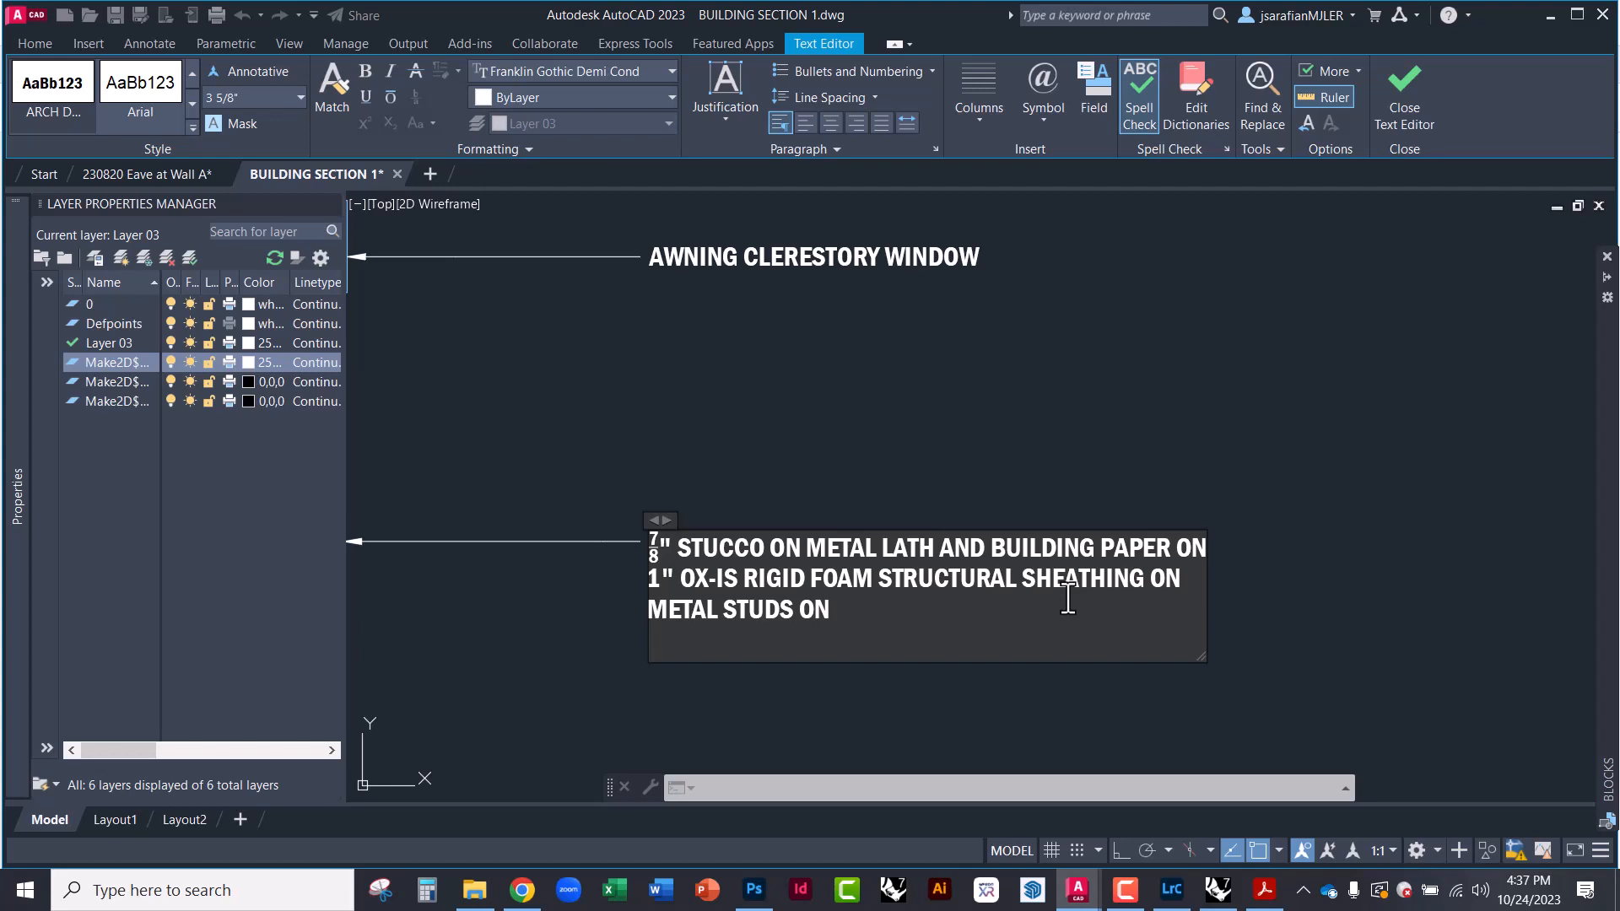
pyautogui.write('55/8')
pyautogui.press('BackSpace')
pyautogui.press('BackSpace')
pyautogui.press('BackSpace')
pyautogui.write('/8"')
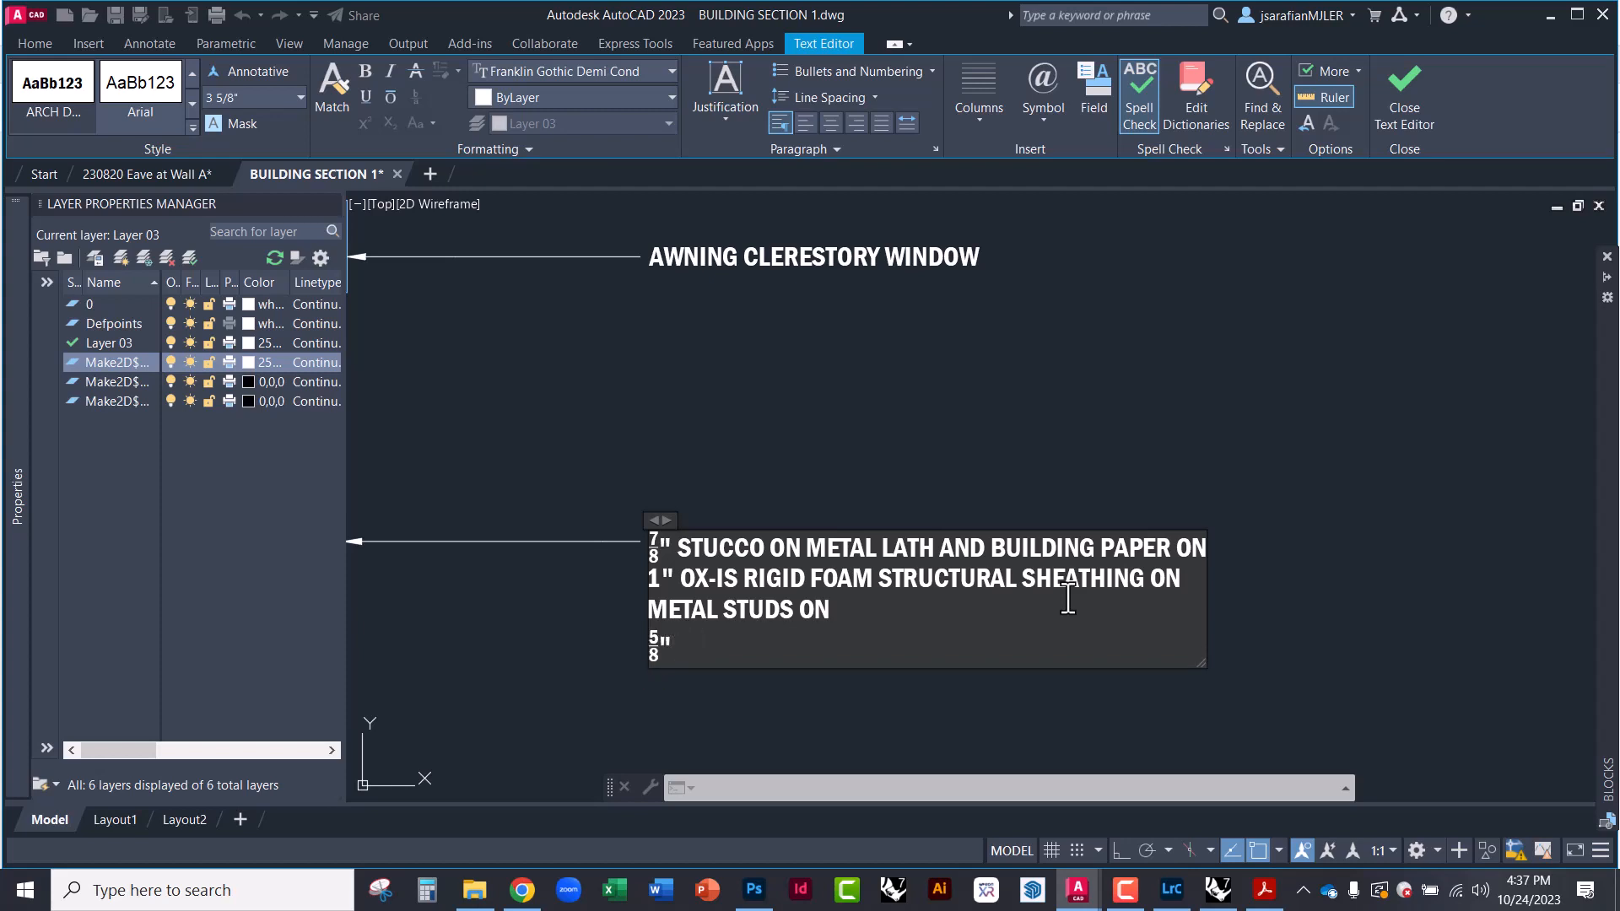
pyautogui.write(' D')
pyautogui.press('BackSpace')
pyautogui.write('GYPSUM BOAR')
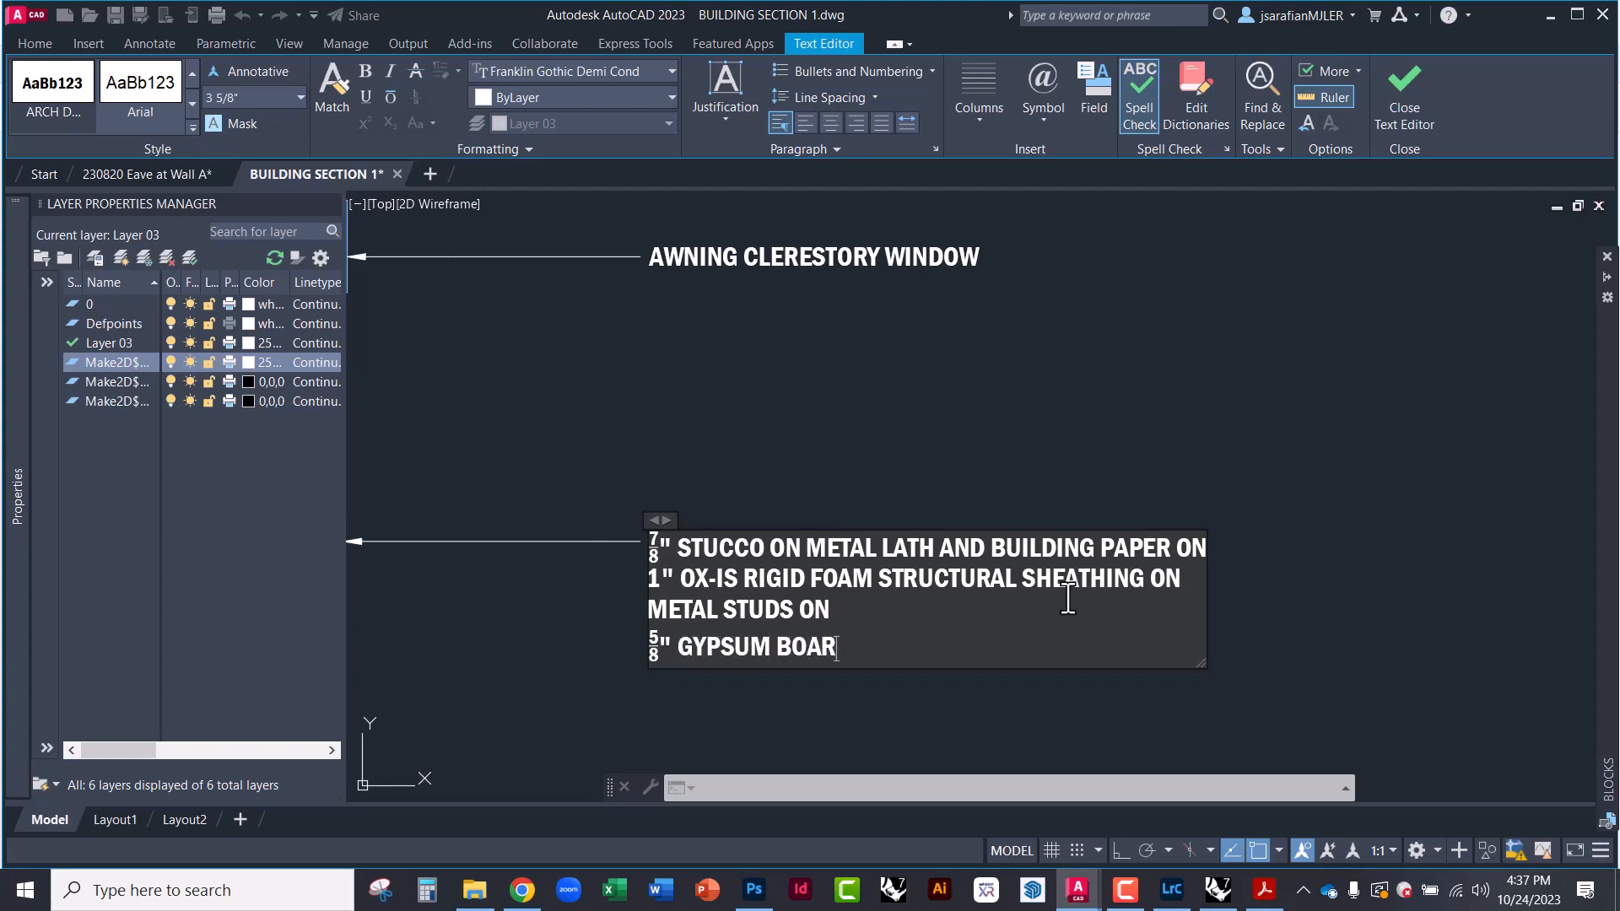
pyautogui.press('BackSpace')
pyautogui.press('BackSpace')
pyautogui.press('BackSpace')
pyautogui.write('D.')
pyautogui.click(894, 742)
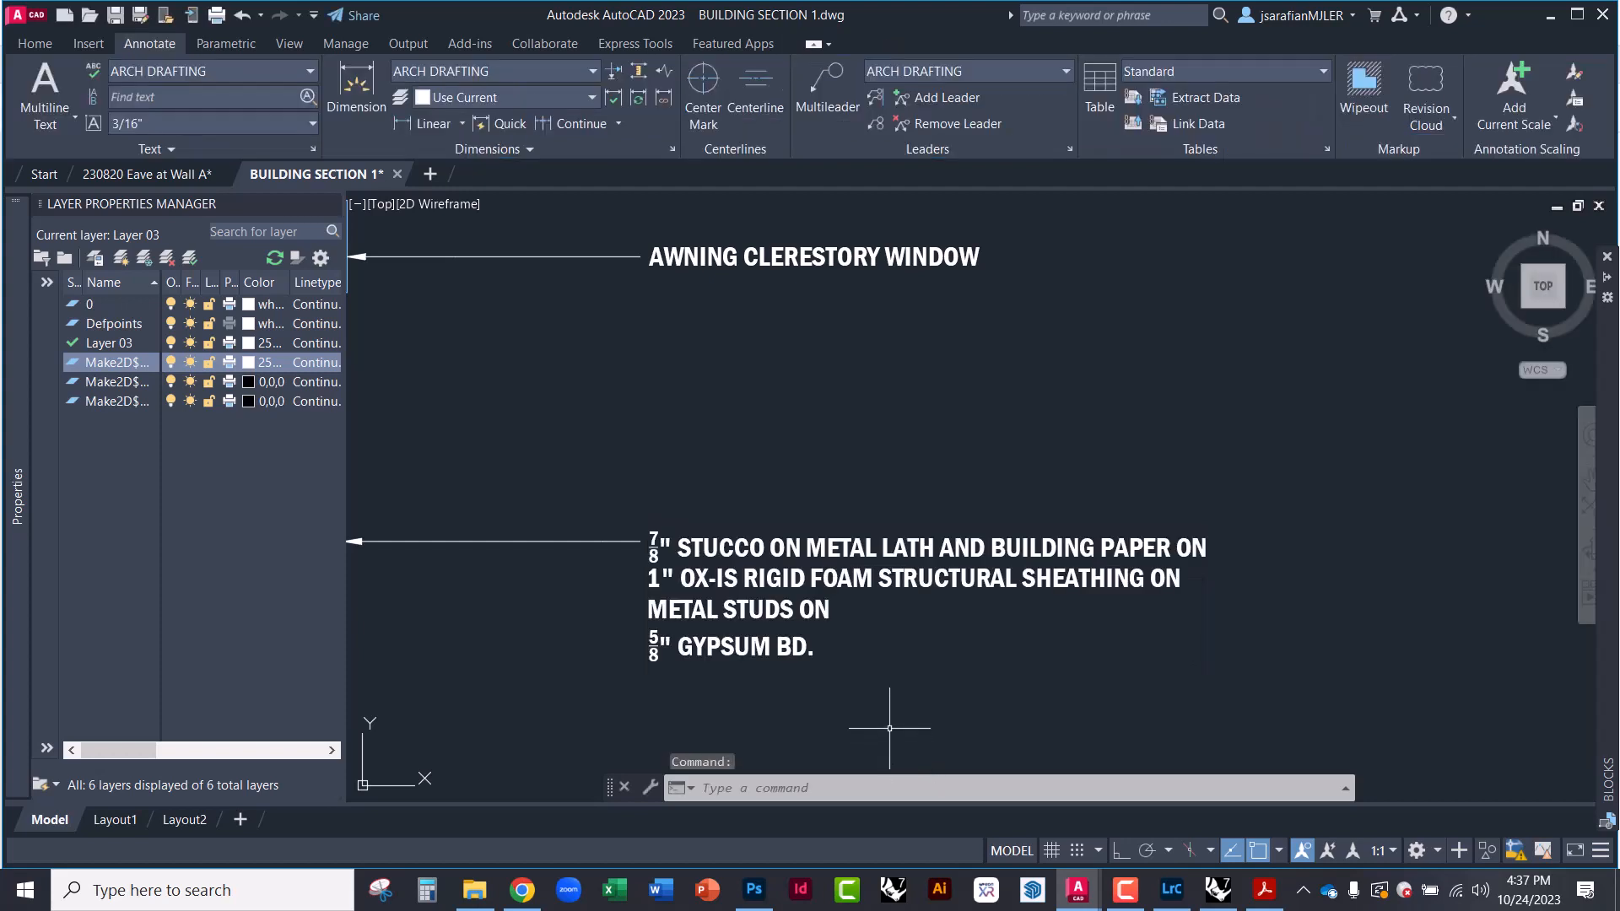
# Insert the line SPRAY FOAM INSULATION between the METAL STUDS ON and gypsum board lines of the lowest note
pyautogui.scroll(-2, 861, 574)
pyautogui.scroll(2, 840, 500)
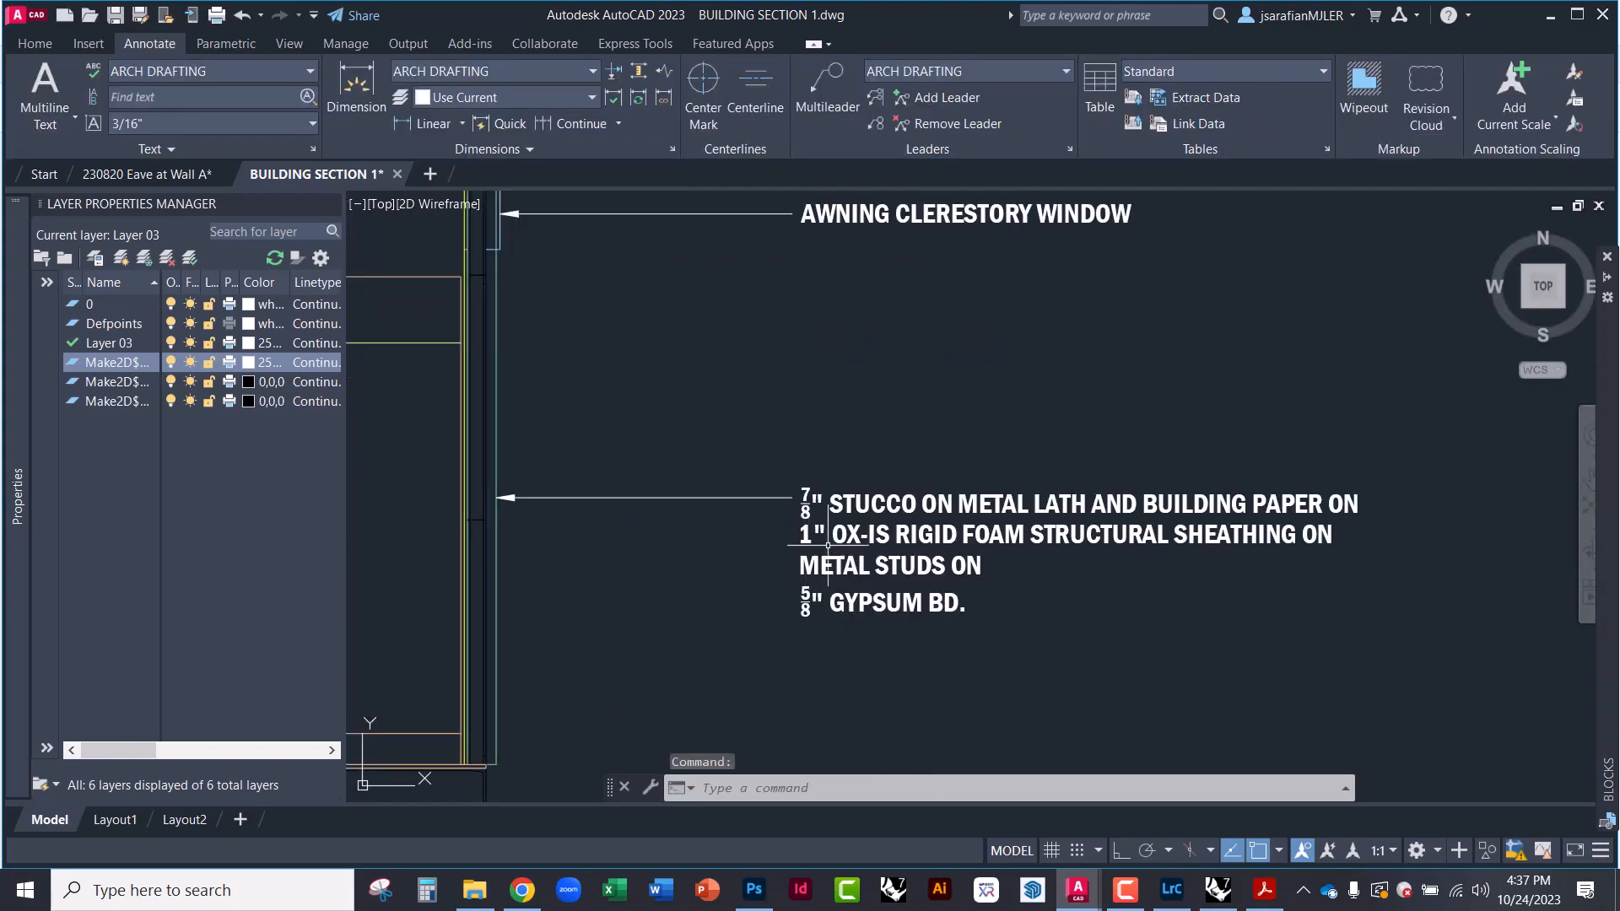
pyautogui.scroll(2, 928, 537)
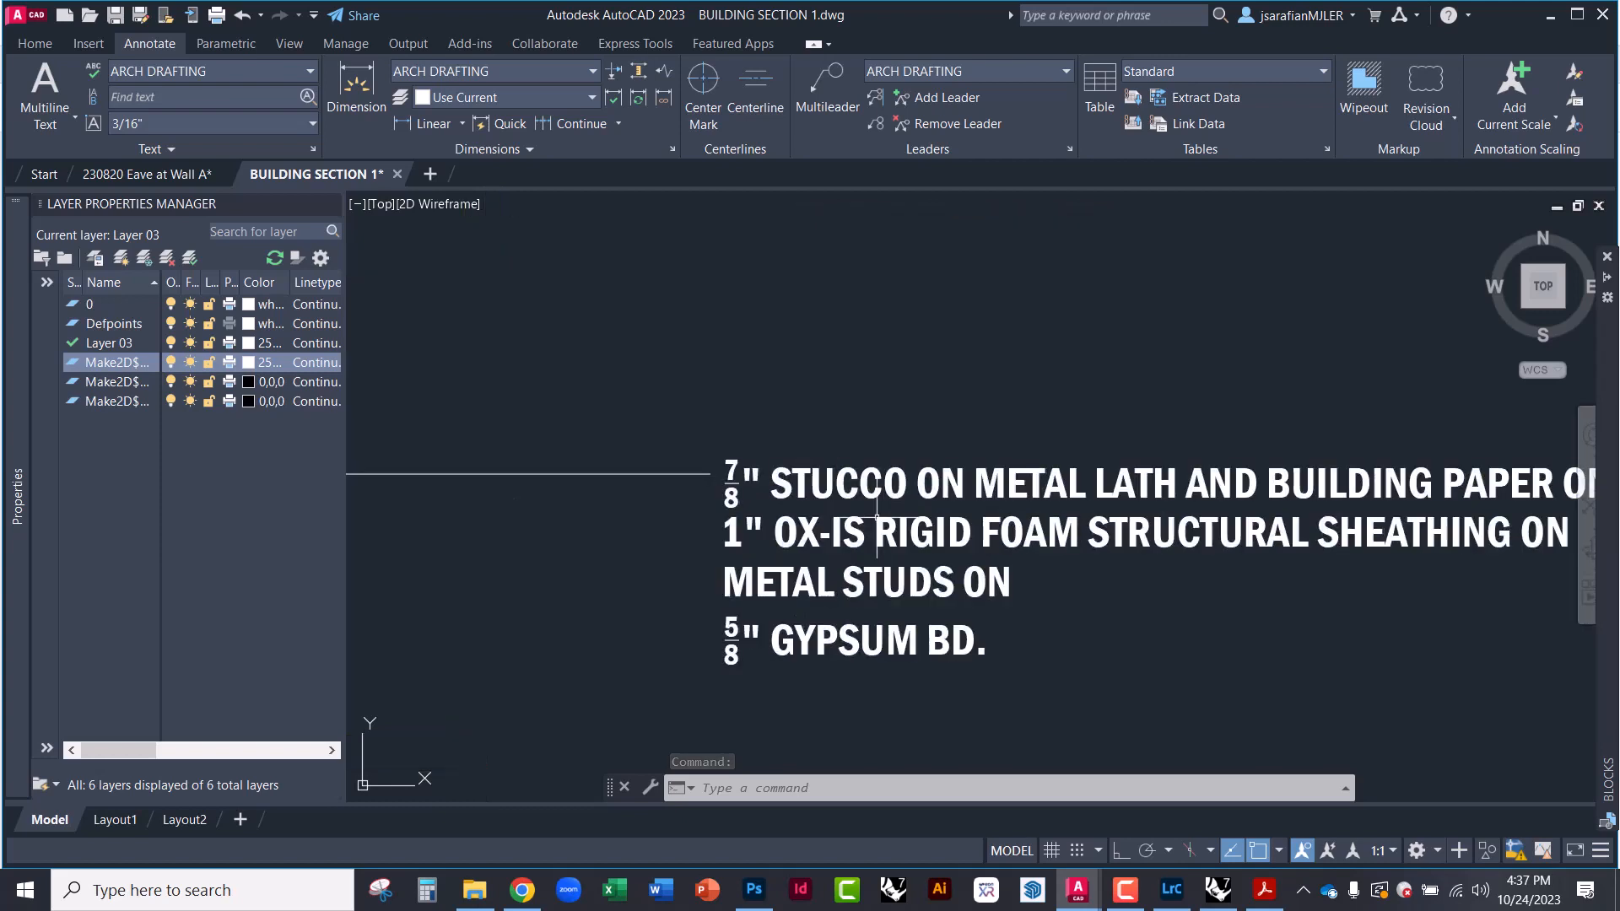
pyautogui.moveTo(644, 609); pyautogui.dragTo(1237, 570, button='middle')
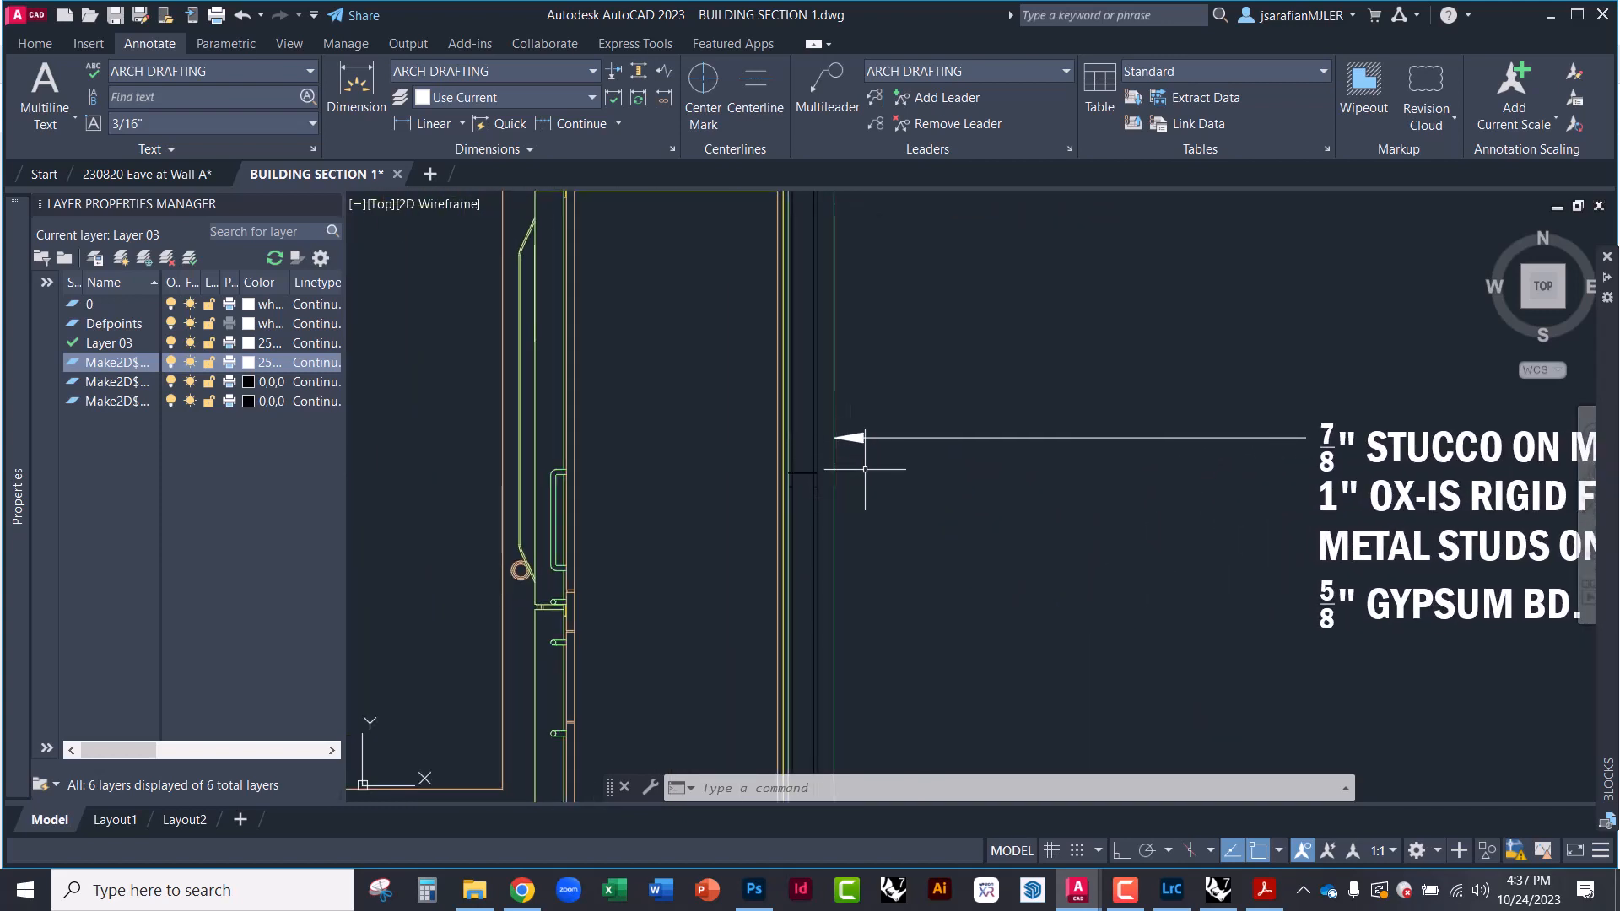
pyautogui.moveTo(851, 479); pyautogui.dragTo(730, 517, button='middle')
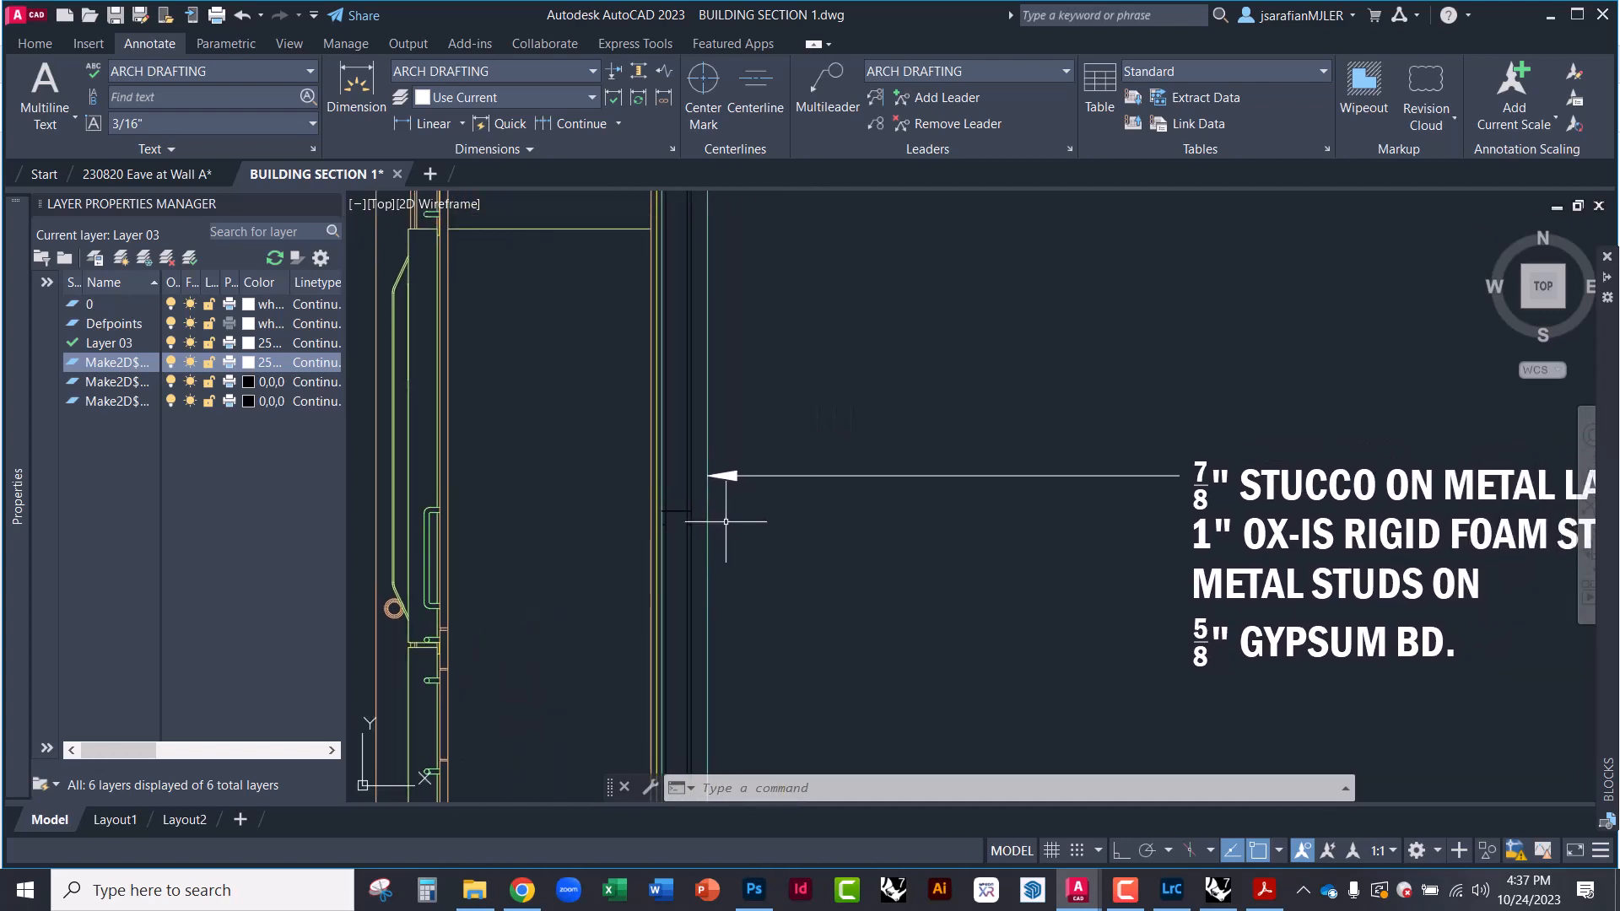
pyautogui.moveTo(1085, 582); pyautogui.dragTo(705, 560, button='middle')
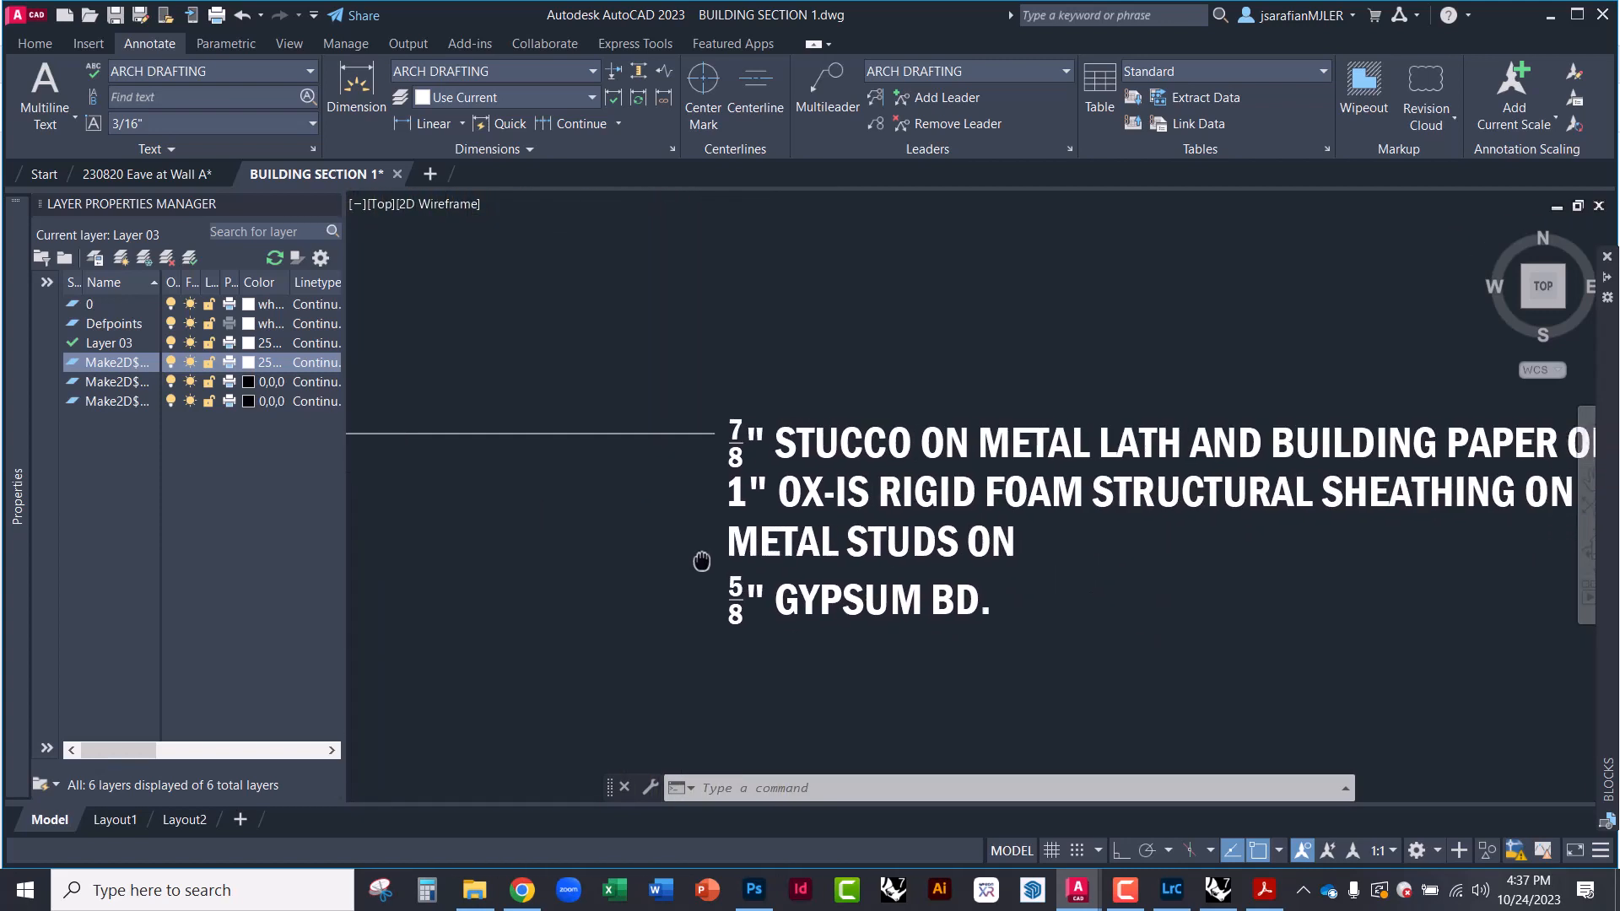
pyautogui.scroll(-2, 601, 542)
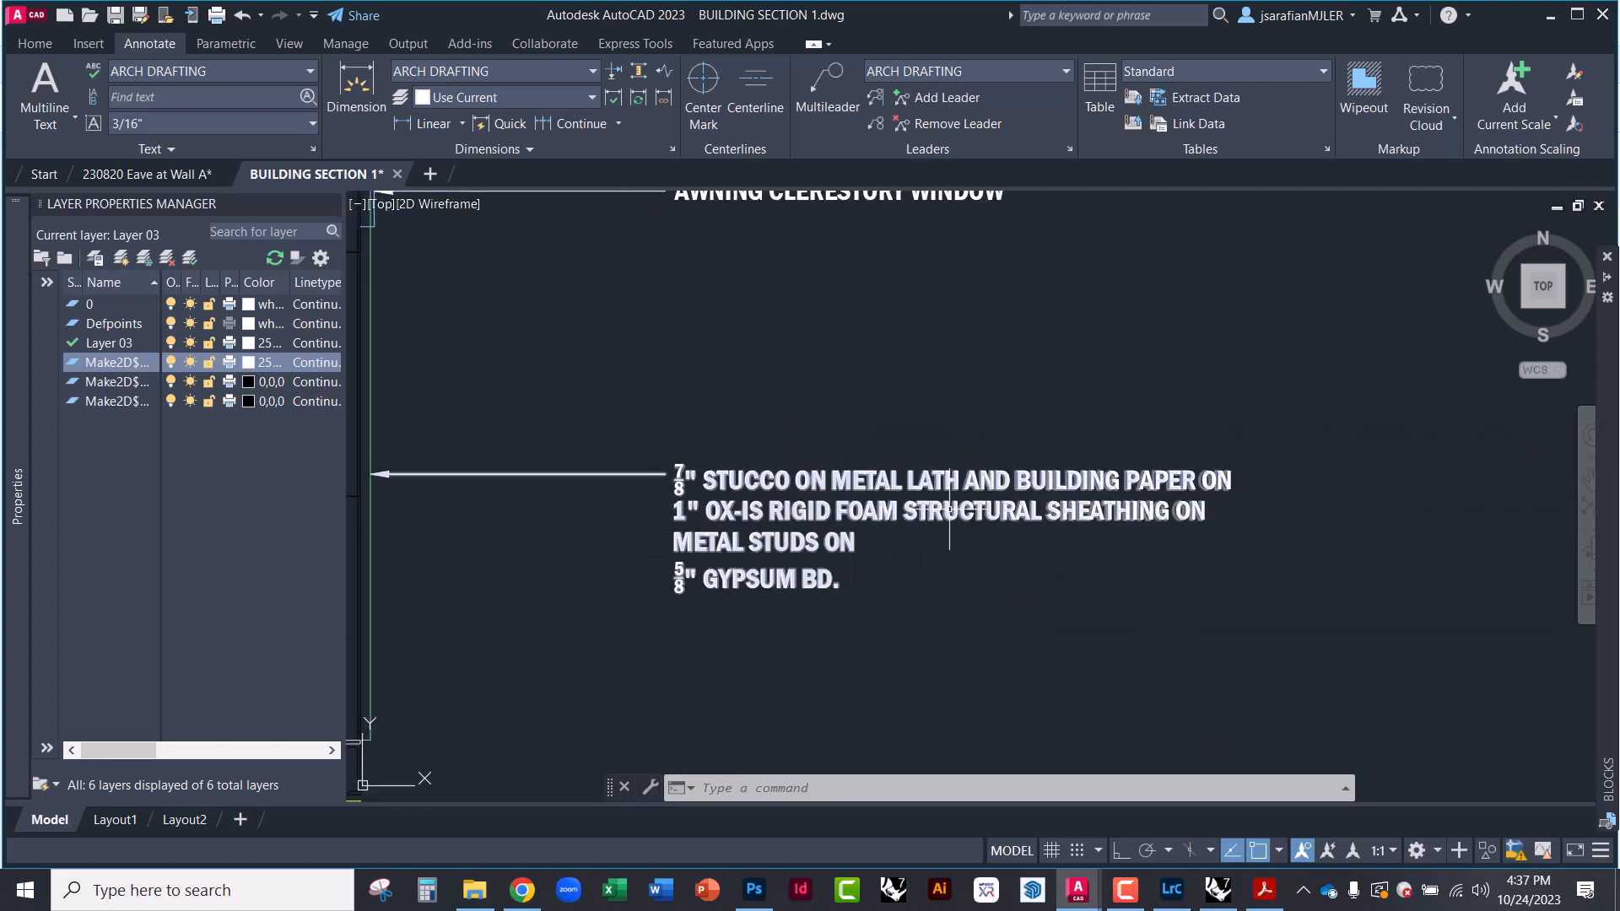
pyautogui.doubleClick(1059, 513)
pyautogui.click(1204, 512)
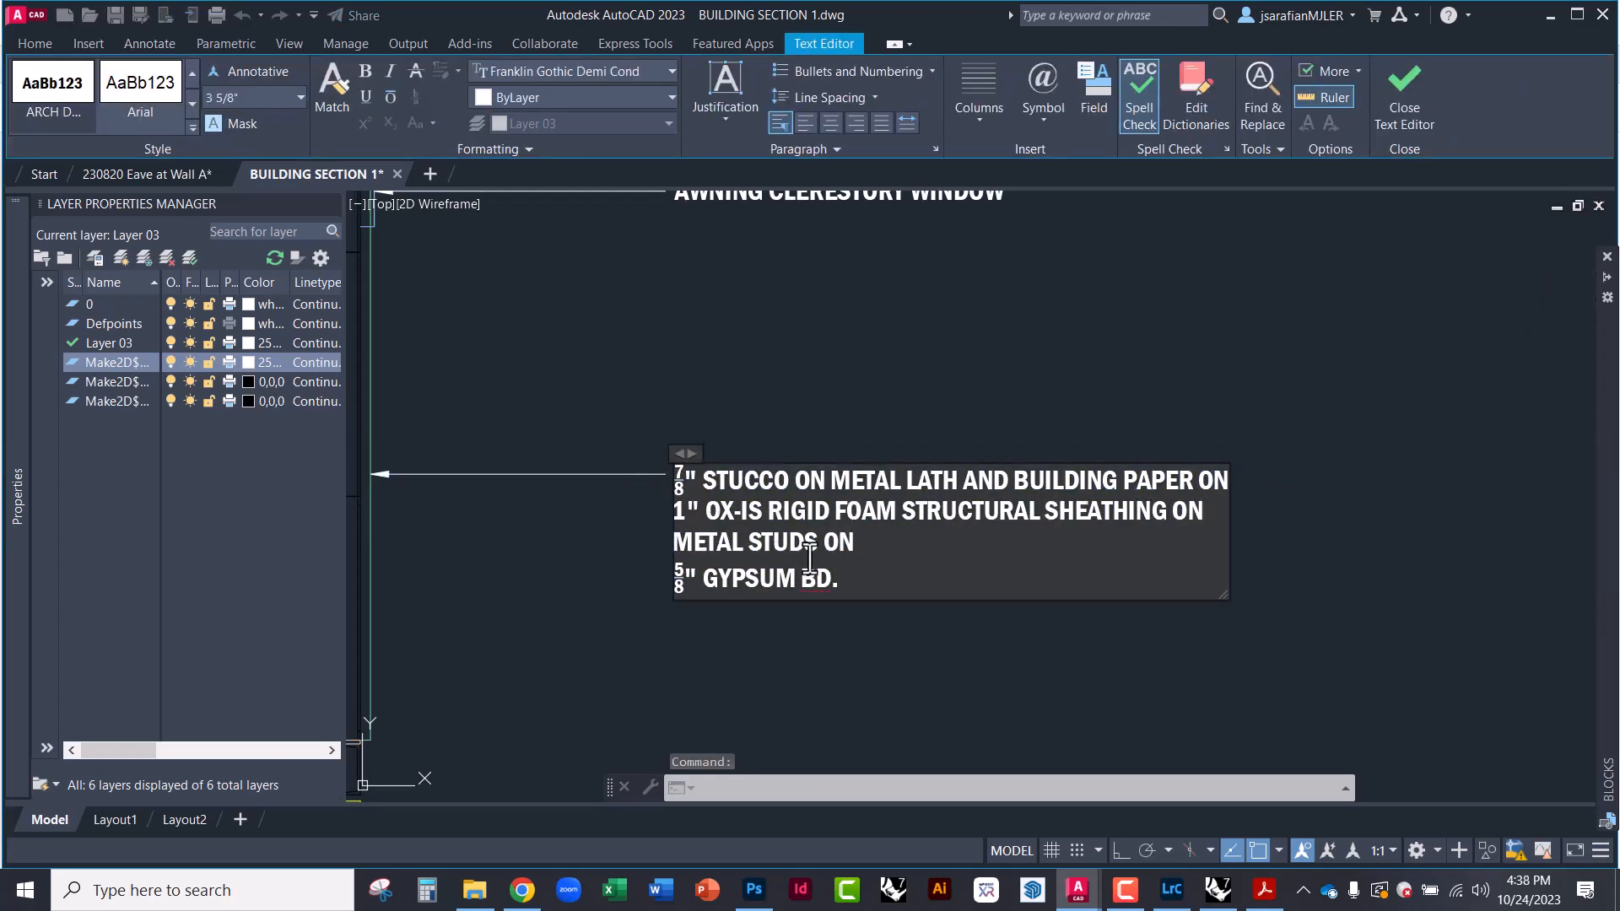
pyautogui.click(875, 548)
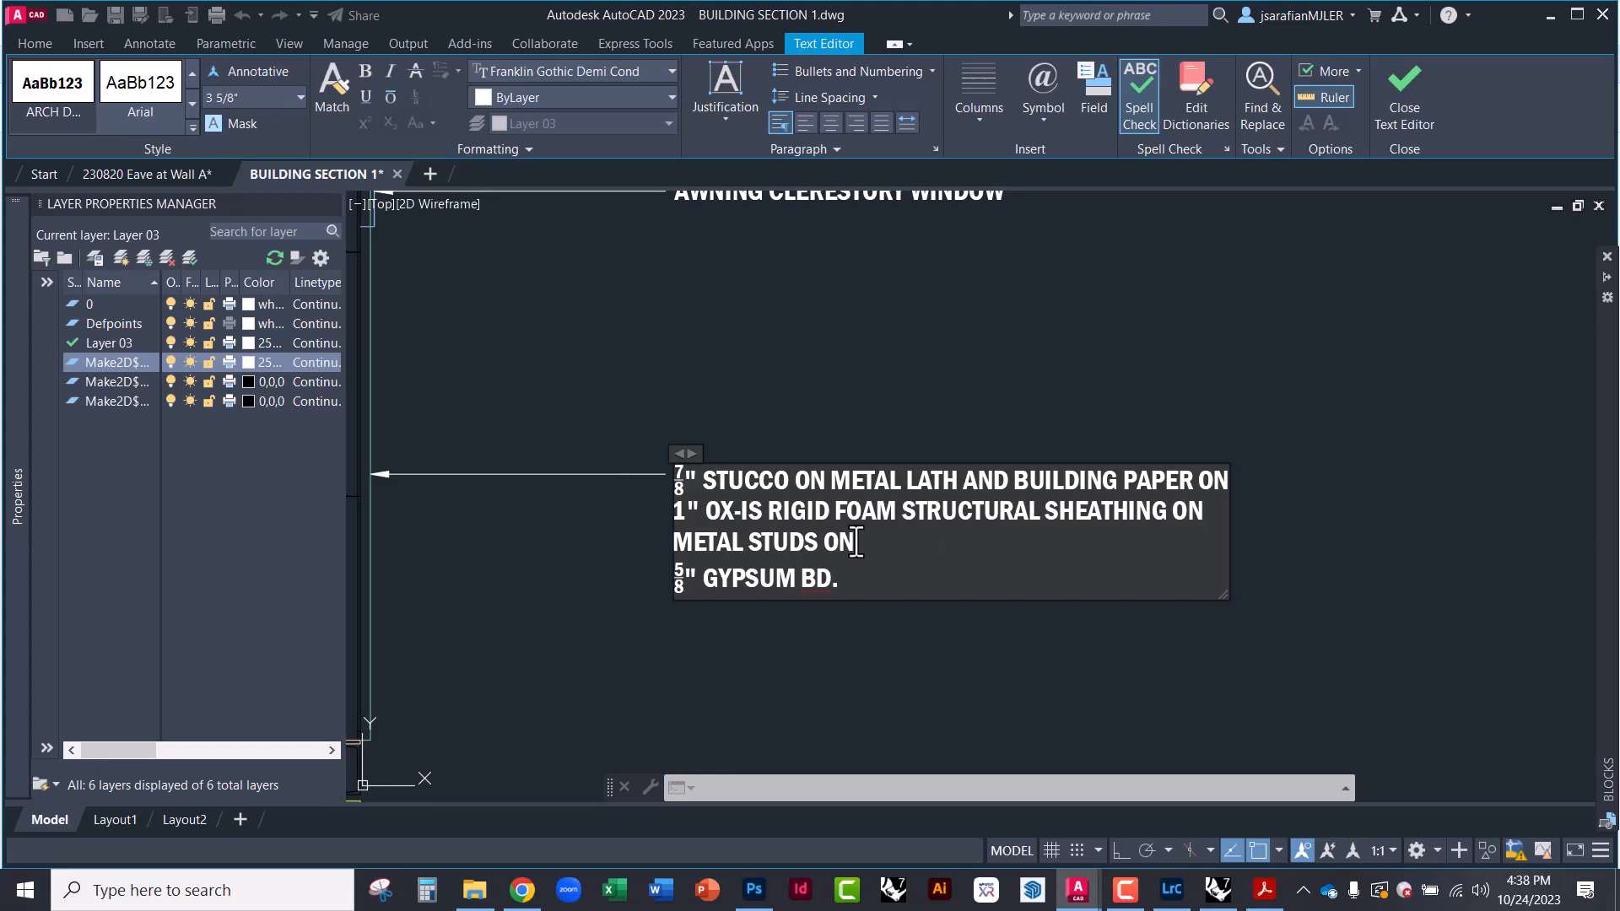
pyautogui.press('Return')
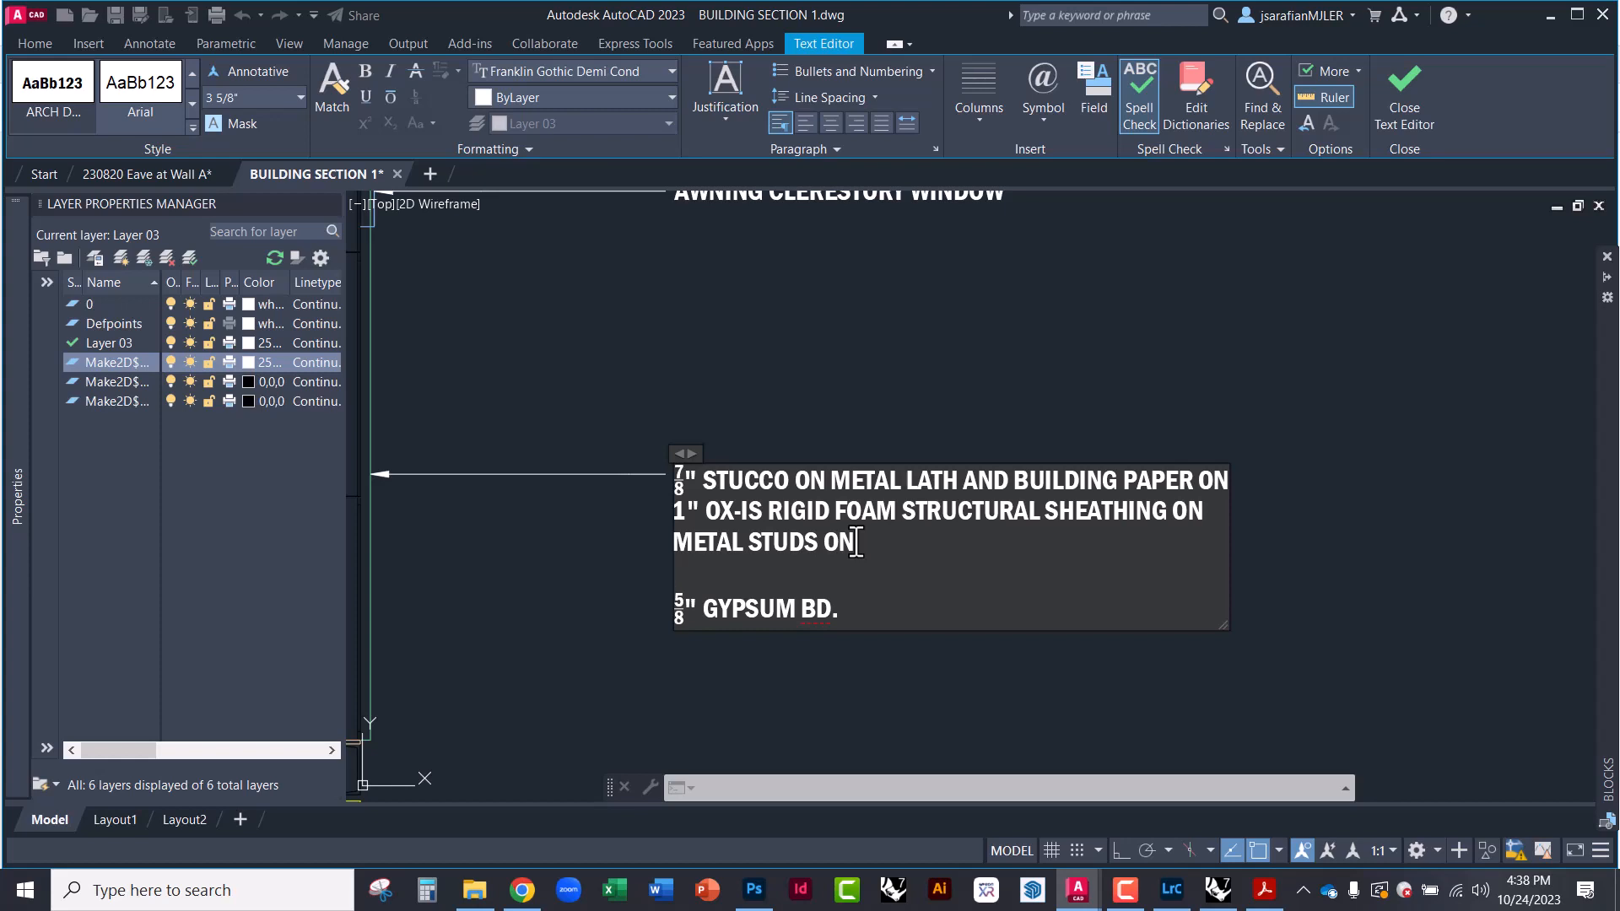
pyautogui.write('SPRAY F')
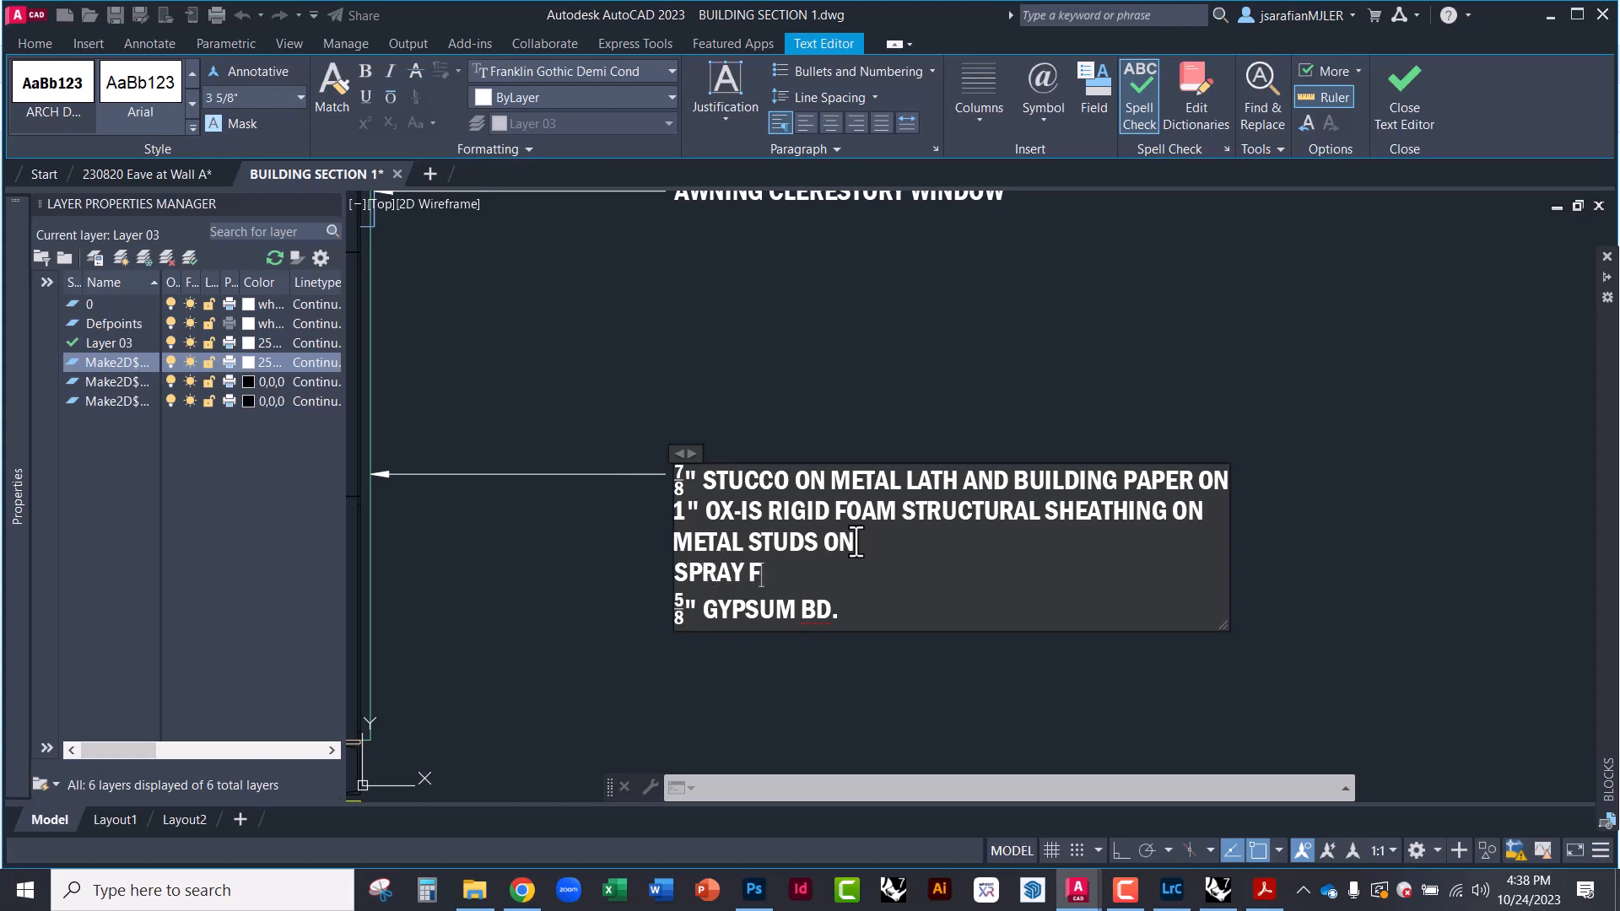
pyautogui.write('OAM INSULATION')
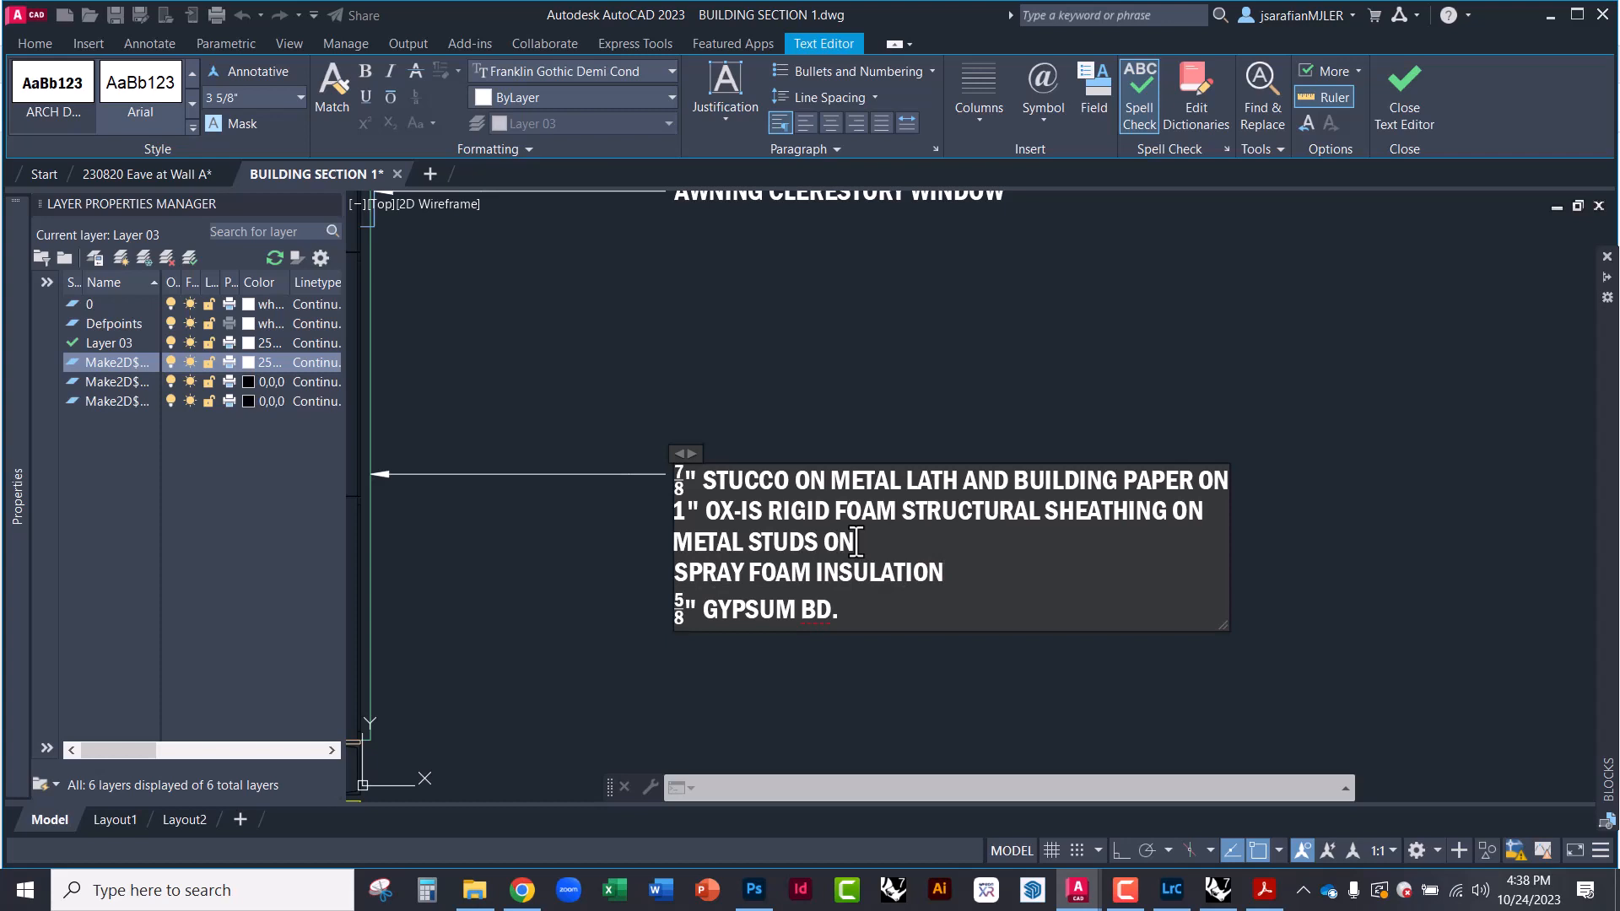
pyautogui.click(978, 416)
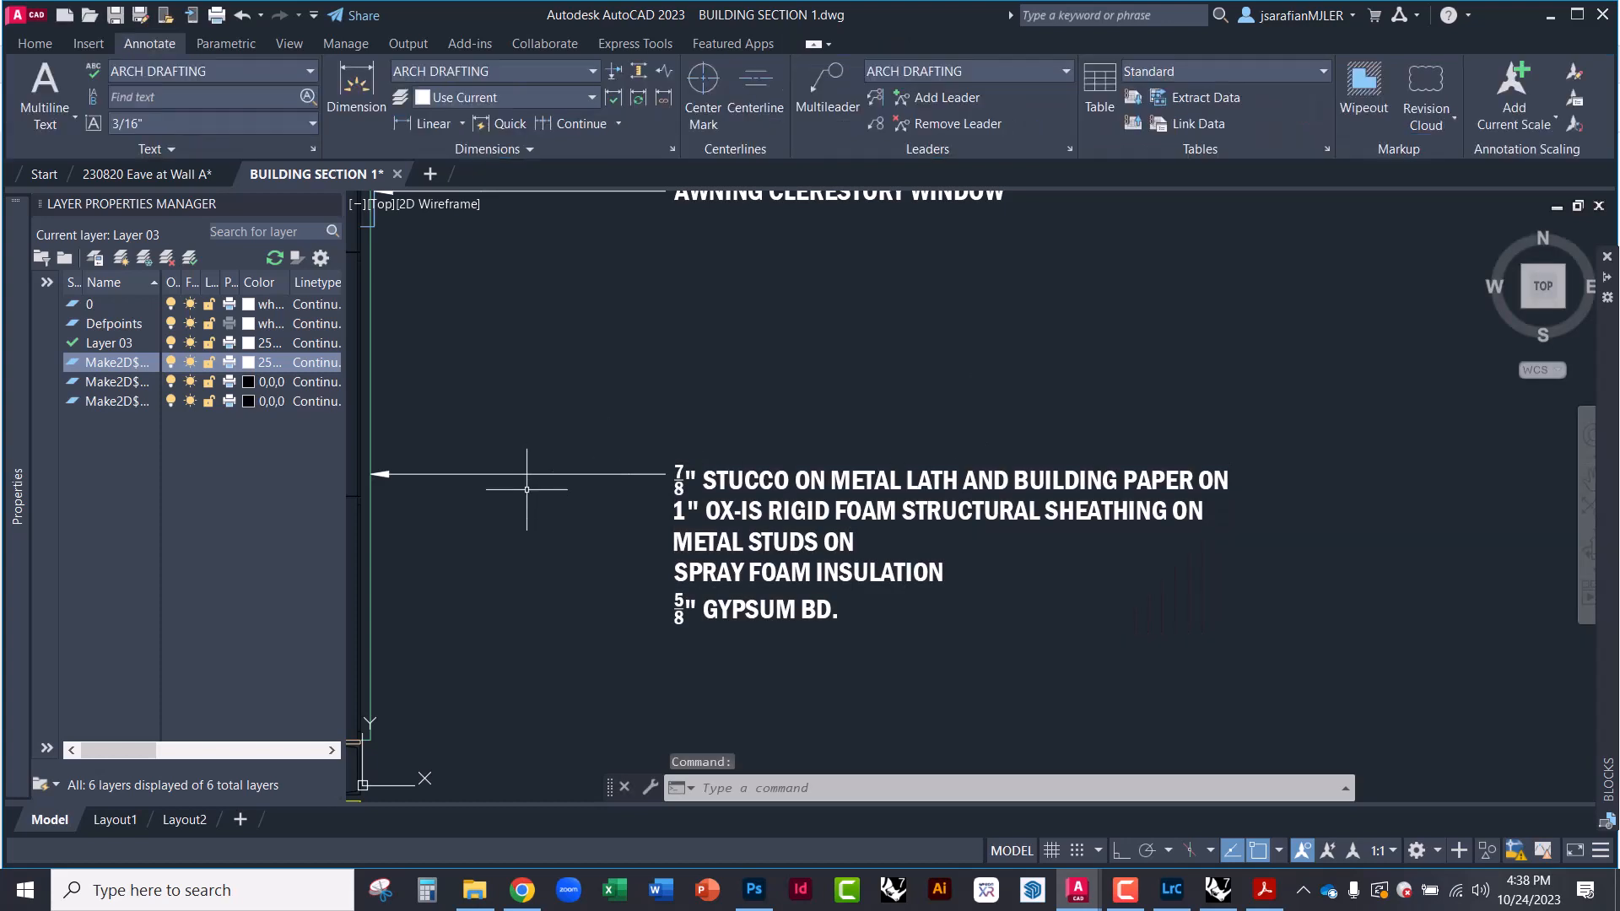
# Examine the exterior wall layers and the floor edge of the building section against the wall assembly note
pyautogui.moveTo(586, 507); pyautogui.dragTo(859, 472, button='middle')
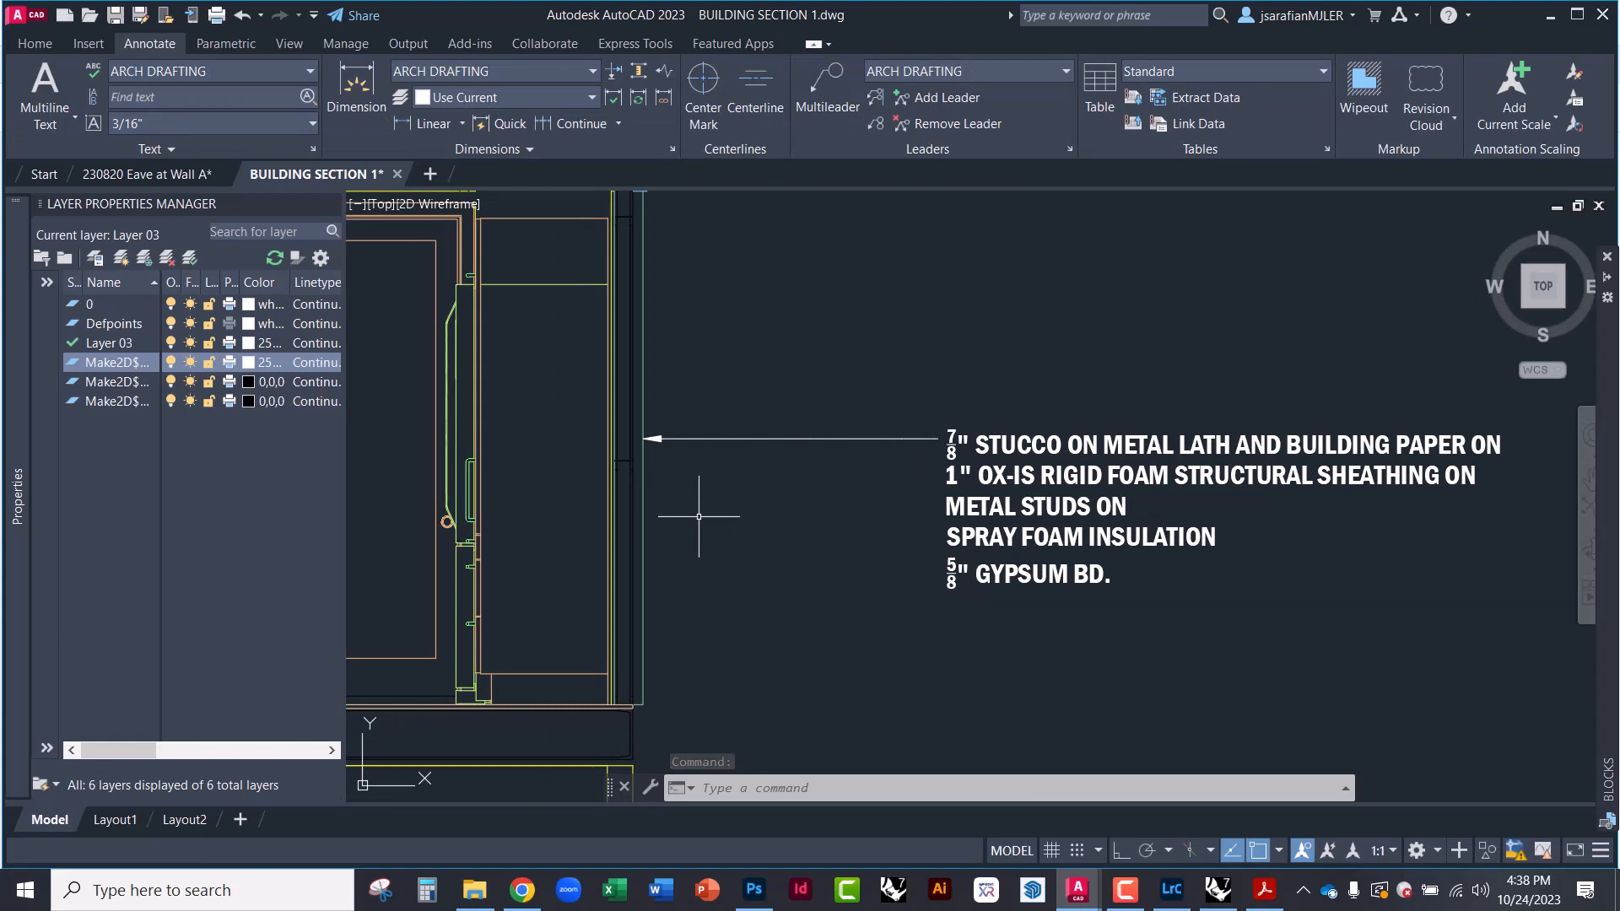
pyautogui.moveTo(698, 517); pyautogui.dragTo(633, 554, button='middle')
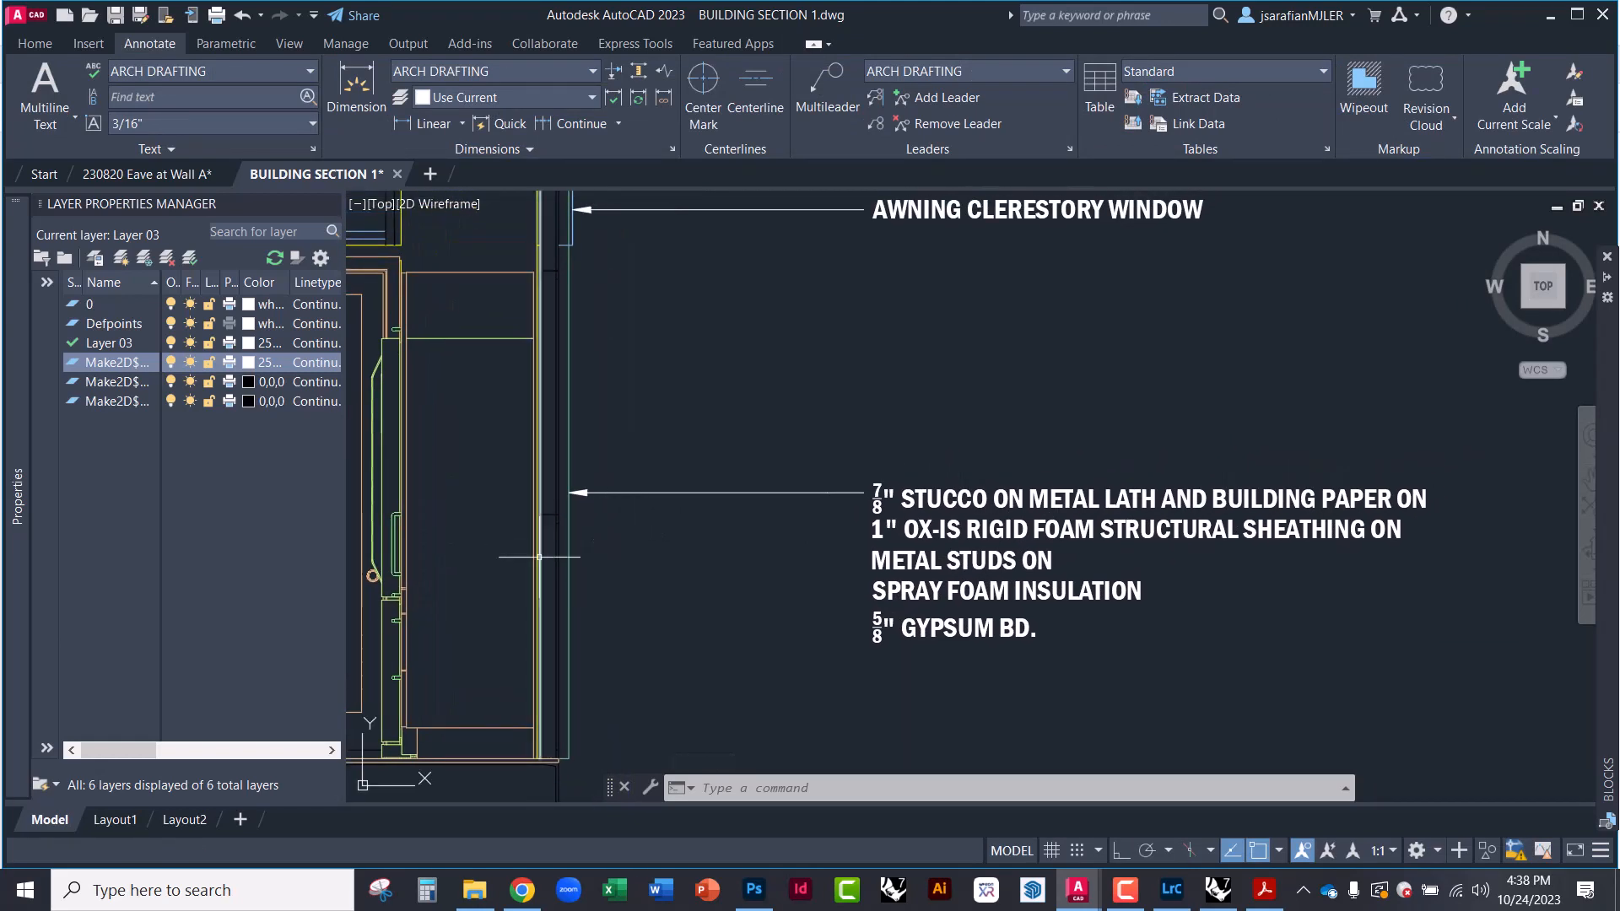
pyautogui.moveTo(563, 558)
pyautogui.mouseDown(button='middle')
pyautogui.moveTo(475, 589)
pyautogui.moveTo(466, 571)
pyautogui.moveTo(567, 575)
pyautogui.mouseUp(button='middle')
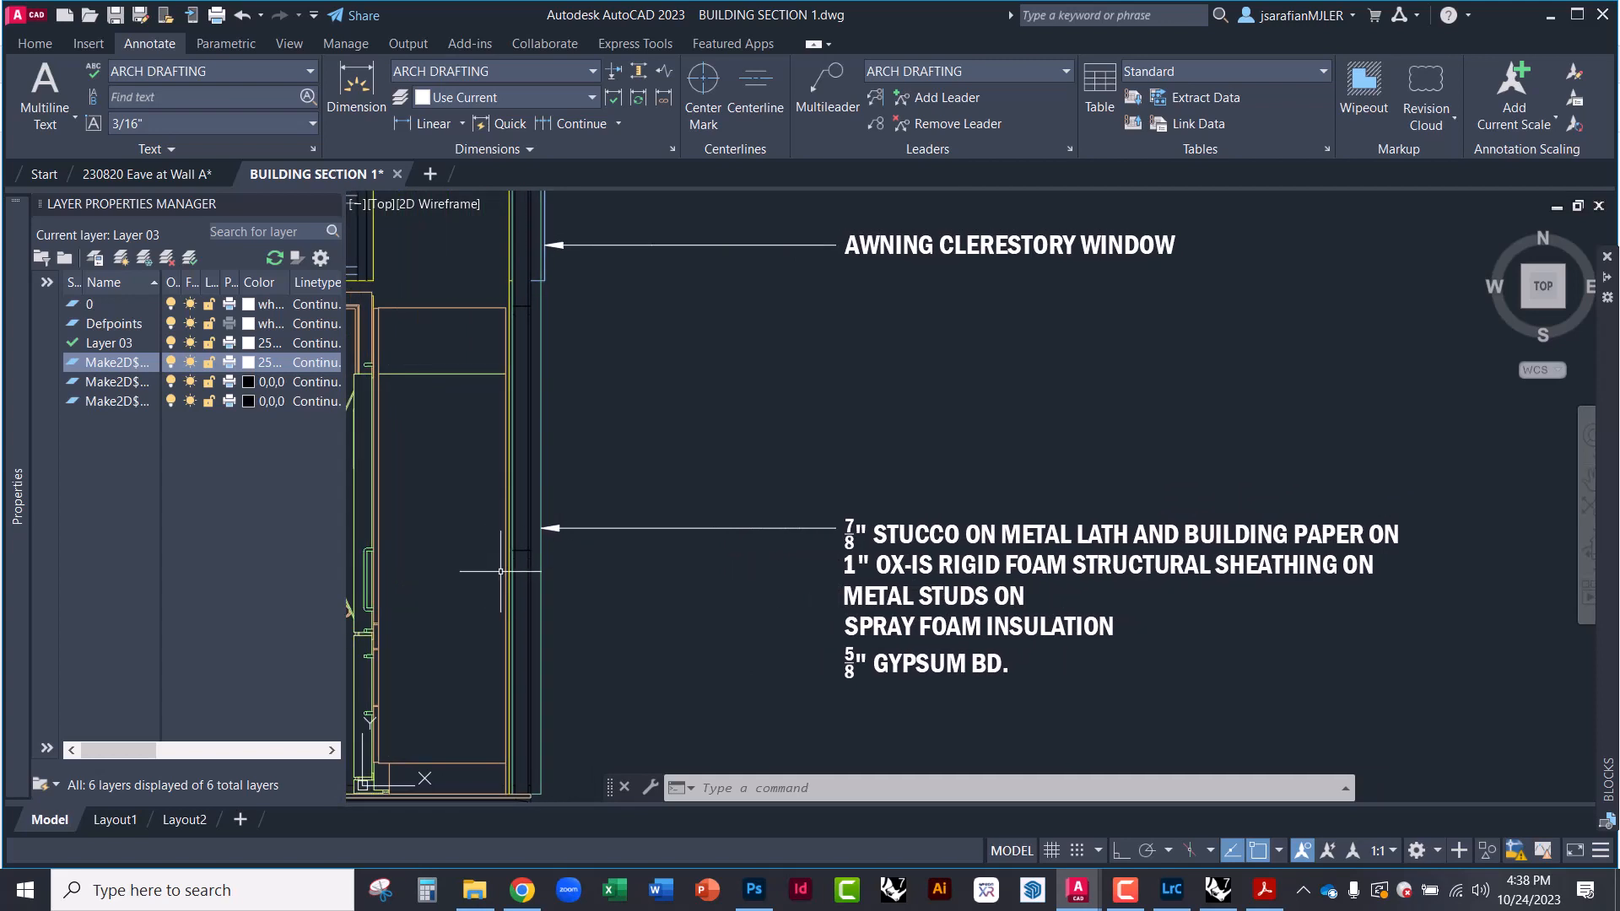
pyautogui.moveTo(759, 571)
pyautogui.mouseDown(button='middle')
pyautogui.moveTo(651, 553)
pyautogui.moveTo(732, 583)
pyautogui.mouseUp(button='middle')
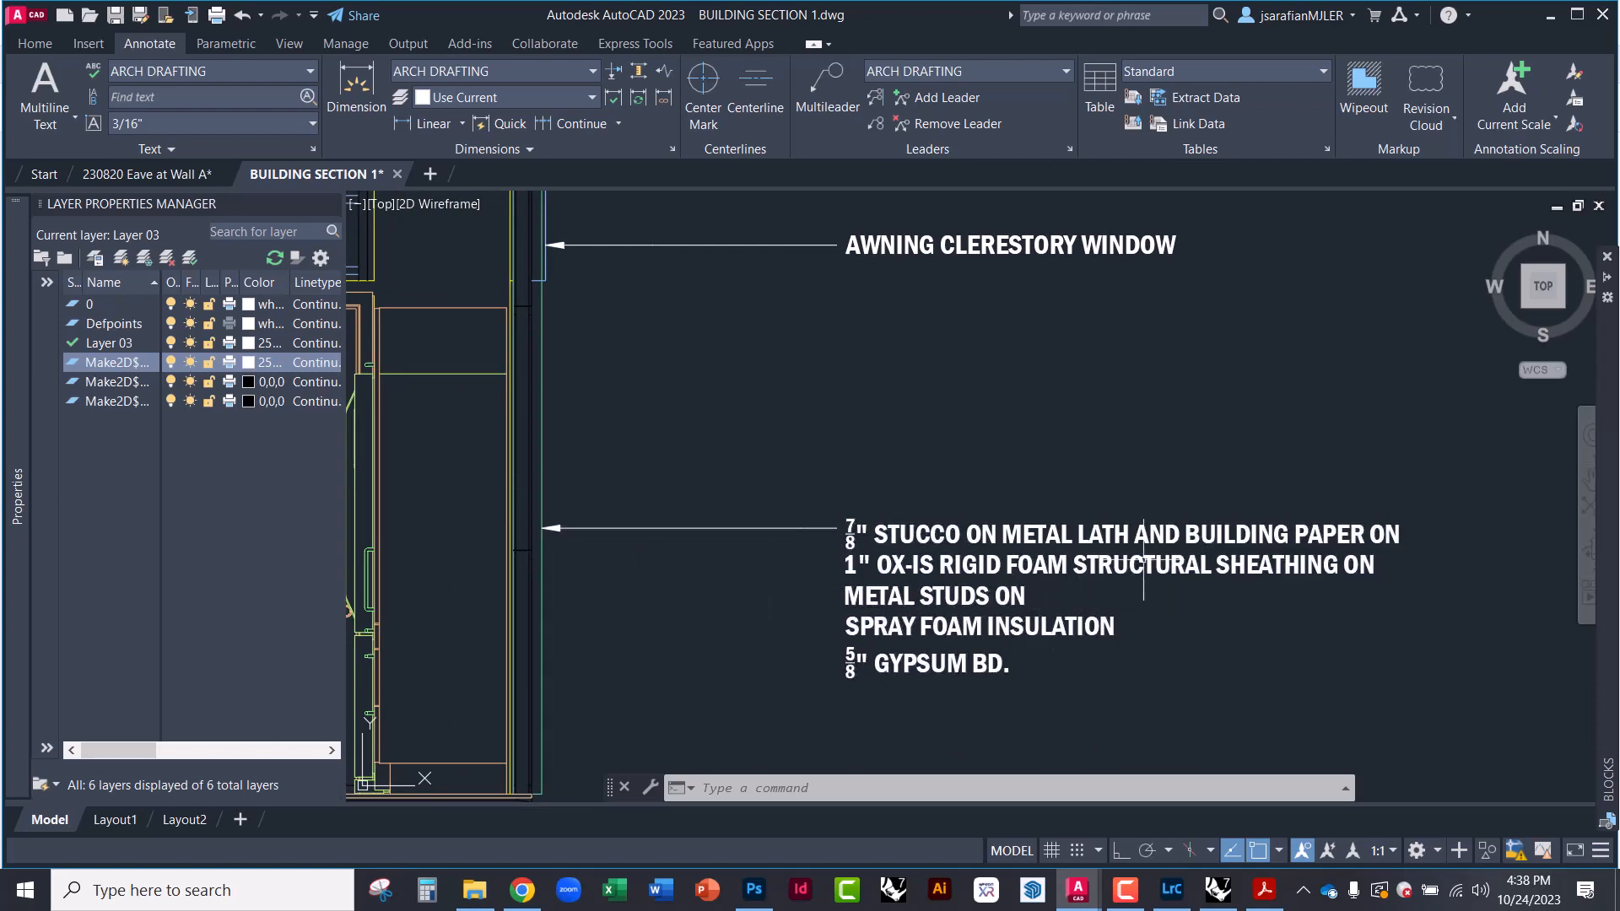
pyautogui.moveTo(1055, 428); pyautogui.dragTo(1205, 342, button='middle')
pyautogui.scroll(-2, 919, 589)
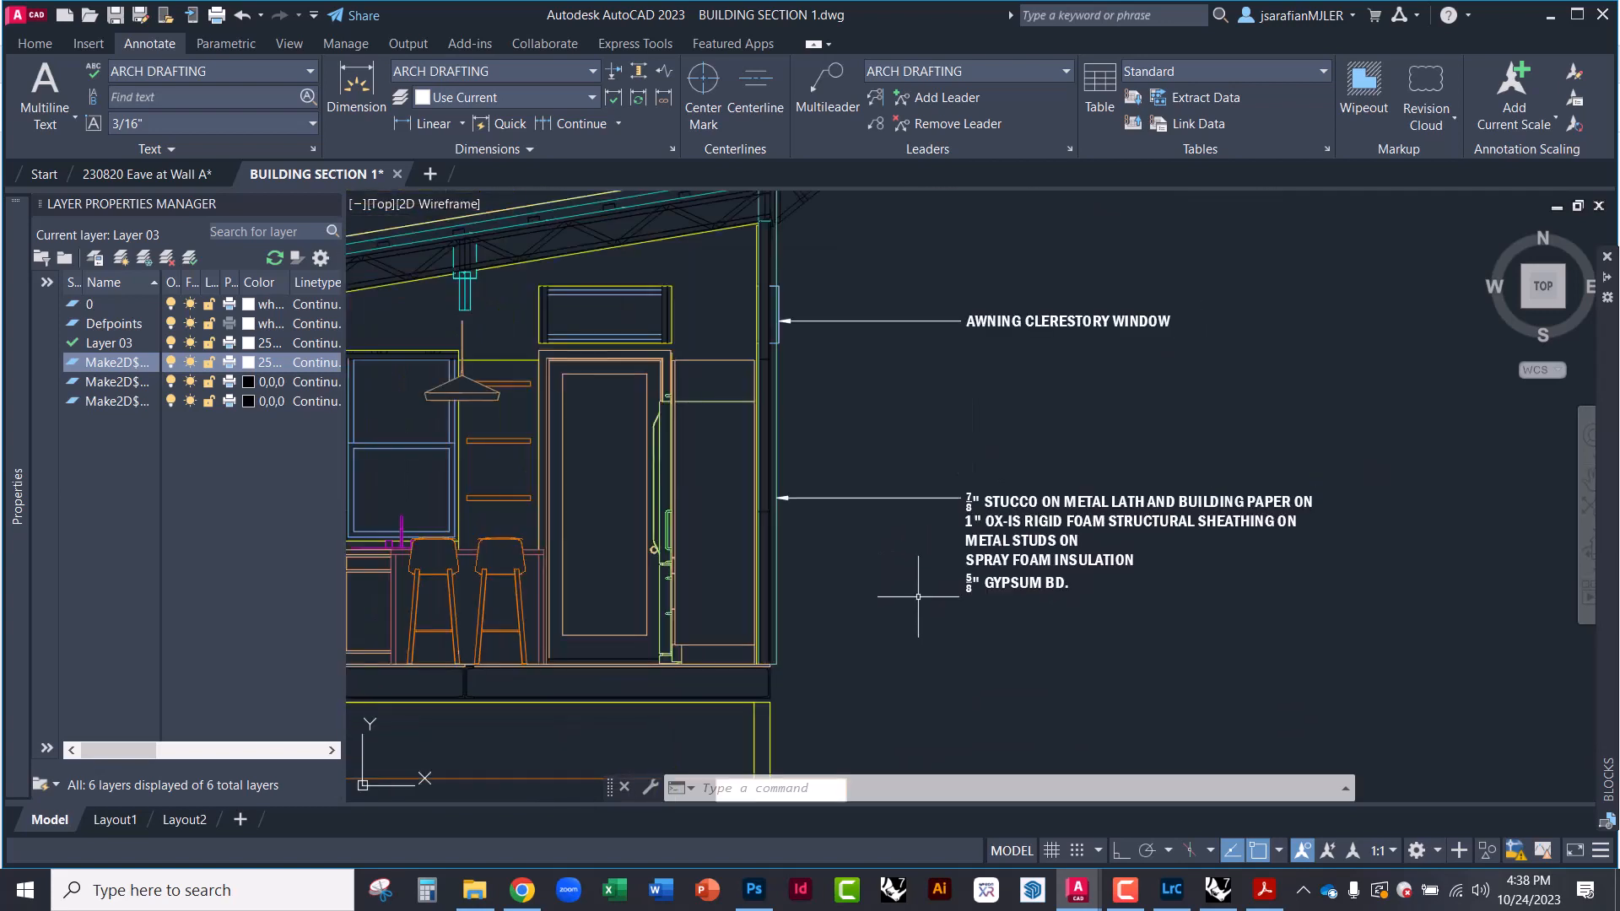
pyautogui.moveTo(837, 634); pyautogui.dragTo(963, 495, button='middle')
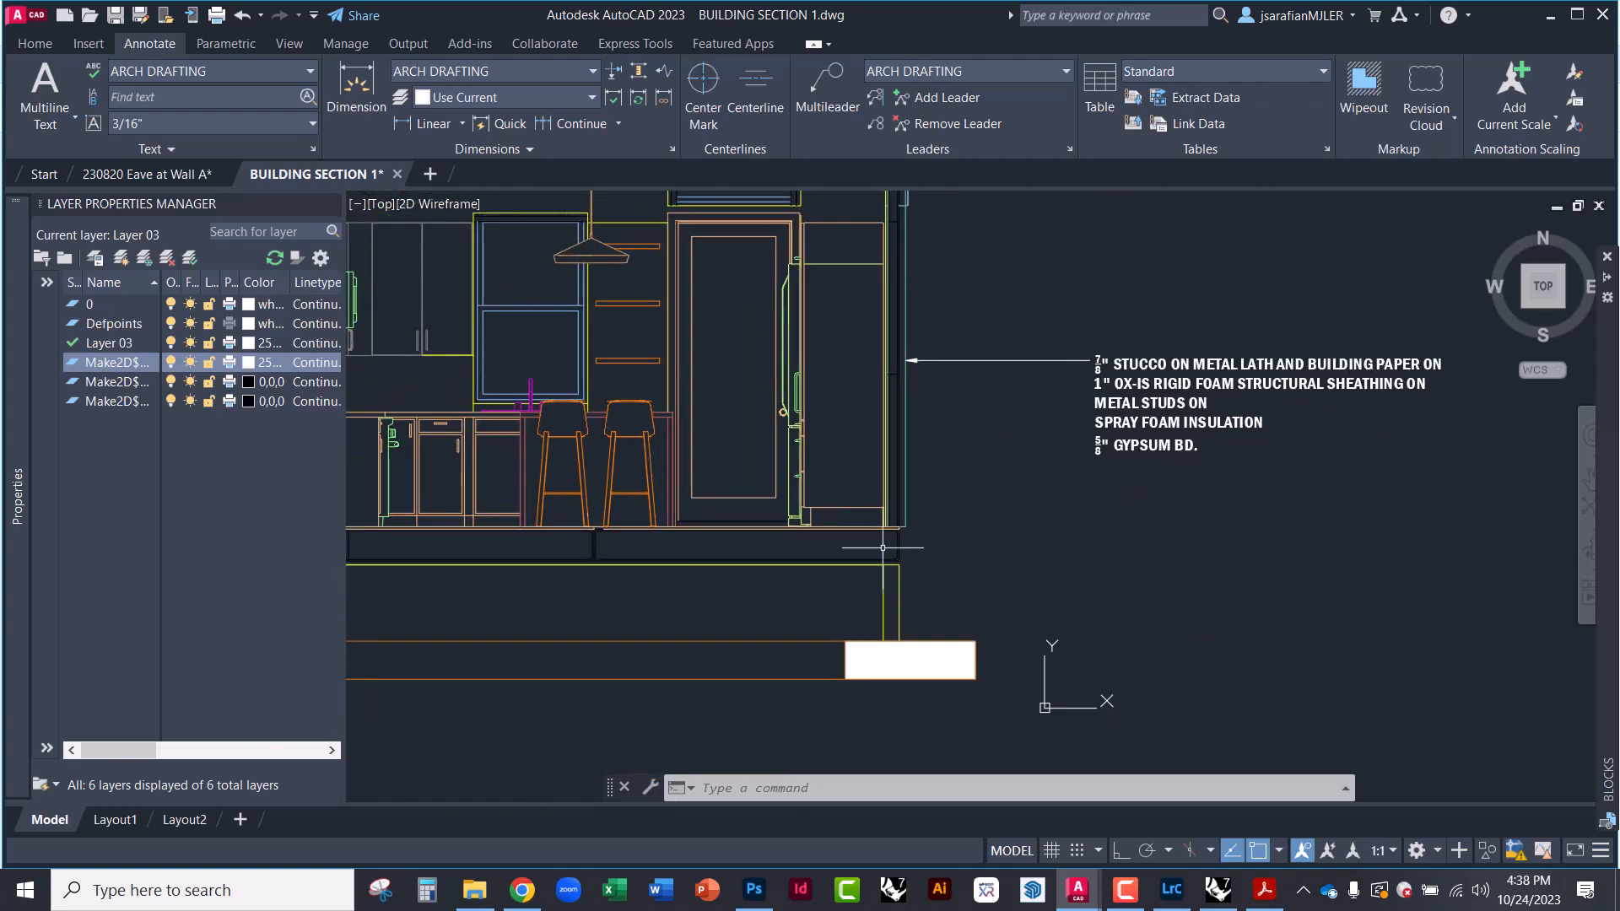
pyautogui.moveTo(903, 448); pyautogui.dragTo(841, 539, button='middle')
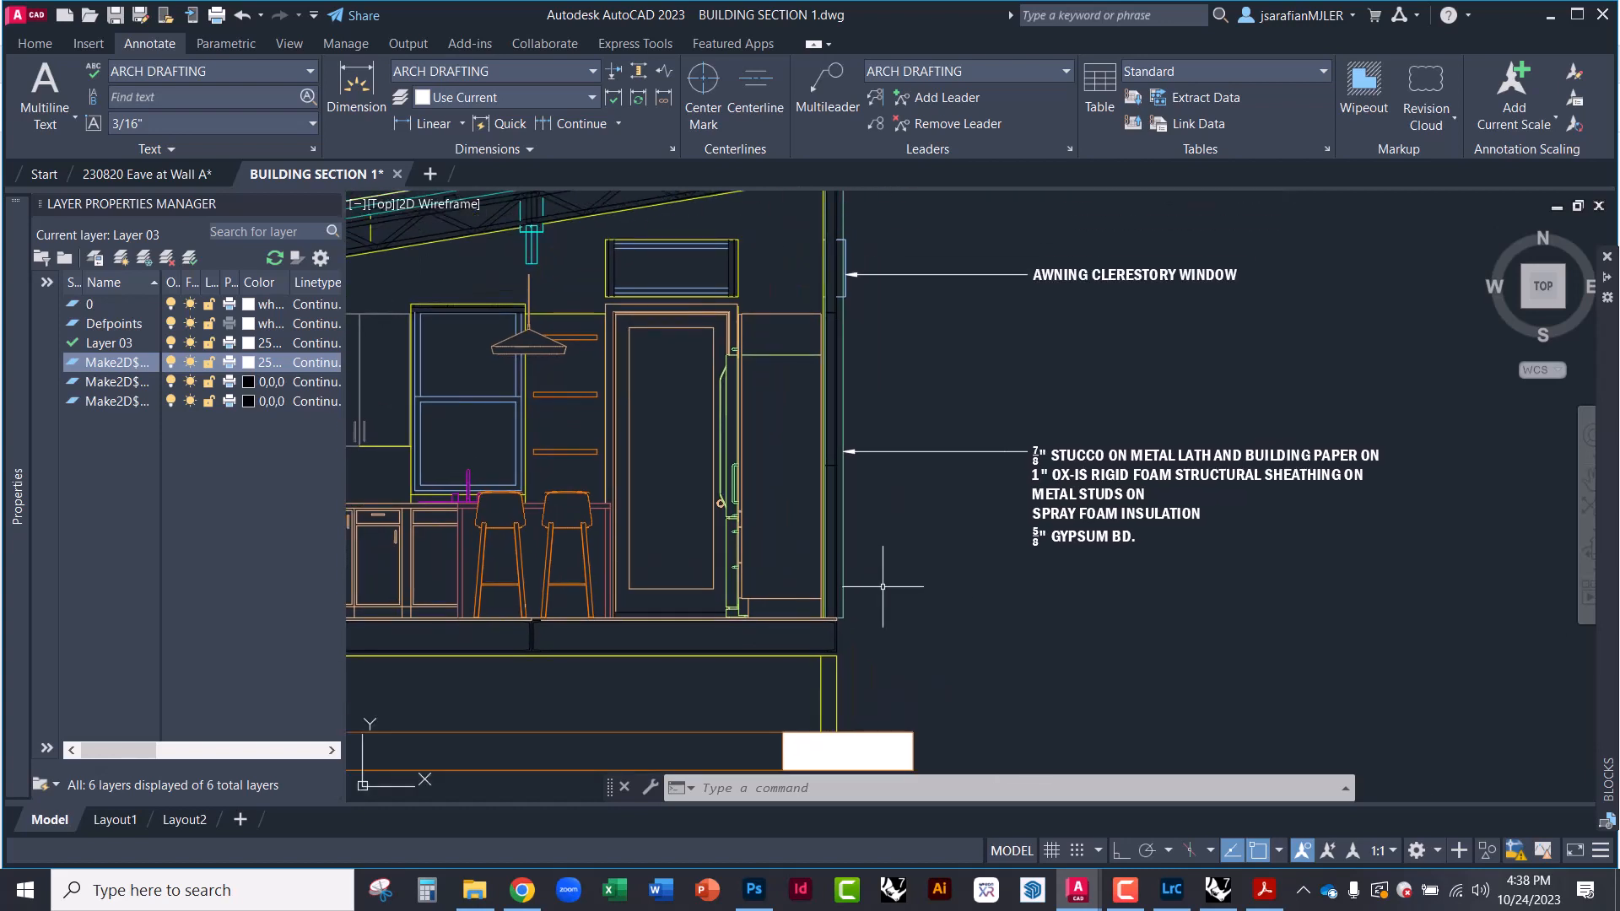
pyautogui.scroll(4, 1135, 519)
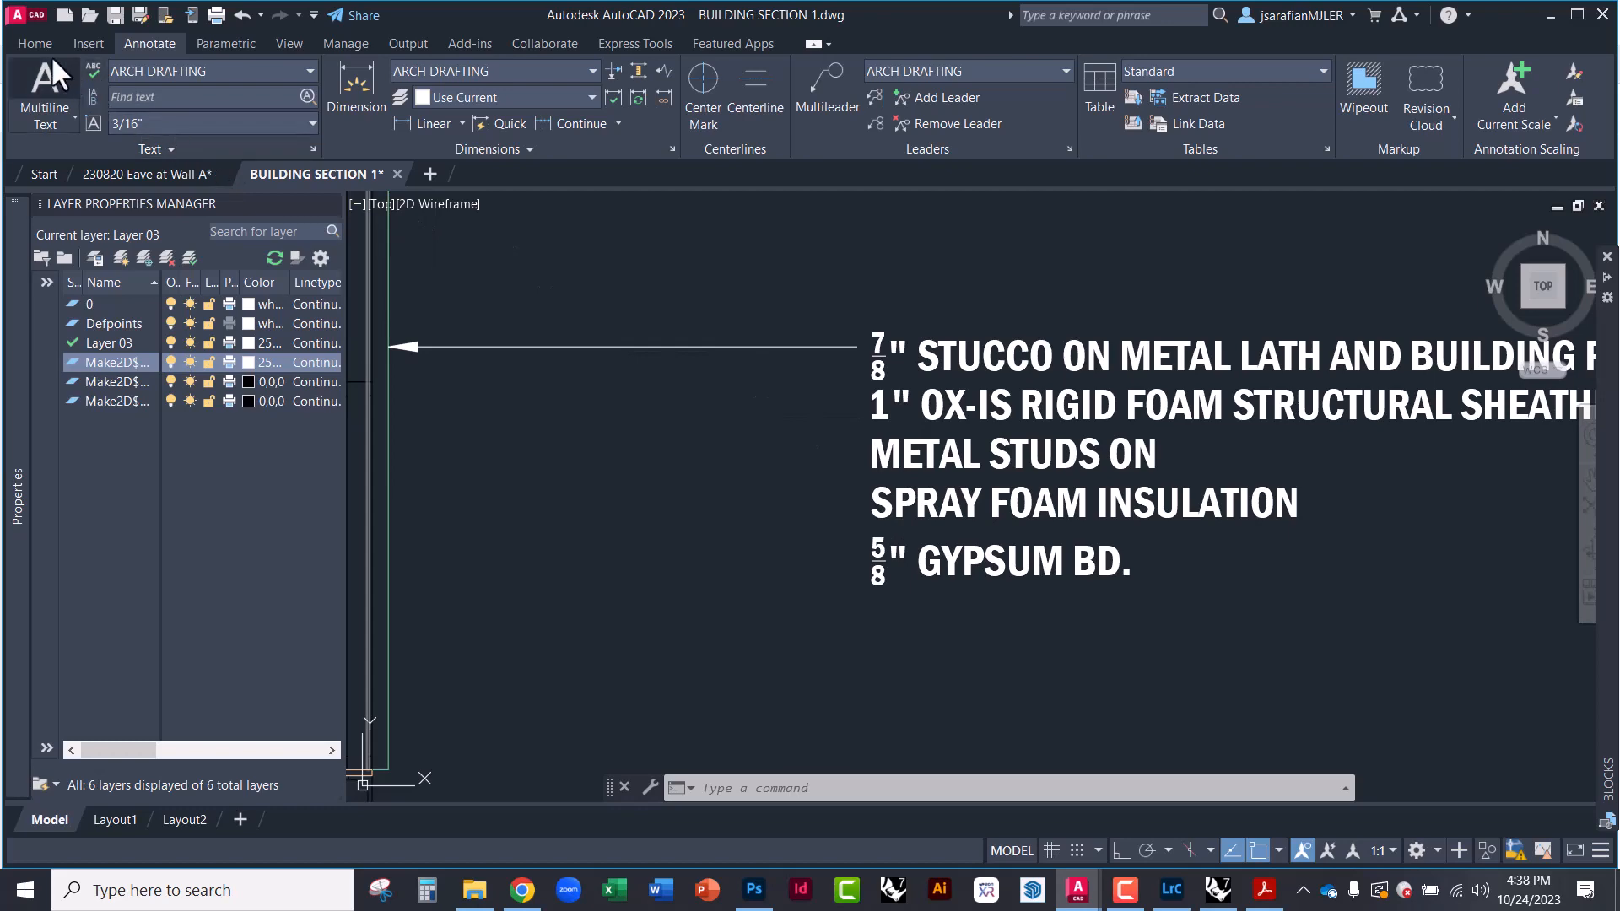
pyautogui.scroll(-6, 696, 389)
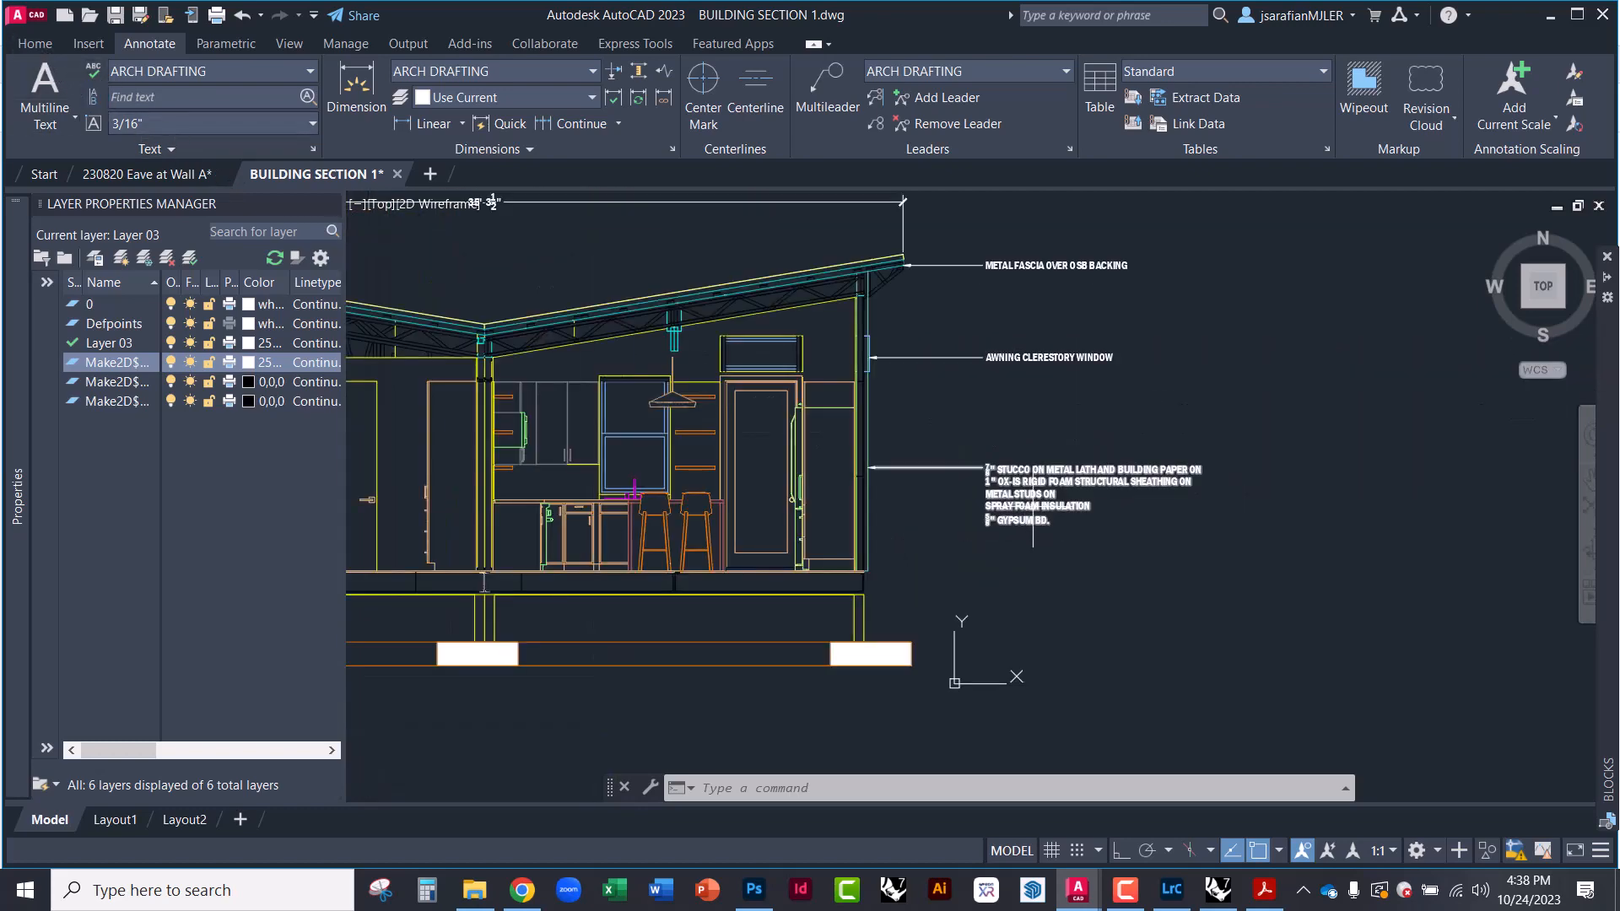
pyautogui.scroll(5, 925, 546)
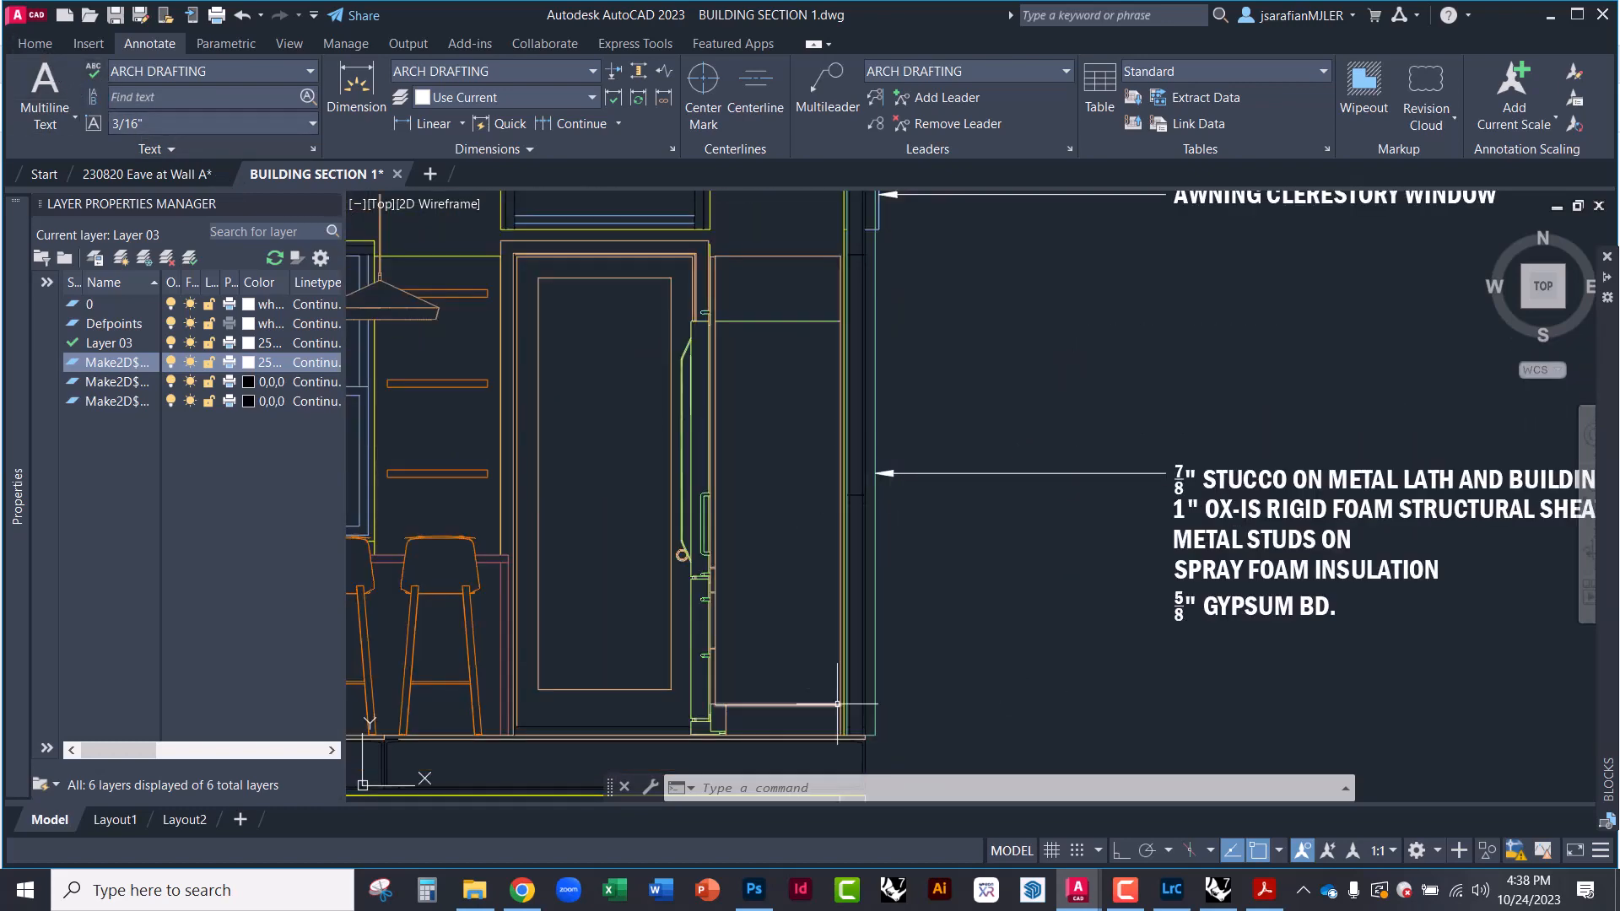
pyautogui.scroll(4, 848, 700)
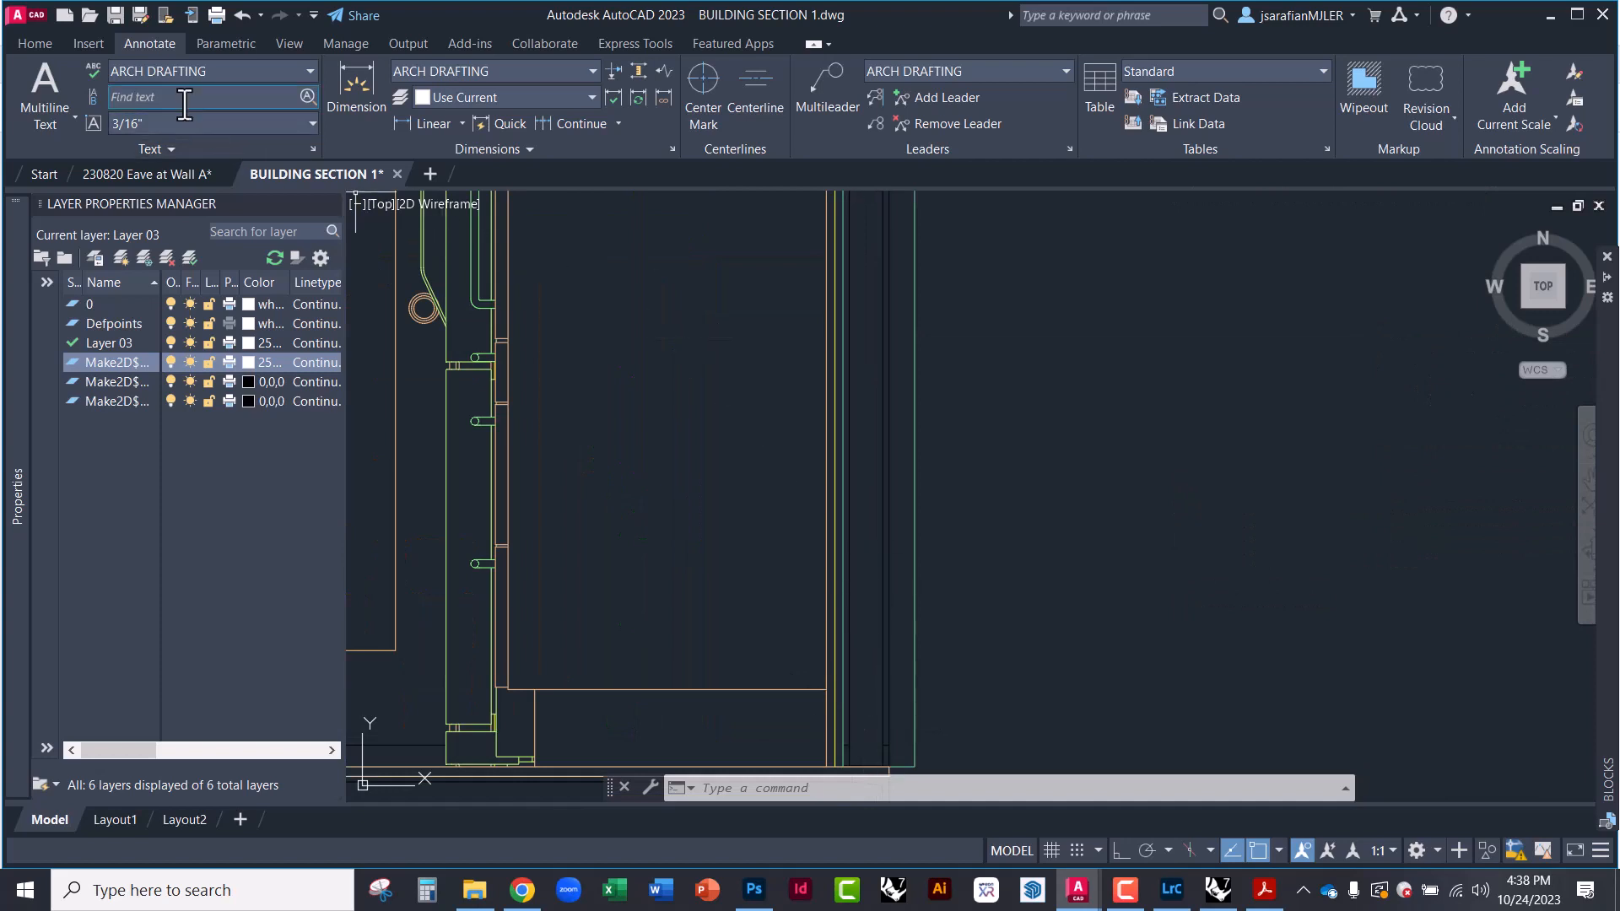
# Create a new layer with the properties of the last Make2D layer and cancel the pending Line command
pyautogui.click(88, 40)
pyautogui.click(36, 44)
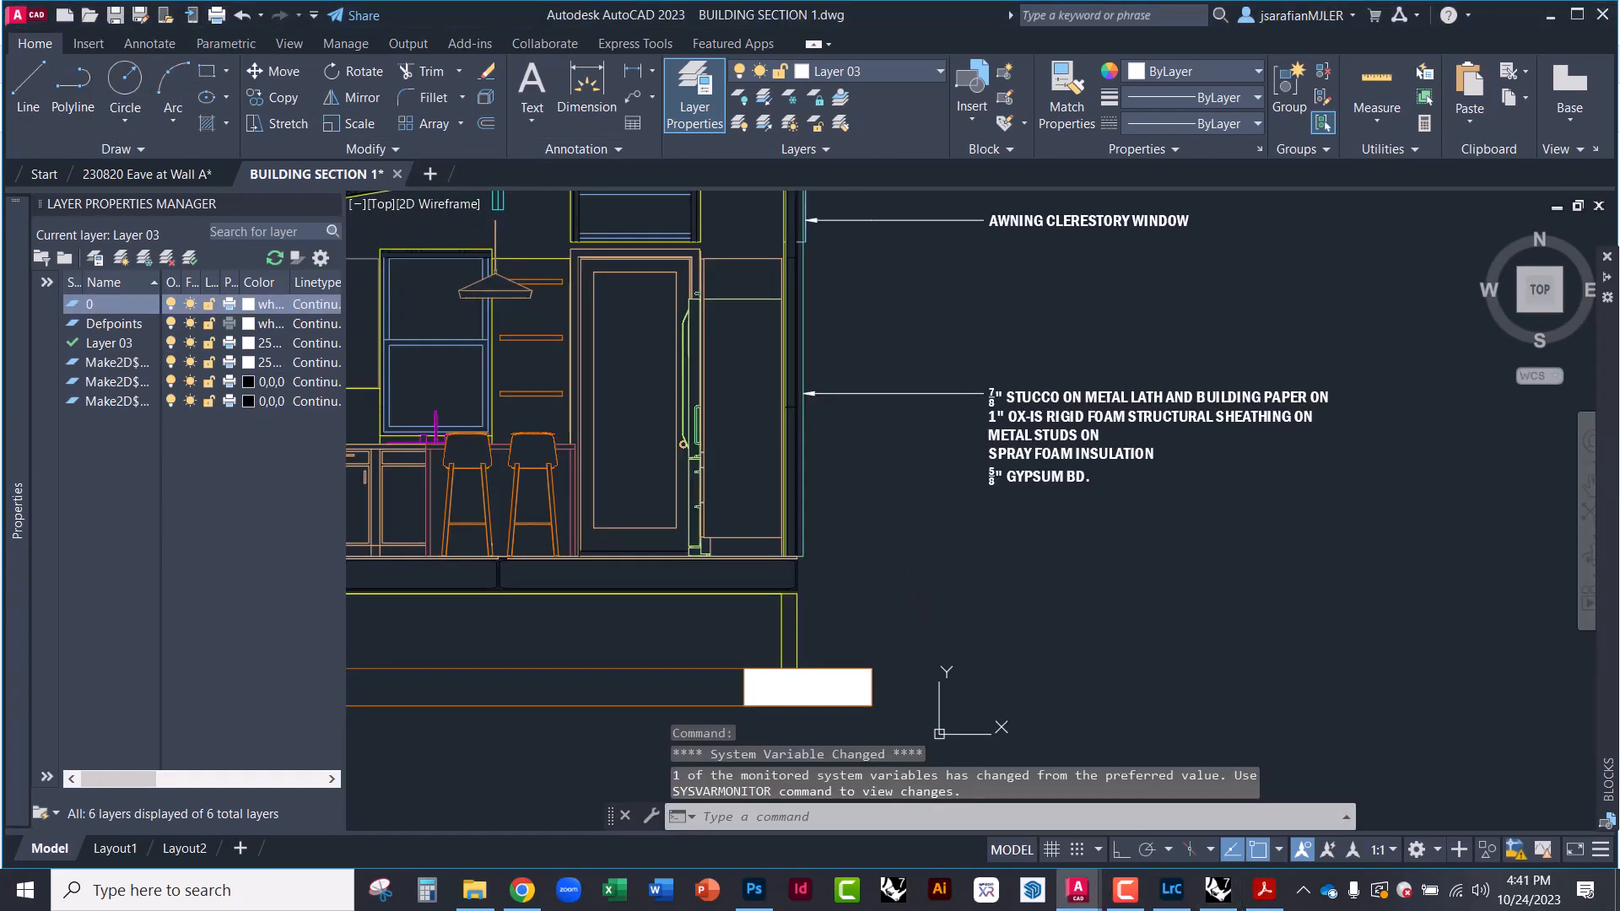
pyautogui.moveTo(844, 533); pyautogui.dragTo(1012, 596, button='middle')
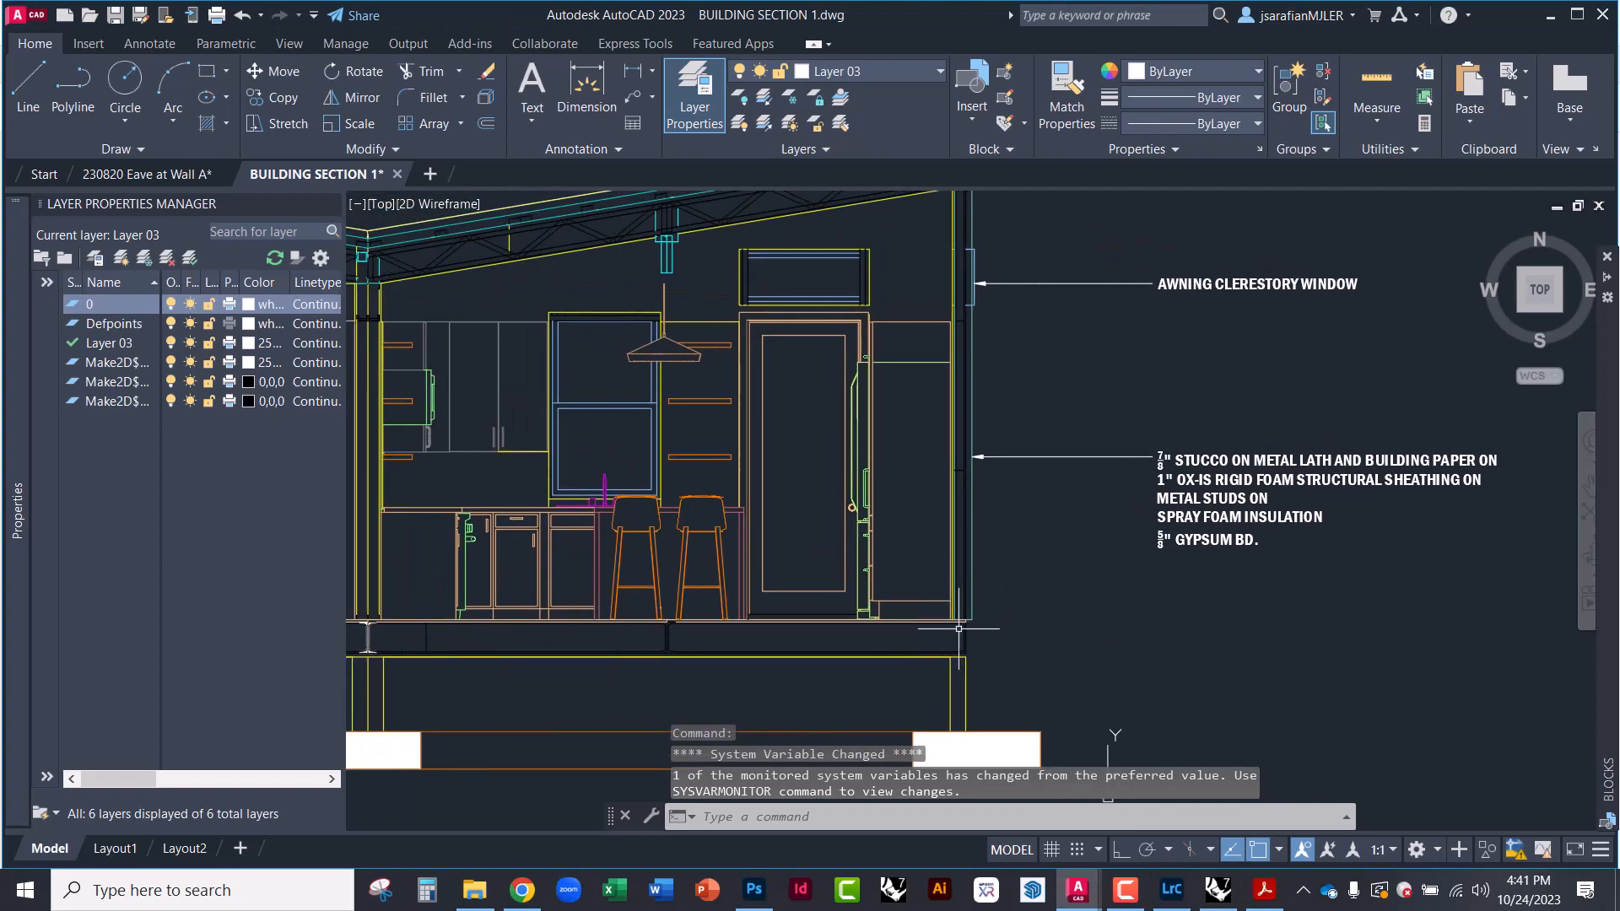
pyautogui.moveTo(949, 289); pyautogui.dragTo(898, 382, button='middle')
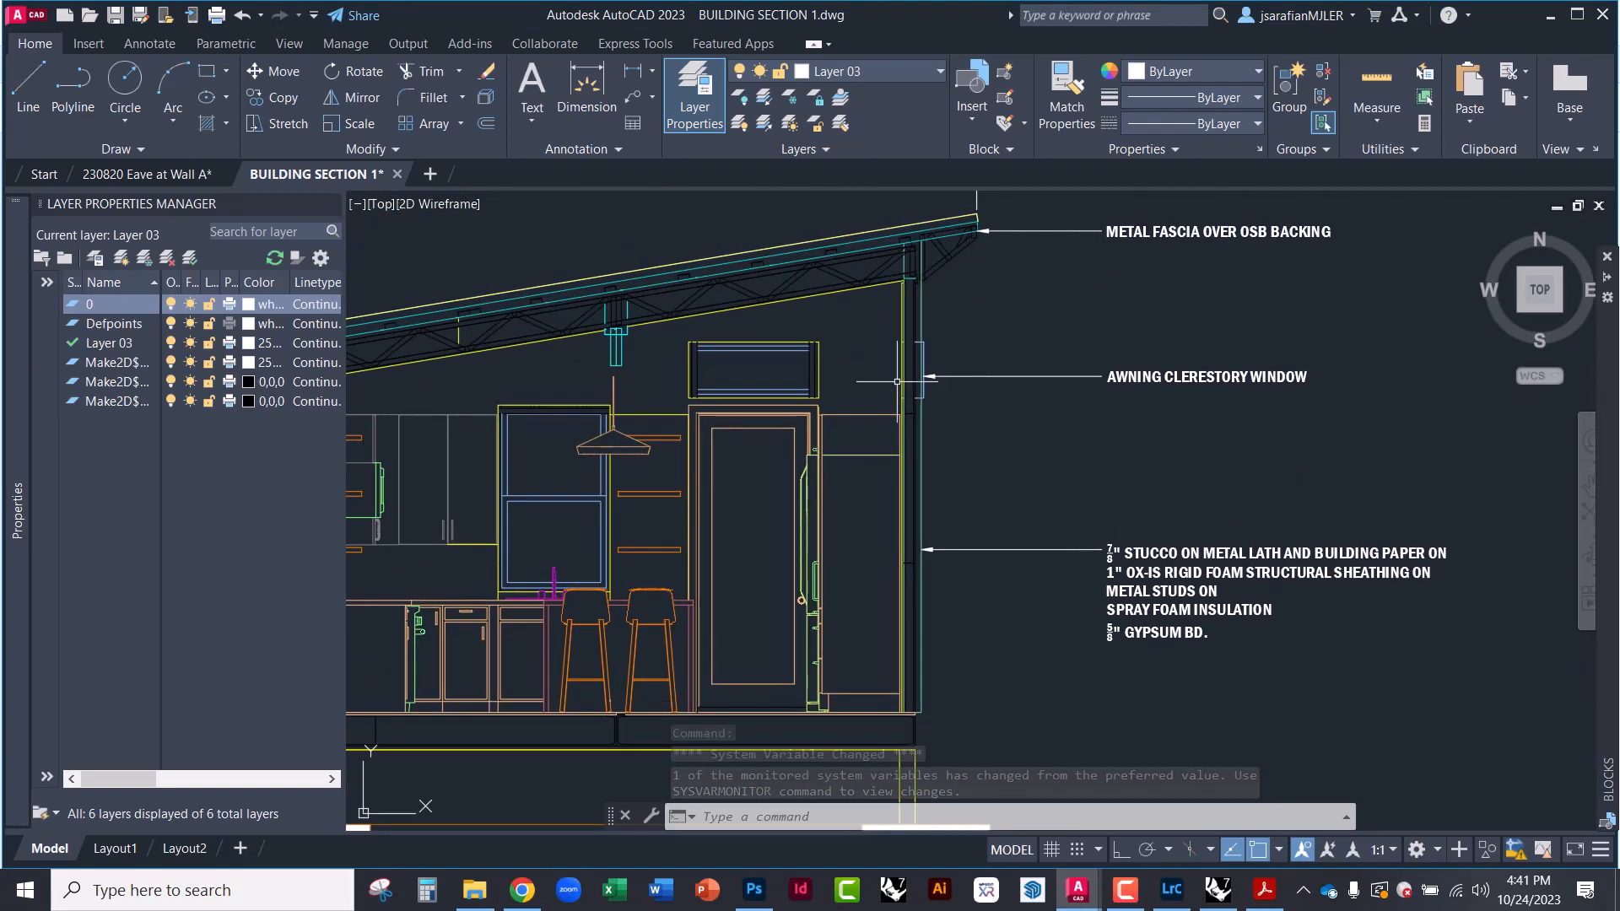
pyautogui.click(25, 118)
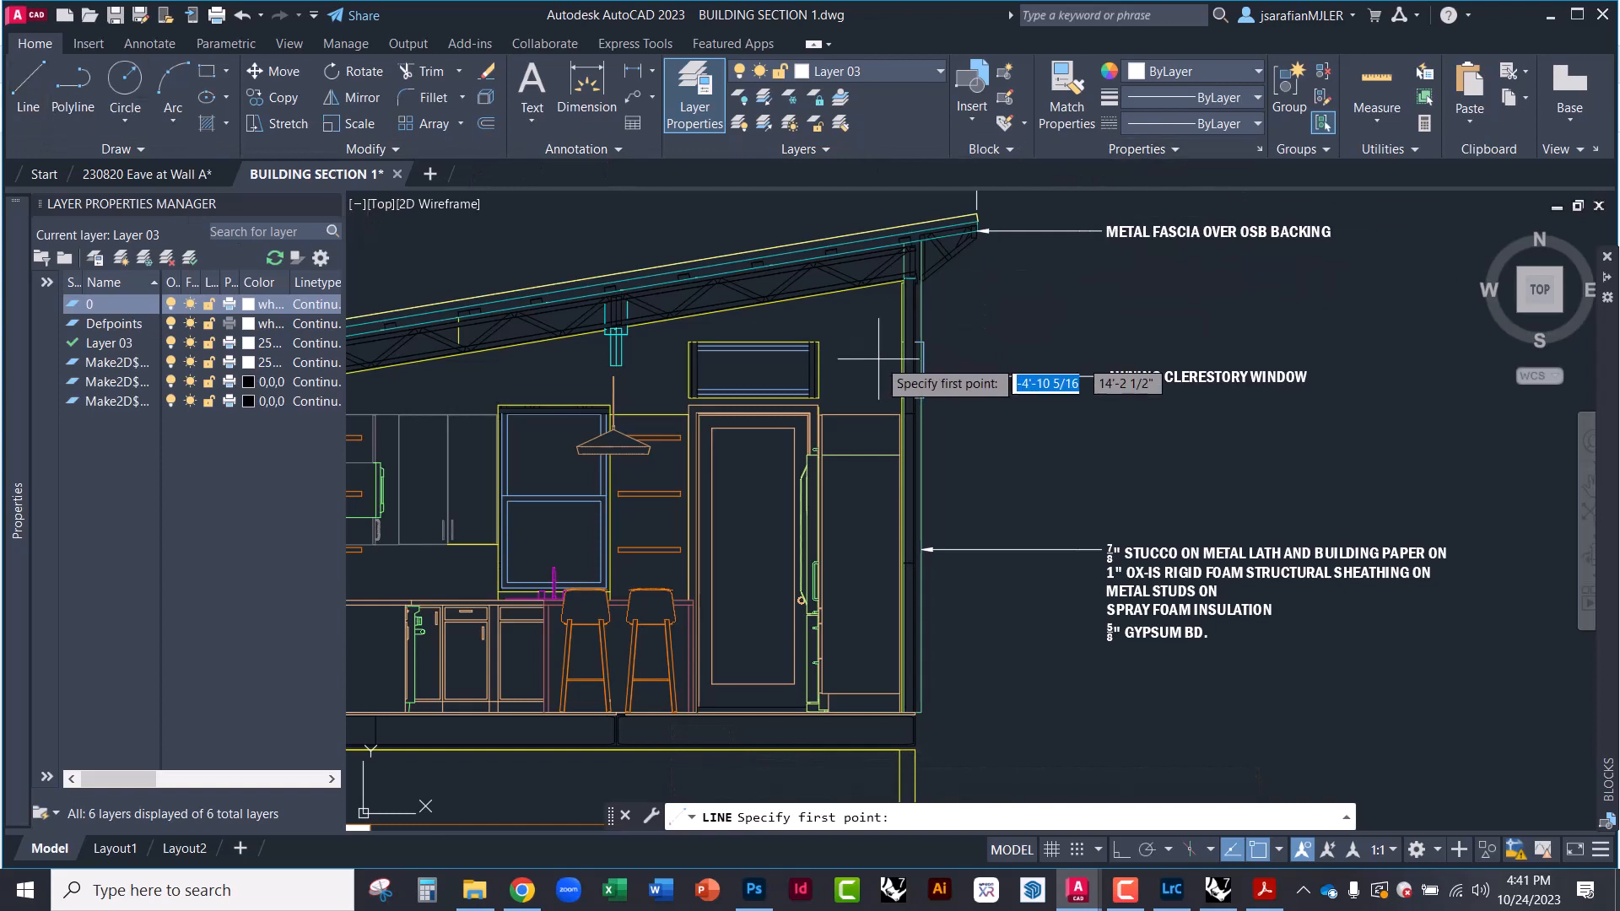
pyautogui.click(94, 402)
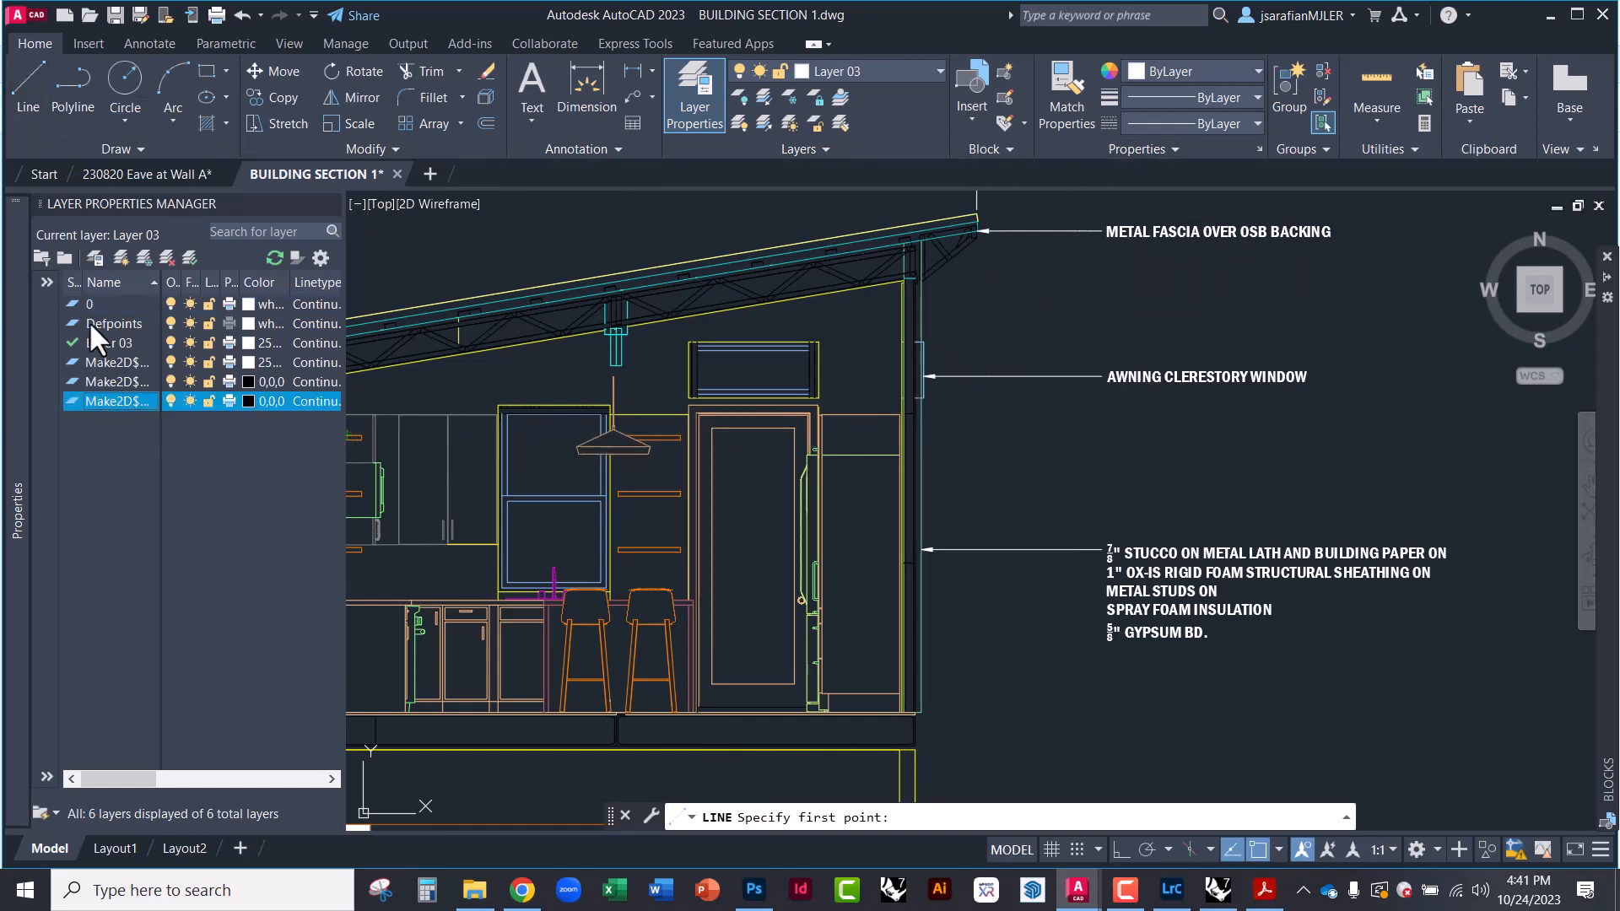
pyautogui.click(120, 258)
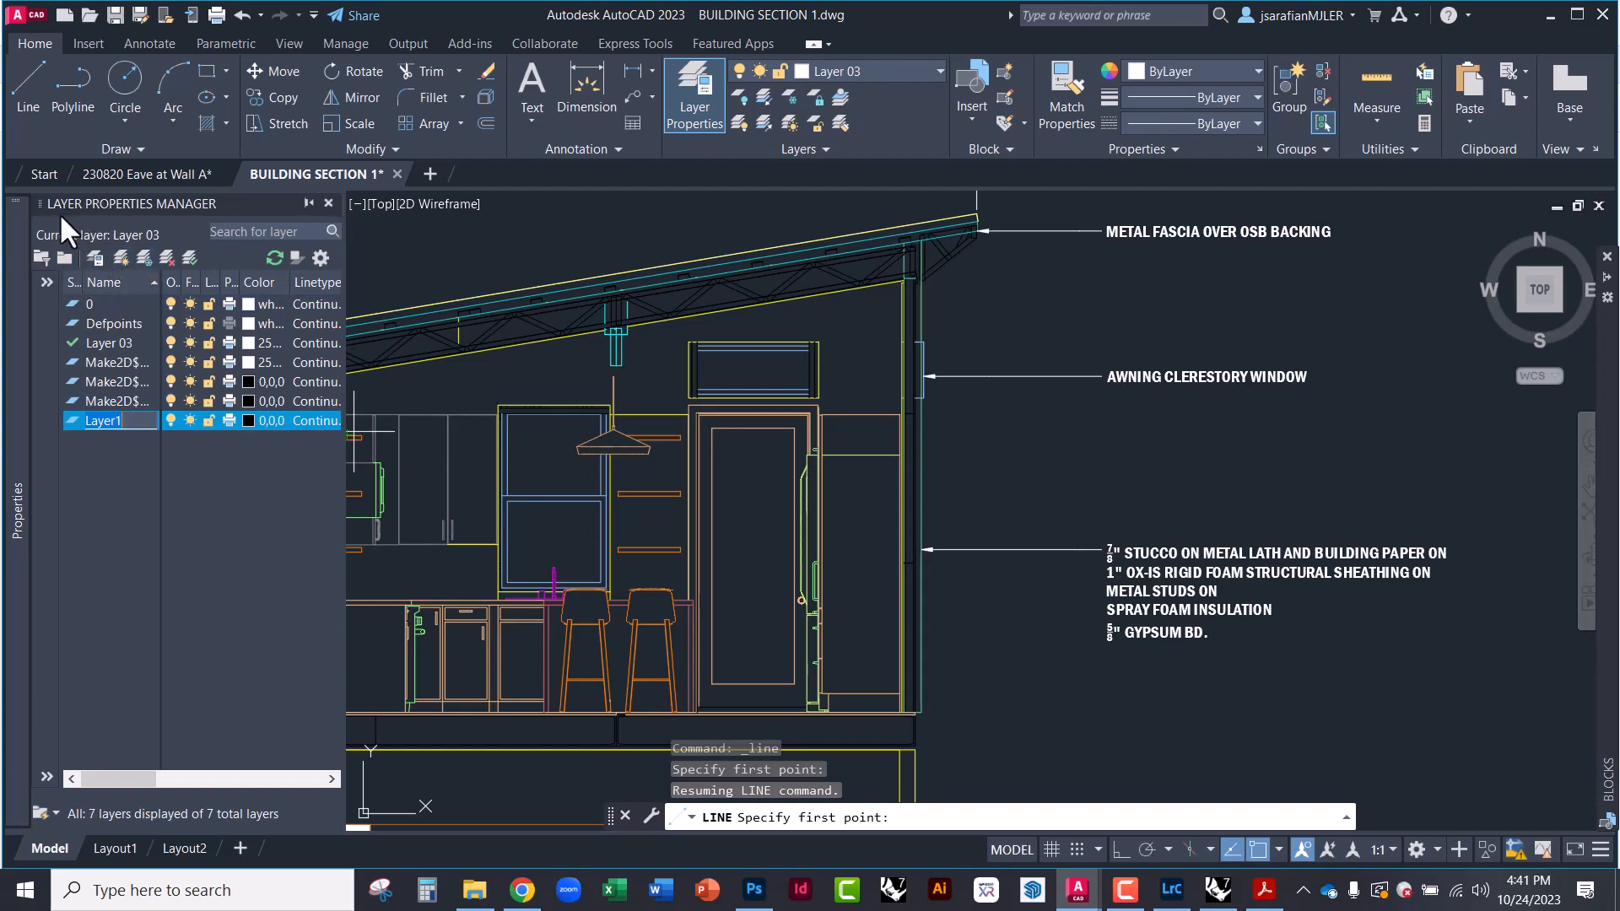
pyautogui.moveTo(59, 211)
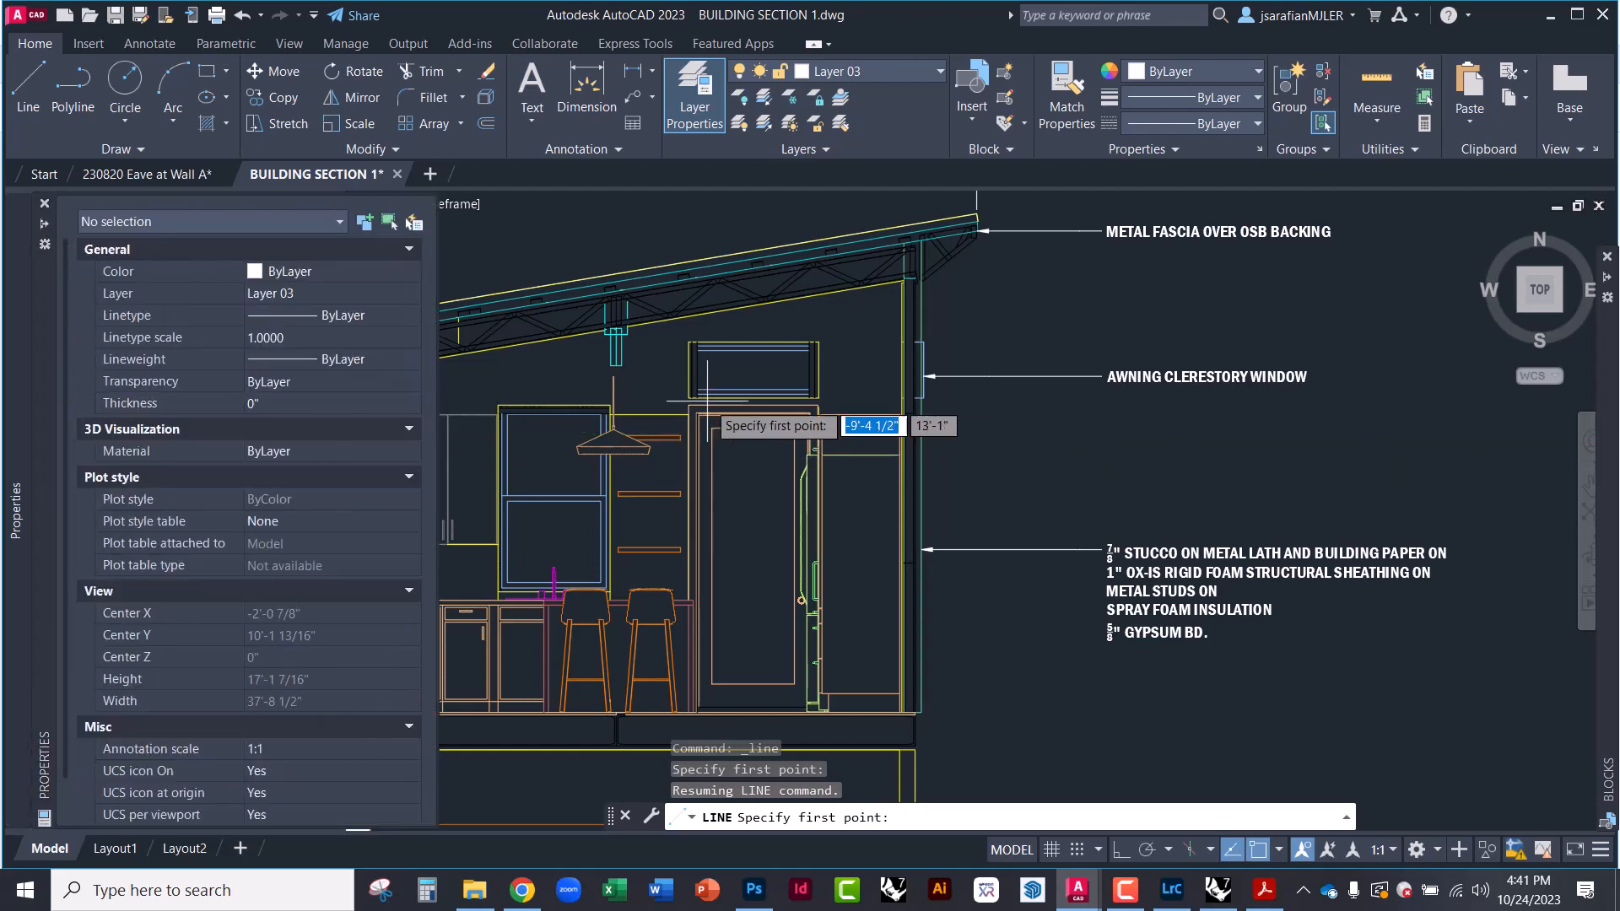
pyautogui.press('Escape')
pyautogui.press('Escape')
pyautogui.press('Escape')
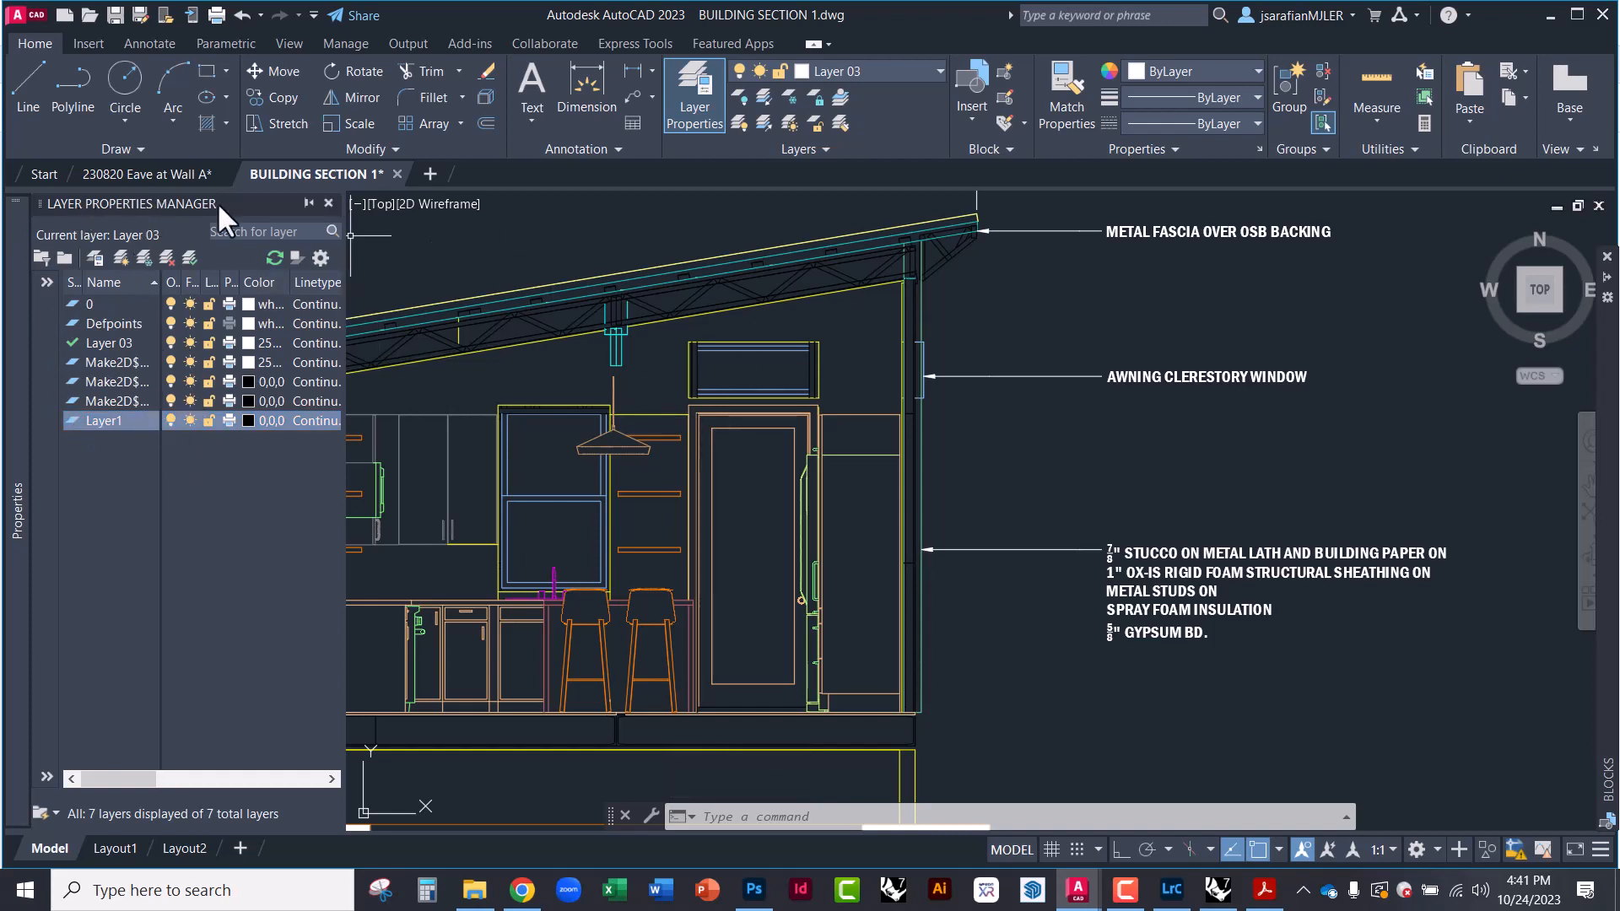
# Name the new layer BATT INSUL and set its colour to magenta from the index colours
pyautogui.click(107, 422)
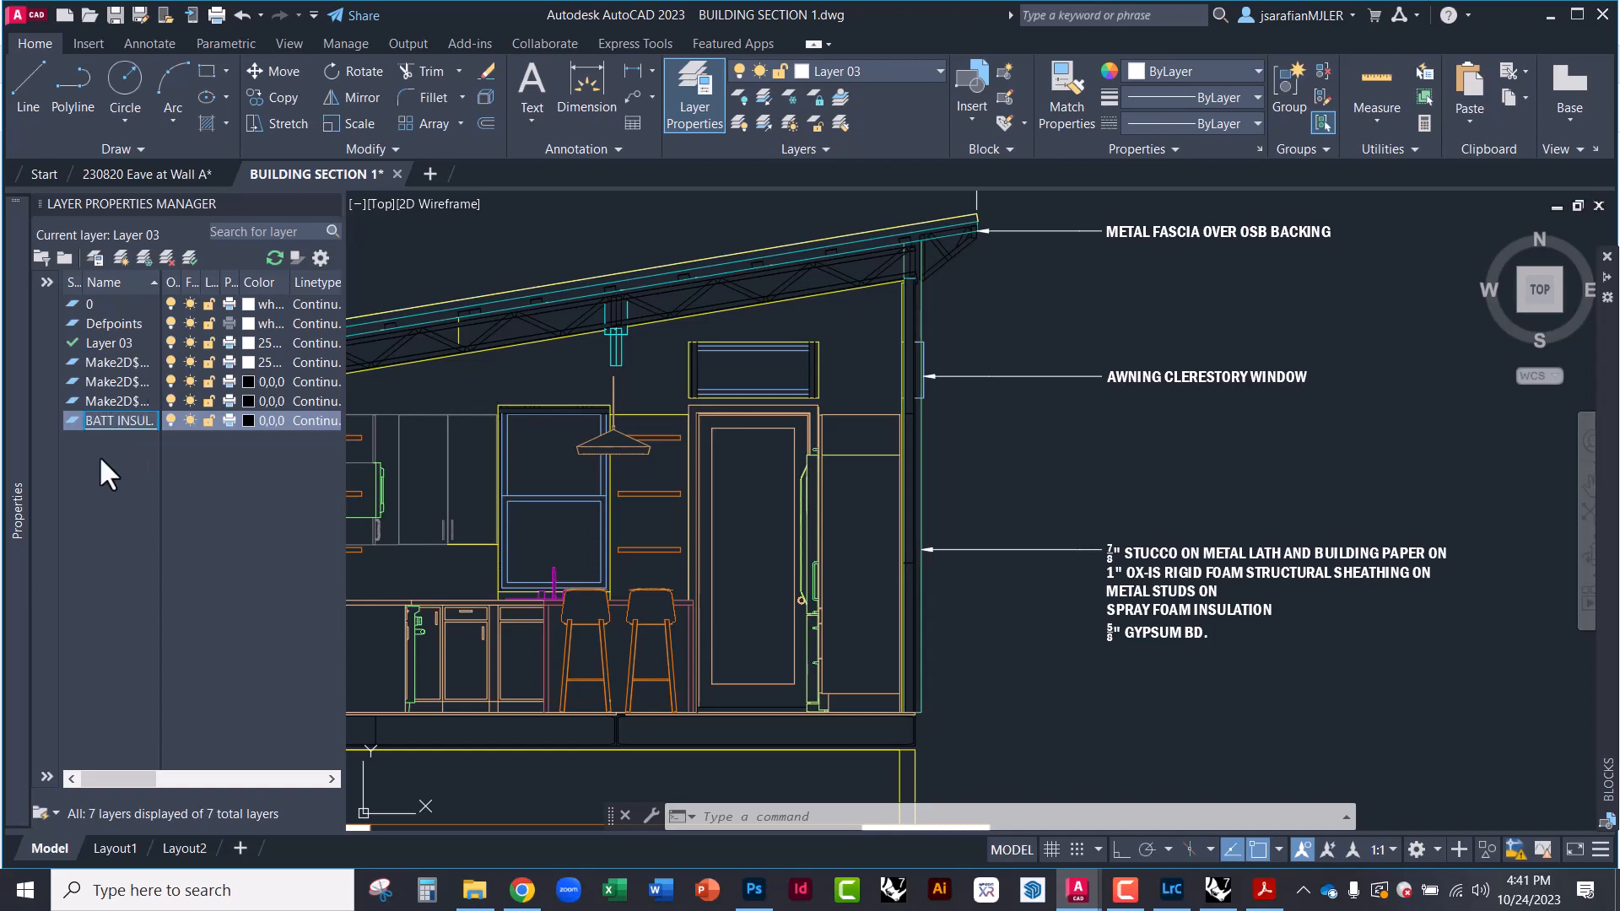
pyautogui.press('Escape')
pyautogui.press('Escape')
pyautogui.click(248, 420)
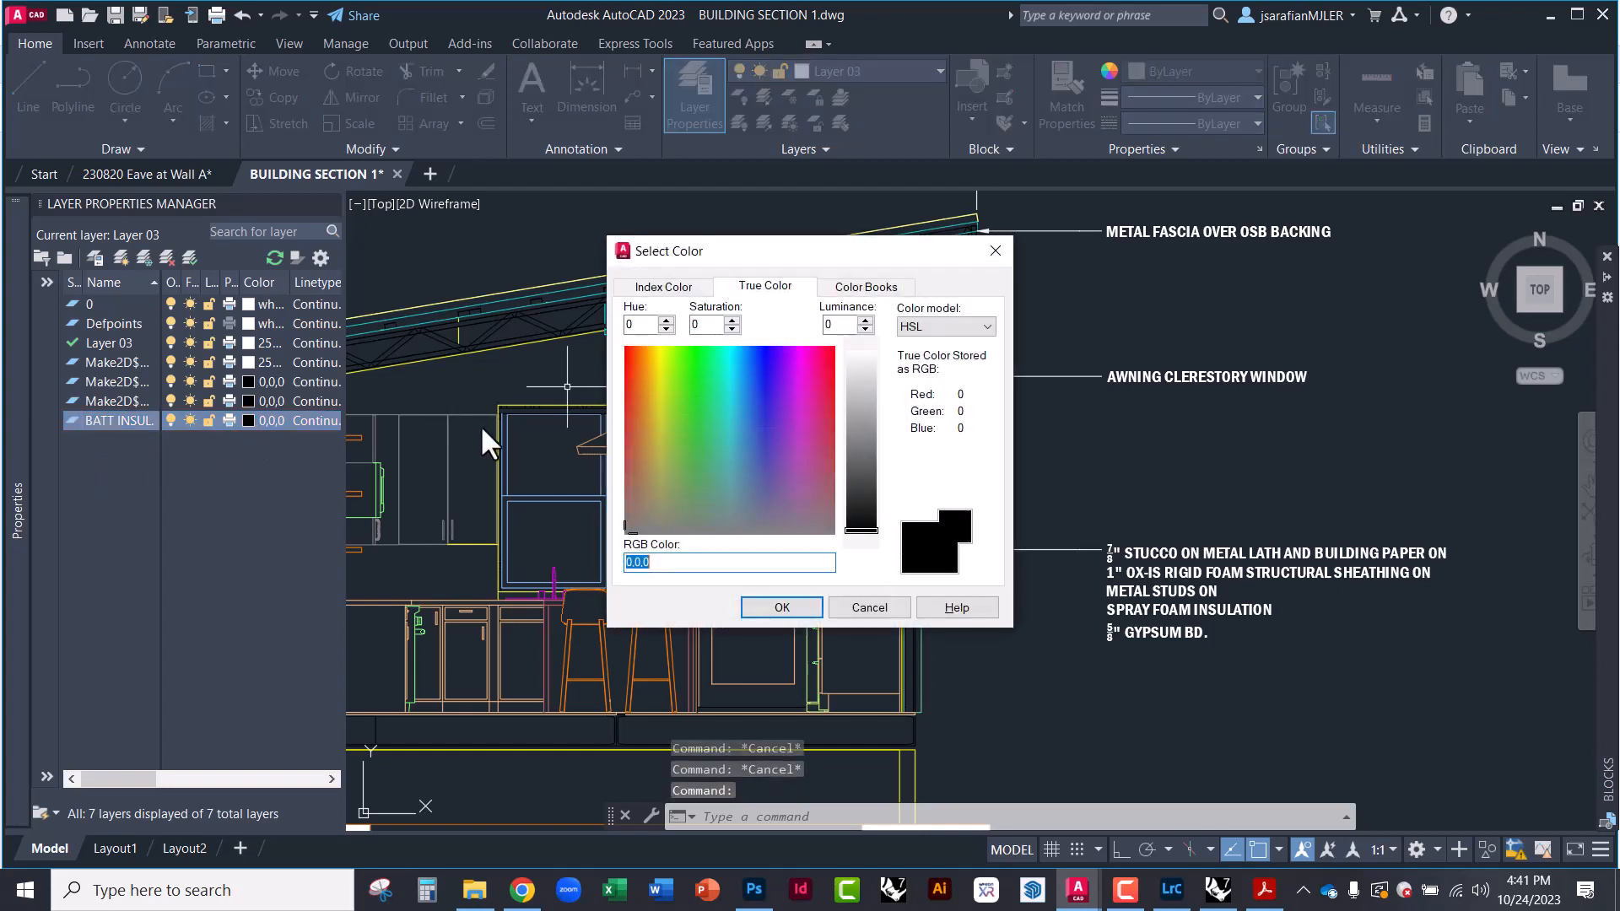
pyautogui.moveTo(647, 409); pyautogui.dragTo(625, 344)
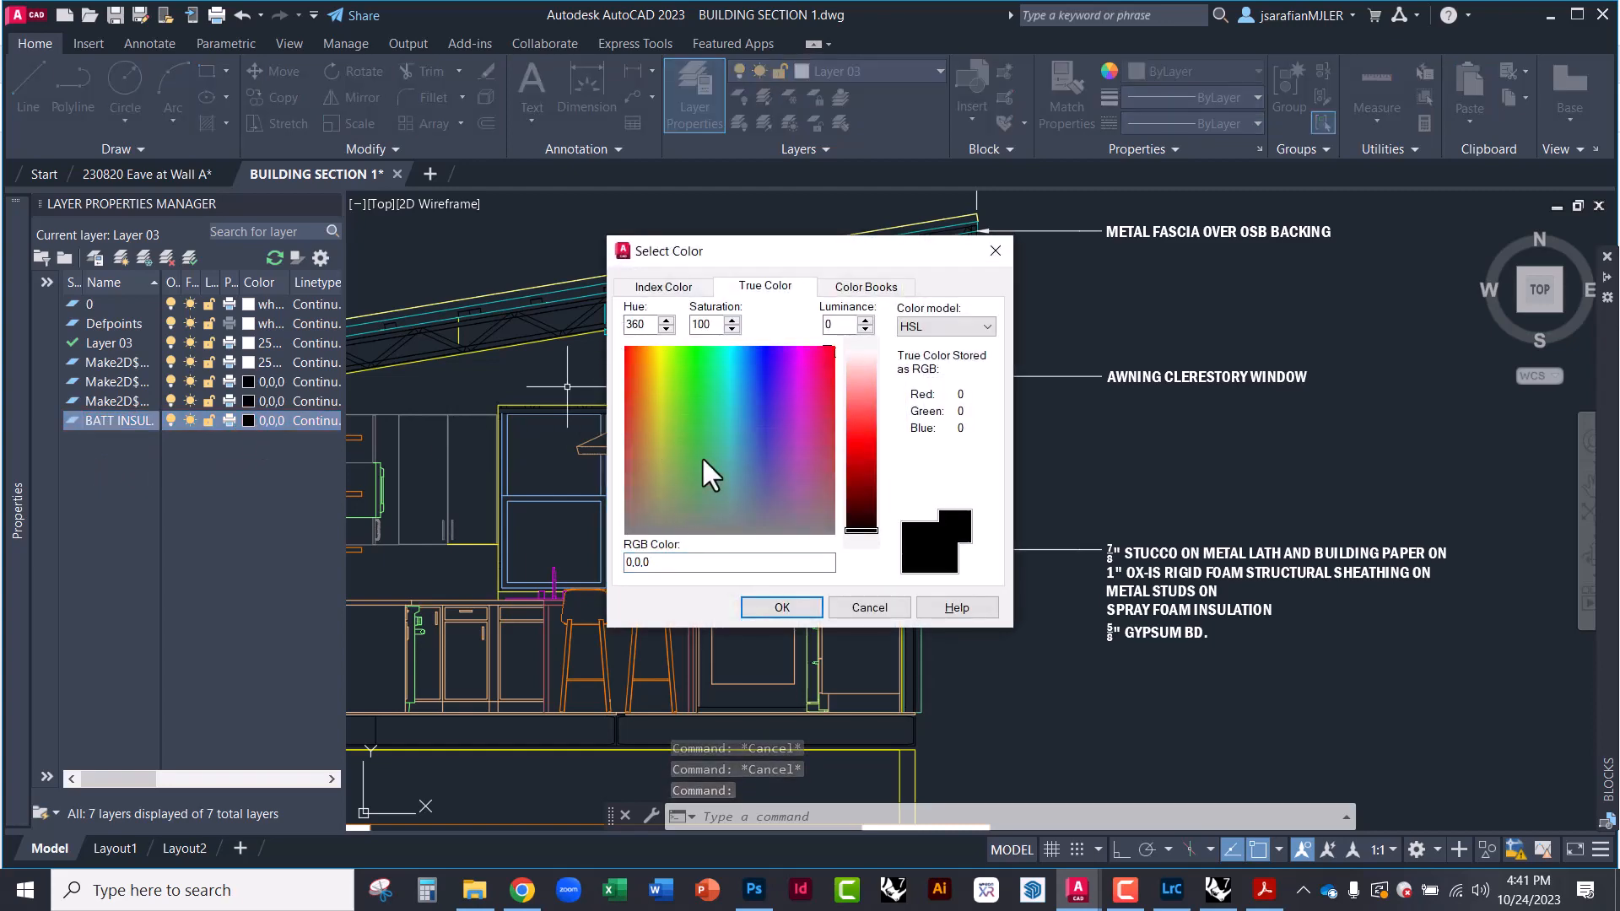
pyautogui.click(679, 287)
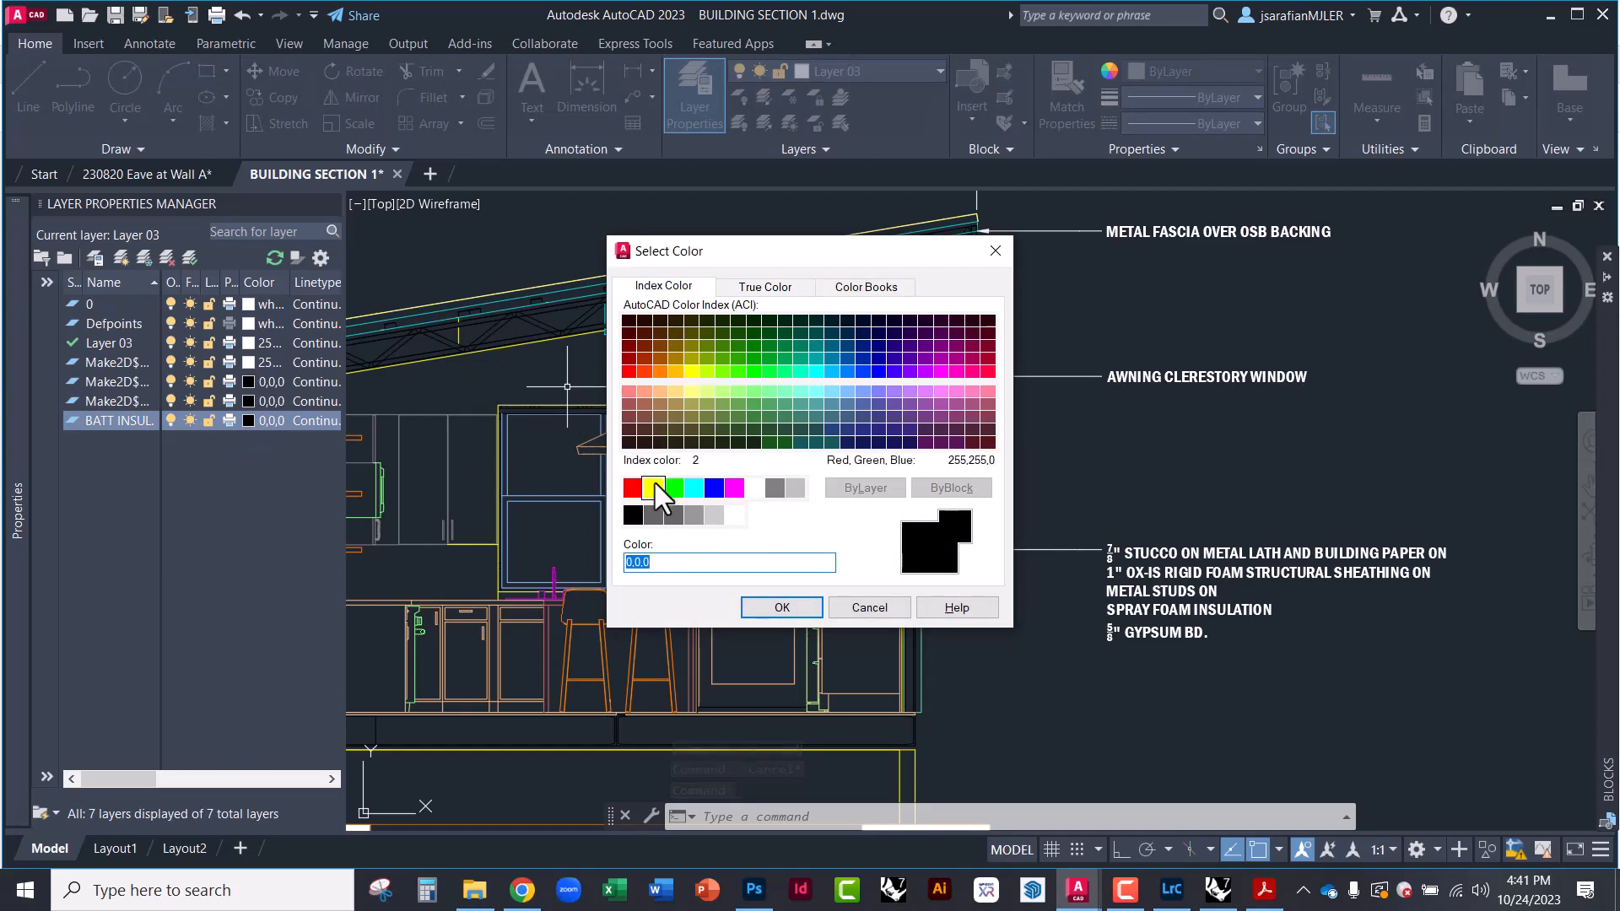
pyautogui.click(735, 487)
pyautogui.click(783, 608)
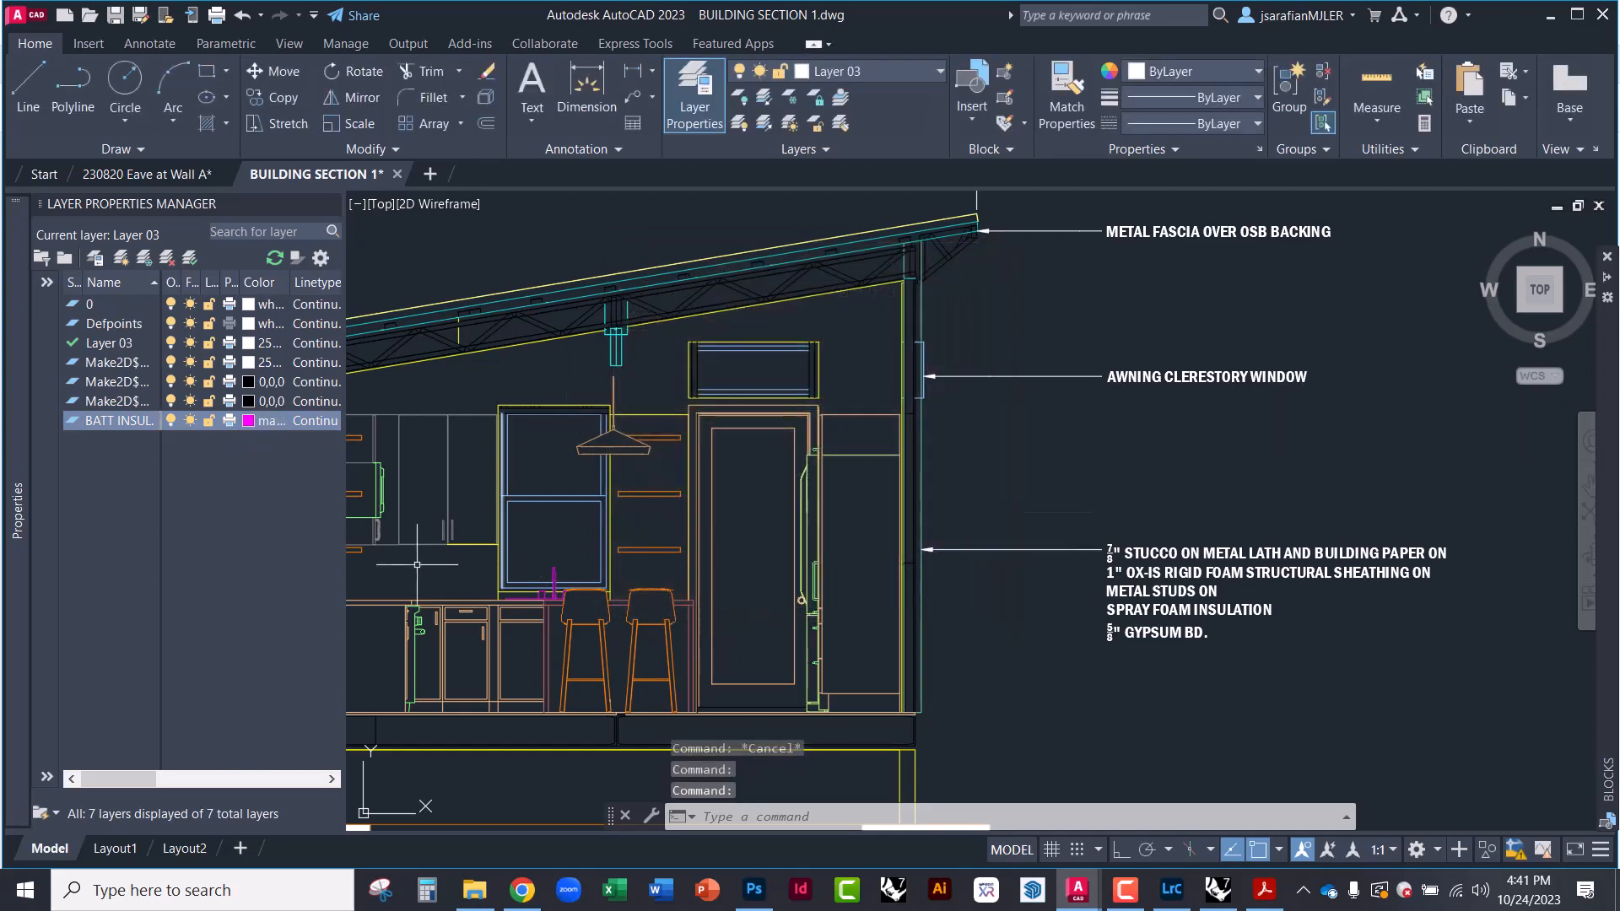
pyautogui.click(768, 559)
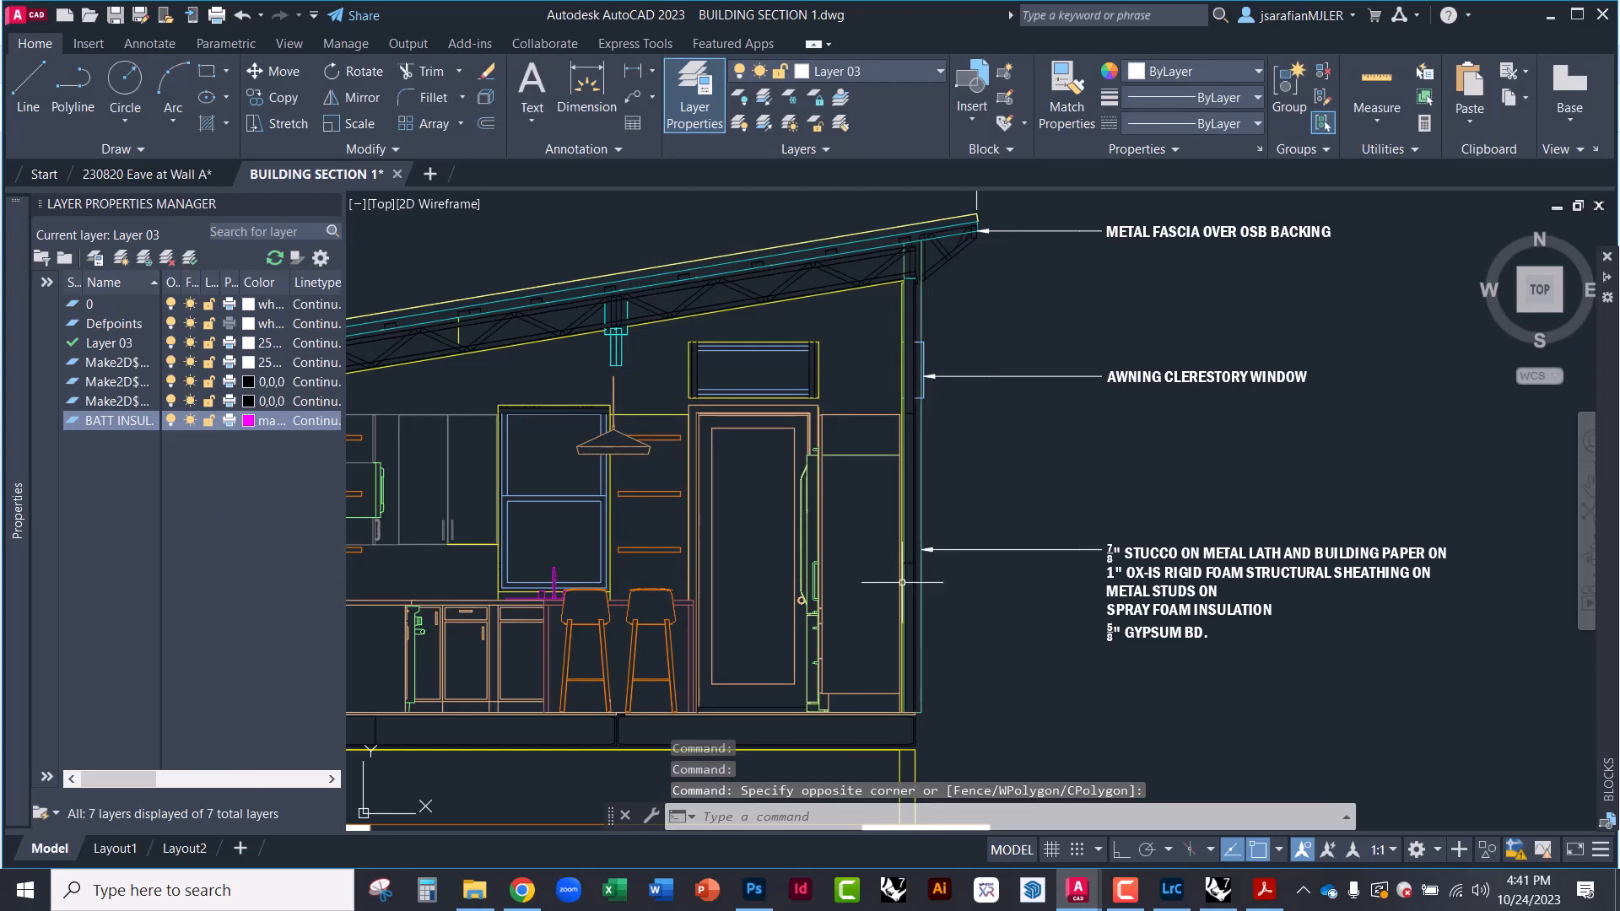
pyautogui.click(25, 85)
pyautogui.click(1223, 99)
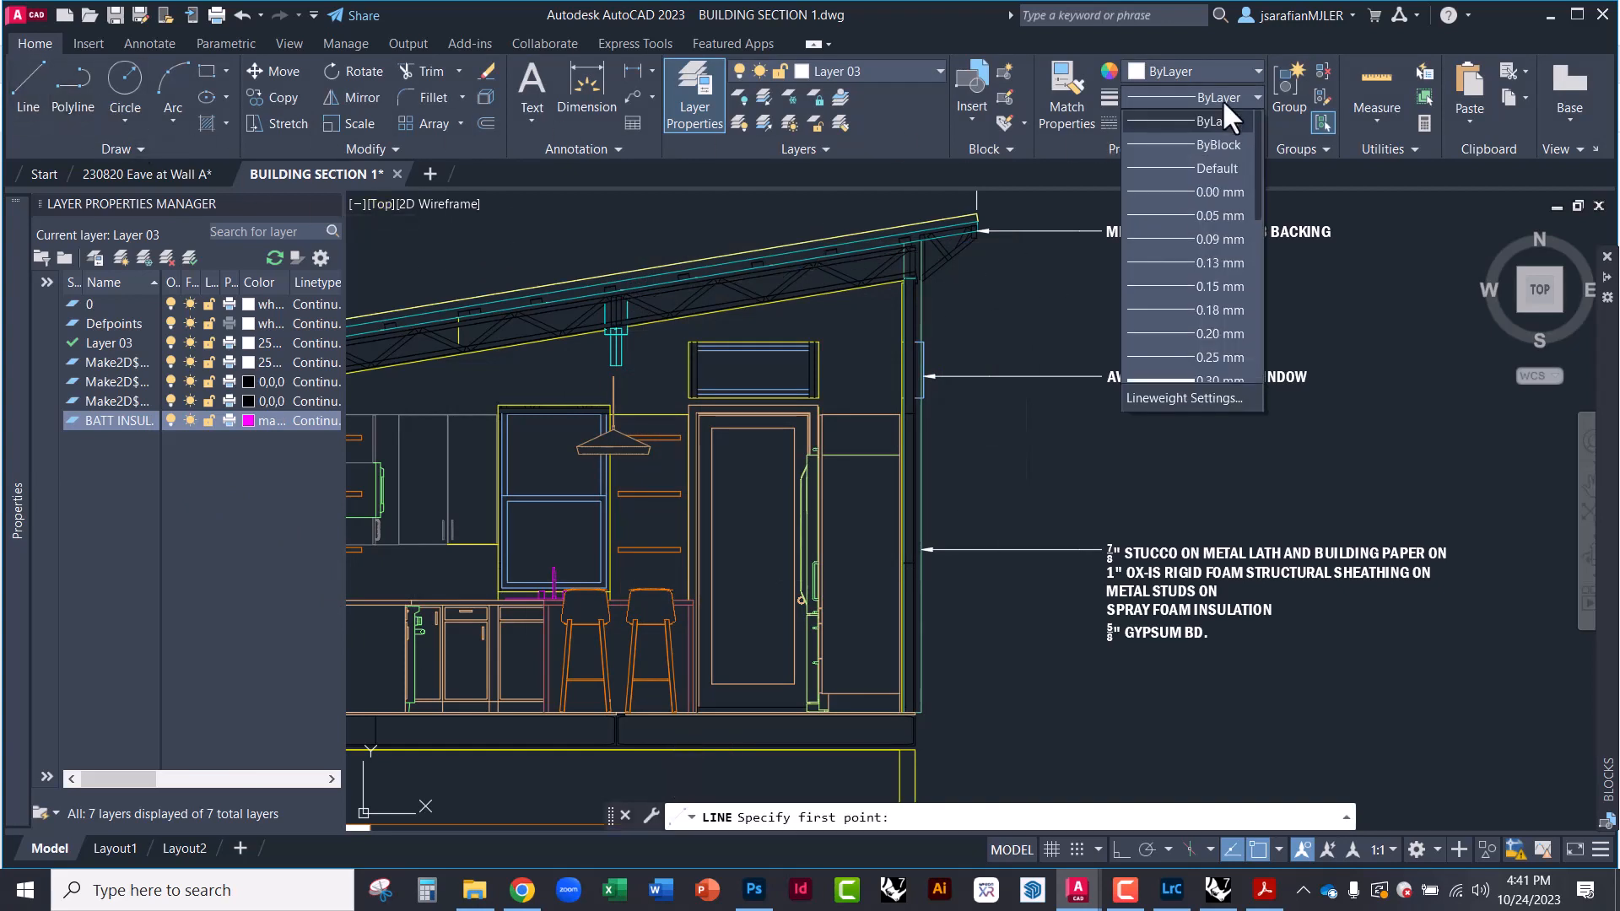
pyautogui.scroll(-5, 1216, 246)
pyautogui.scroll(-1, 1215, 249)
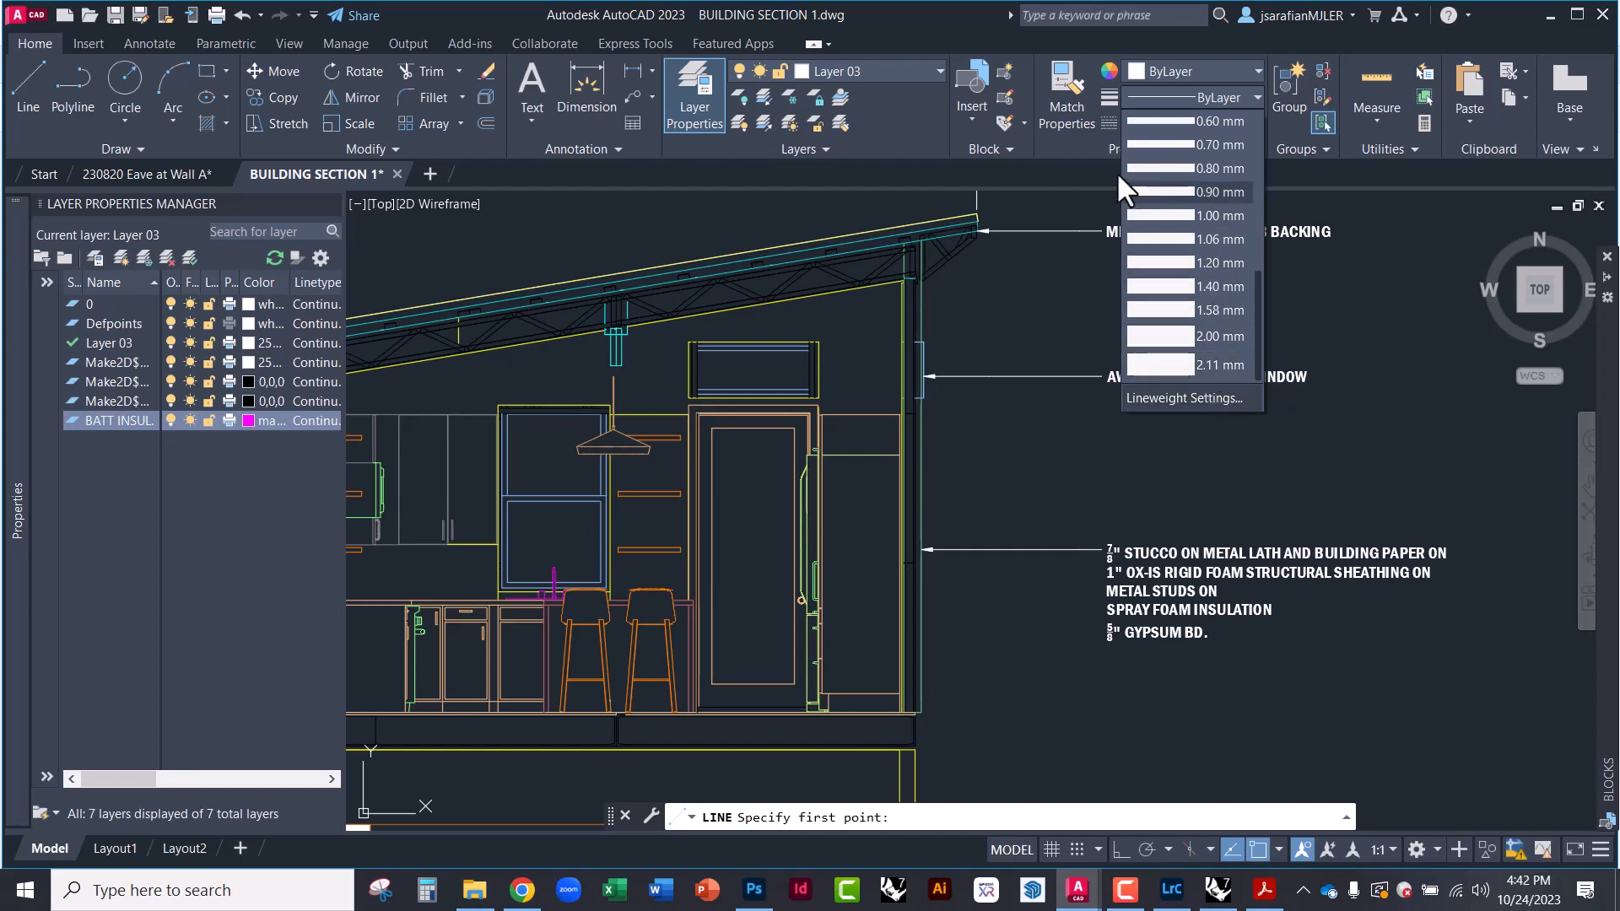
pyautogui.click(1099, 134)
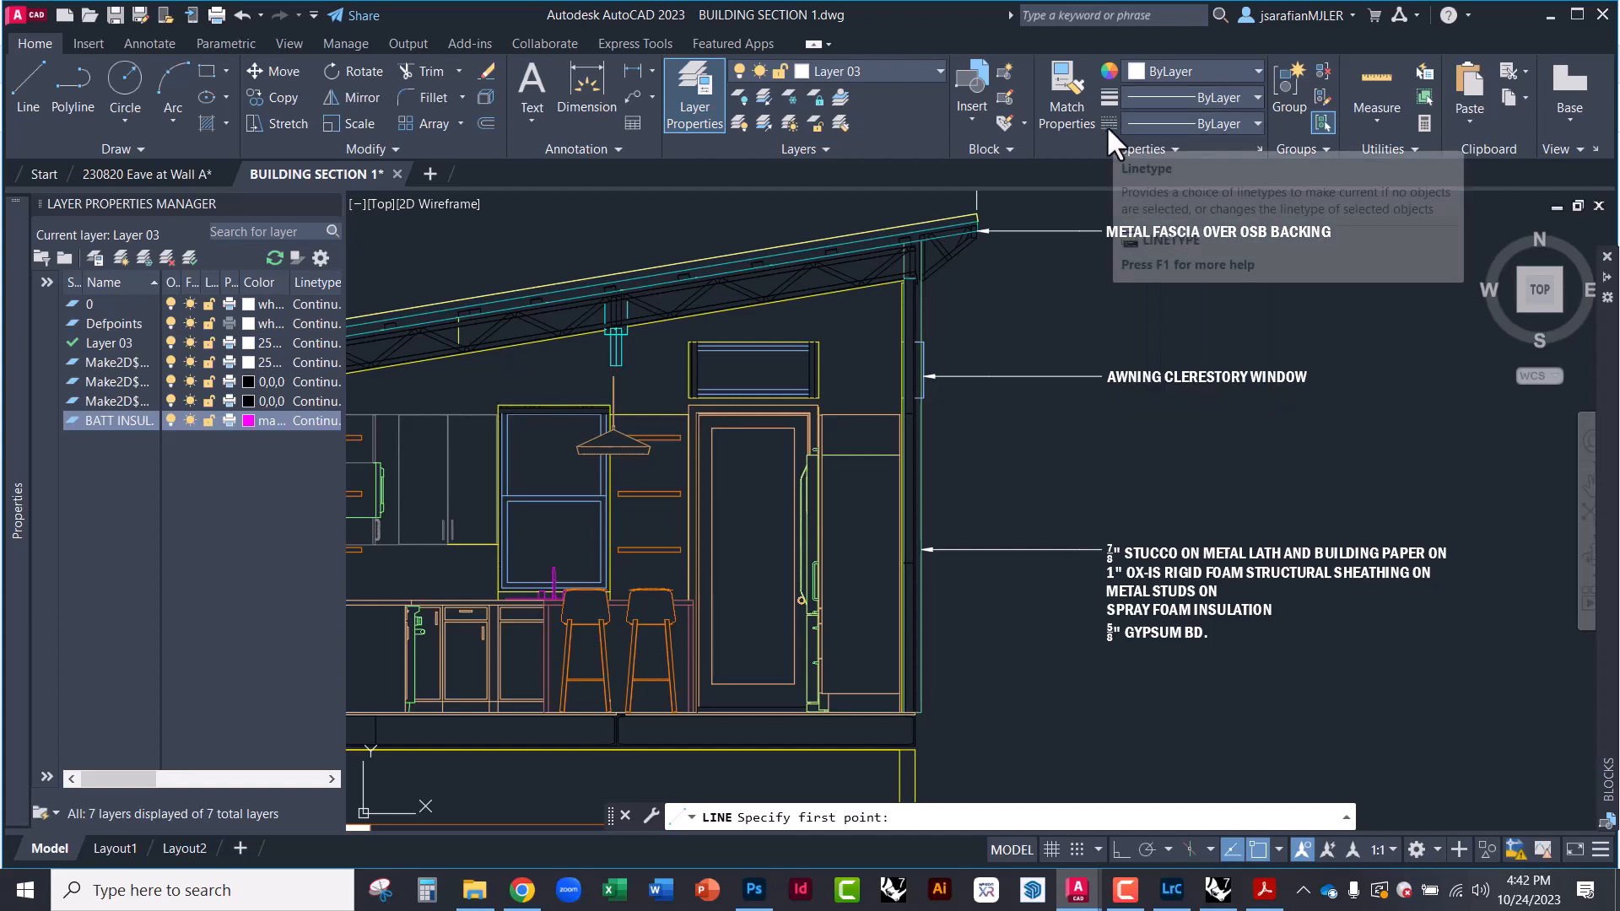
# Load the BATTING linetype from the available linetypes into the drawing
pyautogui.click(1147, 123)
pyautogui.click(1146, 223)
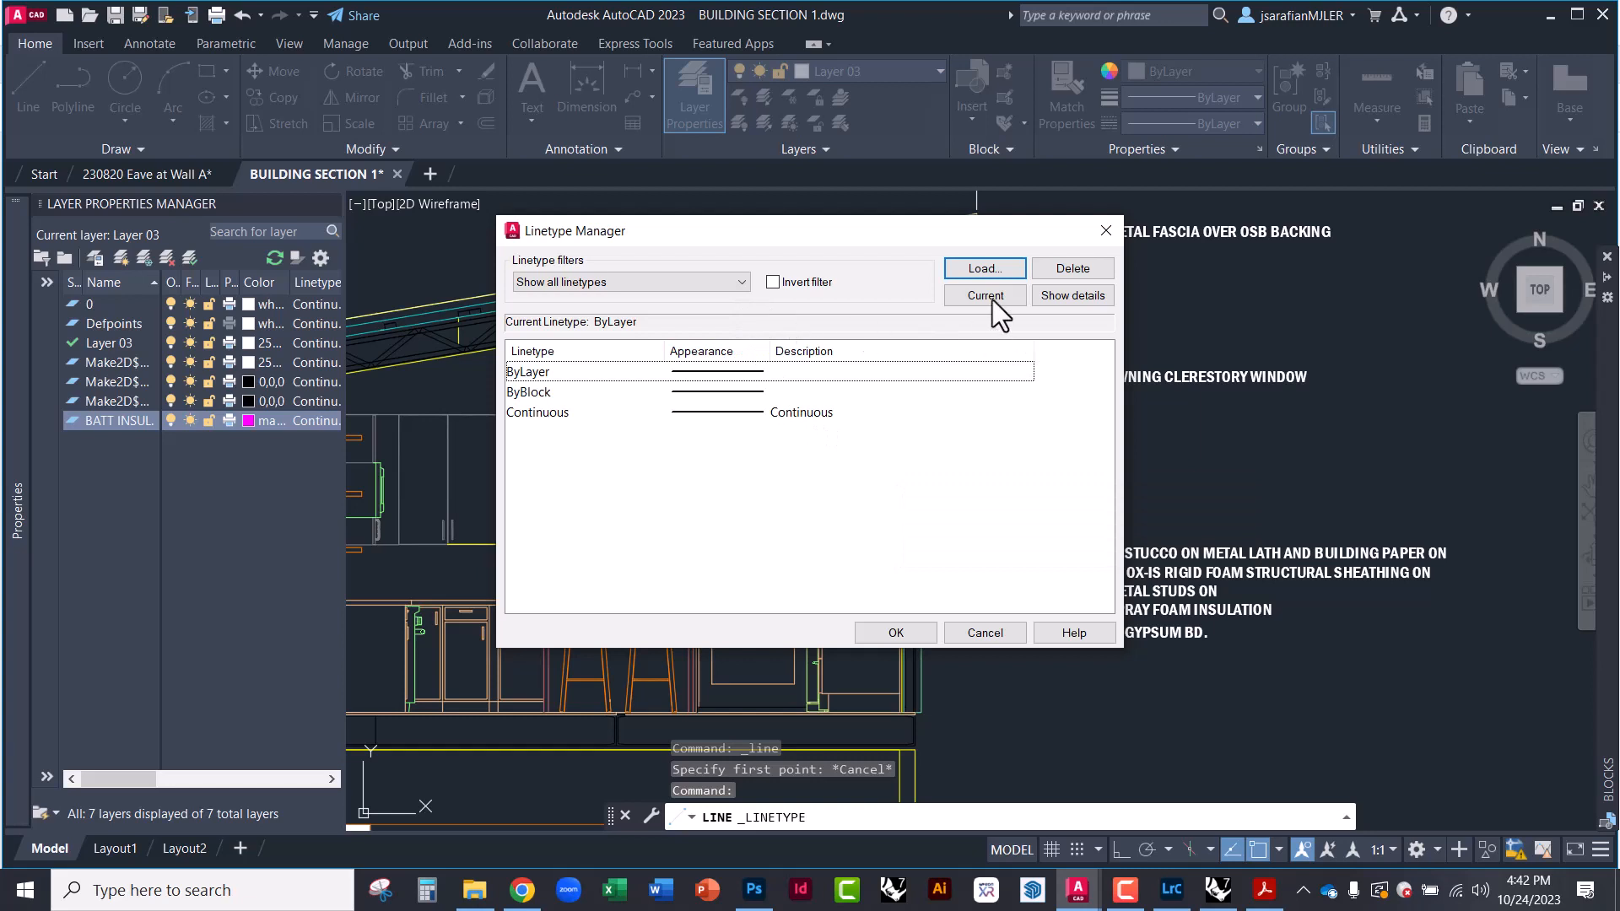
pyautogui.click(983, 268)
pyautogui.scroll(-1, 1026, 410)
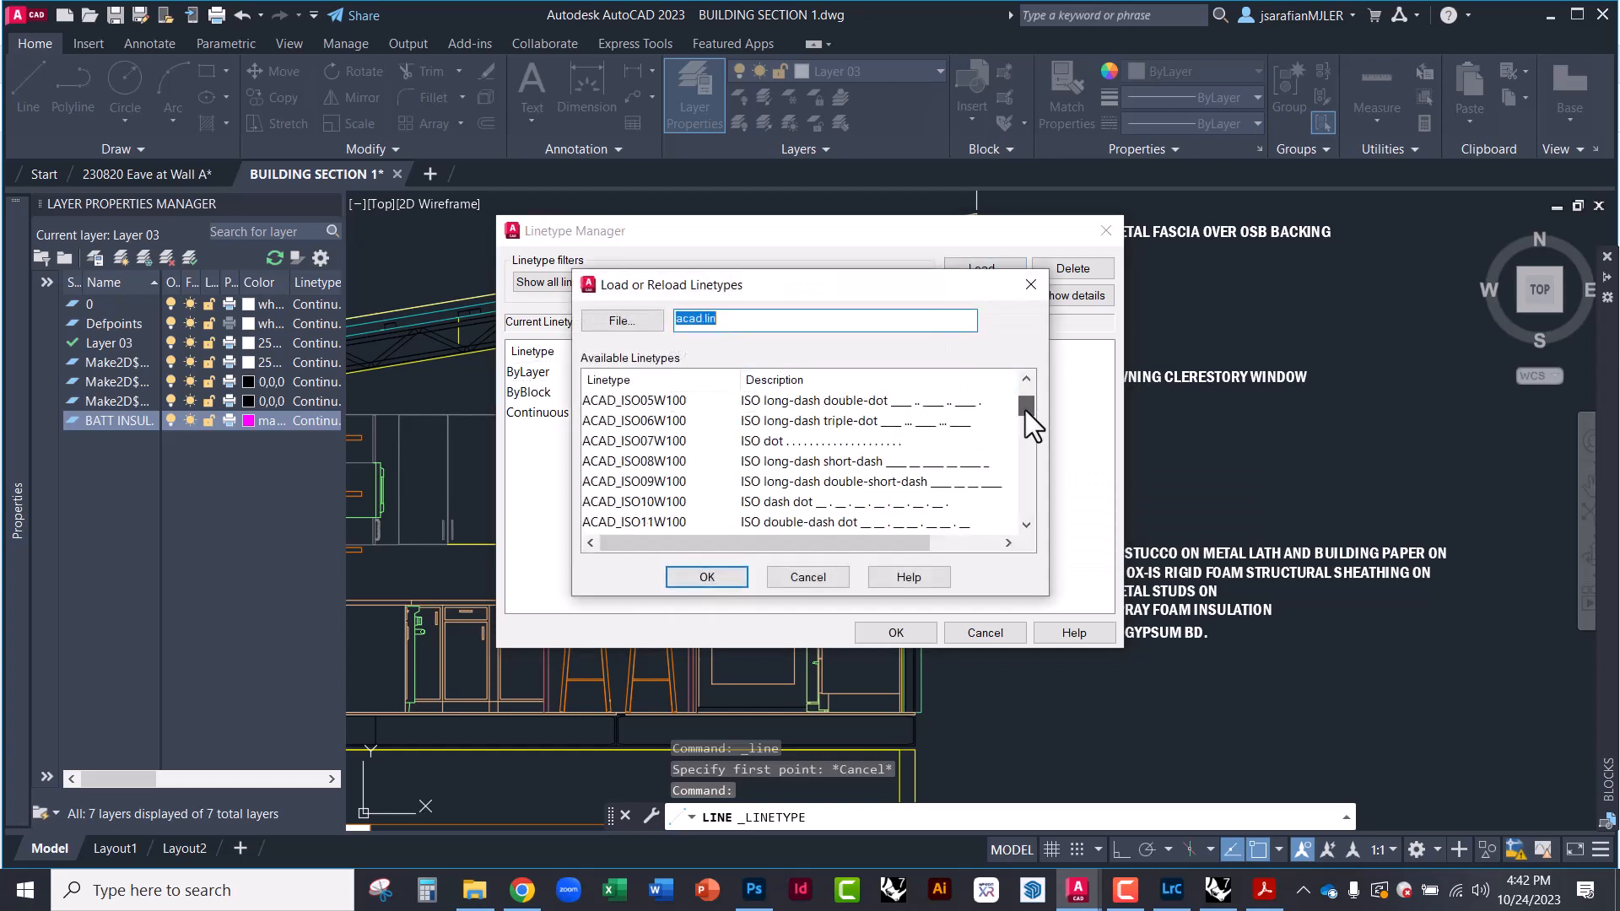
pyautogui.moveTo(1025, 410); pyautogui.dragTo(1027, 439)
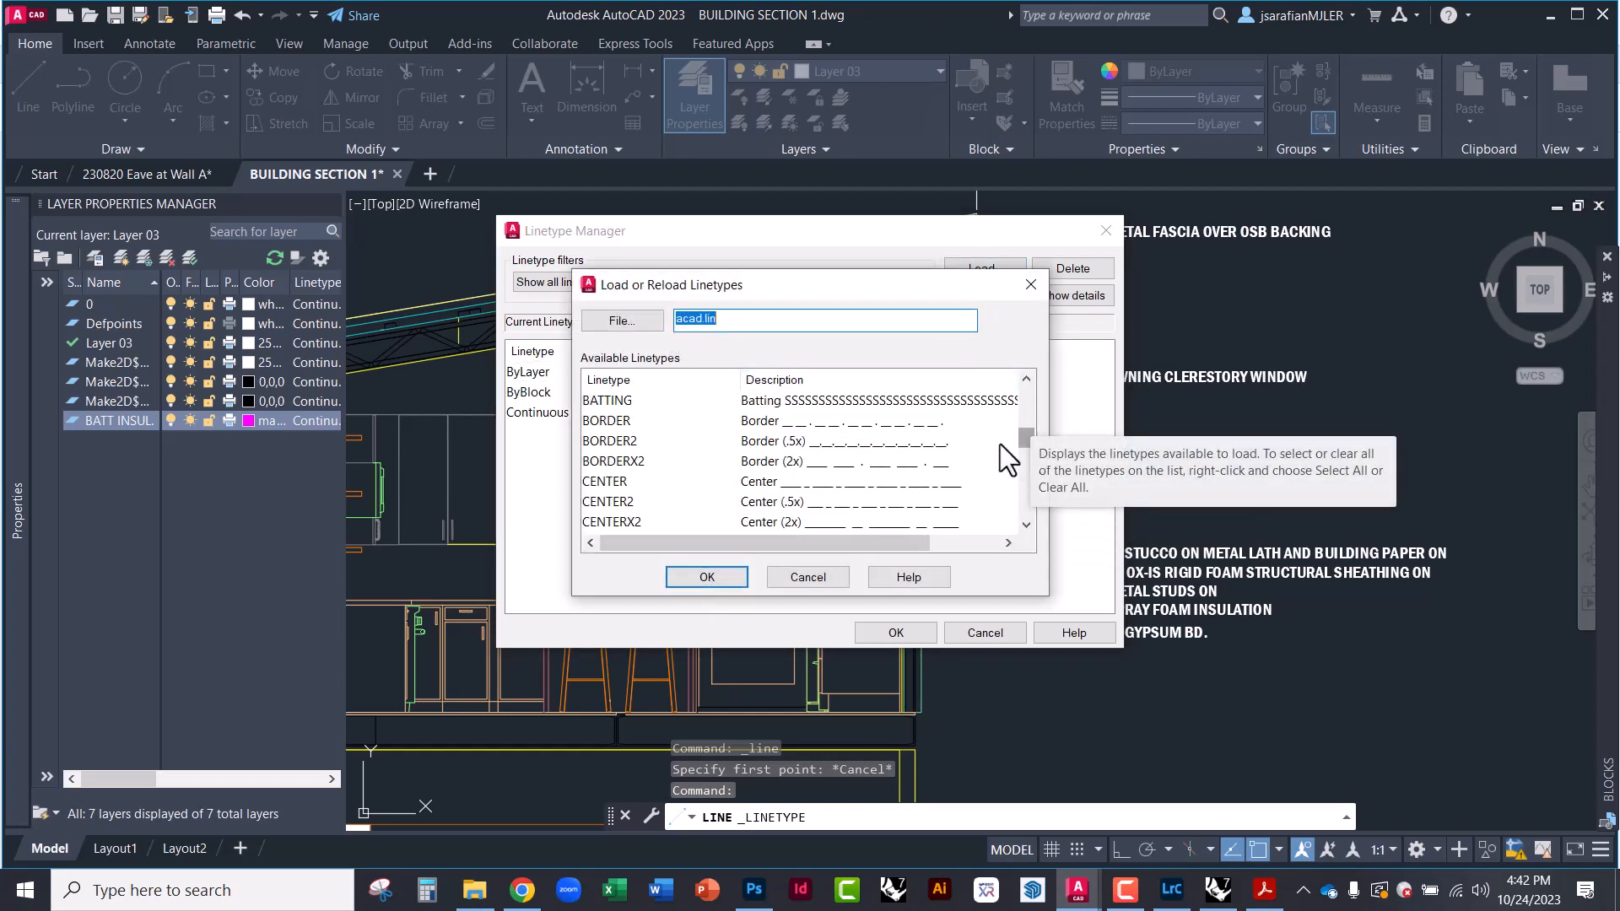
pyautogui.click(789, 401)
pyautogui.click(708, 574)
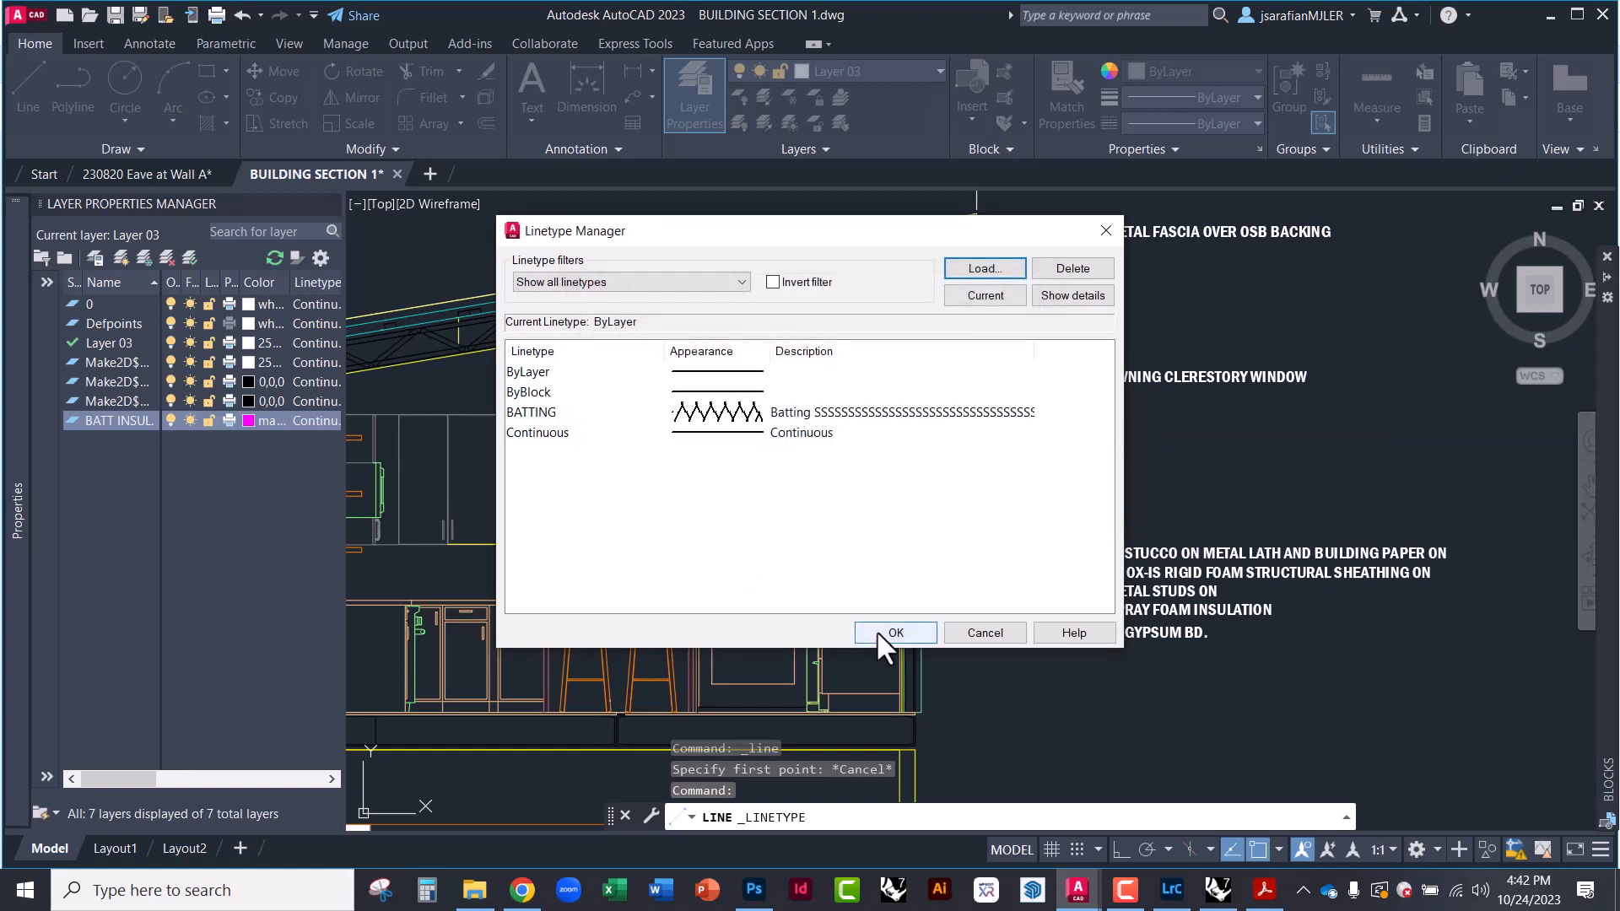
pyautogui.click(739, 413)
pyautogui.click(888, 631)
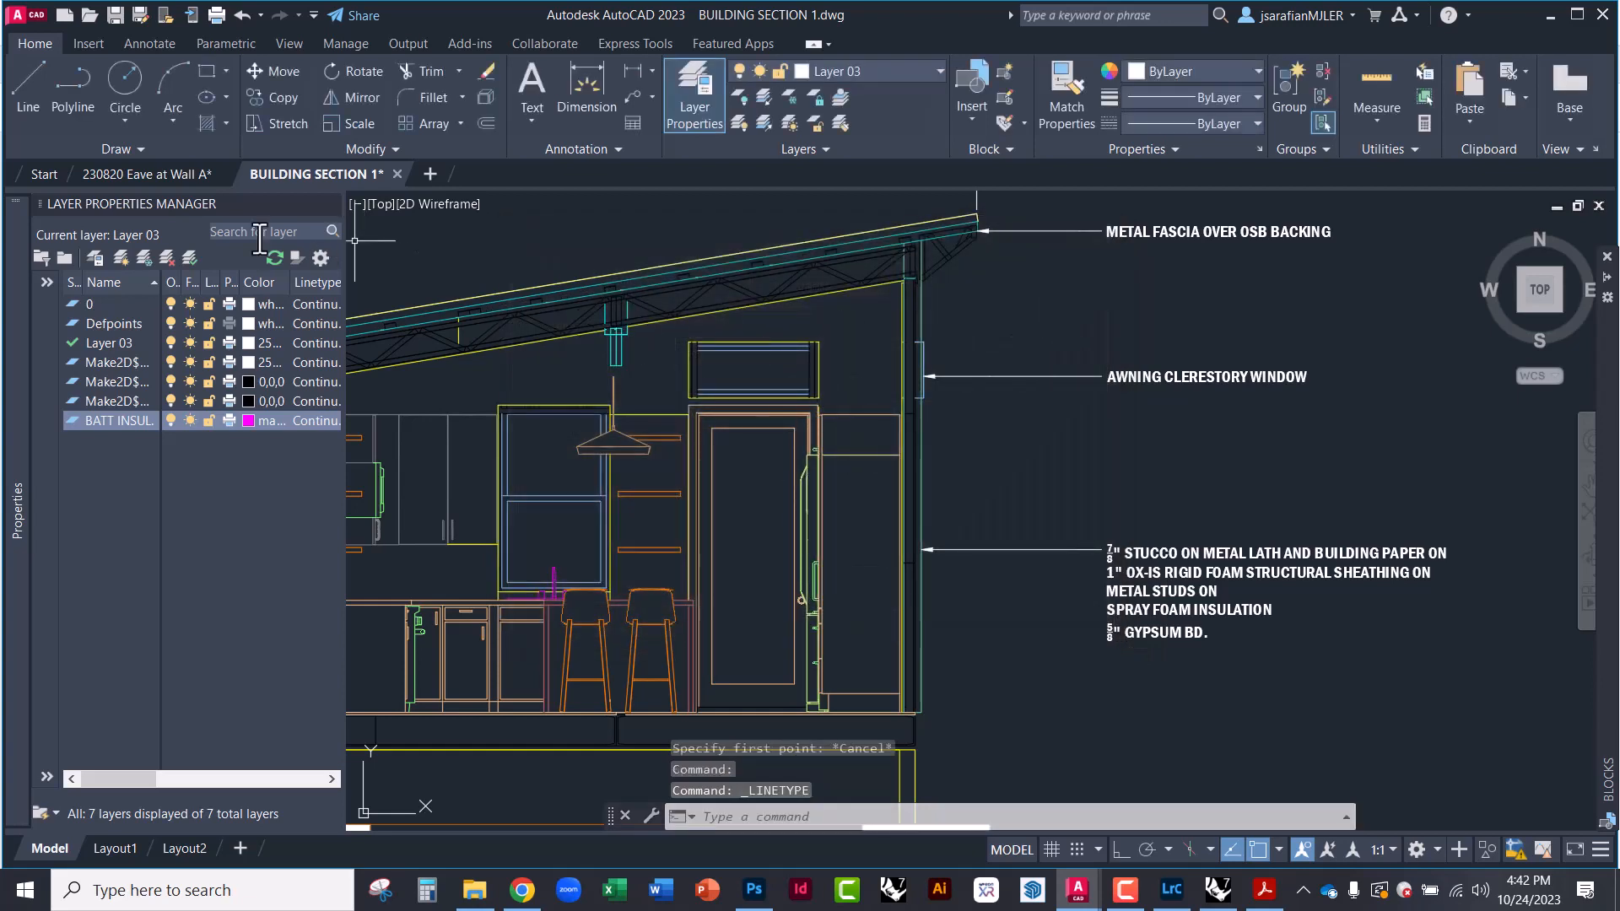
# Make BATTING the current linetype for the line about to start
pyautogui.click(33, 98)
pyautogui.click(1207, 96)
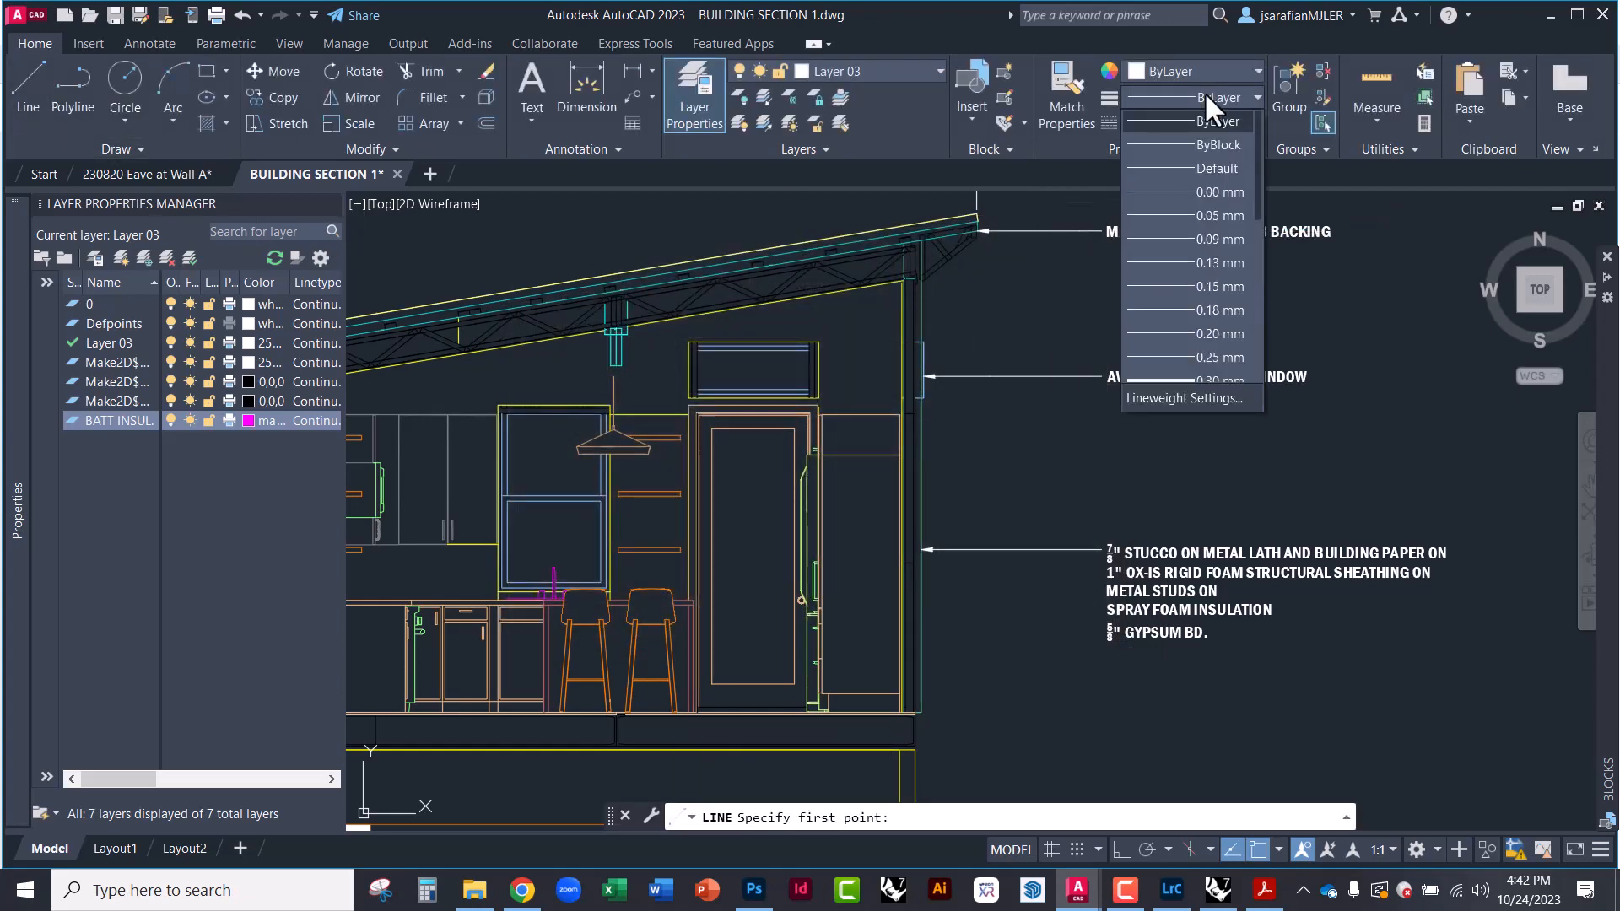
pyautogui.click(1216, 121)
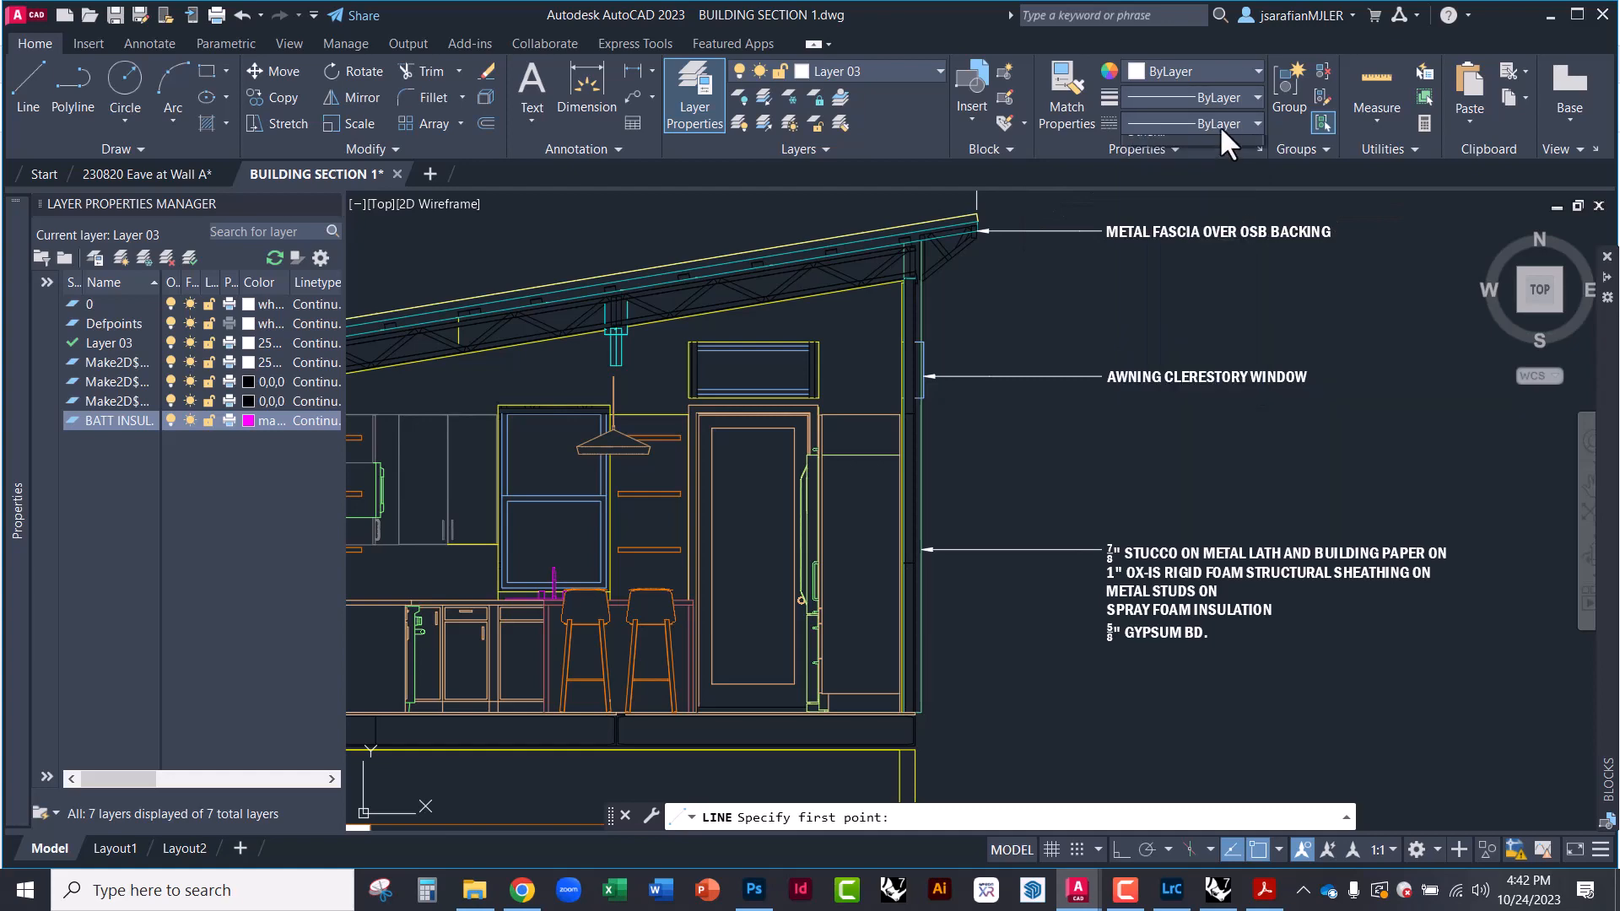
pyautogui.click(1219, 125)
pyautogui.click(1209, 195)
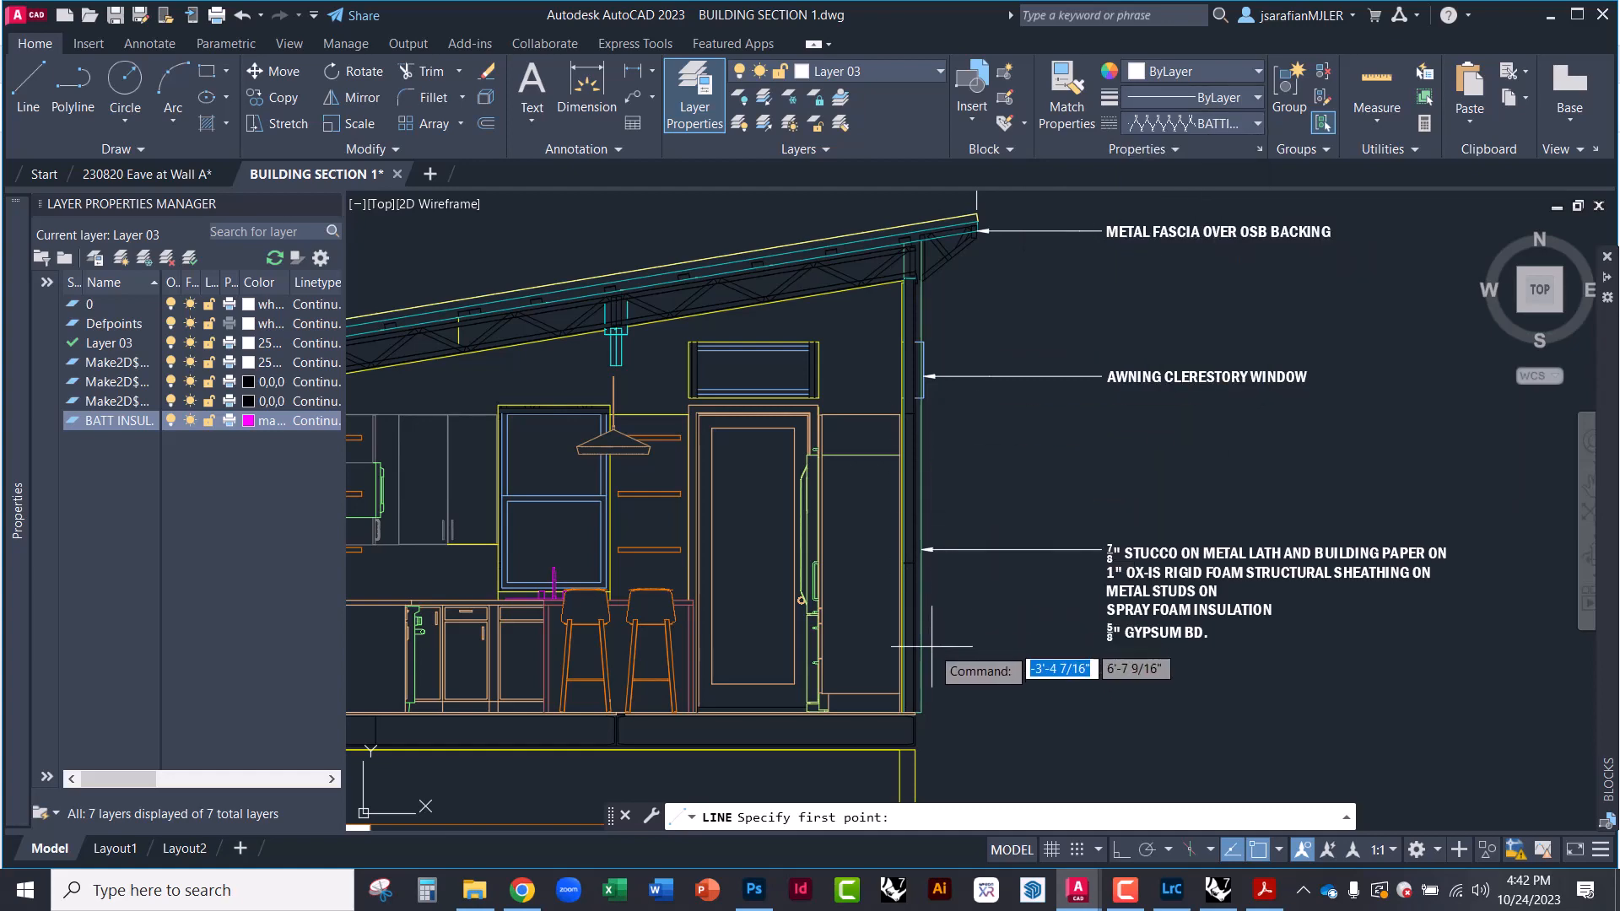
# Draw a horizontal line along mid-depth of the floor cavity, from the floor edge at the exterior wall to the I-beam below the stools
pyautogui.scroll(4, 920, 669)
pyautogui.scroll(-5, 886, 760)
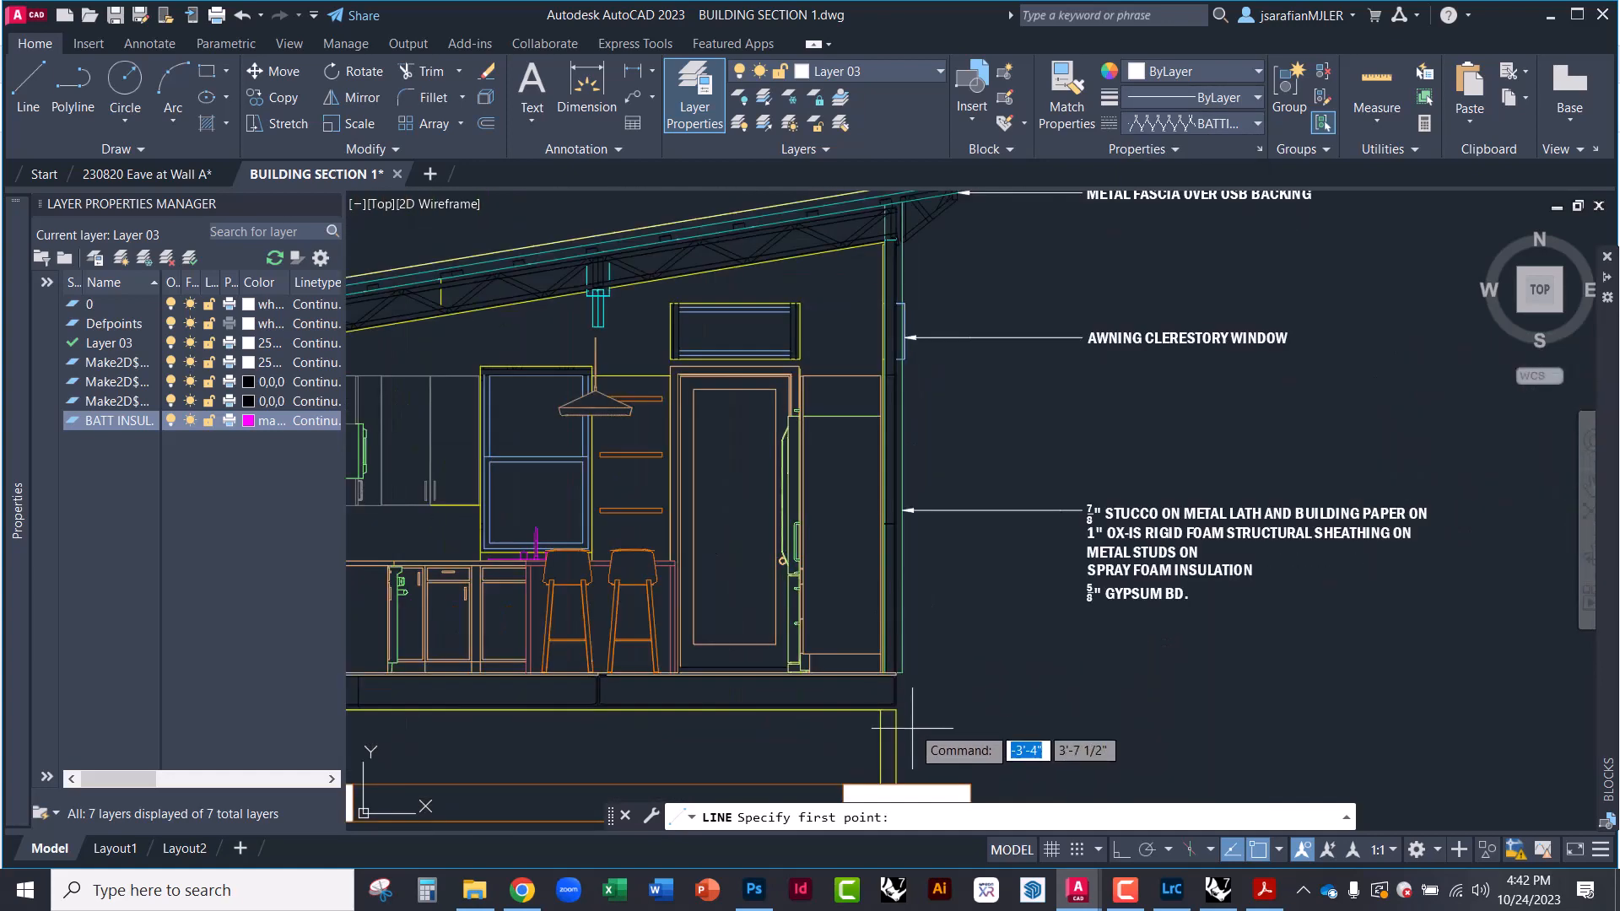
pyautogui.scroll(5, 904, 723)
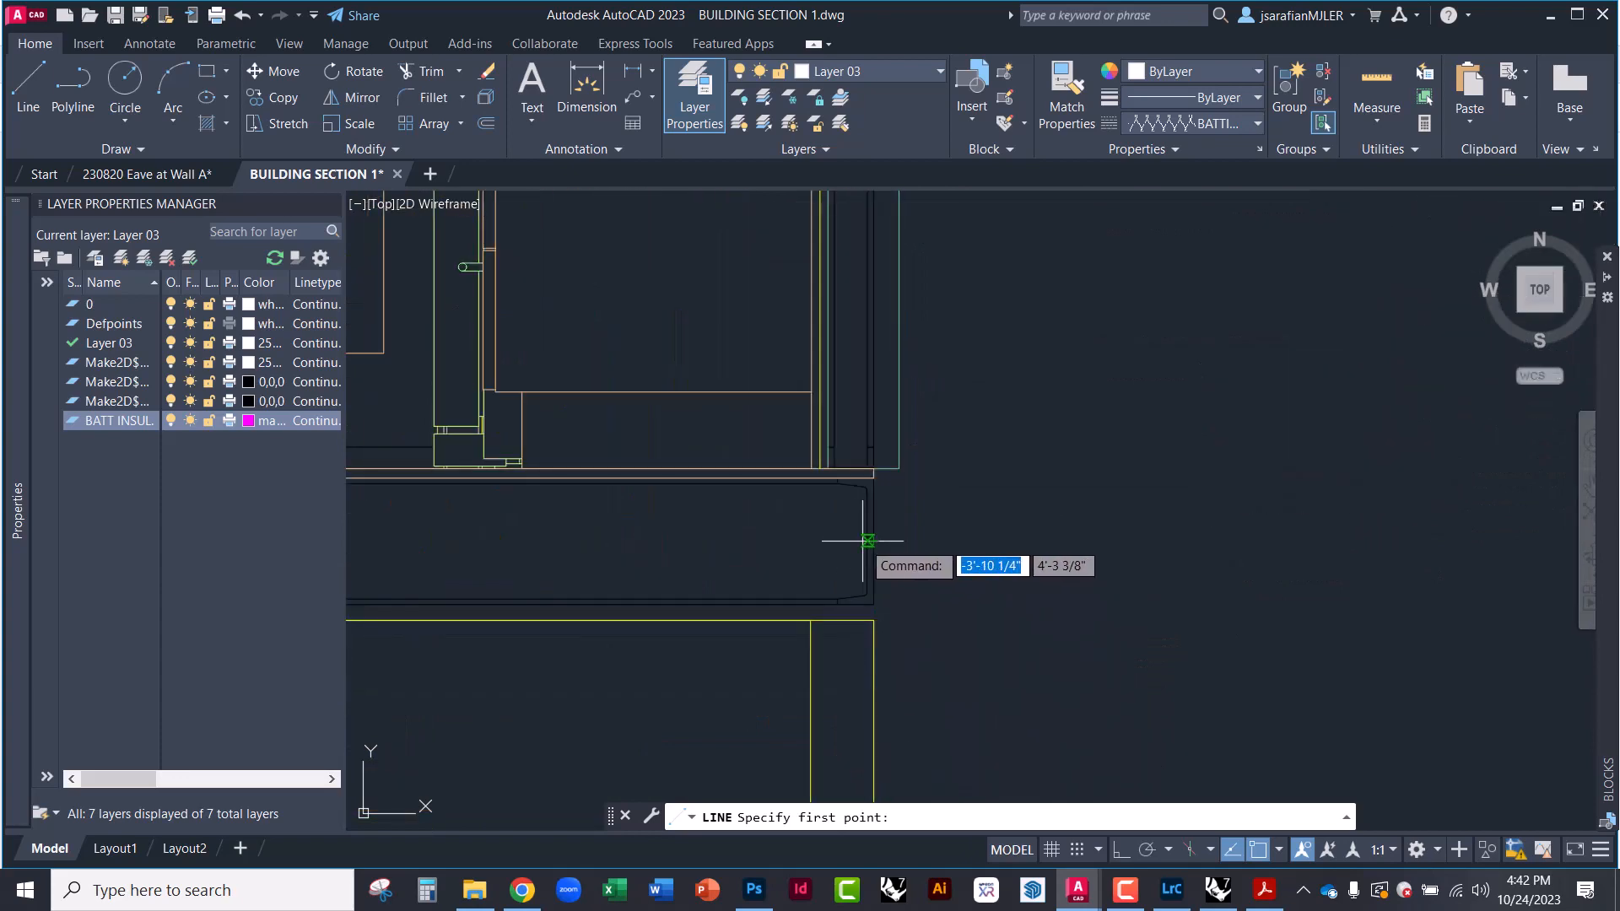
pyautogui.click(868, 541)
pyautogui.scroll(-3, 962, 582)
pyautogui.scroll(-2, 962, 582)
pyautogui.scroll(6, 723, 579)
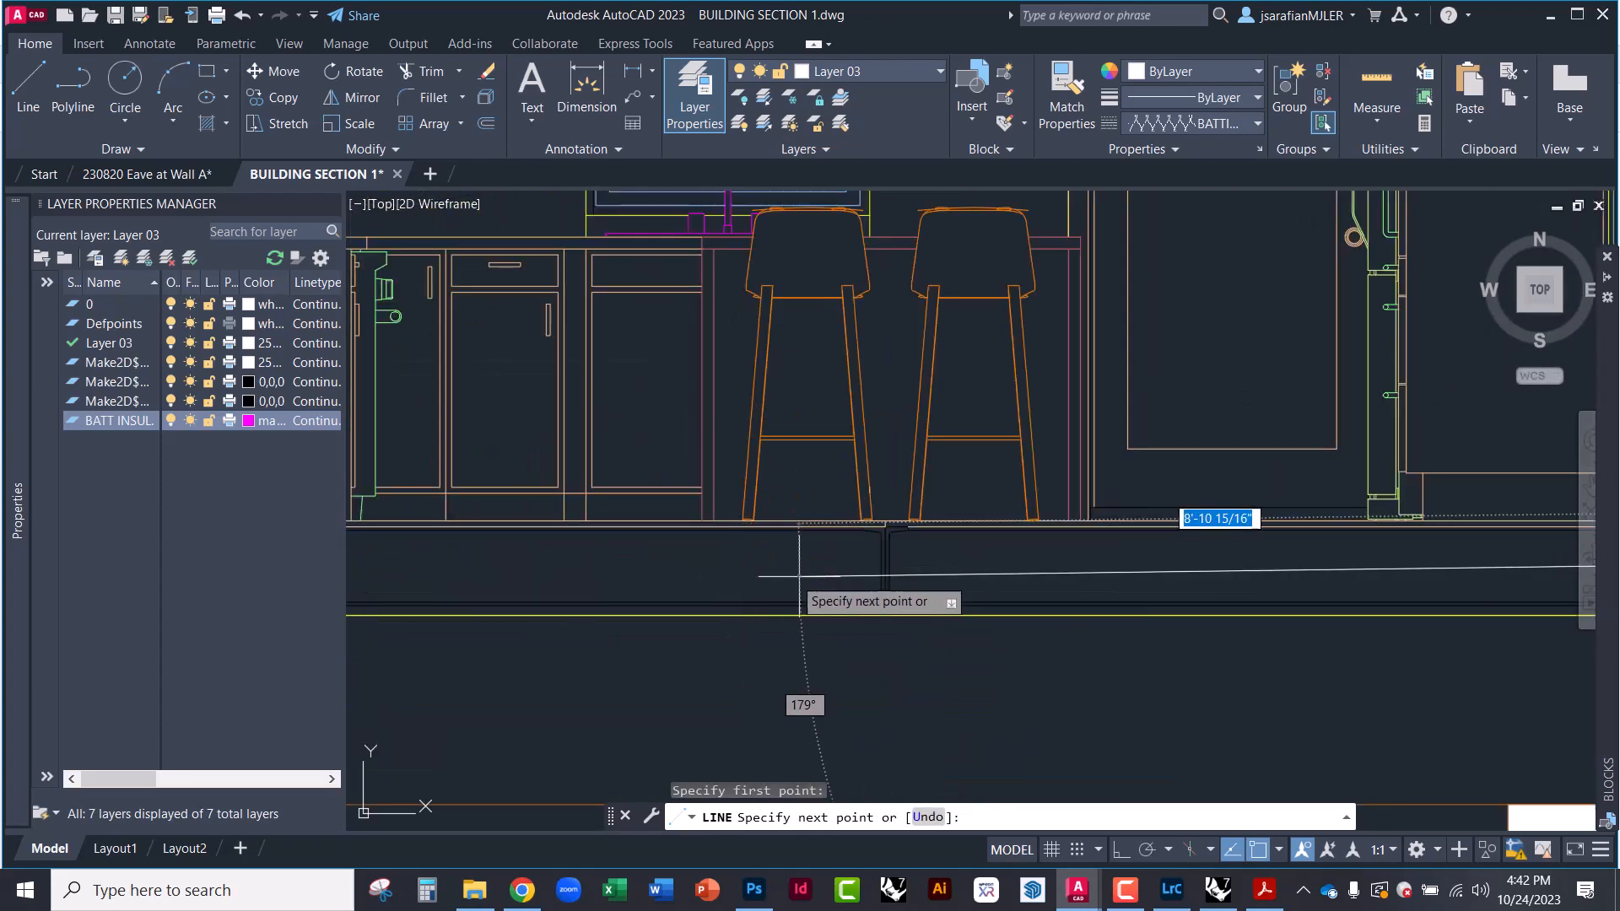
pyautogui.press('shift')
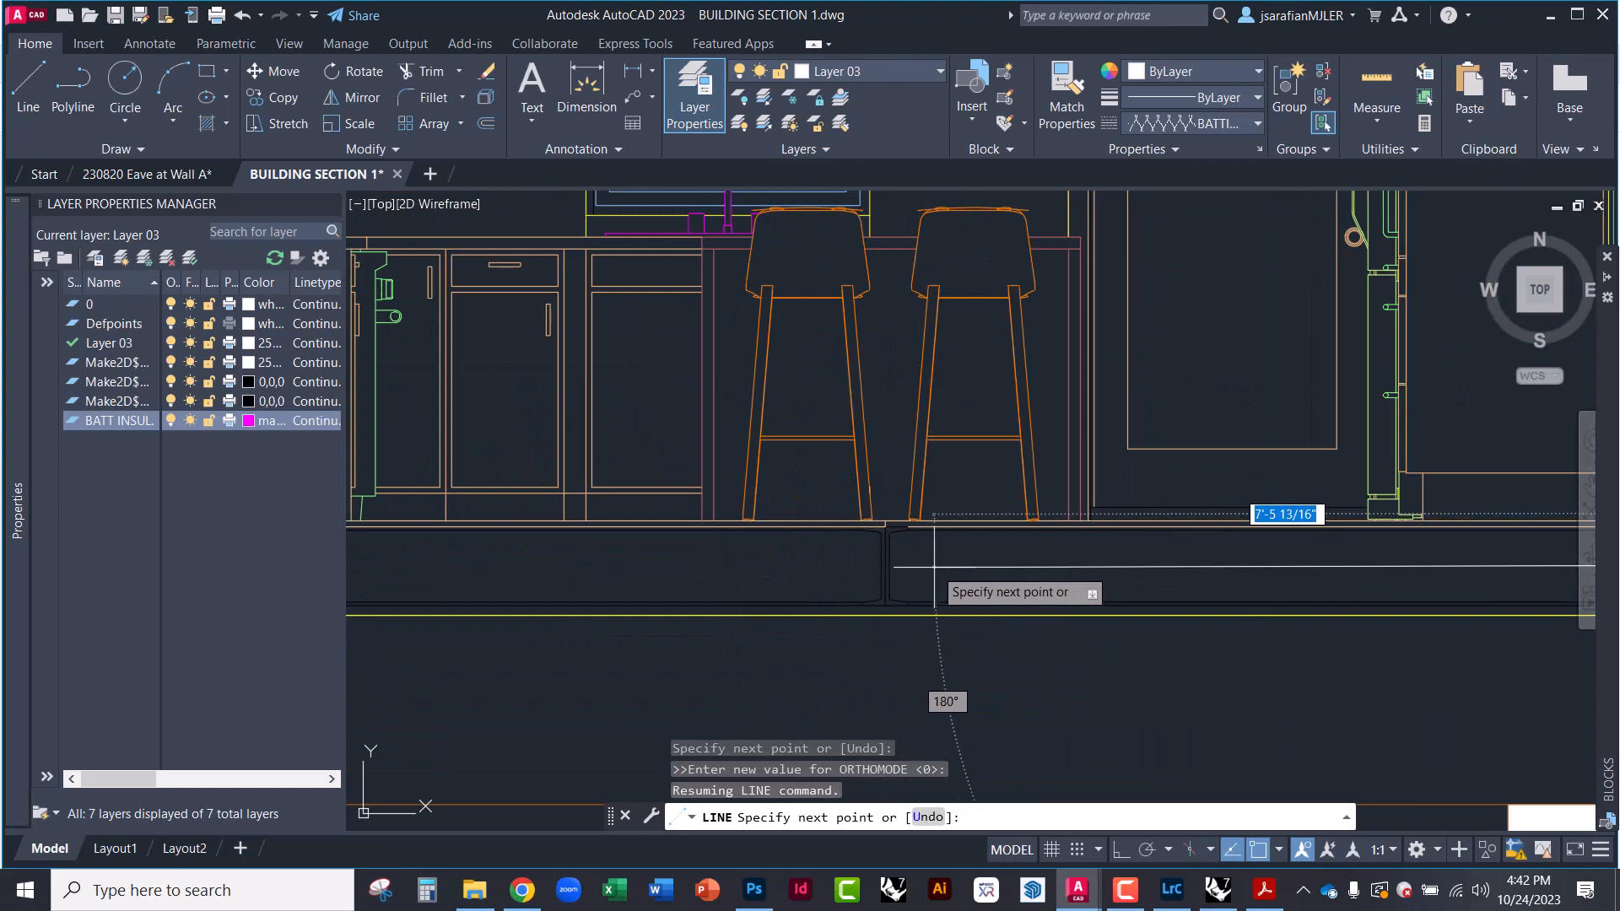
pyautogui.press('shift')
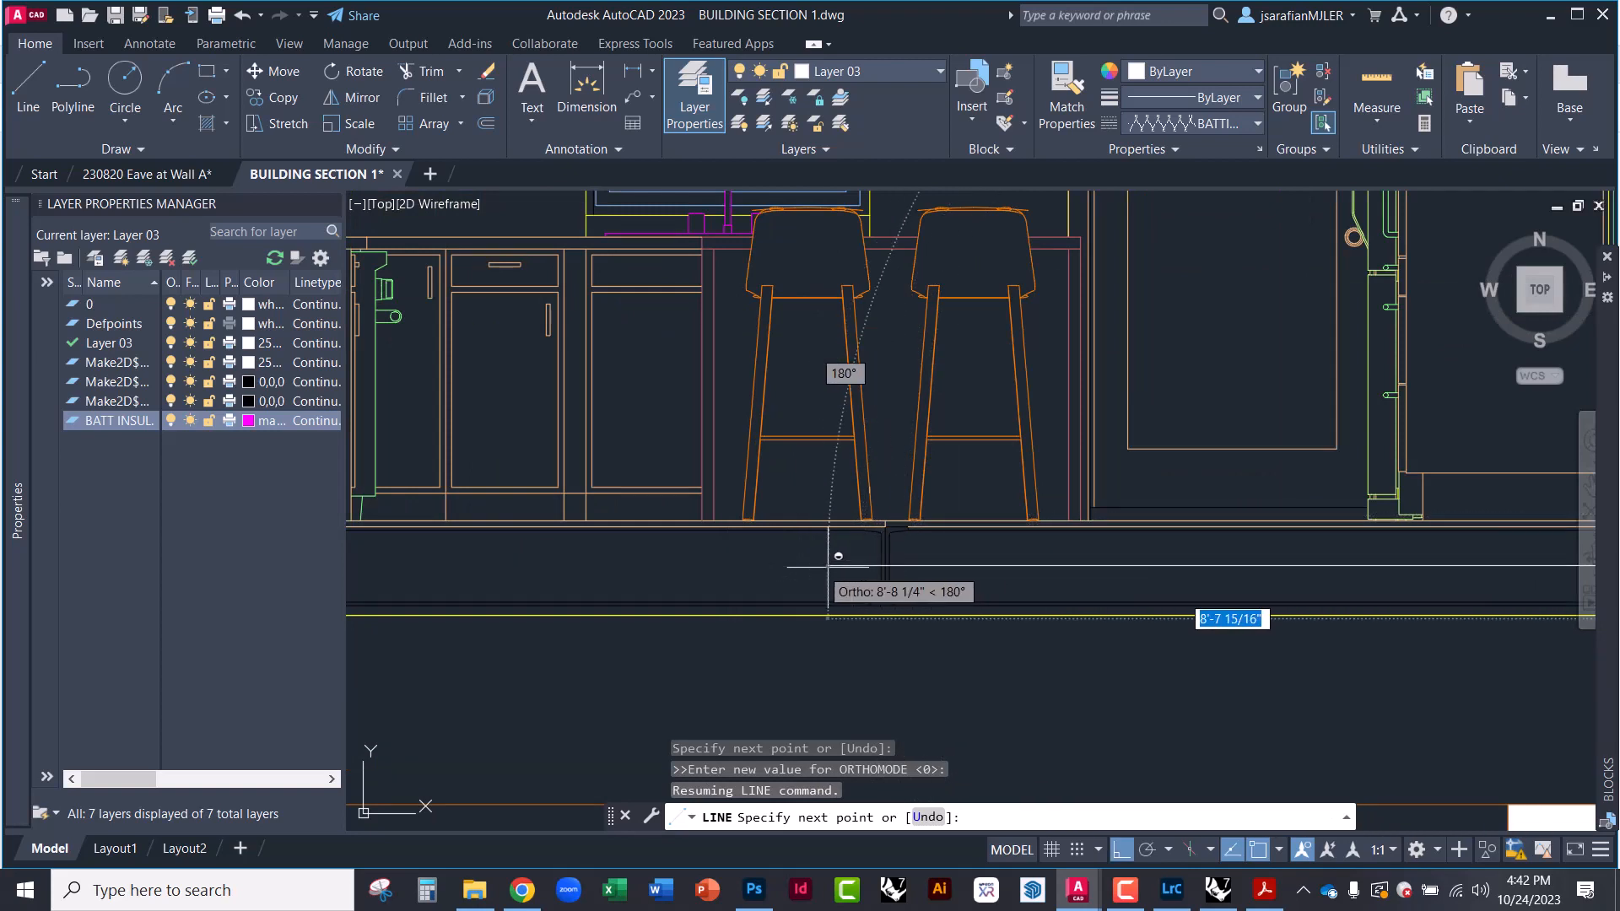
pyautogui.click(891, 564)
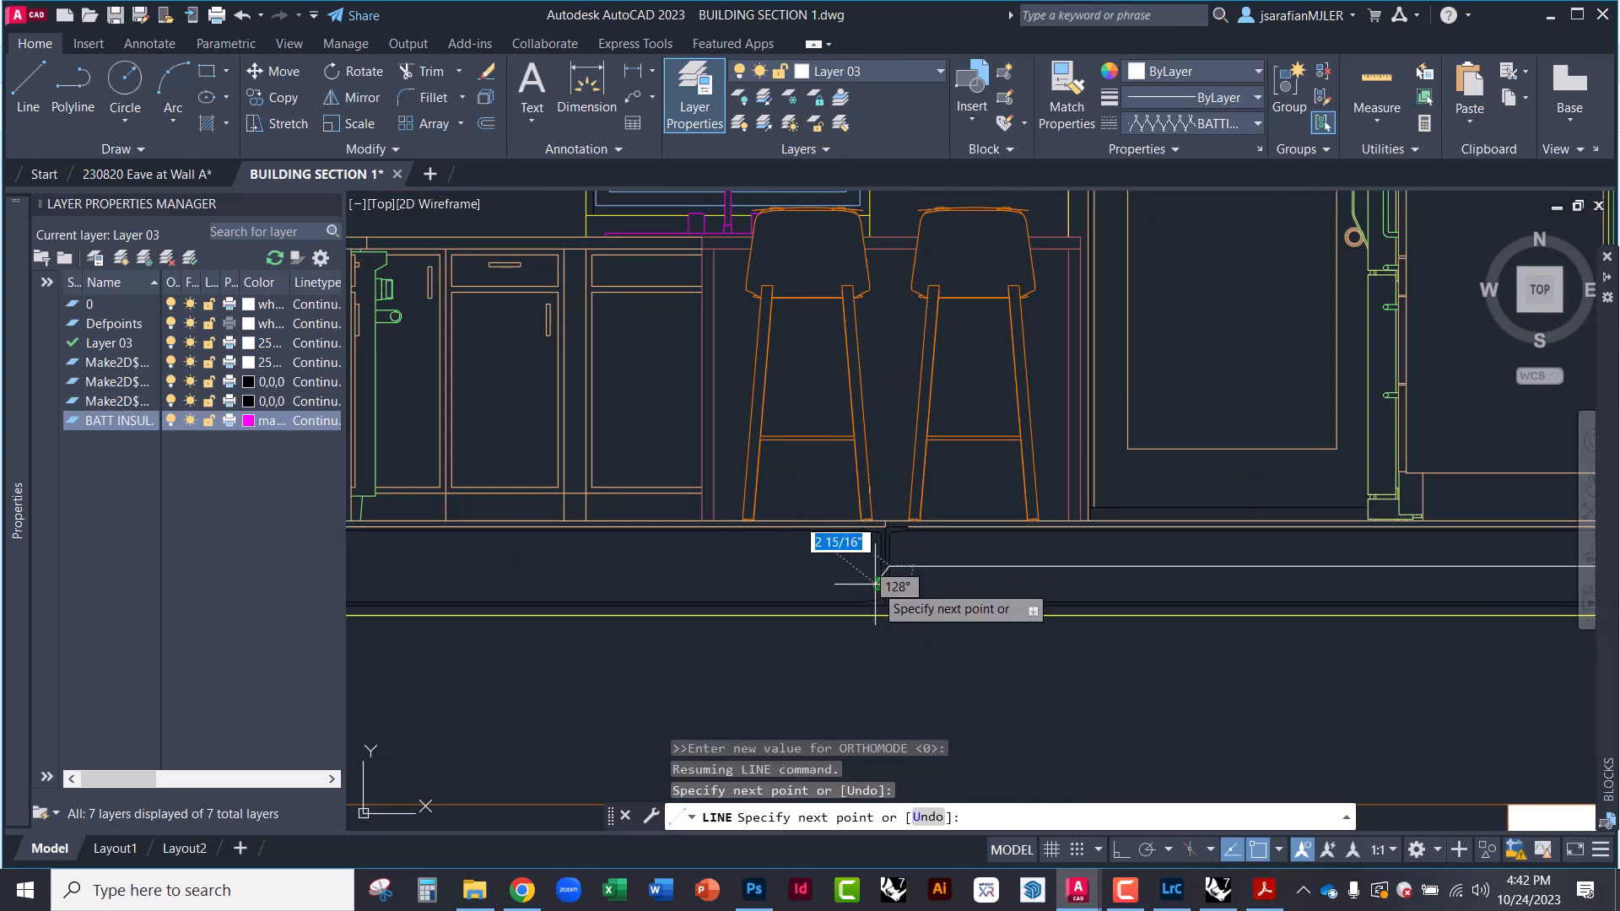
pyautogui.press('Return')
pyautogui.scroll(8, 921, 557)
pyautogui.scroll(-5, 921, 554)
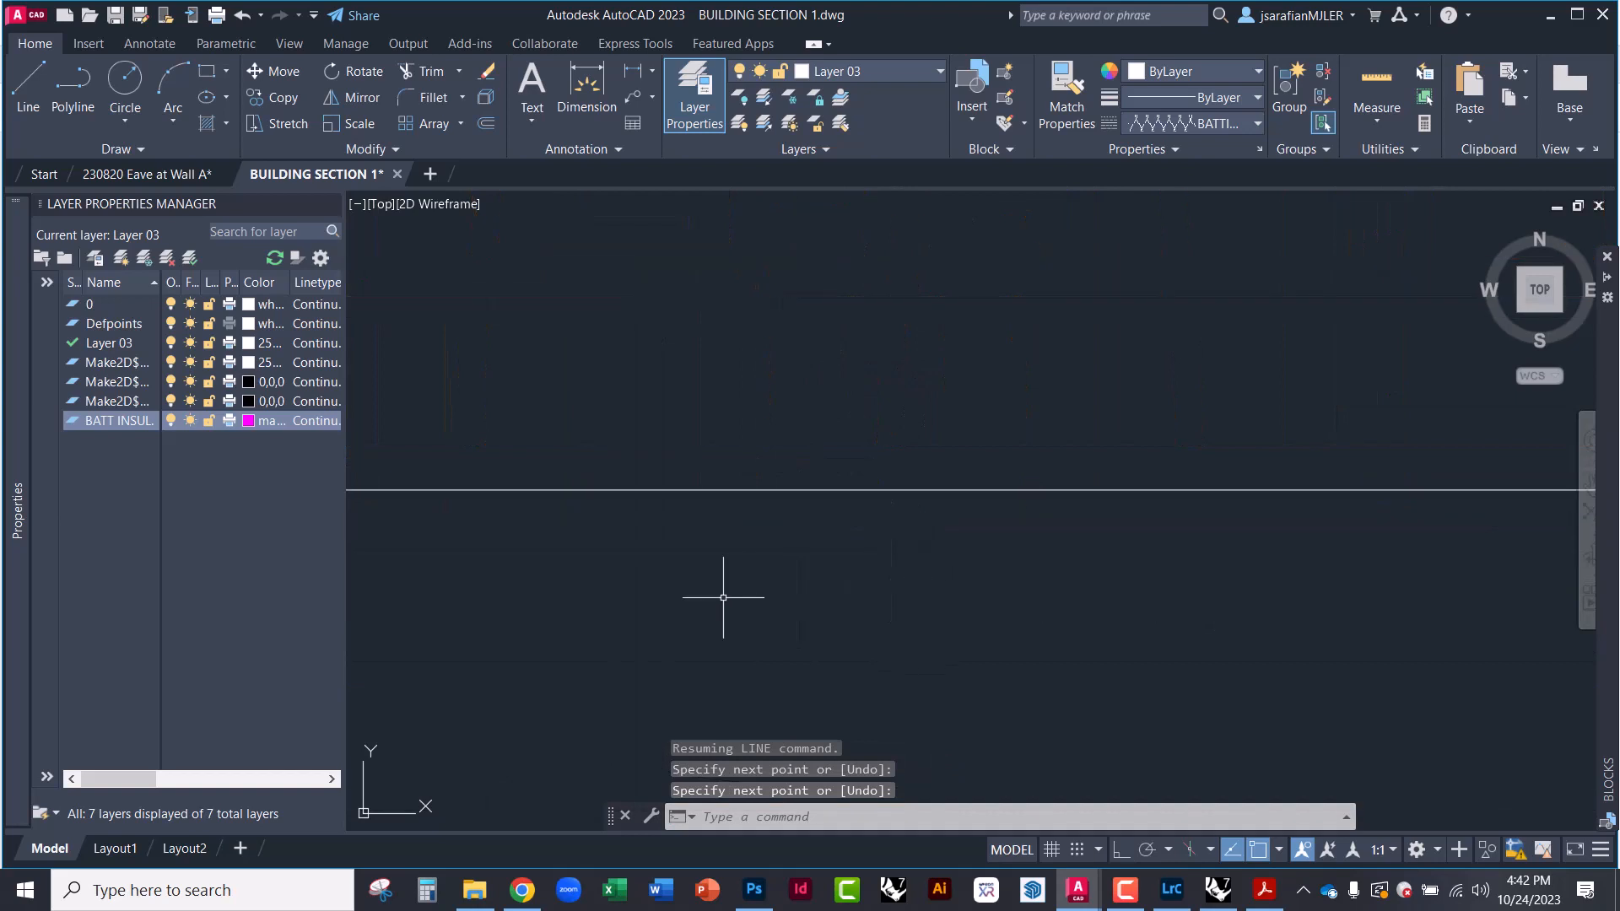
pyautogui.click(652, 598)
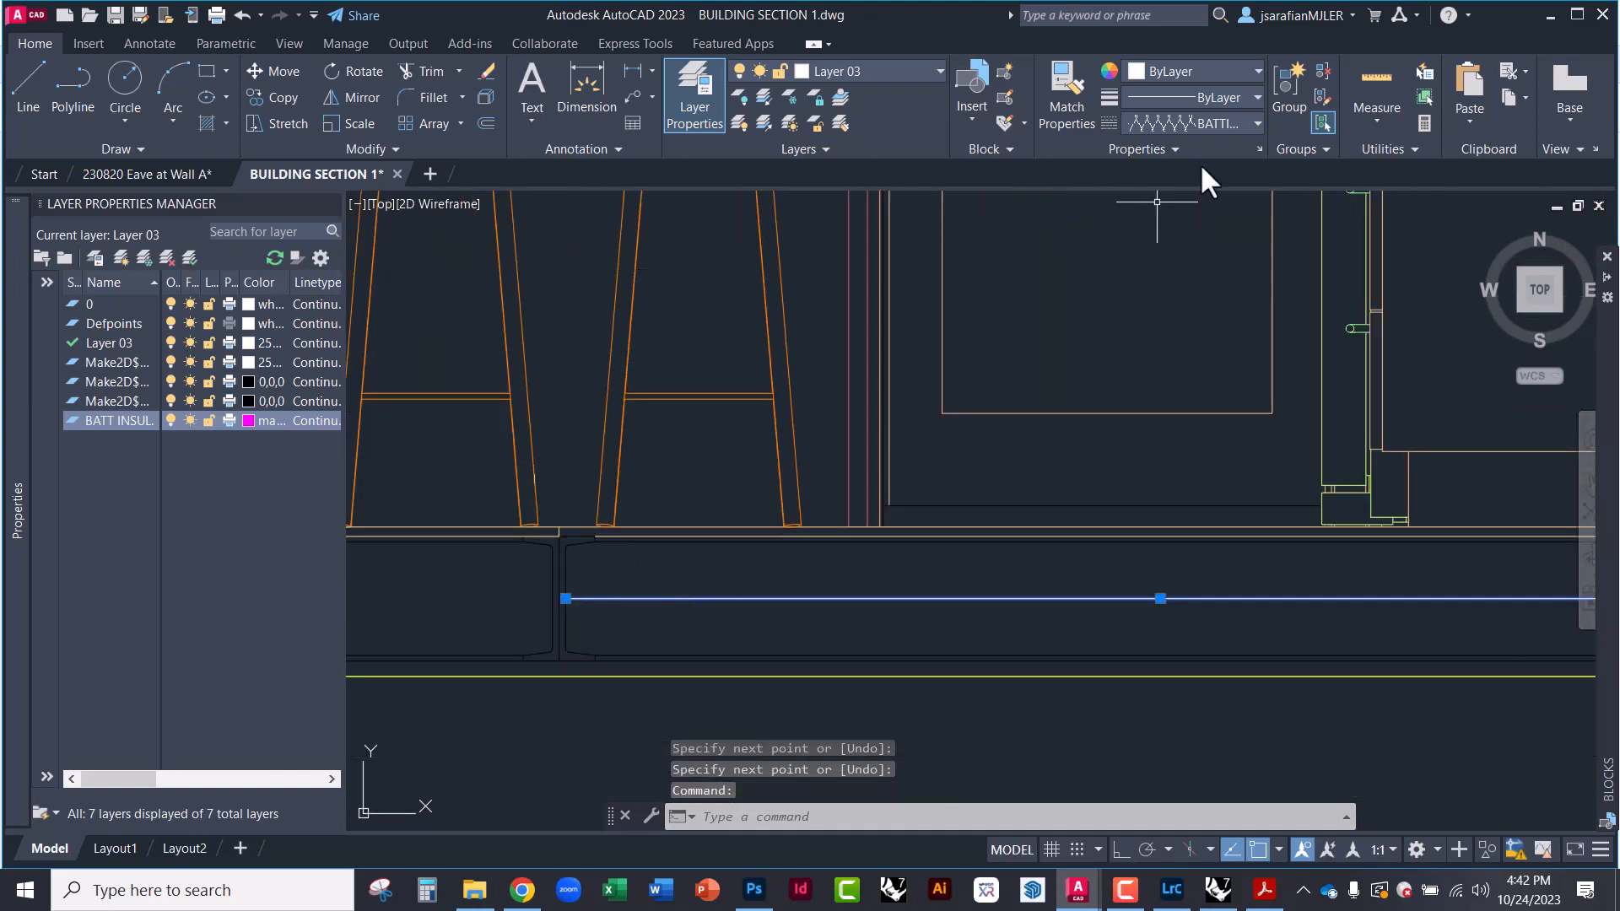
pyautogui.write('SCALE')
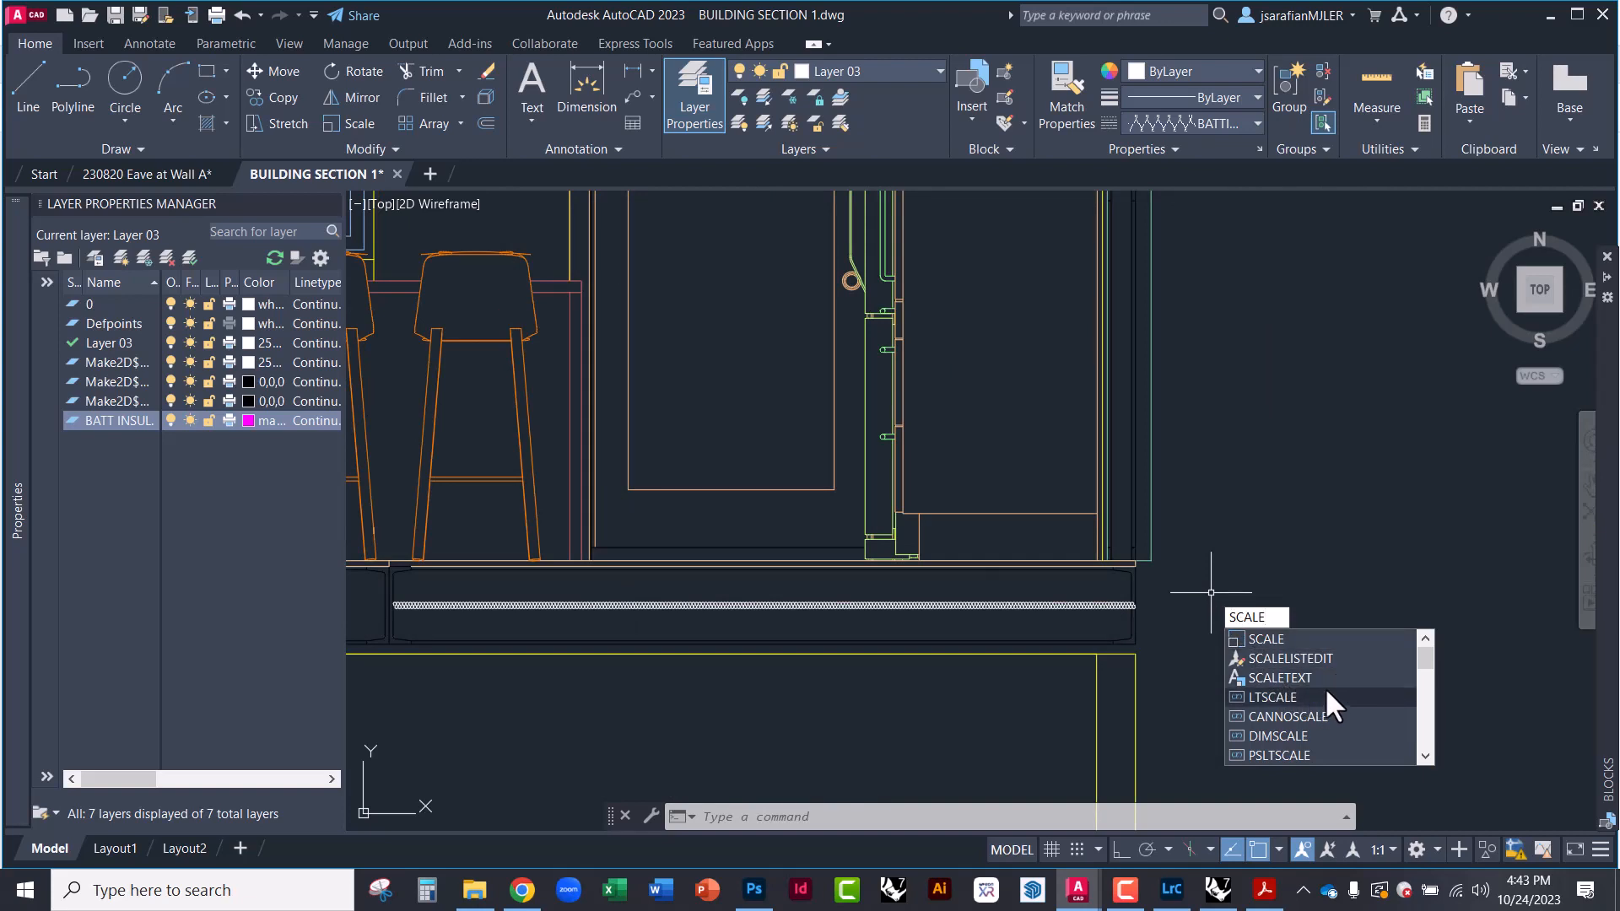
pyautogui.press('Escape')
pyautogui.press('Escape')
pyautogui.press('Escape')
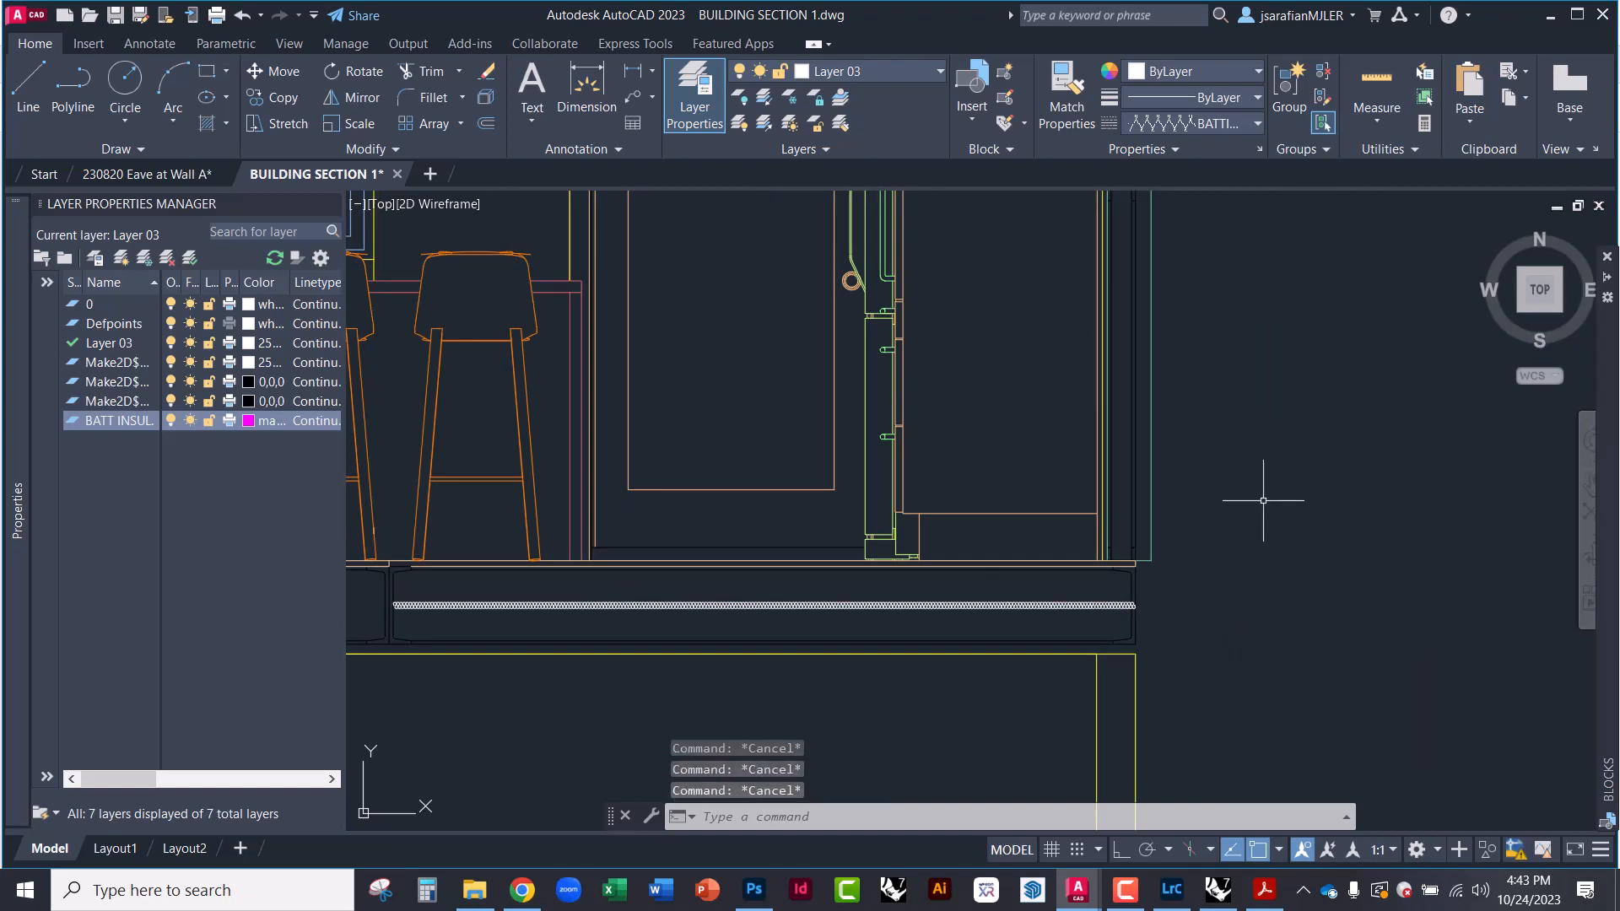
# Set the global linetype scale factor to 10 with LTSCALE
pyautogui.write('LTSCALE')
pyautogui.press('Return')
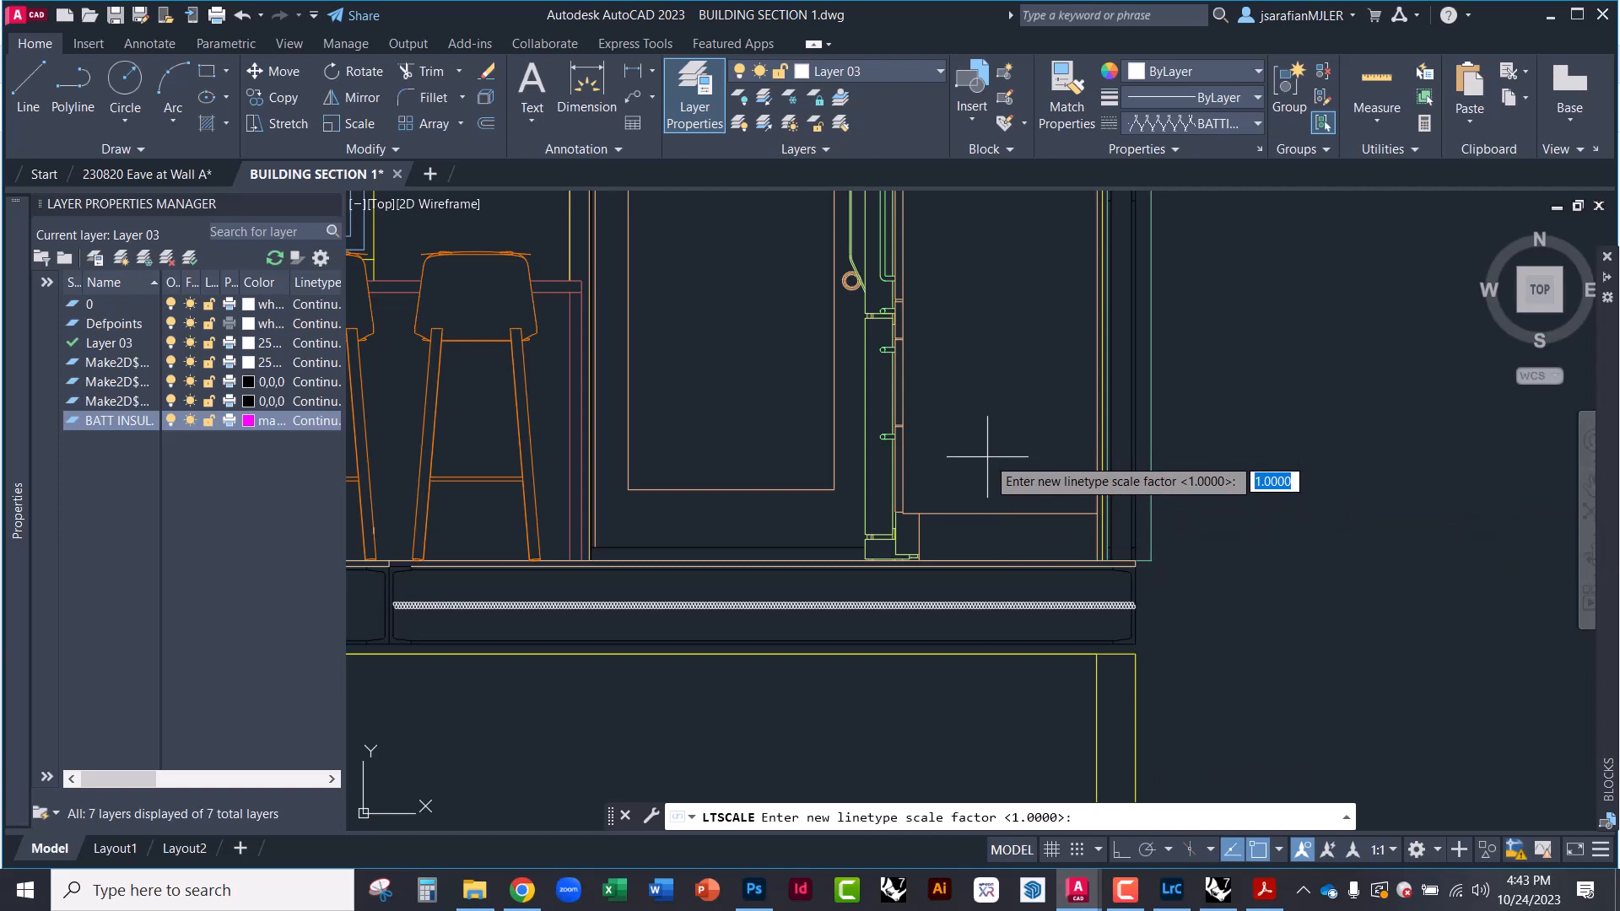
pyautogui.write('10')
pyautogui.press('Return')
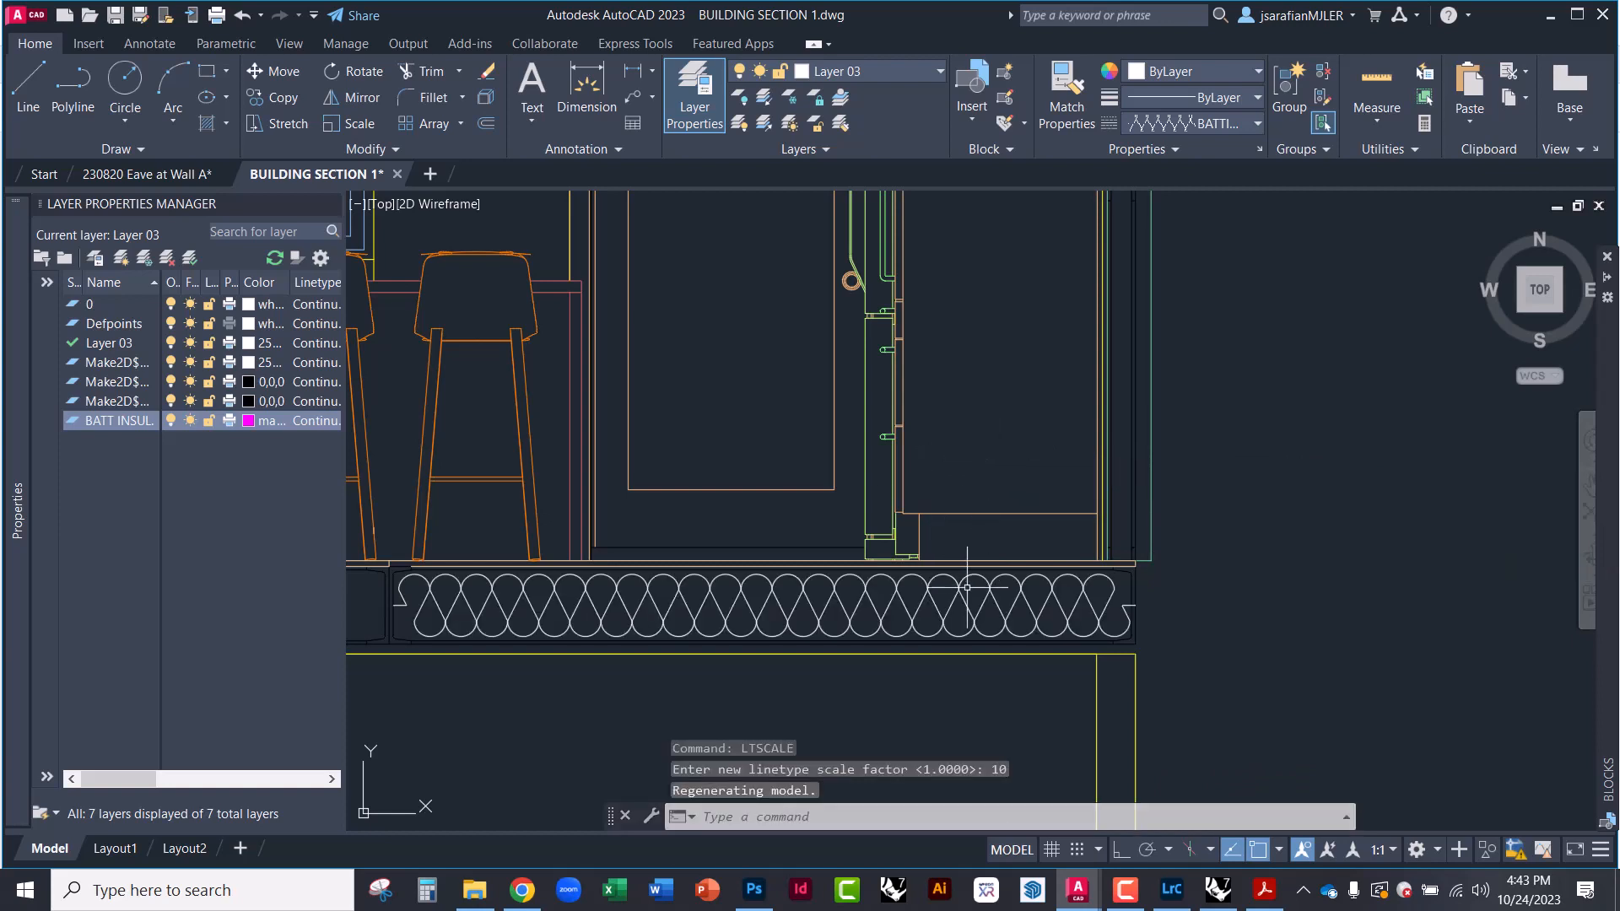
# Examine how the batting pattern fits the floor cavity and check the insulation line's properties
pyautogui.scroll(-5, 1029, 645)
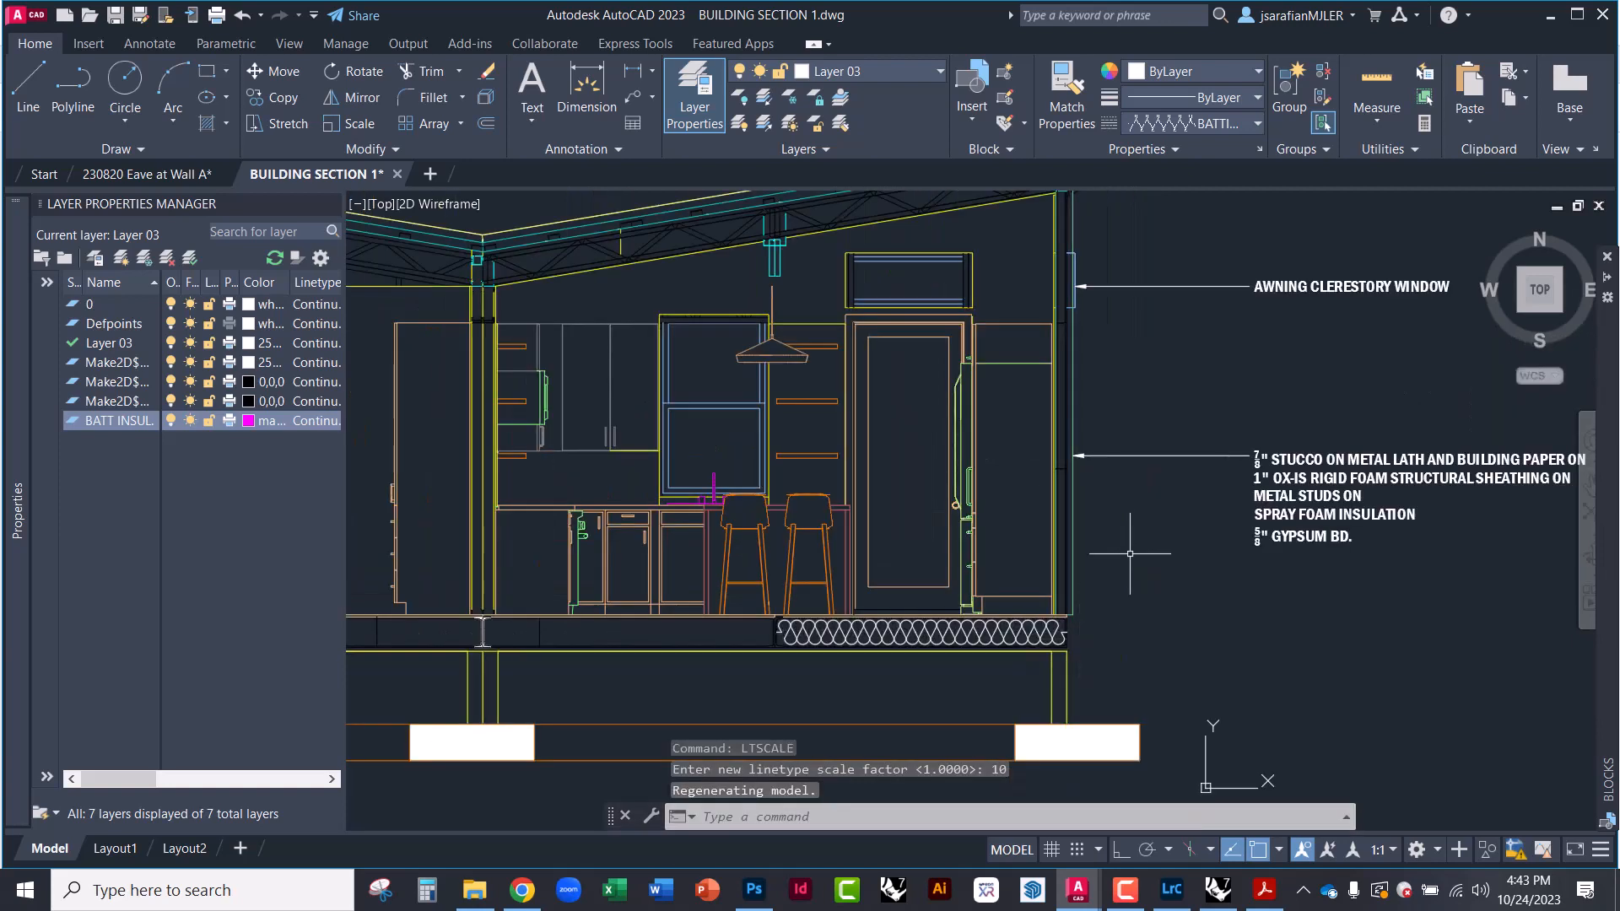
pyautogui.scroll(-2, 1097, 590)
pyautogui.scroll(6, 1044, 561)
pyautogui.scroll(2, 963, 640)
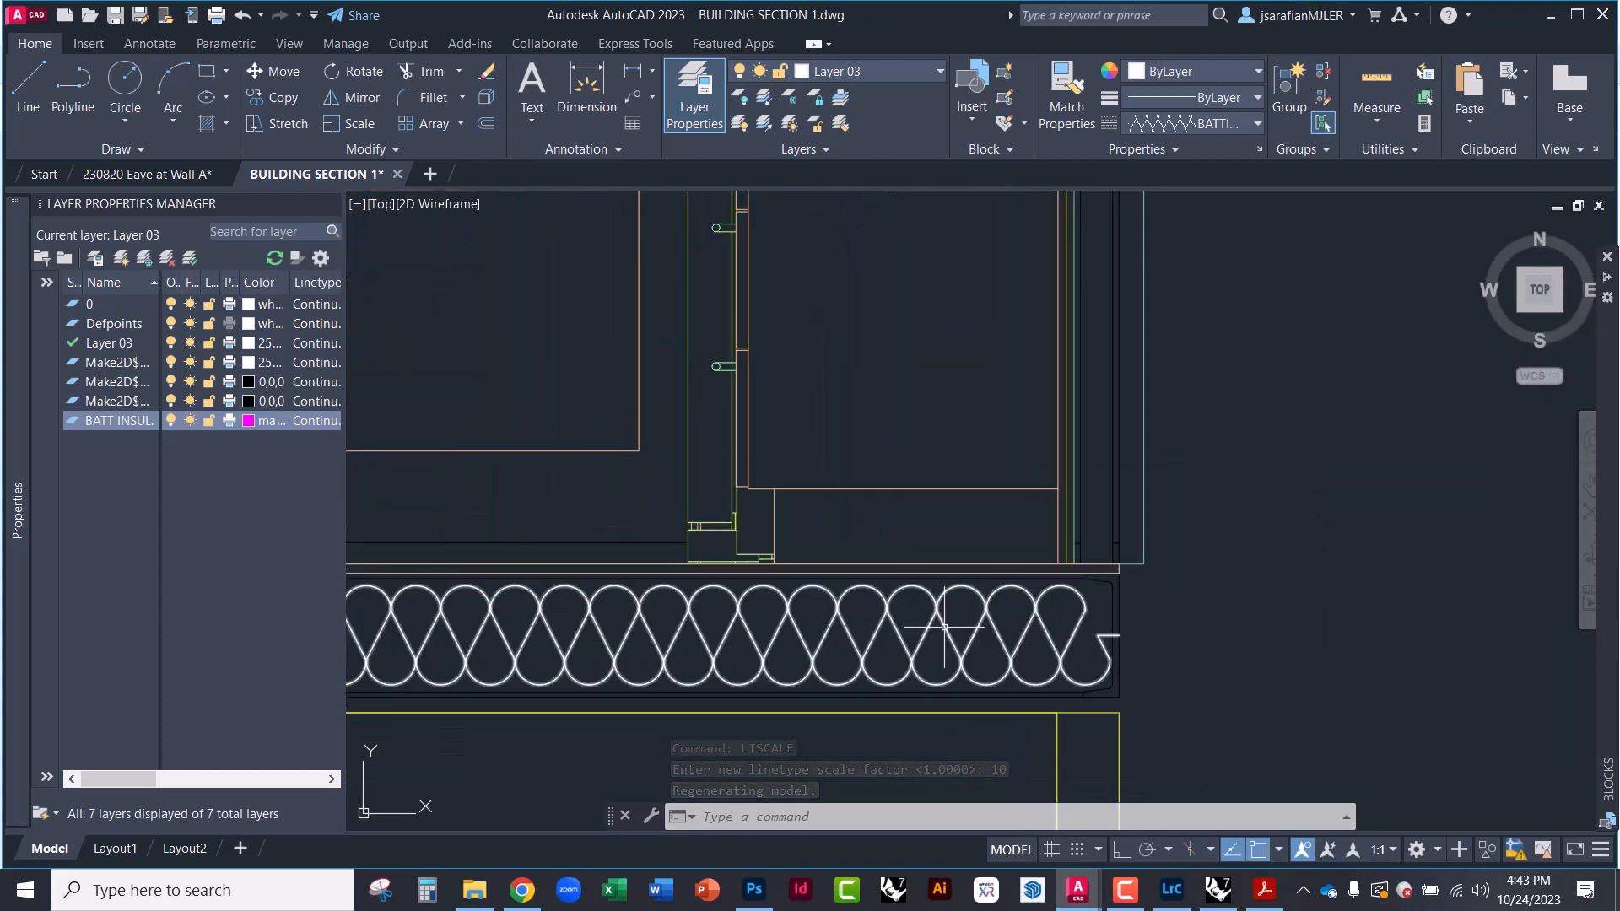
pyautogui.click(937, 620)
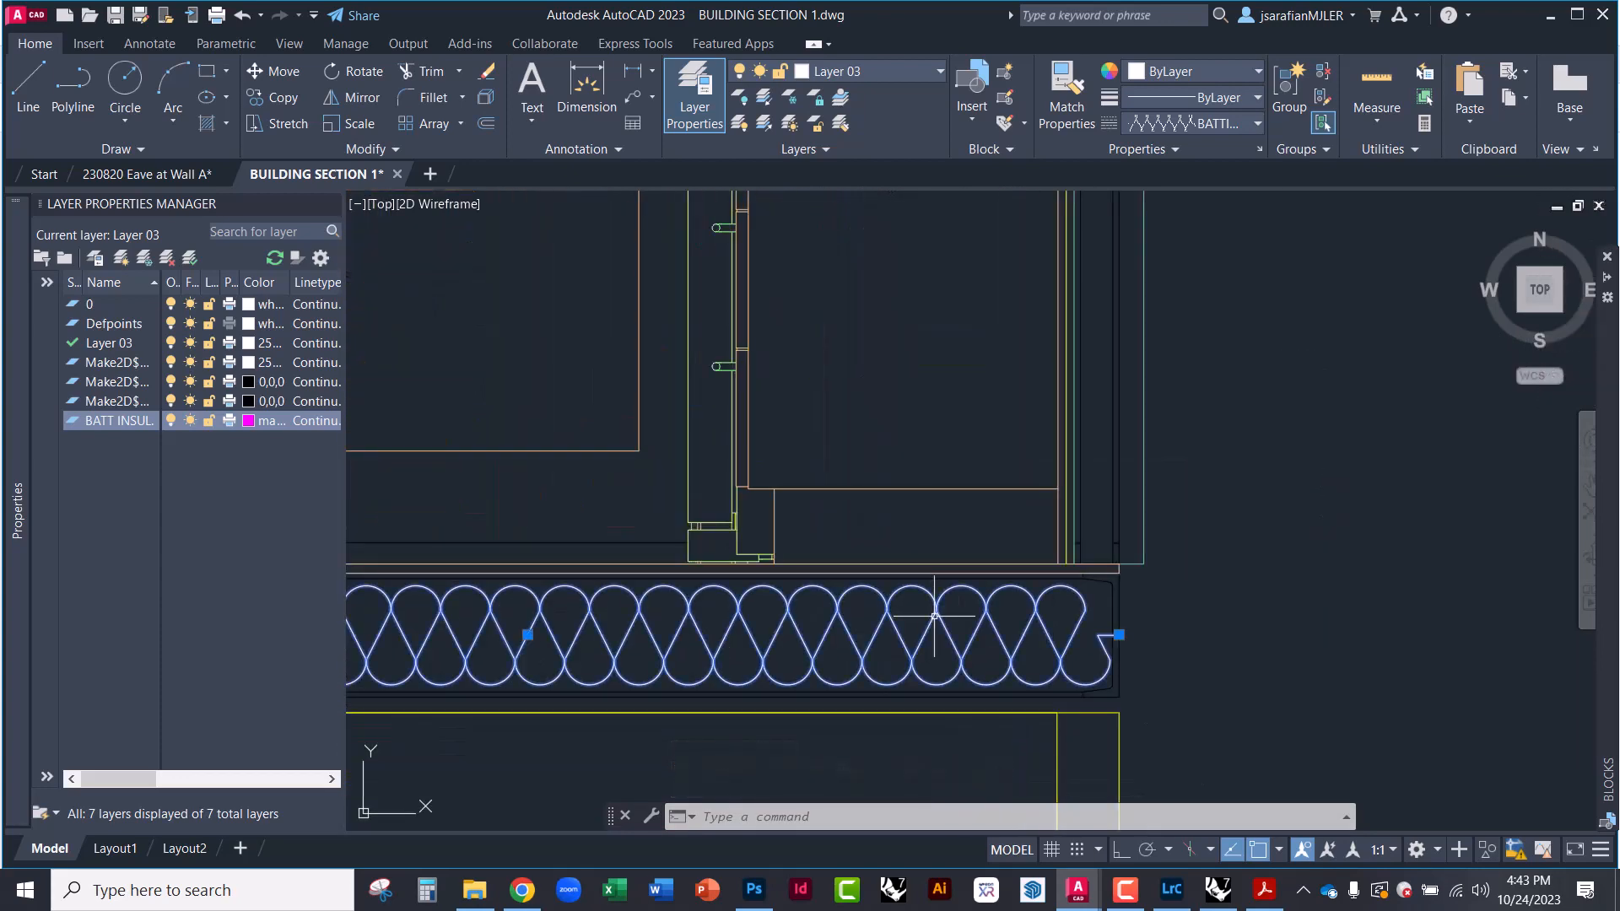
pyautogui.scroll(-1, 962, 658)
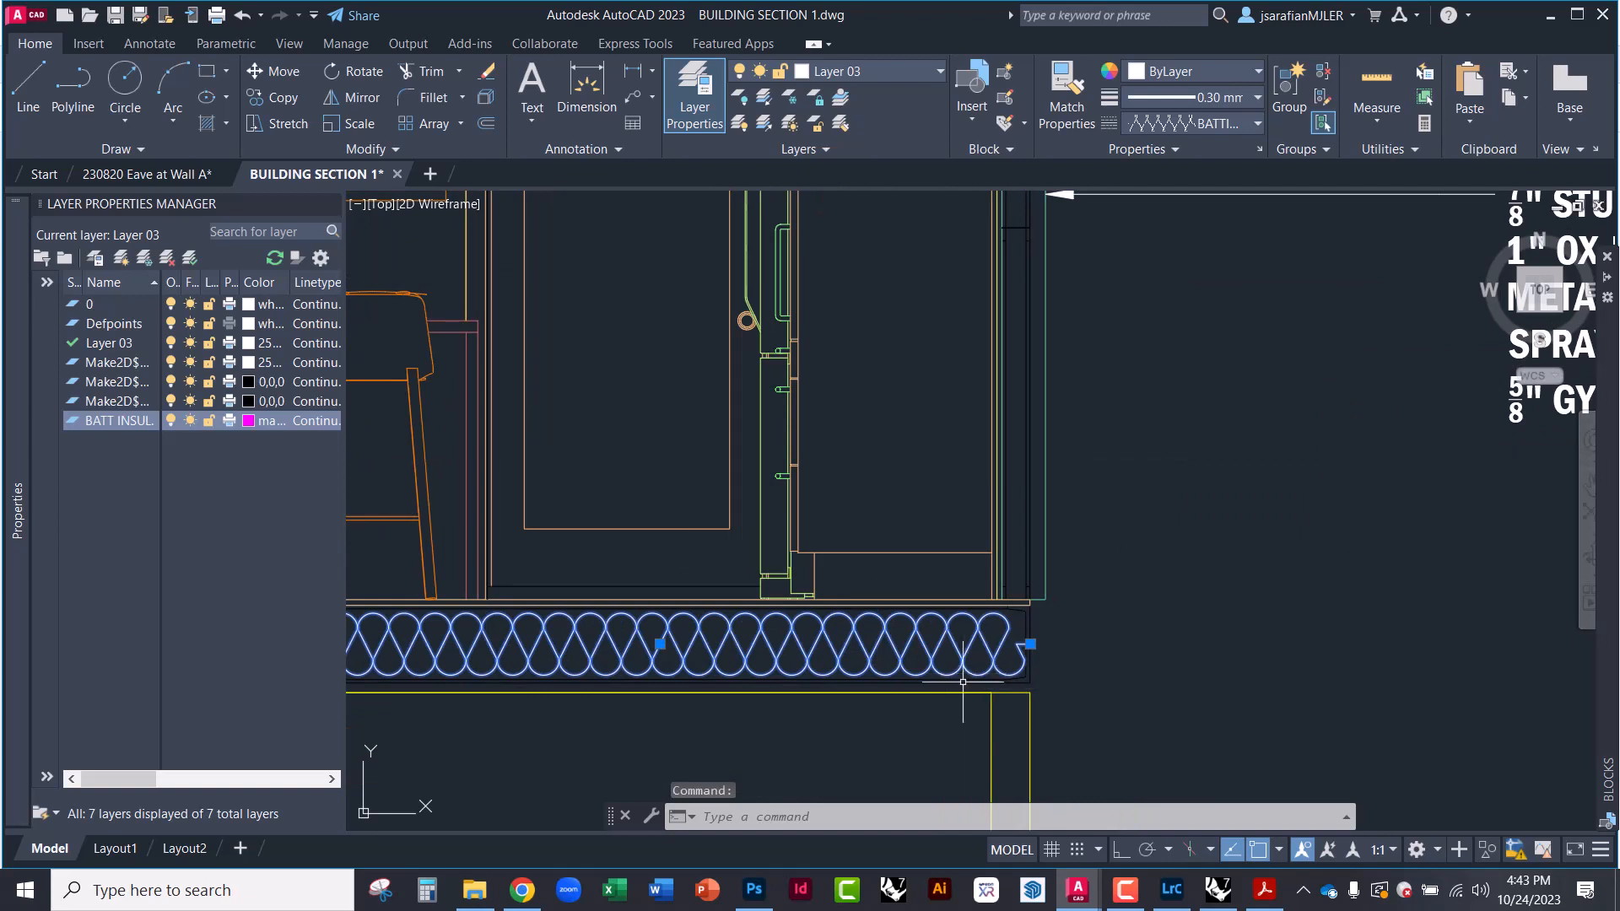
pyautogui.press('Escape')
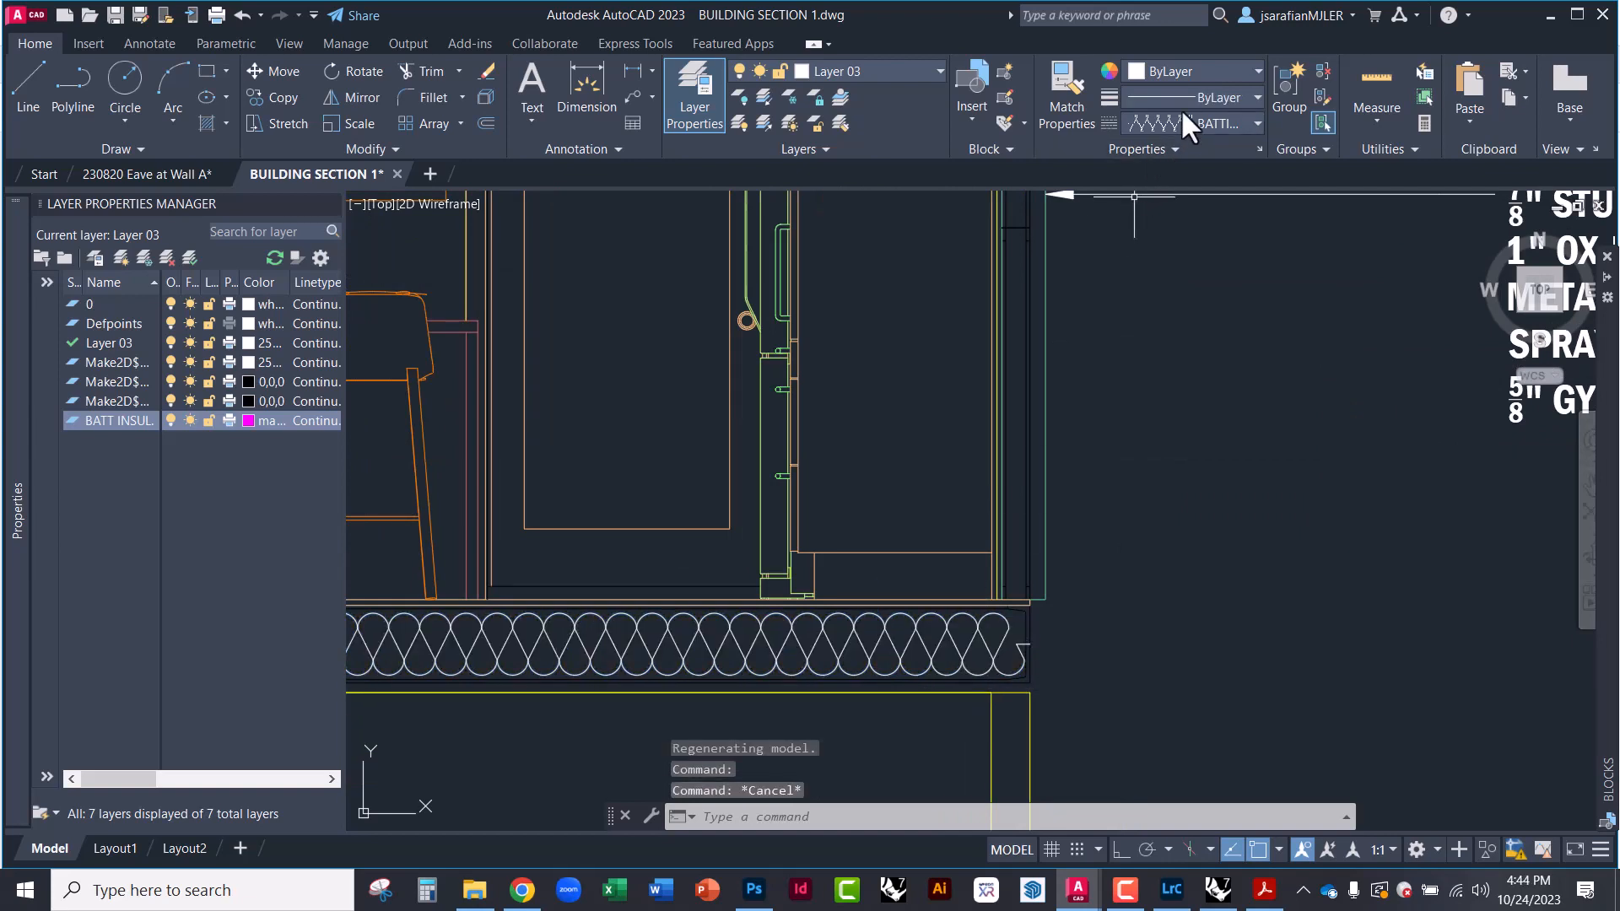
# Draw a vertical batting line about 12'-11" long inside the right exterior wall, from the wall base up into the roof layers
pyautogui.write('l')
pyautogui.press('Return')
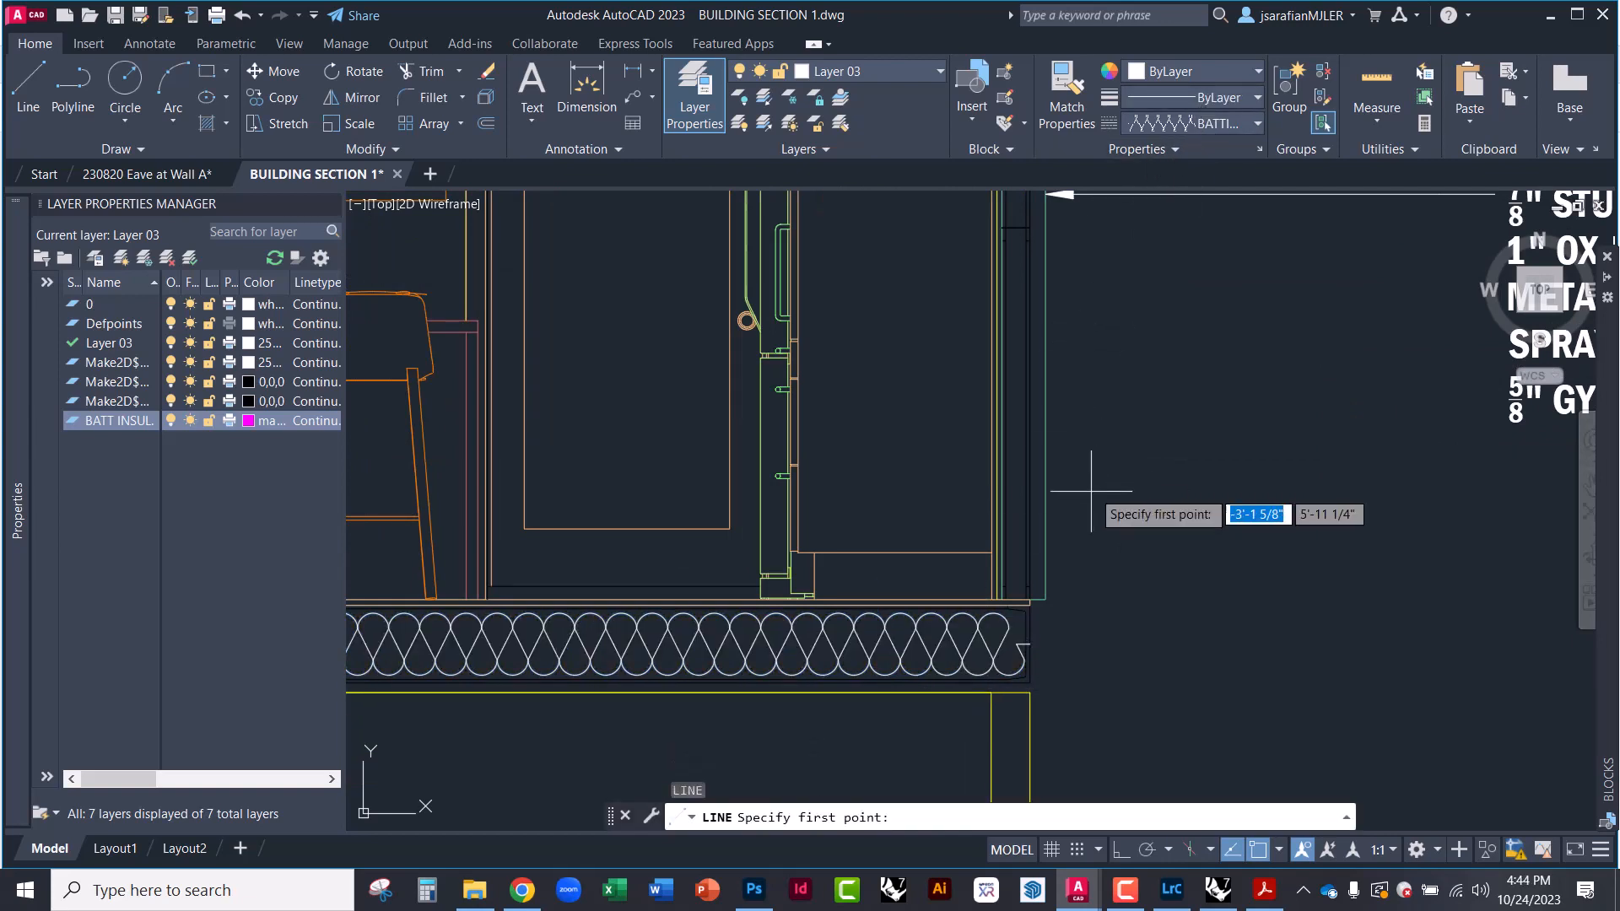
pyautogui.scroll(5, 1031, 603)
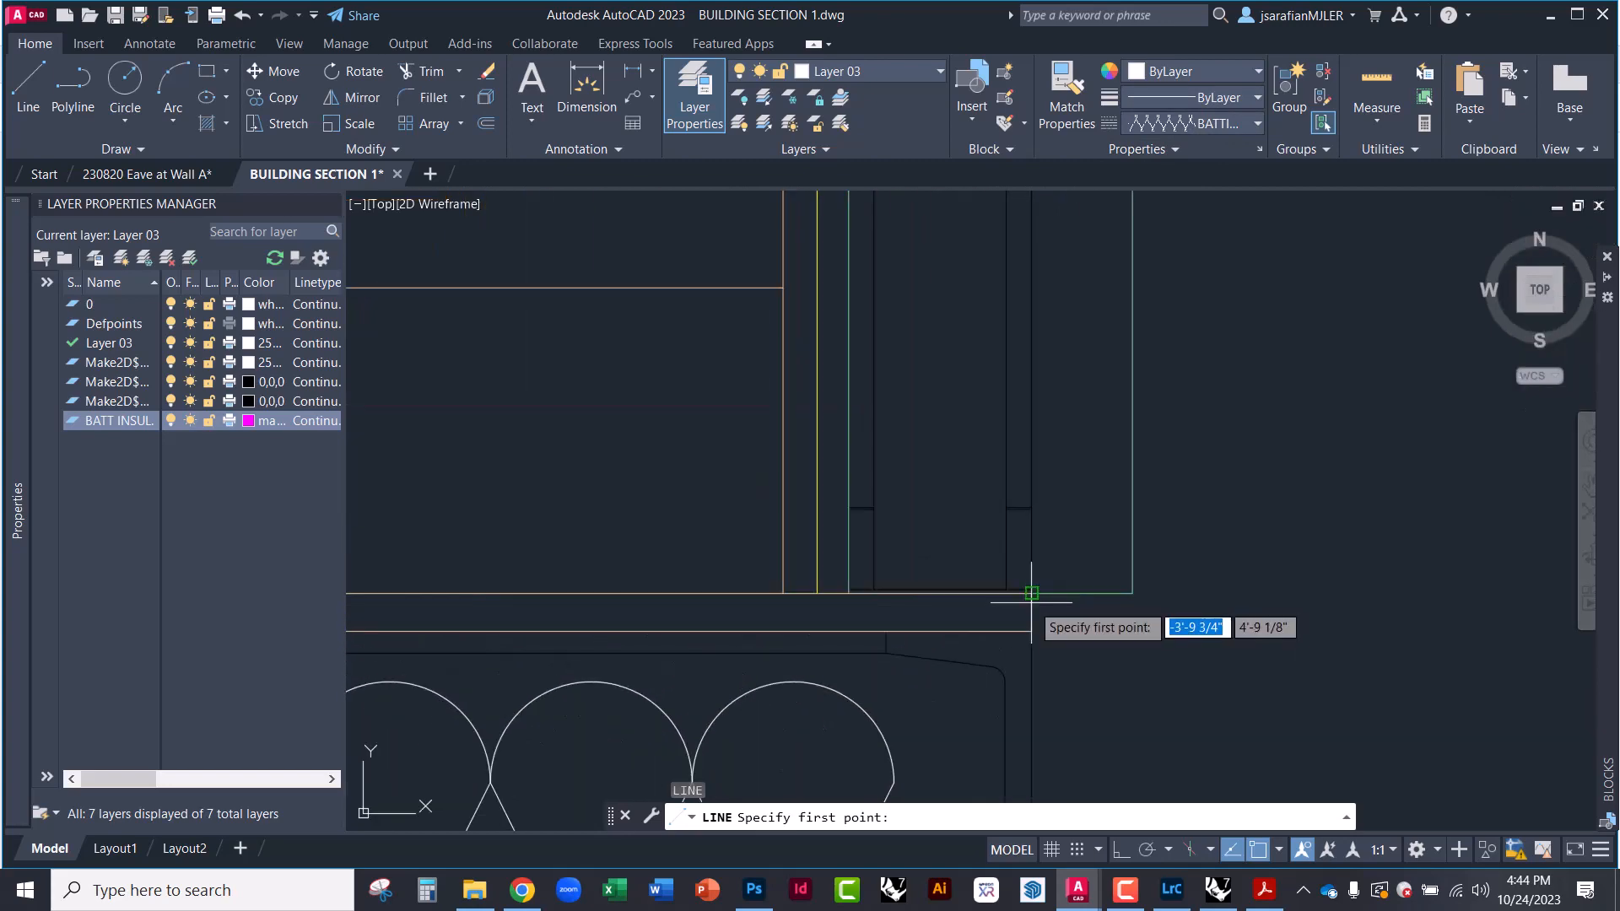
pyautogui.click(991, 591)
pyautogui.scroll(-5, 992, 591)
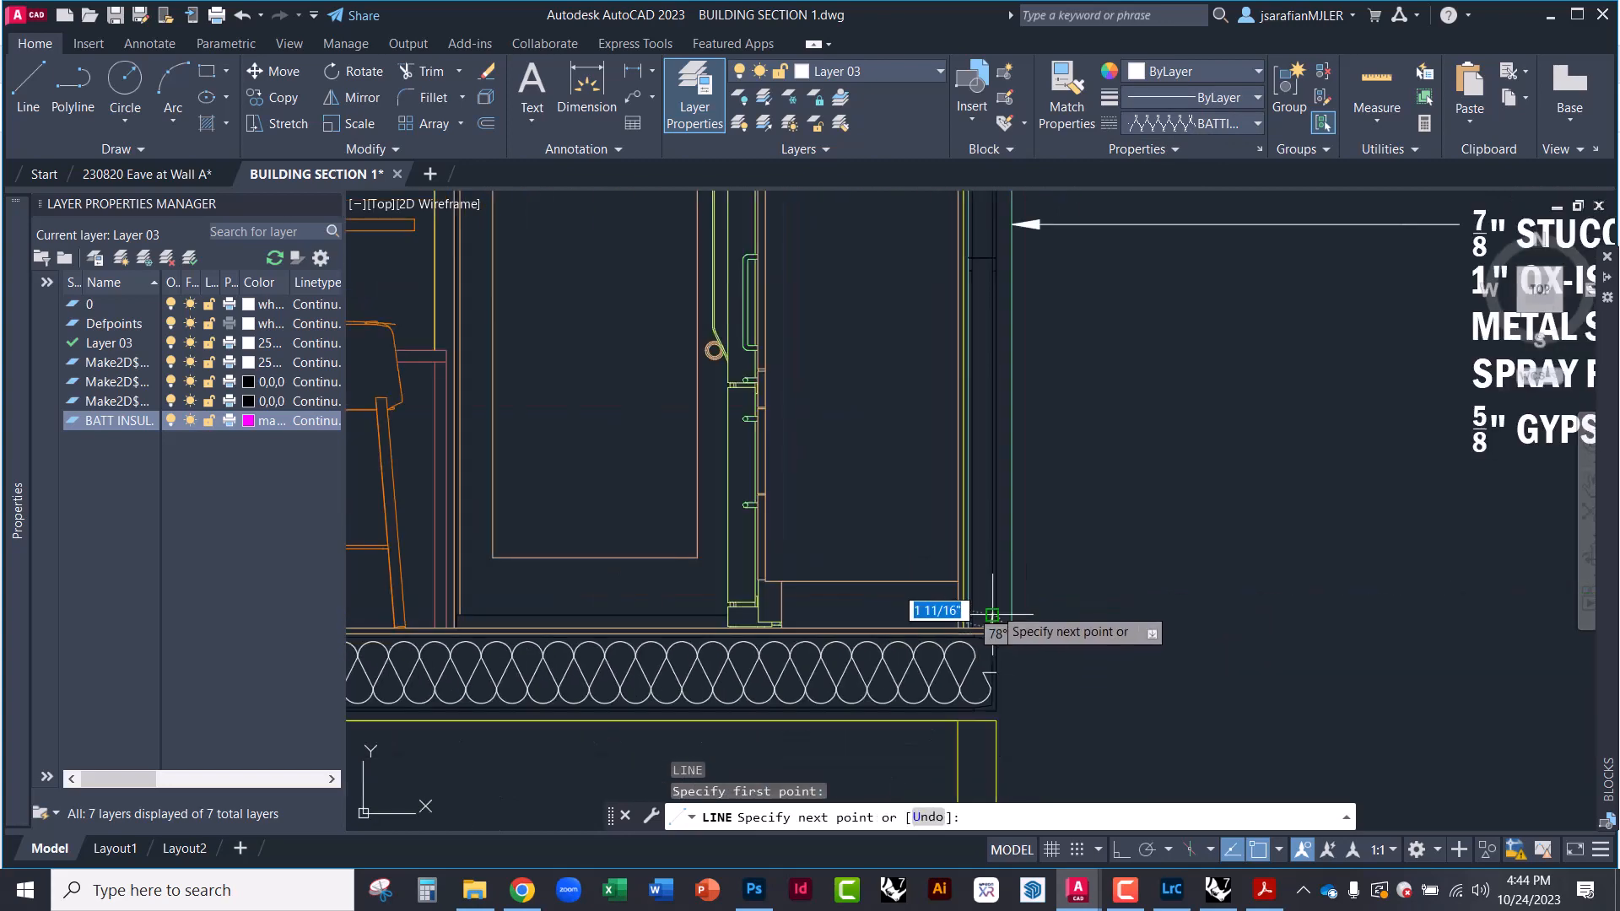
pyautogui.scroll(-5, 992, 614)
pyautogui.scroll(4, 970, 423)
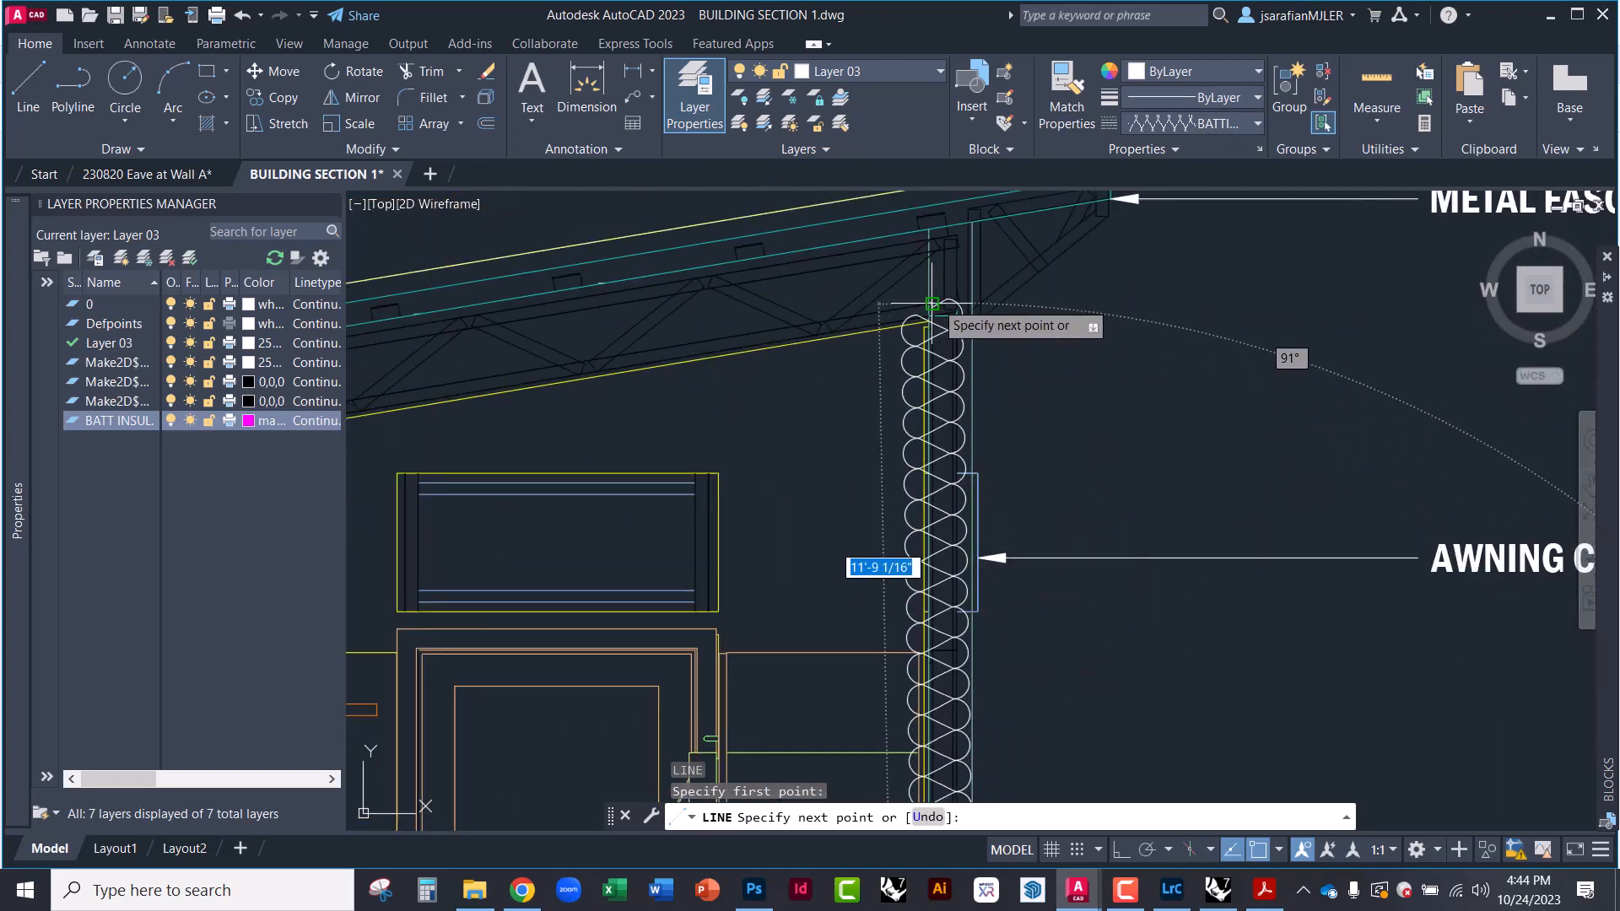
pyautogui.press('F8')
pyautogui.scroll(-3, 924, 402)
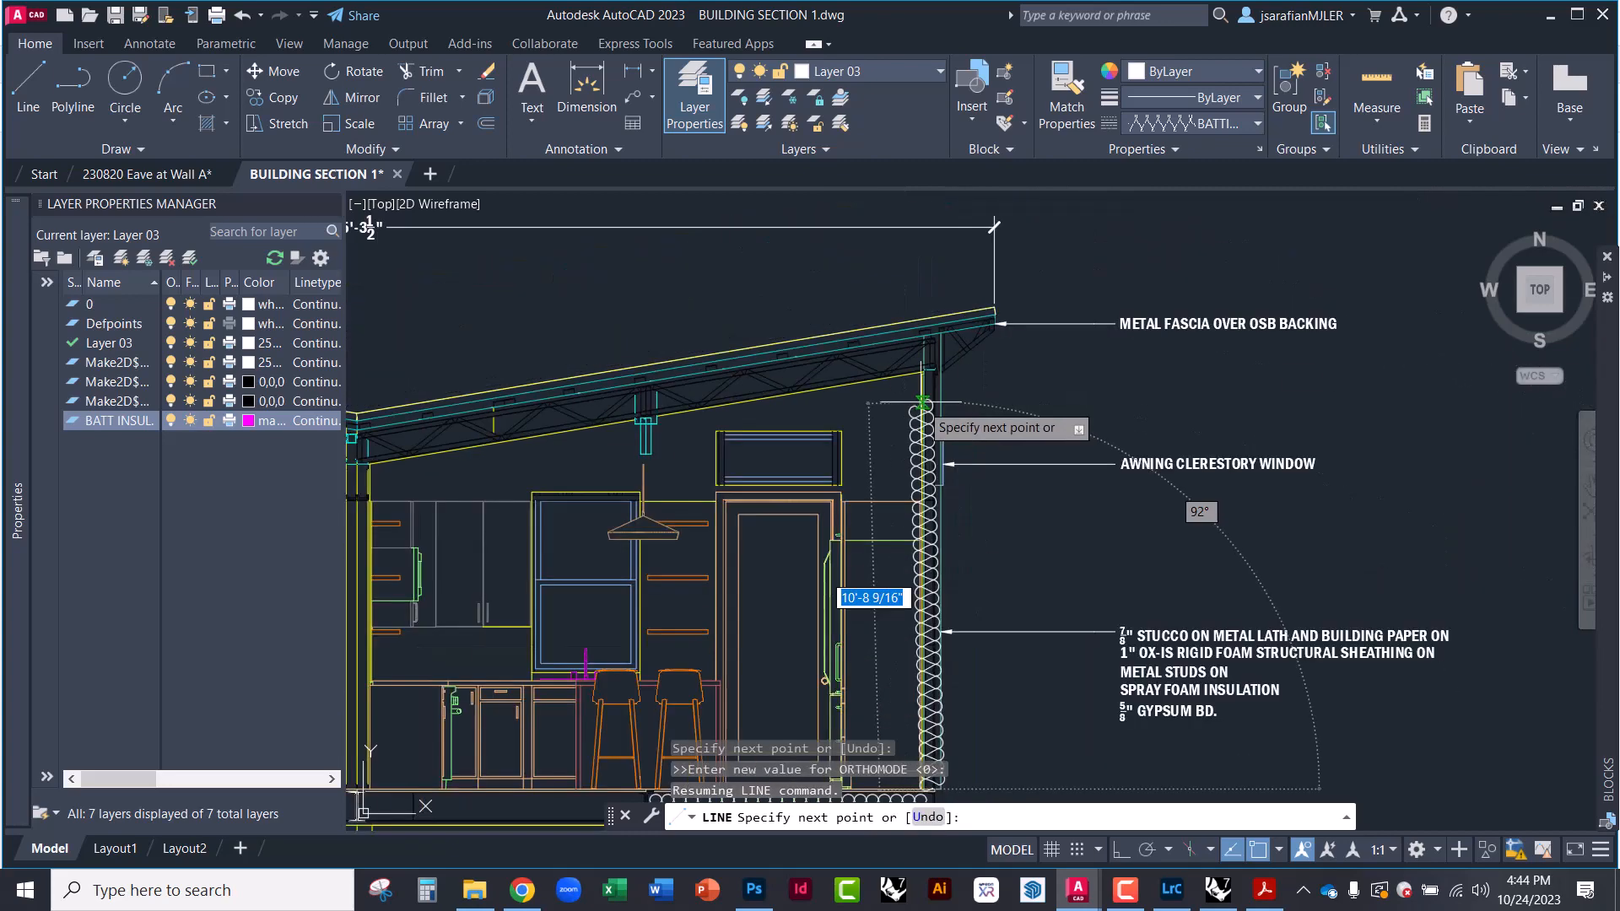
pyautogui.scroll(5, 924, 403)
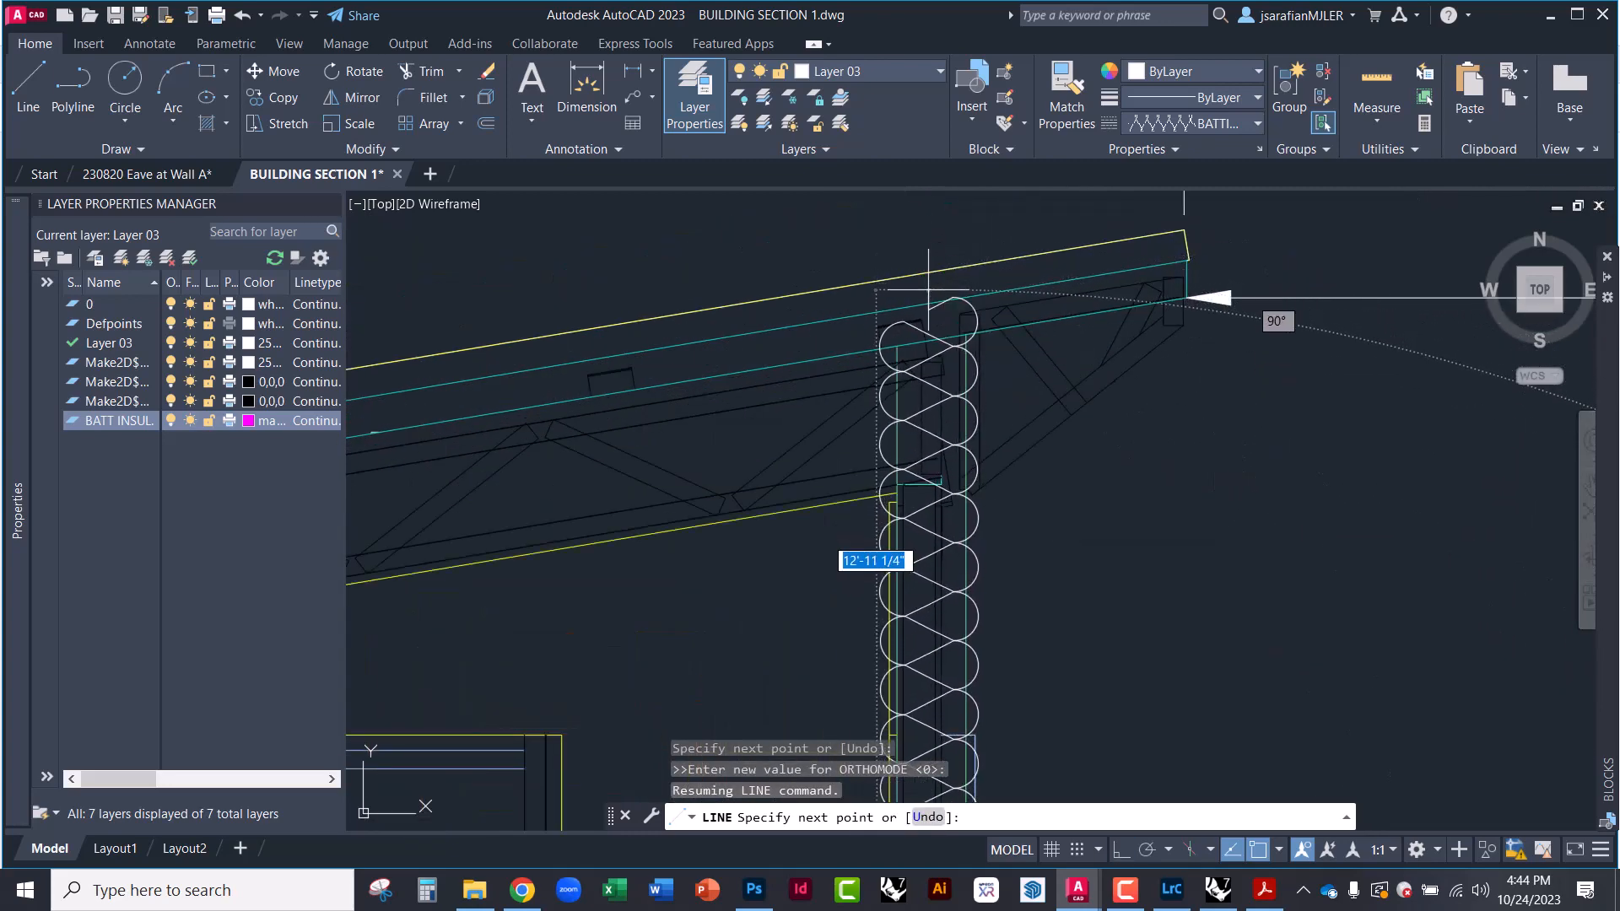
pyautogui.scroll(3, 928, 291)
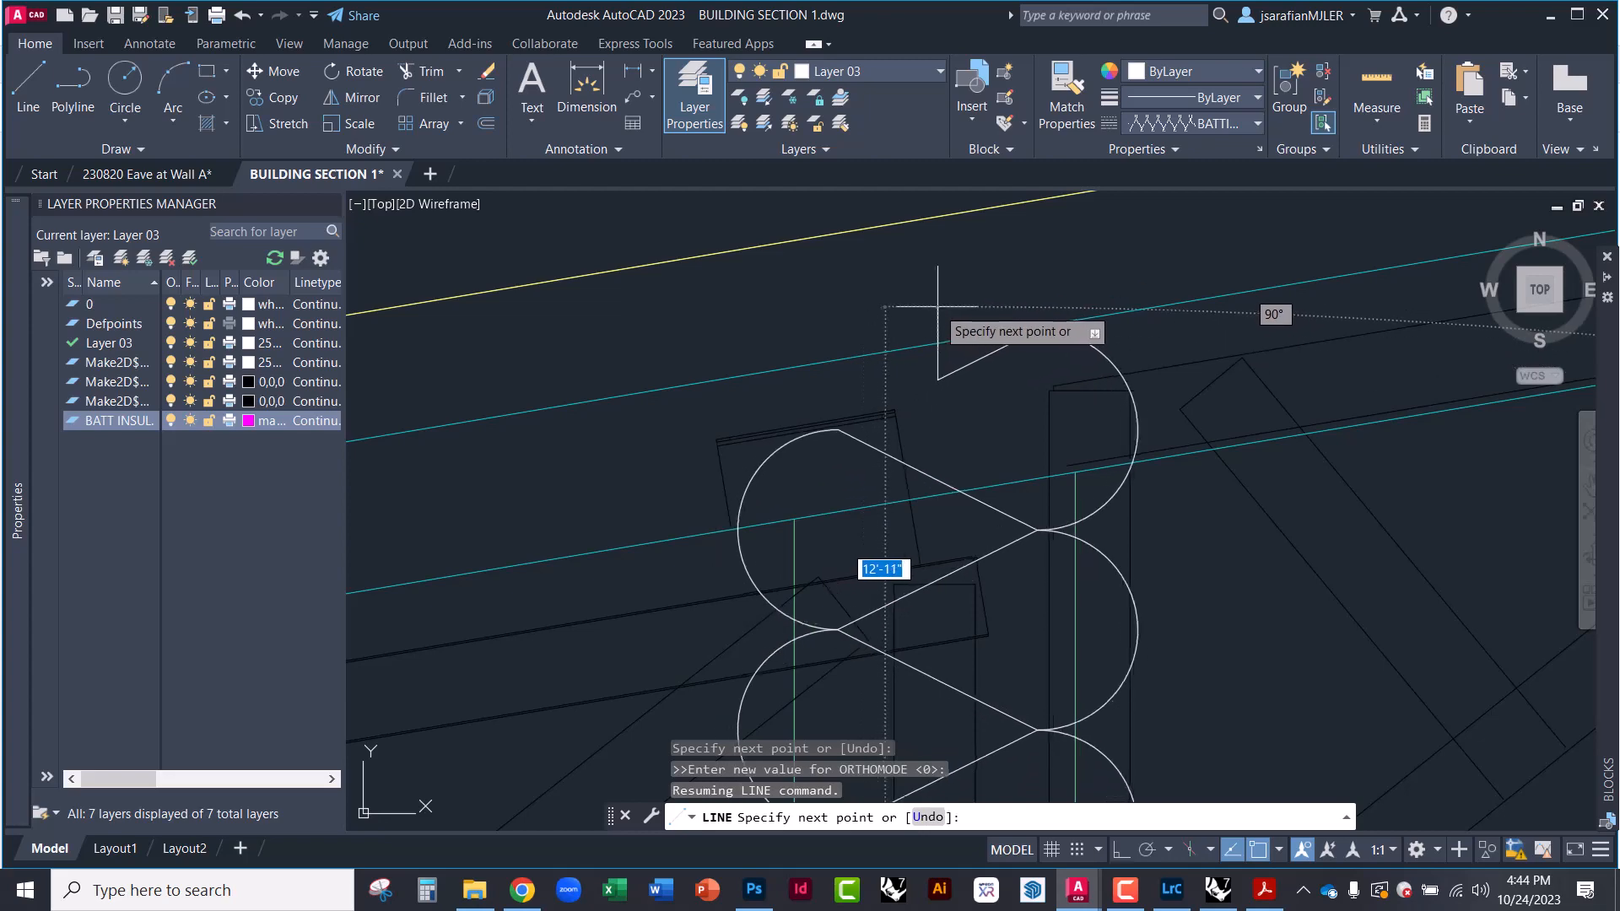
pyautogui.click(933, 314)
pyautogui.press('F8')
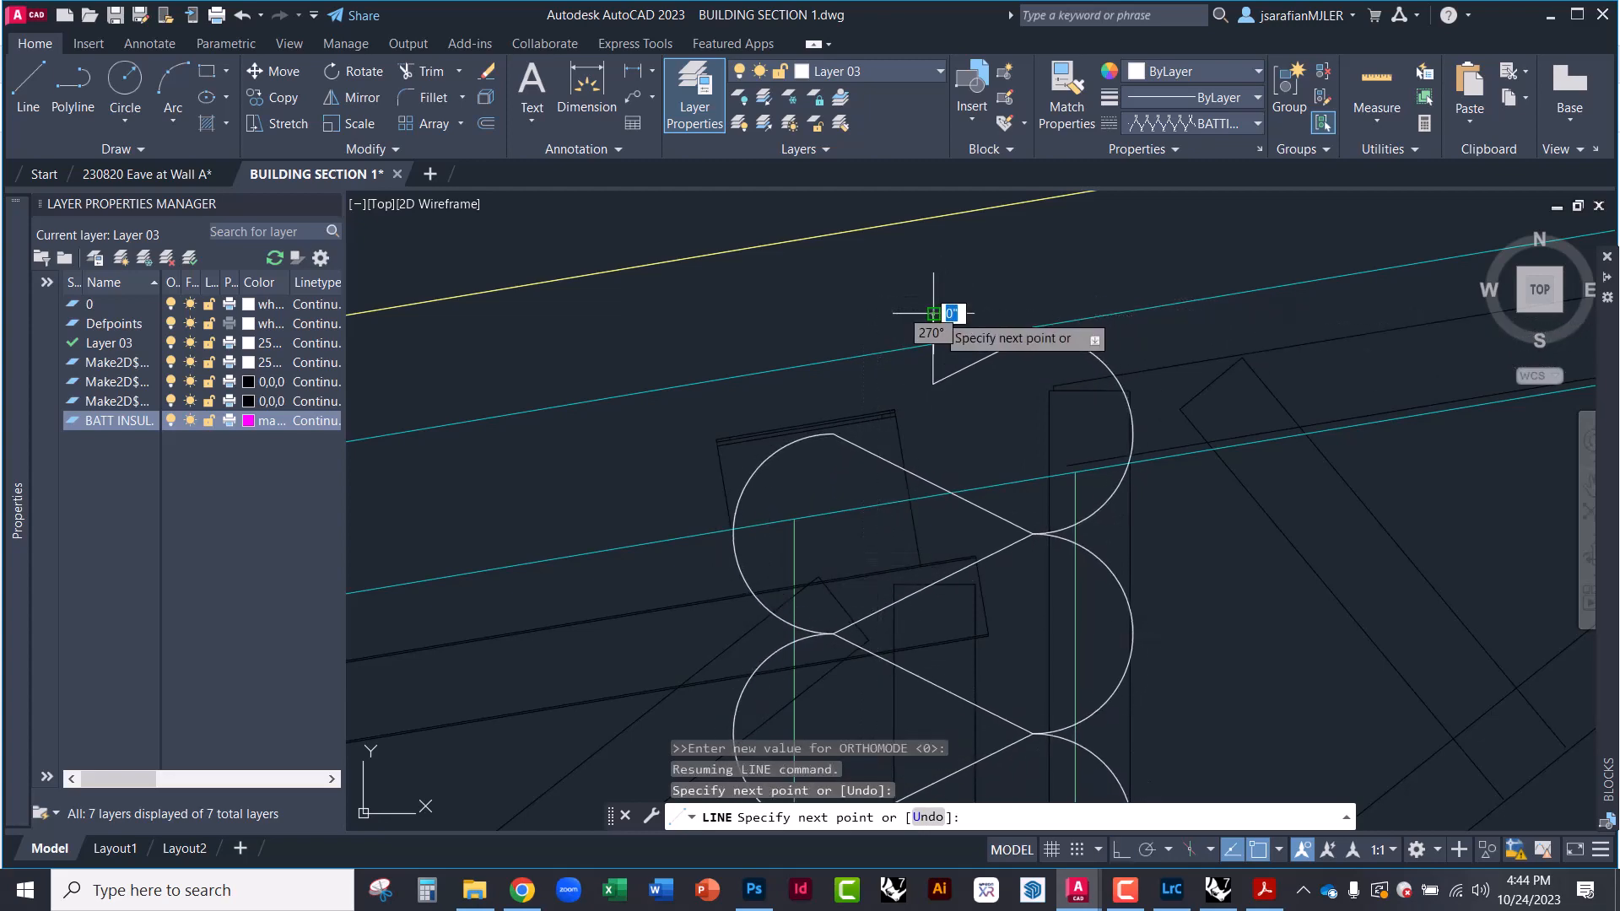
pyautogui.press('Return')
pyautogui.scroll(-5, 835, 422)
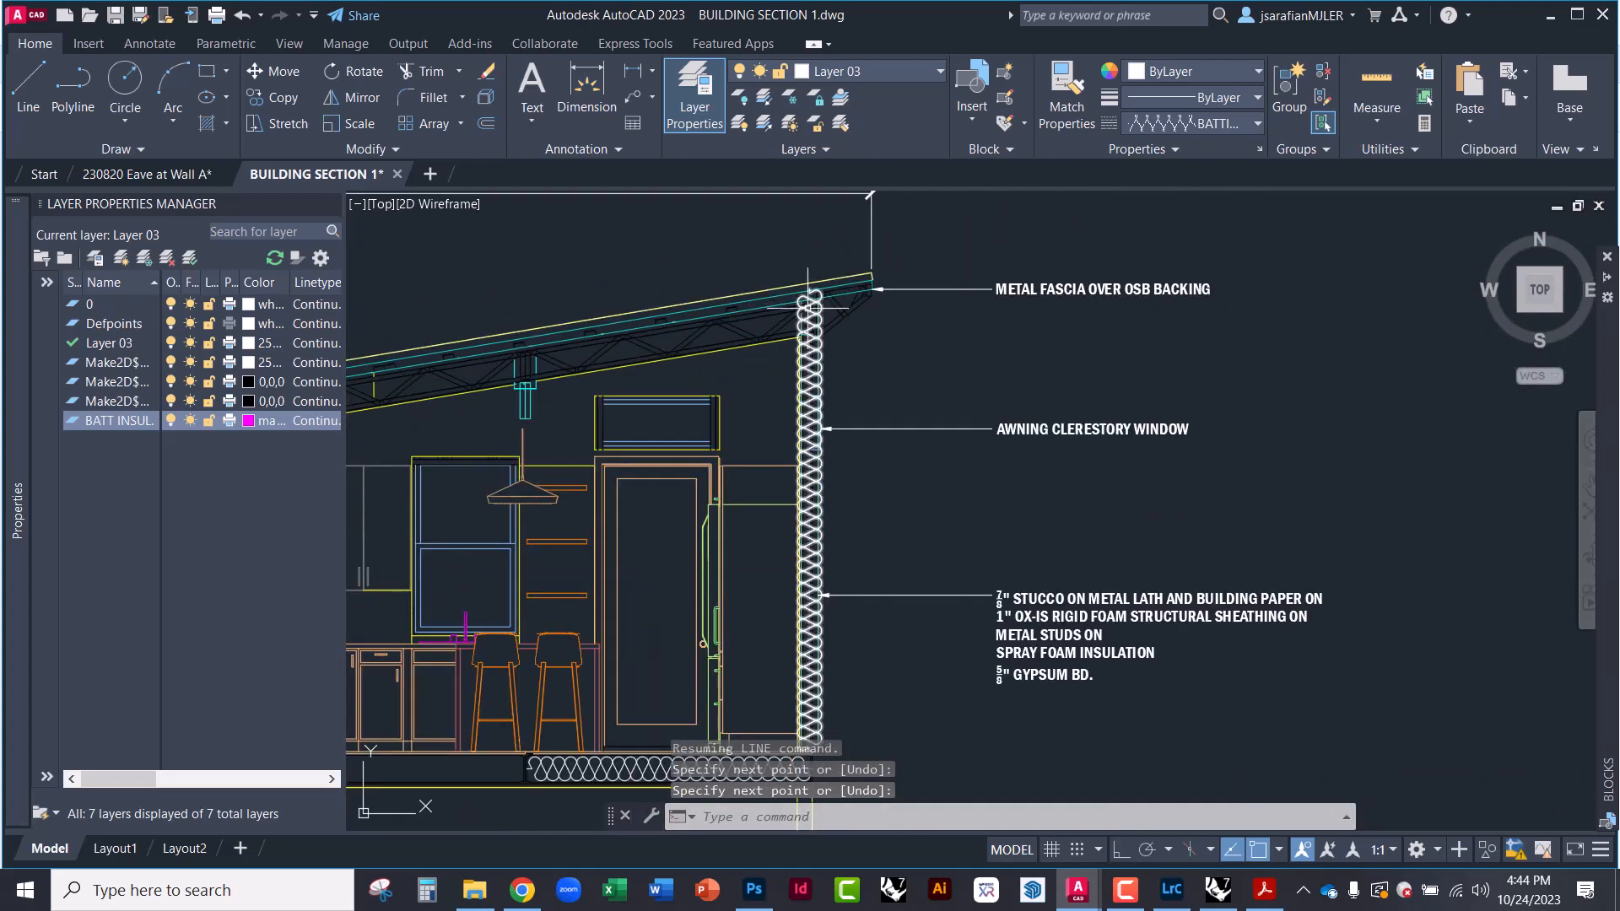
# Set the wall insulation line's lineweight to 0.13 mm
pyautogui.scroll(3, 831, 438)
pyautogui.click(831, 438)
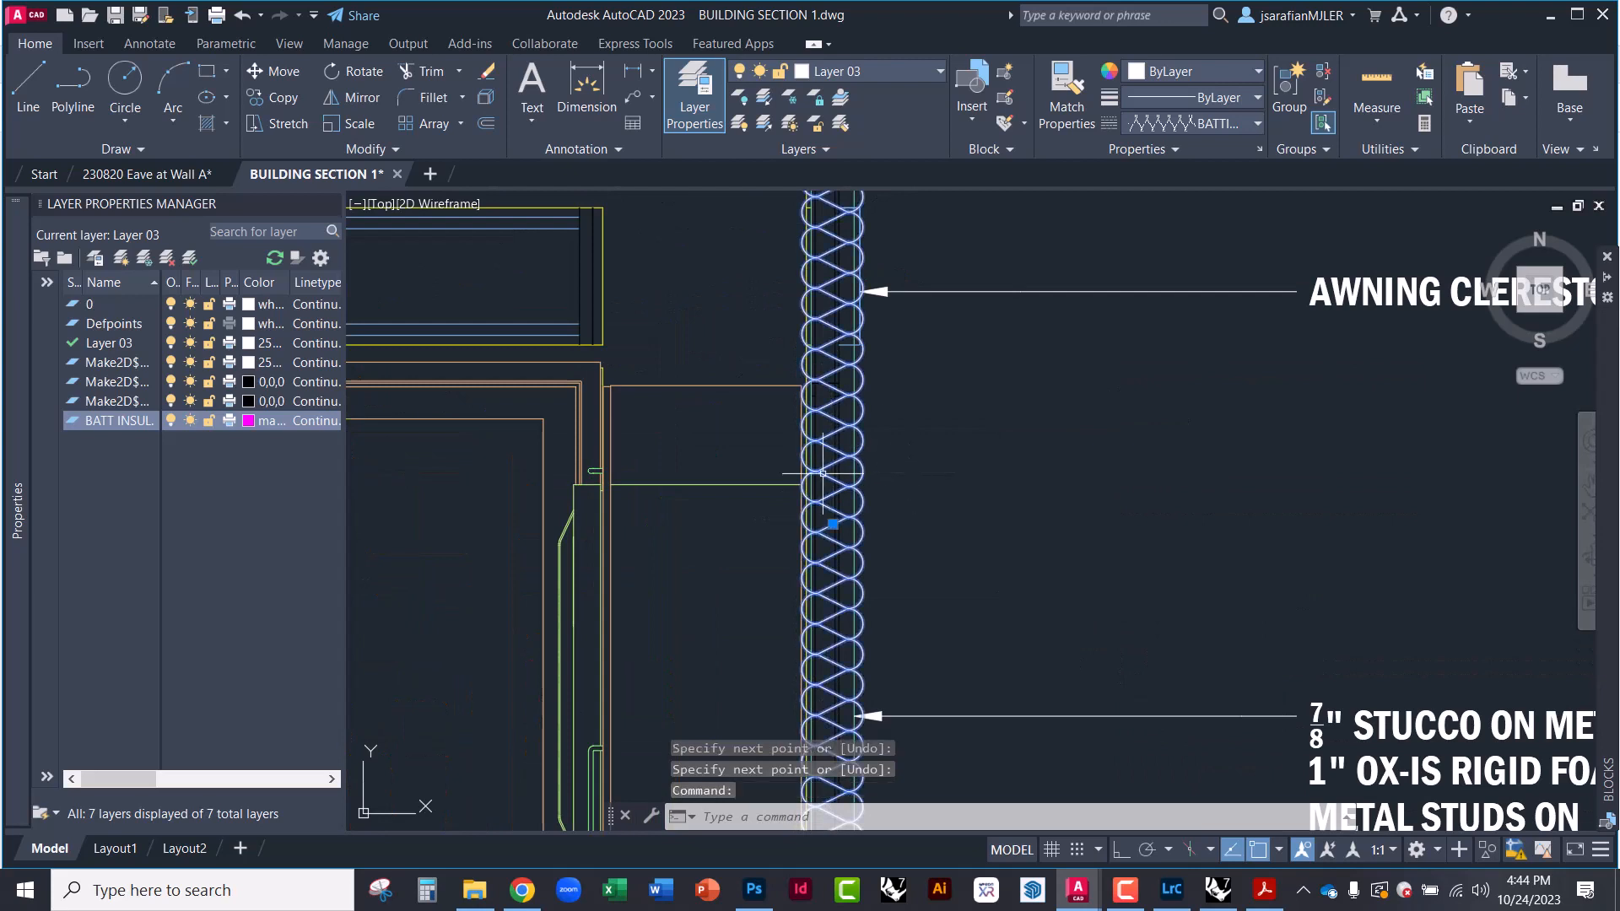
pyautogui.click(1225, 98)
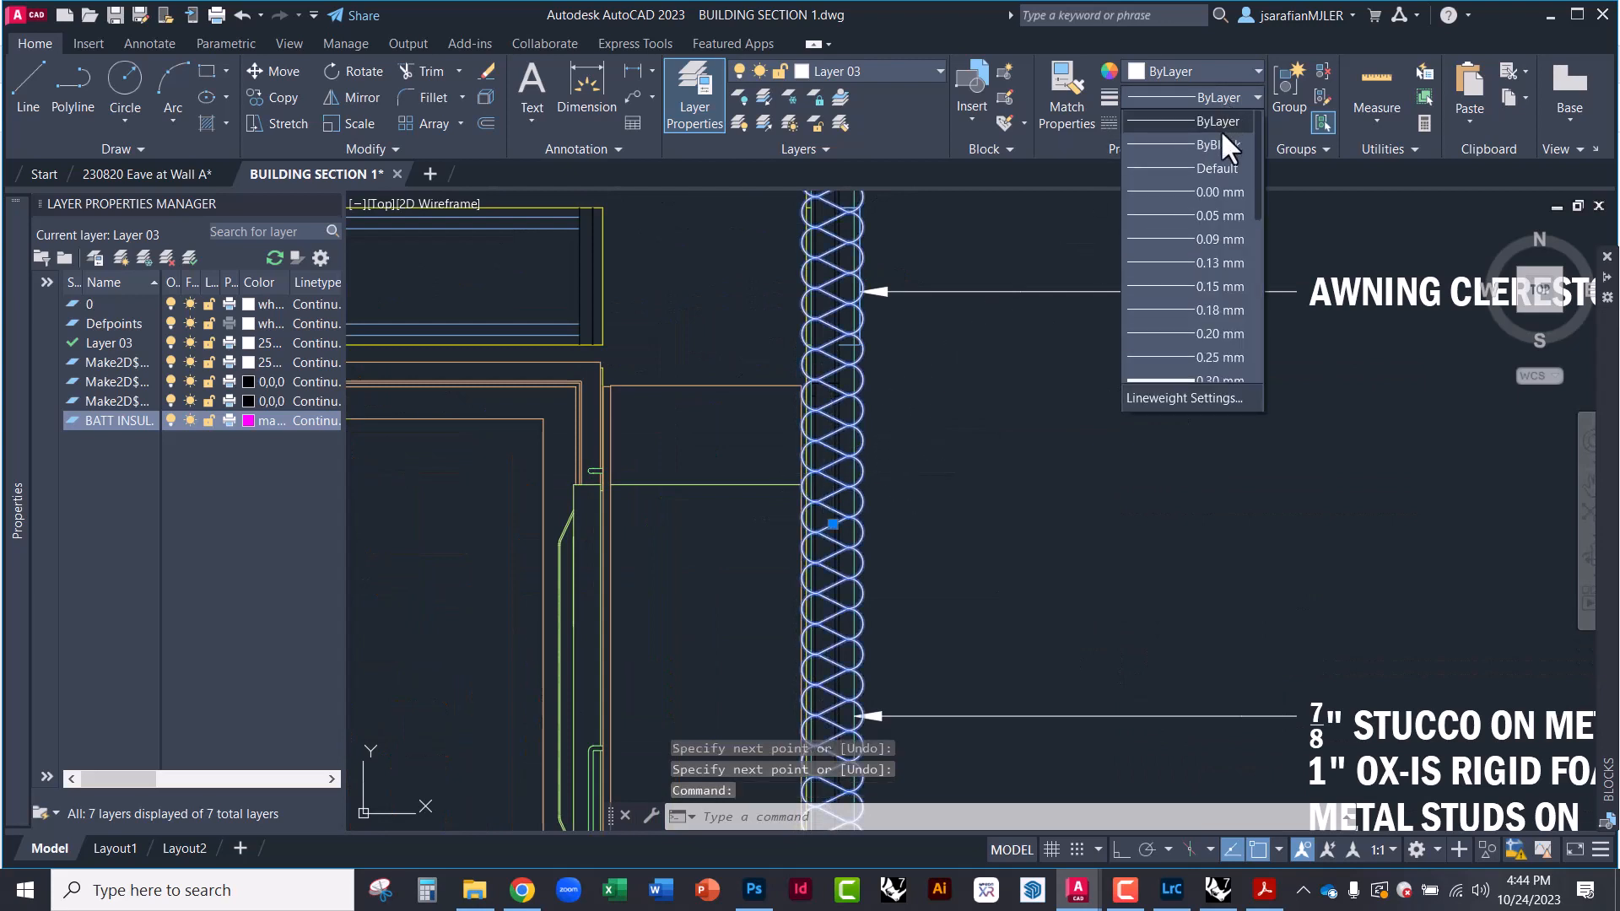
pyautogui.click(1210, 257)
pyautogui.scroll(-2, 852, 327)
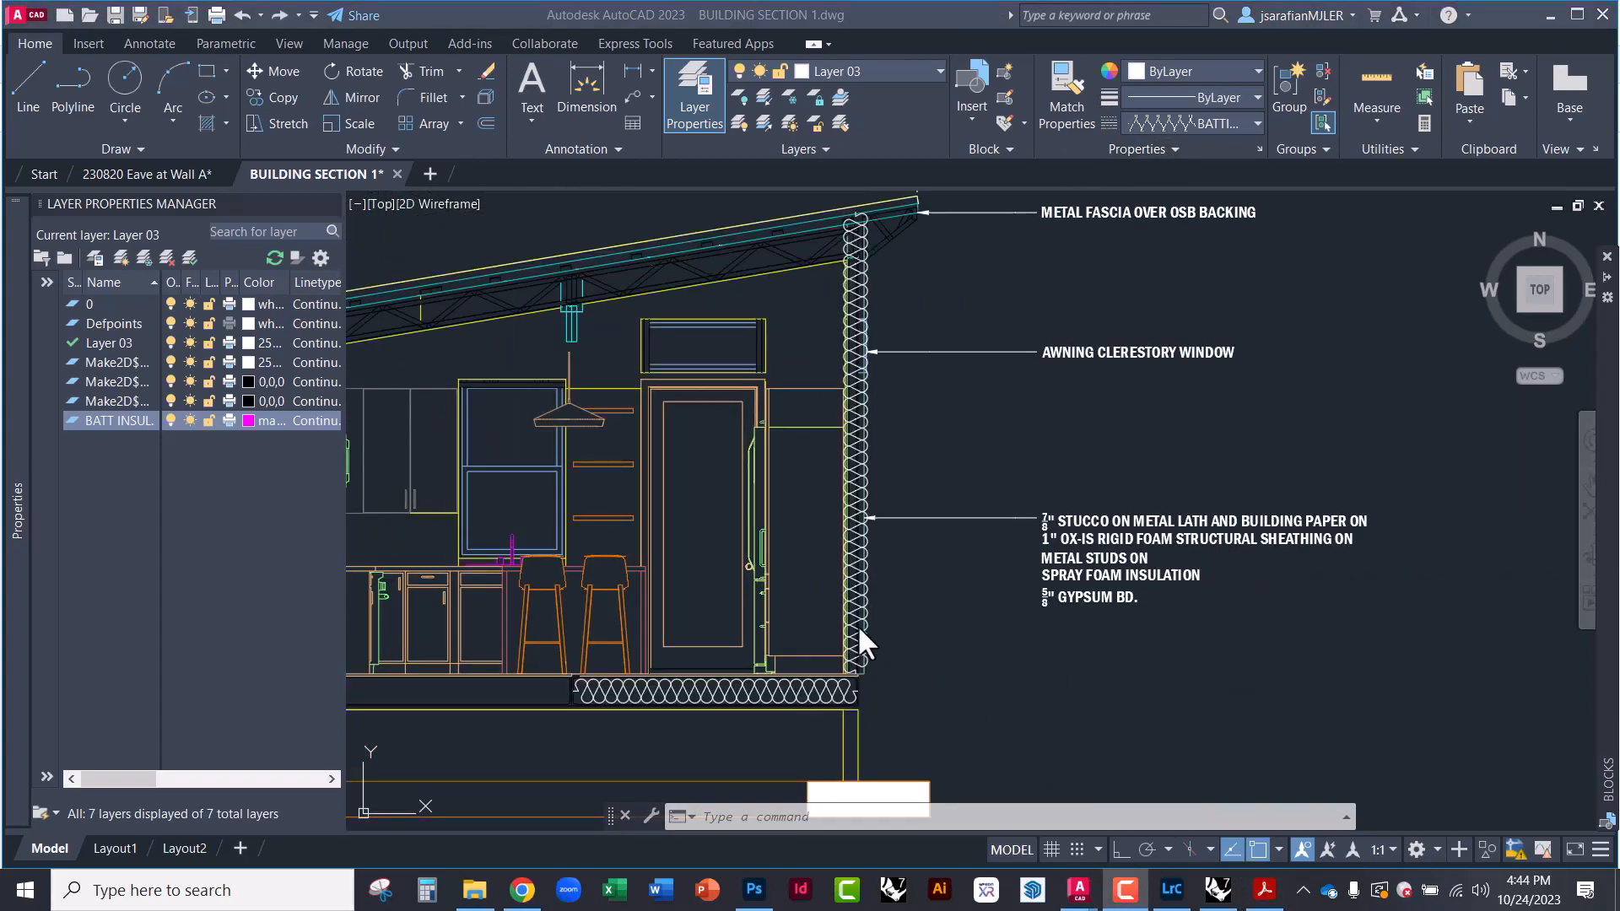
# Set the wall insulation line's own linetype scale to 0.5 so the batting fits within the wall thickness
pyautogui.click(857, 624)
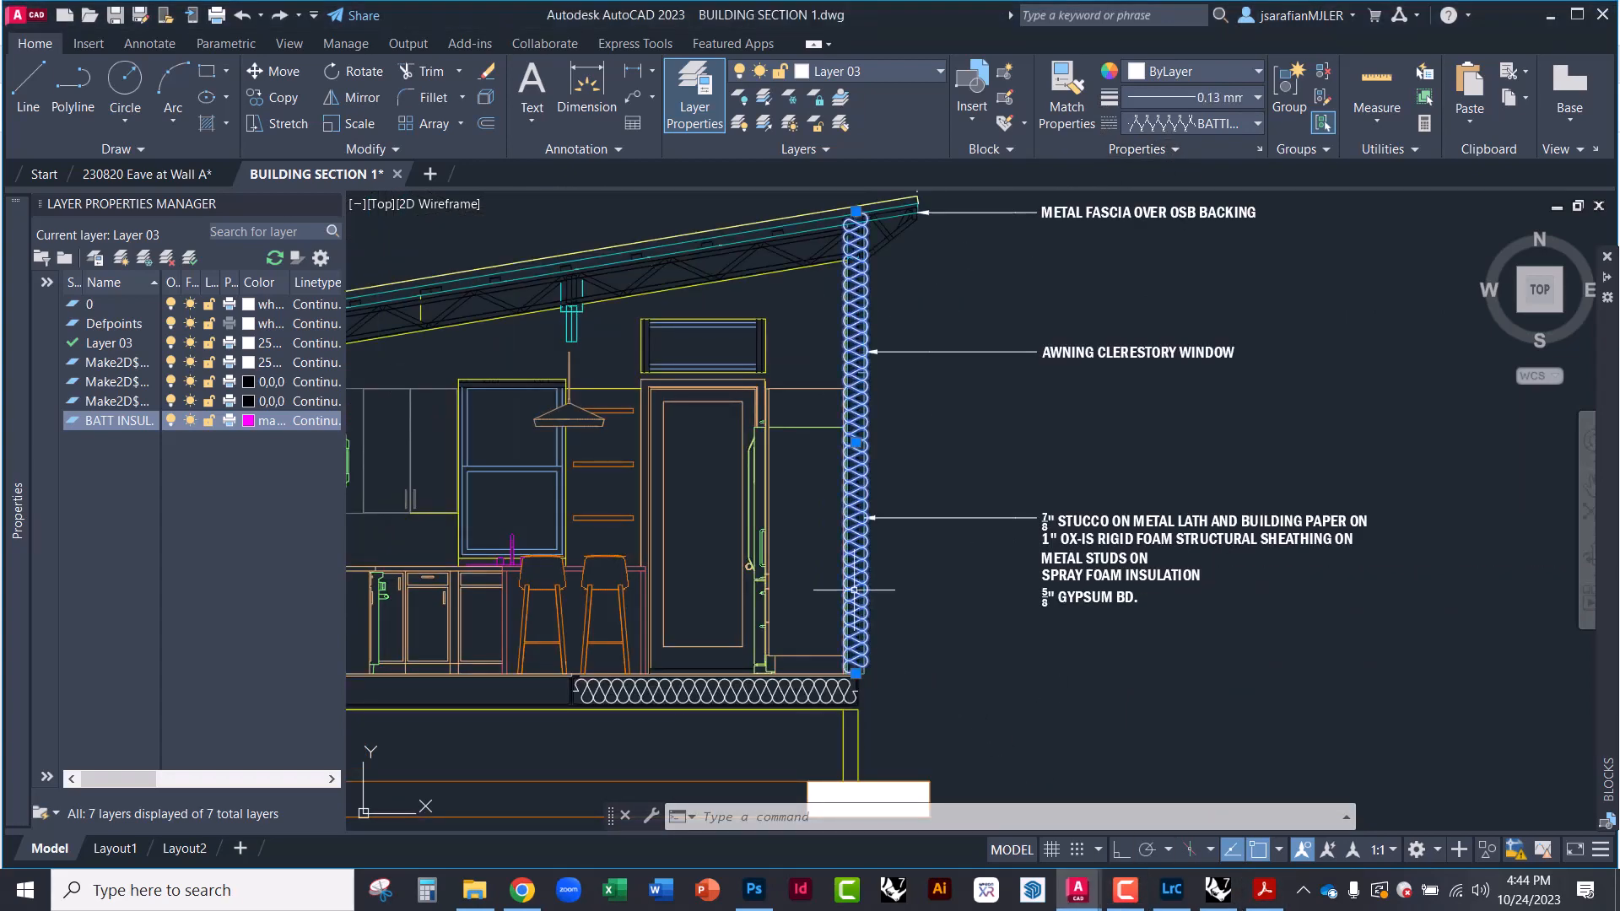
pyautogui.scroll(2, 861, 590)
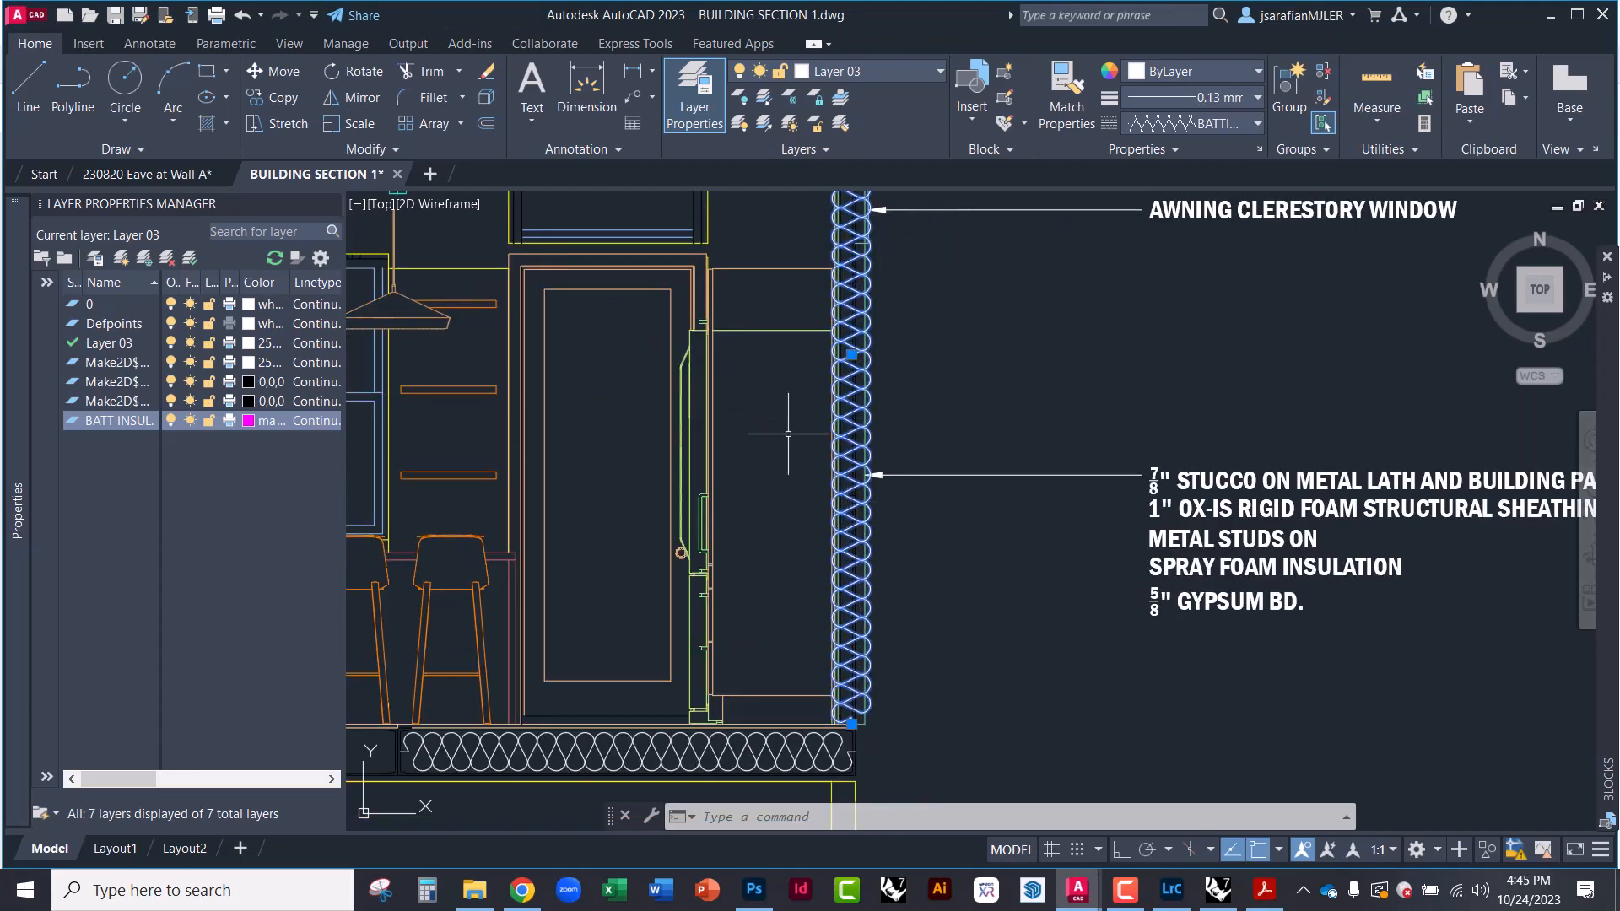
pyautogui.moveTo(14, 326)
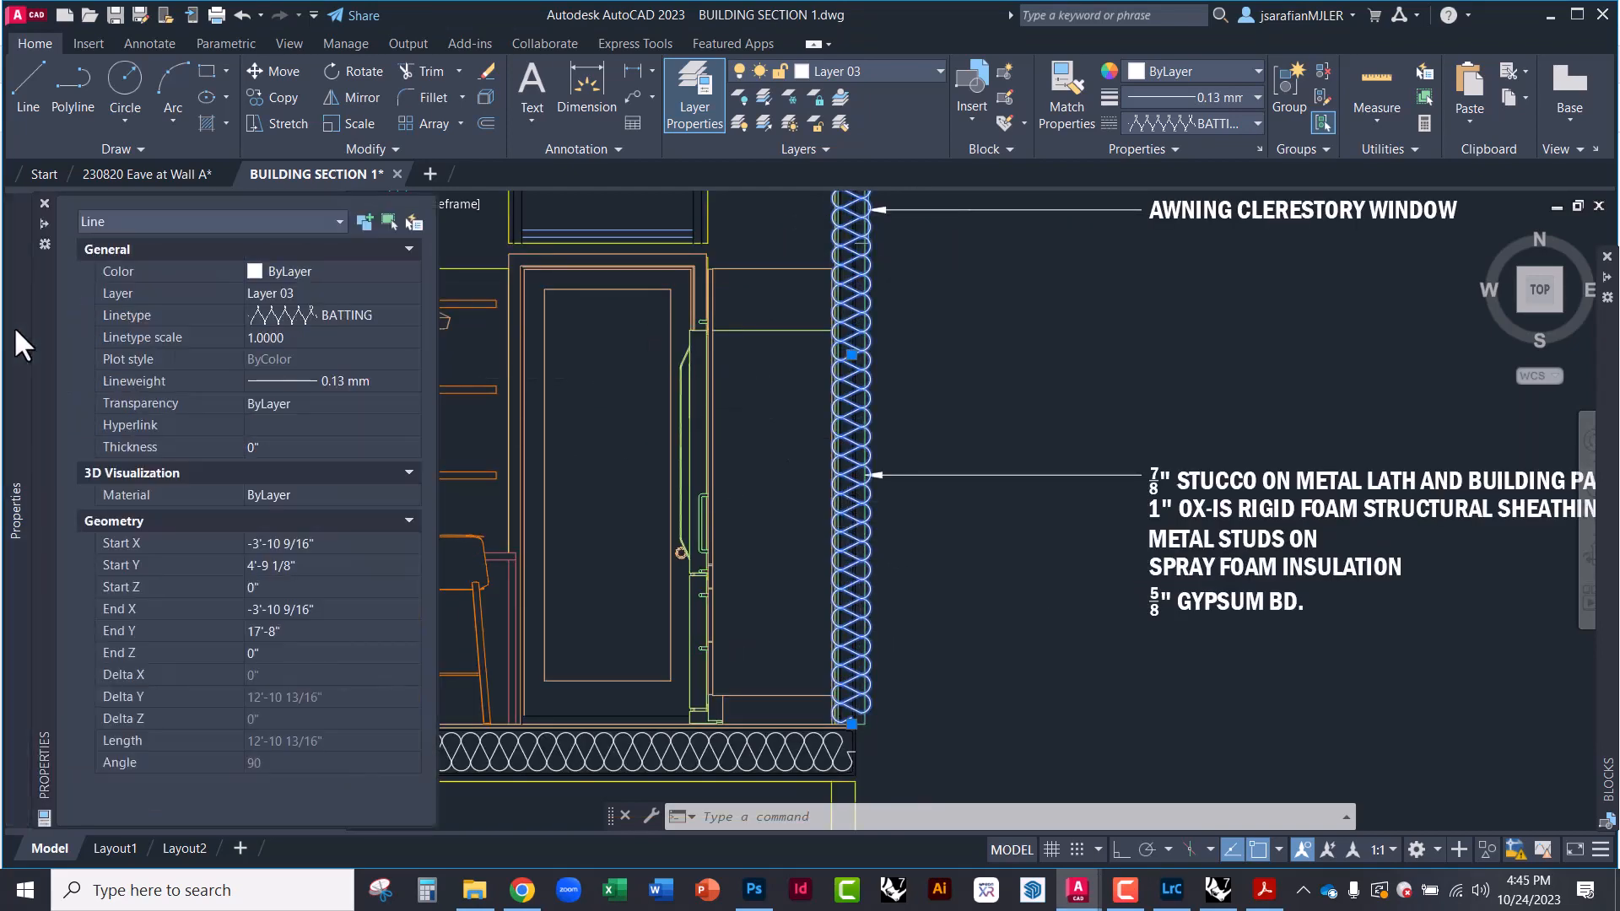
pyautogui.click(285, 340)
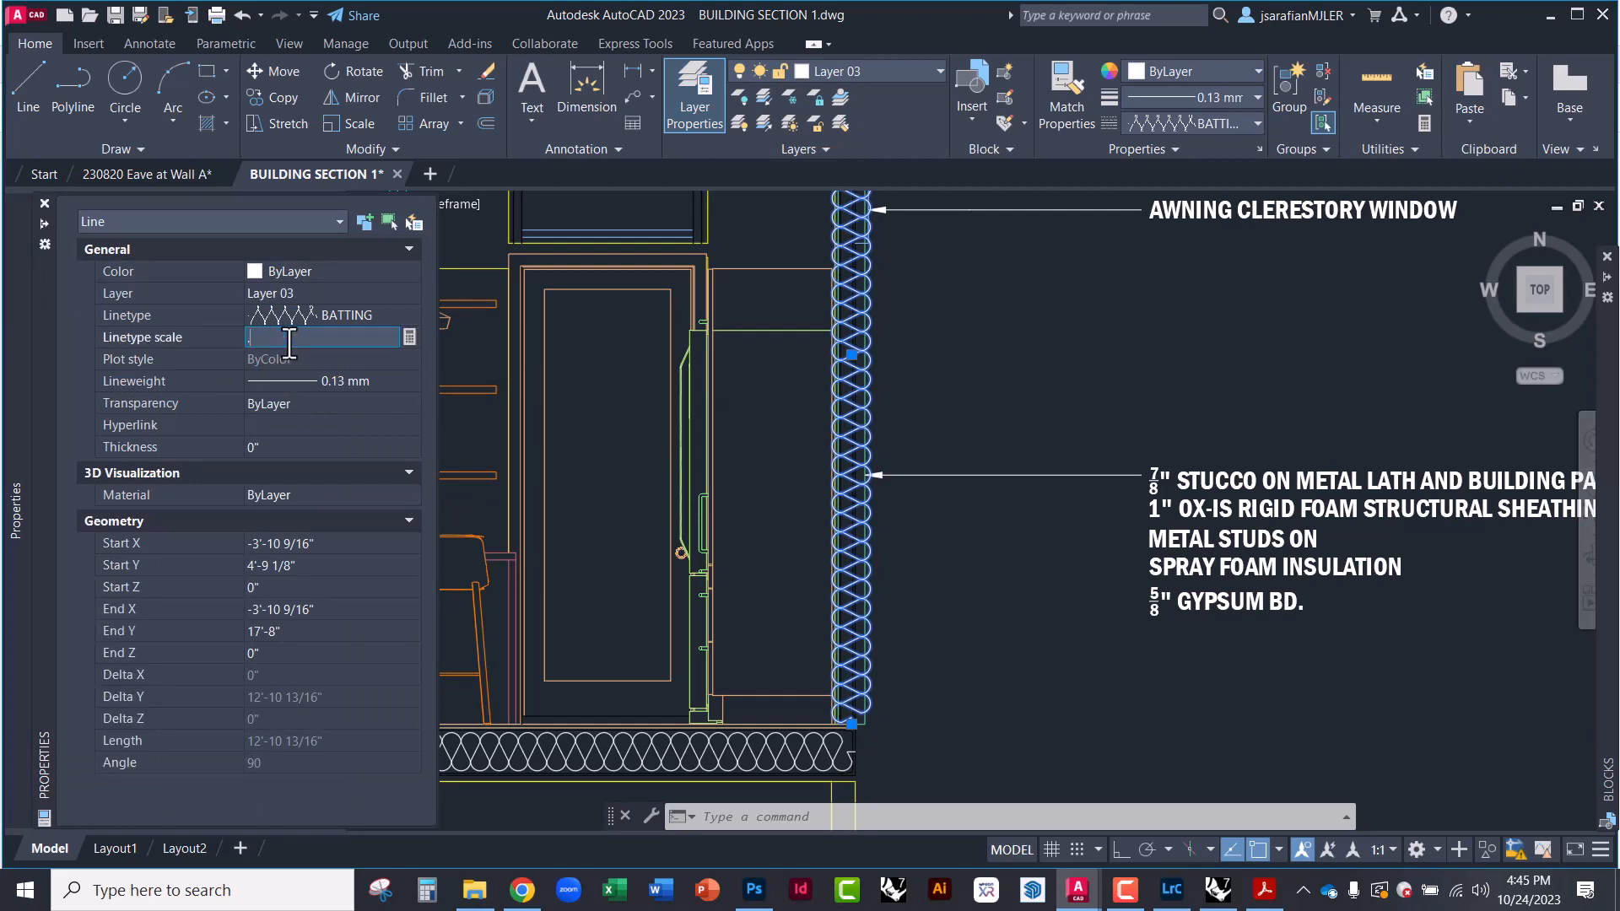
pyautogui.press('Return')
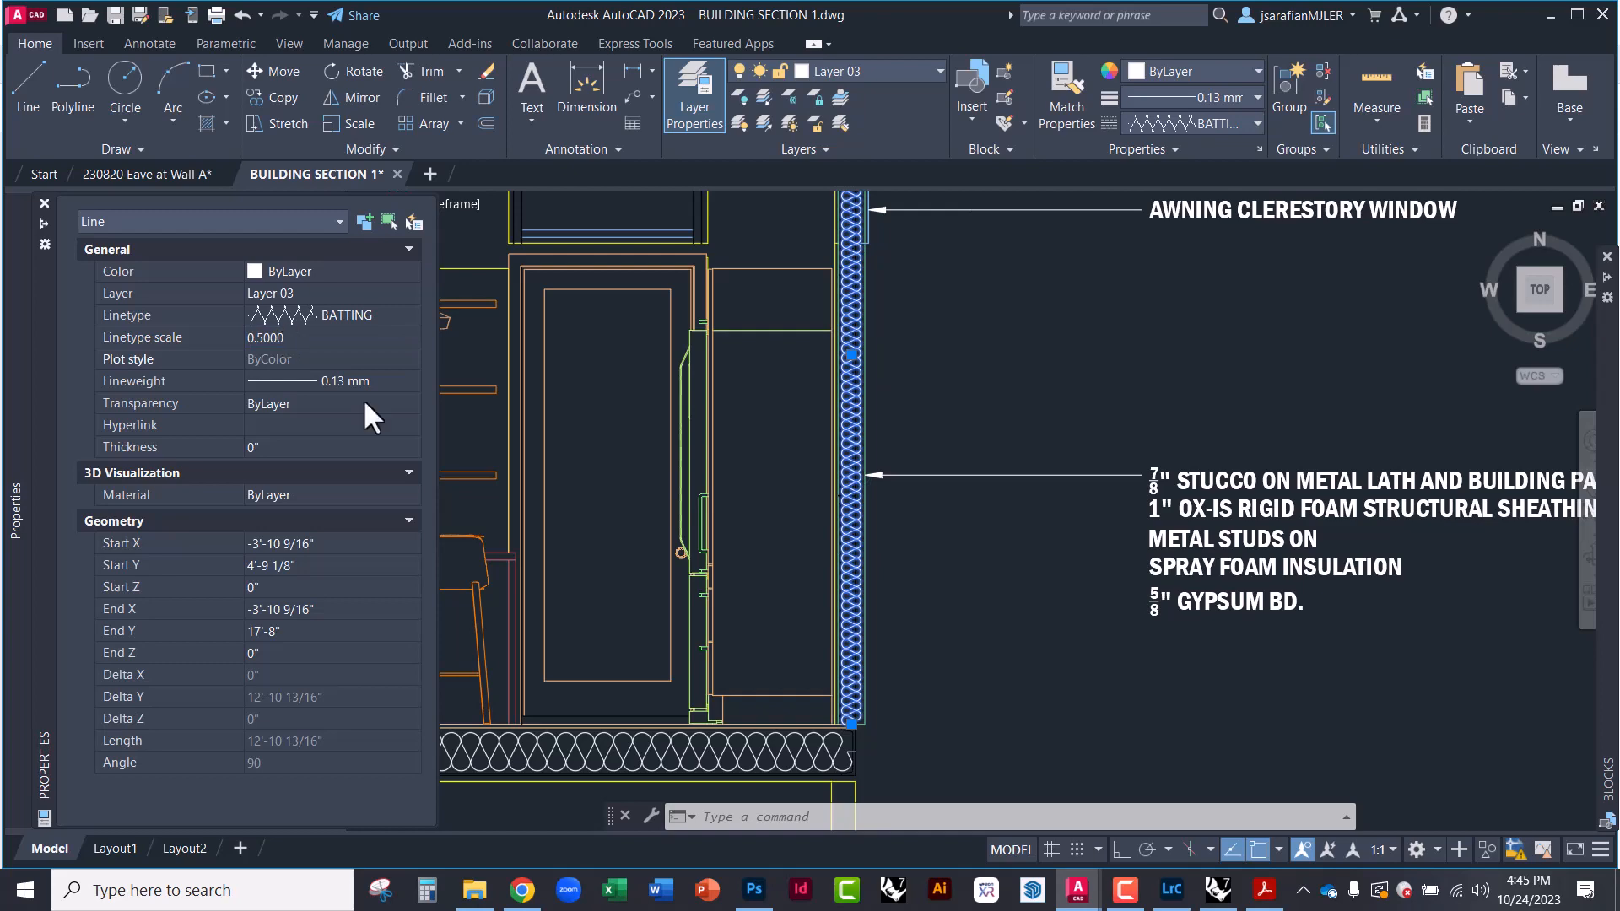
pyautogui.press('Escape')
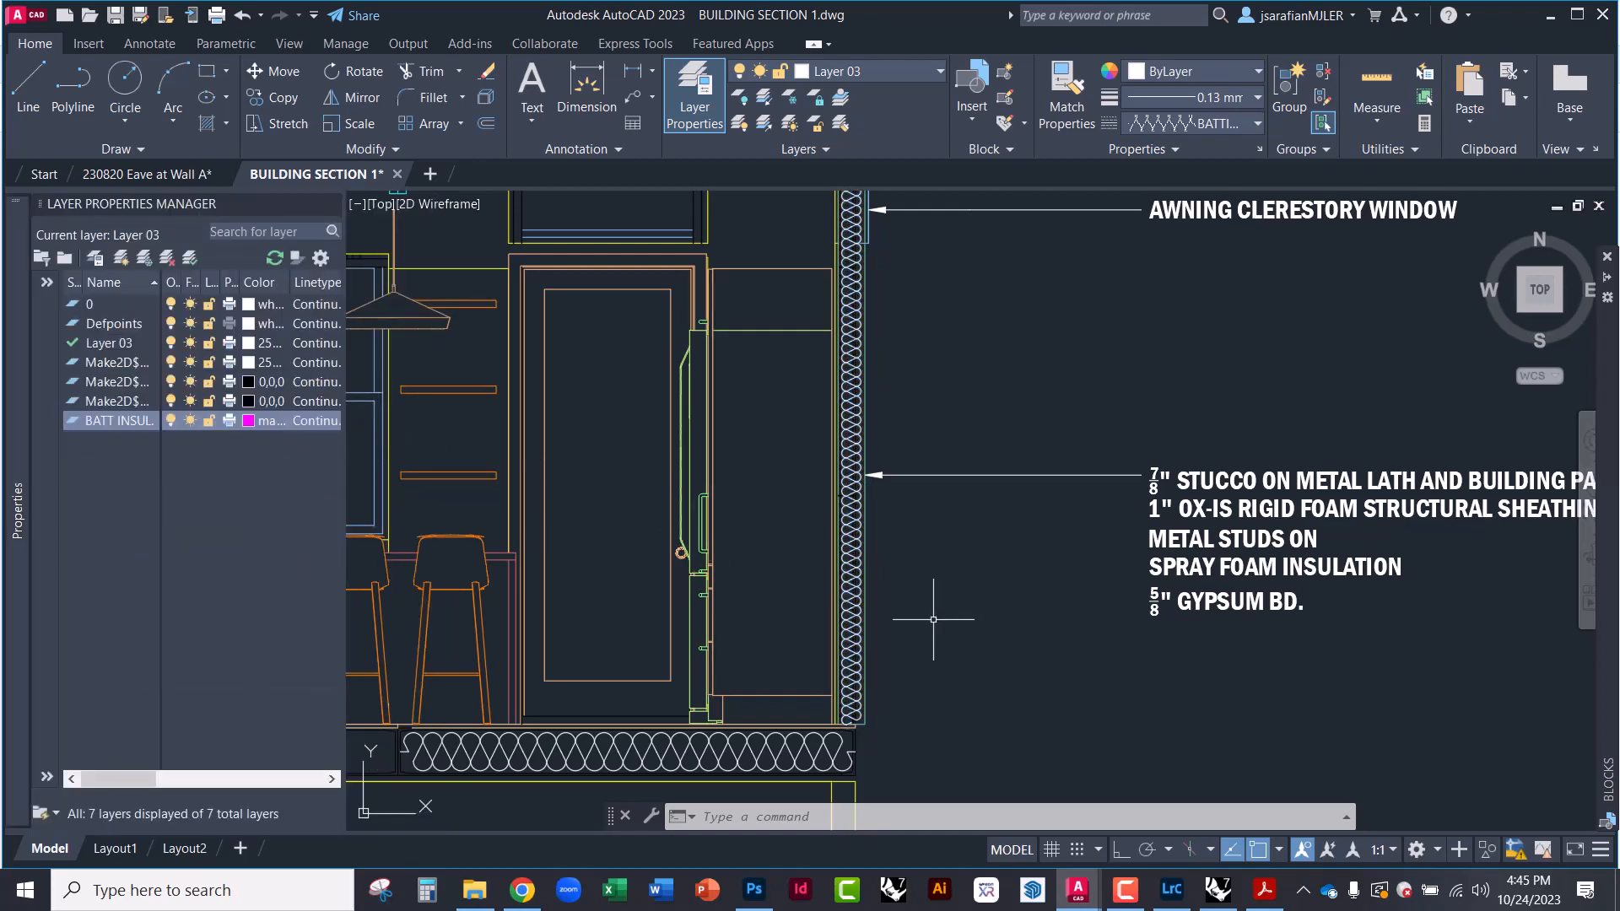
# Shorten the wall insulation line by stretching its upper end straight down to just above the lower cyan roof line
pyautogui.moveTo(921, 660); pyautogui.dragTo(1039, 561, button='middle')
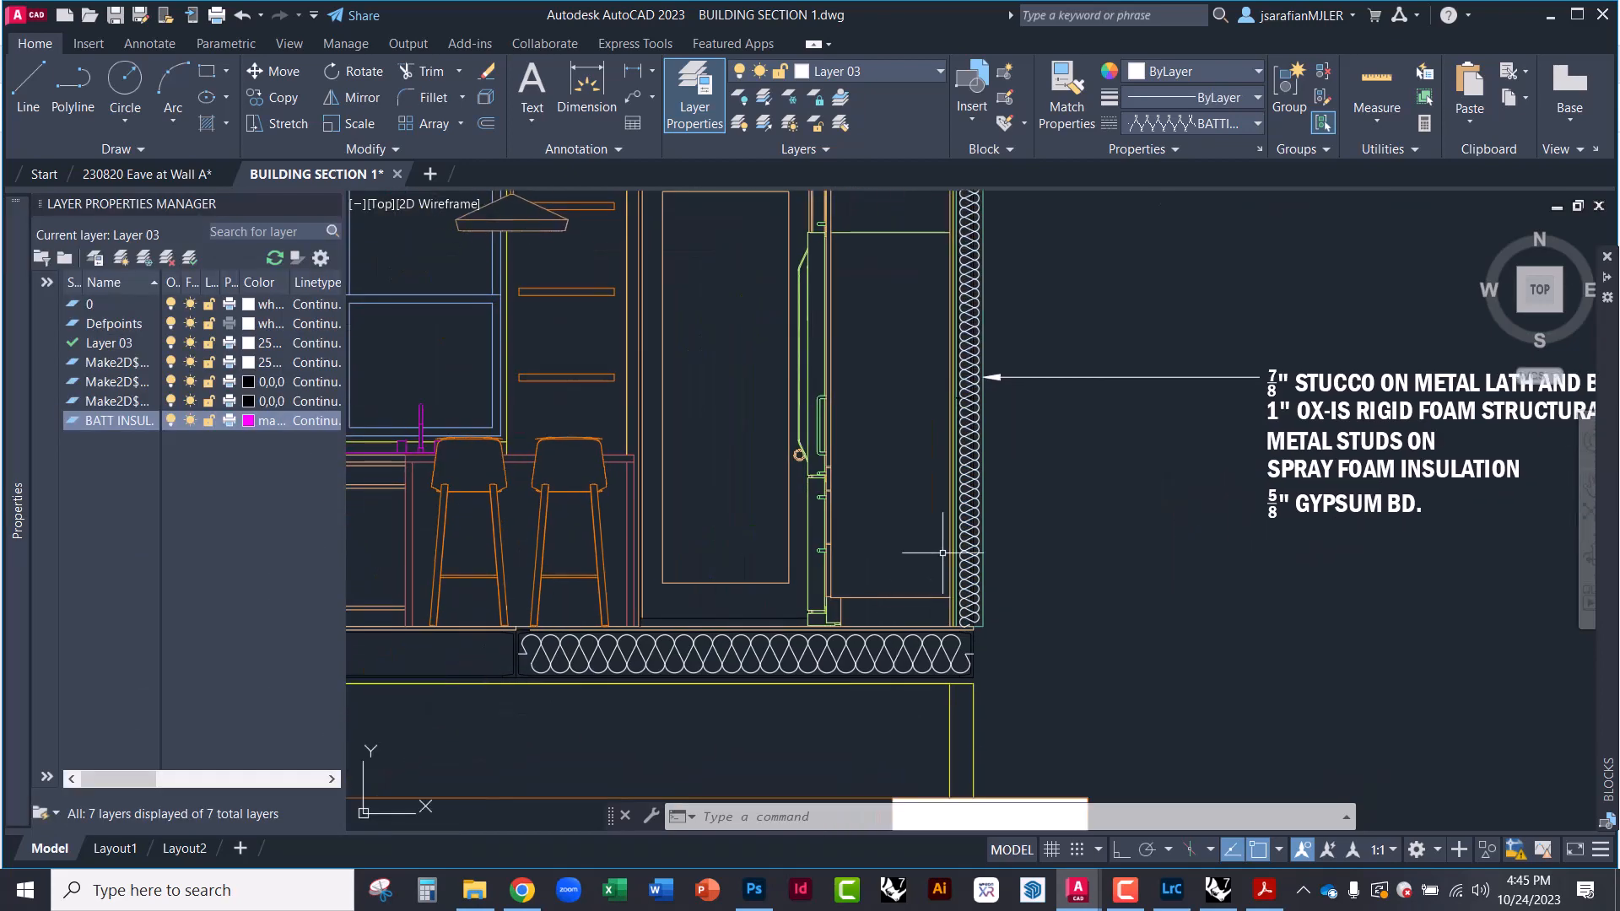
pyautogui.moveTo(994, 463); pyautogui.dragTo(1052, 702, button='middle')
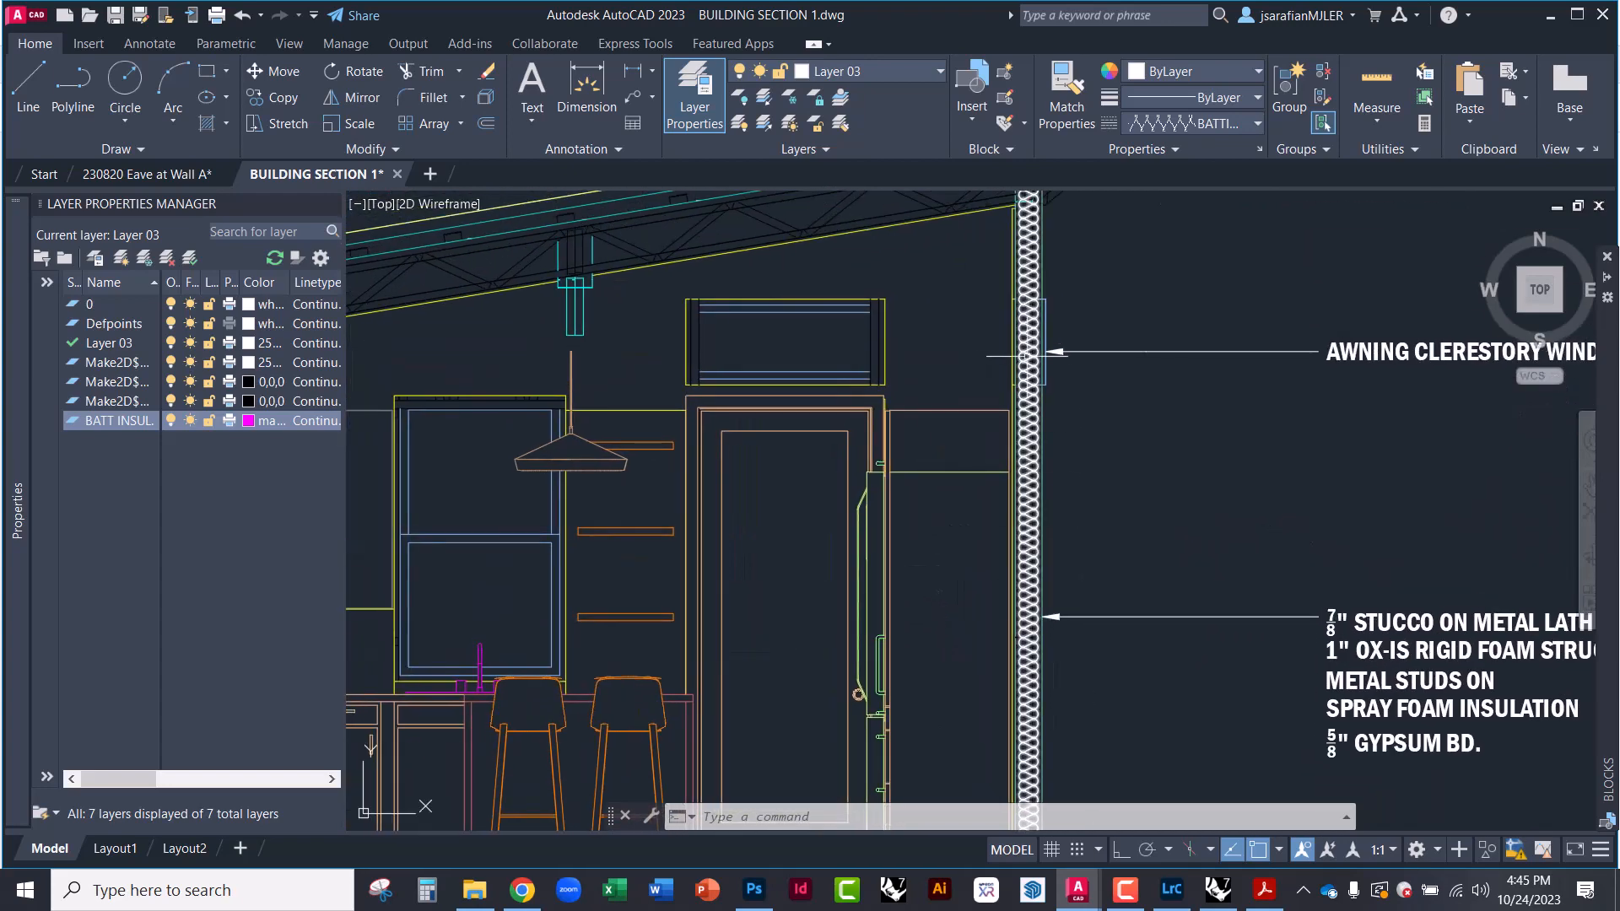
pyautogui.moveTo(1027, 355); pyautogui.dragTo(1026, 526, button='middle')
pyautogui.scroll(6, 1023, 327)
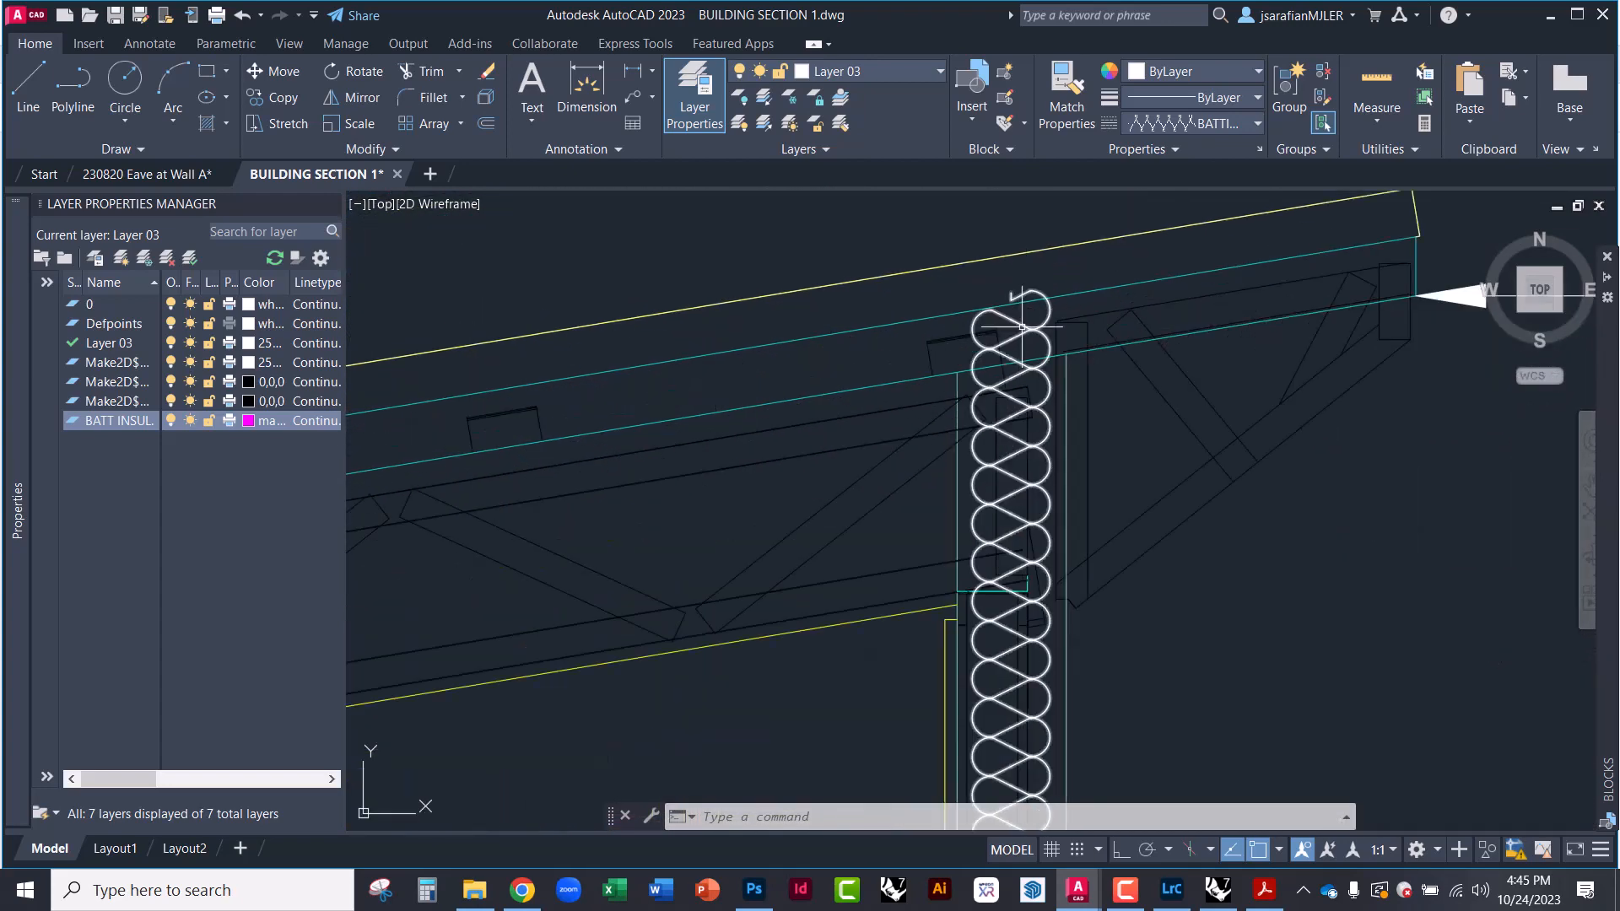
pyautogui.click(1023, 327)
pyautogui.click(1011, 292)
pyautogui.scroll(5, 1019, 304)
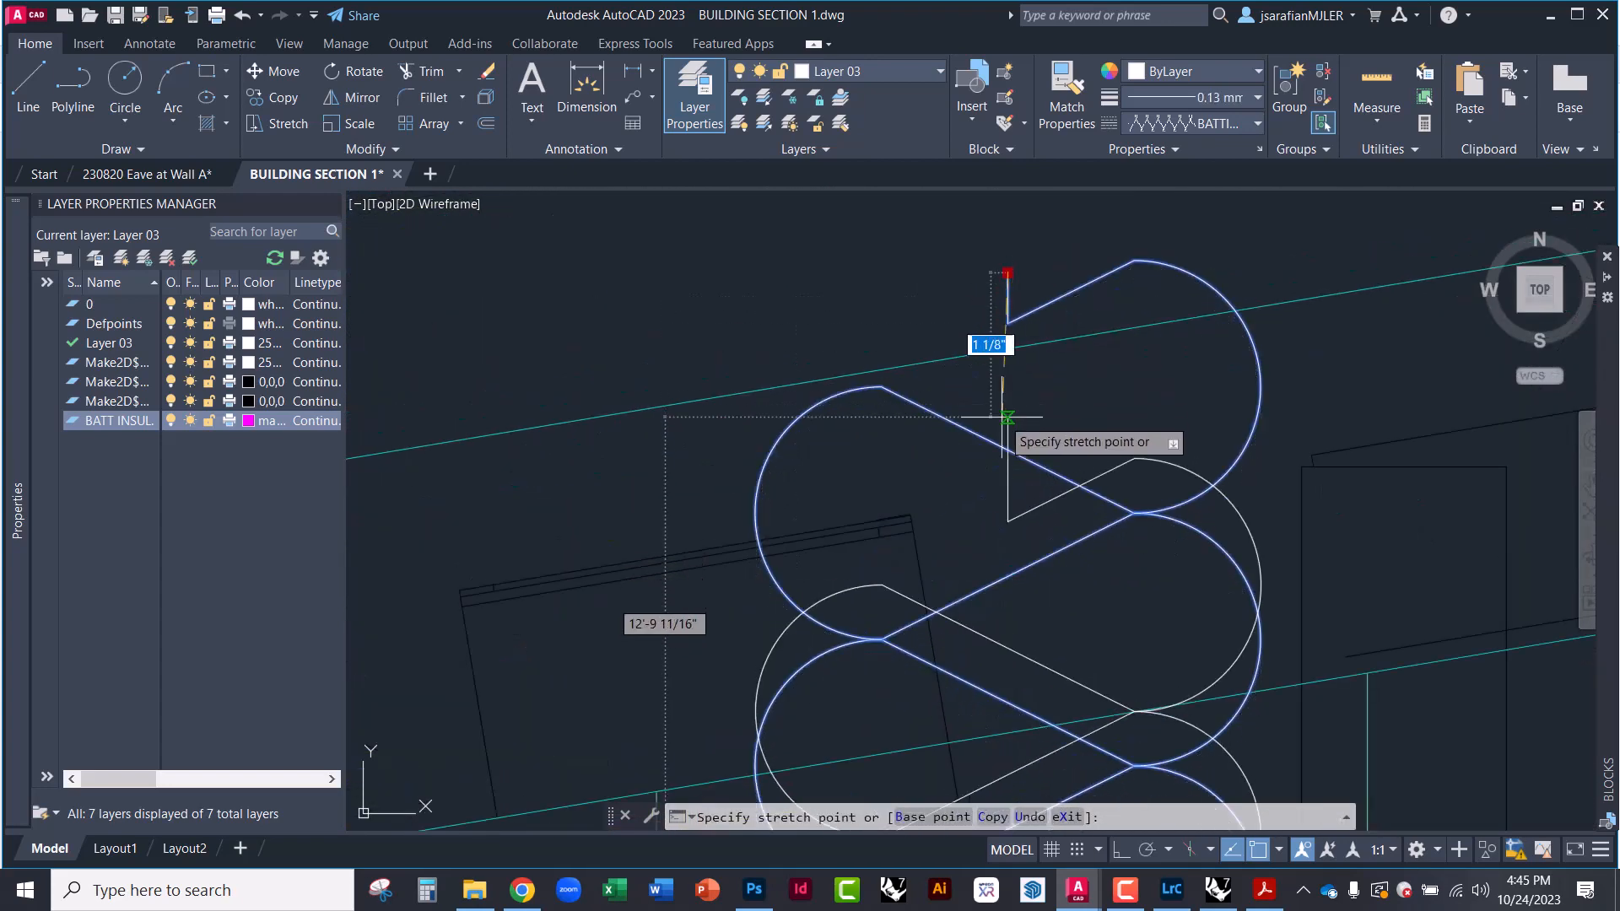
pyautogui.click(1008, 669)
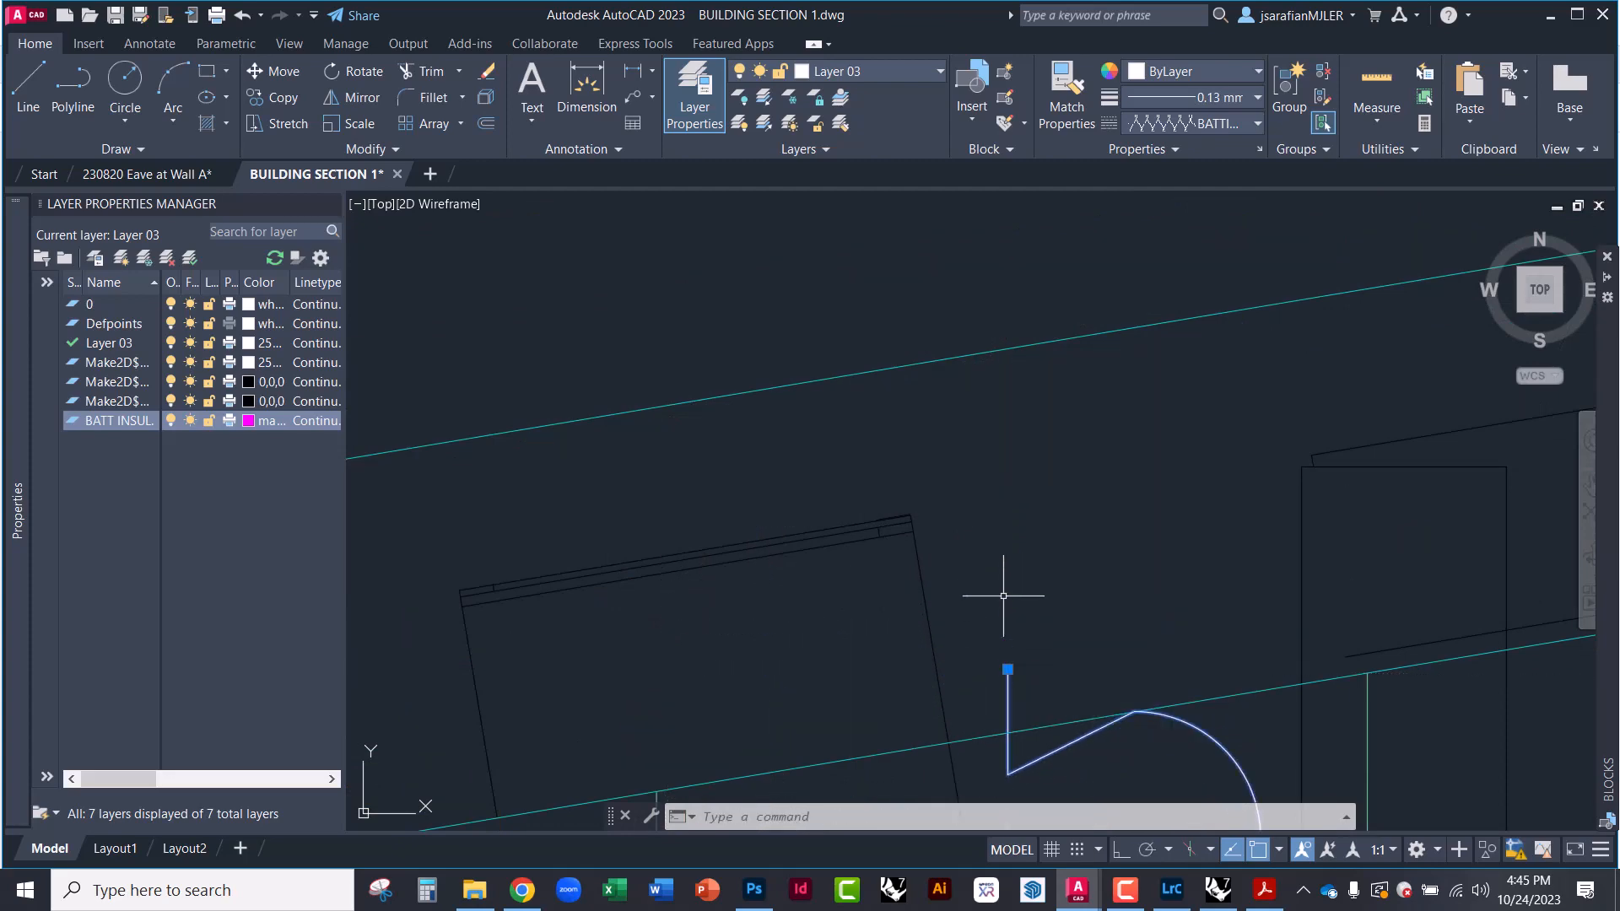
pyautogui.press('Escape')
# Hatch the sloped roof layer between the two cyan lines with the ANSI37 crosshatch pattern
pyautogui.scroll(-10, 1003, 596)
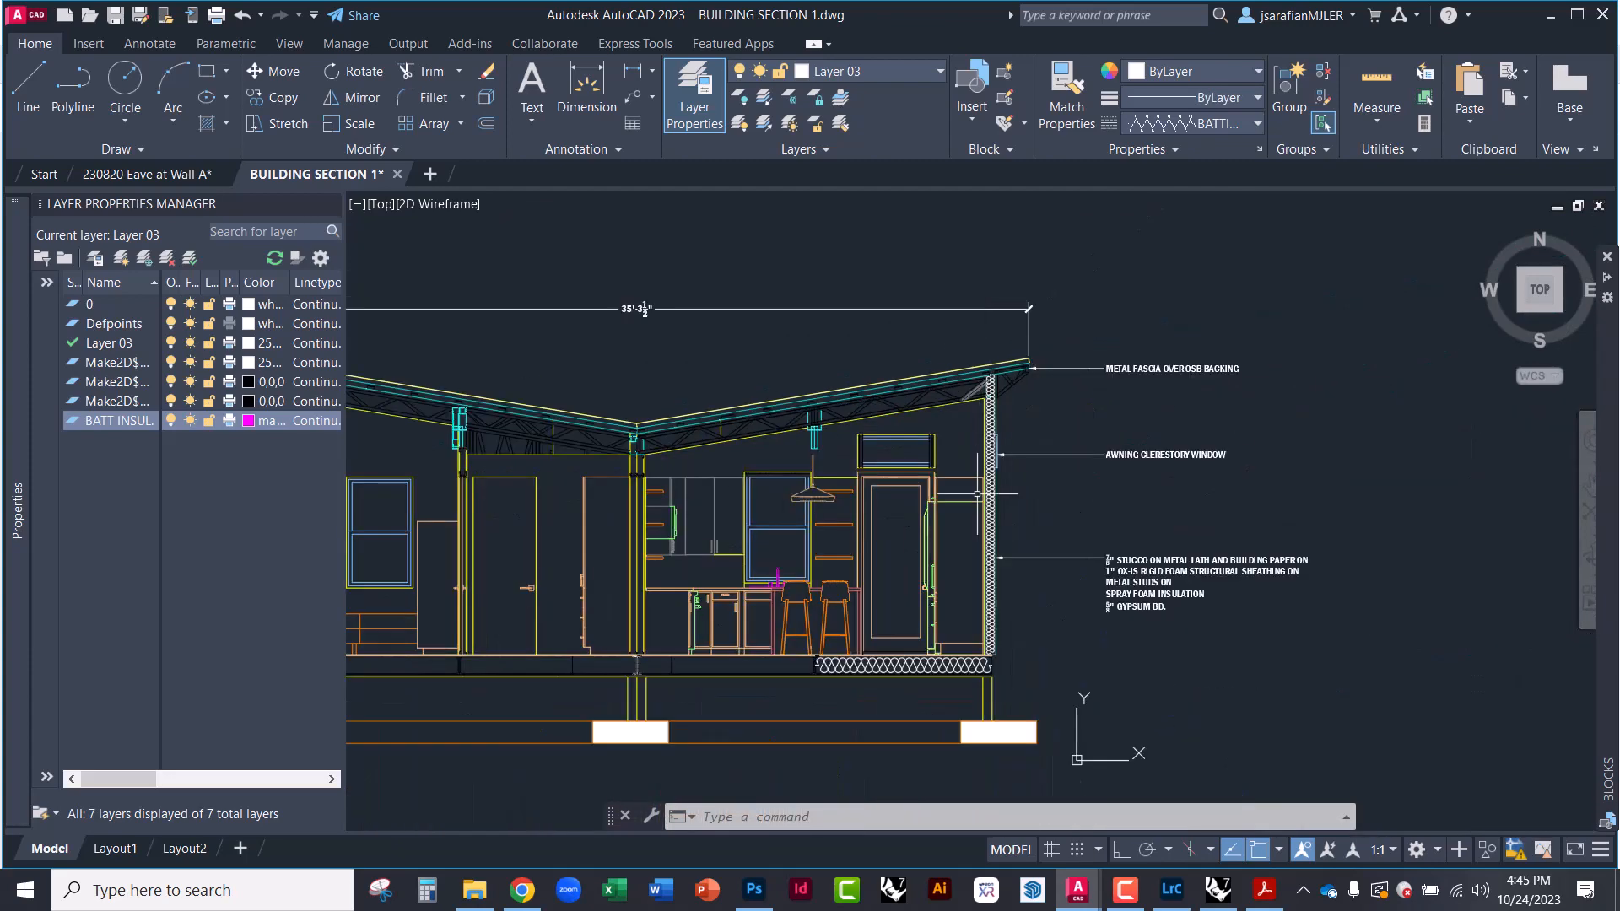
pyautogui.scroll(6, 977, 494)
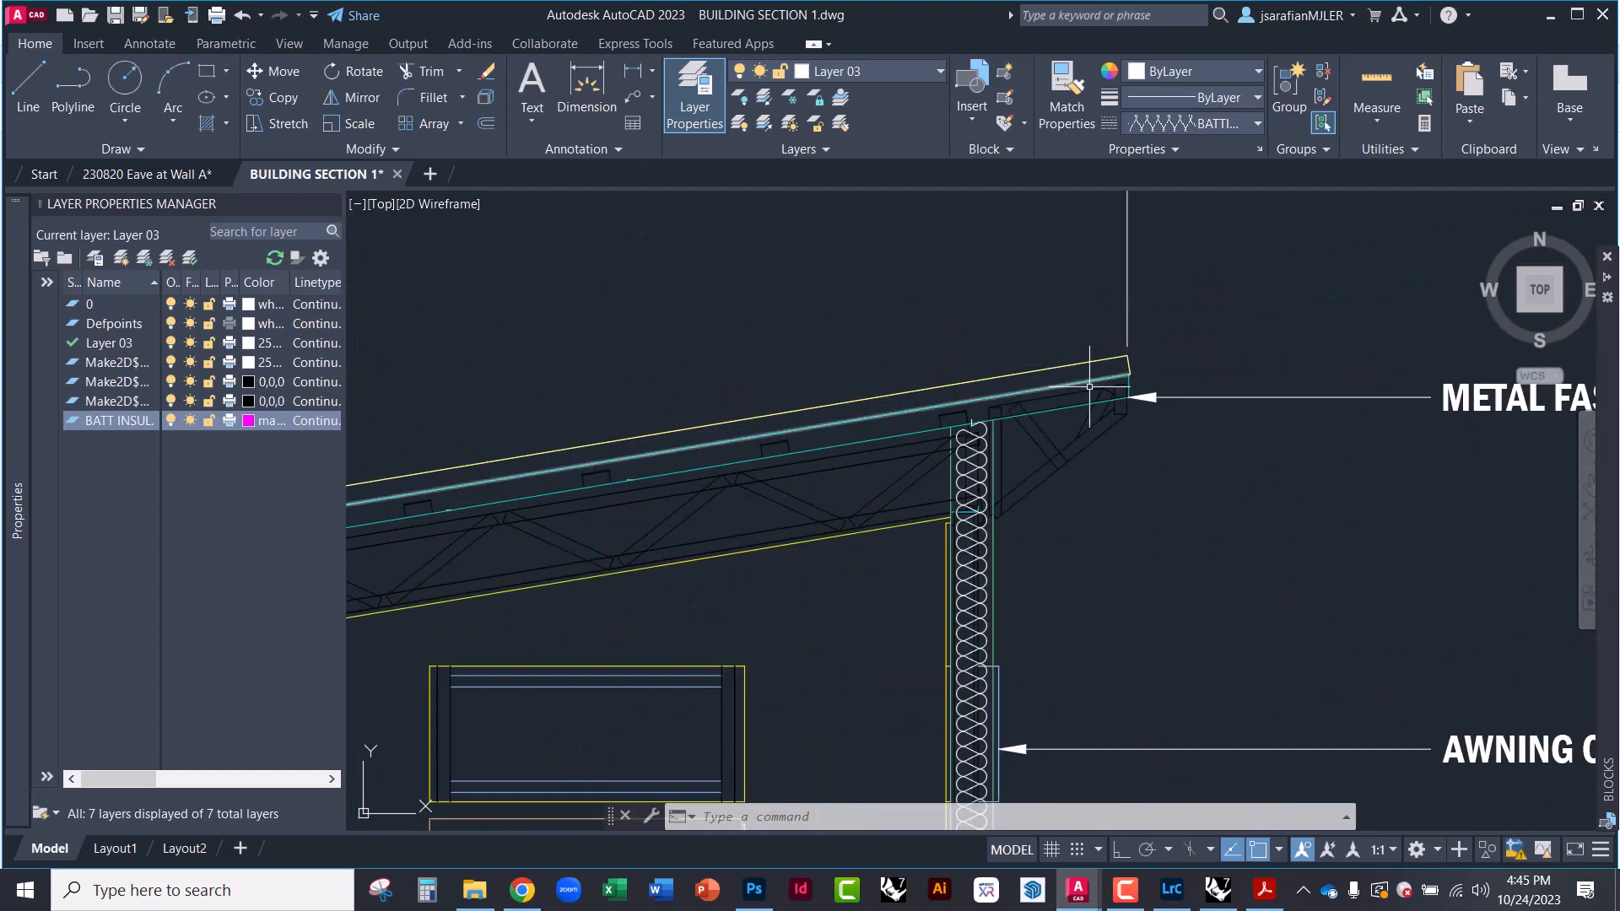
pyautogui.scroll(-4, 1151, 393)
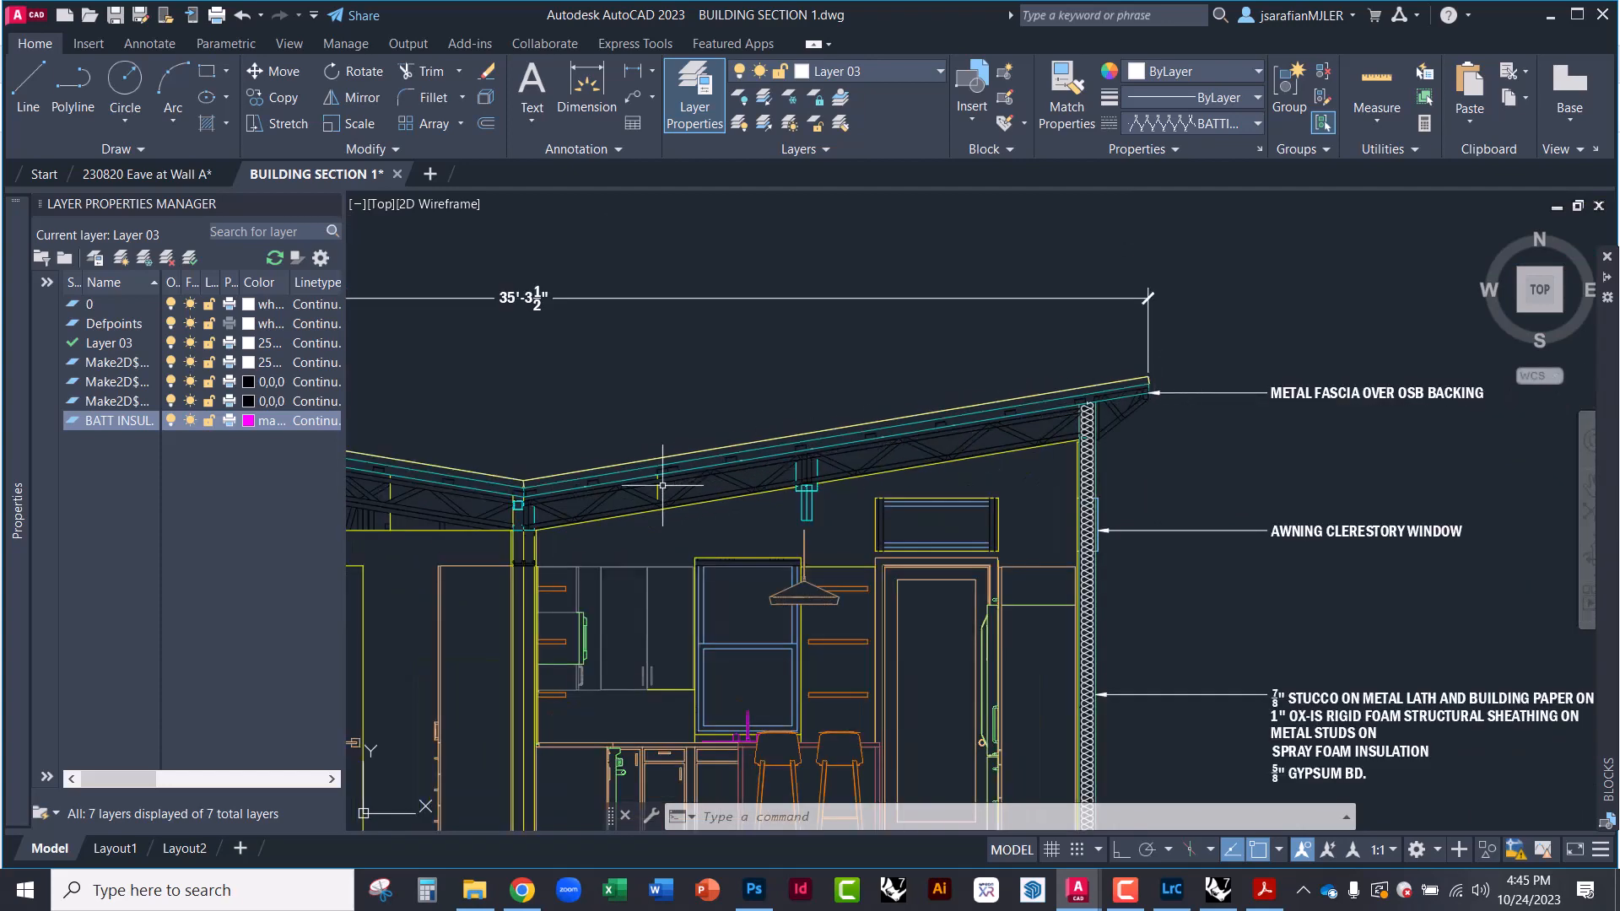
pyautogui.moveTo(1003, 452); pyautogui.dragTo(981, 514, button='middle')
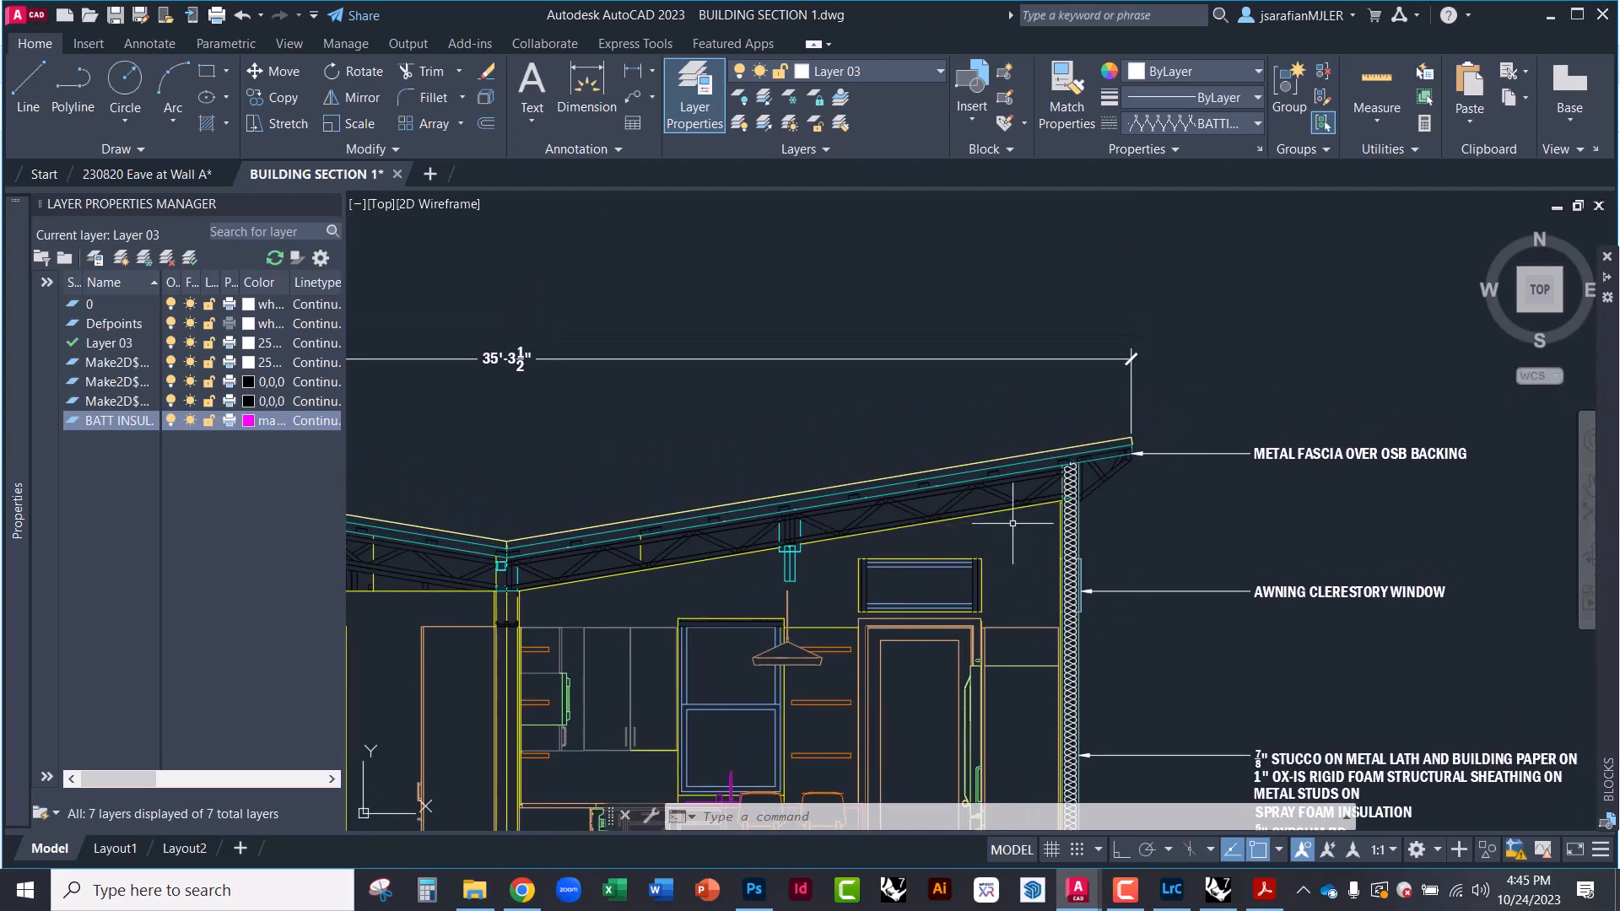
pyautogui.moveTo(954, 496)
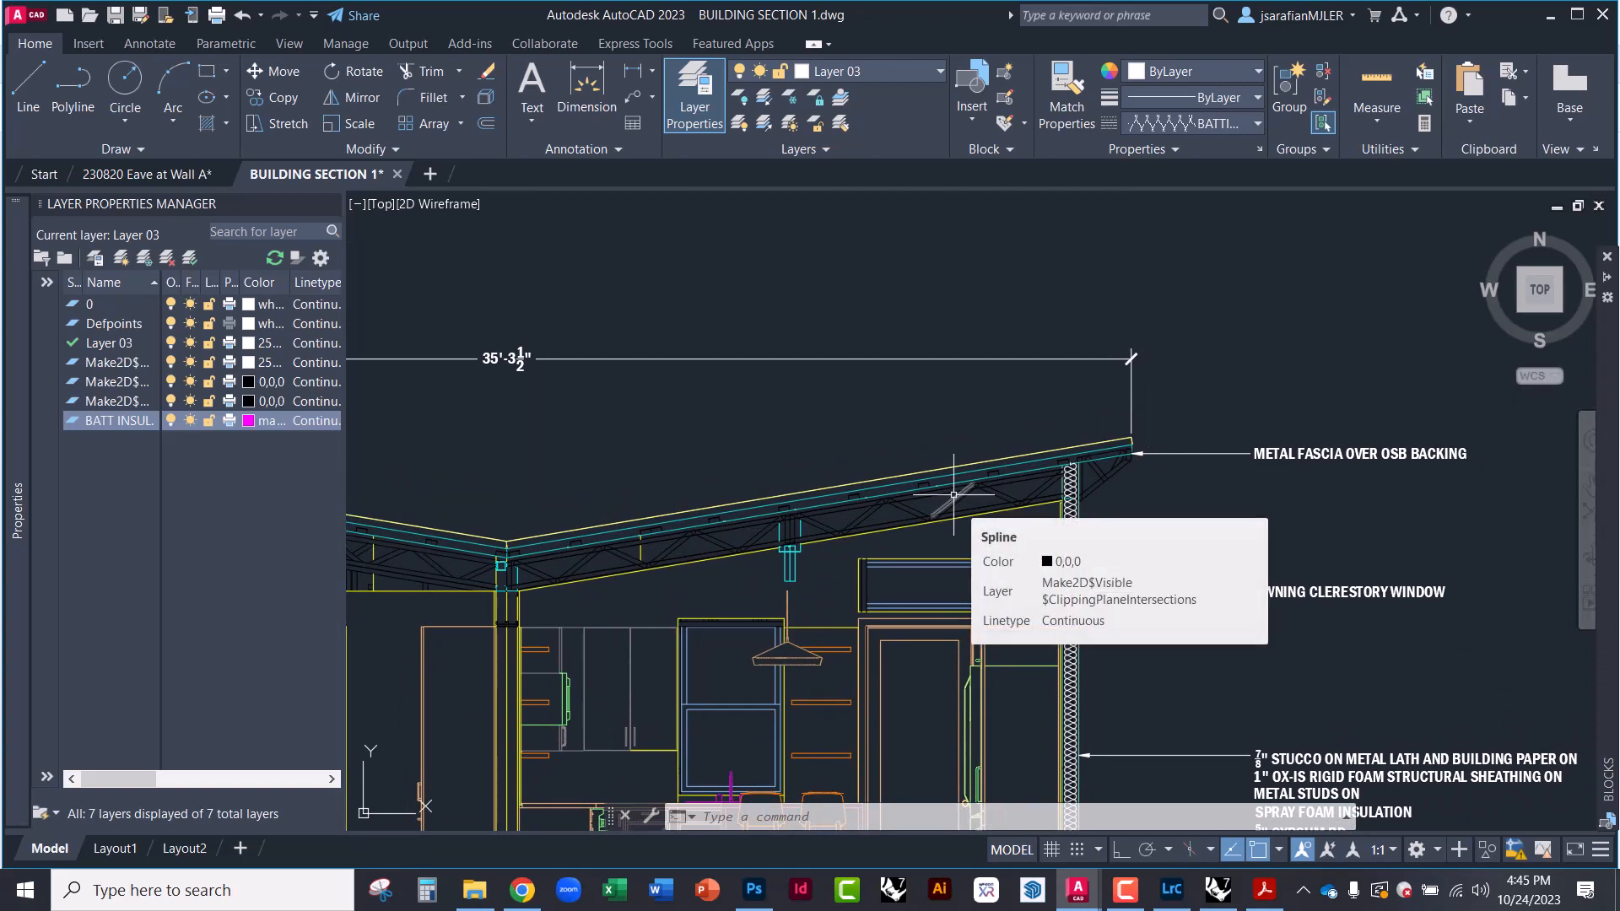
pyautogui.write('HATCH')
pyautogui.press('Return')
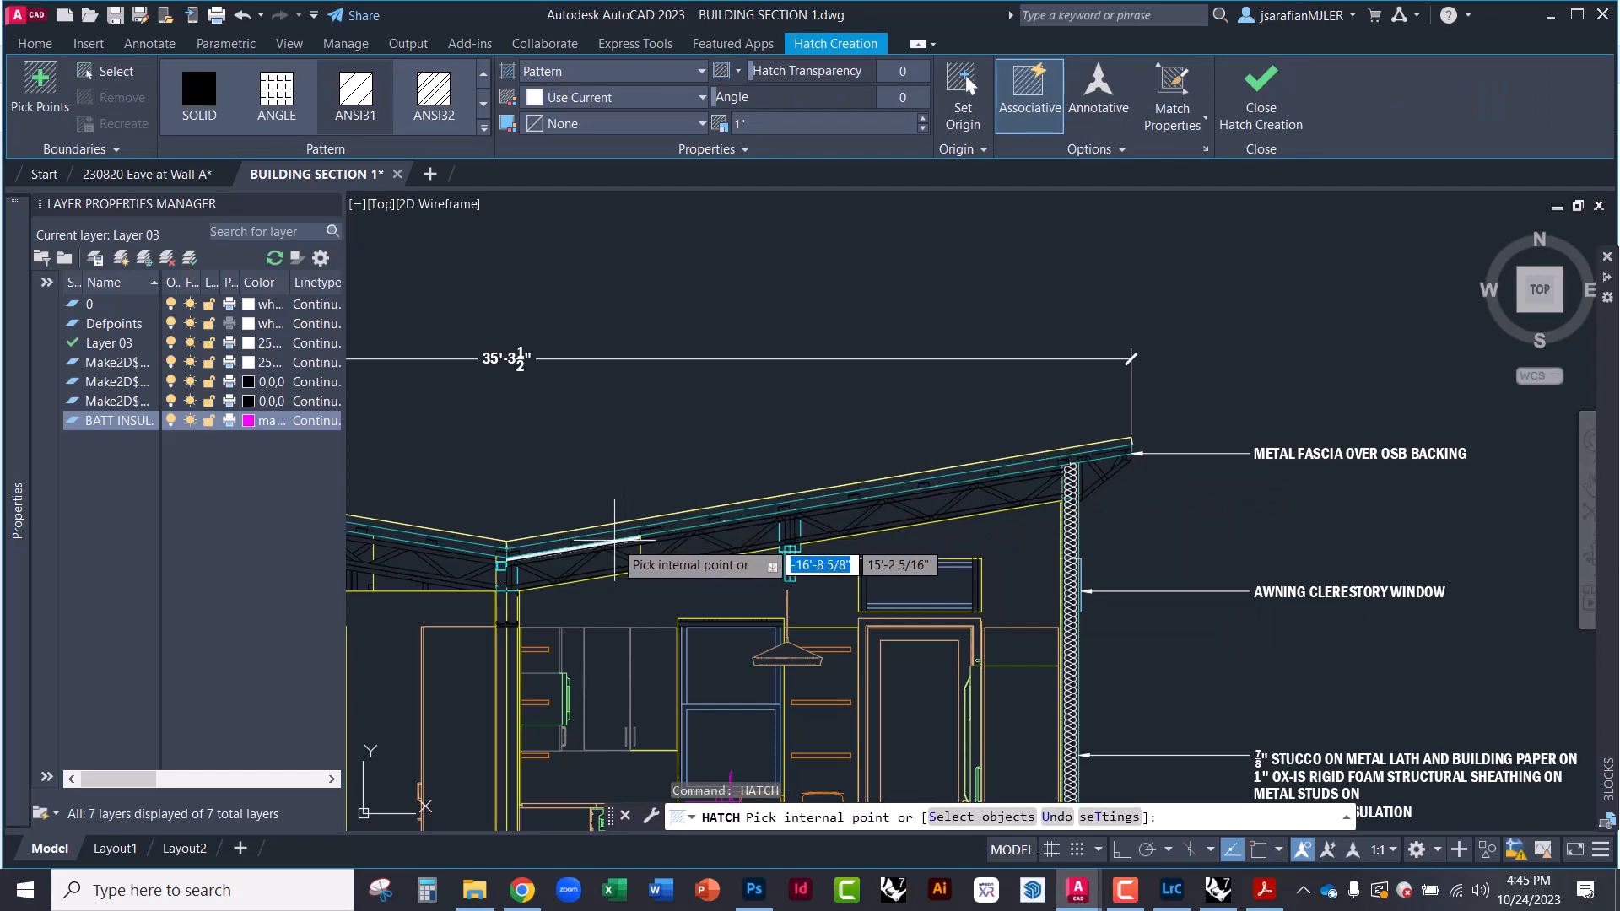
pyautogui.scroll(2, 814, 498)
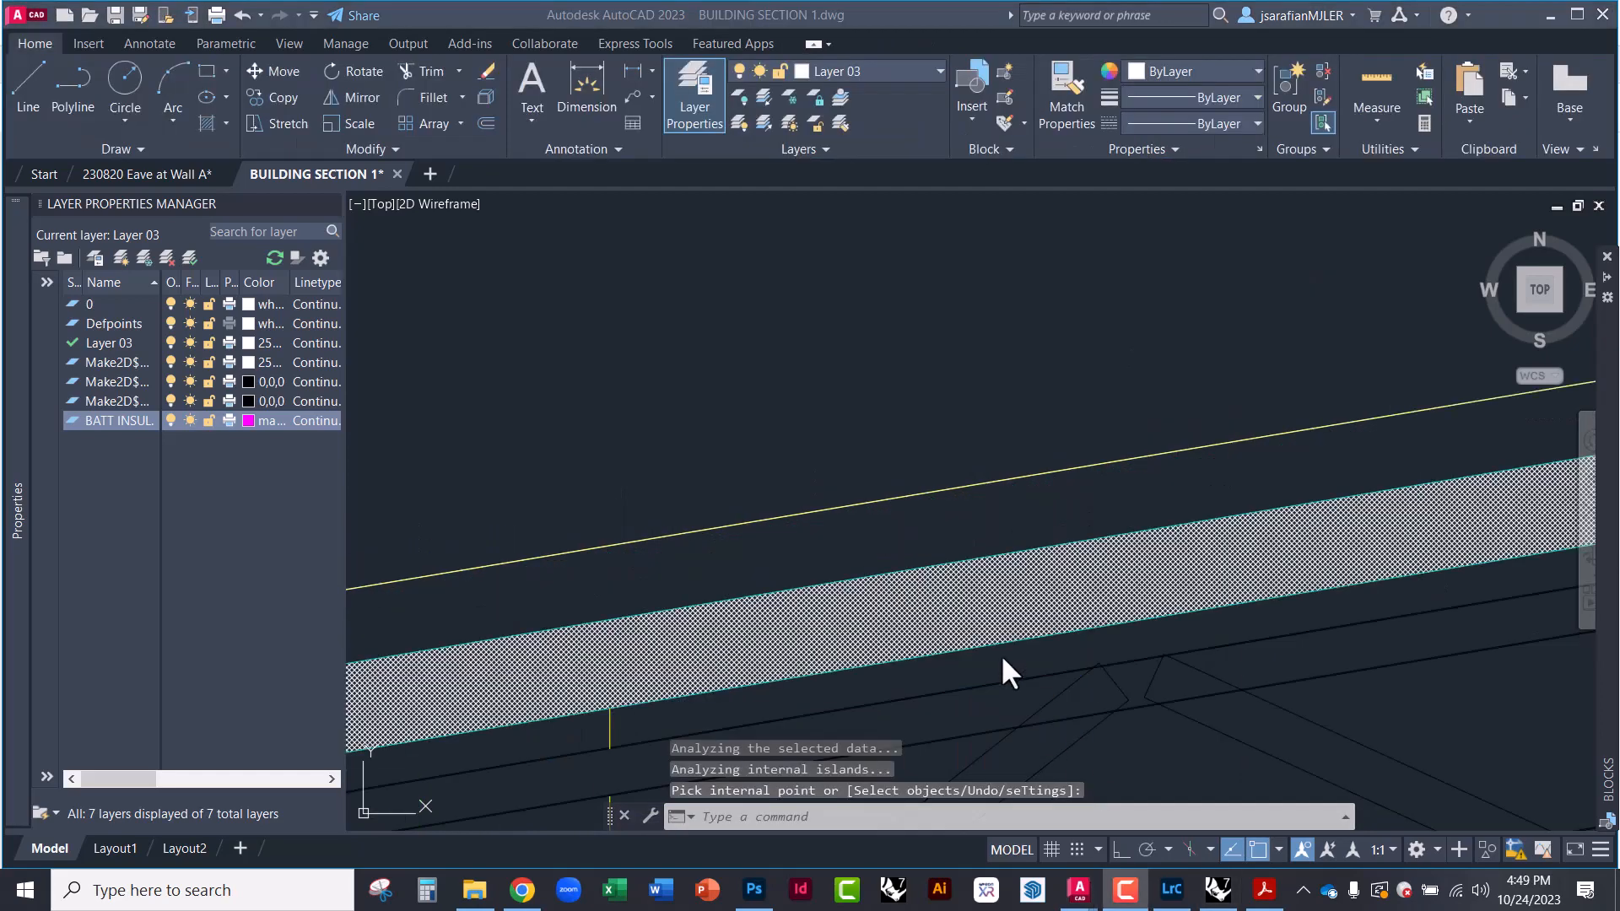
# Set the pattern scale of the roof layer's crosshatch to 10
pyautogui.scroll(2, 1001, 655)
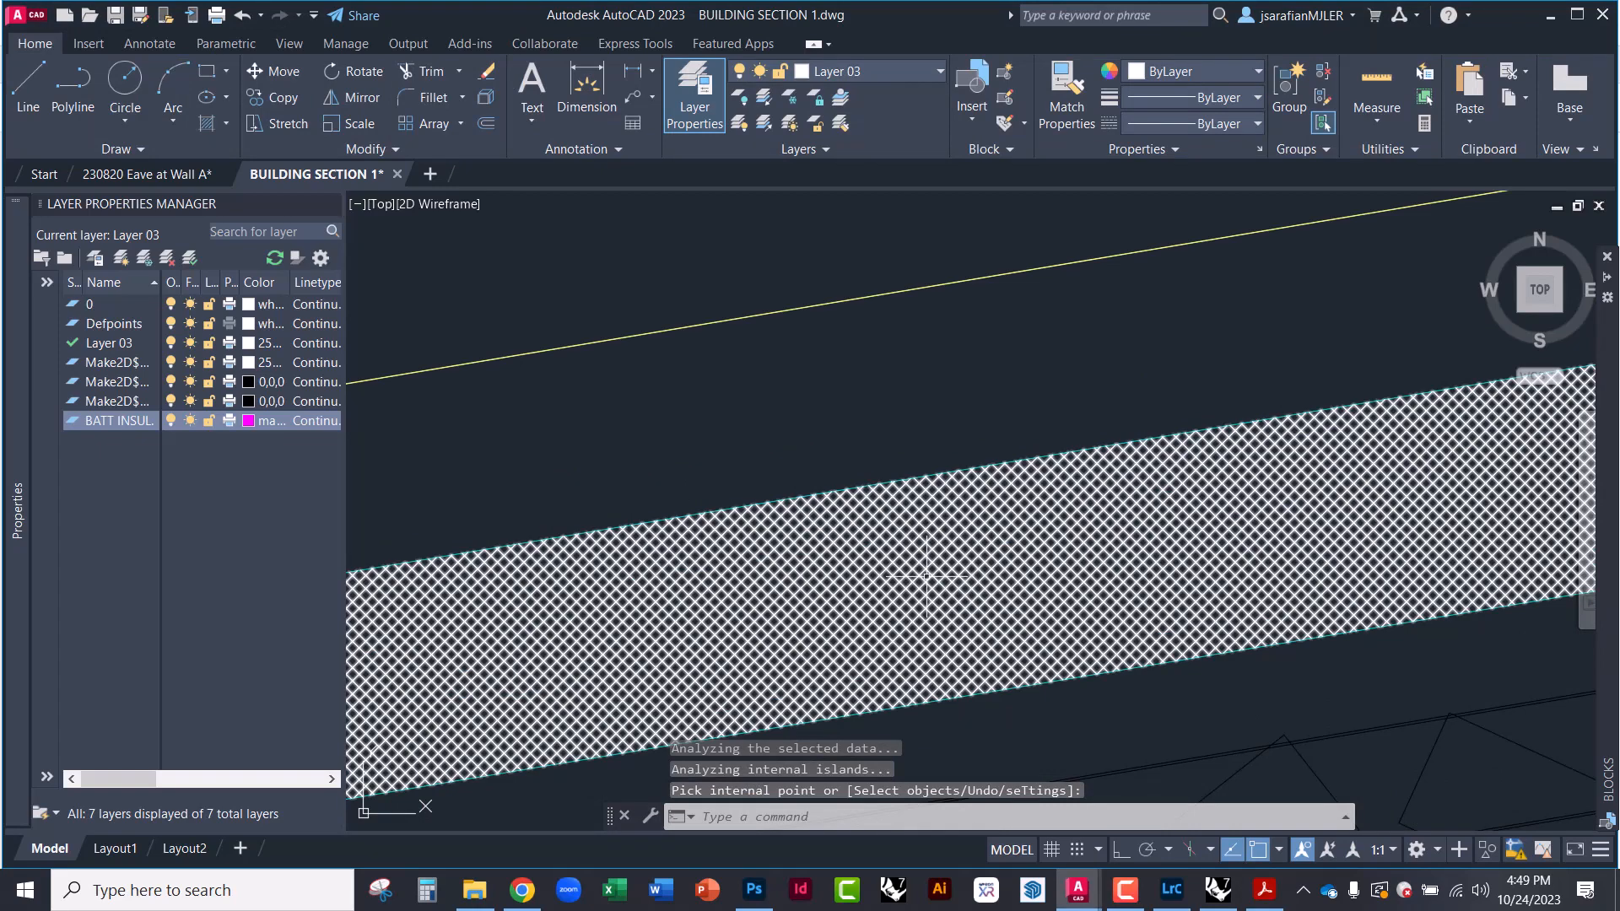
pyautogui.click(928, 575)
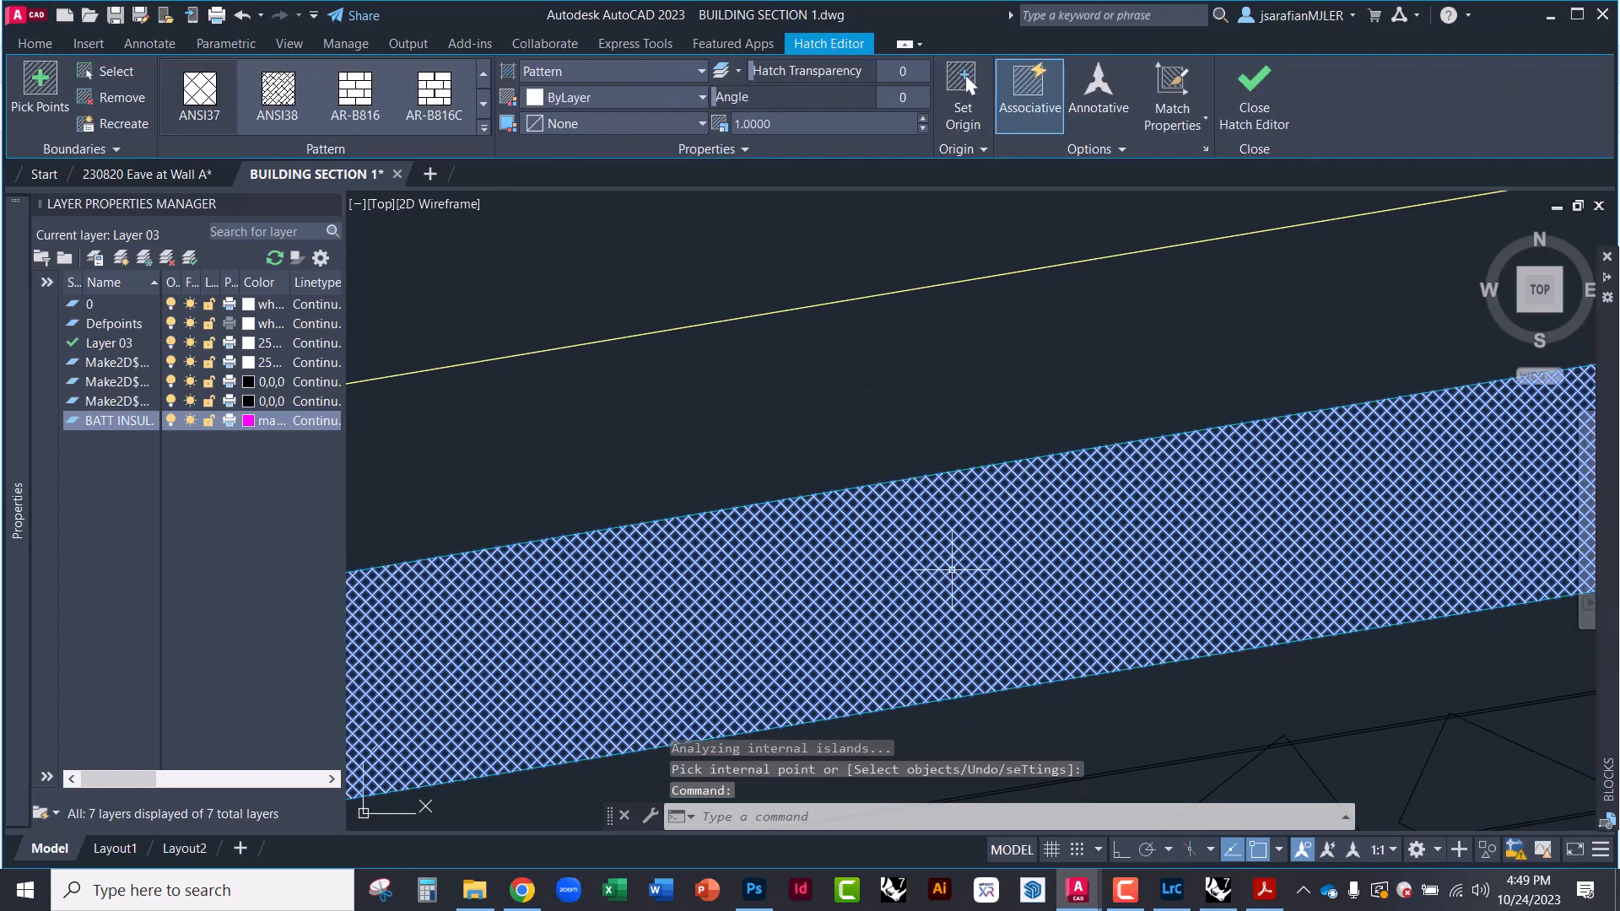
pyautogui.click(760, 123)
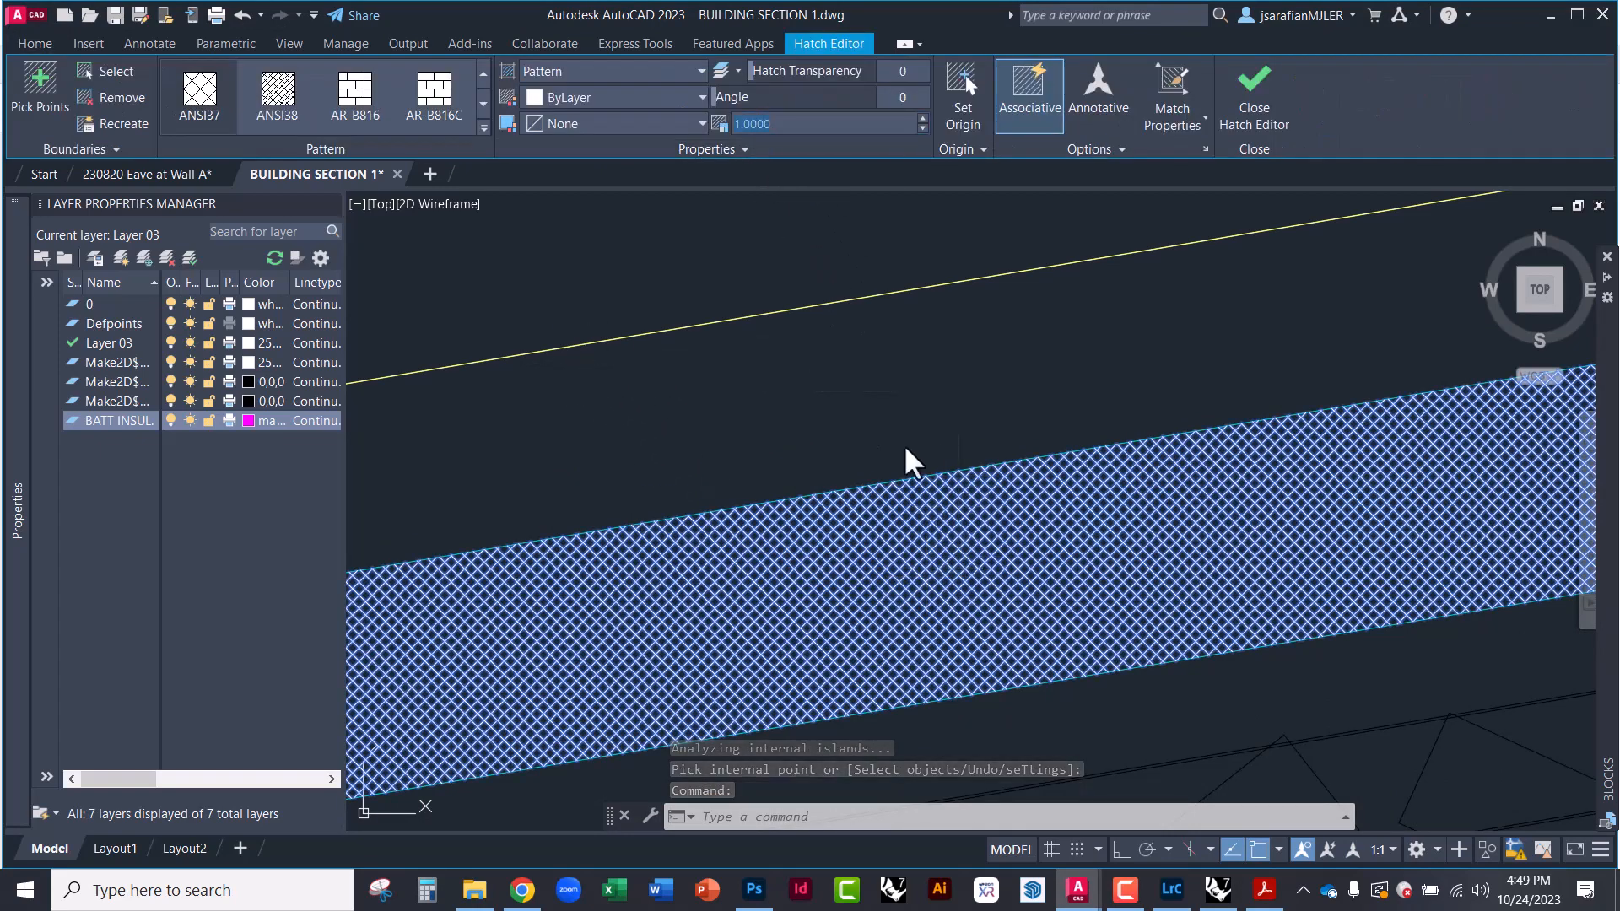
pyautogui.scroll(-2, 899, 583)
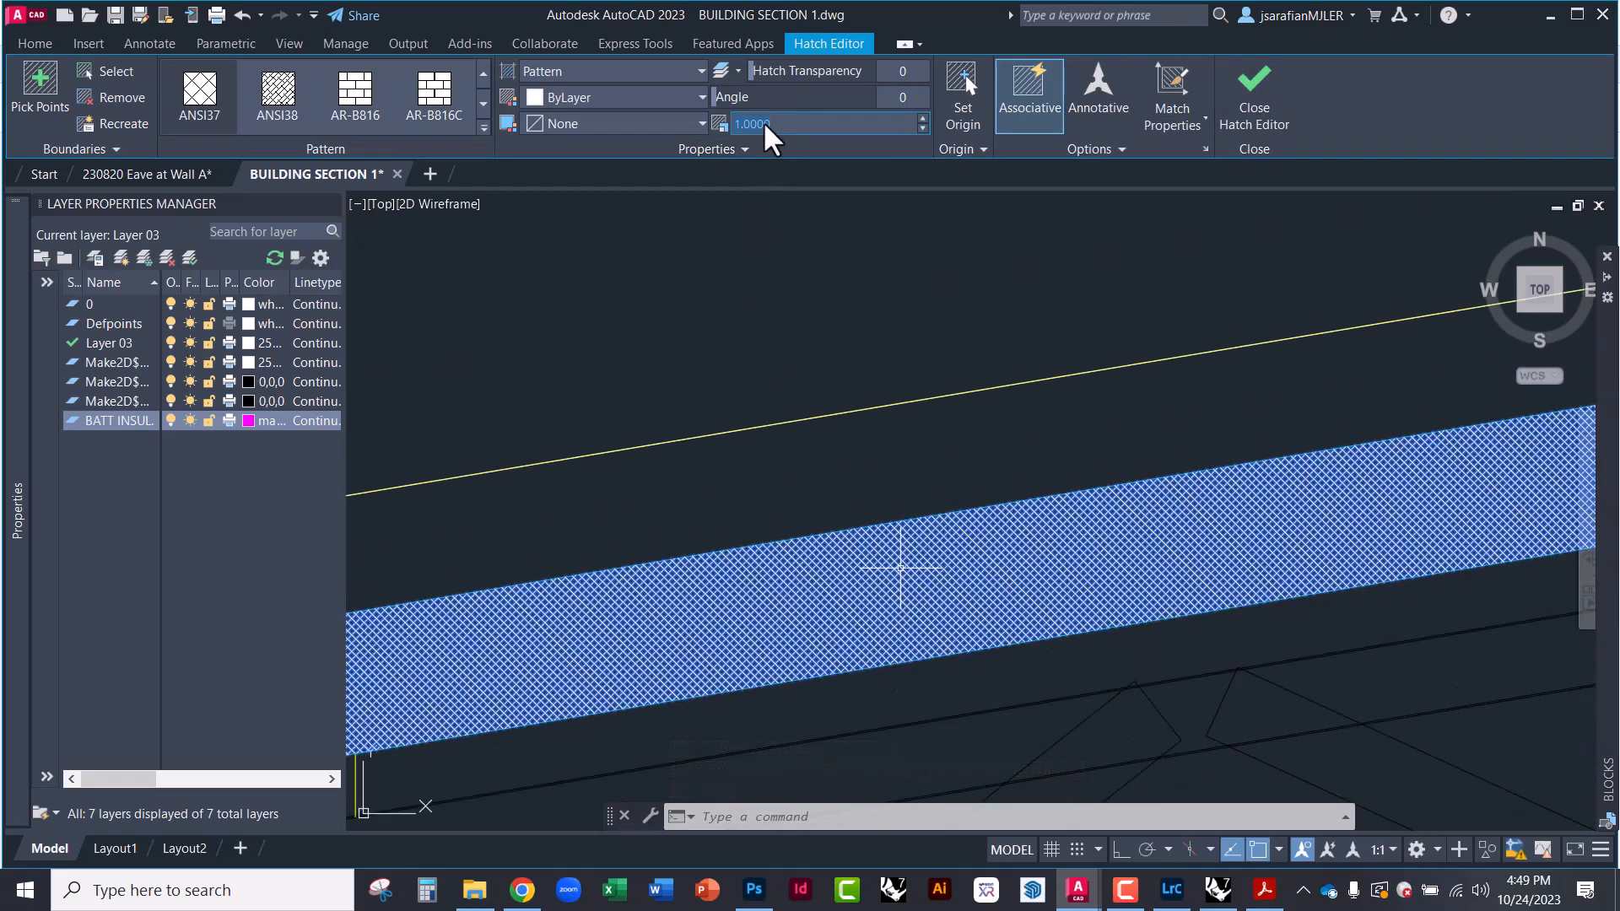
pyautogui.write('10')
pyautogui.press('Return')
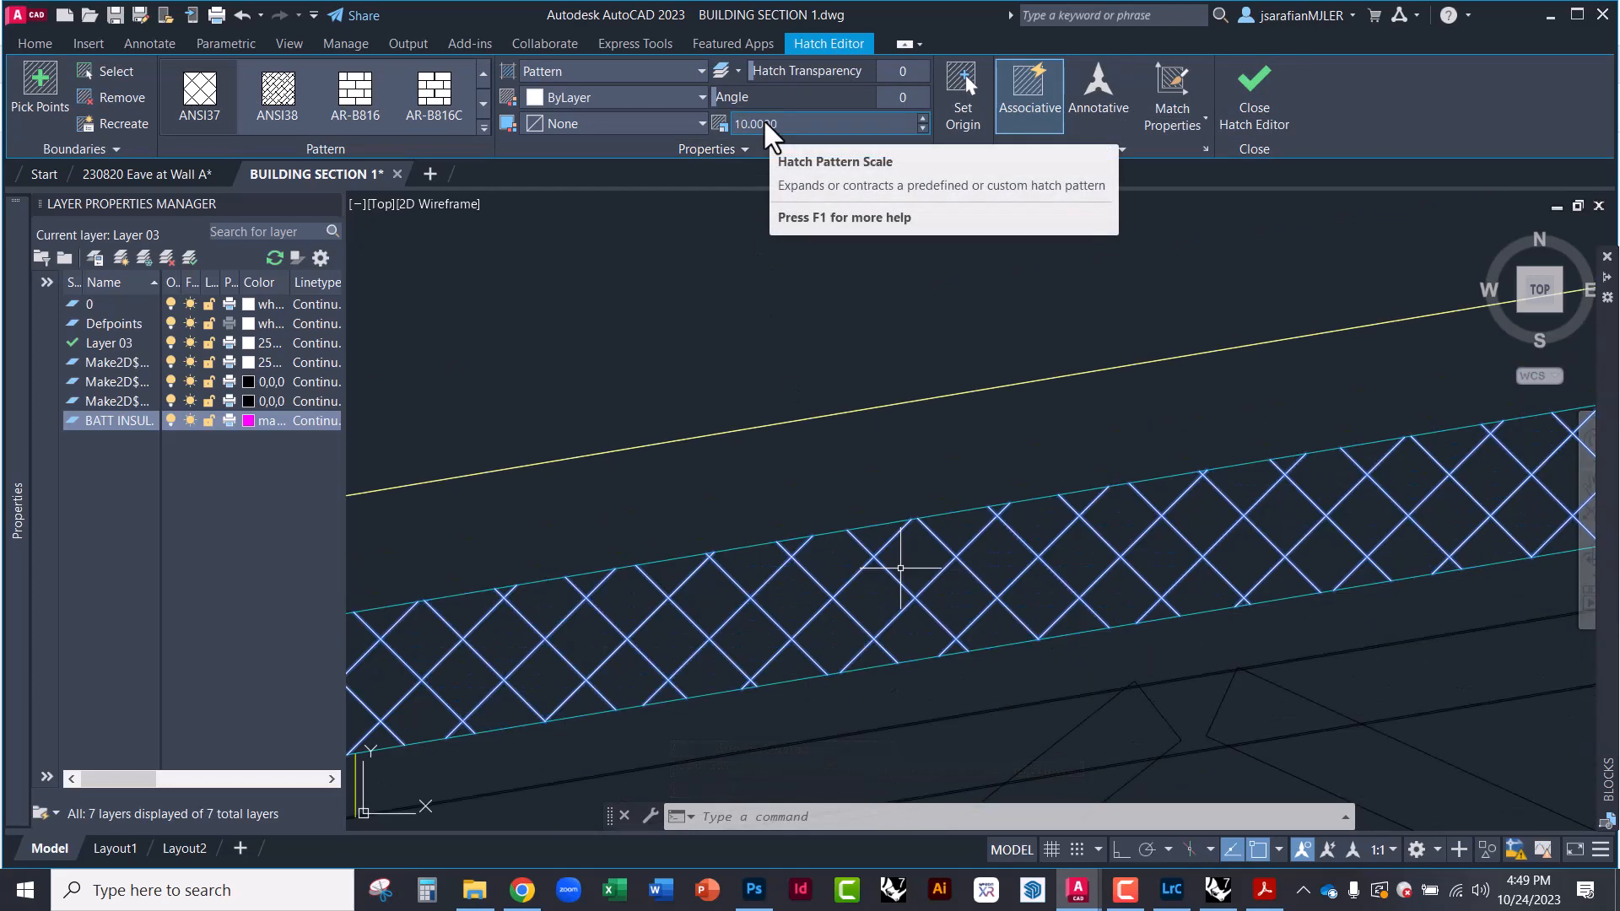
# Set the angle of the roof layer's crosshatch to 45
pyautogui.scroll(-6, 928, 548)
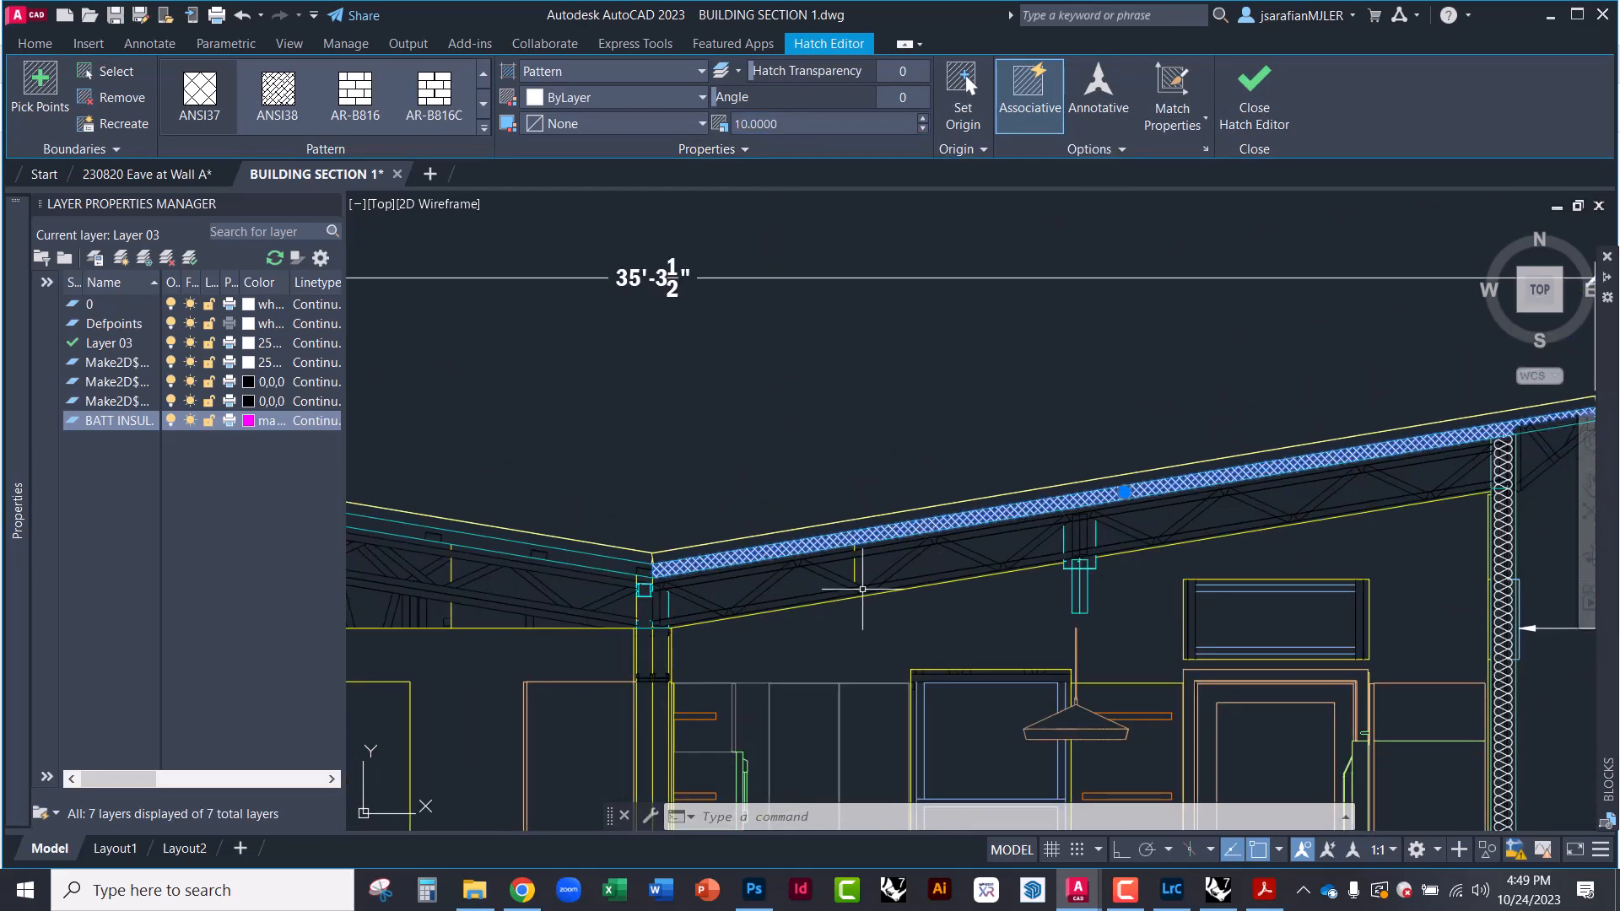
pyautogui.moveTo(994, 562); pyautogui.dragTo(650, 633, button='middle')
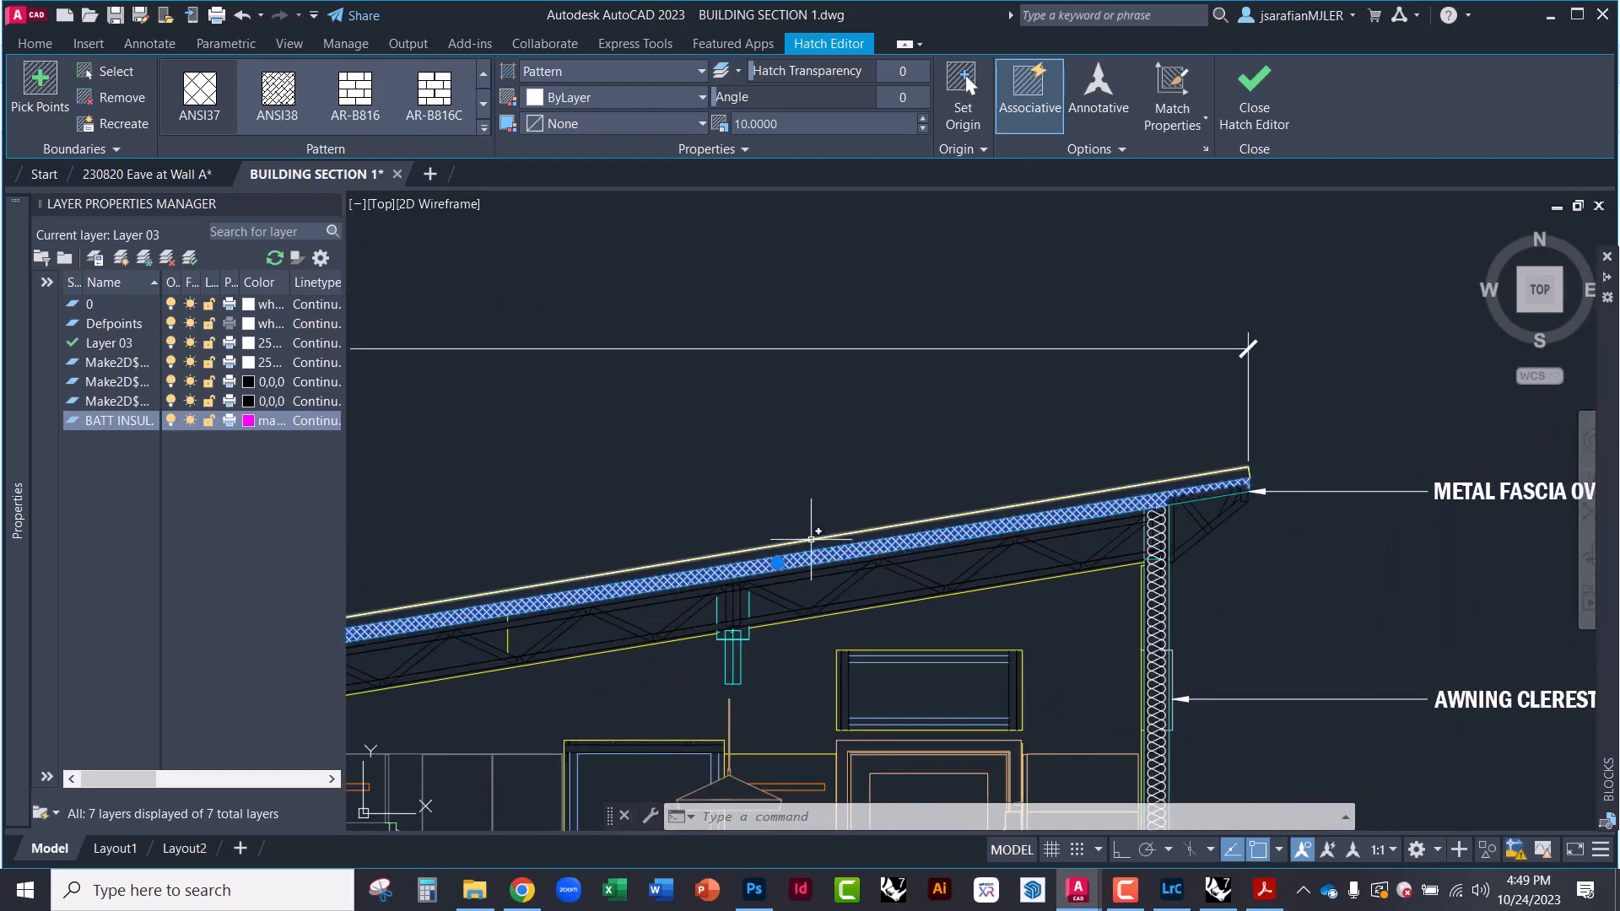
pyautogui.scroll(2, 829, 513)
pyautogui.scroll(2, 873, 482)
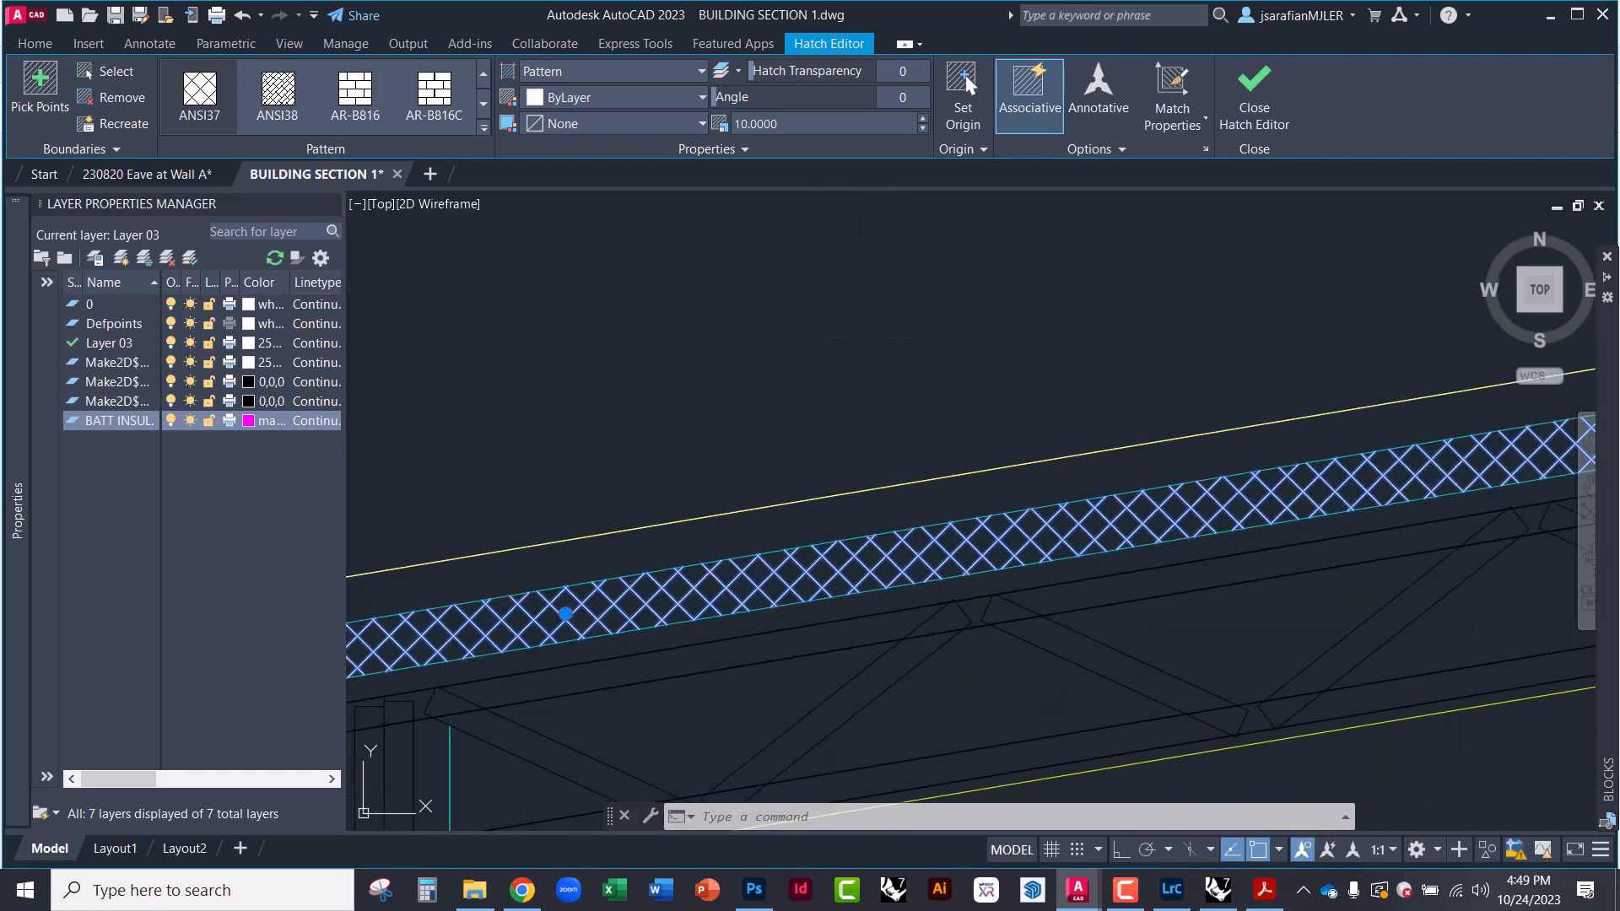
pyautogui.scroll(1, 869, 540)
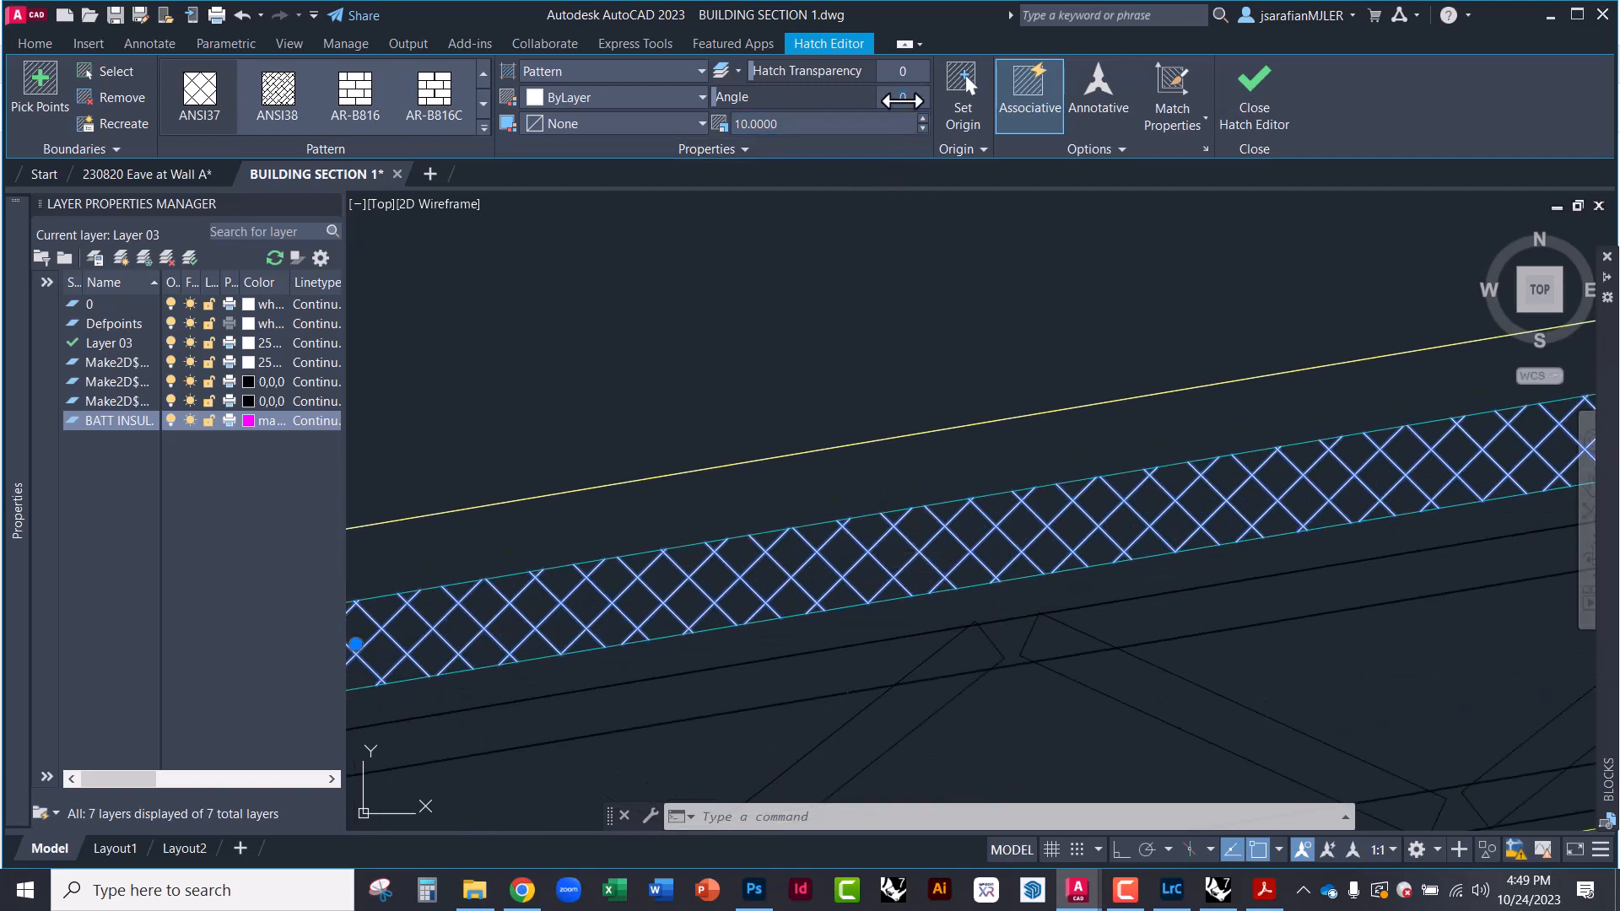
pyautogui.press('Return')
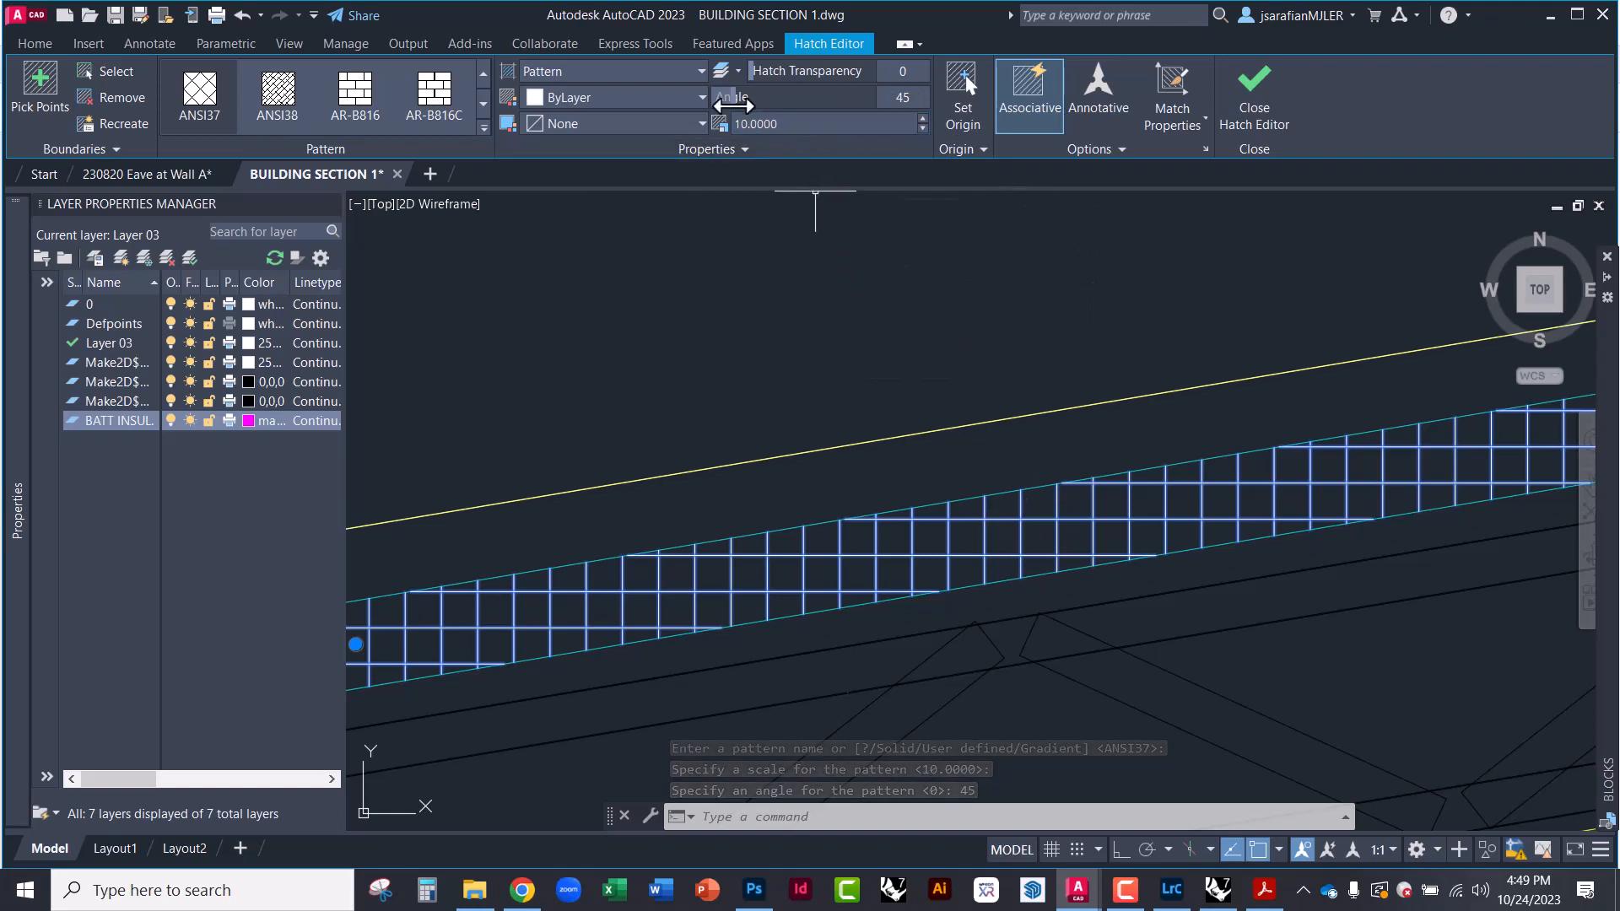
# Fine-tune the roof crosshatch's angle to 55 so its grid follows the roof slope, and finish editing the hatch
pyautogui.moveTo(732, 103); pyautogui.dragTo(744, 100)
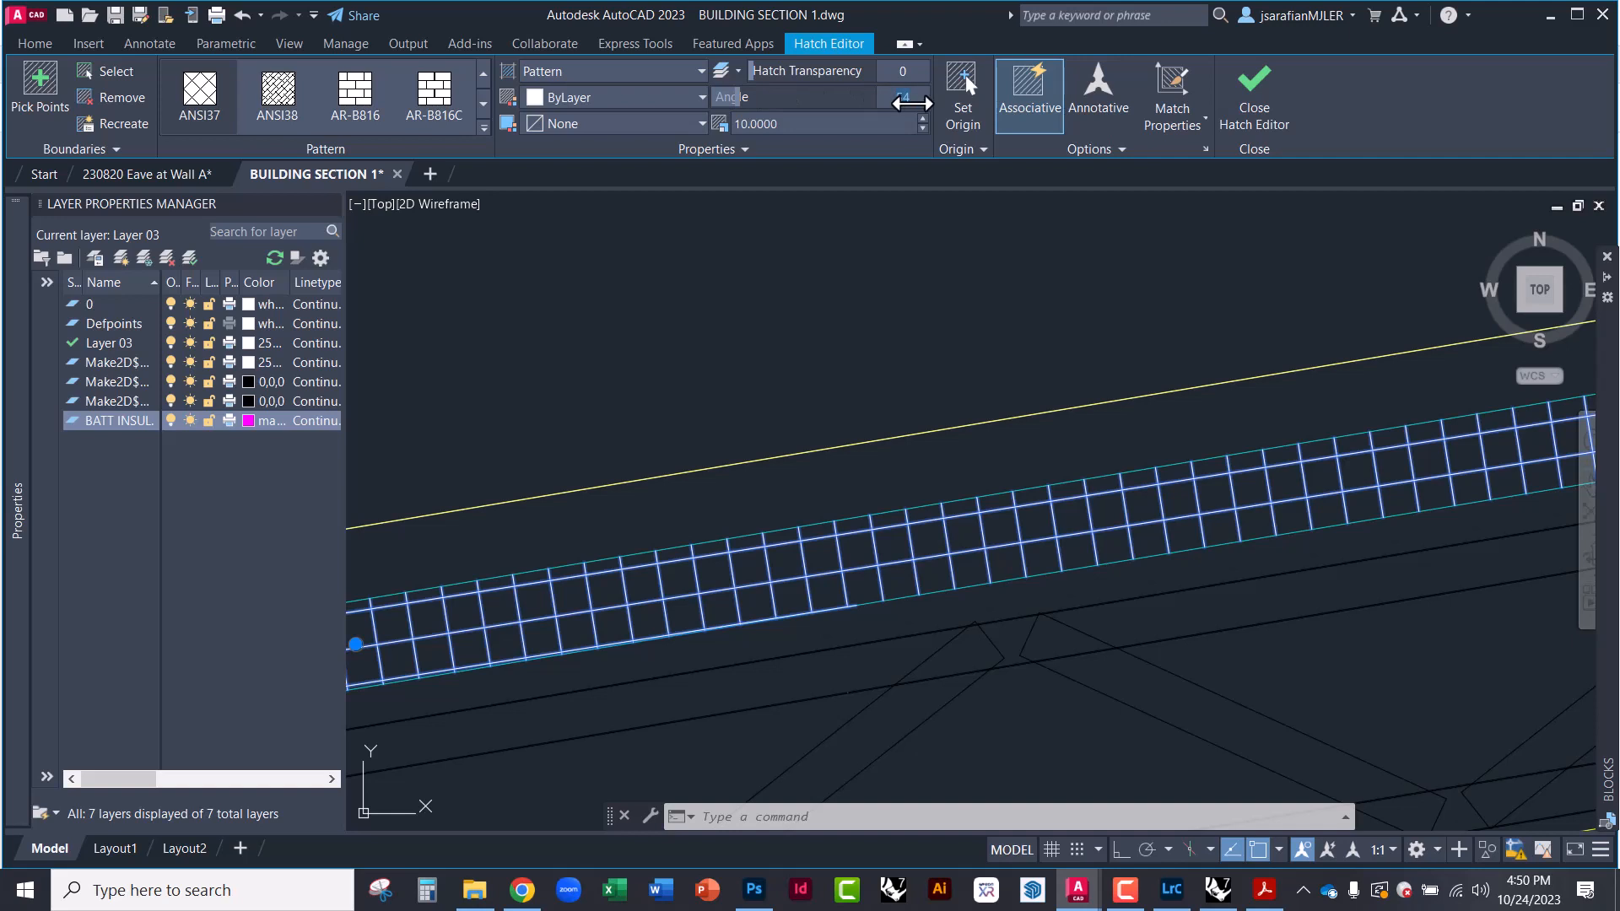
pyautogui.moveTo(910, 103); pyautogui.dragTo(910, 103)
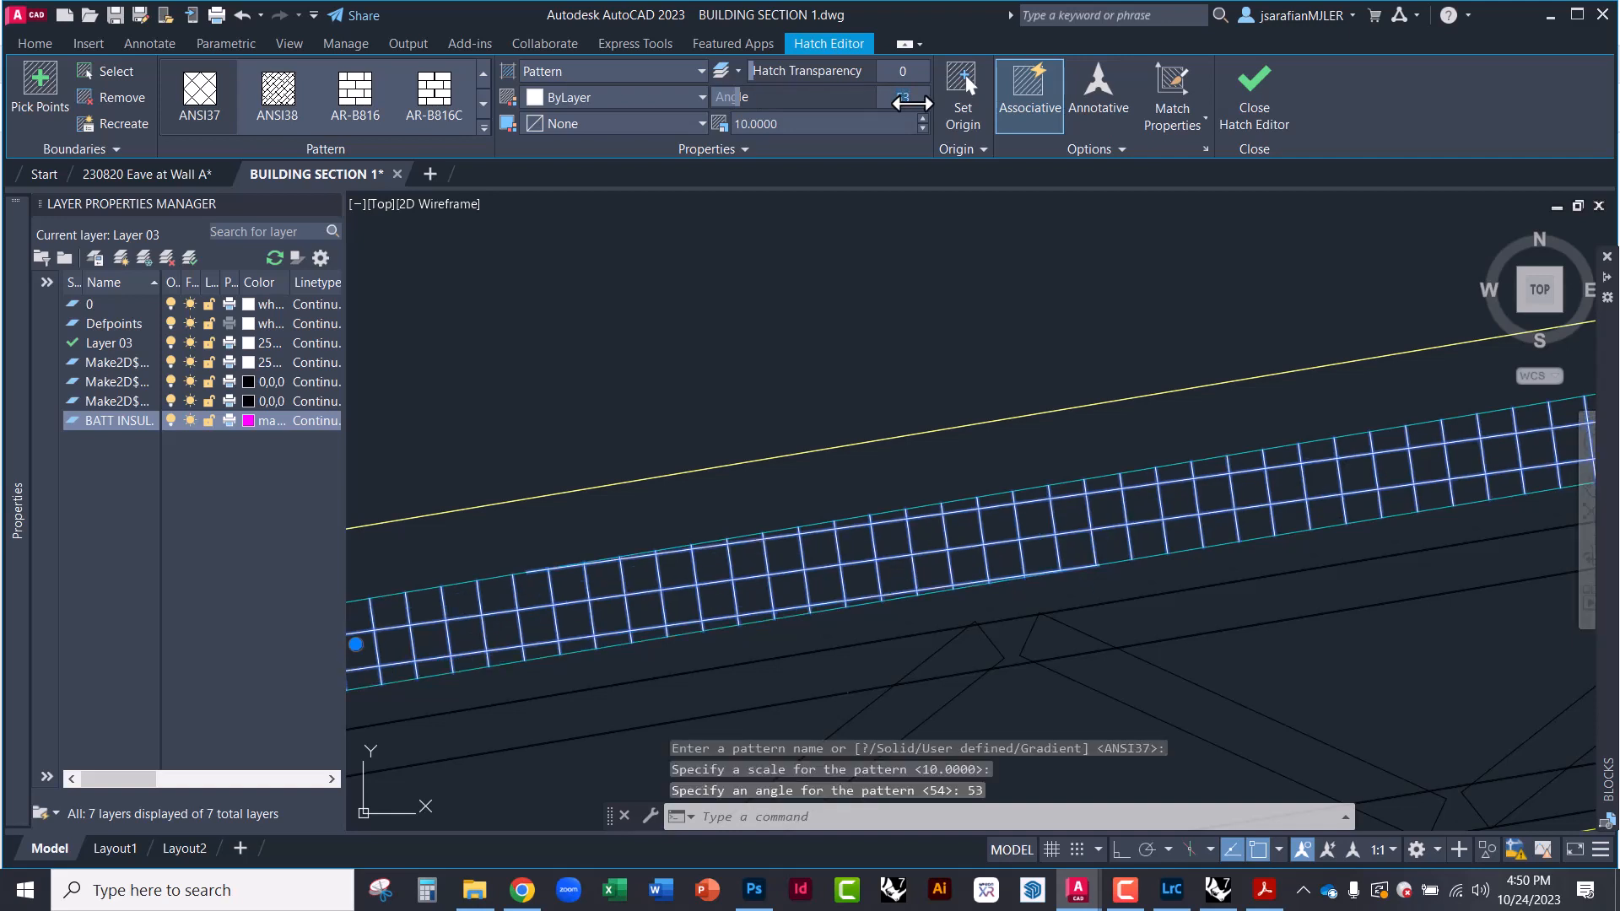
pyautogui.moveTo(910, 103); pyautogui.dragTo(910, 103)
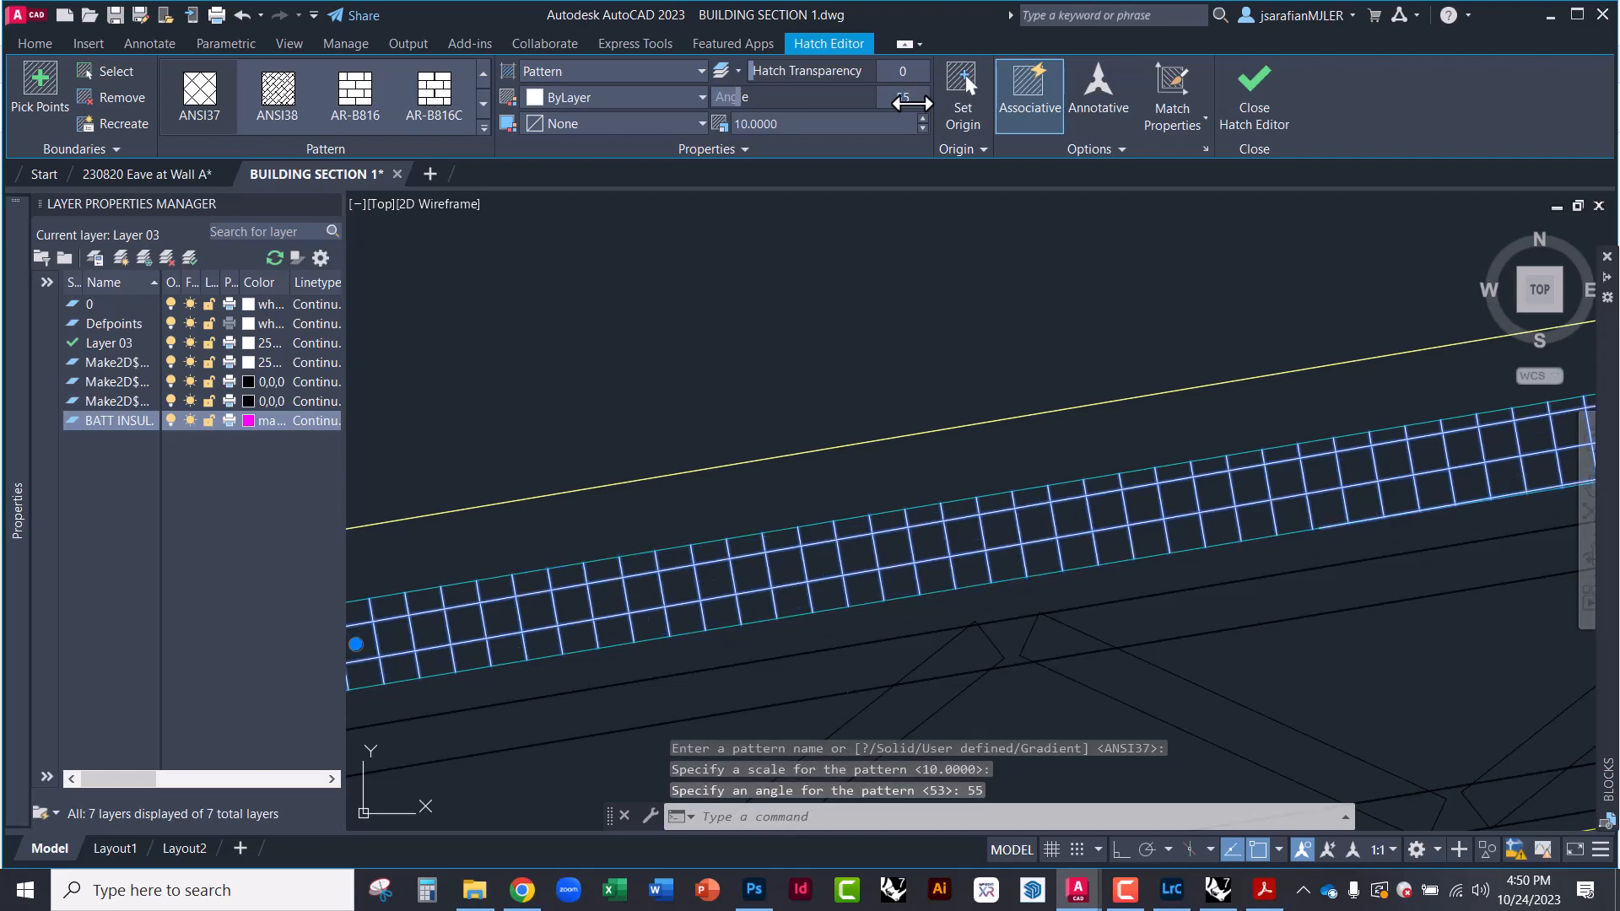
pyautogui.scroll(-5, 1066, 351)
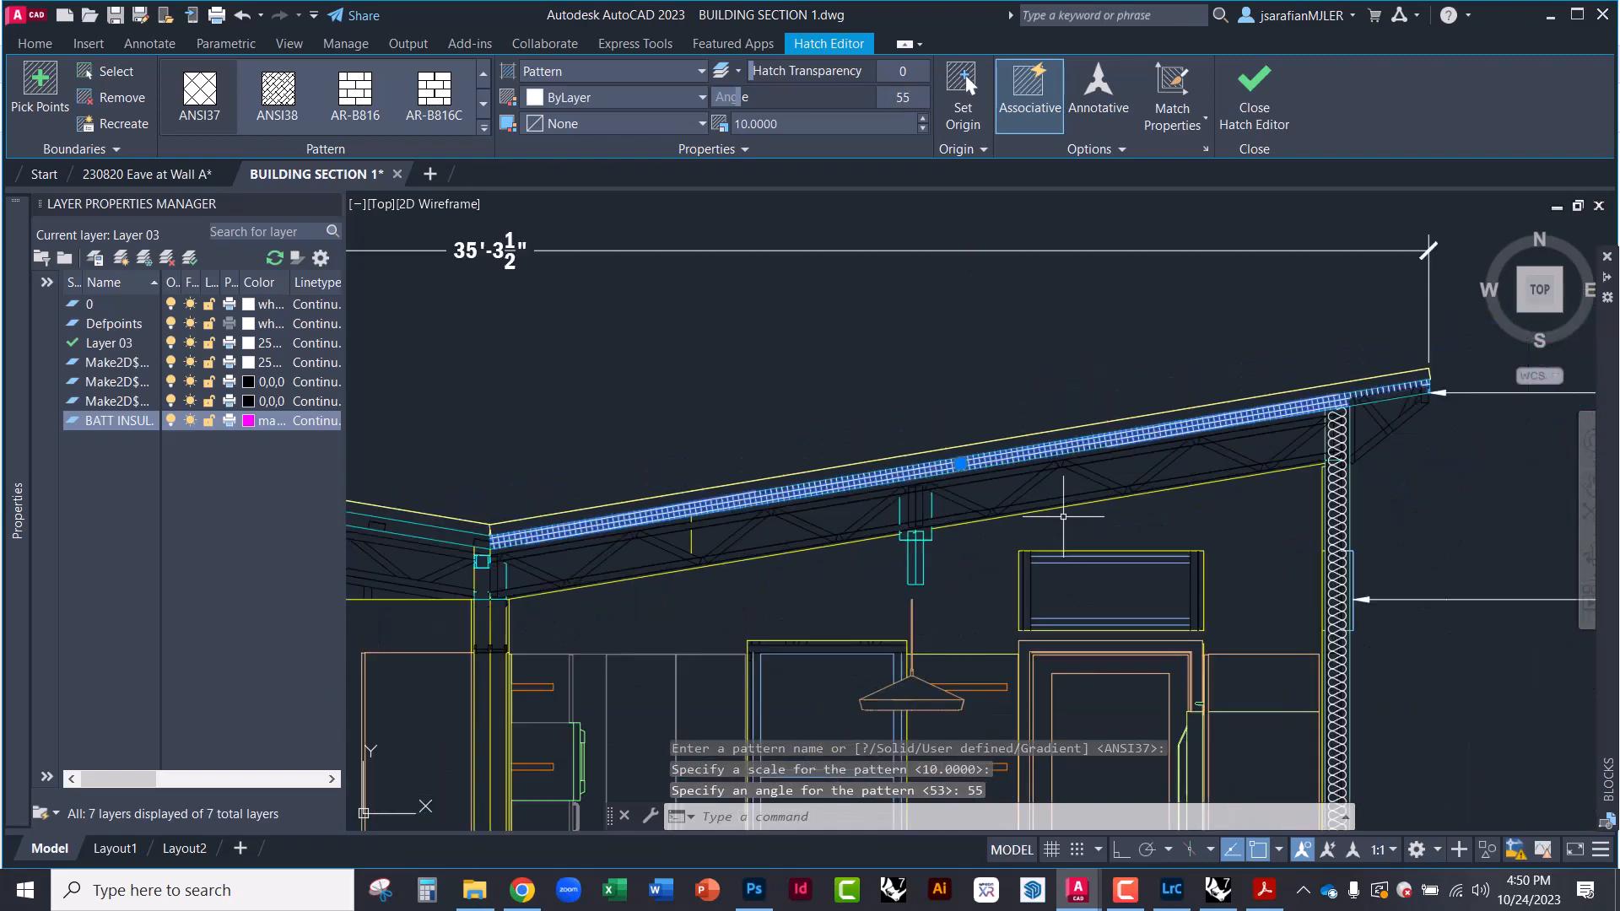
pyautogui.press('Escape')
# Examine the roof crosshatch along the slope together with the wall and floor insulation across the section
pyautogui.scroll(3, 1316, 426)
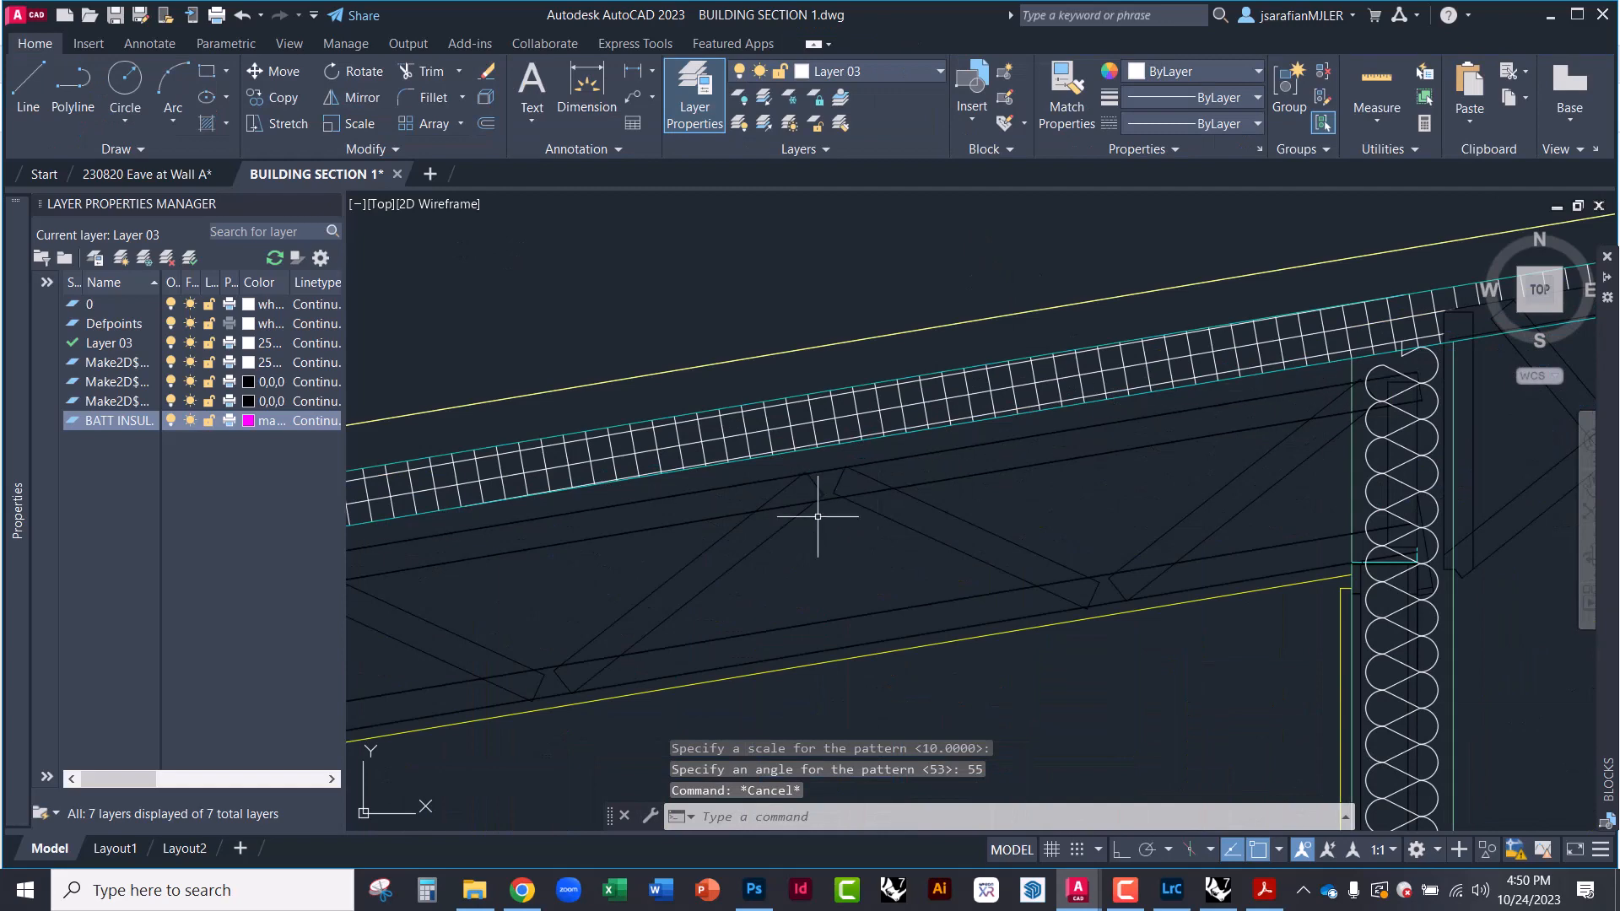
pyautogui.scroll(2, 832, 517)
pyautogui.moveTo(895, 537)
pyautogui.mouseDown(button='middle')
pyautogui.moveTo(1279, 464)
pyautogui.moveTo(1337, 435)
pyautogui.mouseUp(button='middle')
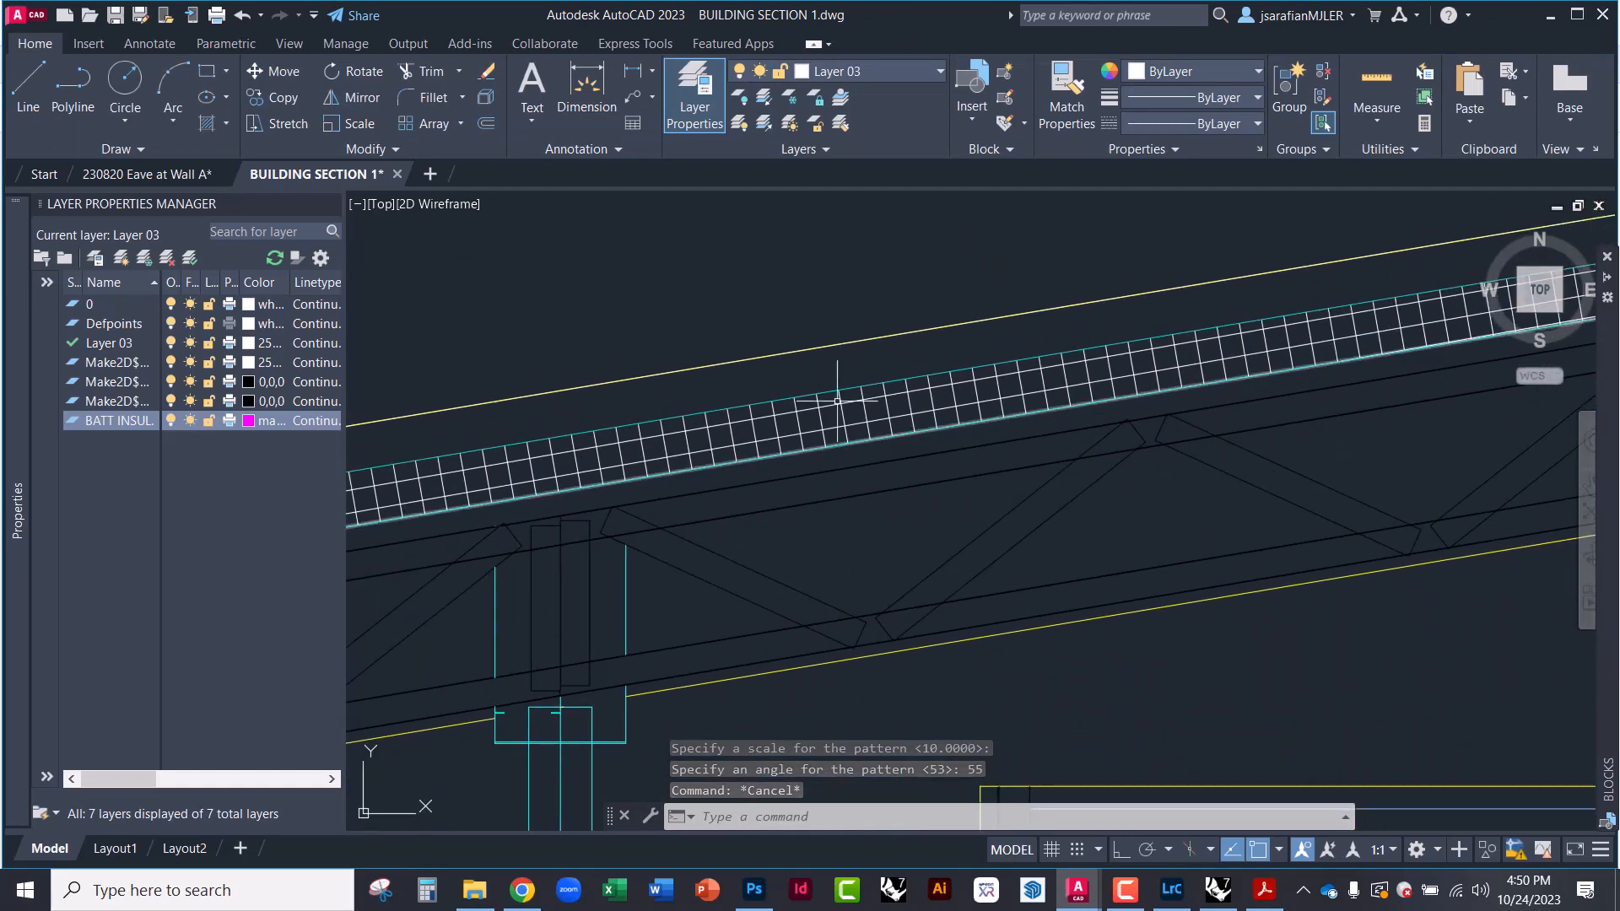
pyautogui.scroll(-3, 866, 355)
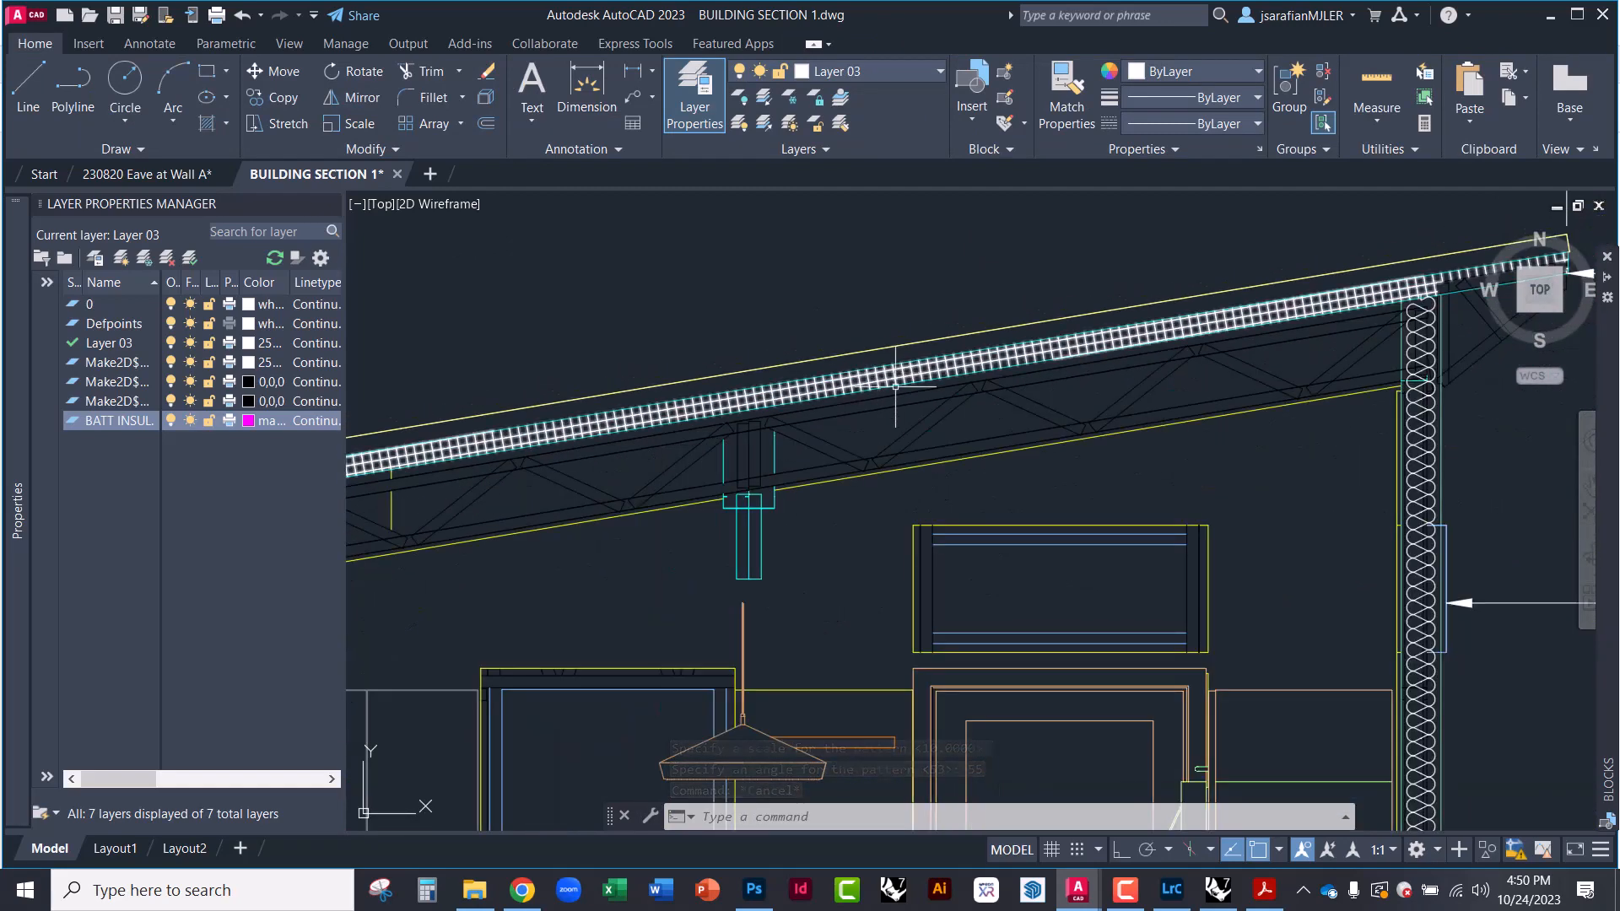
pyautogui.moveTo(868, 339); pyautogui.dragTo(726, 546, button='middle')
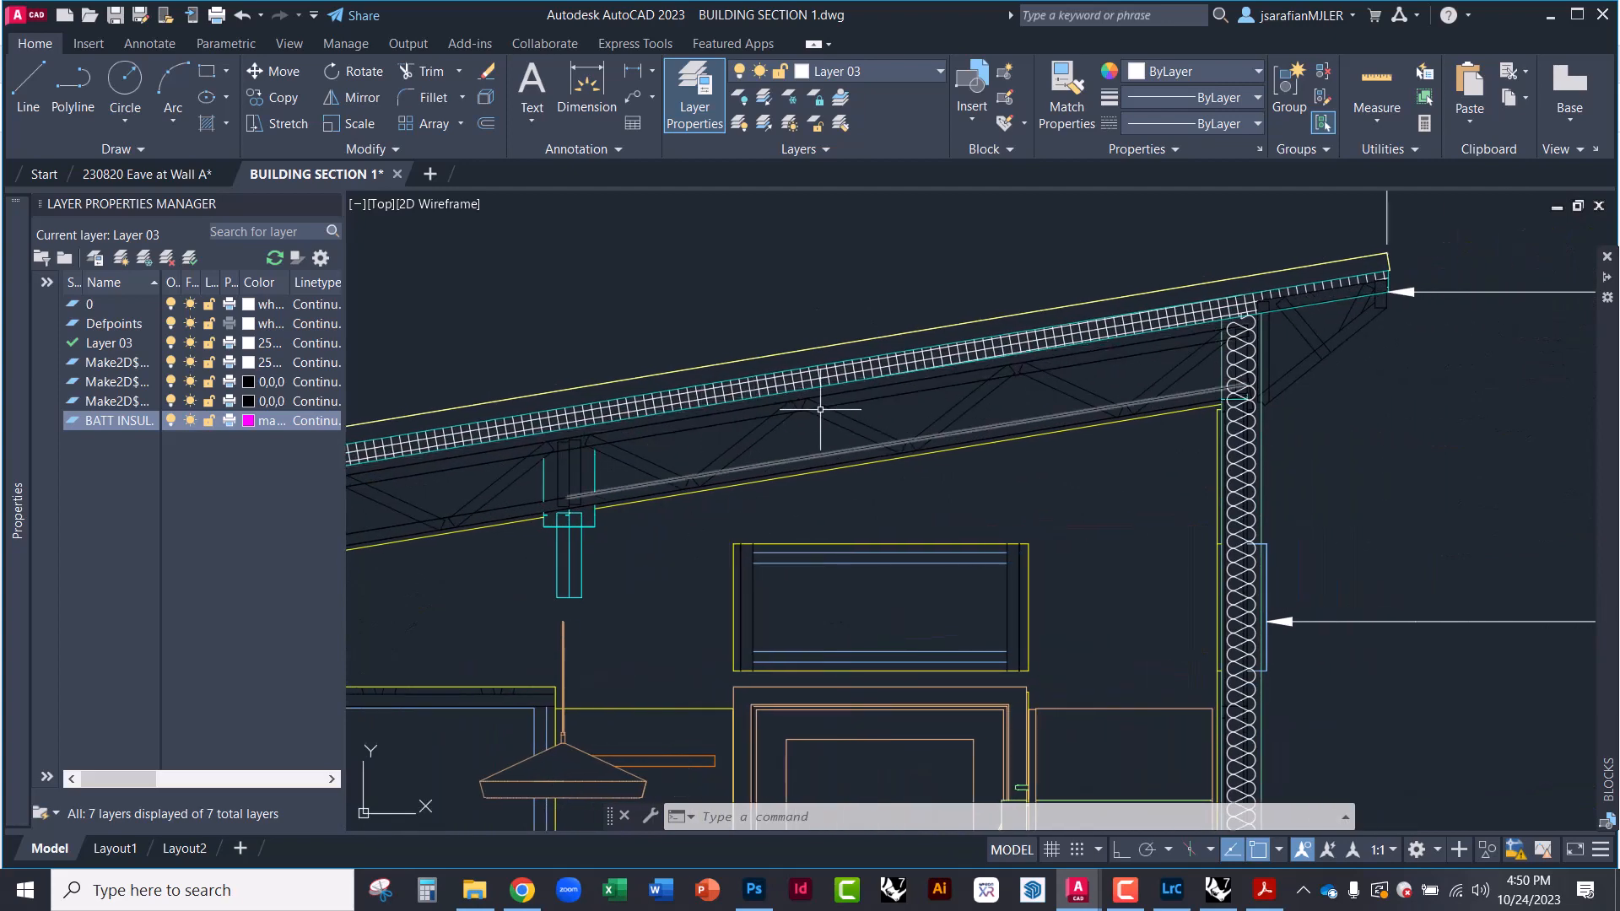
pyautogui.moveTo(979, 504); pyautogui.dragTo(756, 420, button='middle')
pyautogui.scroll(-2, 958, 391)
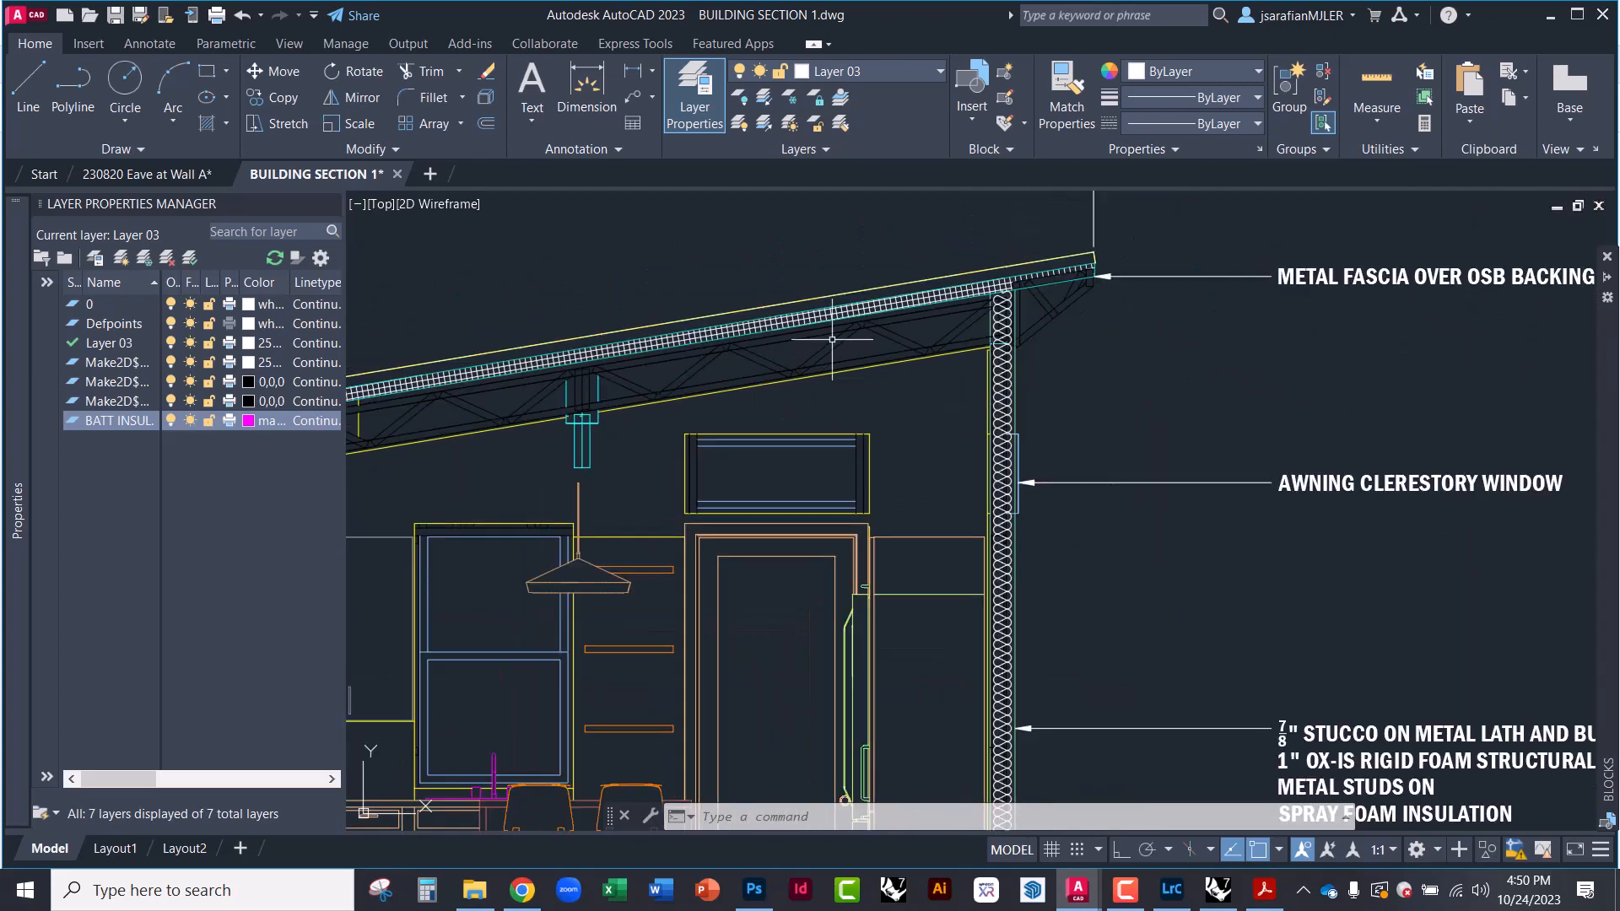
pyautogui.scroll(4, 852, 316)
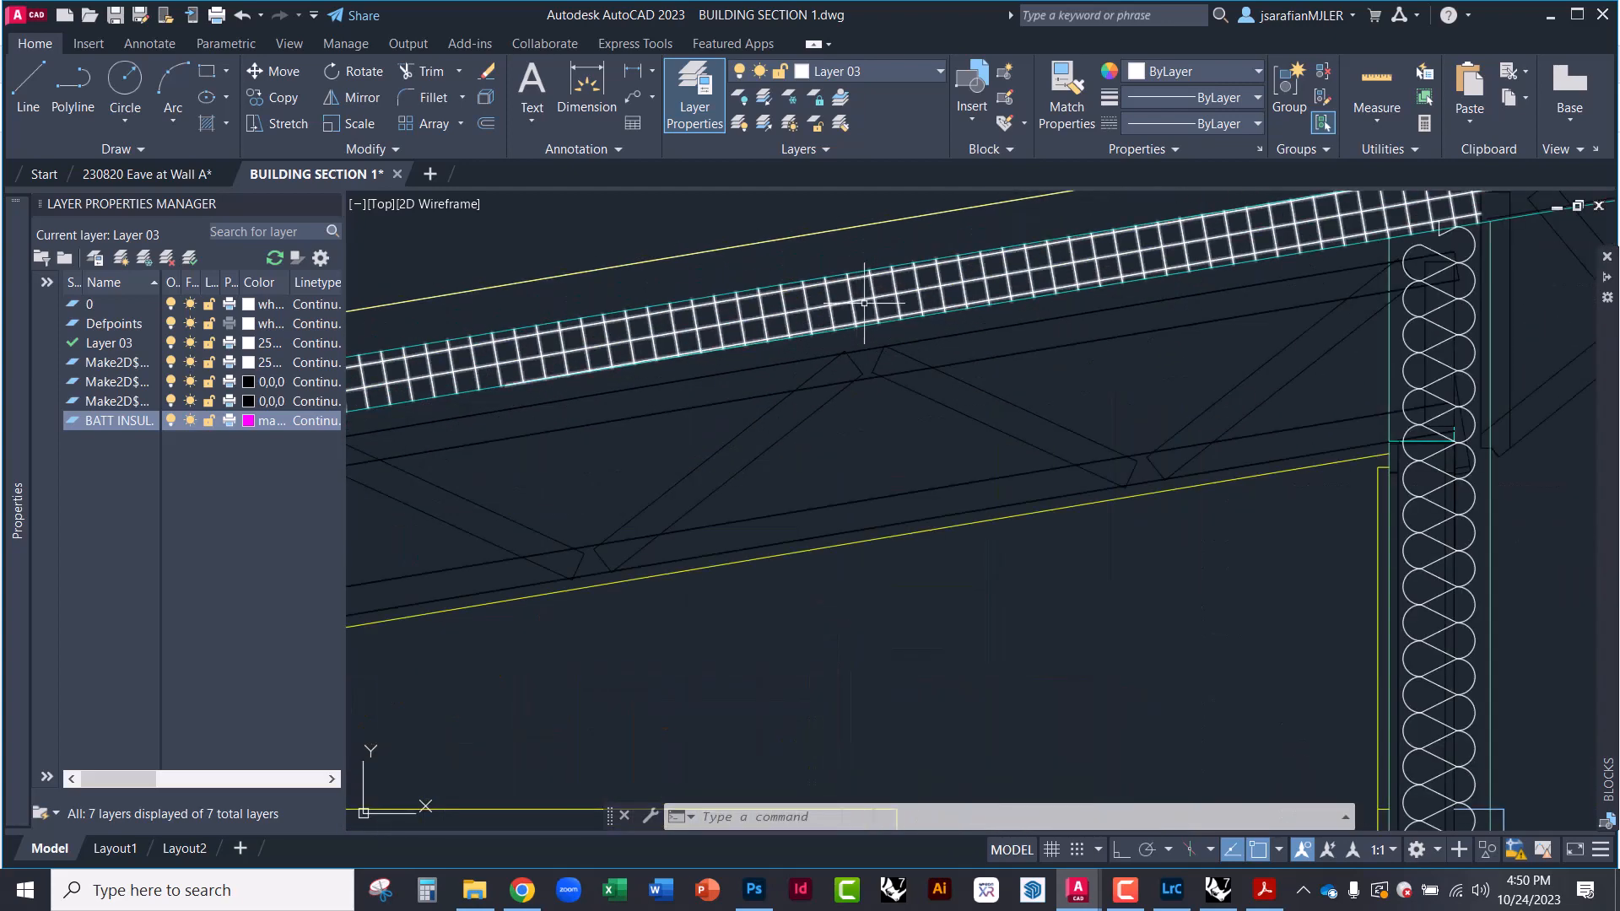
pyautogui.scroll(-5, 929, 349)
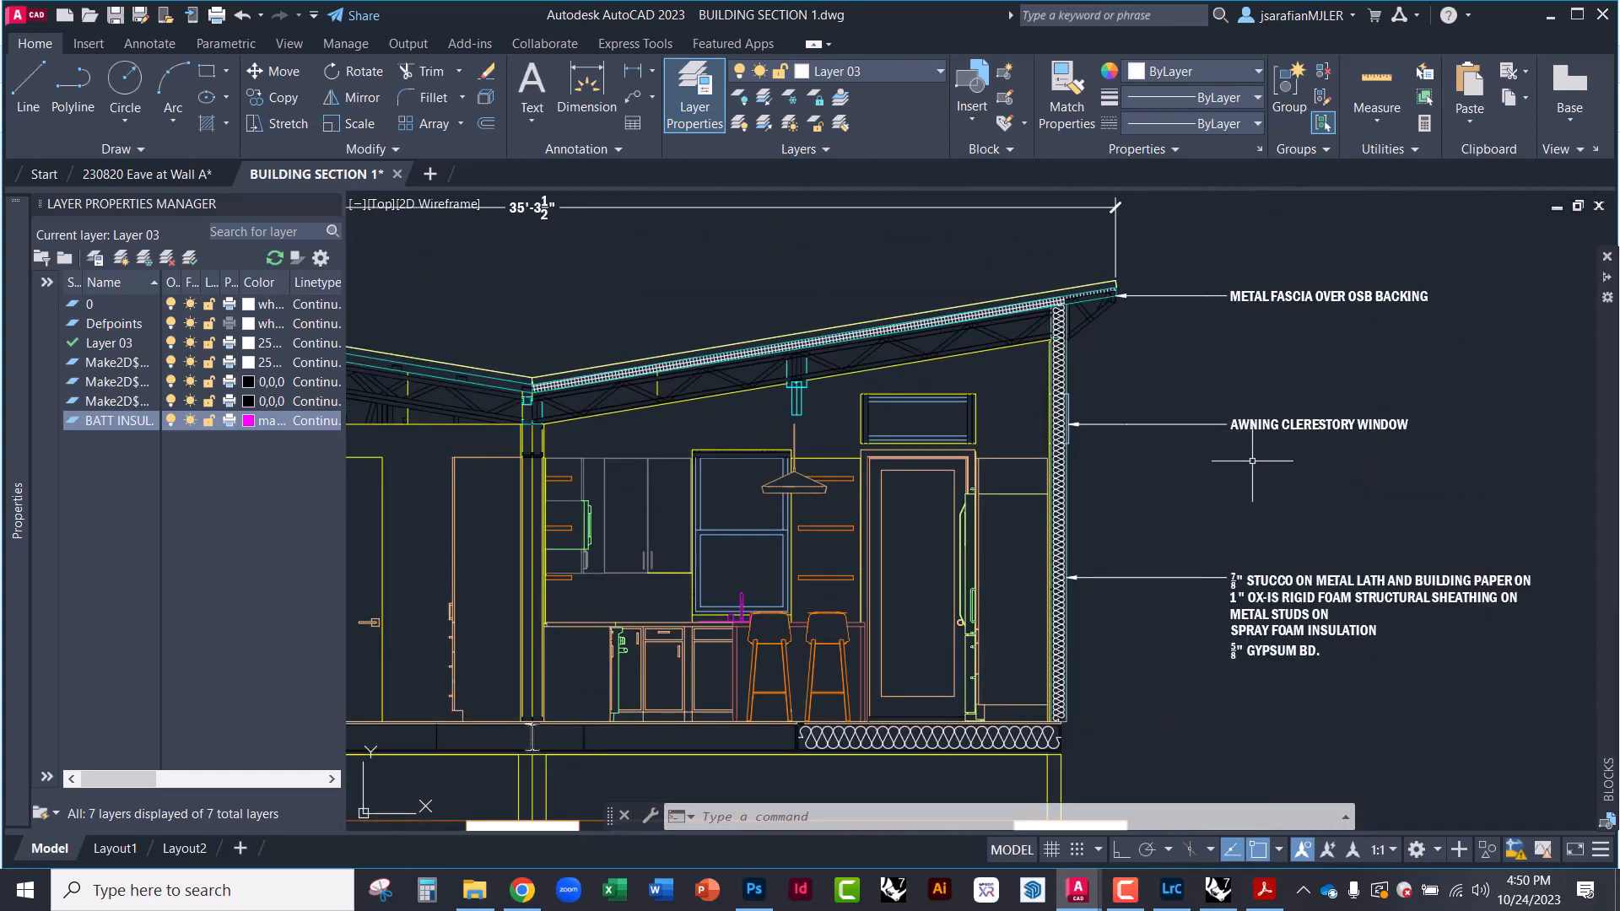
pyautogui.moveTo(1005, 606)
pyautogui.mouseDown(button='middle')
pyautogui.moveTo(1182, 673)
pyautogui.moveTo(1264, 634)
pyautogui.mouseUp(button='middle')
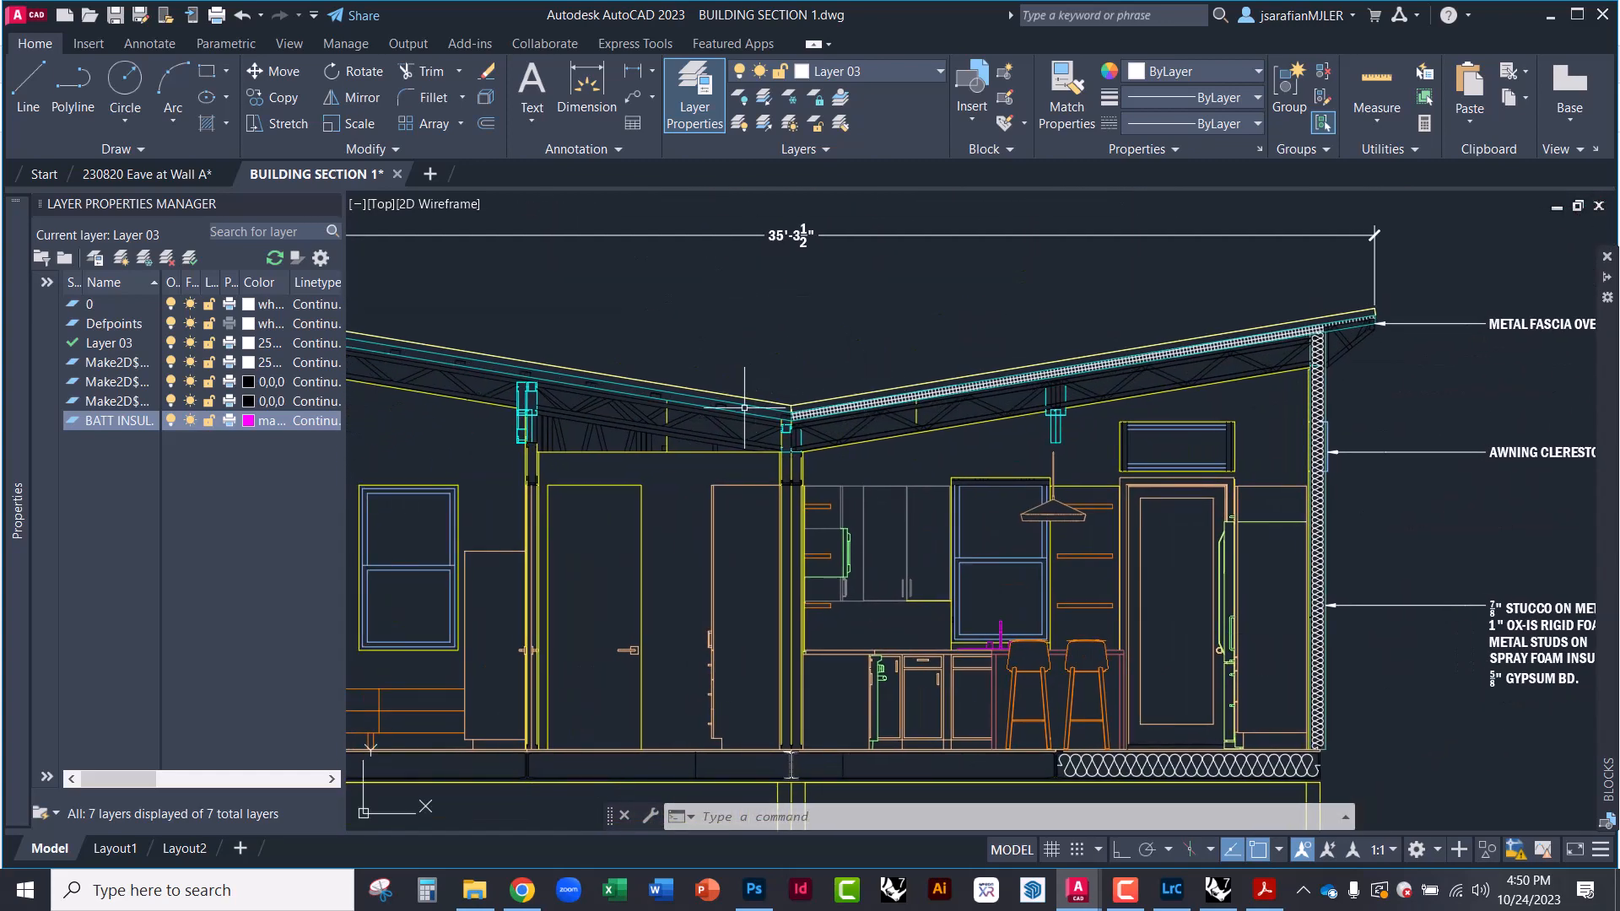
pyautogui.scroll(-5, 744, 408)
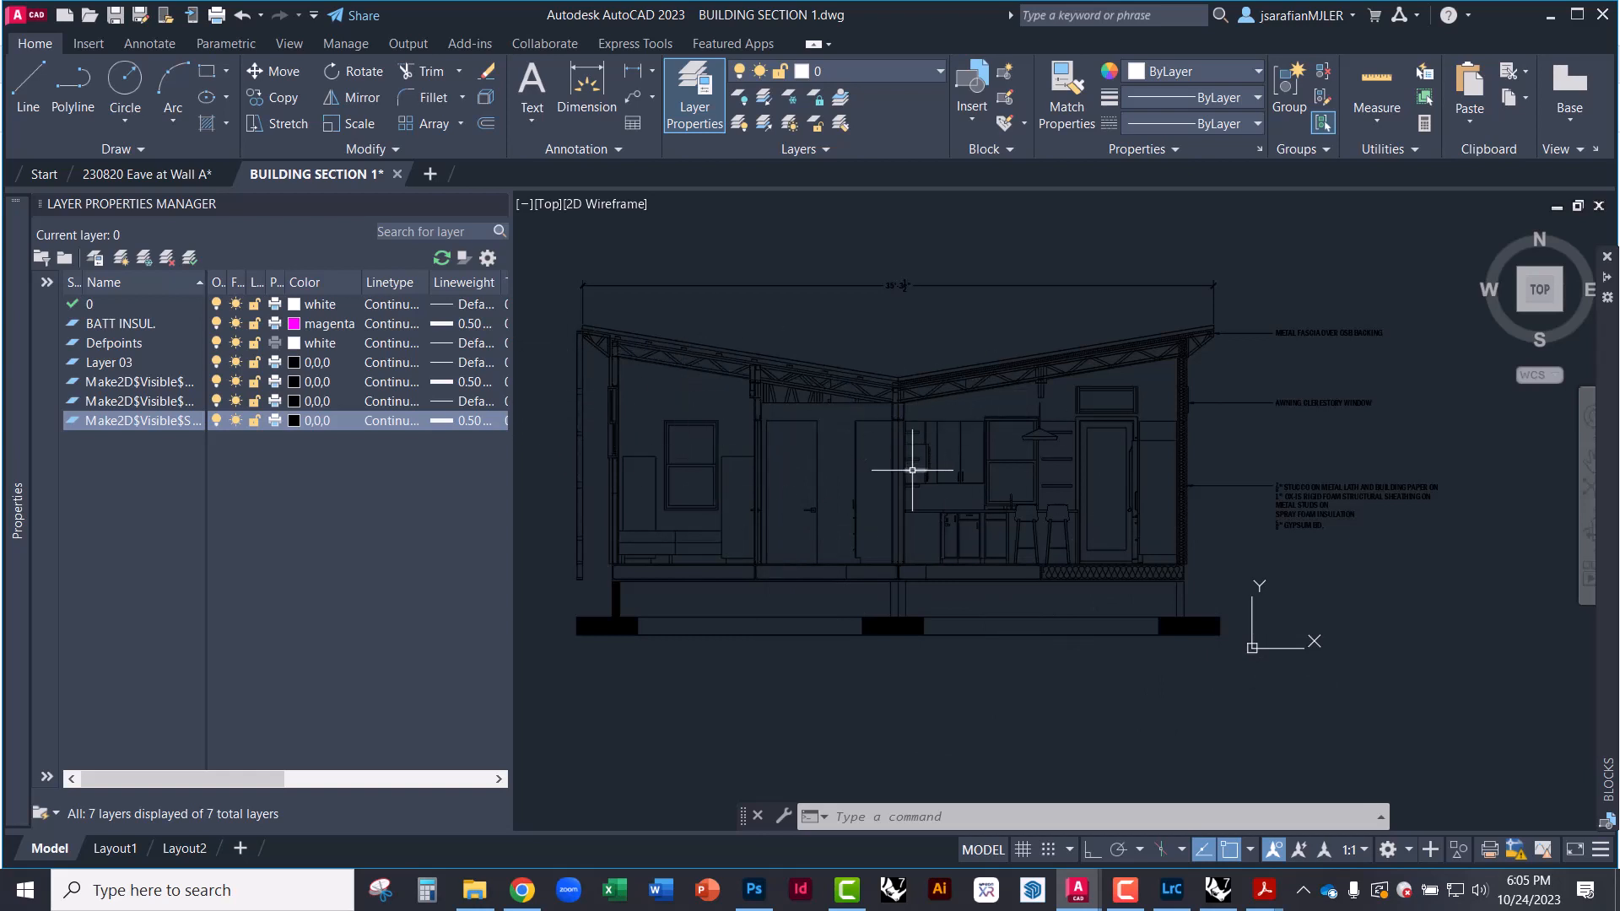
# Switch to Rhino and examine the linework and layer colors of the original section drawing in the Top view
pyautogui.moveTo(912, 470)
pyautogui.mouseDown(button='middle')
pyautogui.moveTo(945, 481)
pyautogui.moveTo(983, 535)
pyautogui.mouseUp(button='middle')
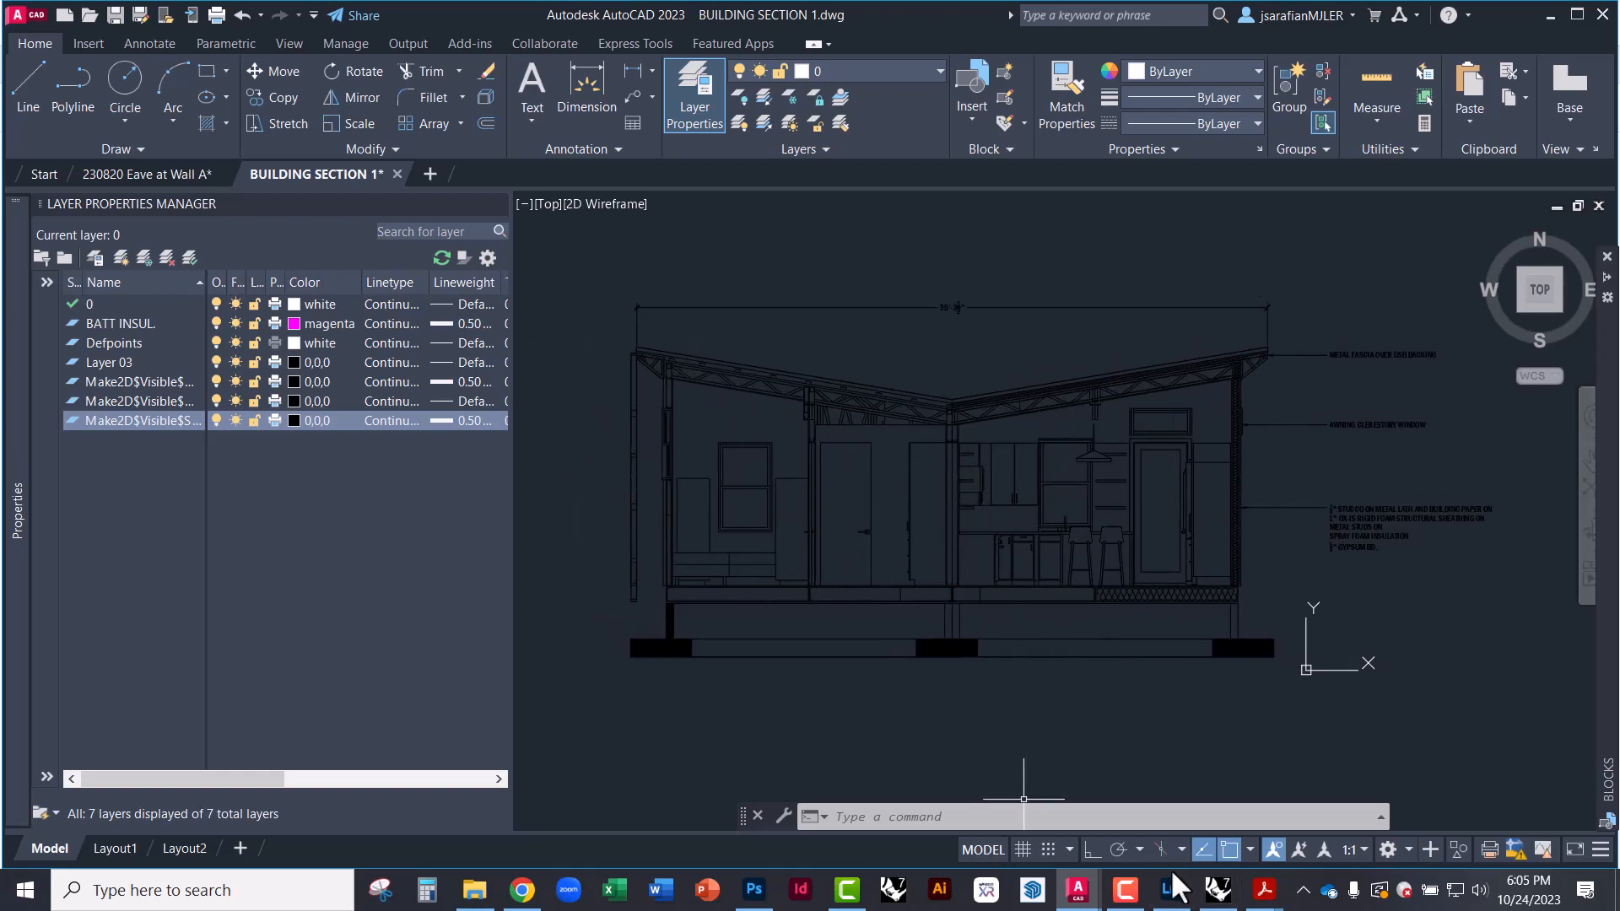
pyautogui.click(1217, 890)
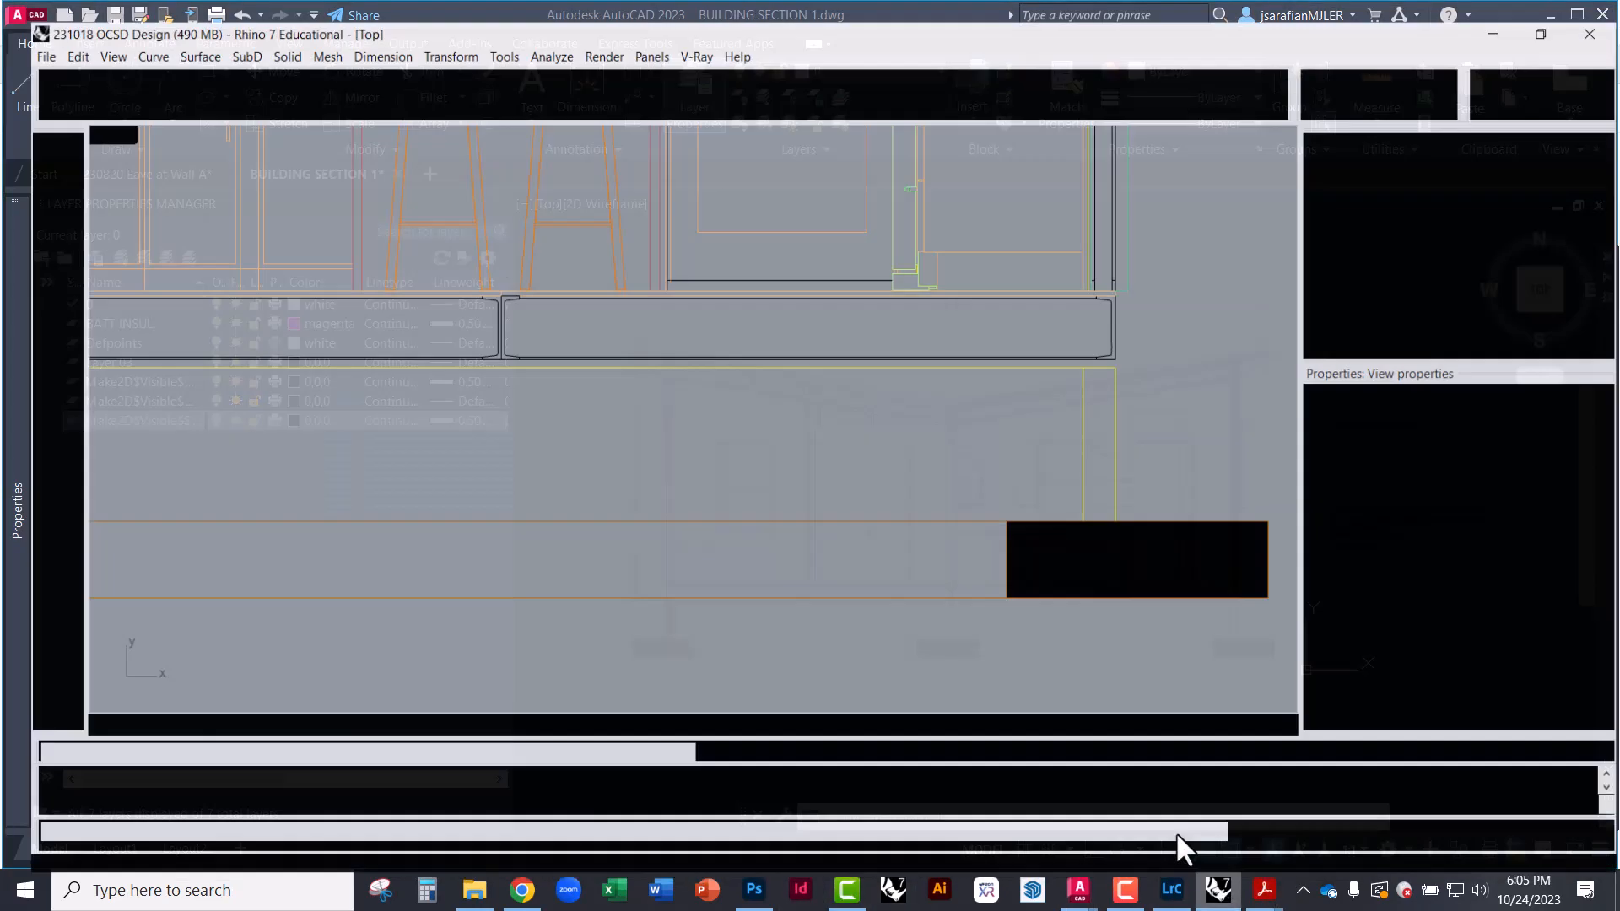
pyautogui.scroll(-13, 879, 571)
pyautogui.scroll(6, 700, 363)
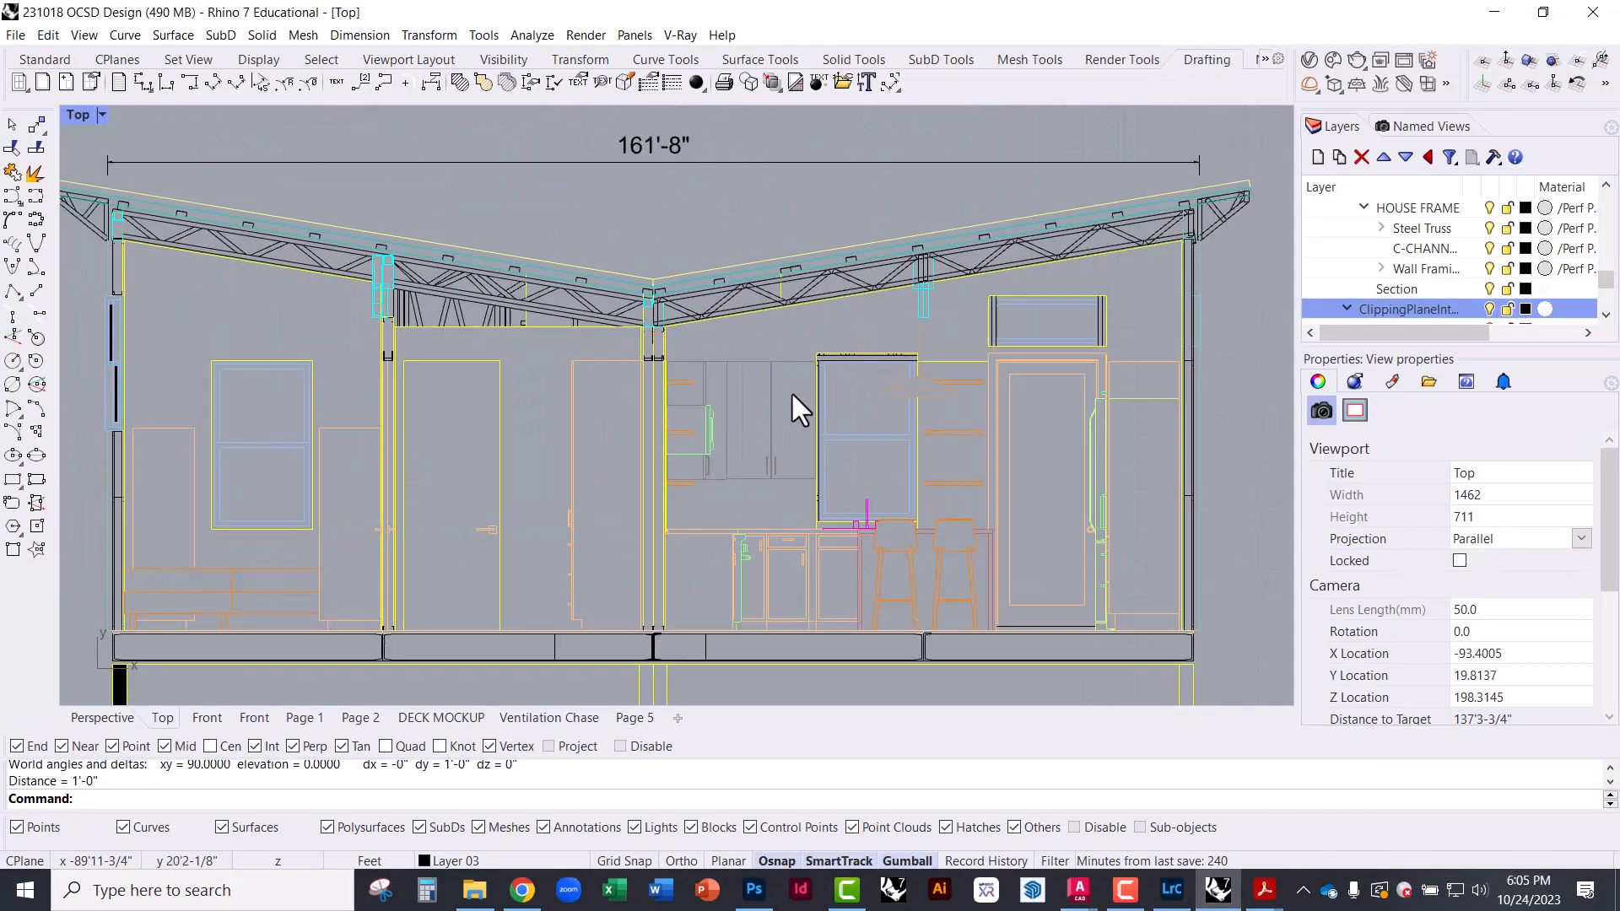
pyautogui.click(903, 389)
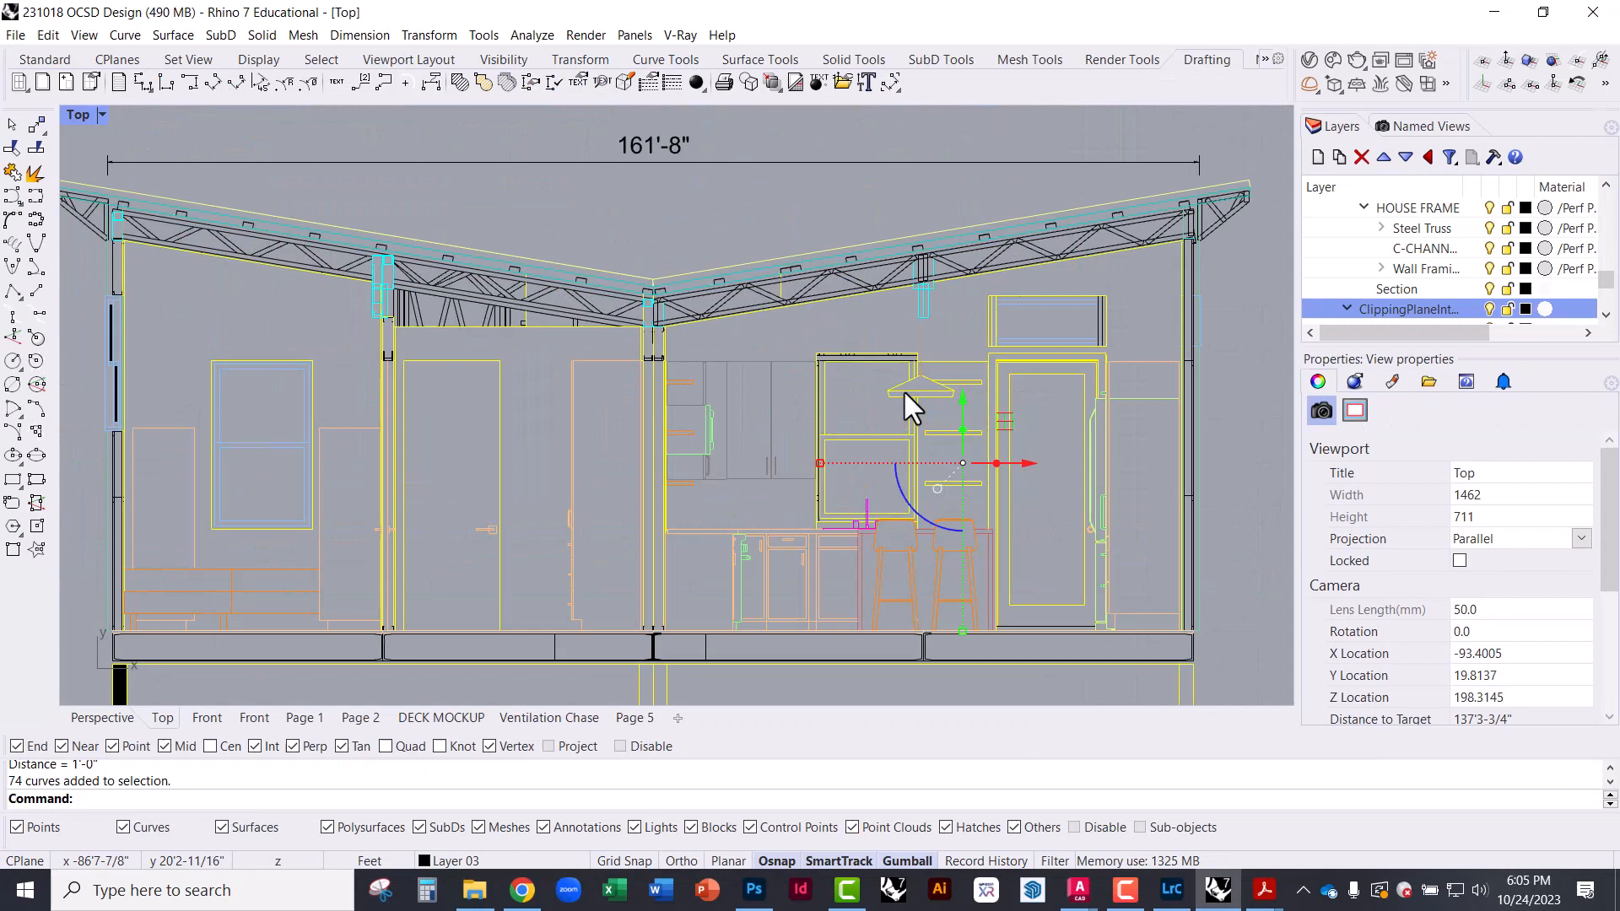
pyautogui.click(1031, 513)
pyautogui.scroll(-3, 959, 493)
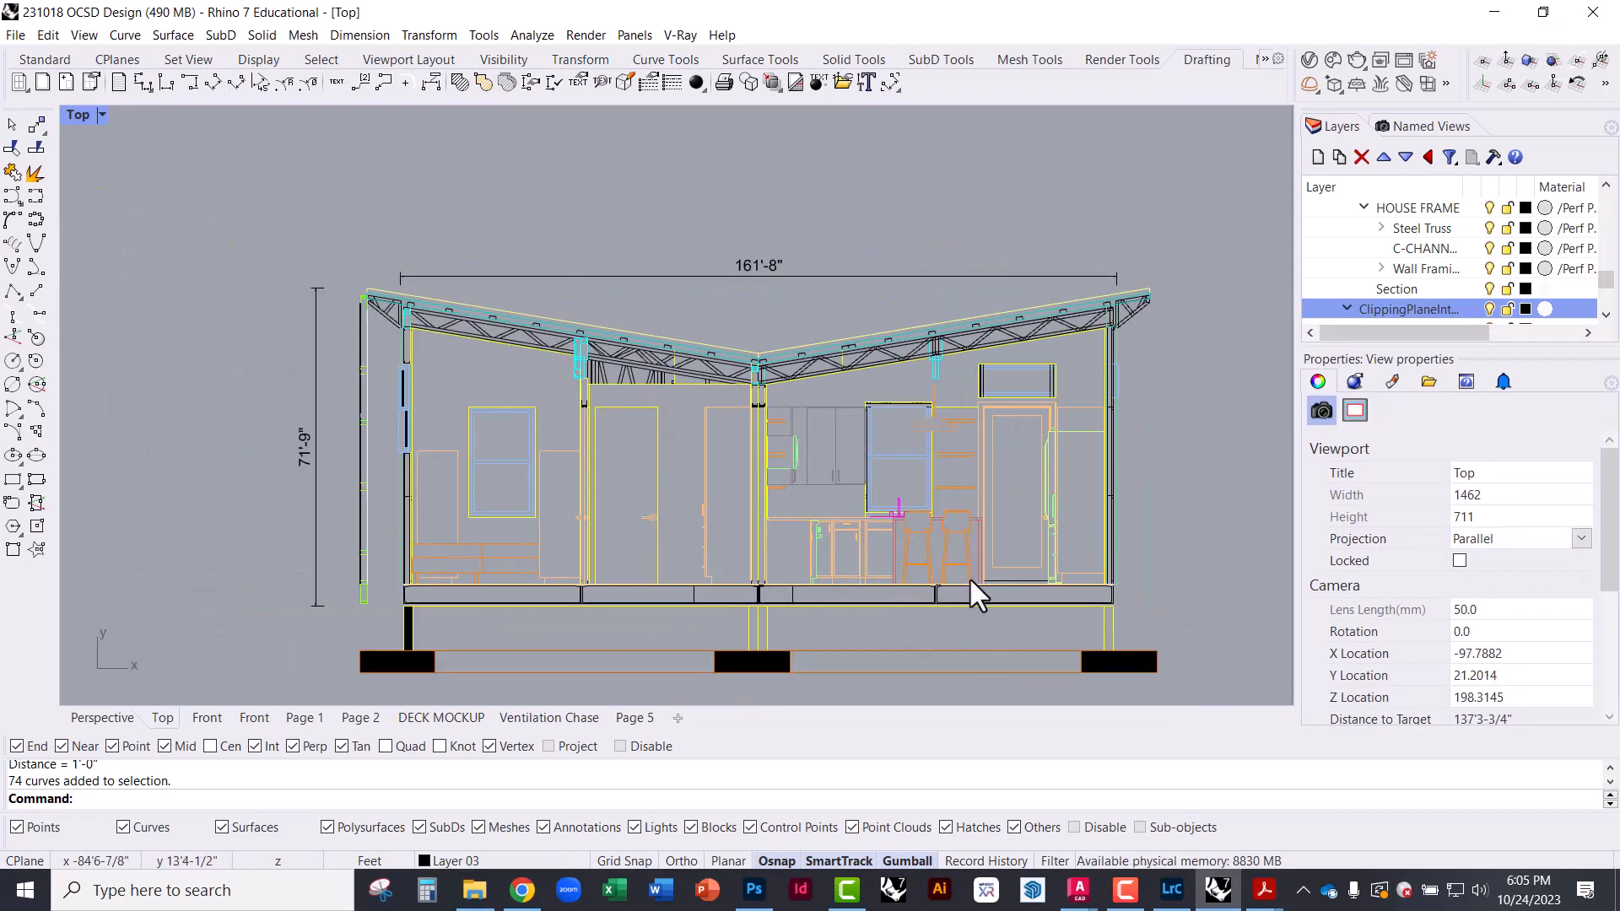
pyautogui.scroll(3, 969, 576)
pyautogui.scroll(2, 934, 506)
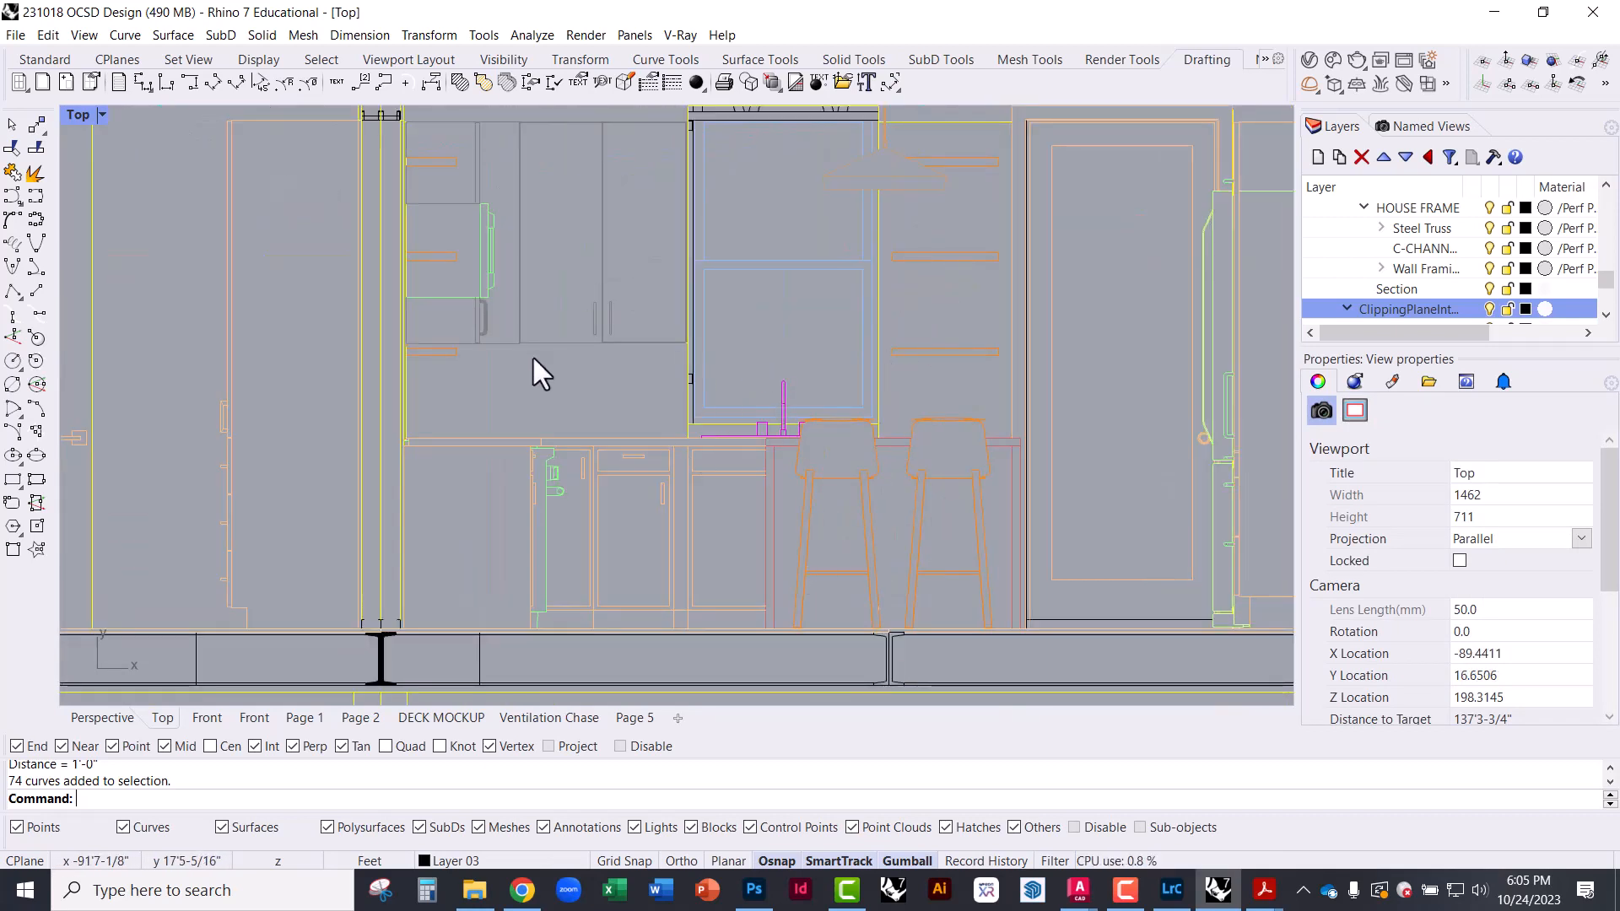
pyautogui.middleClick(601, 380)
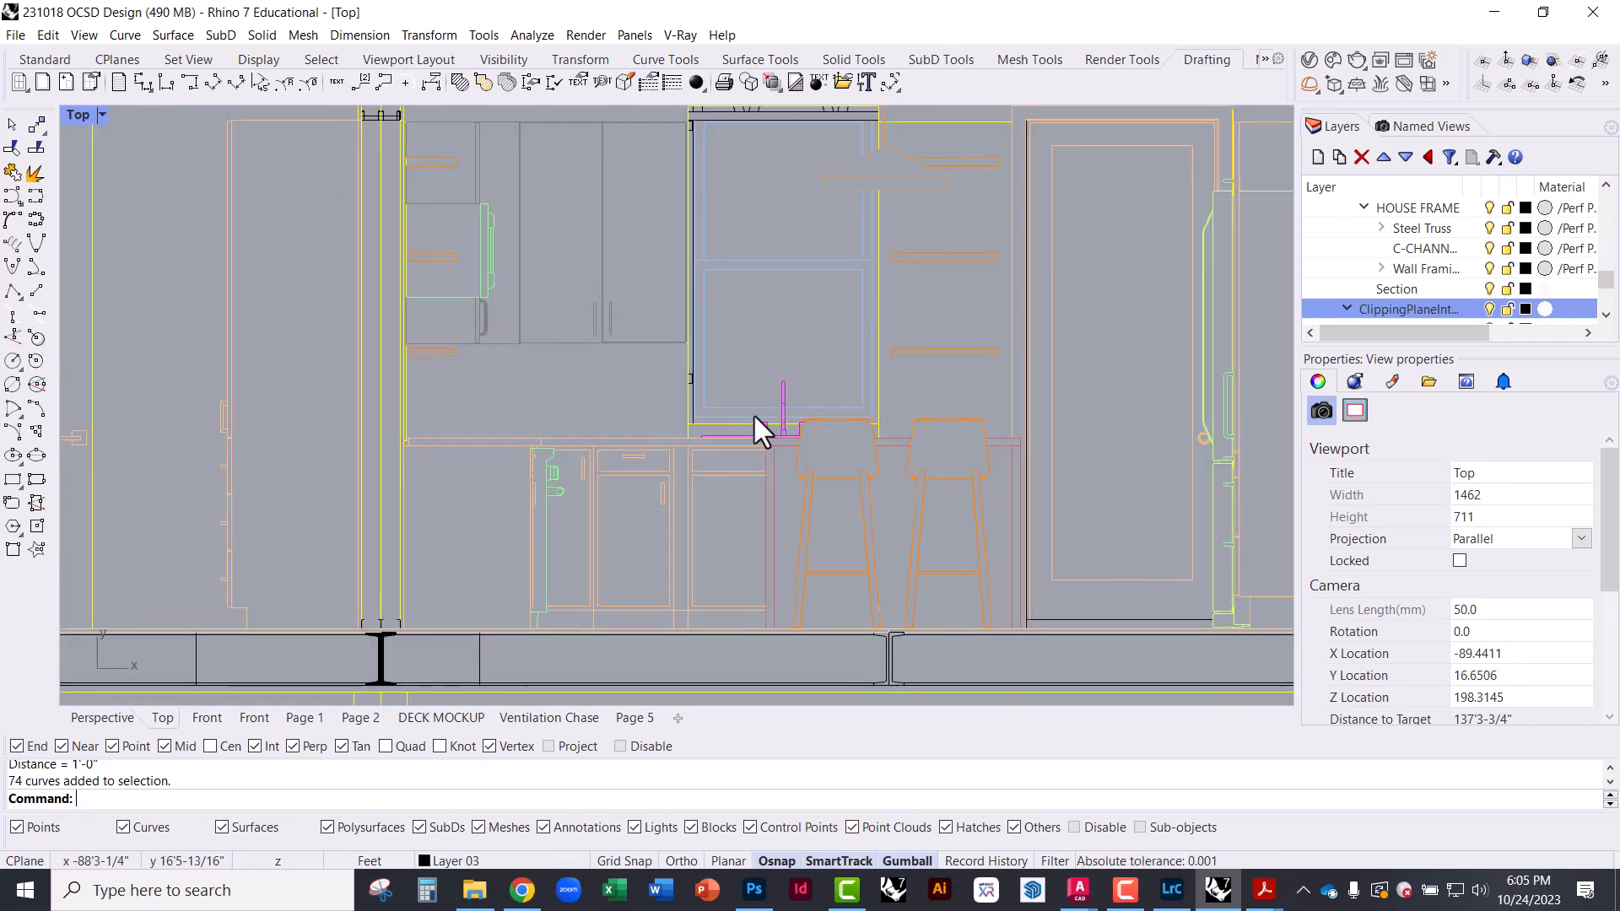
pyautogui.scroll(-3, 778, 442)
pyautogui.scroll(-2, 831, 381)
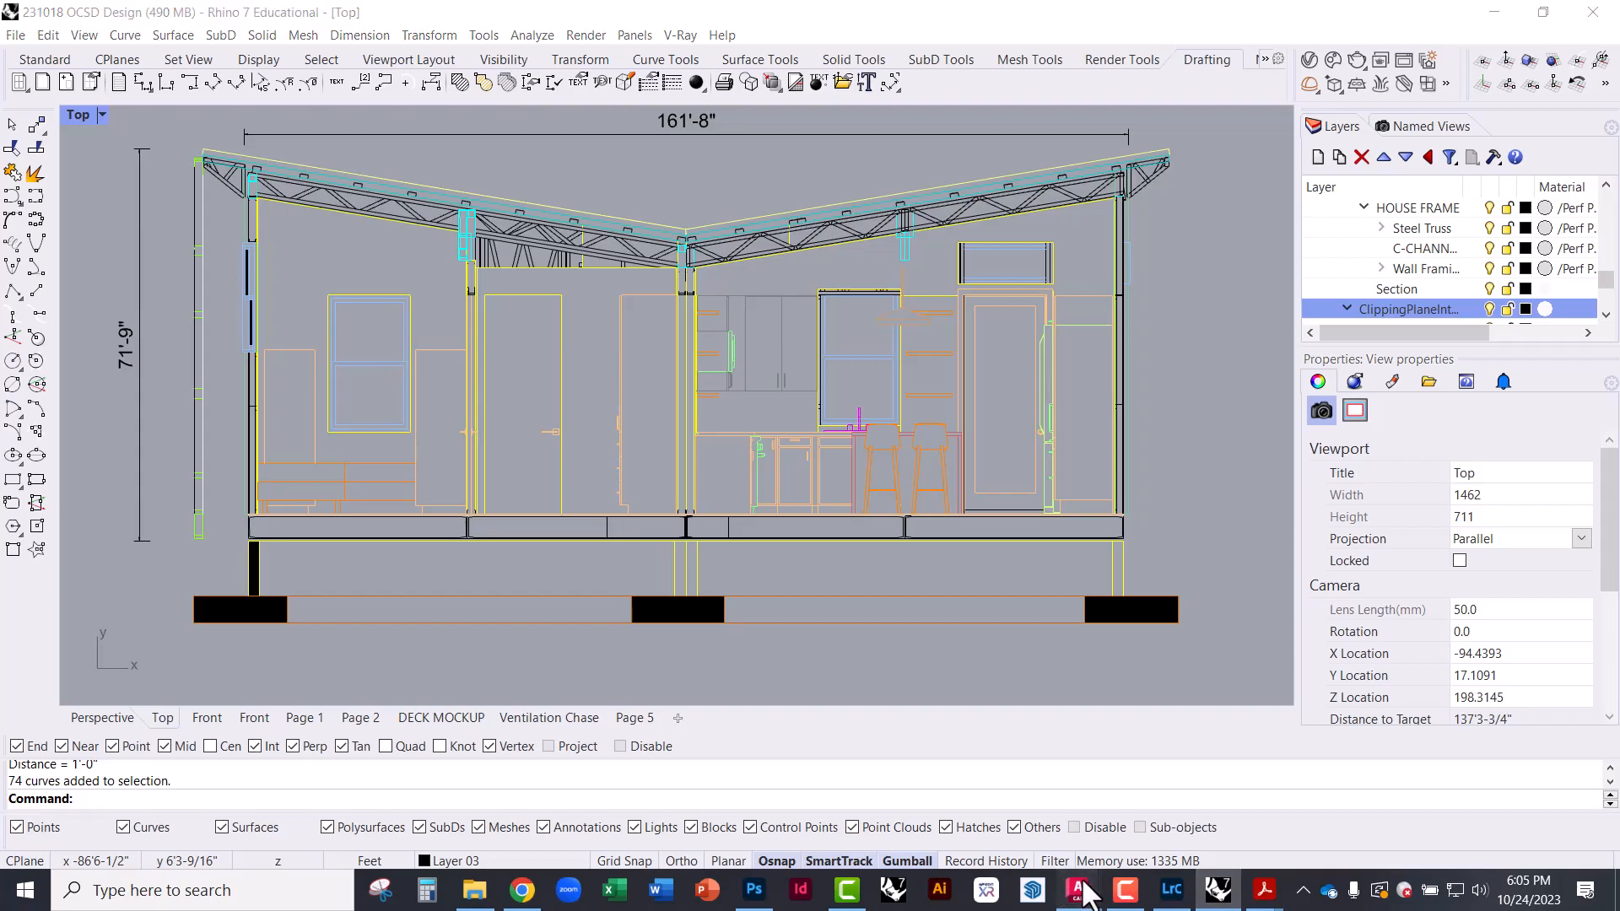
# Switch back to AutoCAD and change the color of Layer 03 and the three Make2D layers to white
pyautogui.moveTo(1078, 888)
pyautogui.click(1122, 835)
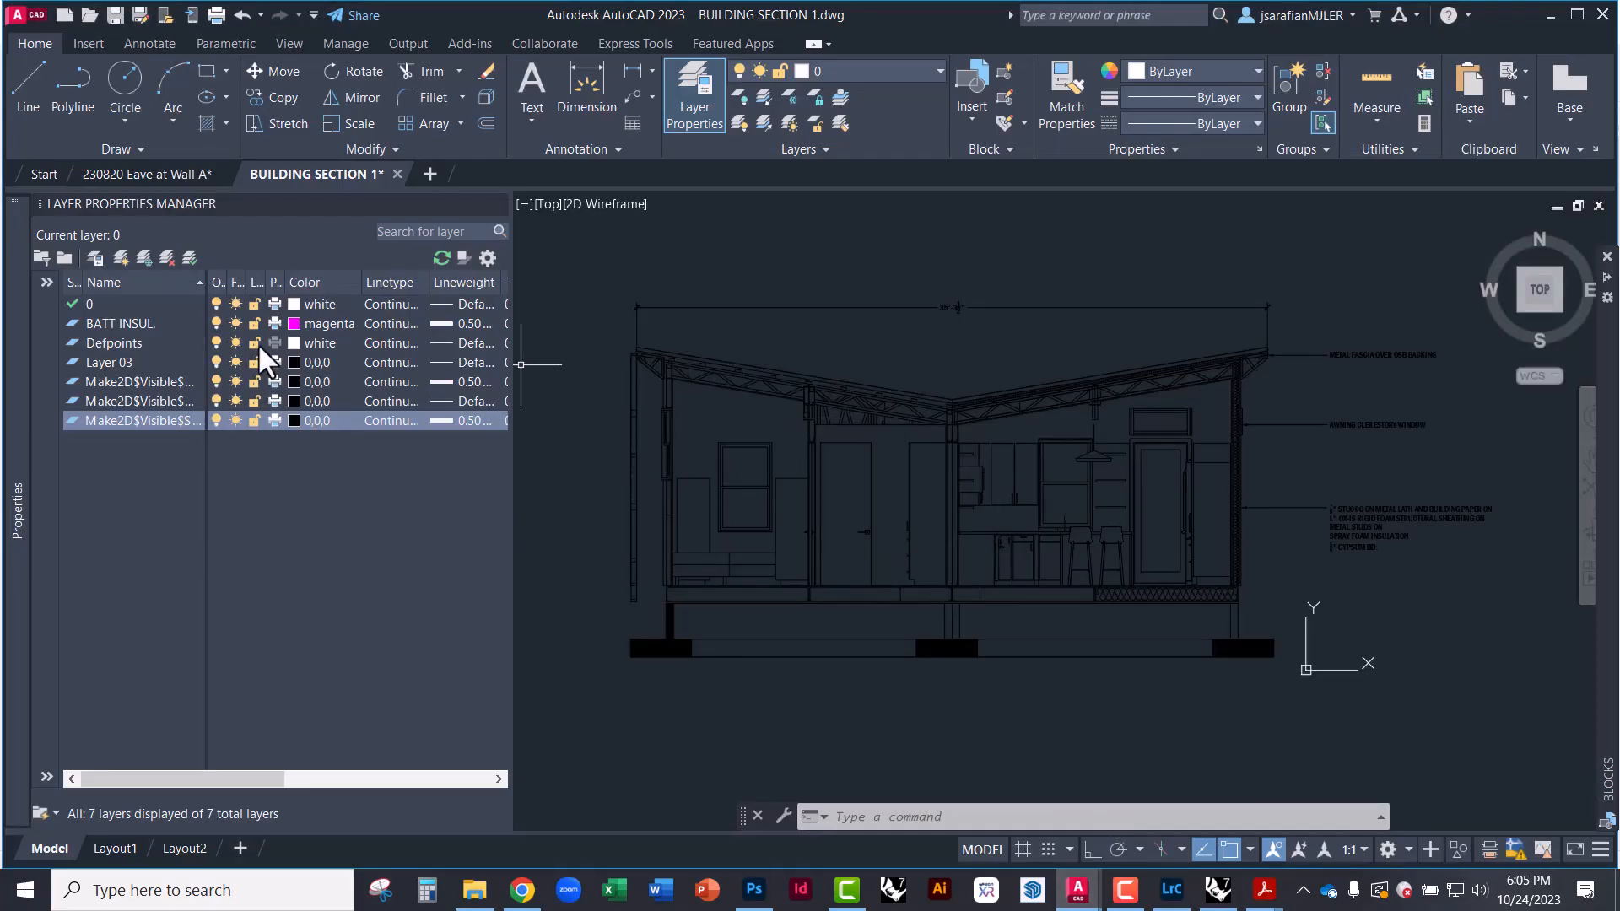
pyautogui.hotkey('ctrl', '1')
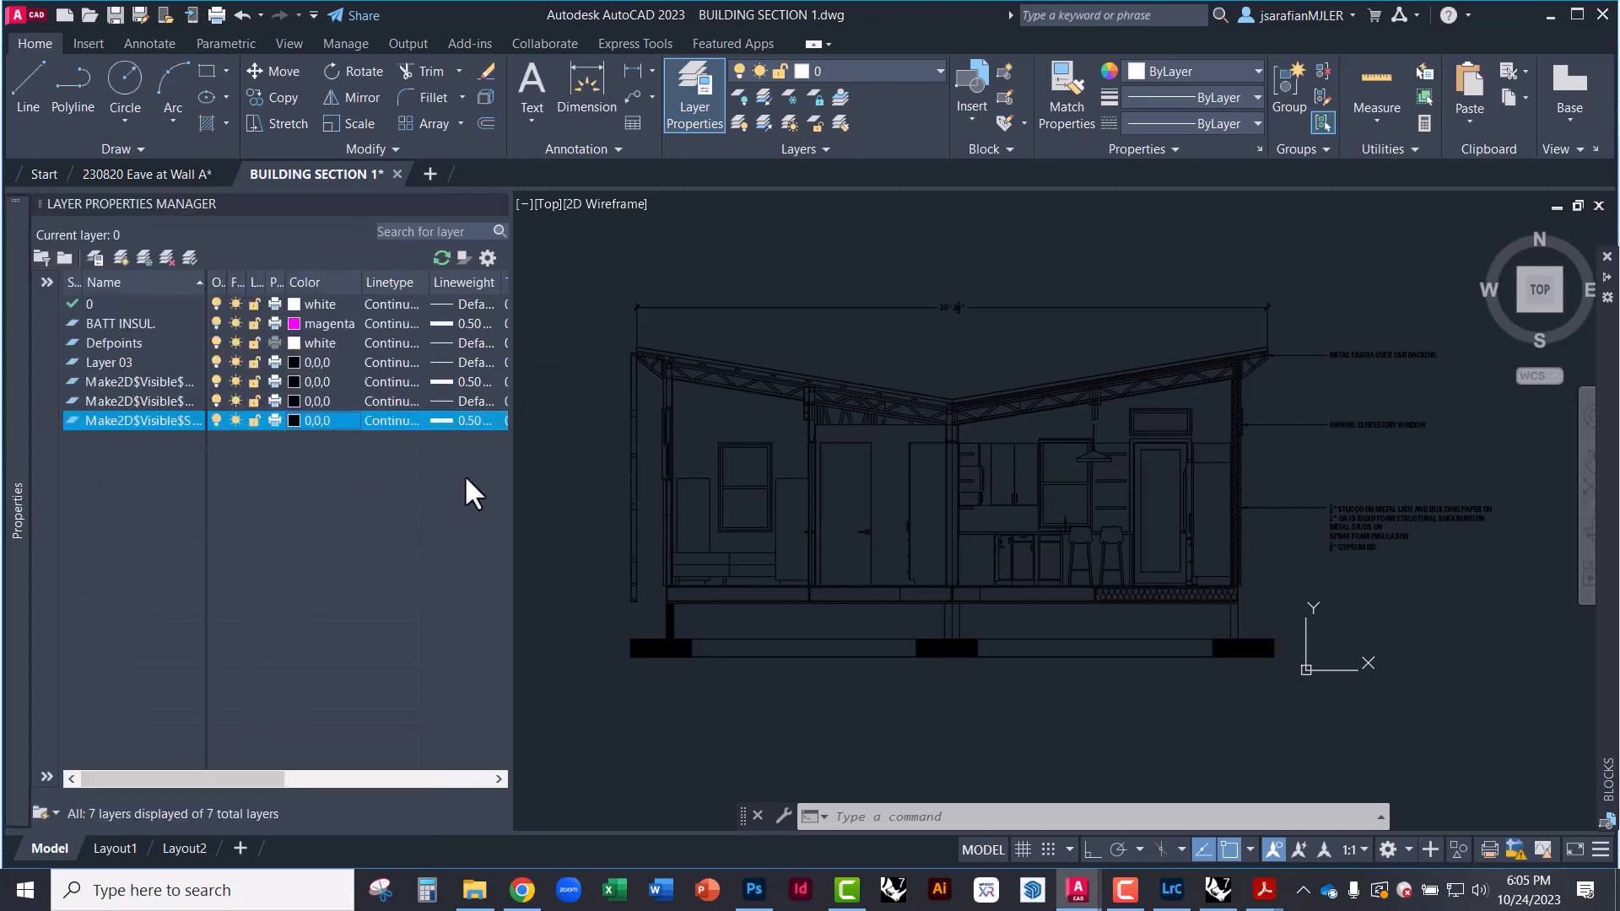
pyautogui.click(323, 363)
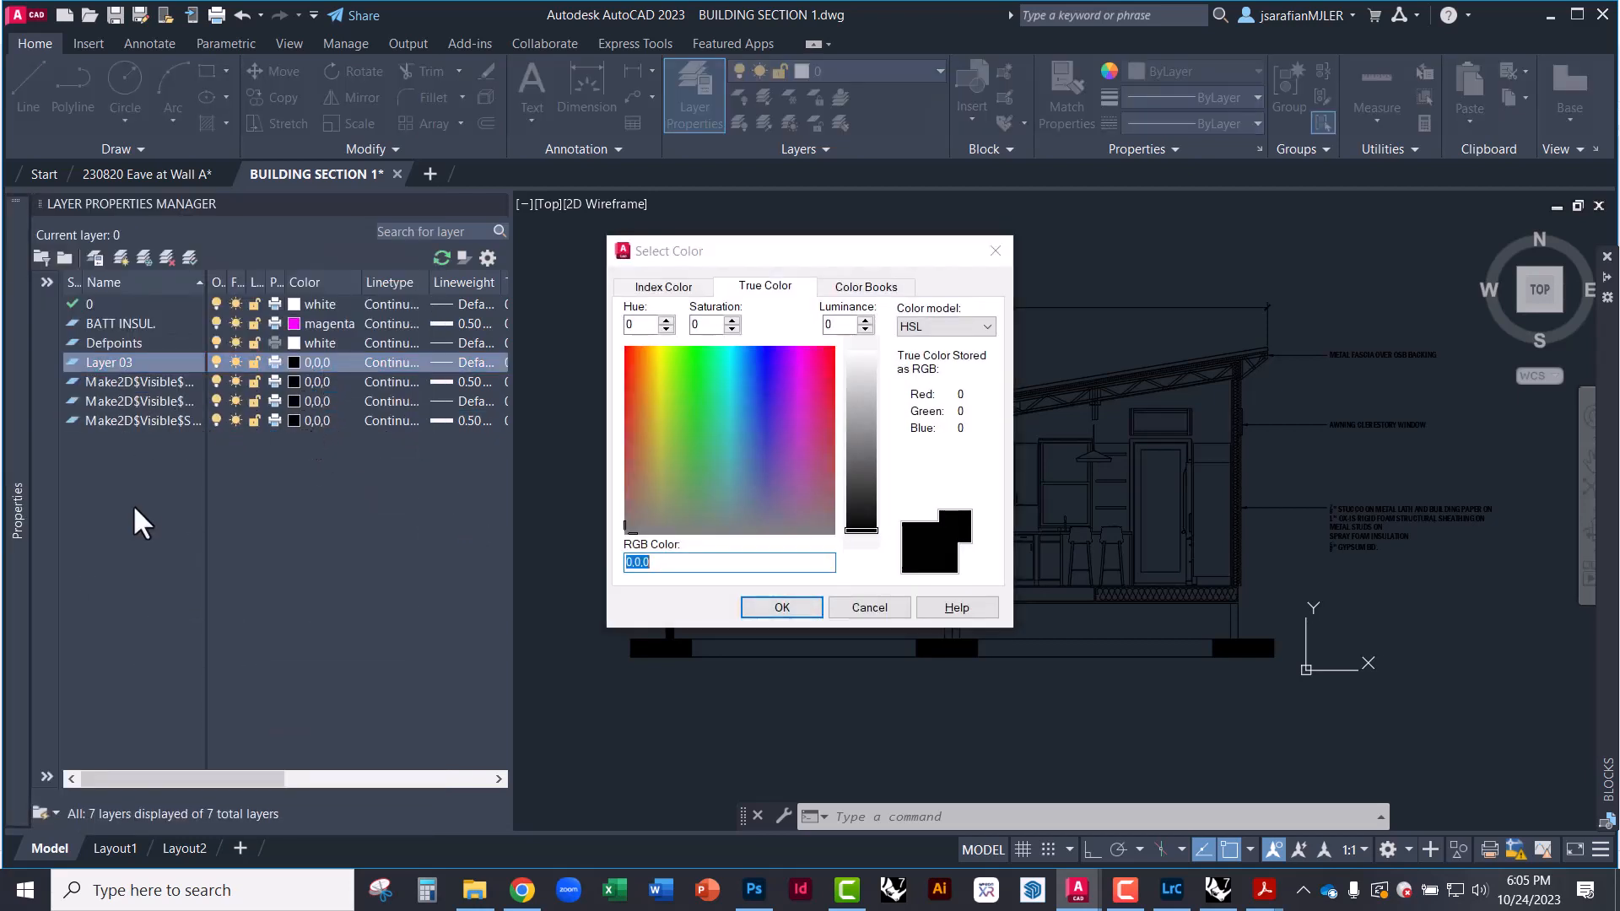
pyautogui.press('Escape')
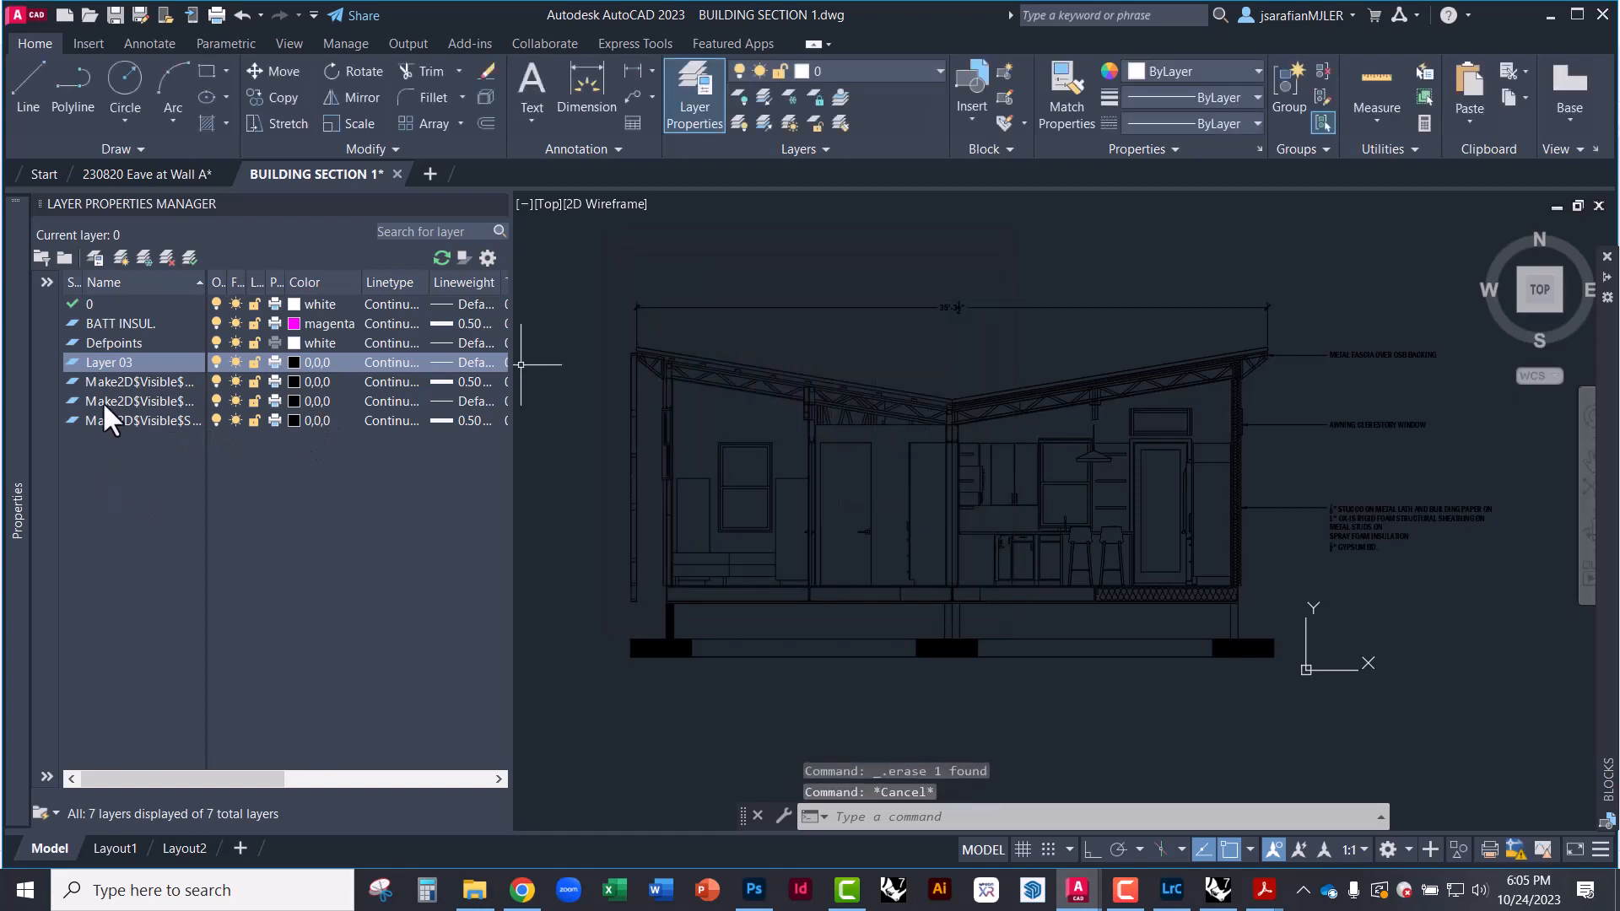
pyautogui.keyDown('shift'); pyautogui.click(148, 420); pyautogui.keyUp('shift')
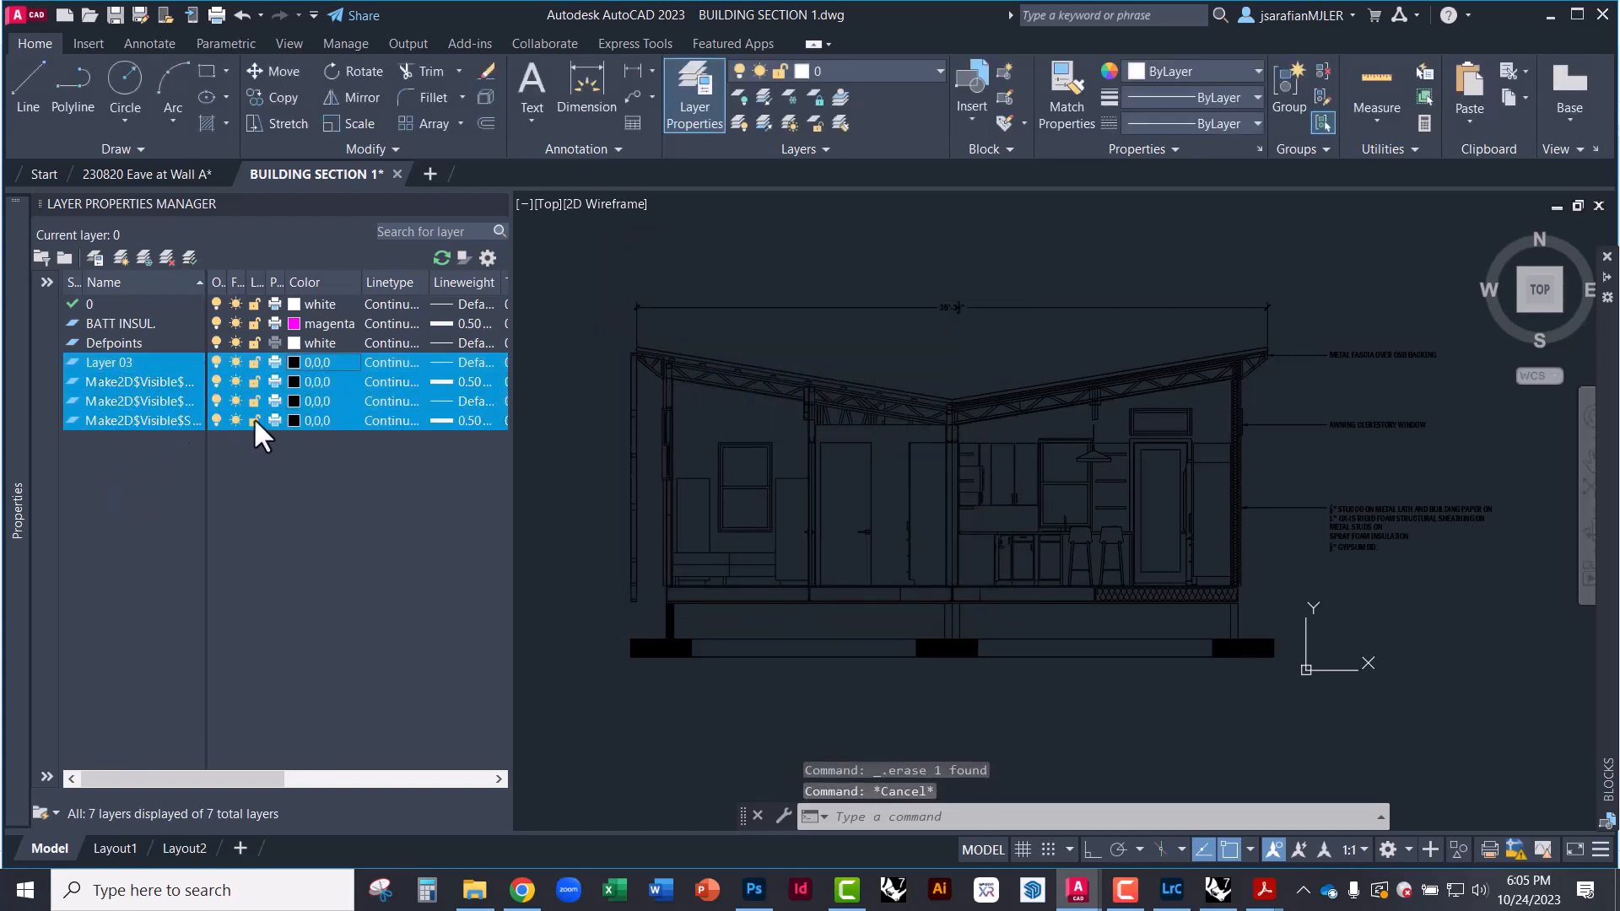
pyautogui.click(293, 381)
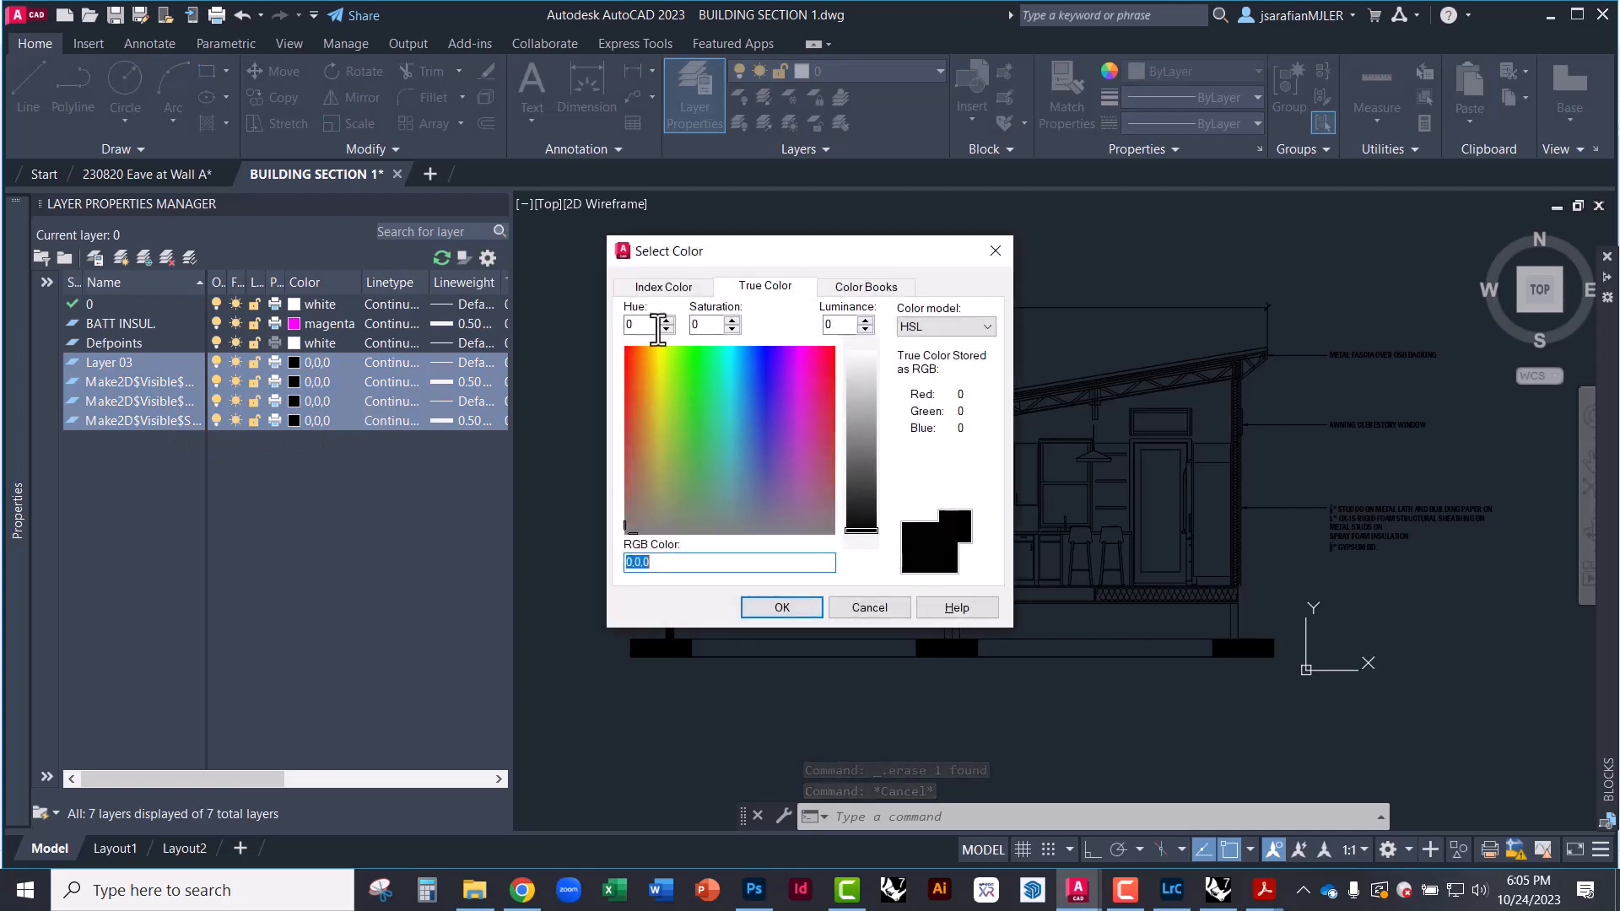
pyautogui.click(674, 292)
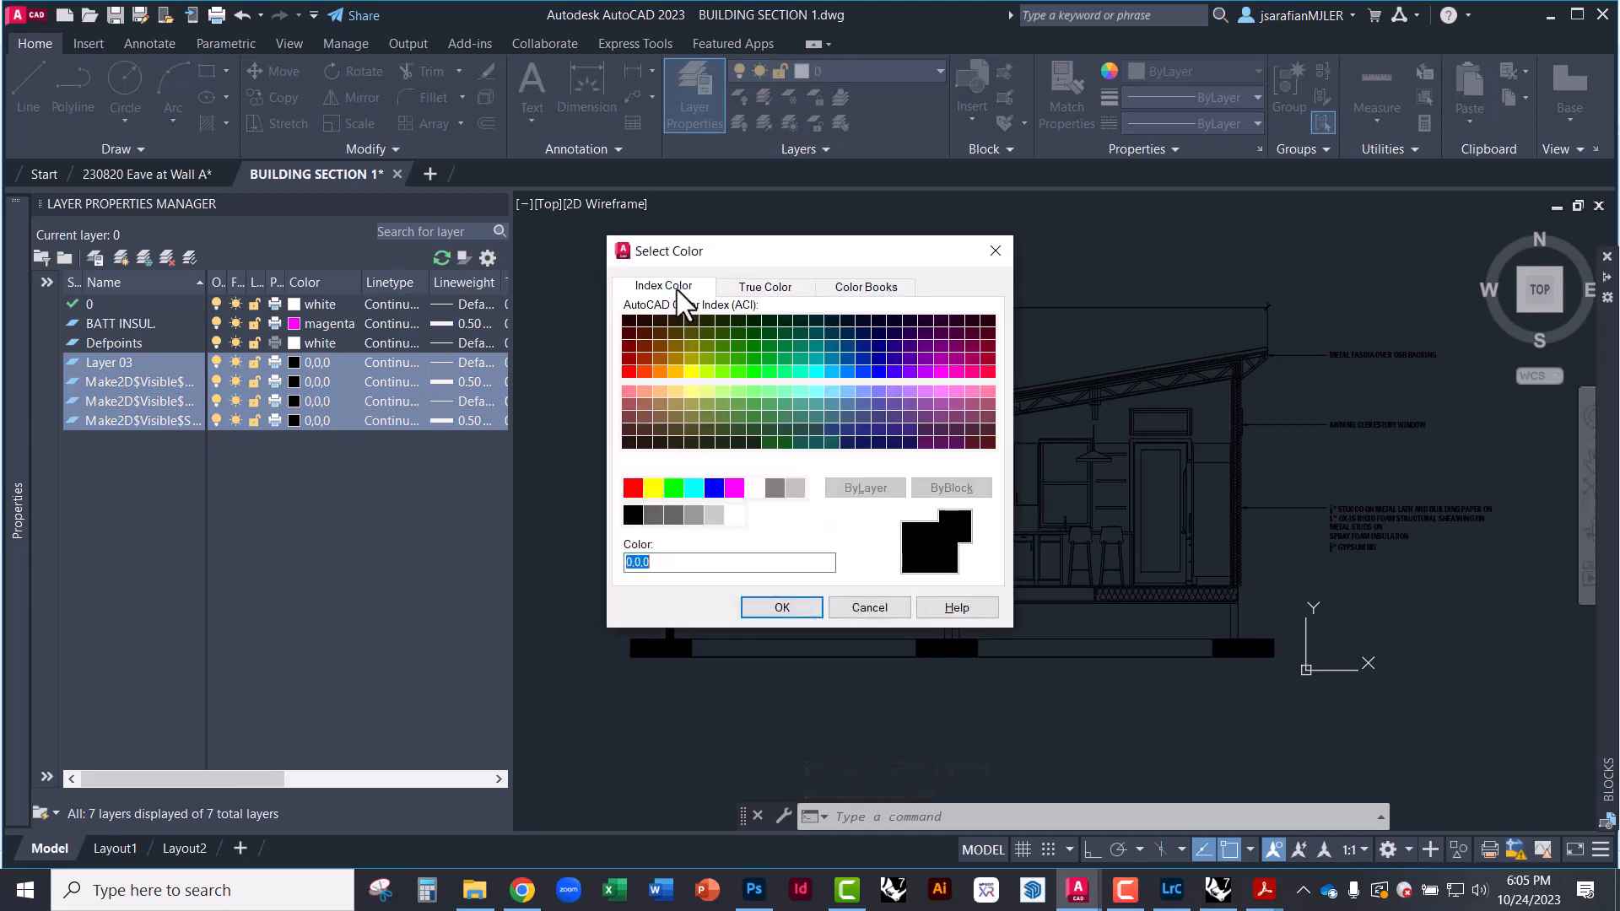
pyautogui.click(754, 487)
pyautogui.click(781, 608)
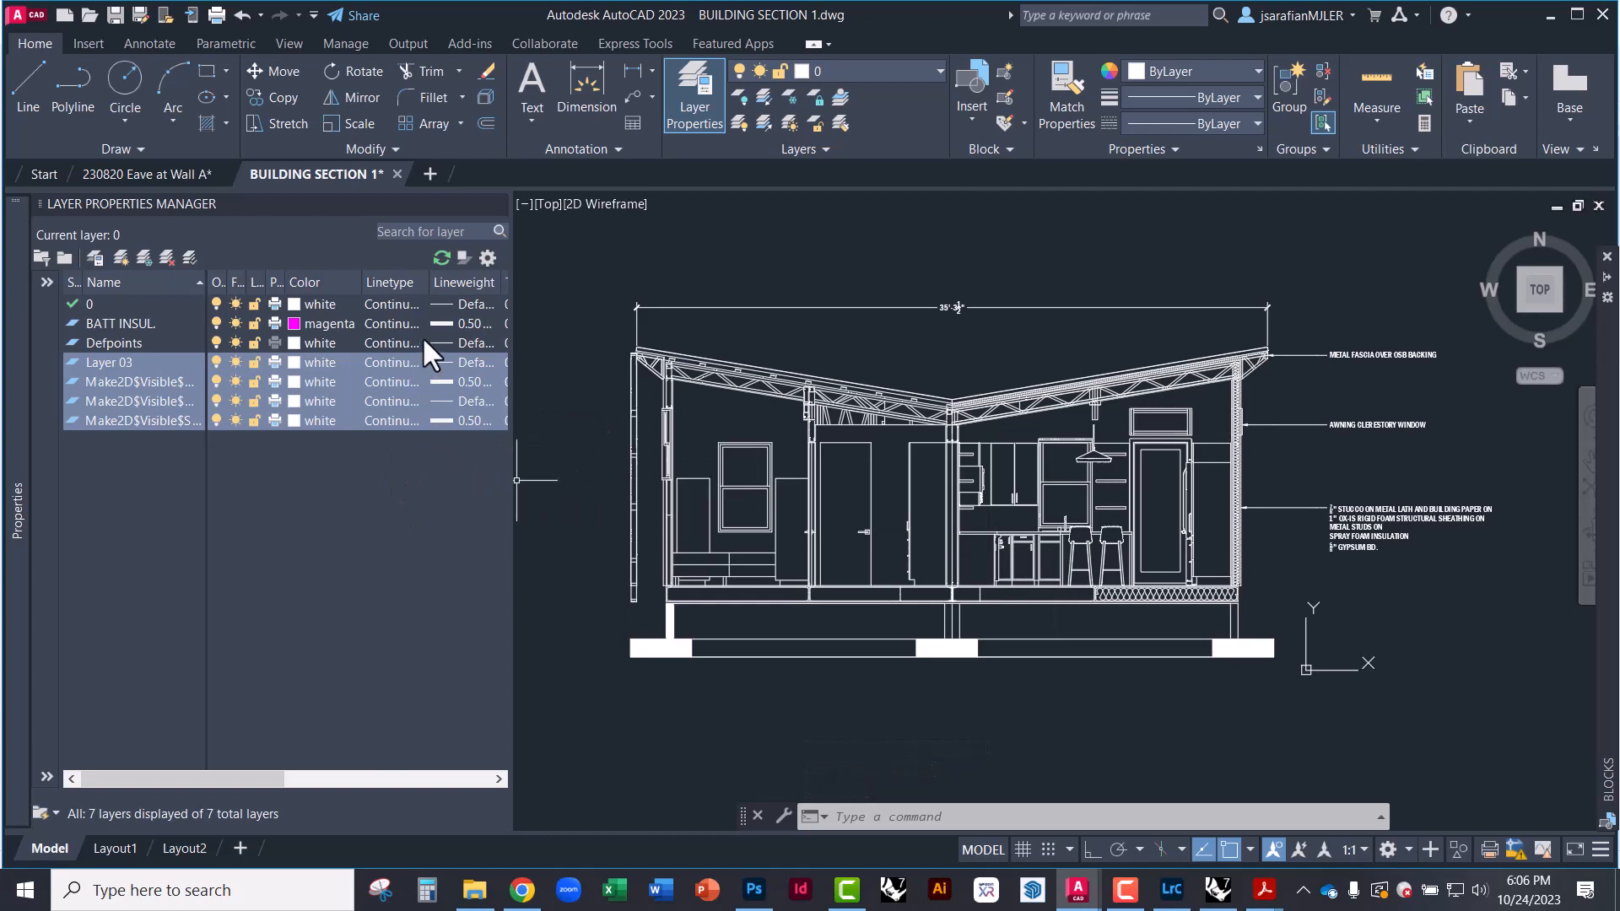
pyautogui.click(423, 444)
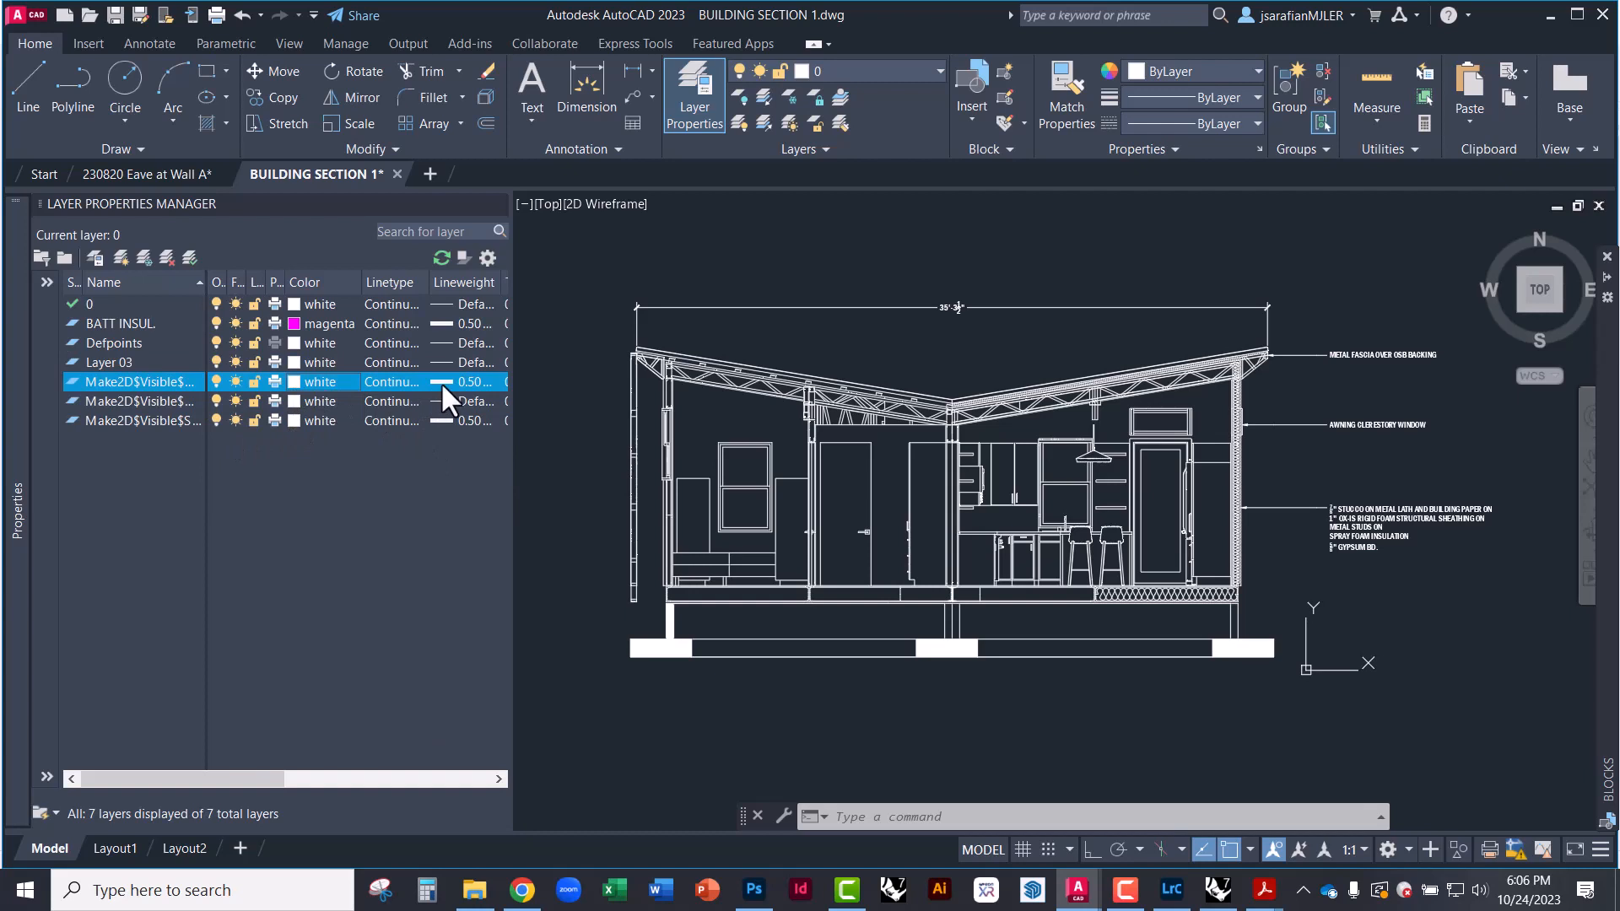
# Toggle the first two Make2D layers off and on to identify their linework, and set the second one's lineweight to 0.05 mm
pyautogui.click(214, 380)
pyautogui.click(215, 381)
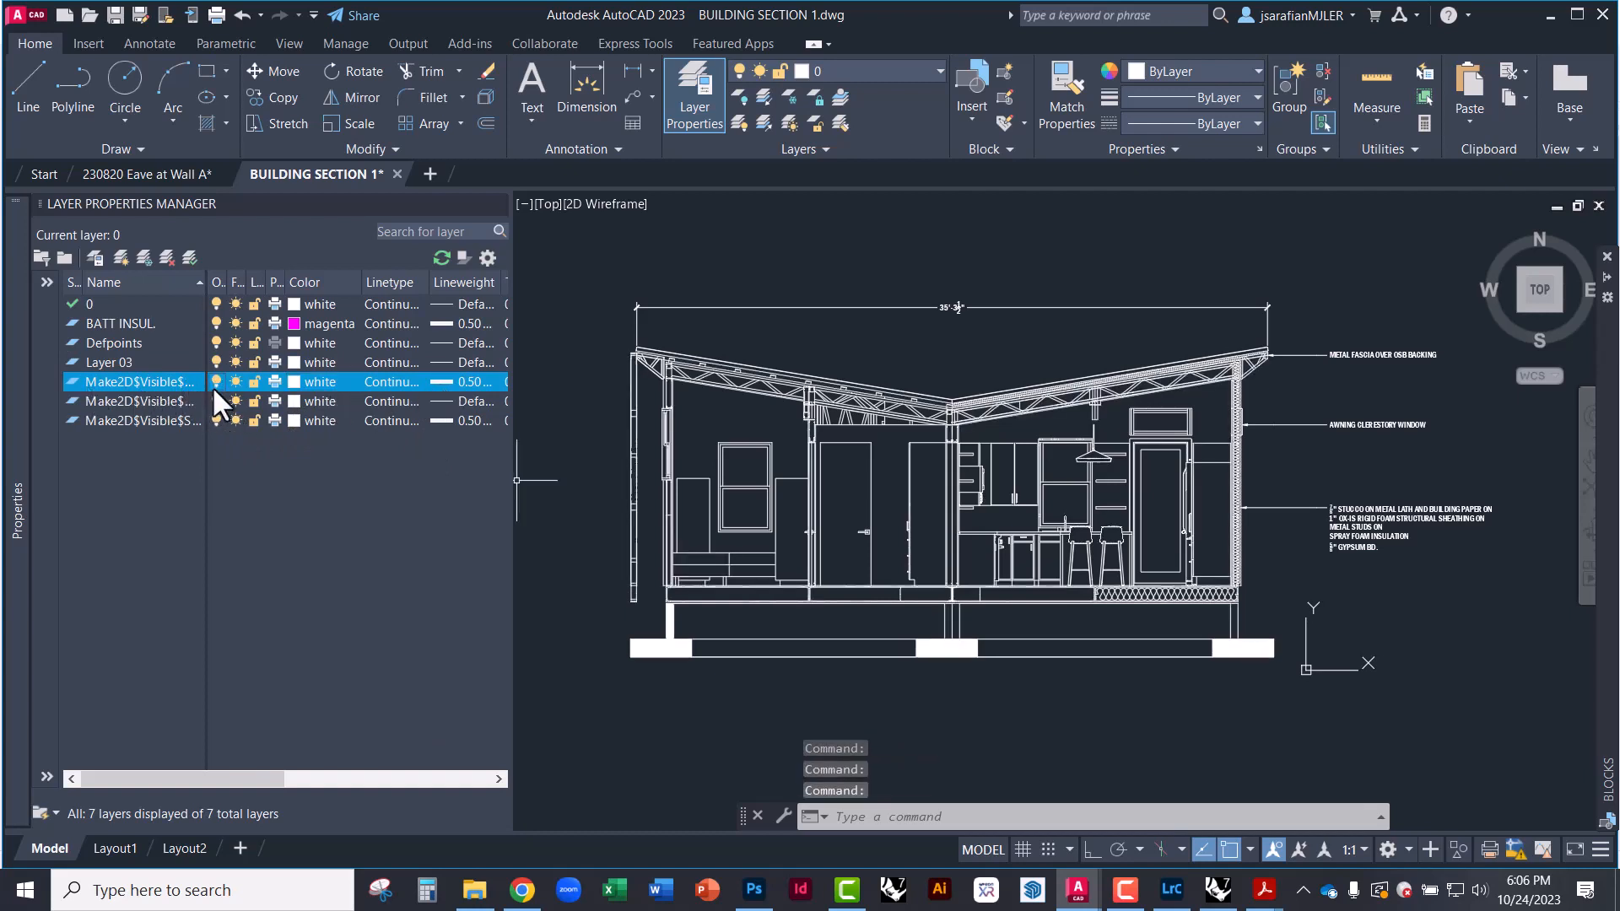
pyautogui.click(214, 401)
pyautogui.click(214, 401)
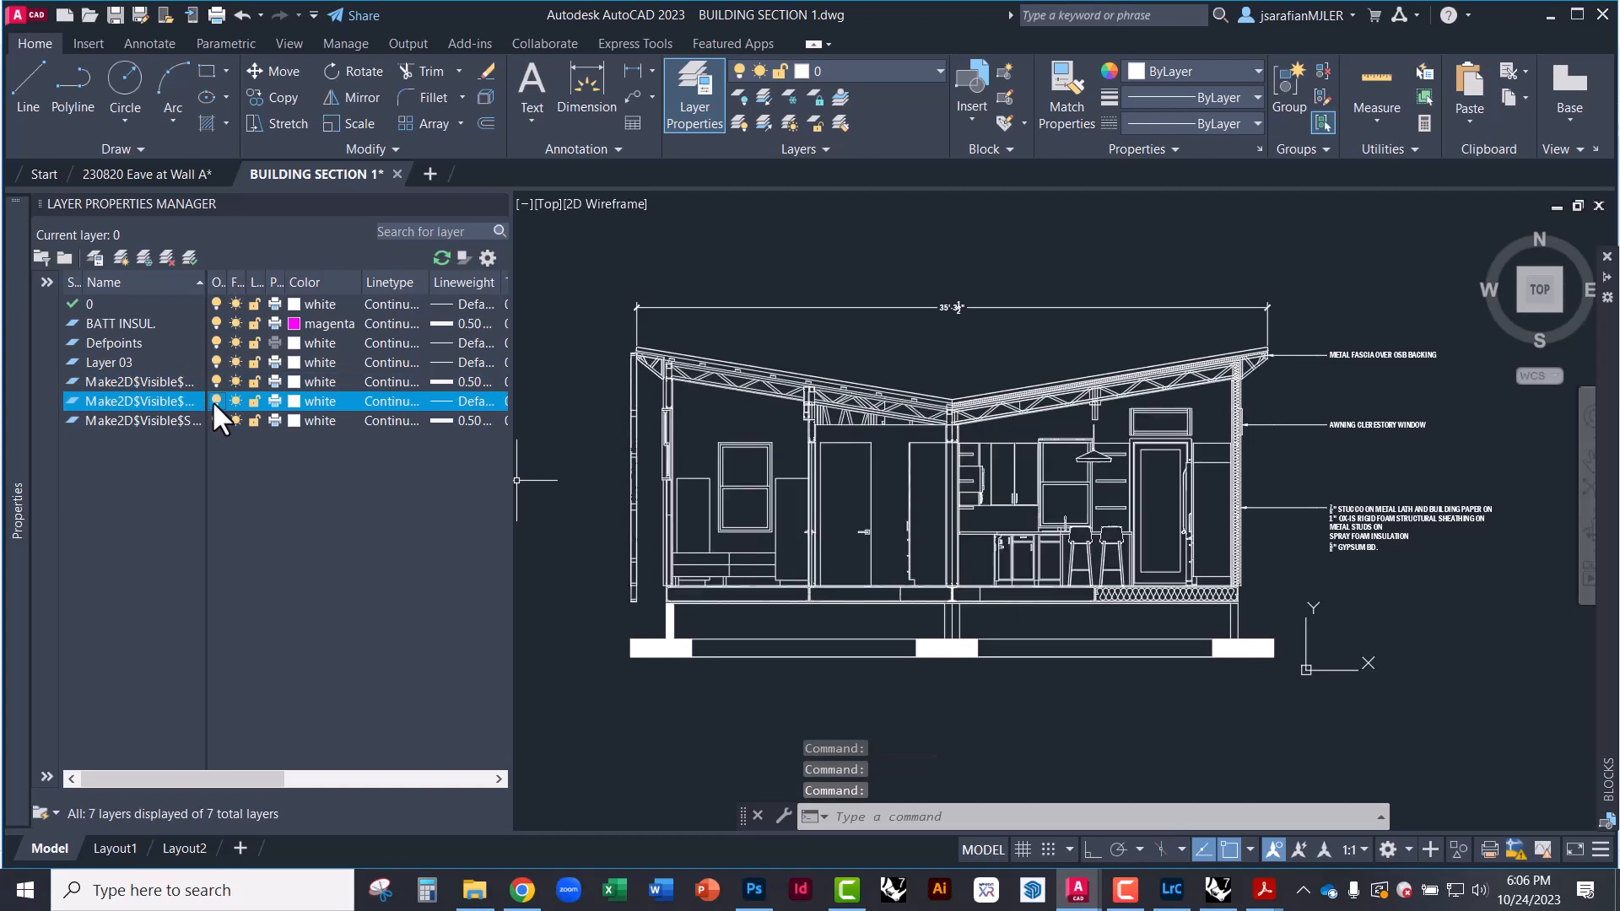
pyautogui.click(439, 400)
pyautogui.click(791, 345)
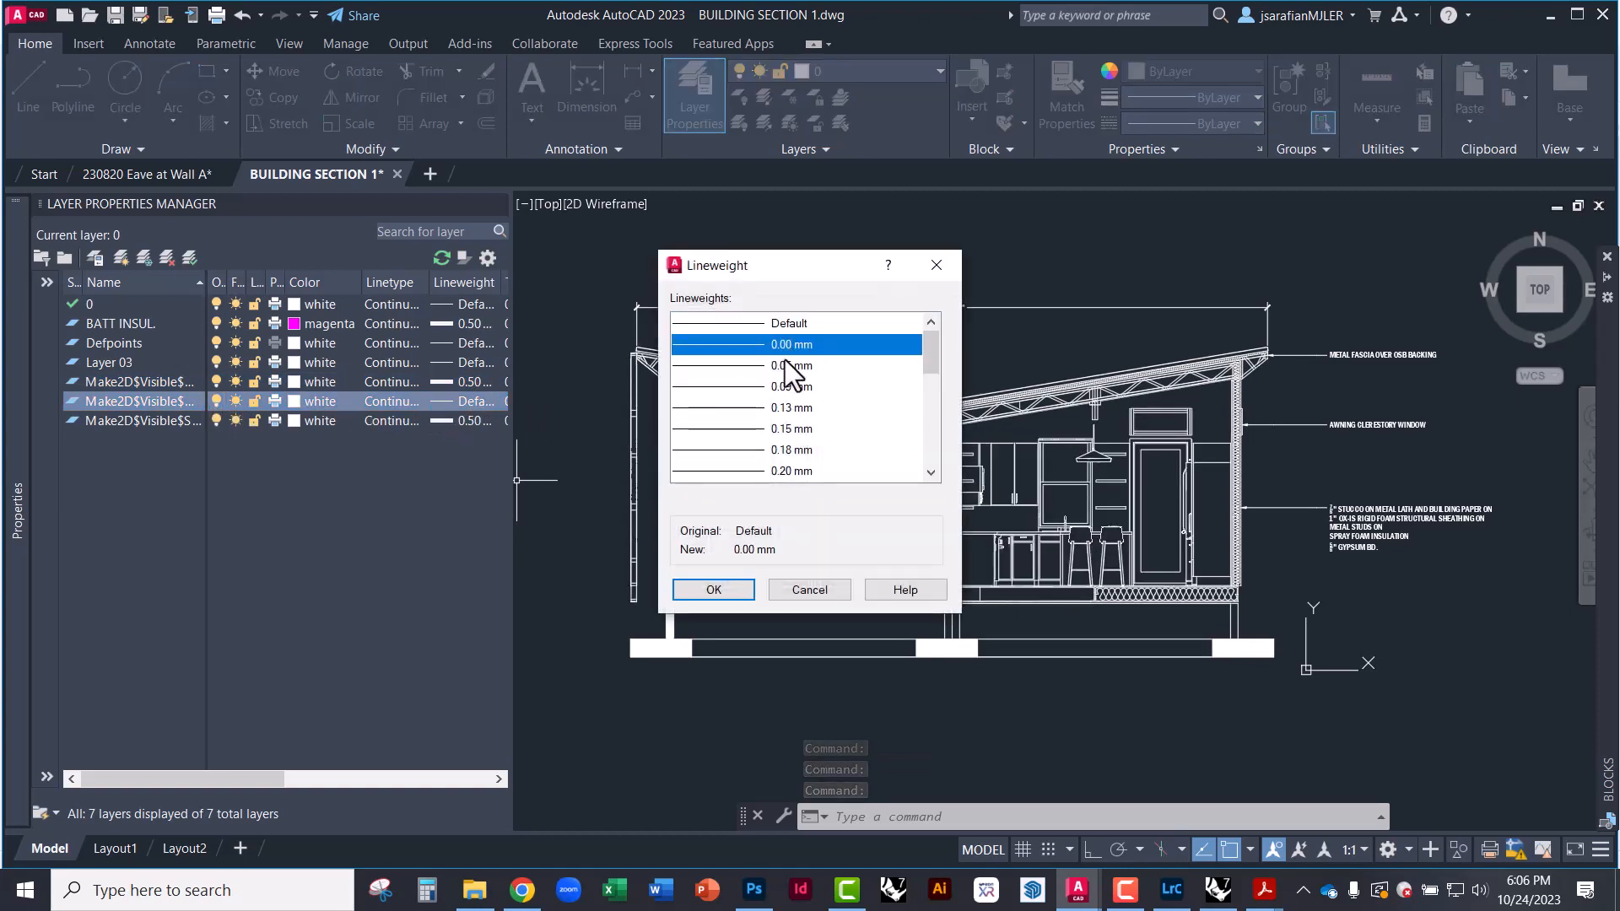
pyautogui.click(793, 366)
pyautogui.click(714, 590)
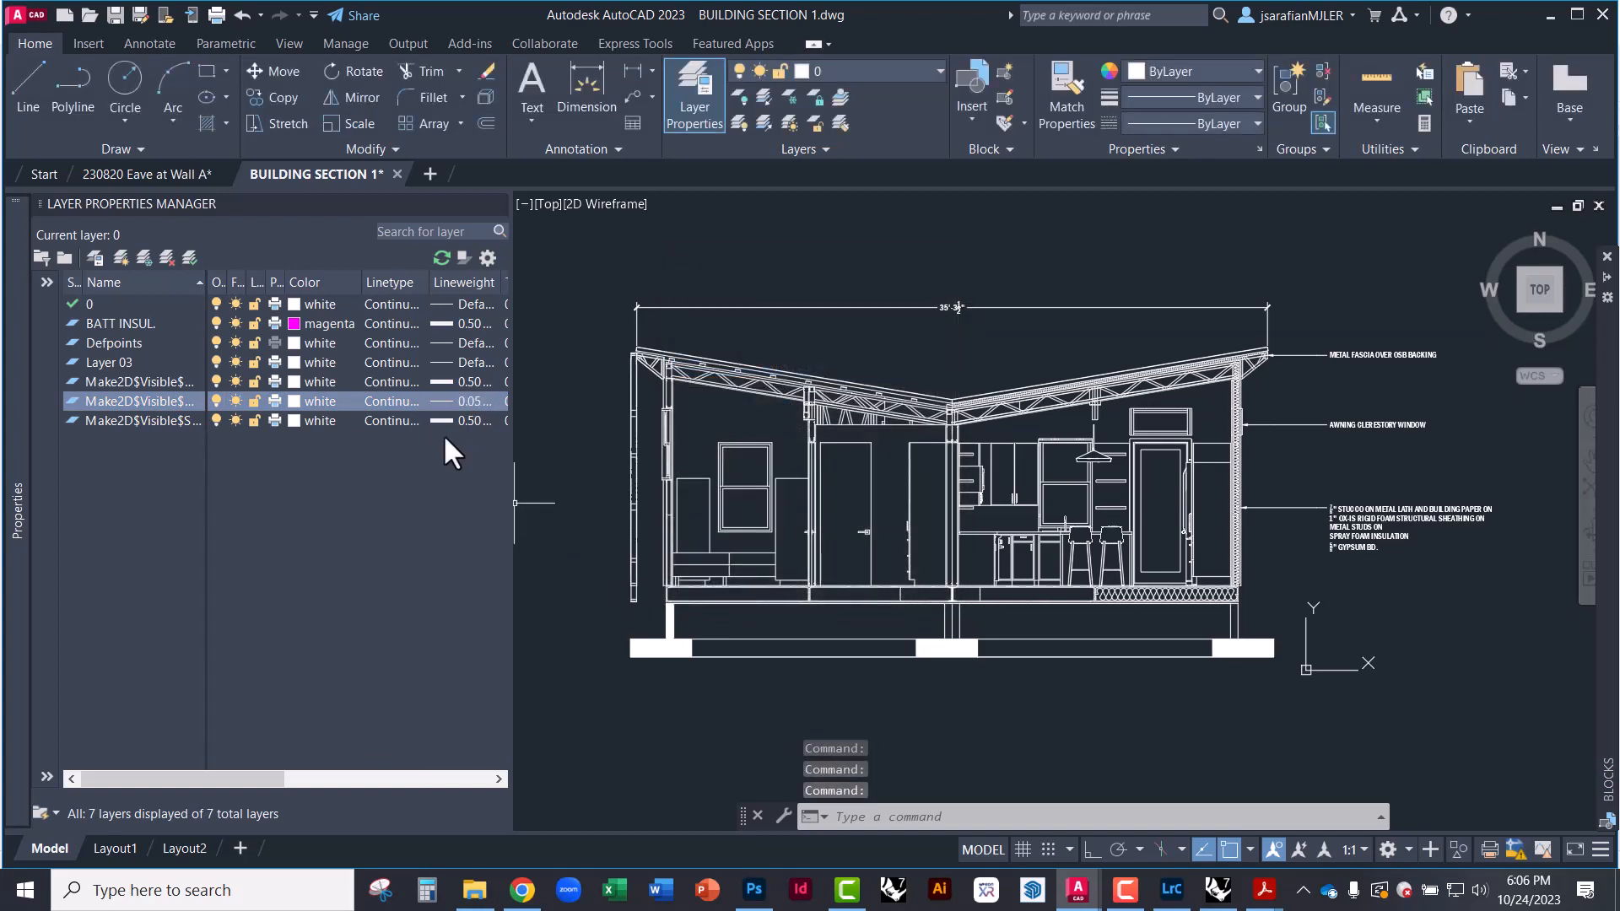
# Identify the linework on the third Make2D layer and set that layer's lineweight to 0.30 mm
pyautogui.click(210, 420)
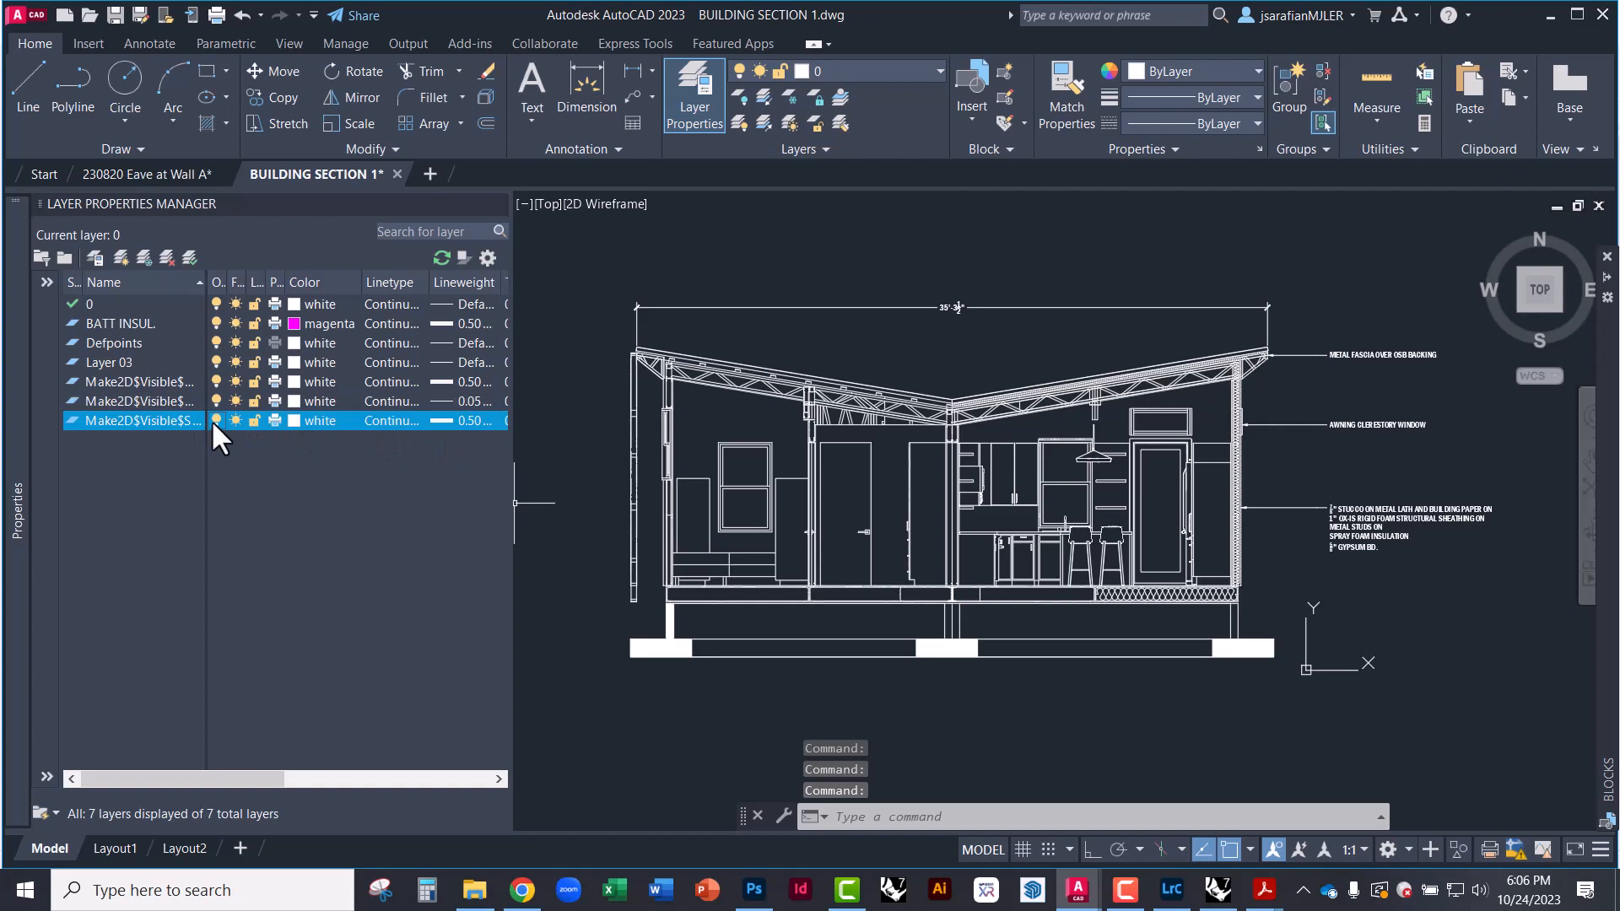
pyautogui.click(439, 419)
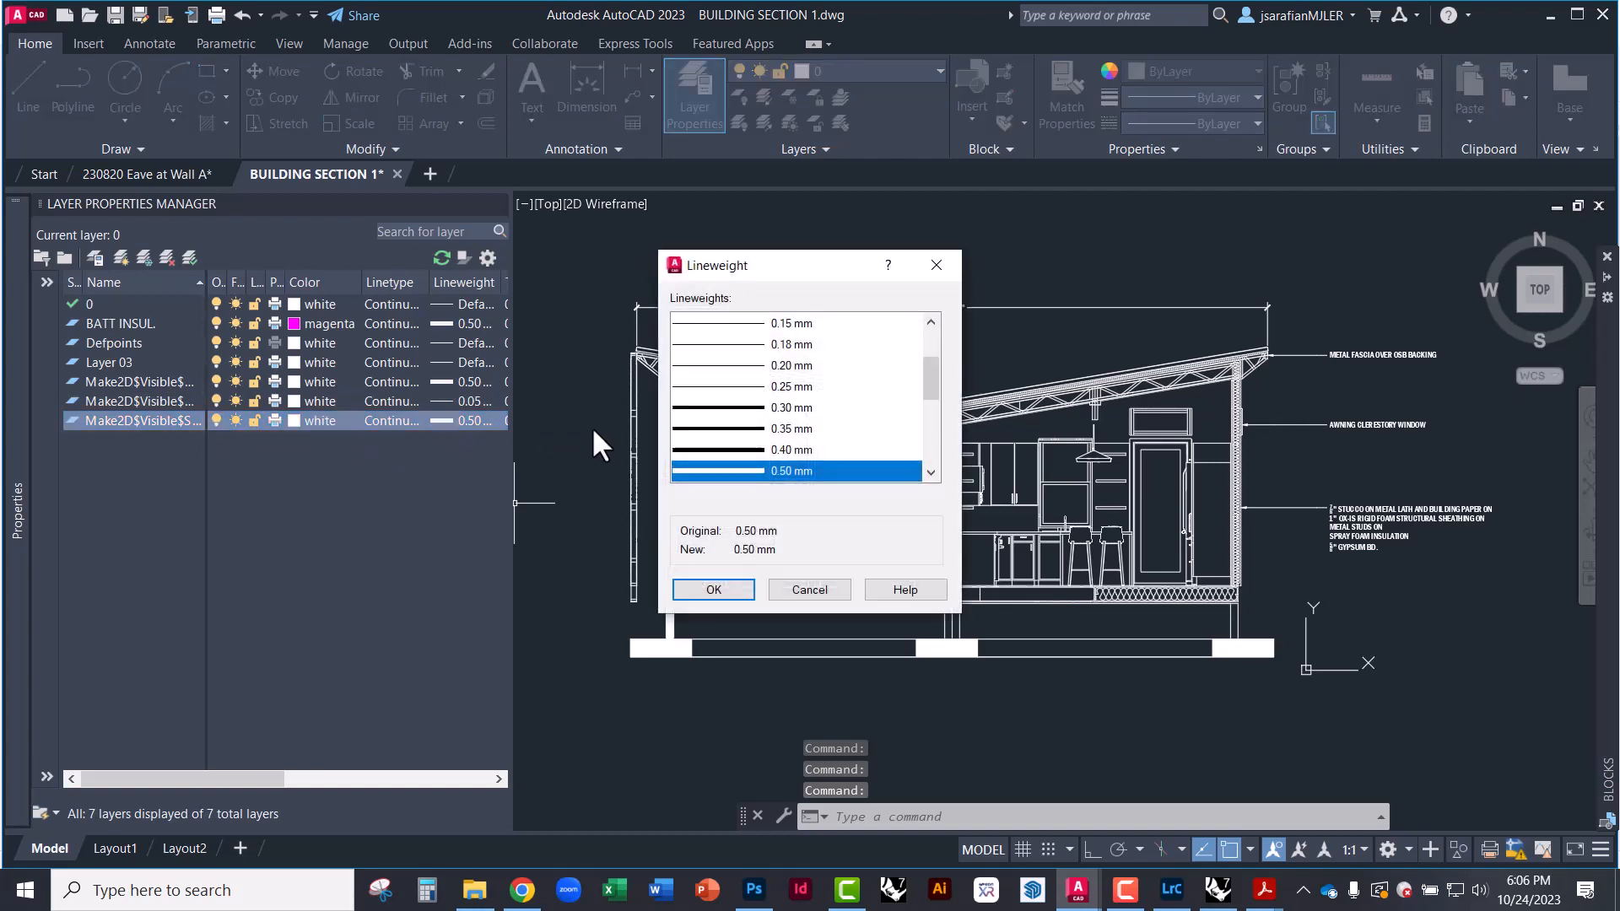
pyautogui.click(727, 409)
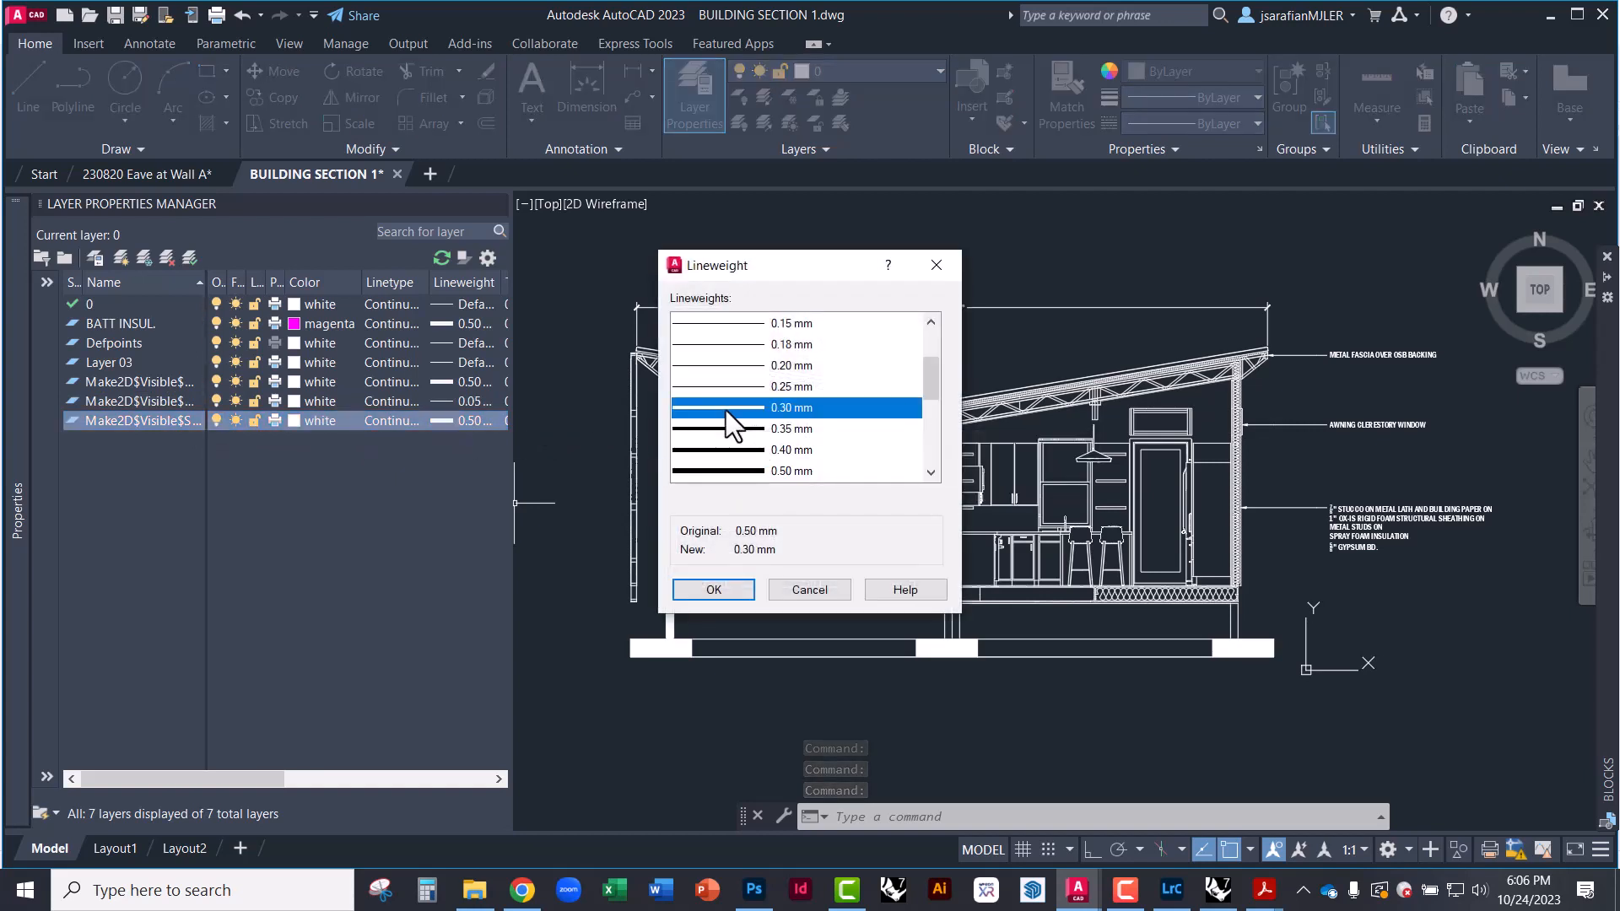
pyautogui.click(714, 590)
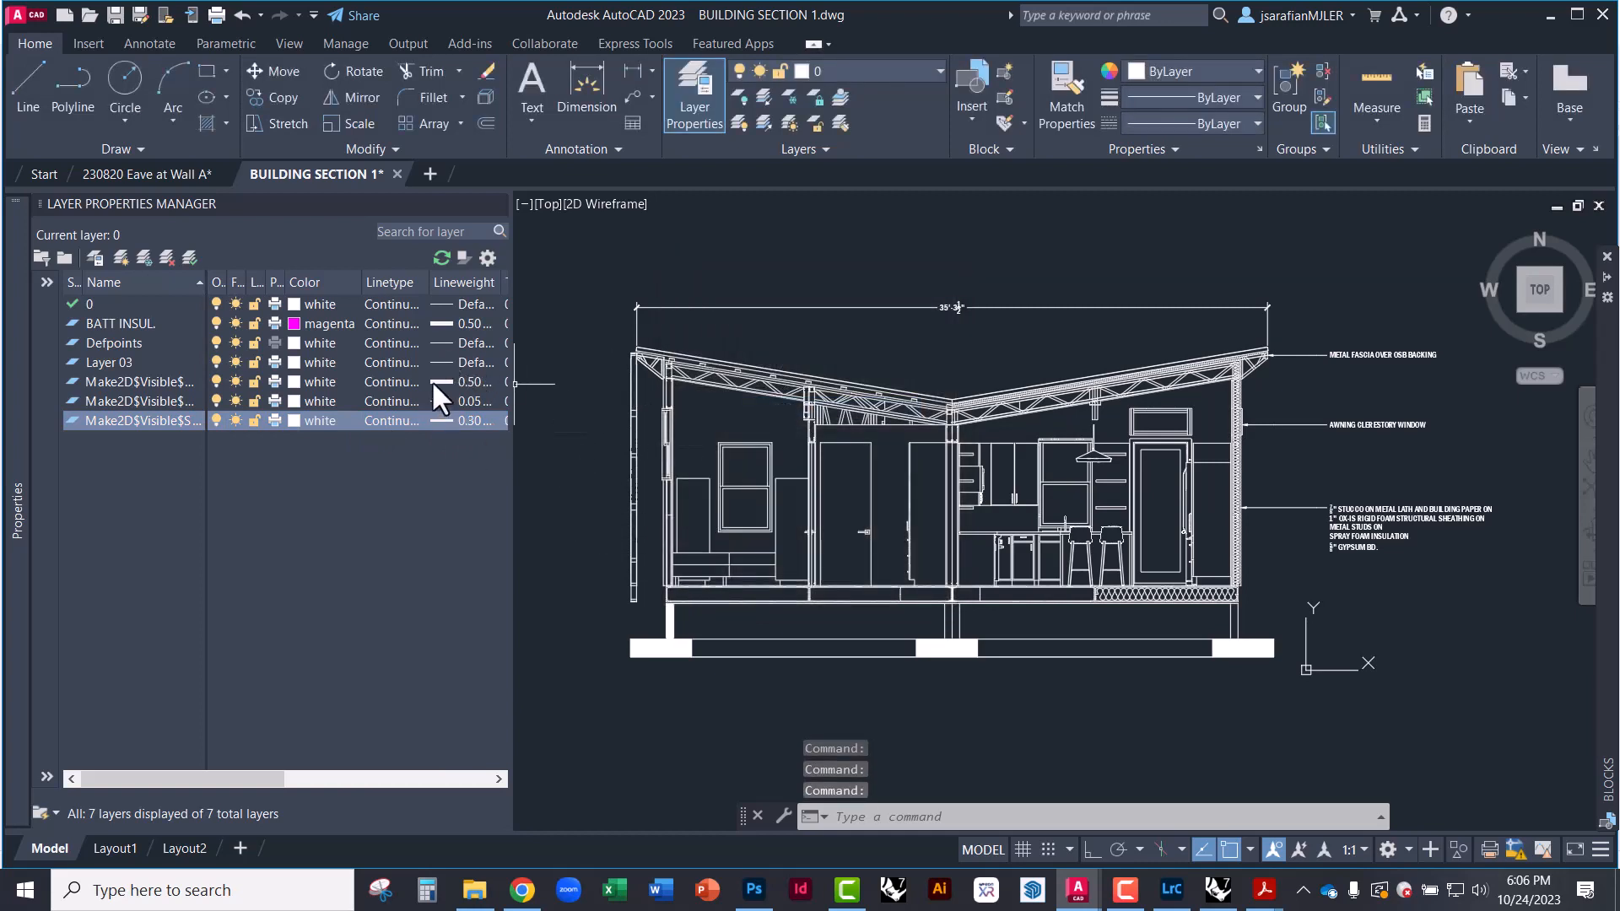
# Check the linework on the first Make2D layer by toggling its visibility, and set its lineweight to Default
pyautogui.click(214, 381)
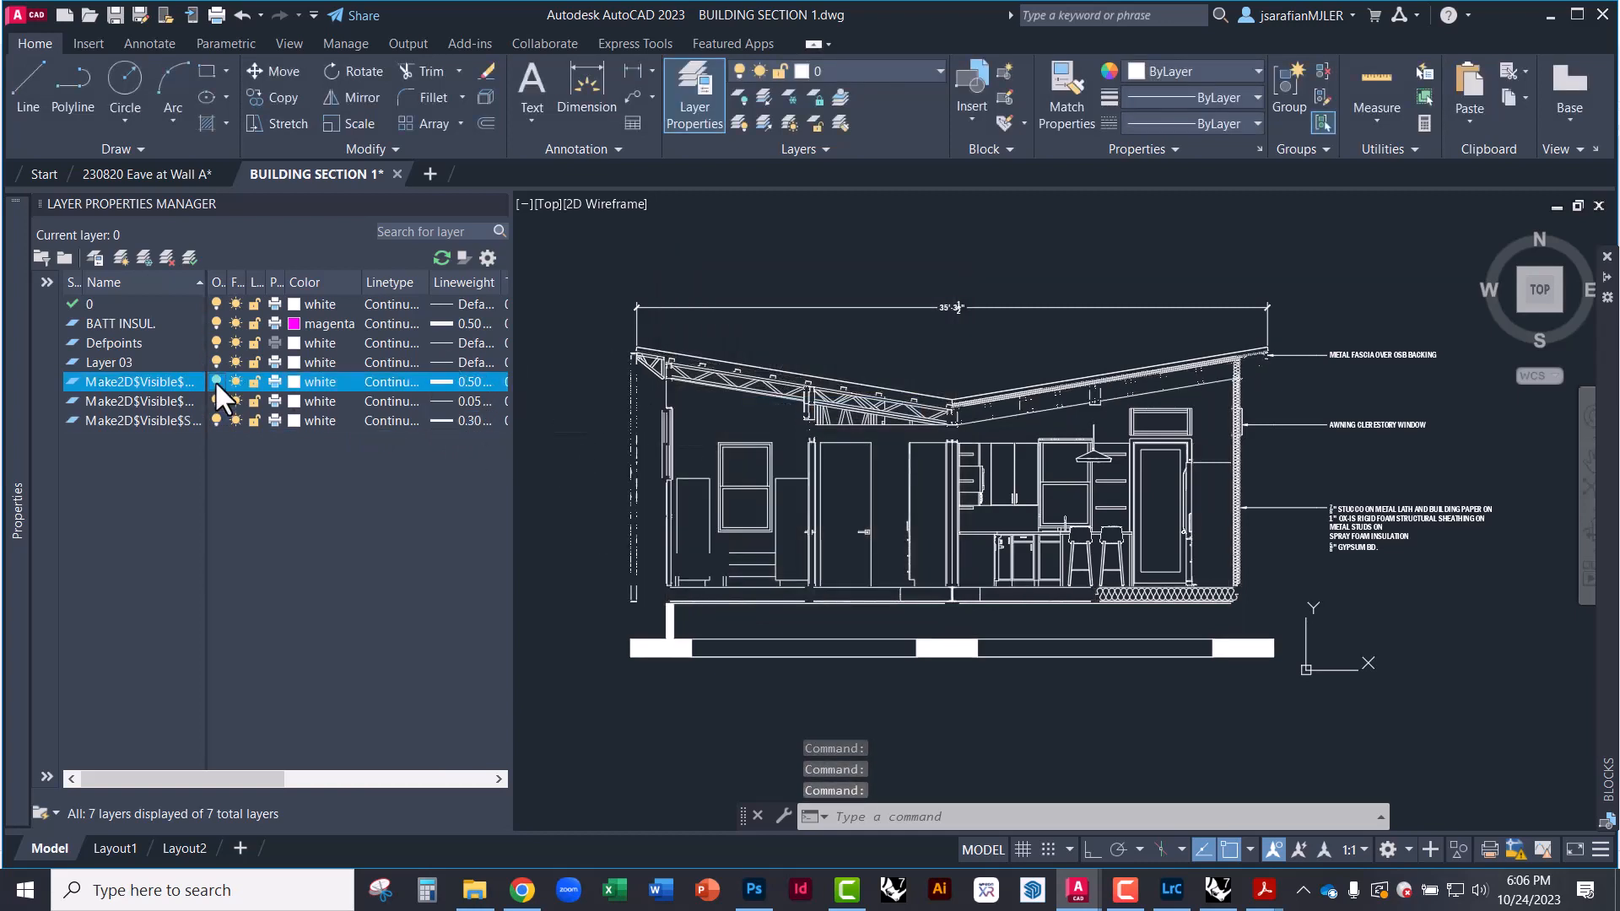
pyautogui.click(440, 385)
pyautogui.scroll(2, 844, 371)
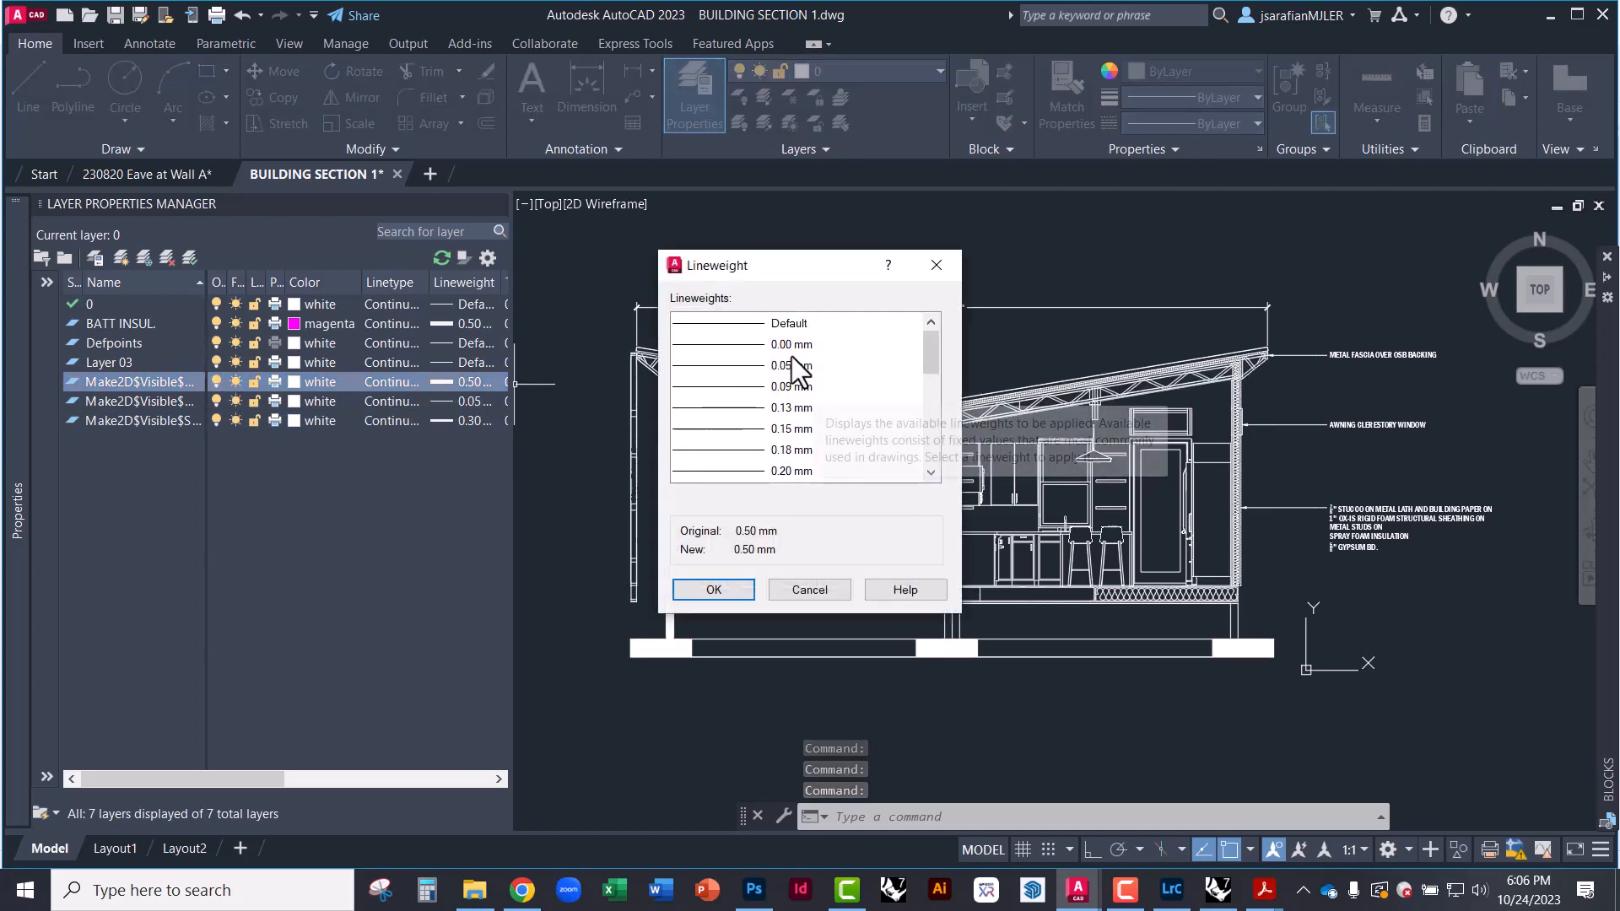
pyautogui.click(791, 328)
pyautogui.click(715, 589)
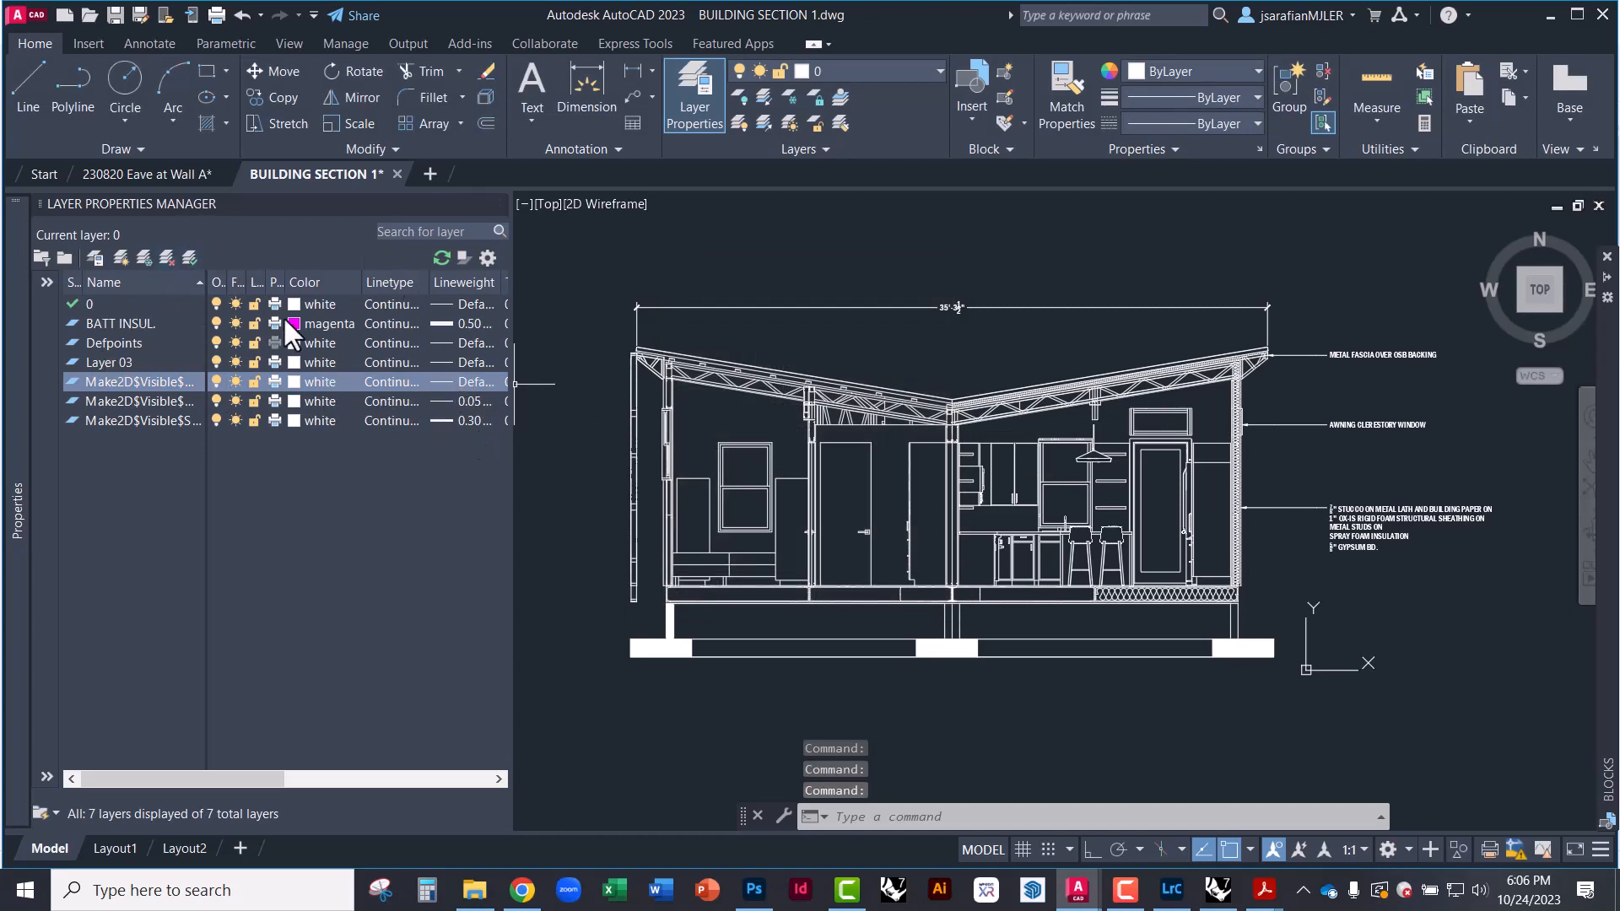
# Set the lineweight of the BATT INSUL. layer to Default
pyautogui.click(446, 323)
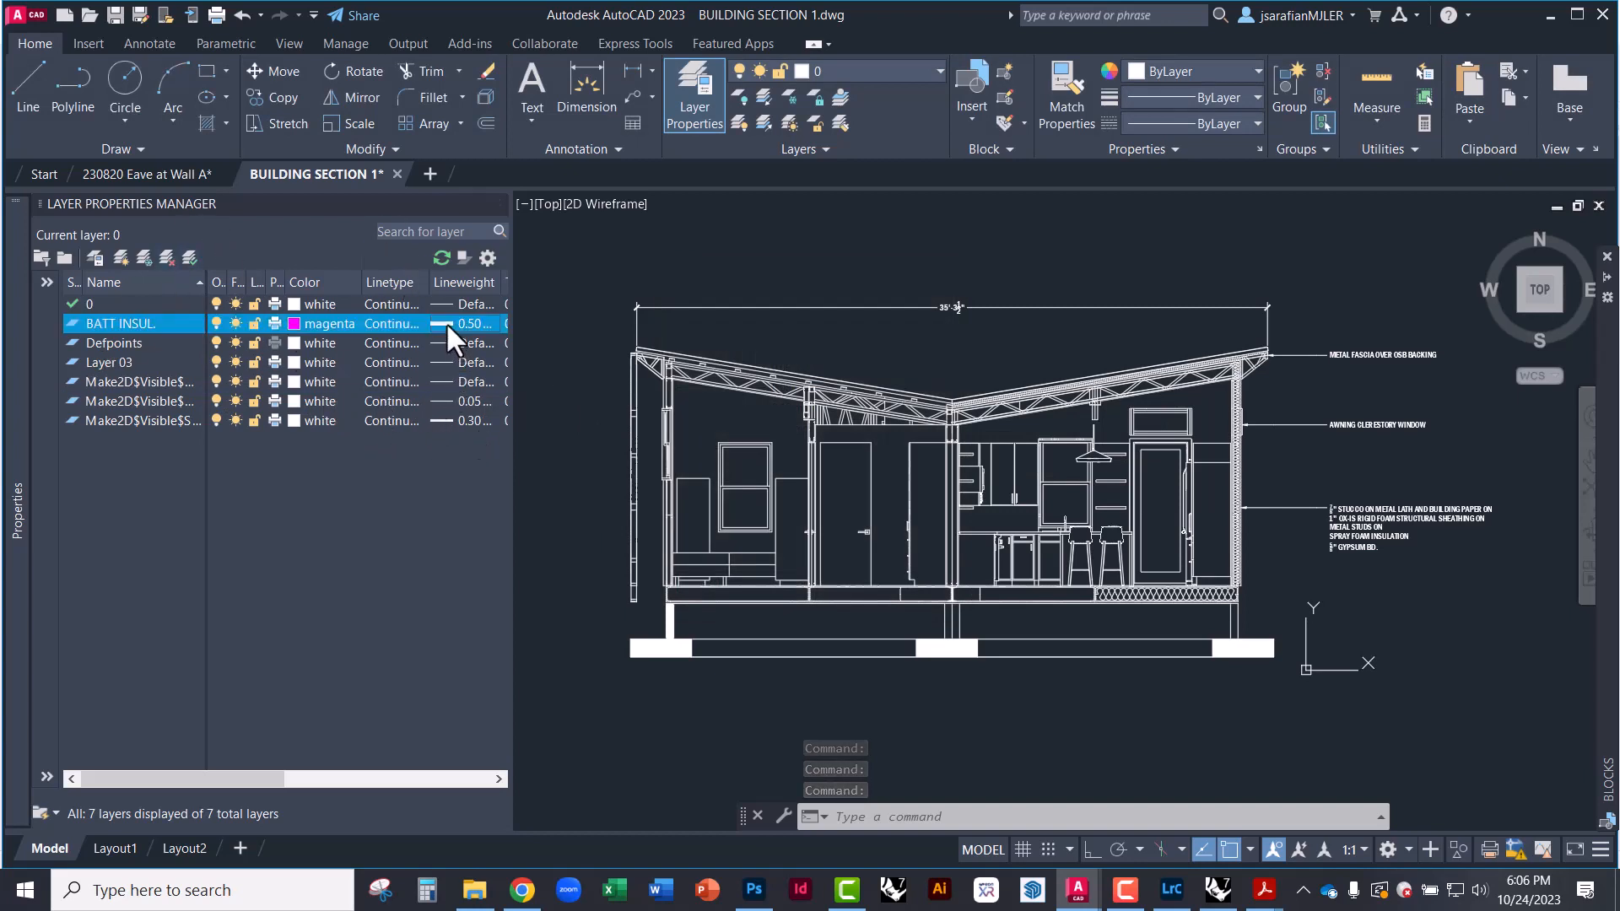
pyautogui.scroll(2, 769, 405)
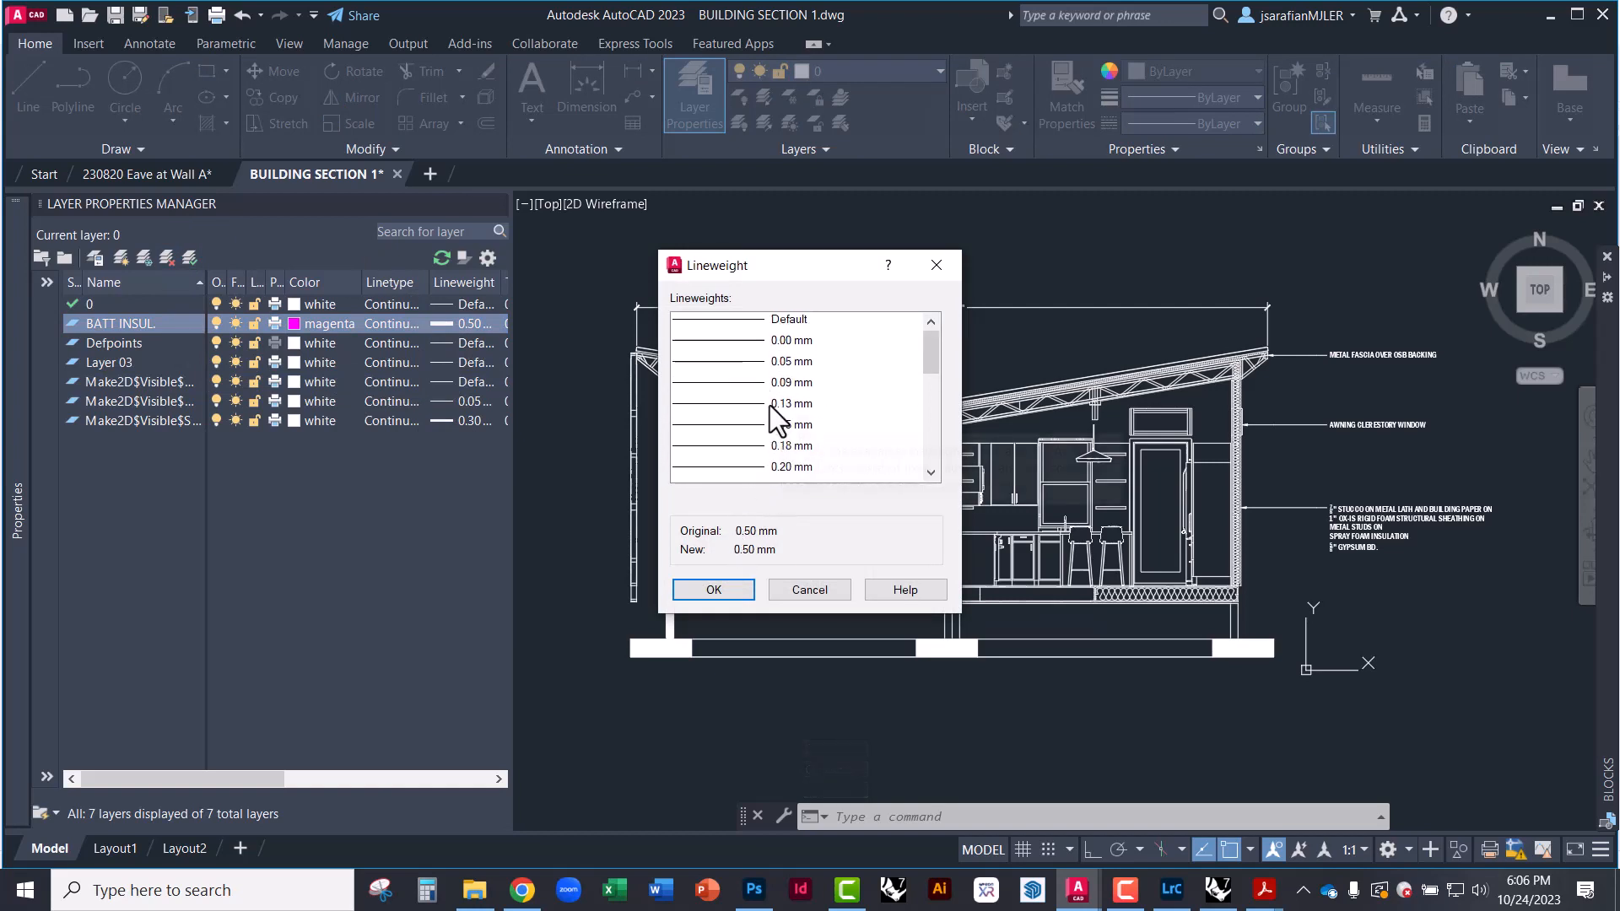
pyautogui.click(782, 323)
pyautogui.click(705, 598)
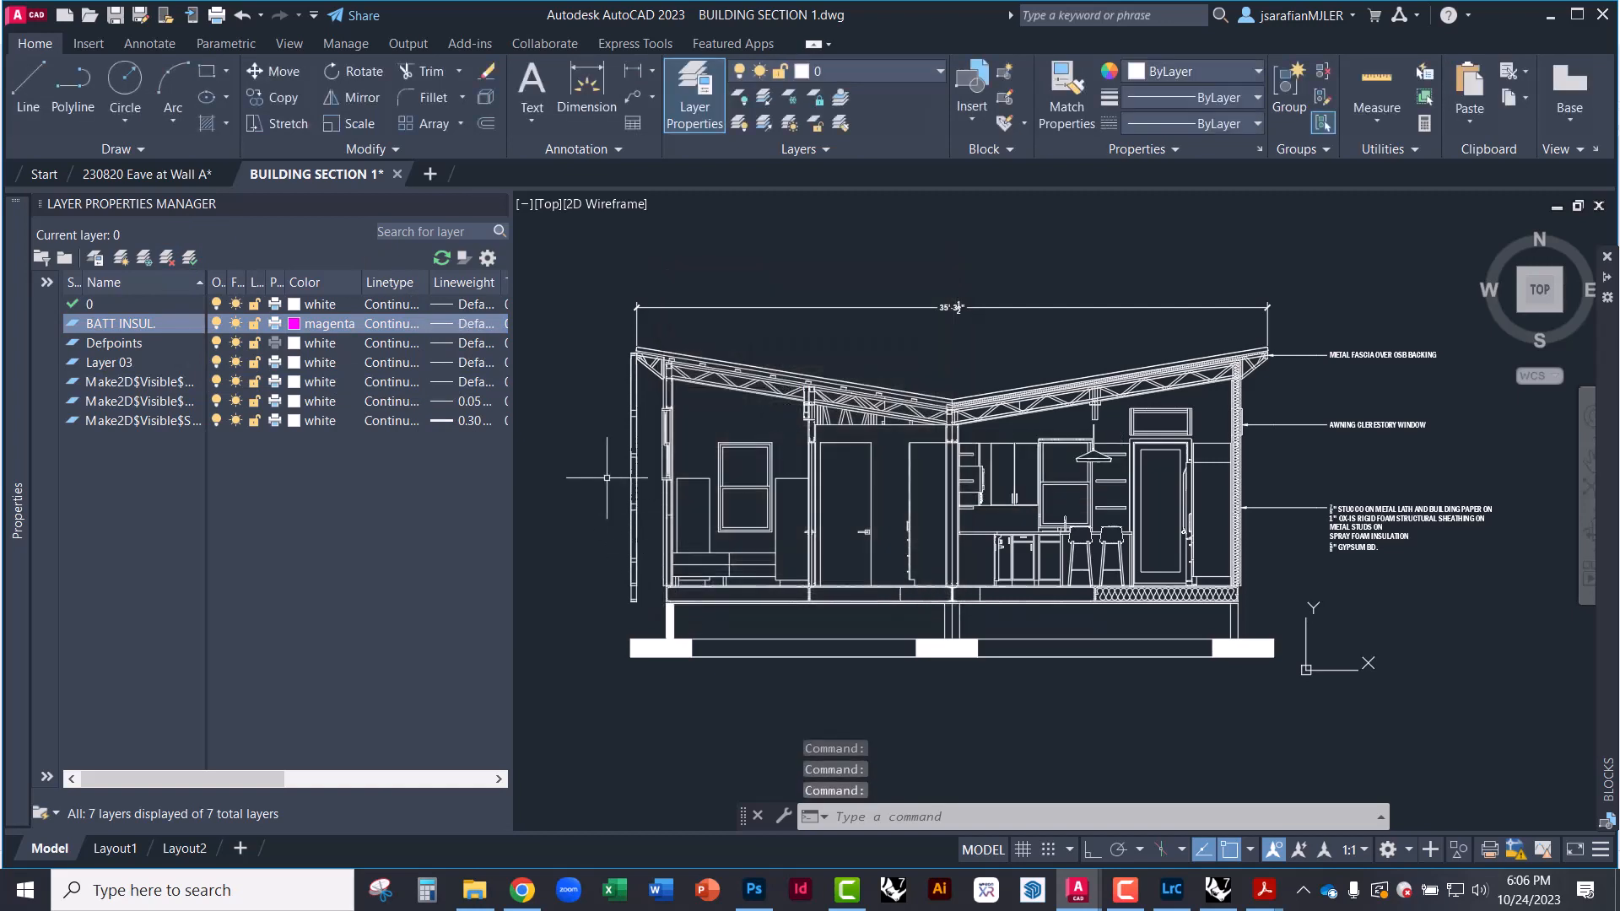
# Set up a plot of the section to Adobe PDF in landscape orientation at a scale of 1/4" = 1'-0"
pyautogui.moveTo(578, 438)
pyautogui.mouseDown(button='middle')
pyautogui.moveTo(597, 446)
pyautogui.moveTo(584, 481)
pyautogui.mouseUp(button='middle')
pyautogui.moveTo(870, 545)
pyautogui.mouseDown(button='middle')
pyautogui.moveTo(825, 481)
pyautogui.moveTo(817, 492)
pyautogui.mouseUp(button='middle')
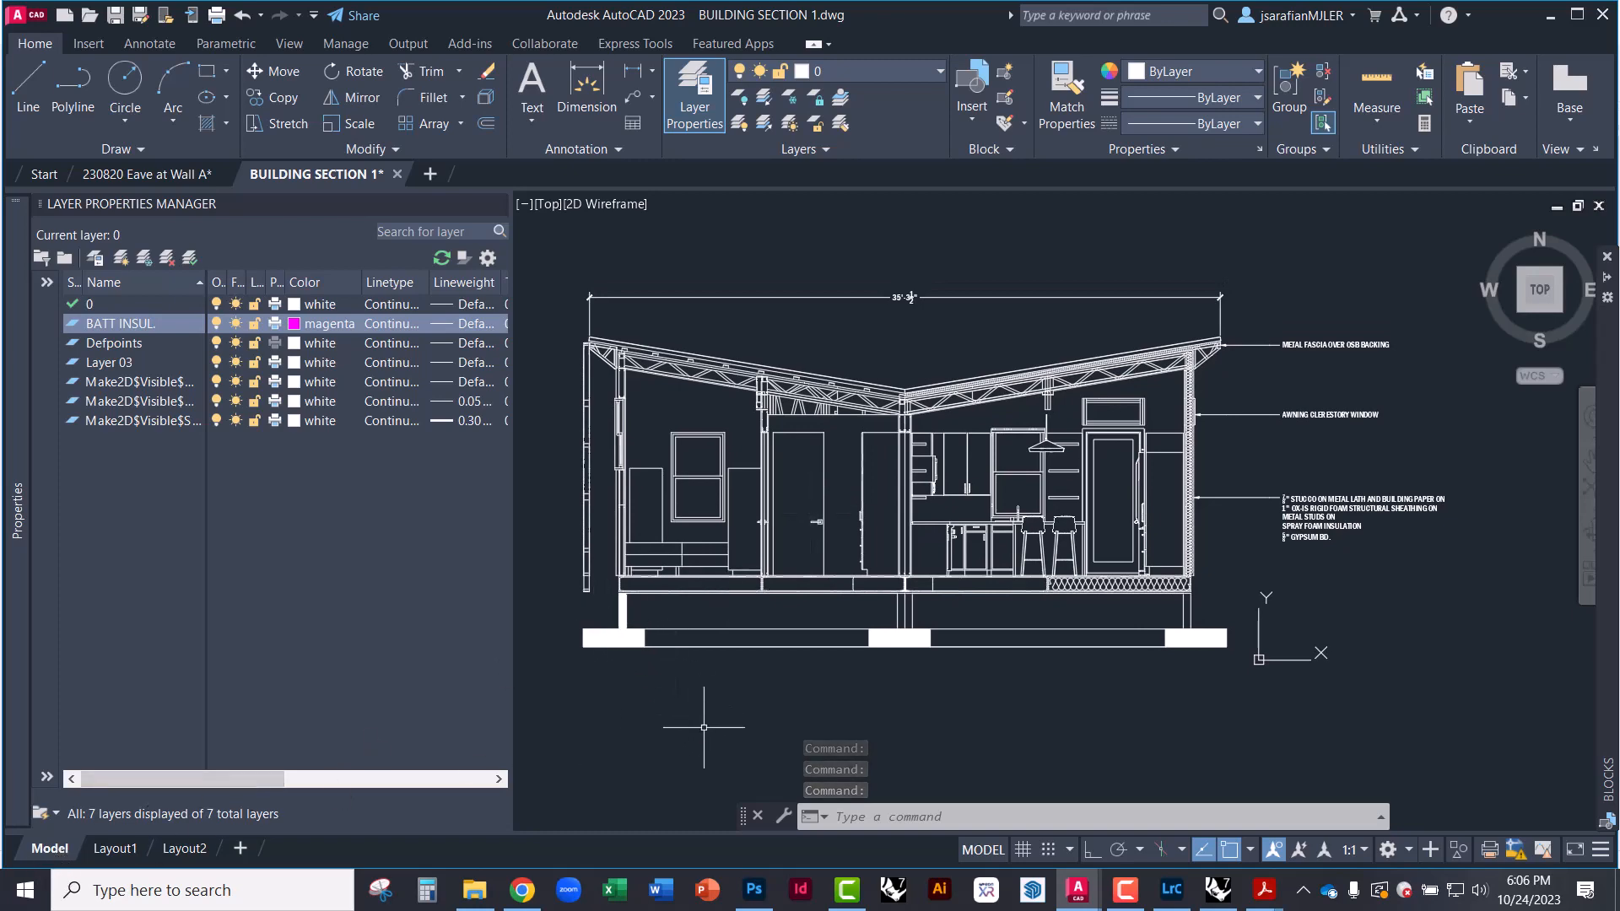
pyautogui.hotkey('ctrl', 'p')
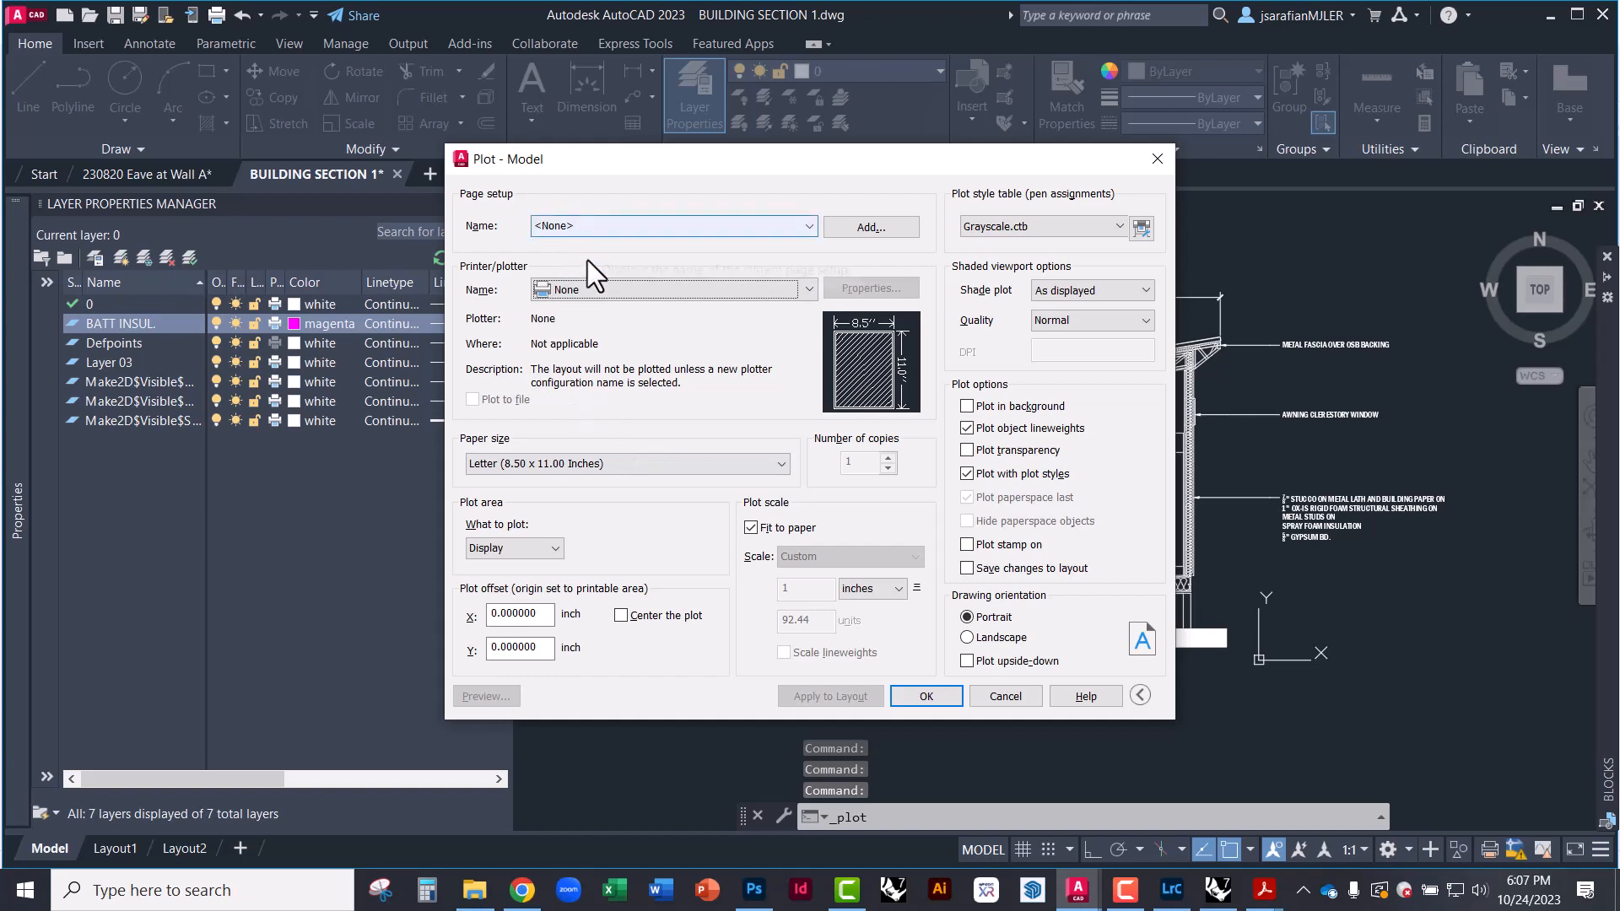
pyautogui.click(589, 295)
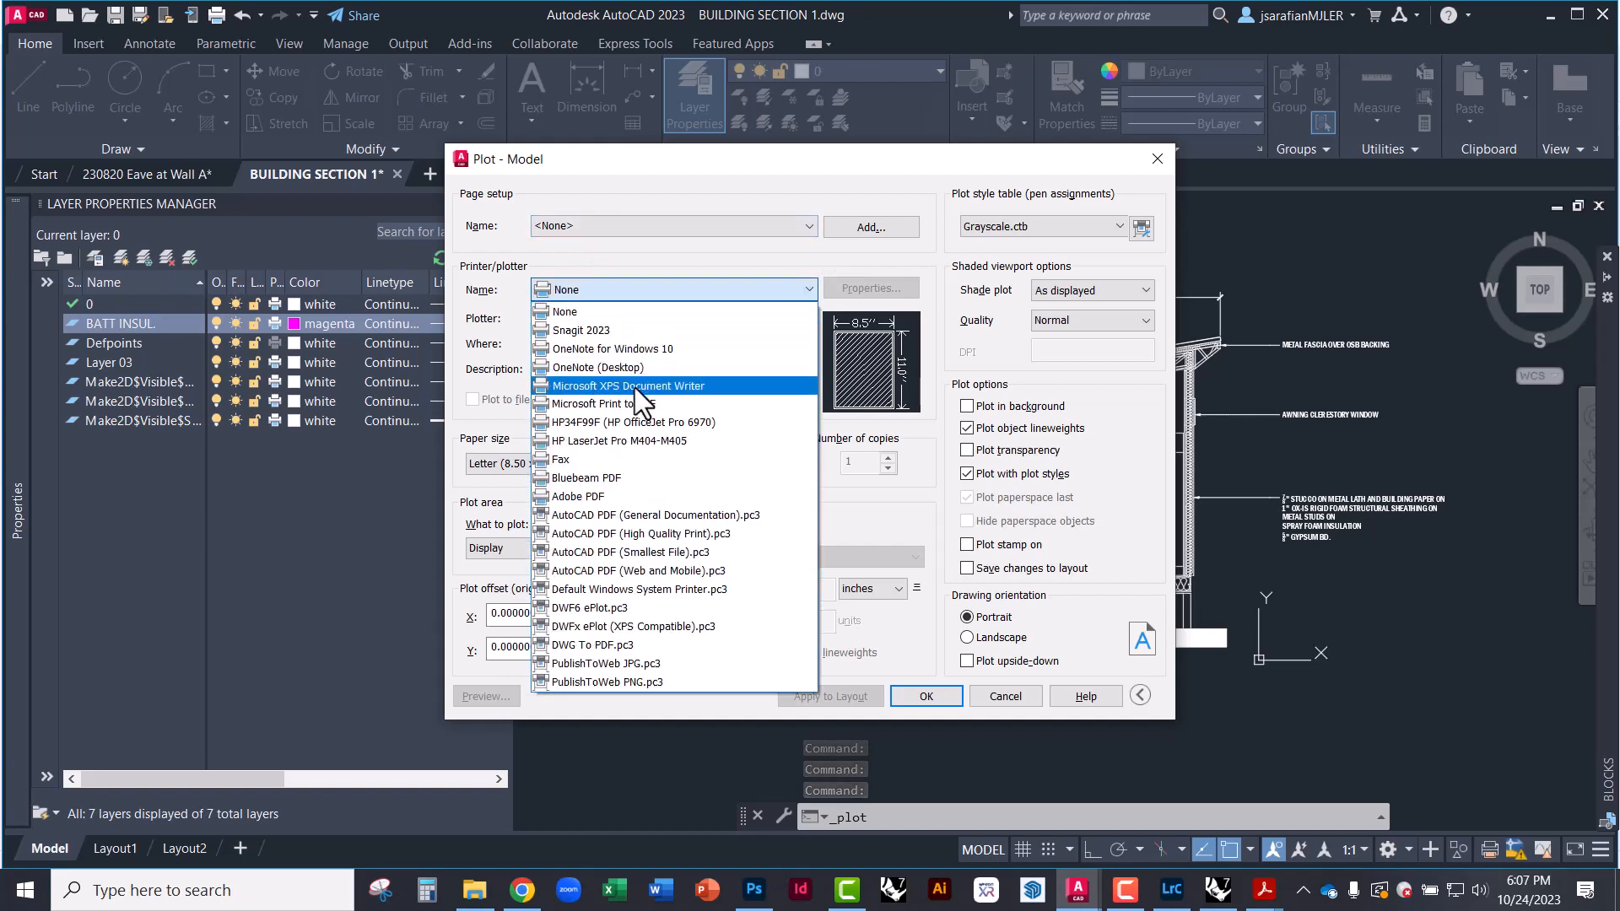
pyautogui.click(629, 497)
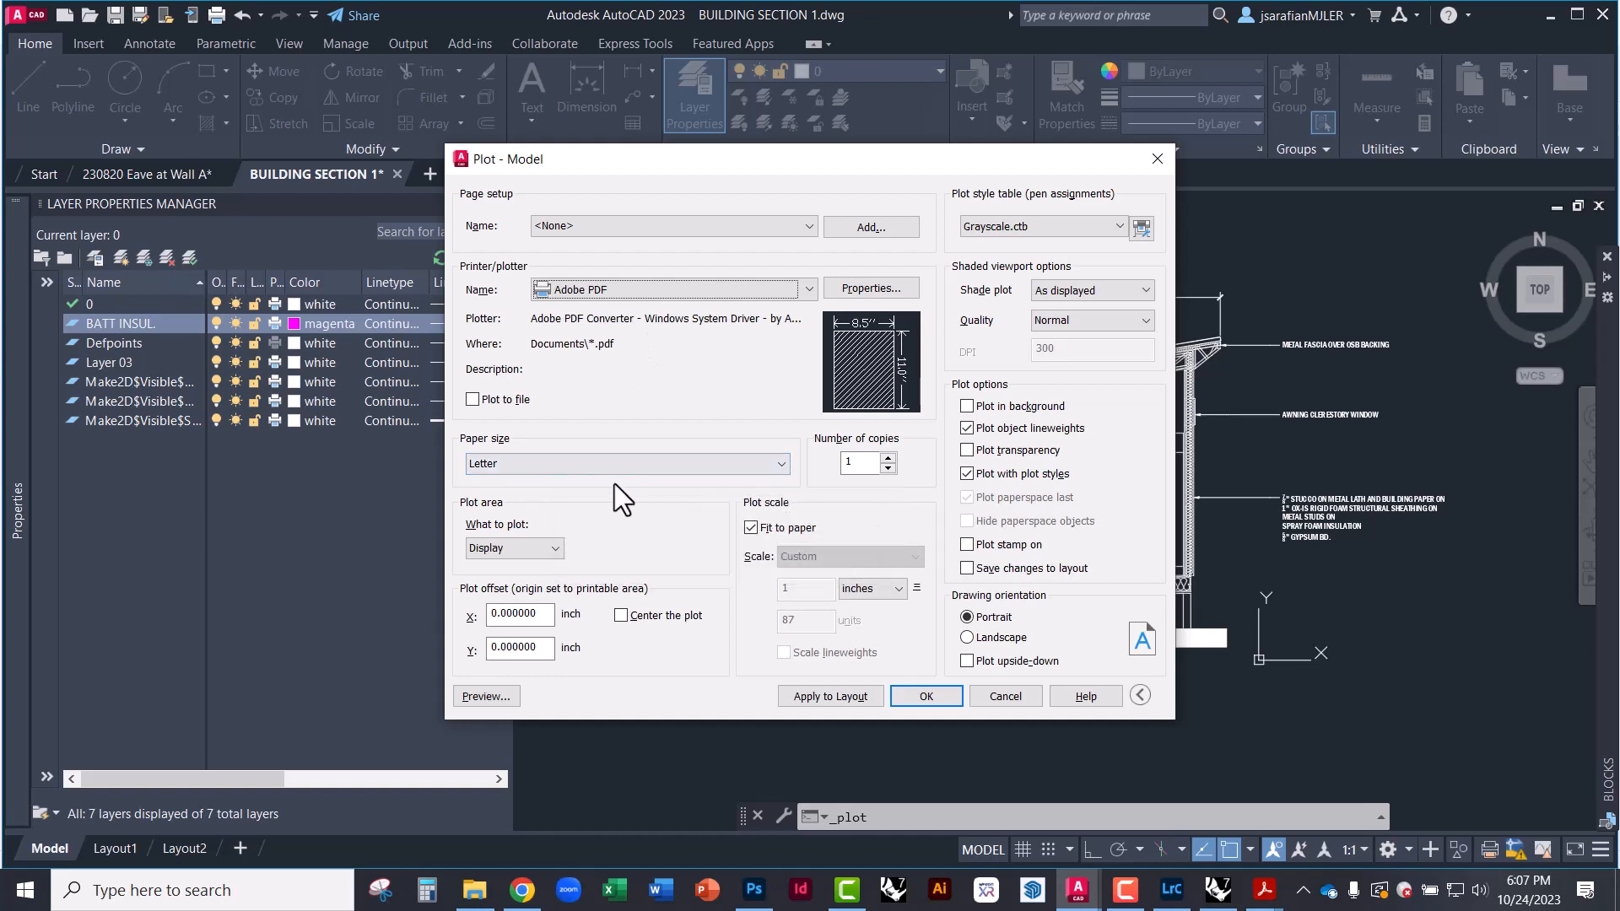
pyautogui.click(967, 638)
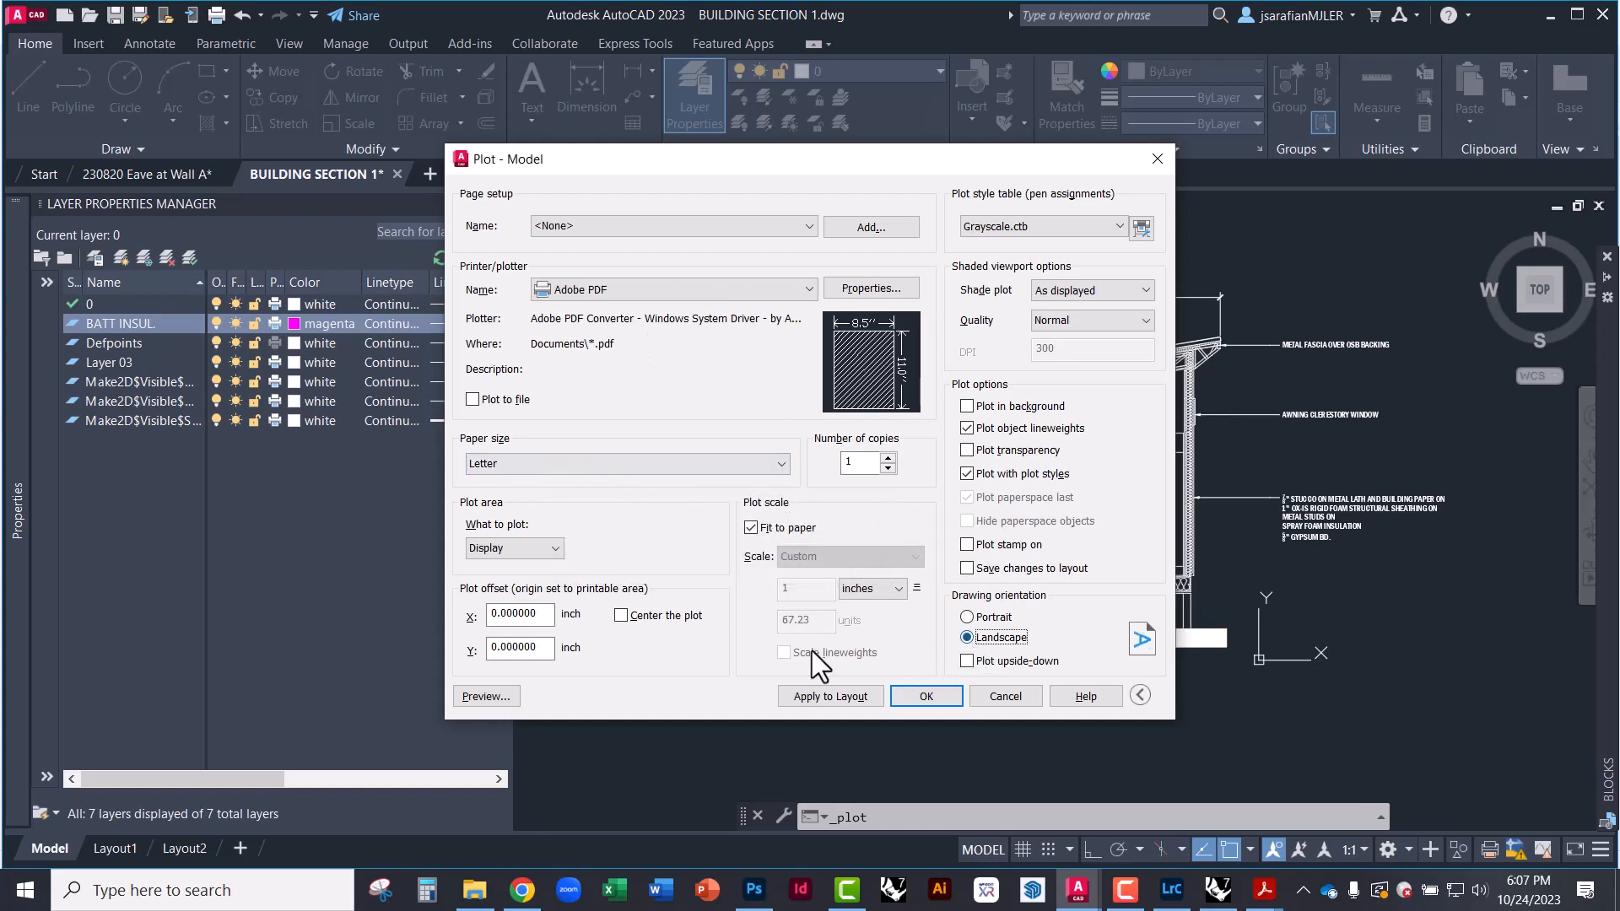
pyautogui.click(751, 529)
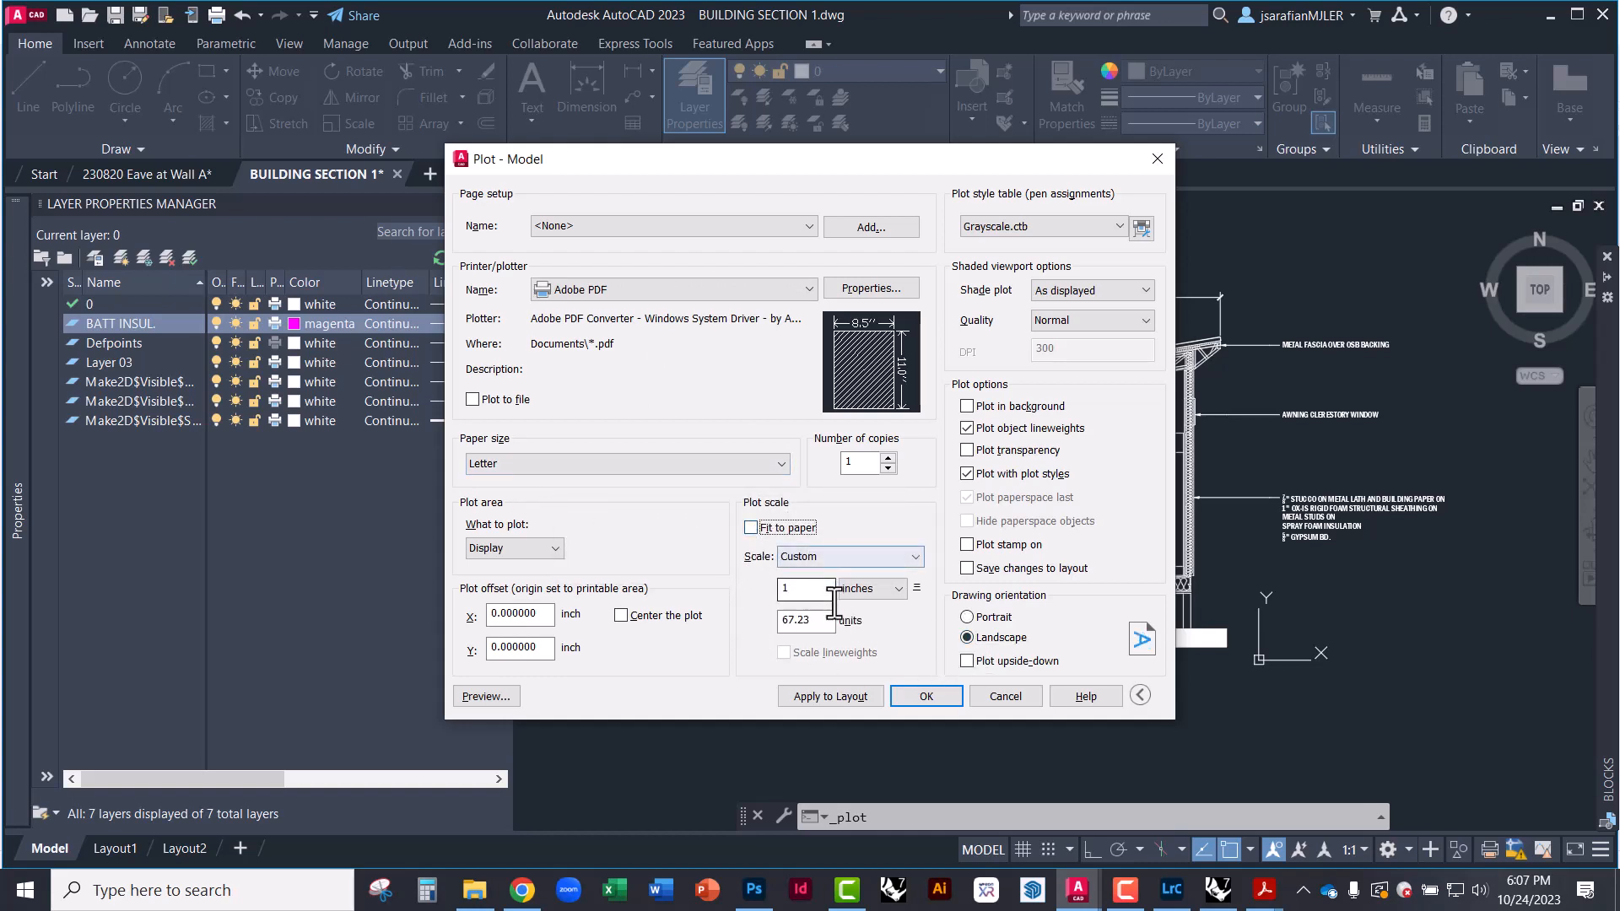
pyautogui.click(872, 557)
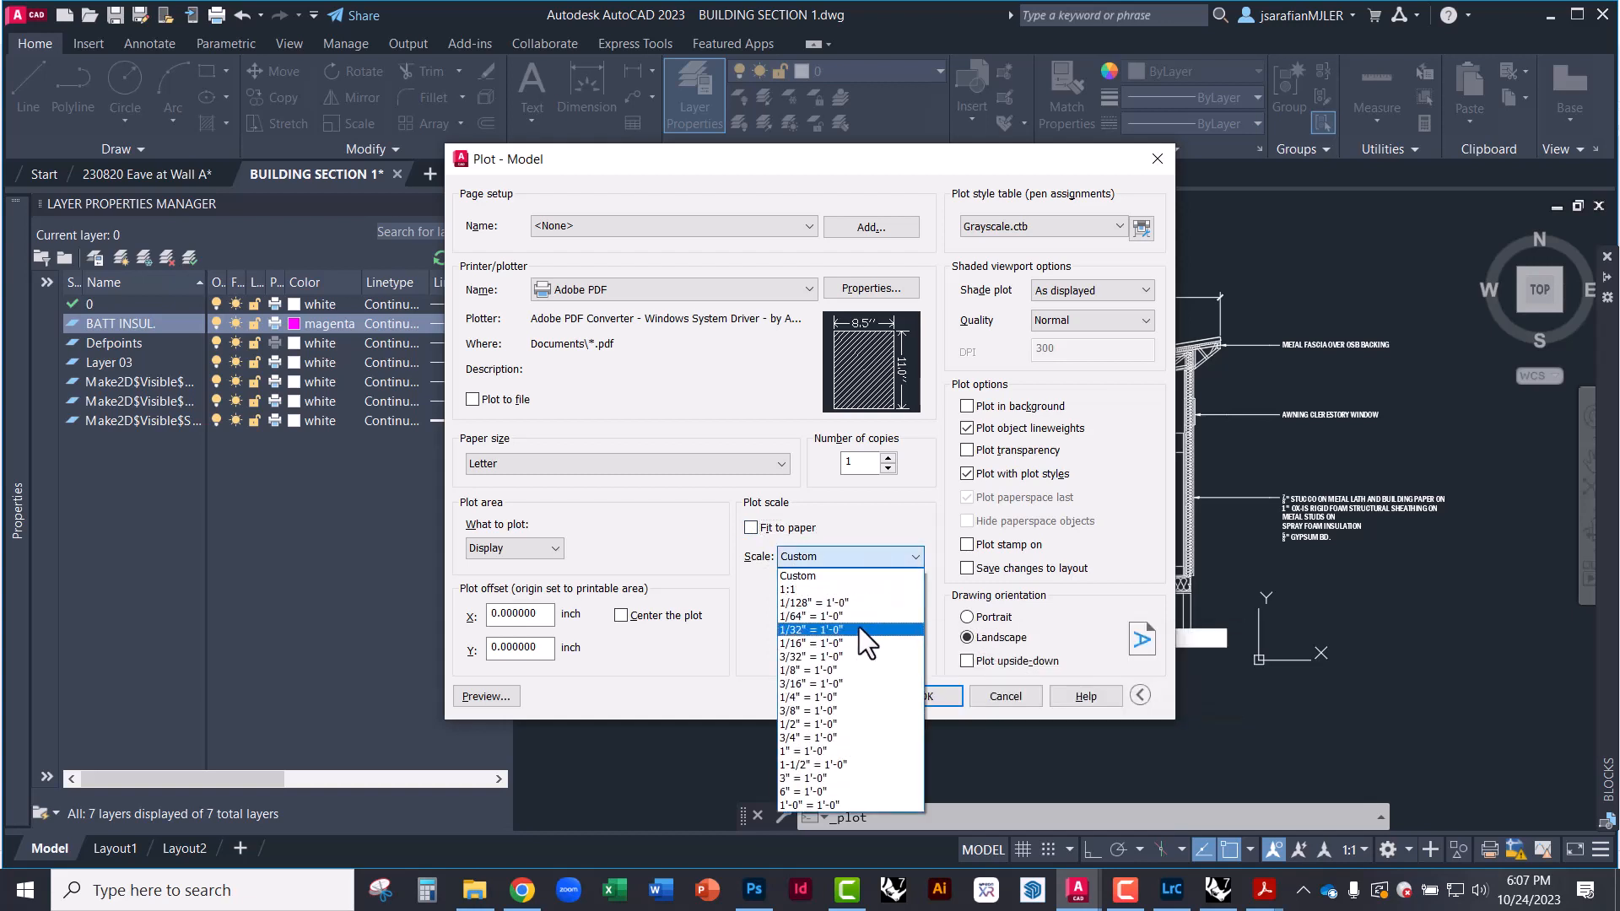
pyautogui.click(844, 696)
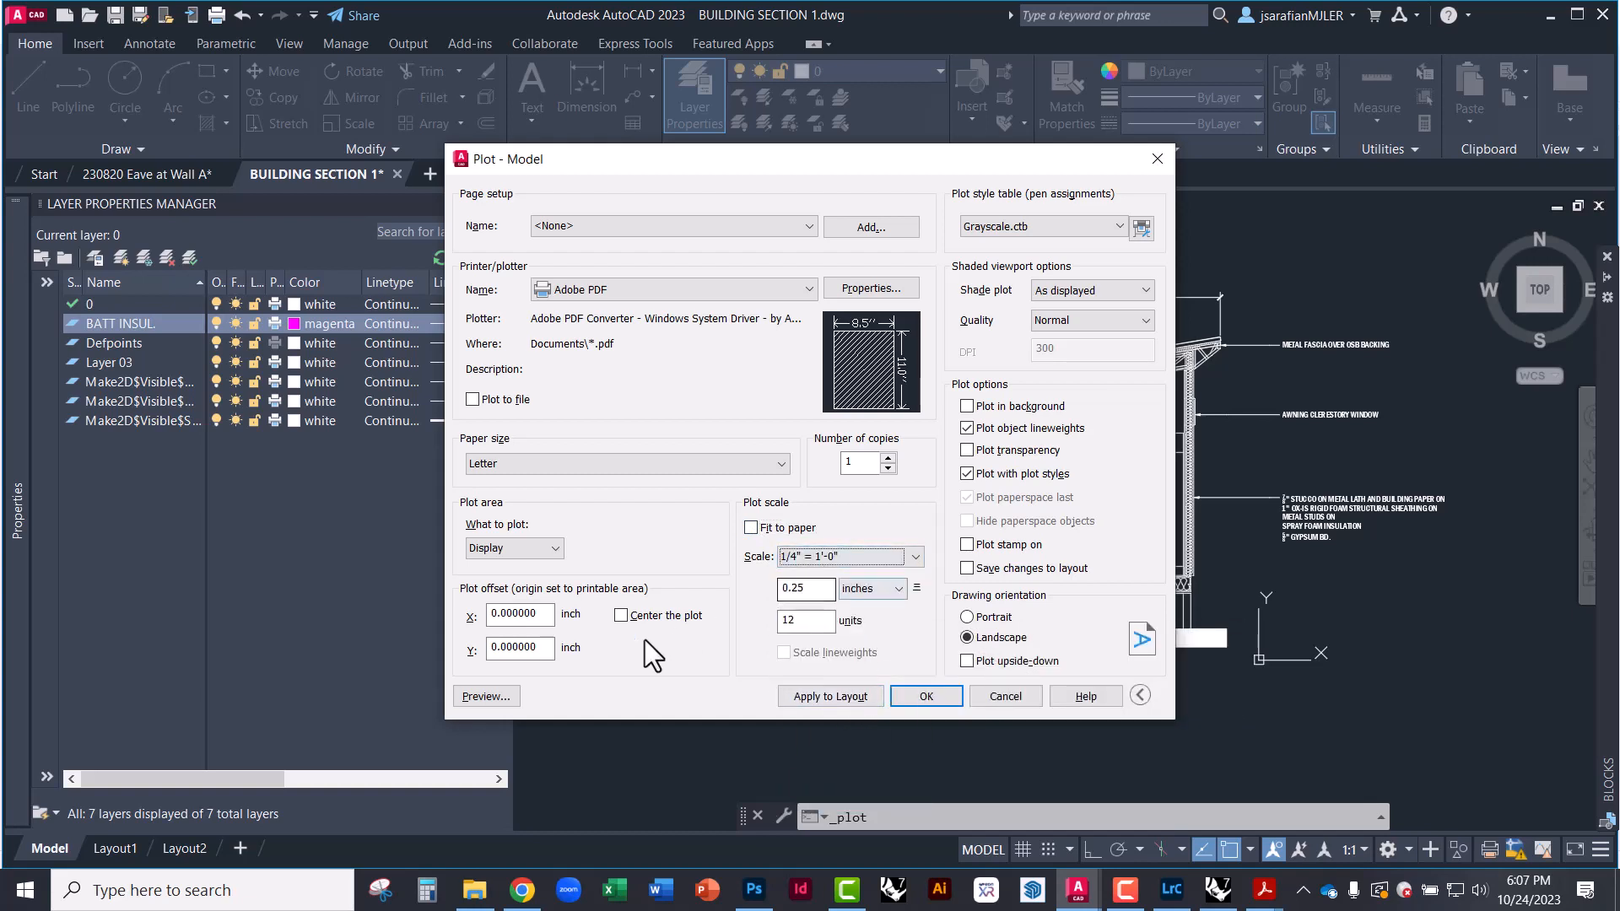
# Define the plot area as a window around the whole section and its notes, and preview the plot
pyautogui.click(534, 549)
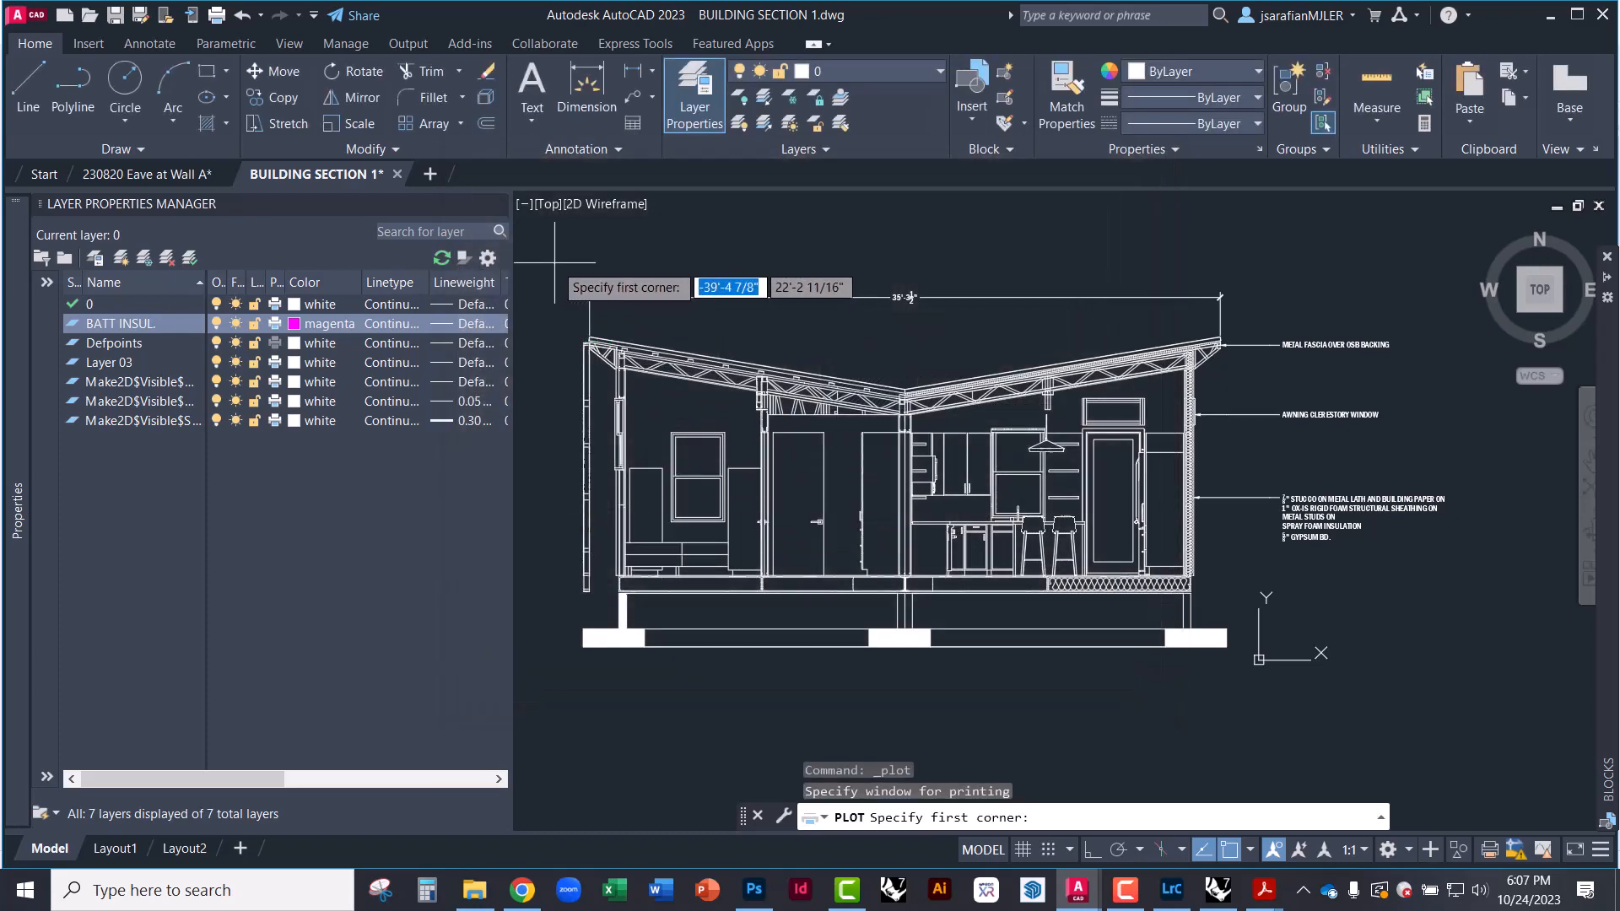
pyautogui.click(554, 263)
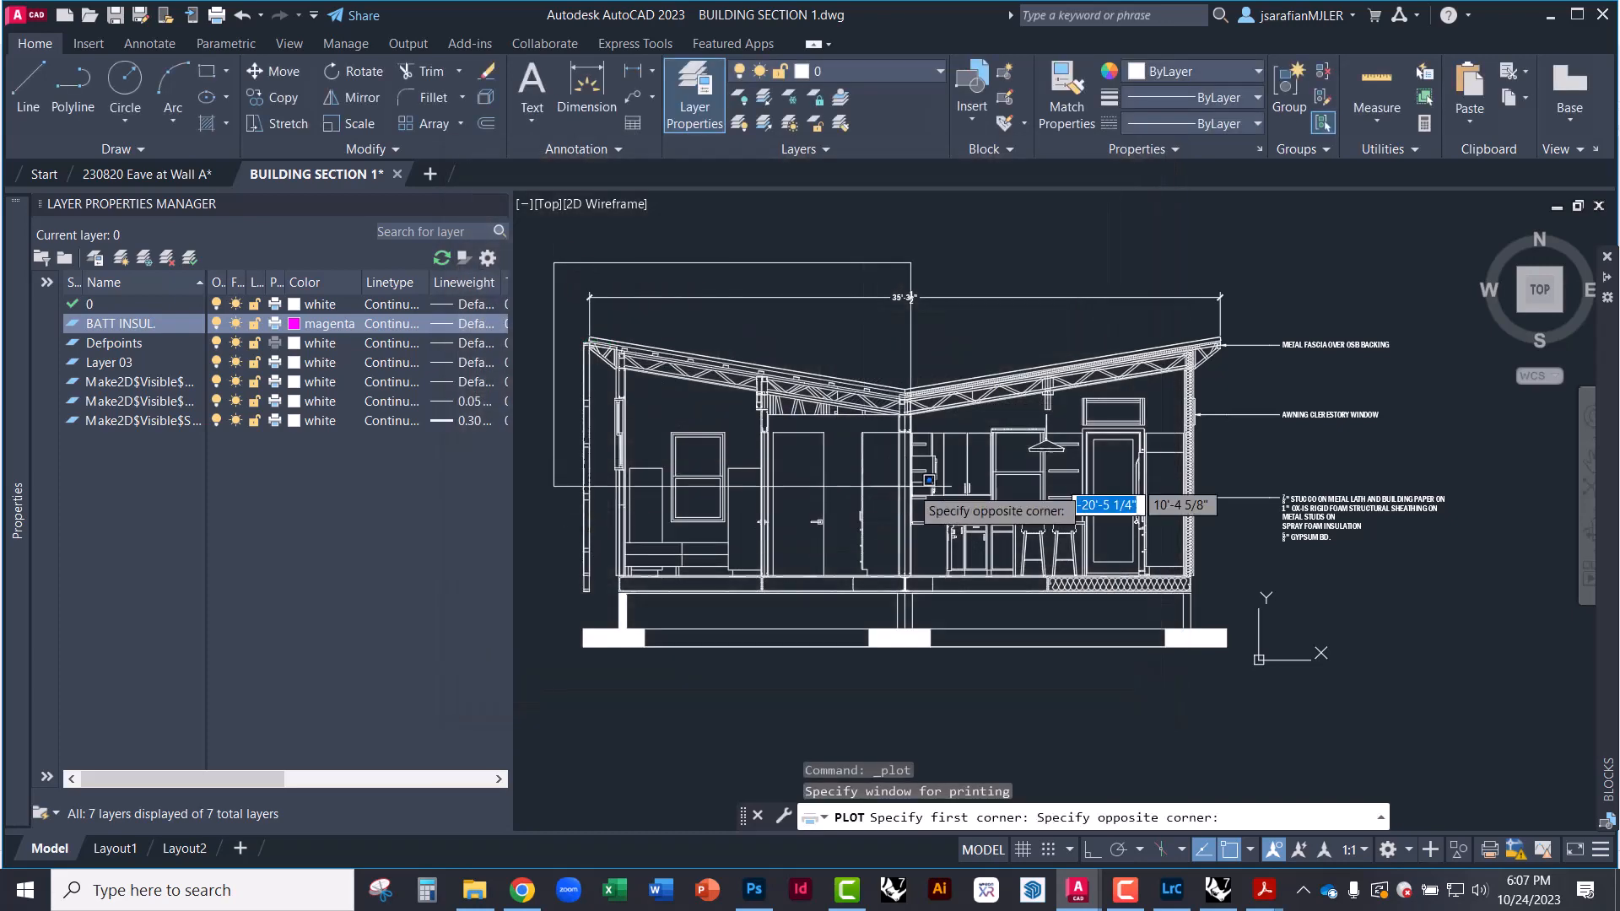
pyautogui.click(1468, 700)
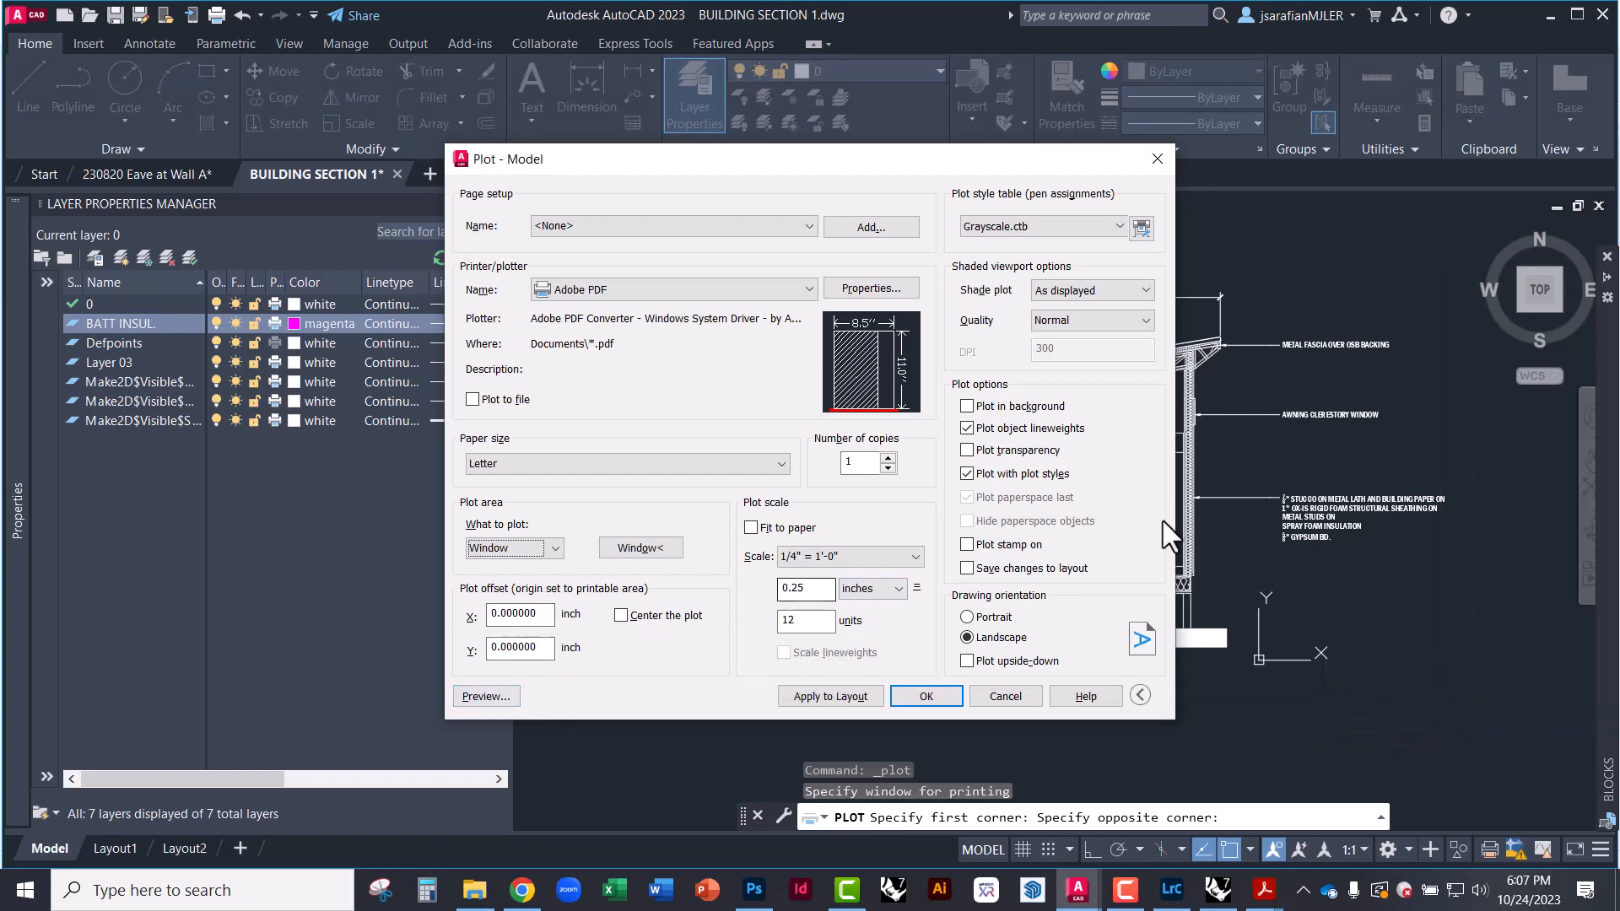
pyautogui.click(515, 696)
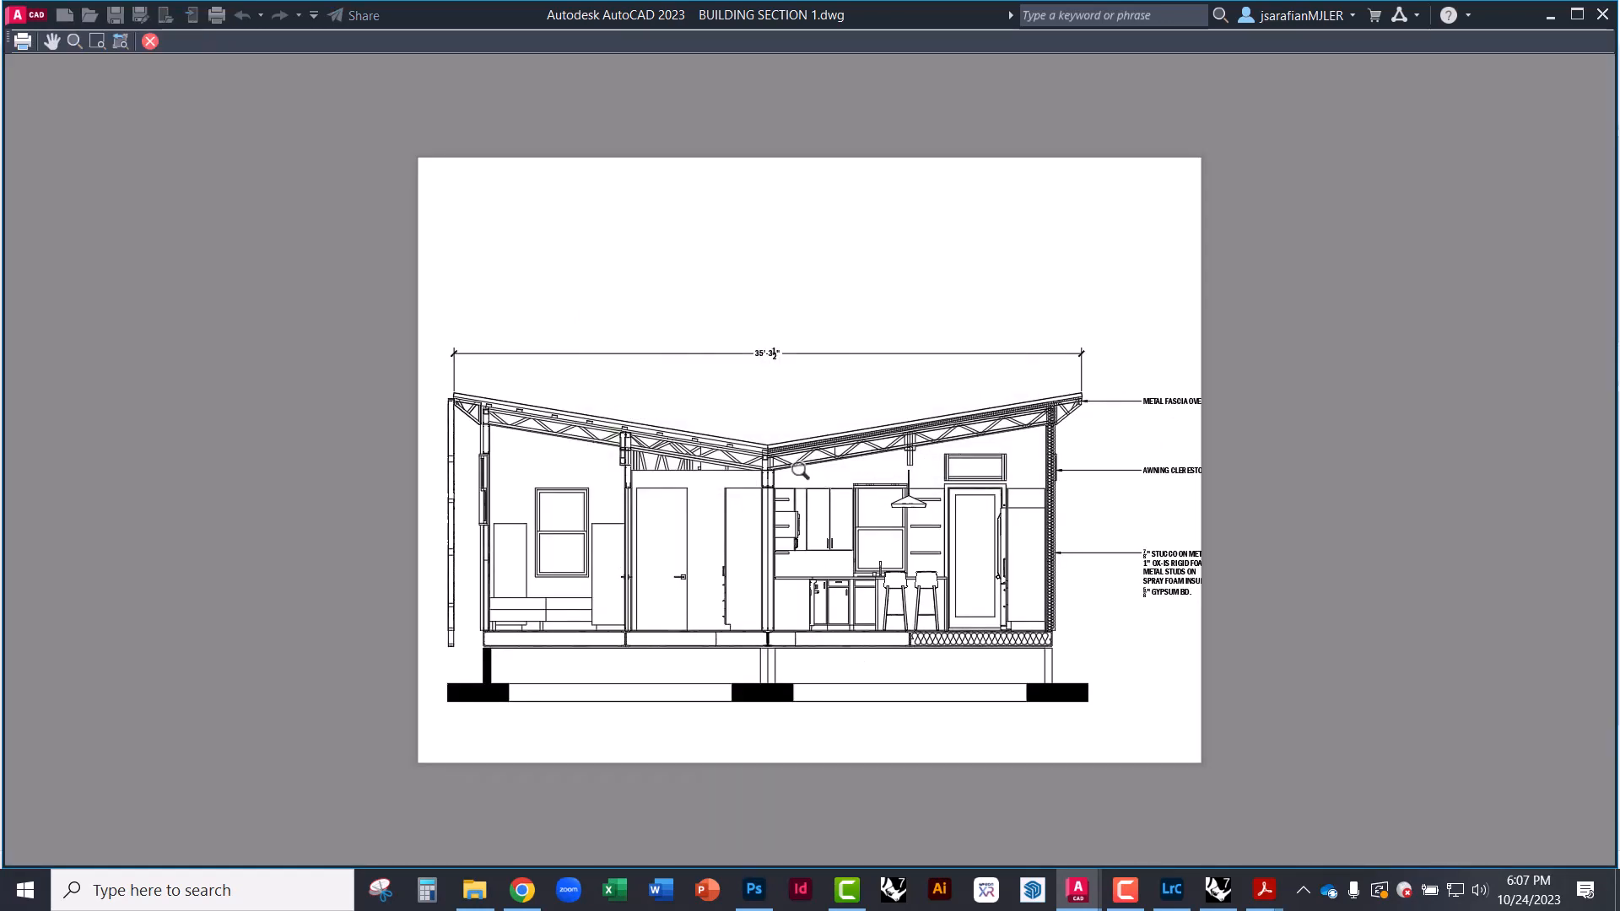
# Examine the plotted lineweights in the preview across the roof trusses, walls, floor insulation and interior elevations
pyautogui.moveTo(705, 418); pyautogui.dragTo(780, 13)
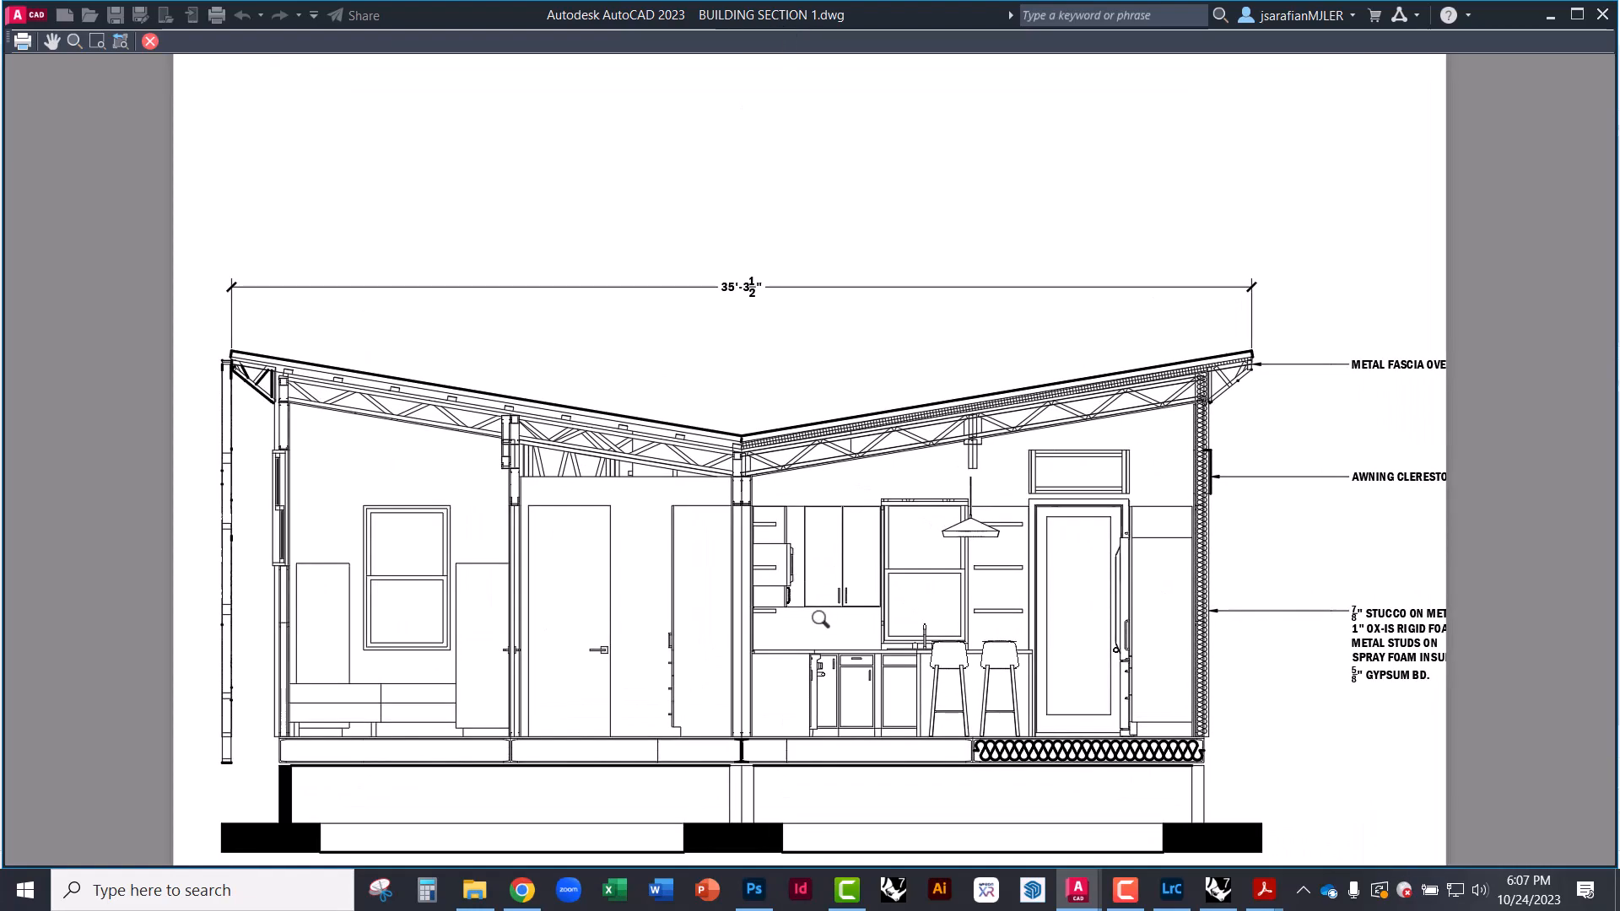
pyautogui.moveTo(822, 675); pyautogui.dragTo(827, 181)
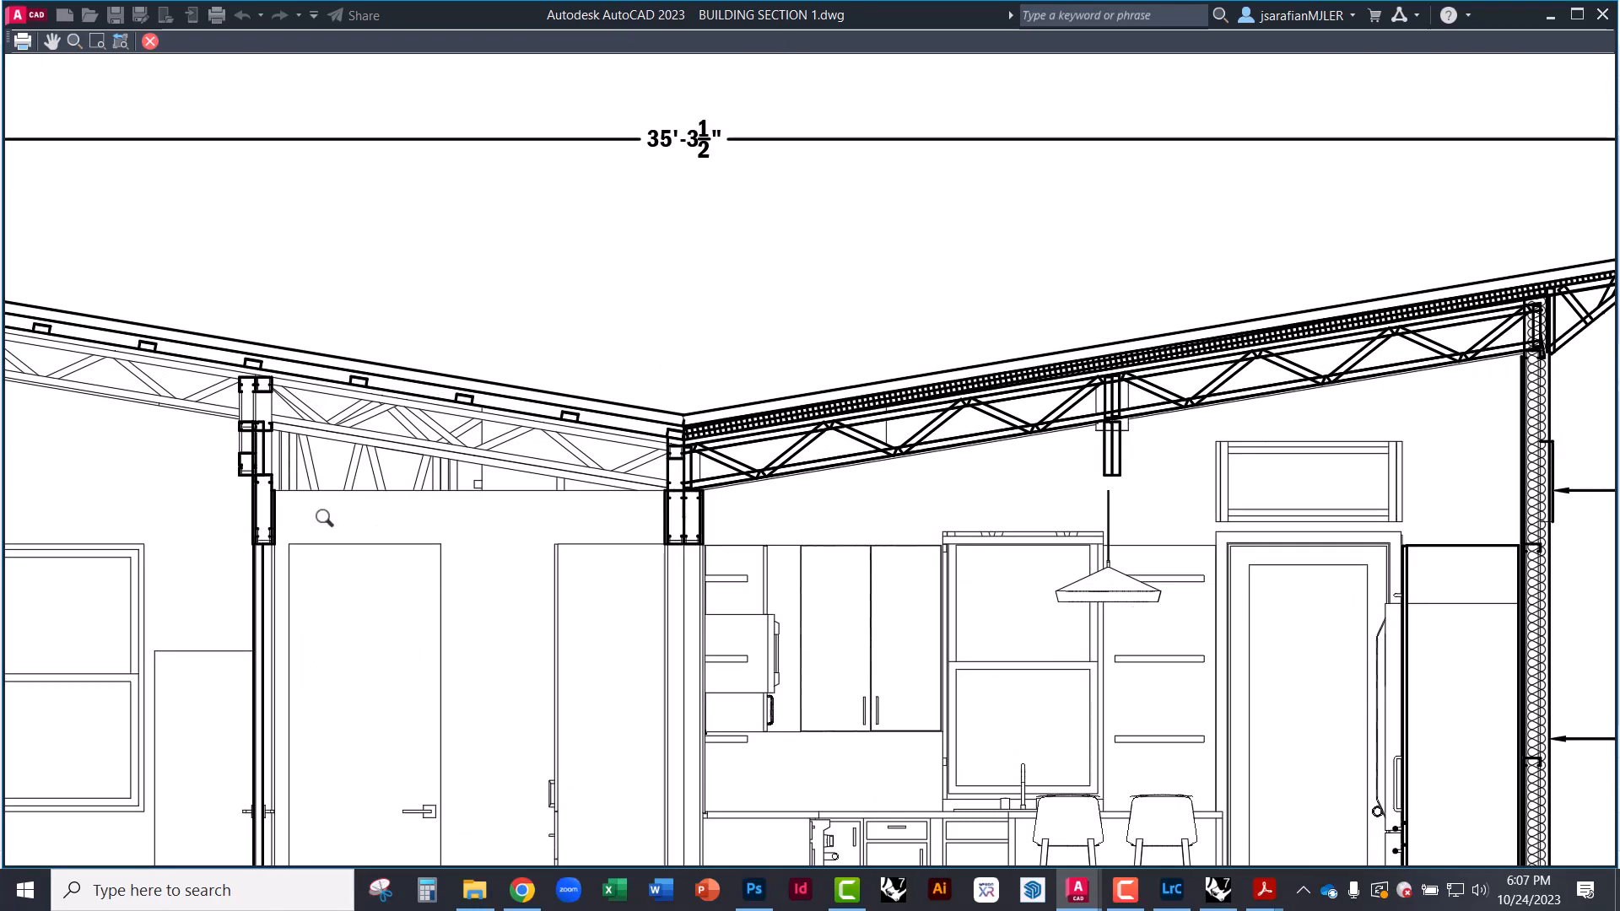
pyautogui.moveTo(322, 545); pyautogui.dragTo(951, 387)
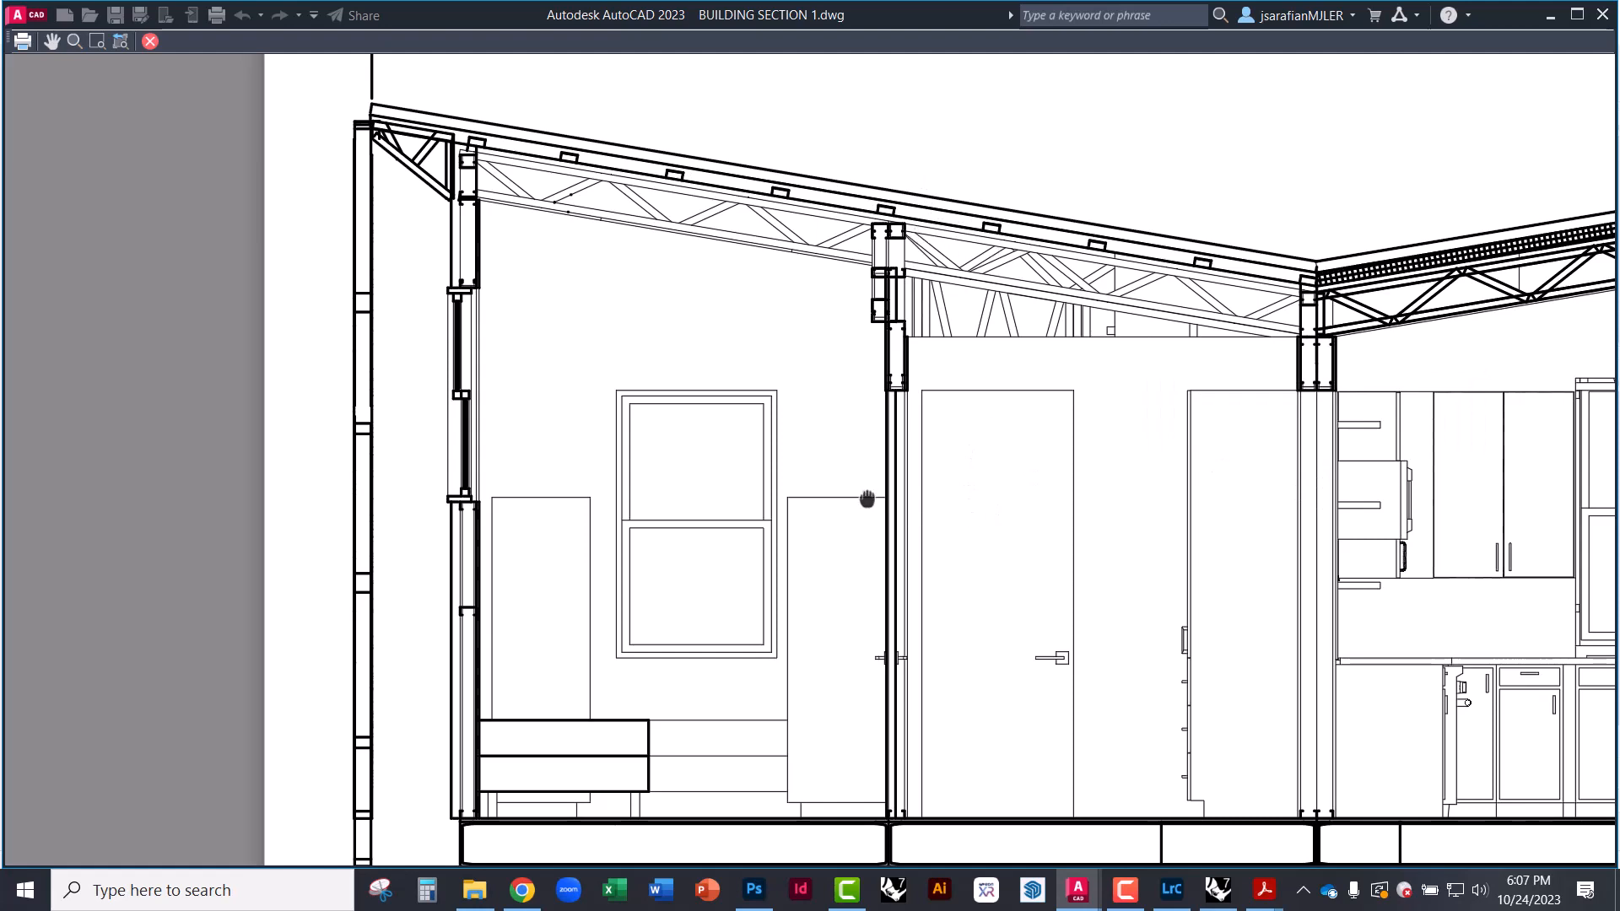
pyautogui.moveTo(867, 499); pyautogui.dragTo(770, 205)
pyautogui.moveTo(1177, 470); pyautogui.dragTo(608, 612)
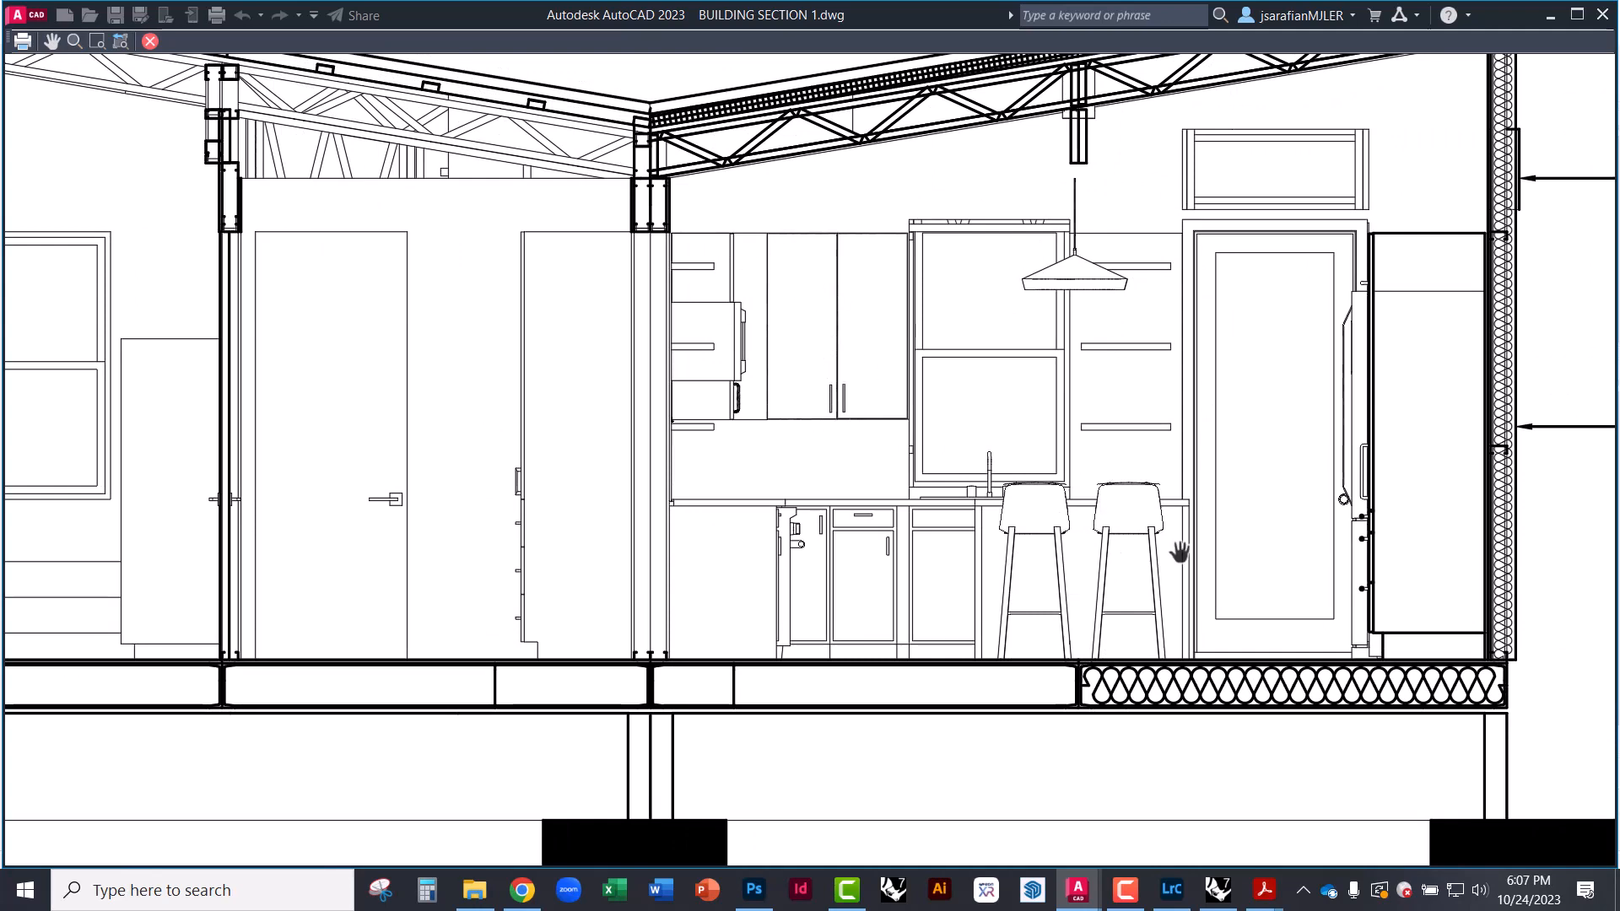
pyautogui.moveTo(1244, 373)
pyautogui.mouseDown()
pyautogui.moveTo(878, 616)
pyautogui.moveTo(881, 593)
pyautogui.mouseUp()
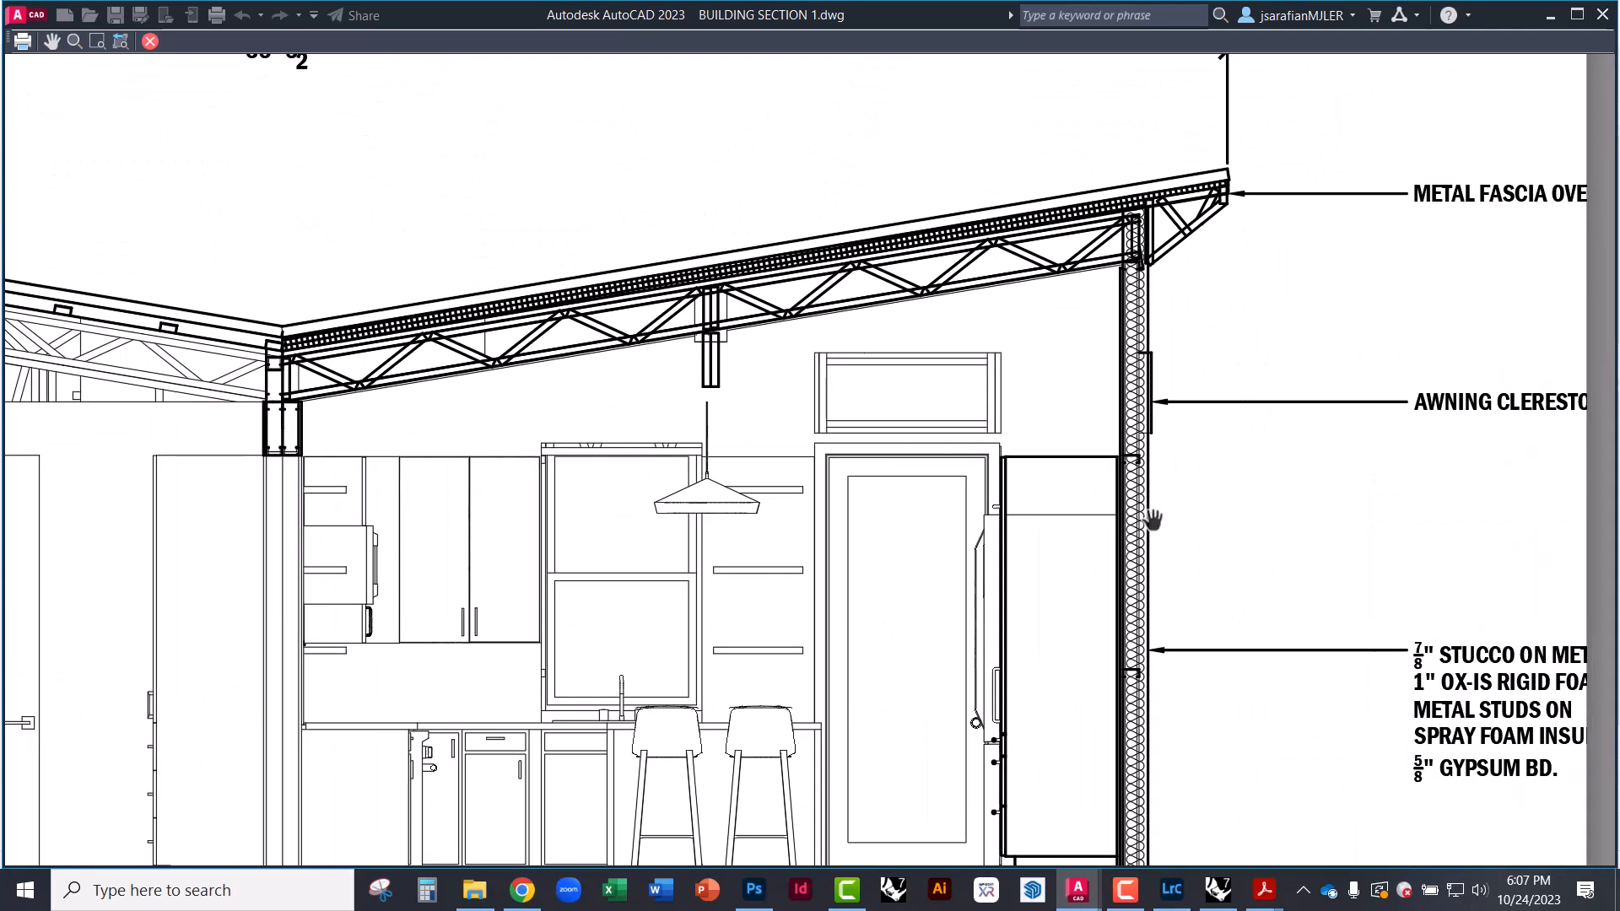
pyautogui.moveTo(1154, 520); pyautogui.dragTo(1303, 302)
pyautogui.moveTo(1033, 454)
pyautogui.mouseDown()
pyautogui.moveTo(1048, 520)
pyautogui.moveTo(987, 524)
pyautogui.moveTo(1001, 507)
pyautogui.mouseUp()
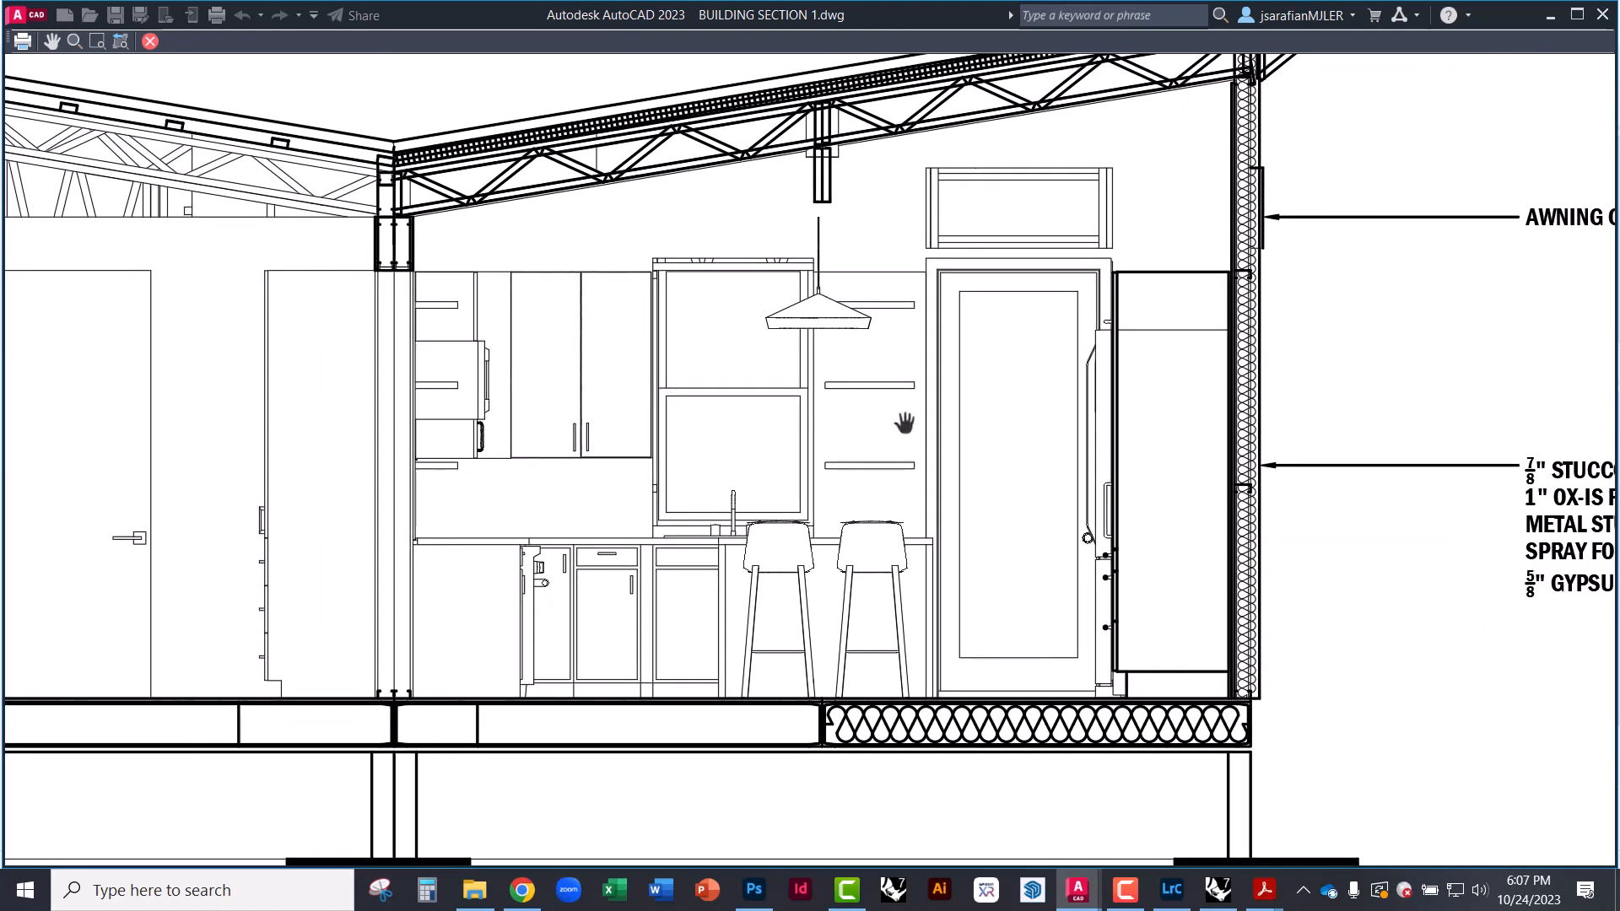